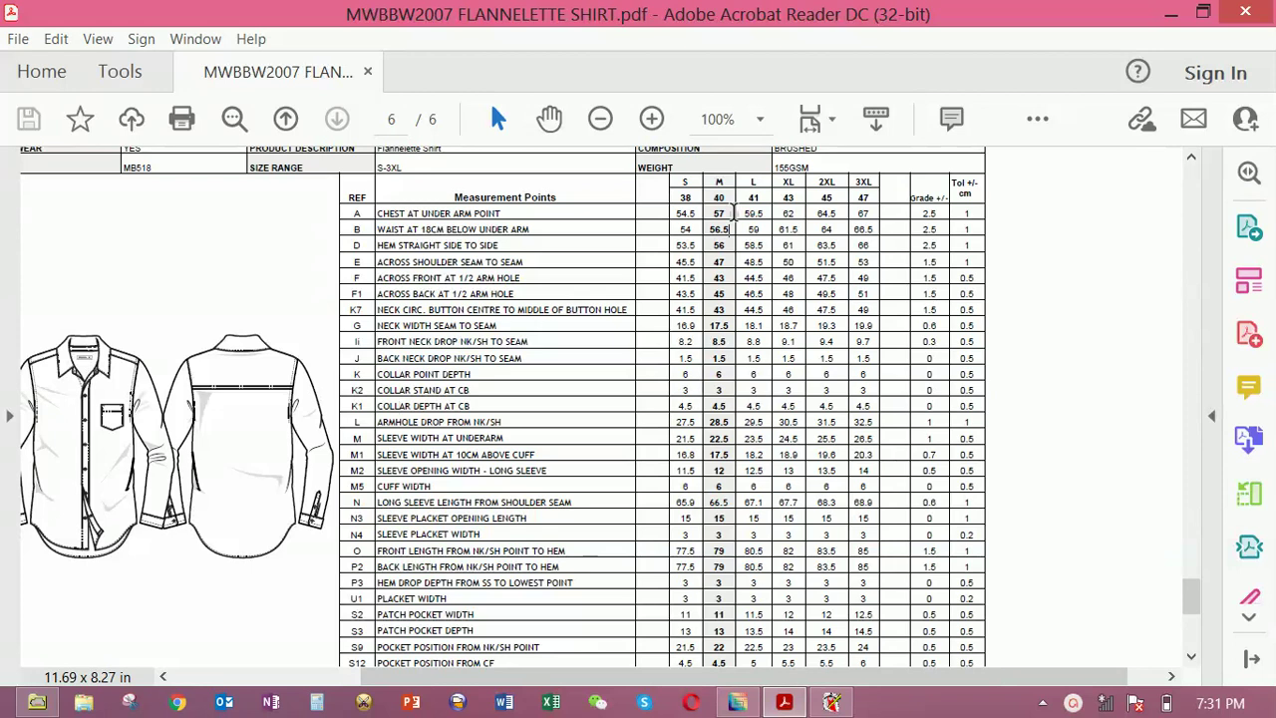
# Check the size M column of the flannelette shirt measurement chart against the pattern workspace and return to Pattern Design
pyautogui.keyDown('shift'); pyautogui.click(734, 212); pyautogui.keyUp('shift')
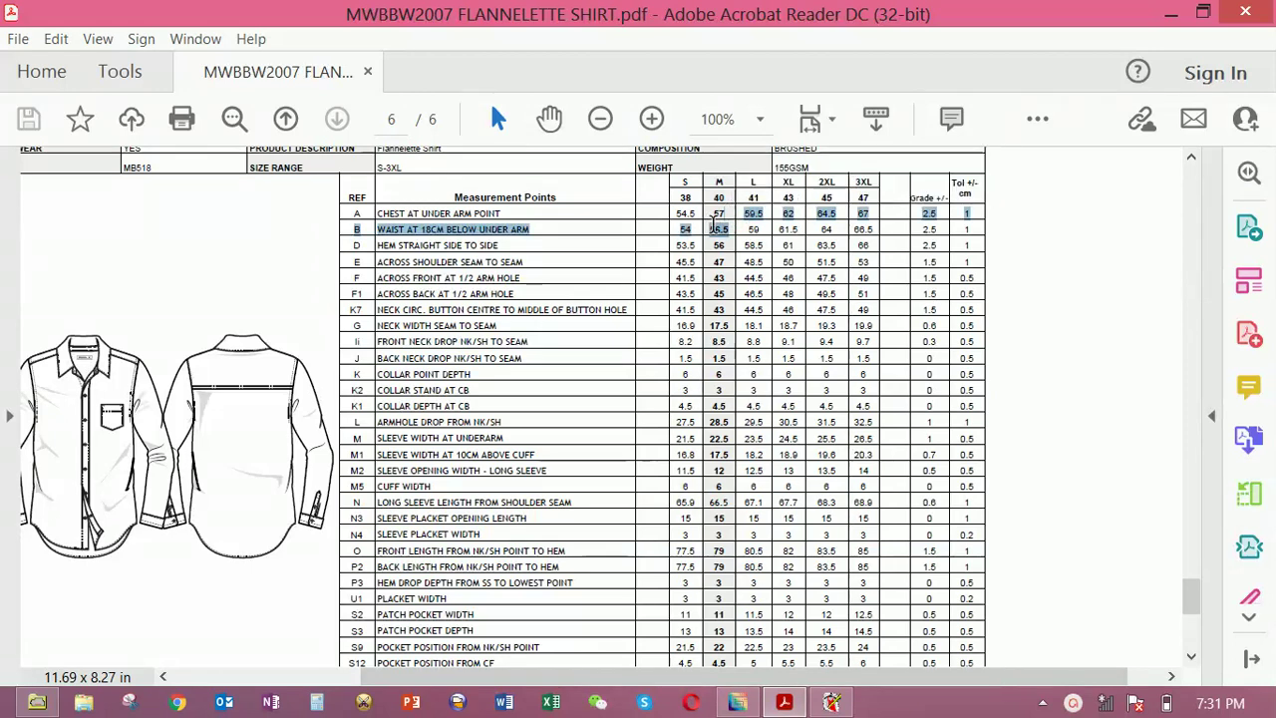
pyautogui.click(716, 220)
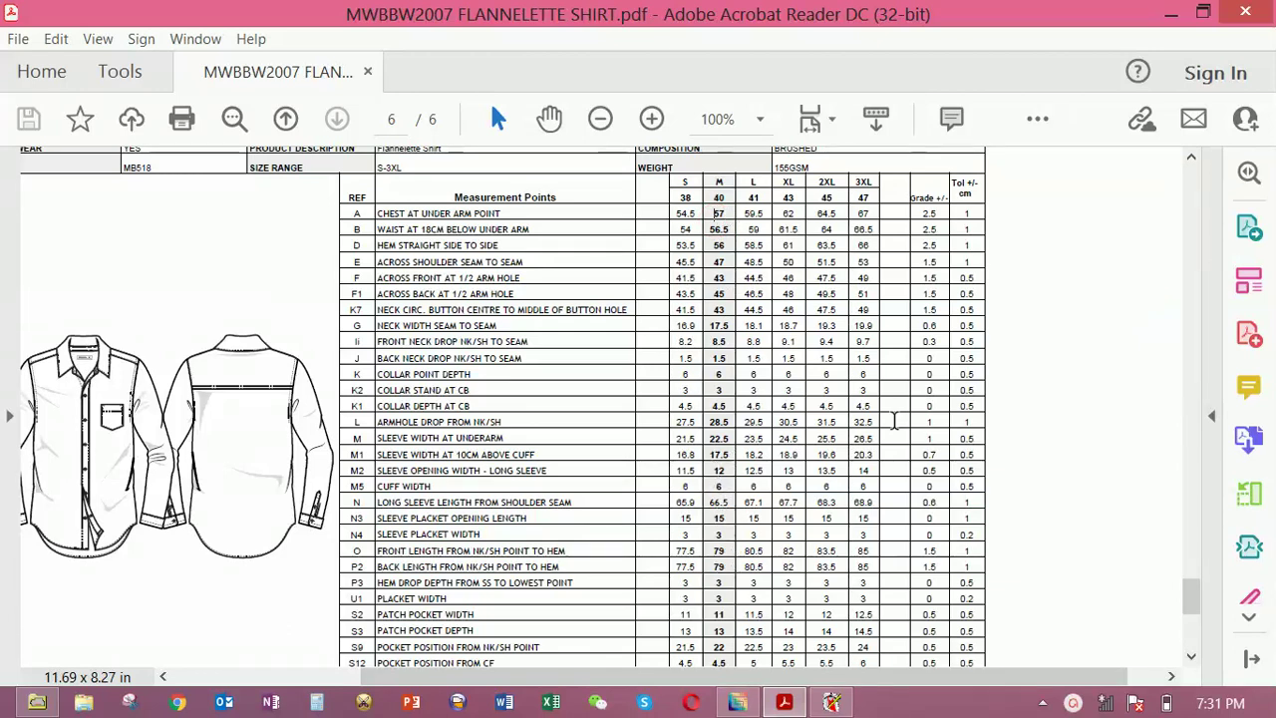
pyautogui.click(1171, 14)
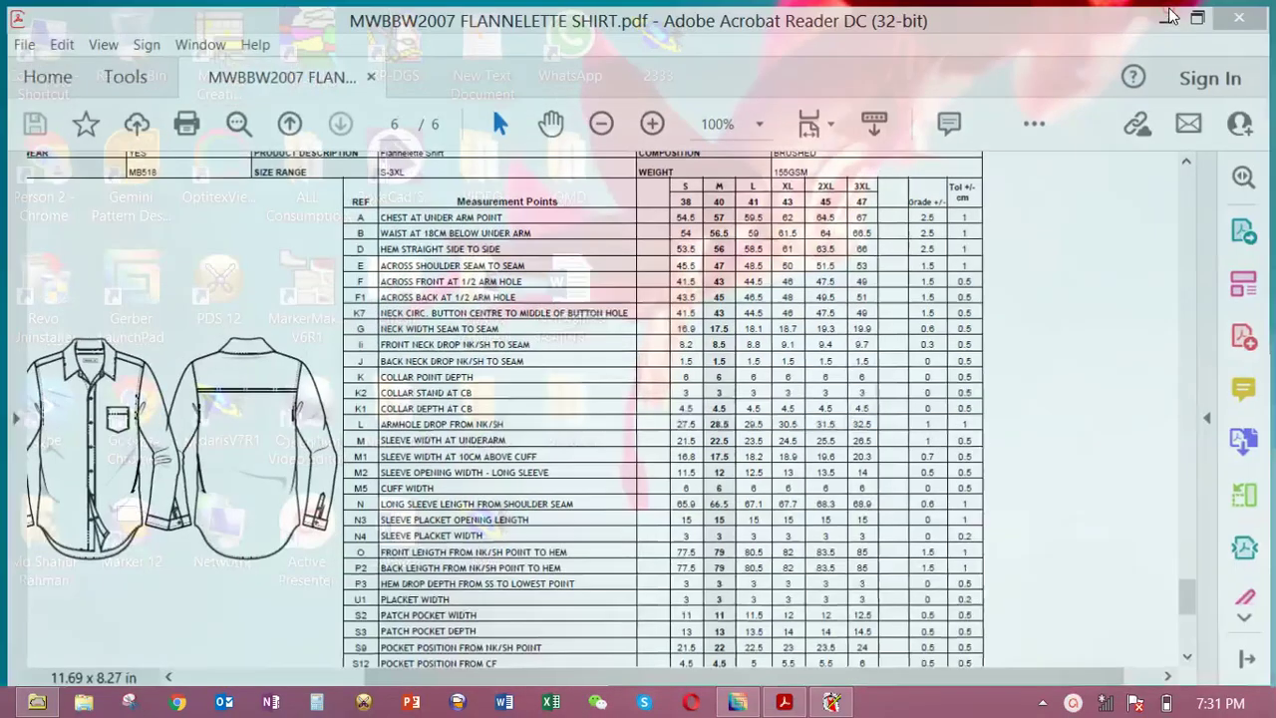
pyautogui.moveTo(831, 702)
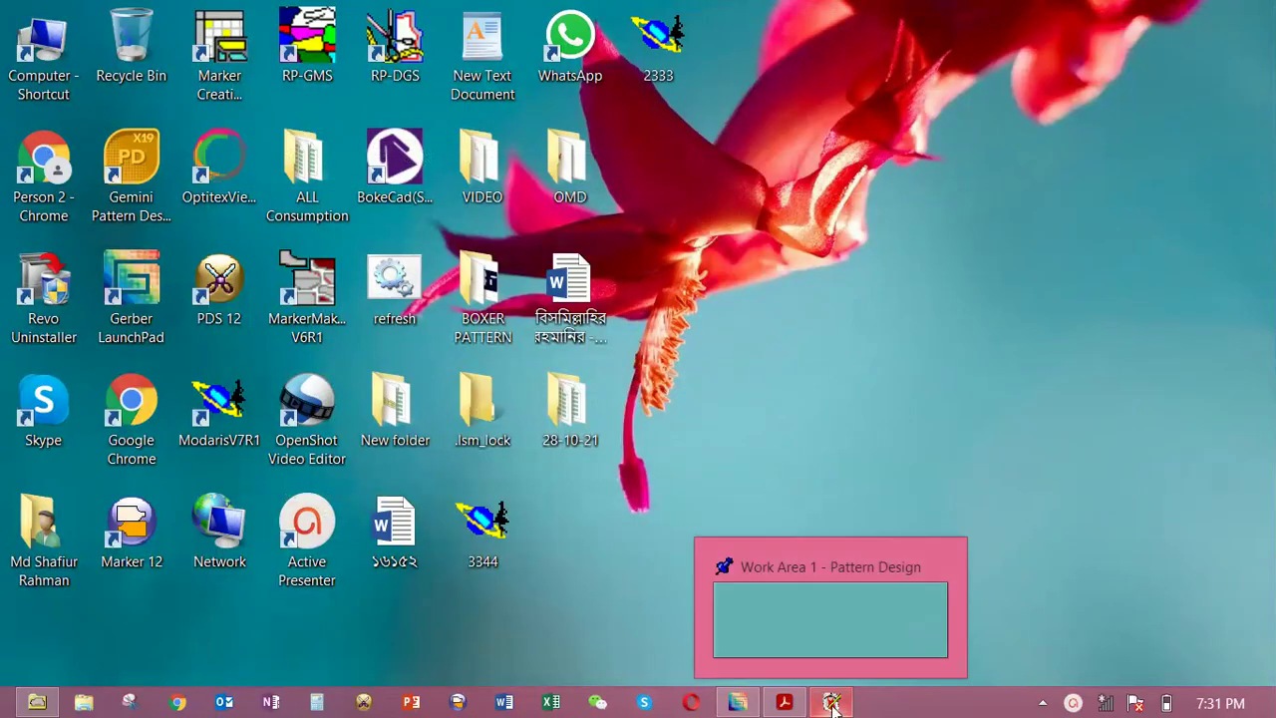
pyautogui.click(835, 618)
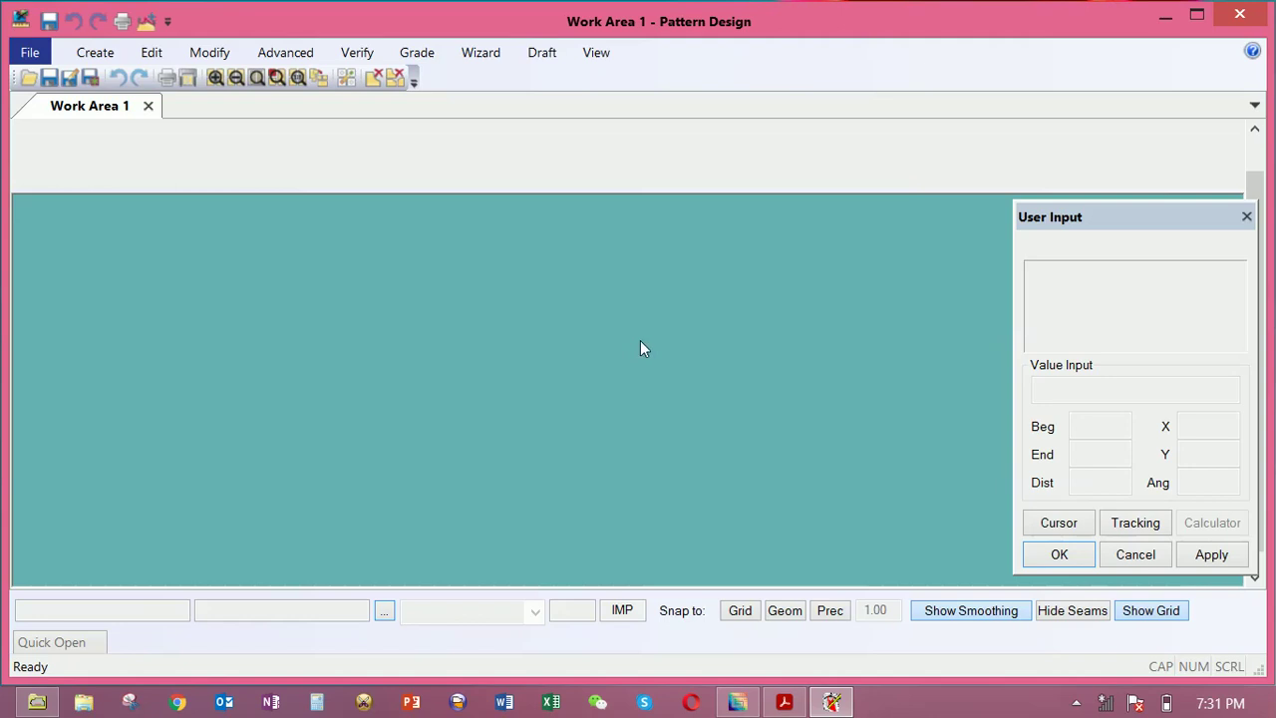
pyautogui.click(784, 702)
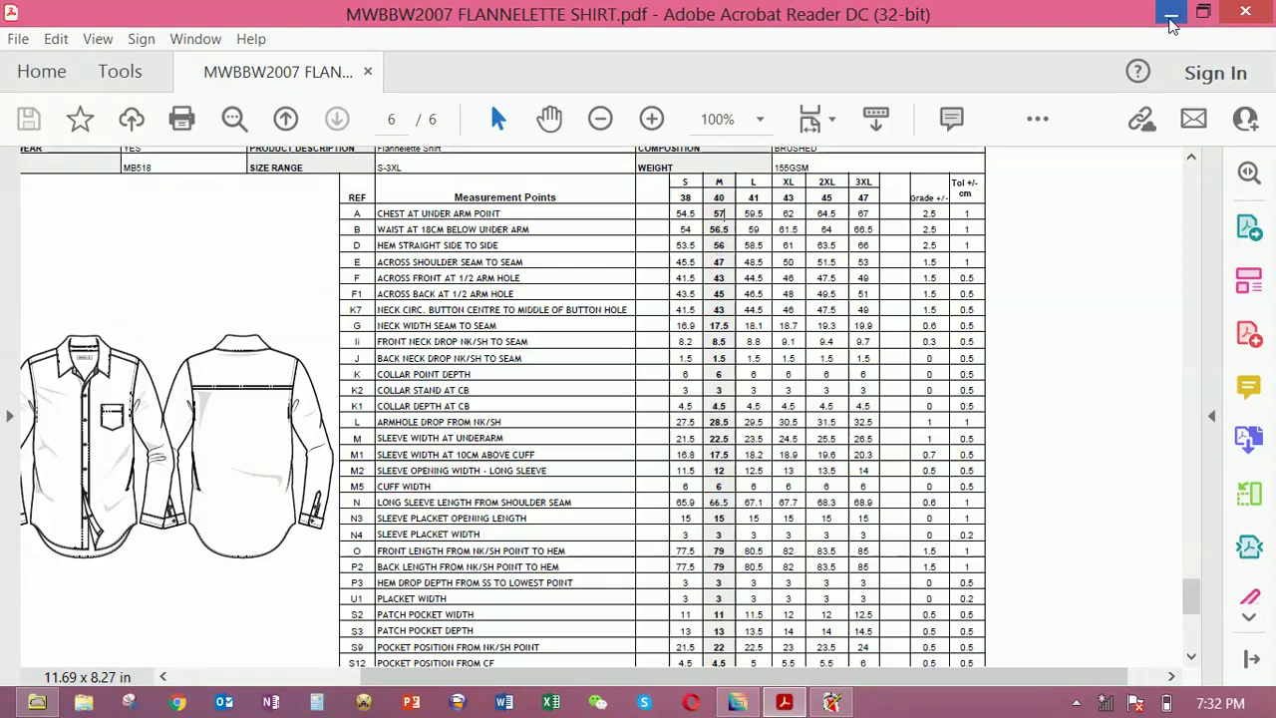
pyautogui.click(1170, 15)
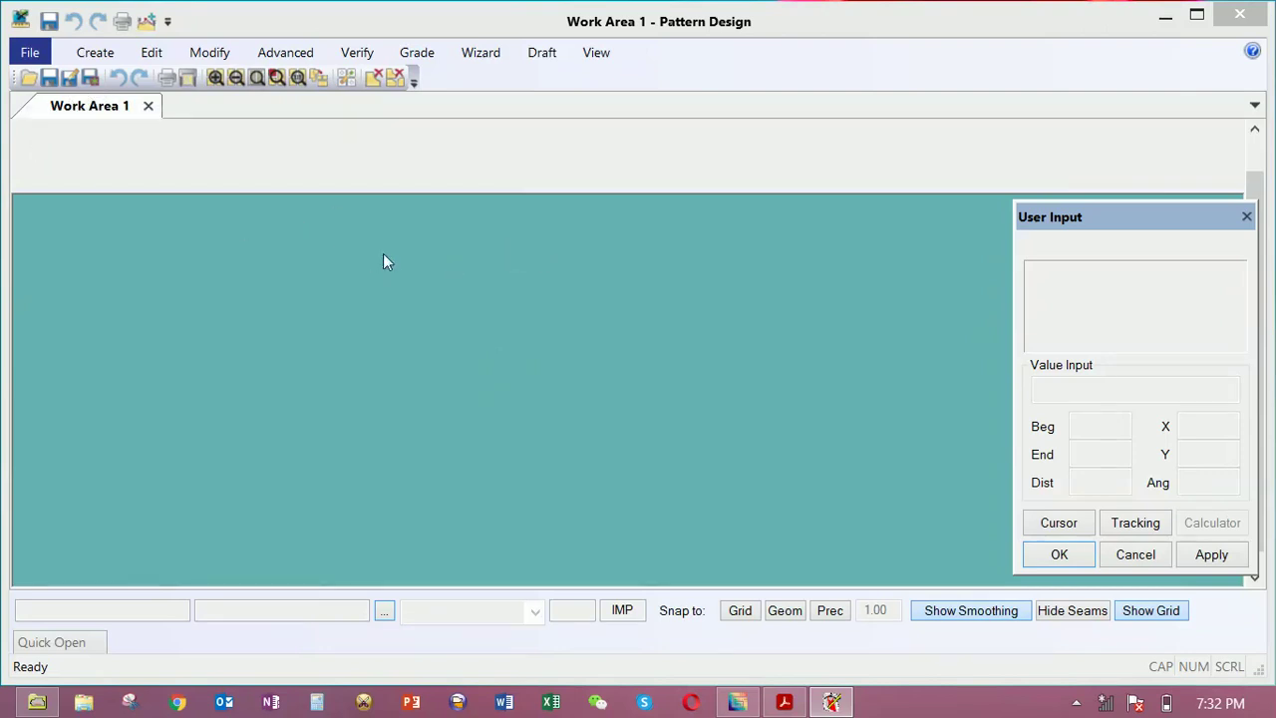
# Create a rectangle piece in the work area with an X distance of 79 and a Y distance of 28.5
pyautogui.click(109, 59)
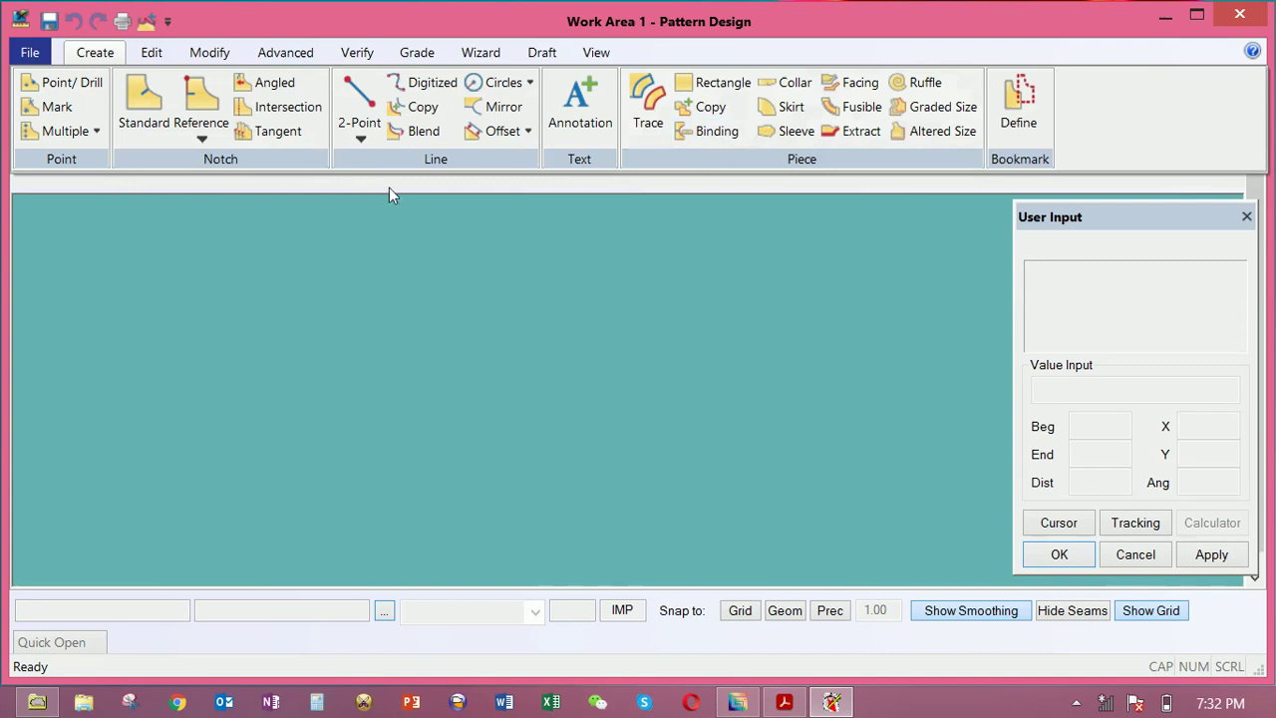
pyautogui.click(693, 83)
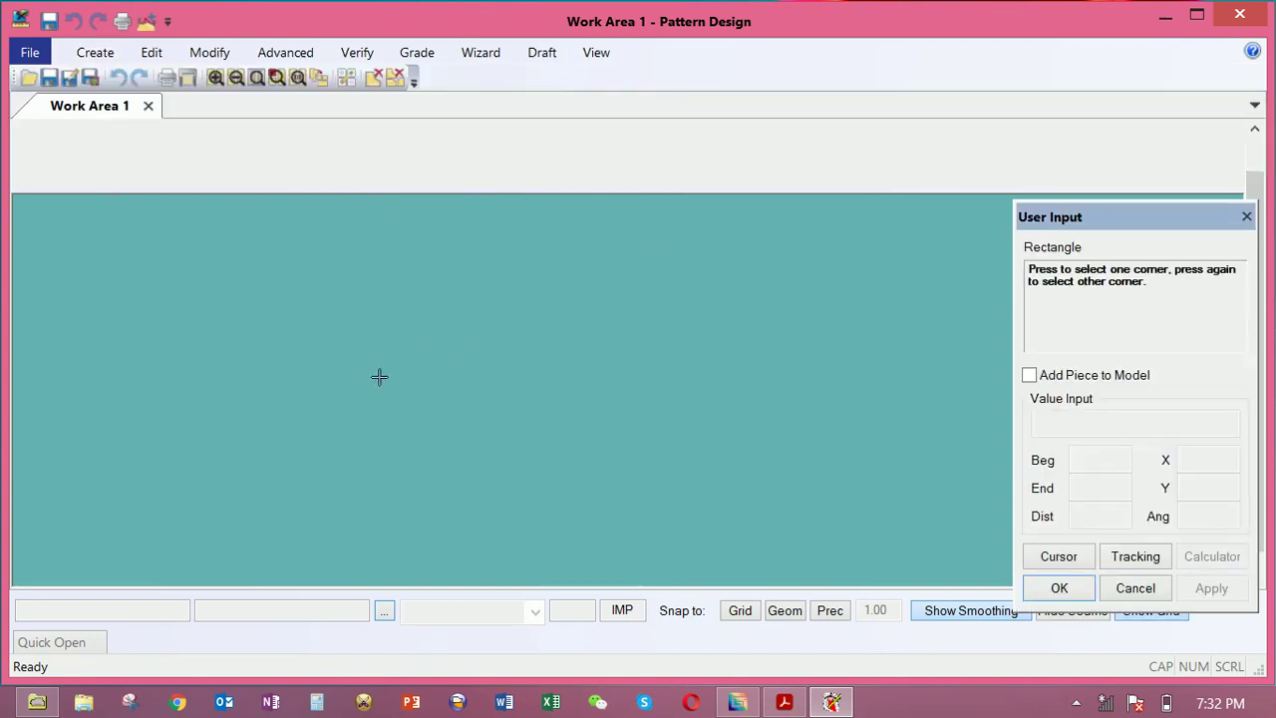
pyautogui.click(260, 293)
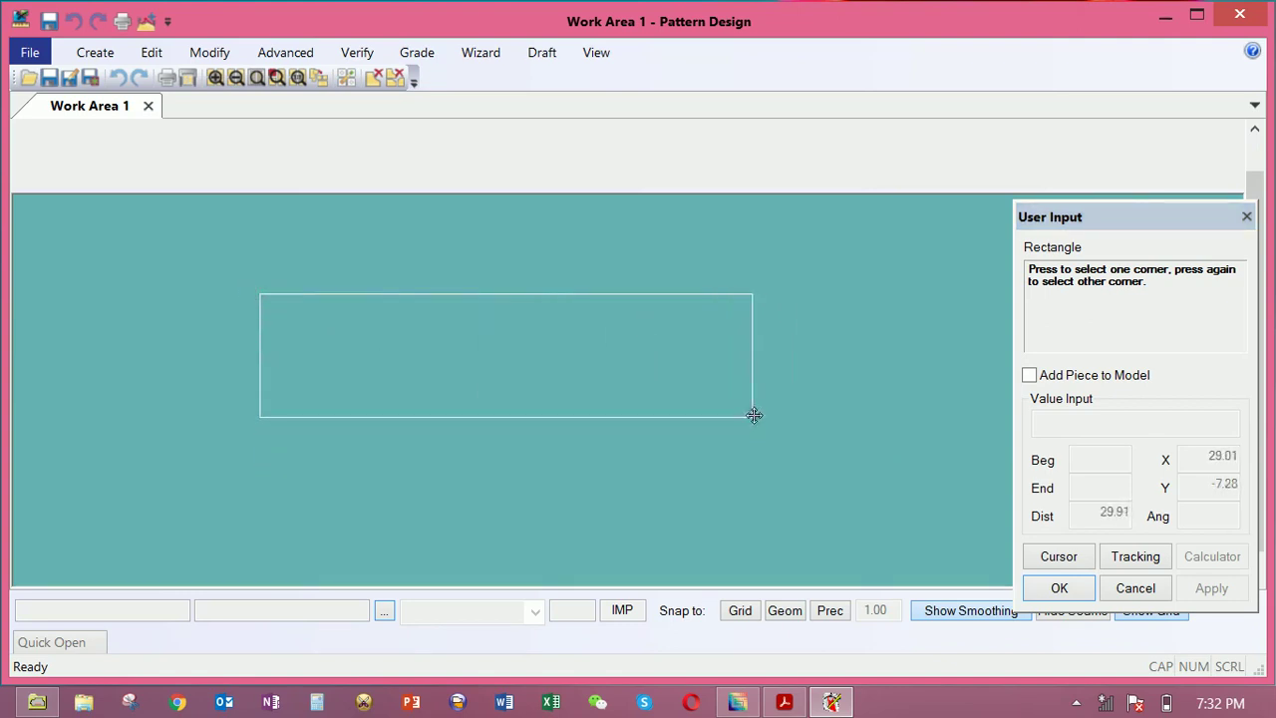
pyautogui.click(1054, 557)
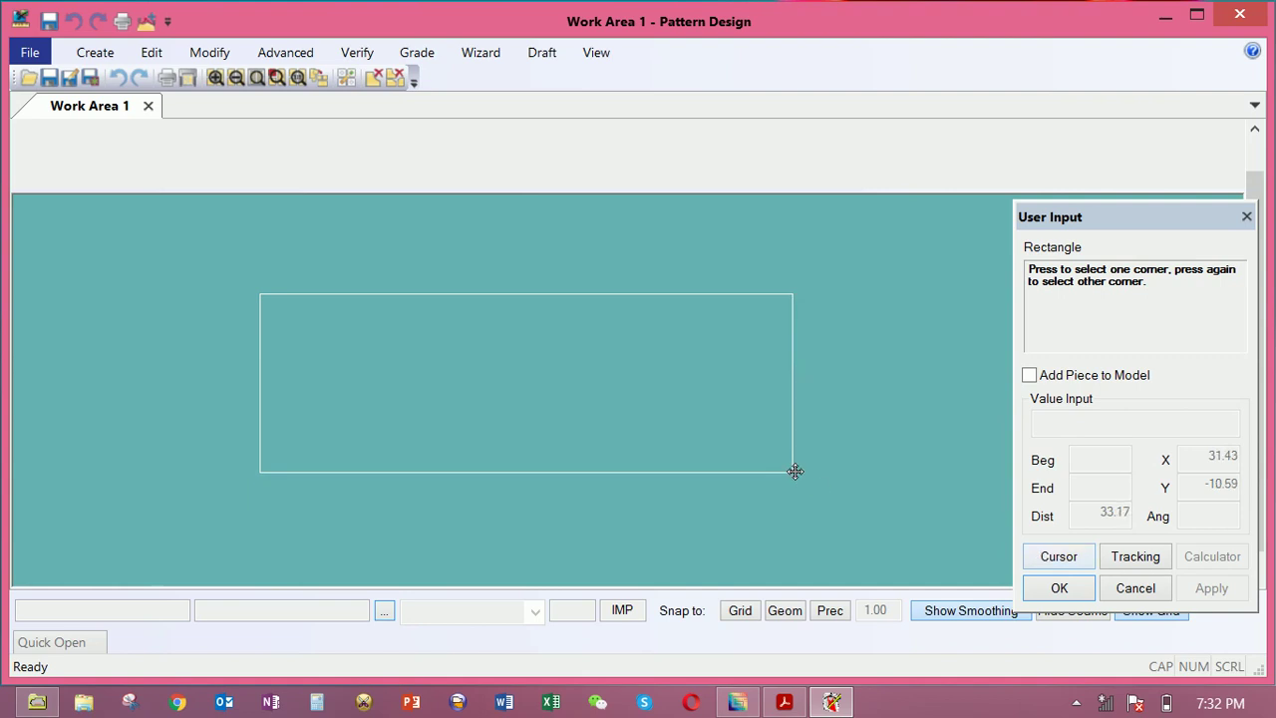
pyautogui.click(795, 472)
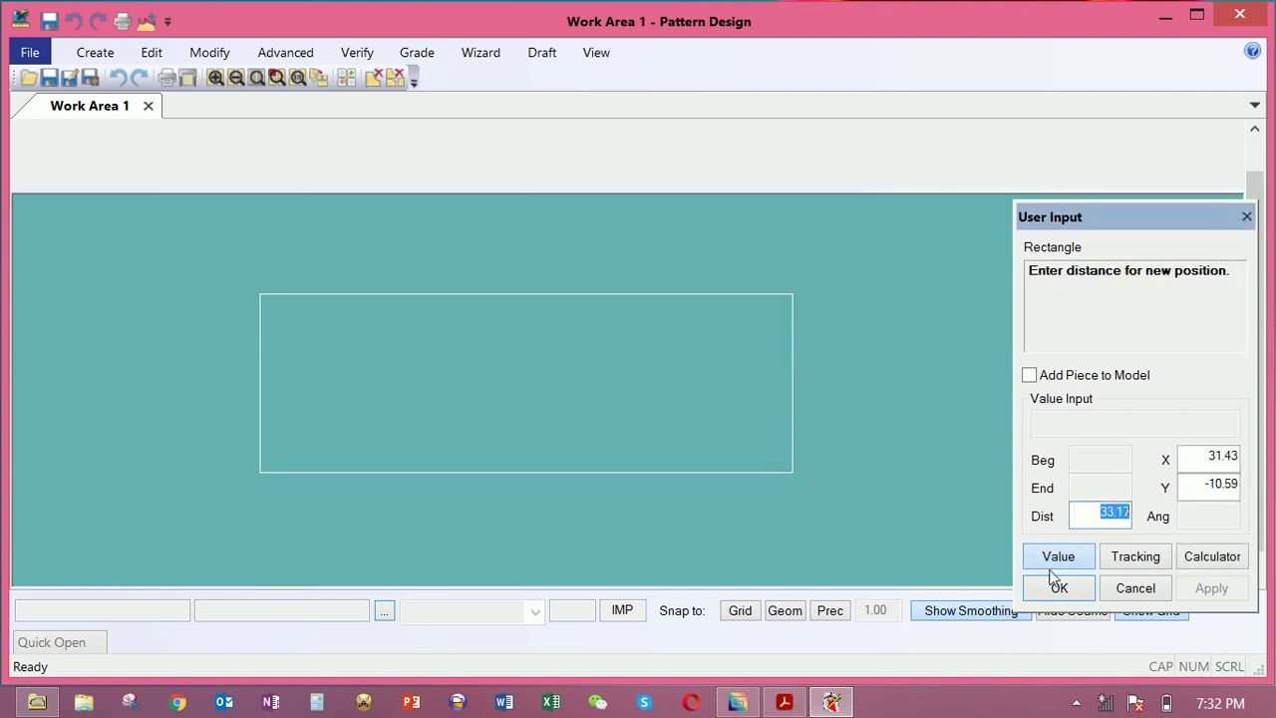
pyautogui.click(724, 418)
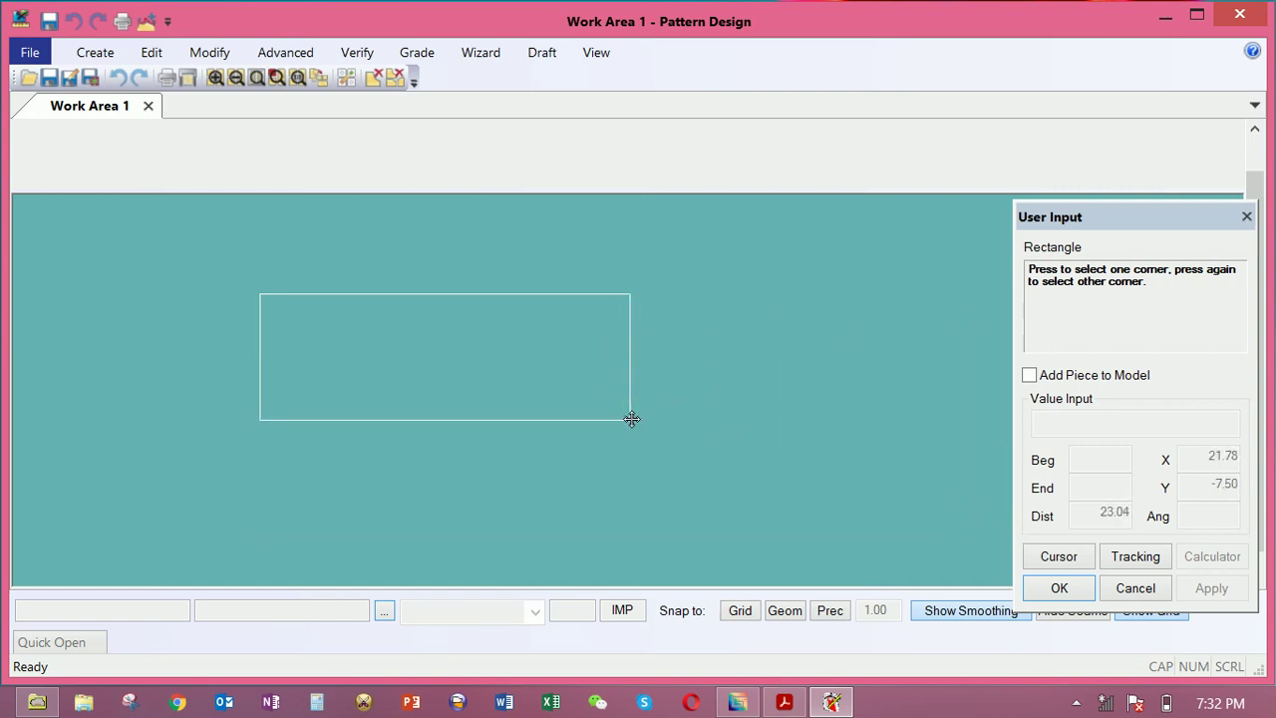
pyautogui.click(632, 420)
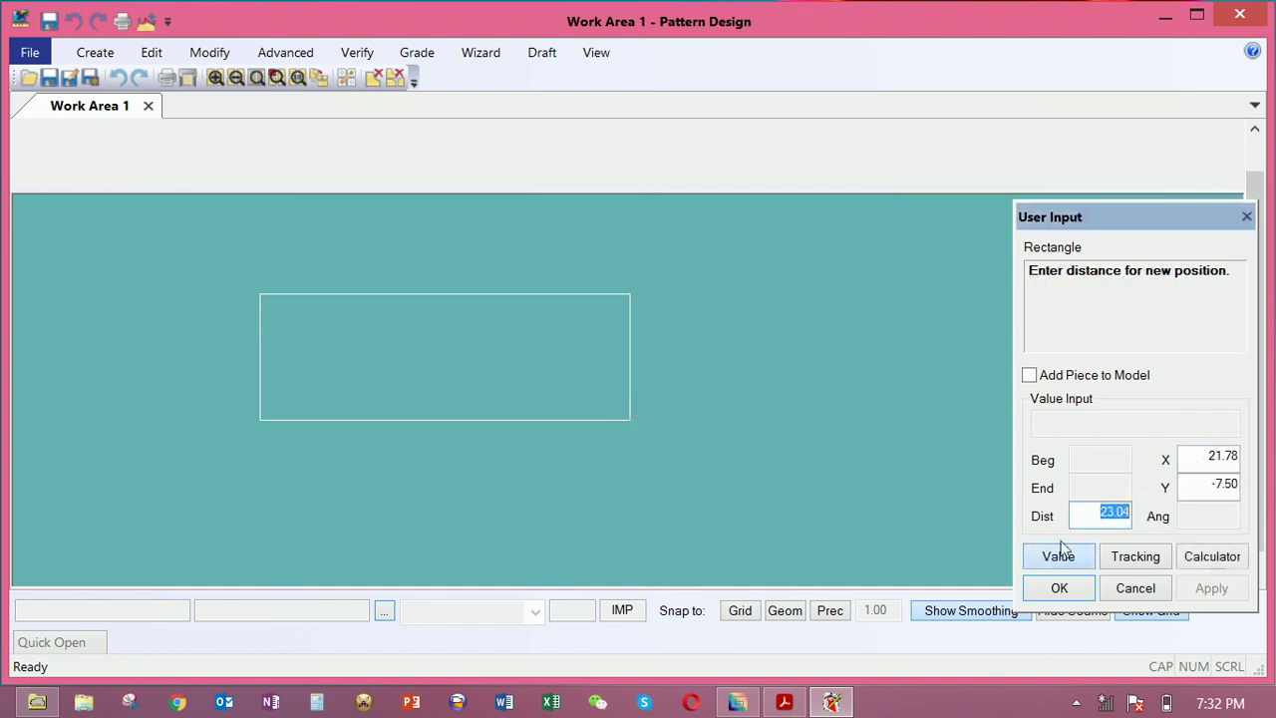
pyautogui.click(1195, 456)
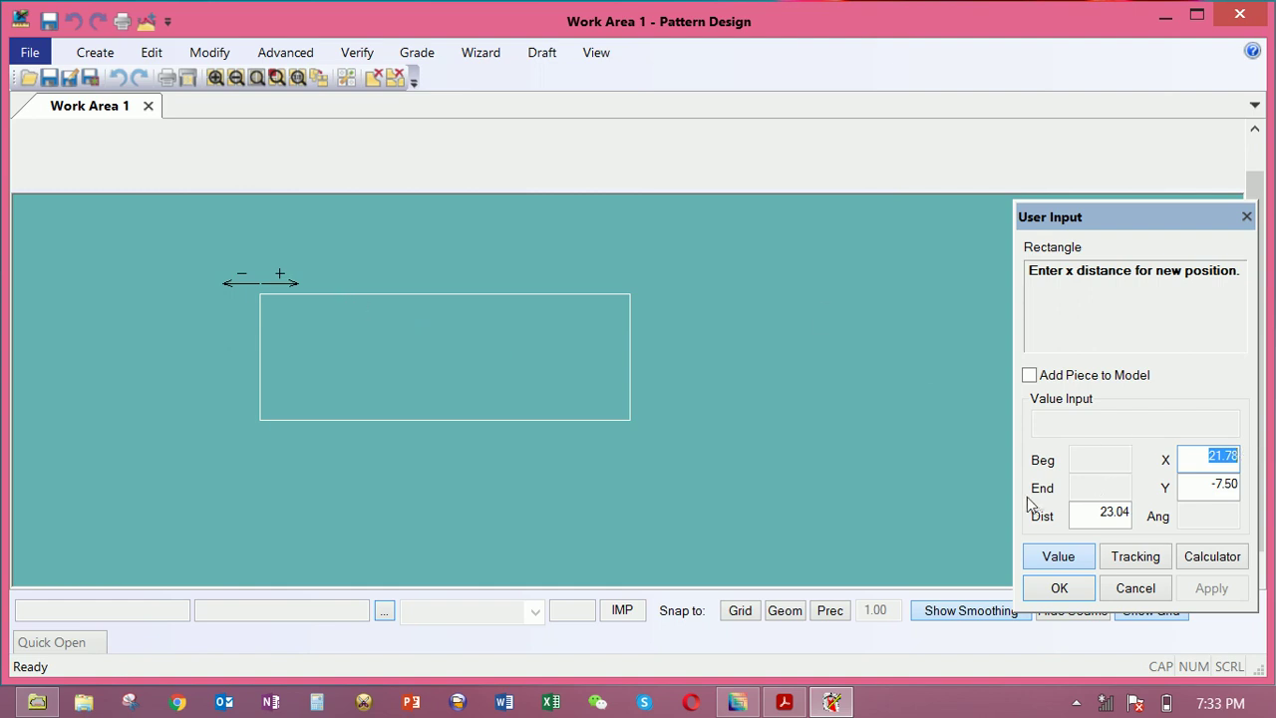
pyautogui.write('79')
pyautogui.click(1222, 488)
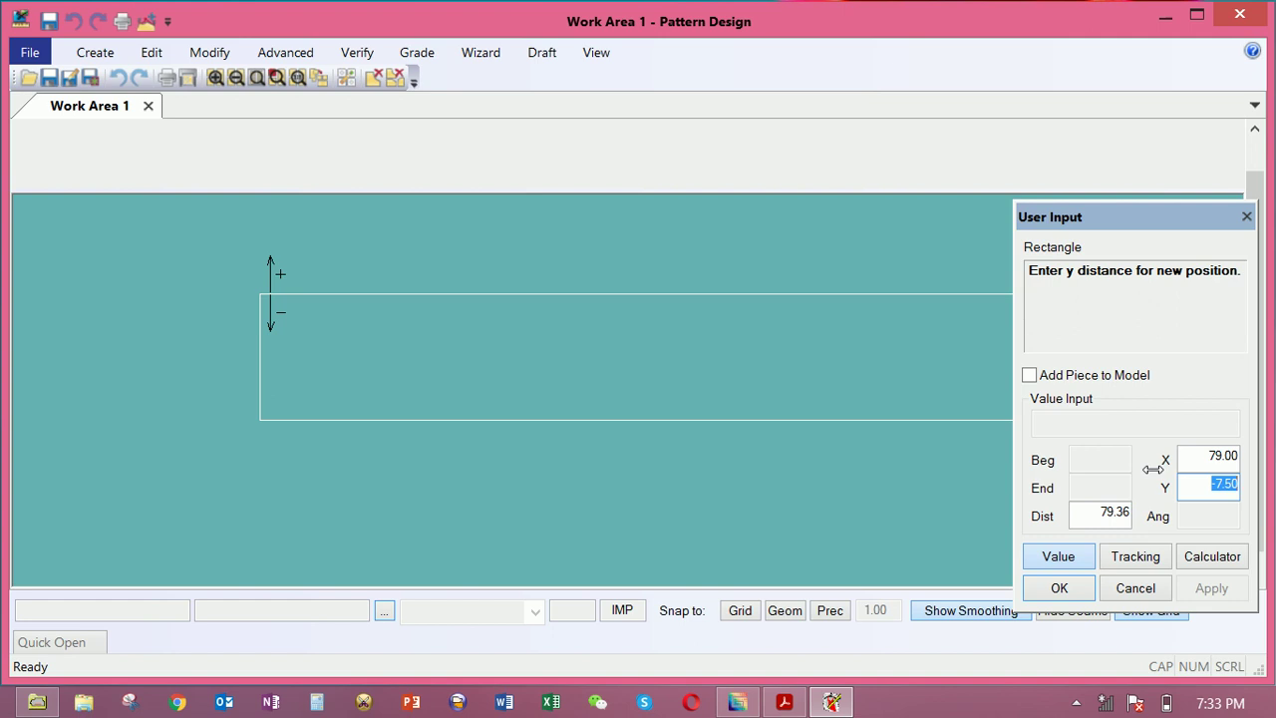
pyautogui.write('28.5')
pyautogui.click(1060, 588)
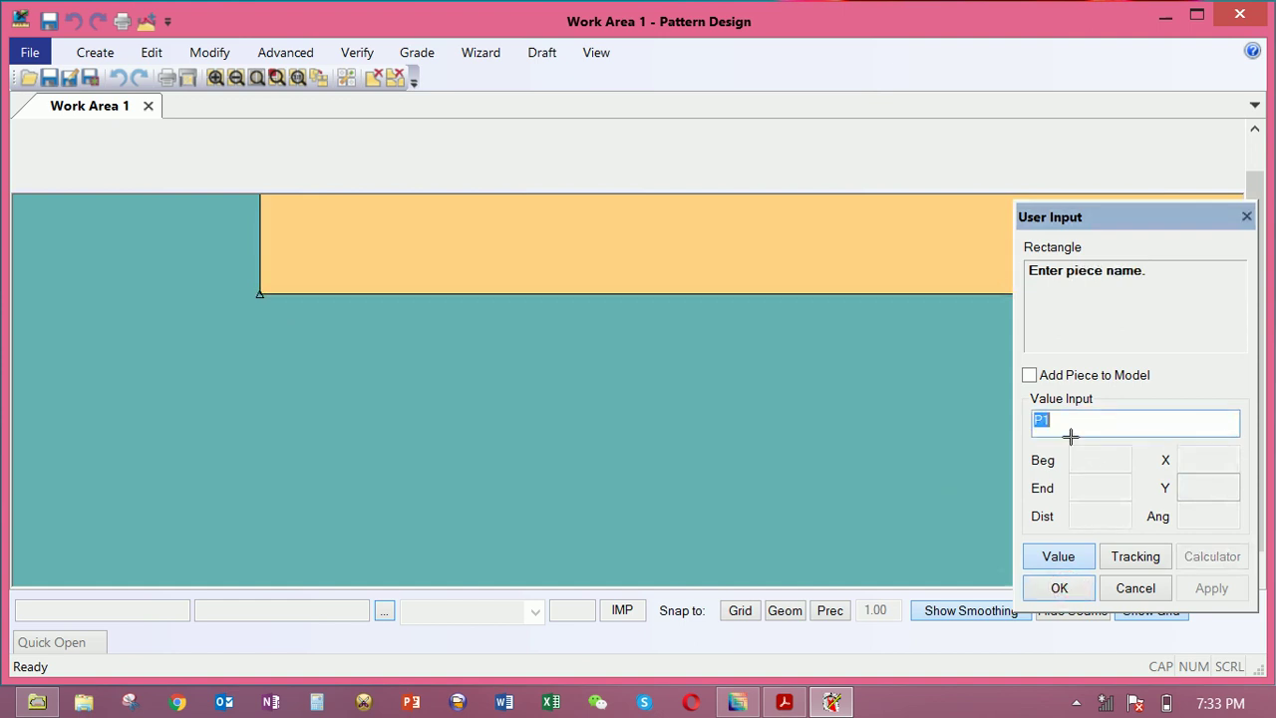
# Name the new rectangle piece 2211
pyautogui.write('2211')
pyautogui.rightClick(848, 430)
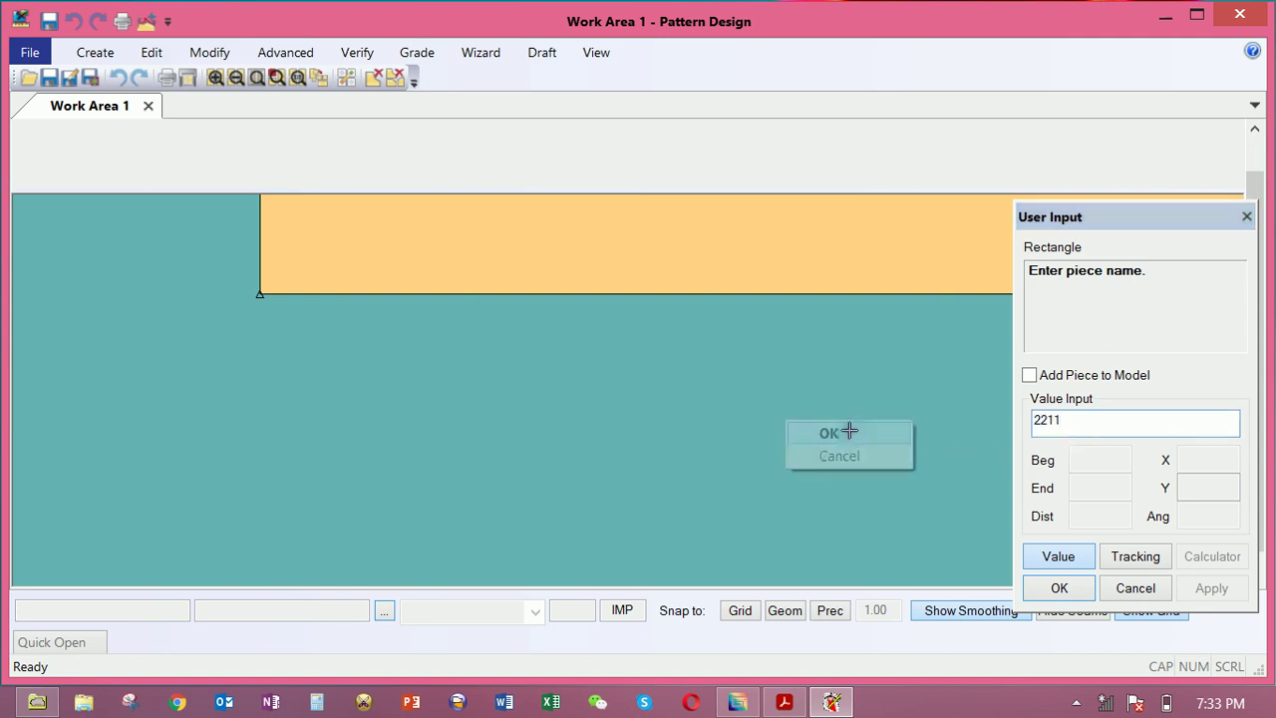
pyautogui.click(848, 431)
# Place piece 2211 on the work area and reposition it so the whole rectangle lies near the middle
pyautogui.click(792, 242)
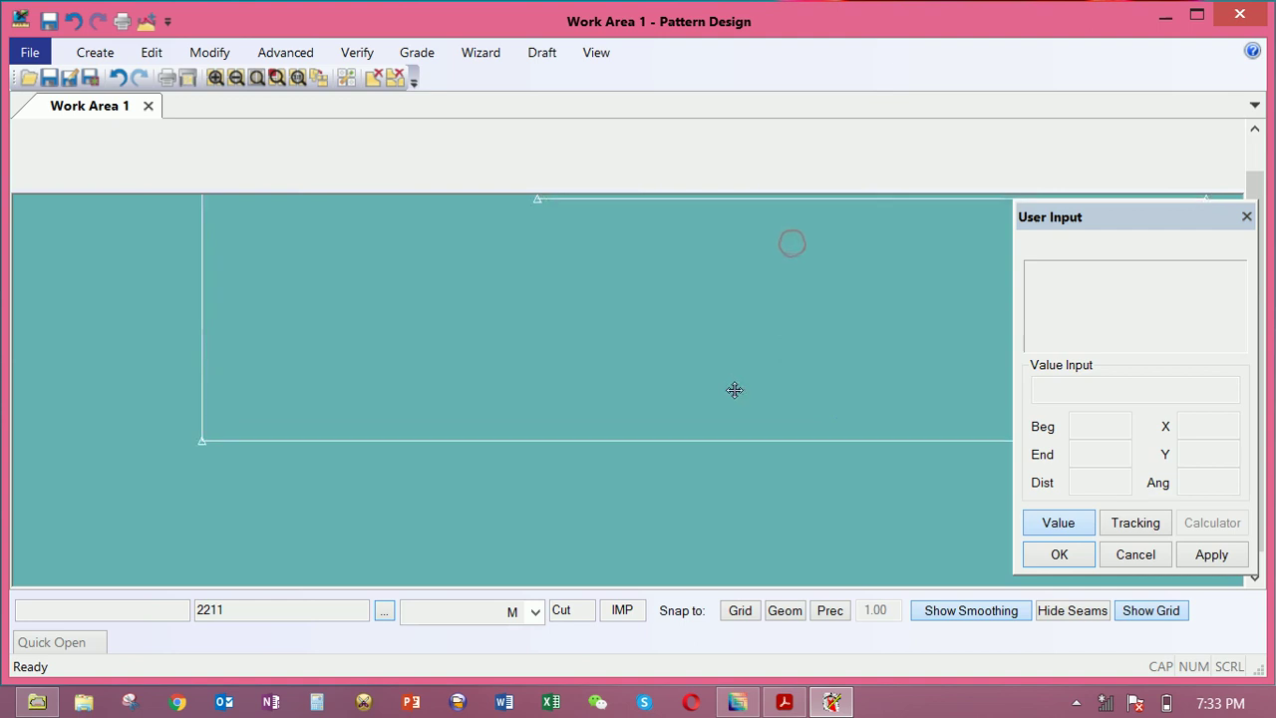
pyautogui.click(734, 396)
pyautogui.scroll(-2, 734, 390)
pyautogui.moveTo(735, 390); pyautogui.dragTo(517, 403, button='middle')
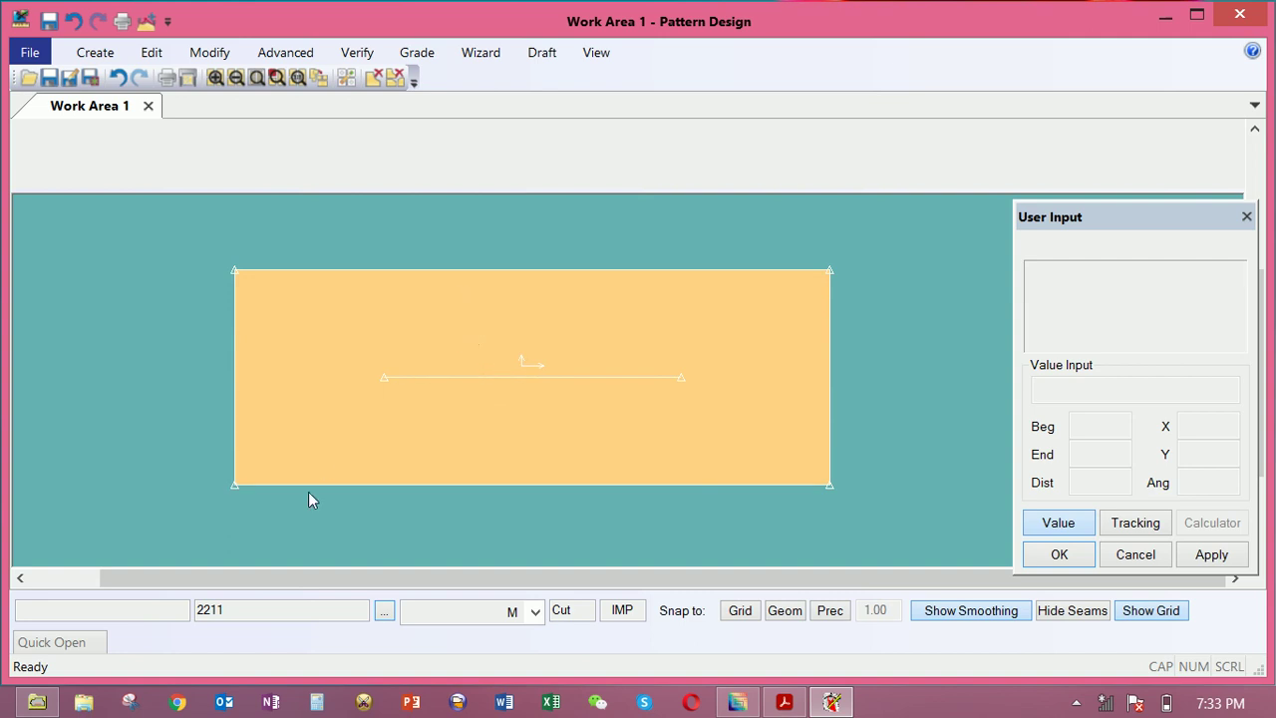
pyautogui.moveTo(391, 376); pyautogui.dragTo(384, 361, button='middle')
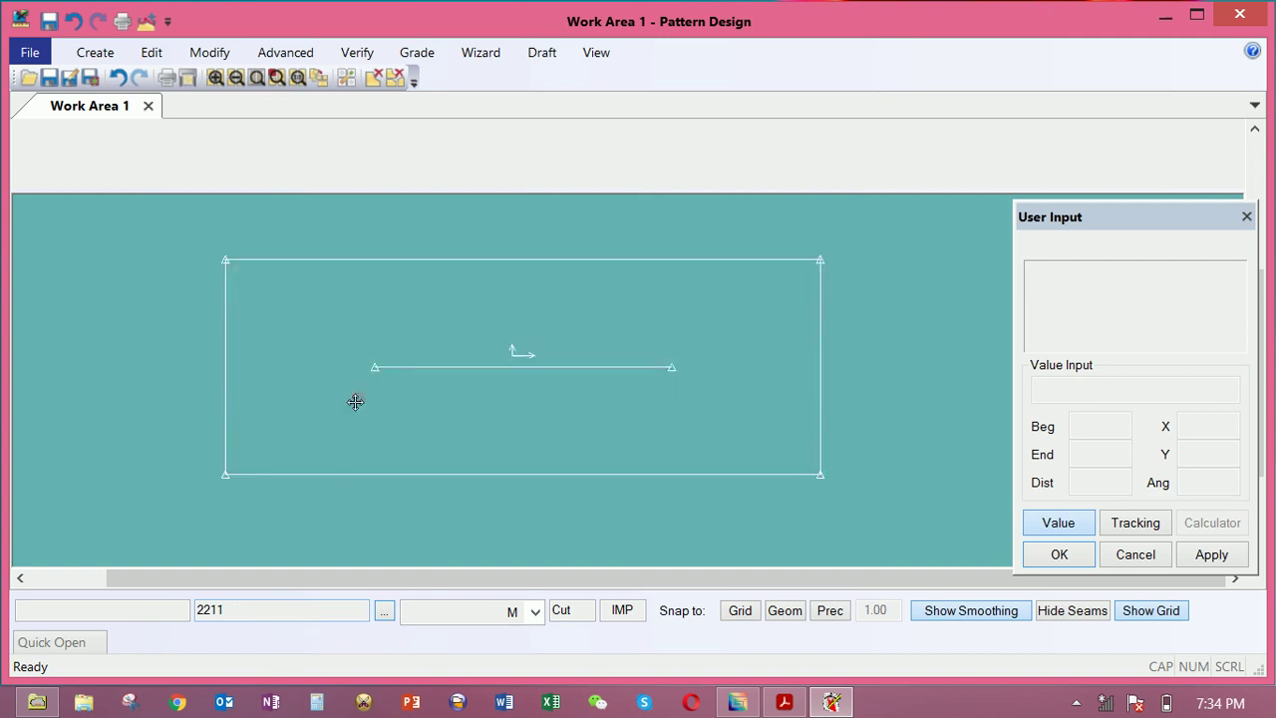
pyautogui.moveTo(355, 396); pyautogui.dragTo(320, 411)
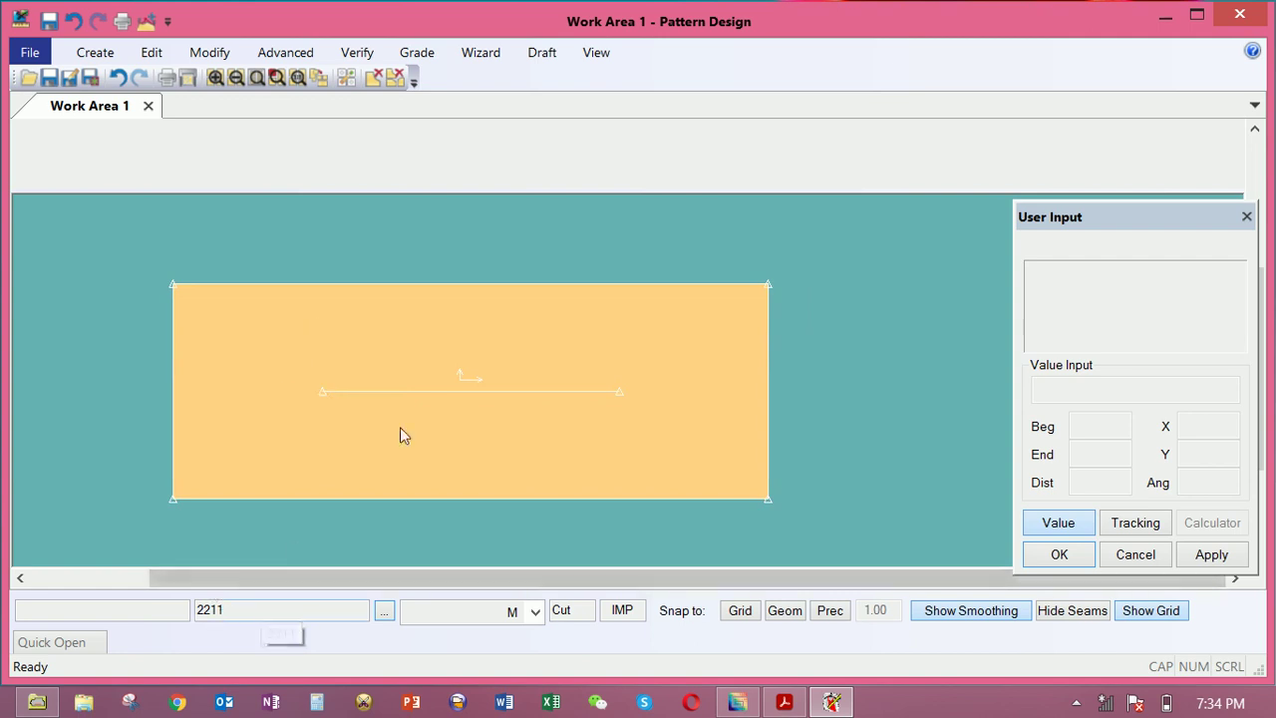
pyautogui.moveTo(426, 408); pyautogui.dragTo(444, 396)
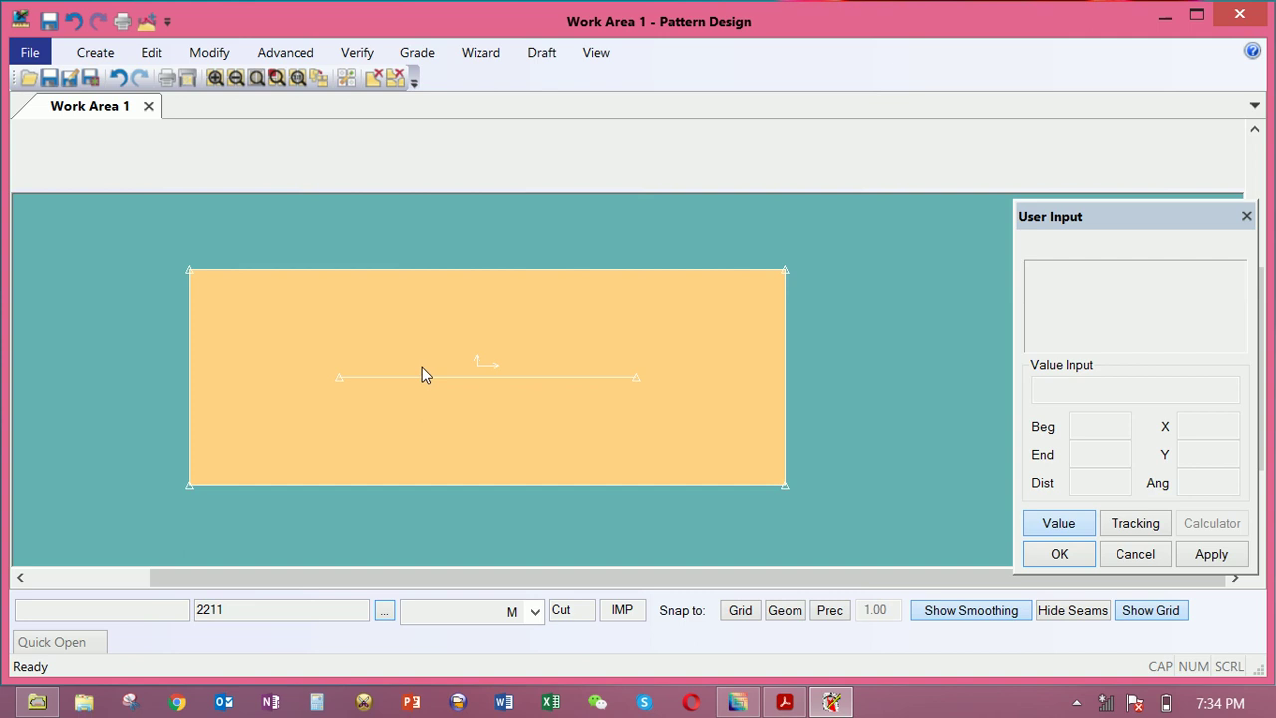
pyautogui.moveTo(427, 377); pyautogui.dragTo(481, 397)
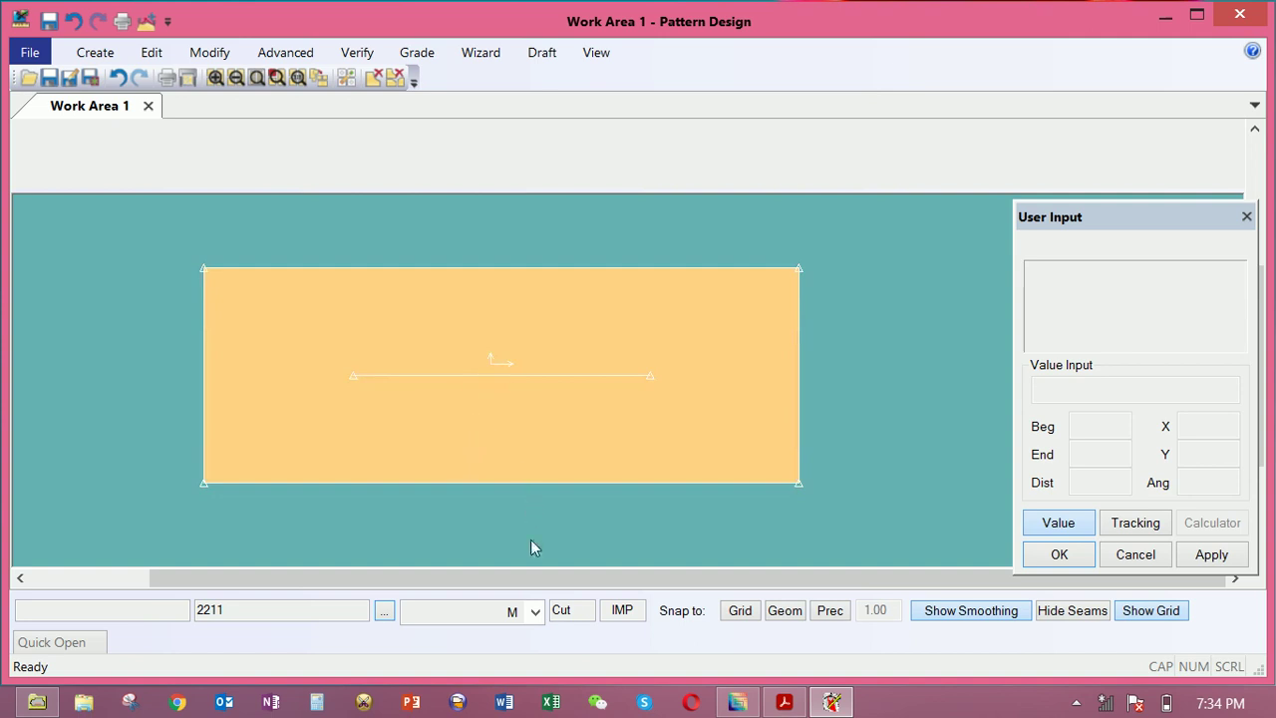
# Check the sizes available for piece 2211 and move the piece slightly upward in the work area
pyautogui.click(535, 611)
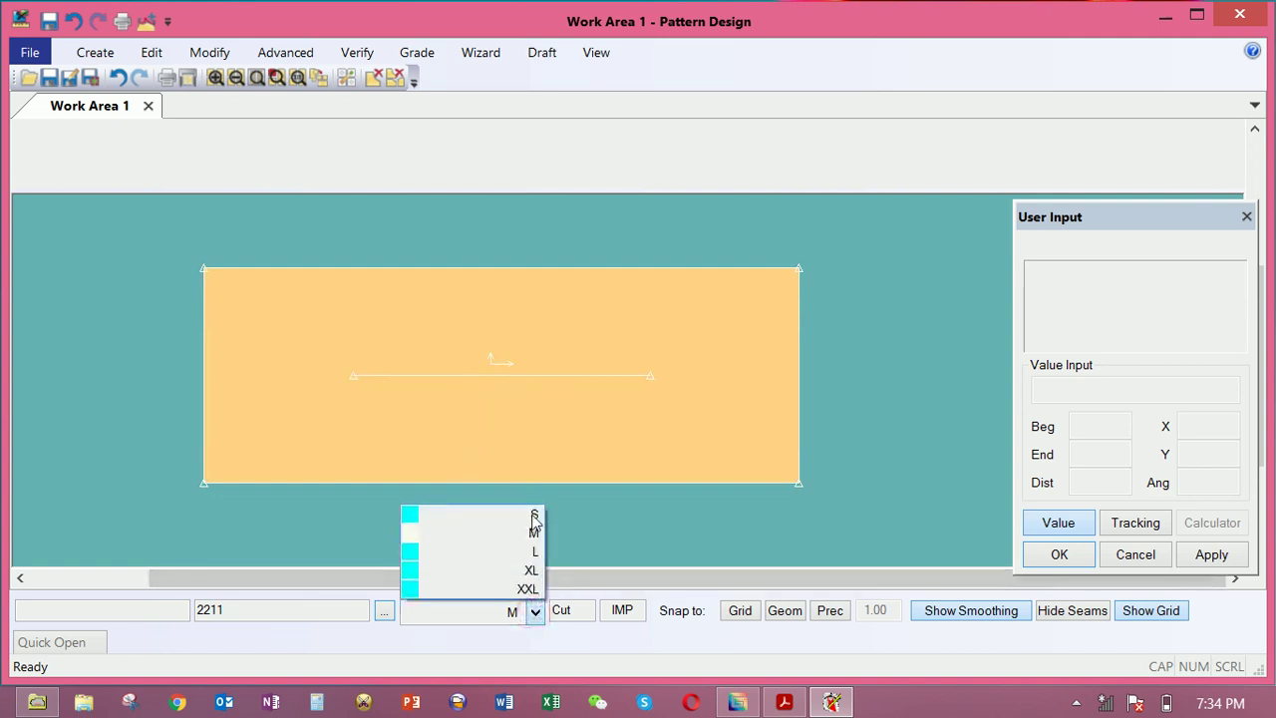
pyautogui.click(537, 613)
pyautogui.moveTo(507, 425); pyautogui.dragTo(511, 420)
pyautogui.moveTo(513, 362); pyautogui.dragTo(520, 334)
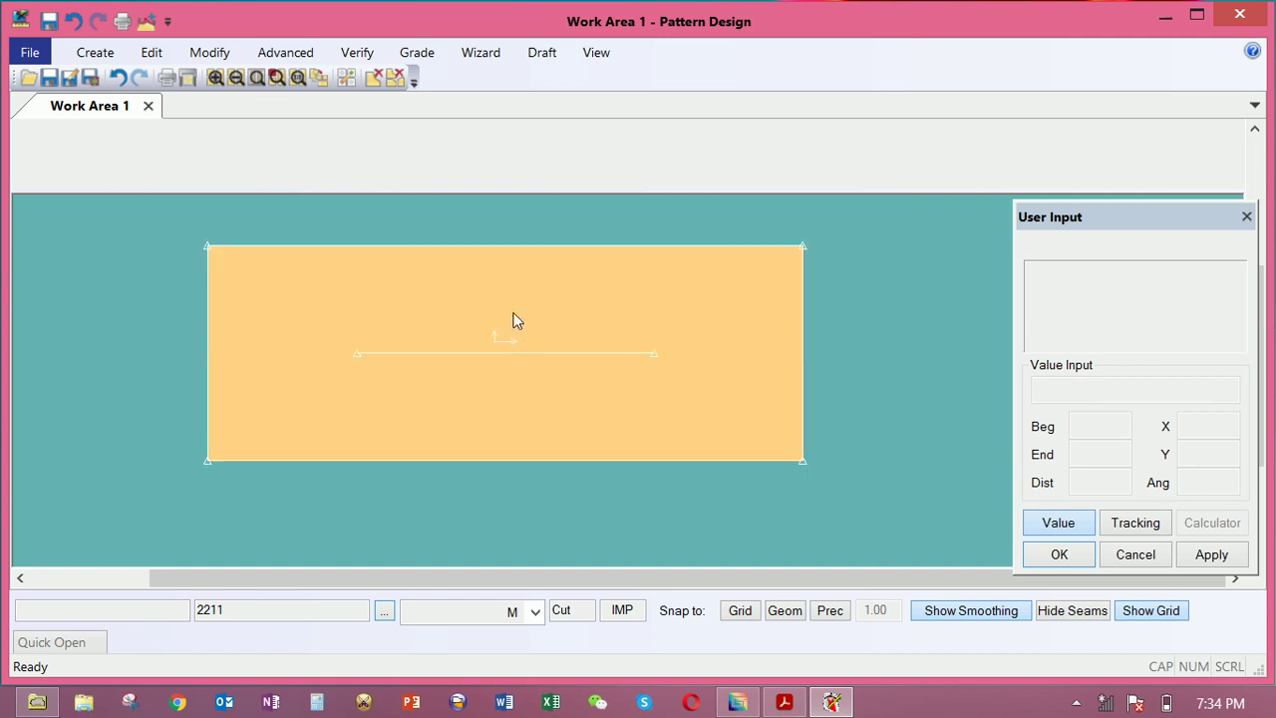
# Add an even offset line from the rectangle's left edge at a distance of -11
pyautogui.click(96, 54)
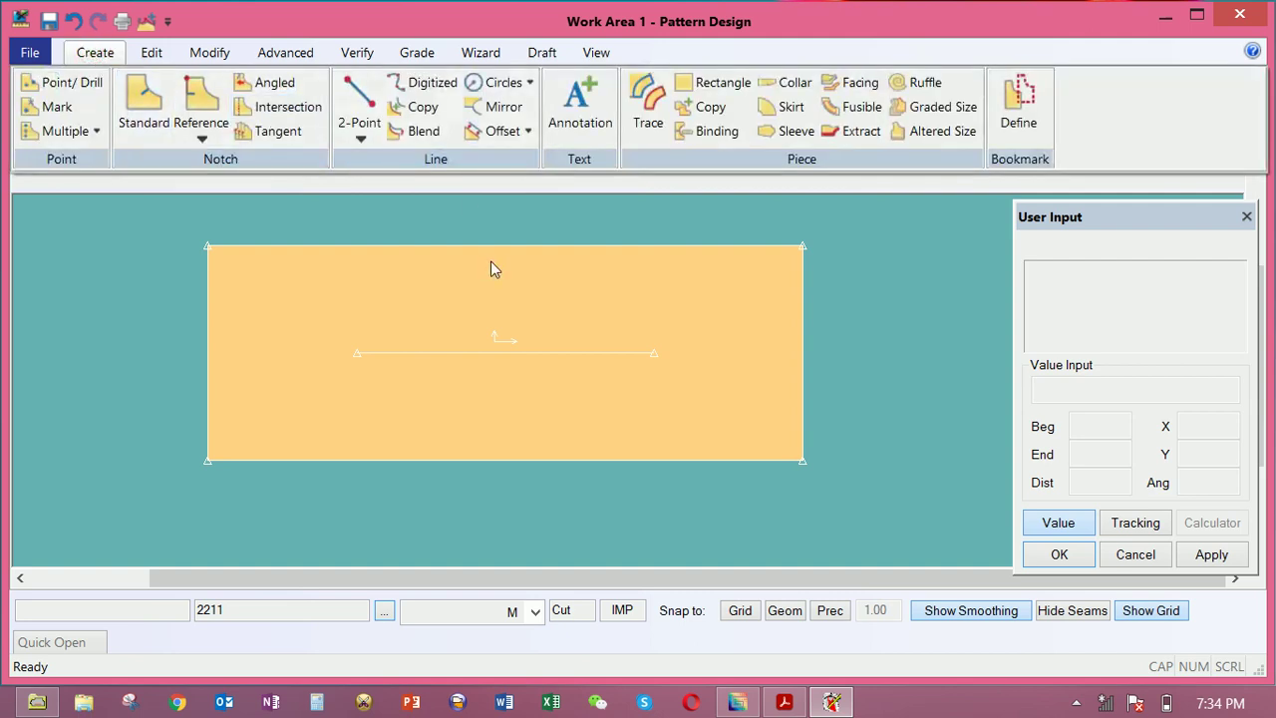
pyautogui.click(479, 133)
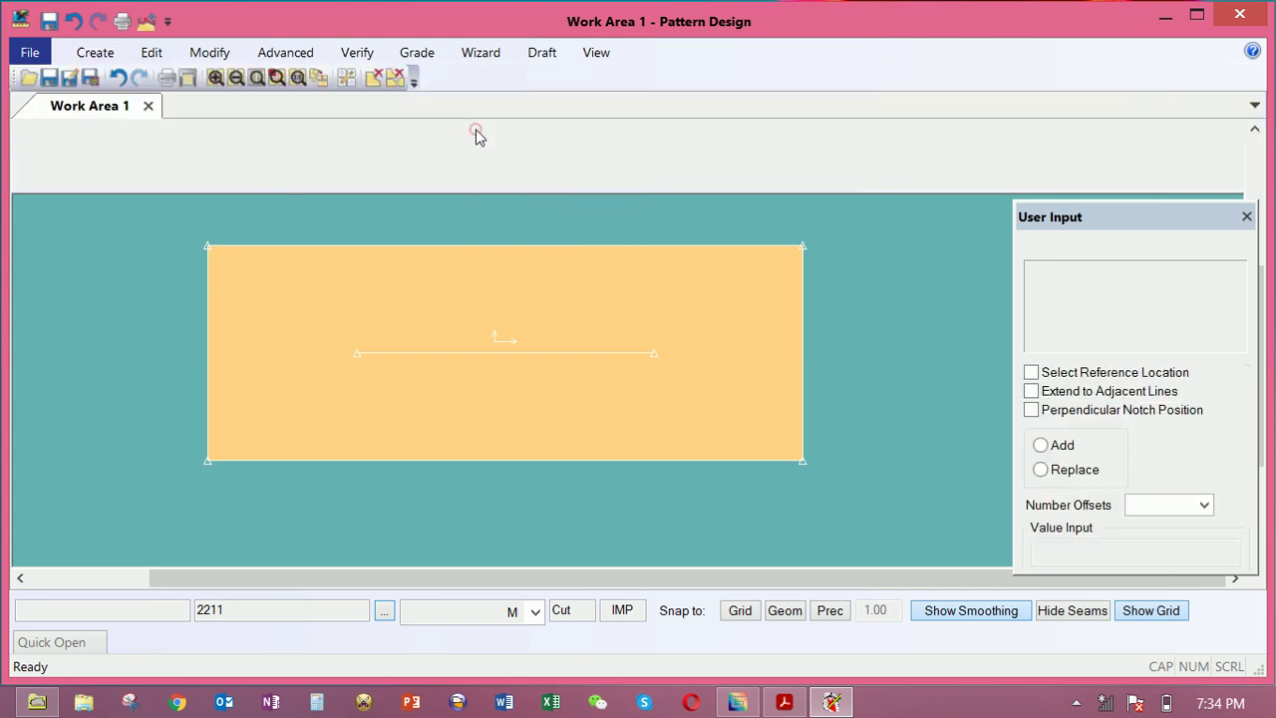
pyautogui.click(219, 362)
pyautogui.rightClick(227, 365)
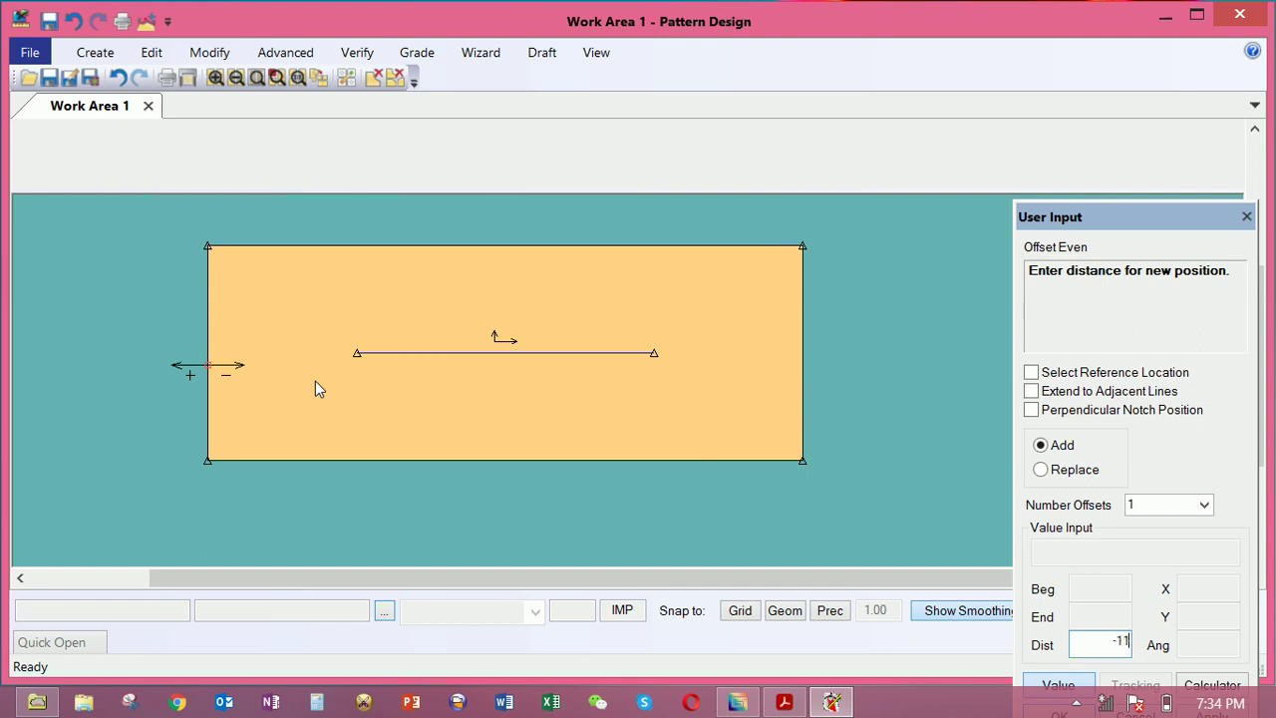
pyautogui.press('Return')
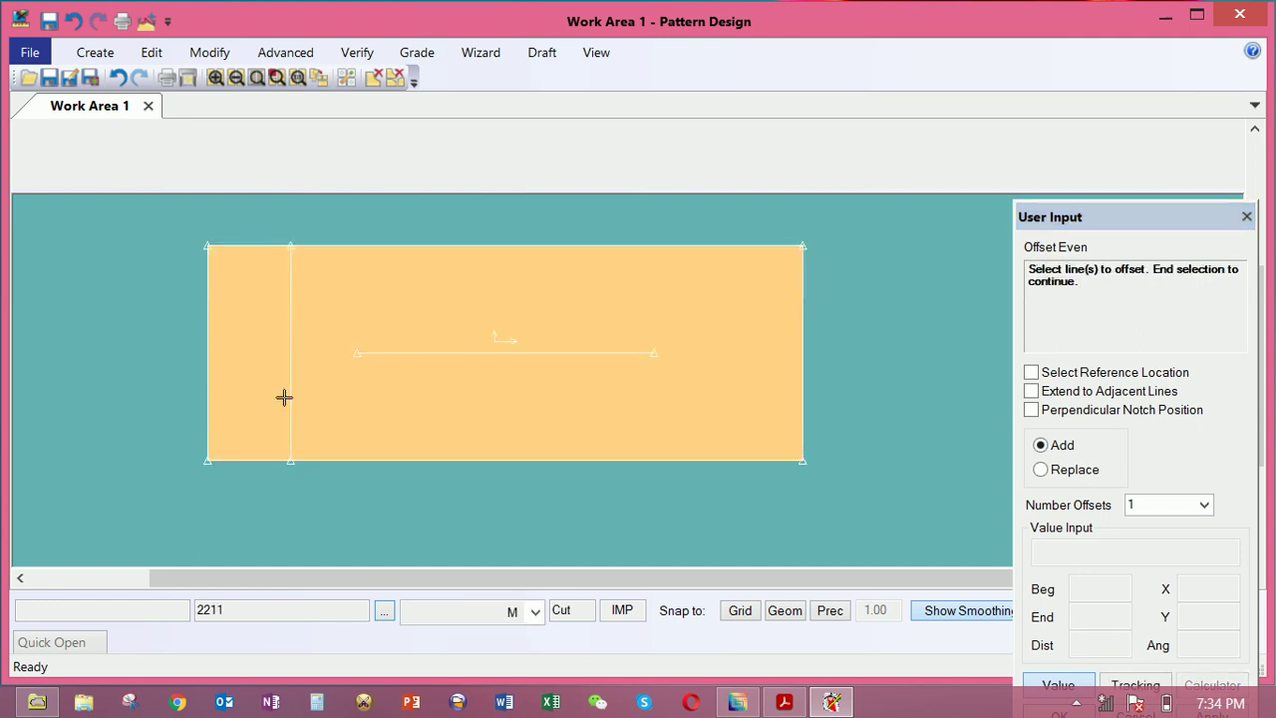
# Add an even offset line from the rectangle's bottom edge at a distance of -9
pyautogui.click(341, 459)
pyautogui.rightClick(340, 454)
pyautogui.click(340, 442)
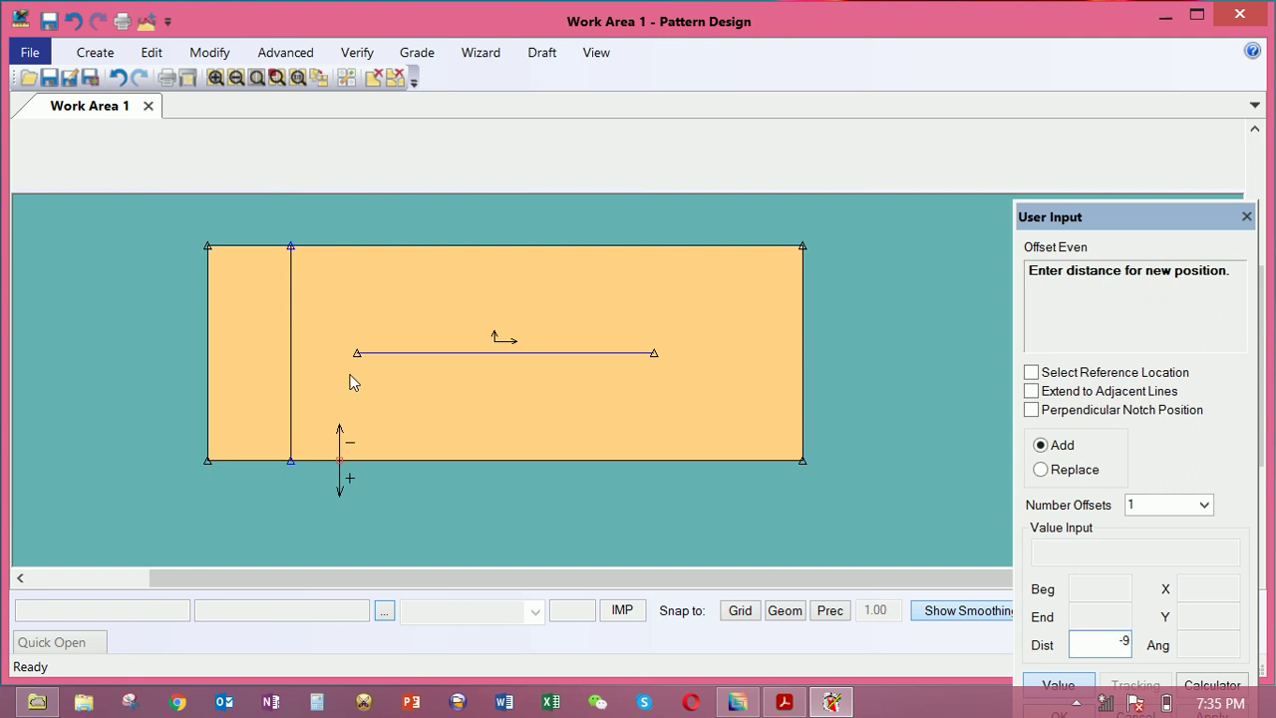
pyautogui.press('Return')
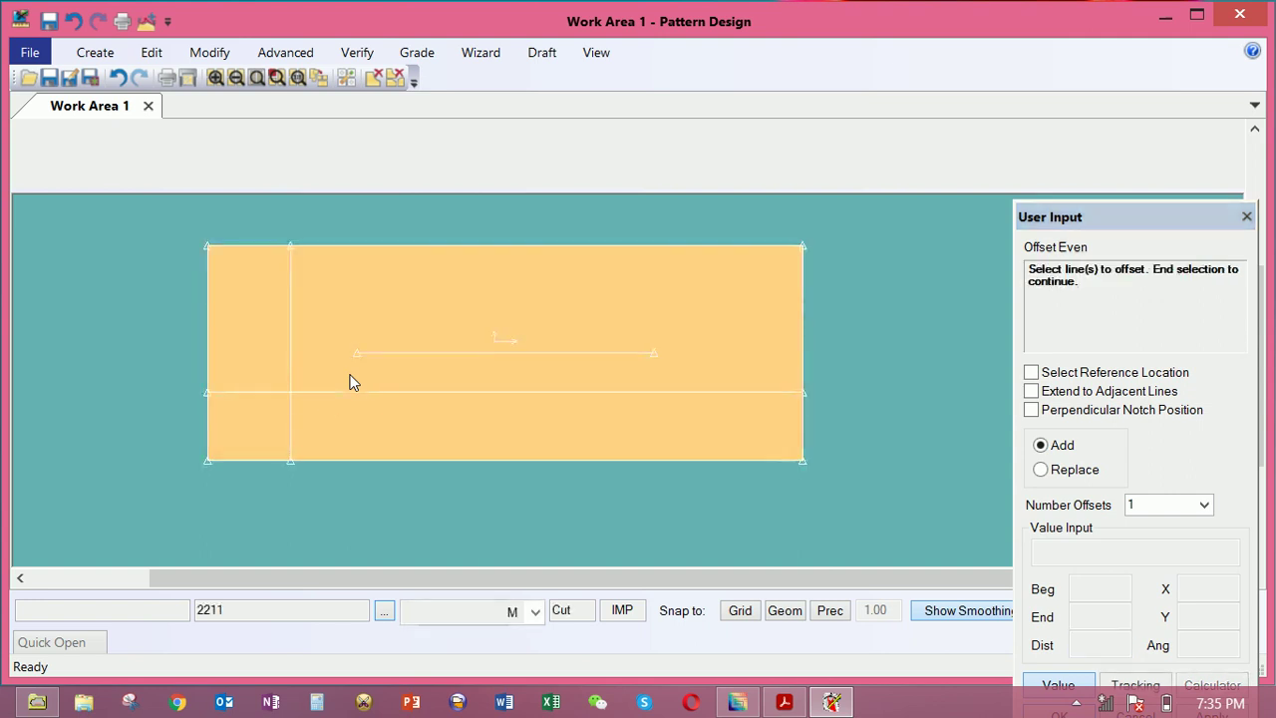
# Add an even offset line from the rectangle's left edge at a distance of -2
pyautogui.rightClick(211, 431)
pyautogui.click(211, 430)
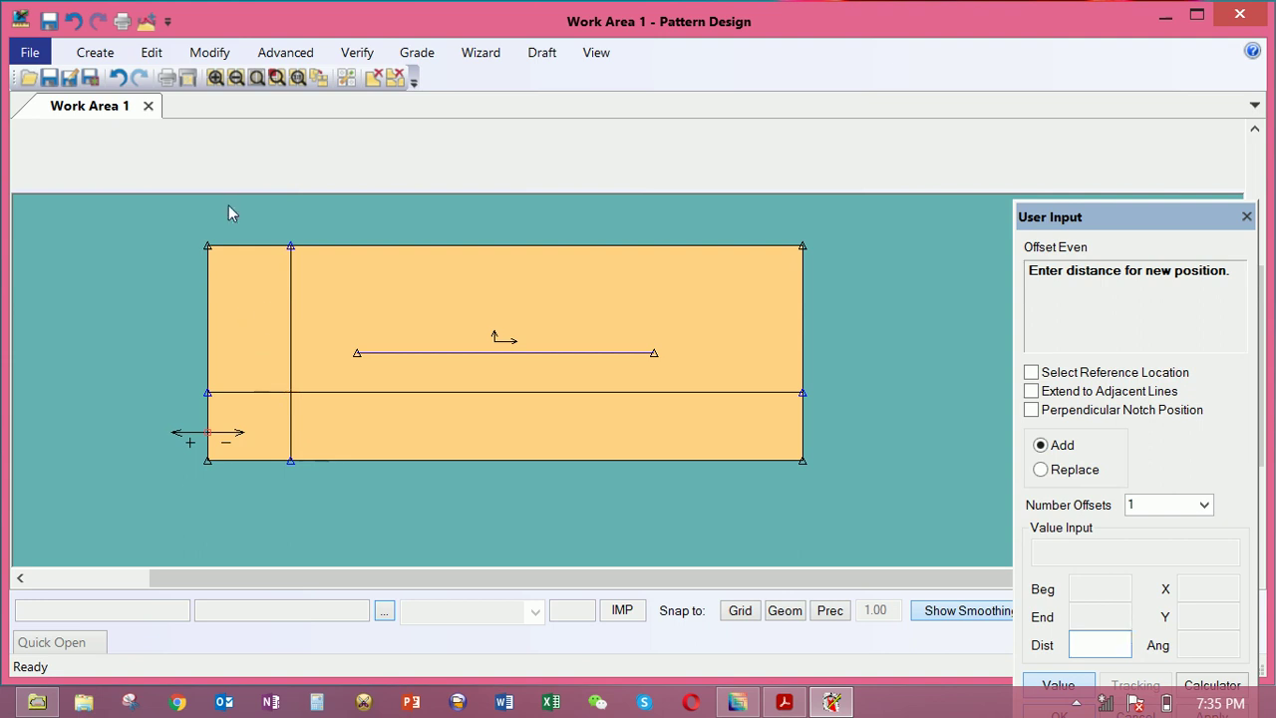
pyautogui.click(216, 78)
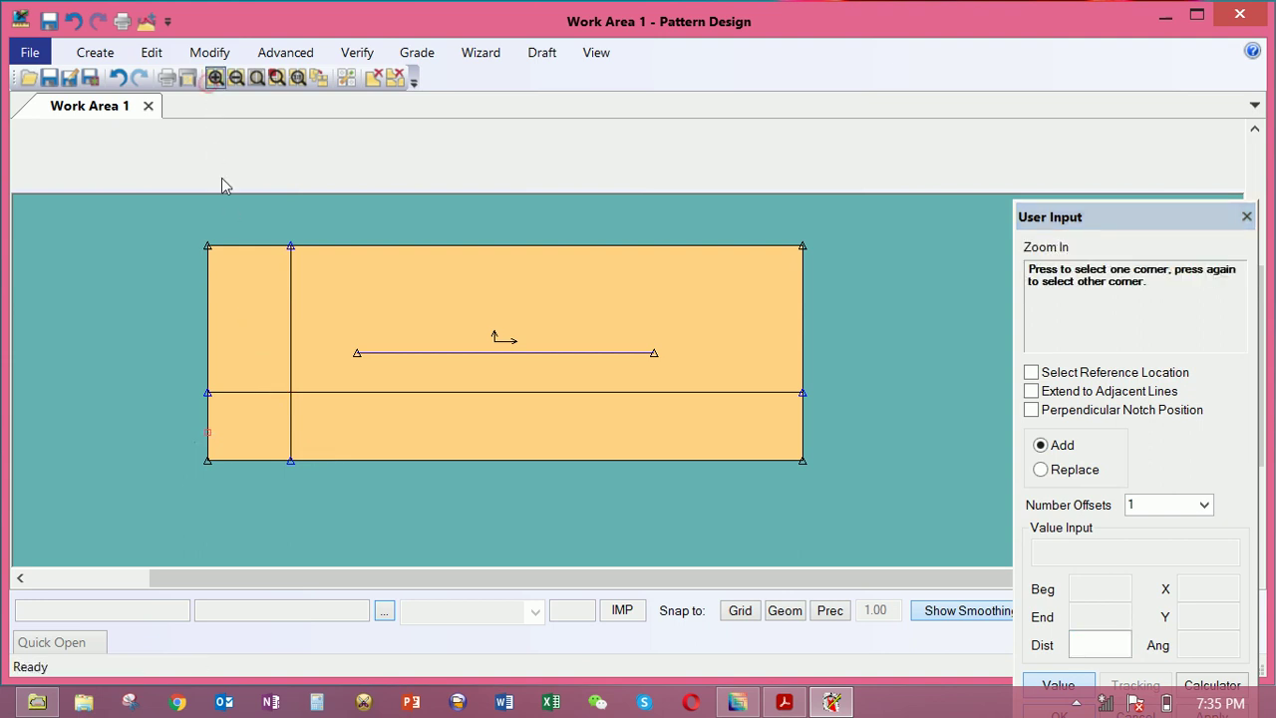
pyautogui.click(175, 361)
pyautogui.click(339, 489)
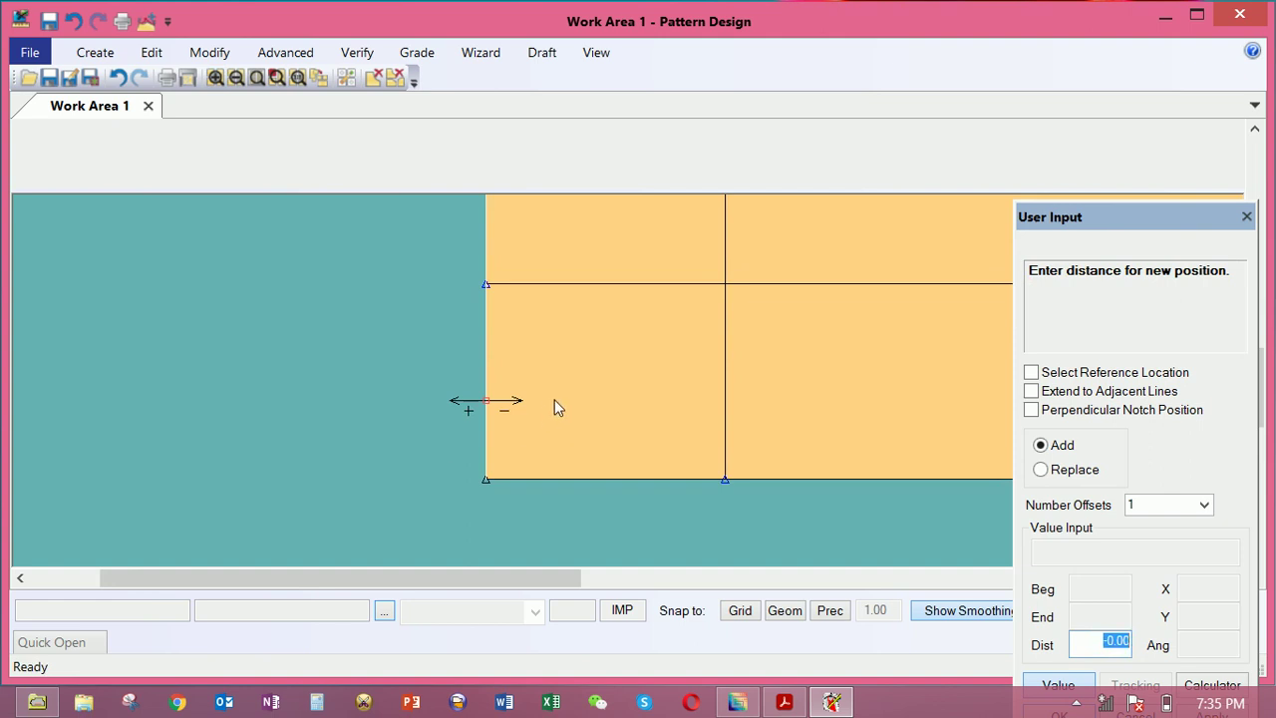
pyautogui.press('BackSpace')
pyautogui.write('-2')
pyautogui.press('Return')
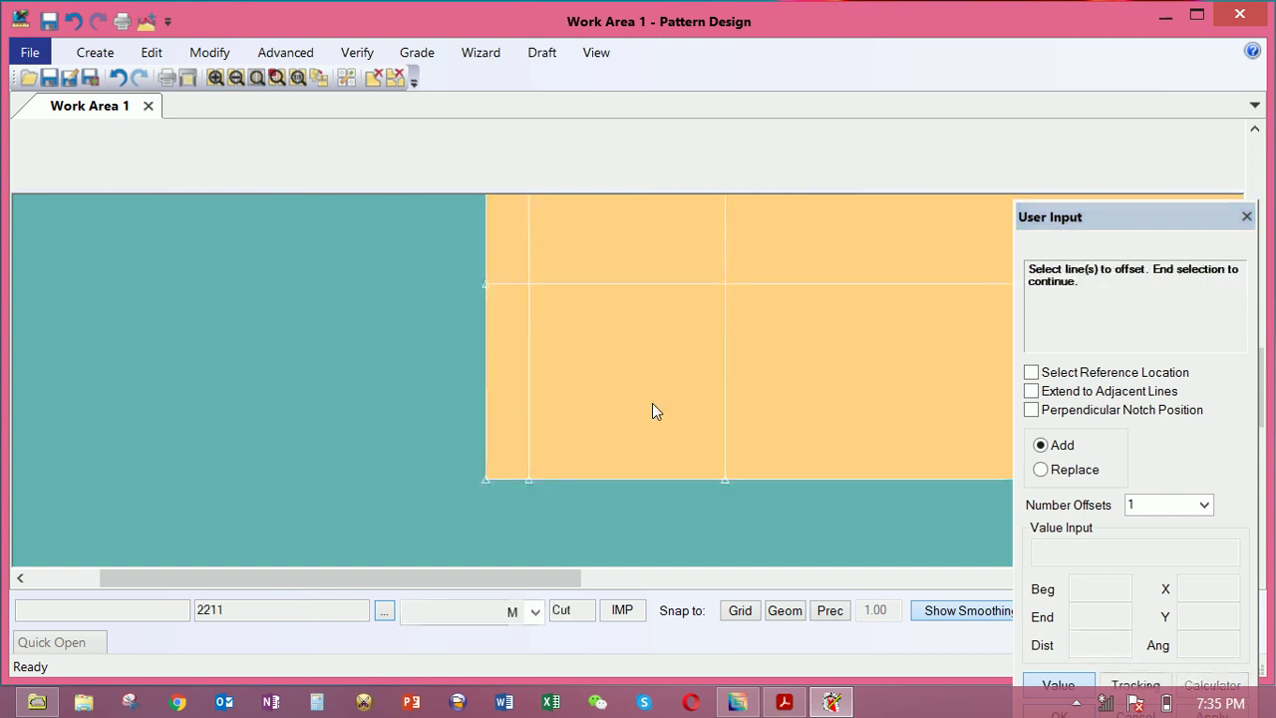
pyautogui.rightClick(612, 371)
pyautogui.click(612, 371)
# Activate the 2-Point Curve line command for drawing on piece 2211
pyautogui.moveTo(599, 338)
pyautogui.mouseDown(button='middle')
pyautogui.moveTo(521, 373)
pyautogui.moveTo(475, 422)
pyautogui.mouseUp(button='middle')
pyautogui.scroll(-3, 523, 406)
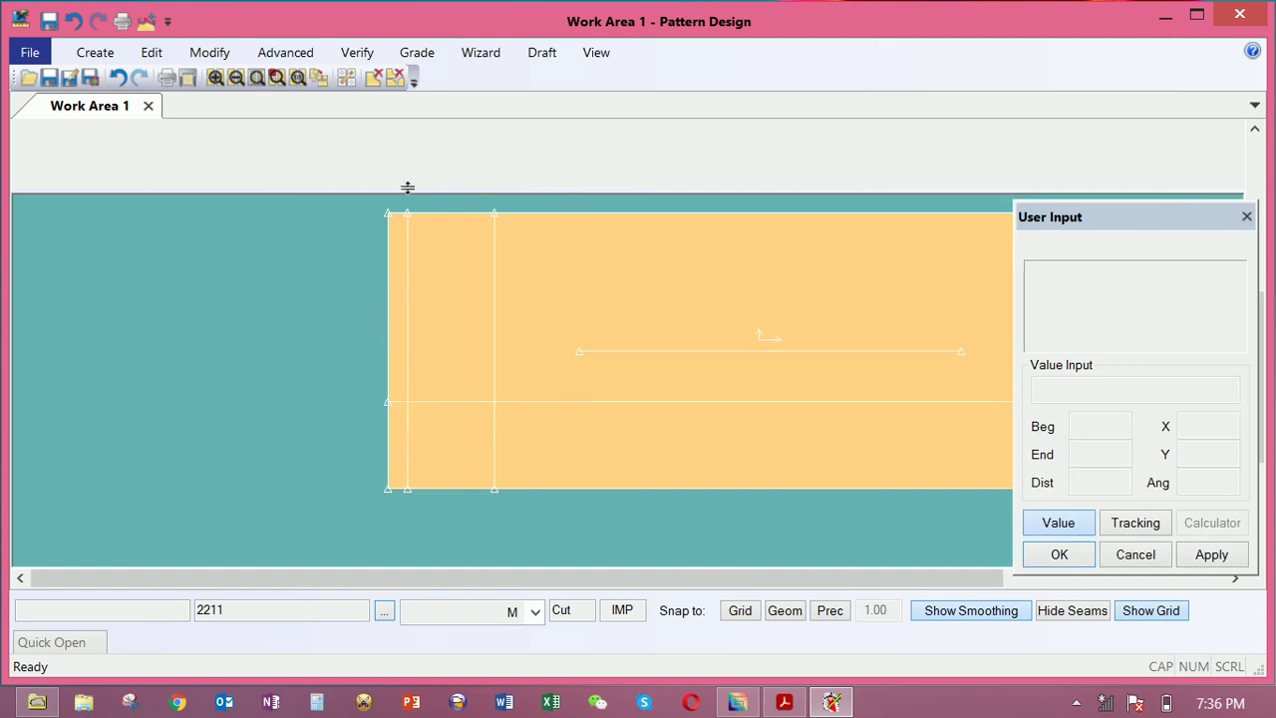
pyautogui.click(95, 51)
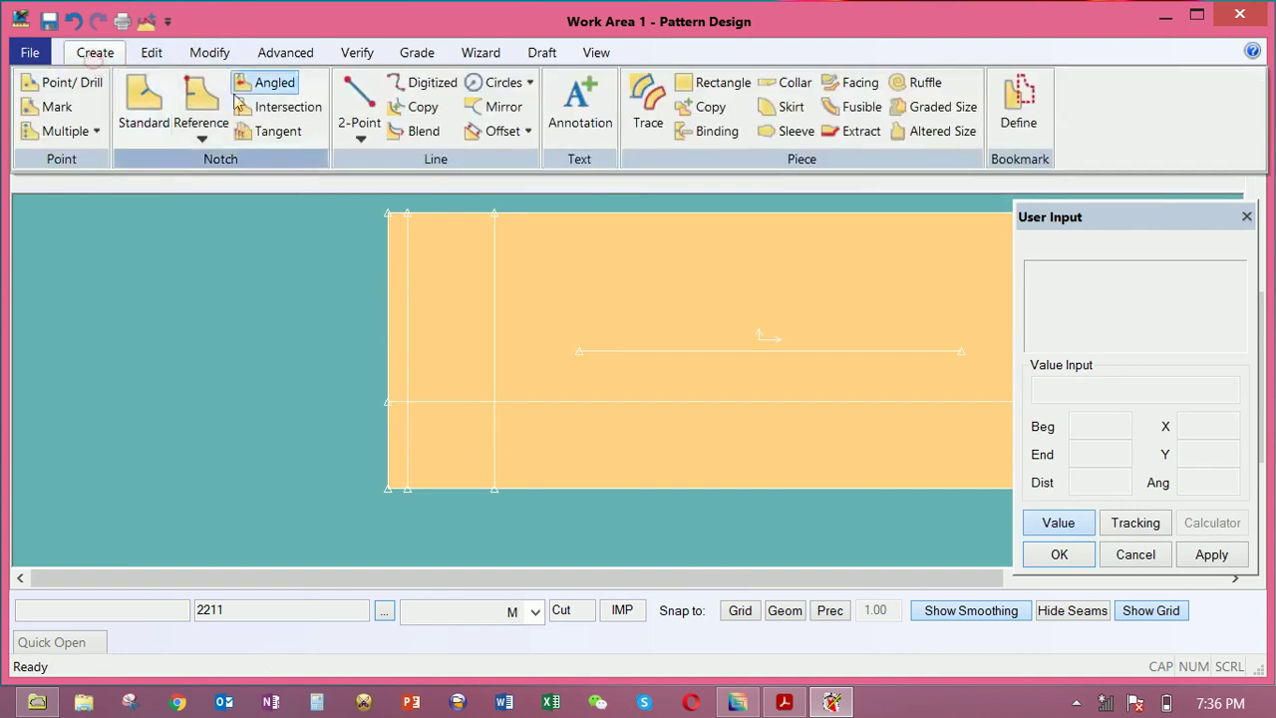
pyautogui.click(362, 140)
pyautogui.click(381, 179)
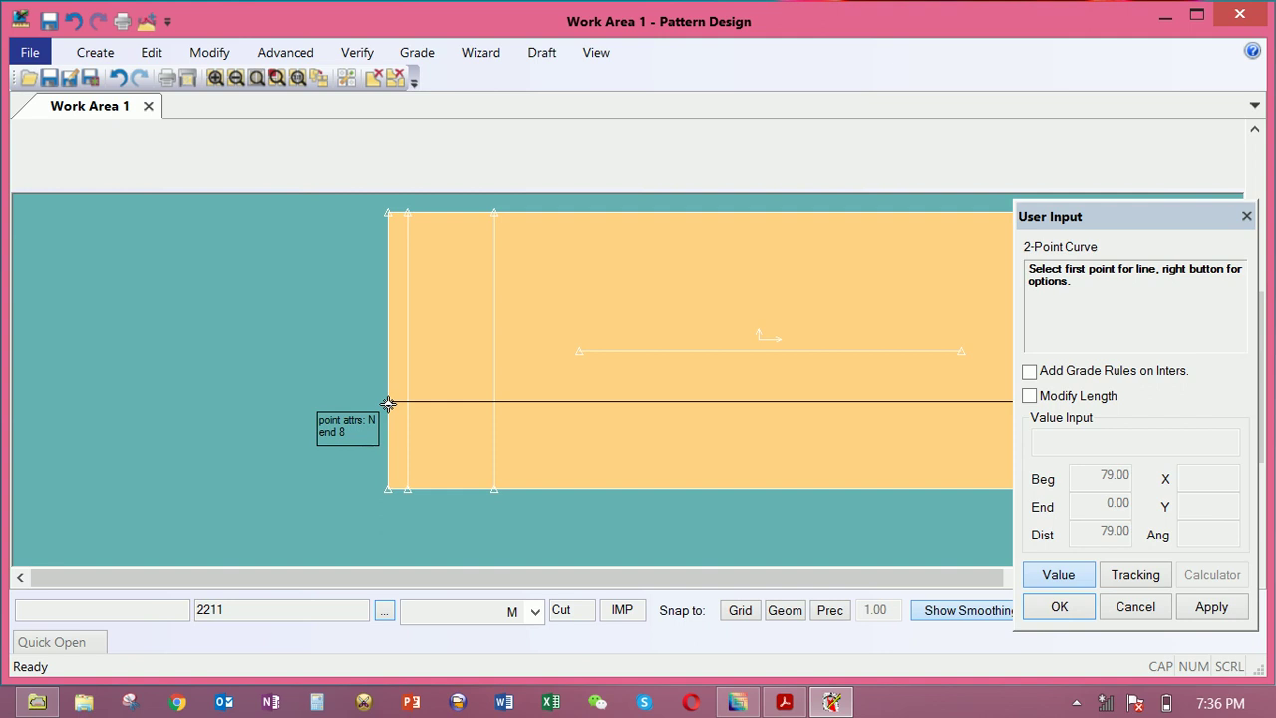
pyautogui.click(387, 403)
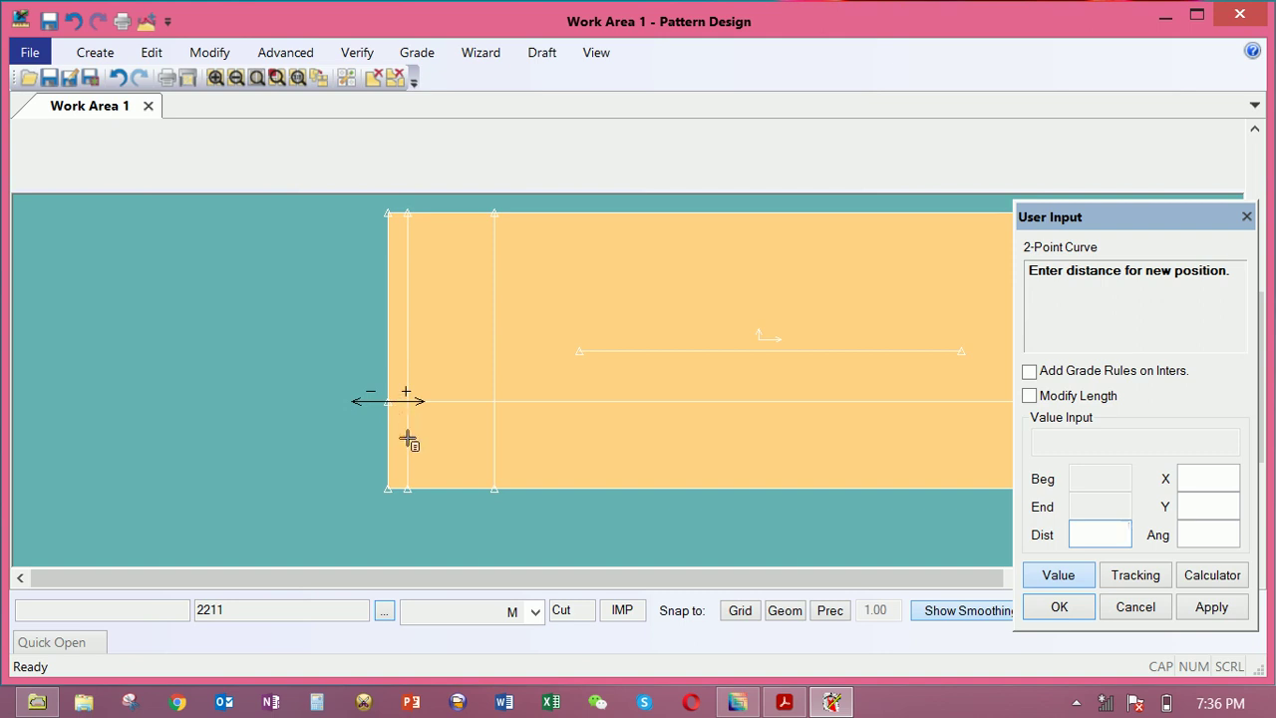
pyautogui.click(459, 342)
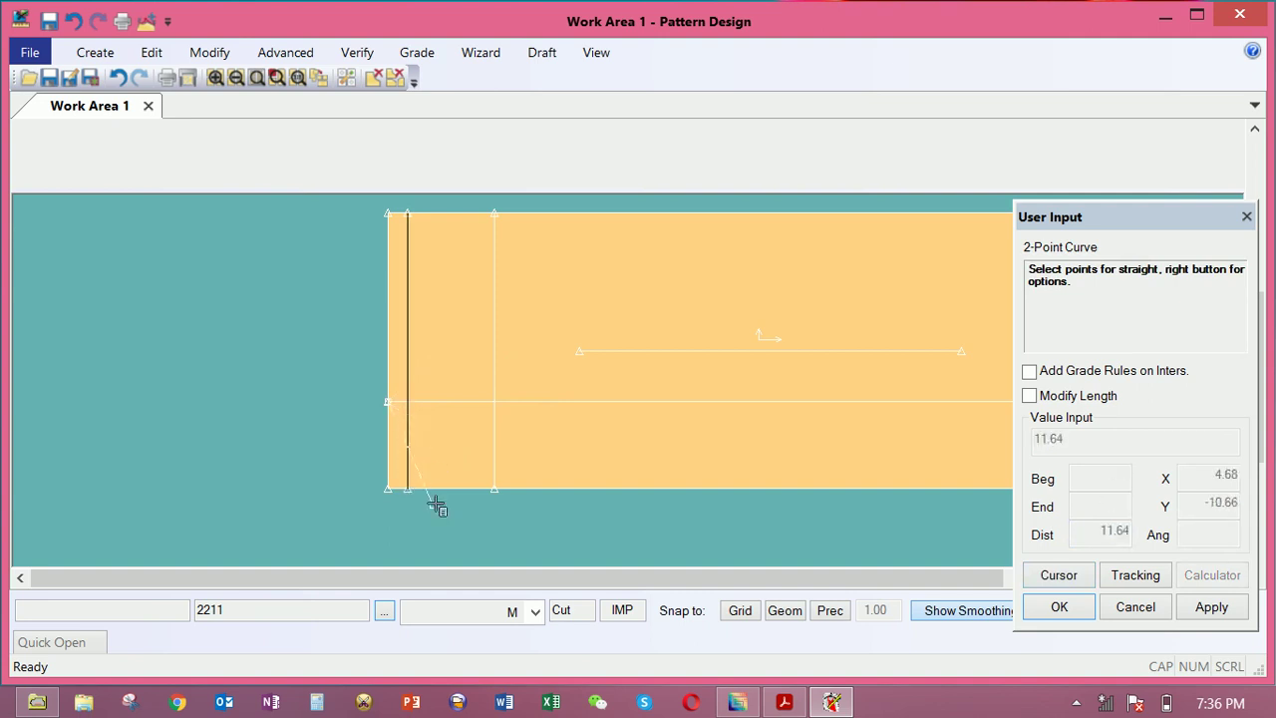
pyautogui.click(473, 342)
pyautogui.rightClick(472, 342)
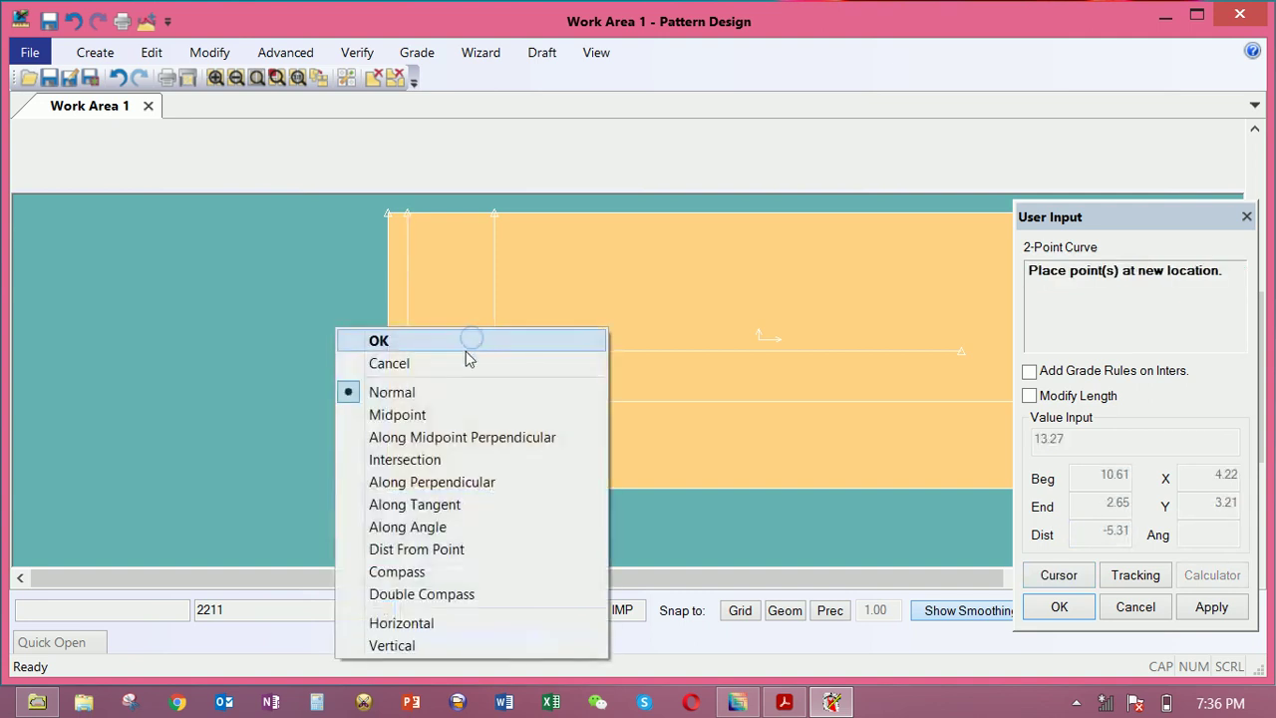
pyautogui.click(458, 365)
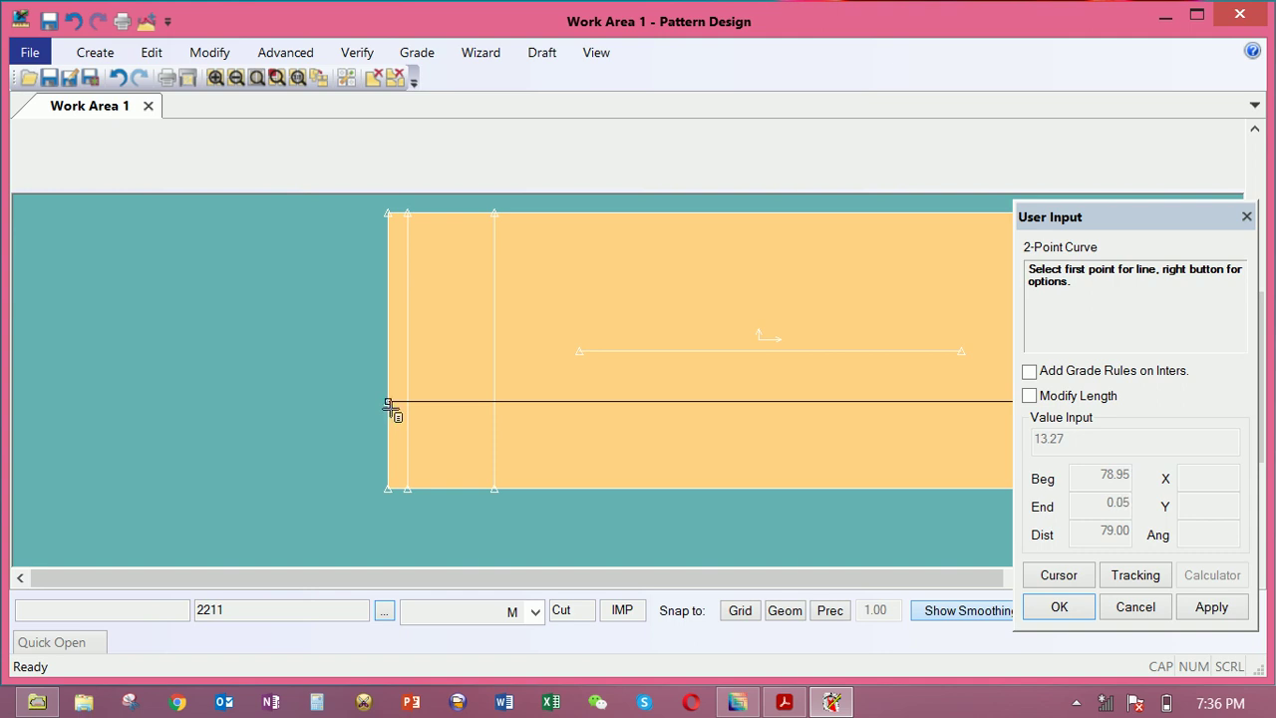
# Draw an outward-bulging curve about 16 long from the horizontal guide's left end to the lower end of the -11 vertical guide, using the Curve option
pyautogui.click(389, 404)
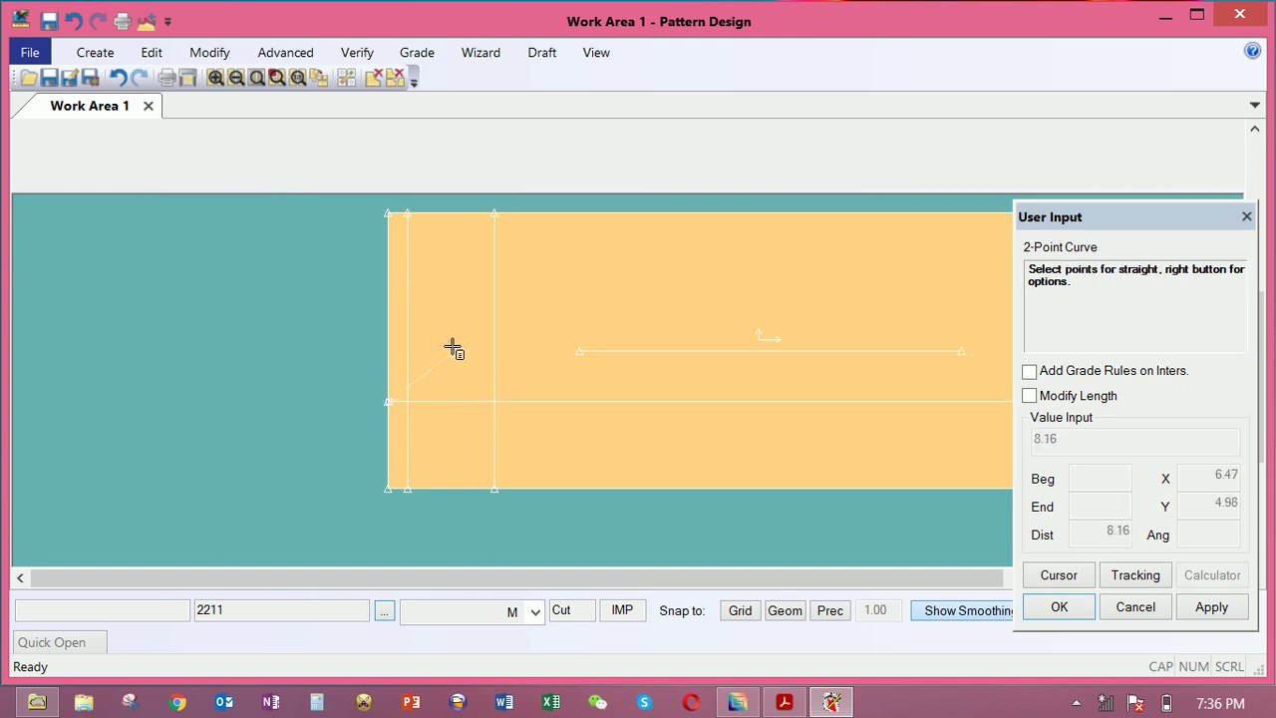
pyautogui.rightClick(453, 356)
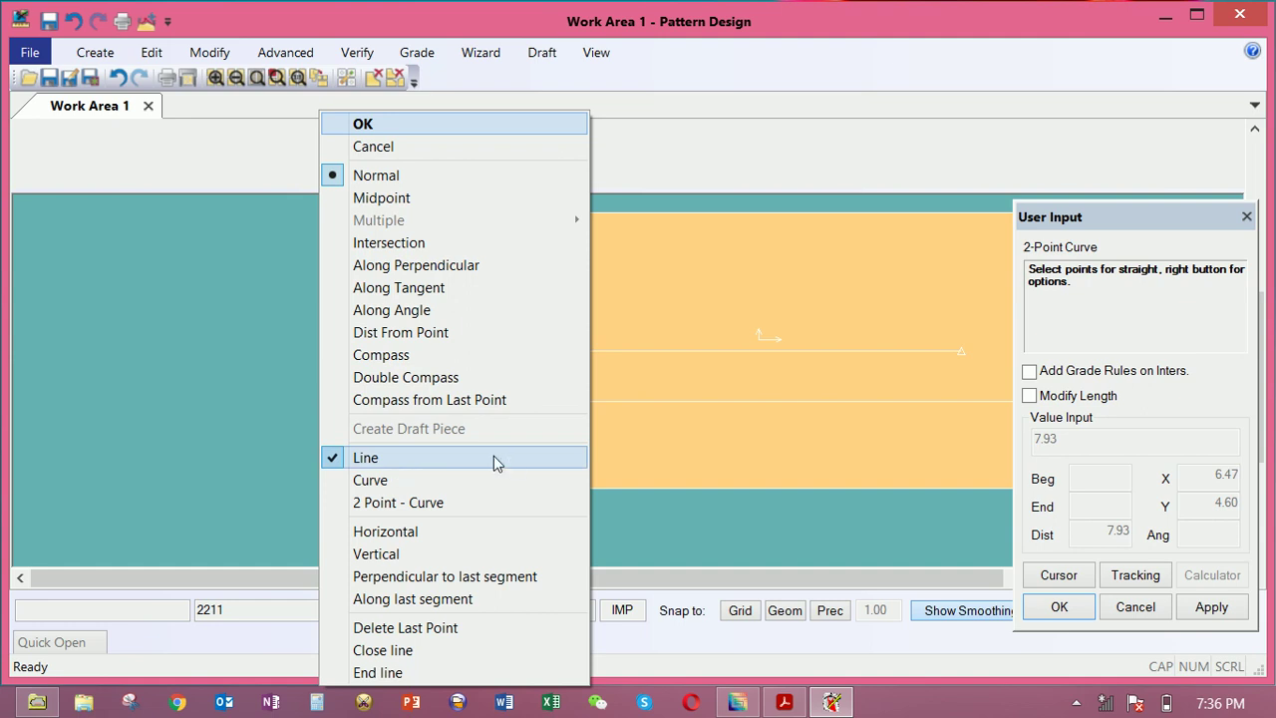
pyautogui.click(443, 480)
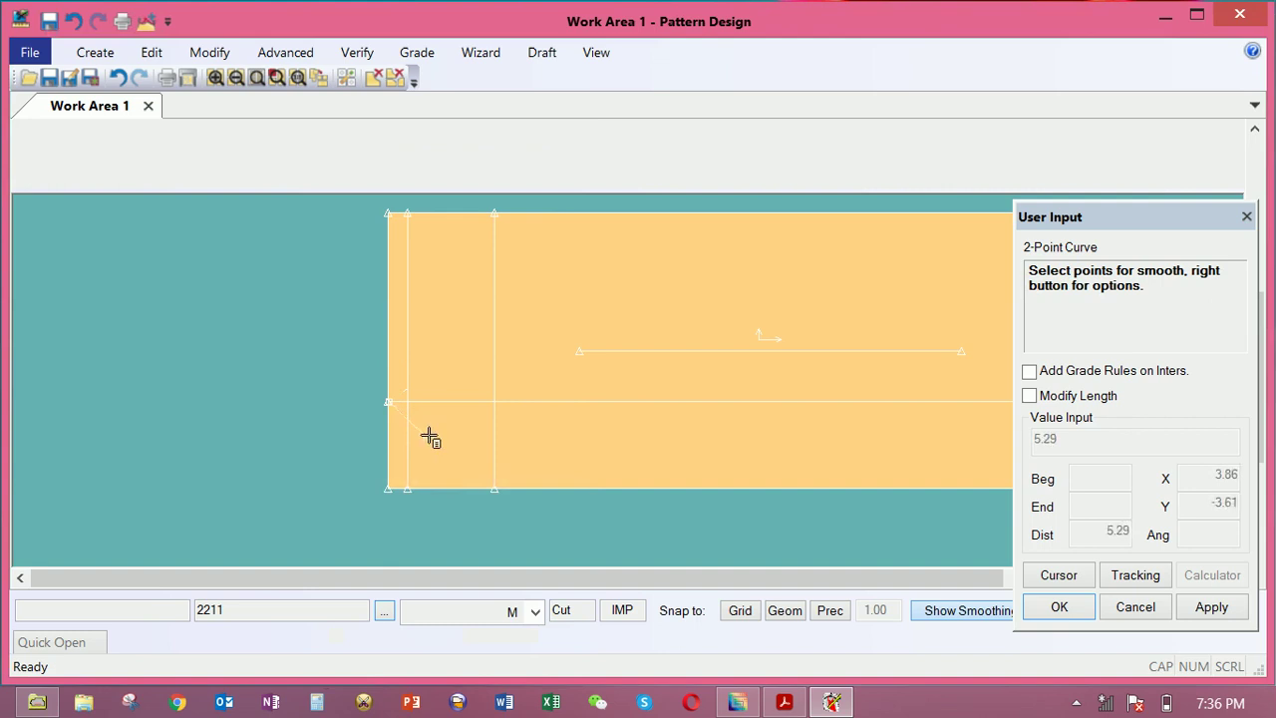
pyautogui.rightClick(430, 437)
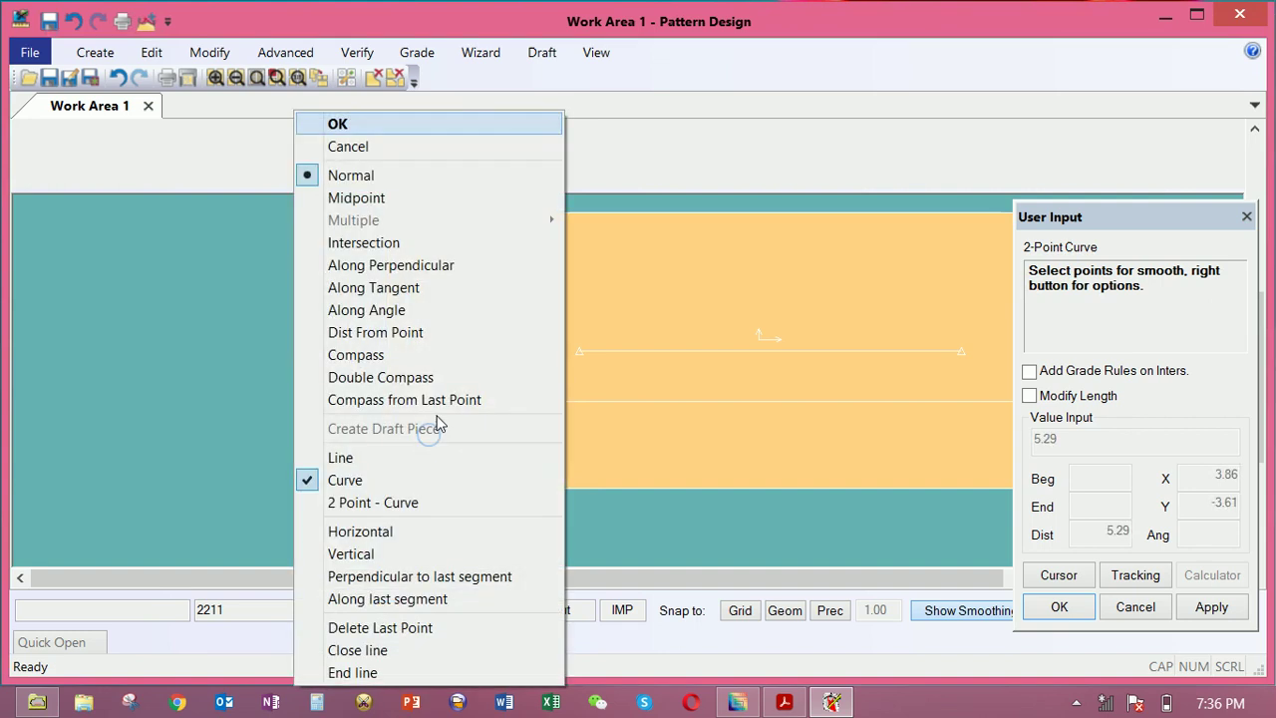
pyautogui.click(379, 177)
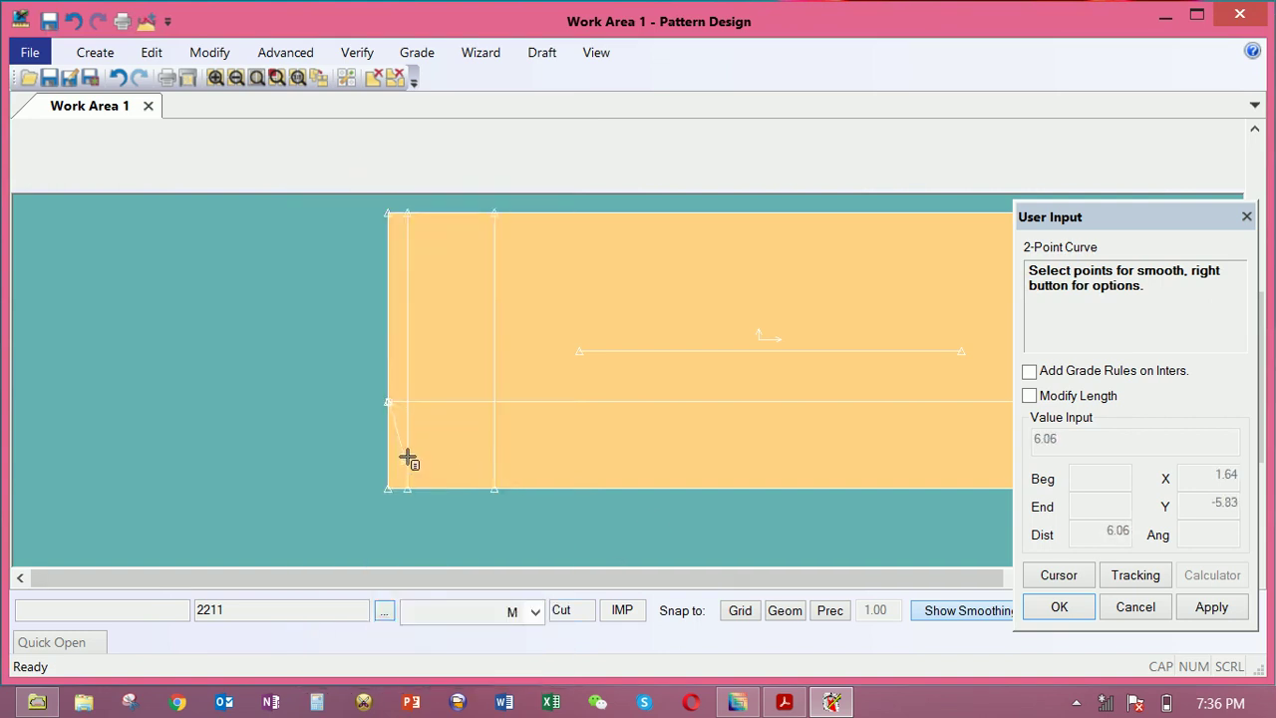
pyautogui.click(498, 489)
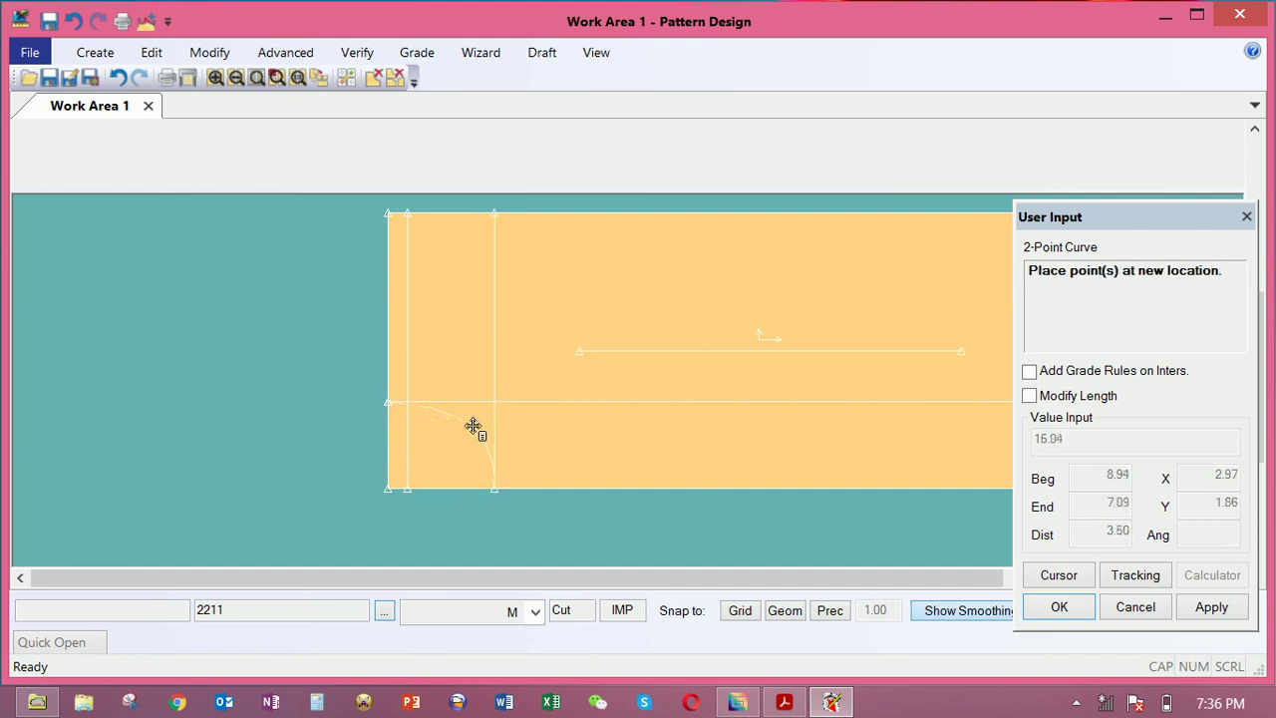
pyautogui.click(473, 427)
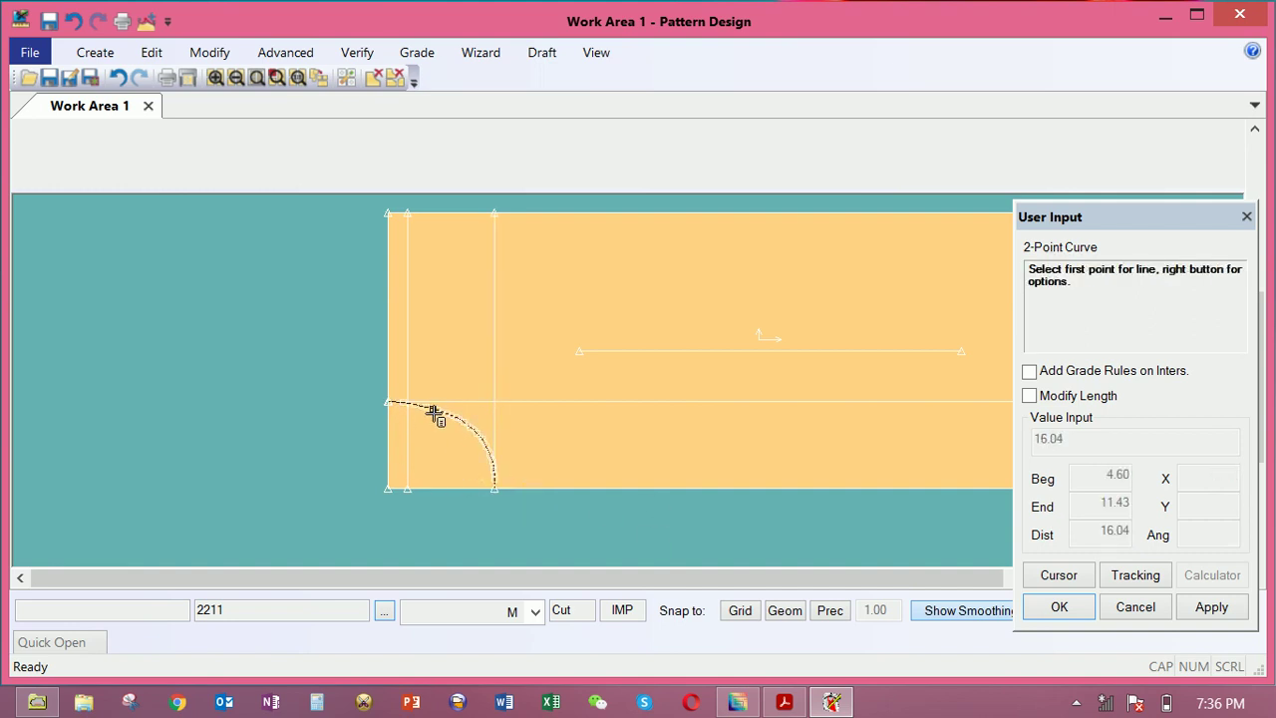
# Draw a shallower curve about 9.6 long from the horizontal guide's left end to the lower end of the -2 vertical guide
pyautogui.click(380, 402)
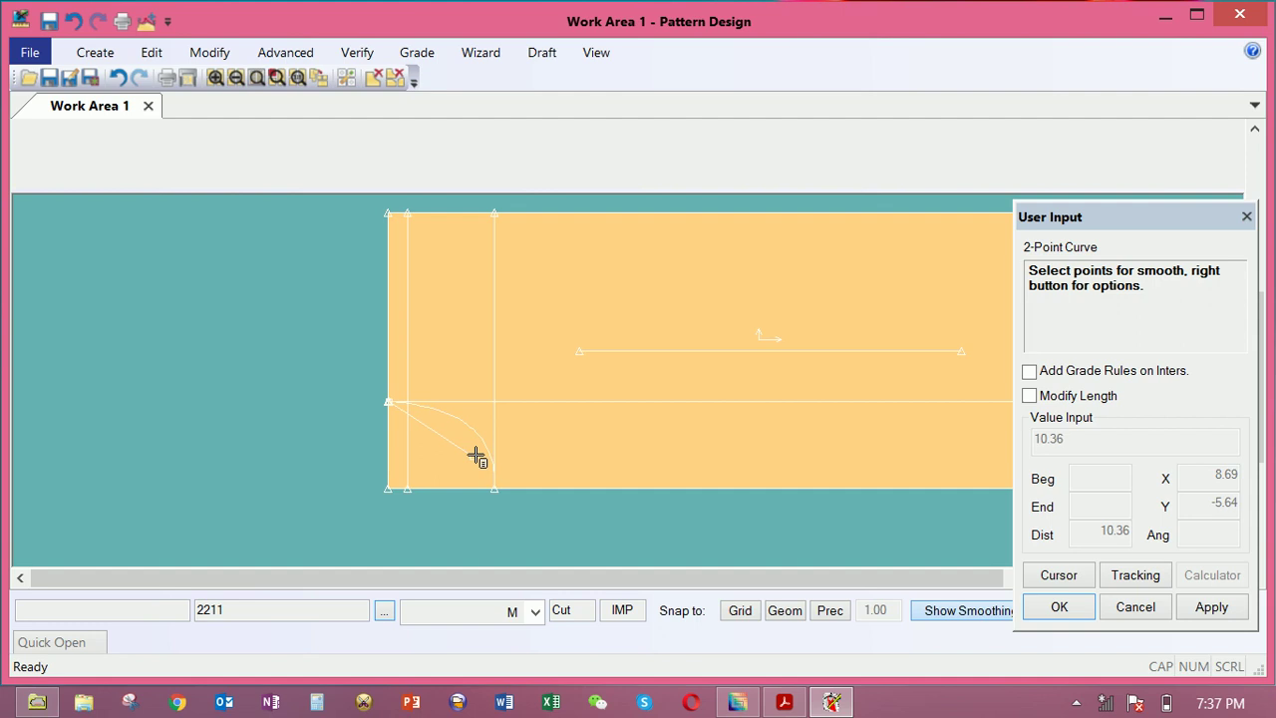
pyautogui.click(411, 448)
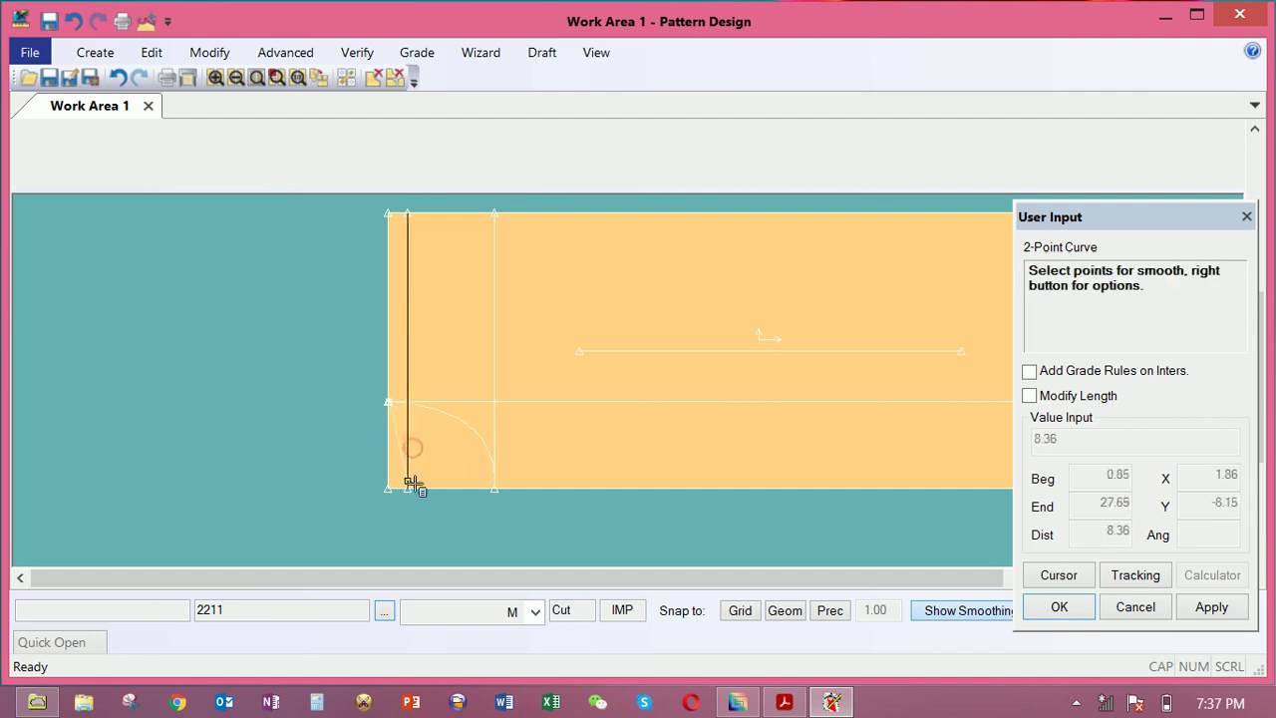
pyautogui.click(415, 489)
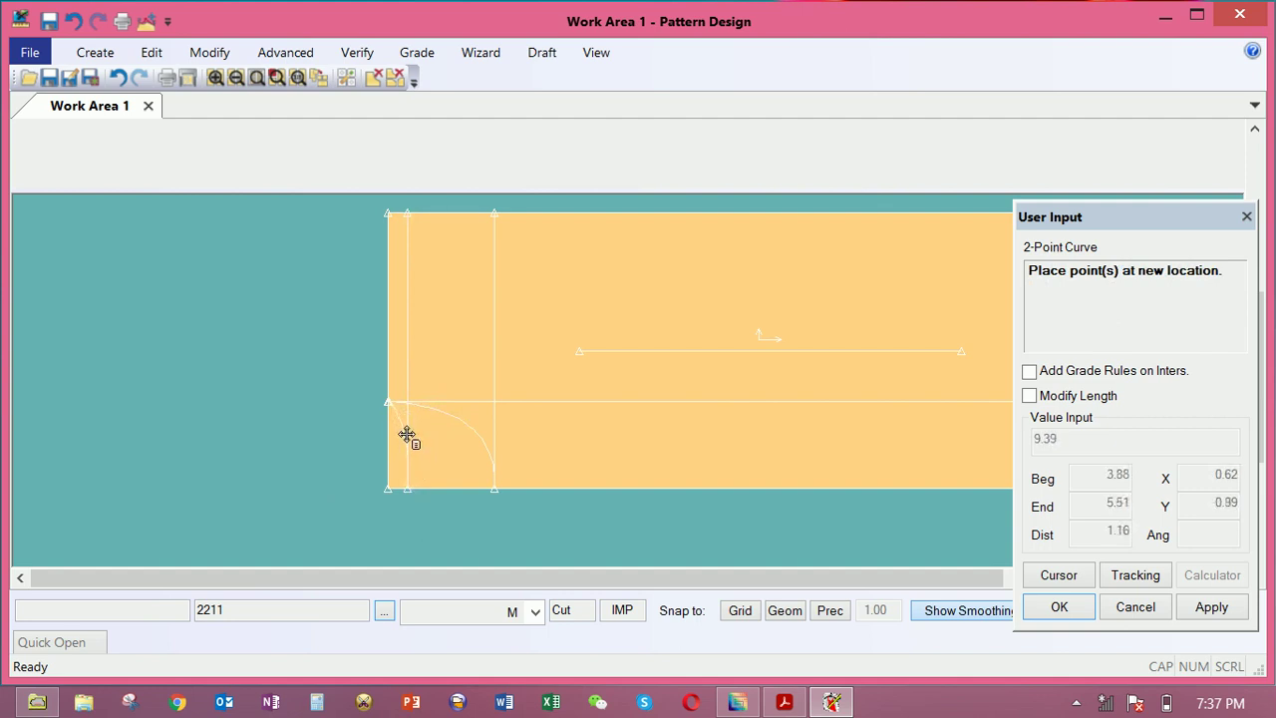
pyautogui.scroll(3, 407, 435)
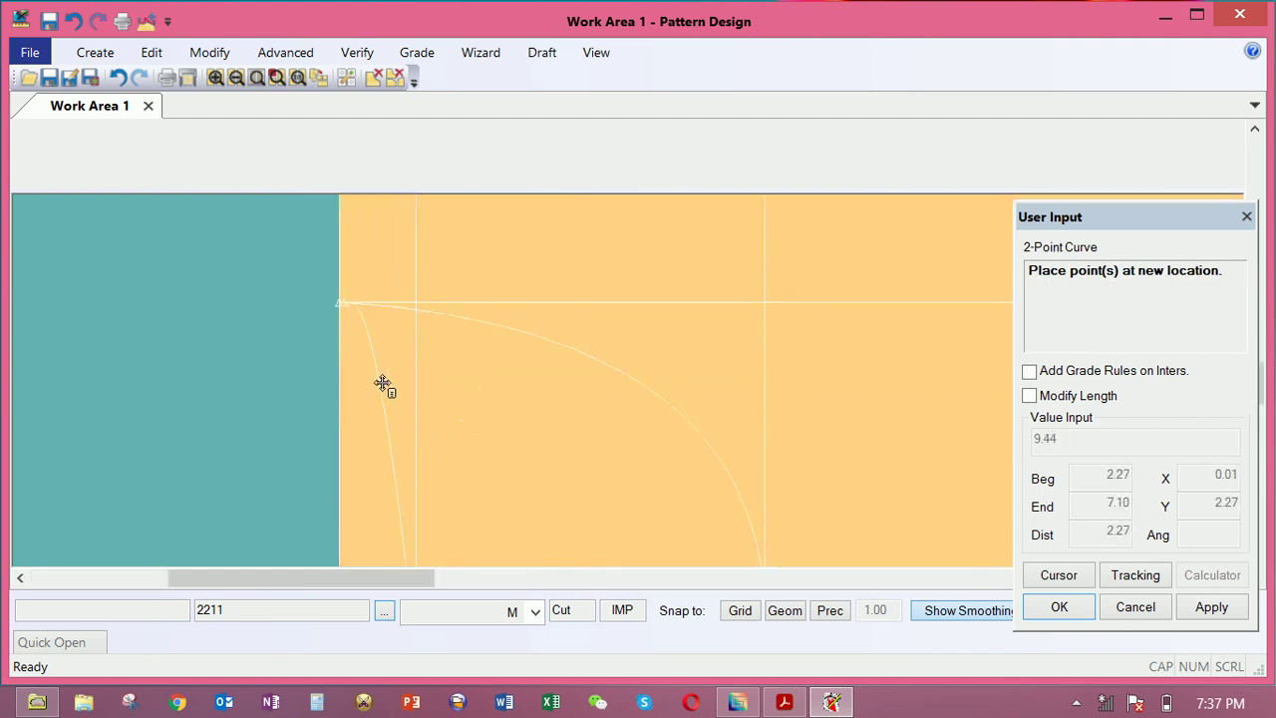
pyautogui.scroll(2, 401, 407)
pyautogui.scroll(-2, 399, 414)
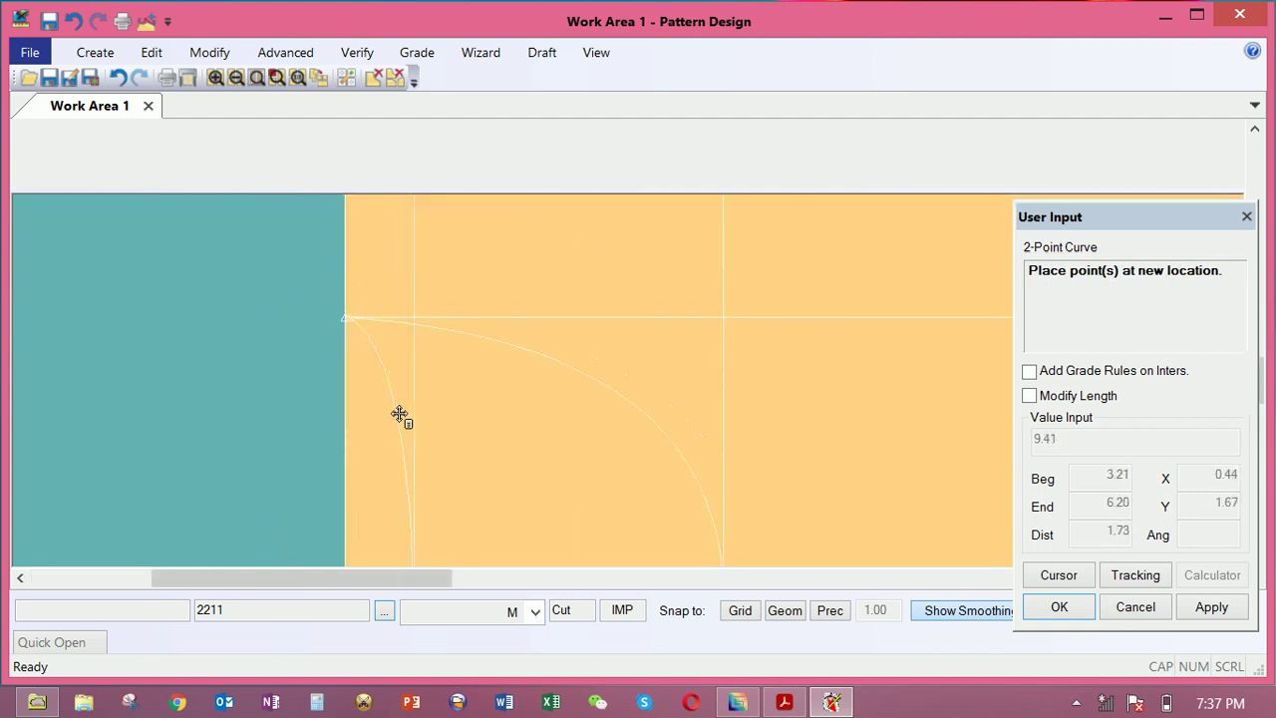
pyautogui.scroll(2, 398, 414)
pyautogui.scroll(-1, 399, 415)
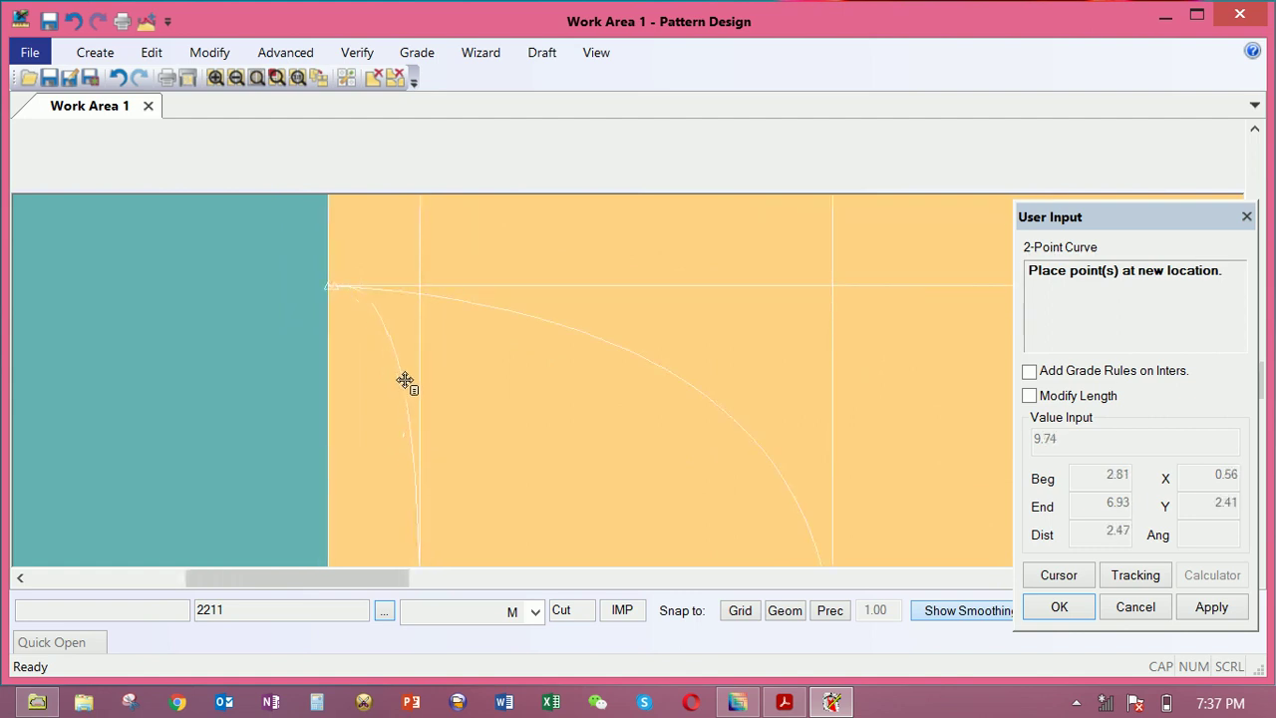
pyautogui.scroll(-2, 415, 444)
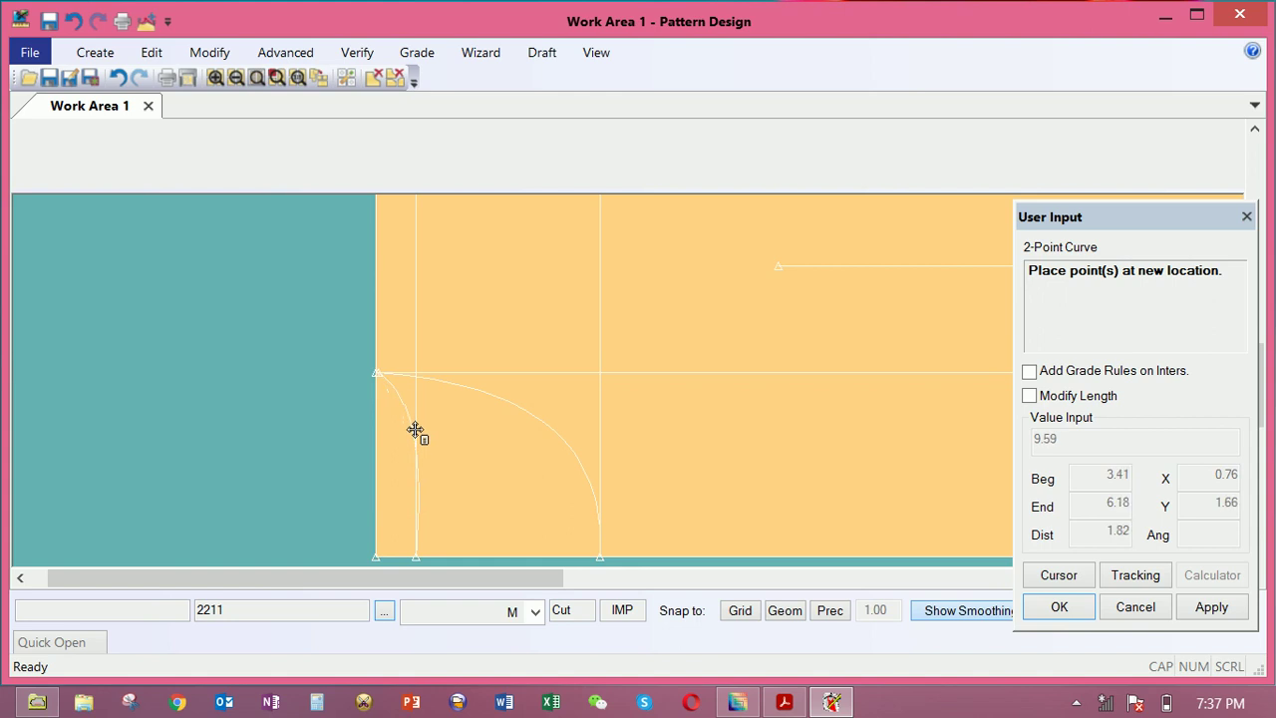
pyautogui.click(415, 429)
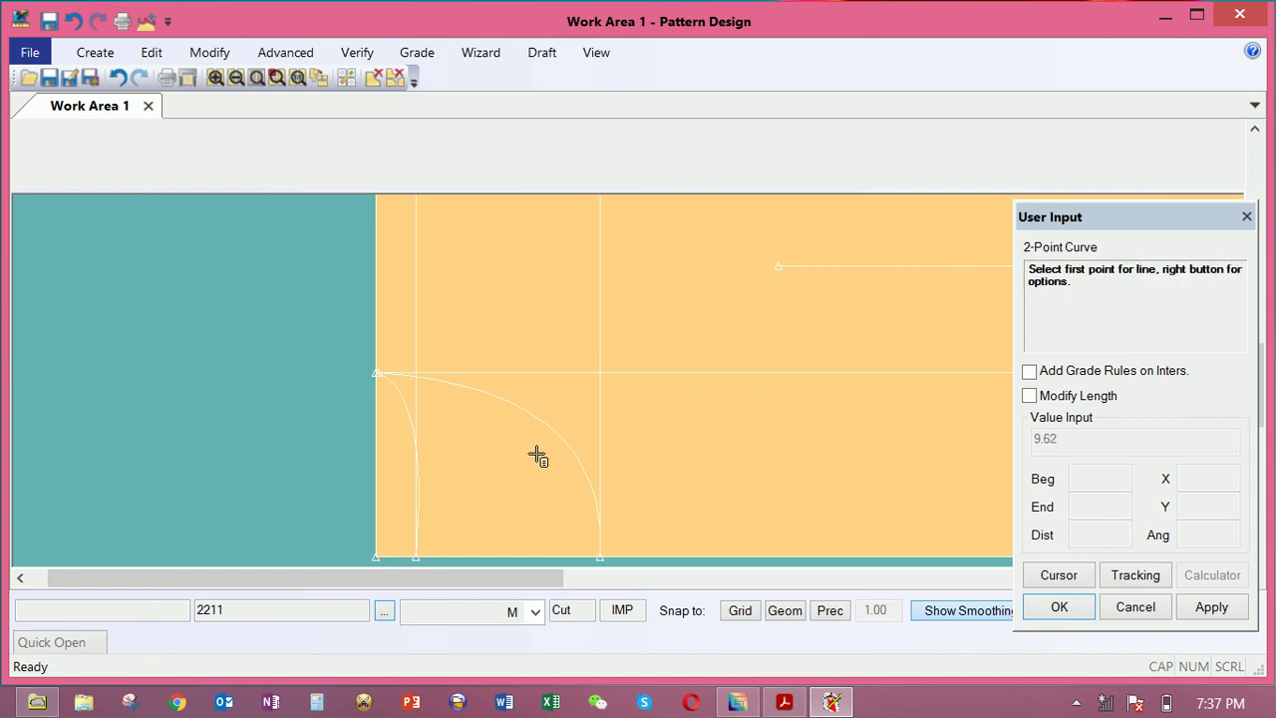
pyautogui.rightClick(499, 409)
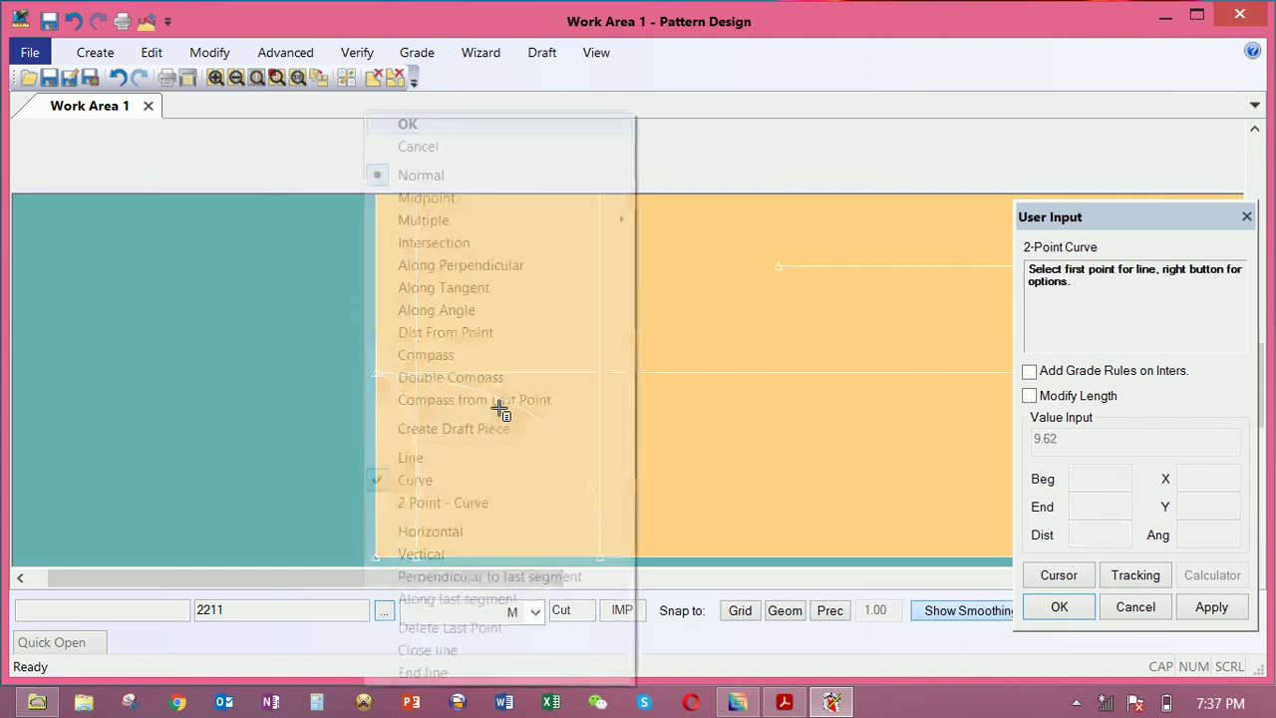
pyautogui.click(459, 147)
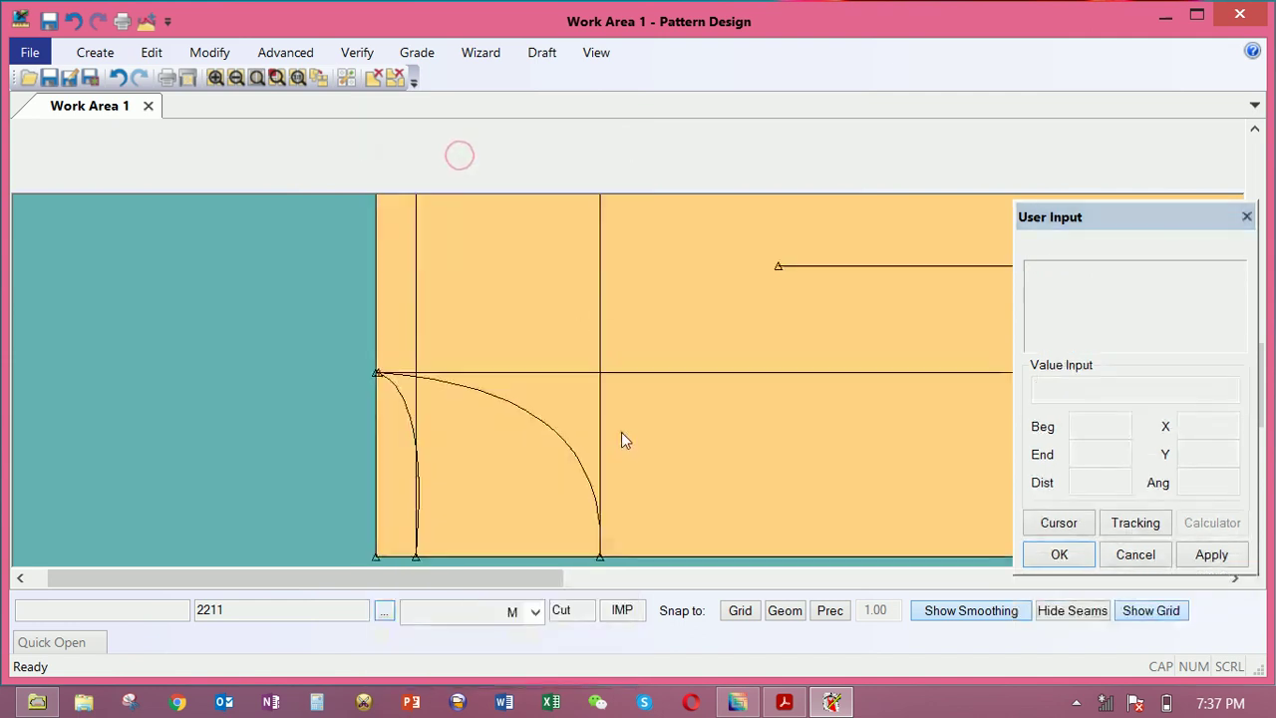
# Add an even offset line from the rectangle's left edge, between the two existing vertical guides and nearer the left one
pyautogui.click(619, 436)
pyautogui.click(588, 425)
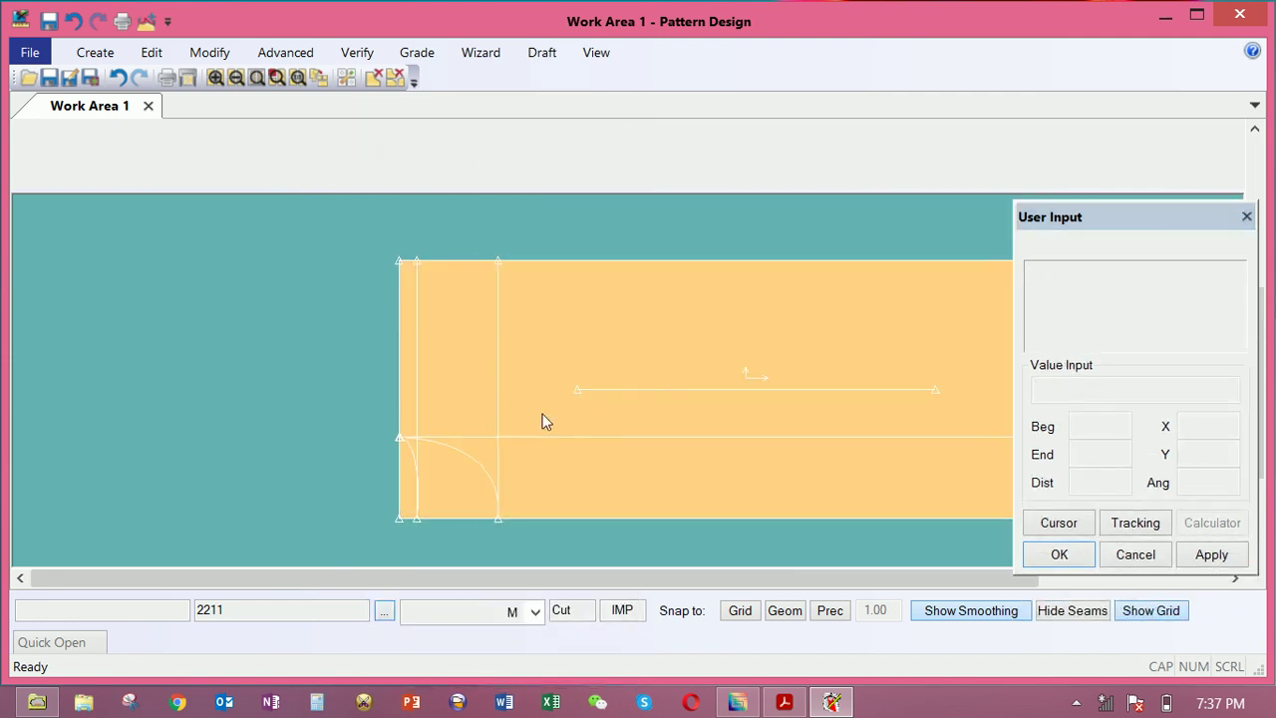
pyautogui.scroll(3, 512, 430)
pyautogui.scroll(-1, 474, 439)
pyautogui.moveTo(488, 404); pyautogui.dragTo(485, 394, button='middle')
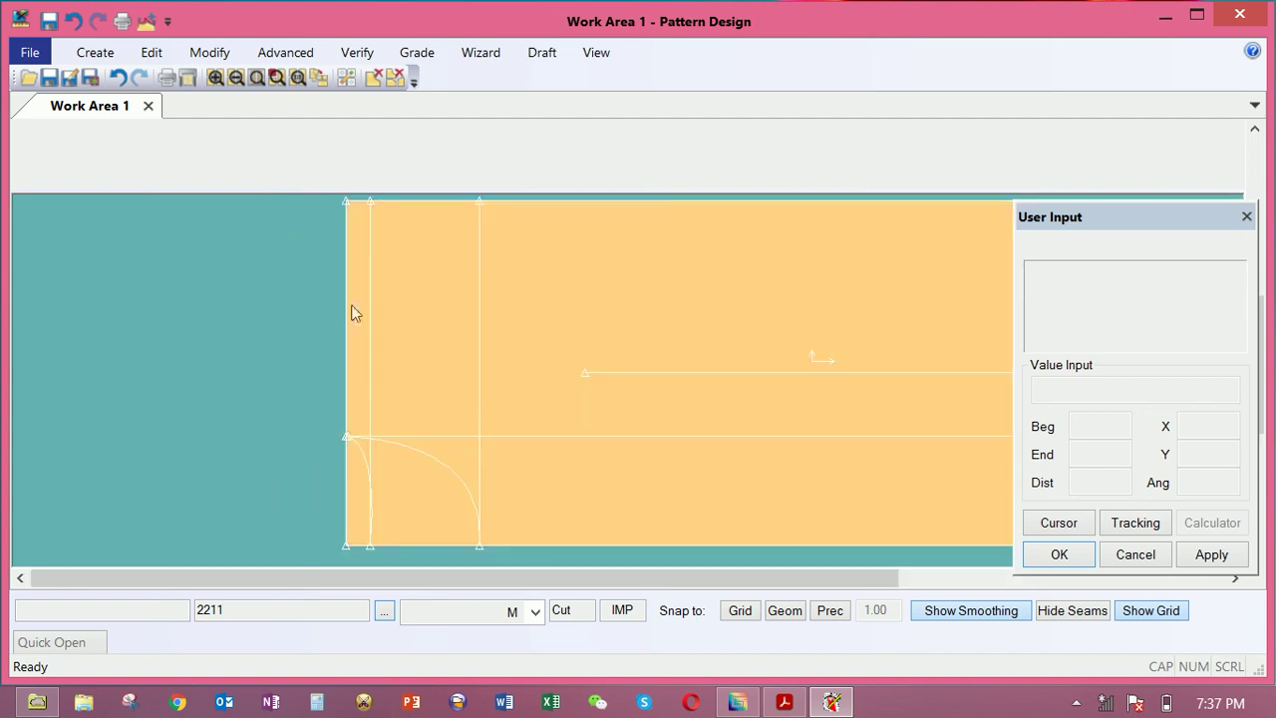
pyautogui.click(95, 52)
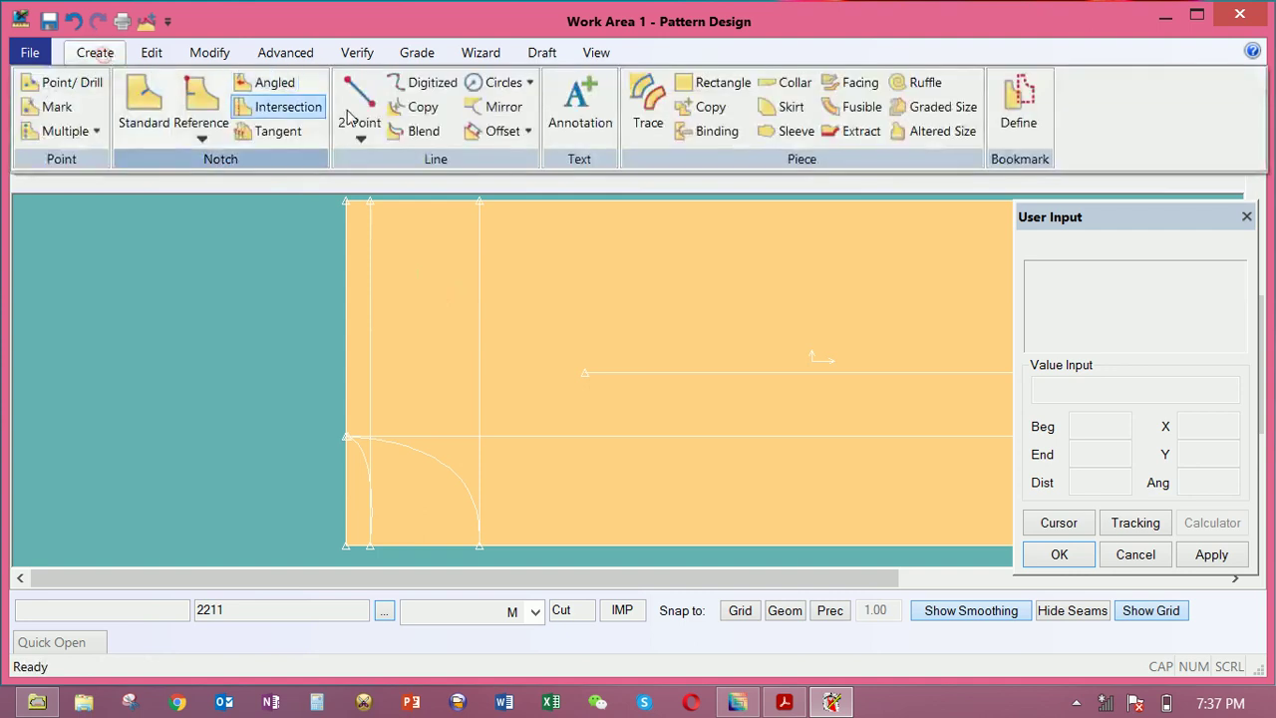
pyautogui.click(495, 130)
pyautogui.click(355, 367)
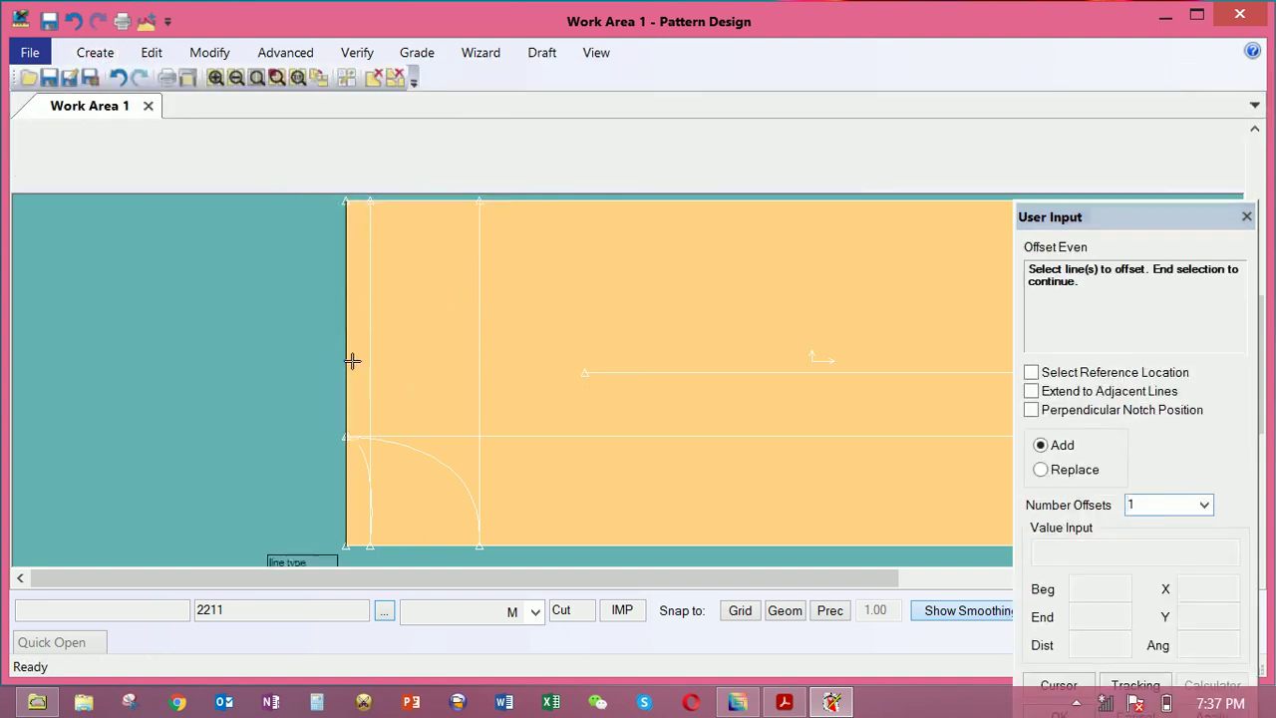
pyautogui.rightClick(381, 358)
pyautogui.click(391, 357)
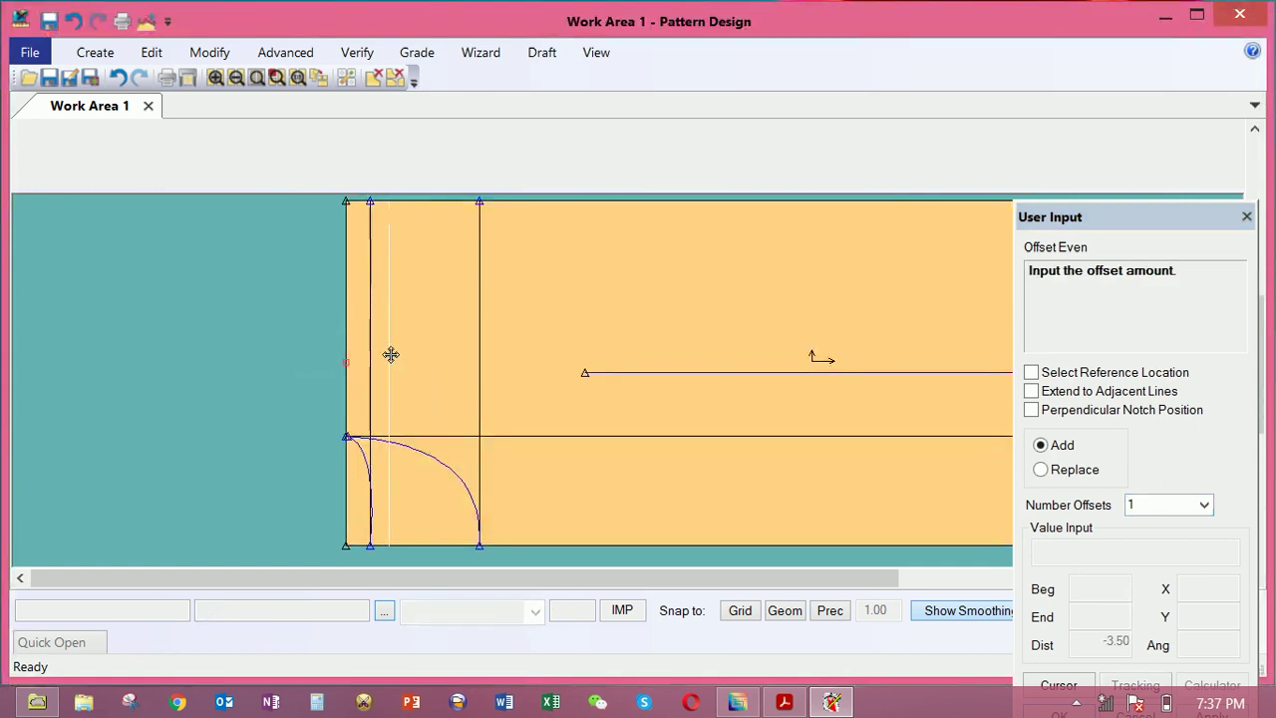
pyautogui.click(390, 355)
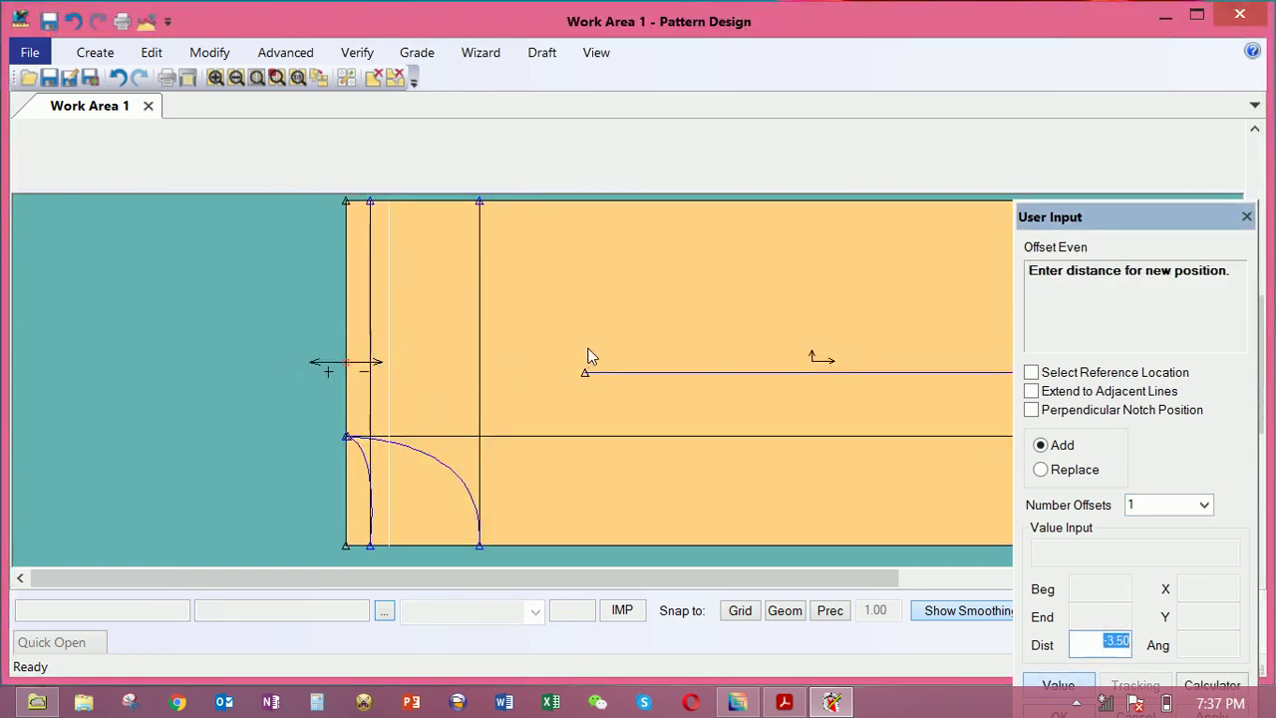
pyautogui.write('4')
pyautogui.press('Return')
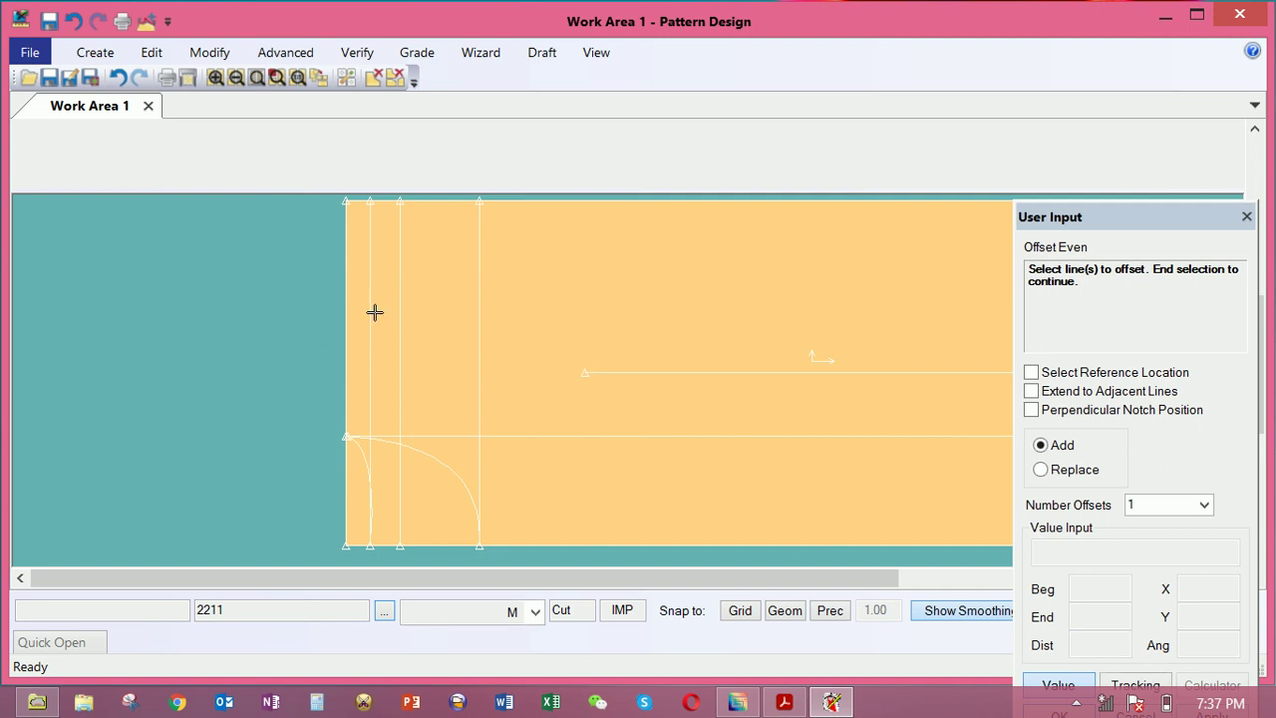
pyautogui.click(99, 52)
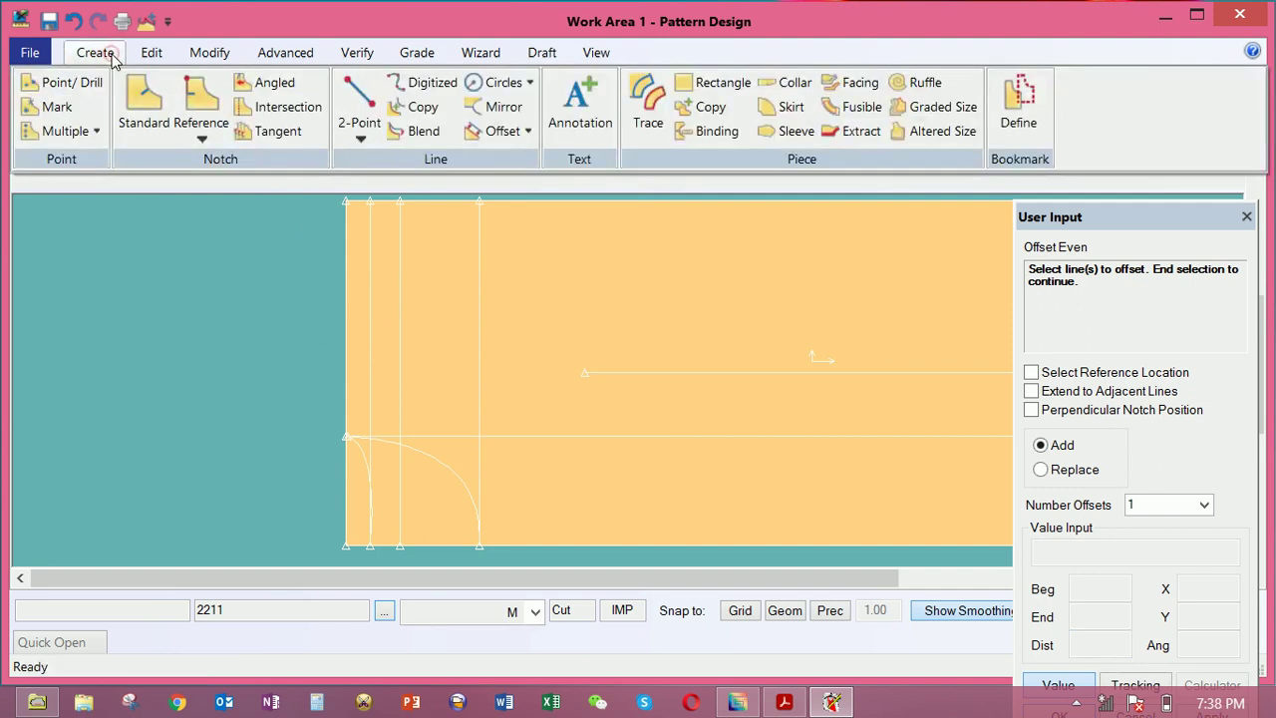
pyautogui.click(359, 112)
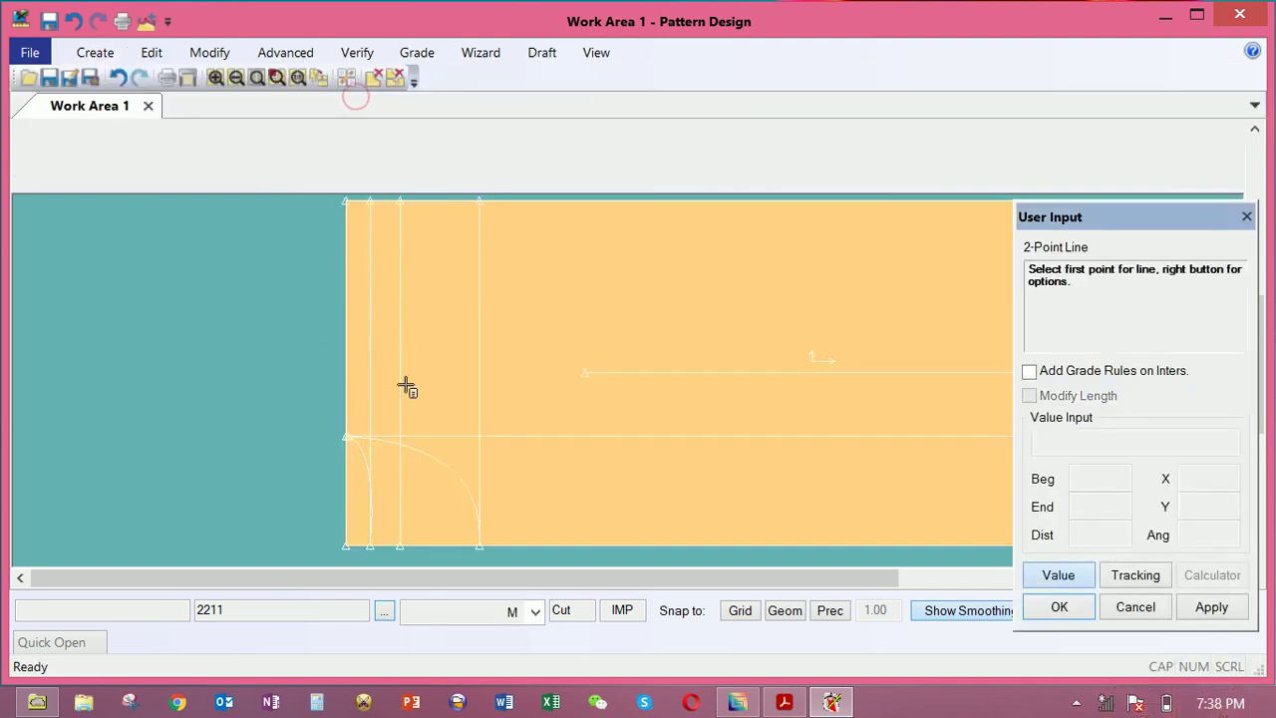
pyautogui.click(344, 439)
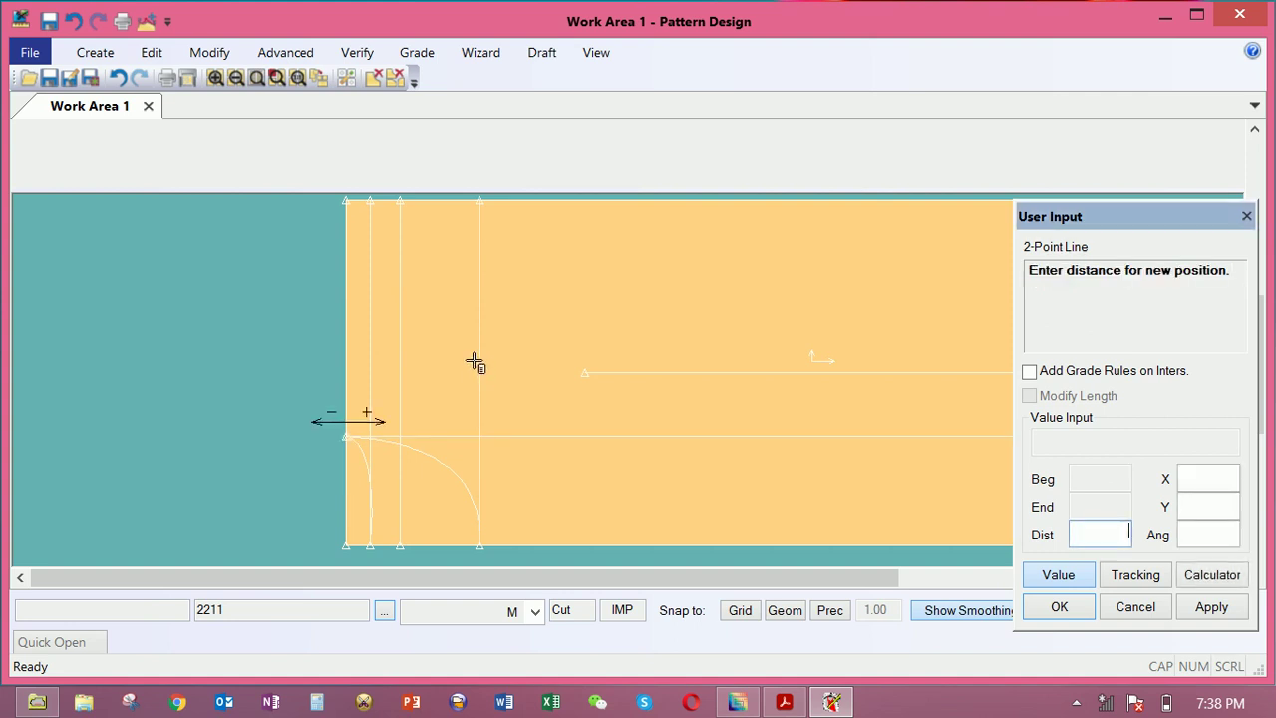
pyautogui.click(474, 361)
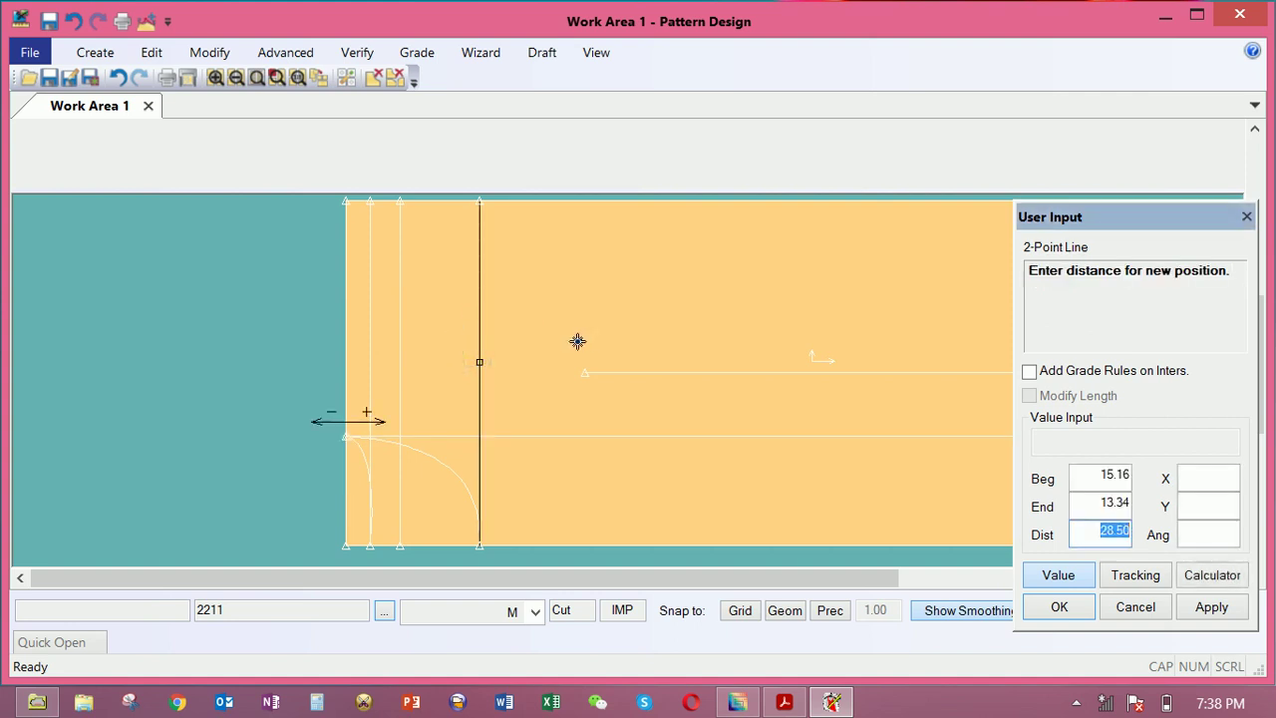
pyautogui.click(535, 285)
pyautogui.rightClick(493, 306)
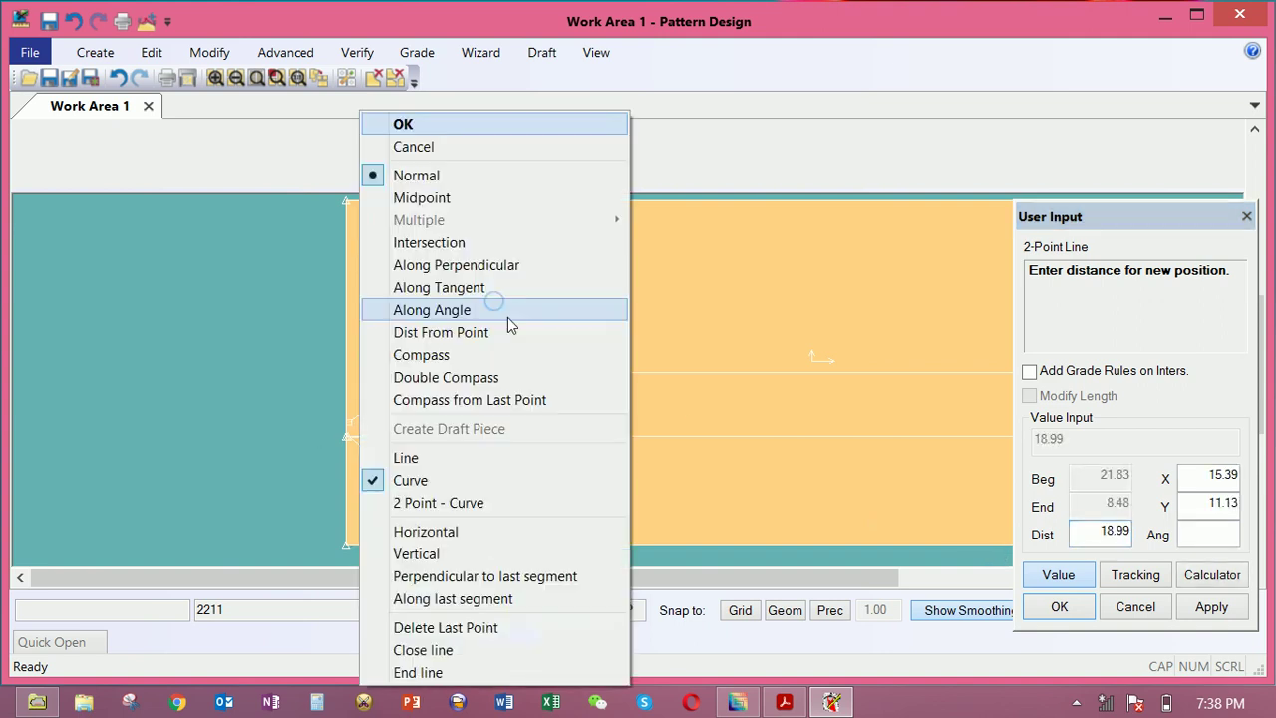
pyautogui.click(467, 152)
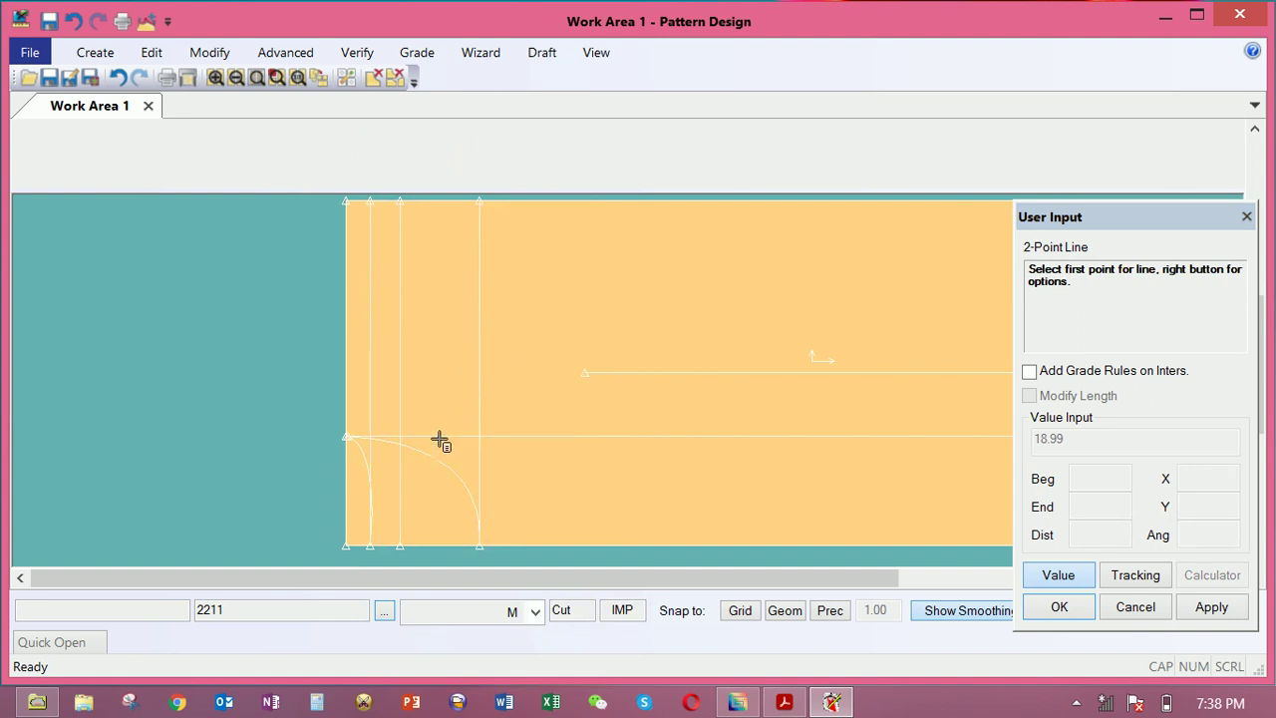
# Try to draw a line from the horizontal guide's left end using a compass distance of 12
pyautogui.click(346, 438)
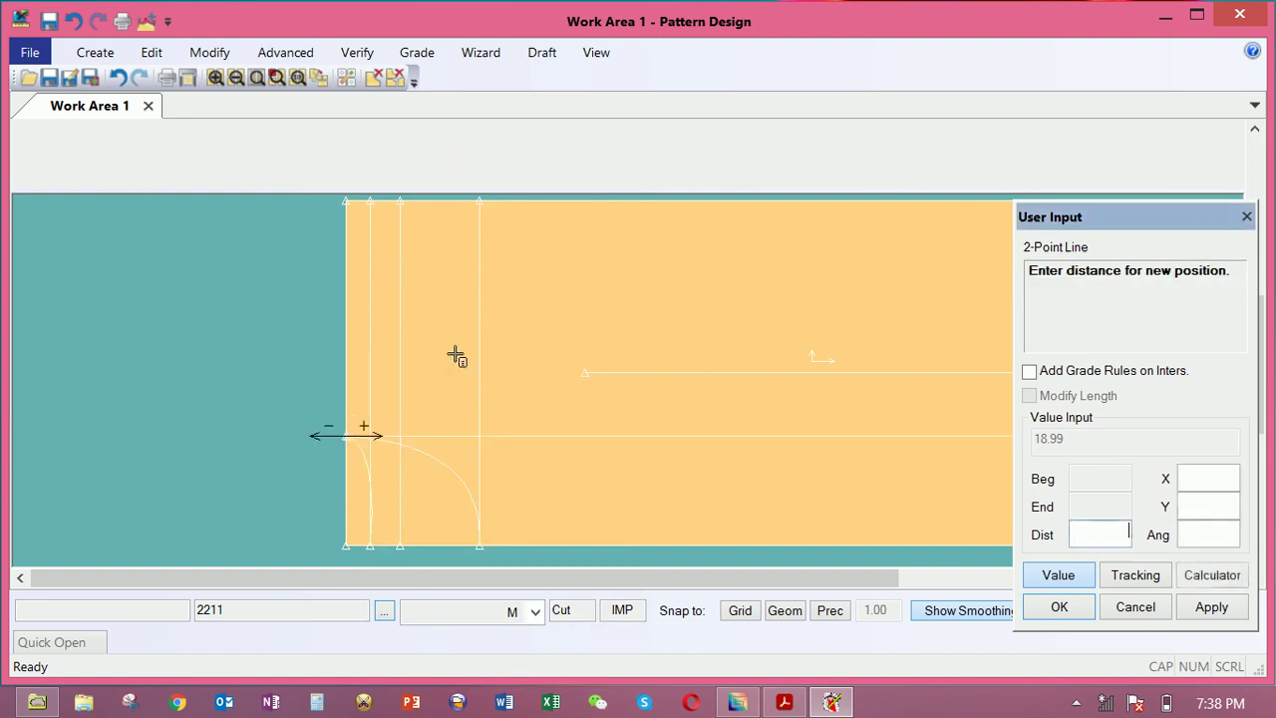
pyautogui.click(618, 299)
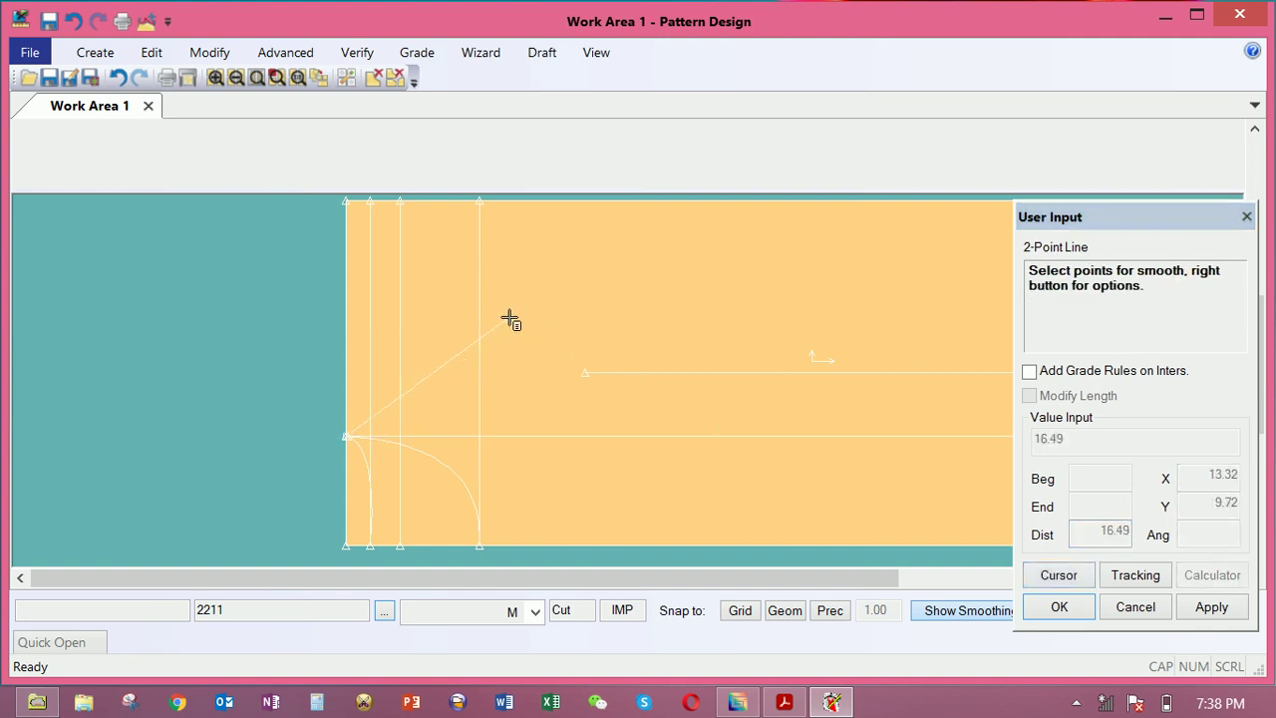
pyautogui.rightClick(509, 318)
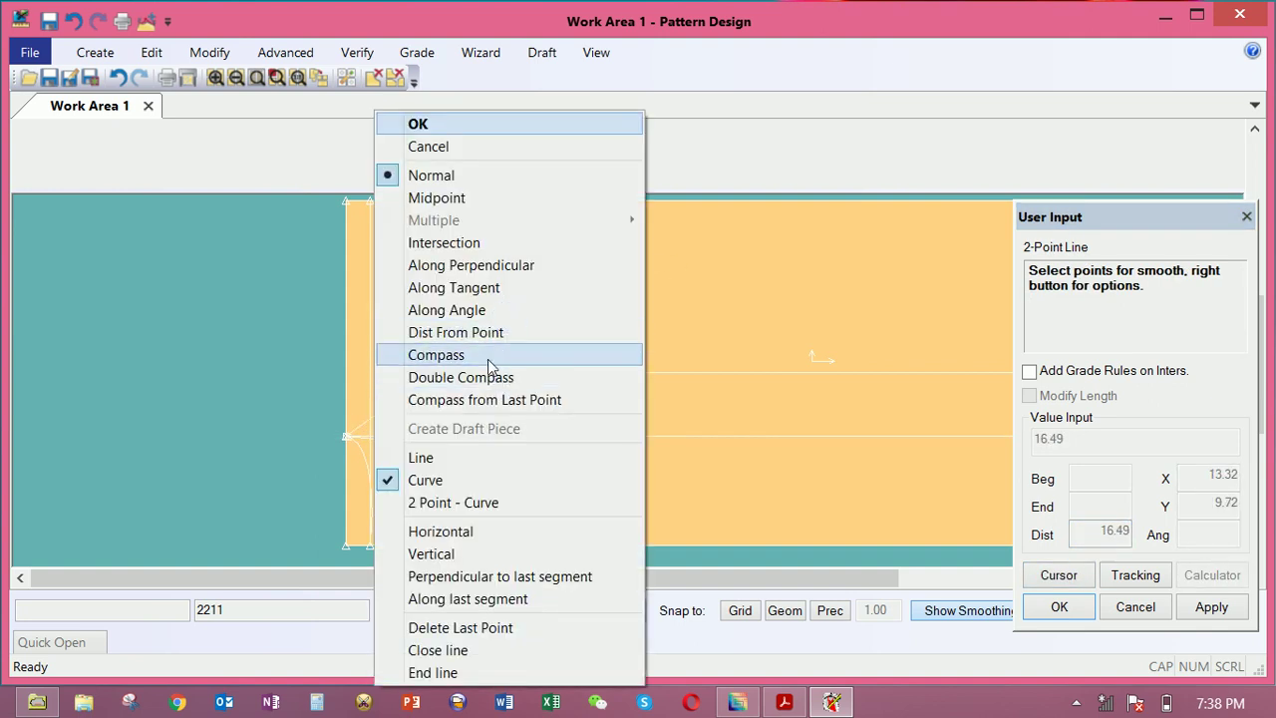
pyautogui.click(488, 361)
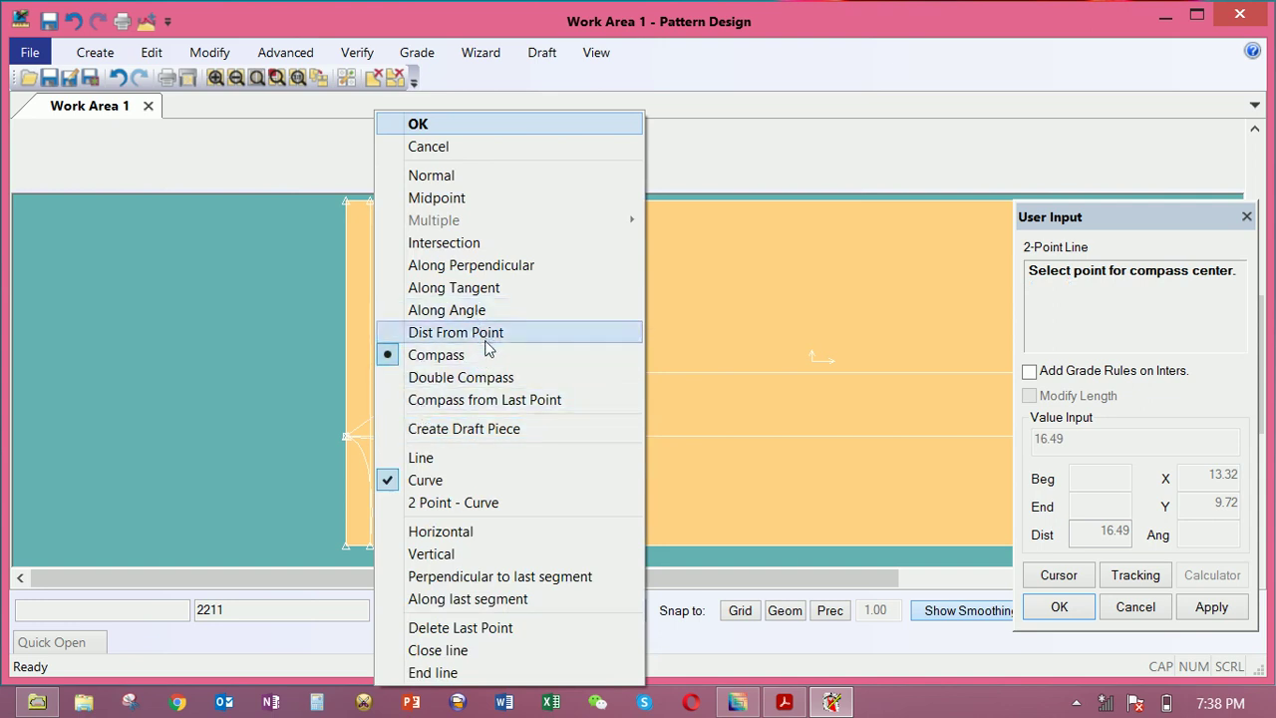
pyautogui.click(482, 361)
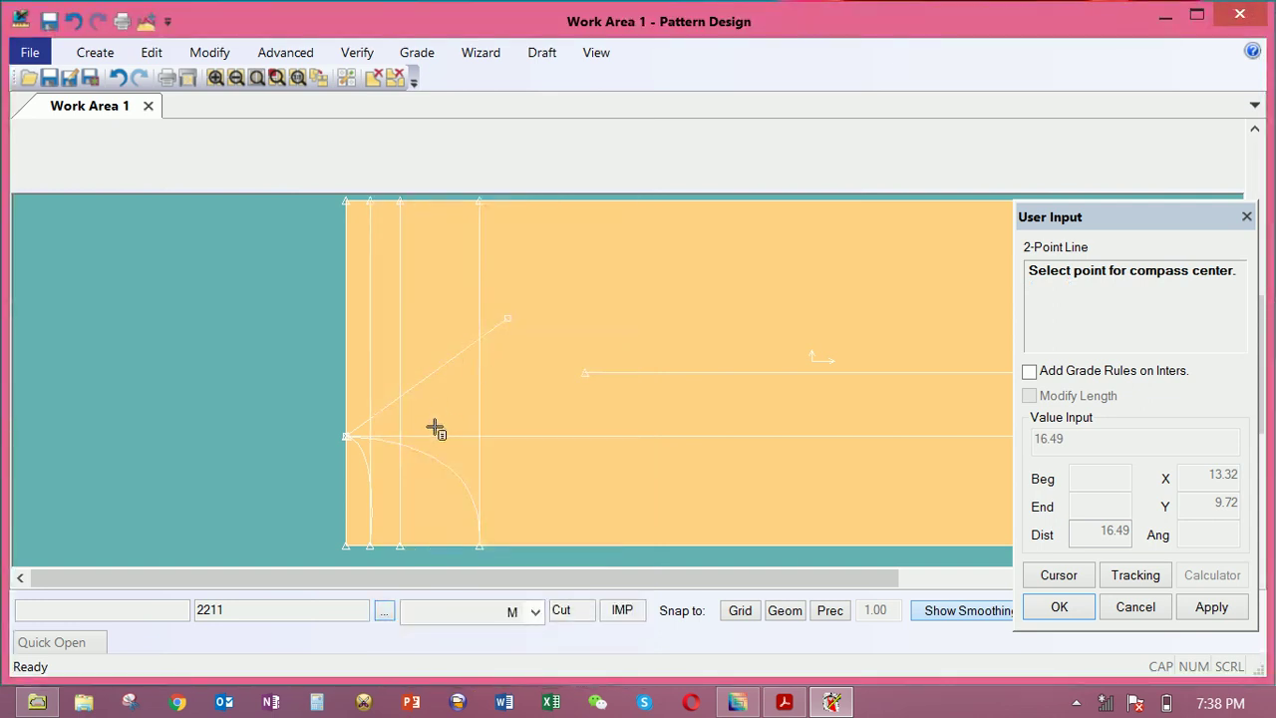
pyautogui.click(343, 442)
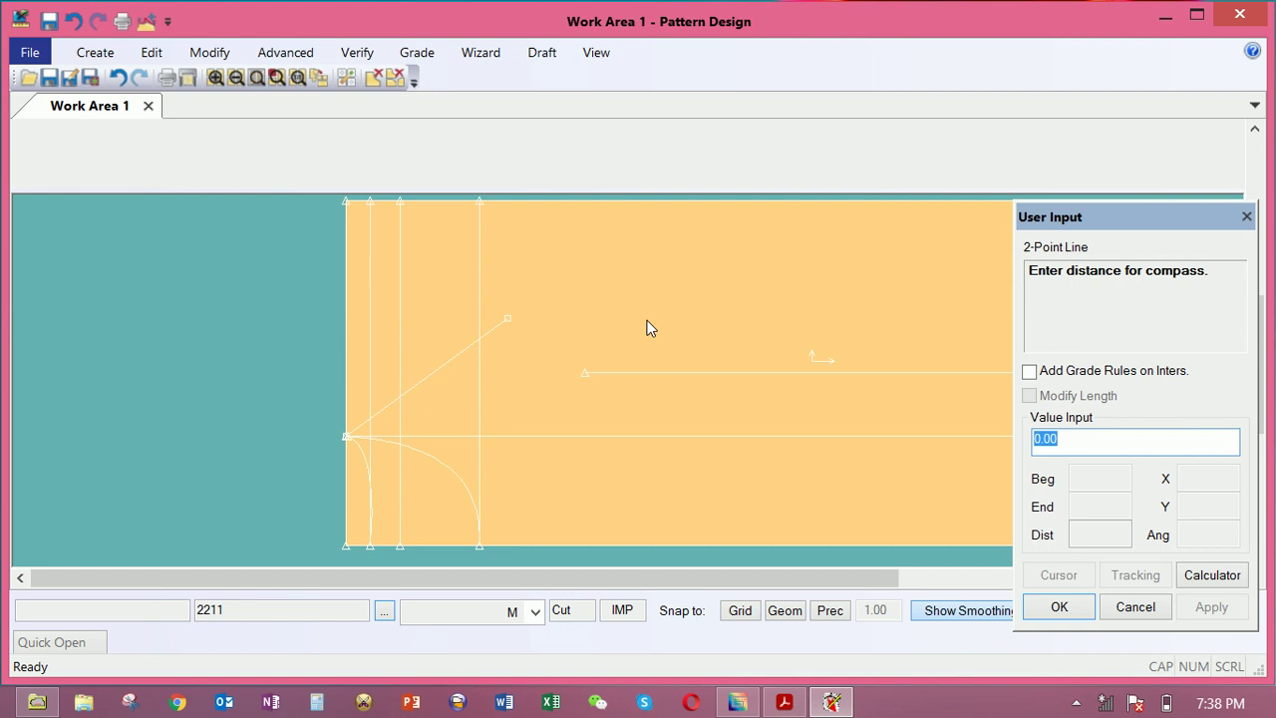
pyautogui.write('12')
pyautogui.press('Return')
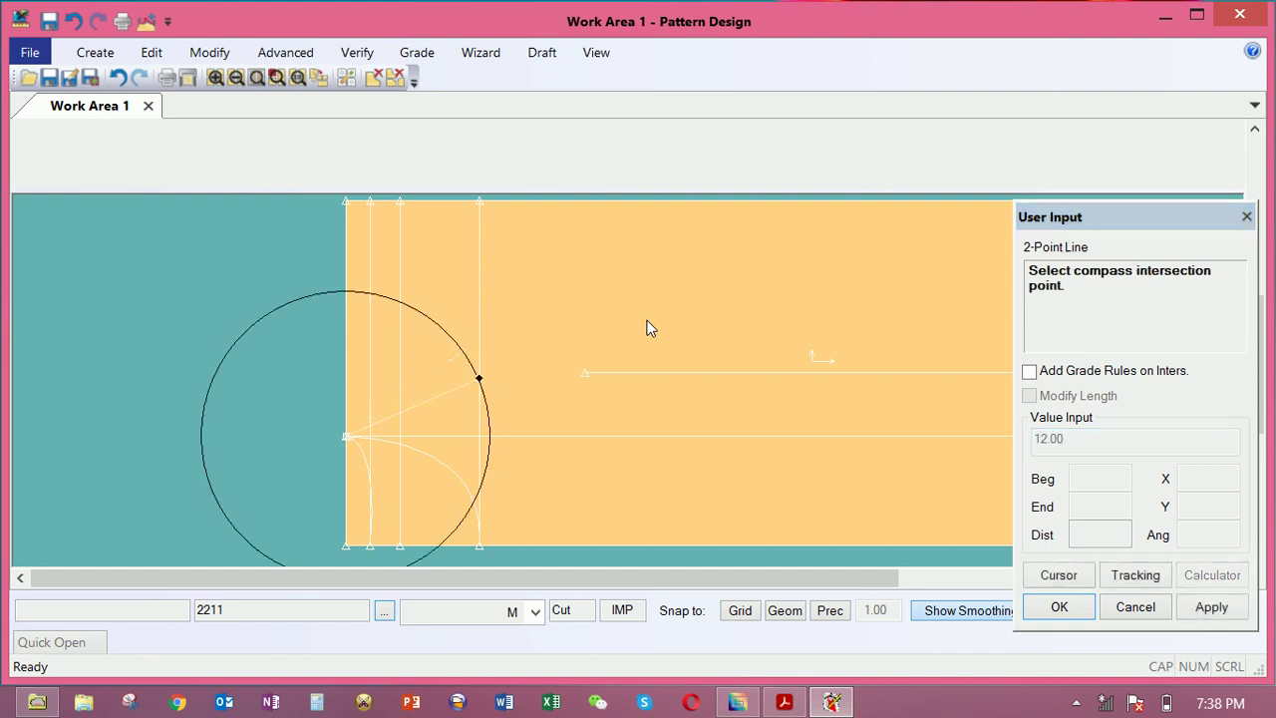
pyautogui.rightClick(445, 293)
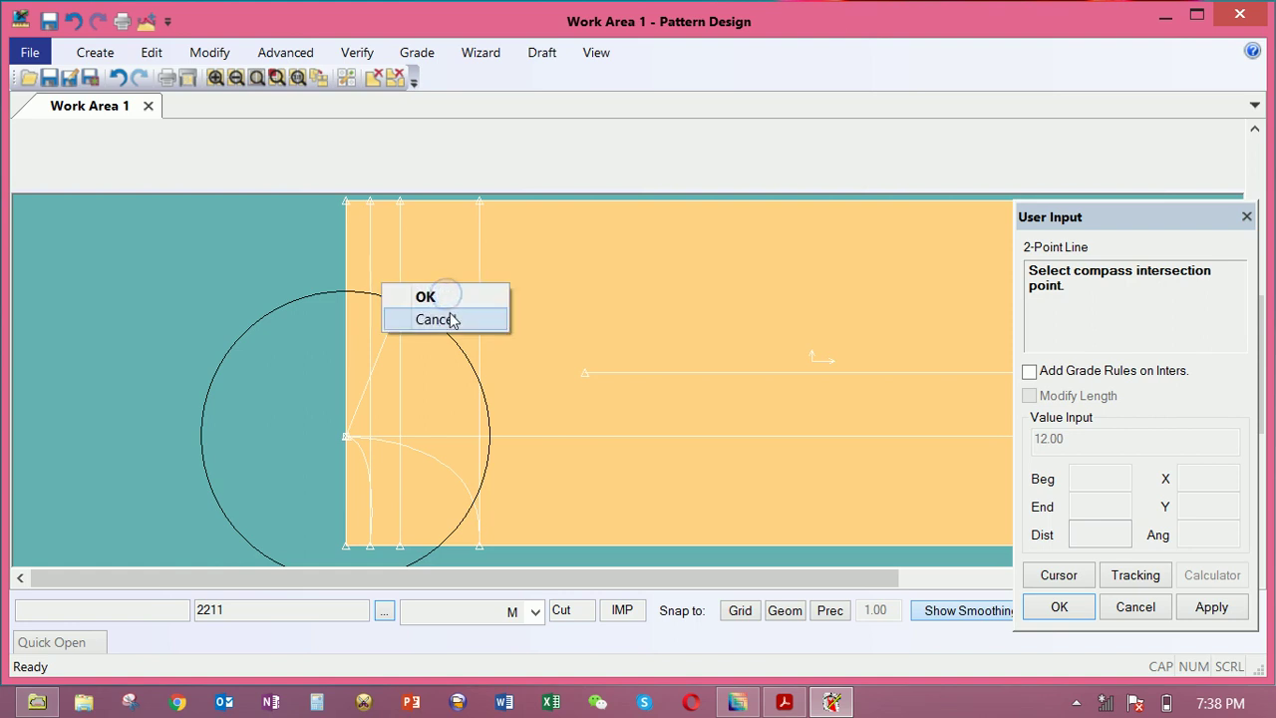
pyautogui.click(455, 319)
# Draw a slanted line from the middle vertical guide's intersection with a 15 compass, centred on the horizontal guide's left end, back to that end
pyautogui.rightClick(448, 311)
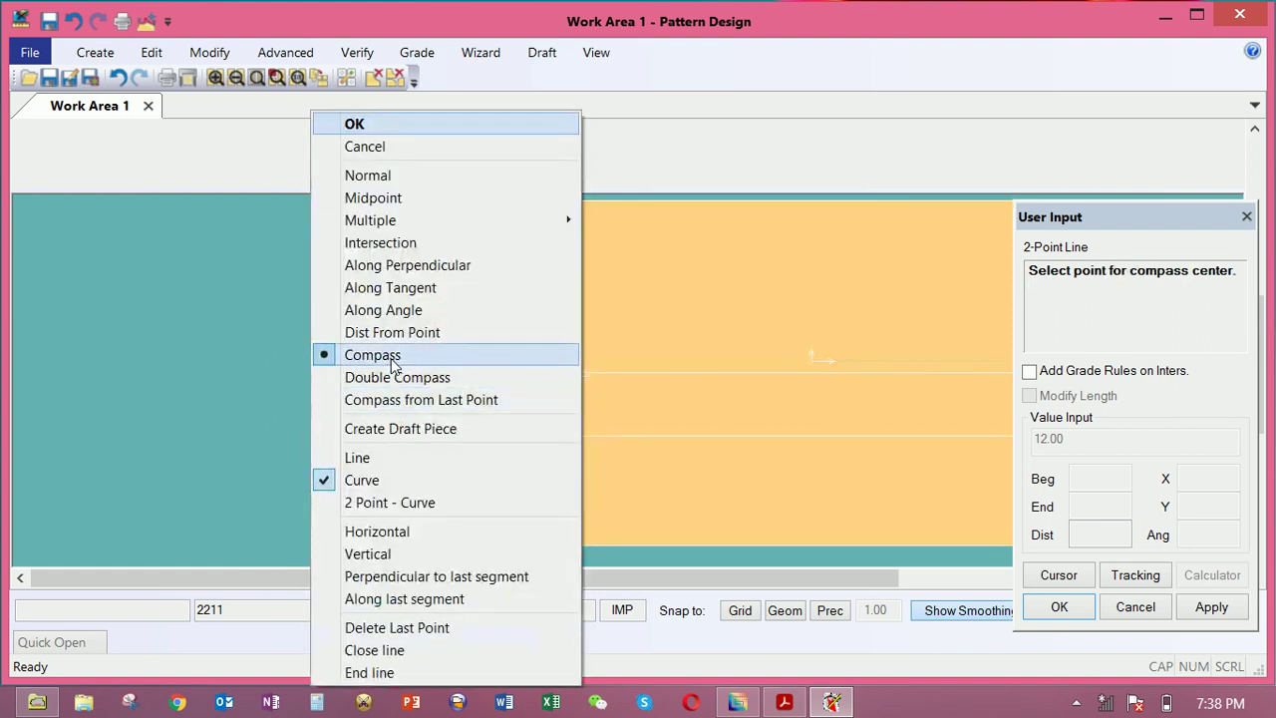
pyautogui.click(393, 364)
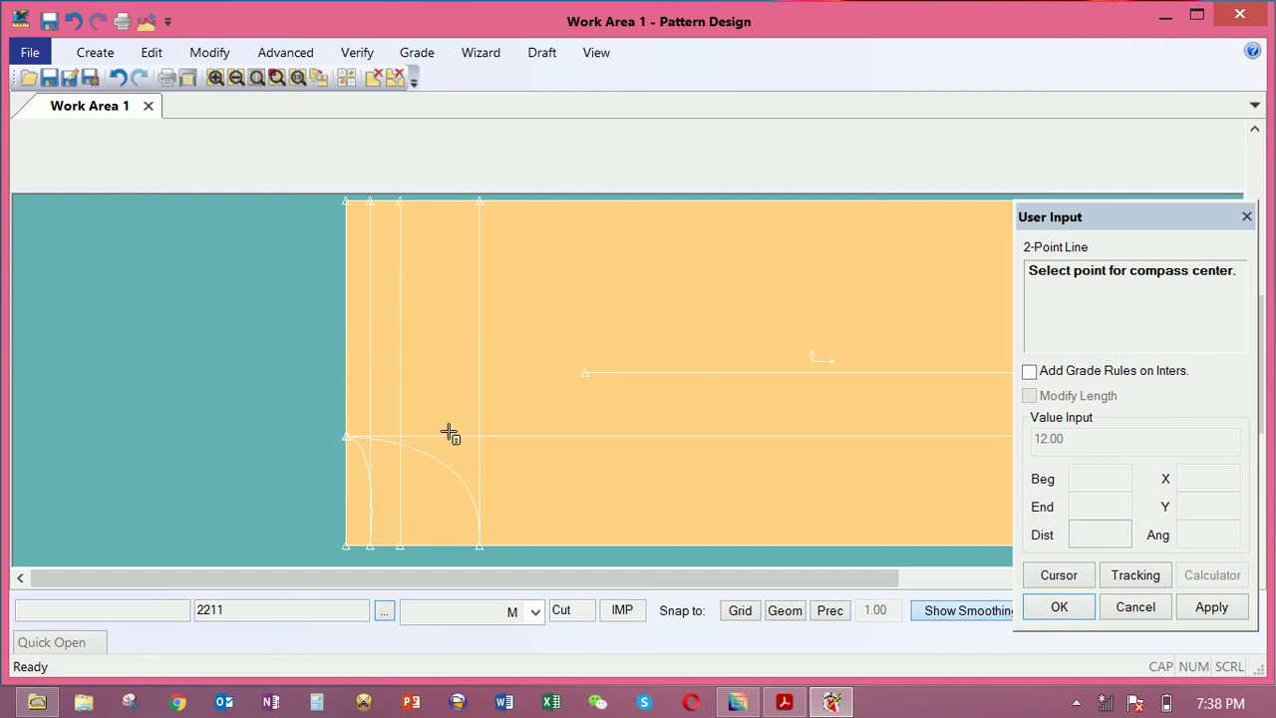
pyautogui.click(346, 436)
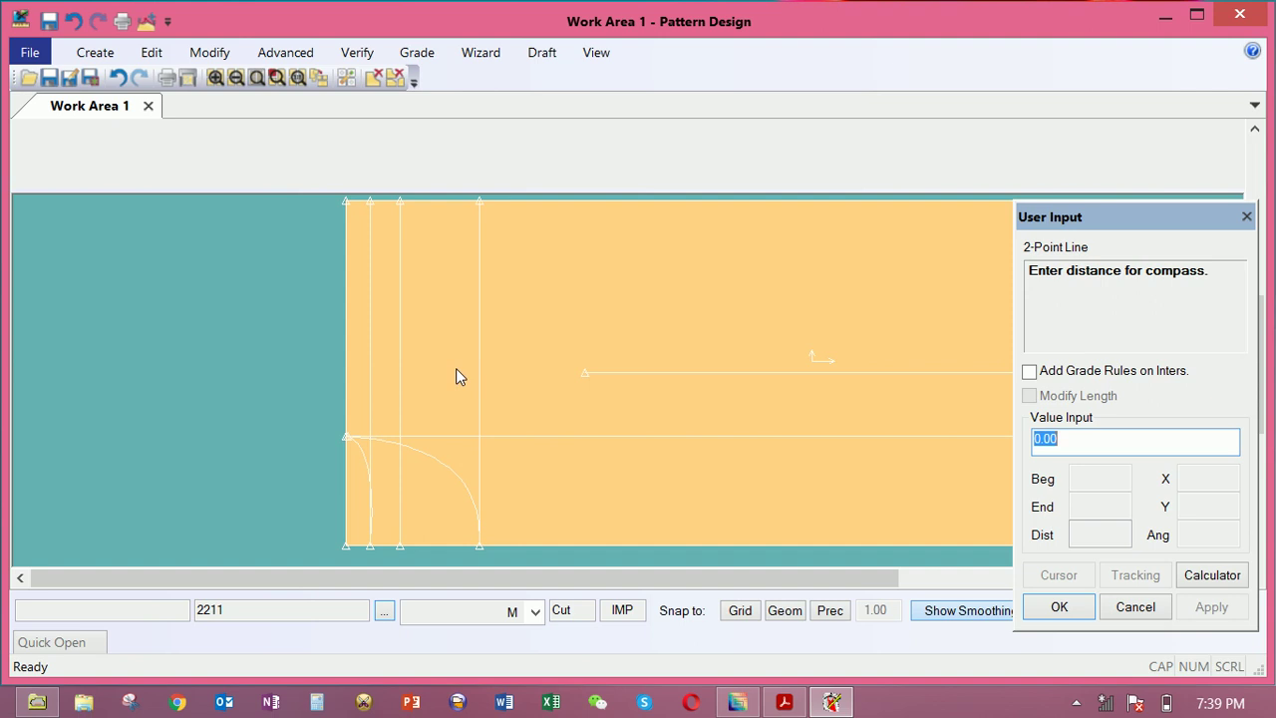
pyautogui.write('15')
pyautogui.press('Return')
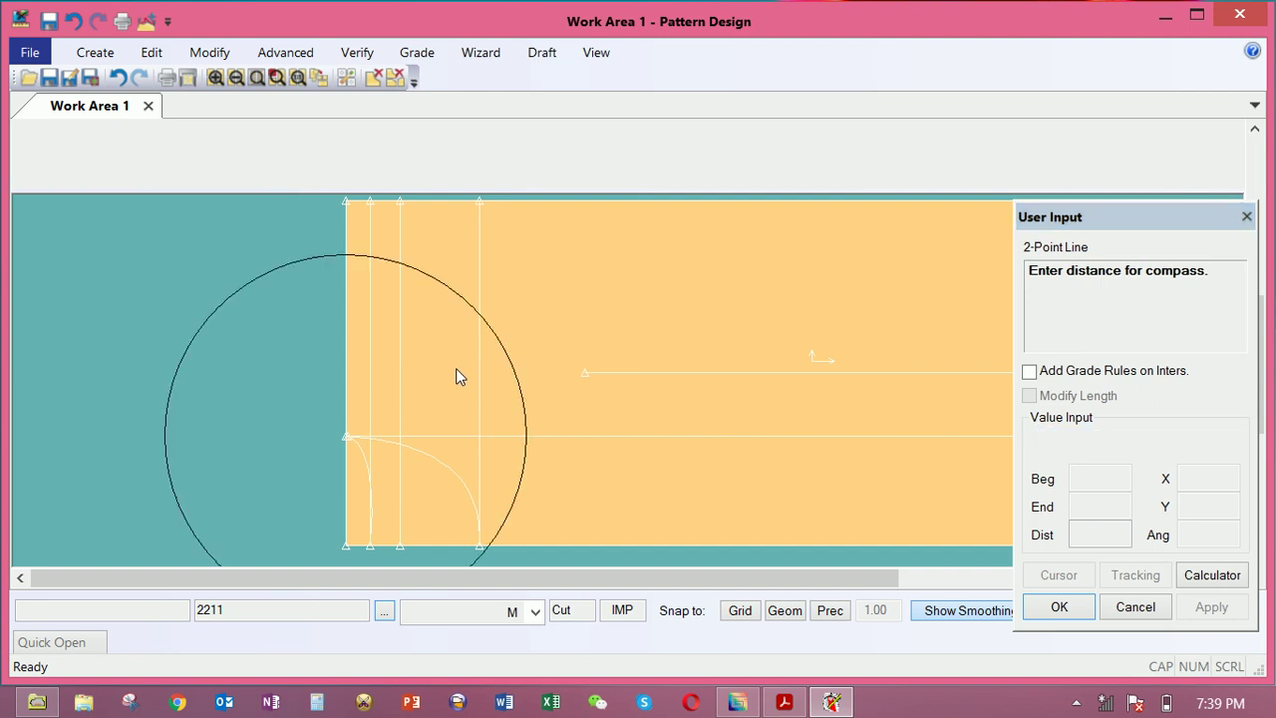
pyautogui.rightClick(399, 263)
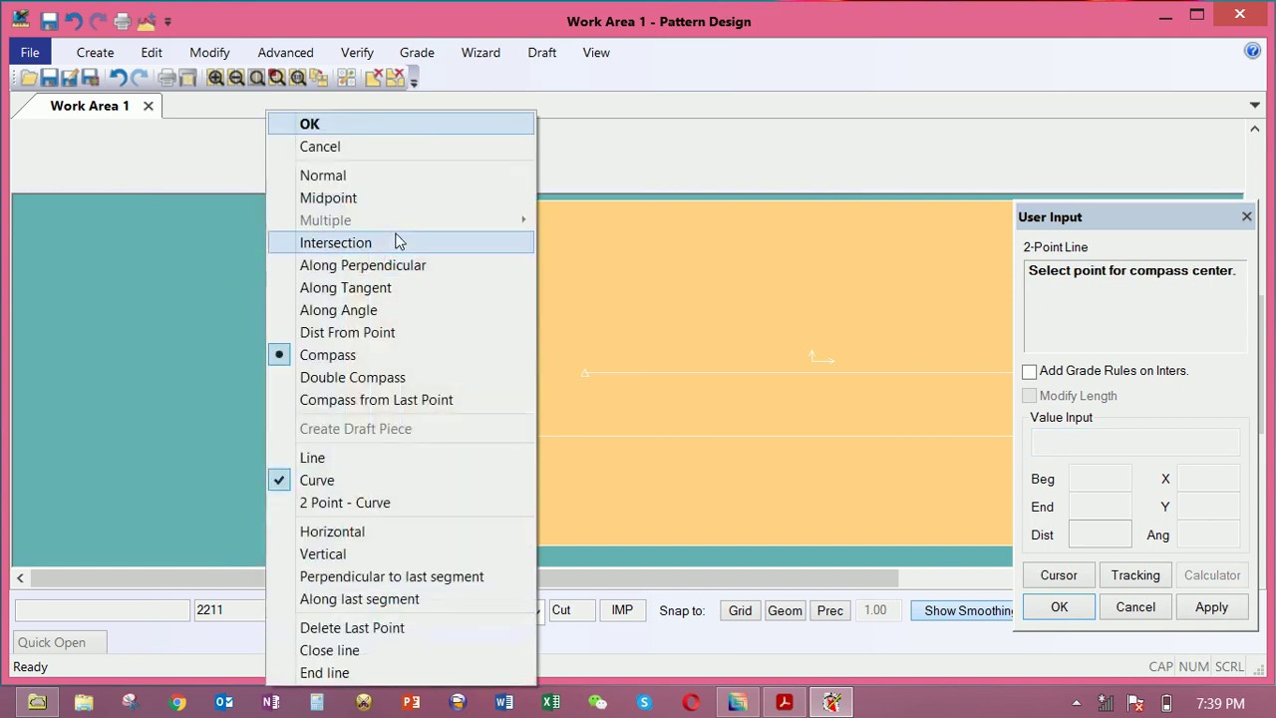
pyautogui.click(385, 175)
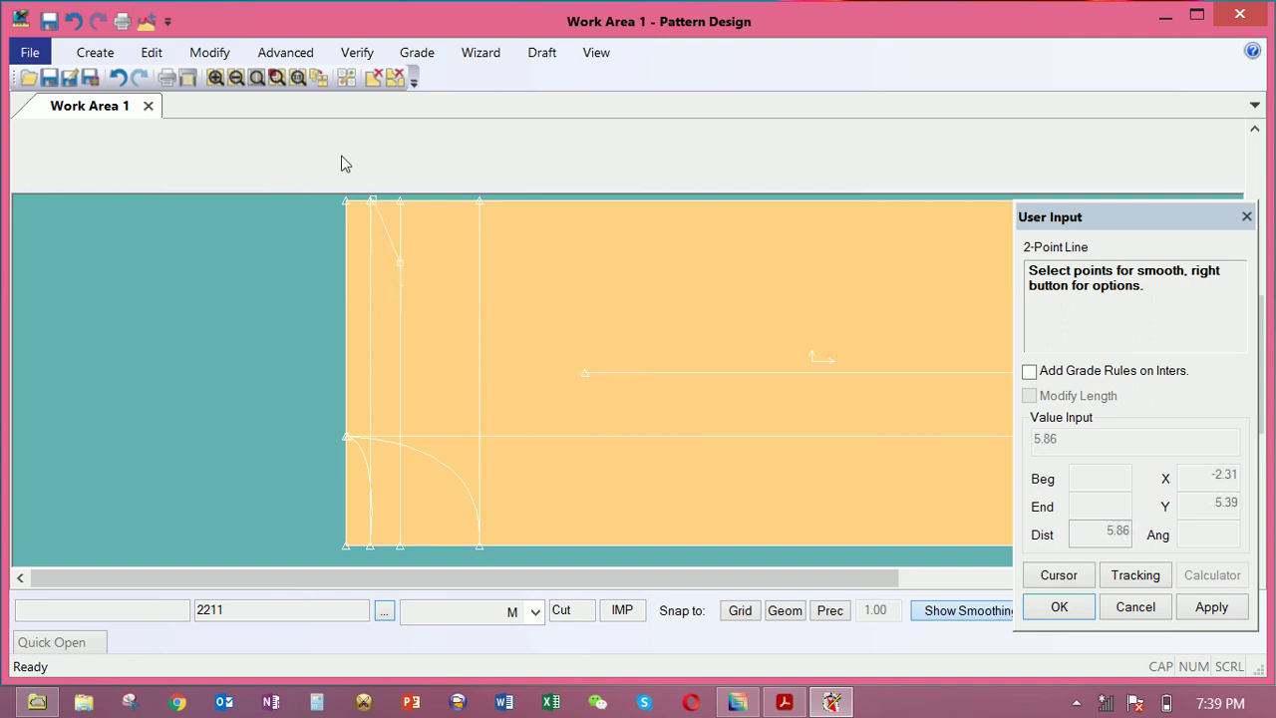
pyautogui.click(405, 446)
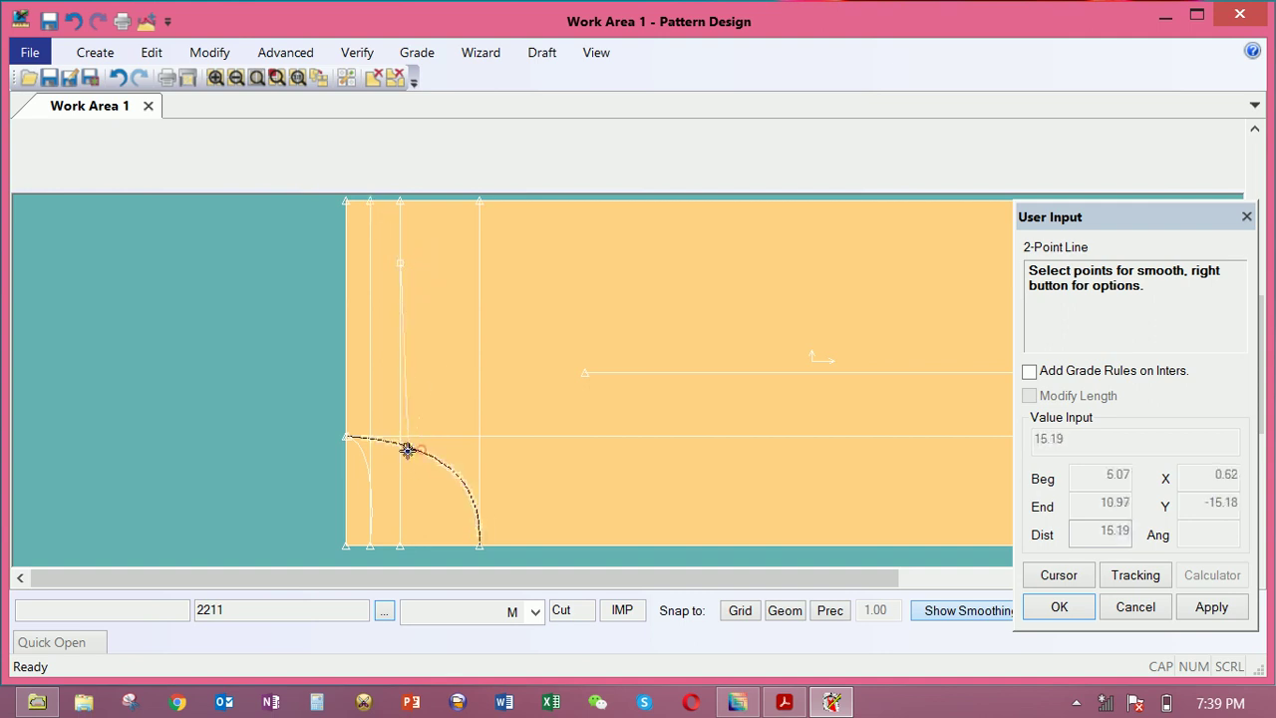
pyautogui.click(349, 438)
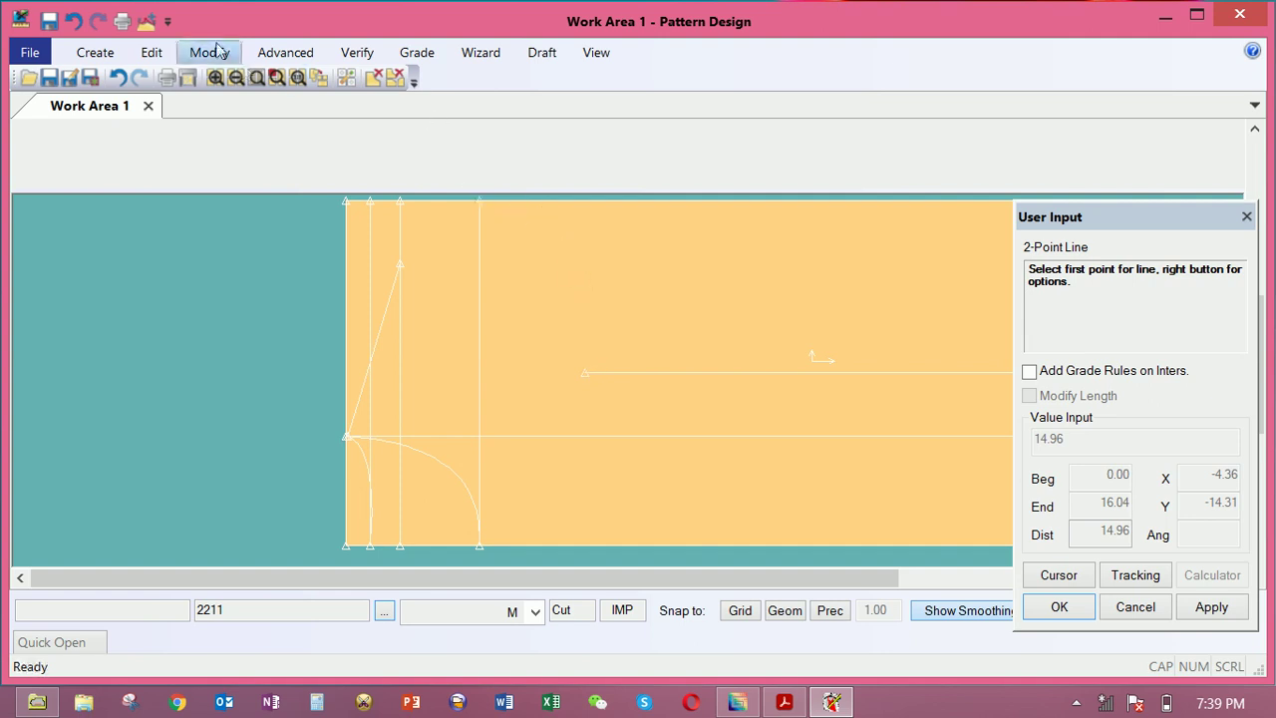
# Add an even offset line about 25.2 inward from the rectangle's lower edge, close to the upper edge
pyautogui.click(95, 52)
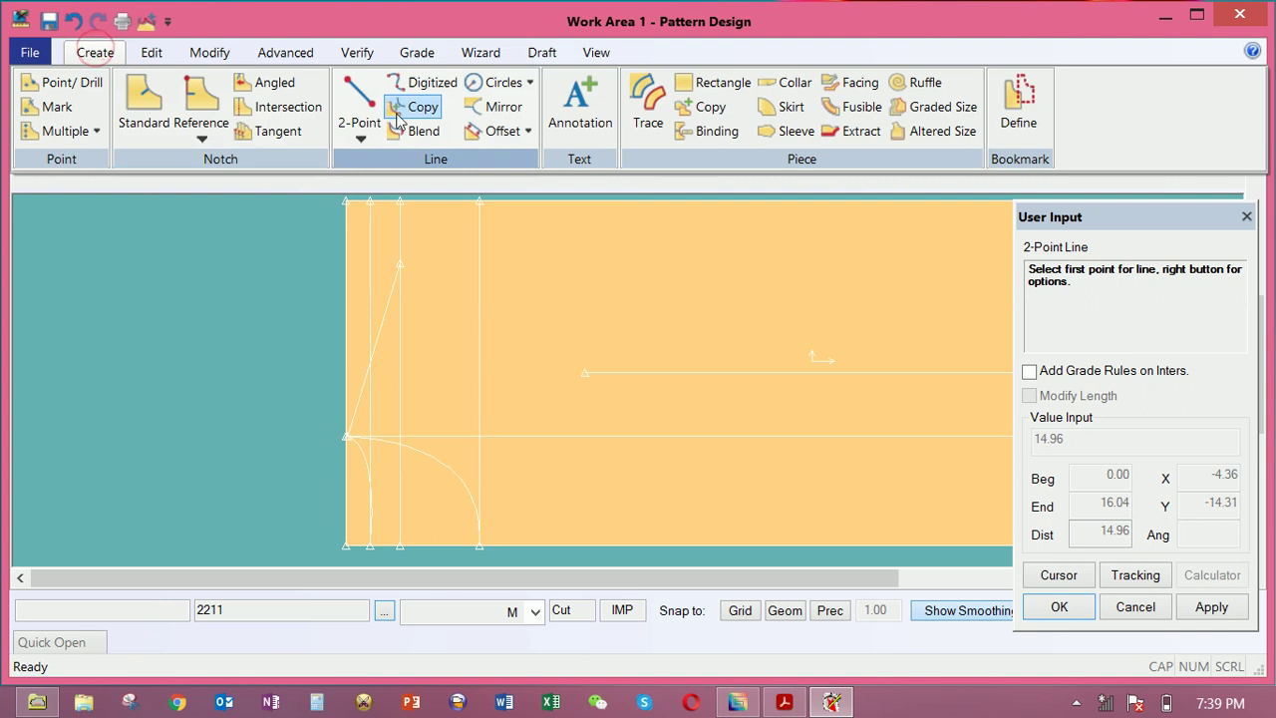
pyautogui.click(479, 129)
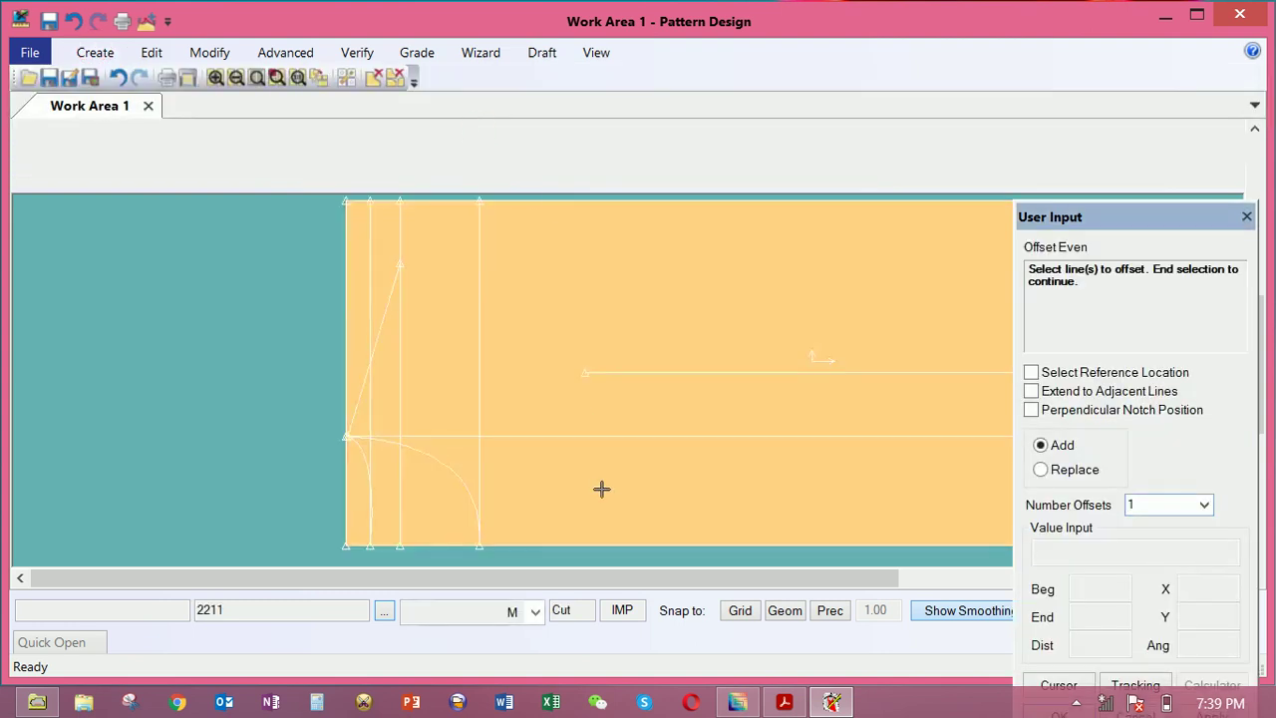
pyautogui.click(605, 539)
pyautogui.rightClick(604, 528)
pyautogui.click(603, 526)
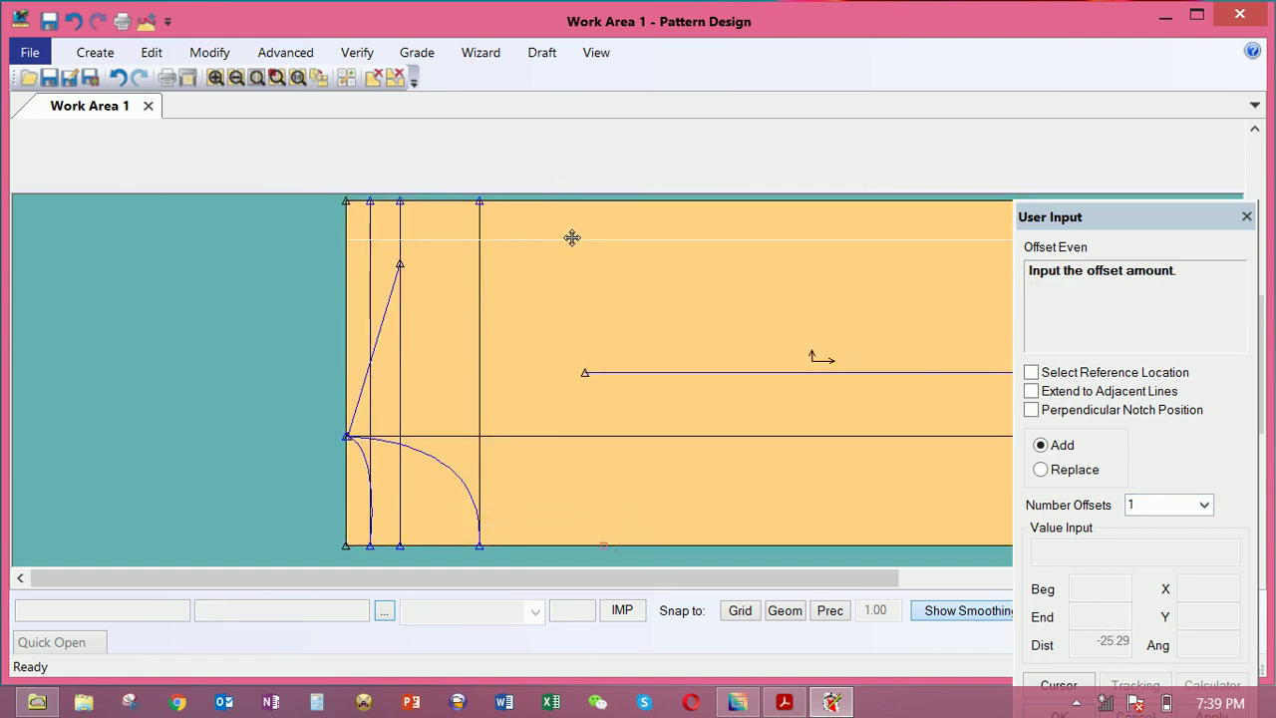
pyautogui.click(573, 239)
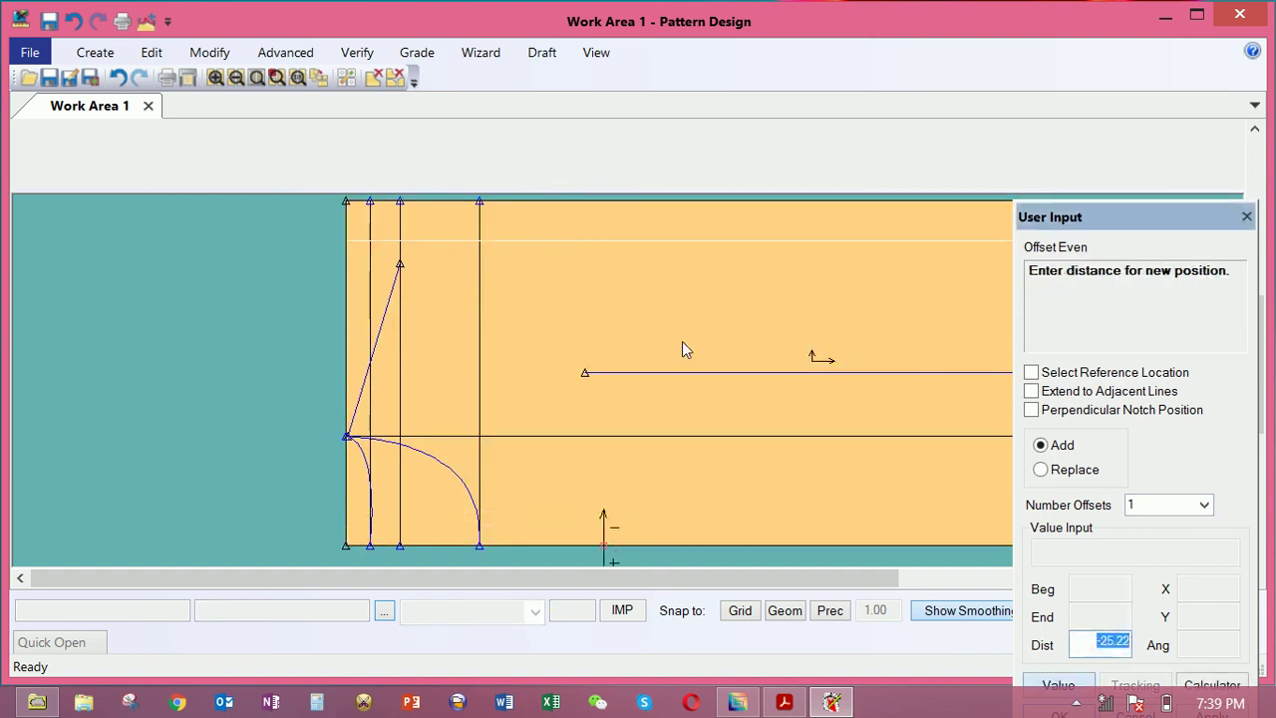
pyautogui.rightClick(585, 247)
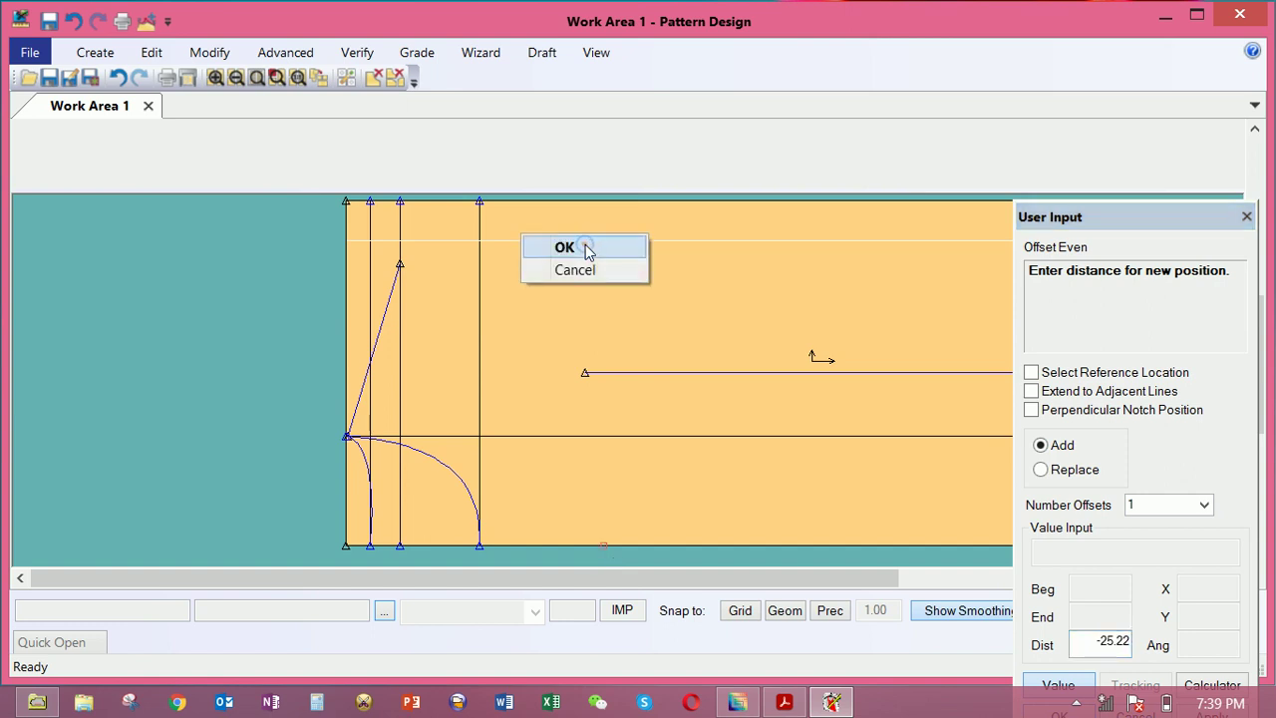
pyautogui.click(584, 248)
# Add a second even offset line from the rectangle's lower edge, passing through the slanted line's upper end
pyautogui.click(603, 543)
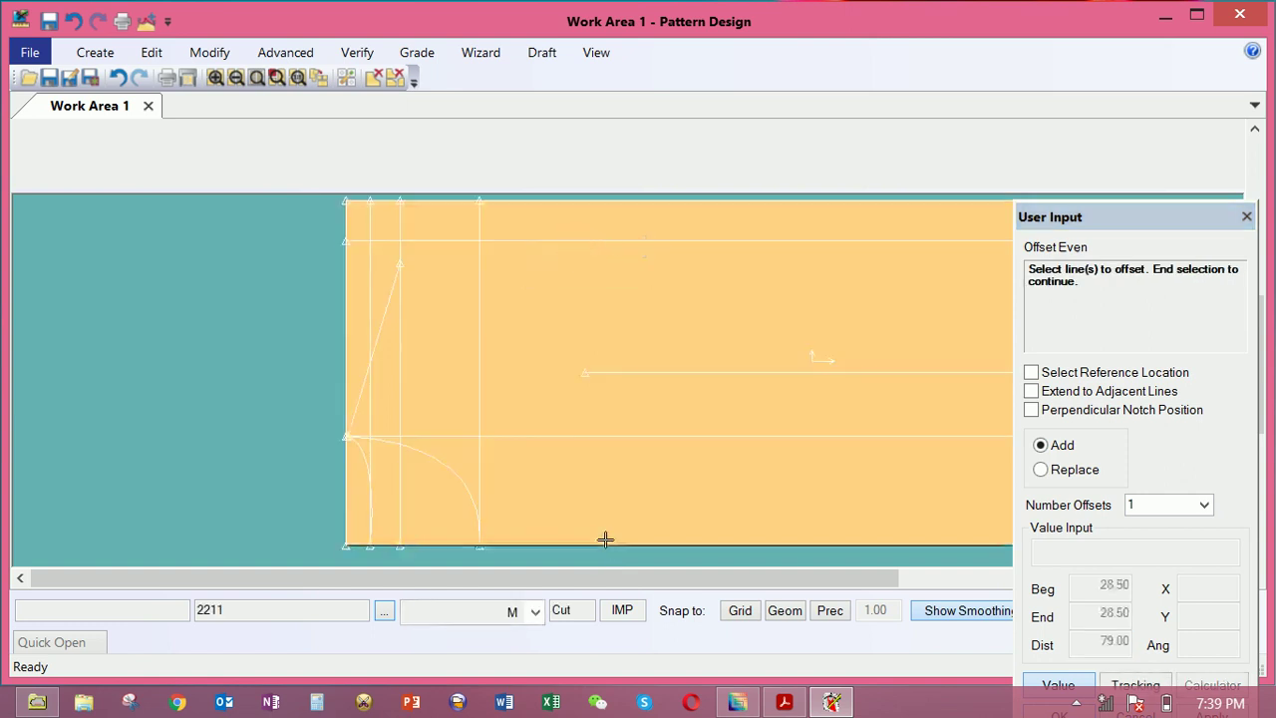
pyautogui.rightClick(598, 515)
pyautogui.click(603, 526)
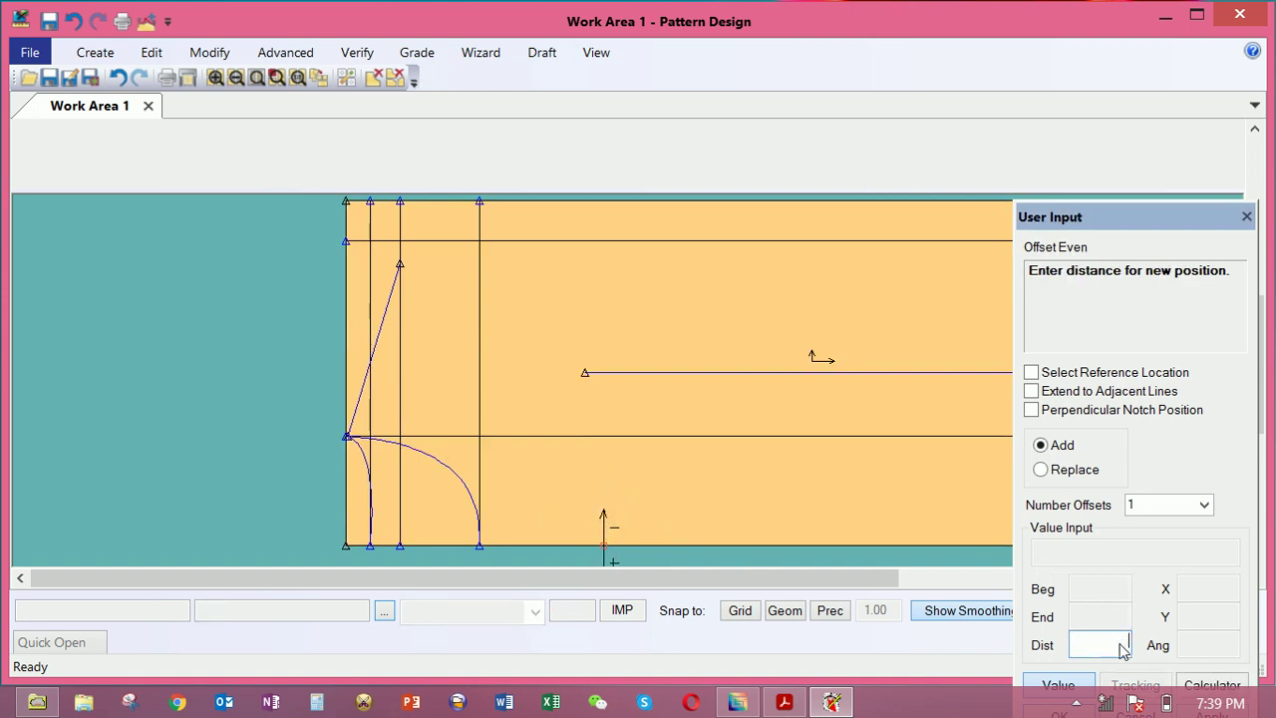
pyautogui.click(601, 365)
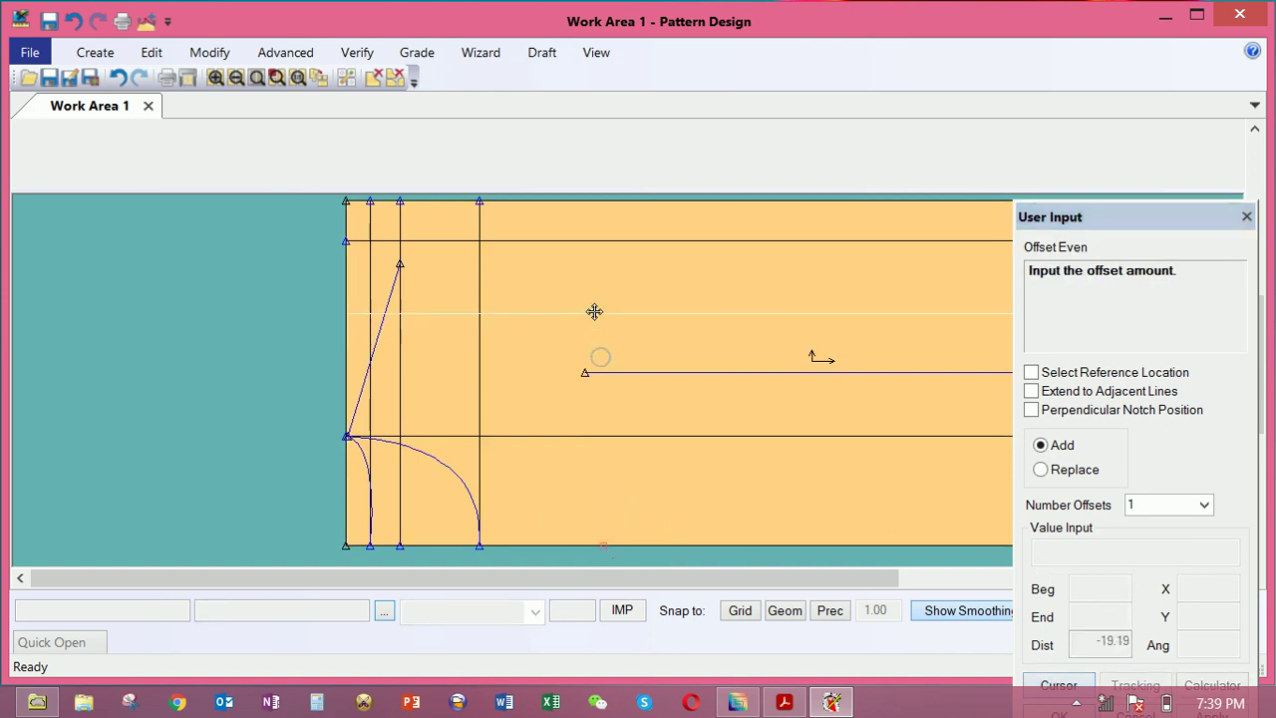
pyautogui.click(582, 260)
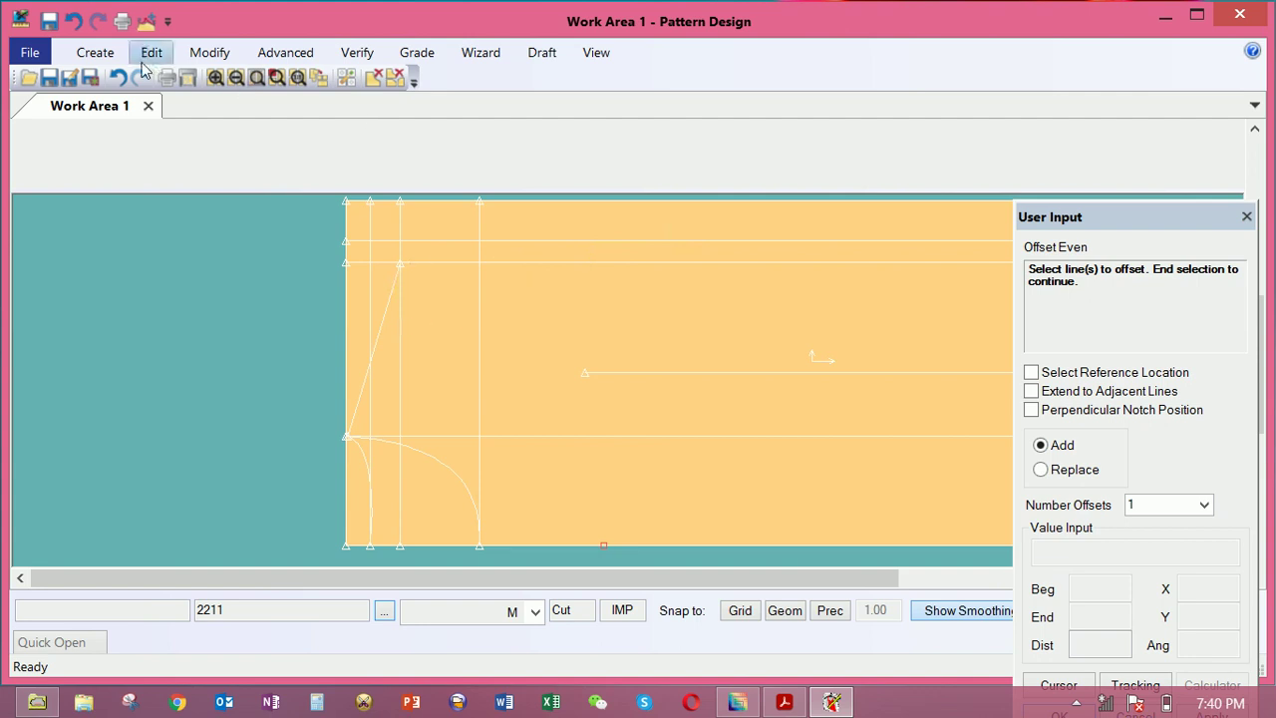
# Offset the middle vertical guide to the right, placing the new vertical line beyond the -11 guide, and end the offset command
pyautogui.click(400, 352)
pyautogui.rightClick(436, 350)
pyautogui.click(438, 349)
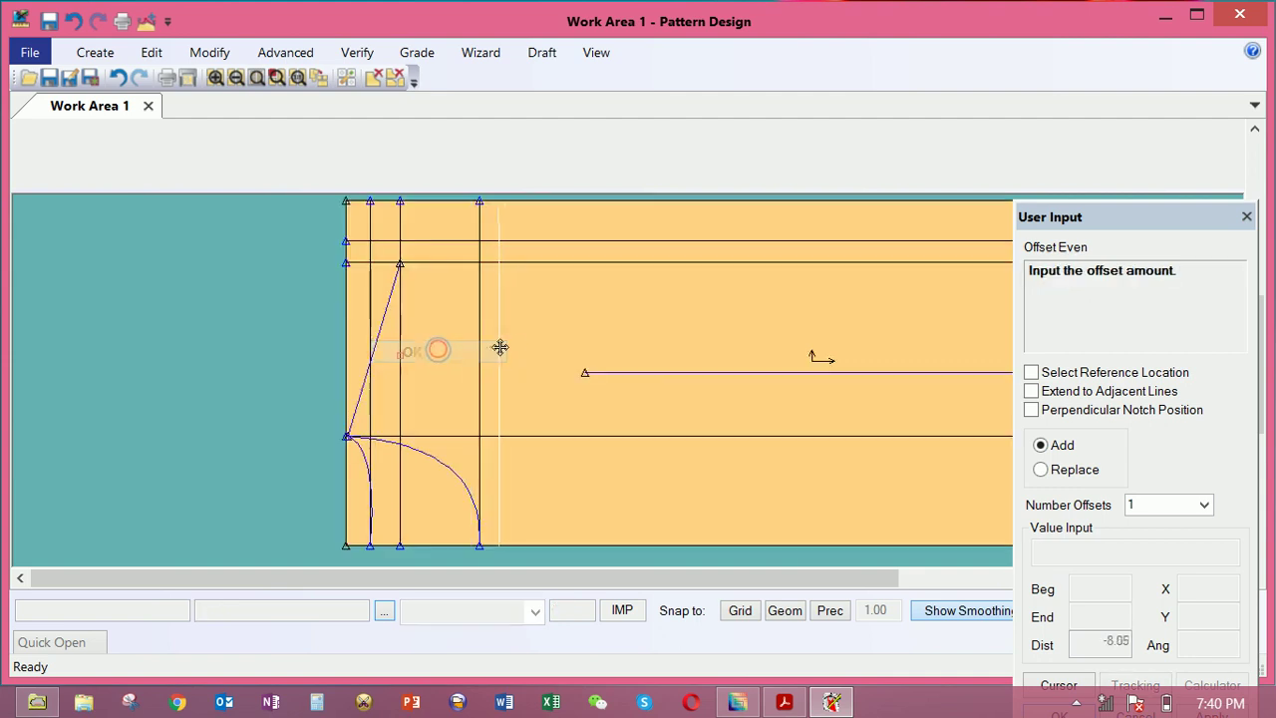
pyautogui.click(564, 339)
pyautogui.rightClick(605, 318)
pyautogui.click(607, 321)
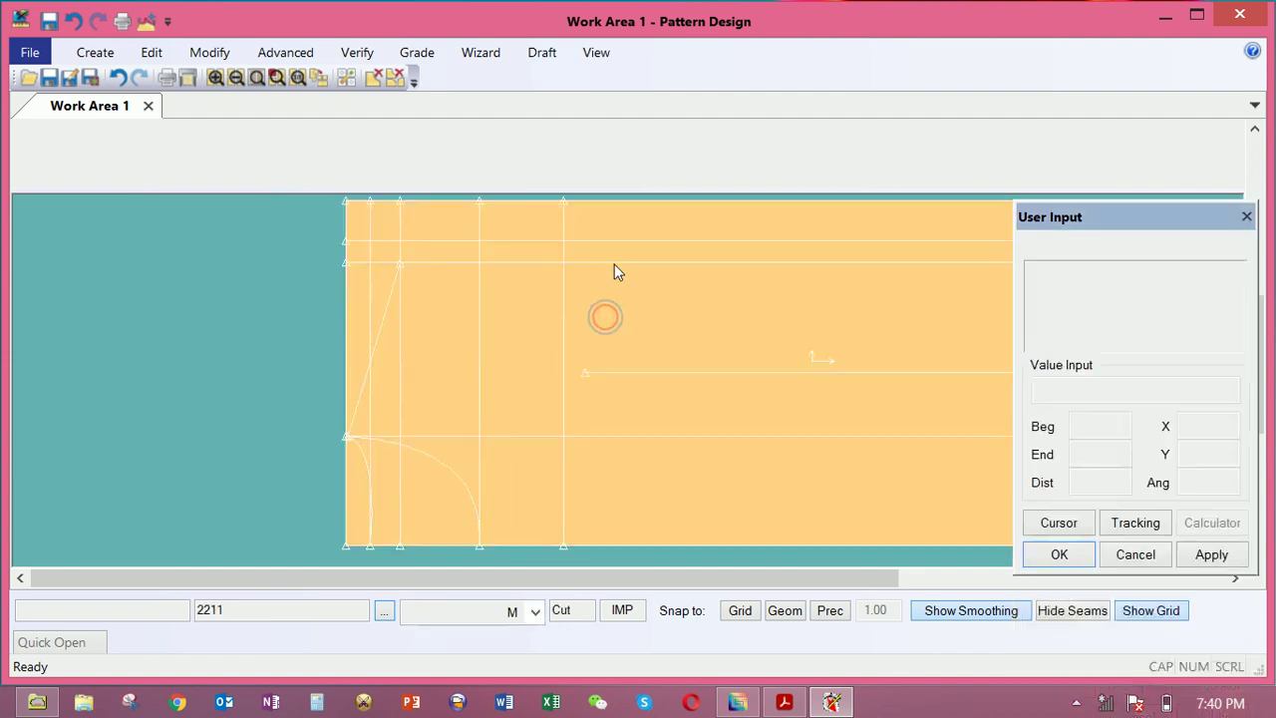
# Clip the rightmost vertical guide and the upper offset line against each other so they meet in a corner
pyautogui.click(209, 52)
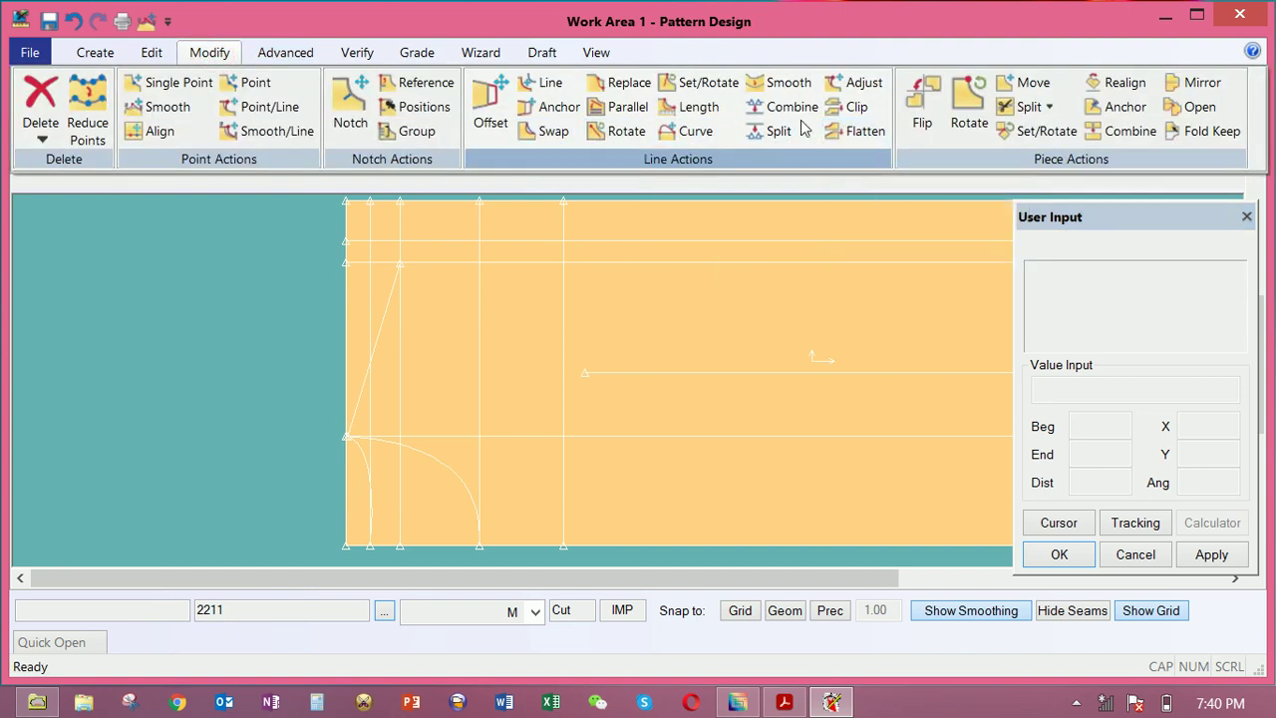
pyautogui.click(845, 108)
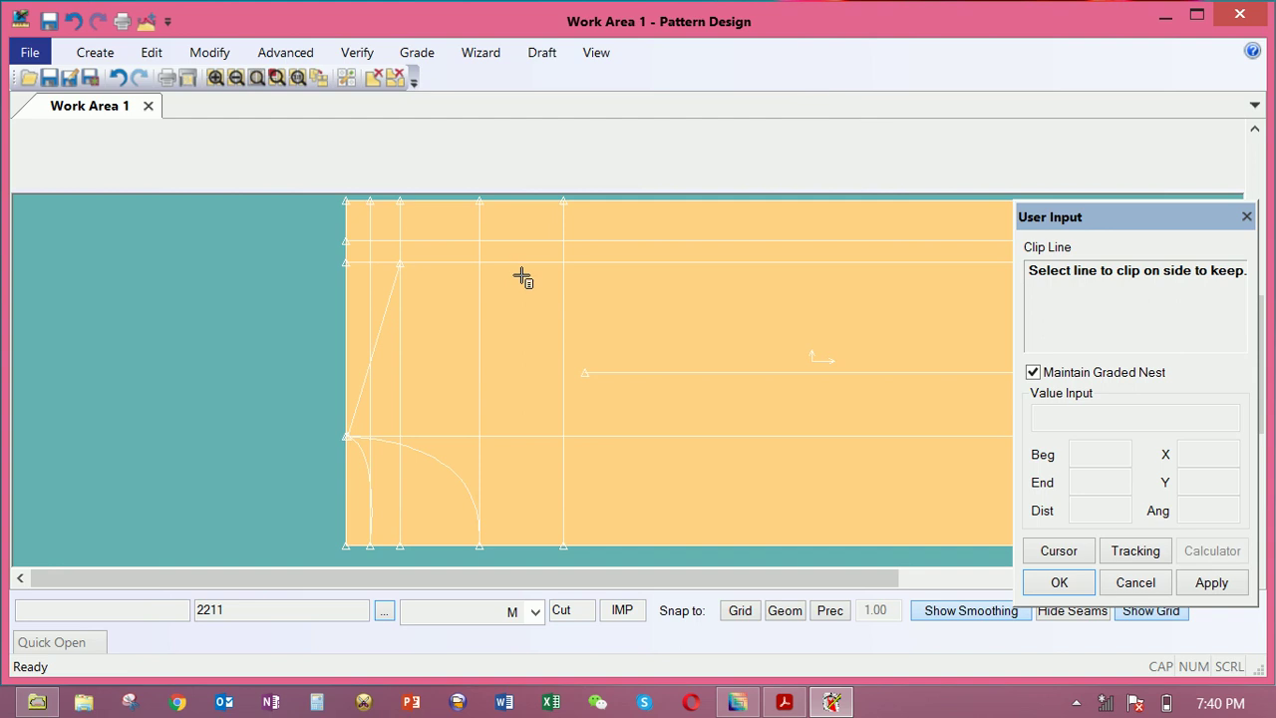
pyautogui.click(567, 275)
pyautogui.click(580, 240)
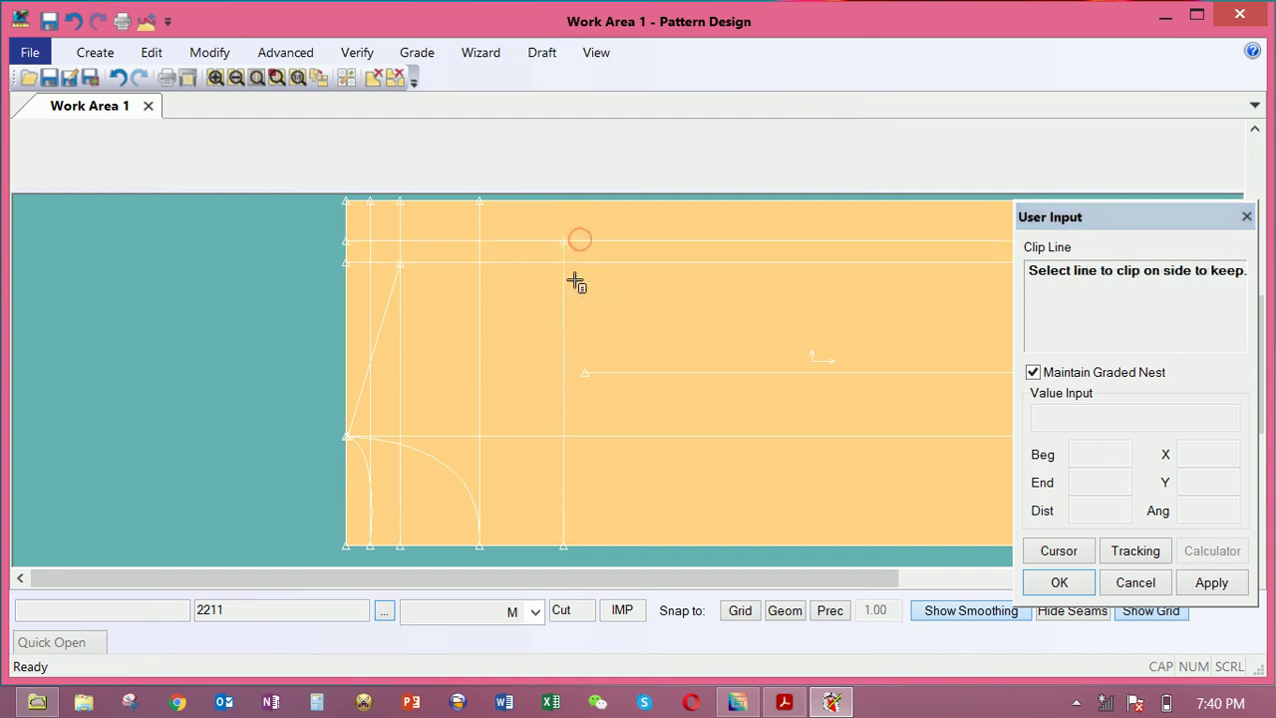
pyautogui.click(588, 241)
pyautogui.click(563, 287)
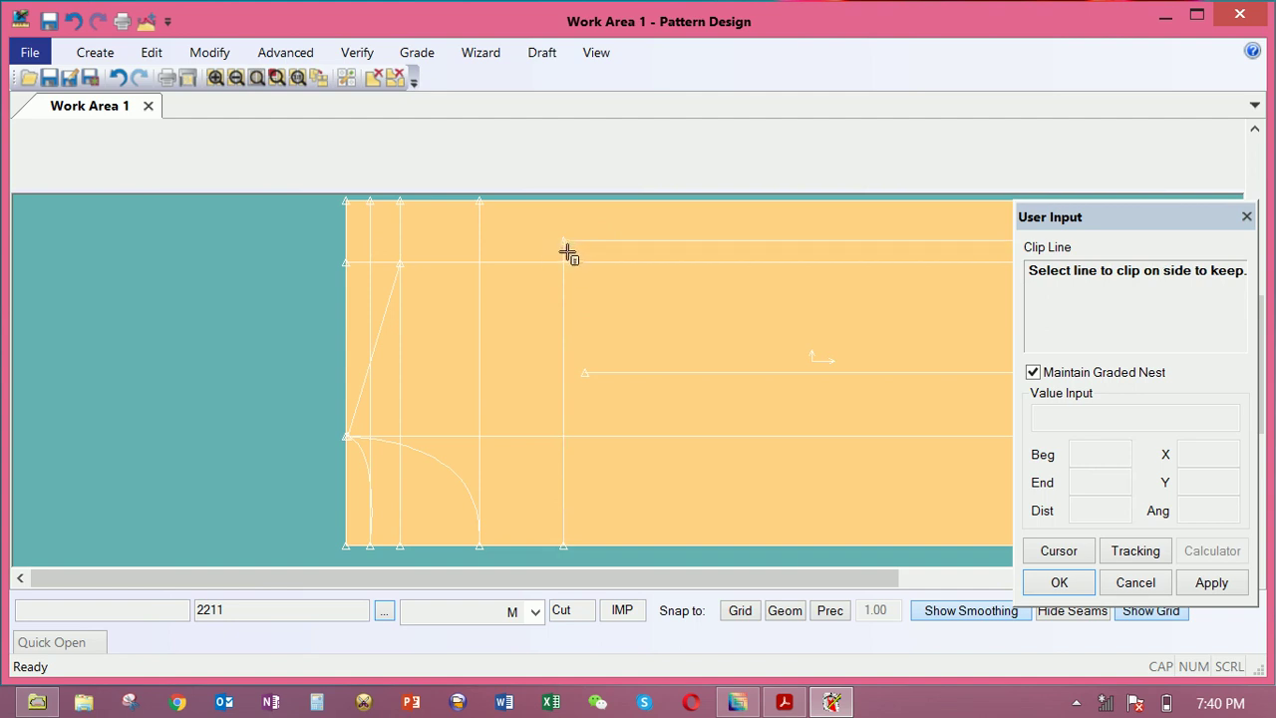
pyautogui.rightClick(649, 308)
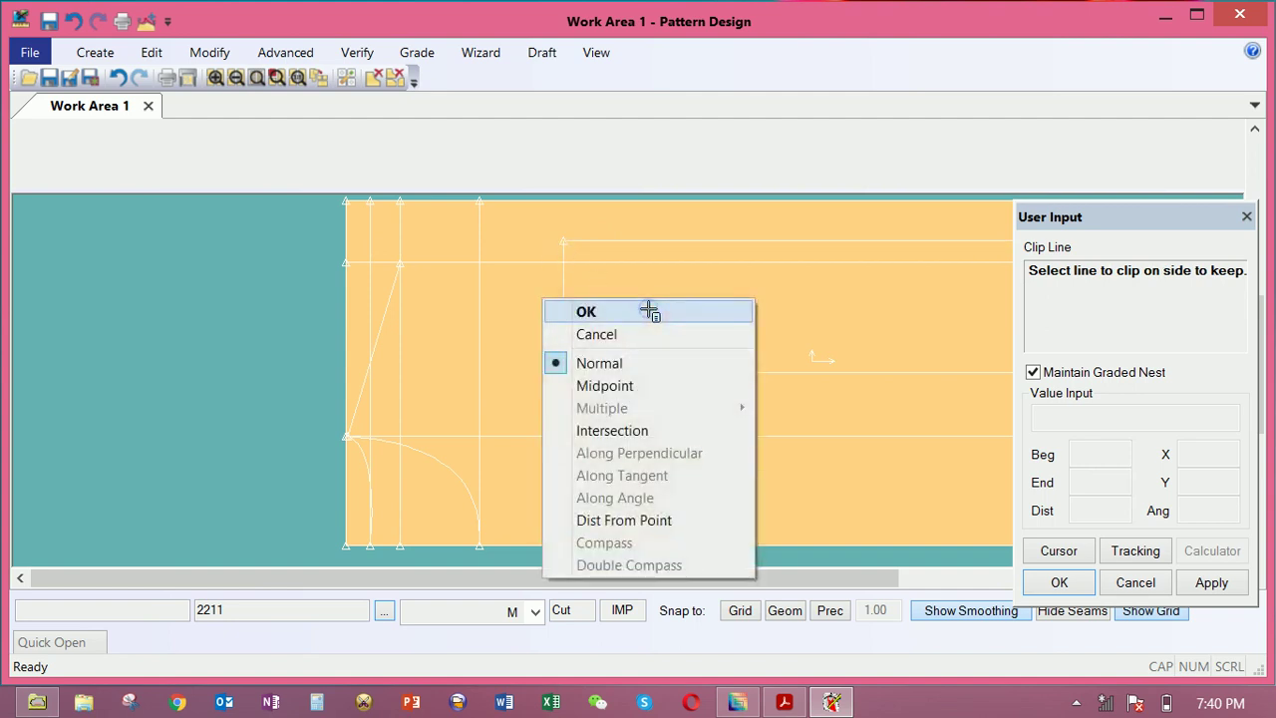
pyautogui.click(611, 304)
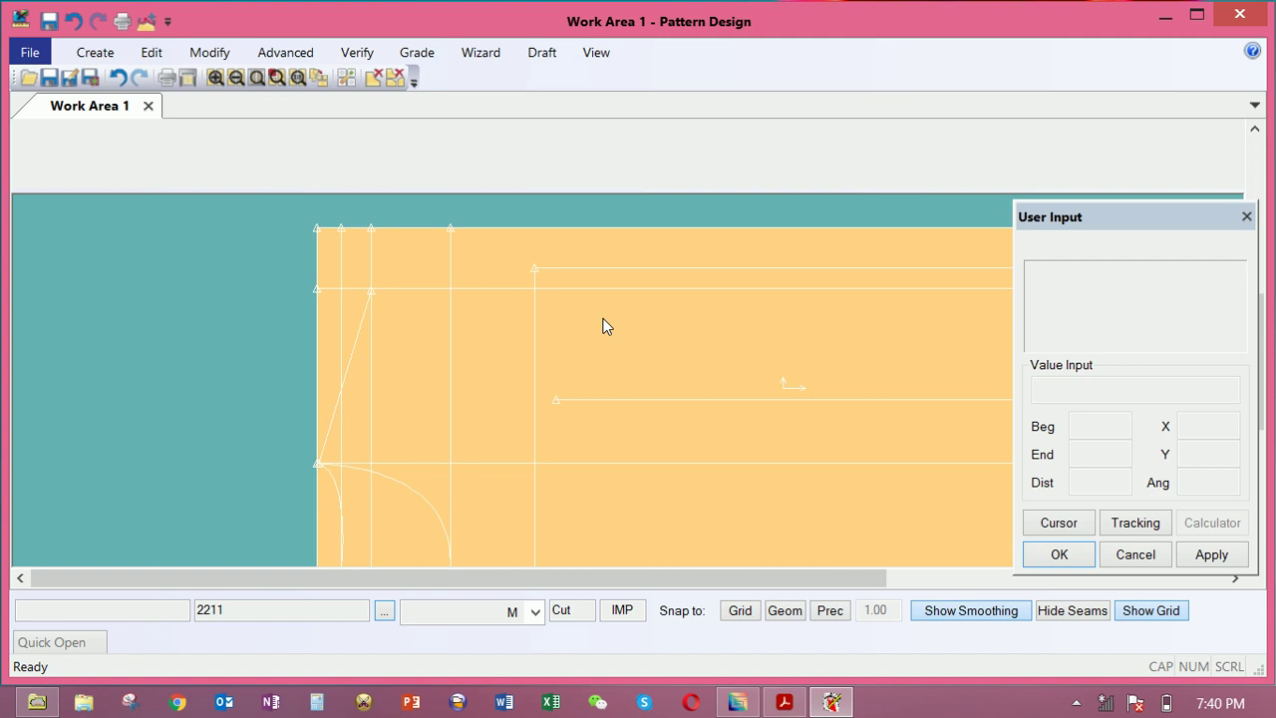
# Try to clip the rightmost vertical guide at the lower of the two offset lines
pyautogui.scroll(-1, 598, 317)
pyautogui.scroll(-1, 621, 325)
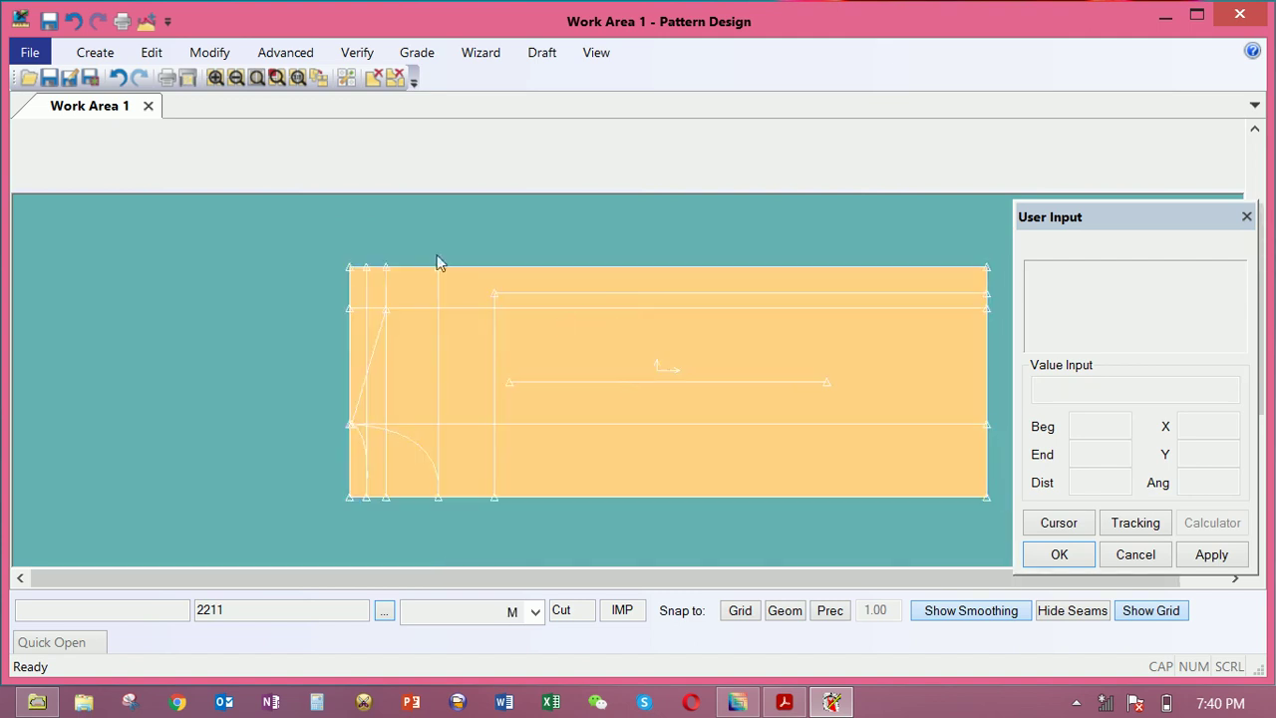
pyautogui.click(209, 51)
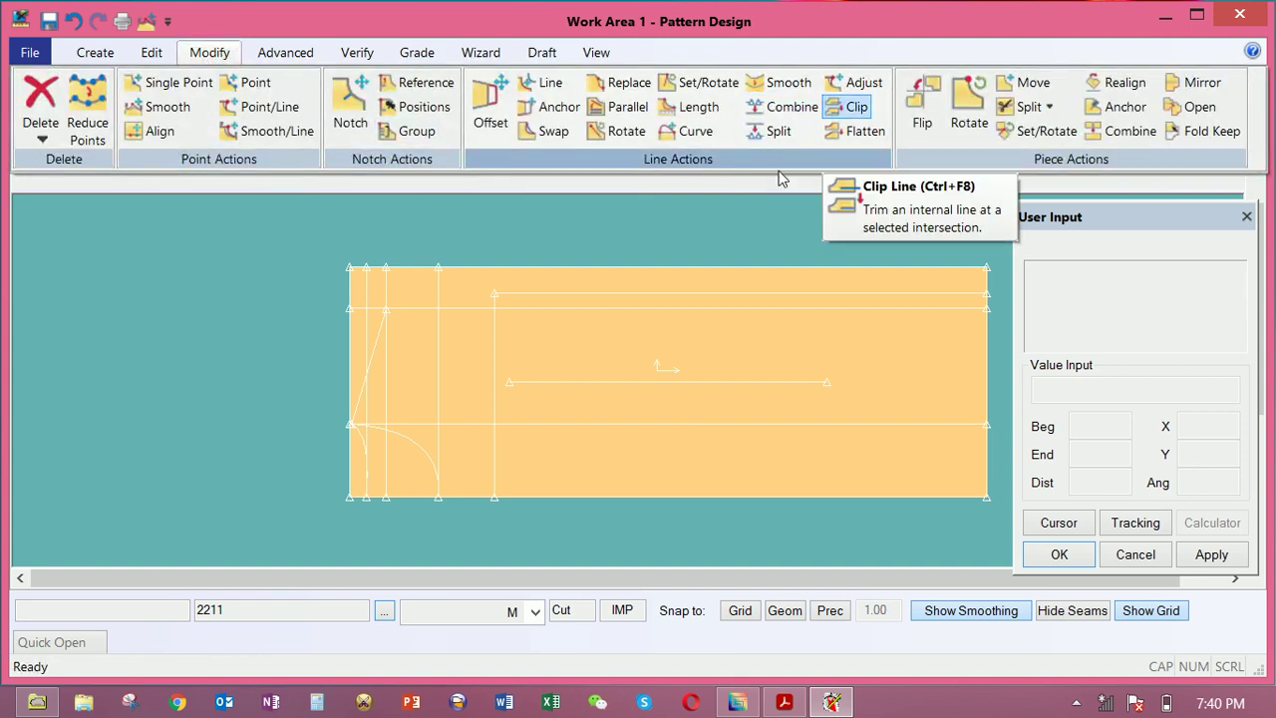
pyautogui.click(859, 105)
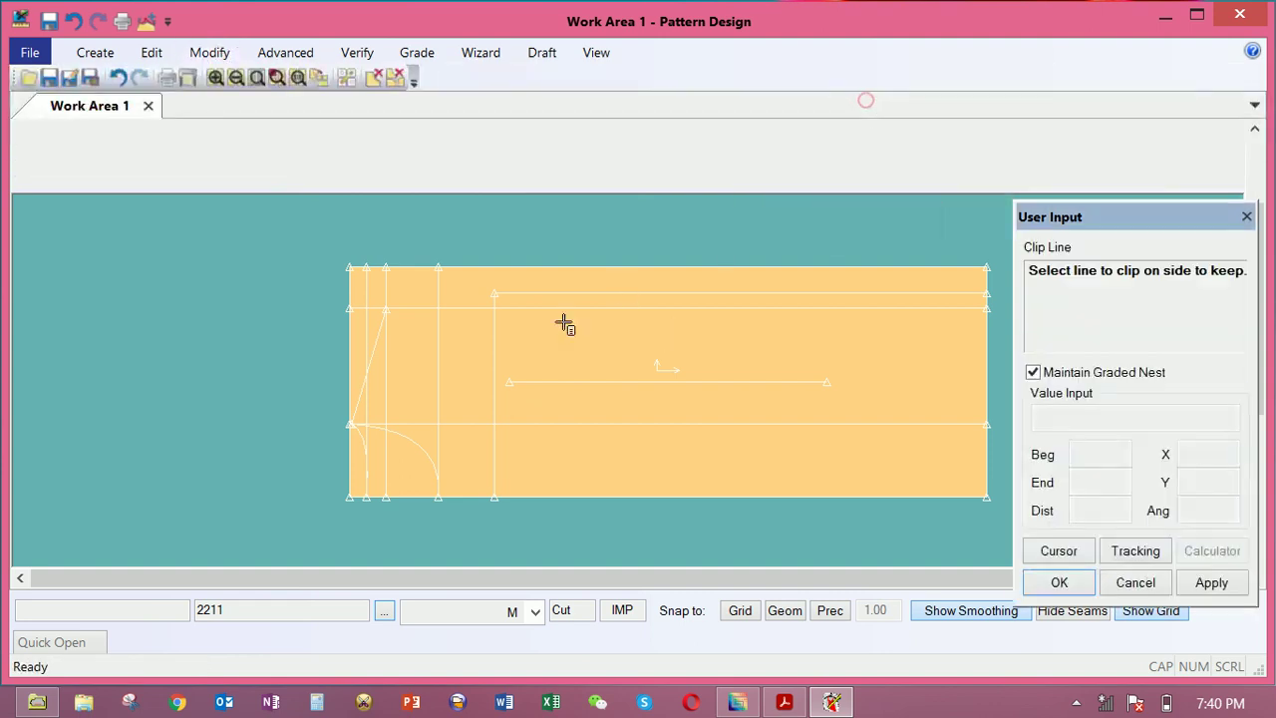
pyautogui.click(498, 339)
pyautogui.click(529, 309)
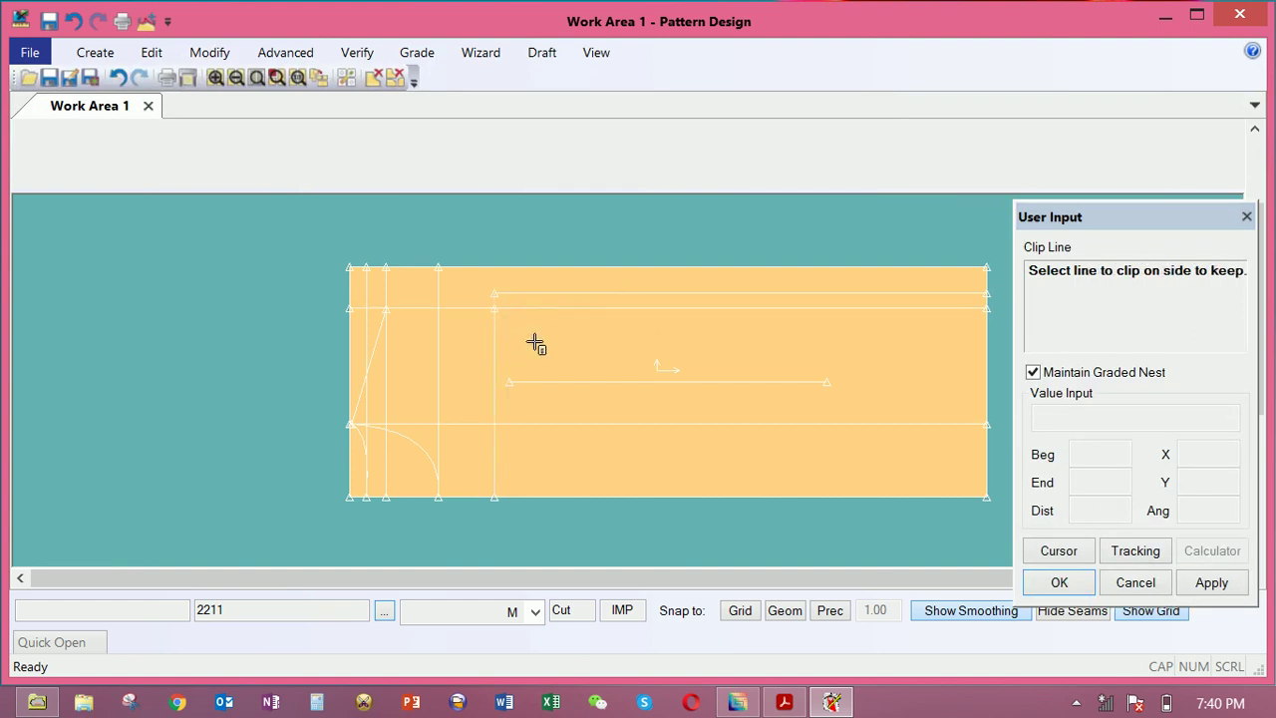
pyautogui.click(537, 345)
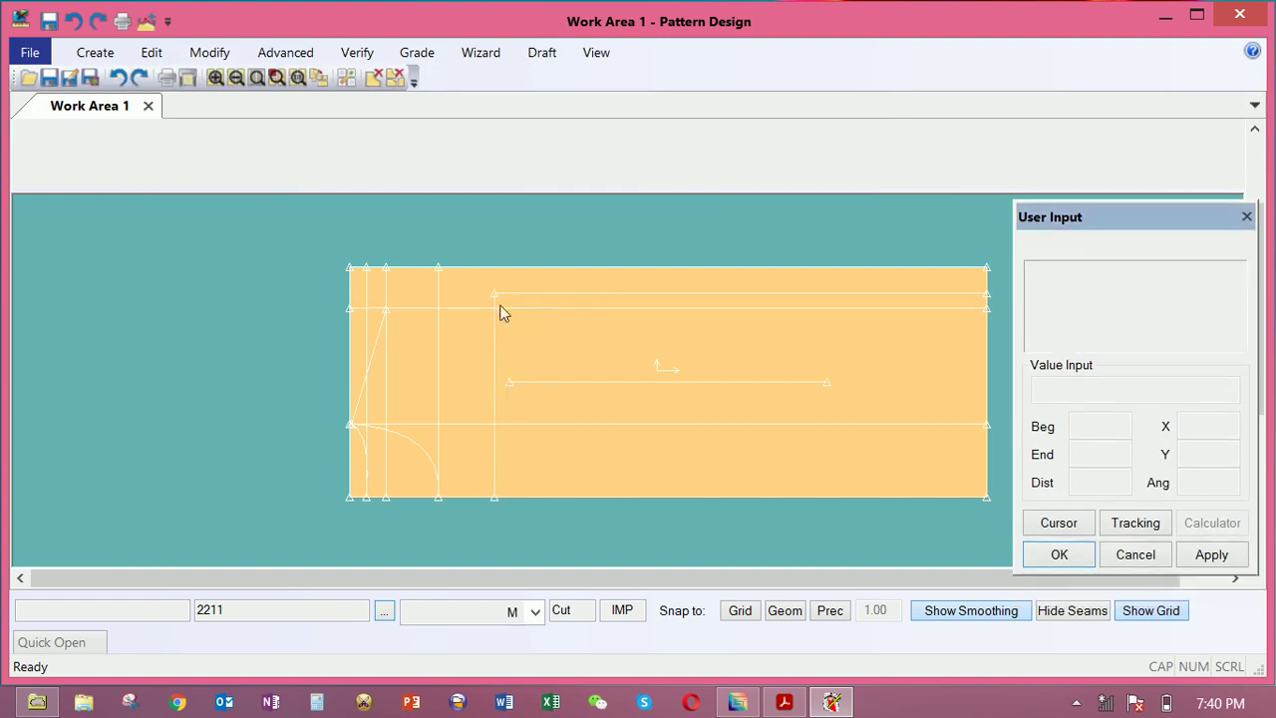
pyautogui.click(528, 354)
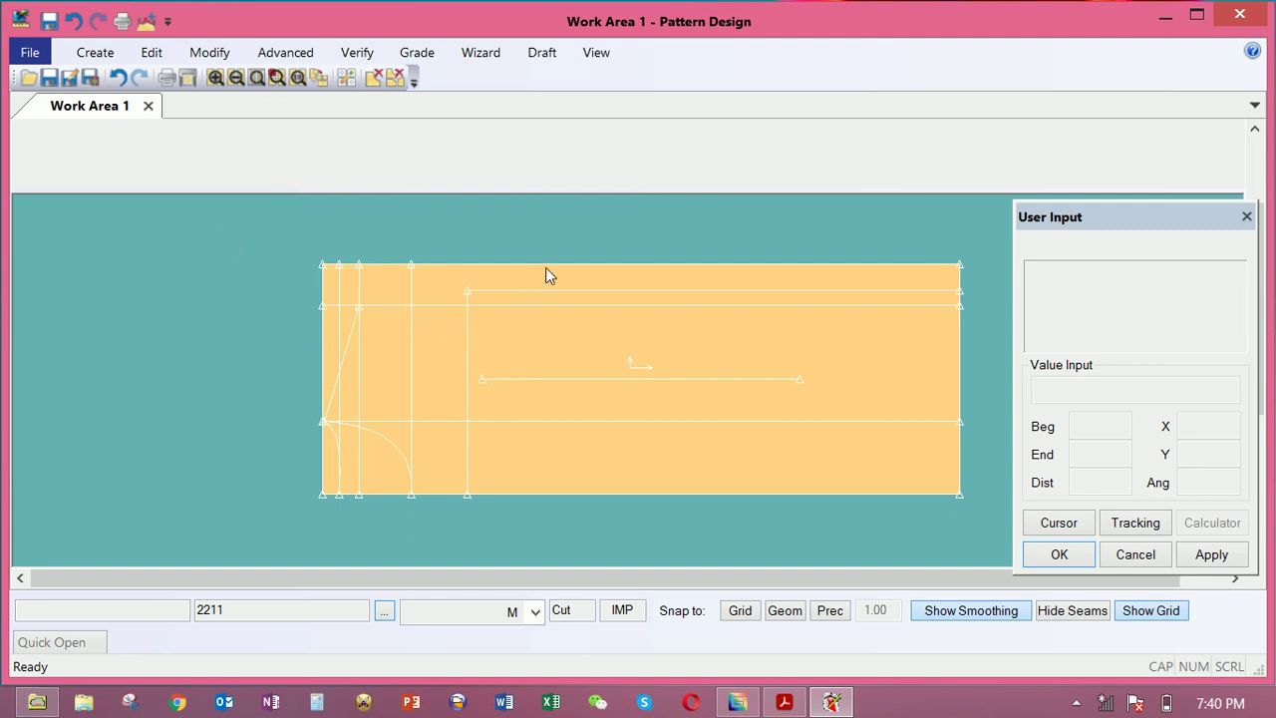
# Try to draw a 2-point curve from the slanted line's upper end to the rectangle's upper edge at a compass distance of 21
pyautogui.click(98, 58)
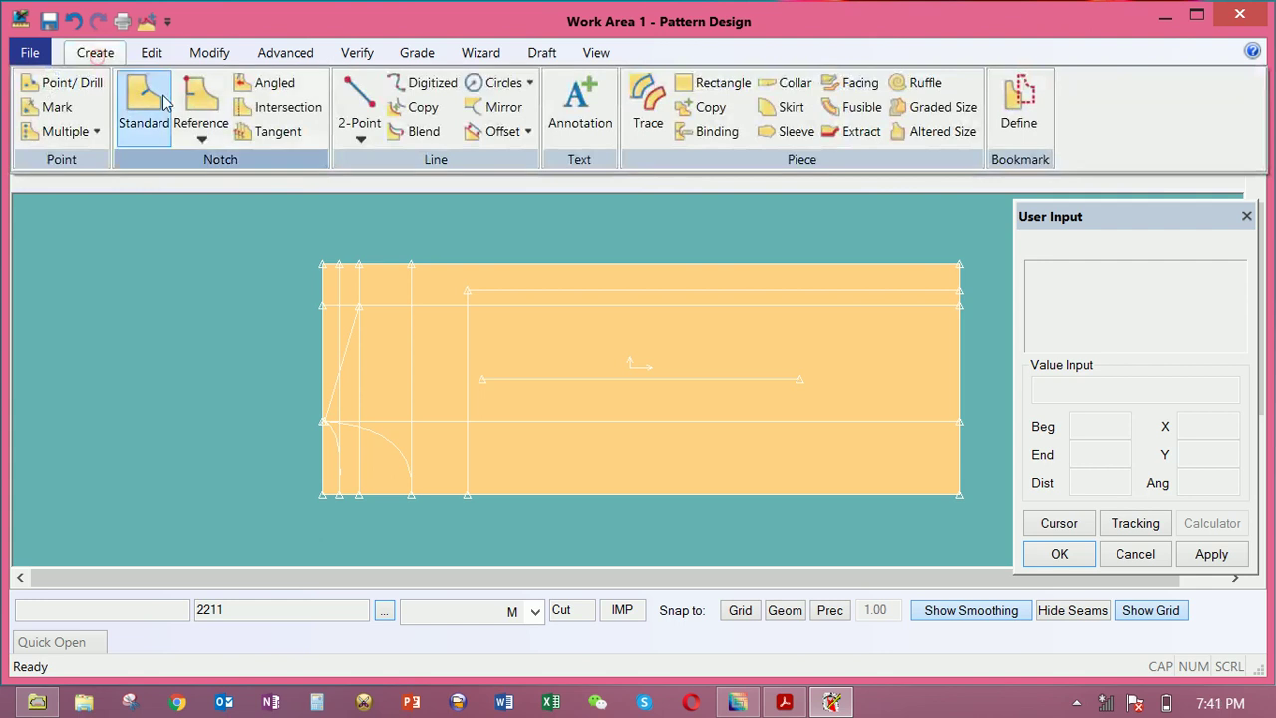
pyautogui.click(361, 140)
pyautogui.click(379, 185)
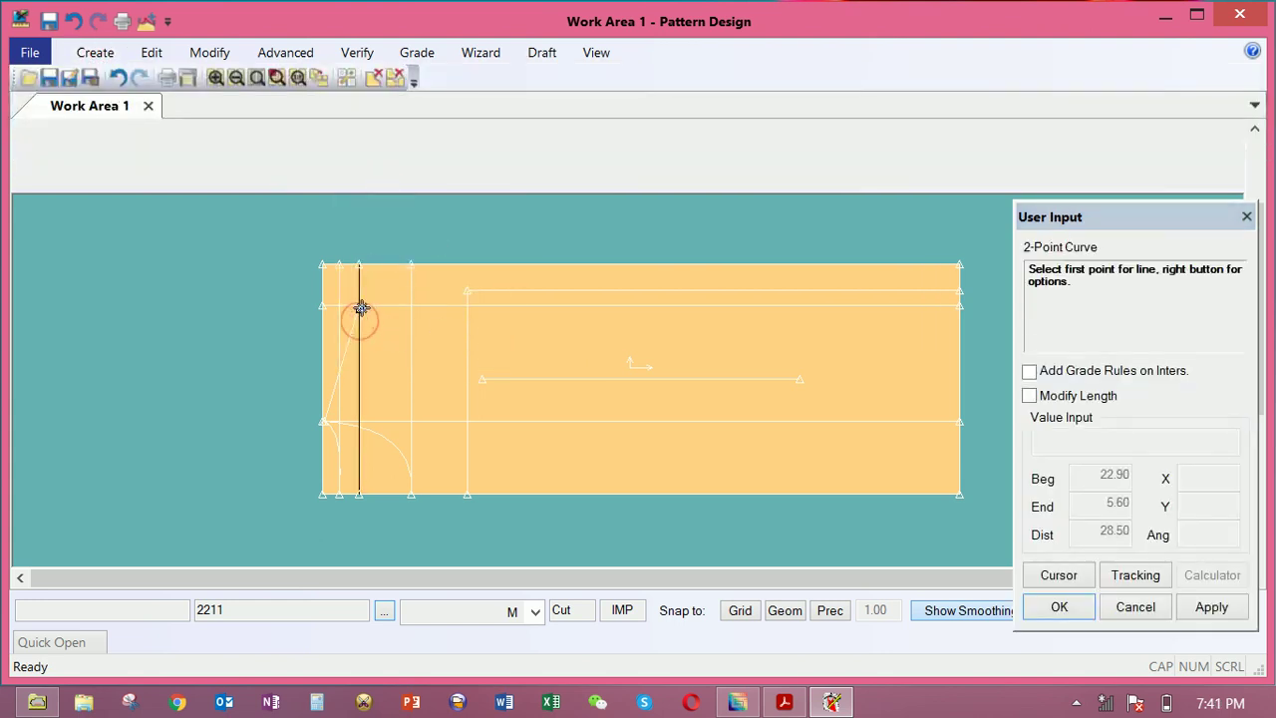
pyautogui.click(490, 244)
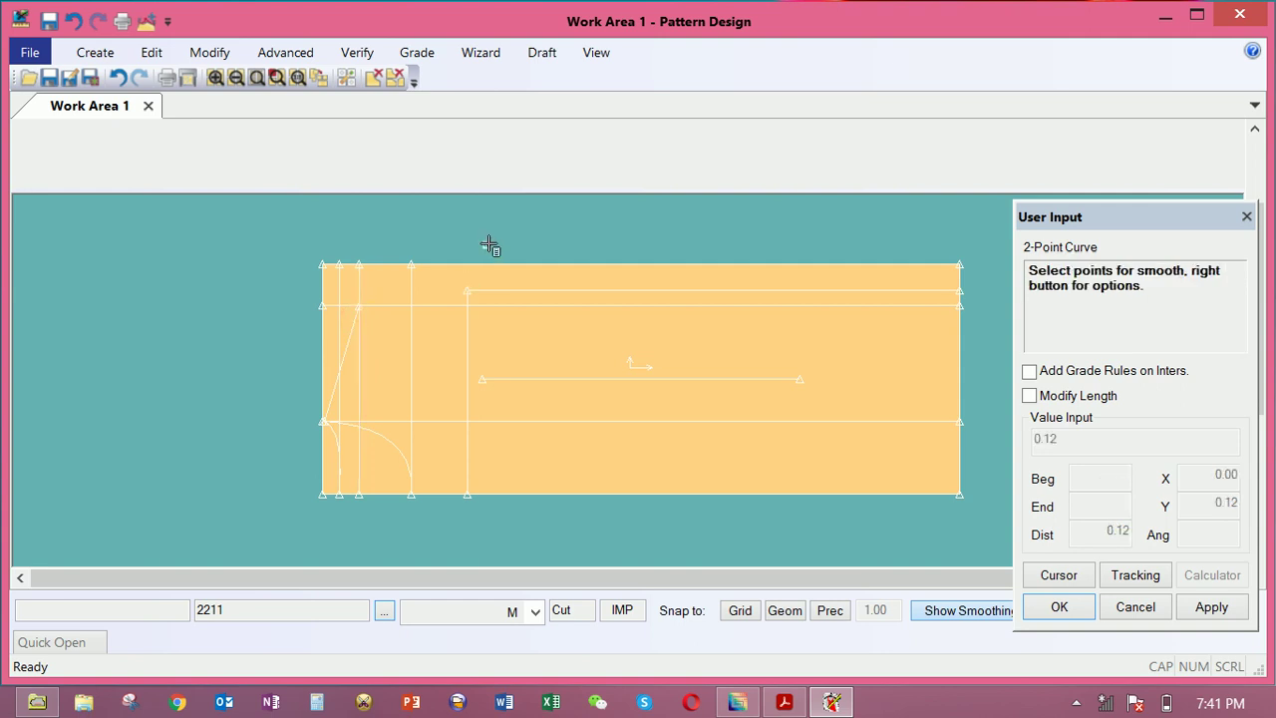
pyautogui.rightClick(489, 245)
pyautogui.click(475, 146)
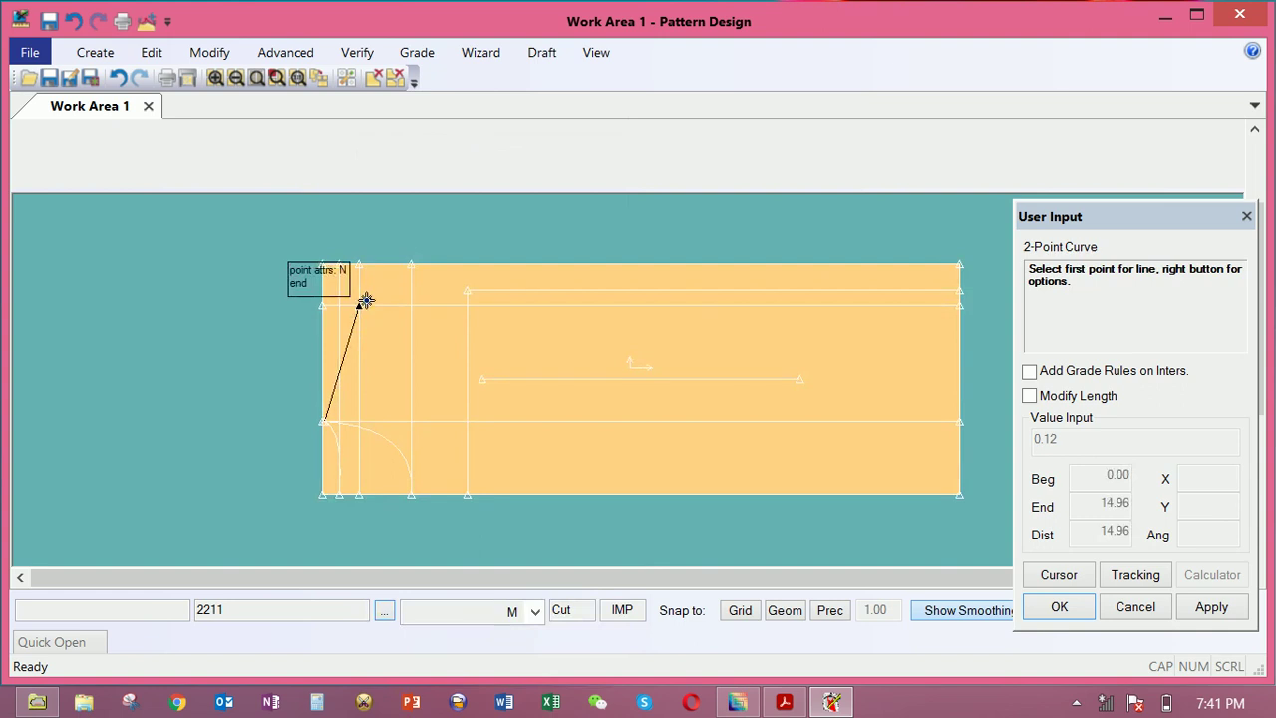
pyautogui.click(366, 300)
pyautogui.rightClick(415, 304)
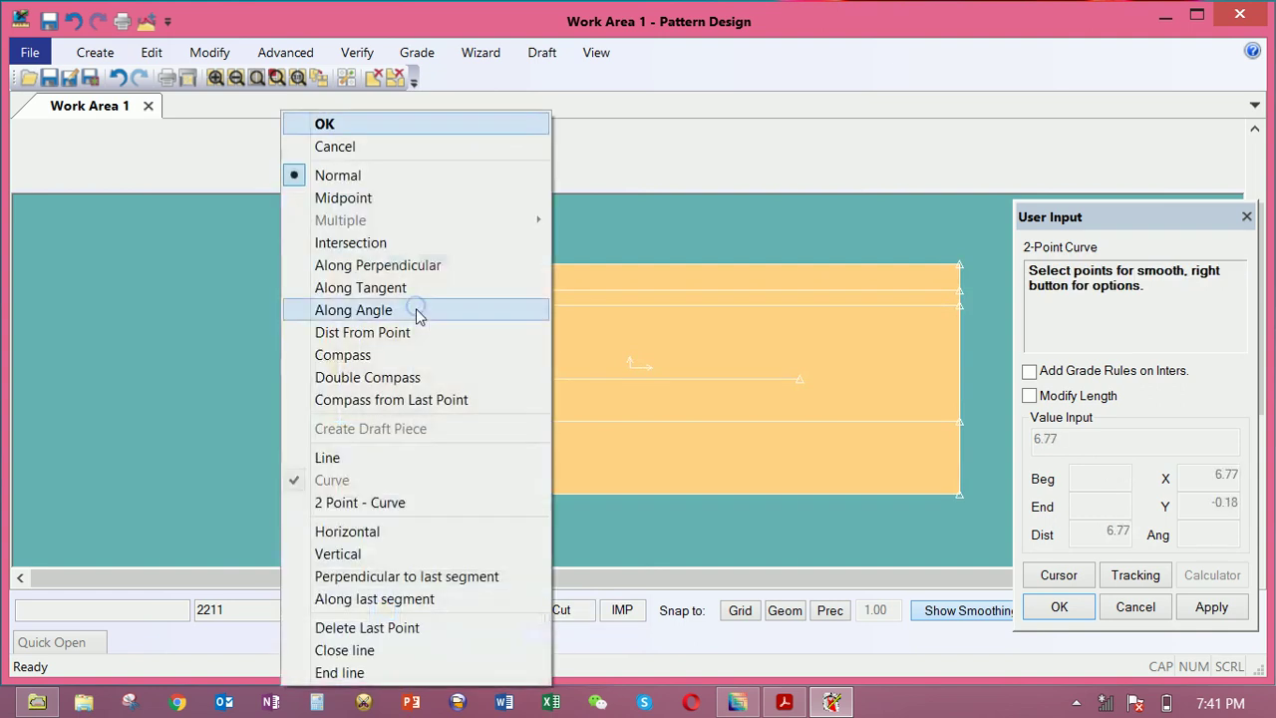
pyautogui.click(400, 355)
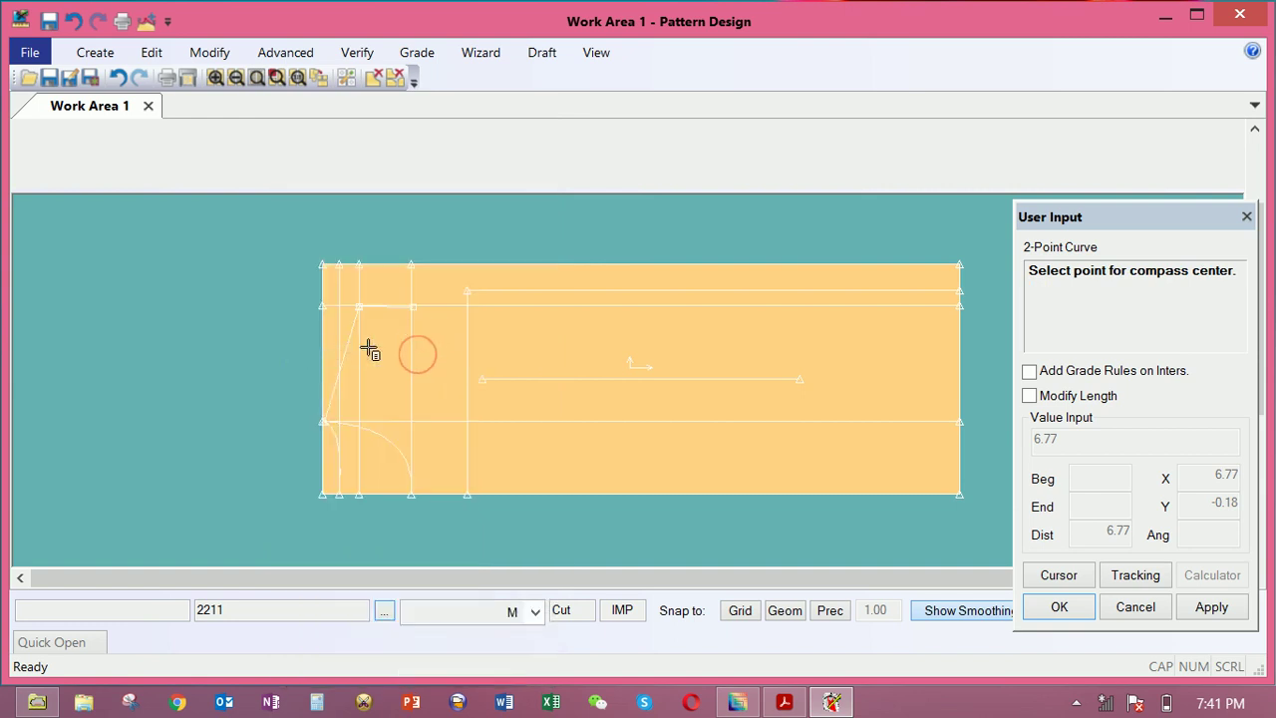
pyautogui.click(360, 305)
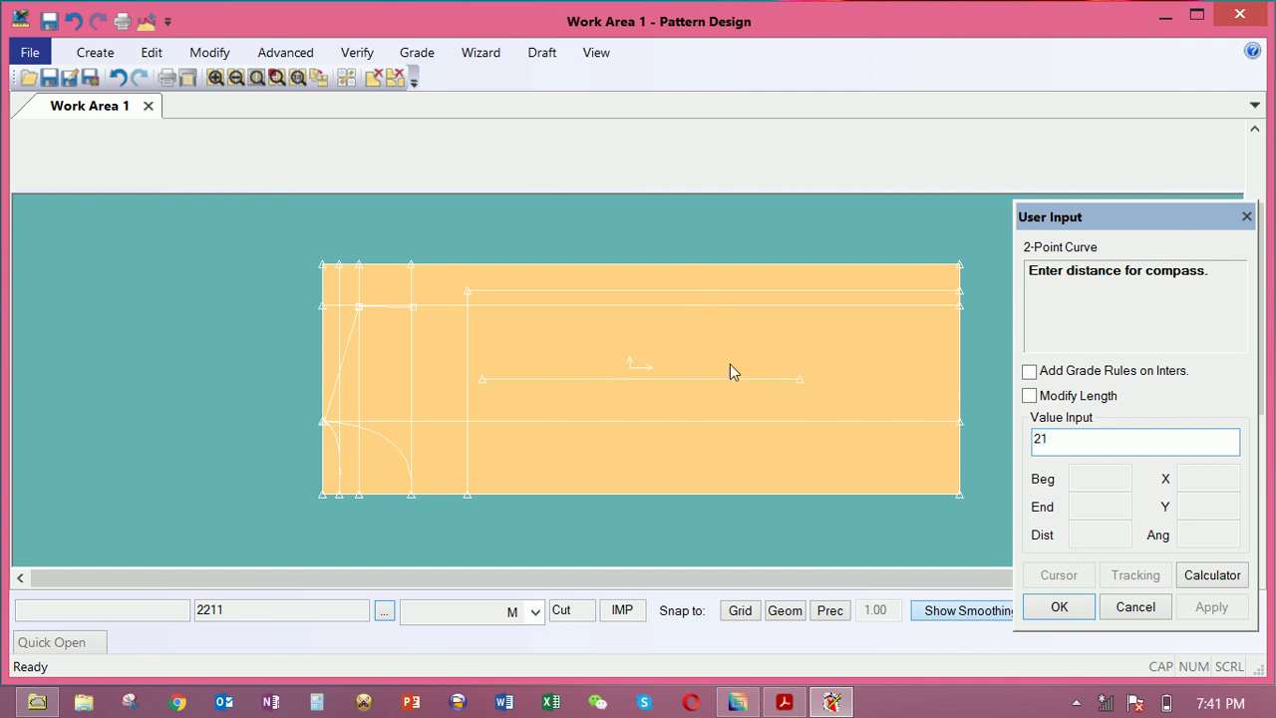
pyautogui.press('Return')
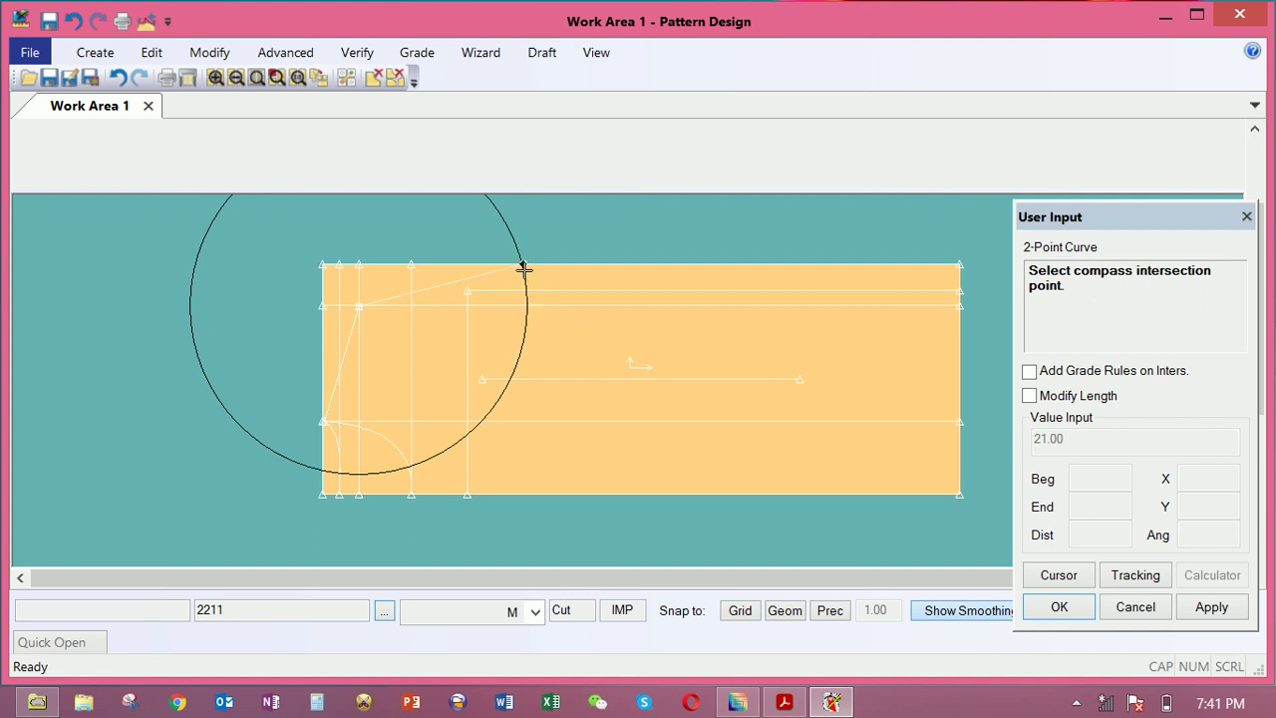
pyautogui.click(524, 269)
pyautogui.rightClick(524, 270)
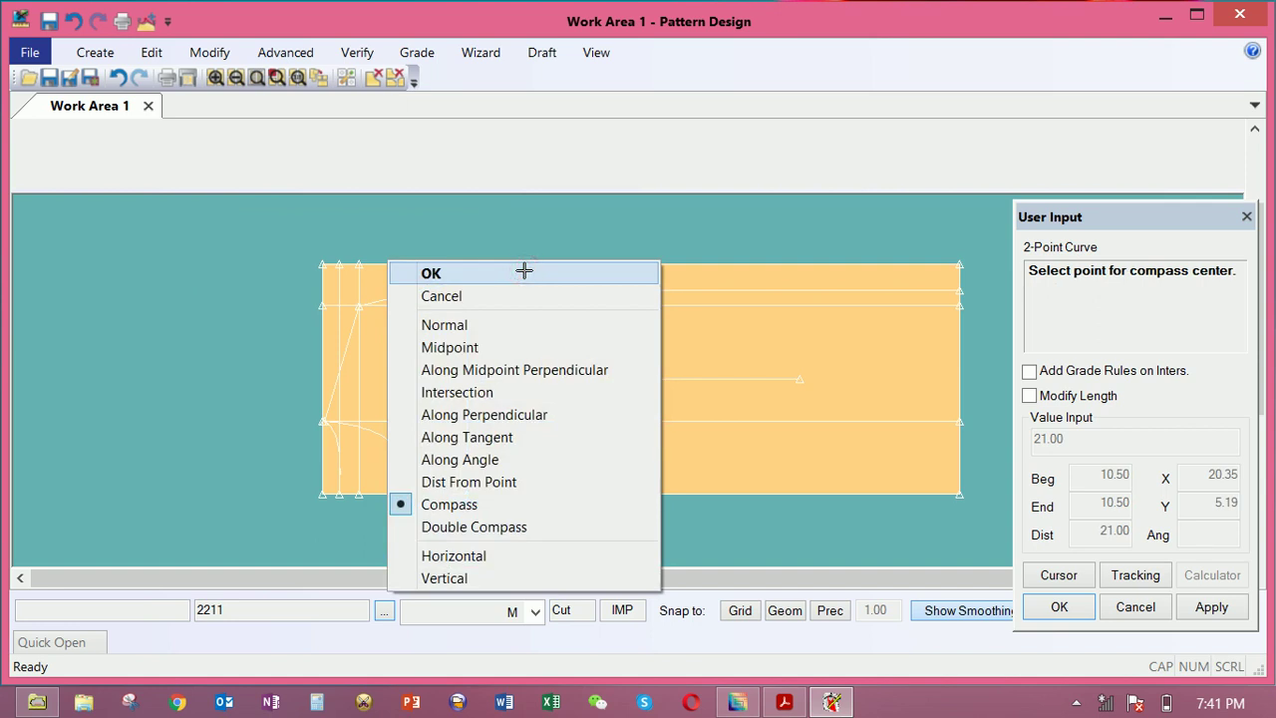
pyautogui.click(489, 278)
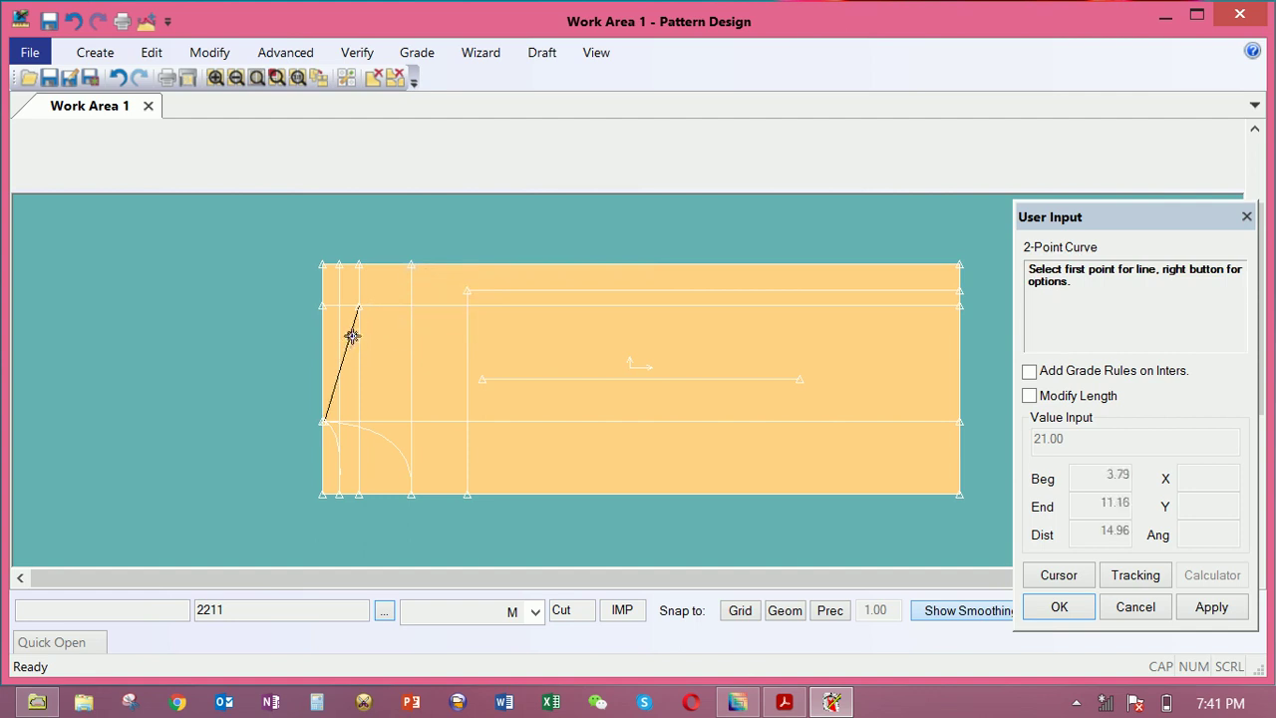
# Draw a 2-point curve from the slanted line's upper end to where a 23 compass centred on that end meets the rectangle's upper edge
pyautogui.click(363, 308)
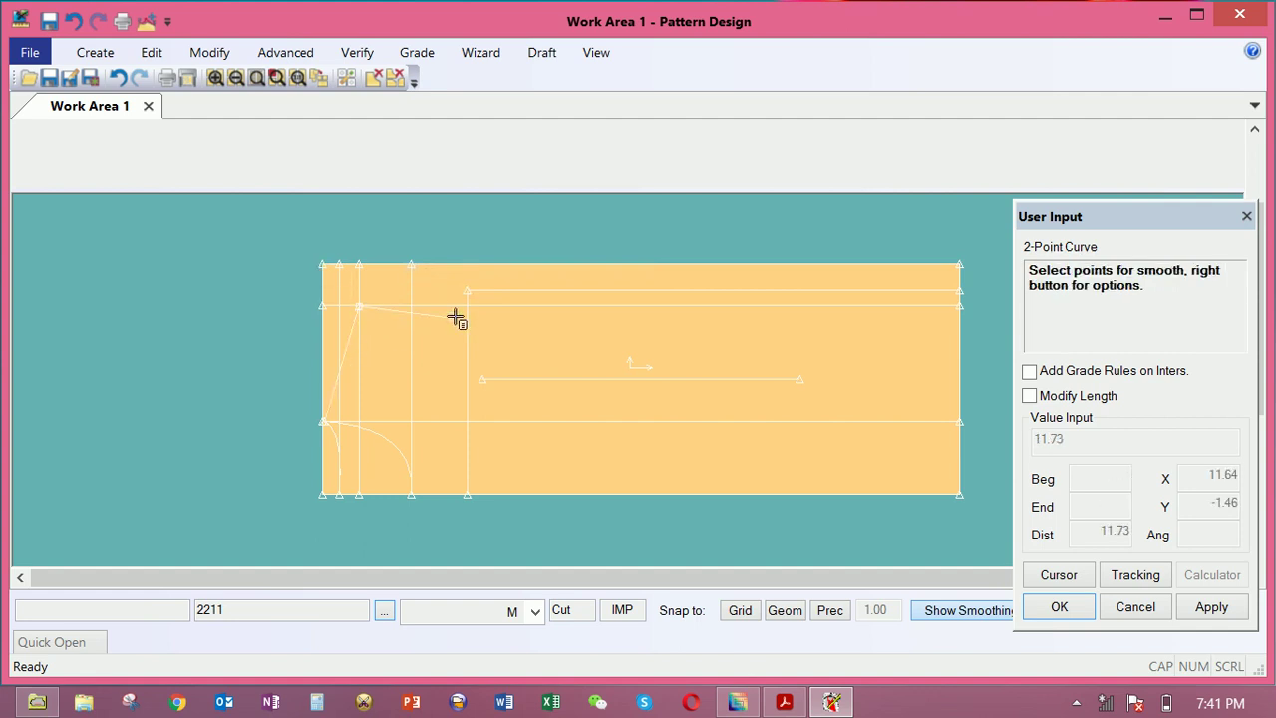
pyautogui.rightClick(453, 300)
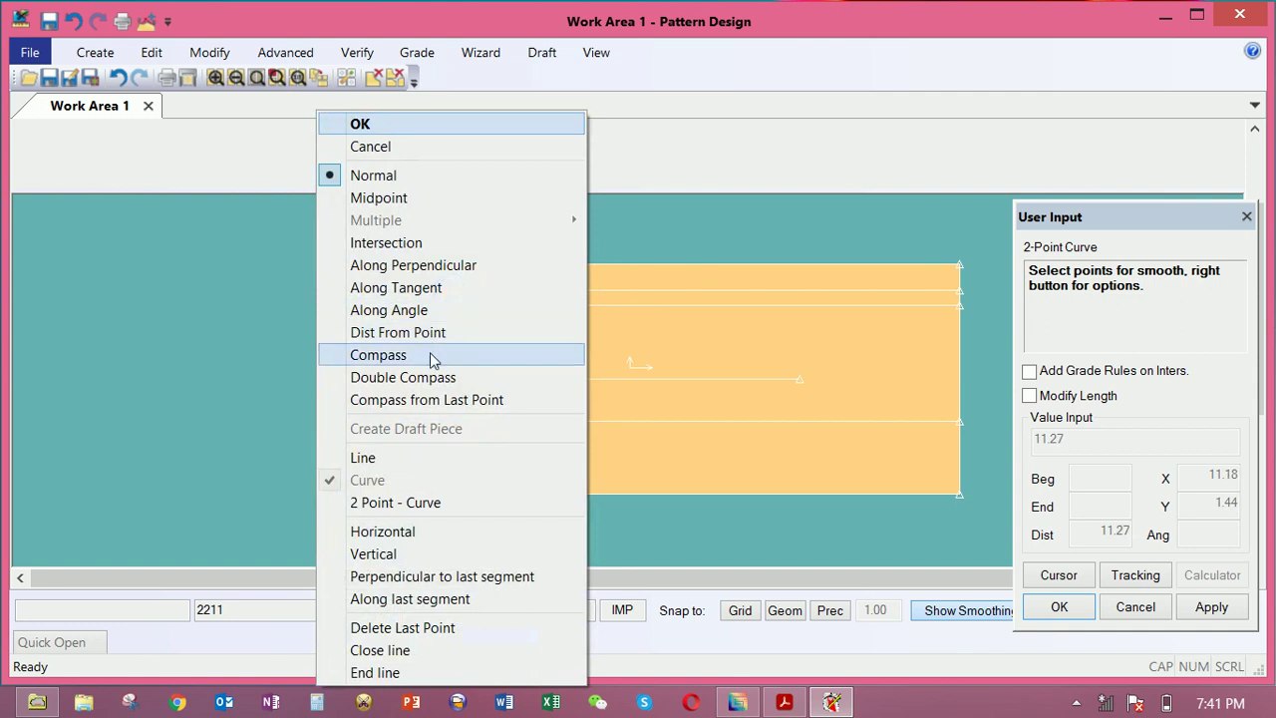
pyautogui.click(431, 354)
pyautogui.click(428, 355)
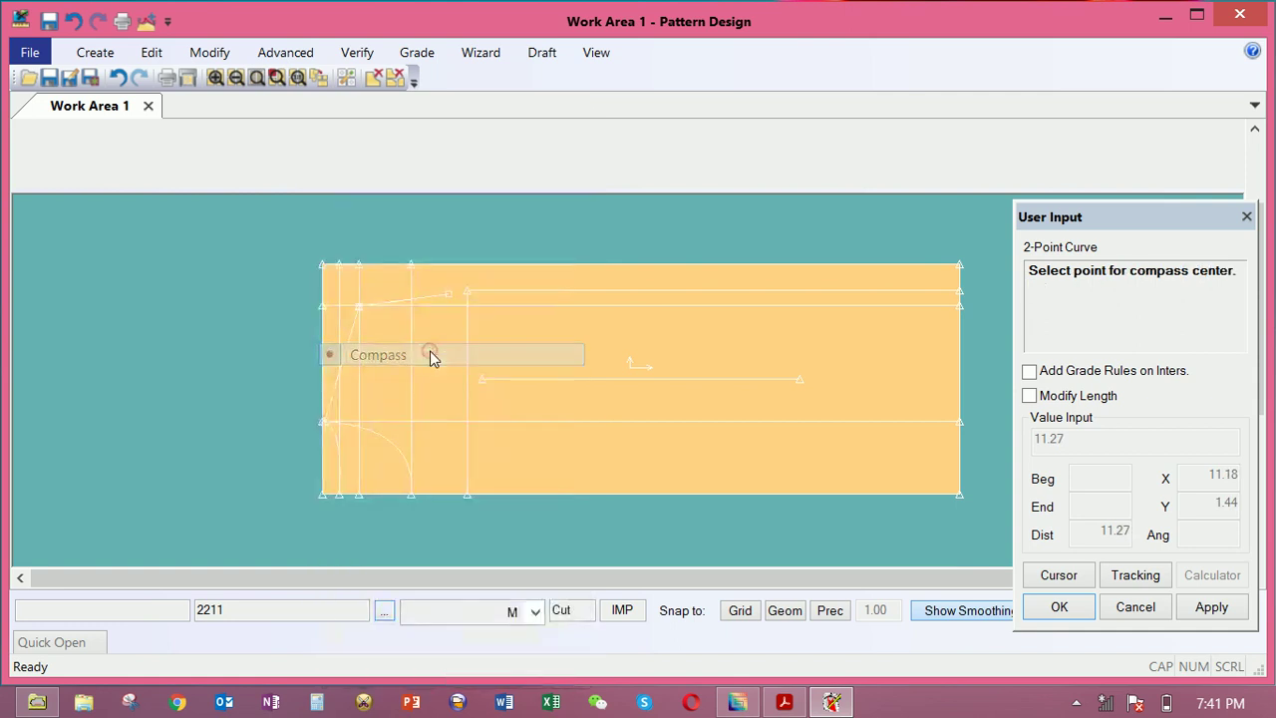
pyautogui.click(359, 305)
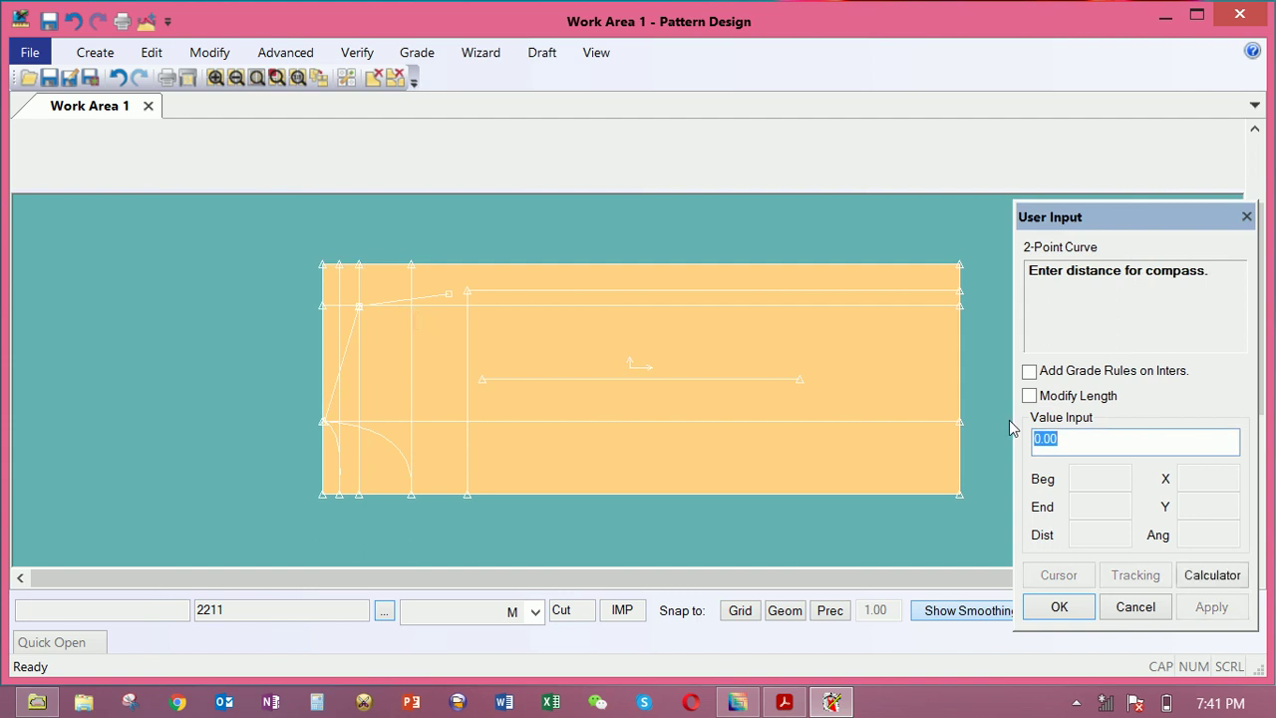
pyautogui.write('23')
pyautogui.press('Return')
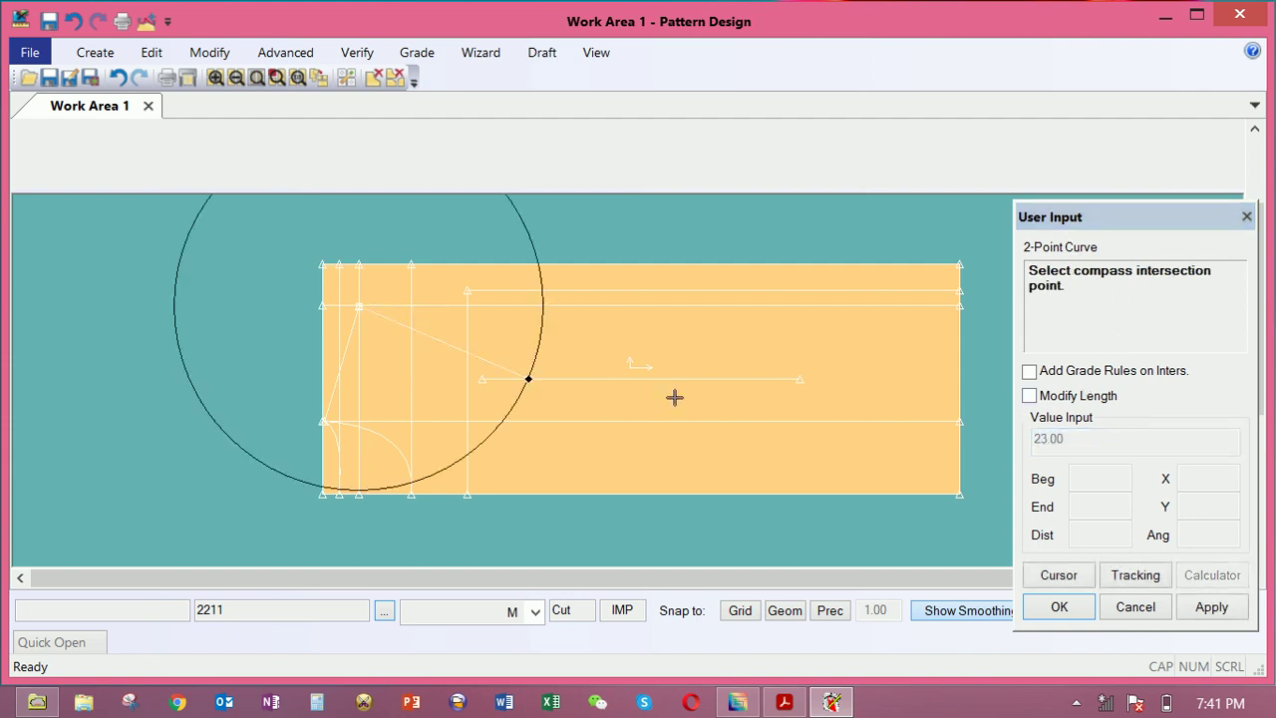
pyautogui.click(540, 263)
pyautogui.rightClick(540, 263)
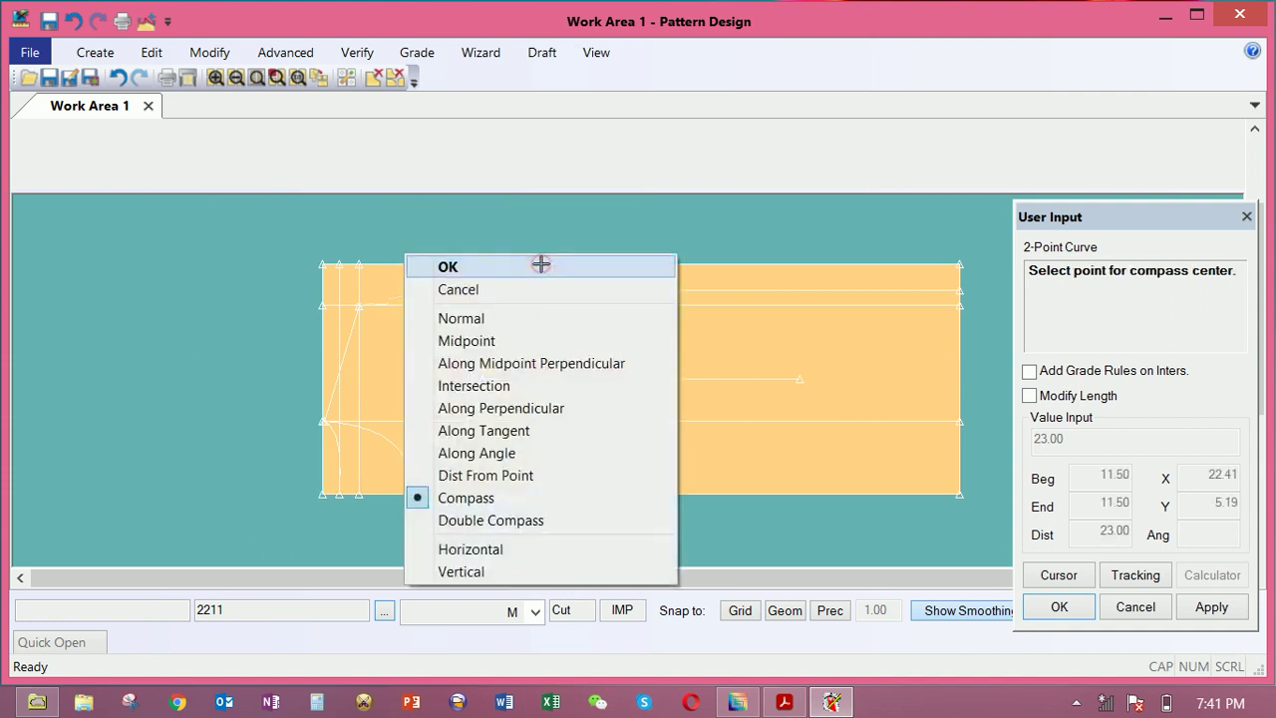
# Bend the new armhole curve to pass through the clipped guides' corner, and end the curve command
pyautogui.click(521, 321)
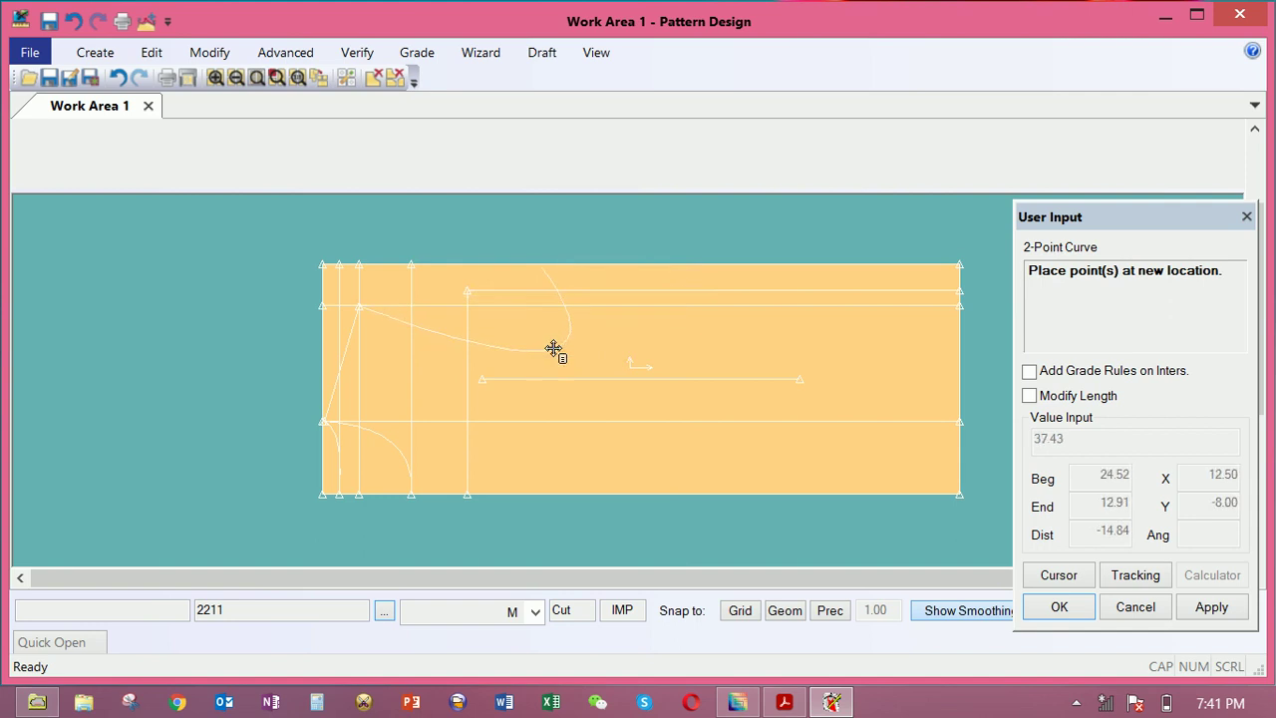
pyautogui.click(498, 285)
pyautogui.rightClick(564, 330)
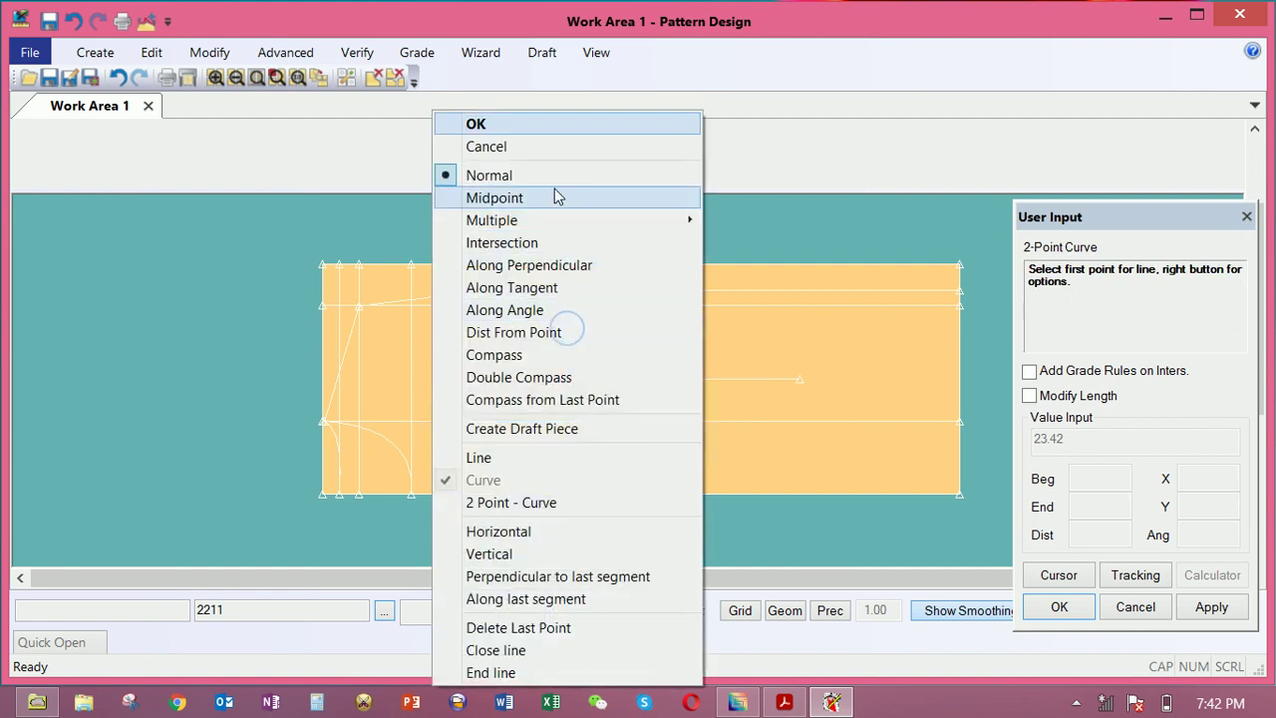
pyautogui.click(547, 154)
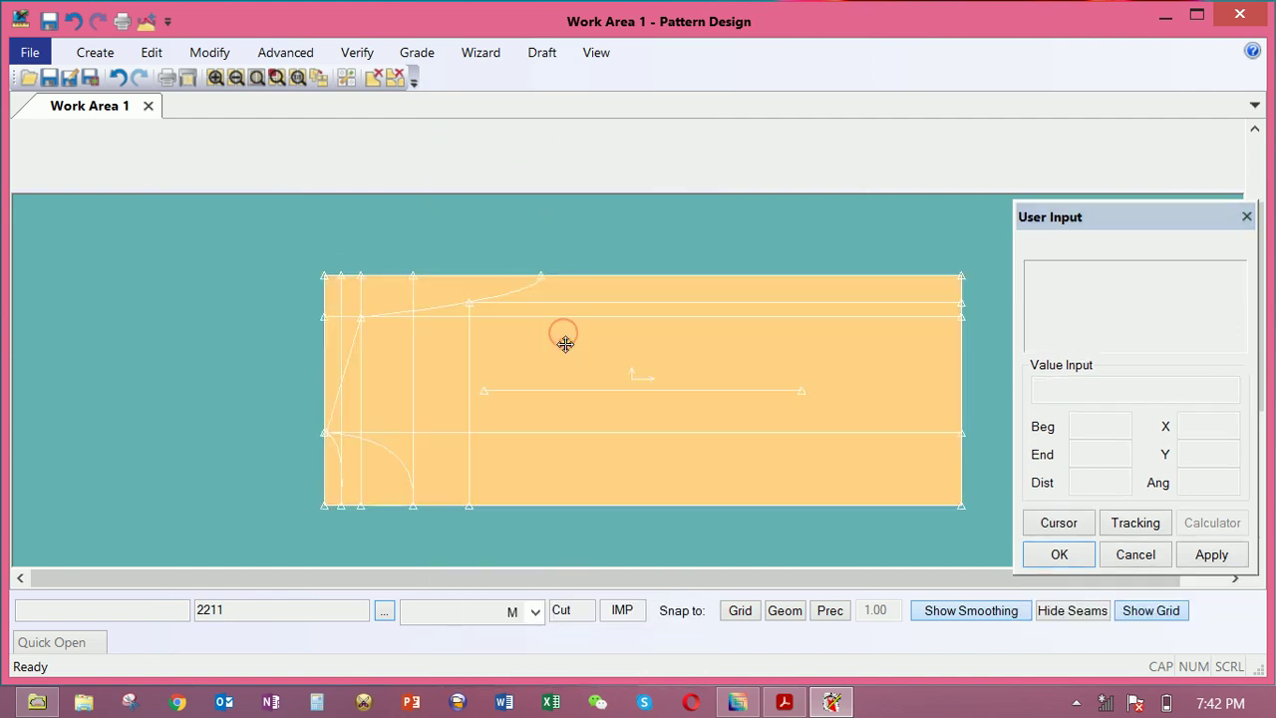
# Draw a 2-point curve from the armhole curve's end on the upper edge to the clipped guides' corner, bowed out below the existing curve
pyautogui.scroll(4, 564, 344)
pyautogui.scroll(-4, 540, 349)
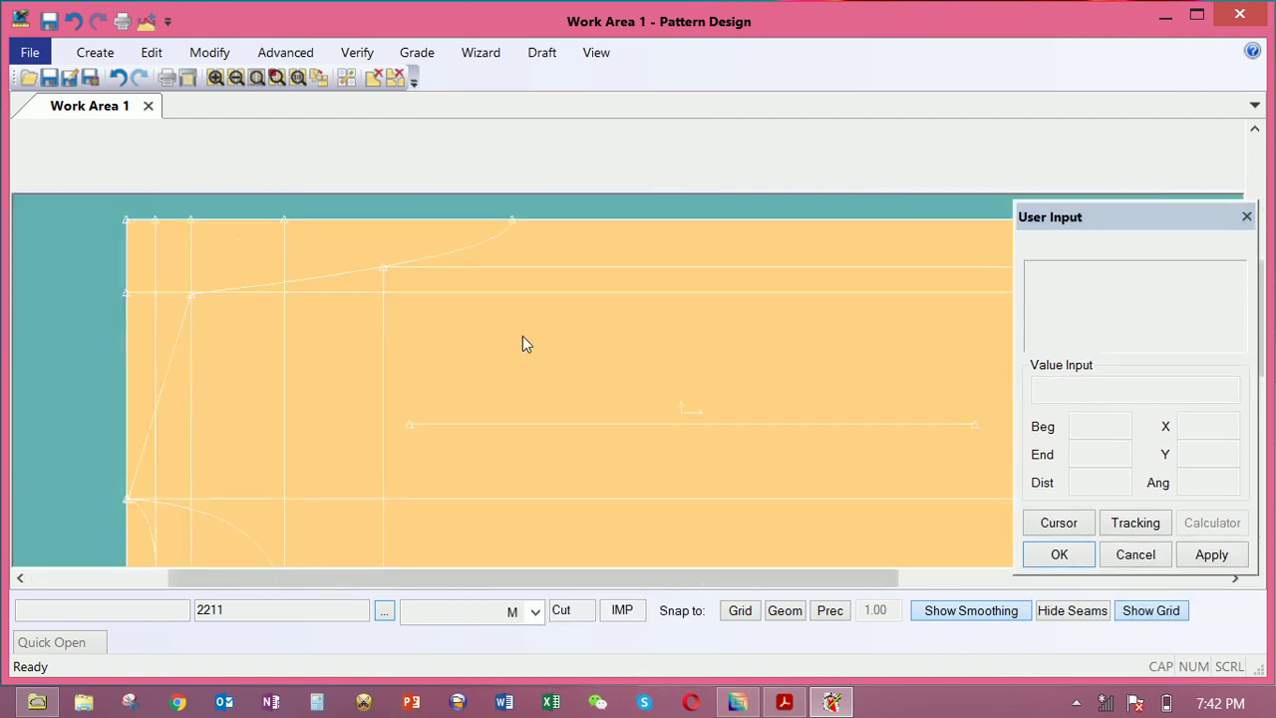
pyautogui.moveTo(592, 362); pyautogui.dragTo(620, 387, button='middle')
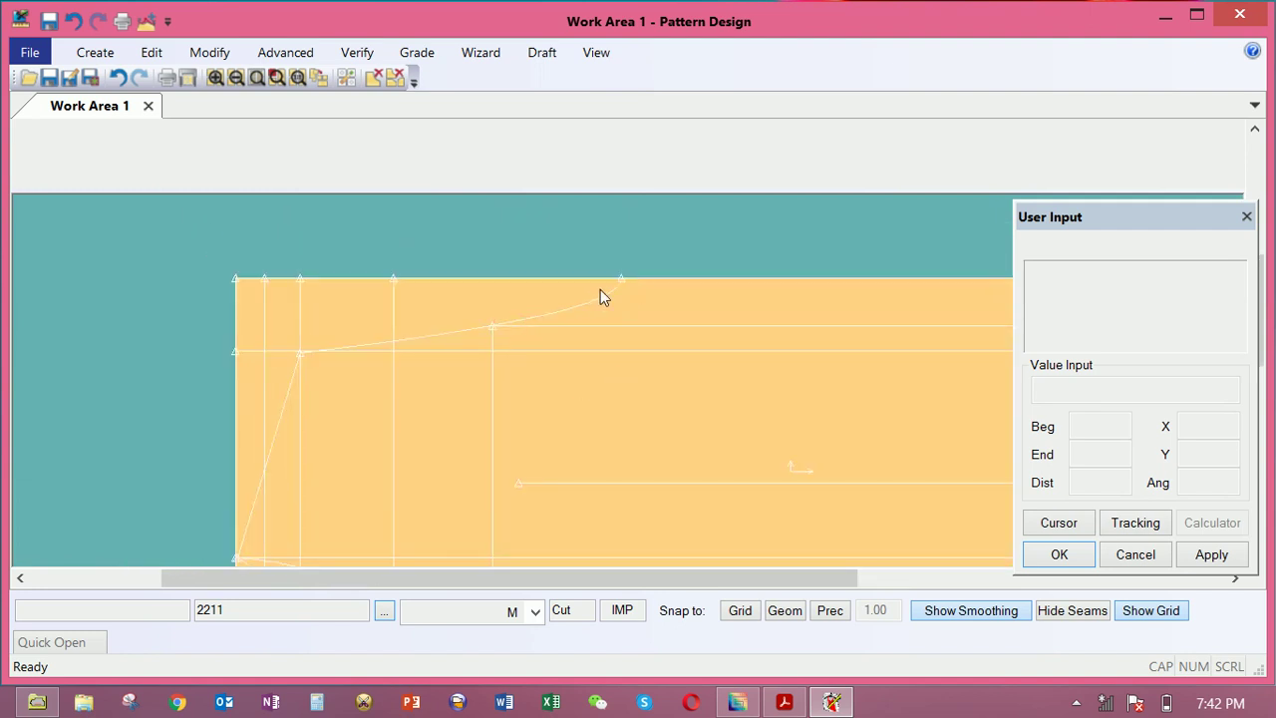
pyautogui.click(95, 52)
pyautogui.click(358, 141)
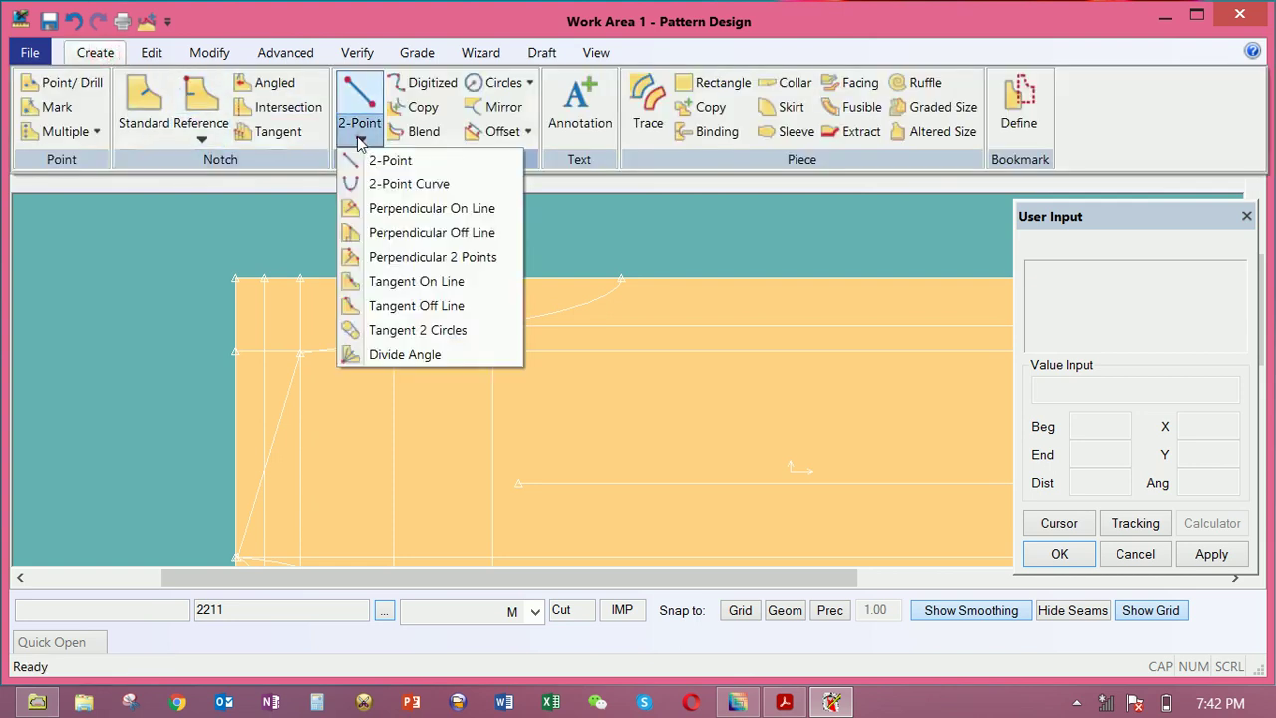
pyautogui.click(389, 192)
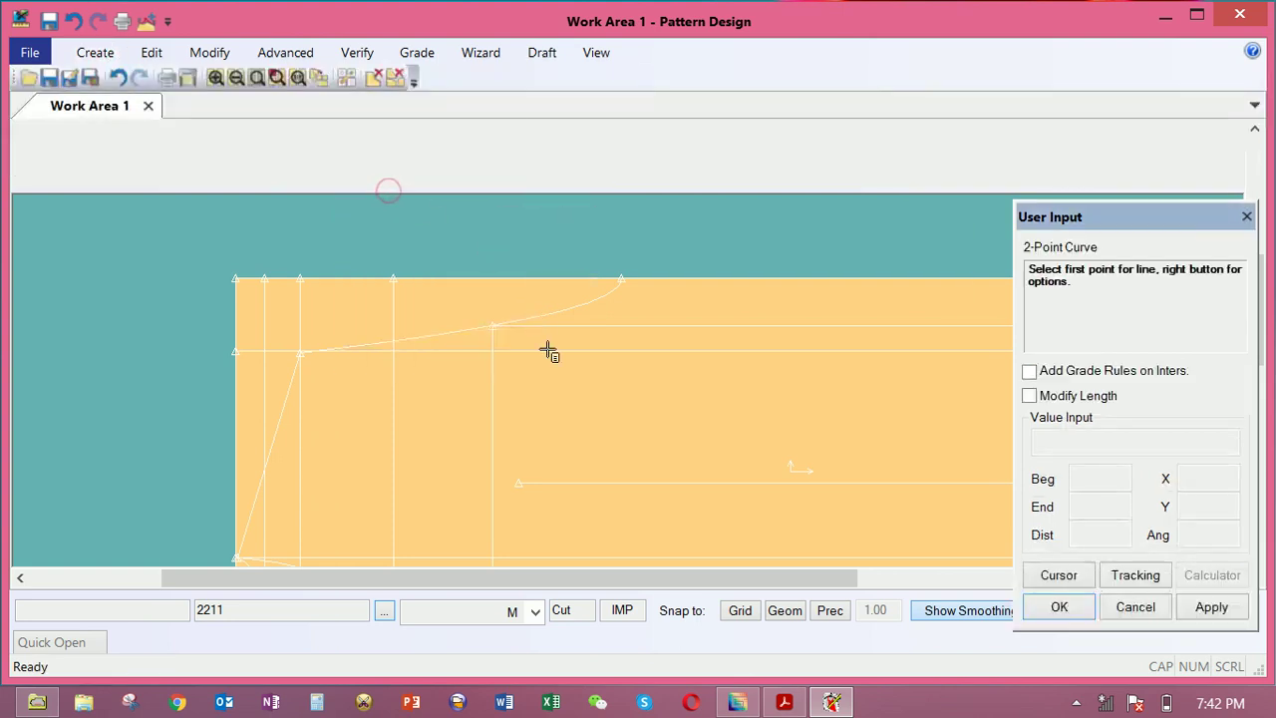
pyautogui.click(619, 280)
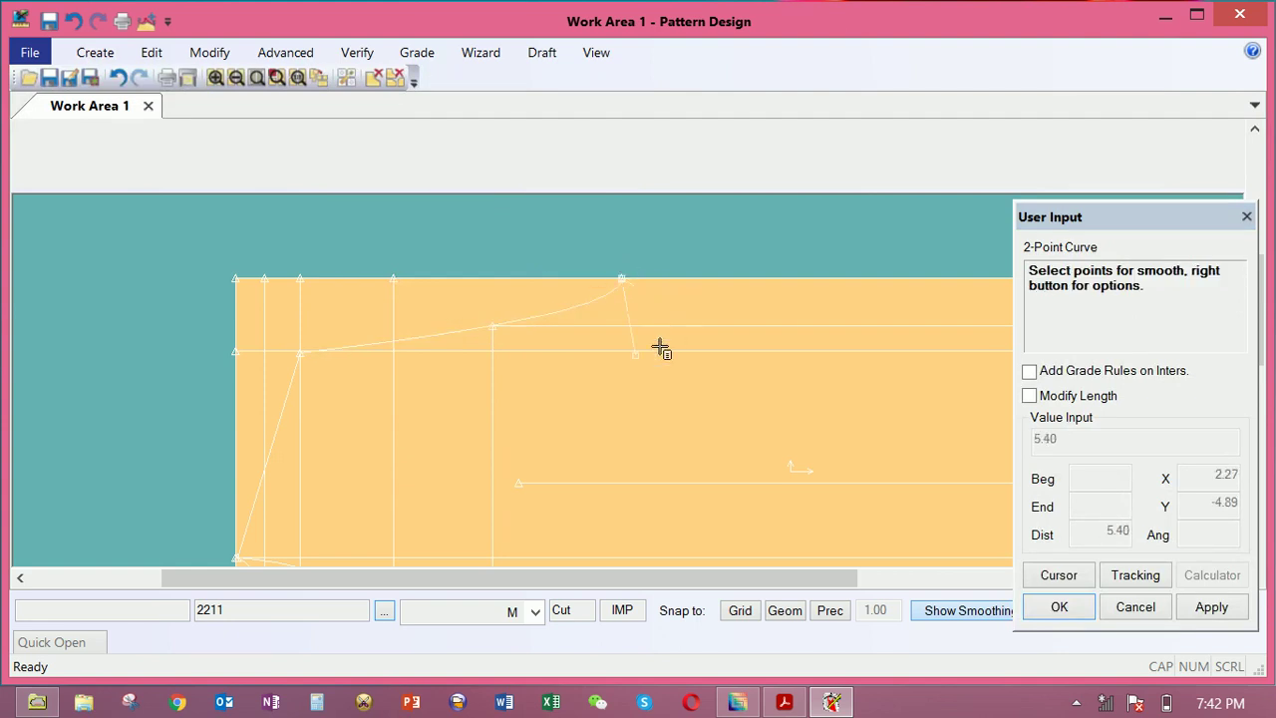
pyautogui.click(498, 365)
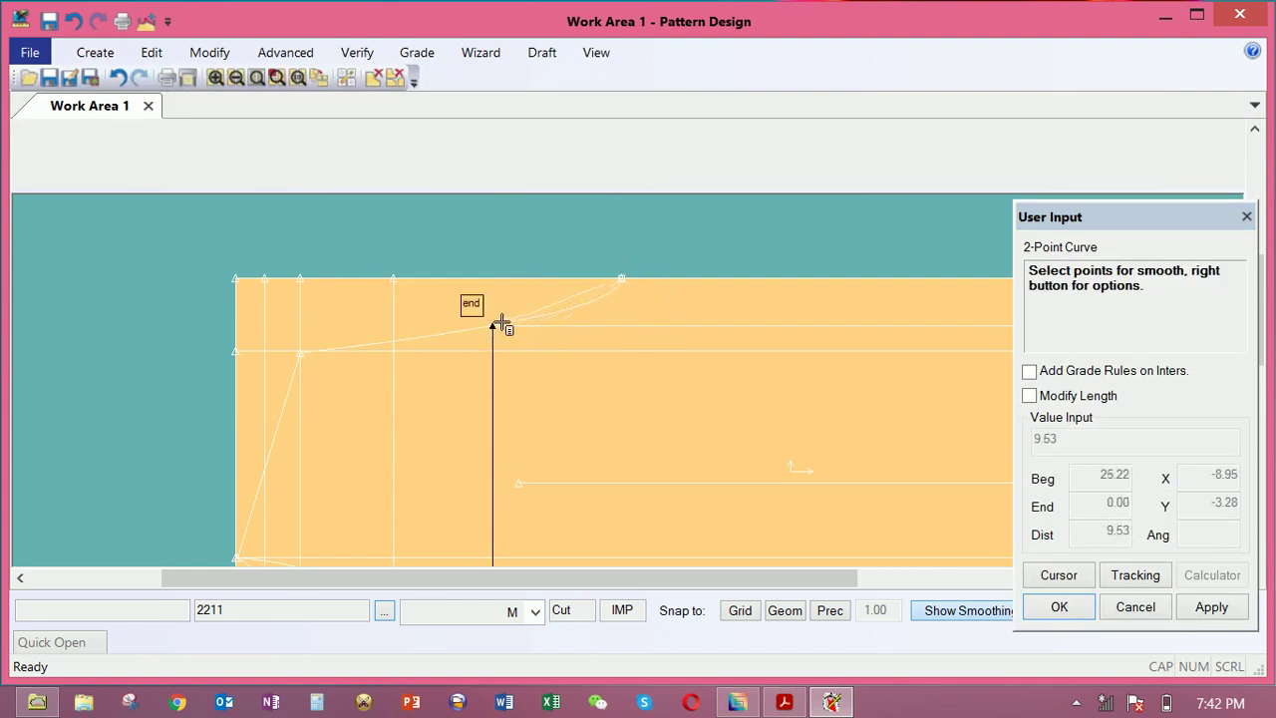
pyautogui.click(498, 324)
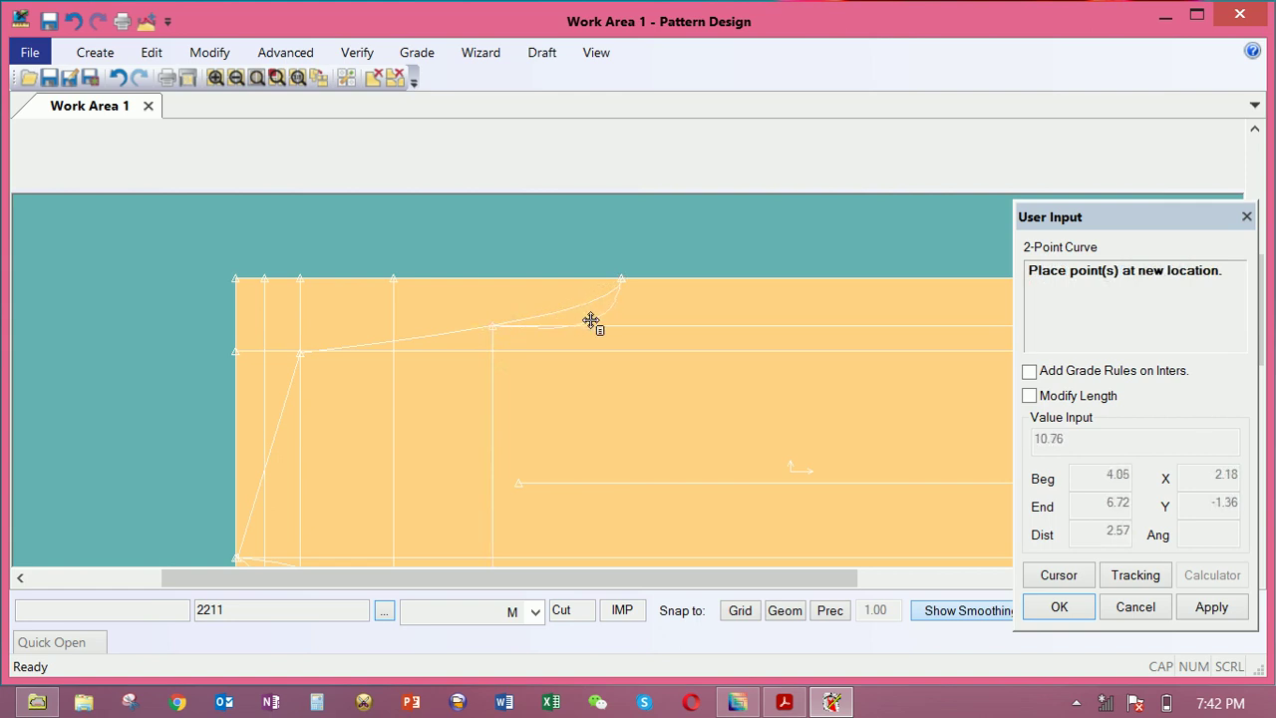
pyautogui.click(592, 314)
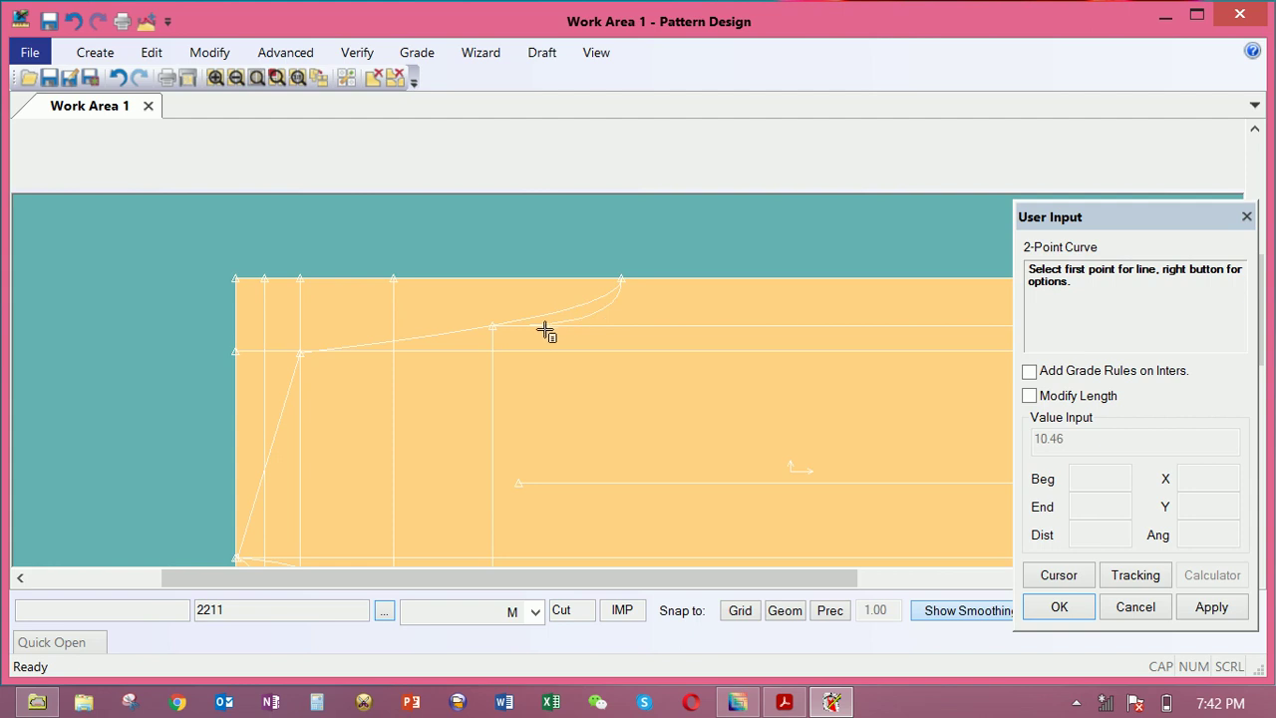
# Draw a second 2-point curve from the guides' corner to the slanted shoulder line's upper end, following the existing armhole curve
pyautogui.click(494, 327)
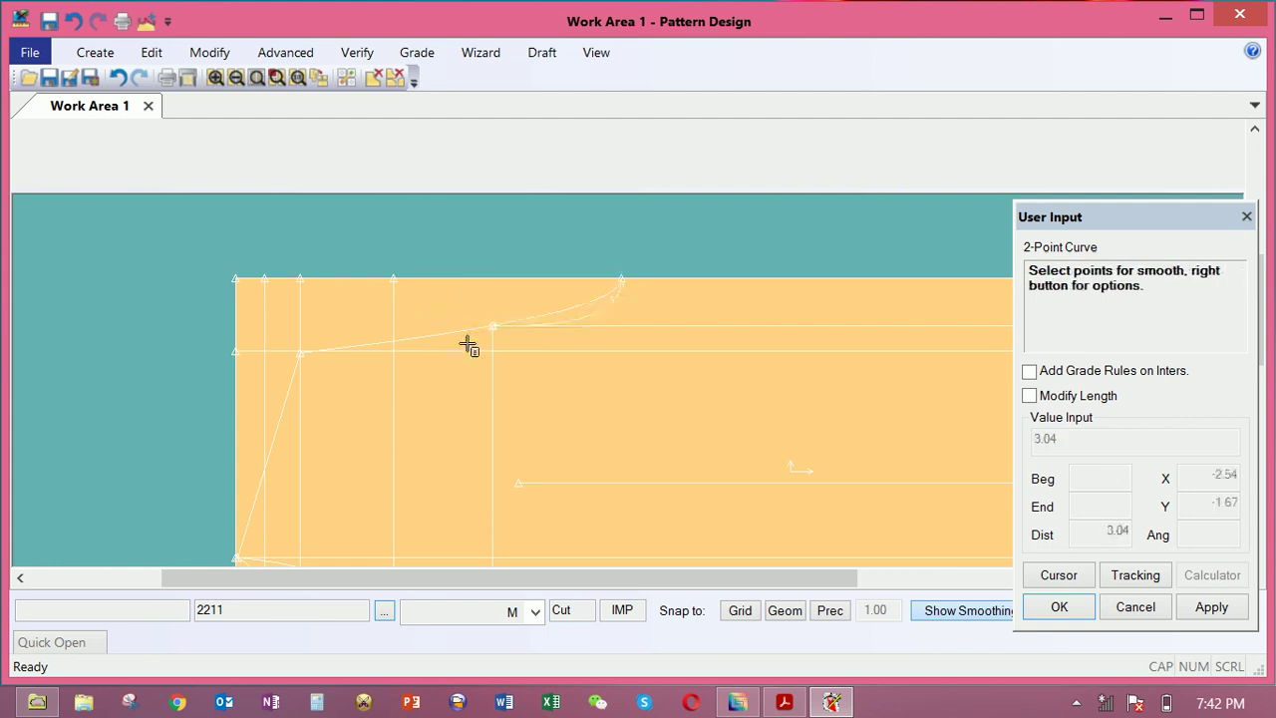
pyautogui.click(297, 371)
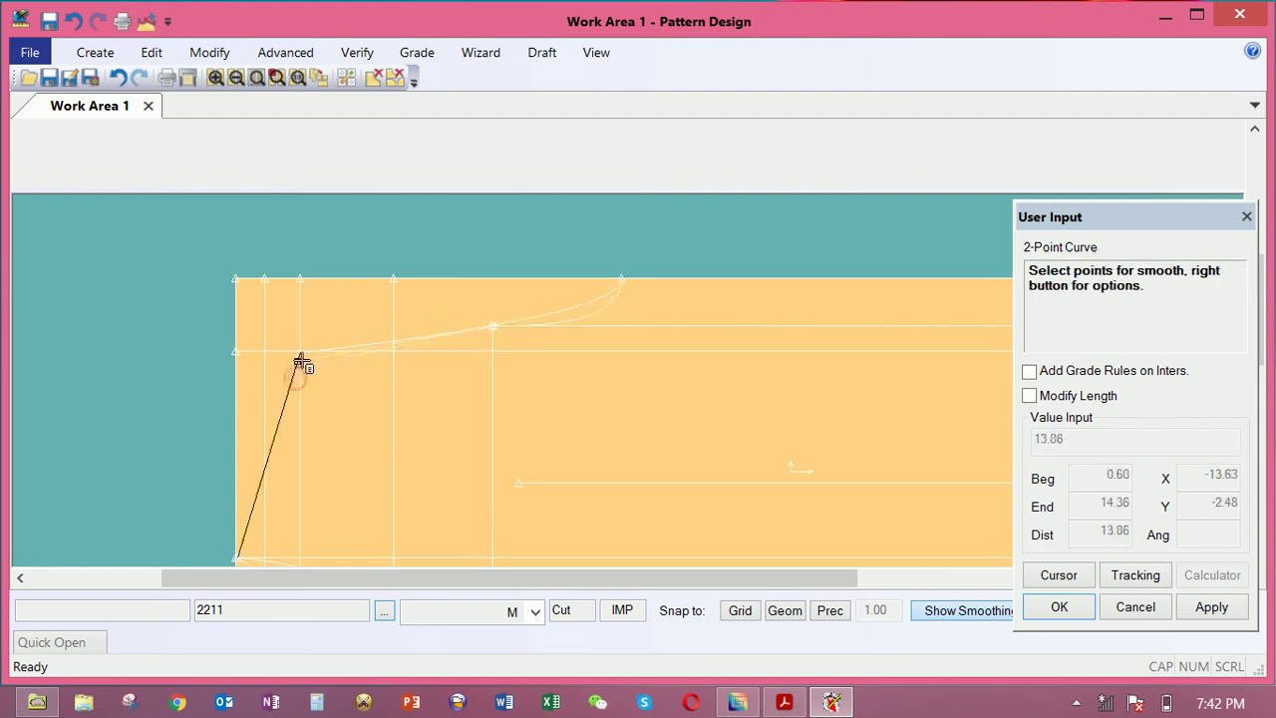
pyautogui.press('Return')
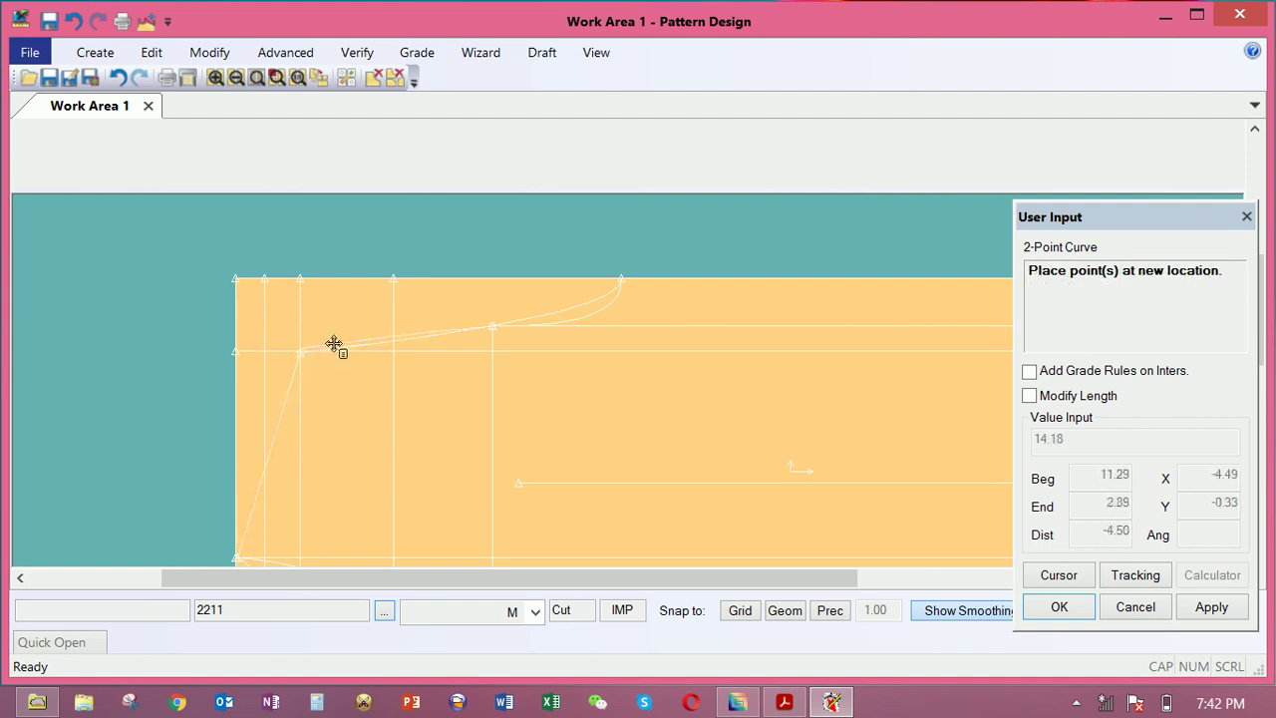
pyautogui.click(413, 339)
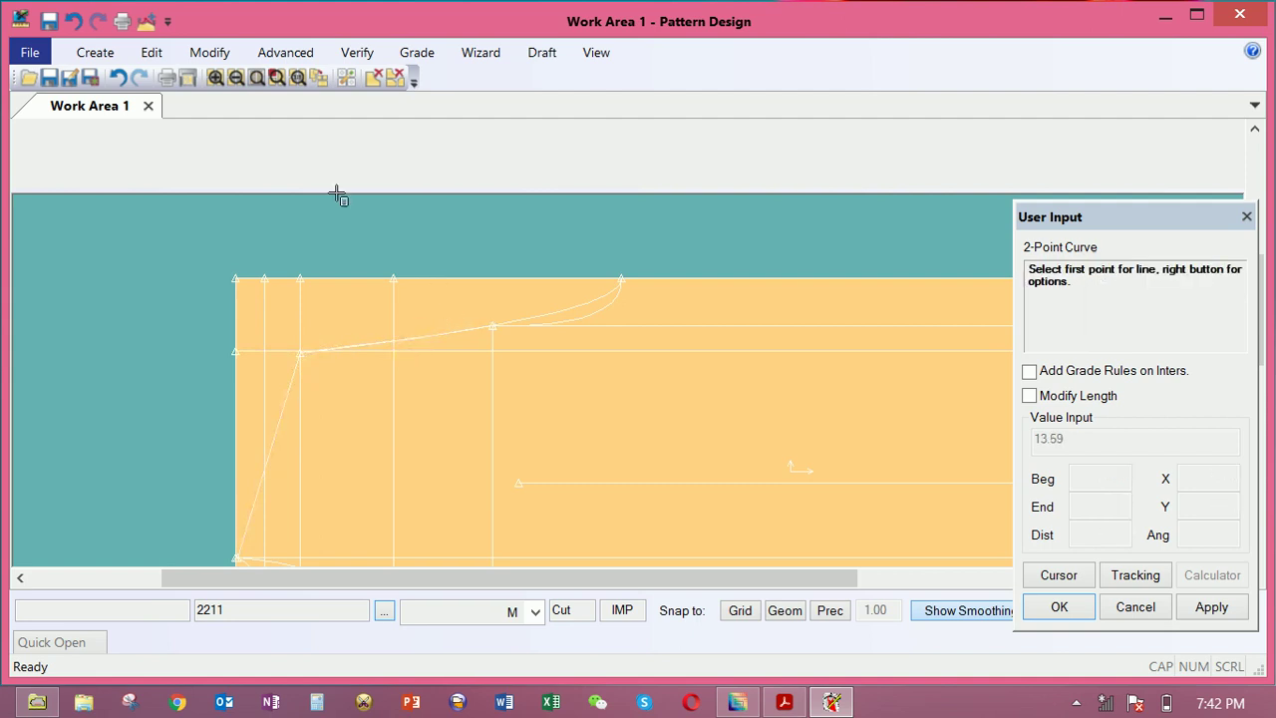
# Delete the original one-piece armhole curve, keeping the two new curve segments
pyautogui.click(210, 52)
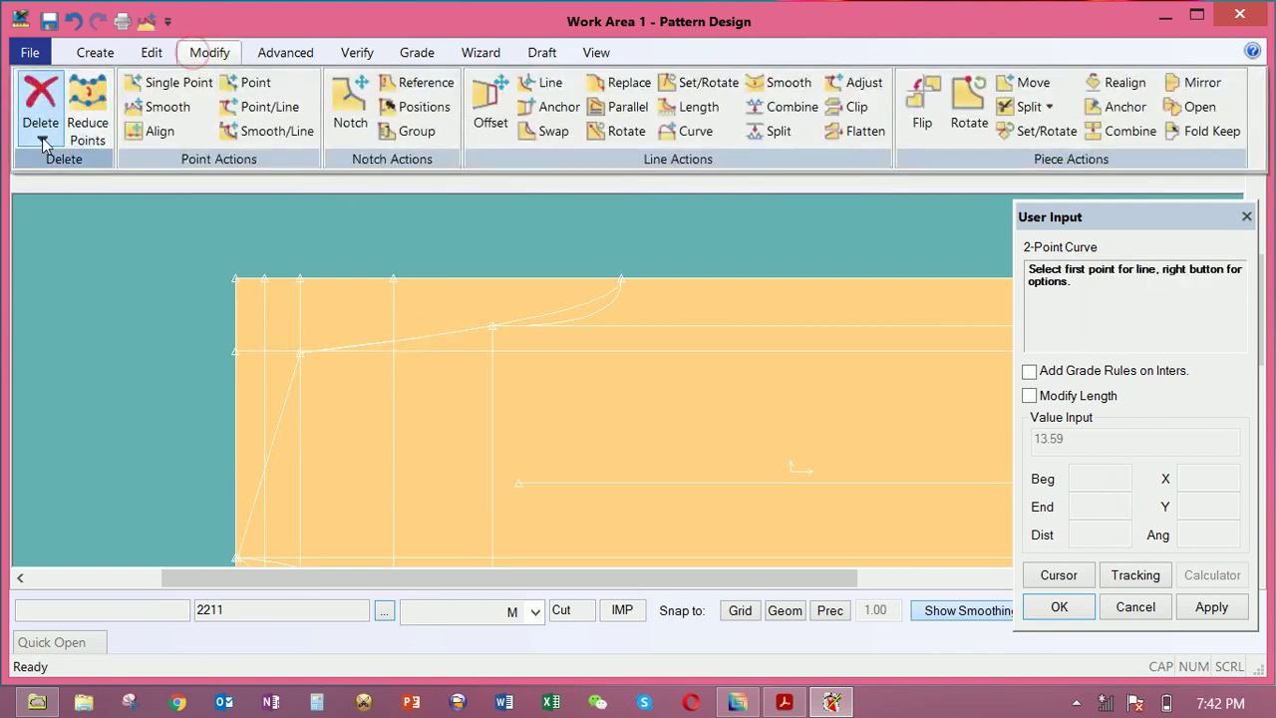
pyautogui.click(42, 138)
pyautogui.click(60, 209)
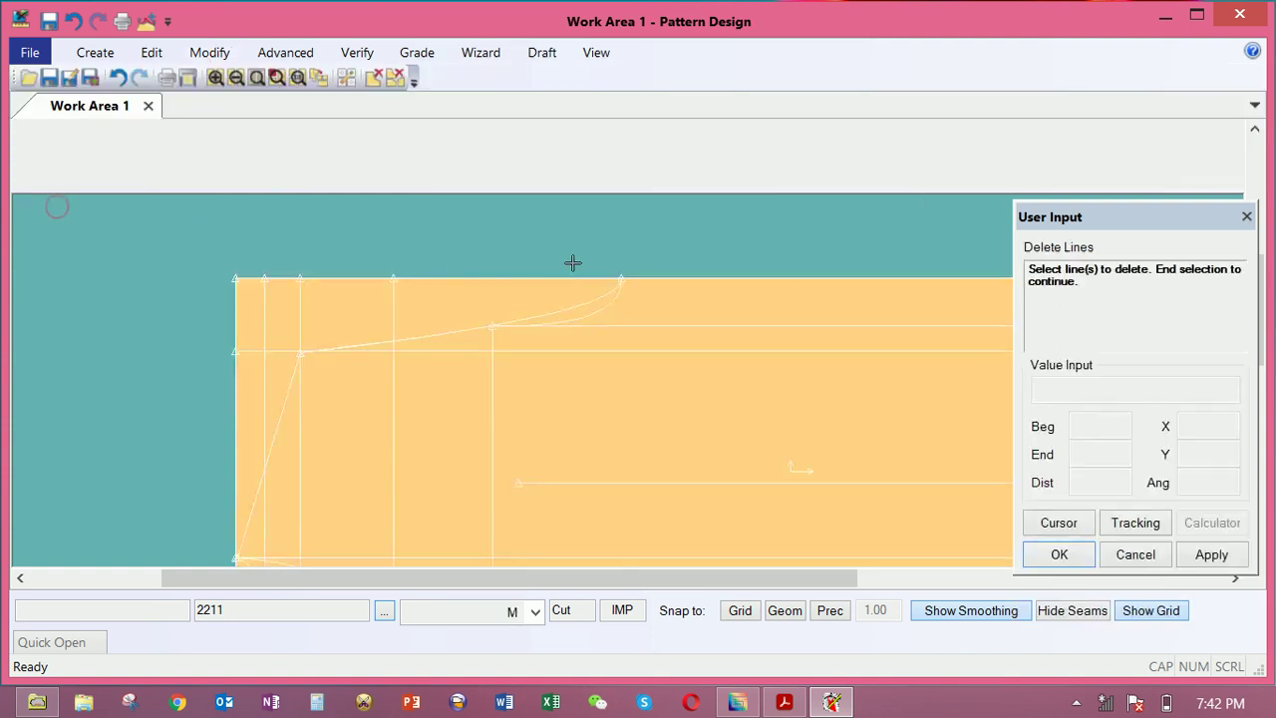
pyautogui.click(563, 302)
pyautogui.rightClick(544, 241)
pyautogui.click(545, 244)
# Smooth the armhole segment between the guides' corner and the upper edge over its full length
pyautogui.click(211, 52)
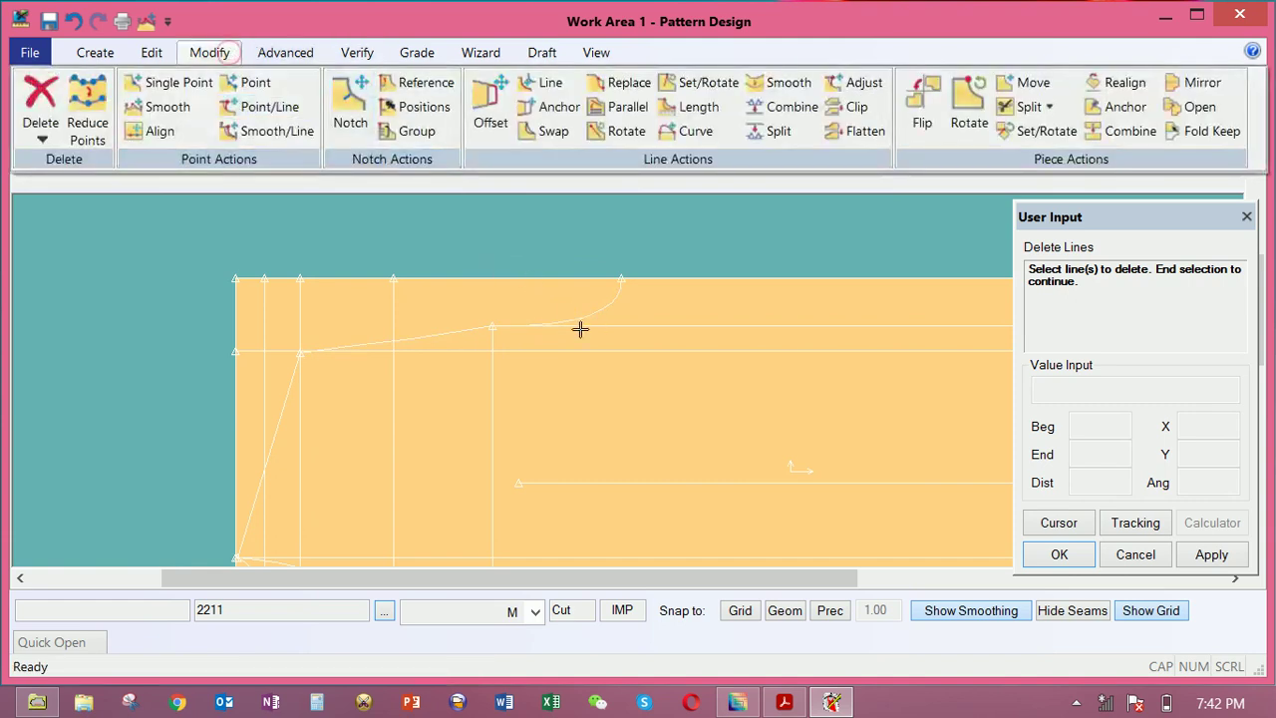
pyautogui.click(793, 84)
pyautogui.click(595, 313)
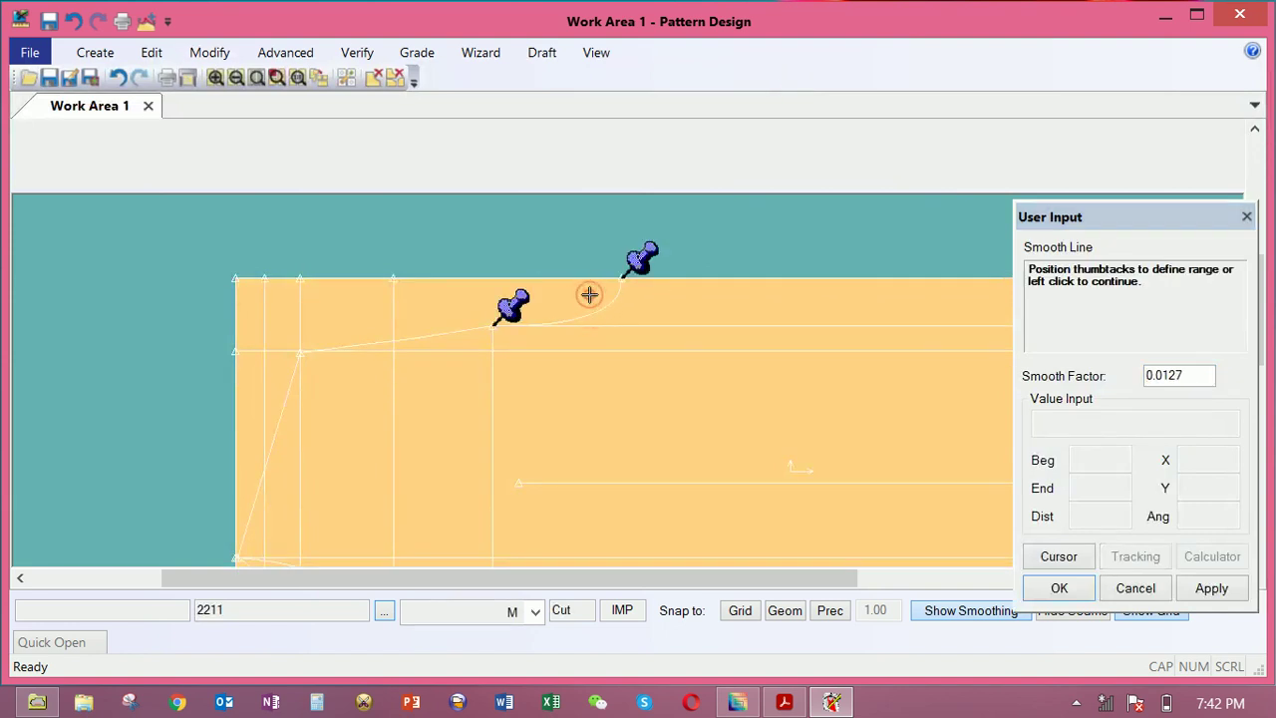
pyautogui.rightClick(589, 294)
pyautogui.click(601, 318)
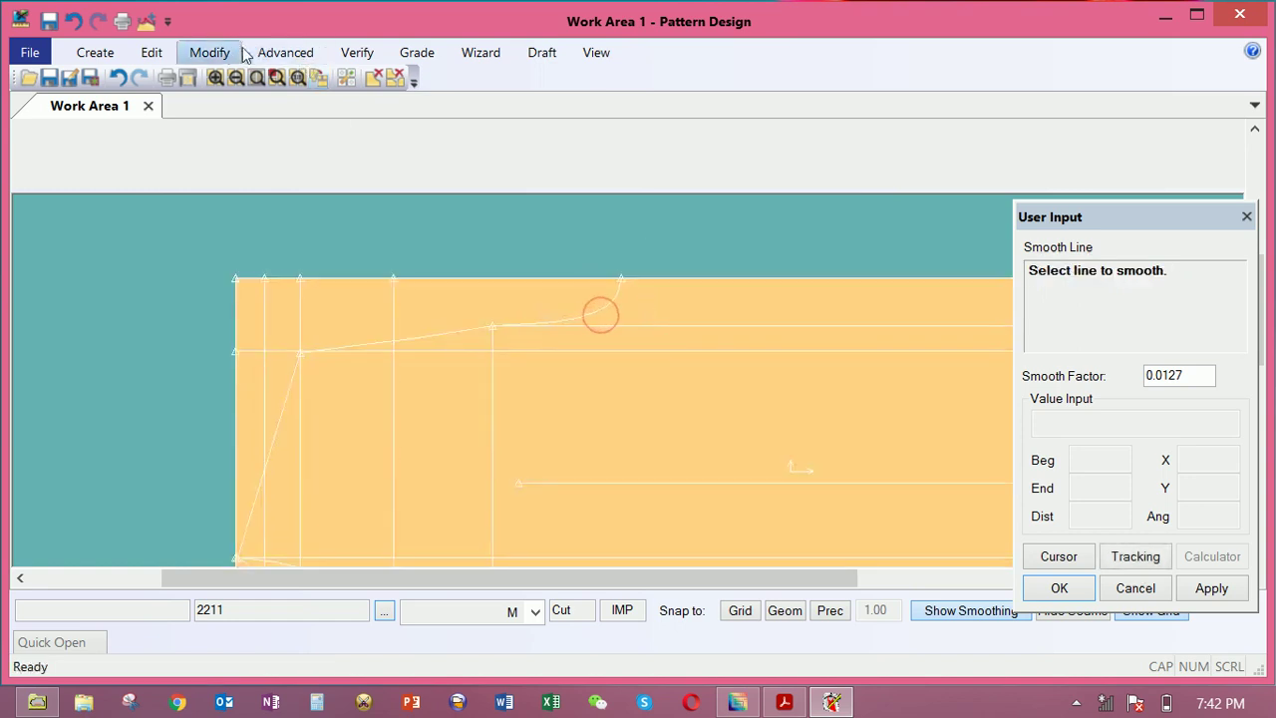
# Move a middle point of the underarm curve segment up and inward with Move Smooth, flattening the curve near the guides' corner
pyautogui.click(236, 52)
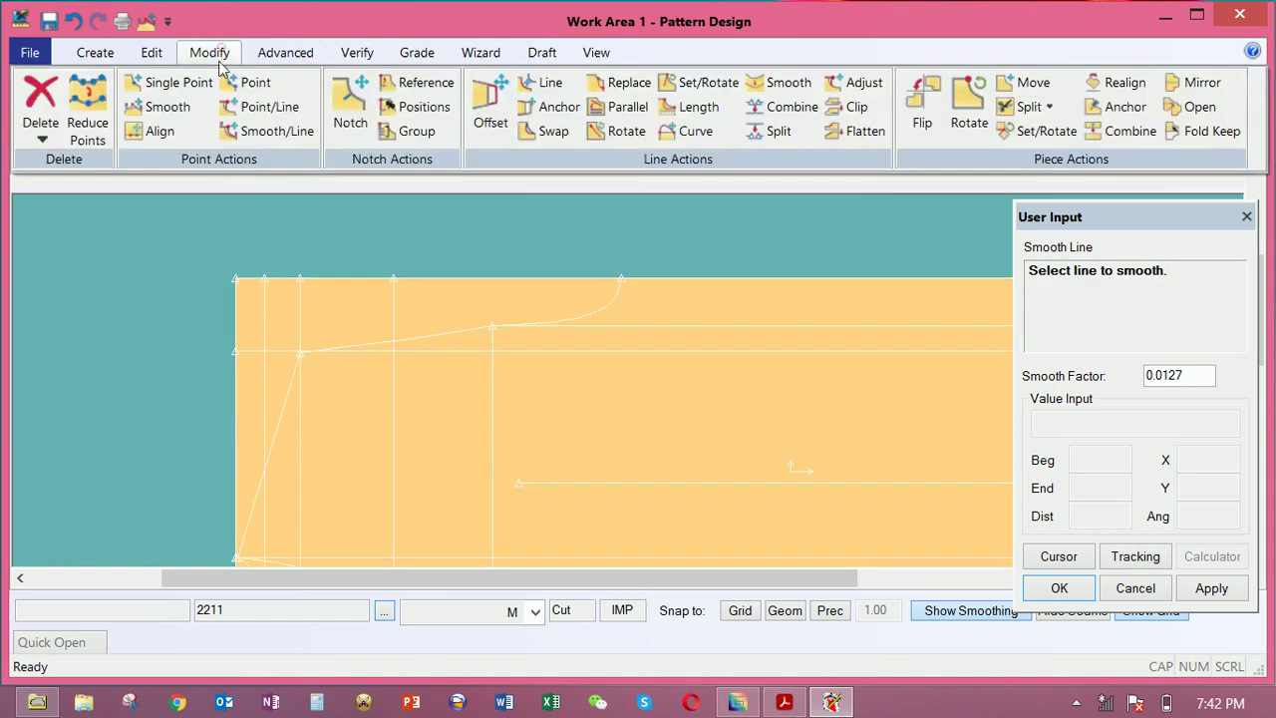
pyautogui.click(157, 109)
pyautogui.click(581, 316)
pyautogui.rightClick(575, 303)
pyautogui.click(575, 302)
pyautogui.scroll(2, 584, 305)
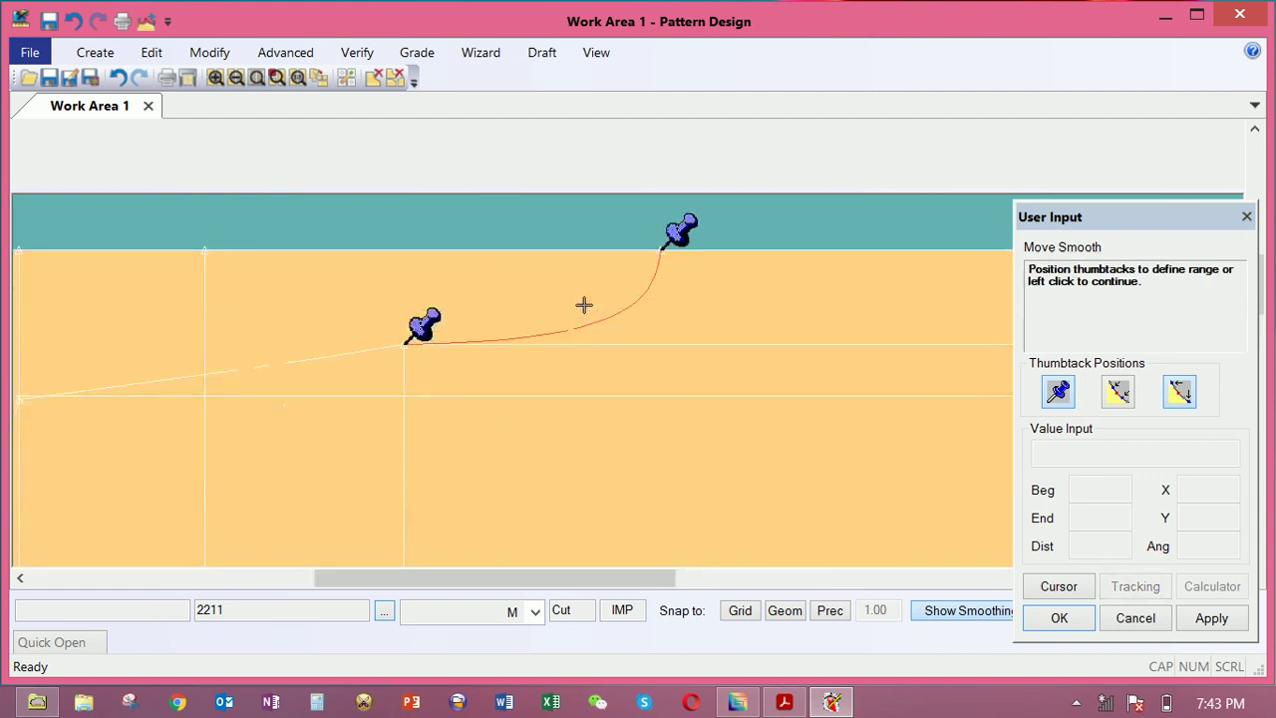
pyautogui.scroll(2, 584, 305)
pyautogui.click(480, 350)
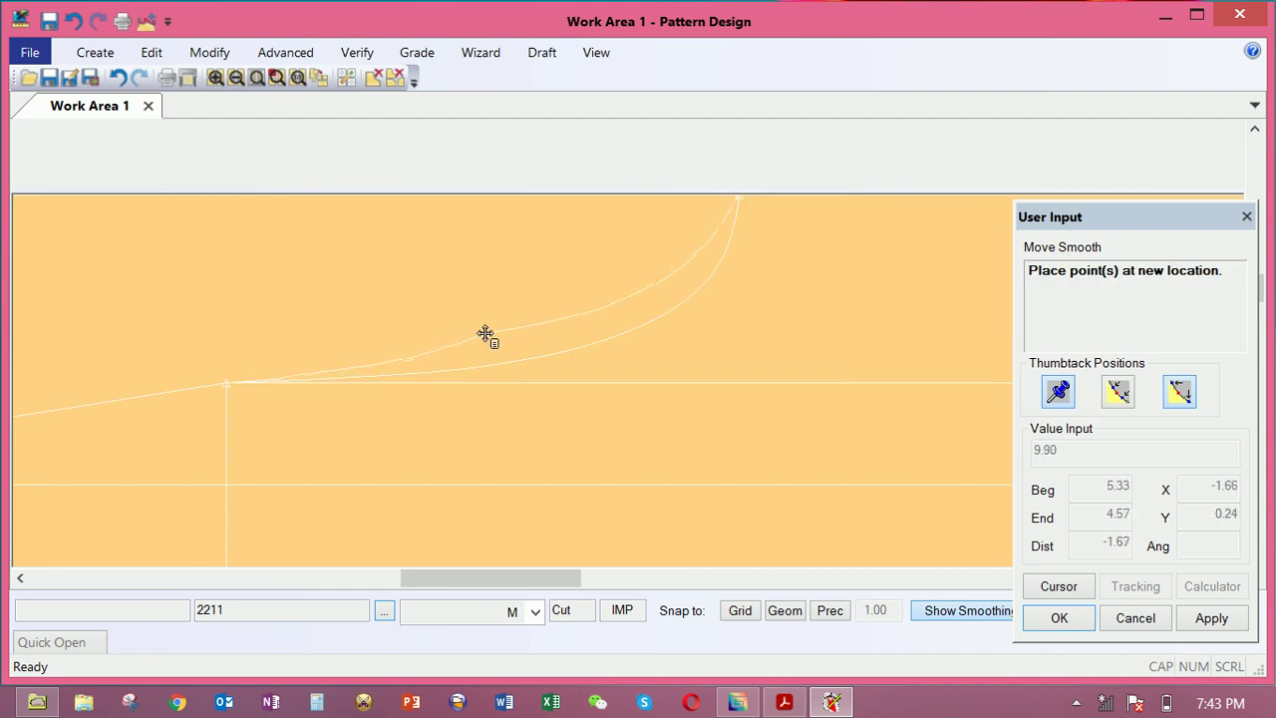
pyautogui.click(486, 334)
# Smooth the kink out of the underarm curve segment with Smooth Line, and end the smoothing
pyautogui.click(227, 62)
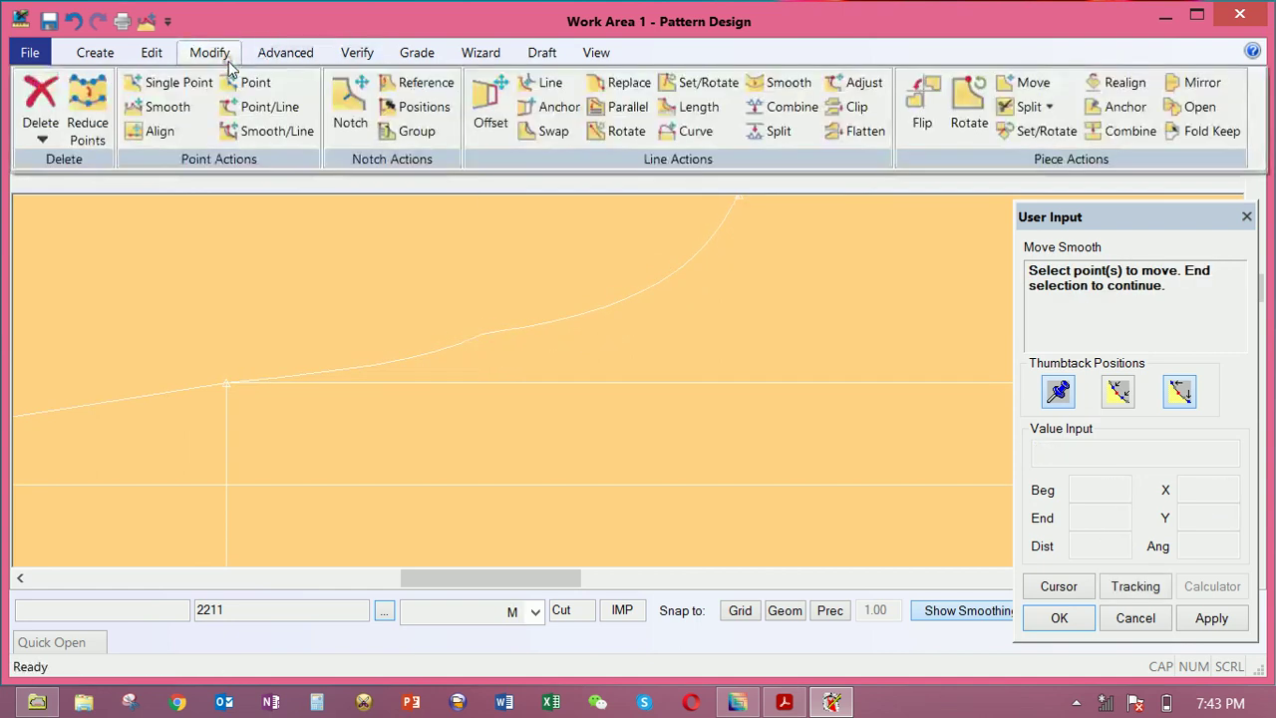
pyautogui.click(782, 83)
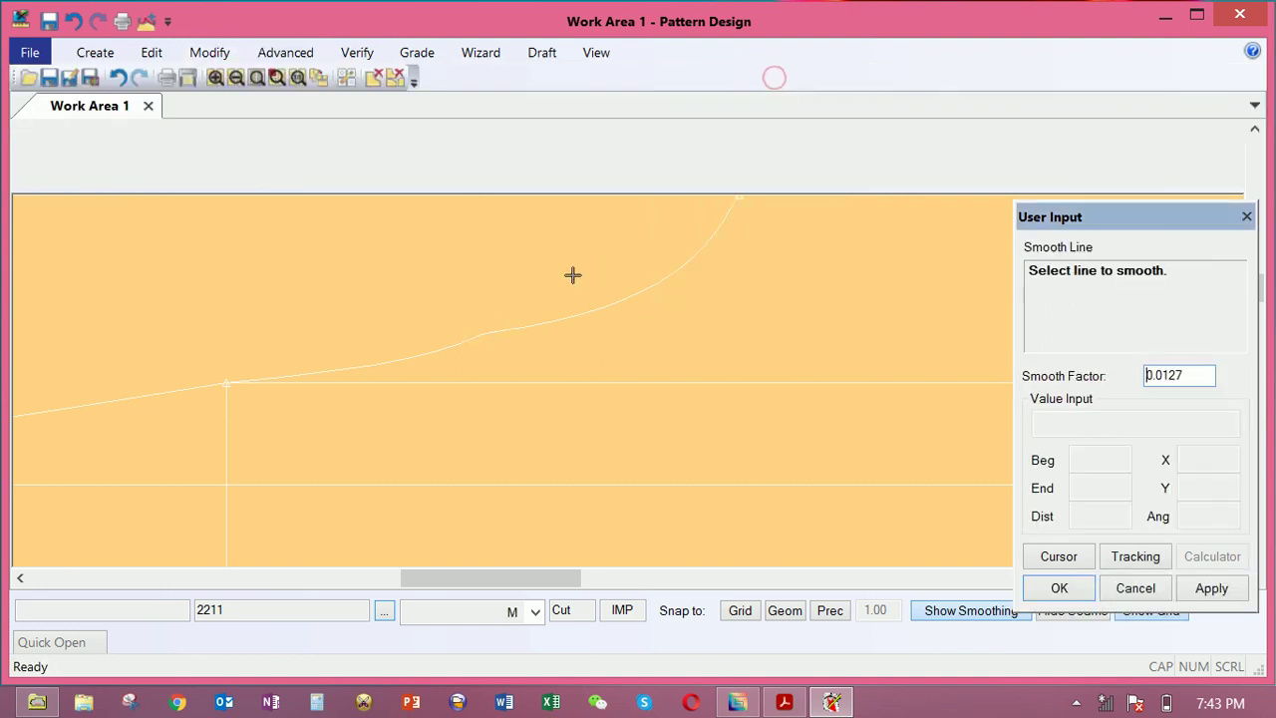
pyautogui.click(561, 313)
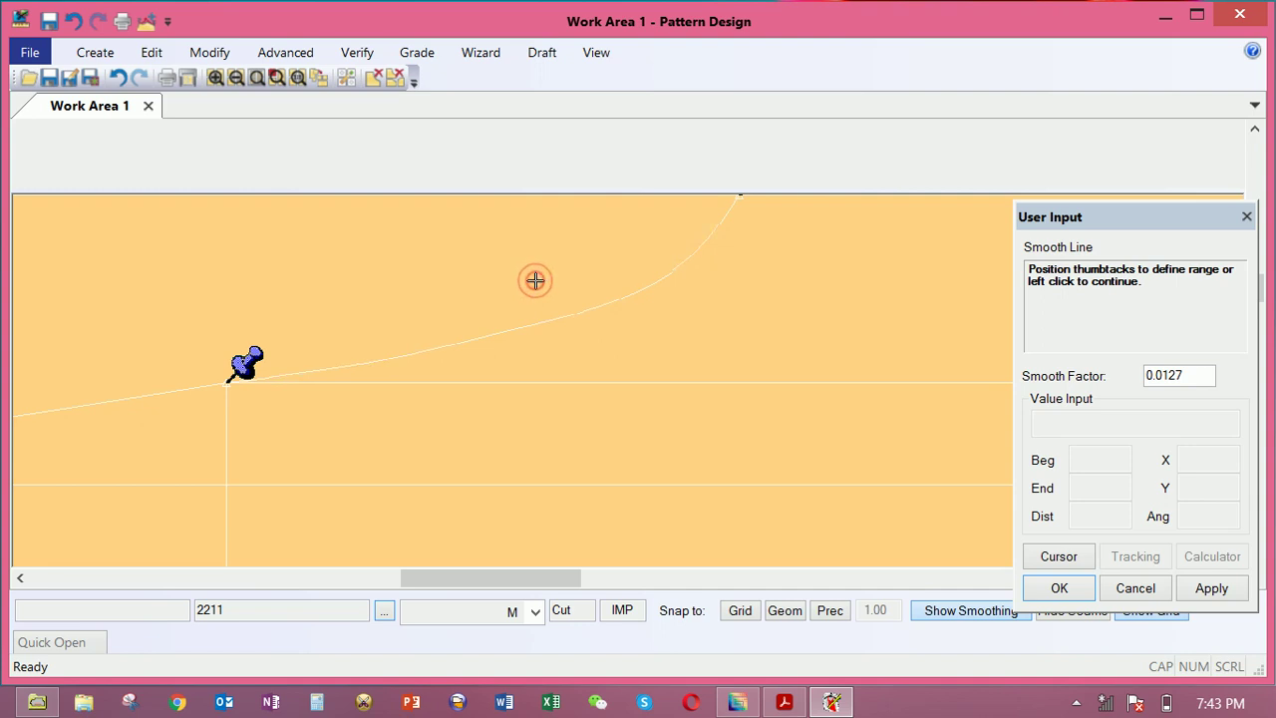
pyautogui.rightClick(535, 280)
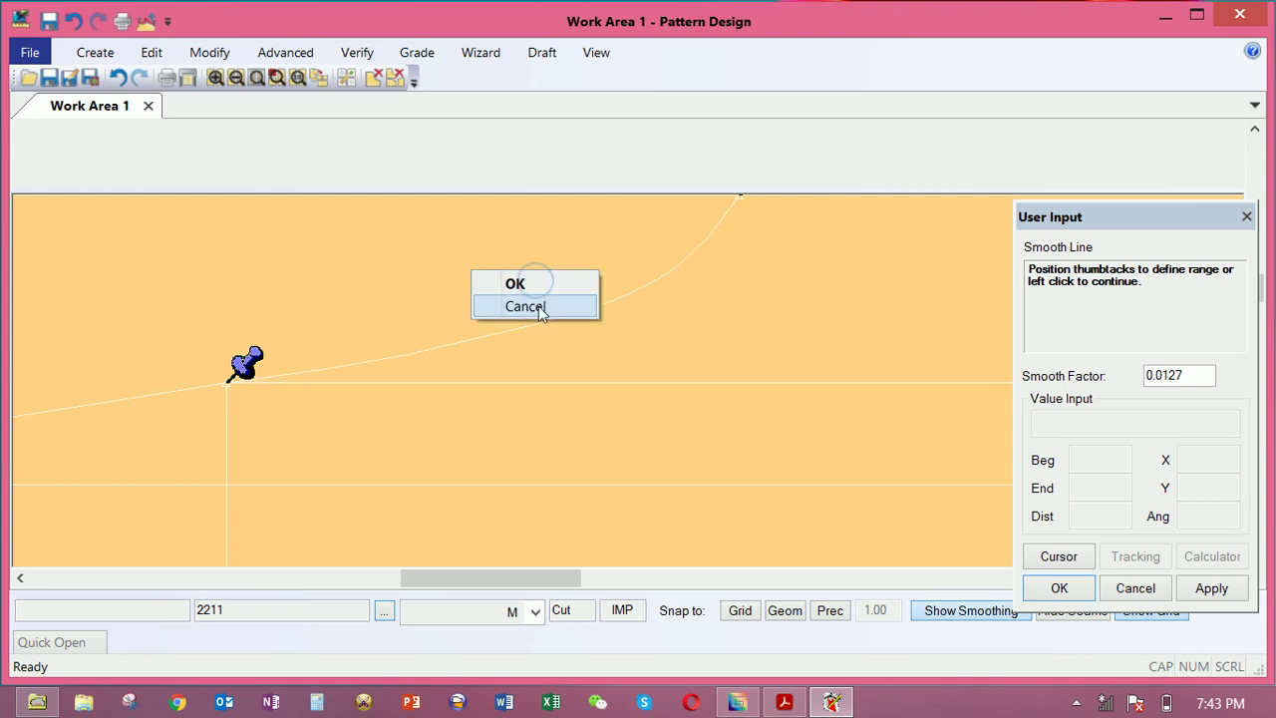
pyautogui.click(539, 305)
pyautogui.scroll(-1, 586, 366)
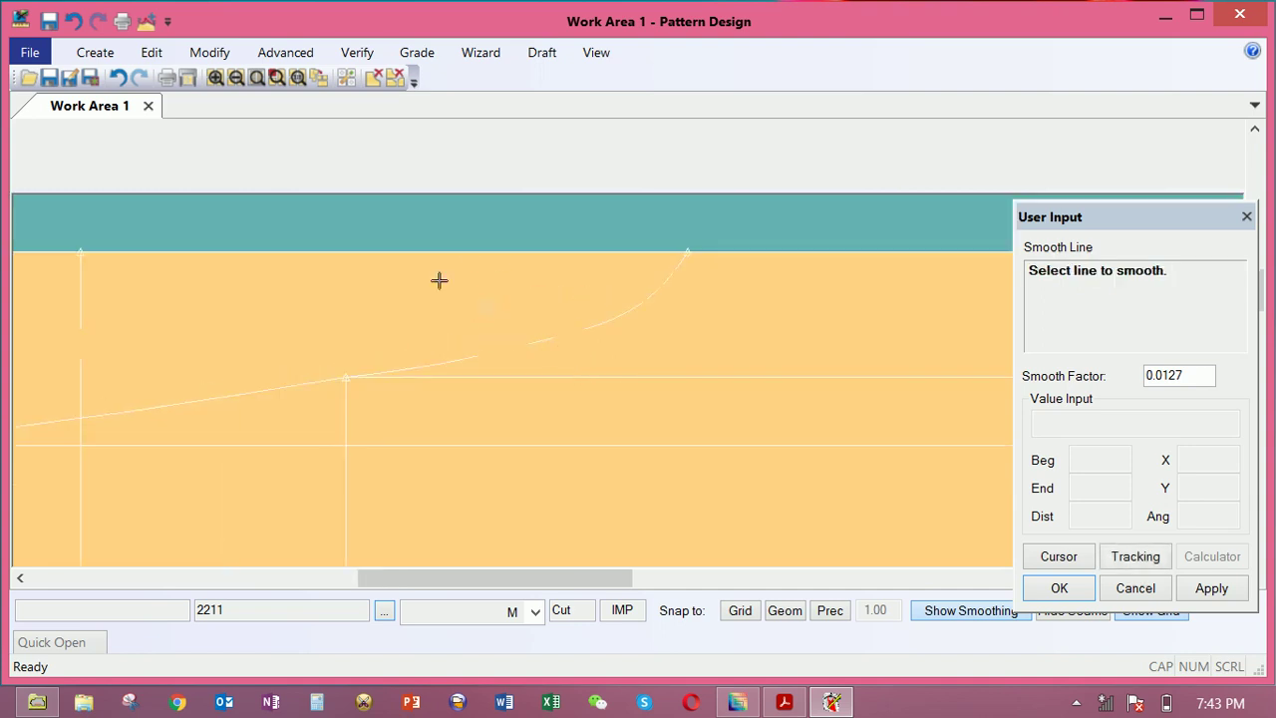
# Move a point on the underarm curve segment outward with Move Smooth to deepen the bend near the upper edge
pyautogui.click(210, 52)
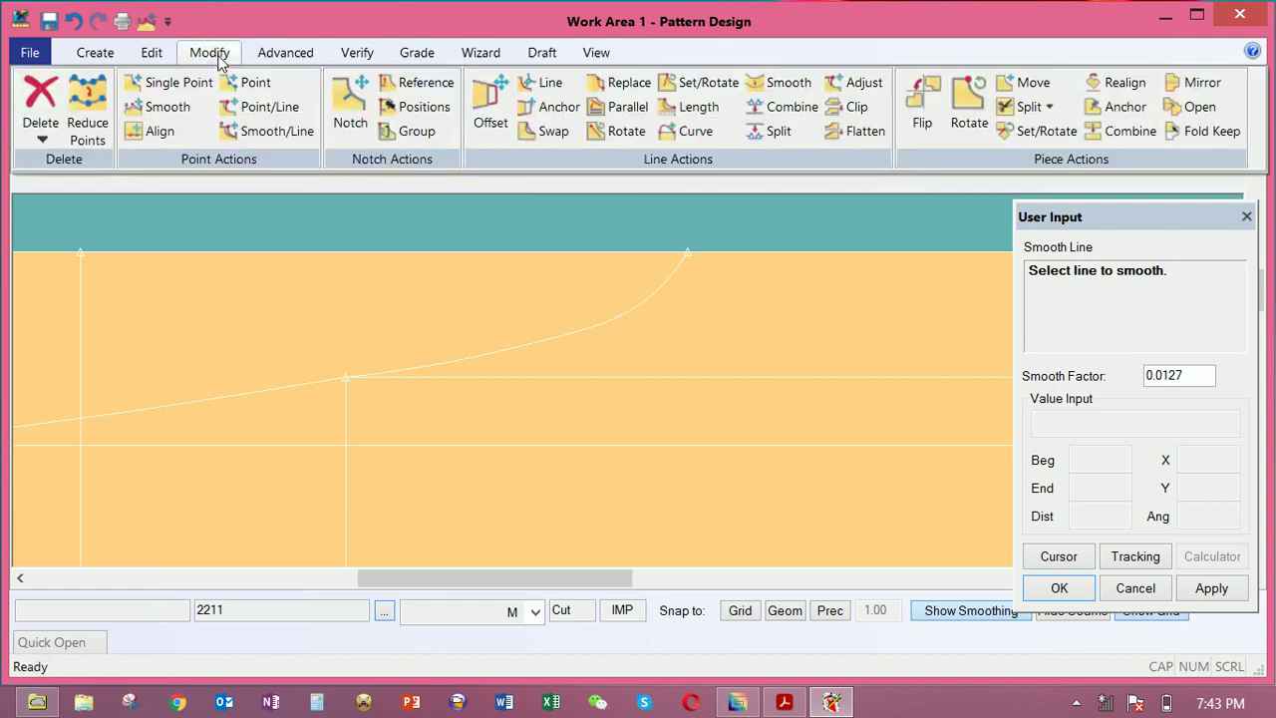
pyautogui.click(152, 110)
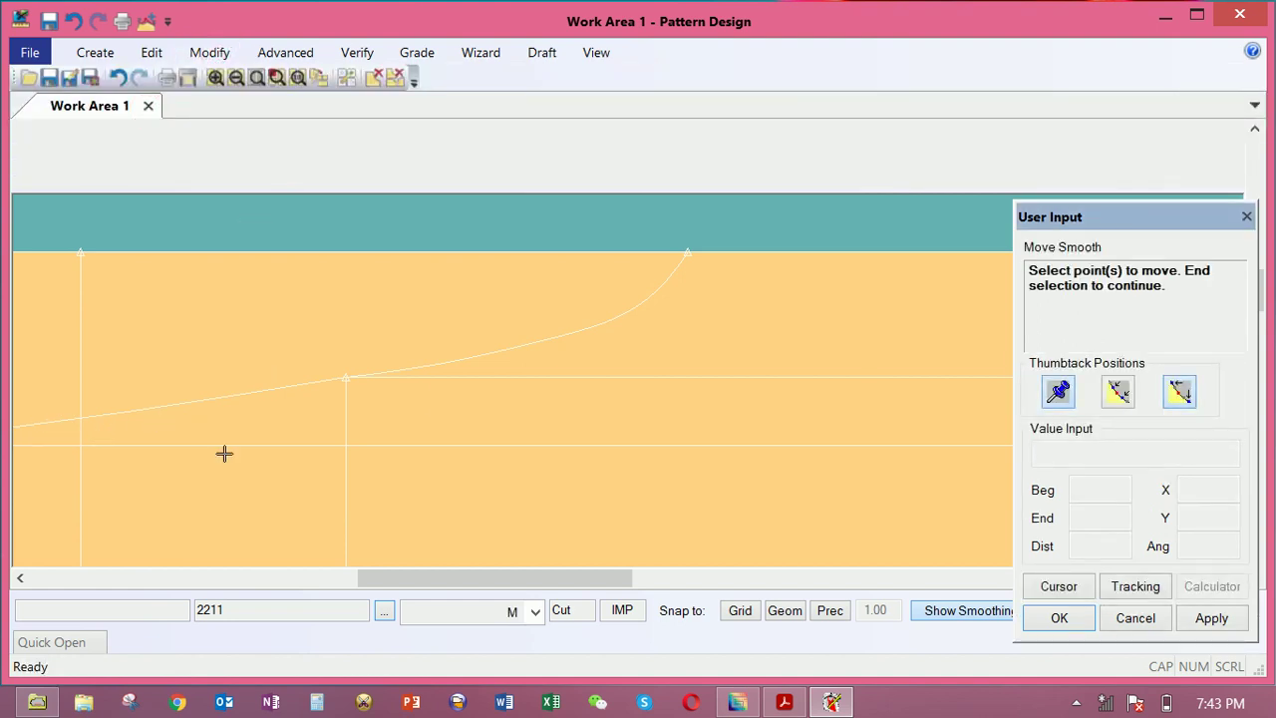
pyautogui.click(578, 336)
pyautogui.rightClick(592, 339)
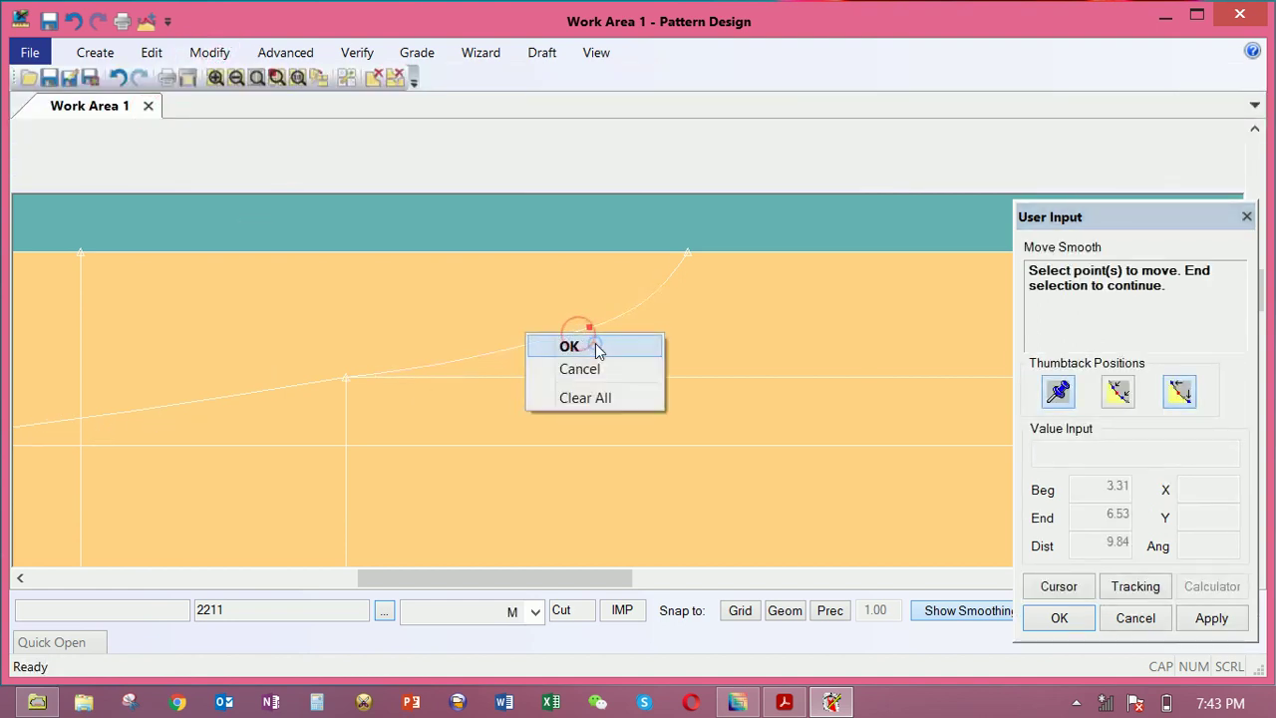
pyautogui.click(592, 339)
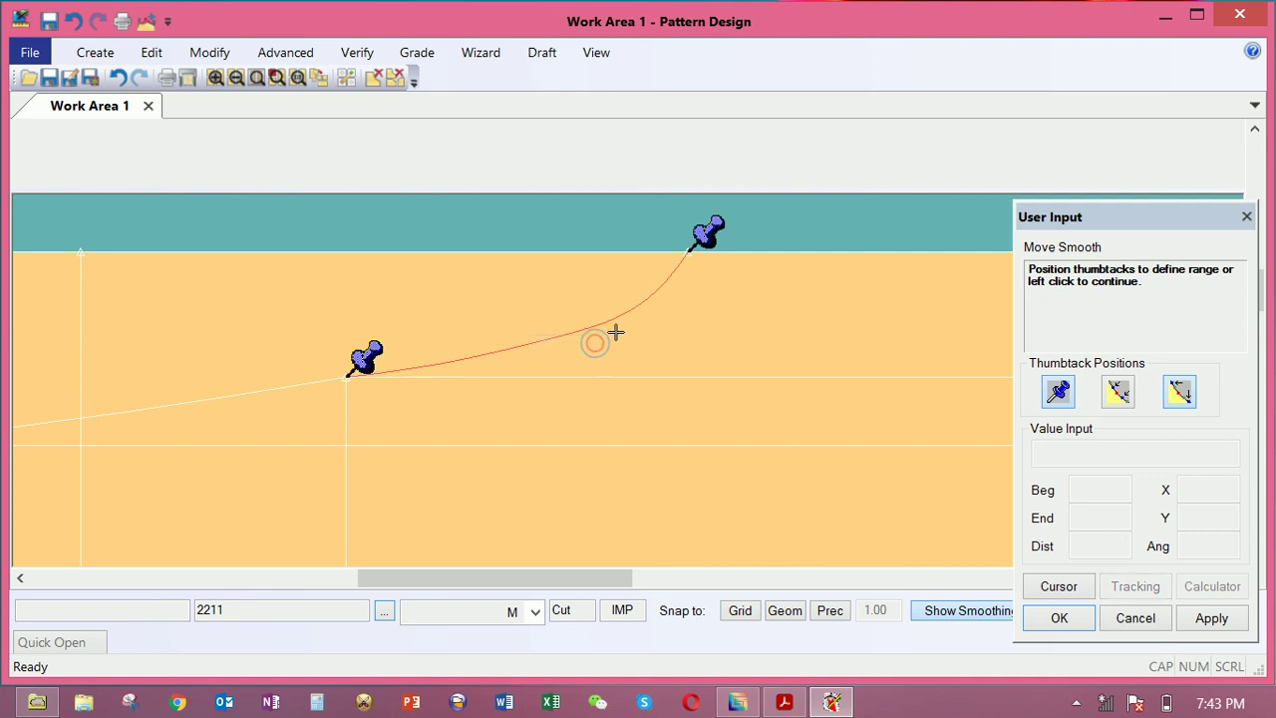
pyautogui.click(654, 296)
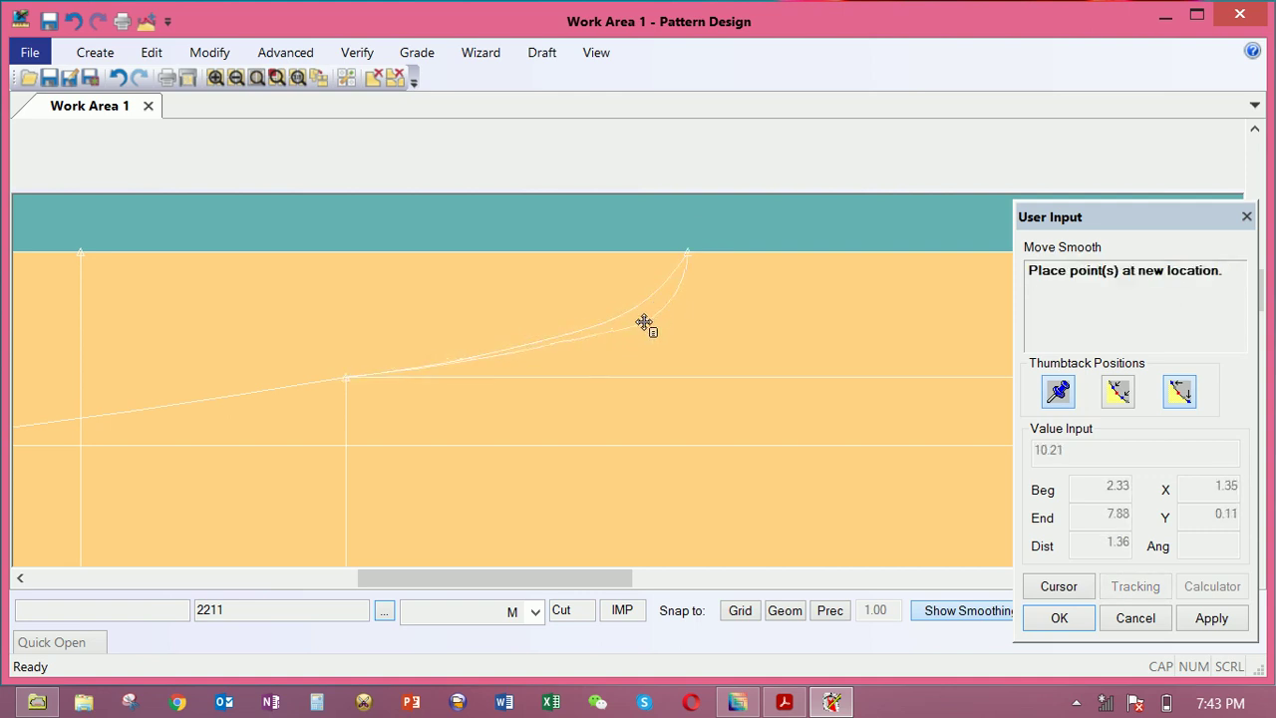
pyautogui.click(644, 322)
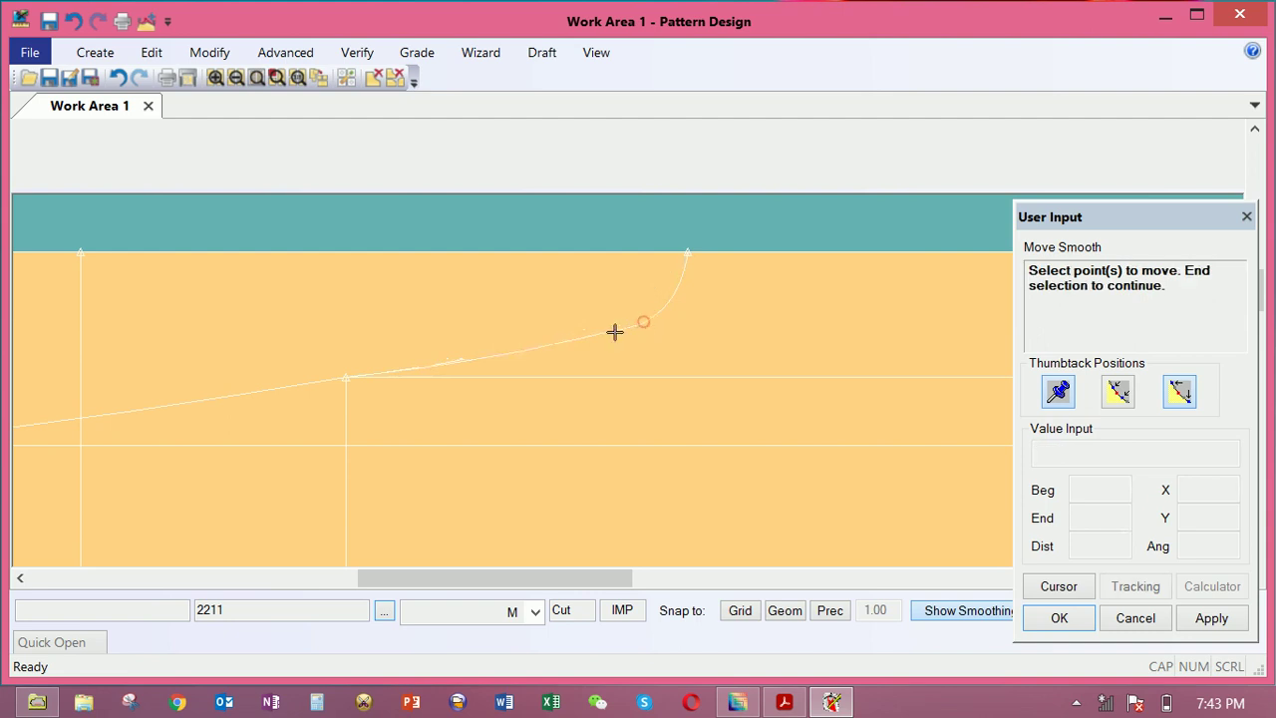
# Move the underarm curve's middle point slightly outward with Move Smooth, limiting the range from the guides' corner to the deepened bend
pyautogui.click(560, 341)
pyautogui.rightClick(559, 342)
pyautogui.click(584, 348)
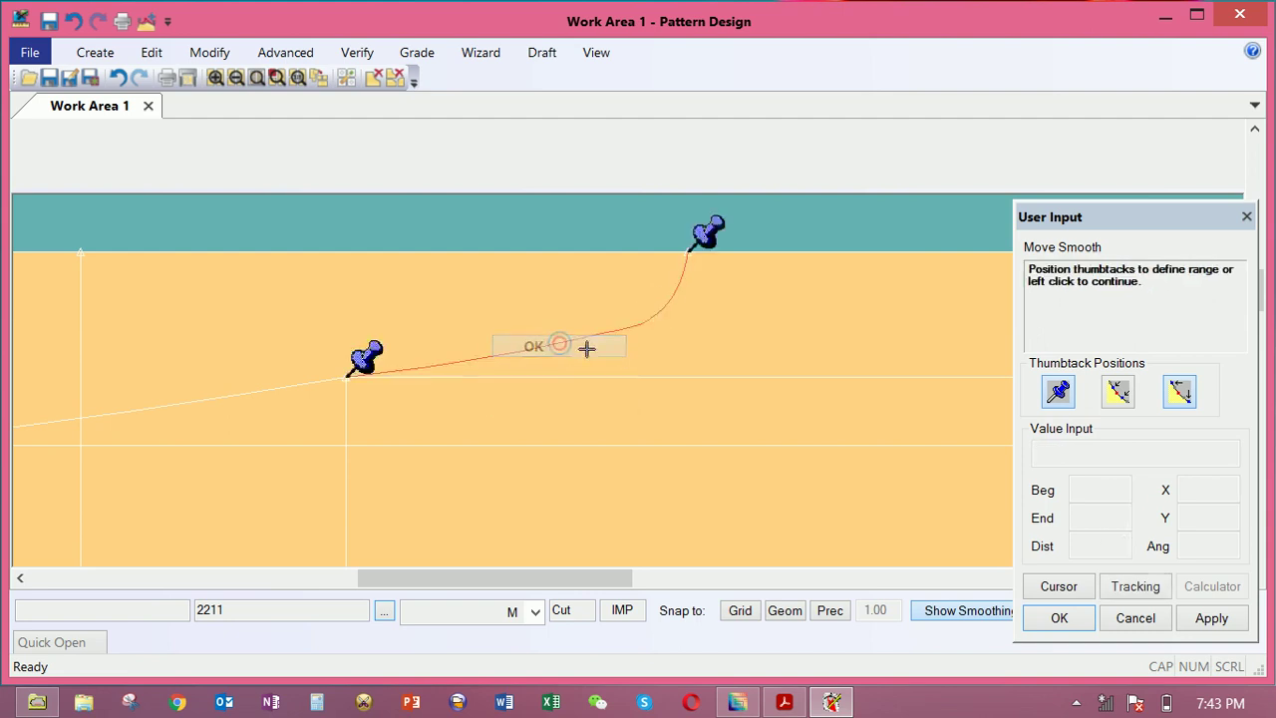
pyautogui.moveTo(712, 230); pyautogui.dragTo(646, 331)
pyautogui.click(573, 339)
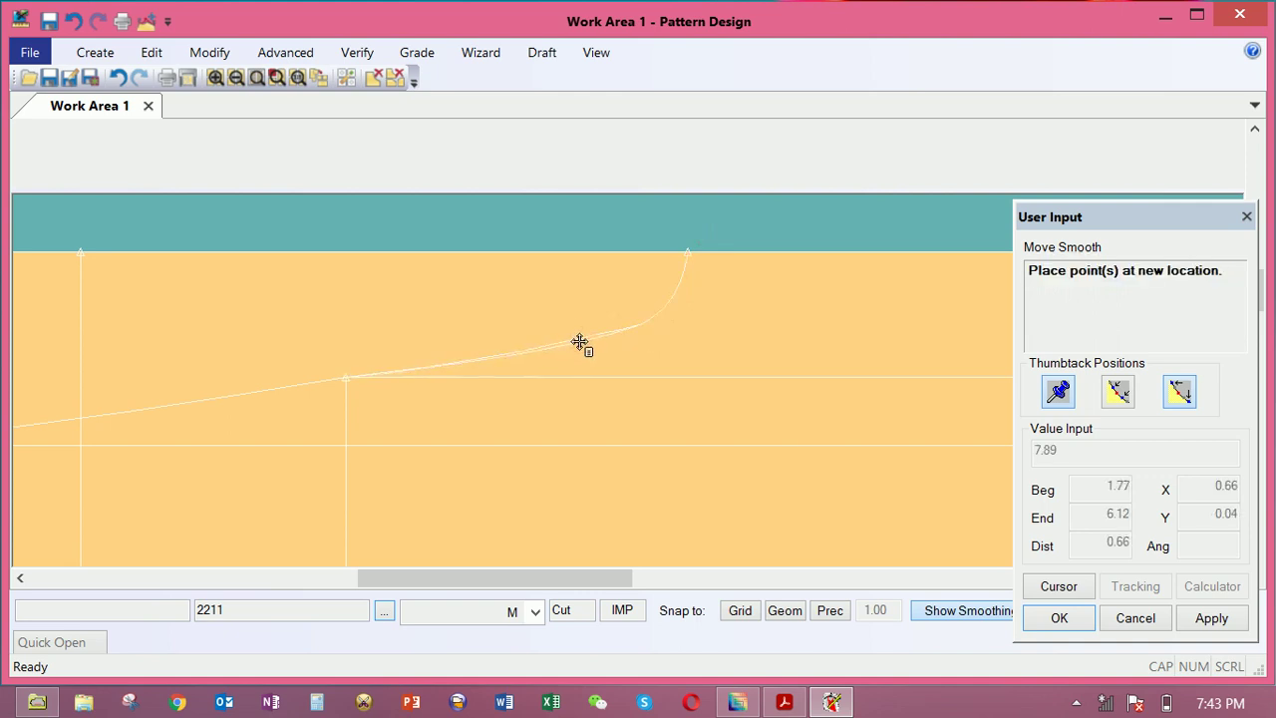
pyautogui.click(580, 343)
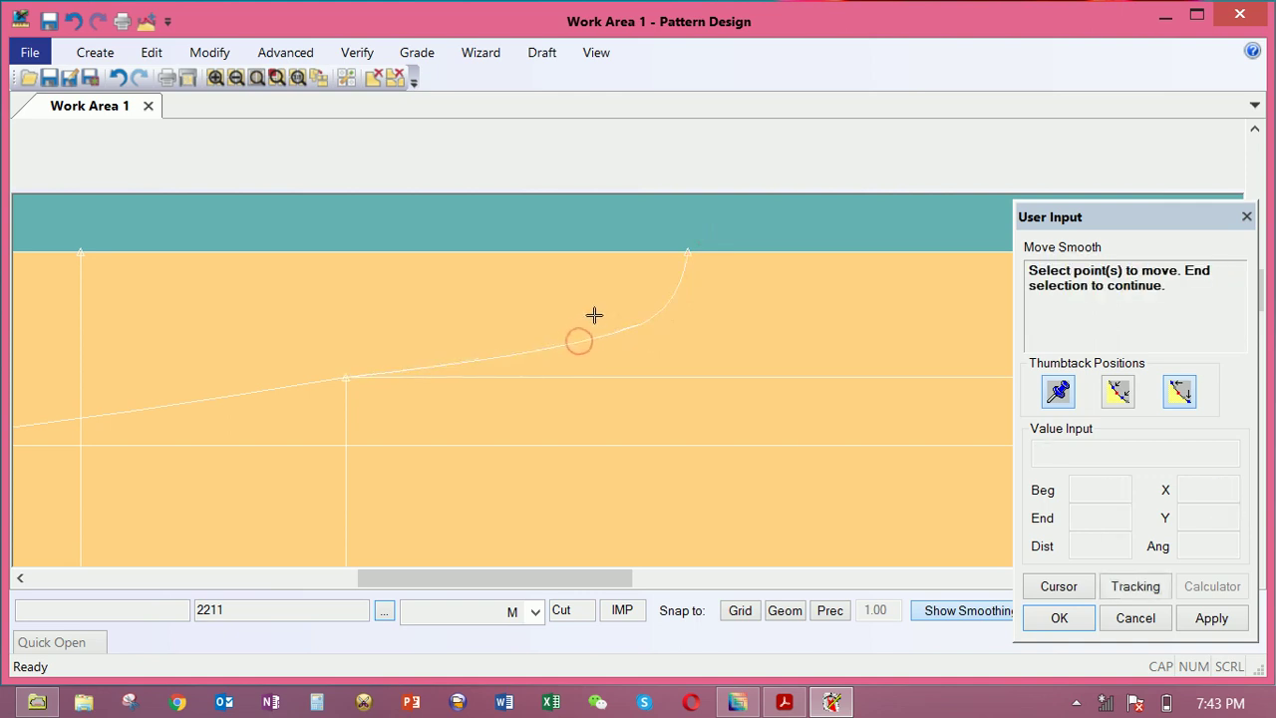
# Smooth the underarm curve segment between the guides' corner and the upper edge with Smooth Line, and end the smoothing
pyautogui.click(209, 52)
pyautogui.click(788, 83)
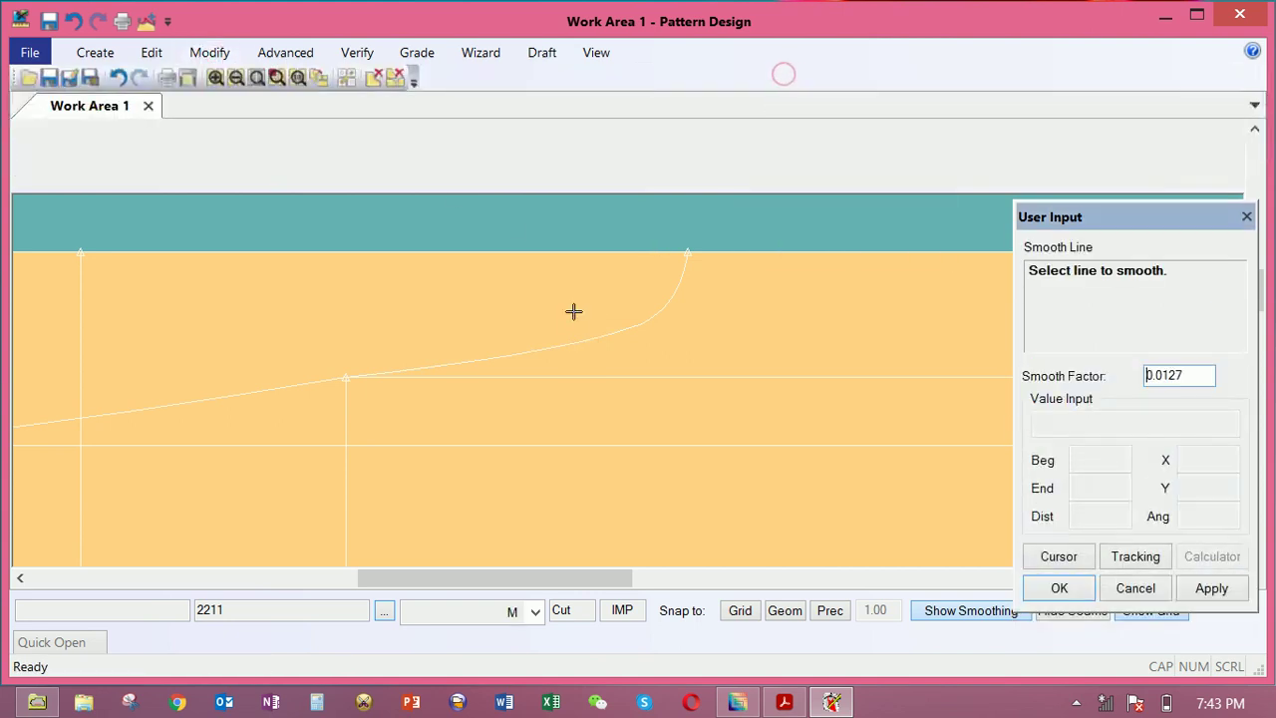
pyautogui.click(573, 342)
pyautogui.rightClick(568, 315)
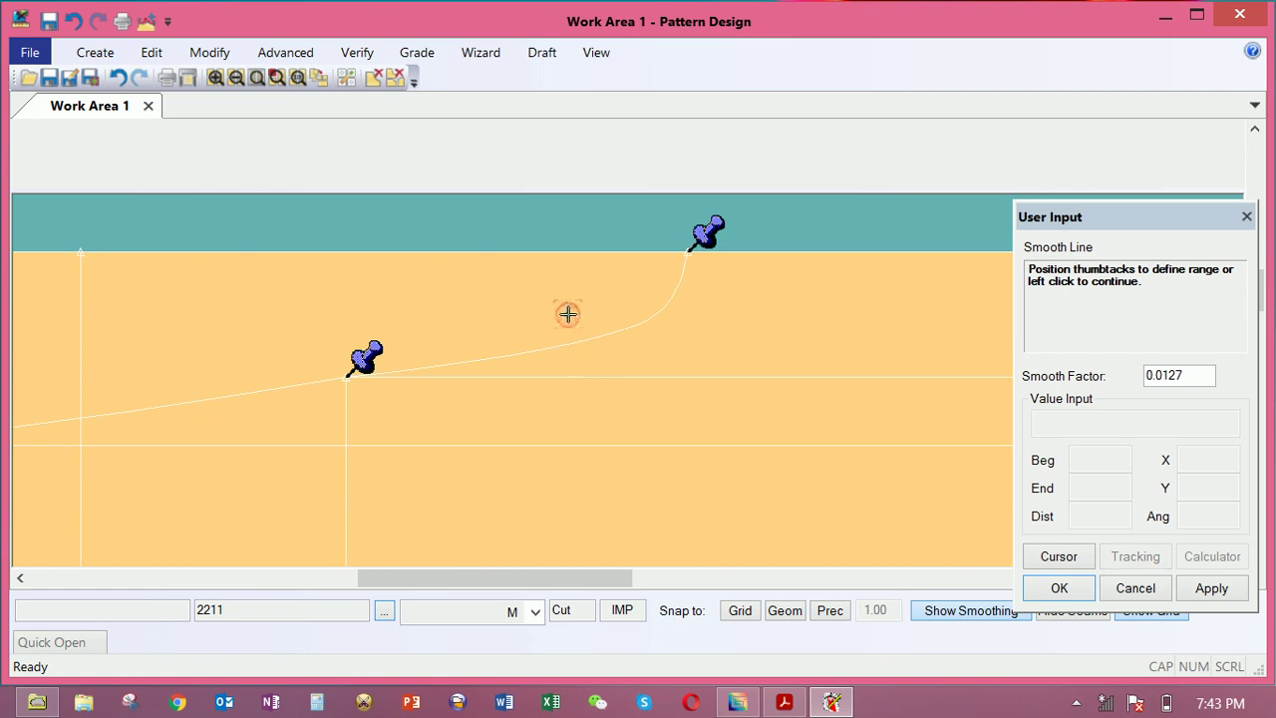
pyautogui.click(573, 335)
pyautogui.rightClick(572, 325)
pyautogui.click(572, 325)
# Clip the vertical guide beneath the armhole curves' junction at the lower horizontal guide, keeping the part below it
pyautogui.scroll(-2, 684, 362)
pyautogui.moveTo(684, 369); pyautogui.dragTo(649, 336, button='middle')
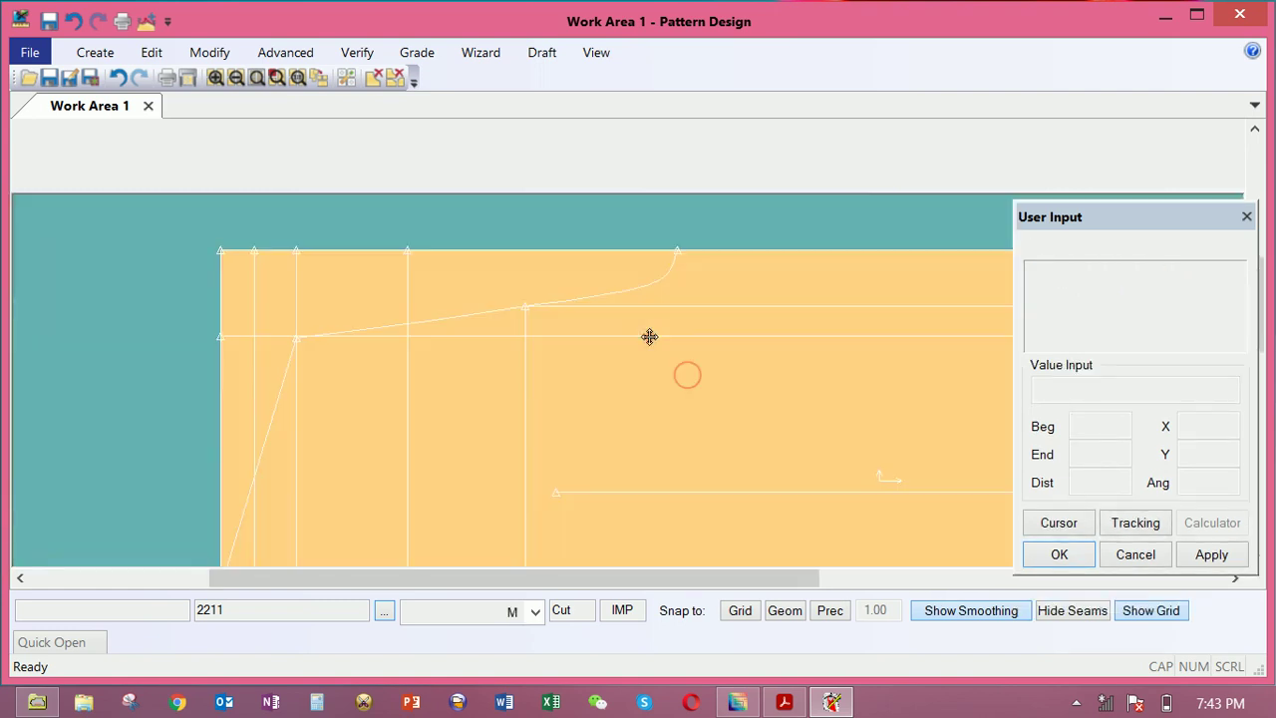
pyautogui.click(229, 53)
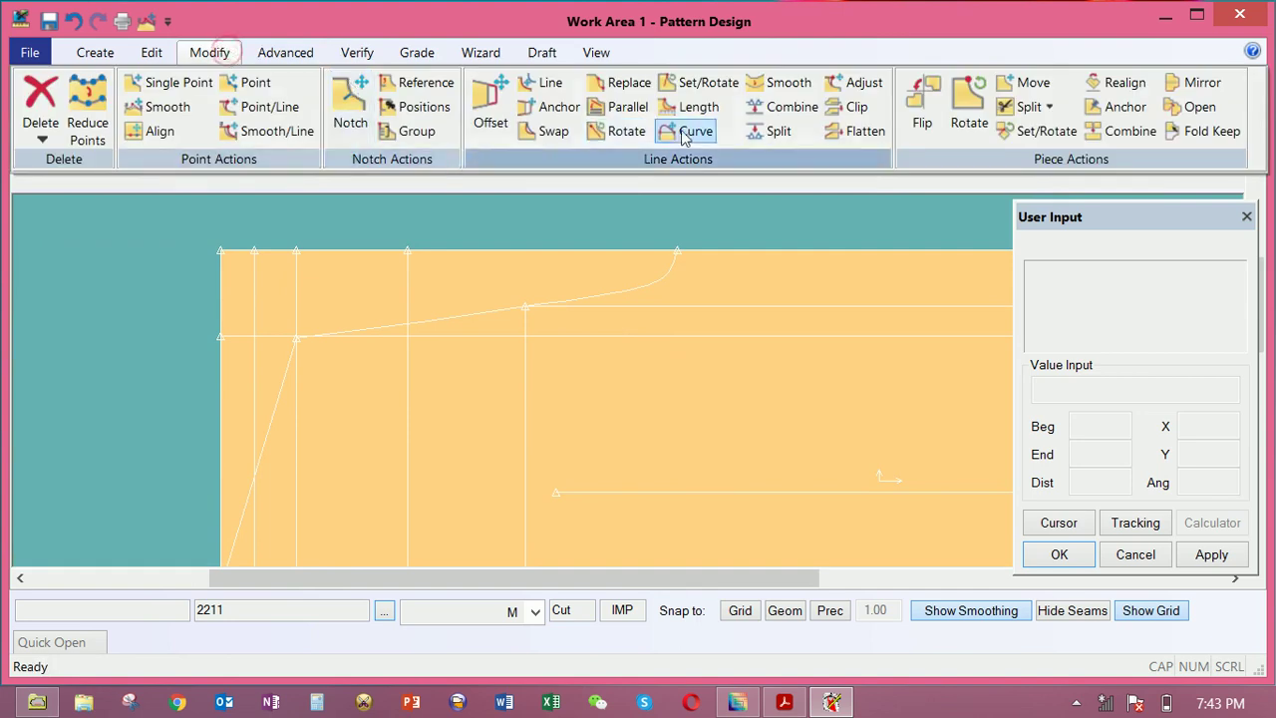
pyautogui.click(842, 108)
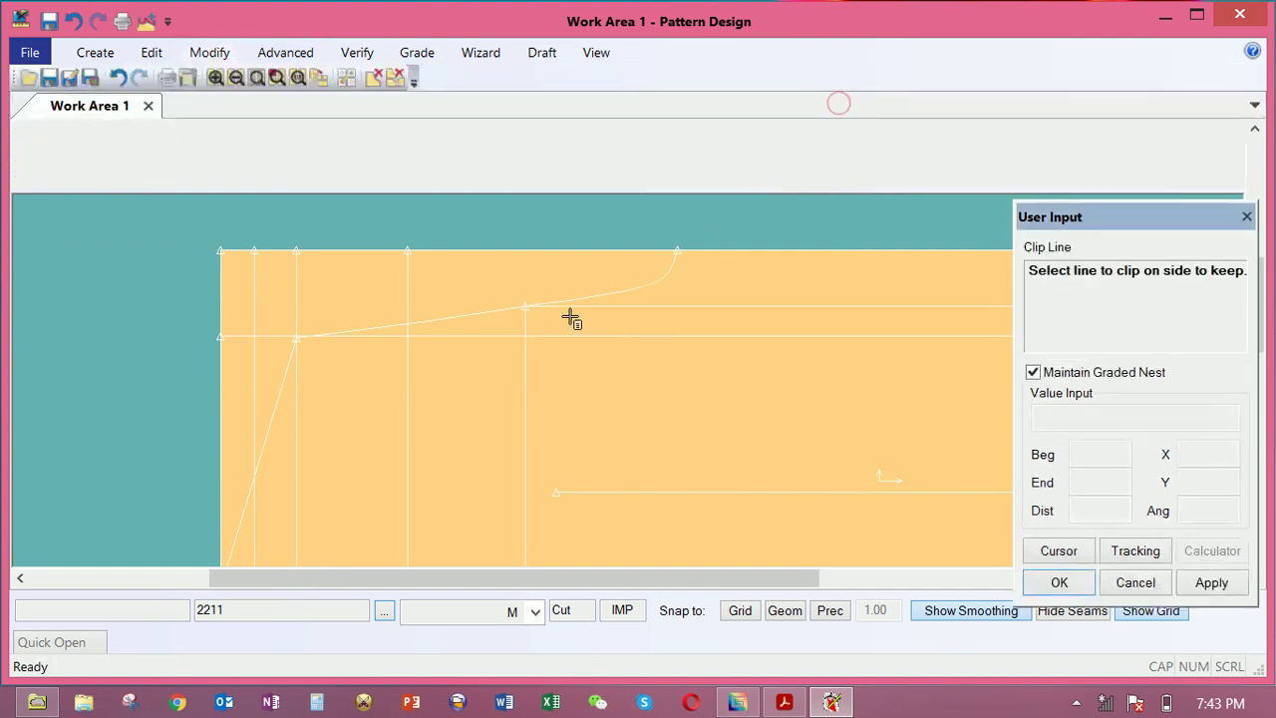
pyautogui.click(531, 367)
pyautogui.click(557, 330)
pyautogui.click(599, 359)
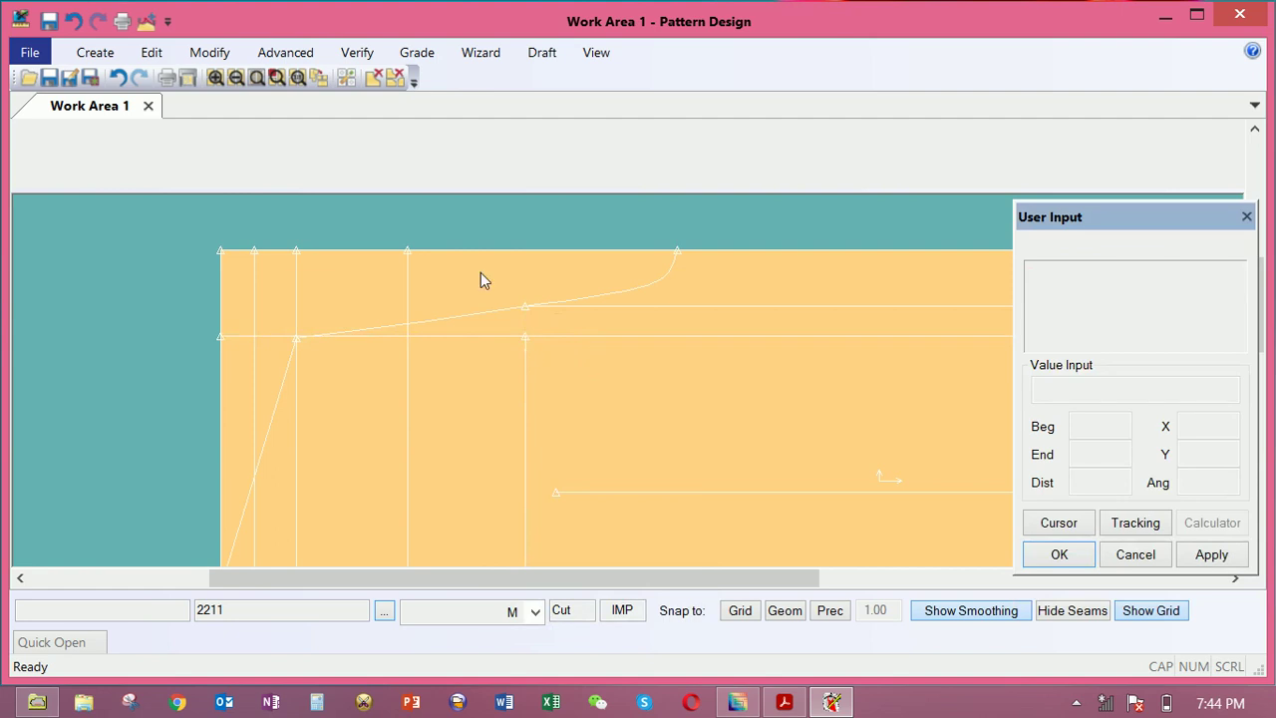
# Draw a 2-Point Curve from the shoulder point to the clipped vertical guide's upper end, bowed slightly below the horizontal guide
pyautogui.click(210, 53)
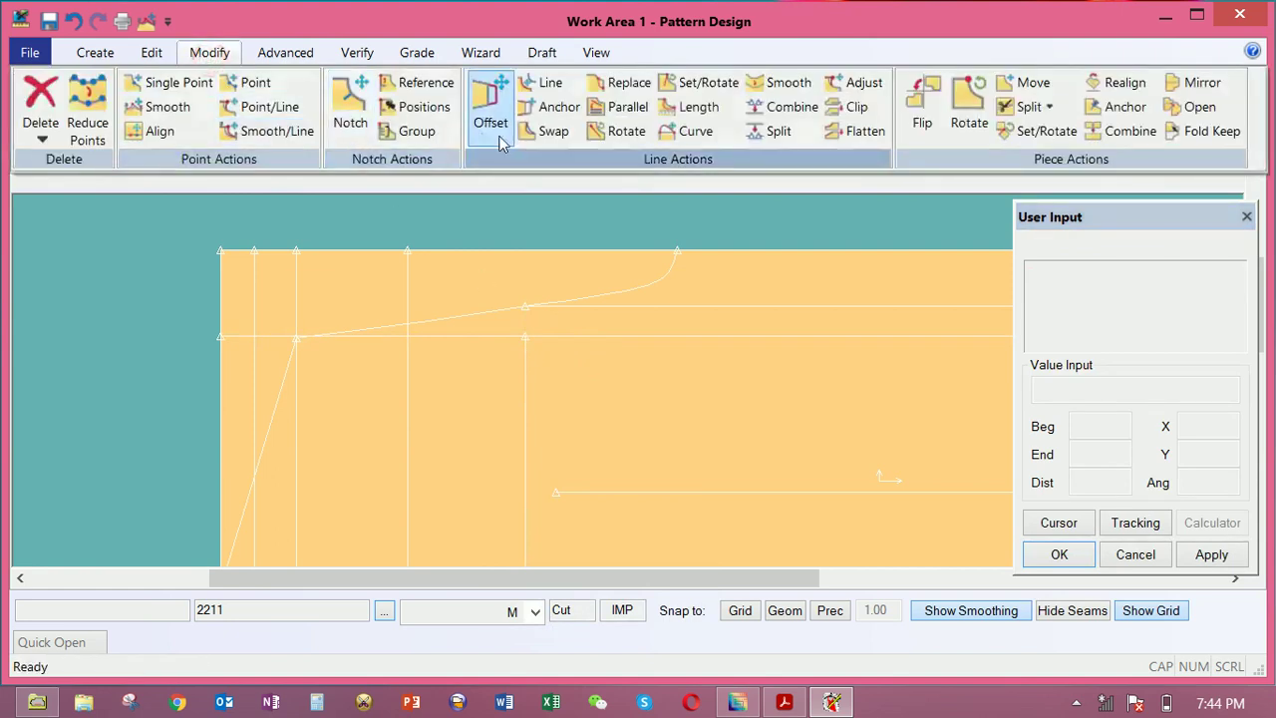
pyautogui.click(96, 54)
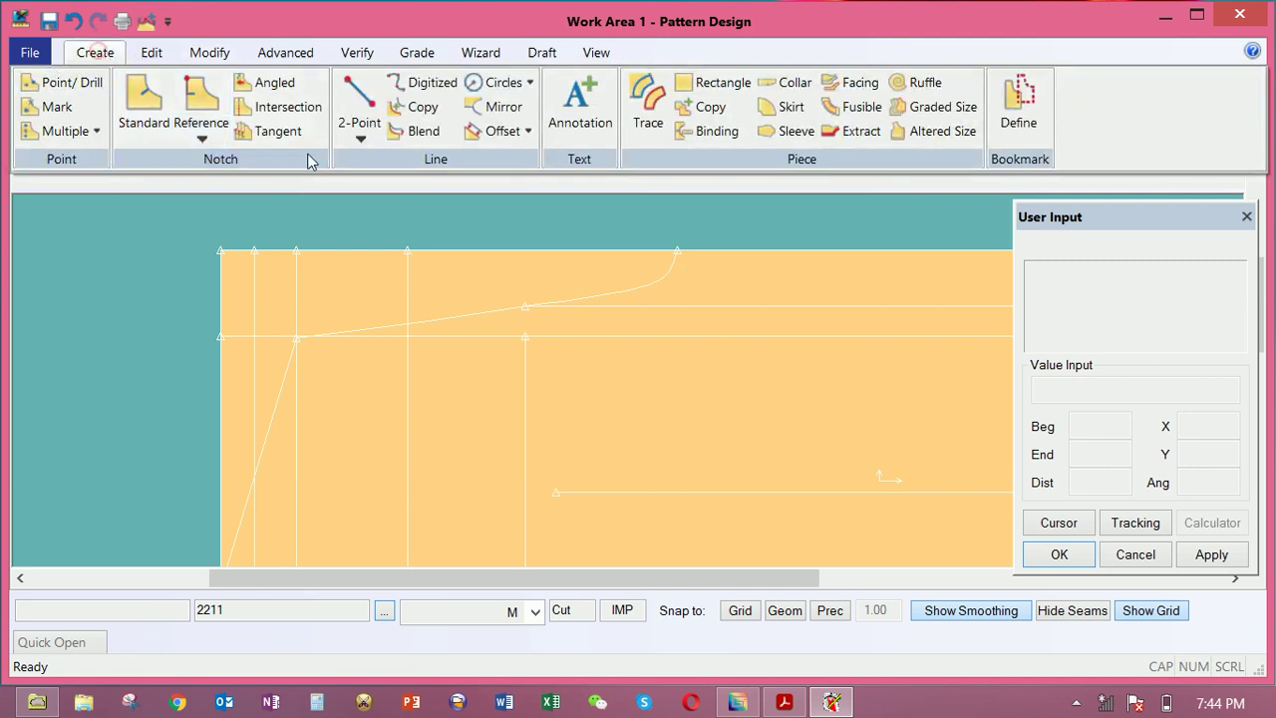
pyautogui.click(359, 135)
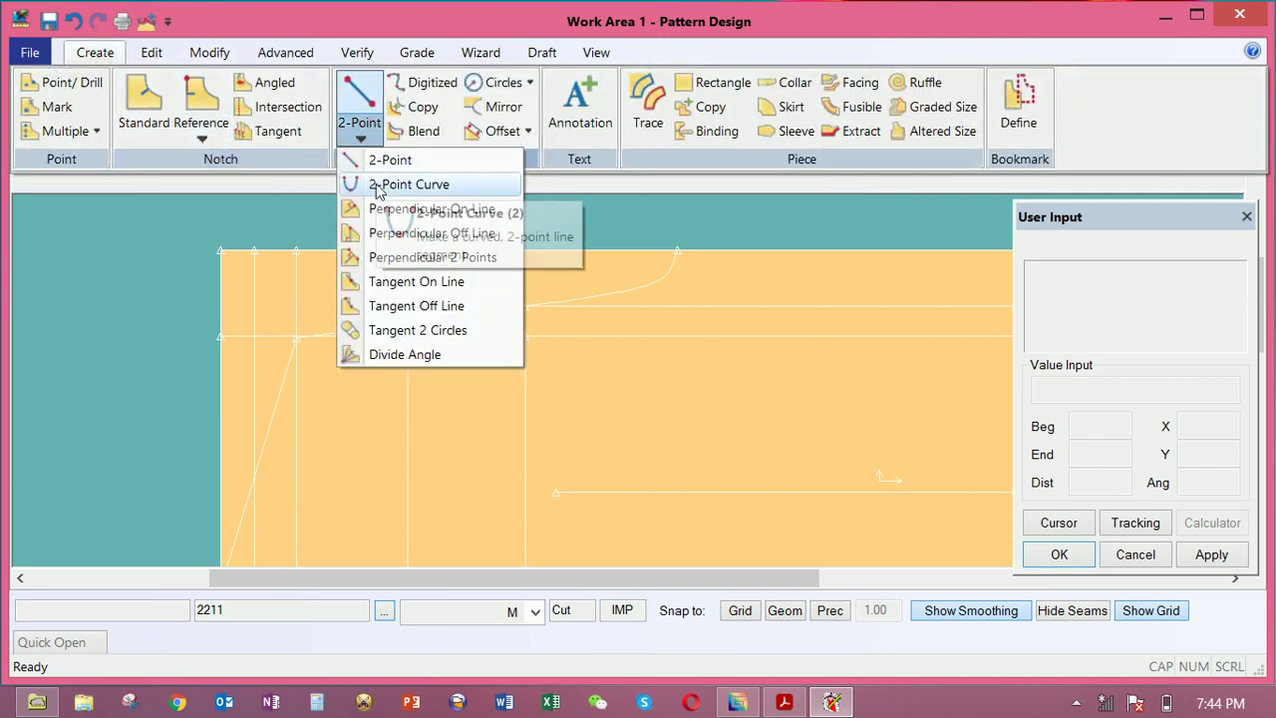
pyautogui.click(295, 340)
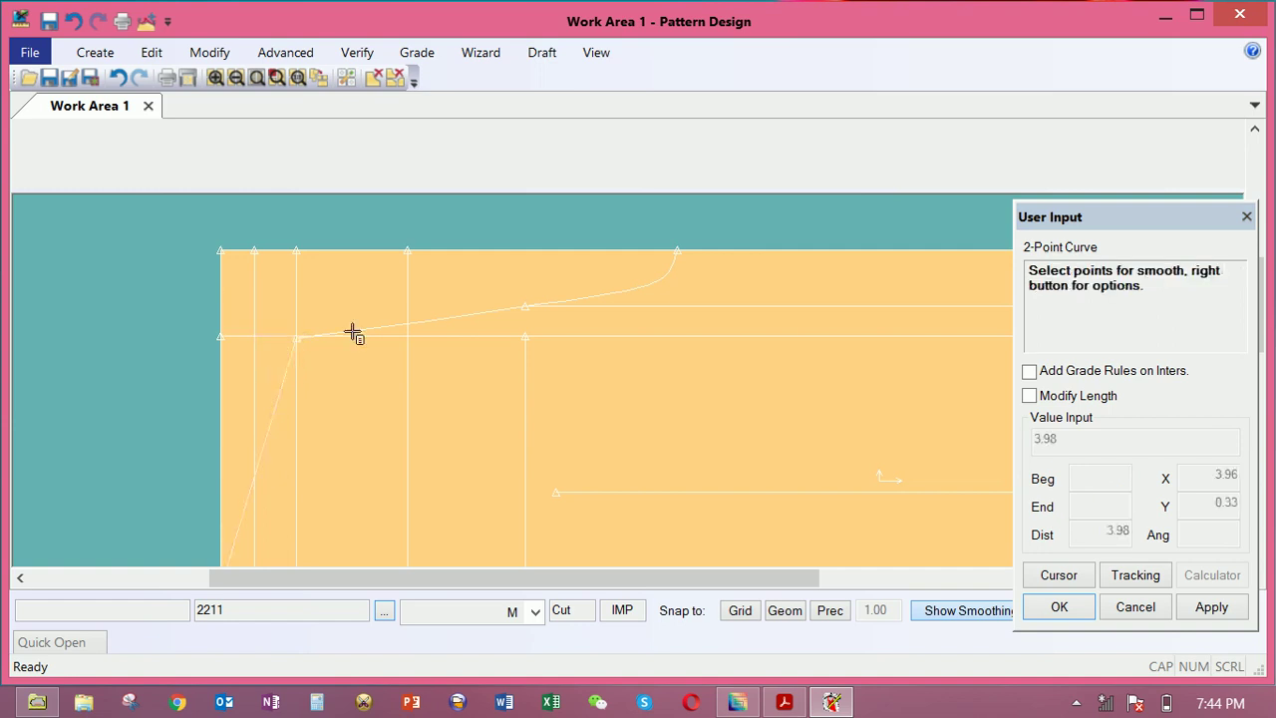
pyautogui.click(521, 332)
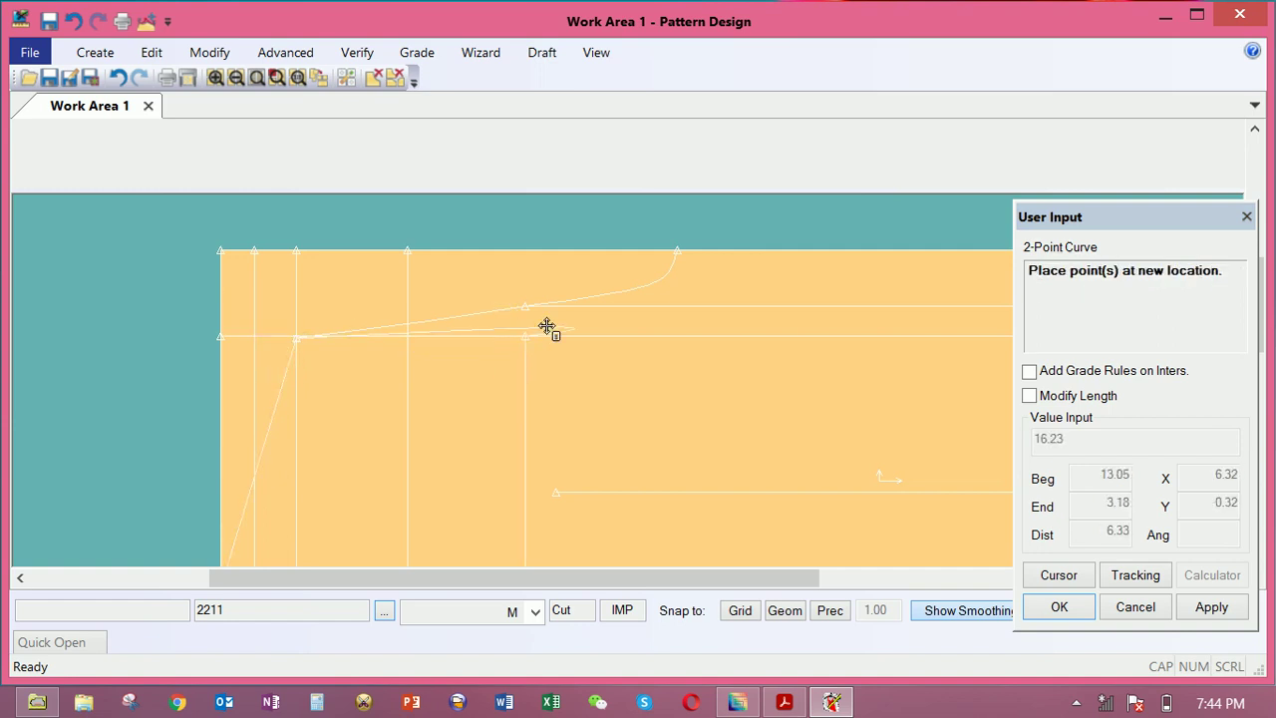
pyautogui.click(468, 338)
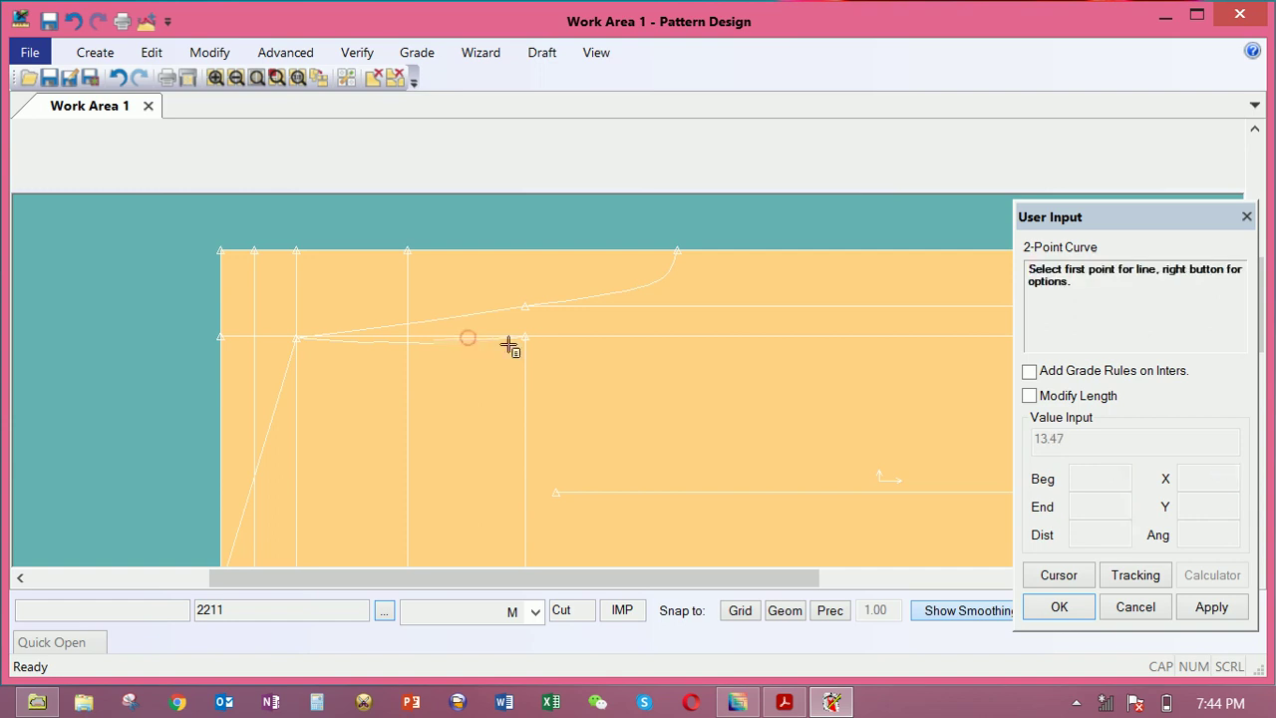
# Draw a second 2-Point Curve from the clipped guide's upper end to the underarm point on the upper edge, bowed outward, and end the command
pyautogui.click(526, 355)
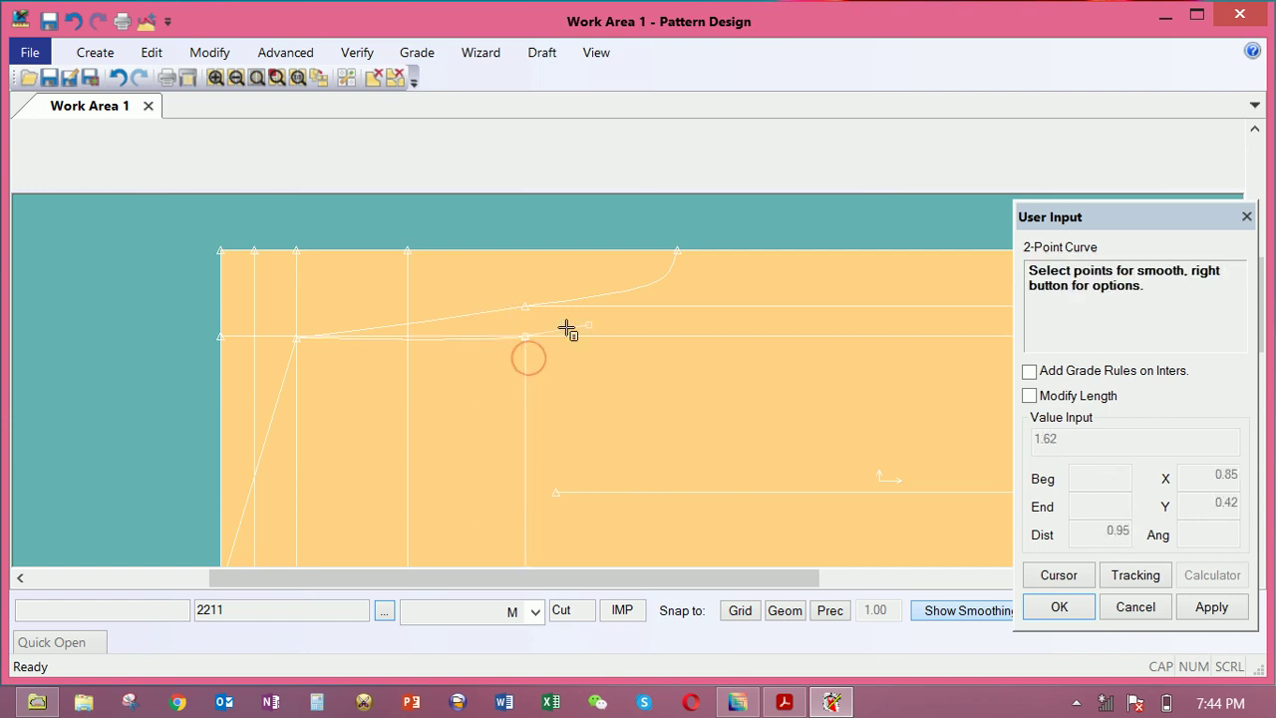
pyautogui.click(677, 249)
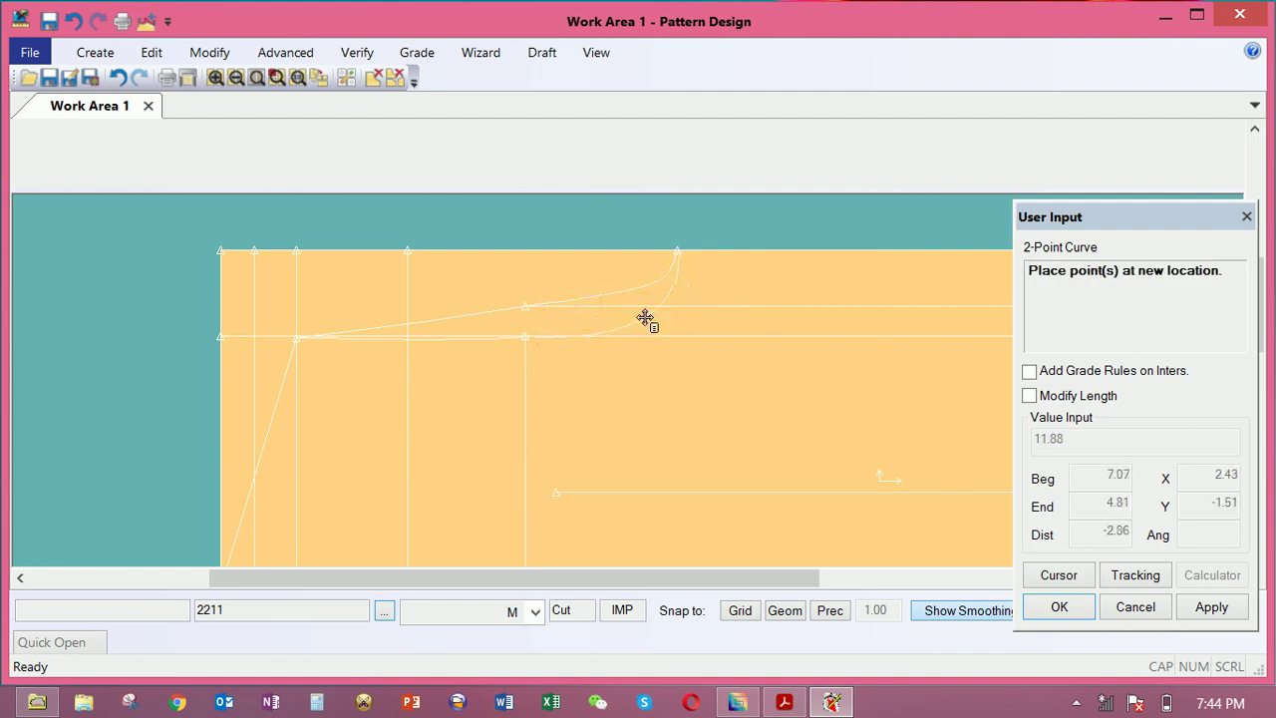
pyautogui.click(644, 318)
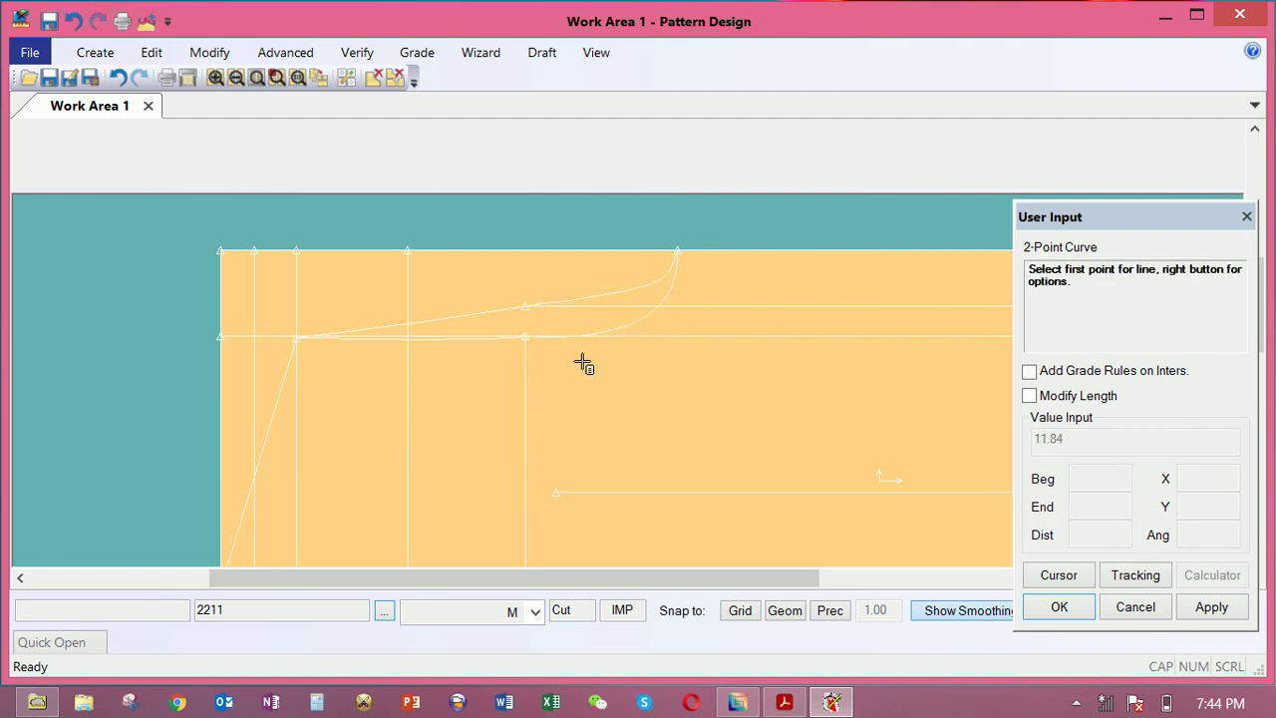
pyautogui.rightClick(558, 289)
pyautogui.click(562, 285)
pyautogui.rightClick(557, 261)
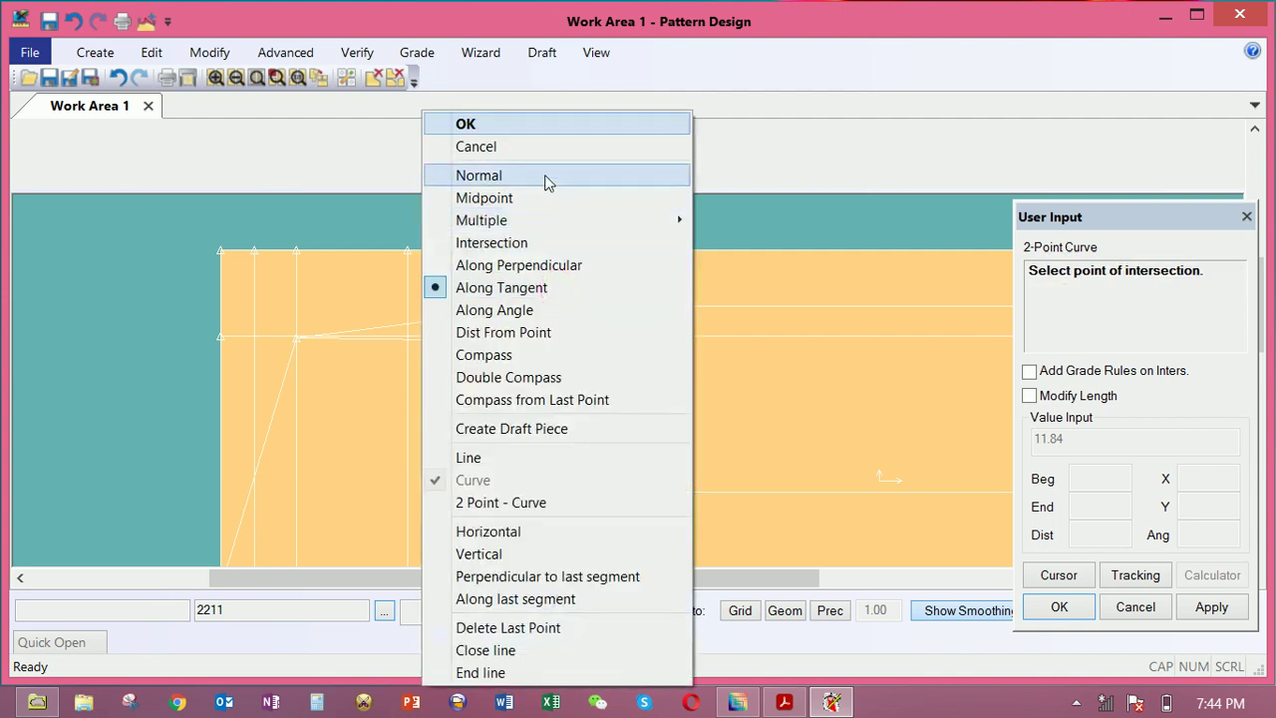
pyautogui.click(535, 148)
pyautogui.click(616, 365)
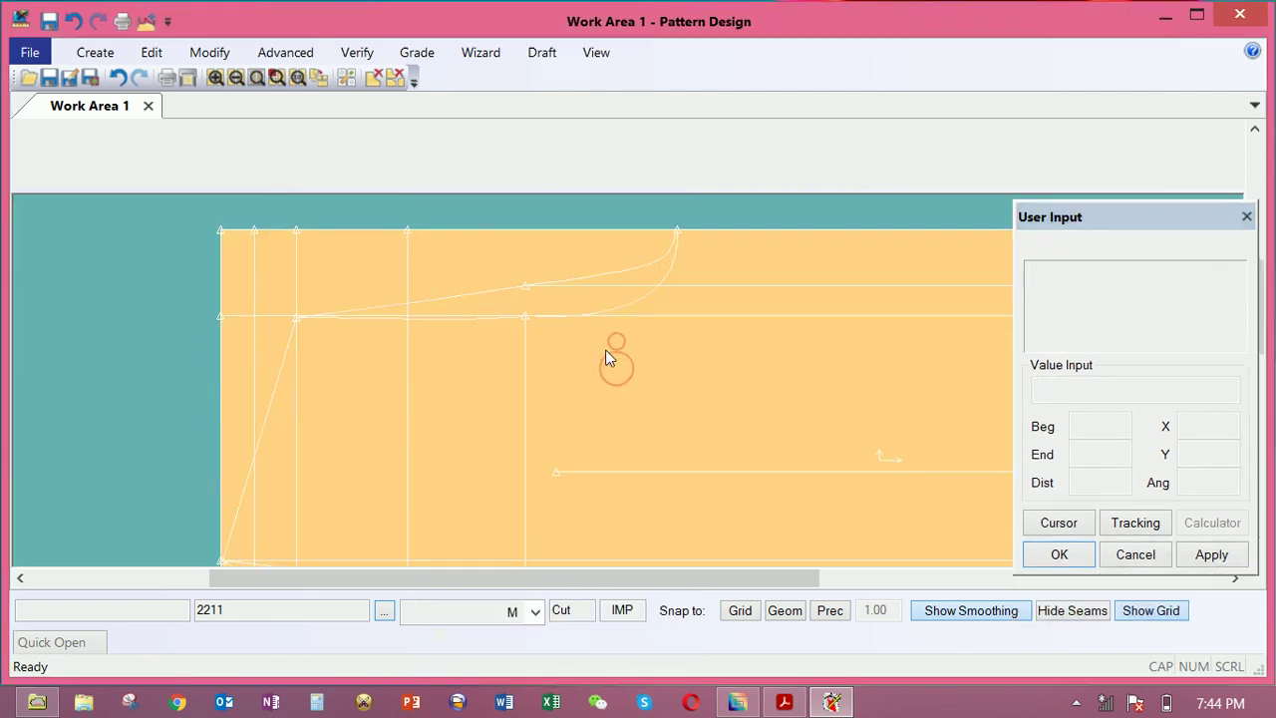
# Move the original underarm curve's end at the upper guides' corner with Move Smooth, by -0.03 in X and -1 in Y
pyautogui.click(209, 51)
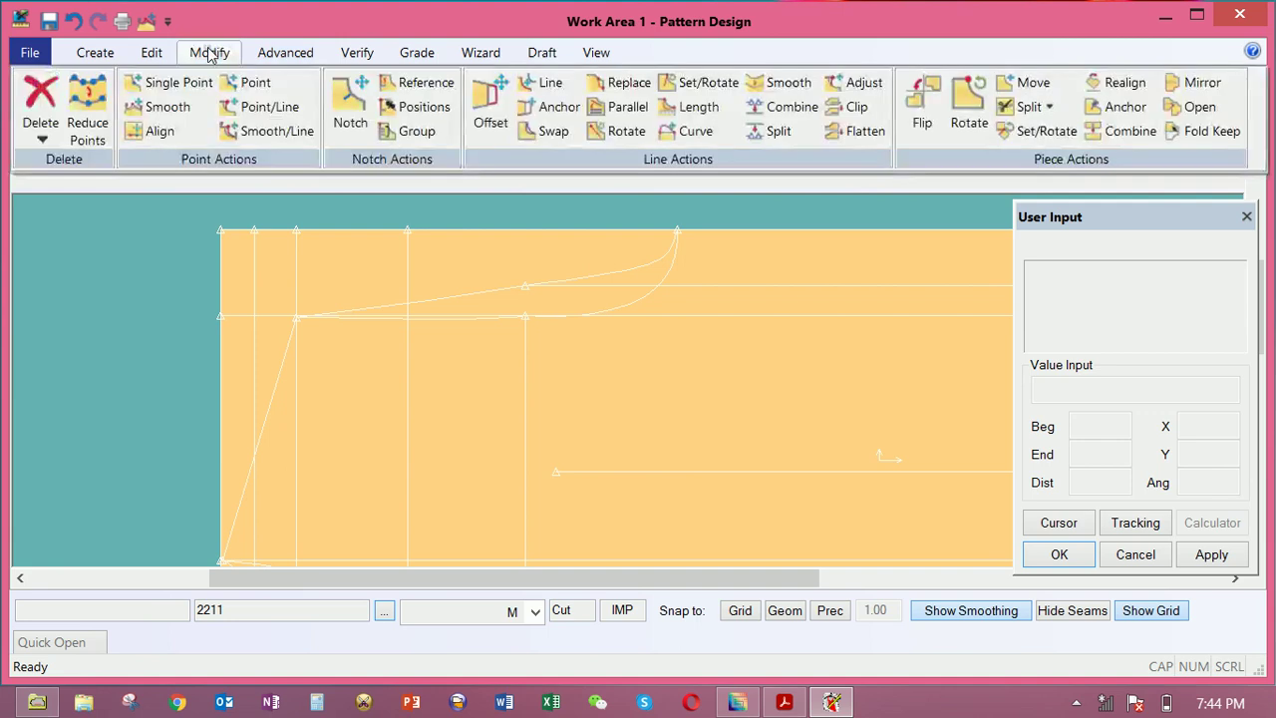
pyautogui.click(156, 103)
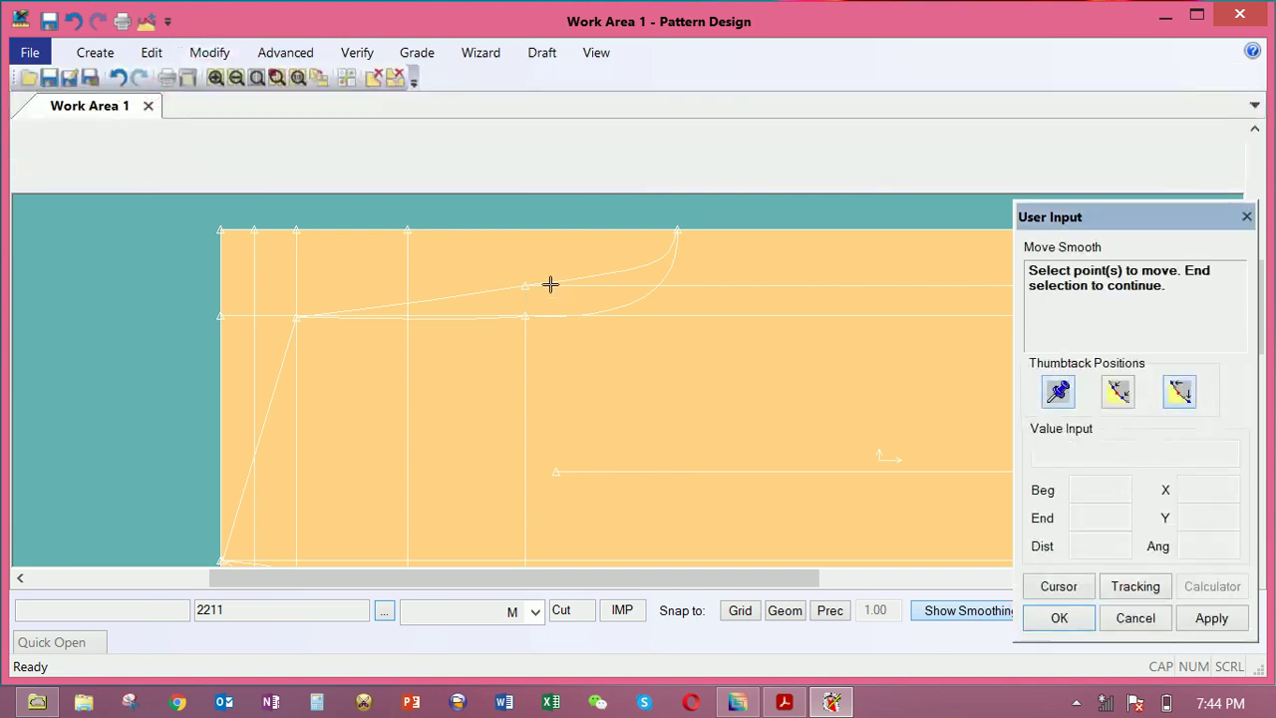
pyautogui.click(547, 281)
pyautogui.rightClick(521, 310)
pyautogui.click(523, 314)
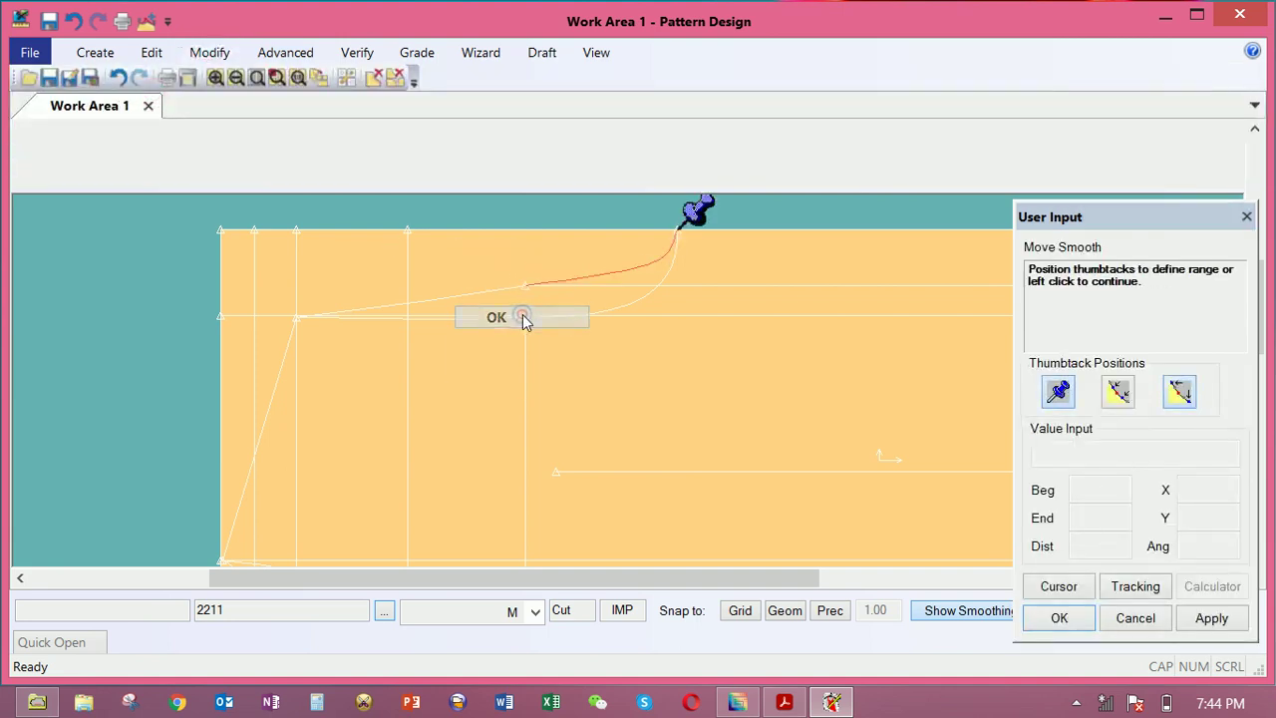
pyautogui.click(527, 292)
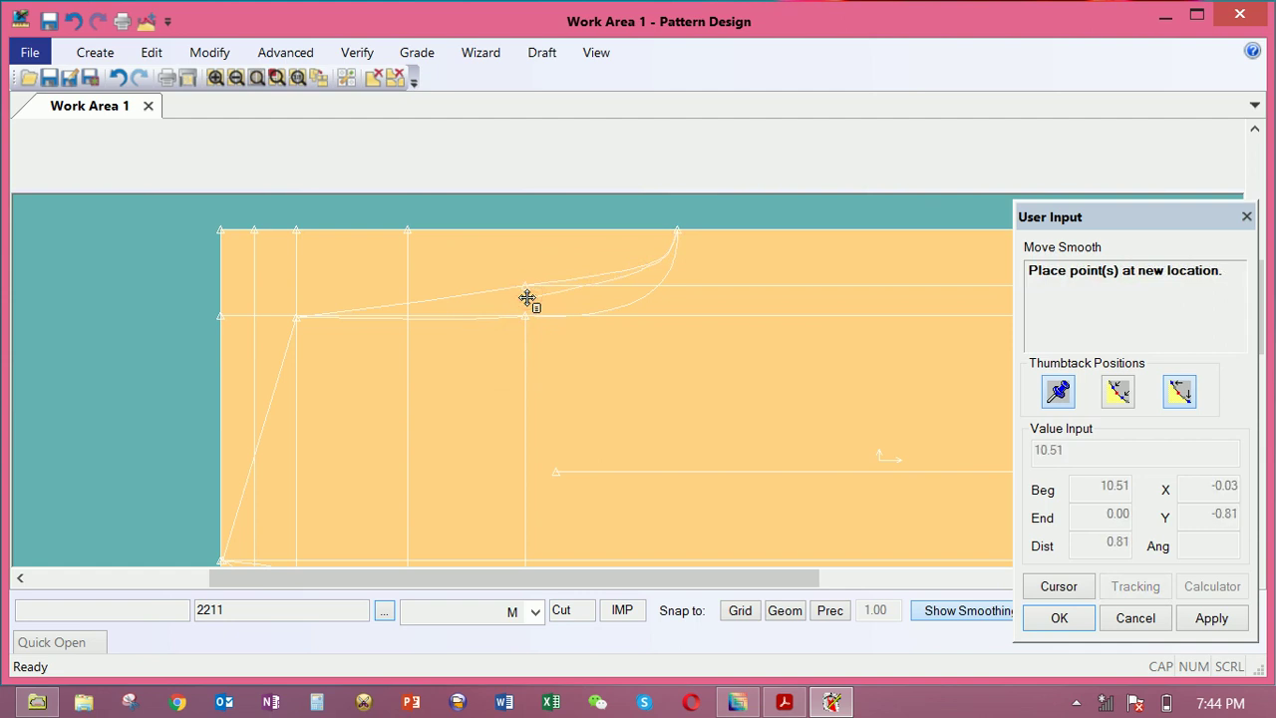
pyautogui.click(527, 299)
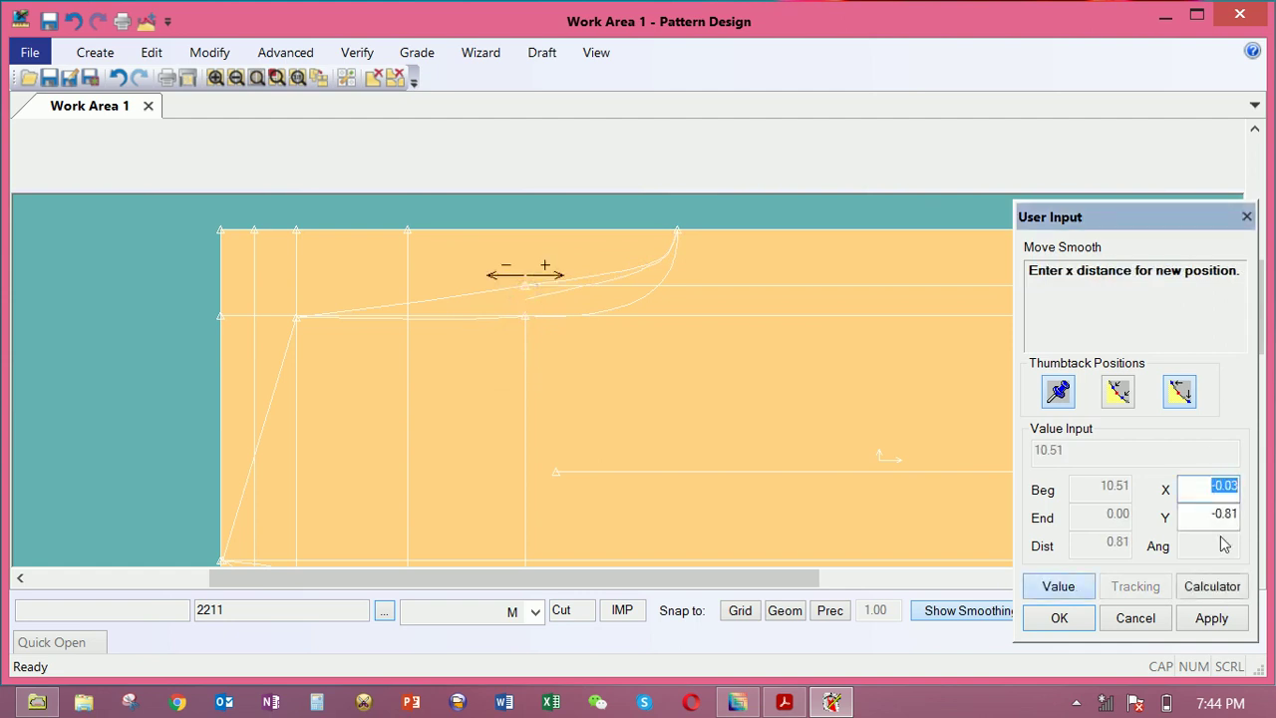
pyautogui.press('Return')
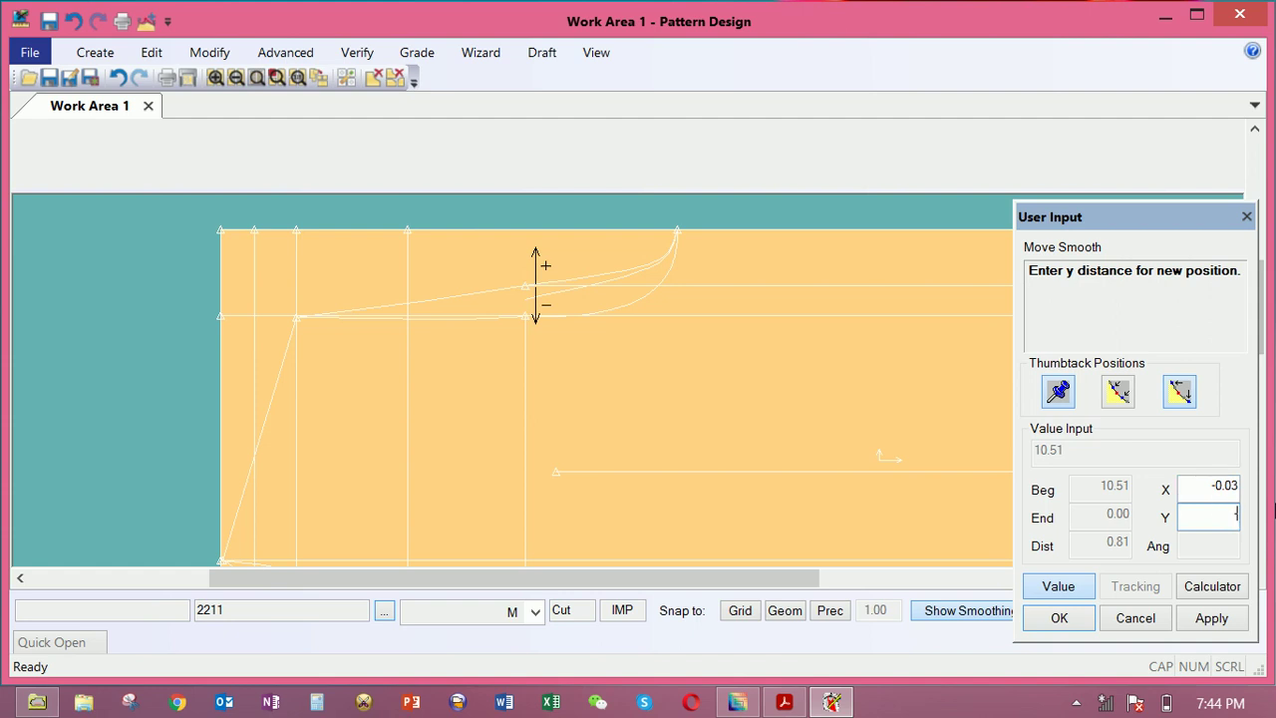
pyautogui.write('-1')
pyautogui.press('Return')
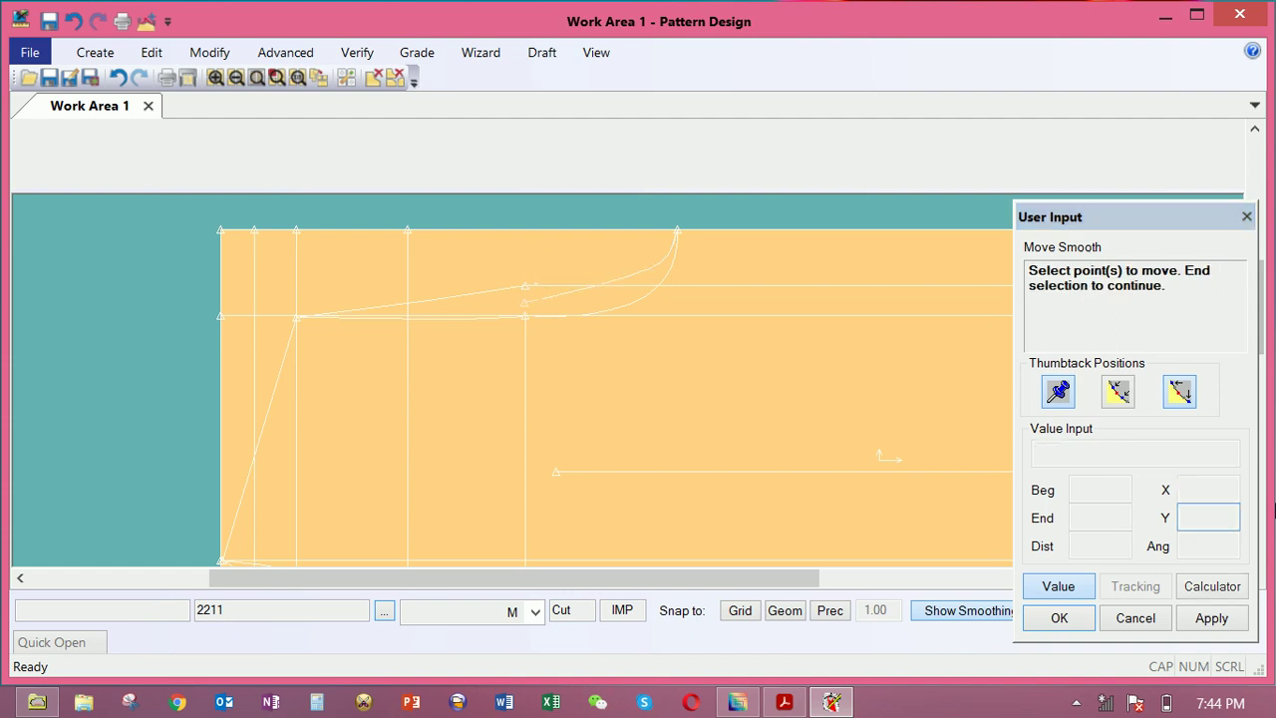
# Move the adjoining shoulder-side curve's end downward with Move Smooth so that it meets the lowered end of the underarm curve
pyautogui.click(524, 286)
pyautogui.rightClick(527, 284)
pyautogui.click(531, 286)
pyautogui.click(527, 283)
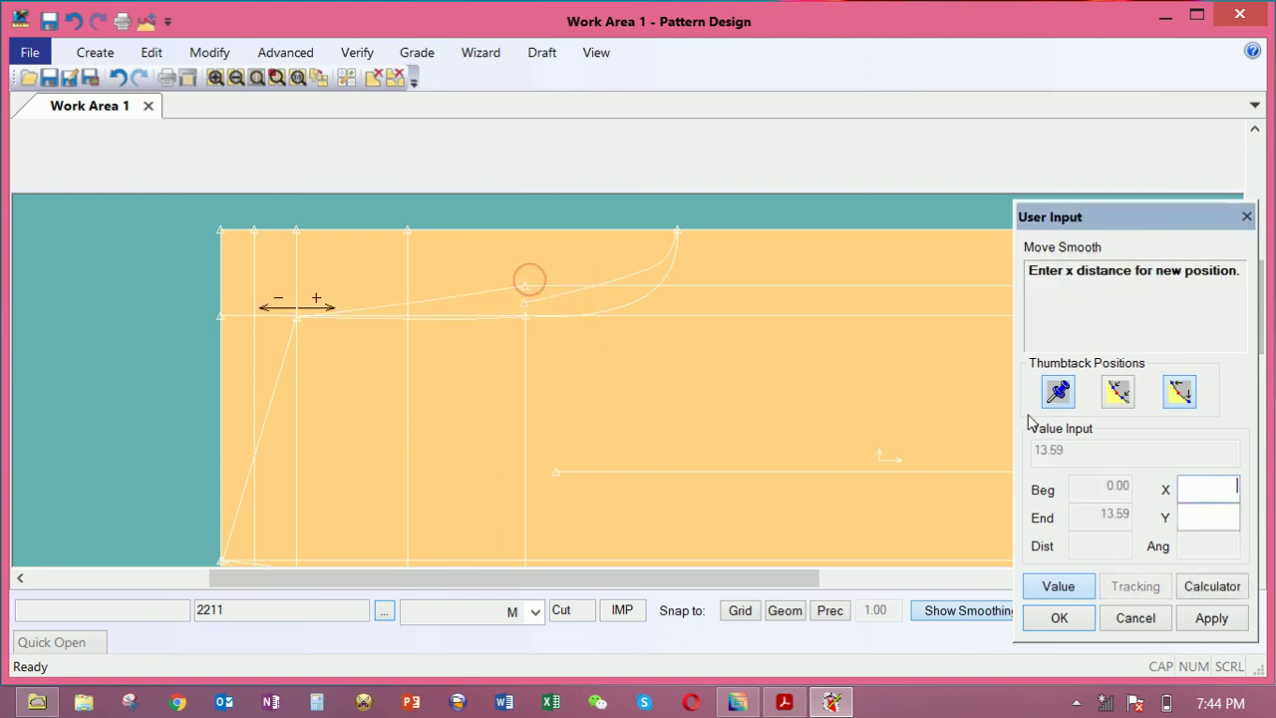
pyautogui.click(1211, 512)
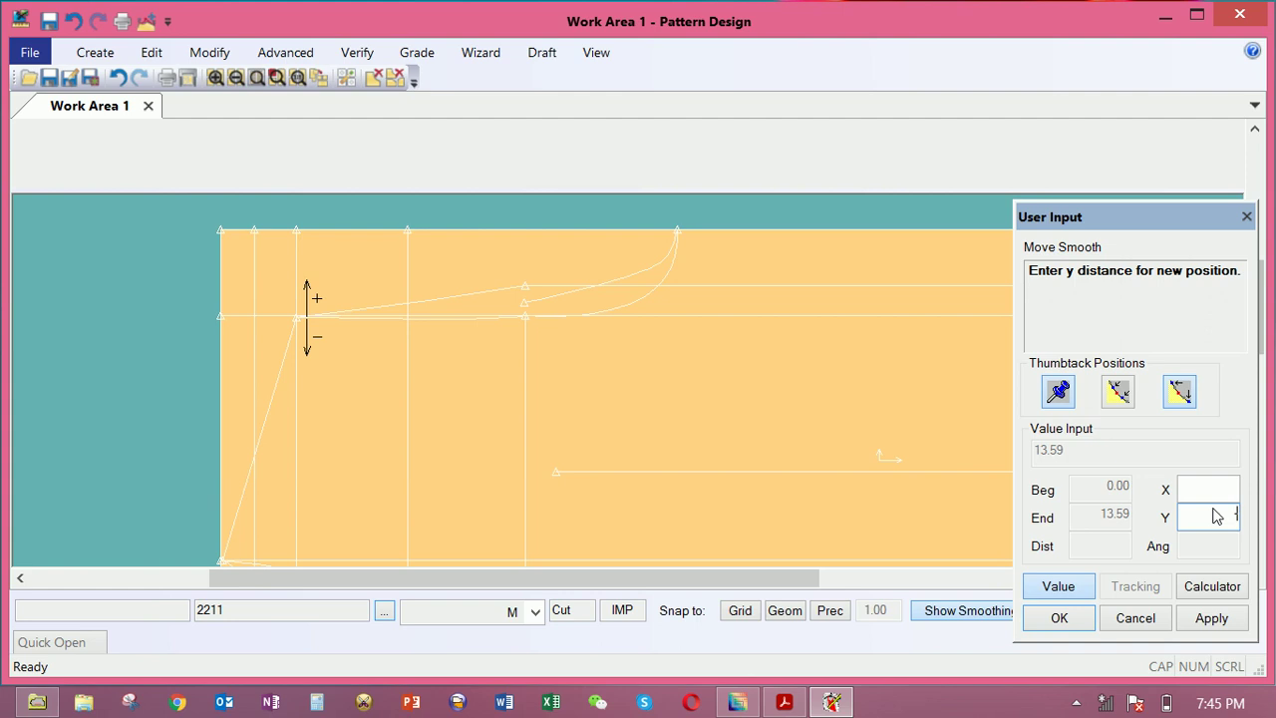
pyautogui.press('Return')
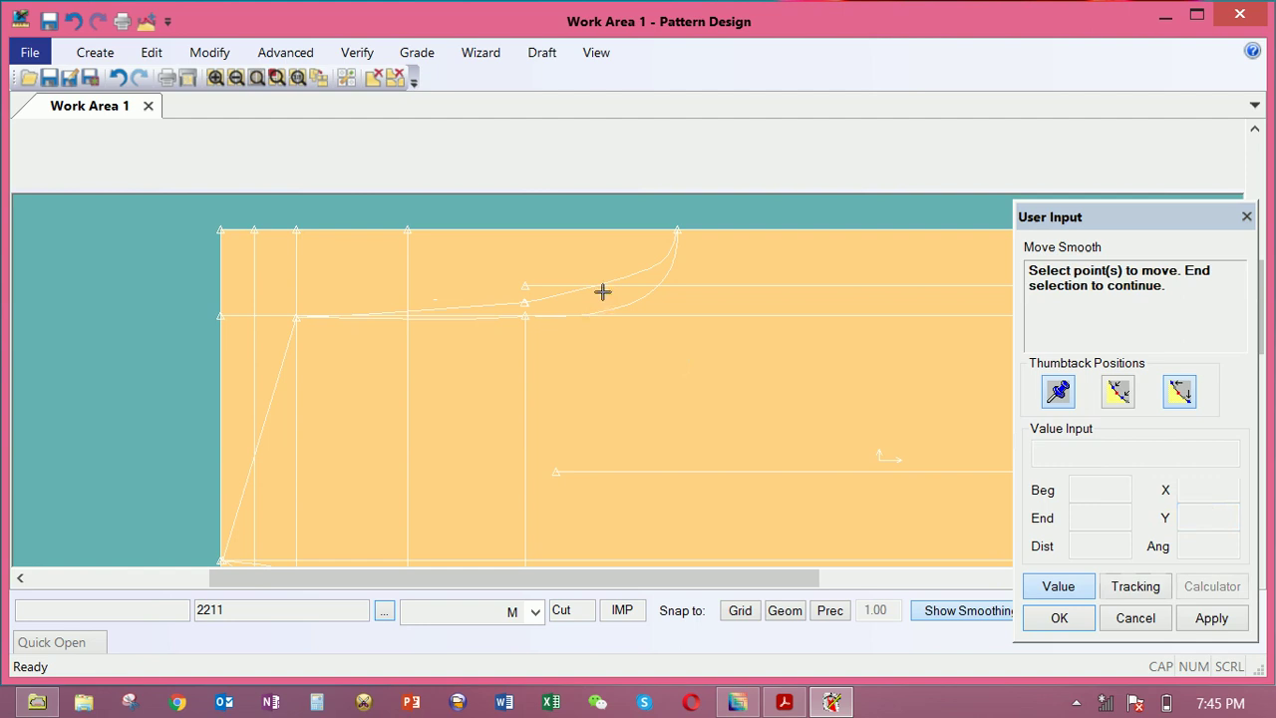
pyautogui.click(212, 52)
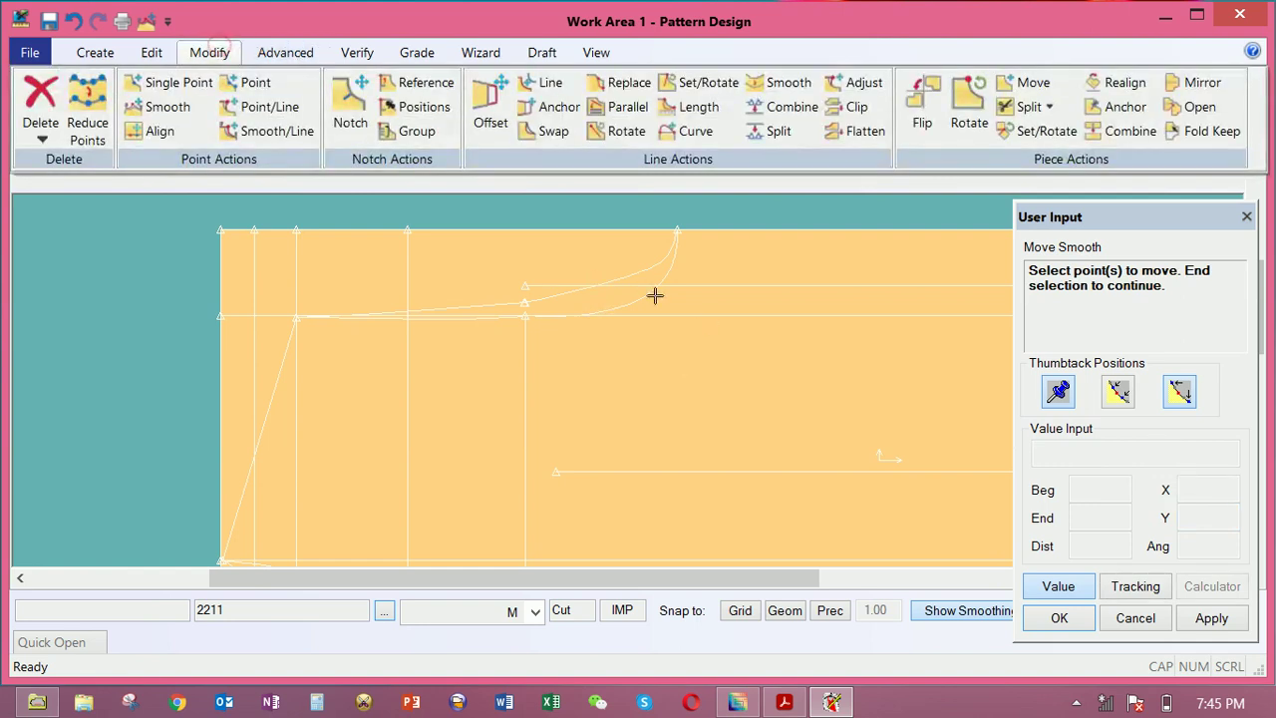
pyautogui.click(620, 286)
pyautogui.rightClick(618, 287)
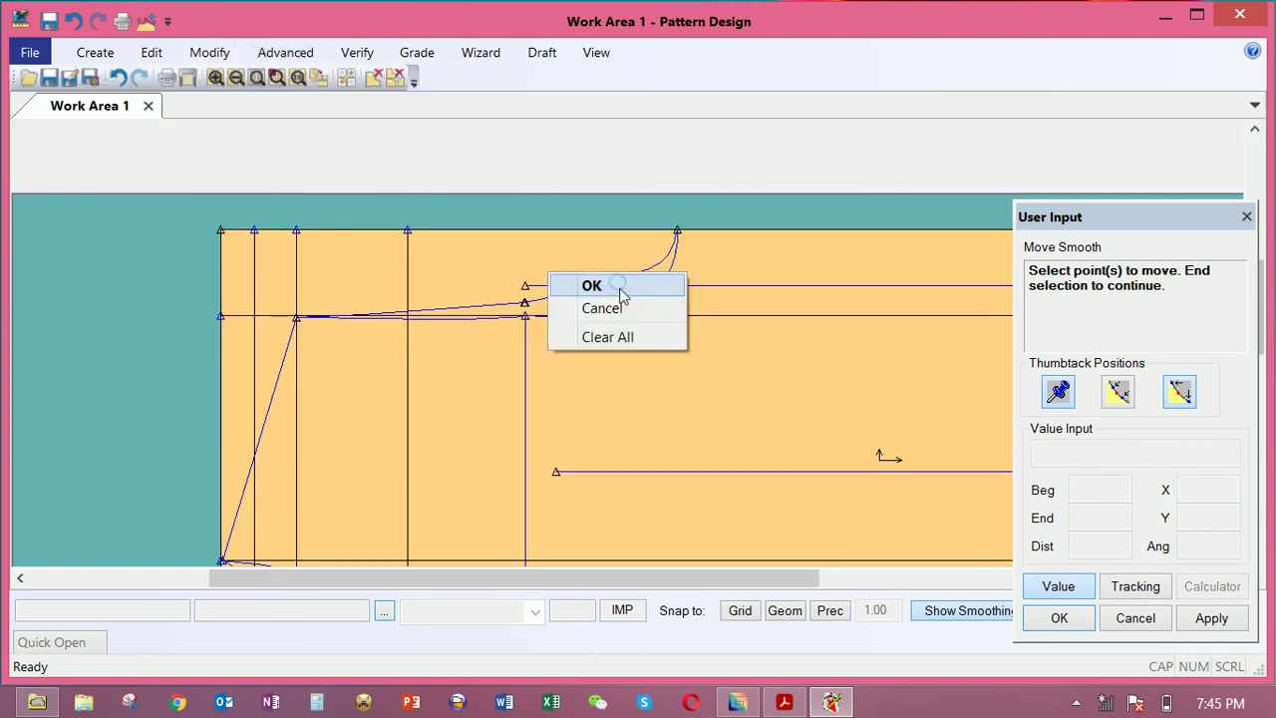
pyautogui.click(620, 291)
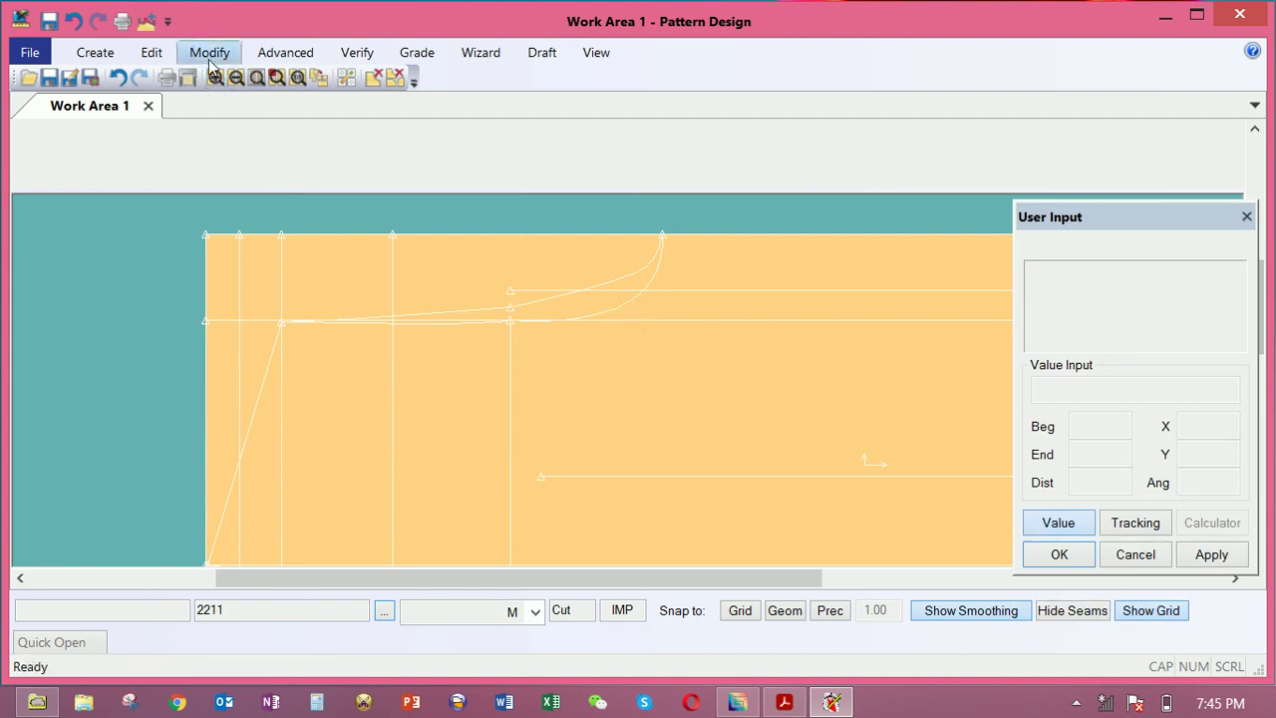
# Move the original underarm curve's middle point by about 0.21 in X and -0.69 in Y with Move Smooth, deepening the bend
pyautogui.click(209, 52)
pyautogui.click(158, 107)
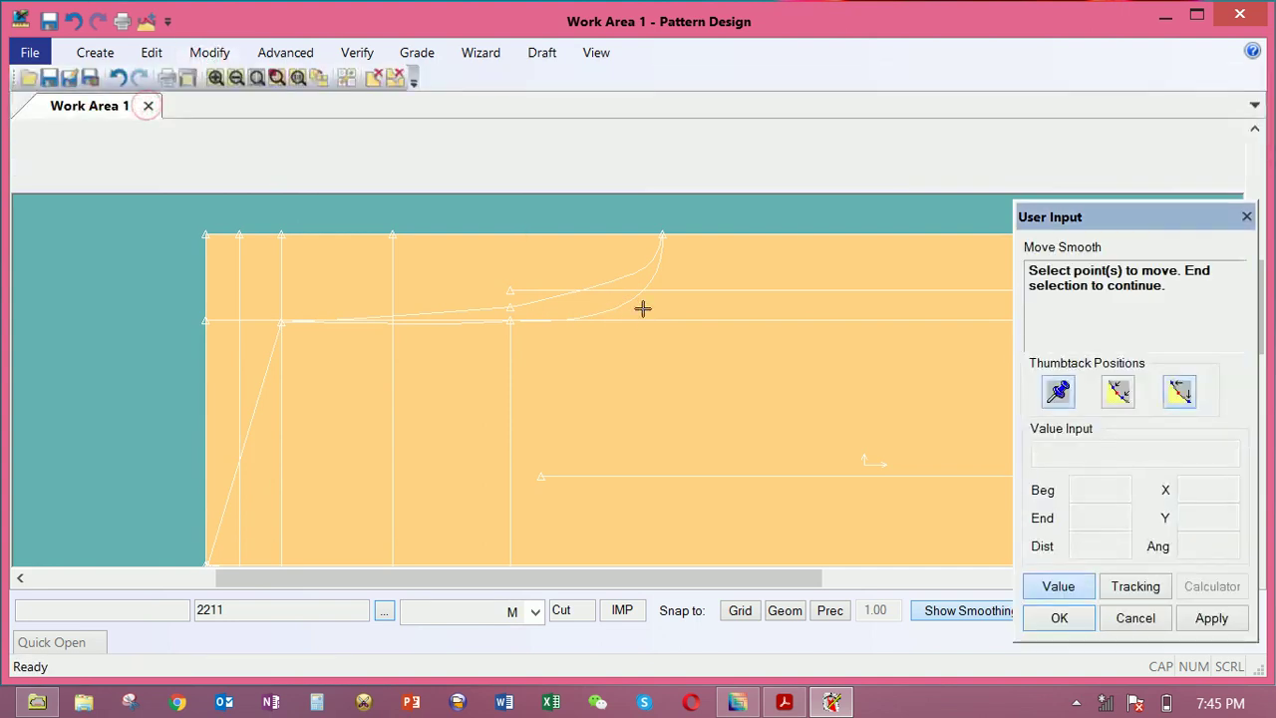
pyautogui.click(618, 276)
pyautogui.rightClick(584, 289)
pyautogui.click(584, 293)
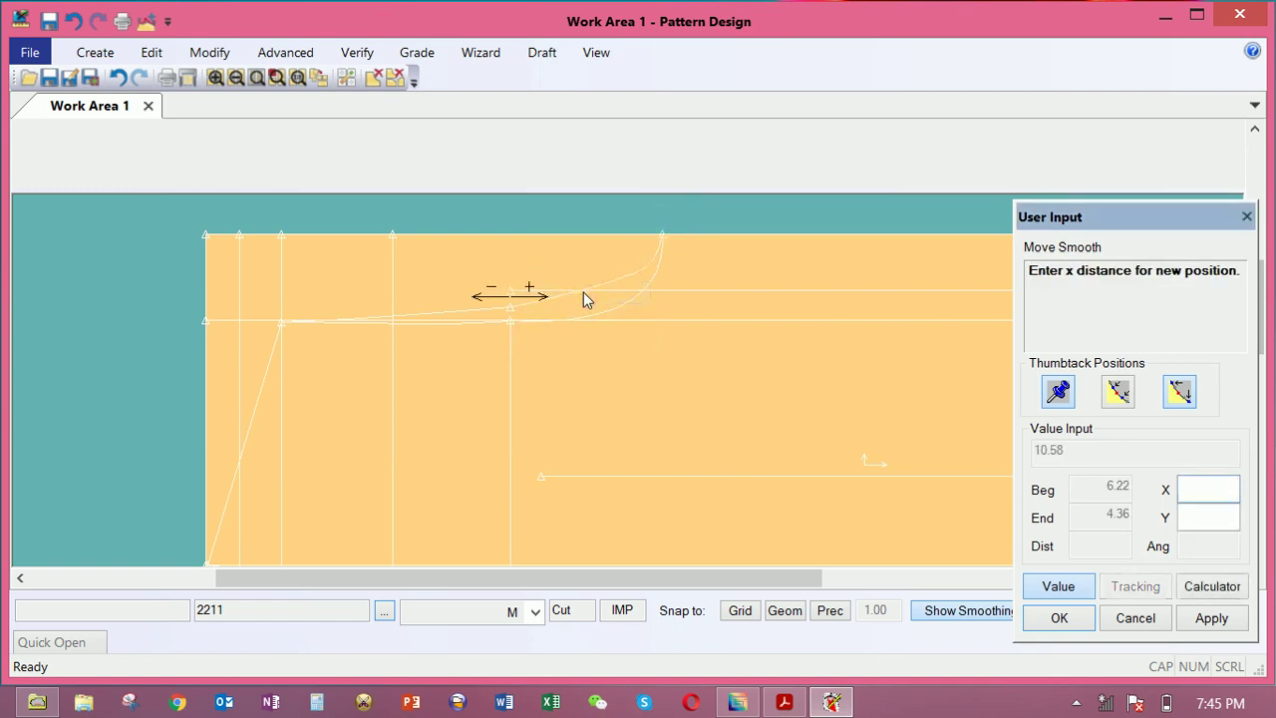
pyautogui.click(584, 298)
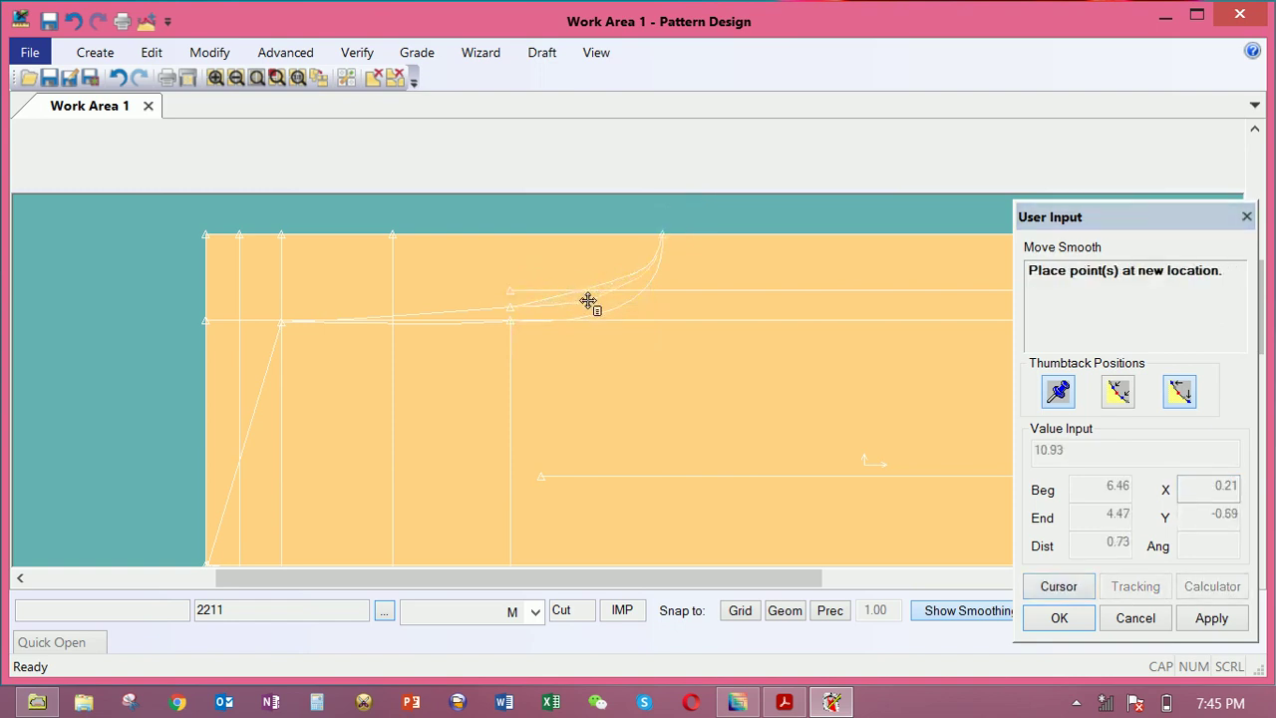
pyautogui.click(588, 301)
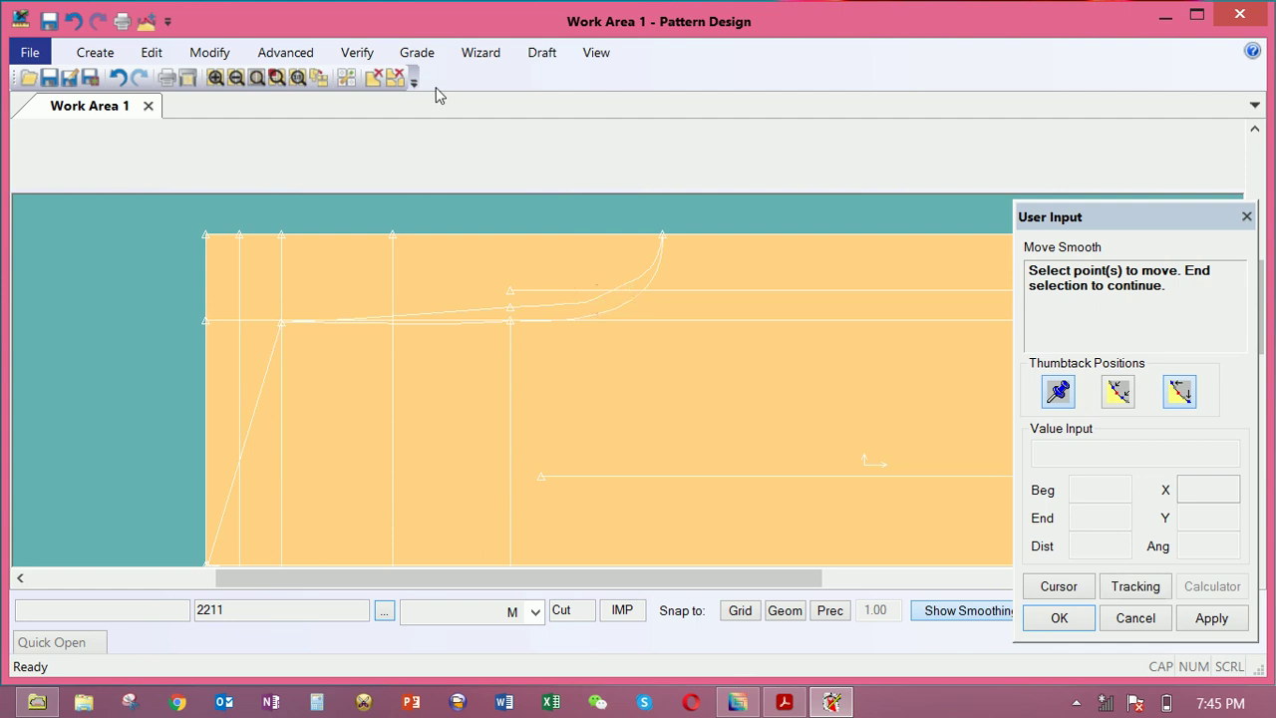
# Smooth the original underarm curve between its two ends with Smooth Line at a smooth factor of 0.0127, and end the command
pyautogui.click(210, 53)
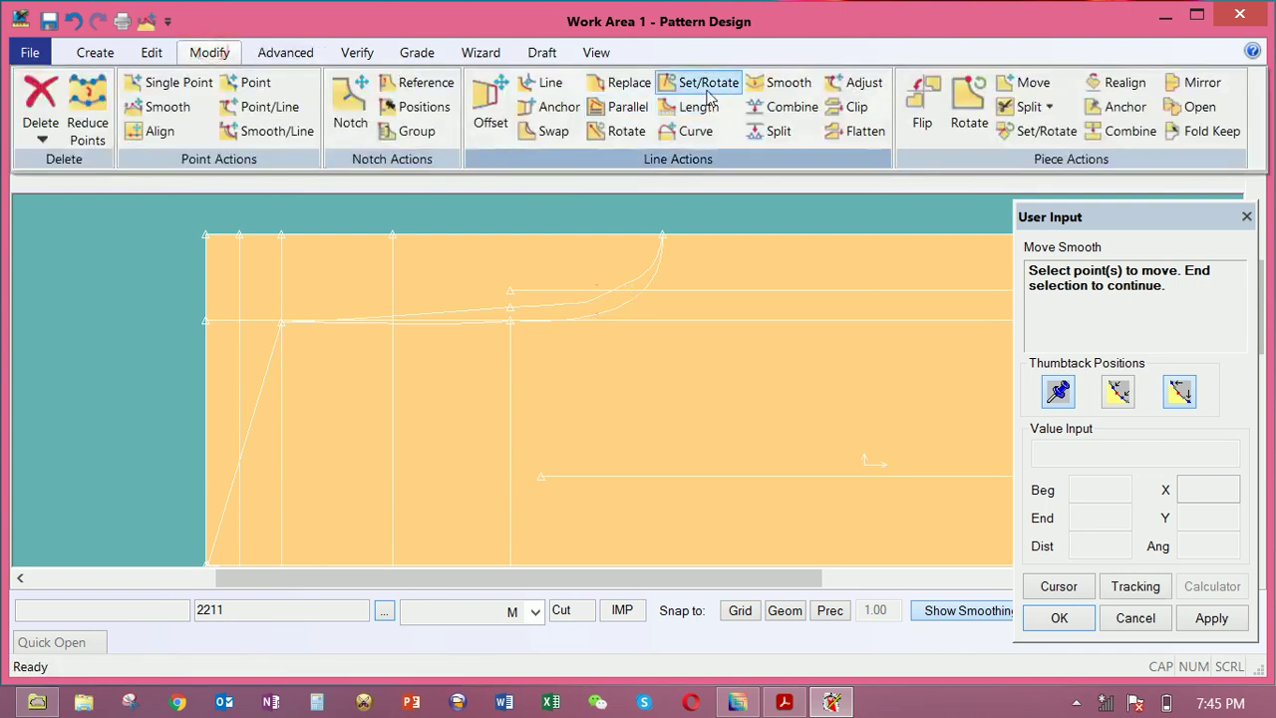
pyautogui.click(769, 88)
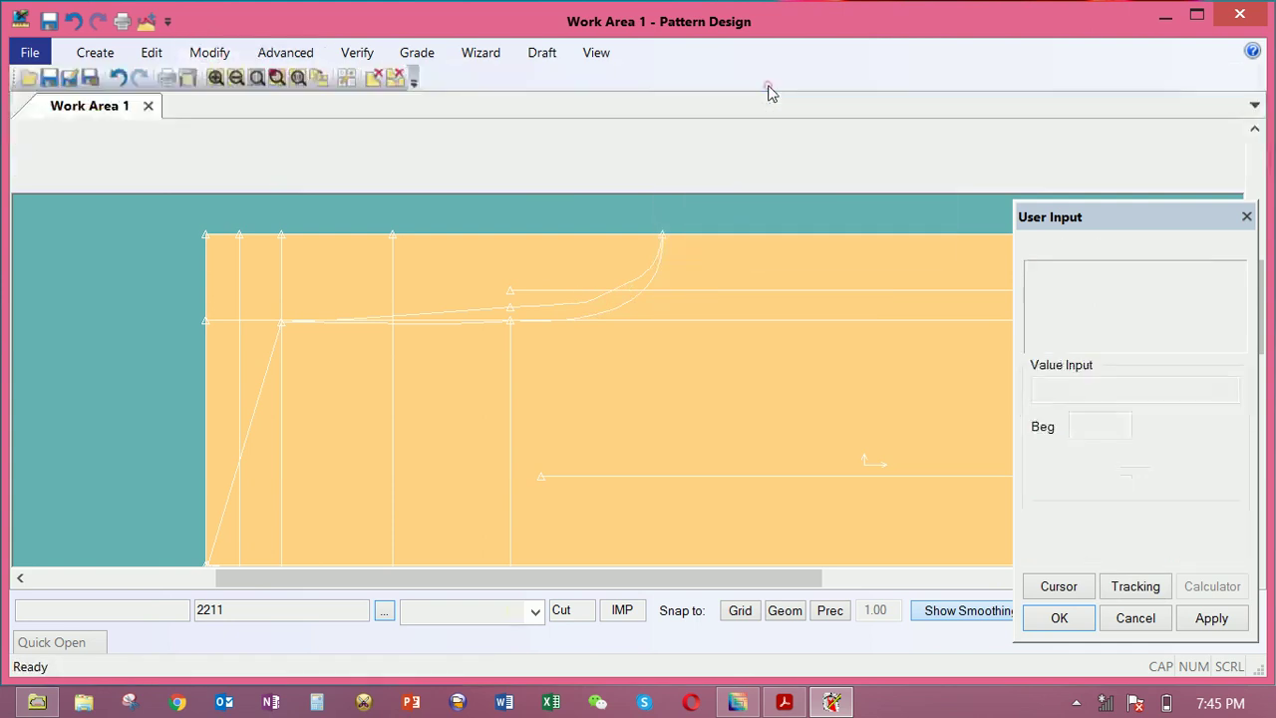
pyautogui.click(601, 299)
pyautogui.click(610, 262)
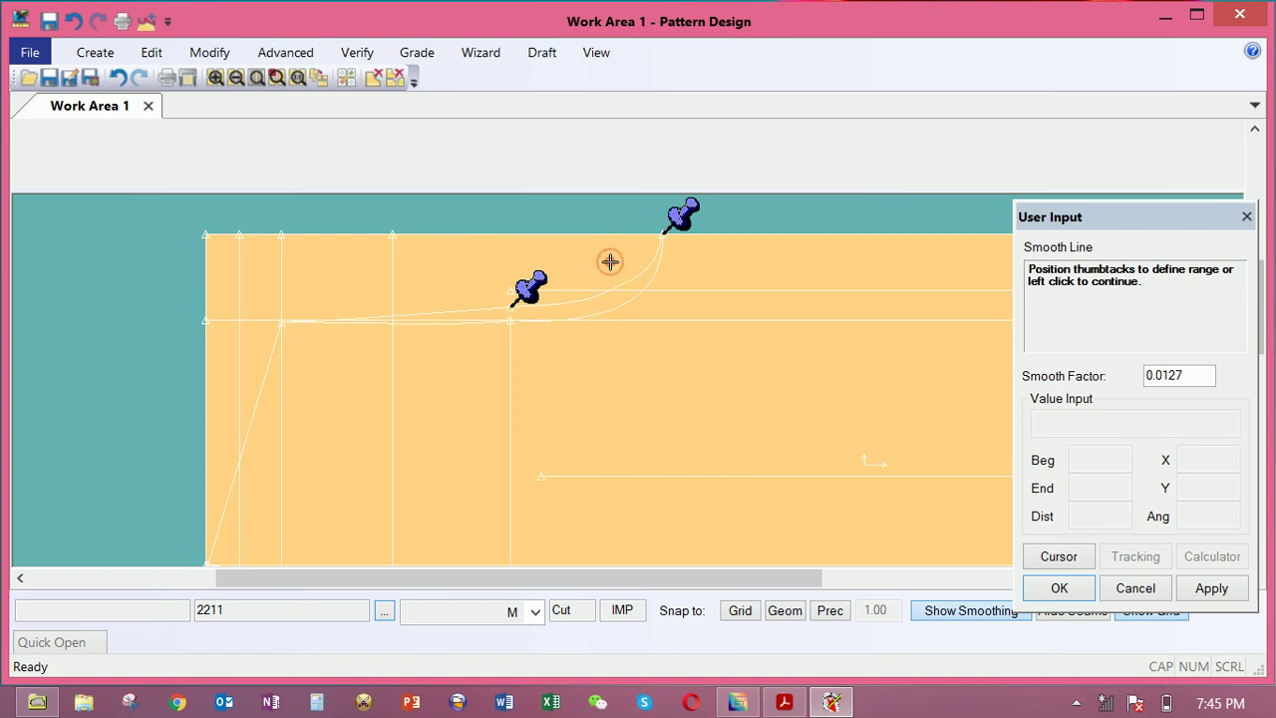
pyautogui.rightClick(620, 276)
pyautogui.click(691, 348)
pyautogui.rightClick(684, 325)
pyautogui.click(684, 333)
pyautogui.rightClick(697, 350)
pyautogui.click(719, 385)
pyautogui.rightClick(699, 346)
pyautogui.click(706, 382)
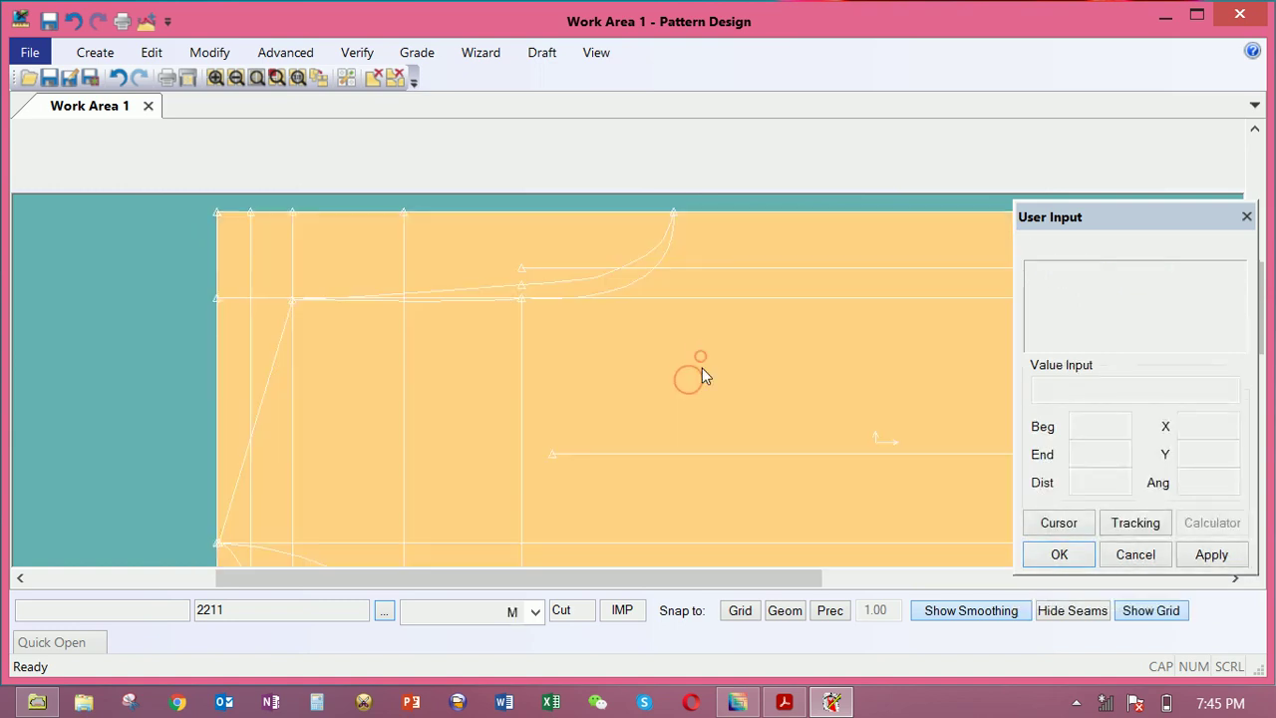
# Check the shirt's size M measurements in the PDF chart in Acrobat Reader, and return to the draft in Pattern Design
pyautogui.scroll(-3, 701, 368)
pyautogui.scroll(3, 649, 329)
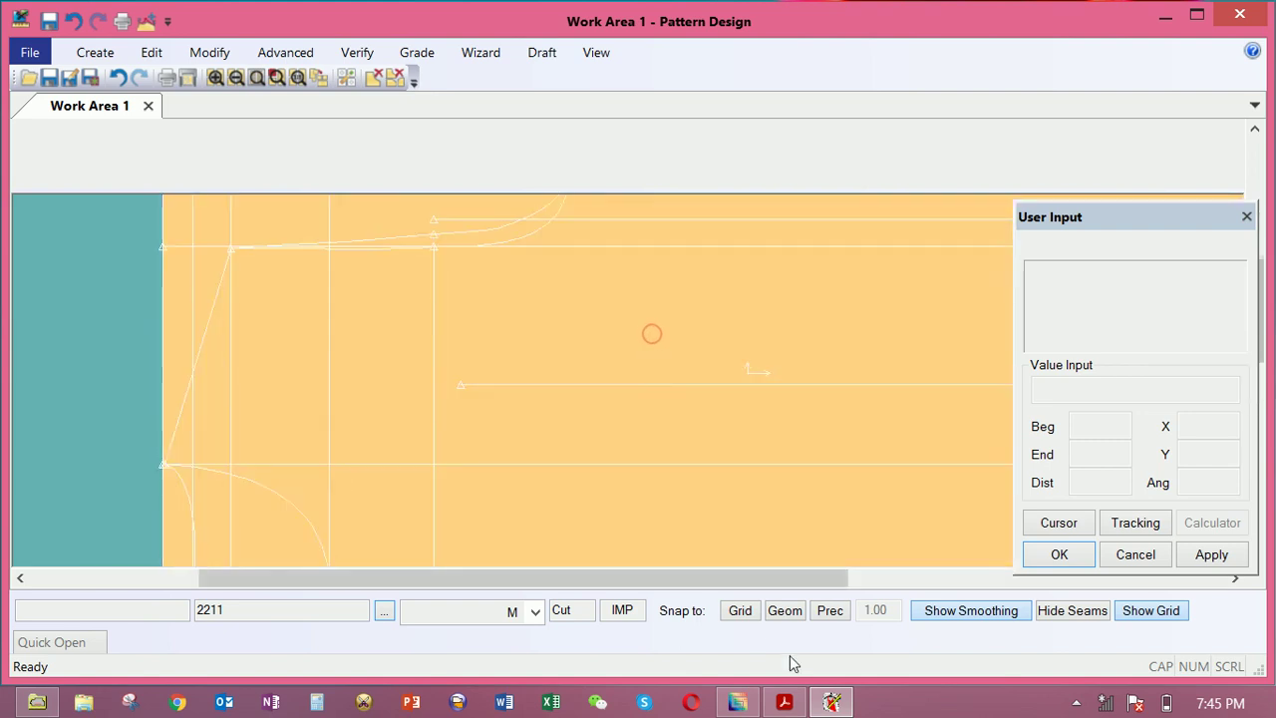
pyautogui.click(784, 702)
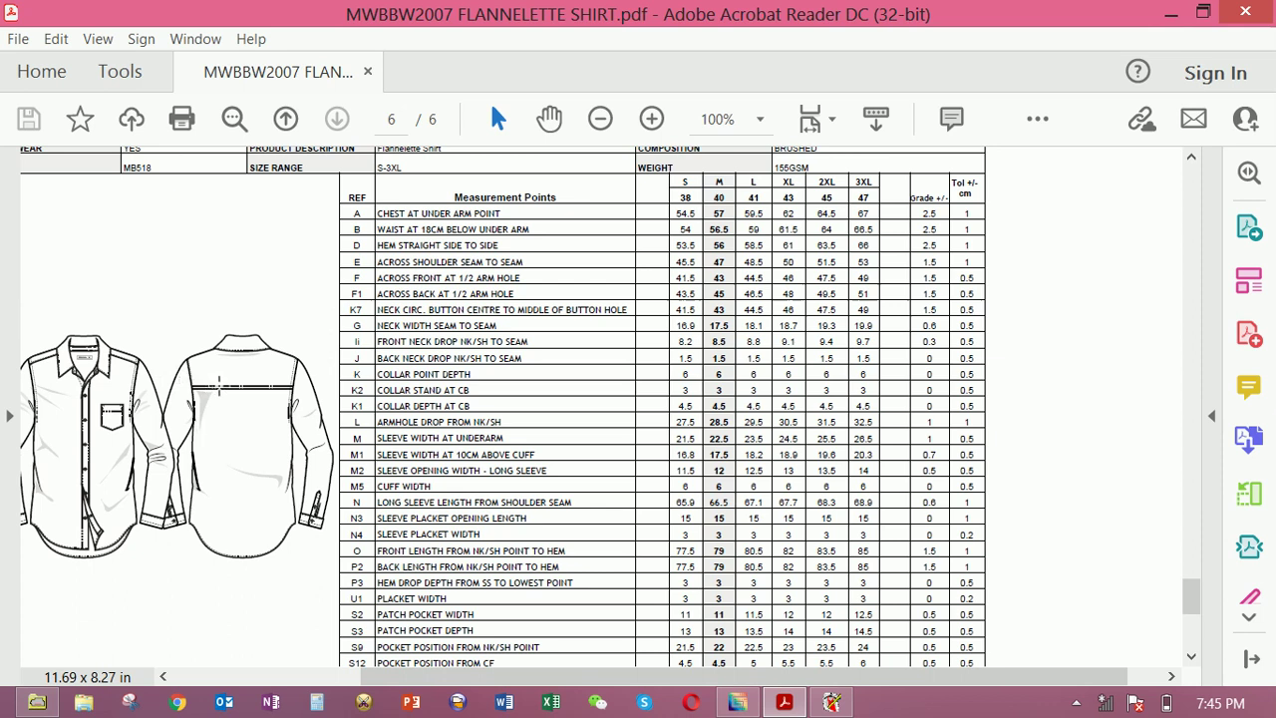
pyautogui.click(832, 703)
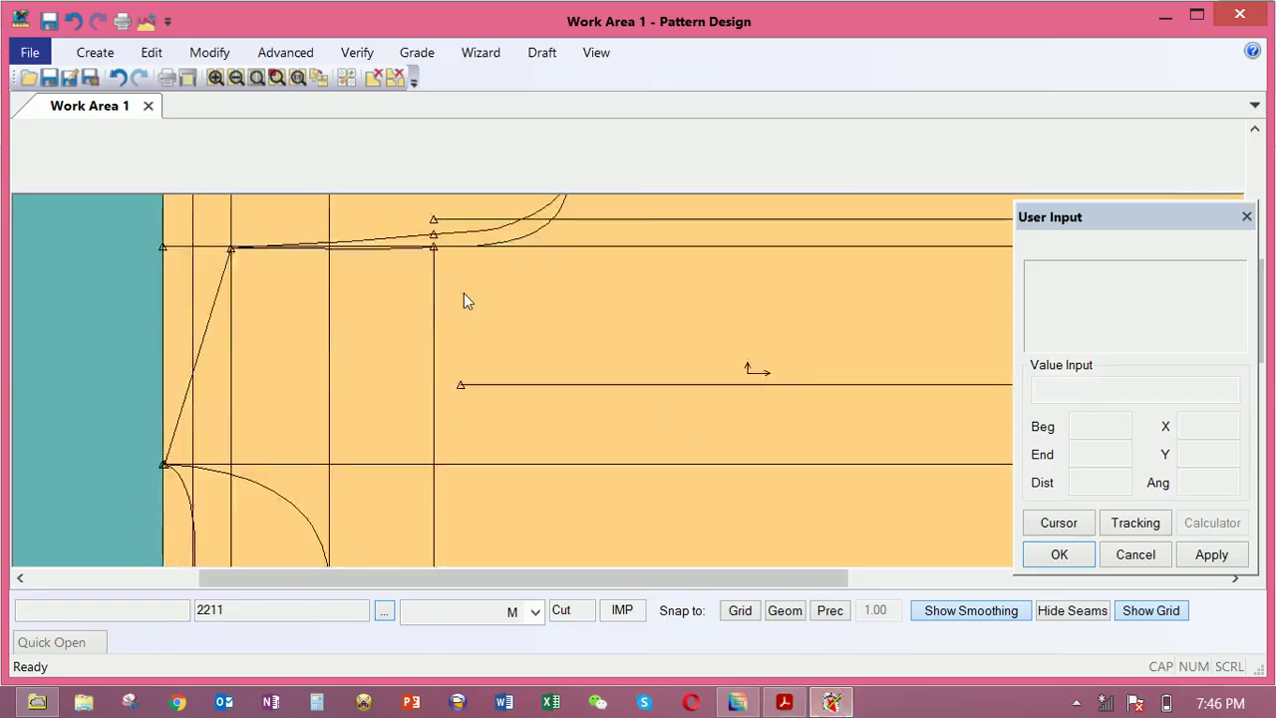
pyautogui.scroll(-3, 463, 293)
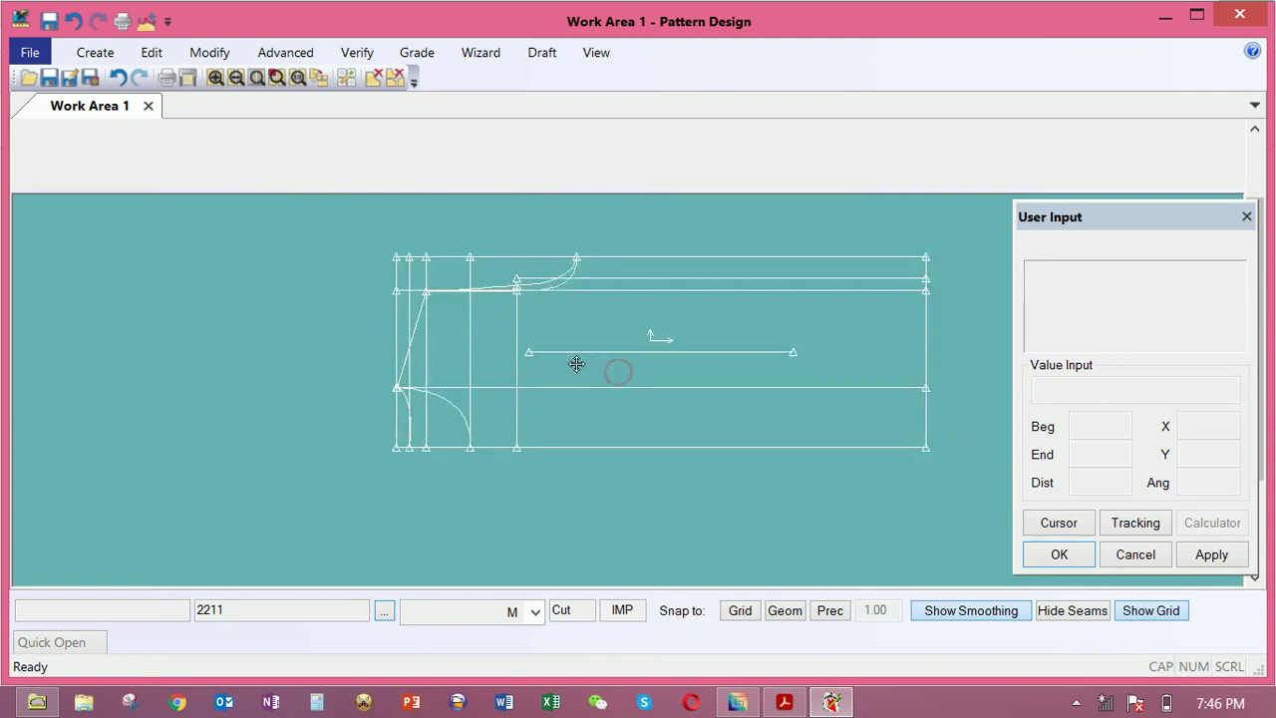
pyautogui.scroll(3, 598, 364)
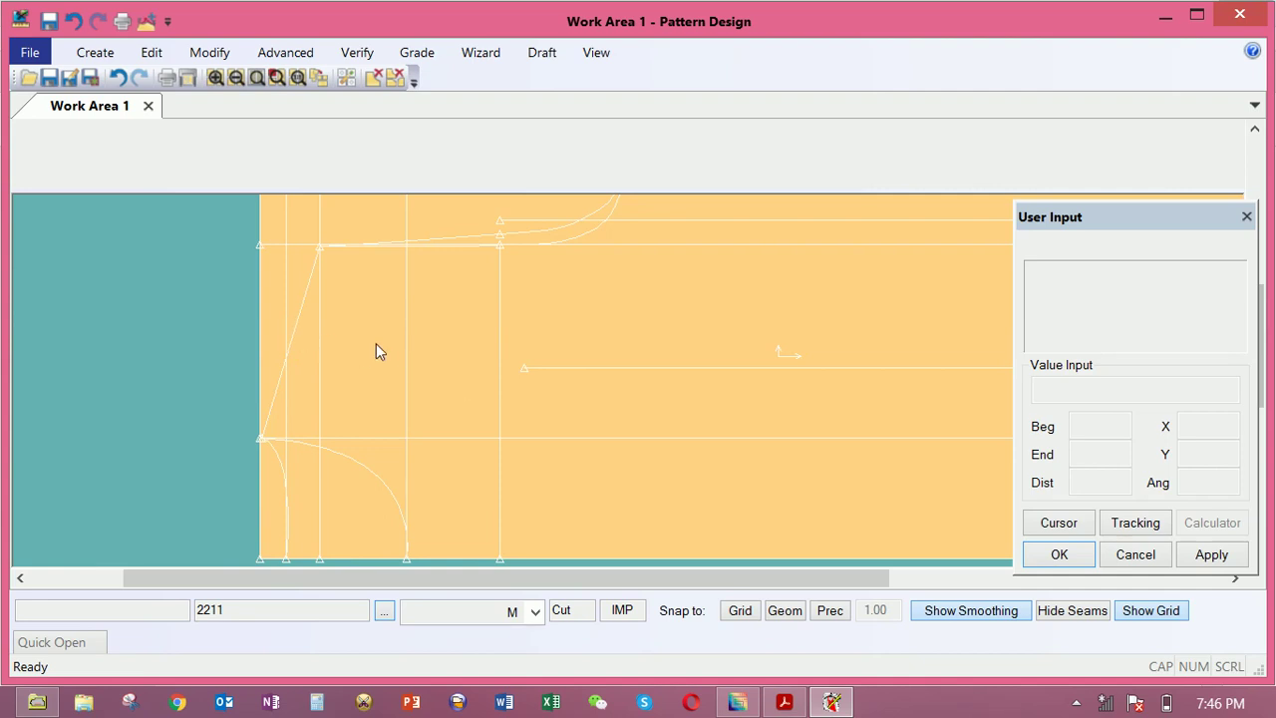
# Add one even offset of the slanted shoulder line, 3 towards the body of the piece
pyautogui.click(213, 52)
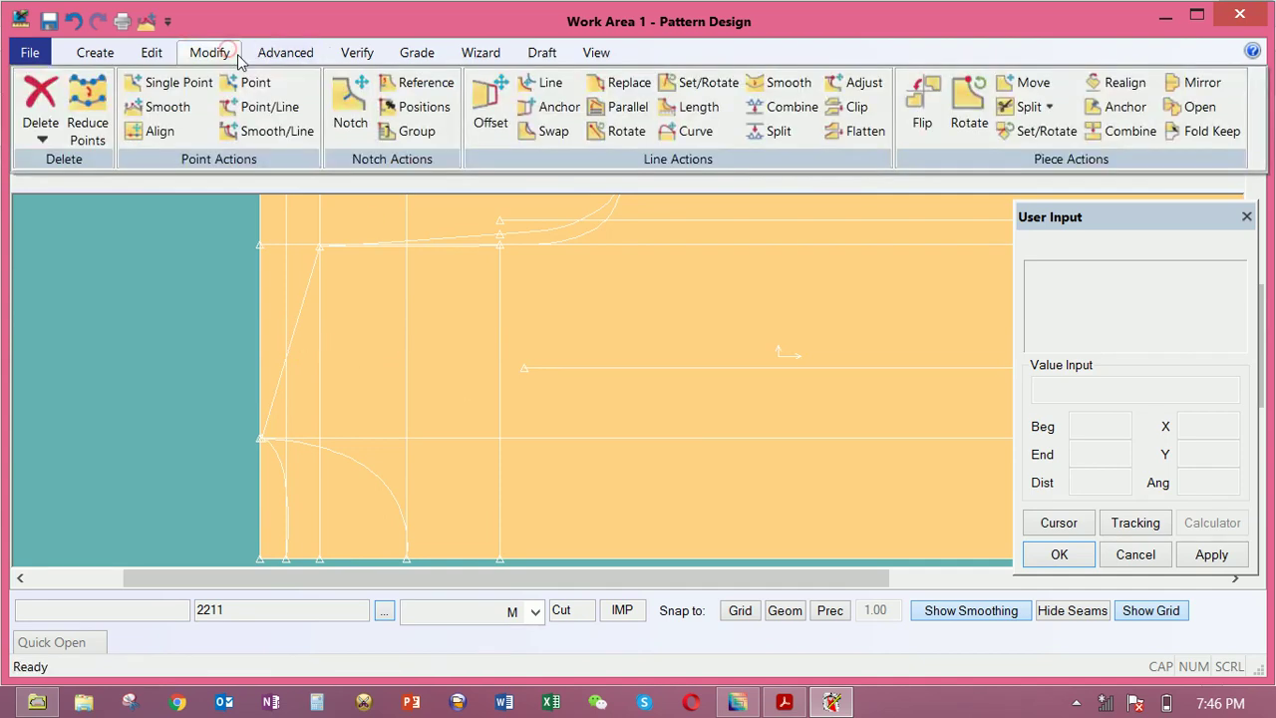
pyautogui.click(95, 52)
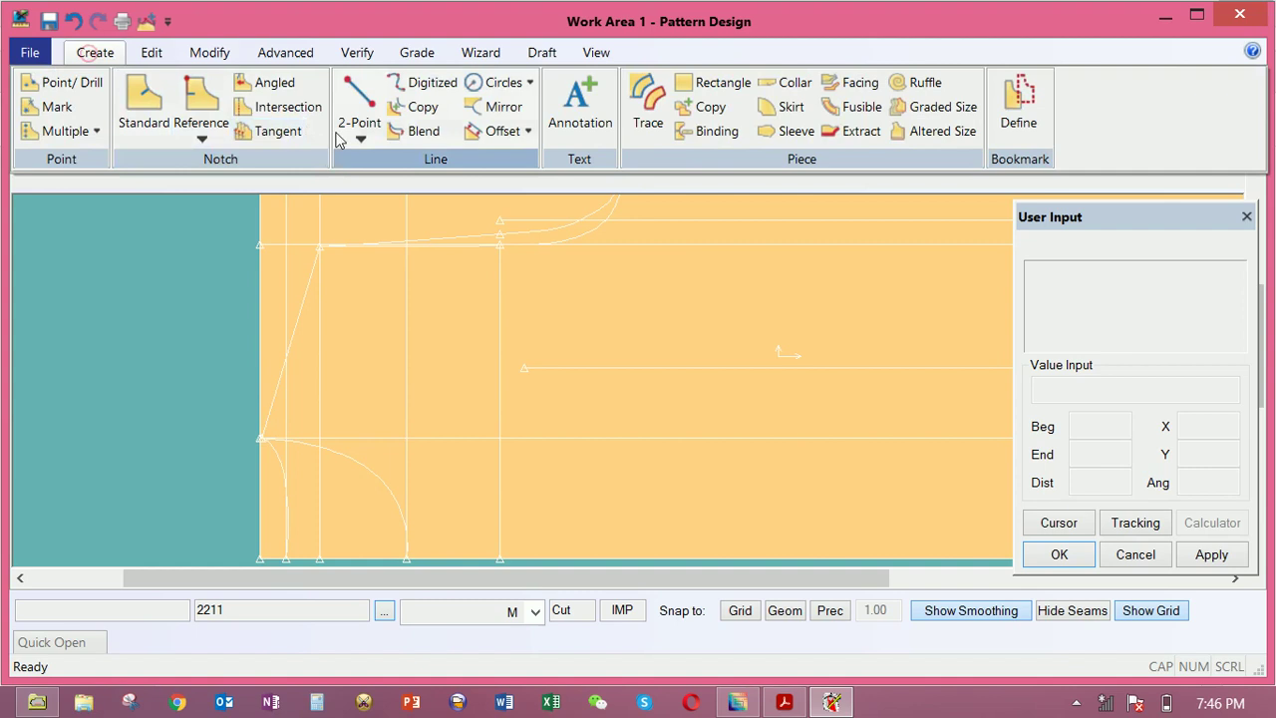
pyautogui.click(496, 130)
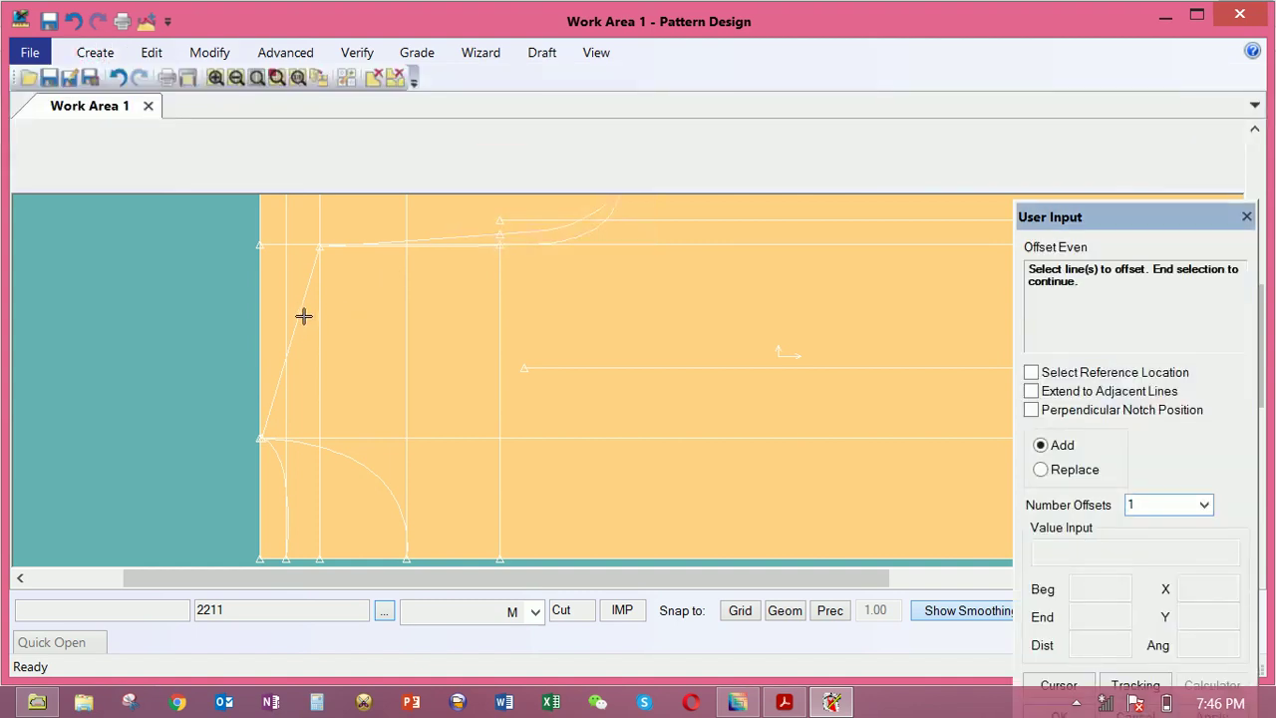
pyautogui.click(302, 305)
pyautogui.rightClick(304, 309)
pyautogui.click(311, 321)
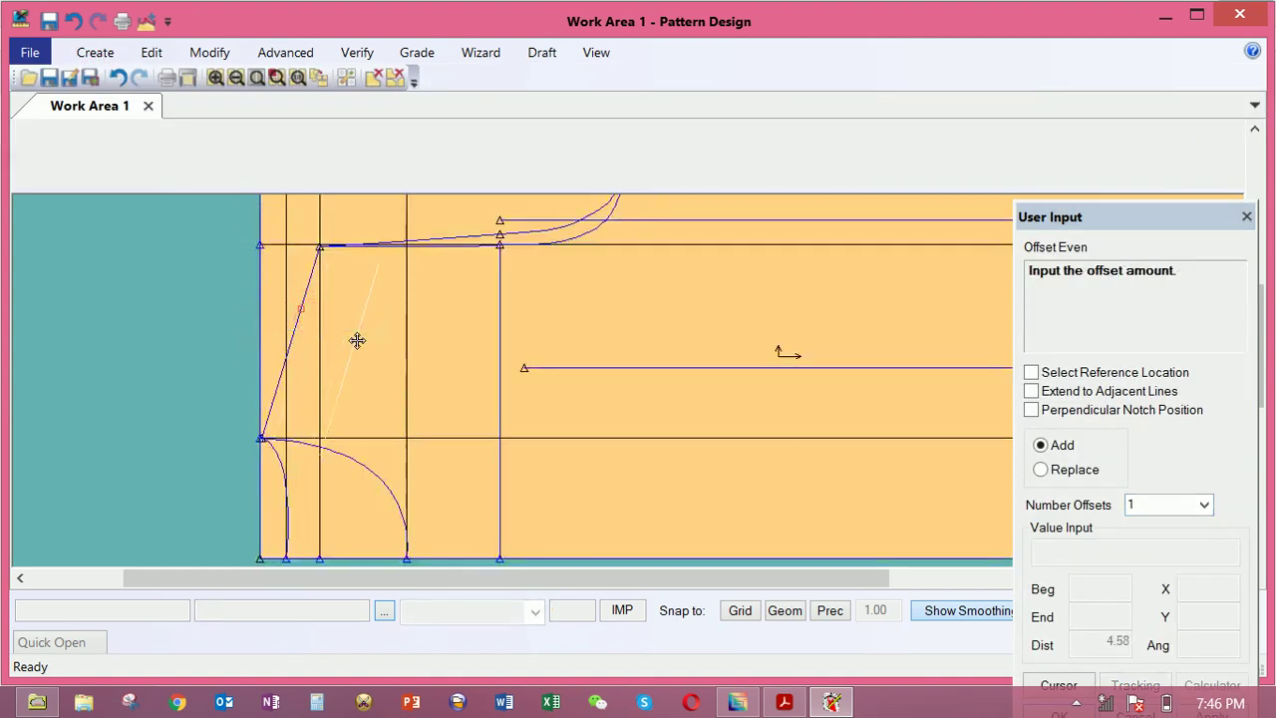
pyautogui.click(357, 341)
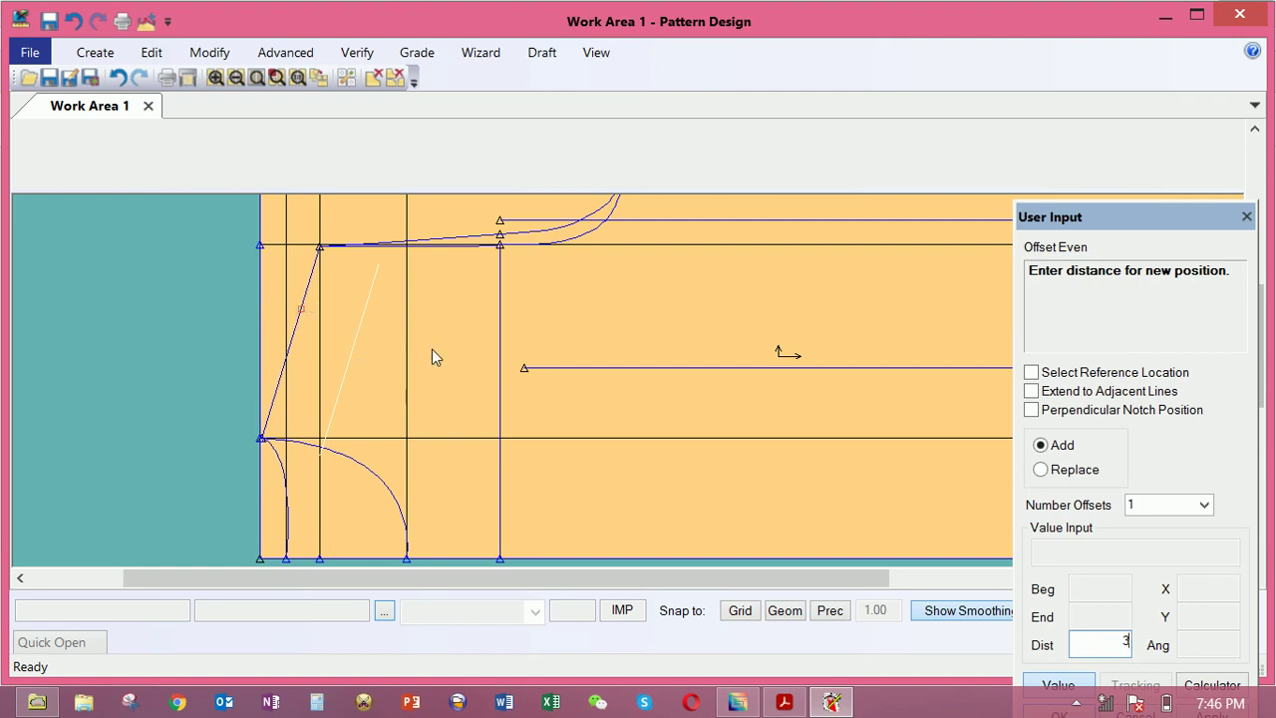
pyautogui.press('Return')
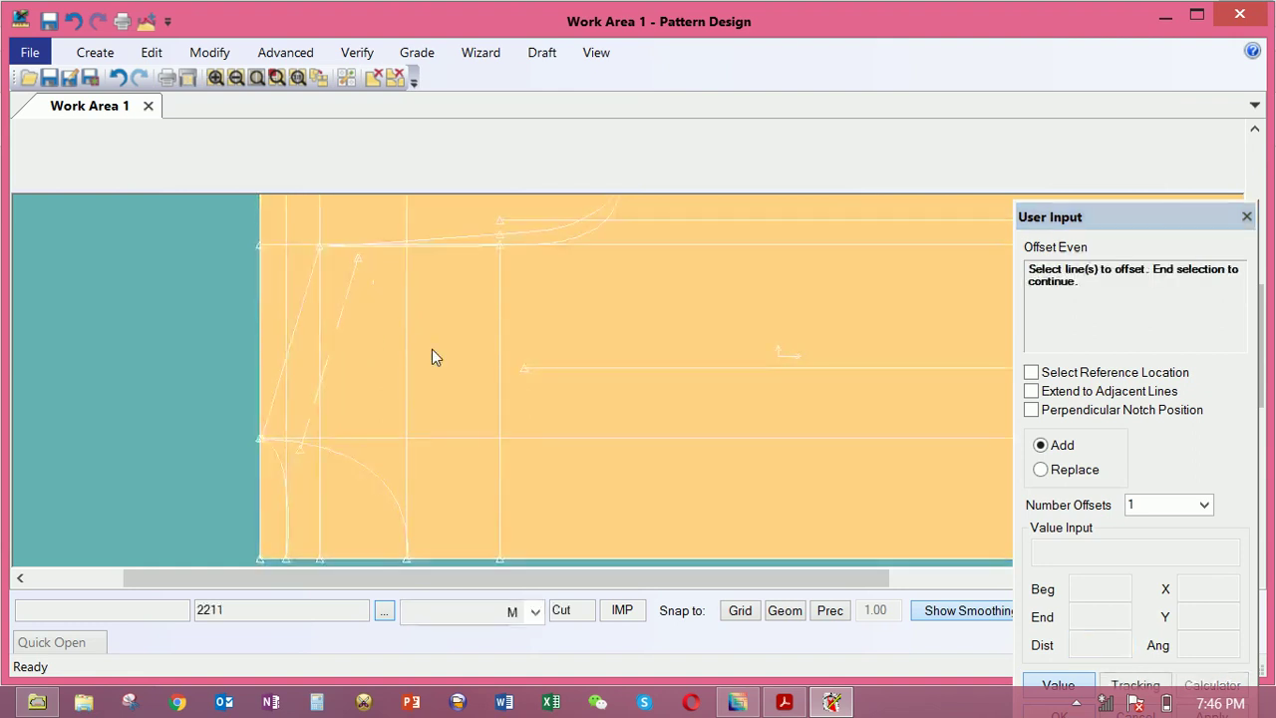
# Offset the new parallel line back across the shoulder line to lie an equal distance outside it, and end the command
pyautogui.click(348, 297)
pyautogui.press('Return')
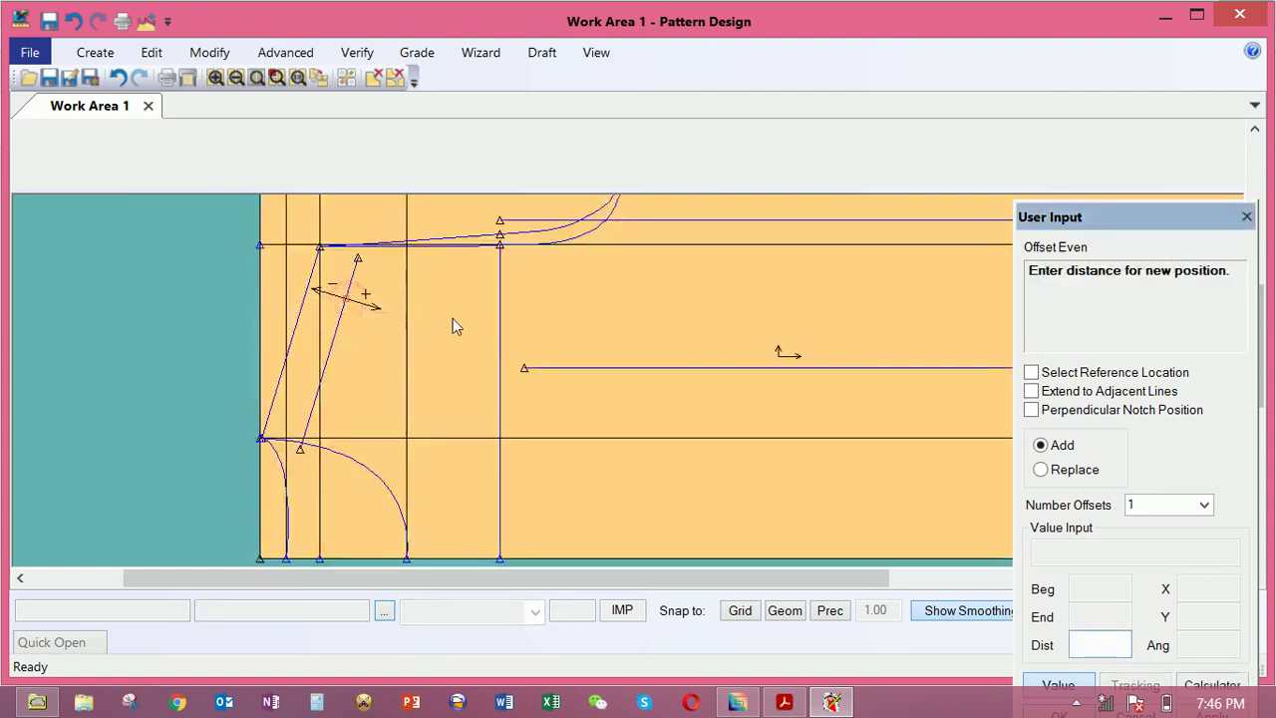
pyautogui.write('-1')
pyautogui.press('Return')
pyautogui.rightClick(453, 318)
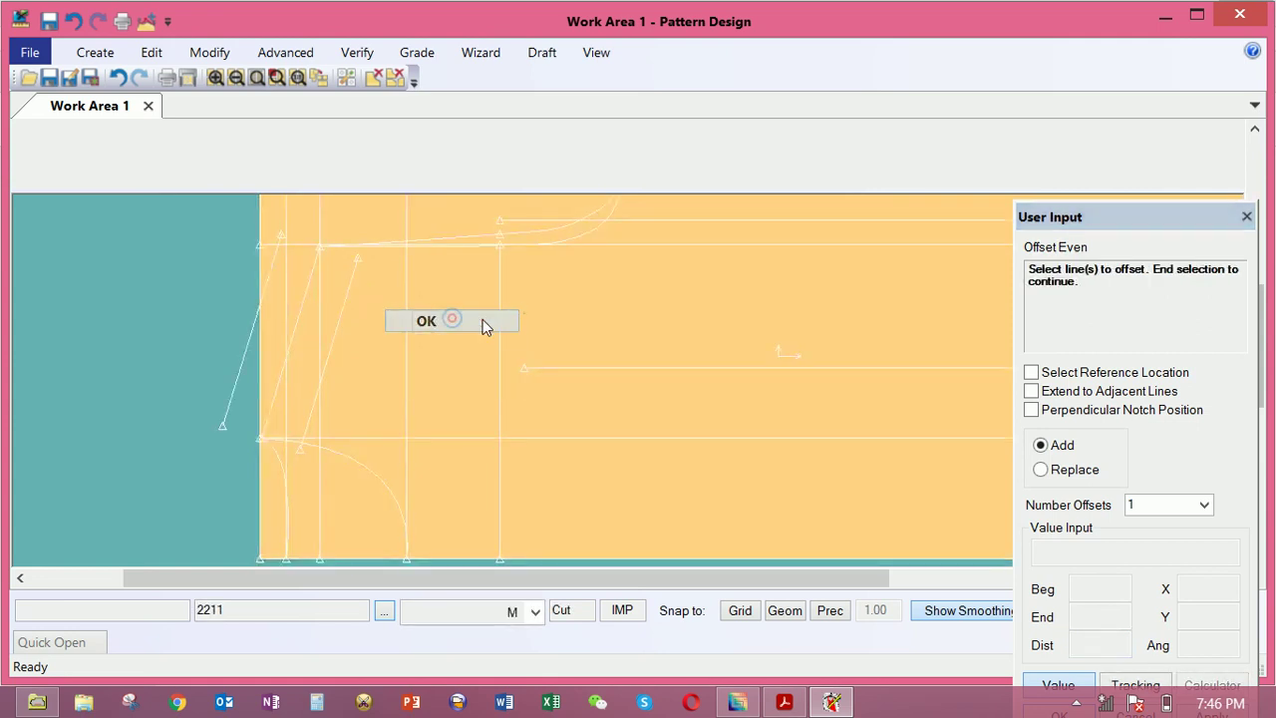
pyautogui.click(454, 320)
pyautogui.moveTo(505, 304); pyautogui.dragTo(525, 307)
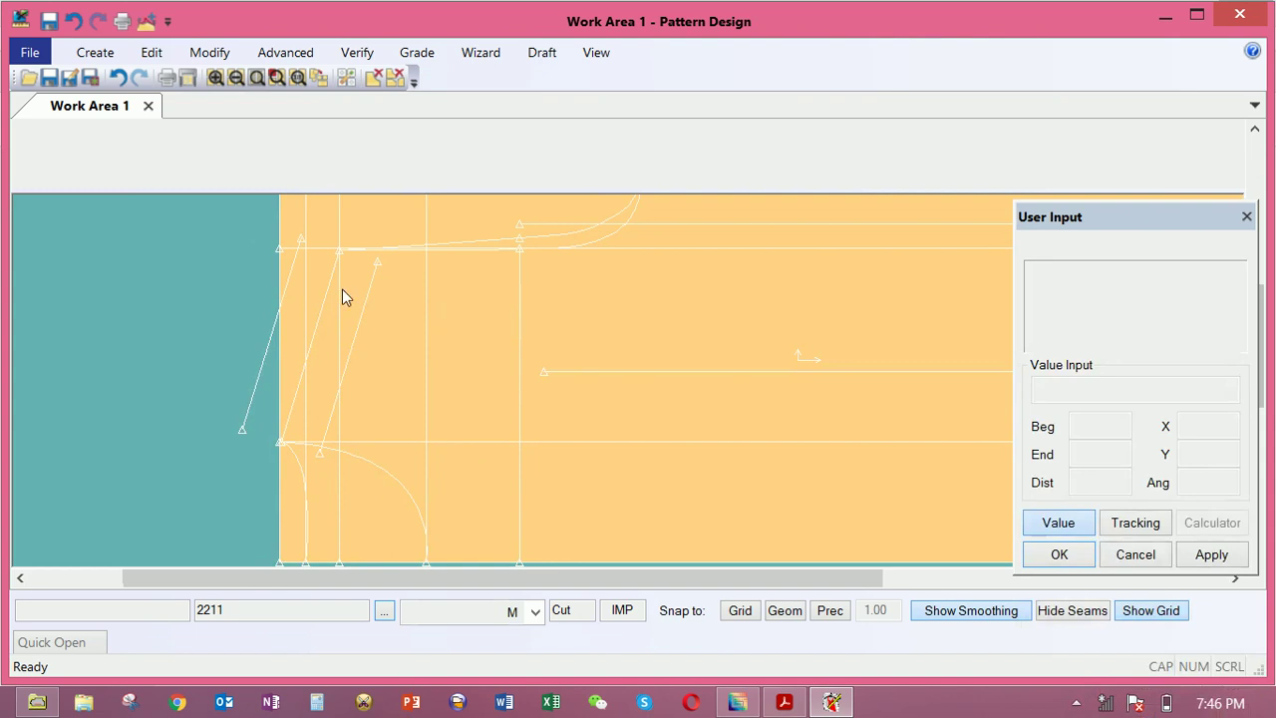
pyautogui.click(209, 52)
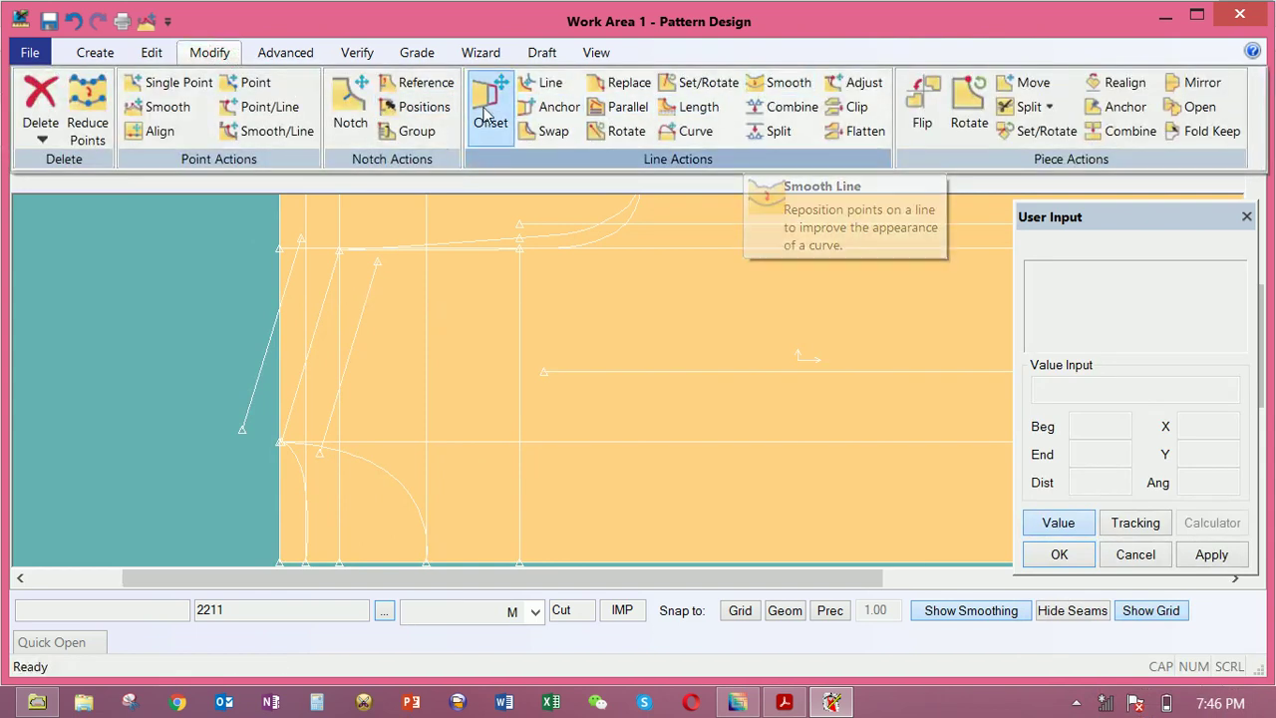
pyautogui.click(110, 57)
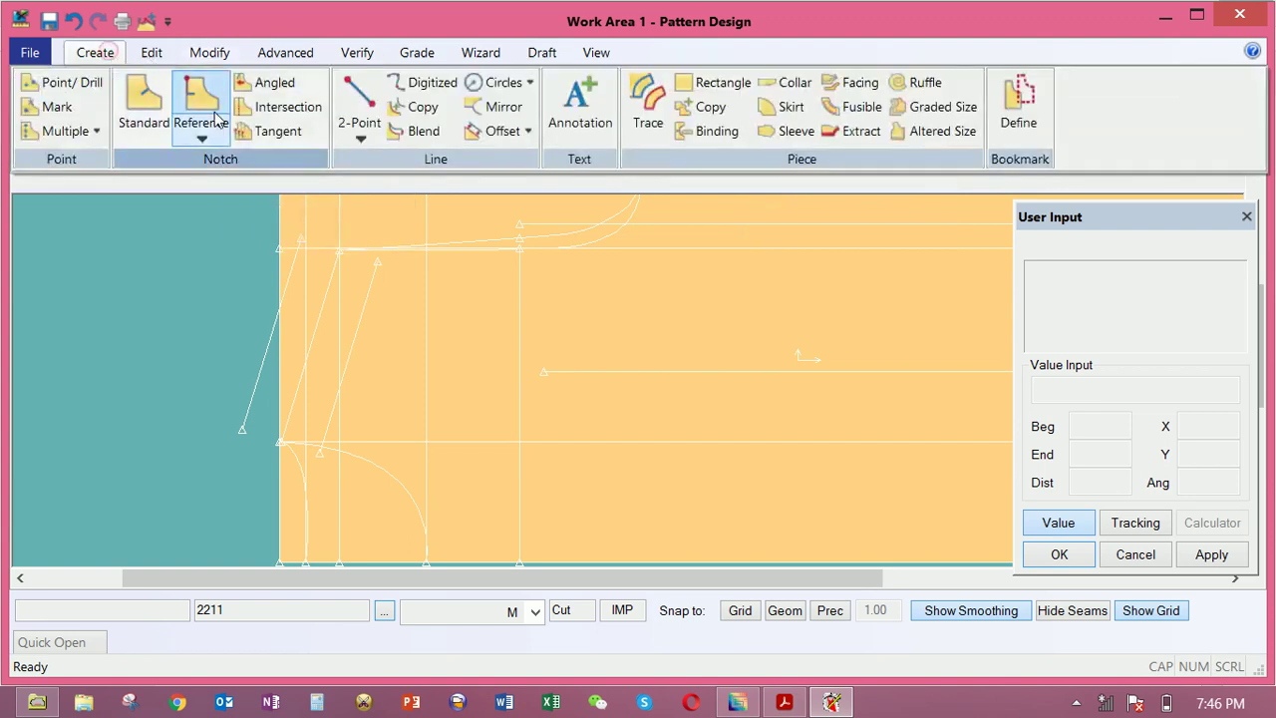
pyautogui.click(361, 140)
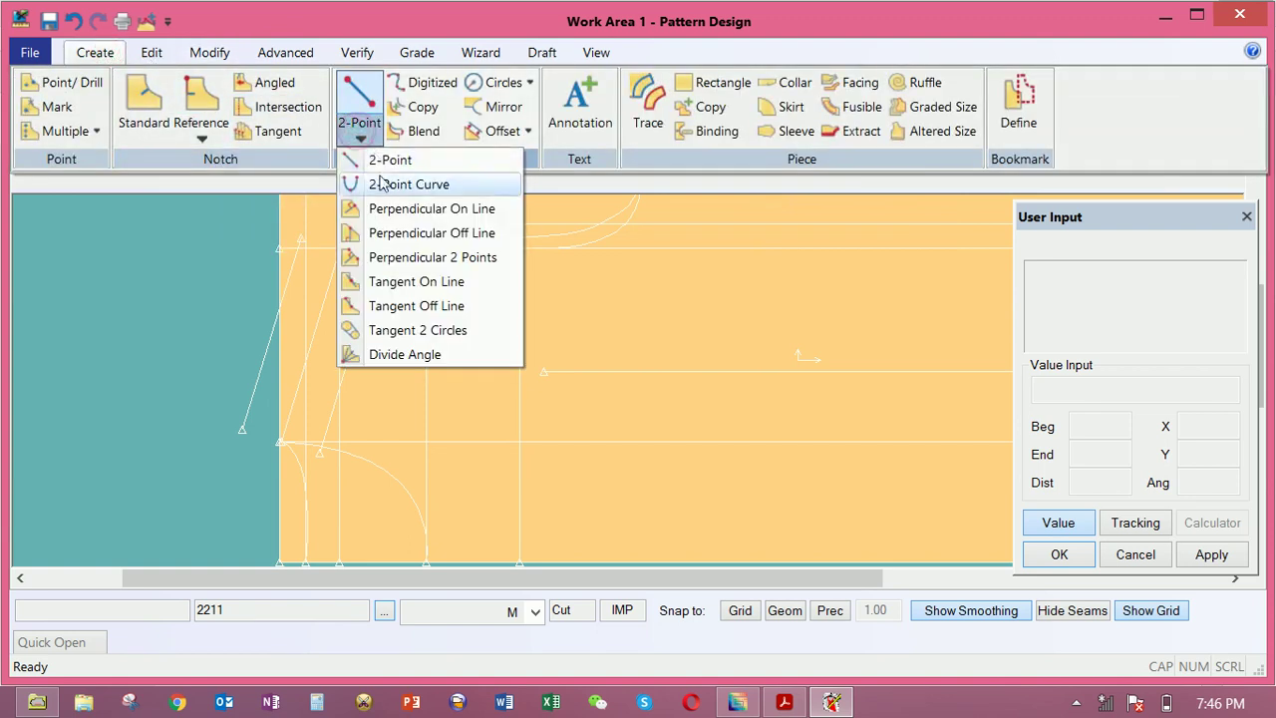
pyautogui.click(389, 184)
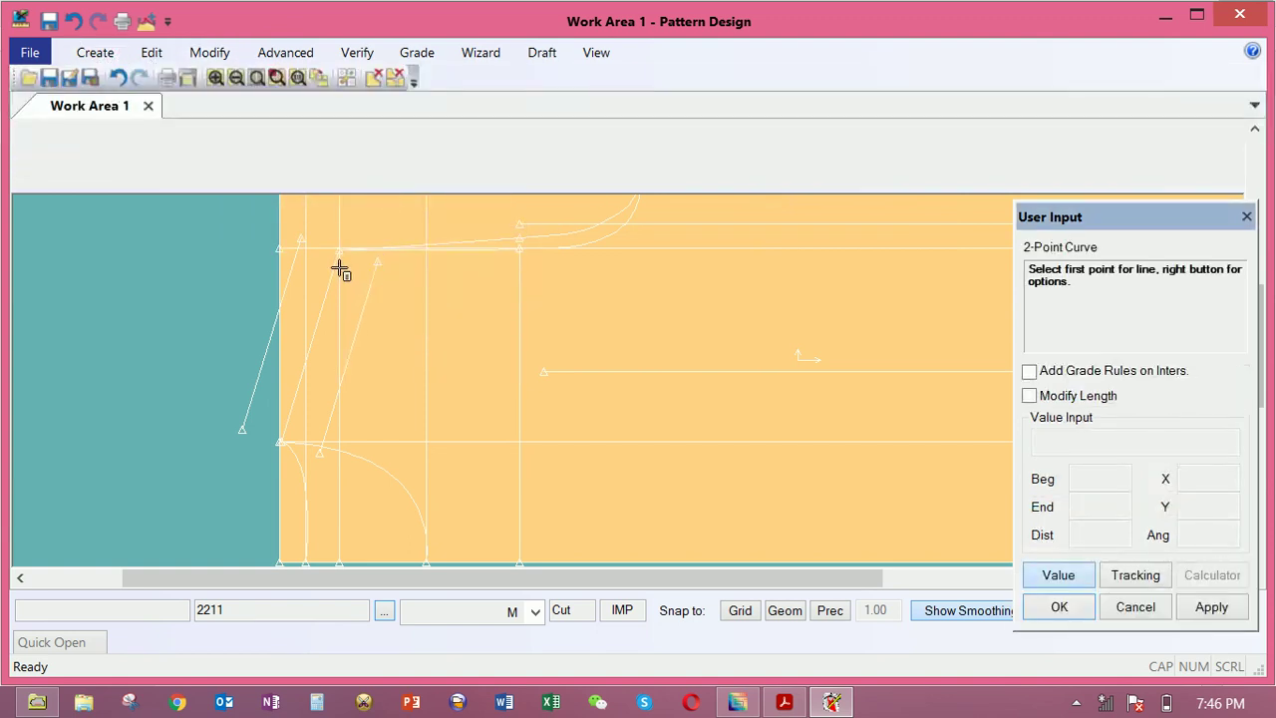
pyautogui.rightClick(348, 227)
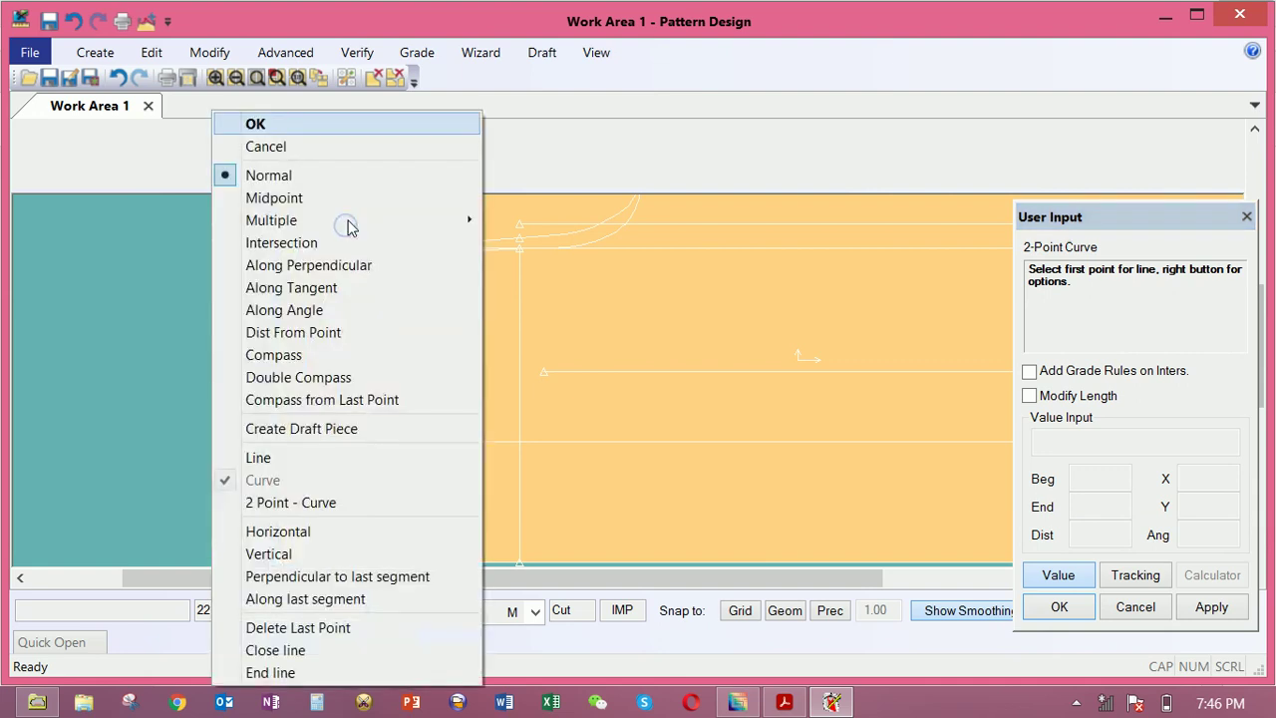
pyautogui.click(340, 153)
pyautogui.moveTo(463, 286); pyautogui.dragTo(441, 291, button='middle')
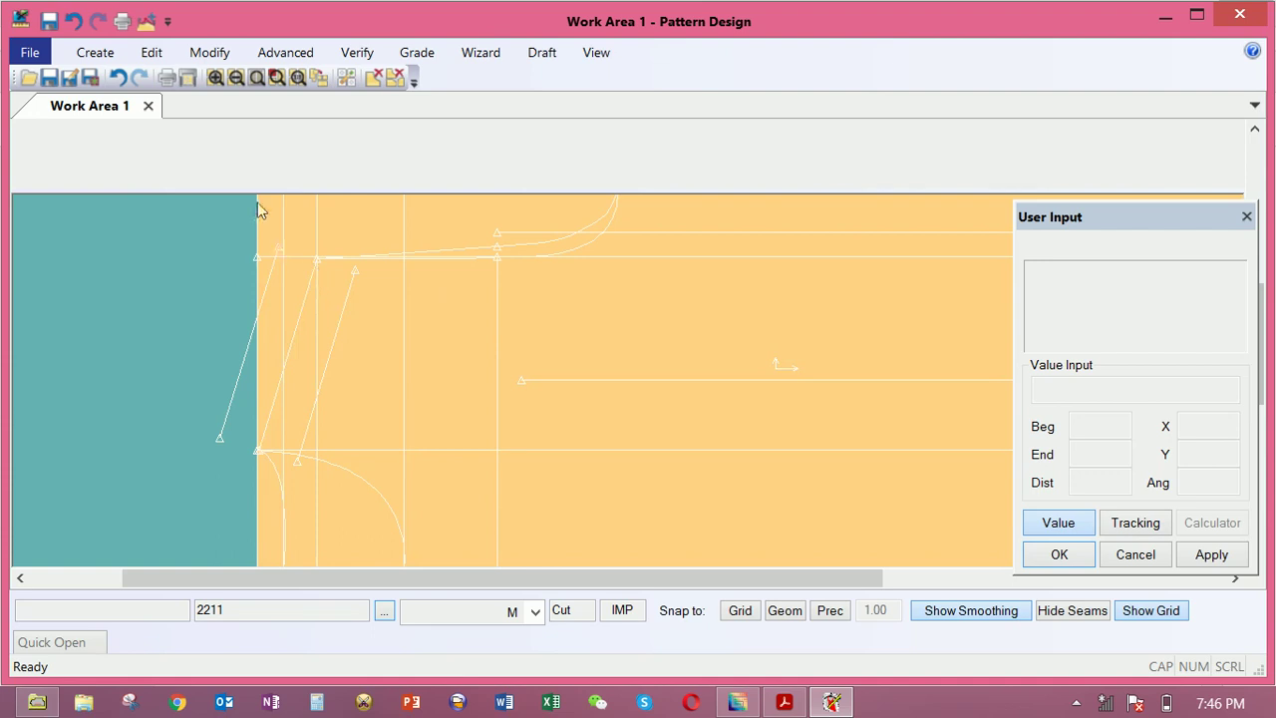
# Draw a 2-Point Curve from the outer offset line's upper end to the shoulder line's upper end, bowed by about 0.27 in X and -0.11 in Y
pyautogui.click(94, 54)
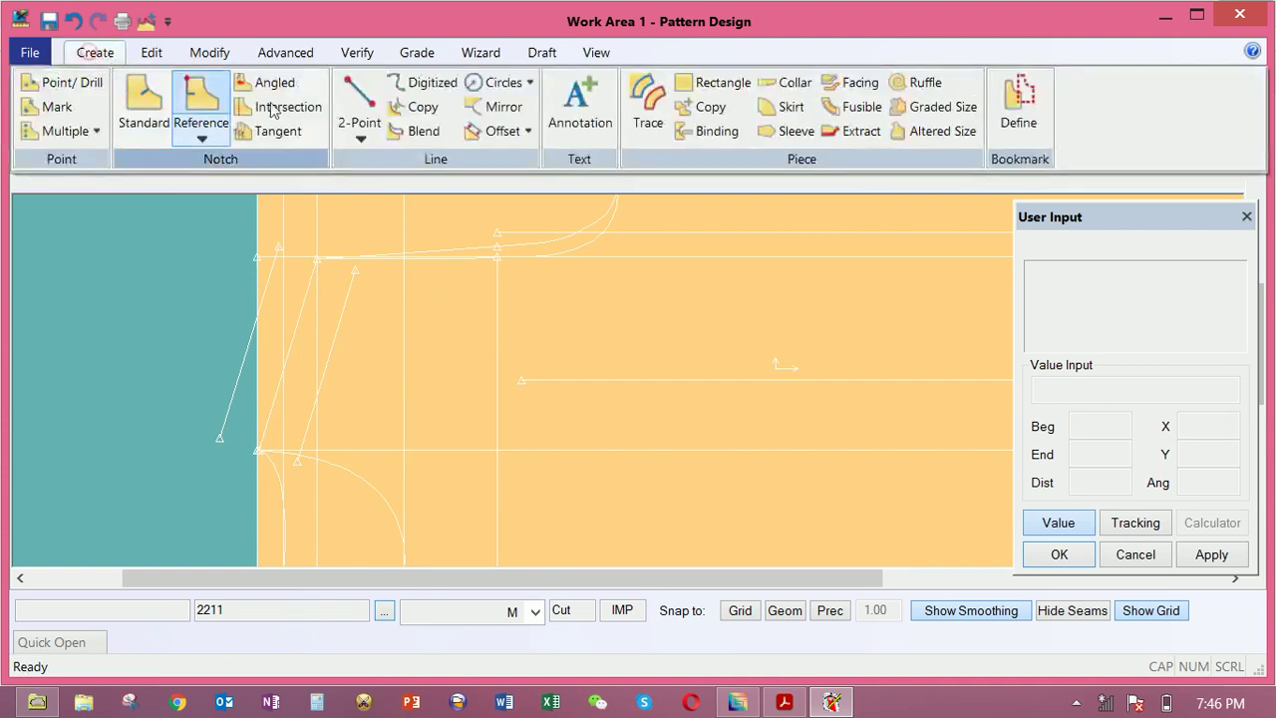
pyautogui.click(360, 137)
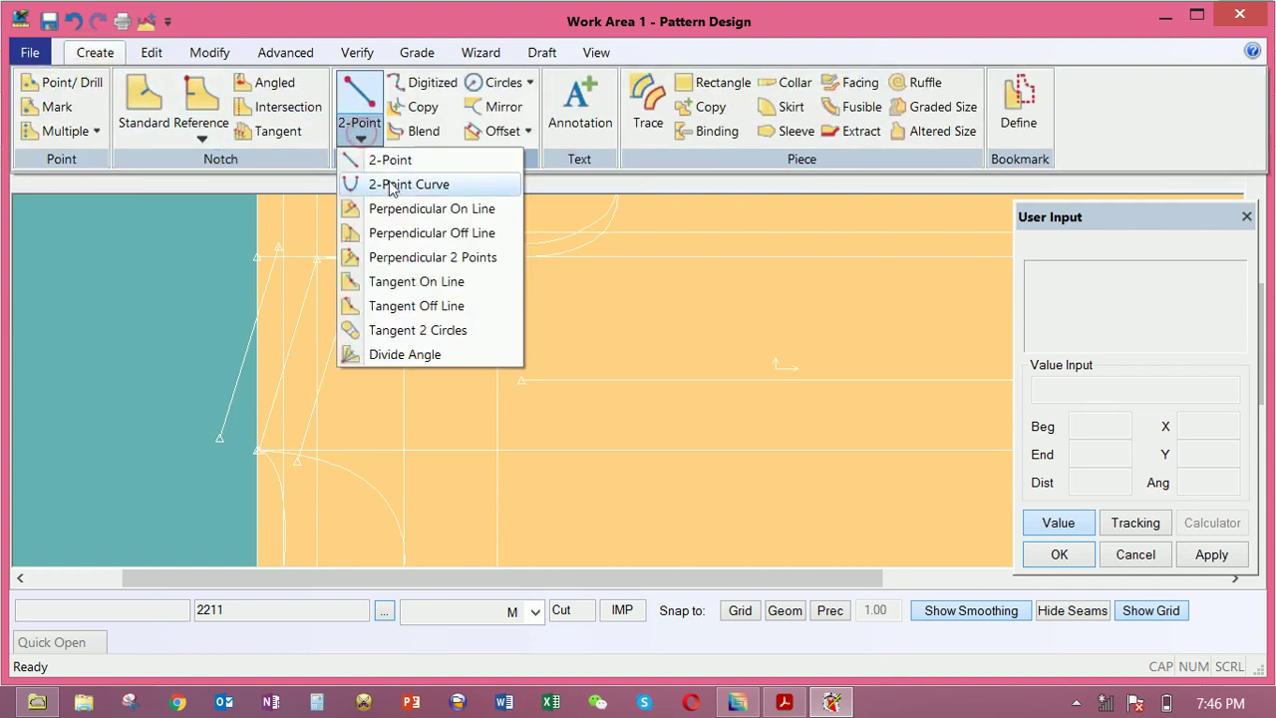
pyautogui.click(388, 186)
pyautogui.click(274, 289)
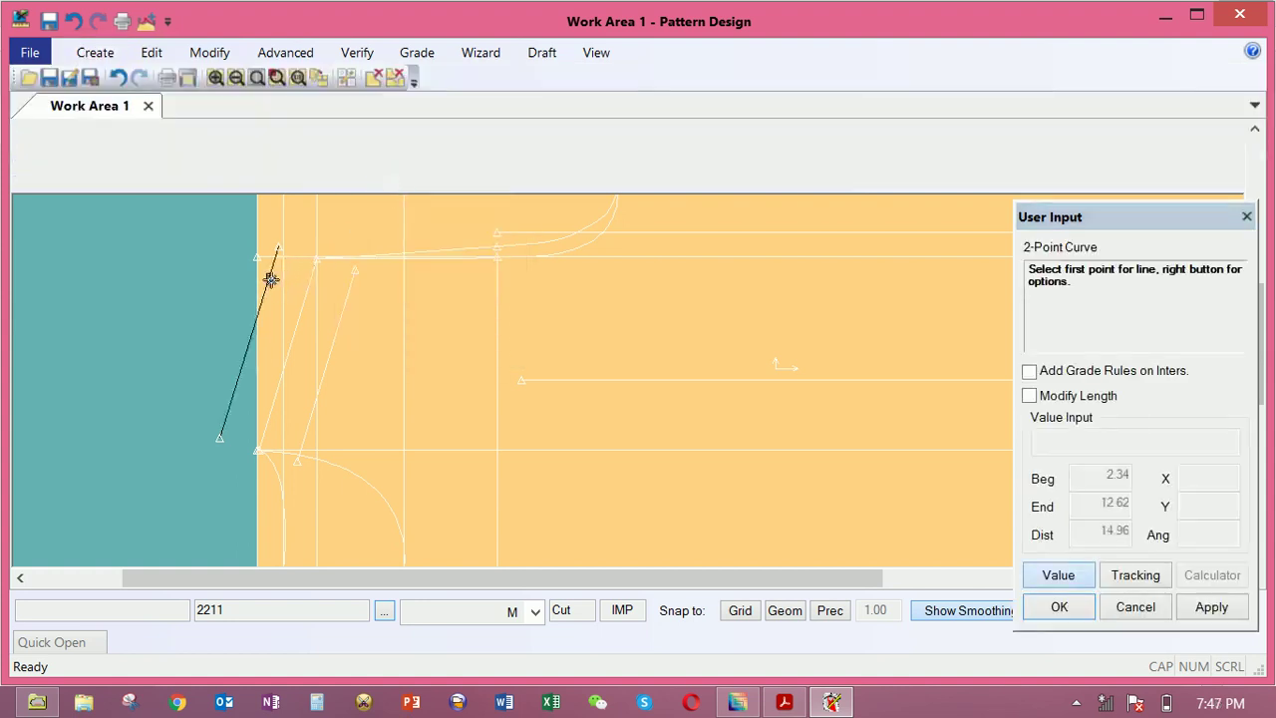
pyautogui.click(296, 247)
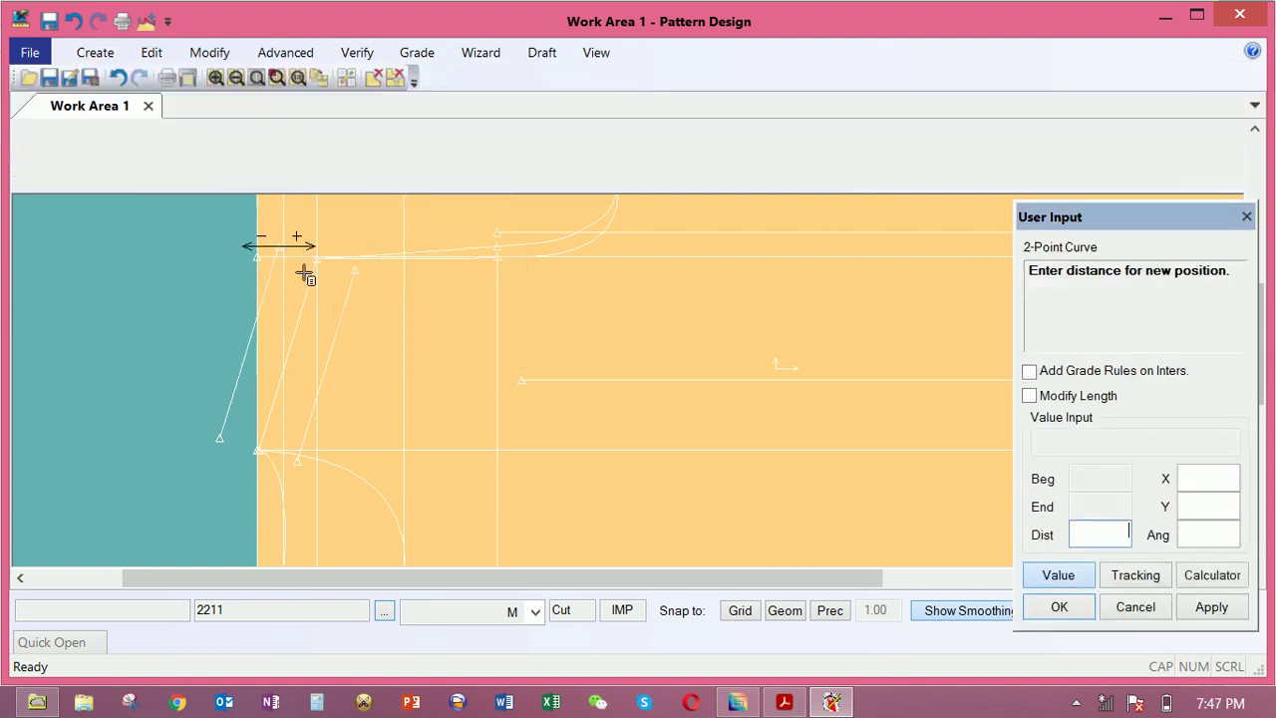
pyautogui.click(303, 267)
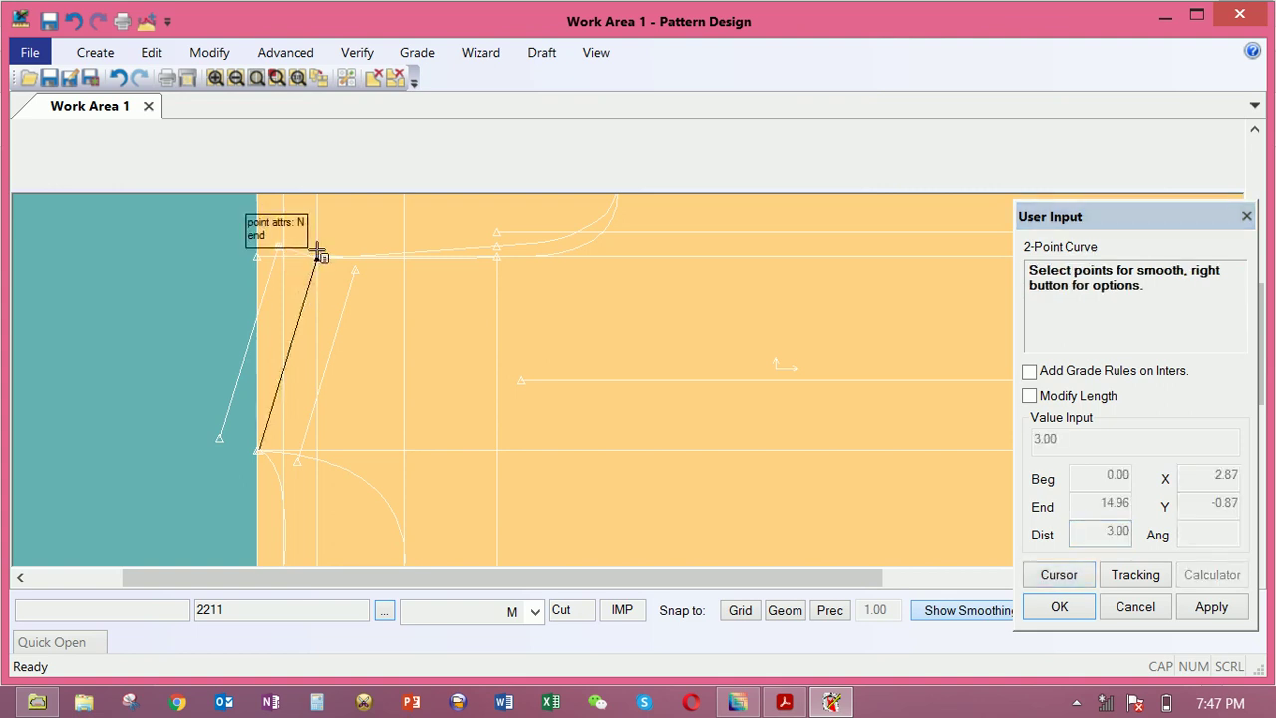
pyautogui.click(317, 256)
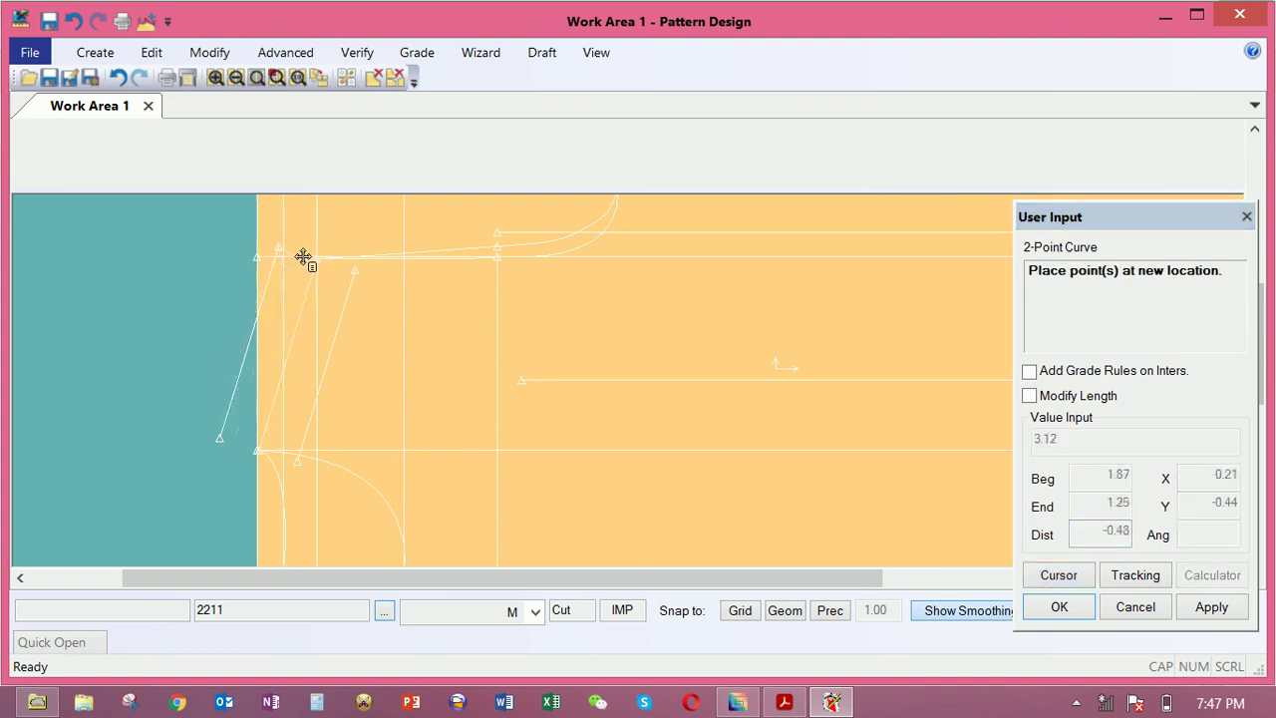
pyautogui.scroll(2, 303, 257)
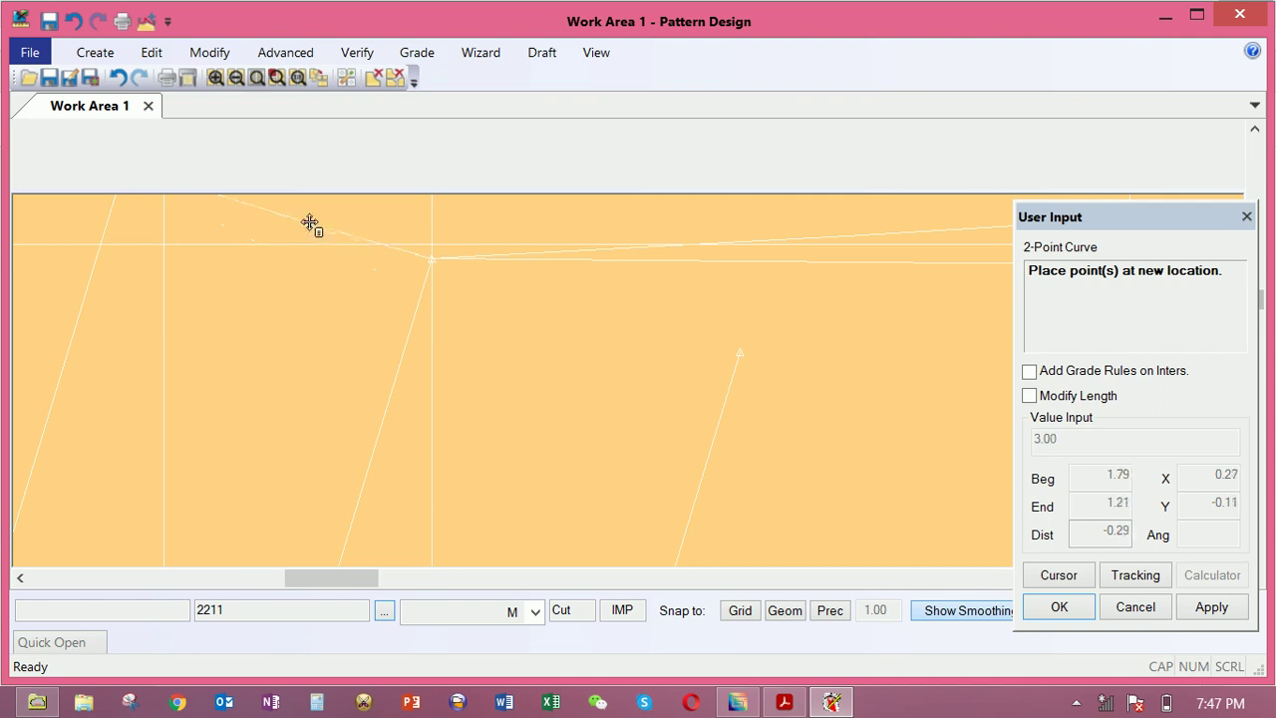
pyautogui.click(308, 220)
pyautogui.scroll(-2, 354, 290)
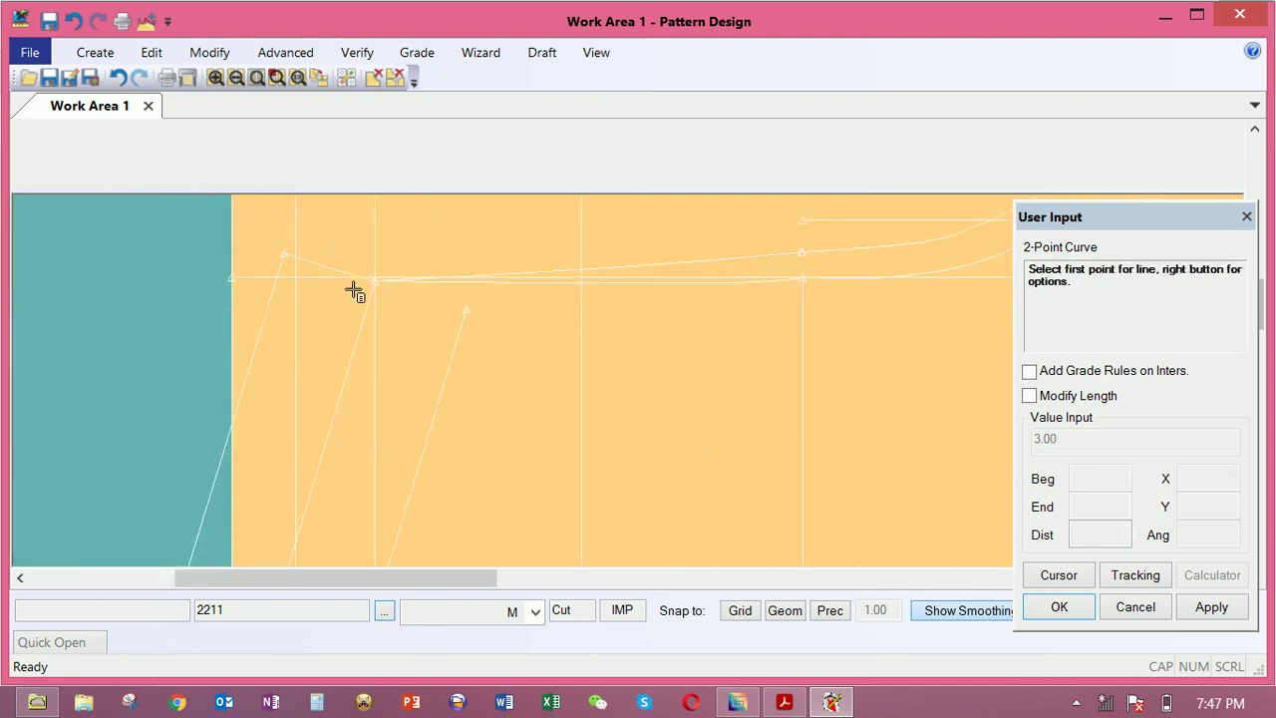
pyautogui.scroll(-2, 354, 336)
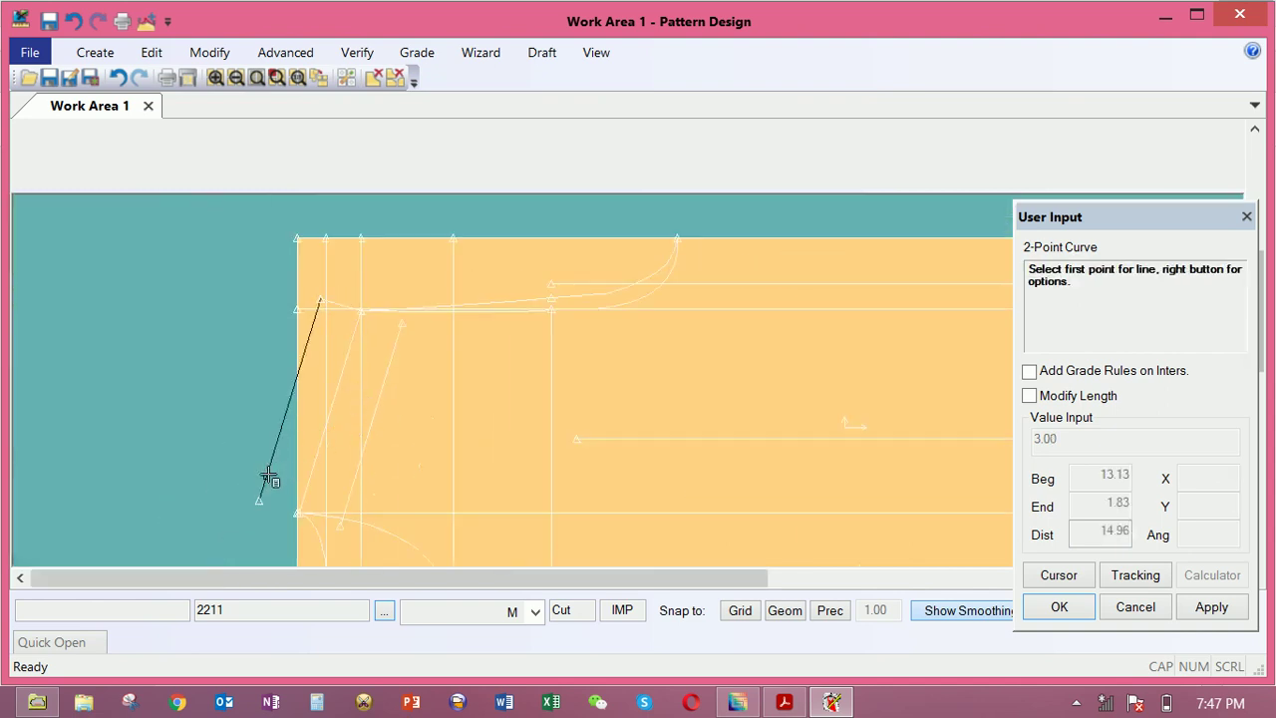
pyautogui.click(262, 506)
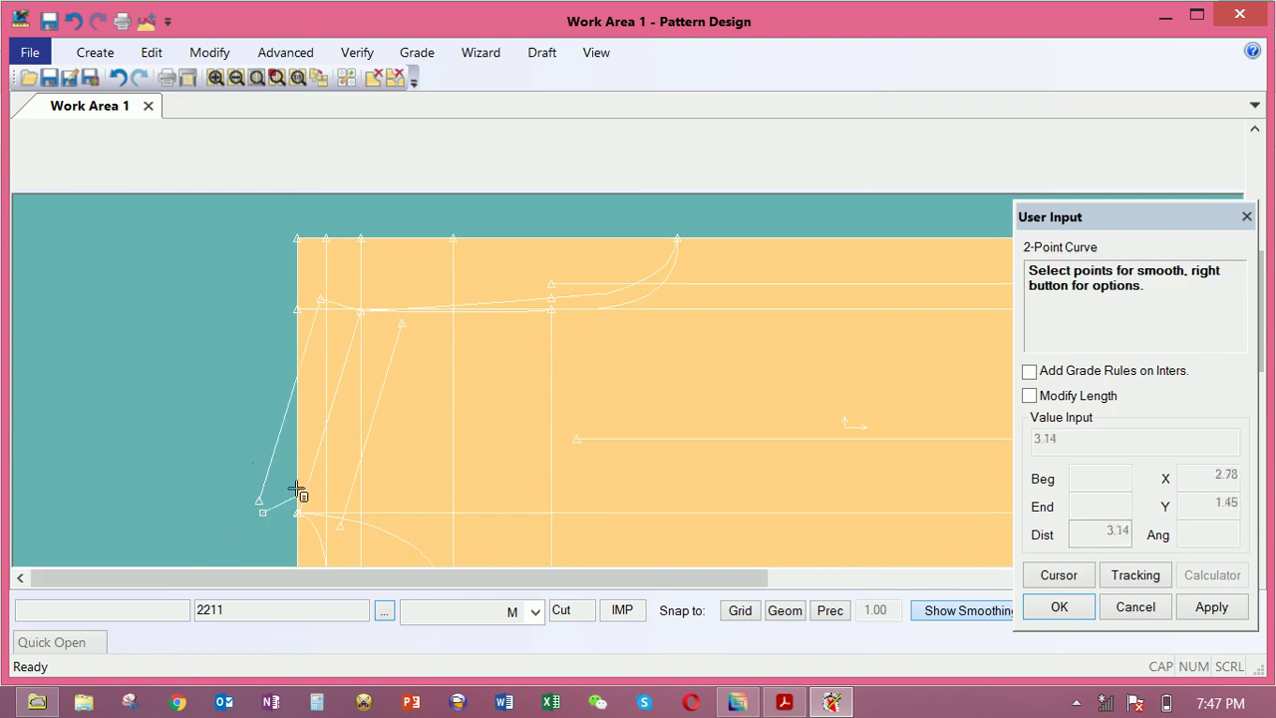
pyautogui.rightClick(295, 484)
pyautogui.click(273, 150)
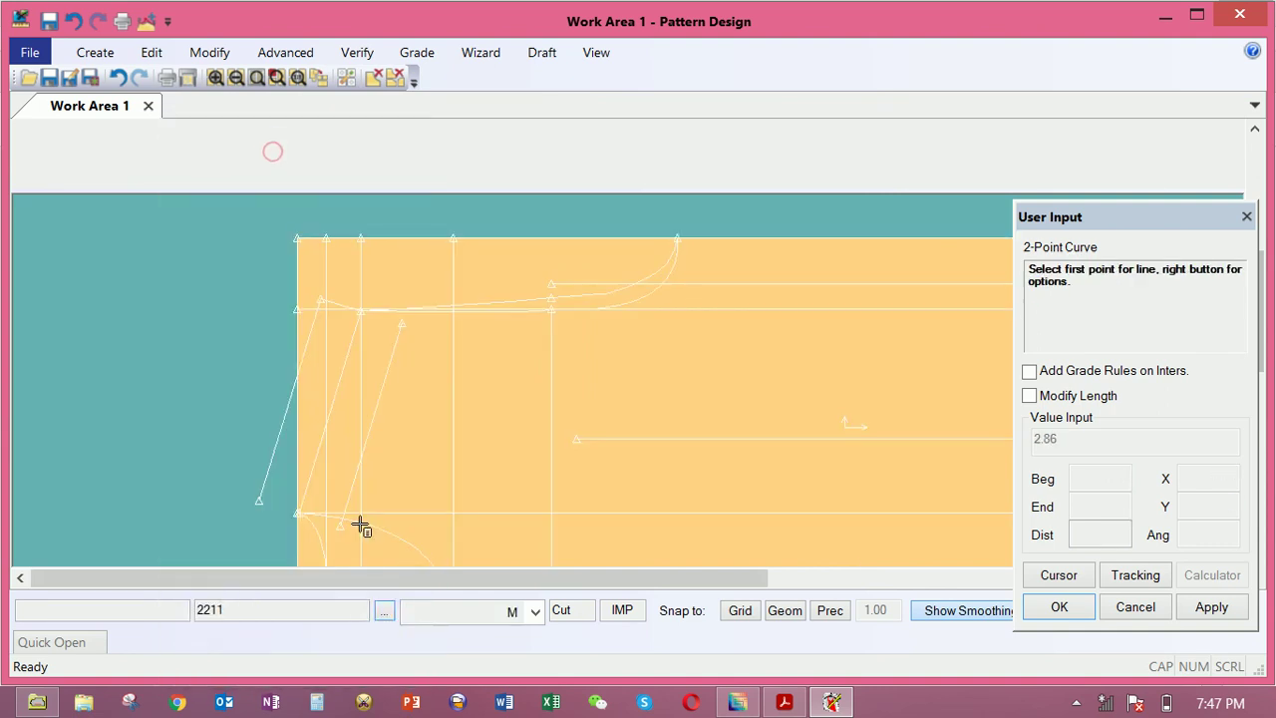
# Draw a 2-Point Curve from the shoulder line's lower end to the outer offset line's lower end, bowed by about 0.18 in X, and end the command
pyautogui.click(301, 514)
pyautogui.click(264, 500)
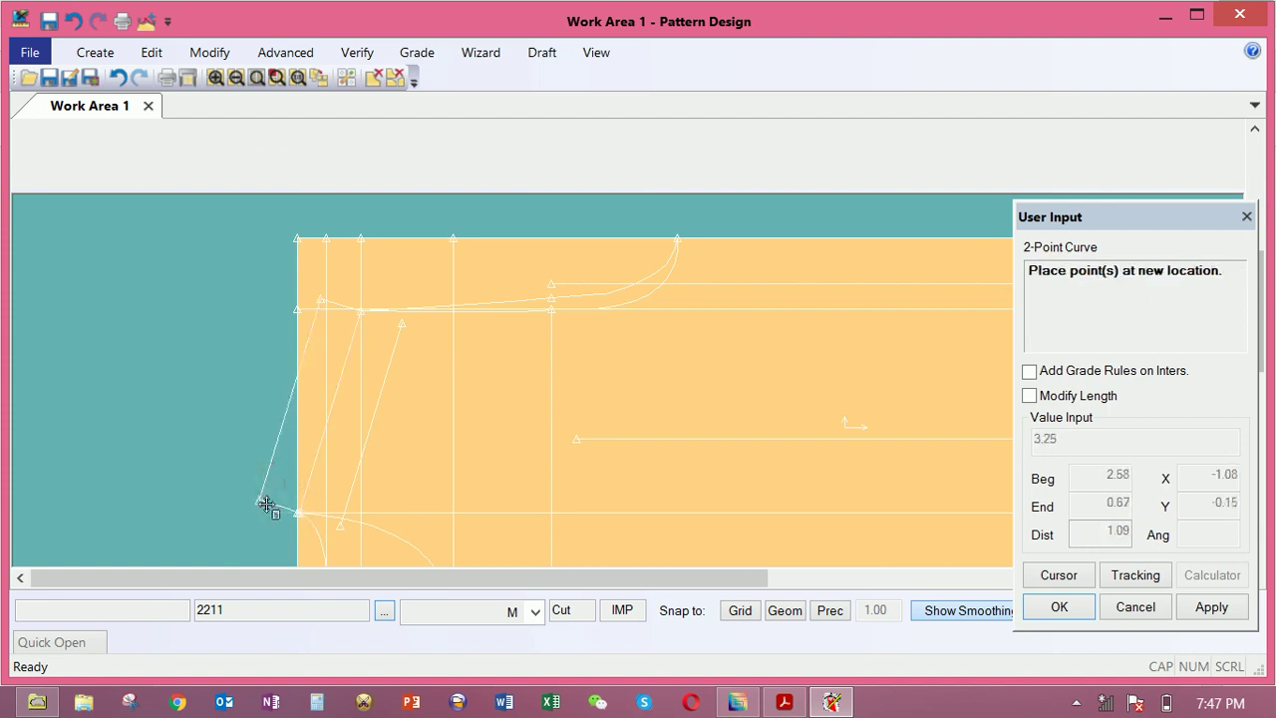
pyautogui.scroll(3, 283, 513)
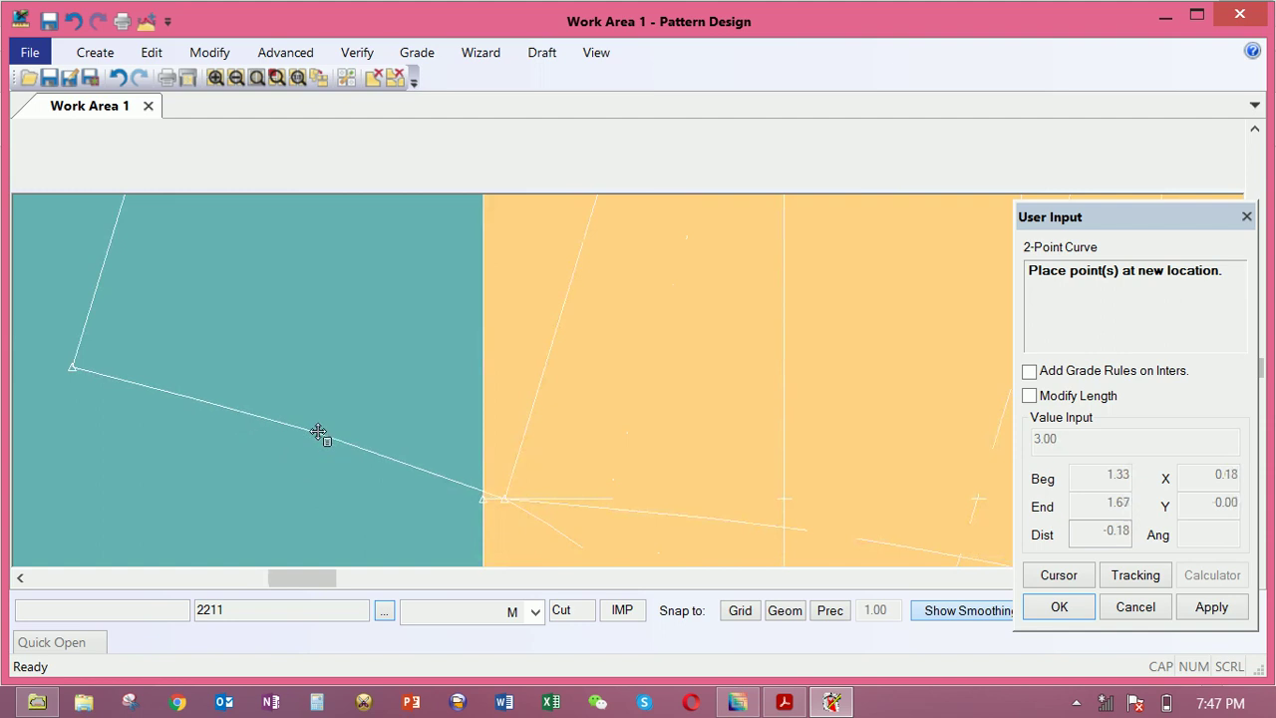
pyautogui.click(319, 433)
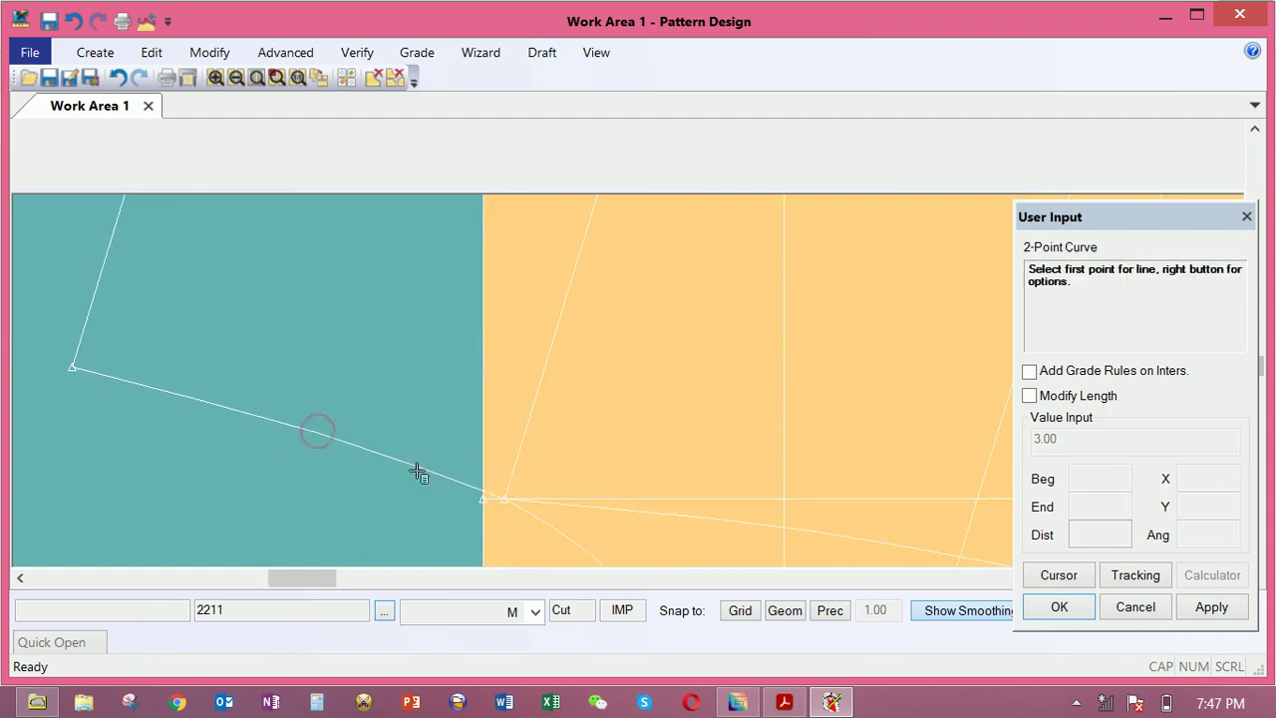
pyautogui.scroll(-3, 536, 434)
pyautogui.scroll(-4, 538, 432)
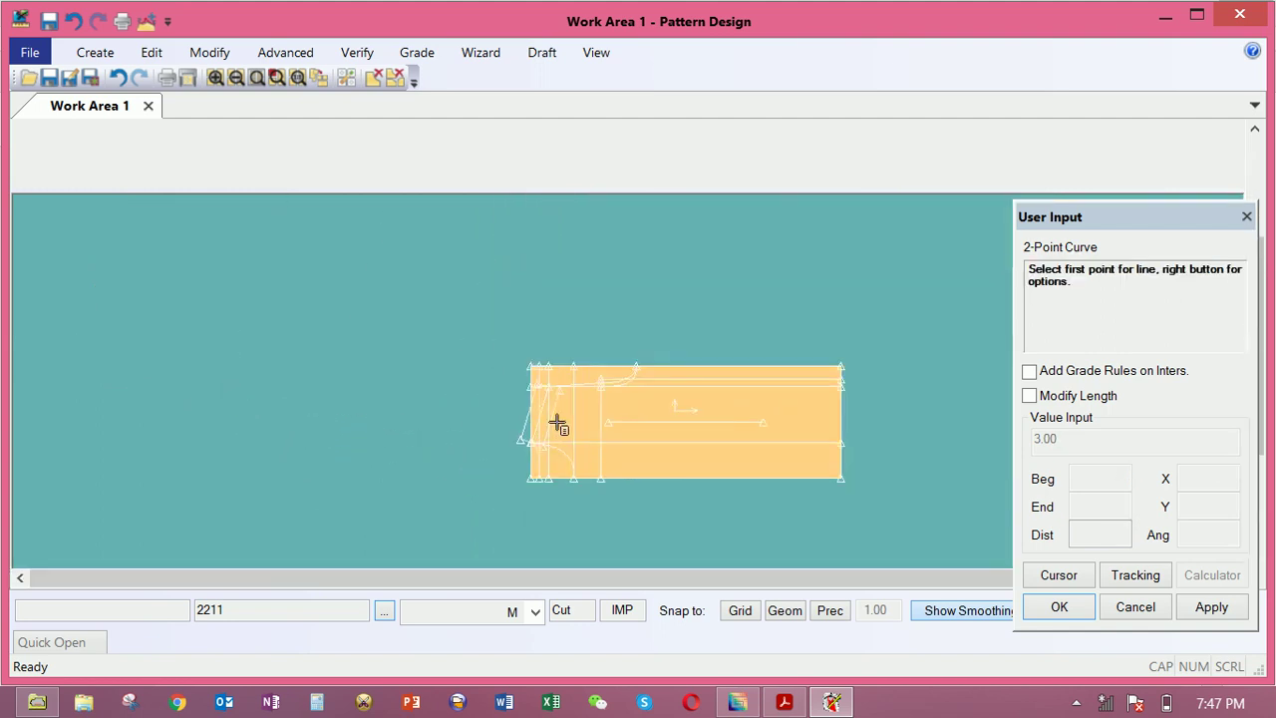
pyautogui.scroll(3, 560, 425)
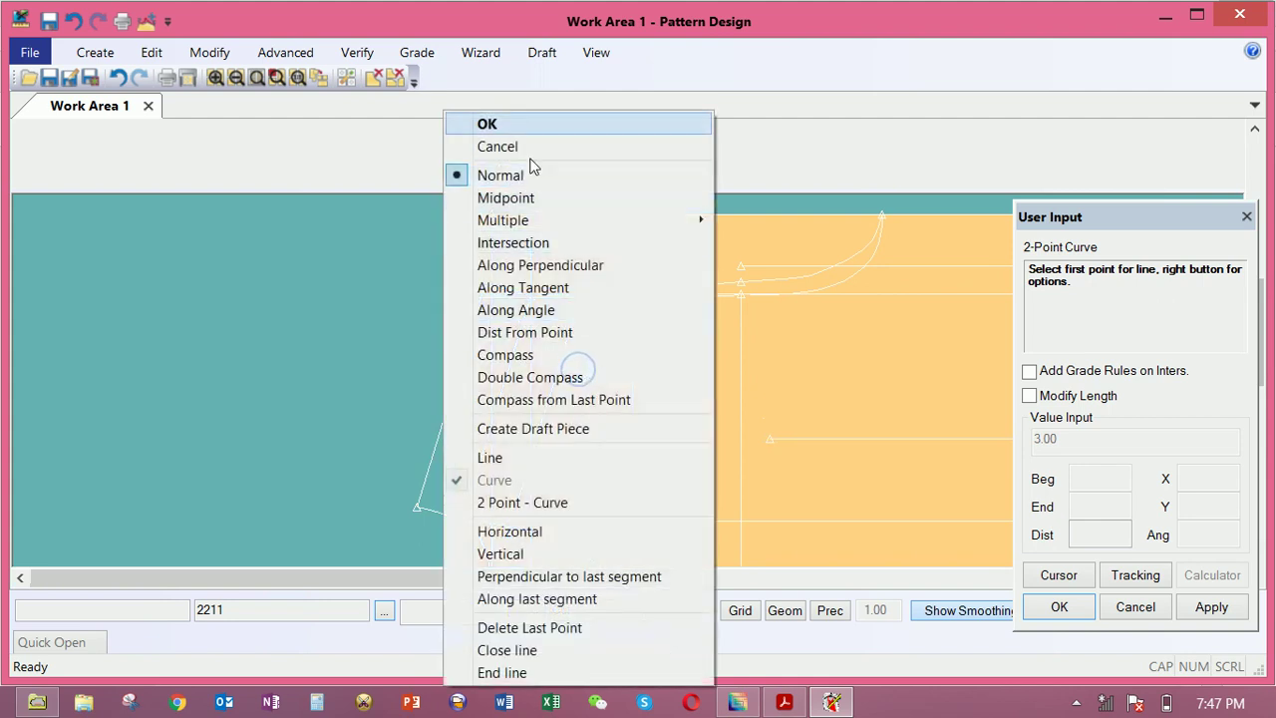
pyautogui.click(528, 146)
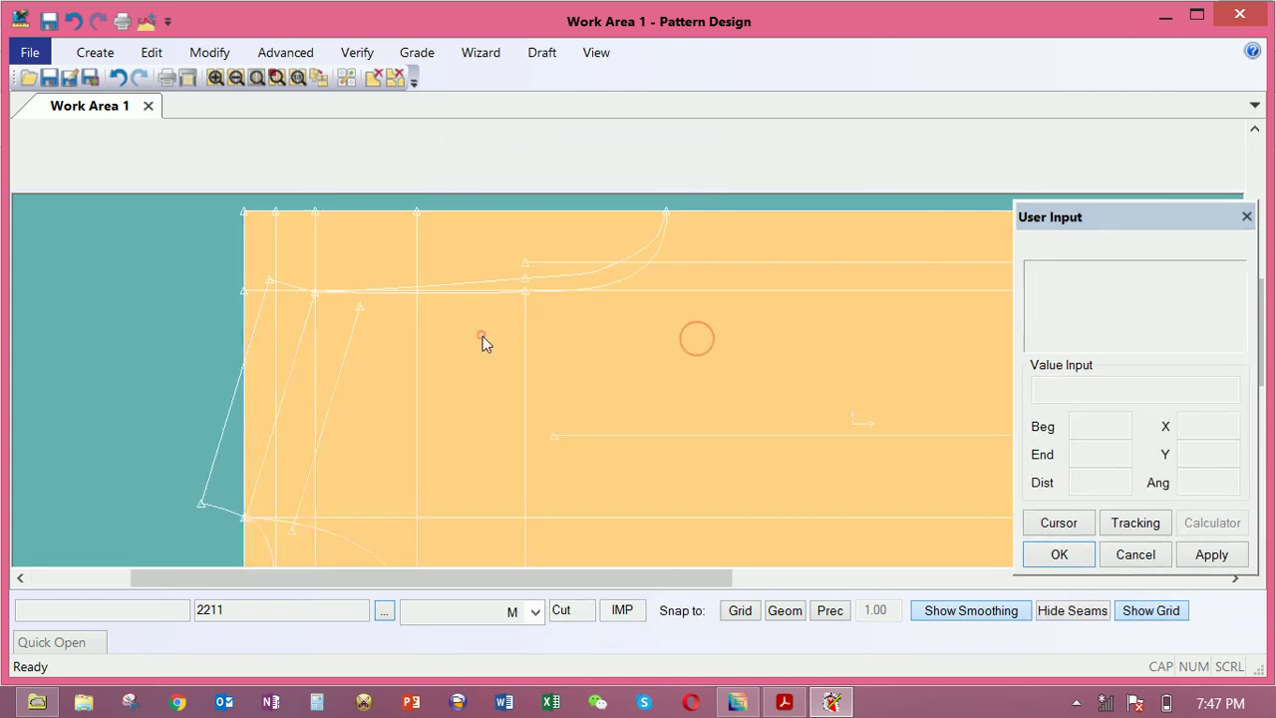
# Delete three vertical and three horizontal construction lines from the draft, keeping the neck-depth vertical nearest the short edge, and shift the piece slightly
pyautogui.scroll(-2, 538, 426)
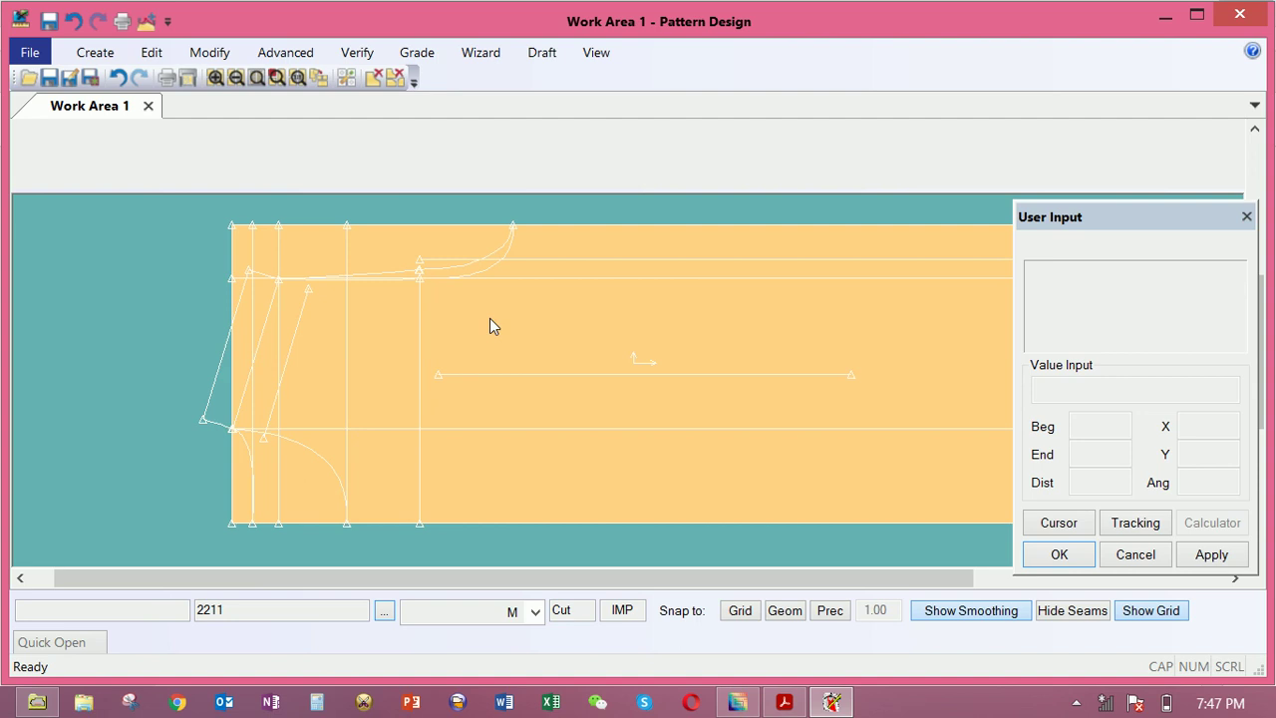
pyautogui.click(210, 53)
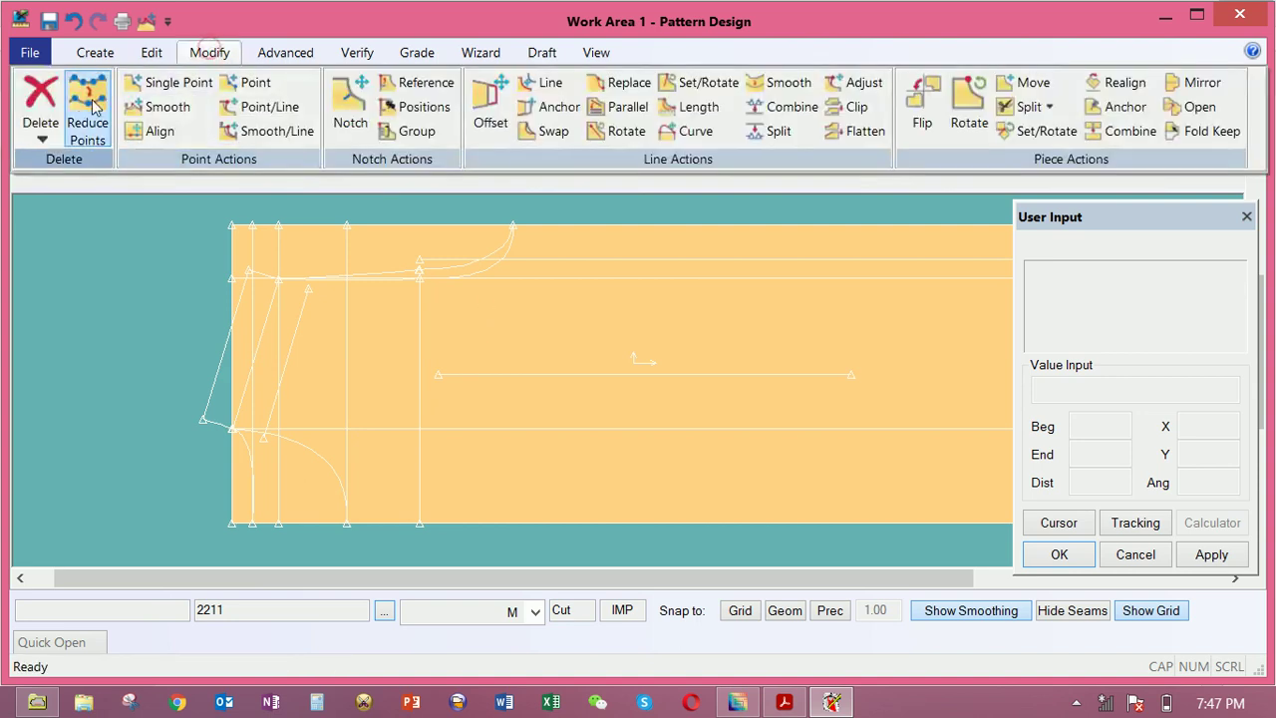
pyautogui.click(40, 138)
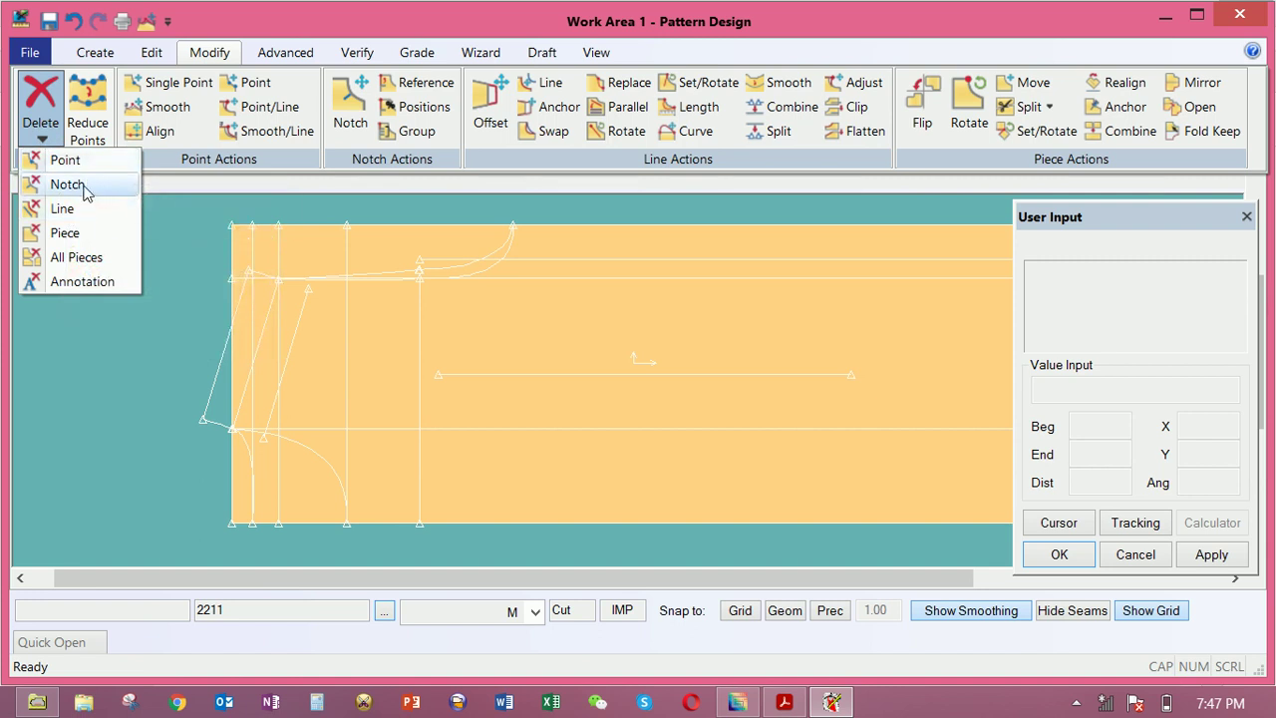
pyautogui.click(62, 208)
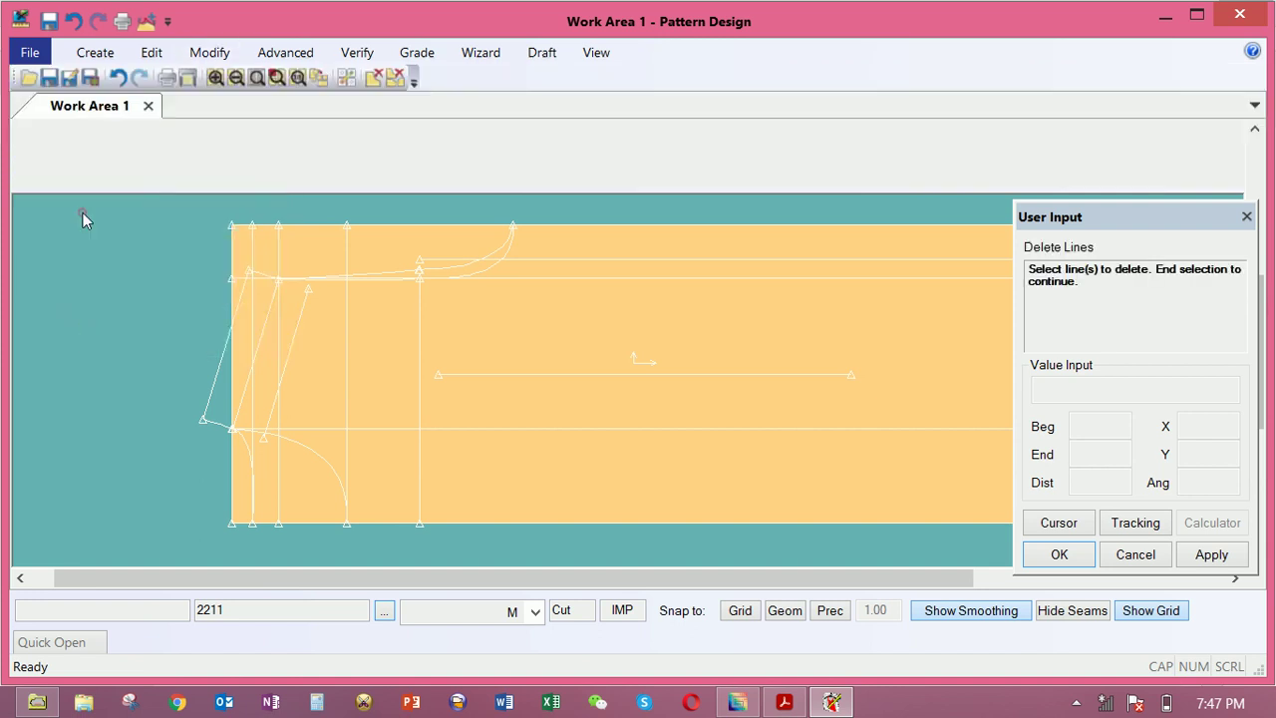
pyautogui.click(421, 356)
pyautogui.click(347, 407)
pyautogui.click(366, 429)
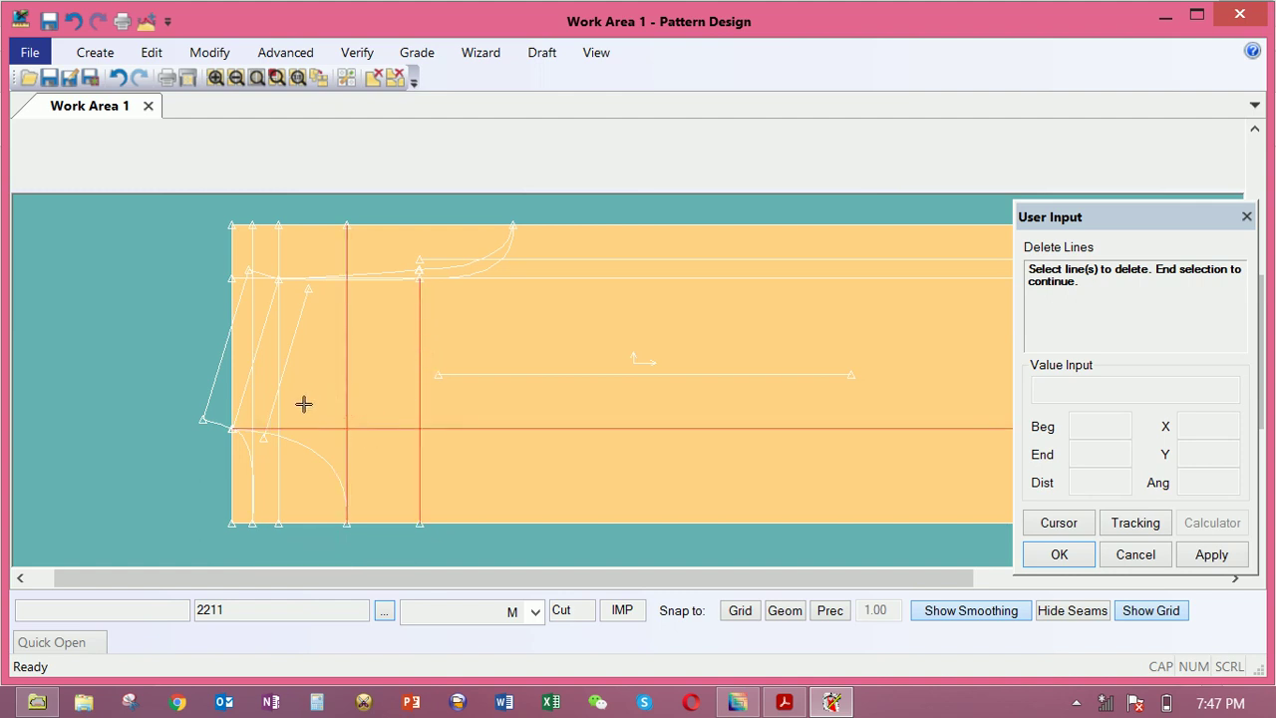
pyautogui.click(285, 481)
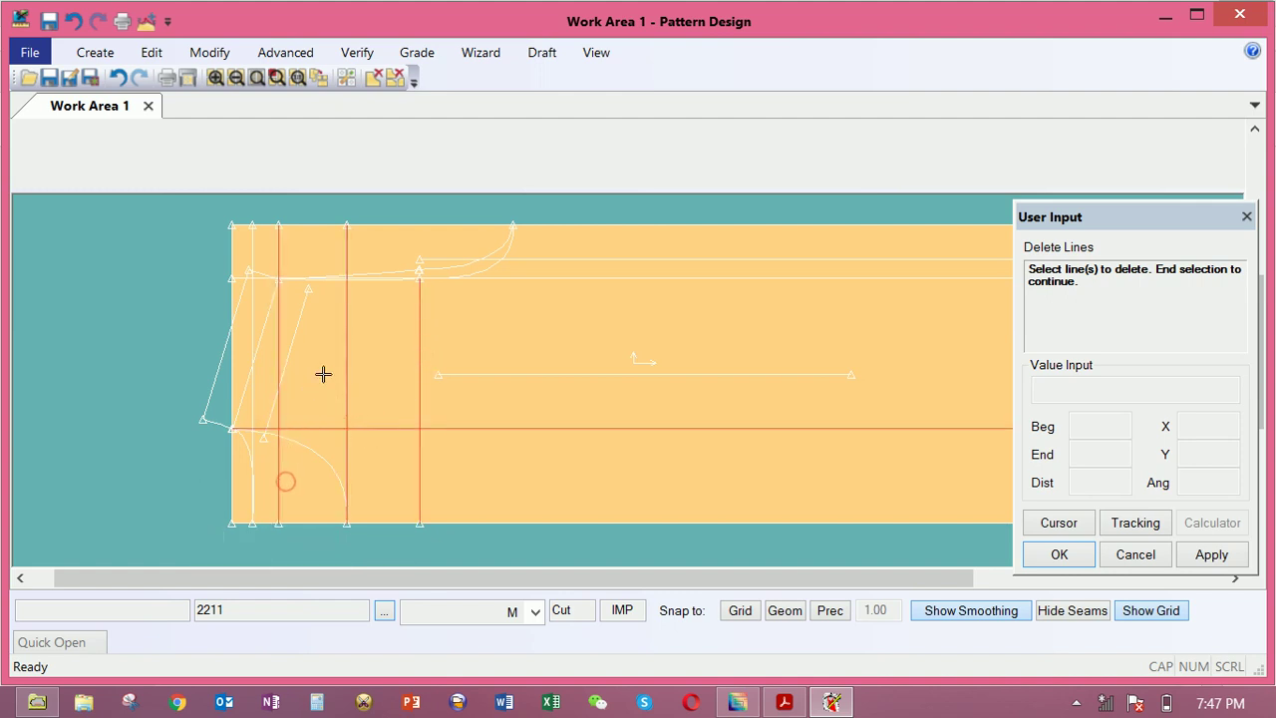
pyautogui.click(540, 262)
pyautogui.rightClick(541, 290)
pyautogui.click(538, 291)
pyautogui.click(542, 277)
pyautogui.rightClick(541, 292)
pyautogui.click(539, 295)
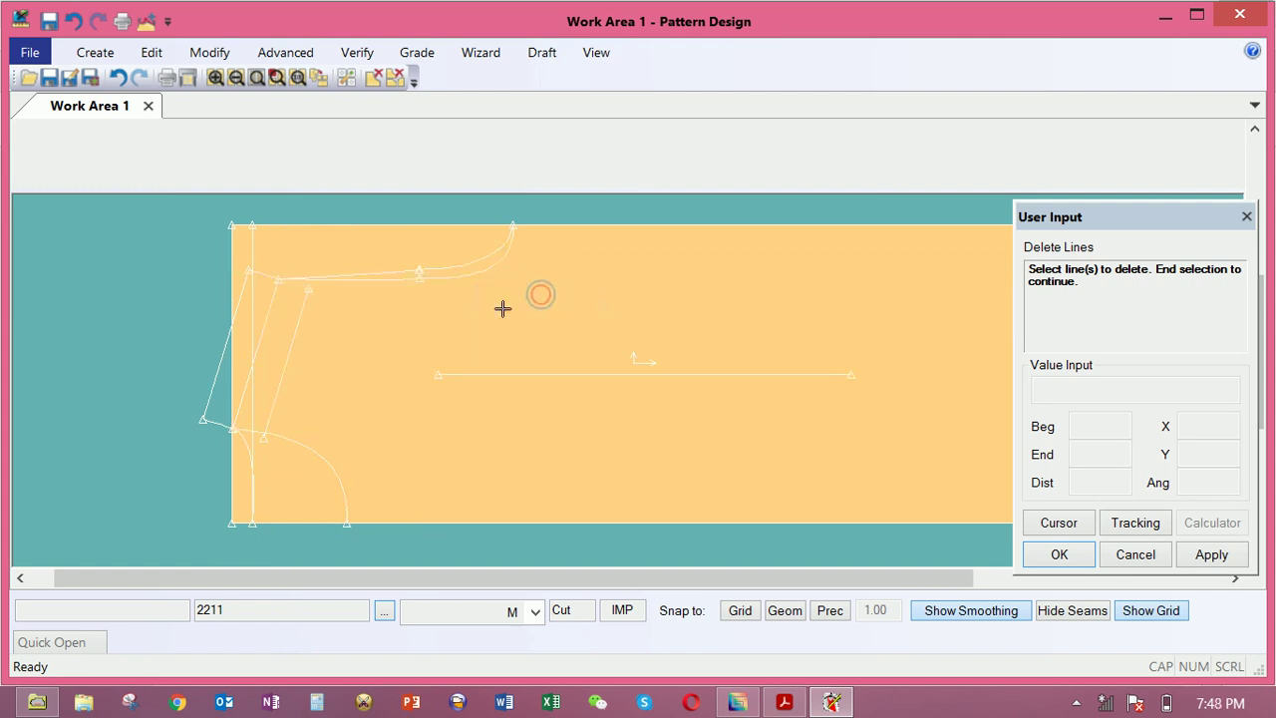
pyautogui.rightClick(483, 309)
pyautogui.click(482, 306)
pyautogui.click(474, 343)
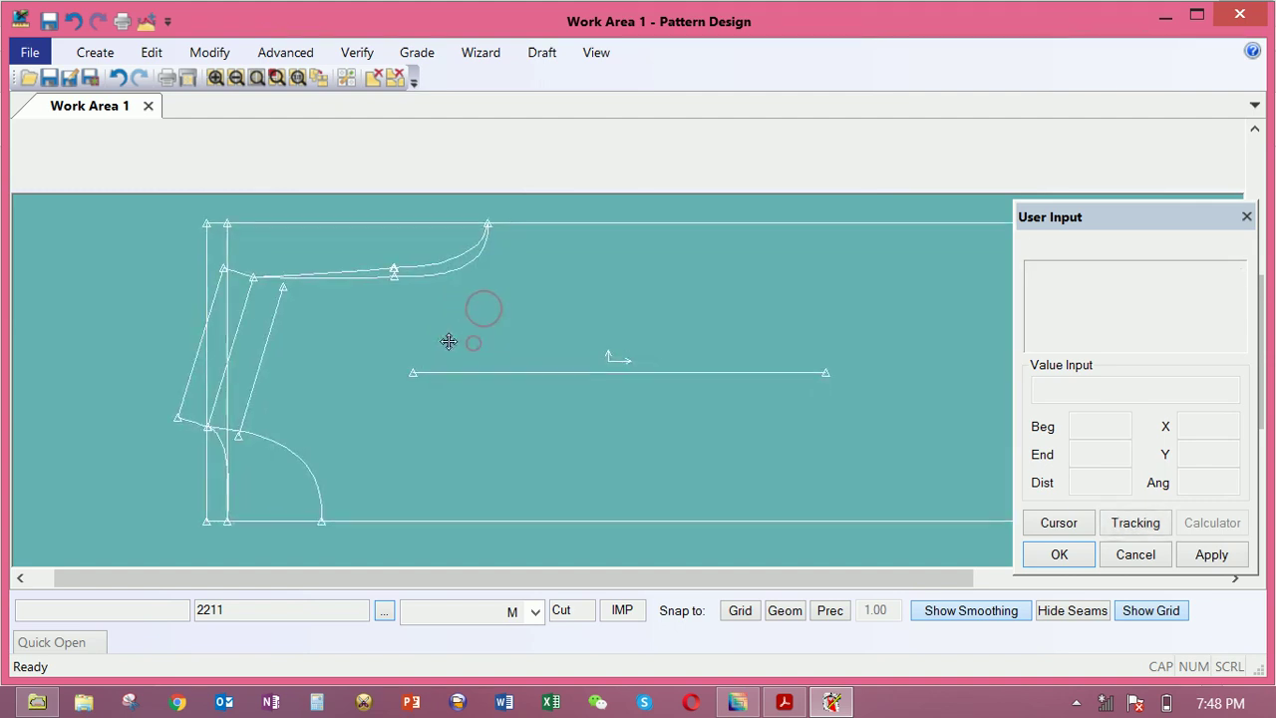
pyautogui.click(449, 342)
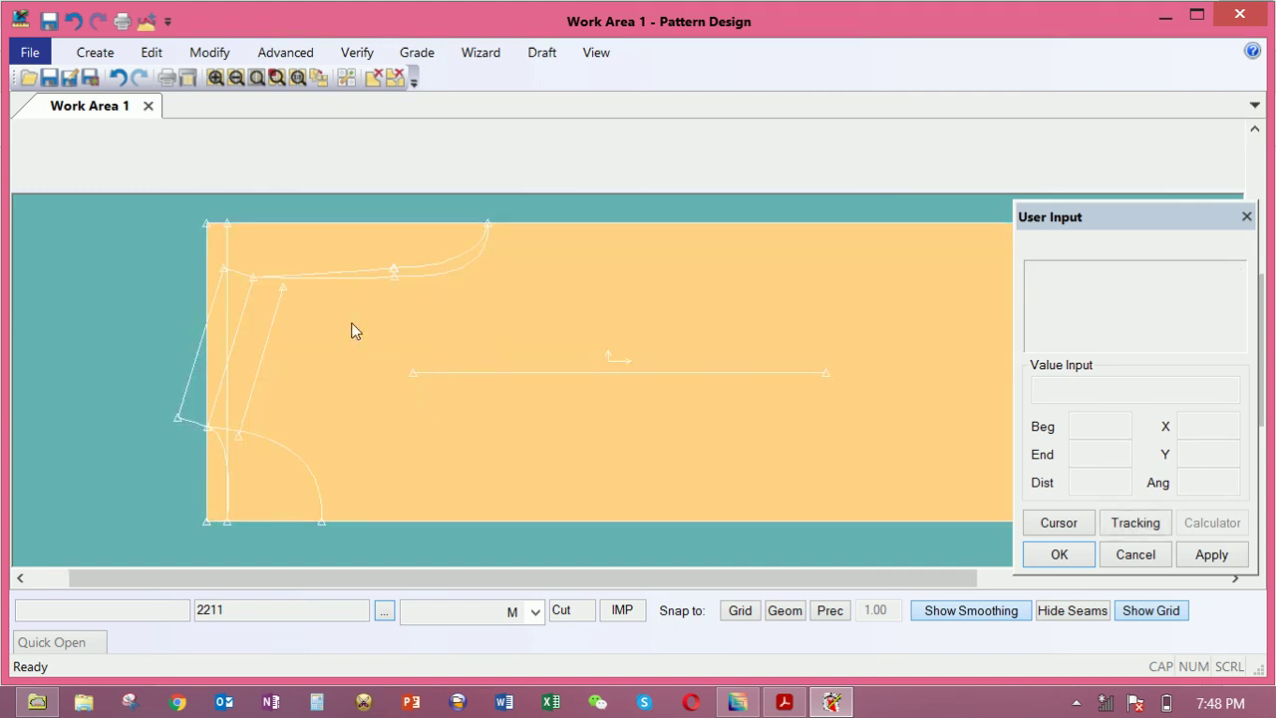
pyautogui.click(91, 52)
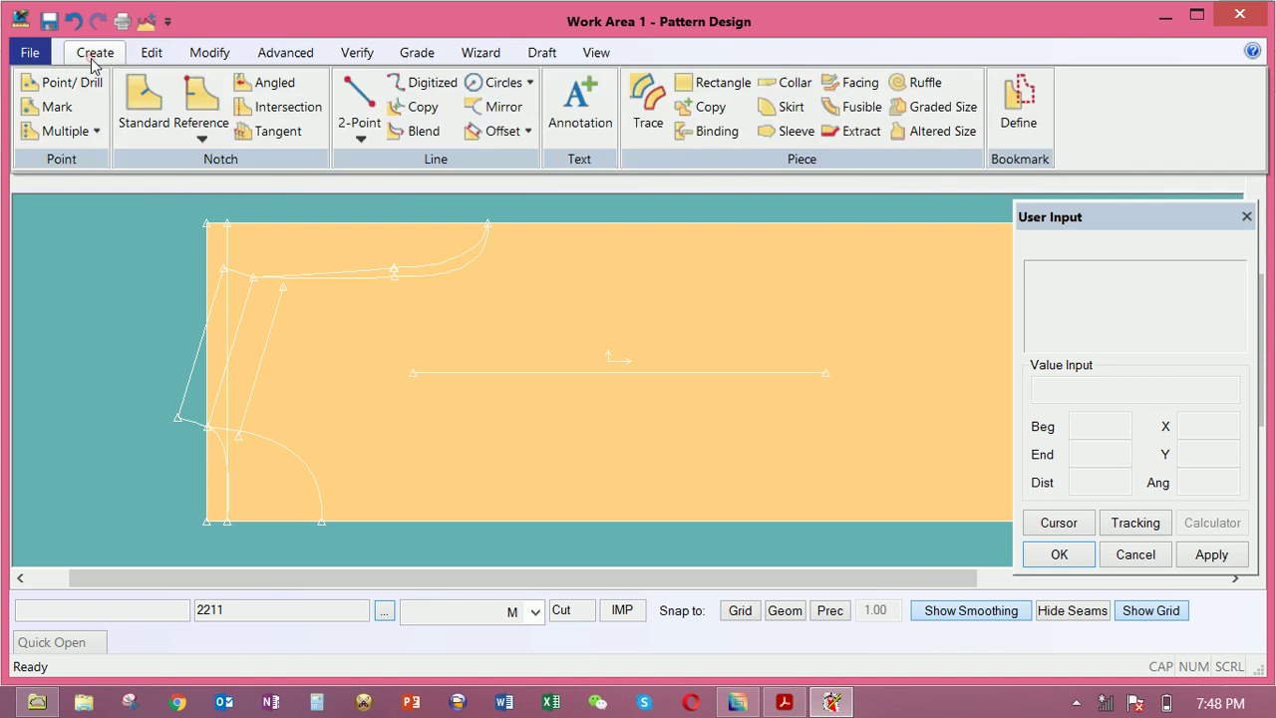
pyautogui.click(470, 131)
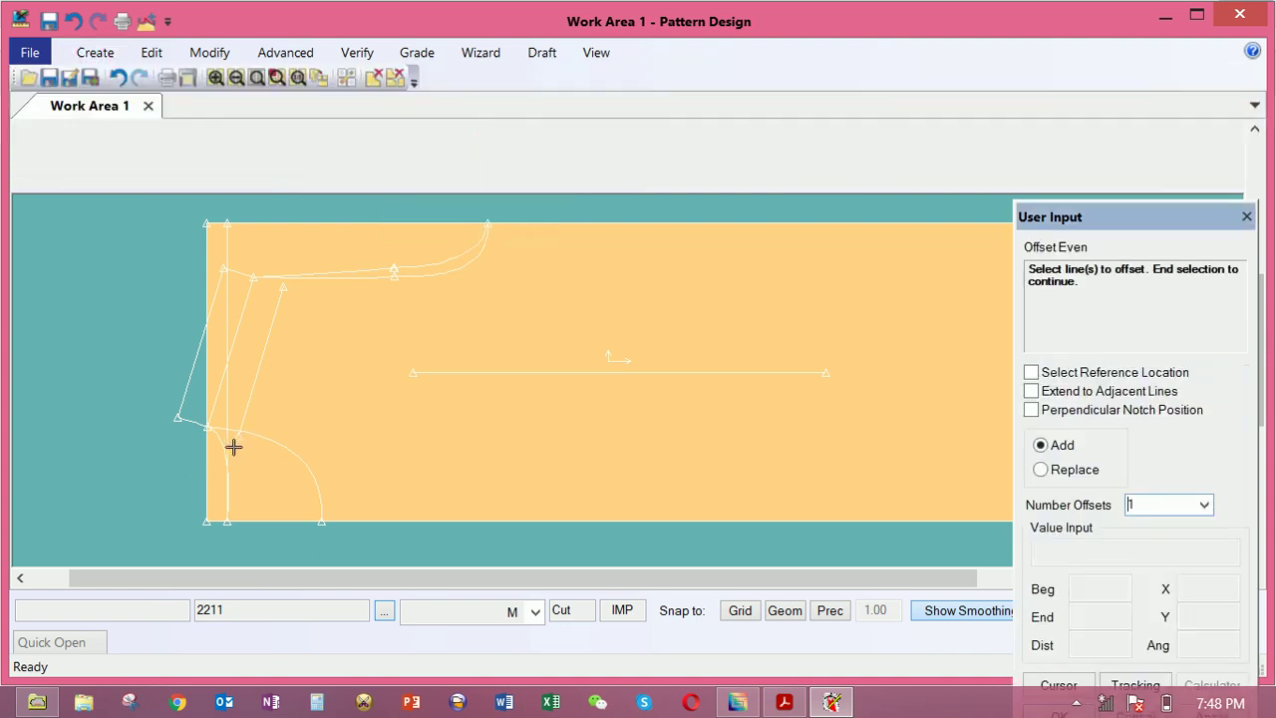
pyautogui.click(210, 450)
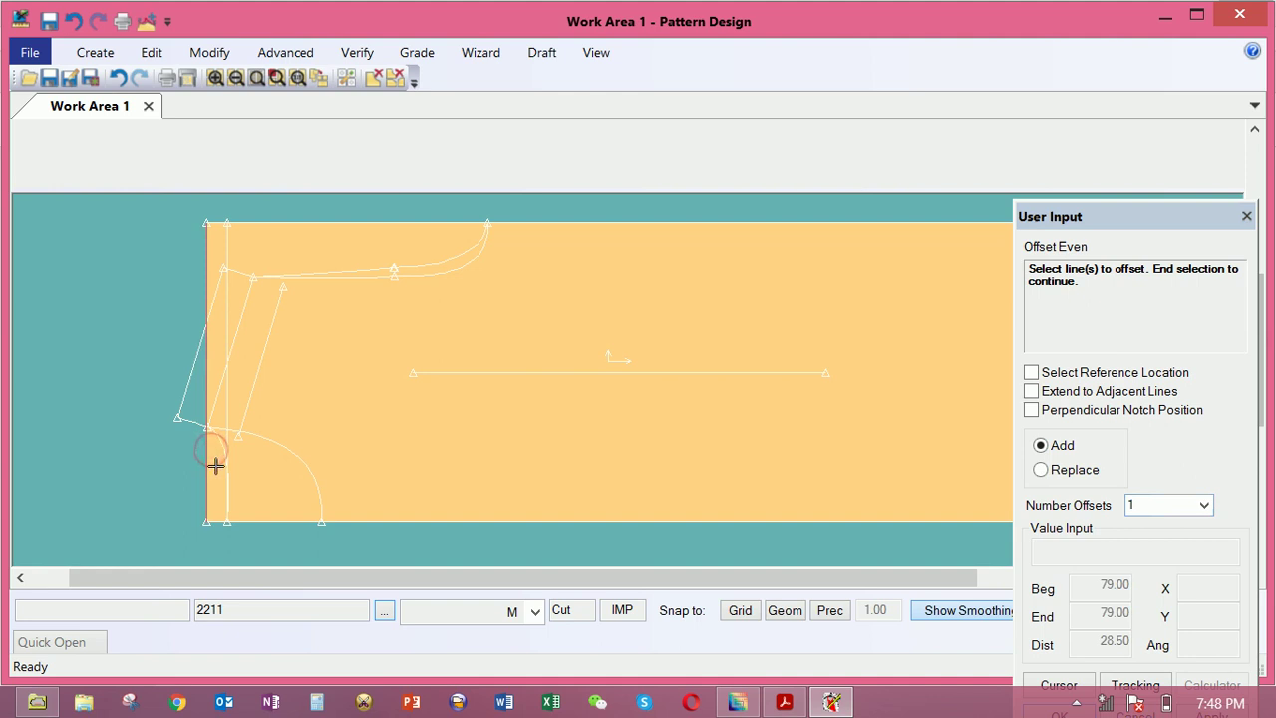
pyautogui.rightClick(240, 388)
pyautogui.click(242, 390)
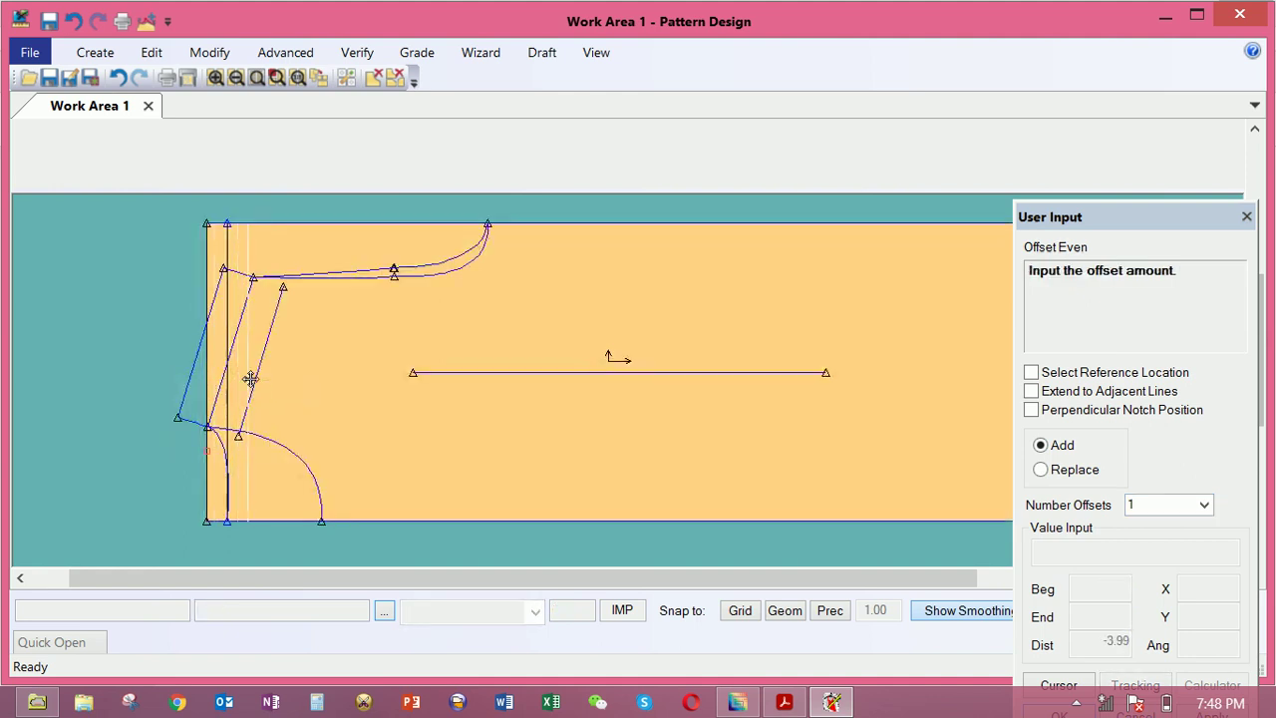
pyautogui.rightClick(285, 377)
pyautogui.click(294, 397)
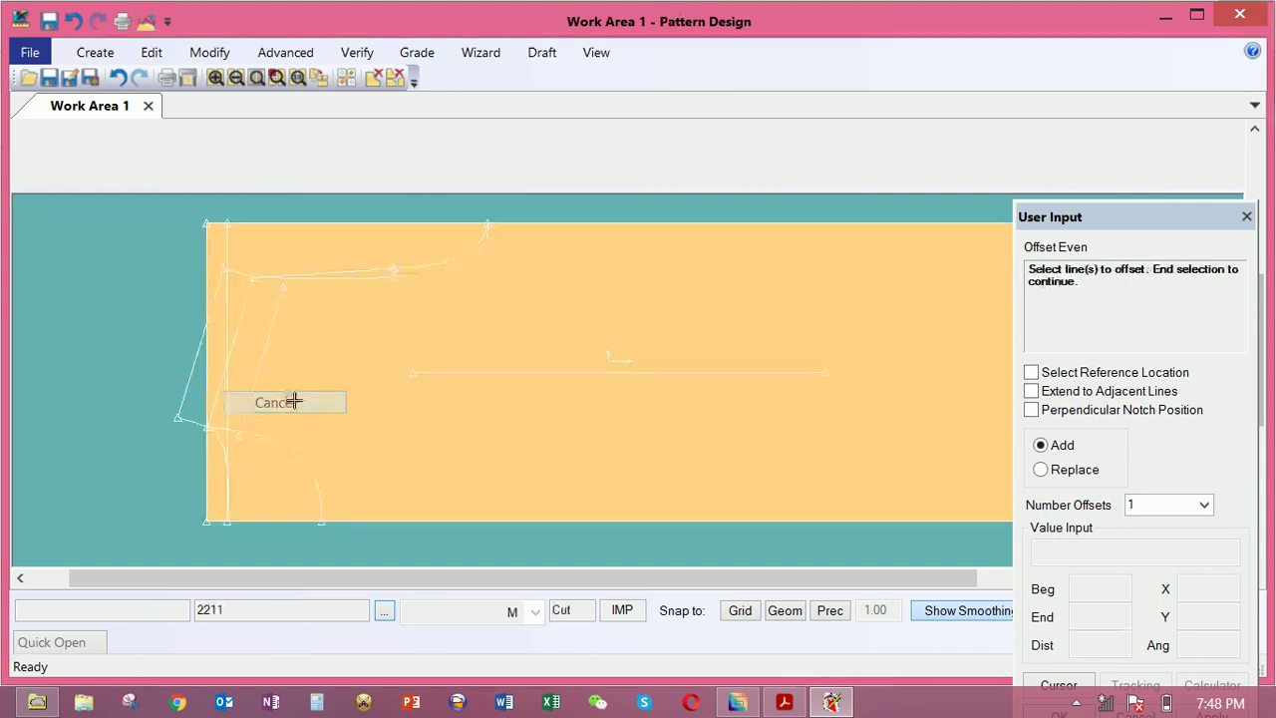
# Add an even offset of the vertical line nearest the neck edge, about 12 towards the body, and end the command
pyautogui.click(233, 400)
pyautogui.rightClick(242, 396)
pyautogui.click(239, 396)
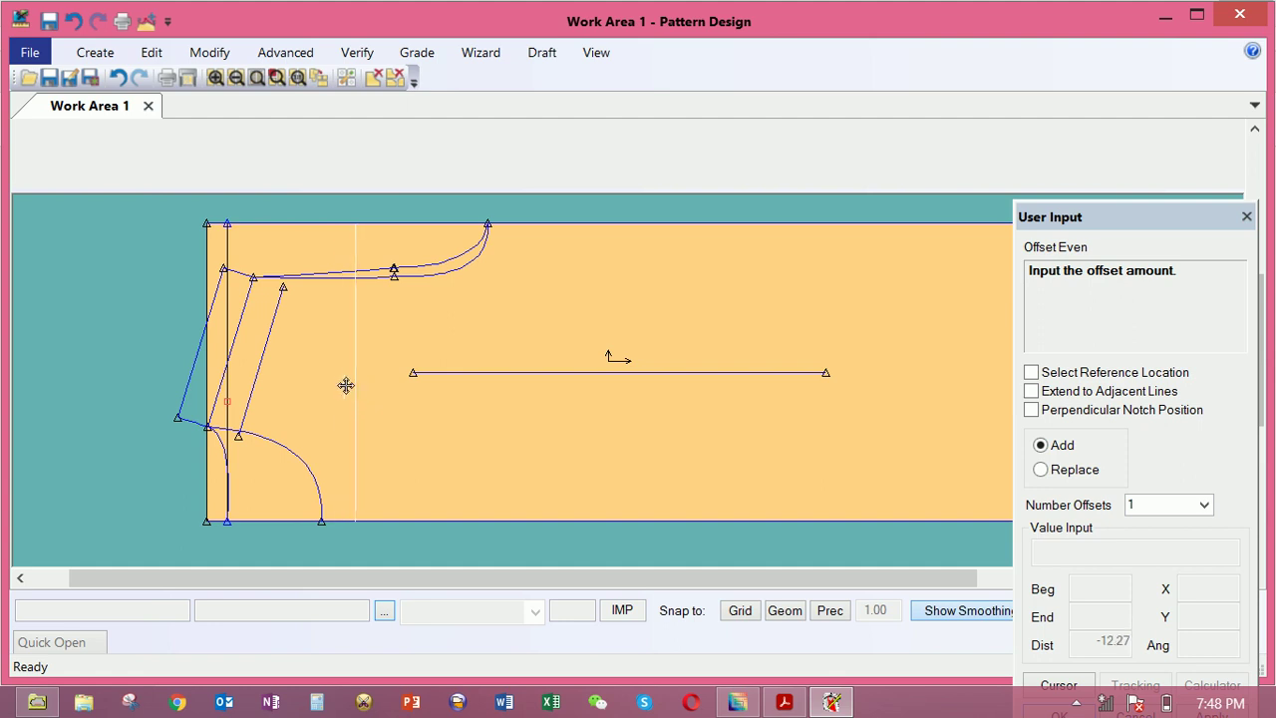
pyautogui.click(361, 380)
pyautogui.rightClick(393, 380)
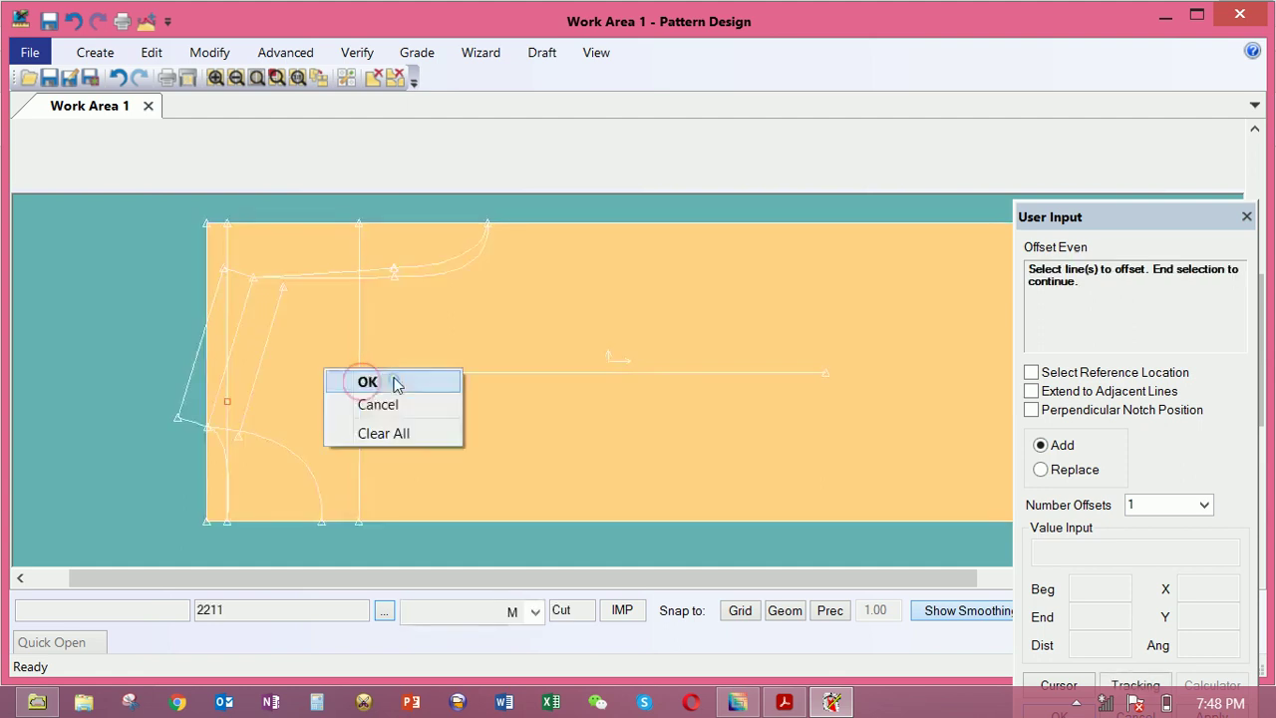
pyautogui.click(393, 380)
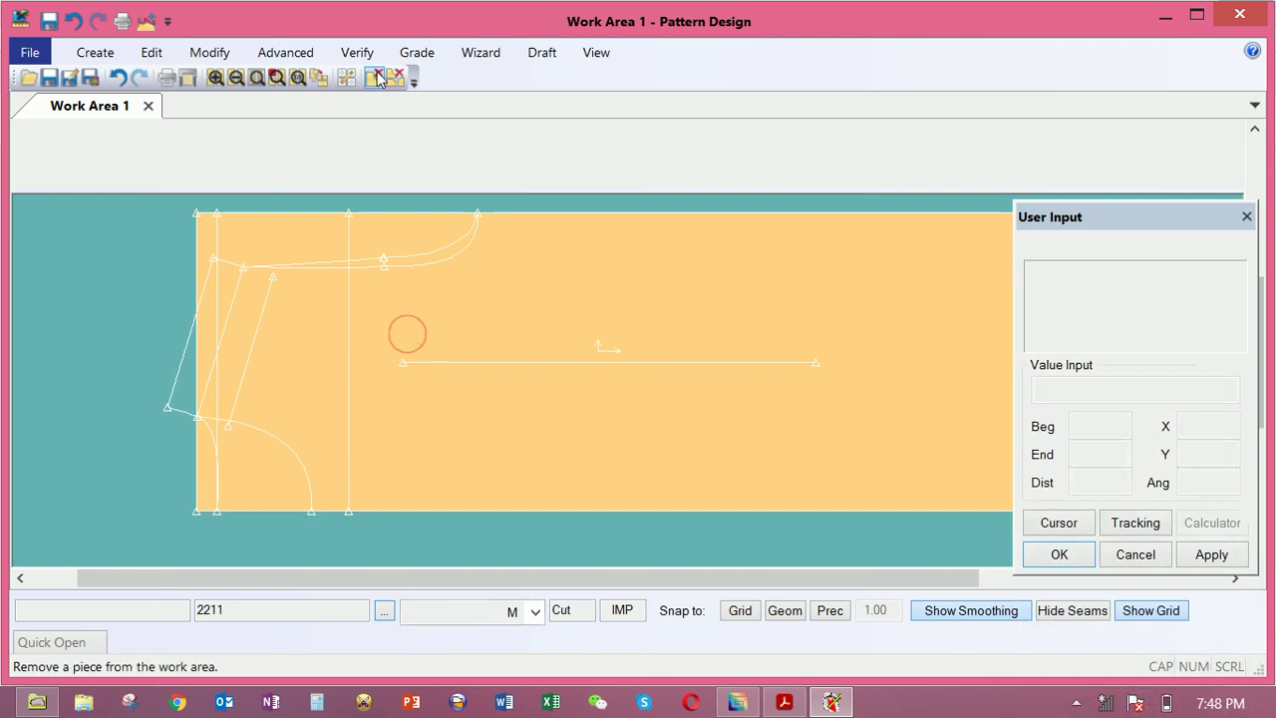
# Clip the new vertical offset line at the straighter armhole curve, keeping the part below it, and end the command
pyautogui.click(211, 53)
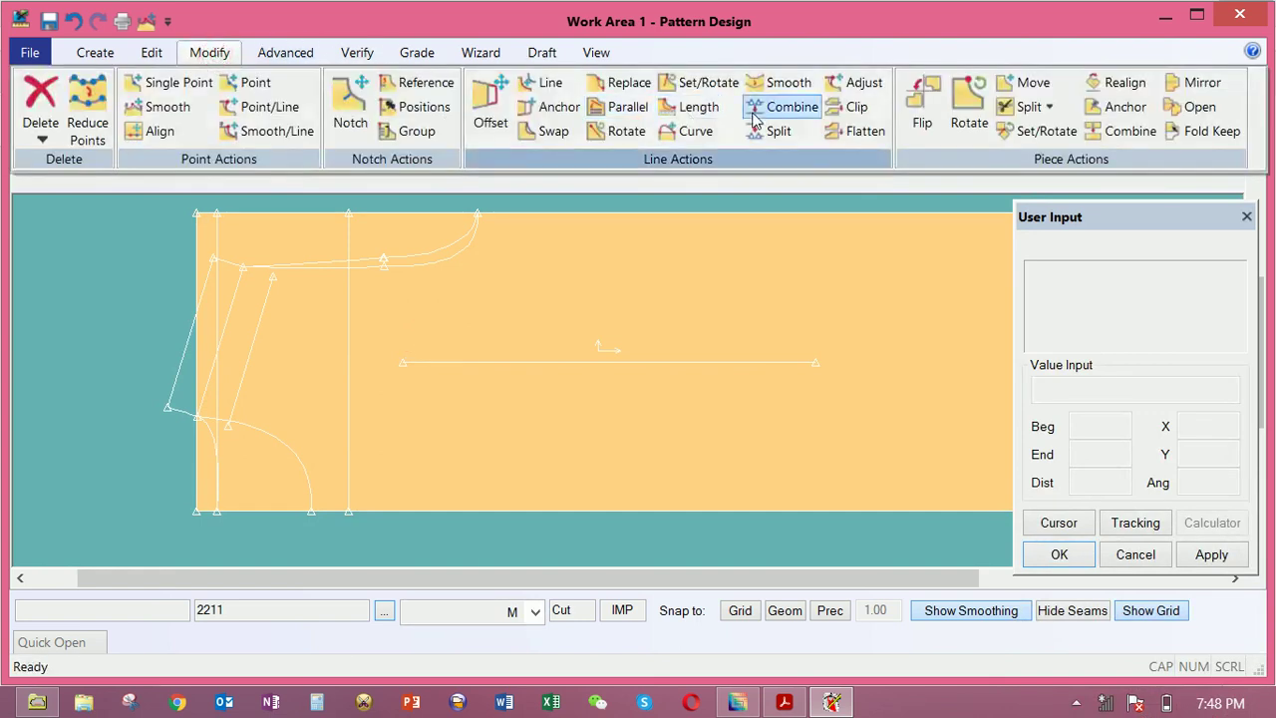
pyautogui.click(853, 107)
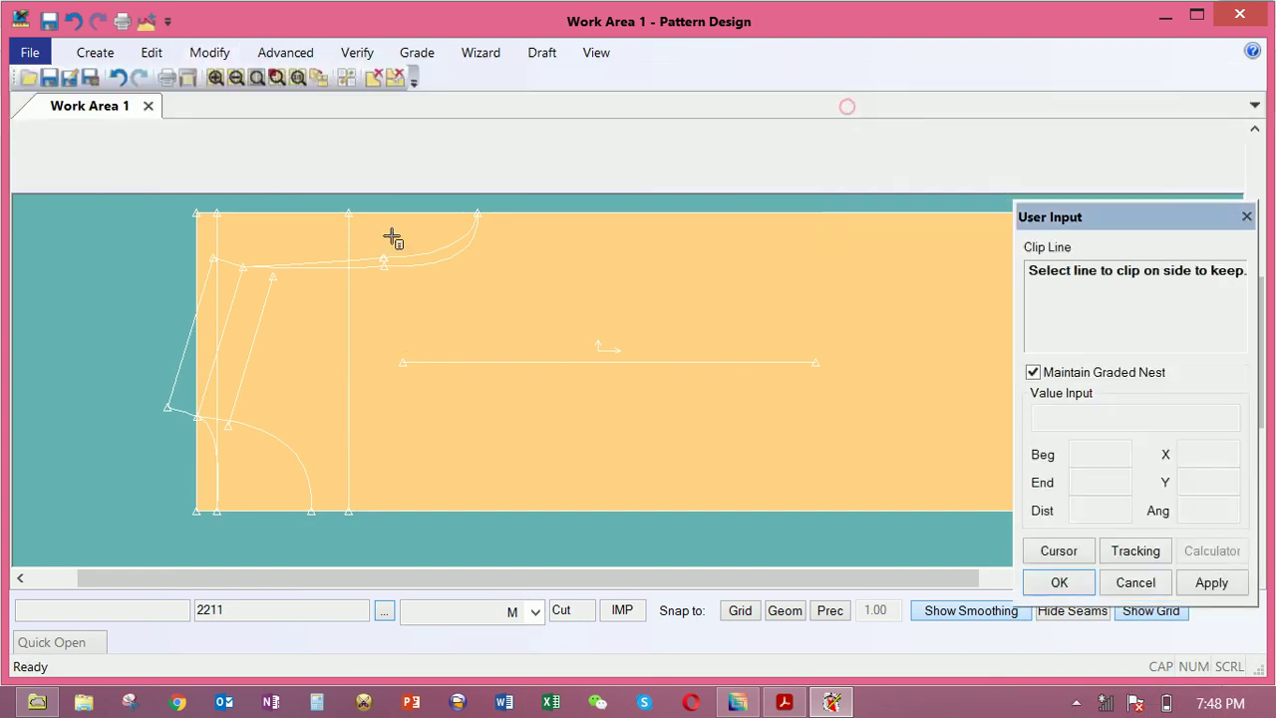
pyautogui.click(348, 299)
pyautogui.click(360, 260)
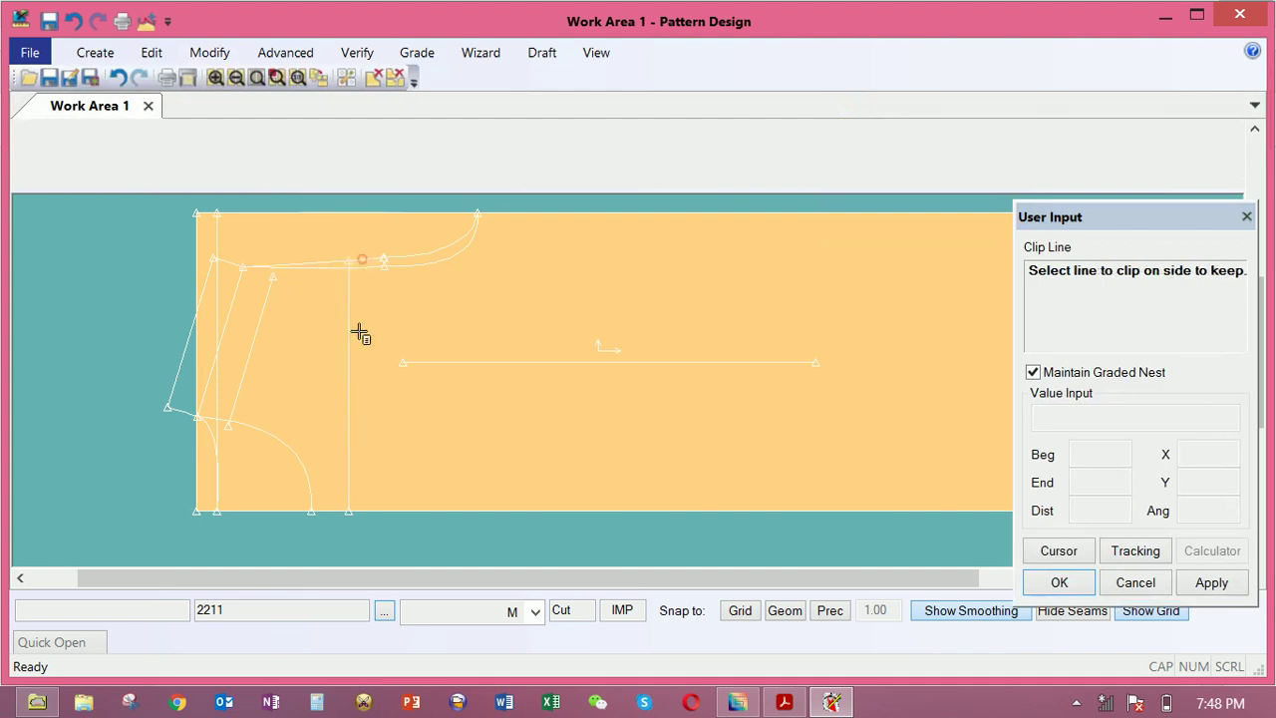
pyautogui.rightClick(378, 317)
pyautogui.click(379, 317)
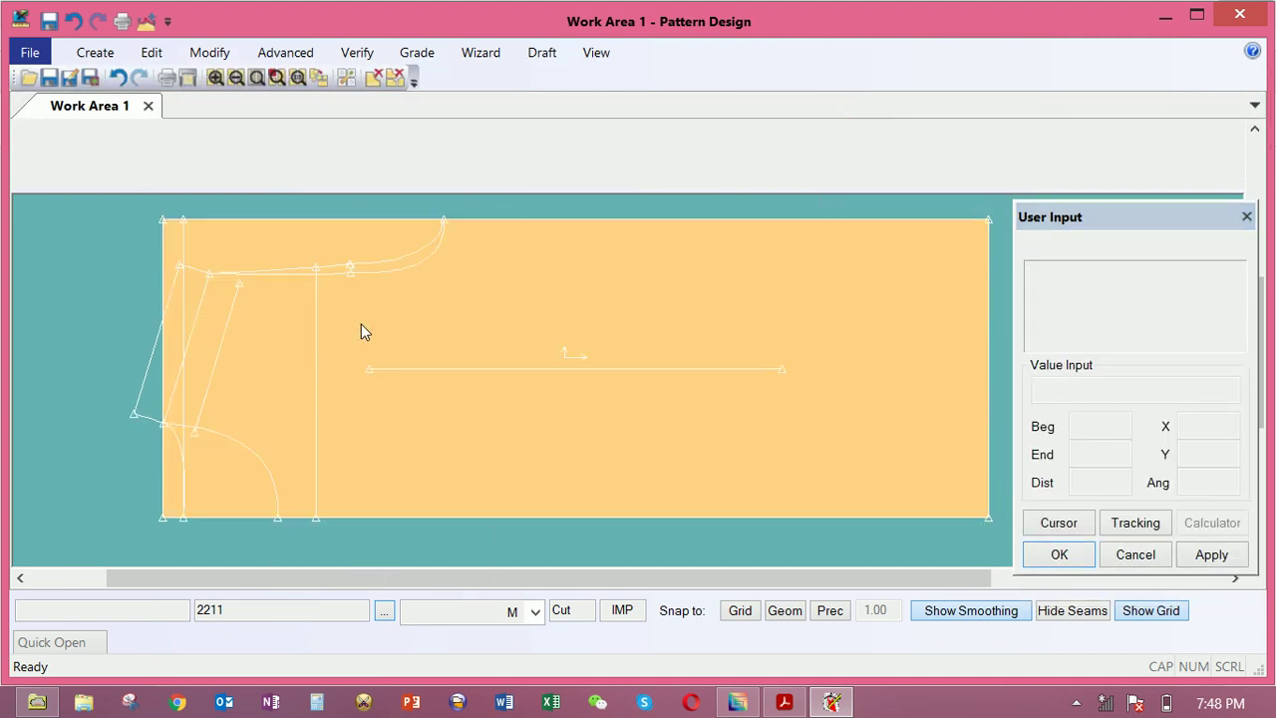
pyautogui.click(433, 325)
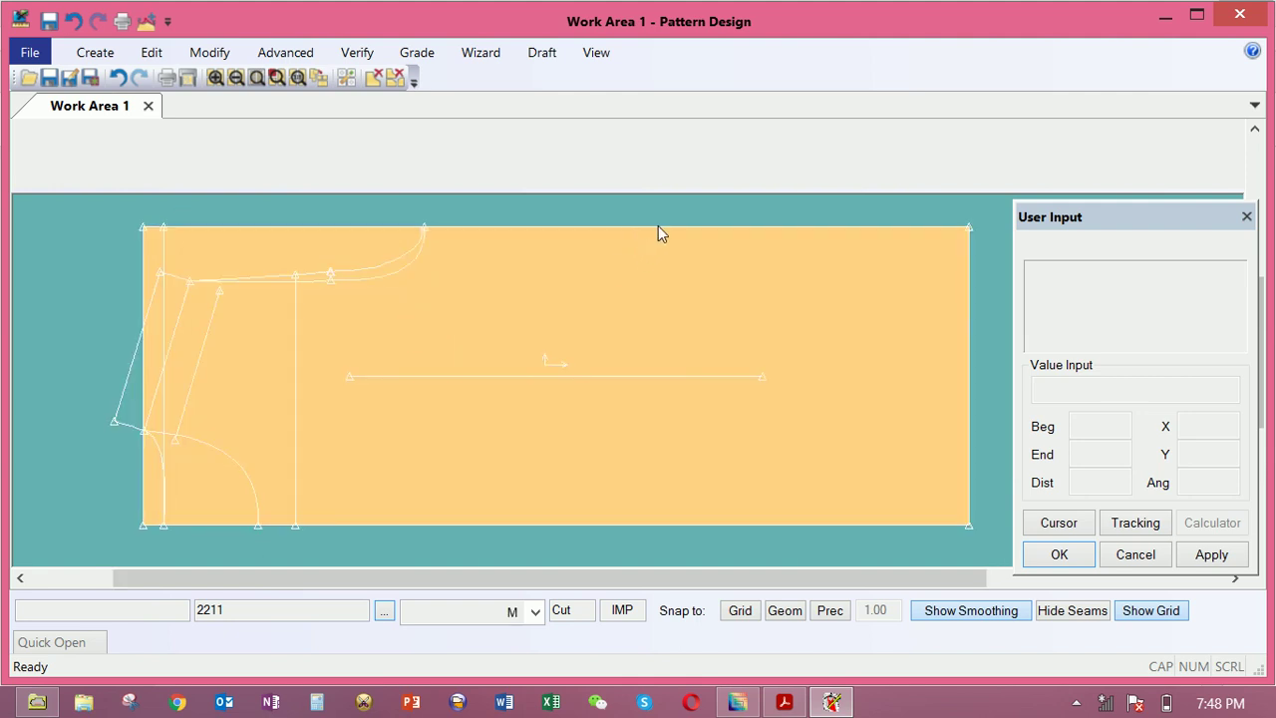
# Add one even offset of the piece's upper long edge, about 2 towards the body, and end the command
pyautogui.click(209, 52)
pyautogui.click(95, 51)
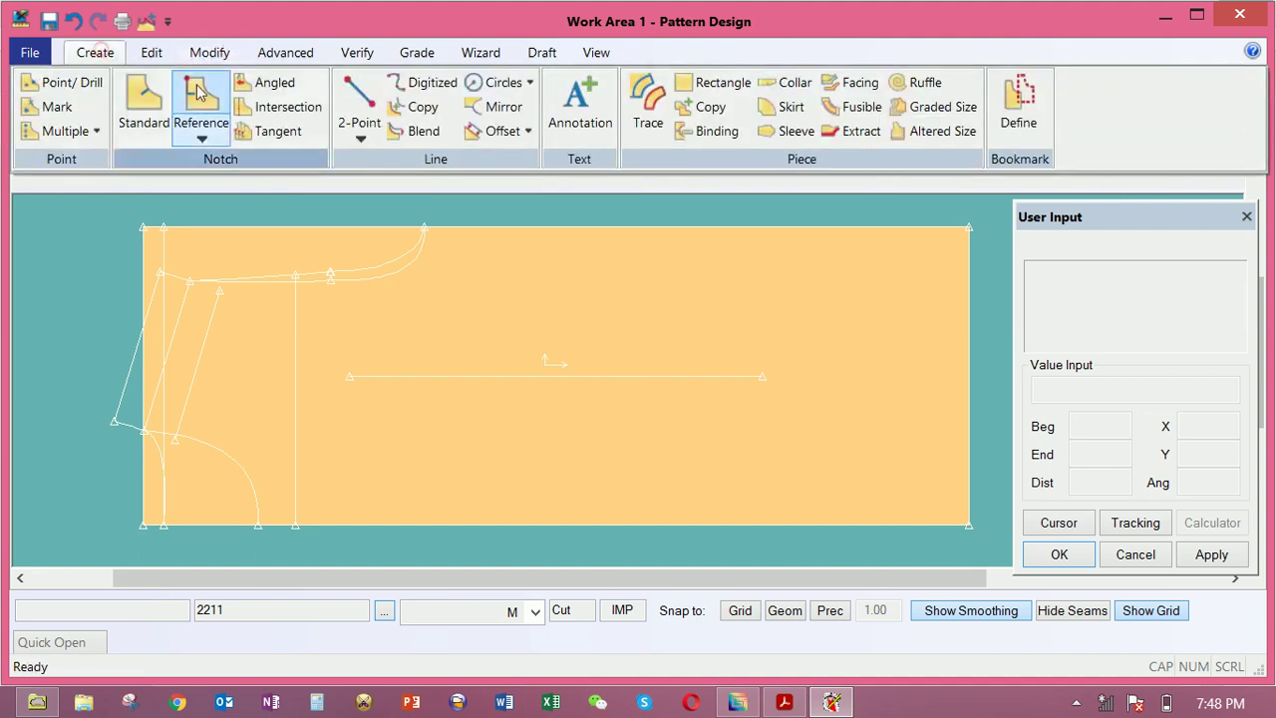
pyautogui.click(490, 131)
pyautogui.click(613, 228)
pyautogui.rightClick(615, 248)
pyautogui.click(625, 256)
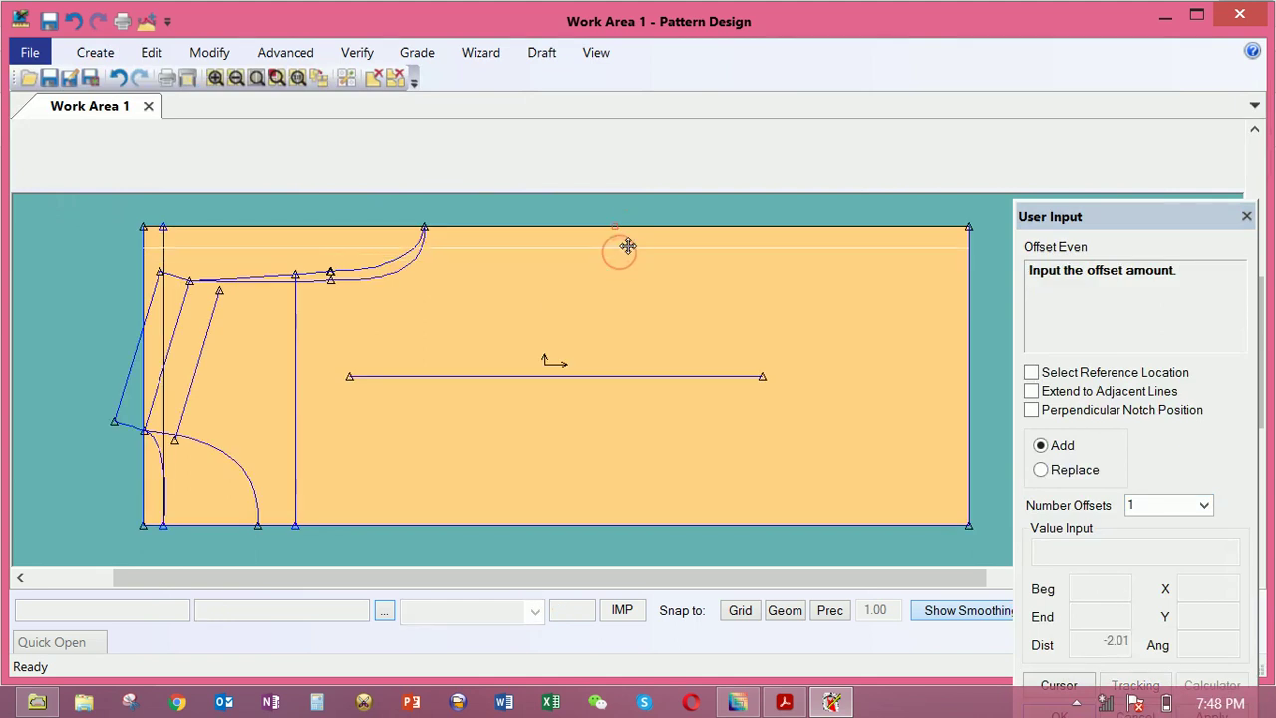
pyautogui.click(625, 248)
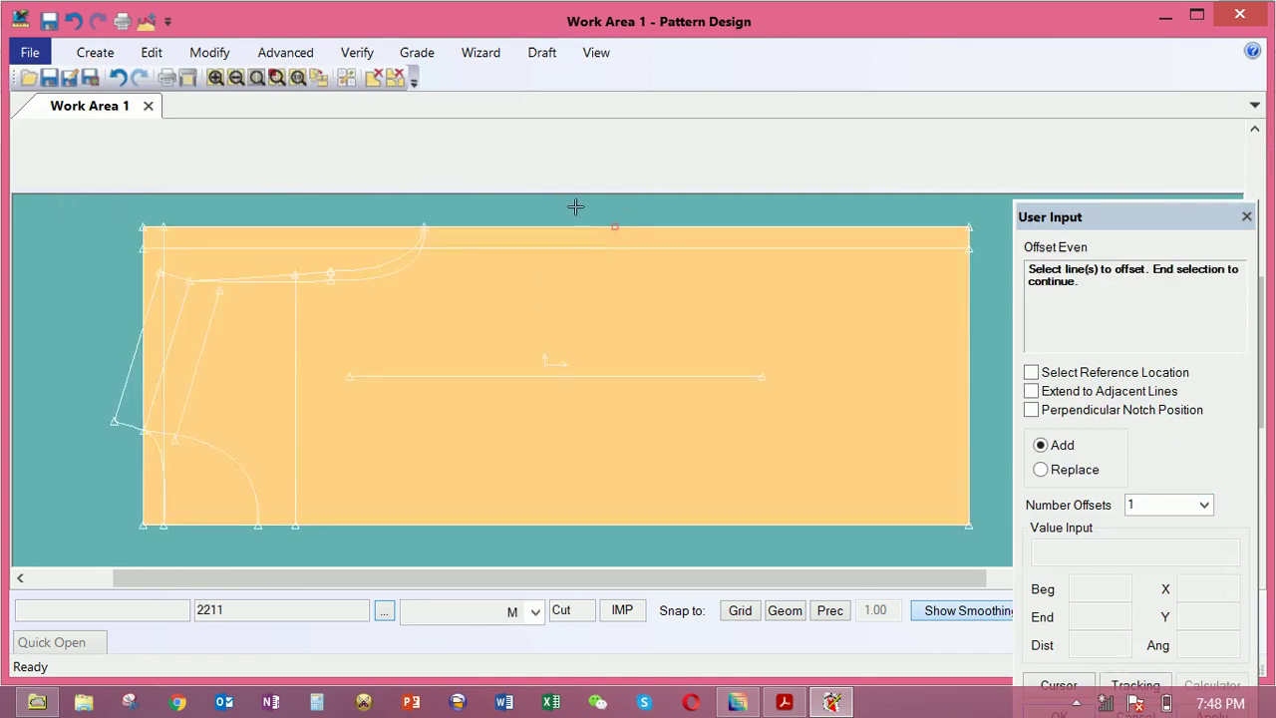
pyautogui.click(94, 52)
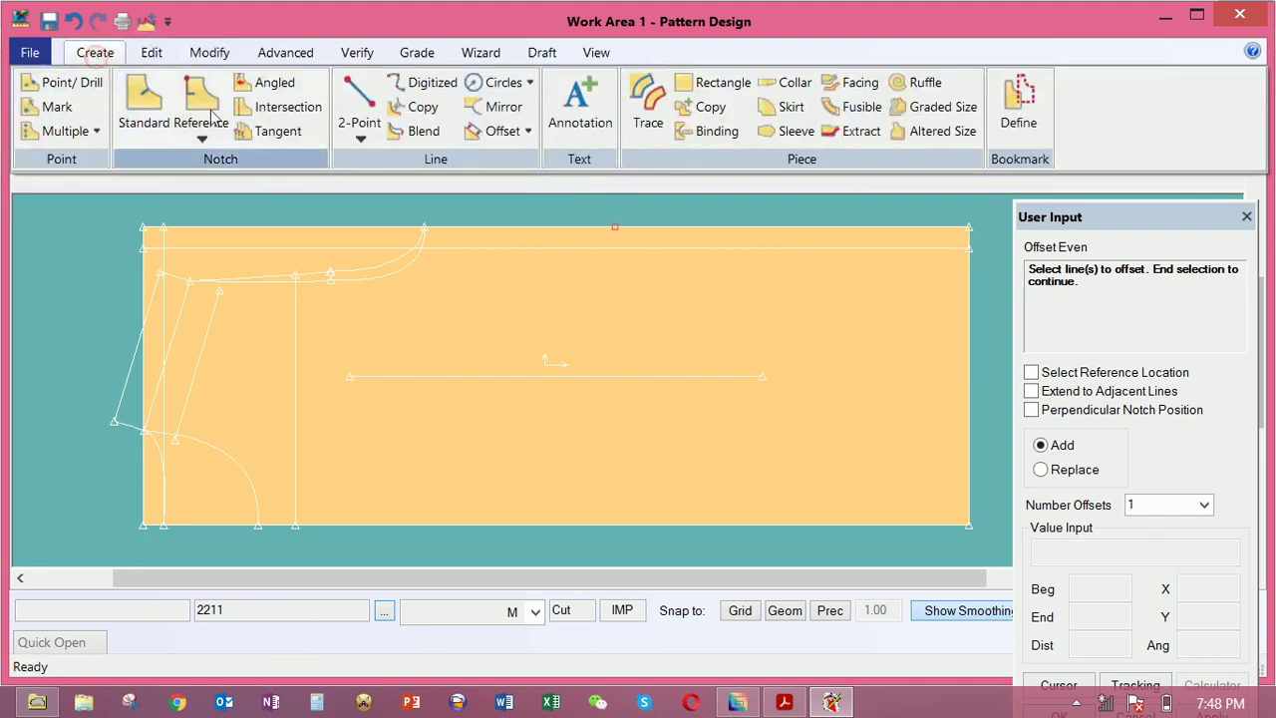
pyautogui.click(360, 138)
pyautogui.click(648, 342)
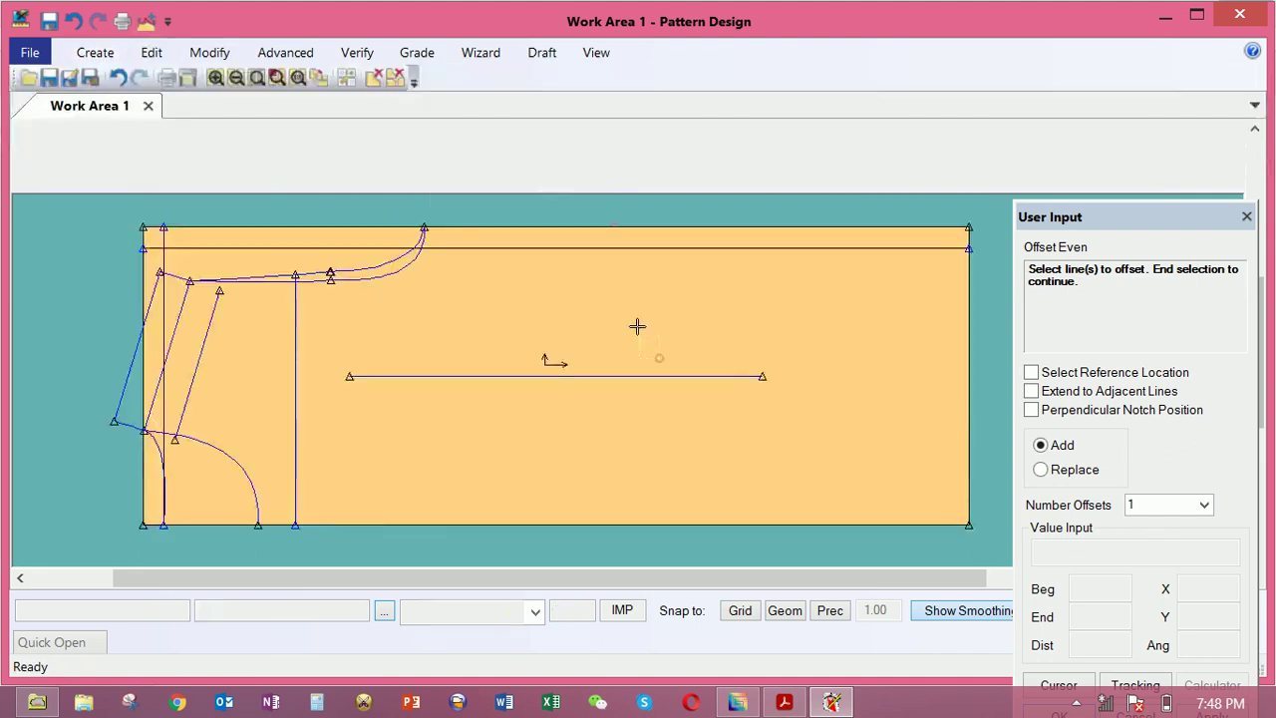
pyautogui.rightClick(905, 303)
pyautogui.click(902, 307)
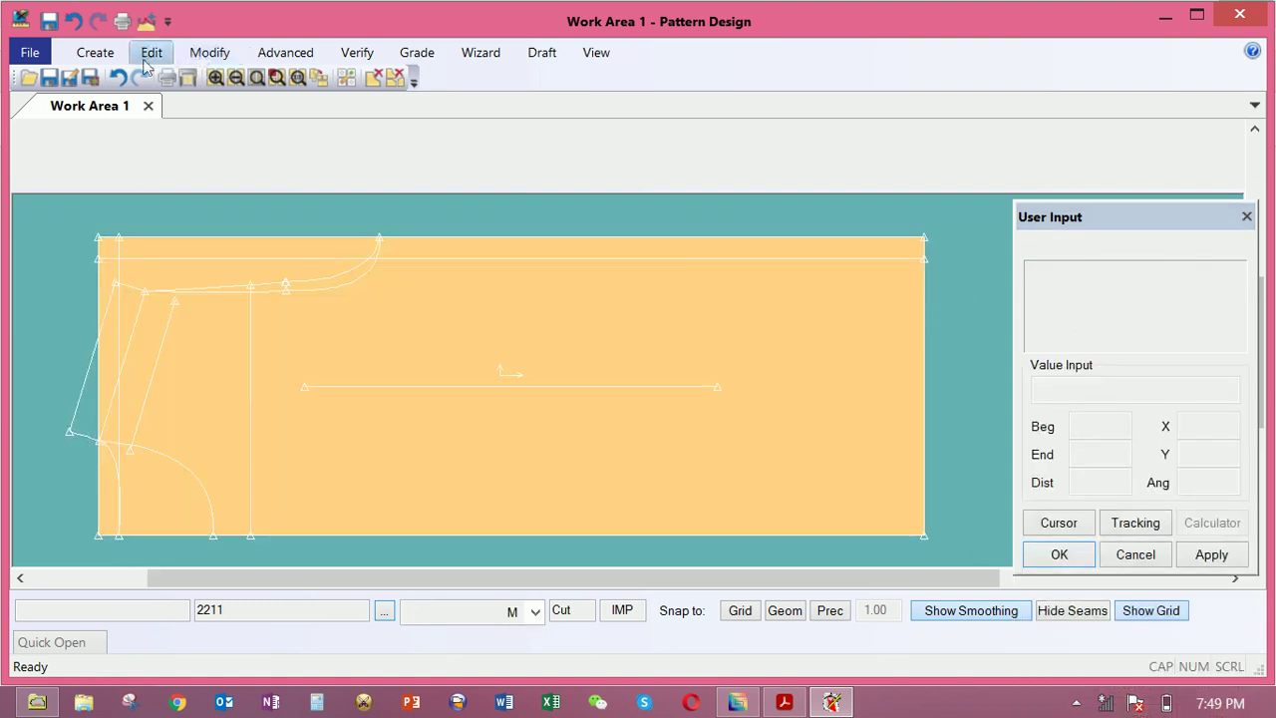
# Add one even offset of the hem edge, the short edge opposite the neck, about 7 into the body, and end the command
pyautogui.click(95, 53)
pyautogui.click(476, 130)
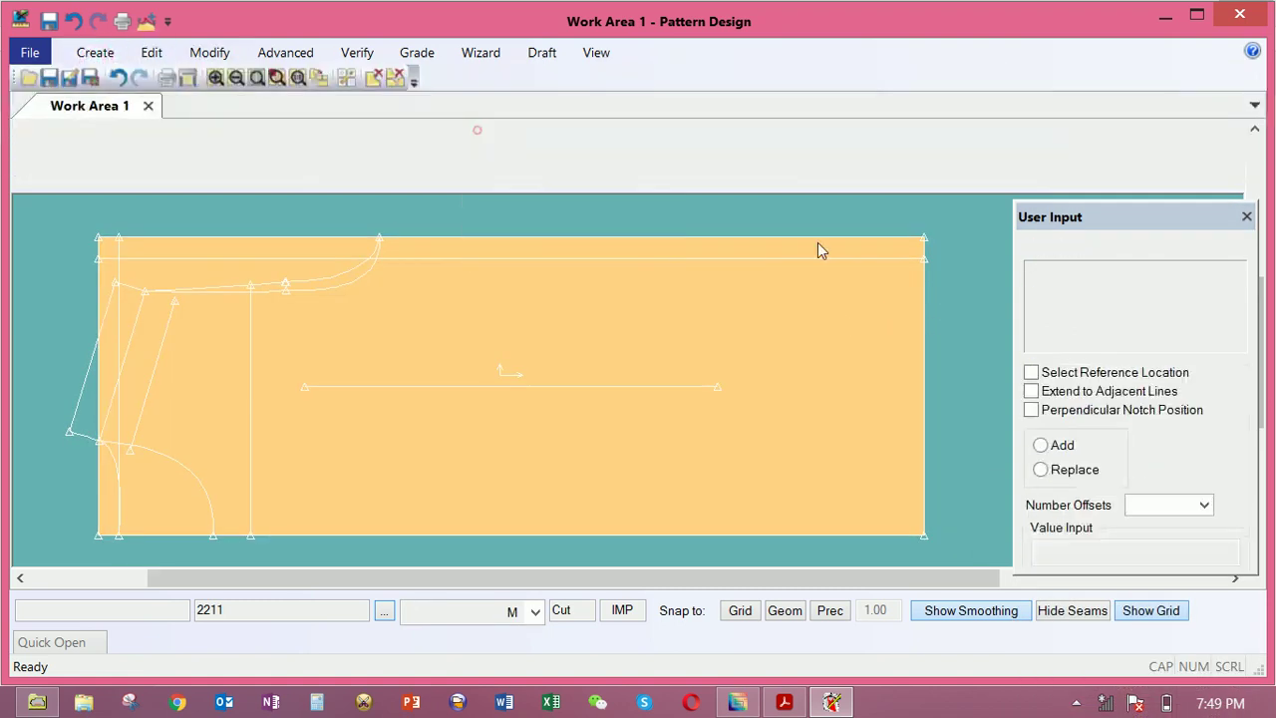
pyautogui.click(926, 325)
pyautogui.rightClick(874, 316)
pyautogui.click(879, 322)
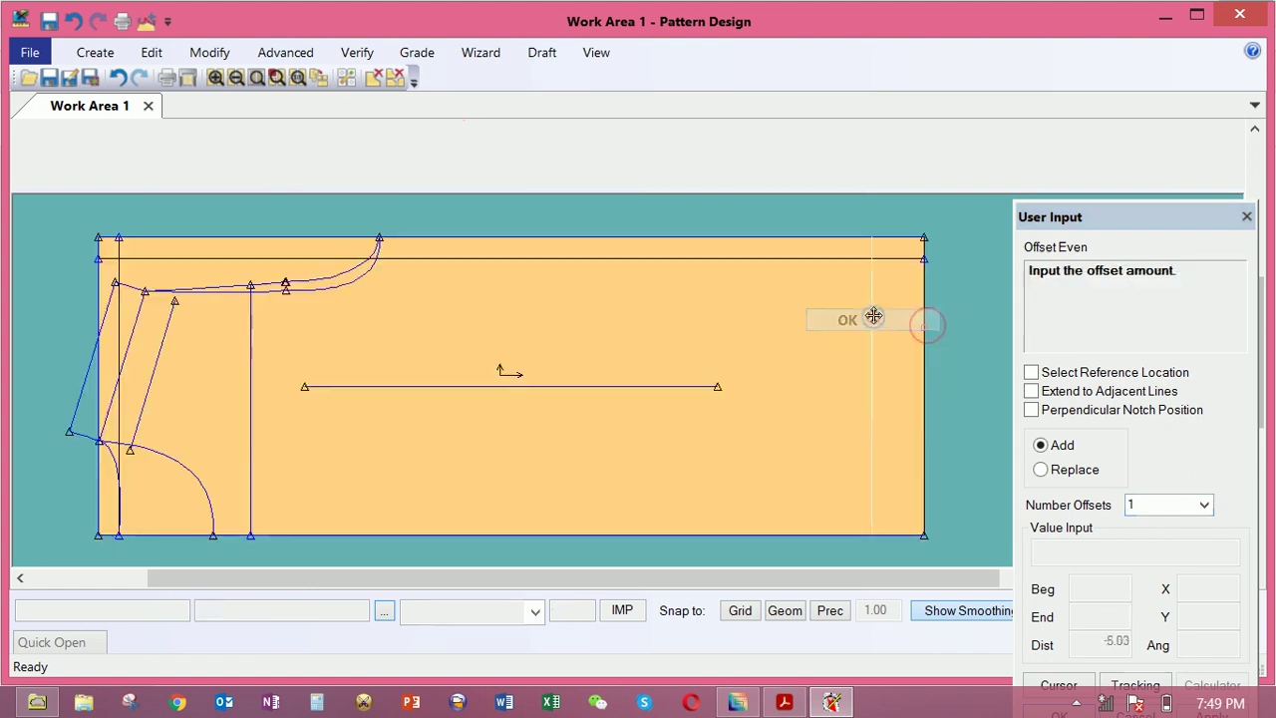
pyautogui.click(853, 319)
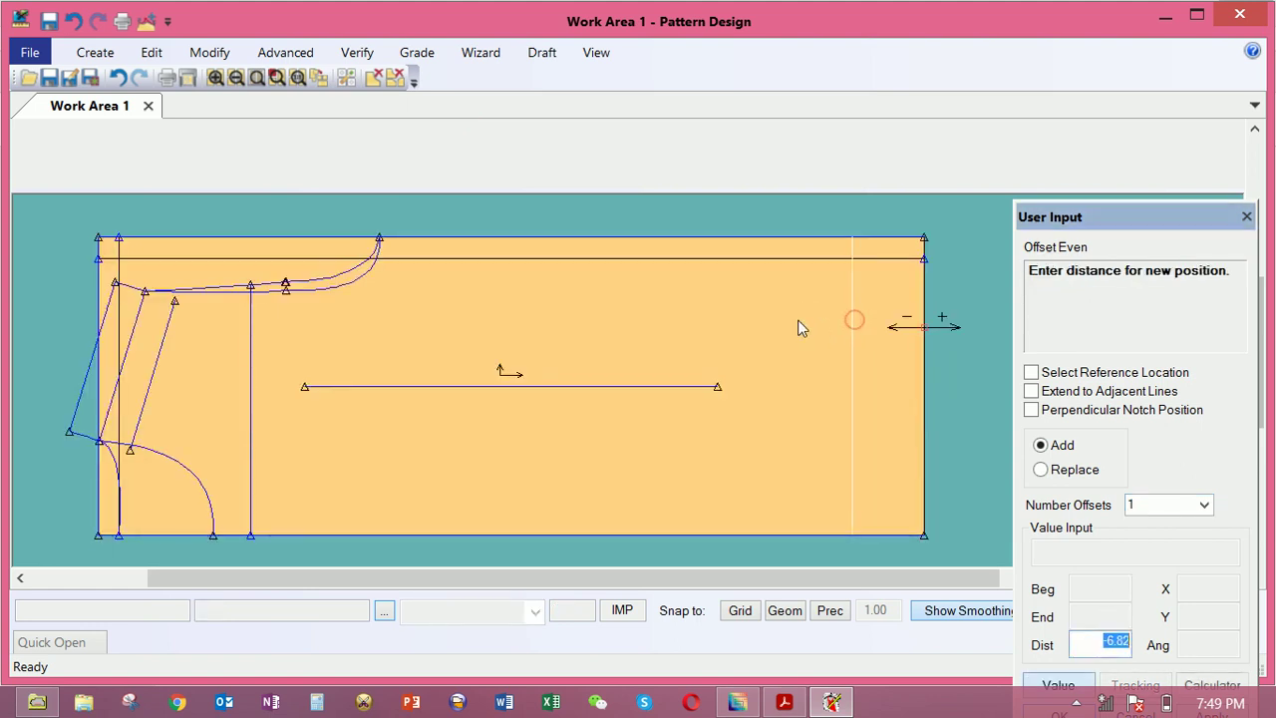
pyautogui.rightClick(775, 317)
pyautogui.click(755, 319)
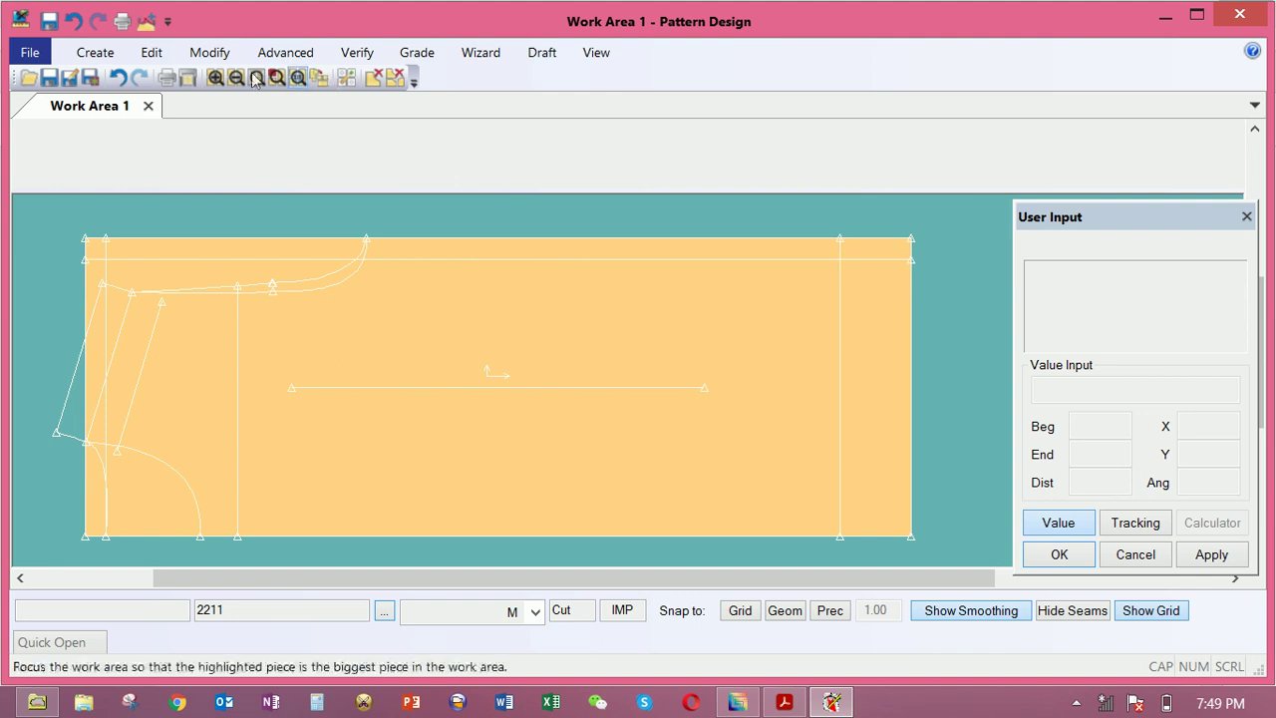
# Add one even offset of the new vertical line near the hem towards the neck, placing it slightly past the middle of the piece
pyautogui.click(94, 52)
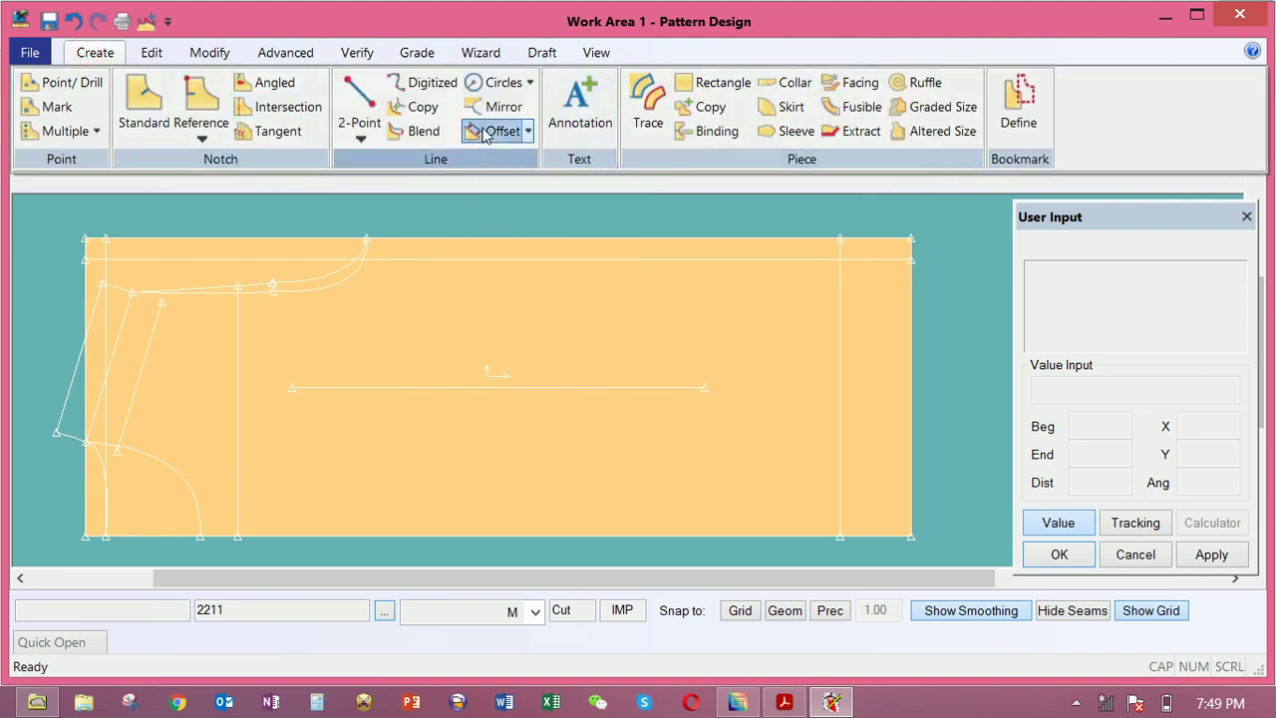
pyautogui.click(496, 131)
pyautogui.click(842, 340)
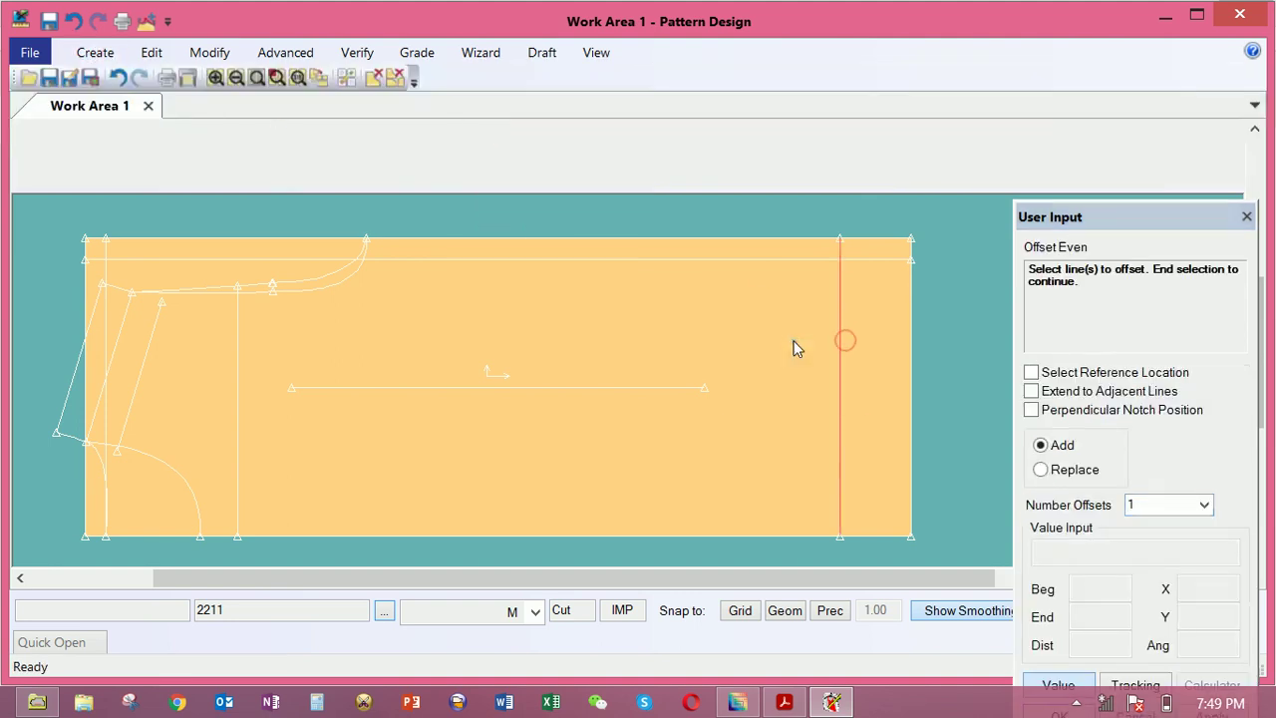
pyautogui.rightClick(769, 348)
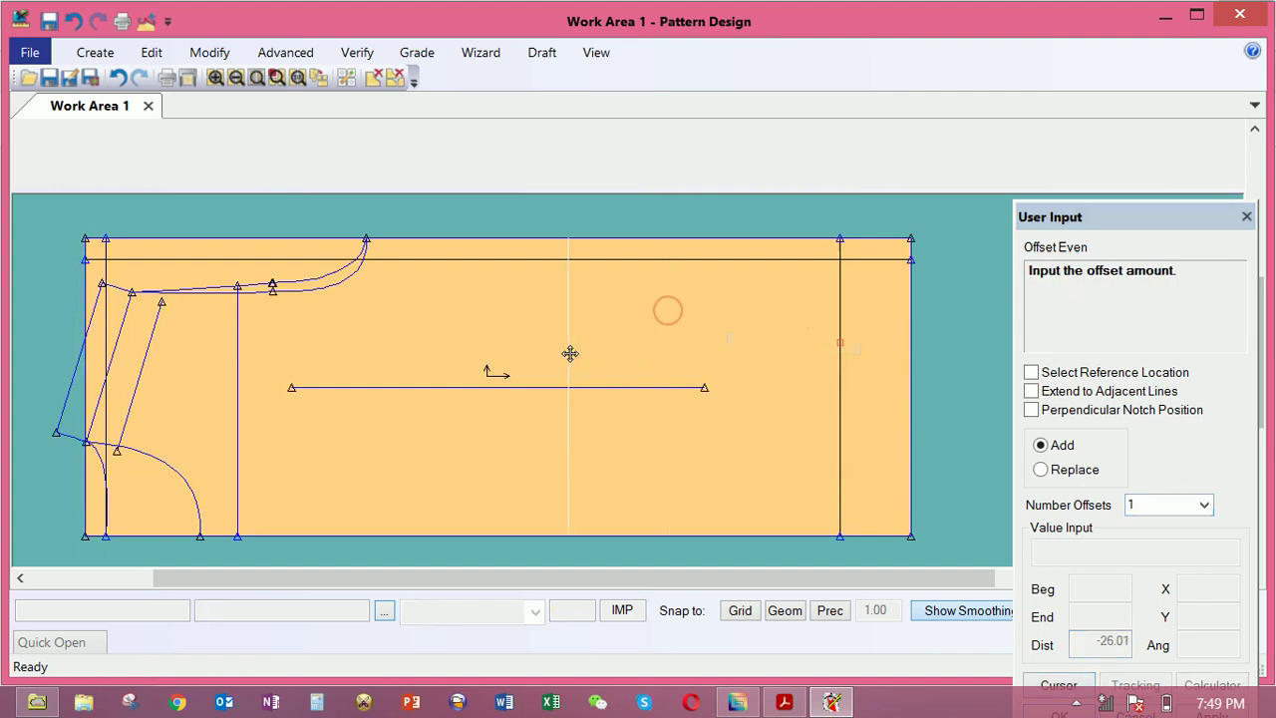
pyautogui.click(584, 349)
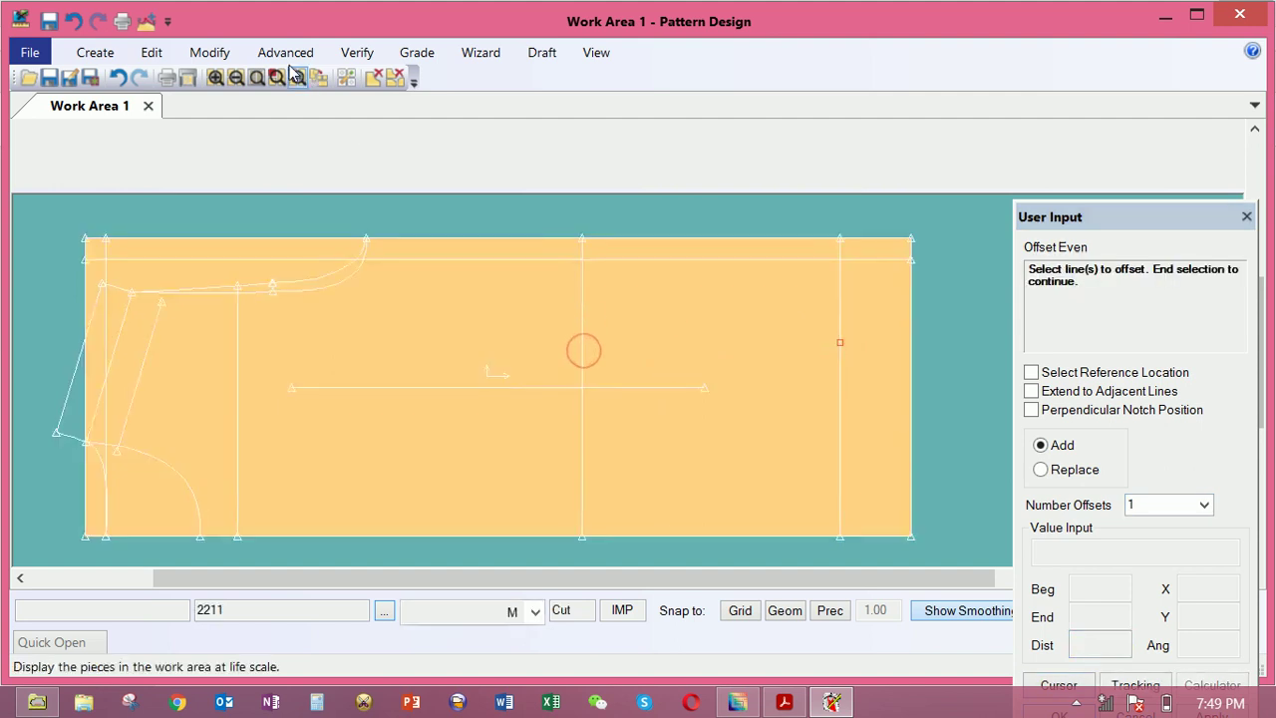
# Clip the new mid-body vertical line at the horizontal line just inside the upper long edge, keeping the part below it, and end the command
pyautogui.click(209, 52)
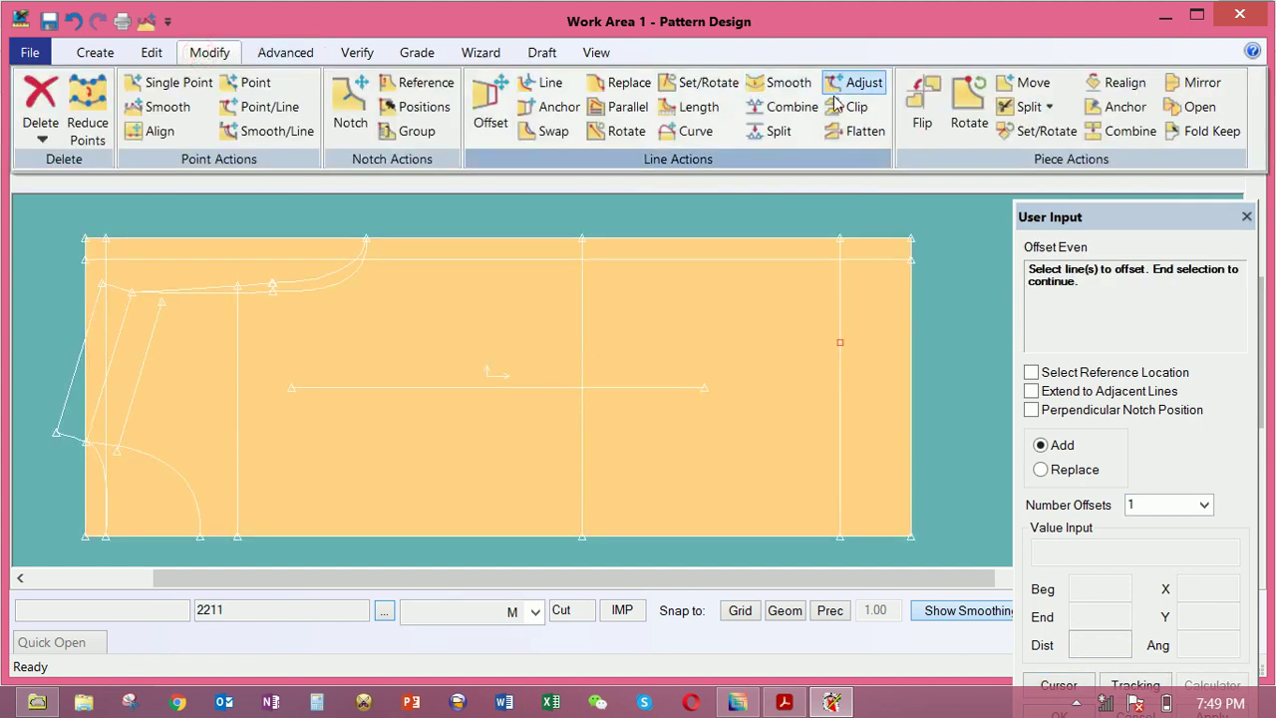
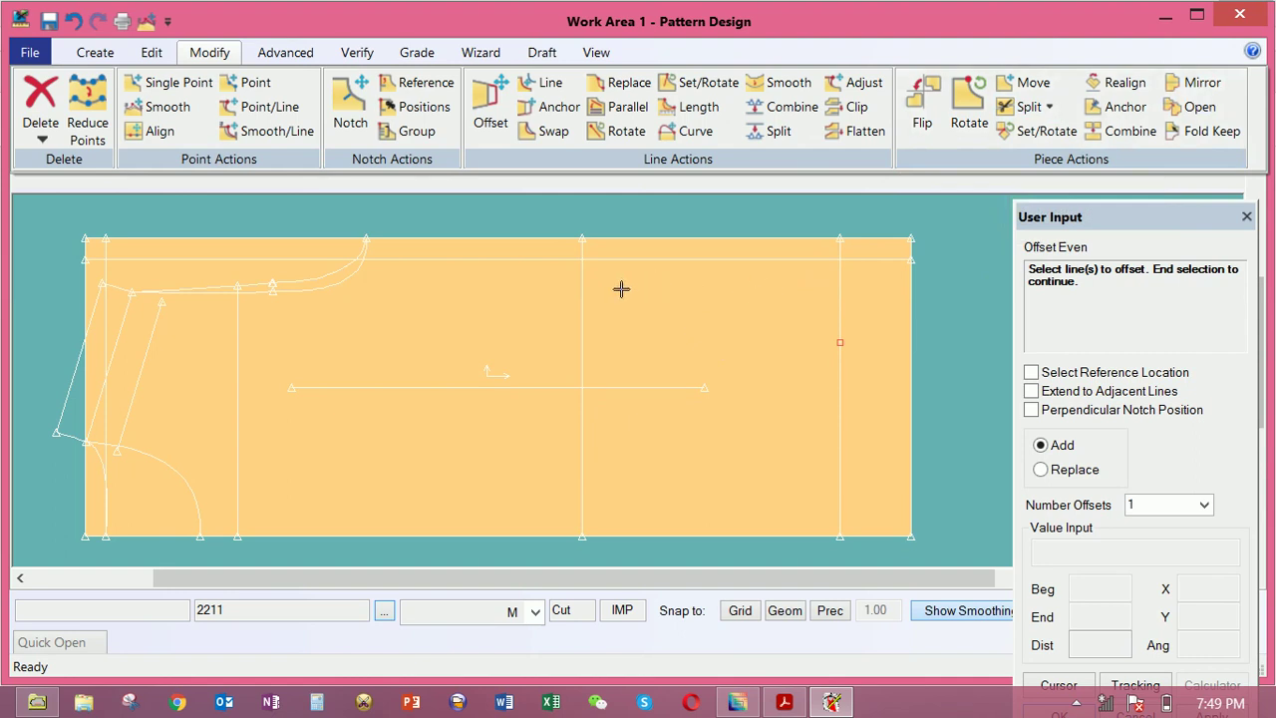
pyautogui.click(849, 107)
pyautogui.click(584, 284)
pyautogui.click(592, 261)
pyautogui.rightClick(611, 296)
pyautogui.click(610, 296)
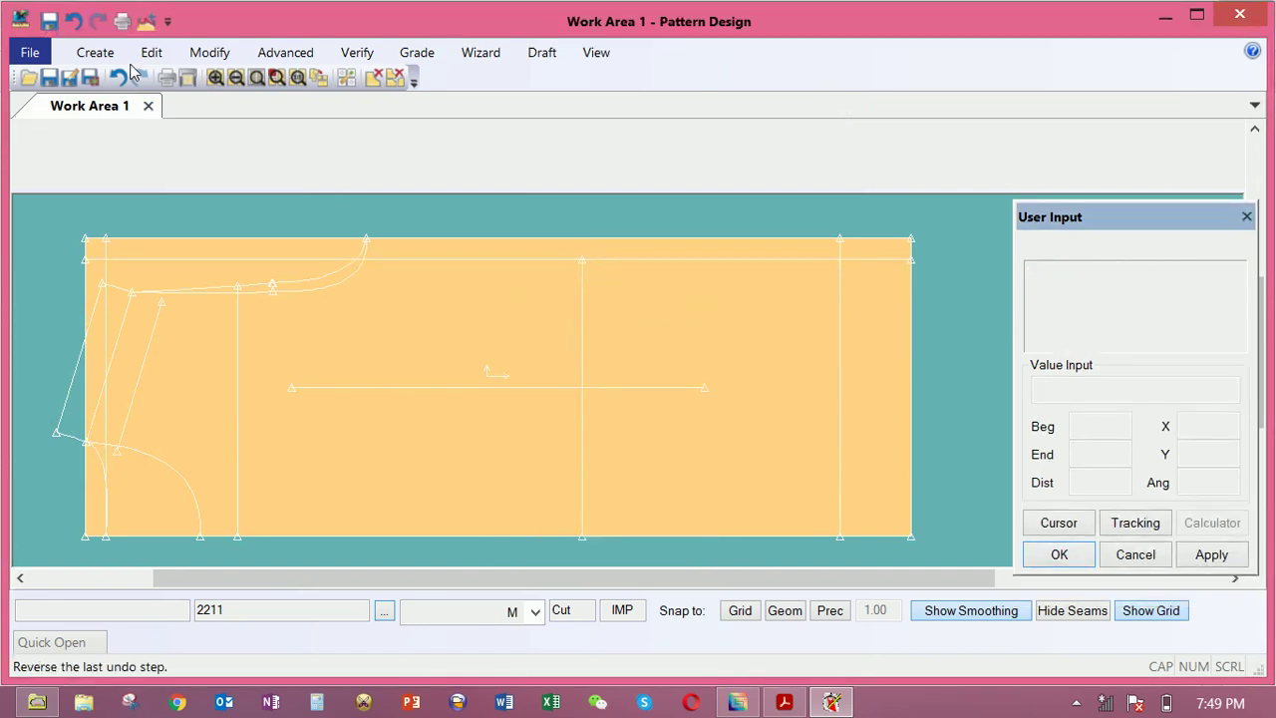
# Draw a 2-point curve along the side from the armhole's end on the upper long edge to the upper end of the clipped vertical line
pyautogui.click(94, 52)
pyautogui.click(356, 138)
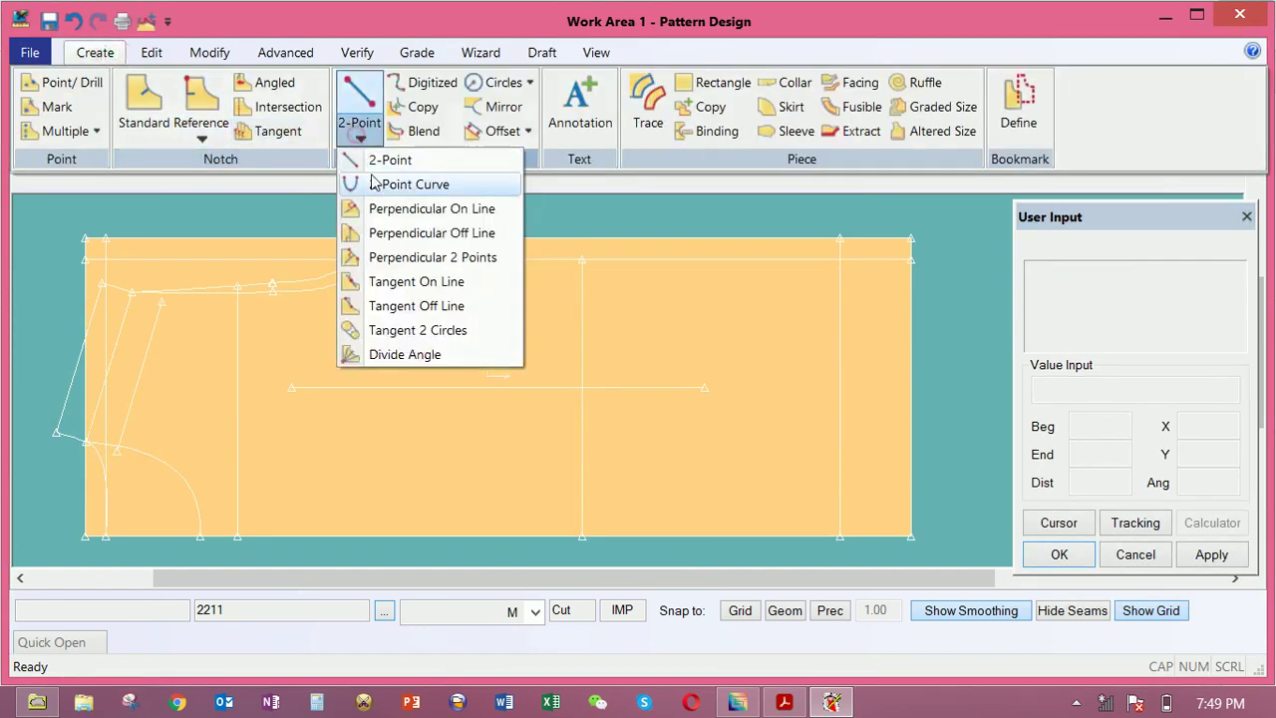
pyautogui.click(375, 184)
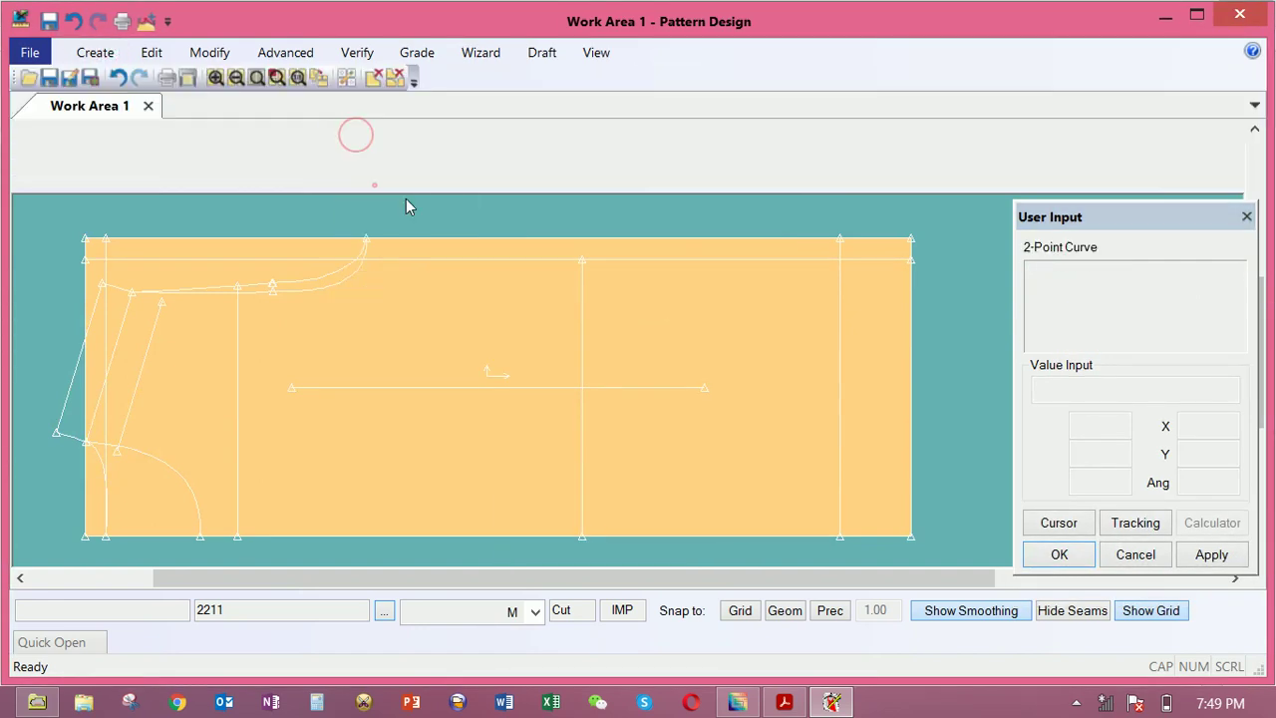
pyautogui.click(366, 241)
pyautogui.click(365, 239)
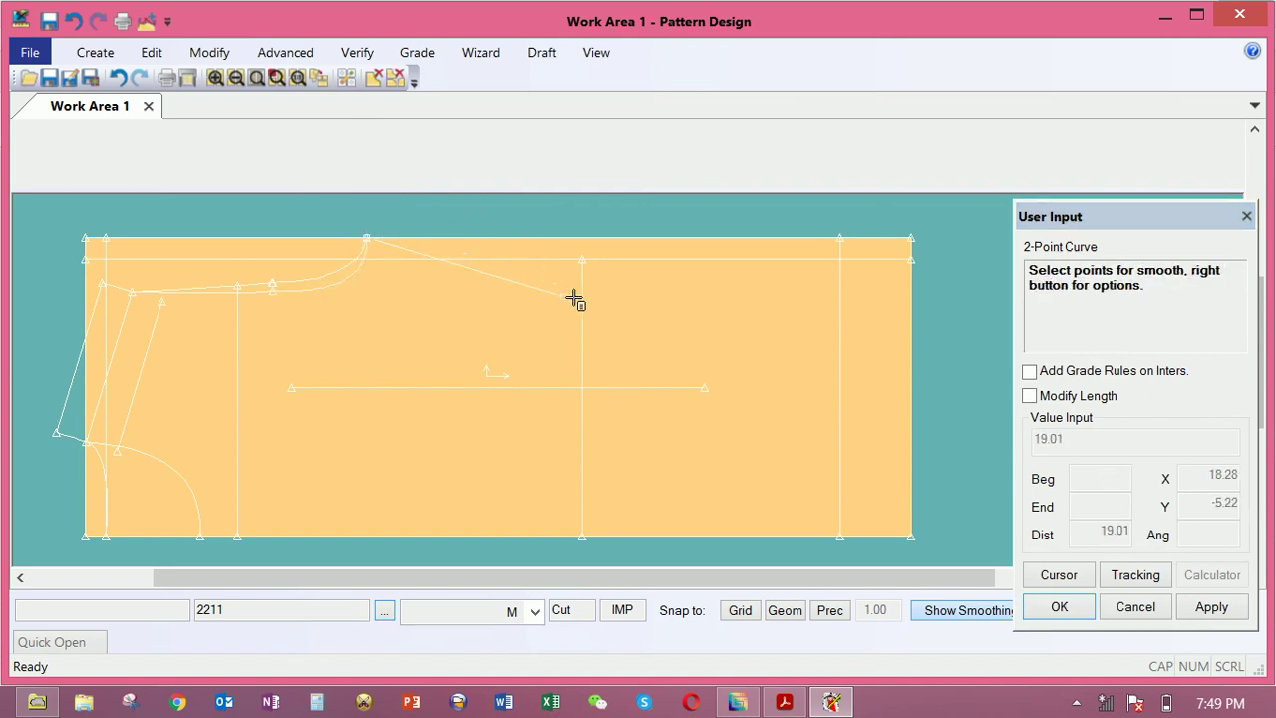
pyautogui.click(582, 261)
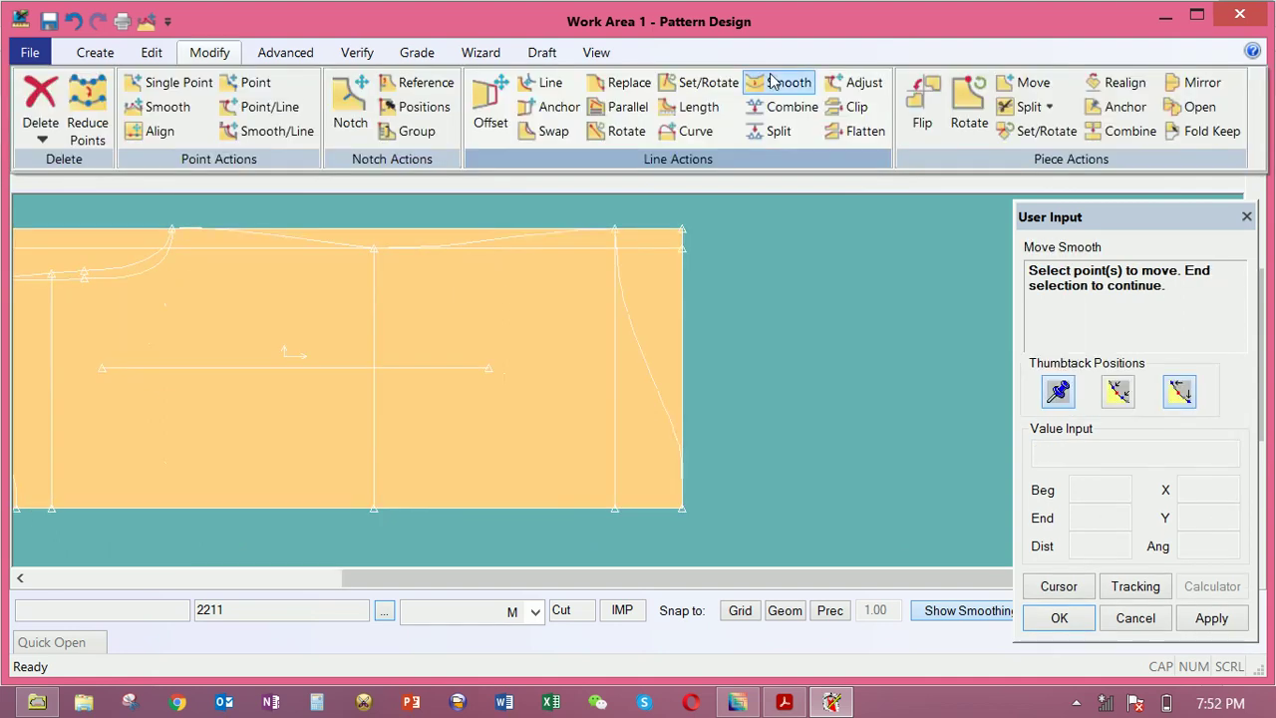
pyautogui.click(772, 82)
pyautogui.click(650, 361)
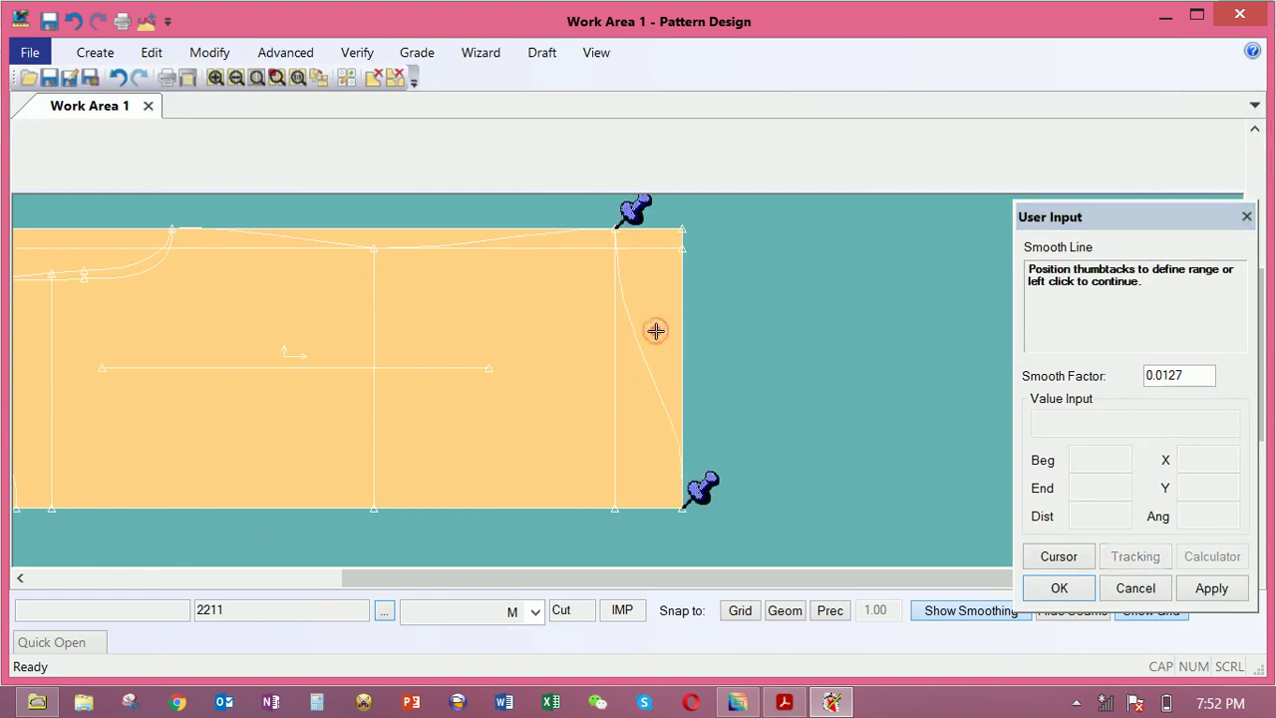
pyautogui.rightClick(655, 331)
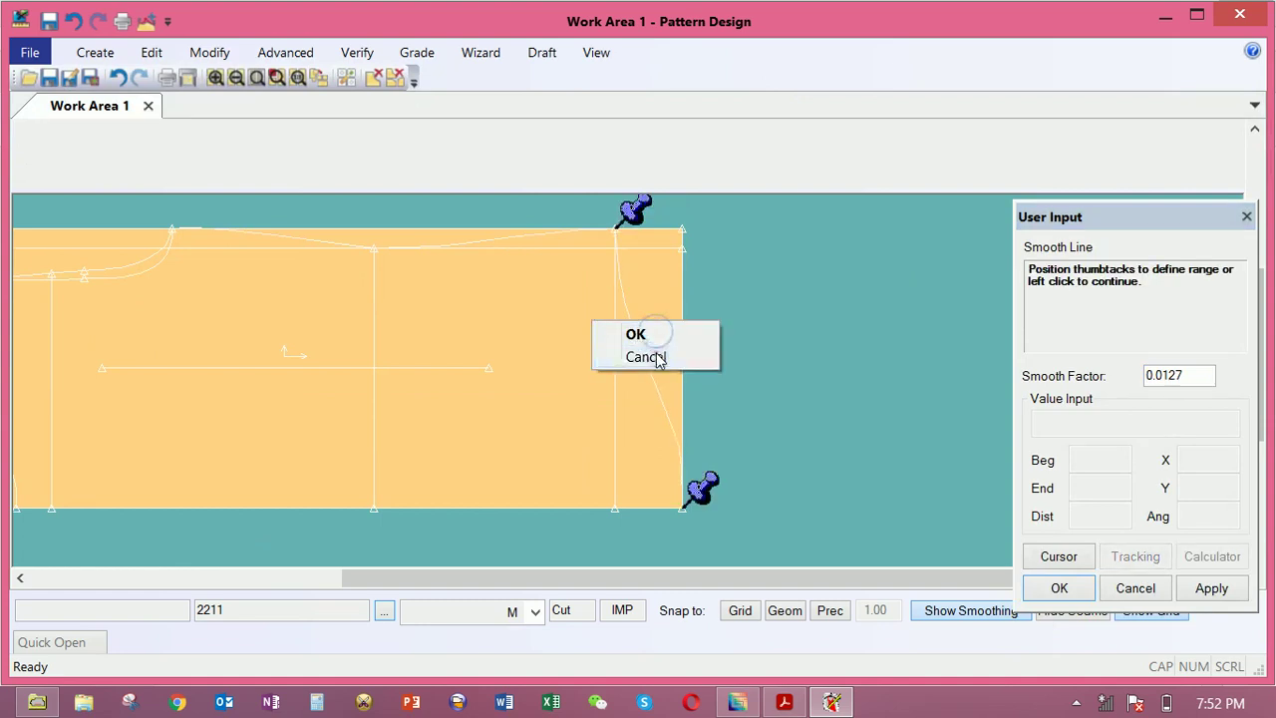
pyautogui.click(645, 356)
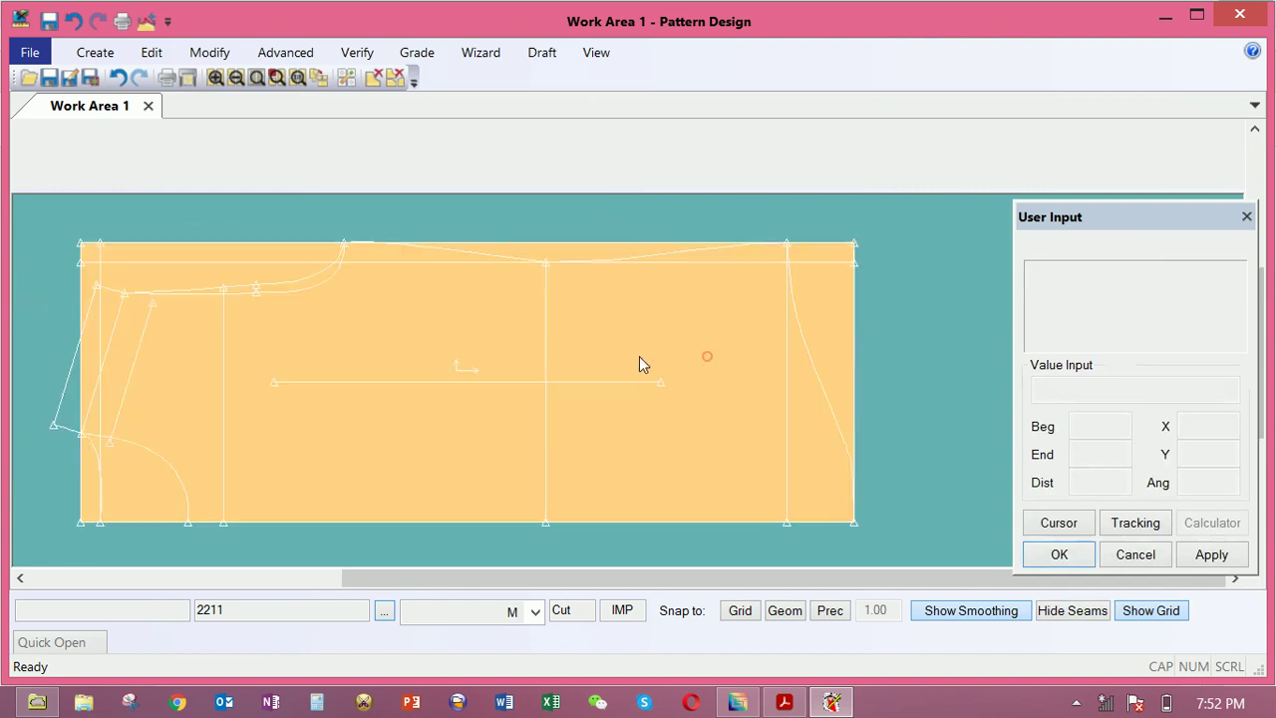
# Draw a 2-point curve about 49.6 long from the deeper armhole curve to the curved hem, bowing away from the side seam, and end the command
pyautogui.click(626, 330)
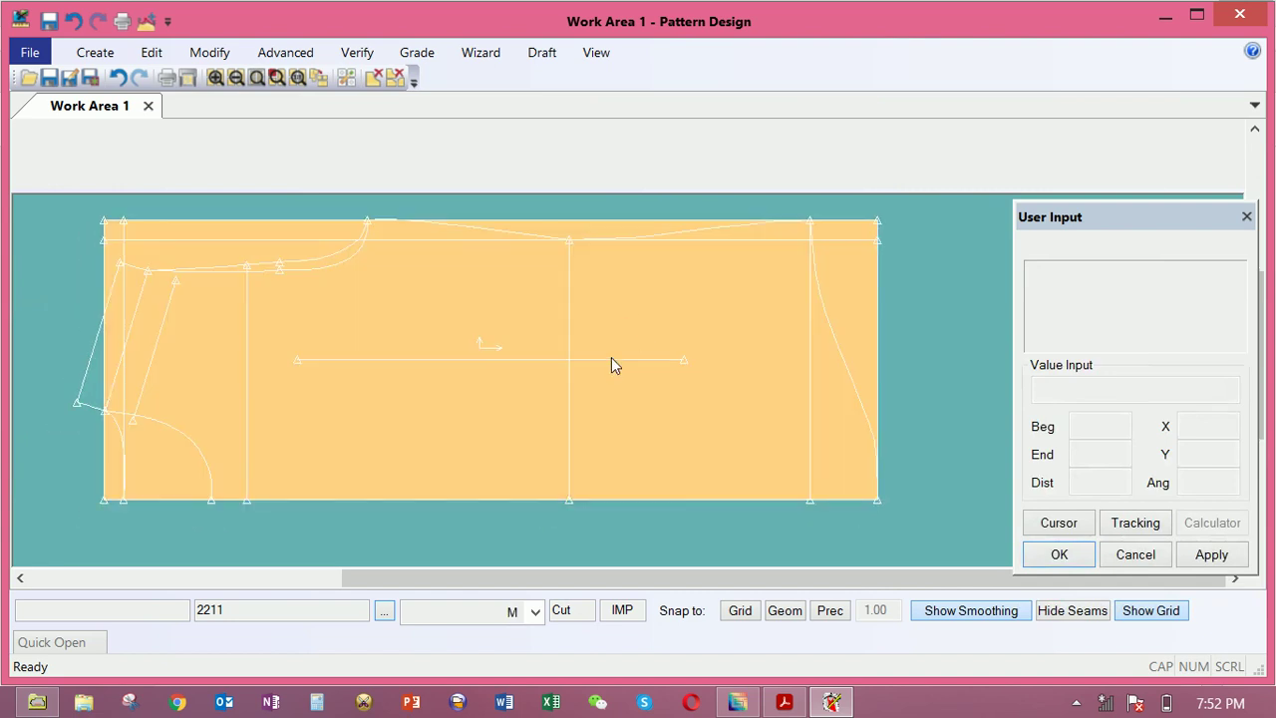
pyautogui.click(567, 306)
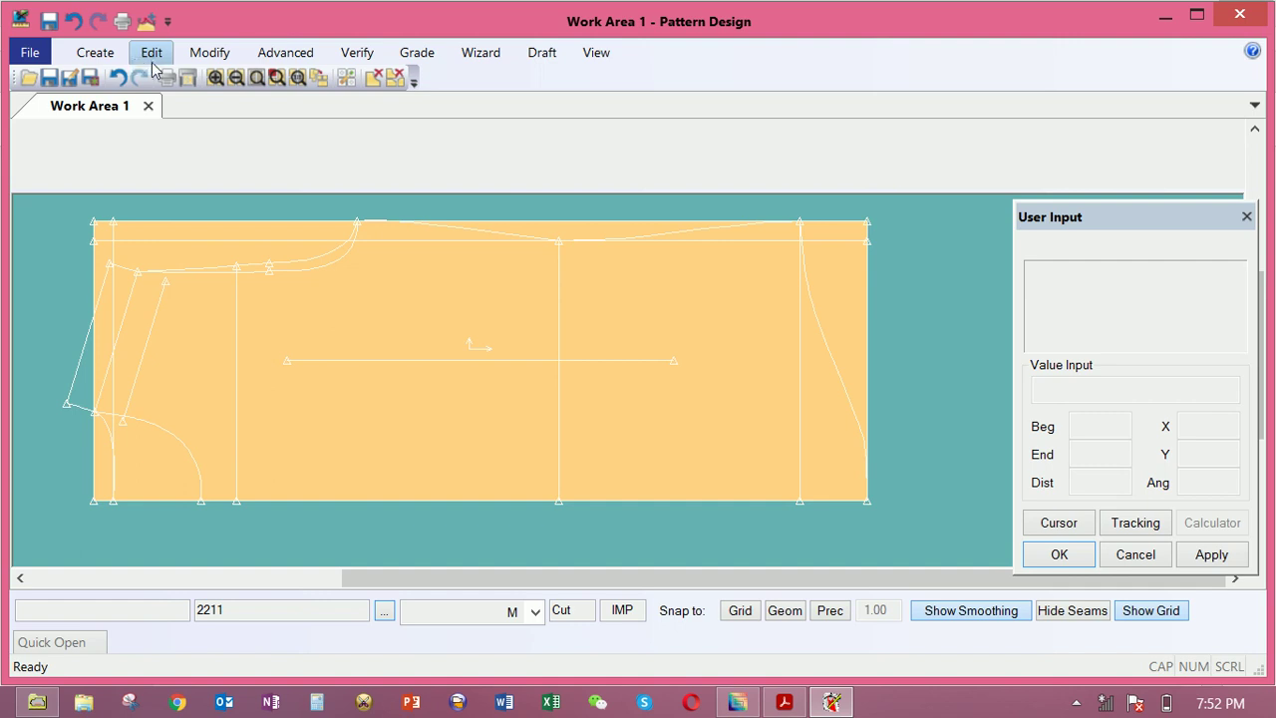
pyautogui.click(111, 58)
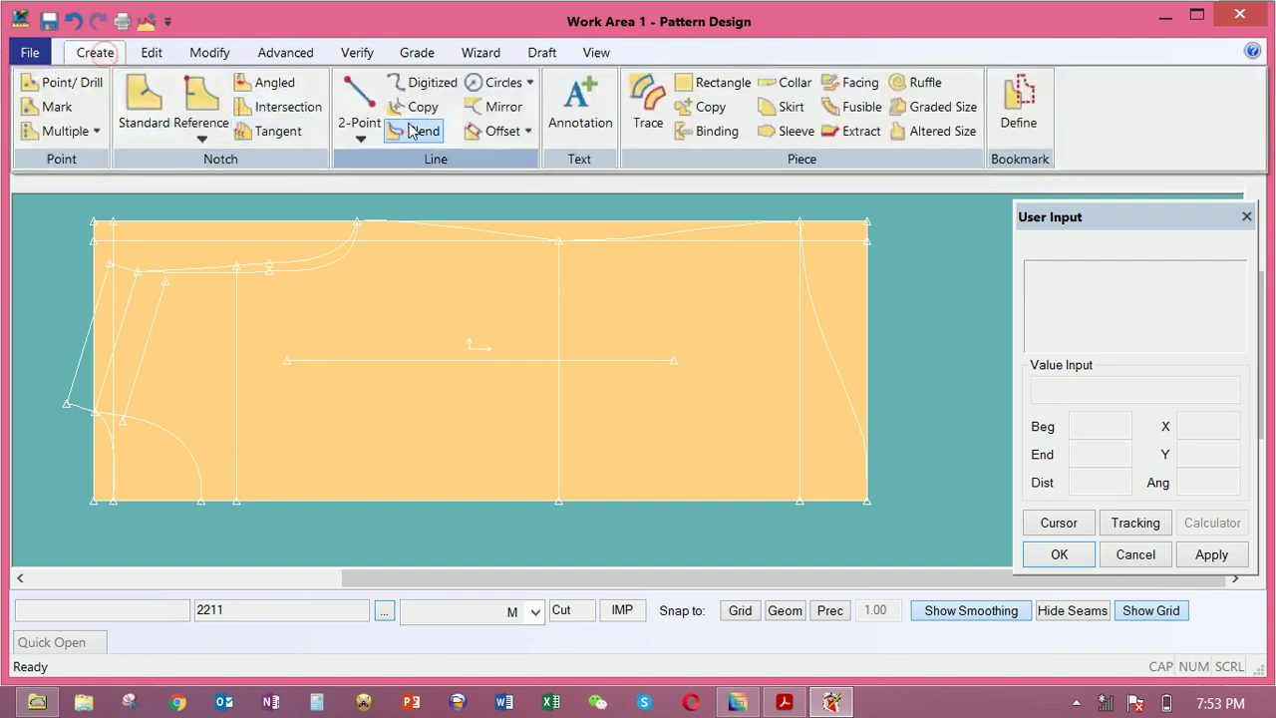
pyautogui.click(363, 138)
pyautogui.click(398, 183)
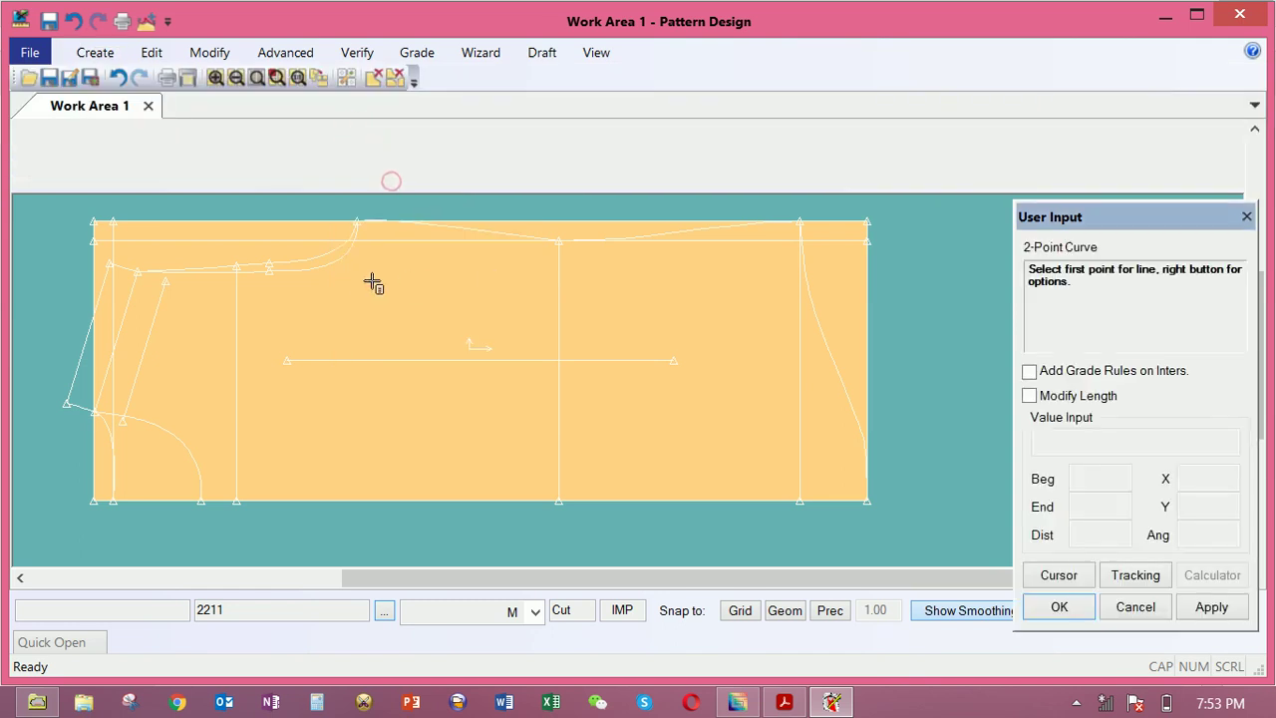
pyautogui.click(335, 264)
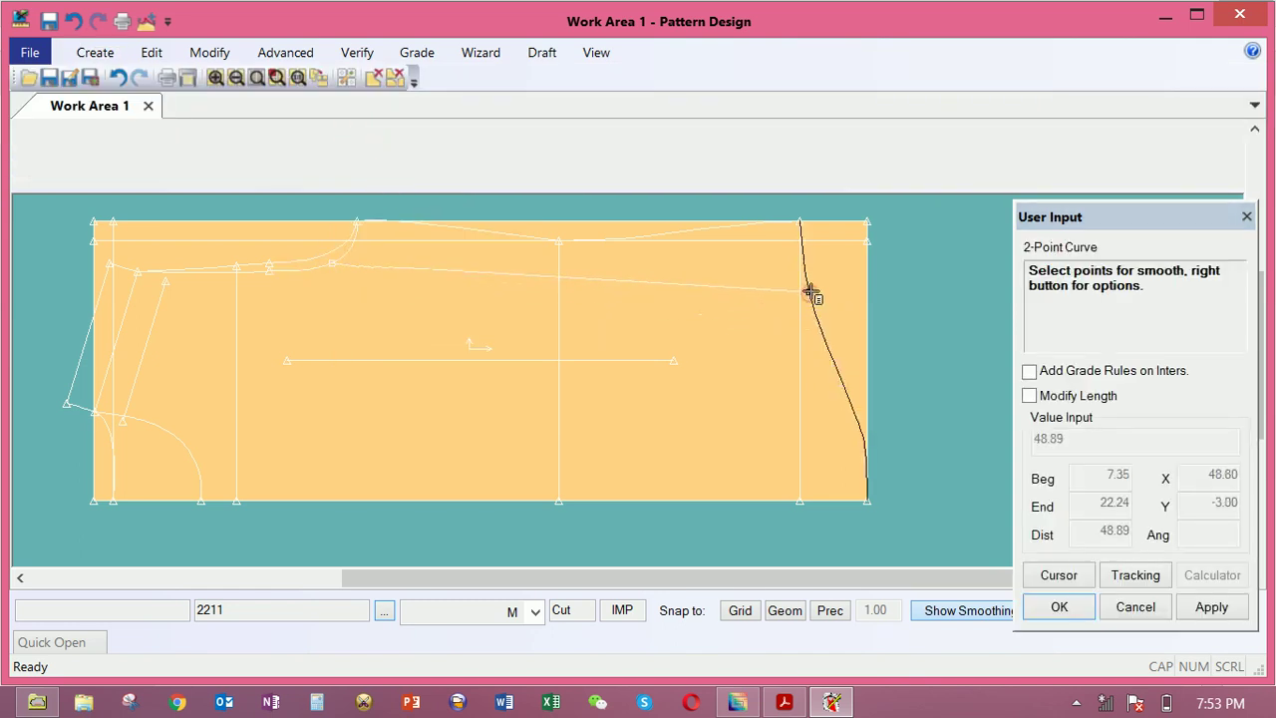
pyautogui.click(811, 293)
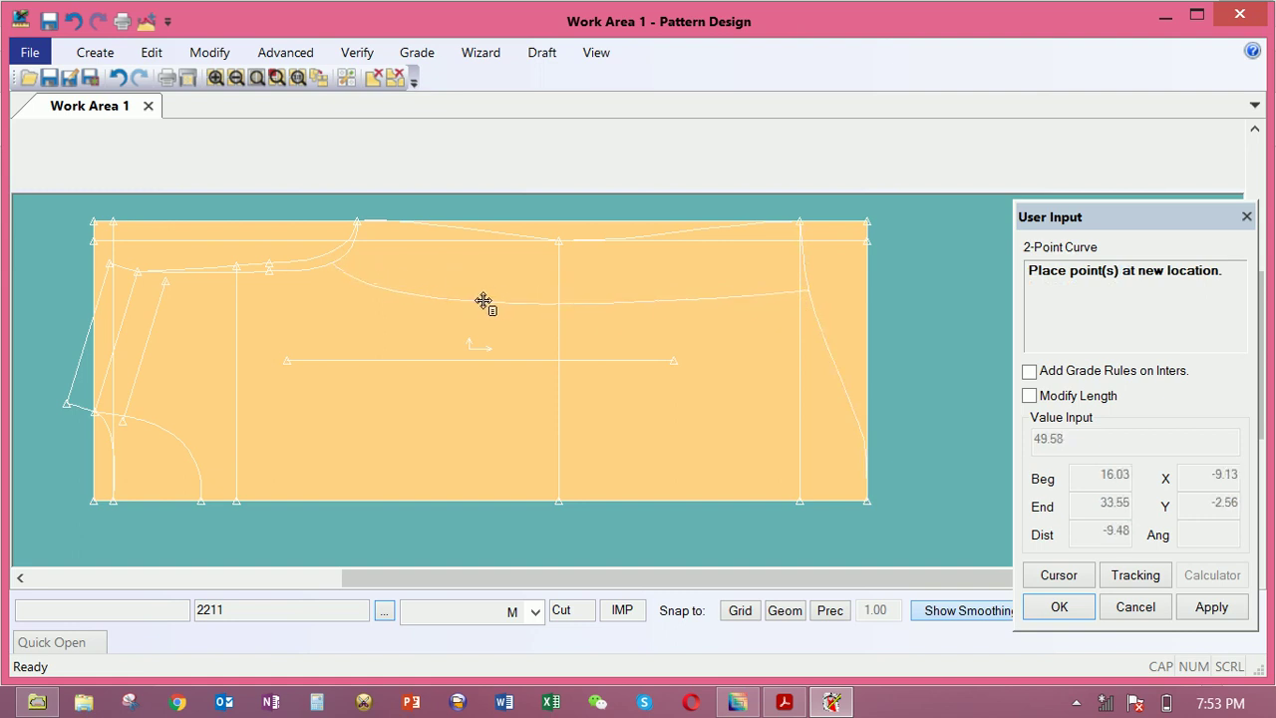
pyautogui.click(483, 301)
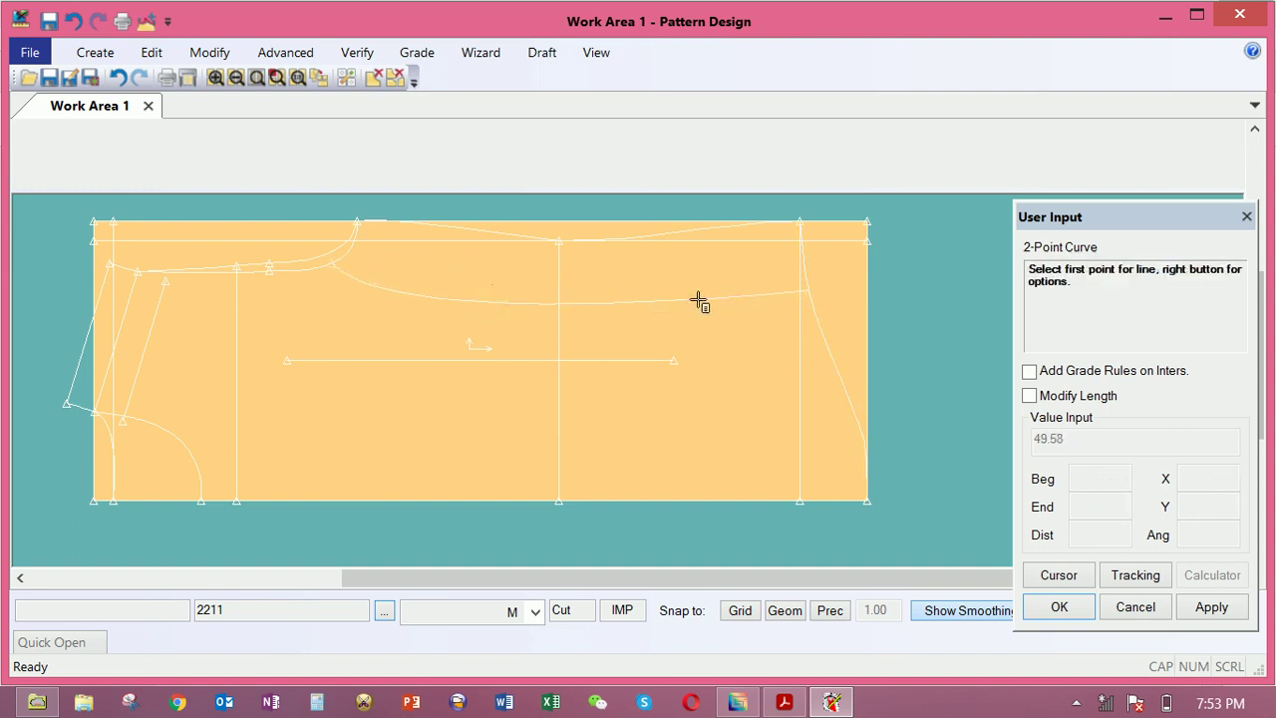
pyautogui.rightClick(651, 285)
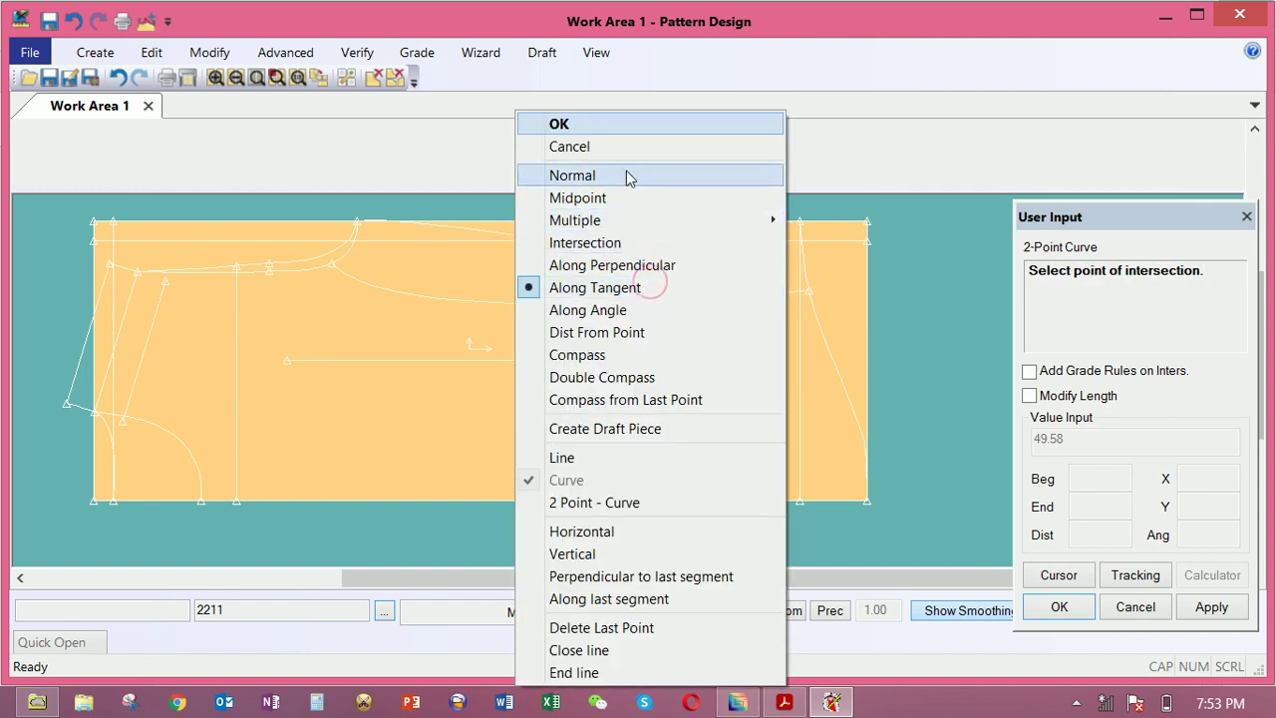
pyautogui.click(621, 146)
pyautogui.rightClick(624, 261)
pyautogui.moveTo(568, 281); pyautogui.dragTo(592, 273, button='middle')
pyautogui.moveTo(671, 295); pyautogui.dragTo(669, 305, button='middle')
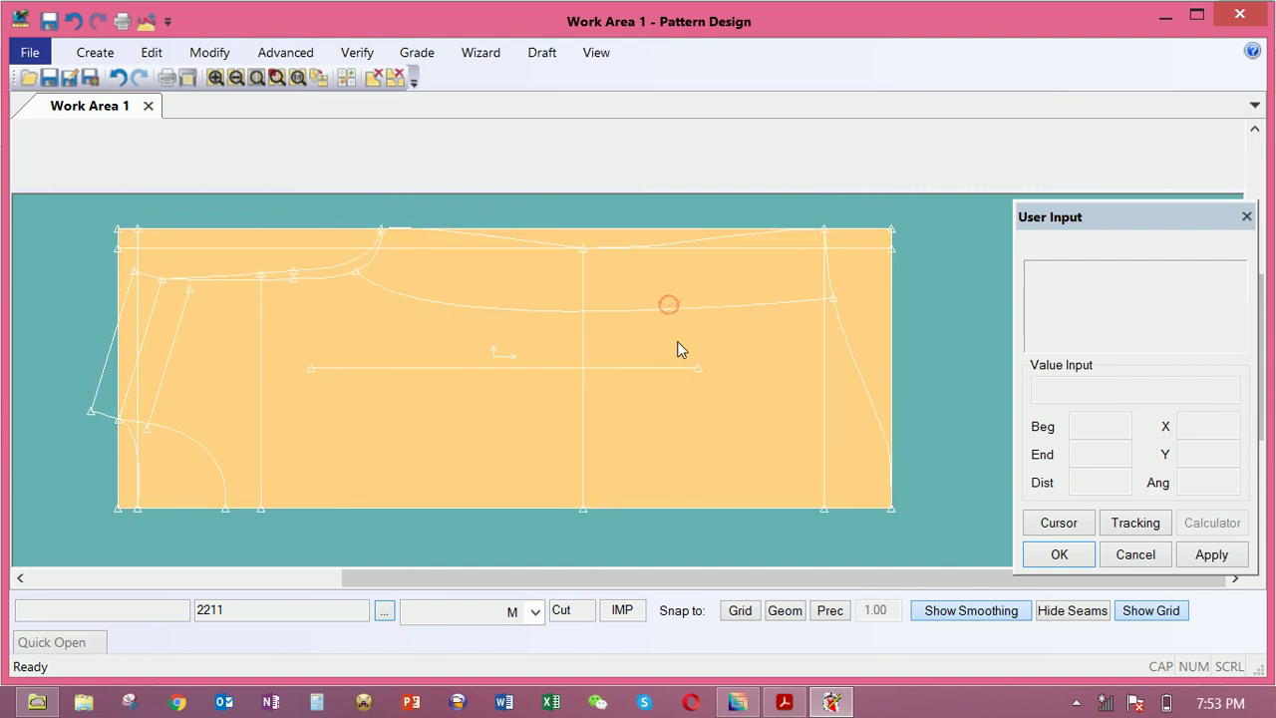
# Start a Trace and select the back body perimeter: side curve, shallower armhole curve, vertical yoke line, lower long edge and curved hem
pyautogui.moveTo(459, 404); pyautogui.dragTo(465, 393, button='middle')
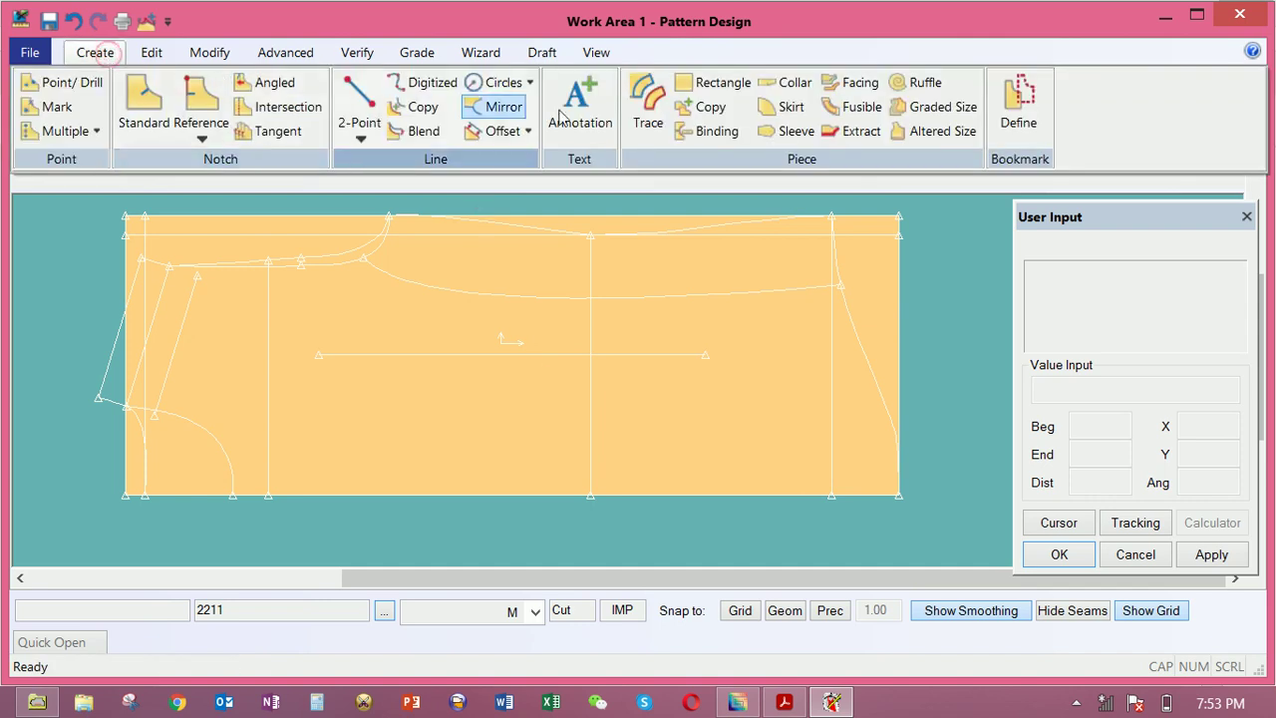
pyautogui.click(650, 91)
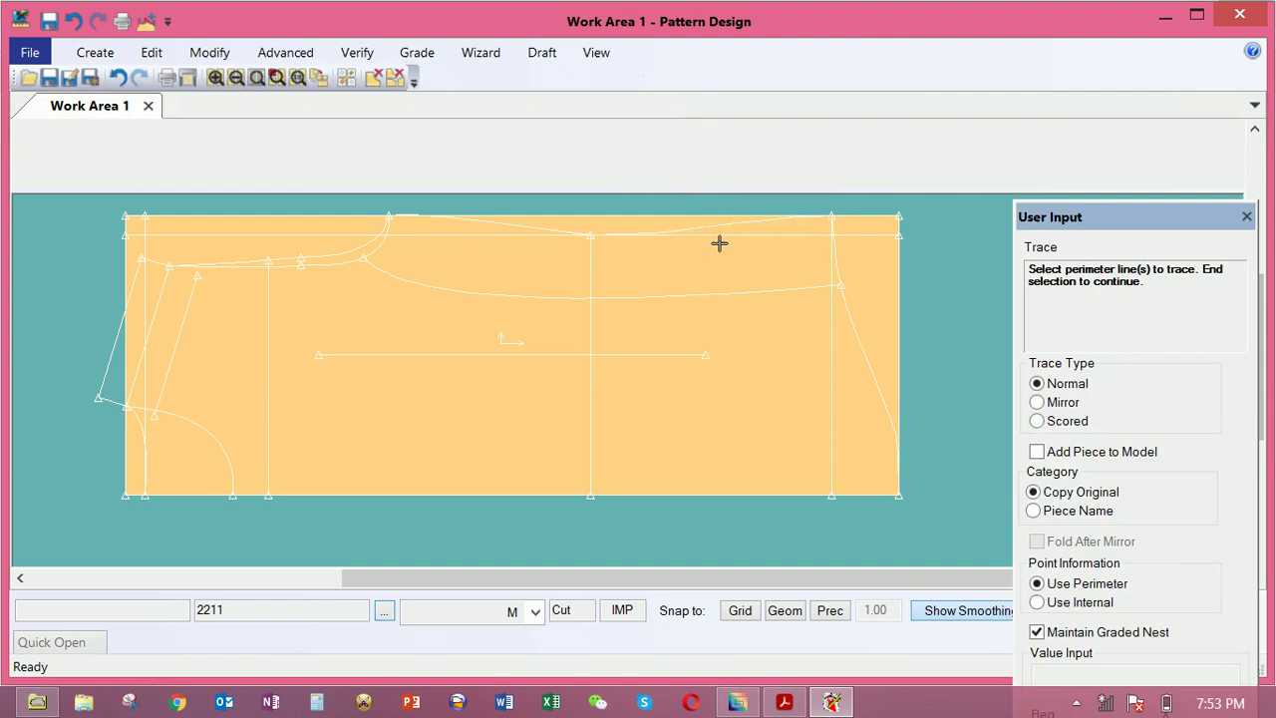
pyautogui.click(725, 225)
pyautogui.click(504, 225)
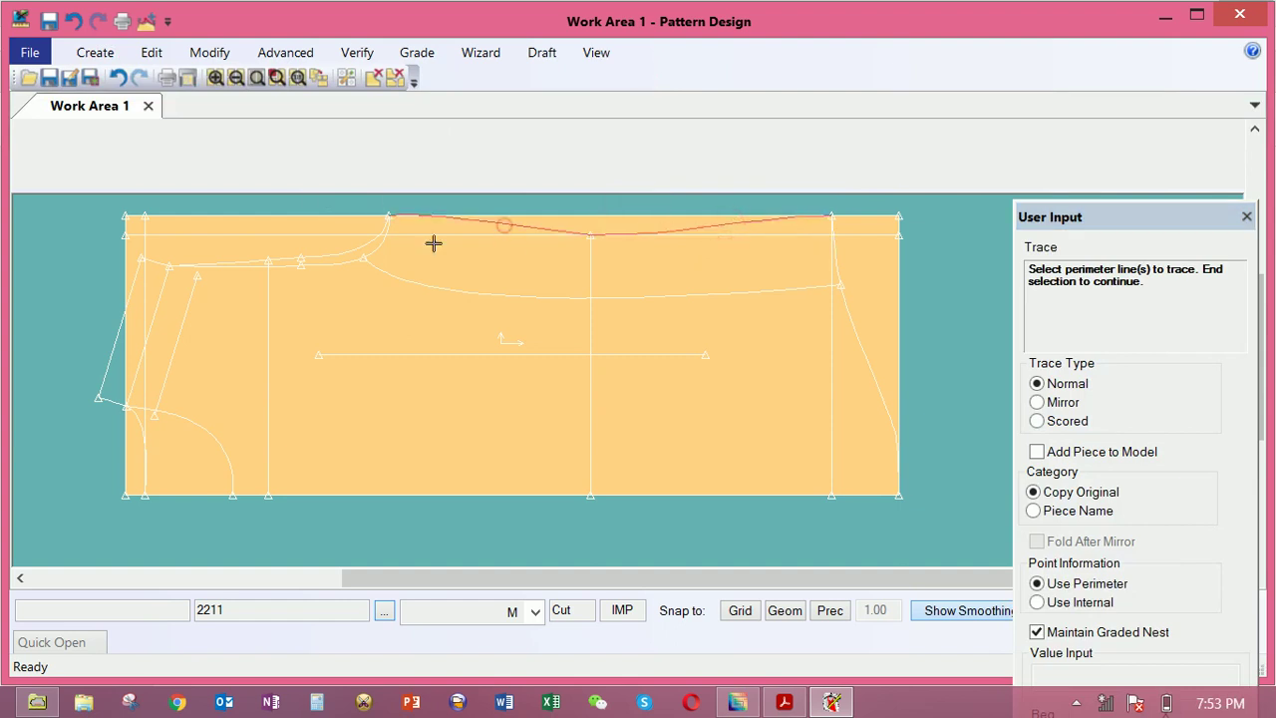
pyautogui.click(361, 252)
pyautogui.click(284, 255)
pyautogui.click(266, 287)
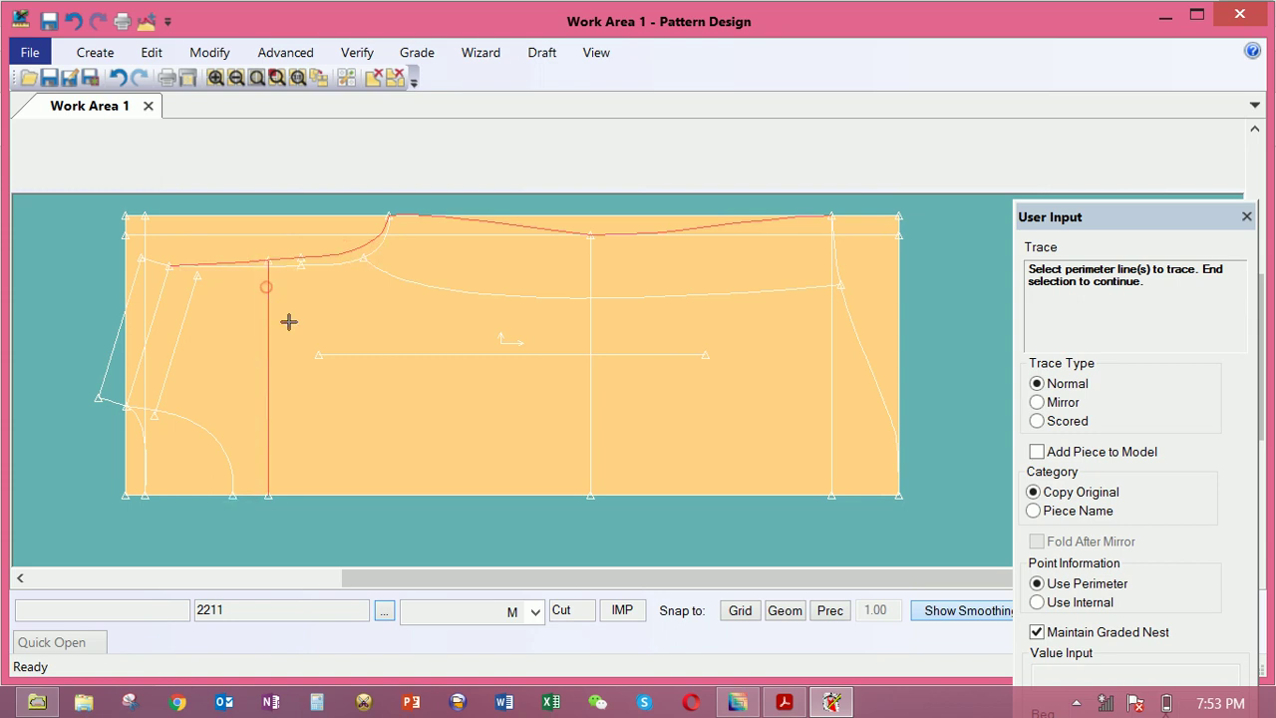
pyautogui.click(418, 491)
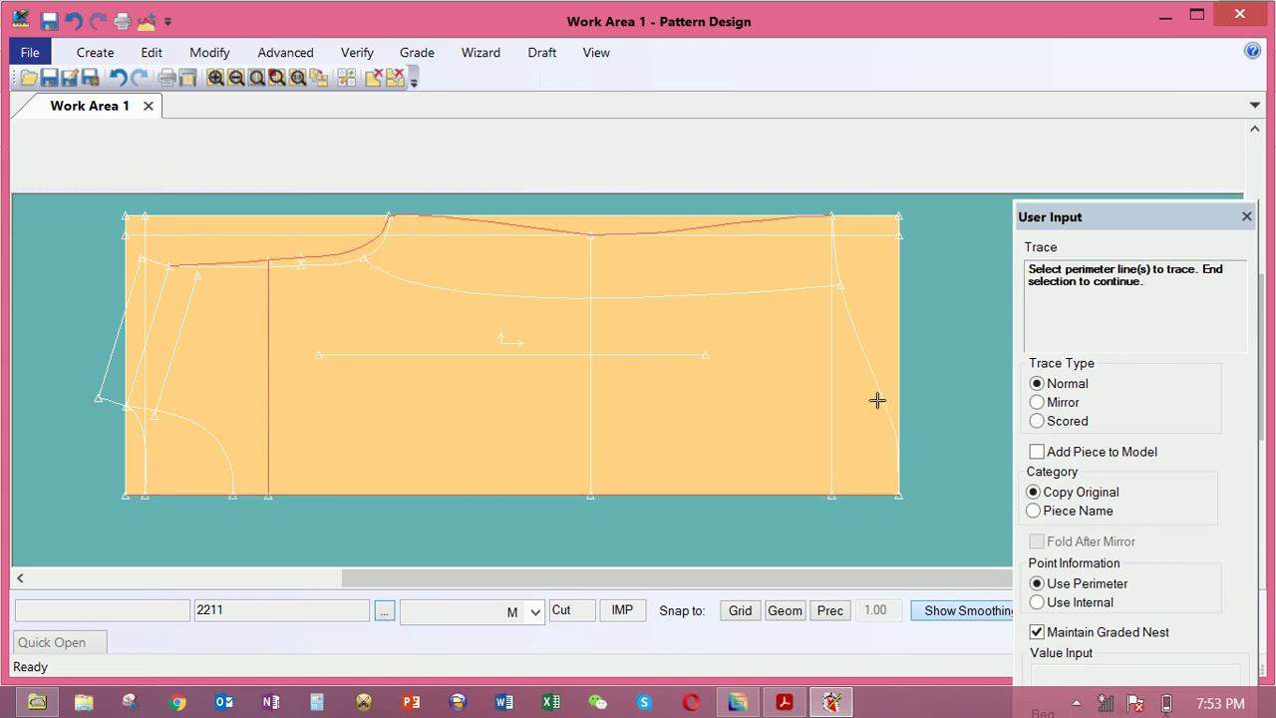
pyautogui.click(866, 350)
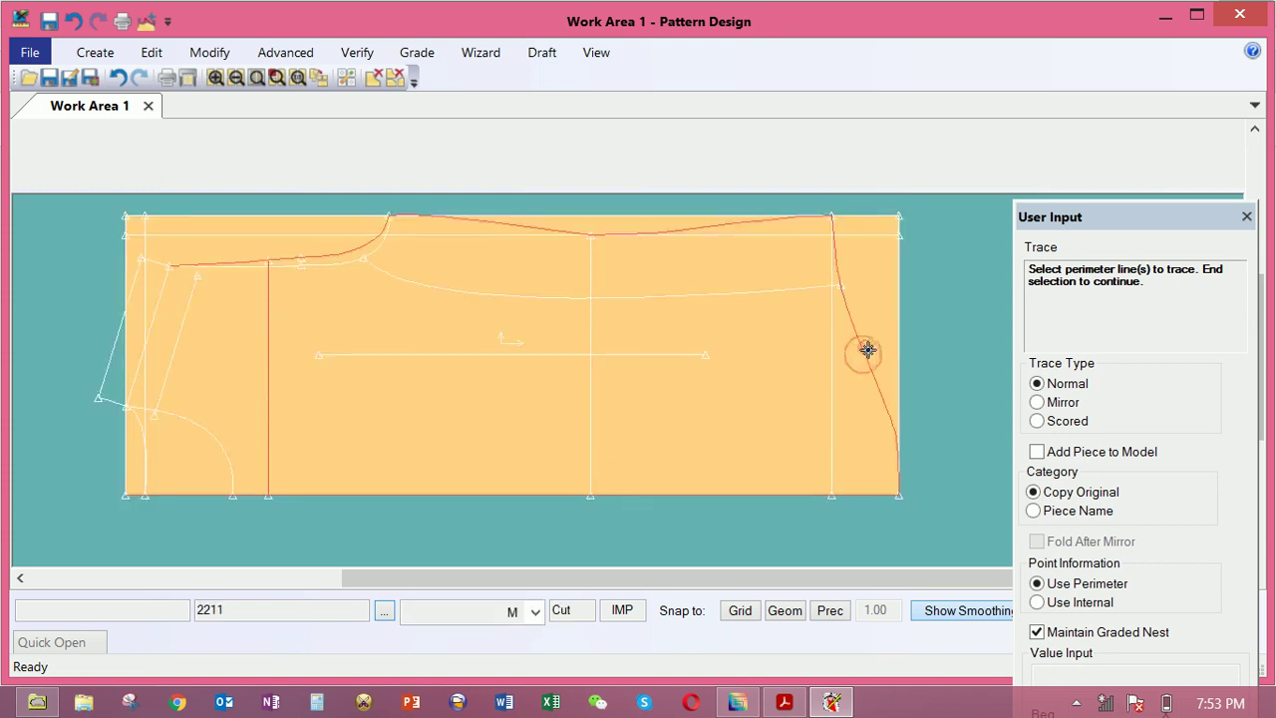
# Finish the back body trace without internal lines, place the new piece away from the draft and accept the suggested piece name
pyautogui.rightClick(765, 380)
pyautogui.click(767, 382)
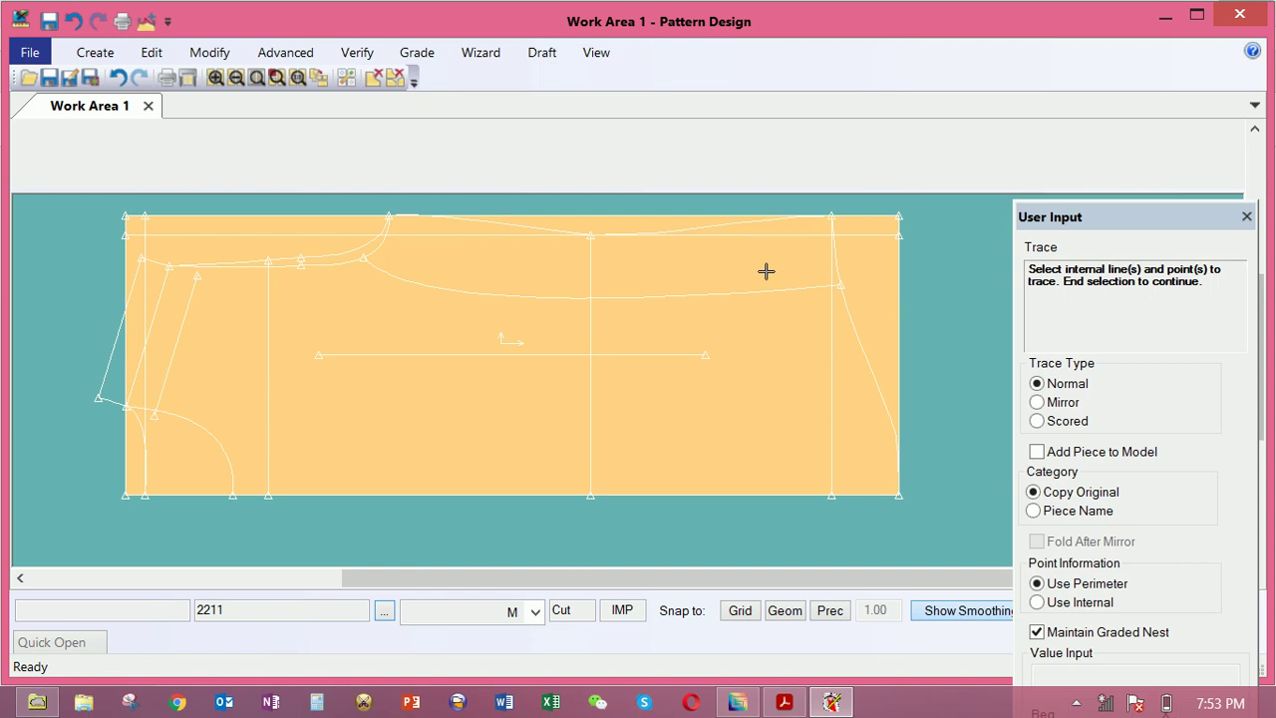
pyautogui.click(778, 339)
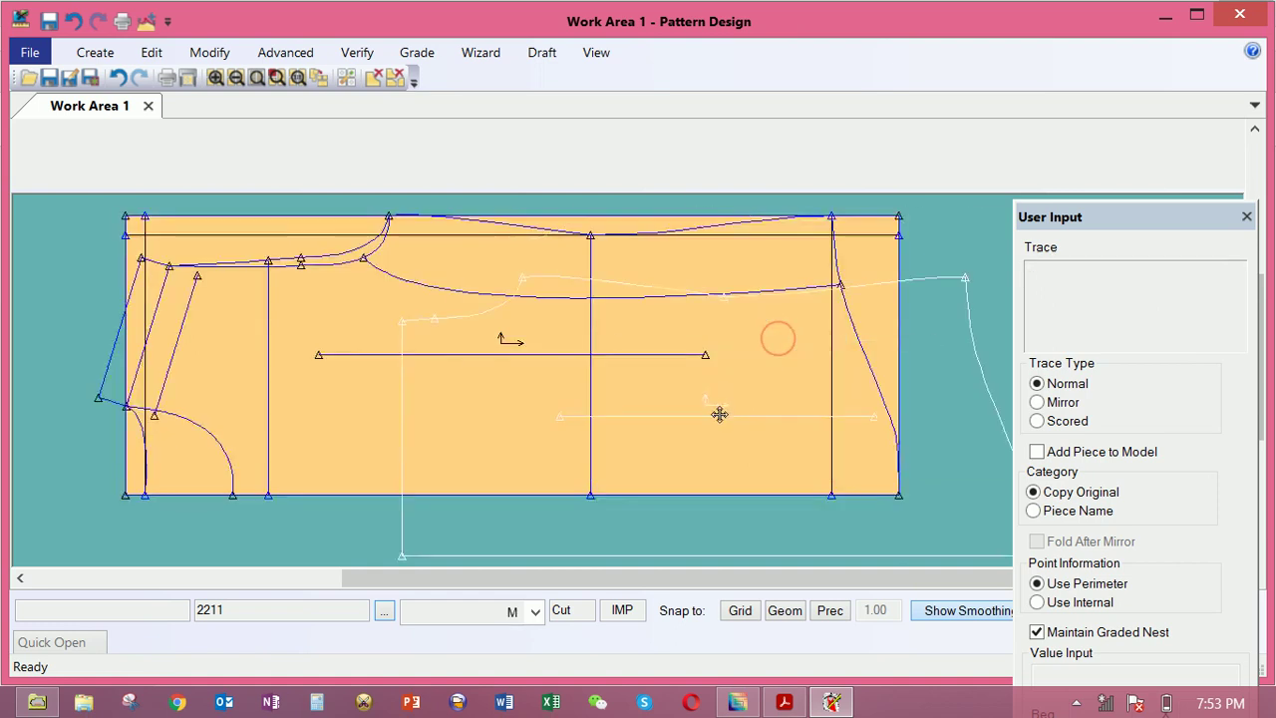
pyautogui.scroll(-3, 718, 413)
pyautogui.click(790, 287)
pyautogui.rightClick(608, 295)
pyautogui.click(611, 301)
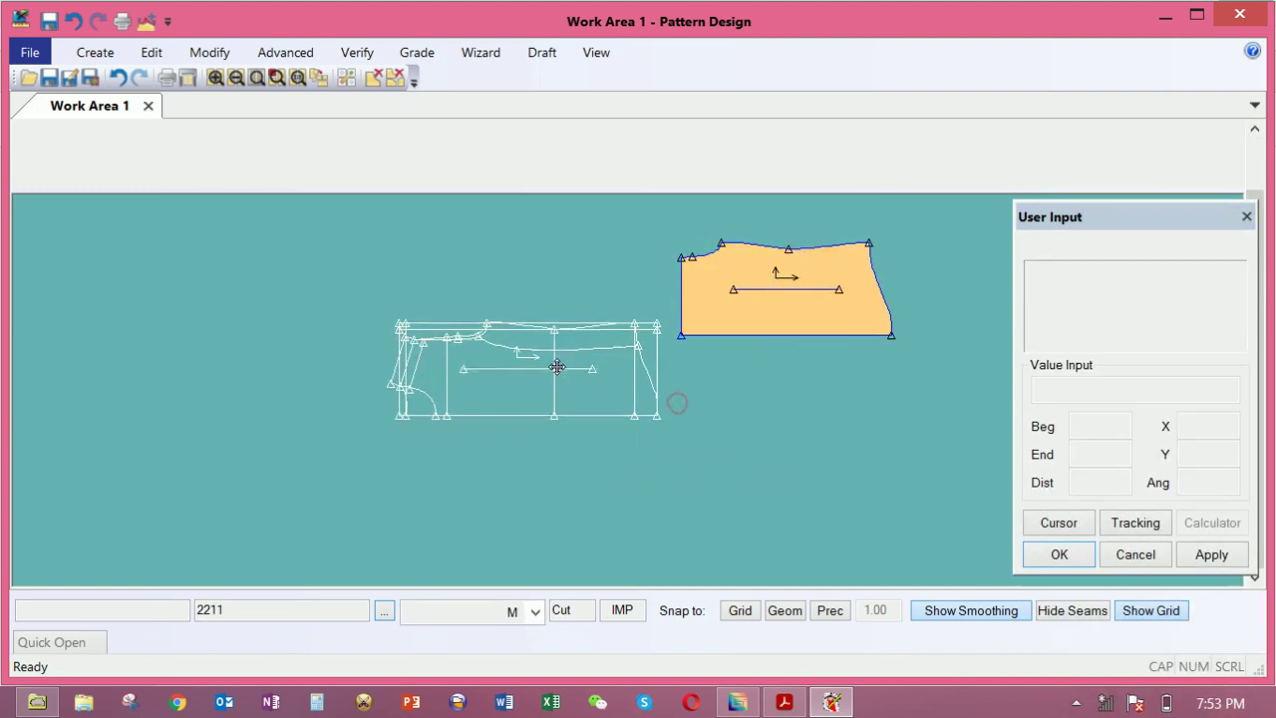
# Reposition the draft and place the traced back body piece beside its hem end
pyautogui.click(558, 370)
pyautogui.scroll(5, 557, 374)
pyautogui.scroll(-5, 557, 366)
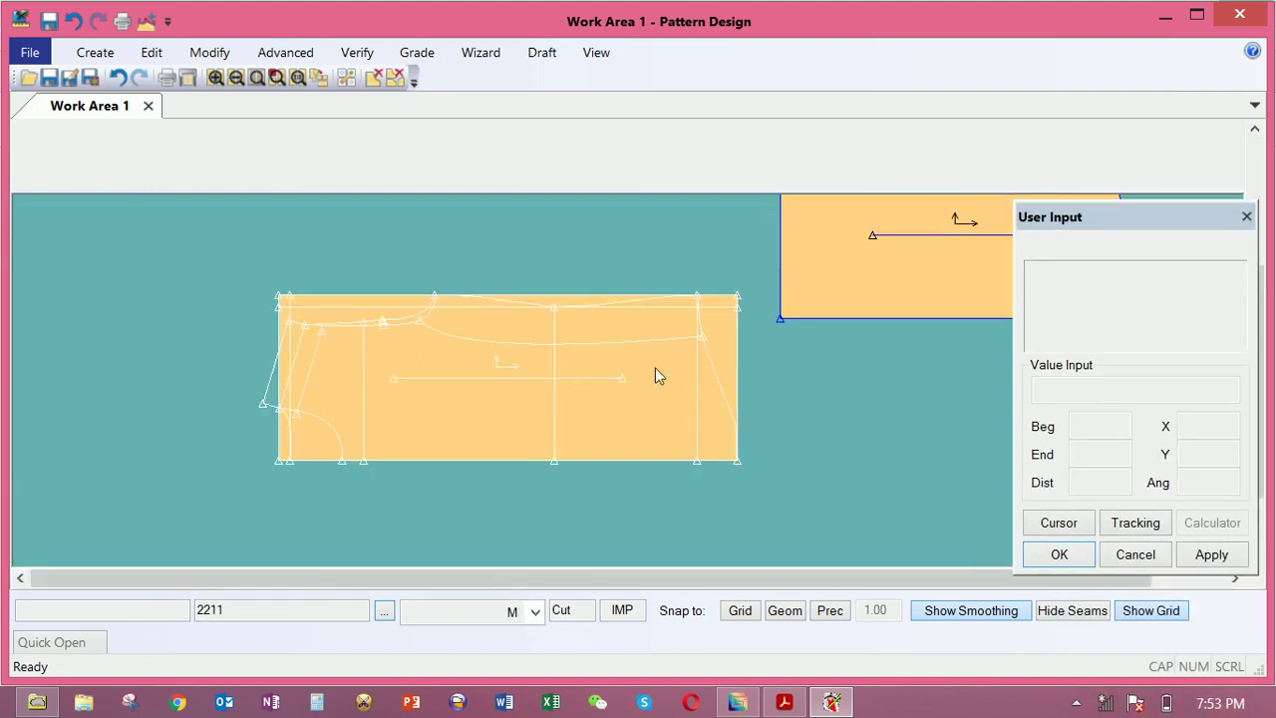
pyautogui.click(666, 342)
pyautogui.click(855, 288)
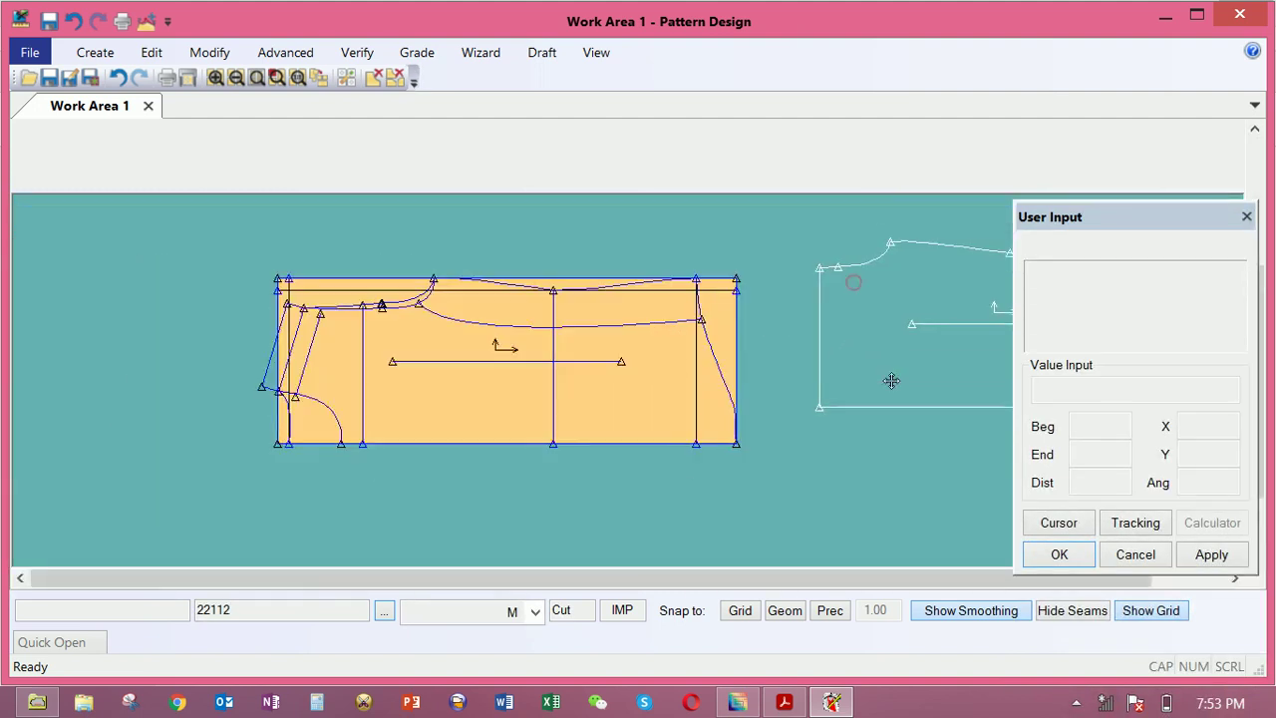
pyautogui.click(880, 385)
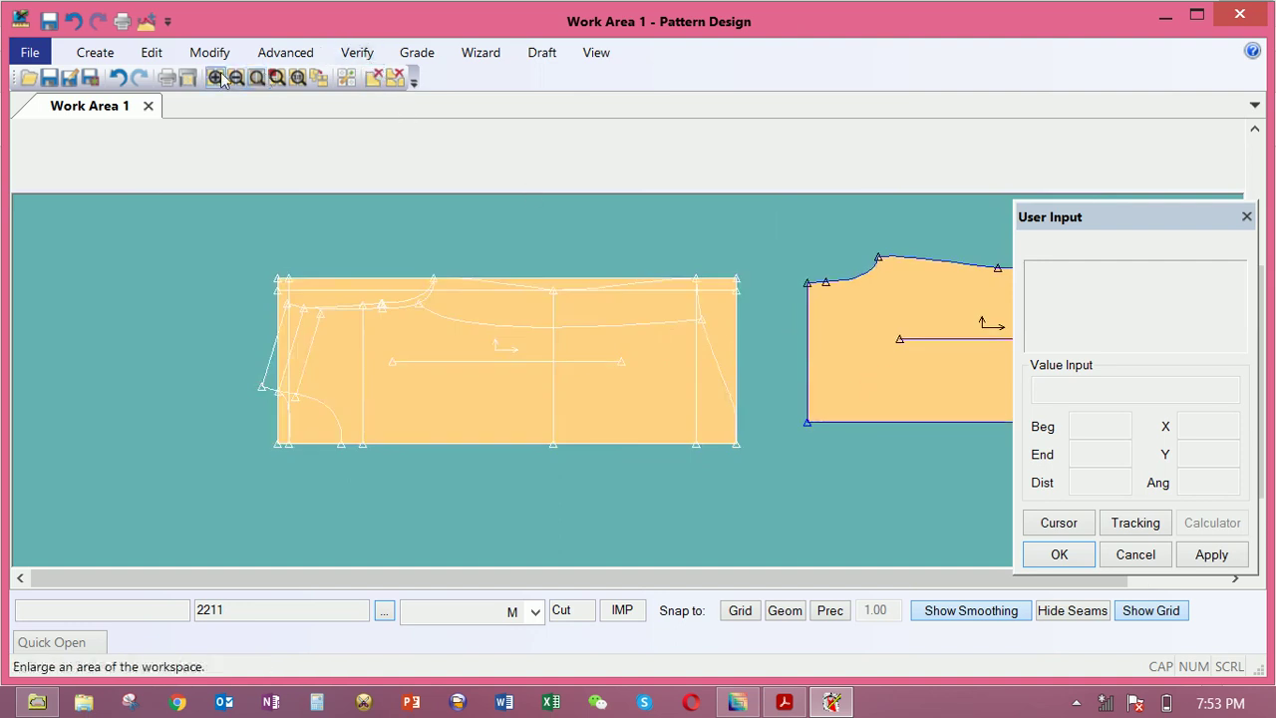
# Start another Trace and select the yoke perimeter: armhole curve, outermost shoulder line with its short extensions, back neckline, centre edge and yoke line
pyautogui.click(95, 52)
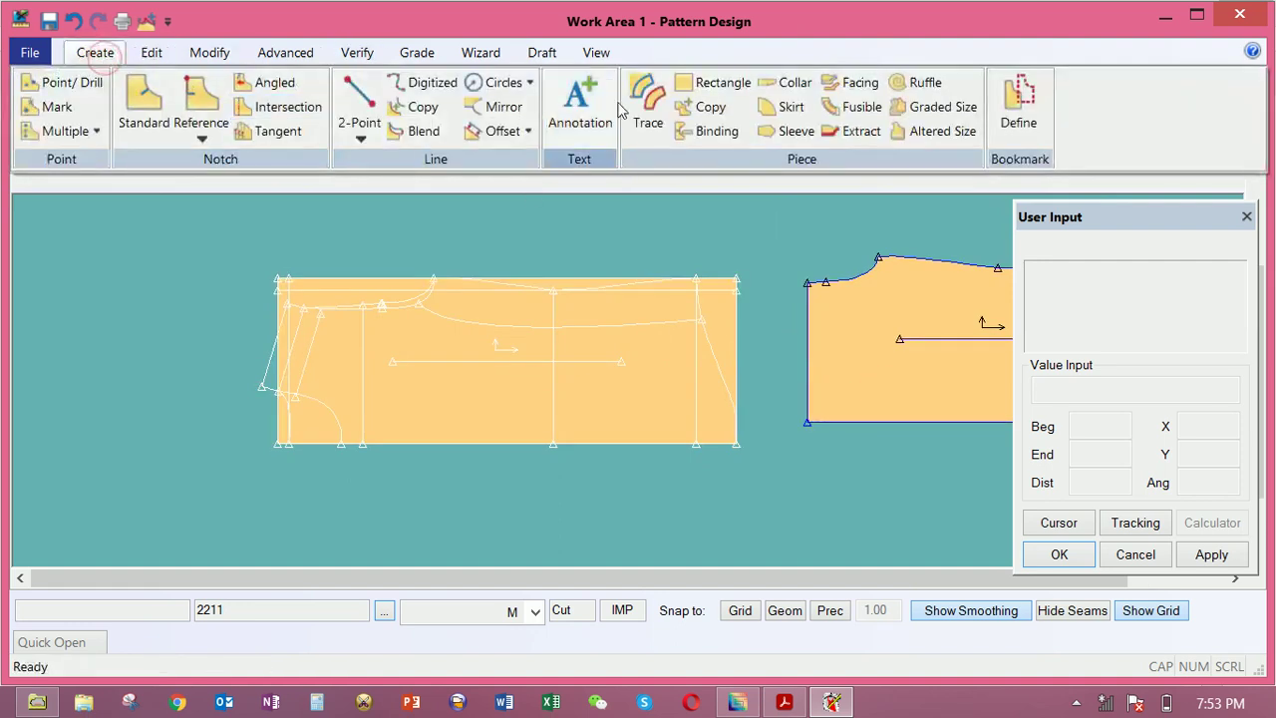
pyautogui.click(653, 110)
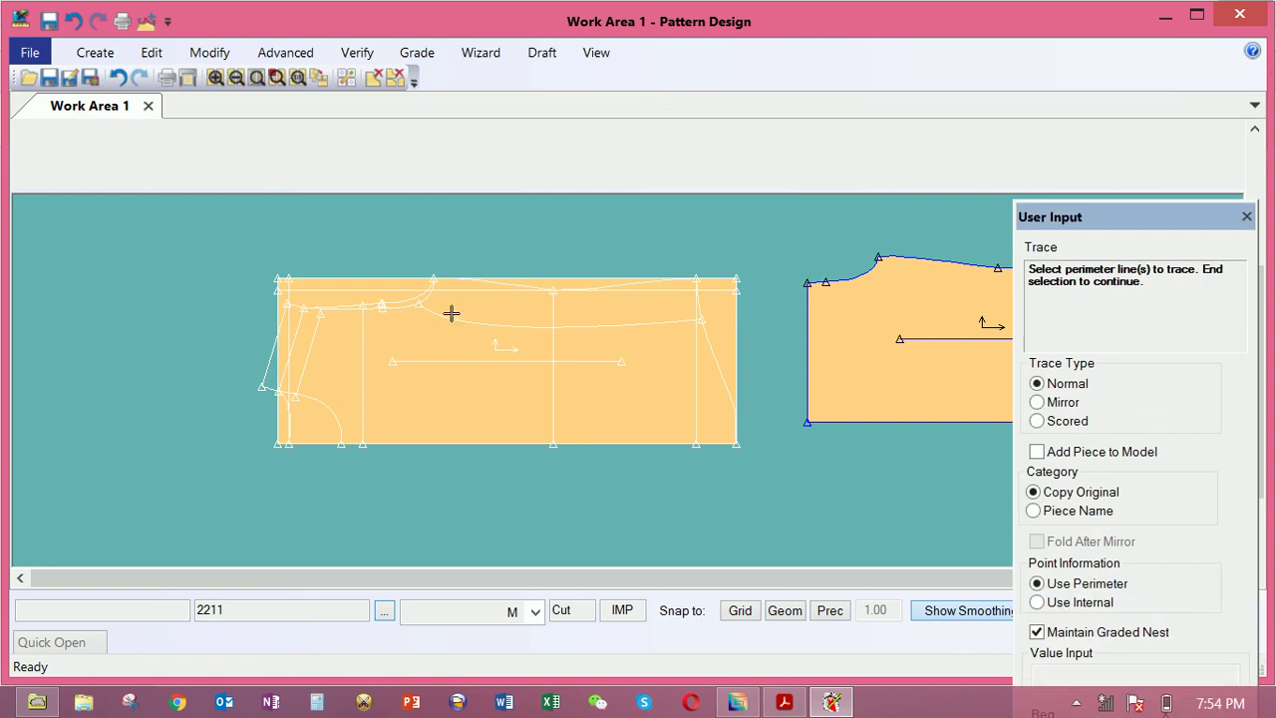
pyautogui.click(376, 301)
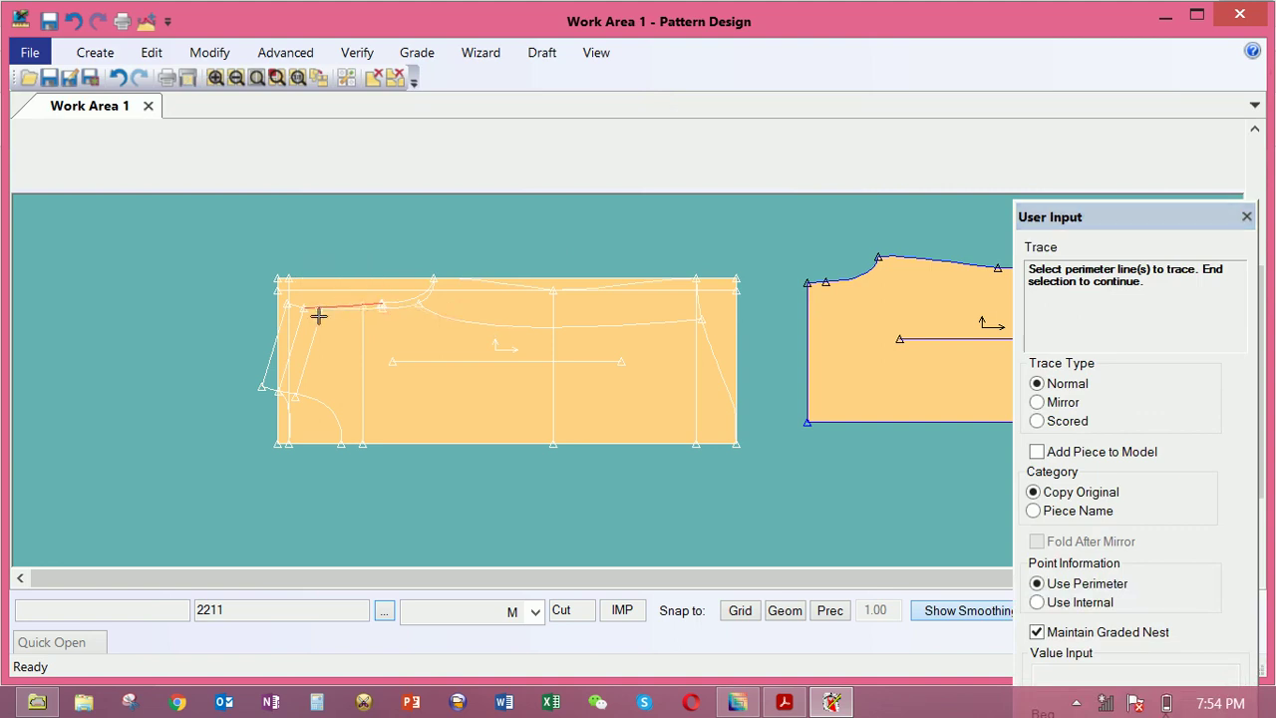
pyautogui.click(279, 321)
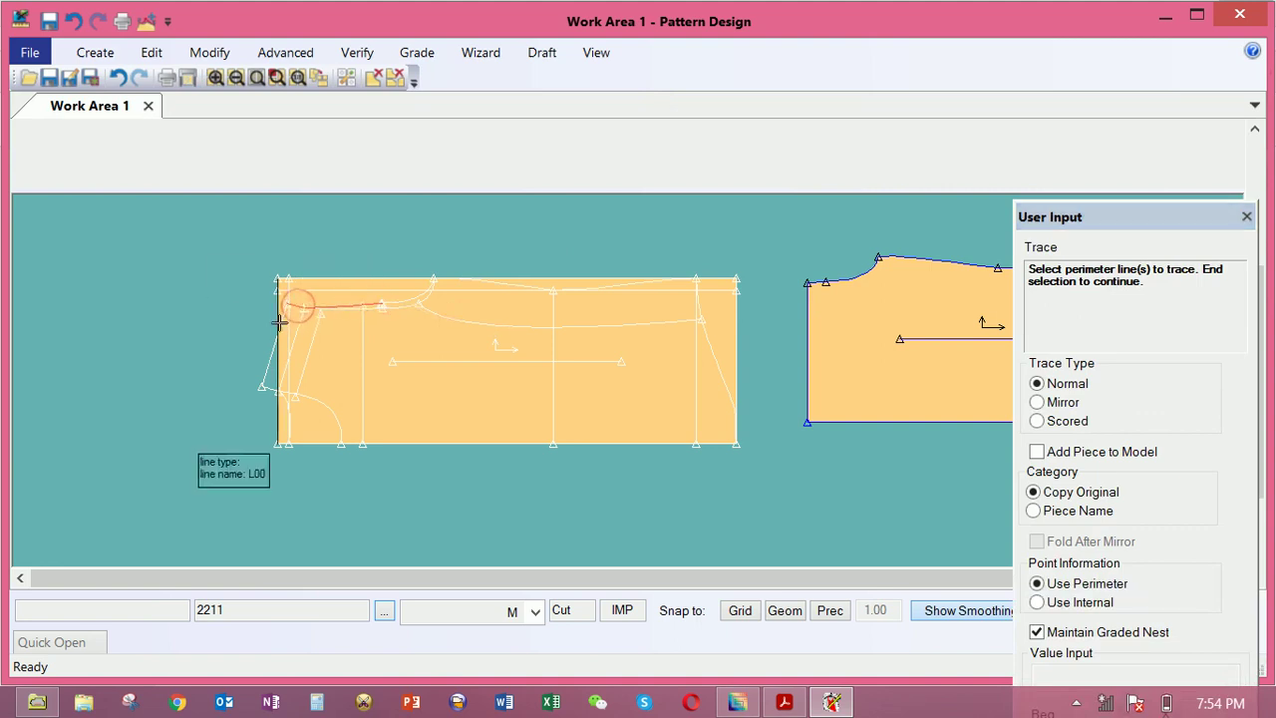
pyautogui.click(279, 344)
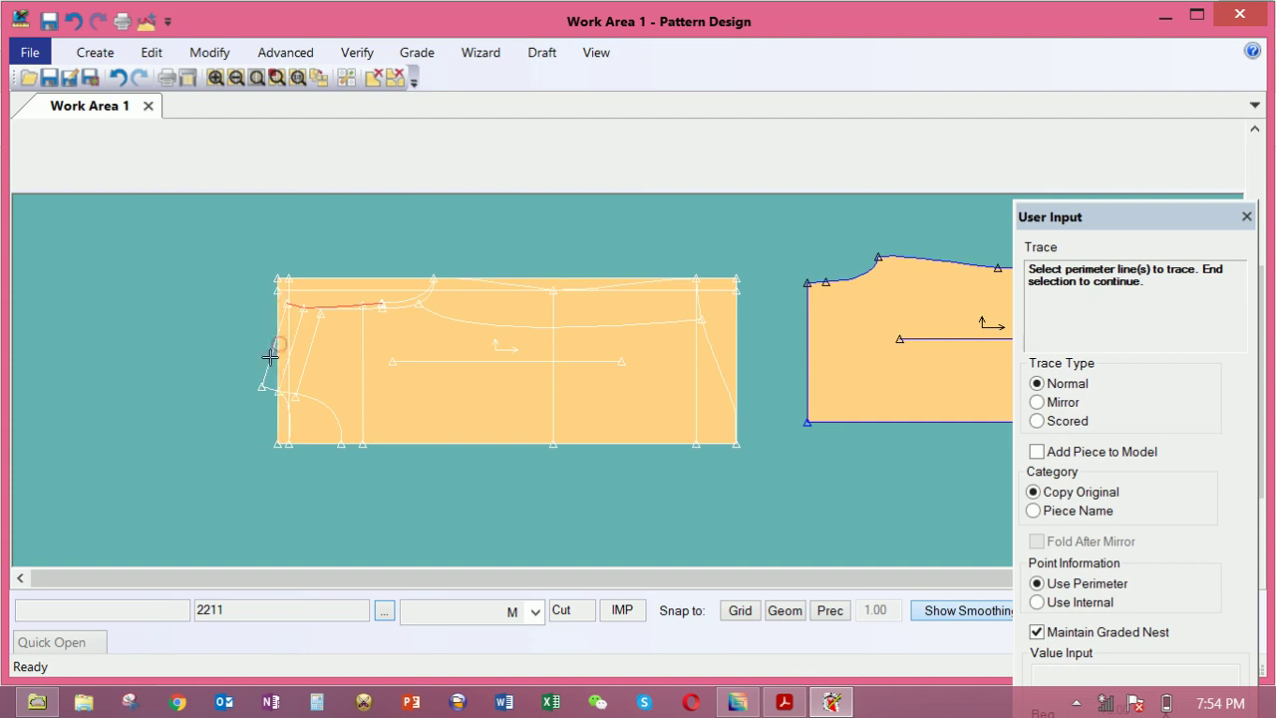
pyautogui.click(284, 396)
pyautogui.click(325, 434)
pyautogui.click(361, 392)
# Include the original shoulder line as an internal line, place the traced yoke below the back body and accept the suggested name
pyautogui.rightClick(343, 369)
pyautogui.click(342, 371)
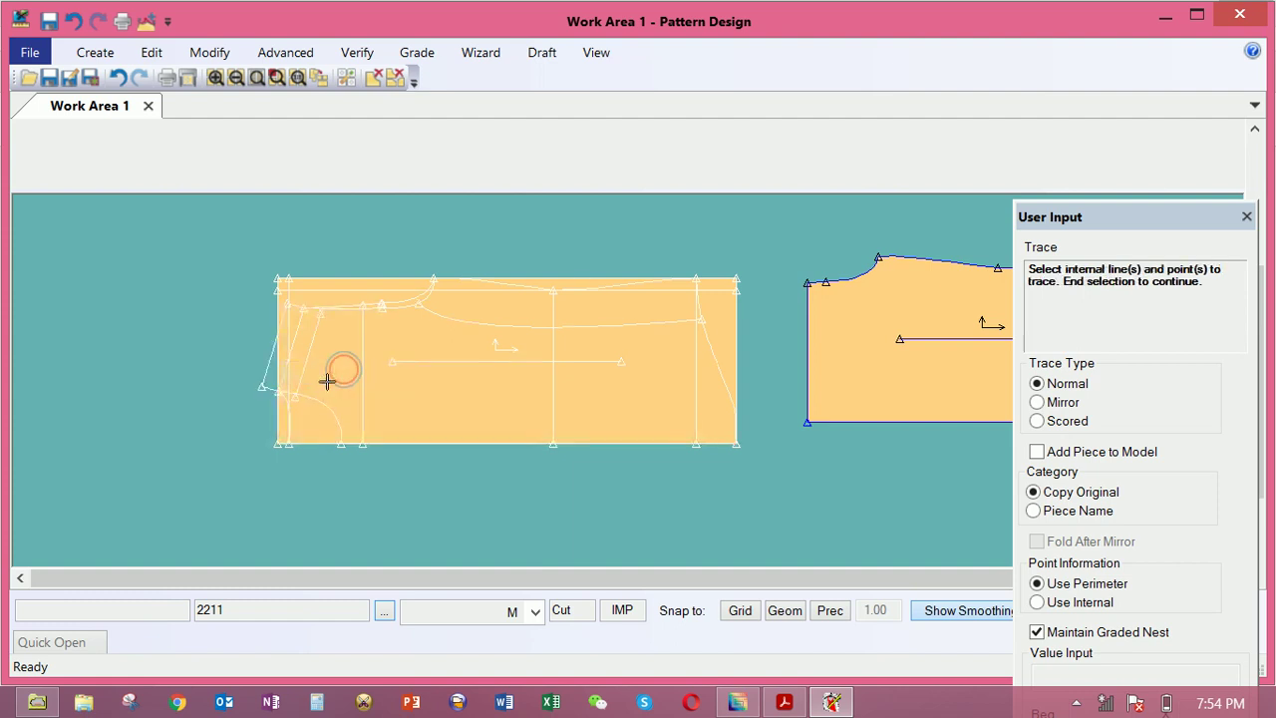
pyautogui.click(300, 330)
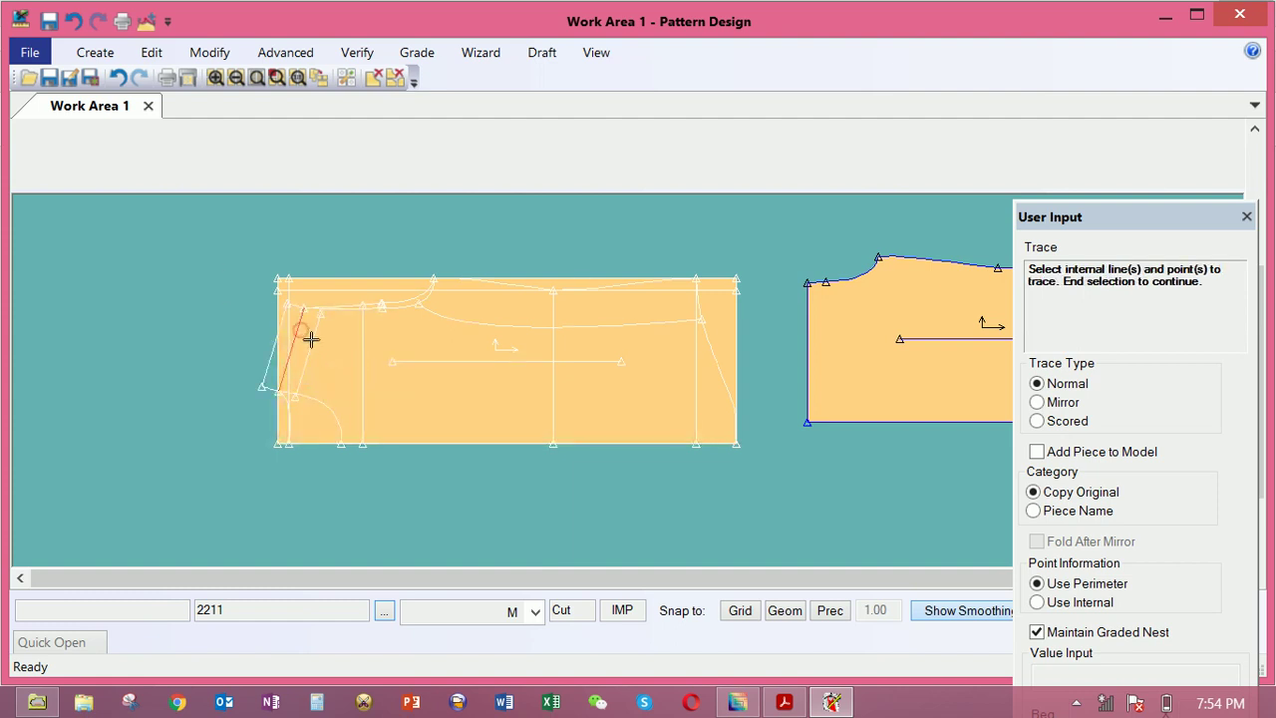
pyautogui.rightClick(333, 345)
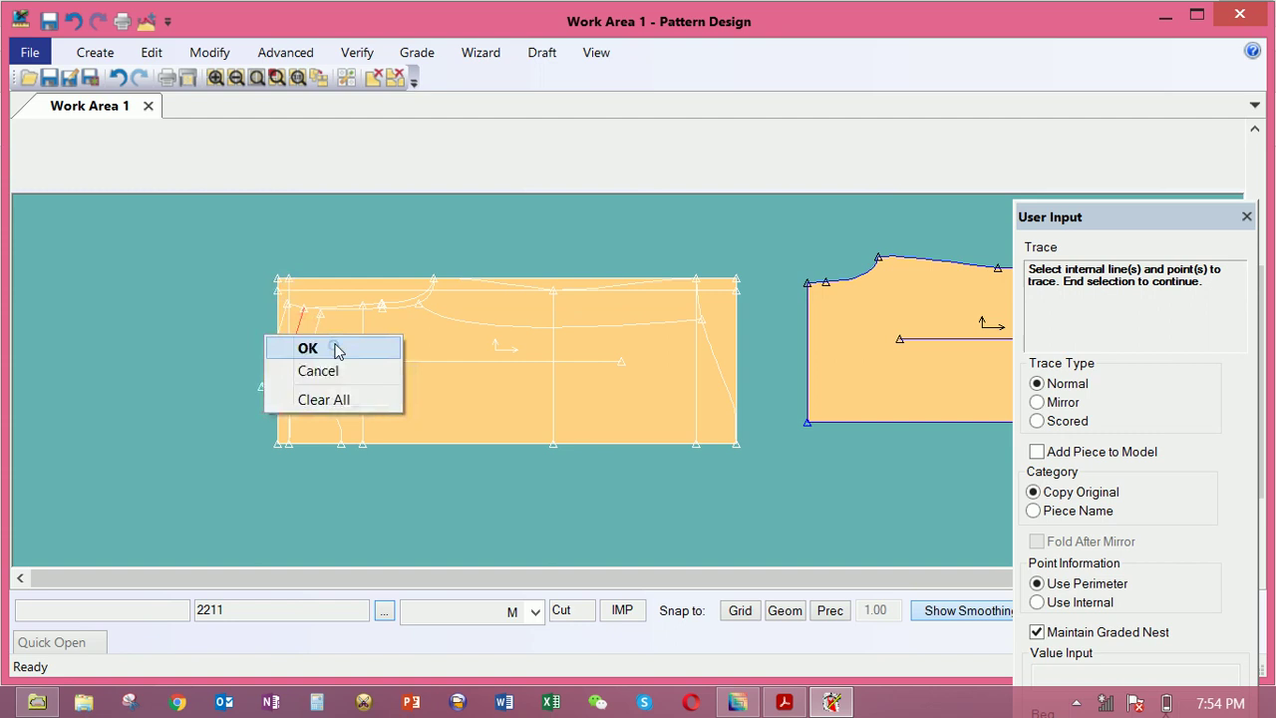
pyautogui.click(333, 346)
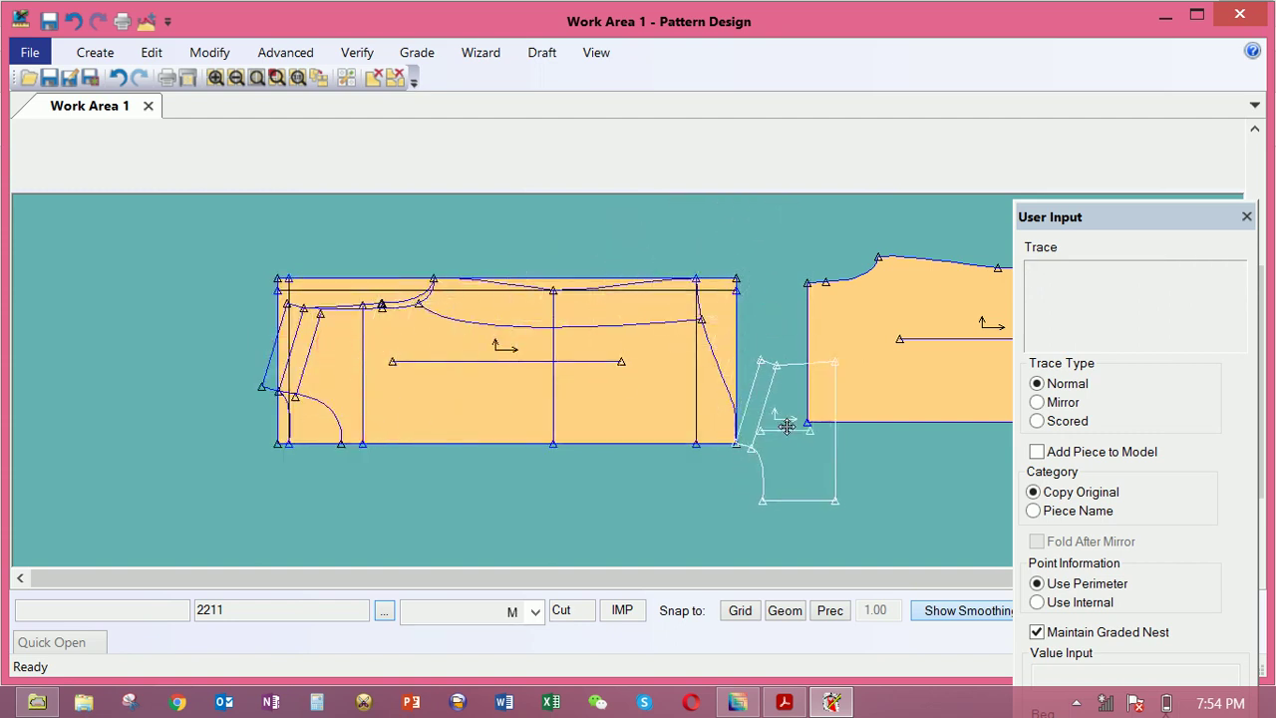
pyautogui.click(794, 454)
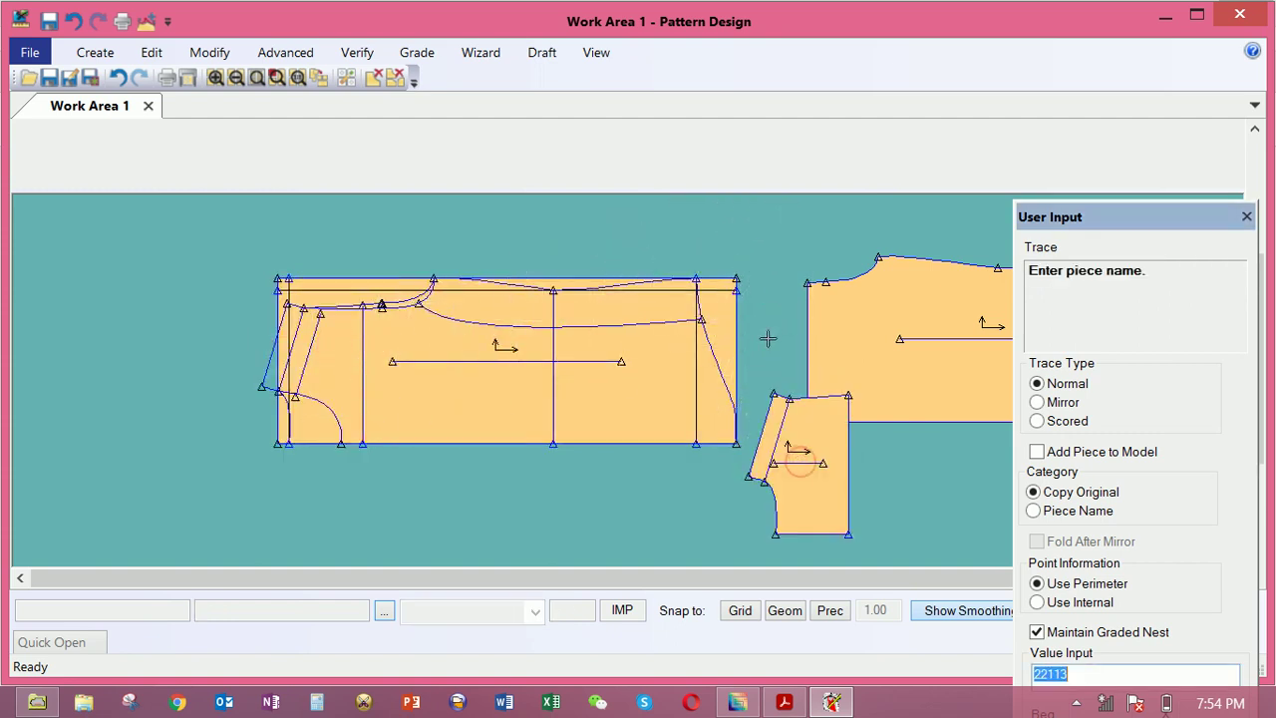
pyautogui.rightClick(774, 328)
pyautogui.click(776, 332)
# Spread the pieces apart, moving the draft away, the back body piece up and the yoke clear beneath it
pyautogui.click(689, 366)
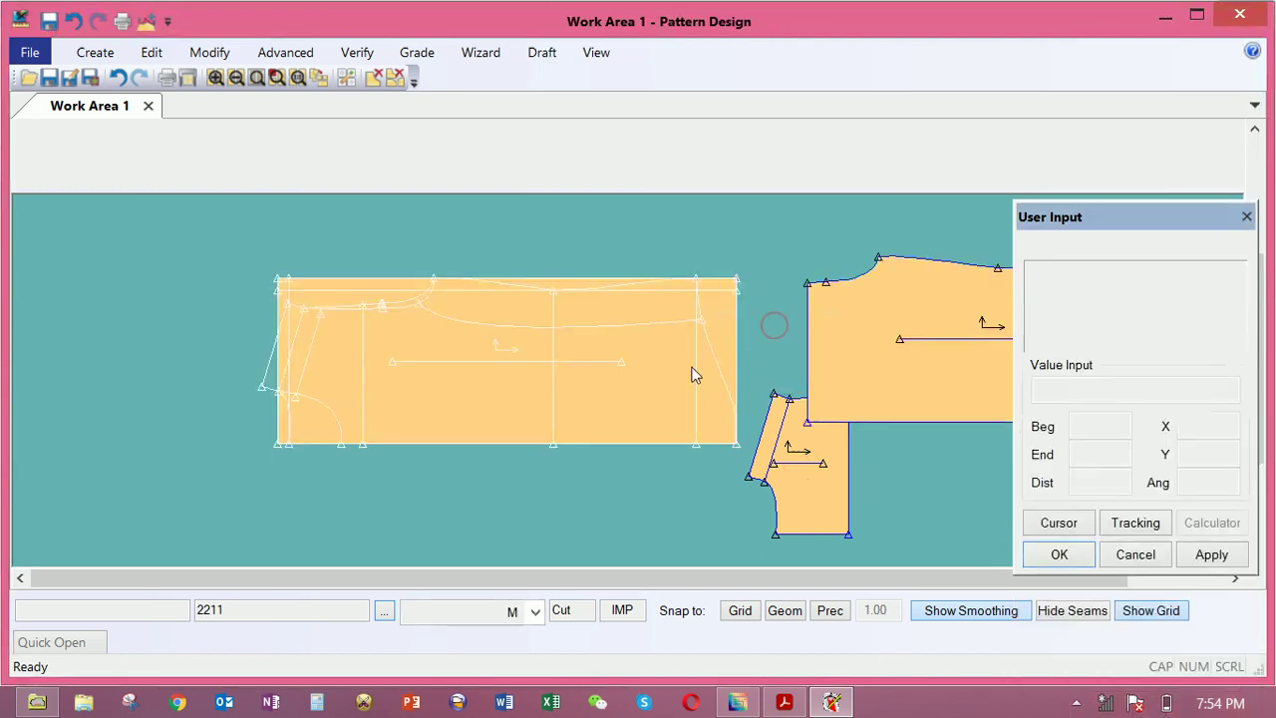
pyautogui.click(634, 351)
pyautogui.click(826, 293)
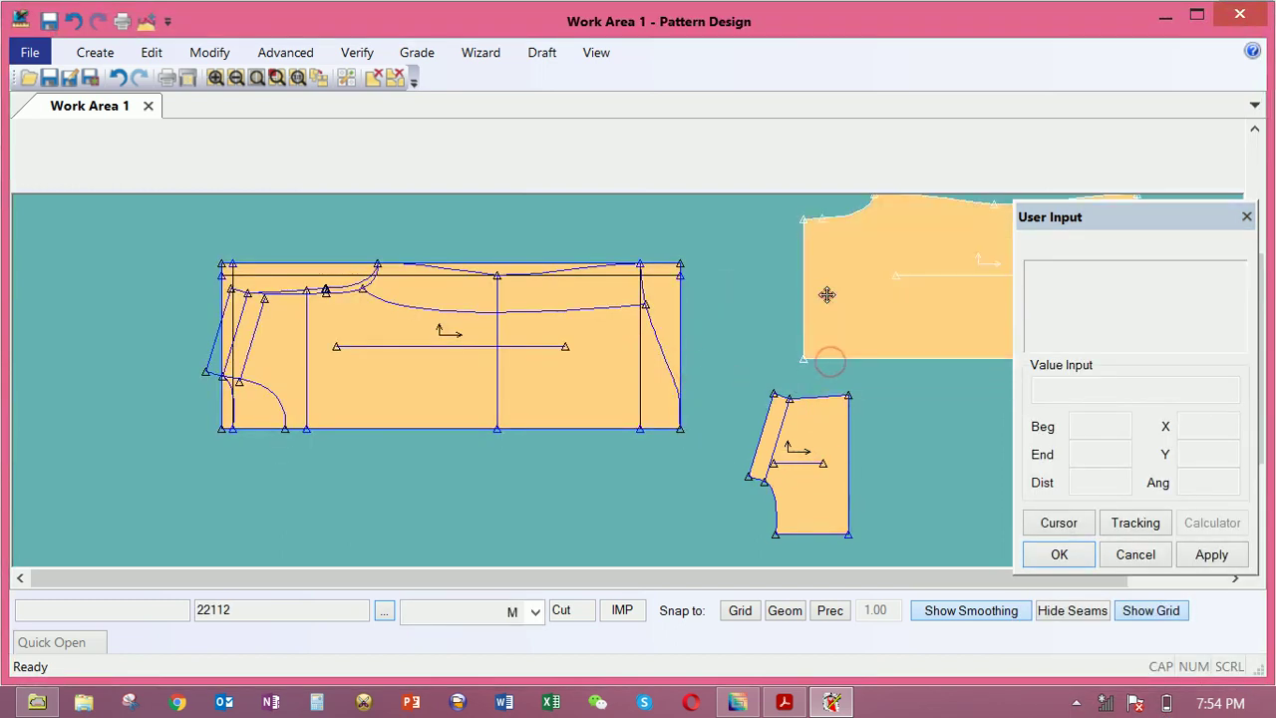
pyautogui.click(827, 440)
pyautogui.click(859, 430)
pyautogui.click(581, 337)
pyautogui.click(569, 333)
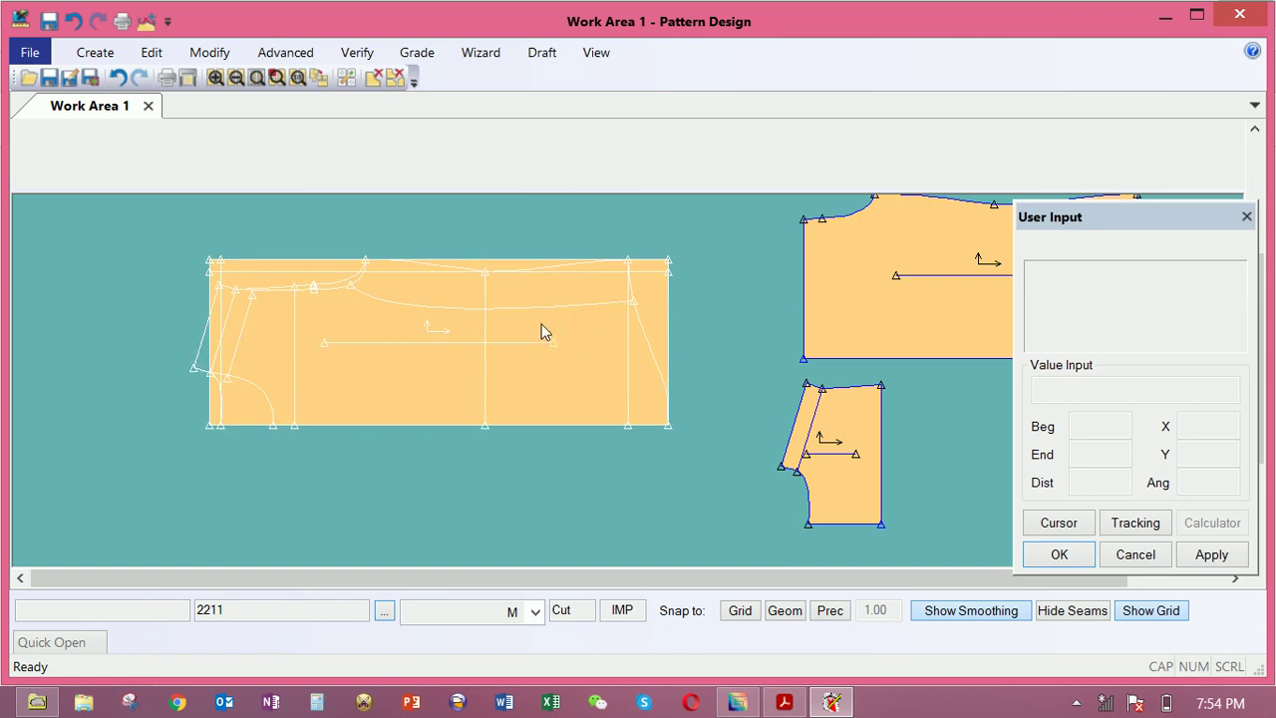
pyautogui.click(530, 356)
pyautogui.click(500, 355)
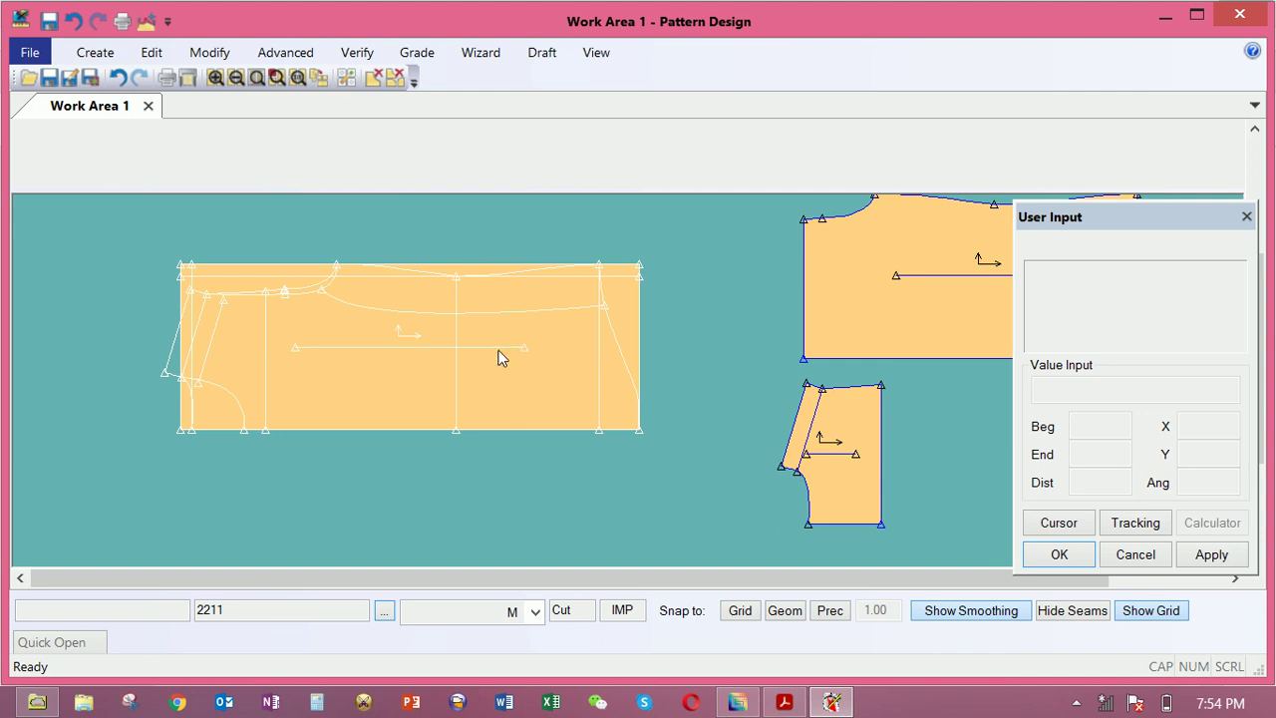
pyautogui.click(501, 357)
pyautogui.click(492, 337)
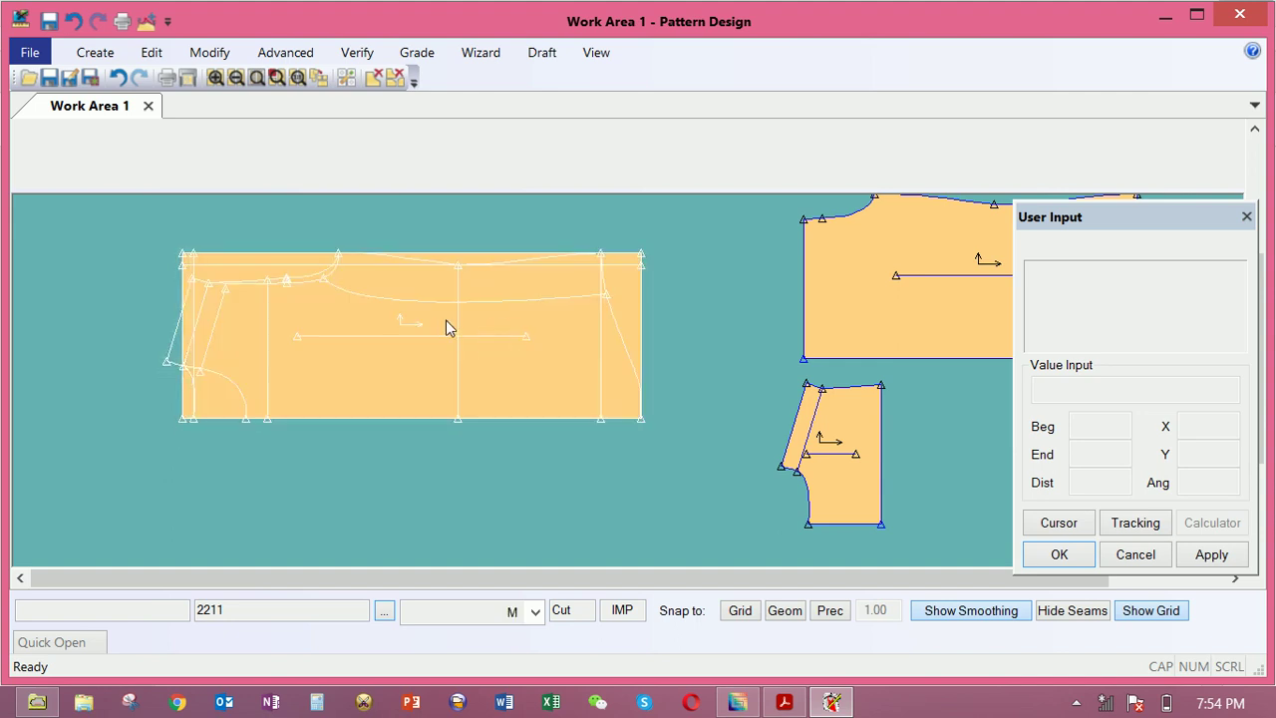
pyautogui.click(444, 326)
pyautogui.click(446, 313)
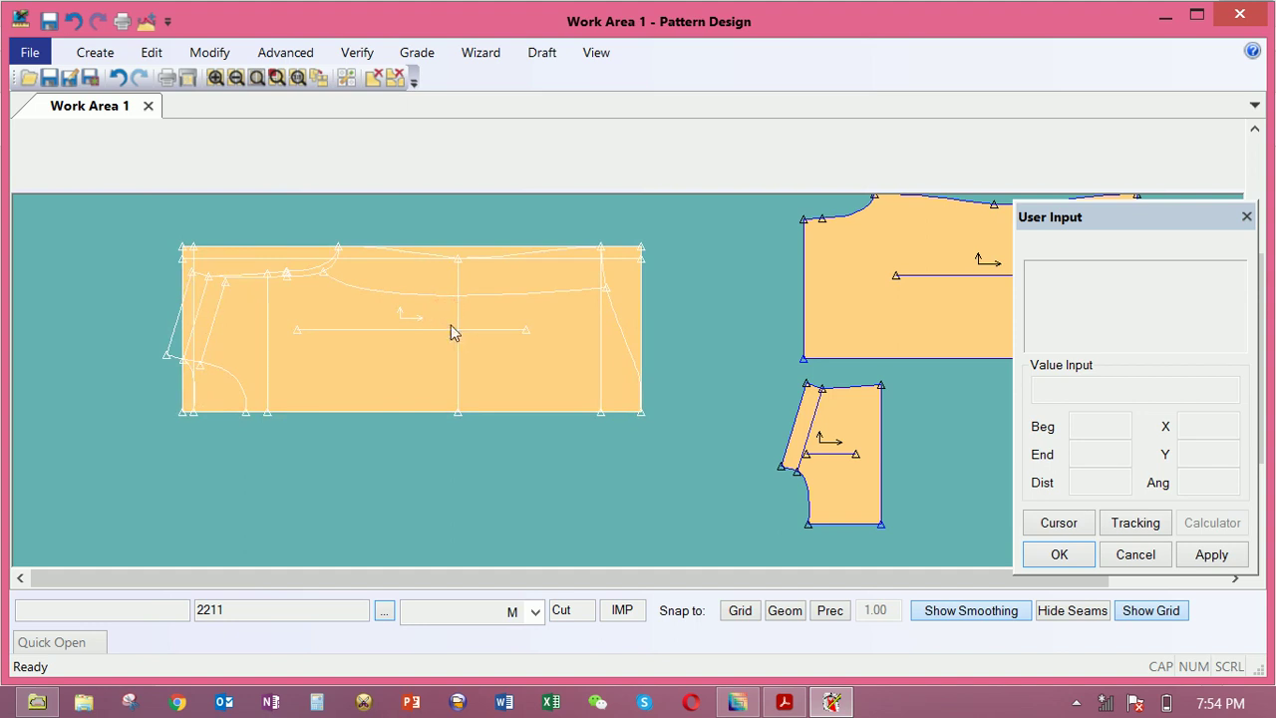
pyautogui.click(467, 331)
pyautogui.click(482, 338)
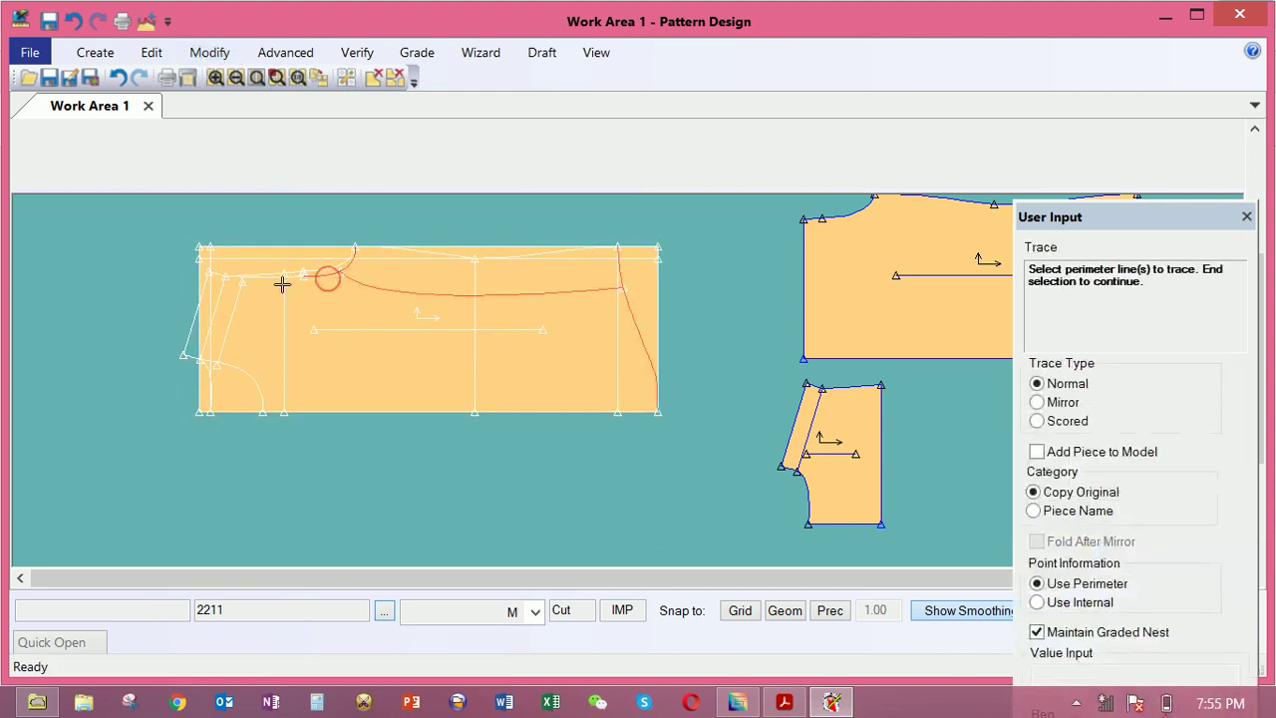
# Complete the front body trace selection with the deeper armhole, lowered shoulder line, deep neckline and lower long edge, adding no internal lines
pyautogui.click(275, 281)
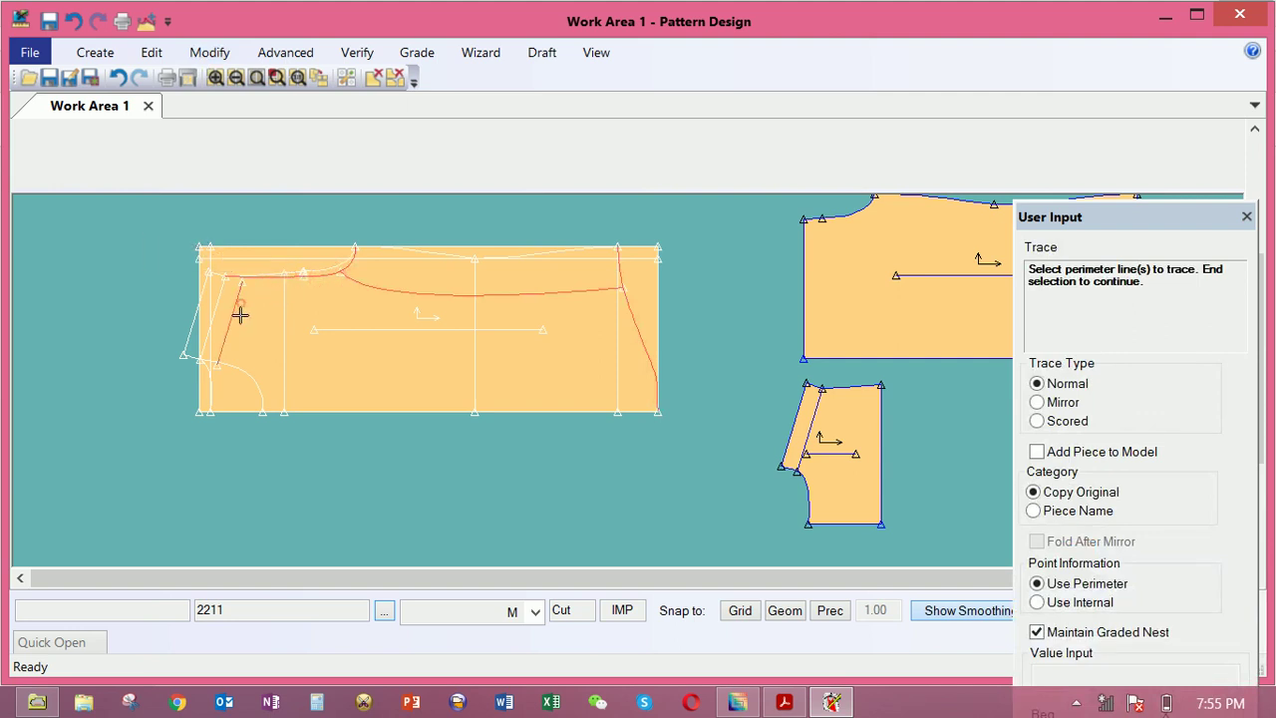
pyautogui.click(233, 357)
pyautogui.click(361, 409)
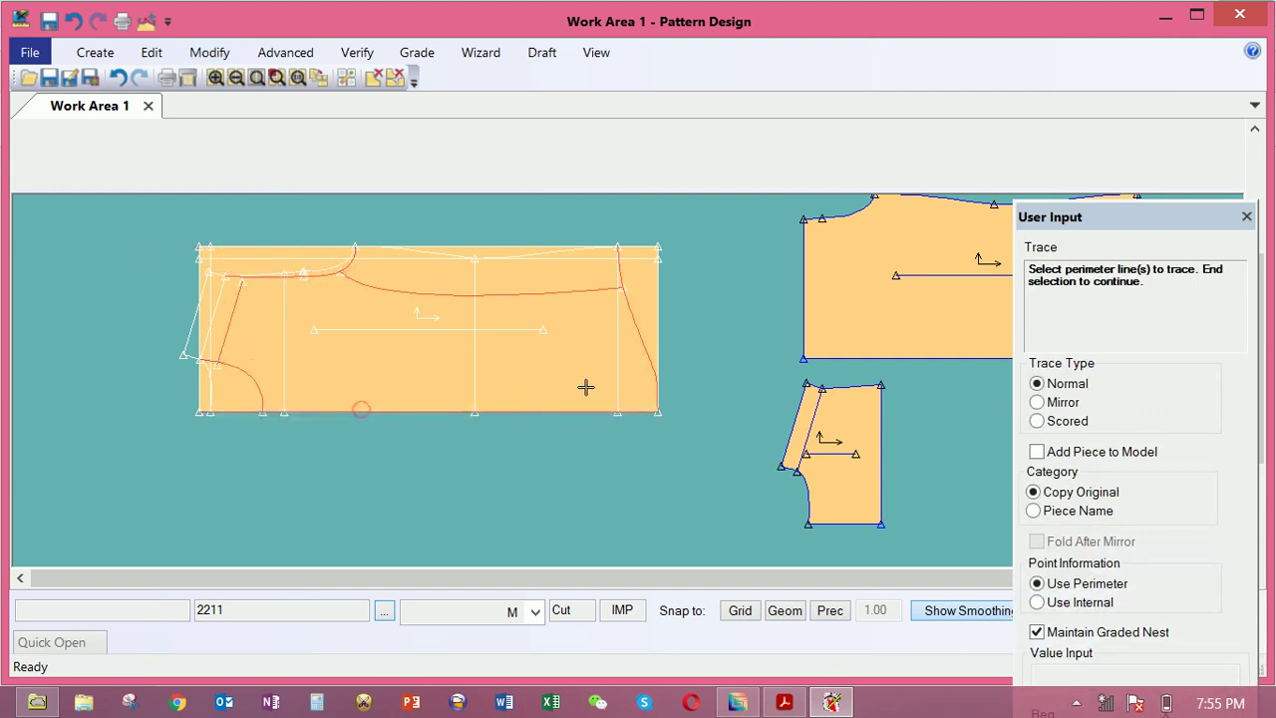
pyautogui.rightClick(584, 380)
pyautogui.click(558, 381)
pyautogui.rightClick(586, 381)
pyautogui.click(586, 382)
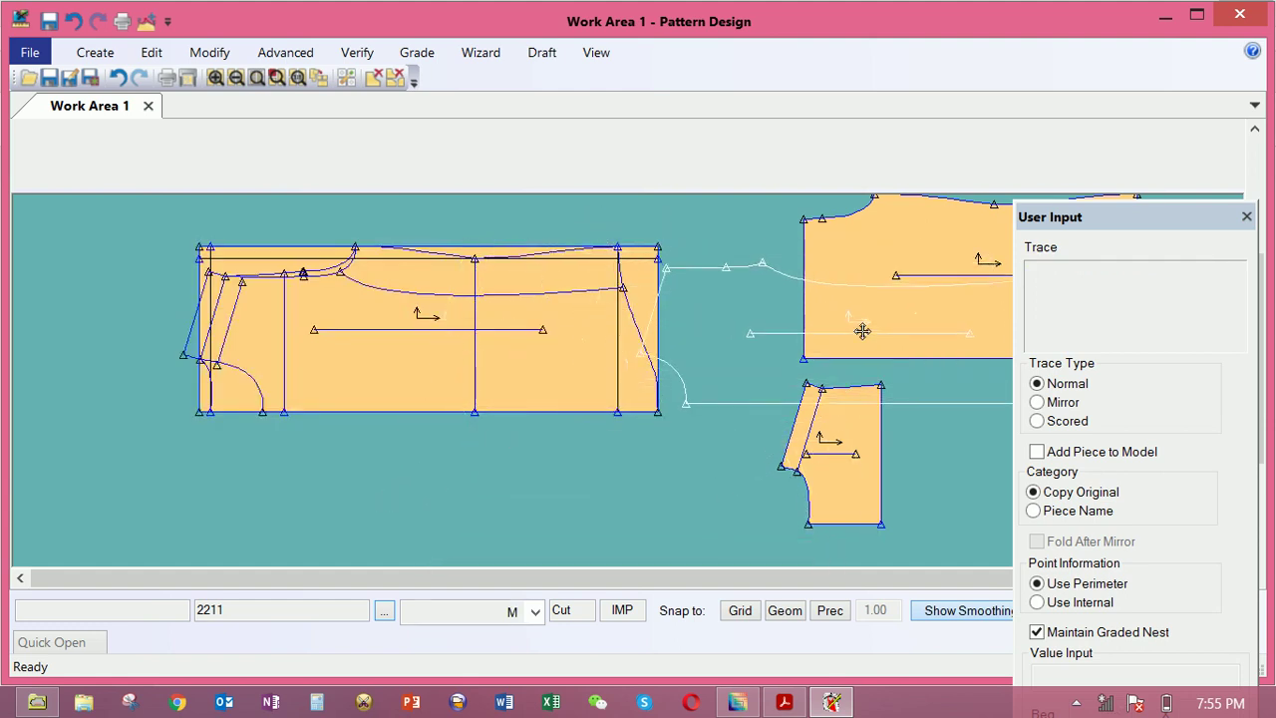
# Place the traced front body piece below the back body, accept the suggested piece name and end the Trace command
pyautogui.click(929, 418)
pyautogui.rightClick(738, 284)
pyautogui.click(738, 277)
pyautogui.rightClick(735, 278)
pyautogui.click(735, 278)
# Reposition the draft and move the front body piece closer to the draft's lower hem corner
pyautogui.click(570, 303)
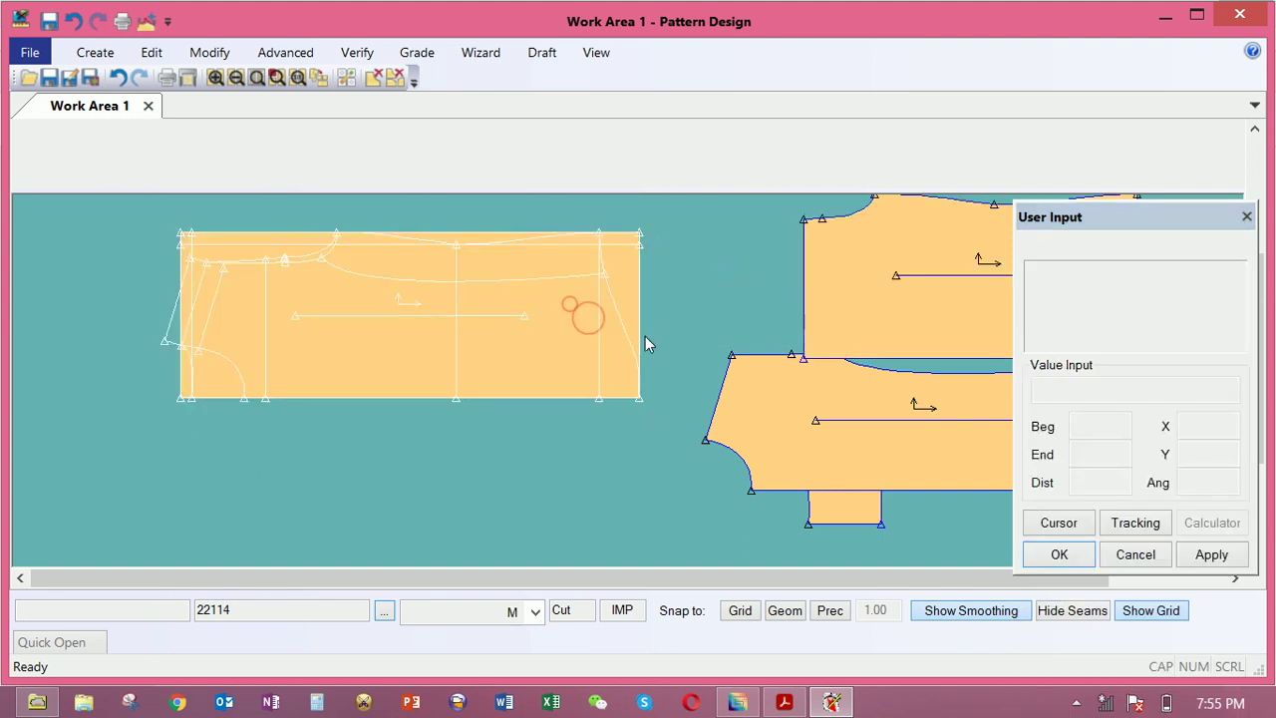
pyautogui.click(809, 421)
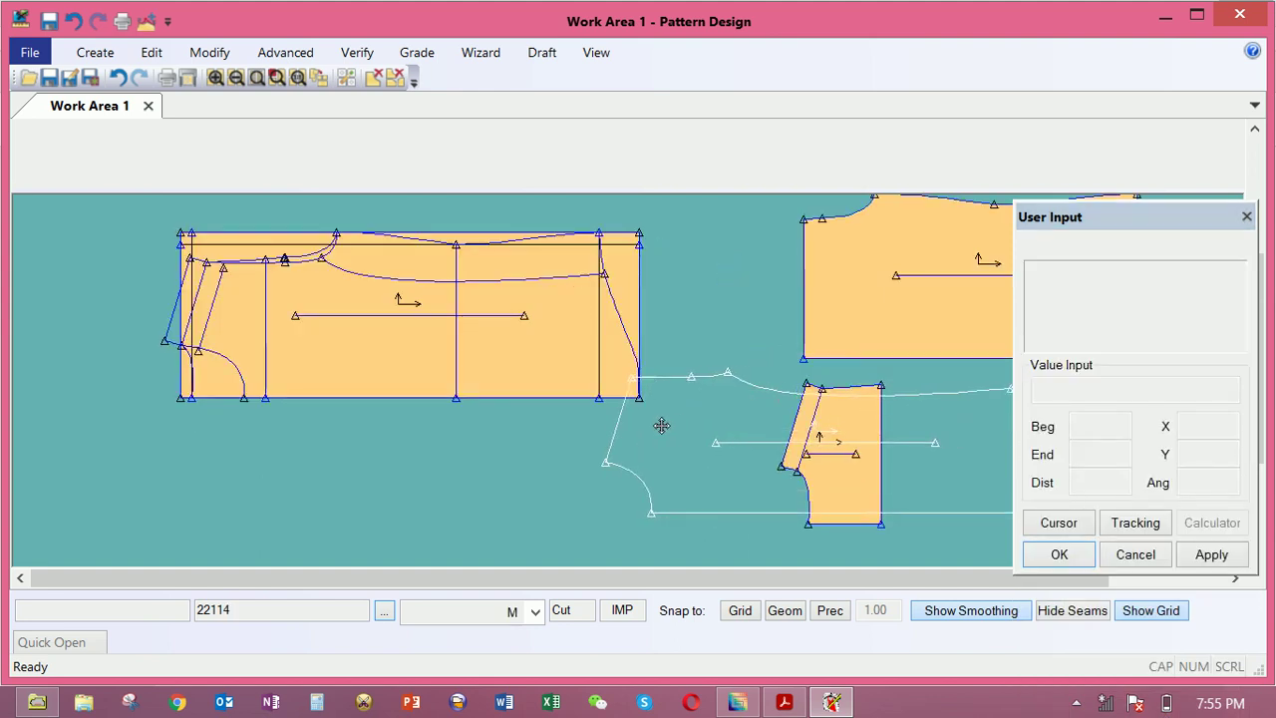
pyautogui.click(661, 427)
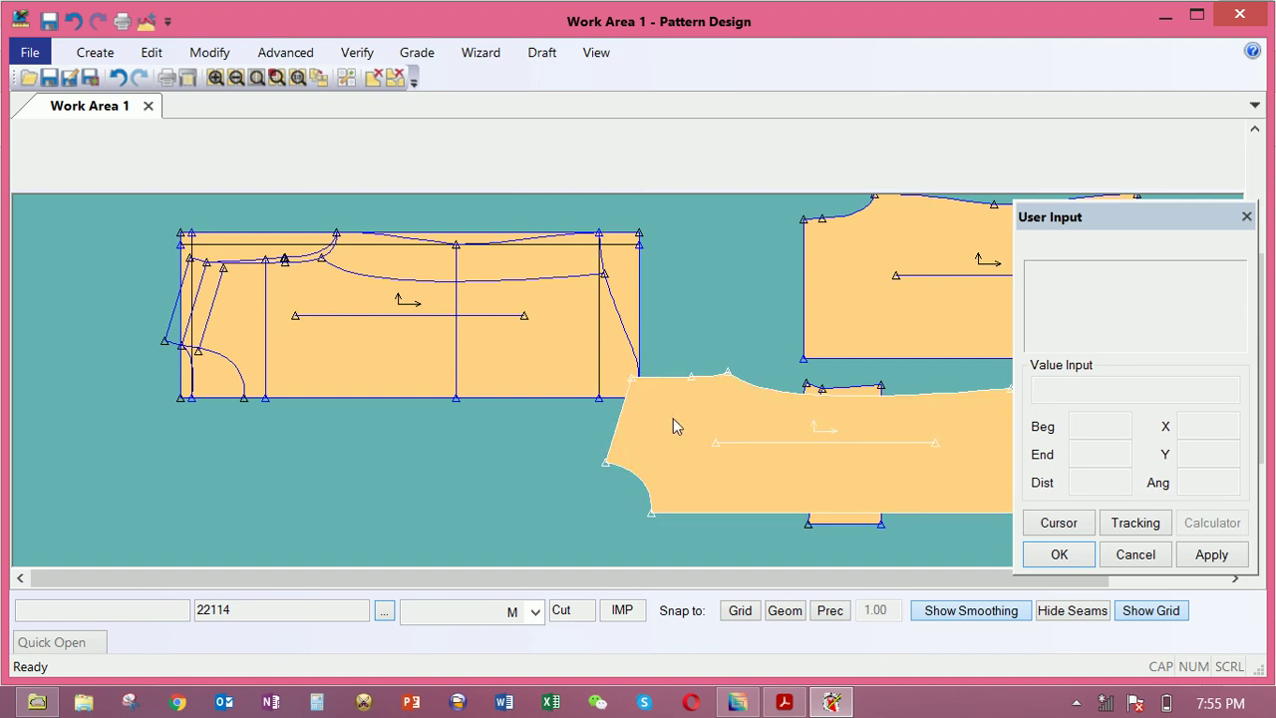
pyautogui.click(559, 389)
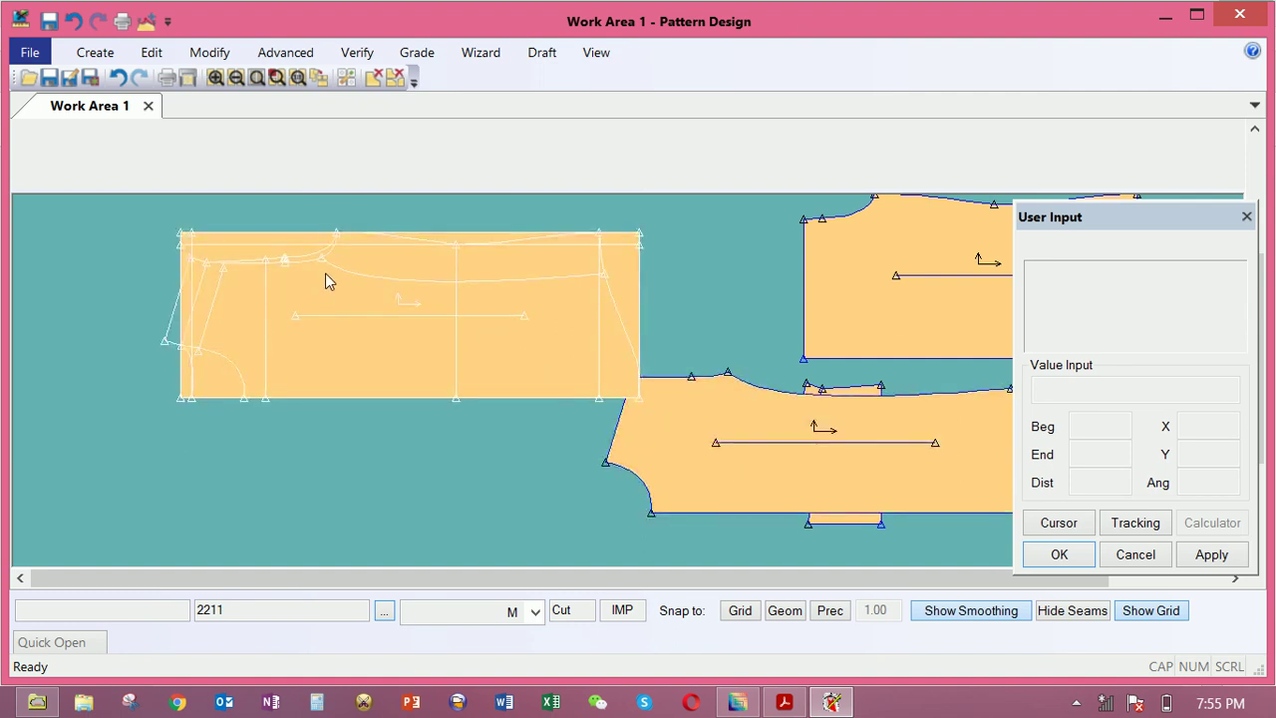
pyautogui.scroll(2, 325, 273)
pyautogui.click(323, 261)
pyautogui.click(338, 282)
pyautogui.click(360, 300)
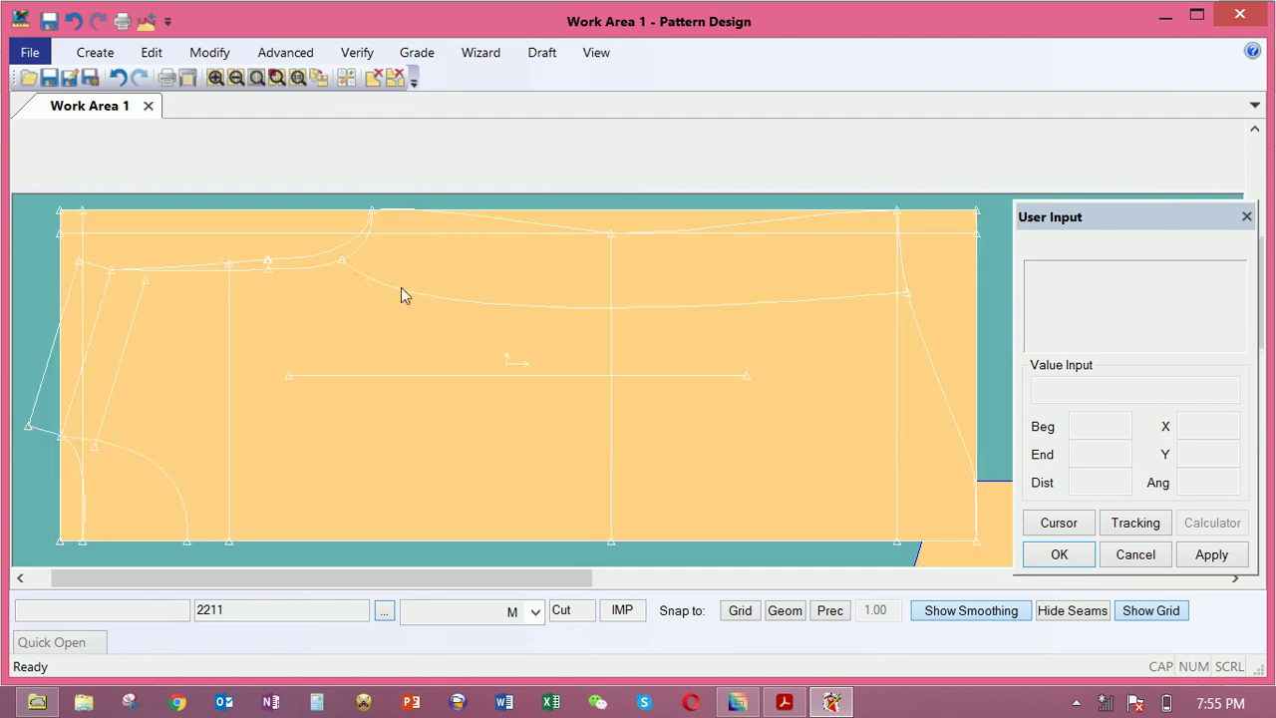
pyautogui.click(531, 349)
# Move the front body piece off the draft's hem area and shift the draft up and away from it
pyautogui.click(1000, 519)
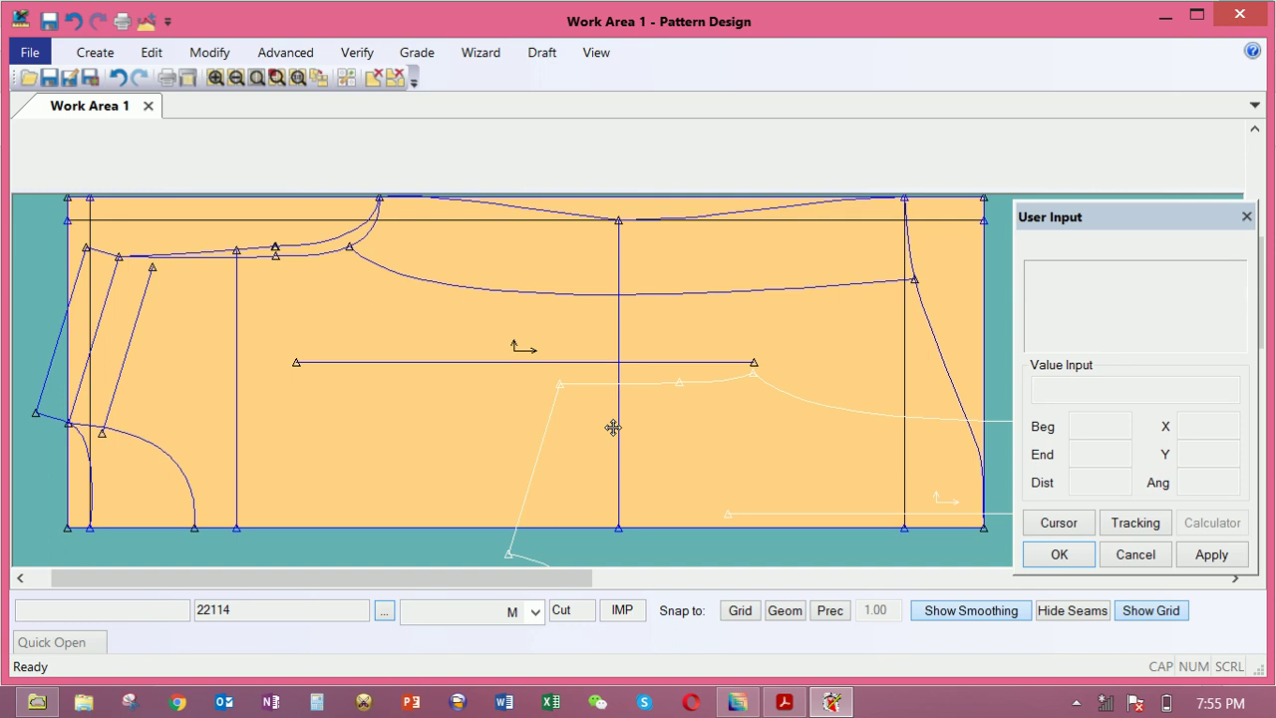
pyautogui.scroll(-2, 613, 426)
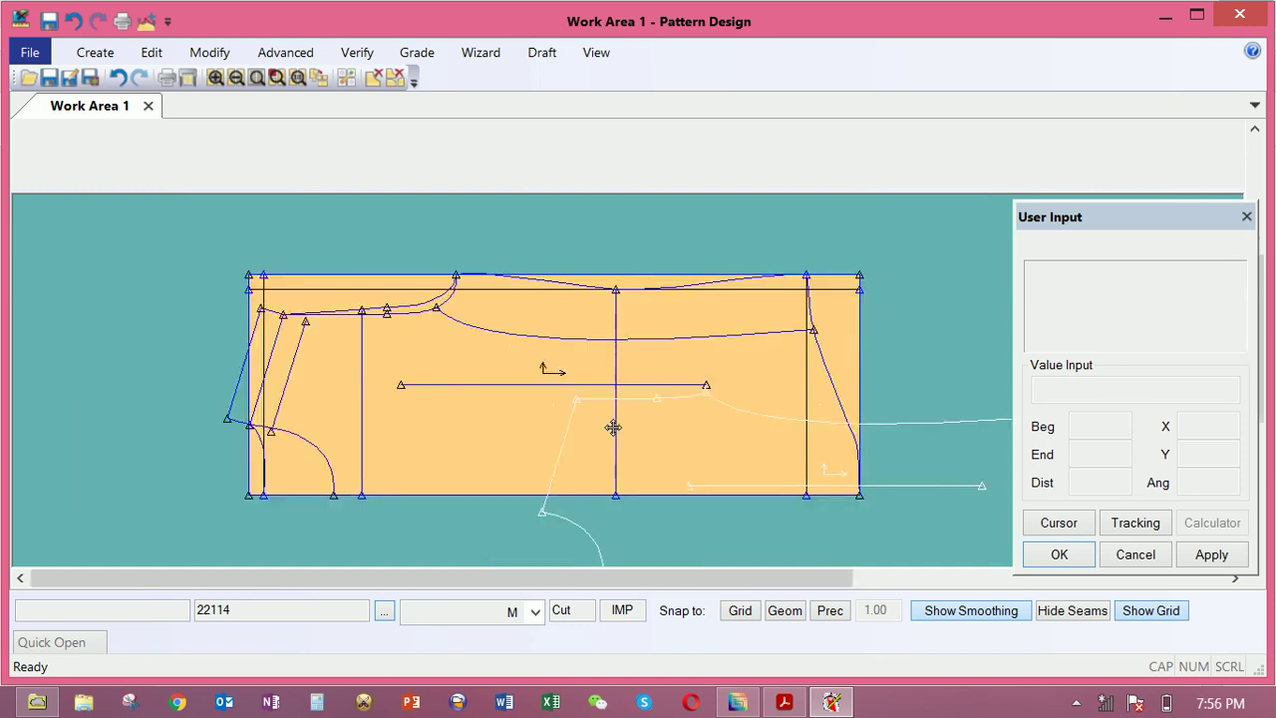
pyautogui.click(605, 400)
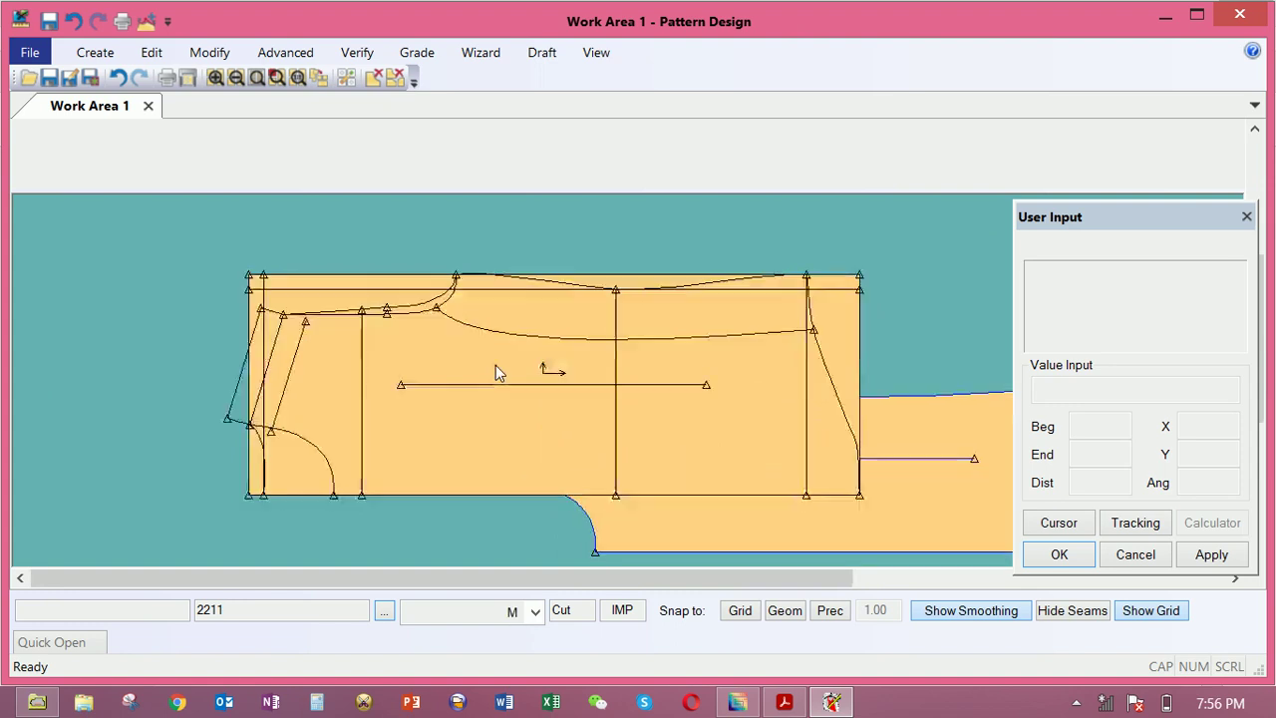
pyautogui.click(496, 365)
pyautogui.click(387, 330)
pyautogui.click(757, 459)
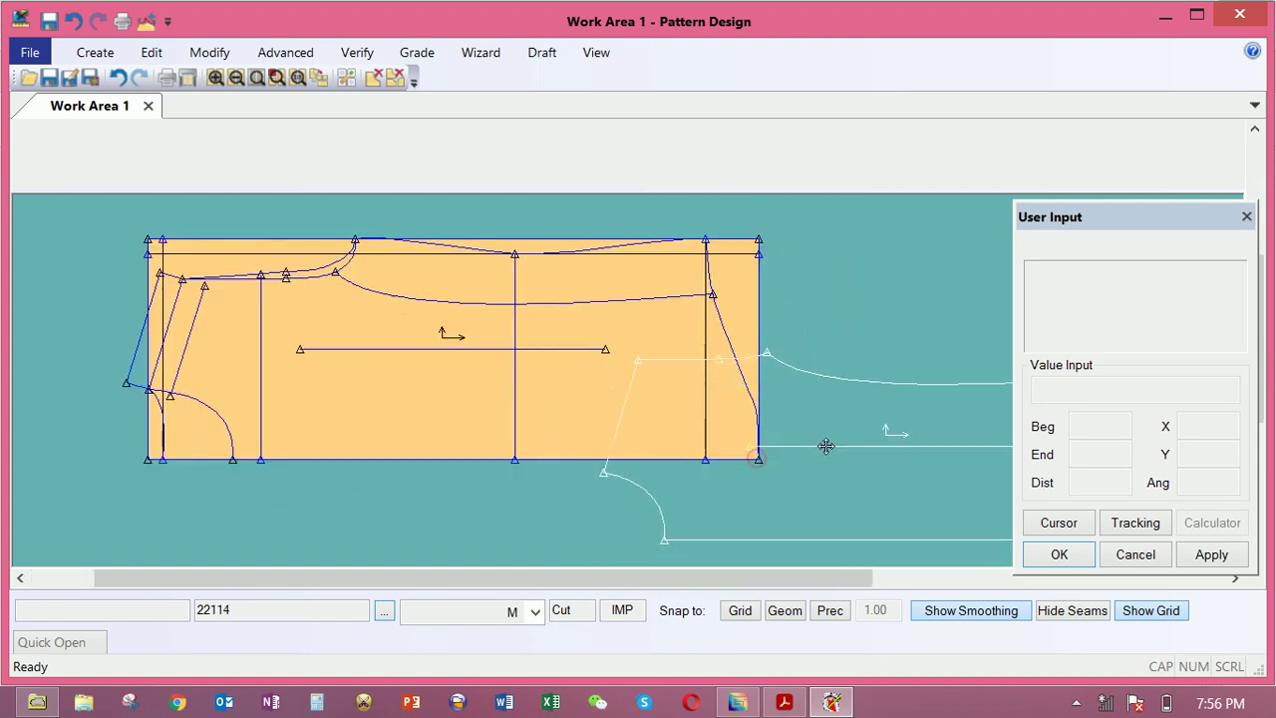
pyautogui.click(856, 459)
# Separate the draft from the front body piece until the front's shoulder end lies just beyond the draft's lower hem corner
pyautogui.click(484, 373)
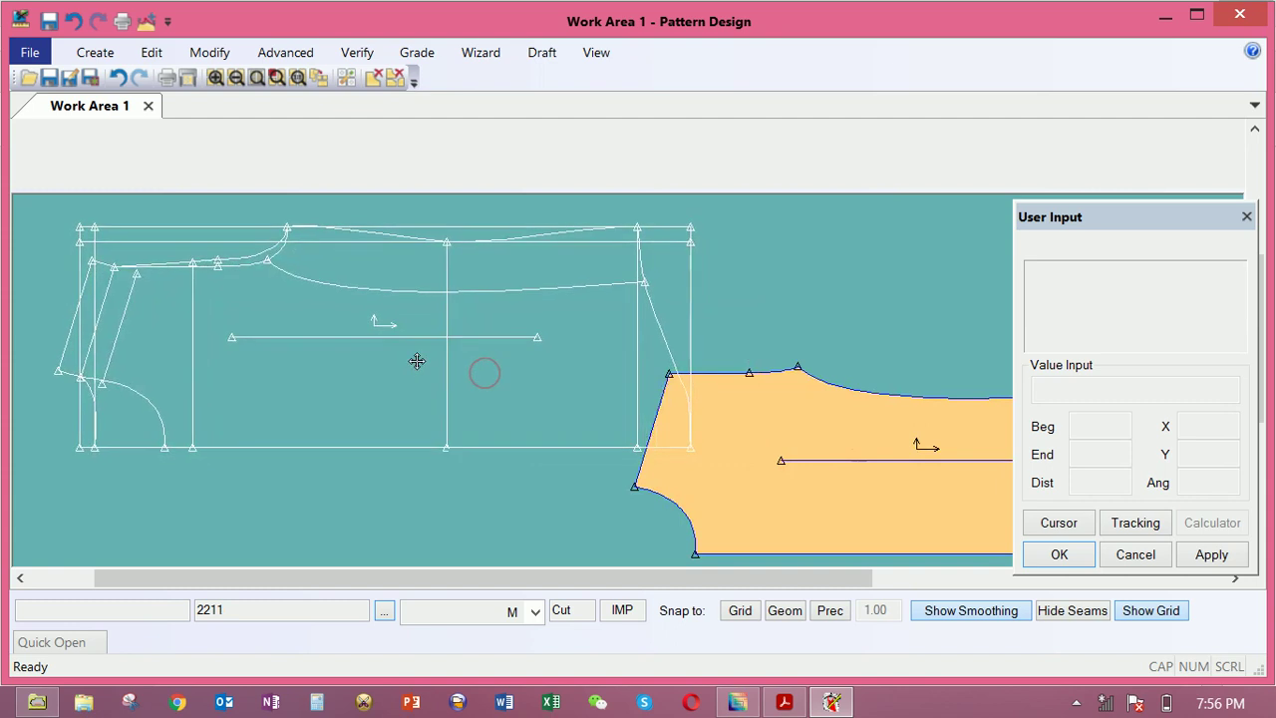
pyautogui.click(413, 359)
pyautogui.click(481, 371)
pyautogui.click(532, 364)
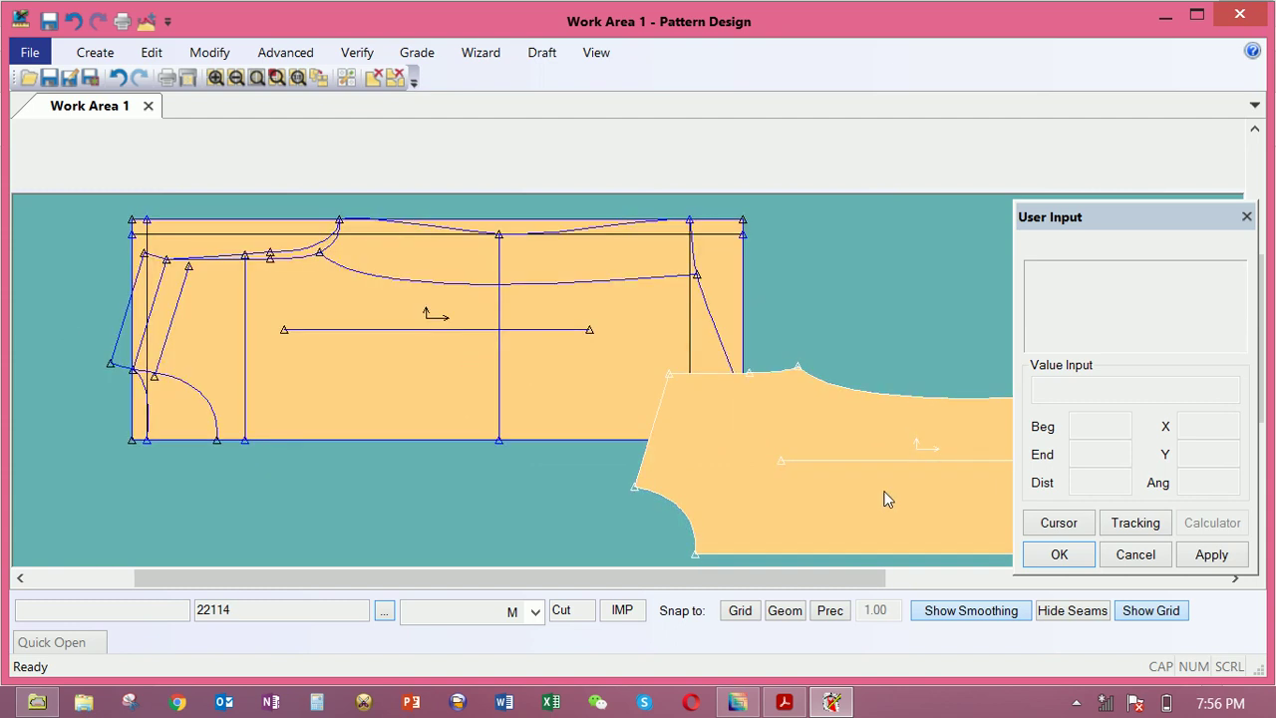
pyautogui.click(883, 490)
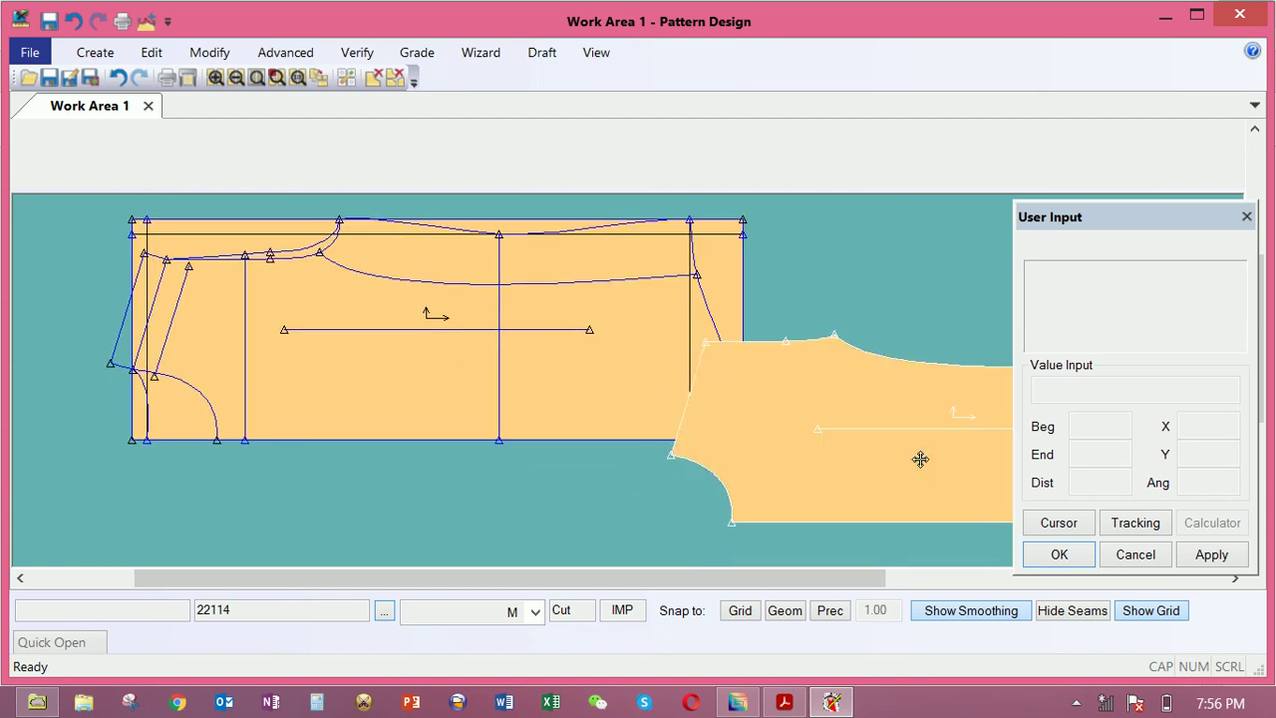
pyautogui.click(867, 485)
pyautogui.click(524, 374)
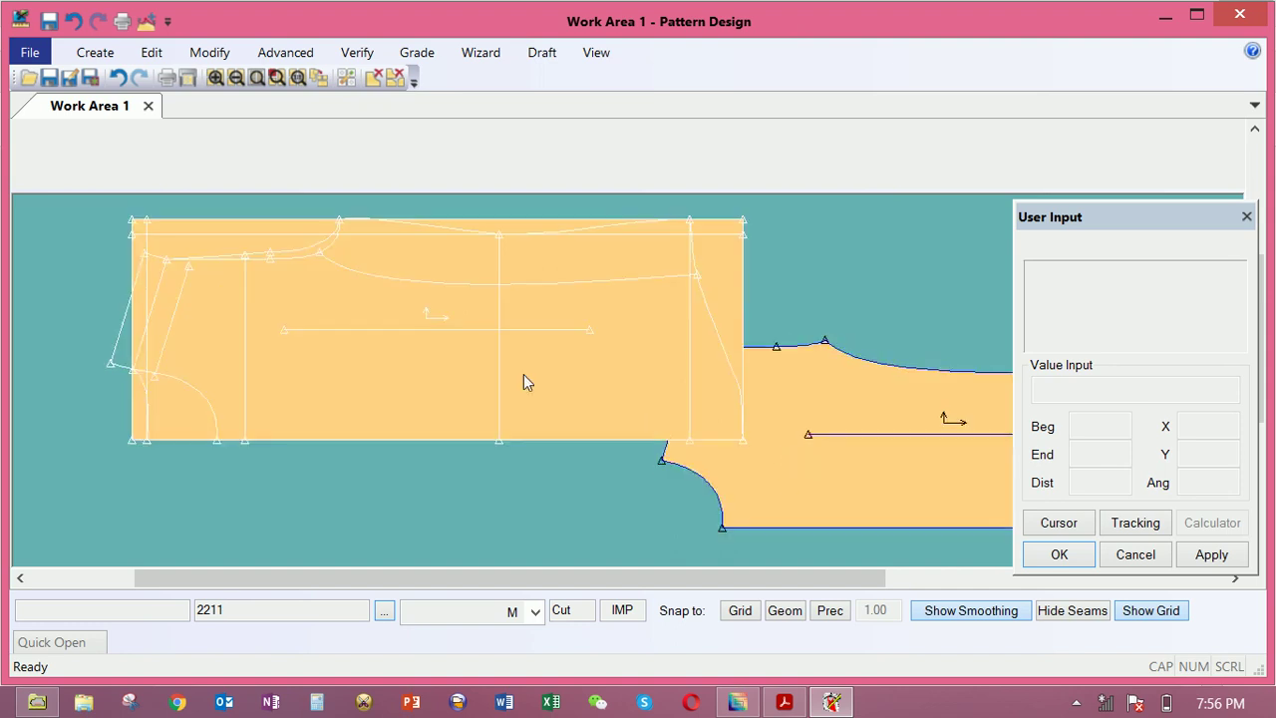
pyautogui.click(500, 369)
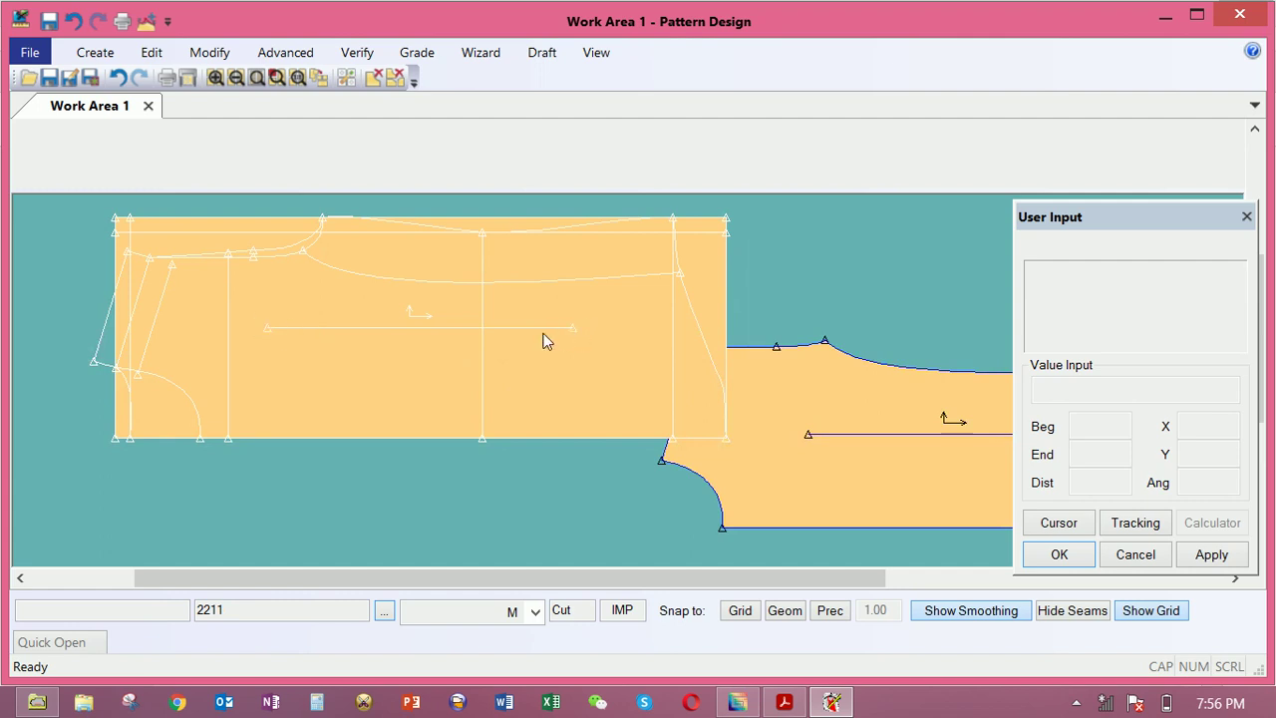
pyautogui.click(434, 335)
pyautogui.click(371, 338)
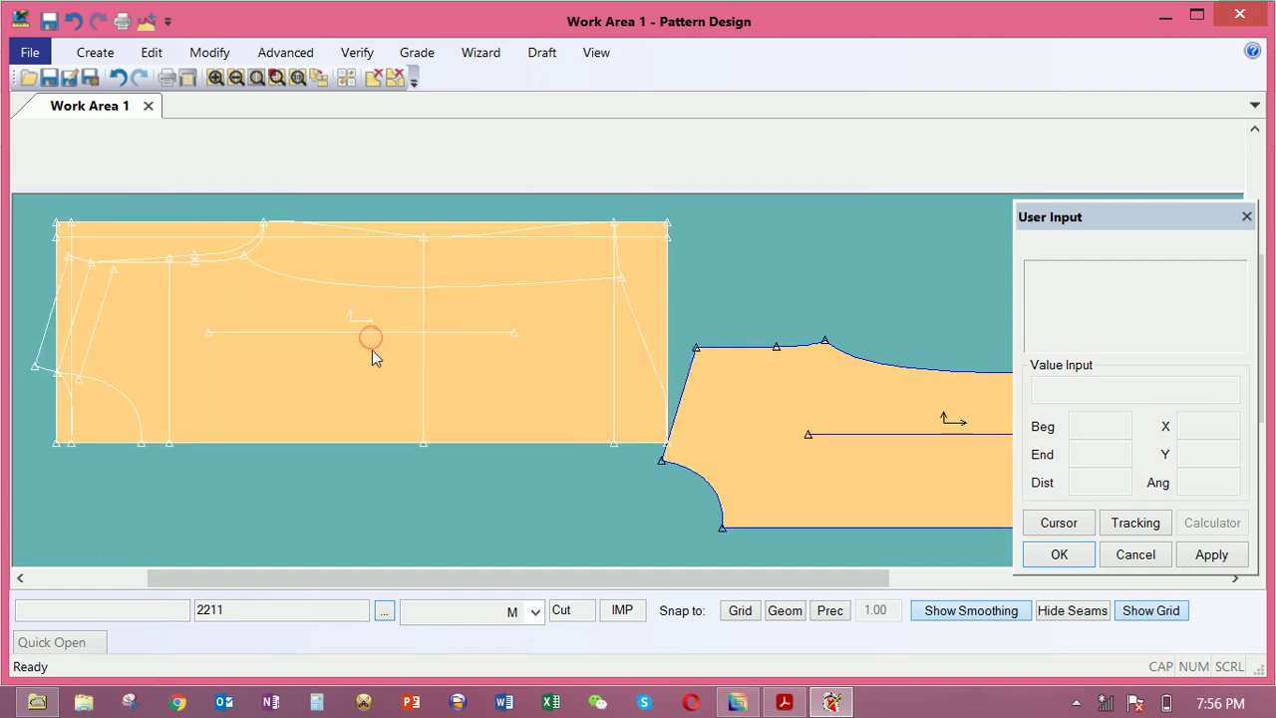
# Reposition the front body piece next to the draft's hem and move the draft well clear of all the traced pieces
pyautogui.click(720, 433)
pyautogui.click(828, 431)
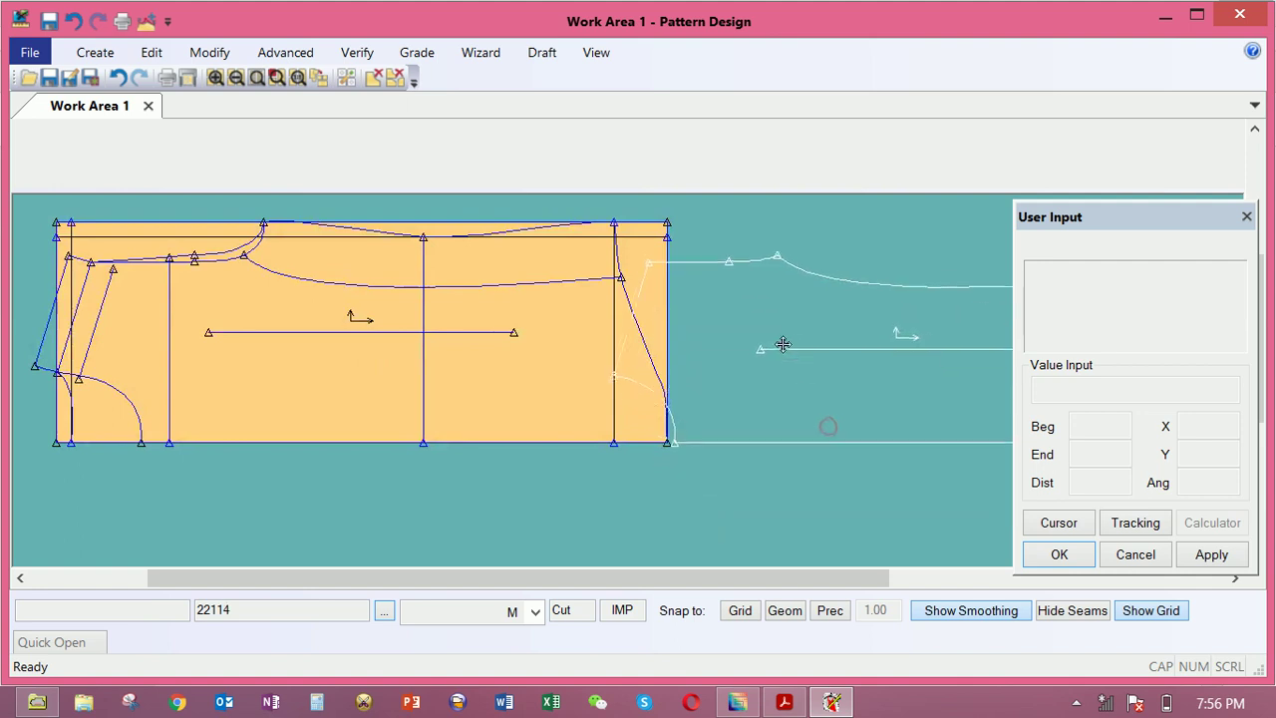
pyautogui.click(813, 415)
pyautogui.scroll(-3, 813, 408)
pyautogui.click(686, 401)
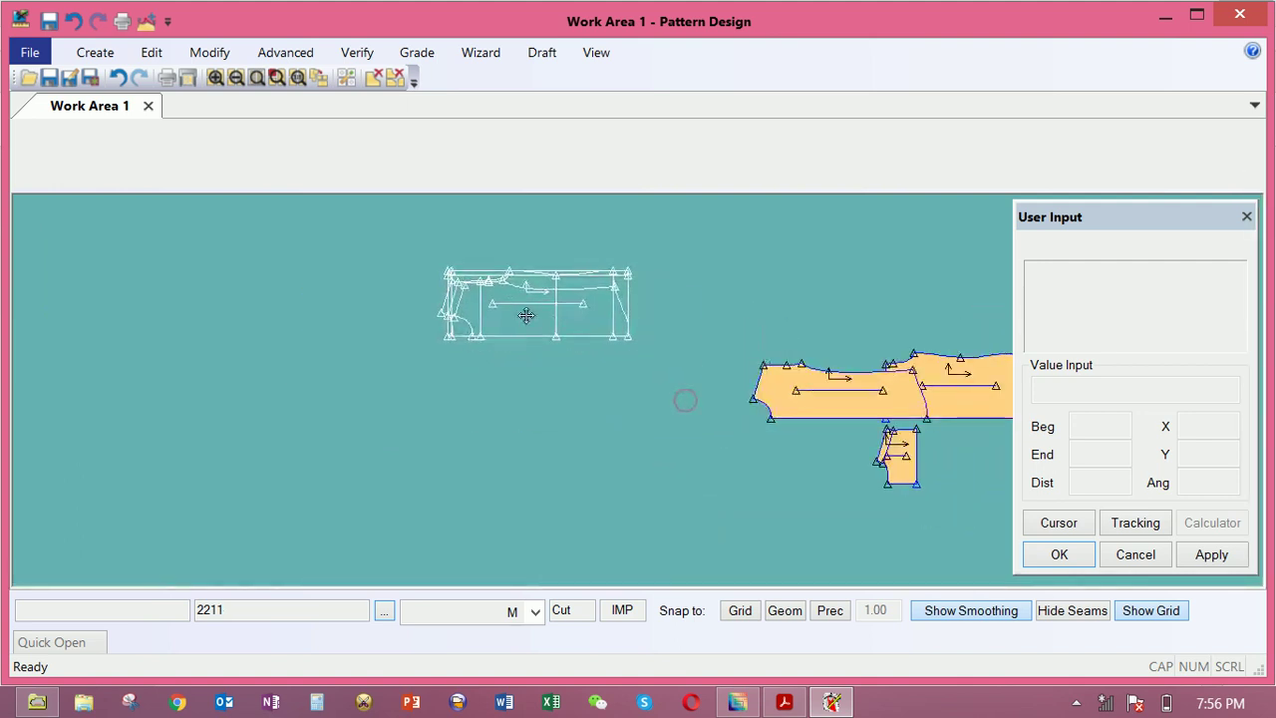
# Send draft piece 2211 to the piece menu and move piece 22112 away from the overlapping pieces into the open work area
pyautogui.rightClick(471, 321)
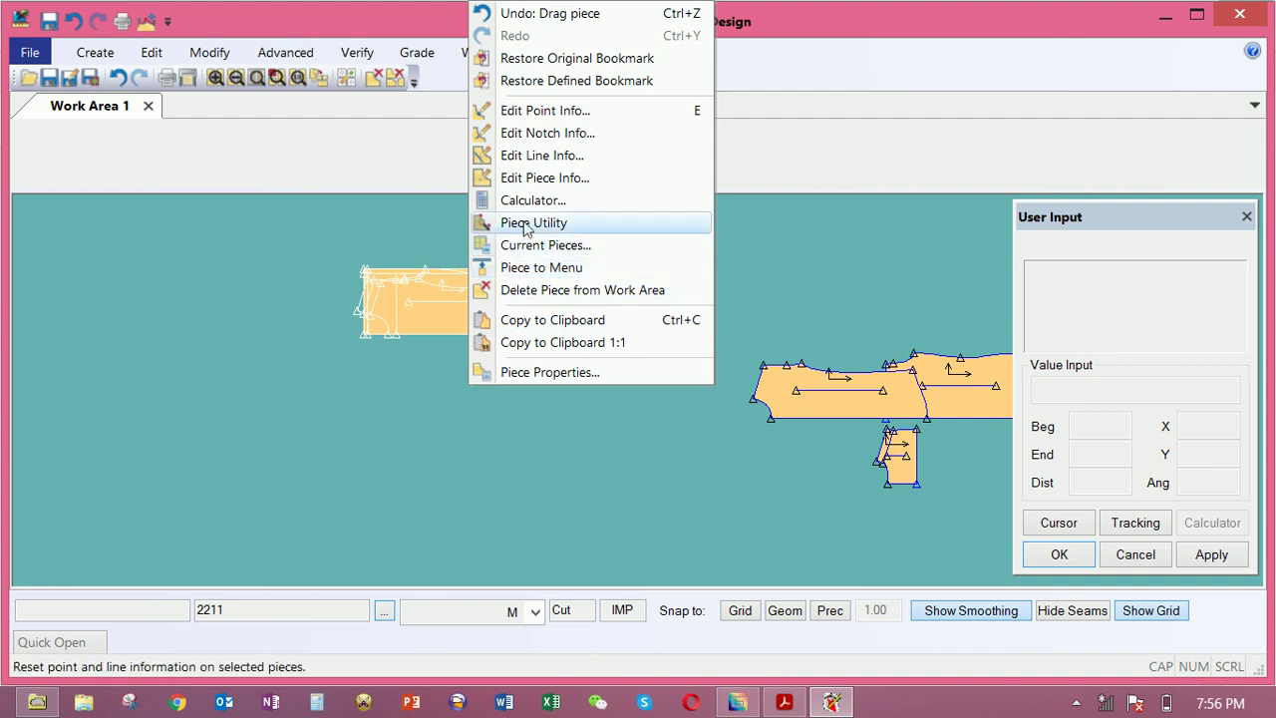
pyautogui.click(535, 266)
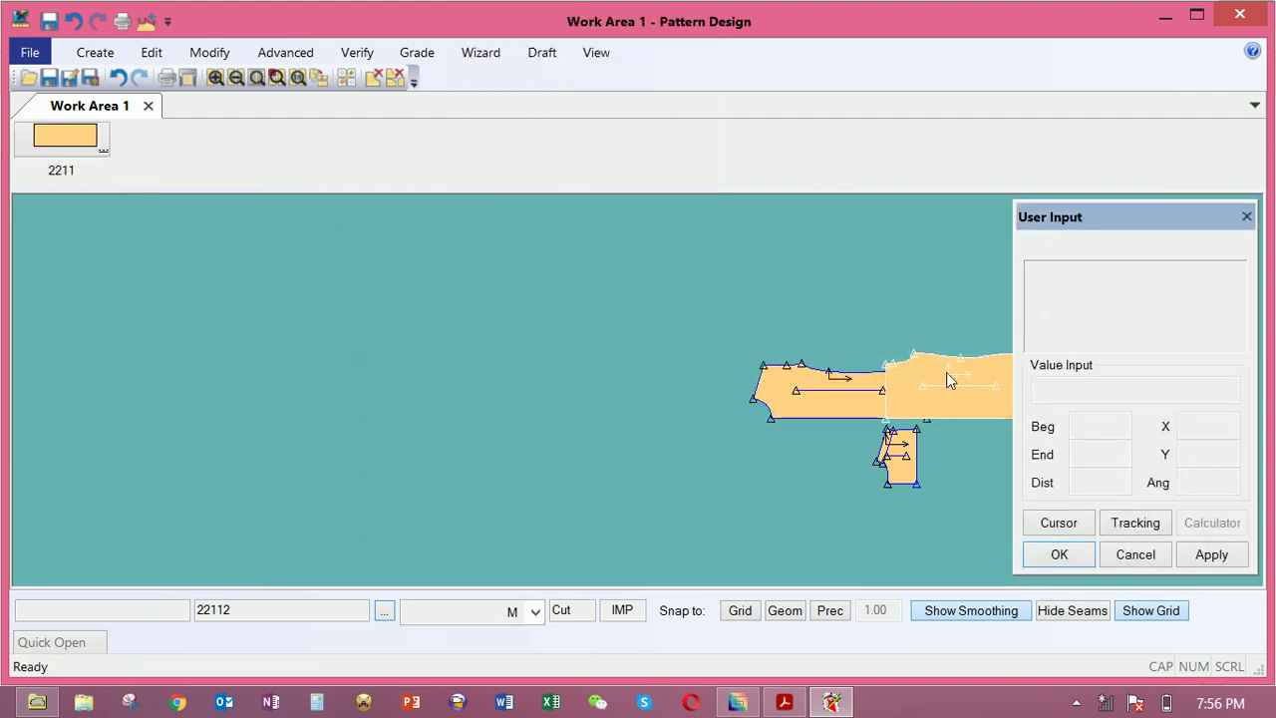
pyautogui.click(945, 372)
pyautogui.click(514, 287)
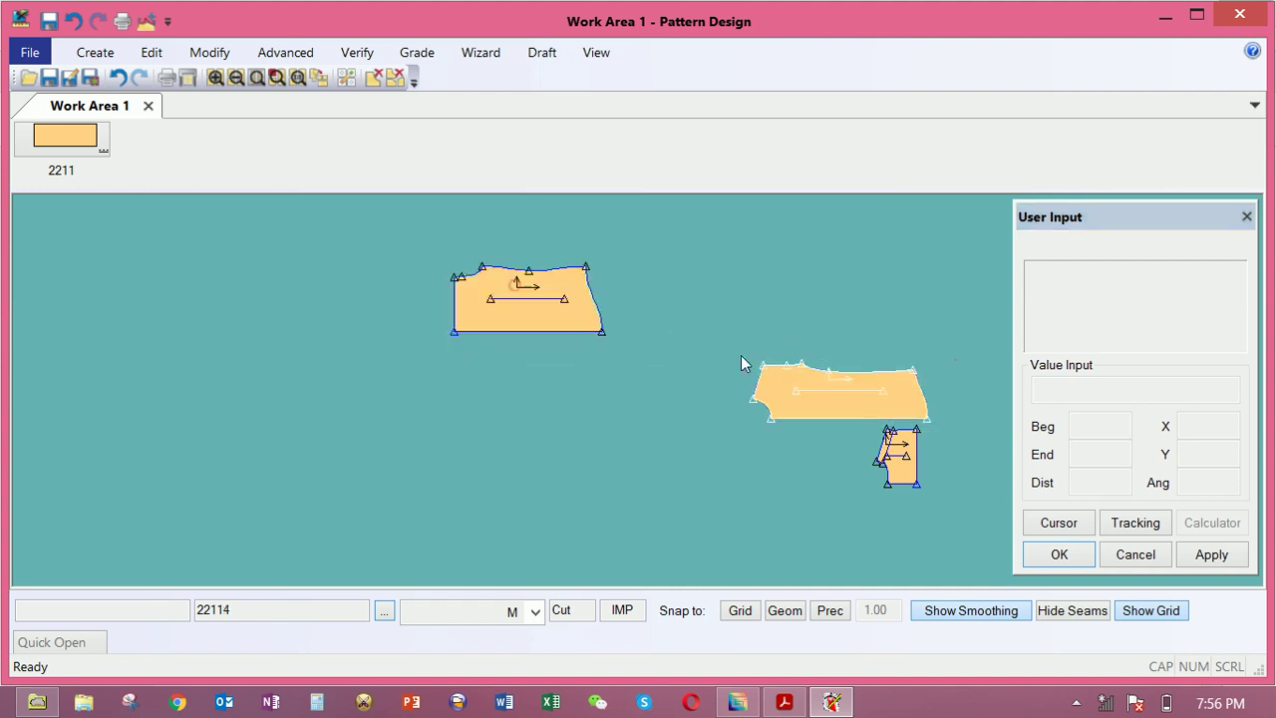
# Place pieces 22114 and 22113 in a row beside piece 22112, and shift pieces 22112 and 22114 for clearance
pyautogui.click(809, 403)
pyautogui.click(808, 399)
pyautogui.click(911, 449)
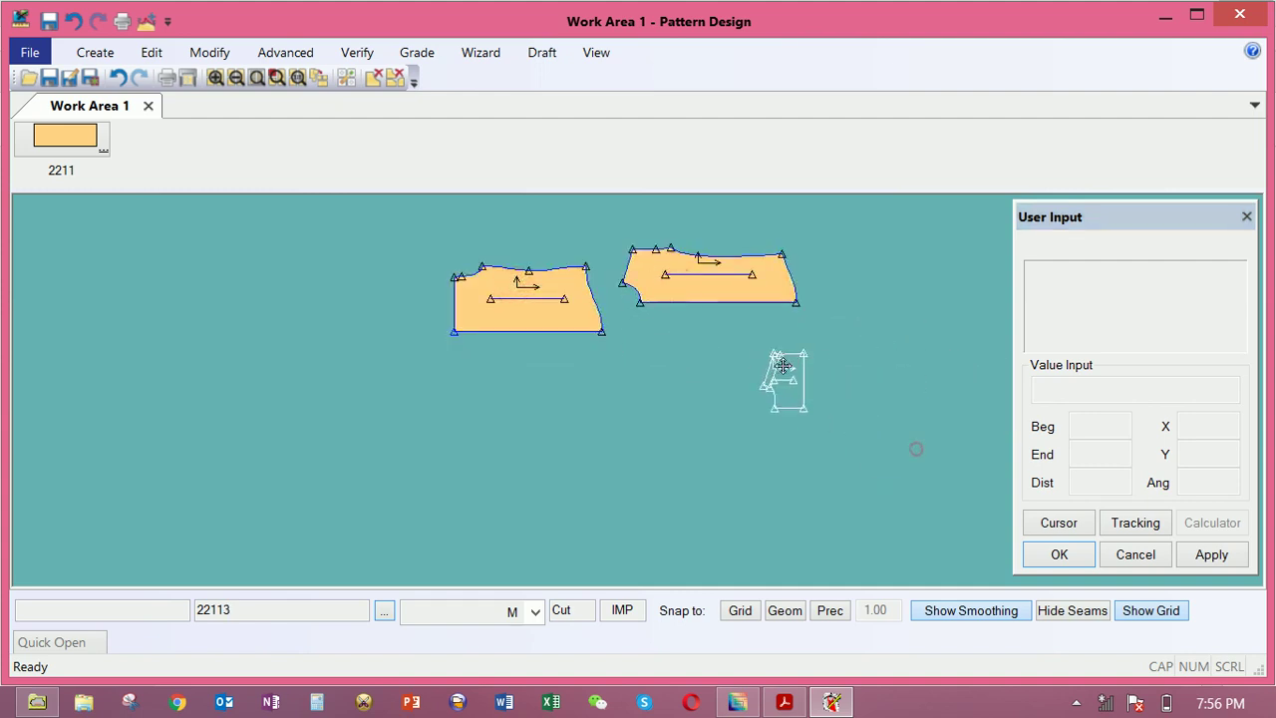
pyautogui.click(844, 277)
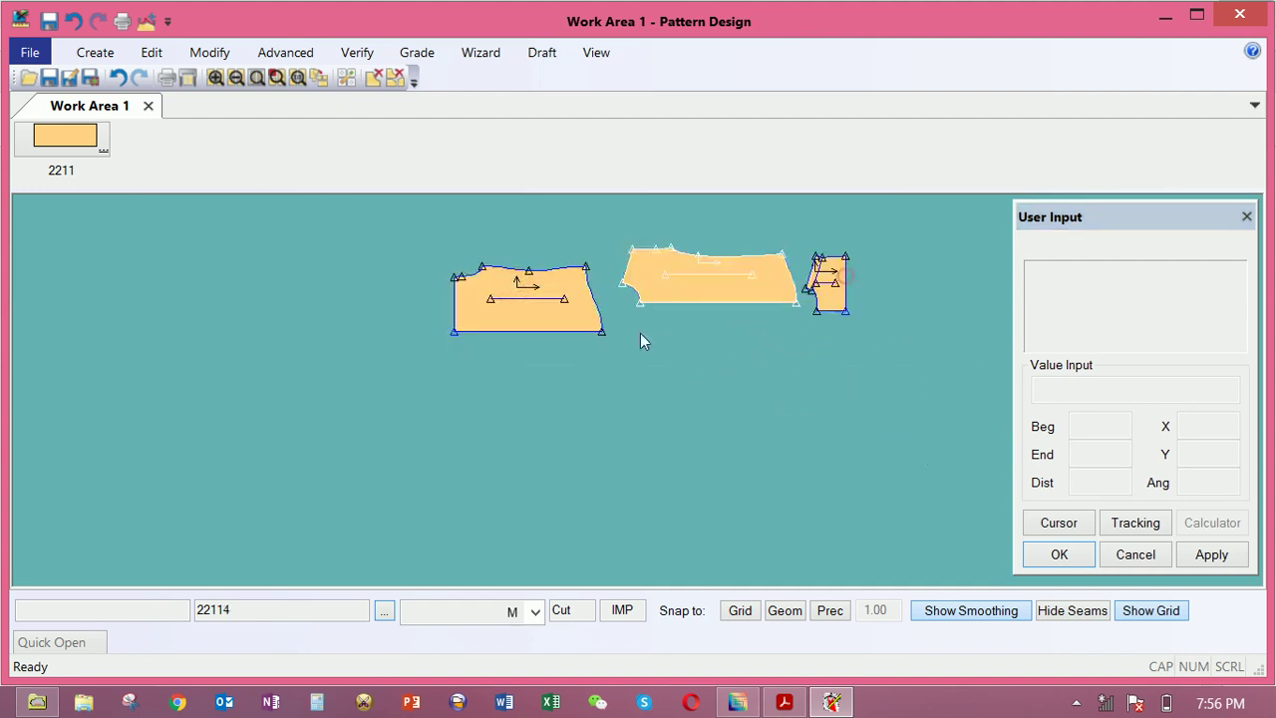
pyautogui.click(546, 309)
pyautogui.click(536, 287)
pyautogui.click(698, 287)
pyautogui.click(703, 313)
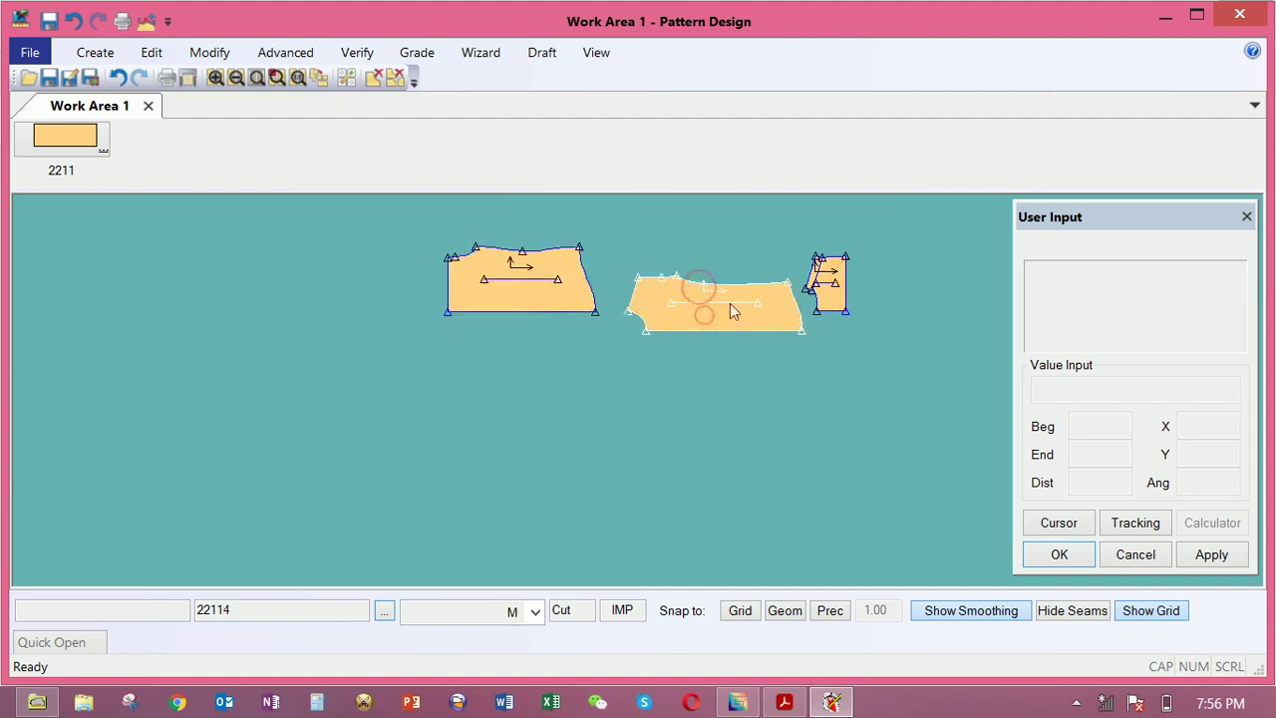
pyautogui.click(94, 52)
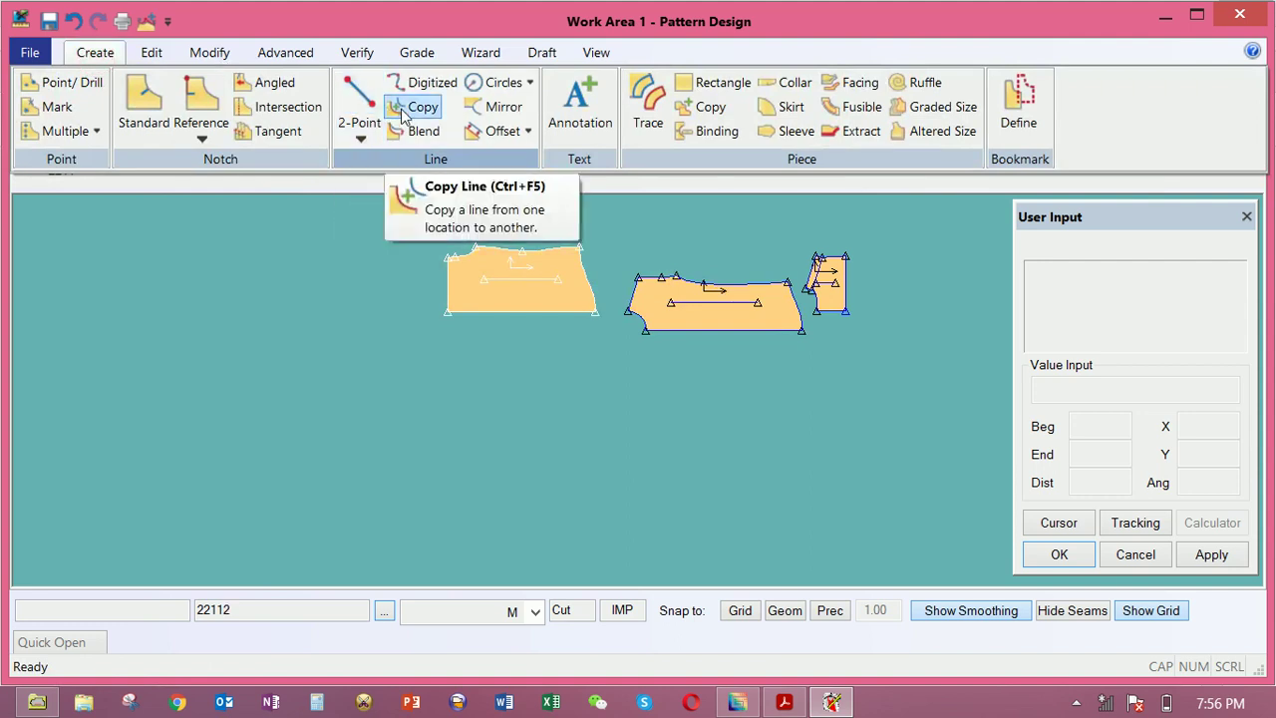
pyautogui.click(209, 52)
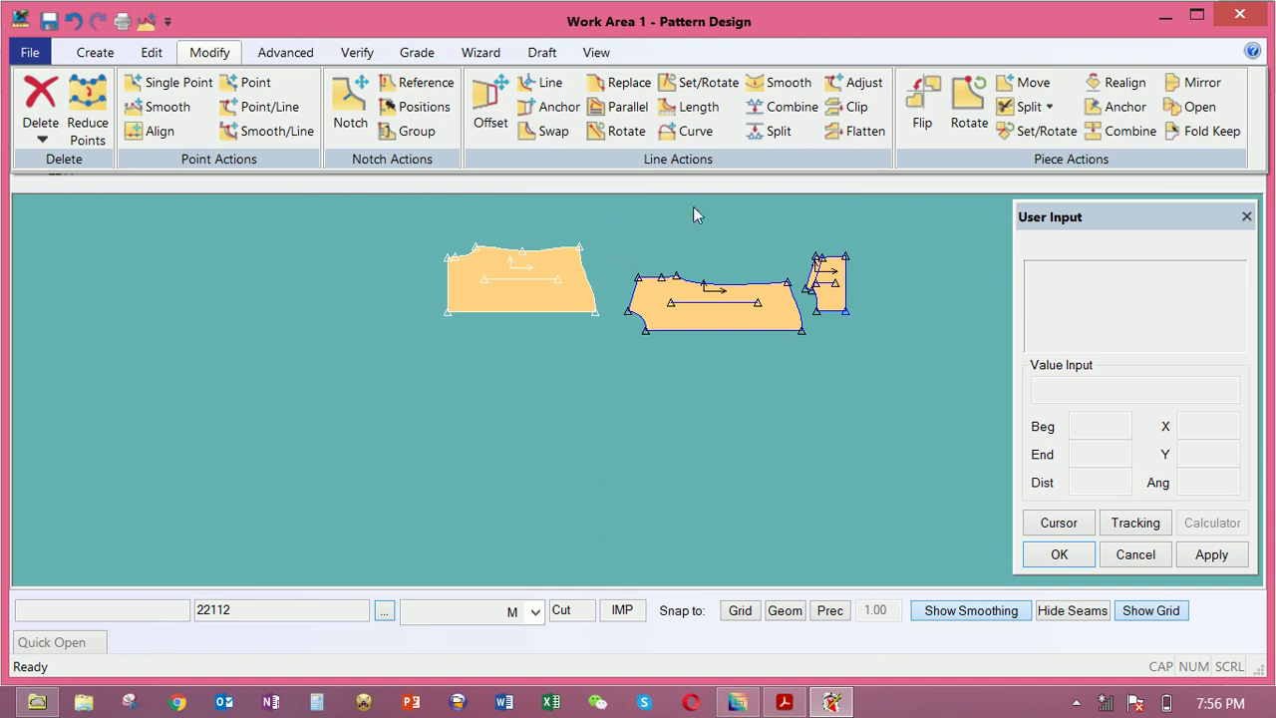
# Reposition piece 22114 level with its neighbours, between pieces 22112 and 22113
pyautogui.click(744, 298)
pyautogui.click(738, 302)
pyautogui.click(730, 305)
pyautogui.click(726, 305)
pyautogui.moveTo(721, 306); pyautogui.dragTo(710, 261)
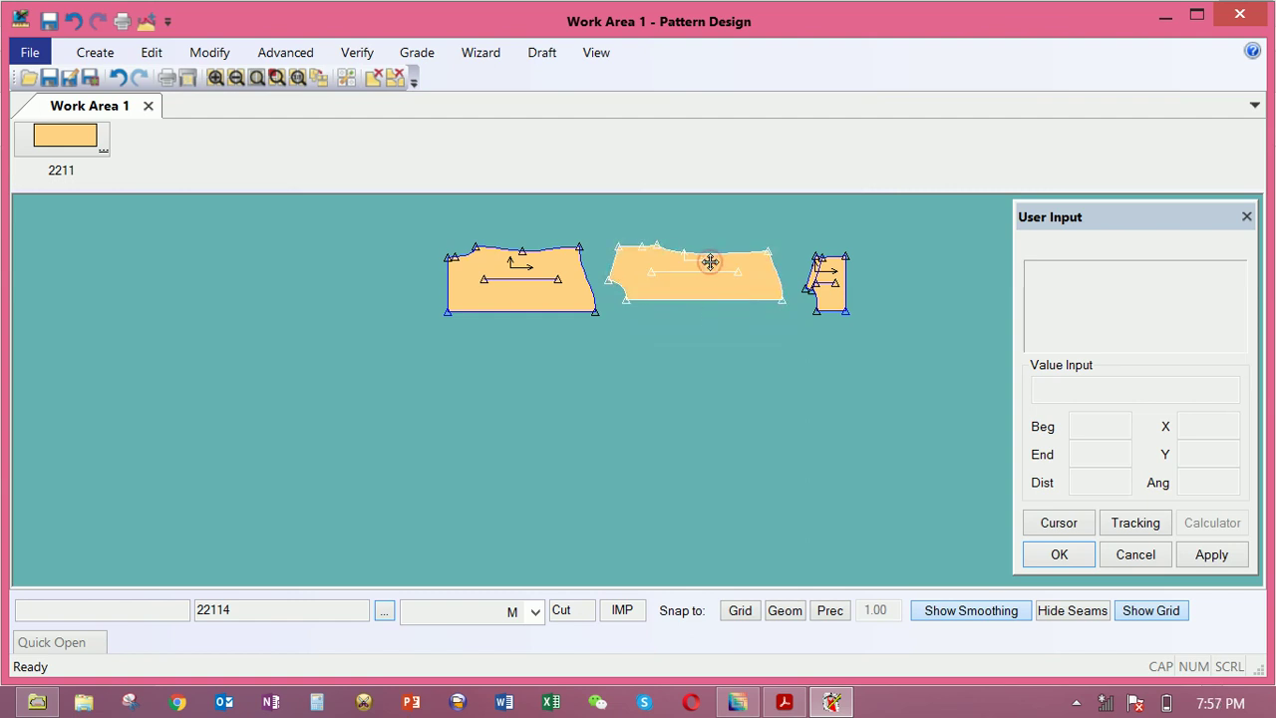
pyautogui.click(709, 273)
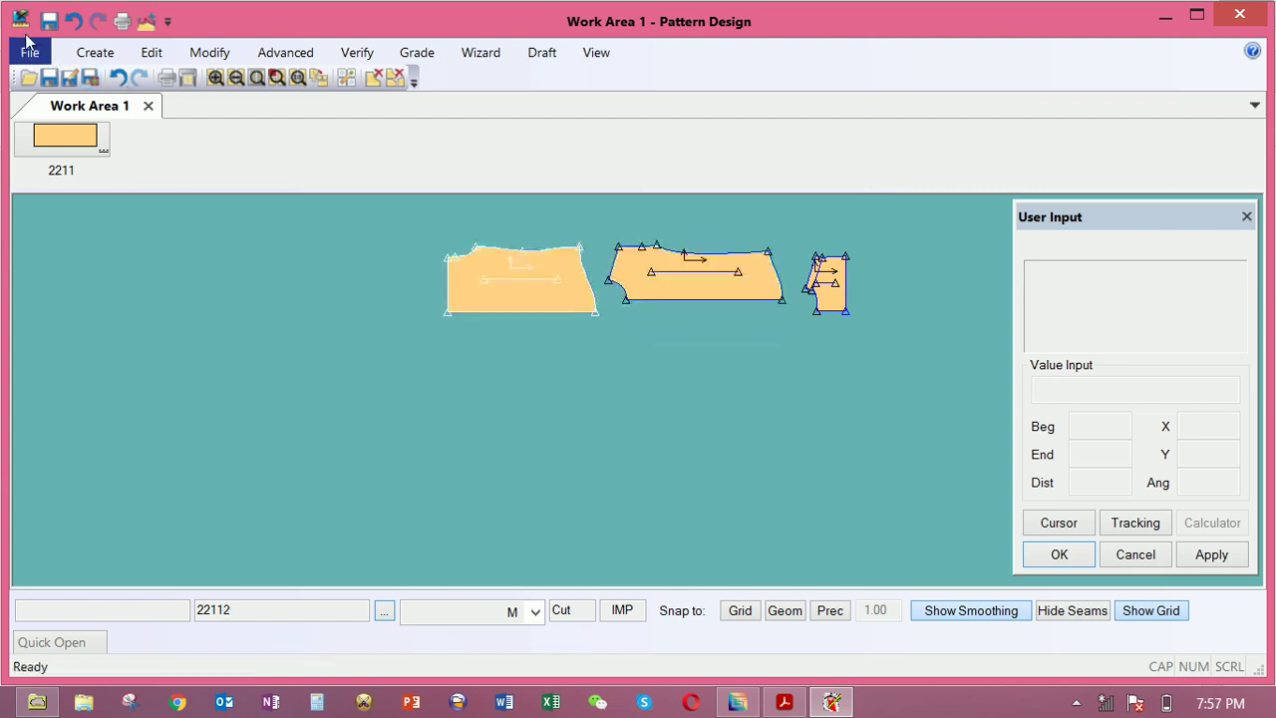
# Copy piece 22114 with Copy Original and place the copy beyond piece 22112, accepting the default piece name
pyautogui.click(95, 52)
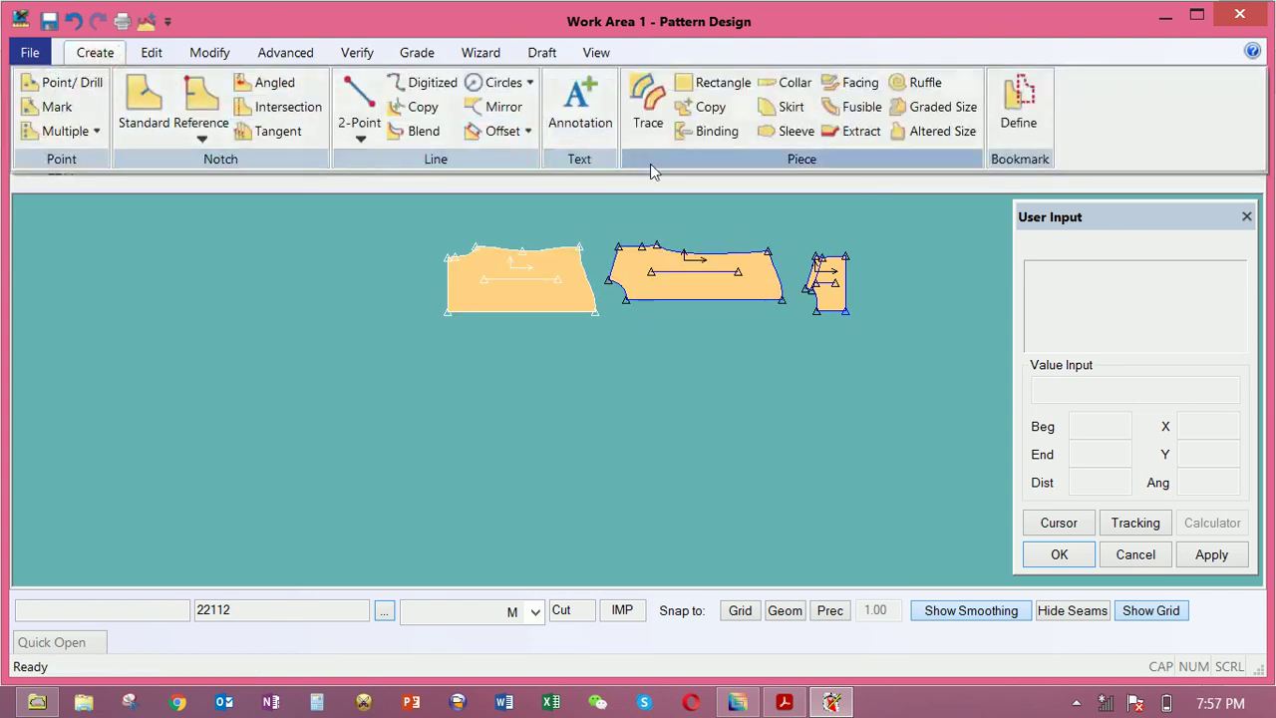
pyautogui.click(703, 107)
pyautogui.click(703, 259)
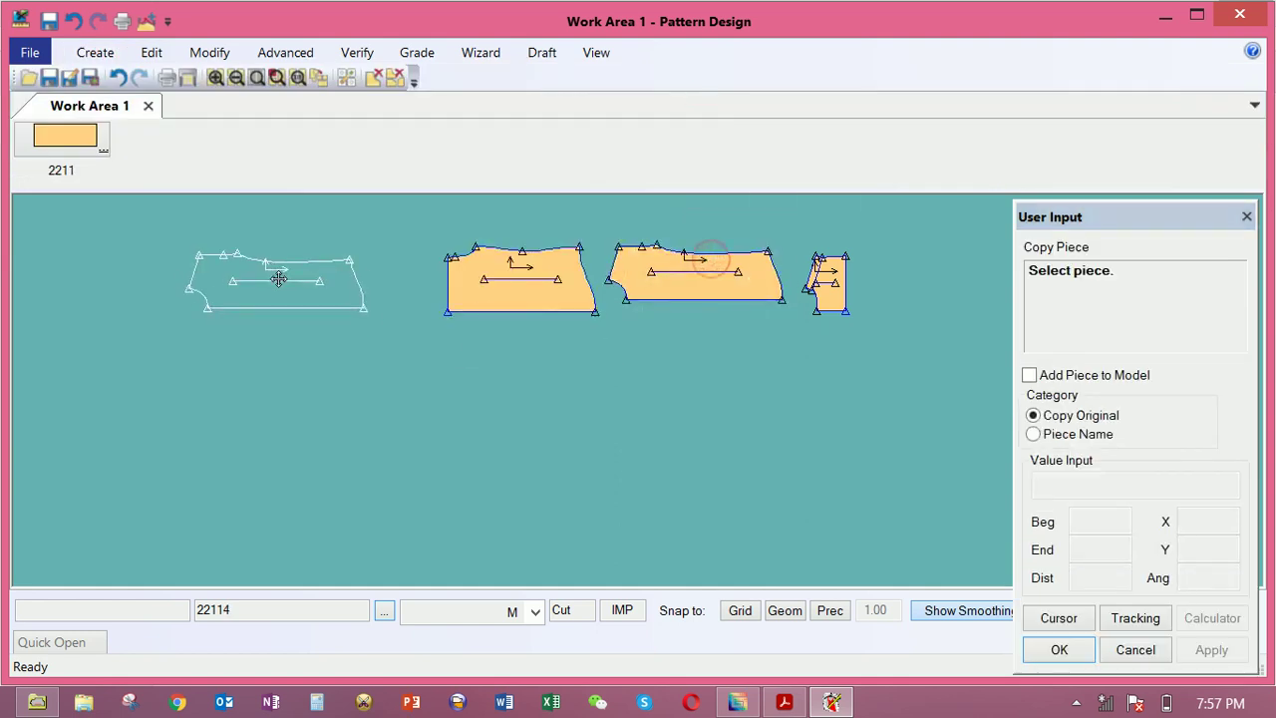
pyautogui.click(278, 279)
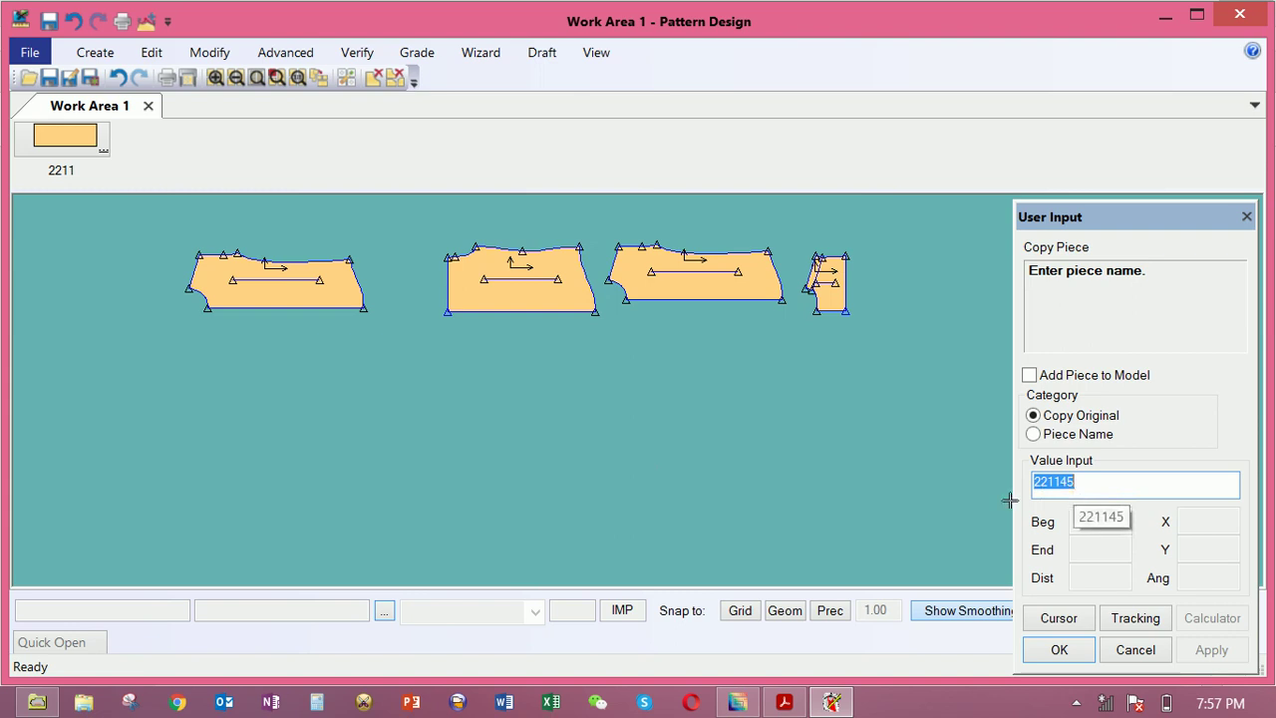
pyautogui.rightClick(772, 444)
pyautogui.click(774, 449)
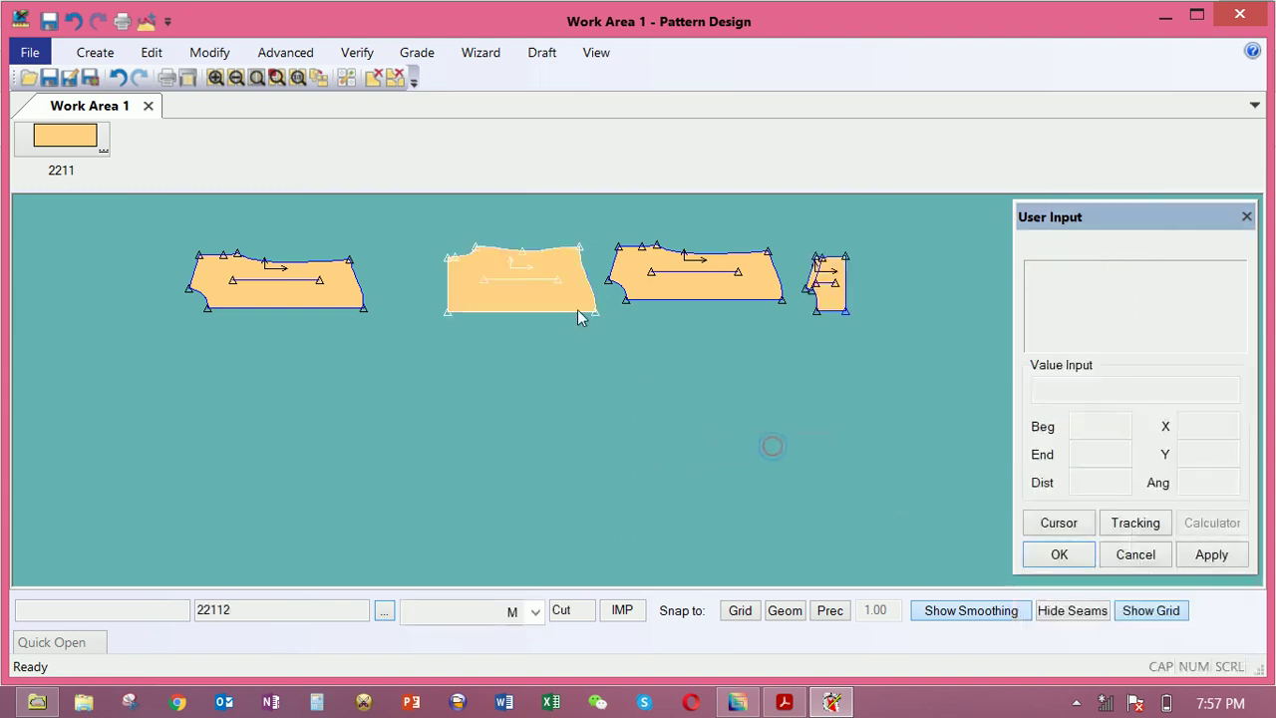
# Shift pieces 22112 and 22114 closer to the copied piece to even out the row's spacing
pyautogui.click(680, 266)
pyautogui.moveTo(575, 293); pyautogui.dragTo(548, 285)
pyautogui.moveTo(684, 326); pyautogui.dragTo(668, 299)
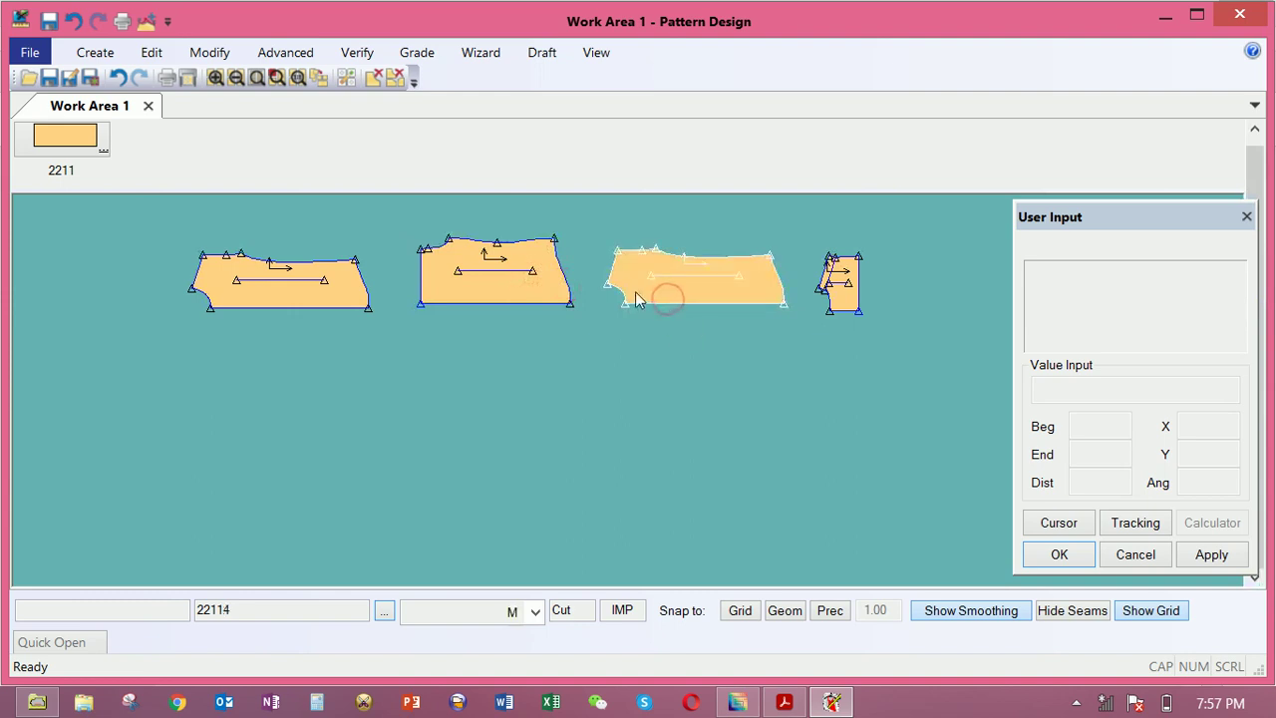
pyautogui.click(655, 281)
pyautogui.click(659, 276)
pyautogui.click(648, 272)
pyautogui.click(664, 295)
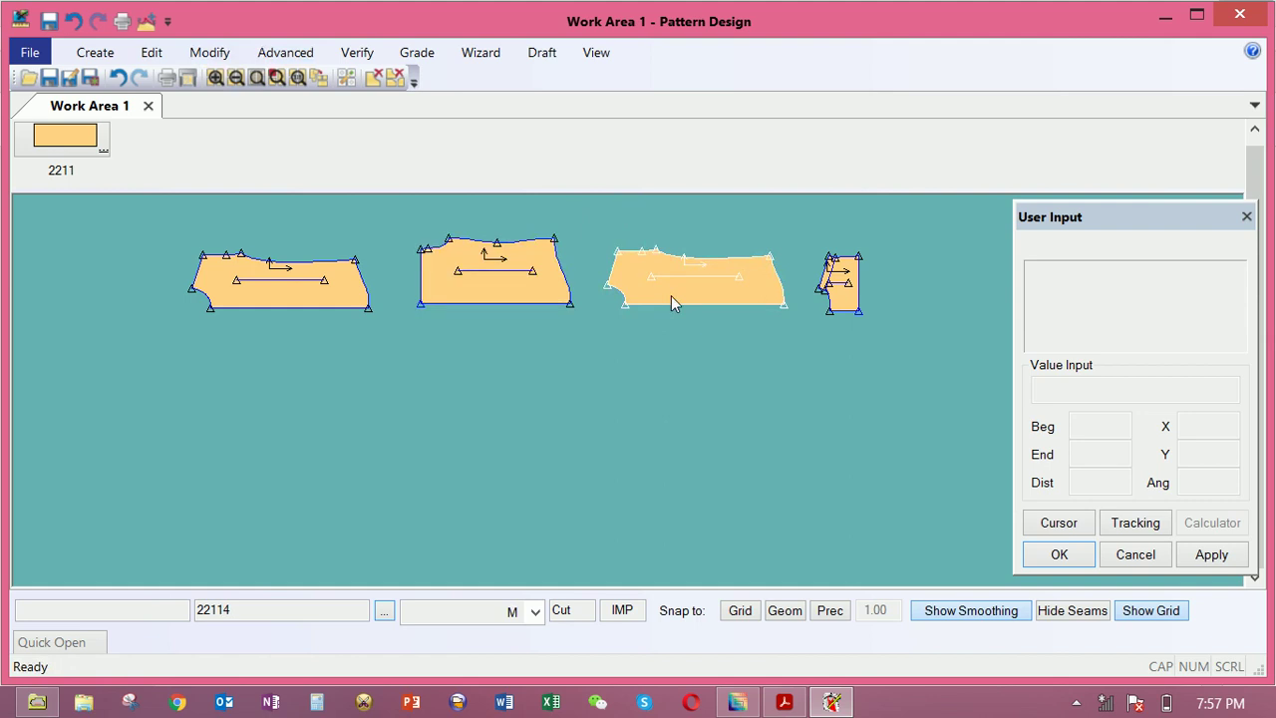
pyautogui.press('Tab')
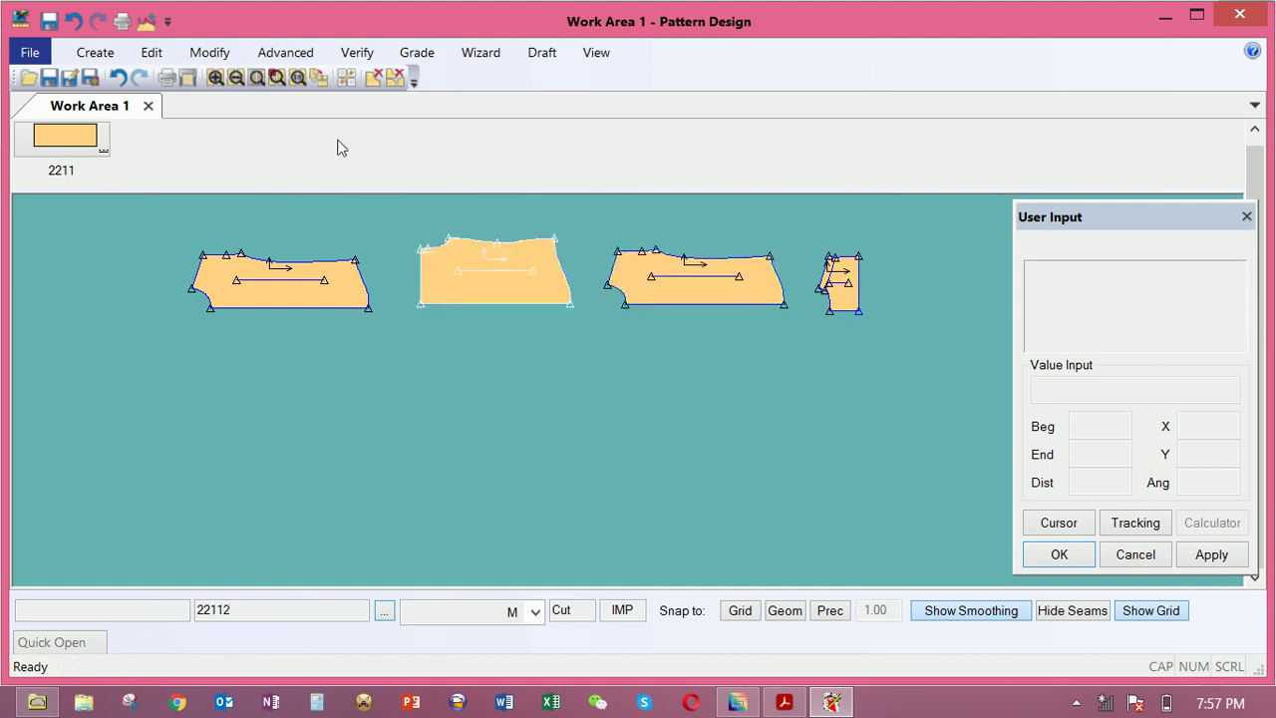
pyautogui.click(95, 54)
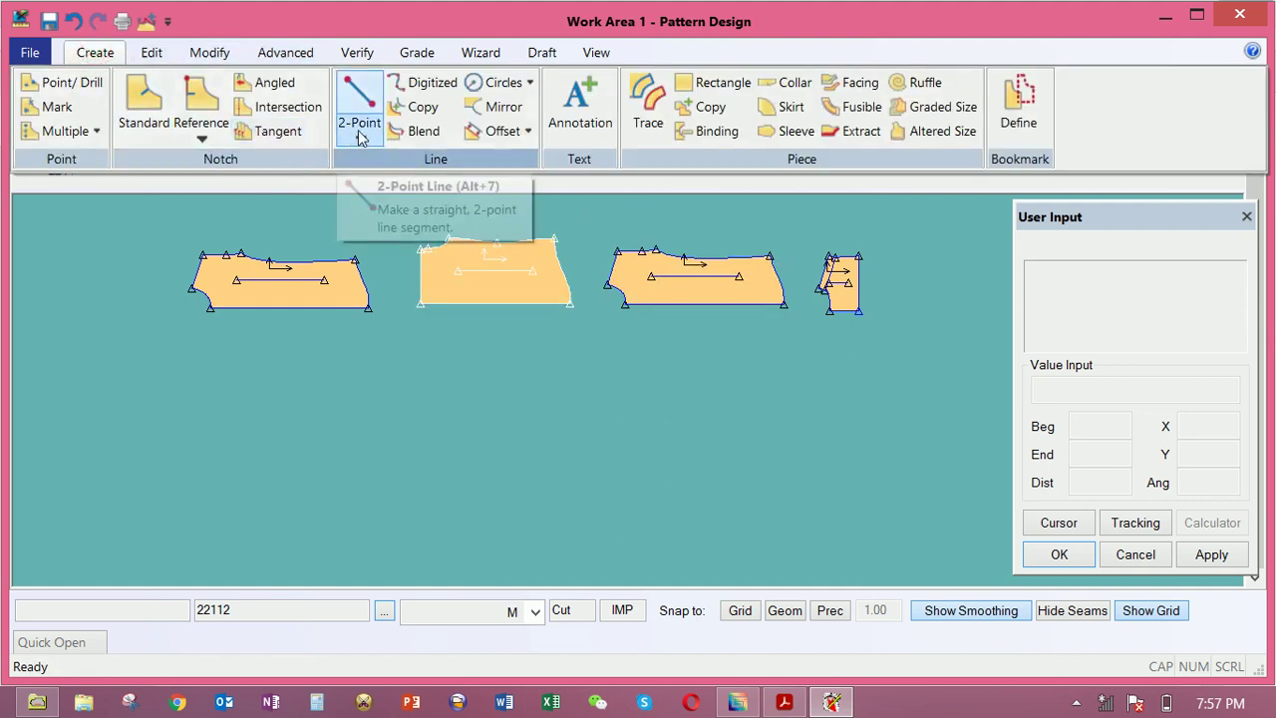
pyautogui.click(727, 292)
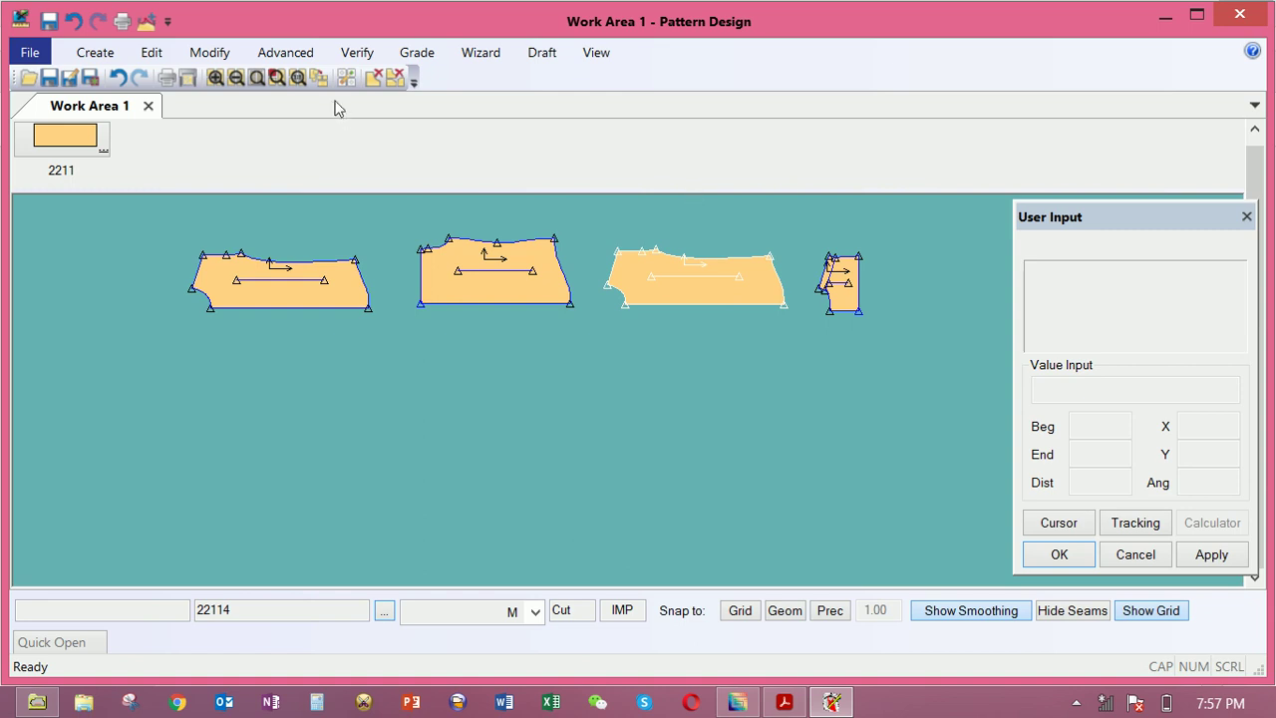
# Add an Offset Even line at a distance of 1.5 outside the long straight lower edge of piece 22114
pyautogui.click(94, 51)
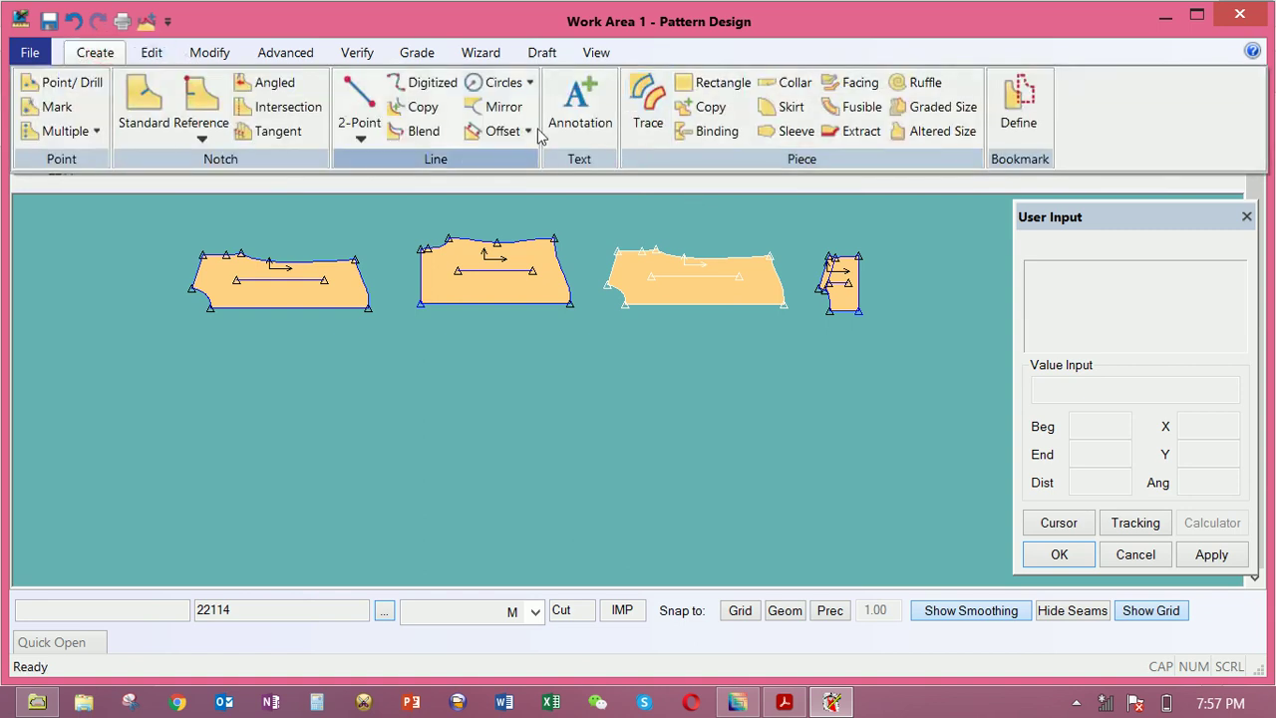
pyautogui.click(490, 130)
pyautogui.click(724, 299)
pyautogui.rightClick(726, 301)
pyautogui.click(727, 301)
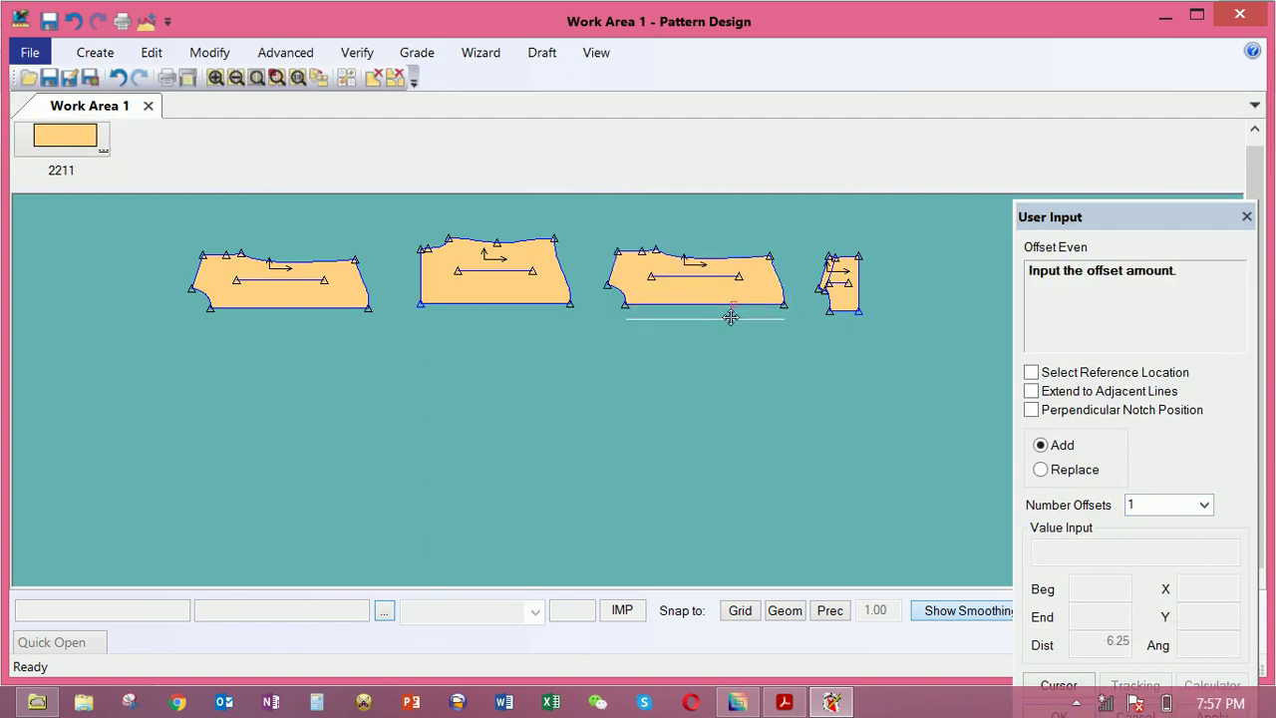
pyautogui.click(733, 314)
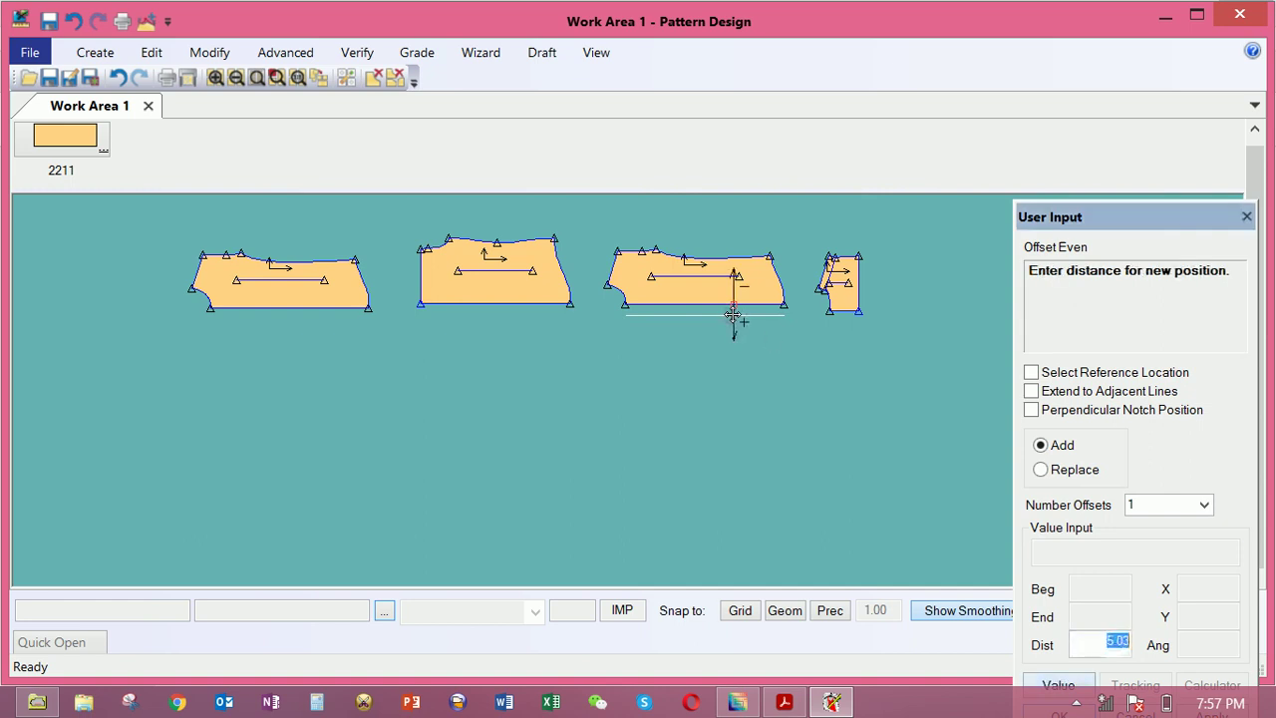
pyautogui.write('1')
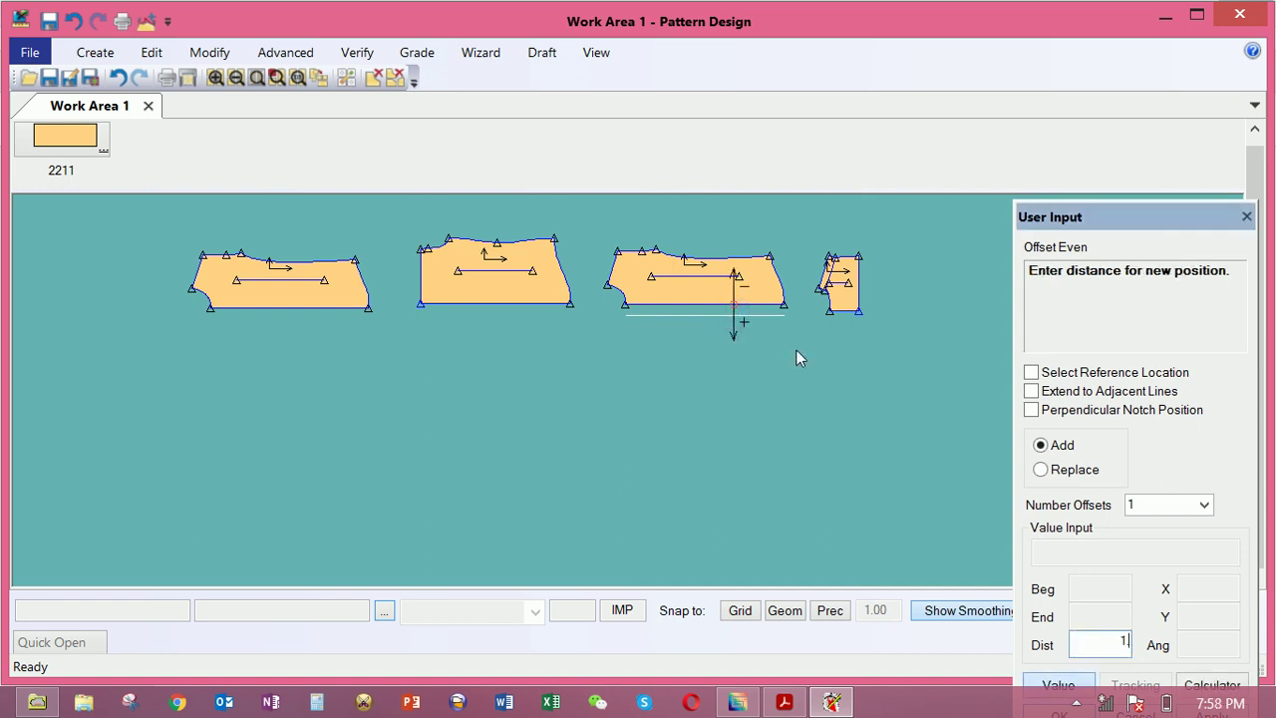
pyautogui.write('.5')
pyautogui.press('Return')
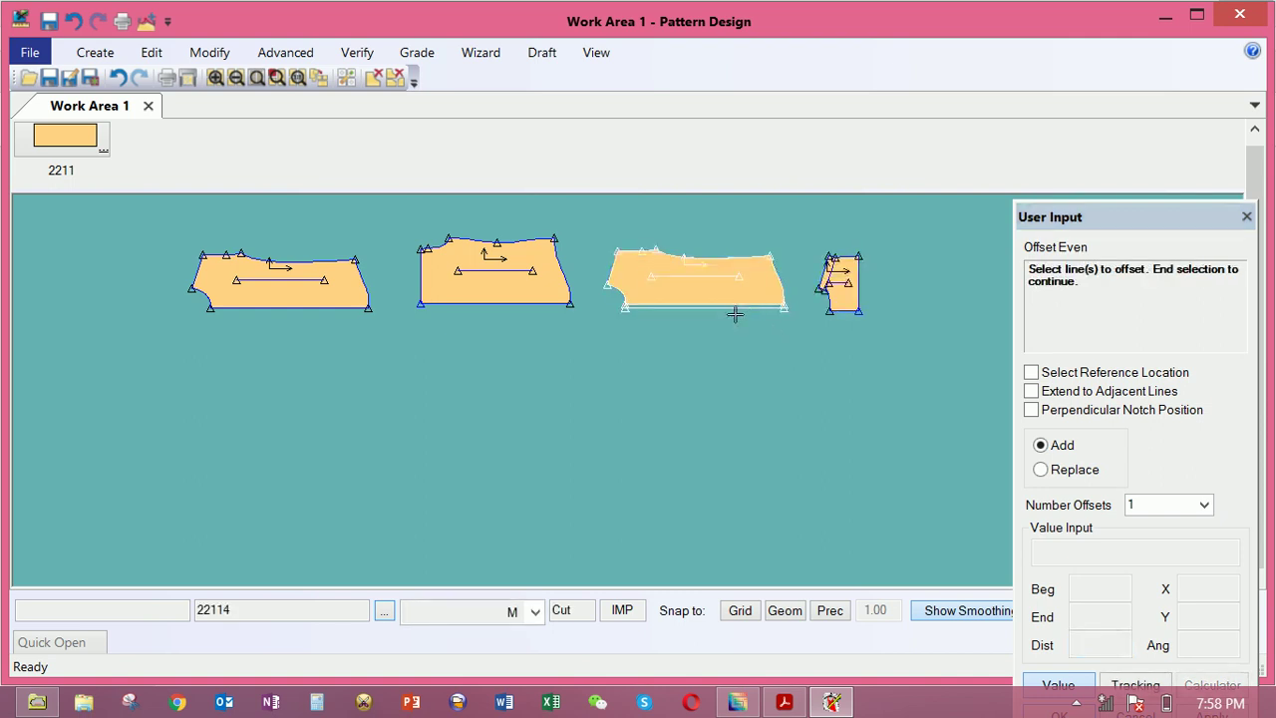
# Offset the new line below piece 22114 outward by 3 to add a second parallel line
pyautogui.scroll(3, 734, 313)
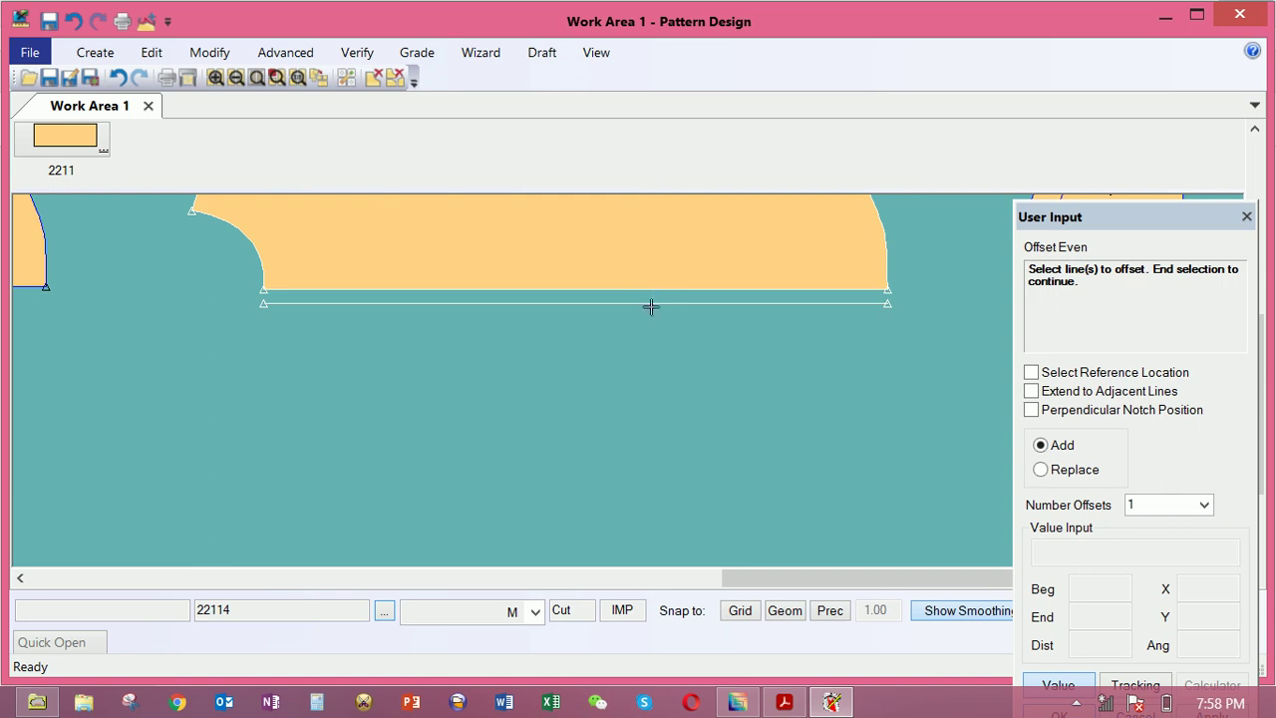
pyautogui.click(650, 304)
pyautogui.rightClick(653, 314)
pyautogui.click(626, 315)
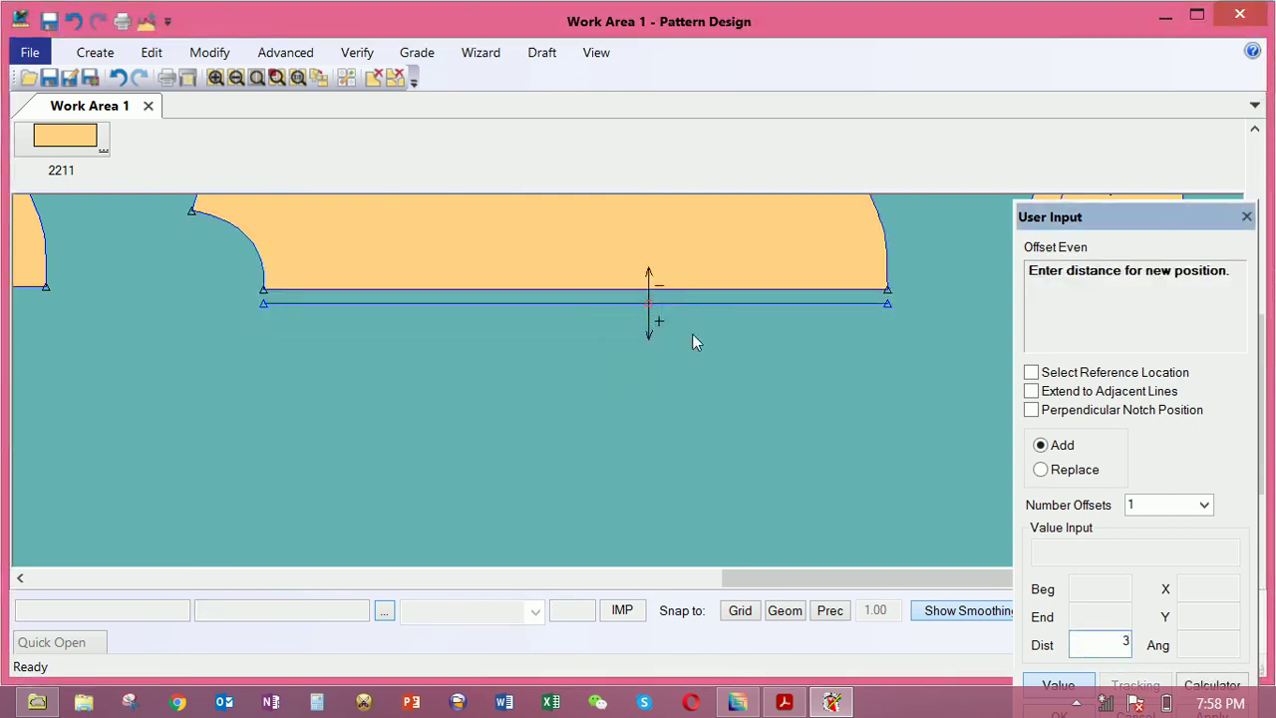
pyautogui.press('Return')
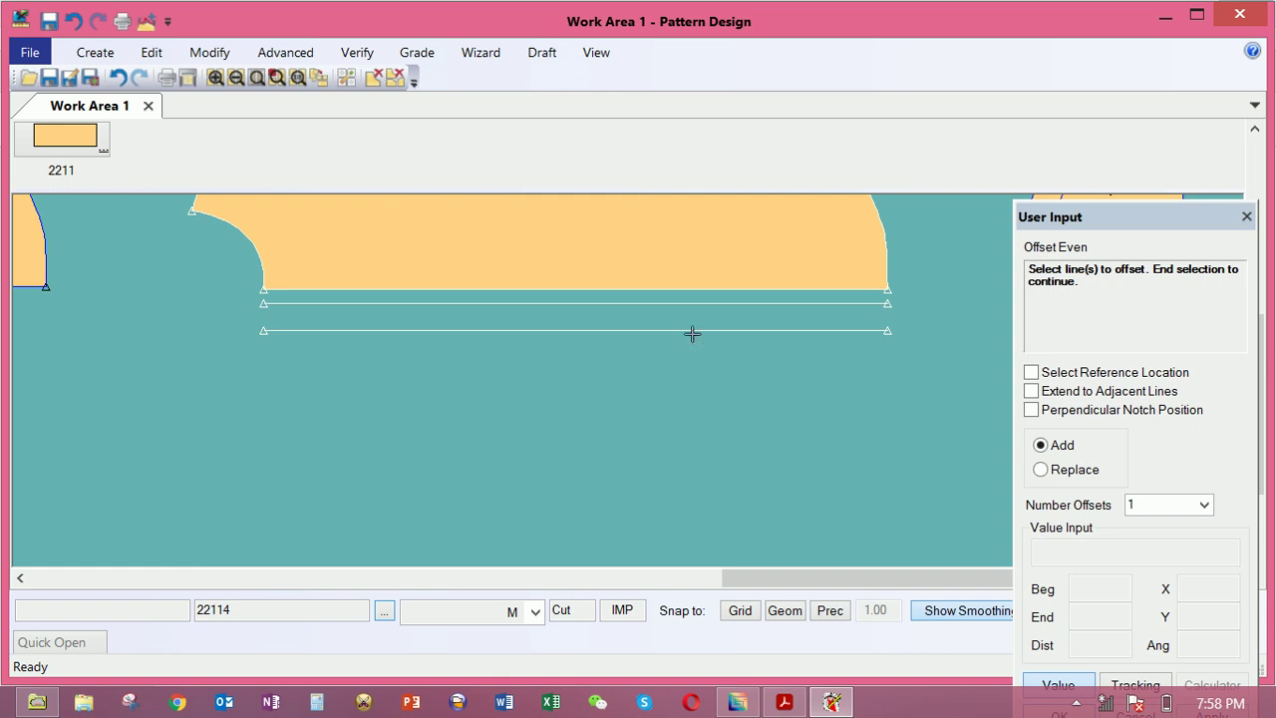
# Offset the outermost line below piece 22114 outward to add a third parallel line
pyautogui.click(692, 331)
pyautogui.rightClick(691, 332)
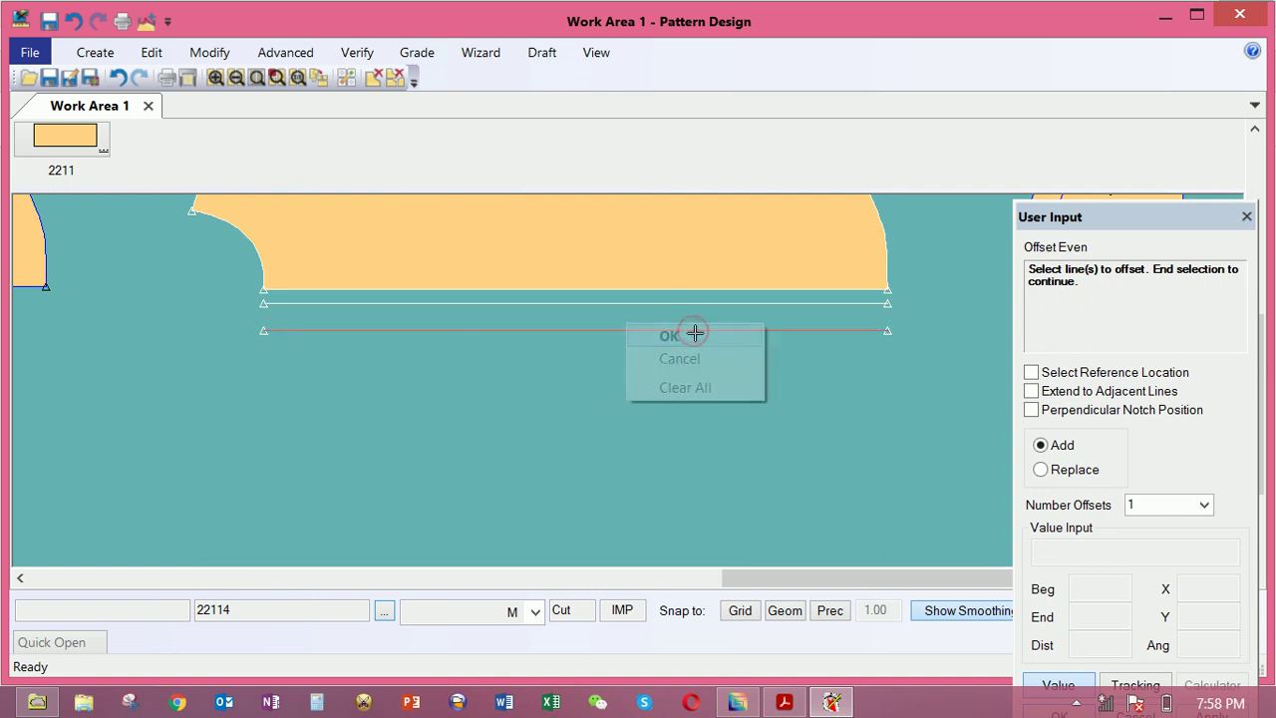
pyautogui.click(690, 335)
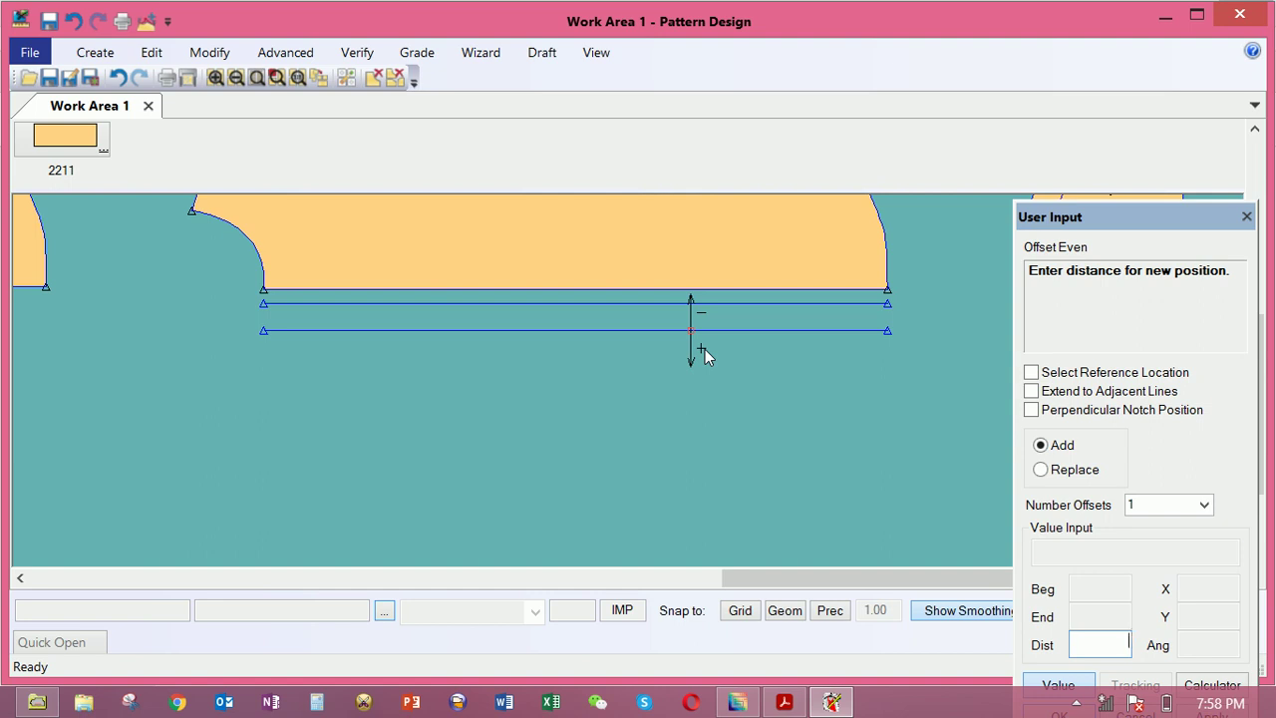
pyautogui.press('Return')
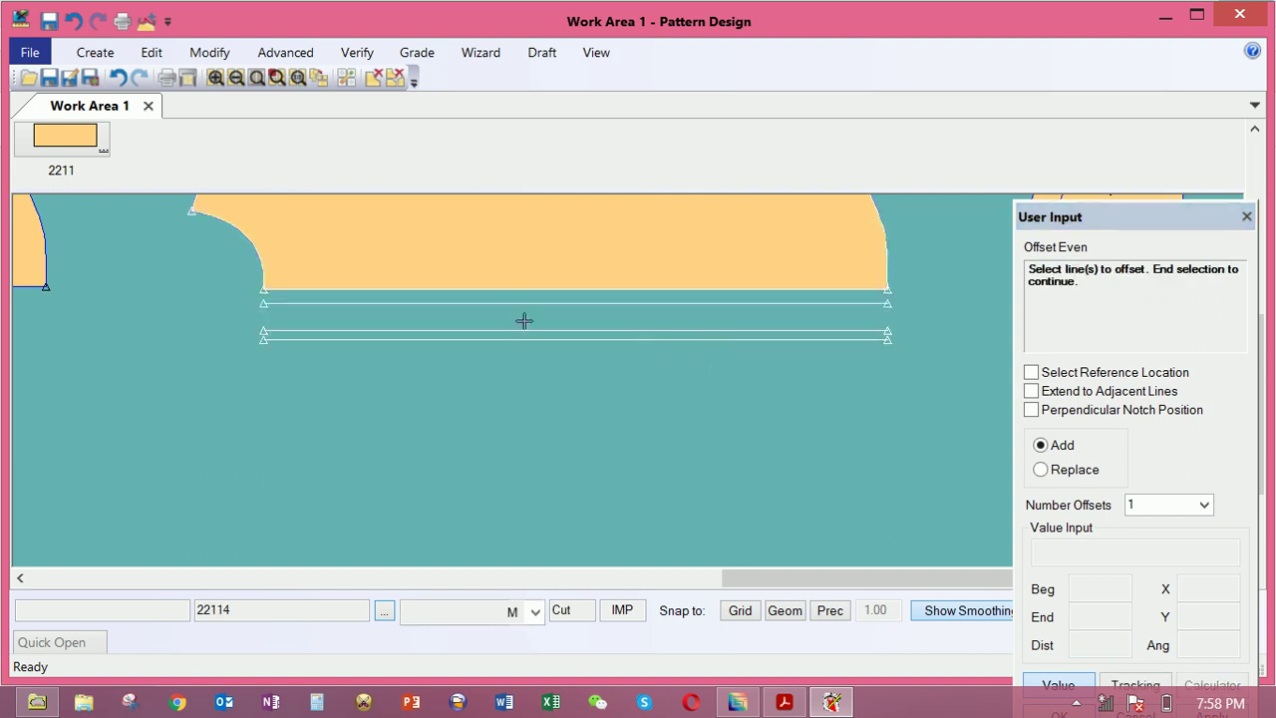
# Leave the offset command and move piece 22114 with its offset lines slightly lower in the work area
pyautogui.scroll(-2, 684, 345)
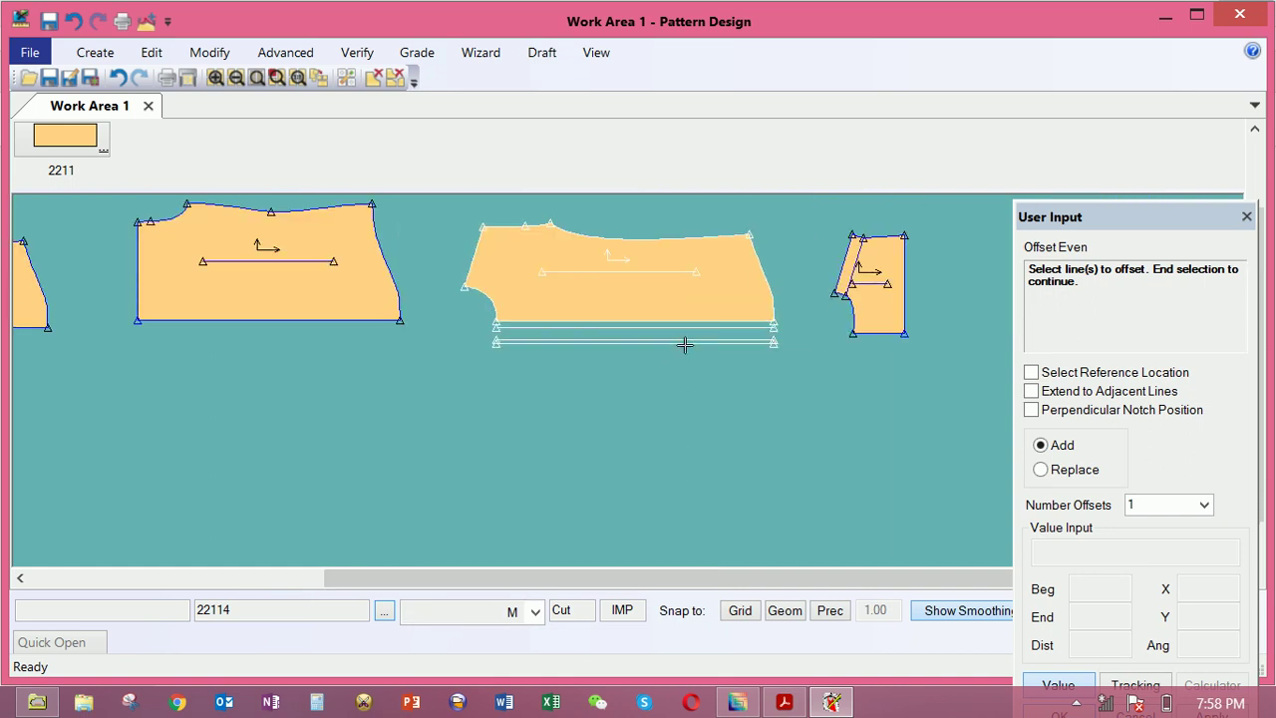
pyautogui.click(664, 293)
pyautogui.scroll(4, 664, 293)
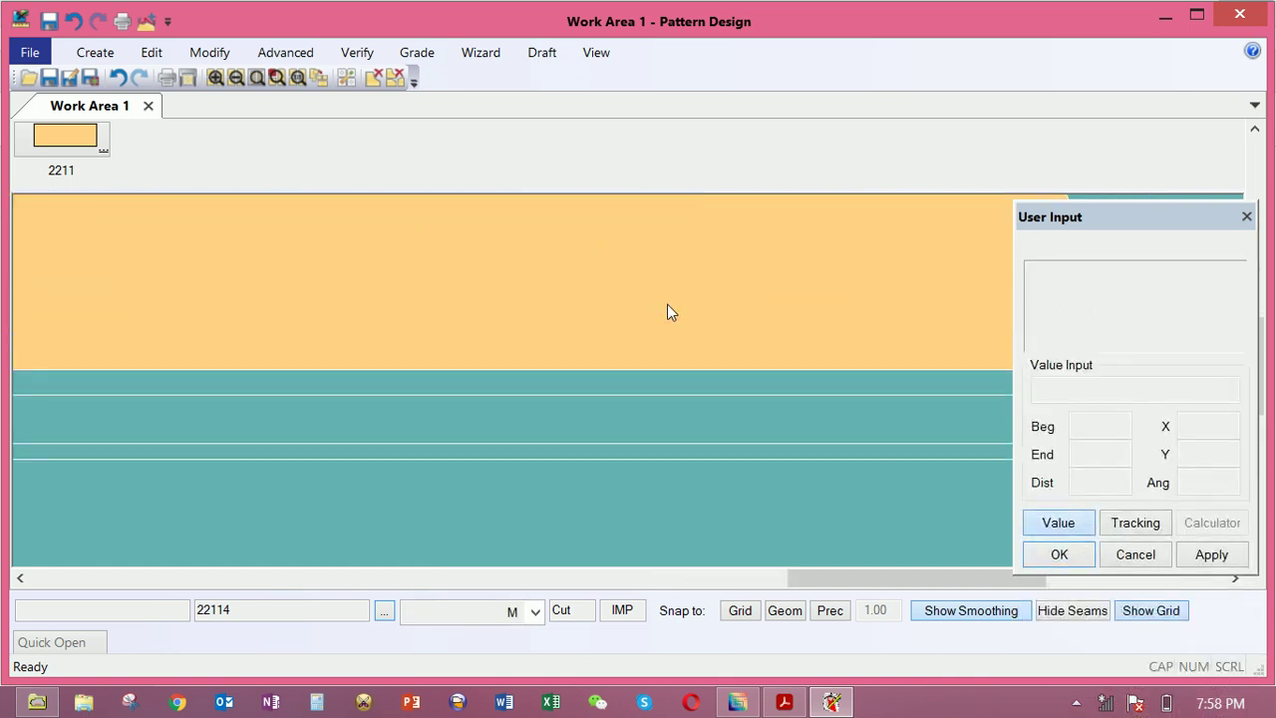
pyautogui.scroll(-2, 667, 304)
pyautogui.click(668, 302)
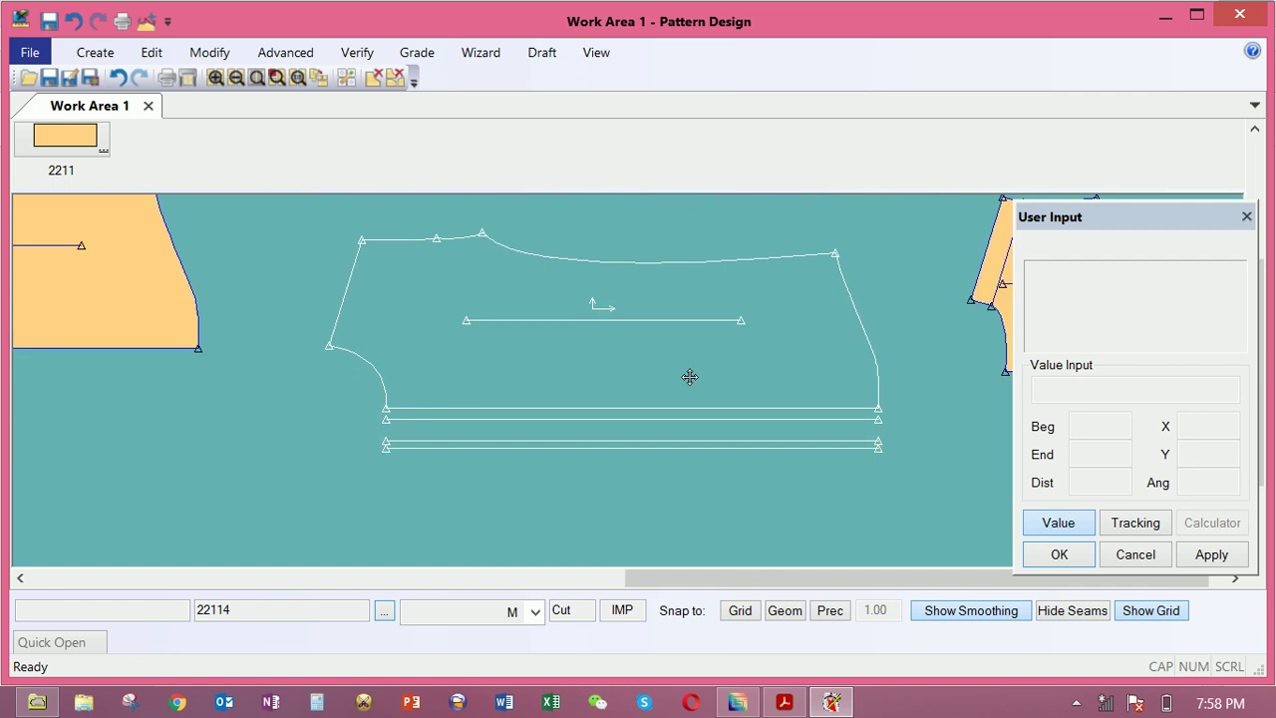
pyautogui.click(688, 375)
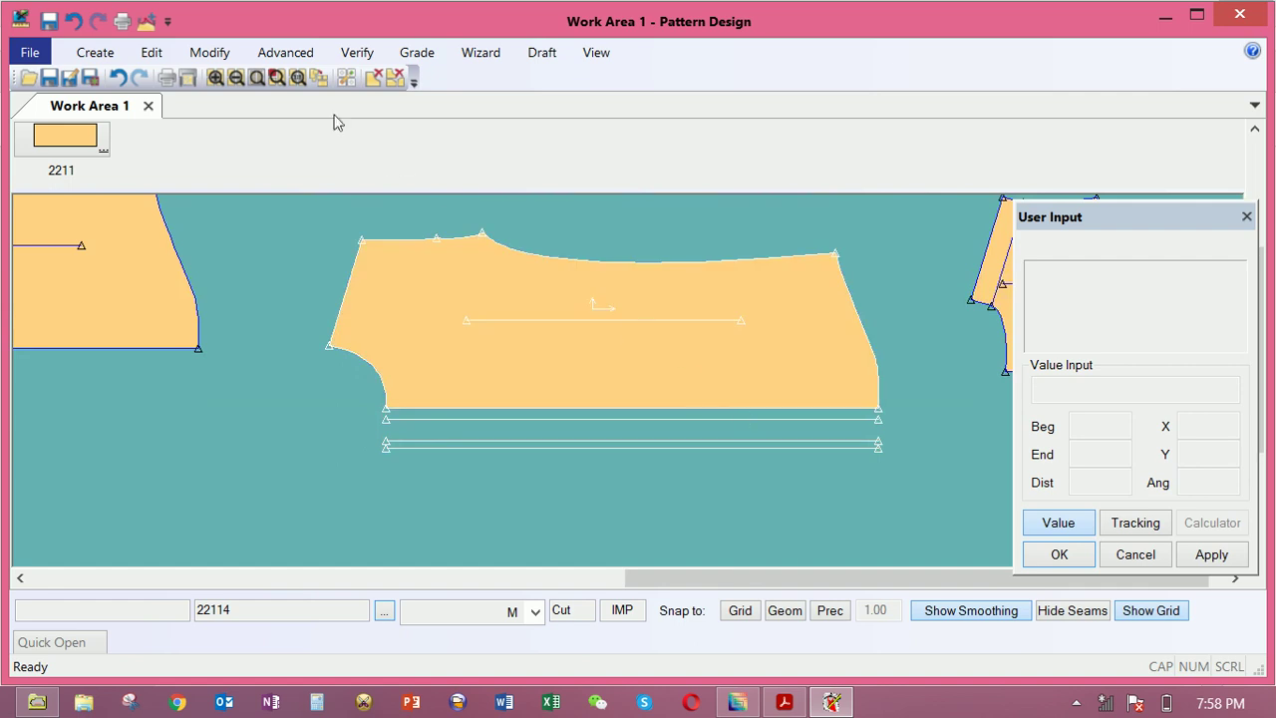
# Trace piece 22114, selecting its outer edges except the original long straight edge, plus the outermost offset line, as the new perimeter
pyautogui.click(95, 52)
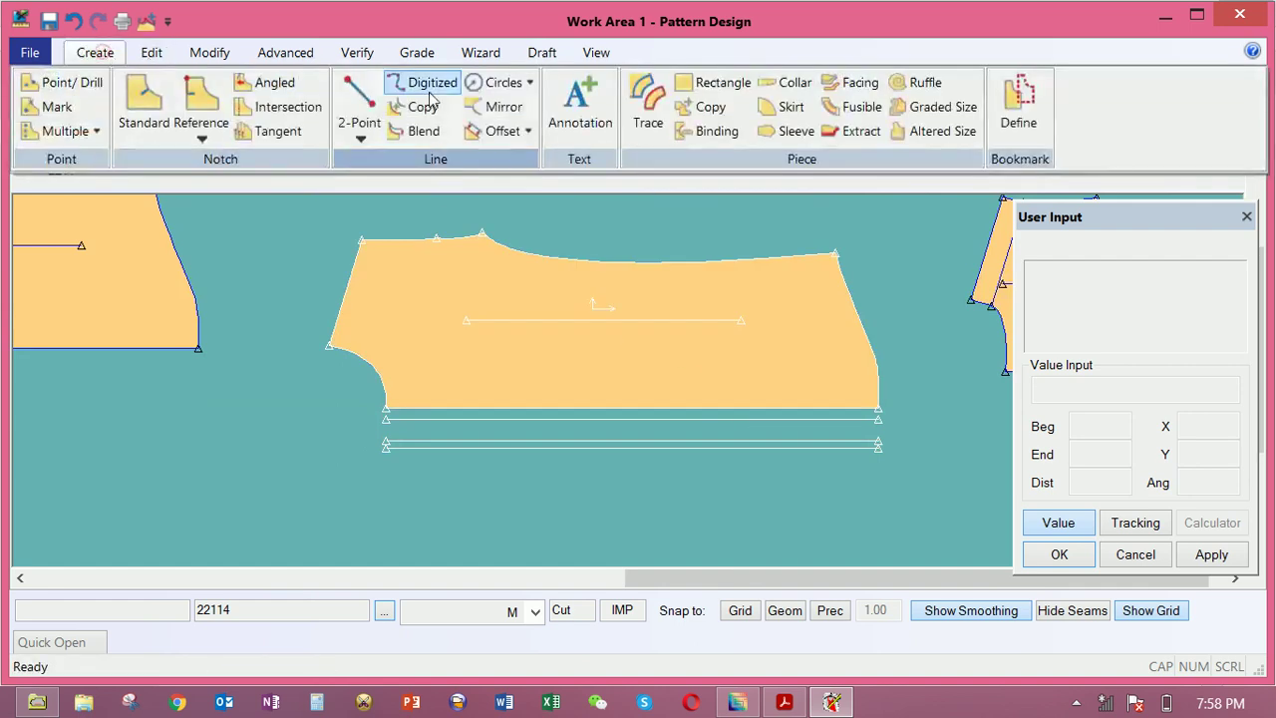
pyautogui.click(643, 98)
pyautogui.click(863, 333)
pyautogui.click(749, 259)
pyautogui.click(424, 244)
pyautogui.click(342, 302)
pyautogui.click(365, 362)
pyautogui.click(414, 447)
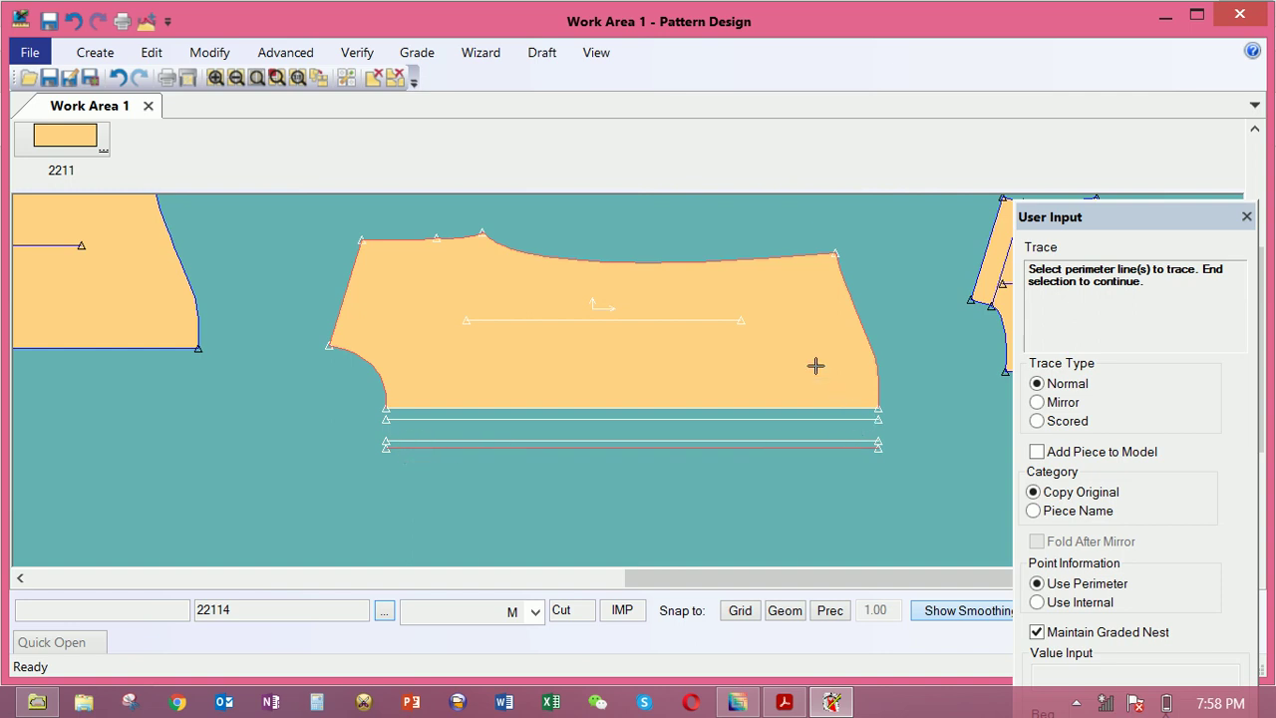
pyautogui.rightClick(745, 370)
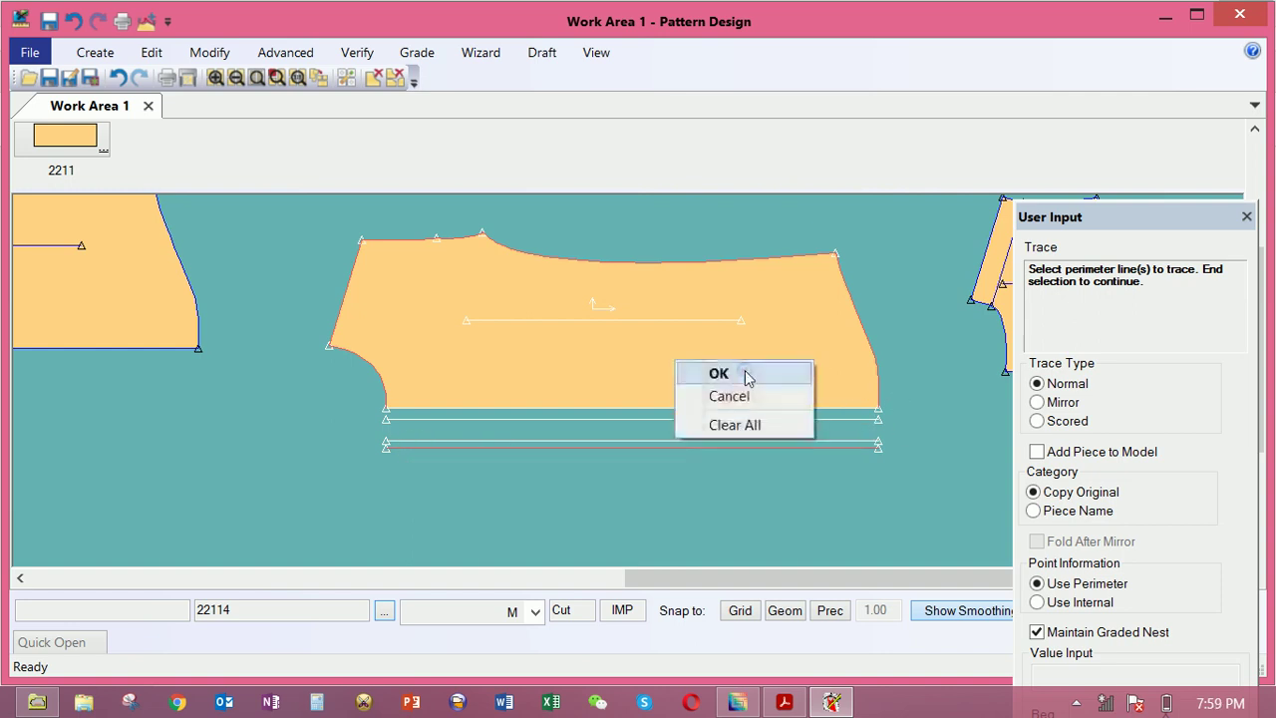
pyautogui.click(747, 372)
# Include the two inner offset lines as internal lines of the trace and place the new piece below and beside piece 22114
pyautogui.click(786, 419)
pyautogui.click(792, 439)
pyautogui.rightClick(784, 368)
pyautogui.click(784, 370)
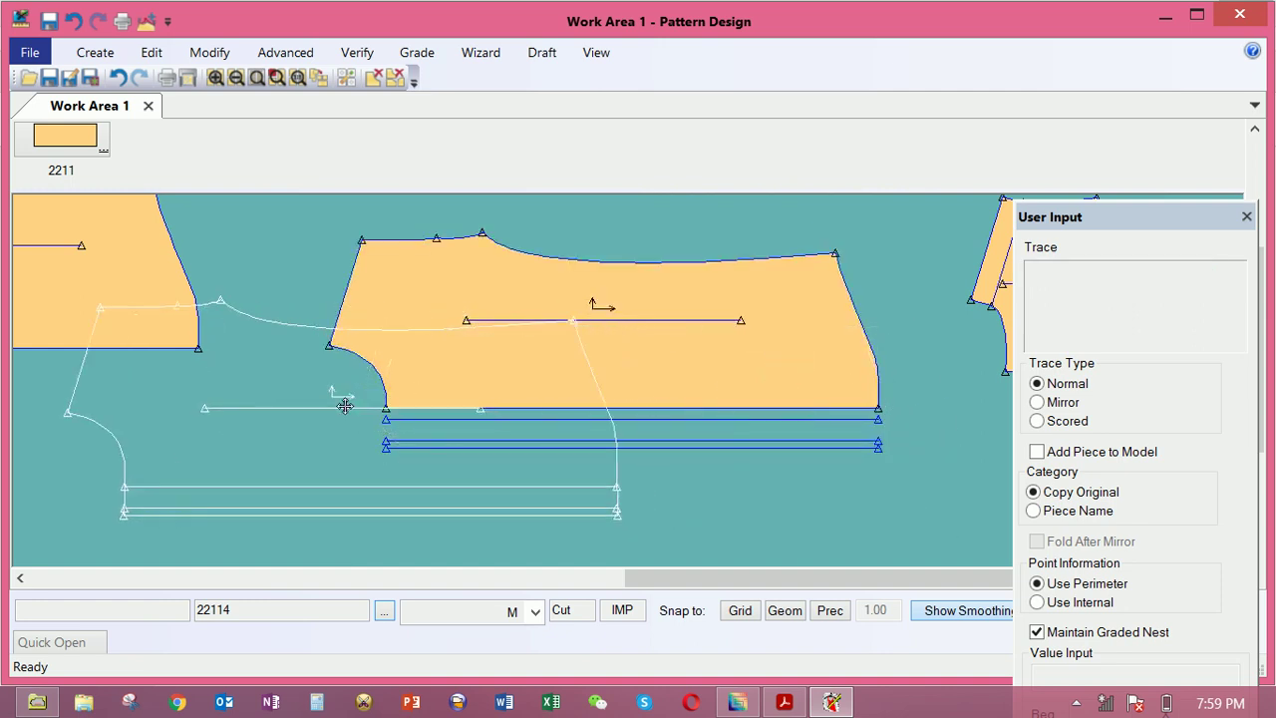
pyautogui.click(344, 406)
pyautogui.rightClick(710, 315)
# Move the original piece 22114 clear of the traced copy and delete it from the work area
pyautogui.click(768, 326)
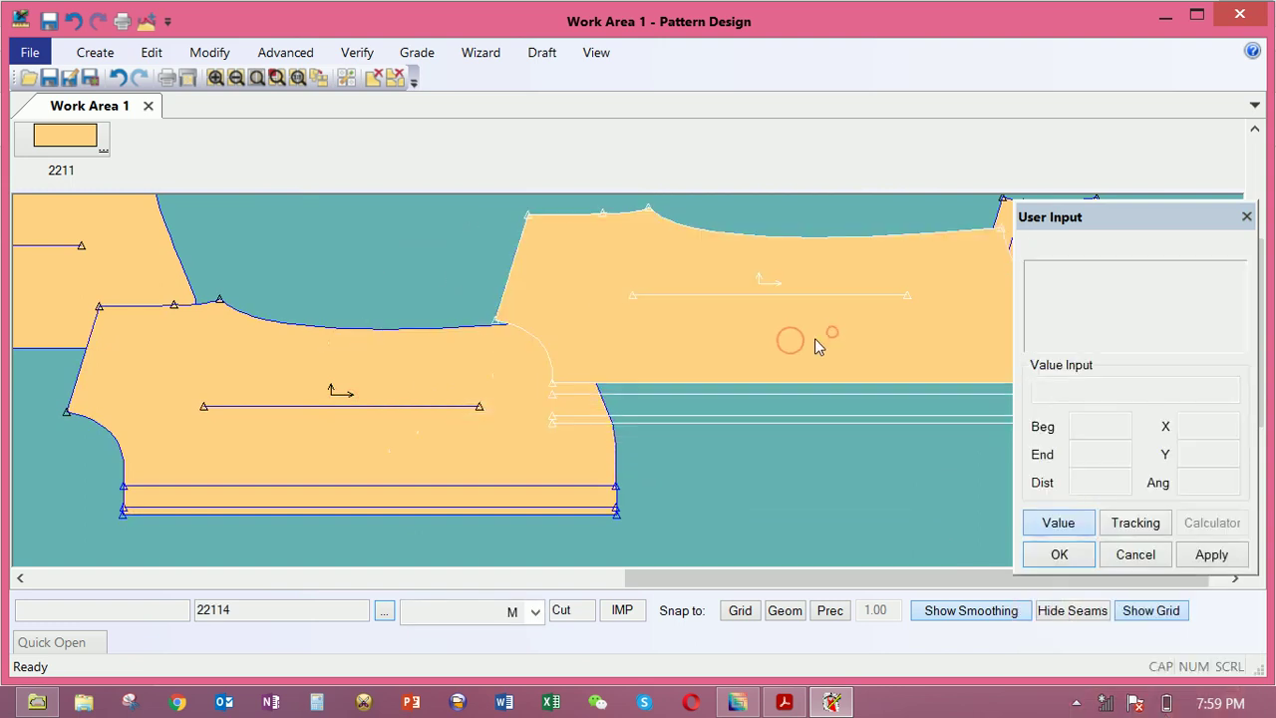
pyautogui.rightClick(814, 337)
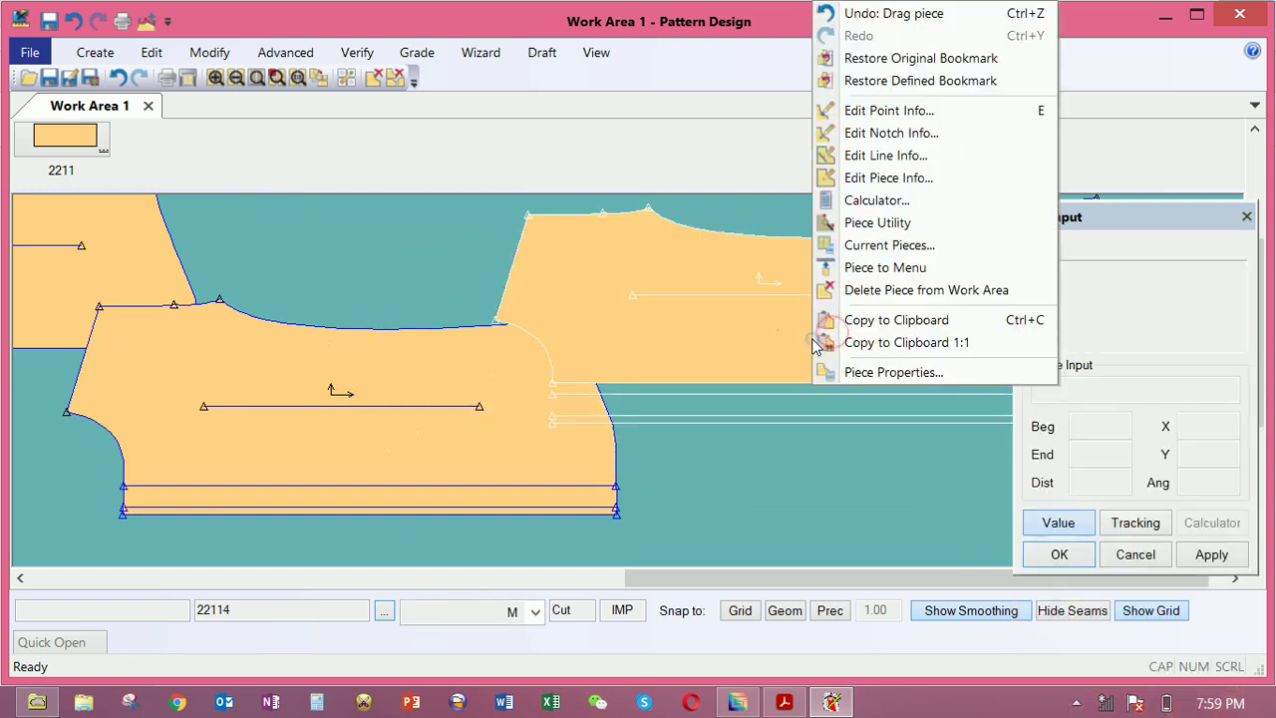
pyautogui.click(839, 290)
# Move the traced piece 221146 into the free space between the other pieces so its whole outline is in view
pyautogui.moveTo(364, 503); pyautogui.dragTo(612, 399)
pyautogui.scroll(-2, 629, 428)
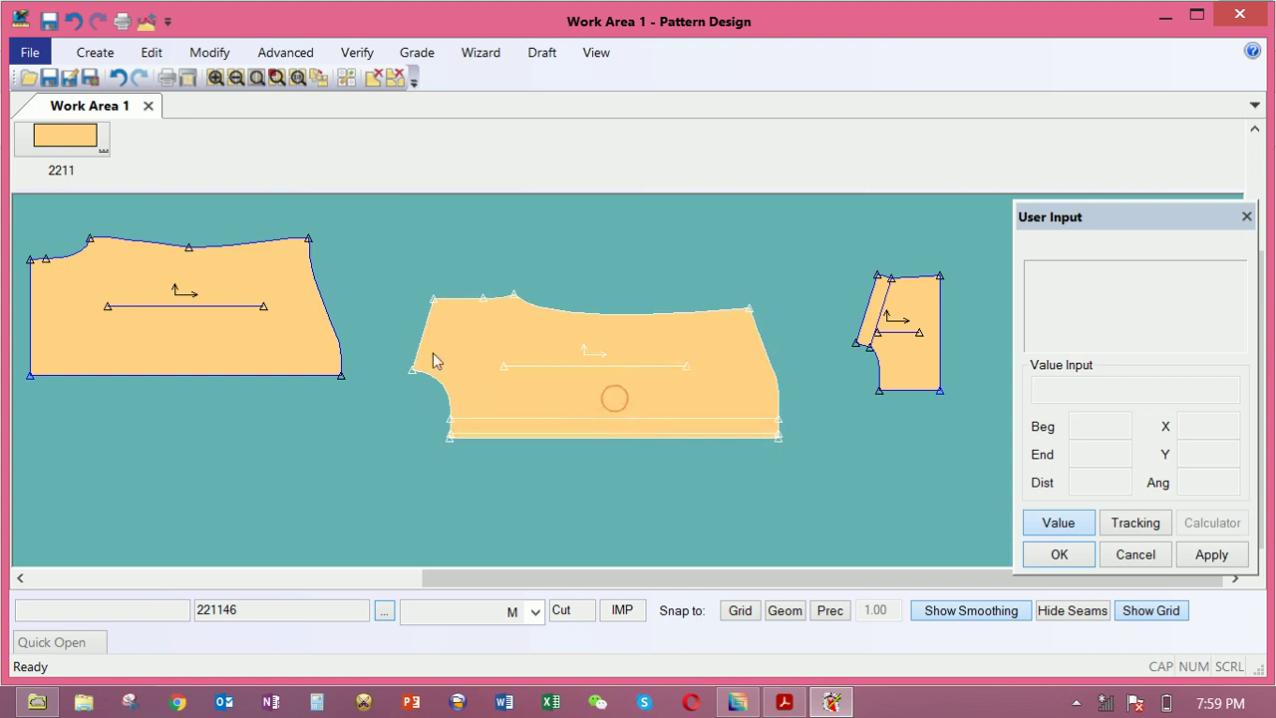
pyautogui.scroll(2, 523, 376)
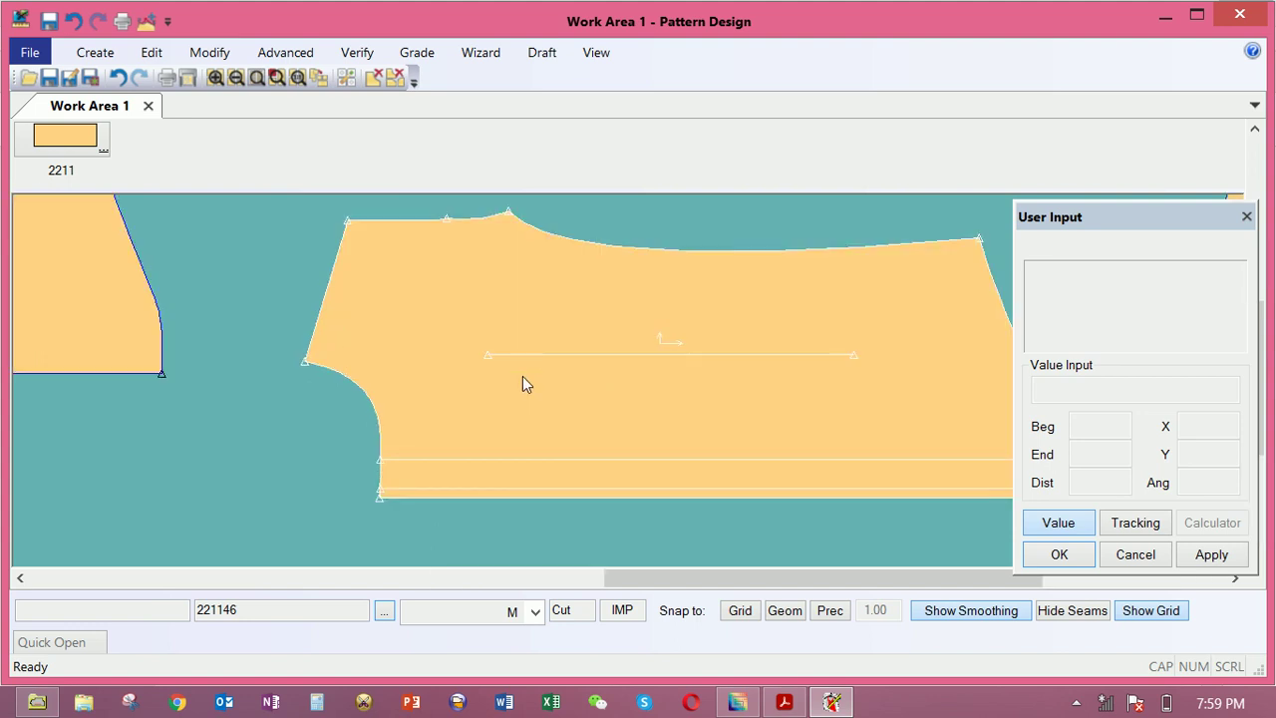
pyautogui.moveTo(604, 398); pyautogui.dragTo(520, 397)
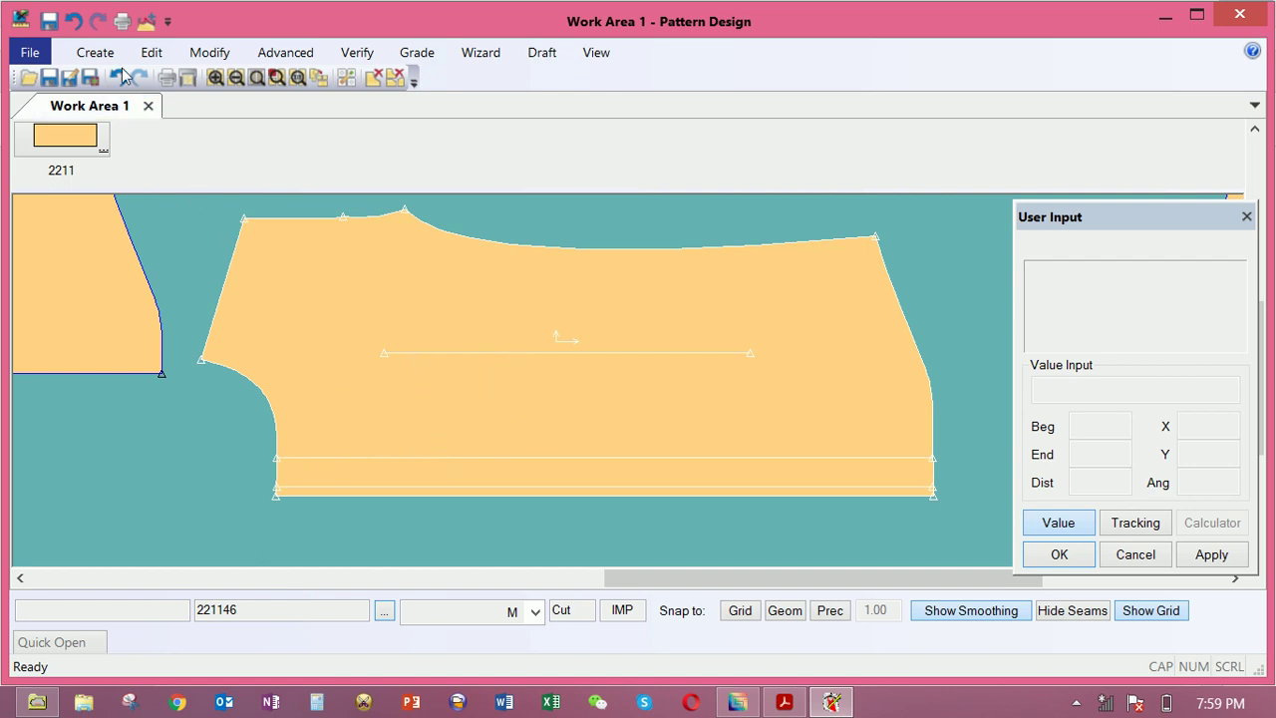
# Try to add an Offset Even line at distance 4 from the uppermost long internal line of piece 221146, and undo it
pyautogui.click(95, 52)
pyautogui.click(490, 139)
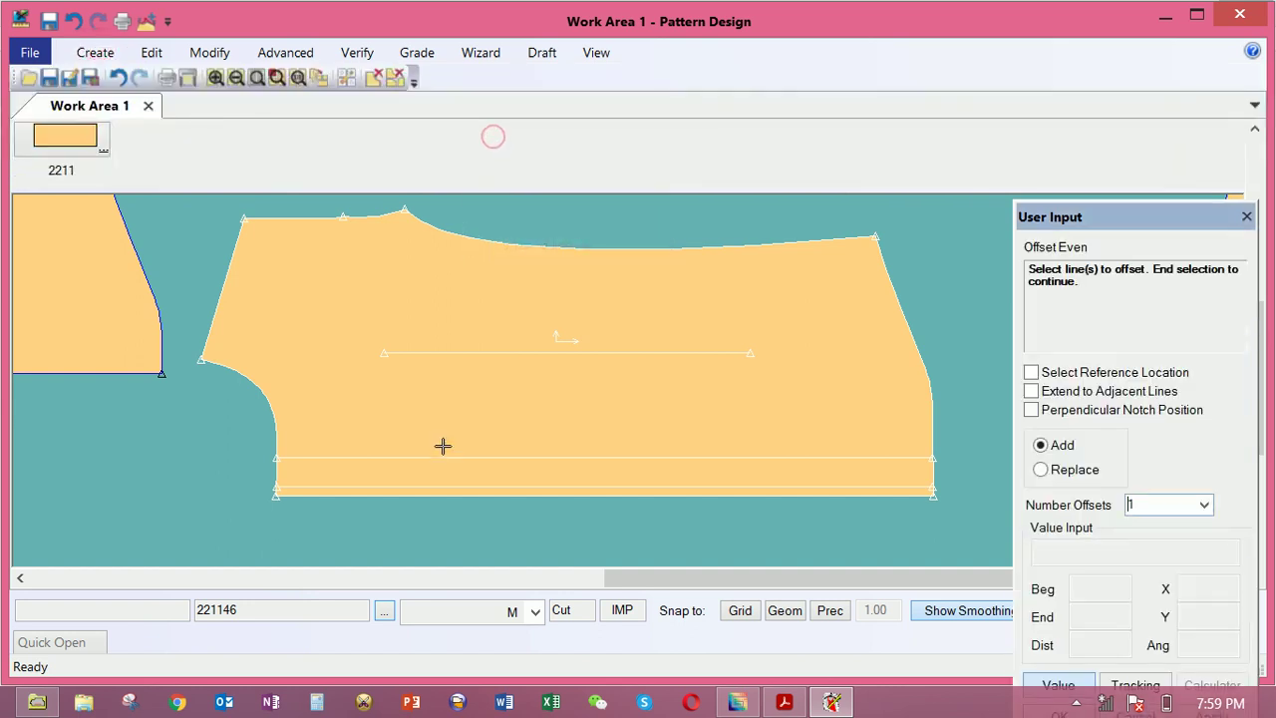
pyautogui.click(413, 457)
pyautogui.rightClick(433, 457)
pyautogui.click(428, 448)
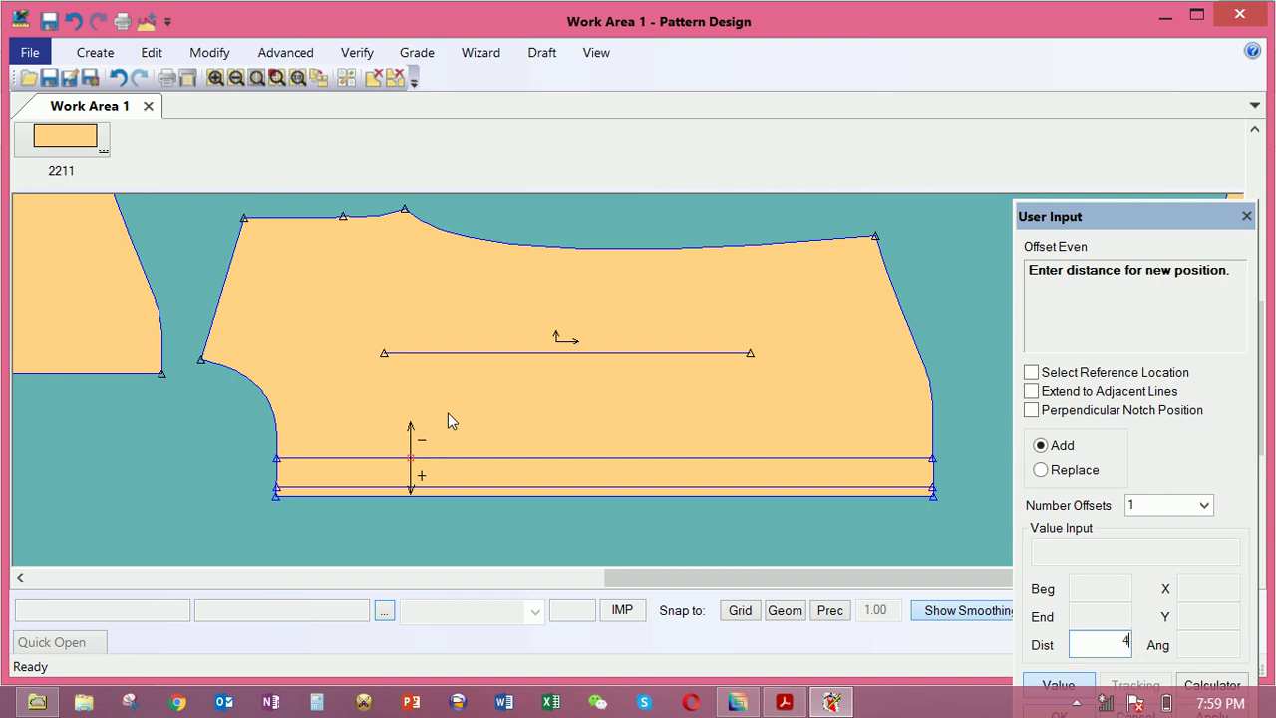
pyautogui.press('Return')
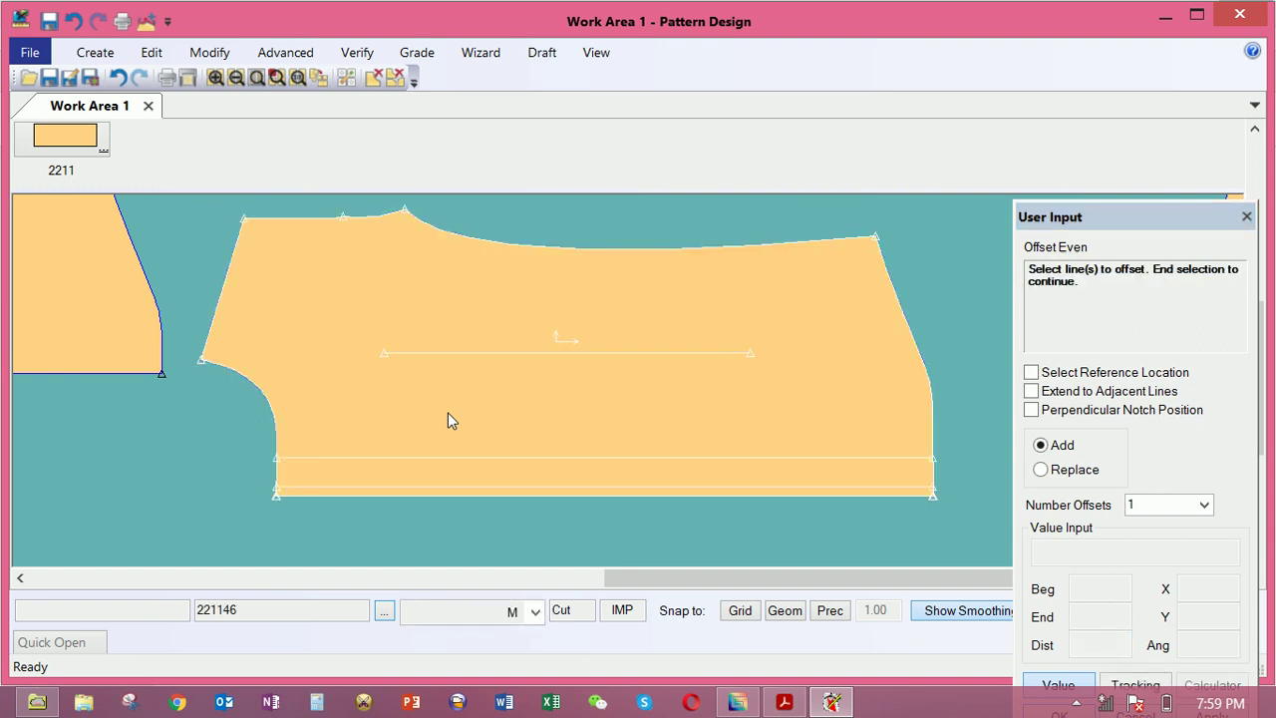
pyautogui.press('Escape')
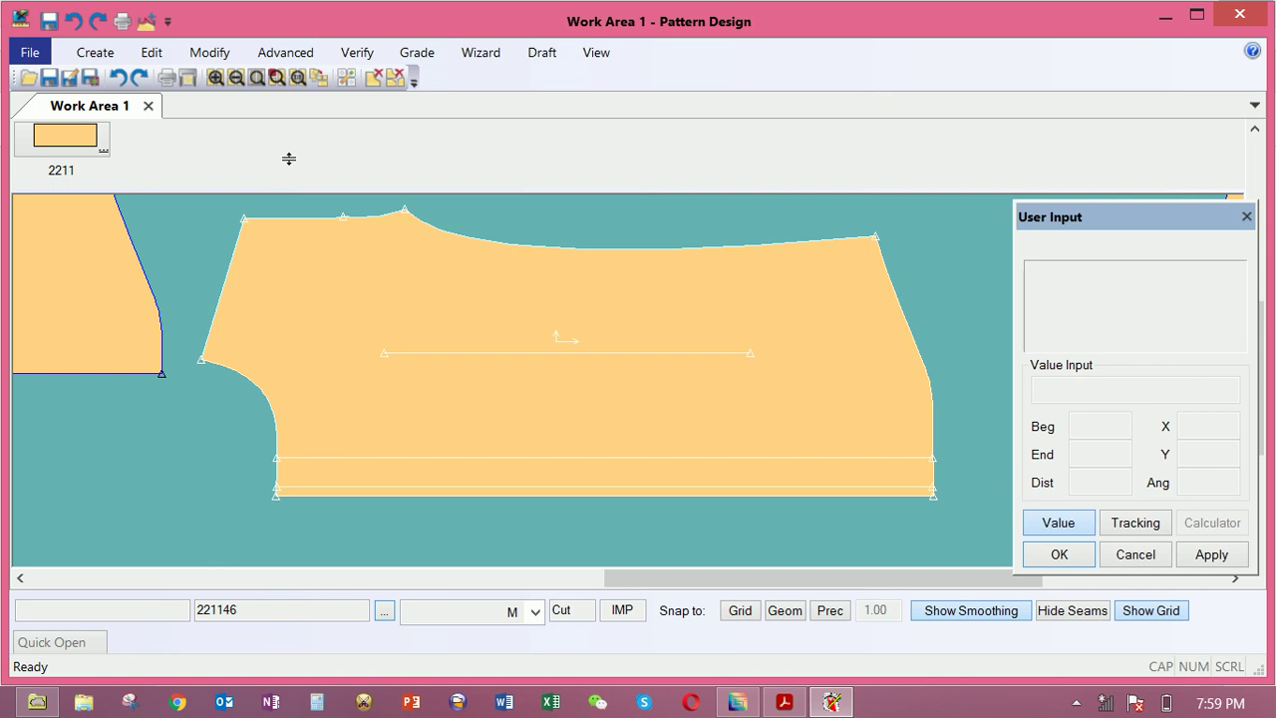
# Add an Offset Even line at distance -5 from the uppermost of the parallel internal lines in piece 221146
pyautogui.click(95, 52)
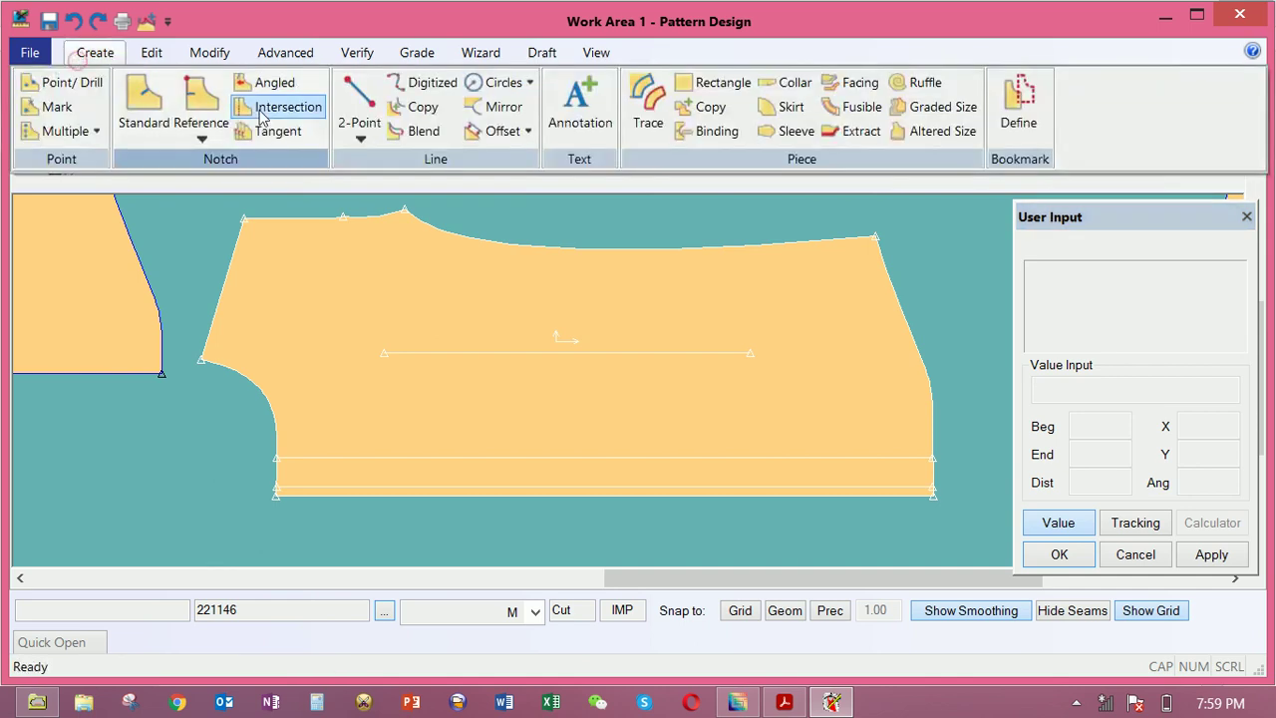
pyautogui.click(498, 129)
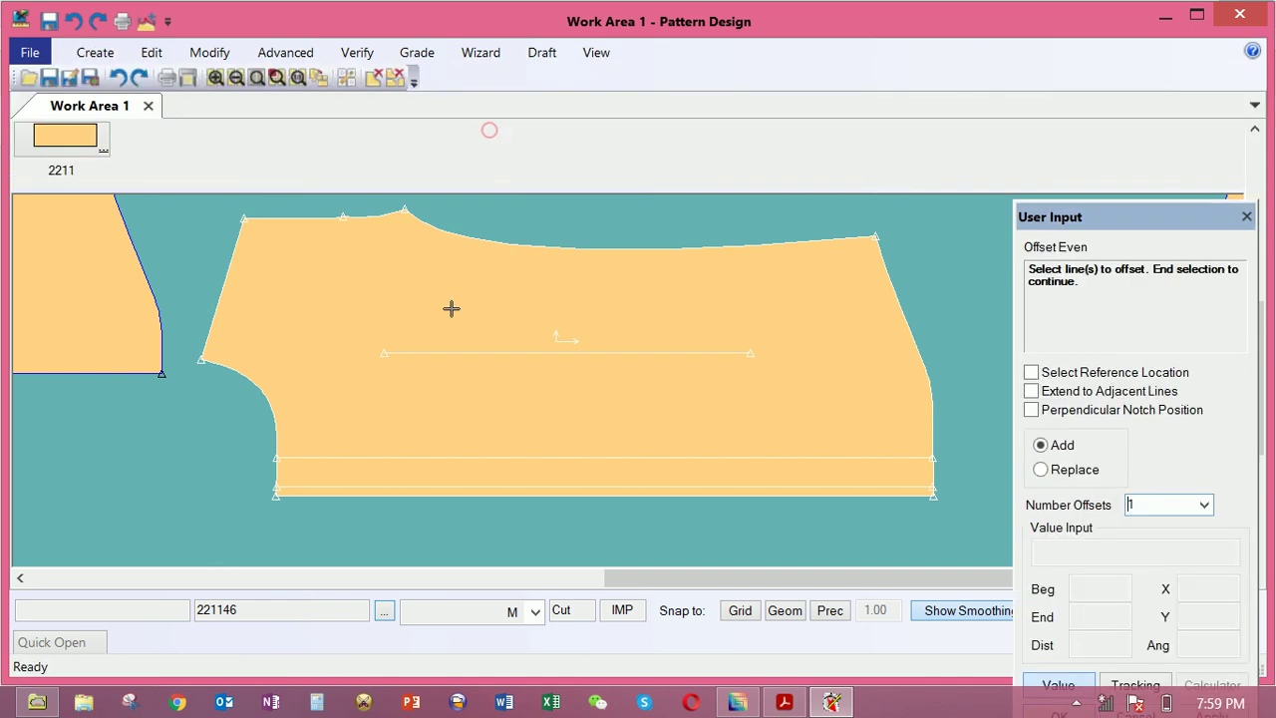
pyautogui.click(466, 431)
pyautogui.rightClick(465, 424)
pyautogui.click(448, 432)
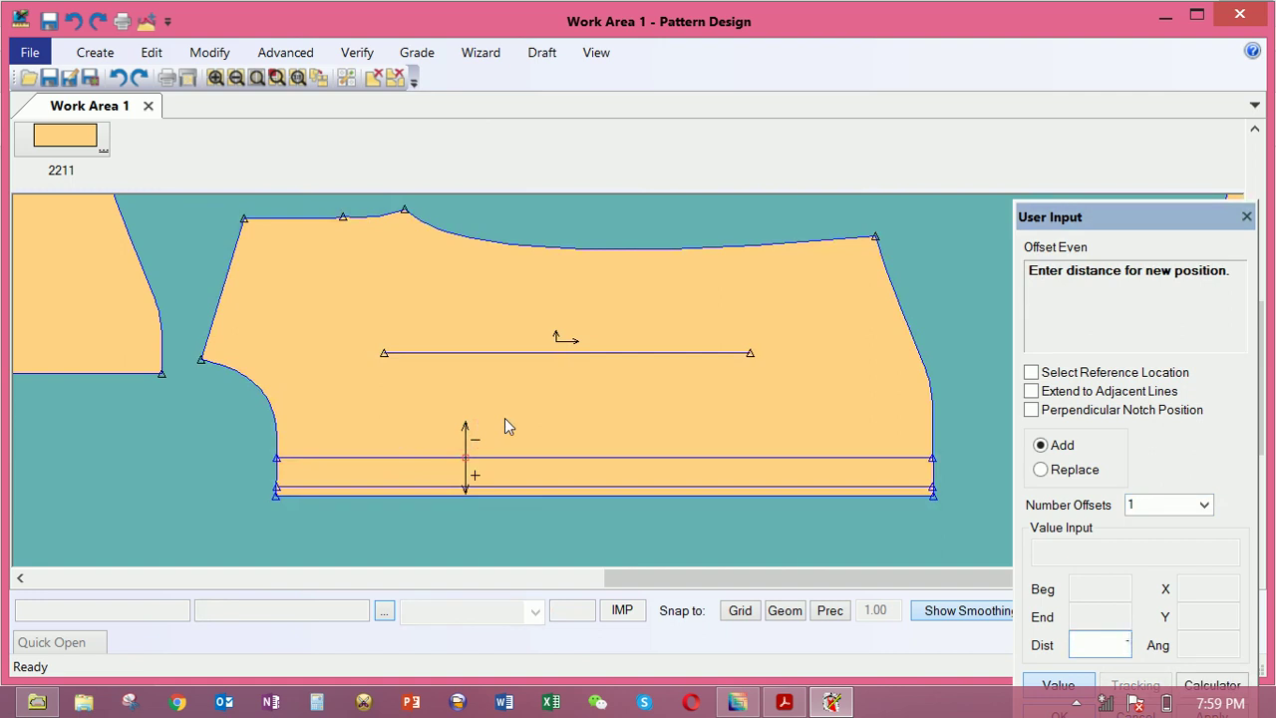
pyautogui.write('-5')
pyautogui.press('Return')
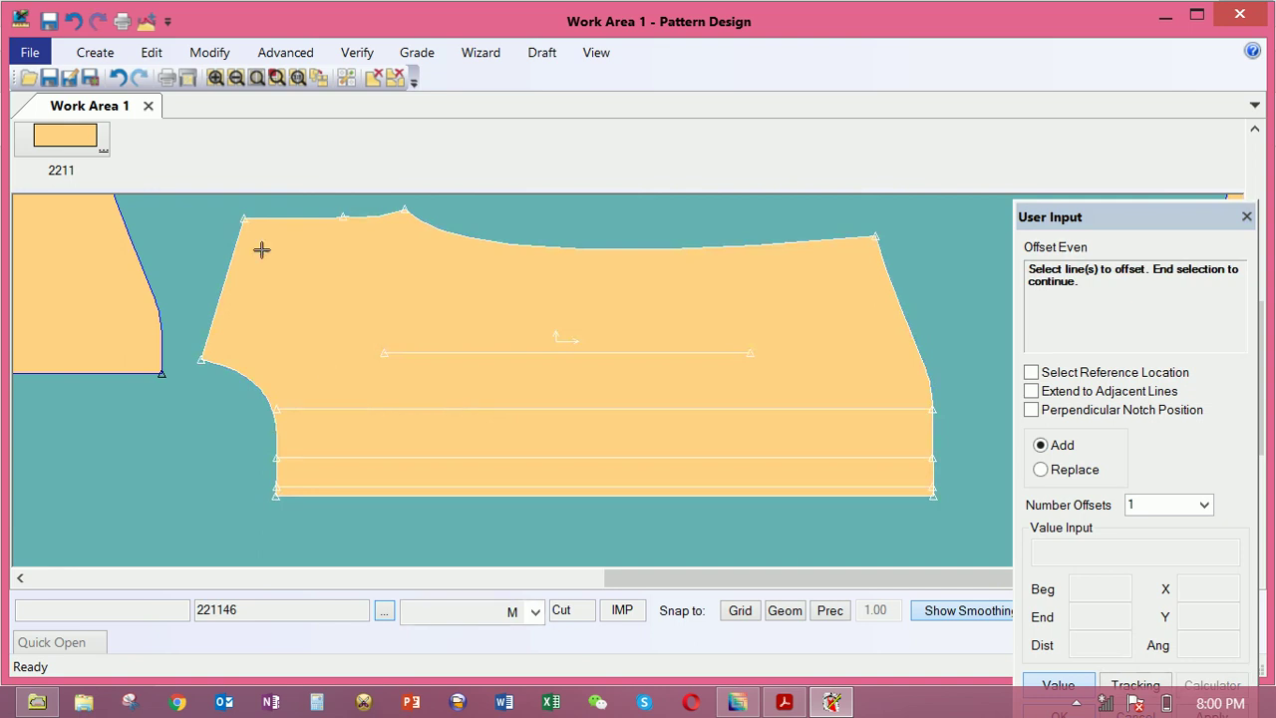
pyautogui.click(95, 52)
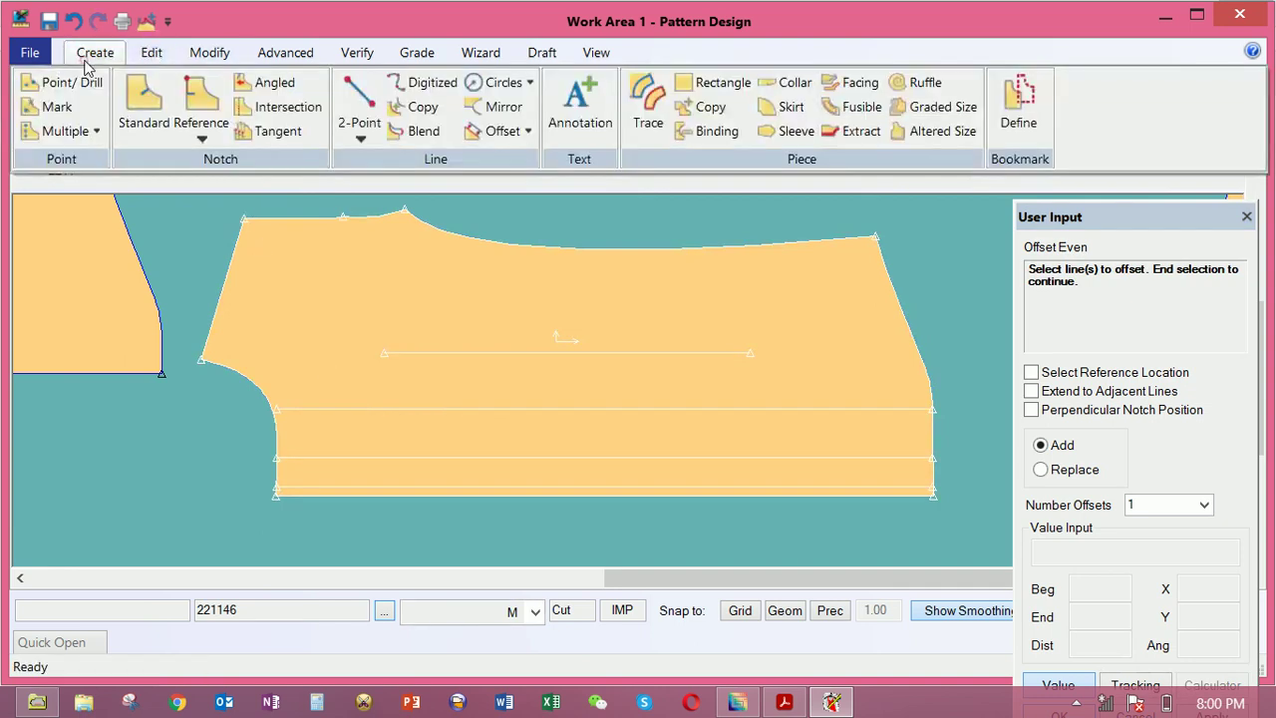
pyautogui.click(365, 141)
pyautogui.click(379, 159)
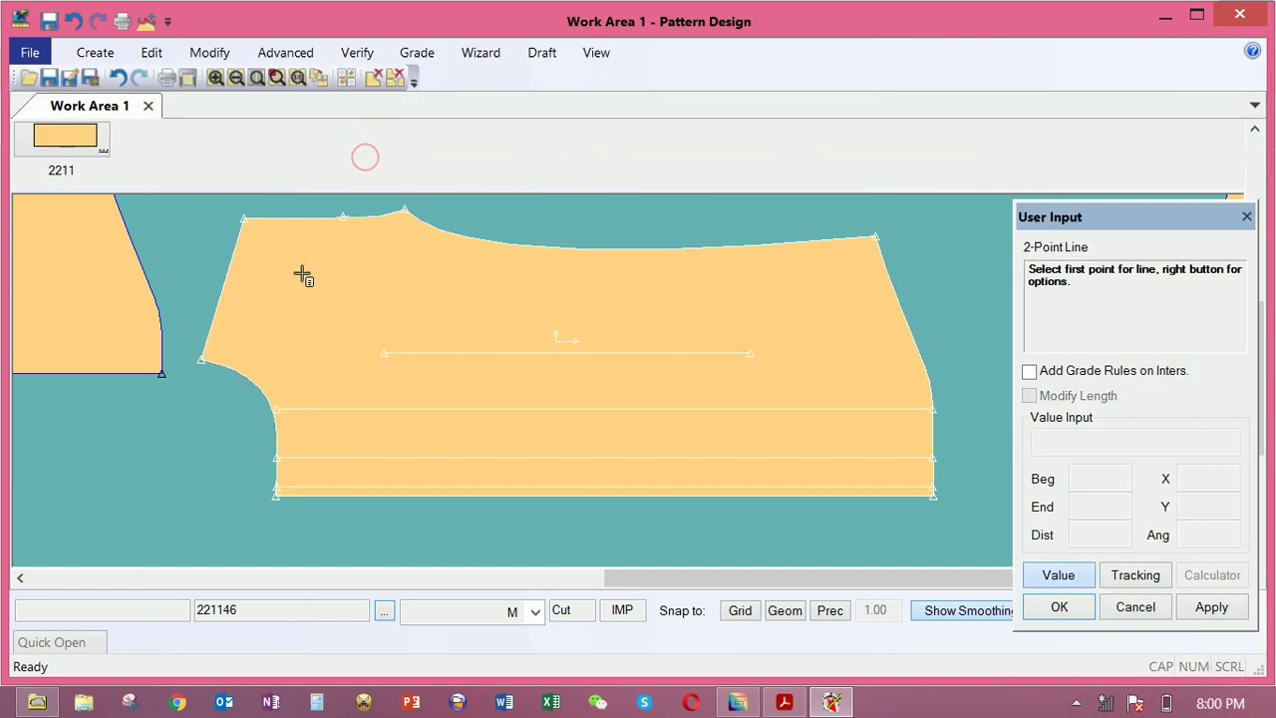
pyautogui.click(94, 51)
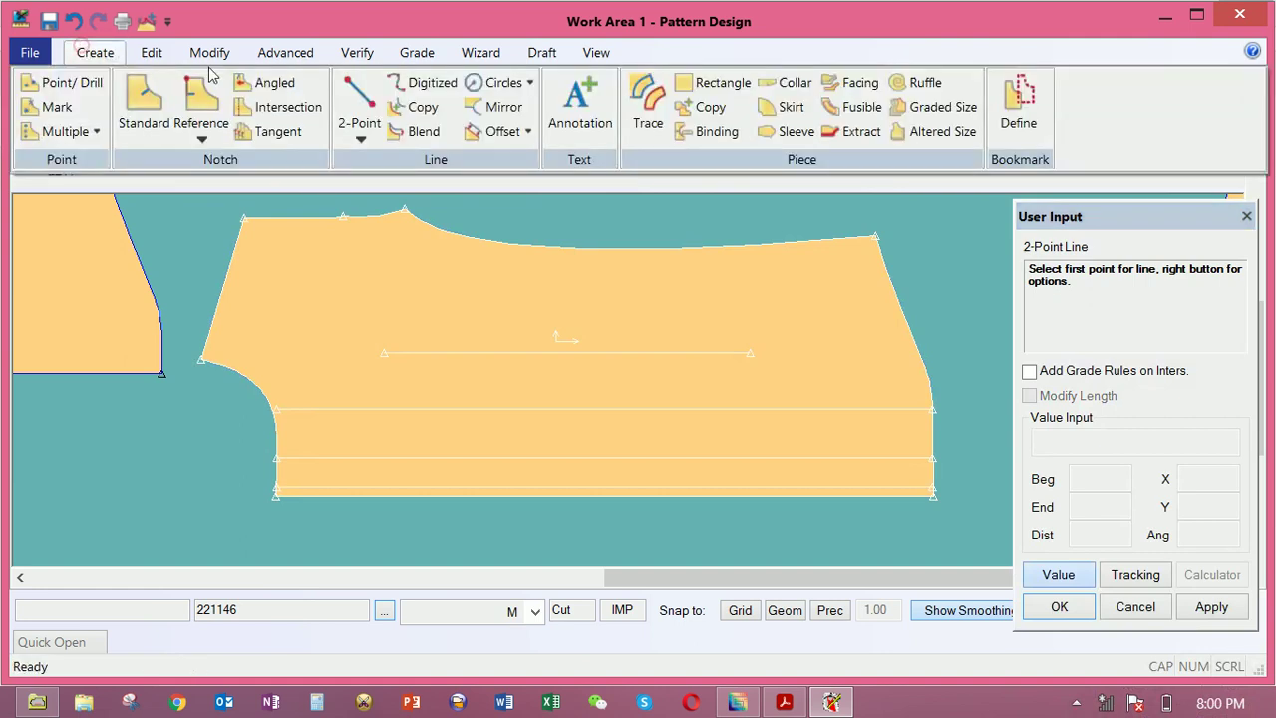
pyautogui.click(371, 96)
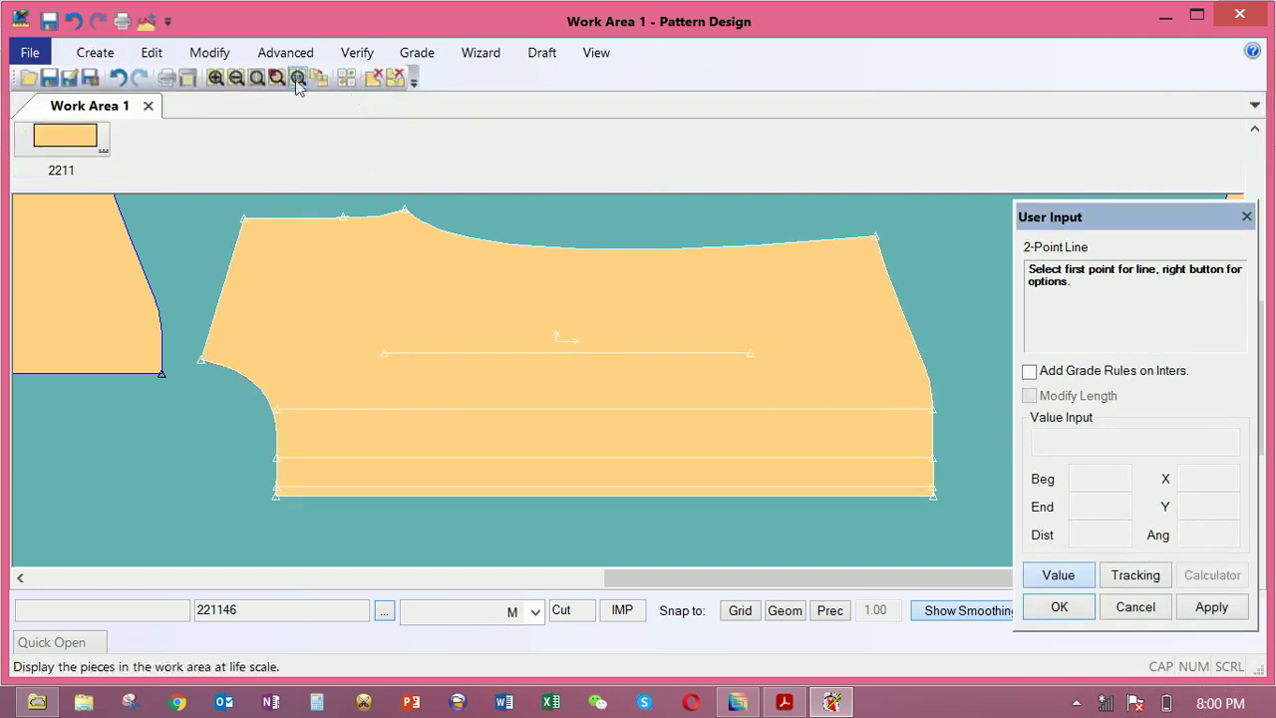
pyautogui.click(94, 52)
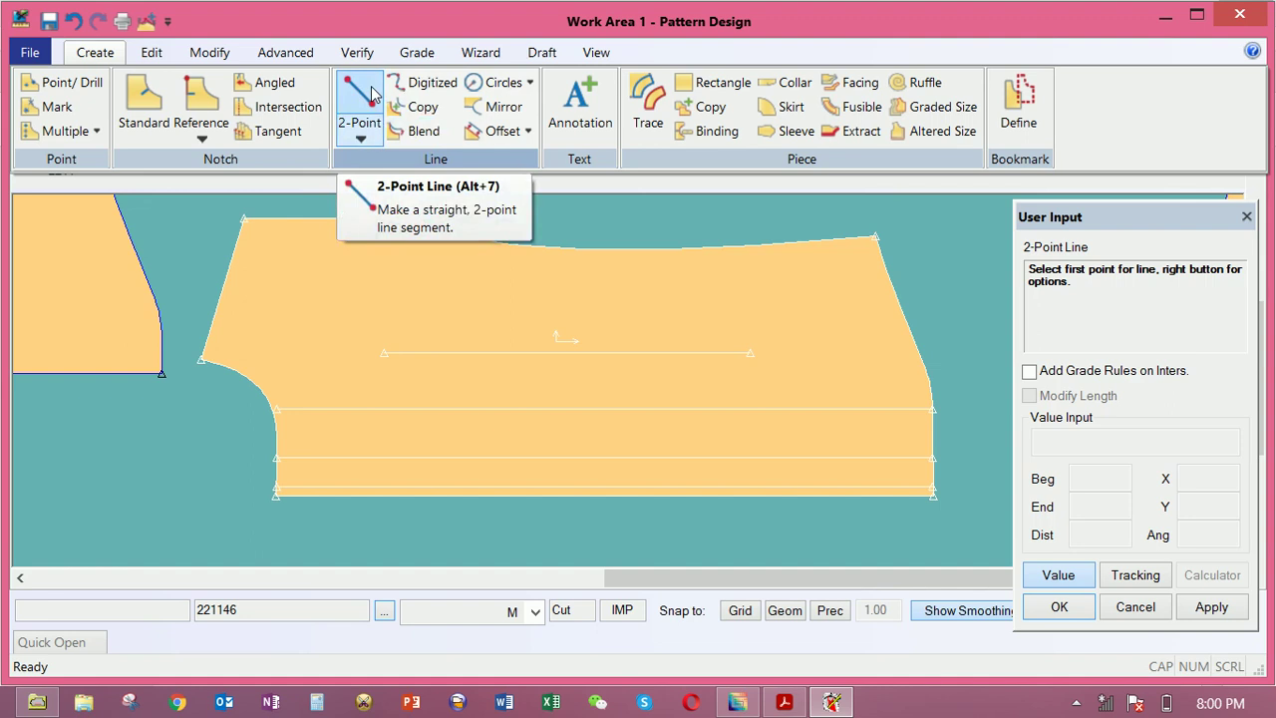
pyautogui.click(360, 406)
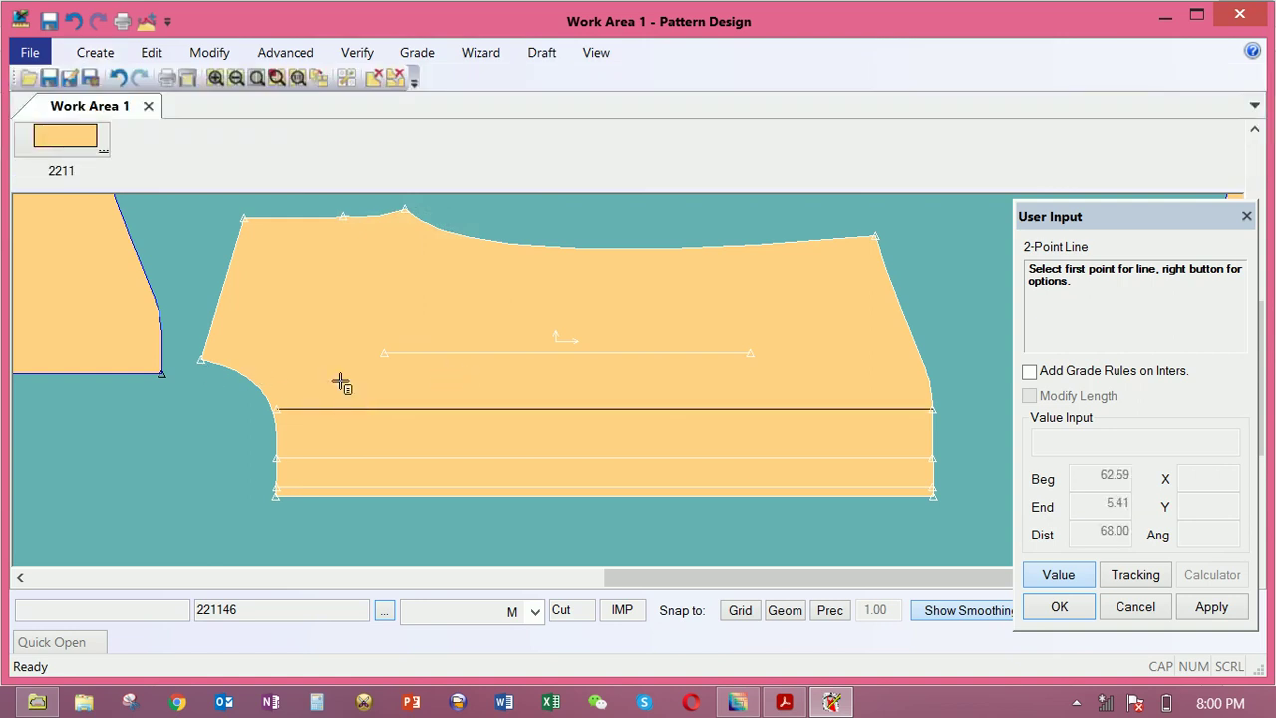
pyautogui.rightClick(343, 301)
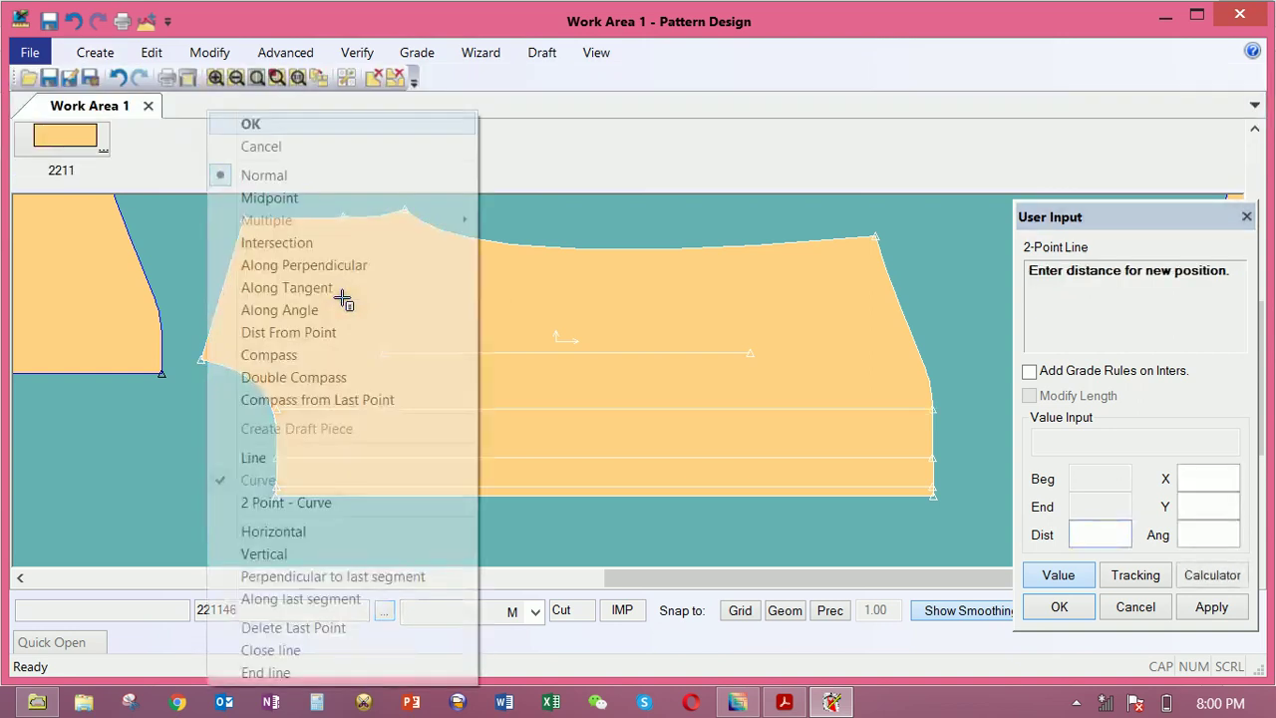
pyautogui.click(310, 148)
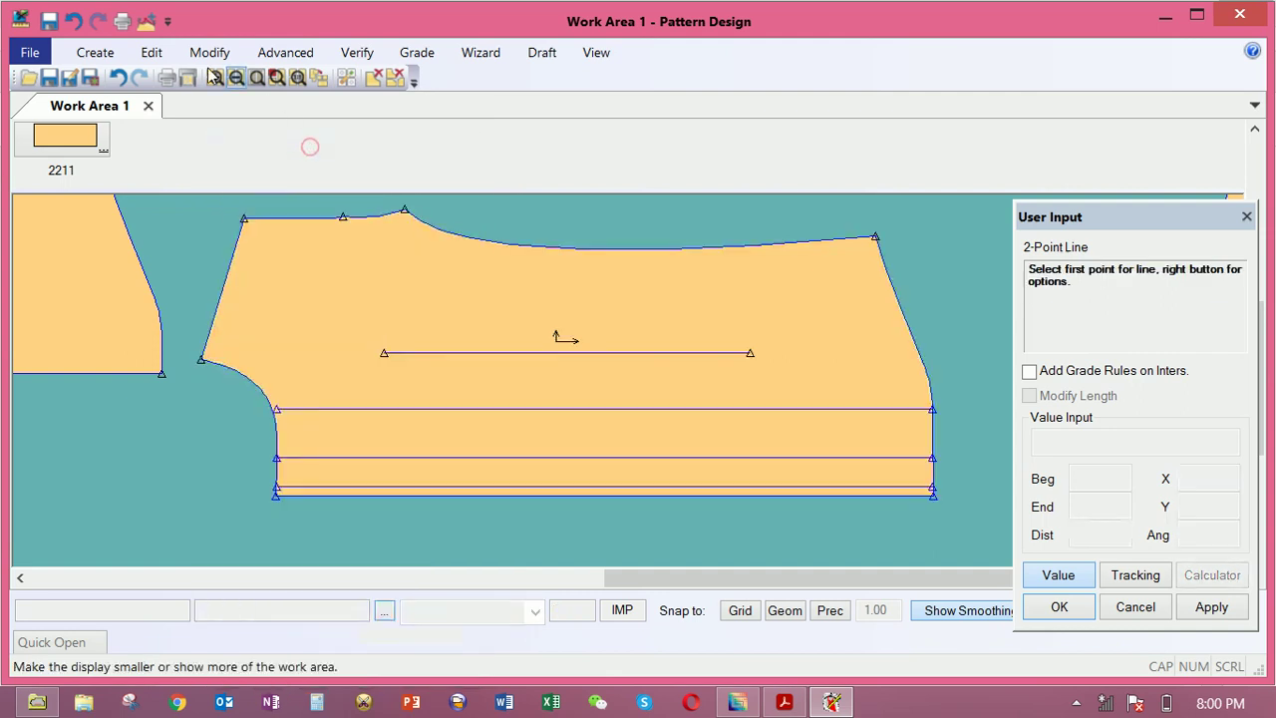
pyautogui.click(95, 52)
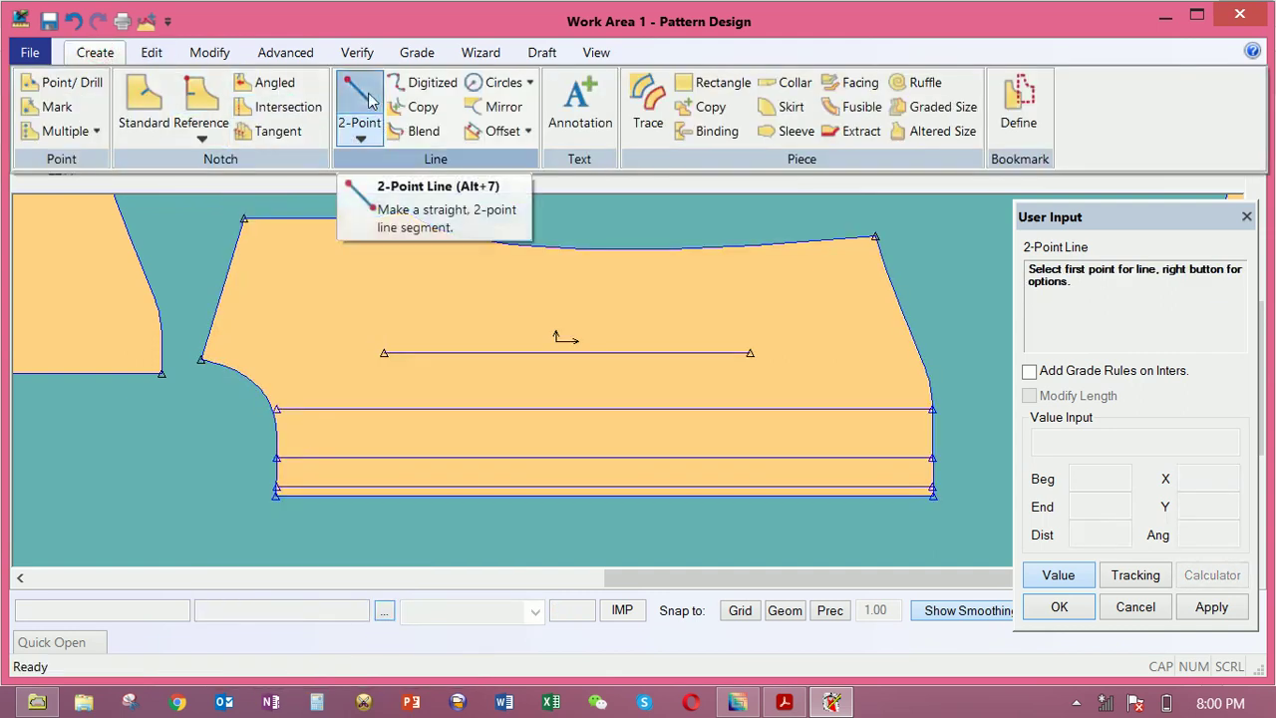
pyautogui.click(377, 140)
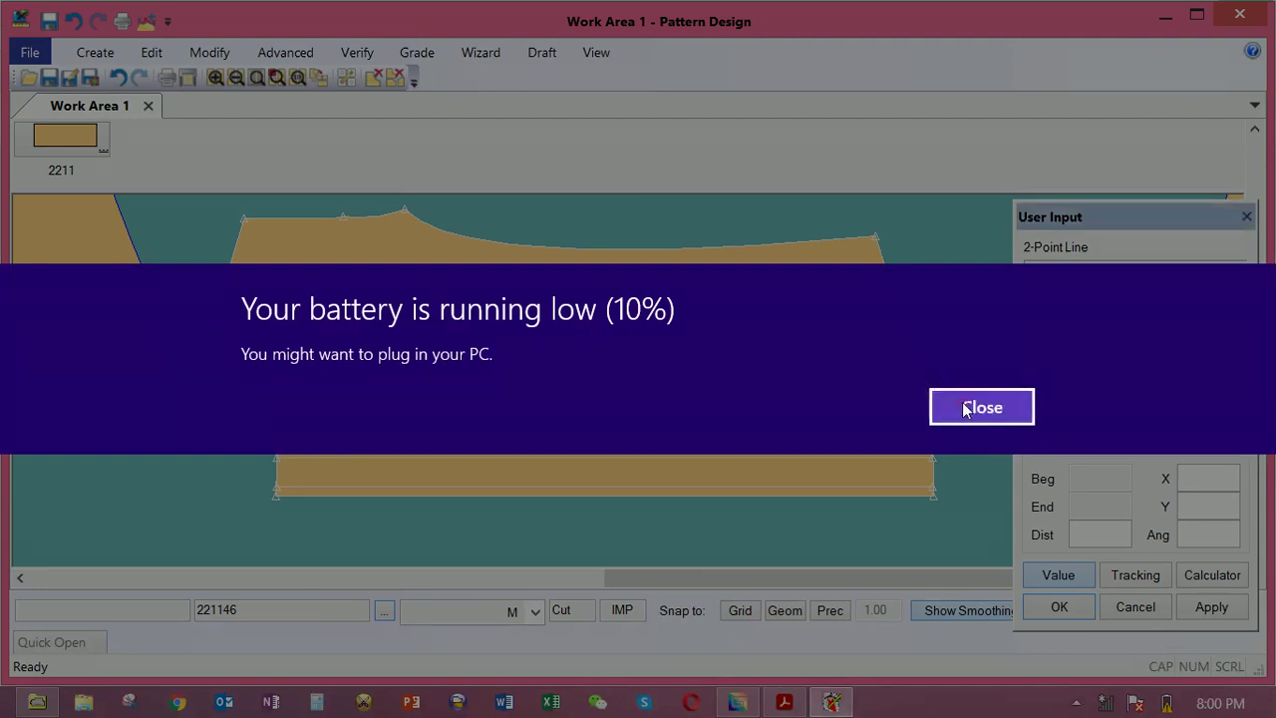
pyautogui.click(964, 409)
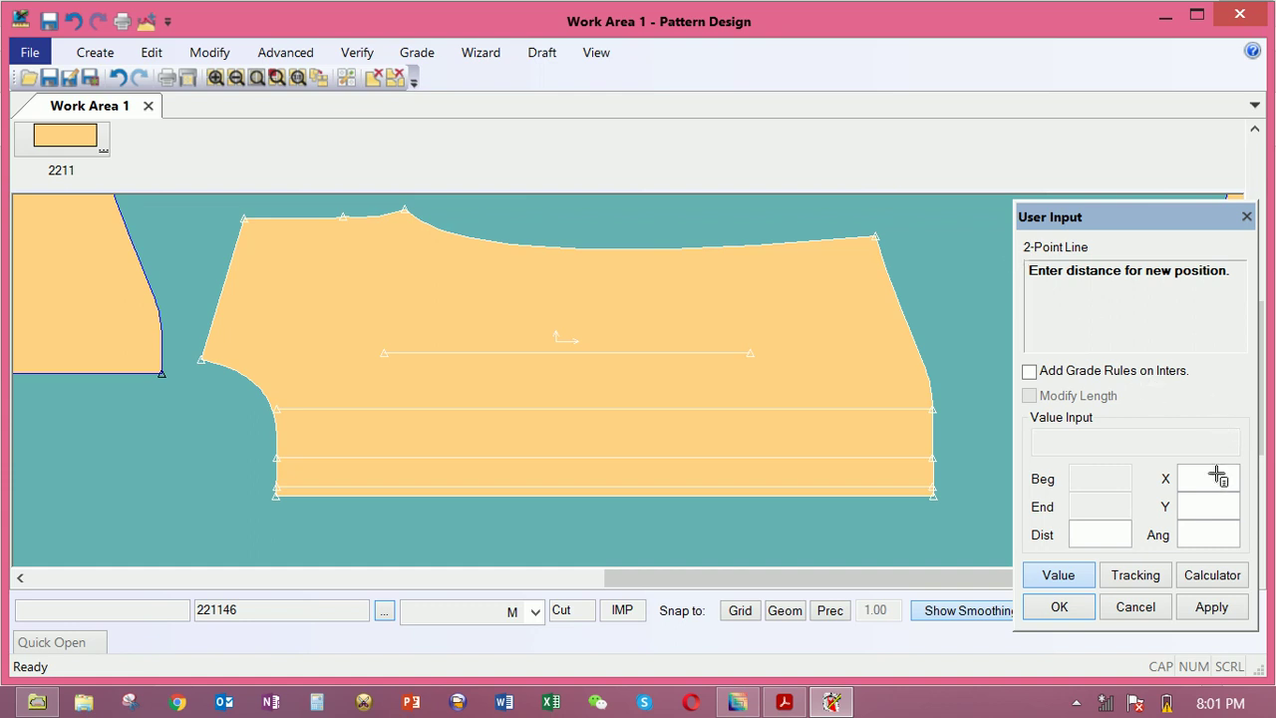
# Draw a 13-long horizontal 2-Point line inward from the pointed corner between the slanted edge and the curve of piece 221146
pyautogui.moveTo(1154, 709)
pyautogui.click(96, 60)
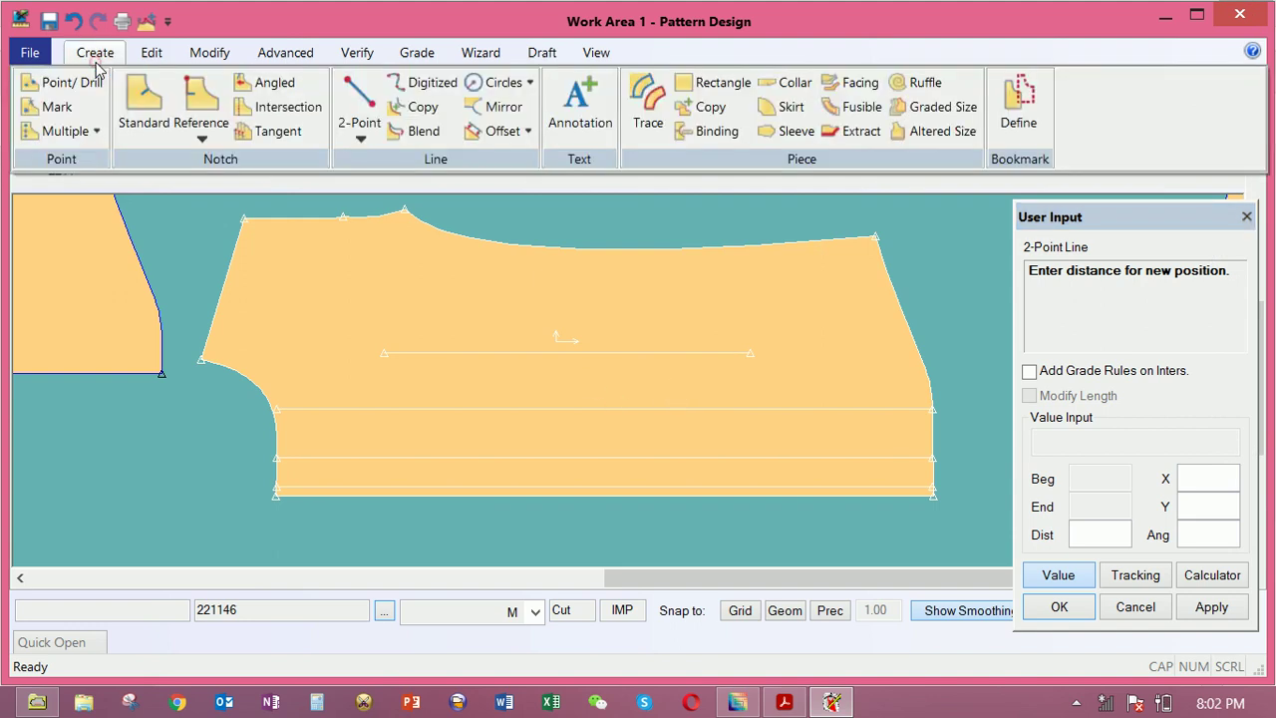
pyautogui.click(366, 99)
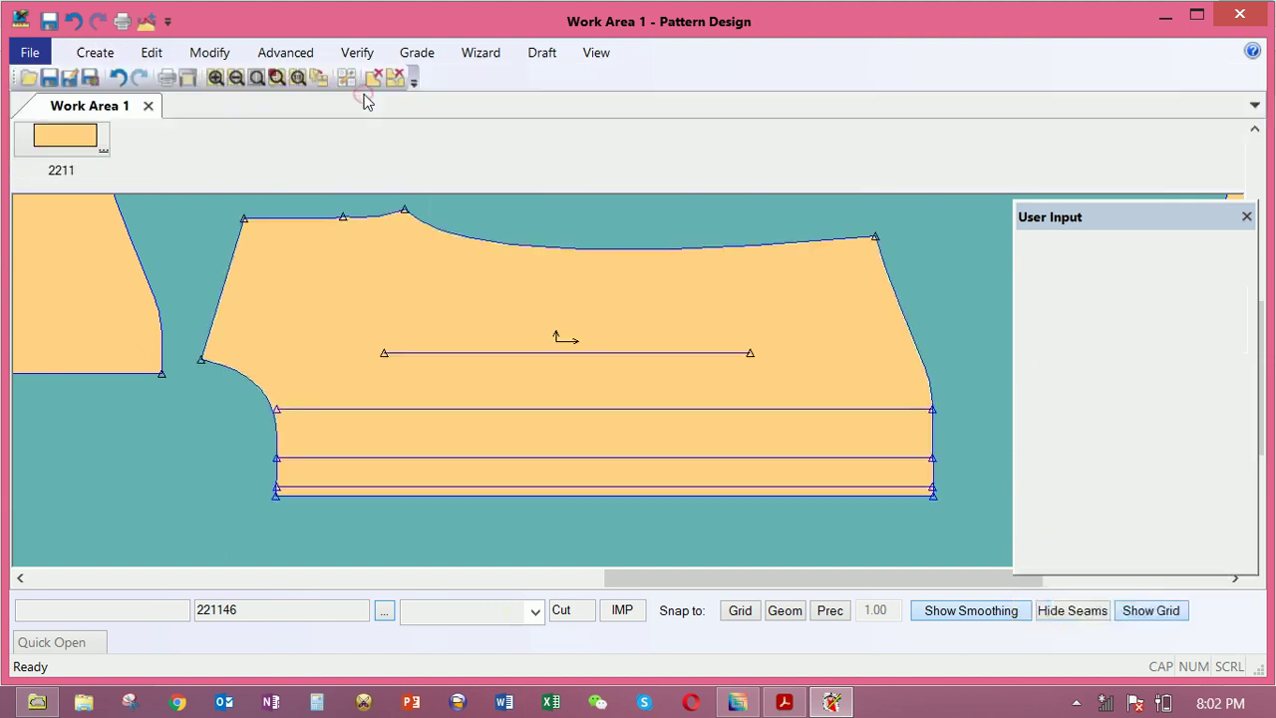
pyautogui.click(201, 360)
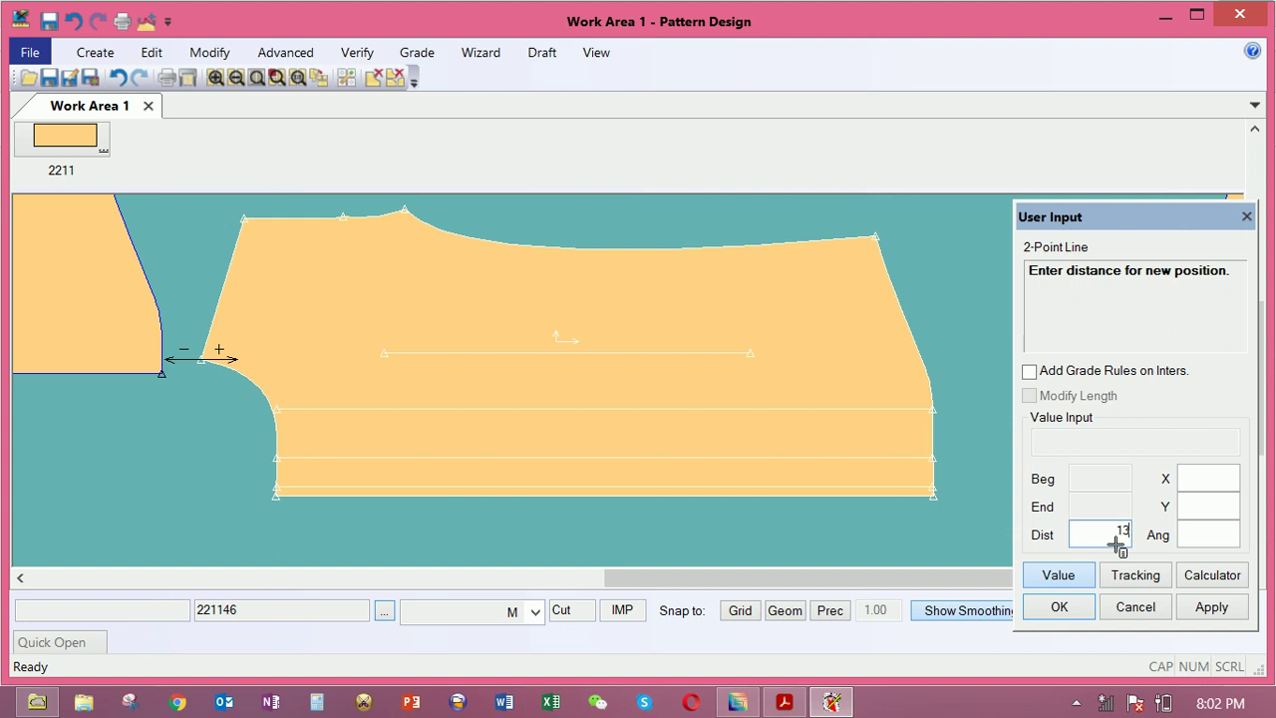
pyautogui.press('Return')
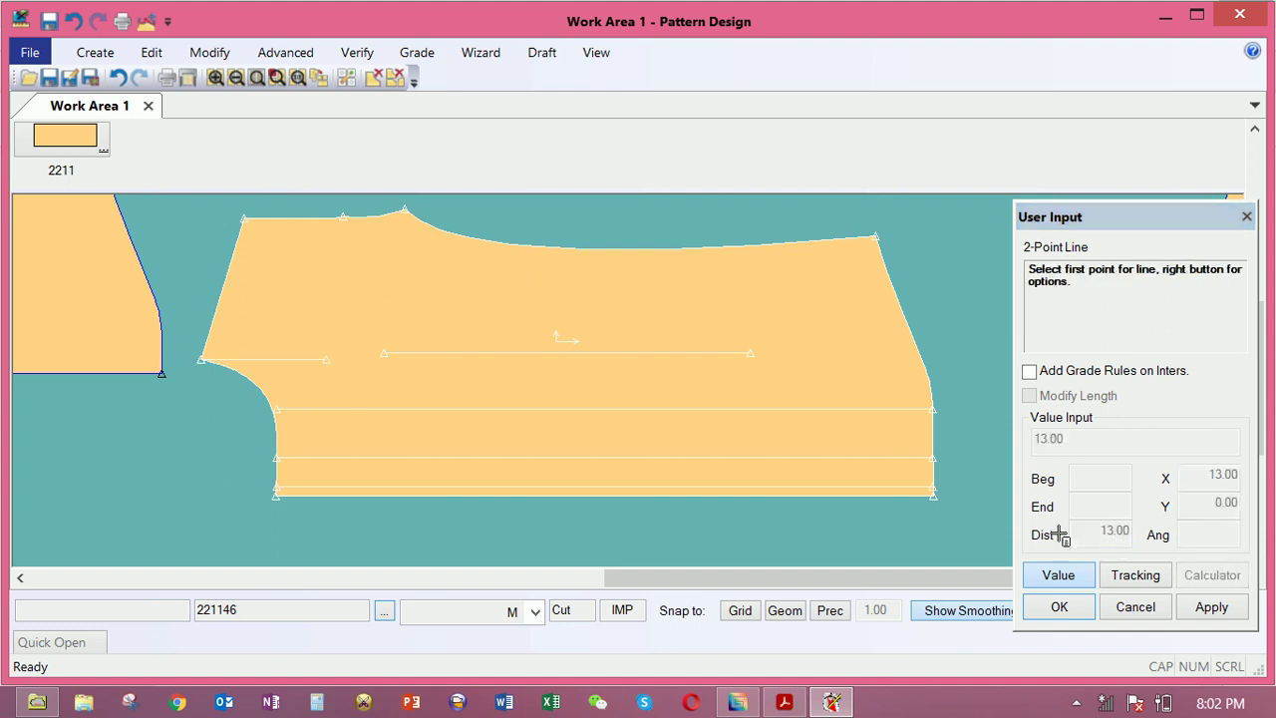
# Draw a vertical 2-Point line about 8.32 long upward from the inner end of the 13-long horizontal line
pyautogui.click(334, 359)
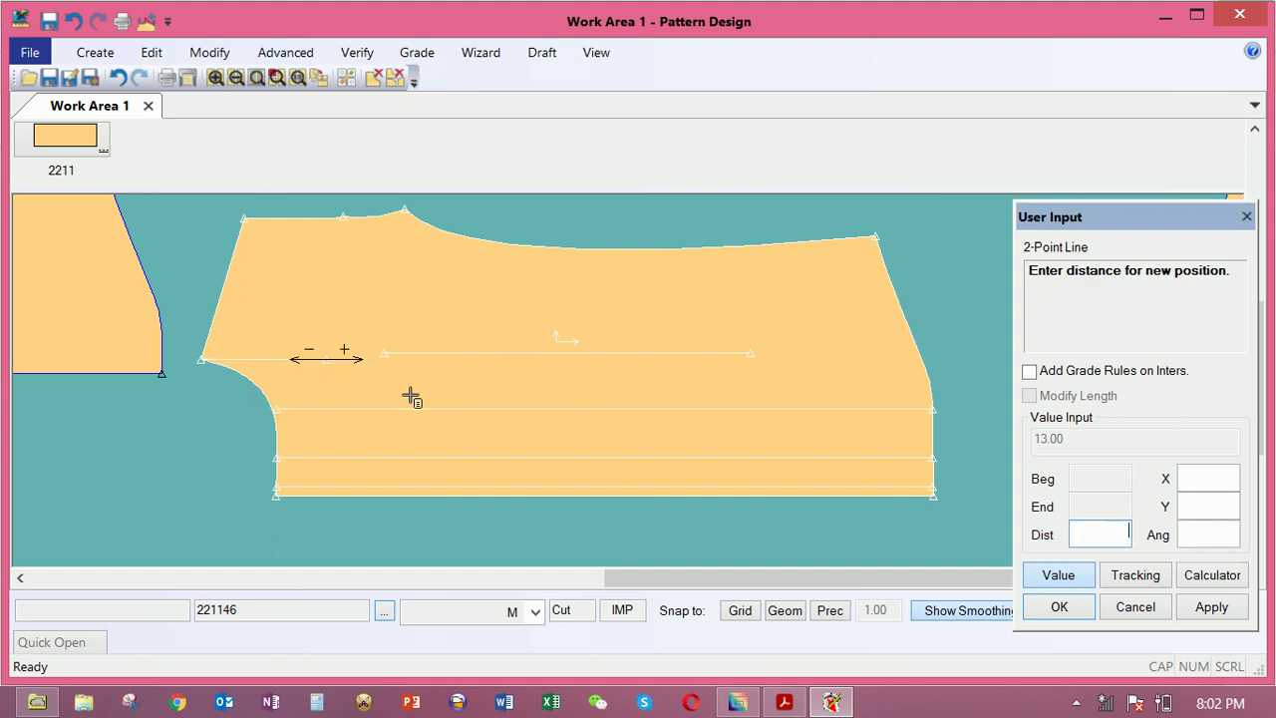
pyautogui.click(464, 395)
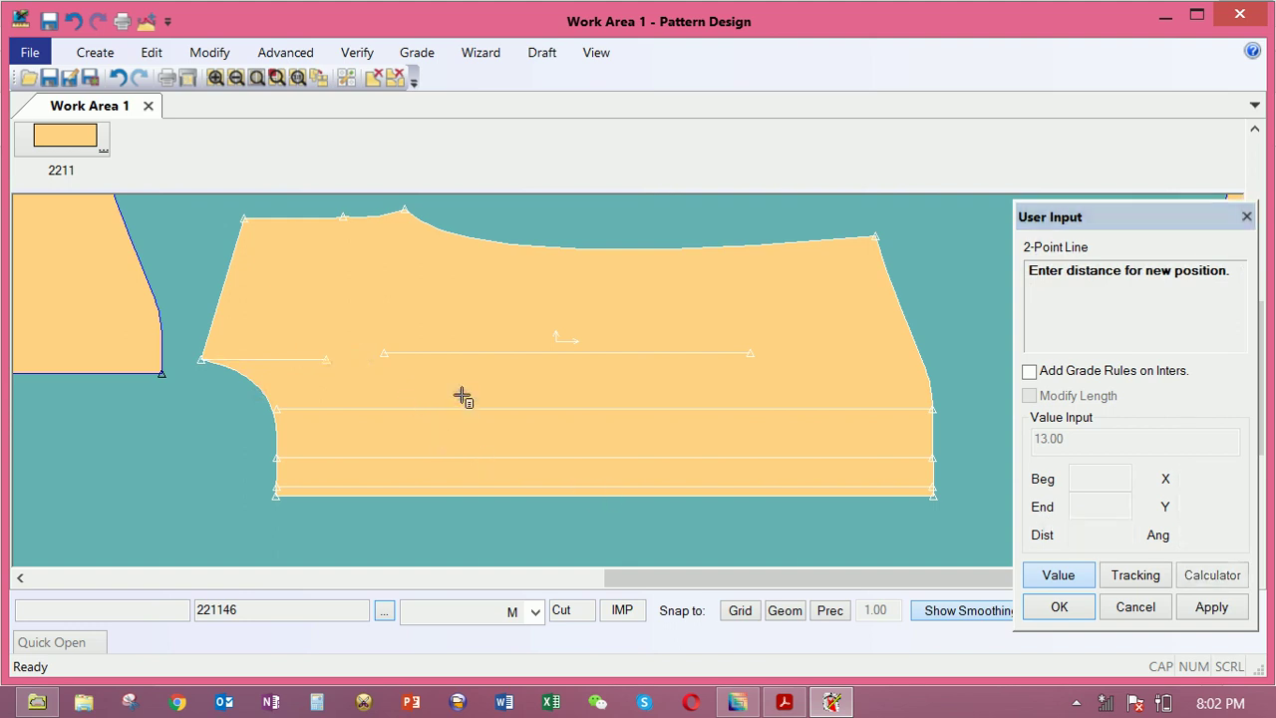
pyautogui.rightClick(337, 309)
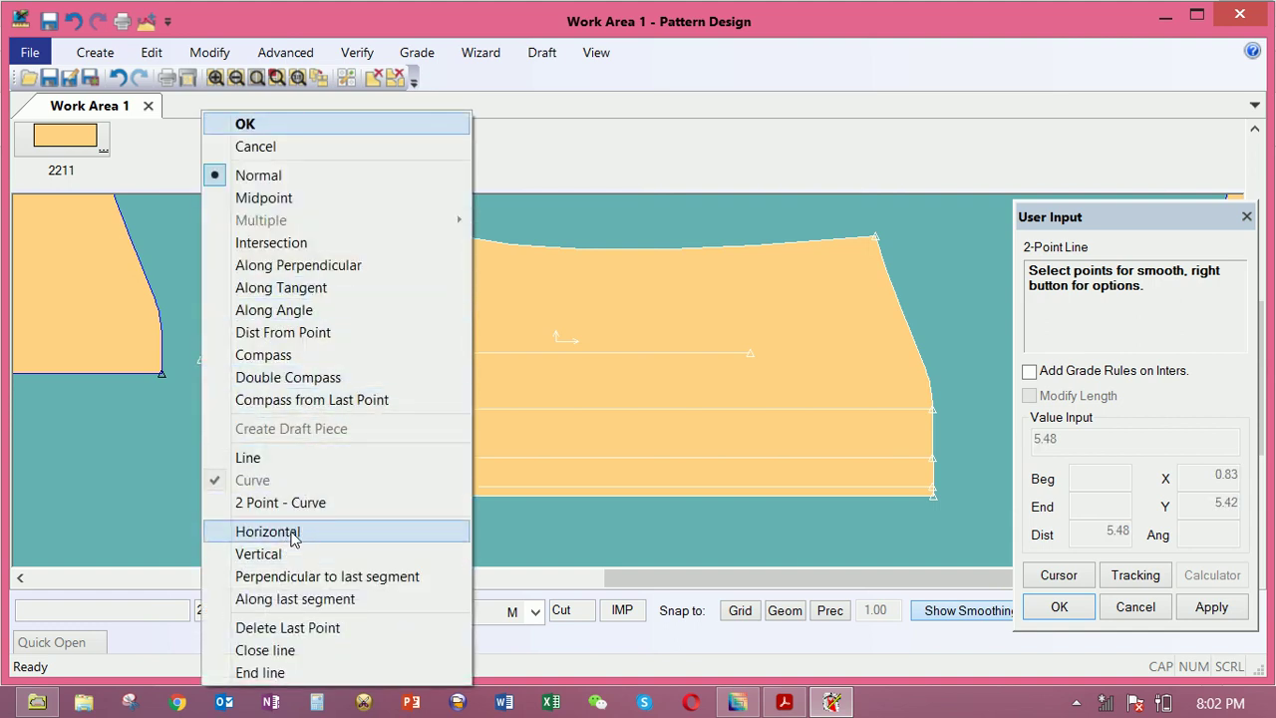
pyautogui.click(293, 554)
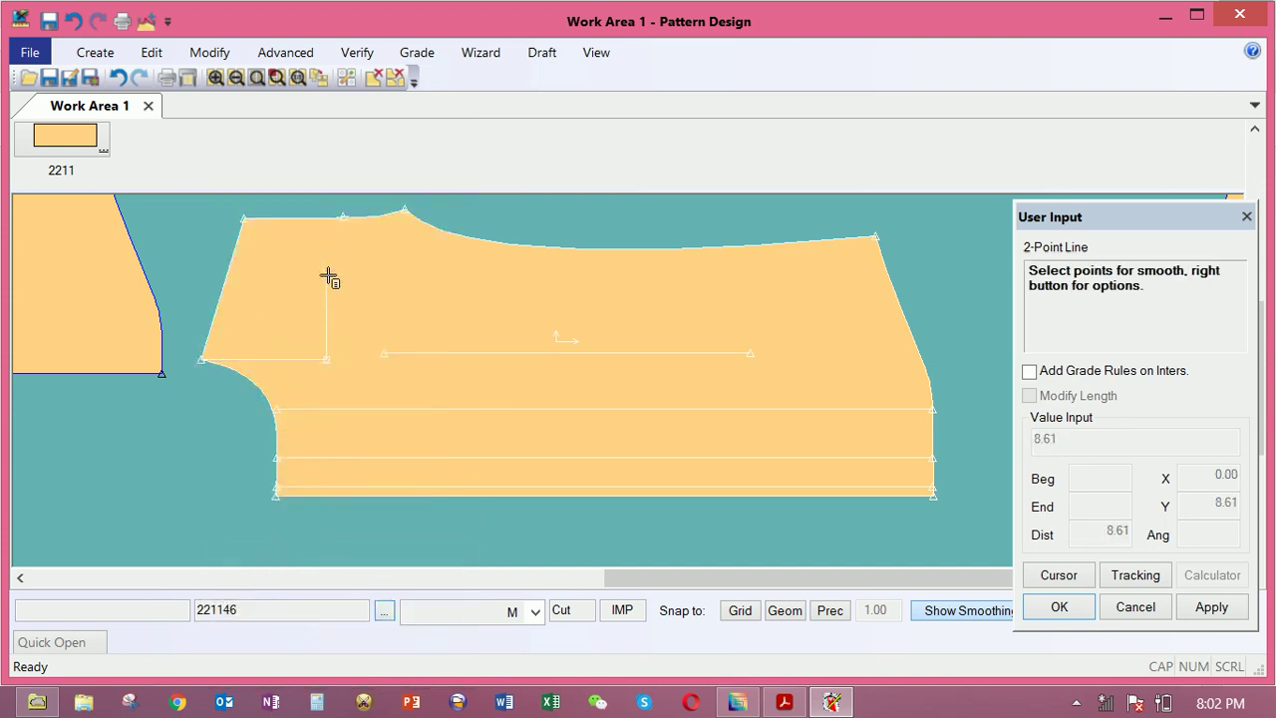
pyautogui.rightClick(373, 320)
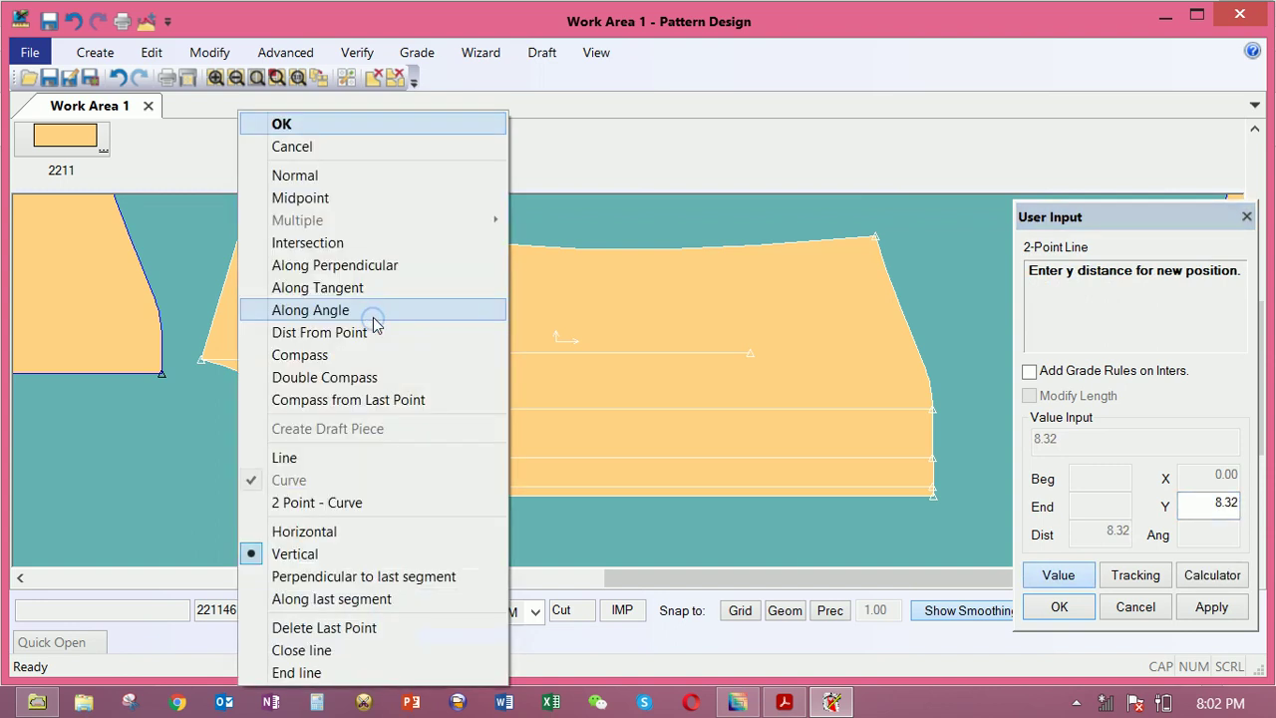
pyautogui.click(323, 123)
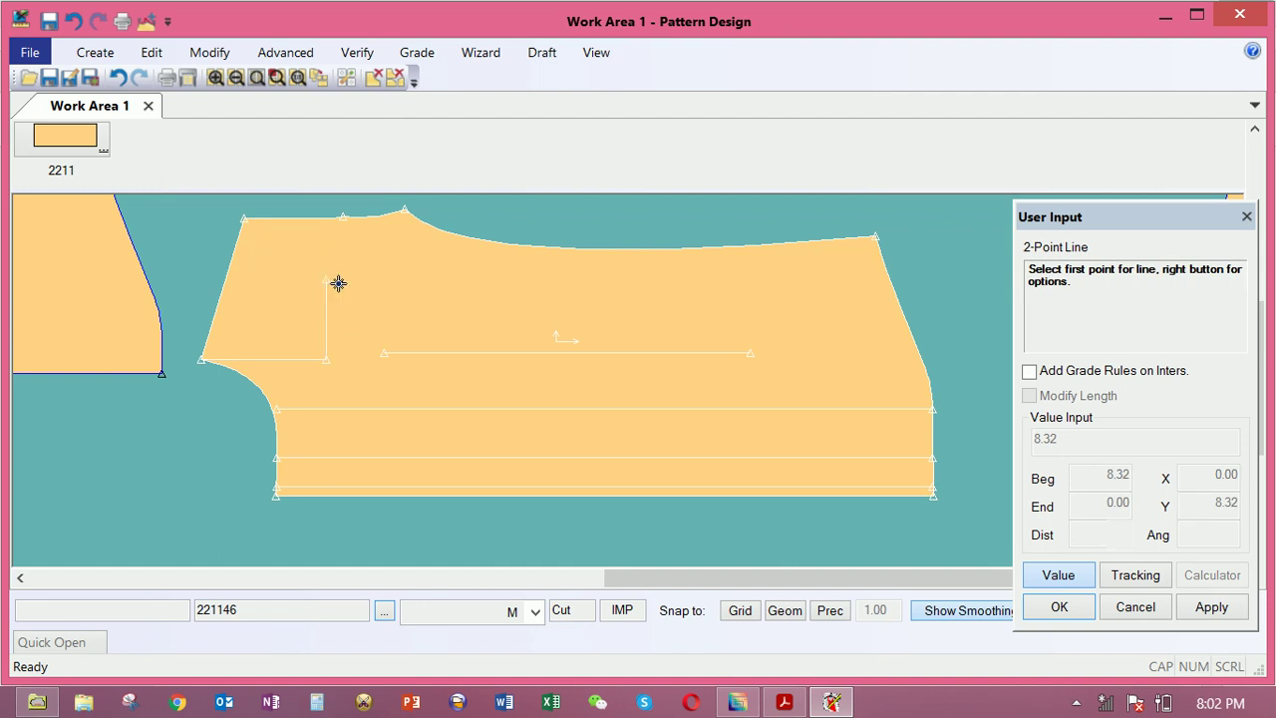
# Draw a 2-Point line about 13.44 long from the vertical line's upper end straight down to the uppermost long internal line
pyautogui.click(328, 280)
pyautogui.click(377, 288)
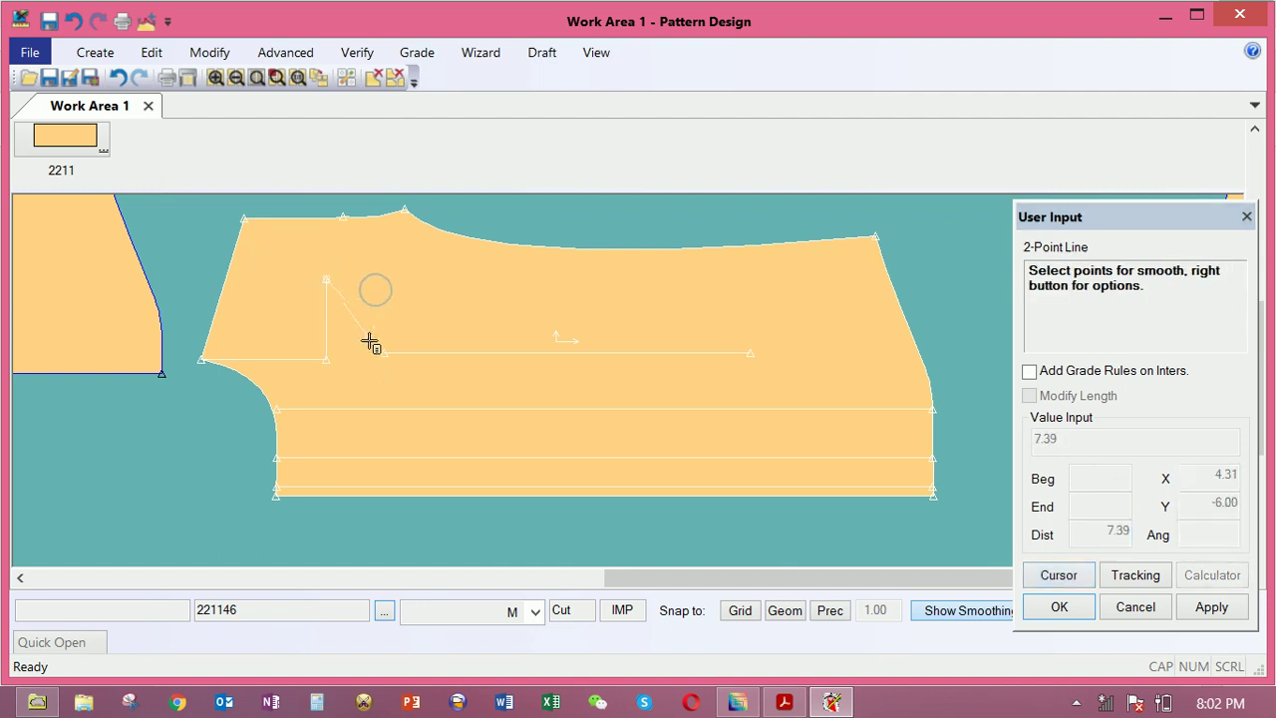
pyautogui.click(328, 410)
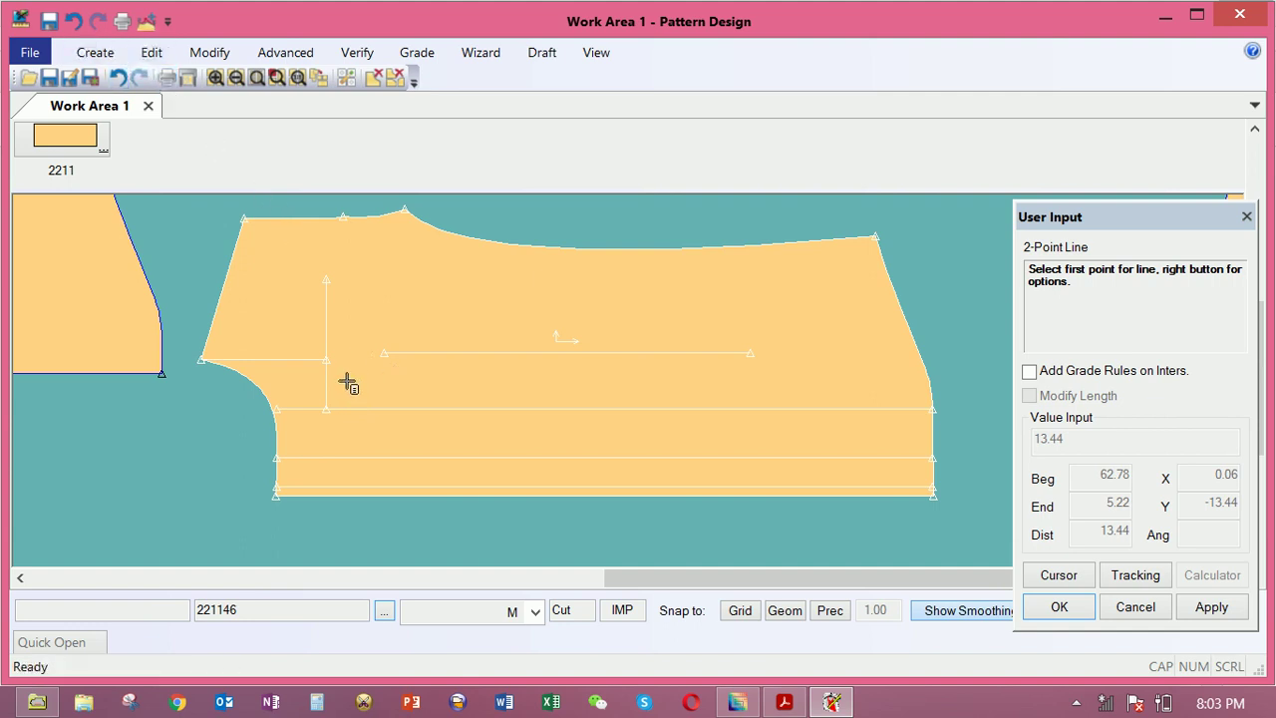
# Add an Offset Even line about 7 above the uppermost long internal line of piece 221146
pyautogui.click(105, 49)
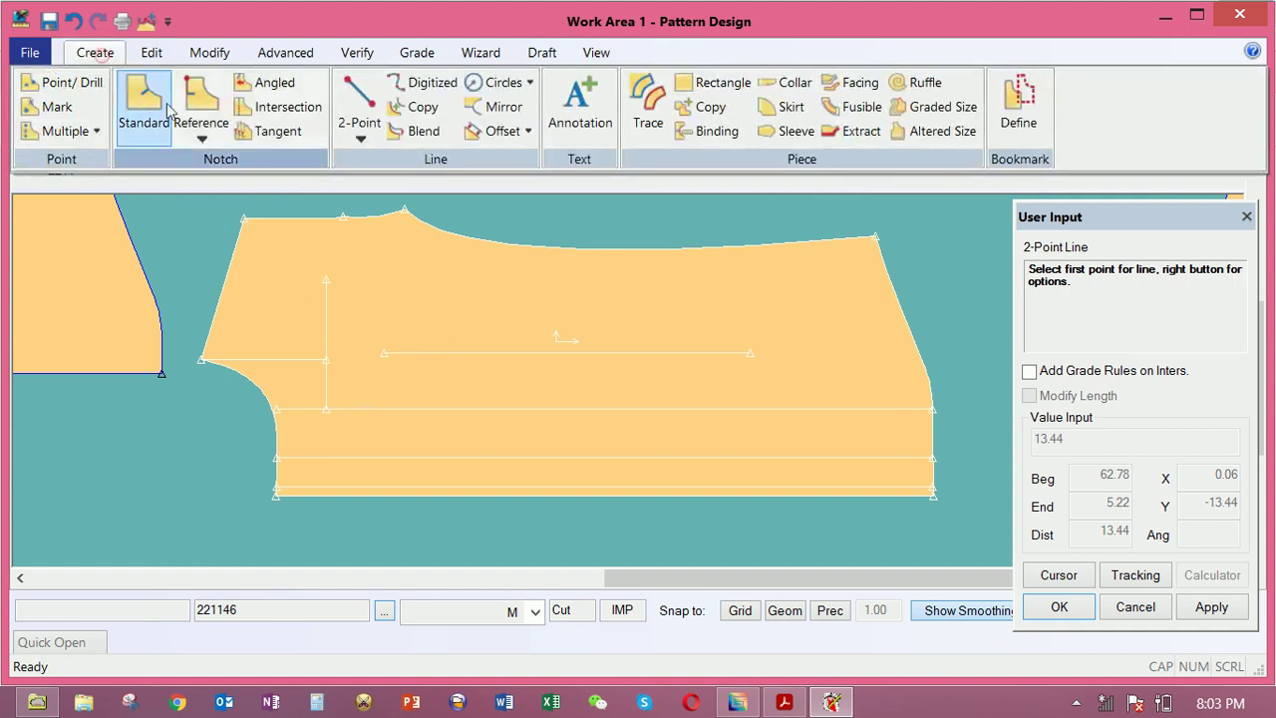
pyautogui.click(480, 131)
pyautogui.click(425, 409)
pyautogui.rightClick(427, 400)
pyautogui.click(430, 404)
pyautogui.click(436, 333)
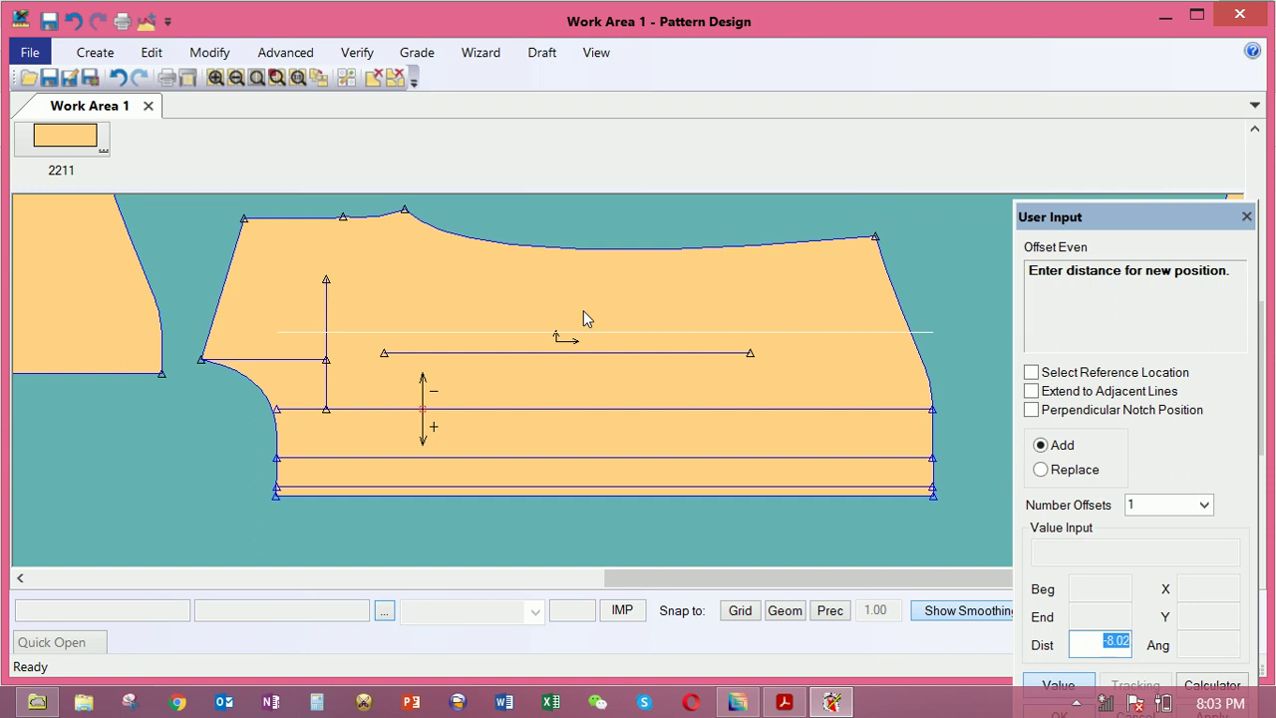
pyautogui.press('BackSpace')
pyautogui.write('1')
pyautogui.press('Return')
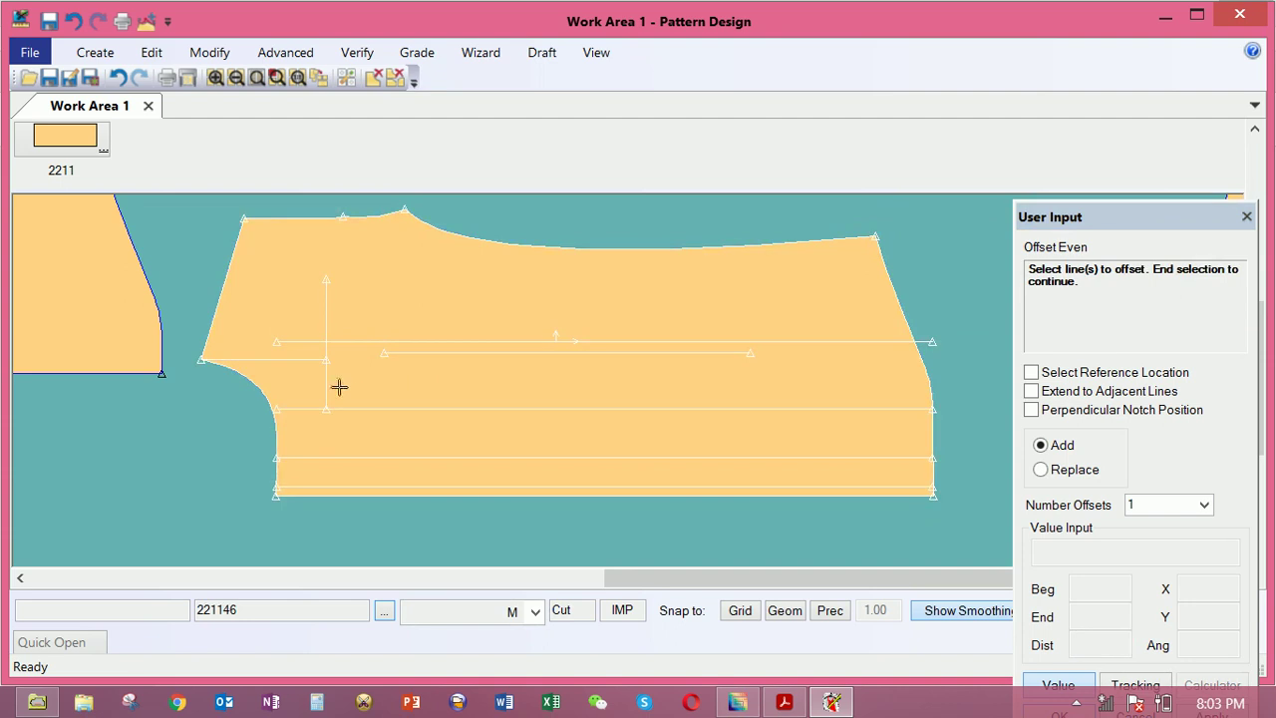
# Try to add an Offset Even line at distance -15 from the vertical line, and undo it
pyautogui.click(327, 381)
pyautogui.rightClick(345, 381)
pyautogui.click(320, 382)
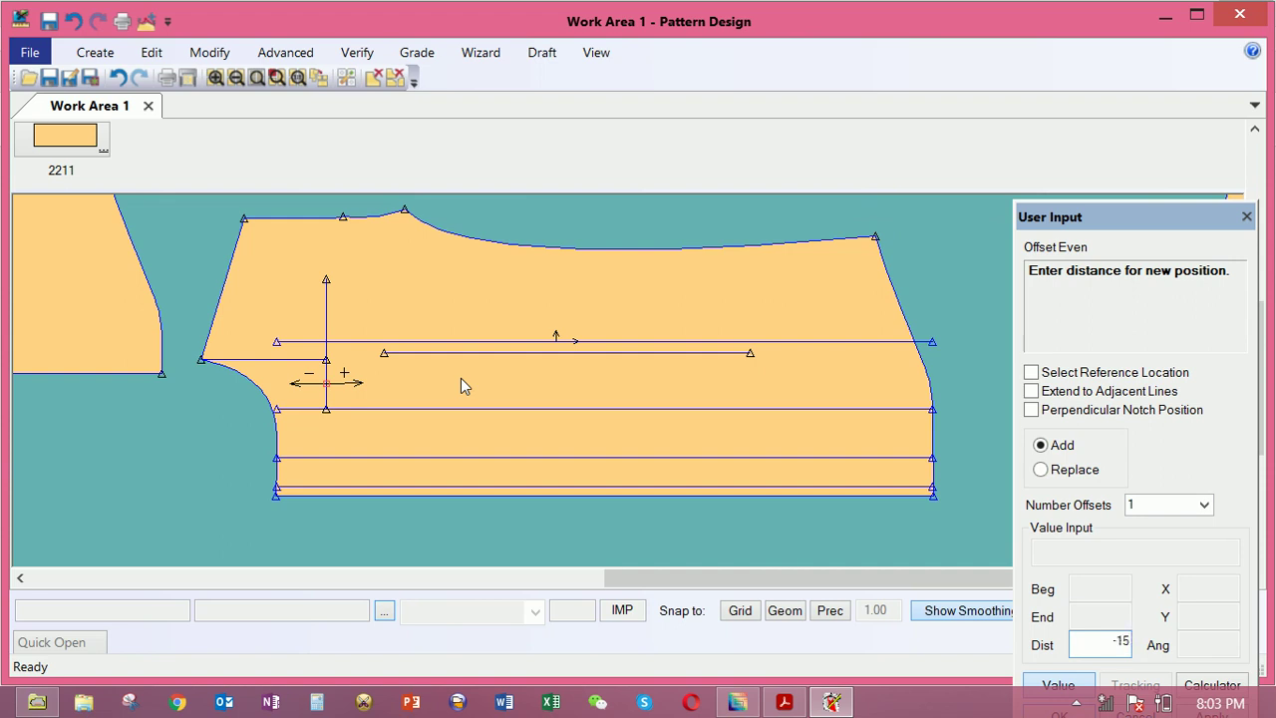
pyautogui.press('Return')
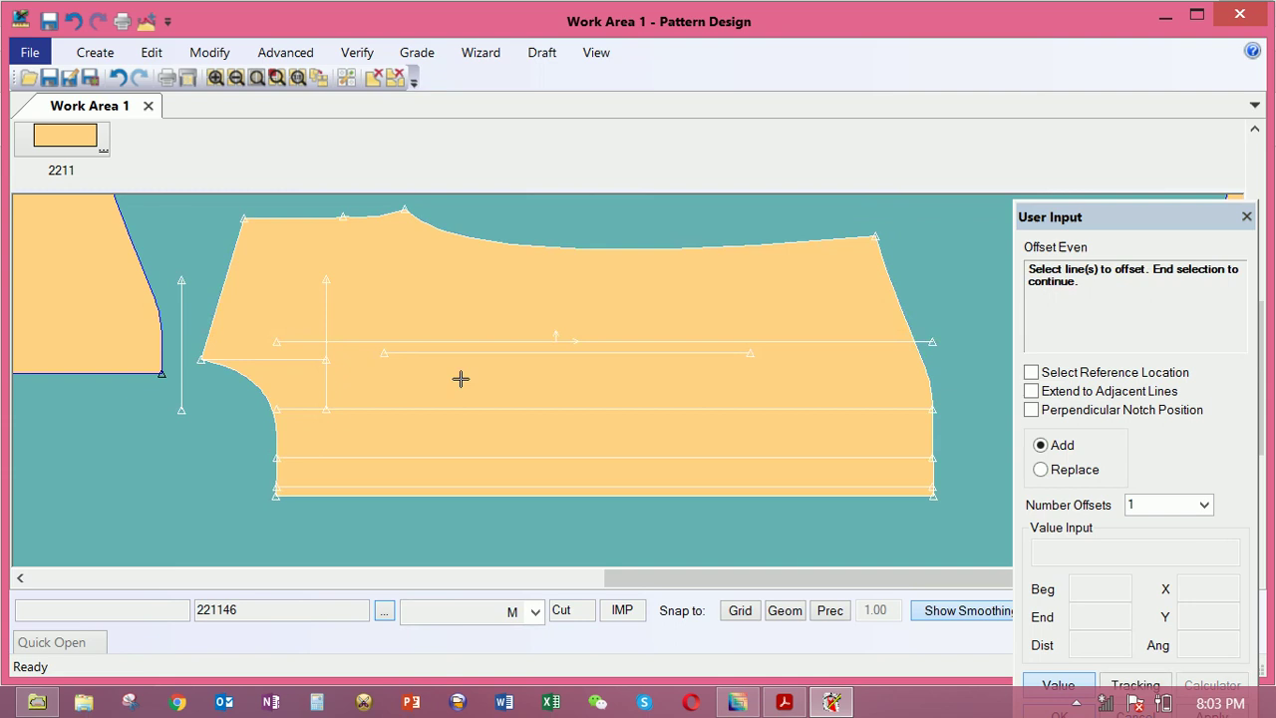
pyautogui.press('Escape')
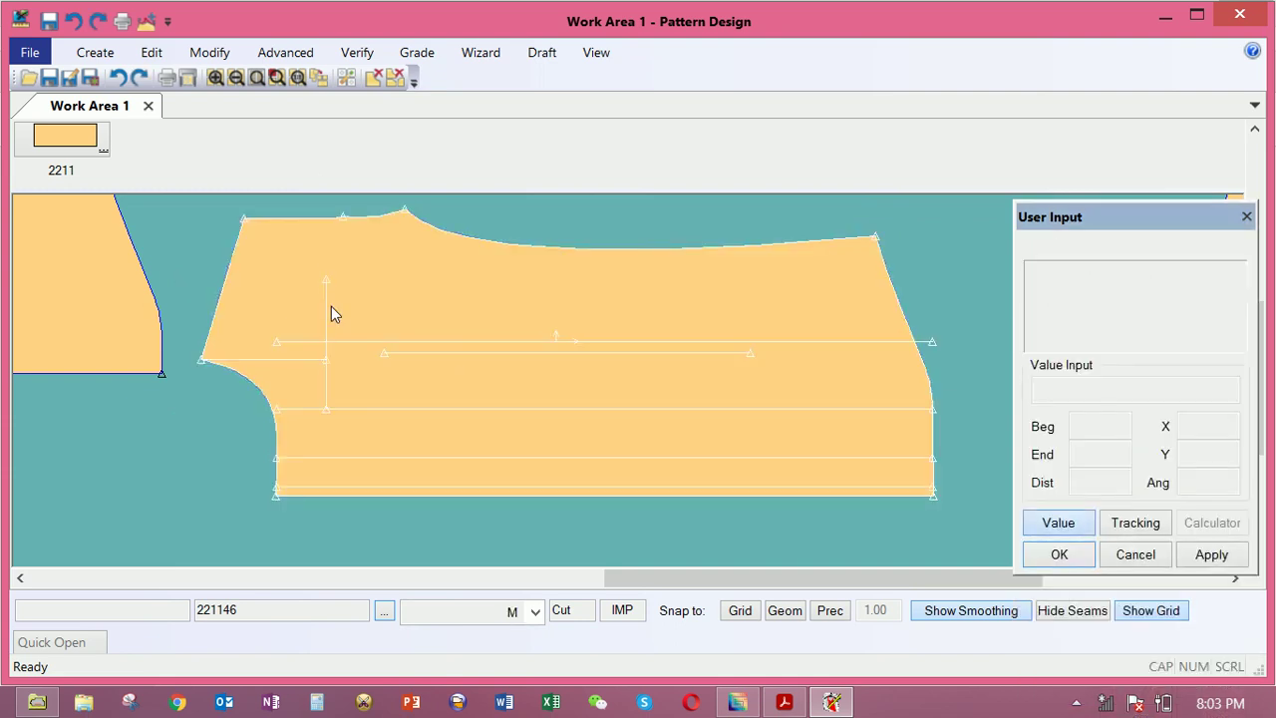
# Add an Offset Even line at distance 15 from the vertical line, toward the middle of piece 221146
pyautogui.click(100, 56)
pyautogui.click(495, 130)
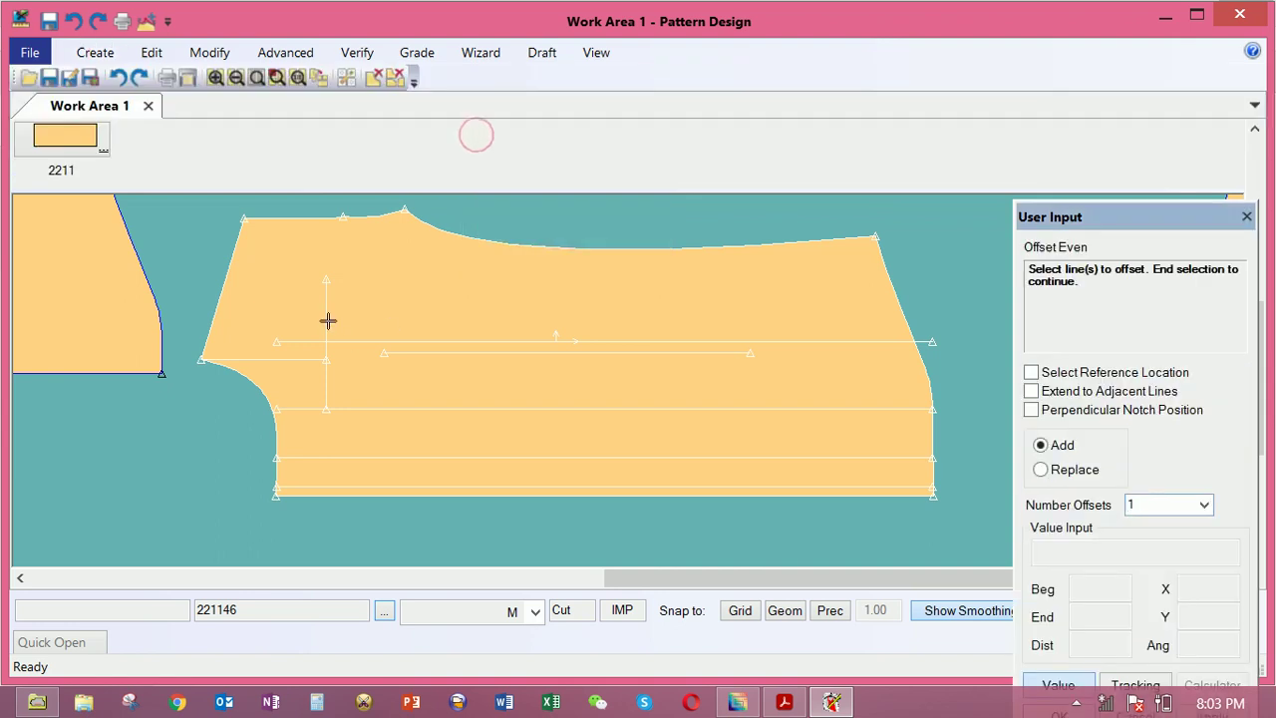
pyautogui.click(326, 385)
pyautogui.rightClick(399, 389)
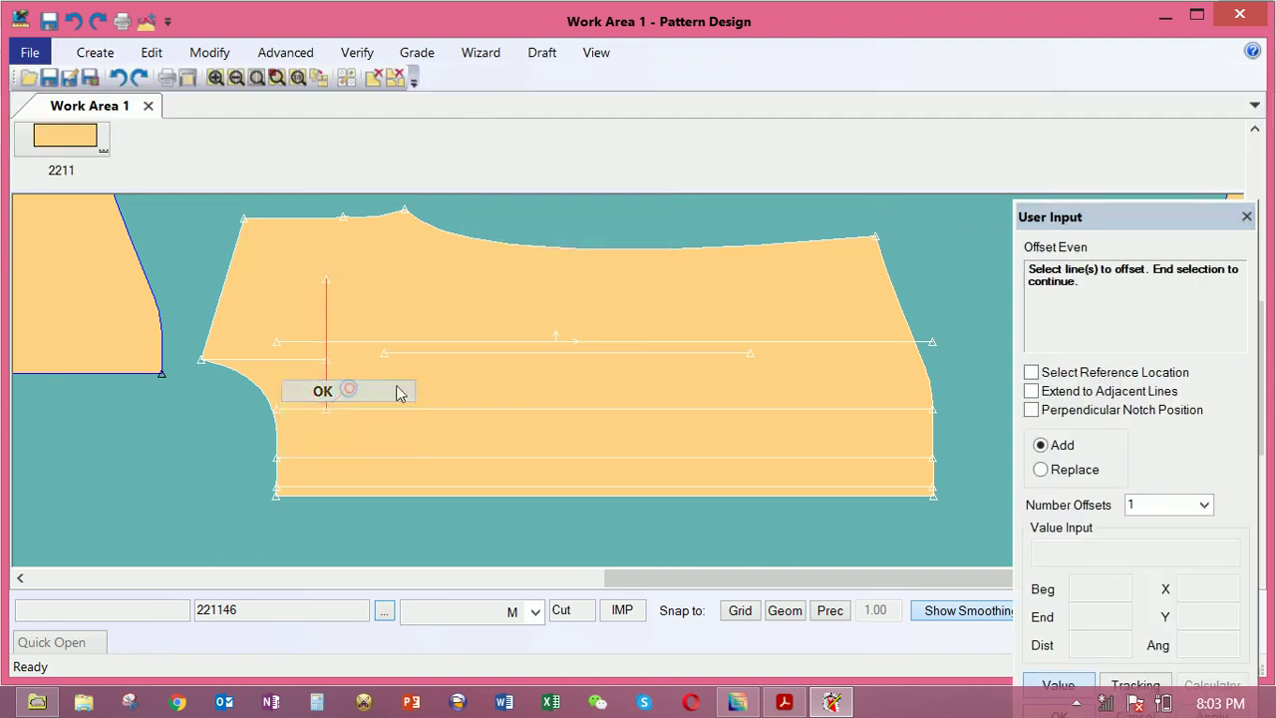
pyautogui.click(398, 390)
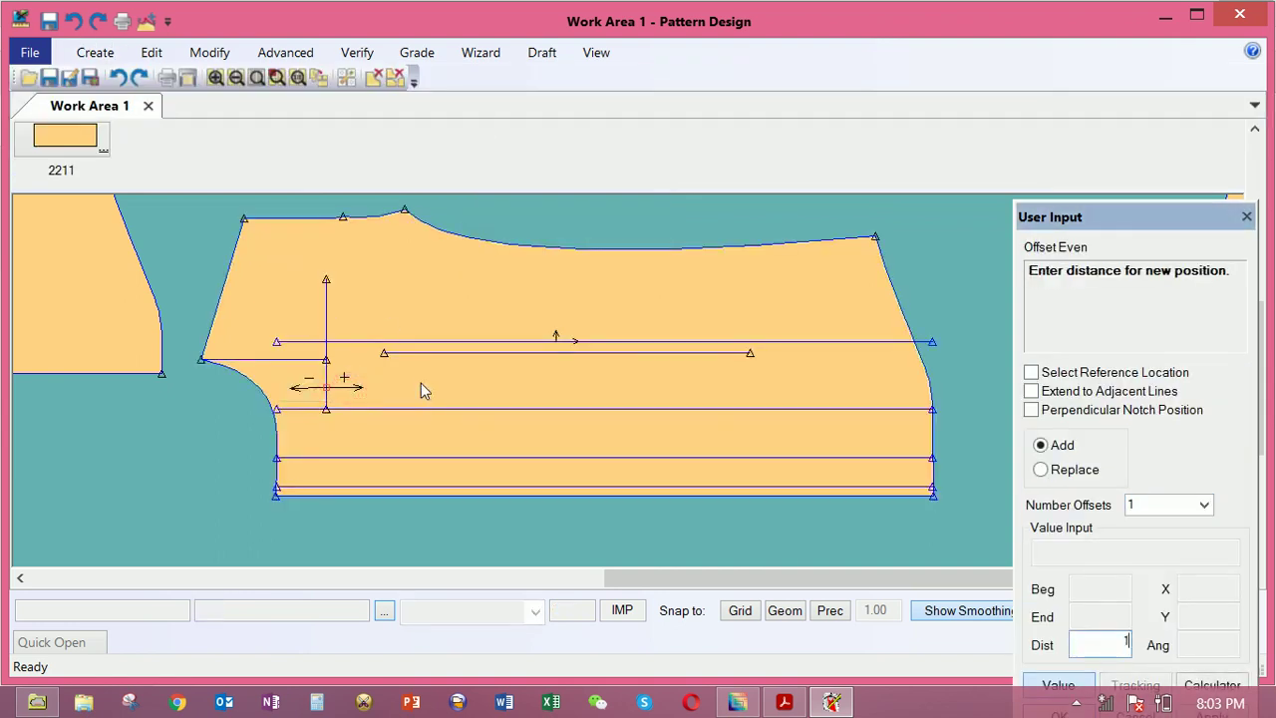
pyautogui.write('15')
pyautogui.press('Return')
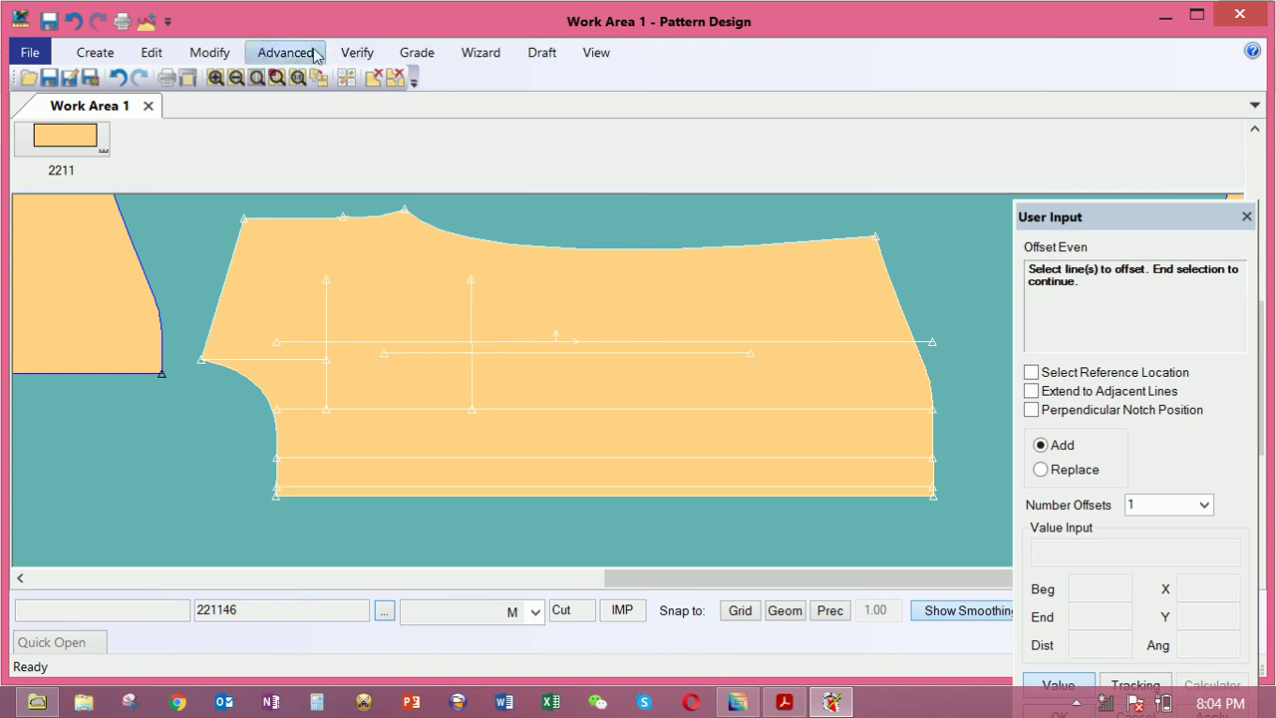
# Clip the original vertical line and the new horizontal offset line to each other, keeping the vertical's lower part and the horizontal's inner part
pyautogui.click(209, 55)
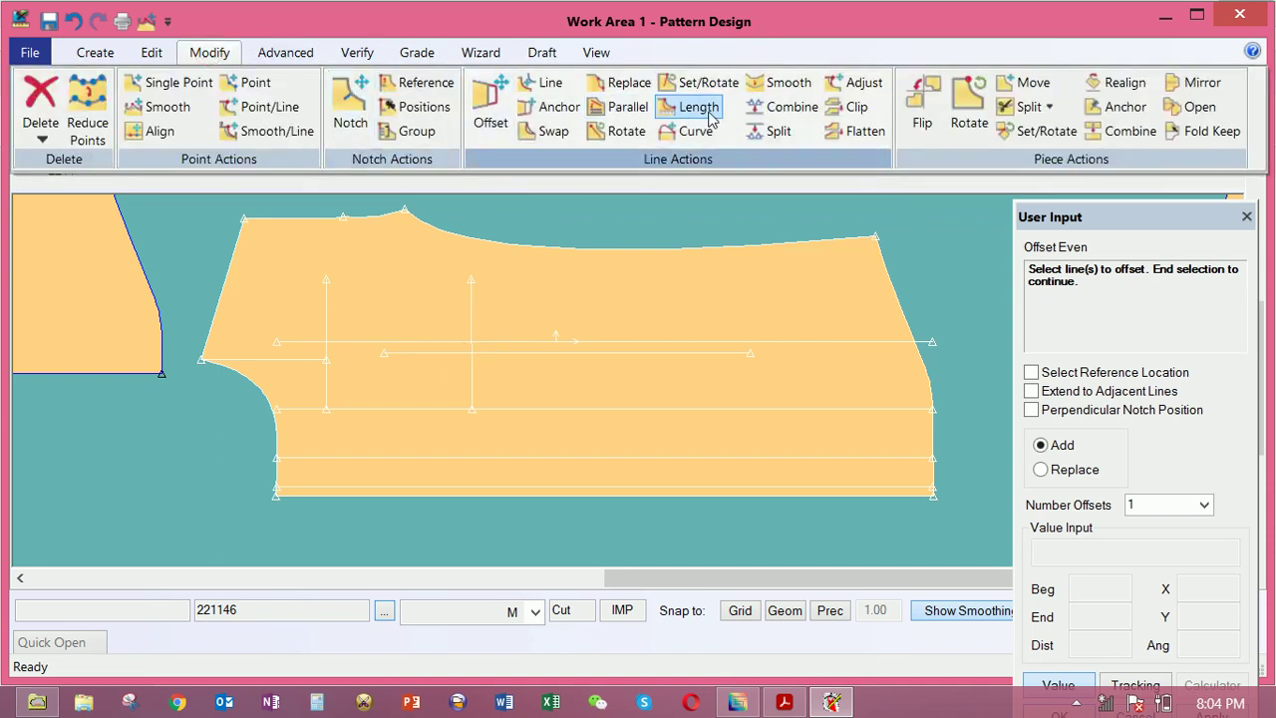
pyautogui.click(850, 107)
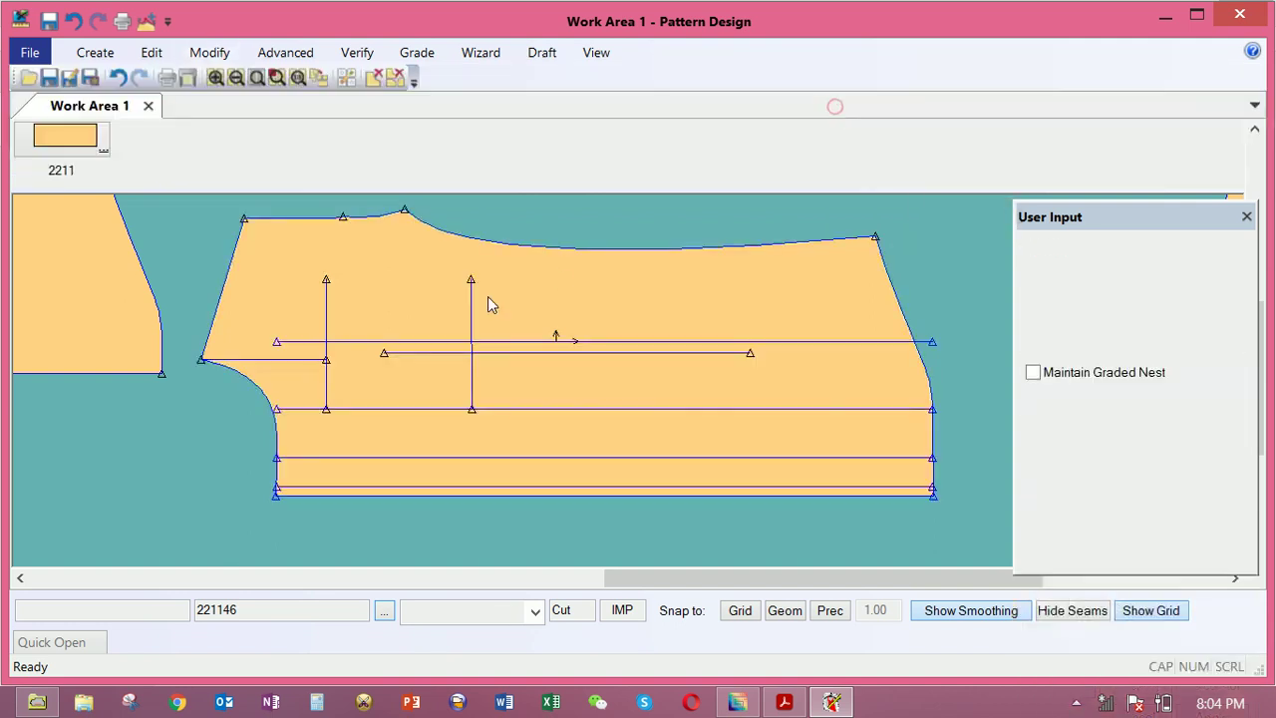
pyautogui.click(328, 382)
pyautogui.click(364, 341)
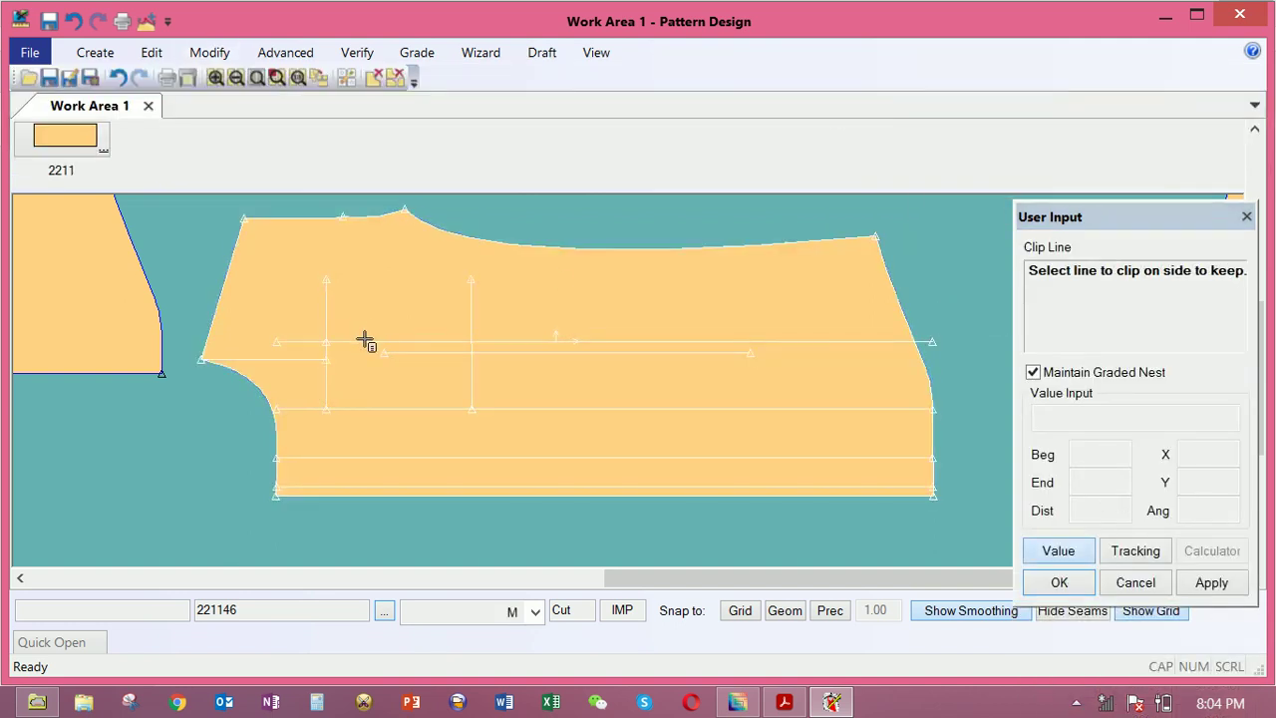
pyautogui.click(364, 341)
pyautogui.click(325, 382)
# Clip the offset vertical line and the horizontal offset line at their intersection so they close the rectangle's inner upper corner
pyautogui.click(471, 384)
pyautogui.click(447, 342)
pyautogui.click(459, 342)
pyautogui.click(471, 367)
pyautogui.rightClick(472, 302)
pyautogui.click(473, 303)
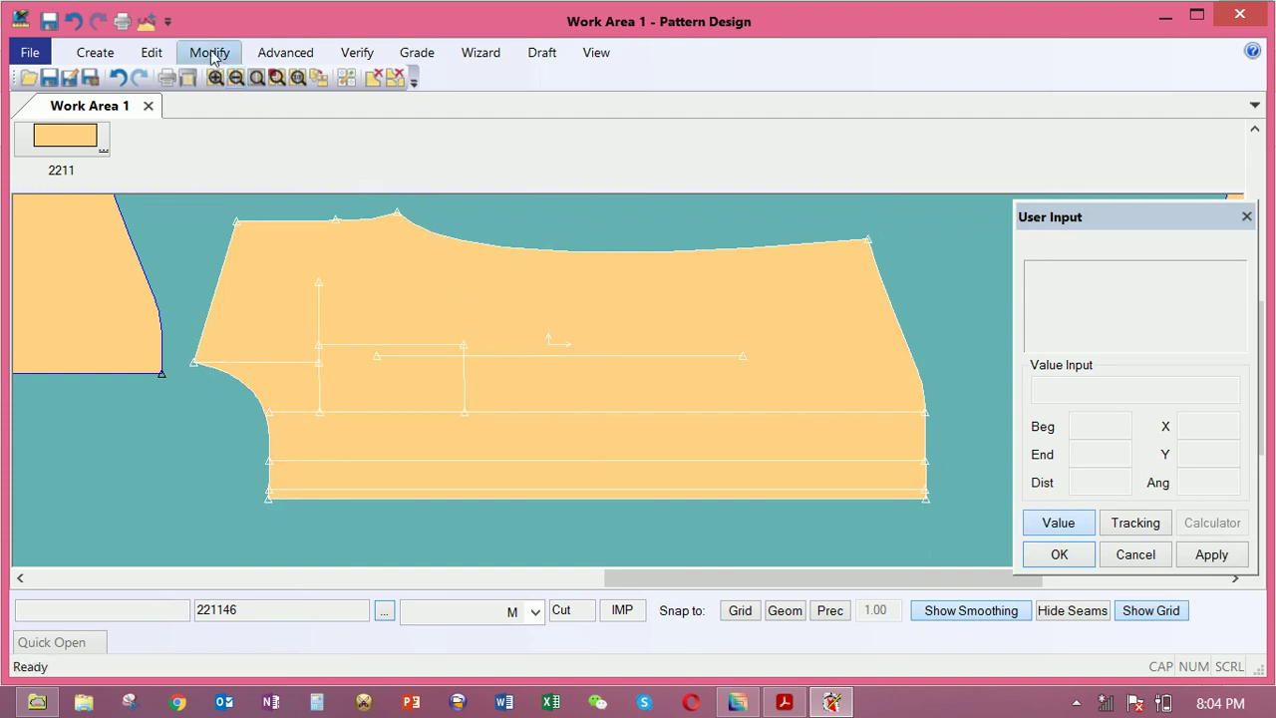
# Add an Offset Even line at distance -1 from the rectangle's inner vertical side
pyautogui.click(113, 57)
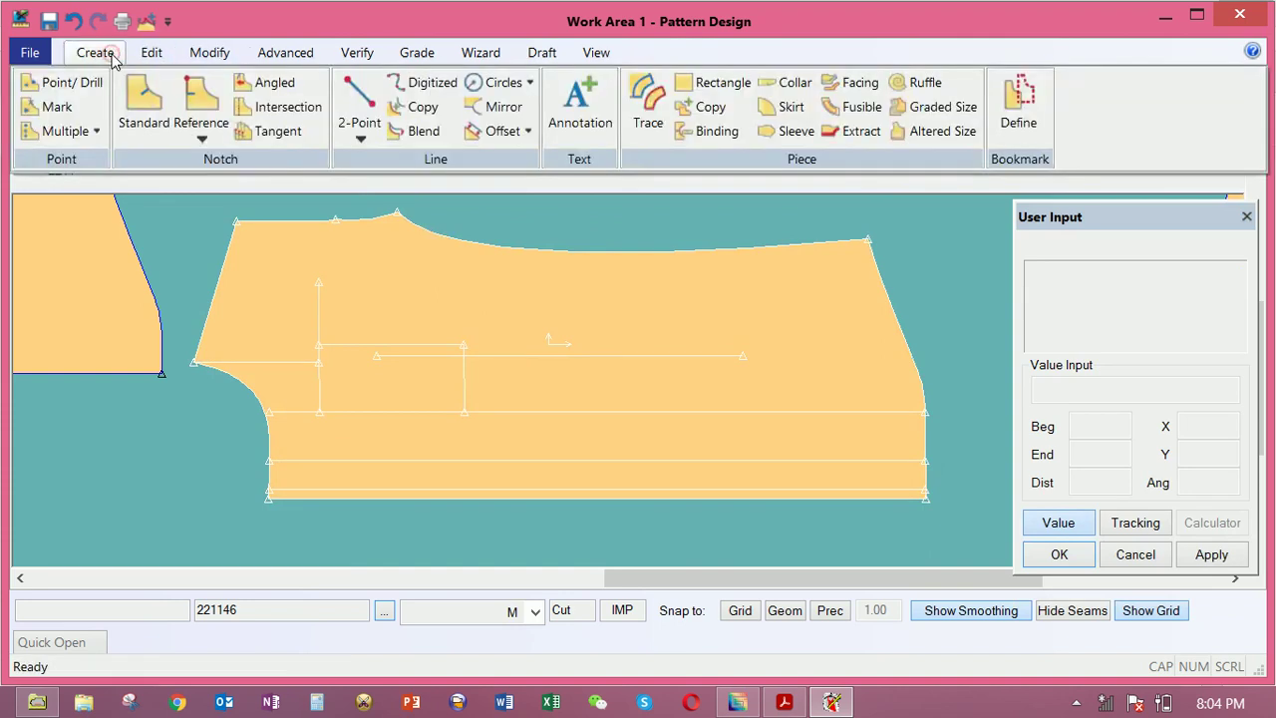
pyautogui.click(479, 136)
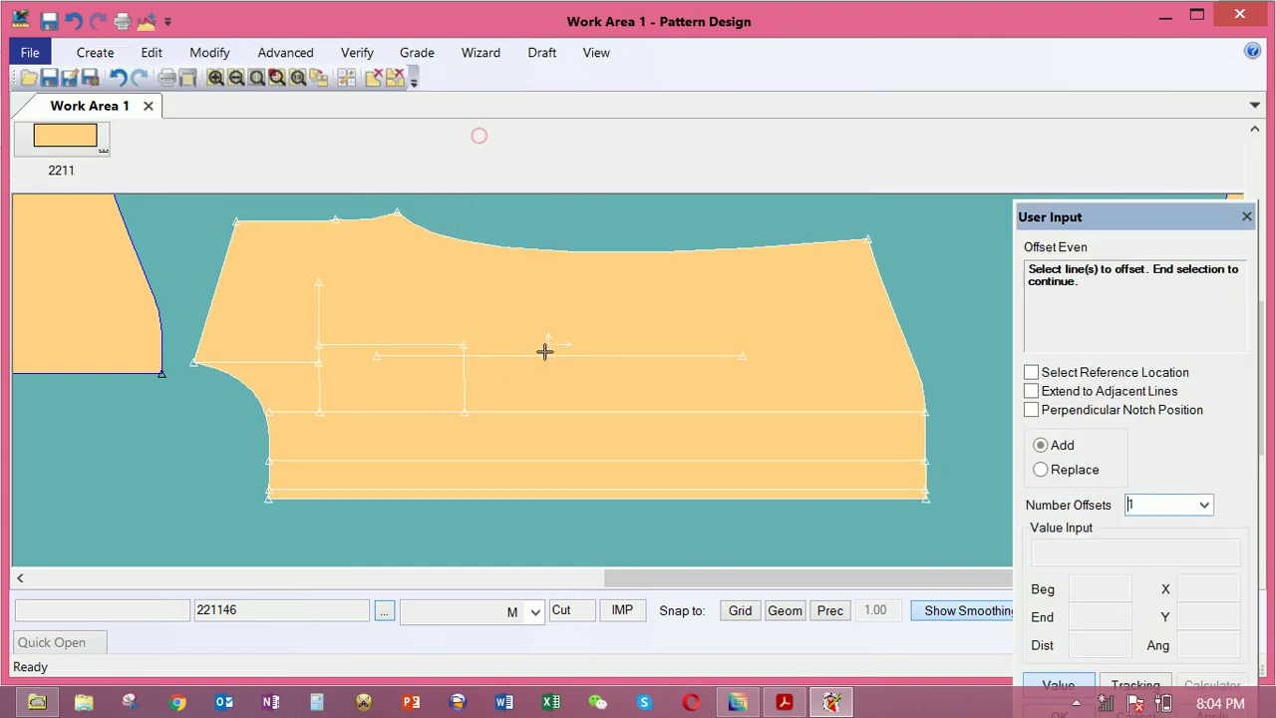
pyautogui.click(462, 383)
pyautogui.rightClick(454, 388)
pyautogui.click(428, 390)
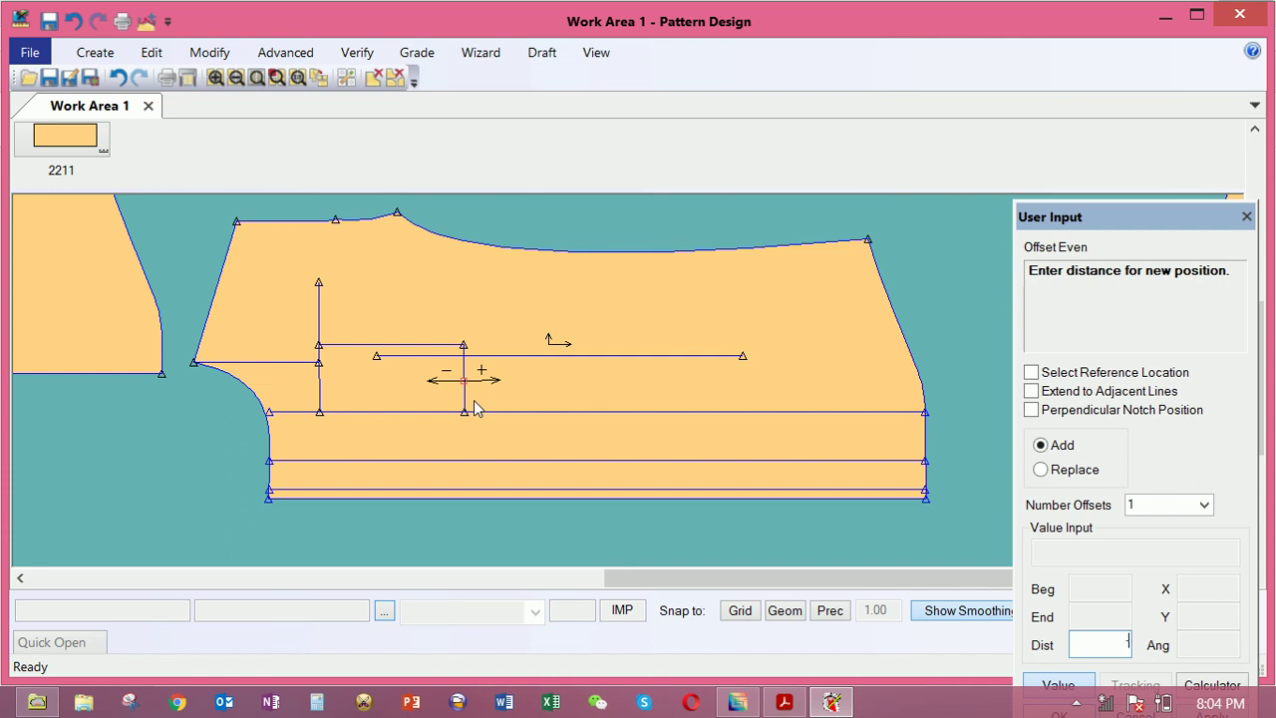
pyautogui.write('-1')
pyautogui.press('Return')
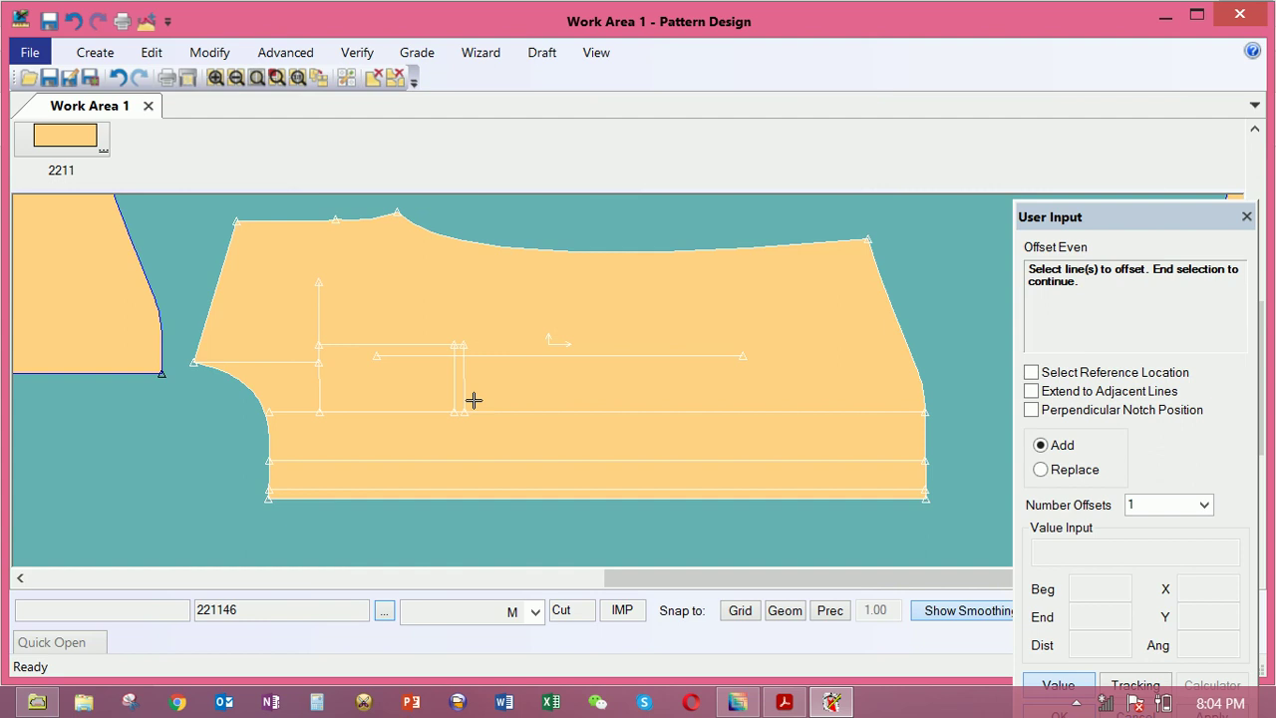
pyautogui.rightClick(492, 379)
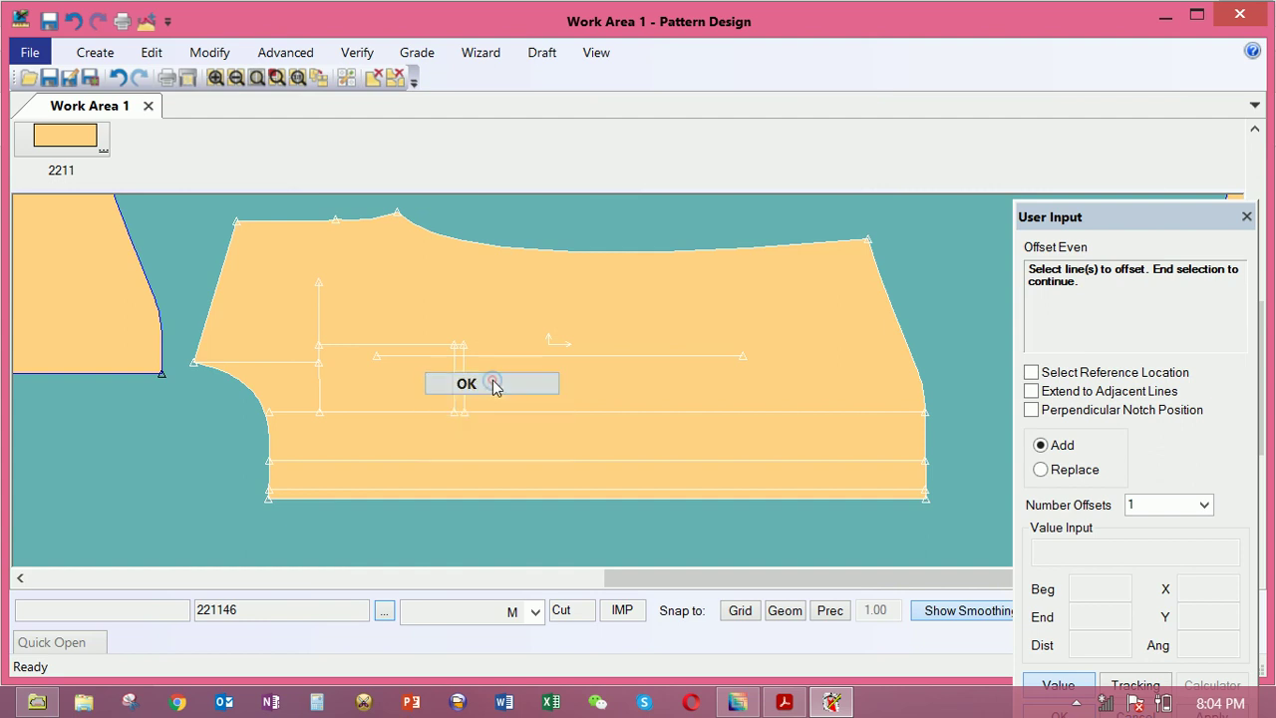
pyautogui.click(520, 379)
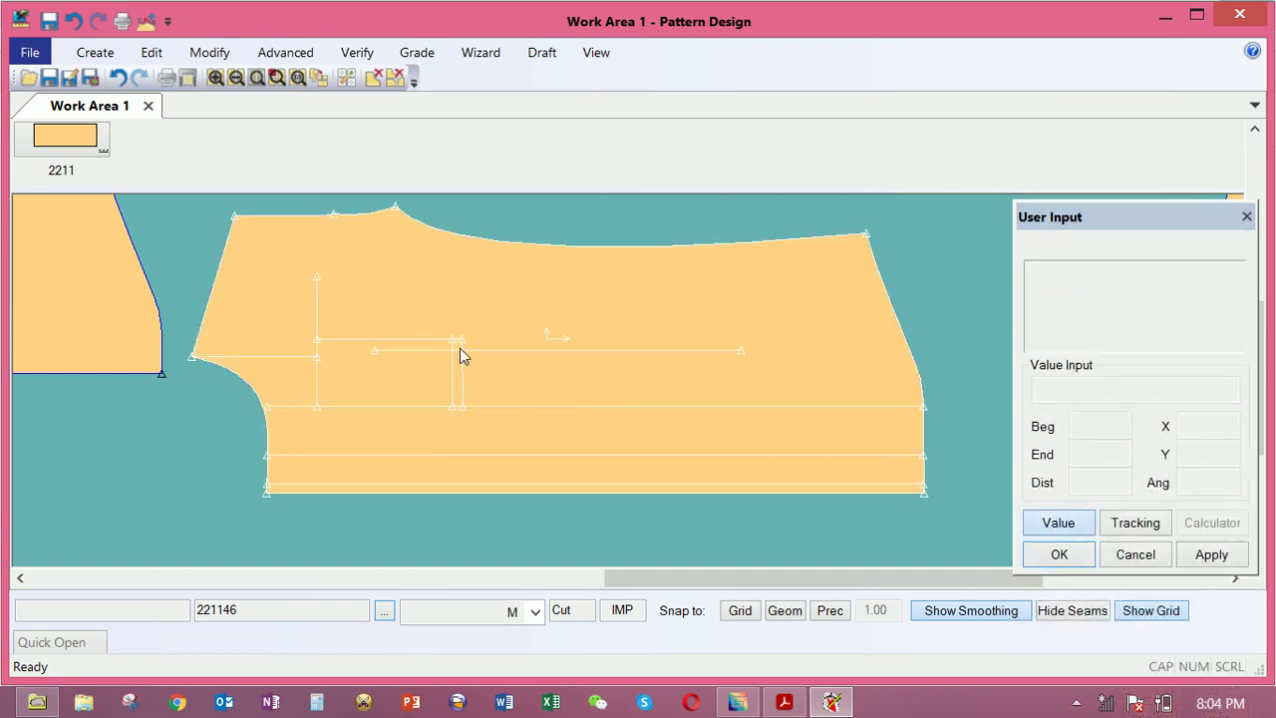
# Draw a diagonal 2-Point line about 7.01 long from the upper end of the rectangle's inner side to the lower end of its 1-wide offset line
pyautogui.click(88, 55)
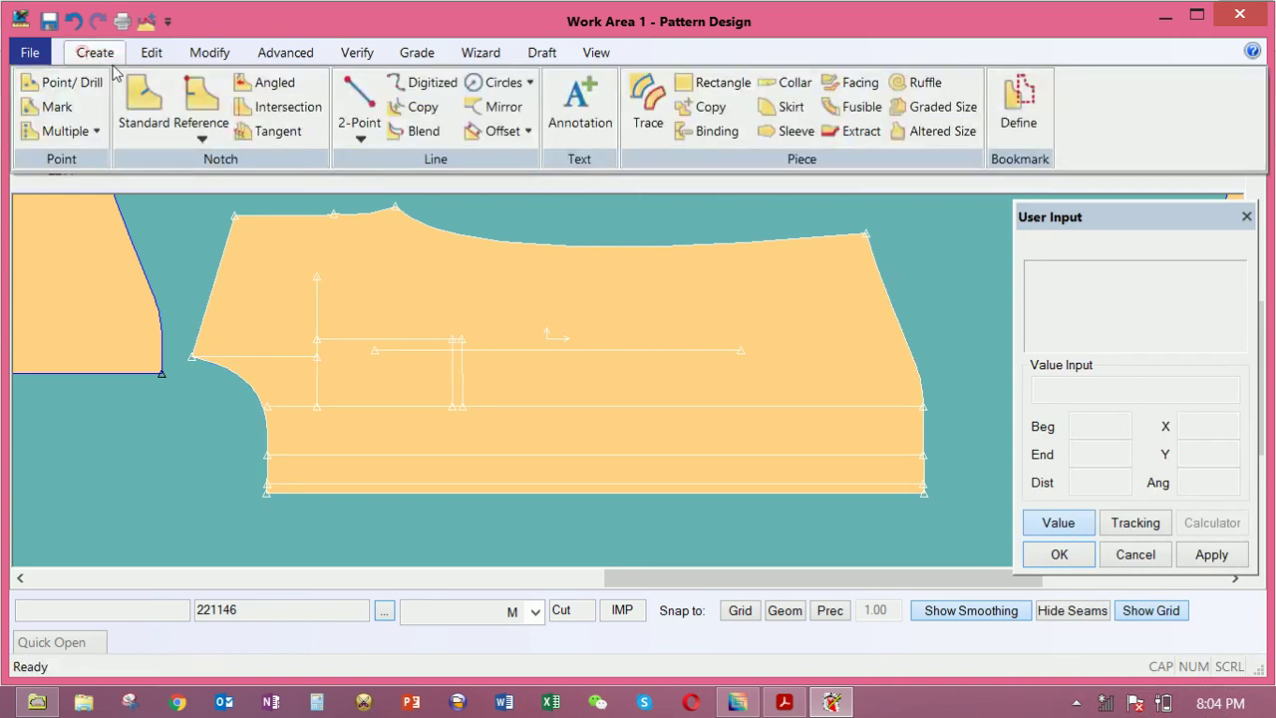
pyautogui.click(363, 99)
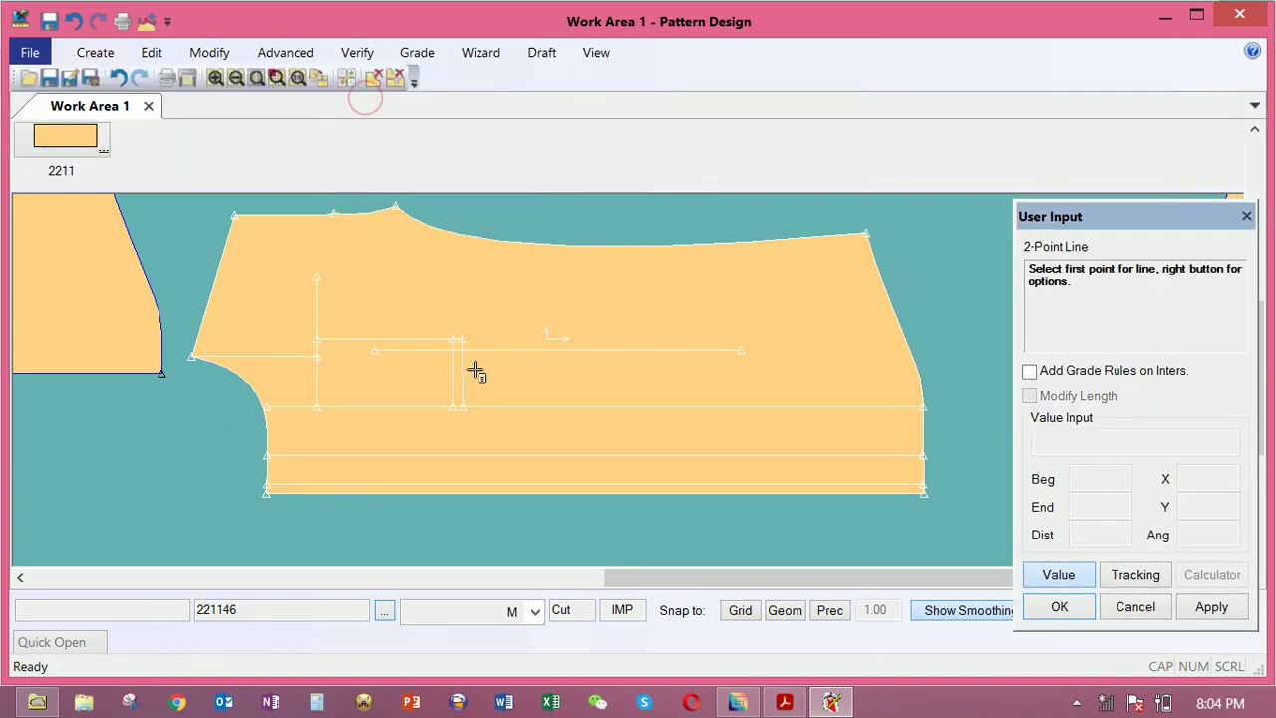
pyautogui.click(463, 370)
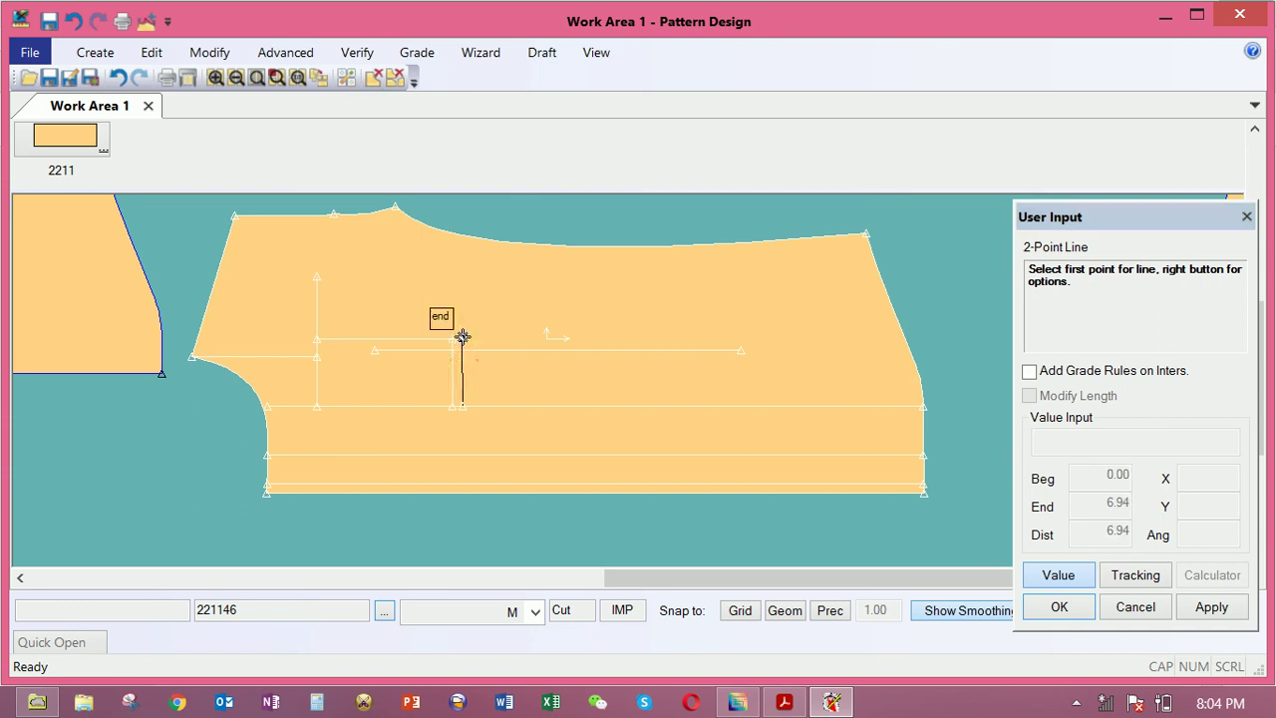
pyautogui.click(463, 336)
pyautogui.click(529, 370)
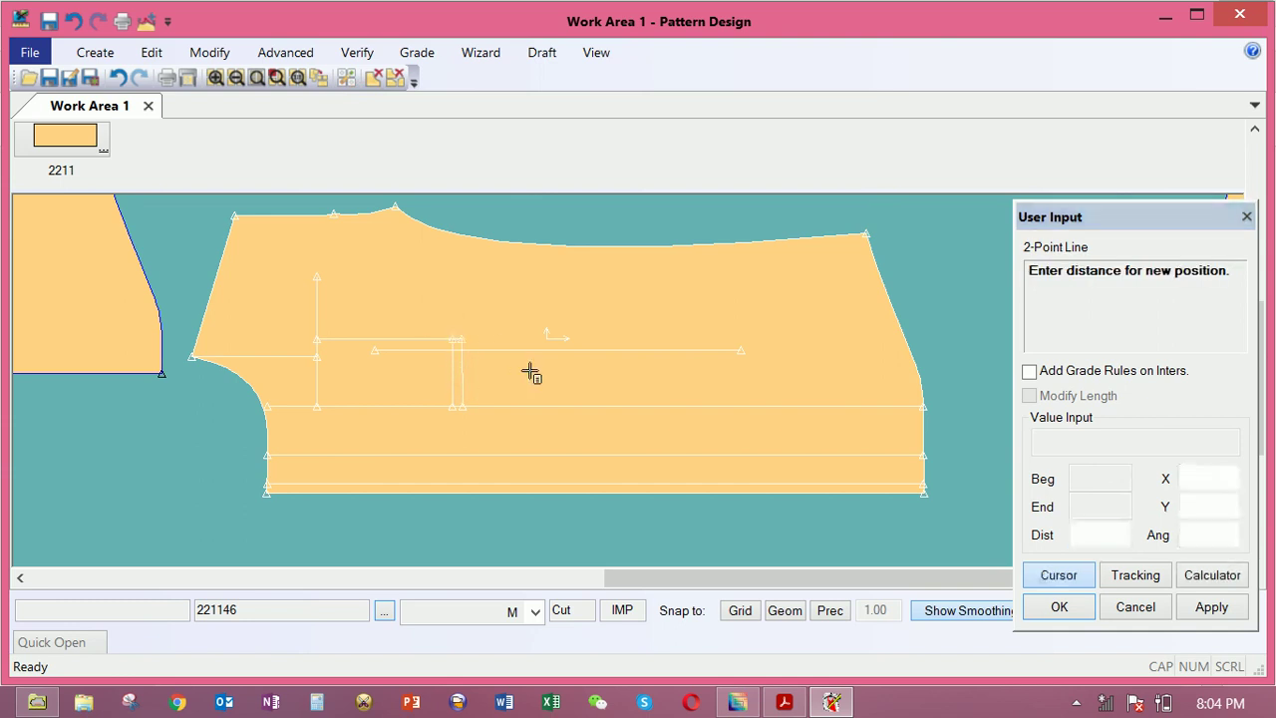
pyautogui.click(451, 390)
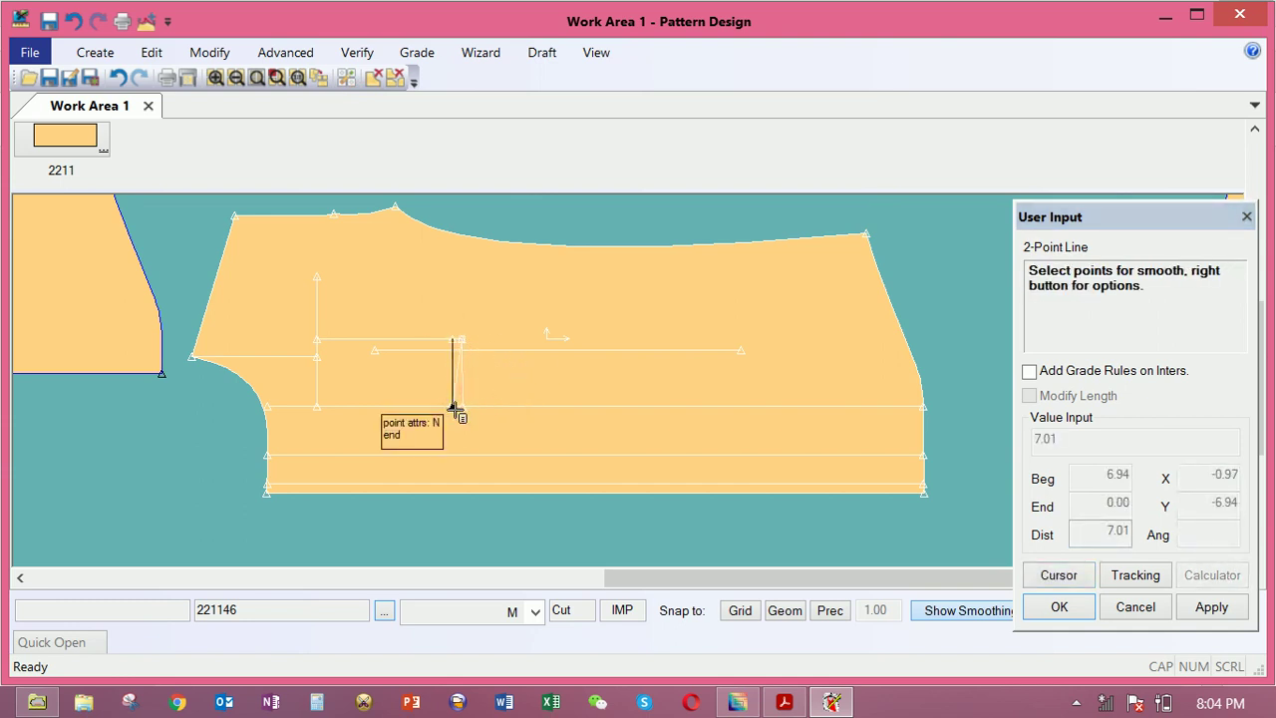
pyautogui.click(490, 412)
pyautogui.rightClick(540, 383)
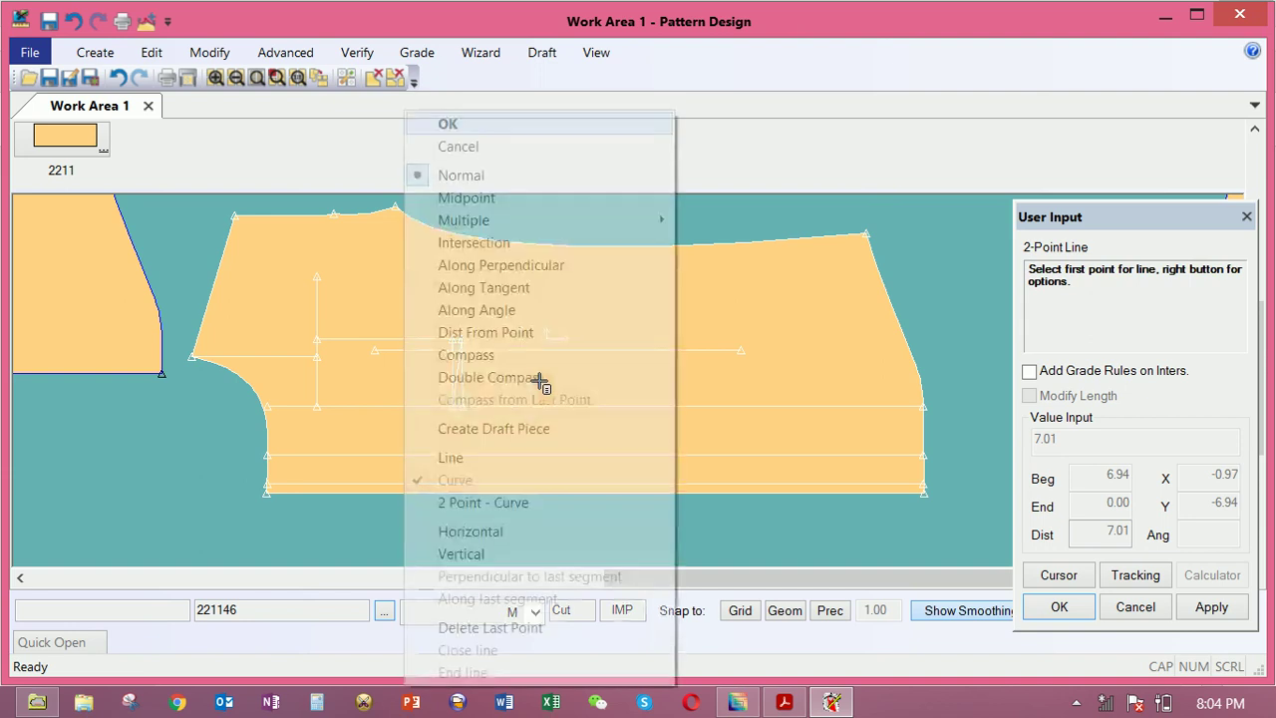
pyautogui.click(498, 149)
pyautogui.moveTo(579, 406)
pyautogui.mouseDown()
pyautogui.moveTo(566, 370)
pyautogui.moveTo(578, 368)
pyautogui.mouseUp()
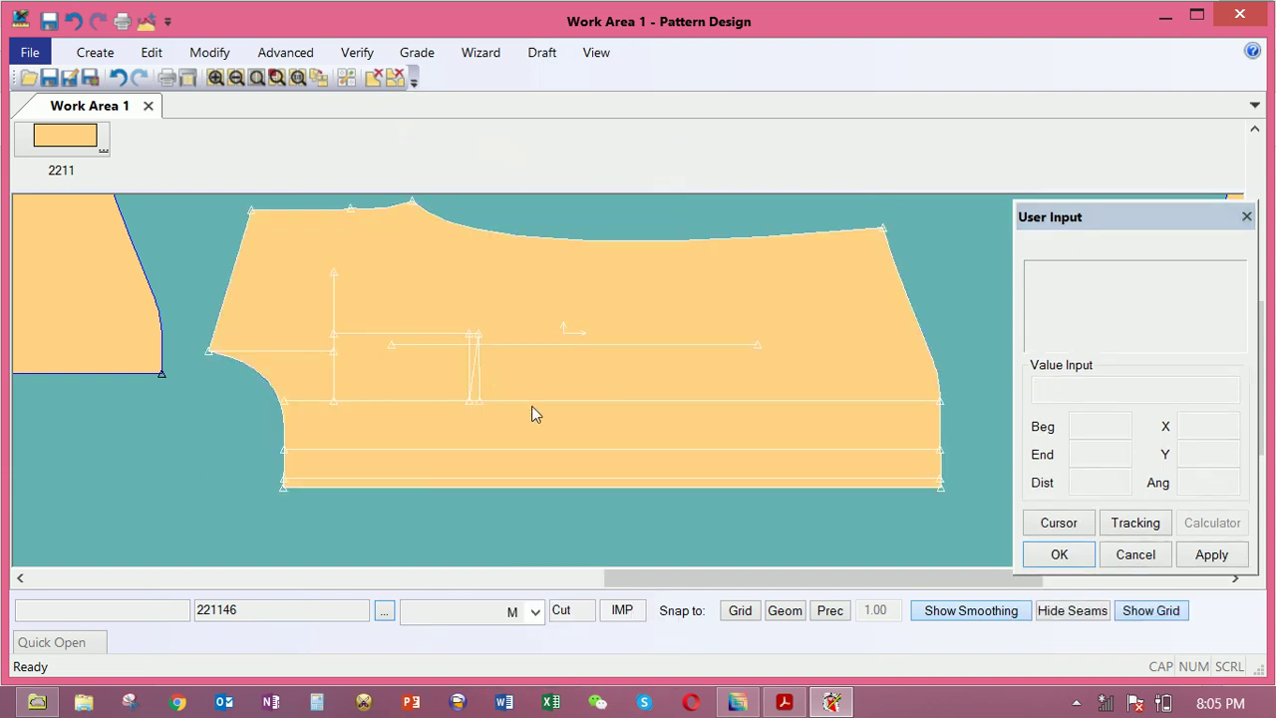
# Delete the rectangle's original inner vertical side, leaving its 1-wide offset line and the diagonal line in place
pyautogui.click(209, 52)
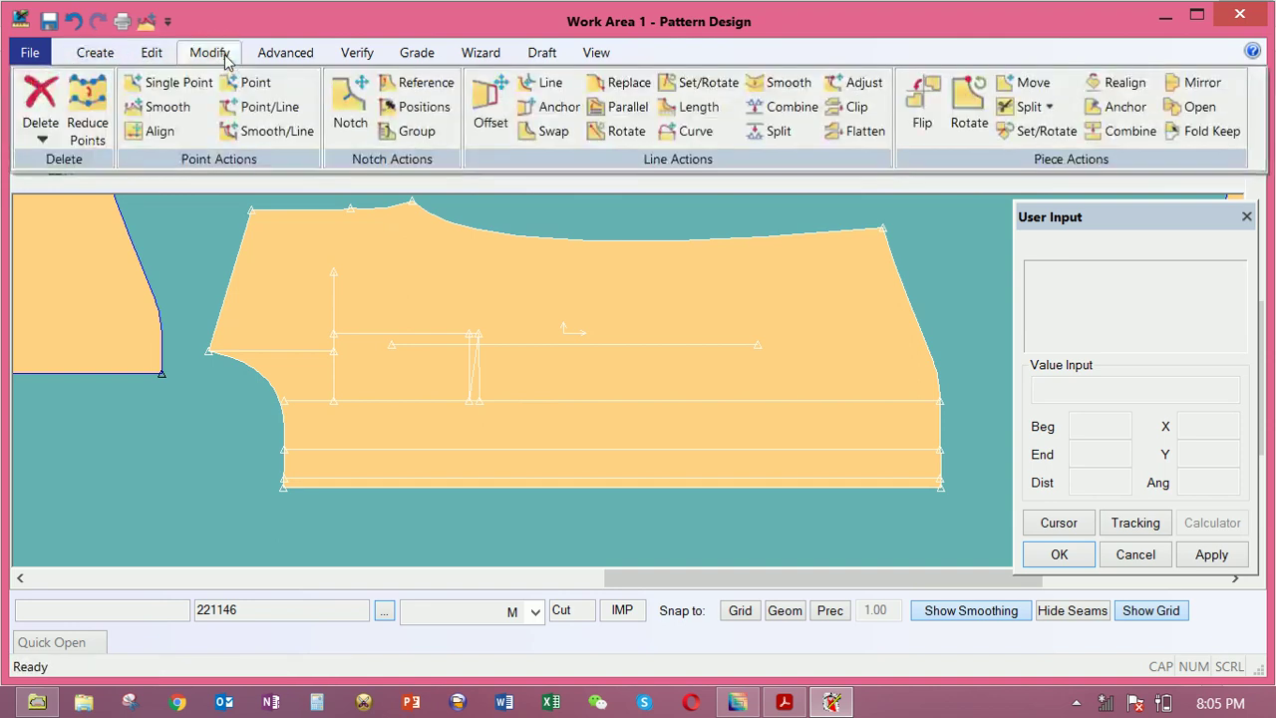
pyautogui.click(41, 135)
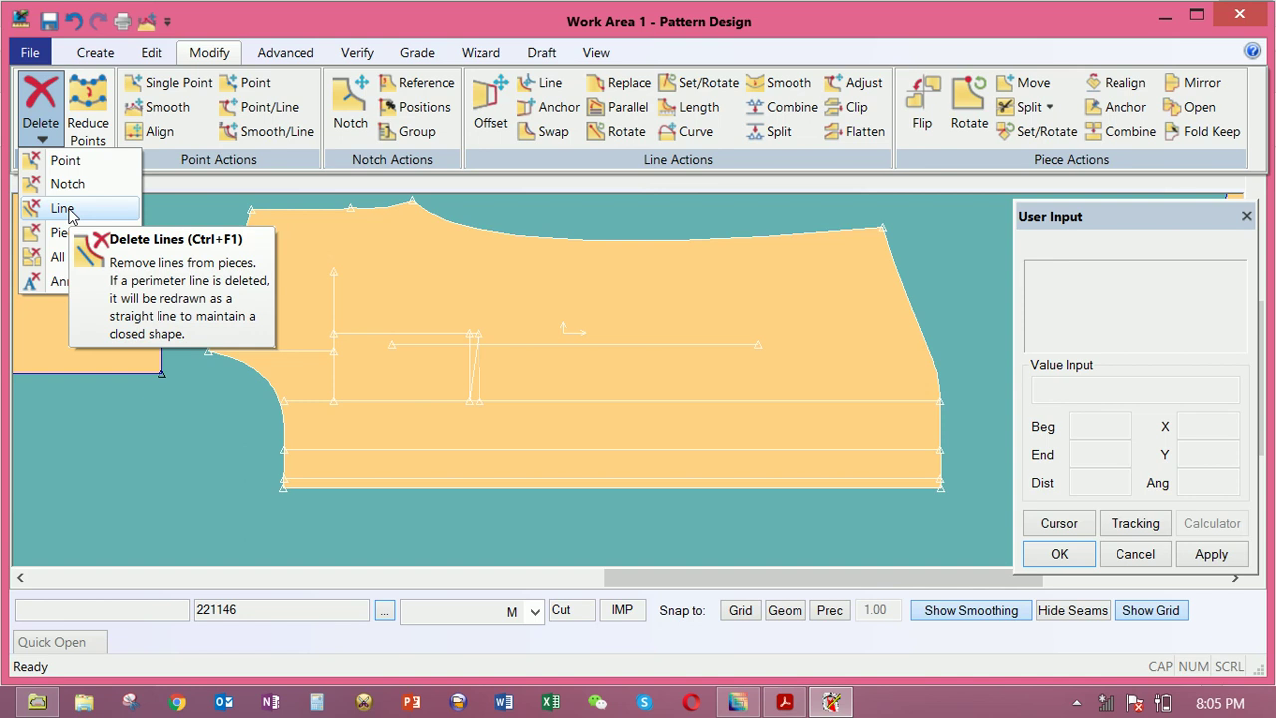
pyautogui.click(62, 209)
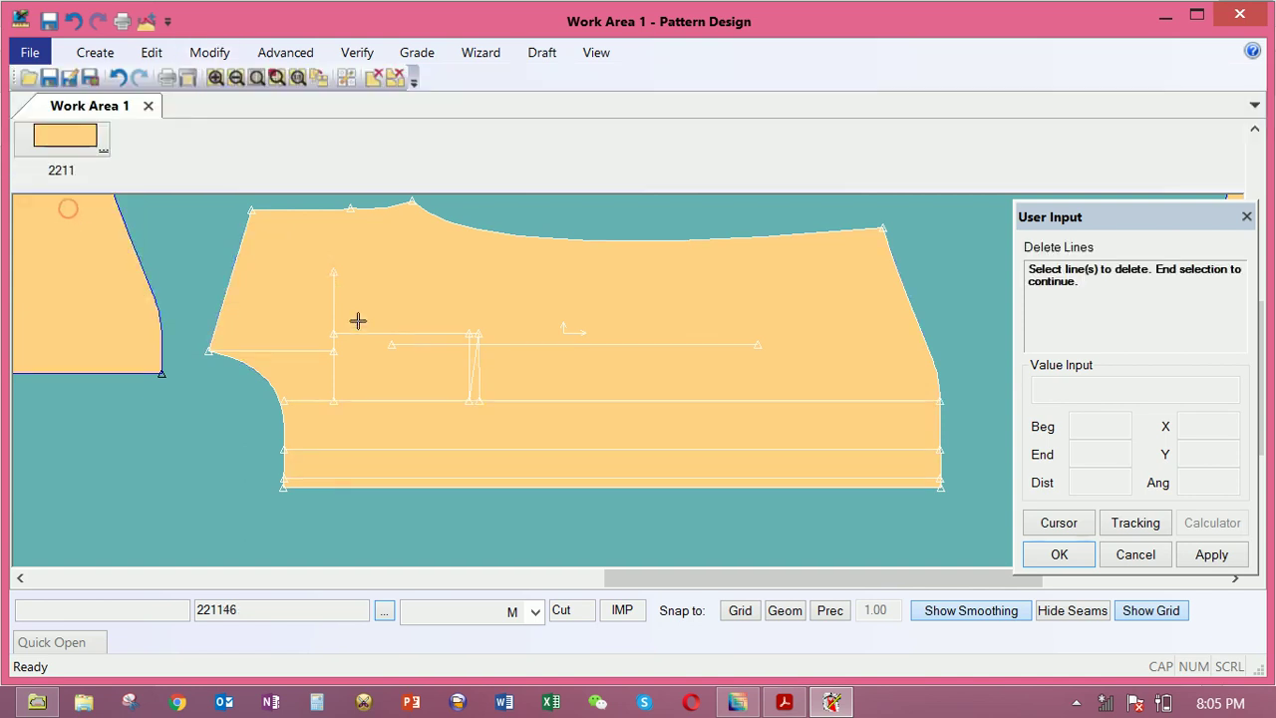
pyautogui.click(467, 357)
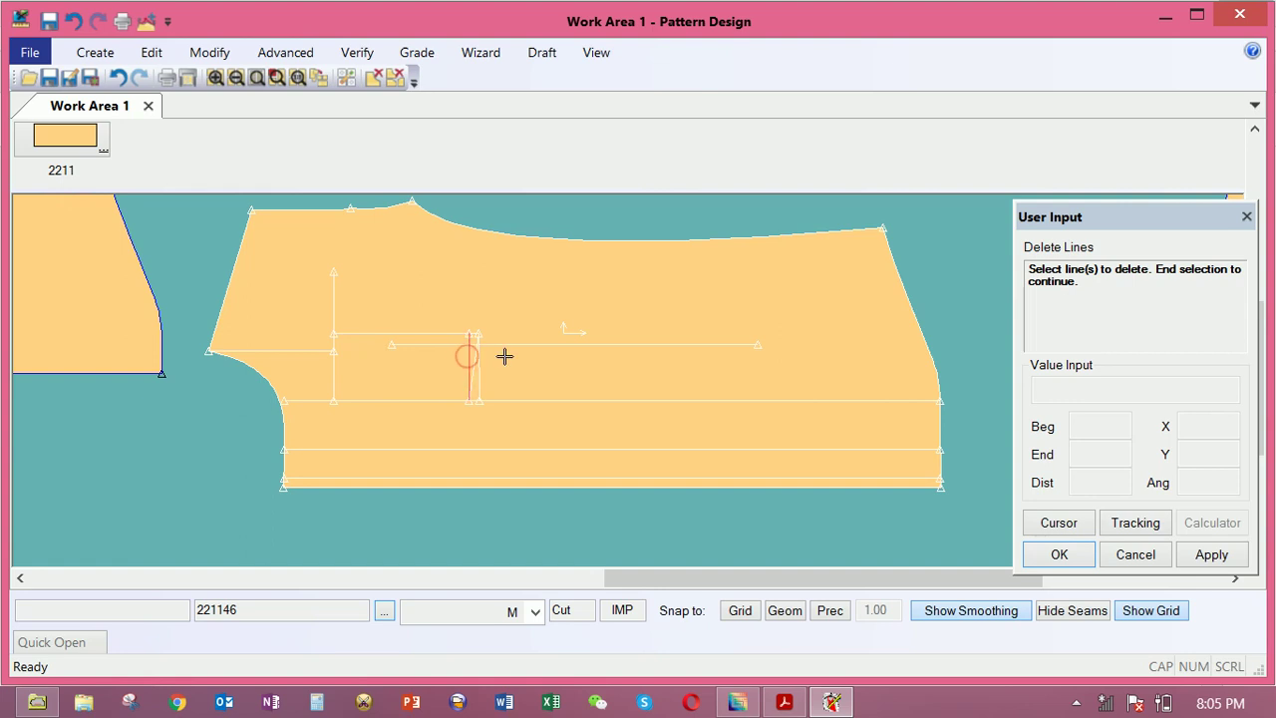
pyautogui.rightClick(505, 357)
pyautogui.click(501, 358)
pyautogui.rightClick(524, 355)
pyautogui.click(523, 361)
pyautogui.click(524, 378)
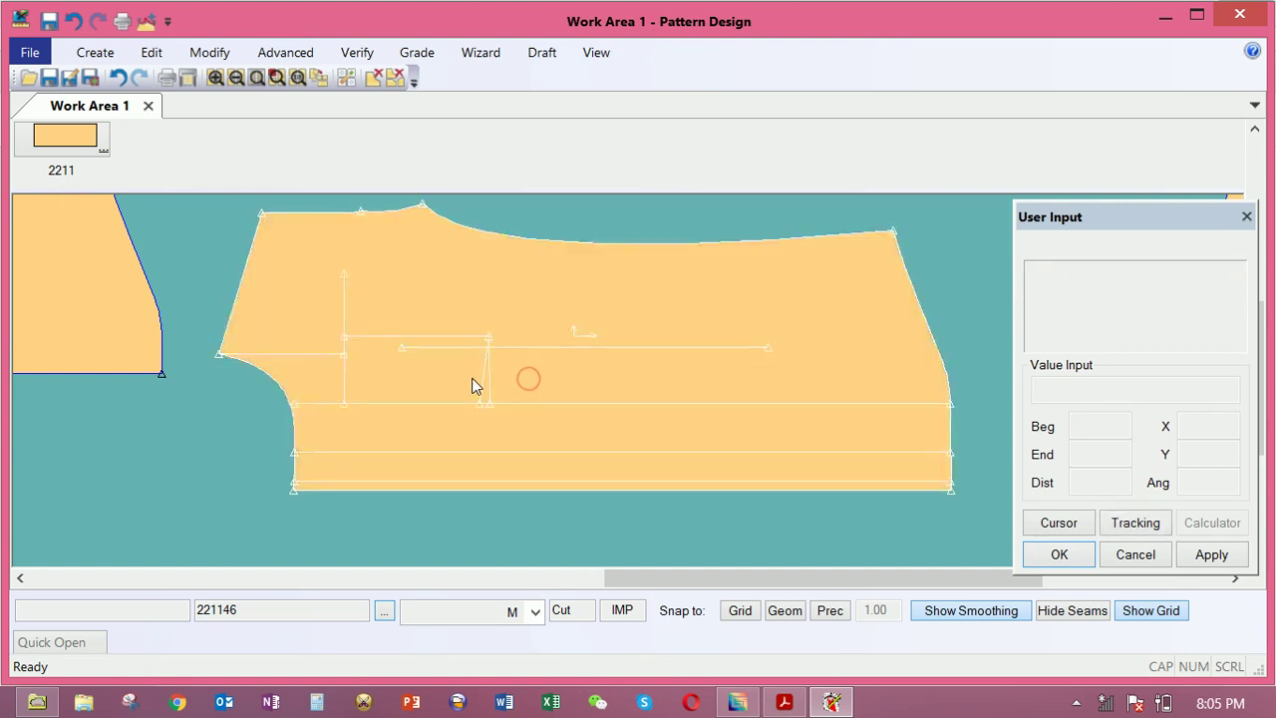
# Mirror the diagonal line and the long horizontal line below the rectangle across the rectangle's upper horizontal side
pyautogui.click(211, 52)
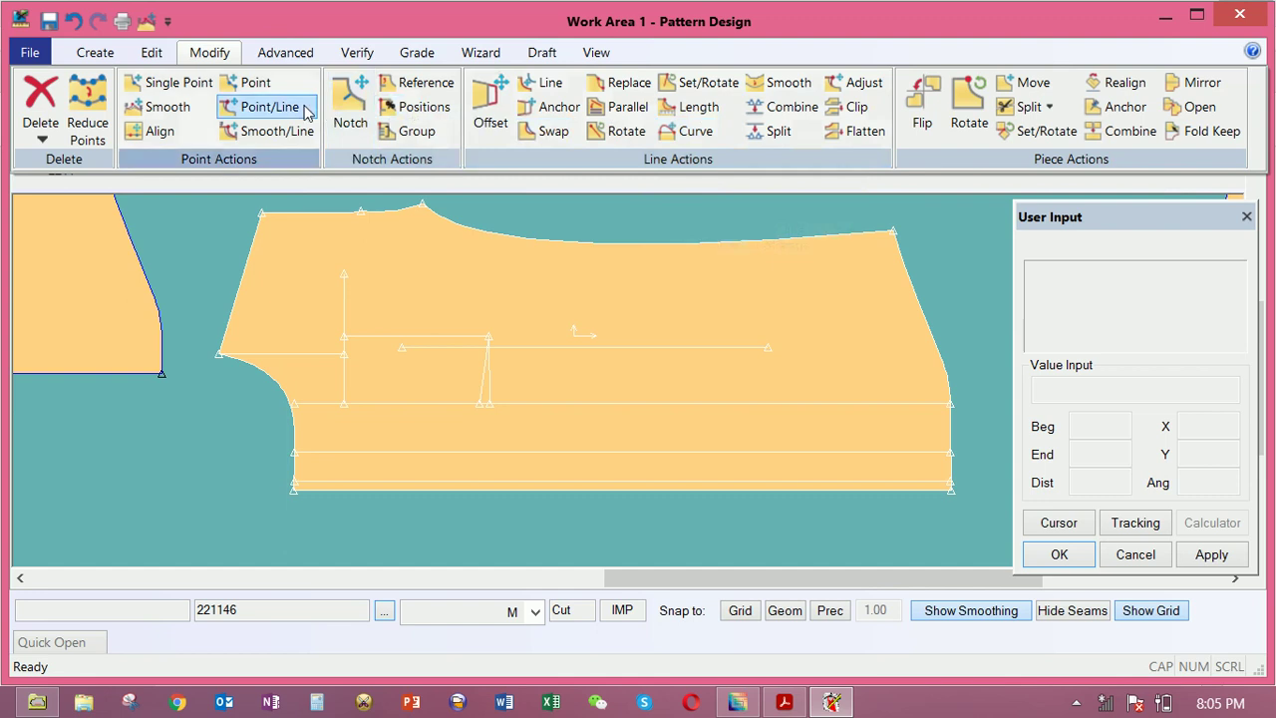
pyautogui.click(99, 55)
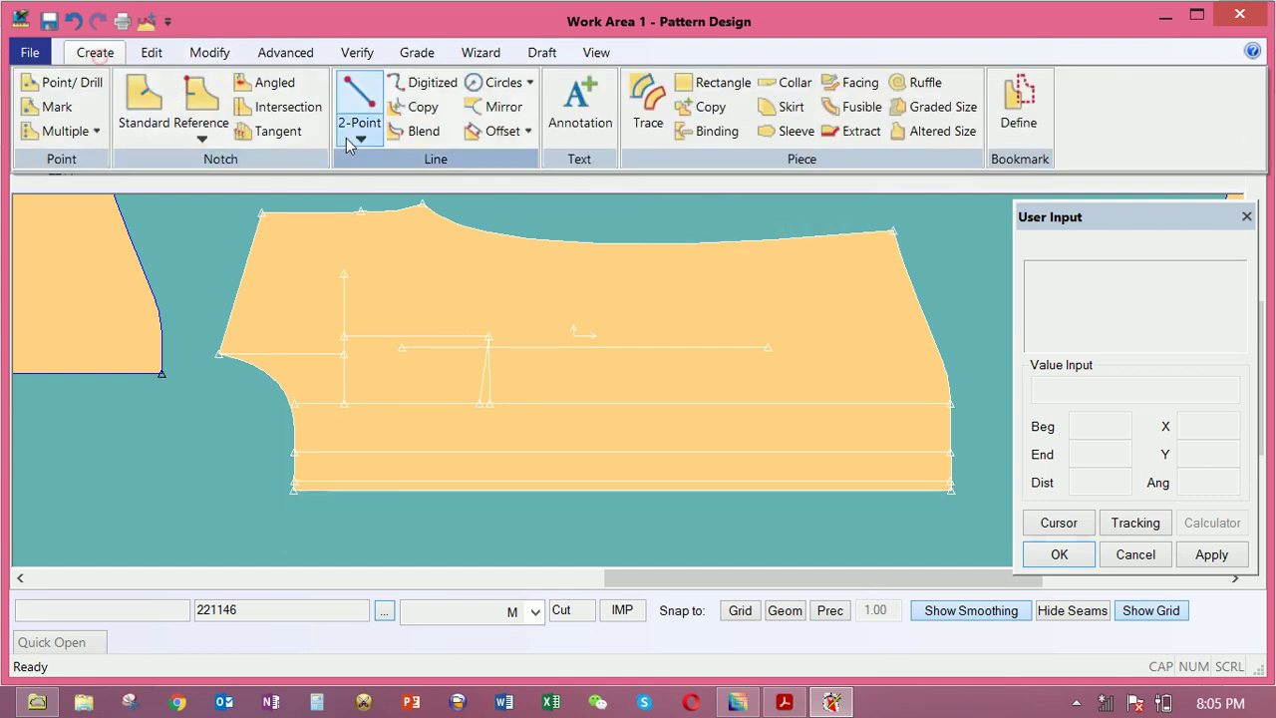
pyautogui.click(488, 108)
pyautogui.click(483, 373)
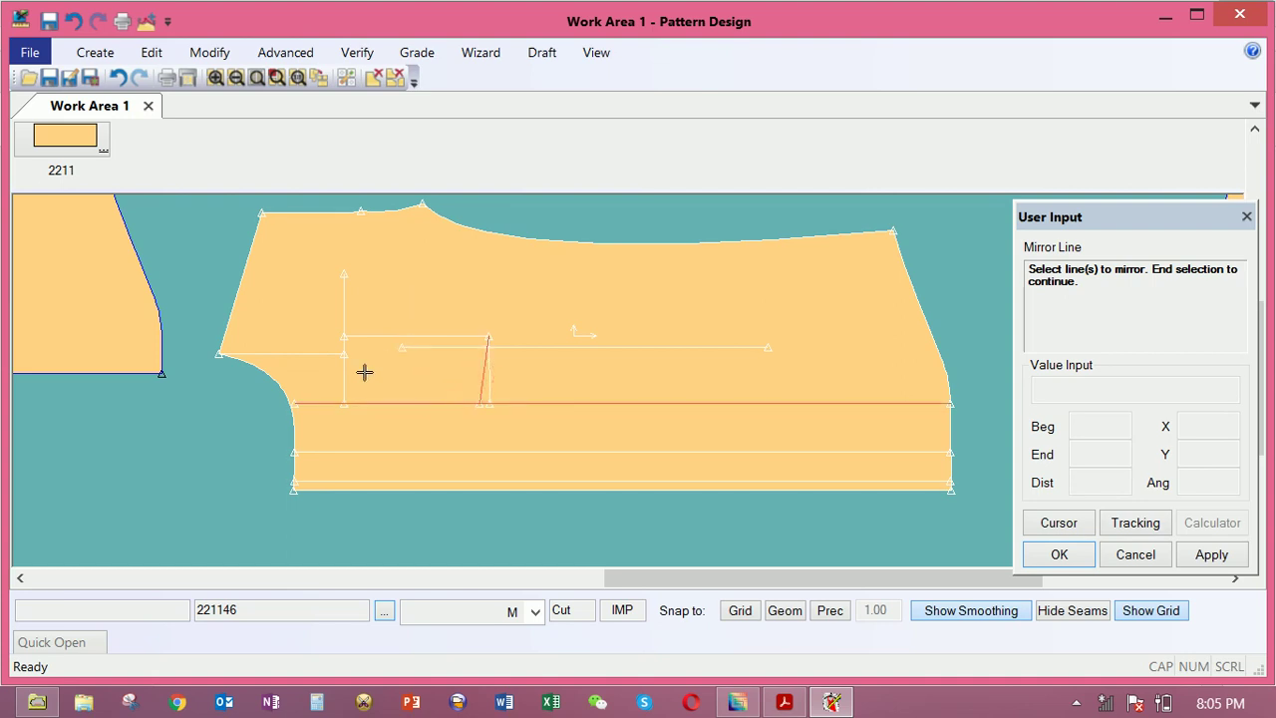
pyautogui.rightClick(409, 362)
pyautogui.click(412, 365)
pyautogui.click(417, 338)
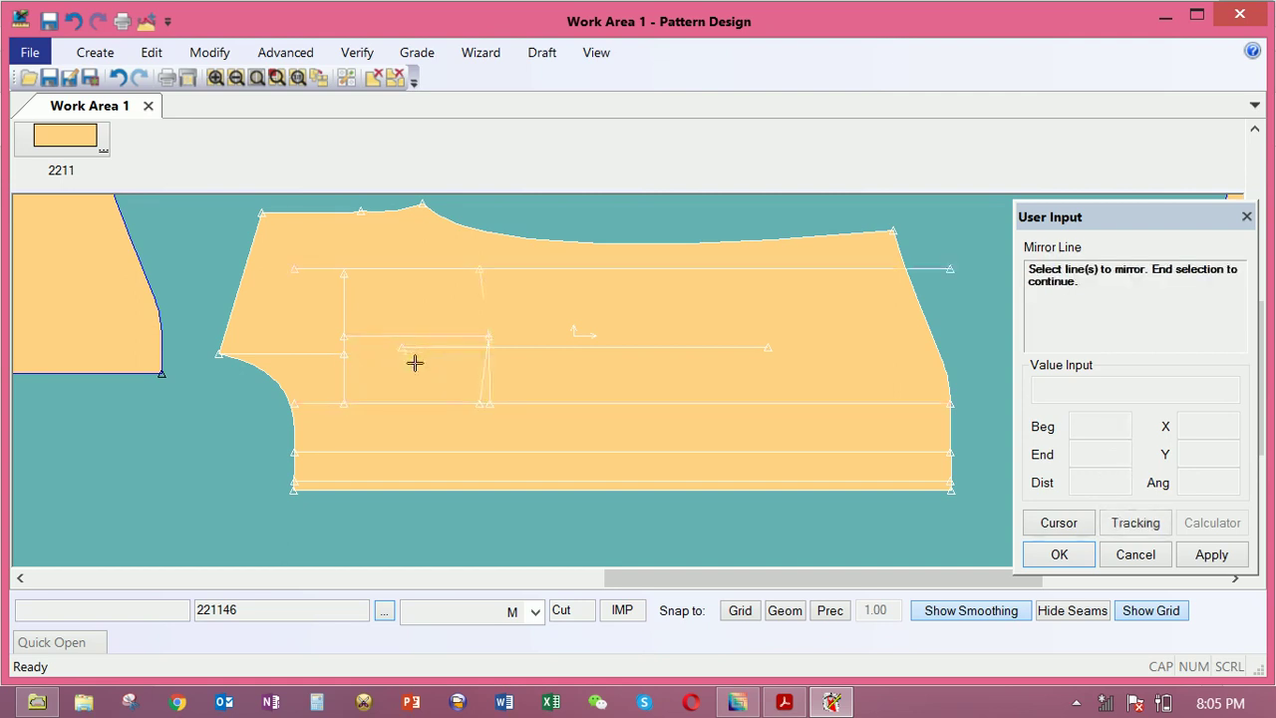
pyautogui.rightClick(532, 308)
pyautogui.click(475, 311)
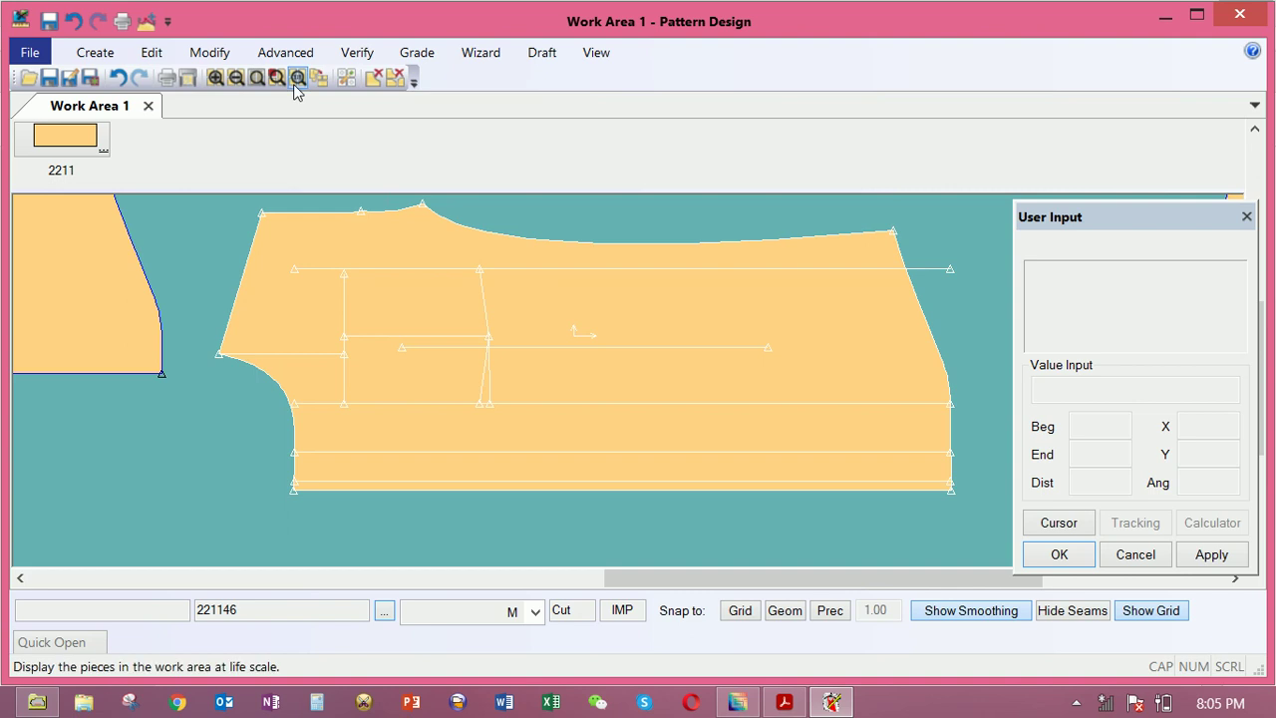
# Clip the mirrored long horizontal line at the piece's slanted outer edge, keeping the part inside the piece
pyautogui.click(205, 55)
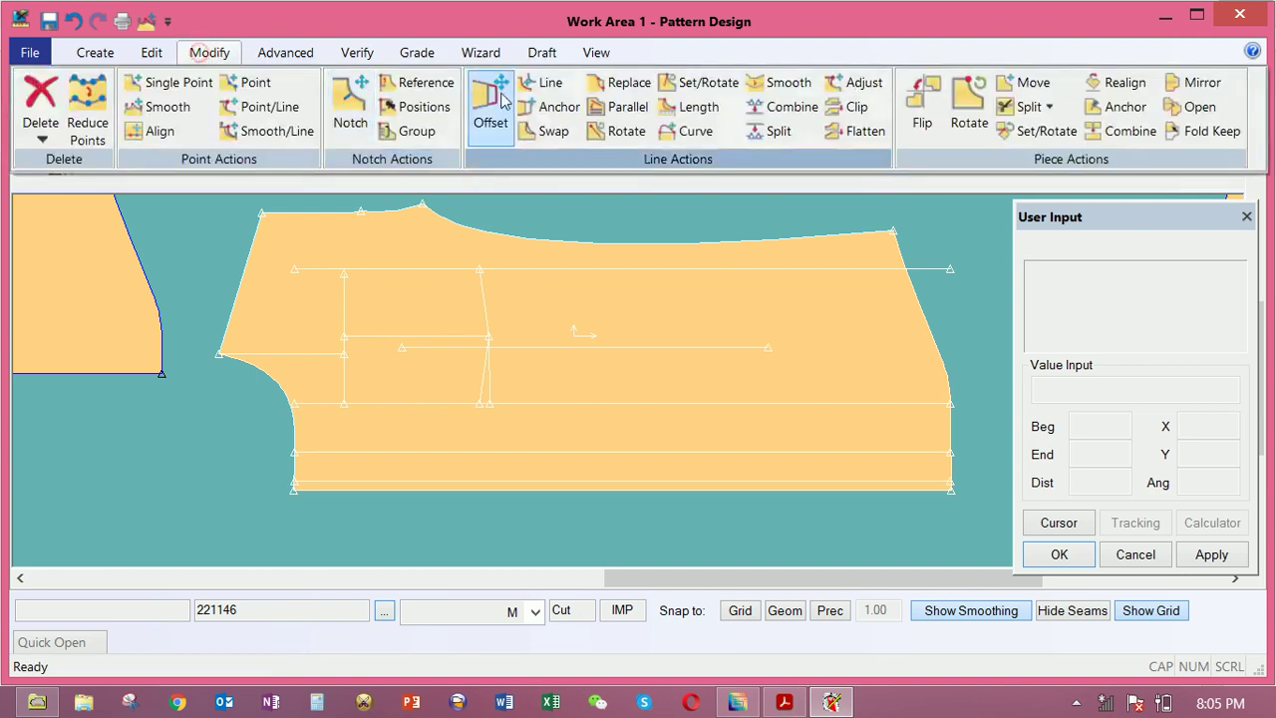
pyautogui.click(845, 108)
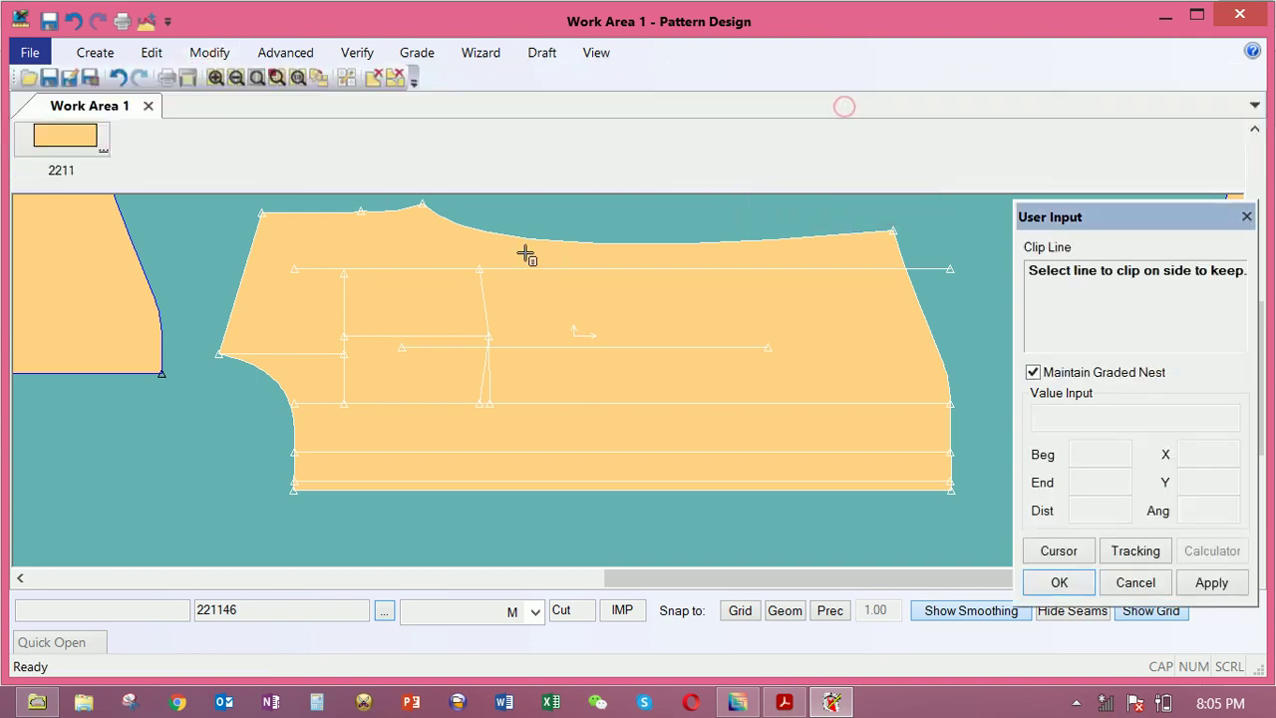
pyautogui.click(455, 270)
# Try to trace the full mirrored pocket outline as a new piece from its vertical, horizontal and slanted lines
pyautogui.click(96, 53)
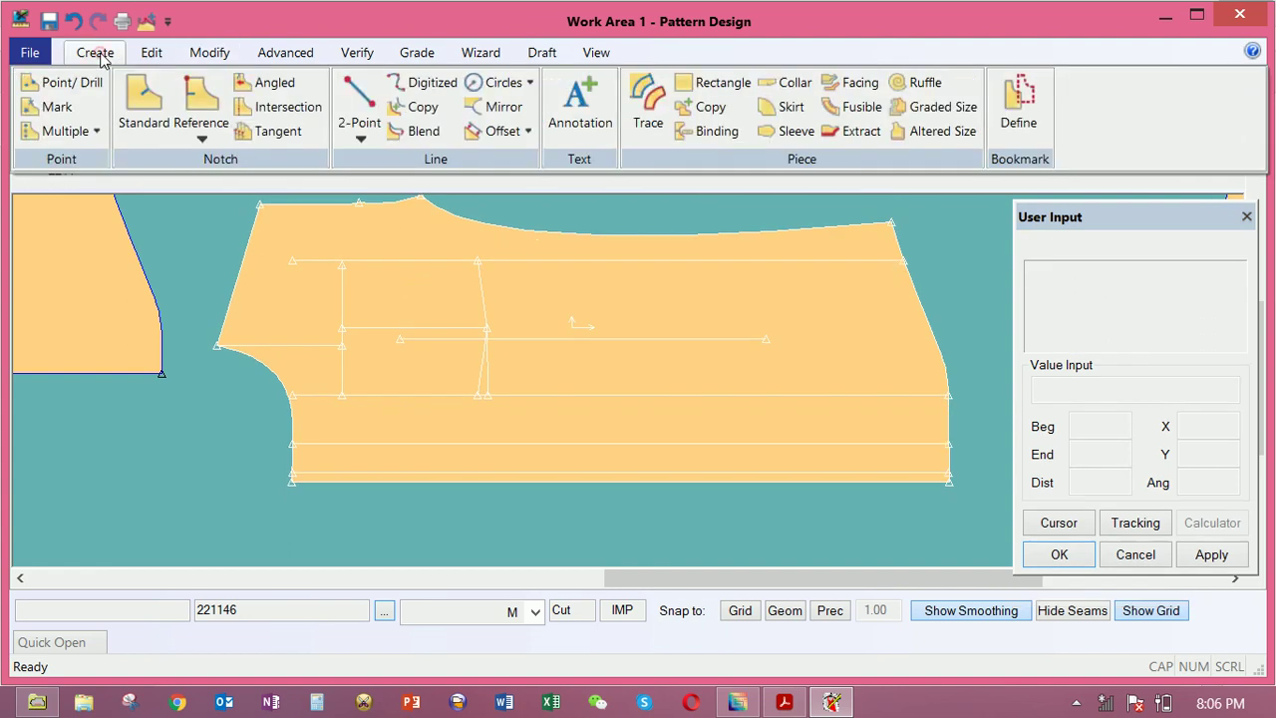
pyautogui.click(653, 100)
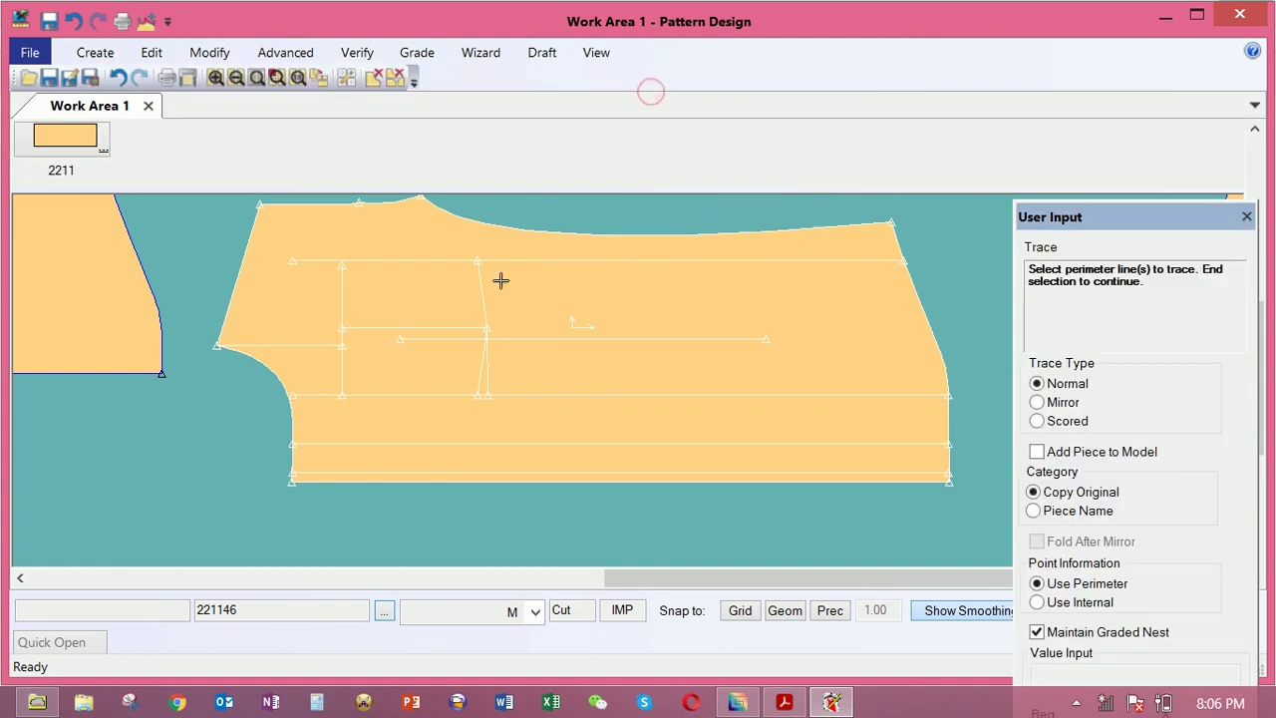
pyautogui.click(342, 305)
pyautogui.click(344, 357)
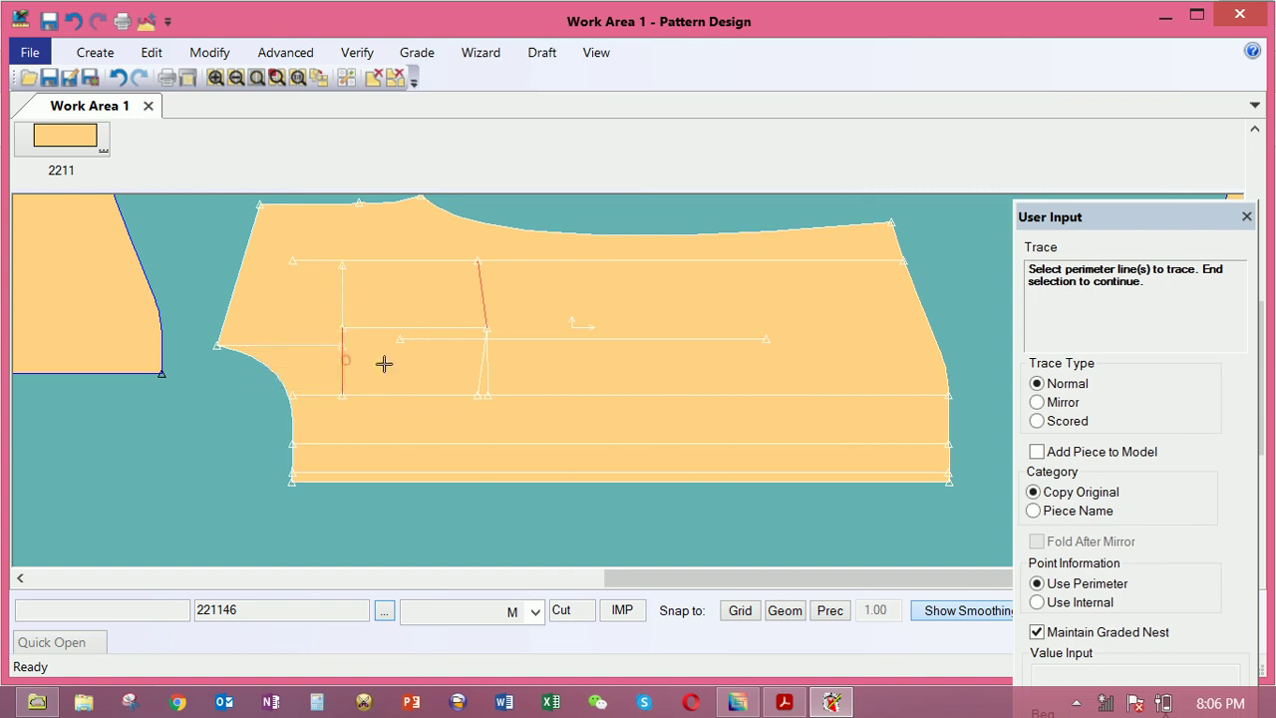
pyautogui.click(343, 302)
pyautogui.click(446, 393)
pyautogui.rightClick(465, 363)
pyautogui.click(459, 365)
pyautogui.click(439, 326)
pyautogui.rightClick(435, 293)
pyautogui.click(435, 296)
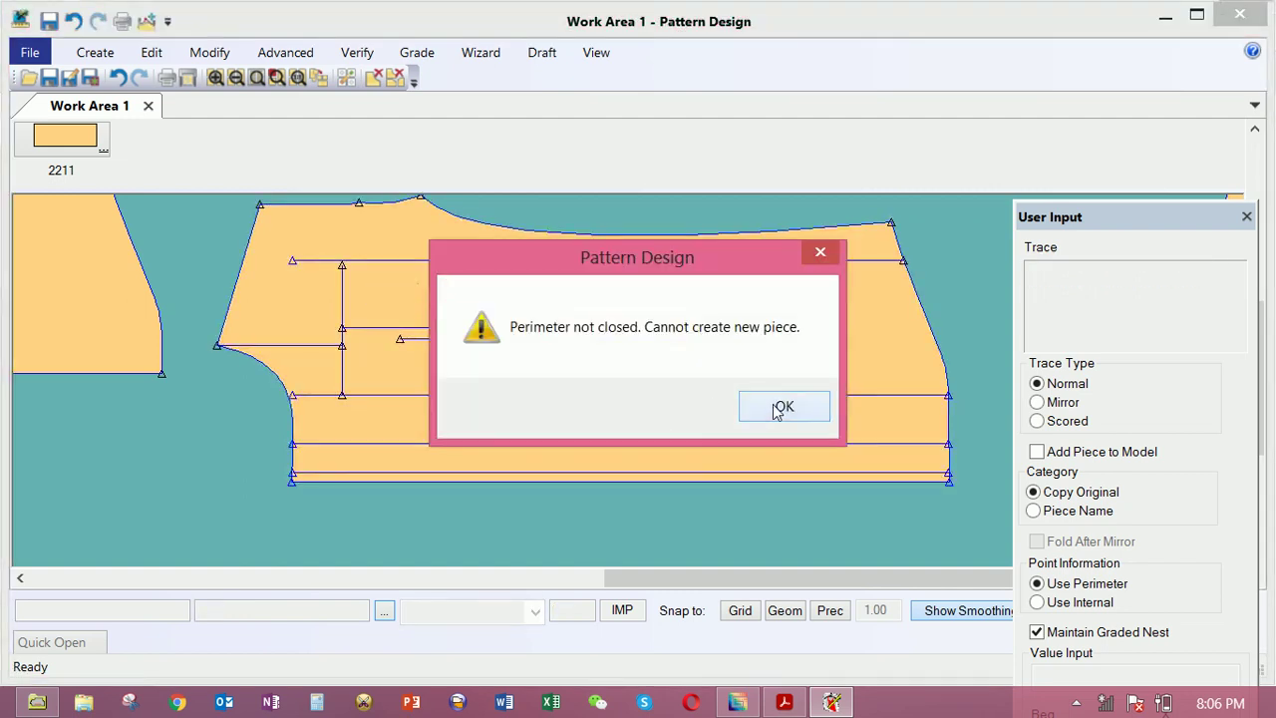
pyautogui.click(780, 409)
pyautogui.rightClick(661, 349)
pyautogui.click(635, 354)
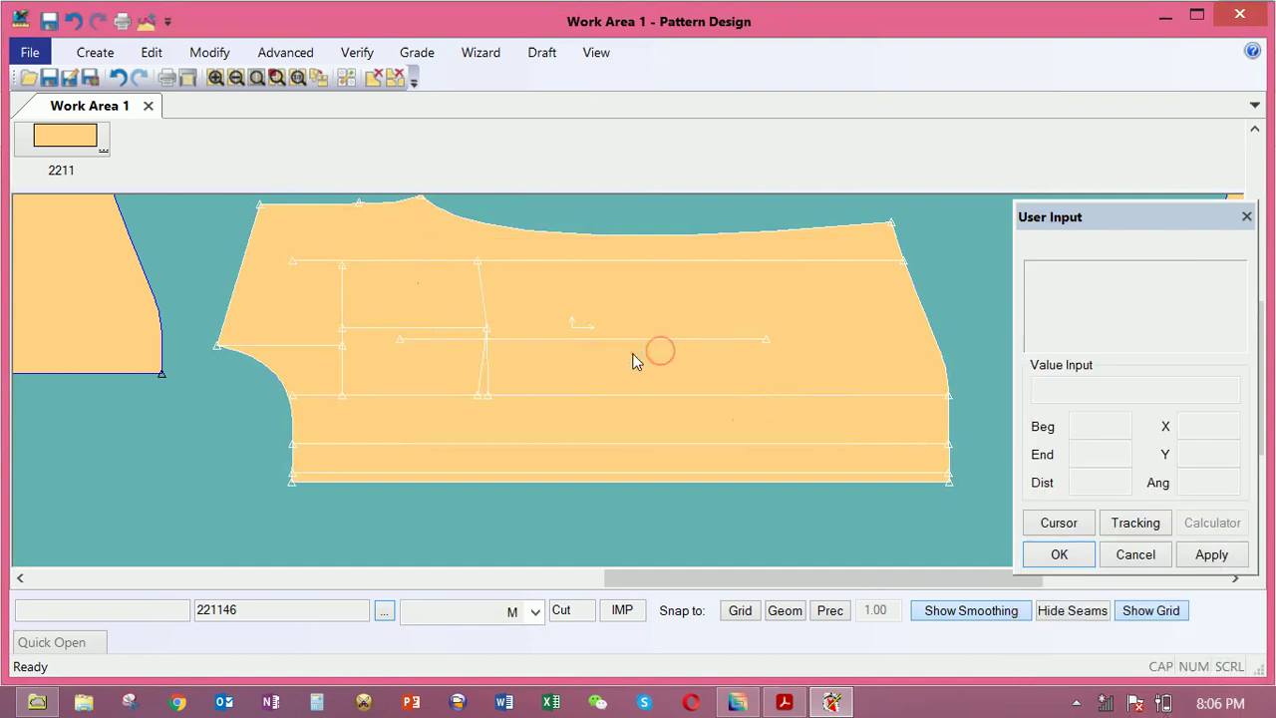
pyautogui.click(698, 335)
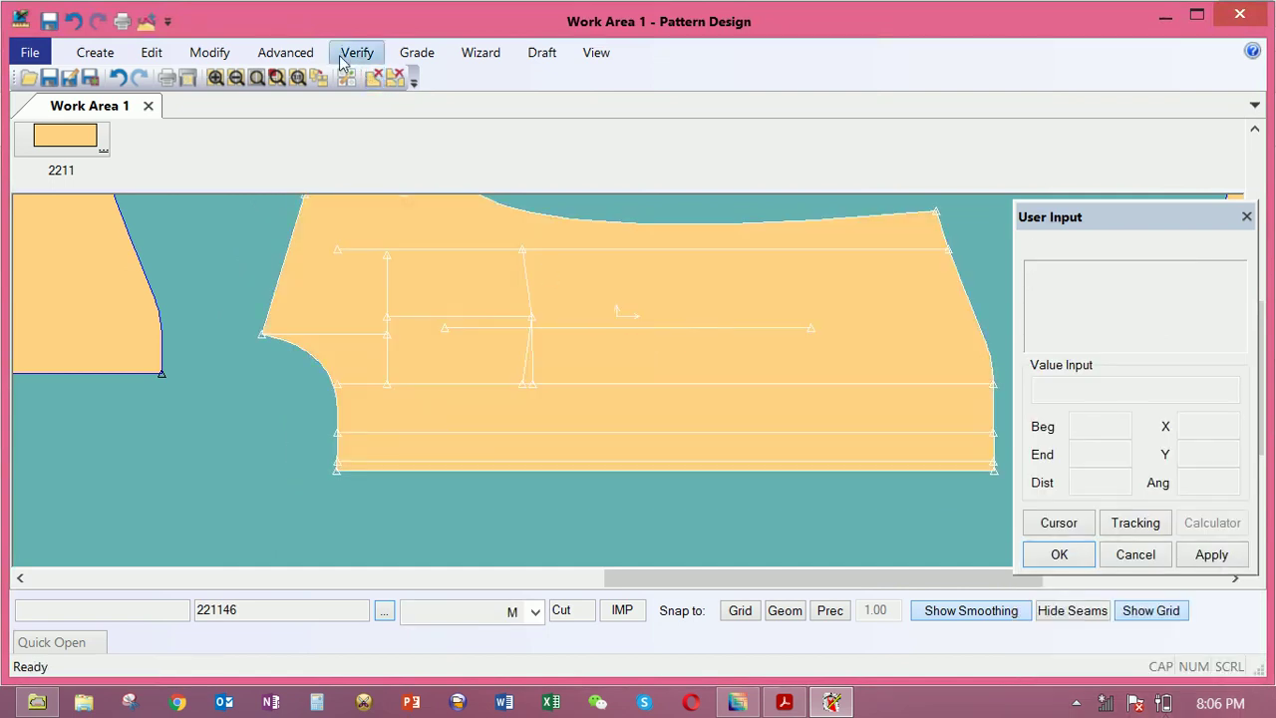
# Trace the lower half of the pocket outline, with its slanted end, as a new piece and place it above piece 221146
pyautogui.click(94, 52)
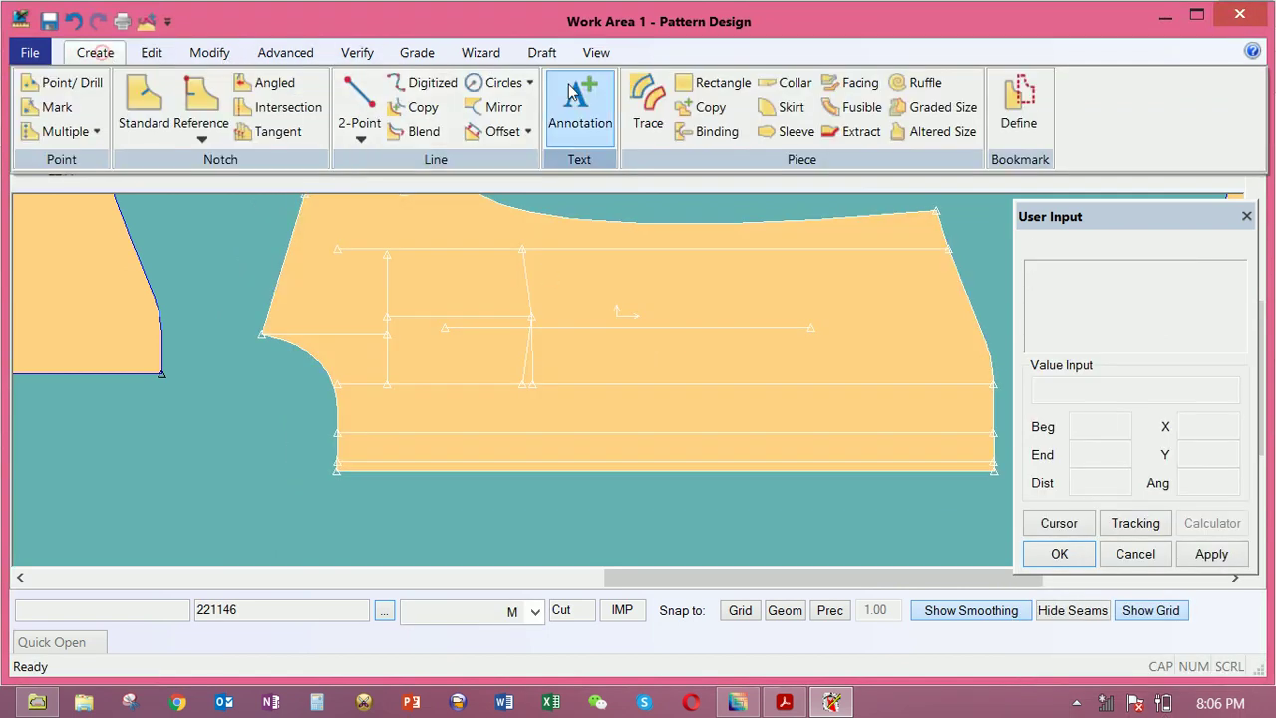
pyautogui.click(646, 98)
pyautogui.click(525, 355)
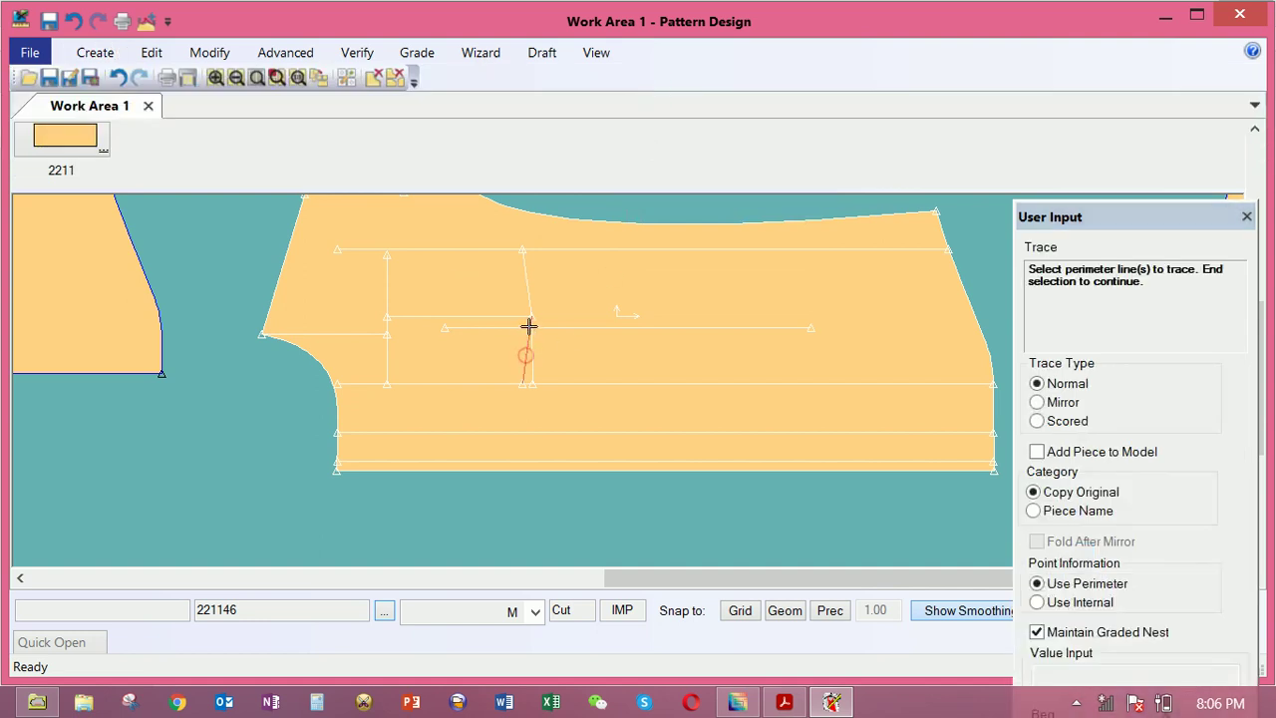
pyautogui.click(519, 316)
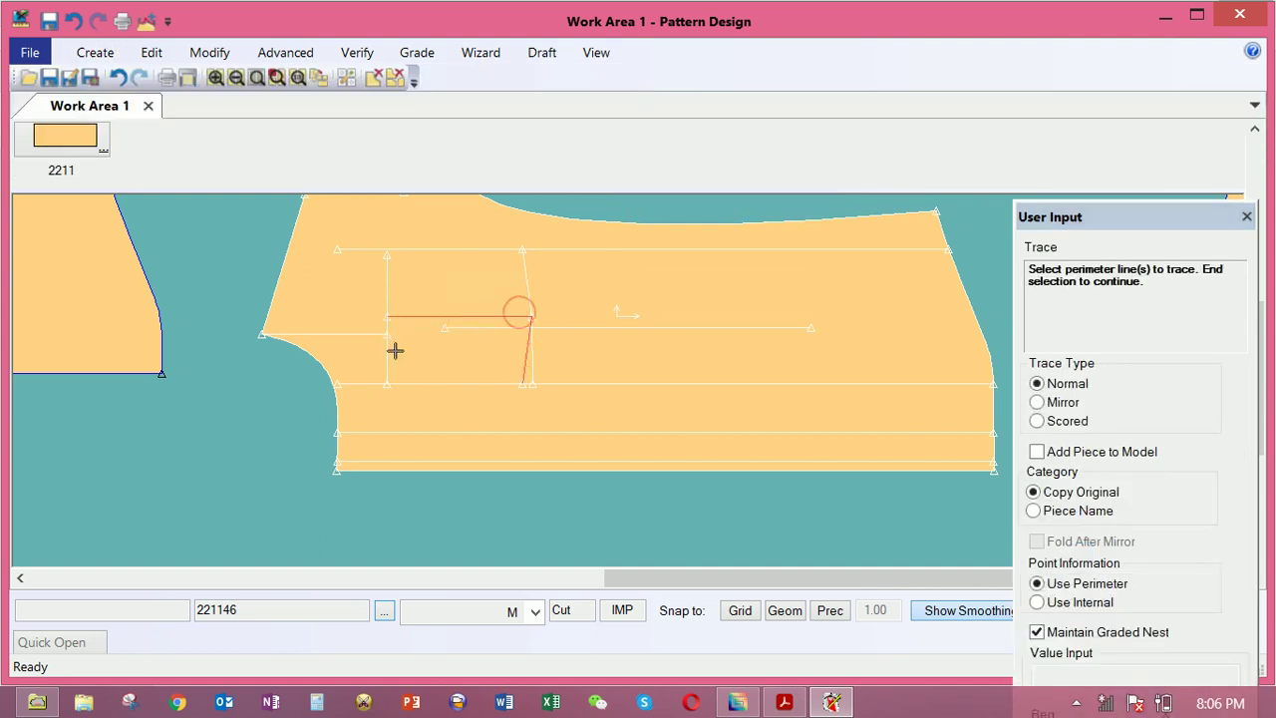
pyautogui.click(389, 349)
pyautogui.rightClick(445, 381)
pyautogui.click(449, 354)
pyautogui.scroll(-3, 511, 382)
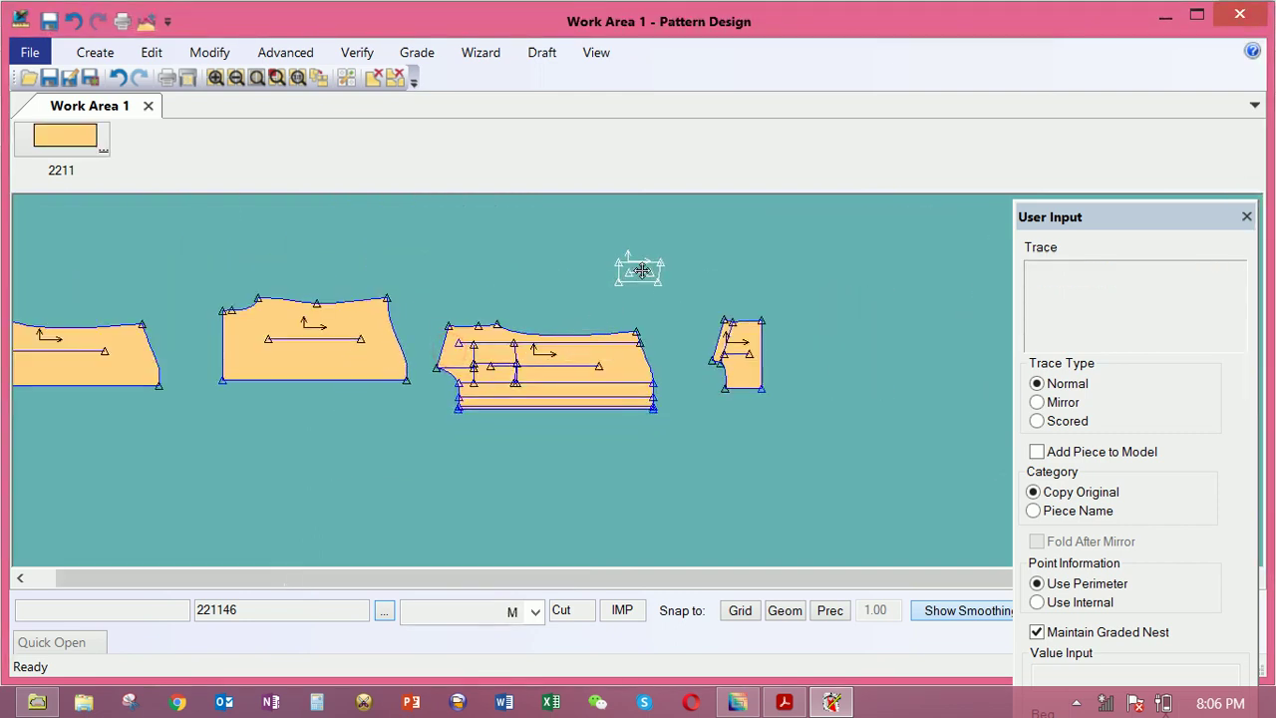
pyautogui.click(641, 271)
pyautogui.rightClick(647, 284)
pyautogui.click(650, 286)
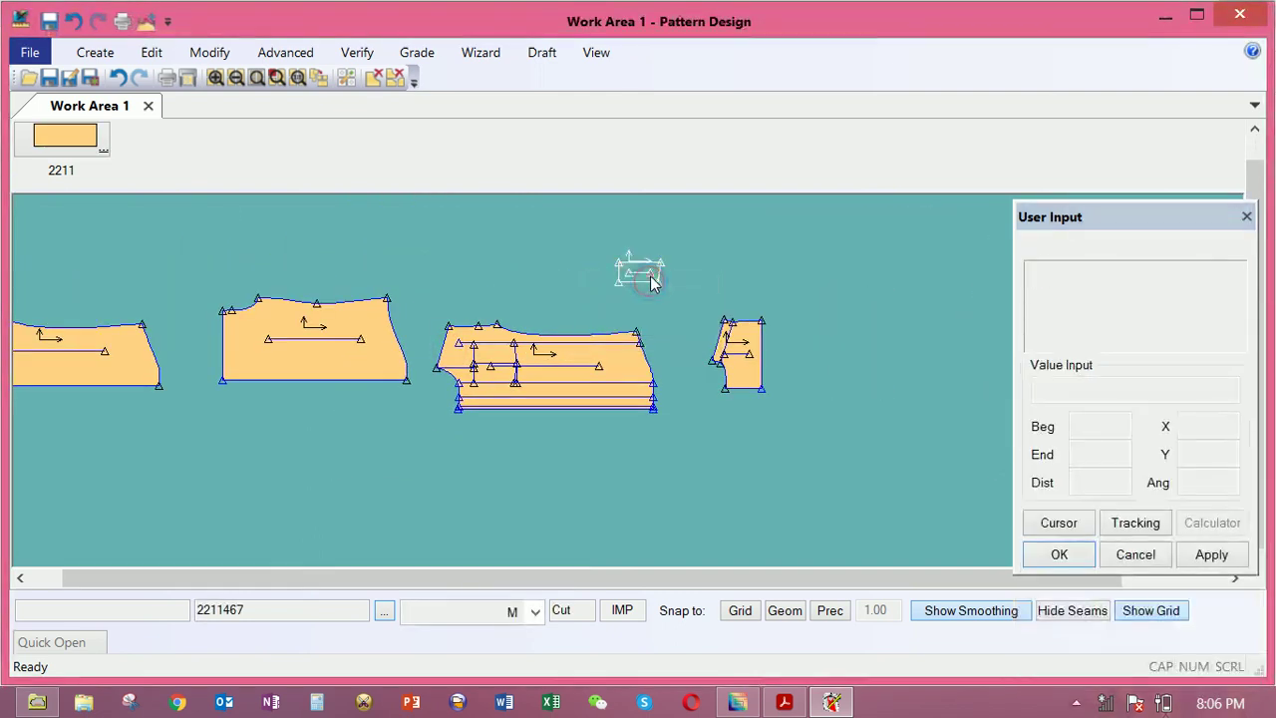
# Mirror the new pocket piece across its upper edge without folding it or adding notches
pyautogui.scroll(4, 609, 291)
pyautogui.moveTo(606, 288); pyautogui.dragTo(628, 325)
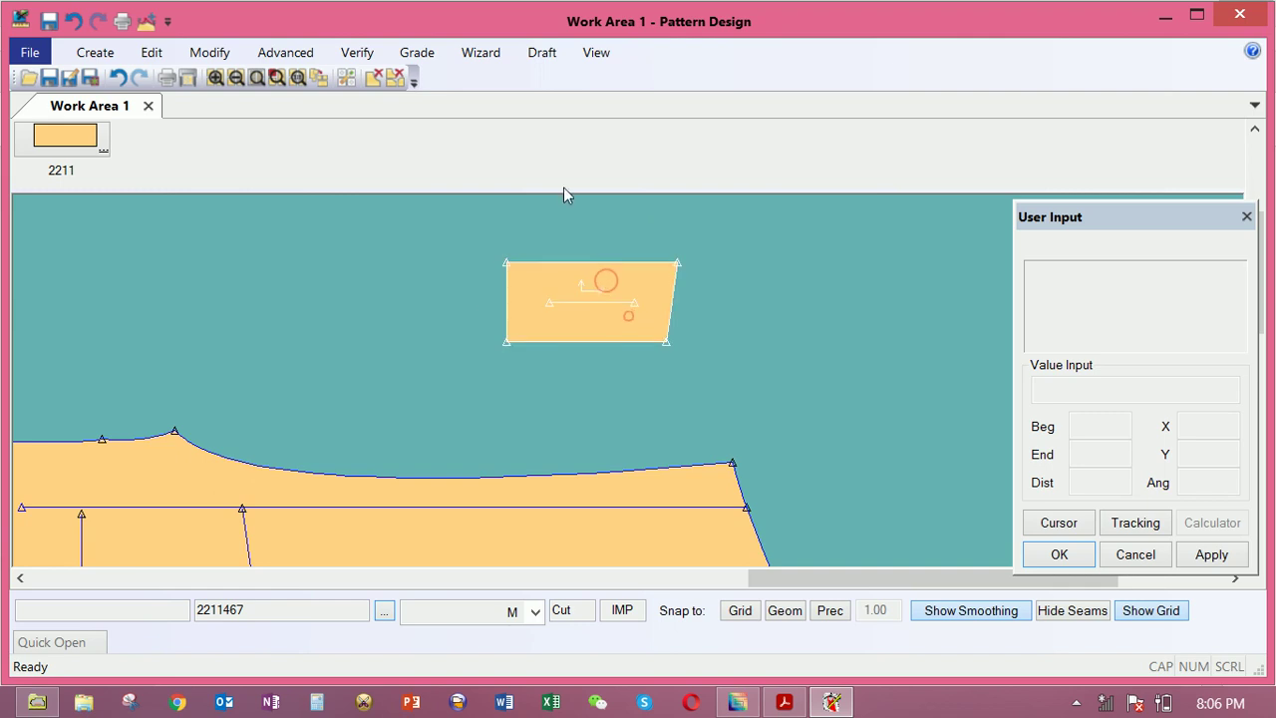
pyautogui.click(209, 53)
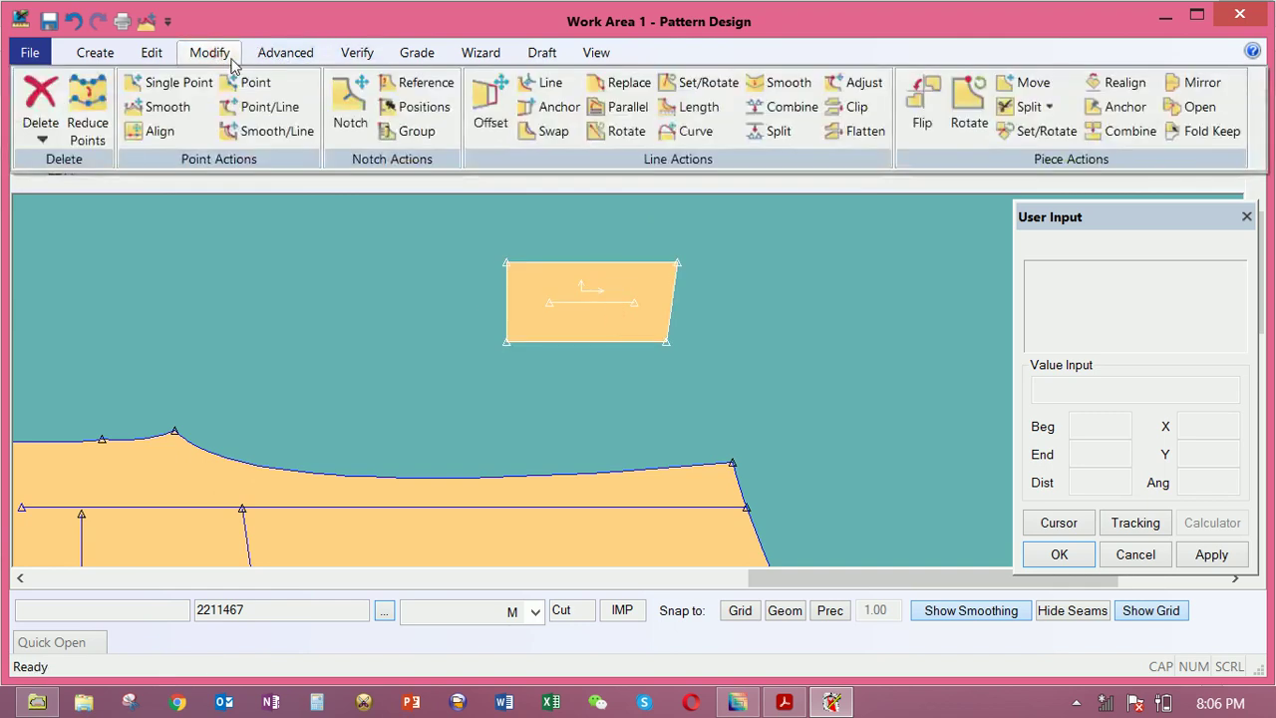
pyautogui.click(1174, 90)
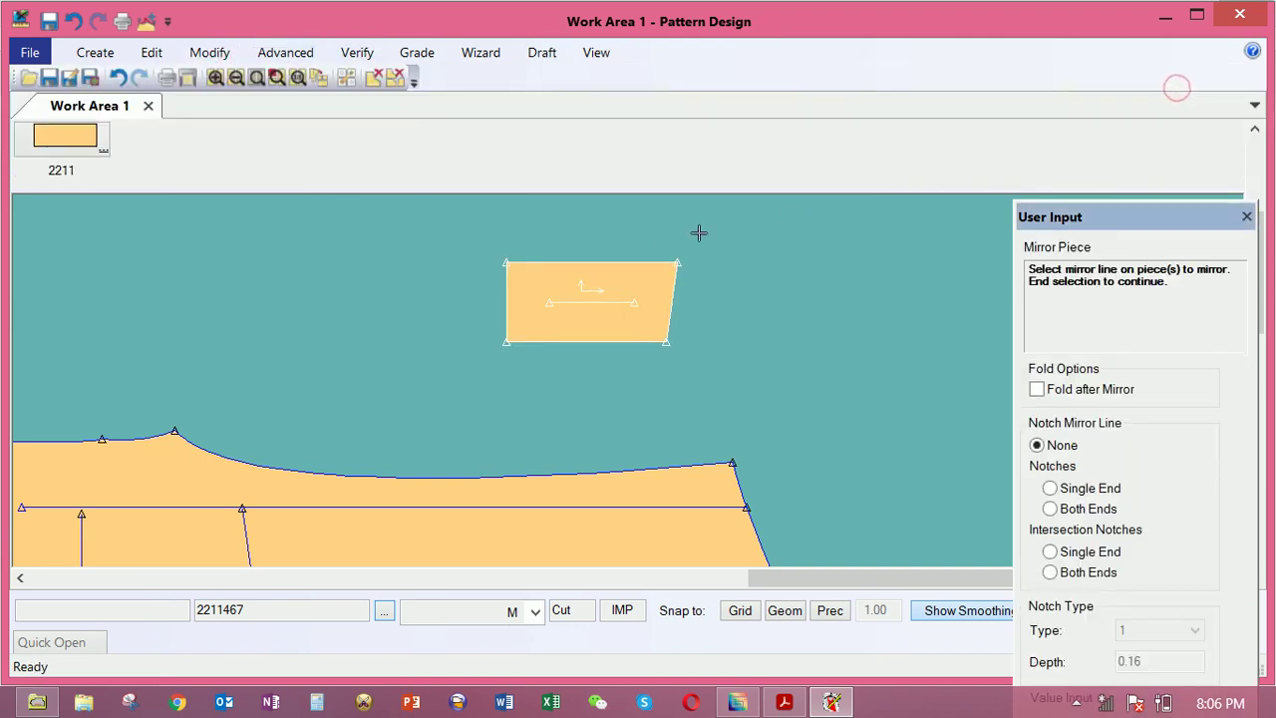
pyautogui.click(636, 262)
pyautogui.rightClick(657, 277)
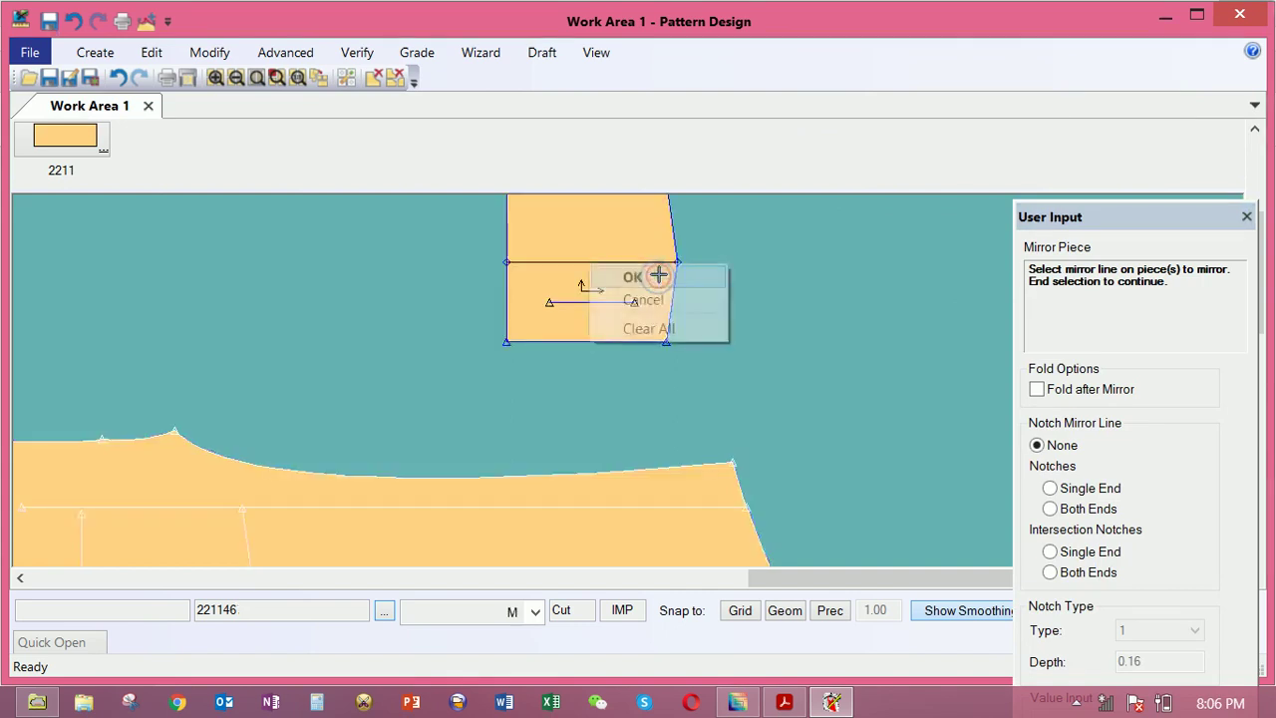
pyautogui.click(657, 274)
pyautogui.click(744, 274)
pyautogui.scroll(-2, 701, 343)
pyautogui.moveTo(713, 319); pyautogui.dragTo(709, 291)
pyautogui.scroll(2, 710, 291)
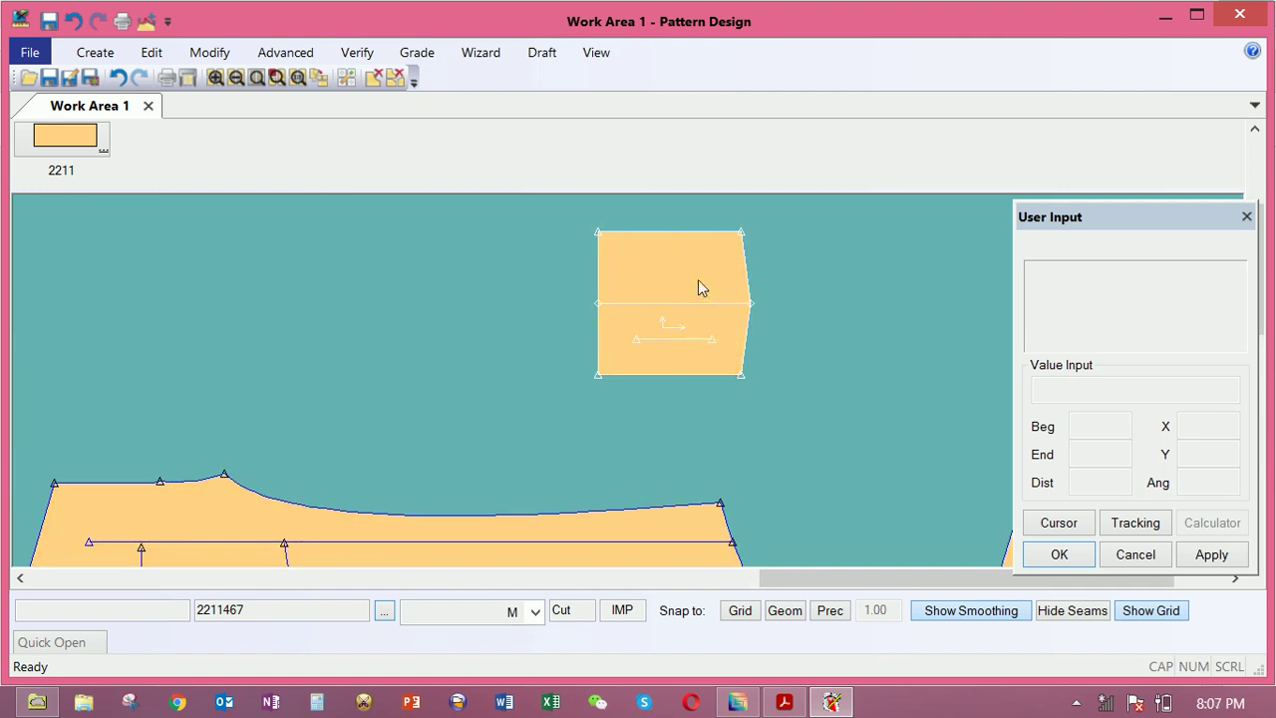
# Move the mirrored pocket piece's lower edge inward with a Move Offset distance of -1
pyautogui.click(210, 52)
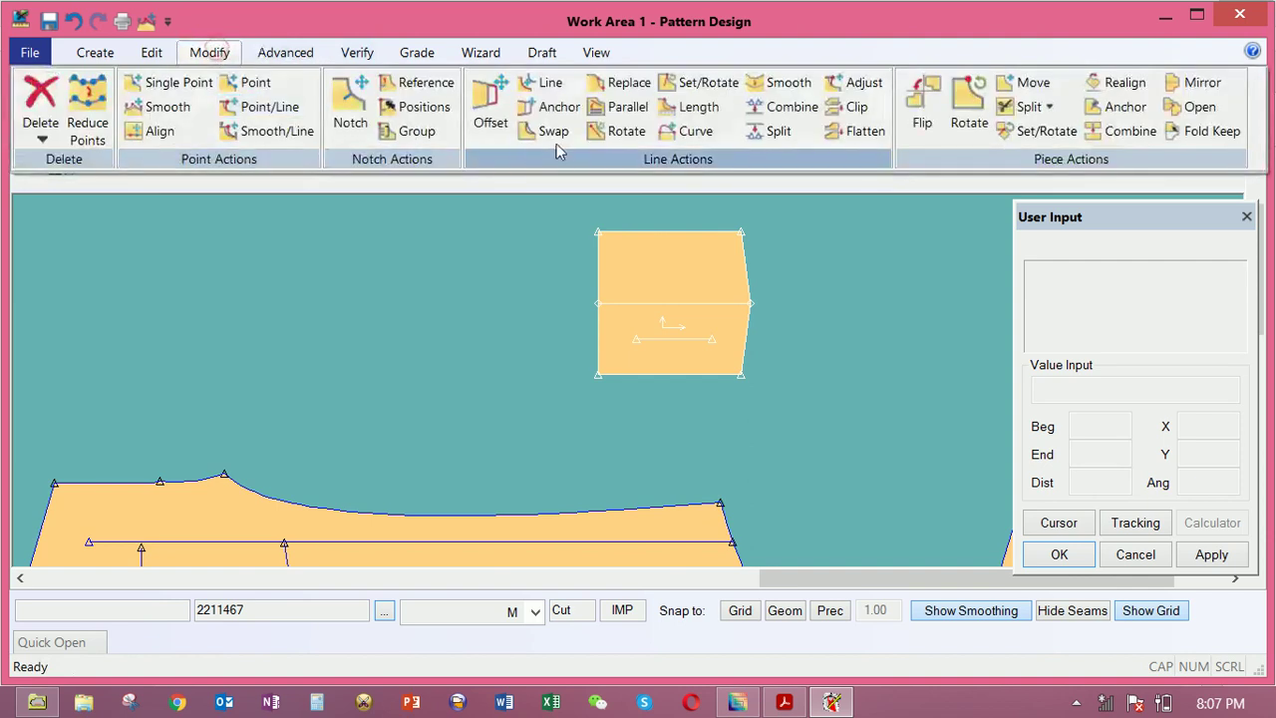
pyautogui.click(487, 99)
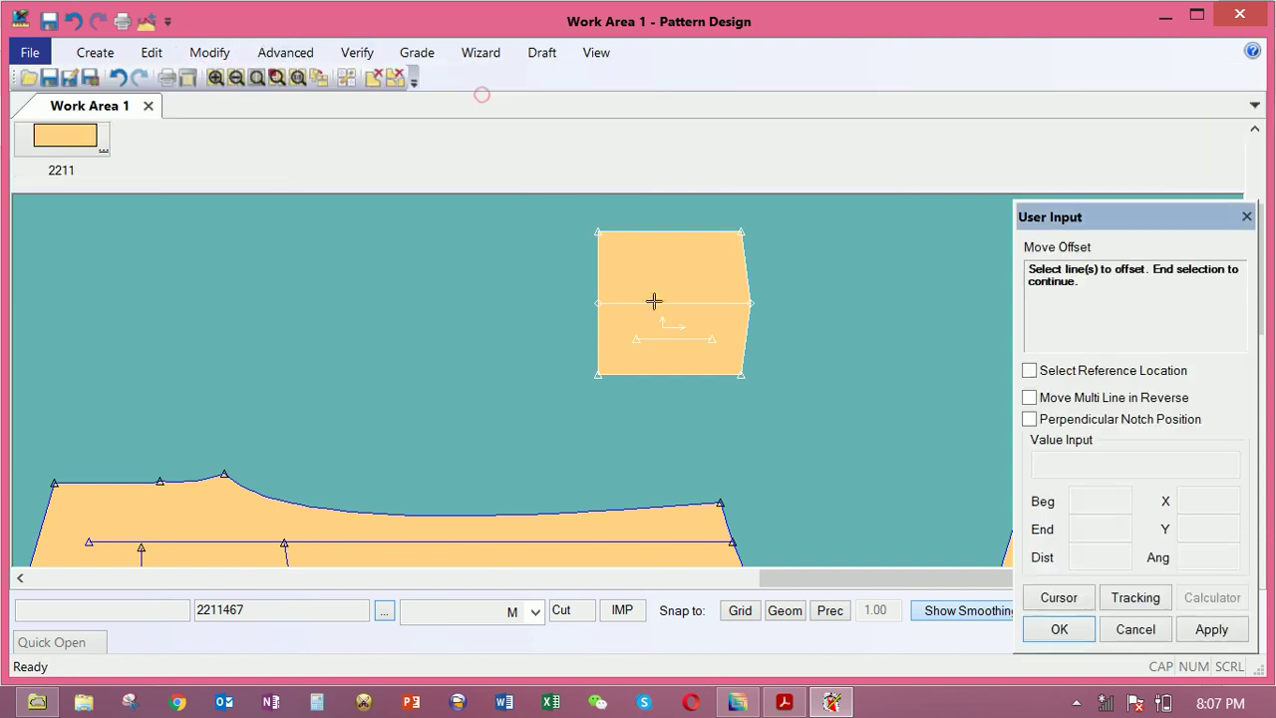
pyautogui.click(675, 367)
pyautogui.rightClick(677, 367)
pyautogui.click(678, 366)
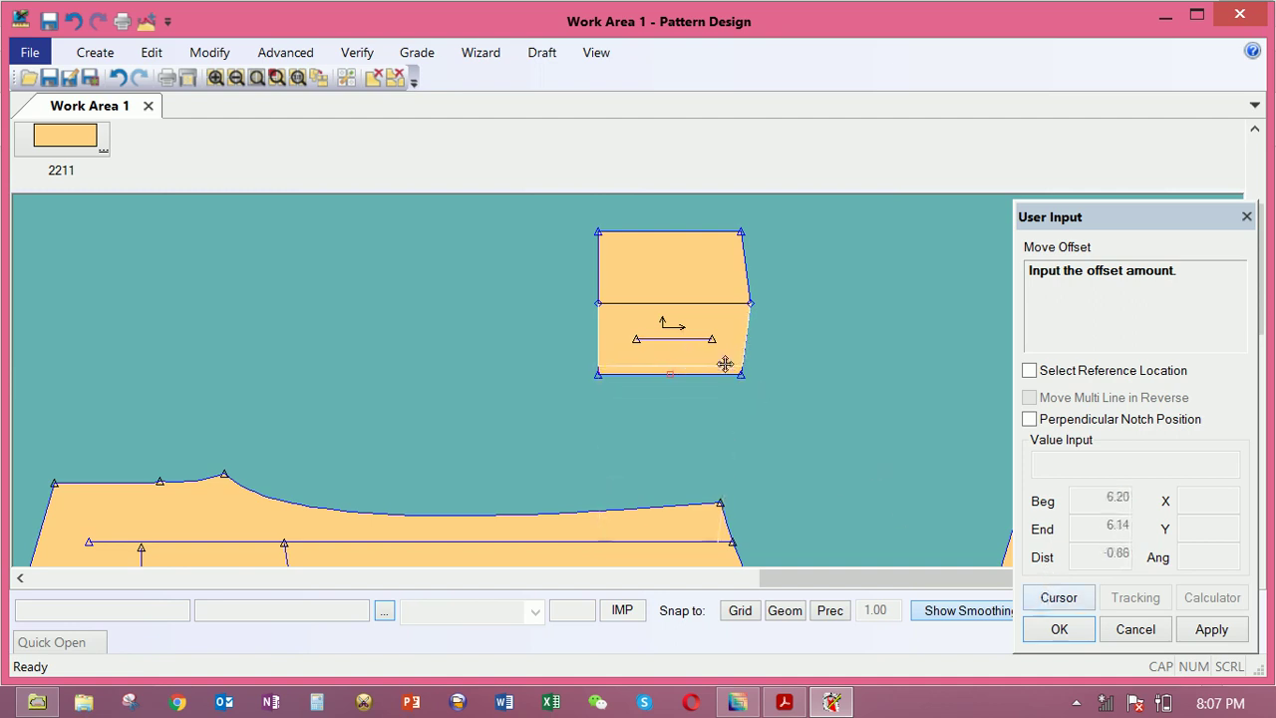
pyautogui.click(724, 363)
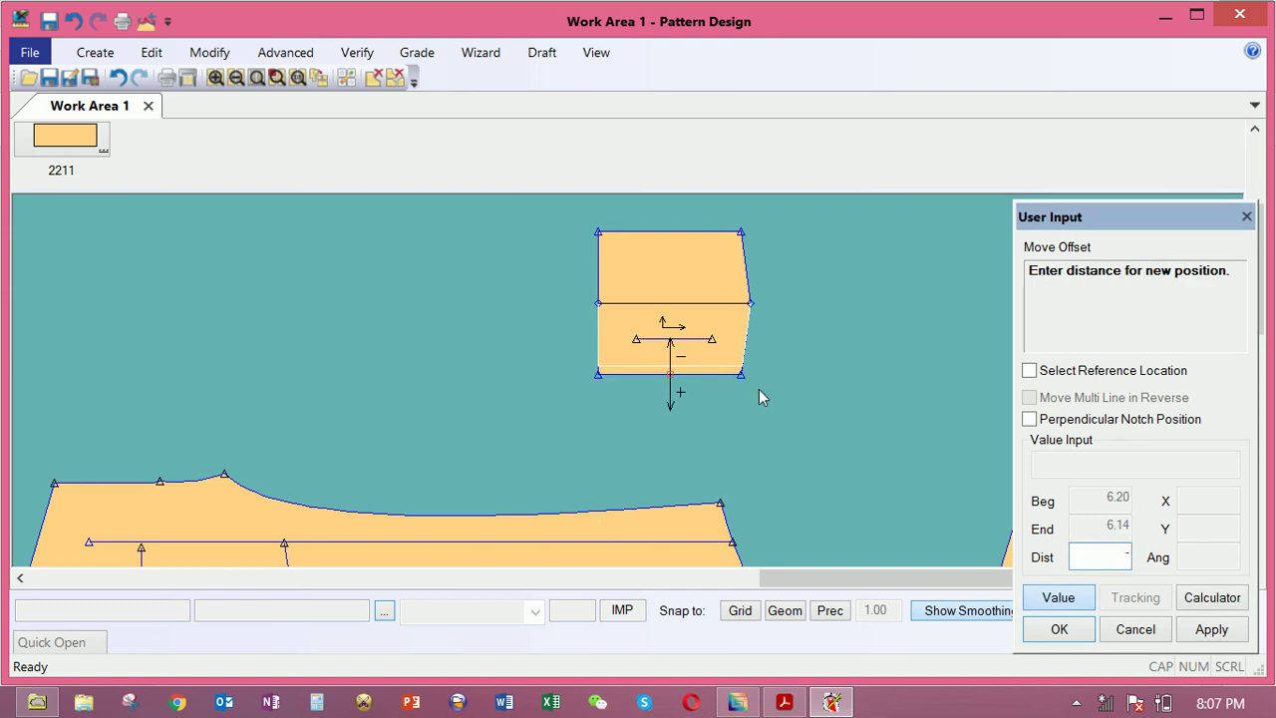
pyautogui.write('-1')
pyautogui.press('Return')
# Move the pocket piece's upper edge inward with a Move Offset distance of -1
pyautogui.click(670, 235)
pyautogui.rightClick(678, 244)
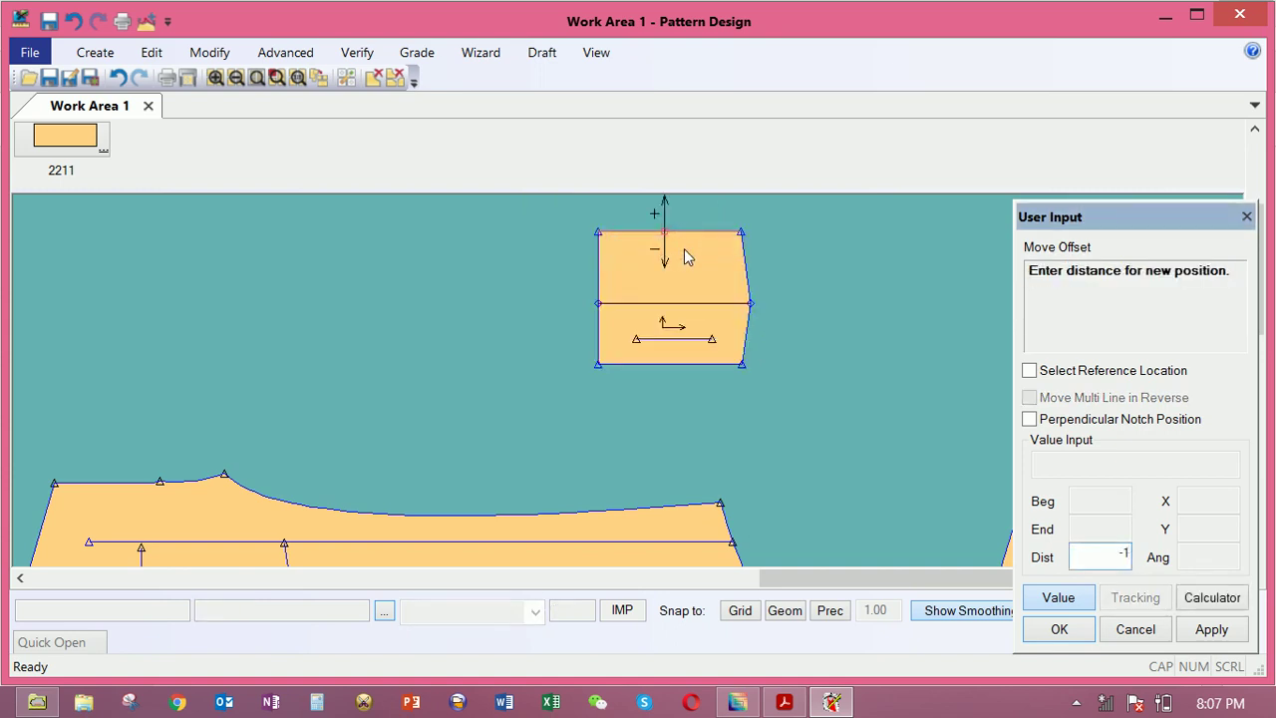
pyautogui.write('-1')
pyautogui.press('Return')
pyautogui.rightClick(684, 256)
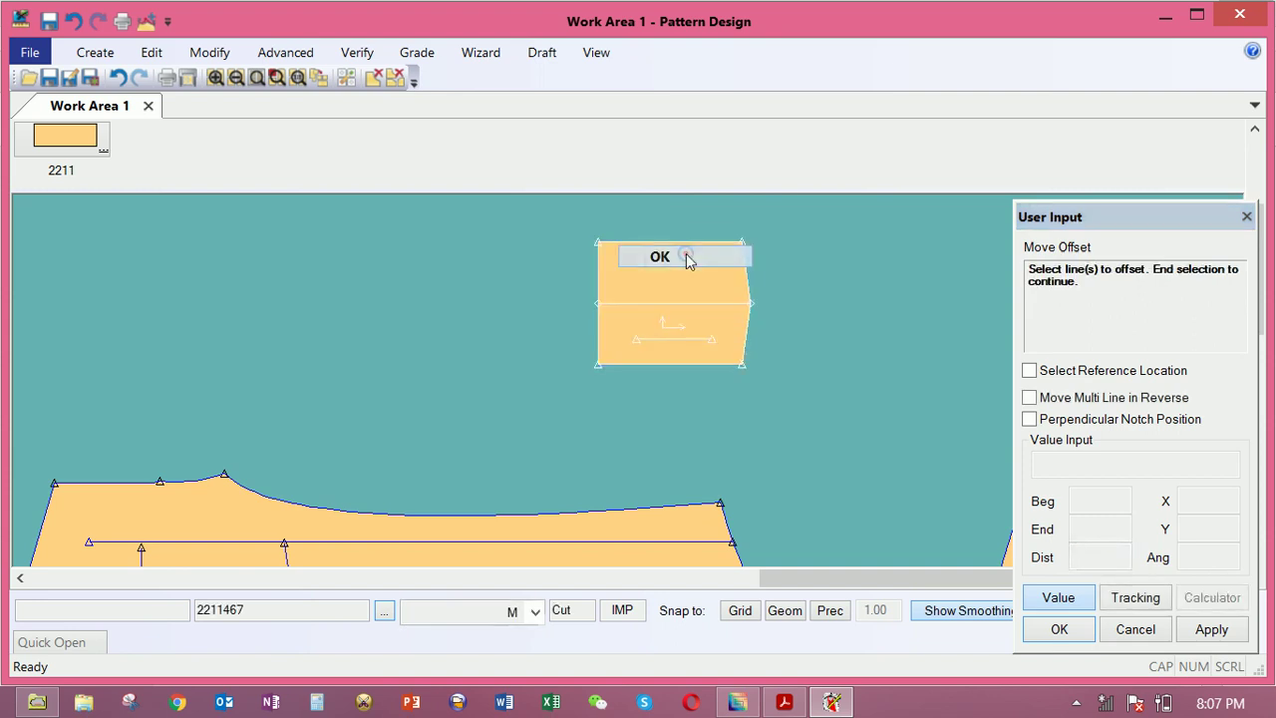
pyautogui.click(686, 254)
pyautogui.click(692, 273)
pyautogui.click(698, 273)
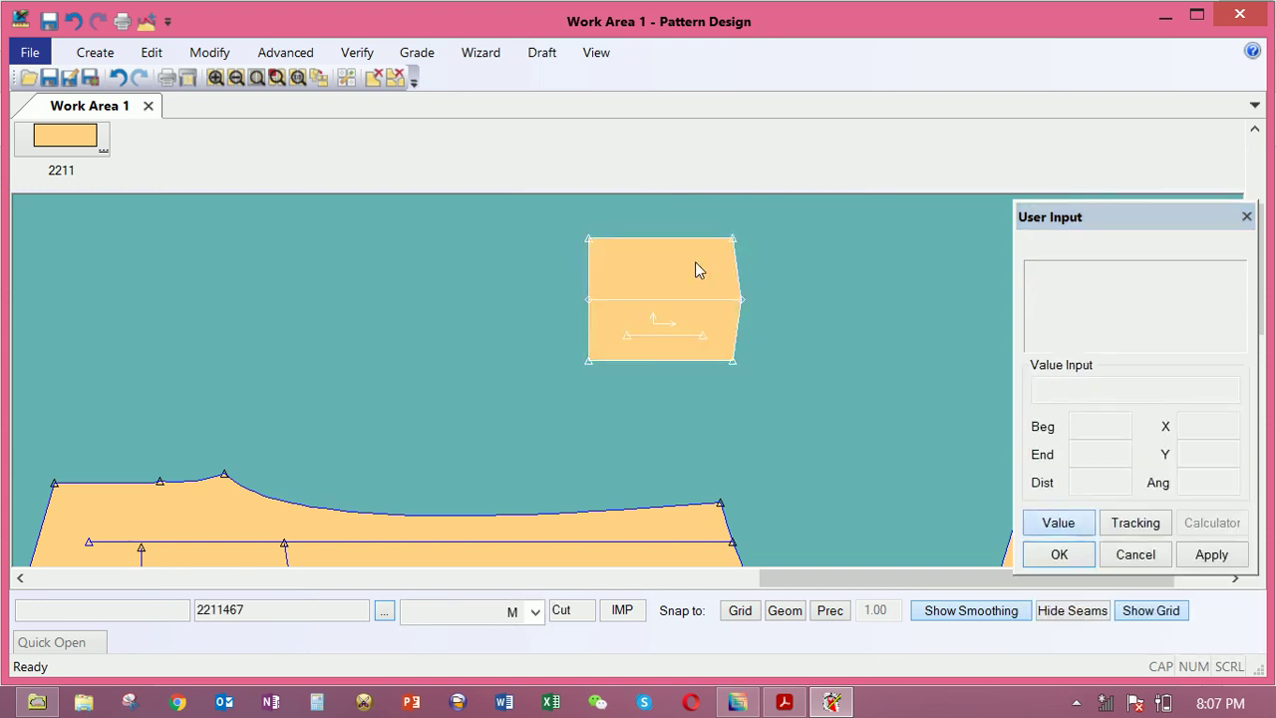
# Move piece 221146 up and set the pocket piece just above it
pyautogui.scroll(-2, 639, 266)
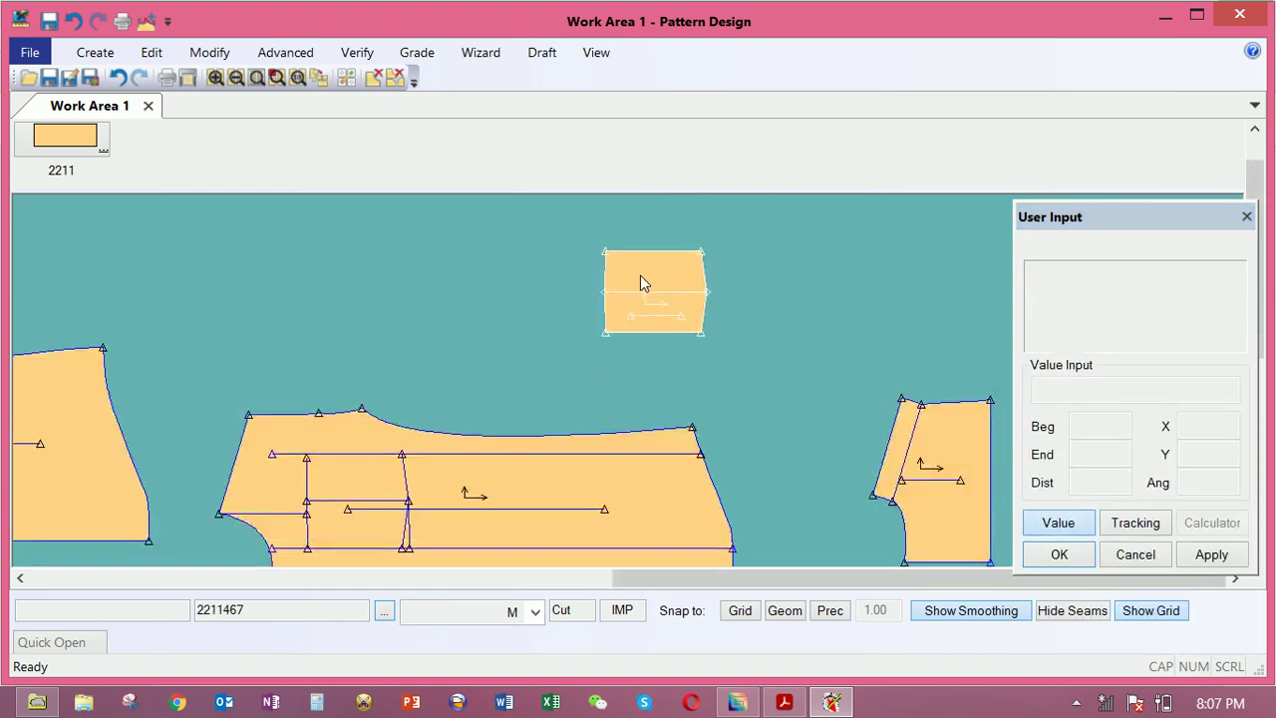
pyautogui.click(646, 459)
pyautogui.click(653, 395)
pyautogui.click(650, 305)
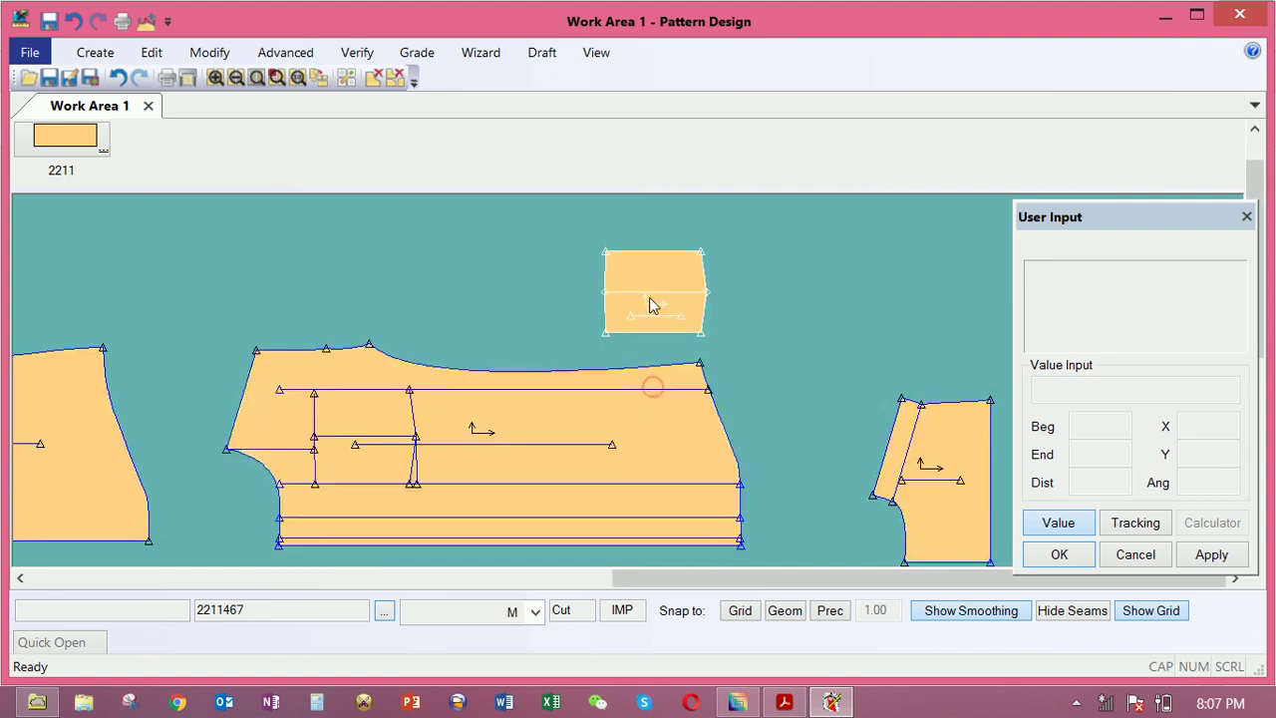
pyautogui.click(588, 285)
pyautogui.click(636, 444)
pyautogui.click(655, 413)
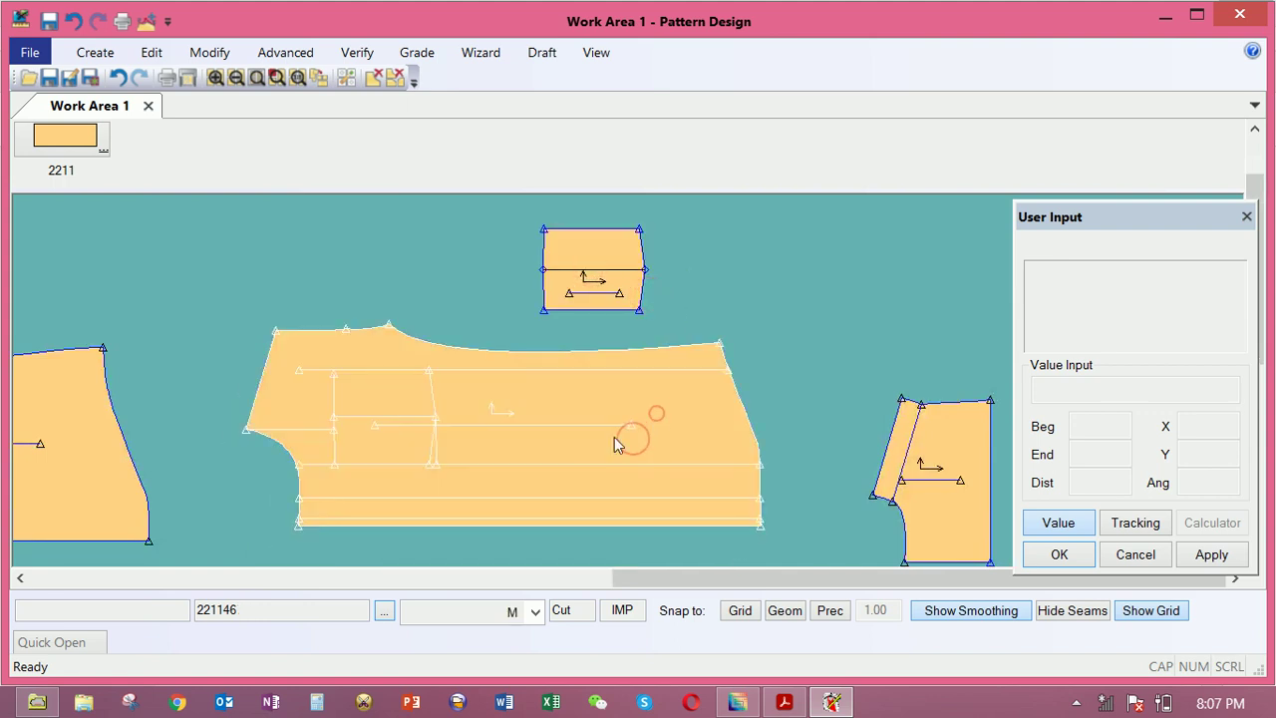
pyautogui.click(575, 432)
pyautogui.click(583, 419)
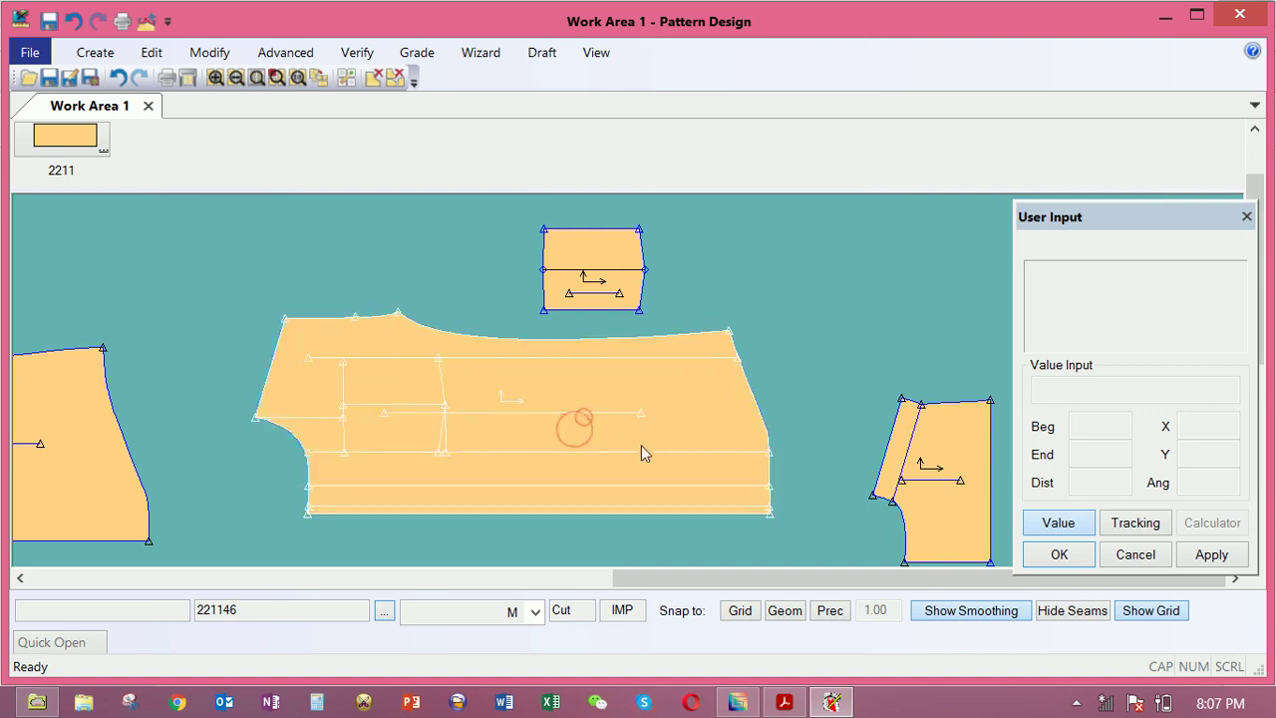
pyautogui.click(542, 383)
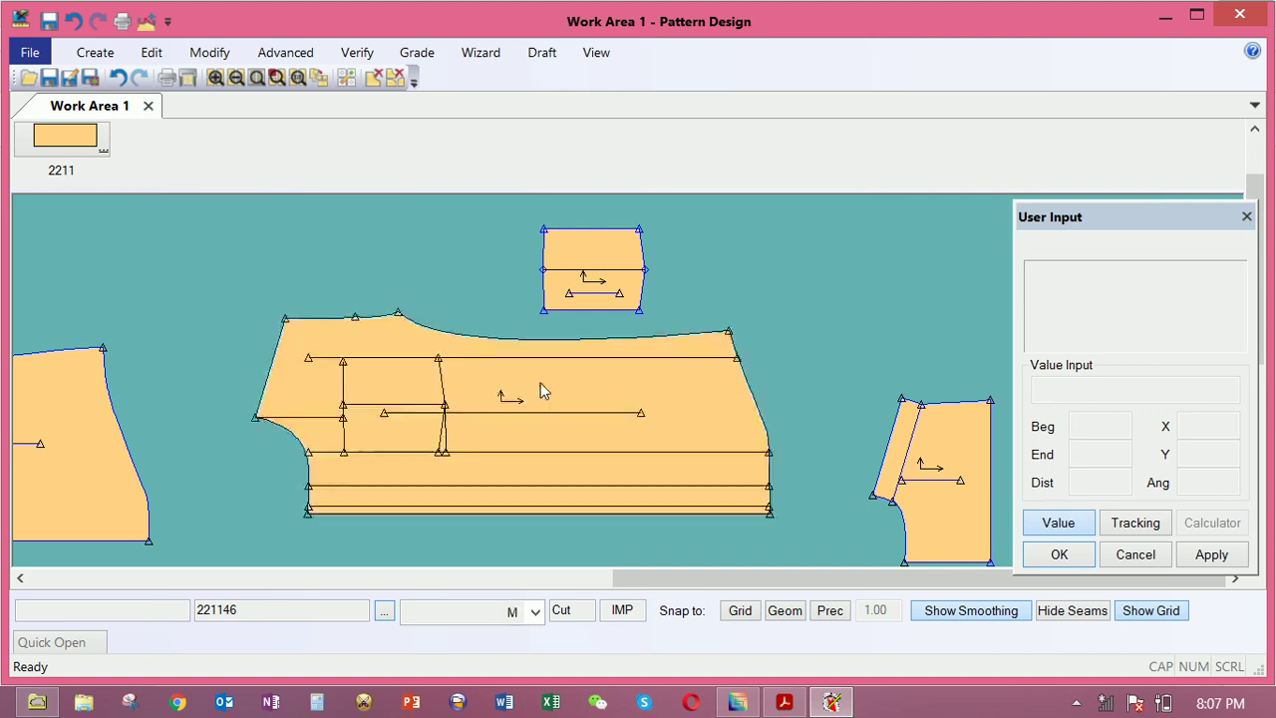
pyautogui.click(534, 376)
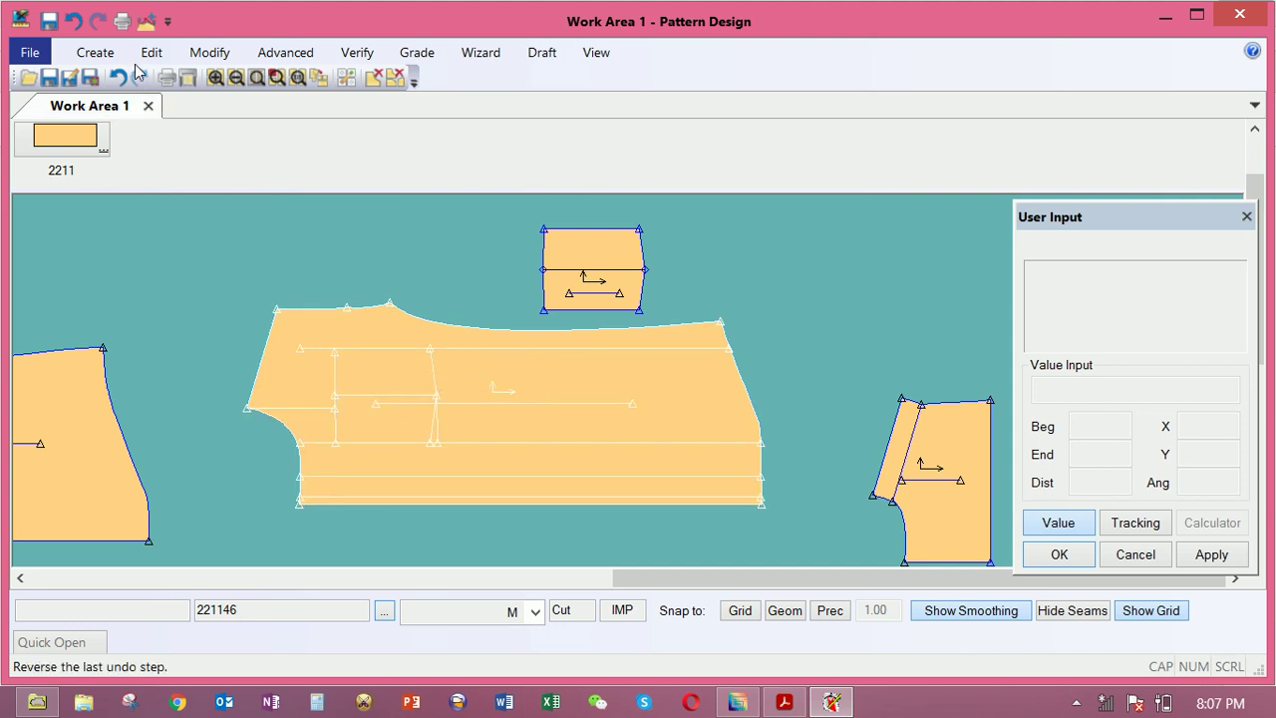
# Delete the upper horizontal line, the pocket's slanted end lines and its middle horizontal line from piece 221146
pyautogui.click(208, 53)
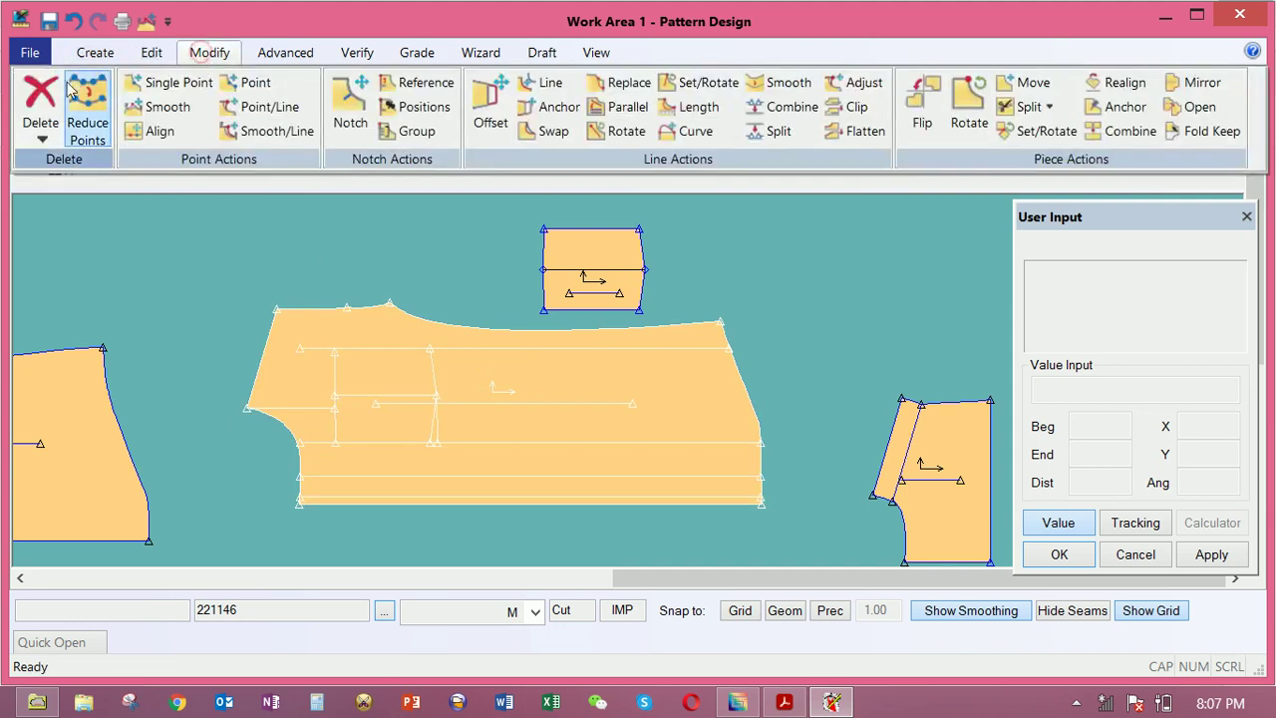
pyautogui.click(41, 134)
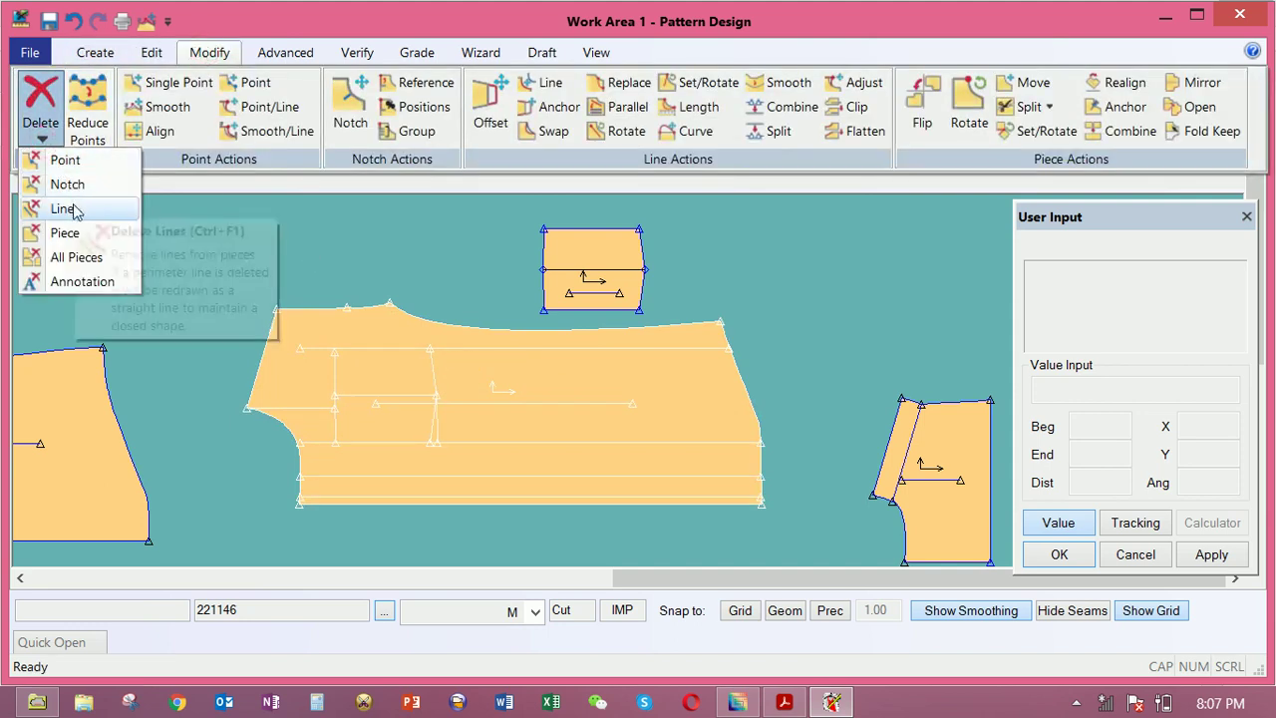
pyautogui.click(67, 210)
pyautogui.click(467, 348)
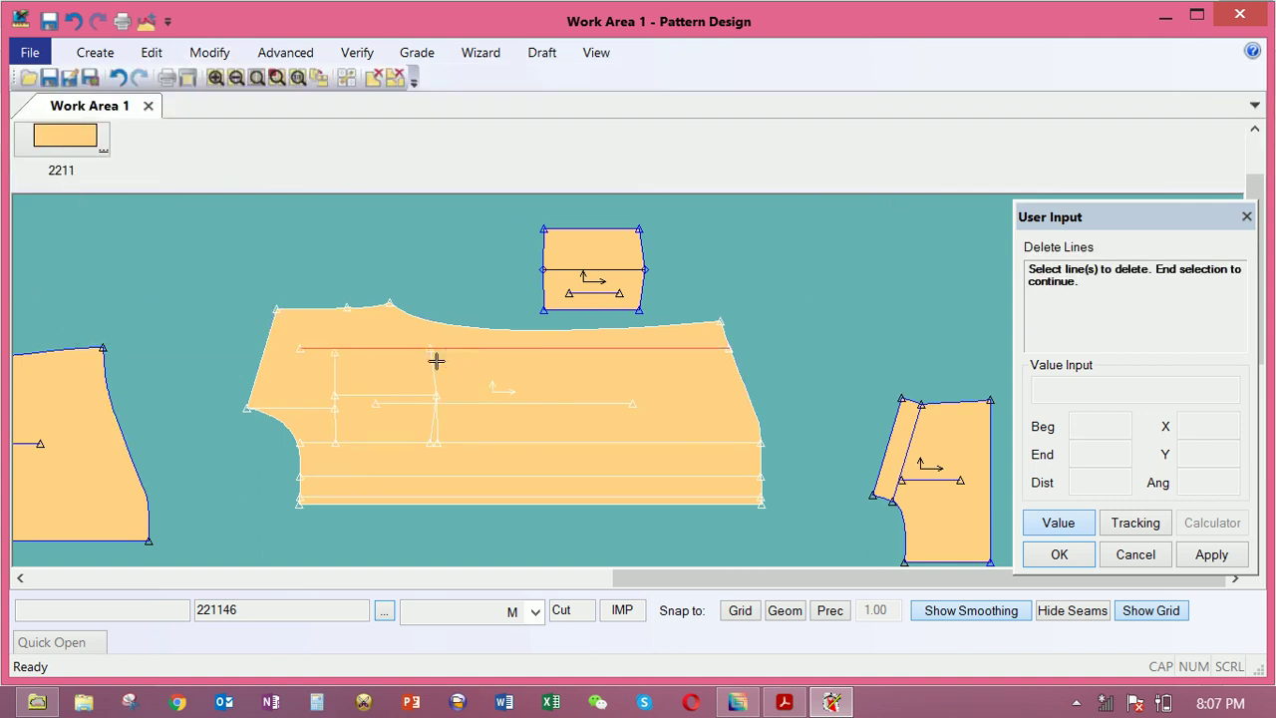
pyautogui.rightClick(447, 373)
pyautogui.click(448, 371)
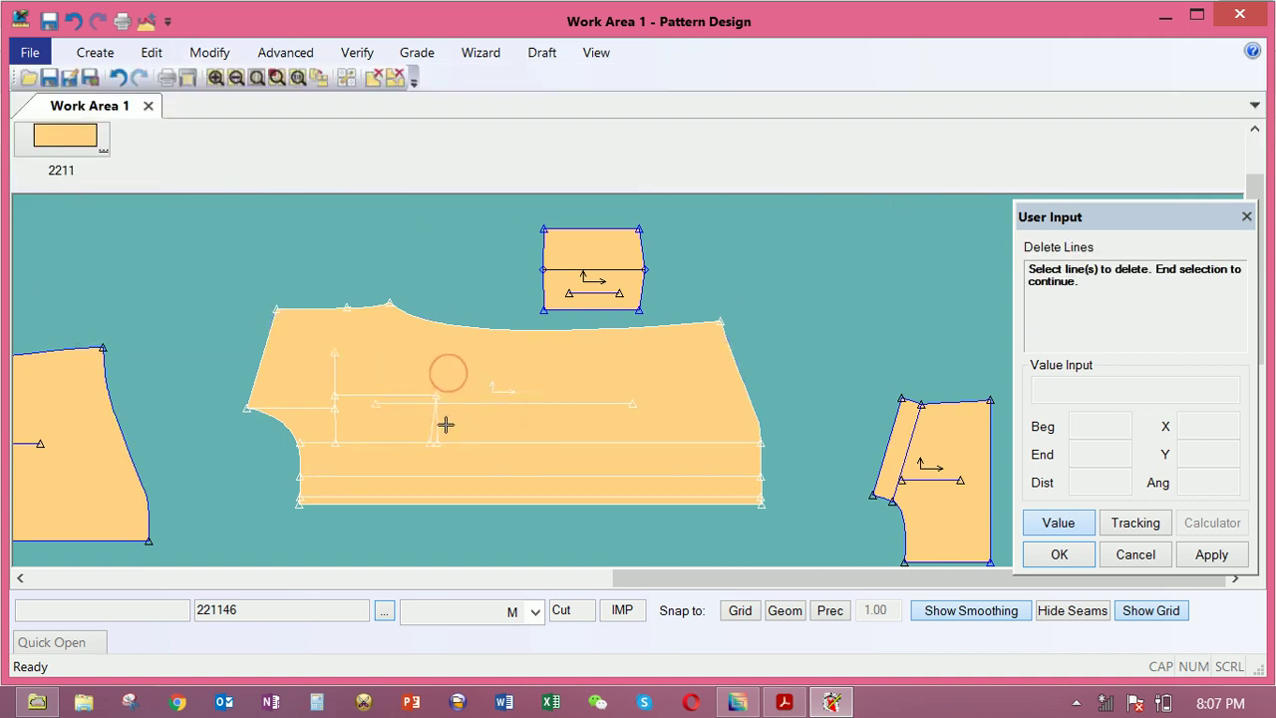
pyautogui.click(434, 423)
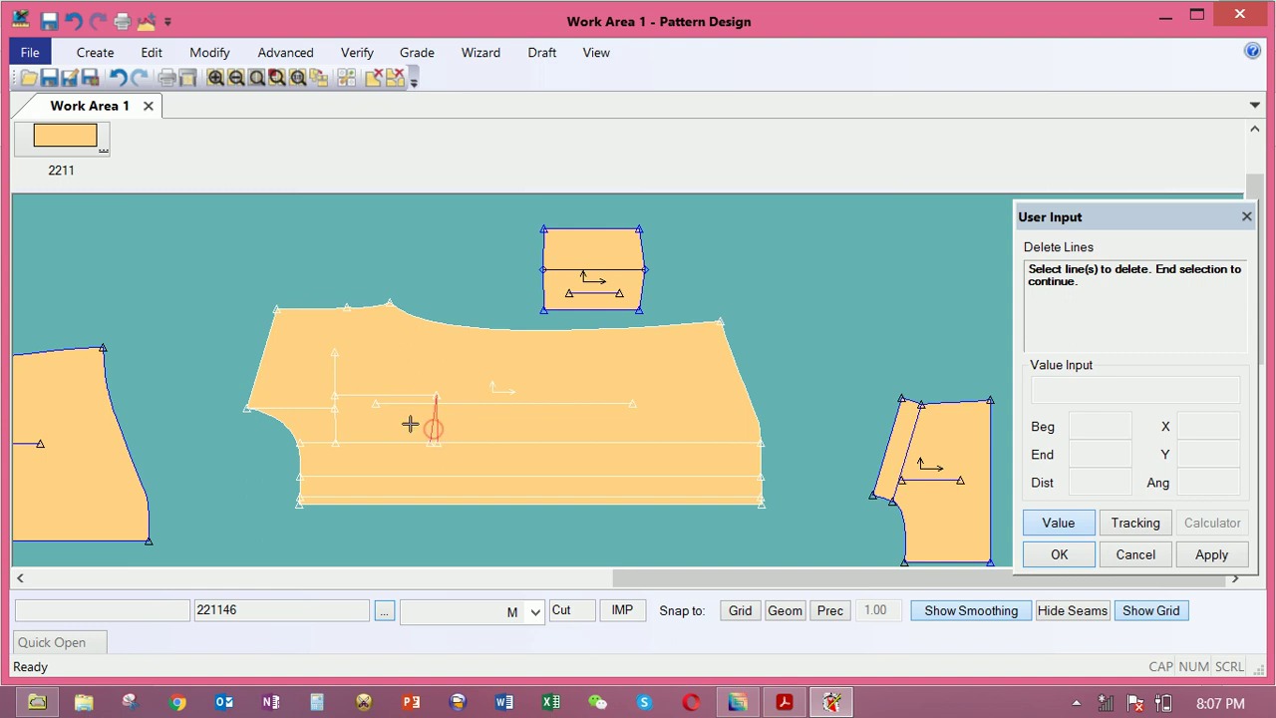
pyautogui.rightClick(410, 367)
pyautogui.click(412, 370)
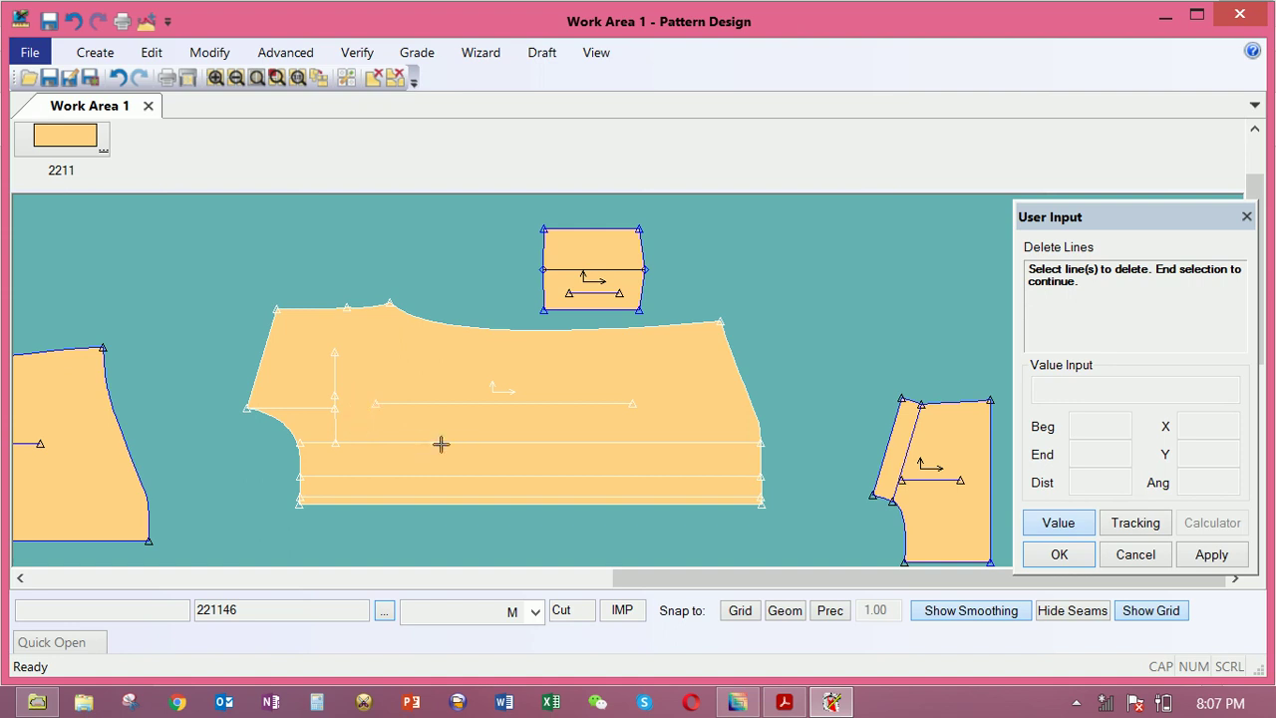
pyautogui.rightClick(426, 353)
pyautogui.click(427, 355)
# Spread the pieces out, with the pocket piece and piece 22113 beside piece 221146 and piece 22112 below it
pyautogui.scroll(-2, 520, 395)
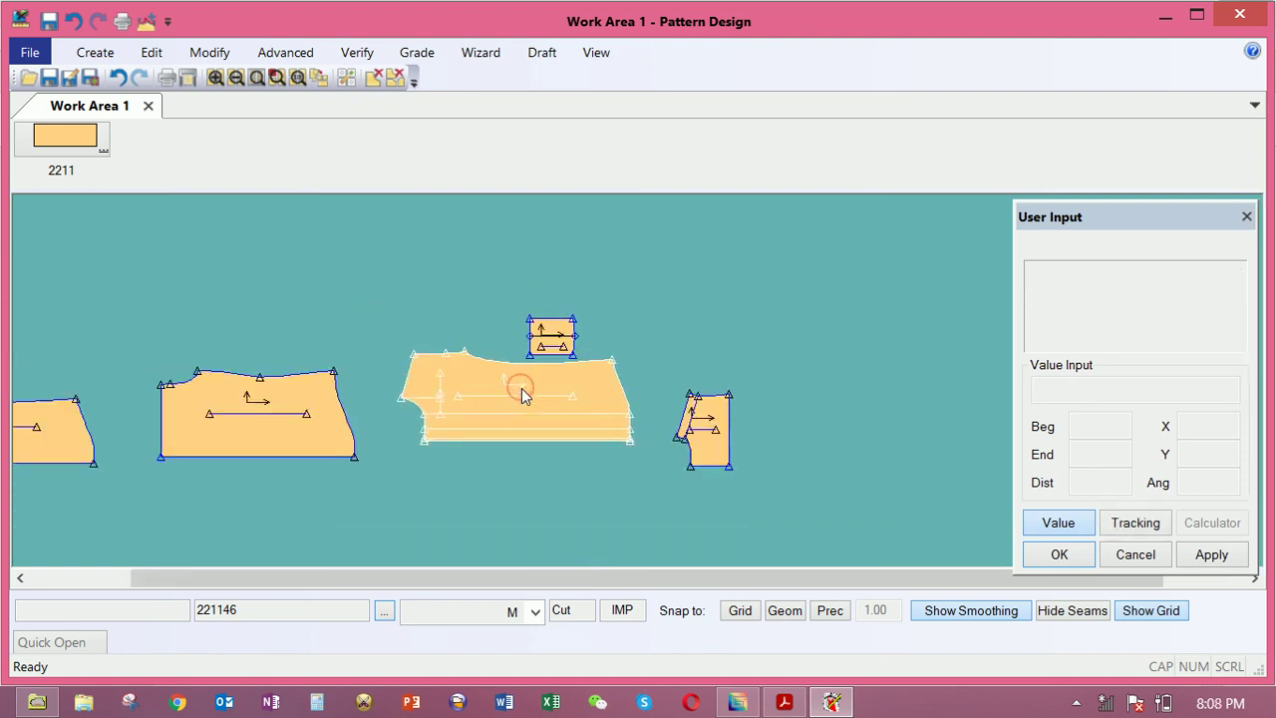
pyautogui.scroll(-2, 525, 398)
pyautogui.click(525, 402)
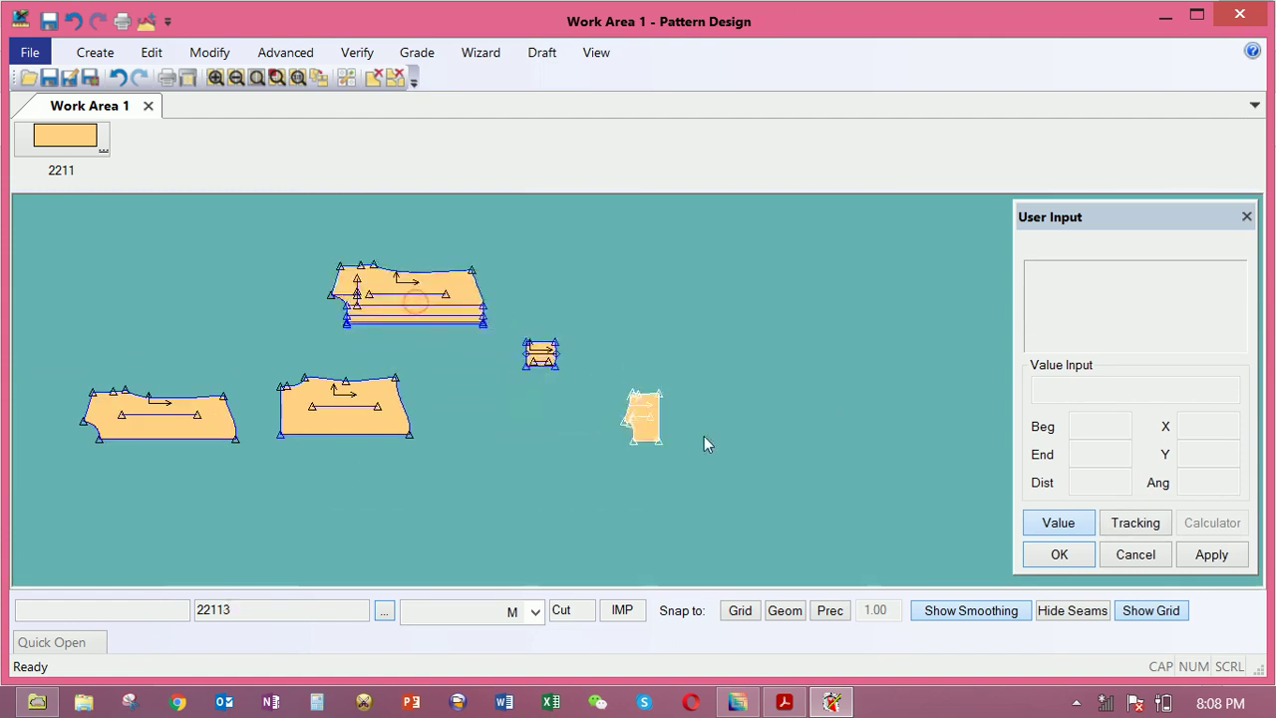
pyautogui.moveTo(649, 418); pyautogui.dragTo(532, 249)
pyautogui.moveTo(441, 299); pyautogui.dragTo(468, 299)
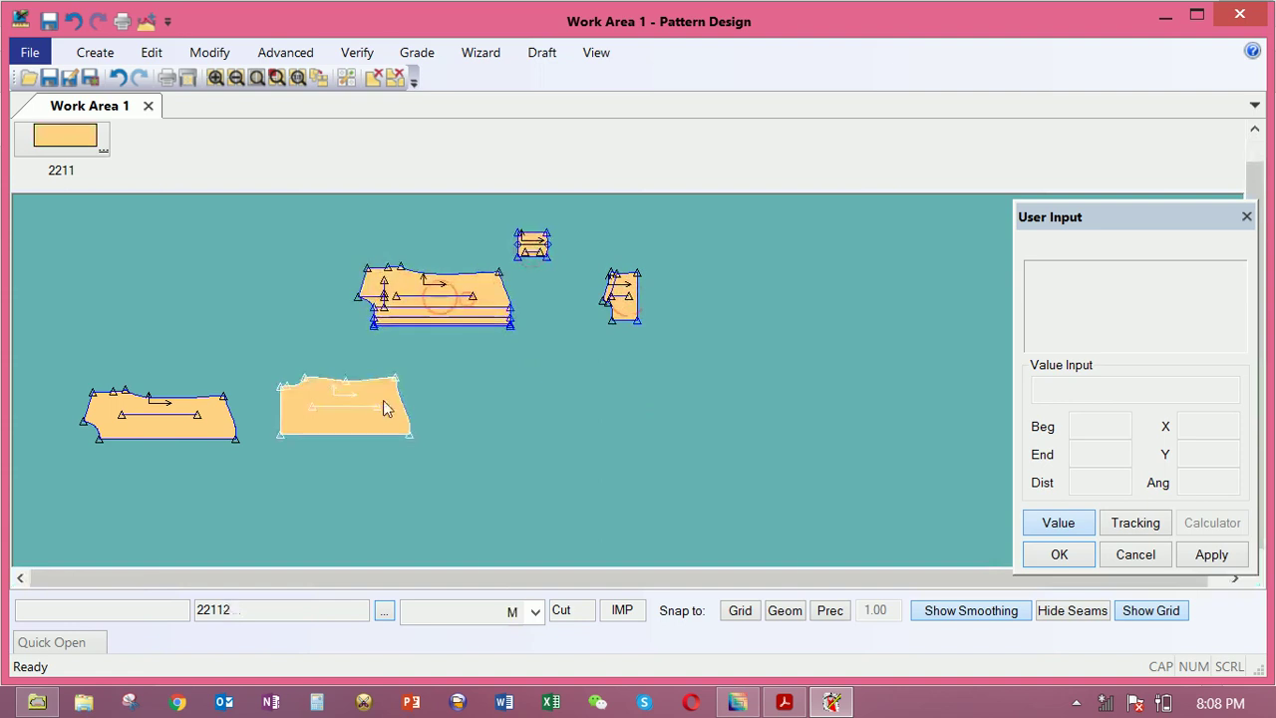
pyautogui.moveTo(383, 401); pyautogui.dragTo(261, 274)
pyautogui.moveTo(415, 309); pyautogui.dragTo(468, 302)
pyautogui.scroll(2, 453, 325)
pyautogui.scroll(-3, 483, 339)
pyautogui.moveTo(319, 313); pyautogui.dragTo(391, 382)
pyautogui.scroll(3, 394, 361)
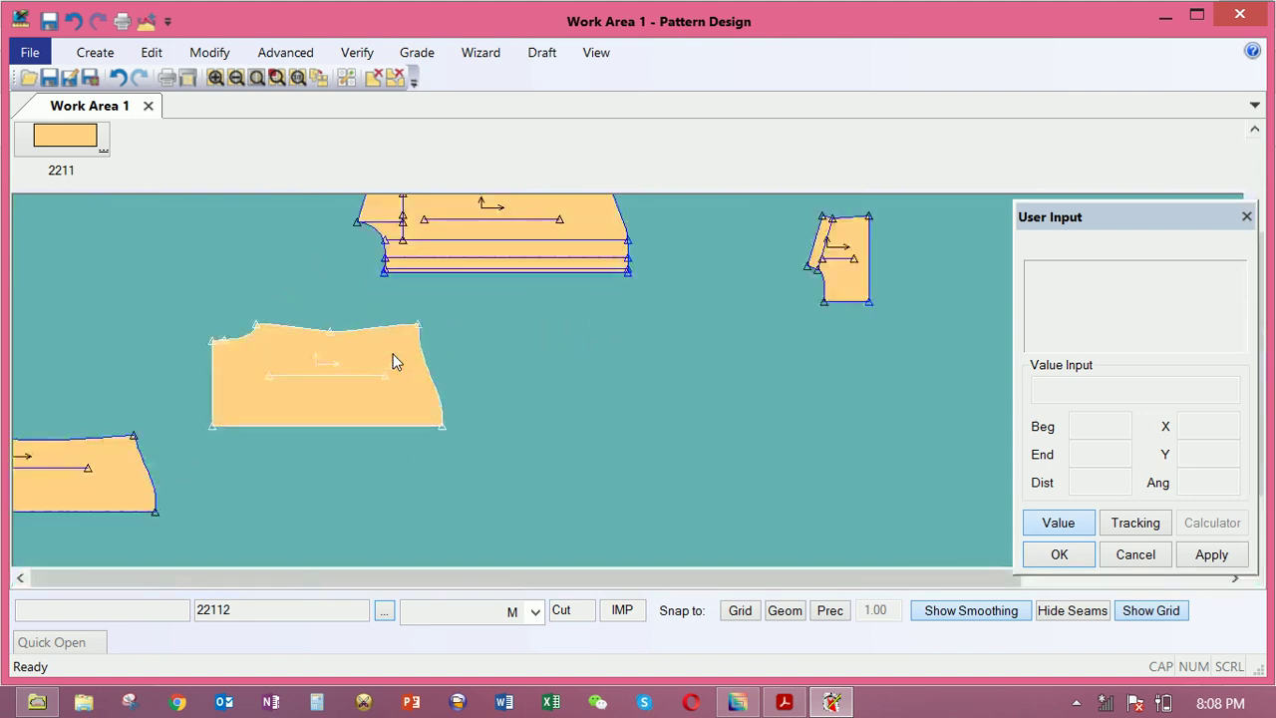
# Place piece 22113 directly beside the slanted waist end of piece 221146
pyautogui.moveTo(430, 250); pyautogui.dragTo(570, 356)
pyautogui.moveTo(403, 380); pyautogui.dragTo(281, 342)
pyautogui.moveTo(838, 276); pyautogui.dragTo(463, 318)
pyautogui.moveTo(558, 333); pyautogui.dragTo(605, 329)
pyautogui.scroll(2, 605, 329)
pyautogui.moveTo(374, 304); pyautogui.dragTo(384, 405)
pyautogui.moveTo(517, 375); pyautogui.dragTo(510, 392)
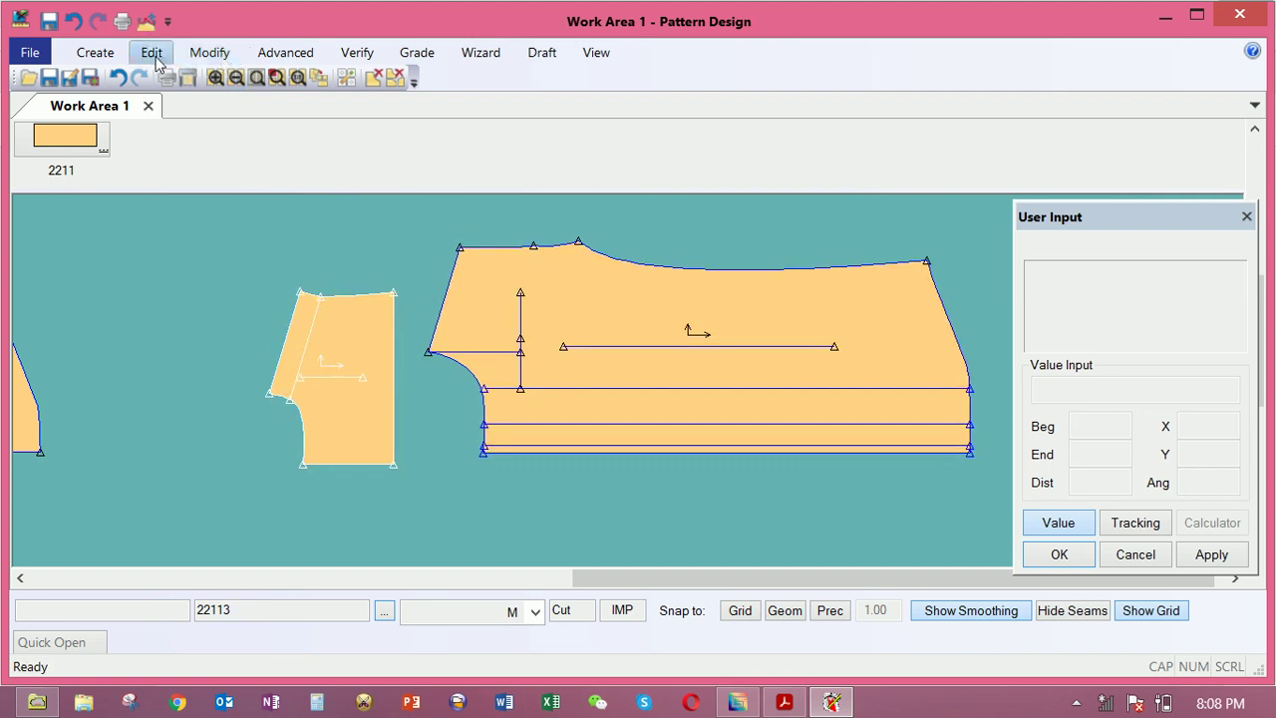
# Measure the line lengths of the upper edge of piece 22113 and the two short upper edge segments of piece 221146
pyautogui.click(294, 54)
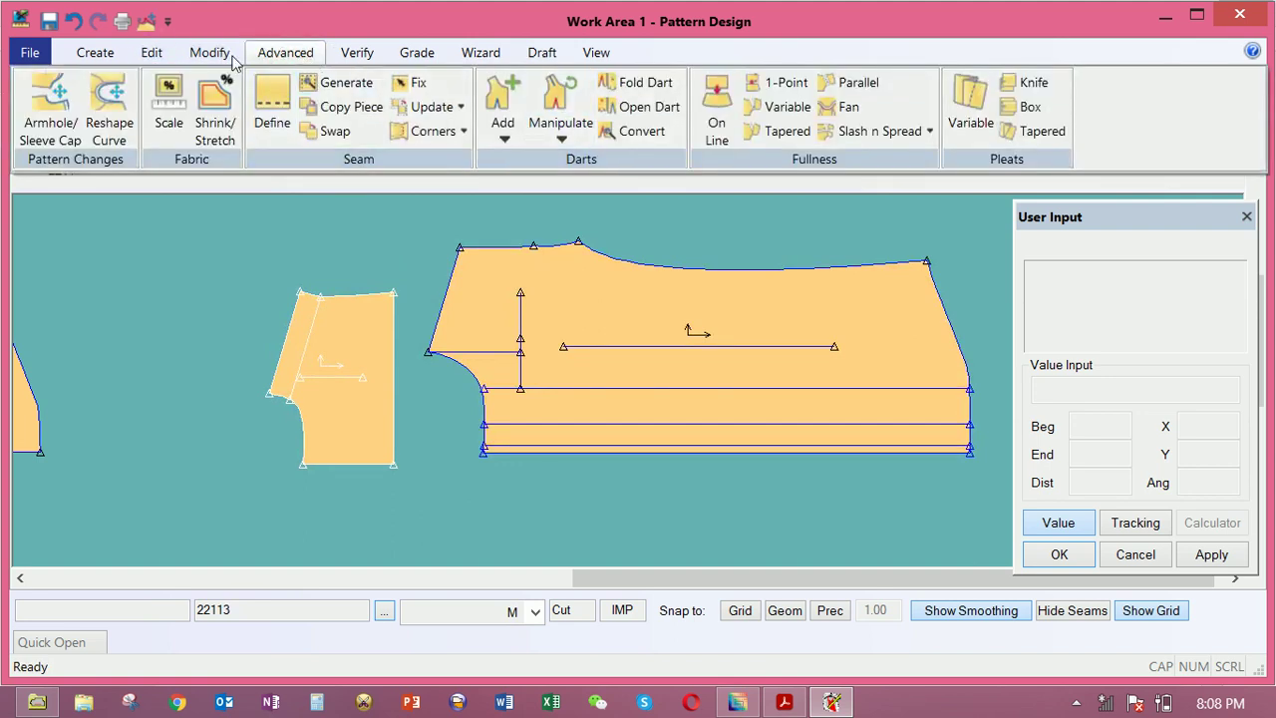
pyautogui.click(359, 55)
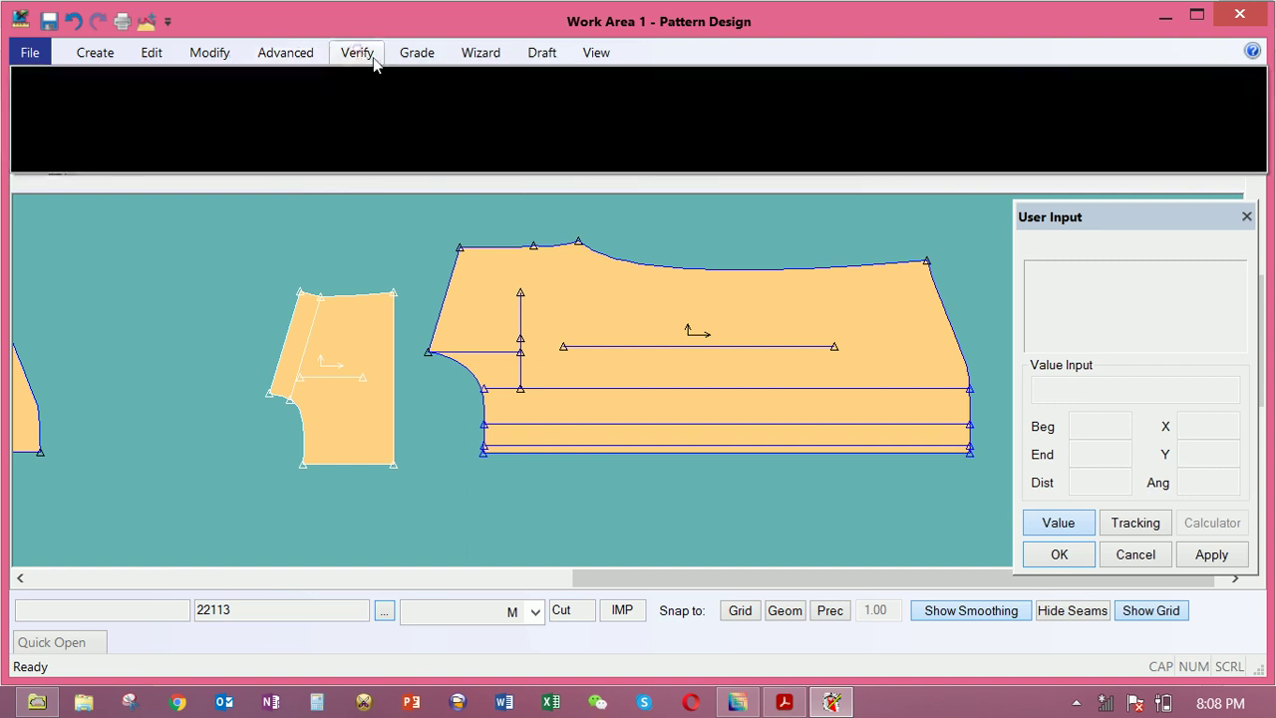
pyautogui.click(497, 111)
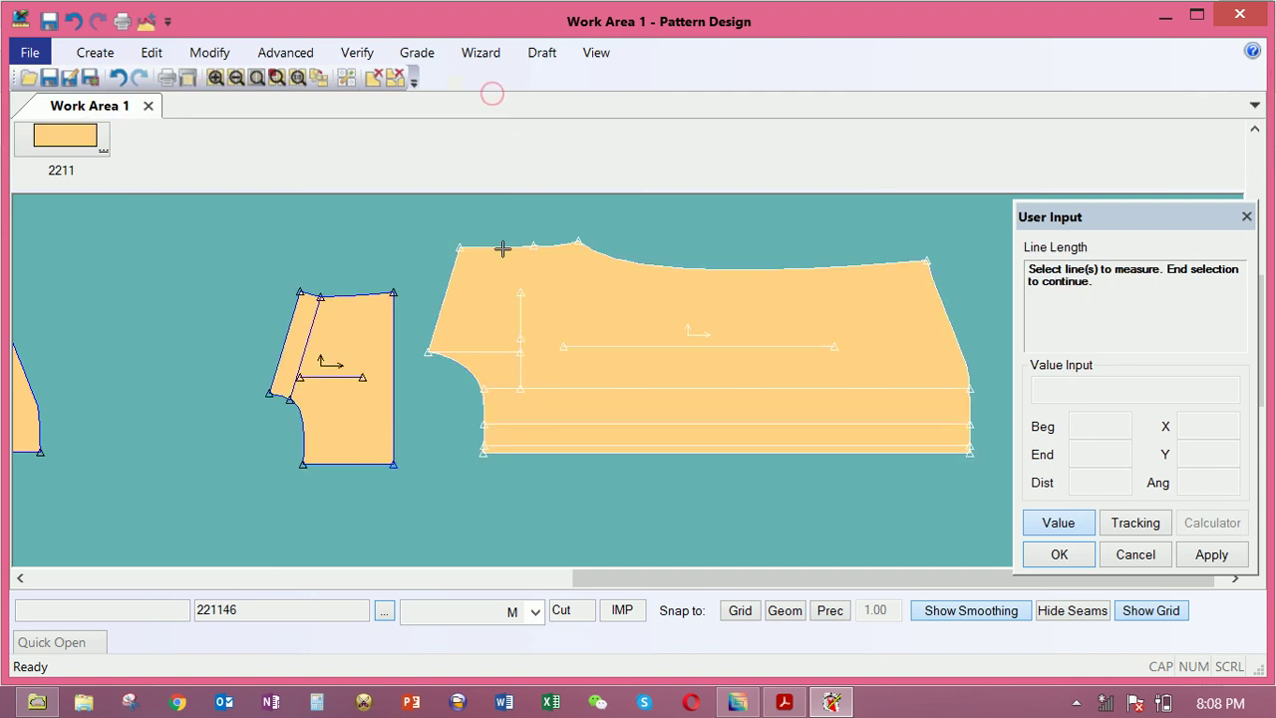
pyautogui.click(391, 296)
pyautogui.rightClick(396, 261)
pyautogui.click(397, 259)
pyautogui.click(563, 317)
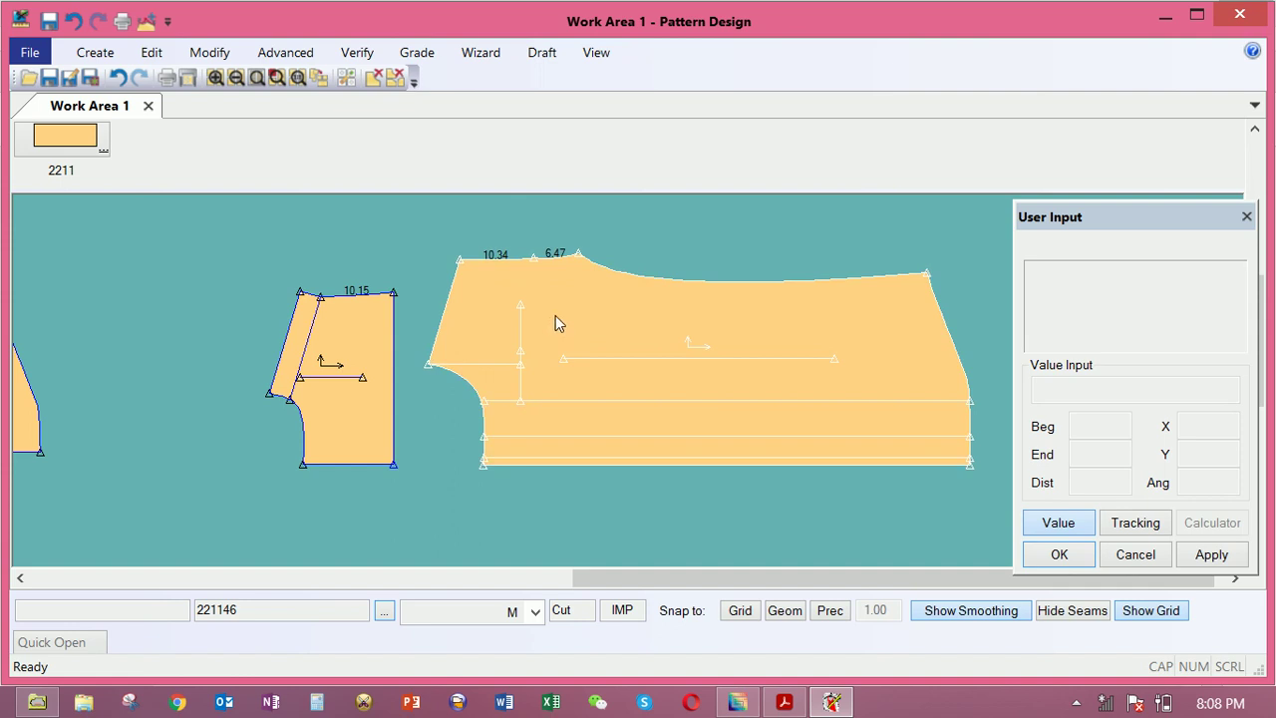
pyautogui.click(359, 52)
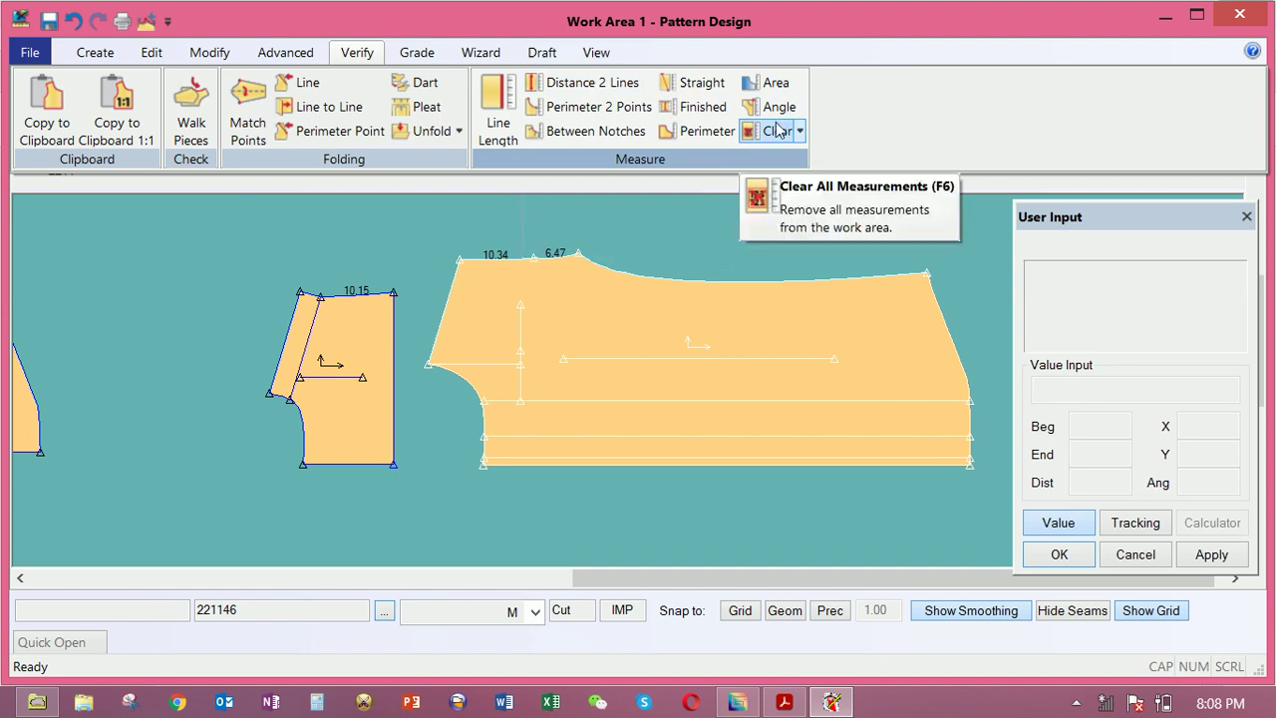
pyautogui.click(578, 84)
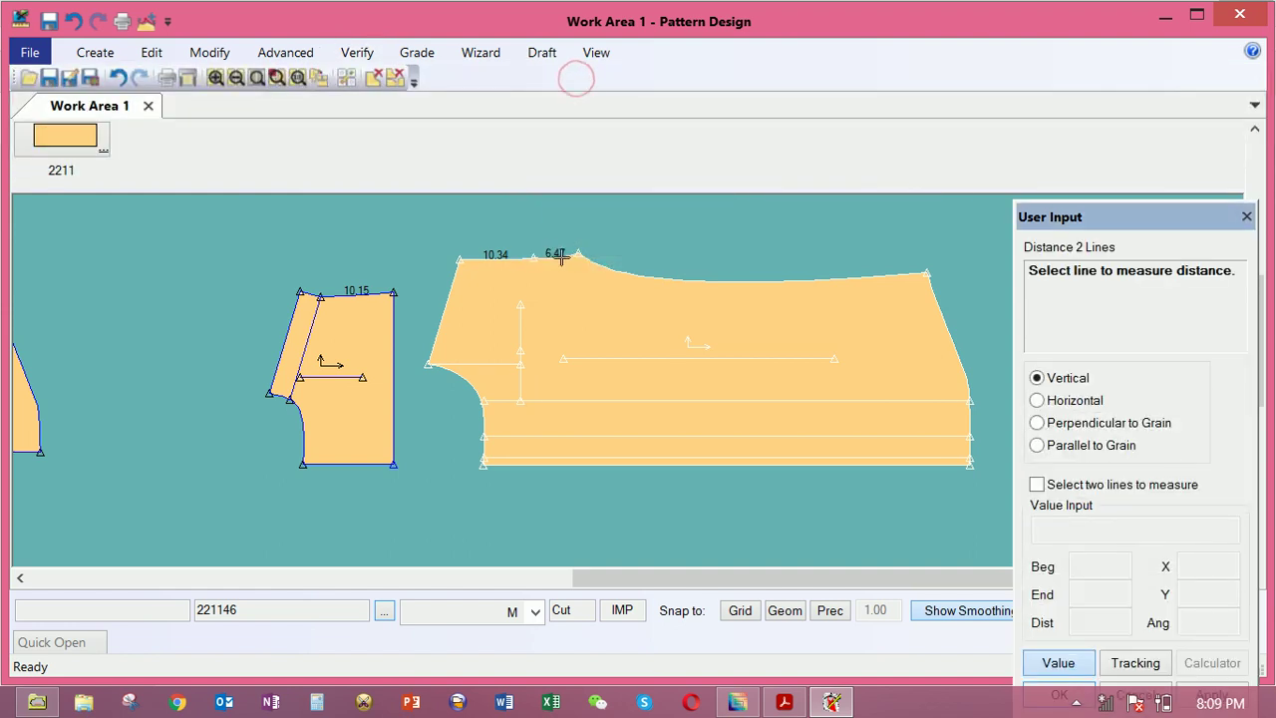
pyautogui.click(558, 256)
pyautogui.rightClick(513, 240)
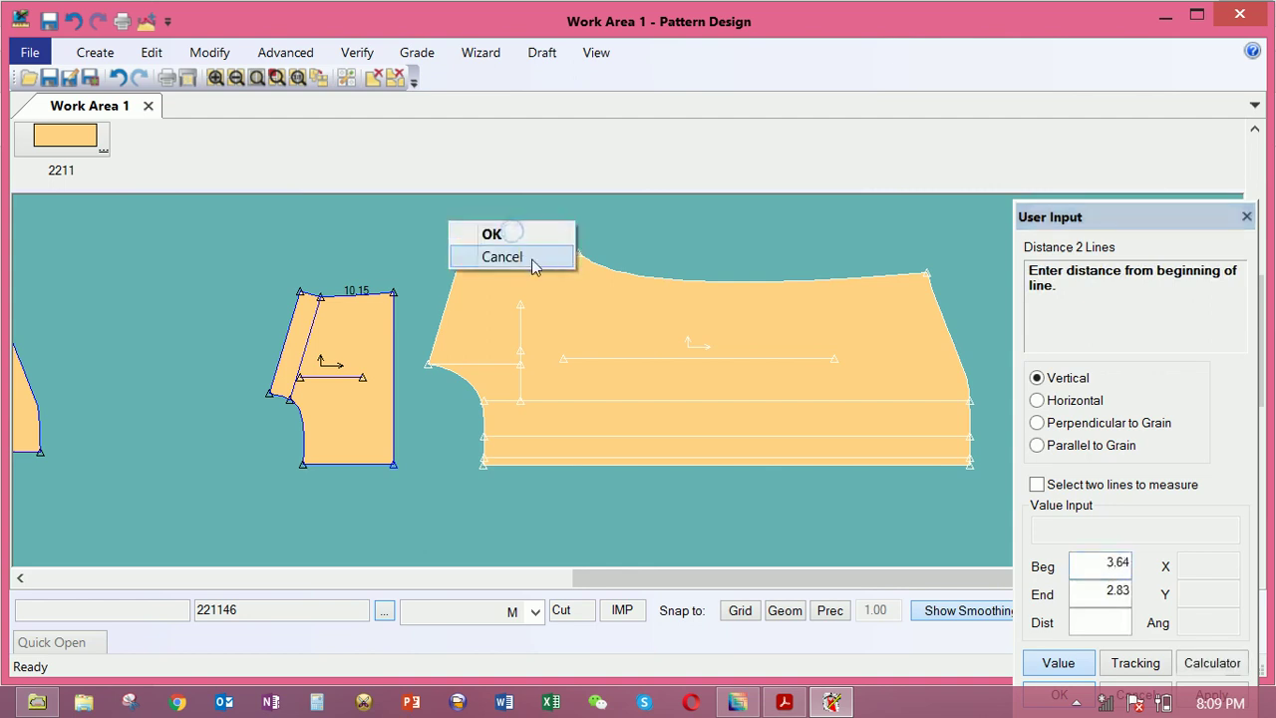
pyautogui.click(489, 231)
# Measure the graded line lengths of the upper edge segments of pieces 221146 and 22113 across all sizes, and close the results
pyautogui.click(419, 58)
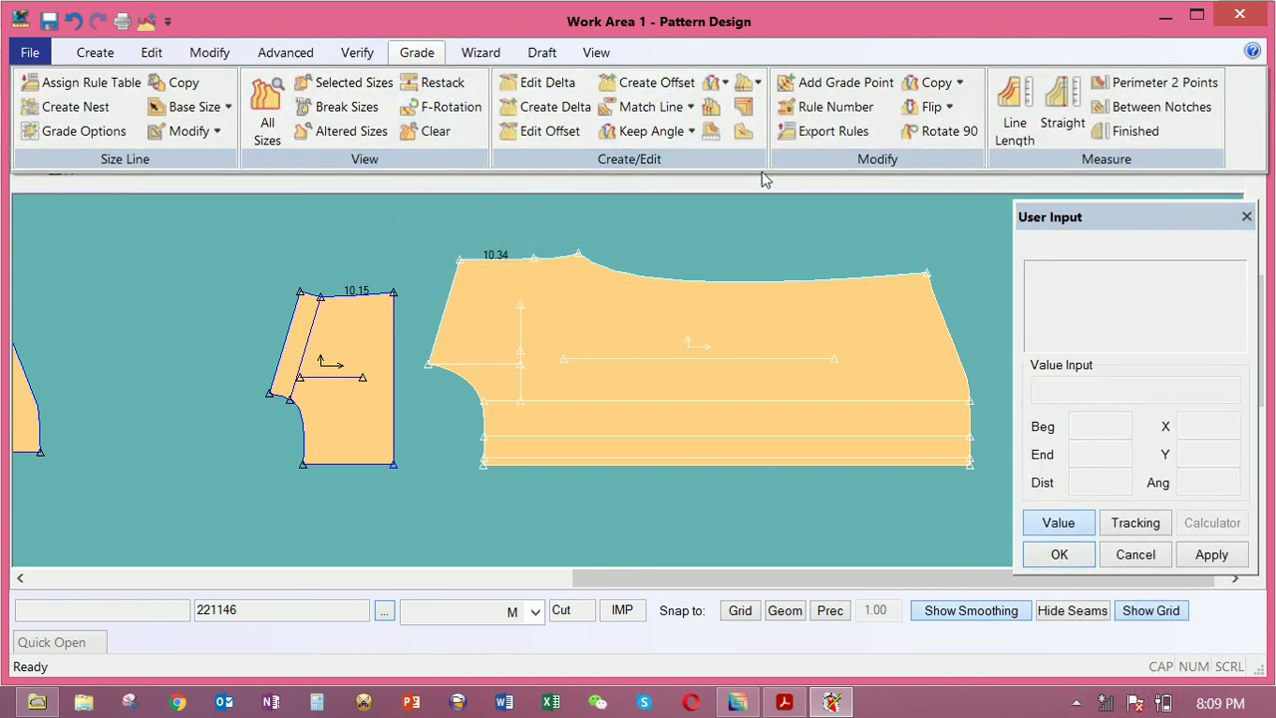
pyautogui.click(1007, 96)
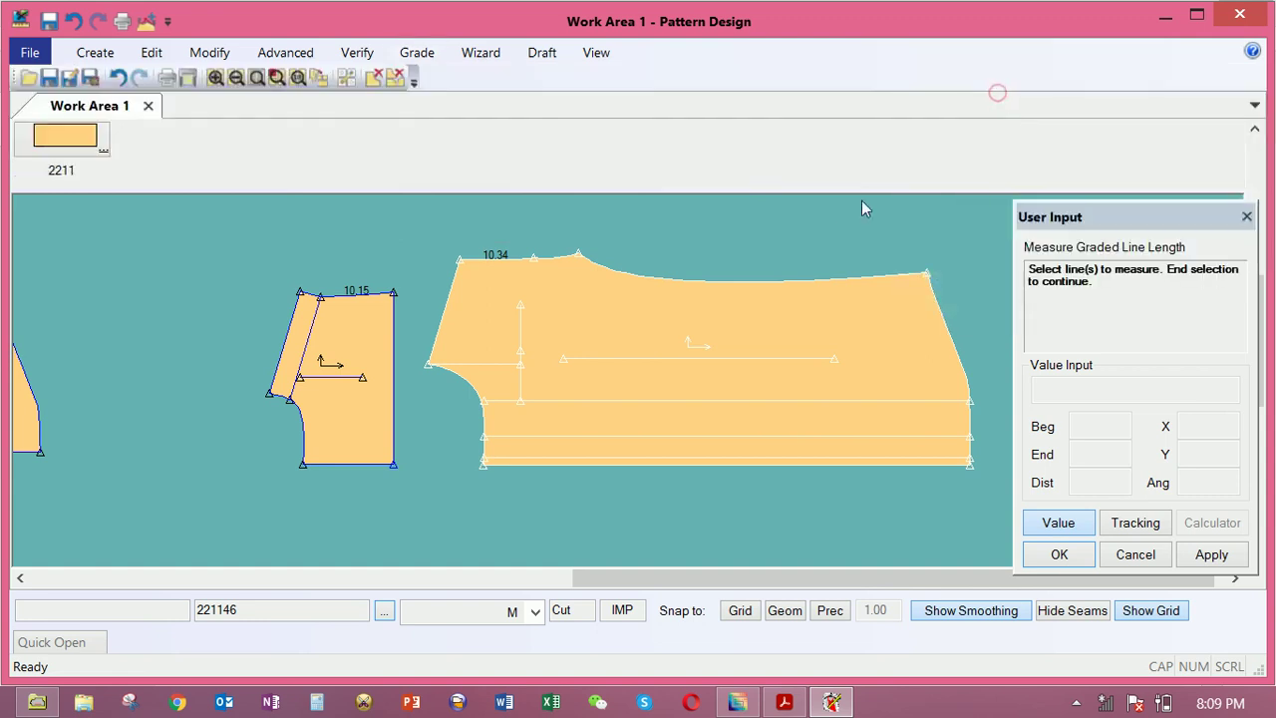
pyautogui.click(512, 267)
pyautogui.click(361, 294)
pyautogui.rightClick(393, 265)
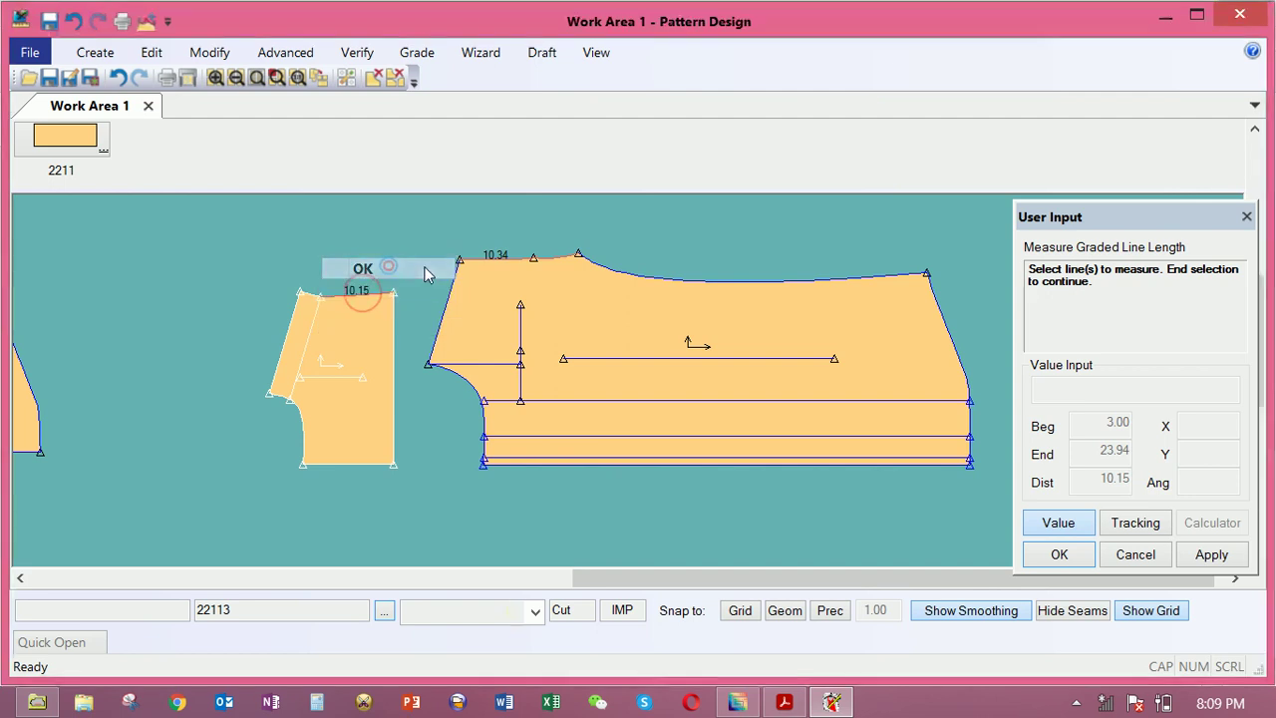
pyautogui.click(418, 267)
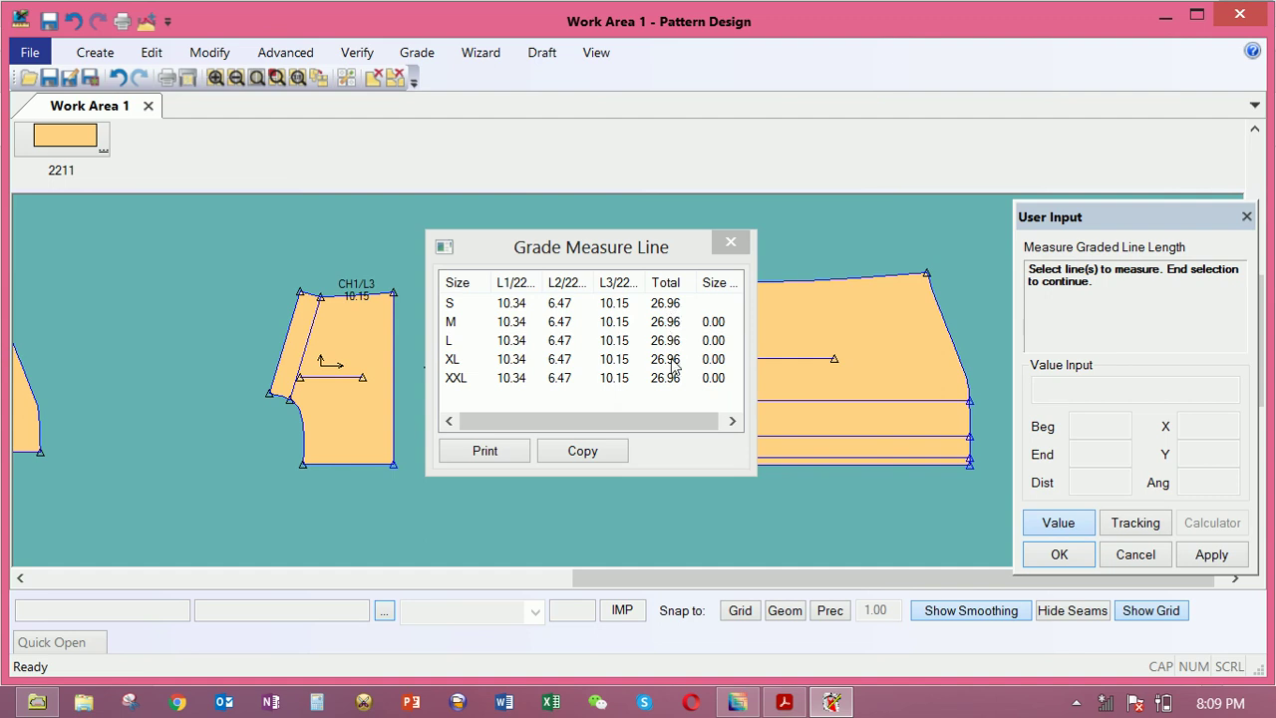
pyautogui.click(730, 241)
pyautogui.rightClick(670, 227)
pyautogui.click(671, 227)
# Move pieces 22113 and 221146 up side by side, leaving free space below them
pyautogui.moveTo(644, 318)
pyautogui.mouseDown()
pyautogui.moveTo(638, 370)
pyautogui.moveTo(641, 296)
pyautogui.mouseUp()
pyautogui.moveTo(394, 368); pyautogui.dragTo(388, 305)
pyautogui.moveTo(649, 325); pyautogui.dragTo(659, 283)
pyautogui.scroll(-3, 619, 342)
pyautogui.click(536, 349)
pyautogui.click(453, 289)
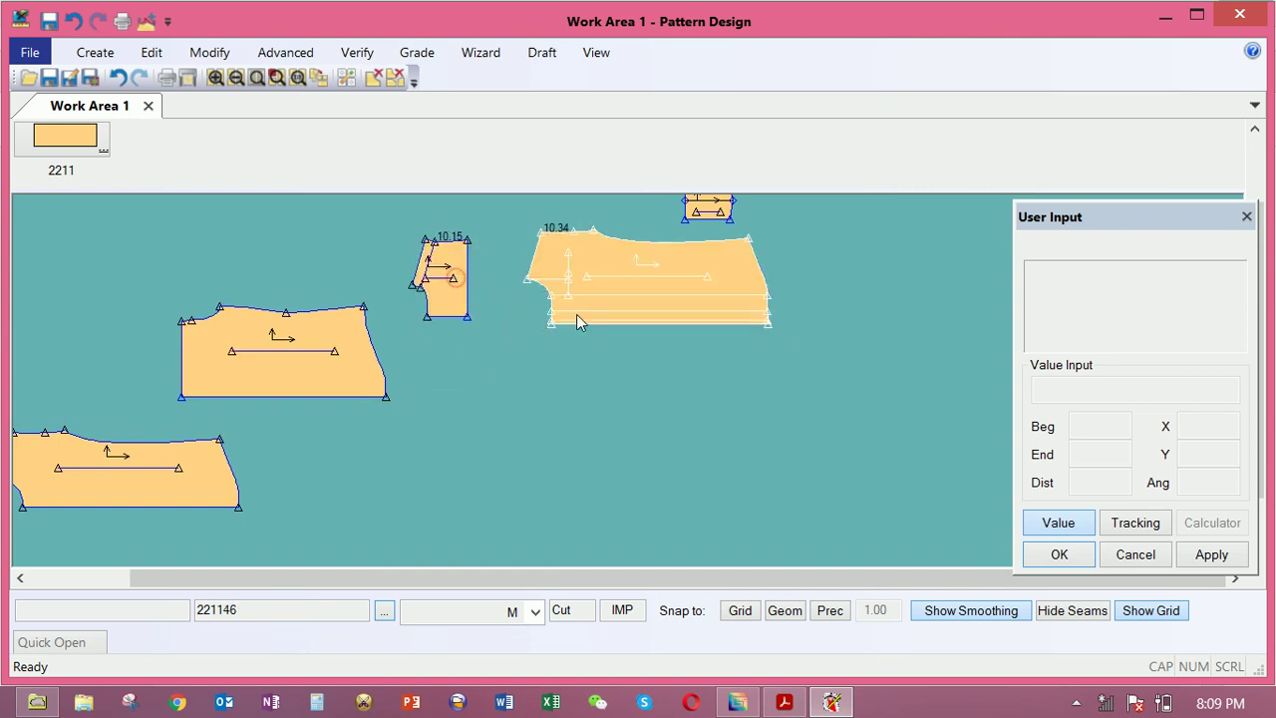
pyautogui.click(648, 296)
pyautogui.click(628, 290)
pyautogui.click(628, 290)
pyautogui.click(627, 290)
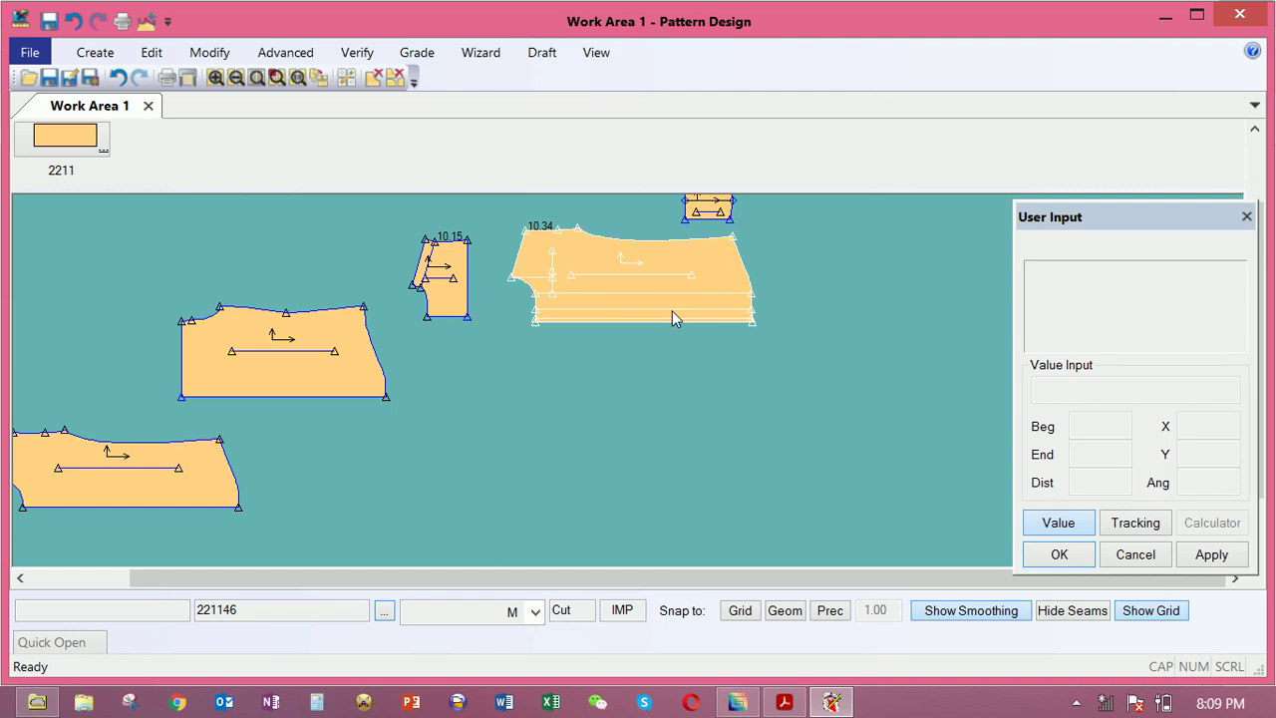
pyautogui.click(444, 279)
# Create a rectangular piece 55 wide and 19 high below piece 221146, accepting the default piece name P8
pyautogui.click(95, 52)
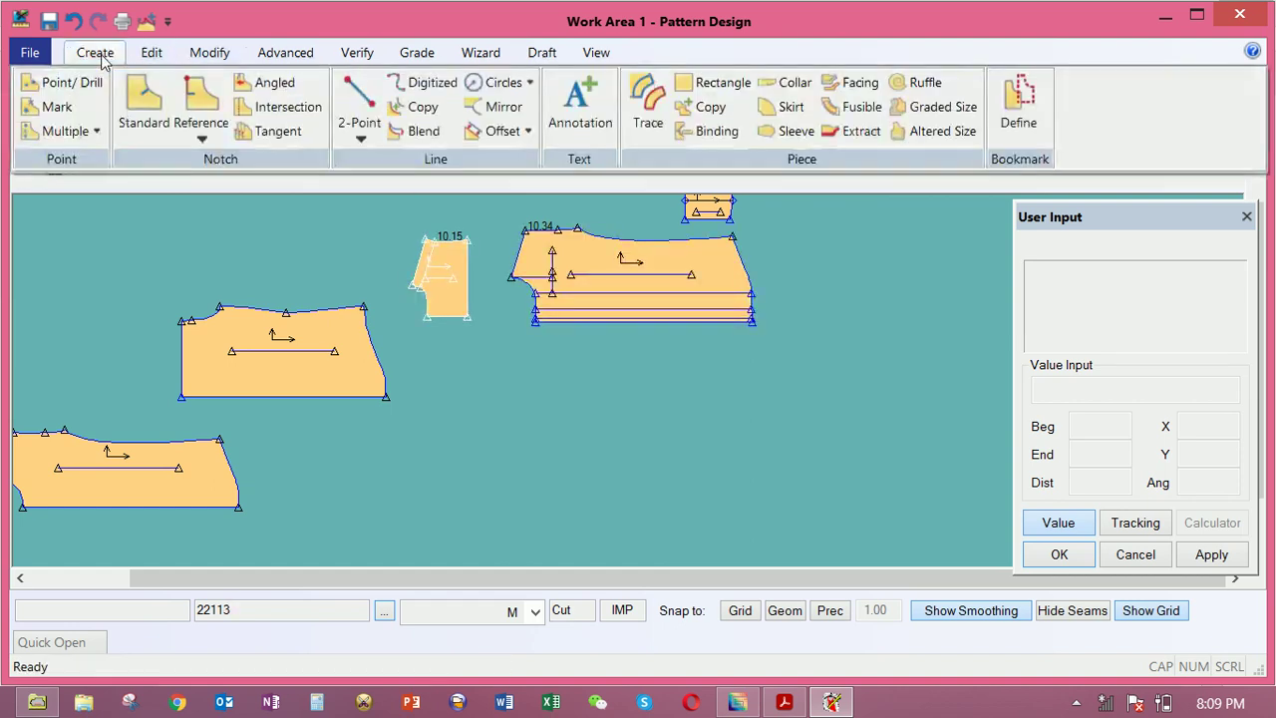
pyautogui.click(688, 90)
pyautogui.click(495, 362)
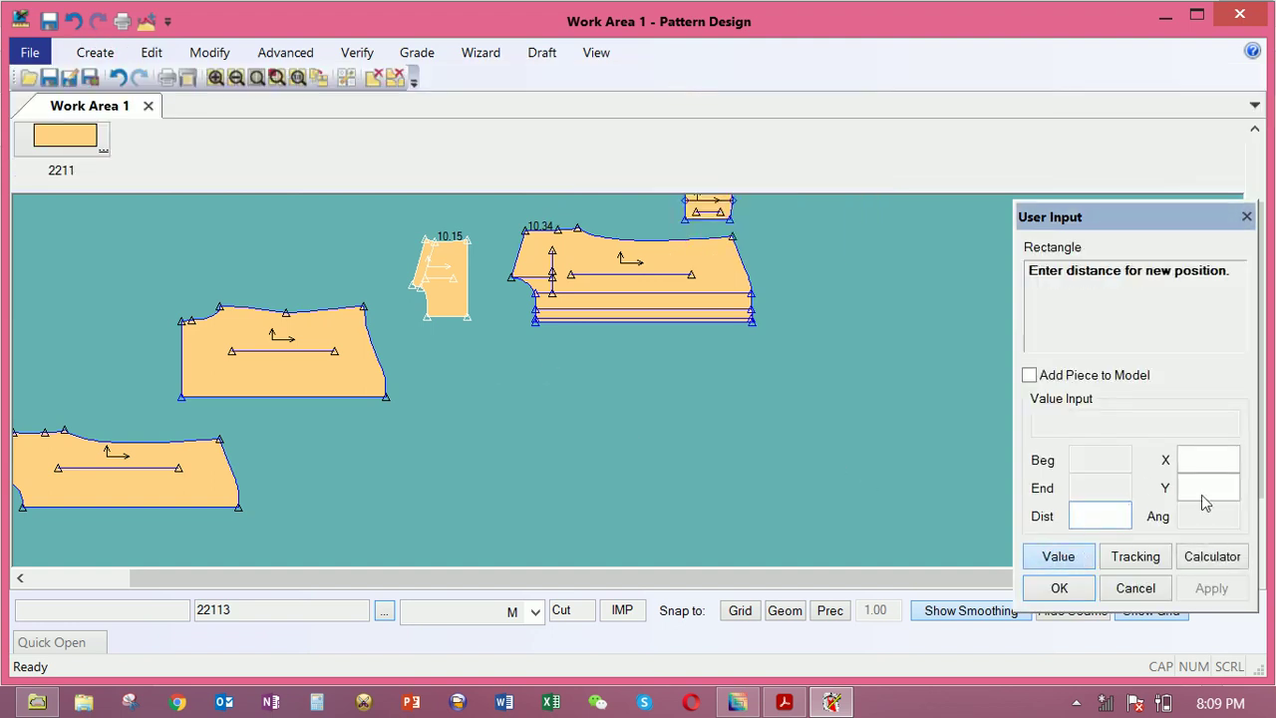
pyautogui.click(1207, 464)
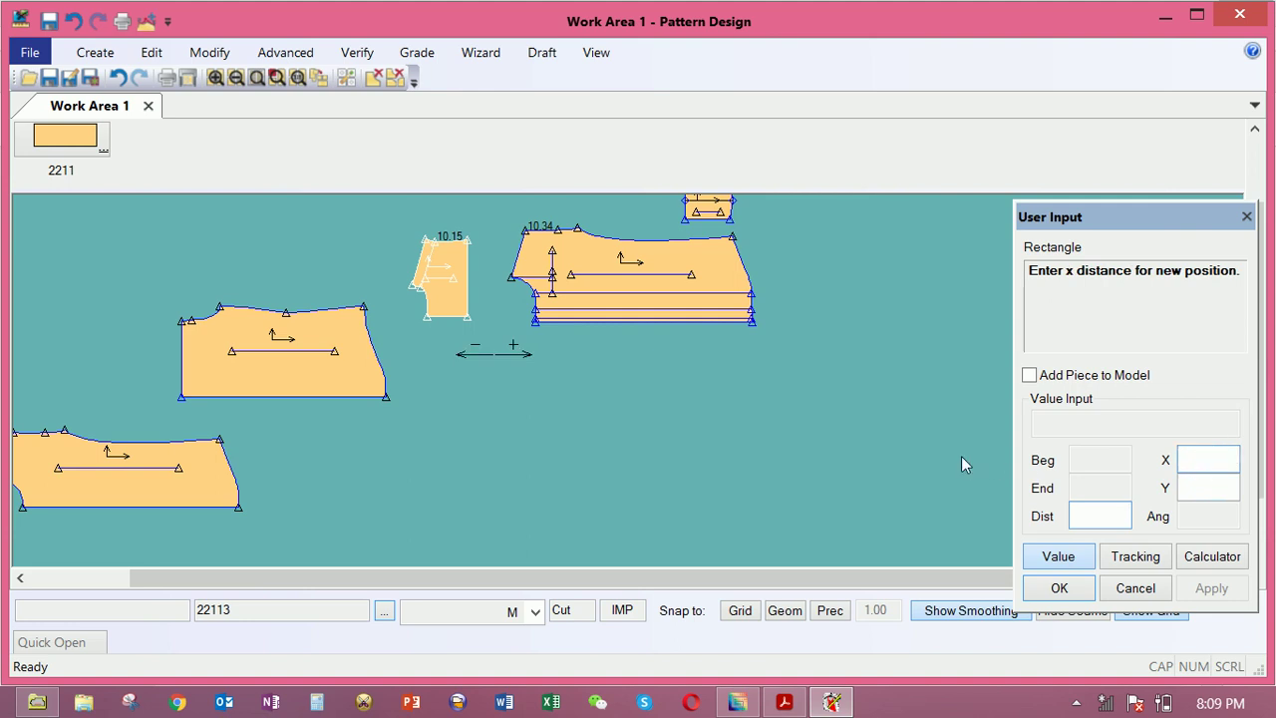
pyautogui.write('55')
pyautogui.click(1220, 485)
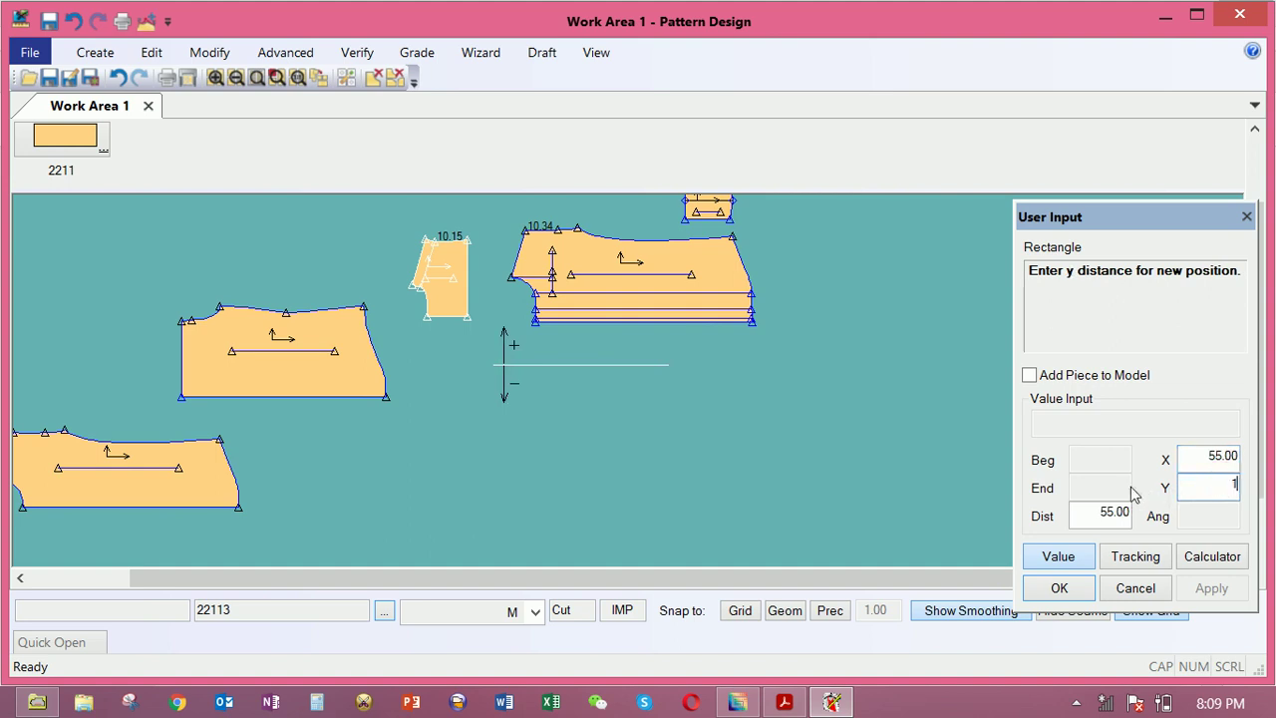
pyautogui.write('19')
pyautogui.press('Return')
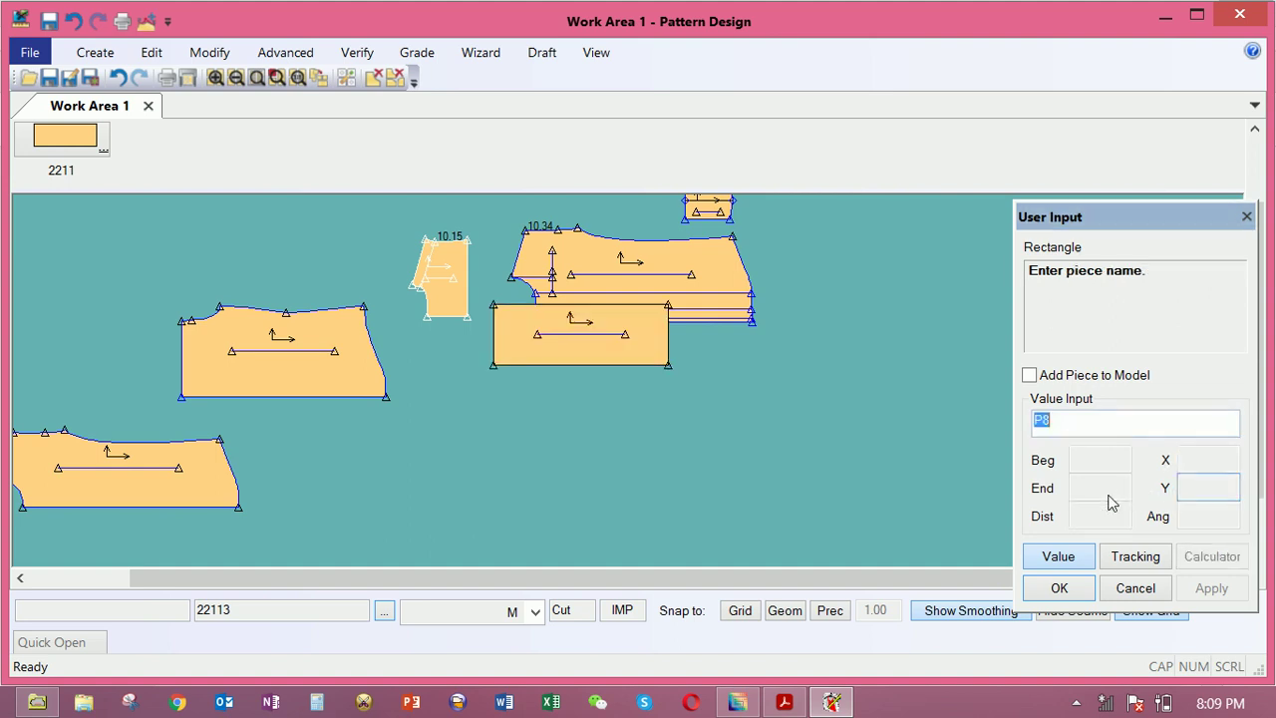
pyautogui.rightClick(636, 357)
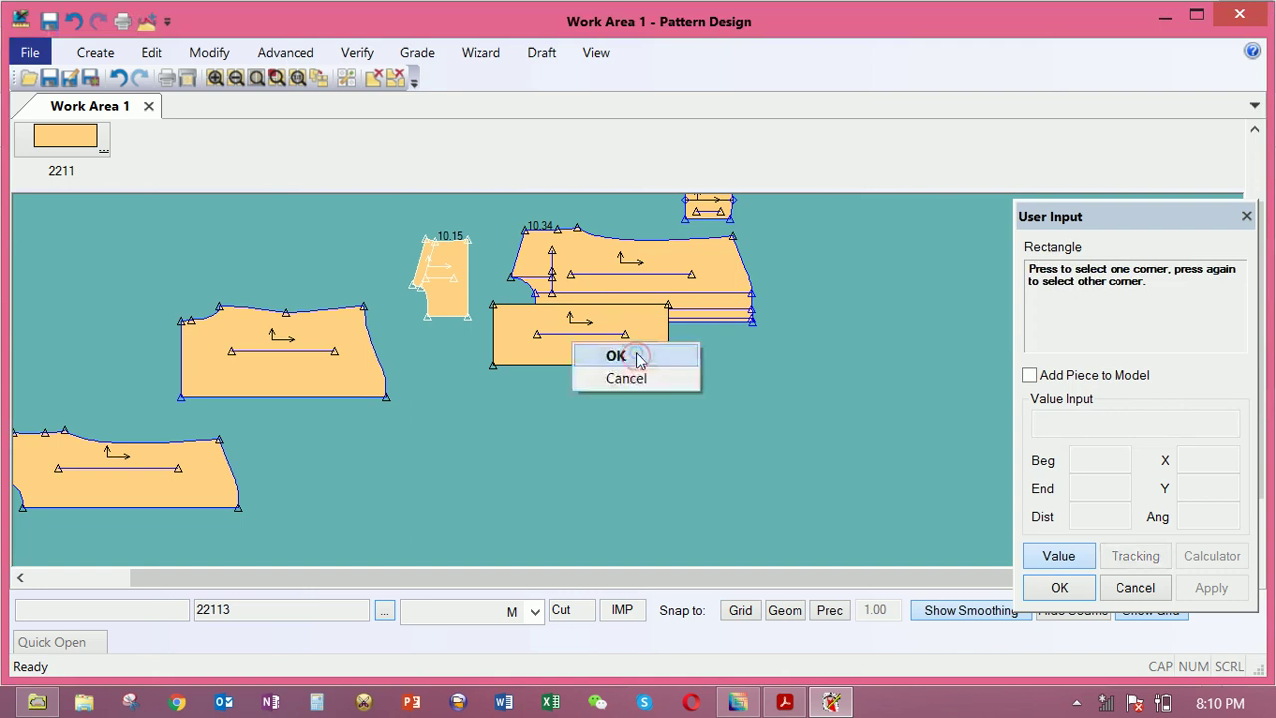
pyautogui.click(627, 356)
# Move the new rectangular piece down into the free space below piece 221146
pyautogui.click(610, 415)
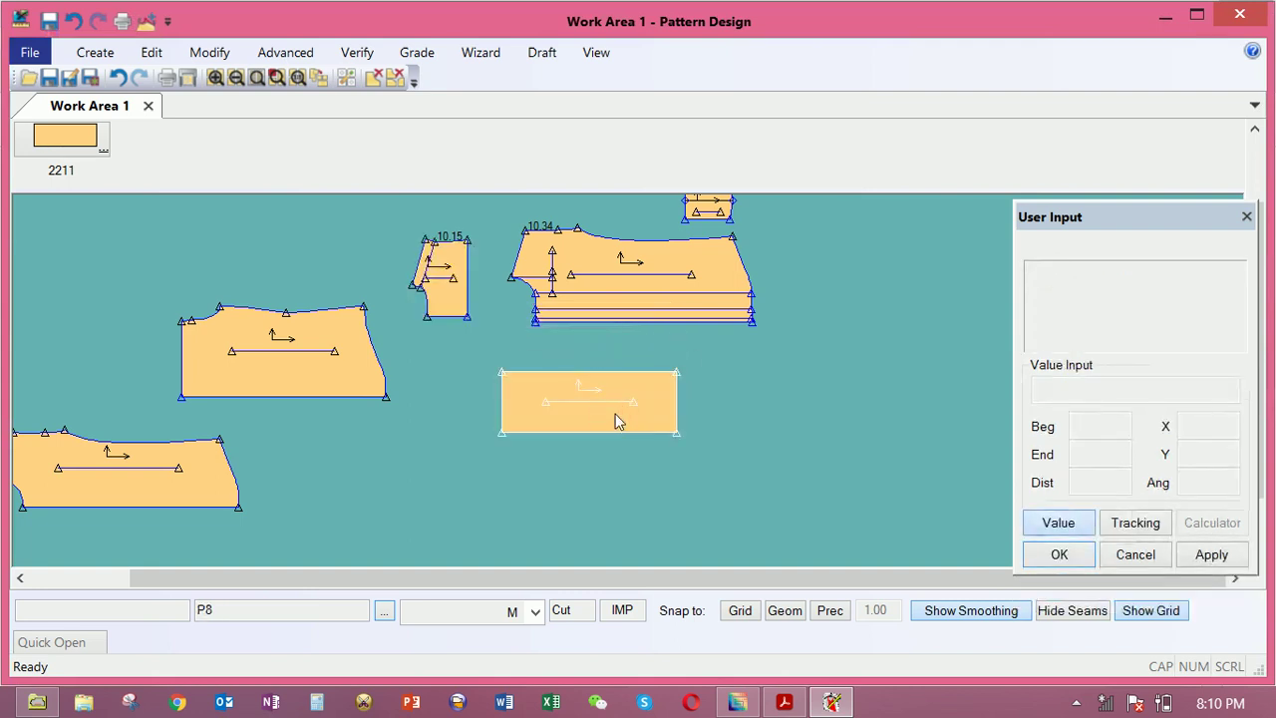
pyautogui.scroll(3, 615, 414)
pyautogui.scroll(-1, 614, 412)
pyautogui.moveTo(615, 418); pyautogui.dragTo(636, 382)
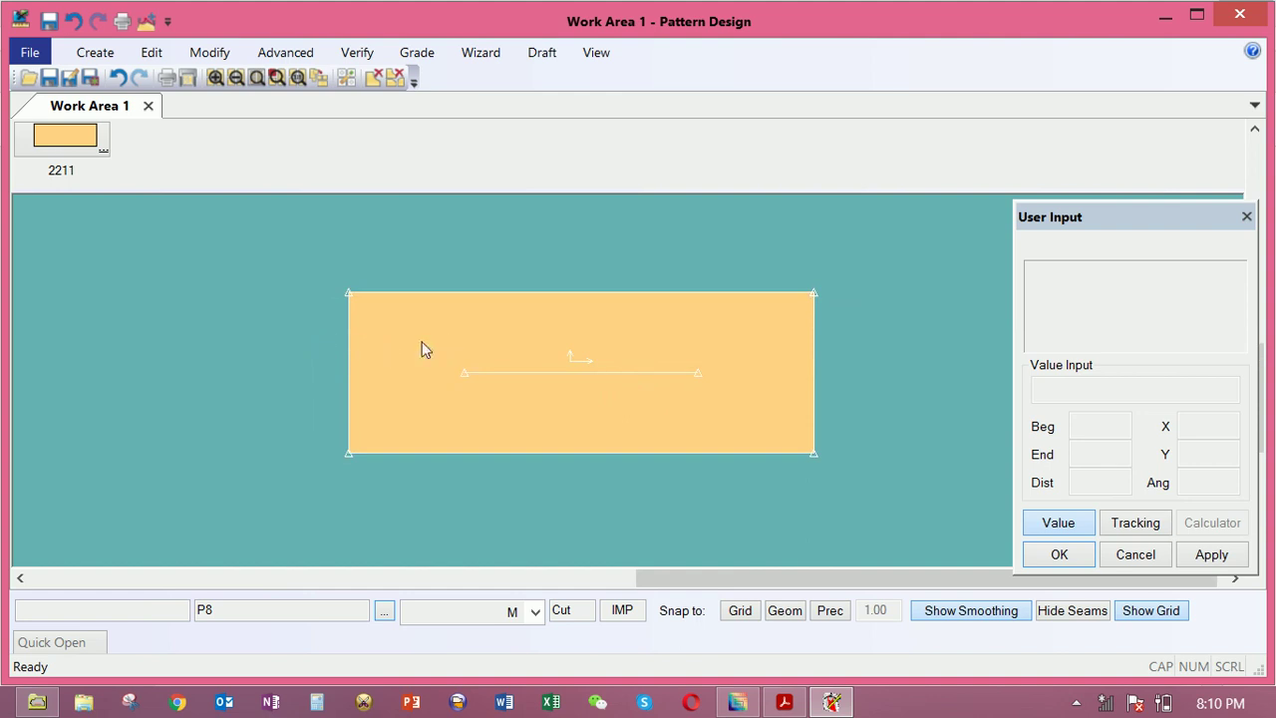
# Add an even offset of the rectangle's left edge at a distance of -14, inside the piece
pyautogui.click(94, 52)
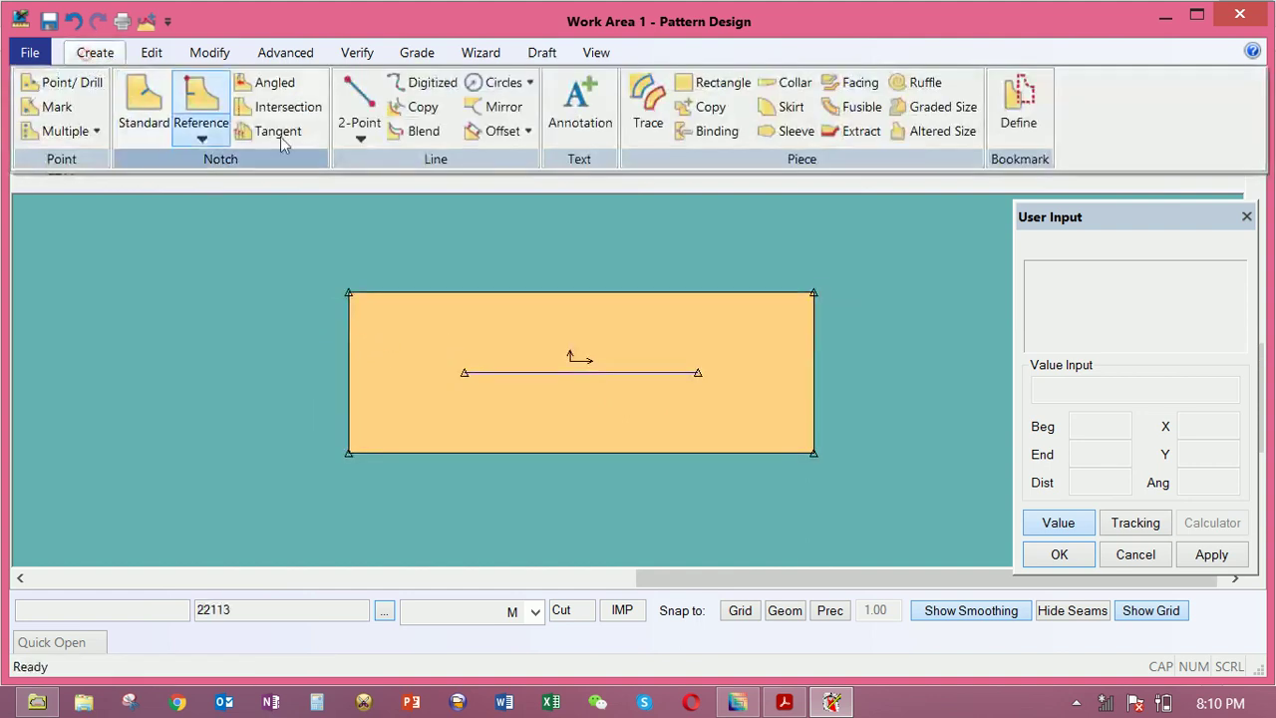
pyautogui.click(472, 134)
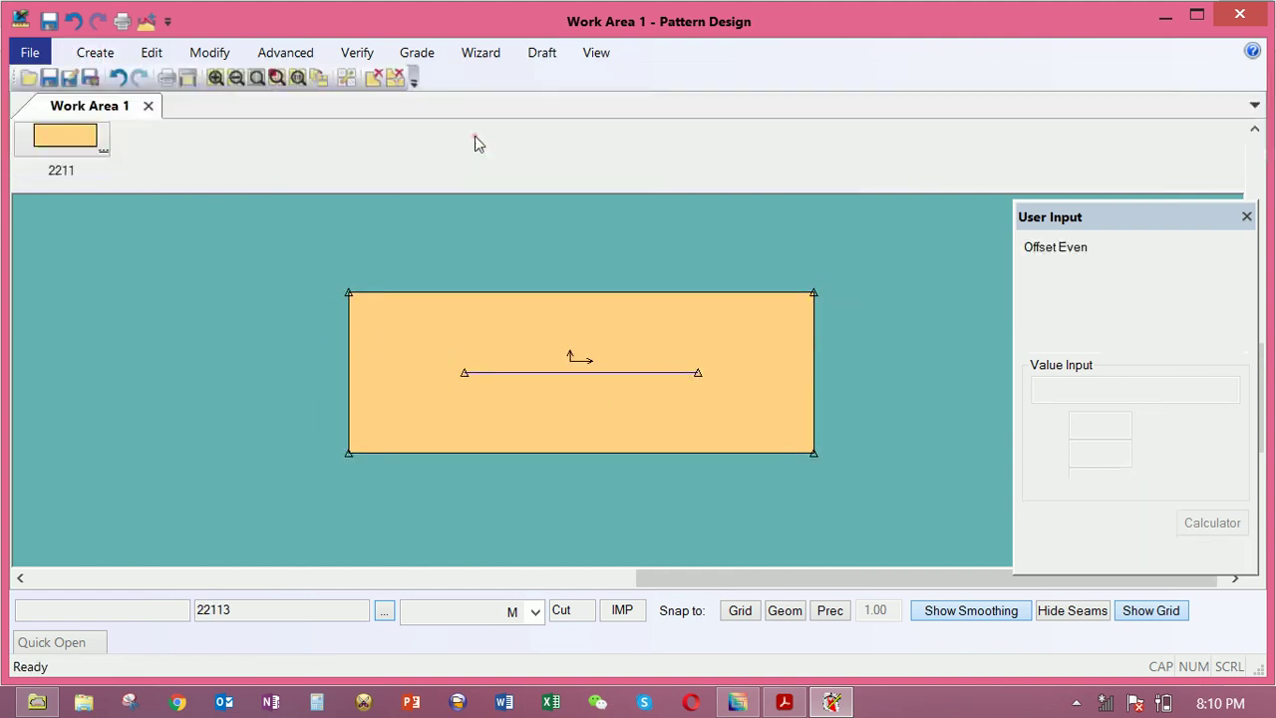
pyautogui.click(354, 350)
pyautogui.rightClick(370, 362)
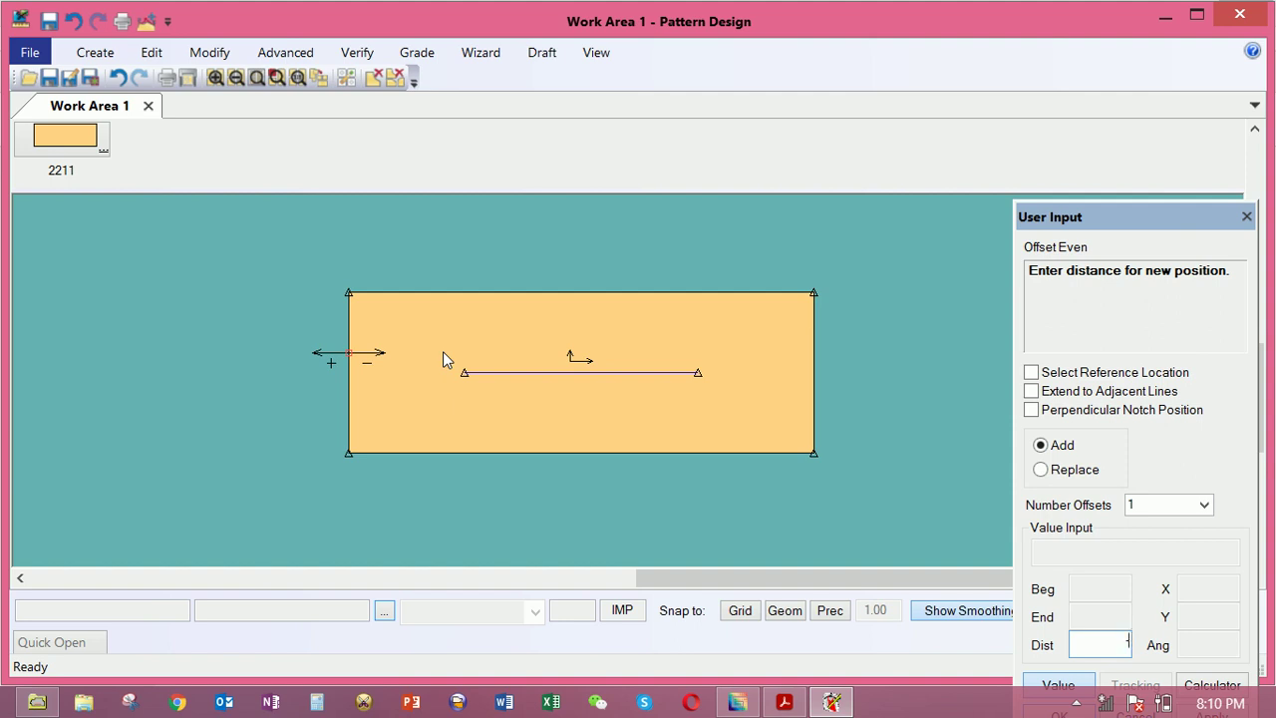
pyautogui.write('-14')
pyautogui.press('Return')
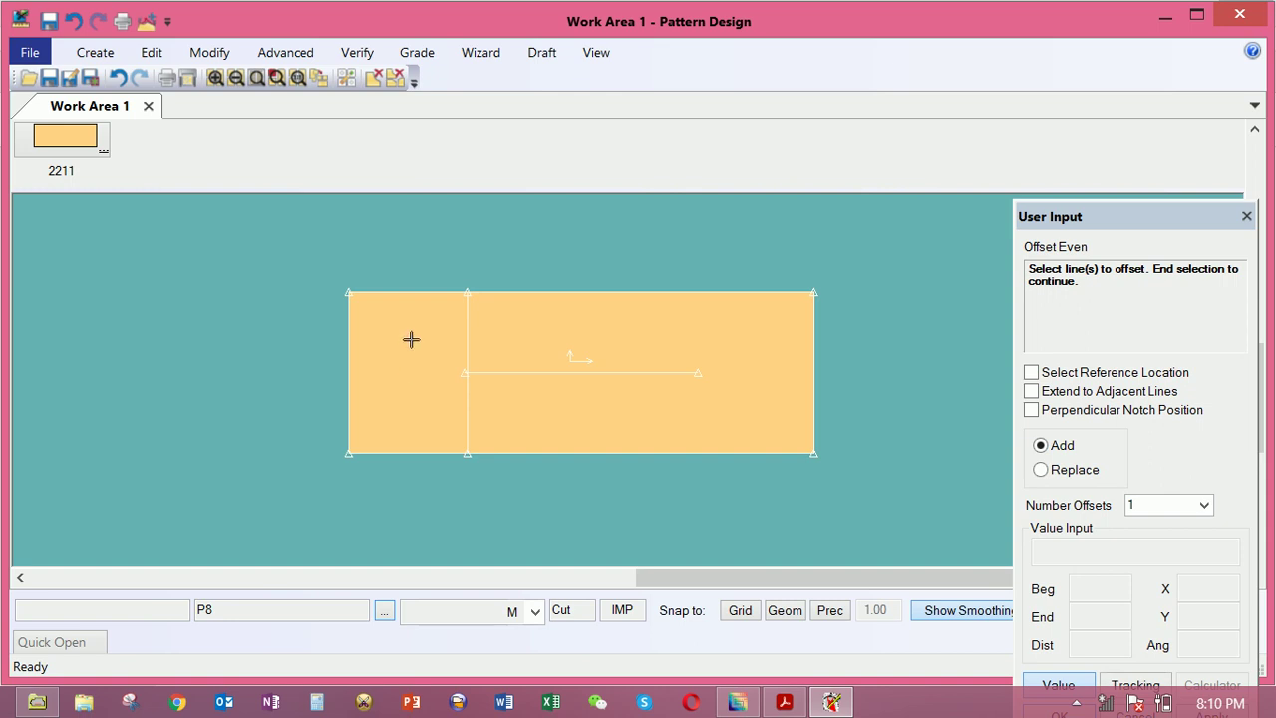
# Draw a digitized S-shaped curve from the upper end of the offset line to the rectangle's lower left corner
pyautogui.click(108, 56)
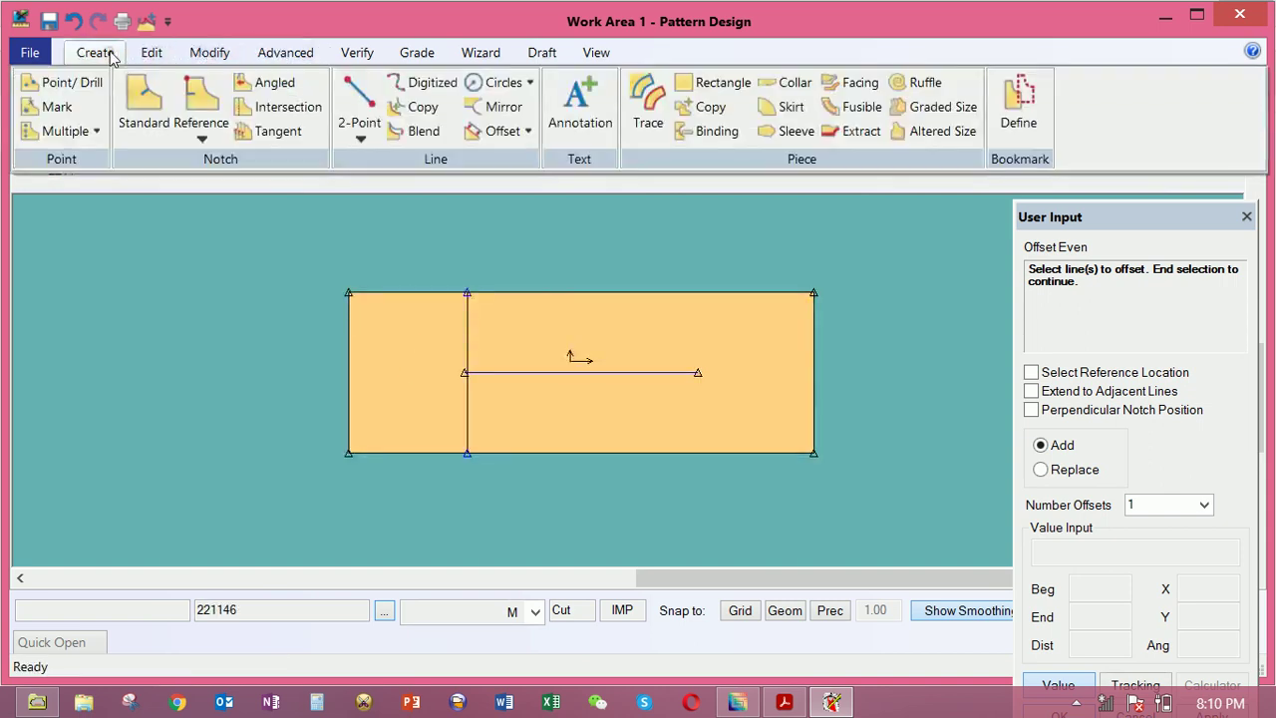
pyautogui.click(423, 83)
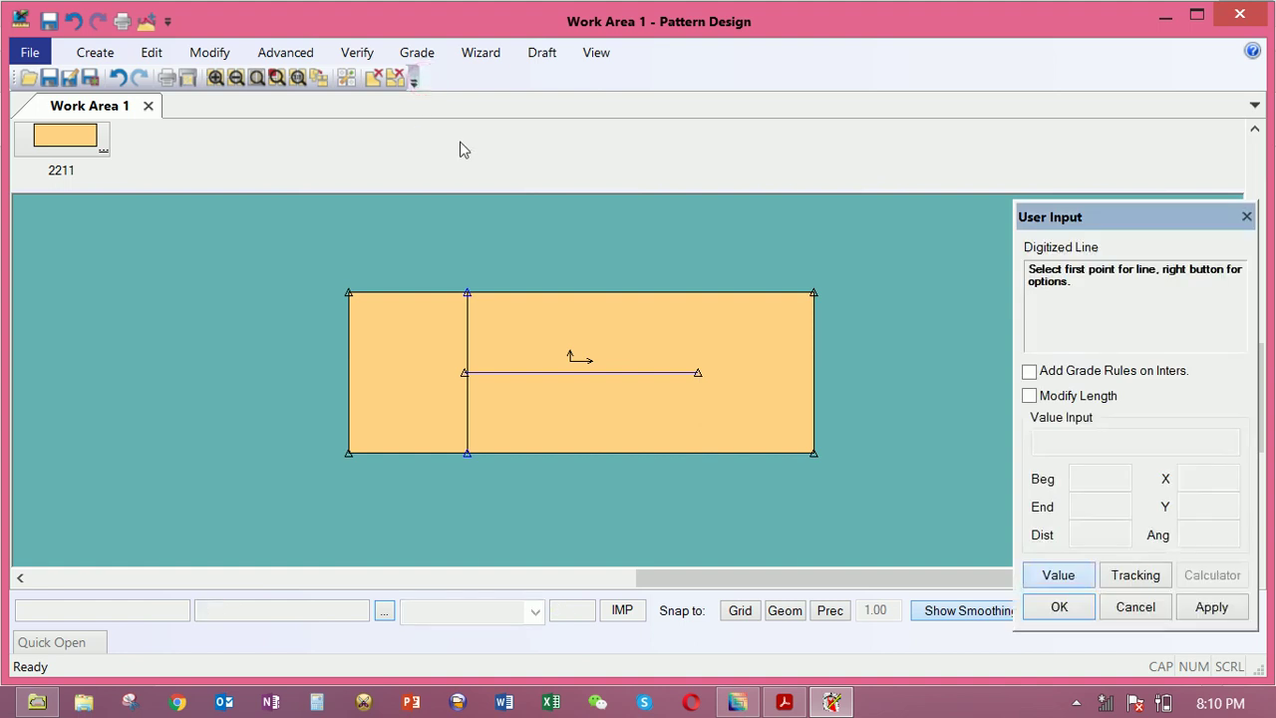
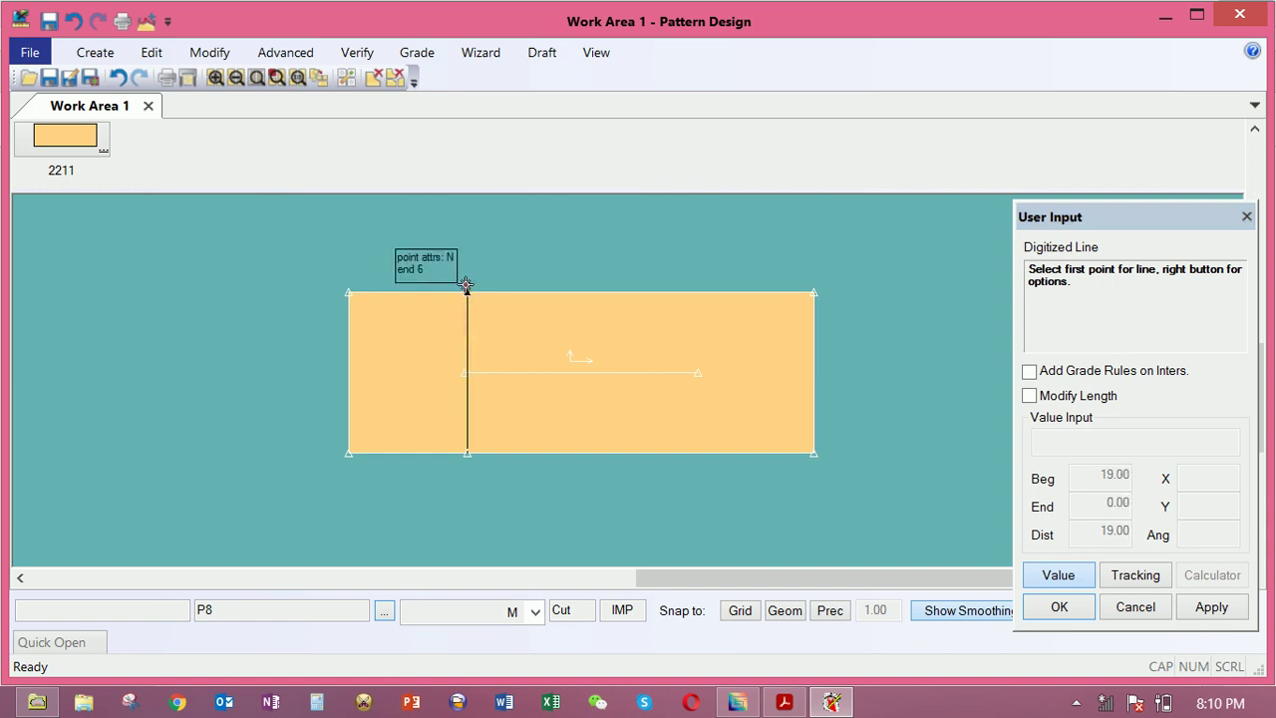
pyautogui.click(466, 285)
pyautogui.click(507, 285)
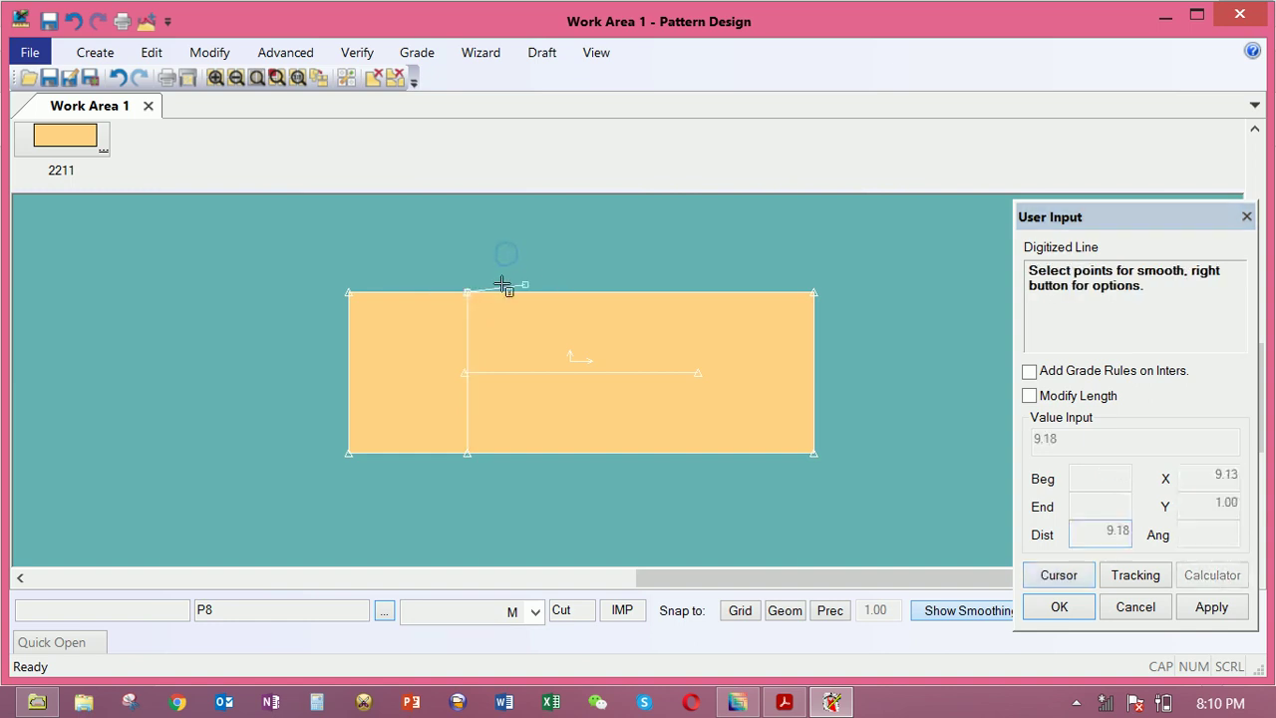
pyautogui.rightClick(499, 262)
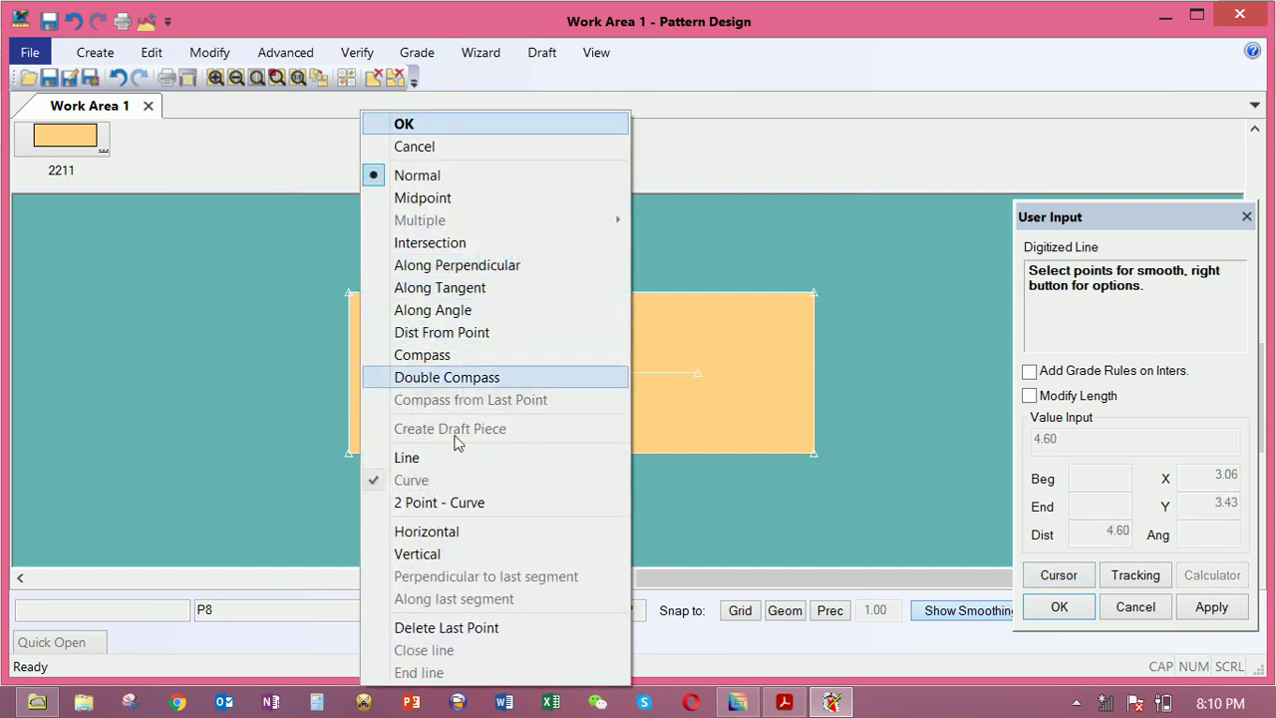
pyautogui.click(423, 181)
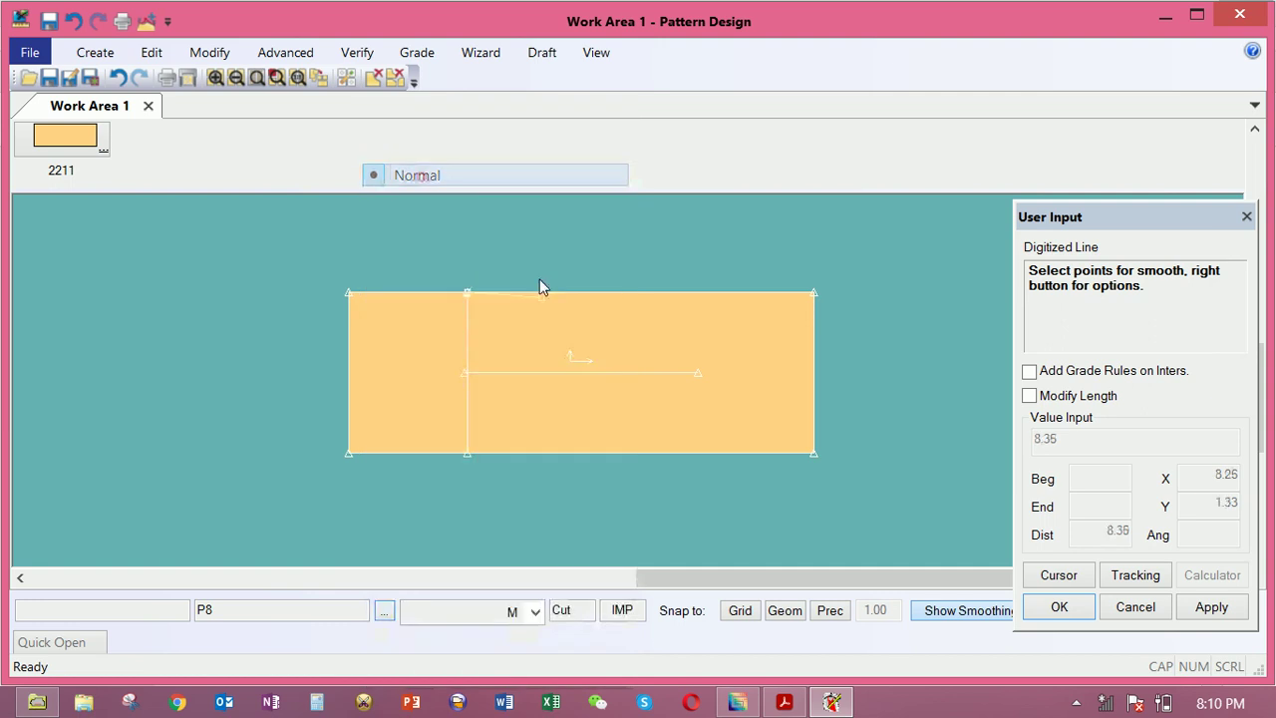
pyautogui.click(454, 341)
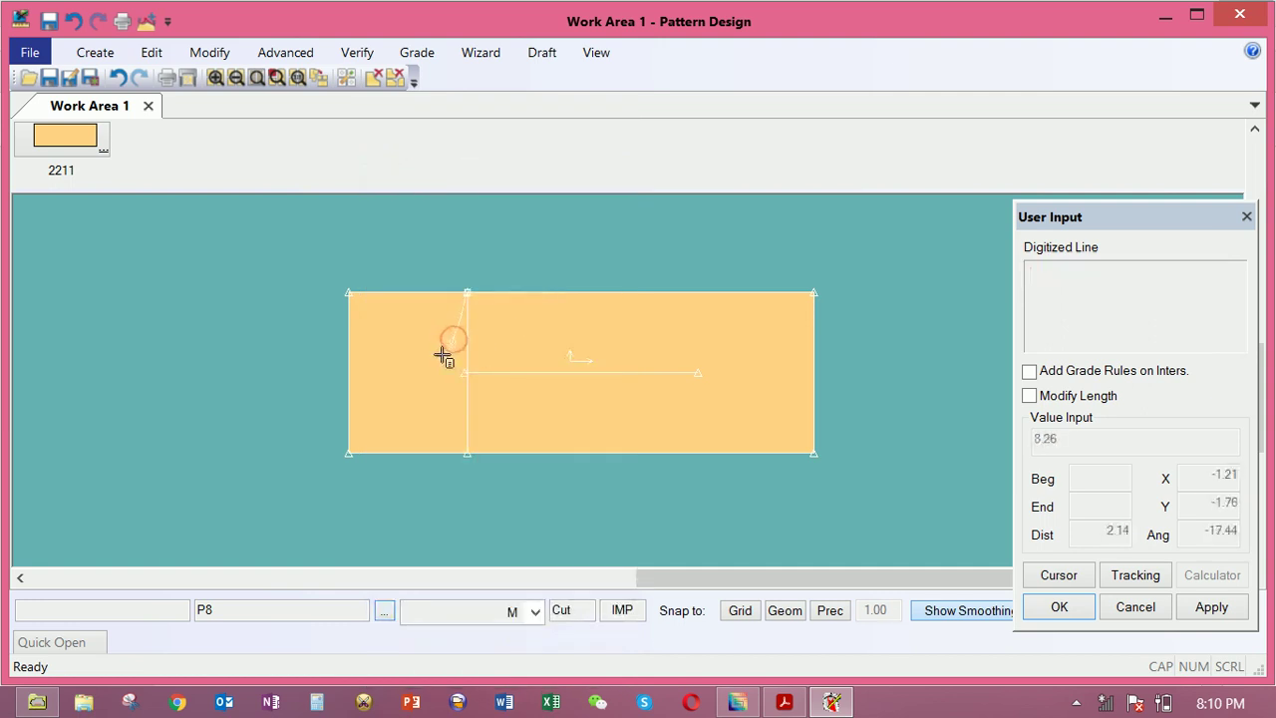
pyautogui.click(421, 371)
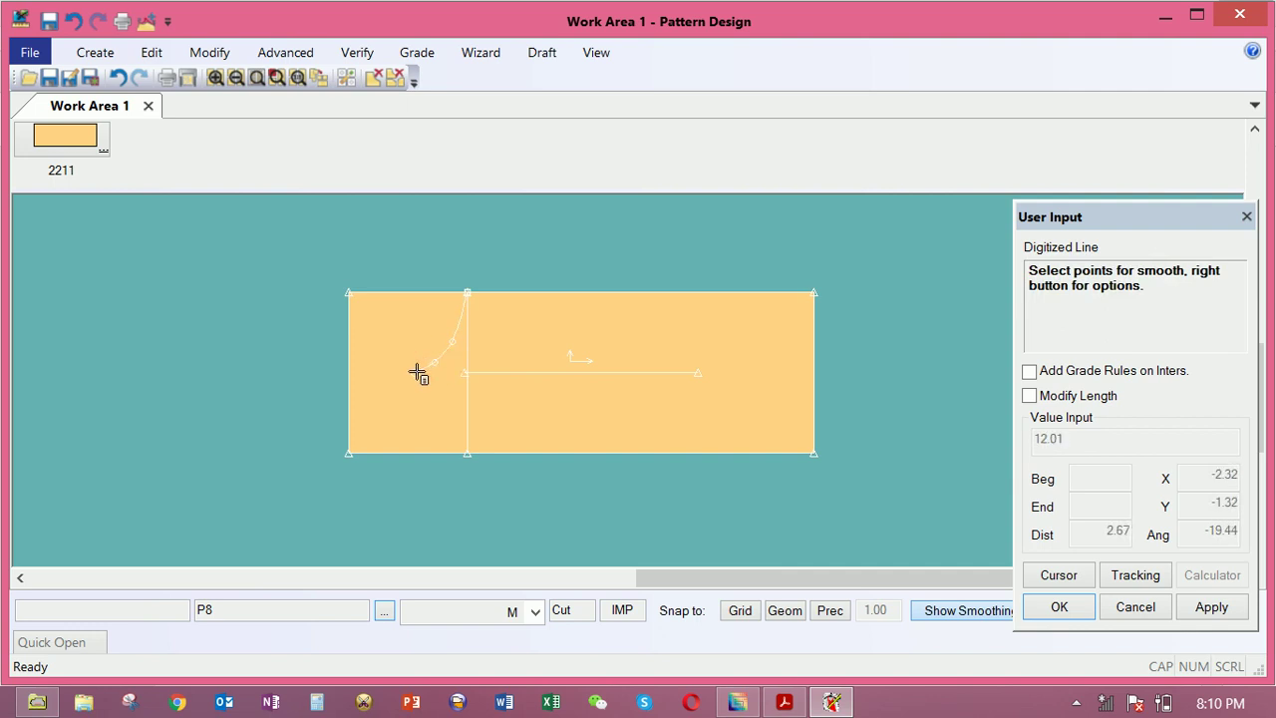
pyautogui.click(375, 398)
pyautogui.click(357, 429)
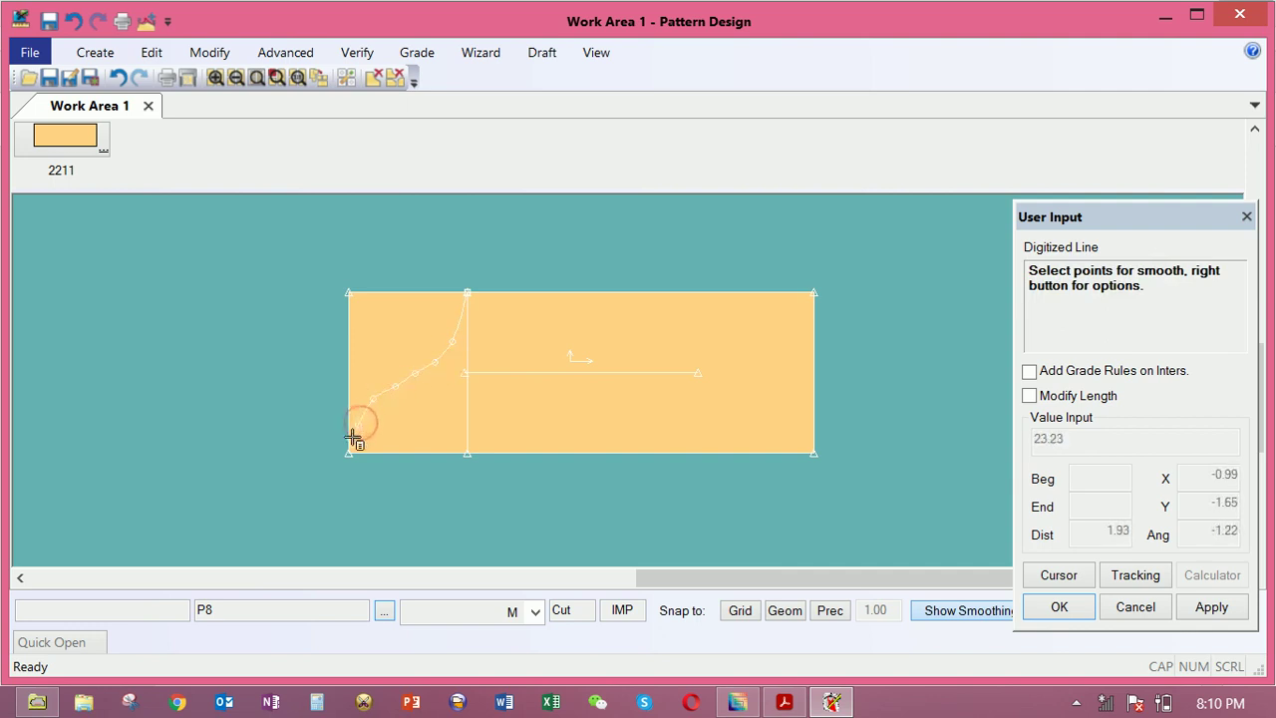
pyautogui.rightClick(358, 346)
pyautogui.click(312, 128)
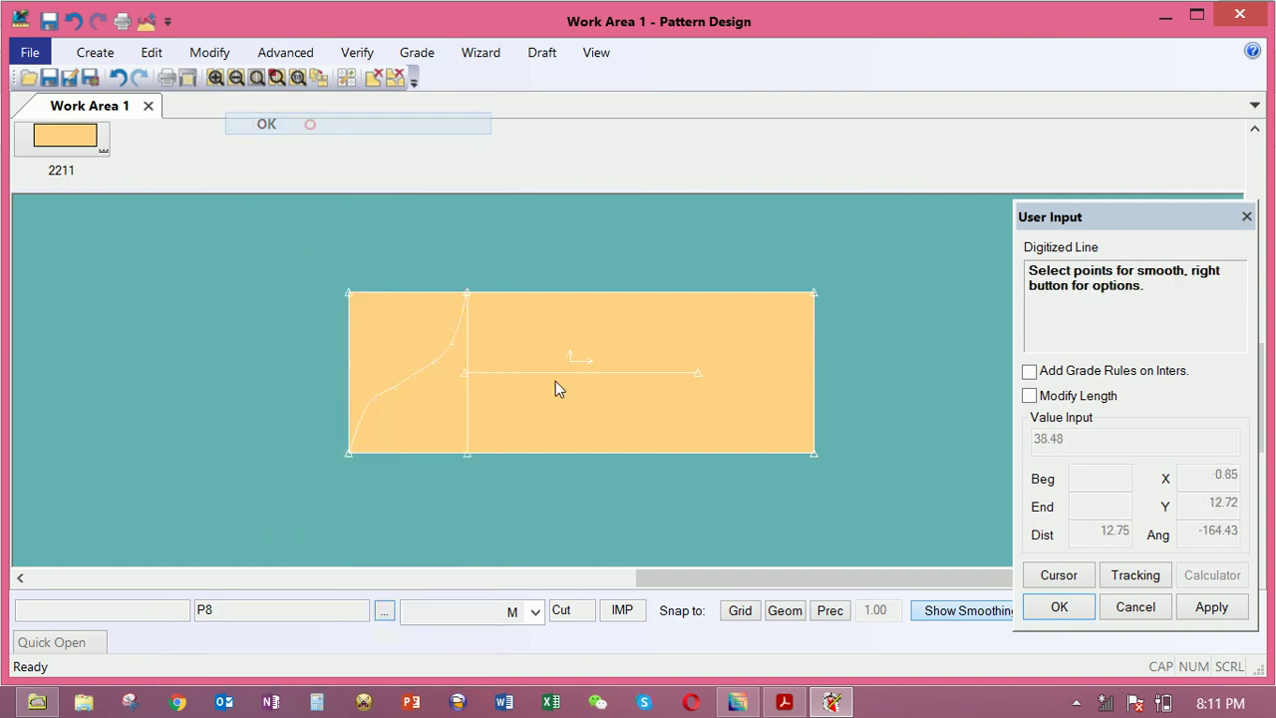
pyautogui.rightClick(523, 353)
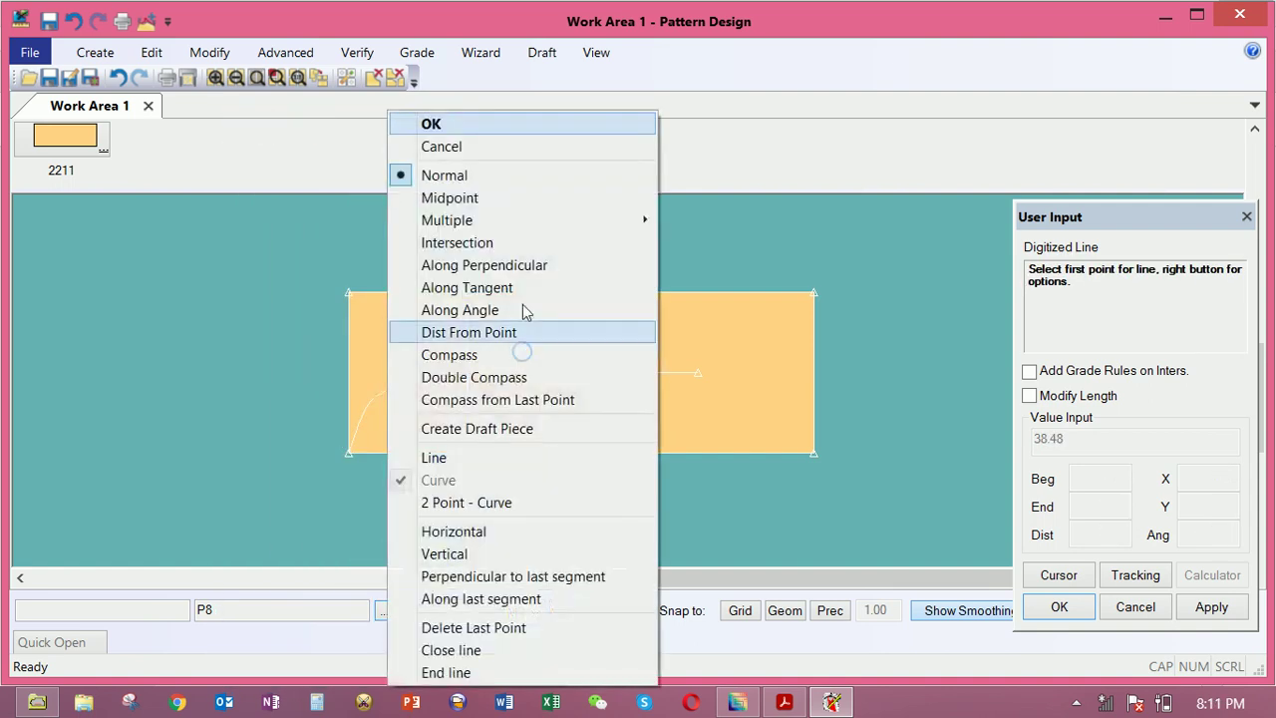
pyautogui.click(469, 146)
pyautogui.moveTo(579, 371); pyautogui.dragTo(573, 357)
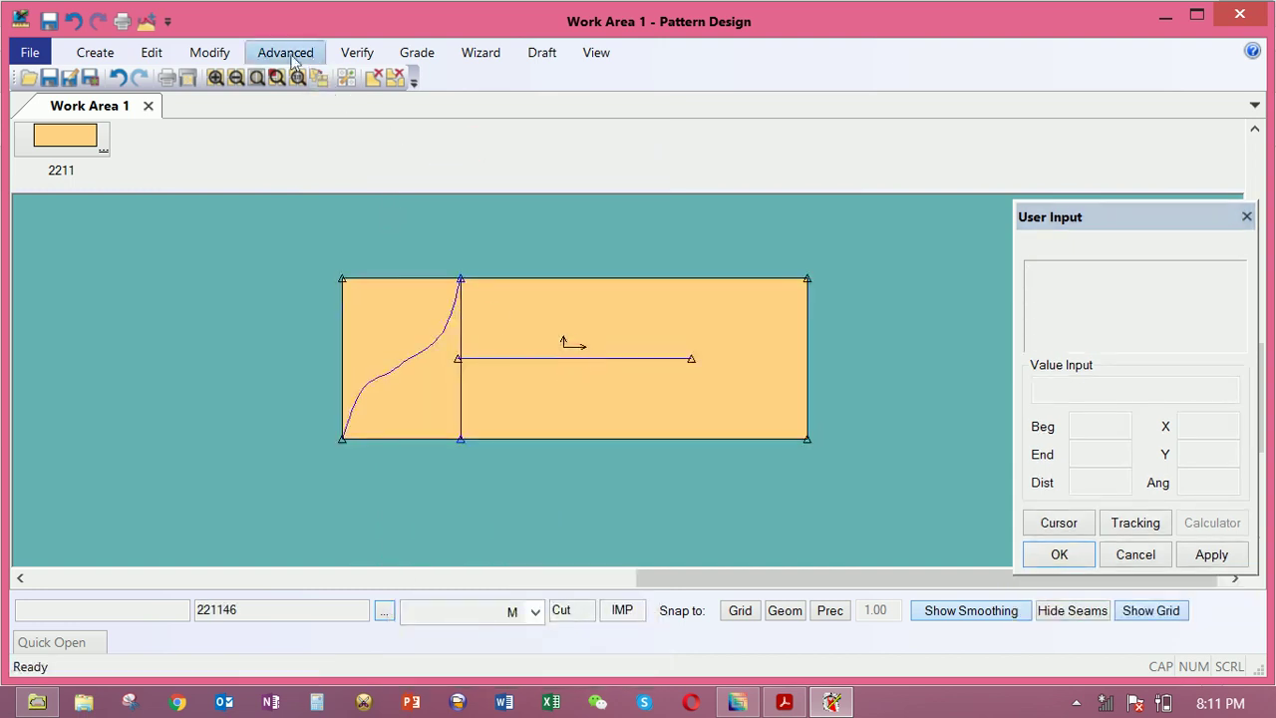
pyautogui.click(472, 372)
pyautogui.moveTo(501, 372); pyautogui.dragTo(498, 381)
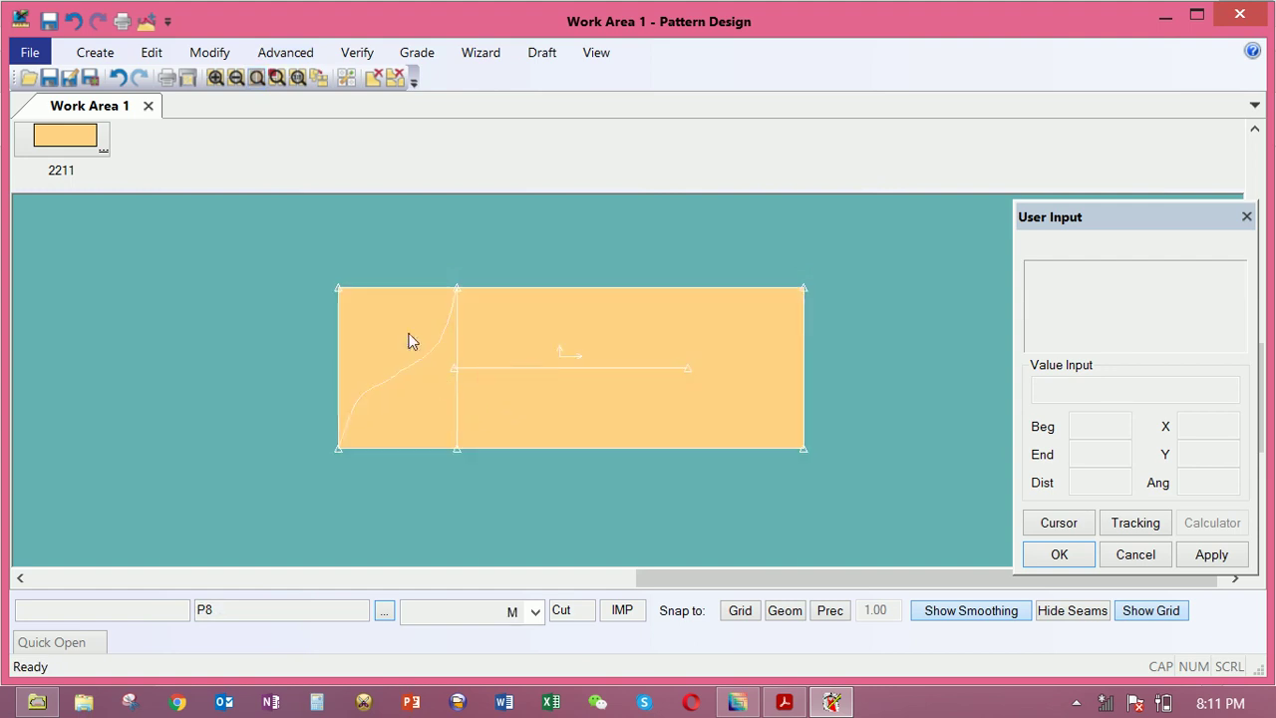
pyautogui.click(297, 195)
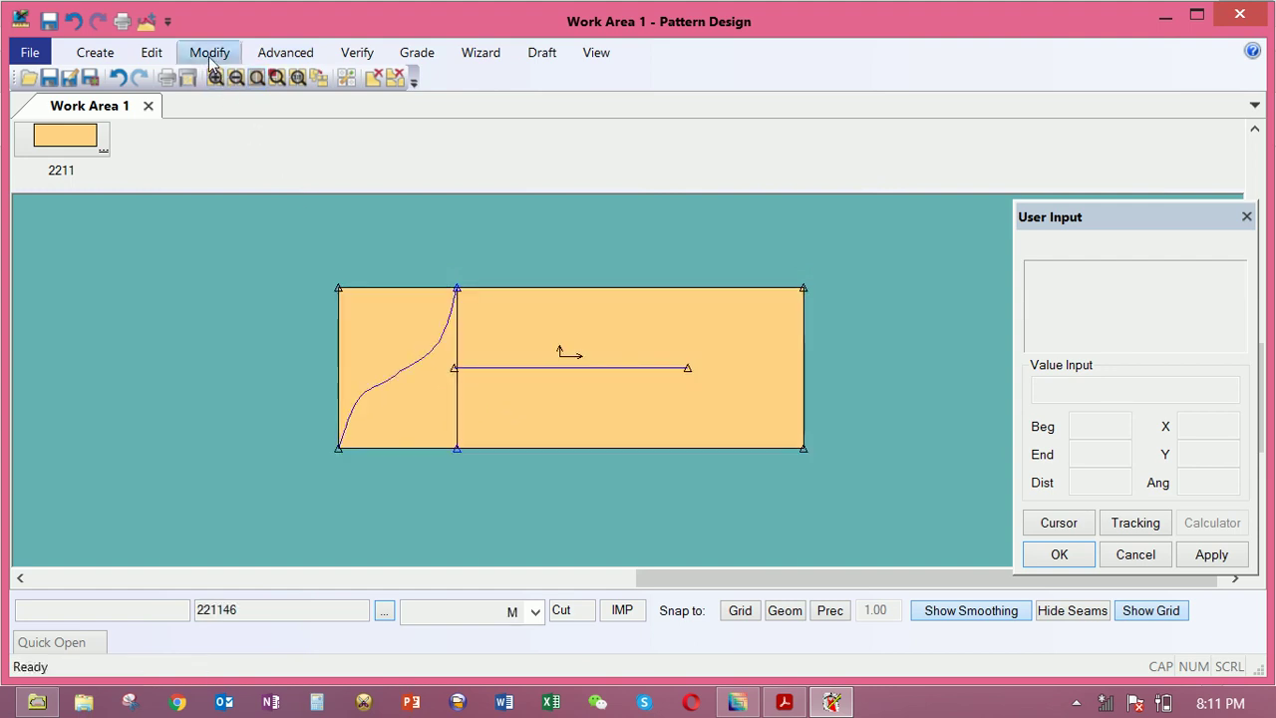
# Smooth the S-shaped curve along its full length with the Smooth Line command
pyautogui.click(210, 56)
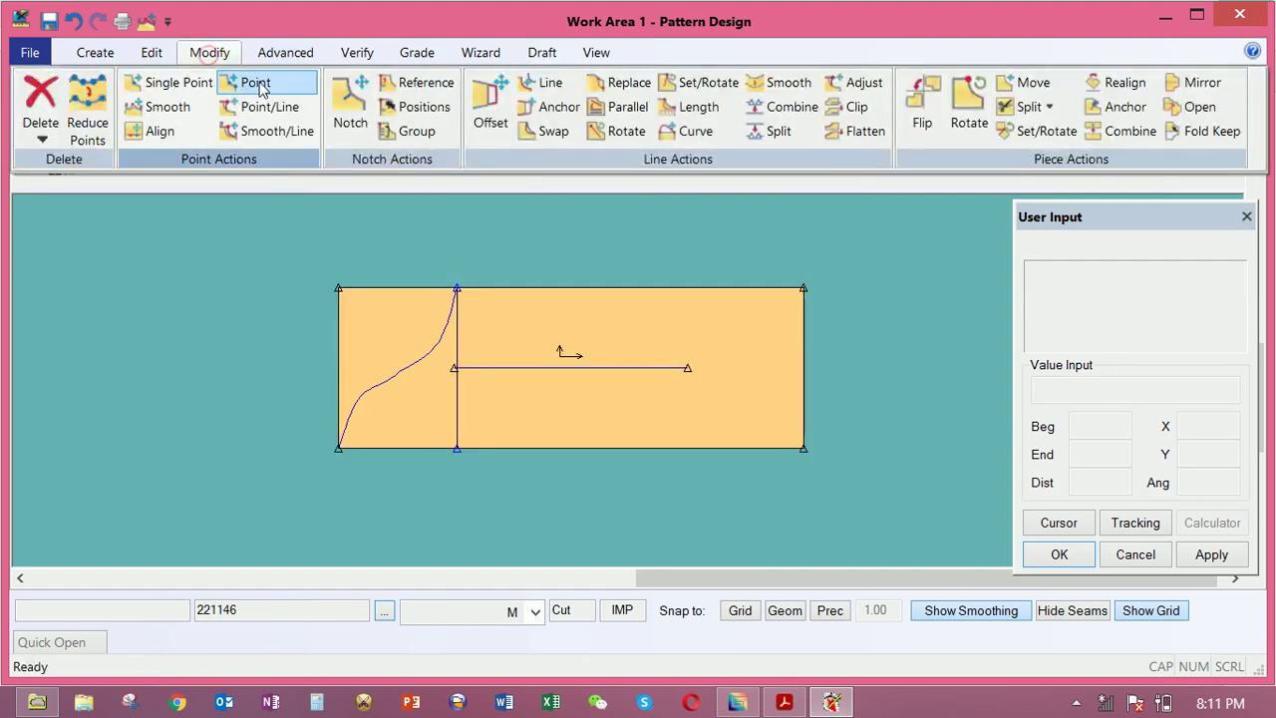
pyautogui.click(767, 88)
pyautogui.click(415, 359)
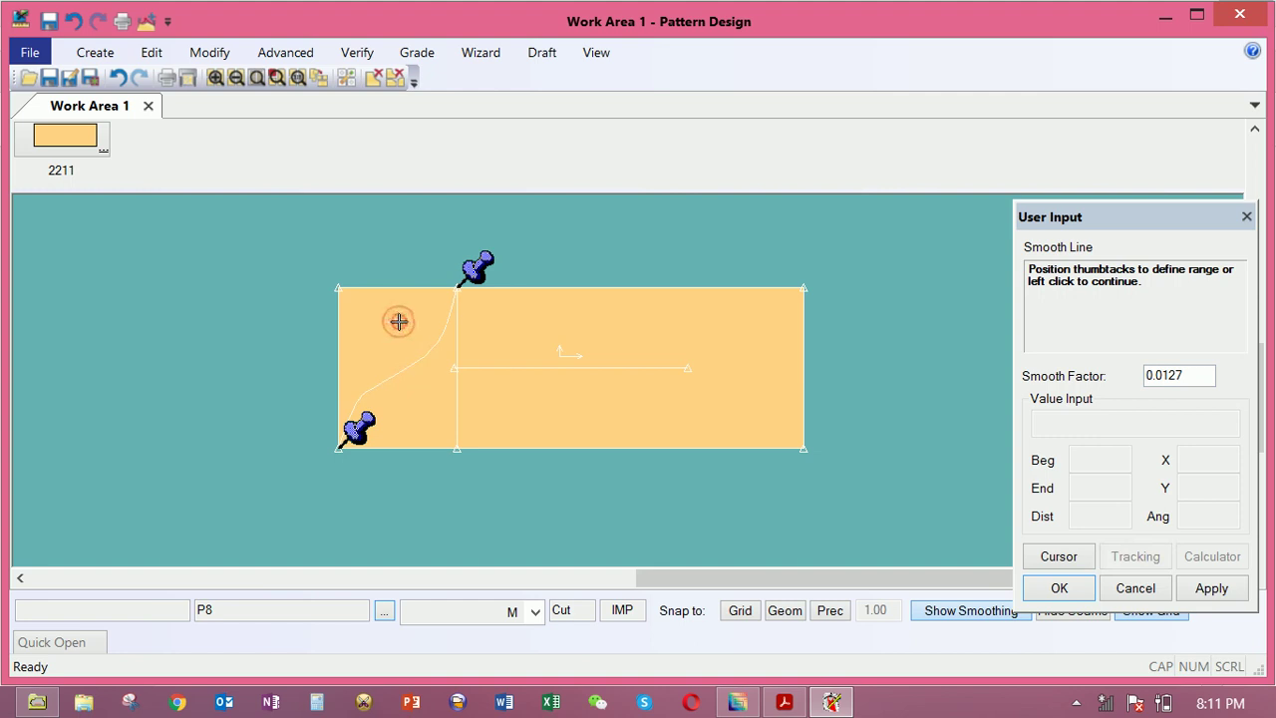
pyautogui.rightClick(399, 321)
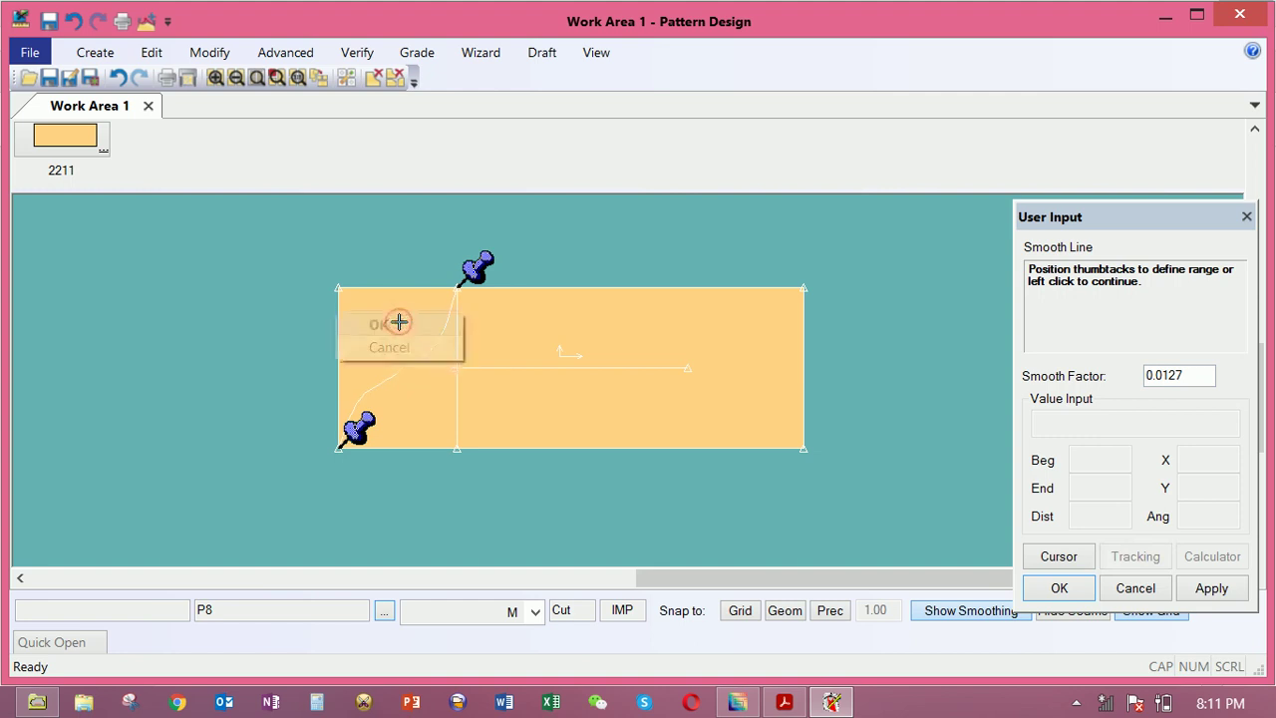
pyautogui.click(408, 348)
# Move a point on the lower part of the S-curve toward the rectangle's left edge with Move Smooth, over the full curve length
pyautogui.click(212, 55)
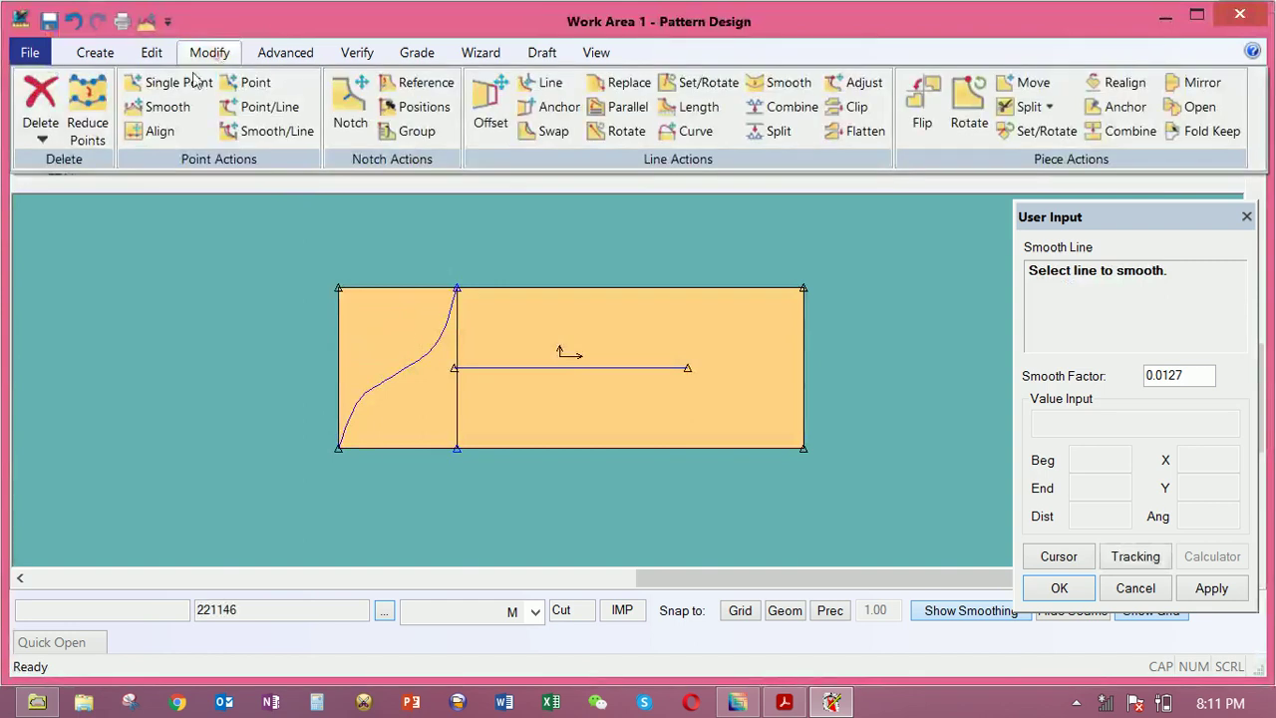
pyautogui.click(157, 105)
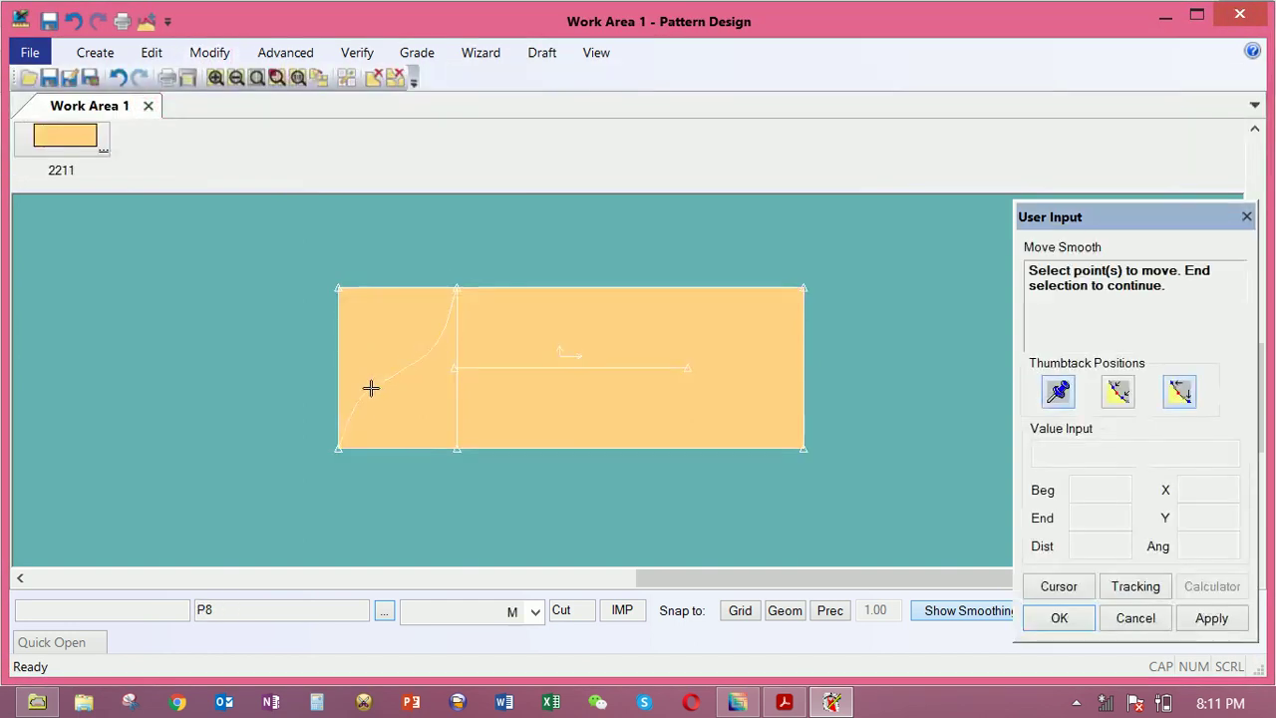
pyautogui.click(359, 402)
pyautogui.rightClick(361, 409)
pyautogui.click(335, 411)
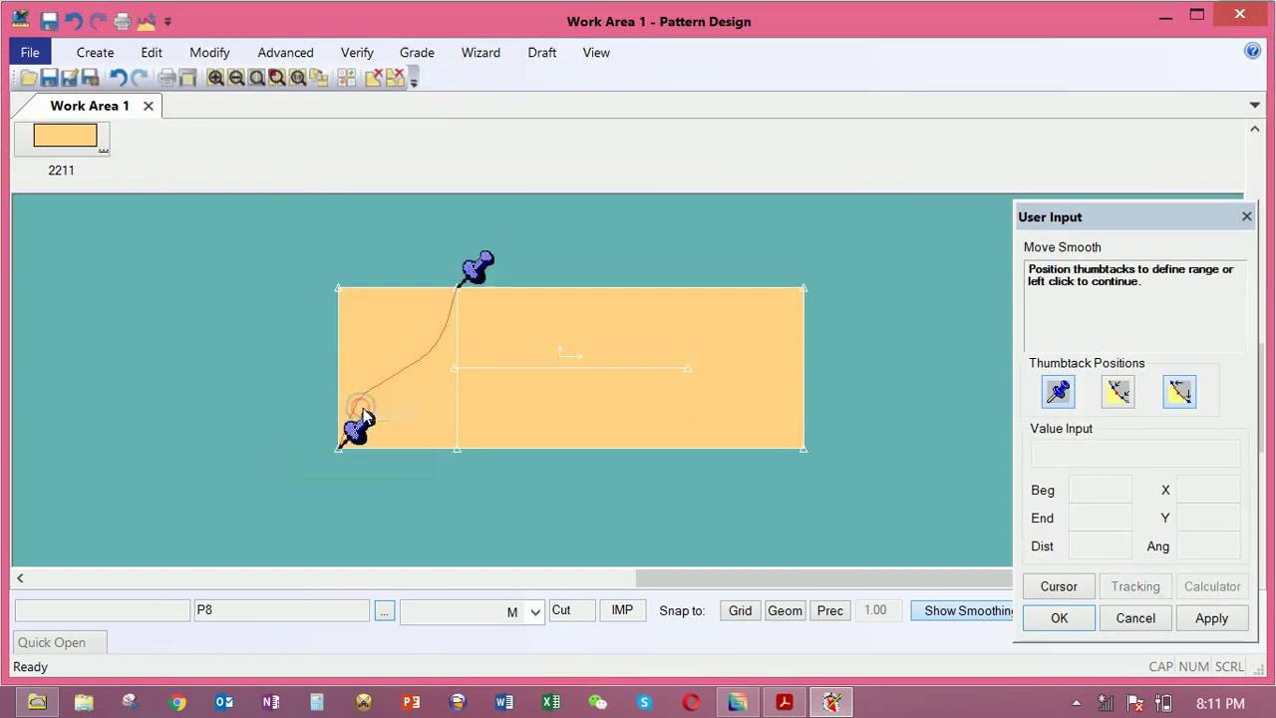
pyautogui.scroll(3, 362, 406)
pyautogui.scroll(-1, 356, 431)
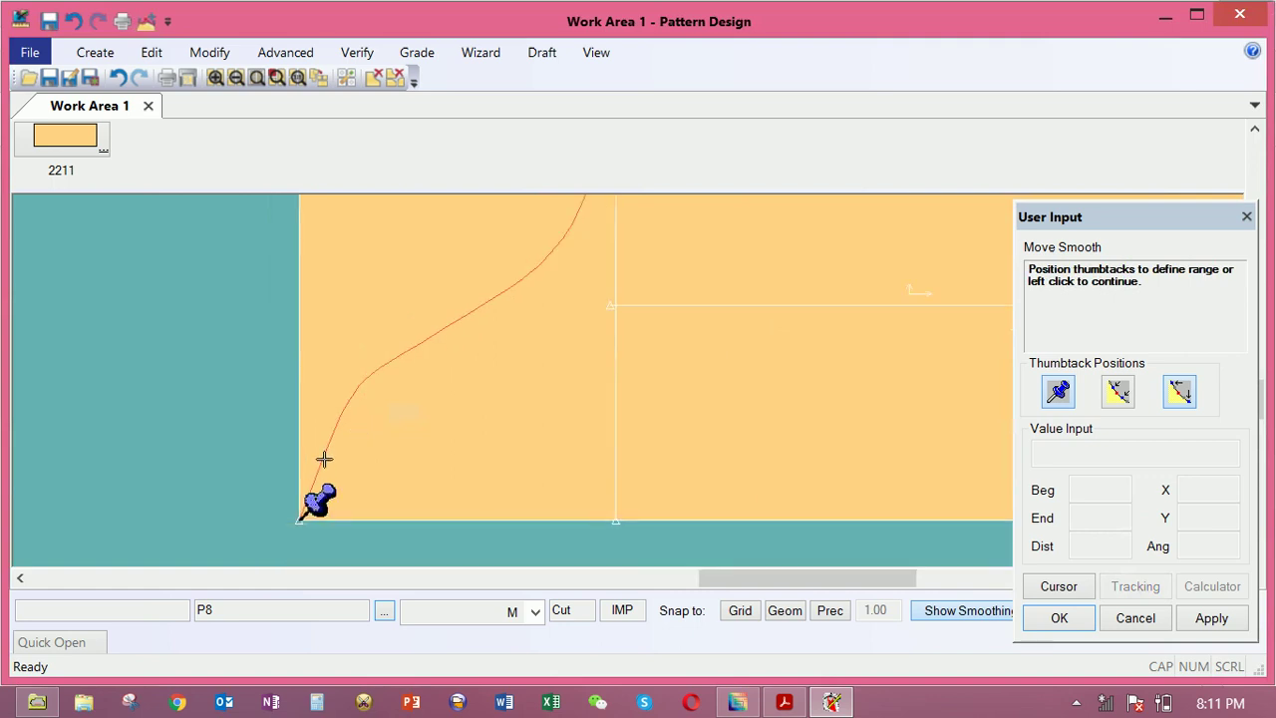
pyautogui.click(324, 459)
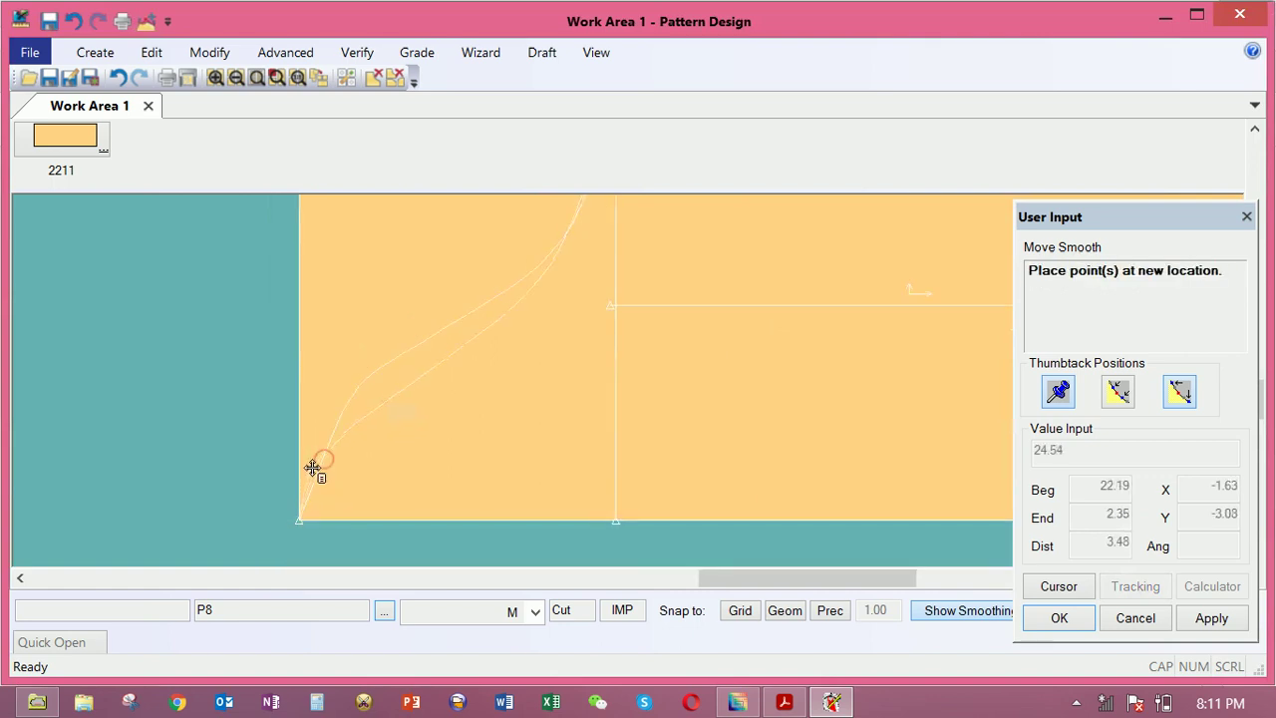
pyautogui.click(316, 415)
# Reshape the curve's lower bend with Move Smooth, limiting the affected range to the lower half of the curve
pyautogui.rightClick(388, 367)
pyautogui.click(399, 369)
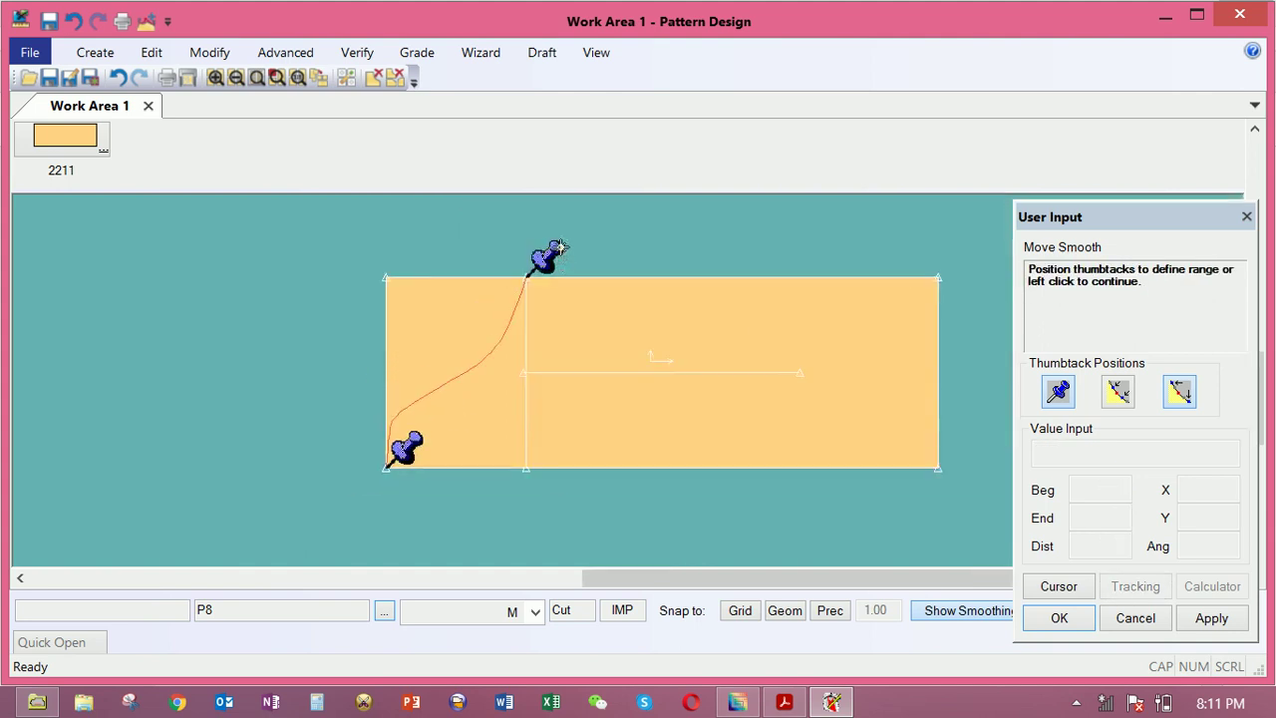
pyautogui.moveTo(560, 241); pyautogui.dragTo(464, 394)
pyautogui.scroll(3, 408, 412)
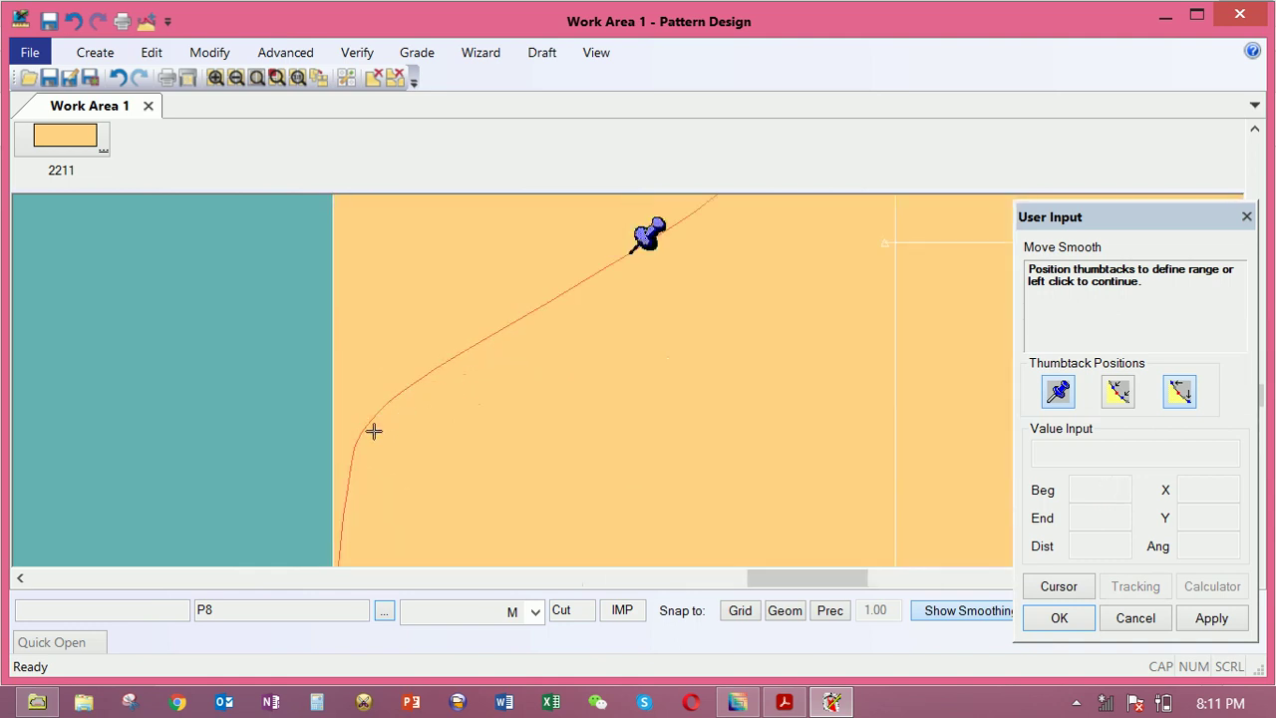
pyautogui.click(374, 430)
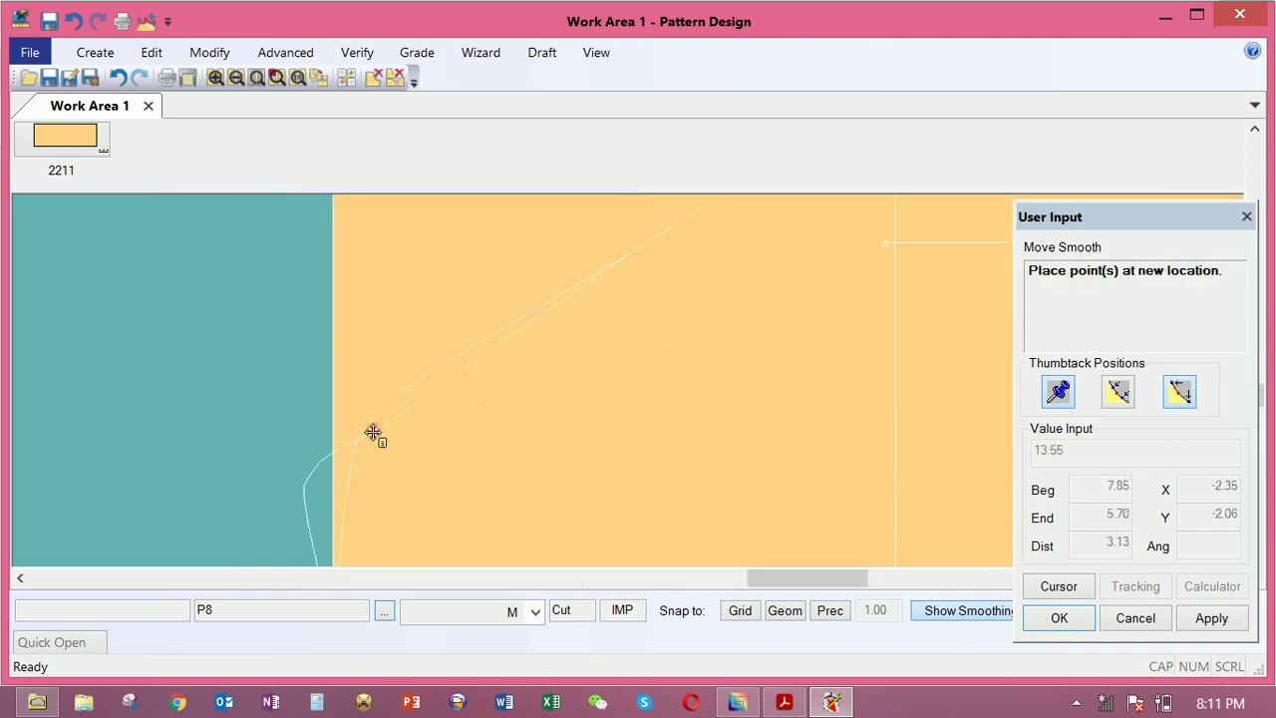
pyautogui.click(534, 329)
# Move a point below the curve's lower bend by about 0.8 toward the rectangle's left edge with Move Smooth
pyautogui.scroll(-2, 431, 449)
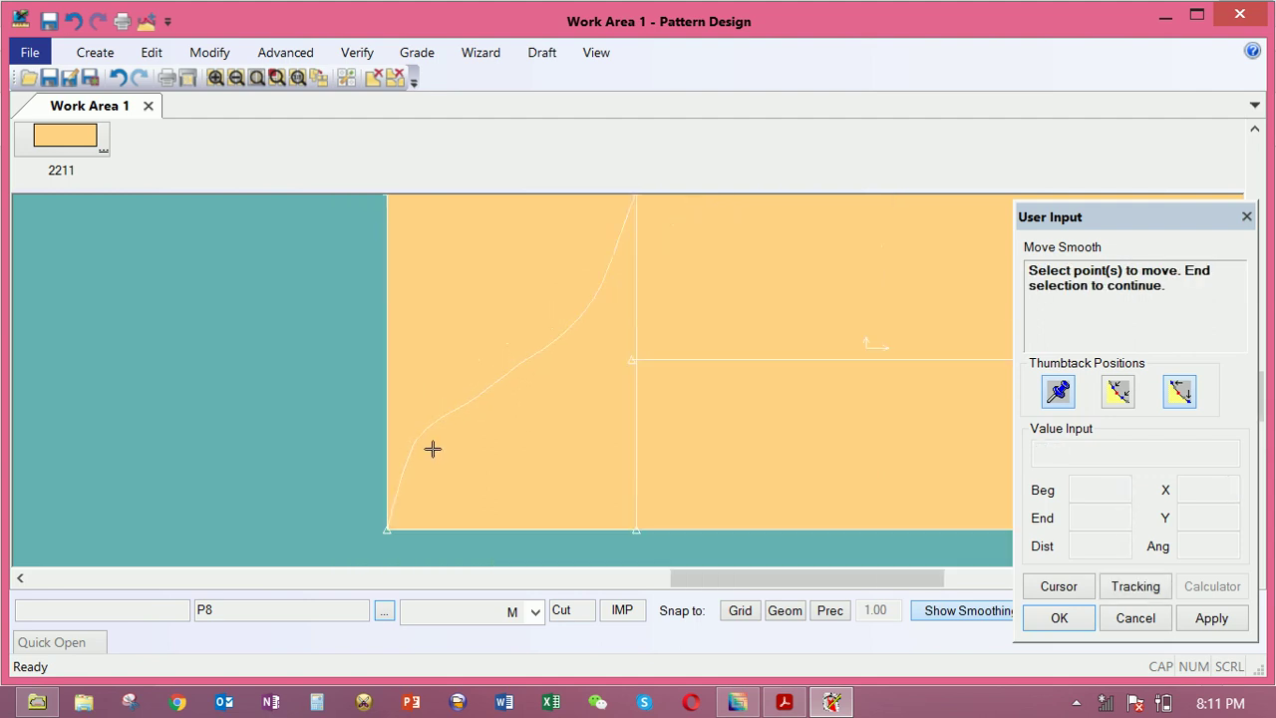
pyautogui.click(416, 459)
pyautogui.rightClick(413, 464)
pyautogui.click(412, 470)
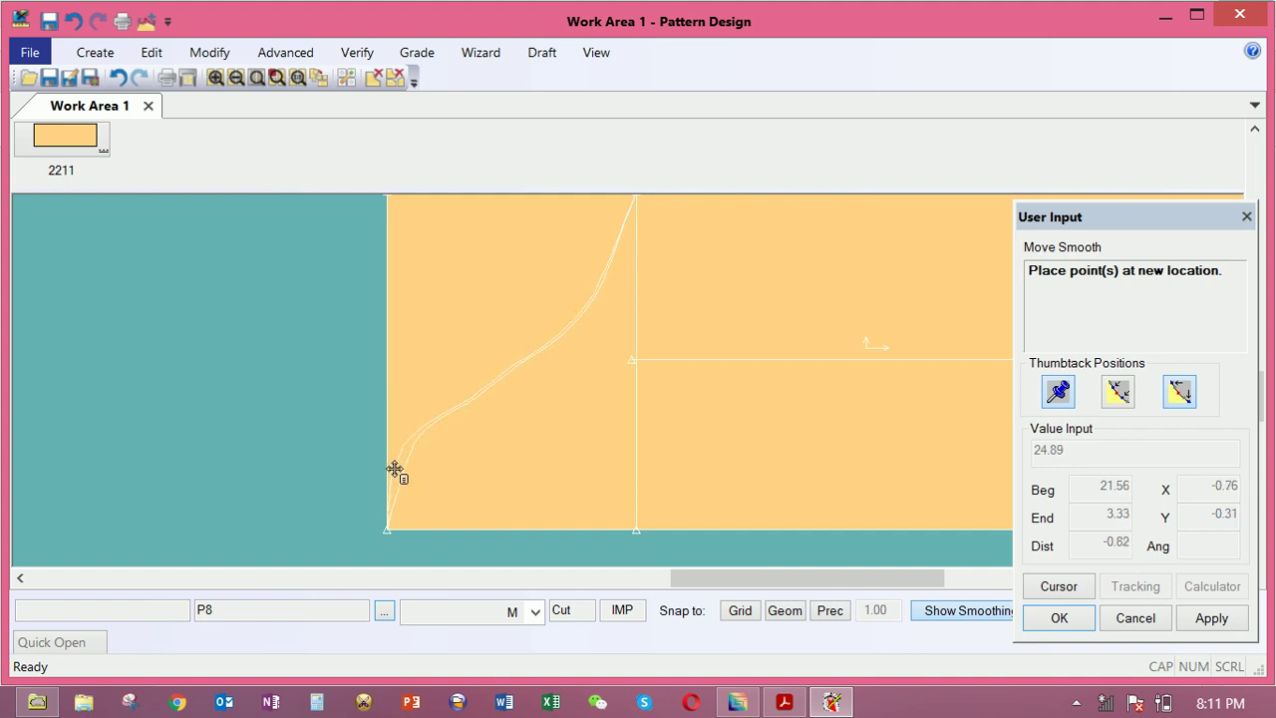
pyautogui.click(395, 470)
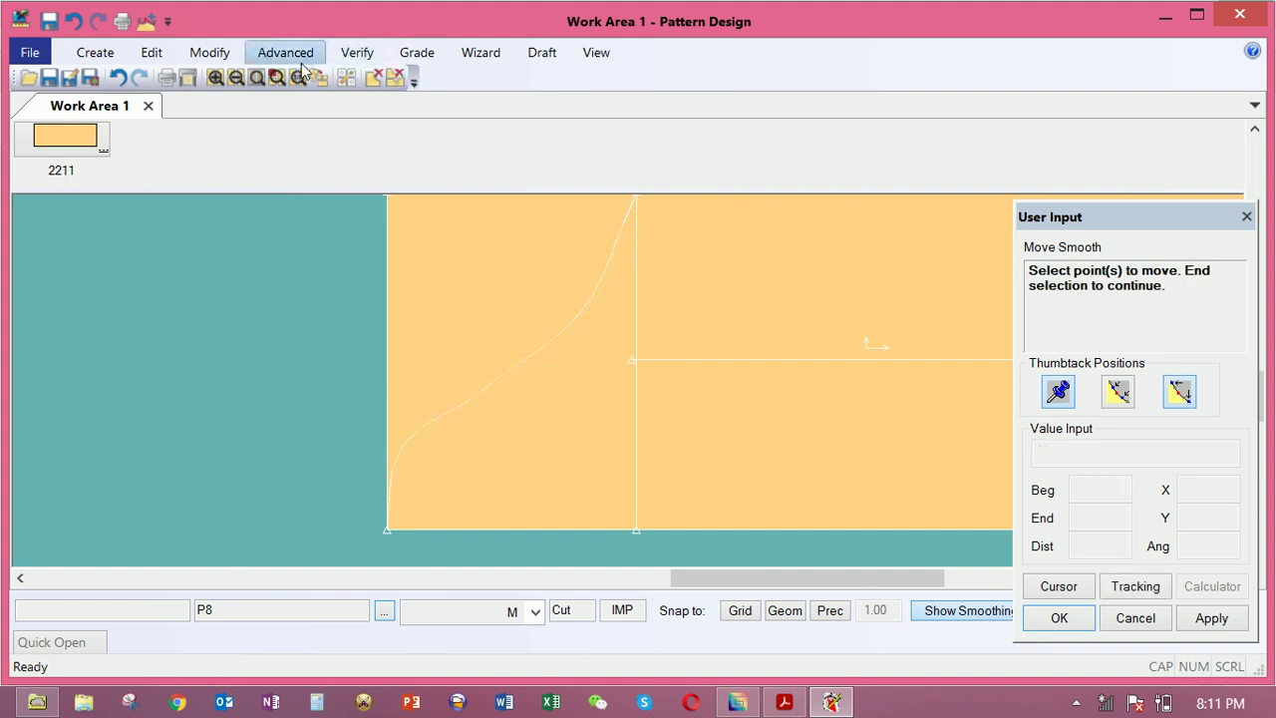
# Smooth only the lower half of the S-curve several times with Smooth Line at factor 0.0127, ending the range near mid-curve
pyautogui.click(209, 51)
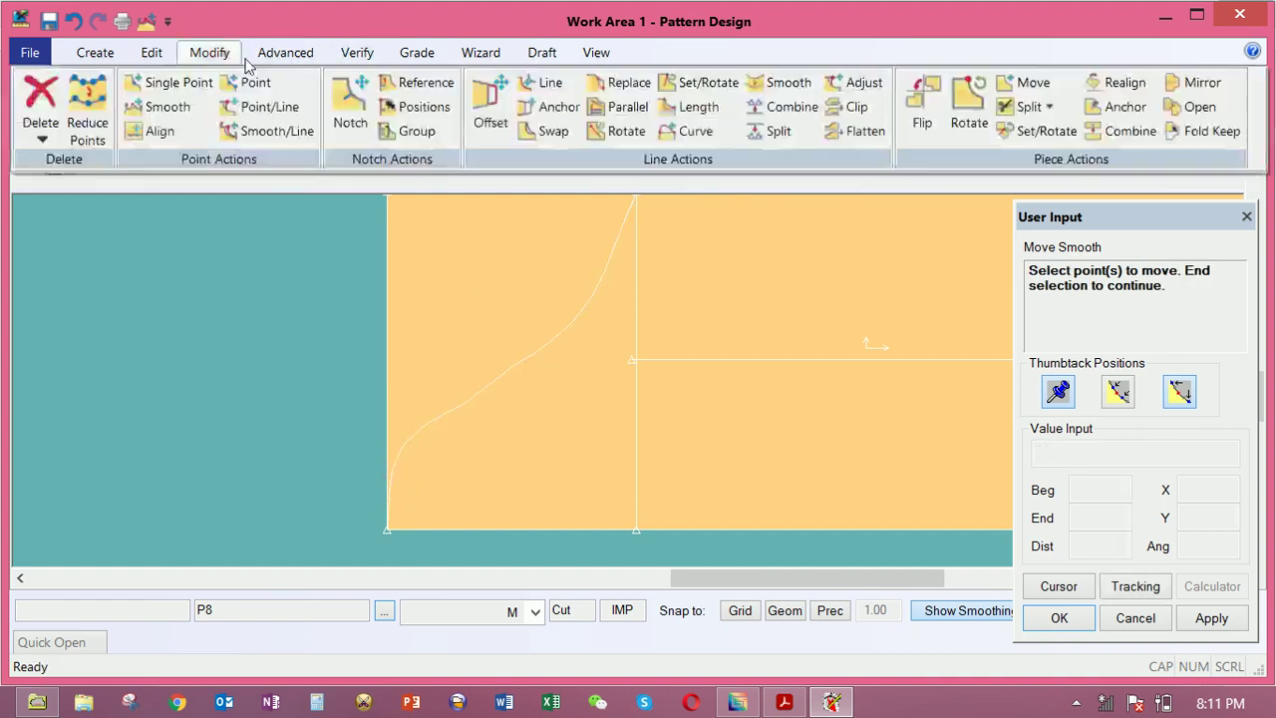
pyautogui.click(778, 83)
pyautogui.click(519, 360)
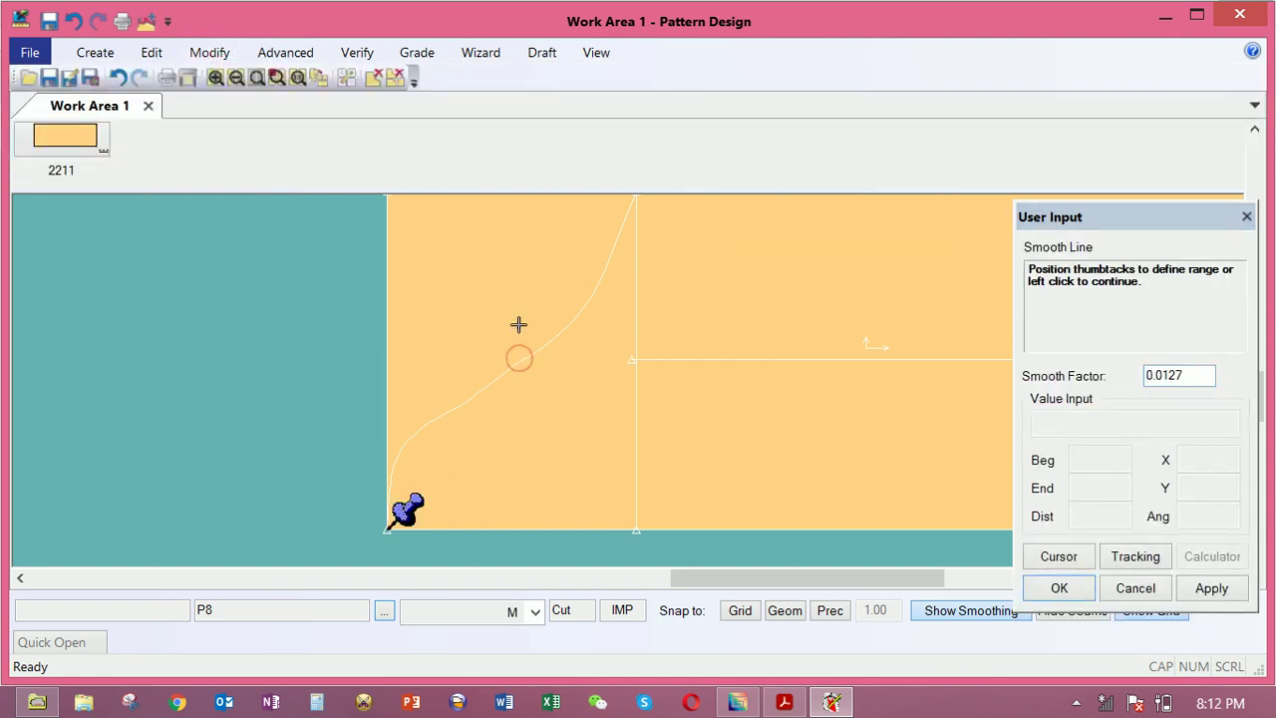
pyautogui.scroll(-2, 518, 324)
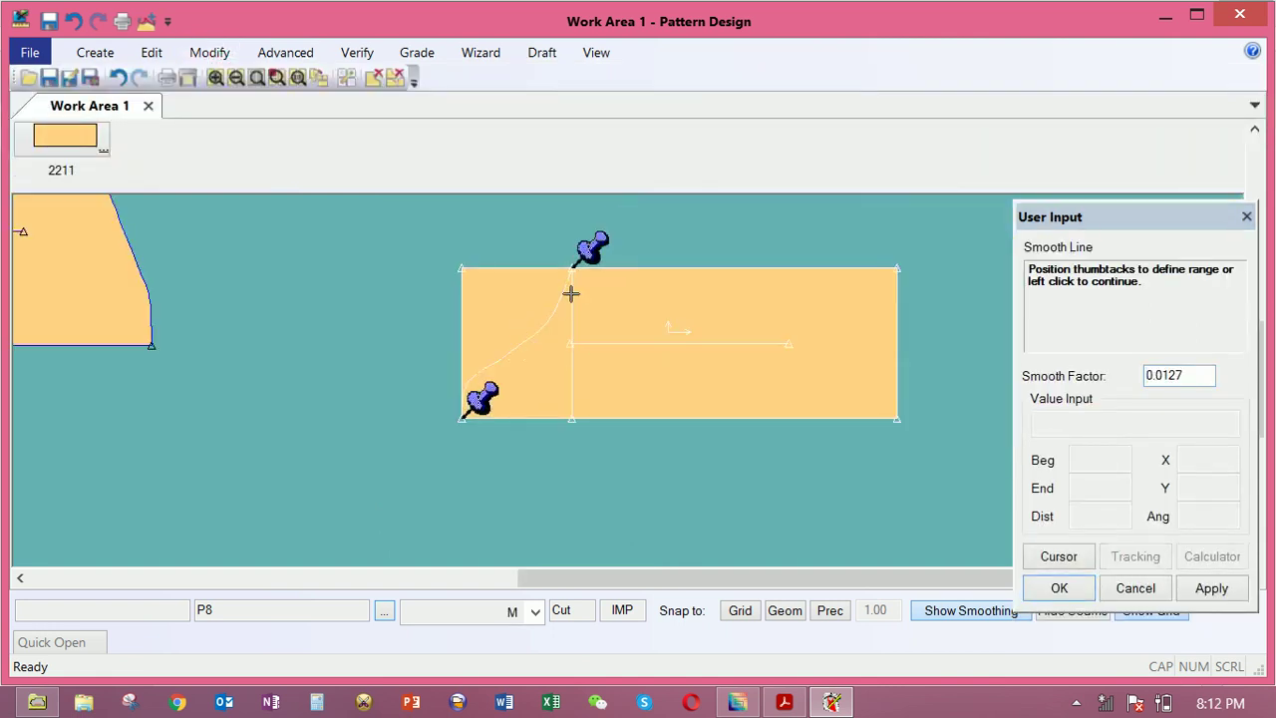
pyautogui.moveTo(601, 249); pyautogui.dragTo(504, 366)
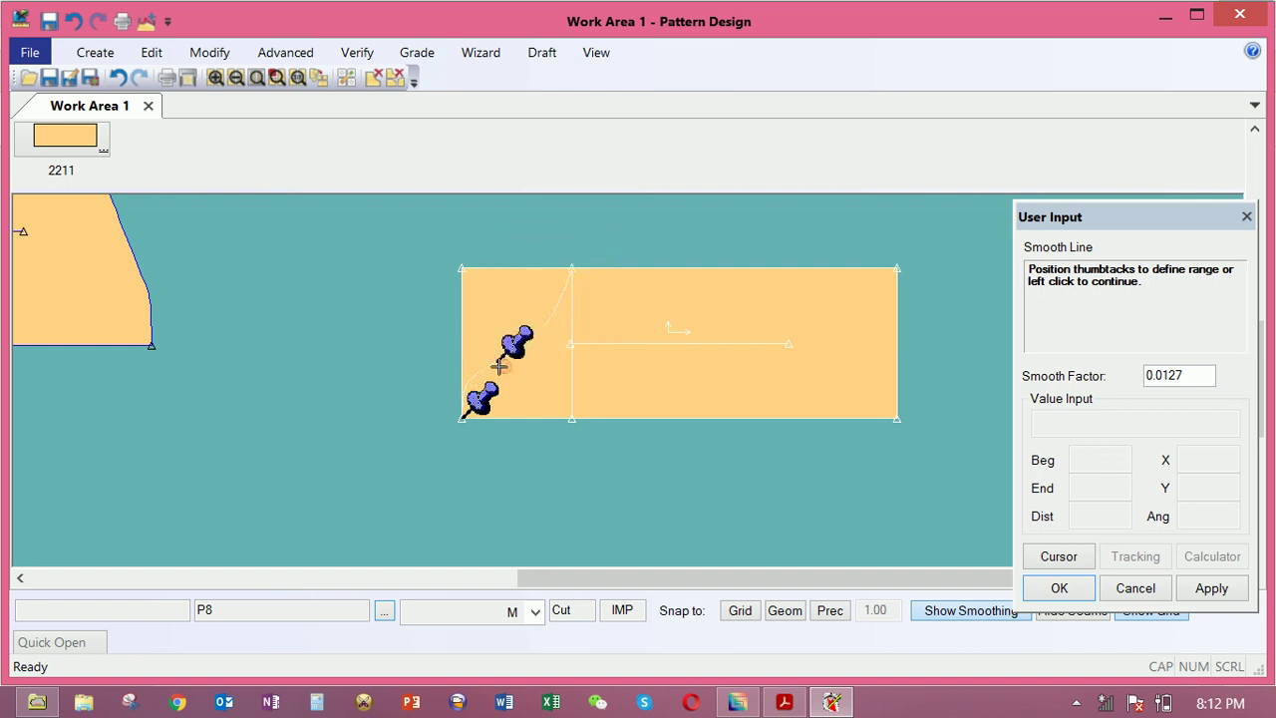
pyautogui.scroll(3, 498, 367)
pyautogui.scroll(-2, 328, 478)
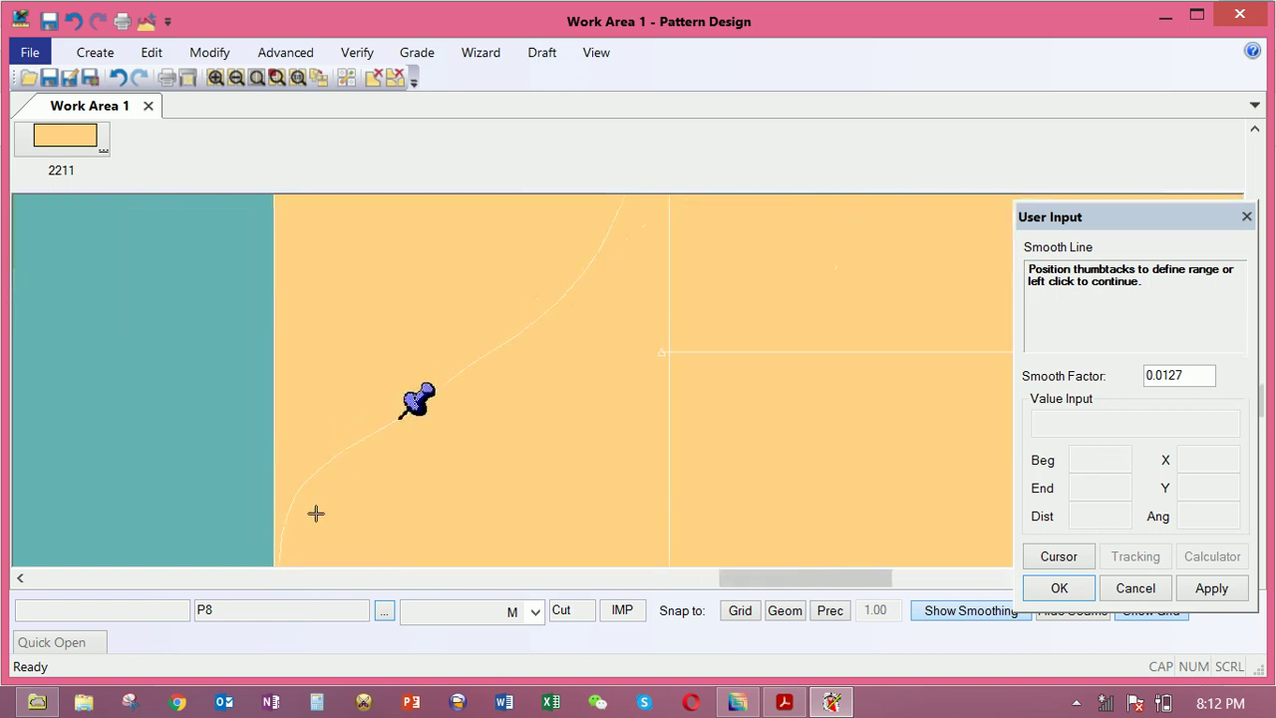
pyautogui.scroll(-1, 336, 525)
pyautogui.scroll(1, 344, 555)
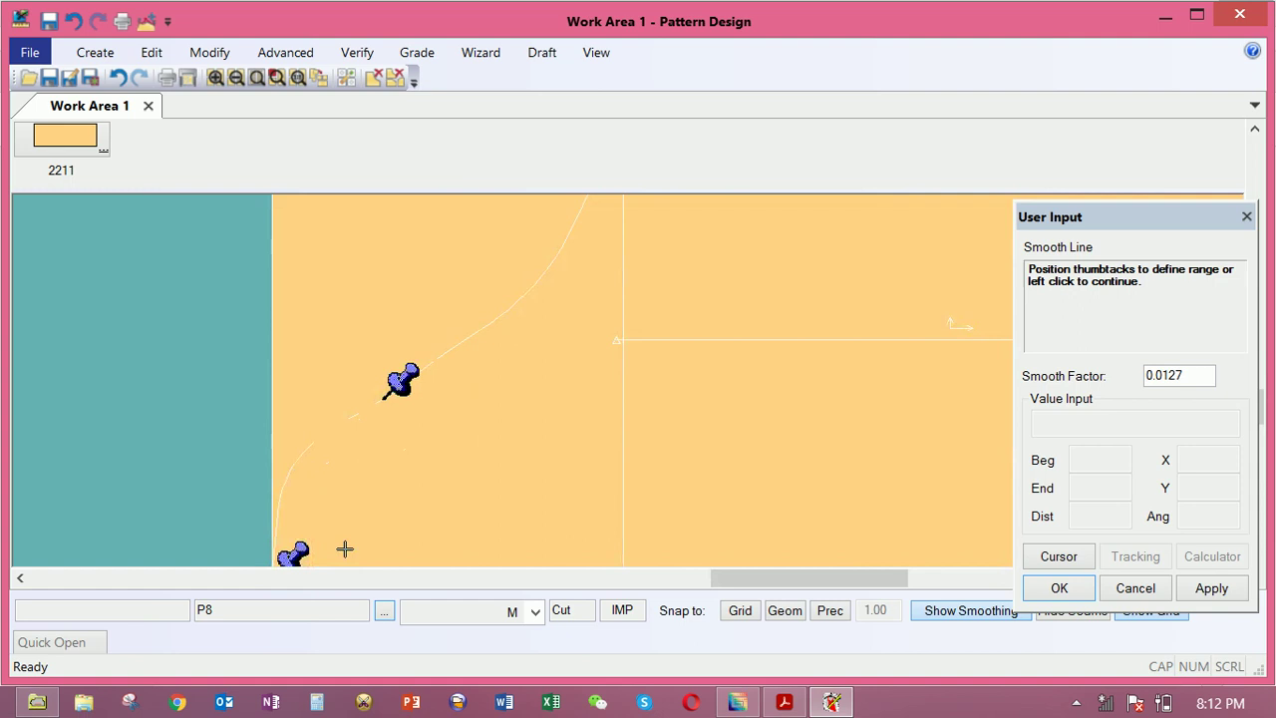
pyautogui.rightClick(337, 479)
pyautogui.click(339, 479)
pyautogui.rightClick(362, 475)
pyautogui.click(404, 469)
pyautogui.rightClick(408, 469)
pyautogui.click(418, 493)
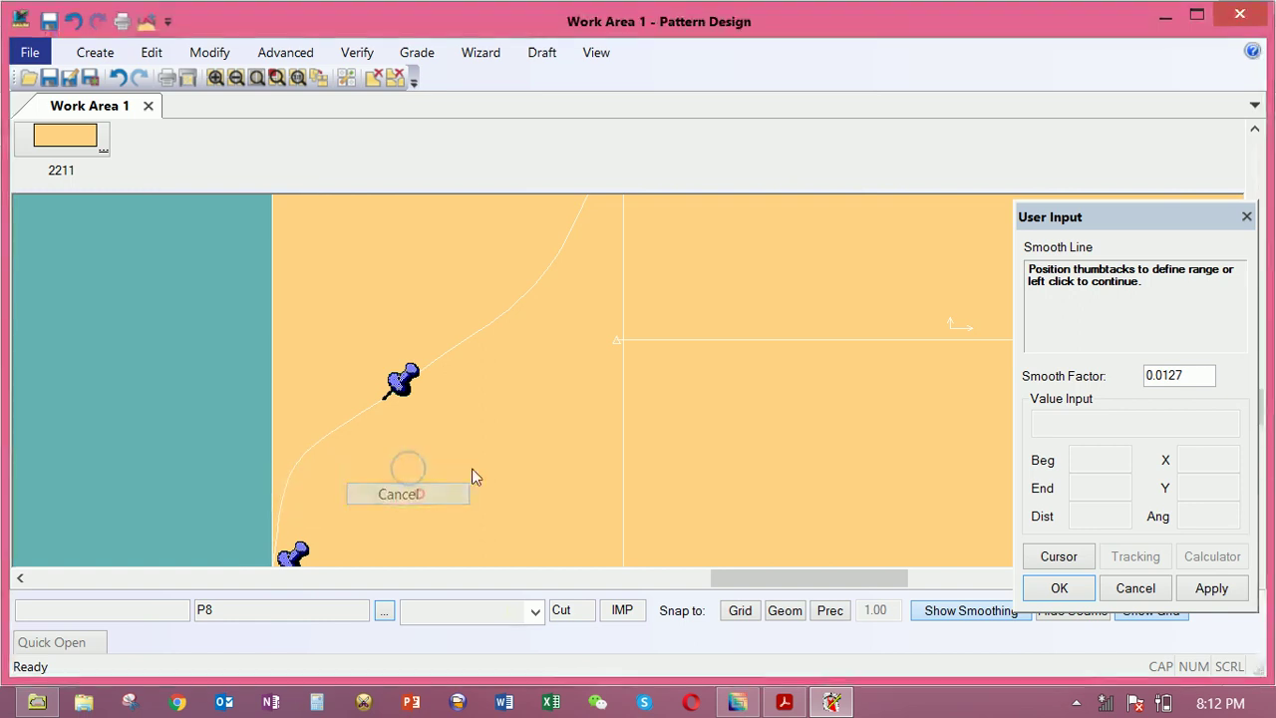
pyautogui.click(473, 466)
pyautogui.rightClick(403, 416)
pyautogui.click(478, 455)
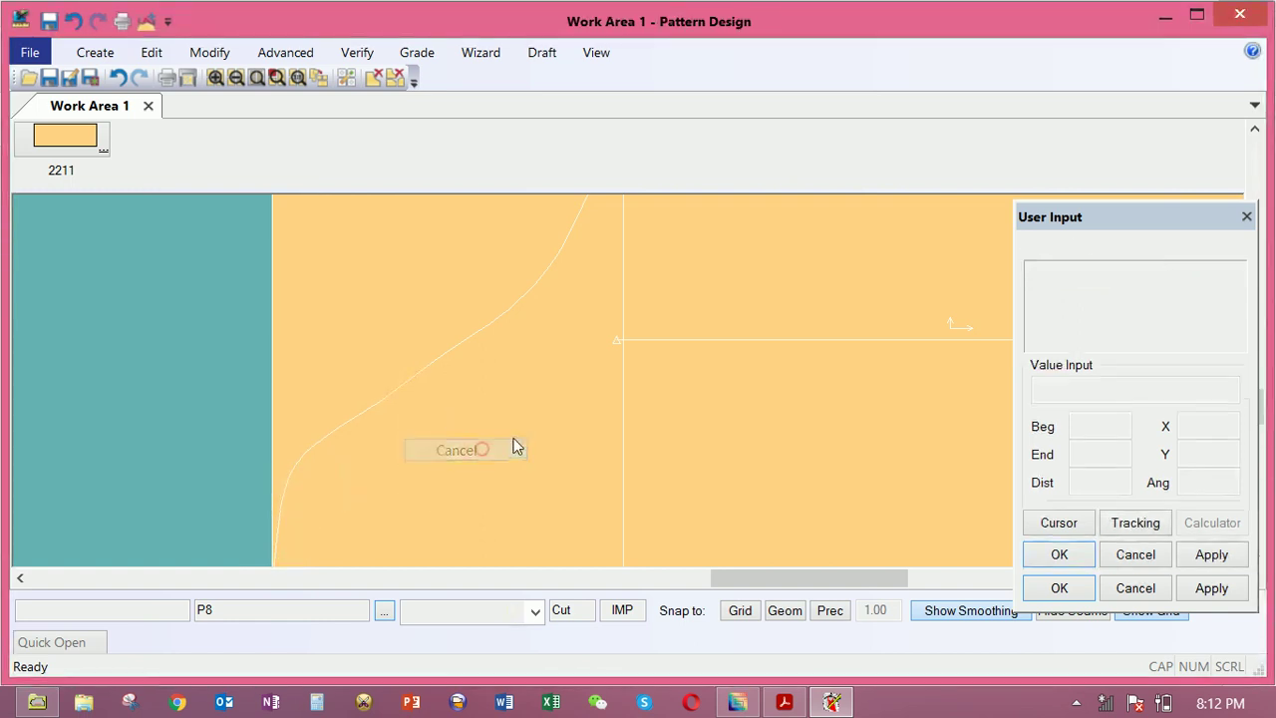
# Smooth the S-curve again along its full length with Smooth Line at factor 0.0127
pyautogui.scroll(-2, 520, 424)
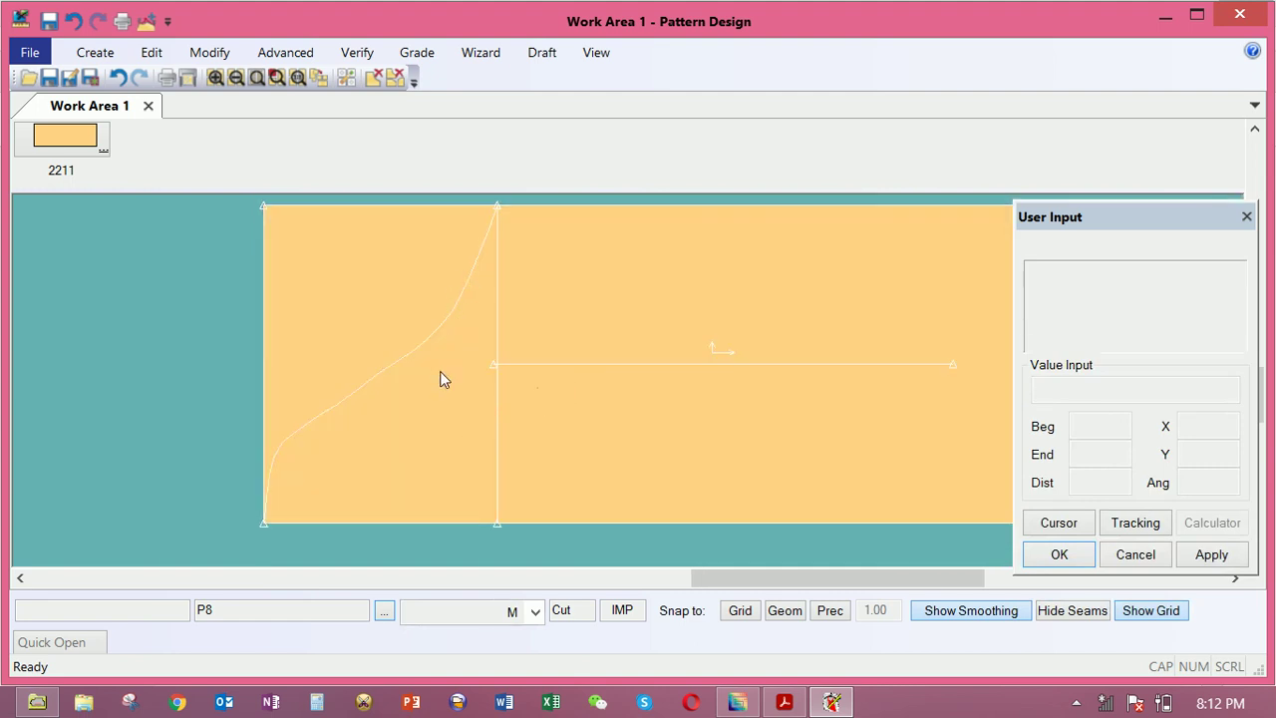
pyautogui.scroll(2, 443, 380)
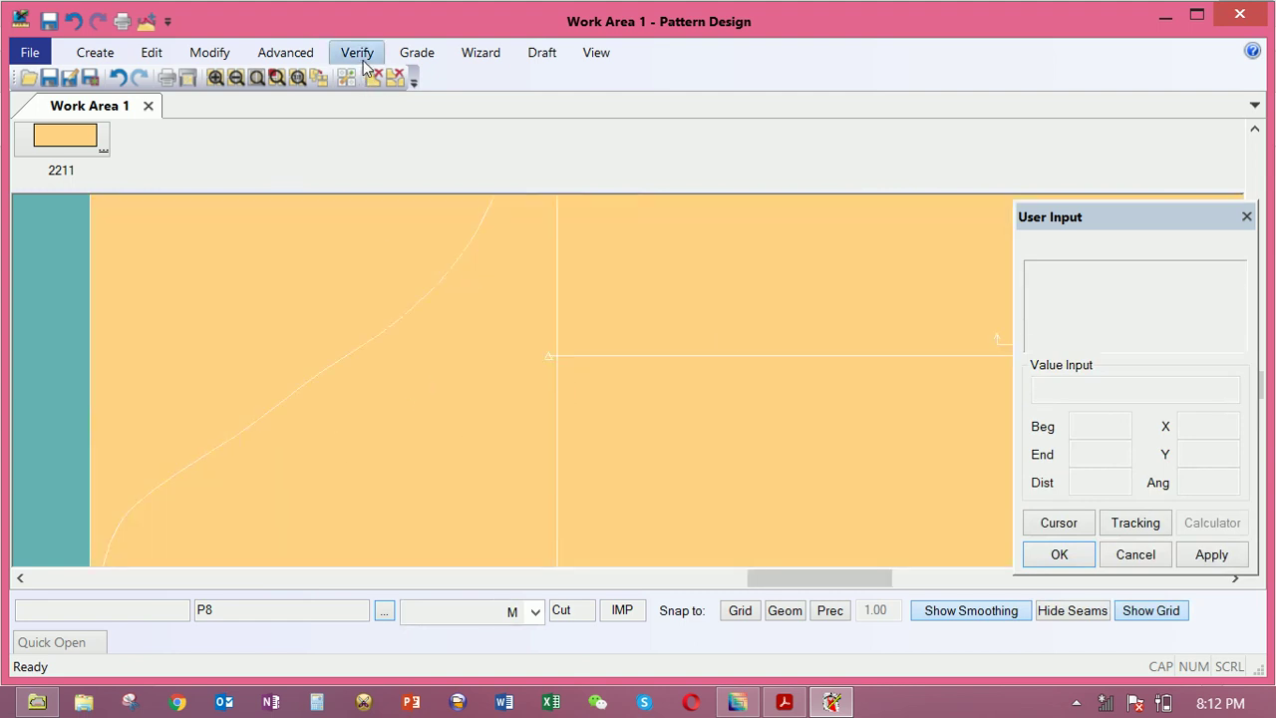
pyautogui.click(211, 52)
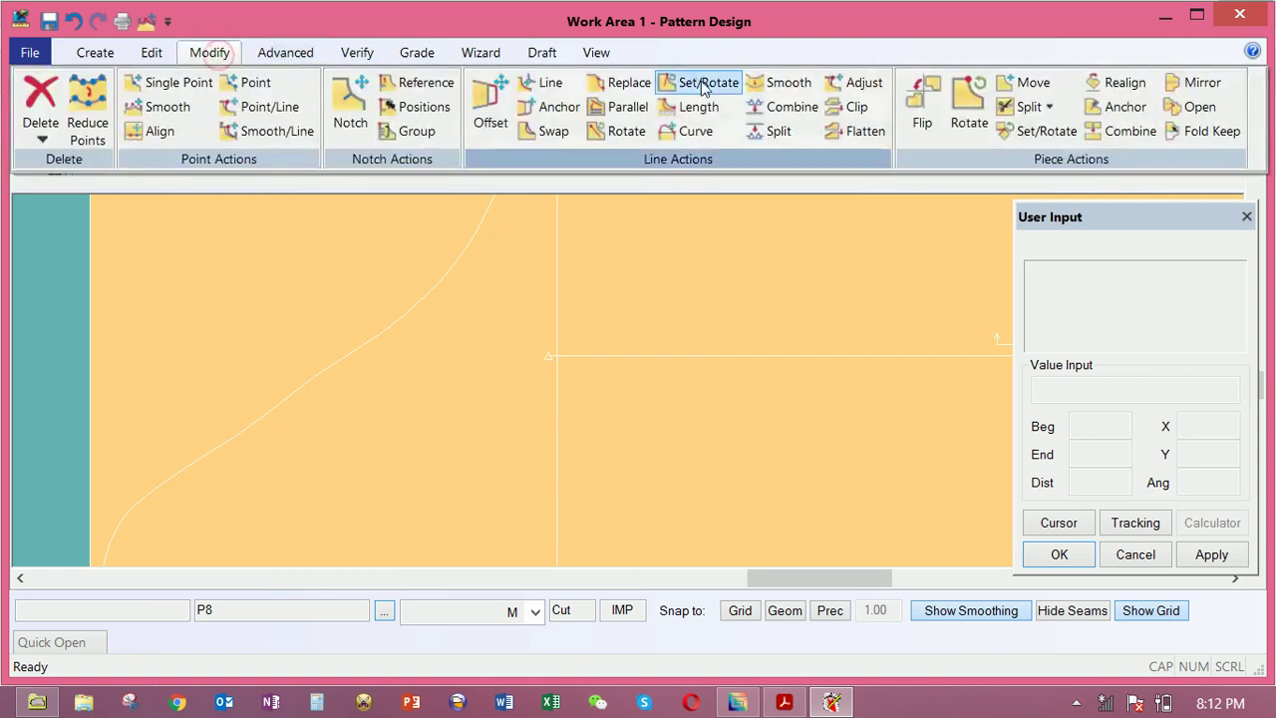
pyautogui.click(767, 84)
pyautogui.click(410, 310)
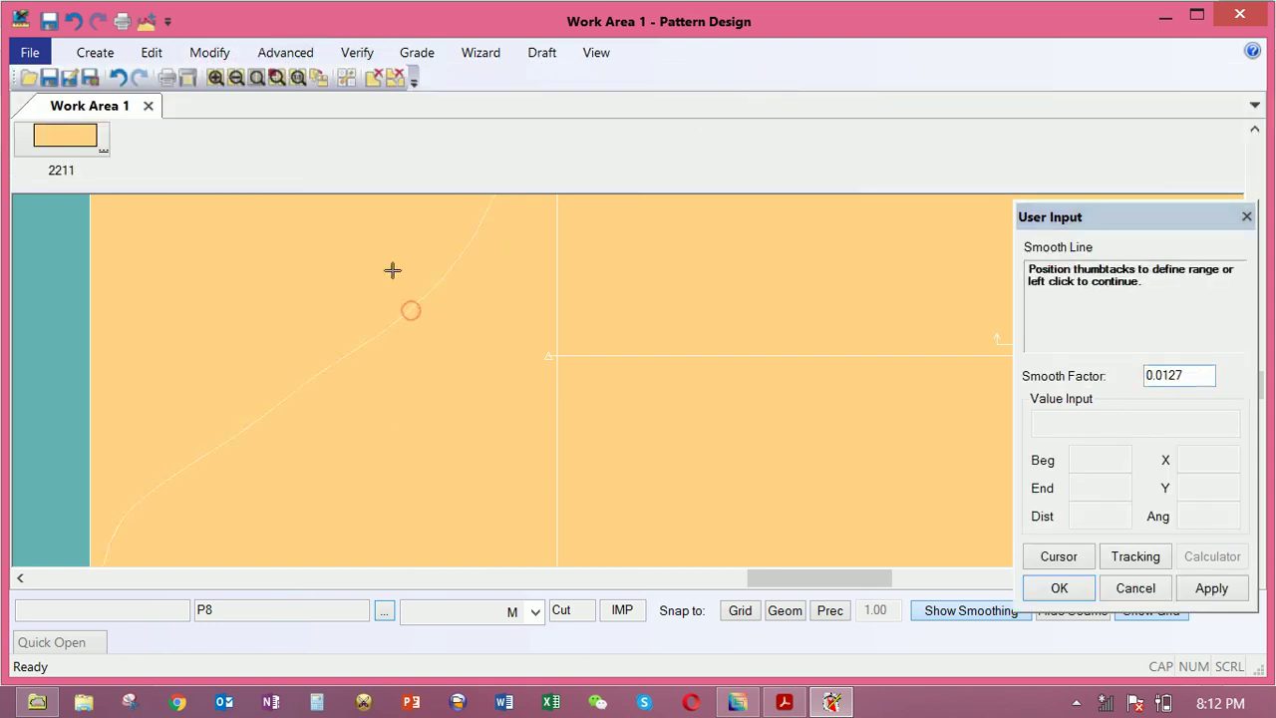
pyautogui.click(392, 271)
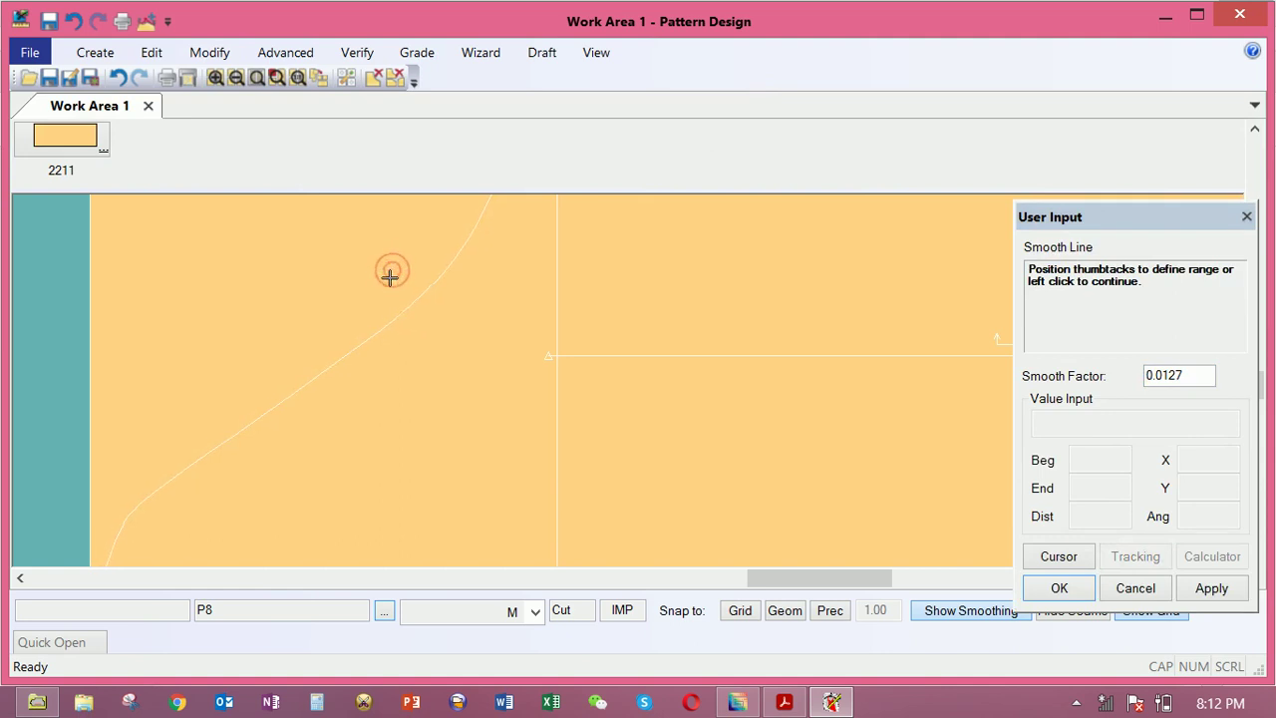
pyautogui.rightClick(390, 273)
pyautogui.click(388, 302)
pyautogui.rightClick(385, 379)
pyautogui.click(396, 405)
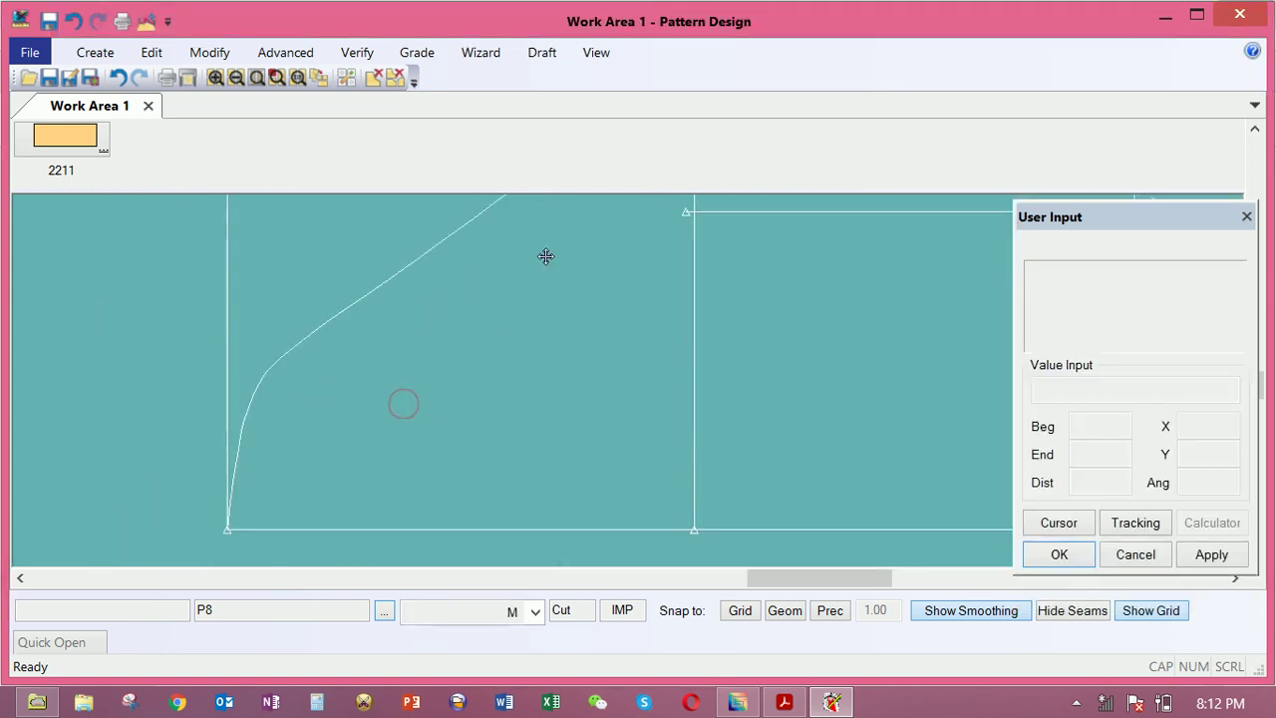
# Refine the rounding of the curve's lower bend with Smooth Line at factor 0.0127, limiting the range to that section
pyautogui.click(544, 258)
pyautogui.click(210, 53)
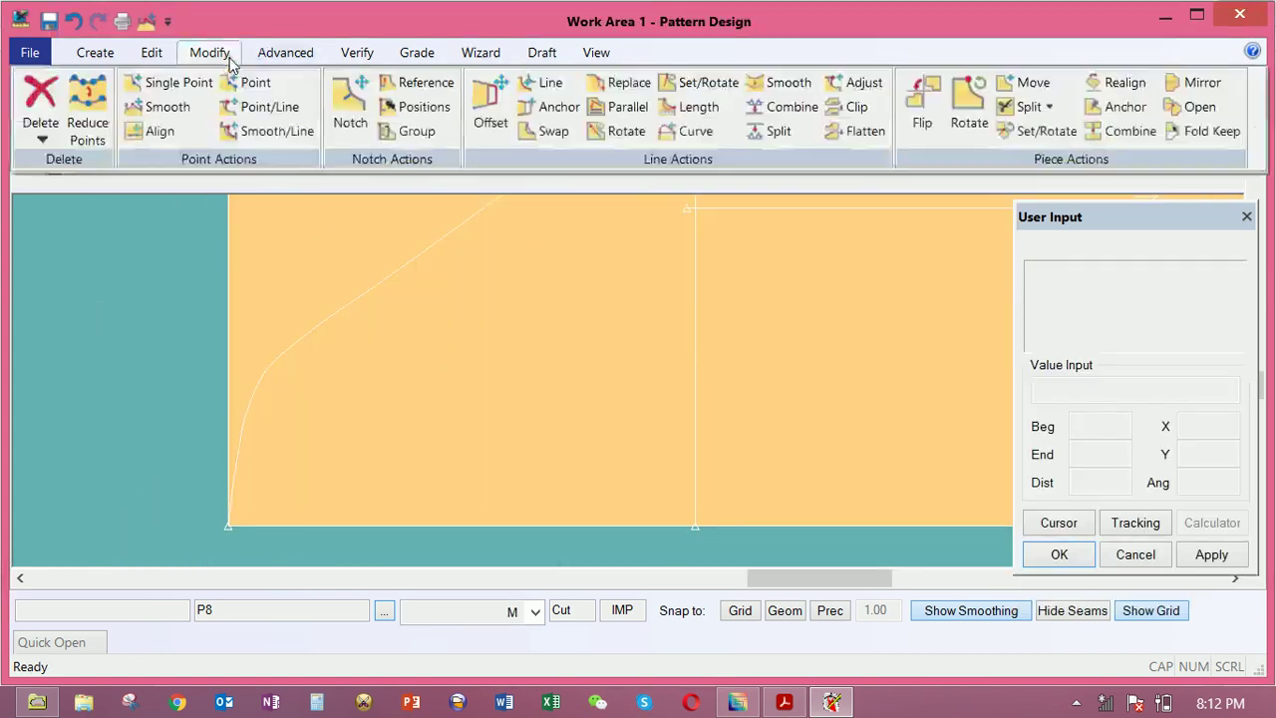
pyautogui.click(198, 110)
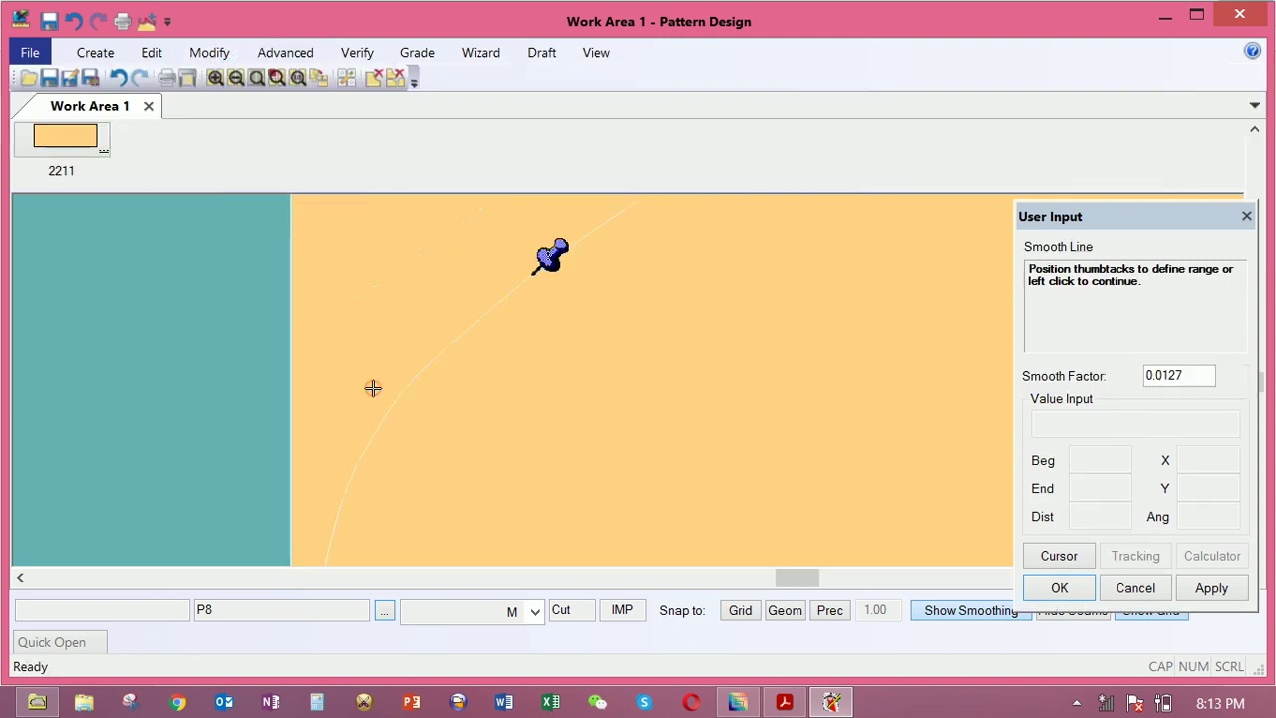
pyautogui.rightClick(390, 349)
pyautogui.click(416, 374)
pyautogui.rightClick(469, 382)
pyautogui.click(595, 402)
pyautogui.click(527, 349)
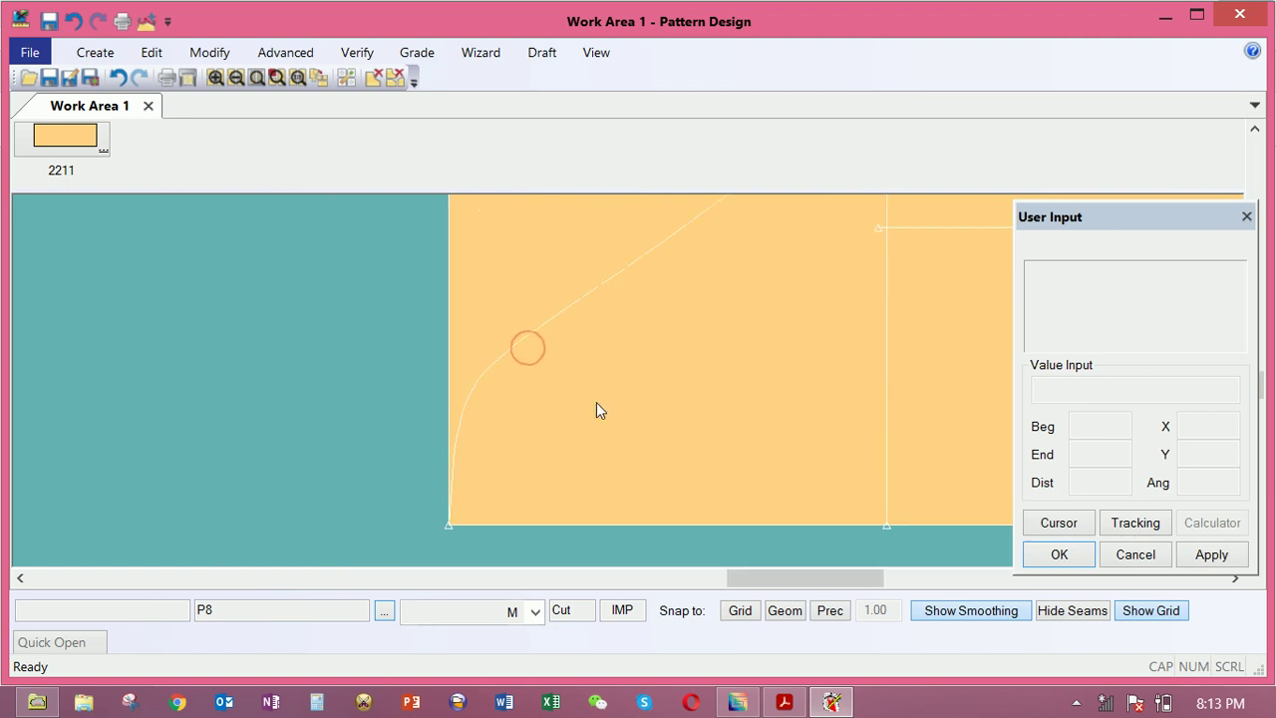
pyautogui.click(649, 383)
pyautogui.click(463, 426)
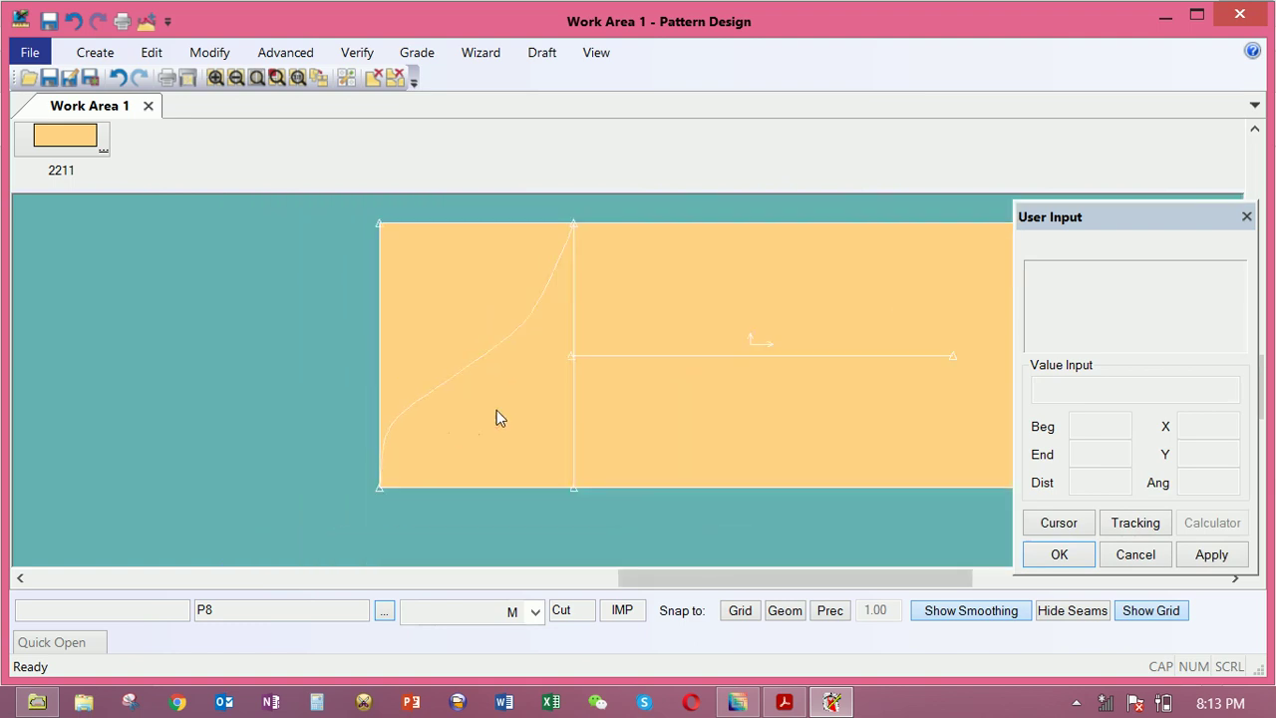
pyautogui.click(434, 389)
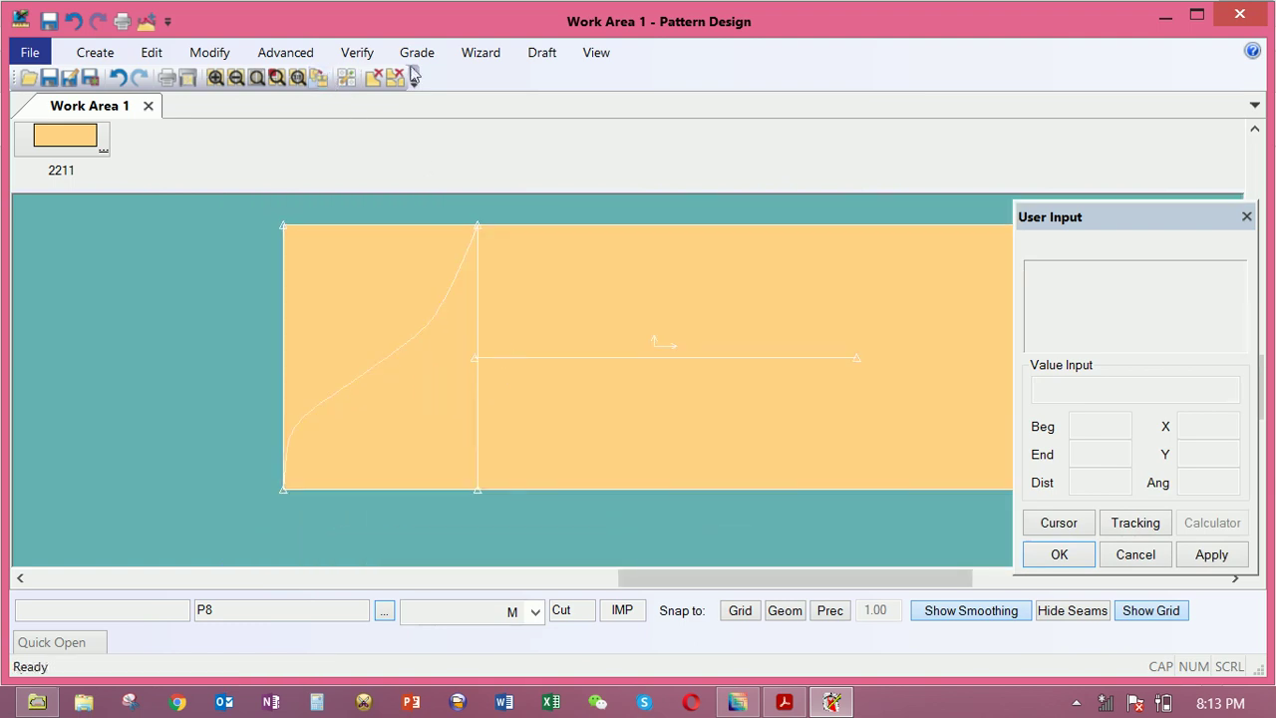
pyautogui.click(195, 57)
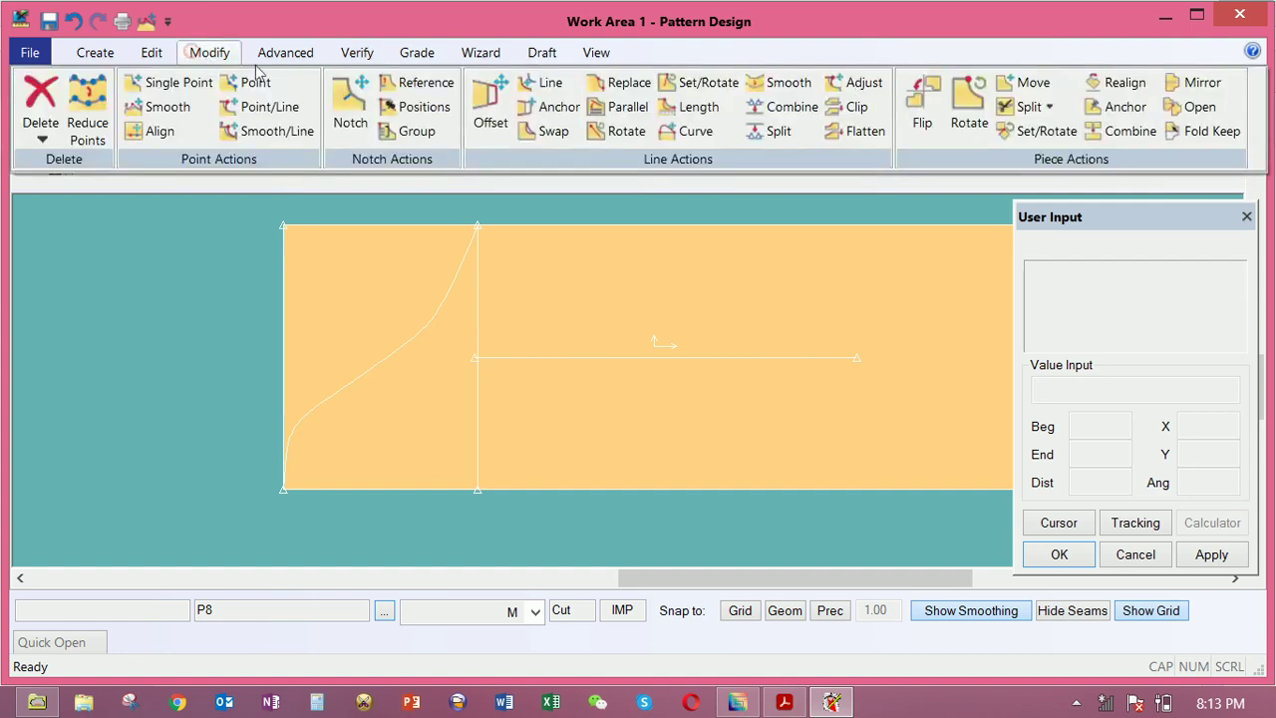
pyautogui.click(782, 88)
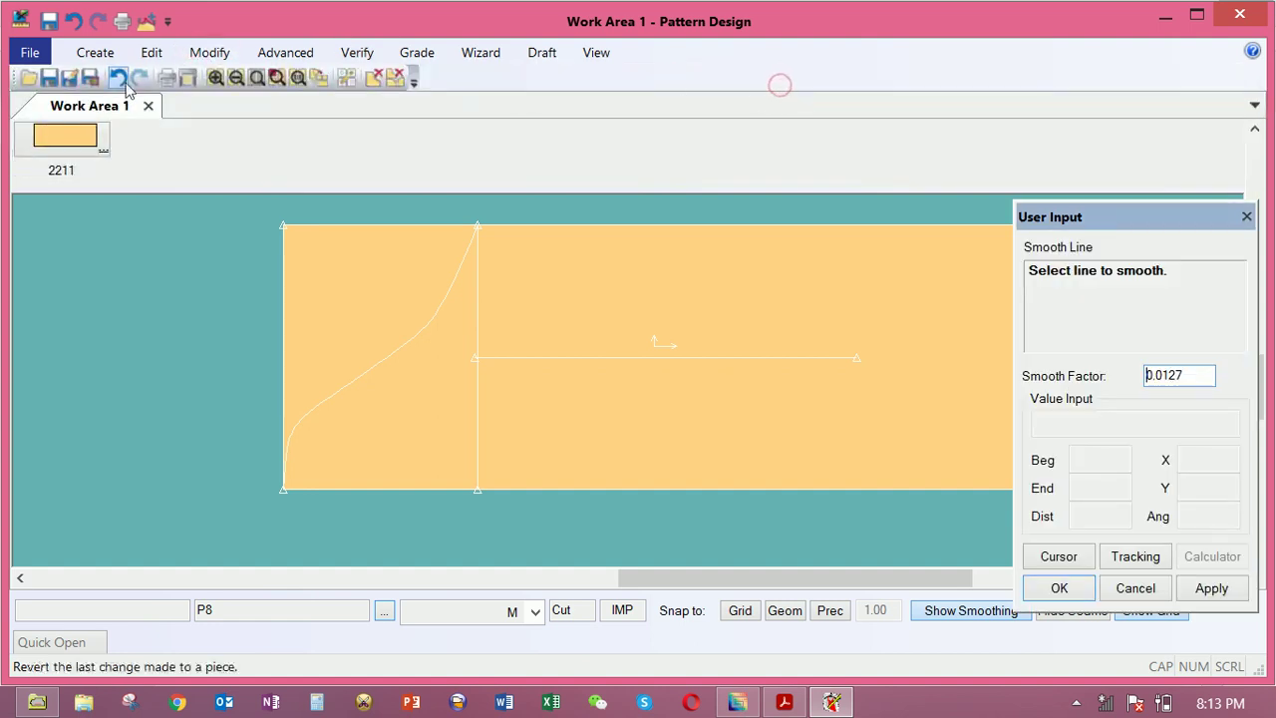
# Move a point near the curve's upper end about 1.2 toward the offset line with Move Smooth, limiting the range to the upper half
pyautogui.click(202, 55)
pyautogui.click(143, 108)
pyautogui.click(448, 290)
pyautogui.rightClick(488, 276)
pyautogui.click(460, 277)
pyautogui.moveTo(315, 475); pyautogui.dragTo(401, 355)
pyautogui.click(464, 267)
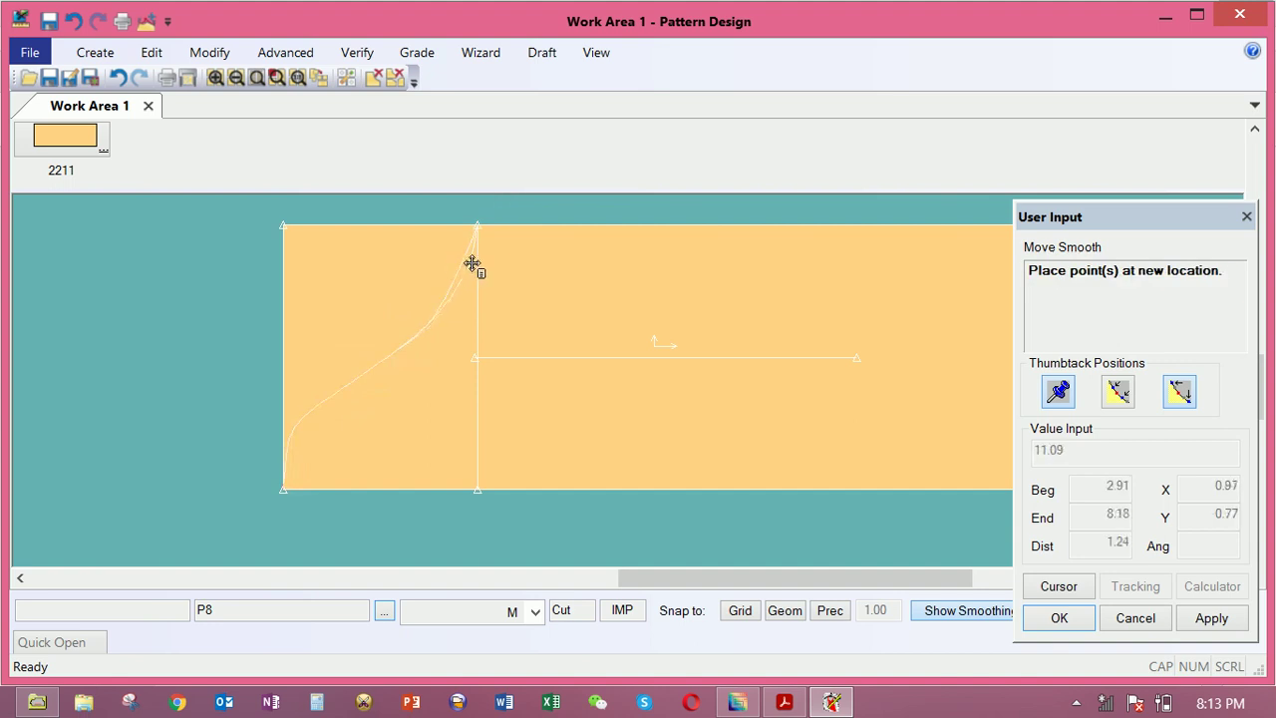
pyautogui.click(474, 260)
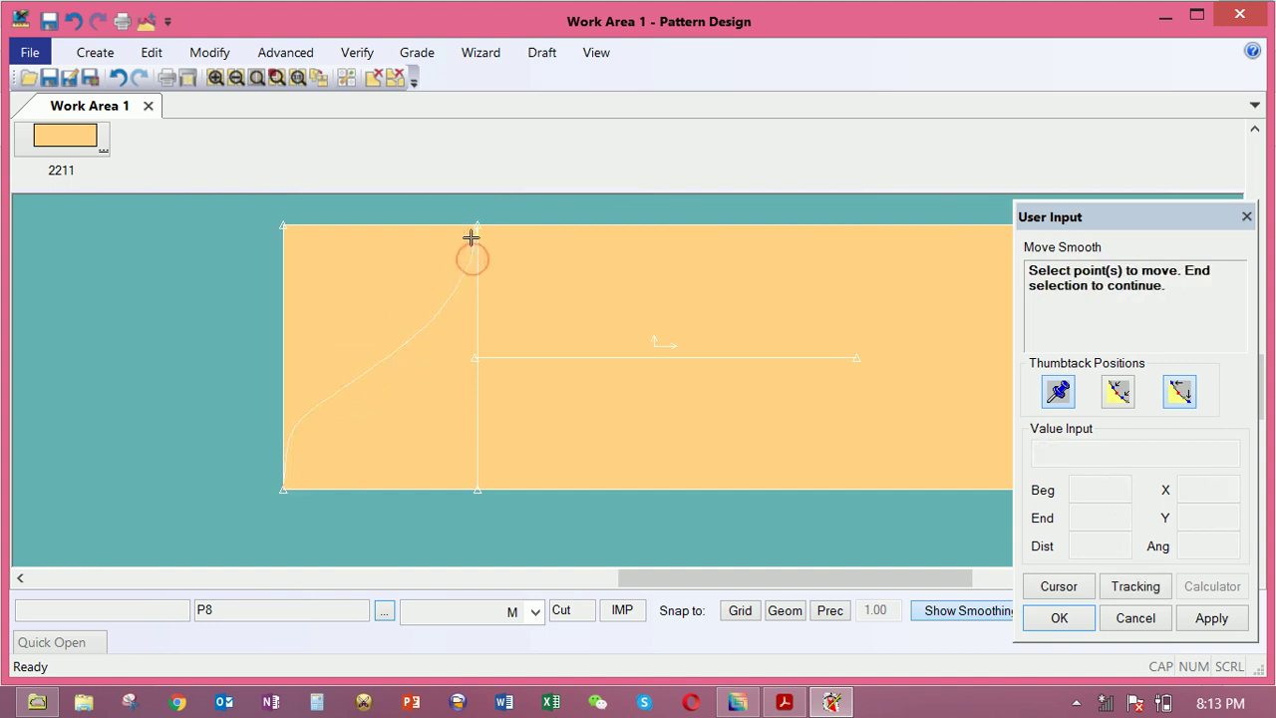
pyautogui.rightClick(428, 274)
pyautogui.click(429, 275)
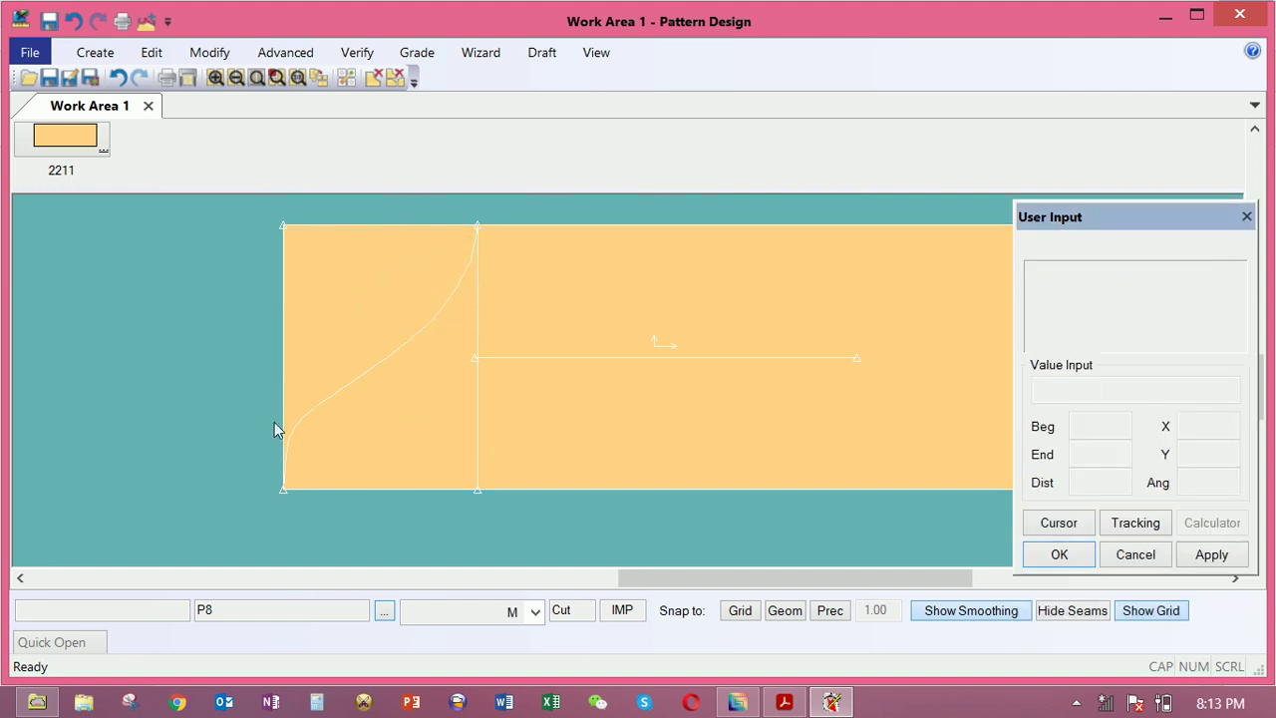
# Offset the piece's lower long edge about 13.3 inward with Offset Even, adding one line across the full length
pyautogui.moveTo(526, 373); pyautogui.dragTo(396, 367)
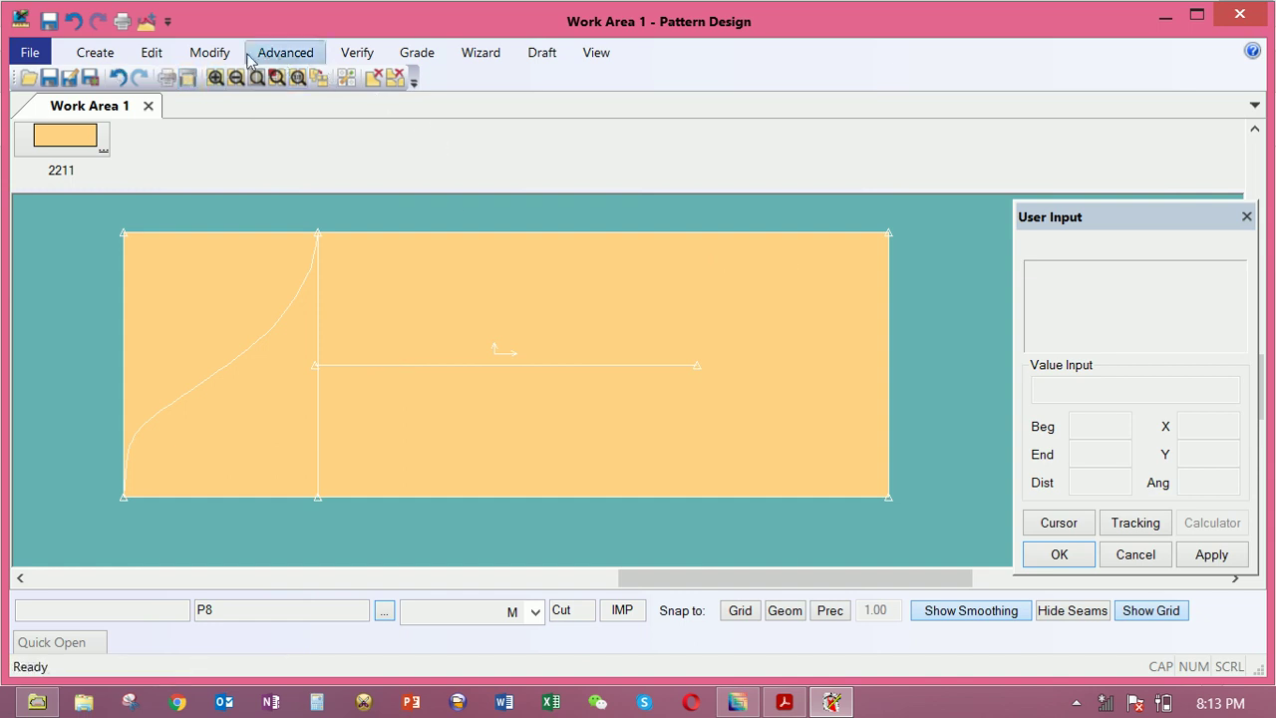
pyautogui.click(97, 54)
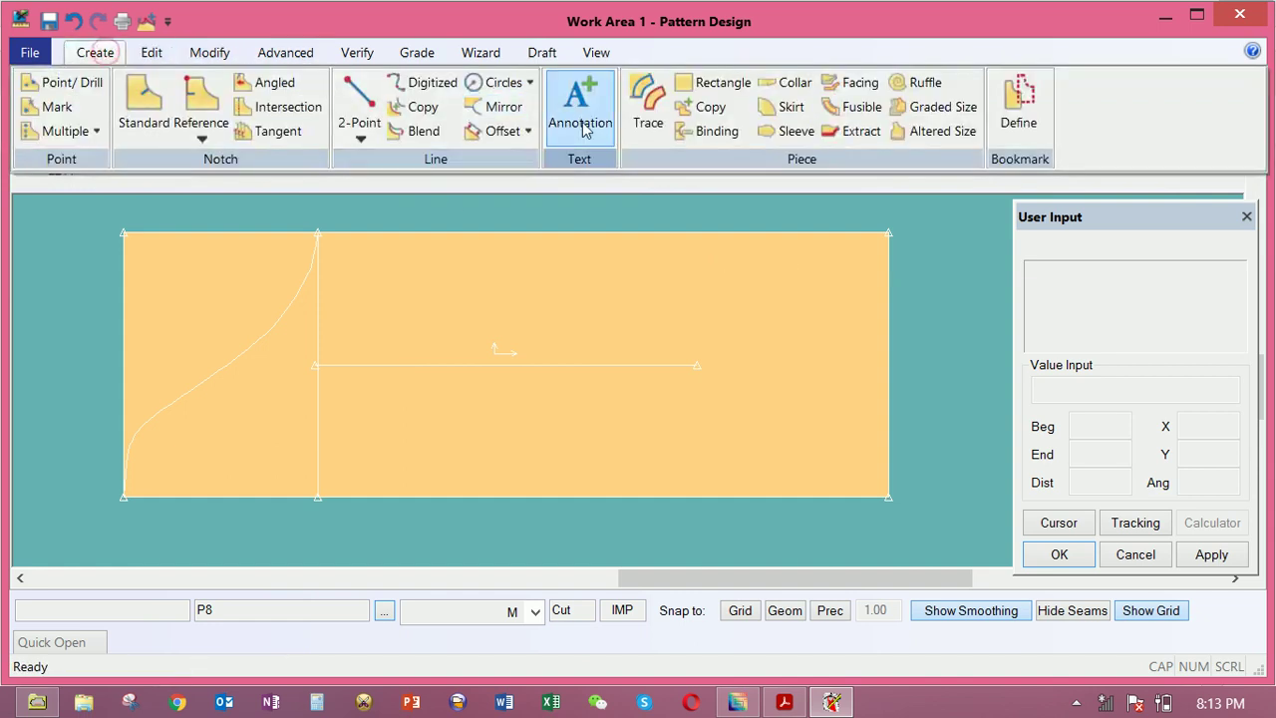
pyautogui.click(471, 132)
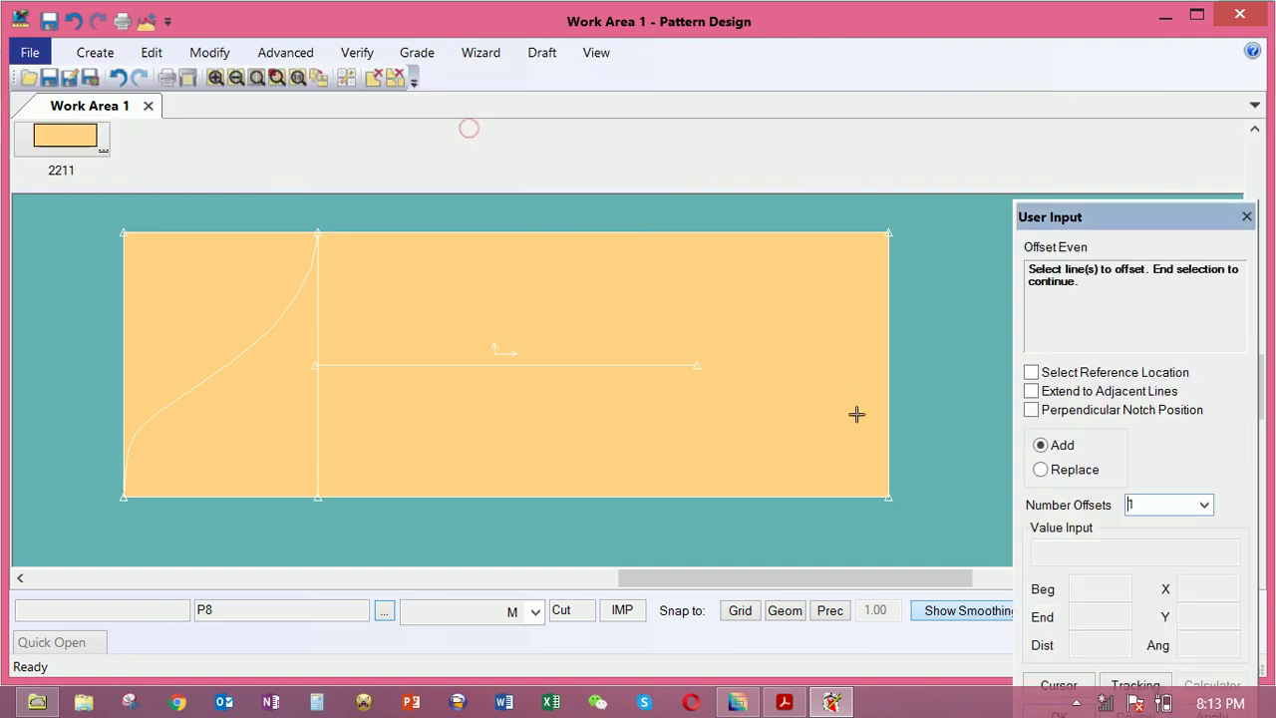
pyautogui.click(841, 490)
pyautogui.rightClick(839, 482)
pyautogui.click(838, 480)
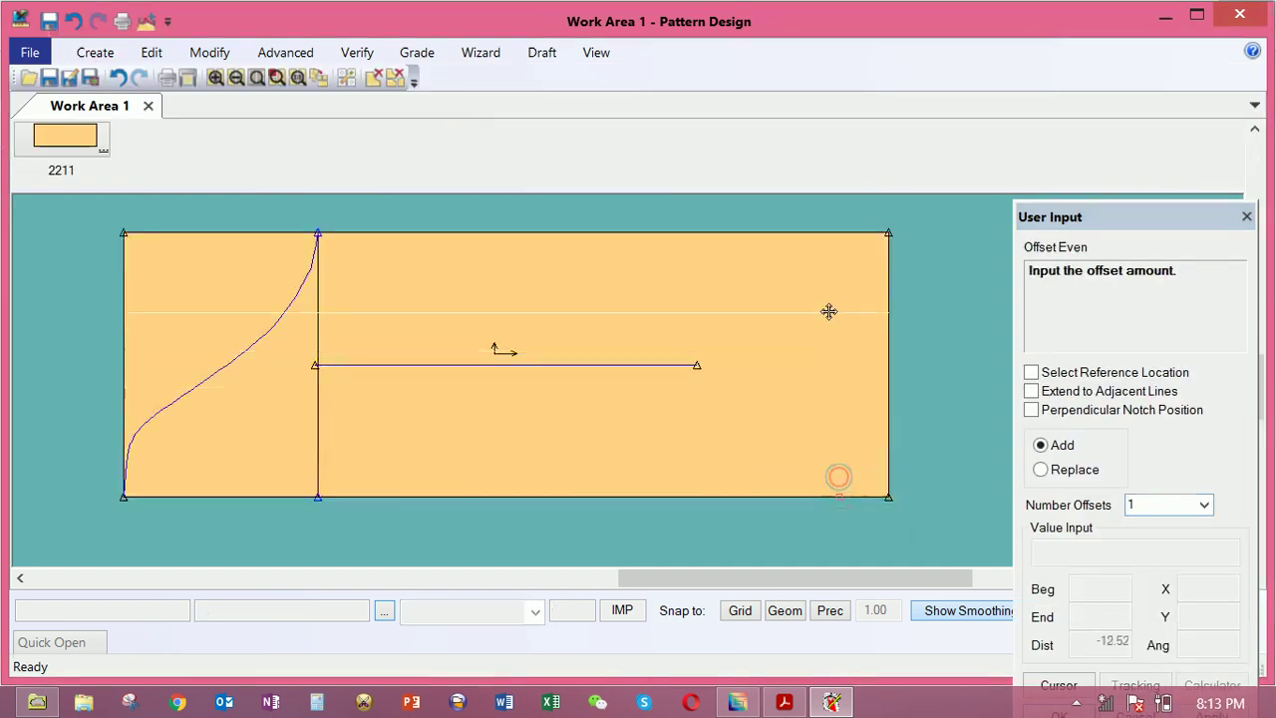
pyautogui.click(827, 310)
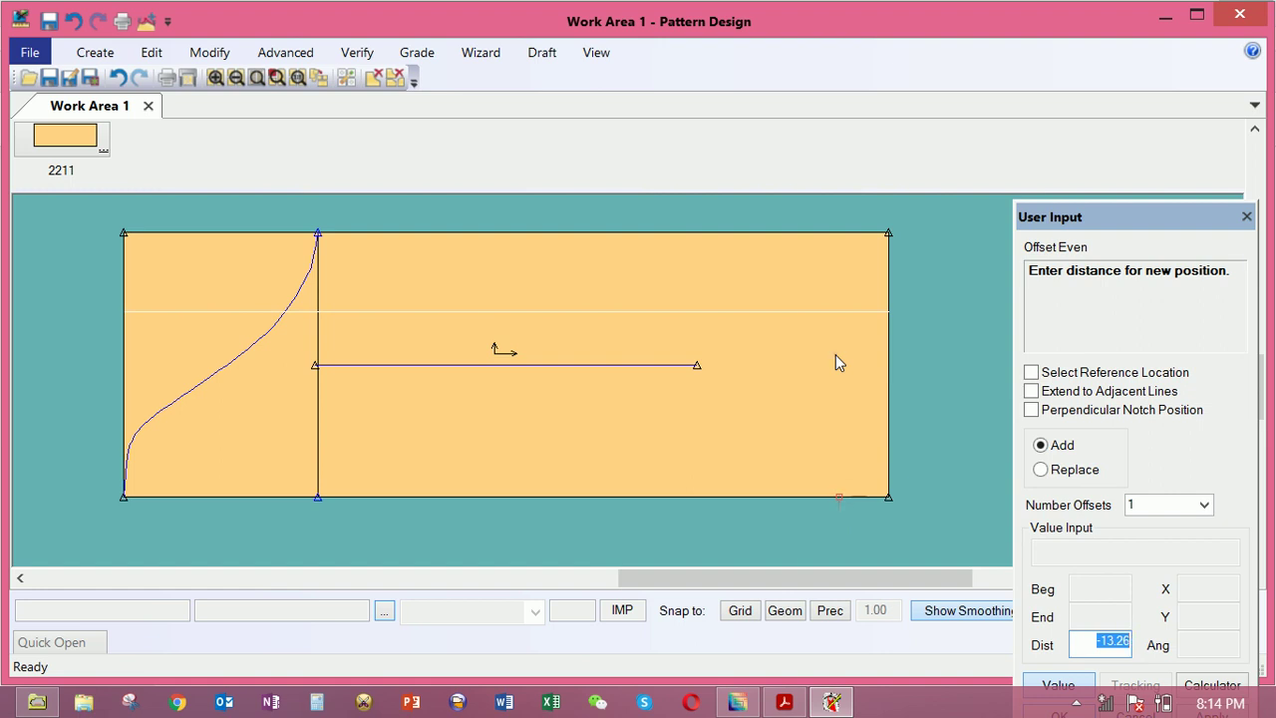
pyautogui.rightClick(835, 354)
pyautogui.click(831, 352)
pyautogui.rightClick(829, 349)
pyautogui.click(827, 349)
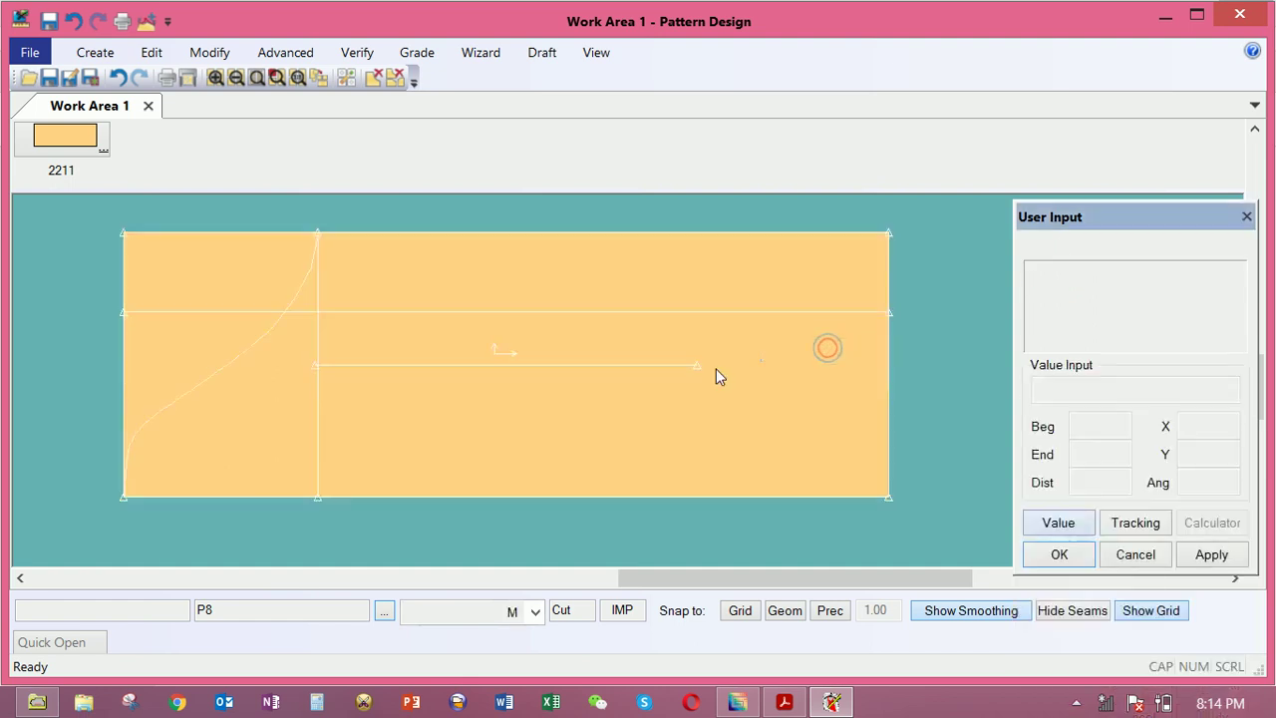
pyautogui.click(715, 368)
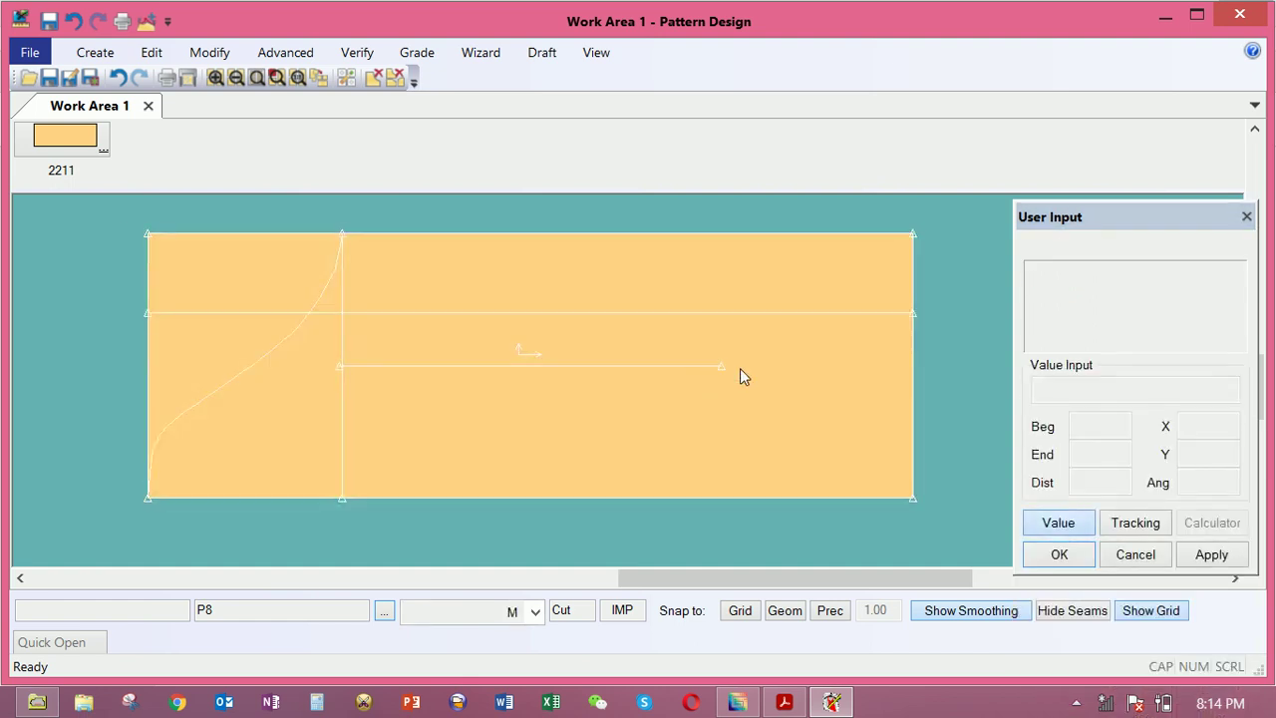
pyautogui.click(727, 378)
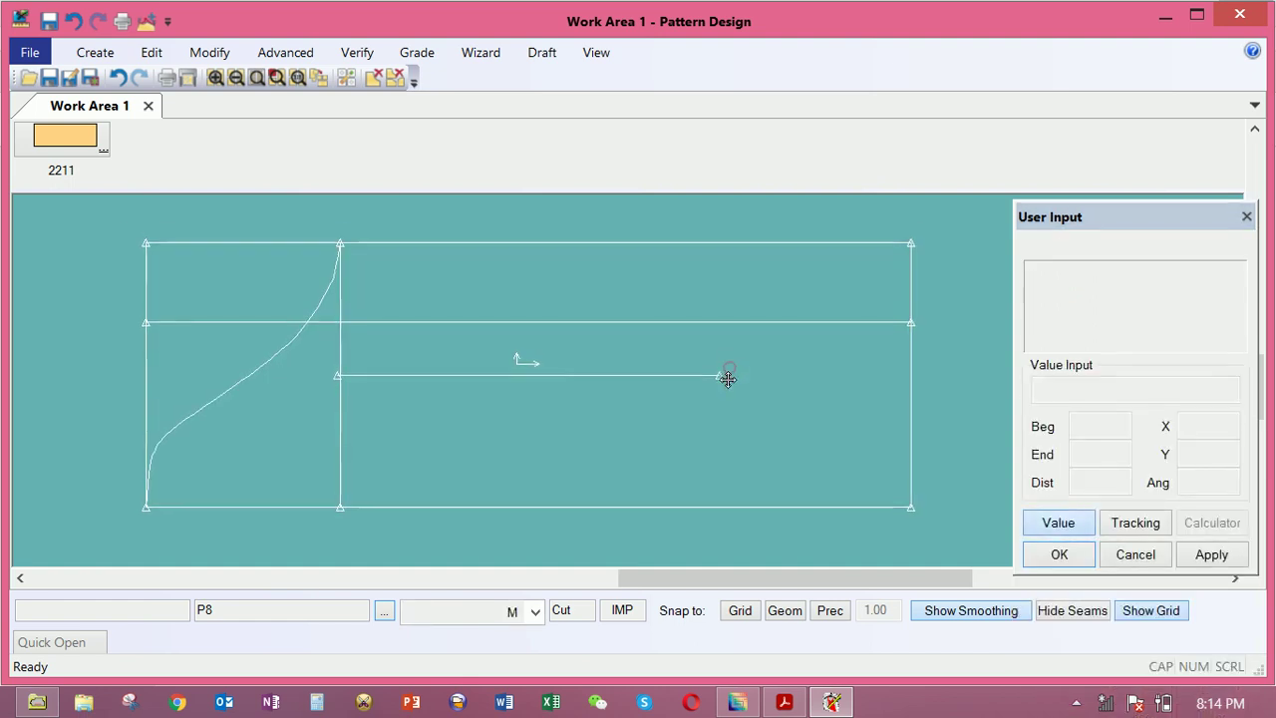
pyautogui.click(95, 52)
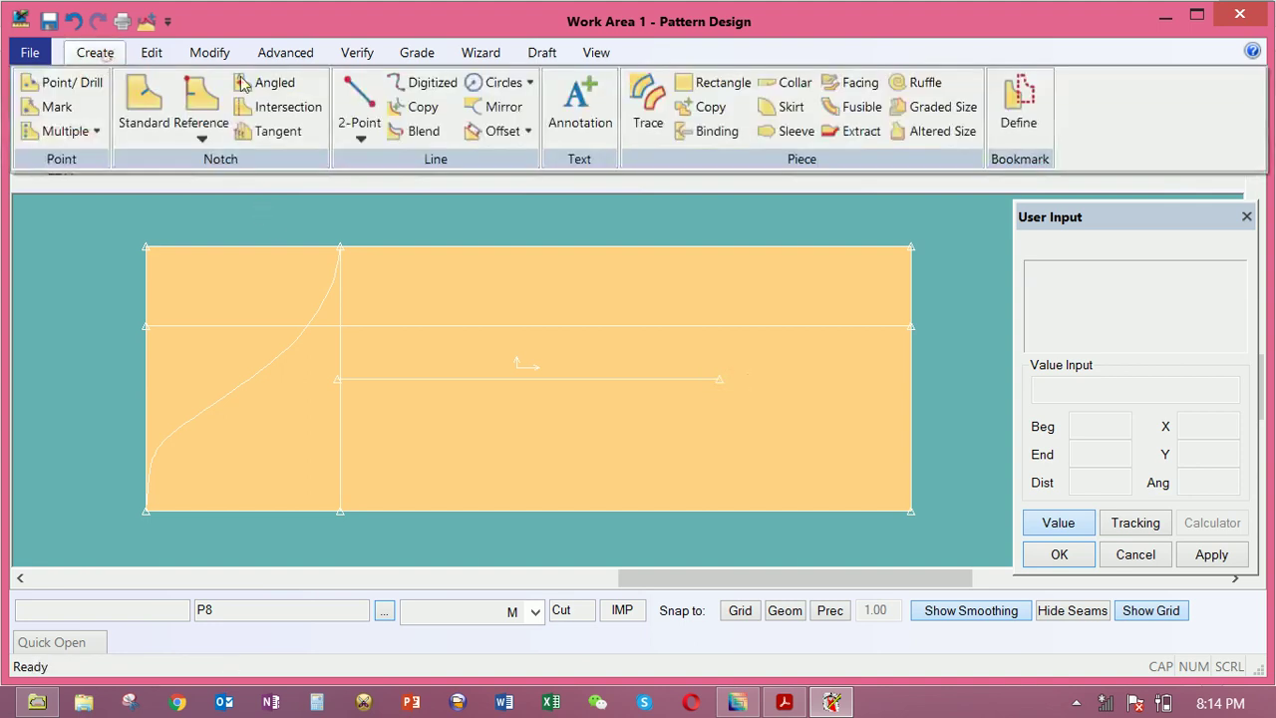
pyautogui.click(411, 85)
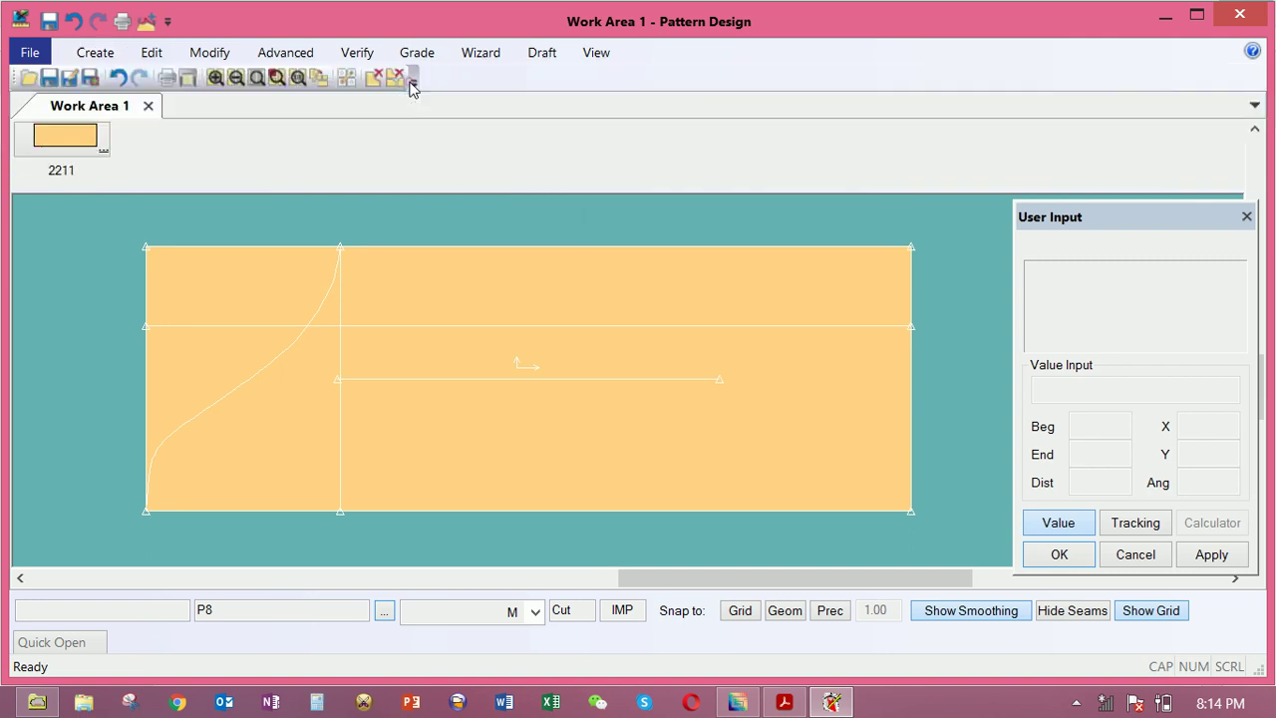
pyautogui.click(345, 233)
pyautogui.rightClick(385, 234)
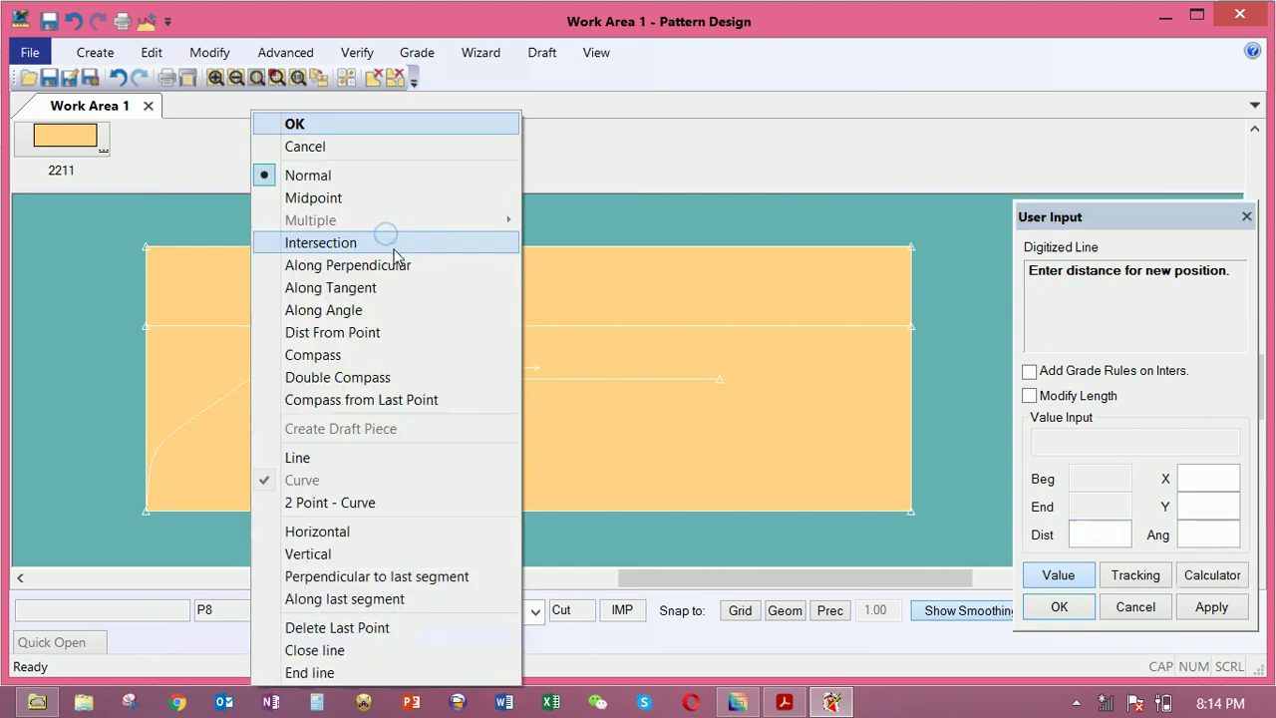
pyautogui.click(366, 127)
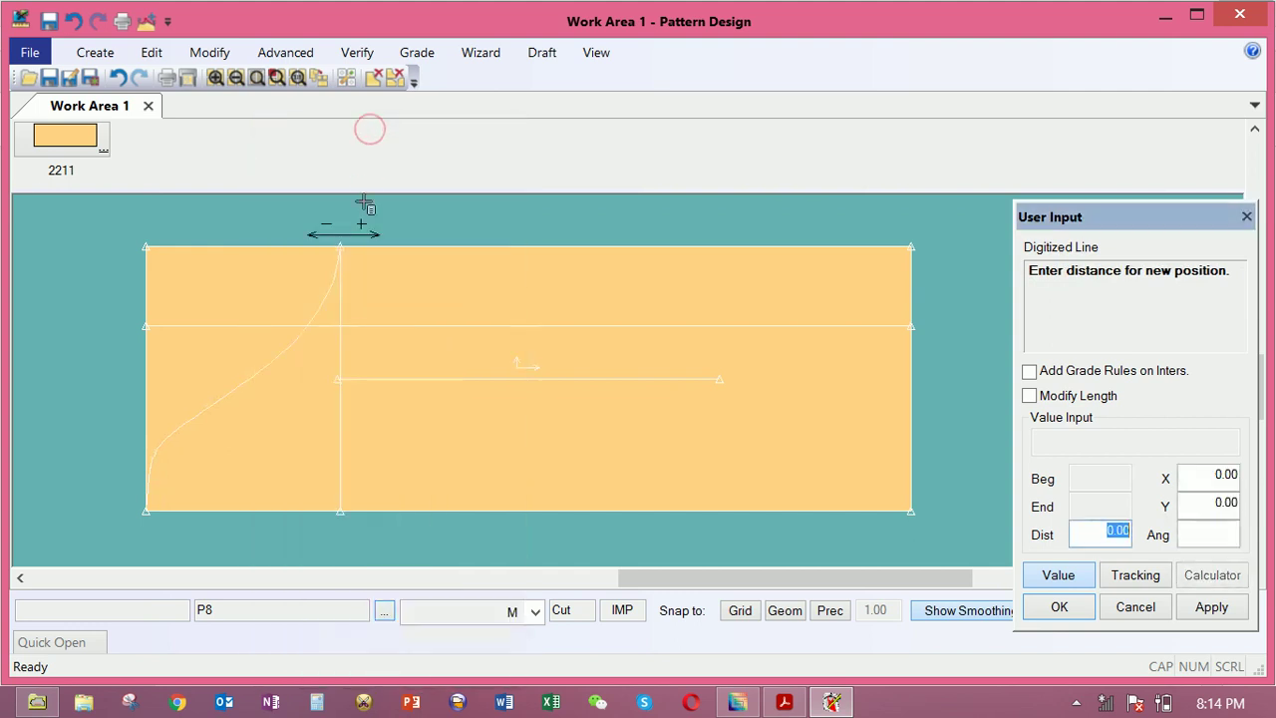
pyautogui.rightClick(403, 227)
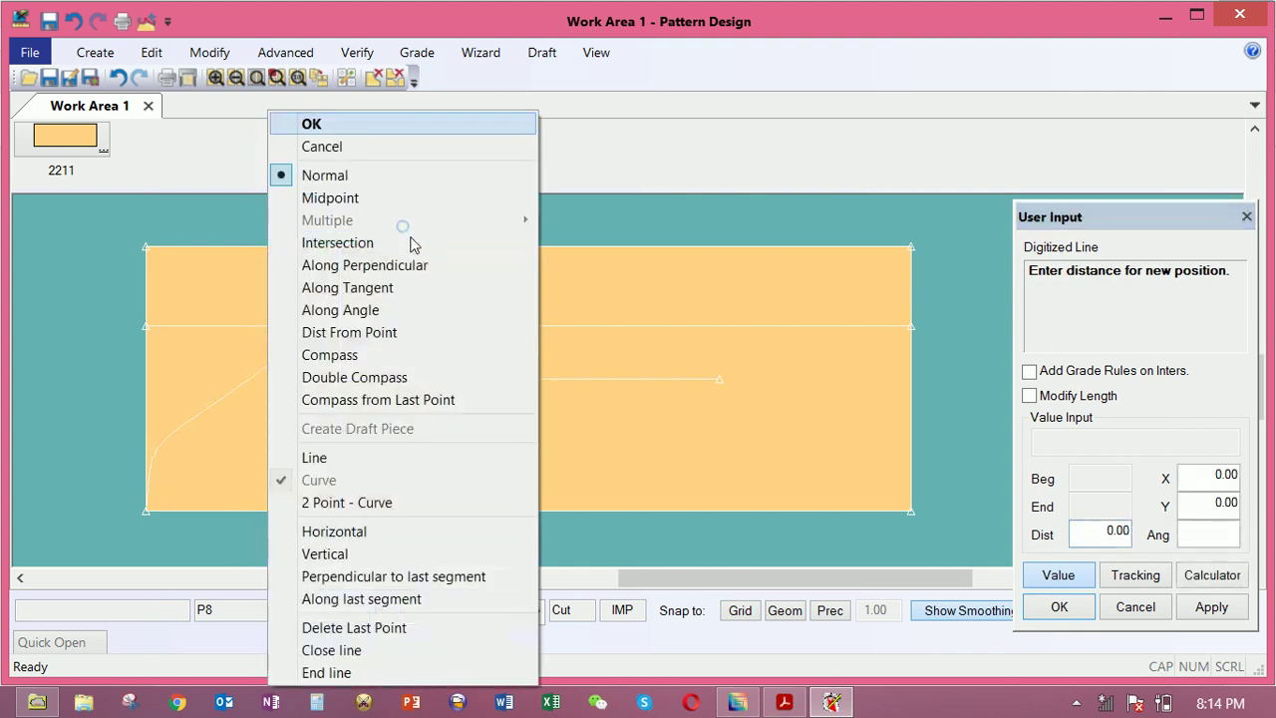
pyautogui.click(388, 149)
# Draw a straight digitized line from the S-curve's upper end to the piece's lower-left corner
pyautogui.click(341, 247)
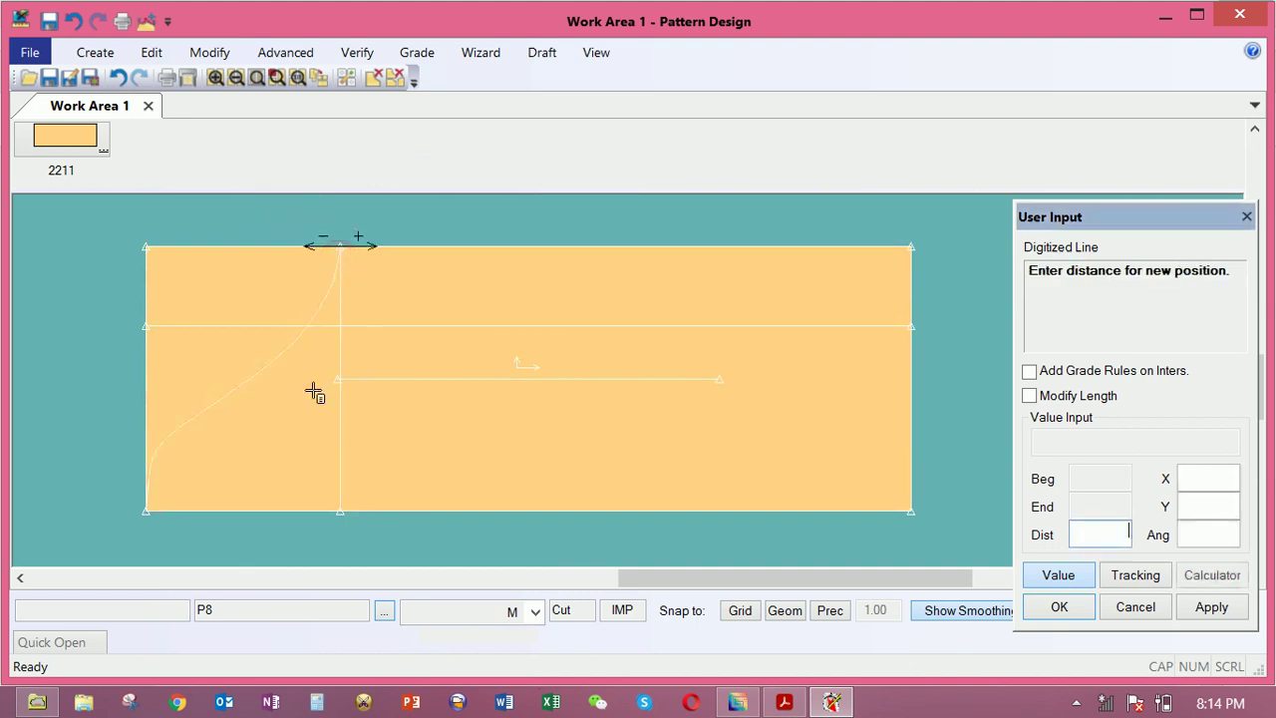
pyautogui.click(417, 287)
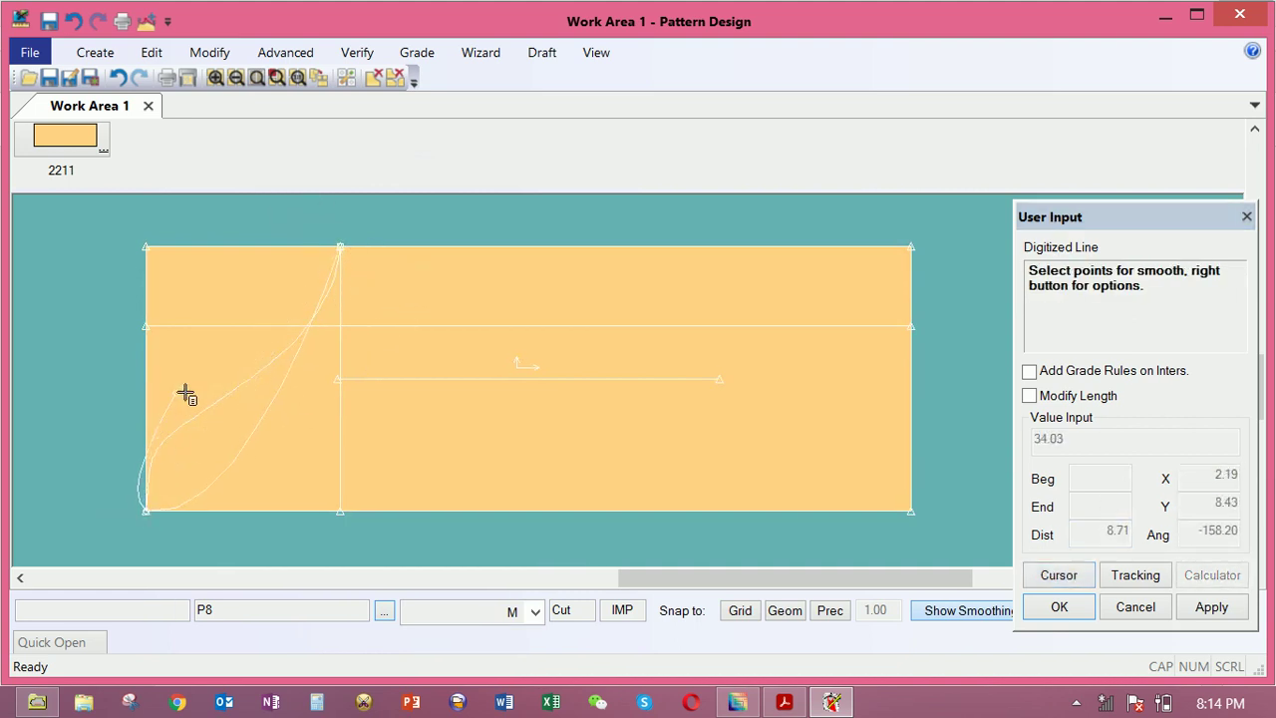
pyautogui.rightClick(108, 493)
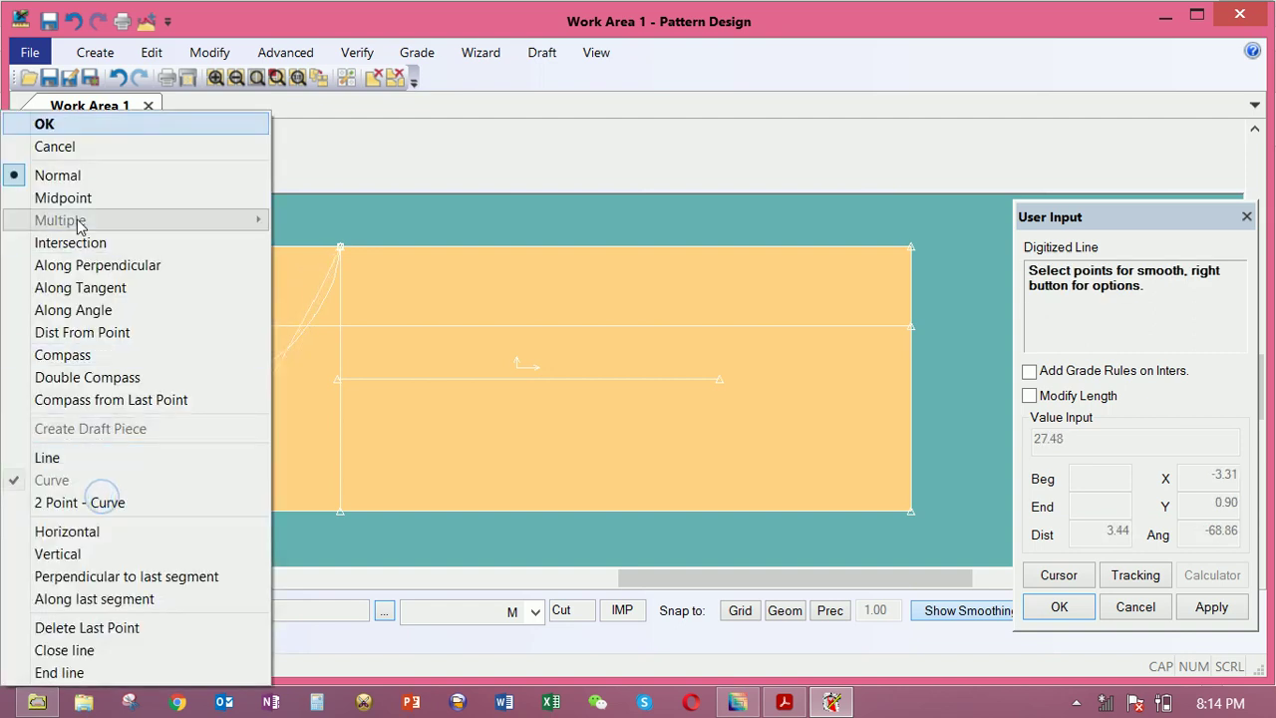
pyautogui.click(77, 125)
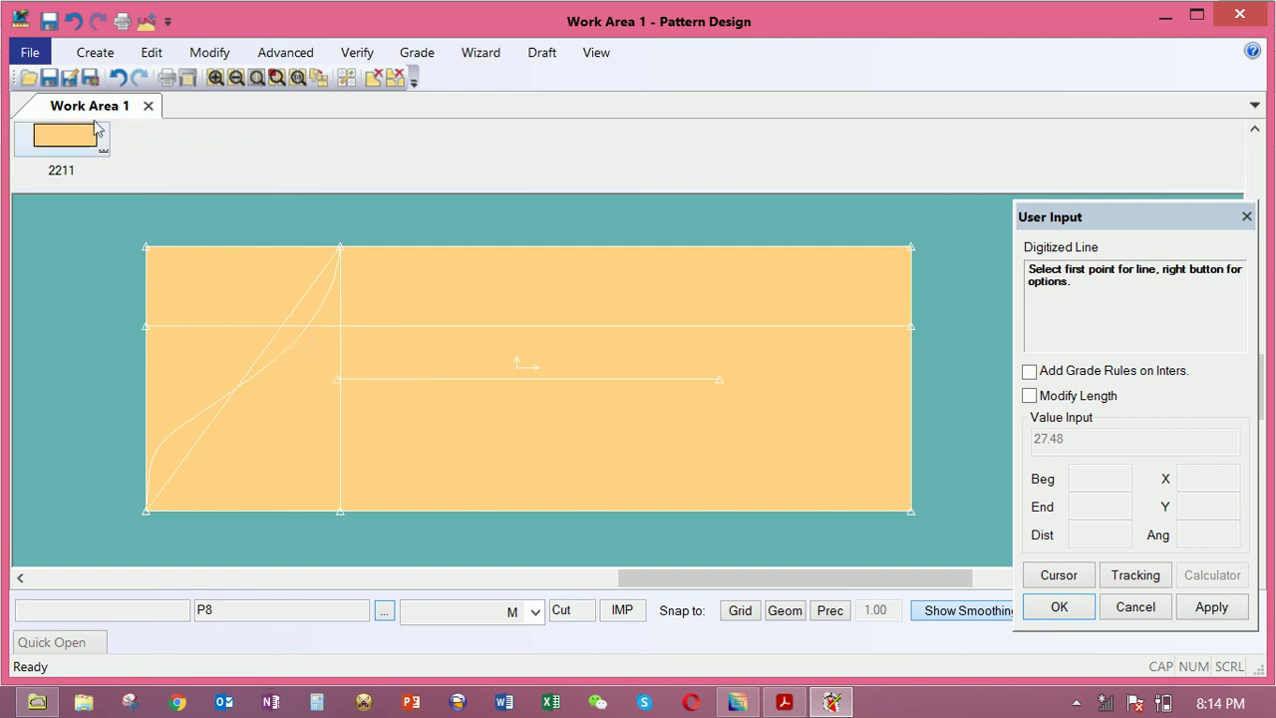
pyautogui.click(94, 51)
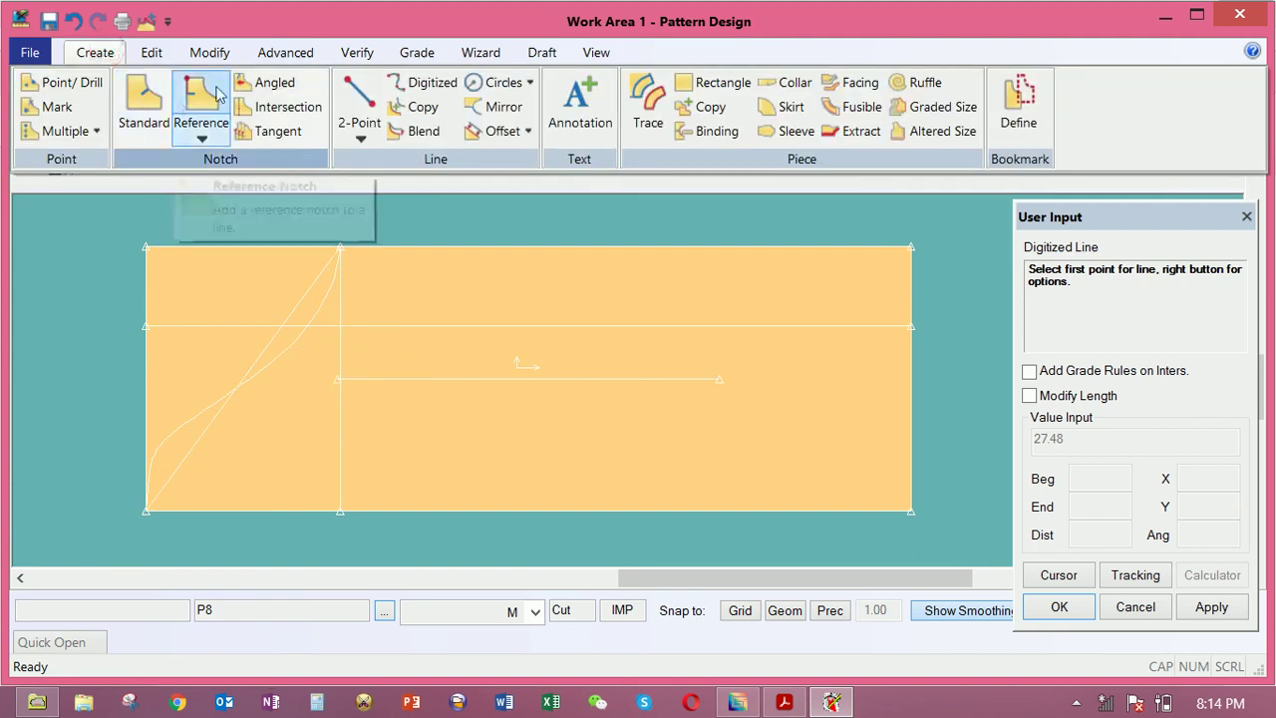
pyautogui.click(209, 52)
pyautogui.click(134, 106)
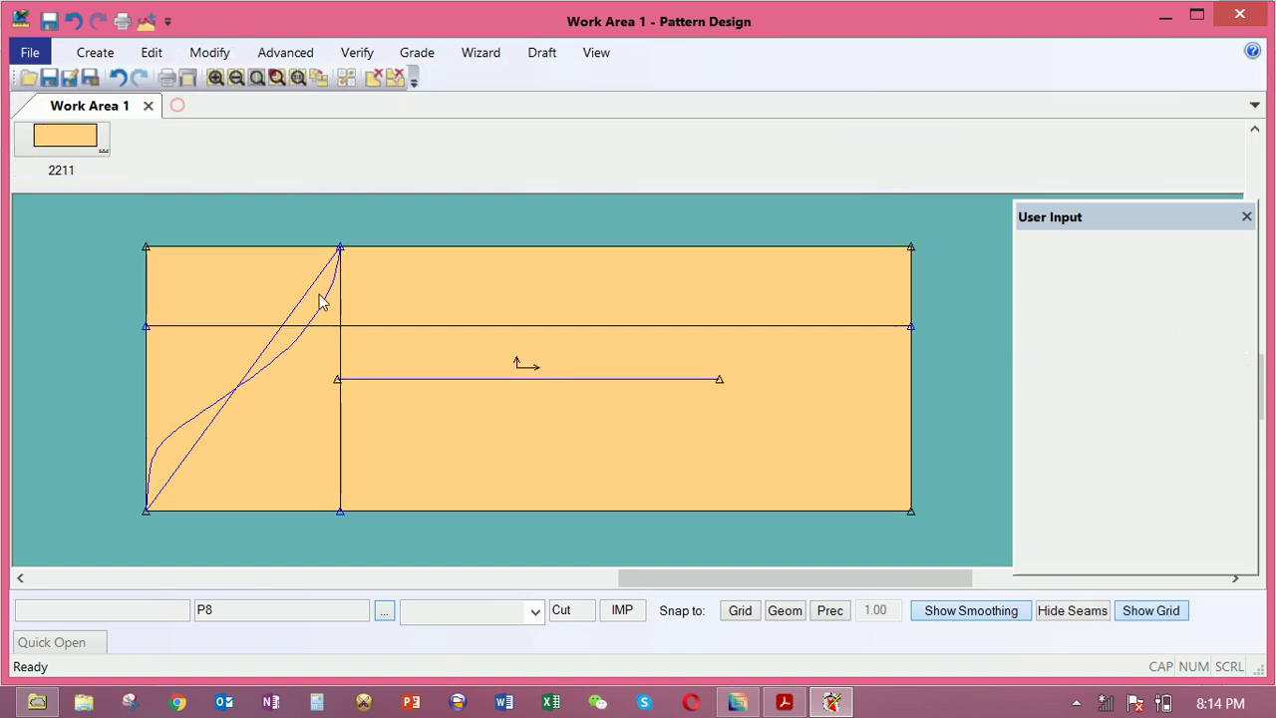
pyautogui.click(295, 307)
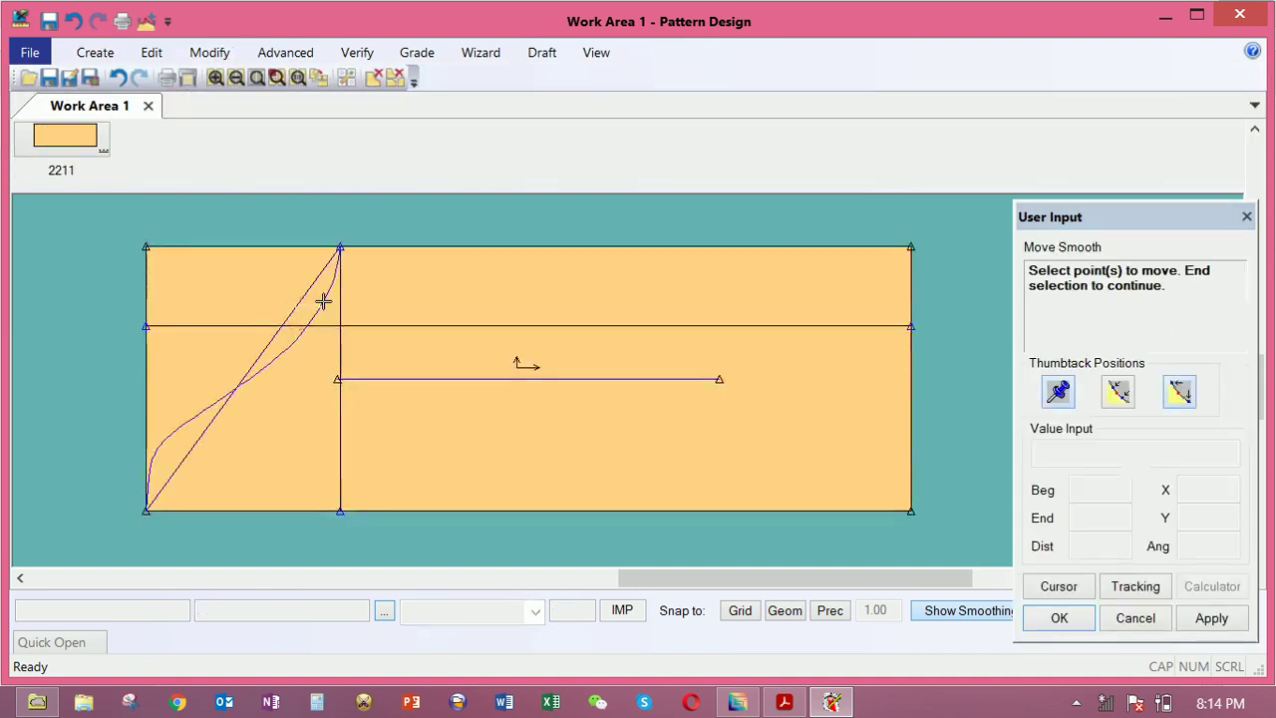
pyautogui.rightClick(322, 297)
pyautogui.click(327, 323)
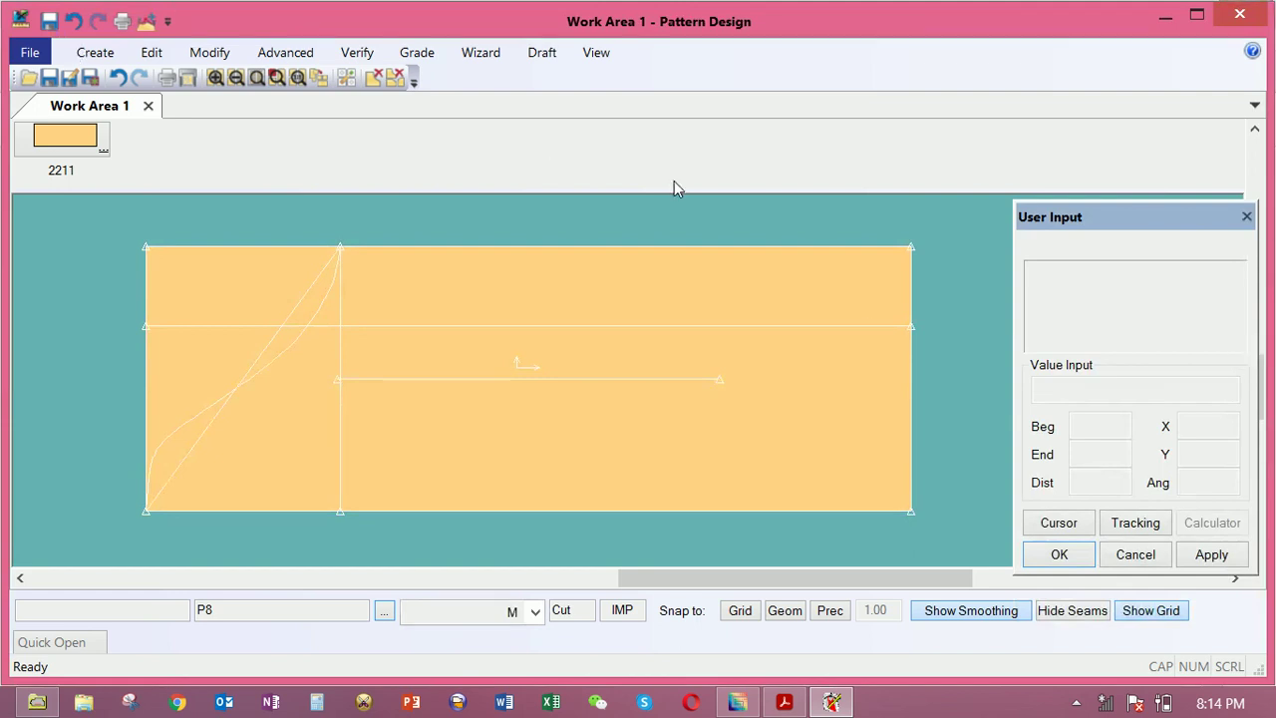
pyautogui.click(95, 51)
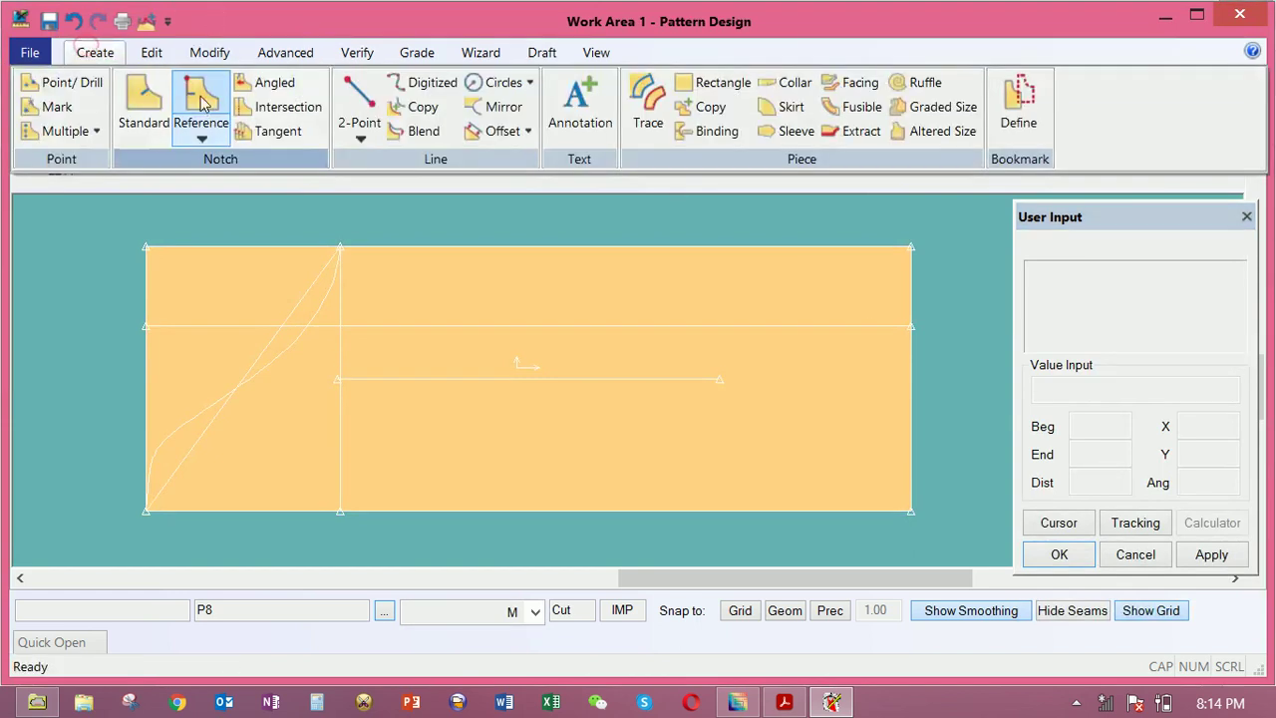
pyautogui.click(423, 82)
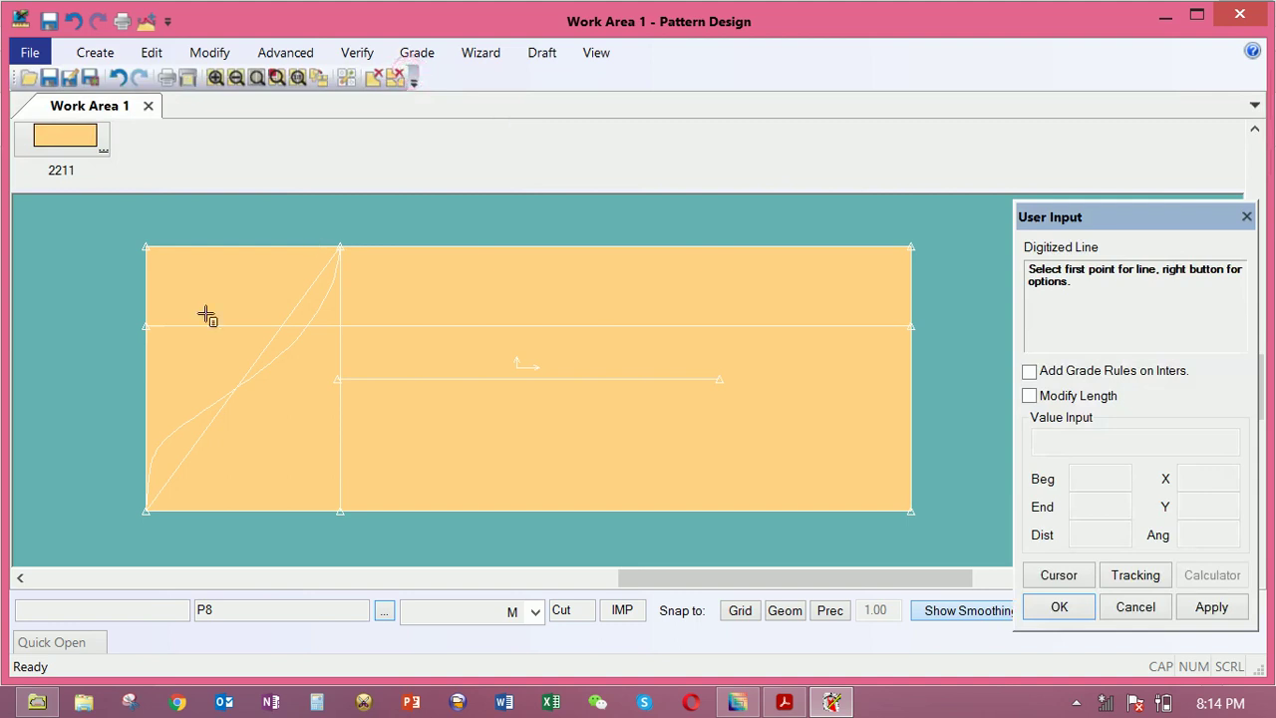
pyautogui.click(344, 245)
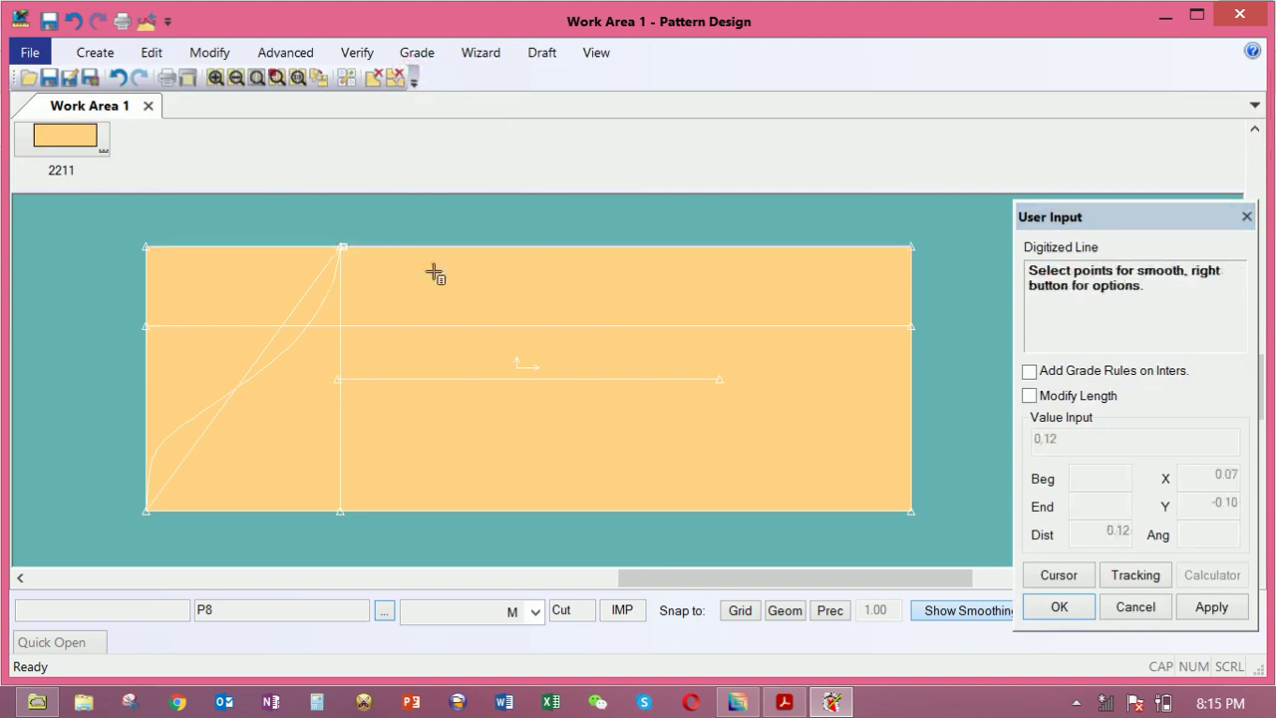
pyautogui.rightClick(466, 288)
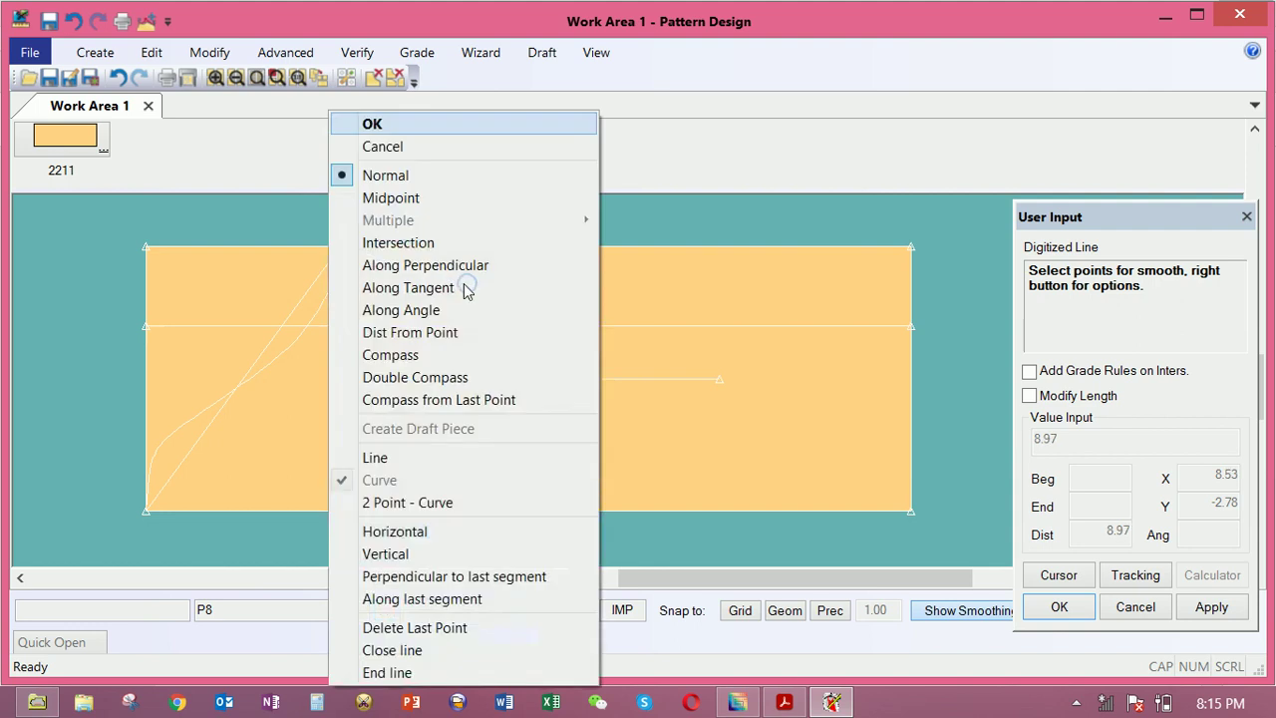
pyautogui.click(416, 147)
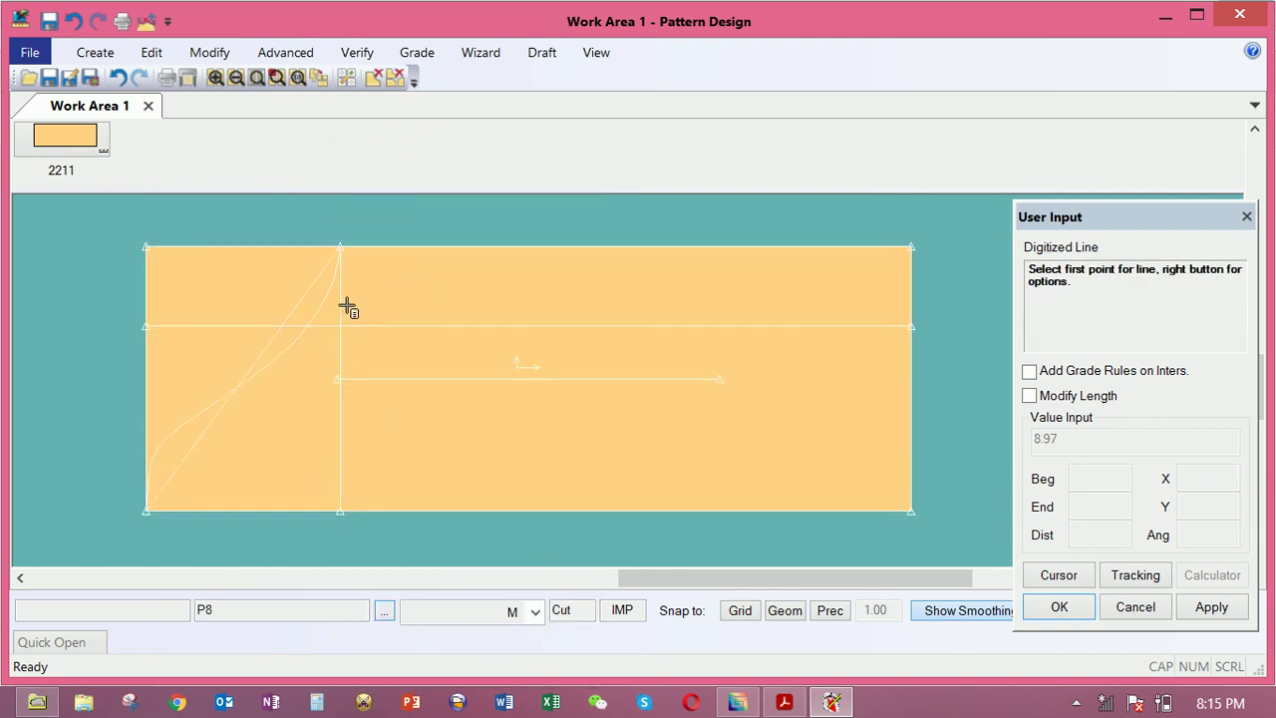
# Digitize a second S-curve in 2 Point - Curve mode from the first curve's upper end through the diagonal's crossing with the long offset line to the lower-left corner
pyautogui.click(341, 251)
pyautogui.rightClick(97, 330)
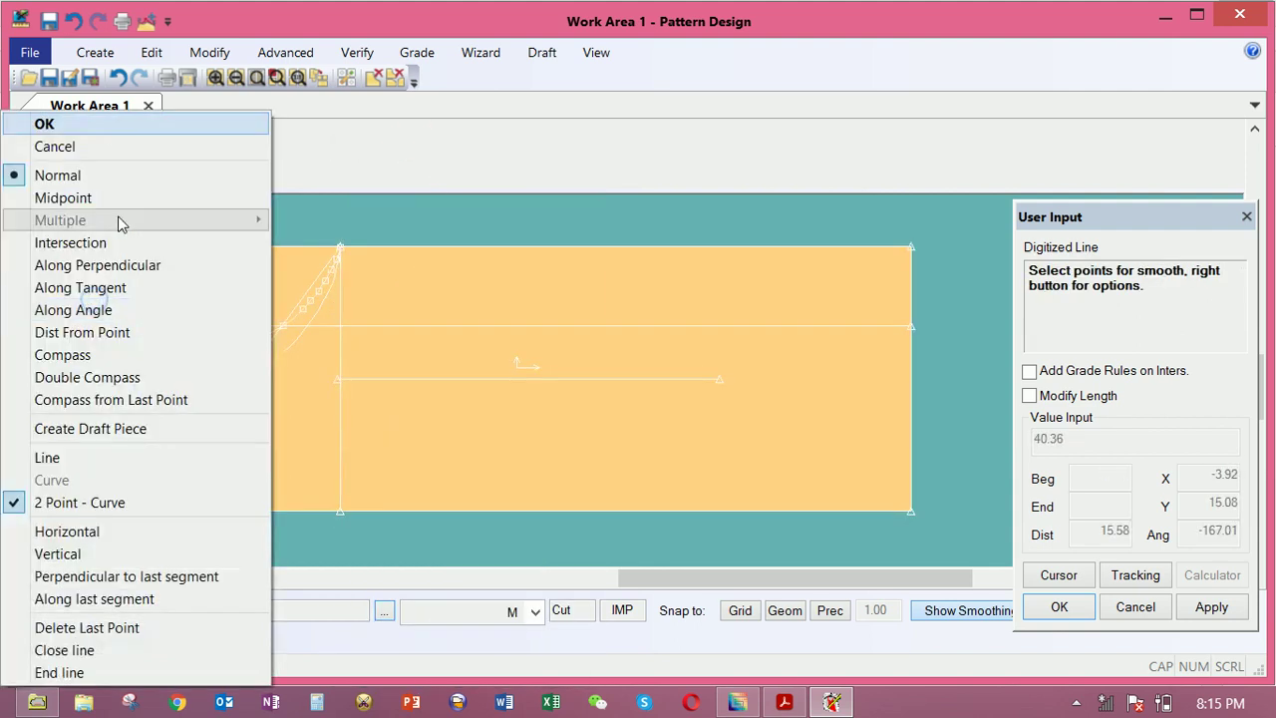
pyautogui.click(76, 128)
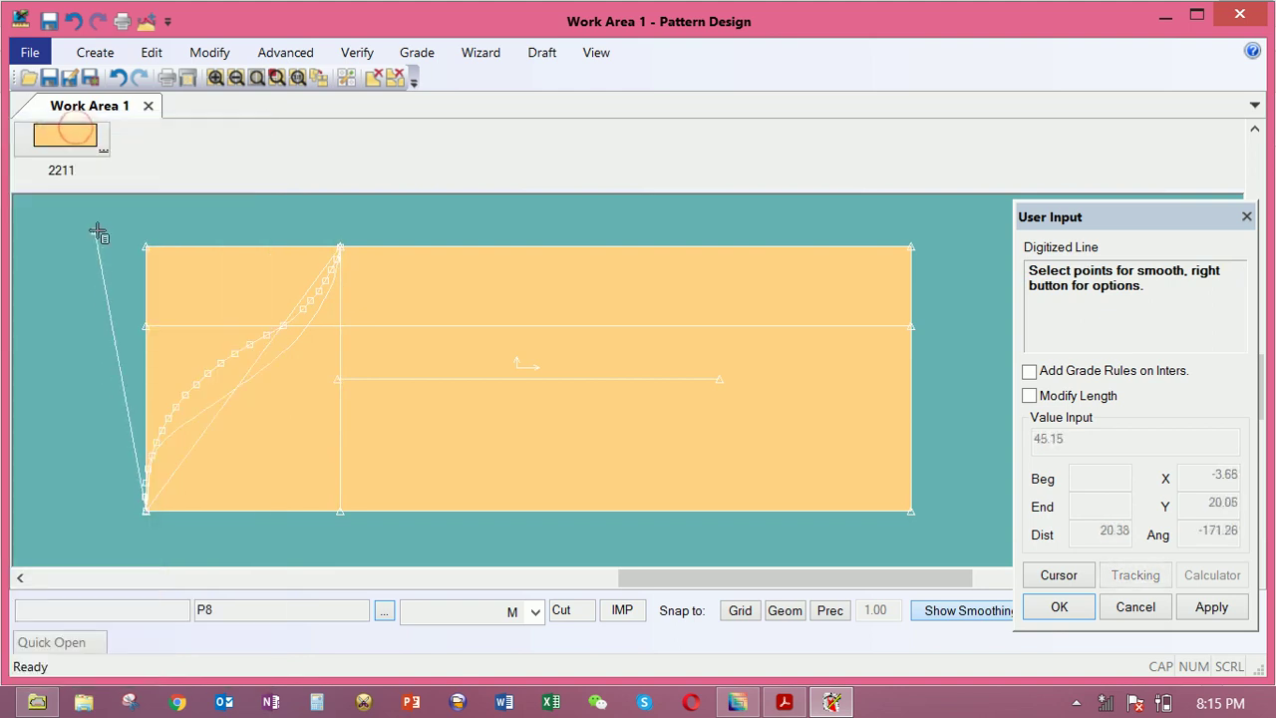
pyautogui.rightClick(94, 228)
pyautogui.click(84, 126)
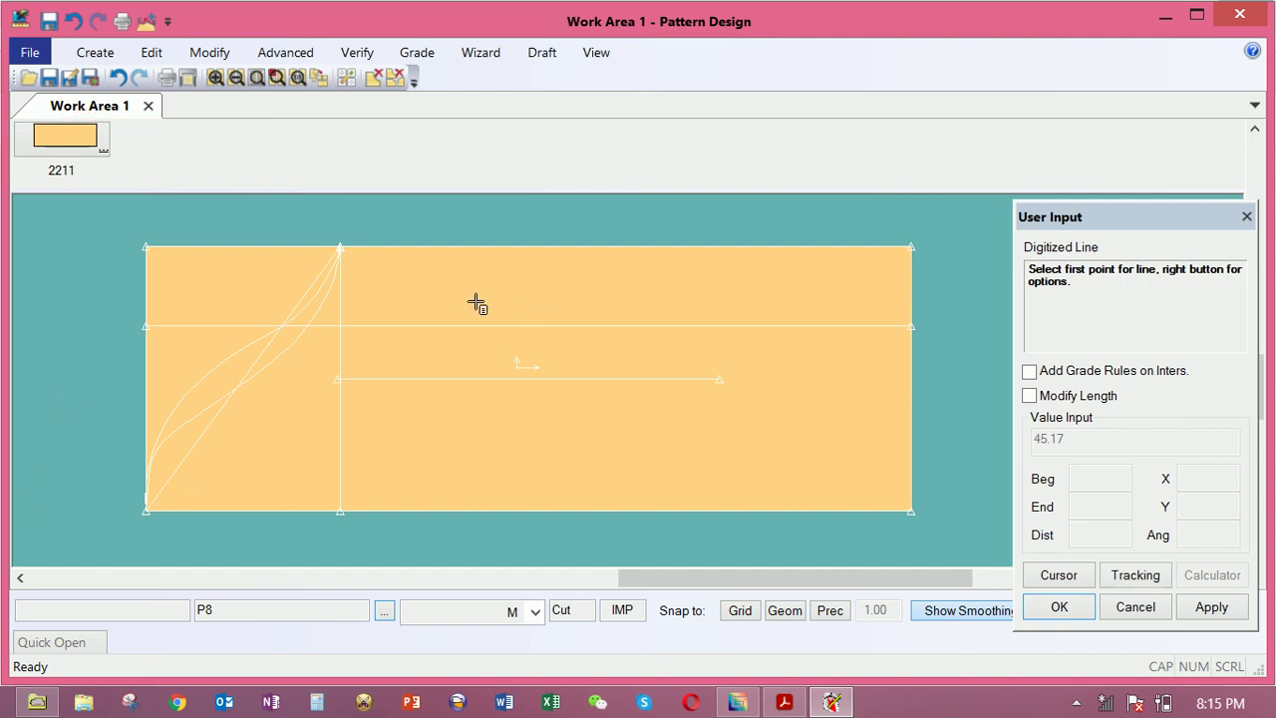
pyautogui.rightClick(289, 244)
pyautogui.click(257, 145)
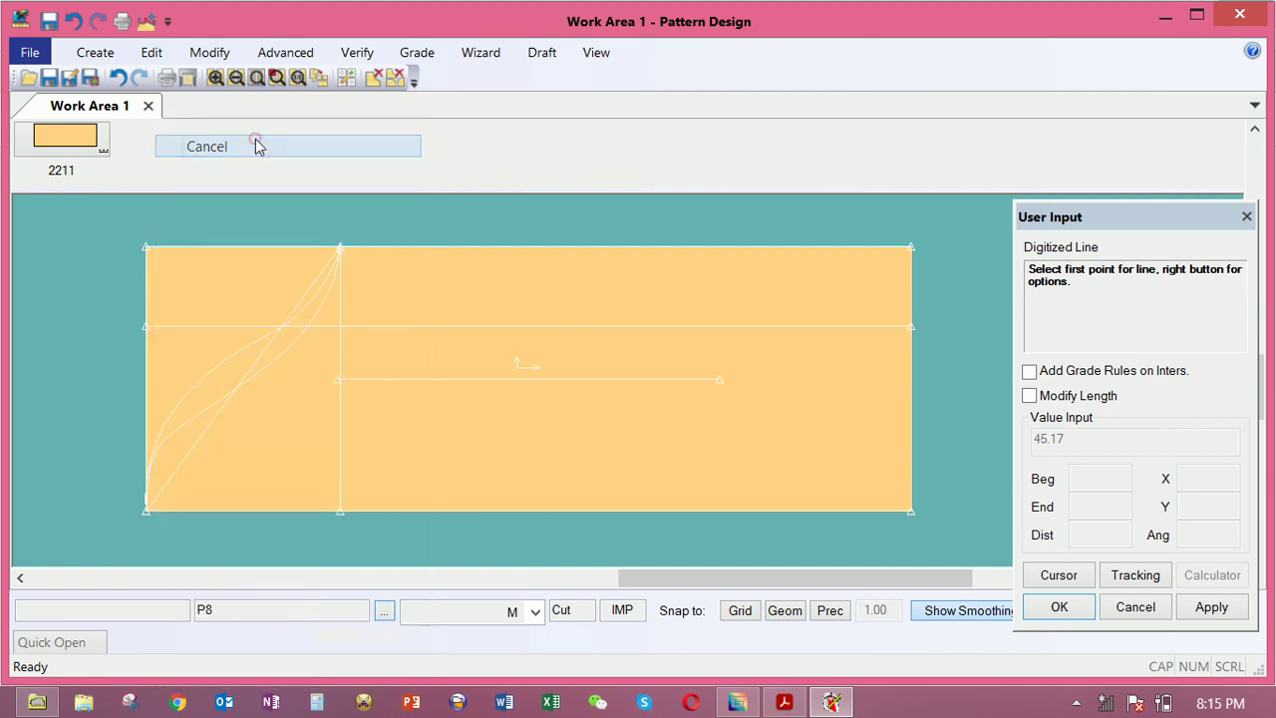
# Draw a 2-Point Curve about 41.5 long from the S-curves' upper end to the offset line's end on the short edge, sagging slightly
pyautogui.click(382, 326)
pyautogui.click(349, 326)
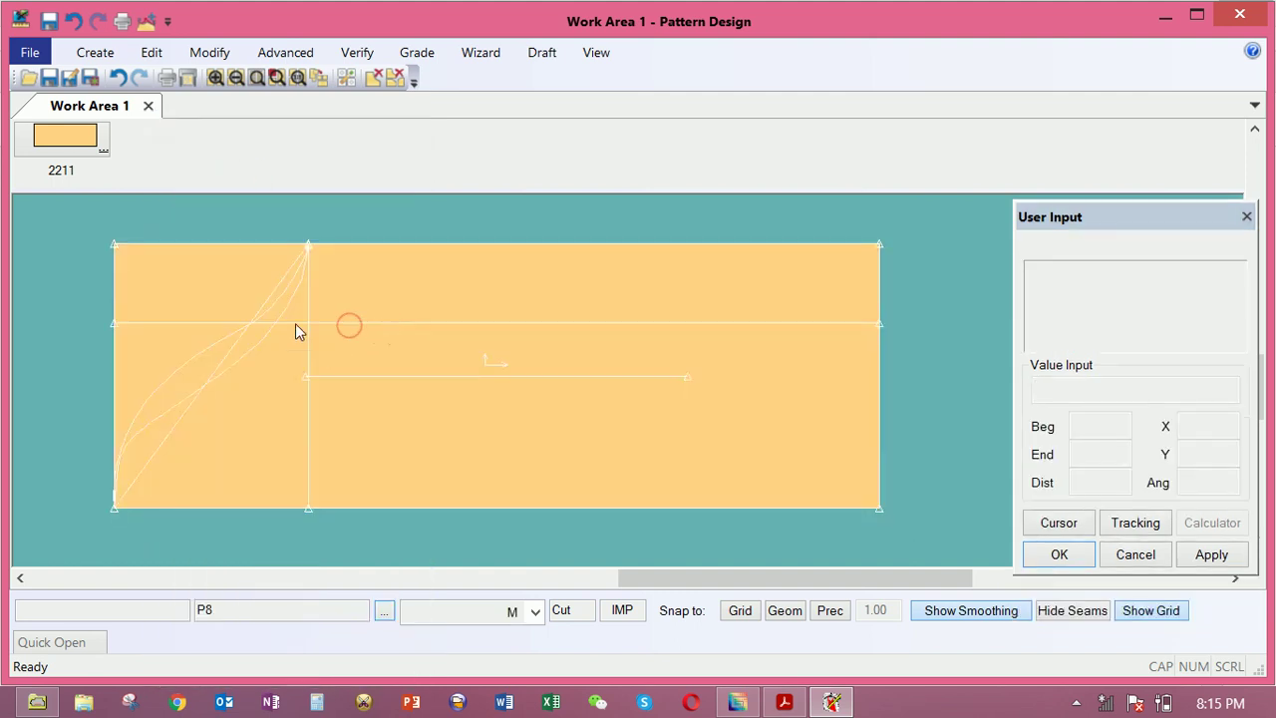
pyautogui.click(296, 320)
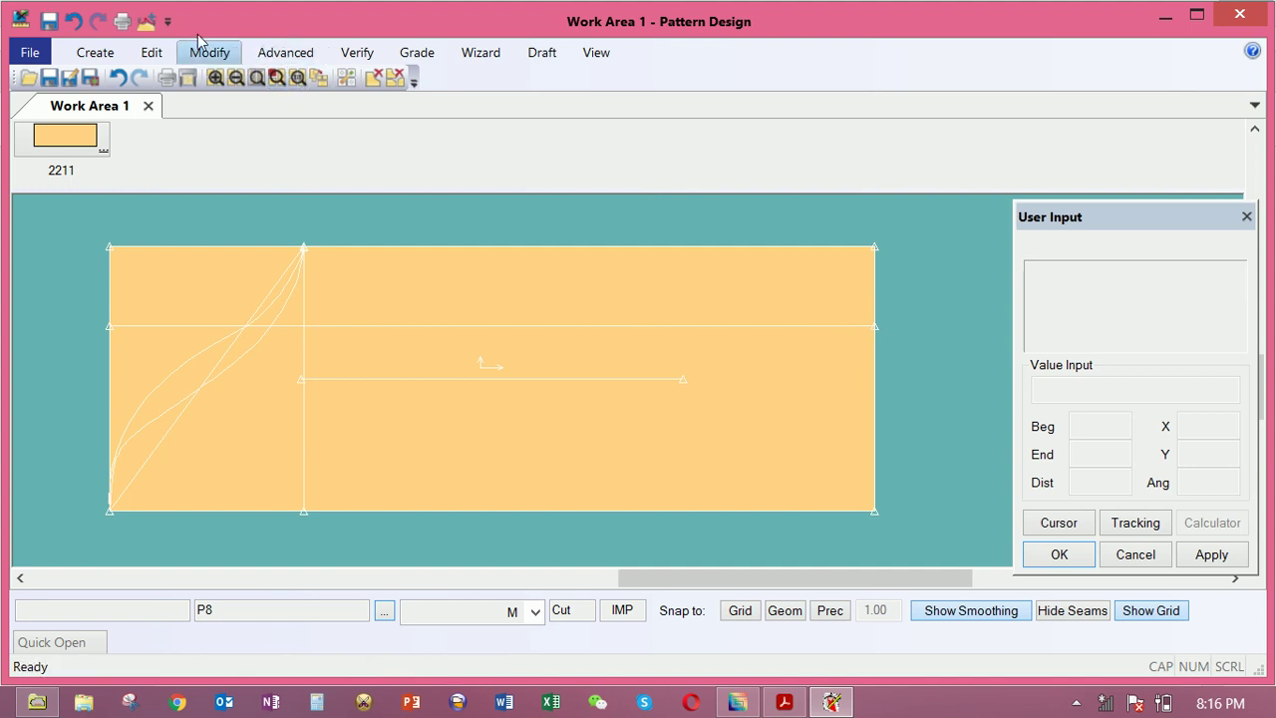
pyautogui.click(114, 58)
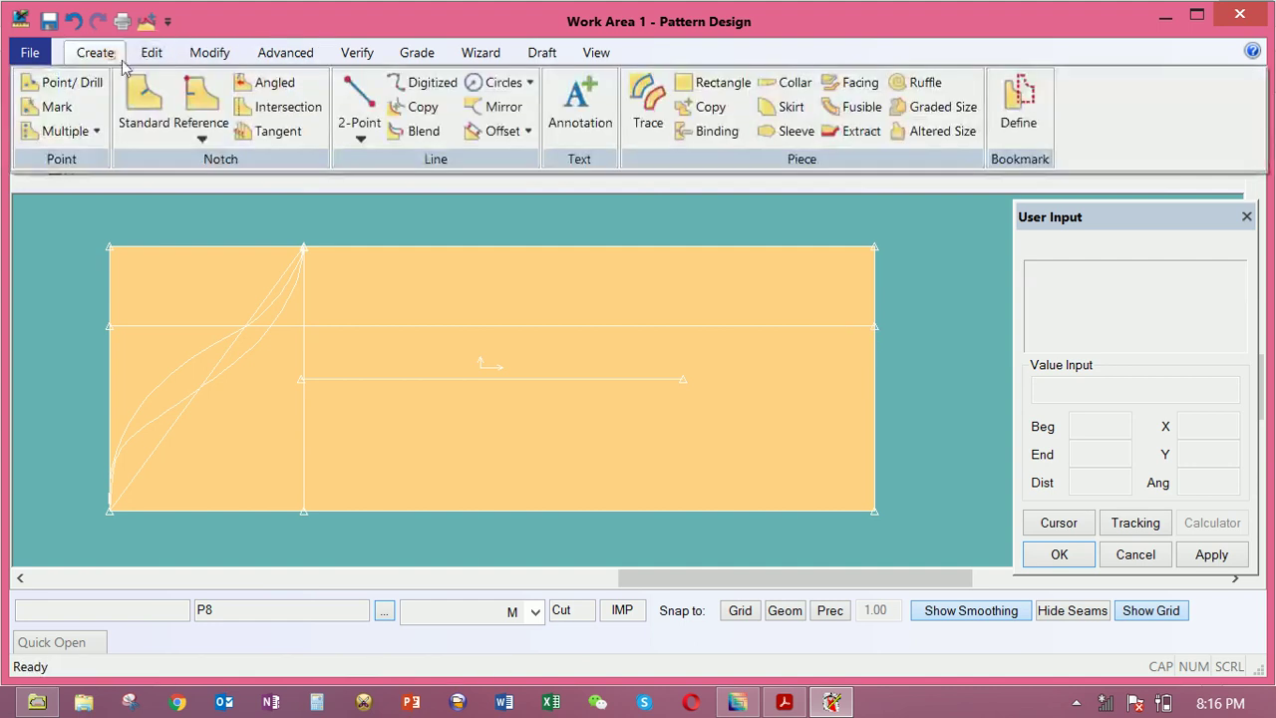
pyautogui.click(361, 135)
pyautogui.click(387, 184)
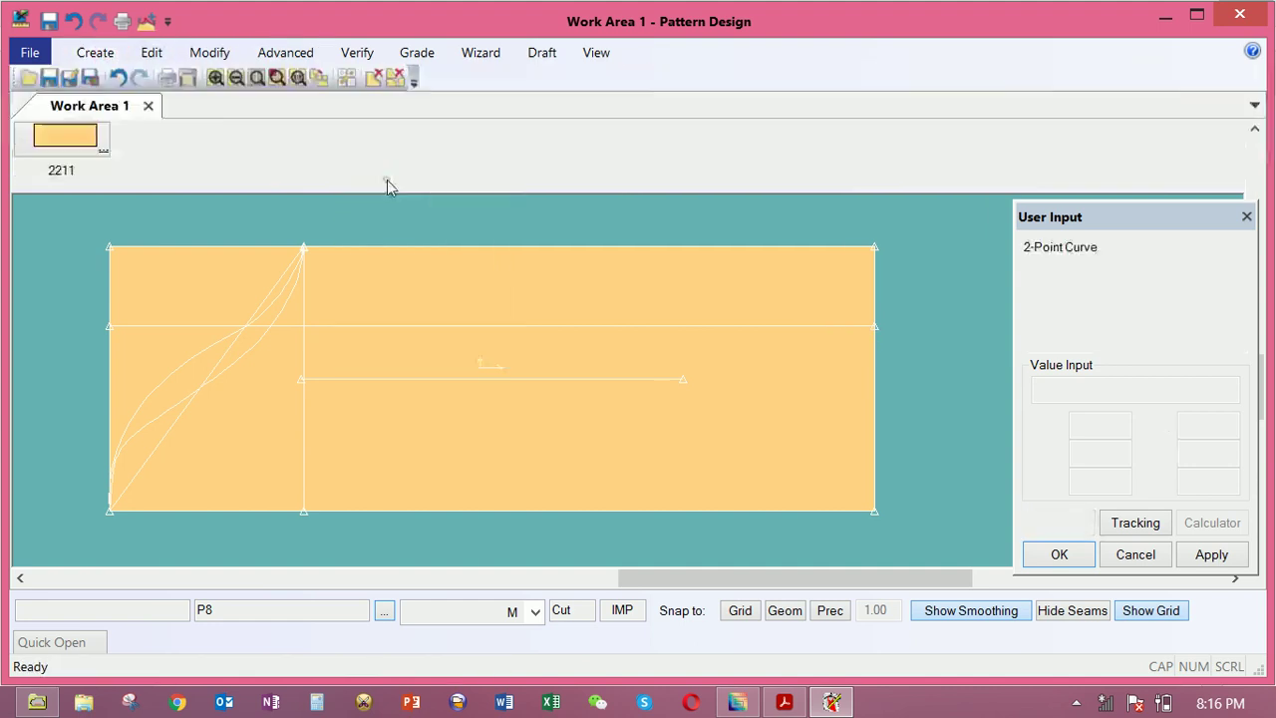
pyautogui.click(303, 245)
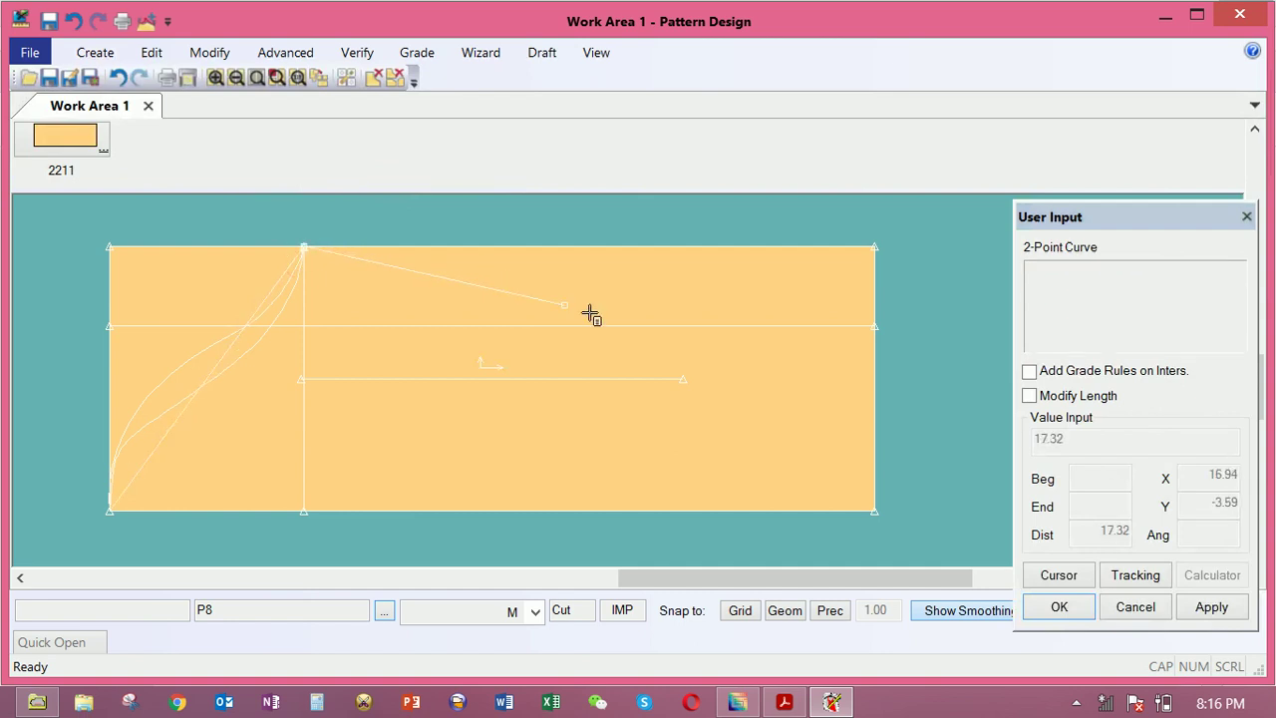
pyautogui.click(875, 325)
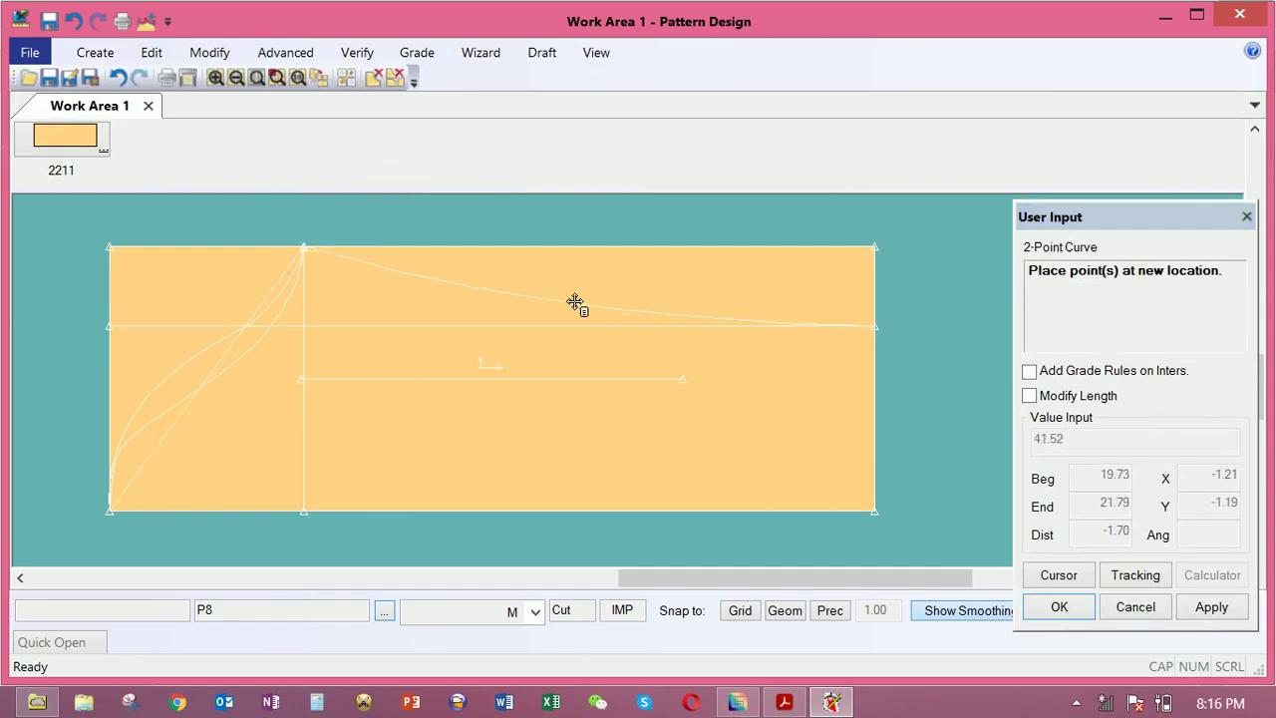
pyautogui.click(575, 298)
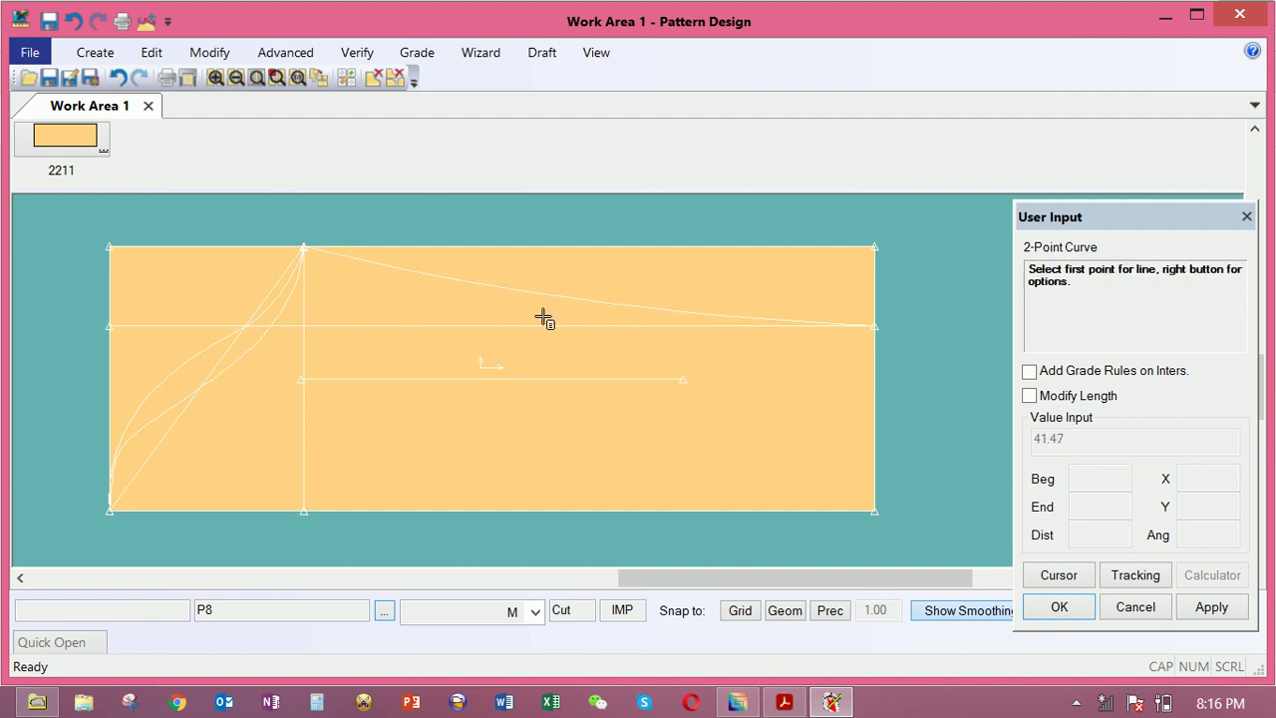
pyautogui.rightClick(504, 267)
pyautogui.click(503, 267)
pyautogui.rightClick(505, 250)
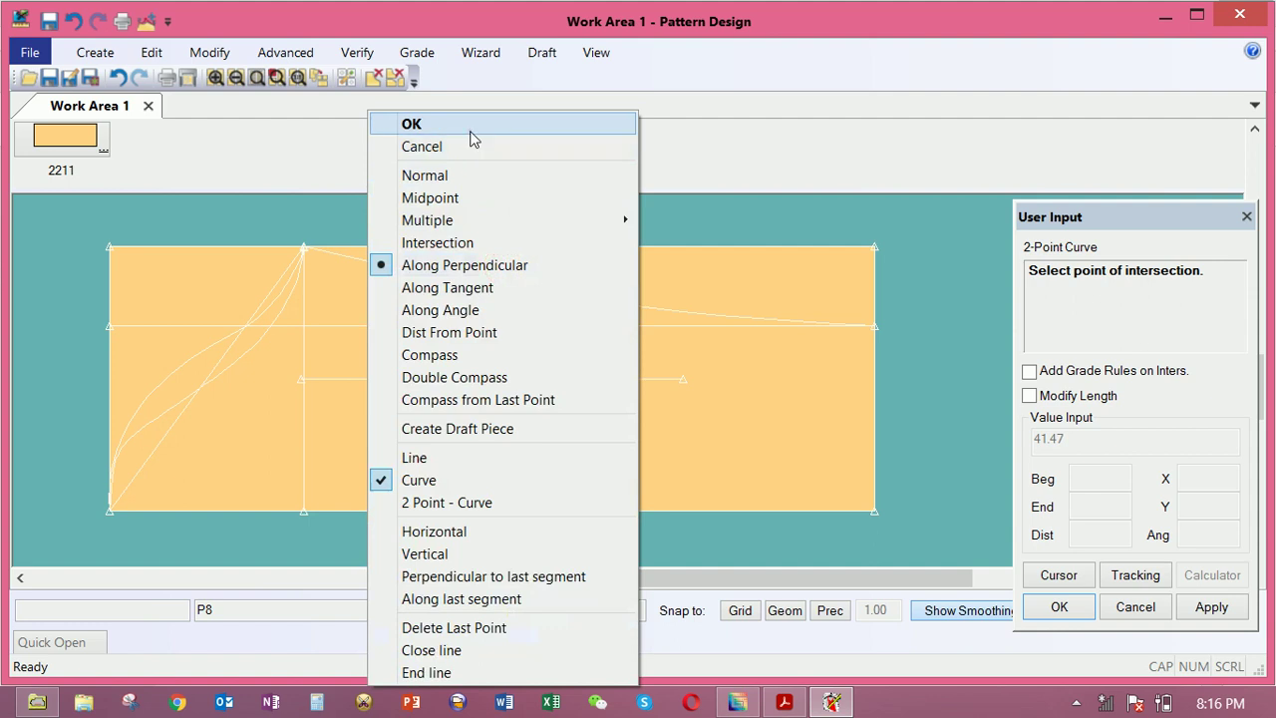
pyautogui.click(469, 129)
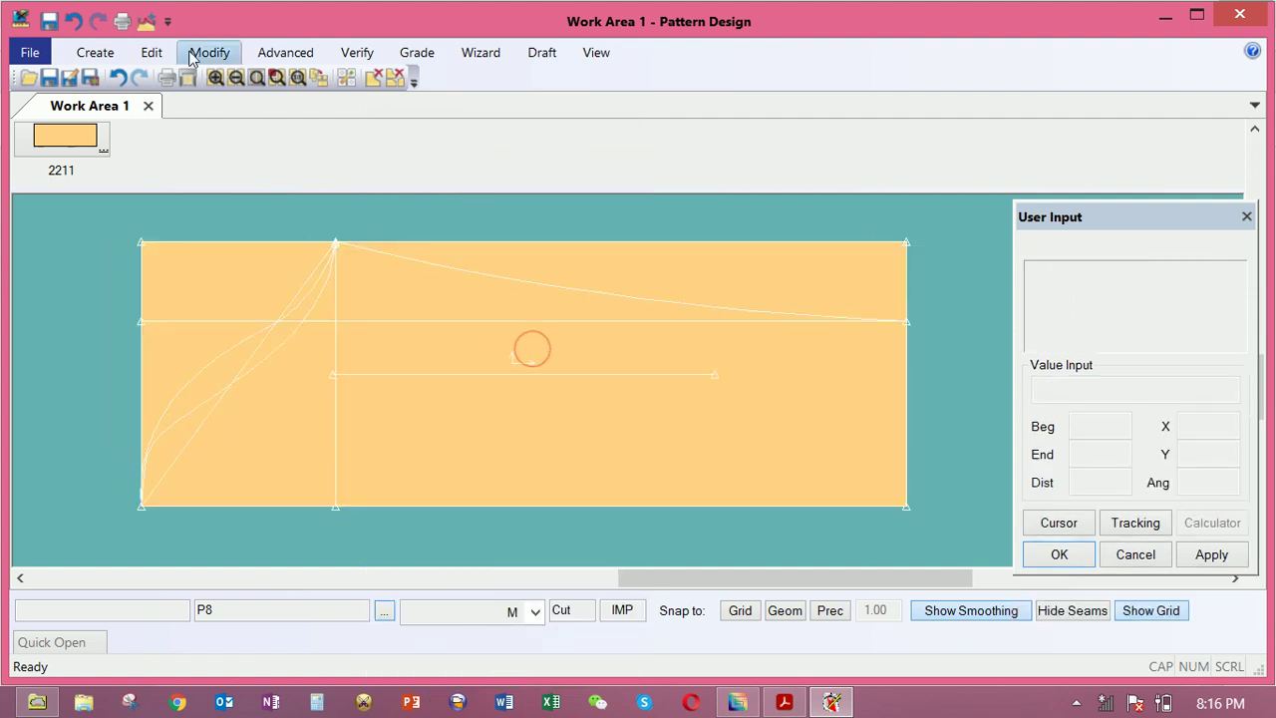
# Delete the diagonal guide line and the long offset guide line from the piece
pyautogui.click(204, 52)
pyautogui.click(42, 138)
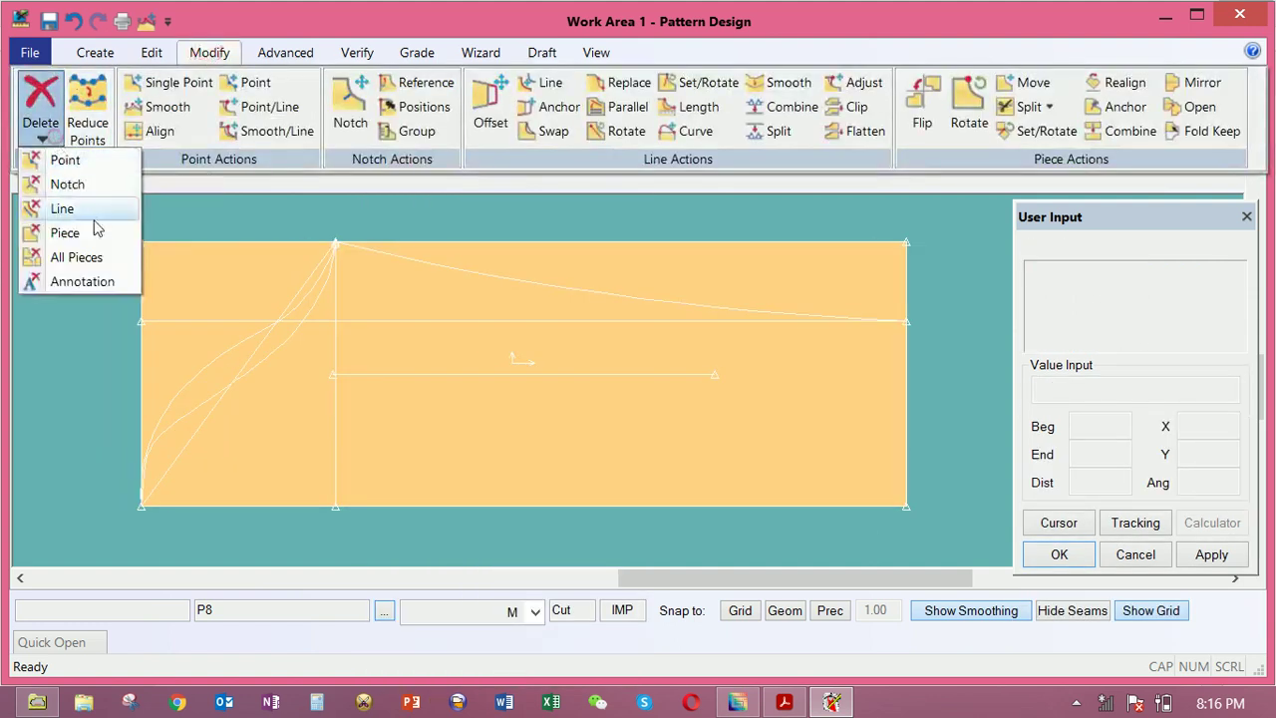
pyautogui.click(62, 209)
pyautogui.click(257, 351)
pyautogui.rightClick(329, 368)
pyautogui.click(330, 369)
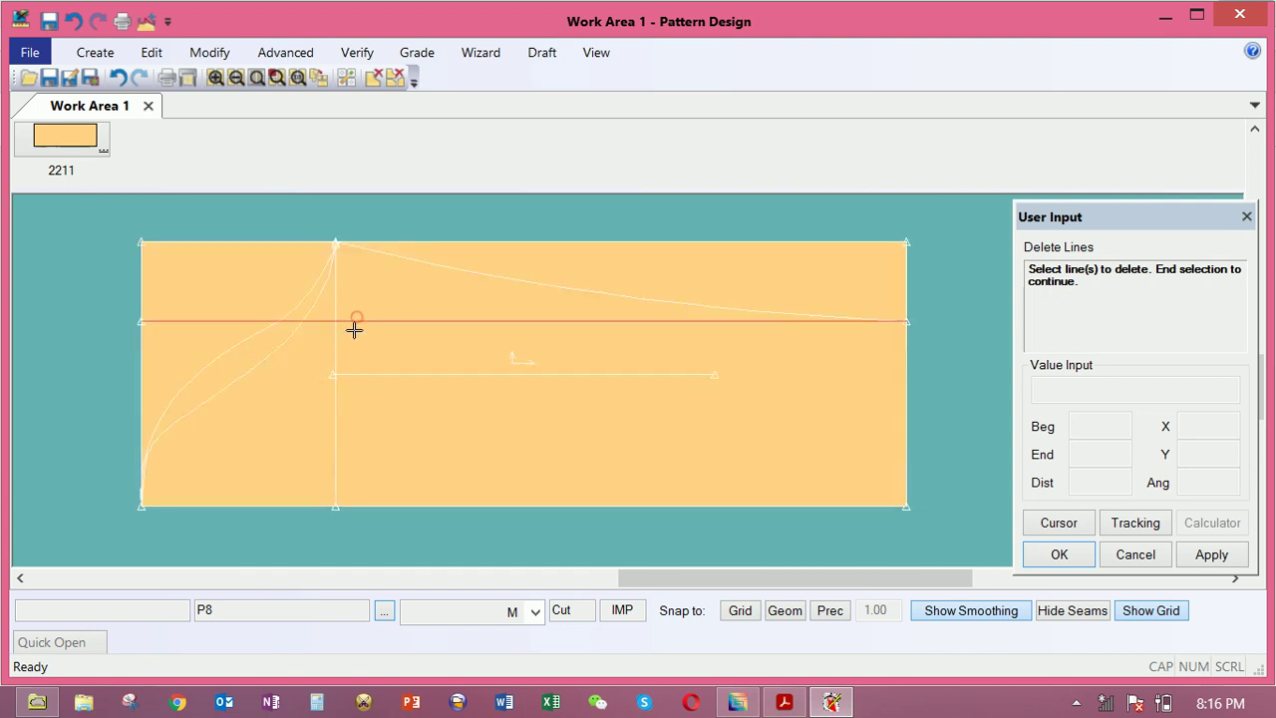
pyautogui.click(349, 332)
pyautogui.rightClick(351, 327)
pyautogui.click(349, 333)
pyautogui.rightClick(461, 318)
pyautogui.click(462, 322)
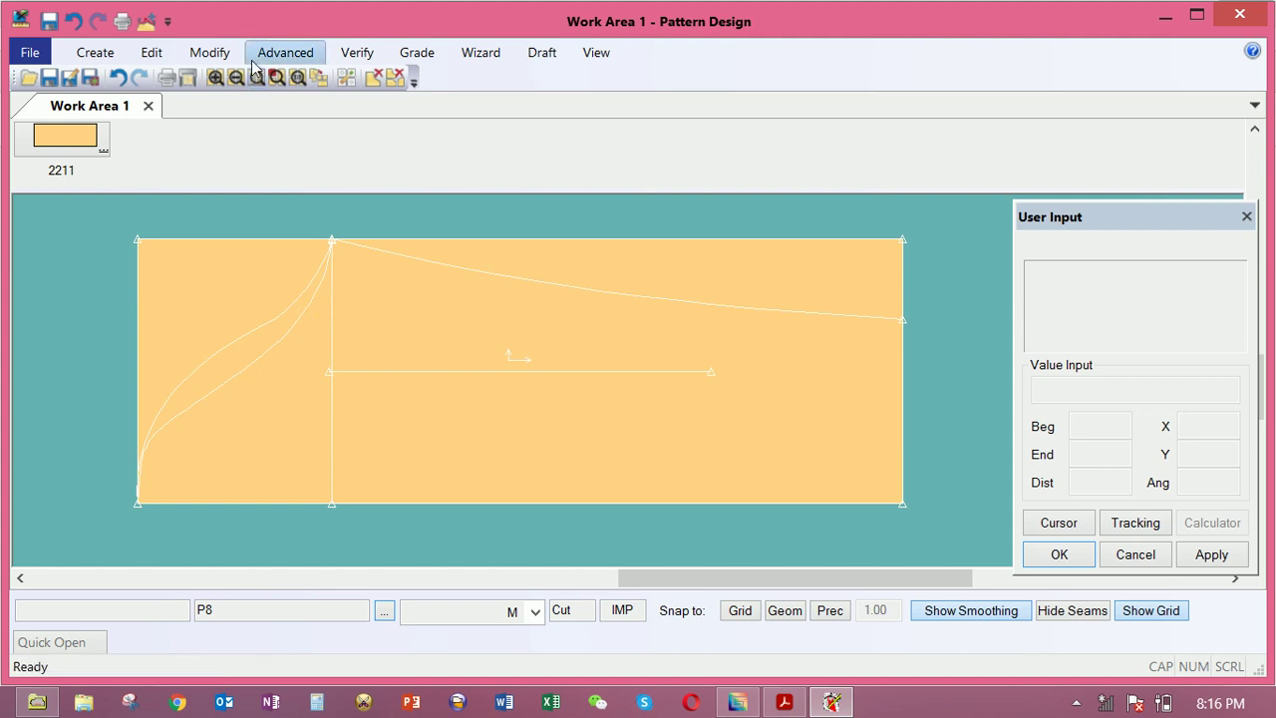
# Move an upper point of the lower S-curve about 0.66 toward the other curve with Move Smooth, limiting the range to above its lower bend
pyautogui.click(208, 52)
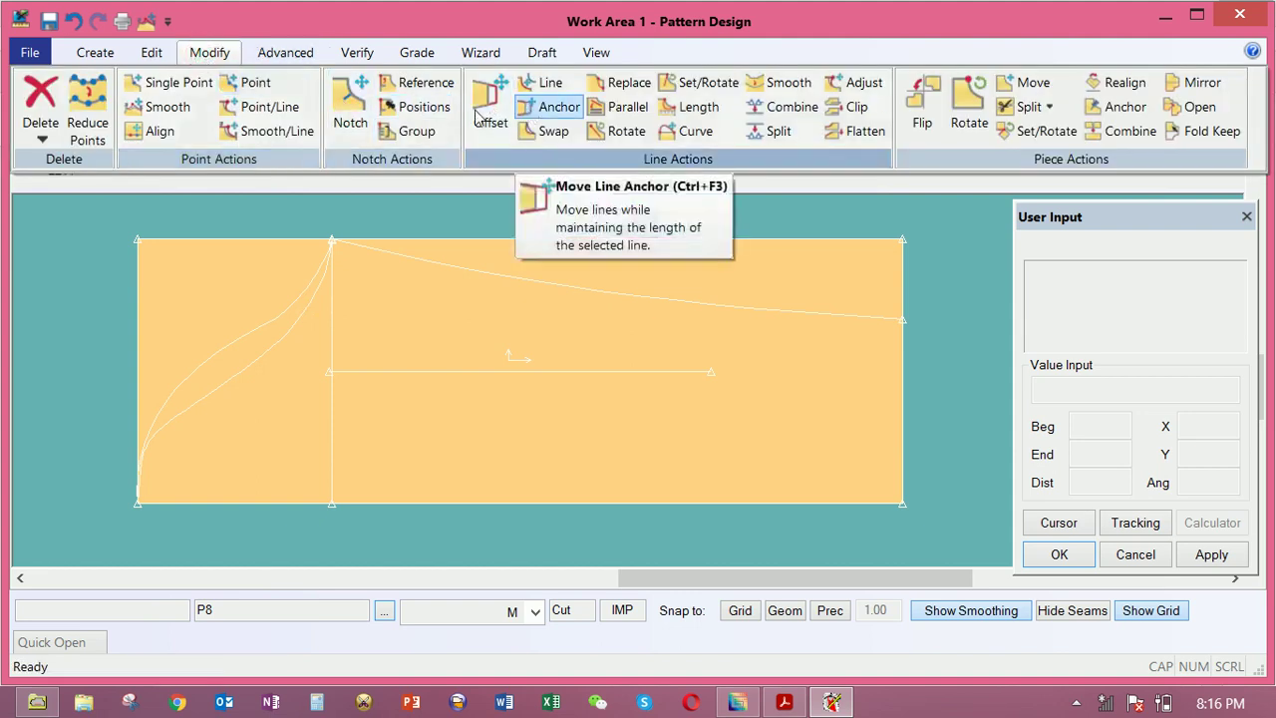
pyautogui.click(186, 110)
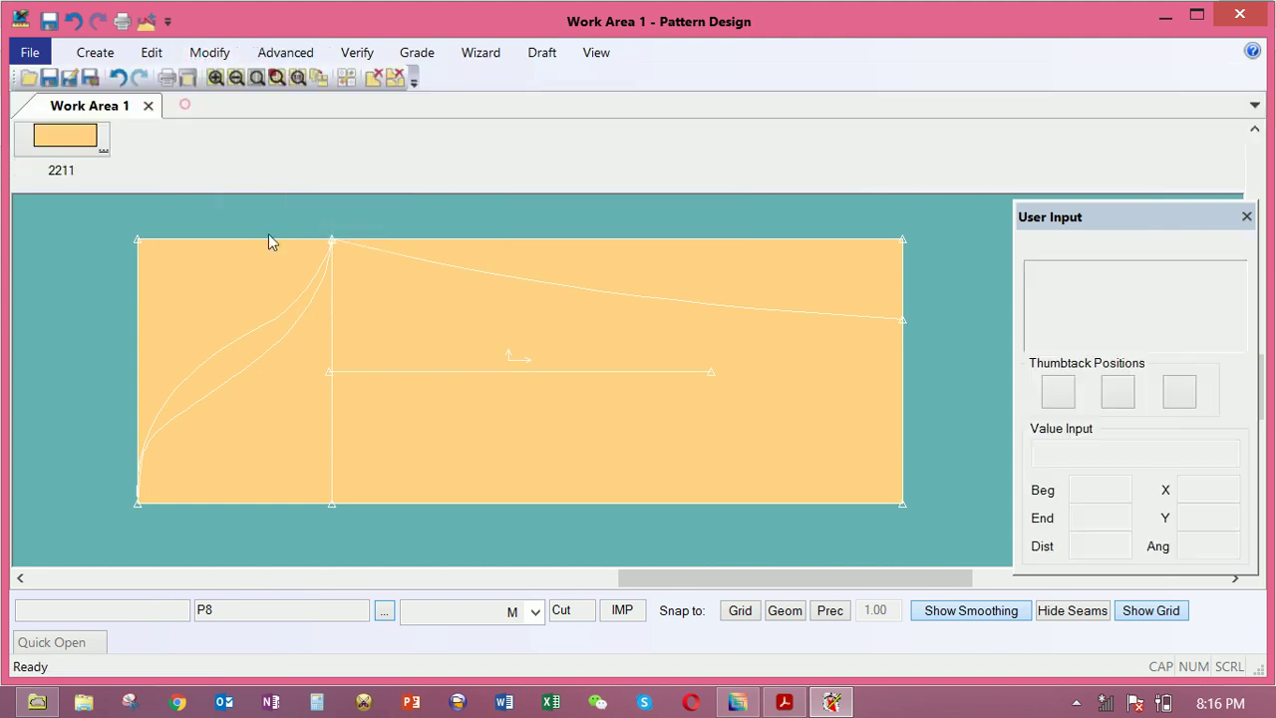
pyautogui.click(304, 312)
pyautogui.rightClick(311, 319)
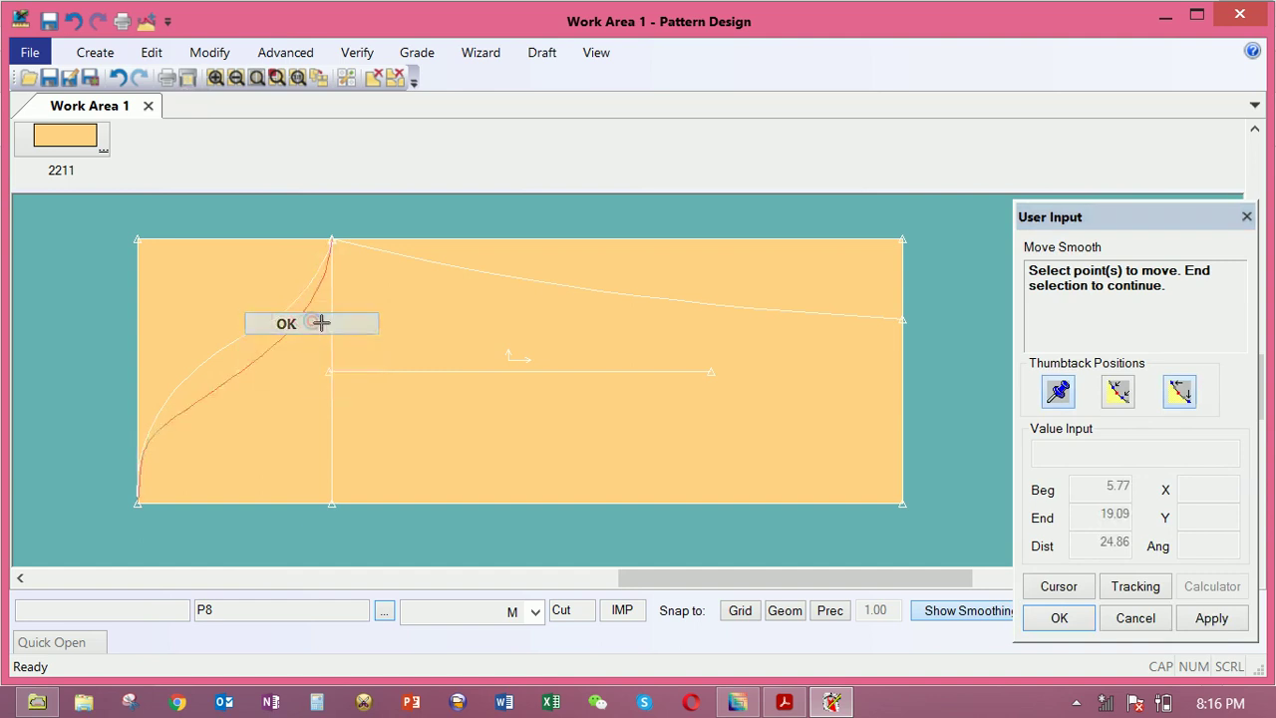
pyautogui.click(319, 320)
pyautogui.moveTo(168, 480); pyautogui.dragTo(183, 432)
pyautogui.click(311, 289)
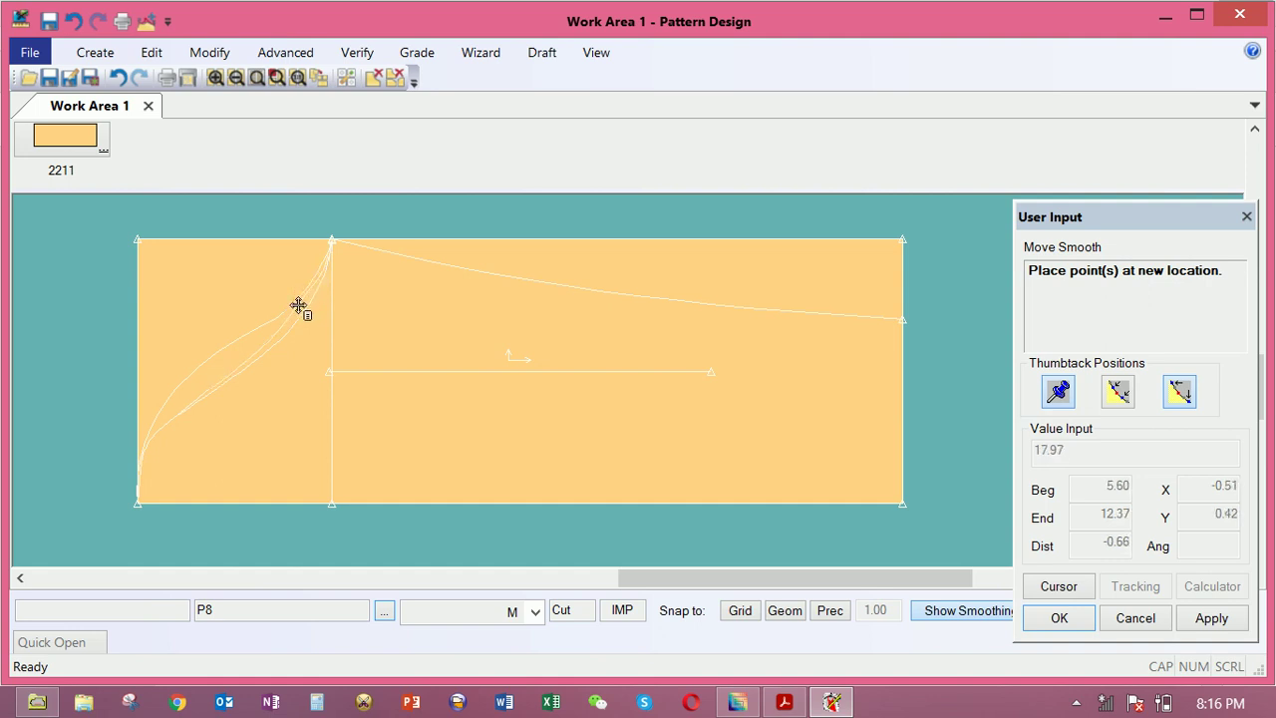
pyautogui.click(297, 306)
pyautogui.rightClick(325, 302)
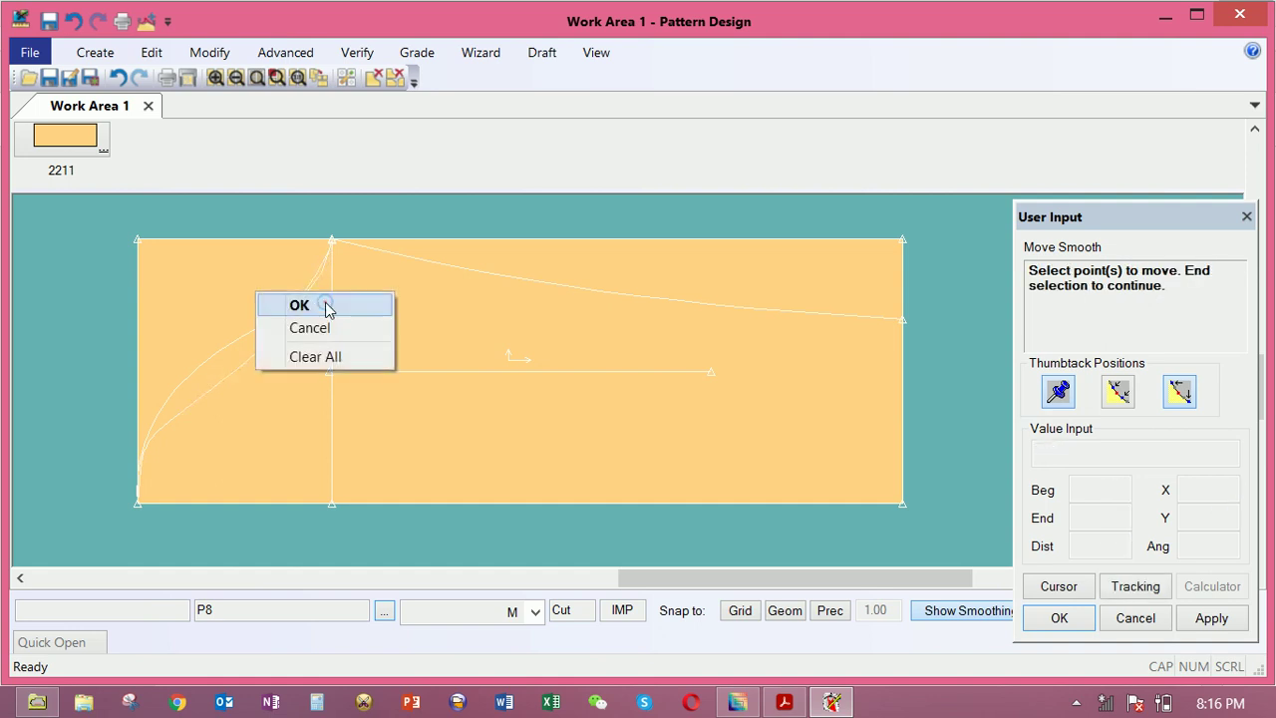
pyautogui.click(328, 305)
pyautogui.scroll(2, 330, 307)
pyautogui.moveTo(352, 287); pyautogui.dragTo(385, 332, button='middle')
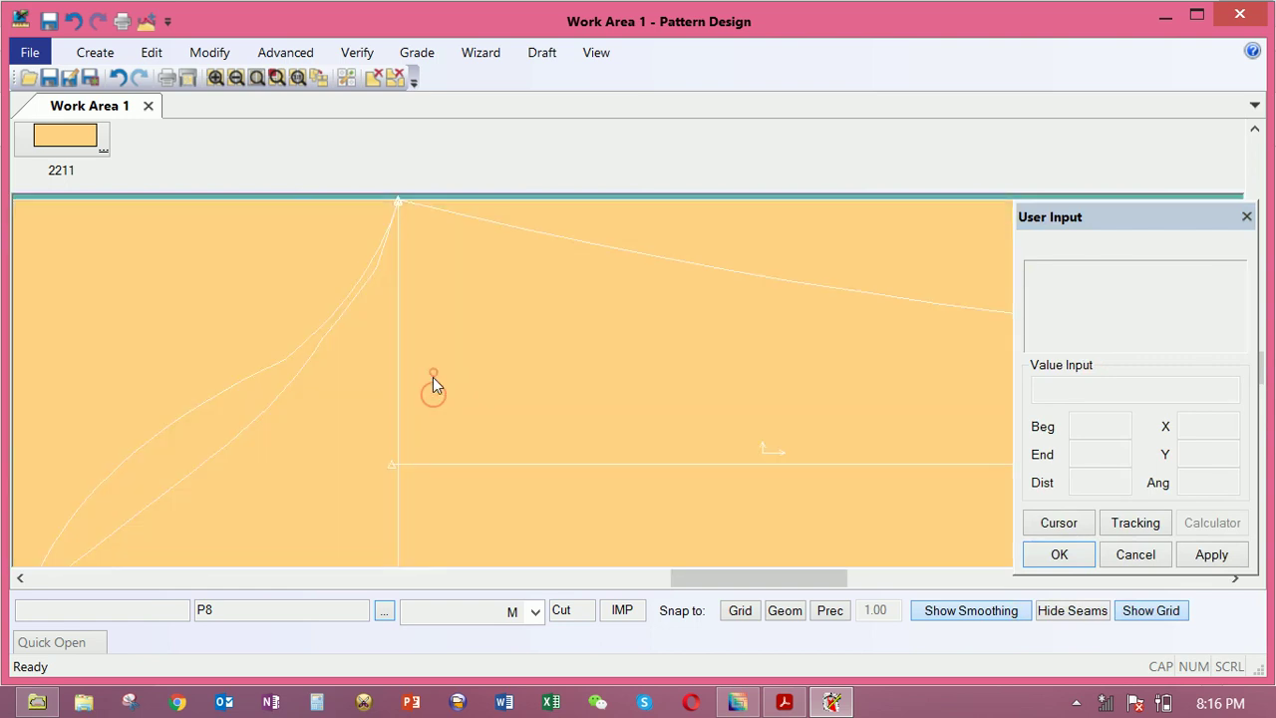
pyautogui.scroll(-2, 432, 379)
pyautogui.moveTo(424, 377); pyautogui.dragTo(415, 356)
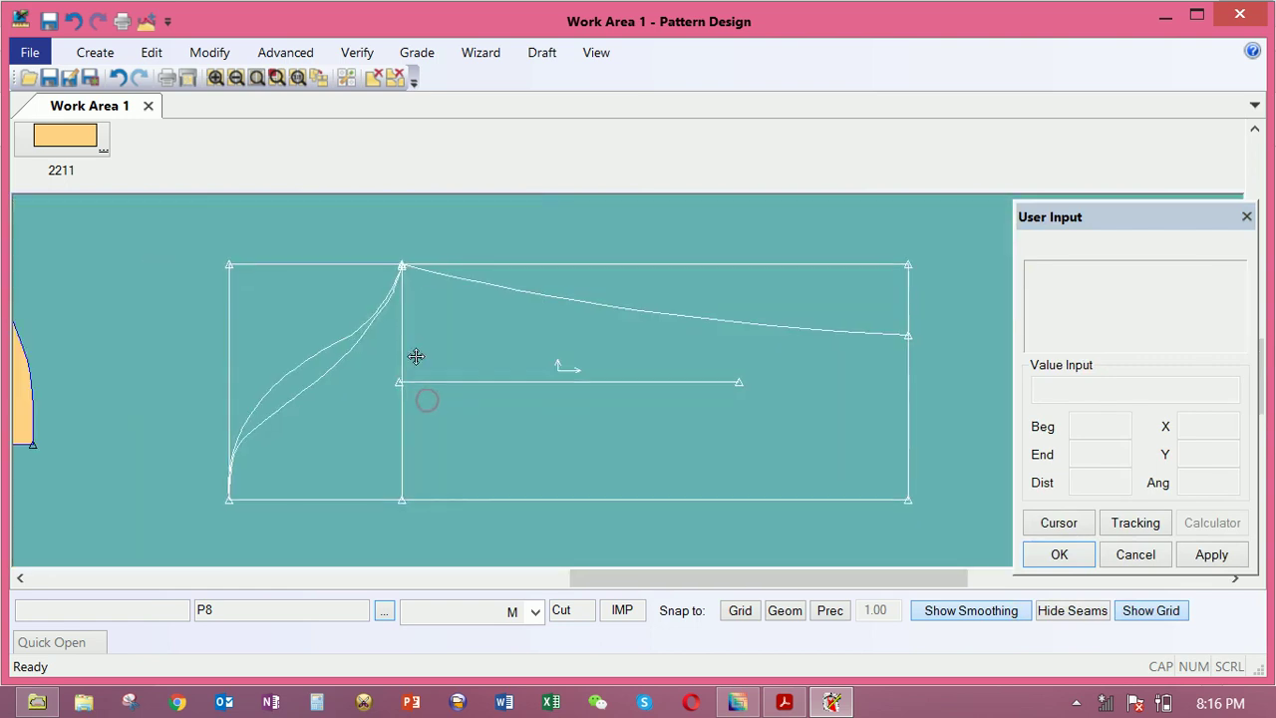
pyautogui.click(310, 359)
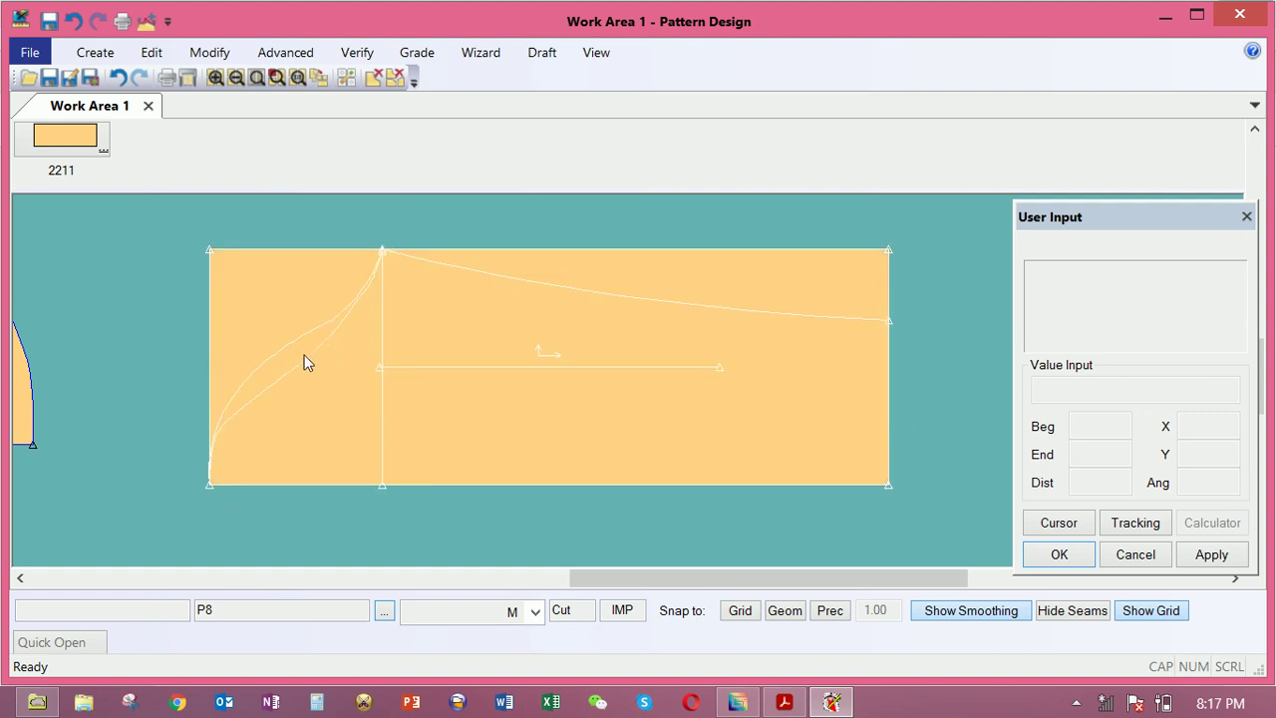
# Draw a 2-Point Curve about 23.35 long from the piece's lower-left corner to the S-curves' upper end, bowed below both S-curves
pyautogui.click(95, 52)
pyautogui.click(364, 138)
pyautogui.click(382, 181)
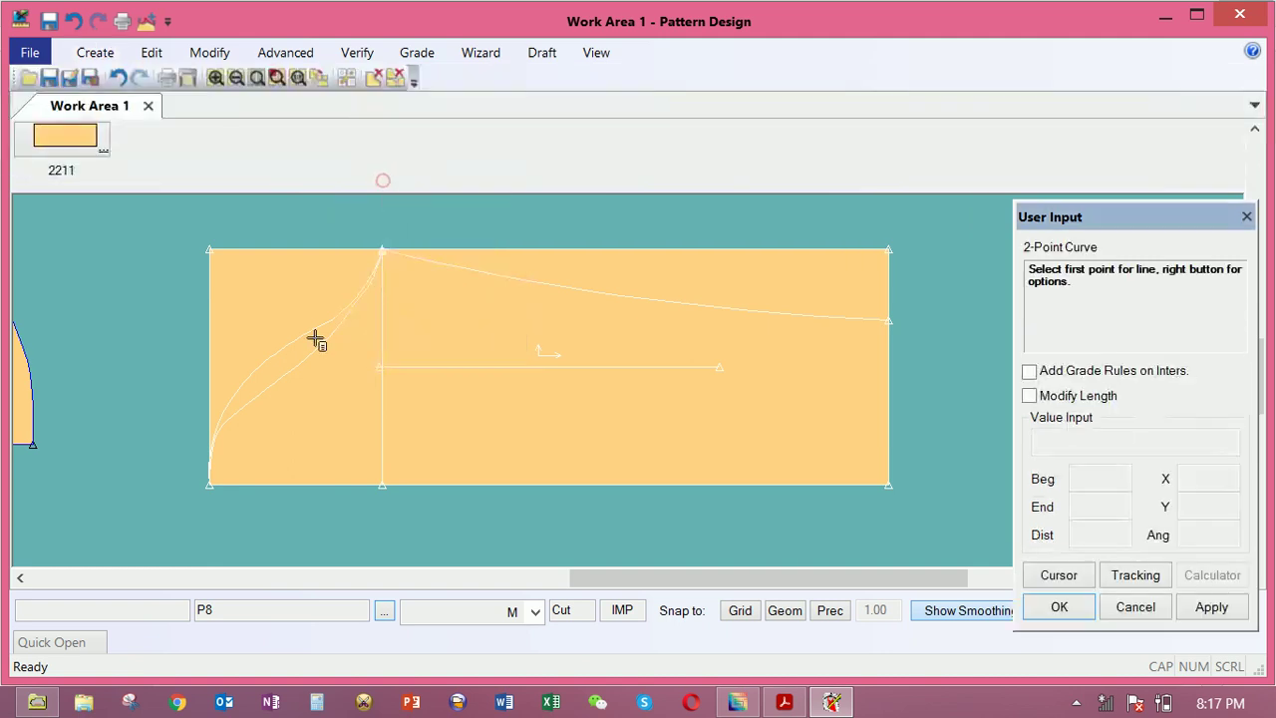
pyautogui.click(234, 403)
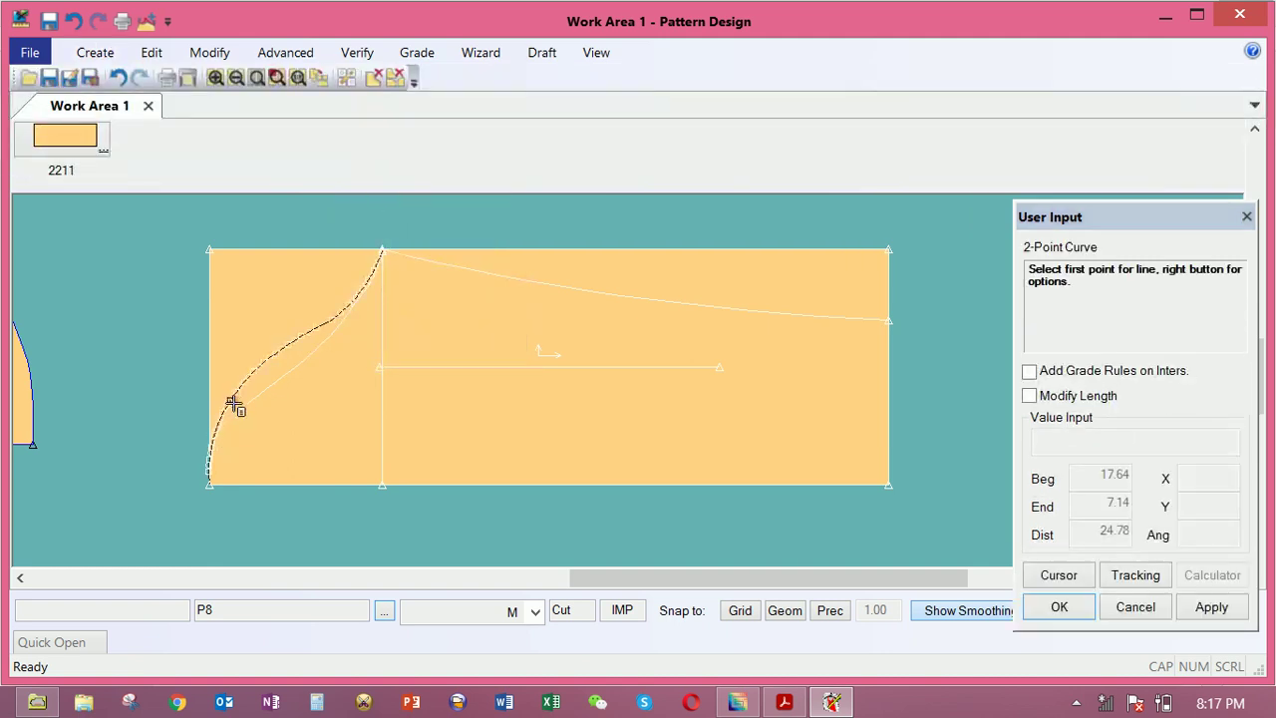
pyautogui.click(216, 485)
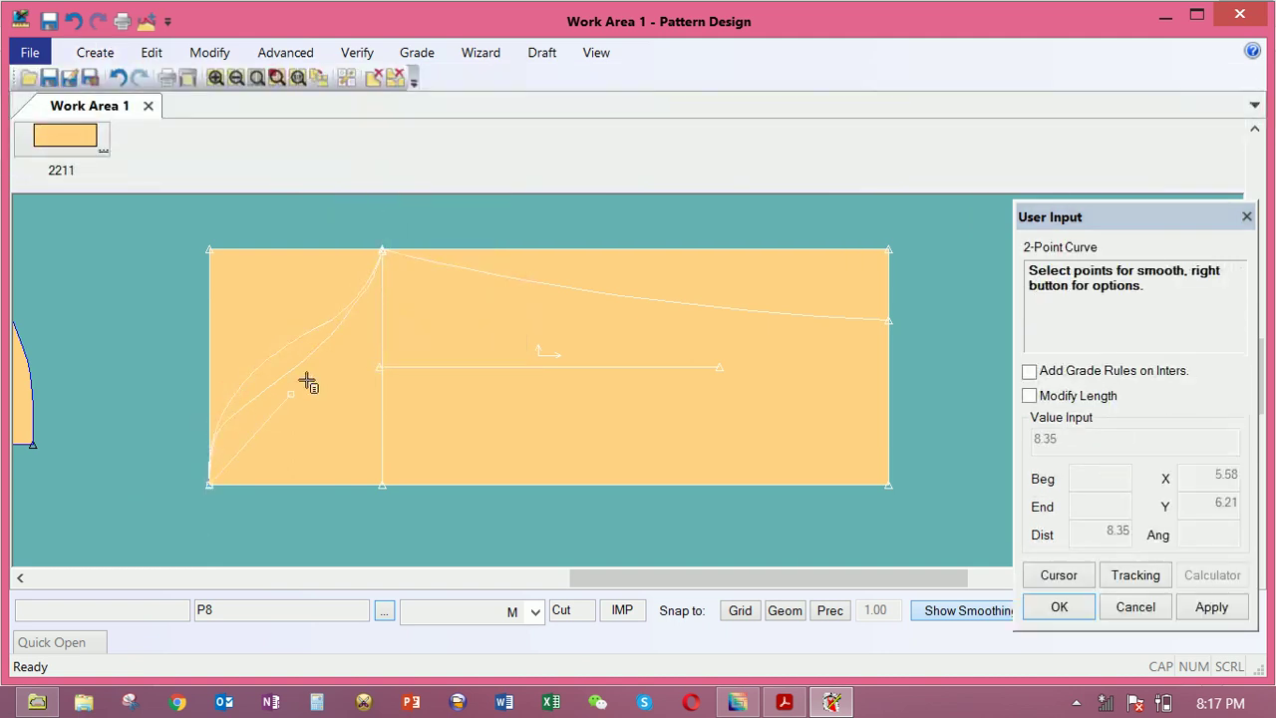
pyautogui.click(334, 324)
pyautogui.click(333, 325)
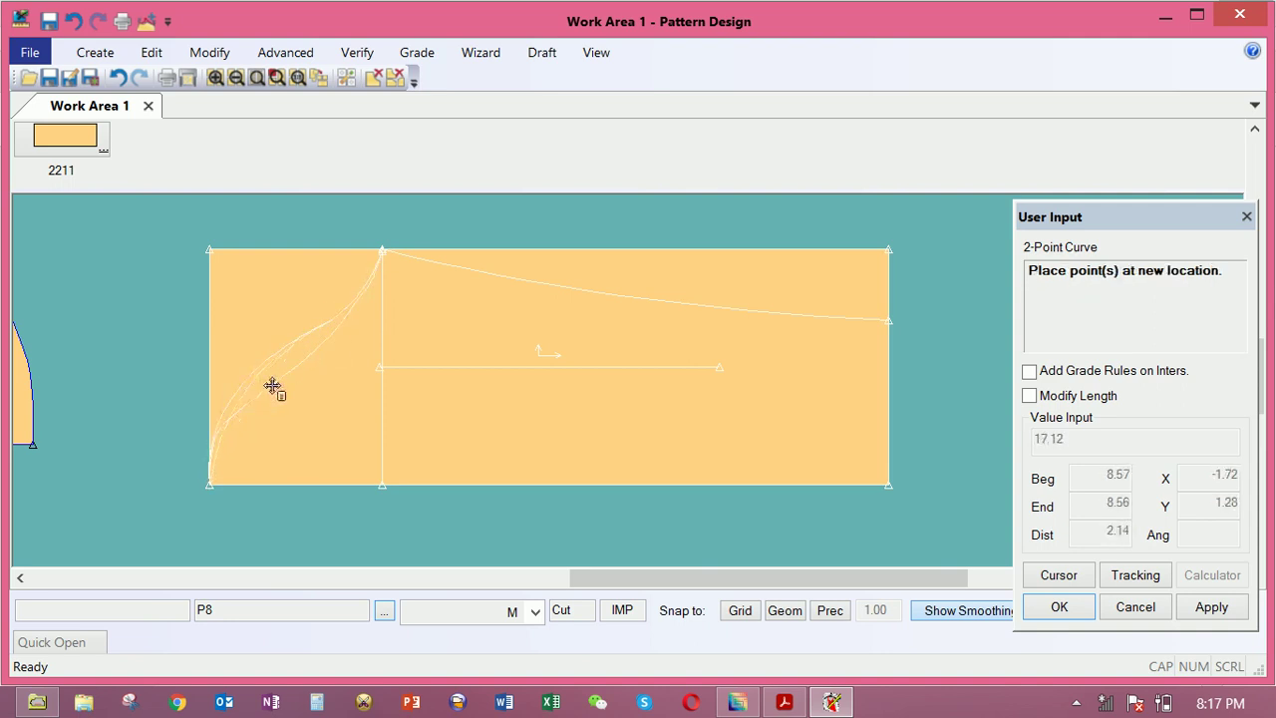
pyautogui.rightClick(305, 380)
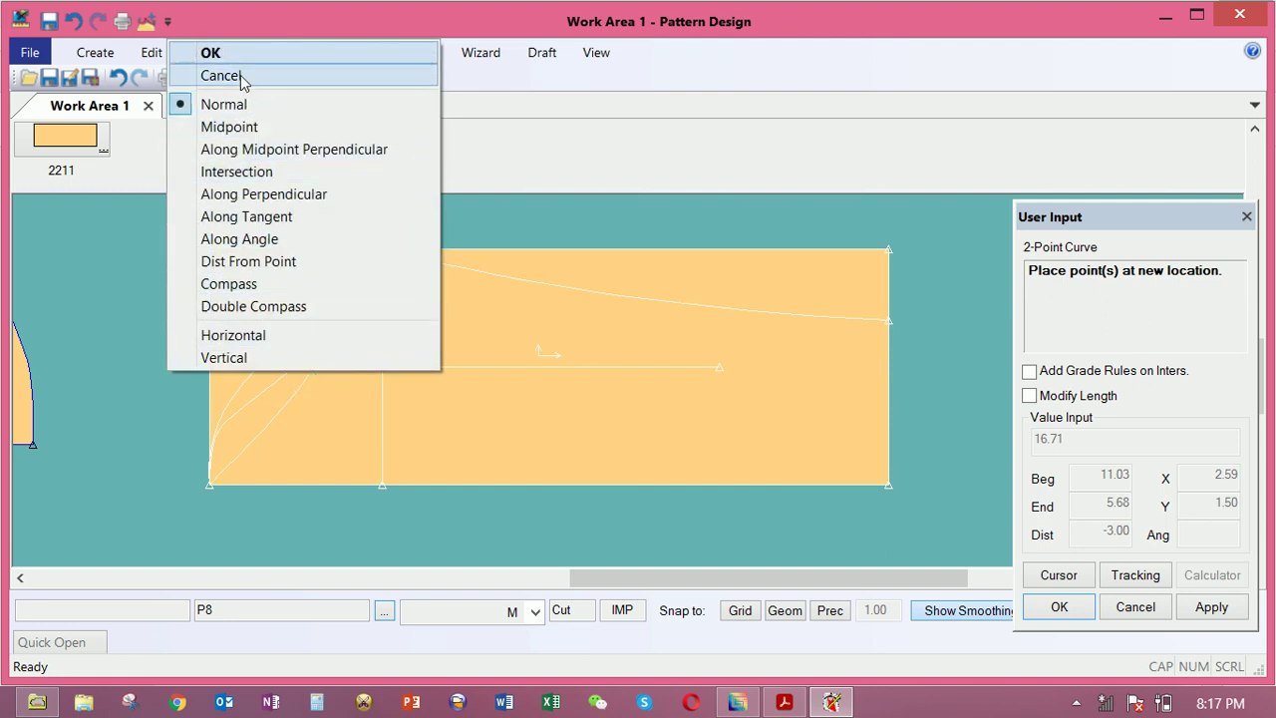
pyautogui.click(239, 78)
pyautogui.click(229, 403)
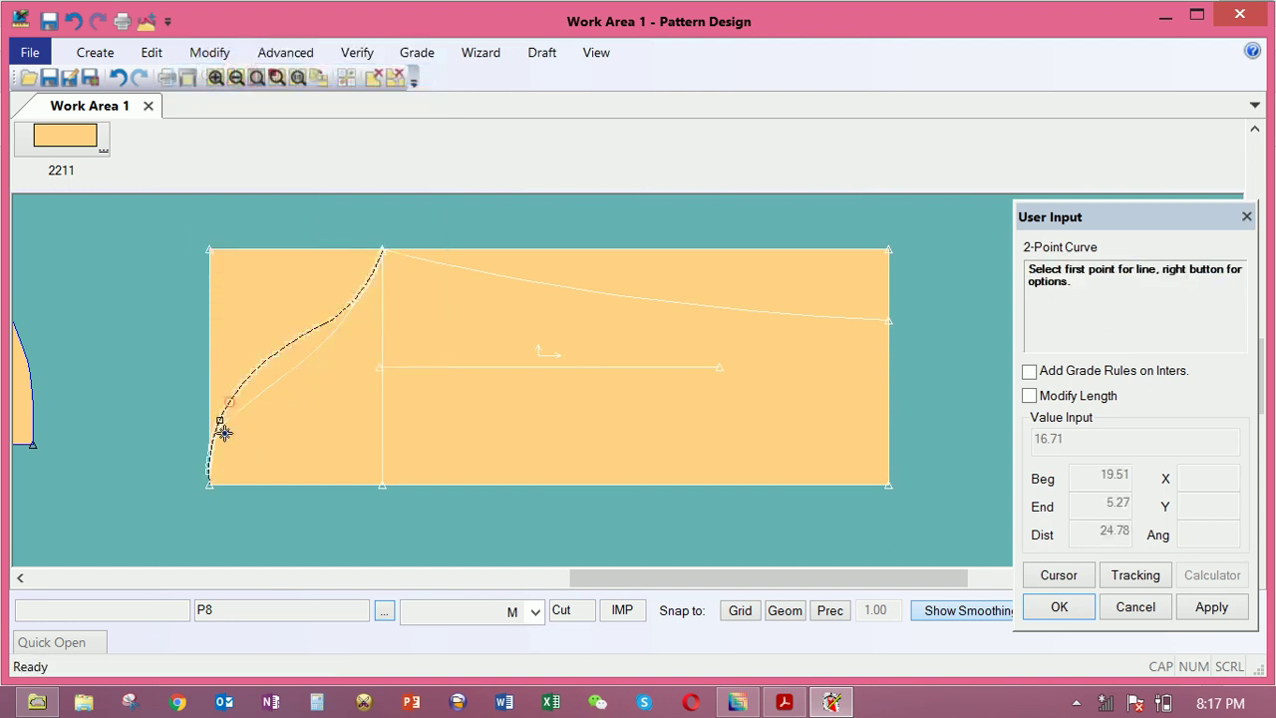
pyautogui.click(209, 485)
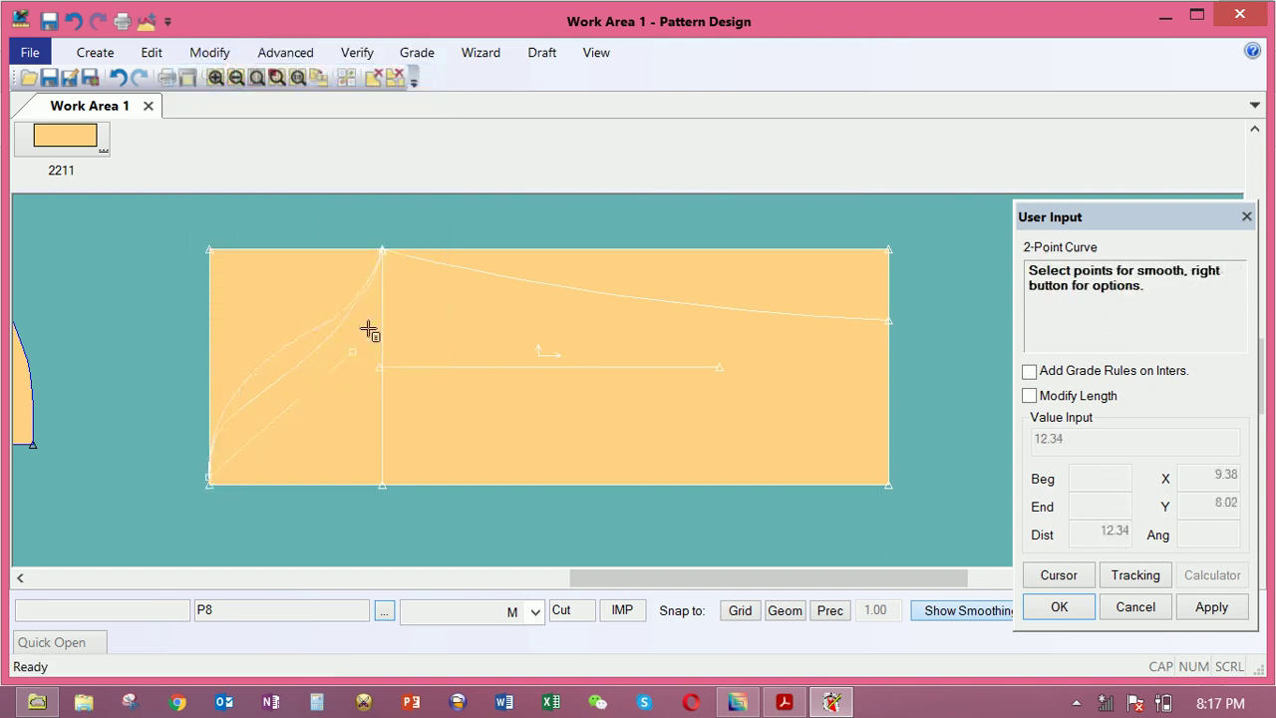
pyautogui.click(413, 268)
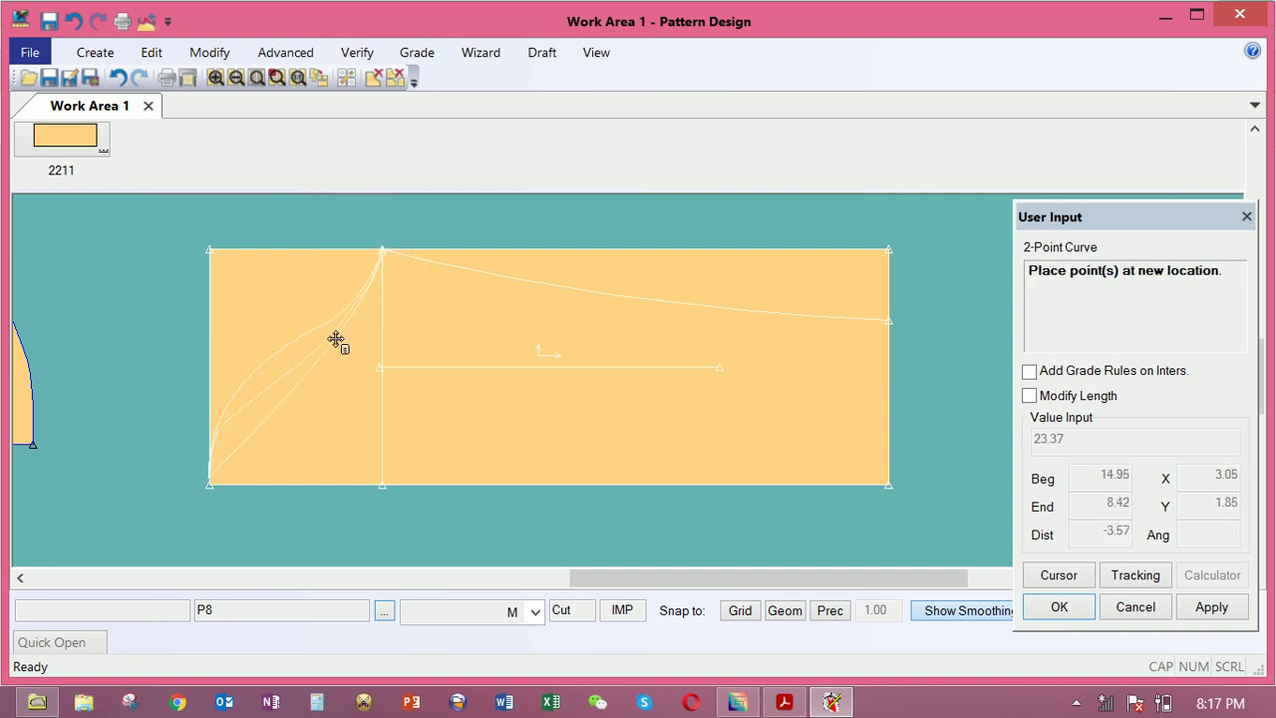
pyautogui.click(336, 339)
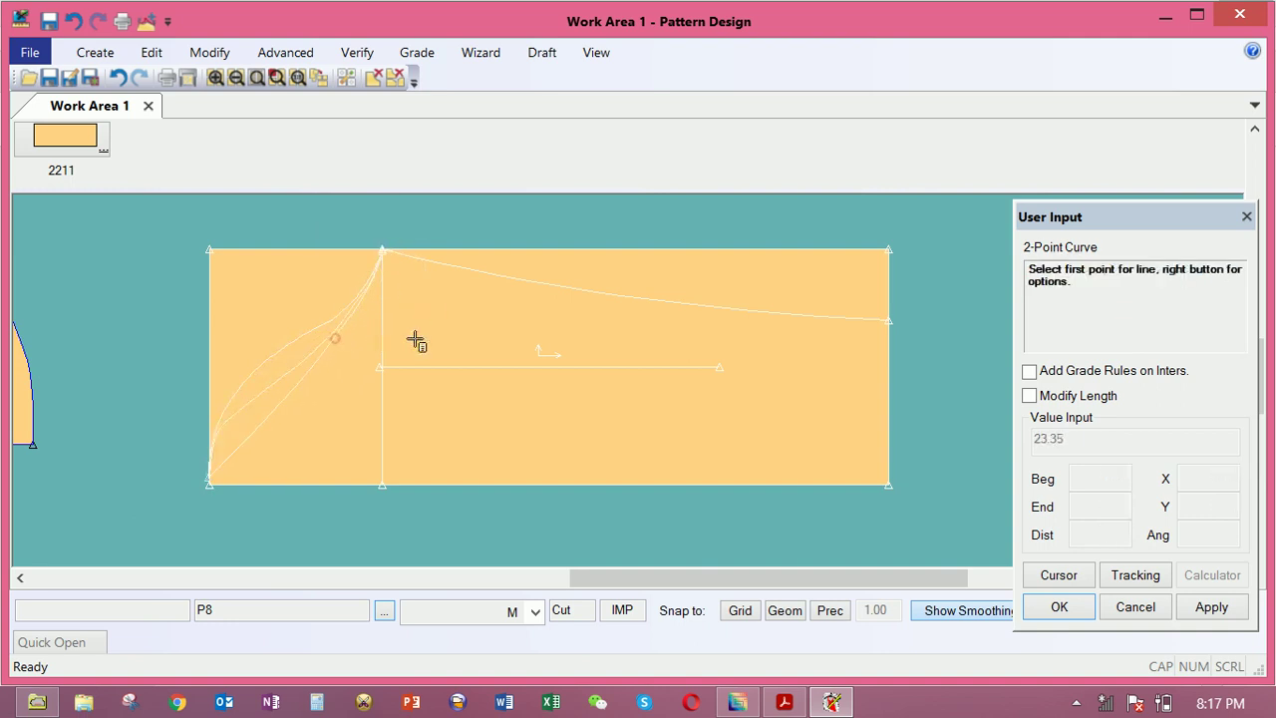
pyautogui.click(209, 53)
pyautogui.click(164, 108)
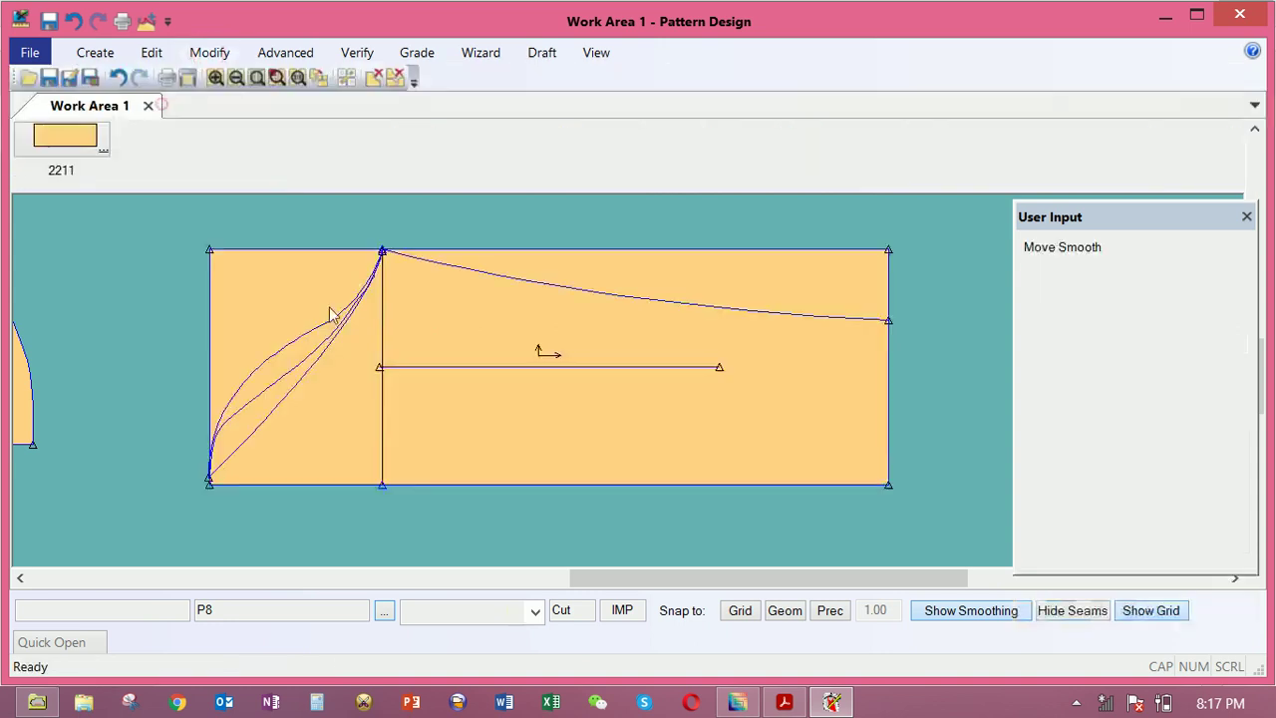
pyautogui.click(297, 387)
pyautogui.rightClick(301, 382)
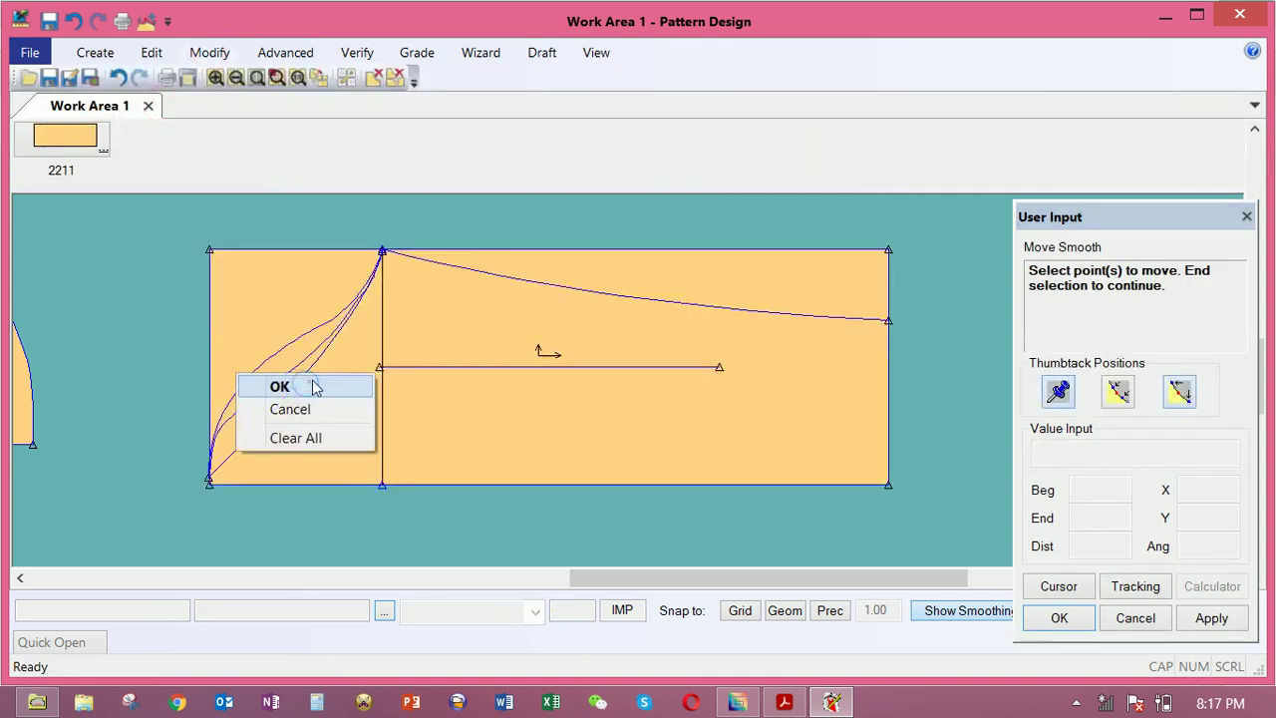
pyautogui.click(309, 382)
# Move an upper point of the newly drawn lower side curve about 1.76 up and outward with Move Smooth
pyautogui.click(209, 53)
pyautogui.click(171, 105)
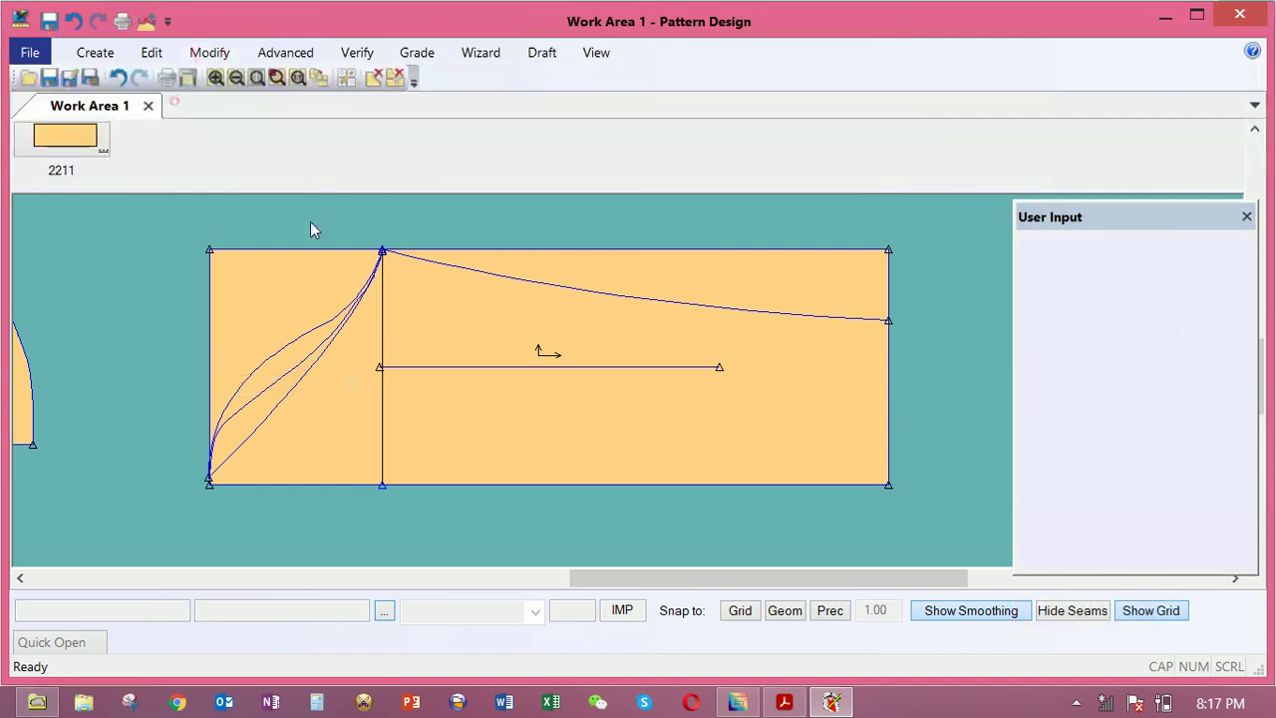
pyautogui.click(323, 360)
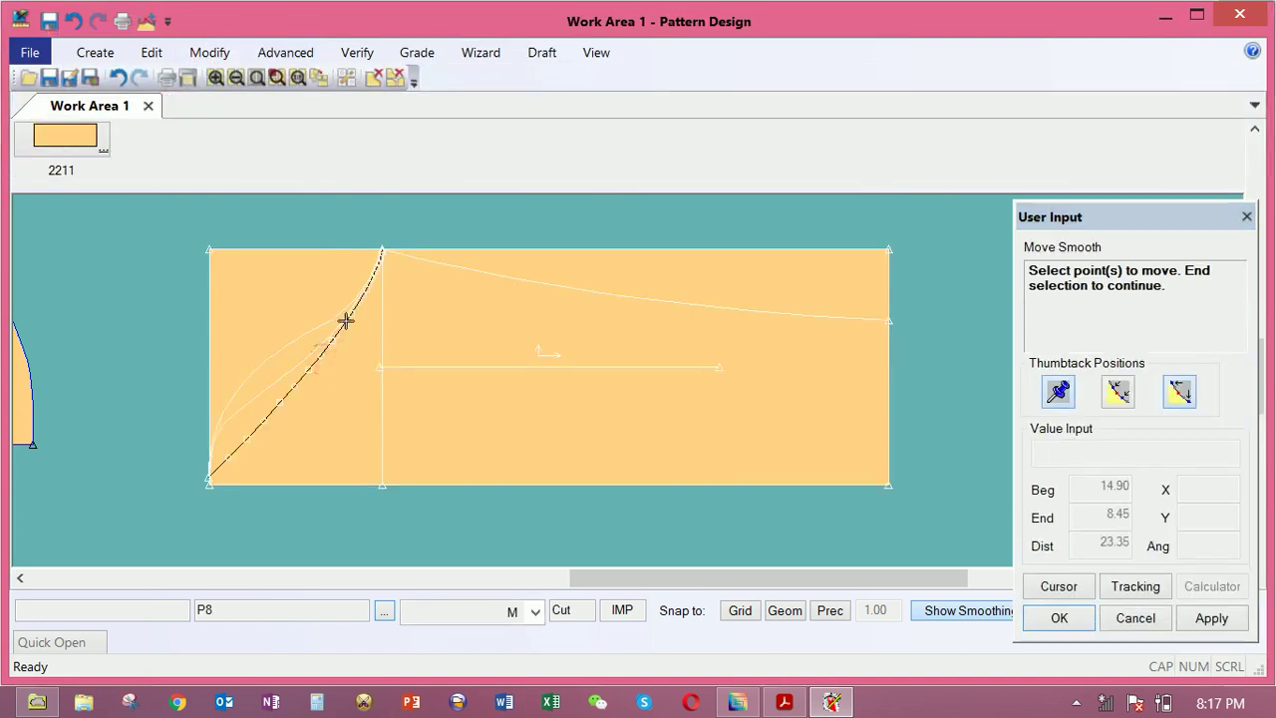
pyautogui.rightClick(339, 351)
pyautogui.click(339, 357)
pyautogui.click(340, 349)
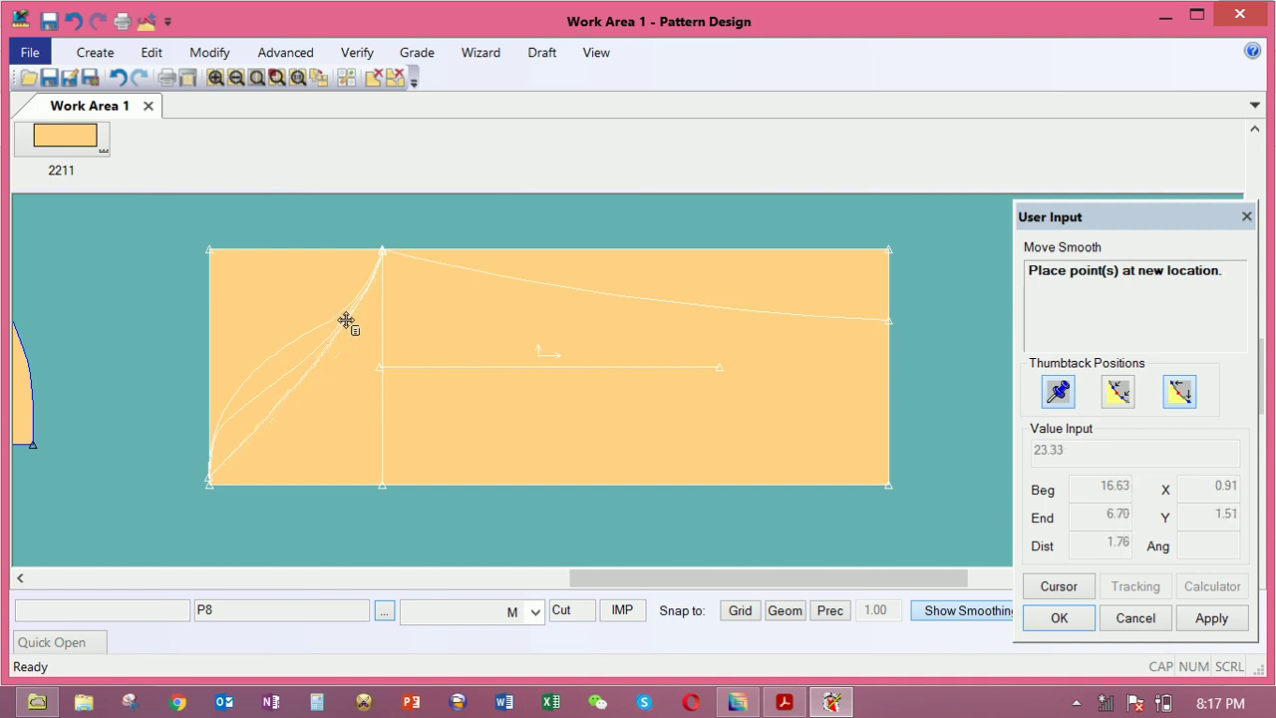
pyautogui.click(346, 321)
# Move a middle point of the same curve about 7.77 toward the S-curves' lower bend, limiting the smoothing range to its lower part
pyautogui.click(325, 350)
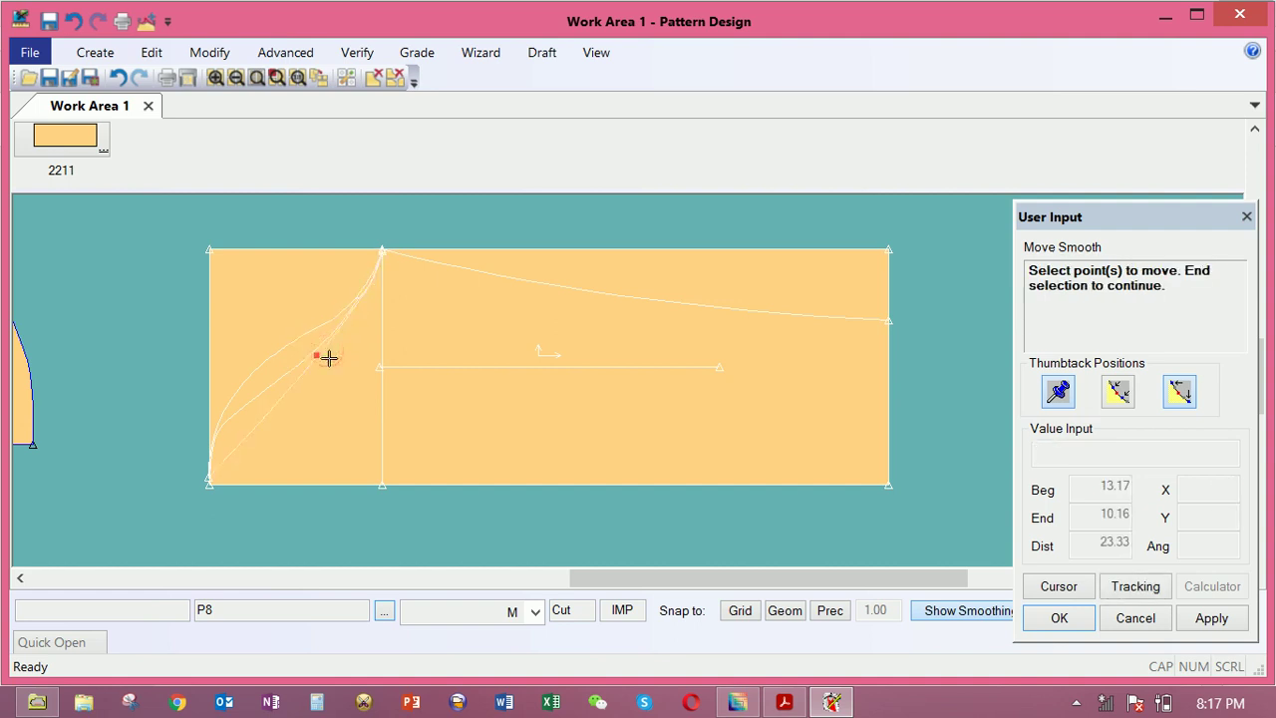
pyautogui.rightClick(329, 358)
pyautogui.click(330, 361)
pyautogui.moveTo(418, 220); pyautogui.dragTo(333, 368)
pyautogui.click(270, 389)
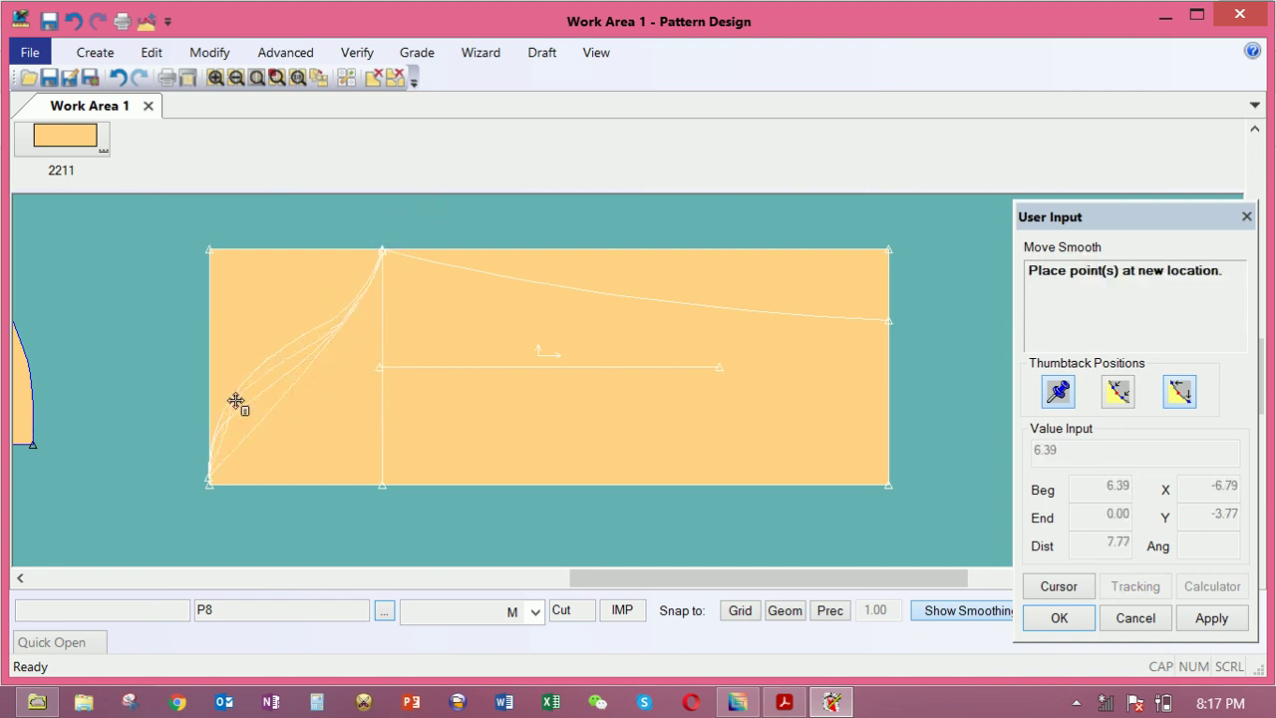
pyautogui.click(236, 401)
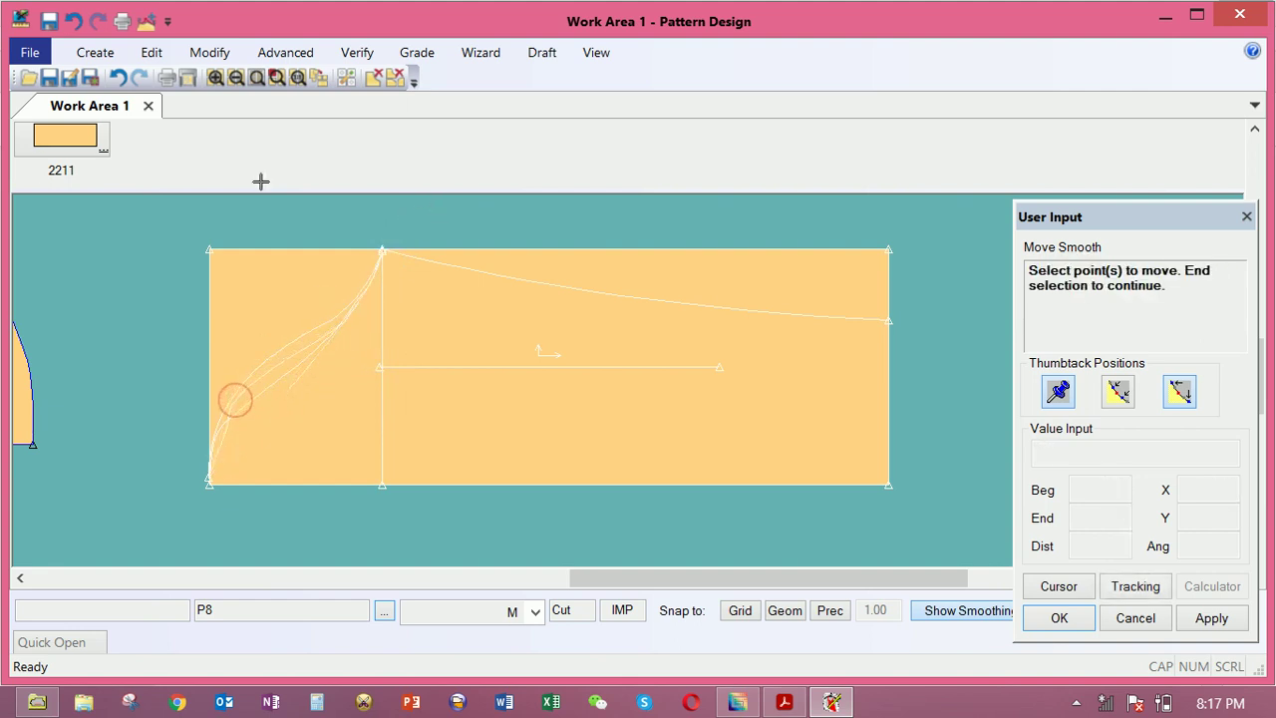
# Smooth the reshaped side curve with Smooth Line, limiting the range from its lower end to about midway up
pyautogui.click(210, 52)
pyautogui.click(765, 80)
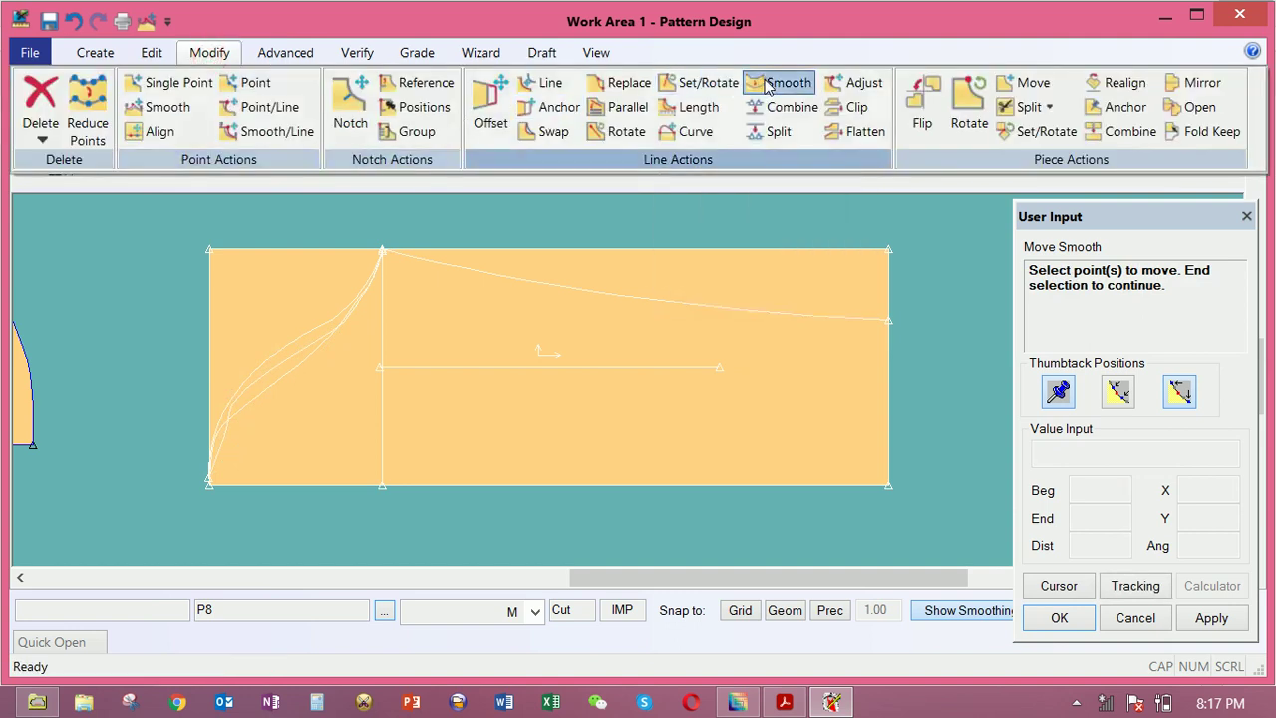
pyautogui.click(266, 378)
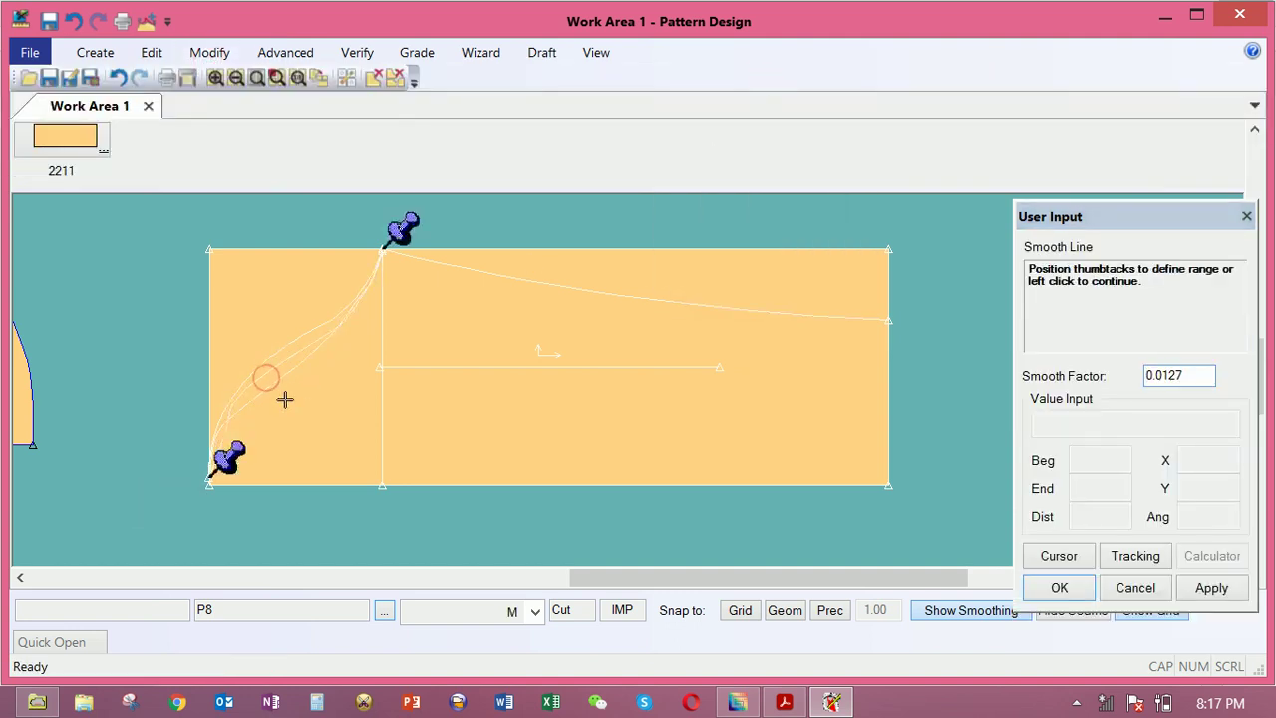
pyautogui.click(282, 400)
pyautogui.moveTo(416, 228); pyautogui.dragTo(305, 346)
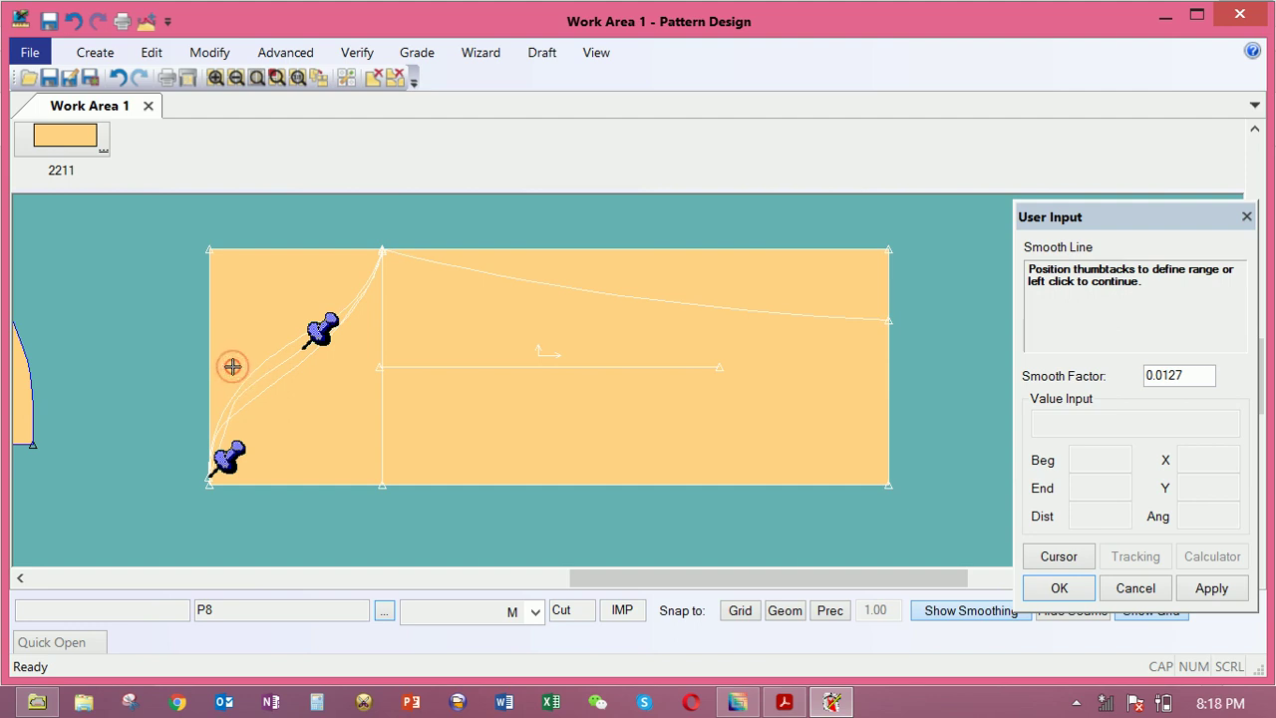
pyautogui.rightClick(325, 363)
pyautogui.click(324, 361)
pyautogui.rightClick(318, 382)
pyautogui.click(314, 389)
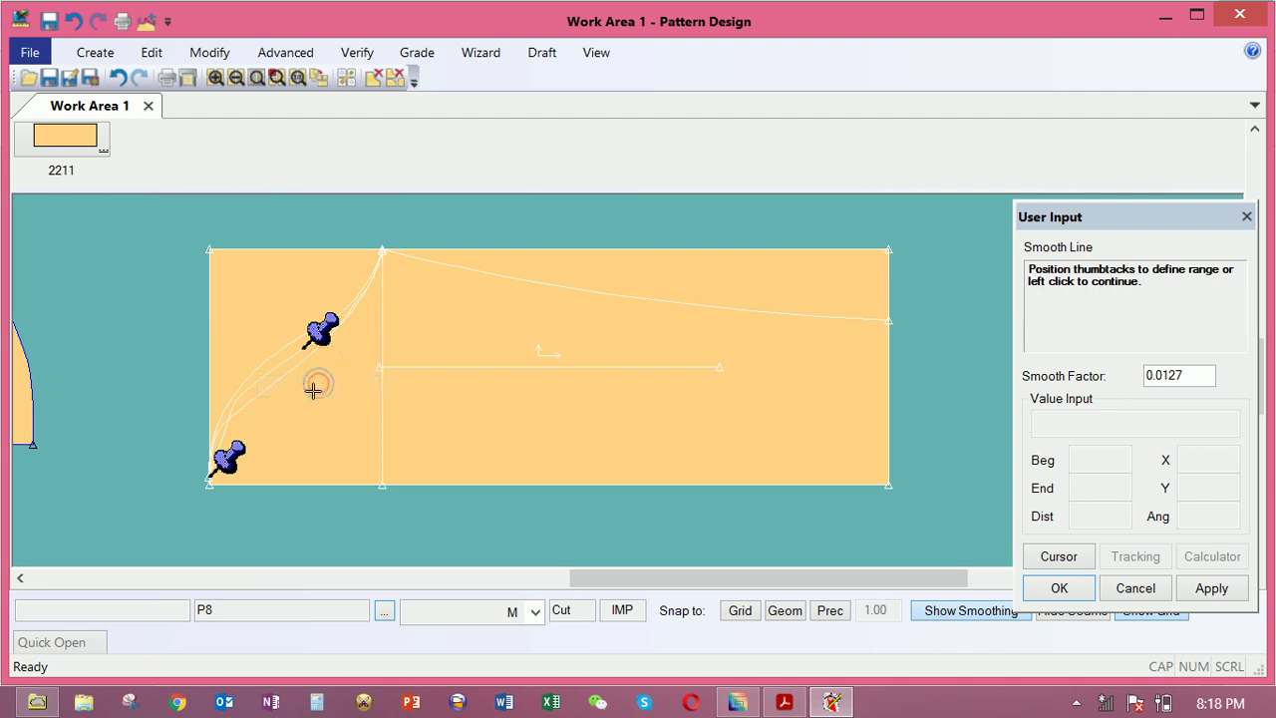
pyautogui.rightClick(358, 333)
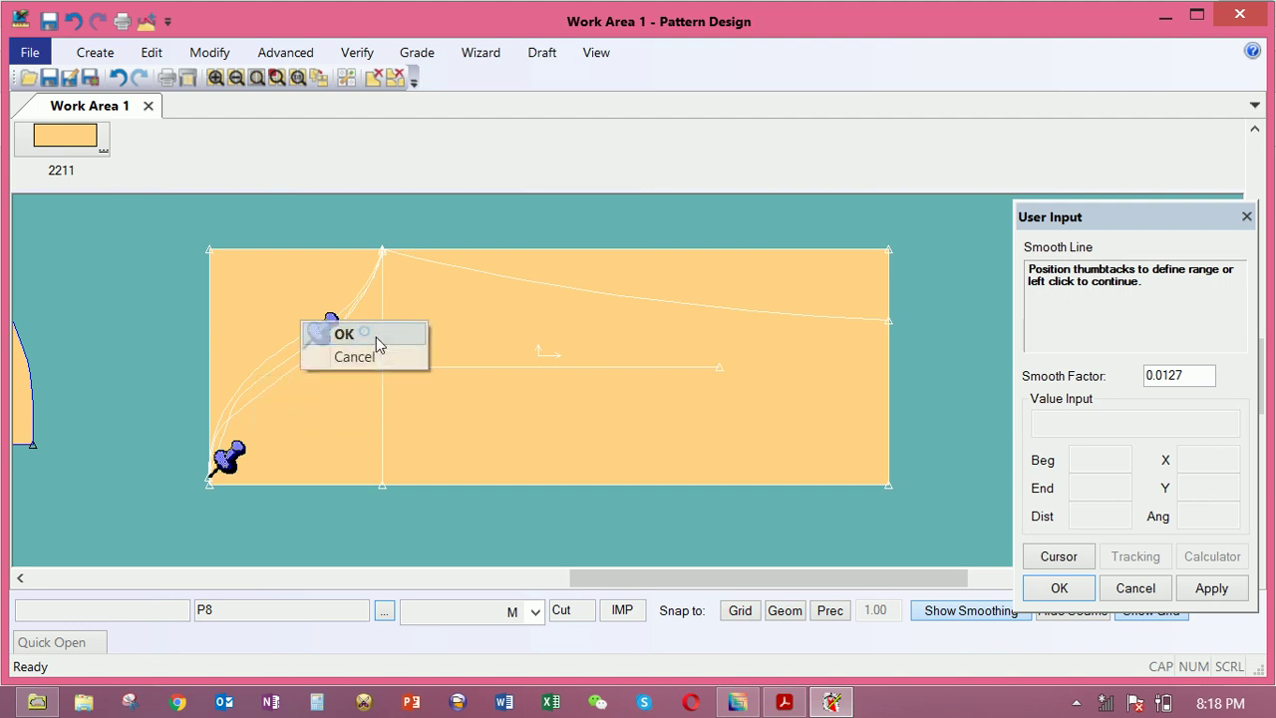
pyautogui.click(379, 356)
pyautogui.rightClick(352, 336)
pyautogui.click(409, 337)
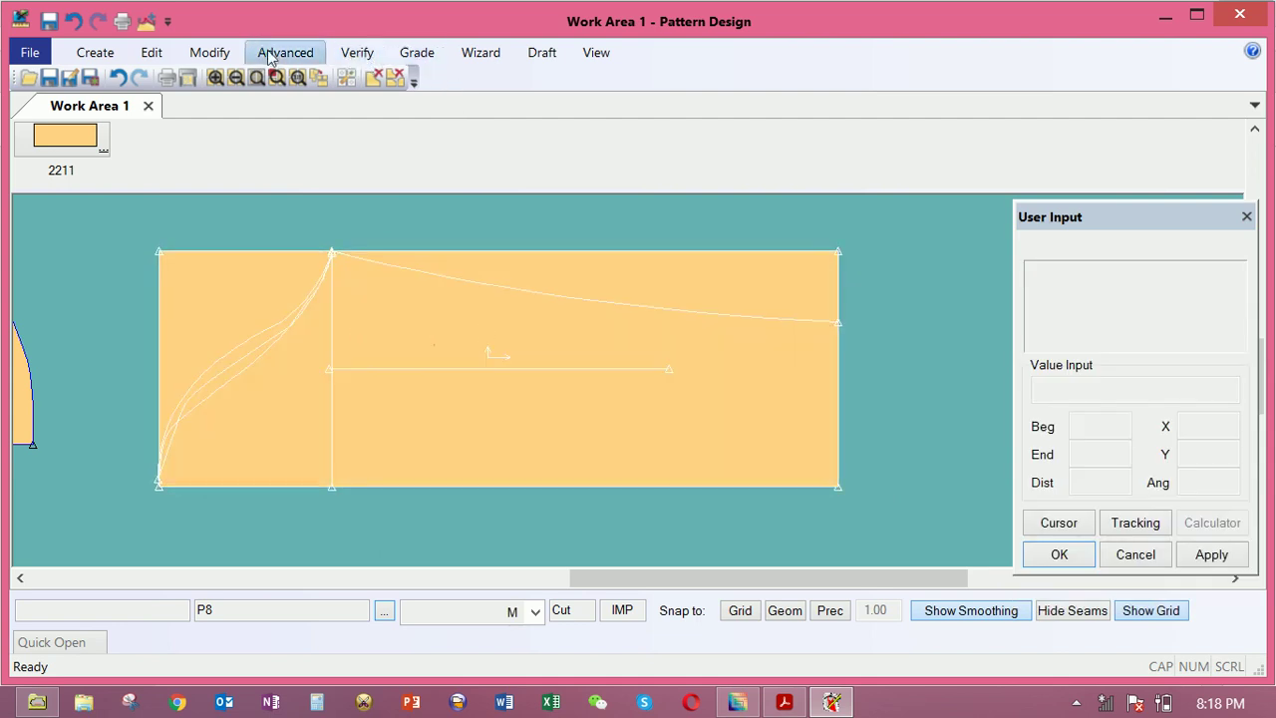
pyautogui.click(211, 55)
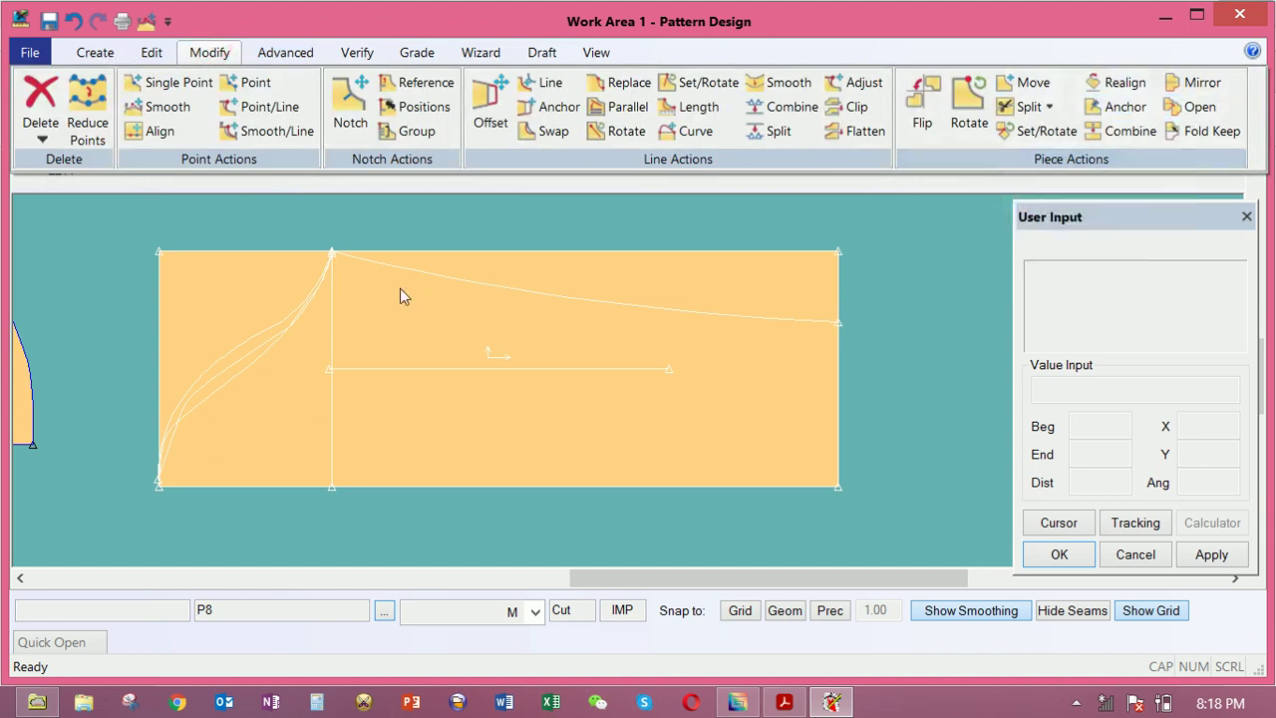
pyautogui.click(97, 52)
pyautogui.click(649, 98)
pyautogui.click(631, 303)
pyautogui.click(289, 309)
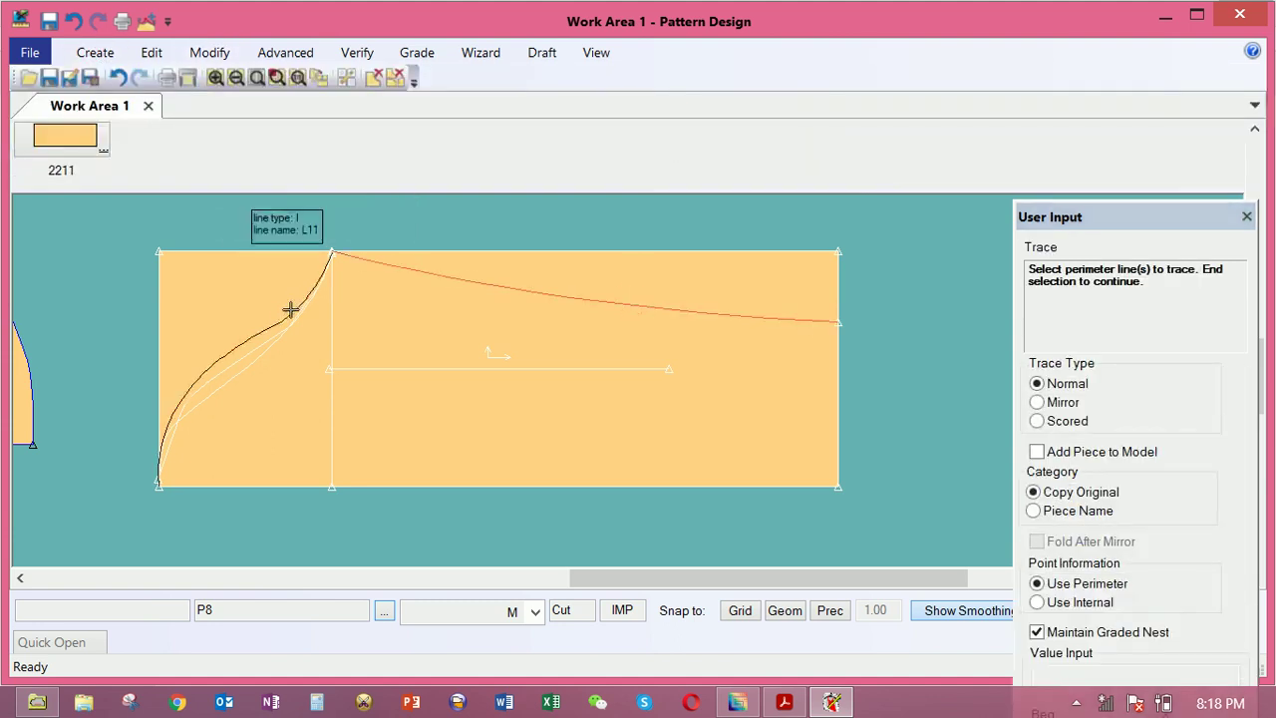
pyautogui.click(227, 489)
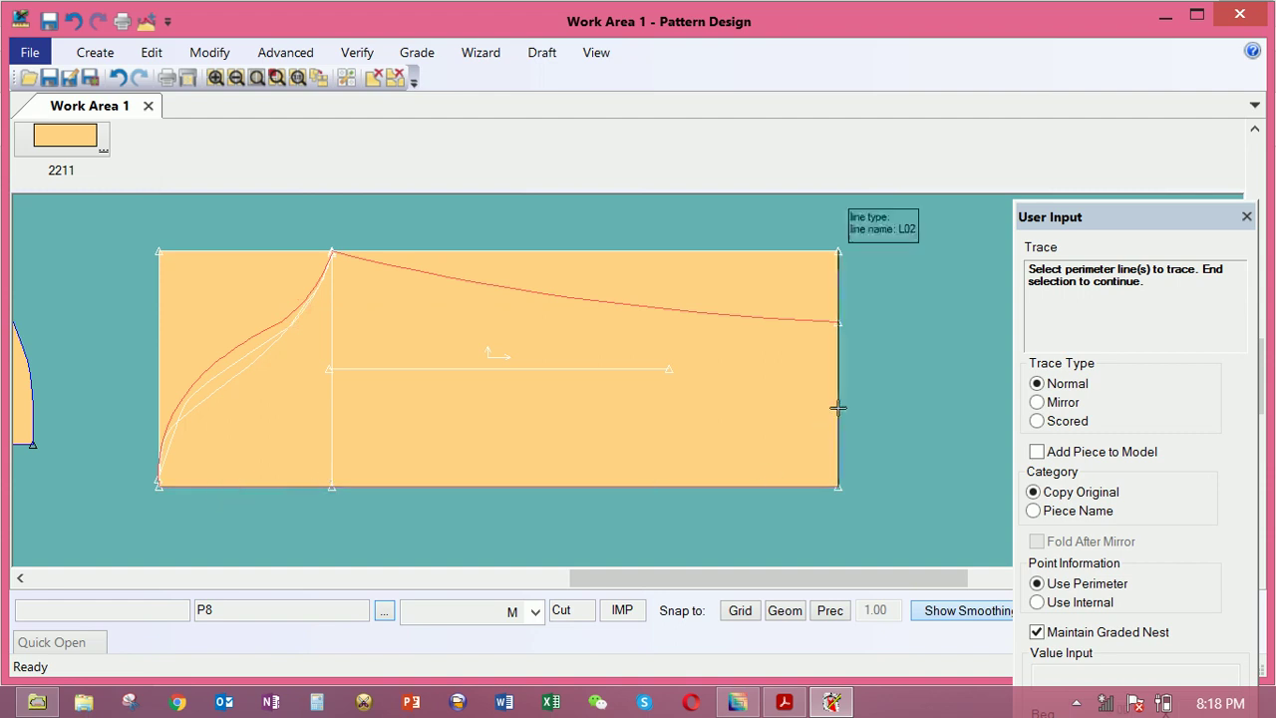
pyautogui.rightClick(761, 368)
pyautogui.click(706, 367)
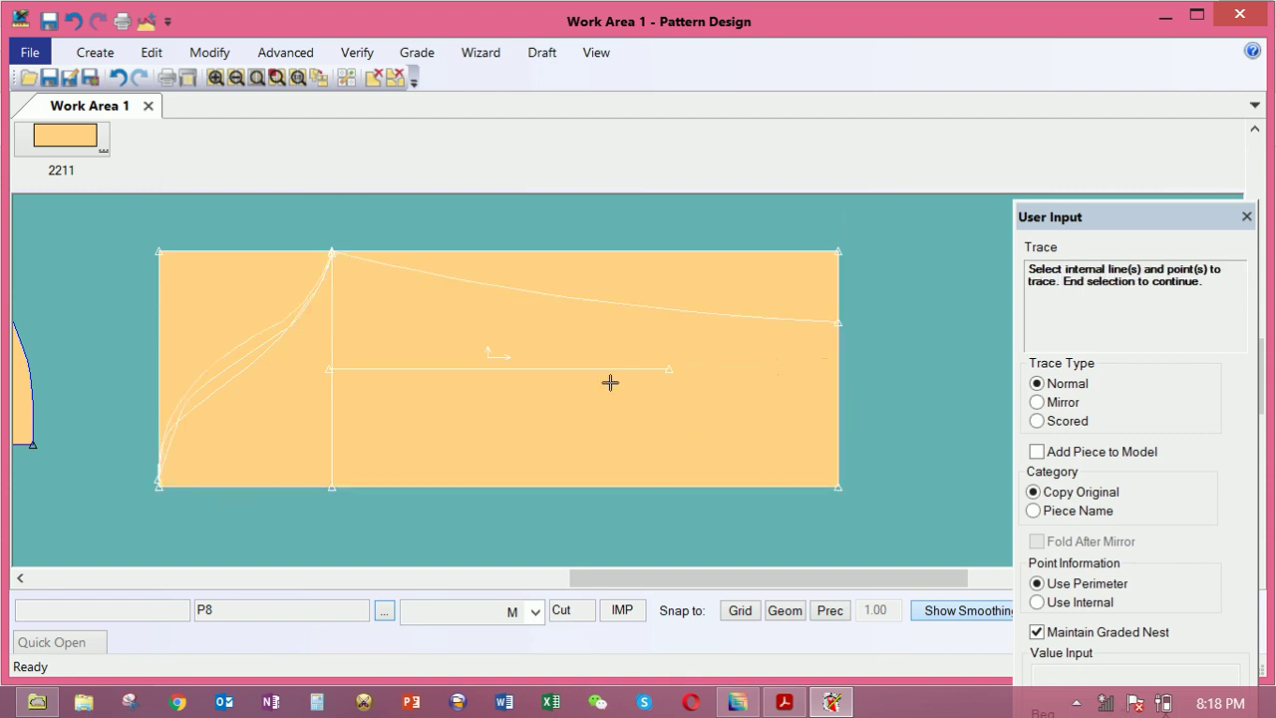
pyautogui.rightClick(630, 356)
pyautogui.click(638, 383)
pyautogui.rightClick(640, 350)
pyautogui.click(607, 359)
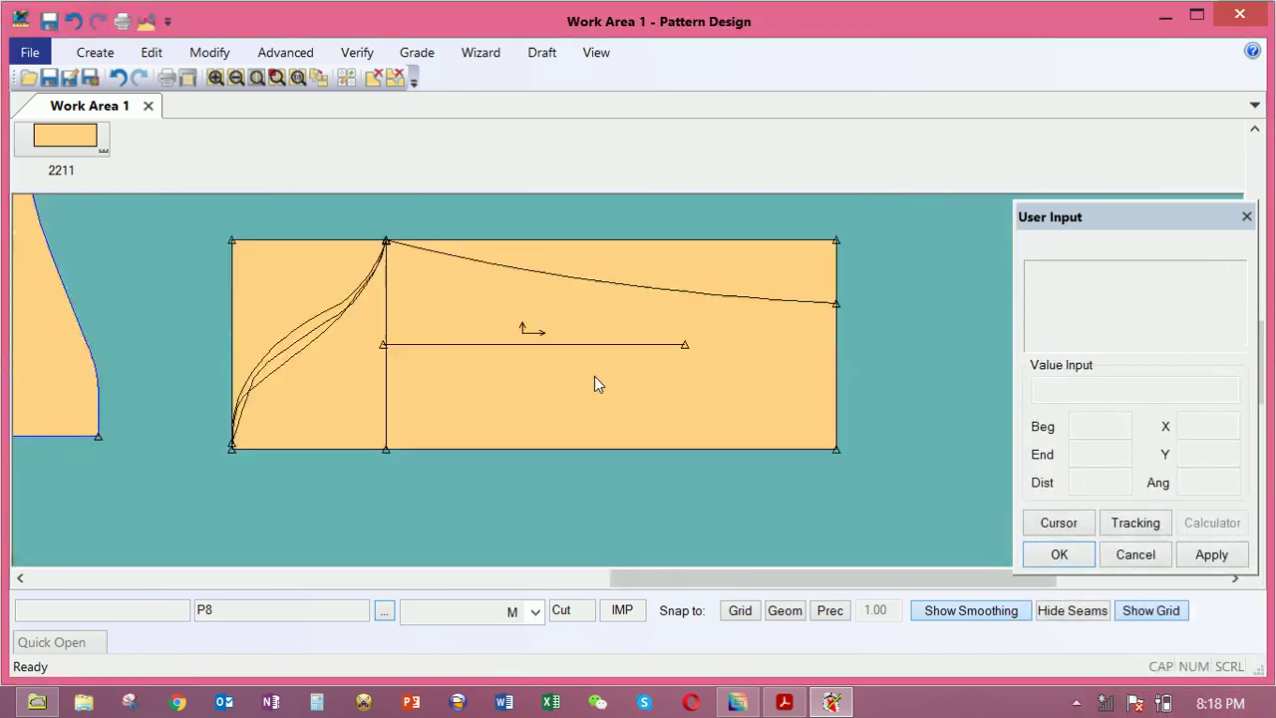
# Mirror the long upper curve, the middle S-curve and the short straight end edge across the piece's long lower edge
pyautogui.click(598, 351)
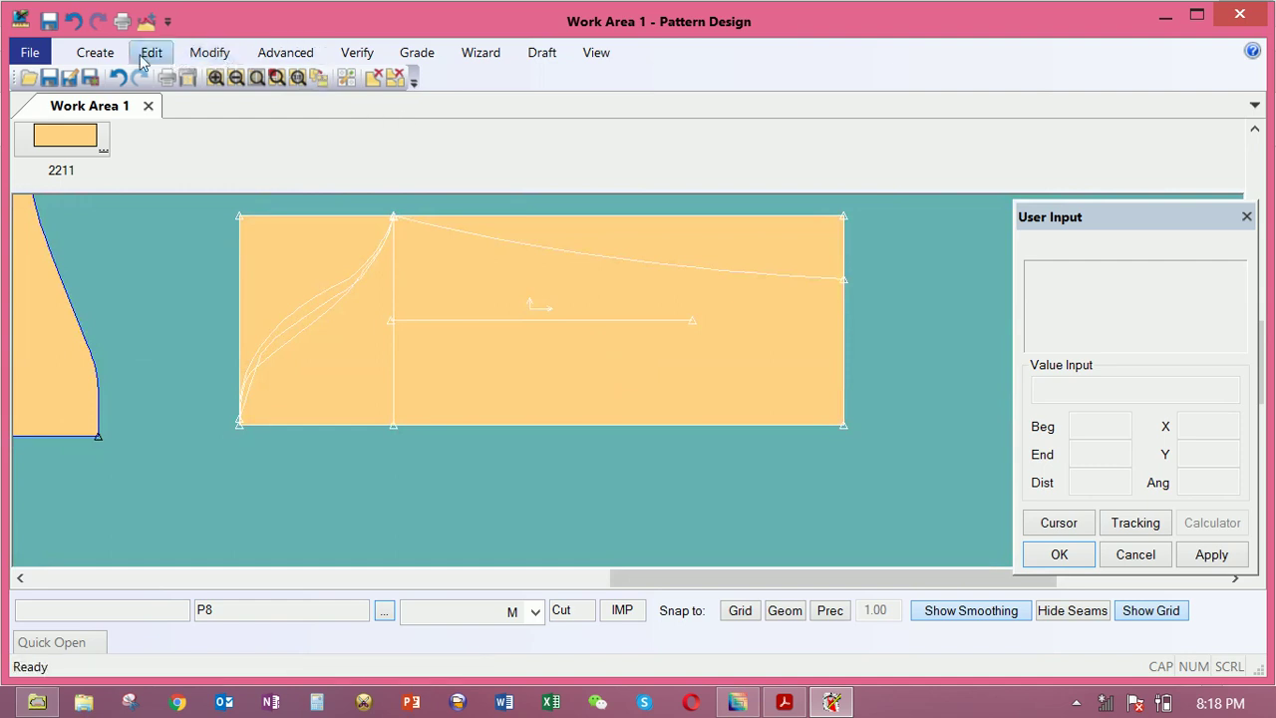
pyautogui.click(95, 53)
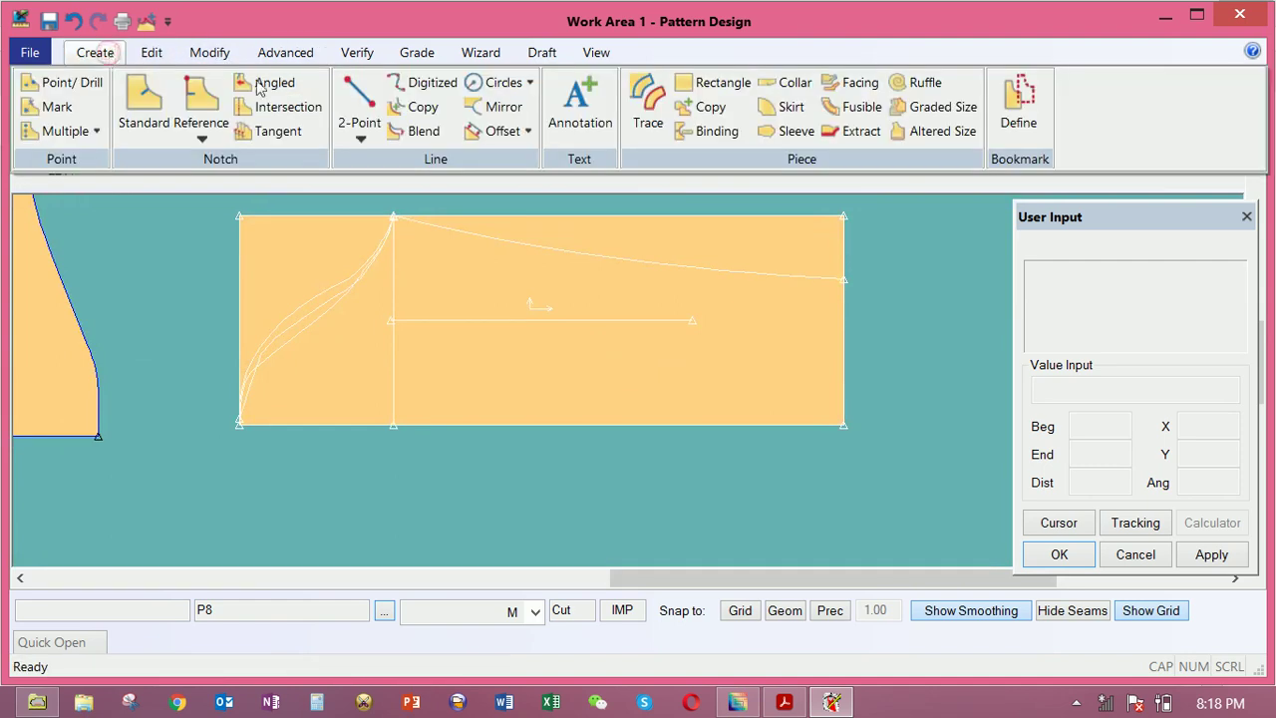
pyautogui.click(495, 112)
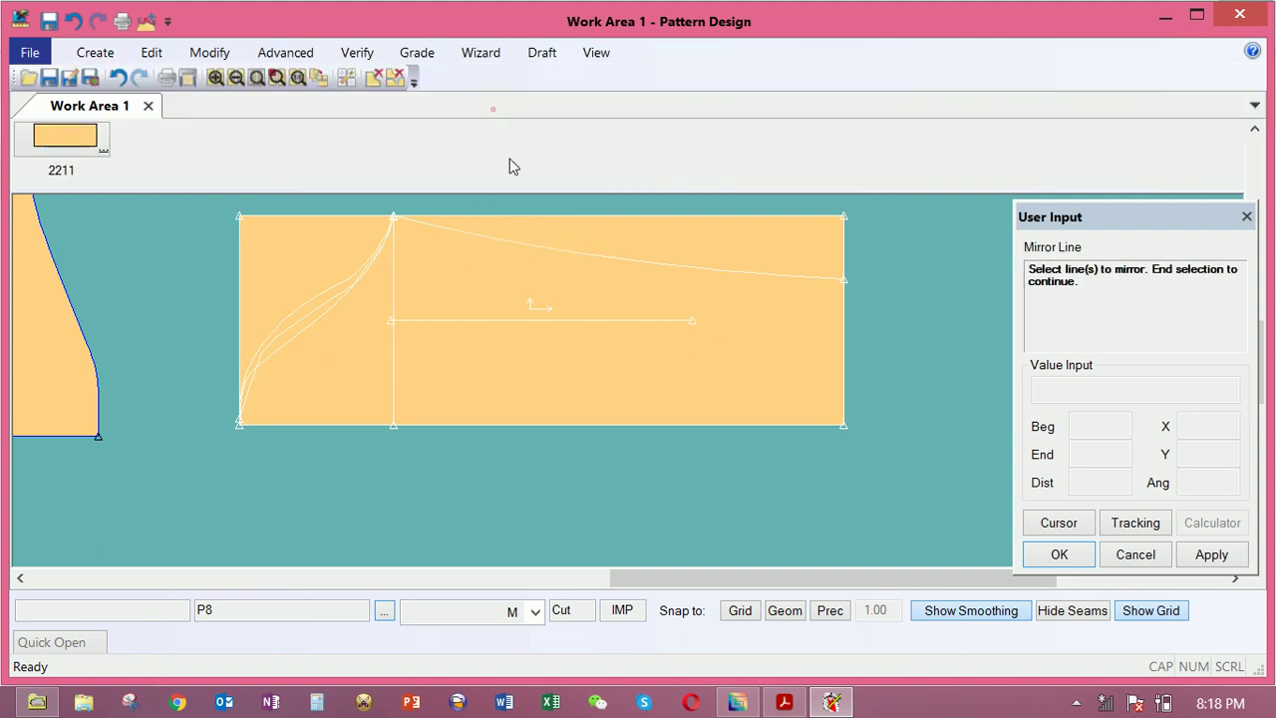
pyautogui.click(525, 242)
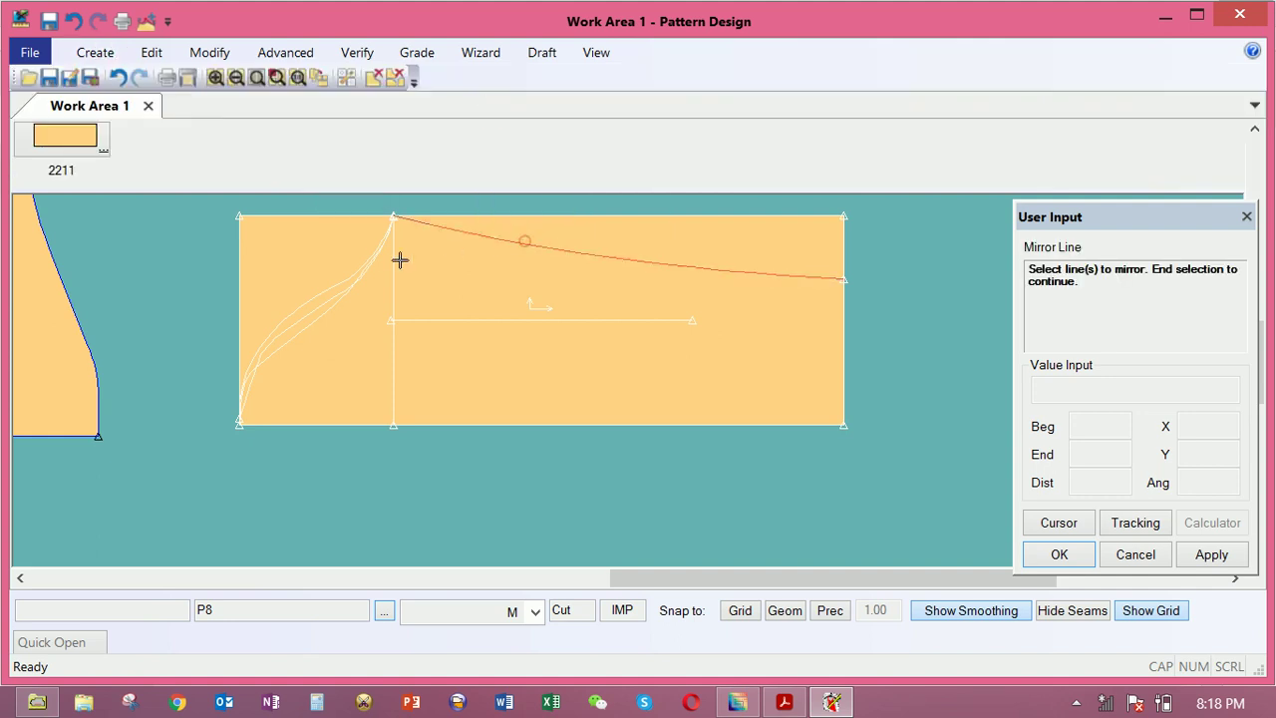
pyautogui.click(333, 294)
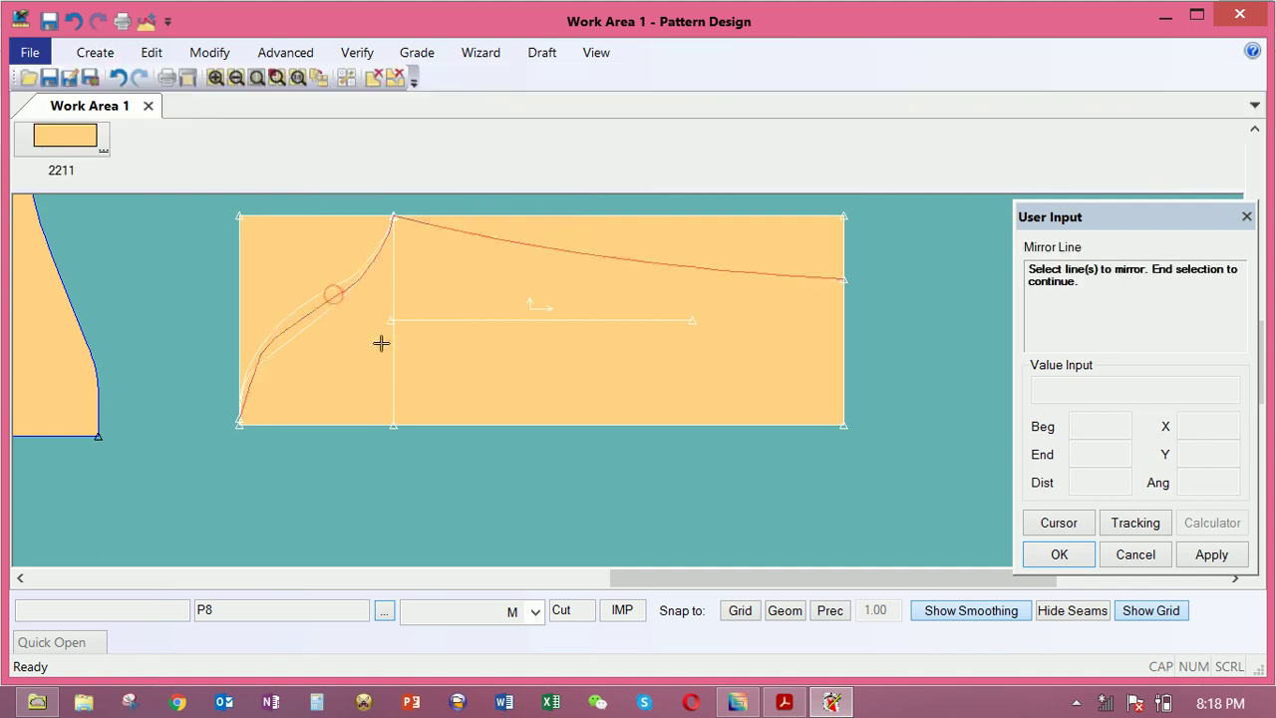
pyautogui.click(844, 328)
pyautogui.rightClick(759, 342)
pyautogui.click(665, 422)
pyautogui.scroll(-3, 675, 379)
pyautogui.rightClick(674, 377)
pyautogui.click(701, 375)
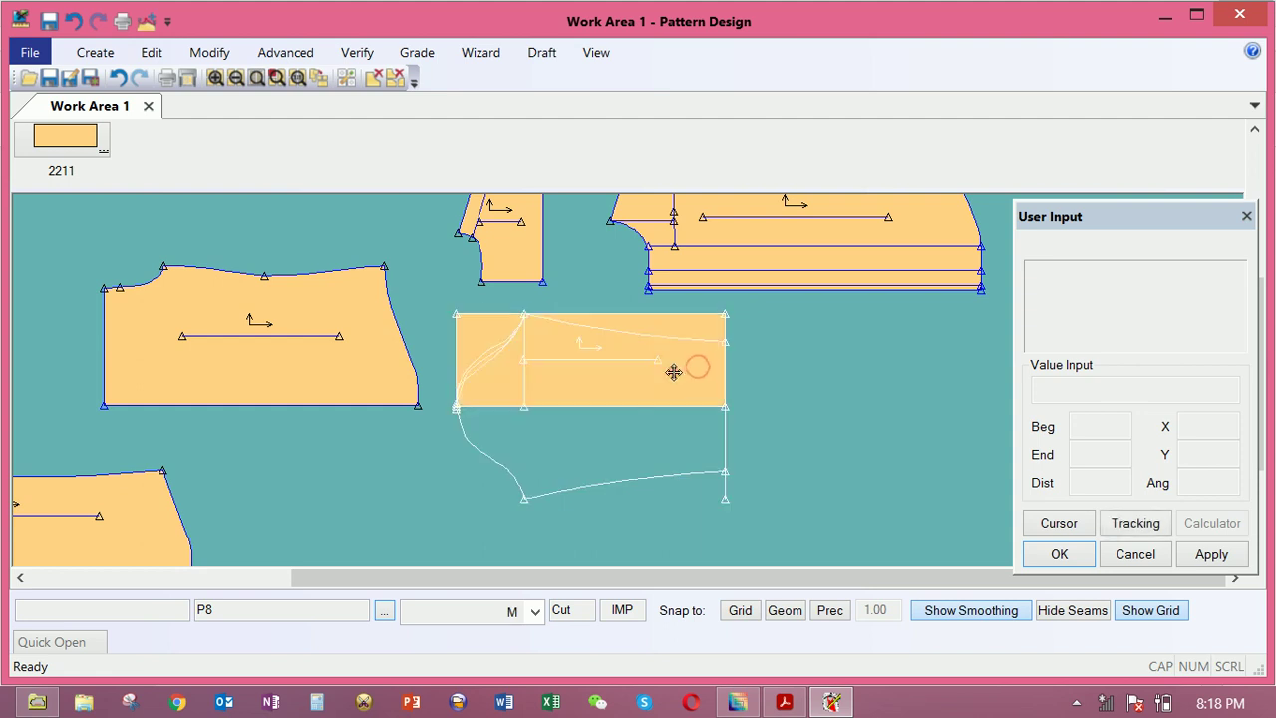
# Trace a sleeve piece from the outer S-curve, long curve, their mirrored counterparts and both halves of the end edge, placing it beside the draft
pyautogui.scroll(3, 675, 374)
pyautogui.scroll(-3, 674, 378)
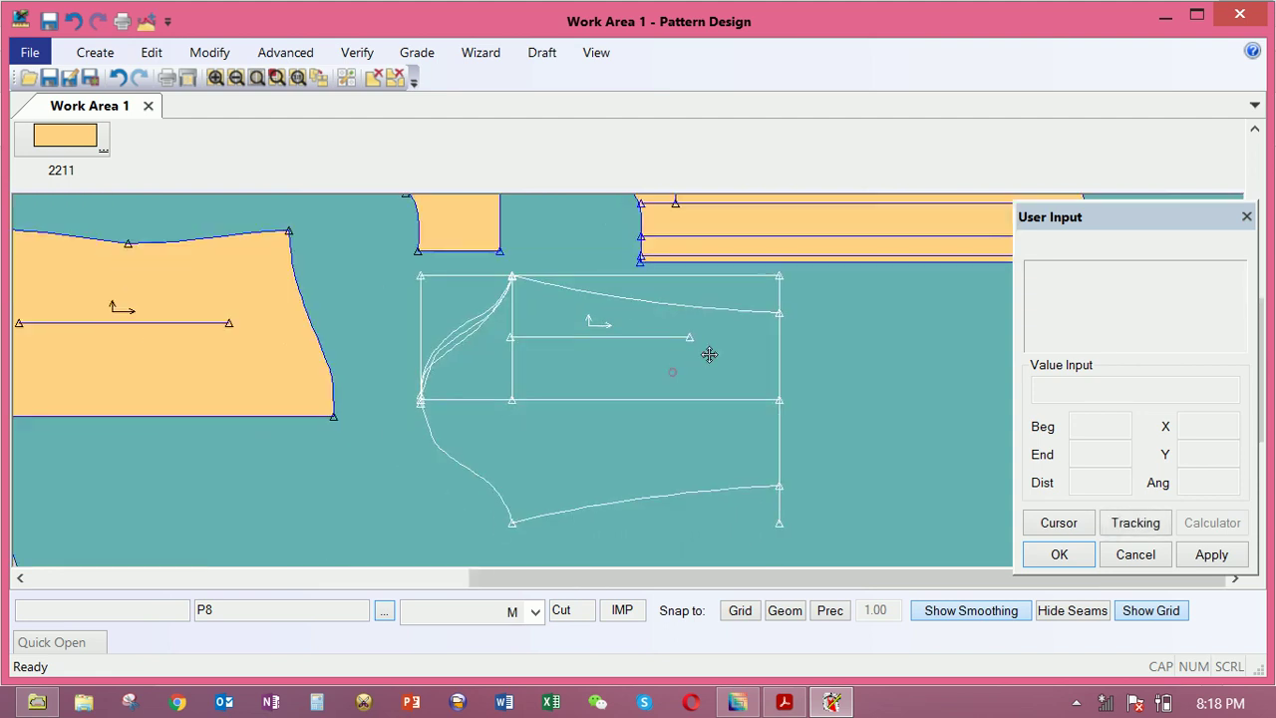
pyautogui.click(95, 52)
pyautogui.click(646, 103)
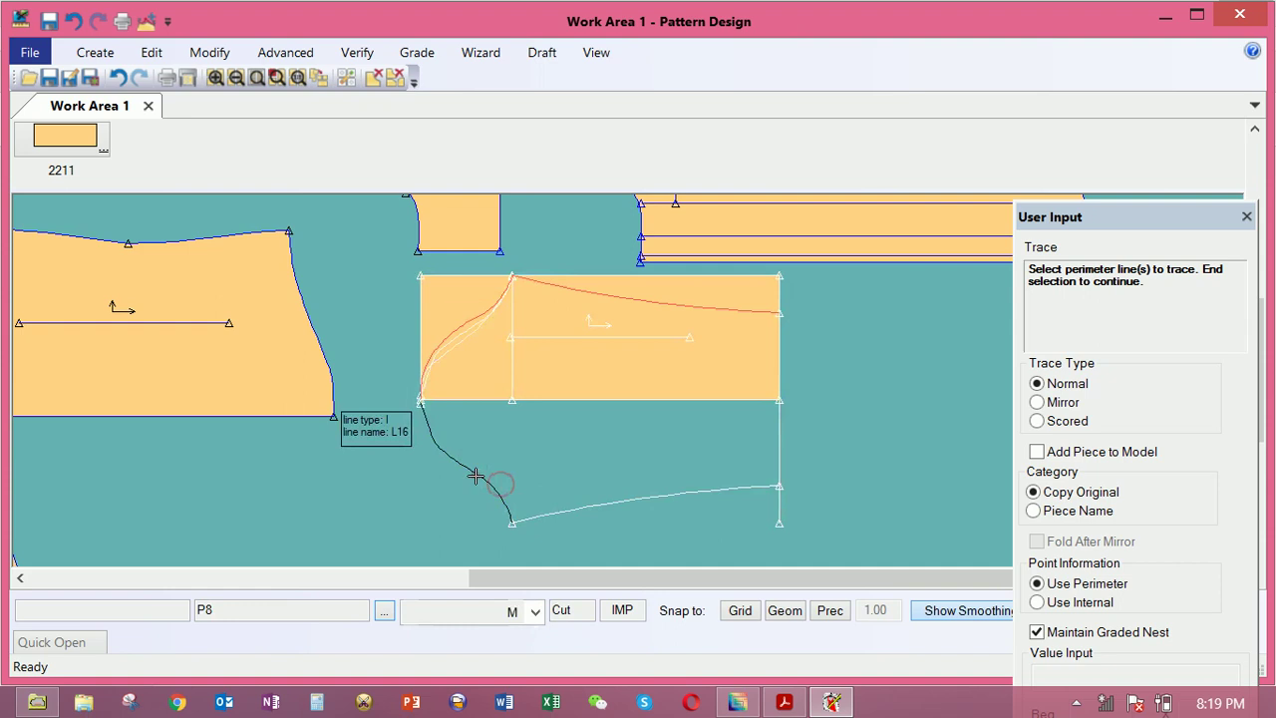
pyautogui.click(475, 477)
pyautogui.click(556, 504)
pyautogui.click(780, 449)
pyautogui.click(774, 346)
pyautogui.rightClick(748, 345)
pyautogui.click(746, 348)
pyautogui.rightClick(745, 348)
pyautogui.click(747, 349)
pyautogui.scroll(-1, 815, 396)
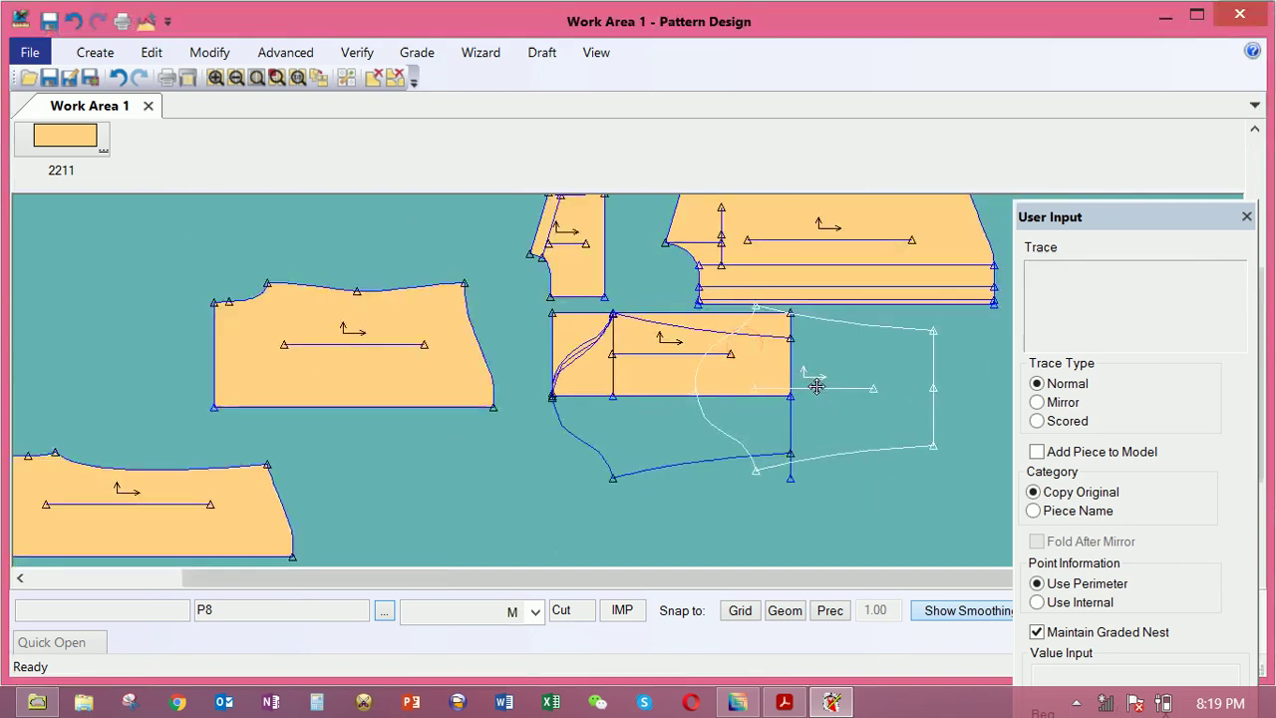
pyautogui.click(935, 428)
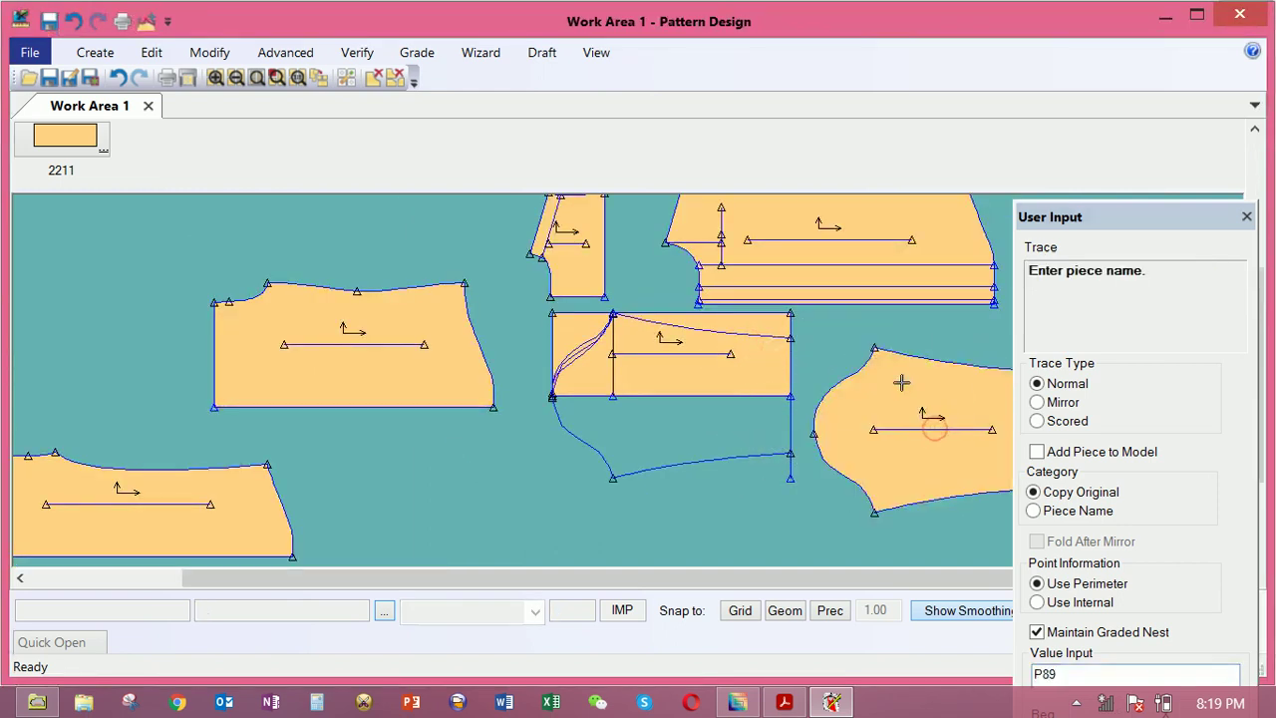
pyautogui.click(900, 379)
pyautogui.rightClick(763, 361)
pyautogui.click(760, 361)
# Delete the rectangular draft piece from the work area and move the traced sleeve into its place
pyautogui.moveTo(711, 364); pyautogui.dragTo(687, 363)
pyautogui.rightClick(686, 363)
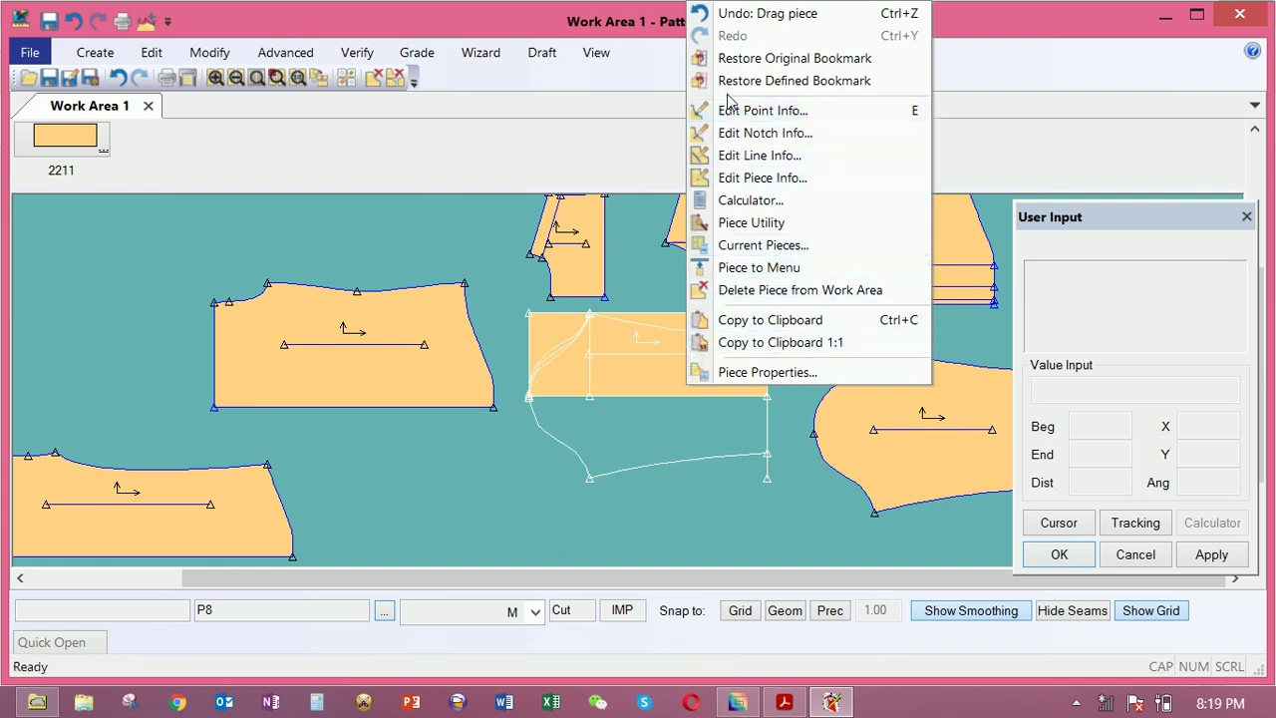
pyautogui.click(733, 295)
pyautogui.moveTo(854, 392); pyautogui.dragTo(632, 385)
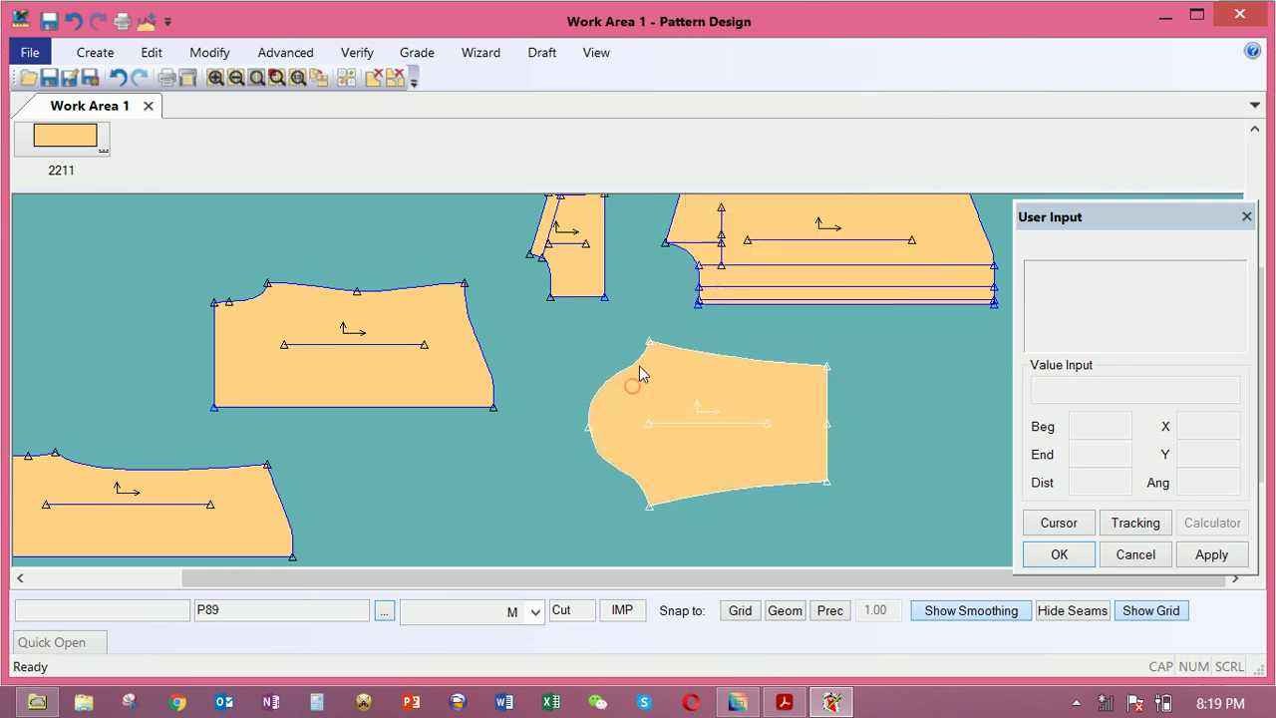
# Measure the length of the sleeve cap's upper curve
pyautogui.click(357, 52)
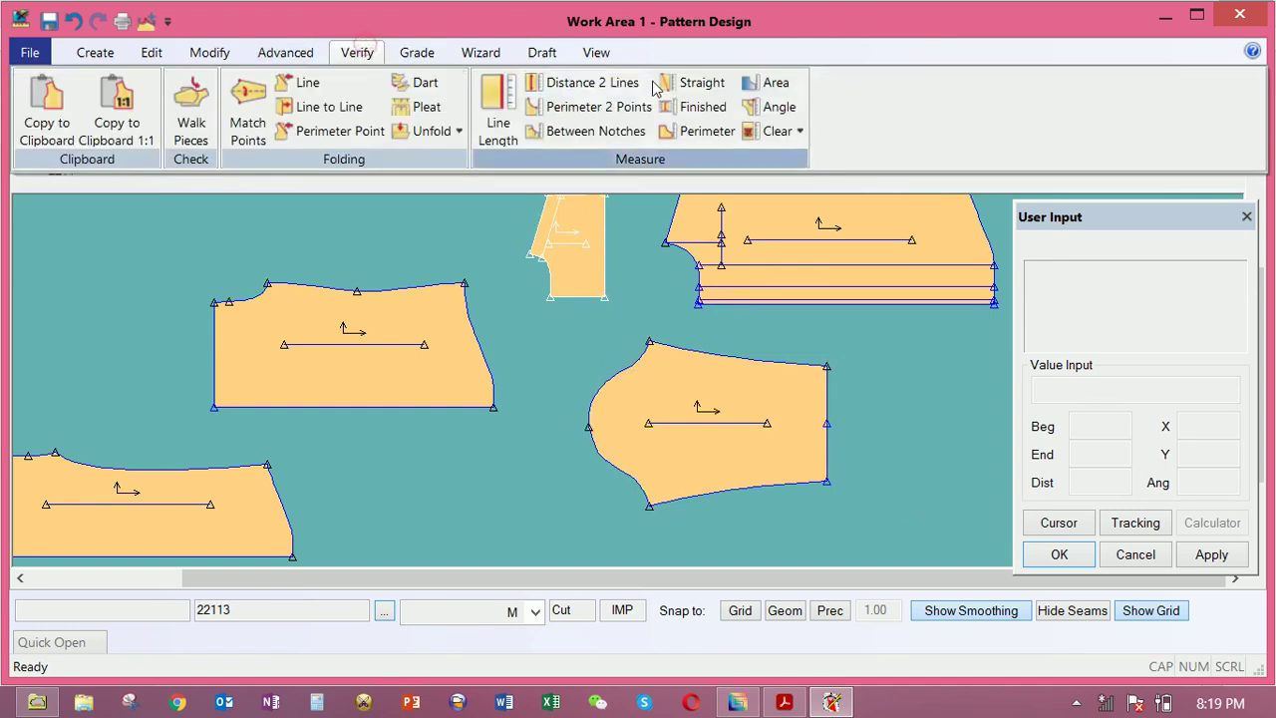
pyautogui.click(510, 86)
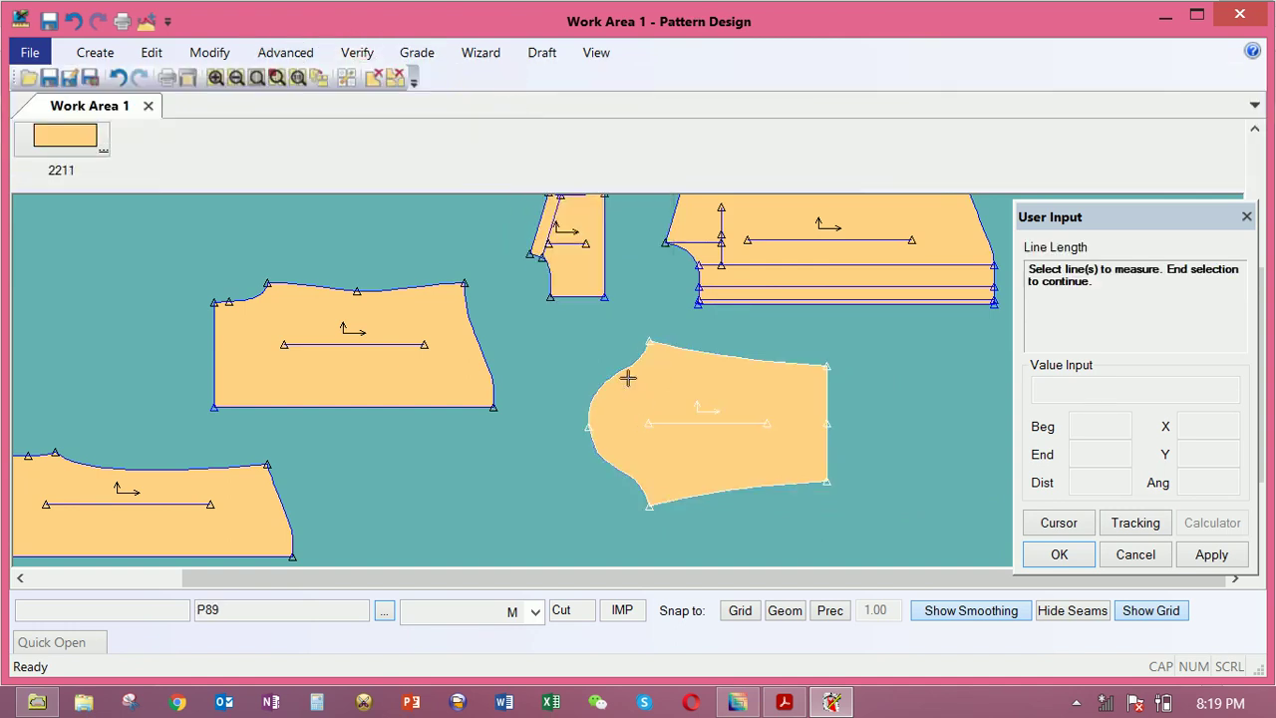
pyautogui.click(619, 368)
pyautogui.rightClick(658, 390)
pyautogui.click(659, 394)
pyautogui.rightClick(625, 382)
pyautogui.click(629, 389)
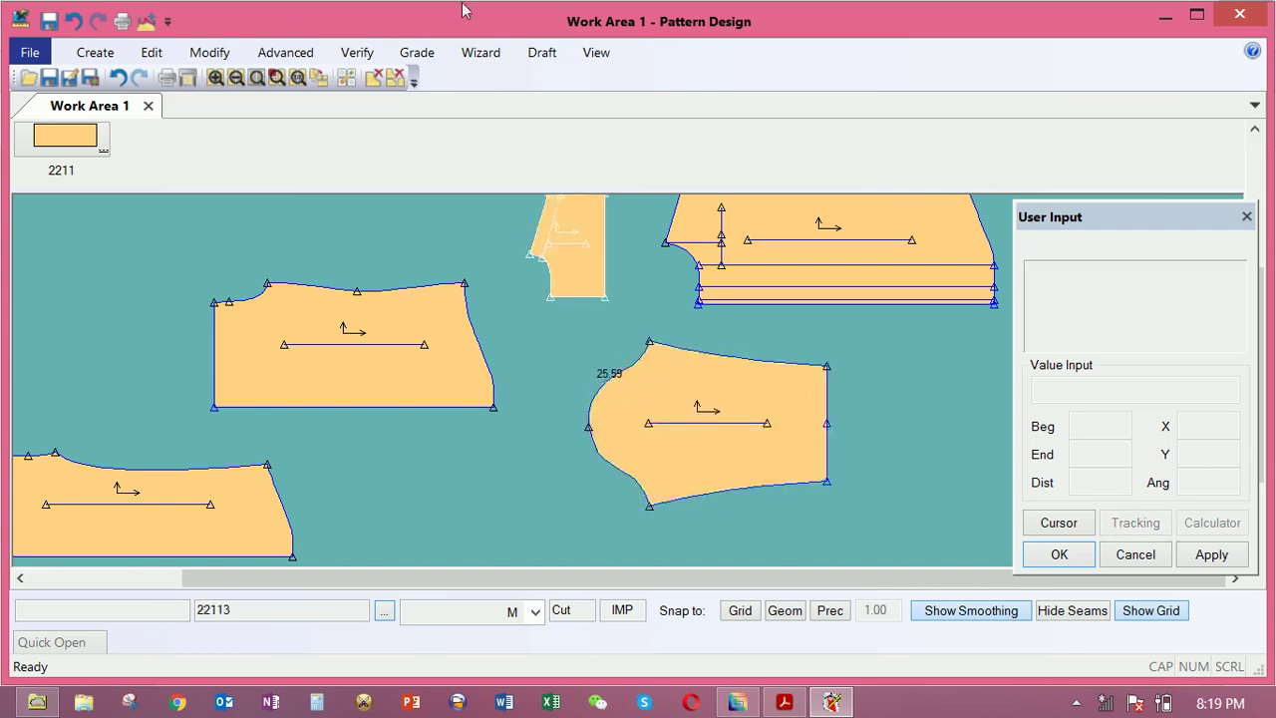
# Use Move Smooth on the middle of the sleeve's upper cap curve to shift it inward by about 1.6
pyautogui.click(211, 52)
pyautogui.click(172, 115)
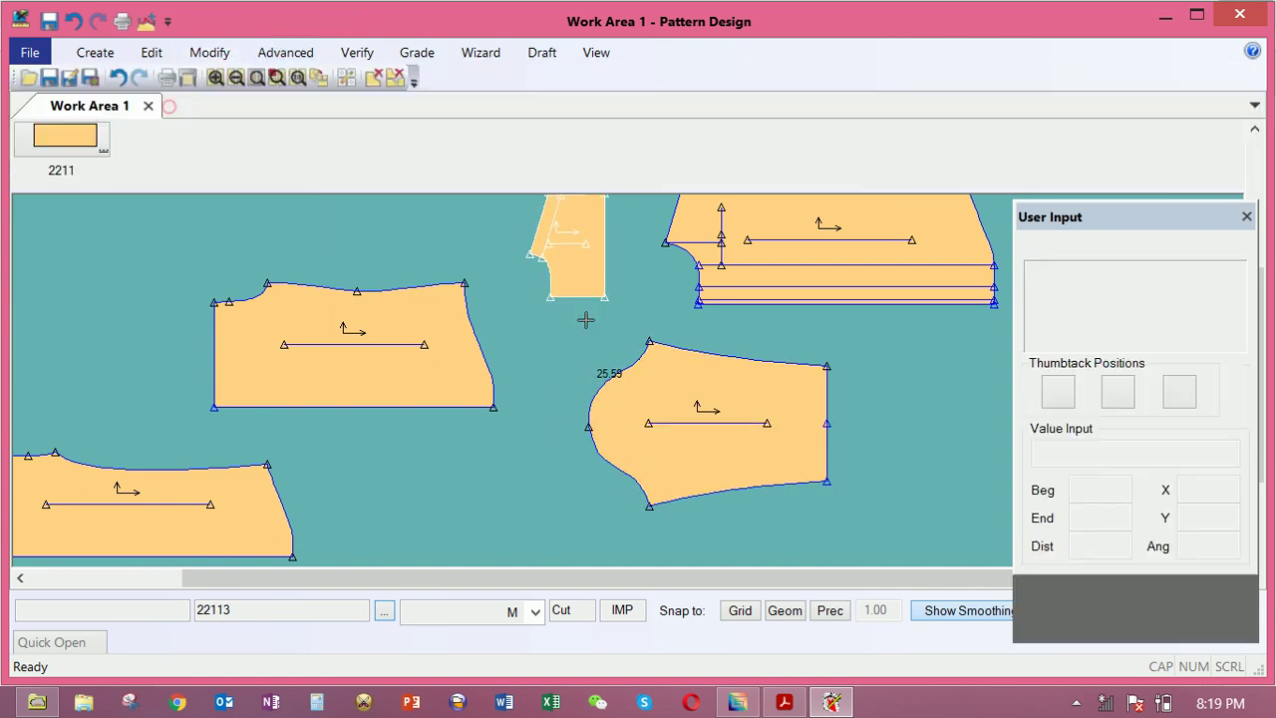
pyautogui.click(620, 378)
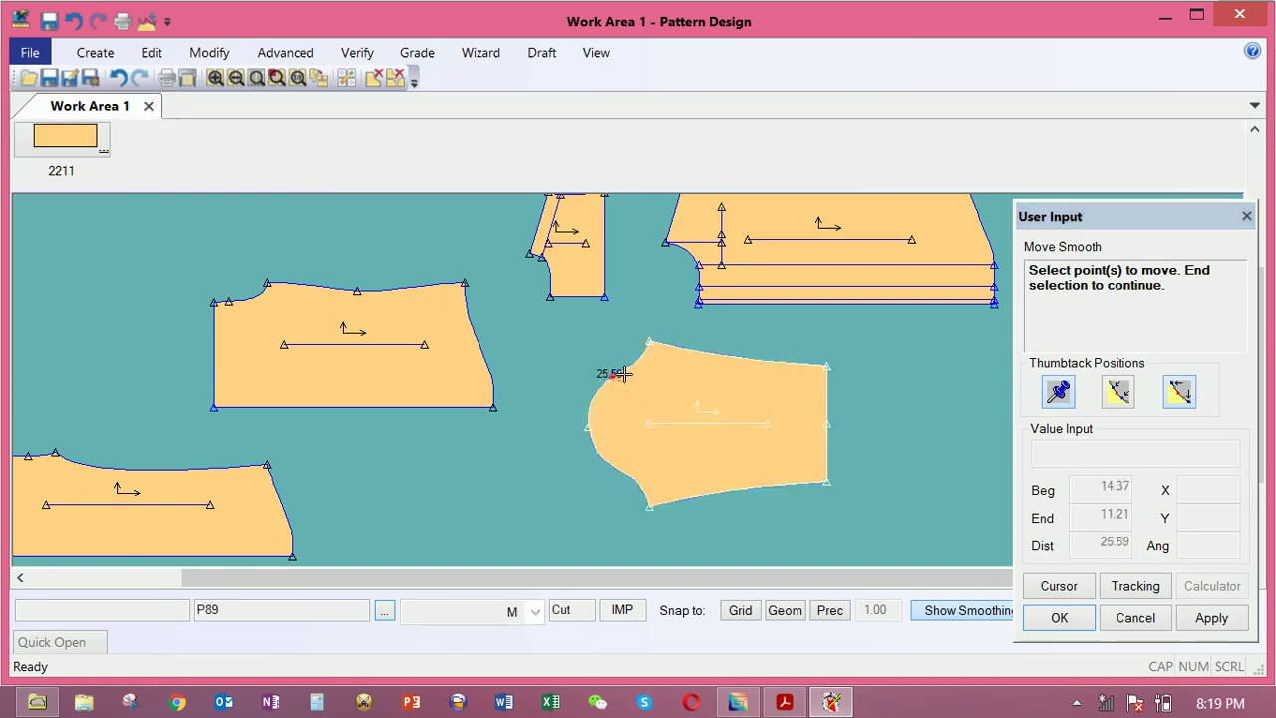
pyautogui.rightClick(608, 386)
pyautogui.click(598, 377)
pyautogui.scroll(3, 598, 379)
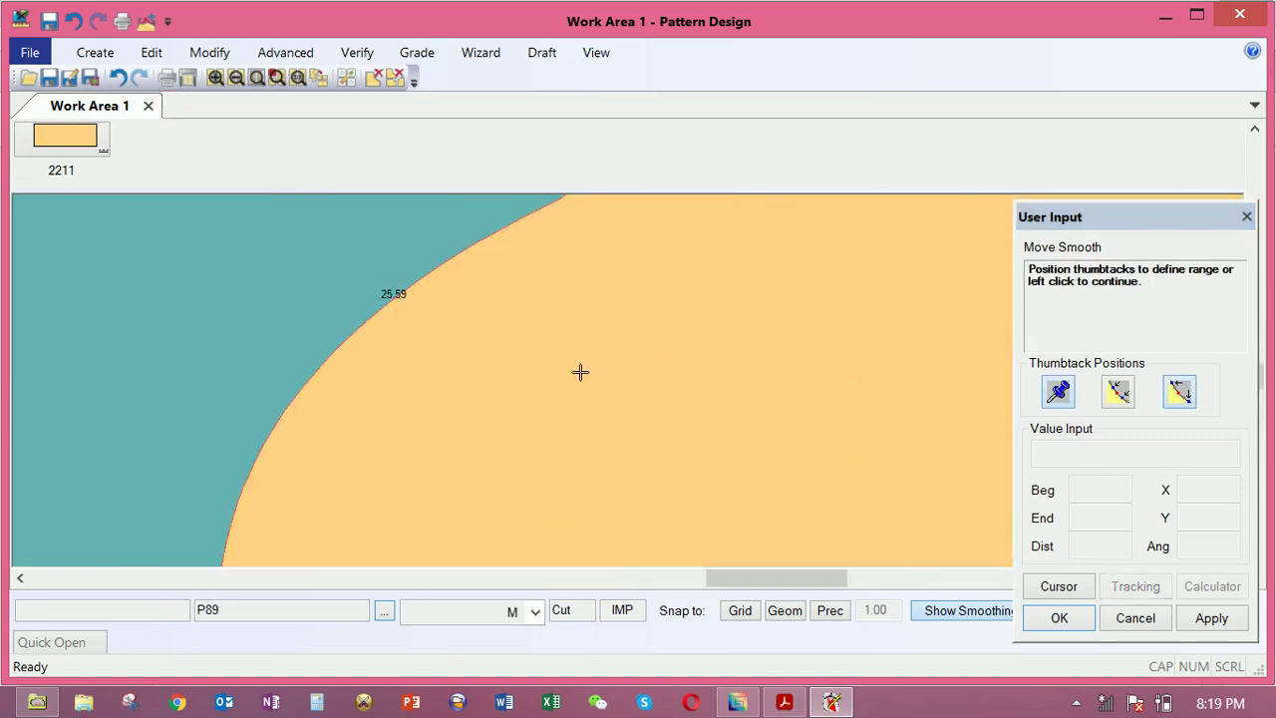
pyautogui.scroll(-2, 555, 362)
pyautogui.click(505, 334)
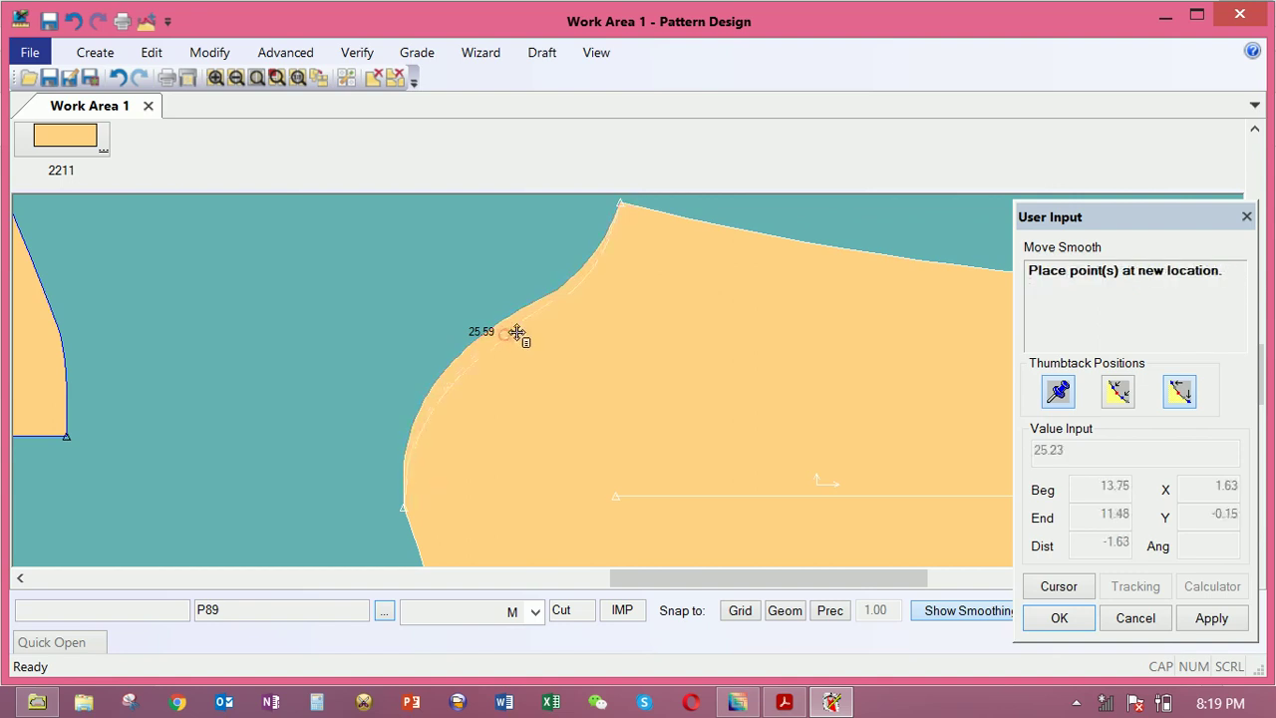
pyautogui.click(519, 331)
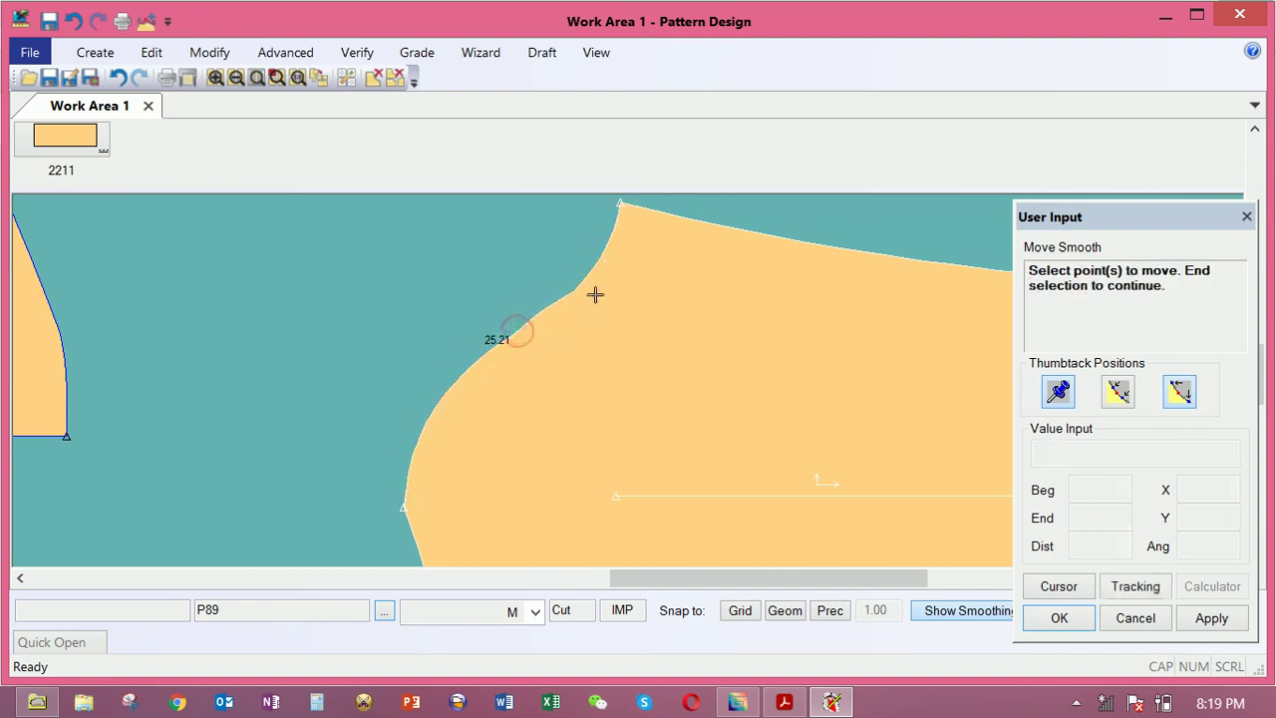
# Smooth the entire upper cap curve in repeated passes with a smooth factor of 0.0127
pyautogui.click(210, 52)
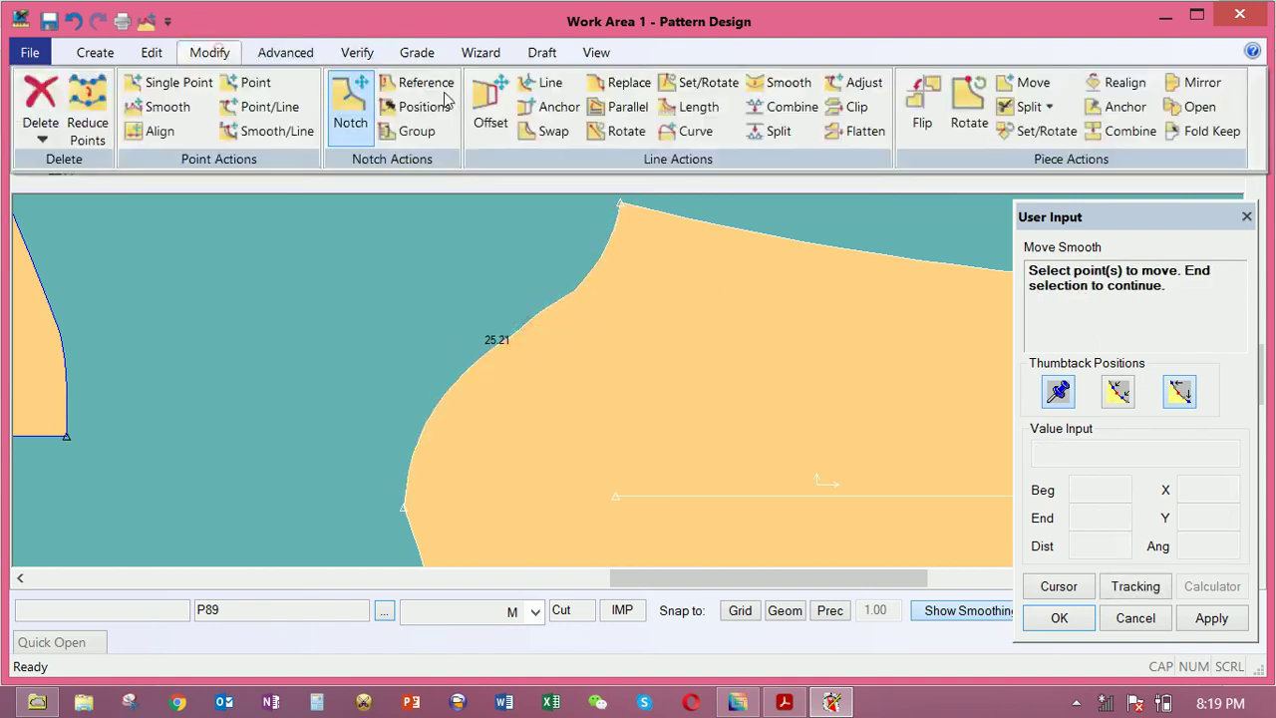
pyautogui.click(780, 84)
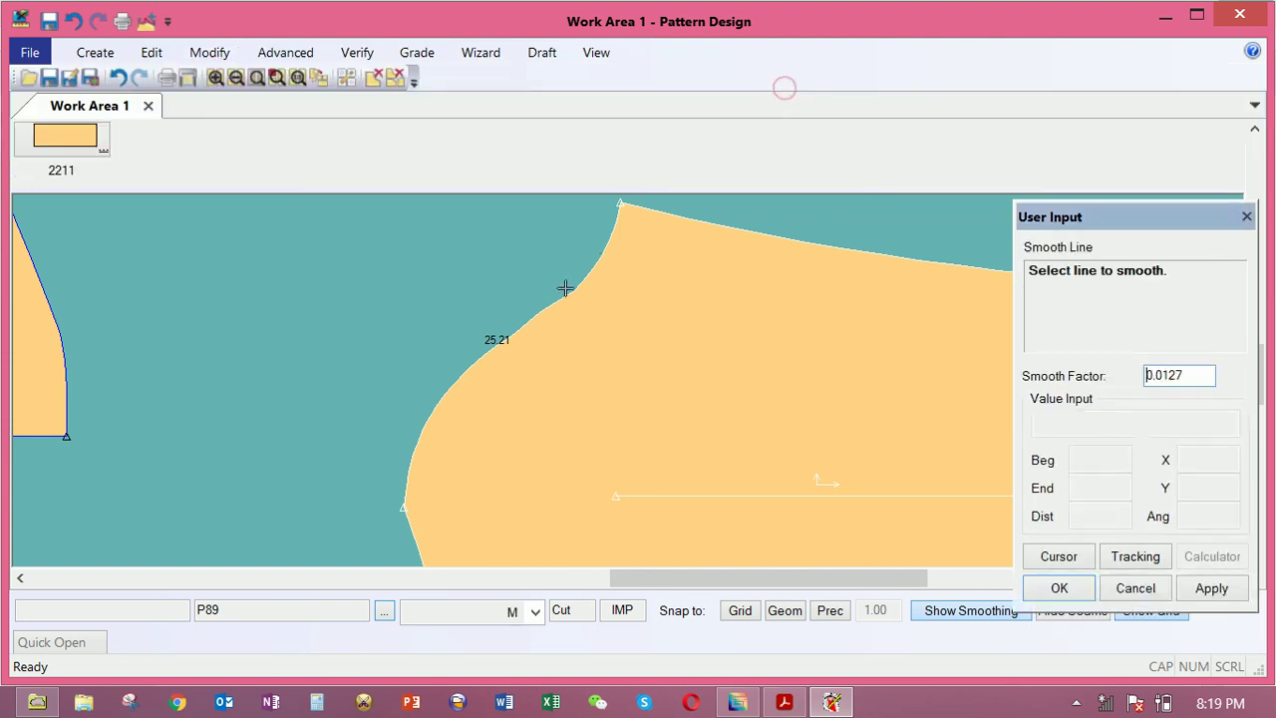
pyautogui.click(559, 296)
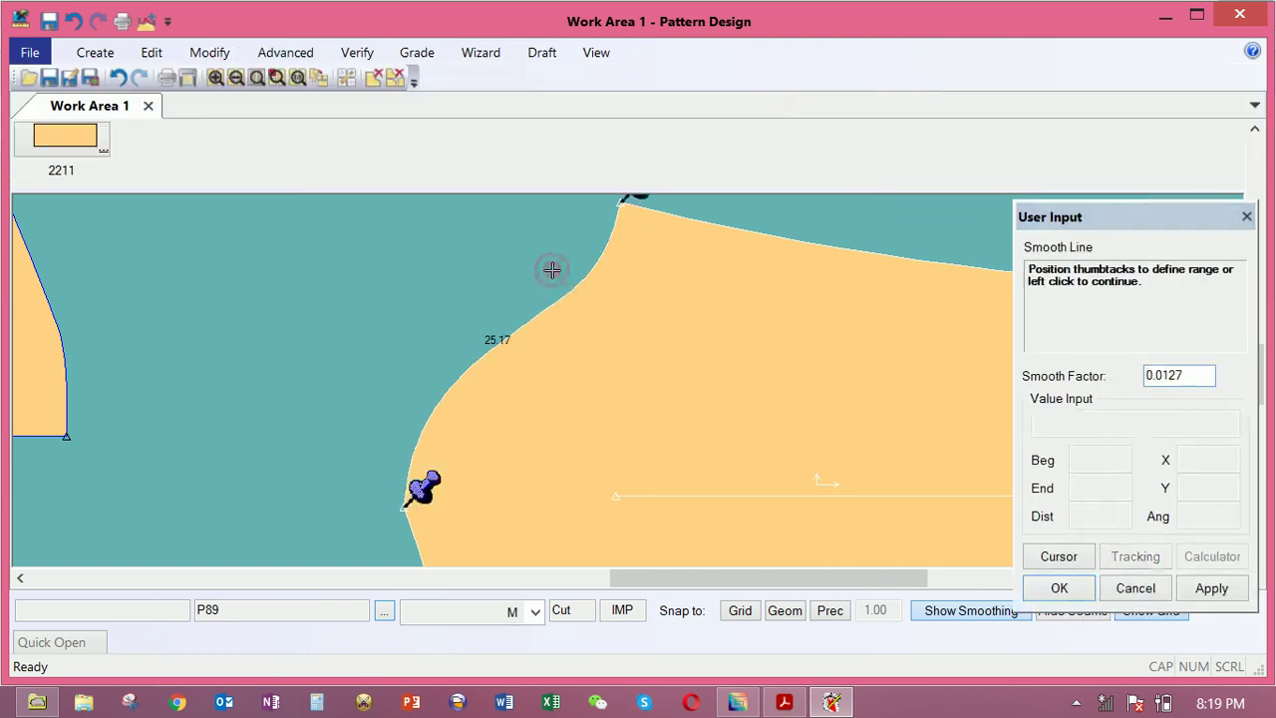
pyautogui.click(552, 269)
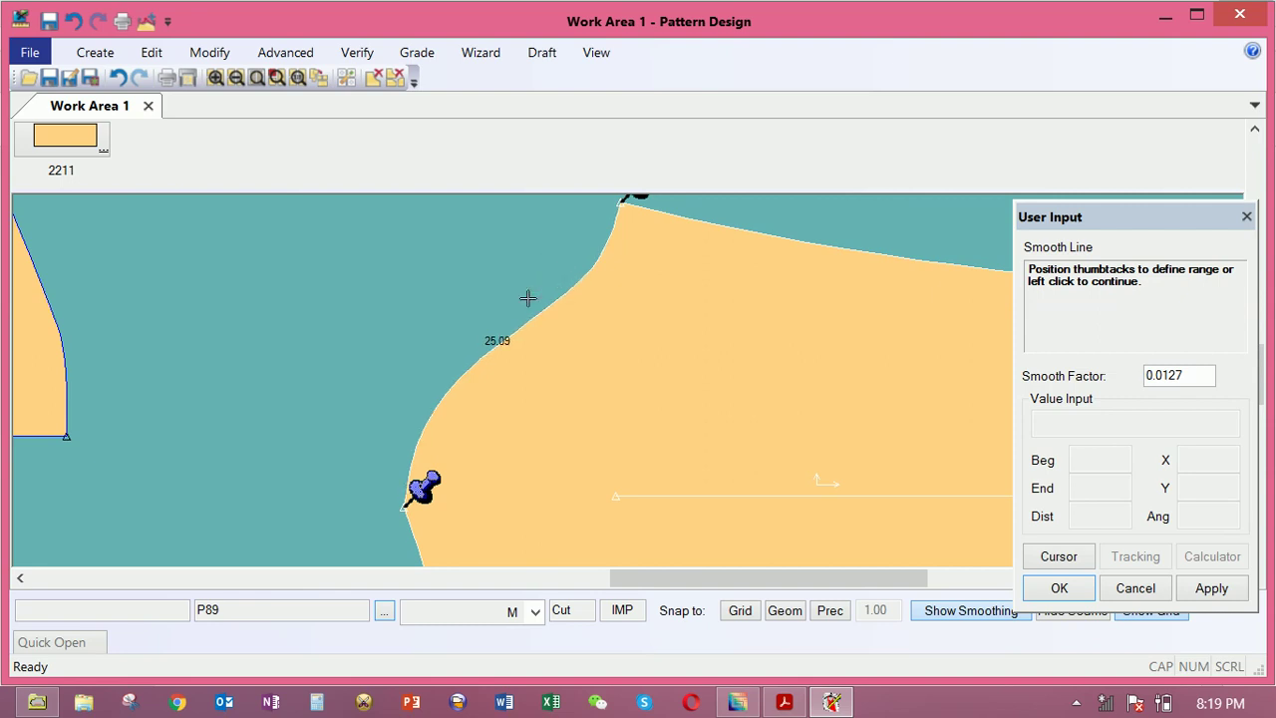
pyautogui.rightClick(497, 304)
pyautogui.rightClick(495, 305)
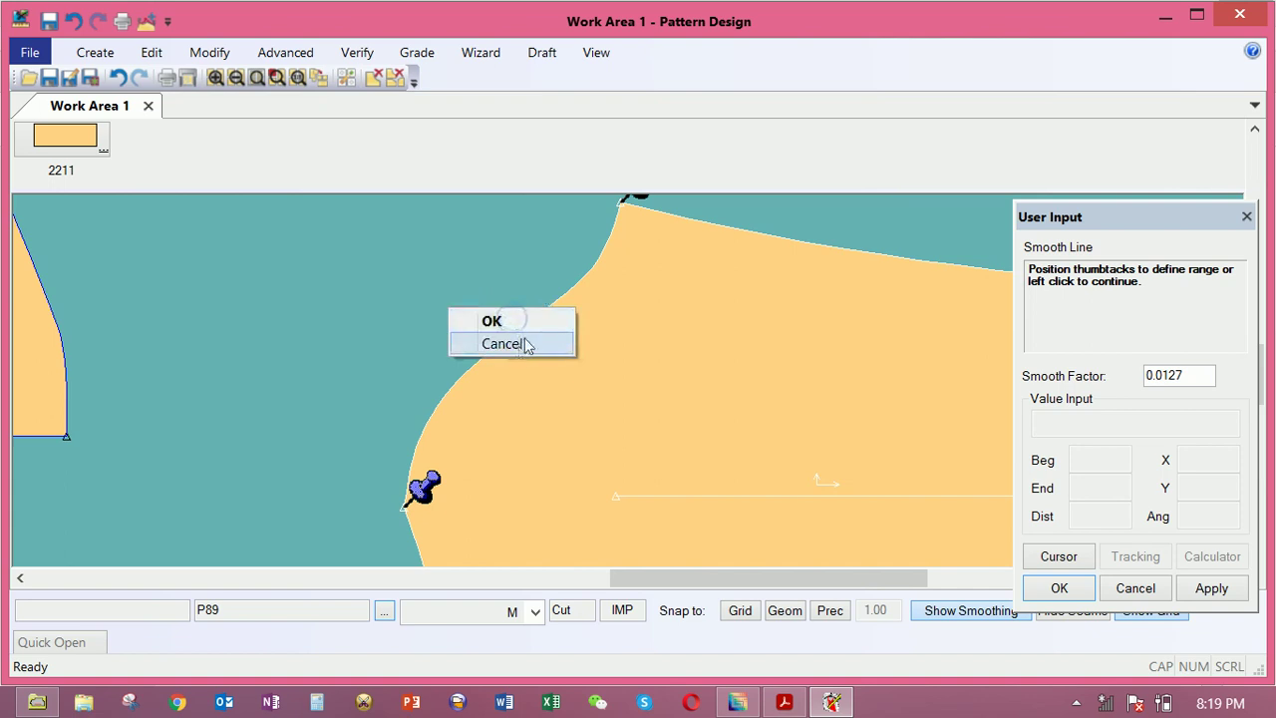
pyautogui.click(522, 344)
pyautogui.rightClick(548, 309)
pyautogui.click(543, 310)
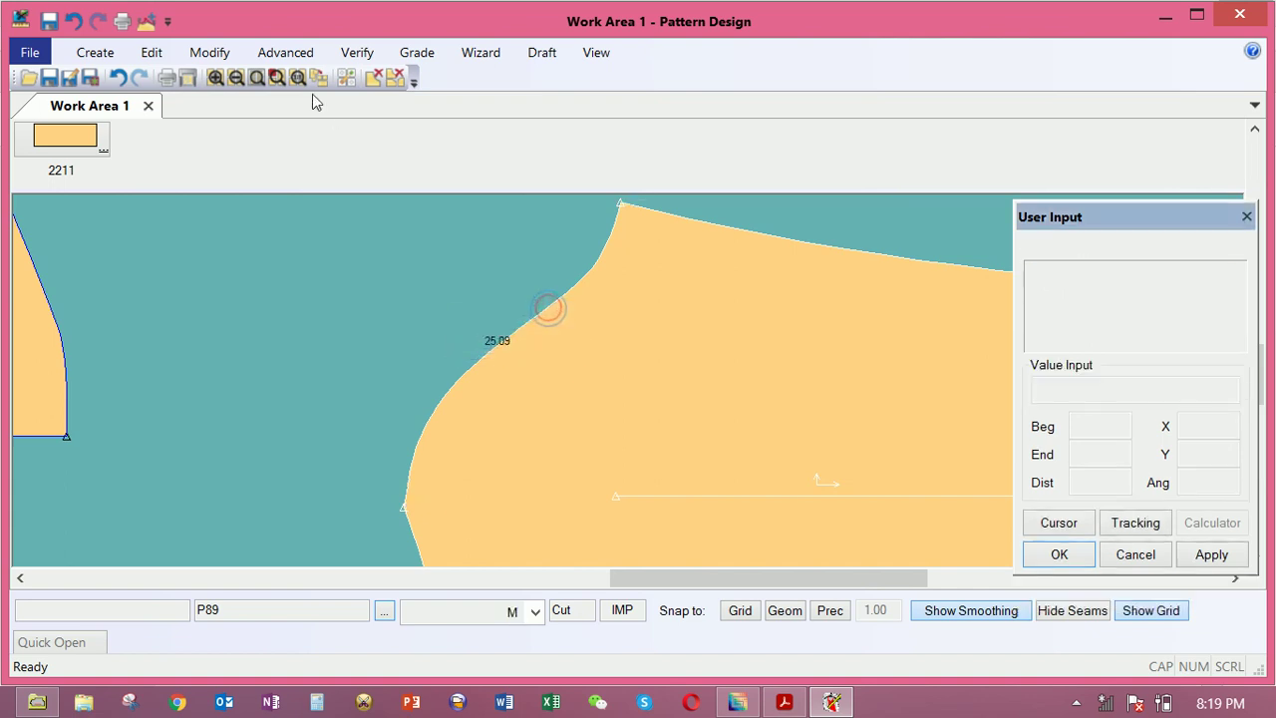
# Push the middle of the upper cap curve outward by about 1.4 with Move Smooth, keeping both curve ends fixed
pyautogui.click(210, 52)
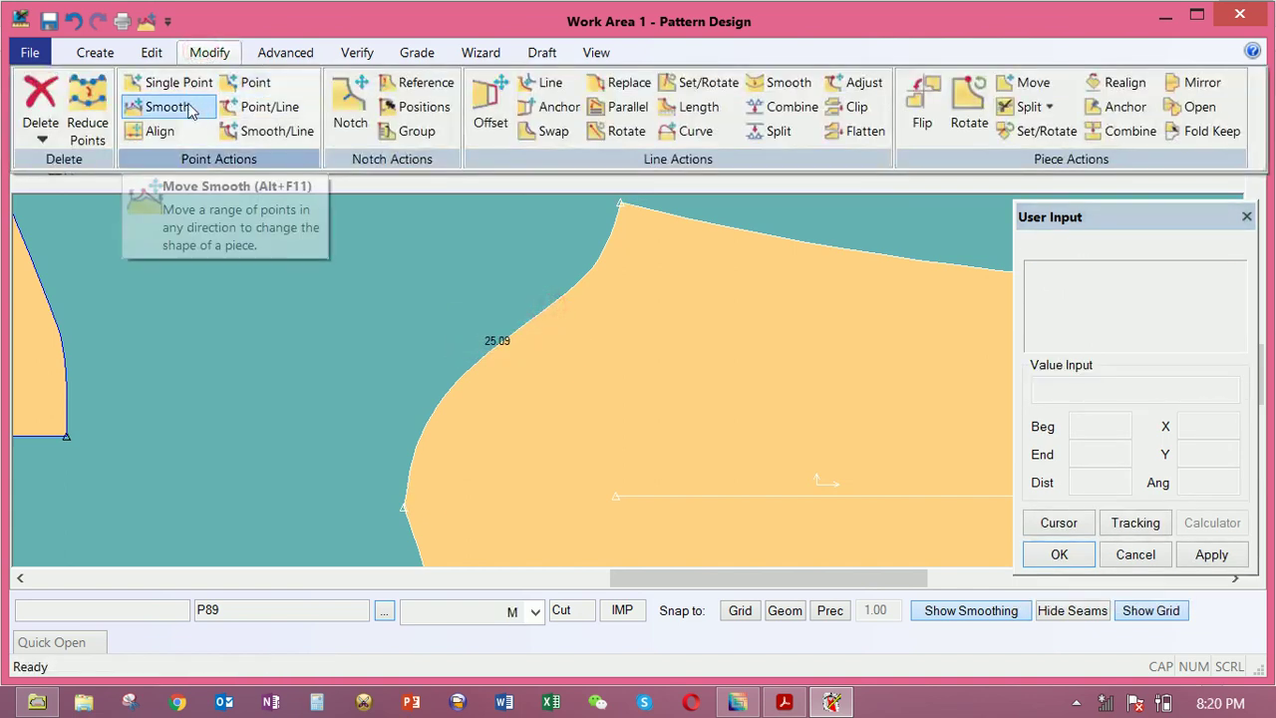
pyautogui.click(156, 106)
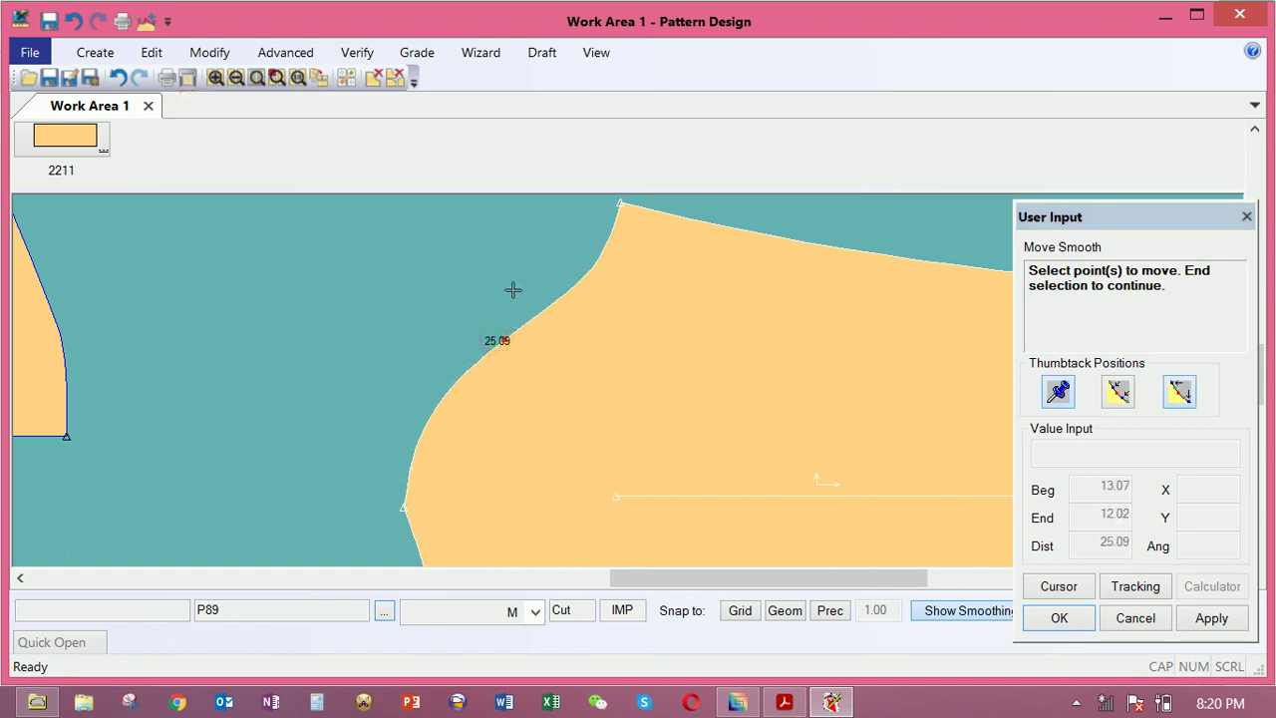
pyautogui.rightClick(512, 288)
pyautogui.click(512, 292)
pyautogui.click(508, 299)
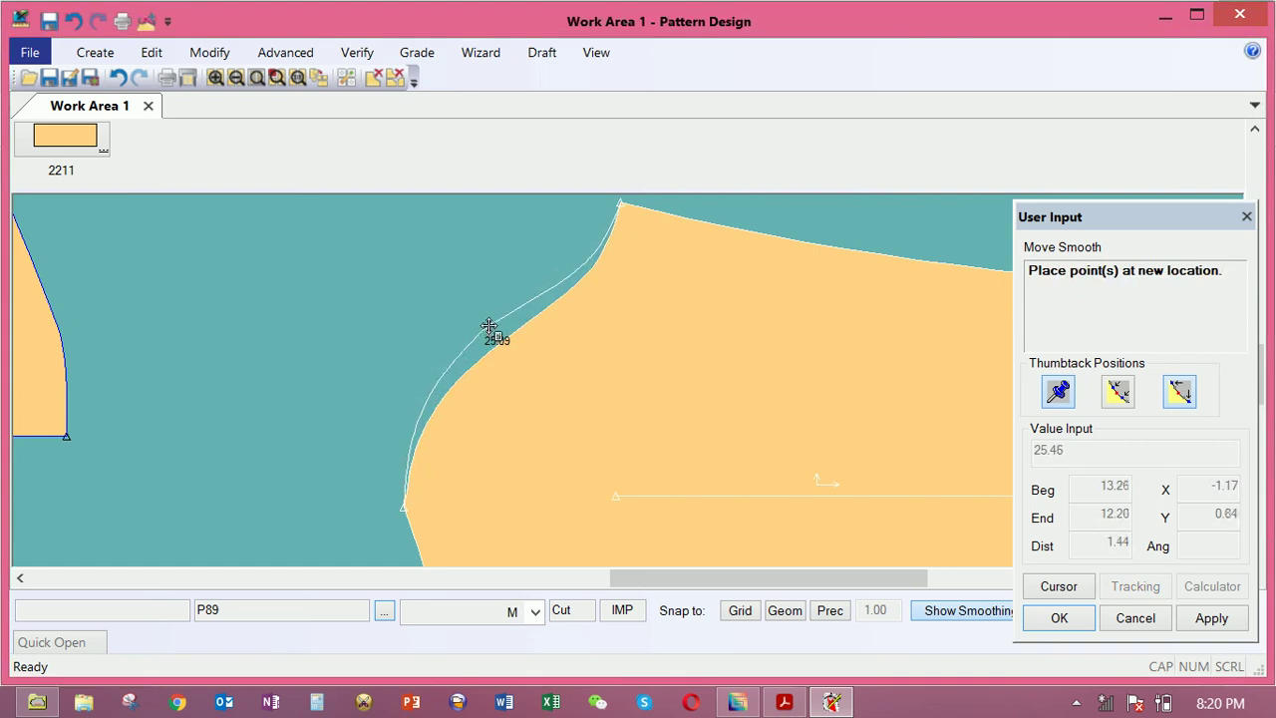
pyautogui.click(485, 327)
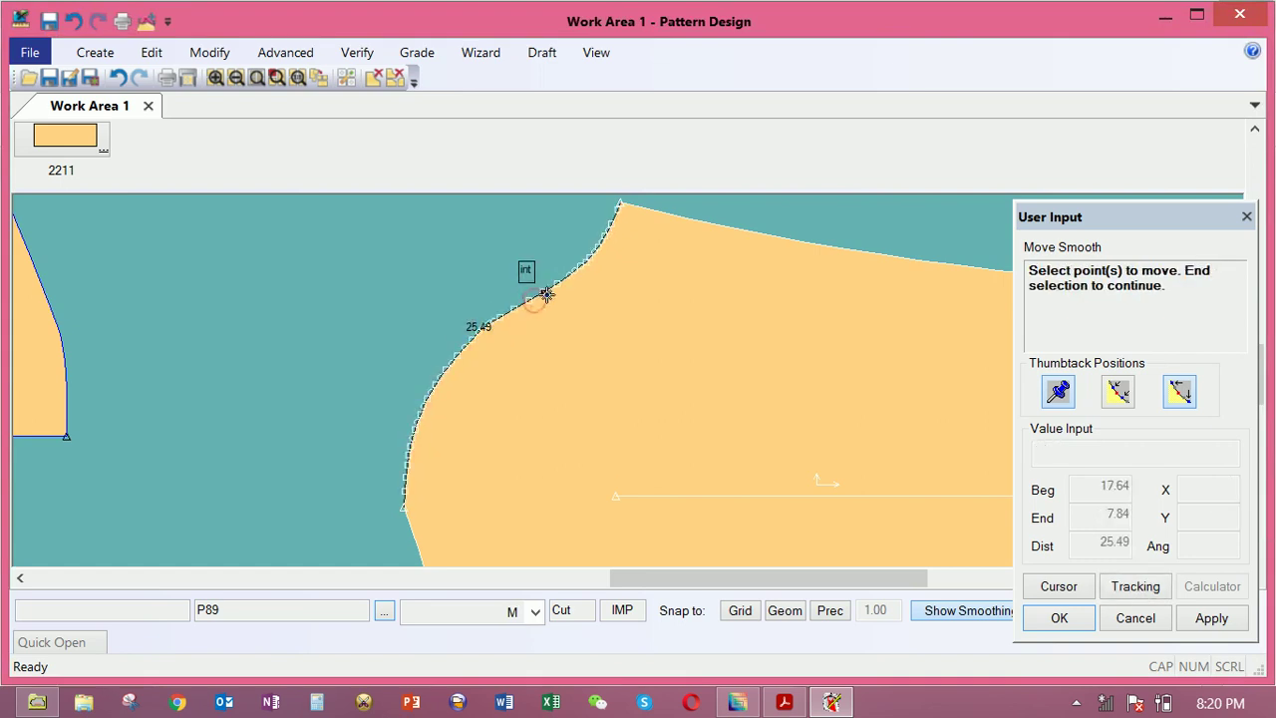
# Move the hollow near the cap curve's underarm end slightly inward with Move Smooth, limiting the range to that part of the curve
pyautogui.click(586, 263)
pyautogui.rightClick(595, 269)
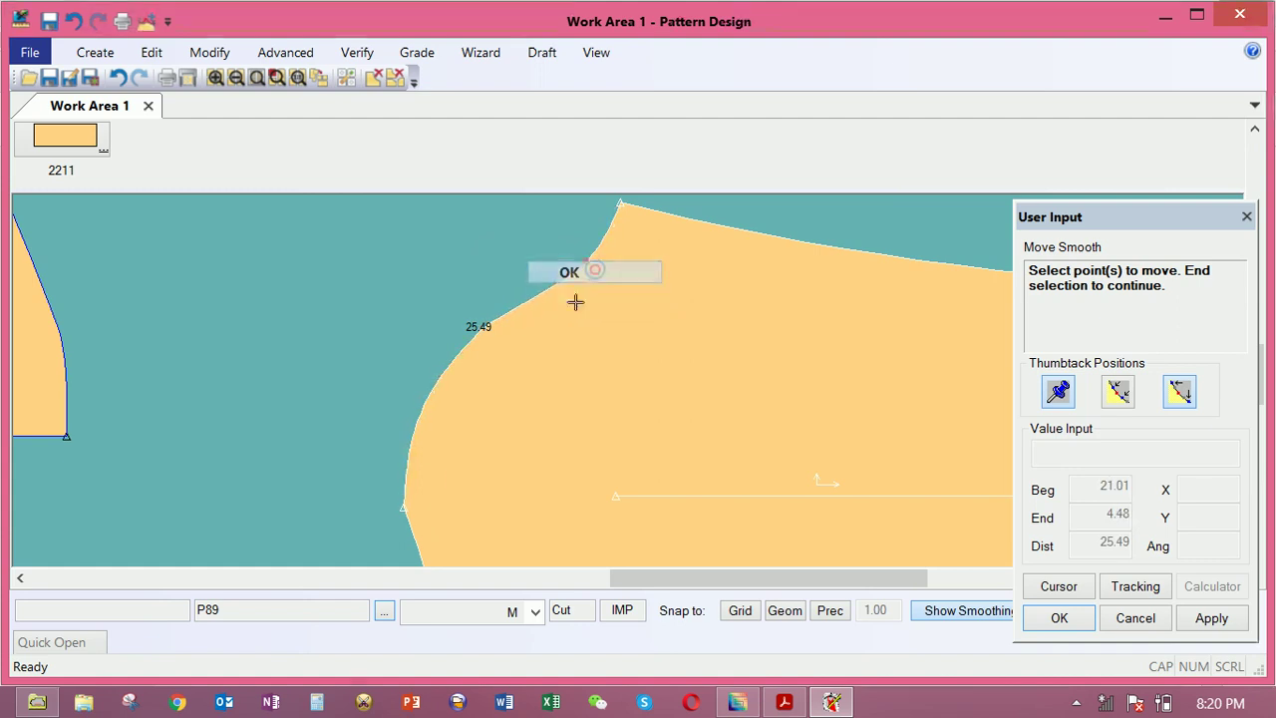
pyautogui.click(573, 270)
pyautogui.moveTo(442, 481); pyautogui.dragTo(443, 390)
pyautogui.click(593, 267)
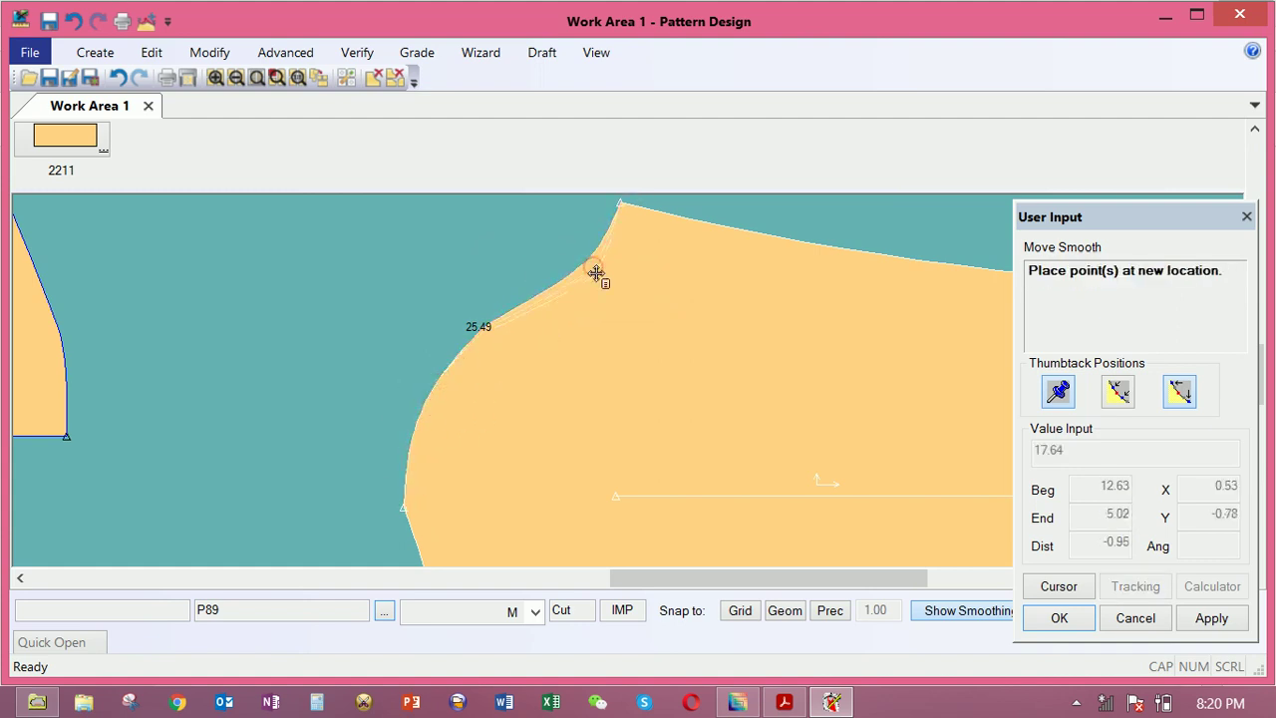
pyautogui.click(596, 265)
pyautogui.click(595, 266)
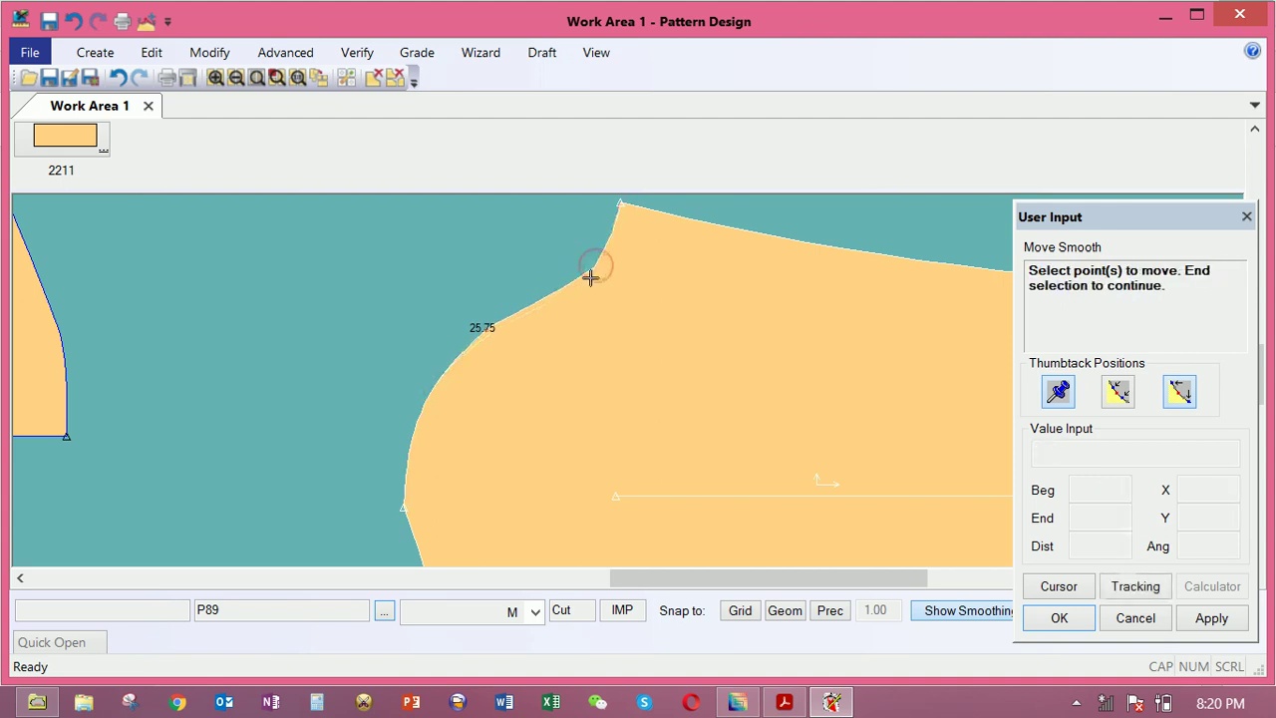
# Use Move Smooth across the full upper cap curve to push its middle point outward again
pyautogui.click(560, 289)
pyautogui.rightClick(504, 319)
pyautogui.click(503, 319)
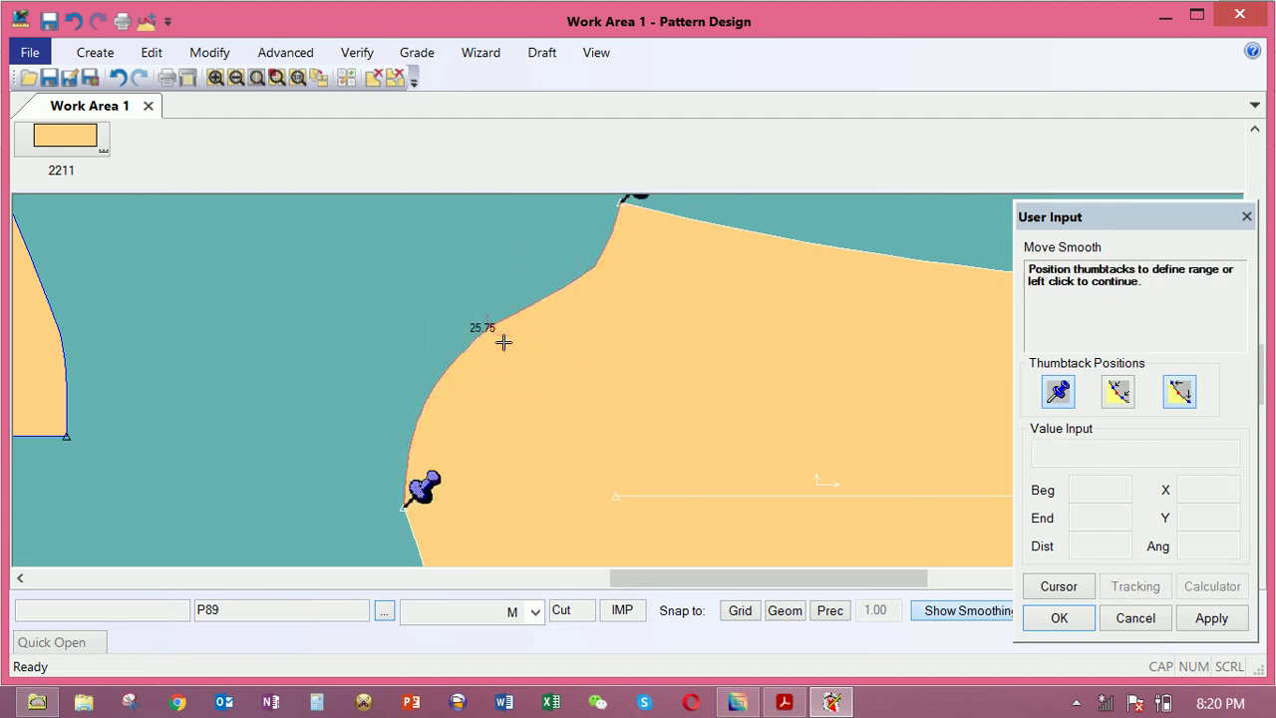
pyautogui.click(503, 342)
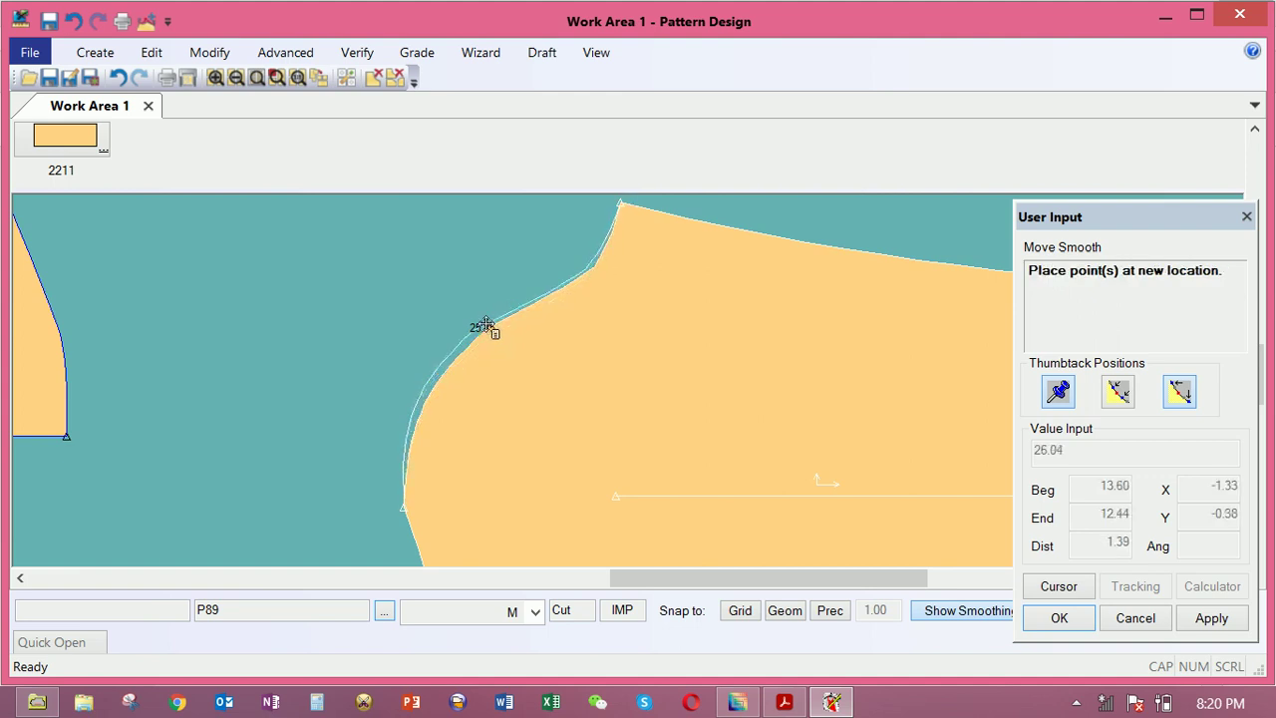
# Finish the Move Smooth on the sleeve's upper cap curve, placing the point so the curve is about 25.84 long
pyautogui.click(494, 323)
pyautogui.rightClick(544, 336)
pyautogui.click(584, 350)
pyautogui.scroll(-2, 613, 360)
pyautogui.scroll(-1, 601, 430)
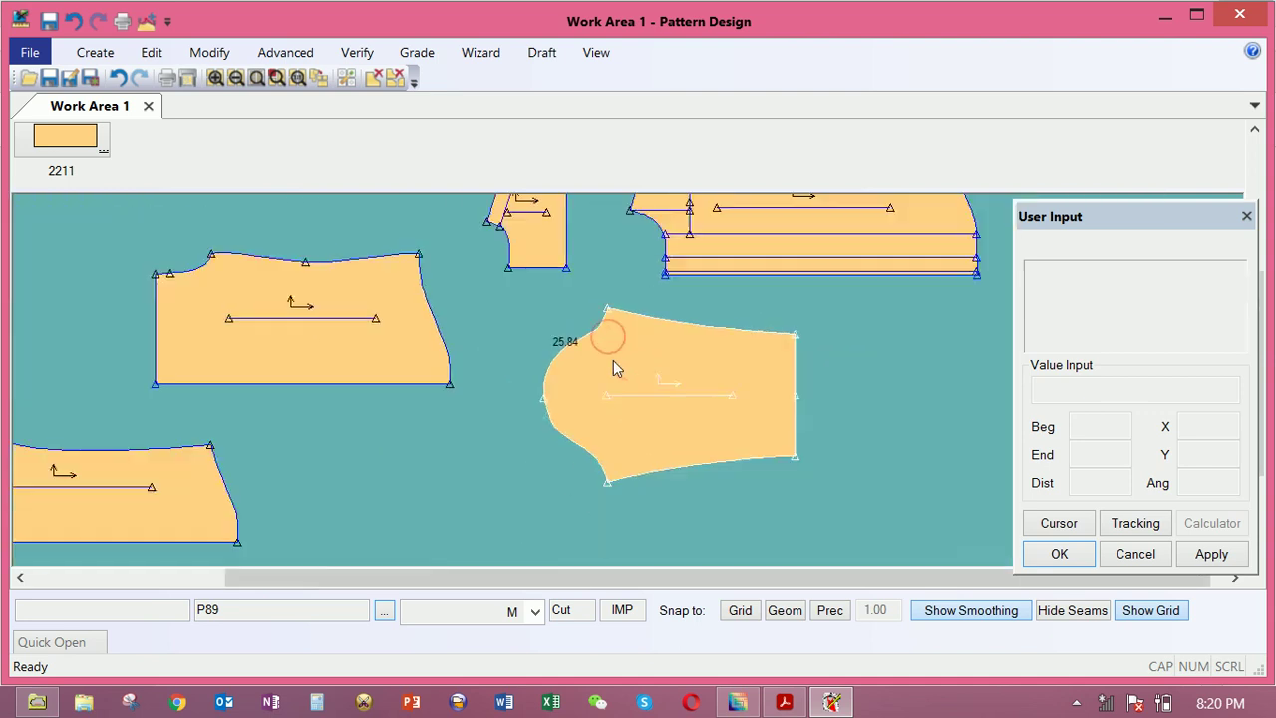
# Use Move Smooth to push the sleeve's lower cap curve outward near the cap's top, bringing the lower thumbtack to mid-curve to limit the range
pyautogui.scroll(4, 584, 407)
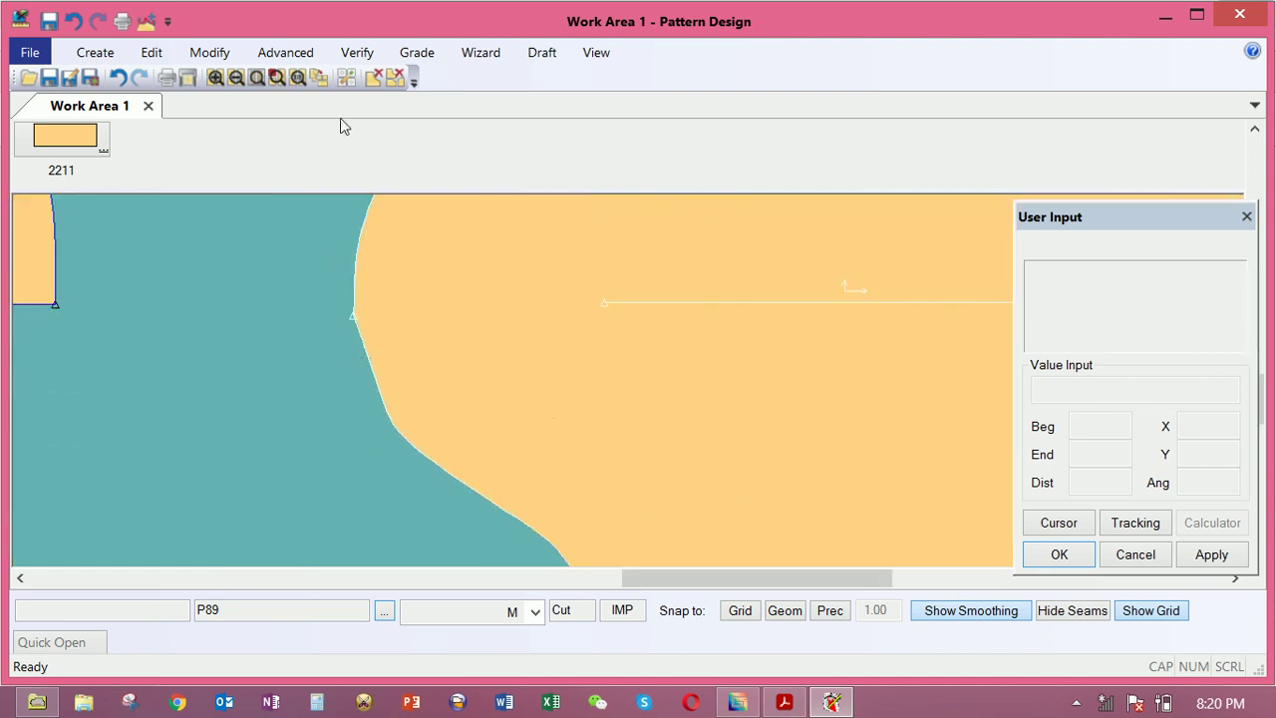
pyautogui.click(209, 52)
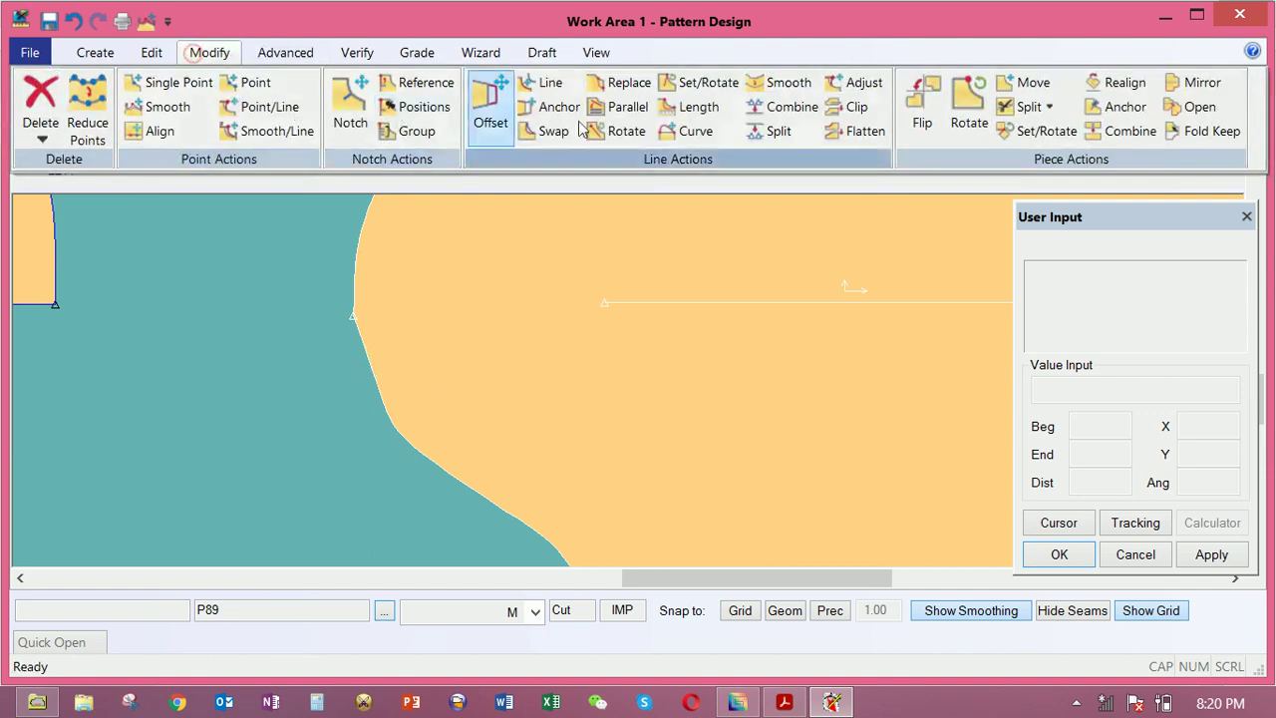
pyautogui.click(773, 88)
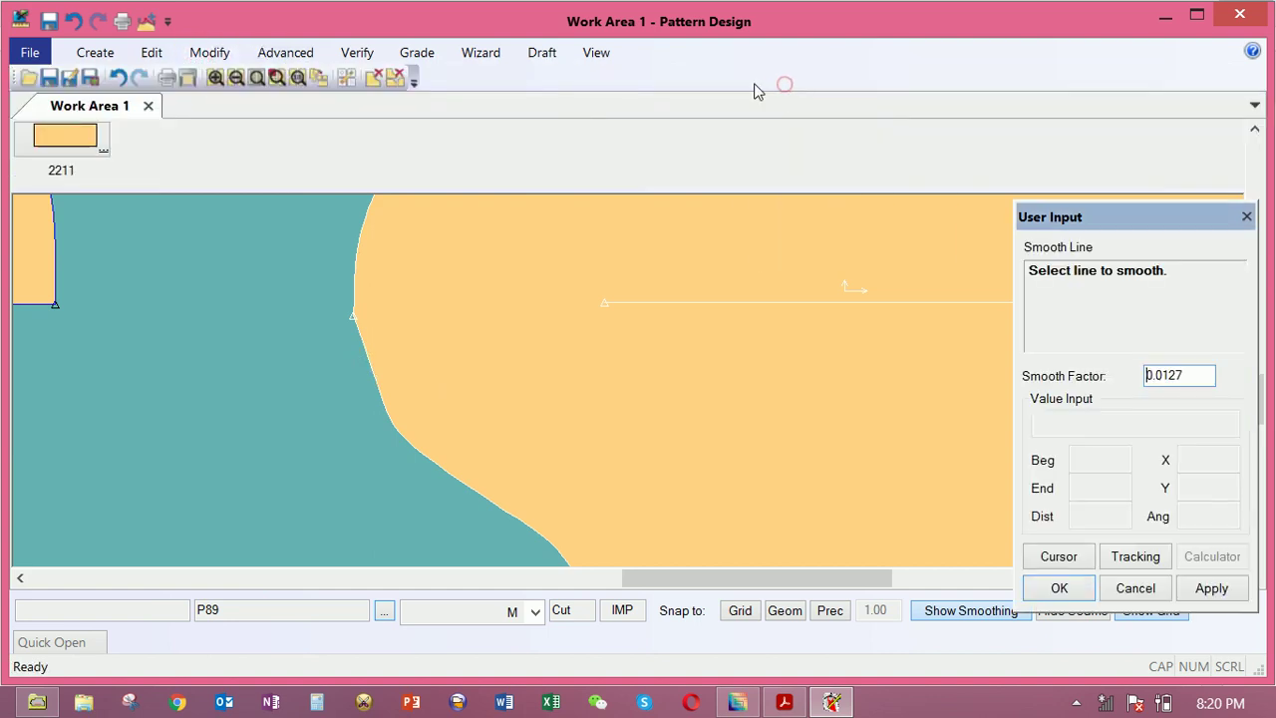
pyautogui.click(189, 57)
pyautogui.click(179, 107)
pyautogui.click(365, 362)
pyautogui.rightClick(421, 369)
pyautogui.click(422, 370)
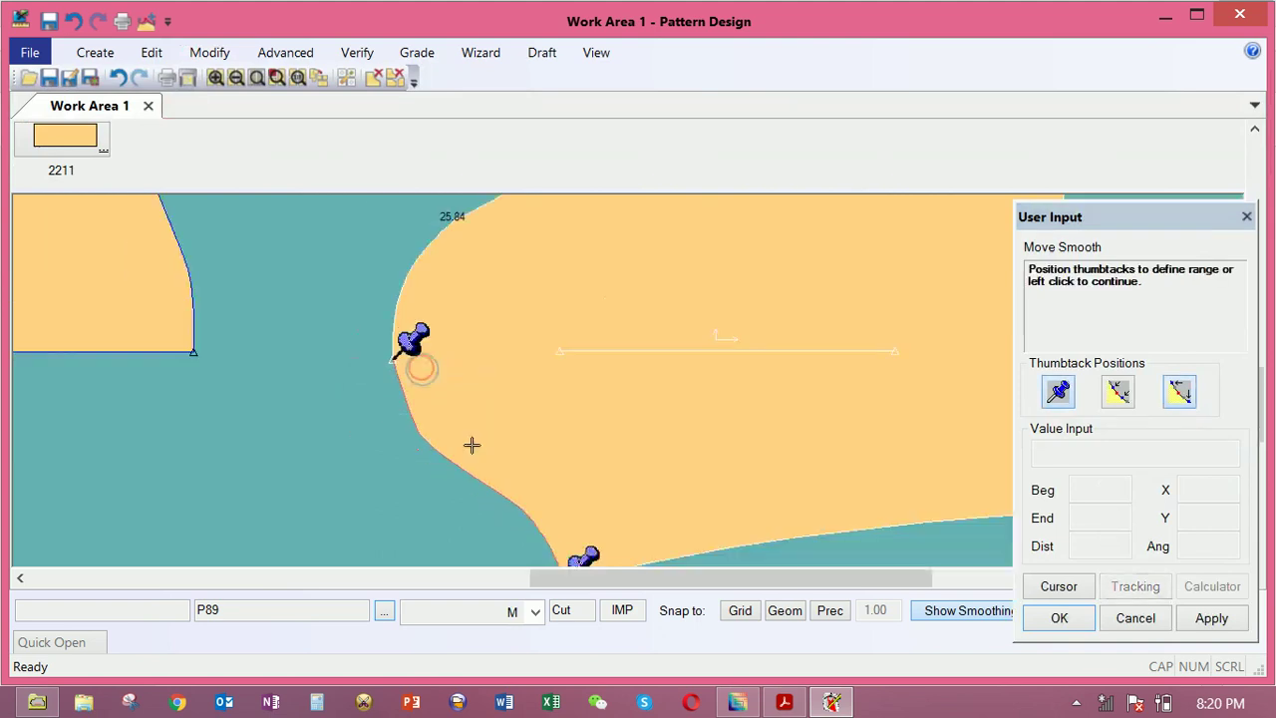
pyautogui.scroll(-1, 471, 446)
pyautogui.moveTo(555, 510); pyautogui.dragTo(488, 437)
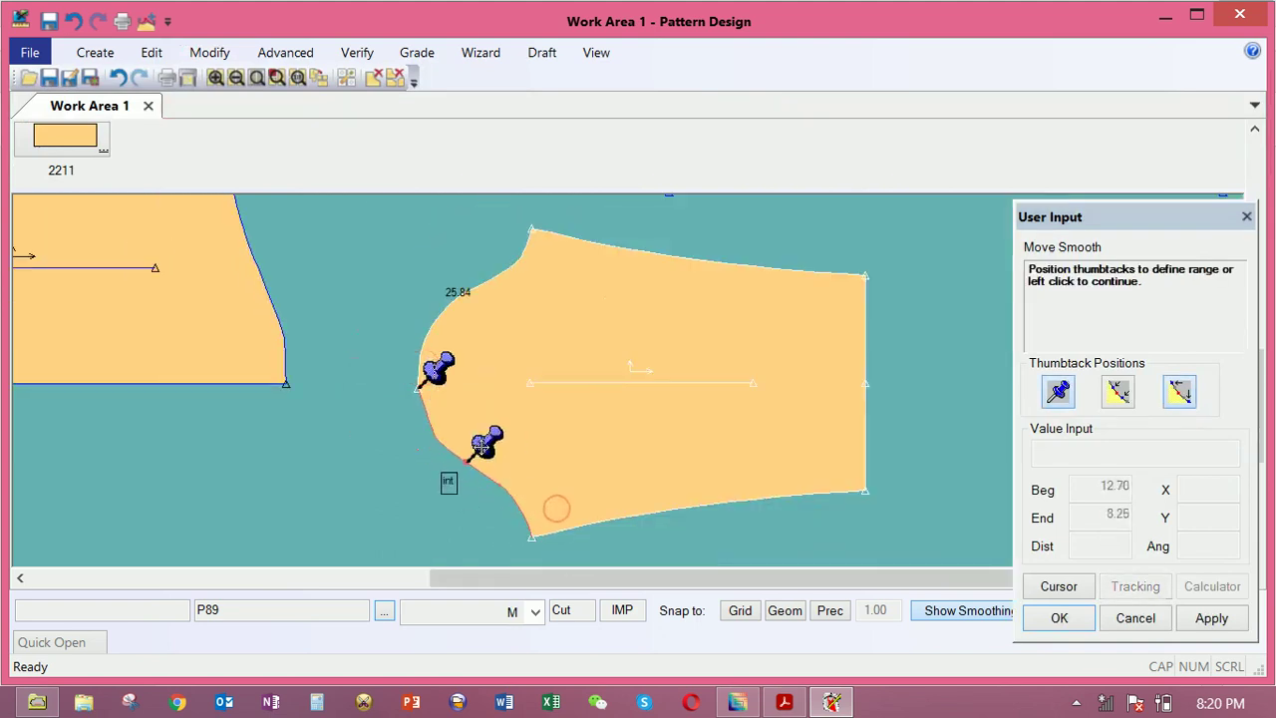
pyautogui.scroll(1, 464, 426)
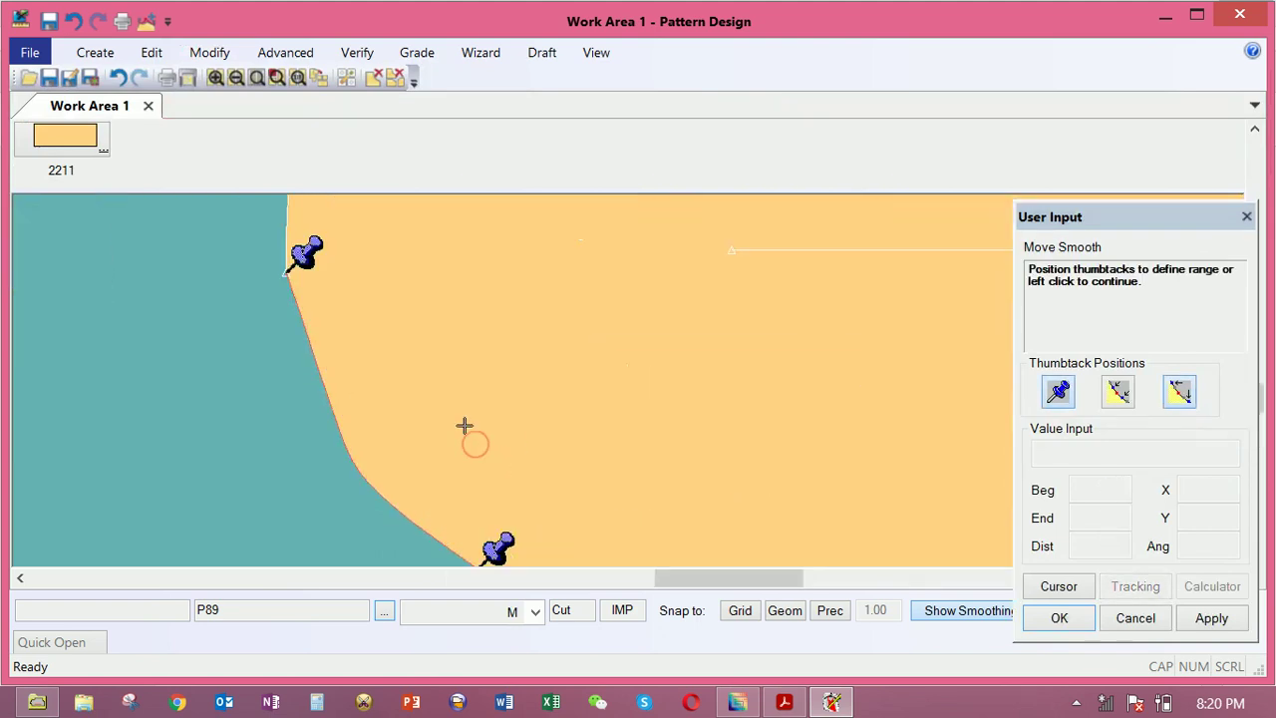
pyautogui.click(322, 352)
pyautogui.click(306, 355)
pyautogui.scroll(-1, 388, 347)
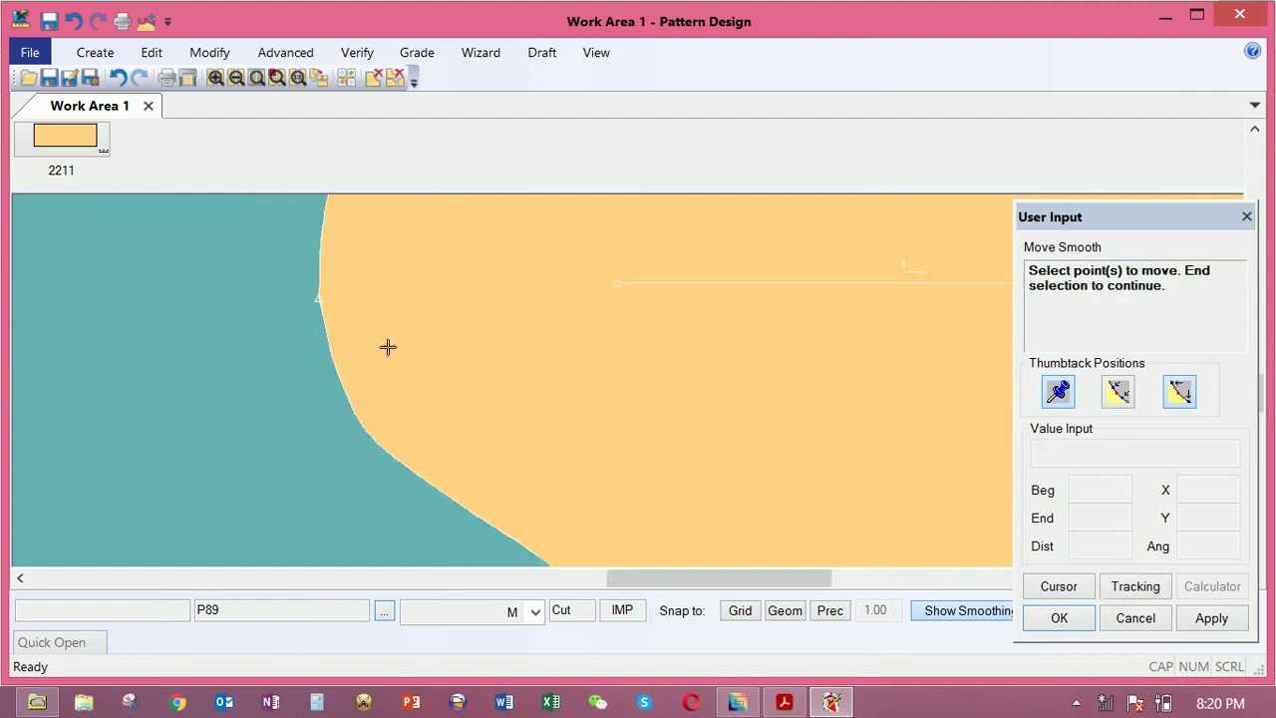
# Apply Smooth Line to the sleeve's lower cap curve with a smooth factor of 0.0127
pyautogui.click(224, 55)
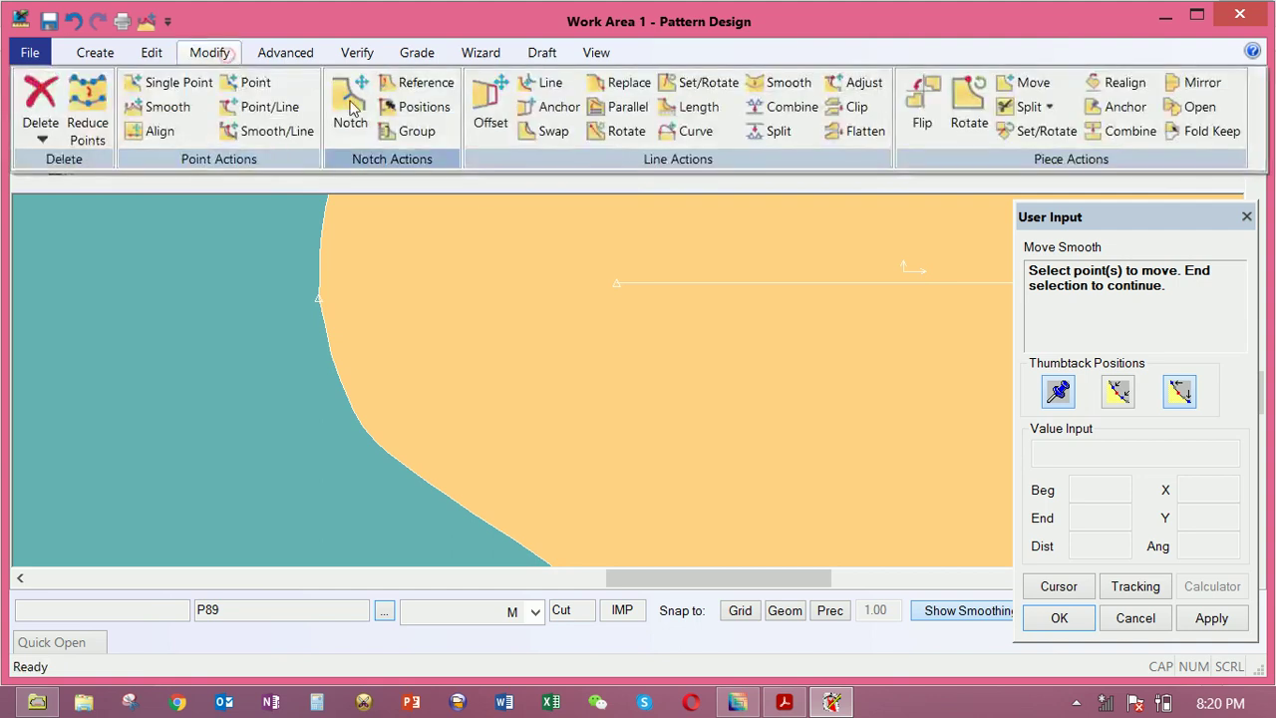
pyautogui.click(756, 92)
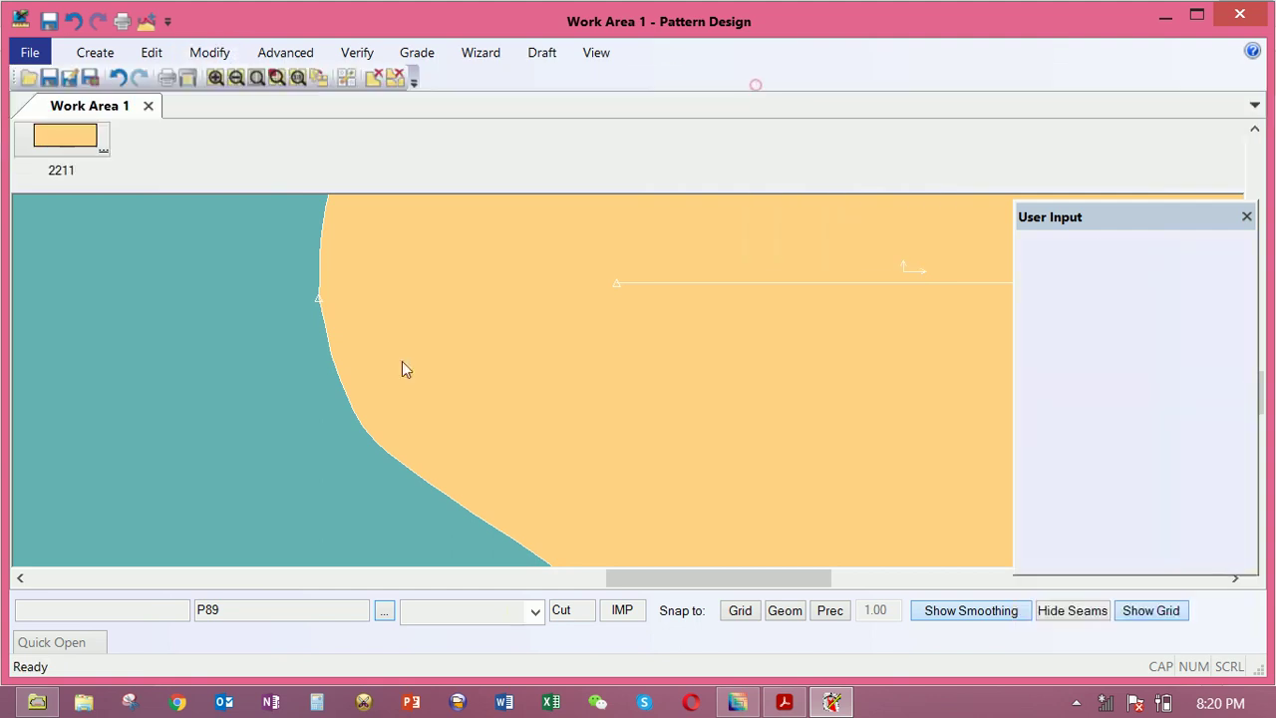
pyautogui.click(355, 422)
pyautogui.click(404, 378)
pyautogui.rightClick(408, 362)
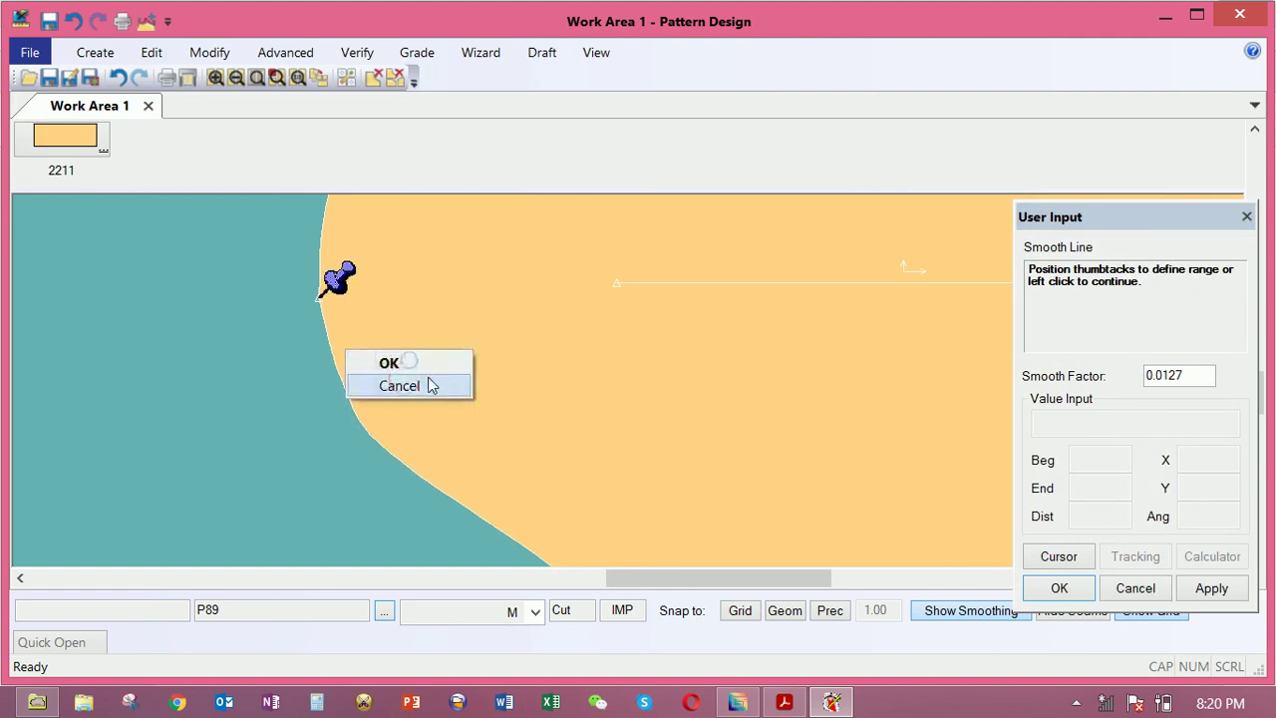
pyautogui.click(428, 381)
pyautogui.rightClick(447, 335)
pyautogui.click(447, 338)
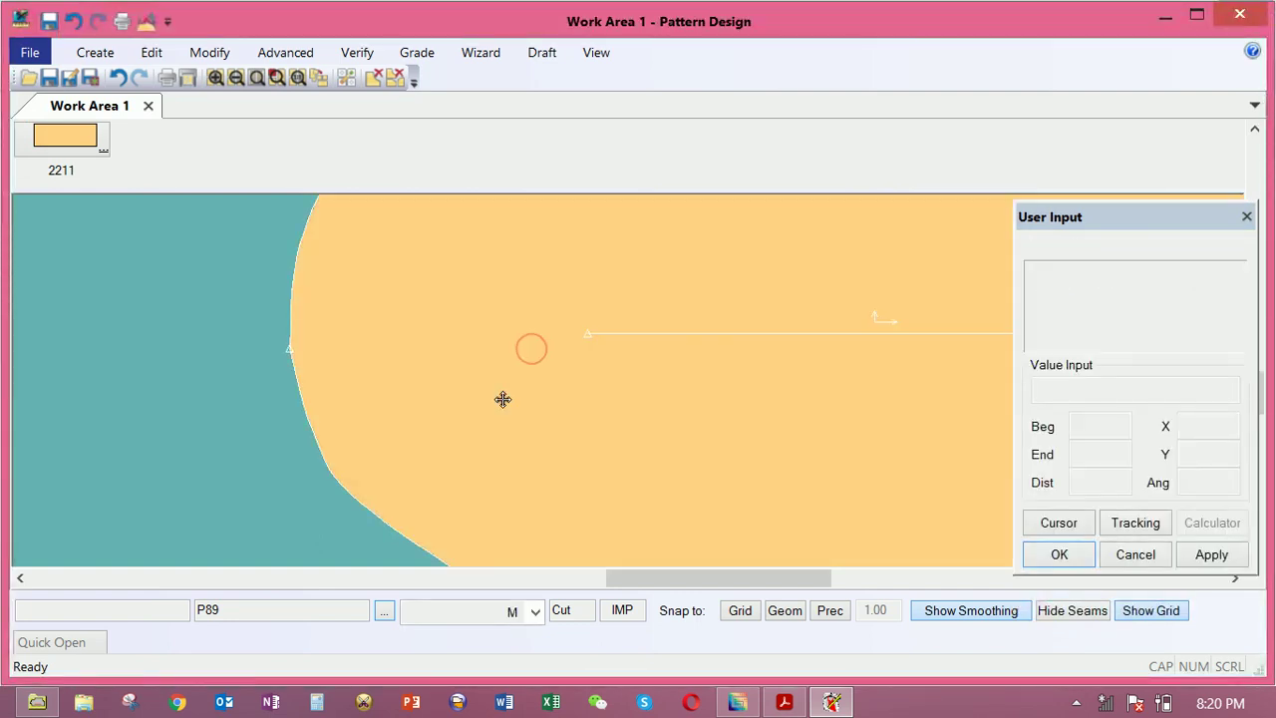
# Measure the line length of the sleeve's lower cap curve
pyautogui.scroll(-3, 503, 399)
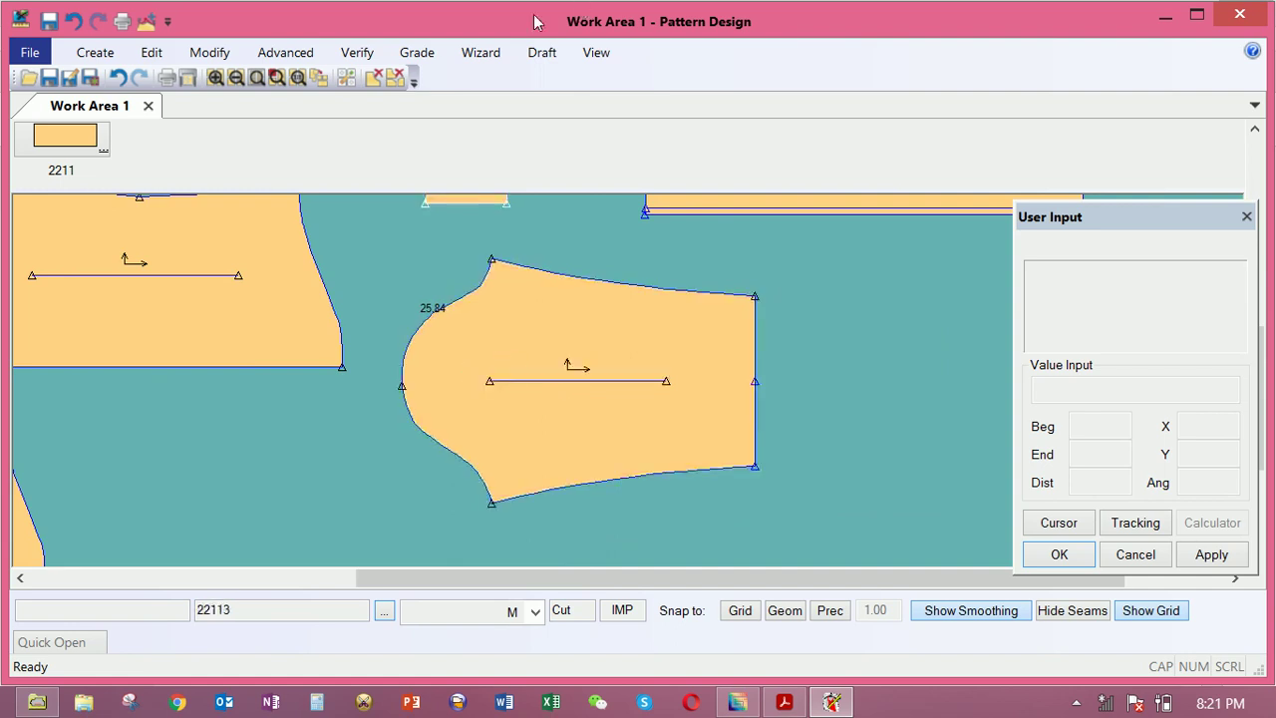
pyautogui.click(358, 53)
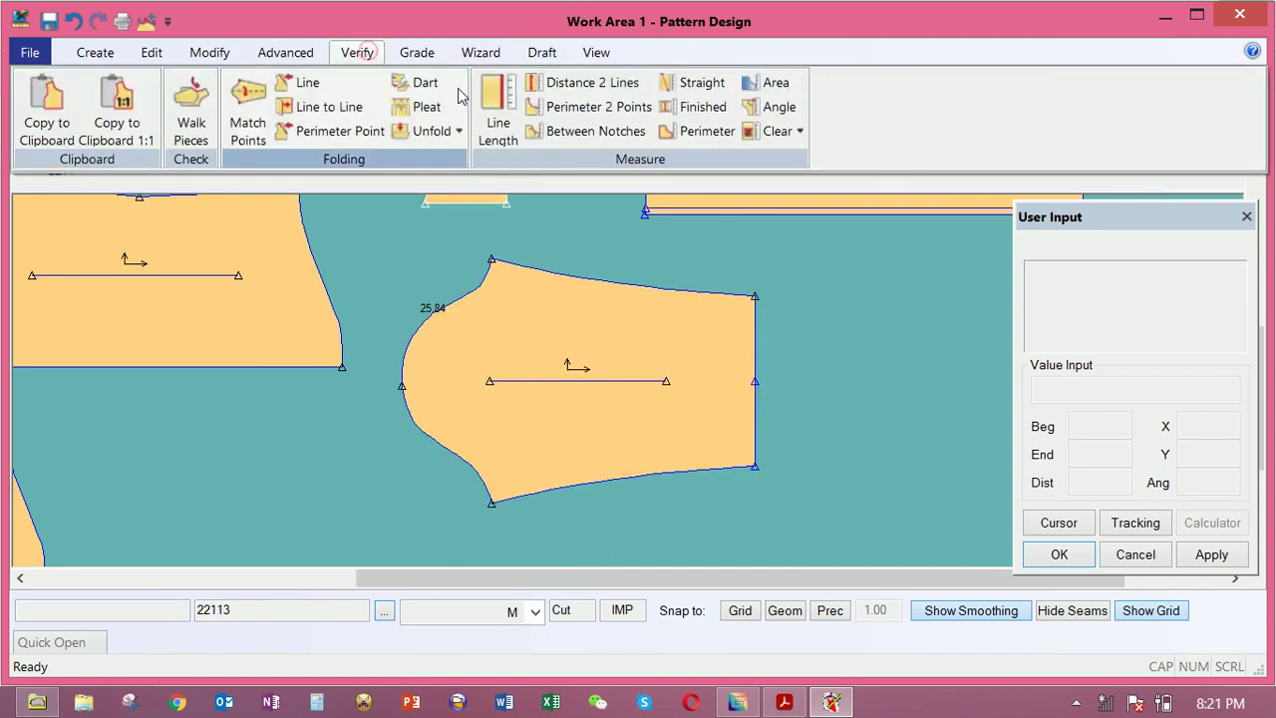
pyautogui.click(499, 127)
pyautogui.click(426, 445)
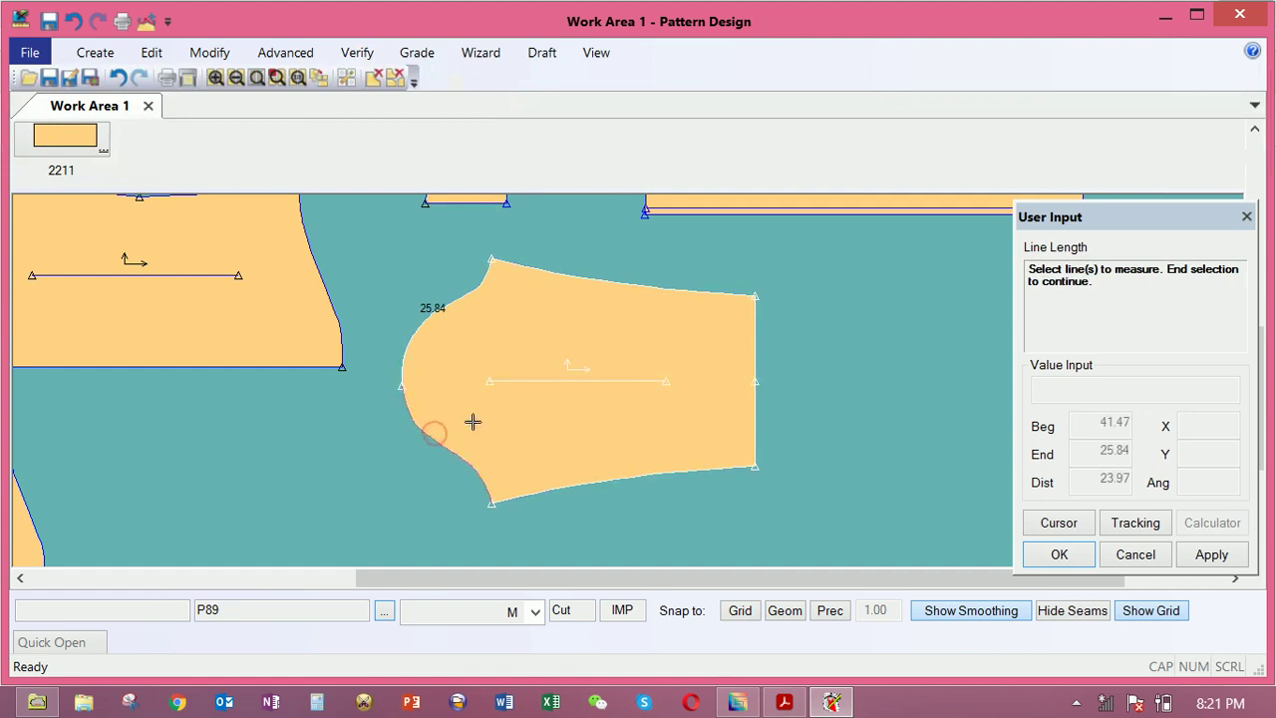
pyautogui.rightClick(473, 423)
pyautogui.click(473, 424)
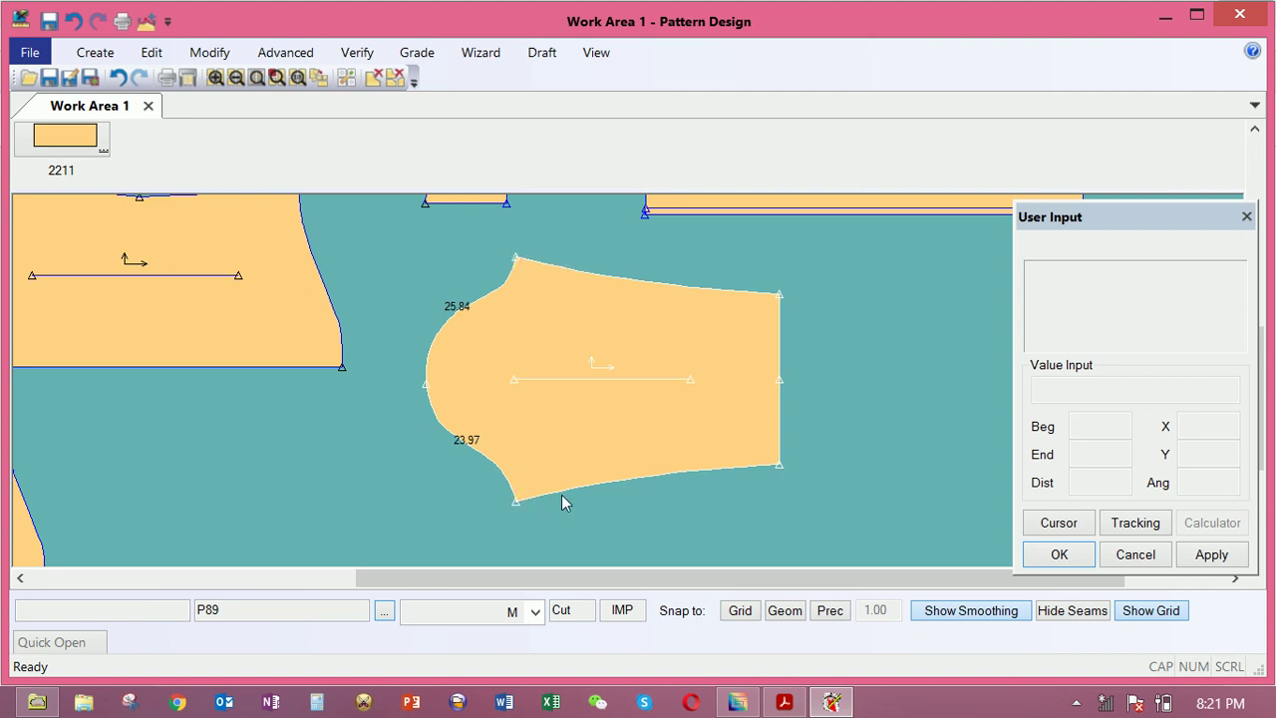
# Arrange the sleeve and piece 22112 in the upper row, at opposite ends of the other pattern pieces
pyautogui.moveTo(620, 348); pyautogui.dragTo(616, 335)
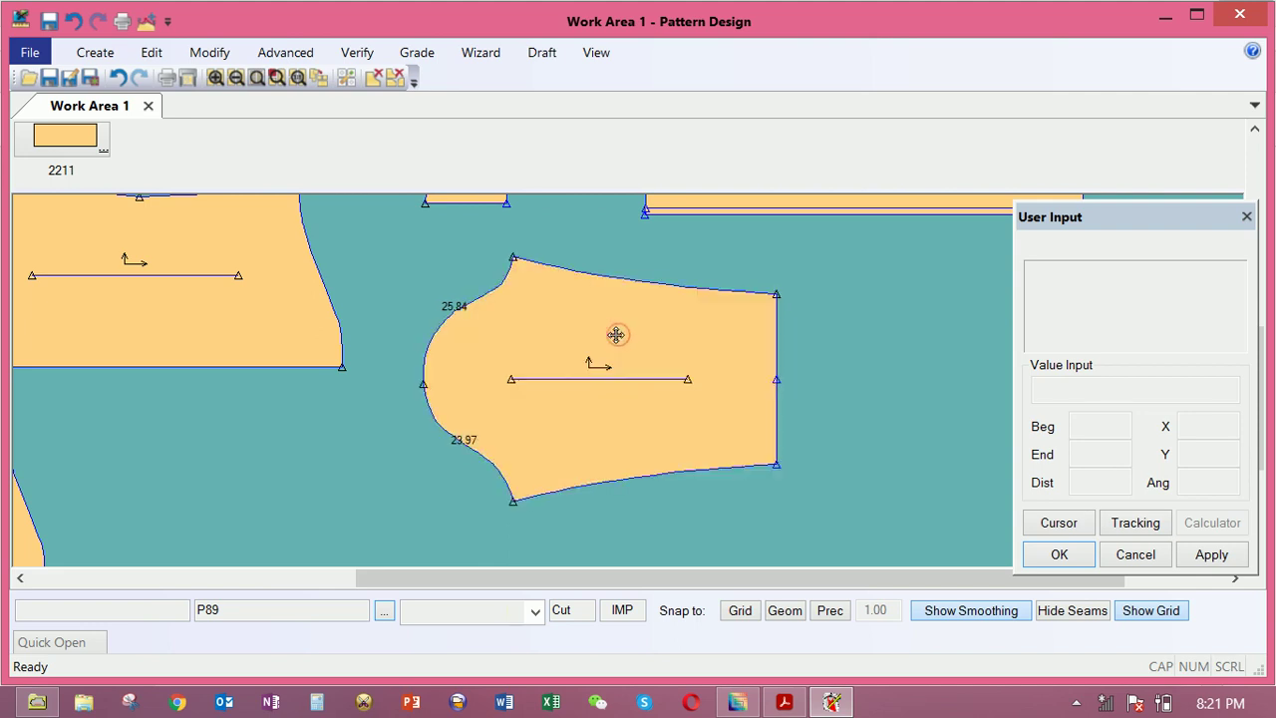
pyautogui.scroll(-1, 616, 334)
pyautogui.scroll(-1, 616, 335)
pyautogui.moveTo(601, 343); pyautogui.dragTo(799, 341)
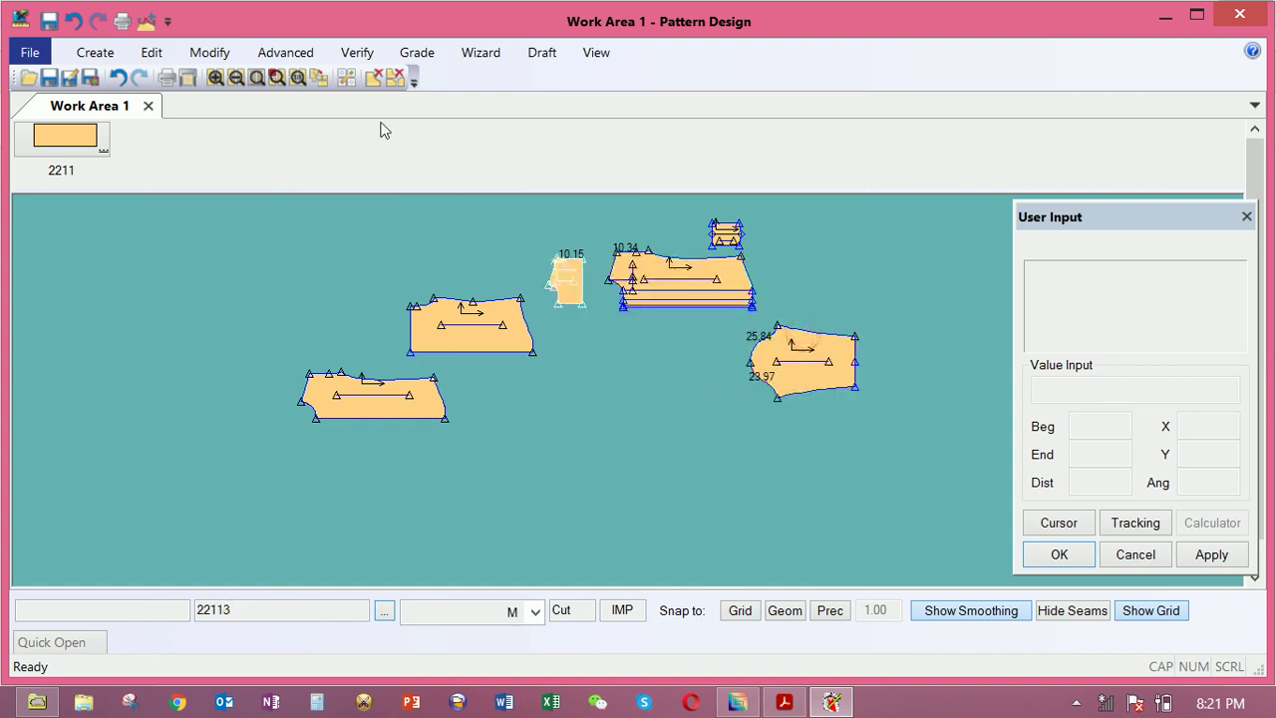
pyautogui.moveTo(492, 325); pyautogui.dragTo(422, 278)
pyautogui.moveTo(797, 379); pyautogui.dragTo(831, 285)
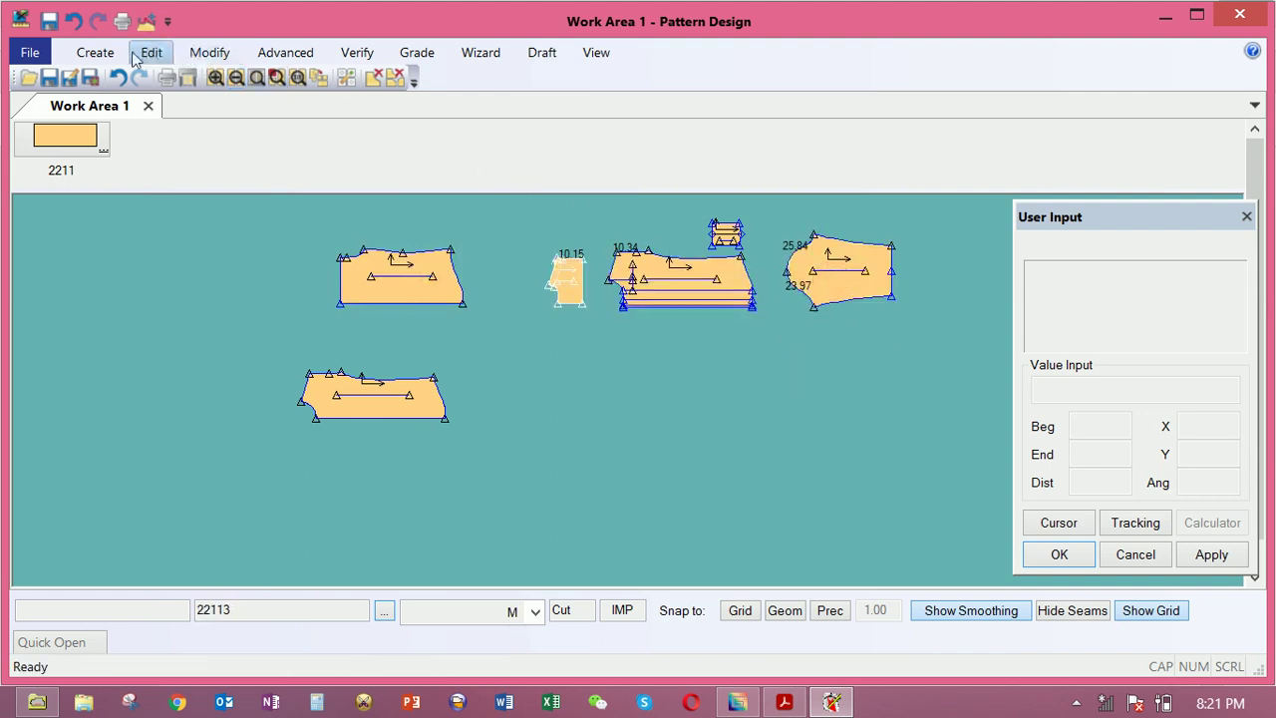
# Draw a freehand rectangle piece in the empty space below the upper row and delete it from the work area
pyautogui.click(92, 52)
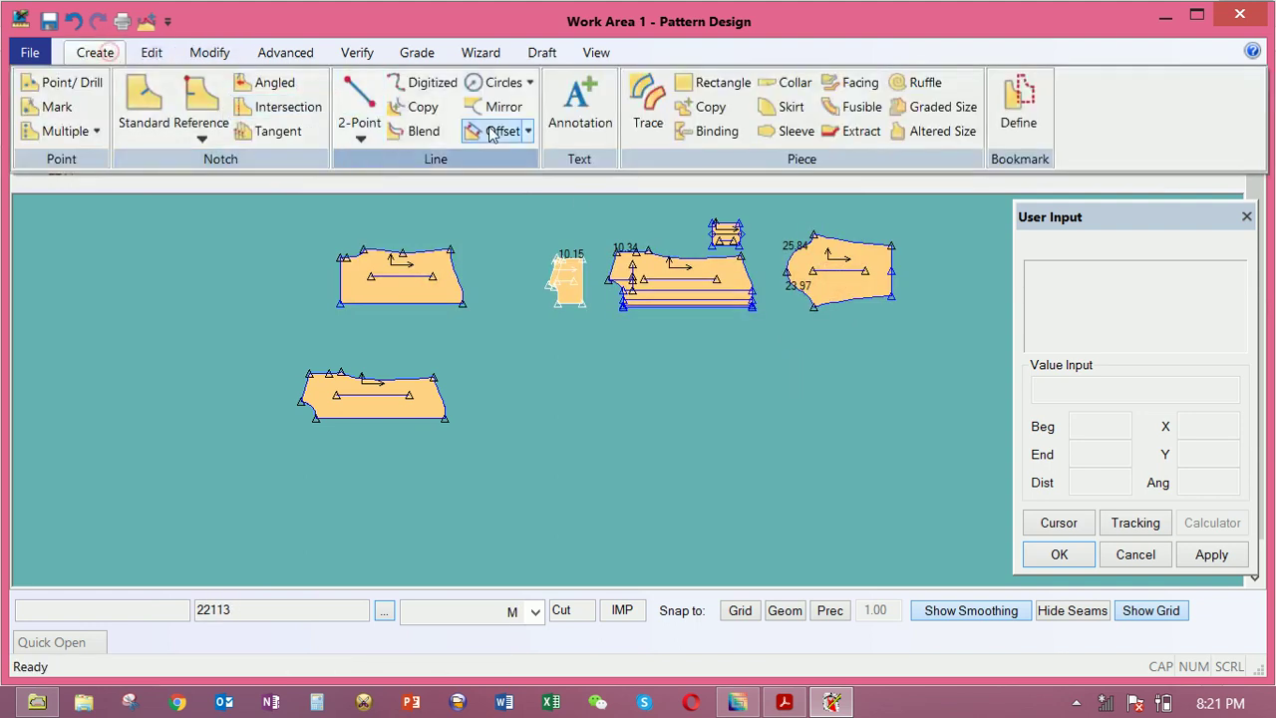
pyautogui.click(703, 82)
pyautogui.click(546, 357)
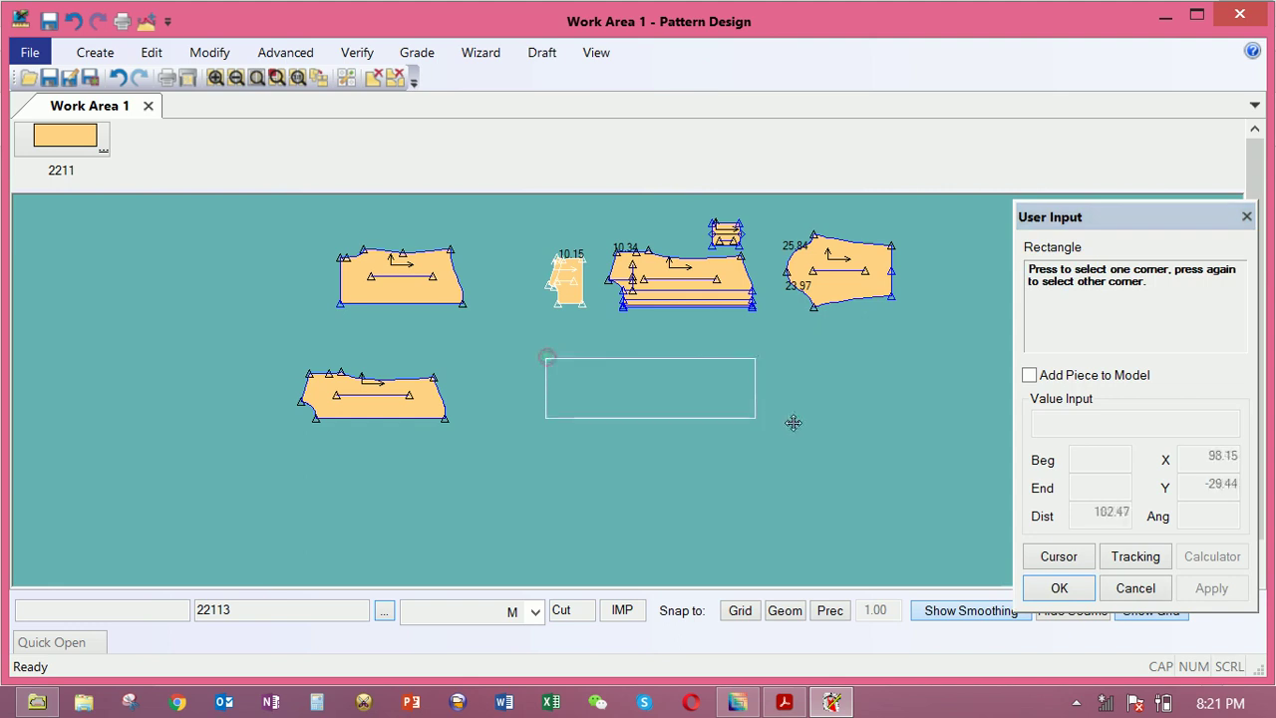
pyautogui.click(848, 439)
pyautogui.rightClick(777, 415)
pyautogui.click(781, 416)
pyautogui.rightClick(780, 417)
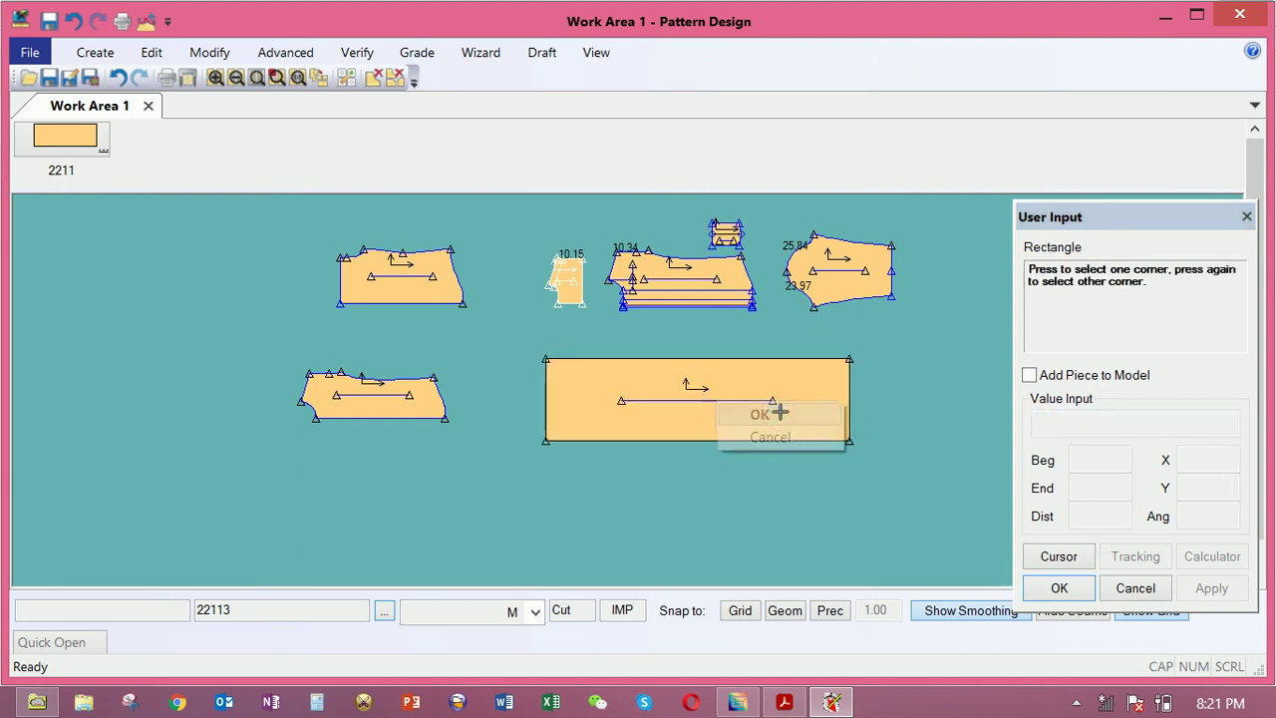
pyautogui.click(782, 417)
pyautogui.rightClick(718, 417)
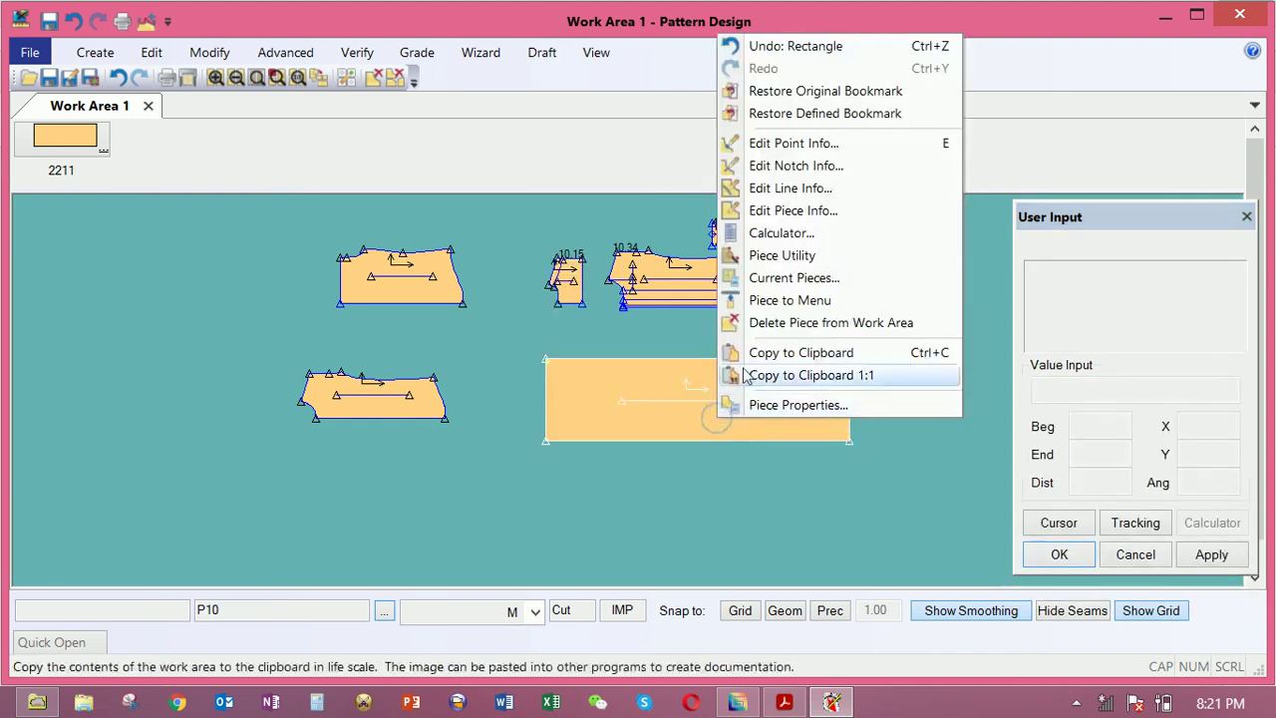
pyautogui.click(797, 322)
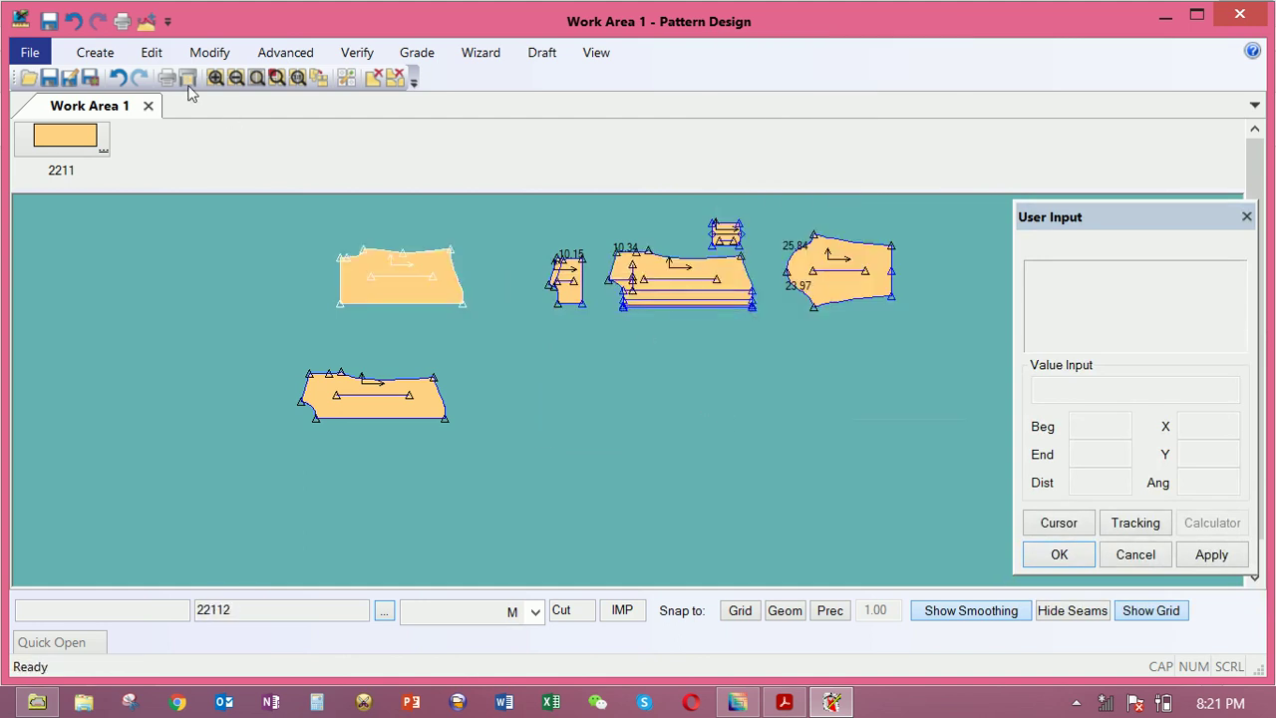
# Create a rectangle piece in the empty space below the upper row with X distance 23 and Y distance 8, keeping the default name
pyautogui.click(95, 52)
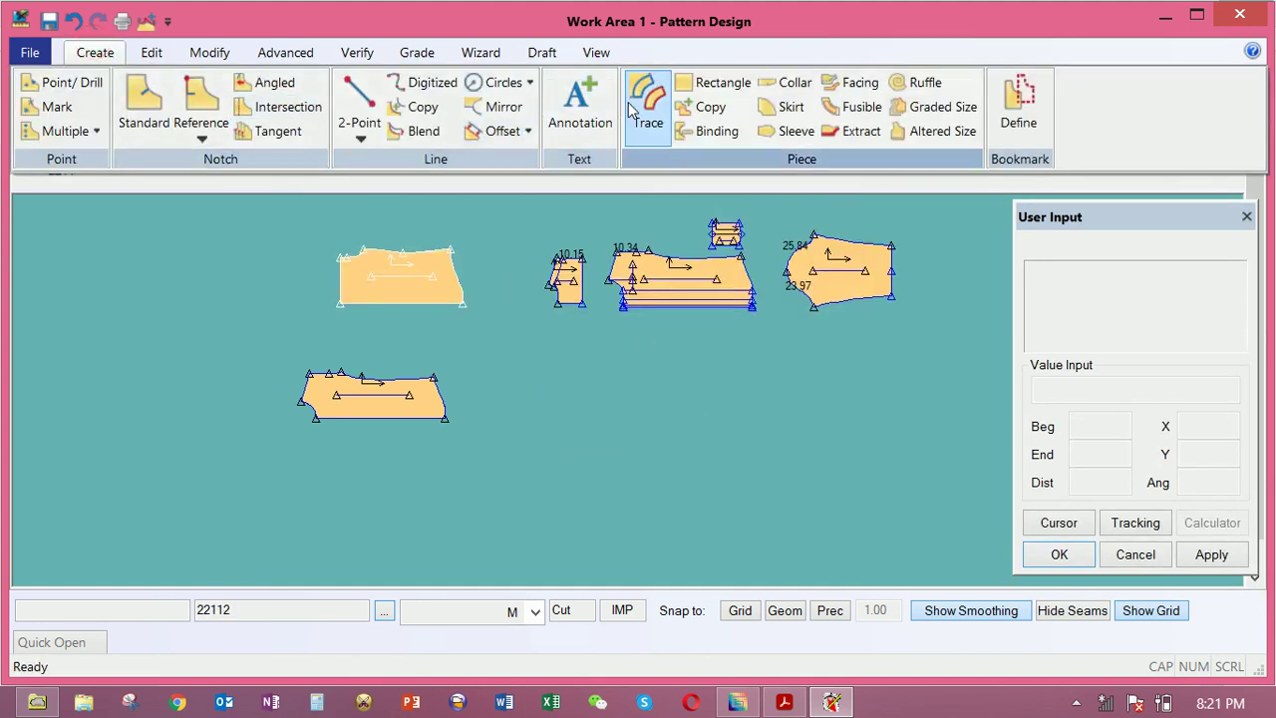
pyautogui.click(703, 83)
pyautogui.click(573, 375)
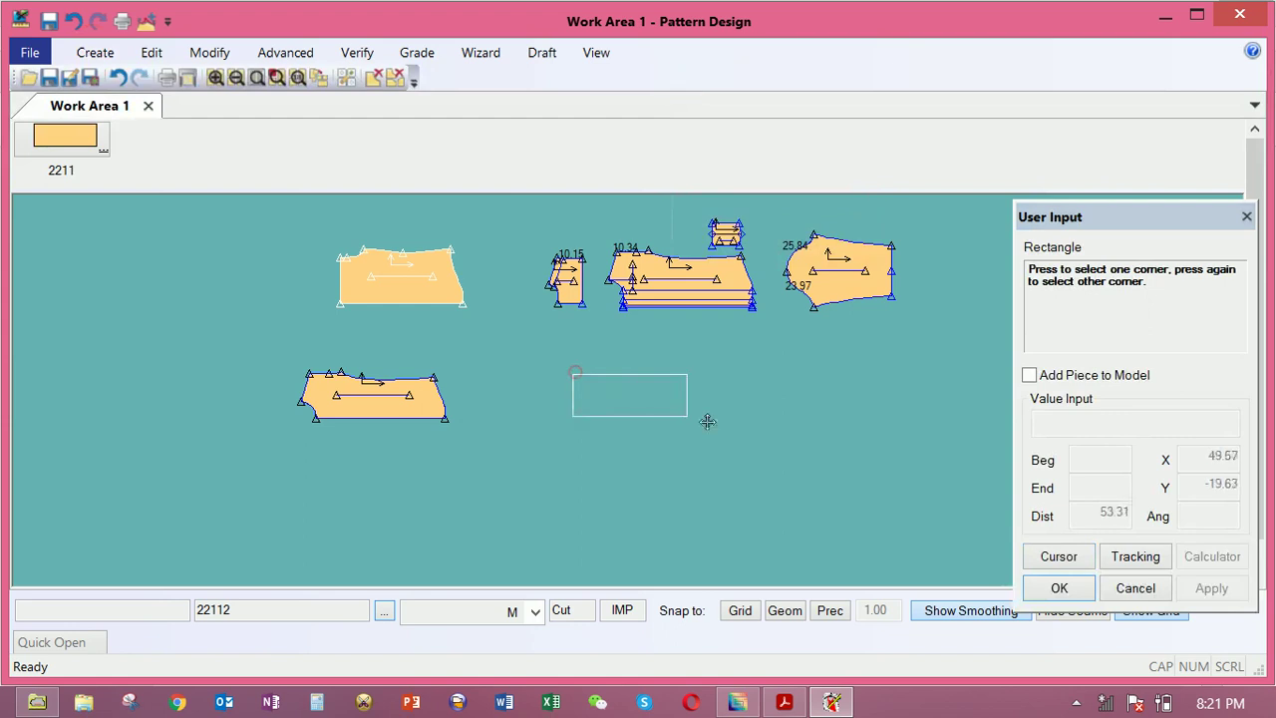
pyautogui.click(827, 437)
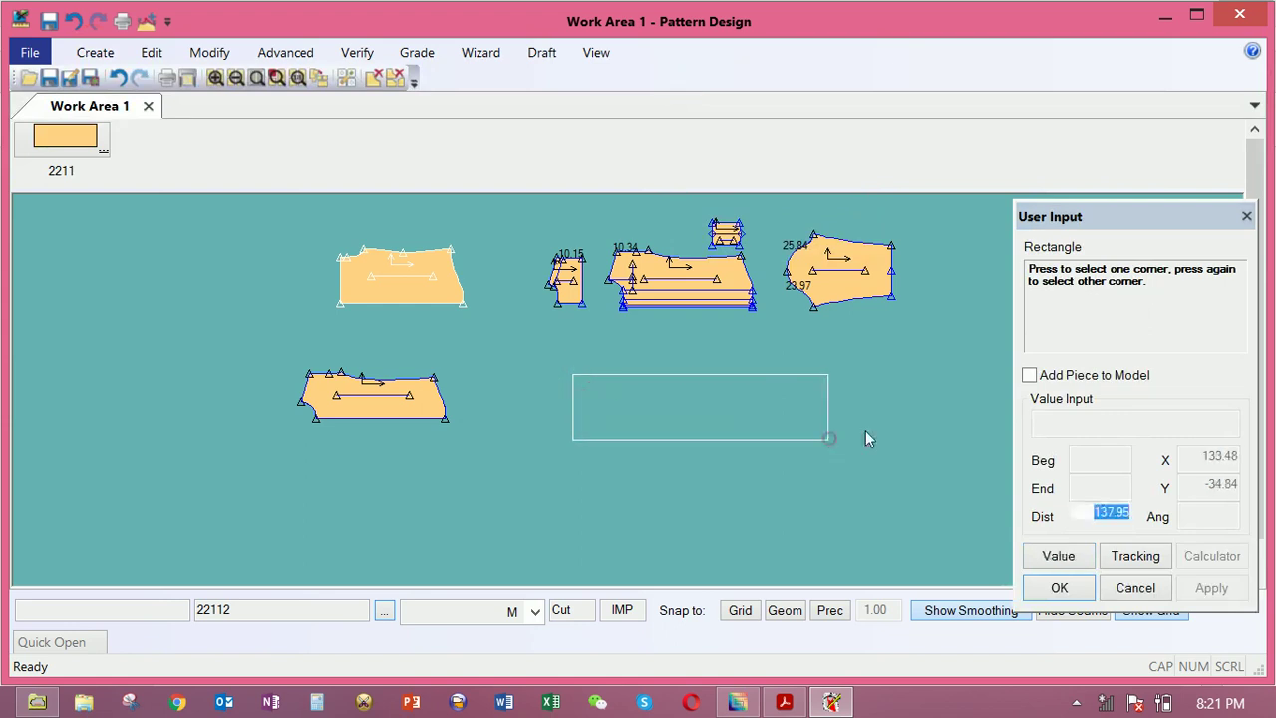
pyautogui.moveTo(1207, 458); pyautogui.dragTo(1264, 458)
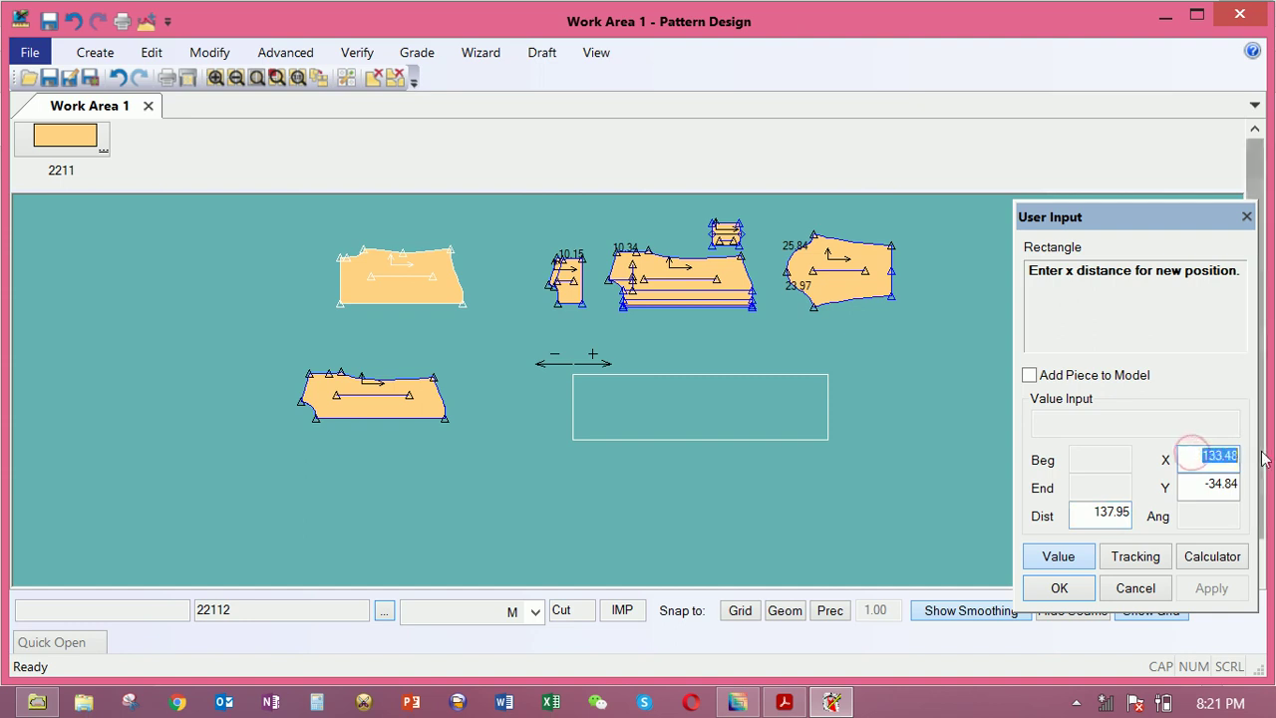
pyautogui.write('23')
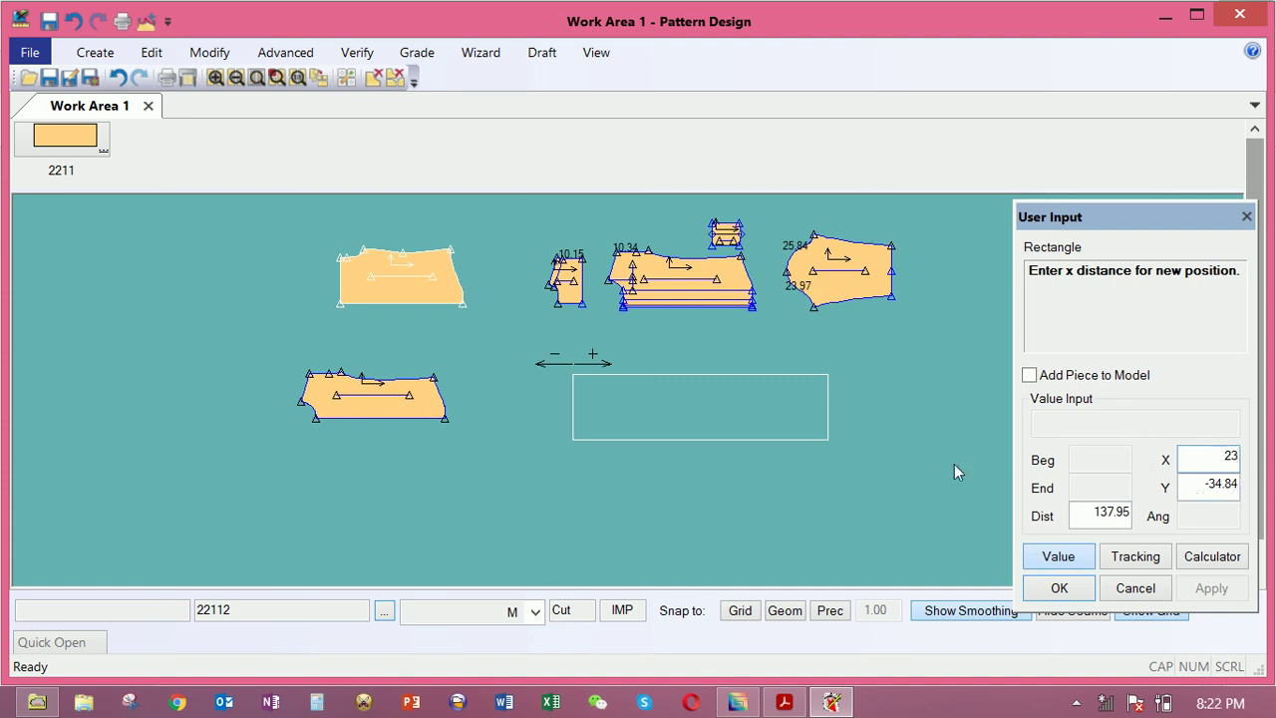
pyautogui.press('Return')
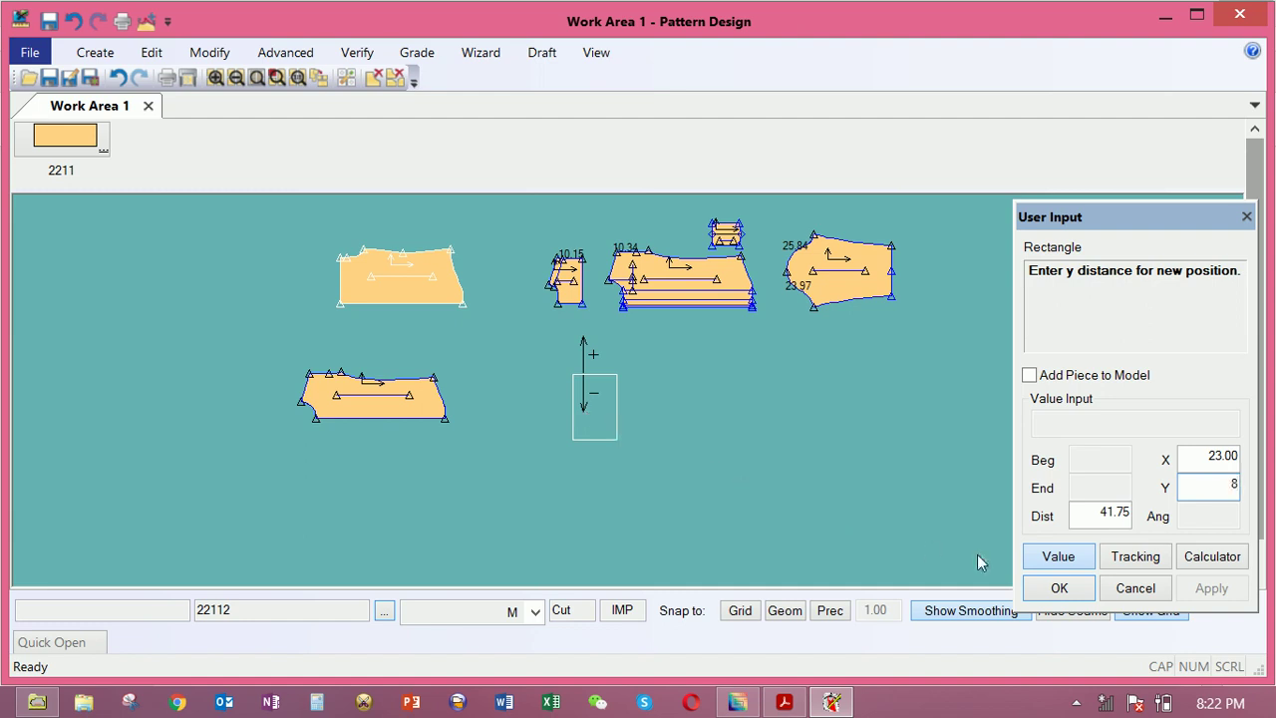
pyautogui.click(1059, 588)
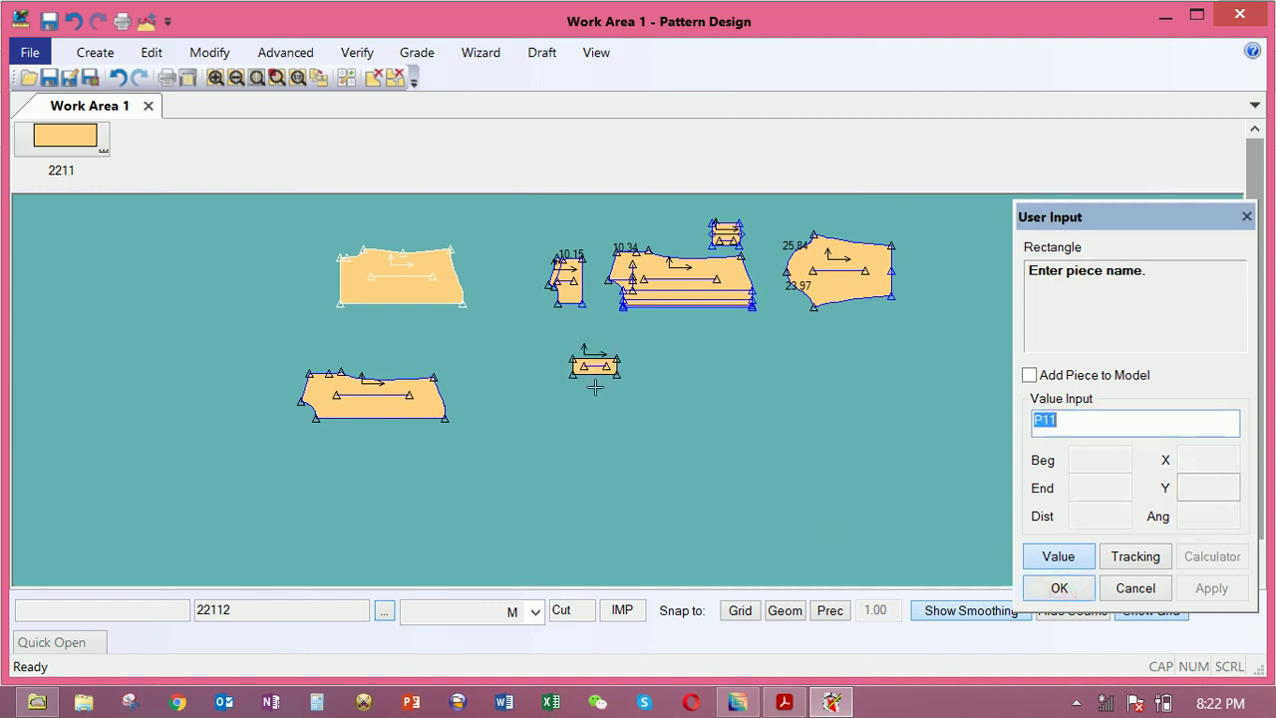
pyautogui.rightClick(655, 342)
pyautogui.click(654, 344)
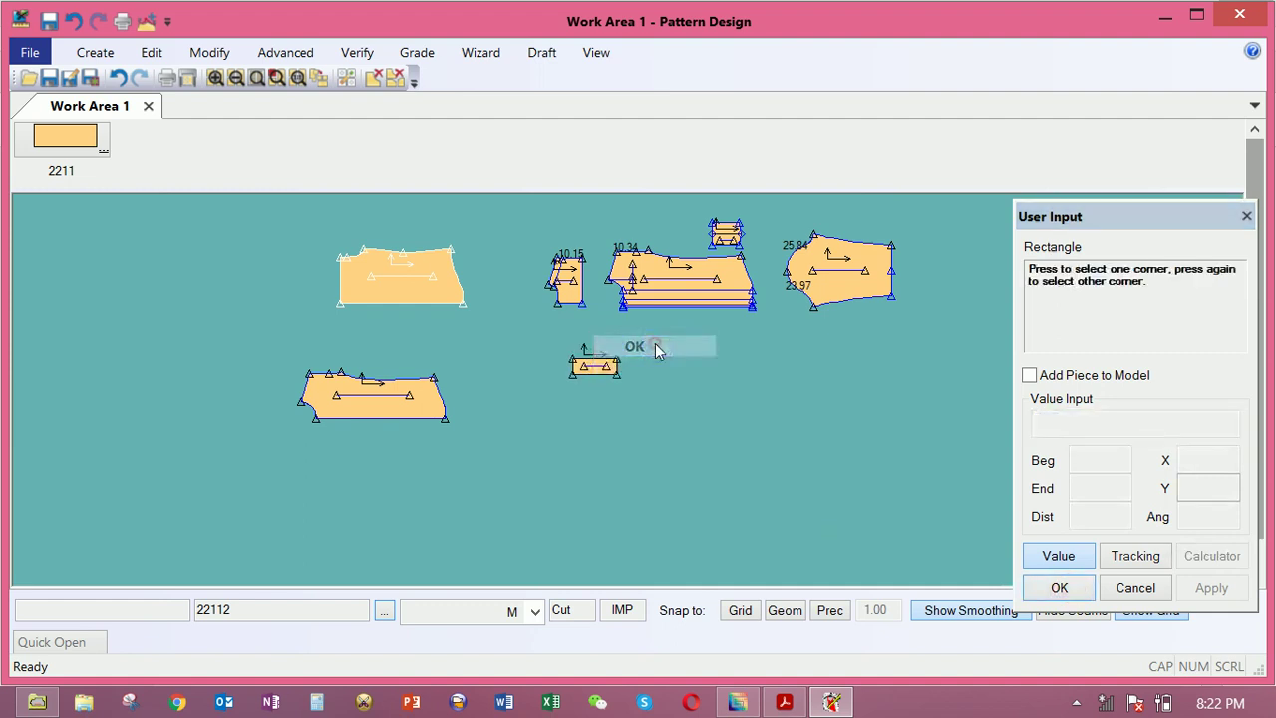
# Move the new rectangle piece to a clear spot in the empty space below the upper row
pyautogui.click(585, 368)
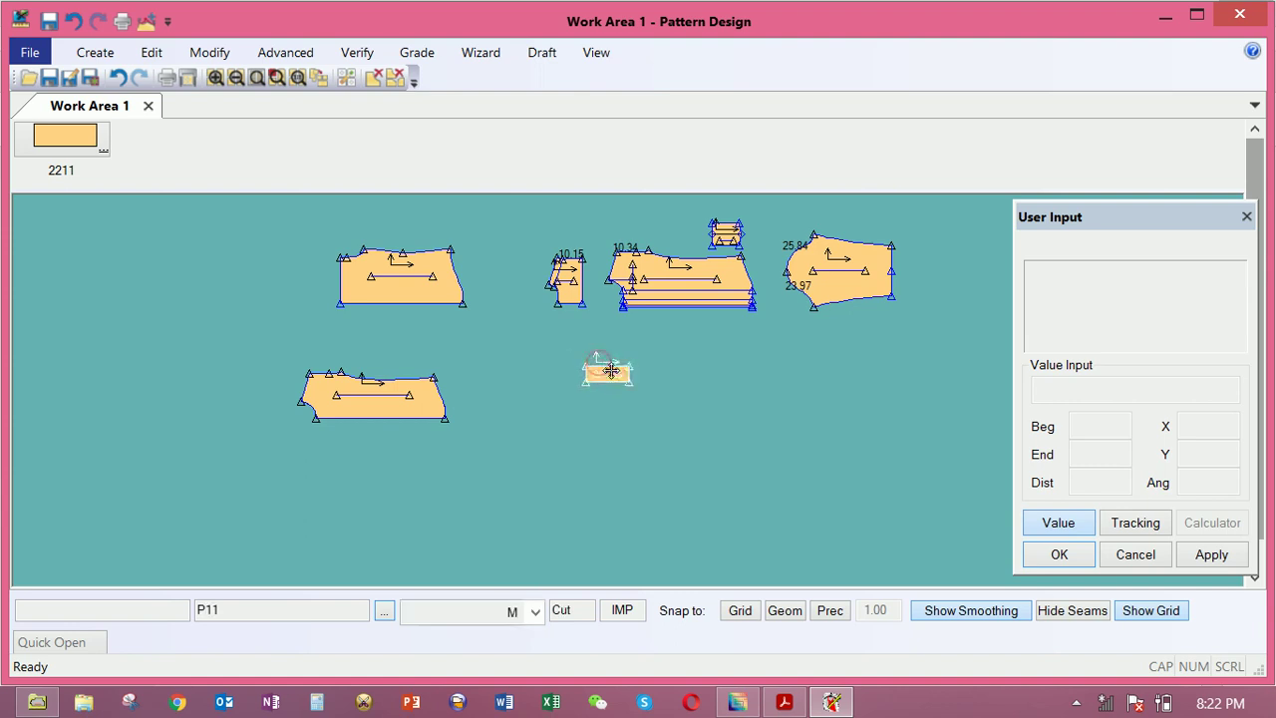
pyautogui.scroll(5, 611, 371)
pyautogui.scroll(-3, 603, 419)
pyautogui.moveTo(599, 432); pyautogui.dragTo(568, 365)
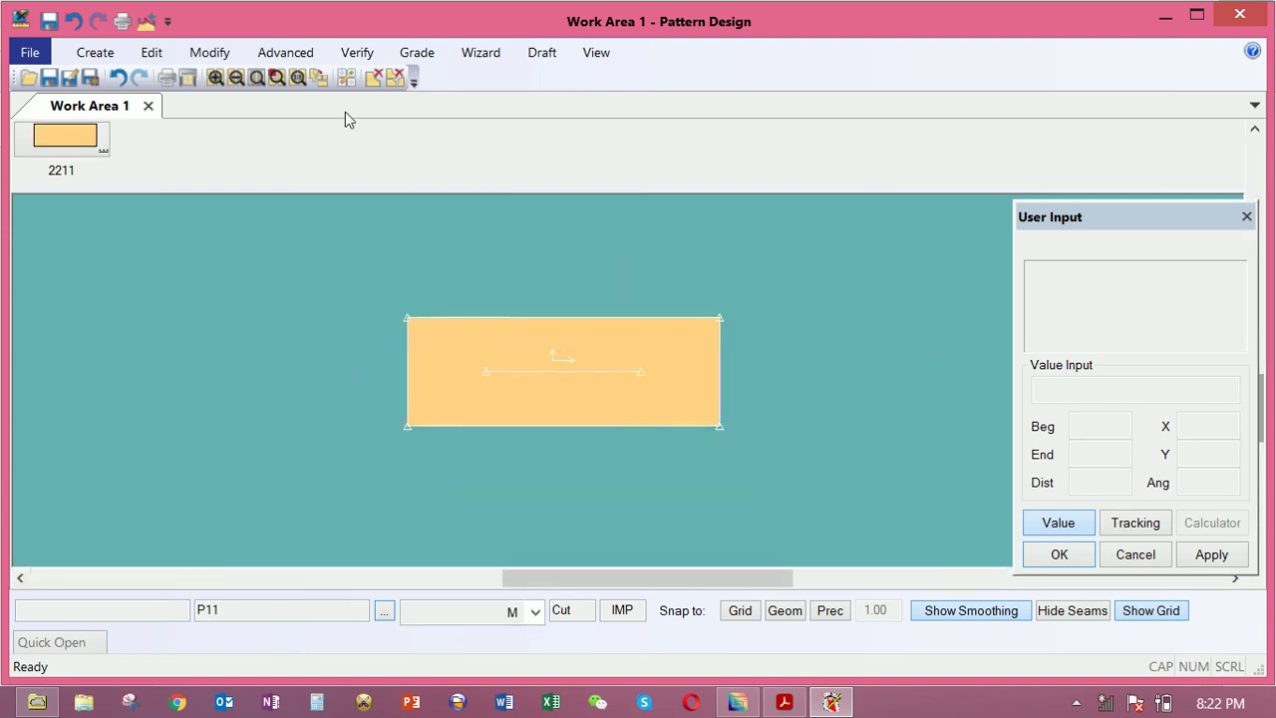
pyautogui.click(109, 54)
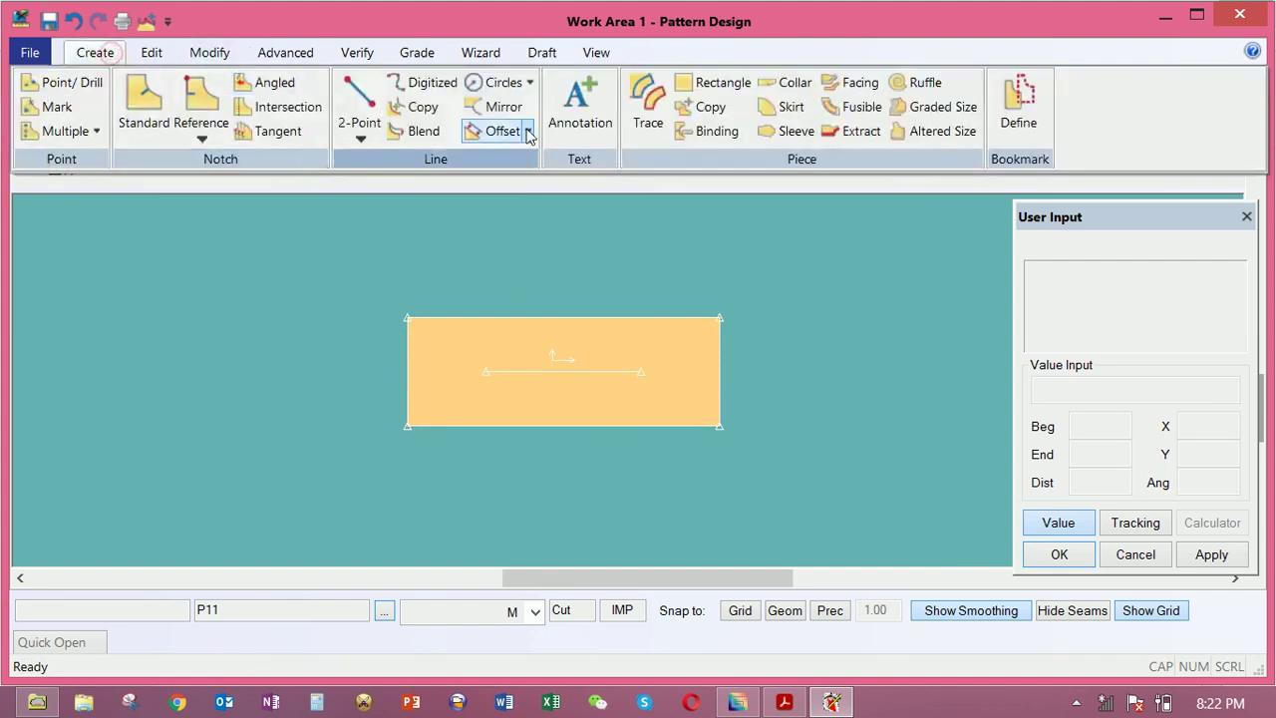
pyautogui.click(491, 134)
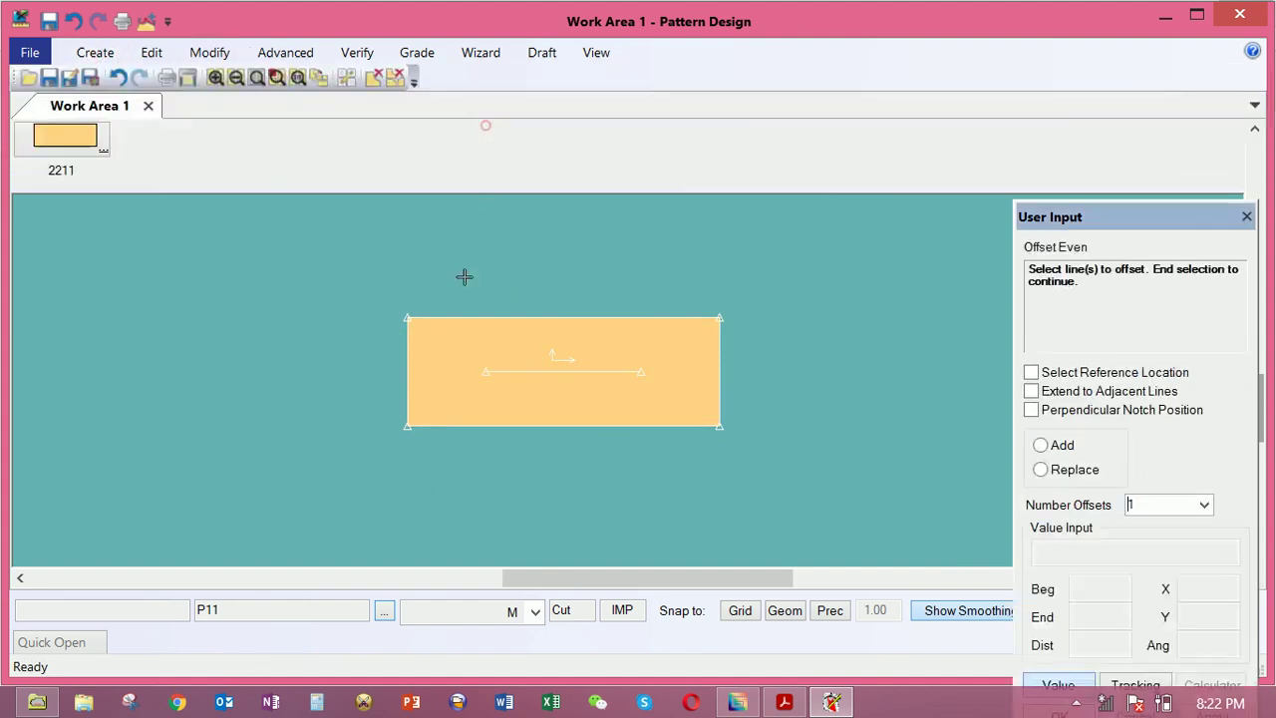
pyautogui.click(474, 317)
pyautogui.click(449, 318)
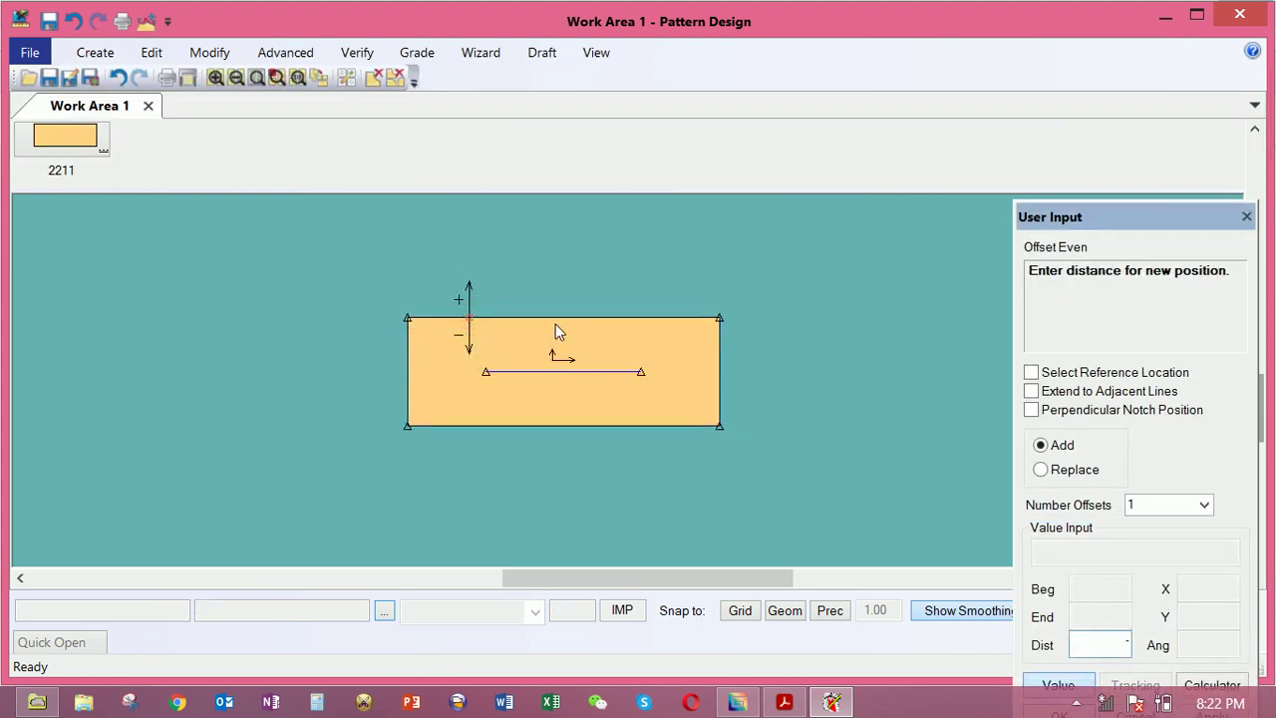
pyautogui.press('Return')
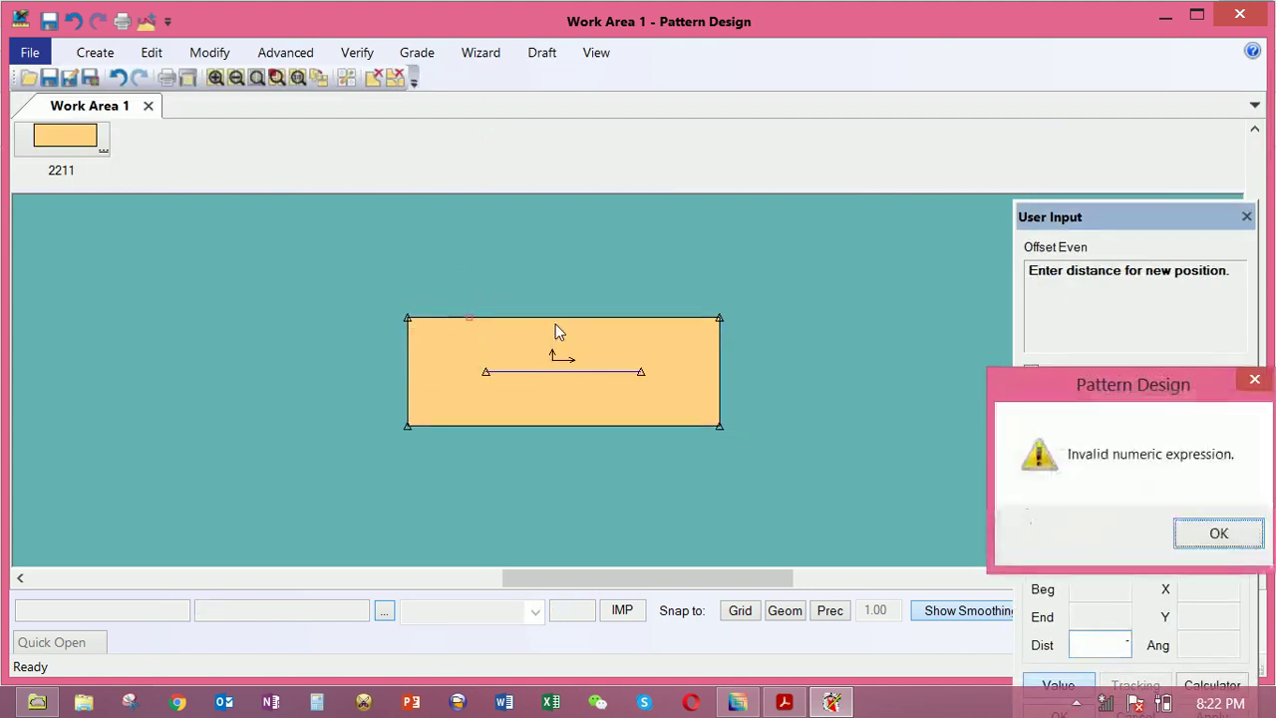
pyautogui.click(1222, 543)
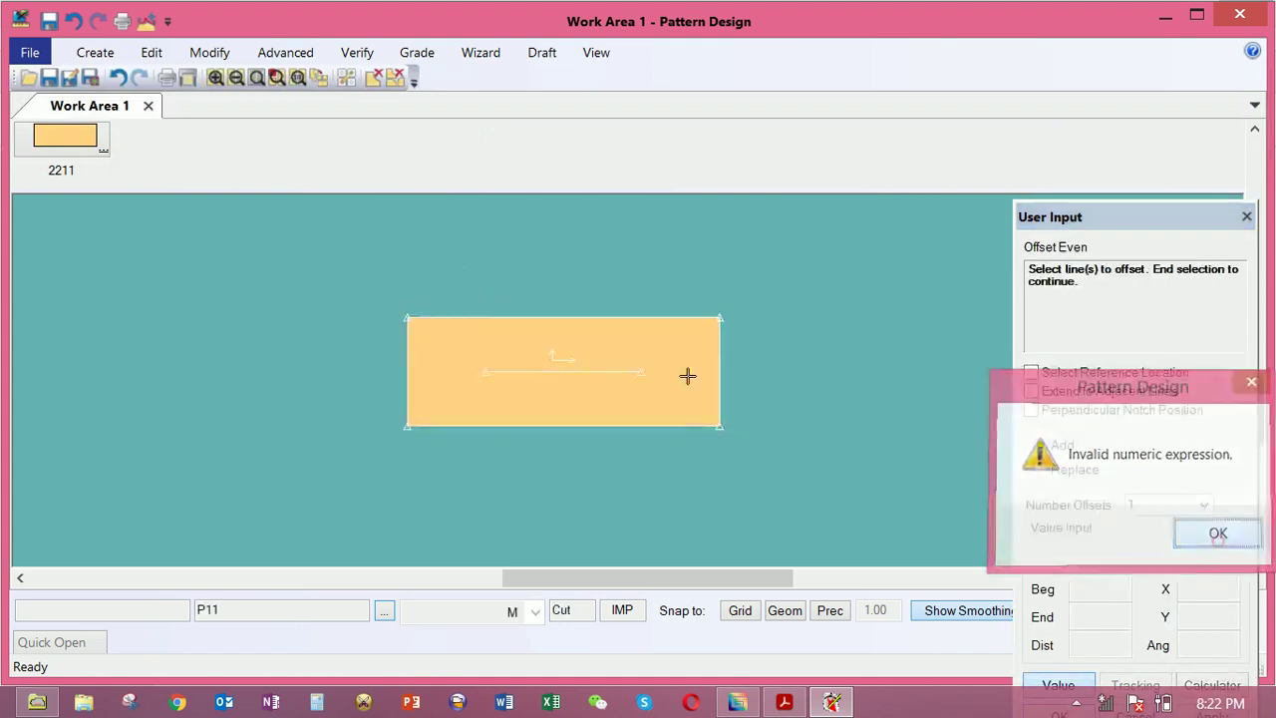
# Add an even offset of the rectangle's upper edge, 1 inward
pyautogui.click(95, 52)
pyautogui.click(498, 131)
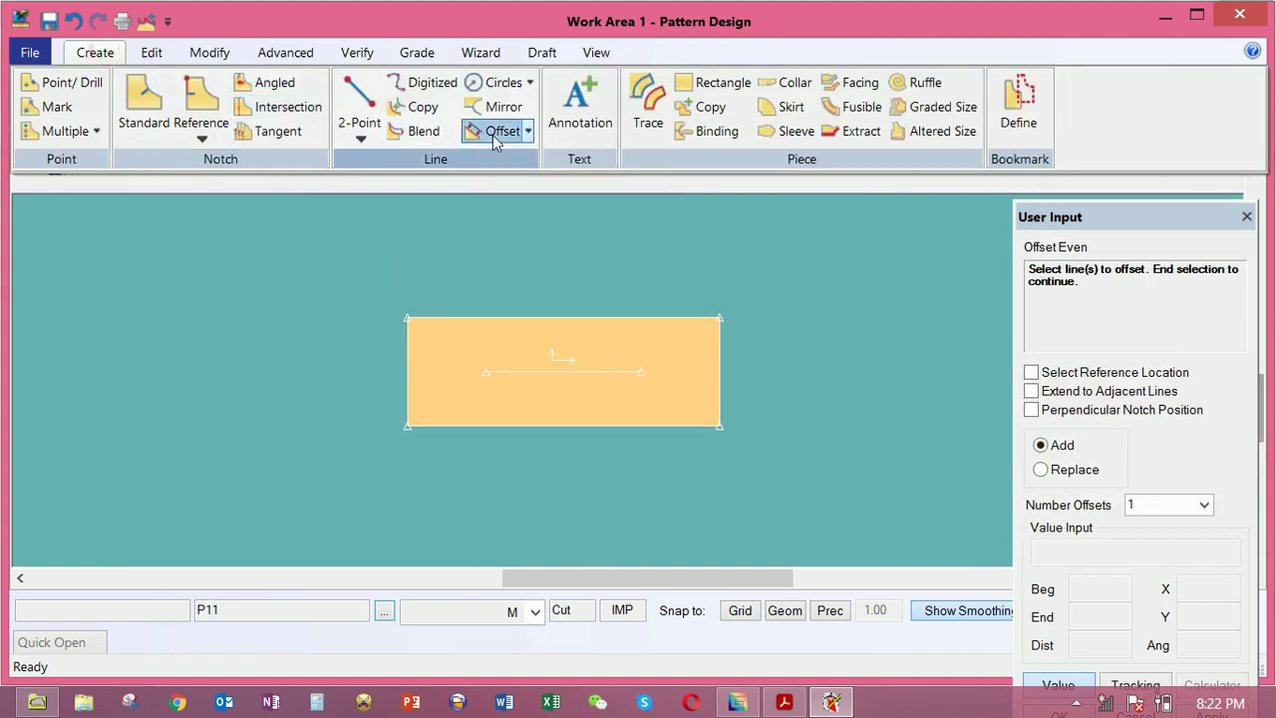
pyautogui.click(469, 318)
pyautogui.rightClick(475, 303)
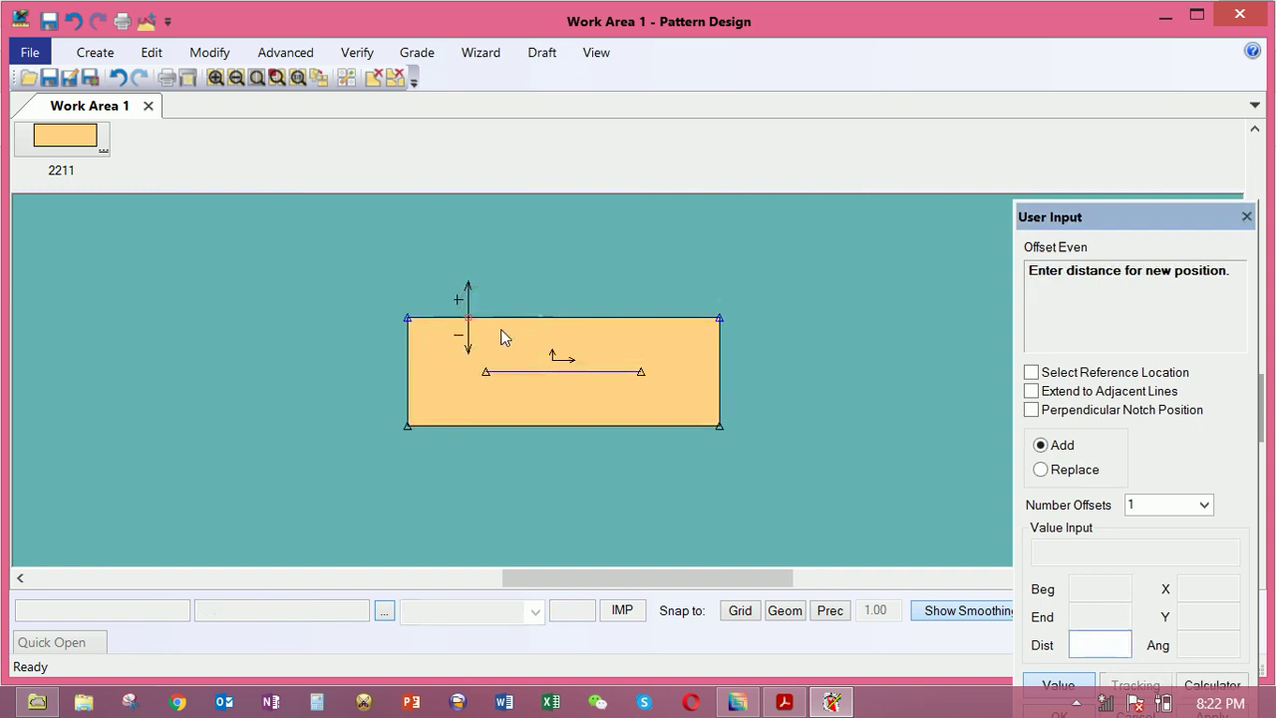
pyautogui.write('1')
pyautogui.press('Return')
# Add an even offset of the rectangle's lower edge at distance -1, inside the piece
pyautogui.click(489, 418)
pyautogui.rightClick(491, 416)
pyautogui.click(492, 413)
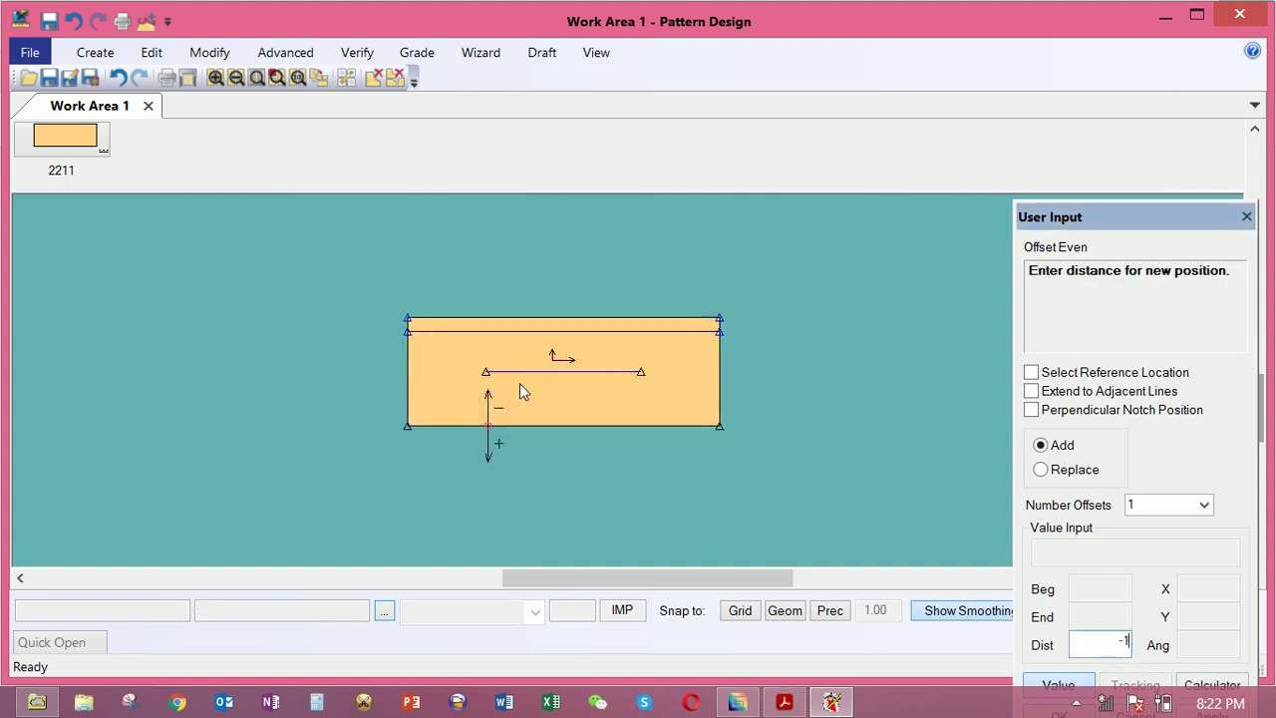
pyautogui.press('Return')
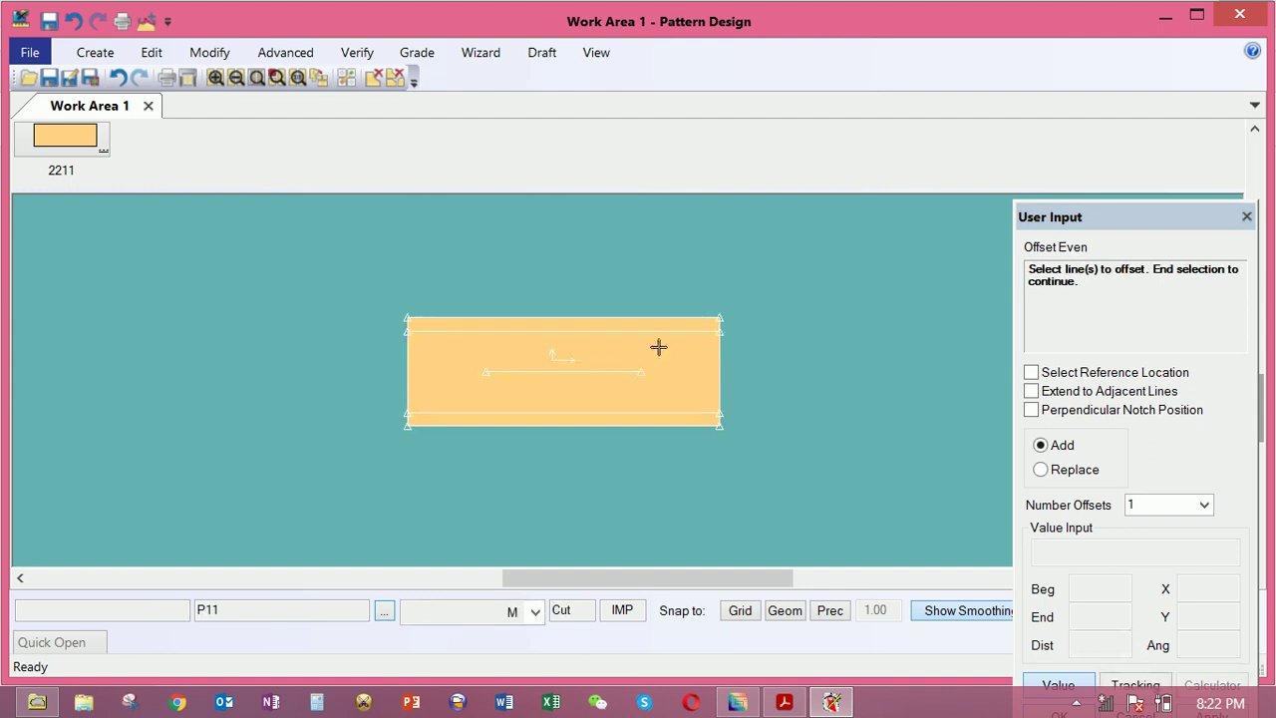
# Add an even offset of the rectangle's right edge at distance -1.5, inside the piece, and end the Offset command
pyautogui.click(717, 341)
pyautogui.rightClick(708, 350)
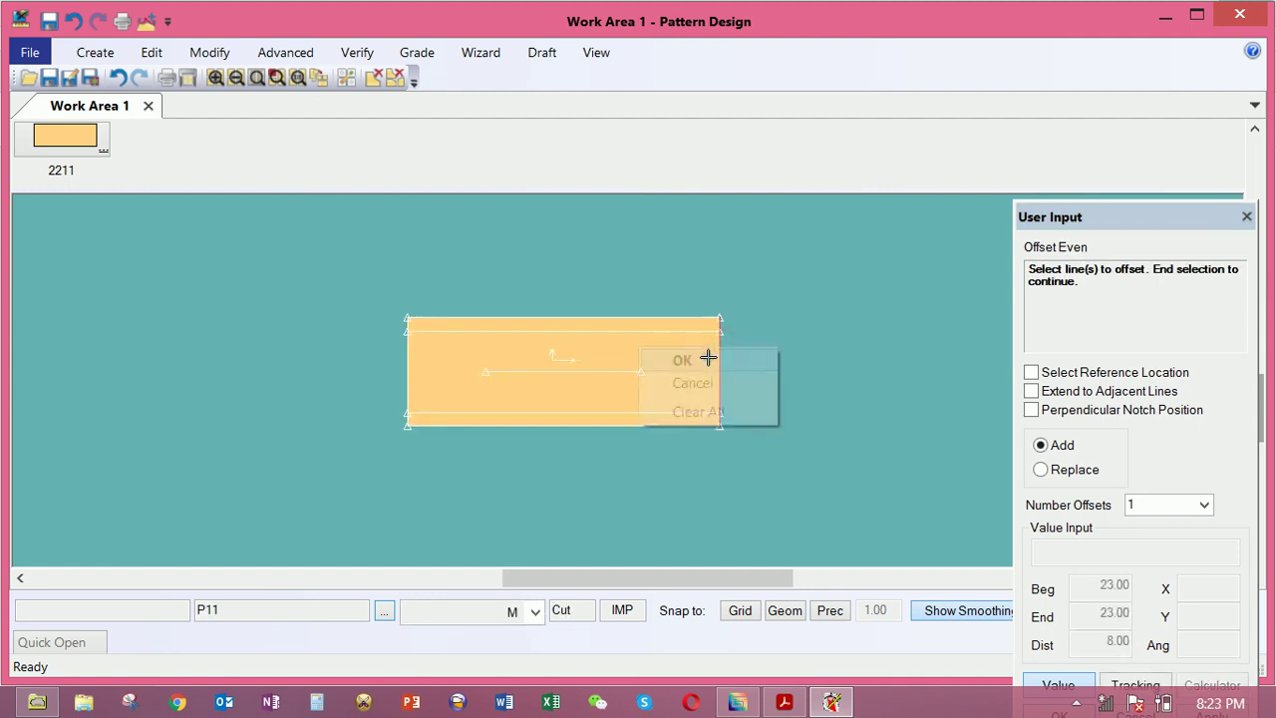
pyautogui.click(695, 365)
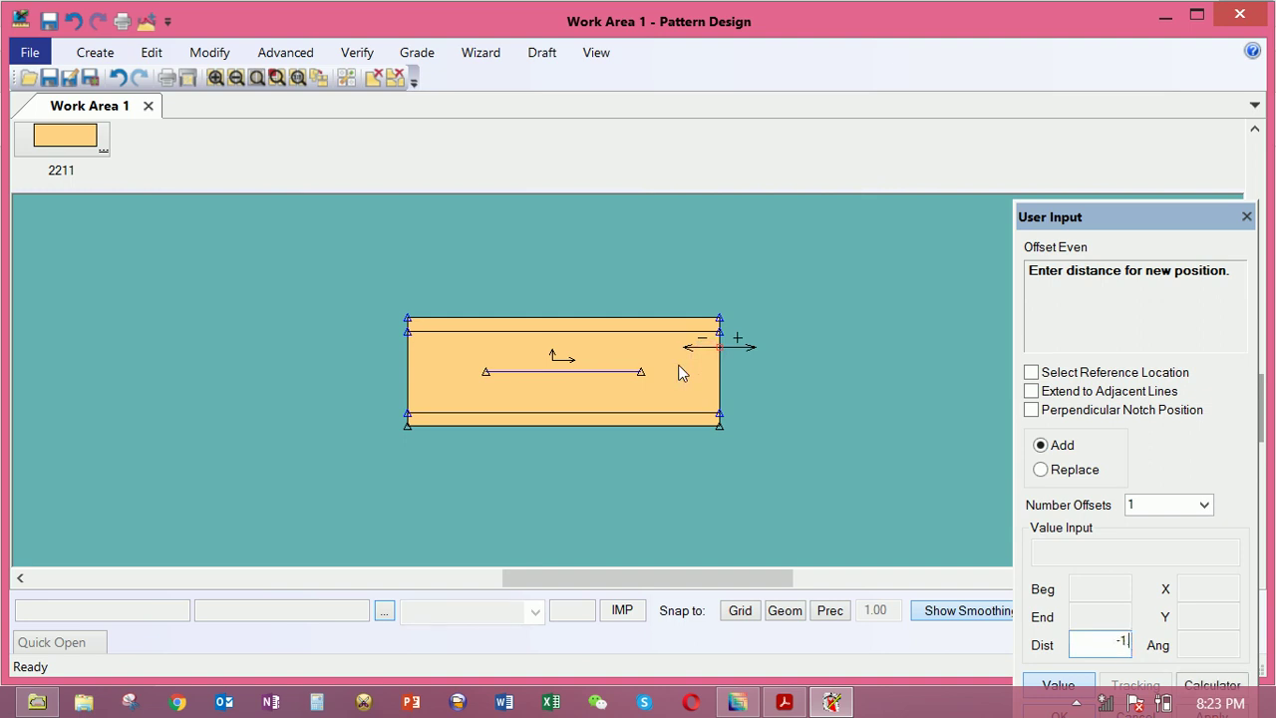
pyautogui.press('Return')
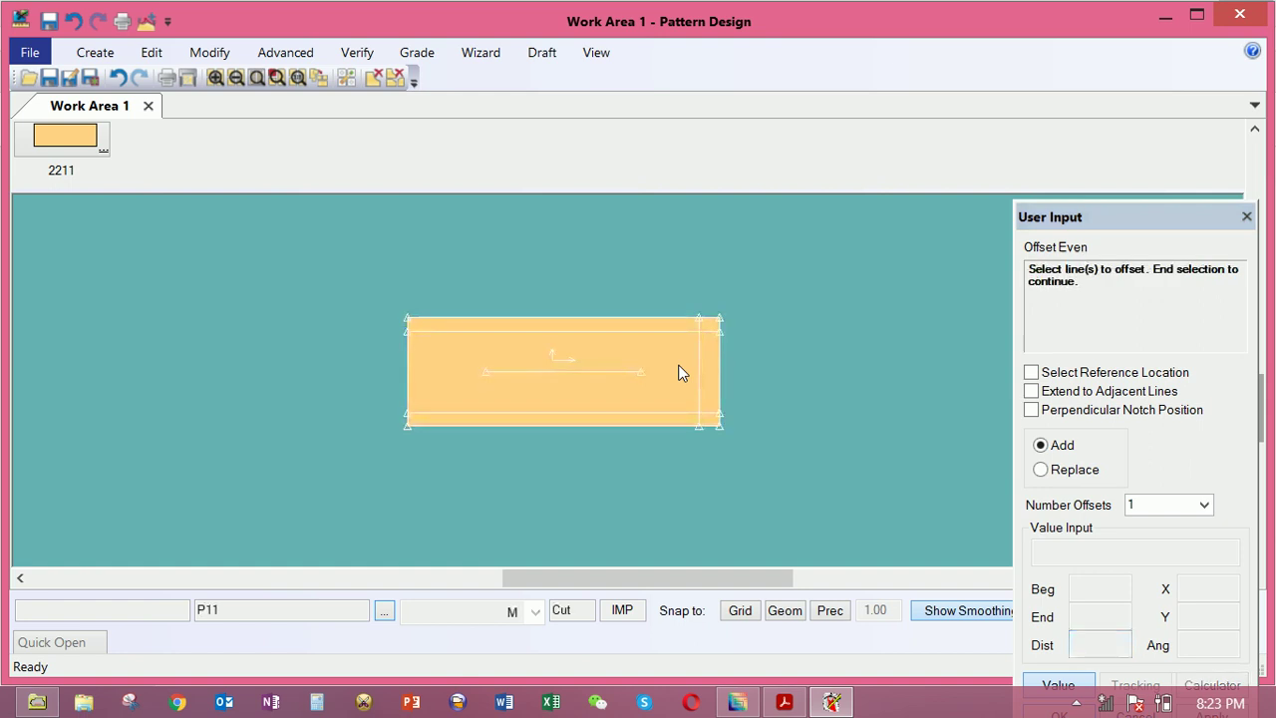
pyautogui.rightClick(678, 365)
pyautogui.click(686, 375)
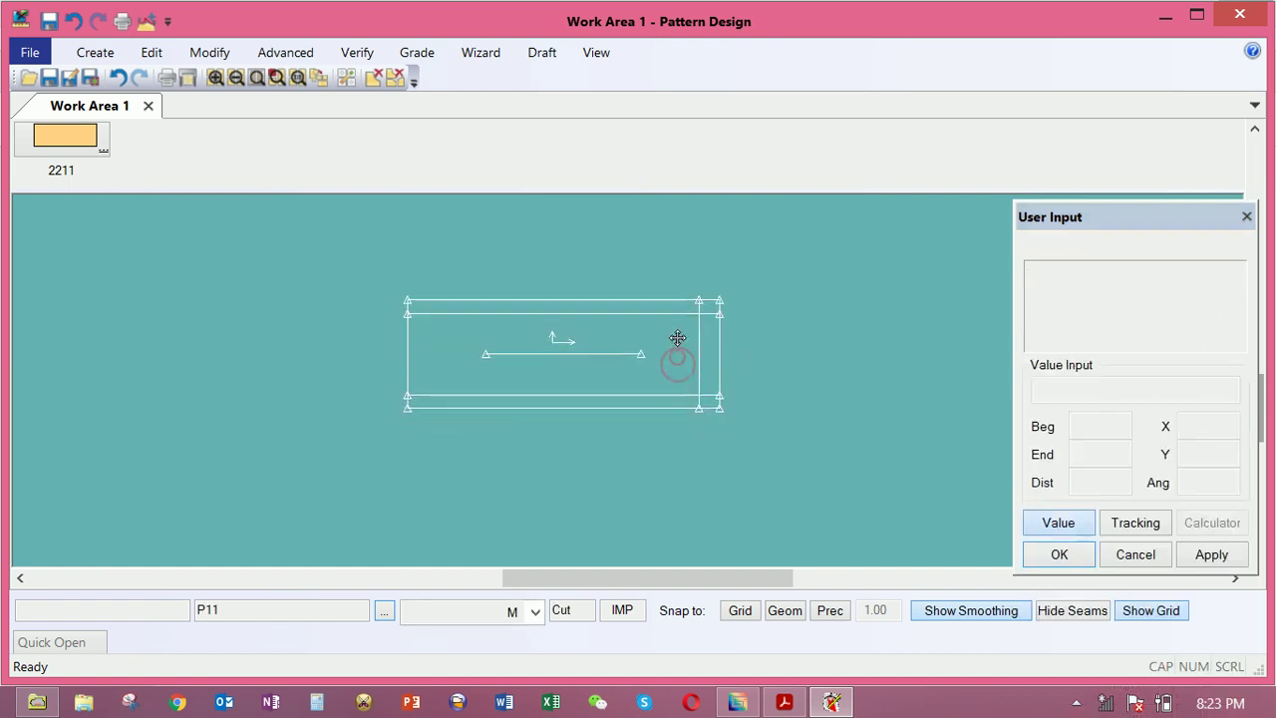
# Draw a 2-Point Curve from the left end of the upper inner line to the rectangle's upper right corner, bowed slightly downward
pyautogui.scroll(2, 676, 339)
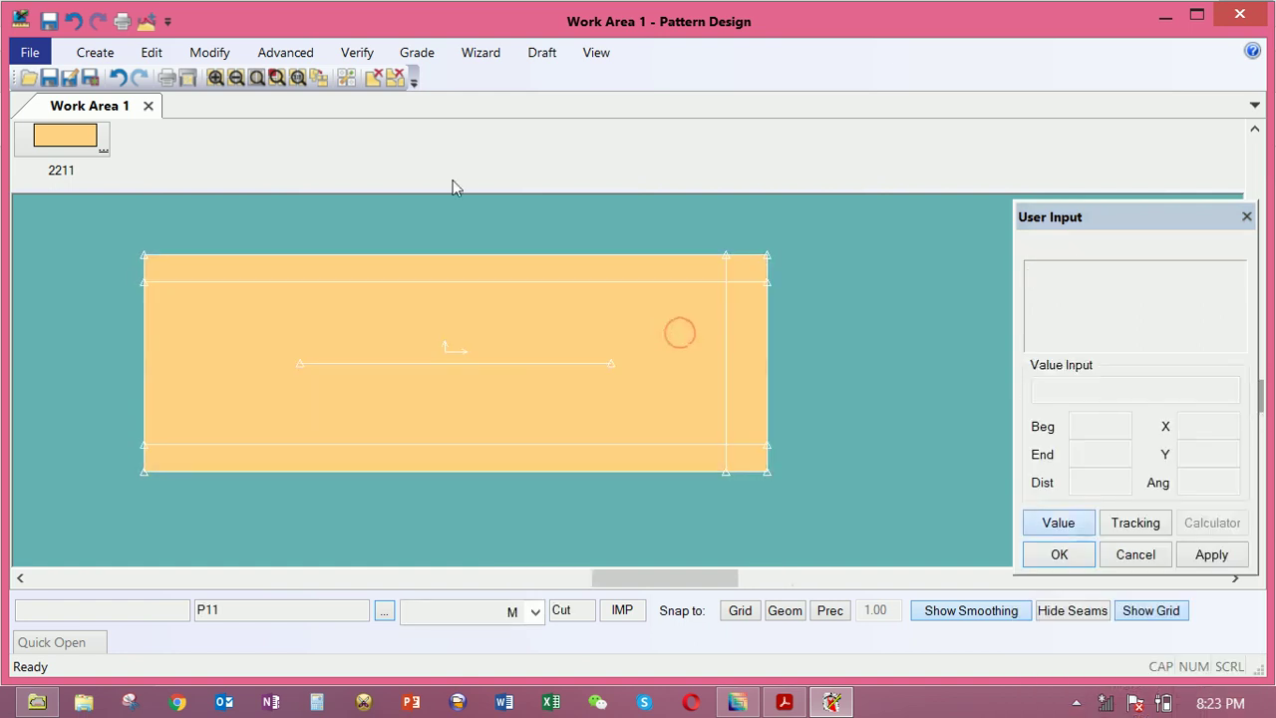
pyautogui.click(96, 52)
pyautogui.click(363, 139)
pyautogui.click(377, 180)
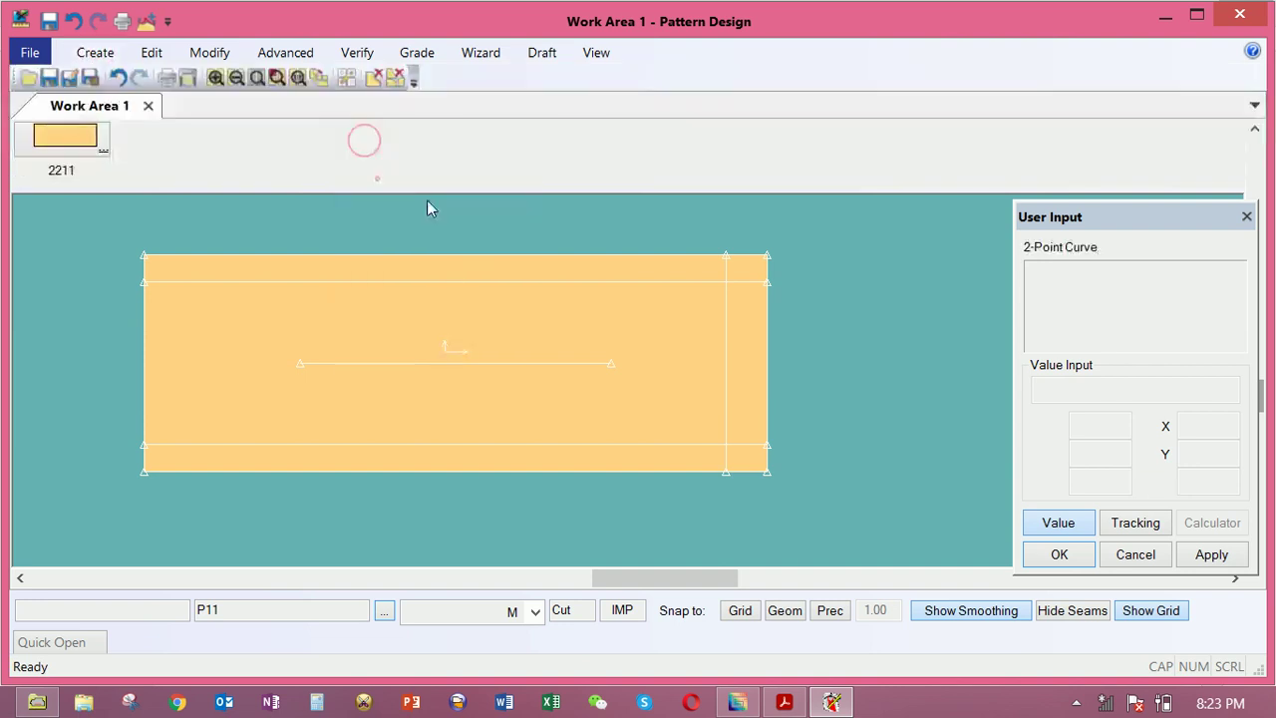
pyautogui.click(134, 283)
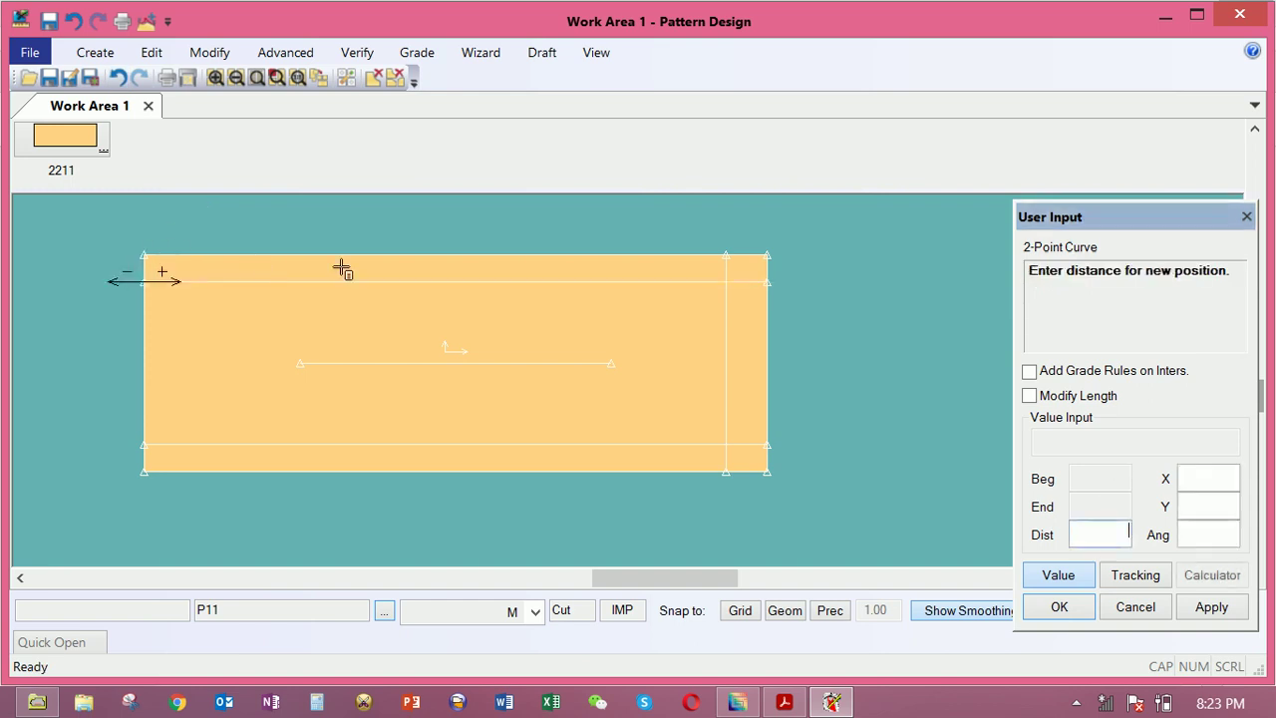
pyautogui.click(432, 276)
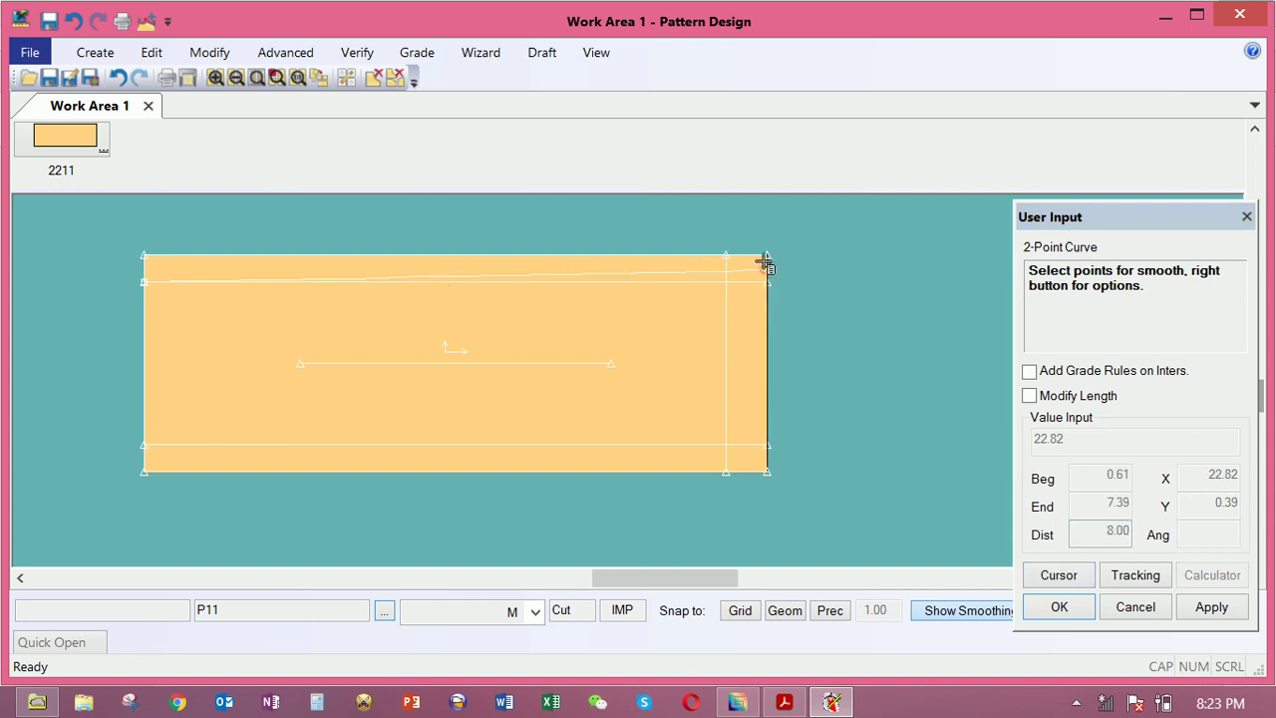
pyautogui.click(740, 251)
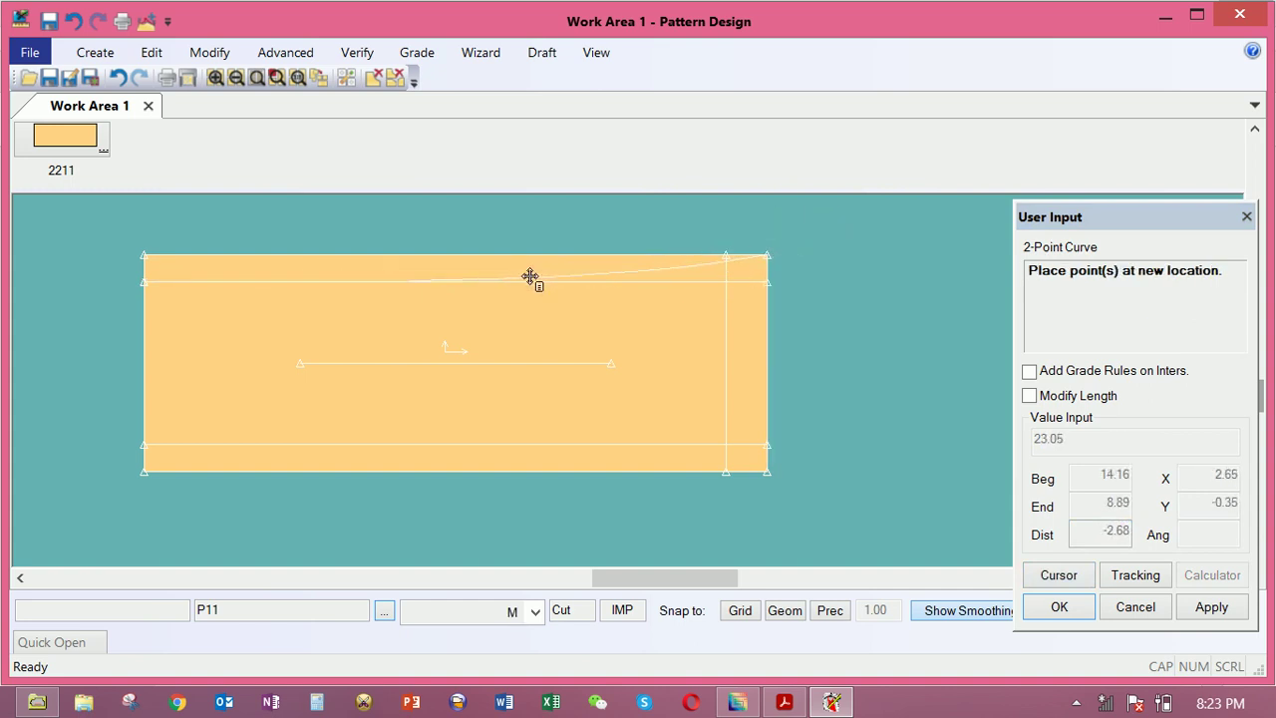
pyautogui.click(530, 276)
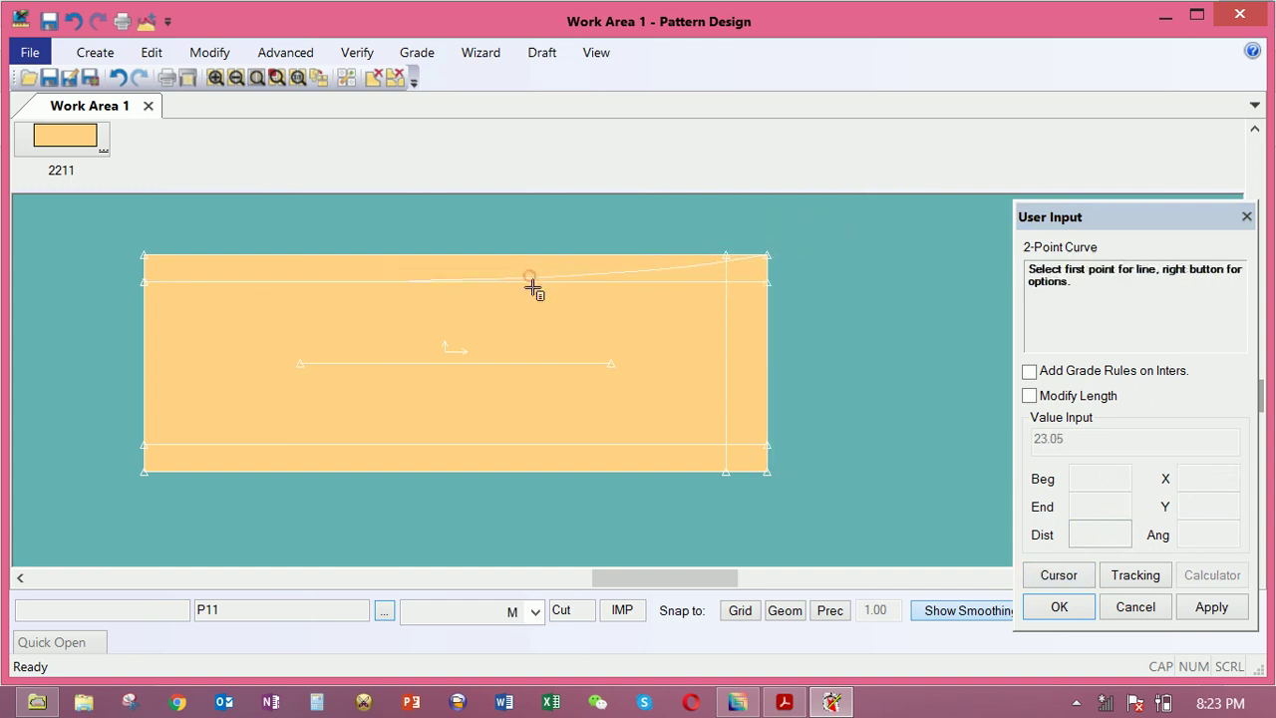
# Draw a second 2-point curve from the vertical inner line's lower end to the left end of the lower inner line, bowed slightly upward
pyautogui.click(725, 474)
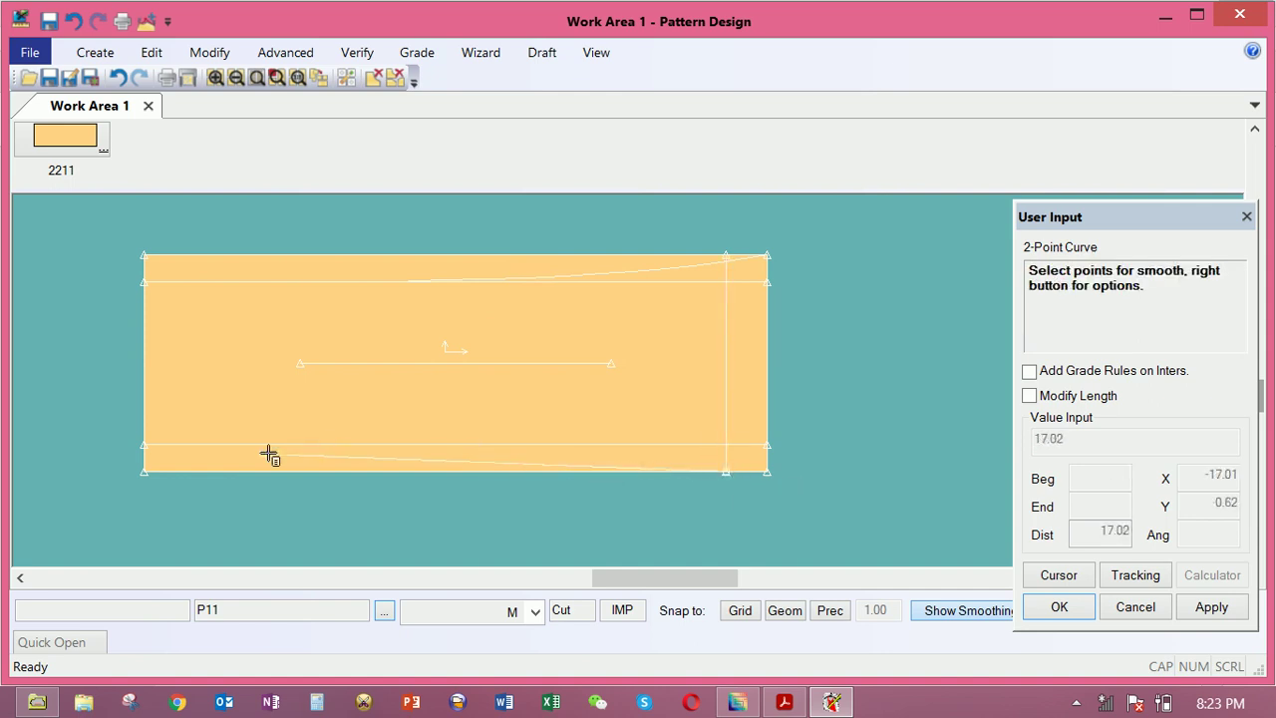
pyautogui.click(144, 445)
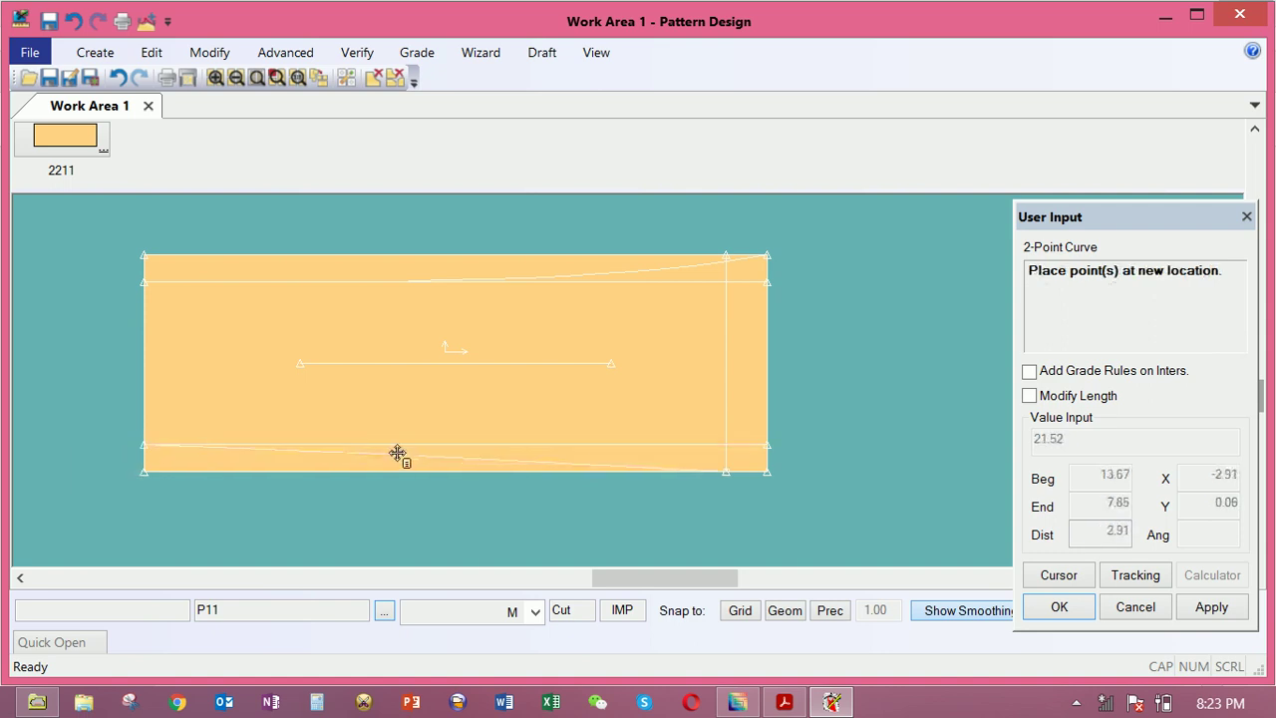
pyautogui.click(416, 451)
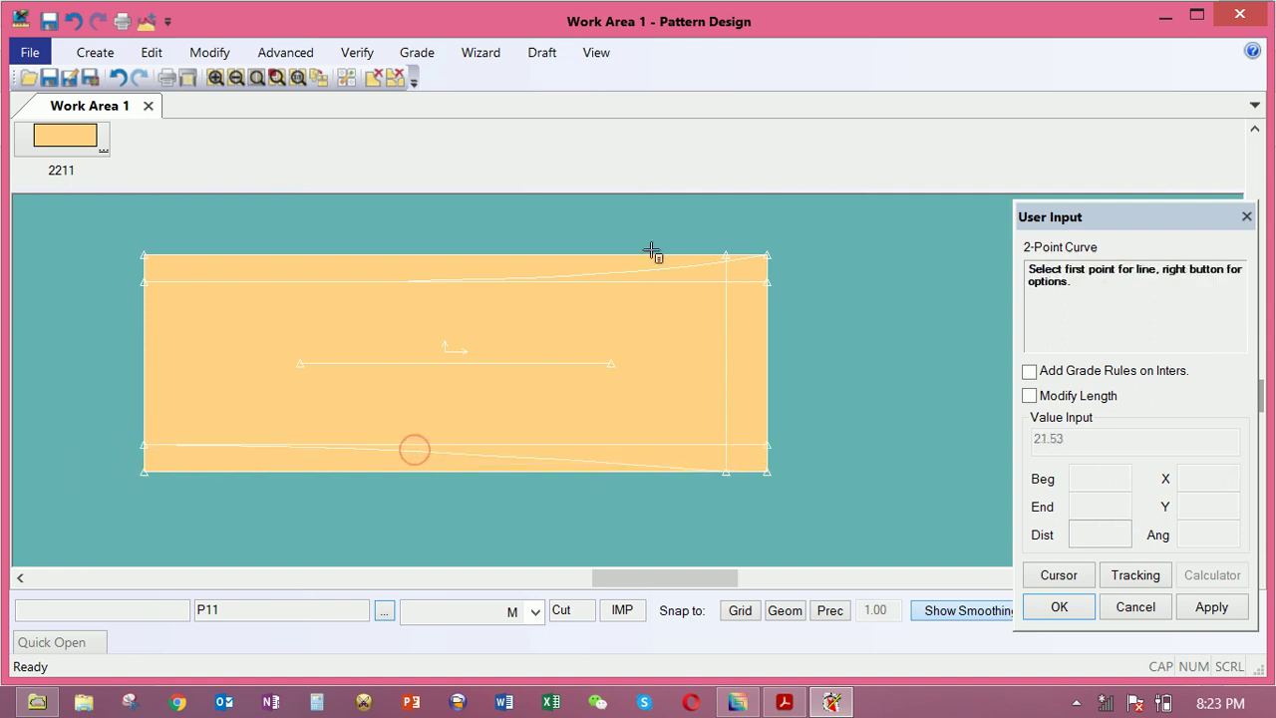
# Draw a straight 2-Point Line from the rectangle's upper right corner to the lower end of the vertical inner line
pyautogui.click(95, 51)
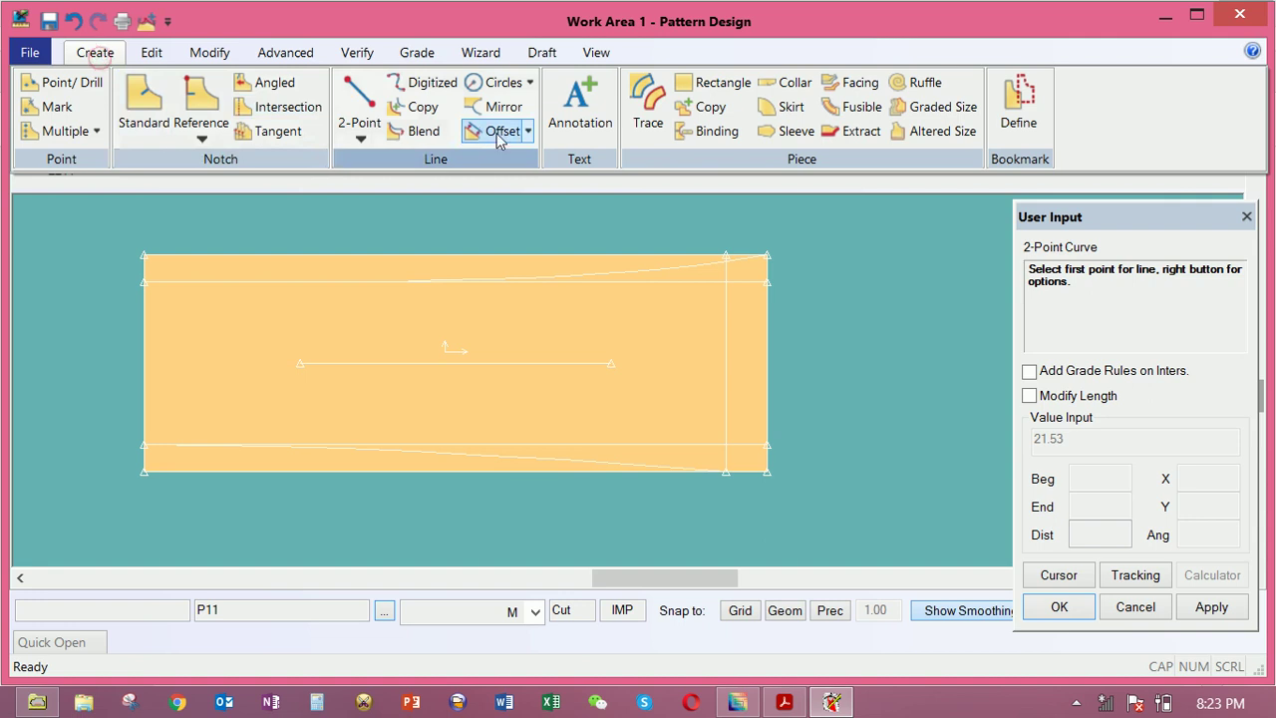
pyautogui.click(364, 120)
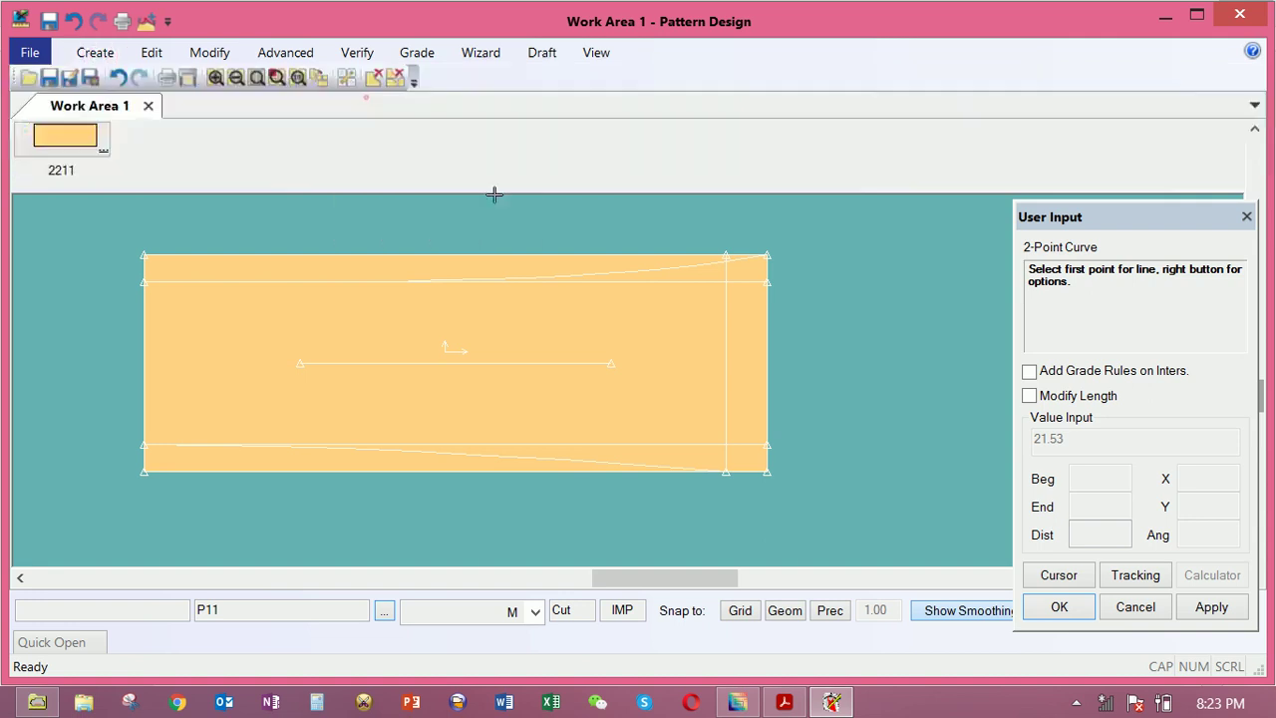
pyautogui.click(698, 270)
pyautogui.click(773, 254)
pyautogui.click(677, 461)
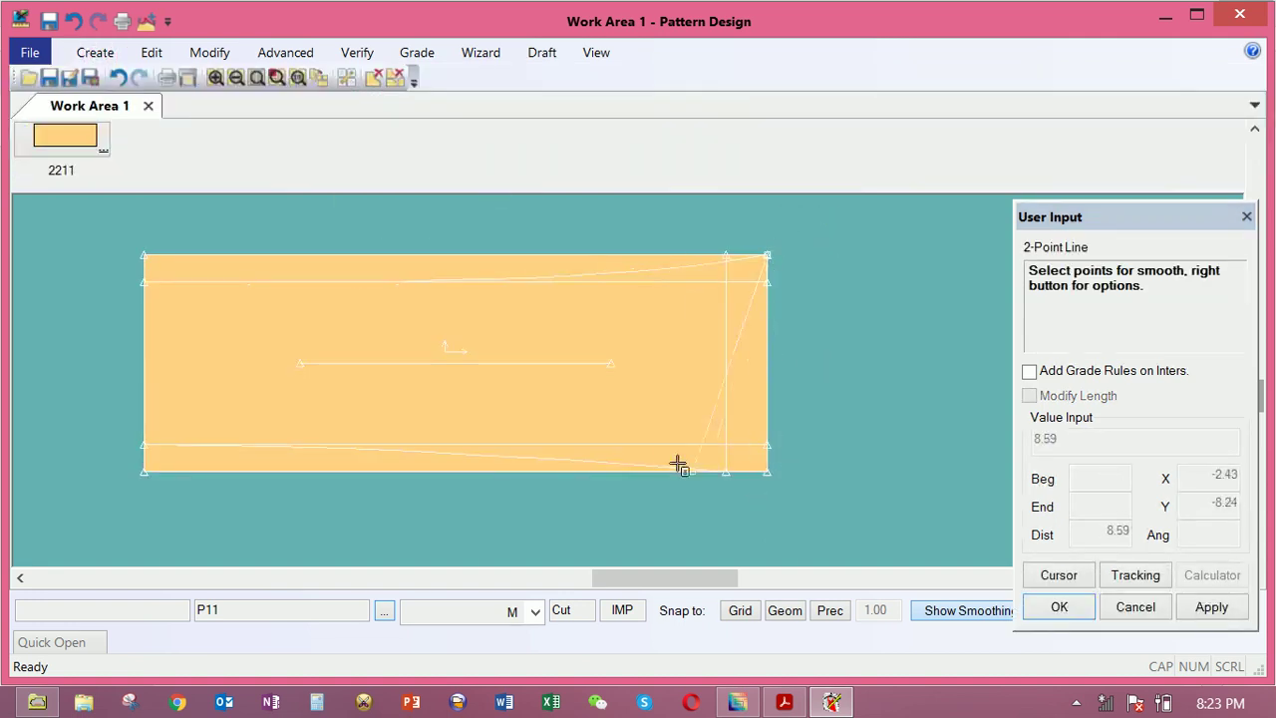
pyautogui.click(675, 461)
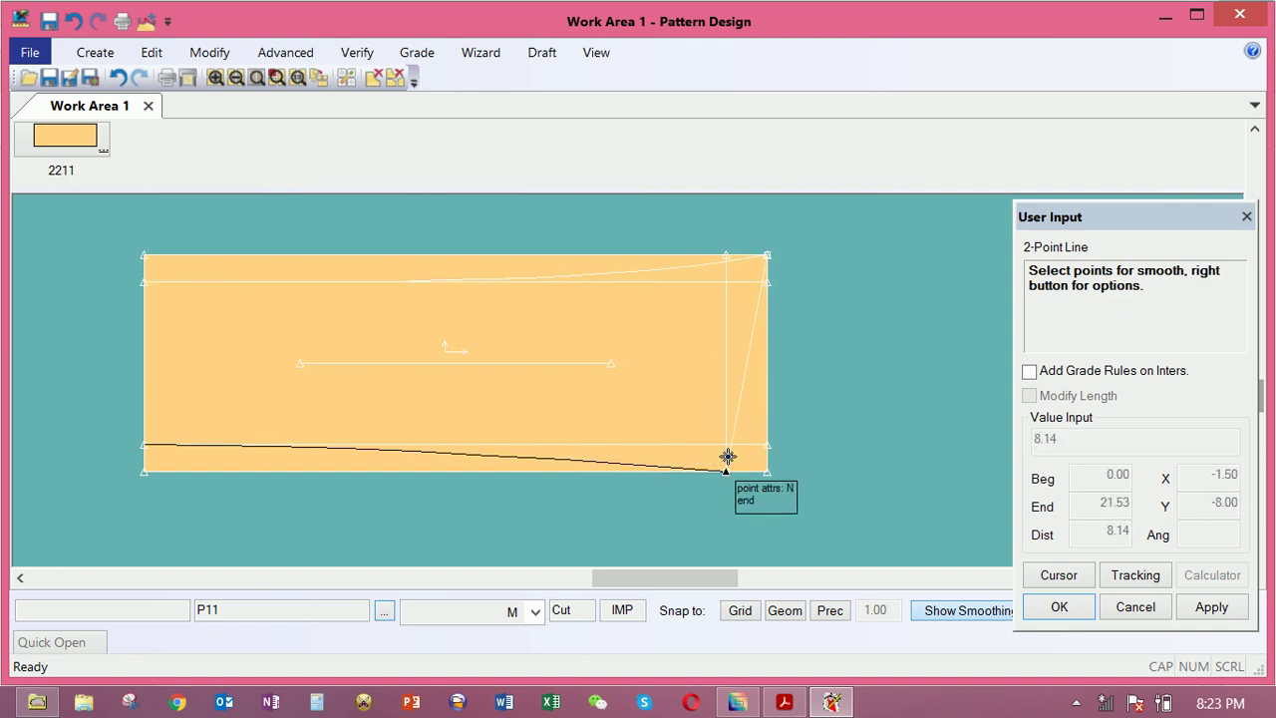
pyautogui.click(727, 456)
pyautogui.rightClick(821, 312)
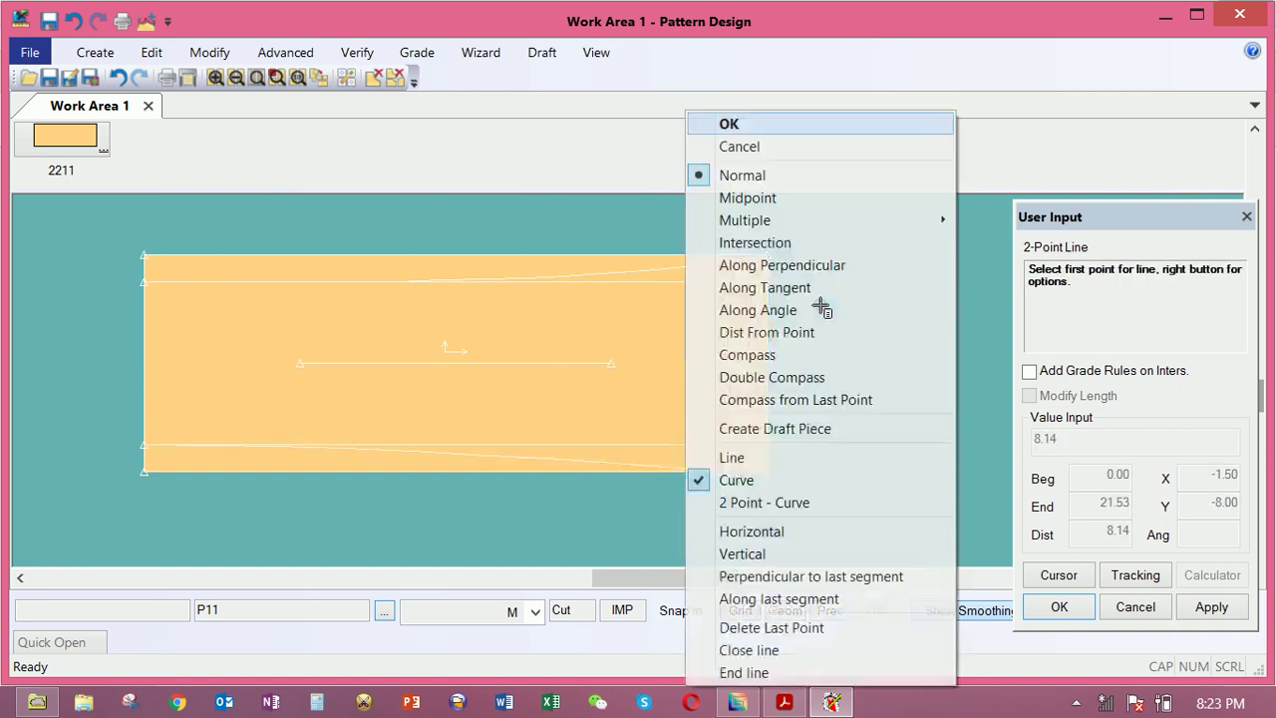
pyautogui.click(776, 150)
# Reposition the rectangle piece slightly within the work area
pyautogui.moveTo(716, 325); pyautogui.dragTo(709, 302)
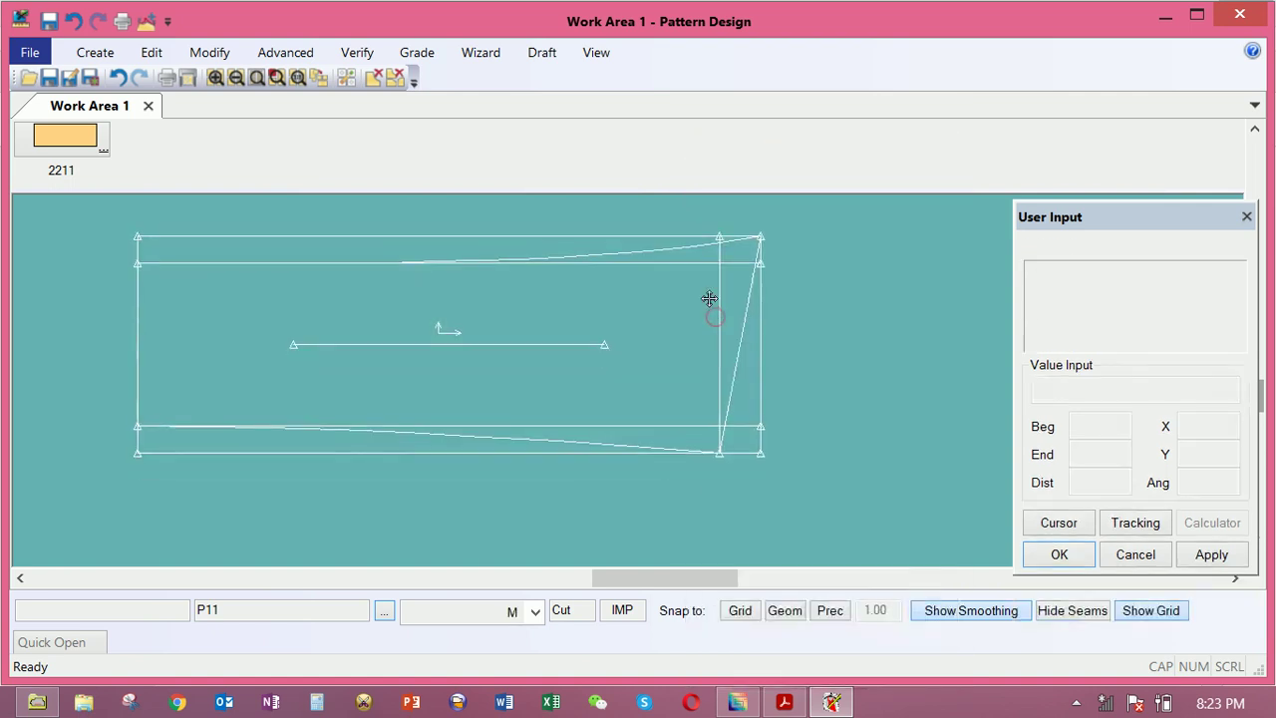
pyautogui.click(110, 55)
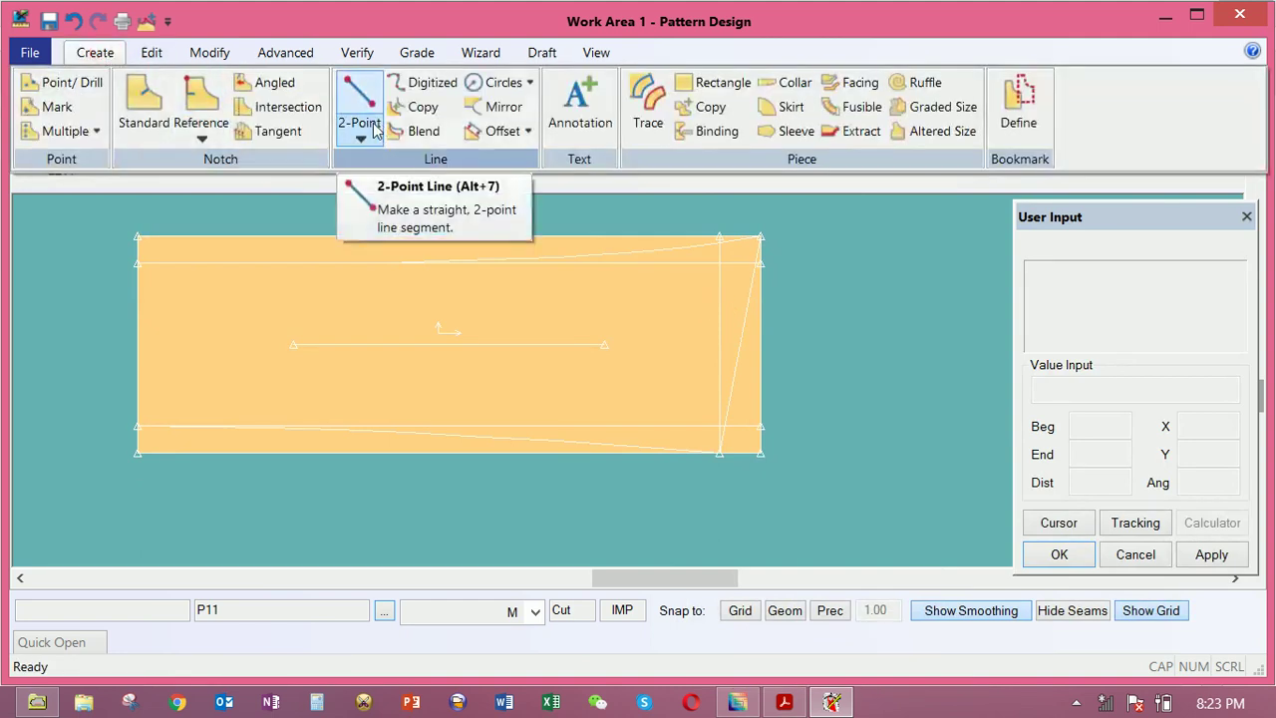
pyautogui.click(663, 302)
pyautogui.click(685, 296)
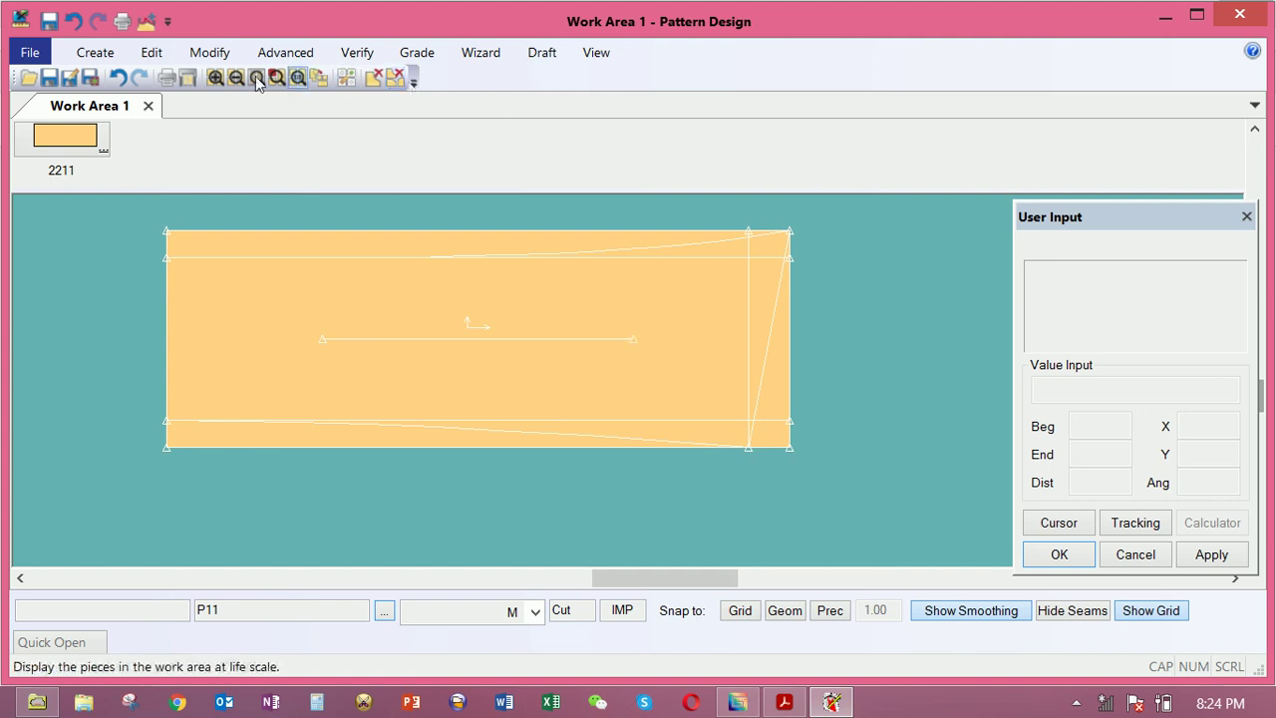
# Add an even offset of the lower curve at distance -2.5, inside the piece
pyautogui.click(95, 52)
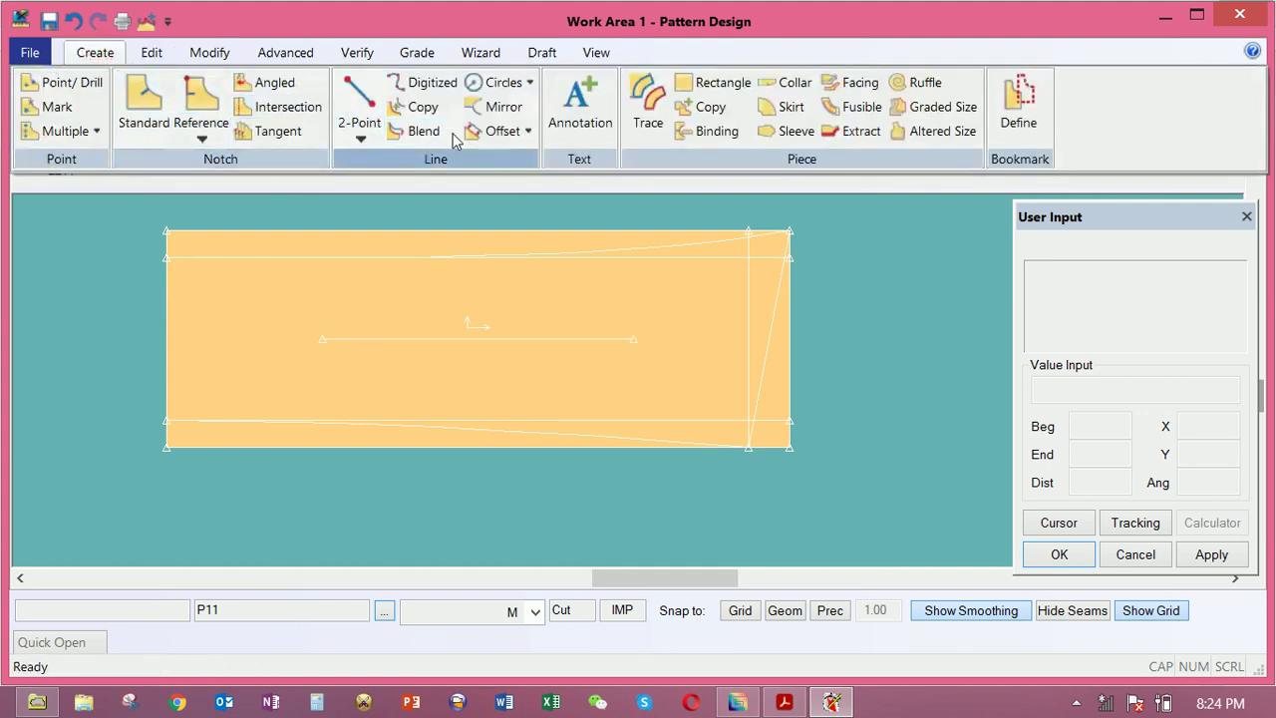
pyautogui.click(483, 132)
pyautogui.click(552, 434)
pyautogui.rightClick(553, 408)
pyautogui.click(555, 410)
pyautogui.click(550, 377)
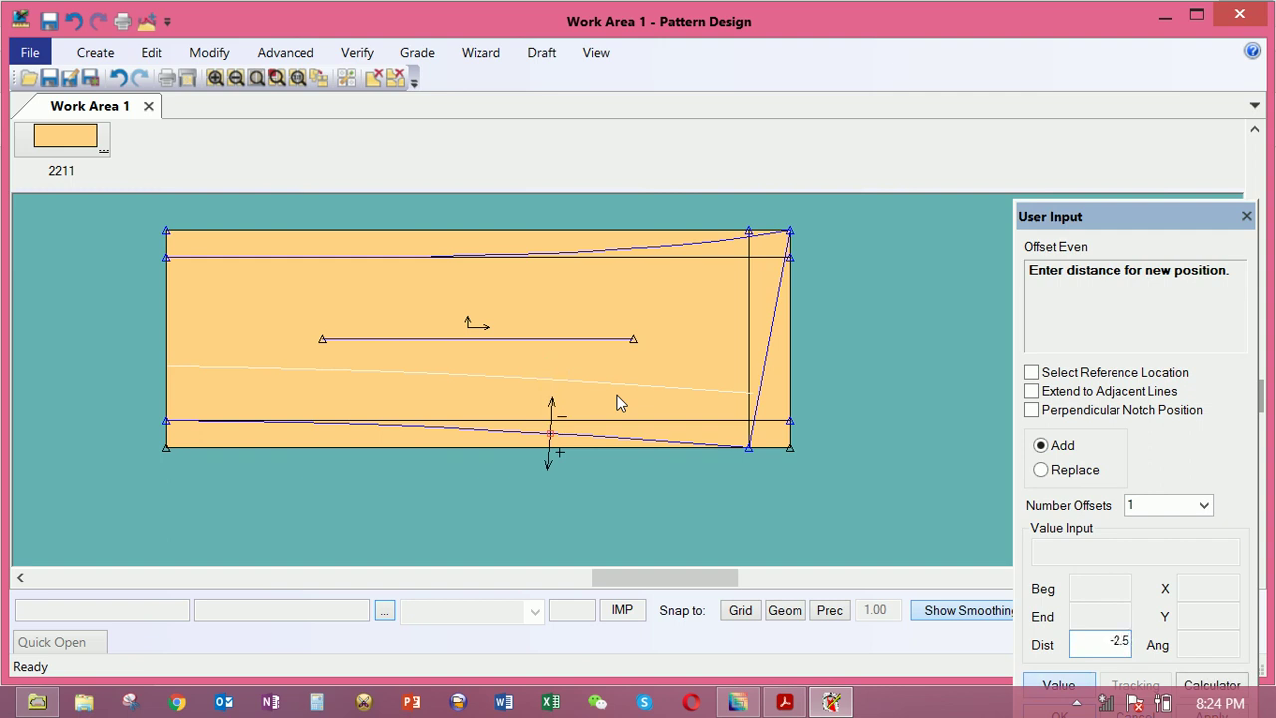
pyautogui.press('Return')
pyautogui.rightClick(616, 395)
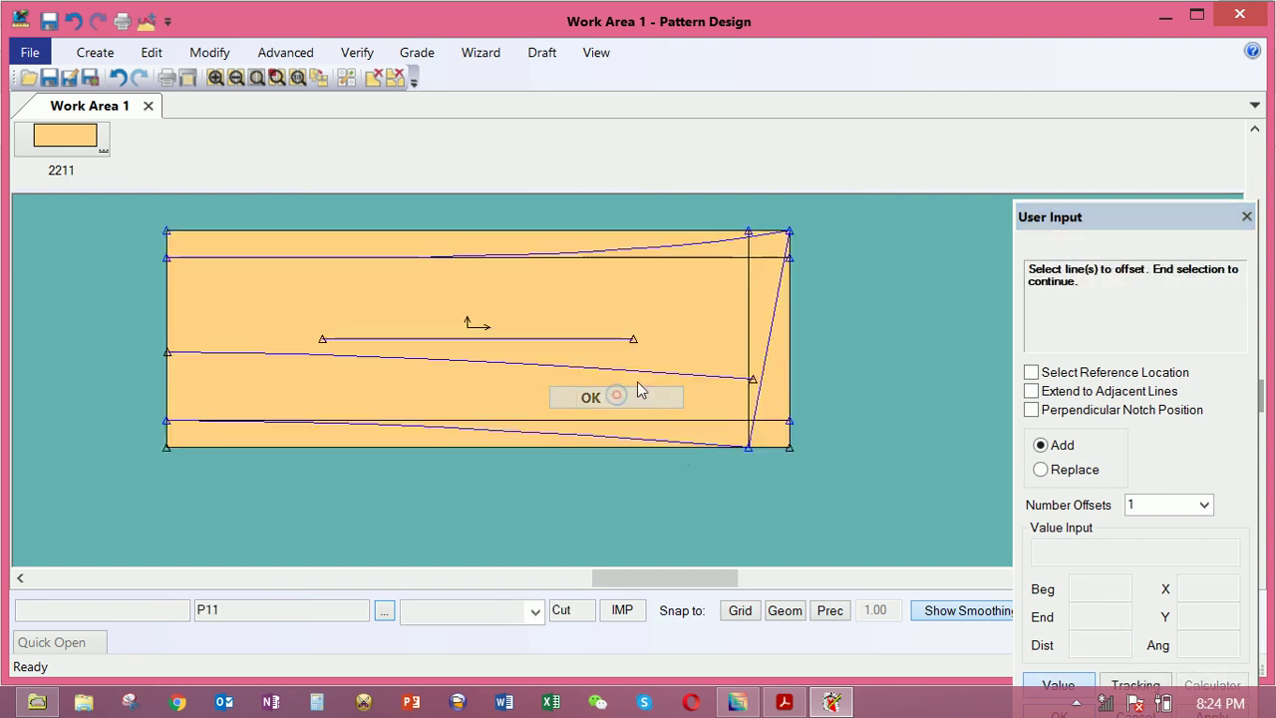
# Add an even offset of the vertical inner line at distance 2, beyond the rectangle's right edge
pyautogui.click(603, 396)
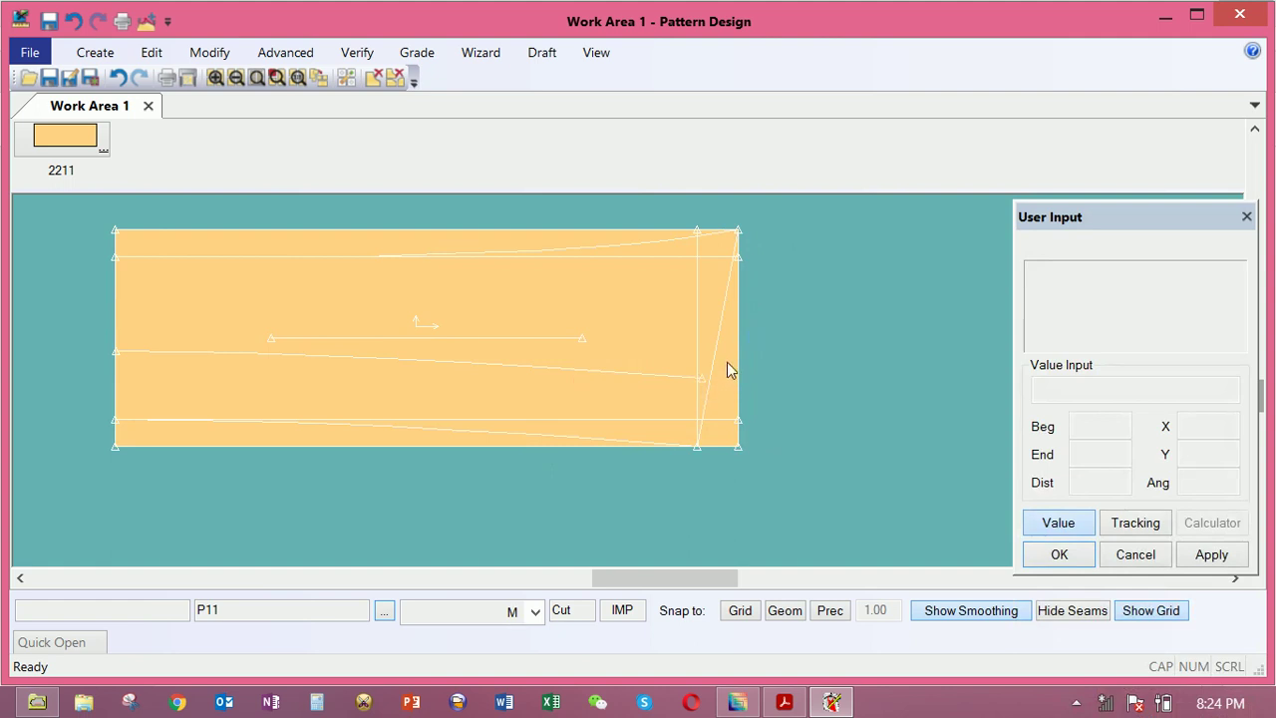
pyautogui.click(95, 51)
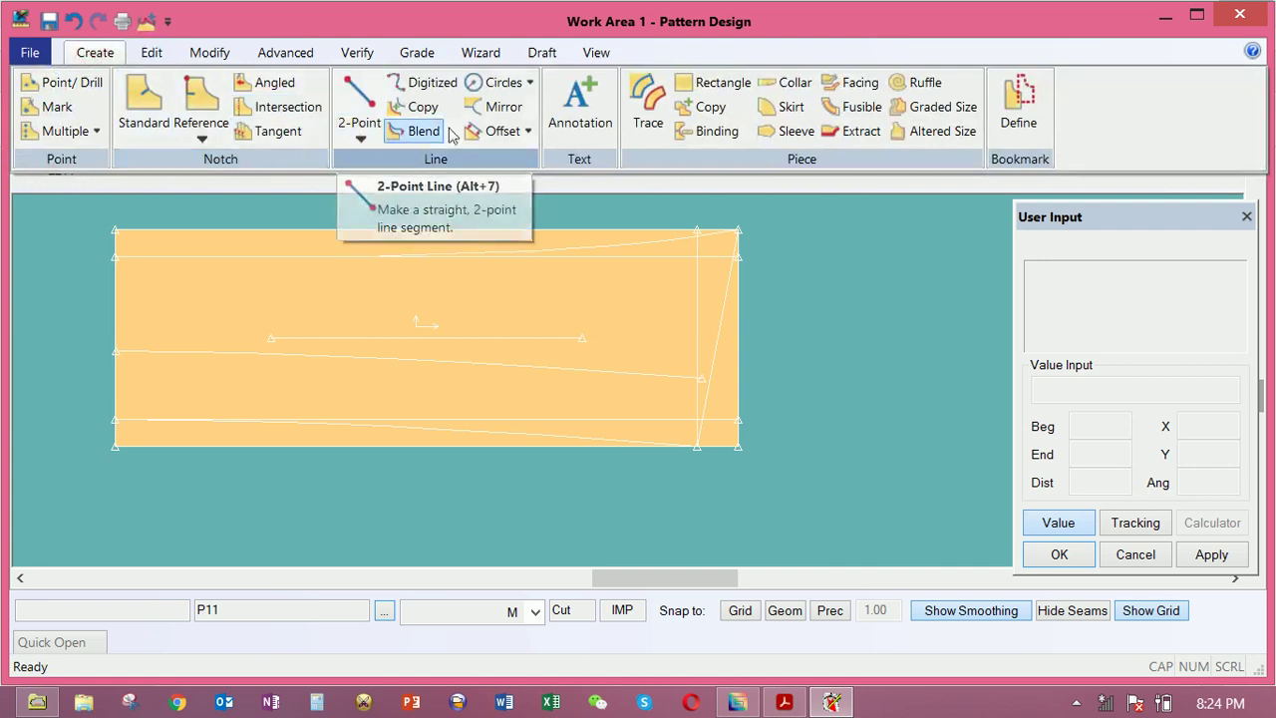
pyautogui.click(492, 129)
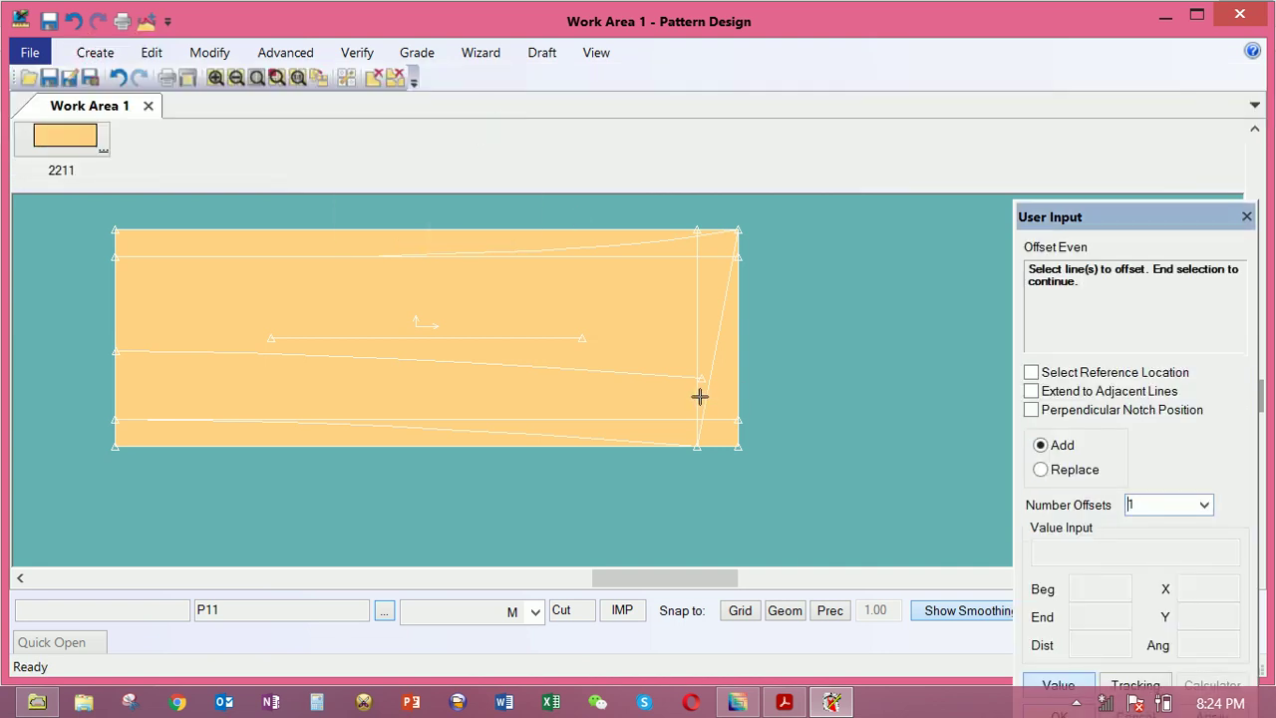
pyautogui.click(699, 397)
pyautogui.rightClick(705, 396)
pyautogui.click(712, 397)
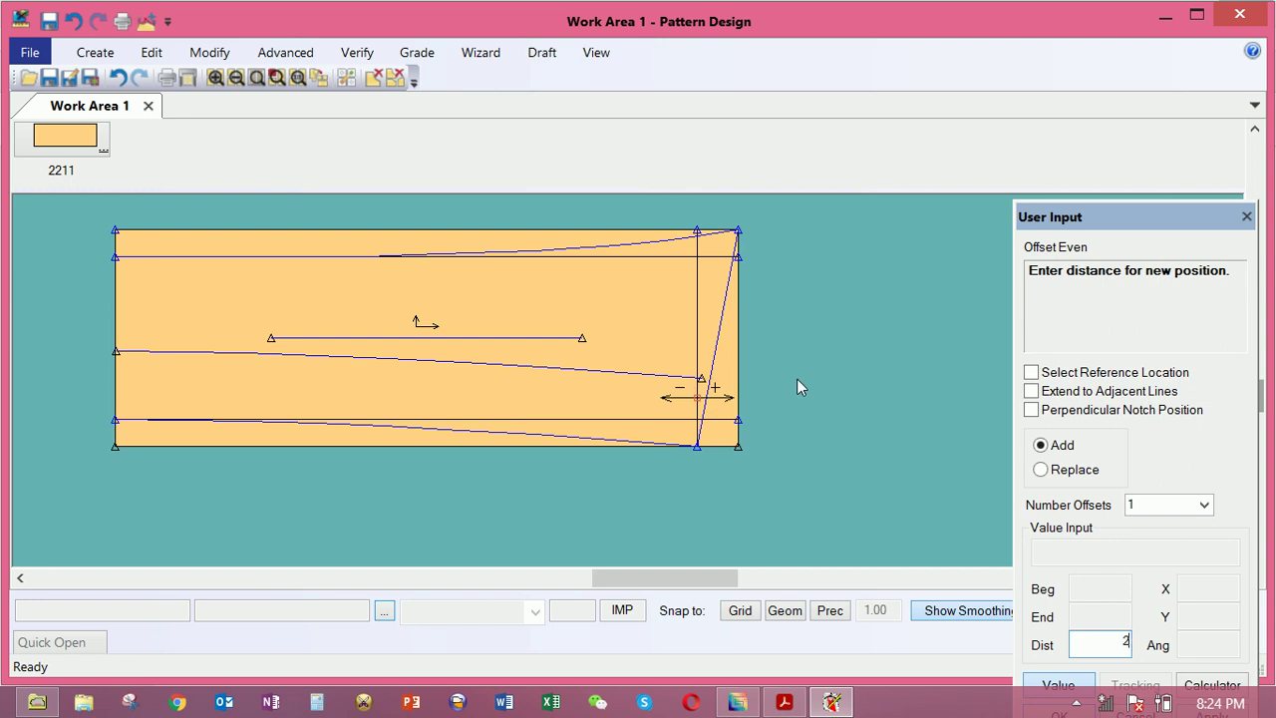
pyautogui.press('Return')
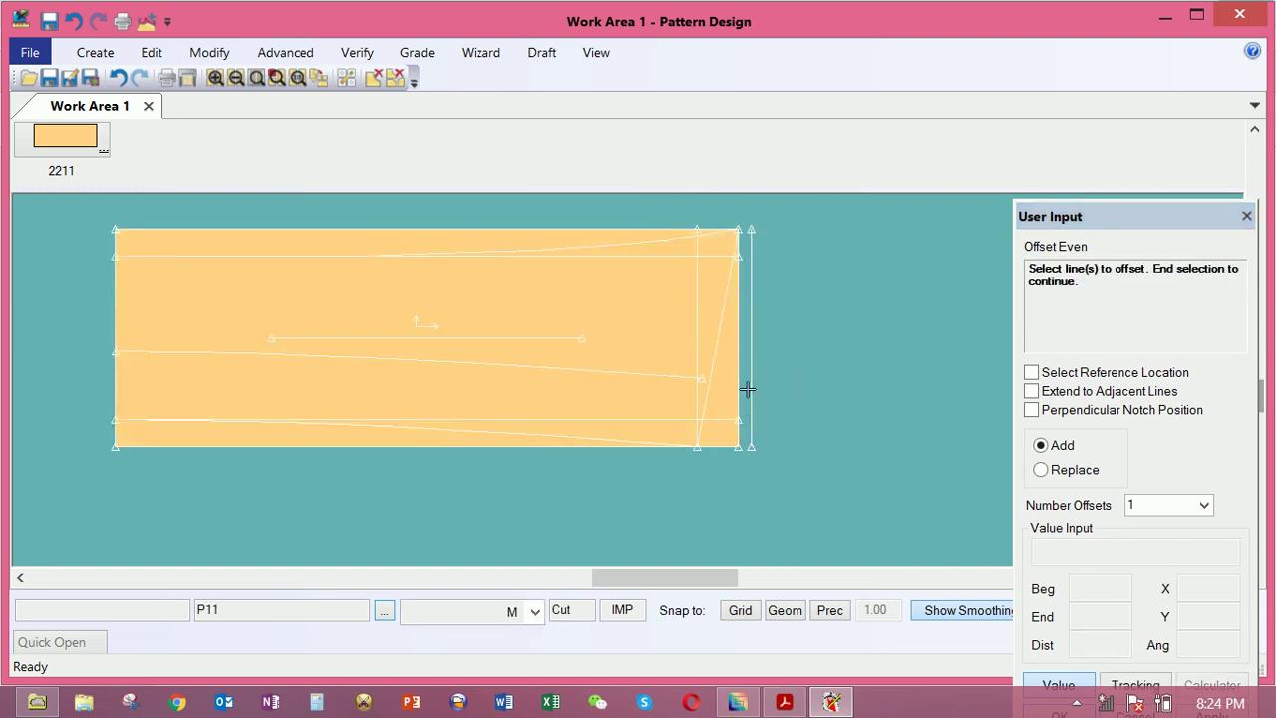
# Draw a 2-point curve about 1.84 long extending the middle curve's right end to the new outer vertical line
pyautogui.click(95, 52)
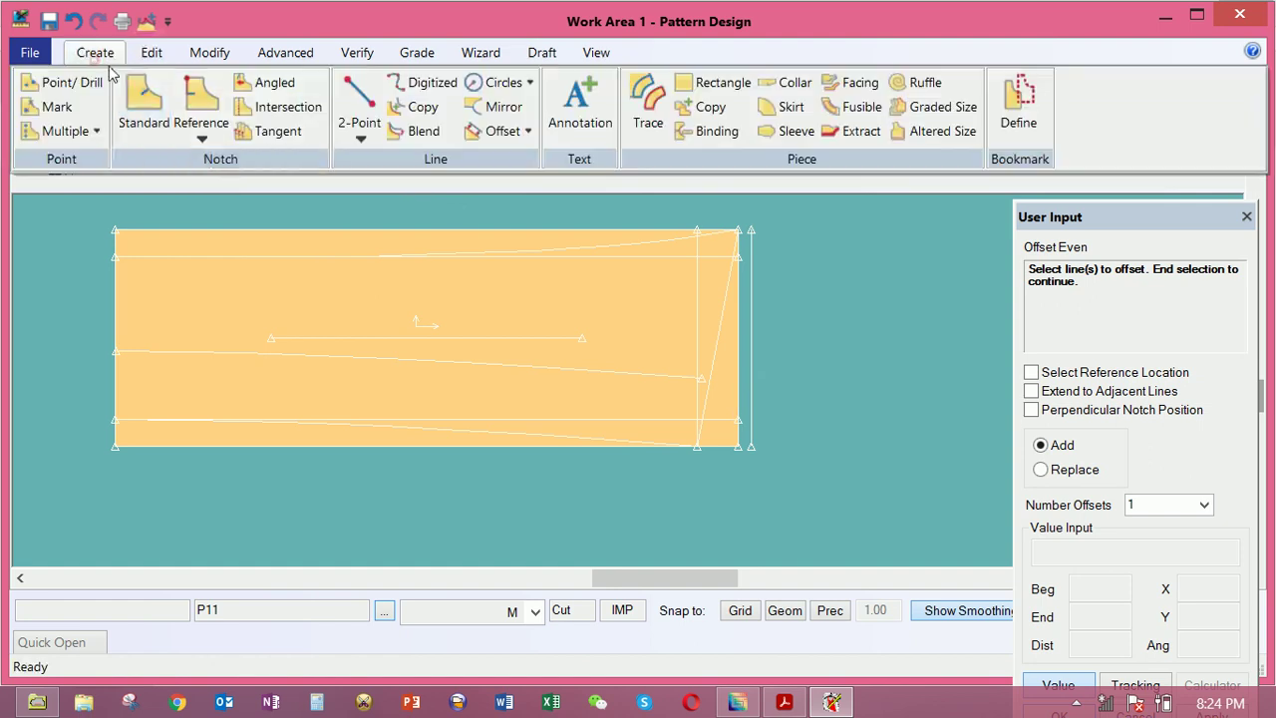
pyautogui.click(360, 137)
pyautogui.click(386, 183)
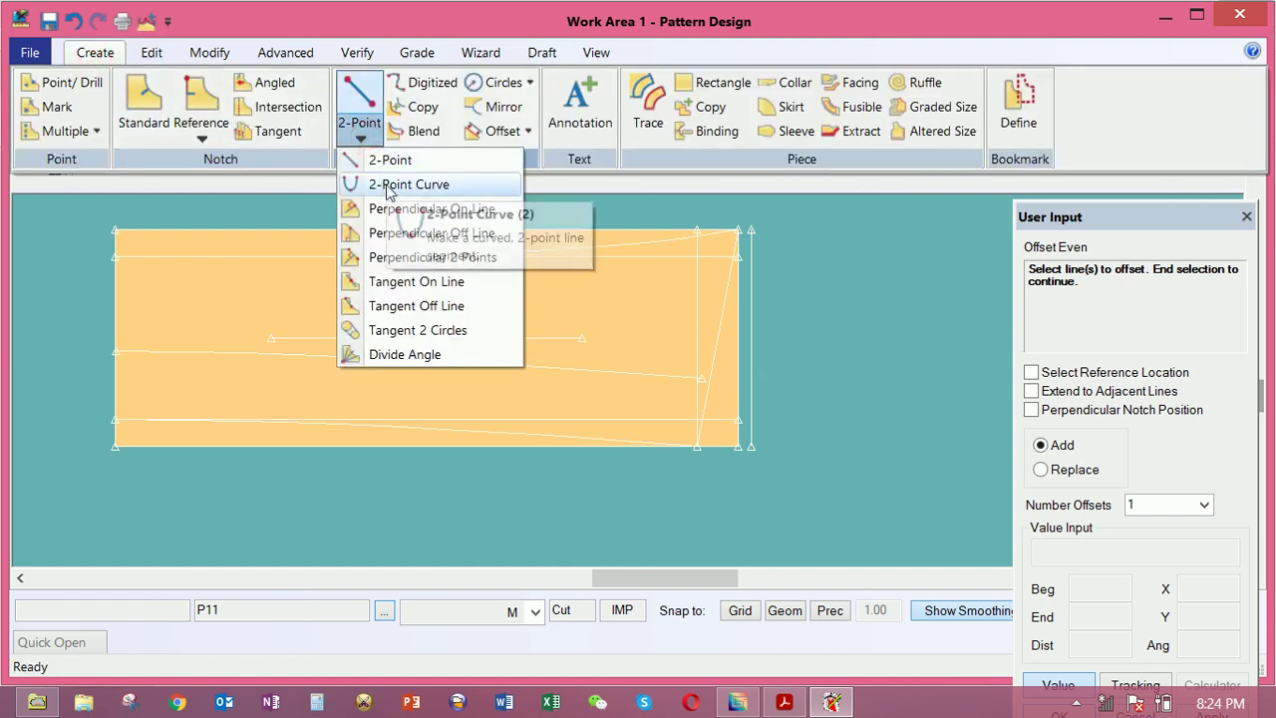
pyautogui.click(703, 377)
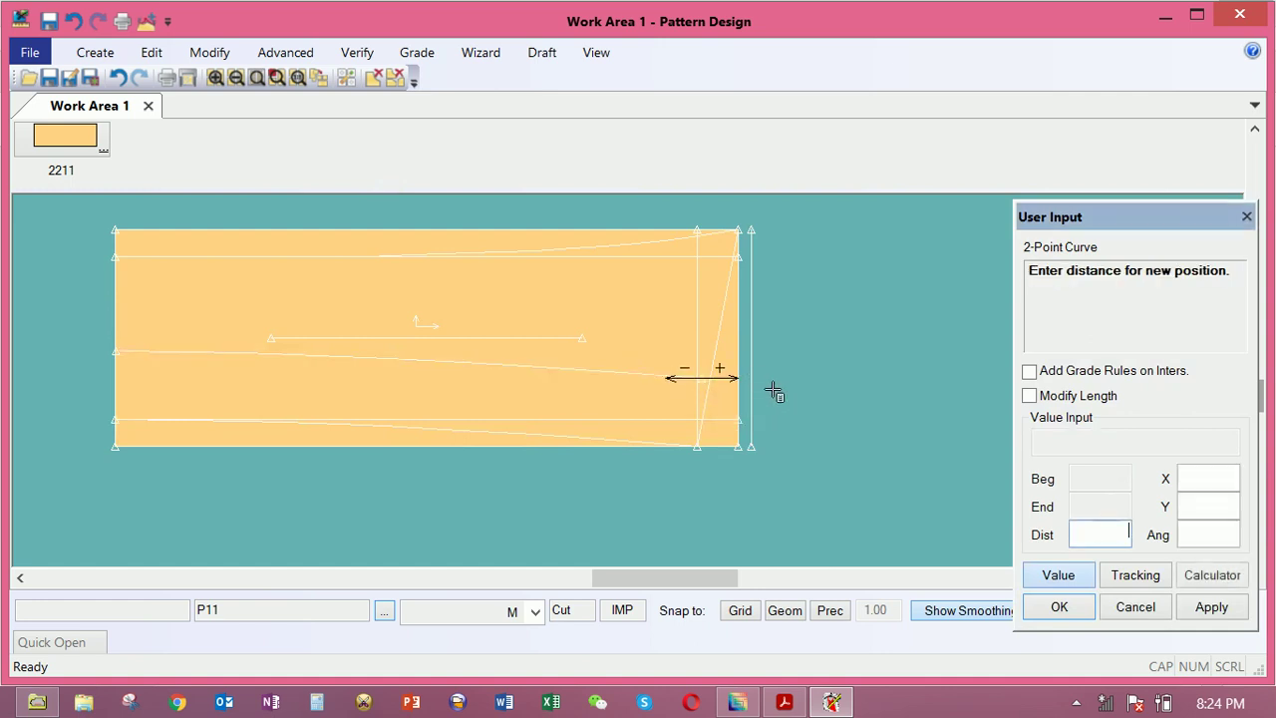
pyautogui.click(814, 388)
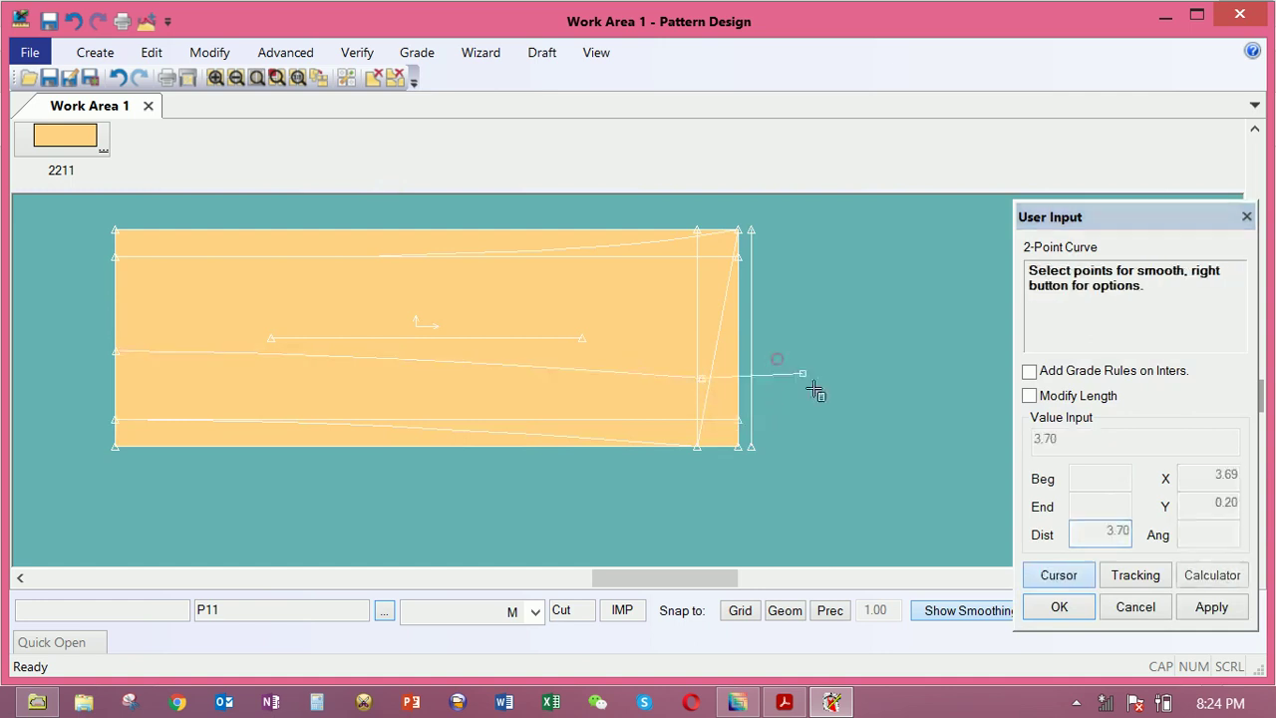
pyautogui.click(751, 387)
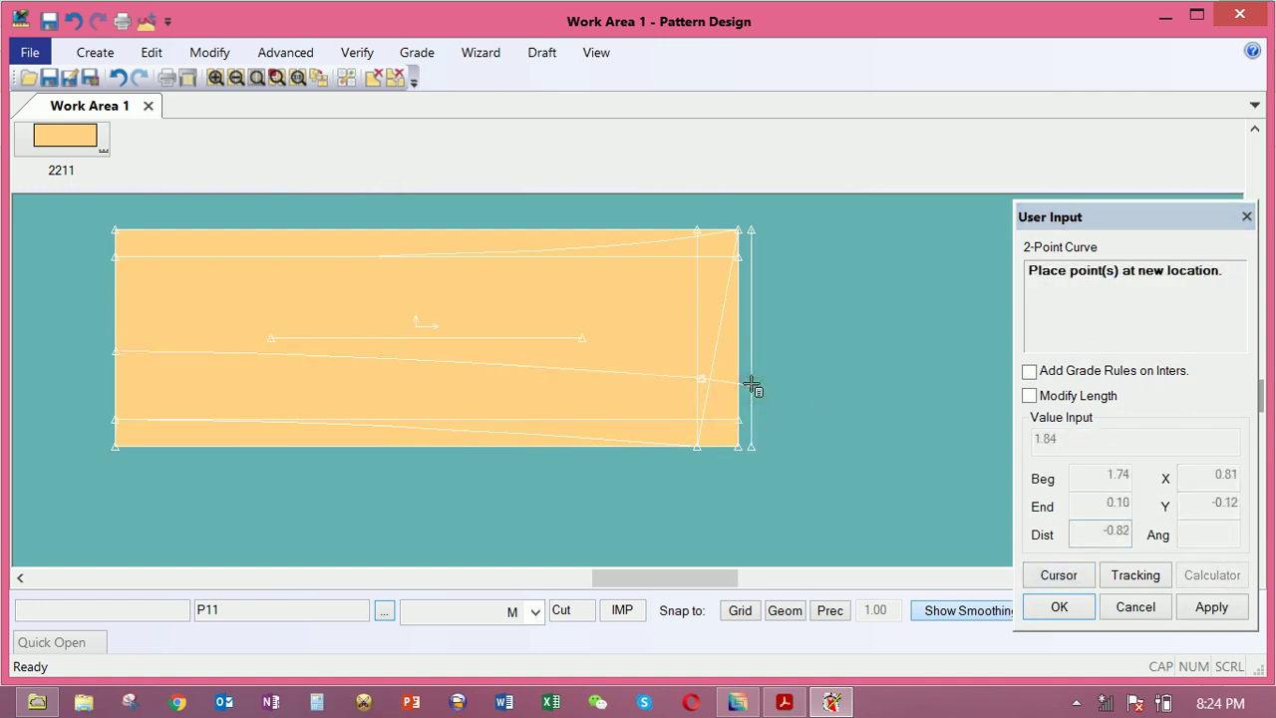
pyautogui.scroll(3, 743, 375)
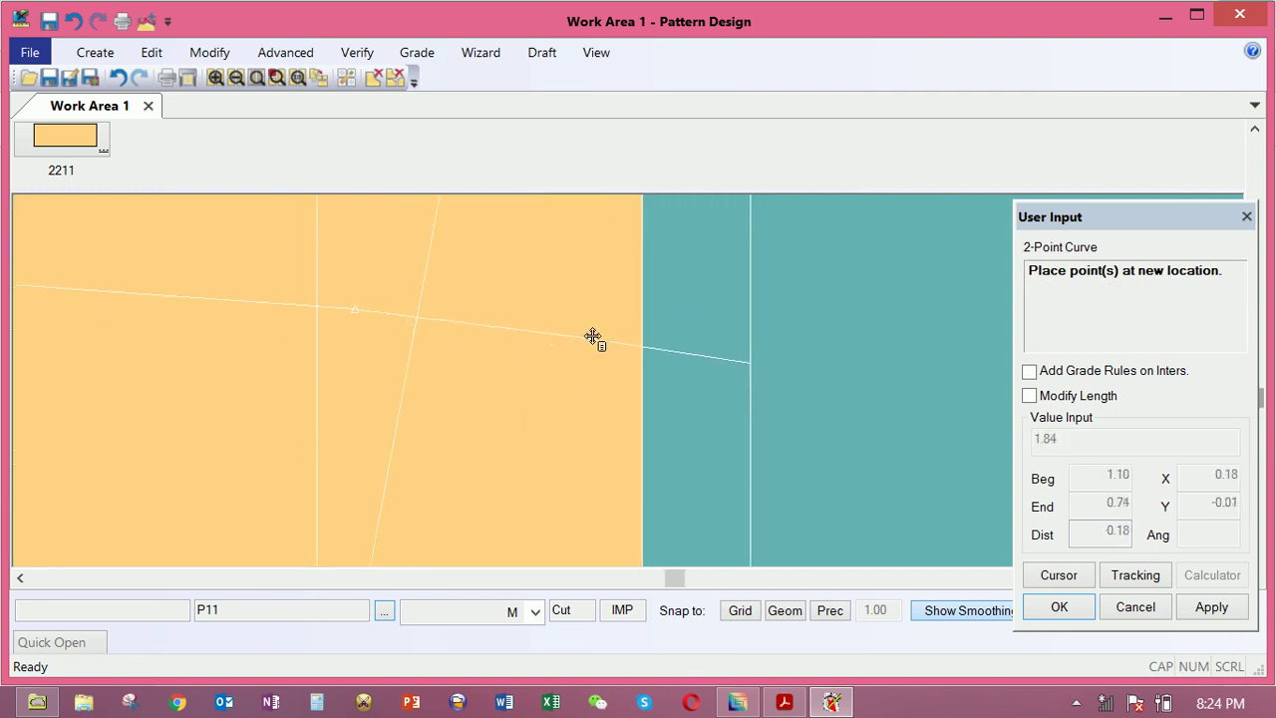
pyautogui.click(593, 337)
# Draw an outward-bowed 2-point curve from the extension's end to the vertical inner line's lower end, and shift the piece slightly within the work area
pyautogui.scroll(-2, 606, 387)
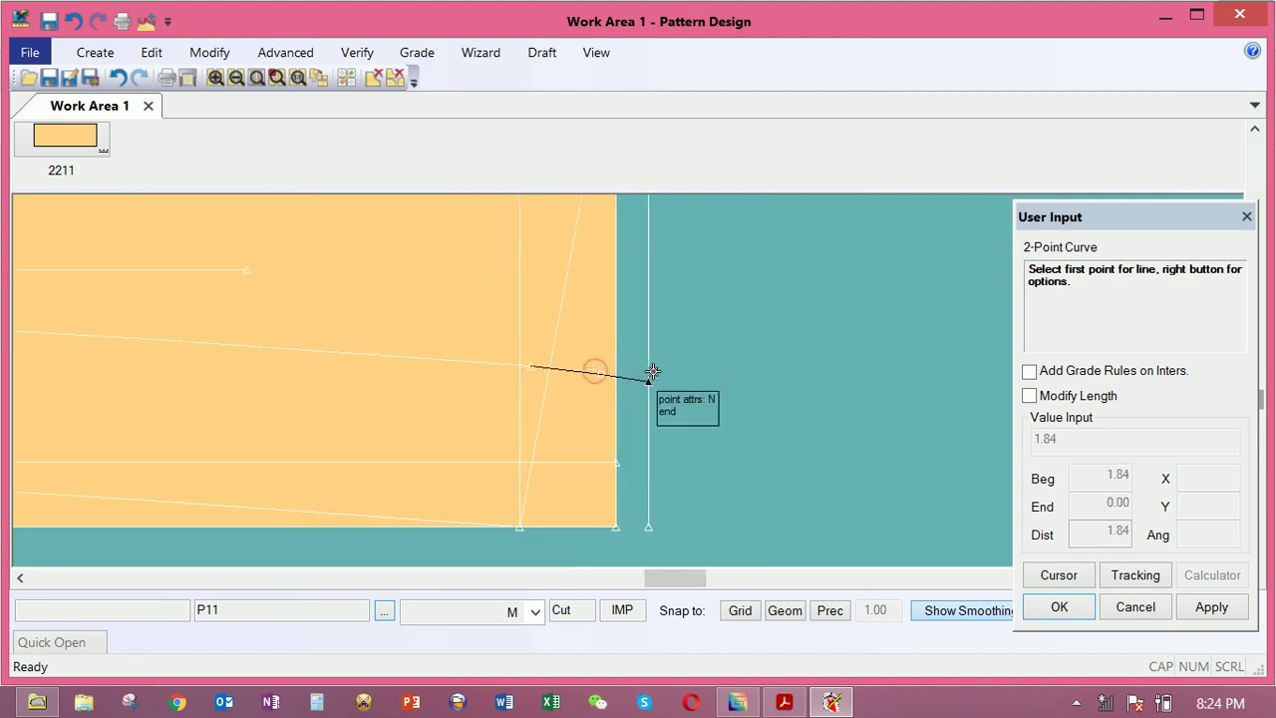
pyautogui.click(648, 382)
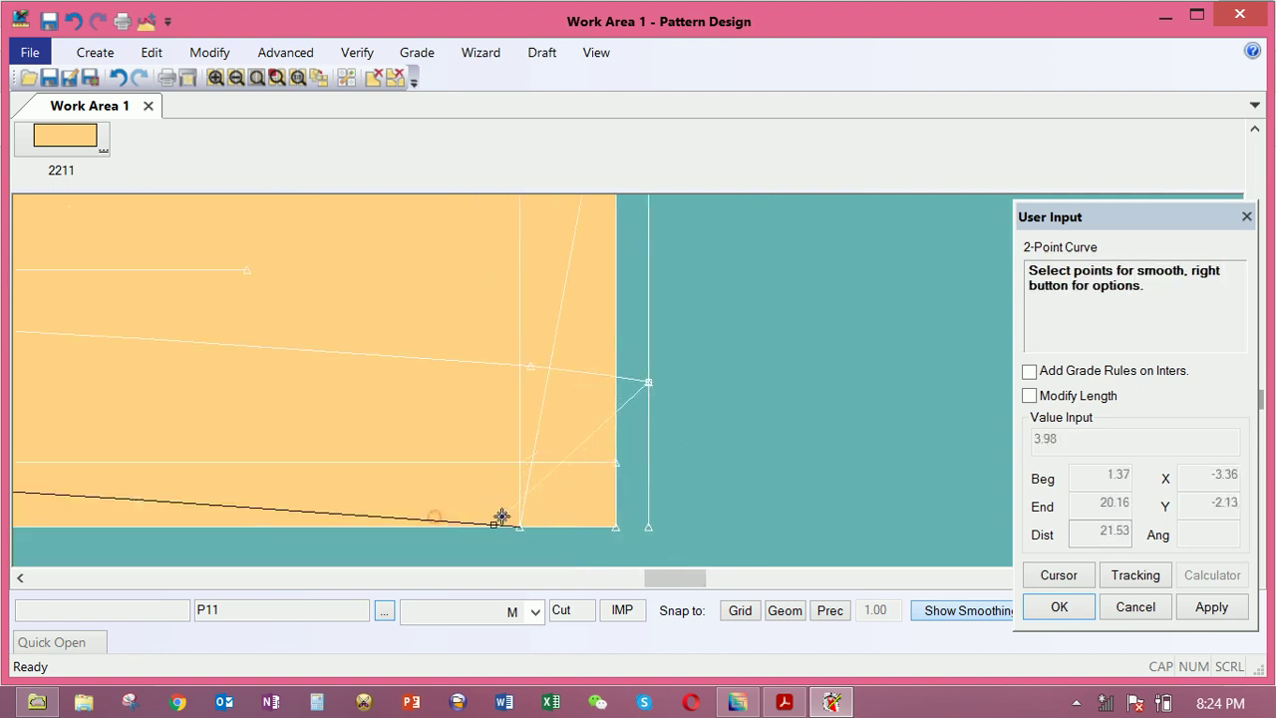
pyautogui.click(524, 524)
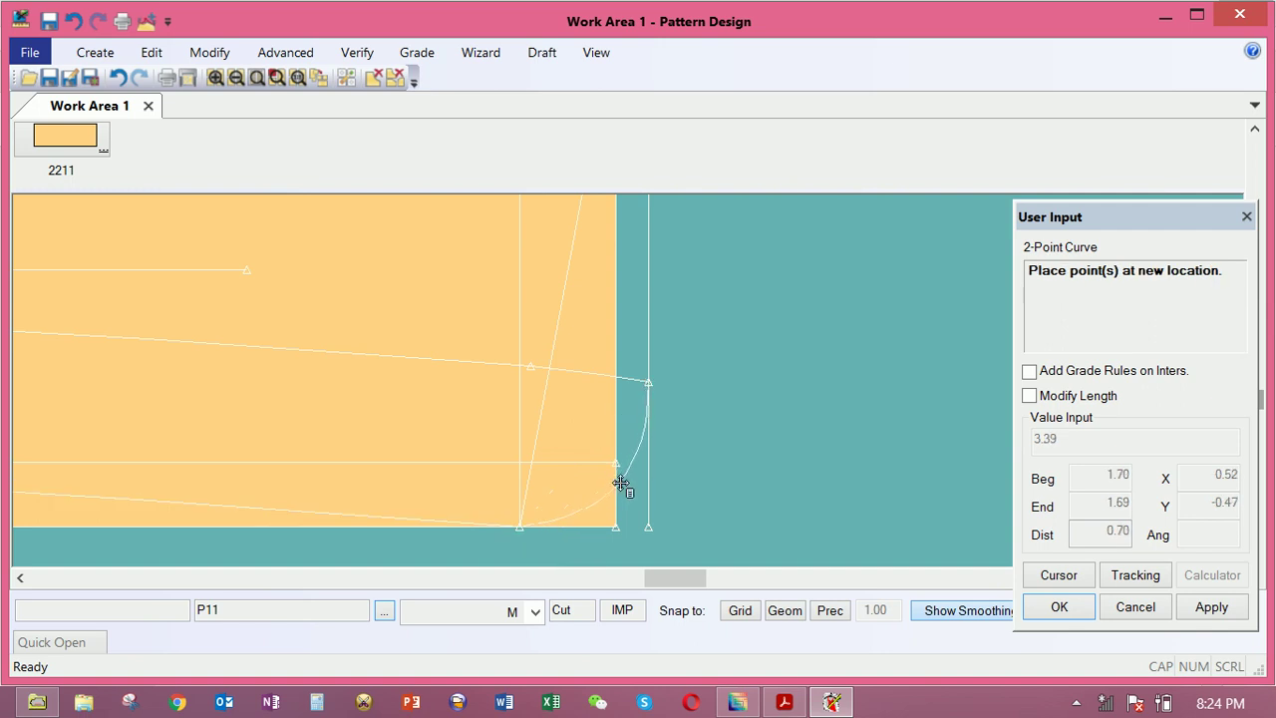
pyautogui.click(643, 449)
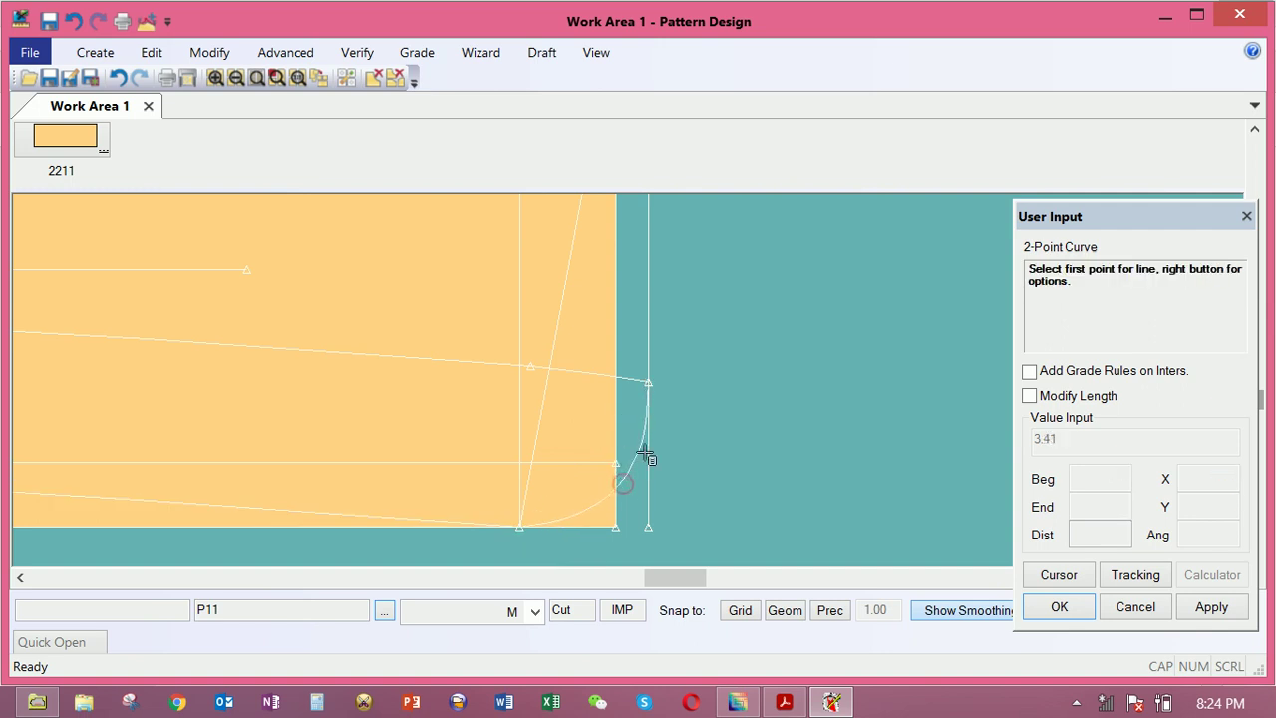
pyautogui.scroll(-2, 665, 427)
pyautogui.rightClick(688, 353)
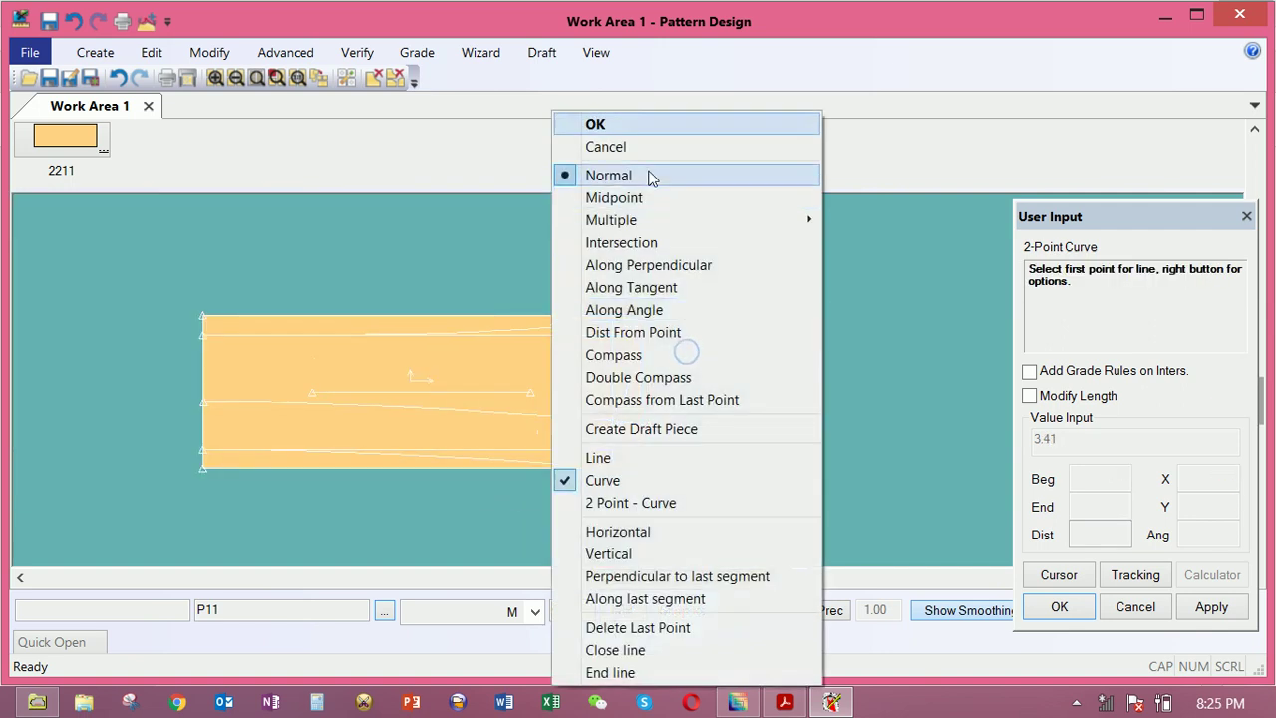
pyautogui.click(648, 150)
pyautogui.moveTo(574, 390); pyautogui.dragTo(666, 352)
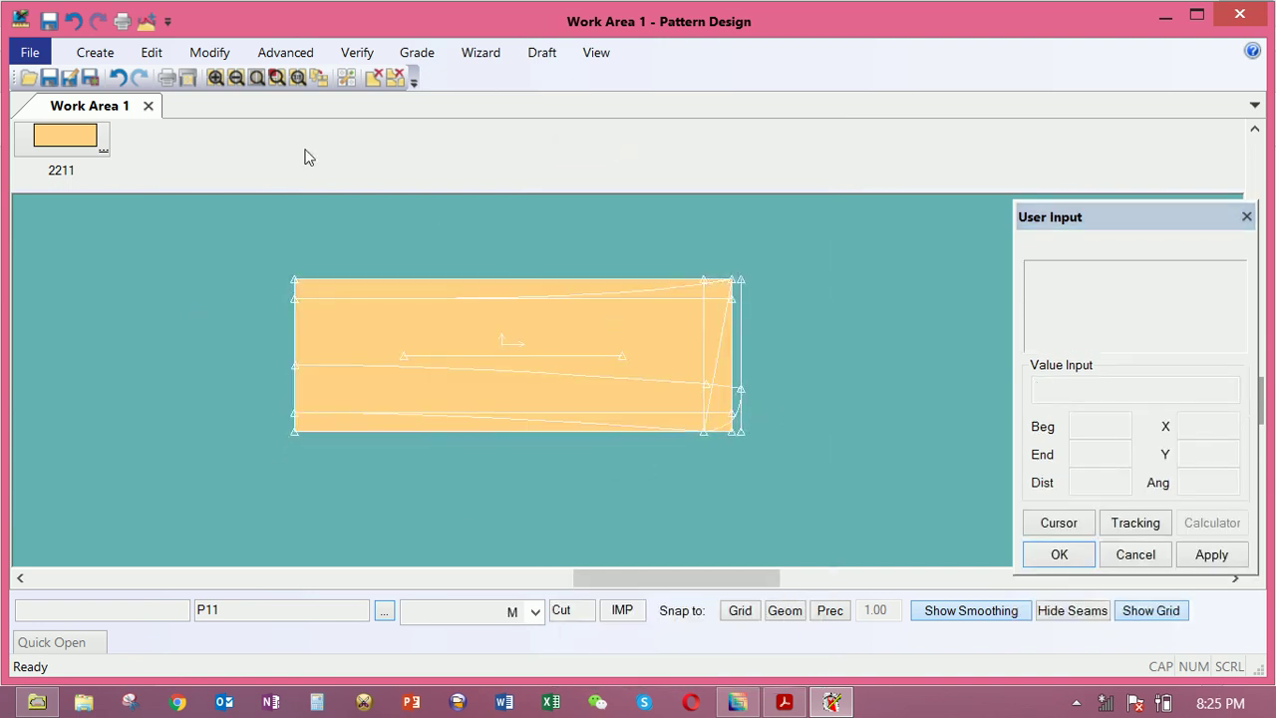
pyautogui.click(95, 52)
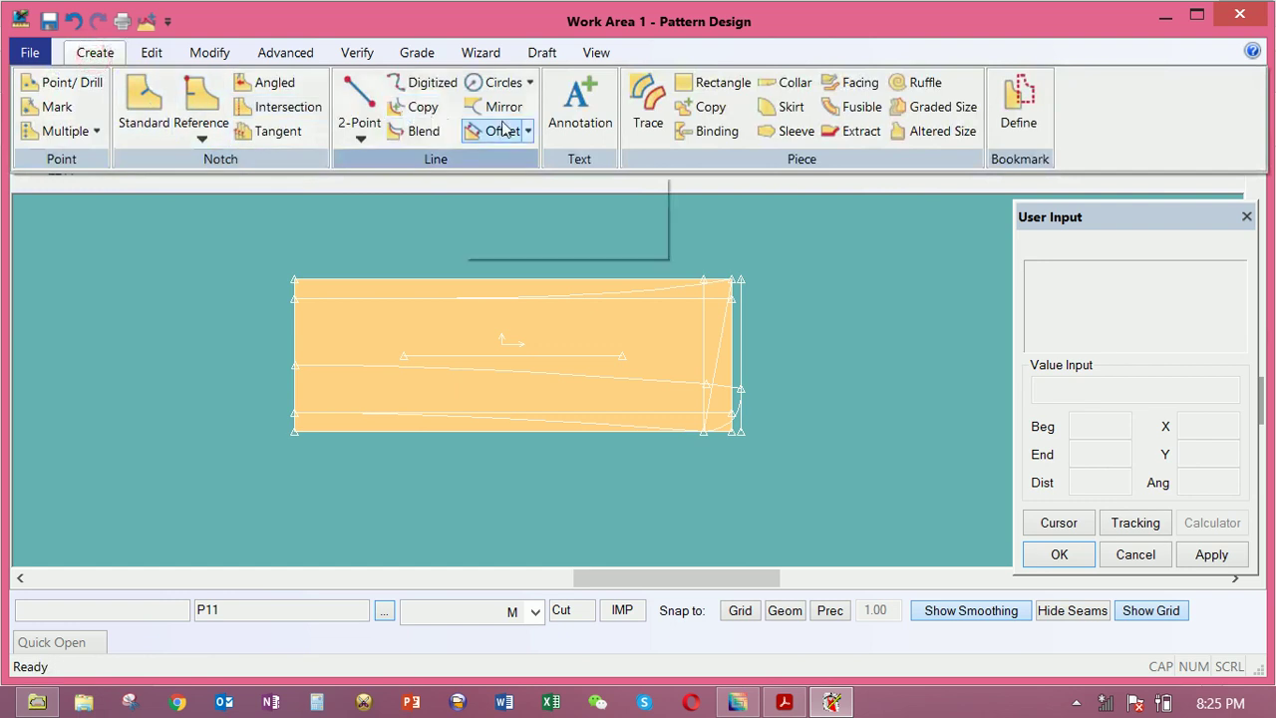
pyautogui.click(643, 96)
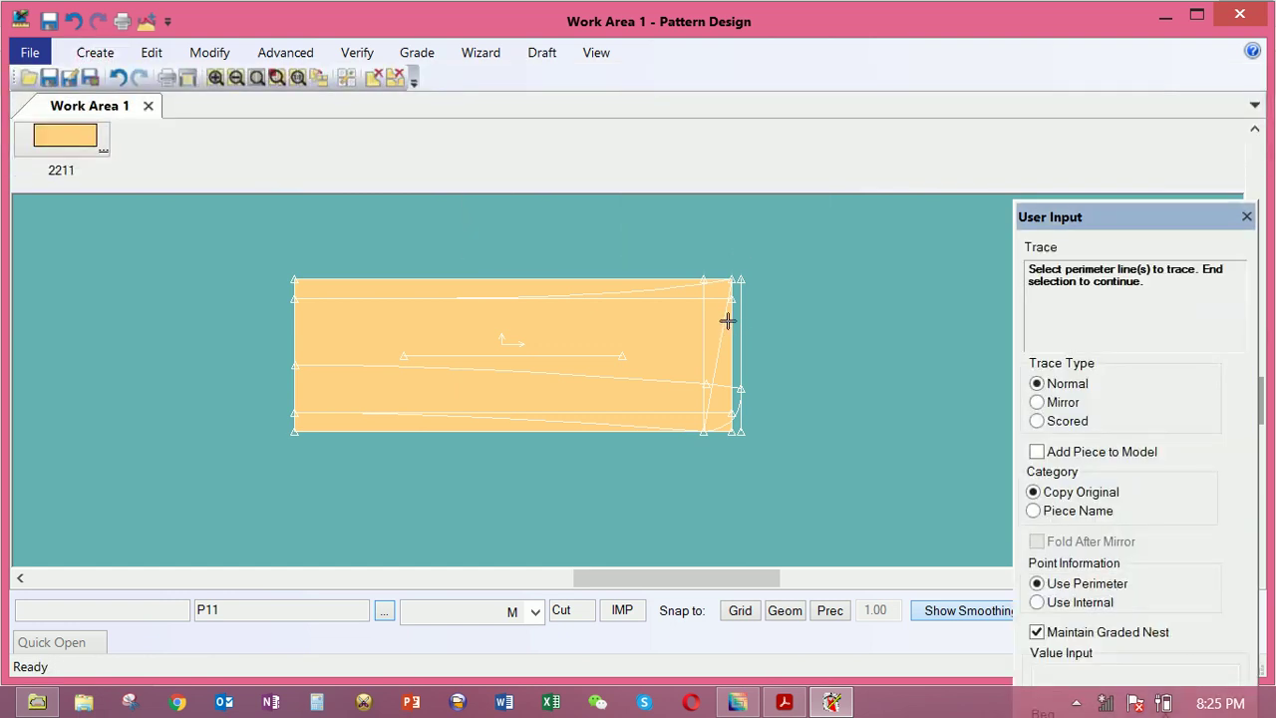
pyautogui.rightClick(747, 303)
pyautogui.click(794, 301)
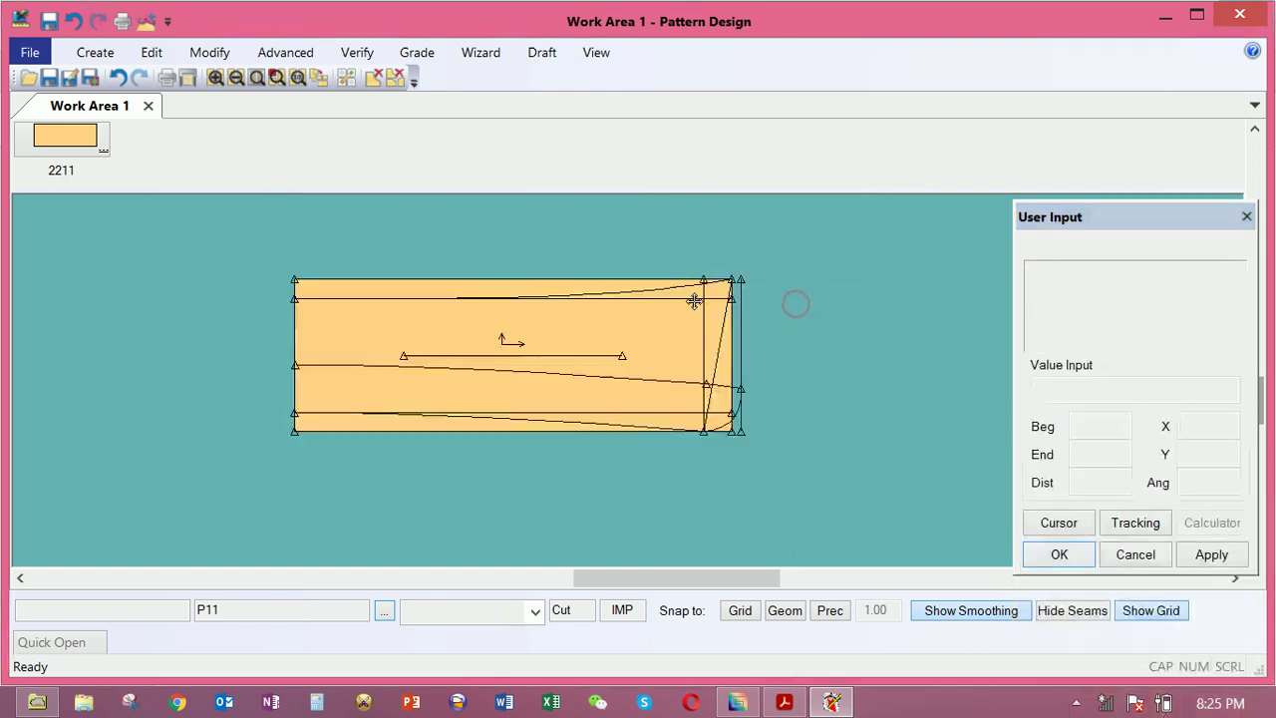
pyautogui.click(692, 287)
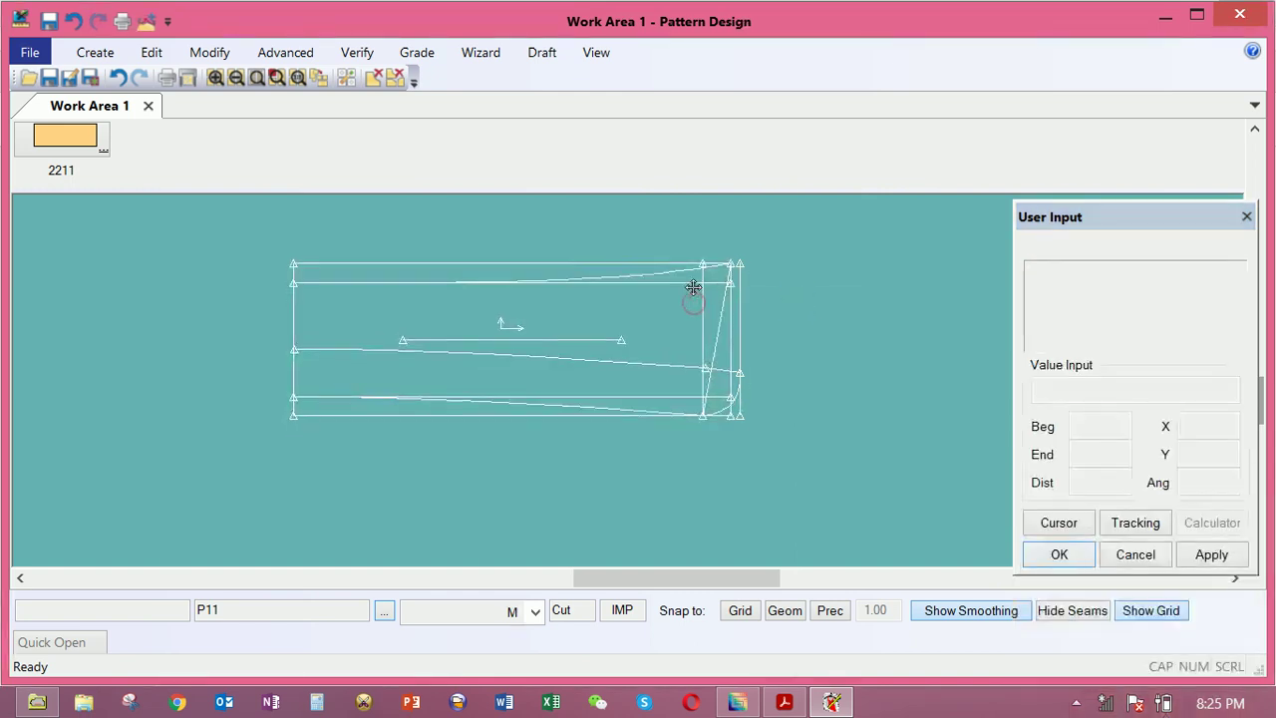
# Start a normal Trace and select the slanted line, upper curve, left edge and lower curve as the perimeter
pyautogui.click(95, 53)
pyautogui.click(661, 107)
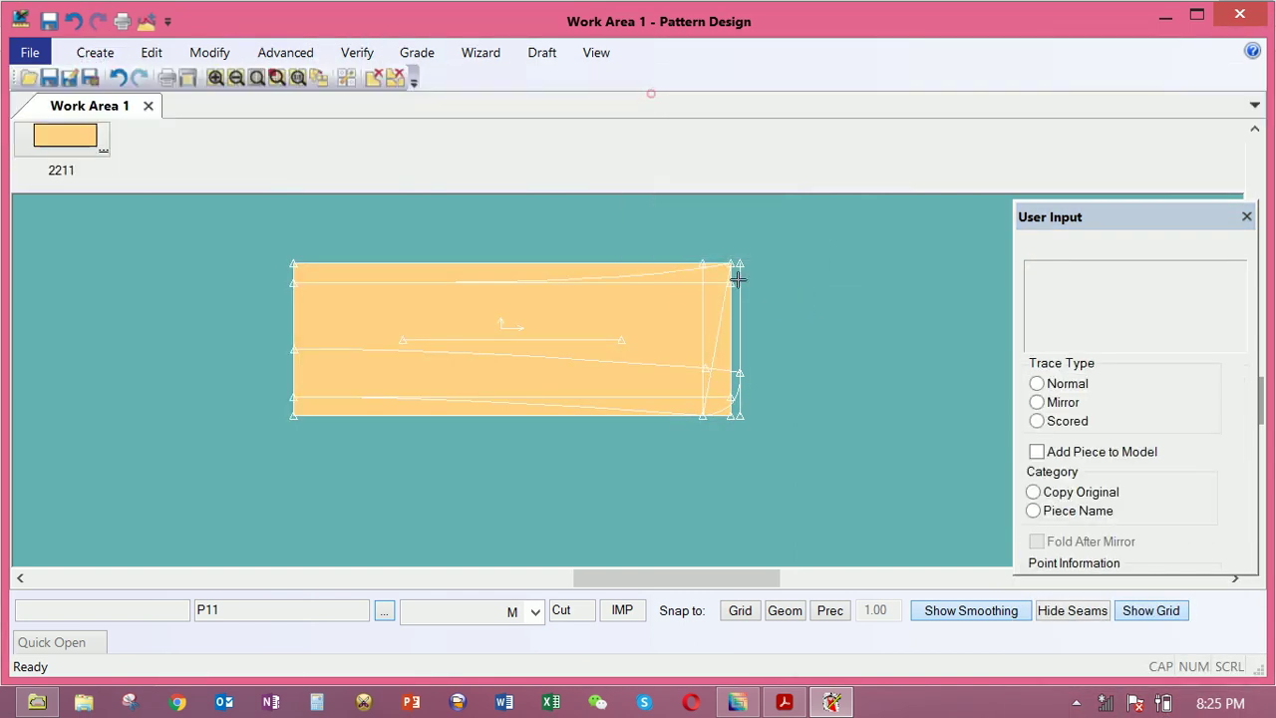
pyautogui.click(722, 320)
pyautogui.click(668, 268)
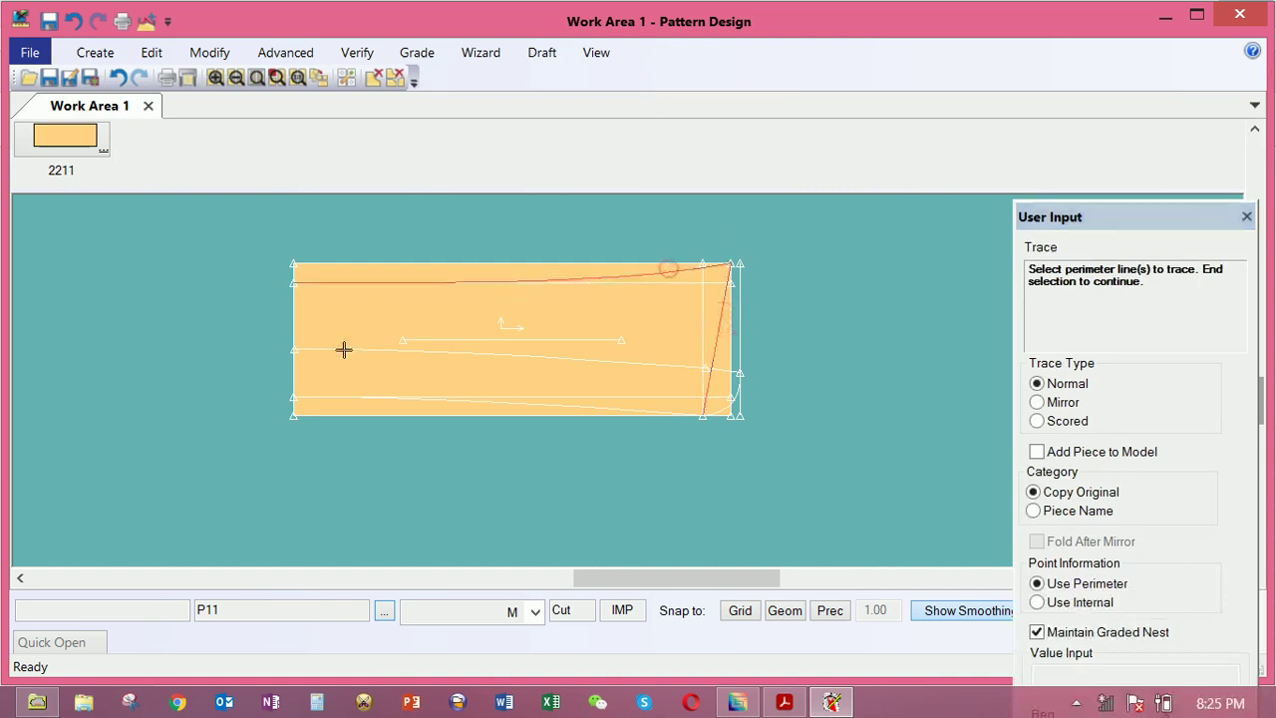
pyautogui.click(520, 402)
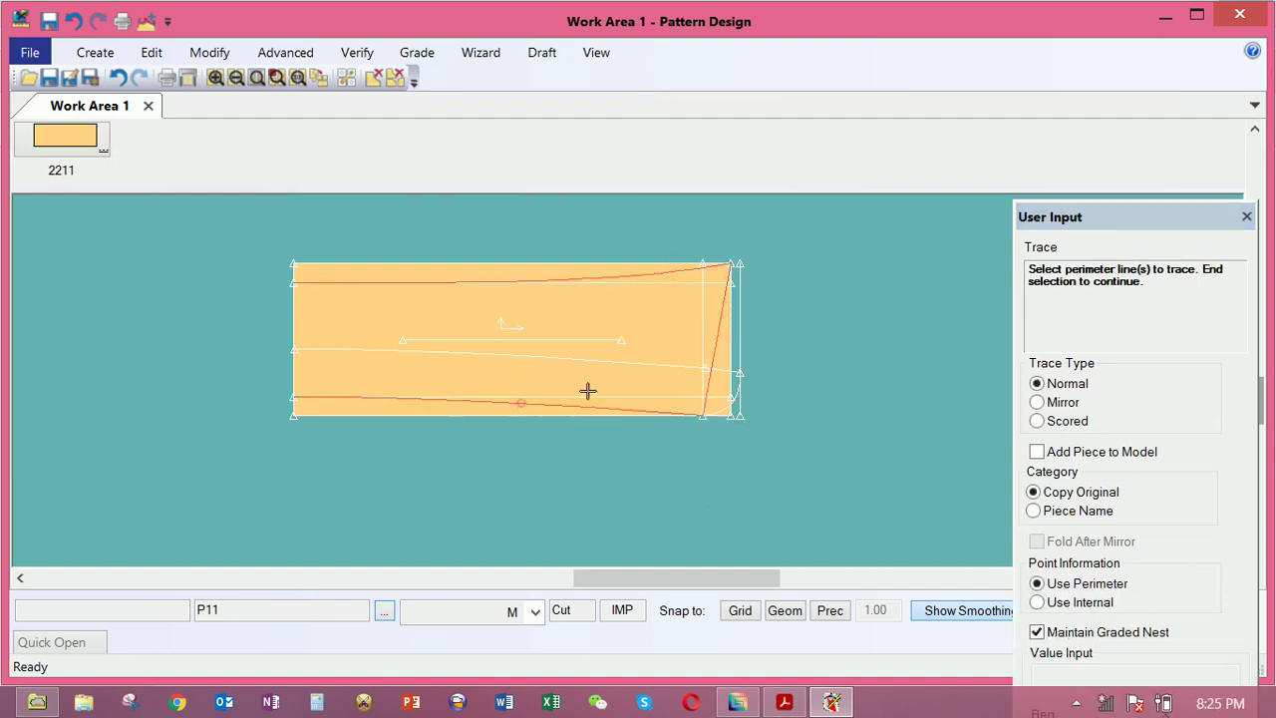
pyautogui.click(442, 403)
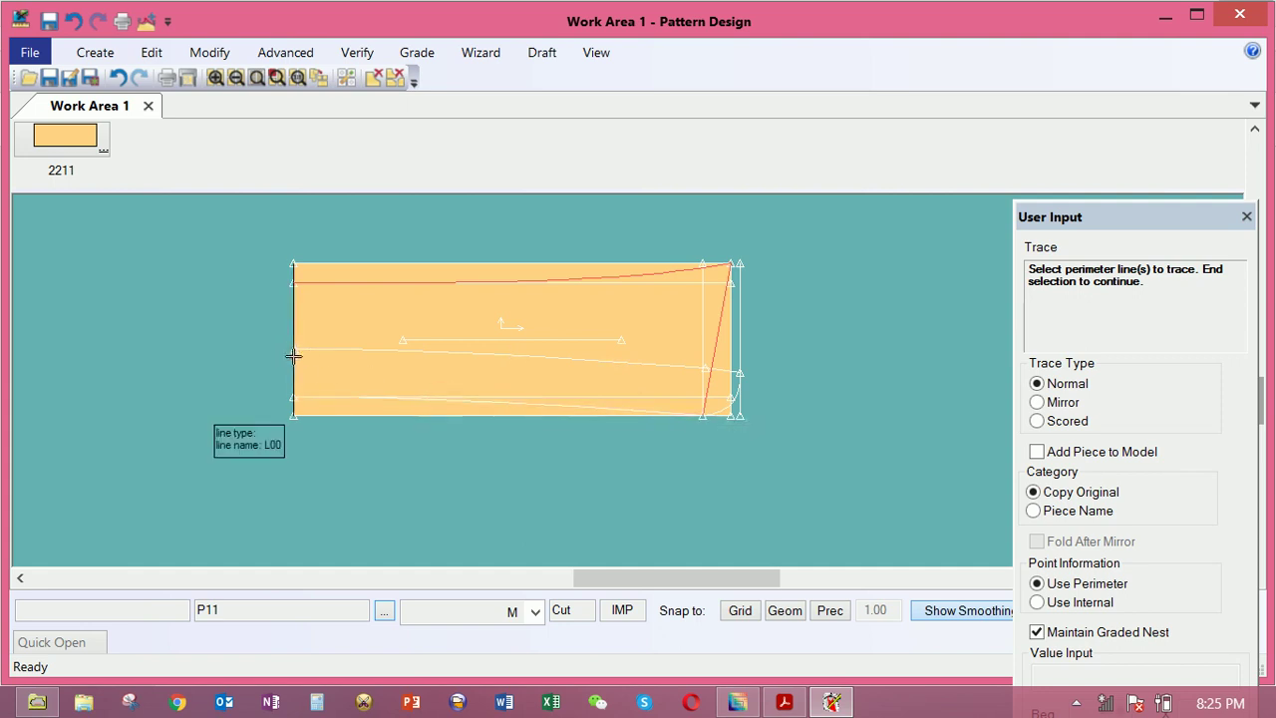
pyautogui.click(497, 401)
# Complete the perimeter selection, place the traced piece to the upper right of the rectangle and accept the proposed piece name
pyautogui.rightClick(498, 380)
pyautogui.click(499, 379)
pyautogui.rightClick(498, 379)
pyautogui.click(504, 379)
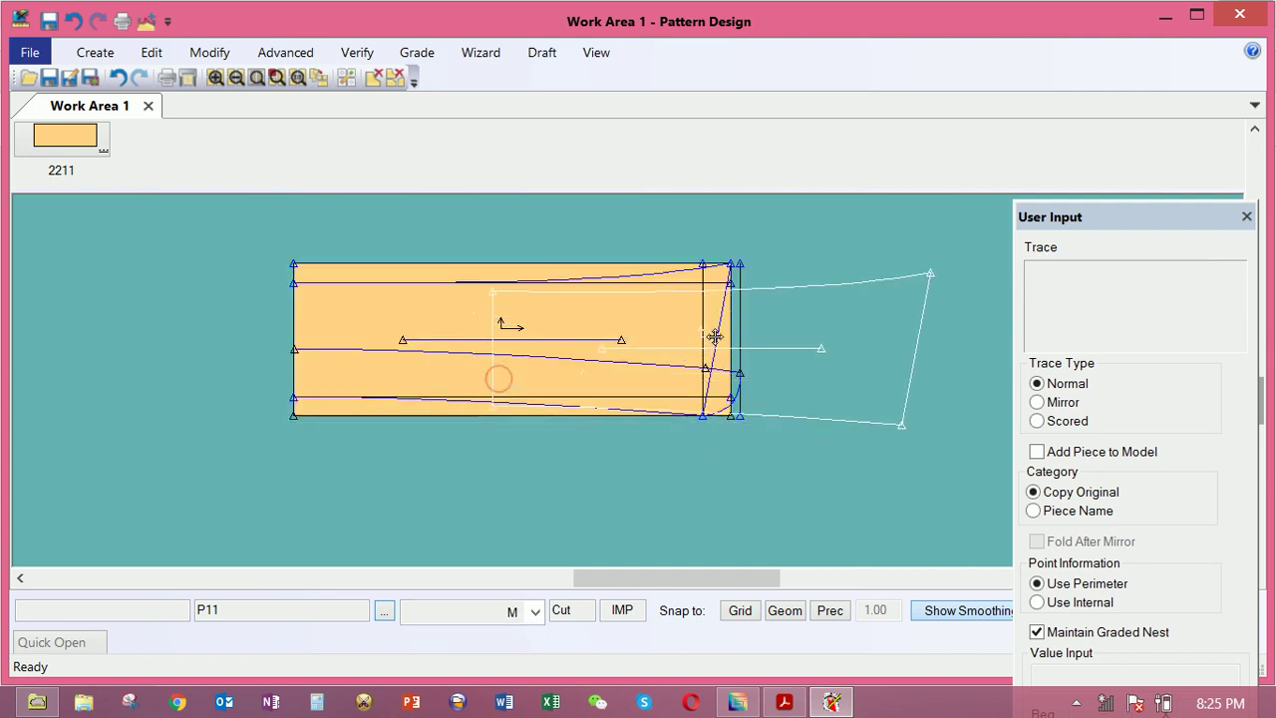
pyautogui.click(615, 295)
pyautogui.rightClick(529, 268)
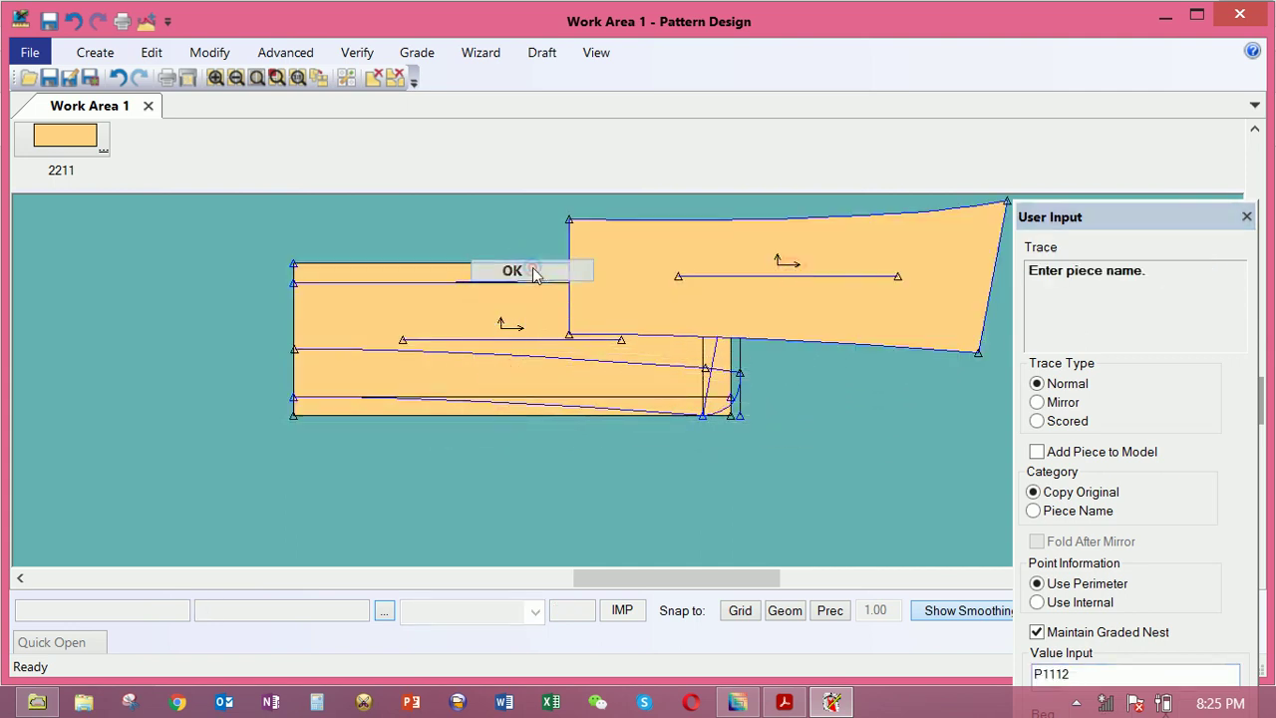
pyautogui.click(529, 267)
# End the trace and move the rectangle piece and the traced piece apart so they no longer overlap
pyautogui.rightClick(531, 267)
pyautogui.click(513, 270)
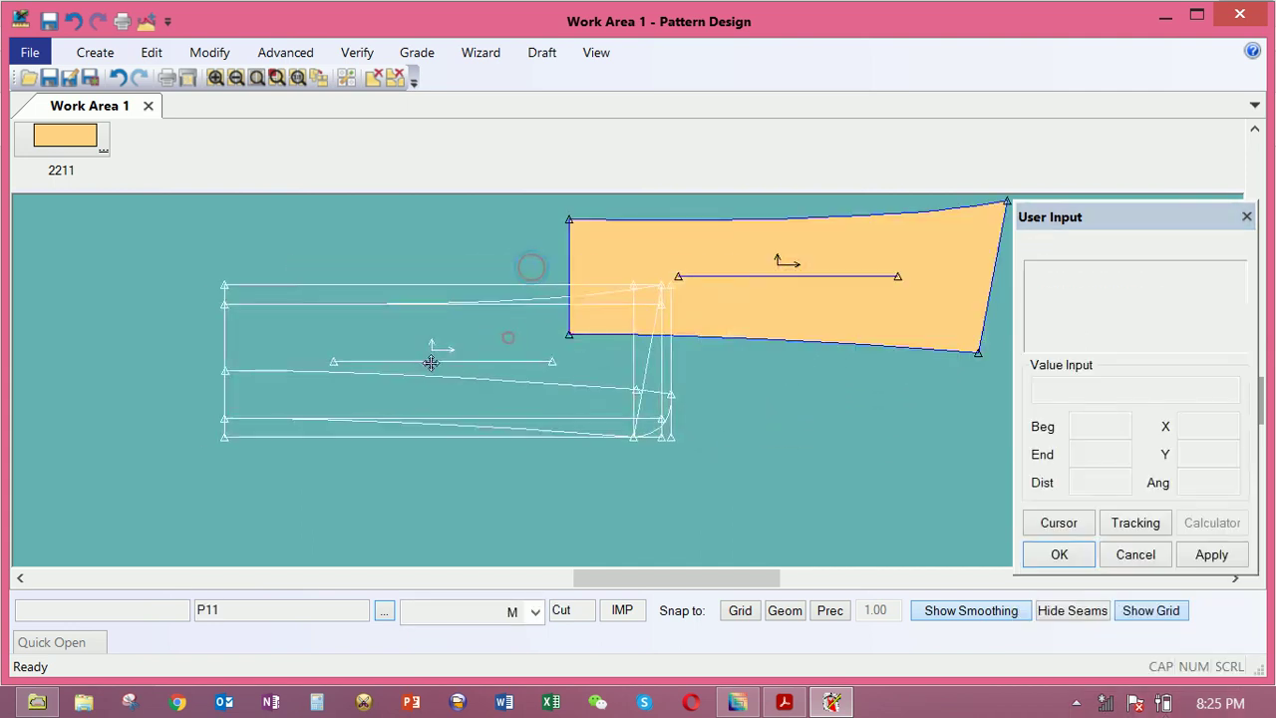
pyautogui.click(324, 349)
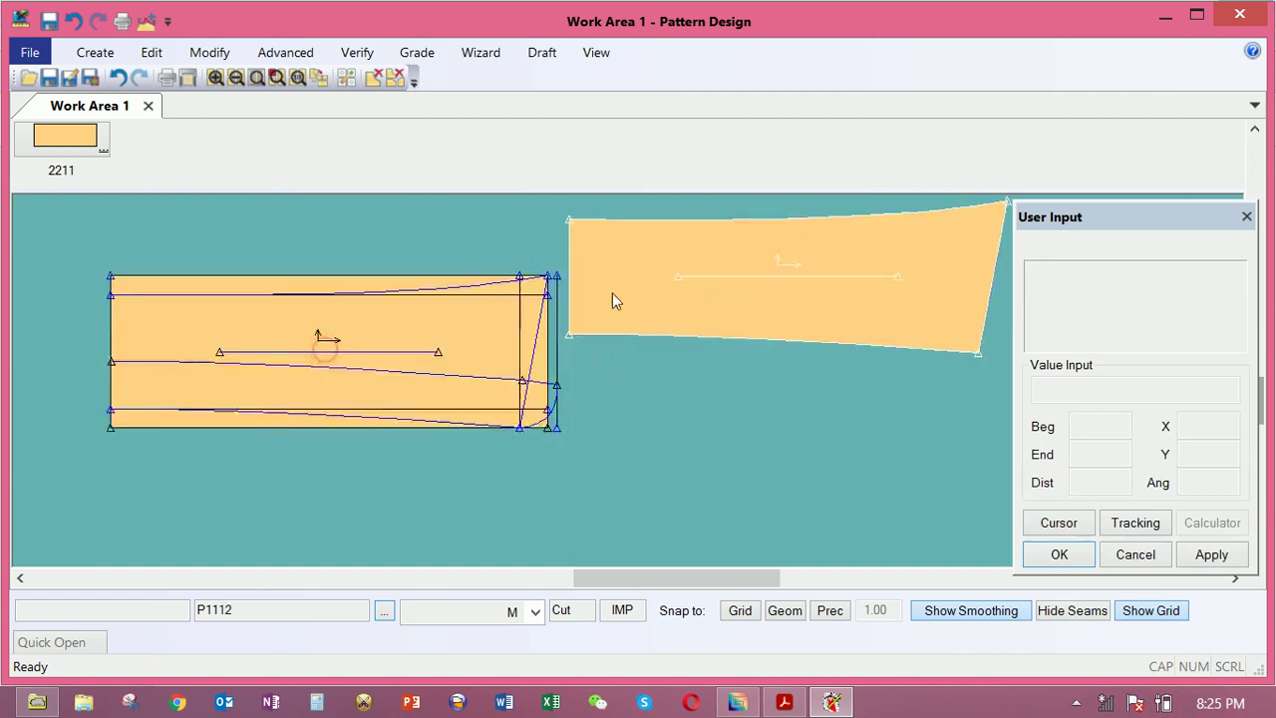
pyautogui.click(664, 280)
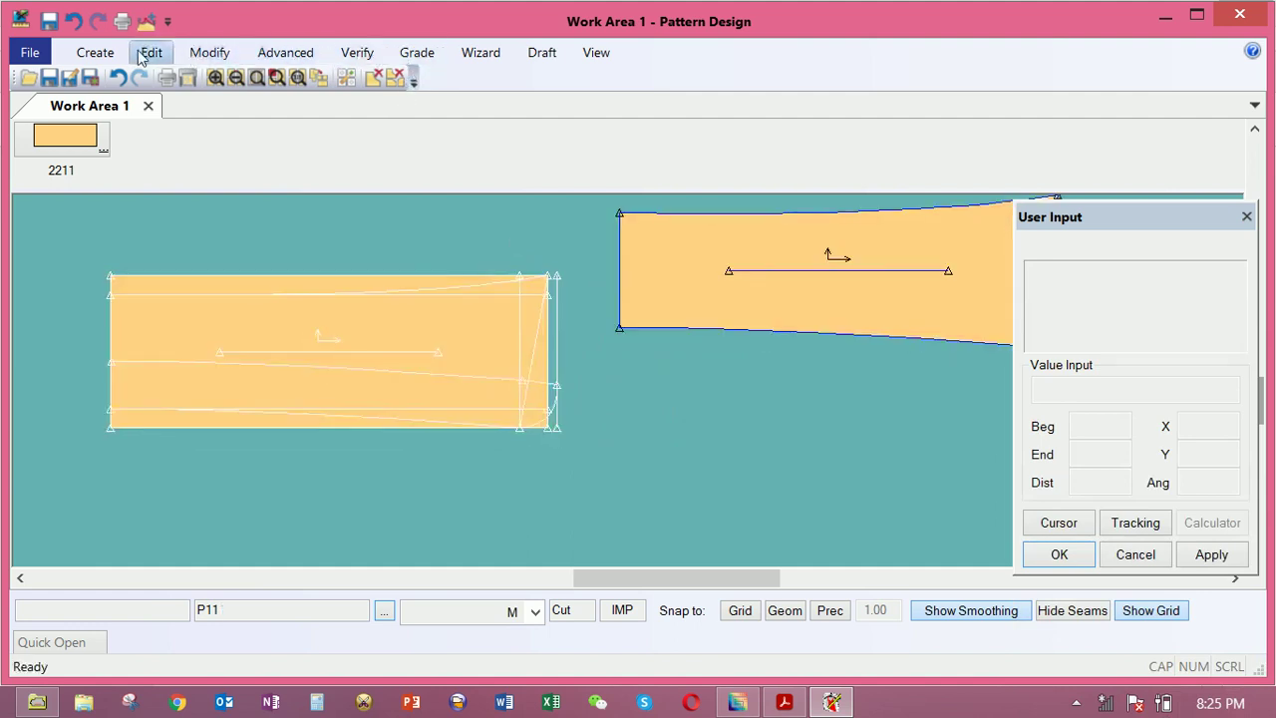
pyautogui.click(96, 52)
pyautogui.click(648, 100)
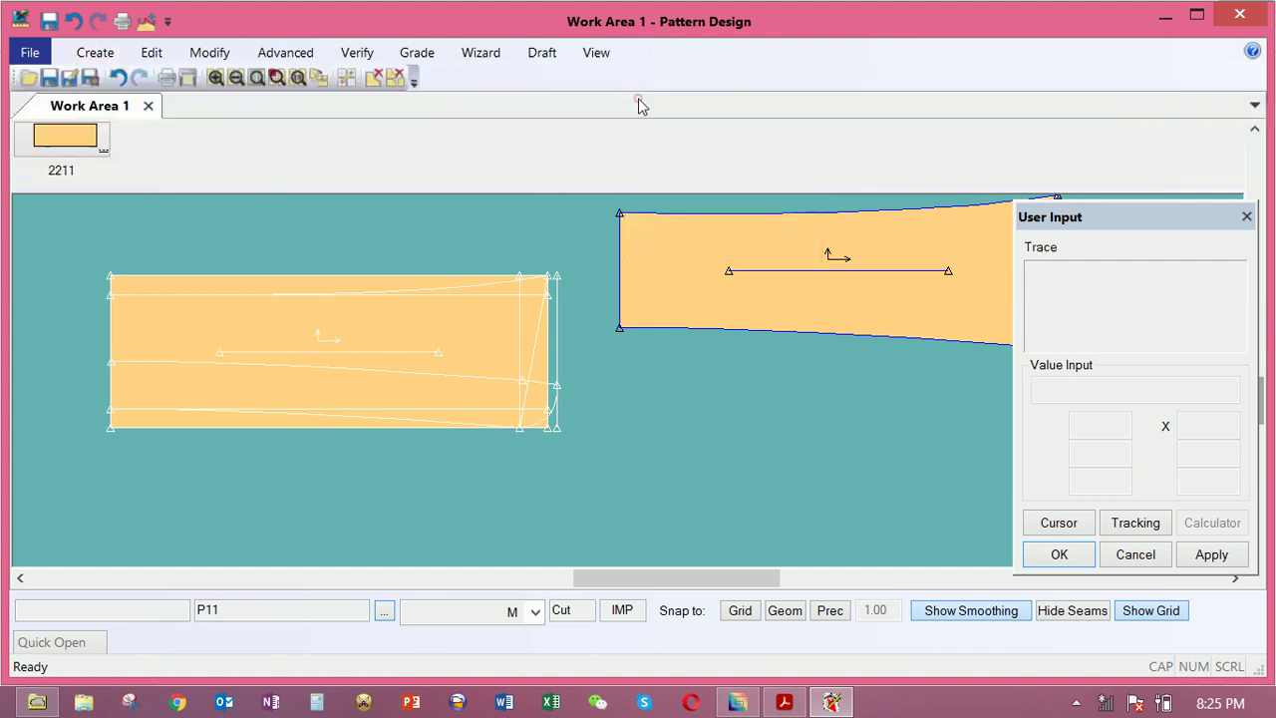
pyautogui.click(541, 384)
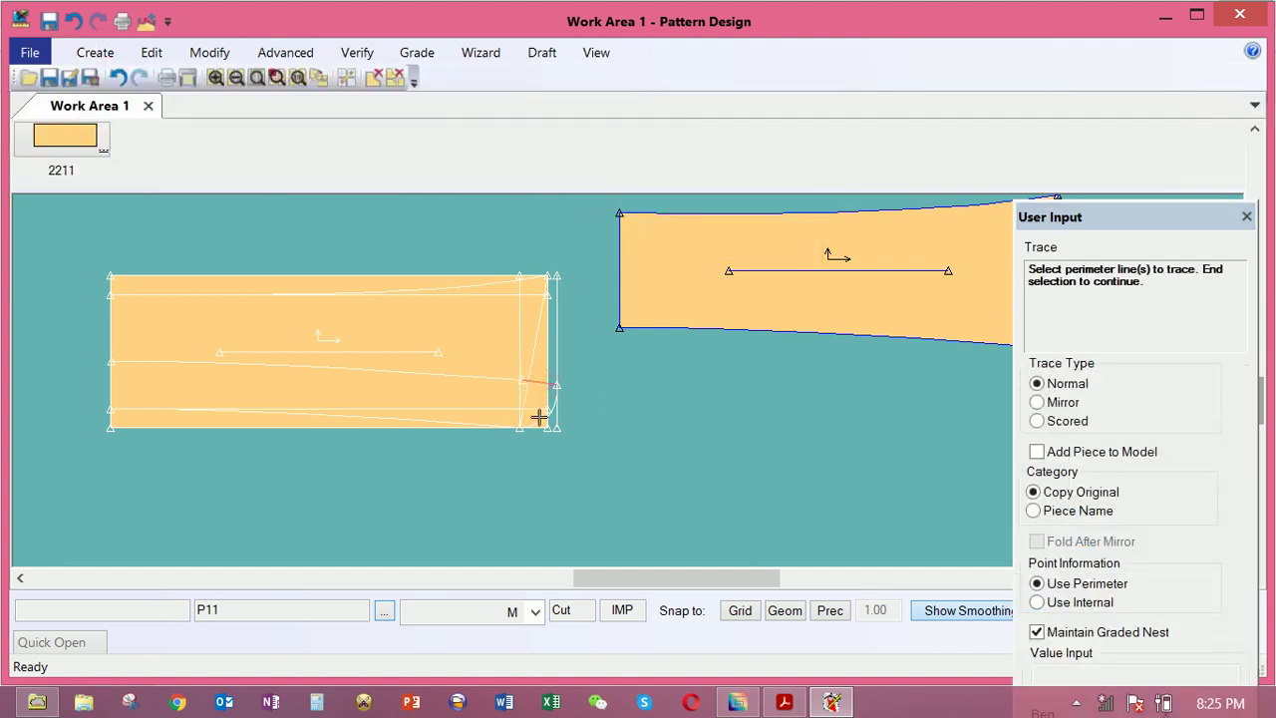
pyautogui.click(480, 383)
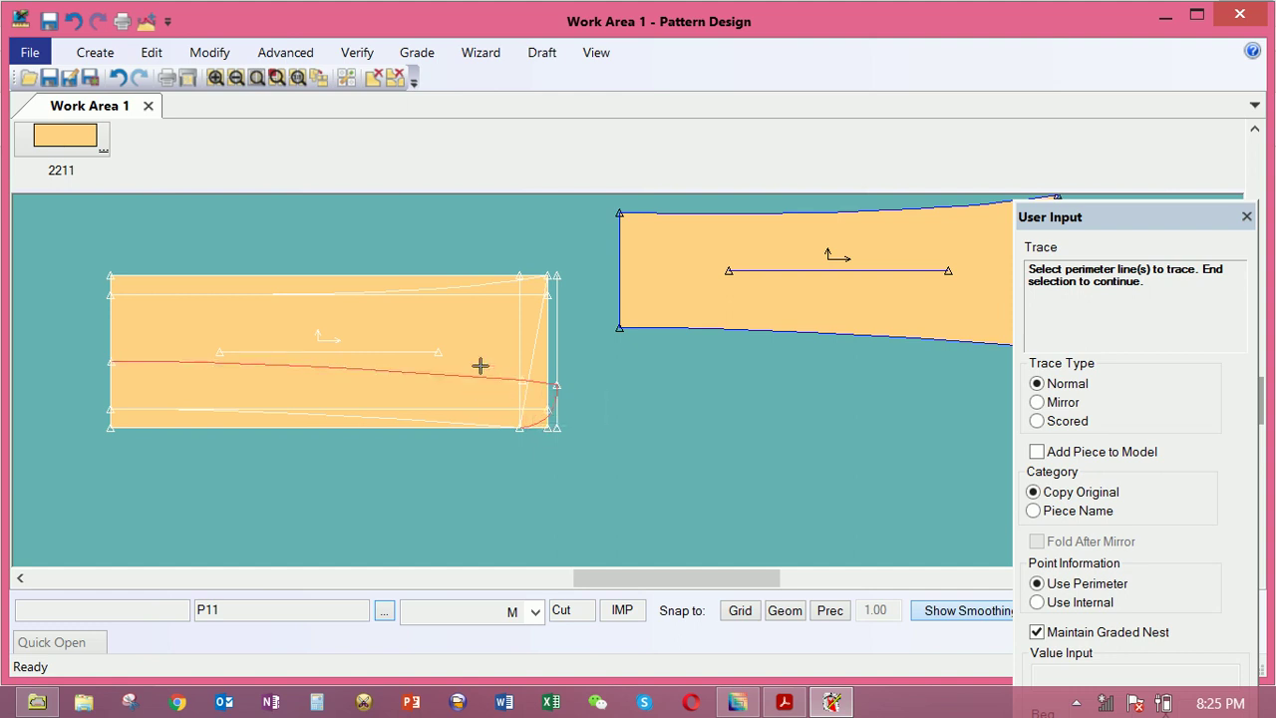
pyautogui.rightClick(485, 361)
pyautogui.click(485, 361)
pyautogui.click(486, 369)
# Trace a new piece from the middle curve, the left edge, the lower curve and the bowed end curve as its perimeter
pyautogui.click(94, 52)
pyautogui.click(647, 105)
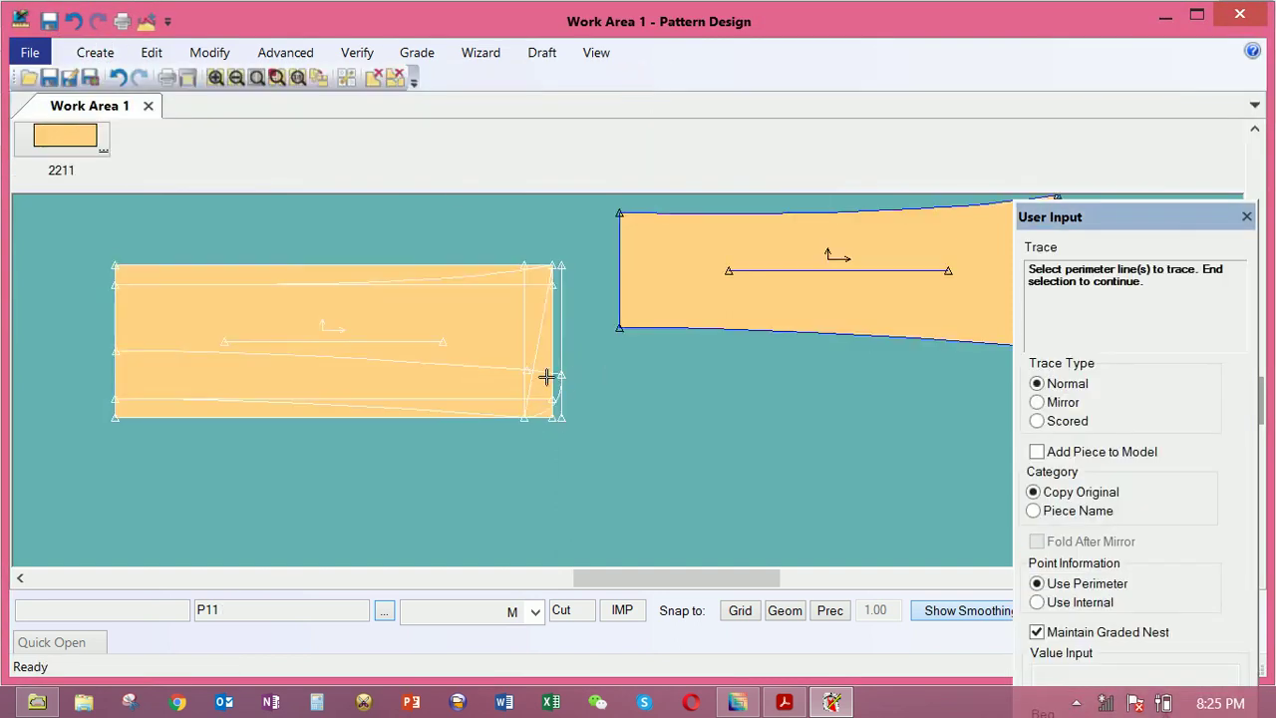
pyautogui.click(469, 367)
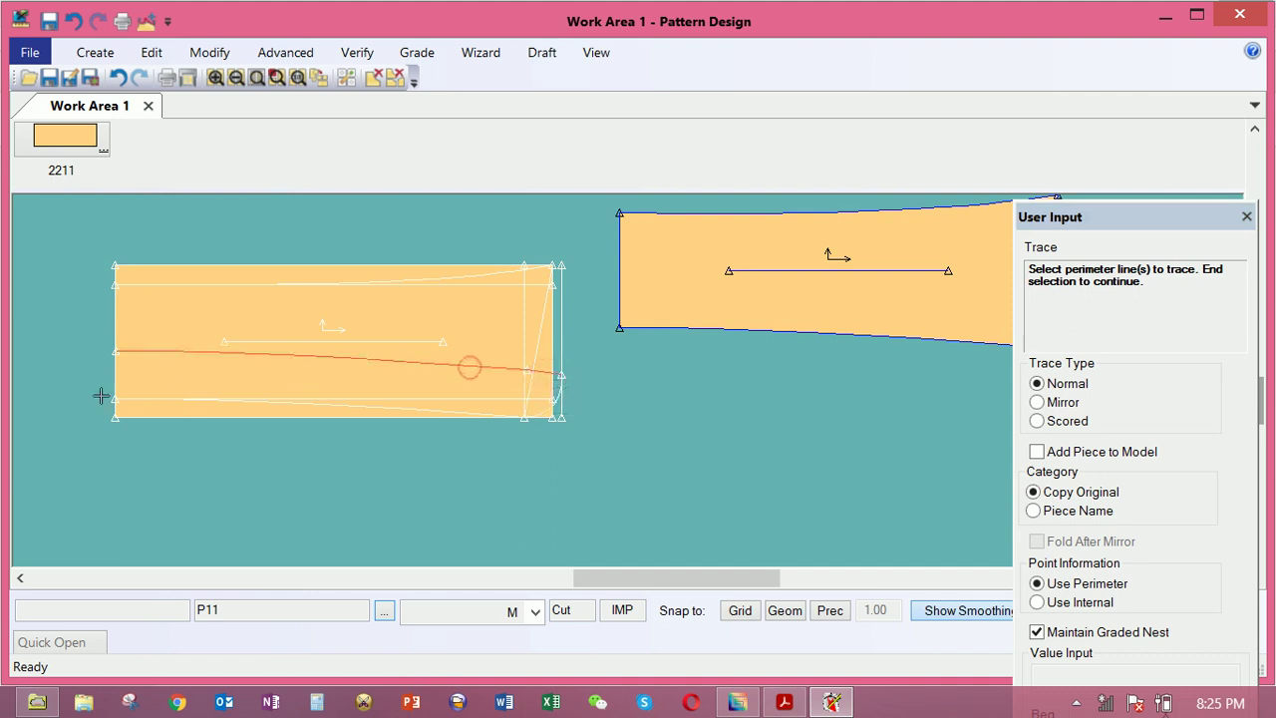
pyautogui.click(366, 407)
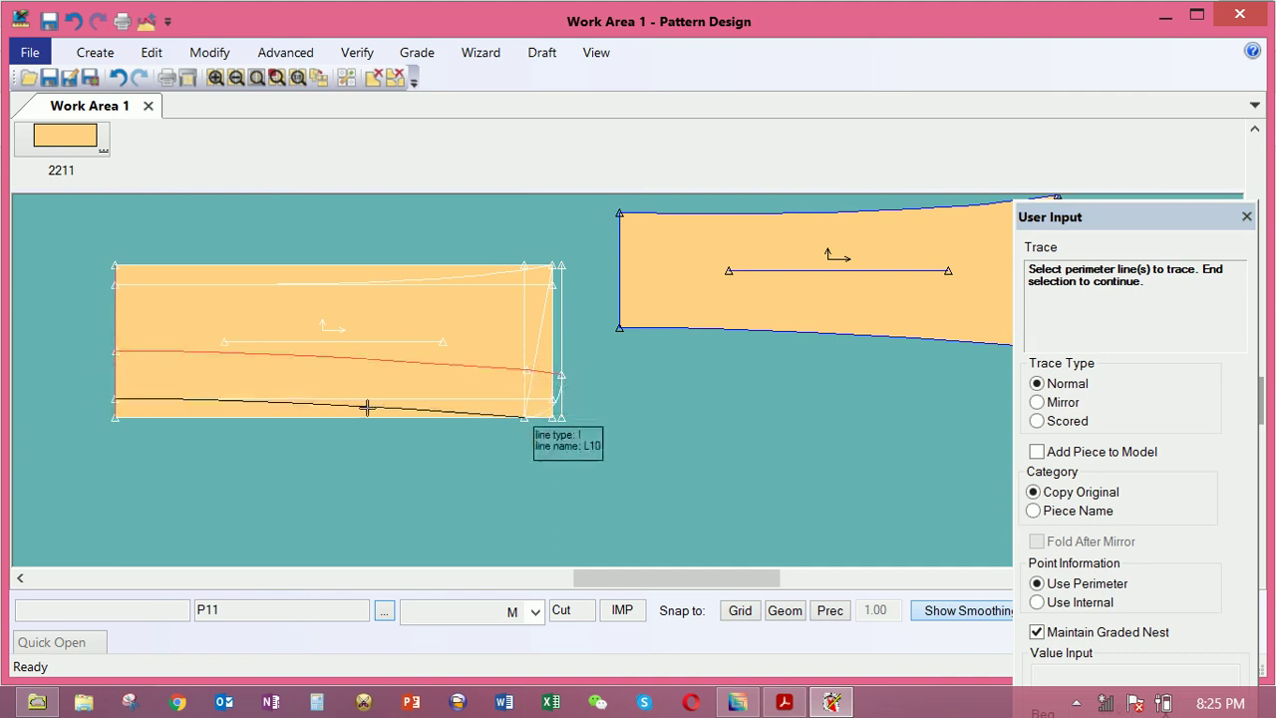
pyautogui.click(539, 409)
pyautogui.rightClick(497, 385)
pyautogui.click(497, 387)
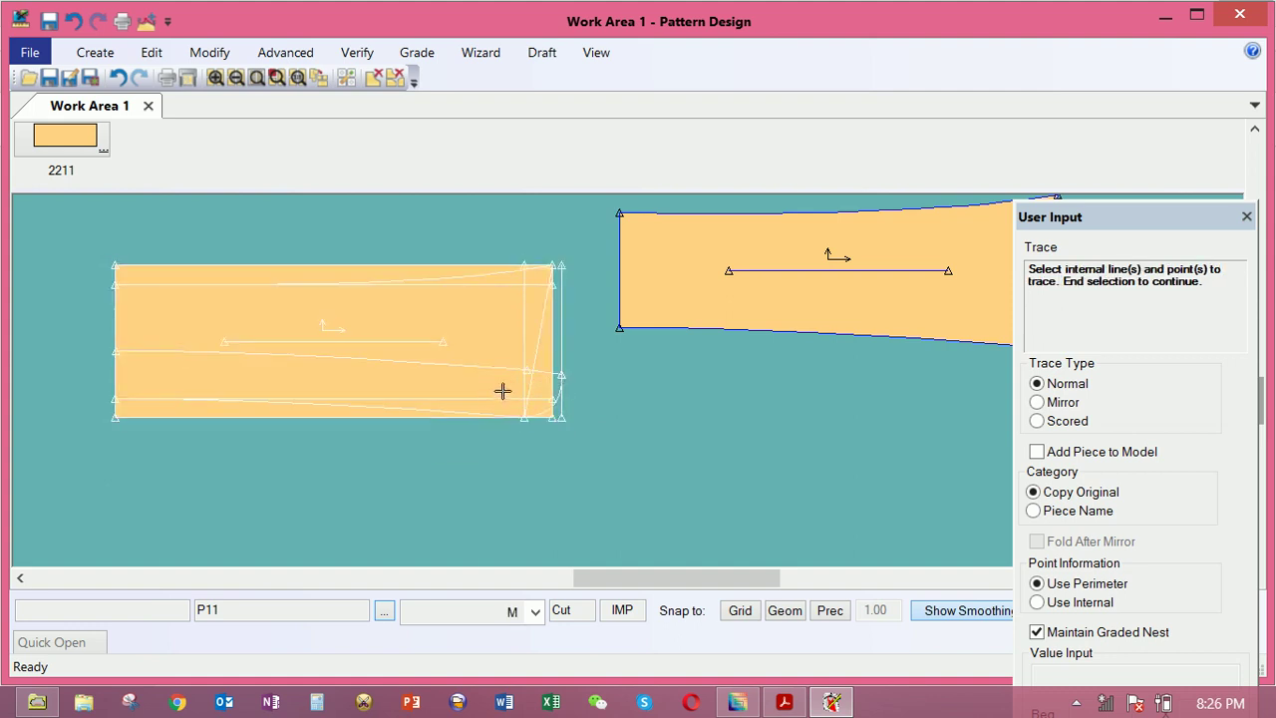
# Finish the trace without internal lines, place the narrow strip below the first traced piece and accept the proposed piece name
pyautogui.rightClick(502, 390)
pyautogui.click(483, 389)
pyautogui.click(794, 450)
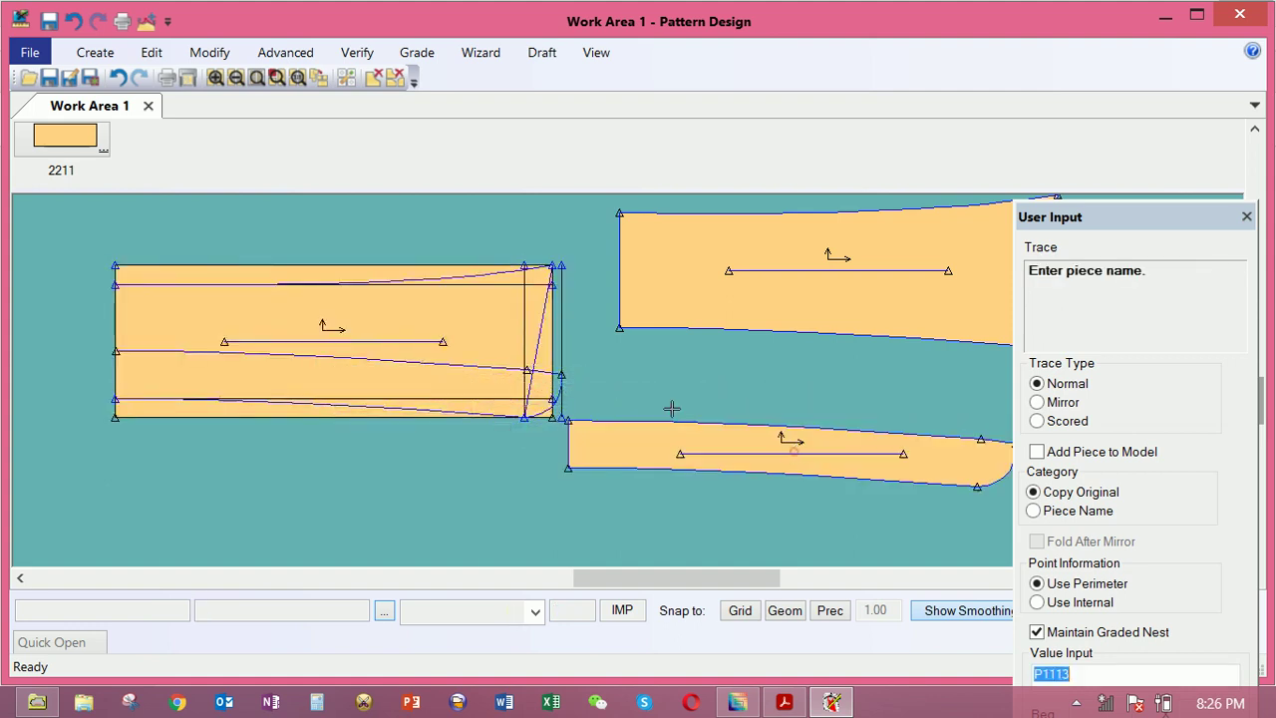
pyautogui.rightClick(492, 335)
pyautogui.click(490, 344)
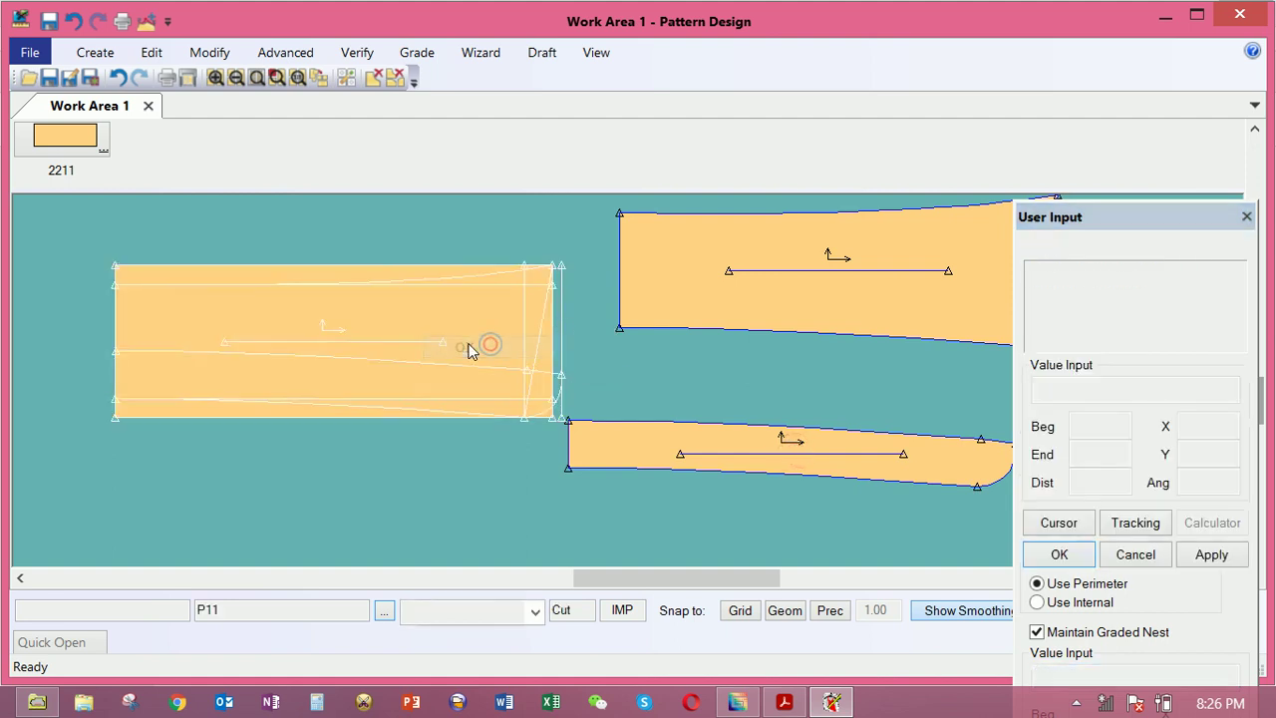
# Move the rectangle clear of the traced pieces and lay the narrow strip over the larger traced piece's lower edge
pyautogui.click(618, 325)
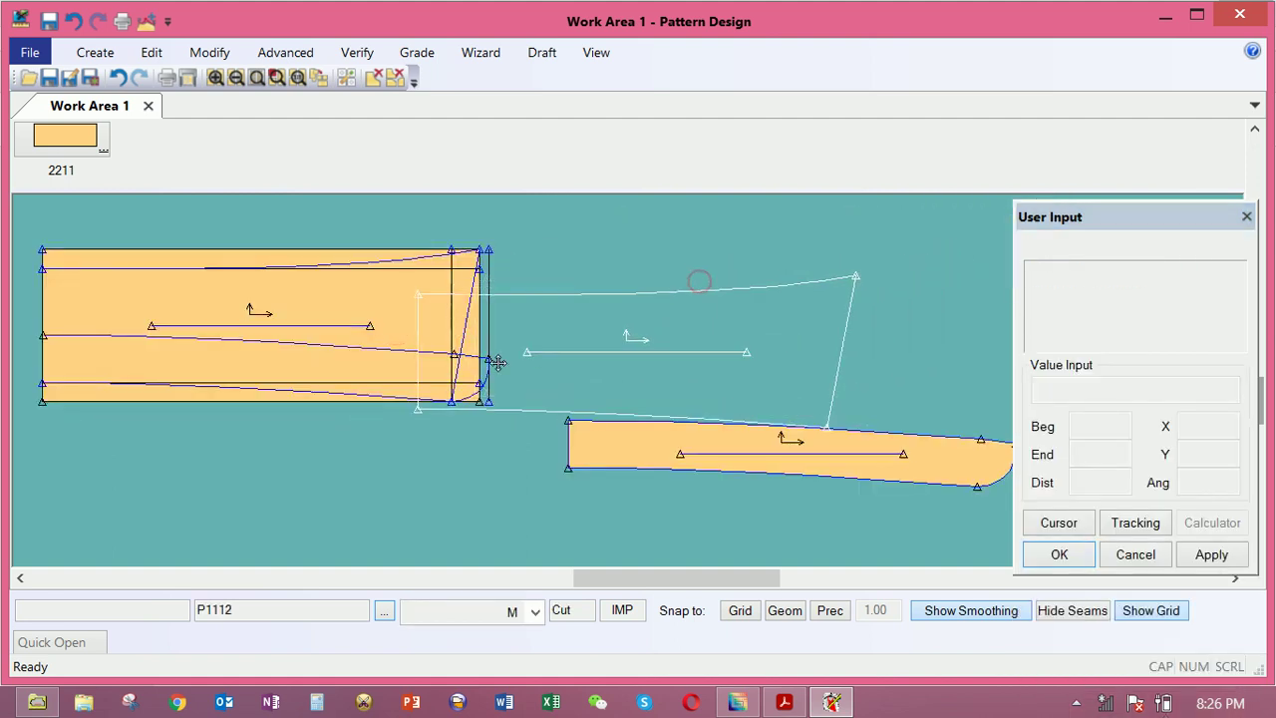
pyautogui.click(497, 363)
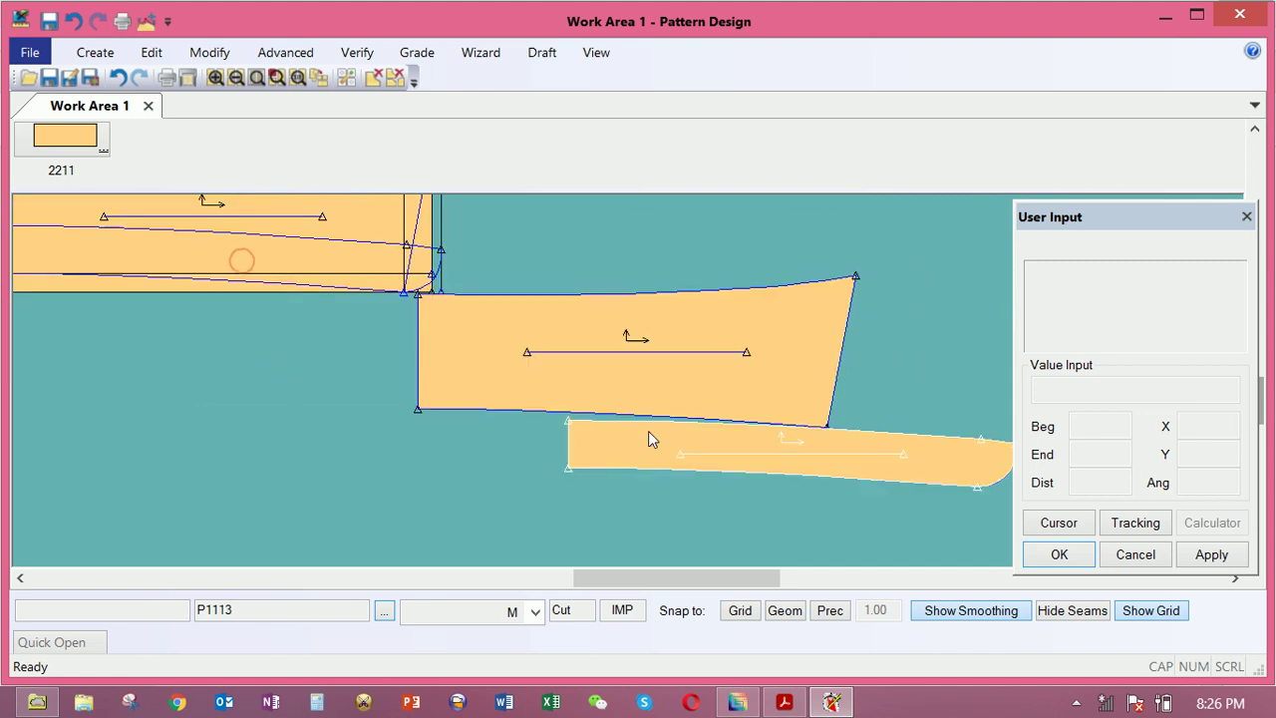
pyautogui.click(485, 463)
pyautogui.click(553, 396)
pyautogui.click(578, 468)
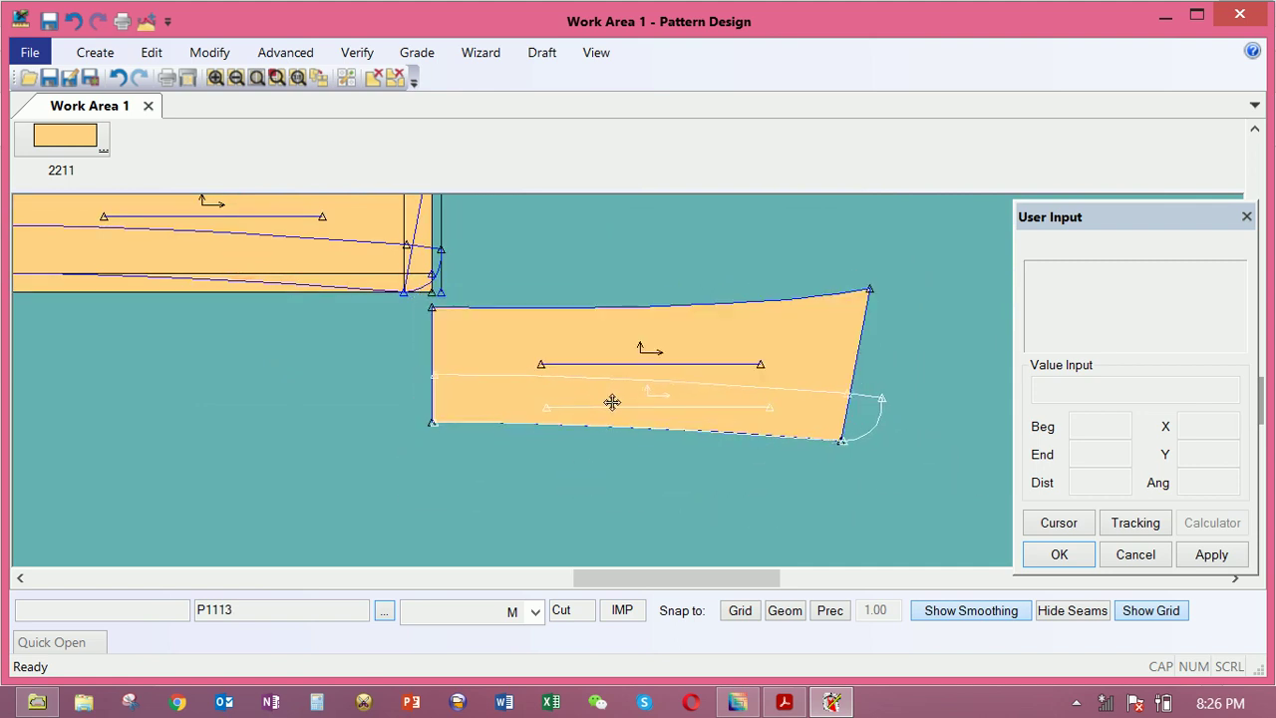
# Compare the narrow strip's lower curve with the larger traced piece's lower curve at close range
pyautogui.scroll(3, 612, 401)
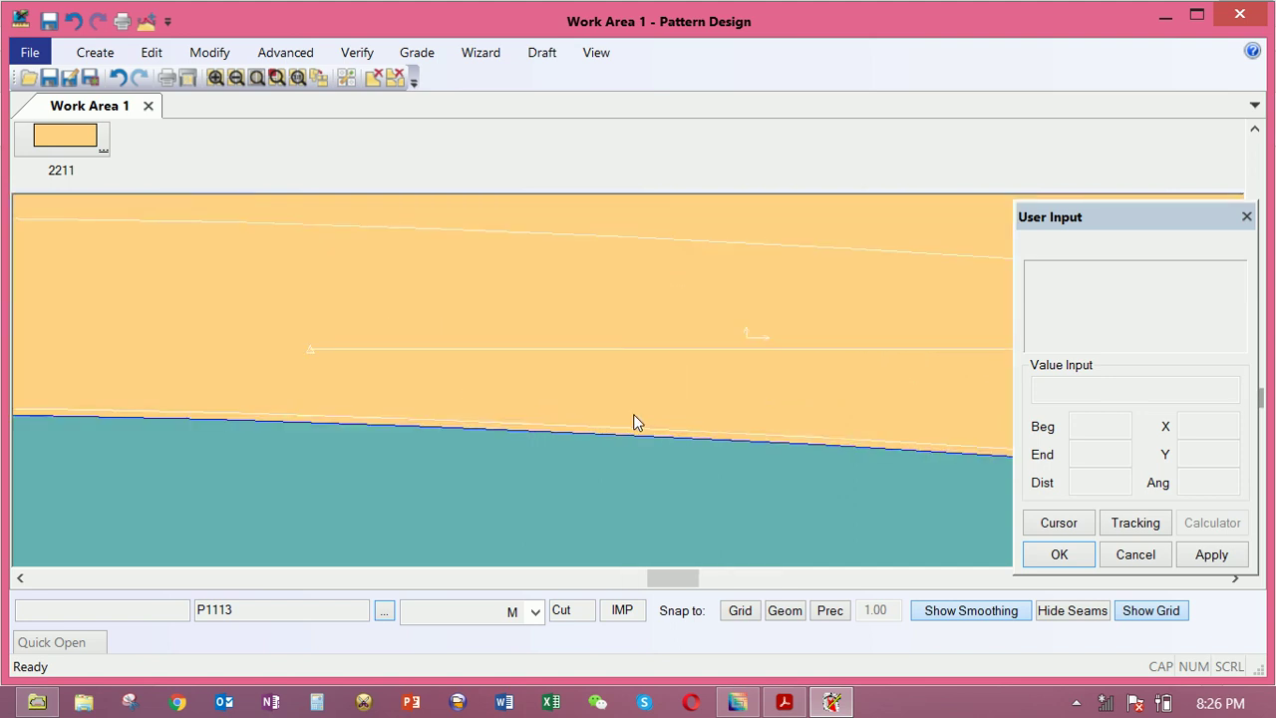
pyautogui.scroll(-3, 633, 414)
pyautogui.scroll(3, 633, 414)
pyautogui.click(659, 422)
pyautogui.scroll(-3, 648, 420)
pyautogui.scroll(3, 649, 419)
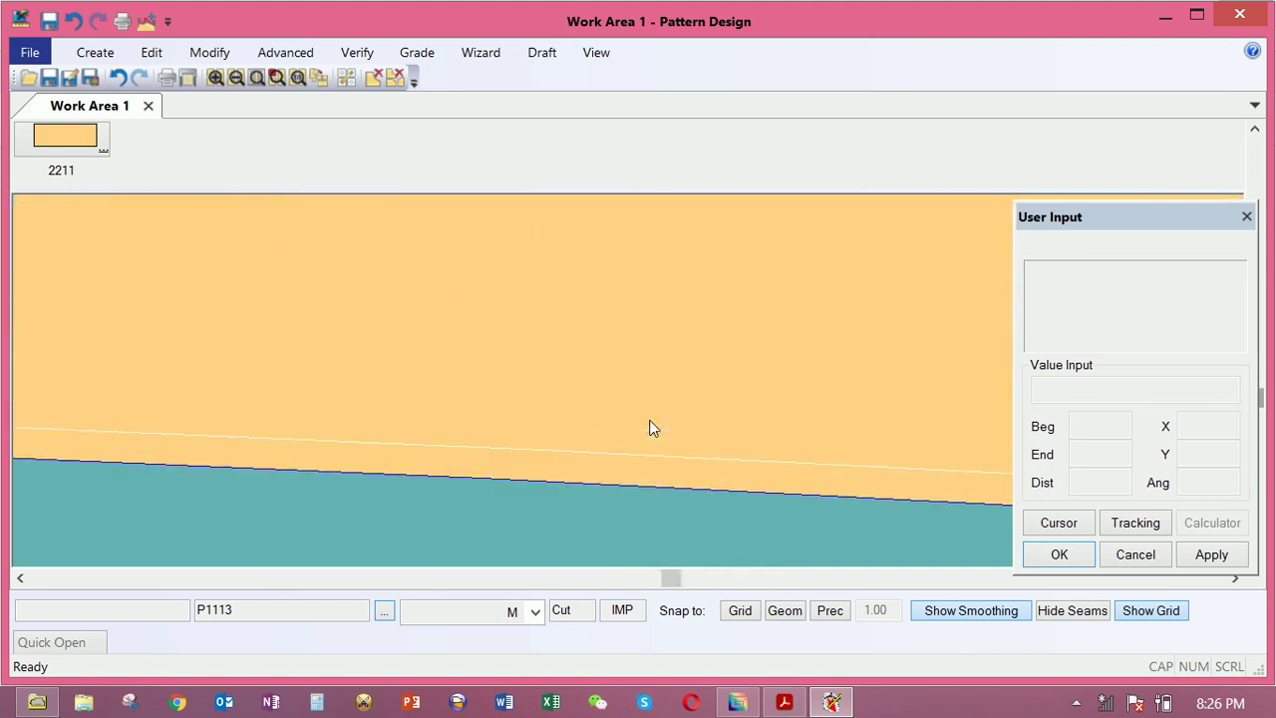
pyautogui.scroll(-2, 649, 427)
pyautogui.scroll(-2, 641, 422)
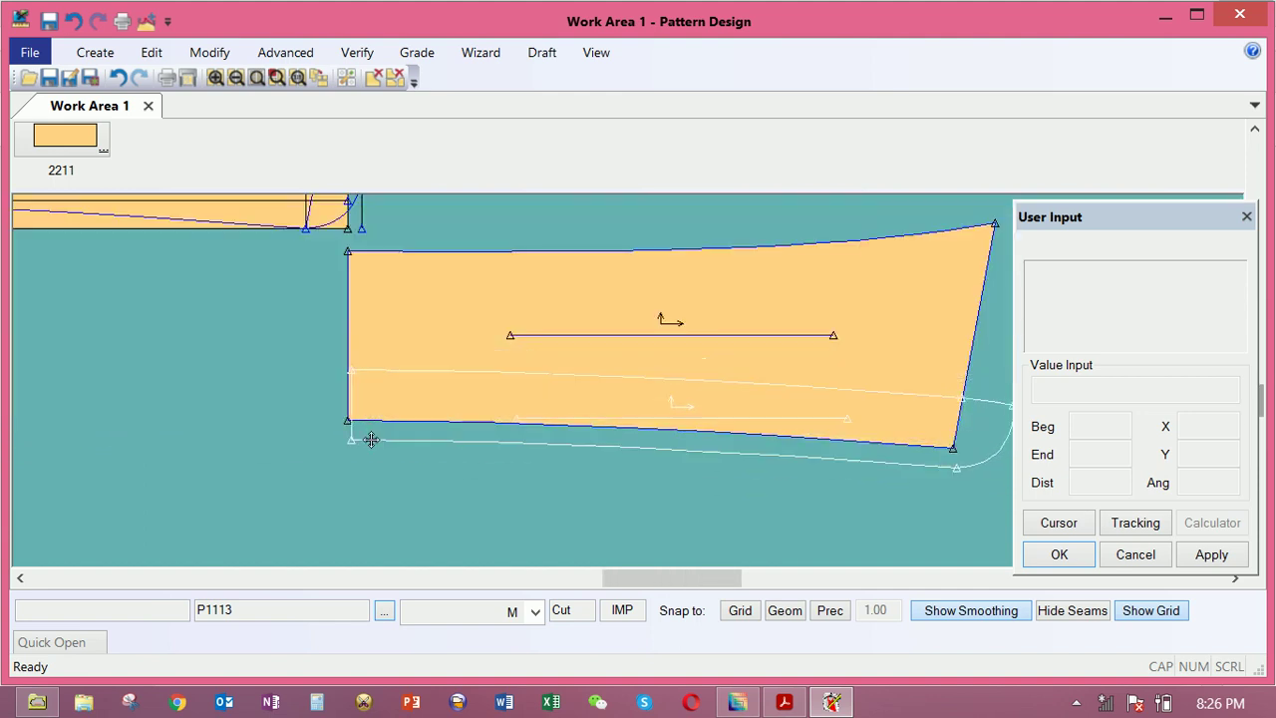
# Place the narrow strip just below the larger traced piece and separate the two slightly
pyautogui.click(373, 495)
pyautogui.click(431, 400)
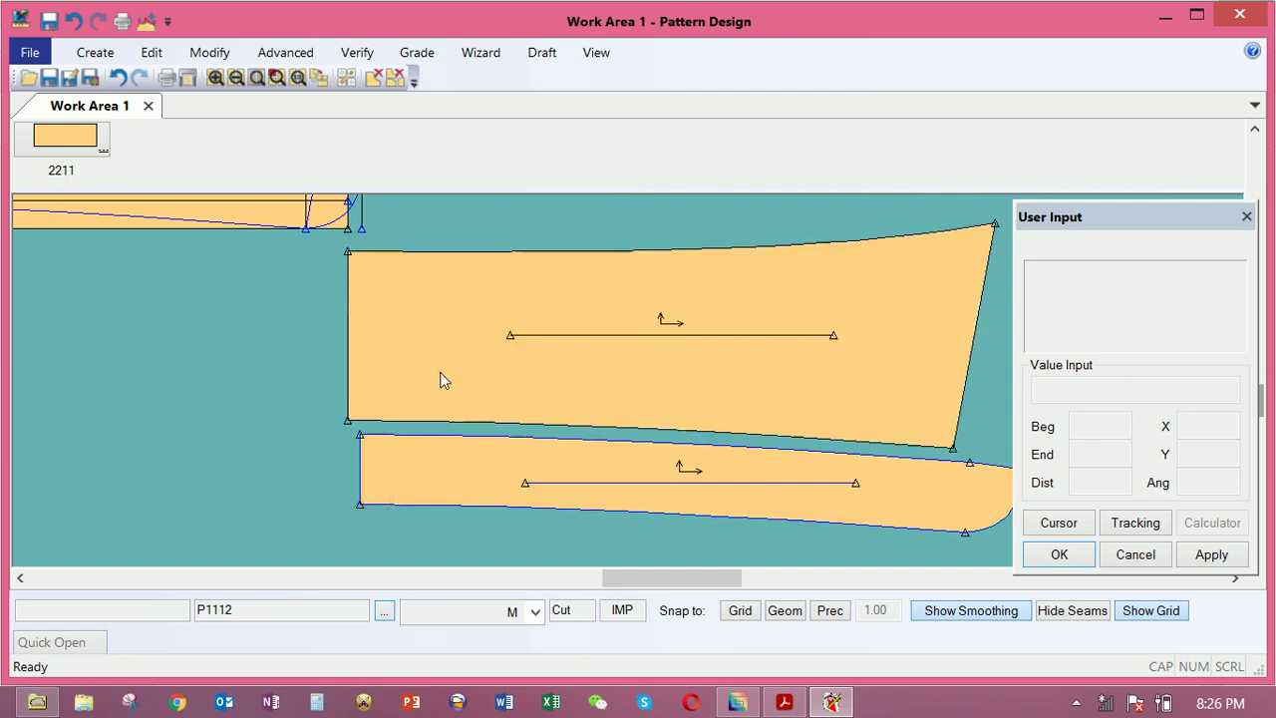
pyautogui.click(464, 372)
pyautogui.scroll(-1, 471, 383)
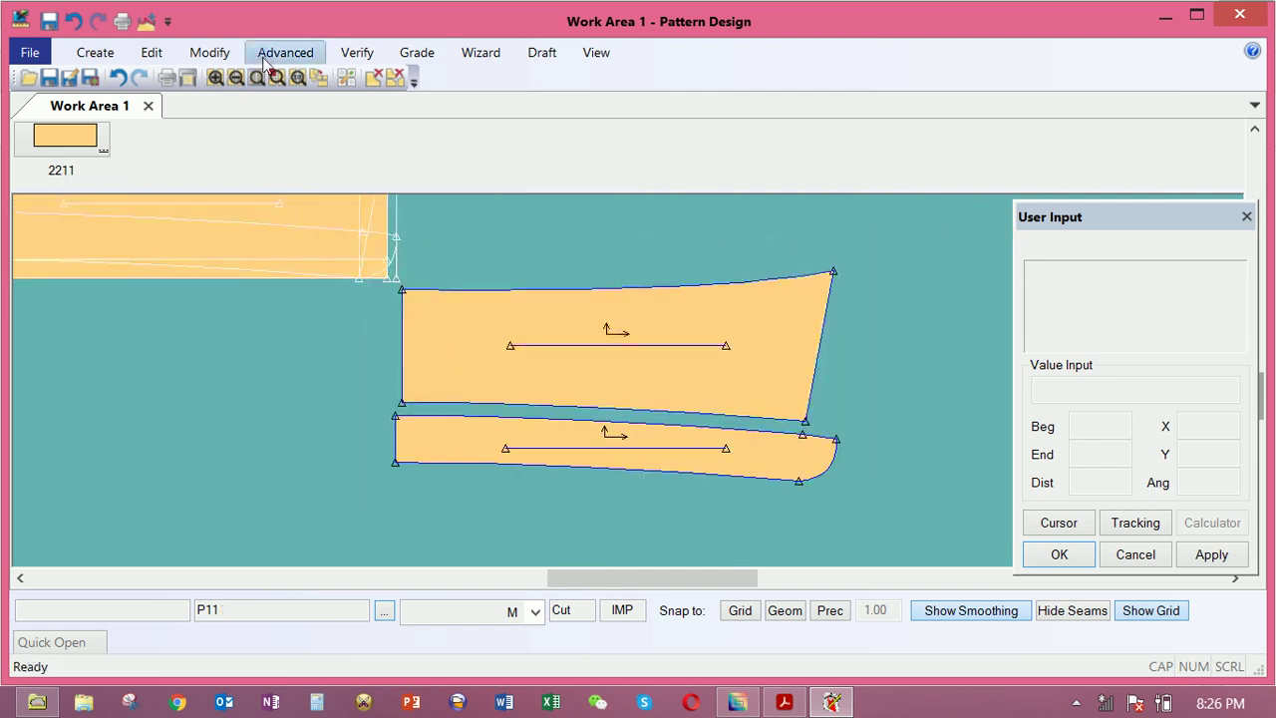
# Mirror both traced pieces about their straight left edges with Mirror Piece, without folding or notches
pyautogui.click(209, 52)
pyautogui.click(1186, 88)
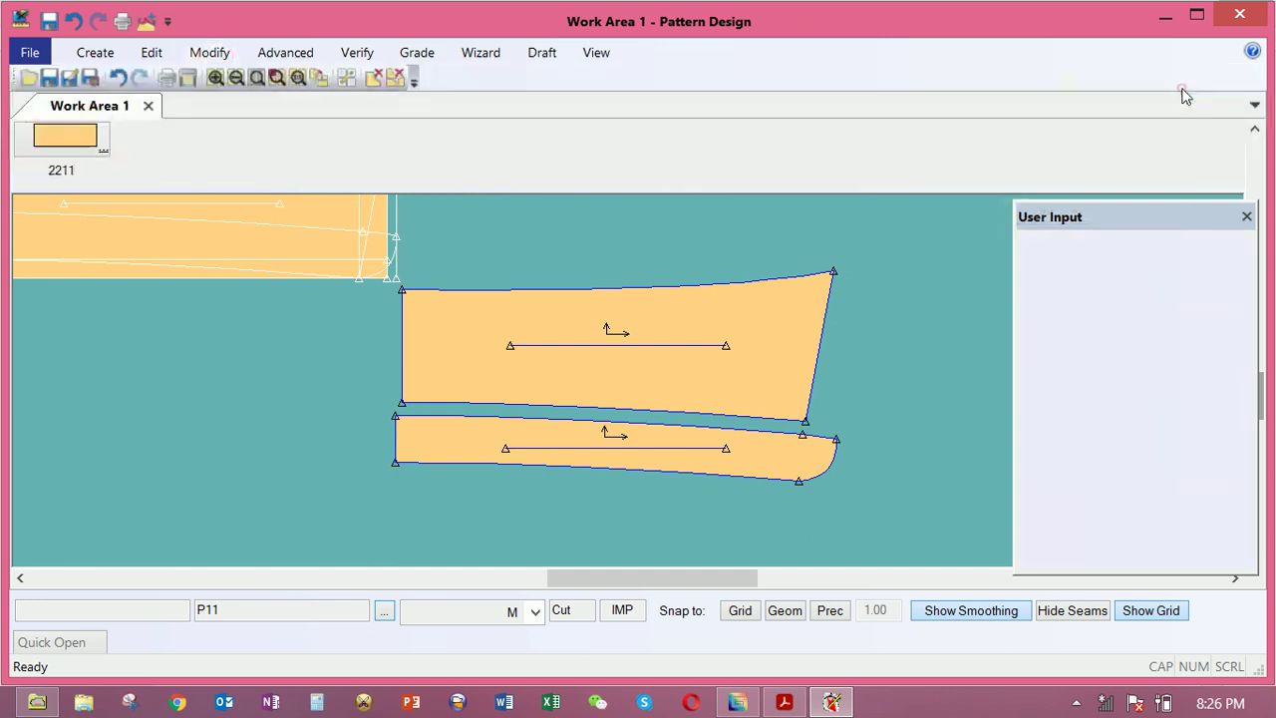
pyautogui.click(402, 346)
pyautogui.click(390, 420)
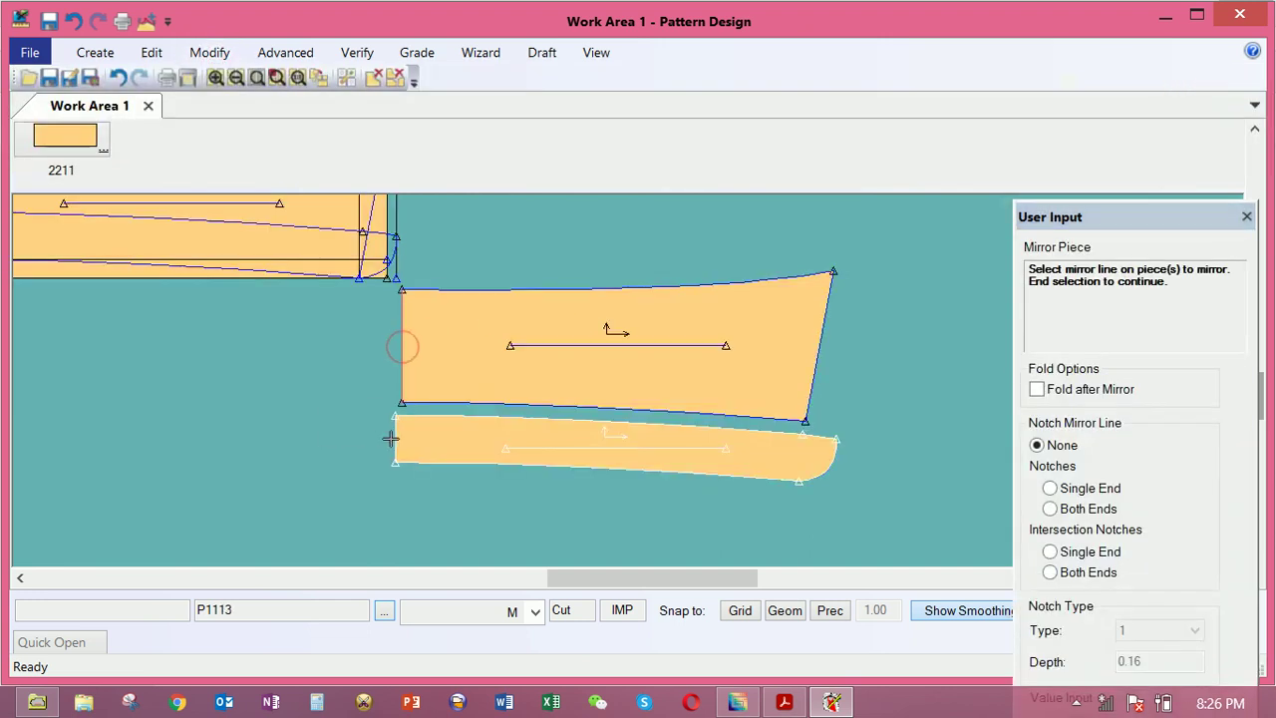
pyautogui.rightClick(385, 414)
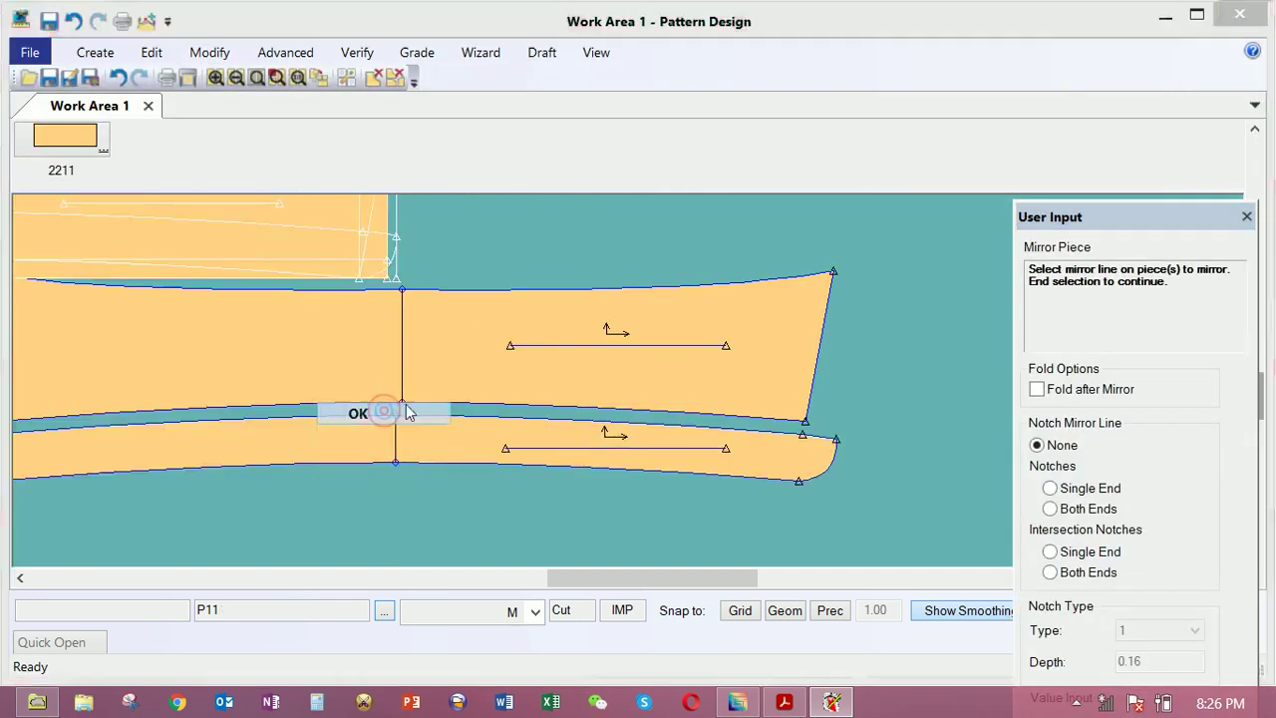
pyautogui.click(407, 408)
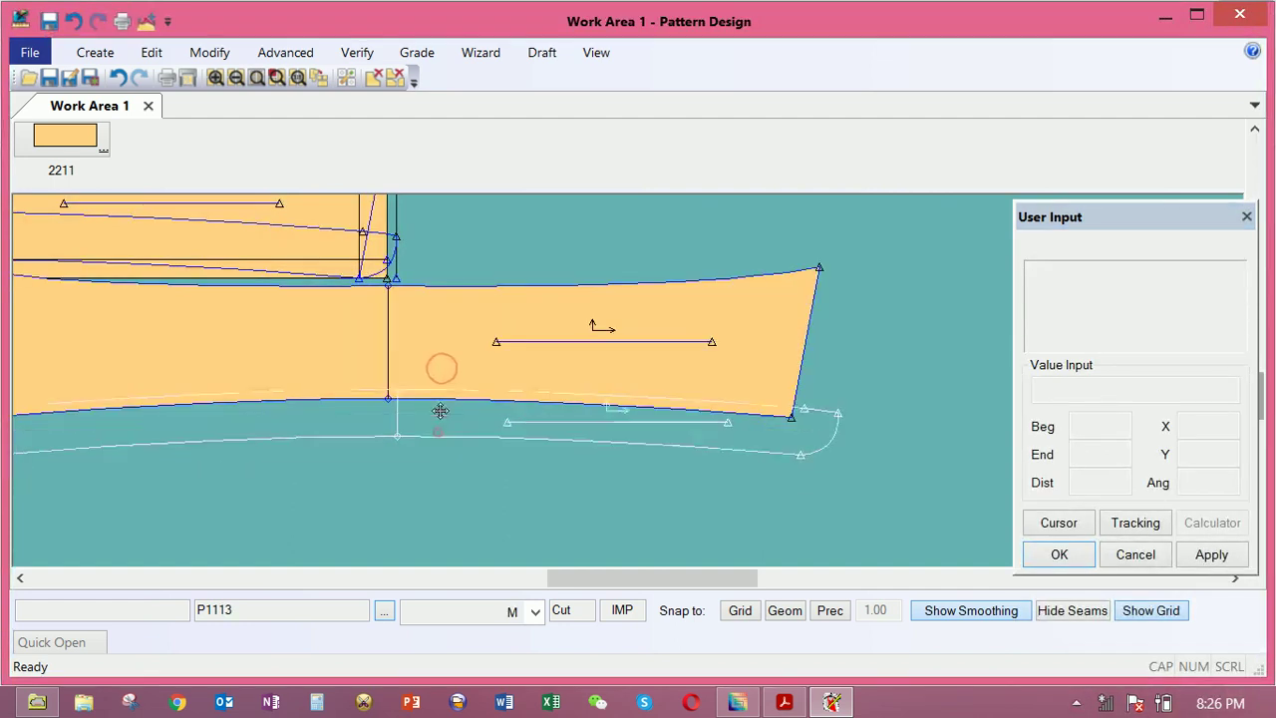
# Move both mirrored pieces to the right of the rectangle, with the narrow strip below the wider piece
pyautogui.scroll(-3, 469, 384)
pyautogui.click(477, 361)
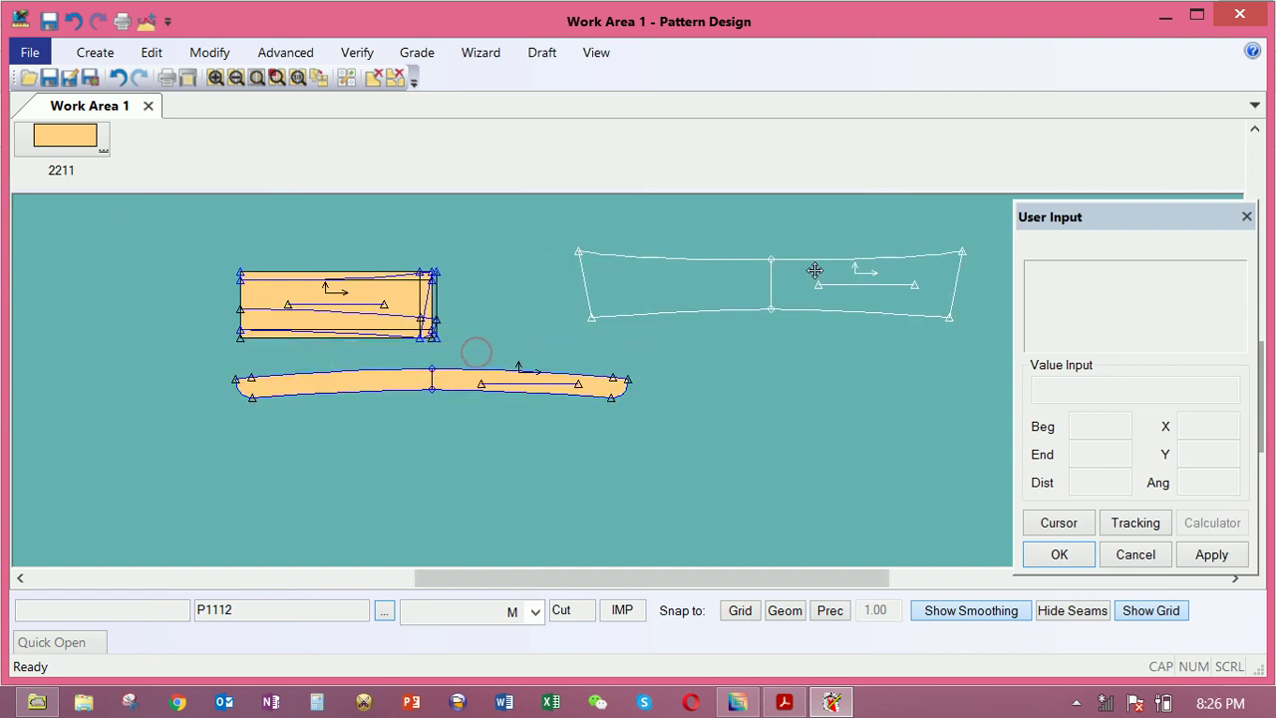
pyautogui.click(819, 282)
pyautogui.click(539, 392)
pyautogui.click(920, 350)
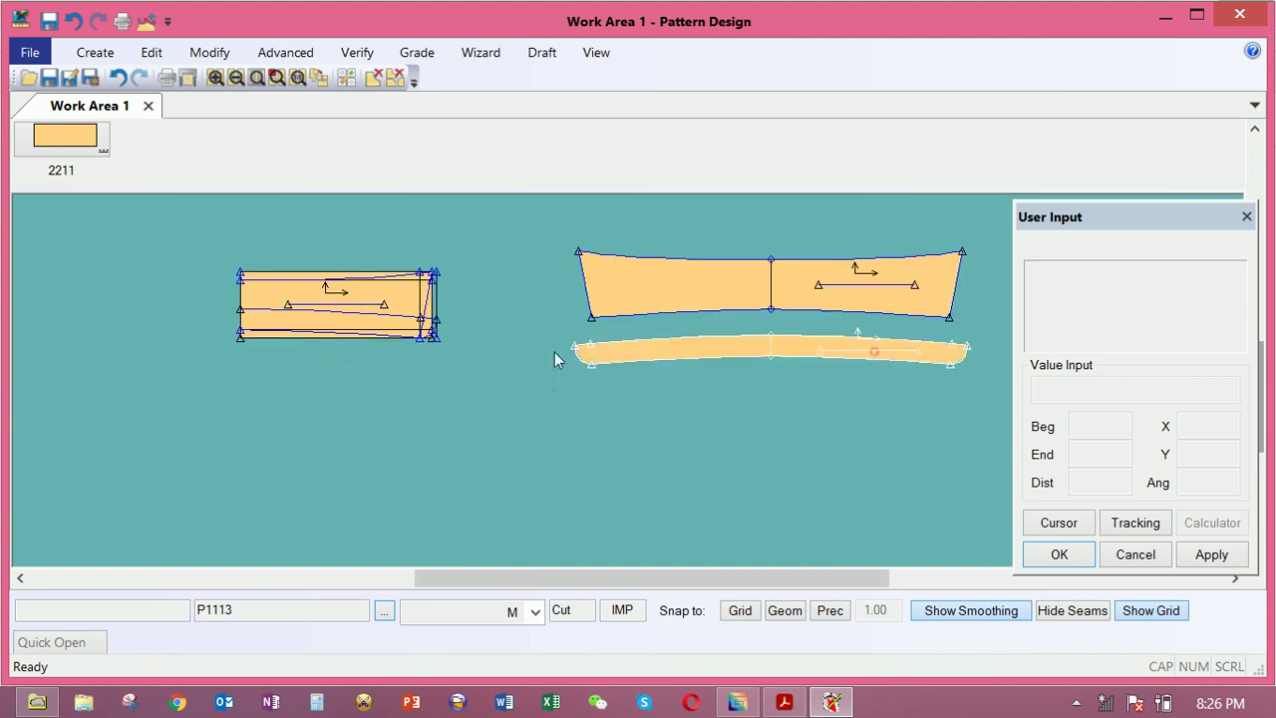
# Delete the rectangular construction piece from the work area
pyautogui.click(404, 320)
pyautogui.click(456, 319)
pyautogui.rightClick(404, 319)
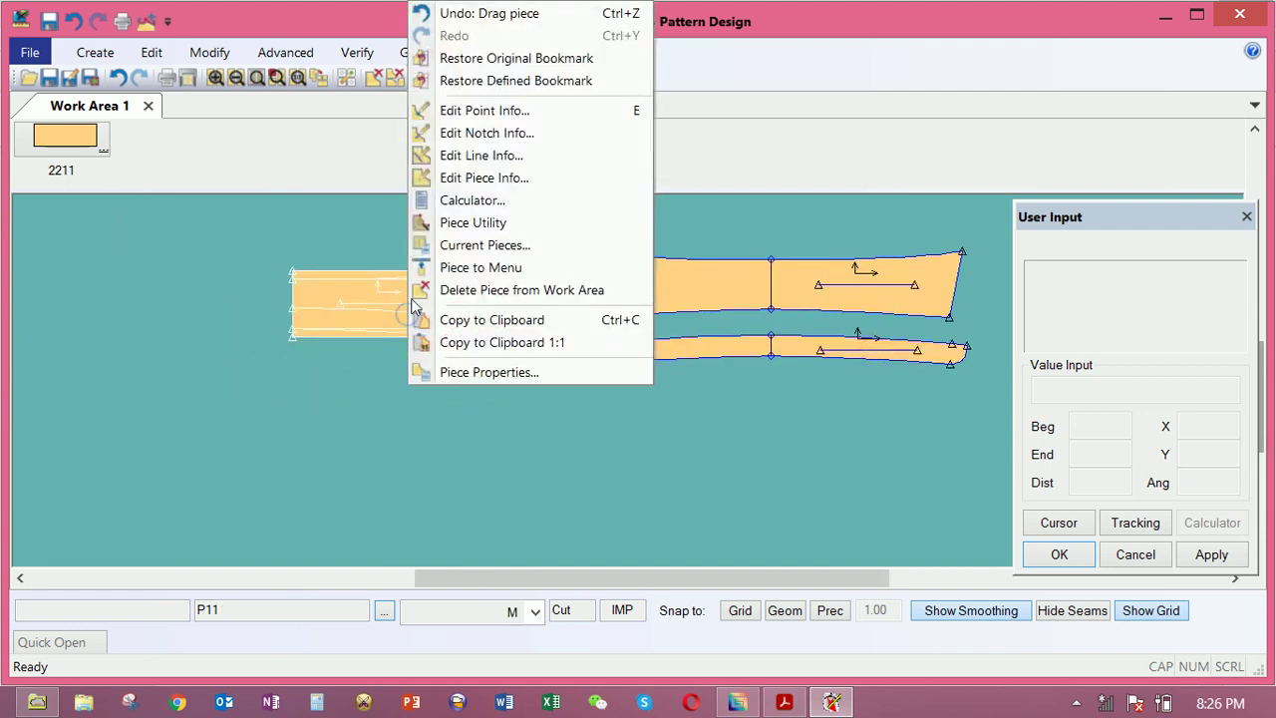
pyautogui.click(488, 288)
# Arrange the two mirrored pieces beneath the body piece with the horizontal internal lines
pyautogui.scroll(-3, 397, 324)
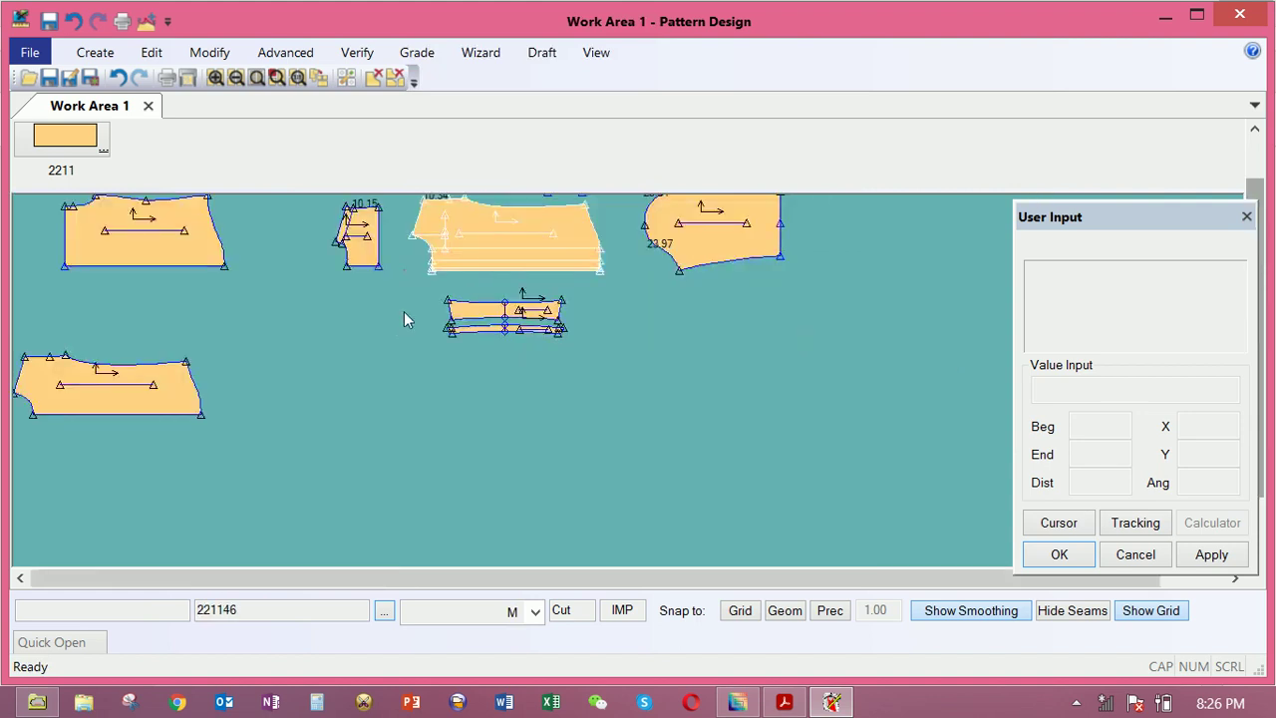
pyautogui.click(553, 313)
pyautogui.click(528, 330)
pyautogui.click(553, 332)
pyautogui.click(511, 261)
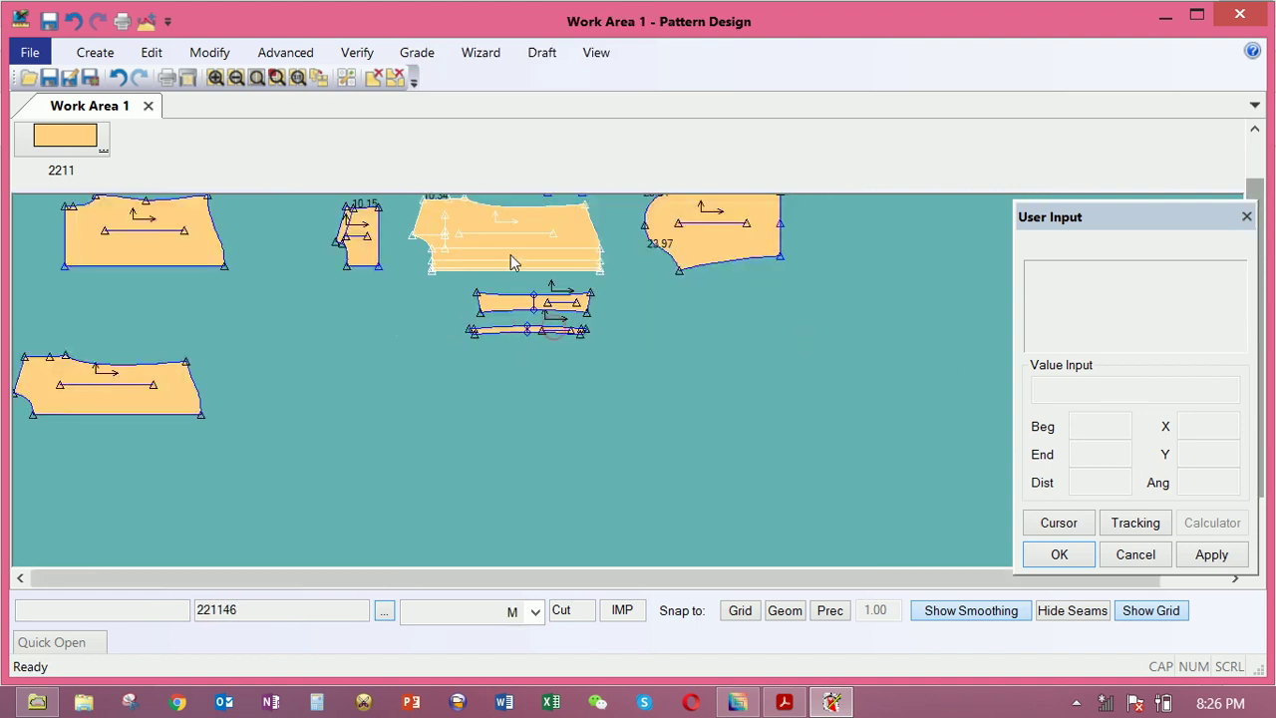
pyautogui.click(511, 261)
pyautogui.click(521, 312)
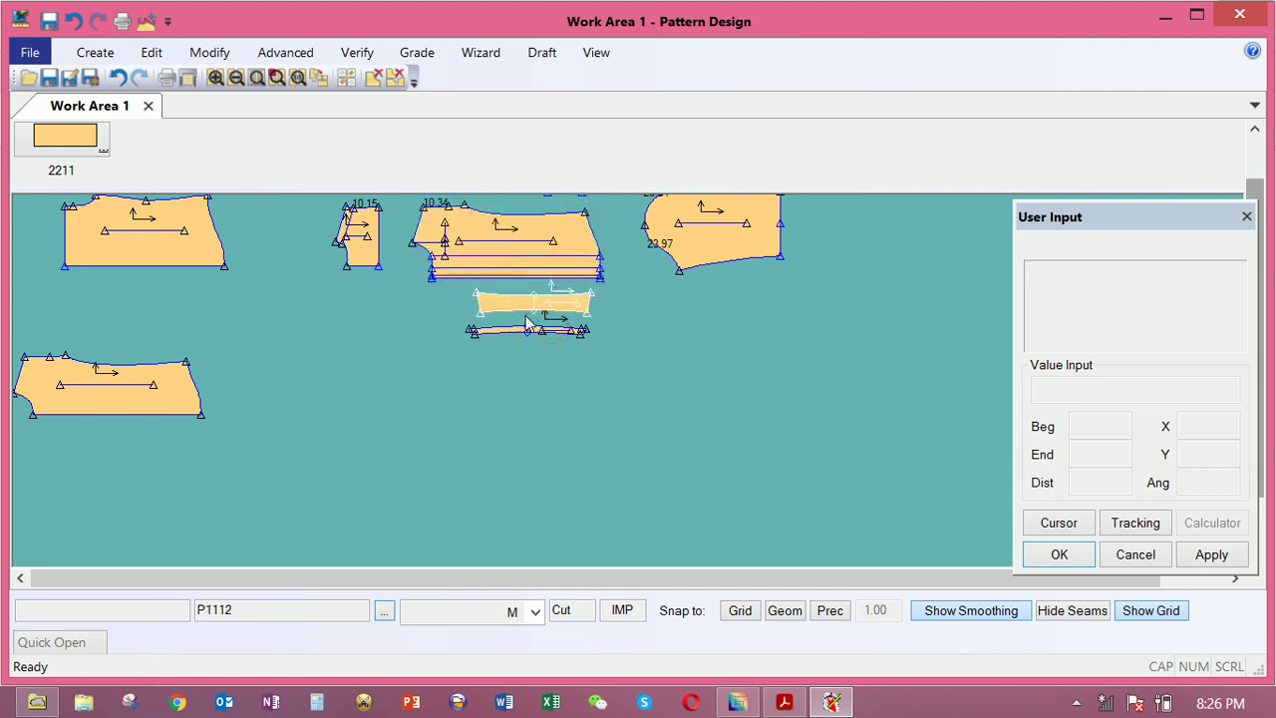
pyautogui.click(528, 321)
# Move the body piece without internal construction lines closer to the two mirrored pieces
pyautogui.moveTo(132, 376); pyautogui.dragTo(255, 358)
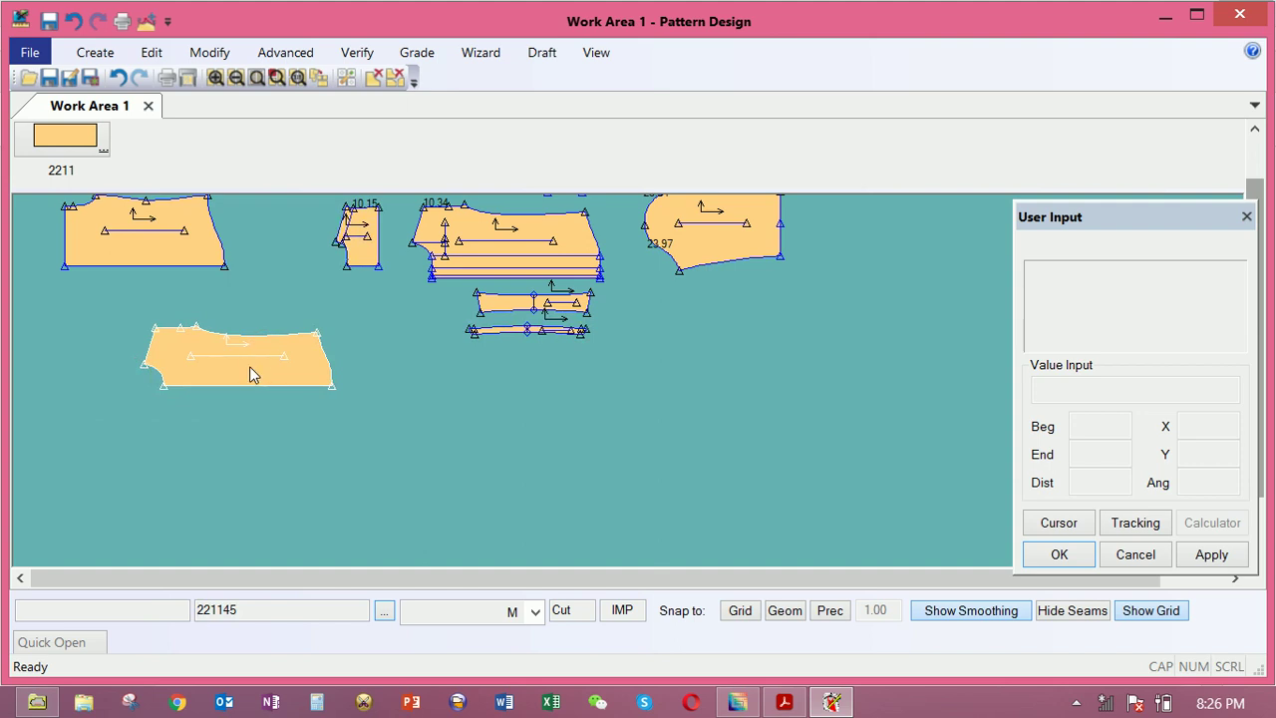
pyautogui.scroll(-2, 255, 358)
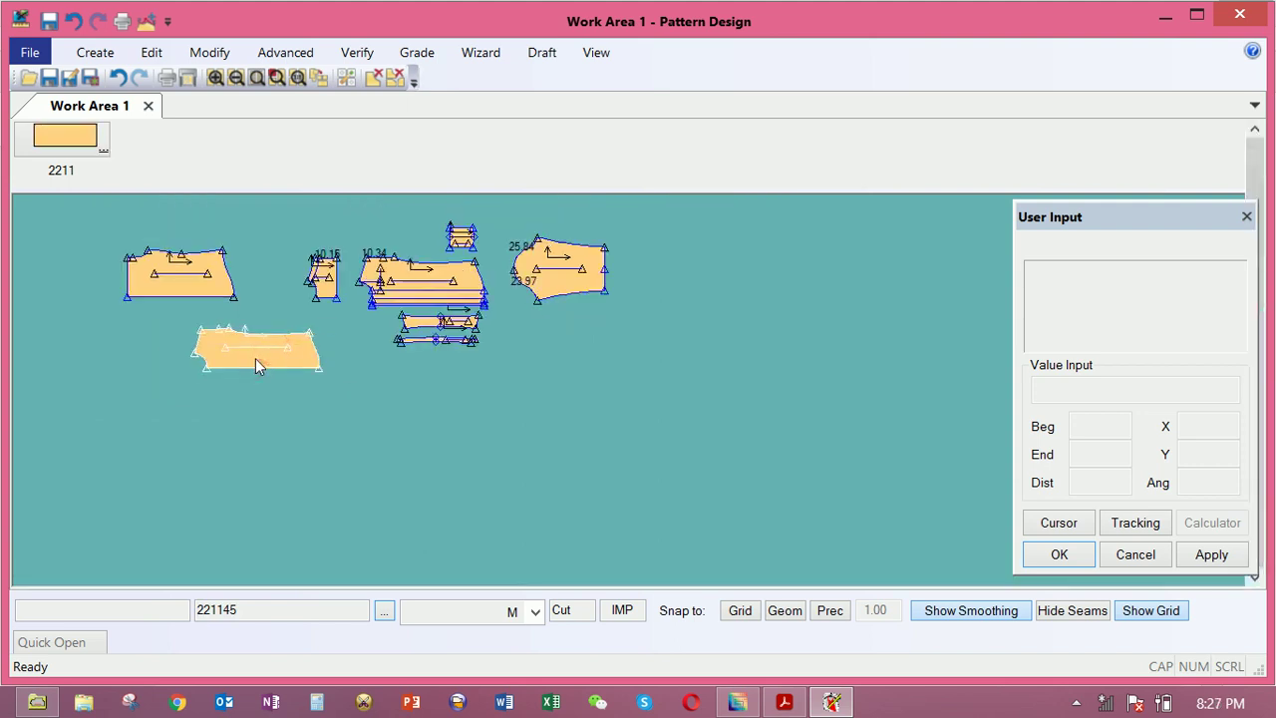
pyautogui.click(255, 358)
pyautogui.scroll(-2, 255, 357)
pyautogui.scroll(4, 357, 326)
pyautogui.click(92, 476)
pyautogui.click(246, 420)
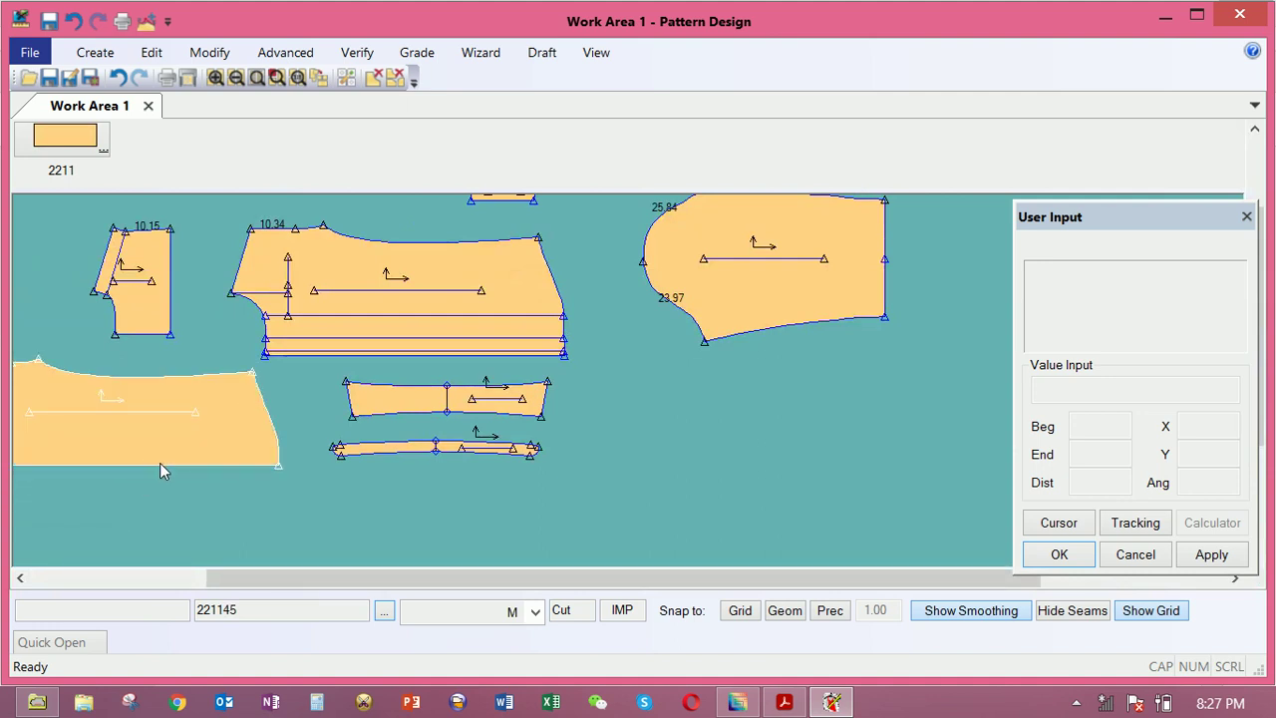
# Shift the body piece with horizontal internal lines toward the sleeve and set the plain body piece beside the mirrored pieces
pyautogui.click(378, 317)
pyautogui.click(399, 312)
pyautogui.click(162, 429)
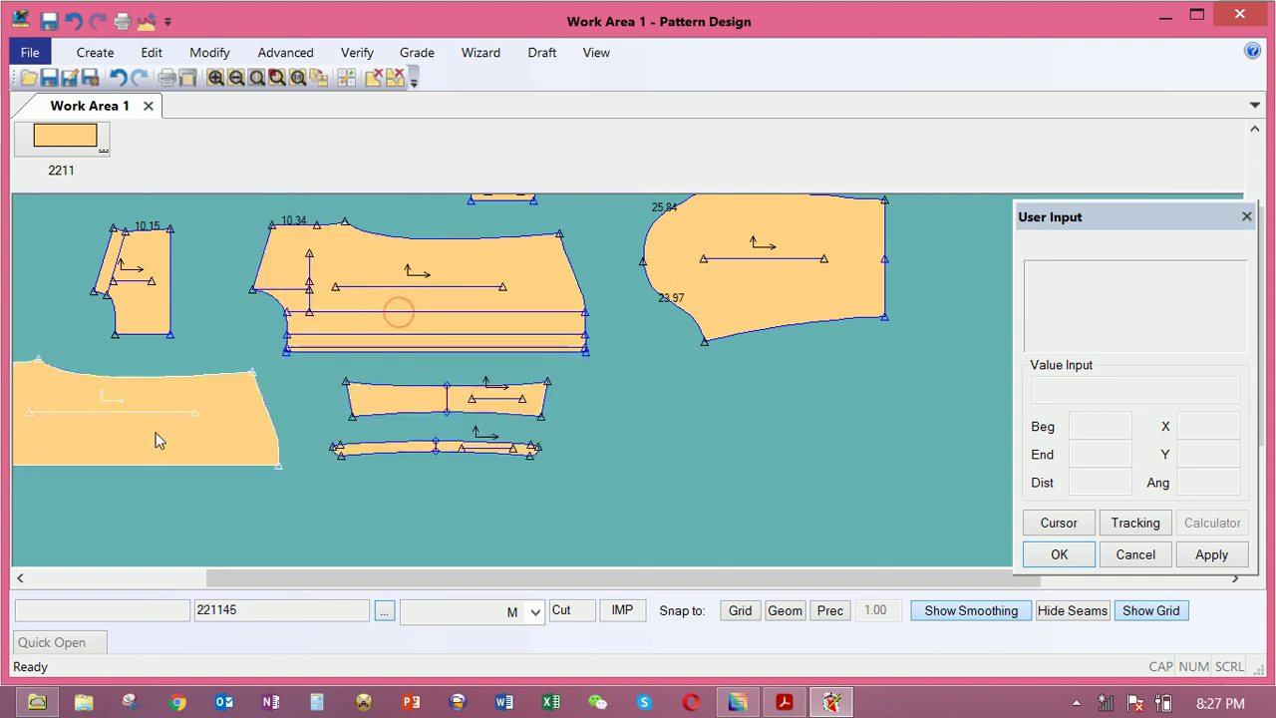
pyautogui.click(217, 427)
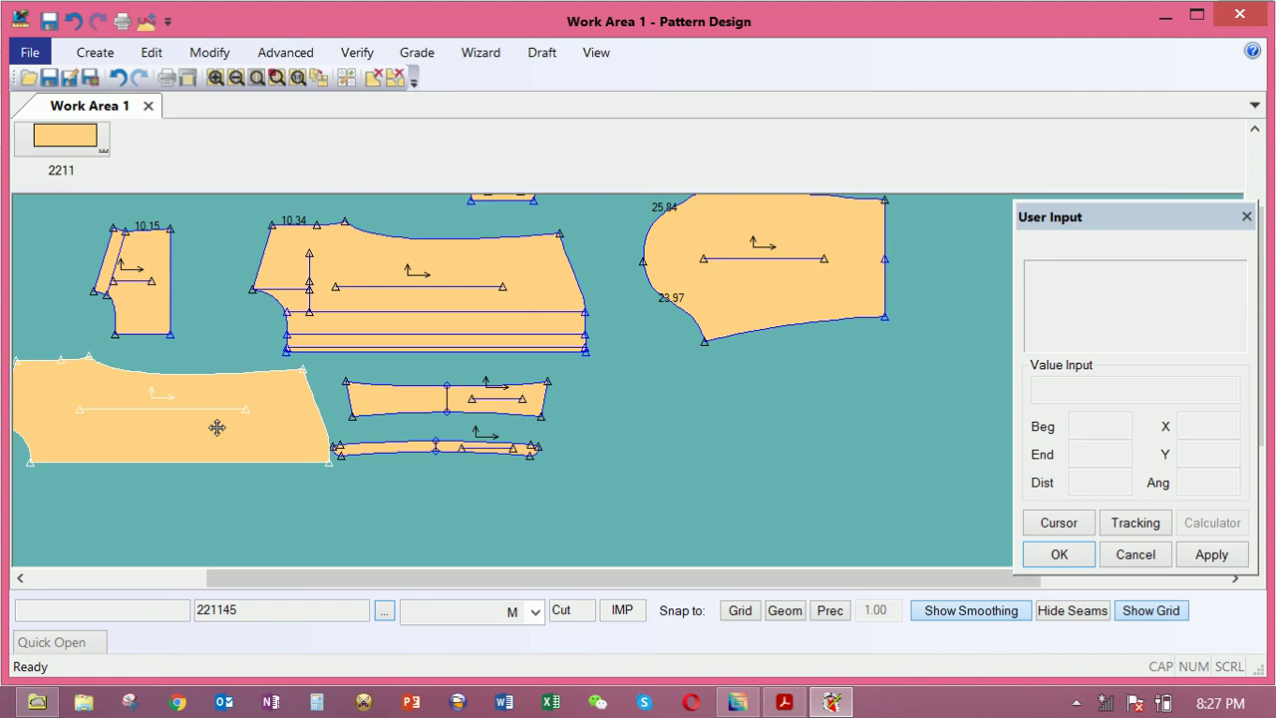
pyautogui.click(226, 424)
pyautogui.click(222, 425)
# Adjust the lined body piece's position and shift both mirrored pieces away from the plain body piece
pyautogui.click(392, 331)
pyautogui.click(393, 329)
pyautogui.click(426, 399)
pyautogui.click(453, 397)
pyautogui.click(479, 445)
pyautogui.click(499, 433)
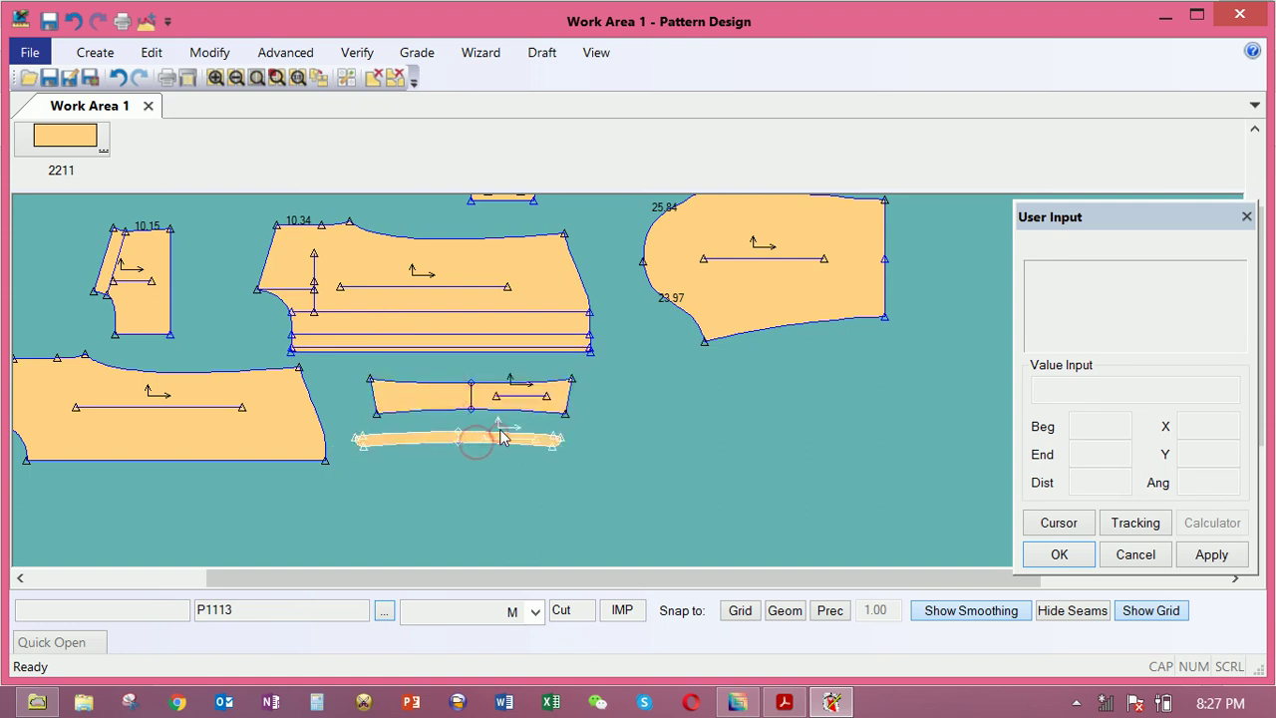
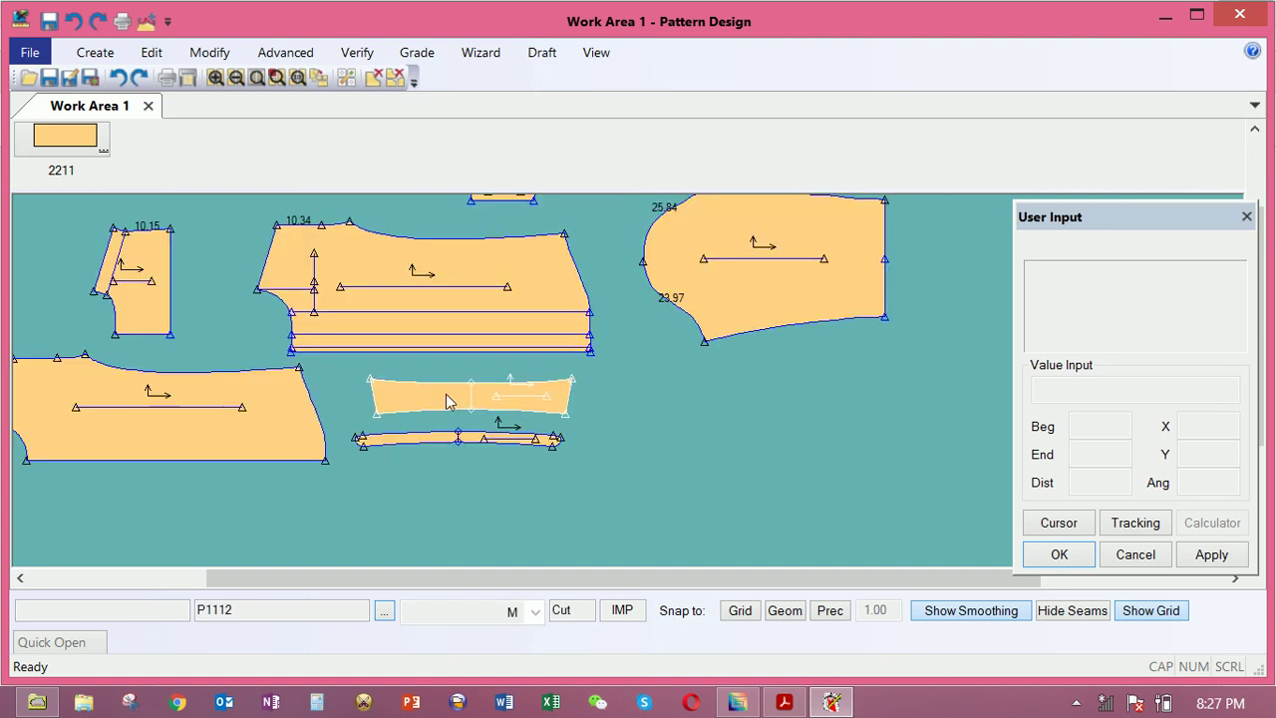
# Leave the Define Bookmark command and shift the body piece with horizontal internal lines slightly
pyautogui.click(423, 339)
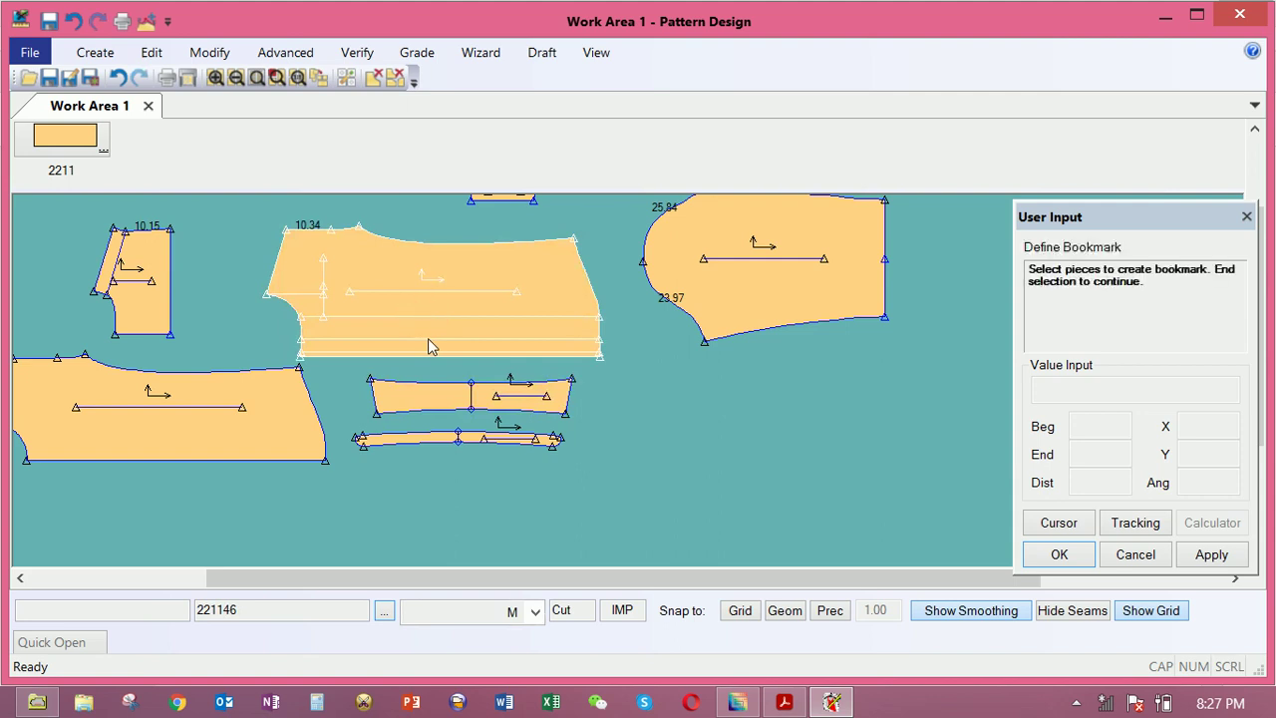
pyautogui.click(678, 297)
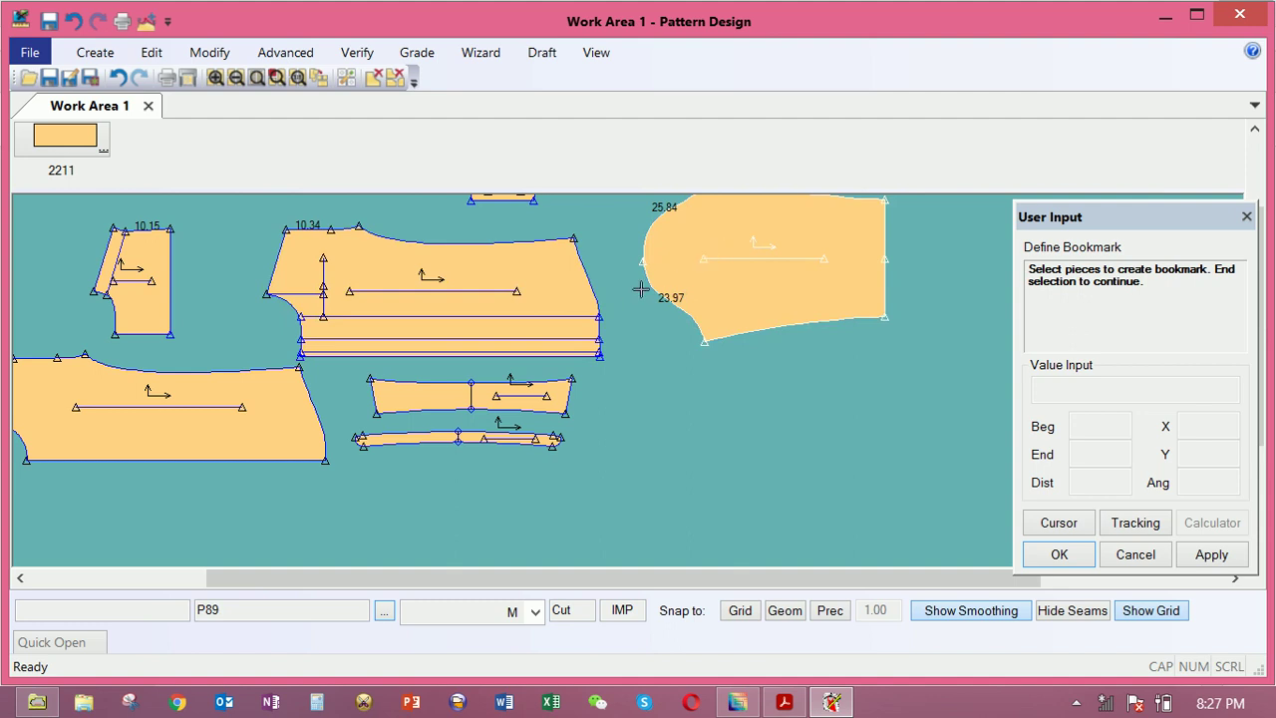
pyautogui.click(499, 322)
pyautogui.rightClick(497, 322)
pyautogui.click(507, 349)
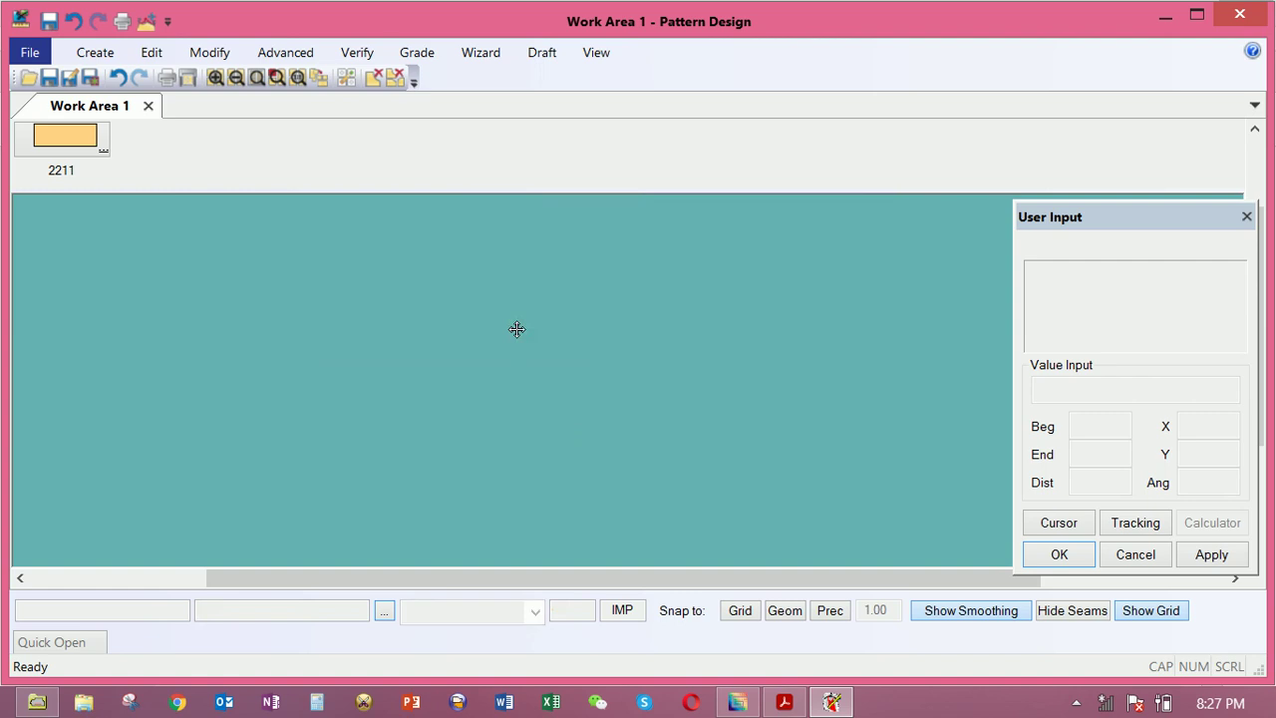
pyautogui.click(513, 317)
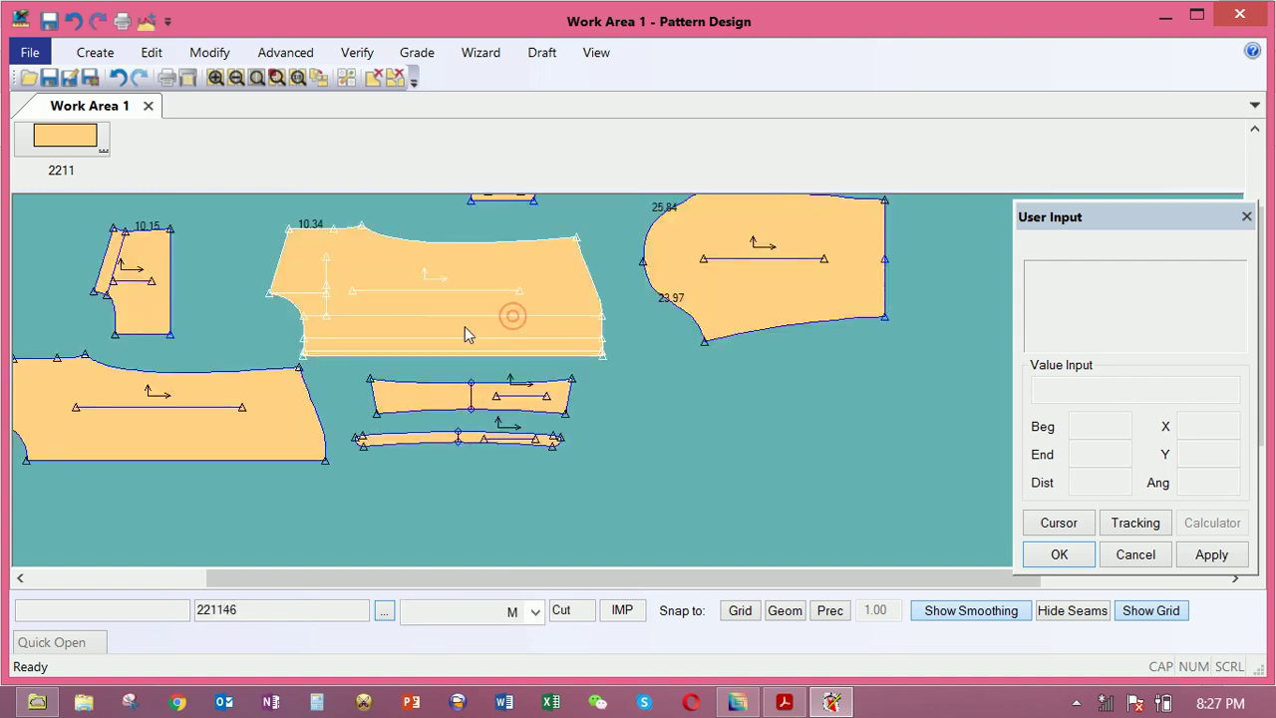
# Shift the sleeve piece, the wider mirrored piece and the body piece with horizontal internal lines slightly
pyautogui.click(217, 52)
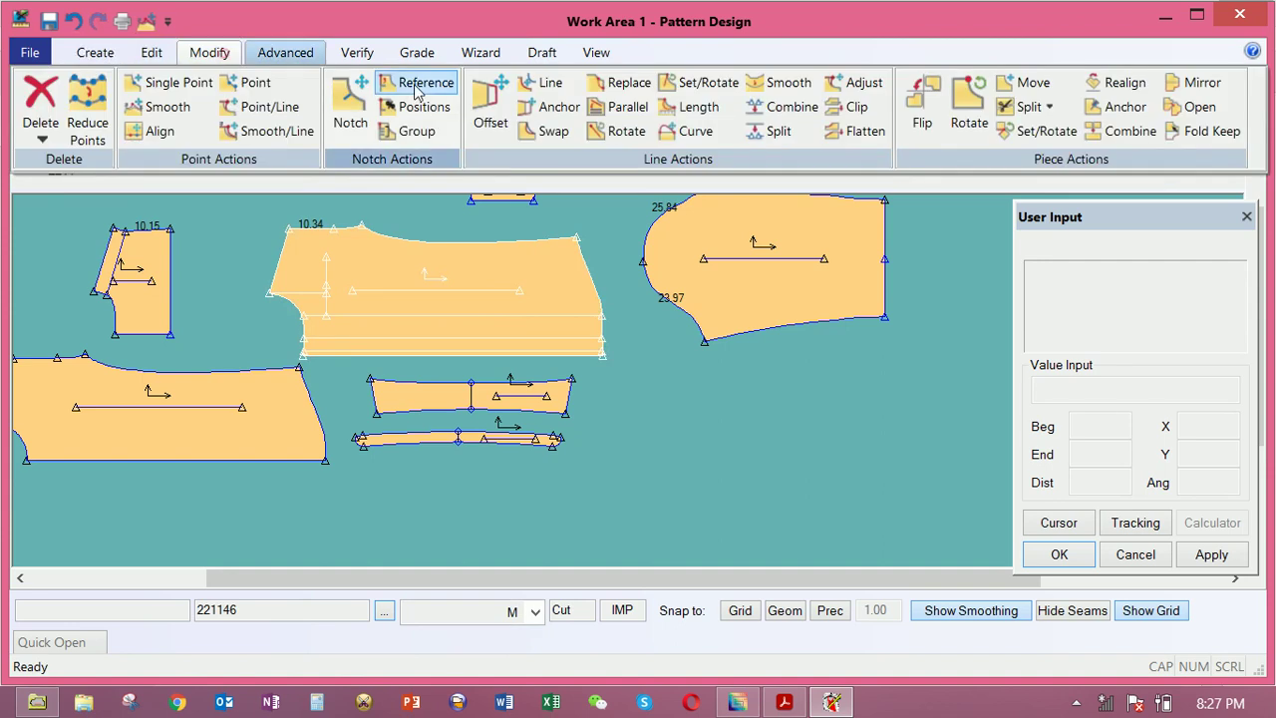
pyautogui.click(931, 103)
pyautogui.click(764, 300)
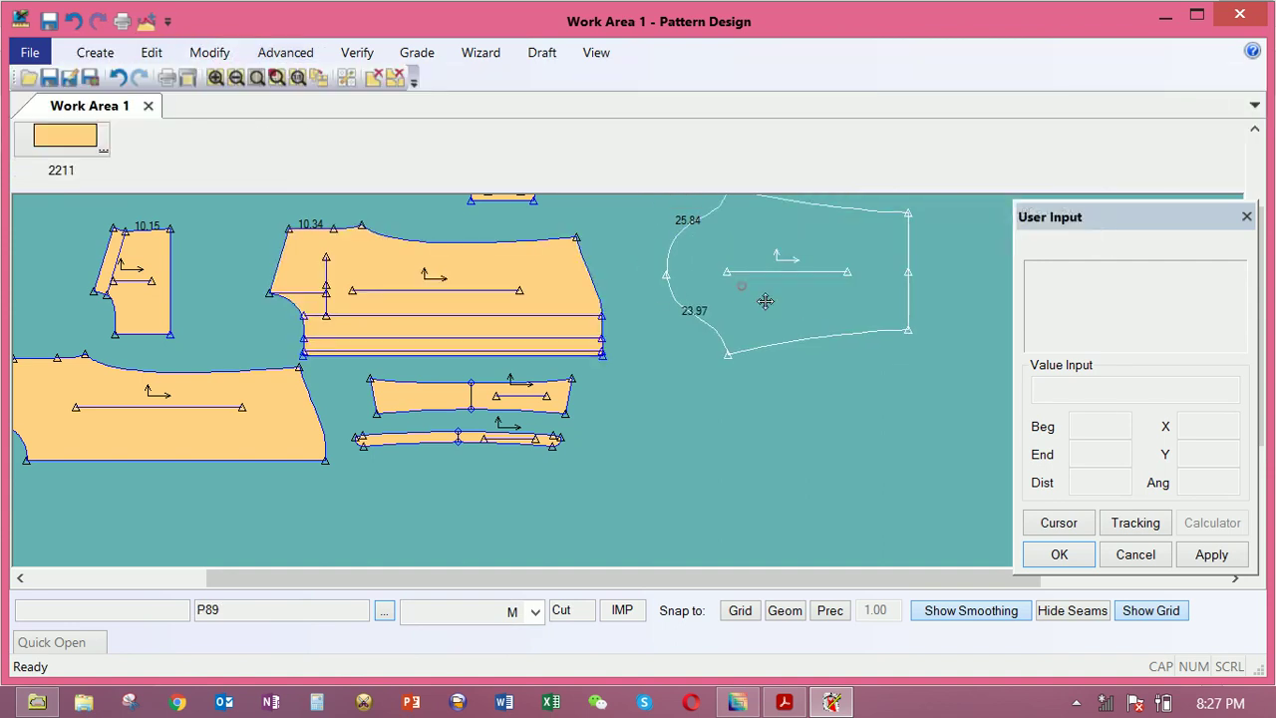
pyautogui.click(530, 396)
pyautogui.click(581, 391)
pyautogui.click(509, 331)
pyautogui.click(526, 329)
pyautogui.scroll(5, 525, 329)
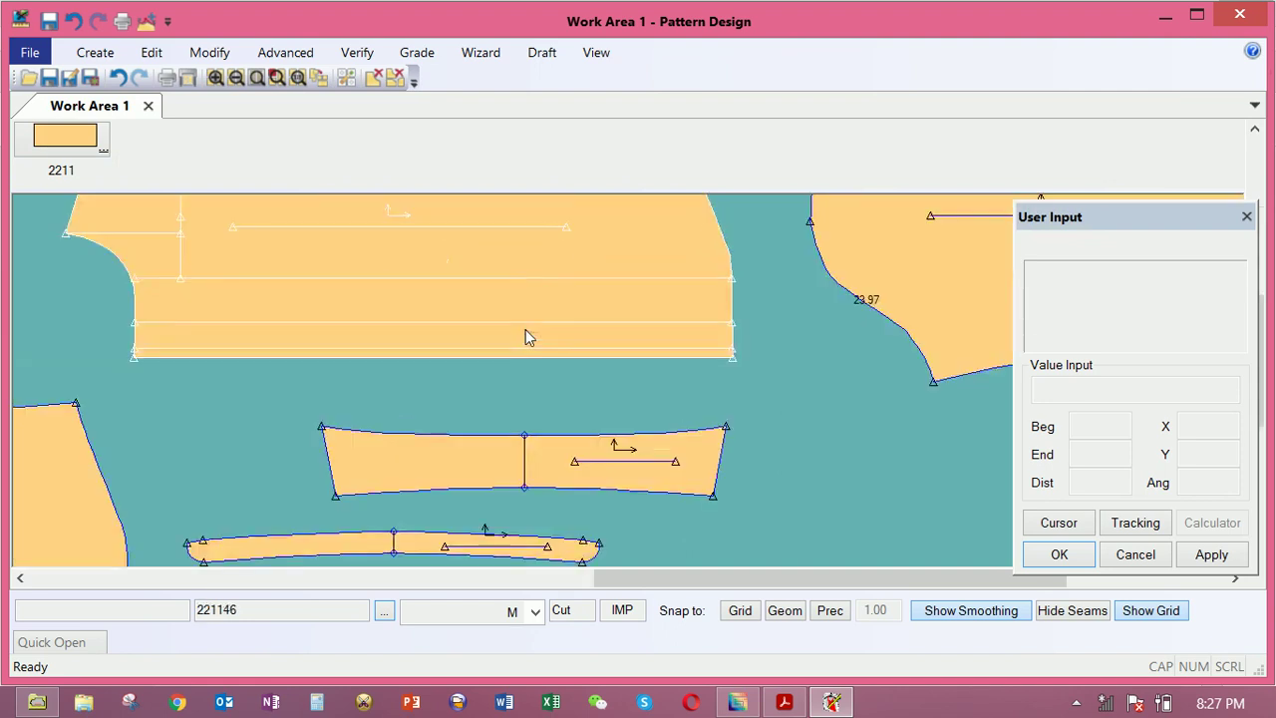
pyautogui.scroll(-4, 525, 329)
pyautogui.scroll(-3, 525, 329)
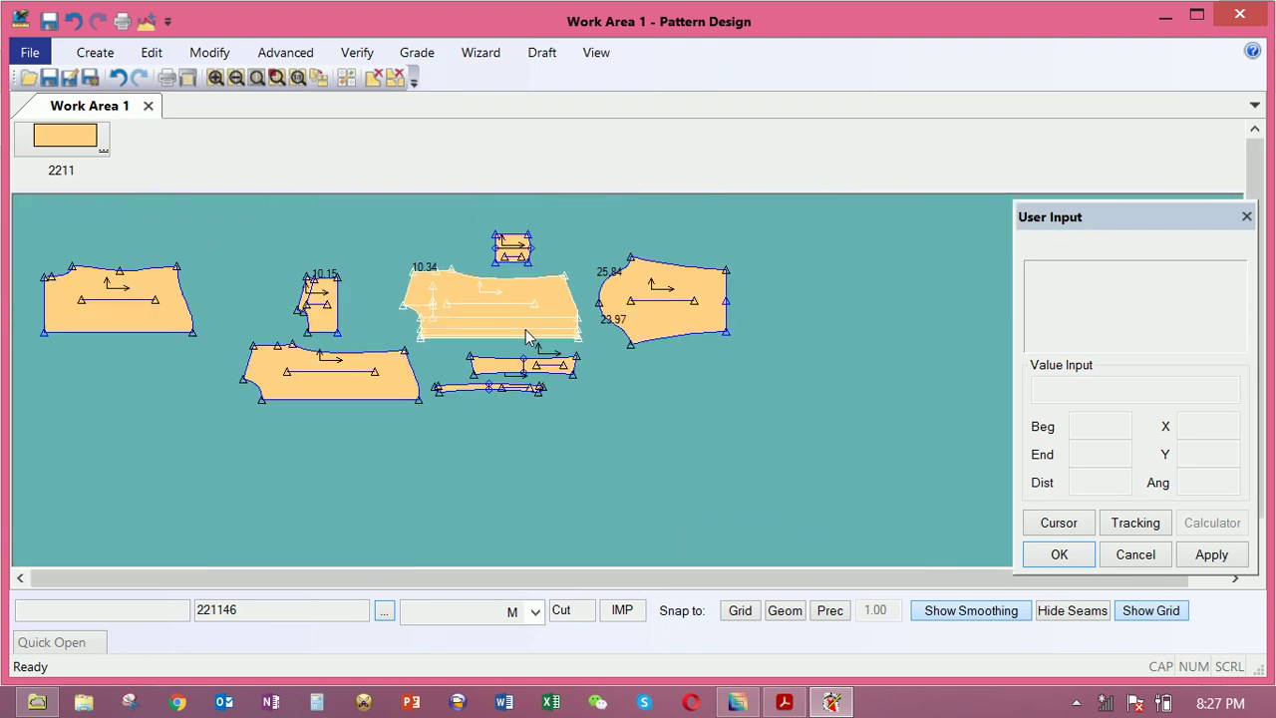
# Move the lined body piece and the sleeve piece further up, away from the mirrored pieces
pyautogui.click(517, 322)
pyautogui.click(494, 315)
pyautogui.click(622, 315)
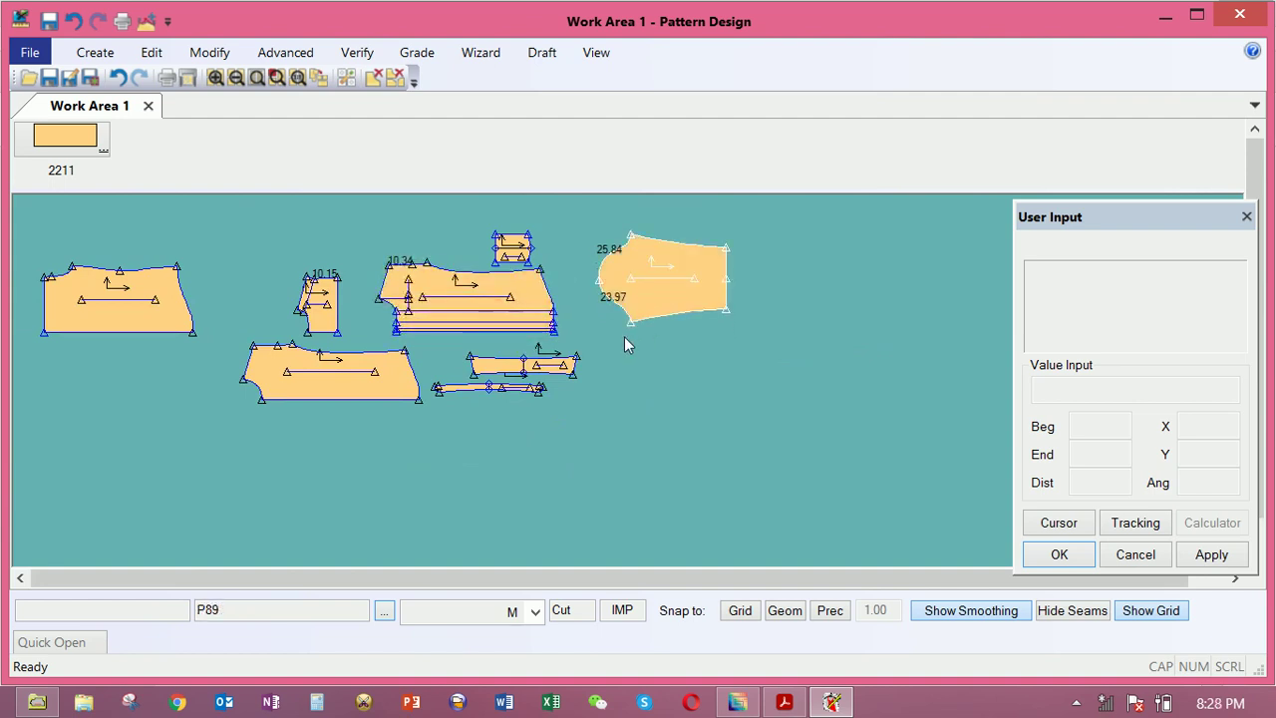
pyautogui.click(626, 344)
pyautogui.click(524, 363)
pyautogui.click(524, 364)
pyautogui.click(470, 339)
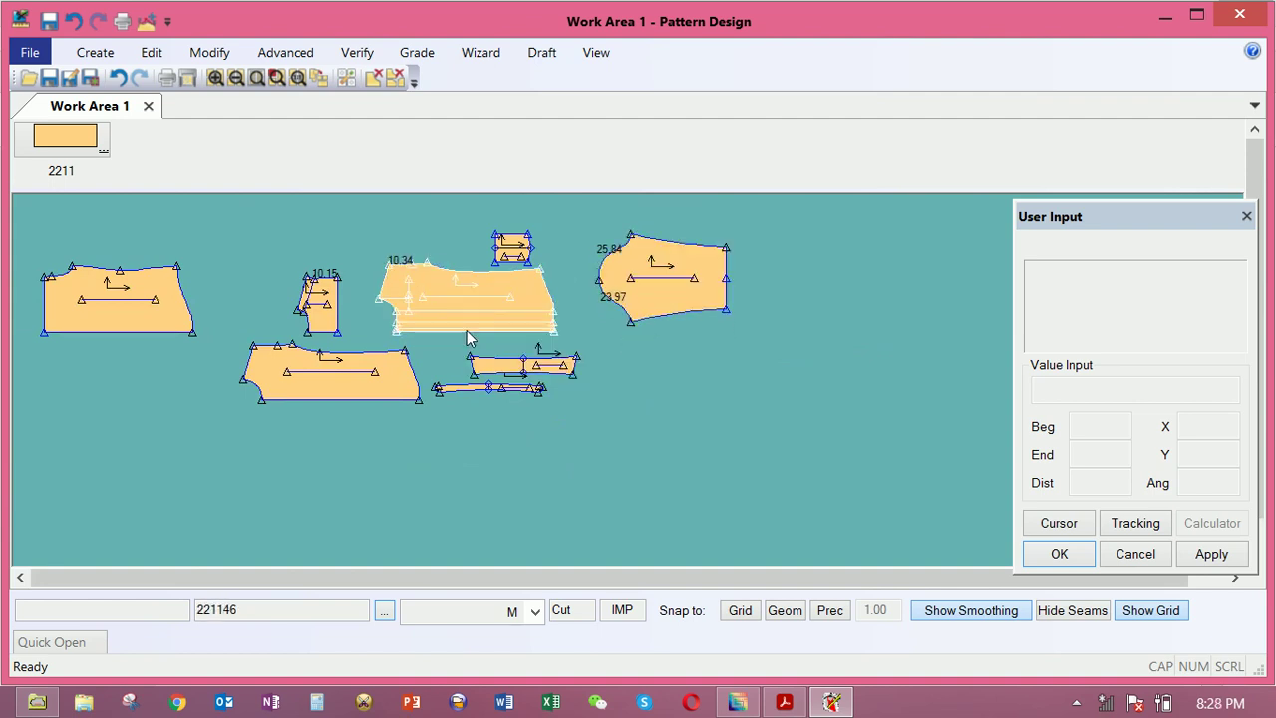
pyautogui.click(416, 267)
pyautogui.click(643, 271)
pyautogui.click(612, 256)
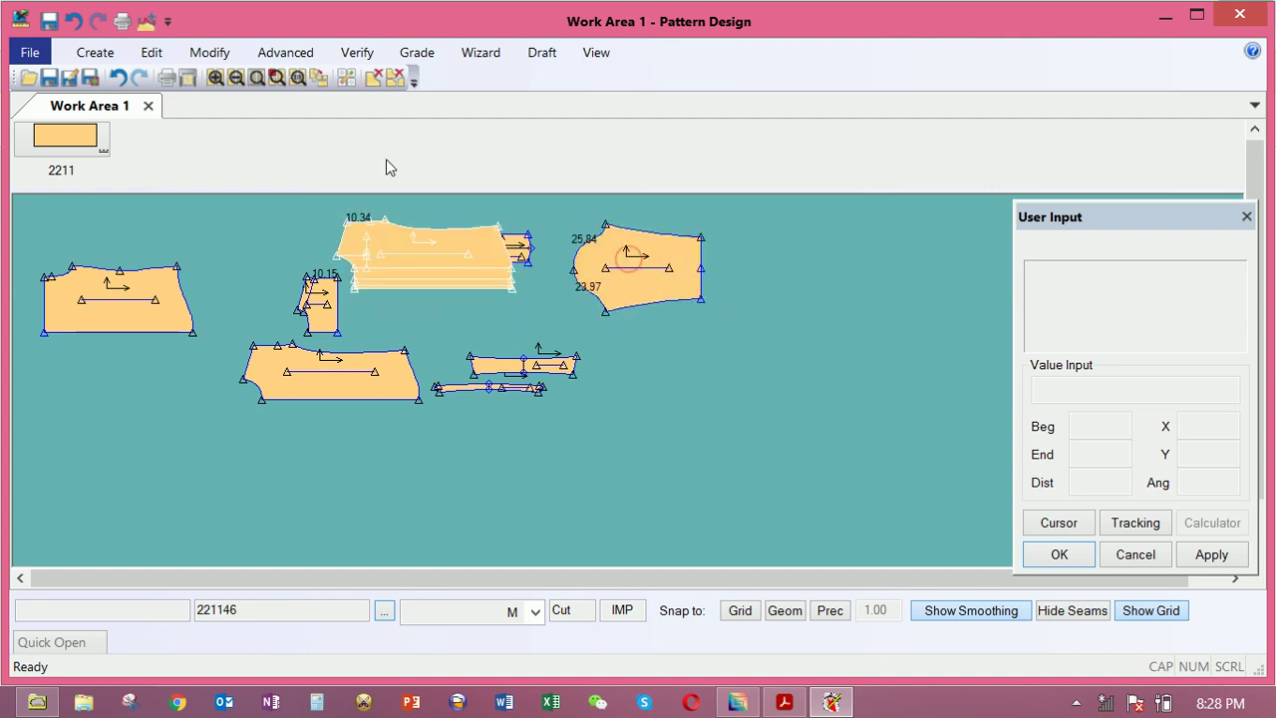
# Create a rectangle piece with X 24 and Y 5 in the free area beside the mirrored pieces and leave the command
pyautogui.click(94, 52)
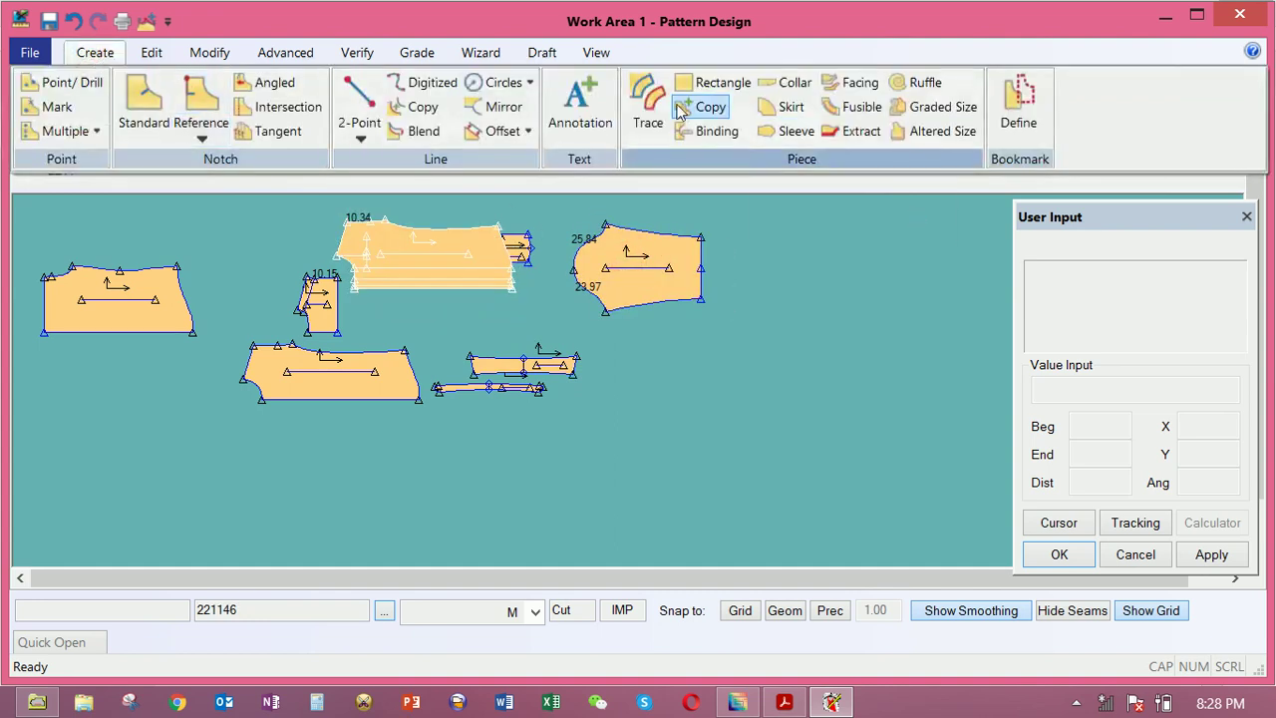
pyautogui.click(705, 92)
pyautogui.click(657, 376)
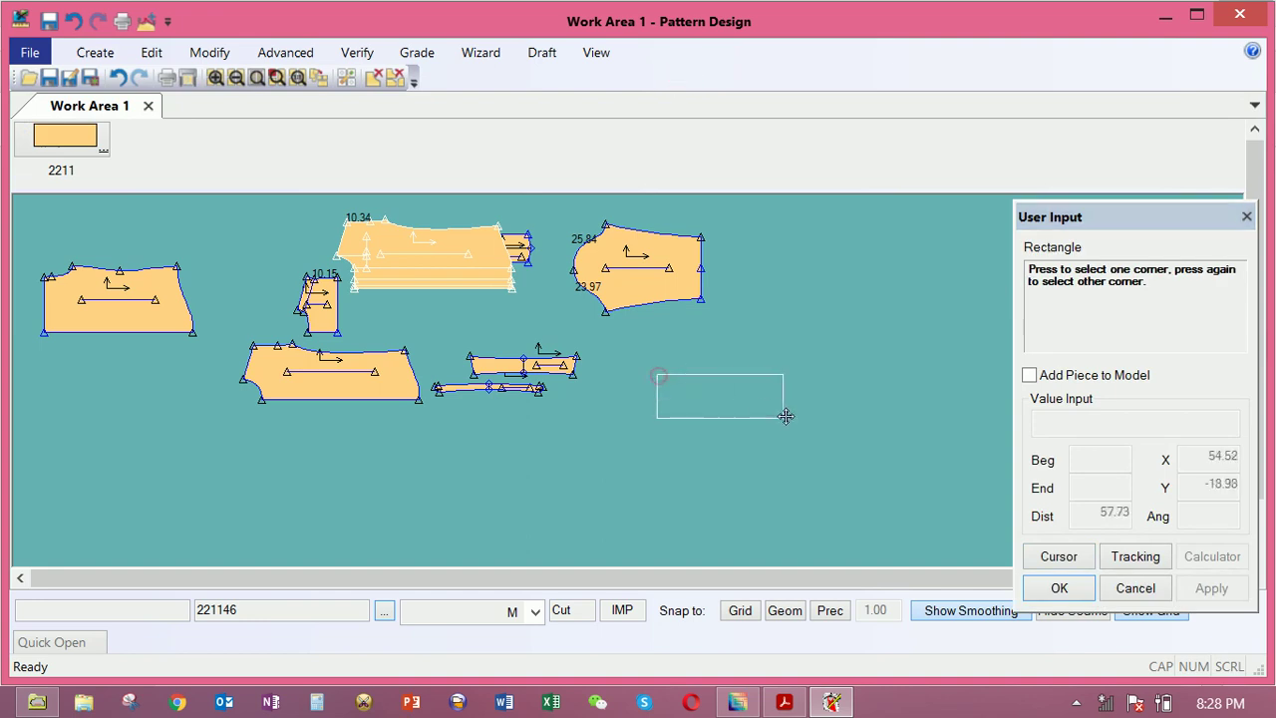
pyautogui.click(845, 413)
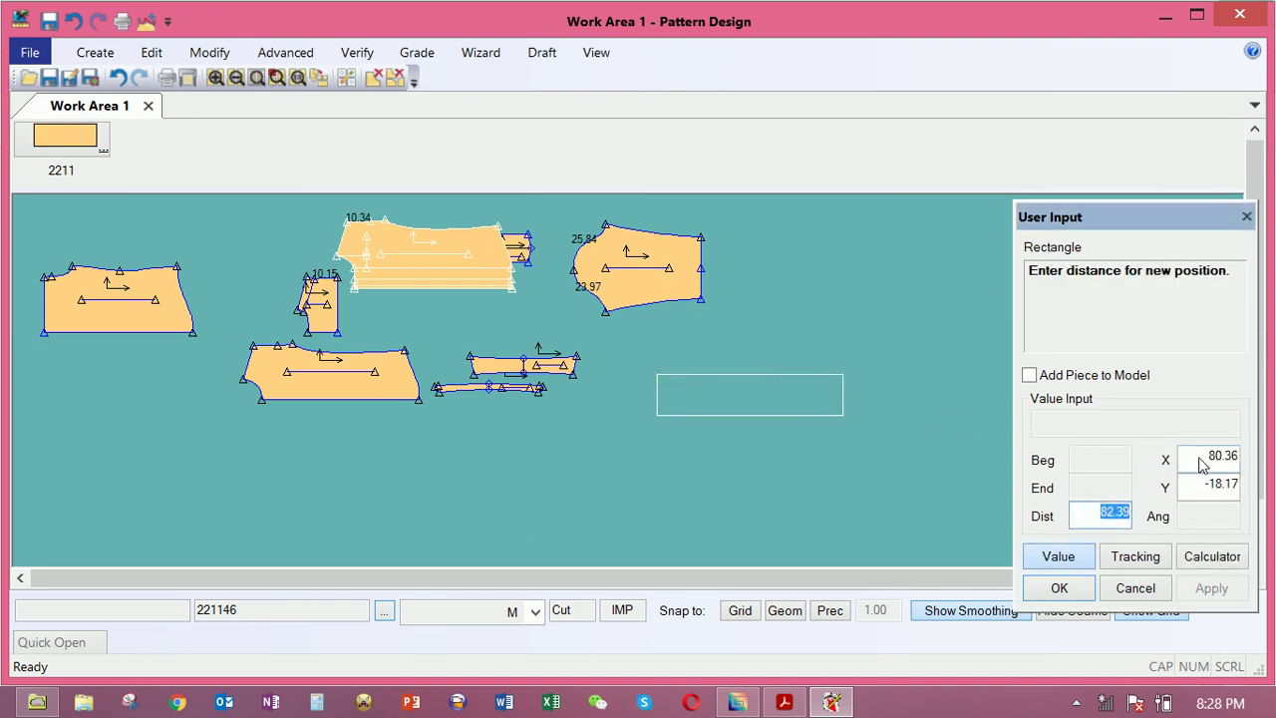
pyautogui.click(1197, 457)
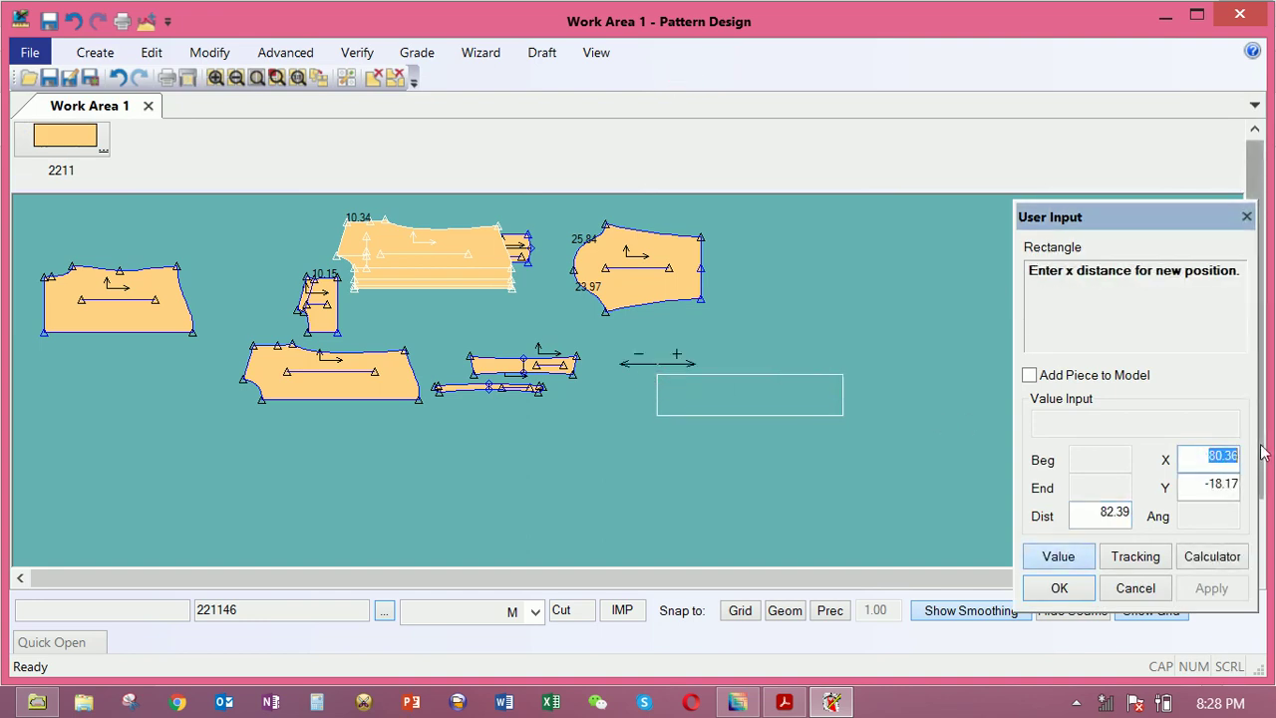
pyautogui.write('24')
pyautogui.click(1196, 483)
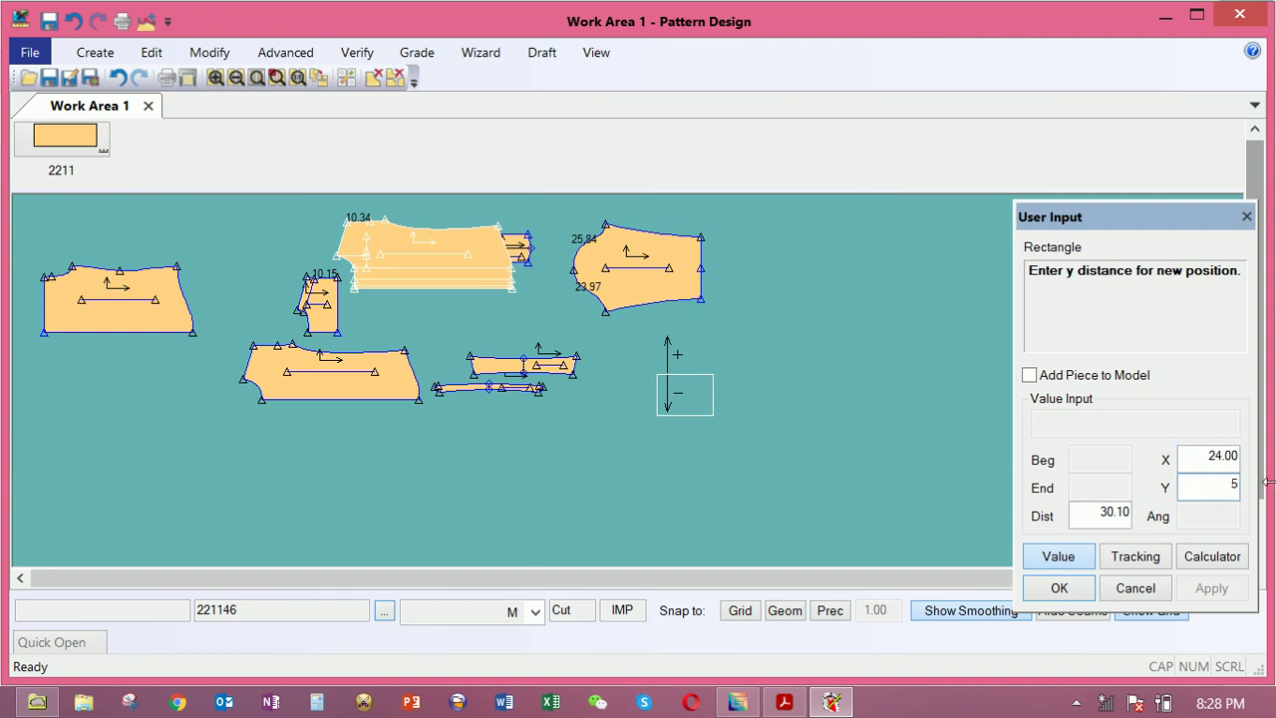
pyautogui.press('Return')
pyautogui.rightClick(836, 420)
pyautogui.click(834, 419)
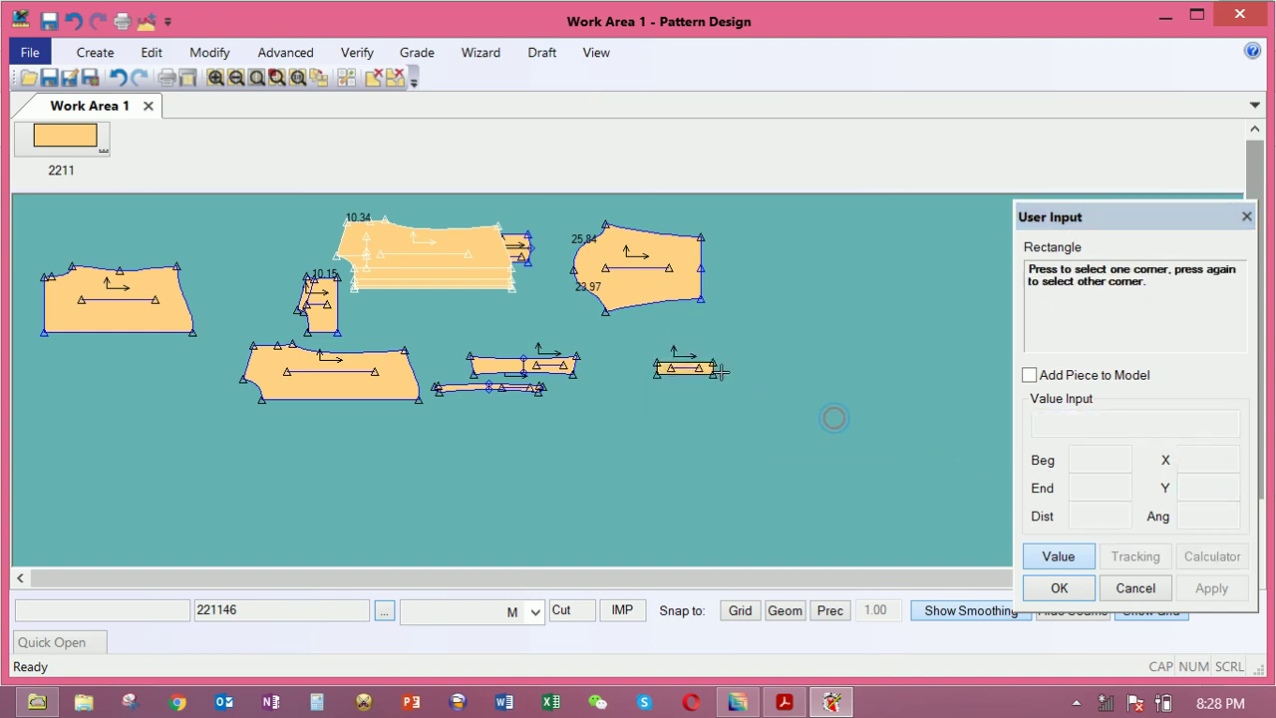
pyautogui.scroll(3, 711, 368)
pyautogui.rightClick(703, 361)
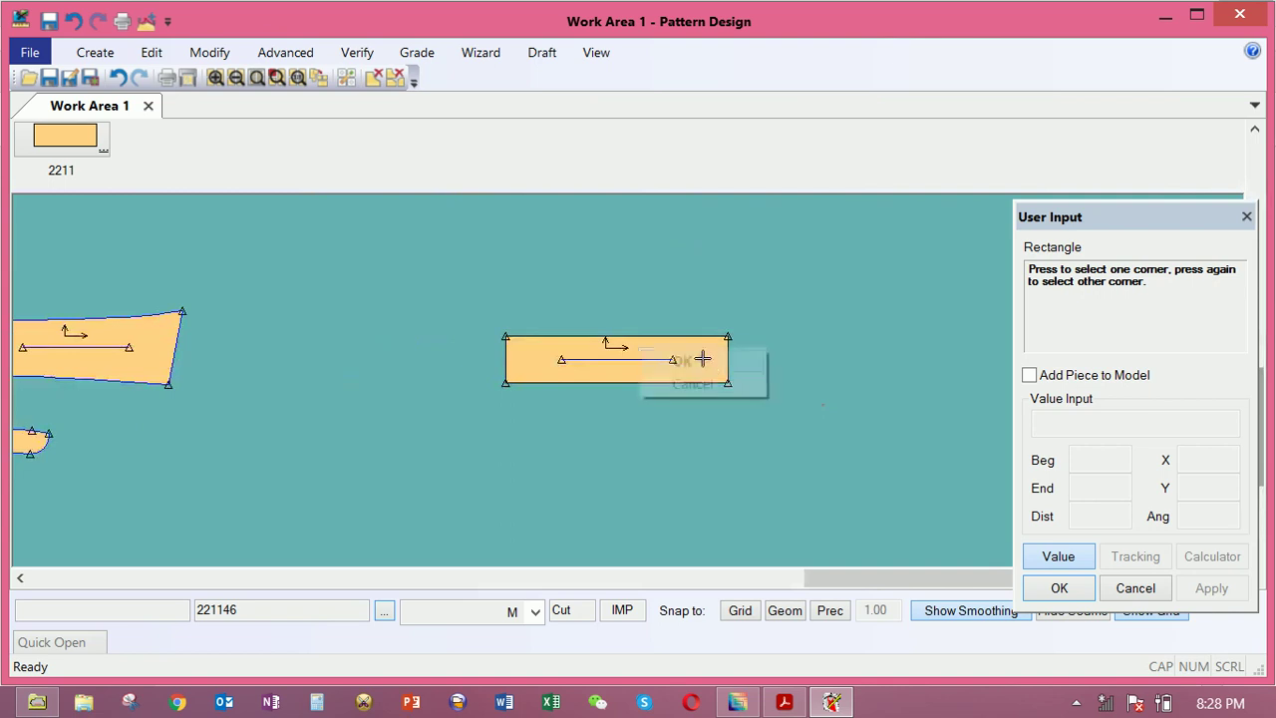
pyautogui.click(703, 361)
pyautogui.scroll(3, 685, 351)
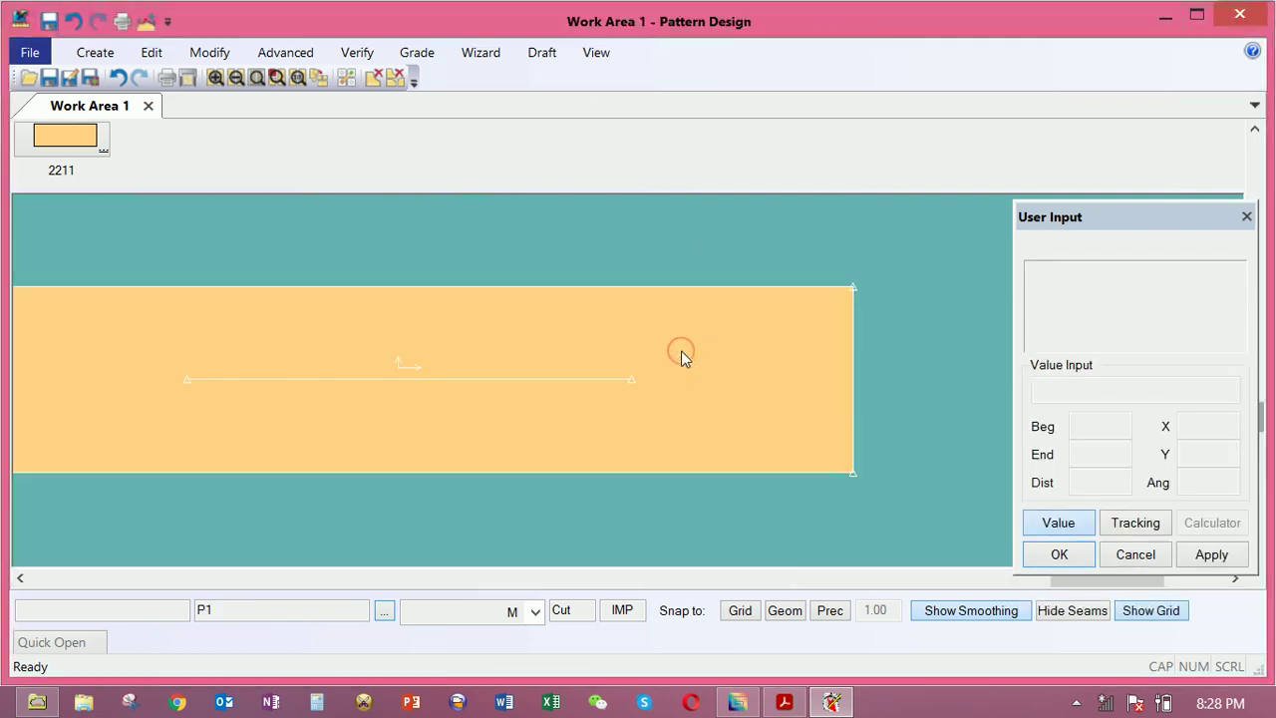
pyautogui.scroll(-2, 681, 357)
pyautogui.moveTo(689, 354); pyautogui.dragTo(778, 345, button='middle')
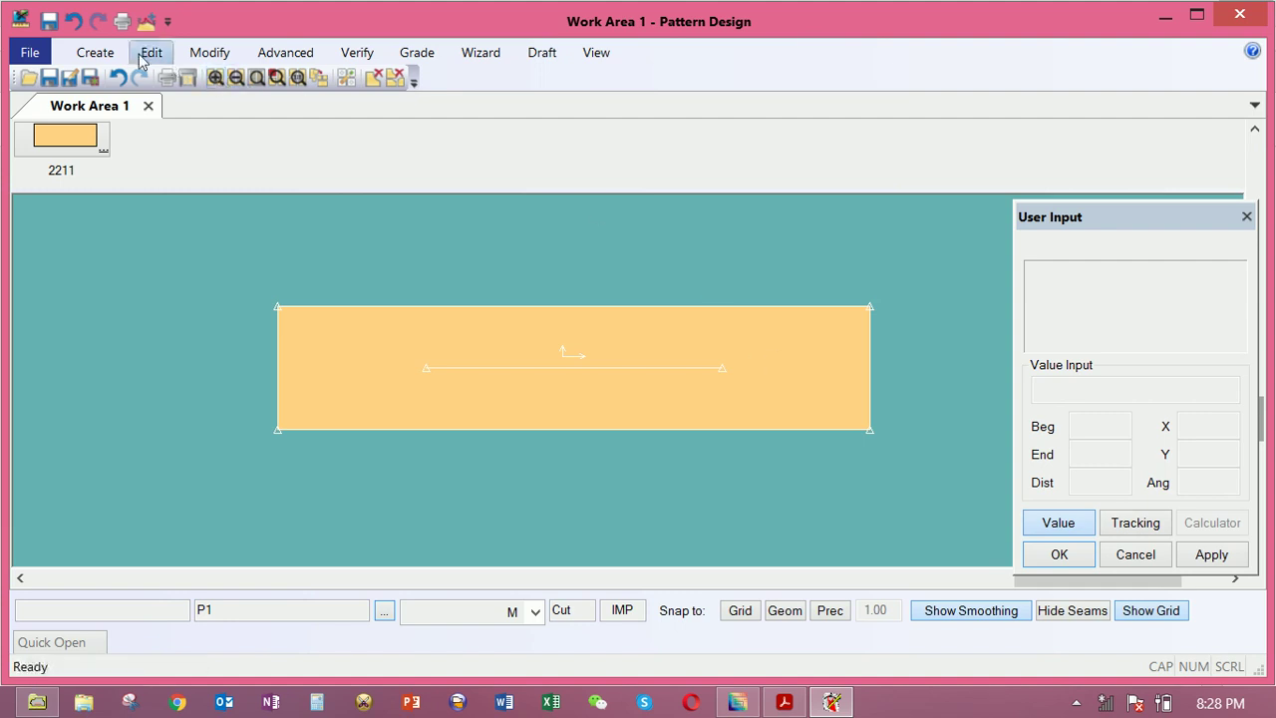
# Delete the 24 by 5 rectangle piece
pyautogui.click(99, 52)
pyautogui.moveTo(663, 372); pyautogui.dragTo(654, 345)
pyautogui.rightClick(654, 345)
pyautogui.click(720, 291)
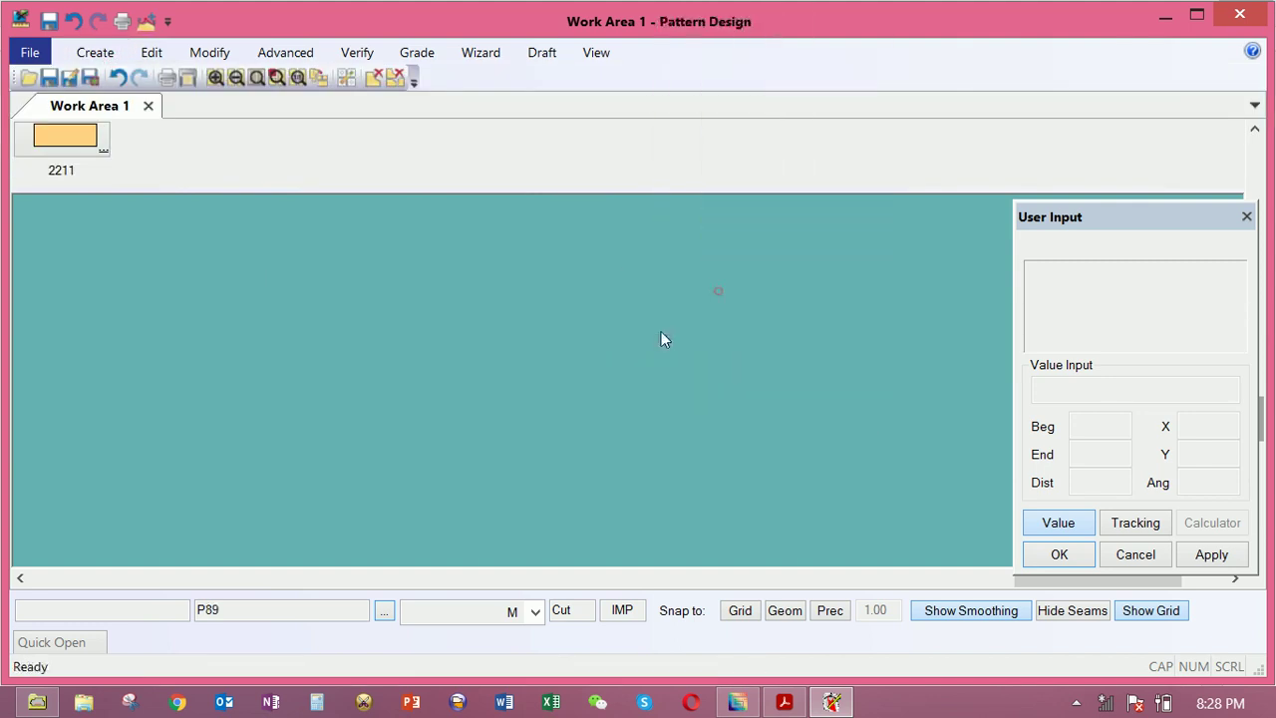
# Create a rectangle piece with X 12 and Y 5 in the empty area
pyautogui.click(95, 52)
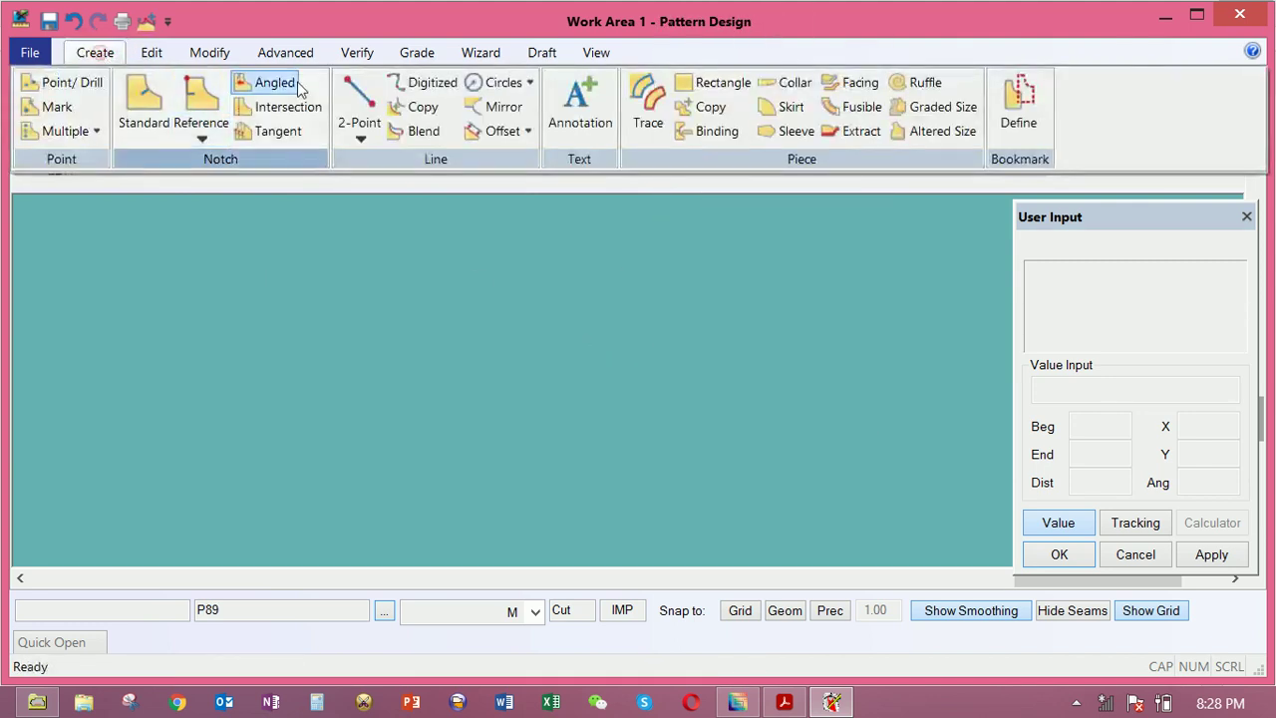
pyautogui.click(691, 86)
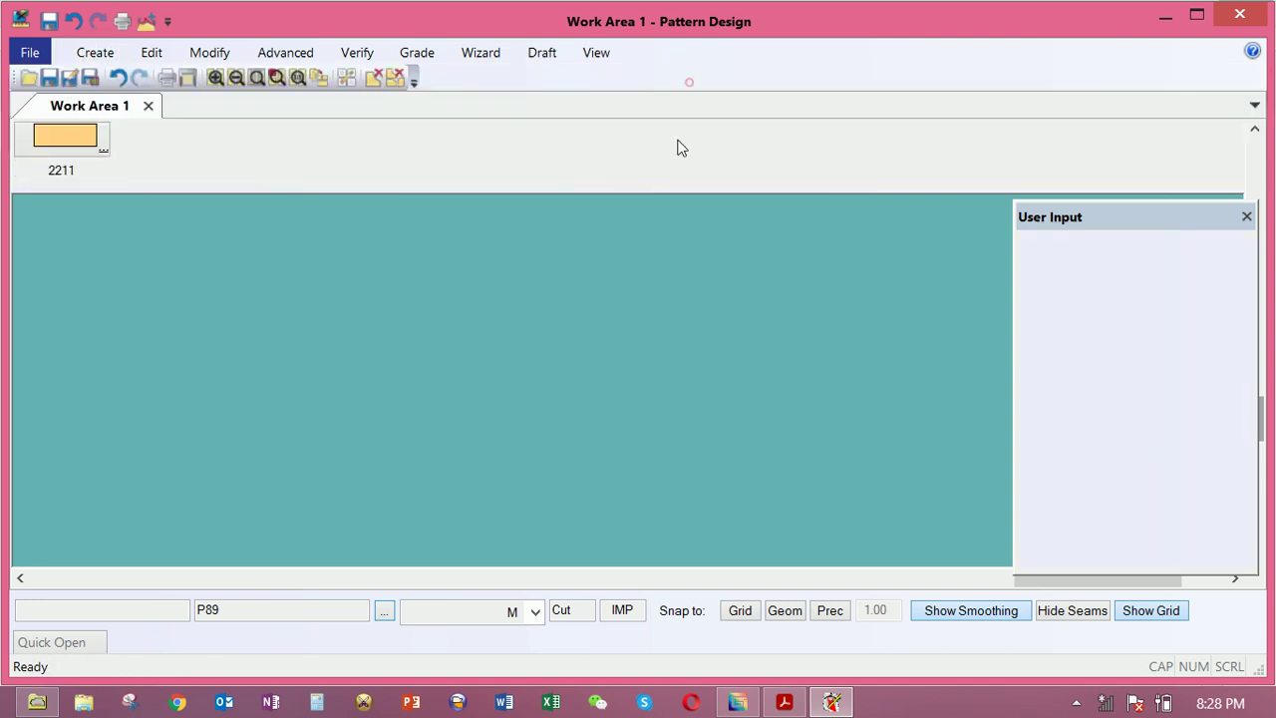
pyautogui.click(498, 315)
pyautogui.click(1197, 471)
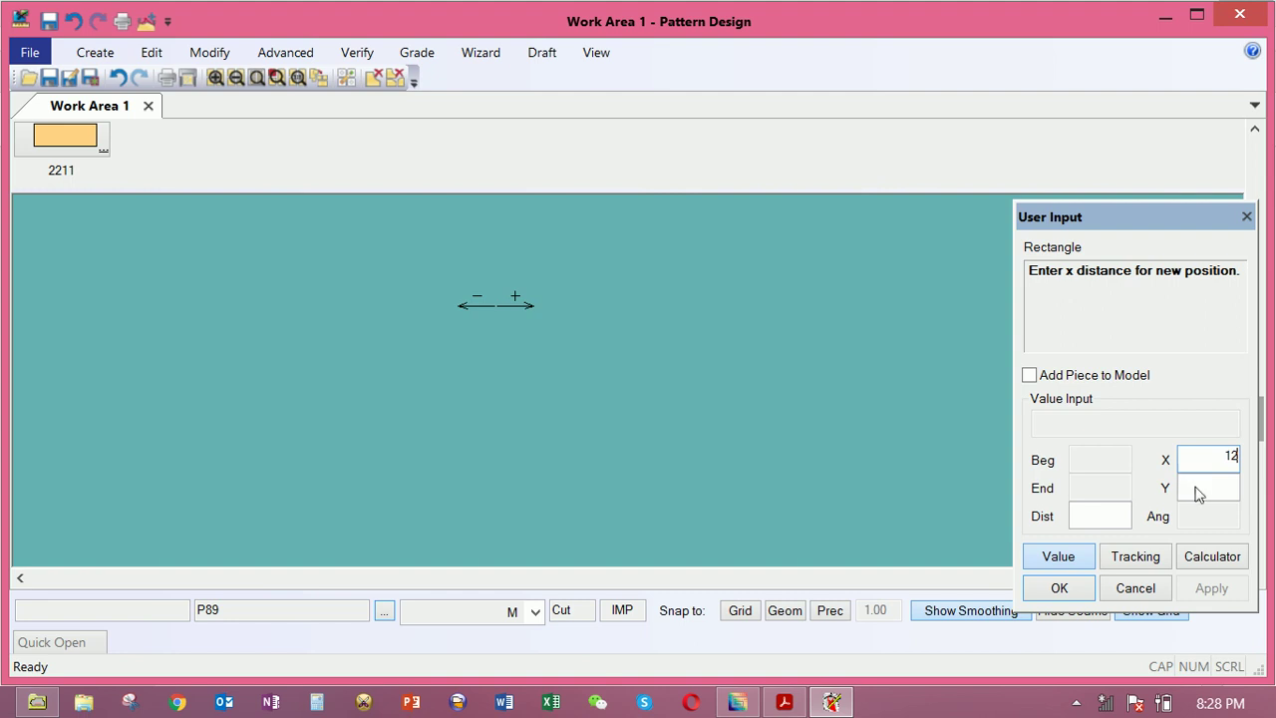
pyautogui.write('12')
pyautogui.click(1211, 484)
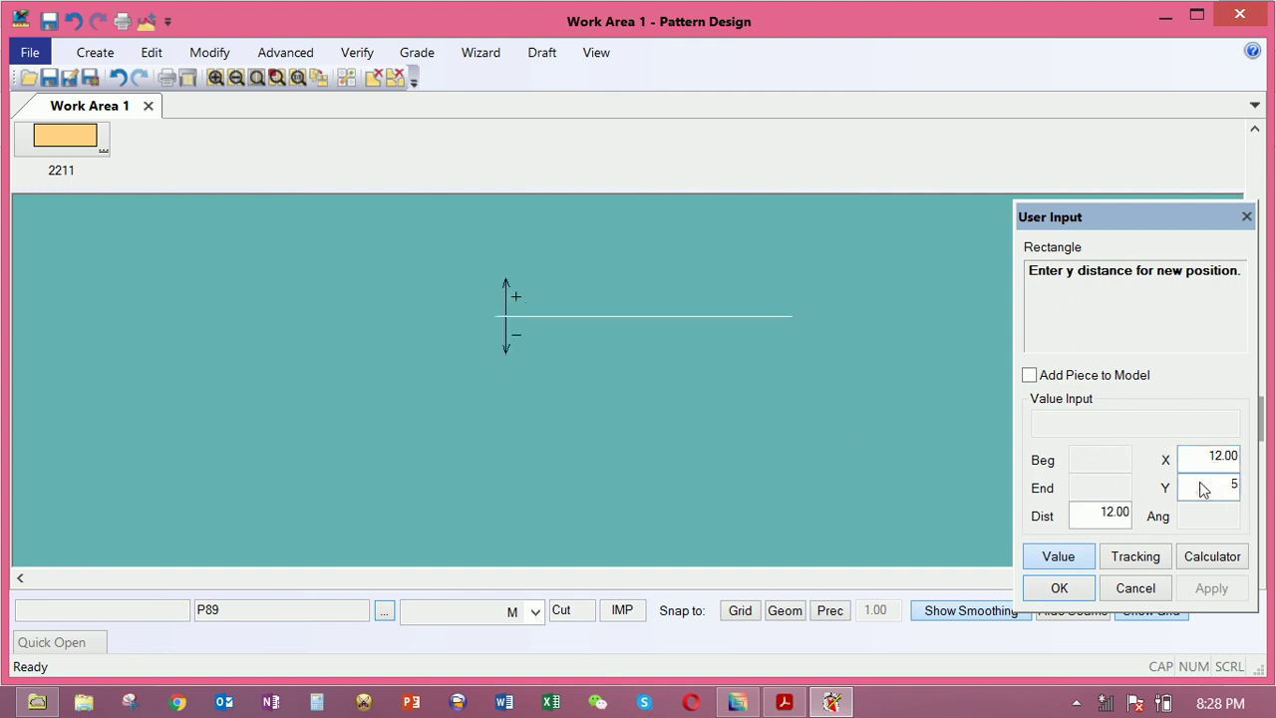
pyautogui.rightClick(843, 409)
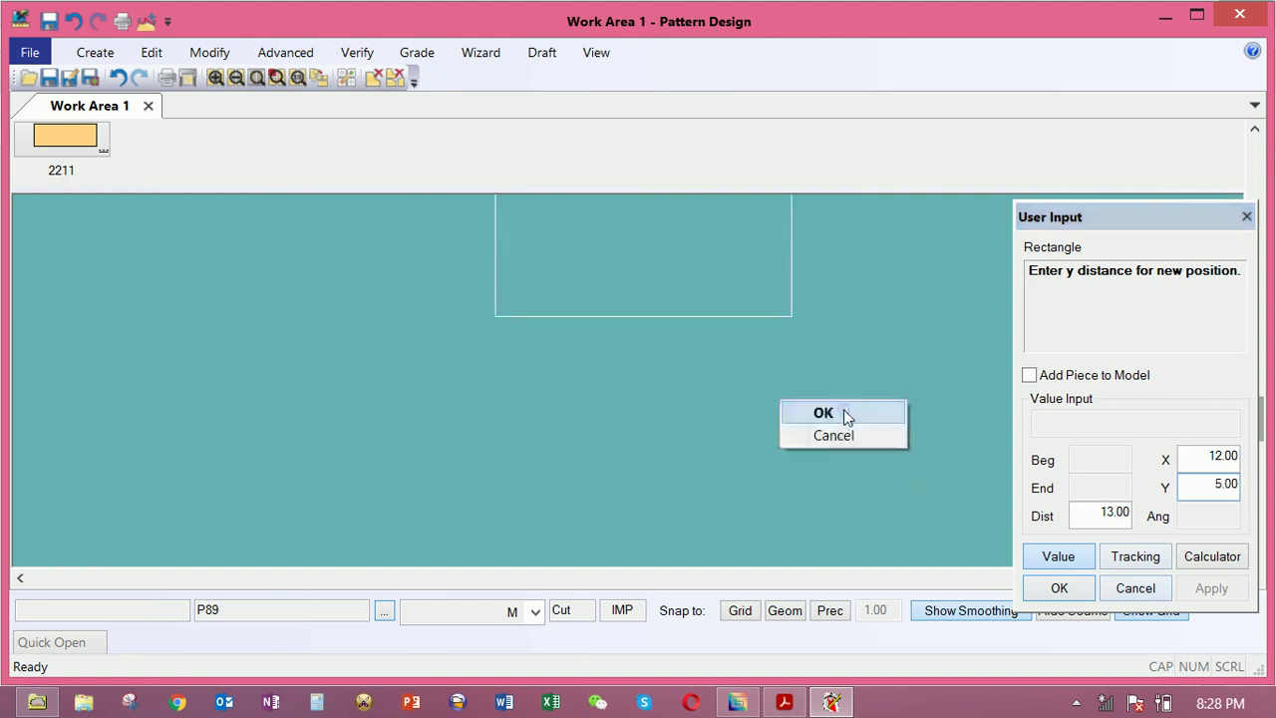
pyautogui.click(843, 411)
pyautogui.rightClick(843, 409)
pyautogui.click(843, 411)
pyautogui.click(675, 288)
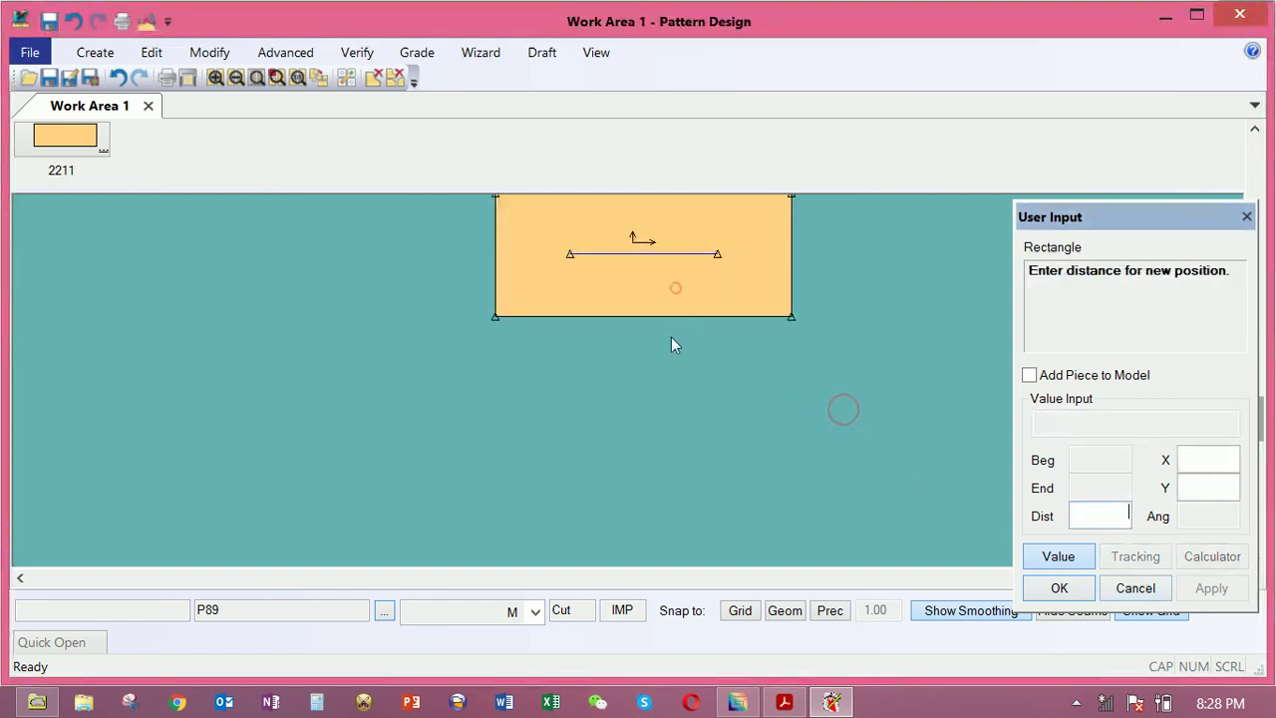
pyautogui.rightClick(744, 302)
pyautogui.click(744, 303)
pyautogui.click(695, 279)
pyautogui.rightClick(694, 276)
pyautogui.click(698, 281)
pyautogui.click(701, 285)
pyautogui.rightClick(704, 289)
pyautogui.click(703, 290)
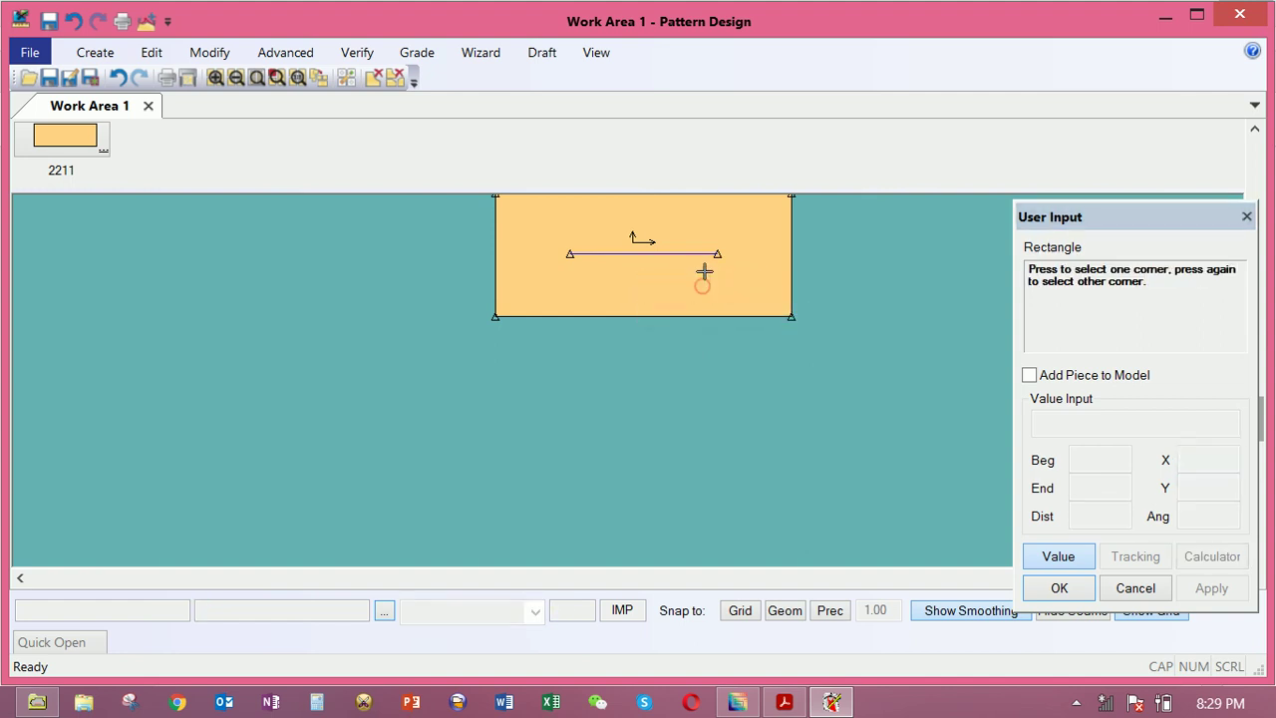
pyautogui.click(702, 275)
pyautogui.rightClick(696, 283)
pyautogui.click(694, 287)
pyautogui.rightClick(692, 289)
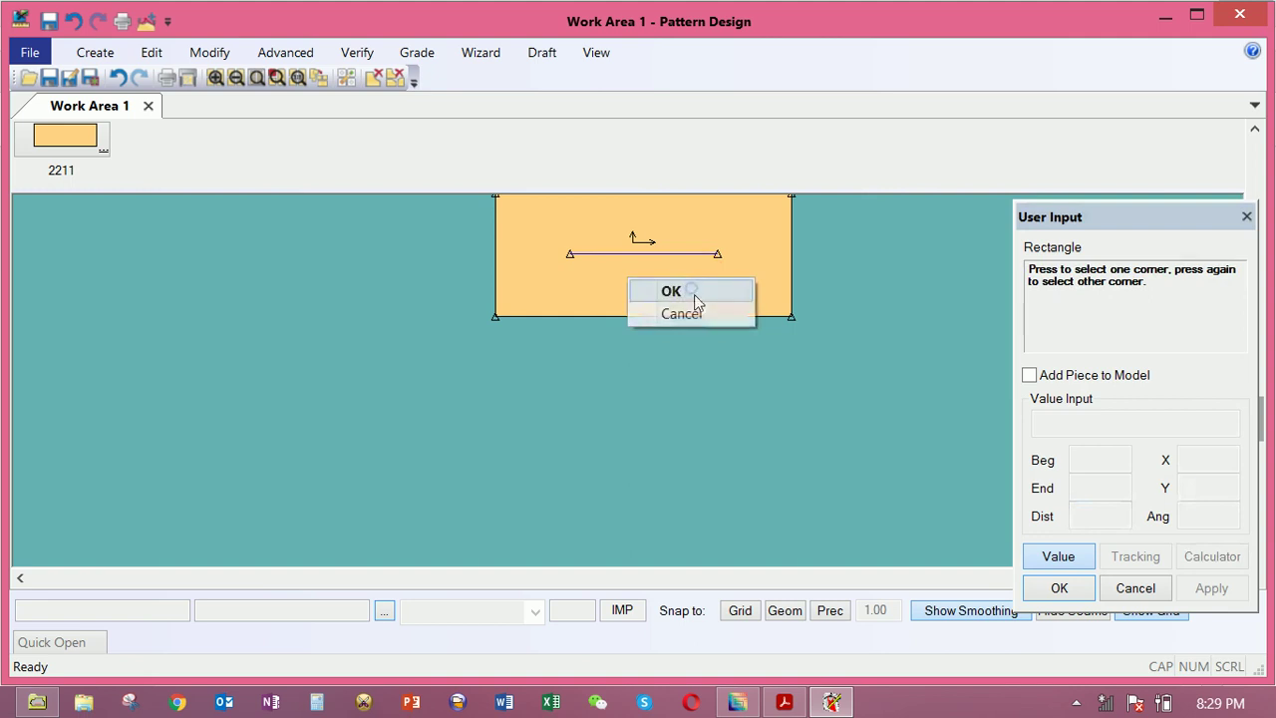
# Leave the Rectangle command and move the 12 by 5 rectangle fully into the visible work area
pyautogui.click(684, 313)
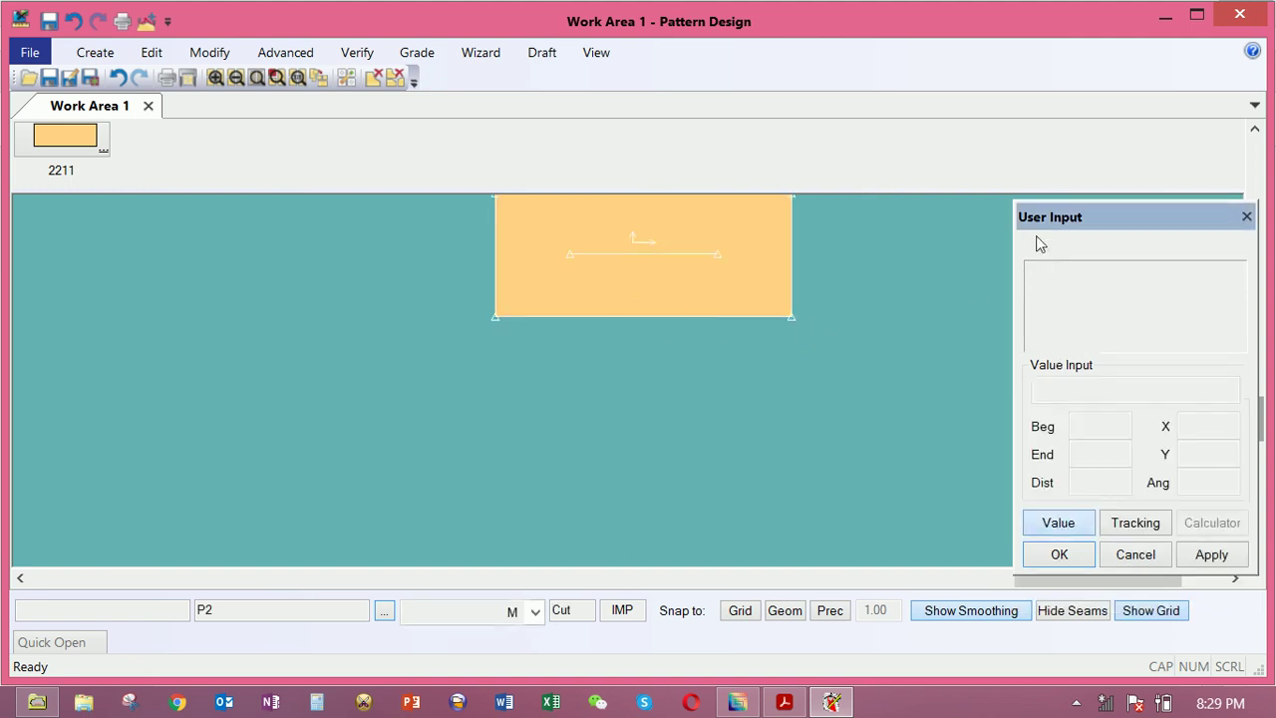
pyautogui.moveTo(586, 290); pyautogui.dragTo(492, 376)
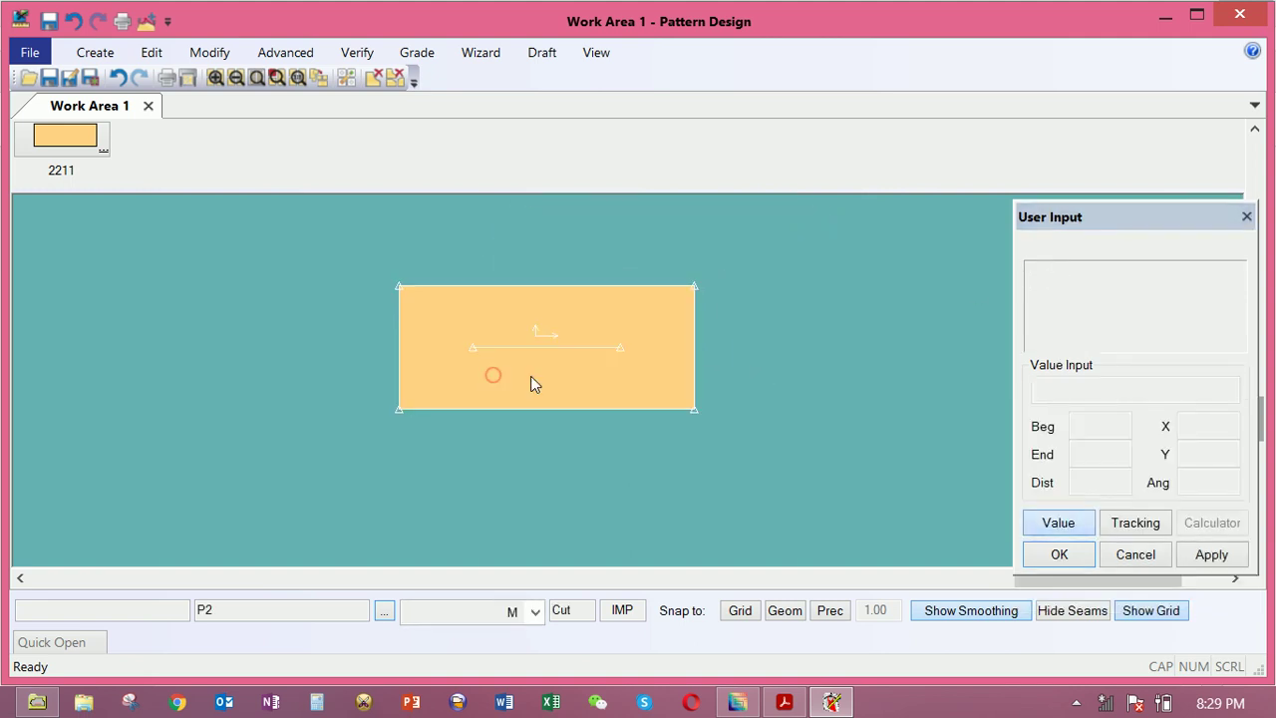
pyautogui.scroll(2, 530, 376)
pyautogui.scroll(-1, 533, 375)
pyautogui.moveTo(551, 351); pyautogui.dragTo(515, 362)
# Try to draw a 2-point curve from the rectangle's upper edge to its lower-right corner
pyautogui.click(95, 51)
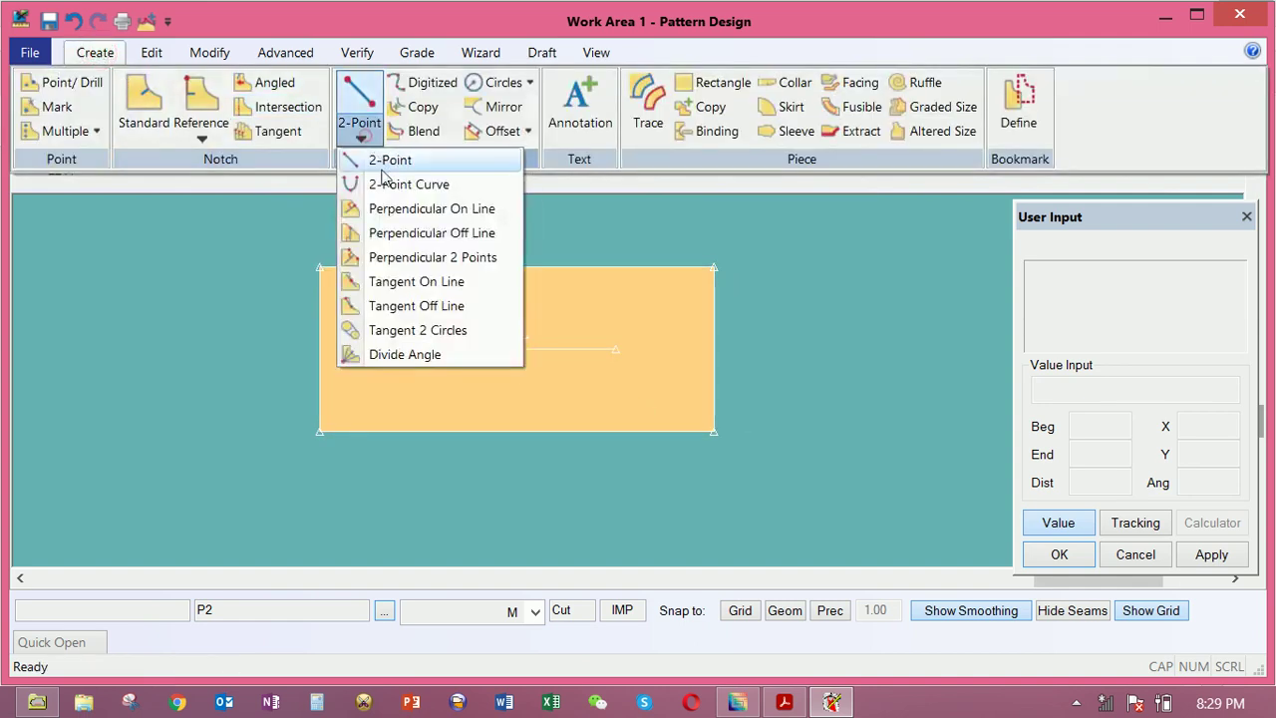
pyautogui.click(439, 186)
pyautogui.click(621, 265)
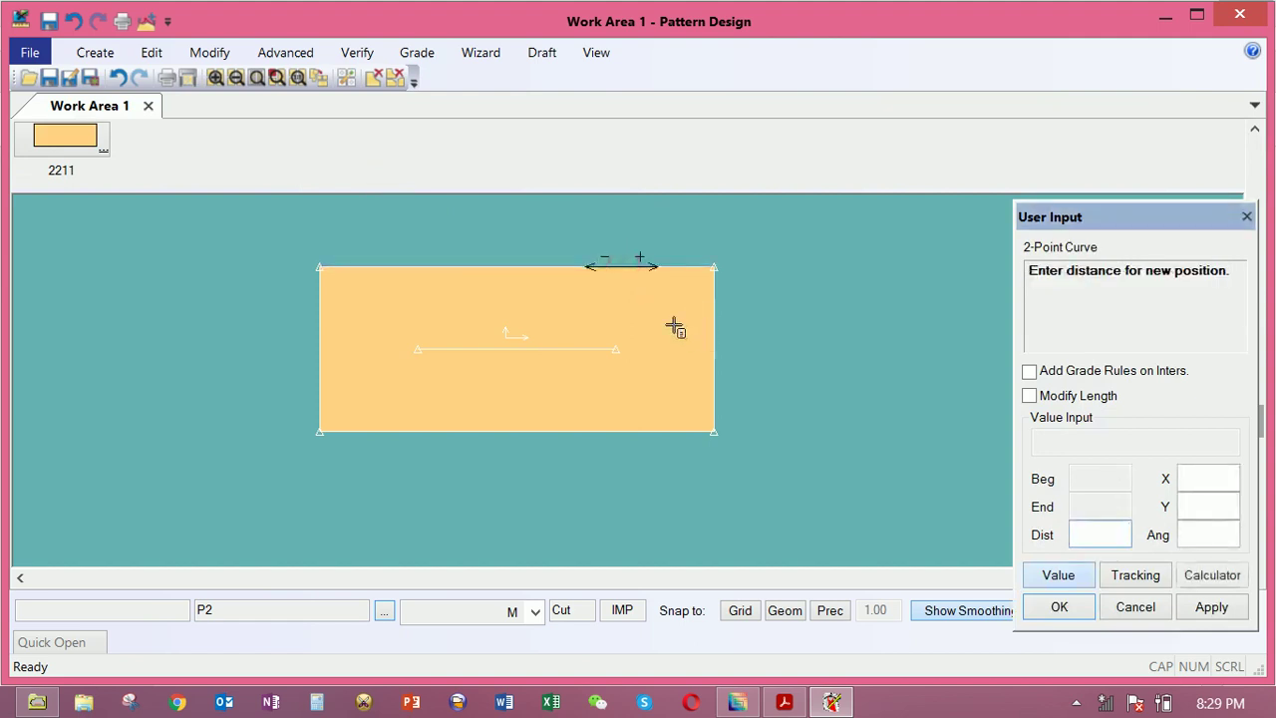
pyautogui.click(689, 350)
pyautogui.click(711, 419)
pyautogui.click(713, 432)
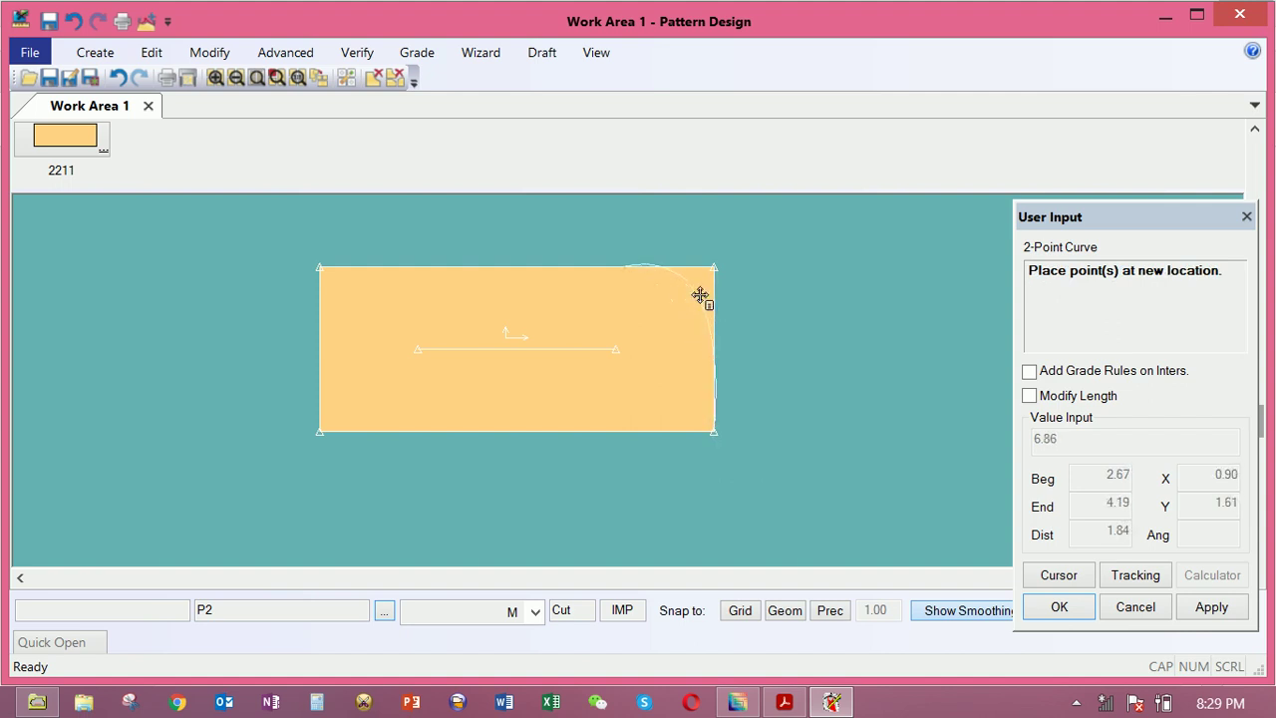
pyautogui.rightClick(694, 313)
pyautogui.click(672, 339)
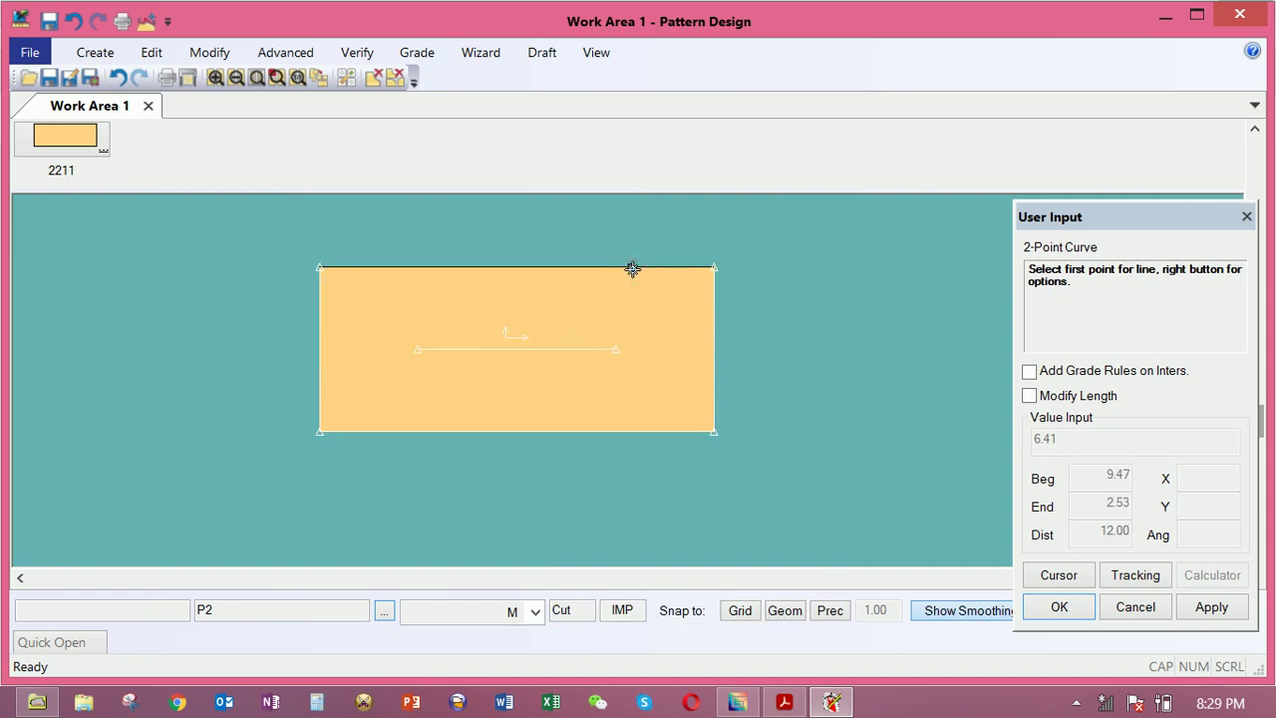
# Draw a 2-point curve about 3.63 long rounding the rectangle's upper-right corner, then leave the command and reposition the piece
pyautogui.click(632, 268)
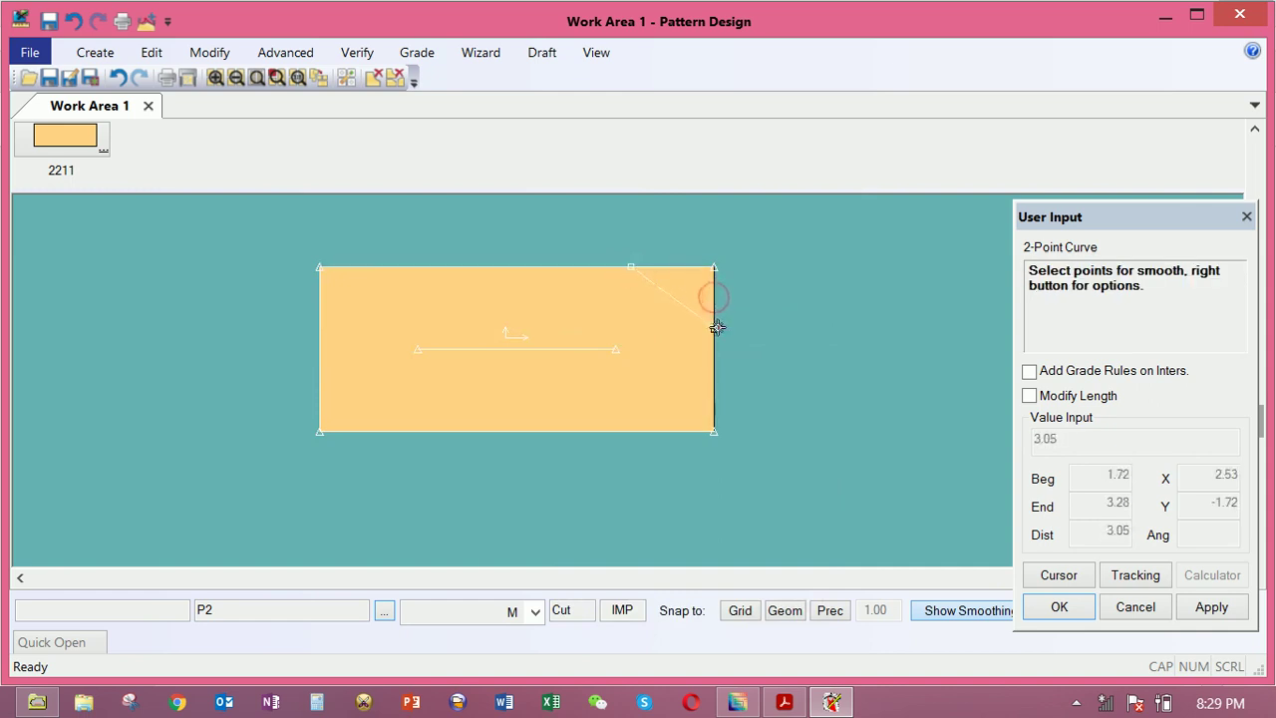
pyautogui.click(717, 327)
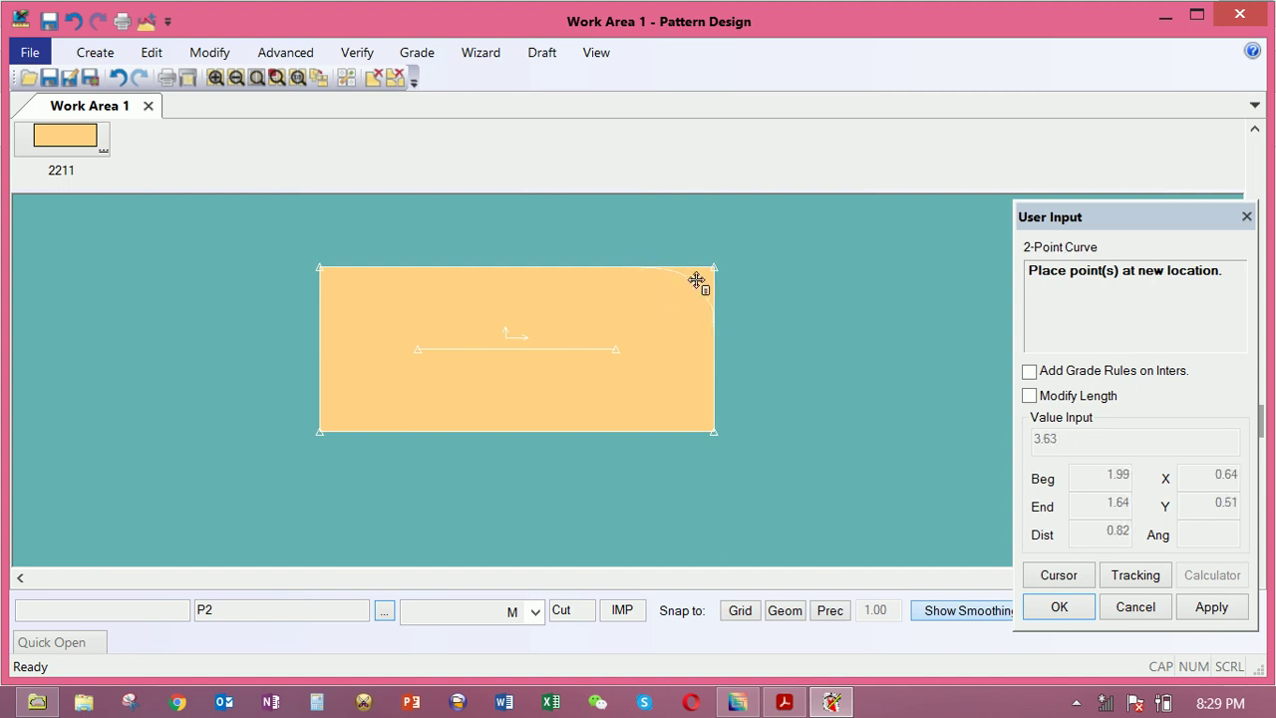
pyautogui.click(696, 280)
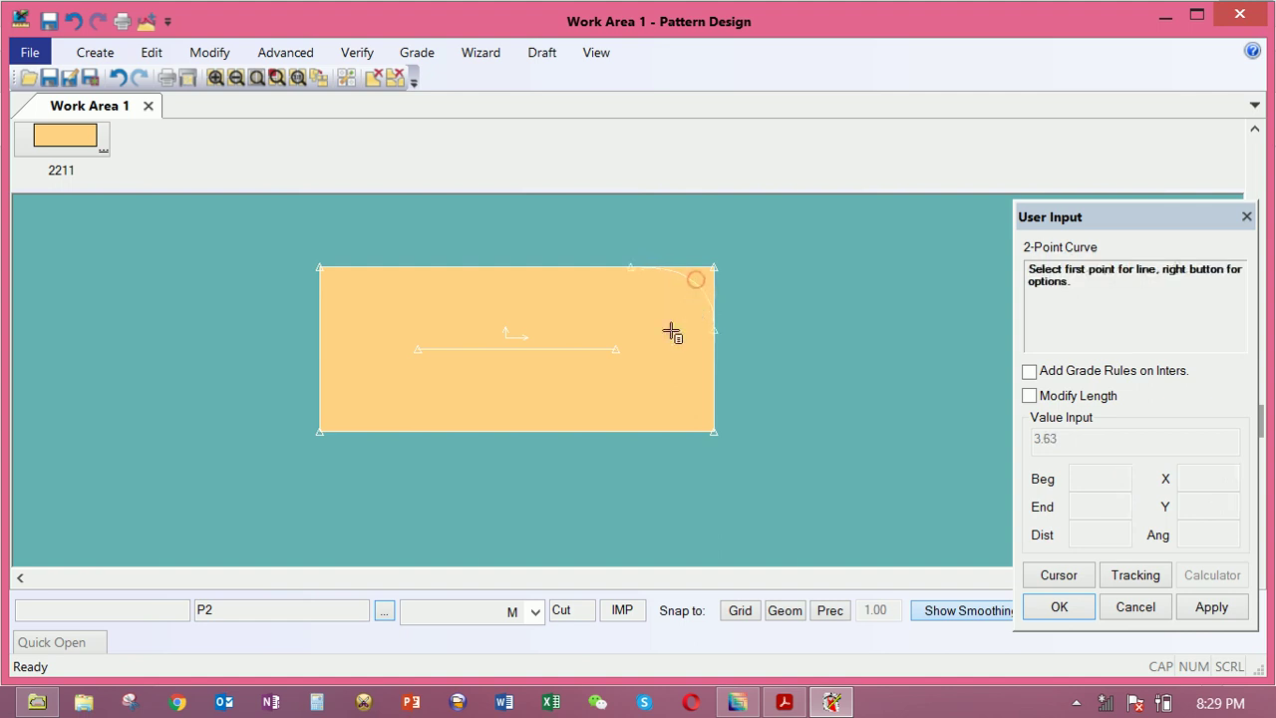
pyautogui.rightClick(764, 236)
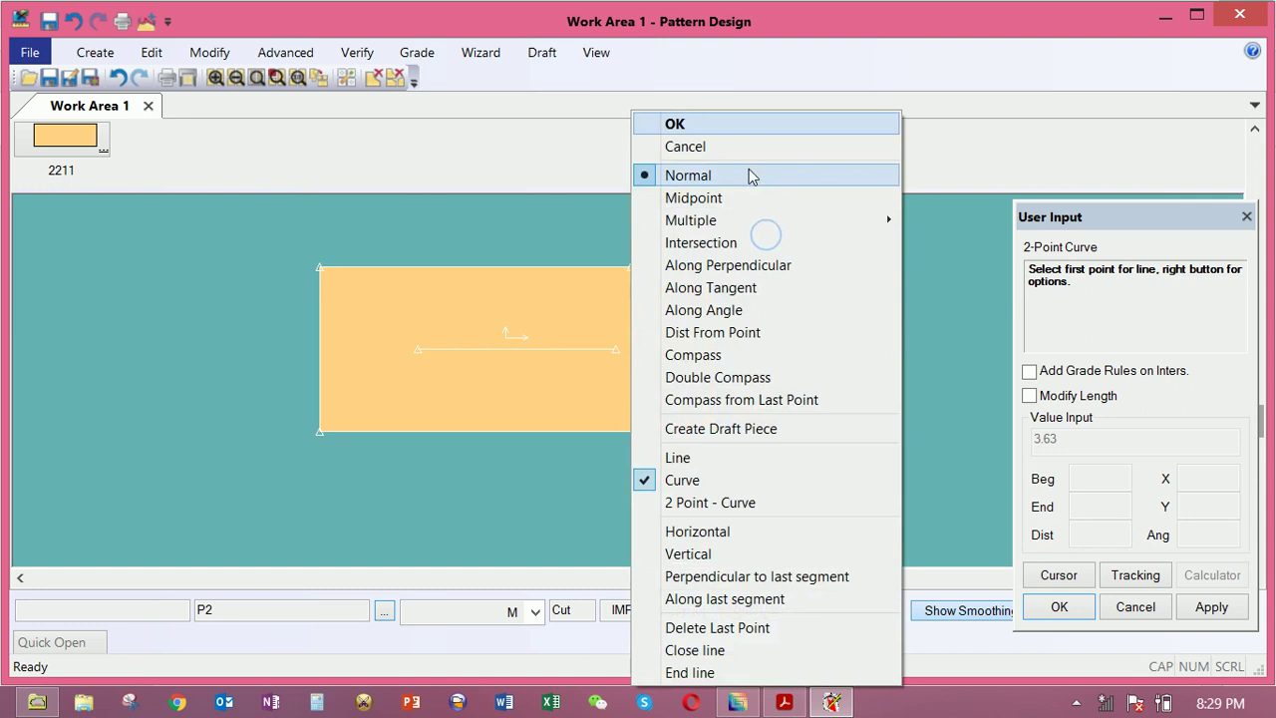
pyautogui.click(742, 131)
pyautogui.click(670, 308)
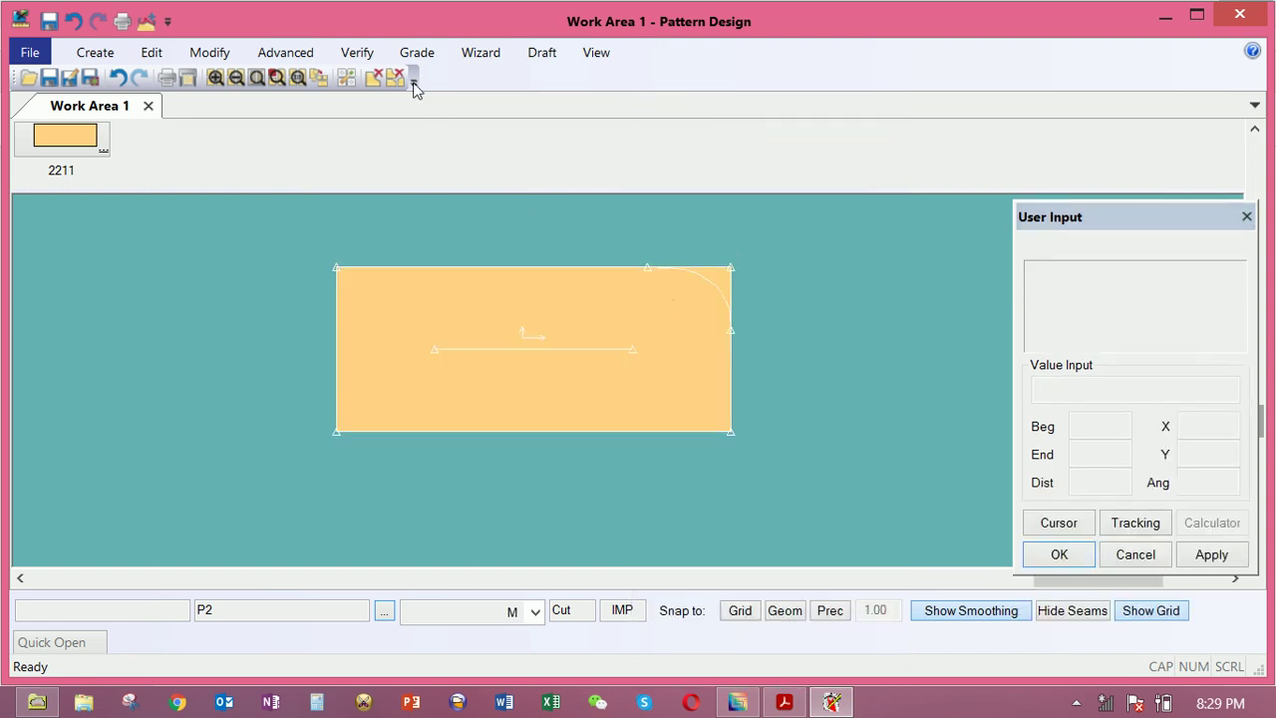
# Try to trace the rectangle's outline with the corner curve into a new piece
pyautogui.click(97, 53)
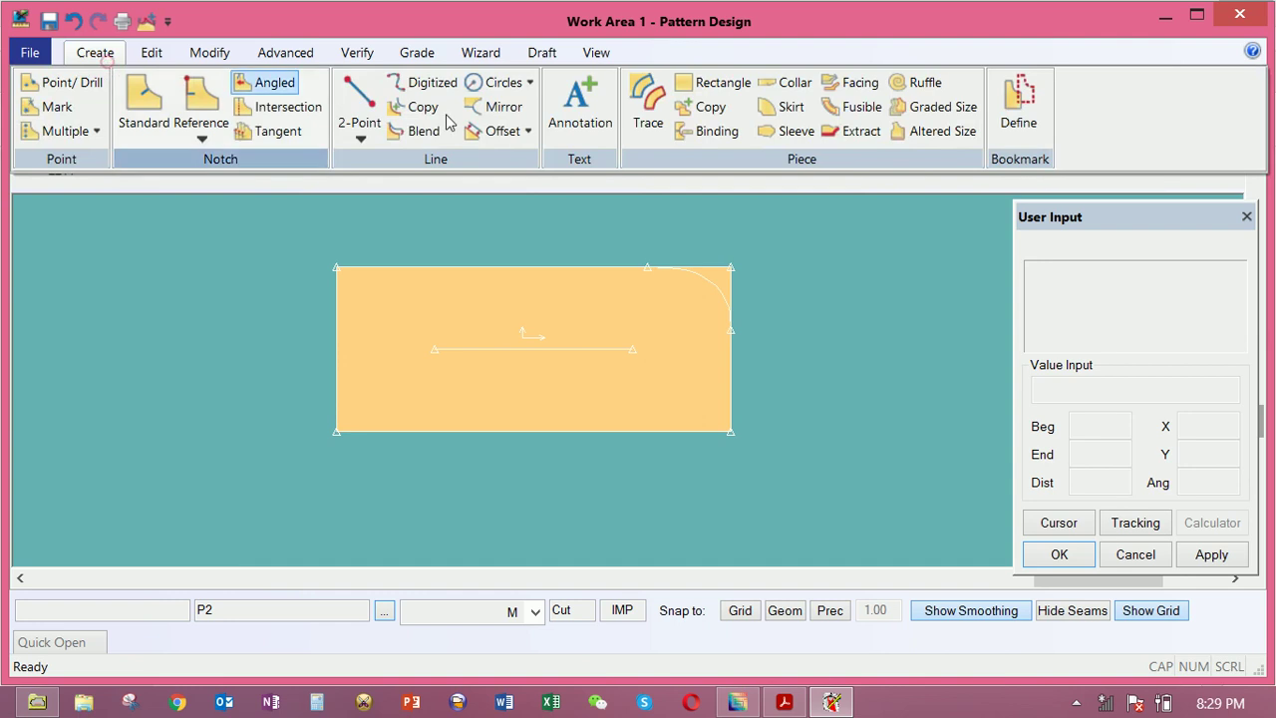
pyautogui.click(716, 82)
pyautogui.click(95, 53)
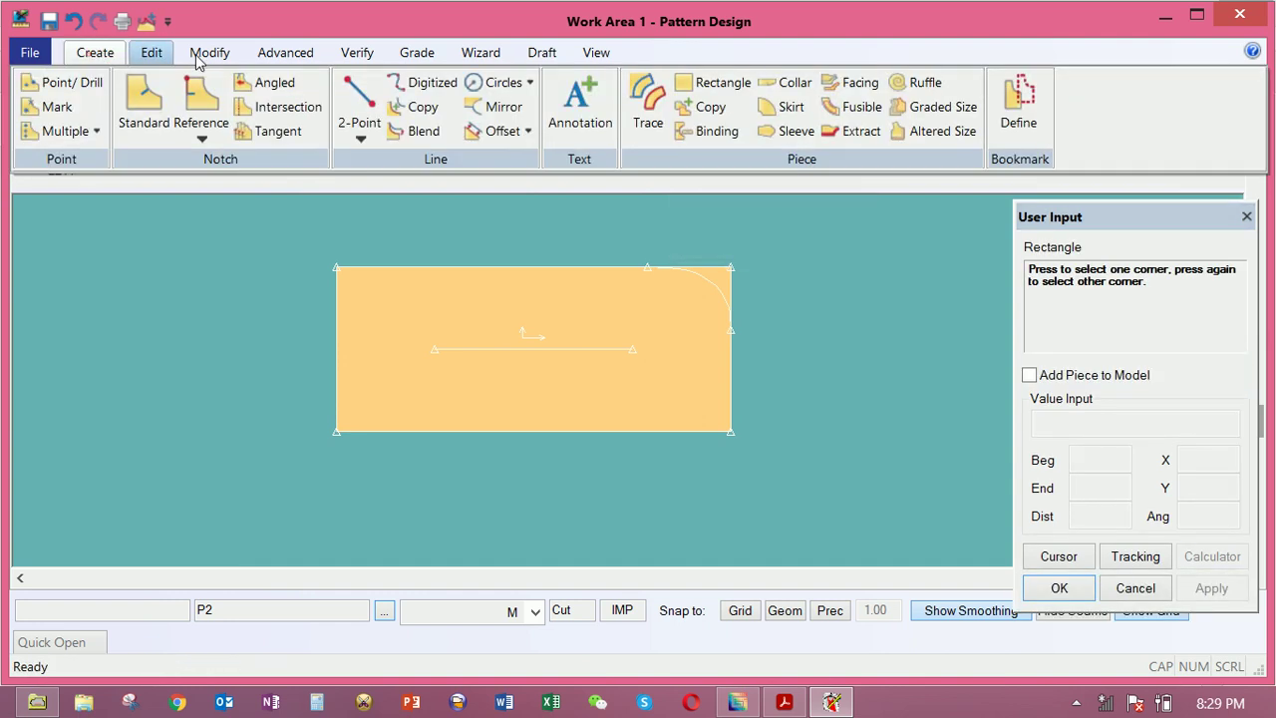
pyautogui.click(648, 108)
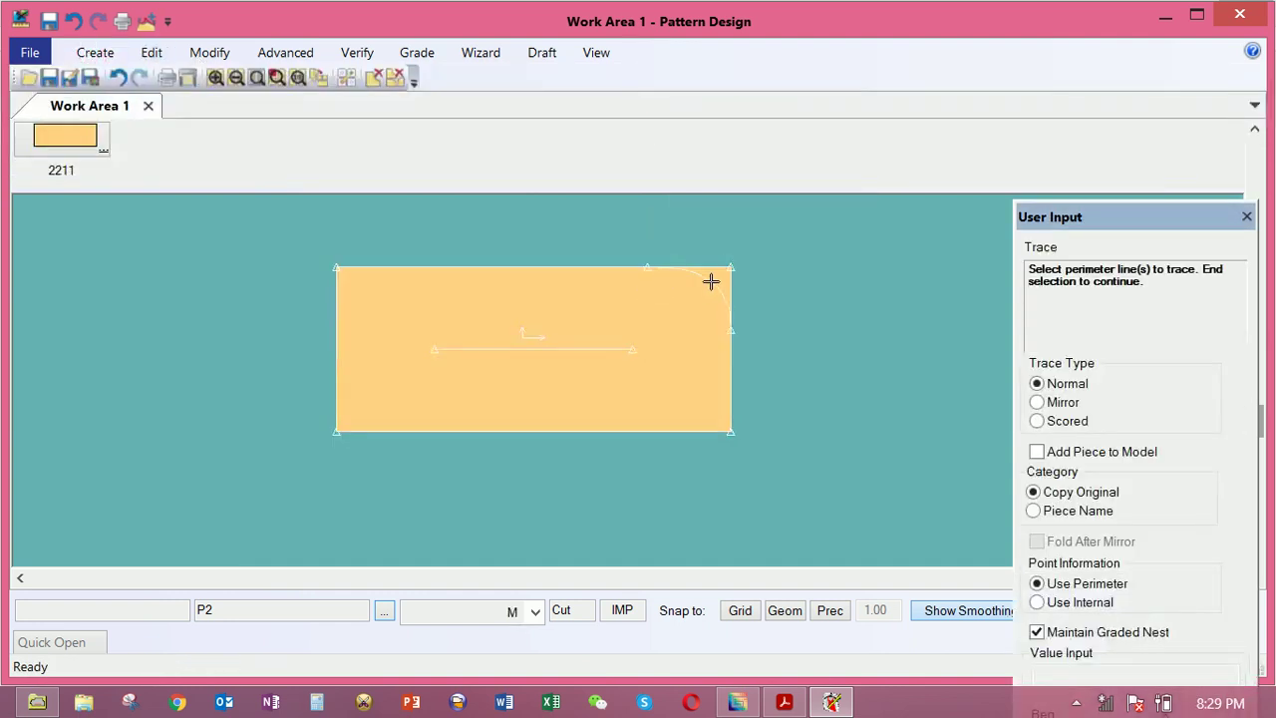
pyautogui.click(711, 282)
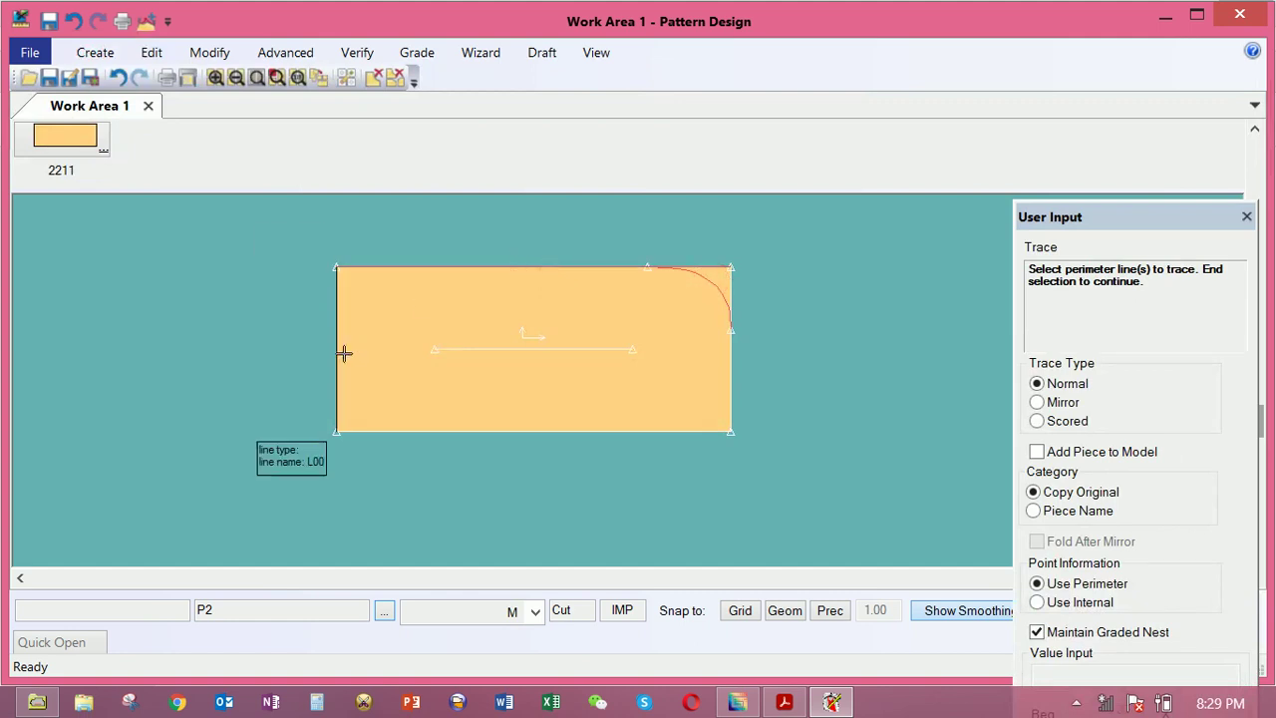
pyautogui.rightClick(448, 376)
pyautogui.click(450, 375)
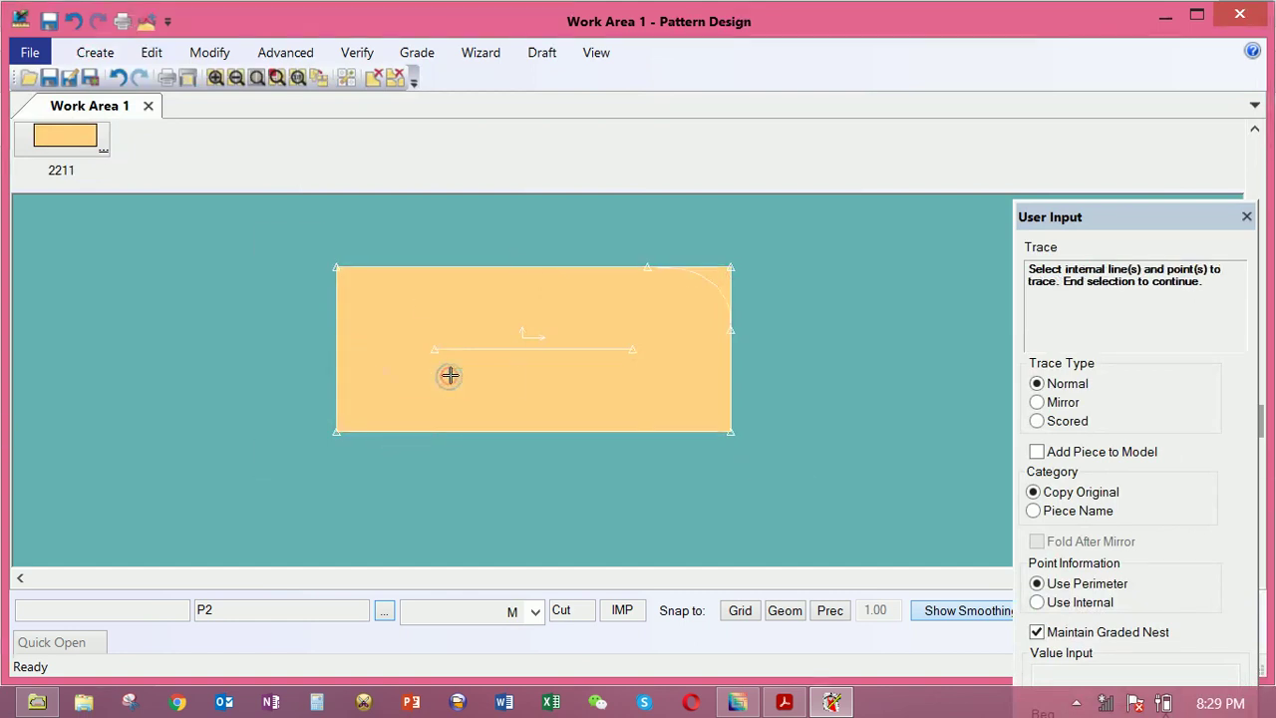
pyautogui.rightClick(635, 364)
pyautogui.click(638, 370)
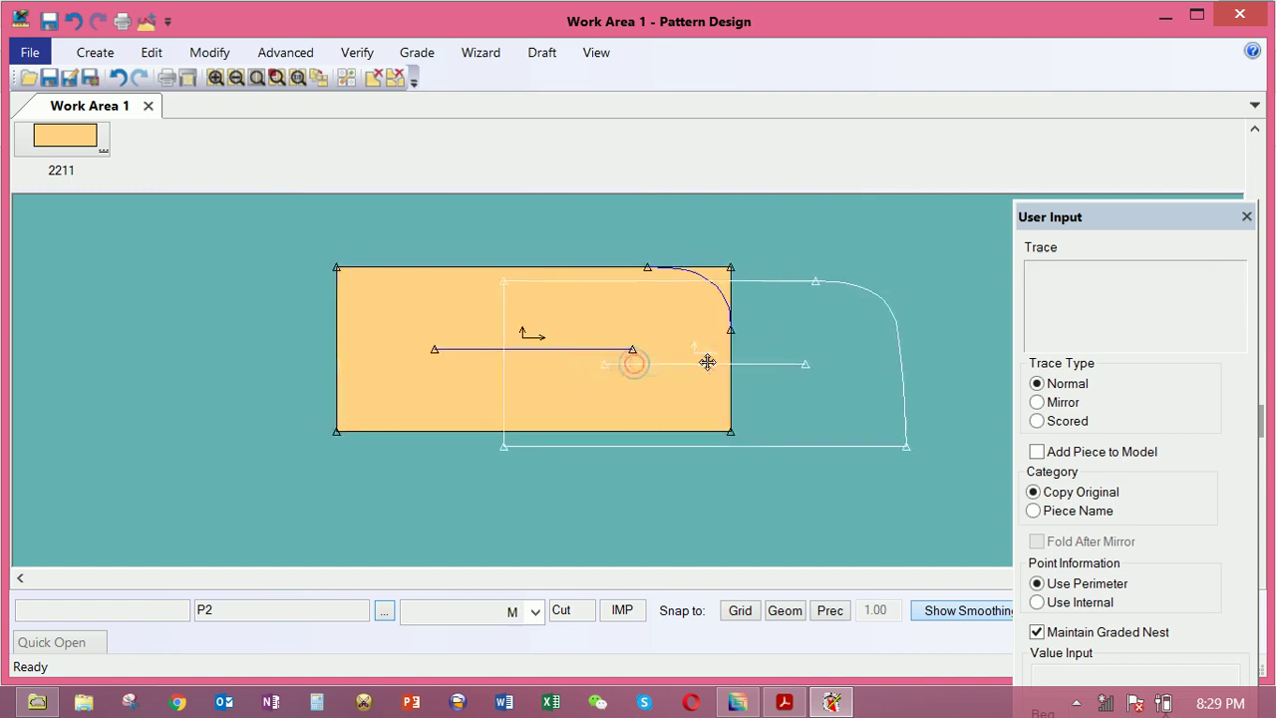
pyautogui.click(775, 361)
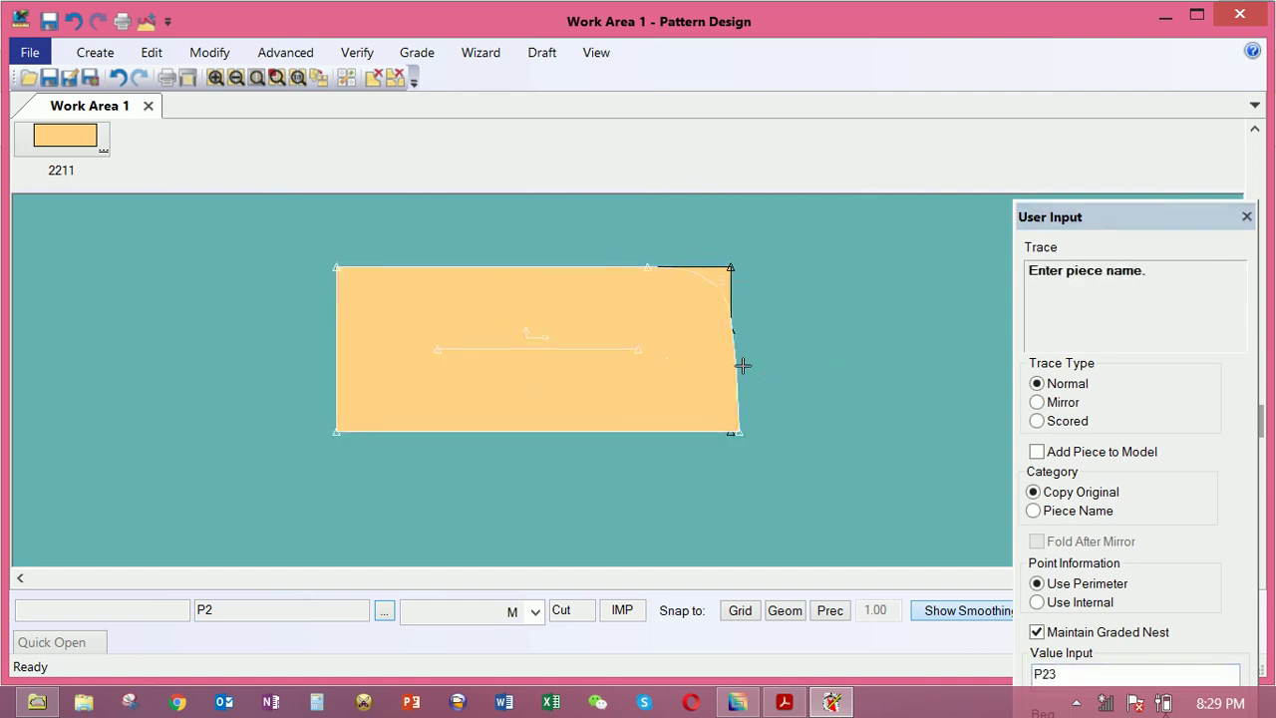
pyautogui.rightClick(789, 329)
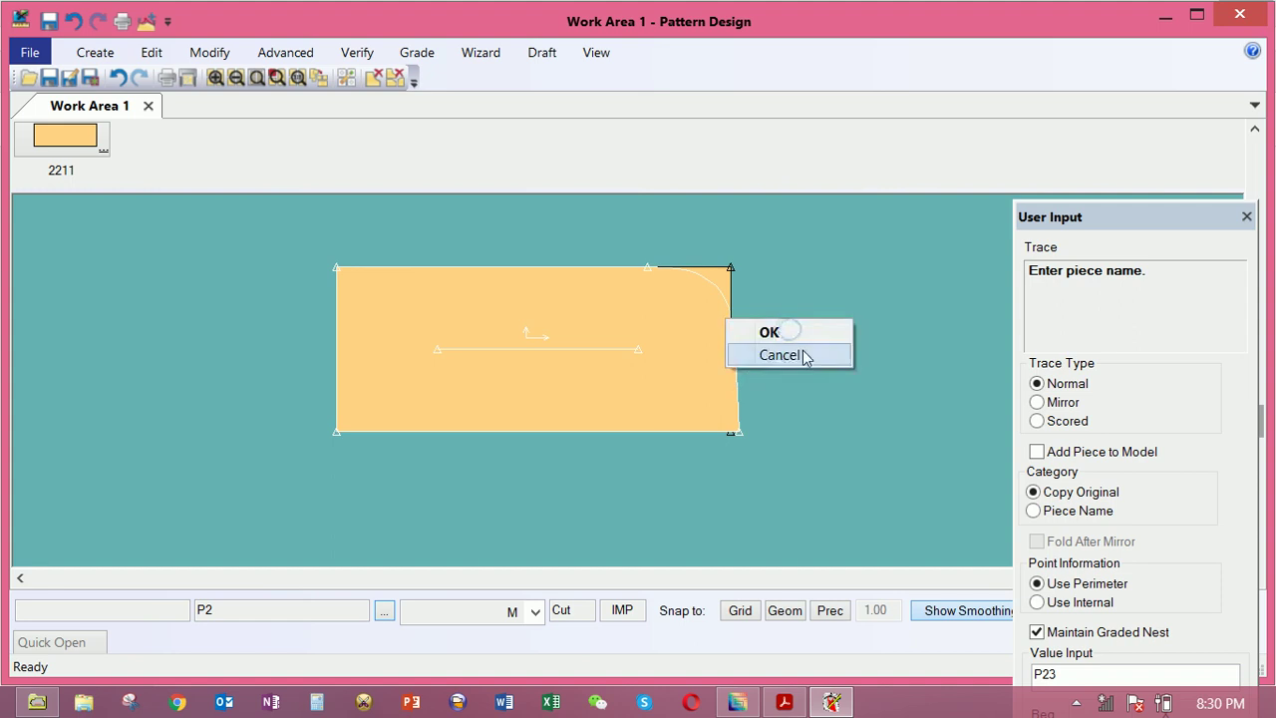
pyautogui.click(797, 354)
pyautogui.rightClick(671, 334)
pyautogui.click(688, 359)
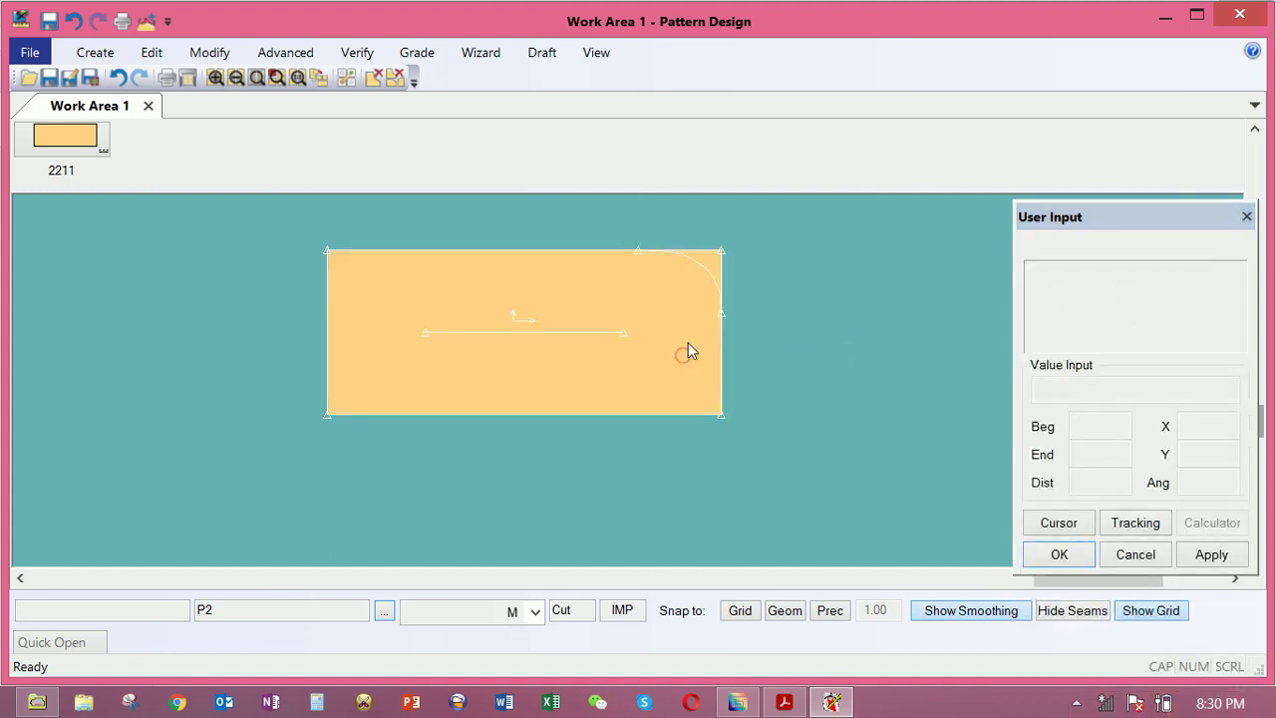
# Trace the corner curve and the rectangle's four edges into a new piece placed below the original, keeping the name P24
pyautogui.click(95, 52)
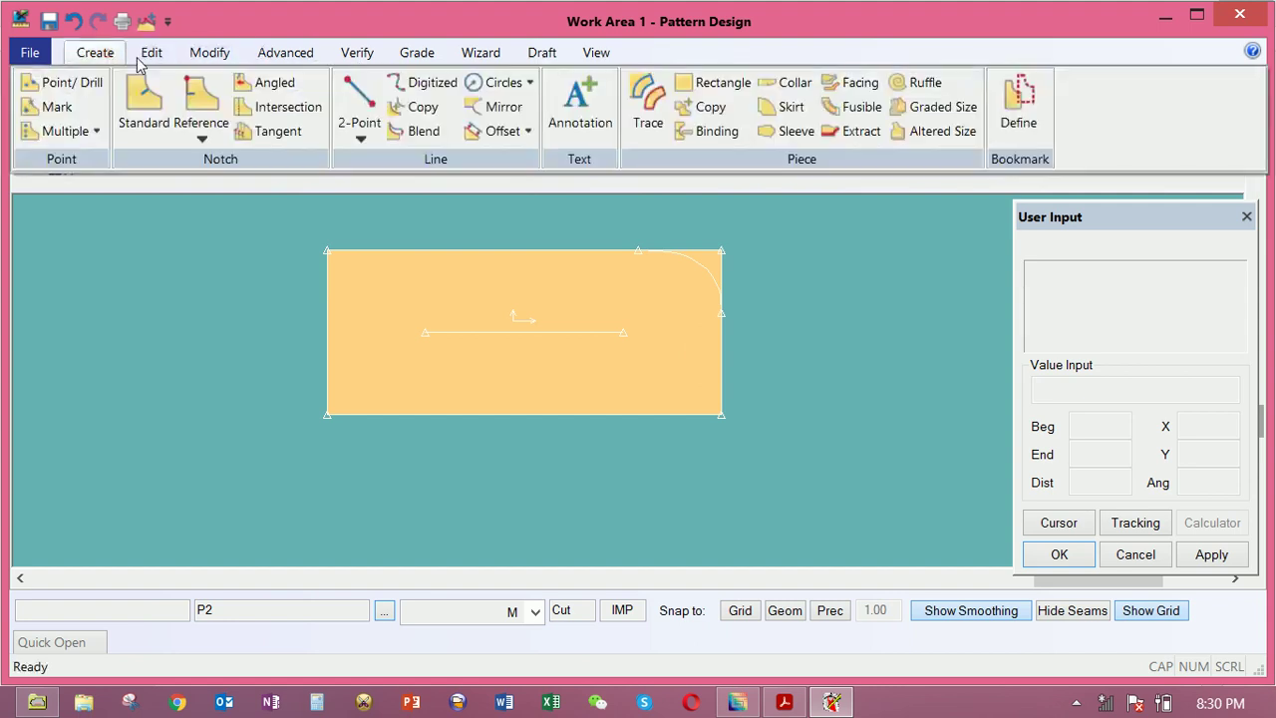
pyautogui.click(655, 98)
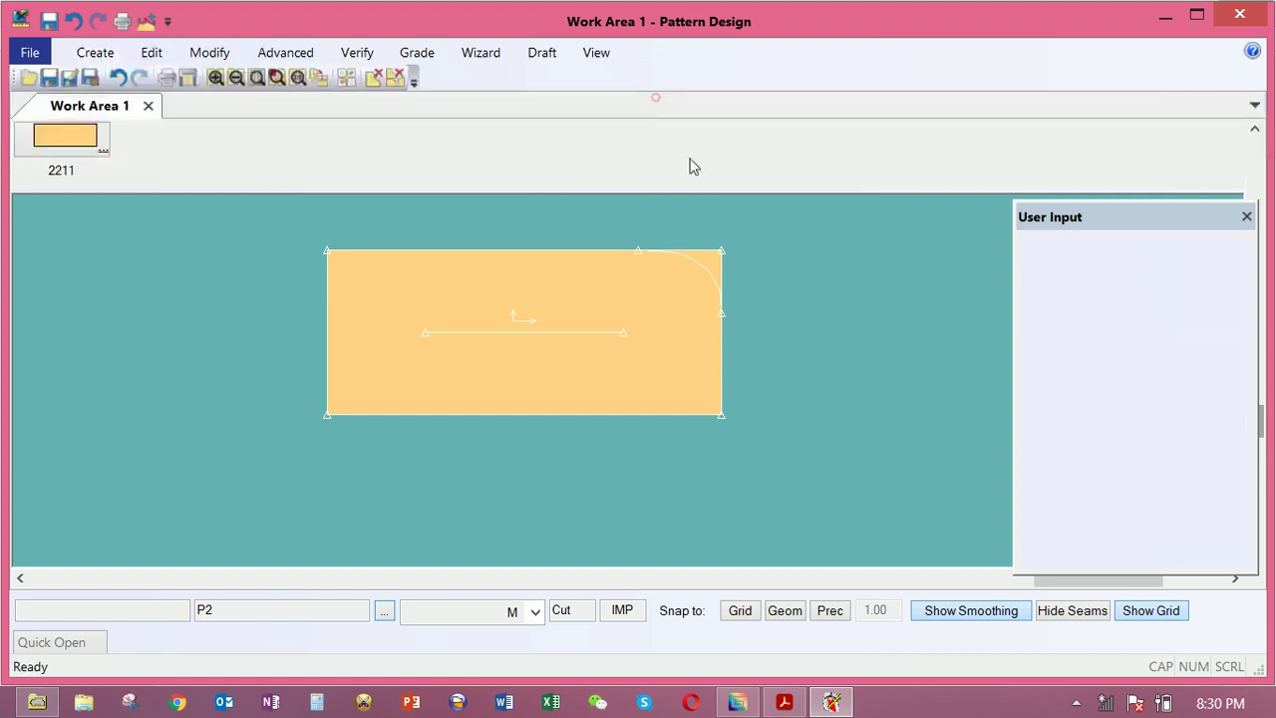
pyautogui.click(710, 262)
pyautogui.click(561, 250)
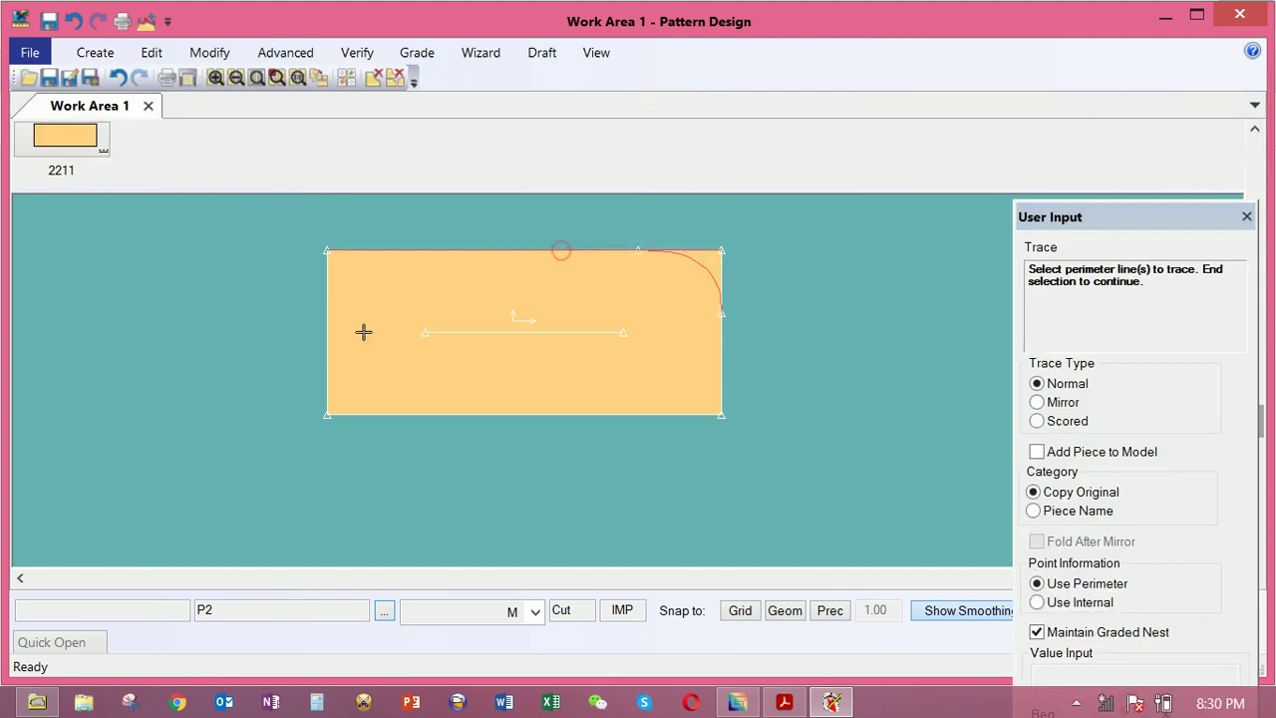
pyautogui.click(334, 372)
pyautogui.click(429, 412)
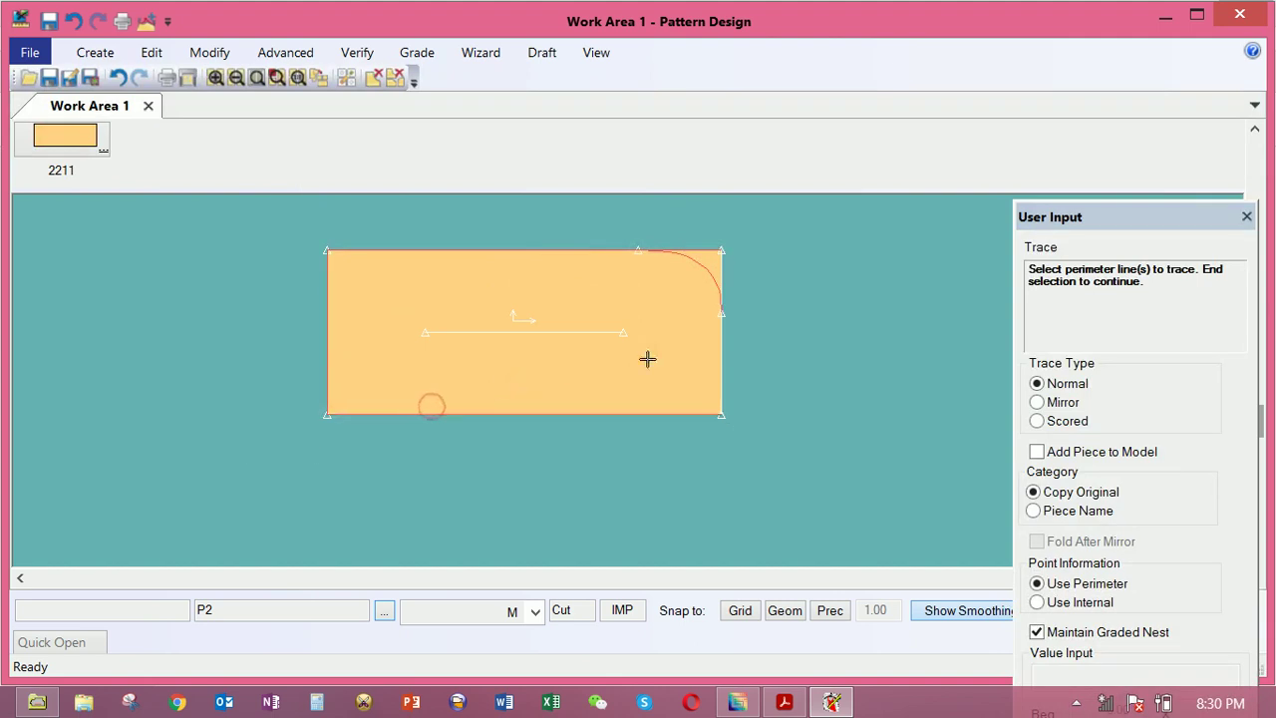
pyautogui.click(718, 345)
pyautogui.rightClick(696, 332)
pyautogui.click(698, 335)
pyautogui.click(723, 461)
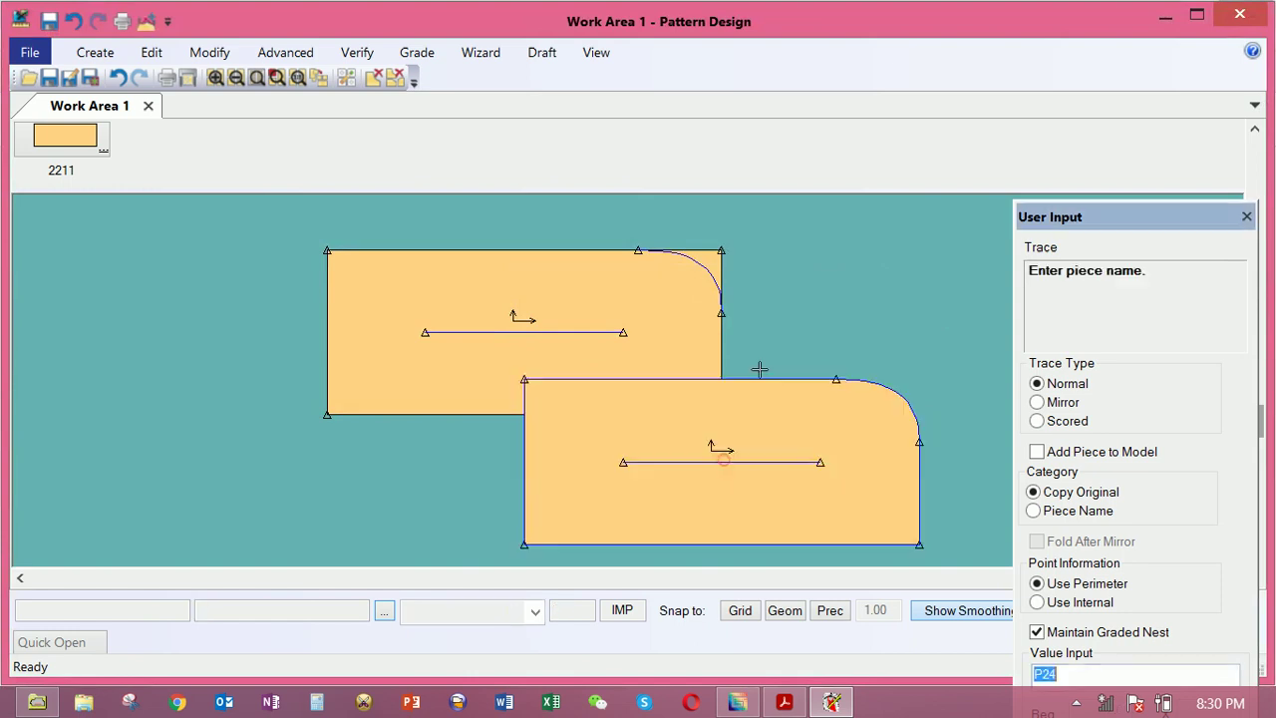
pyautogui.press('Return')
pyautogui.rightClick(775, 291)
# Delete the original rectangle from the work area and move the traced rounded-corner piece up into the cleared space
pyautogui.click(735, 279)
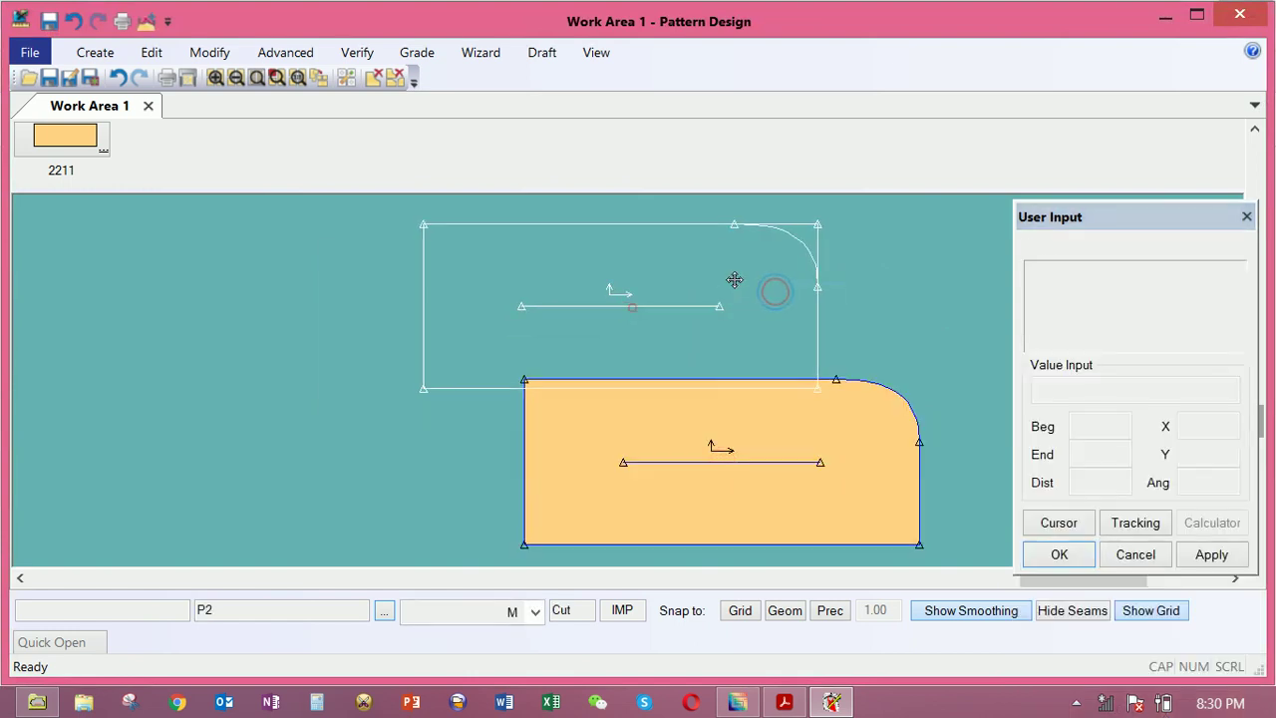
pyautogui.rightClick(697, 289)
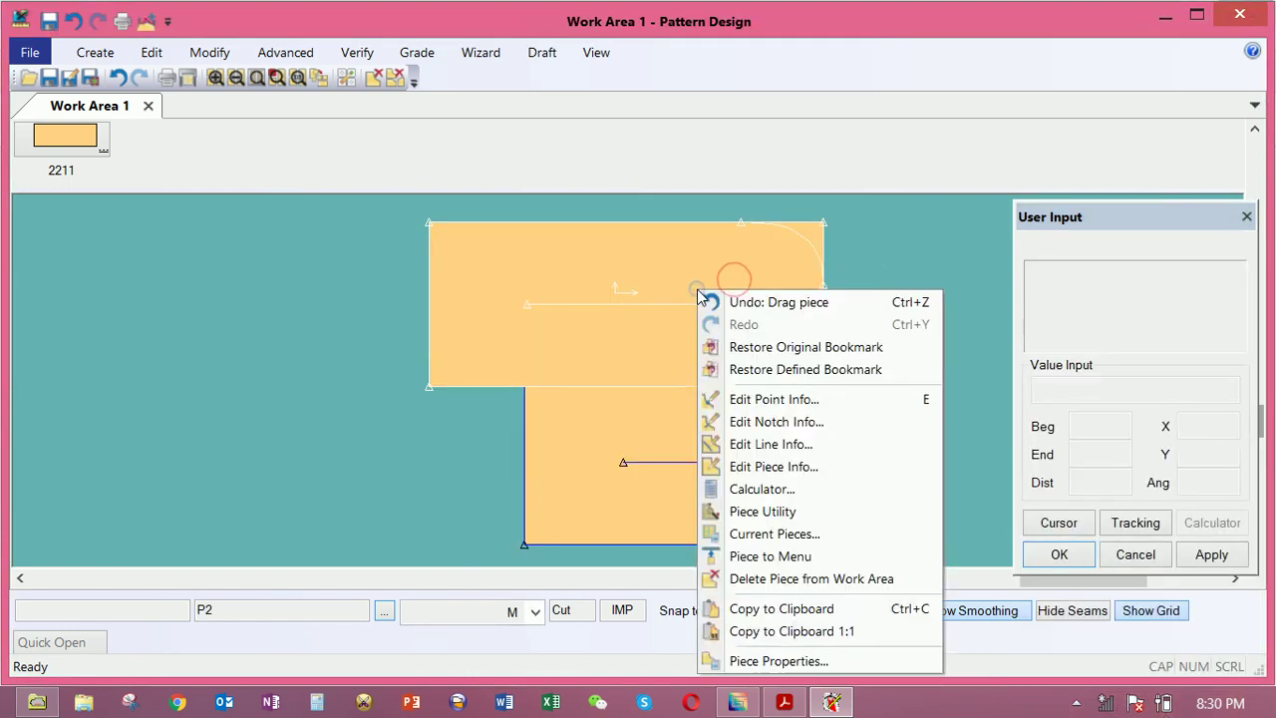
pyautogui.click(741, 579)
pyautogui.moveTo(698, 509); pyautogui.dragTo(672, 430)
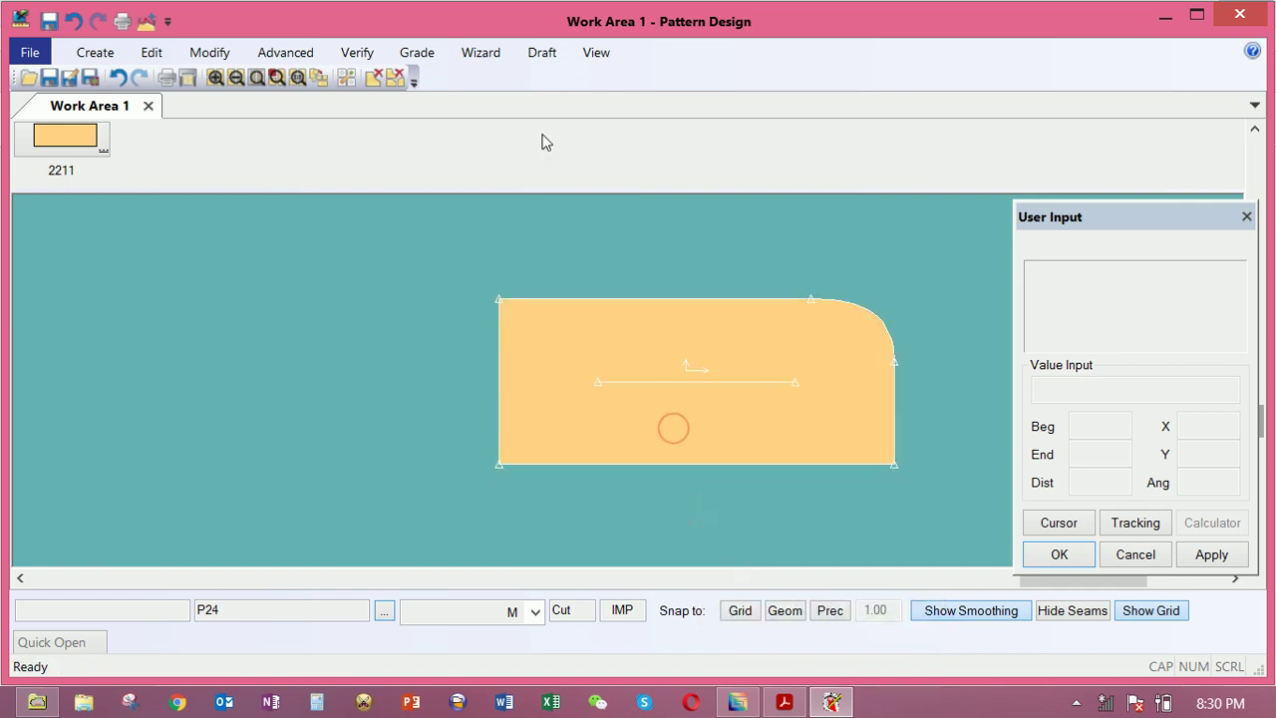
# Mirror the rounded-corner piece about its straight left edge, without folding after mirror and with no mirror-line notches
pyautogui.click(95, 51)
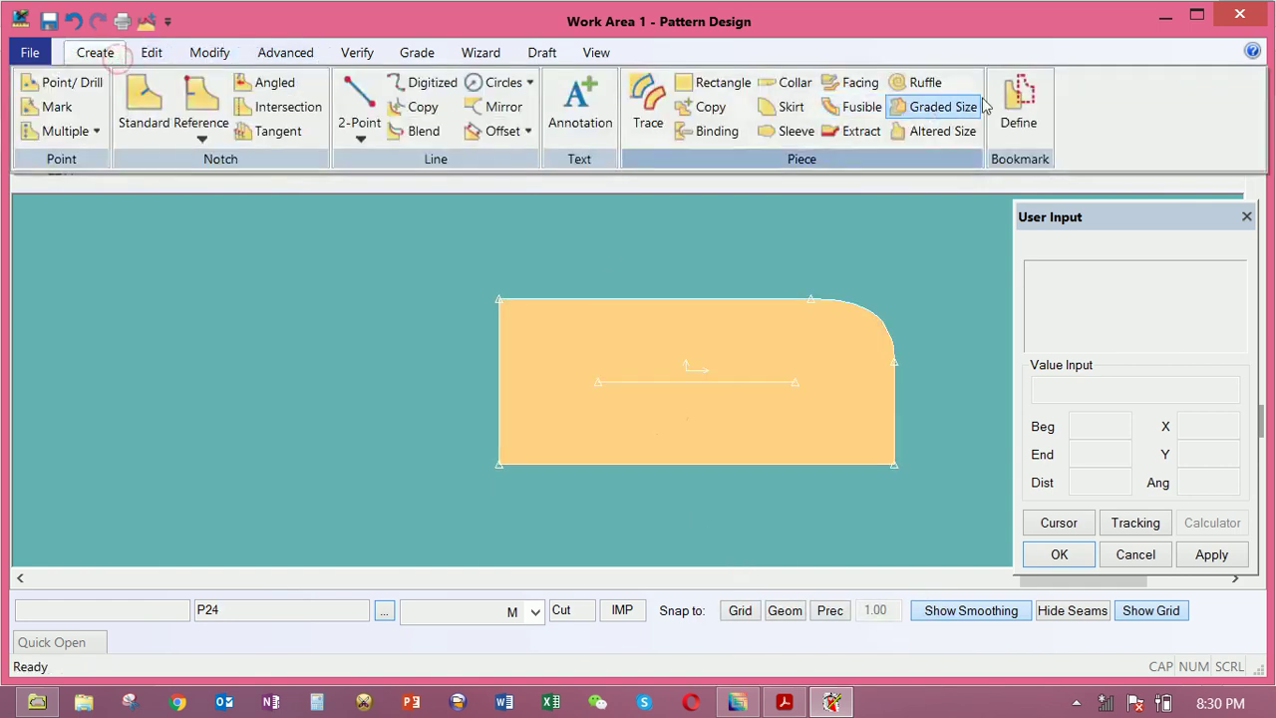
pyautogui.click(209, 52)
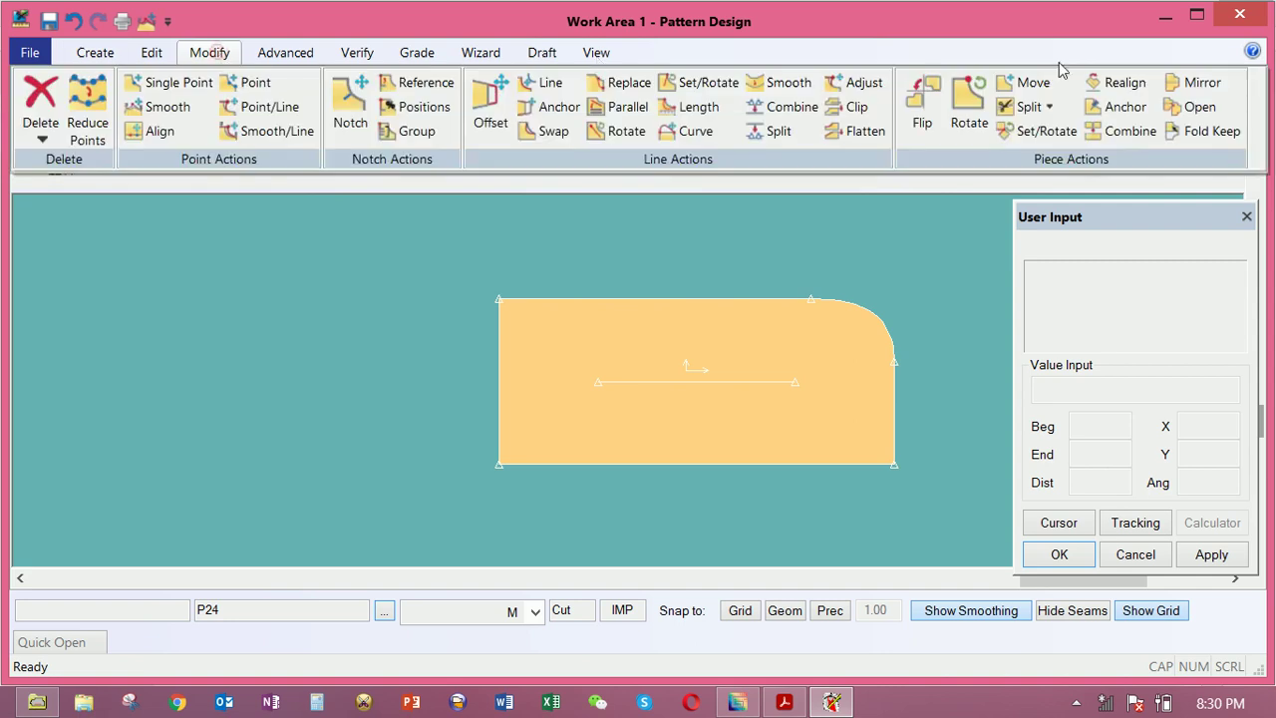
pyautogui.click(1201, 82)
pyautogui.click(506, 373)
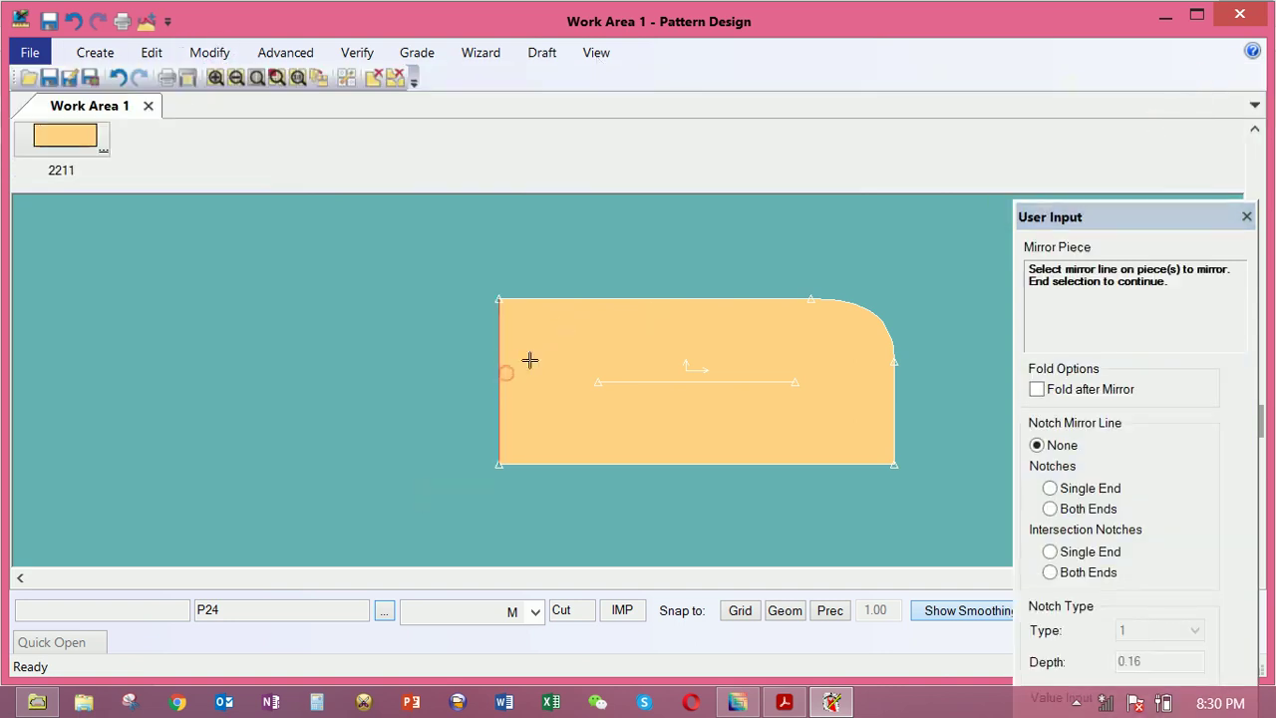
pyautogui.rightClick(529, 361)
pyautogui.click(529, 360)
pyautogui.rightClick(551, 348)
pyautogui.click(555, 352)
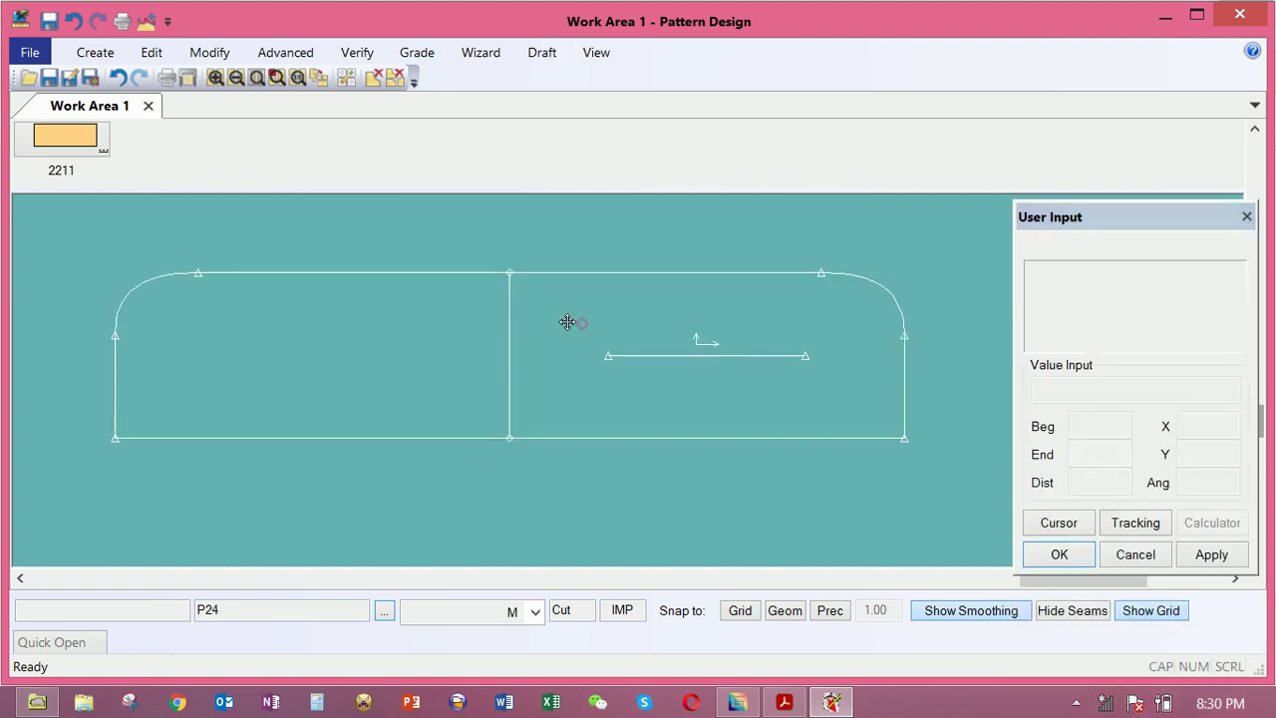
# Move the mirrored rounded piece farther right, clear of the other garment pieces
pyautogui.scroll(-2, 576, 342)
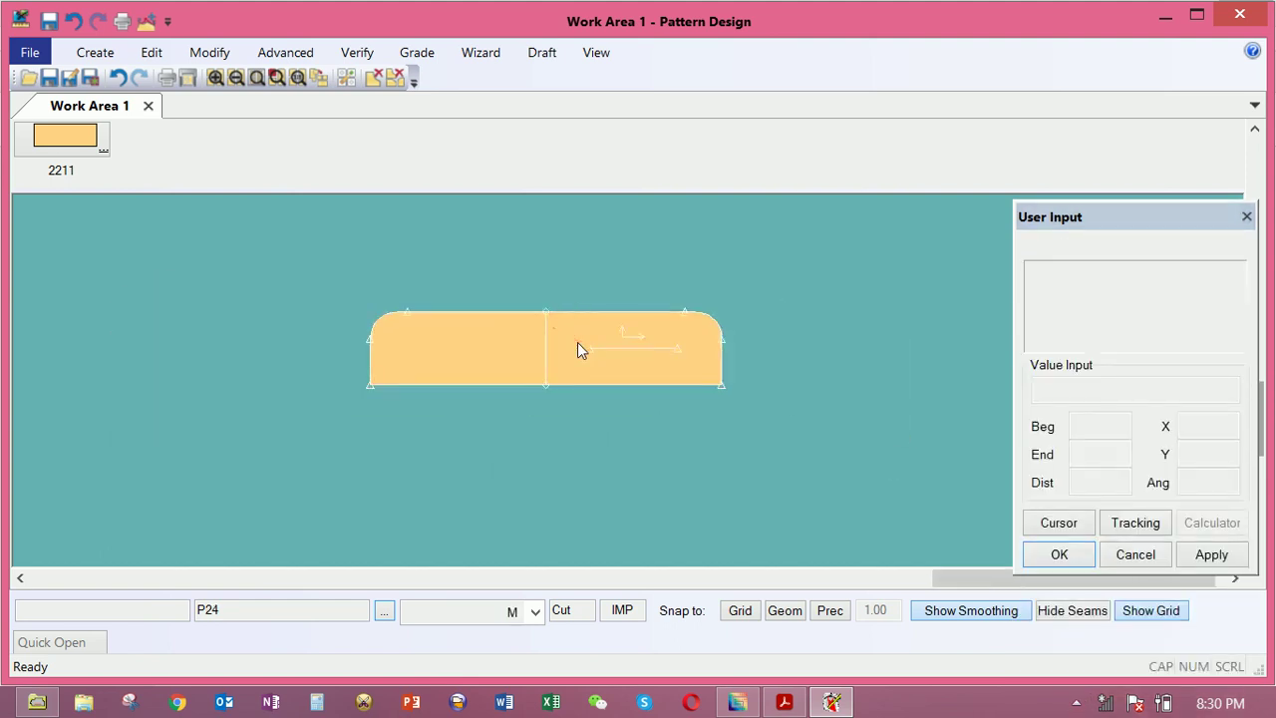
pyautogui.rightClick(580, 349)
pyautogui.click(556, 340)
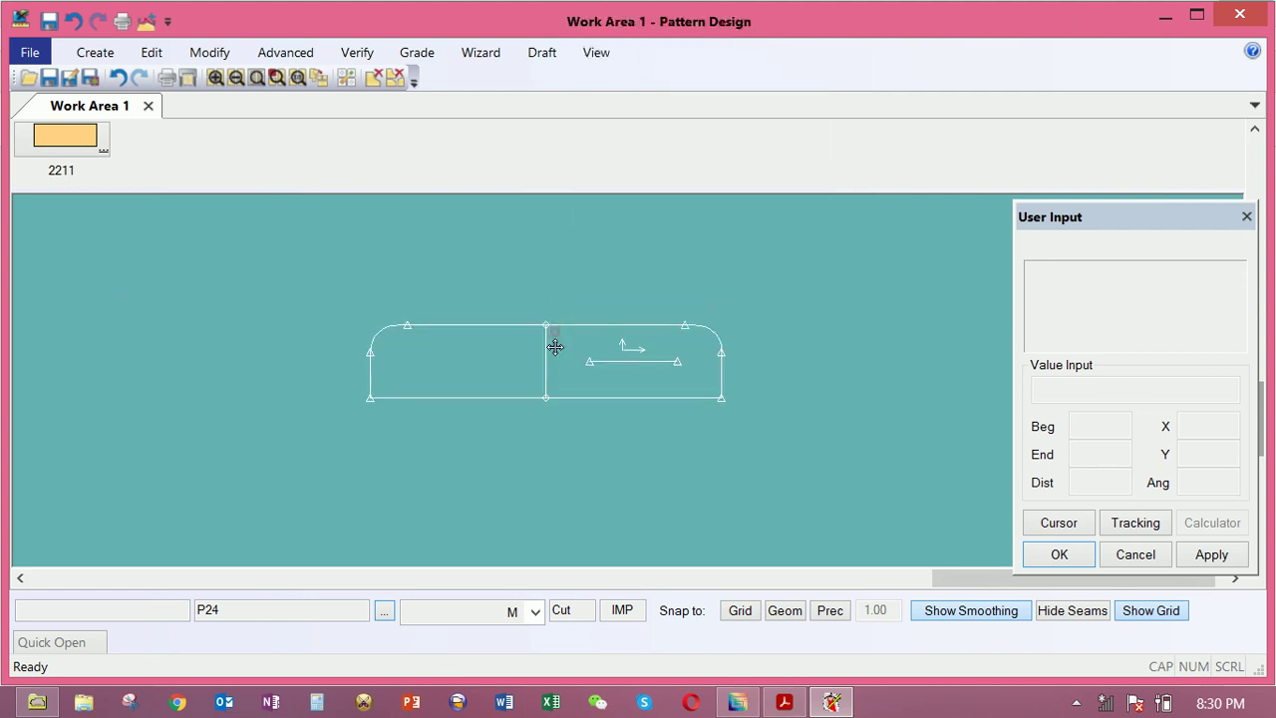
pyautogui.scroll(-3, 556, 347)
pyautogui.scroll(-3, 555, 347)
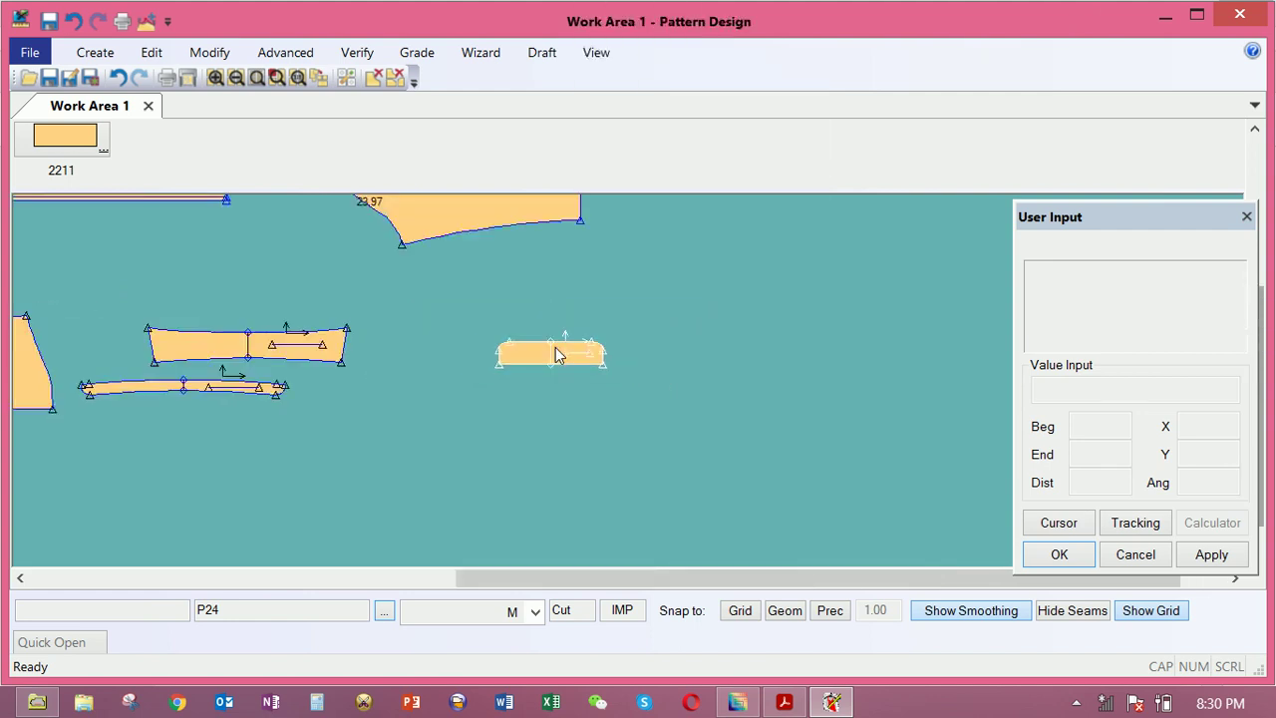
pyautogui.scroll(2, 555, 347)
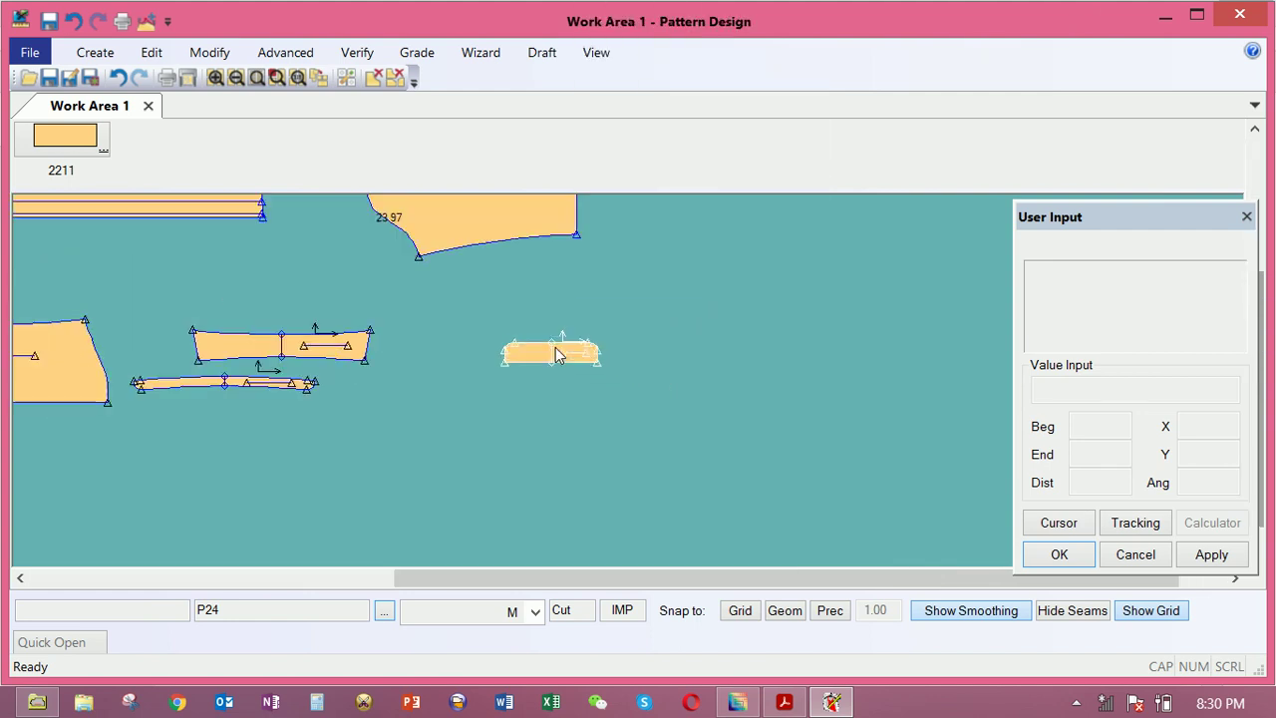
pyautogui.scroll(2, 556, 355)
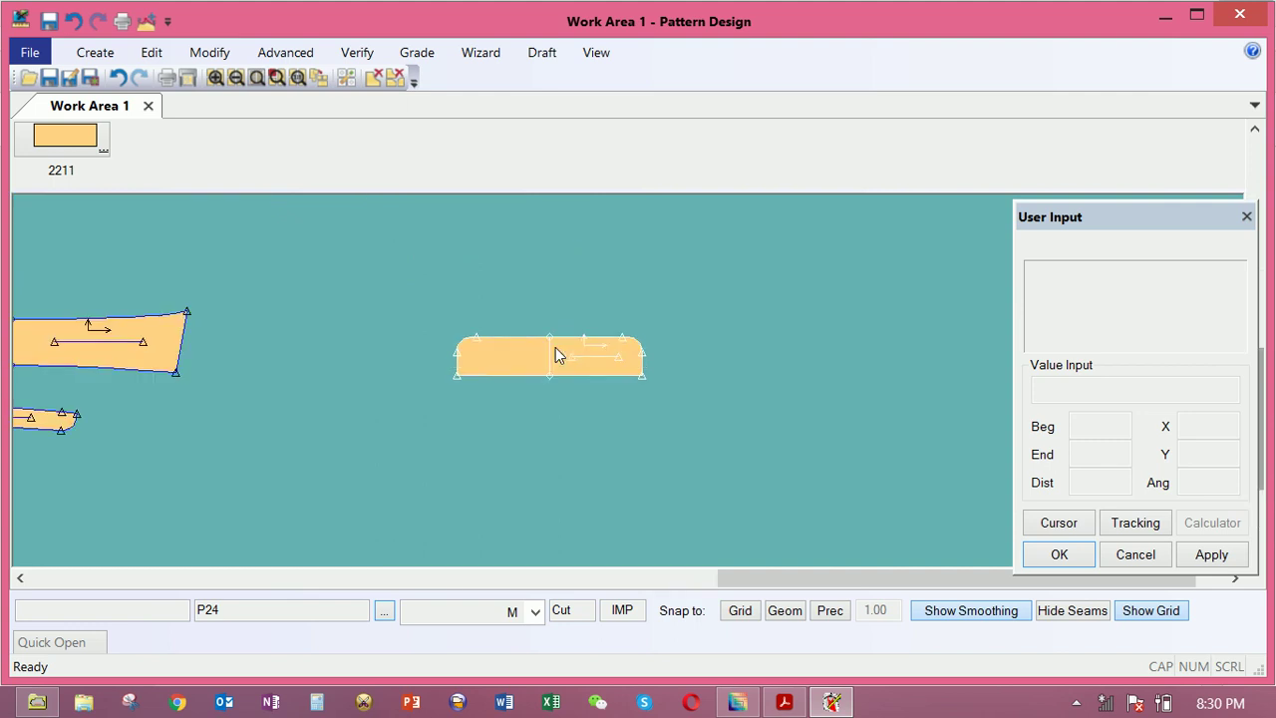
pyautogui.scroll(-1, 555, 355)
pyautogui.scroll(-1, 555, 355)
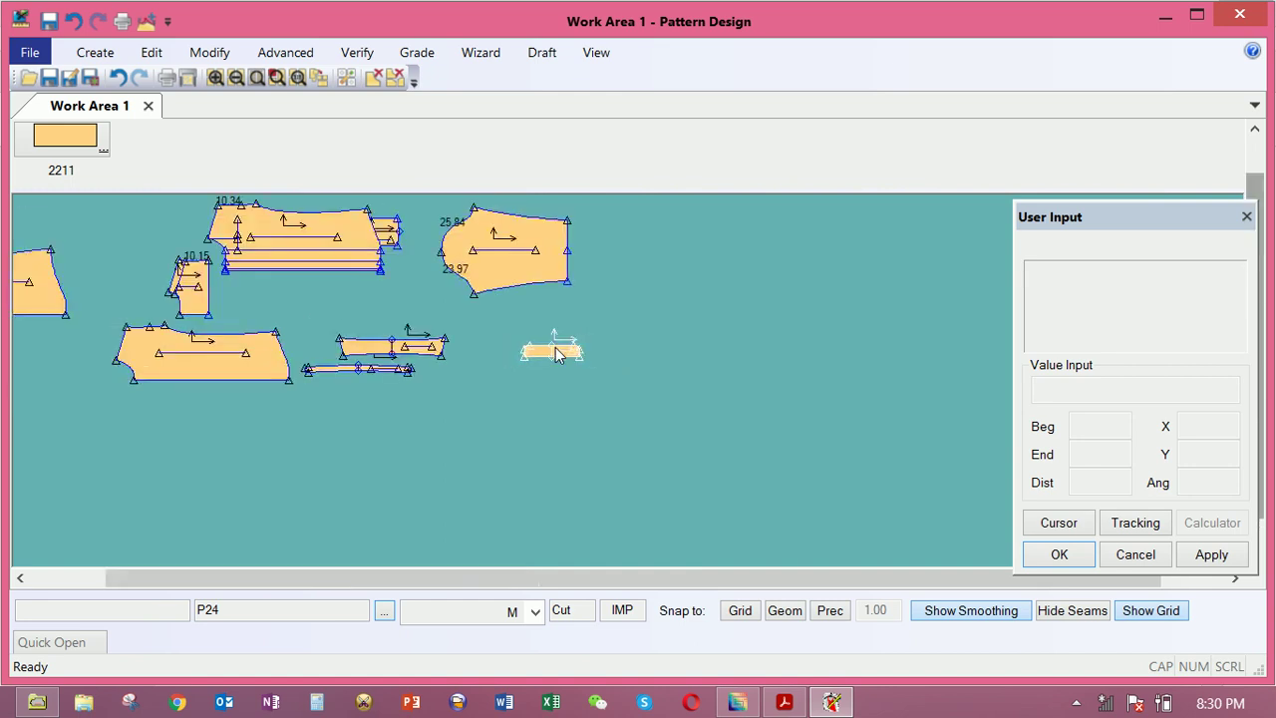
pyautogui.moveTo(569, 355); pyautogui.dragTo(664, 316)
# Pull the small rectangular piece clear of the large body piece and move the sleeve piece to the right of the mirrored piece
pyautogui.moveTo(490, 265); pyautogui.dragTo(496, 341)
pyautogui.moveTo(387, 231); pyautogui.dragTo(518, 235)
pyautogui.moveTo(356, 245); pyautogui.dragTo(405, 255)
pyautogui.moveTo(545, 347); pyautogui.dragTo(842, 328)
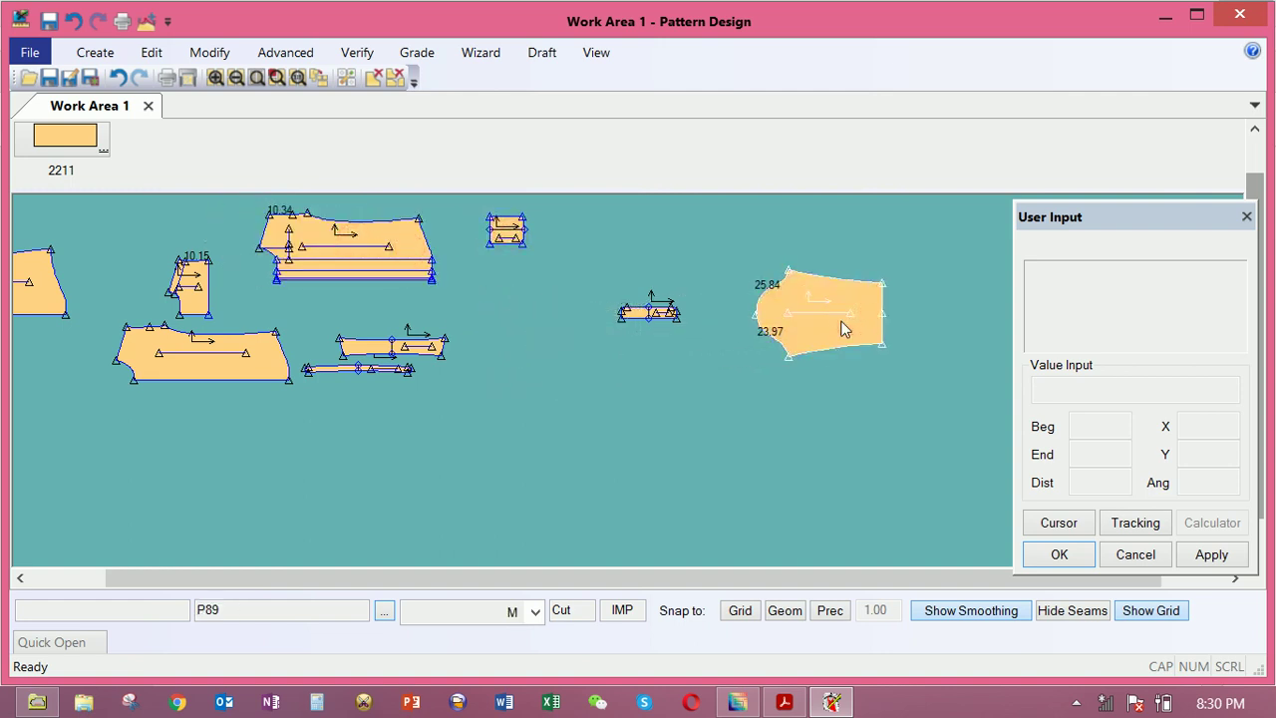
pyautogui.scroll(2, 841, 325)
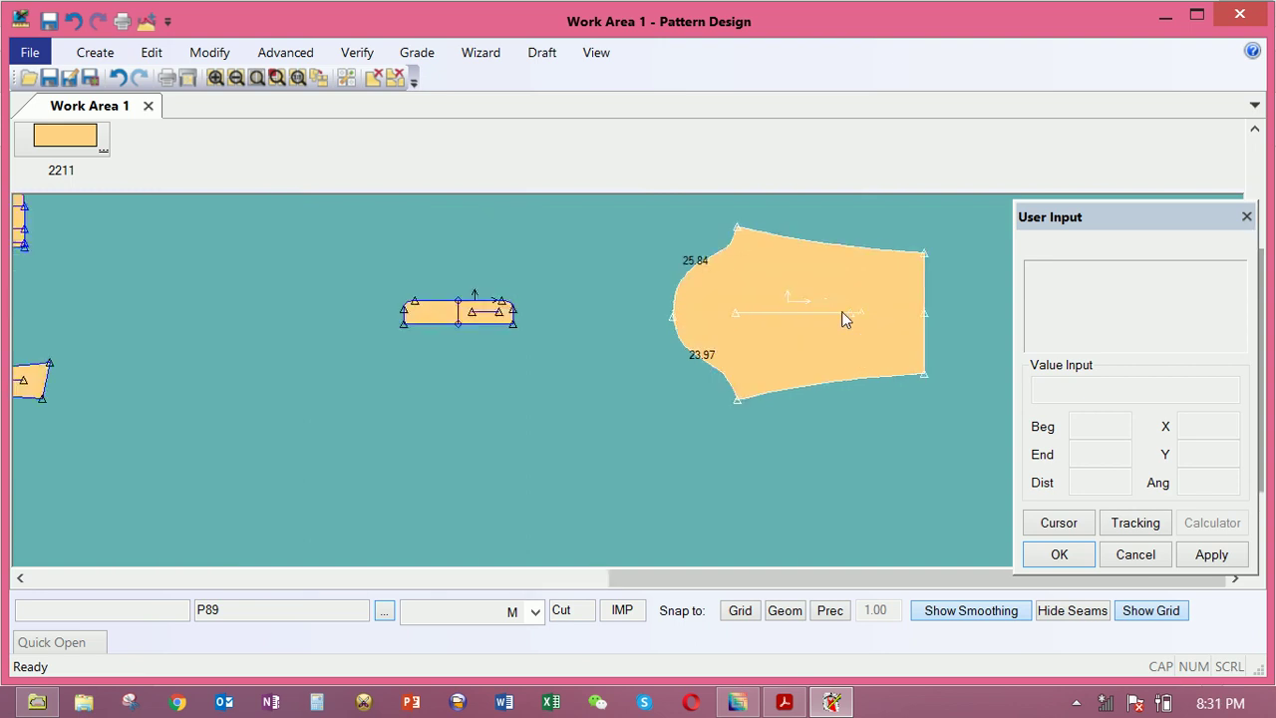
pyautogui.moveTo(841, 311); pyautogui.dragTo(794, 302)
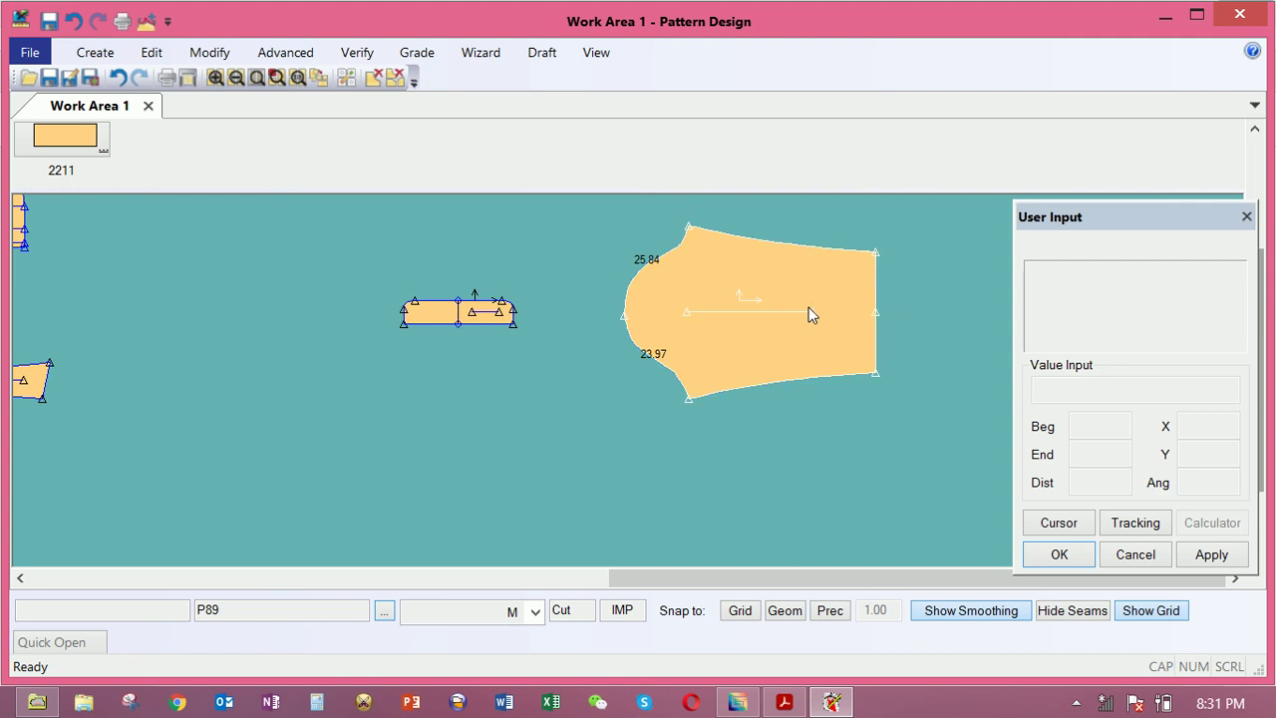
pyautogui.click(105, 57)
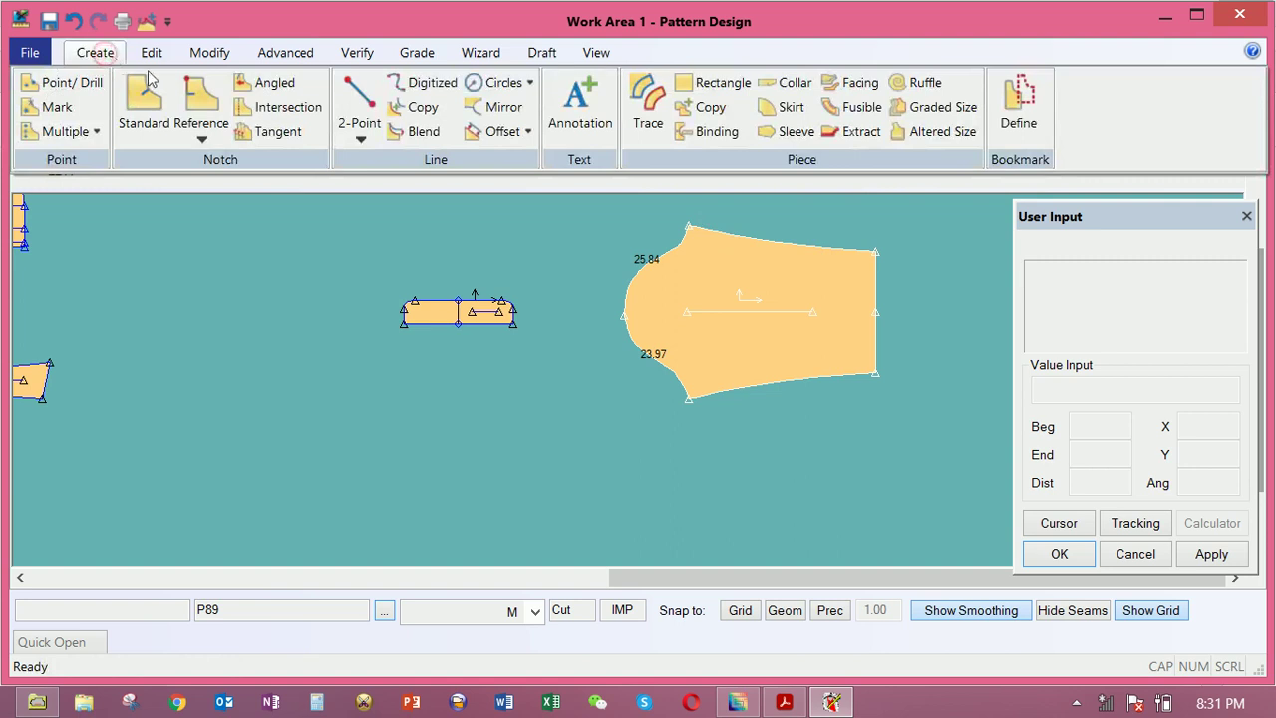
pyautogui.click(360, 108)
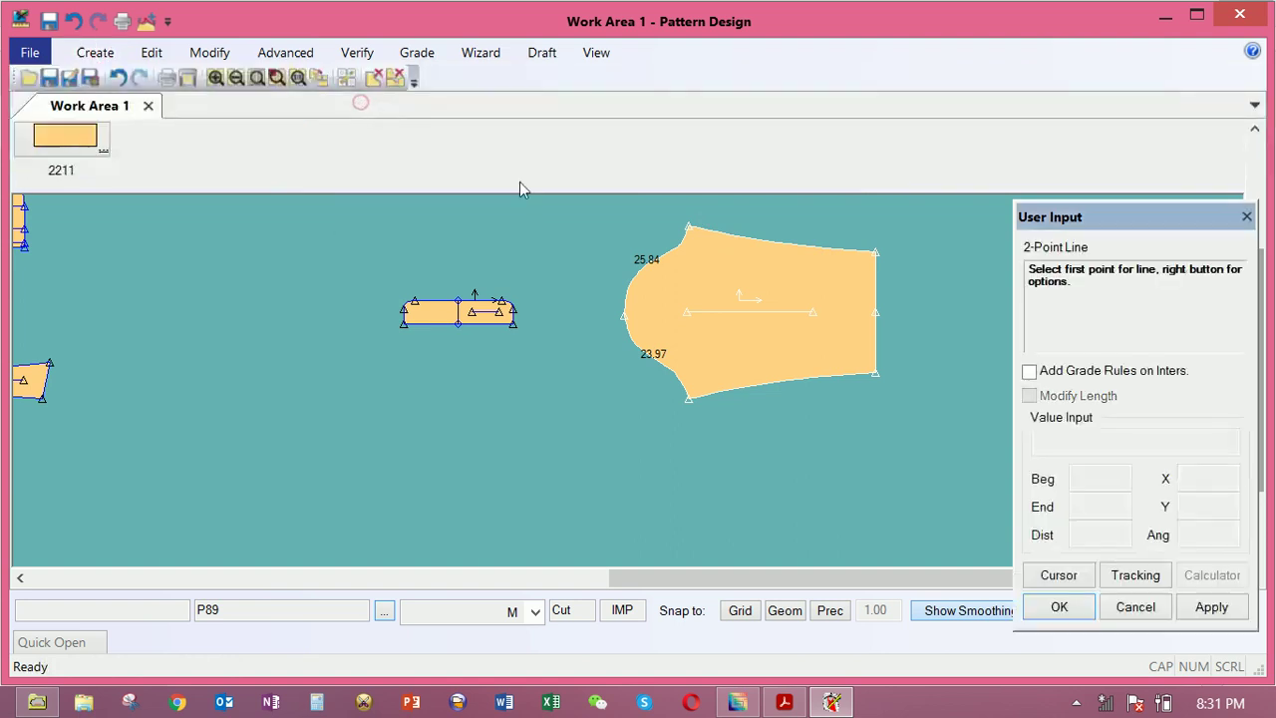
pyautogui.click(878, 313)
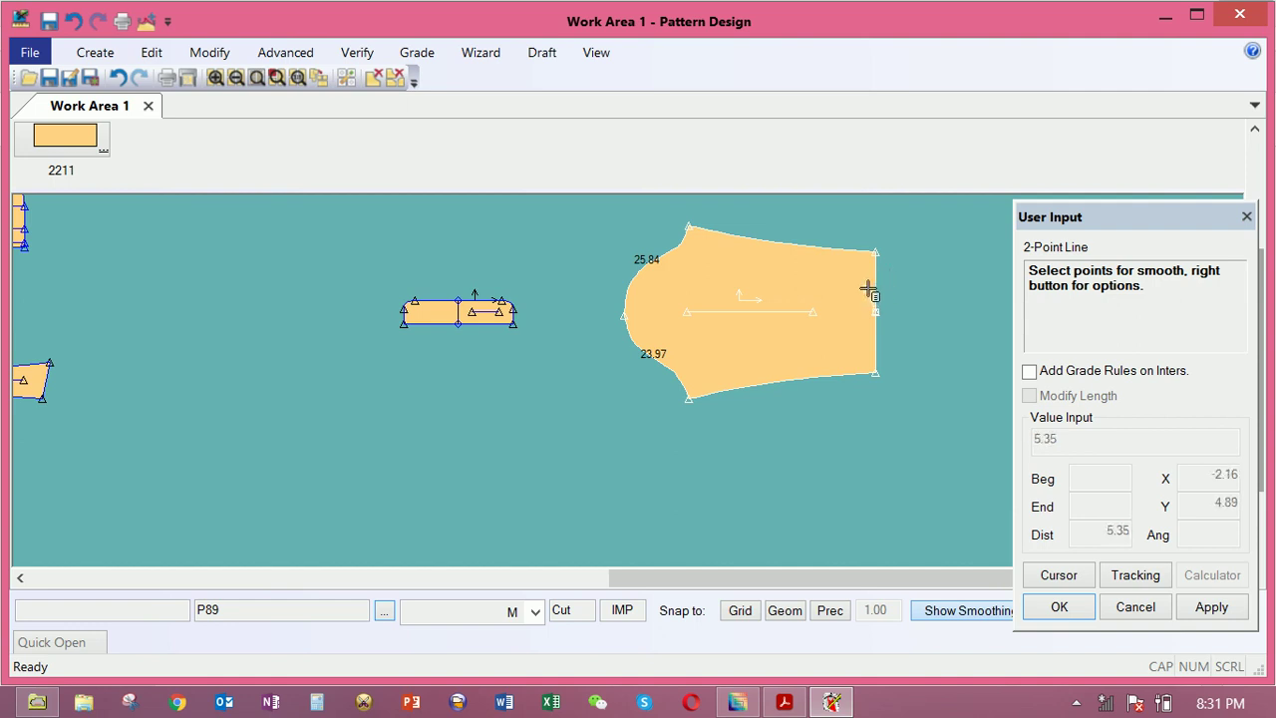
pyautogui.rightClick(867, 290)
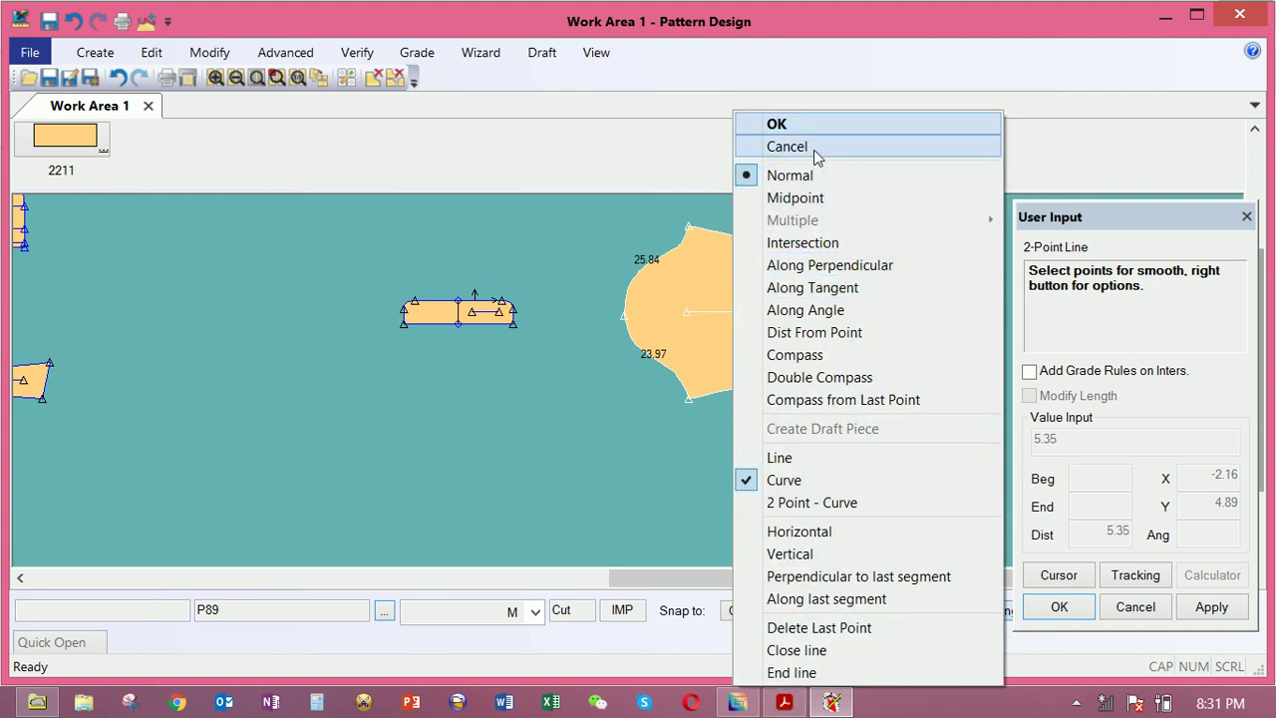
pyautogui.click(798, 357)
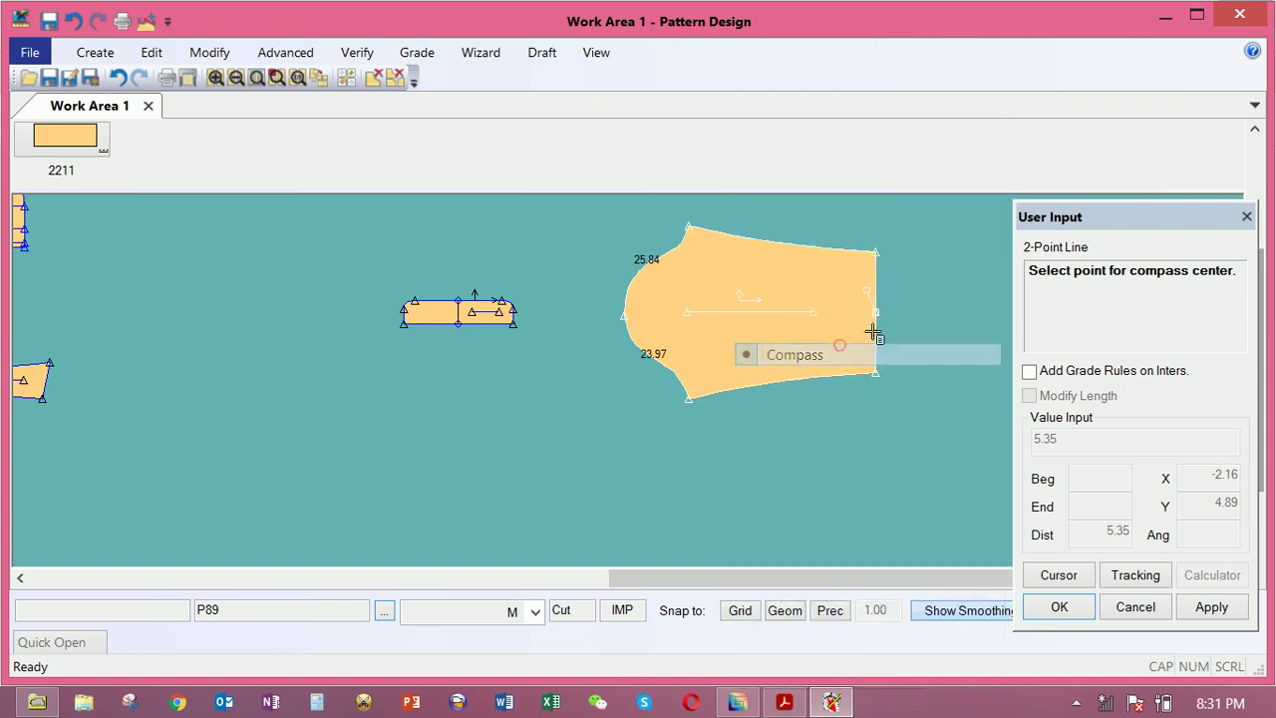
pyautogui.rightClick(888, 275)
pyautogui.rightClick(890, 289)
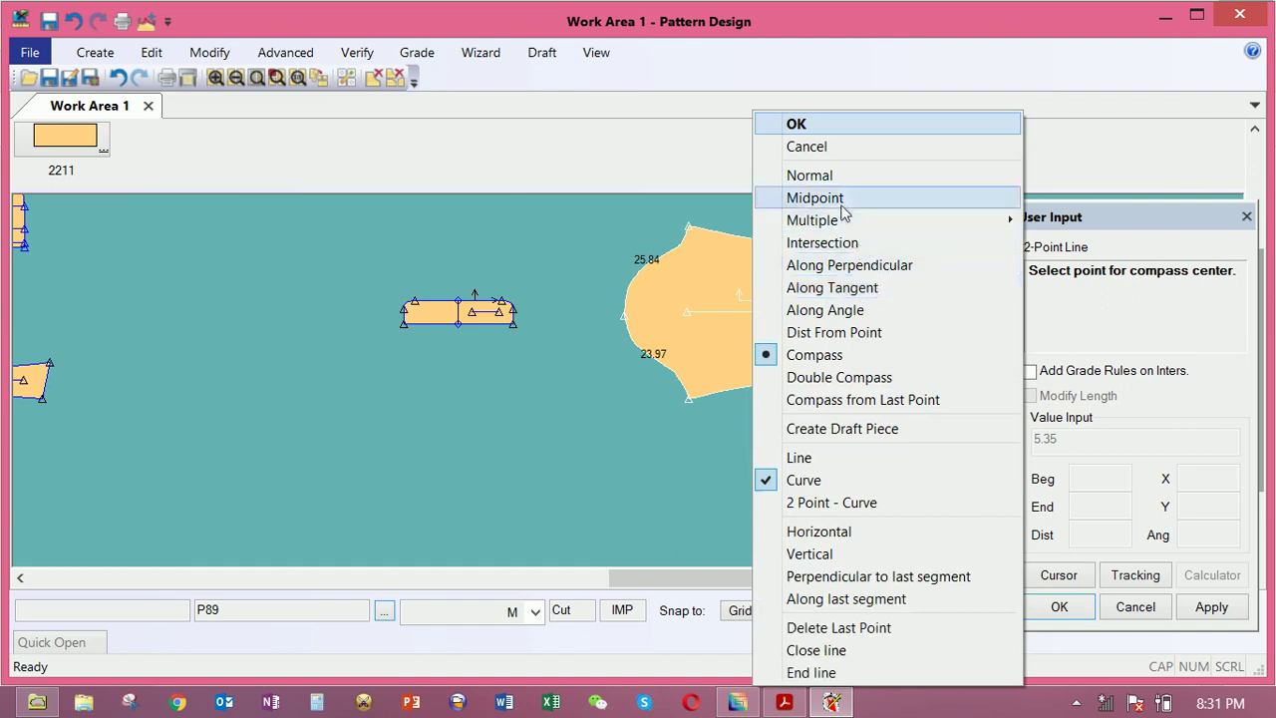
pyautogui.click(837, 146)
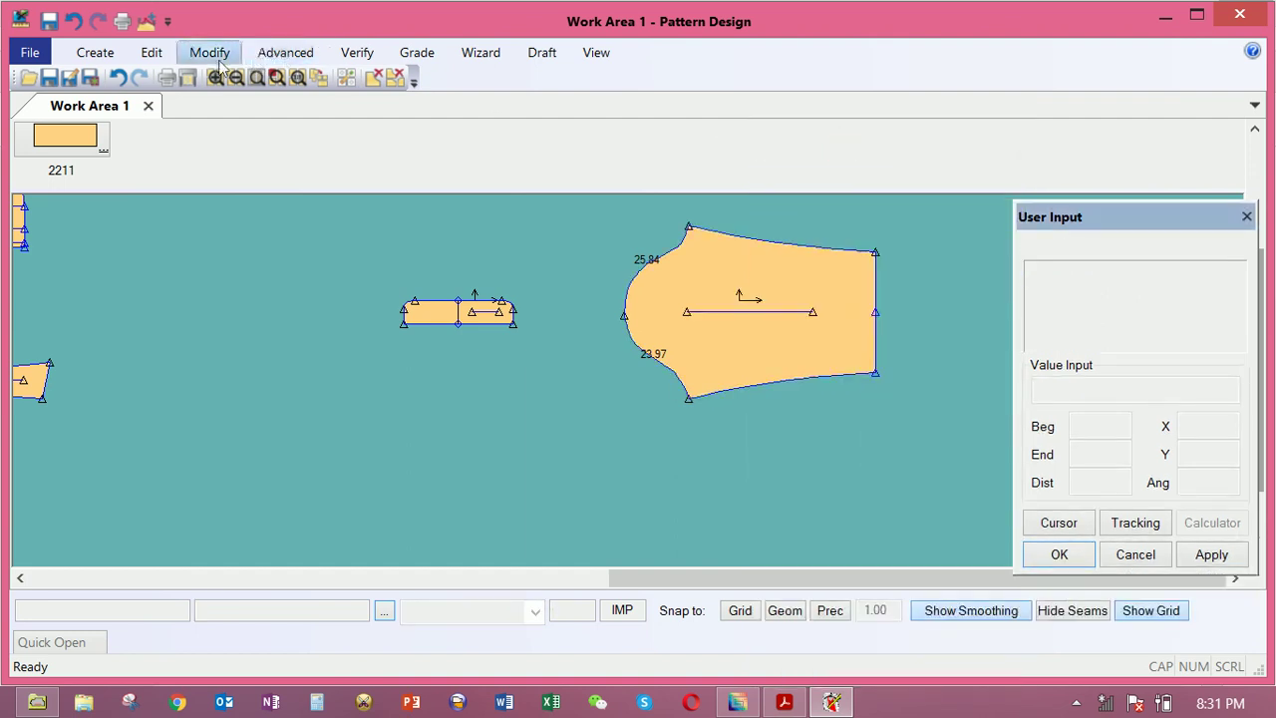
# Draw a two-point line across the sleeve from the hem's midpoint to the centre point of the sleeve cap
pyautogui.click(98, 52)
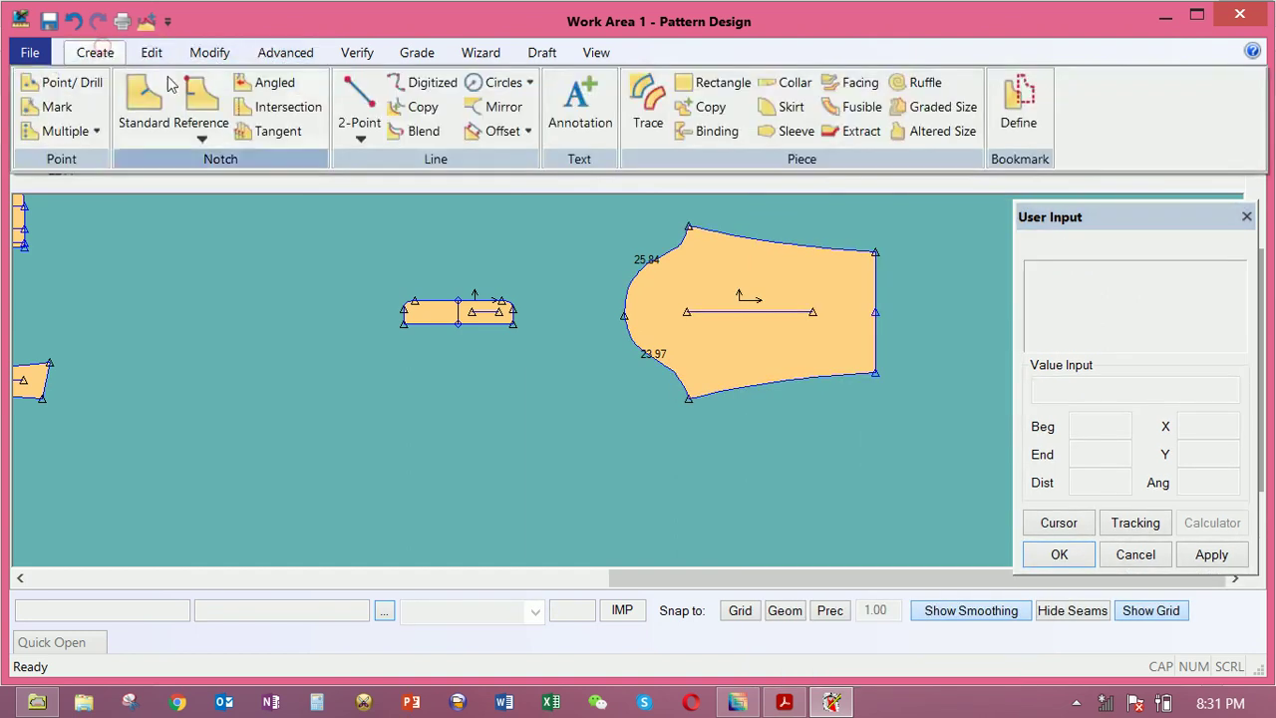
pyautogui.click(371, 106)
pyautogui.click(875, 311)
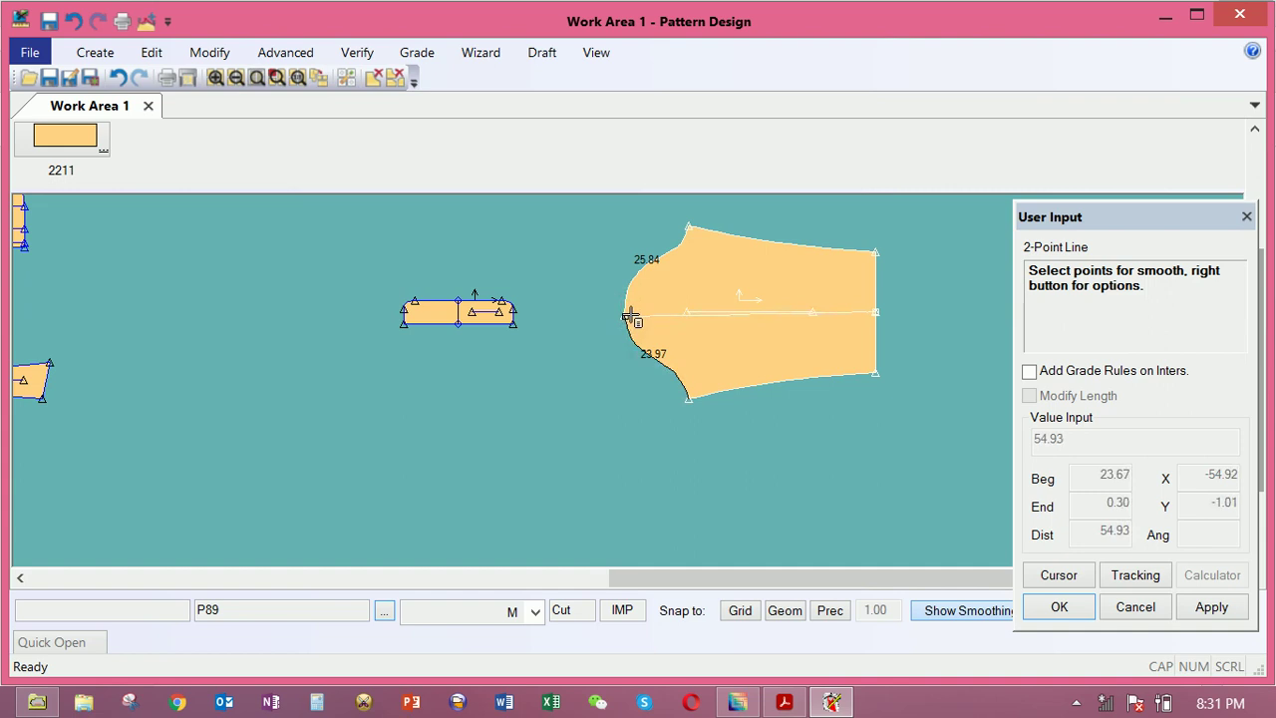
pyautogui.click(628, 315)
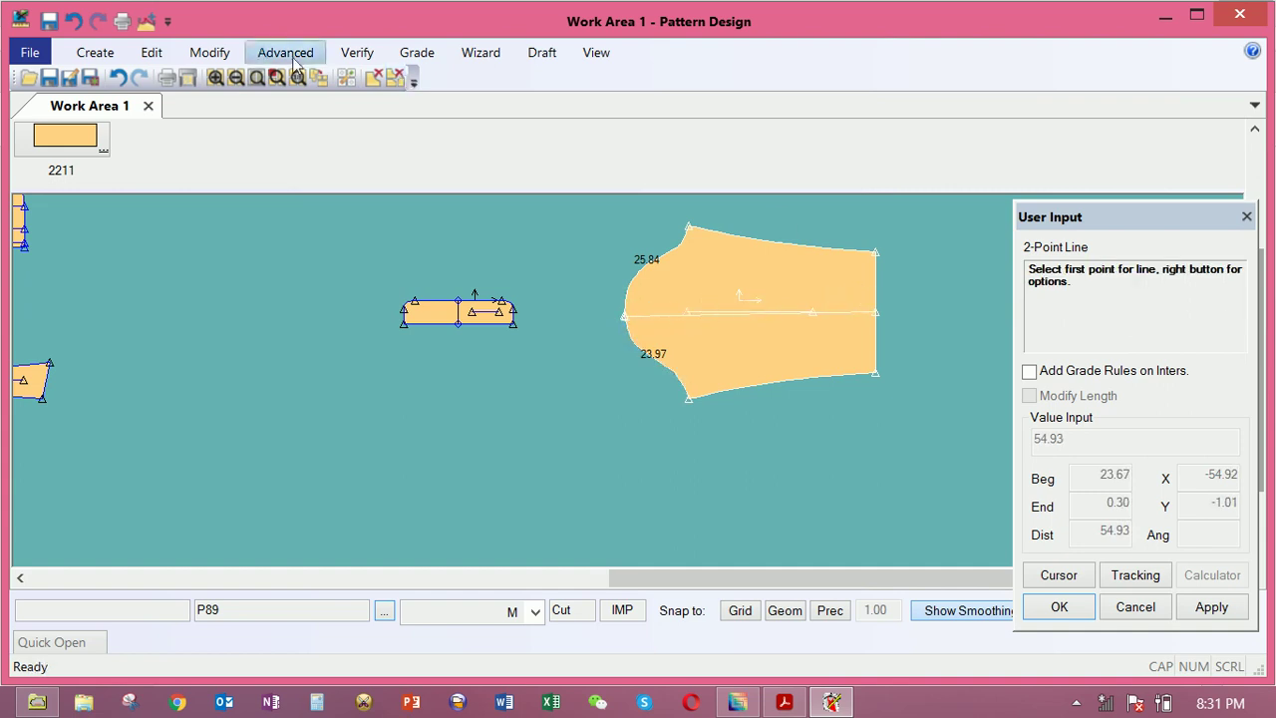
# Leave the offset command and undo the two-point line drawn between the hem and the cap point
pyautogui.click(99, 55)
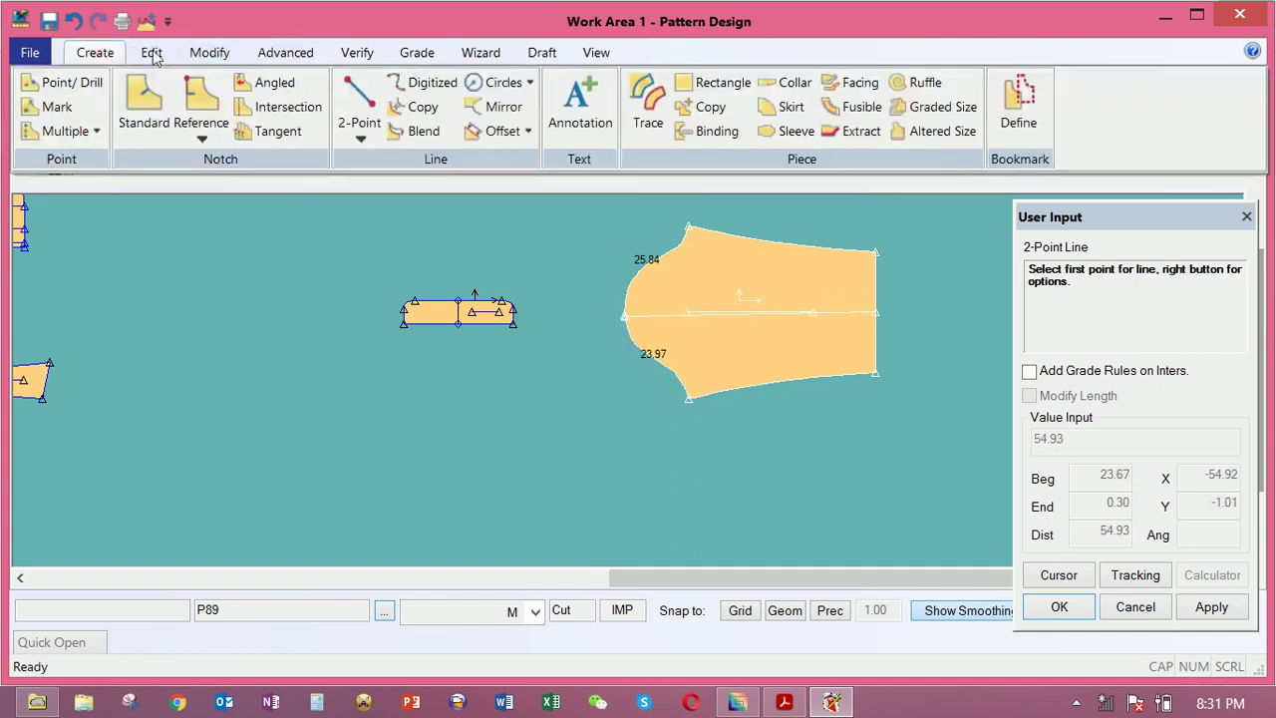
pyautogui.click(510, 132)
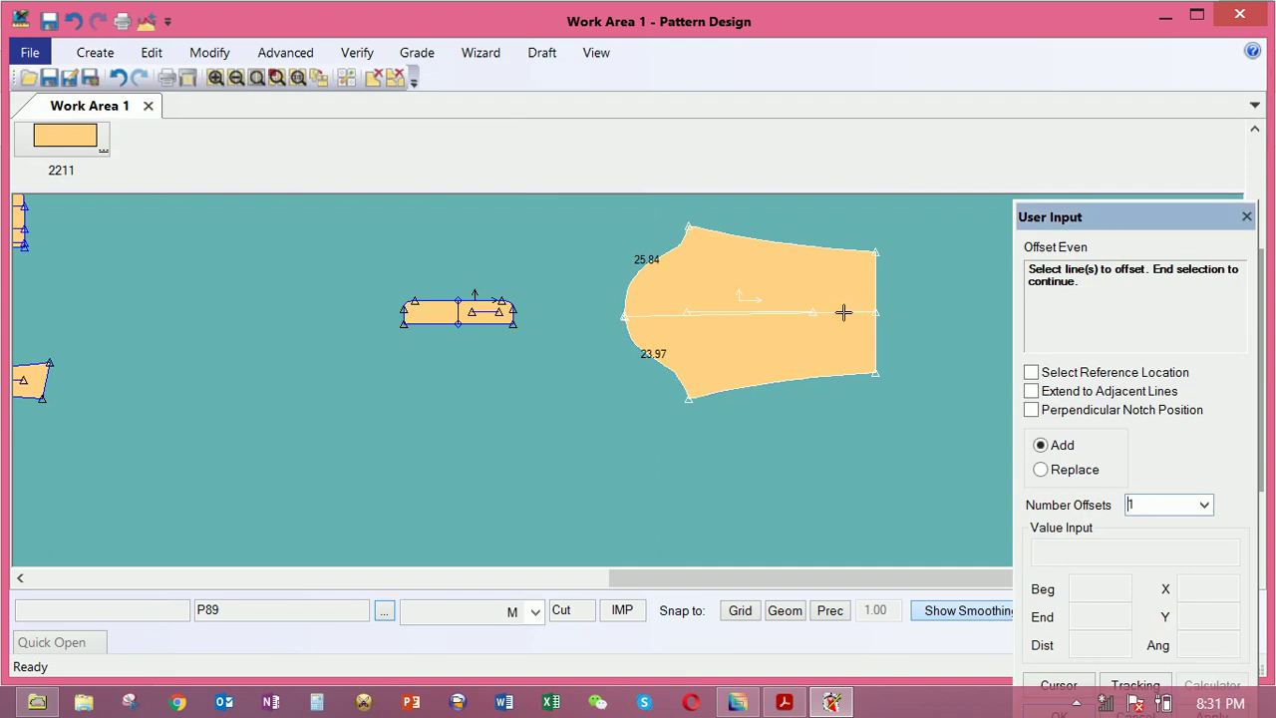
pyautogui.rightClick(828, 287)
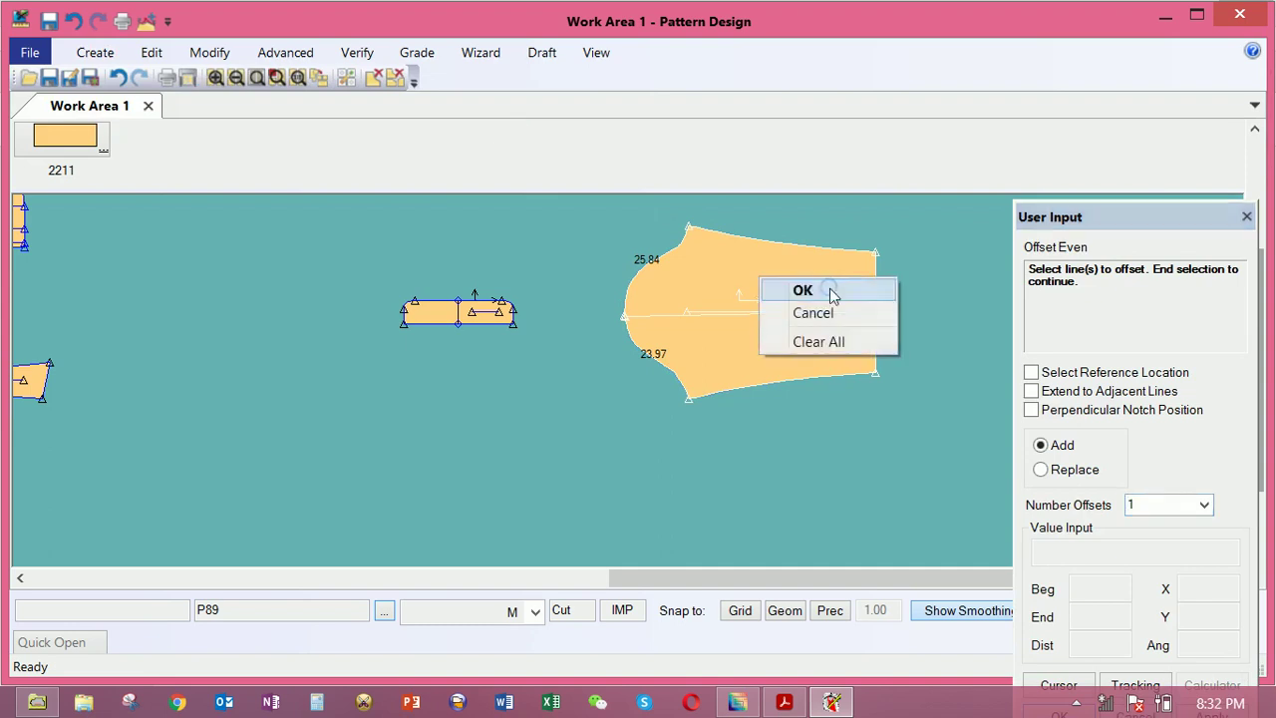
pyautogui.click(831, 309)
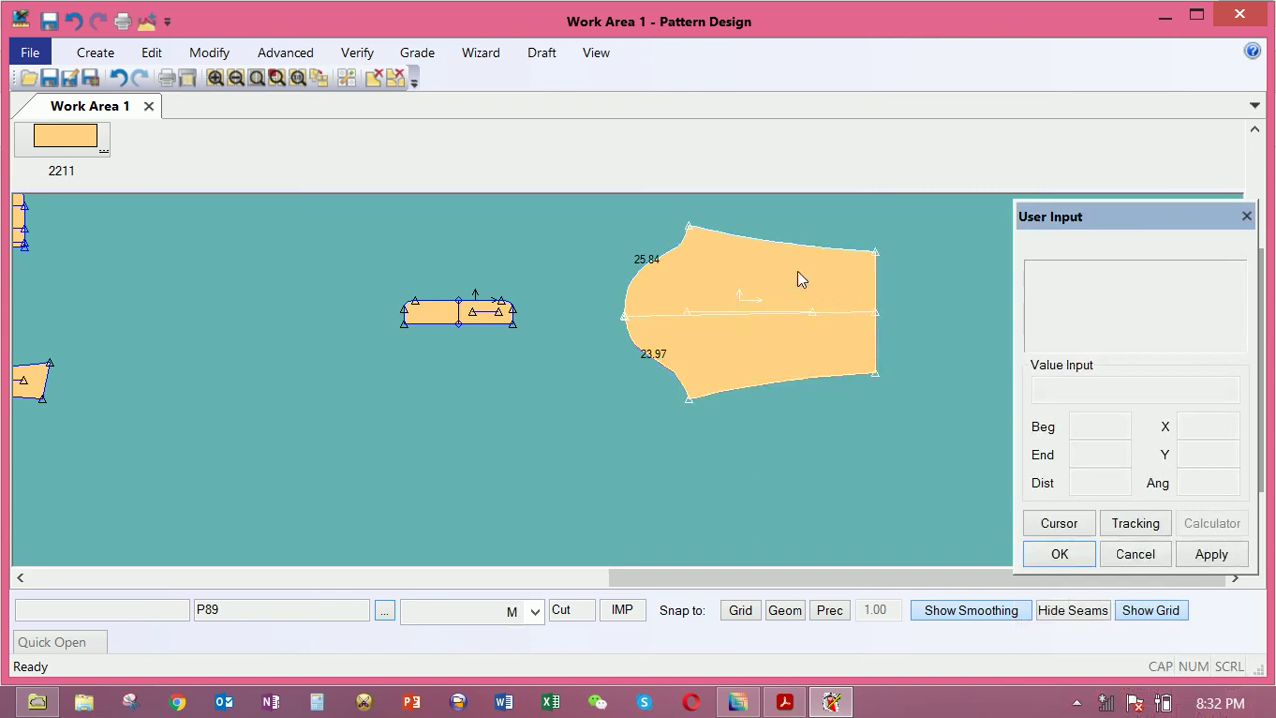
pyautogui.press('Escape')
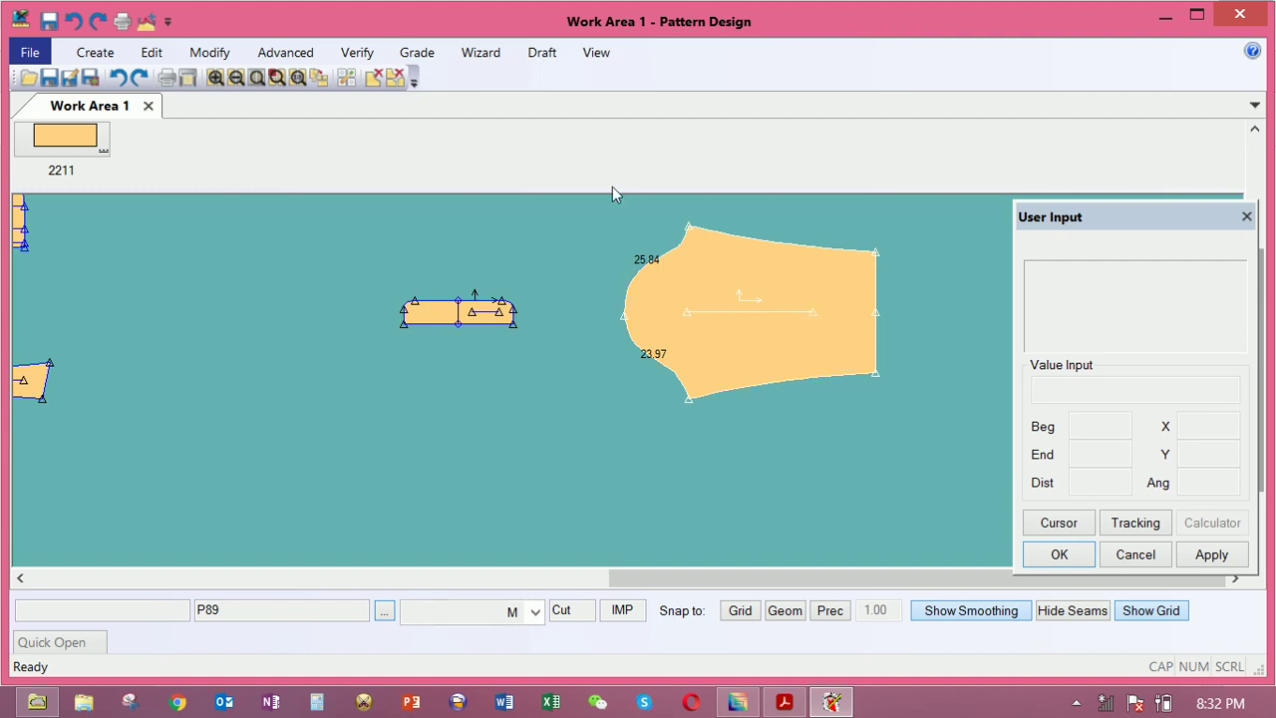
# Draw a horizontal two-point line about 61 long from the sleeve hem's midpoint to just beyond the sleeve cap
pyautogui.click(95, 52)
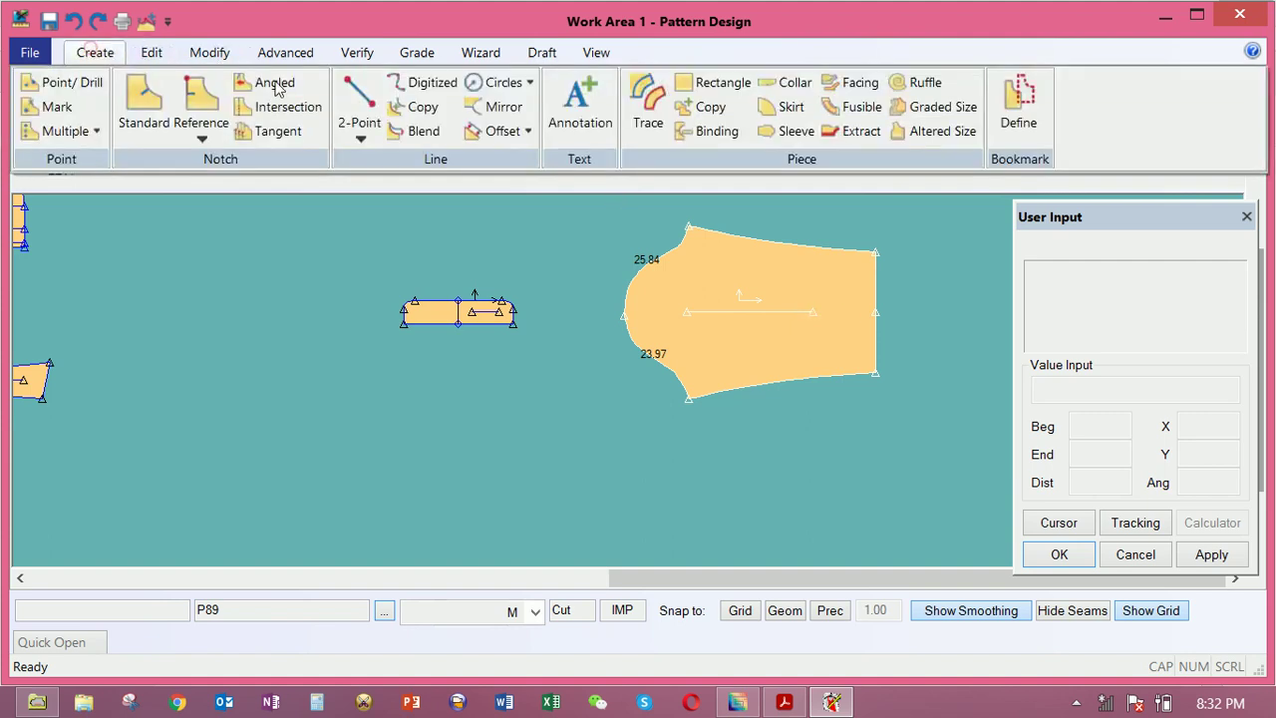
pyautogui.click(359, 100)
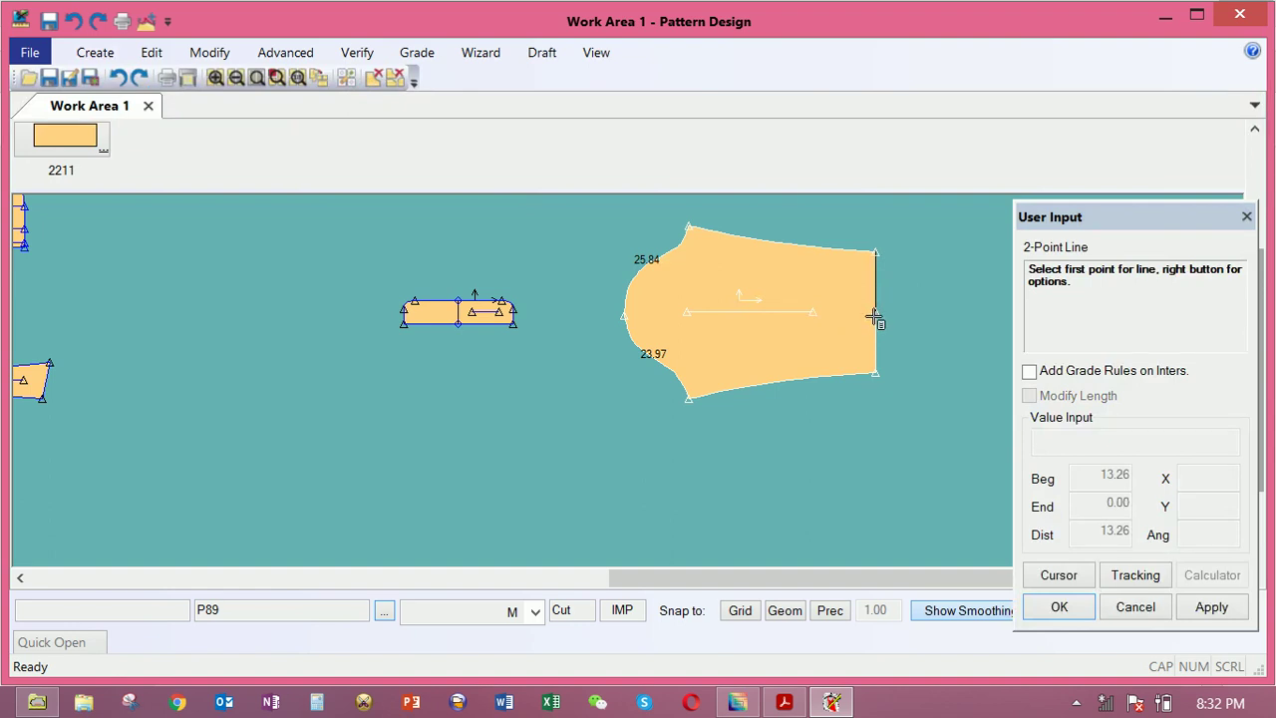
pyautogui.click(797, 289)
pyautogui.rightClick(844, 314)
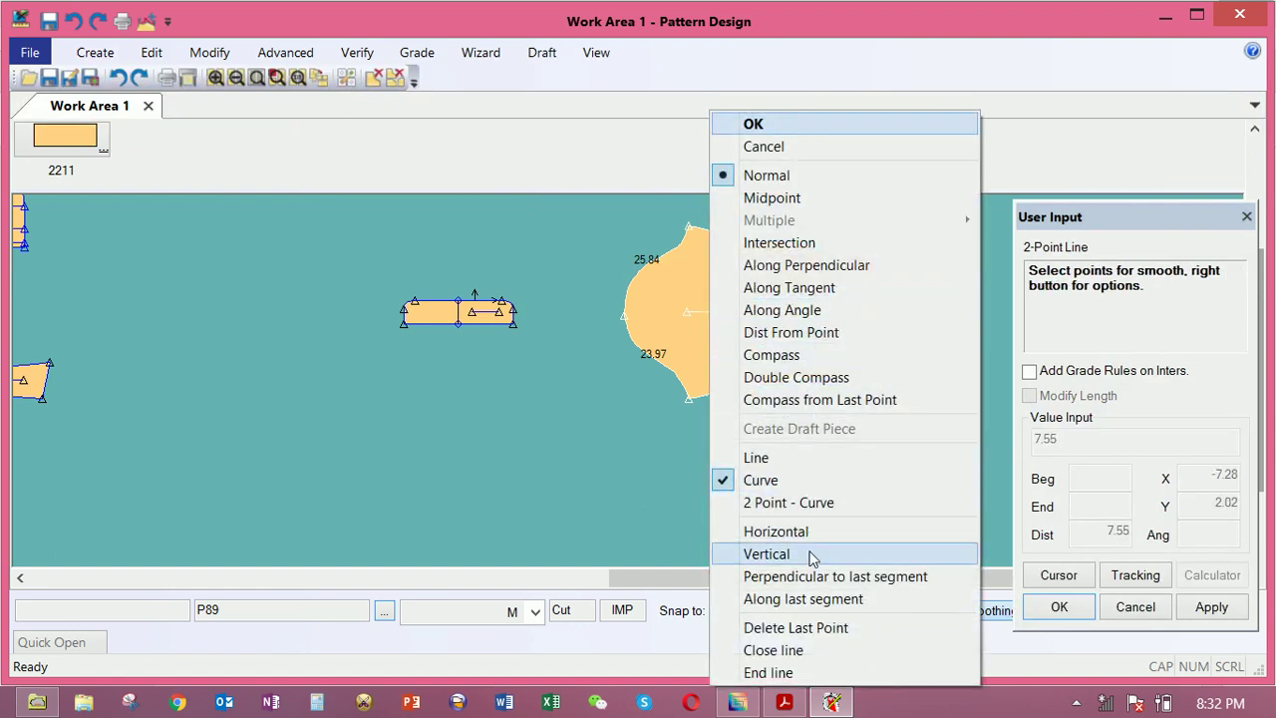
pyautogui.click(771, 531)
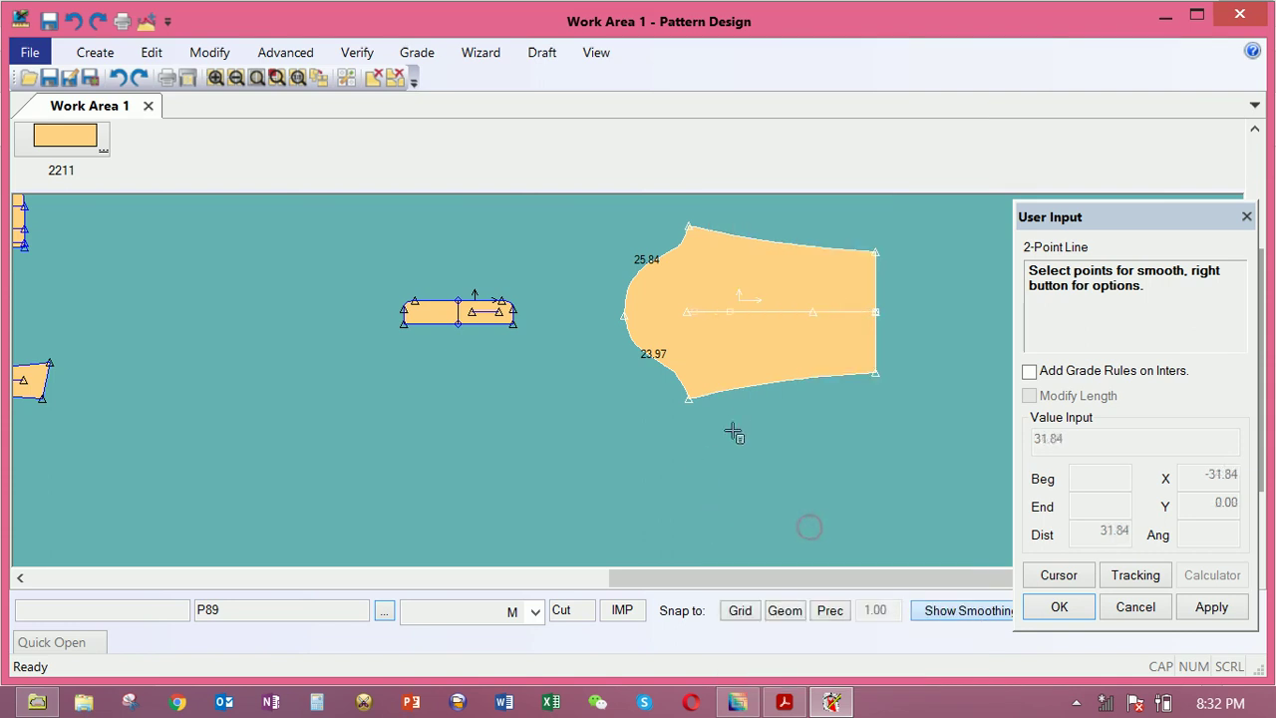
pyautogui.click(629, 365)
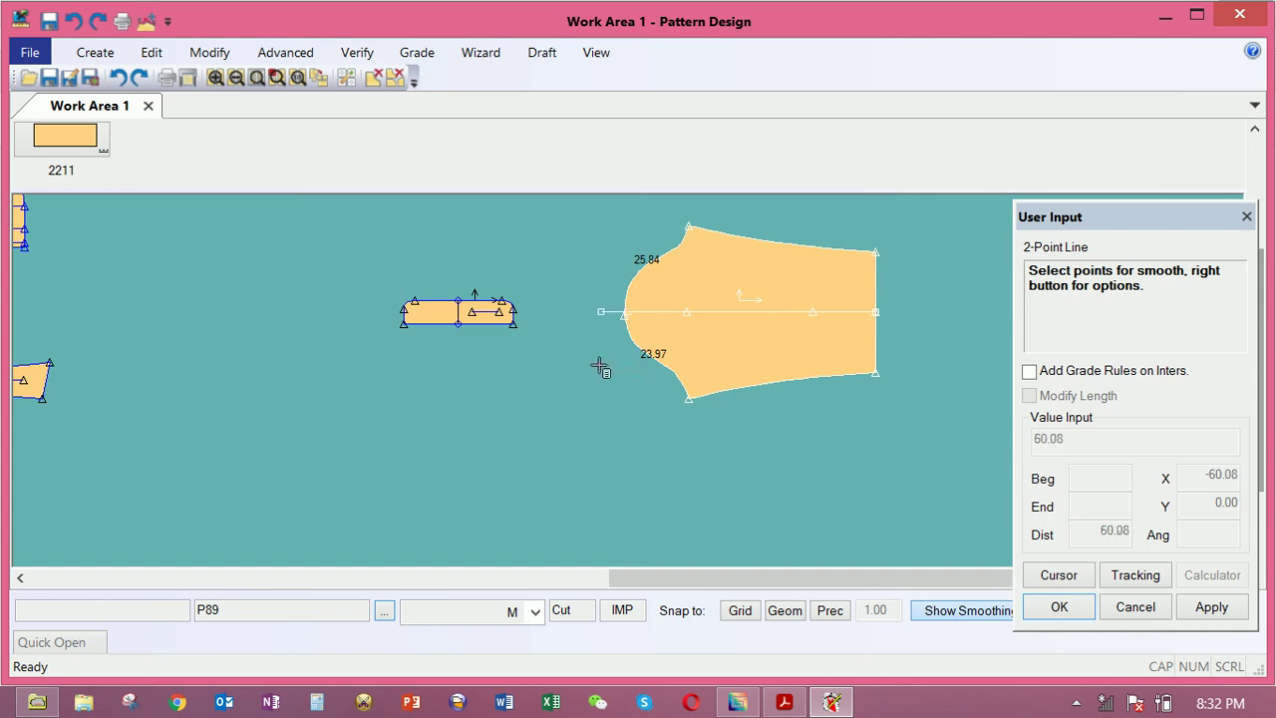
pyautogui.click(598, 365)
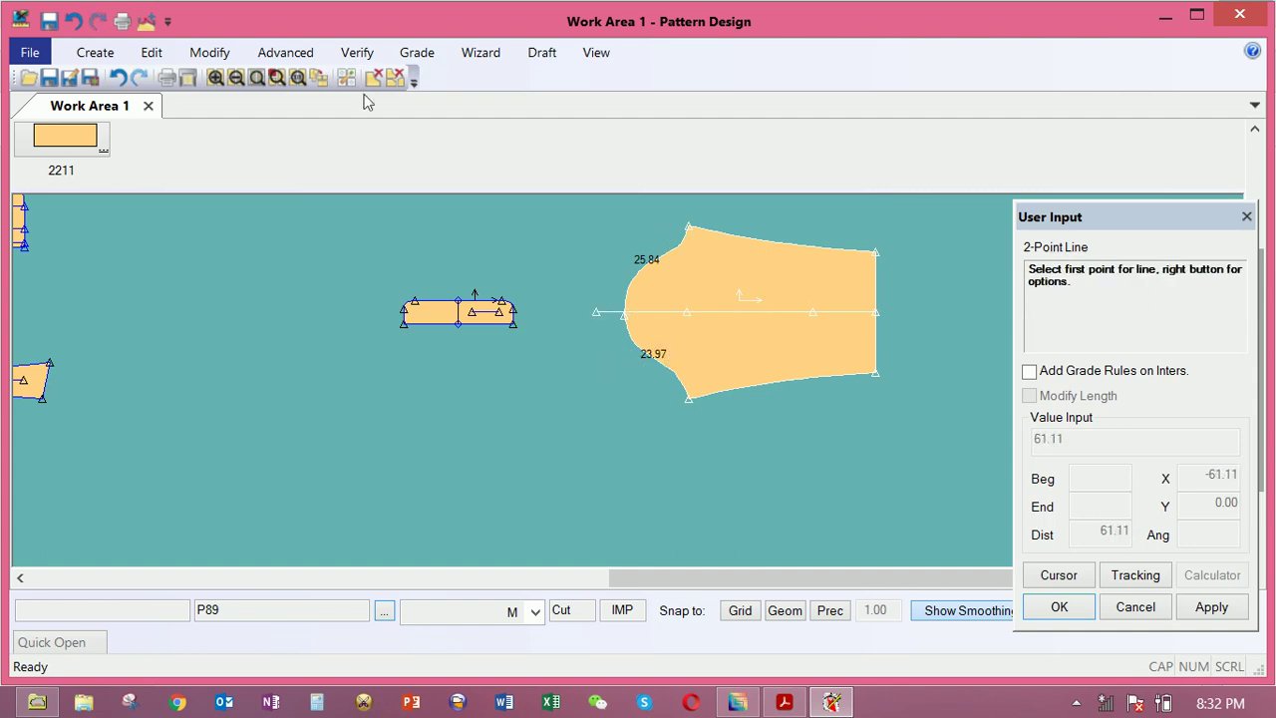
# Clip the horizontal line at the sleeve cap curve, keeping the part inside the sleeve and maintaining the graded nest
pyautogui.click(210, 52)
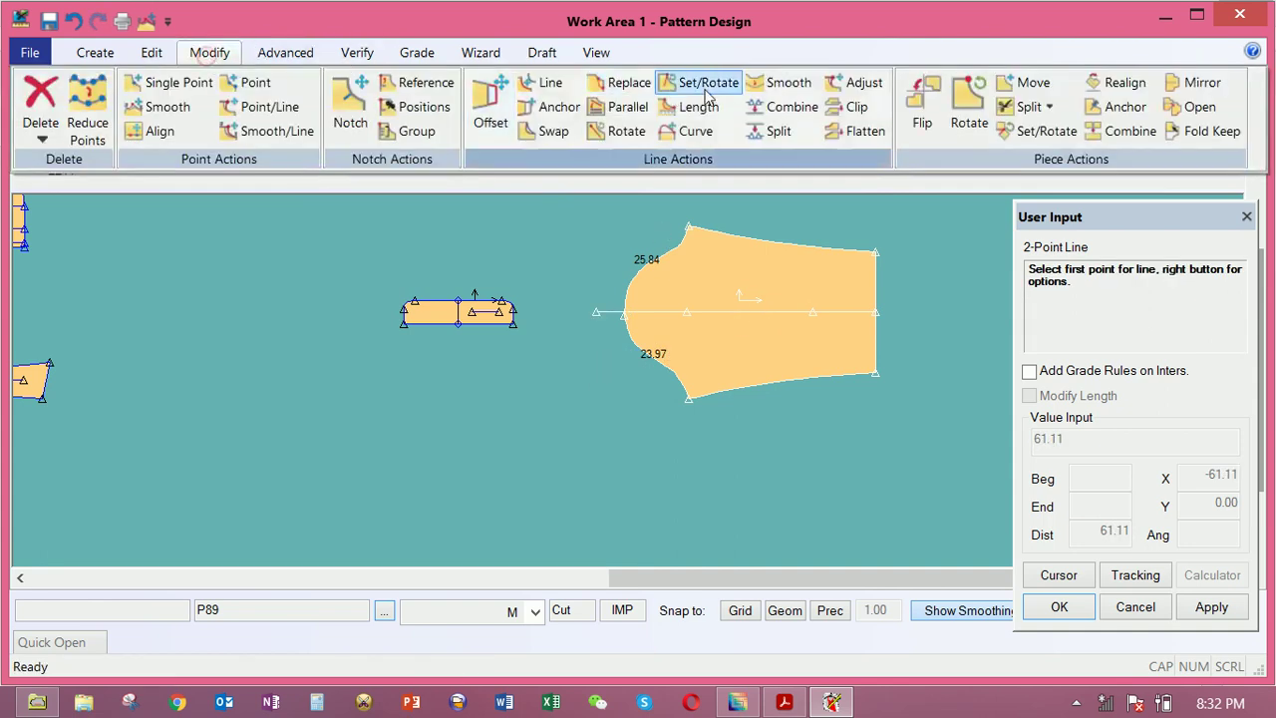
pyautogui.click(843, 105)
pyautogui.click(660, 312)
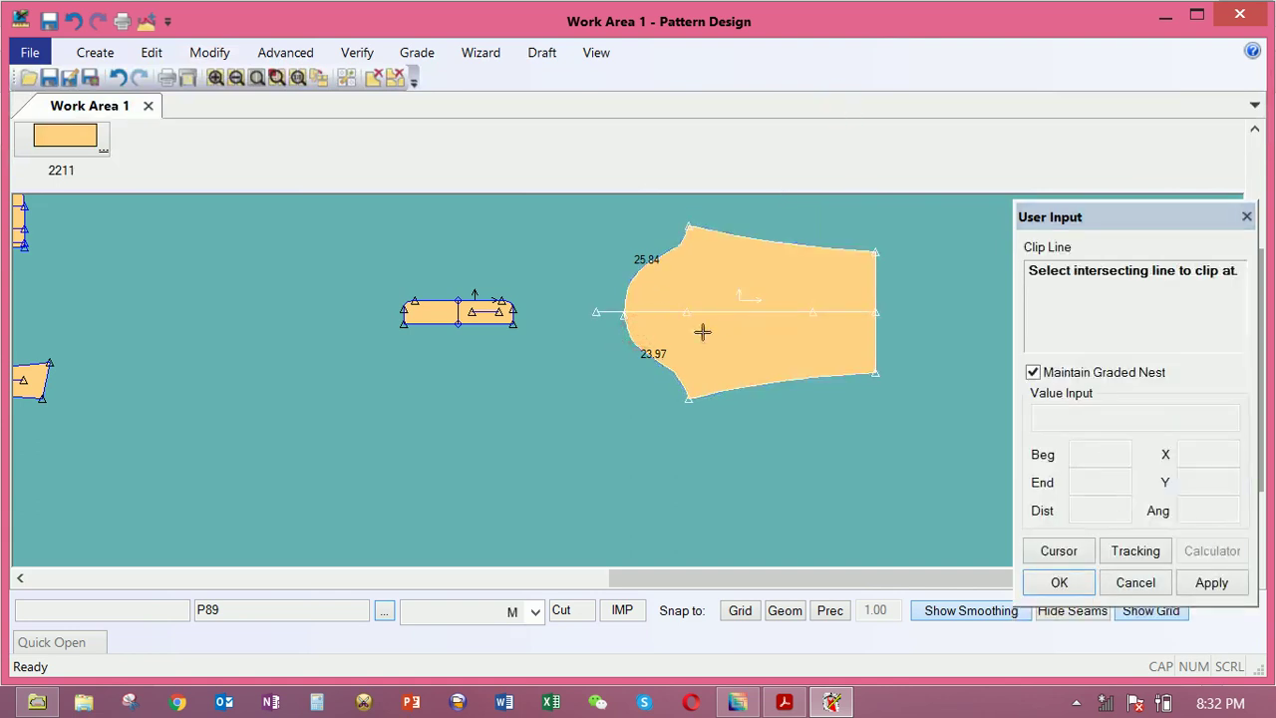
pyautogui.rightClick(645, 321)
pyautogui.click(650, 315)
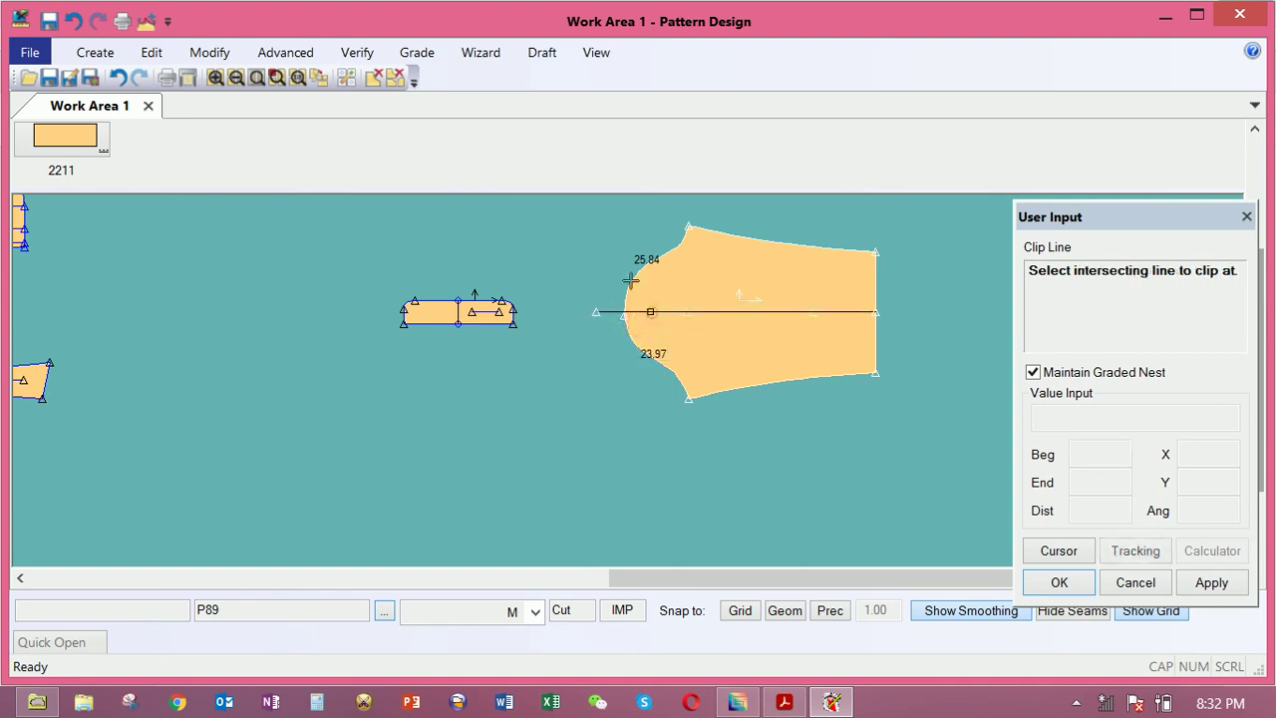
pyautogui.click(676, 271)
pyautogui.rightClick(676, 271)
pyautogui.click(676, 271)
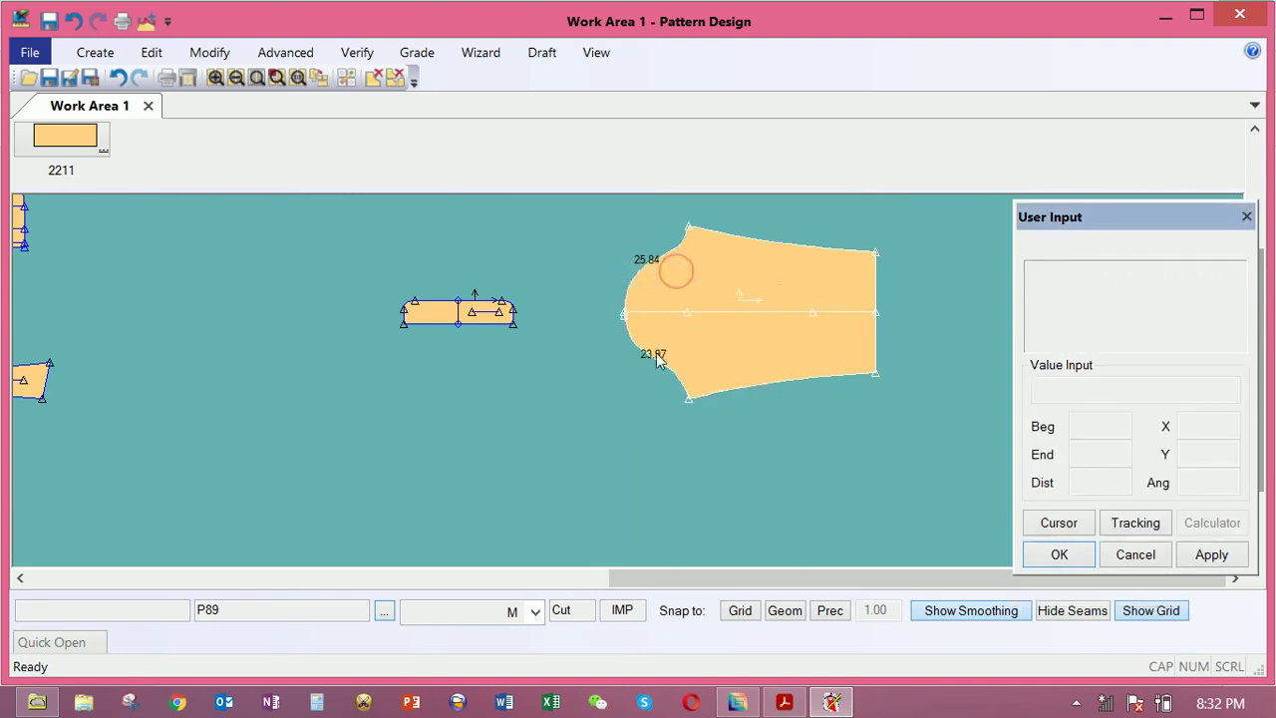
# Move the sleeve piece left, closer to the small mirrored rounded piece
pyautogui.click(701, 331)
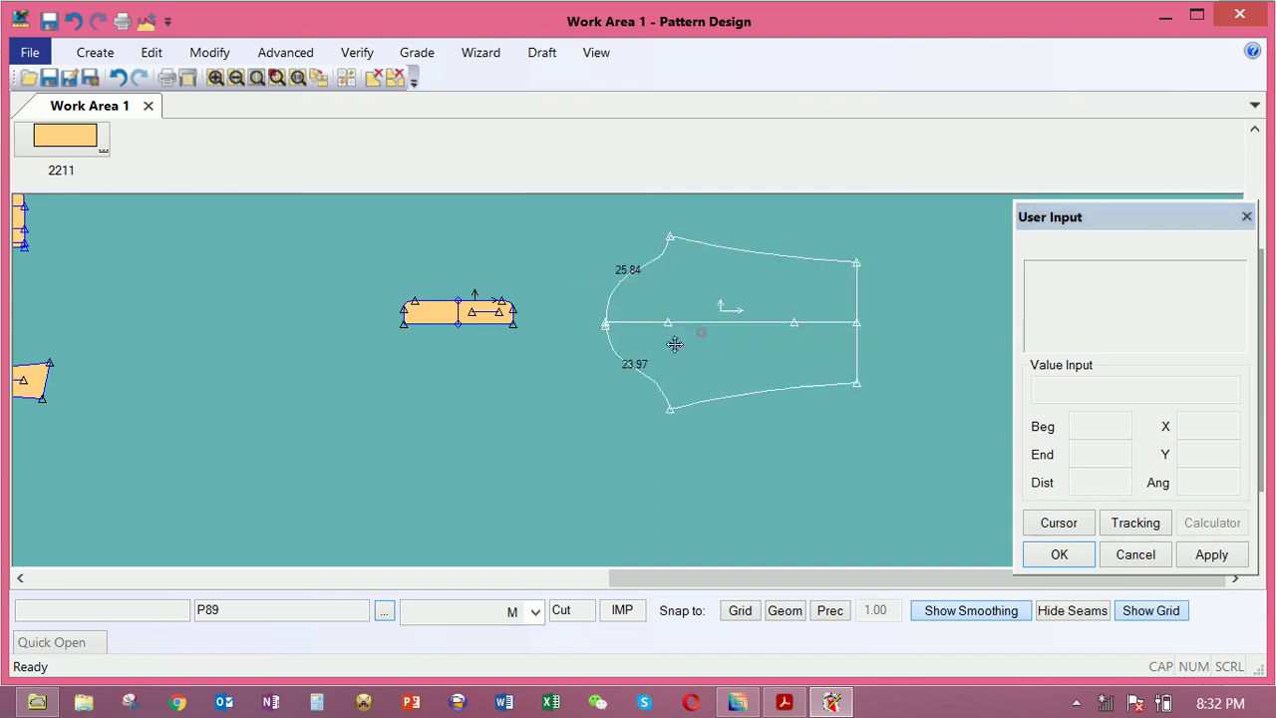
pyautogui.click(667, 345)
pyautogui.click(727, 342)
pyautogui.click(711, 336)
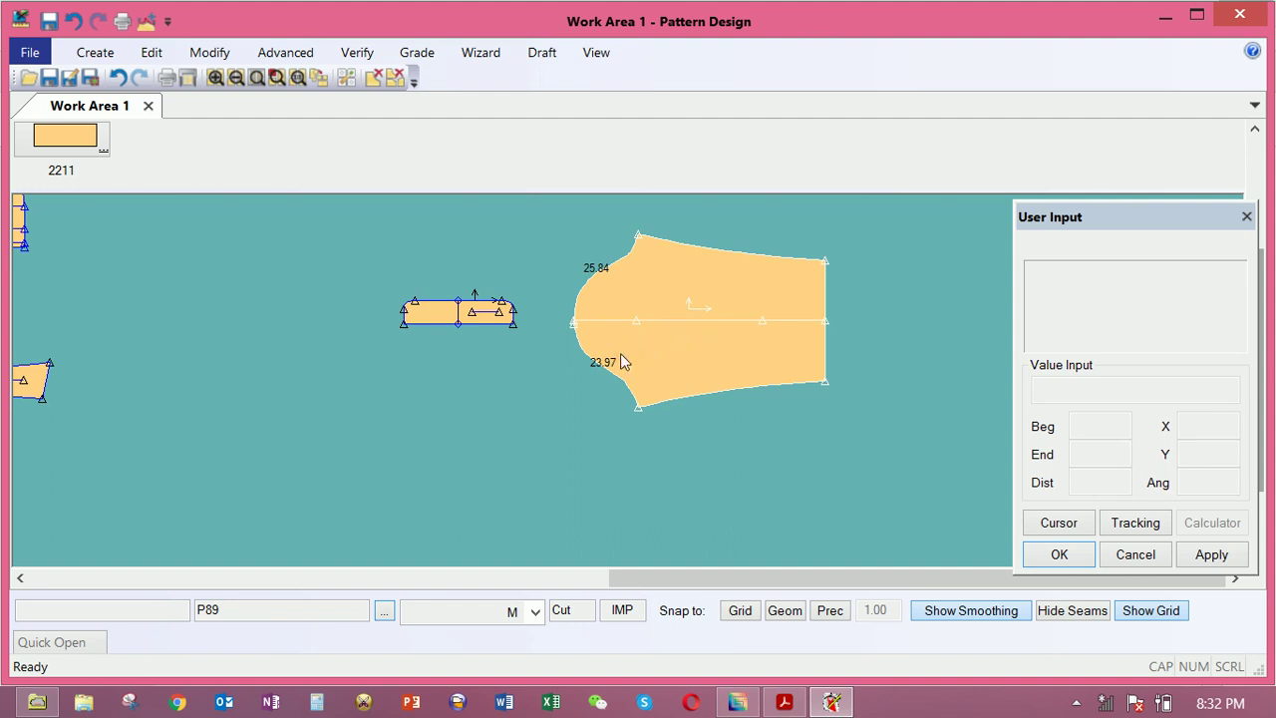
pyautogui.click(610, 311)
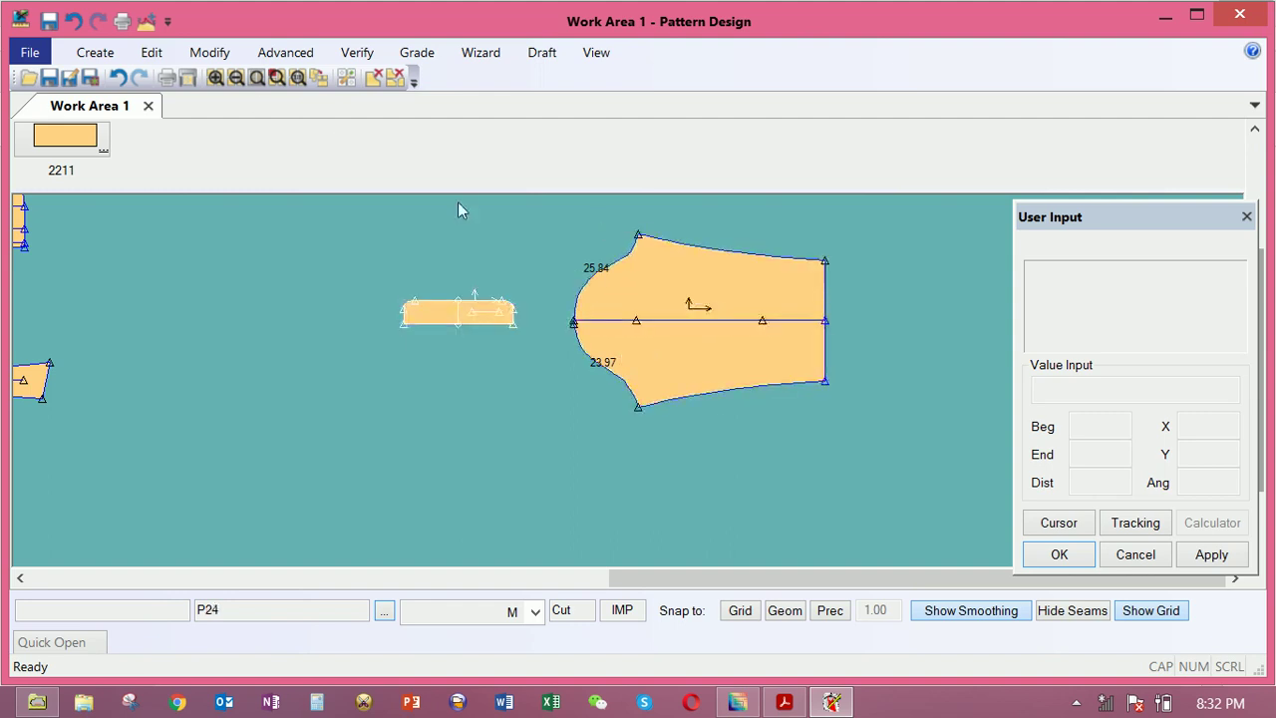
# Offset the sleeve's horizontal centre line evenly toward its upper edge, adding one parallel line
pyautogui.click(96, 56)
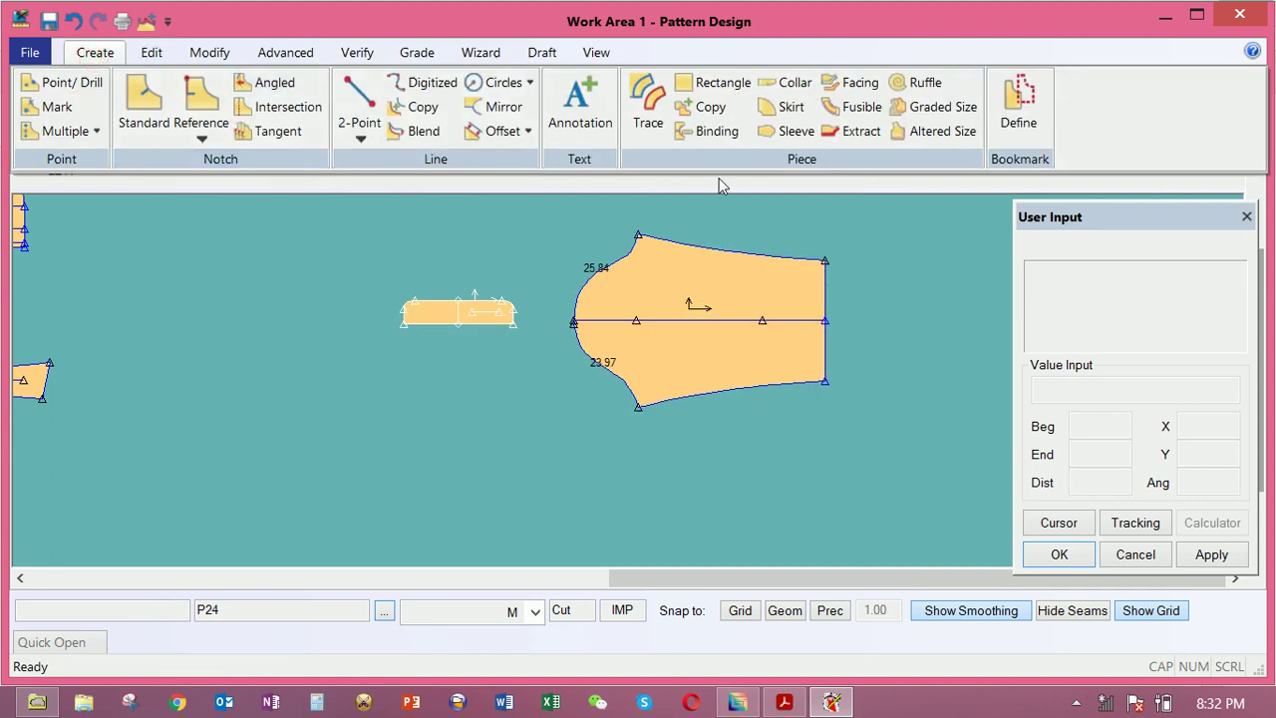
pyautogui.click(482, 130)
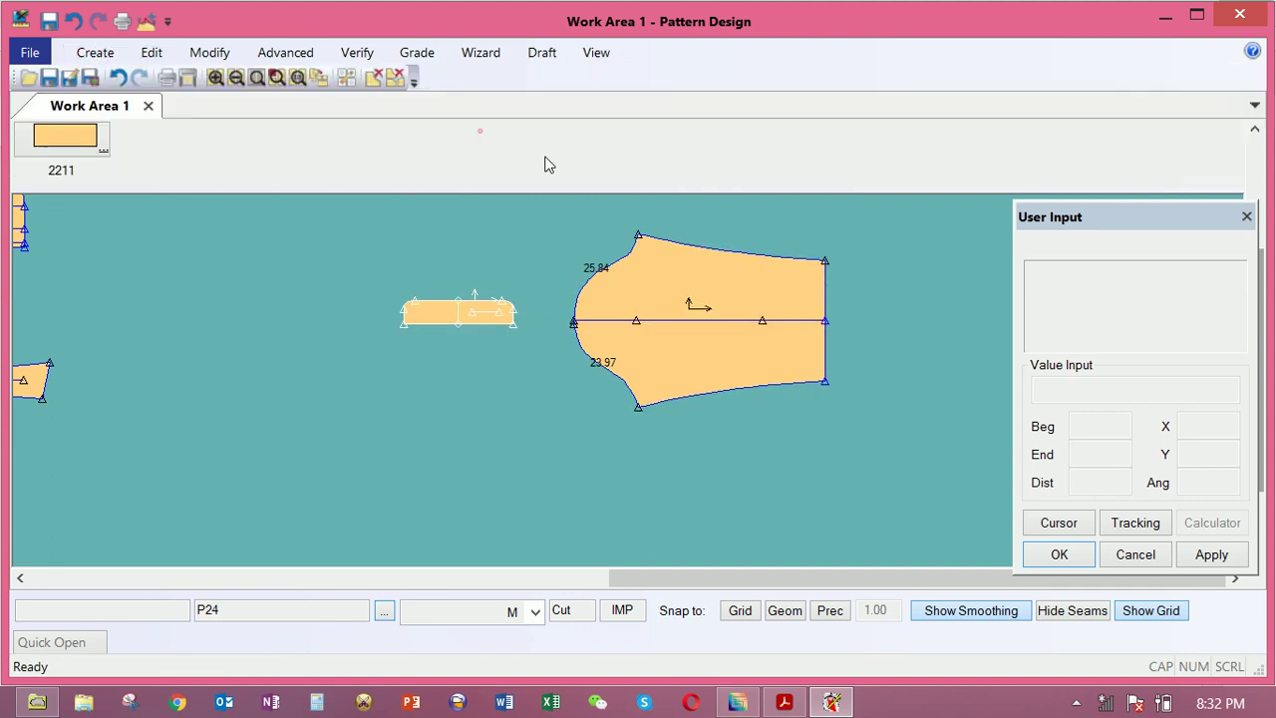
pyautogui.click(792, 317)
pyautogui.rightClick(792, 315)
pyautogui.click(791, 314)
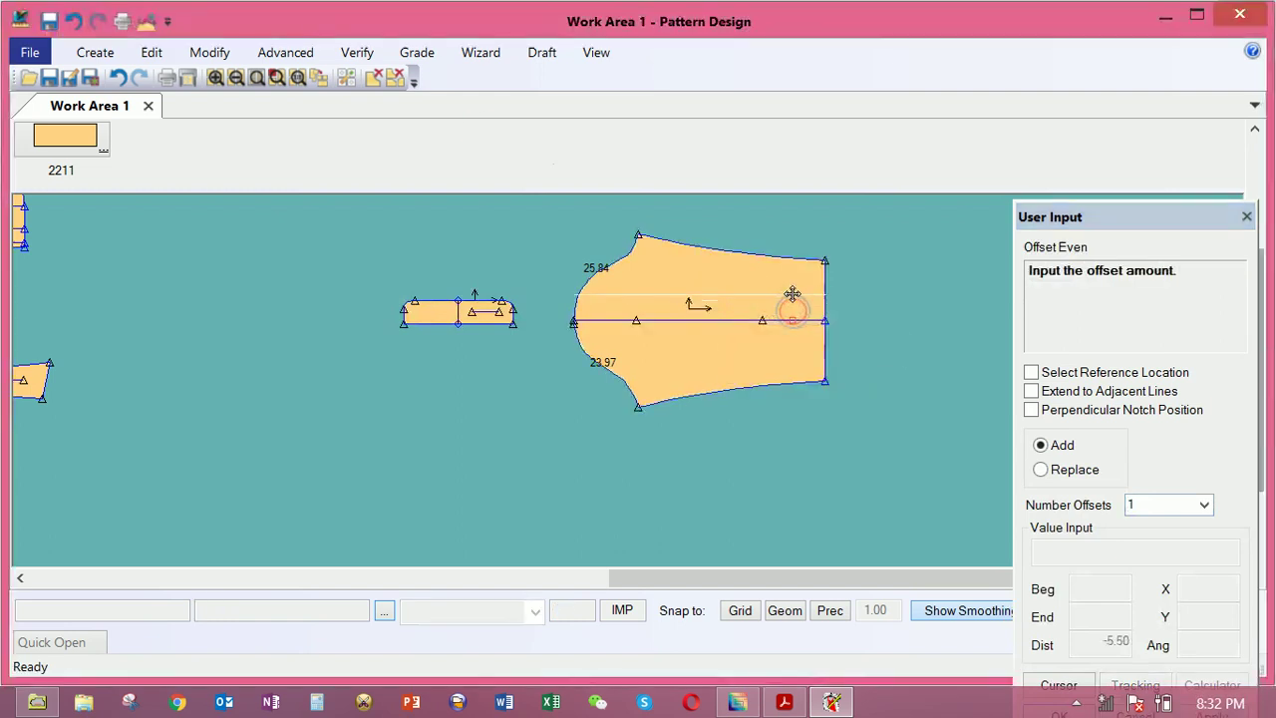
pyautogui.click(791, 290)
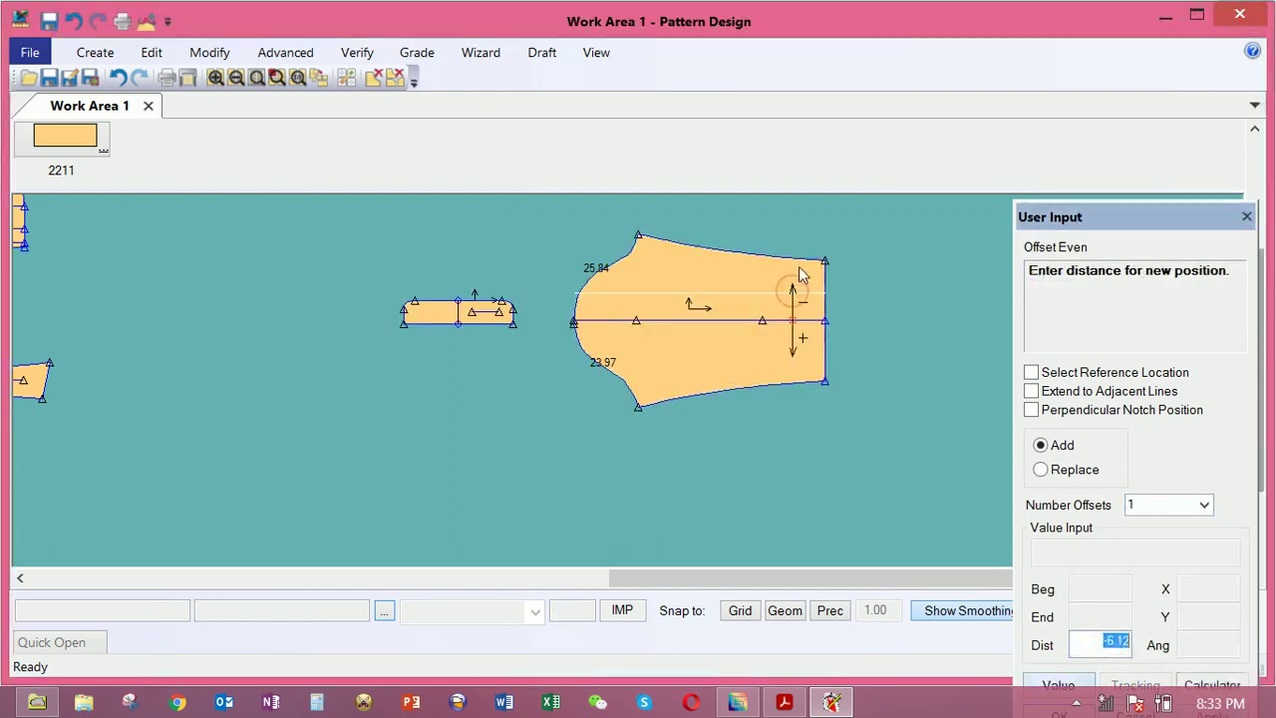
pyautogui.click(799, 281)
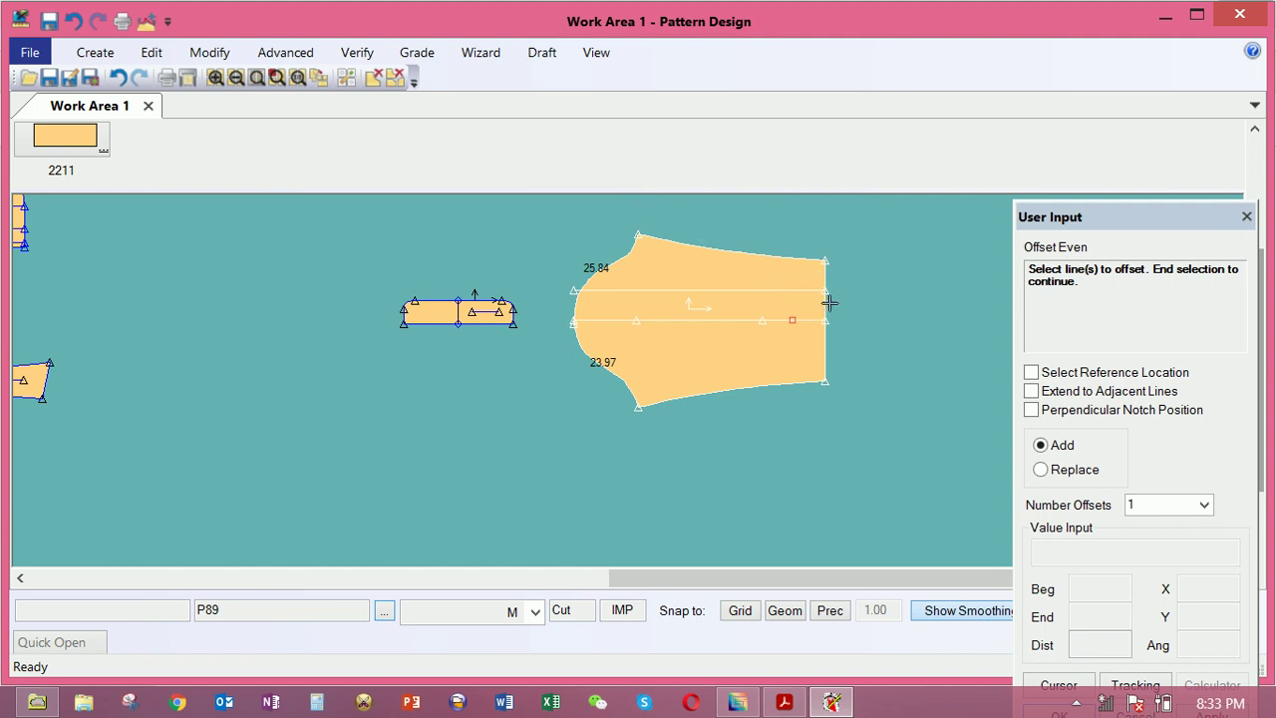
# Offset the sleeve's hem line evenly inward by about 12.19, adding one vertical line parallel to the hem
pyautogui.rightClick(806, 304)
pyautogui.click(769, 305)
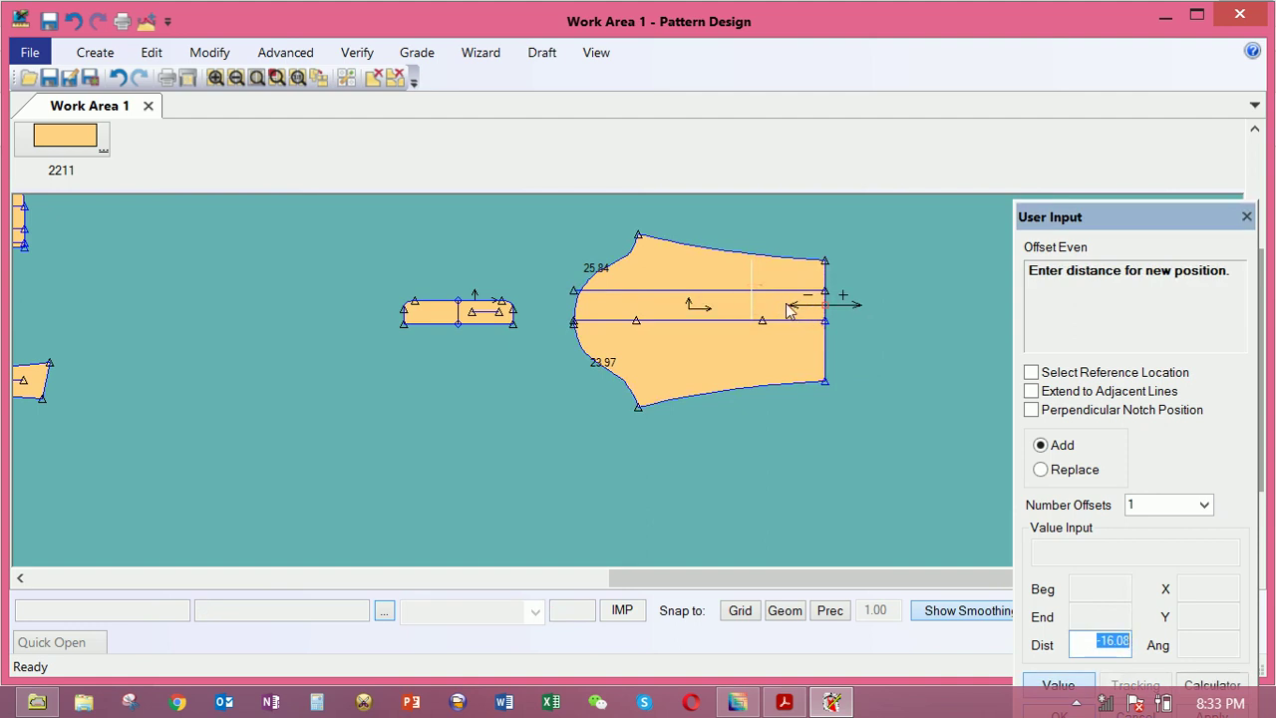
pyautogui.click(773, 301)
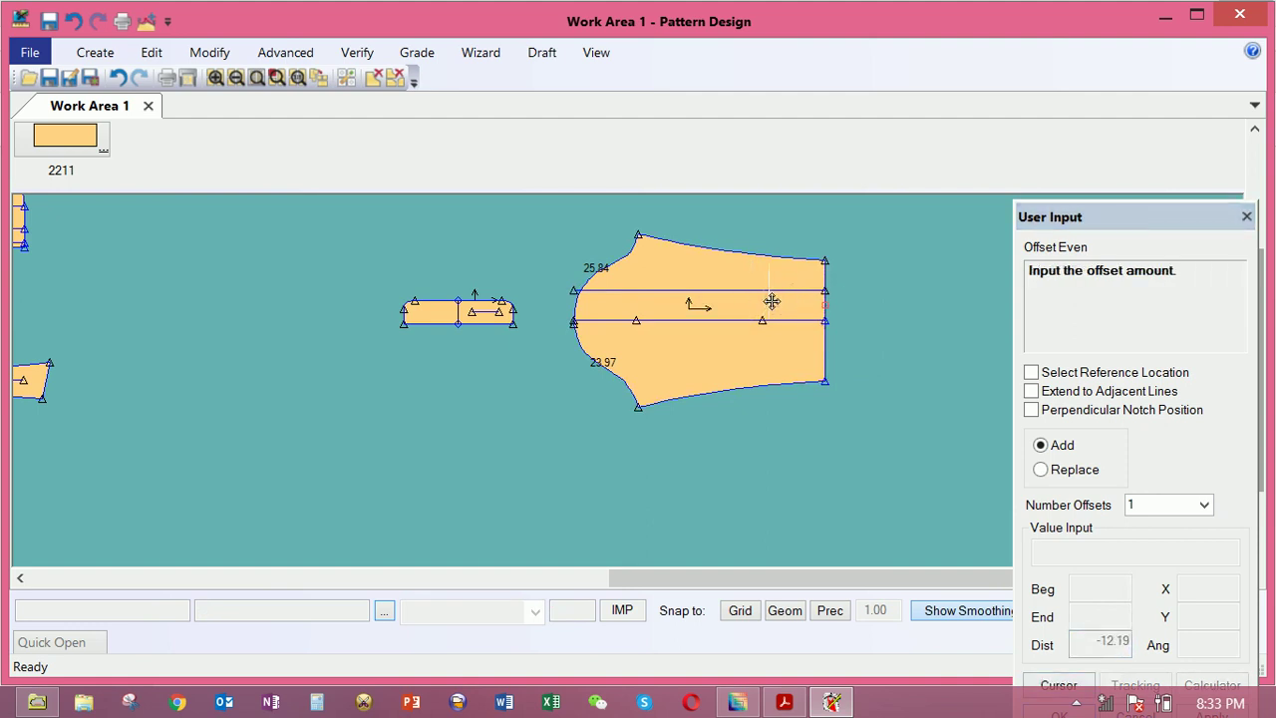
pyautogui.rightClick(789, 304)
pyautogui.click(788, 304)
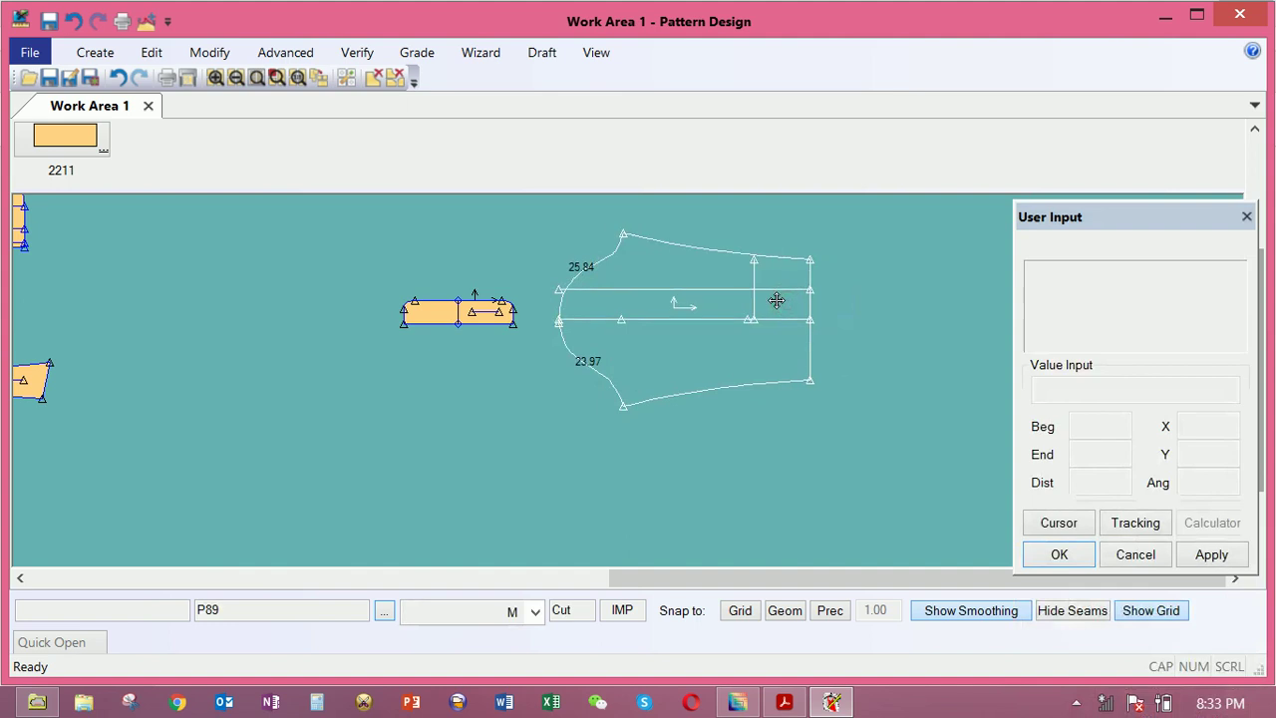
# Offset the sleeve's upper horizontal line evenly by about 0.4 toward the upper edge, adding one closely spaced parallel line
pyautogui.scroll(3, 777, 300)
pyautogui.moveTo(780, 302); pyautogui.dragTo(817, 362, button='middle')
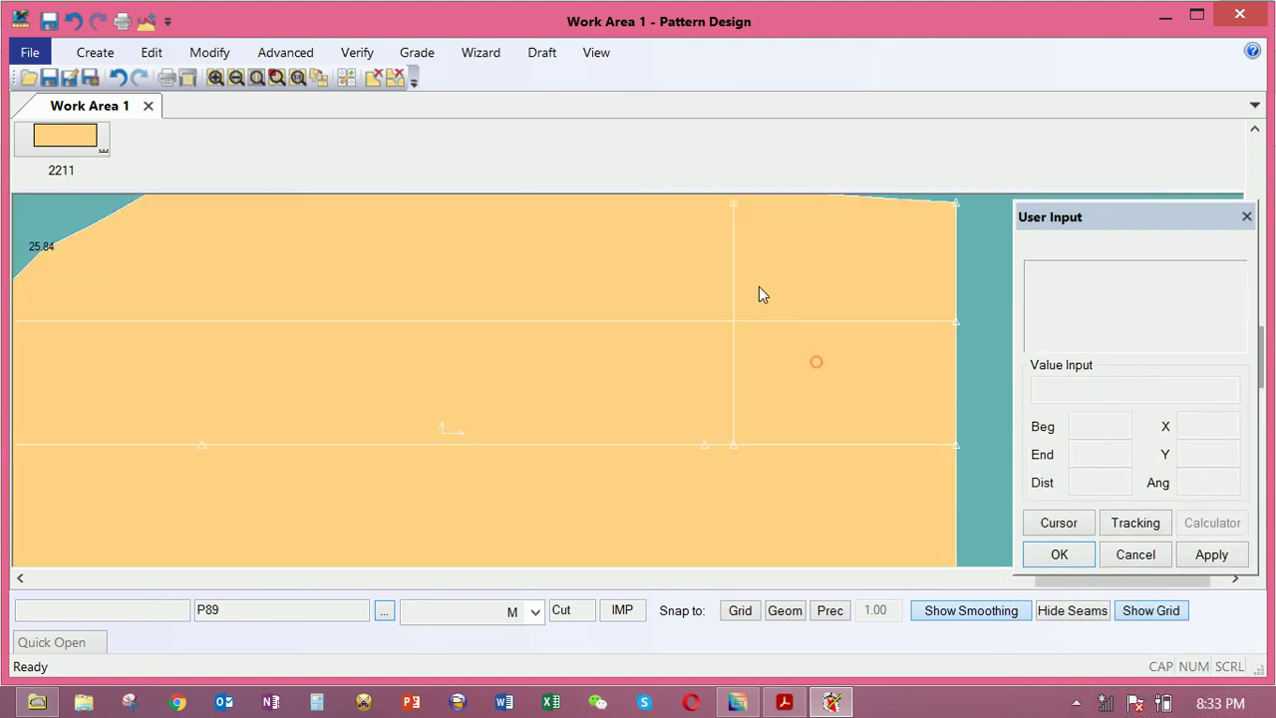
pyautogui.click(97, 55)
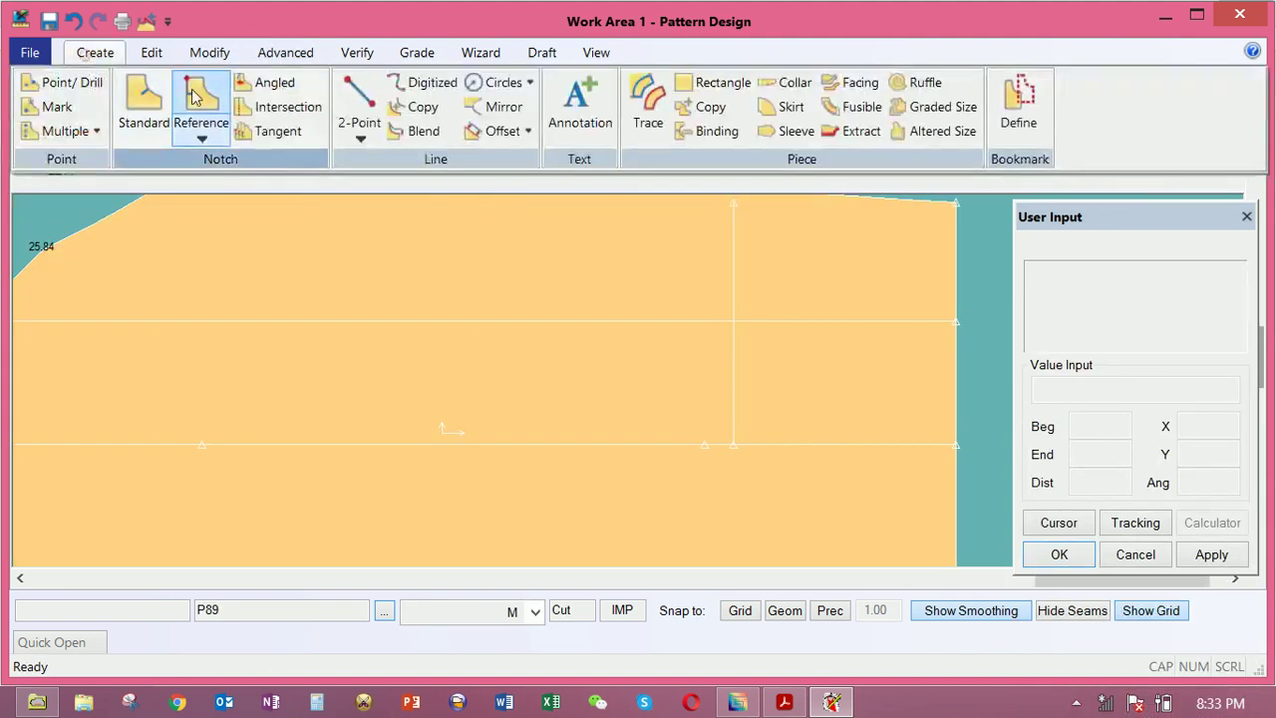
pyautogui.click(483, 136)
pyautogui.click(768, 319)
pyautogui.rightClick(777, 310)
pyautogui.click(782, 310)
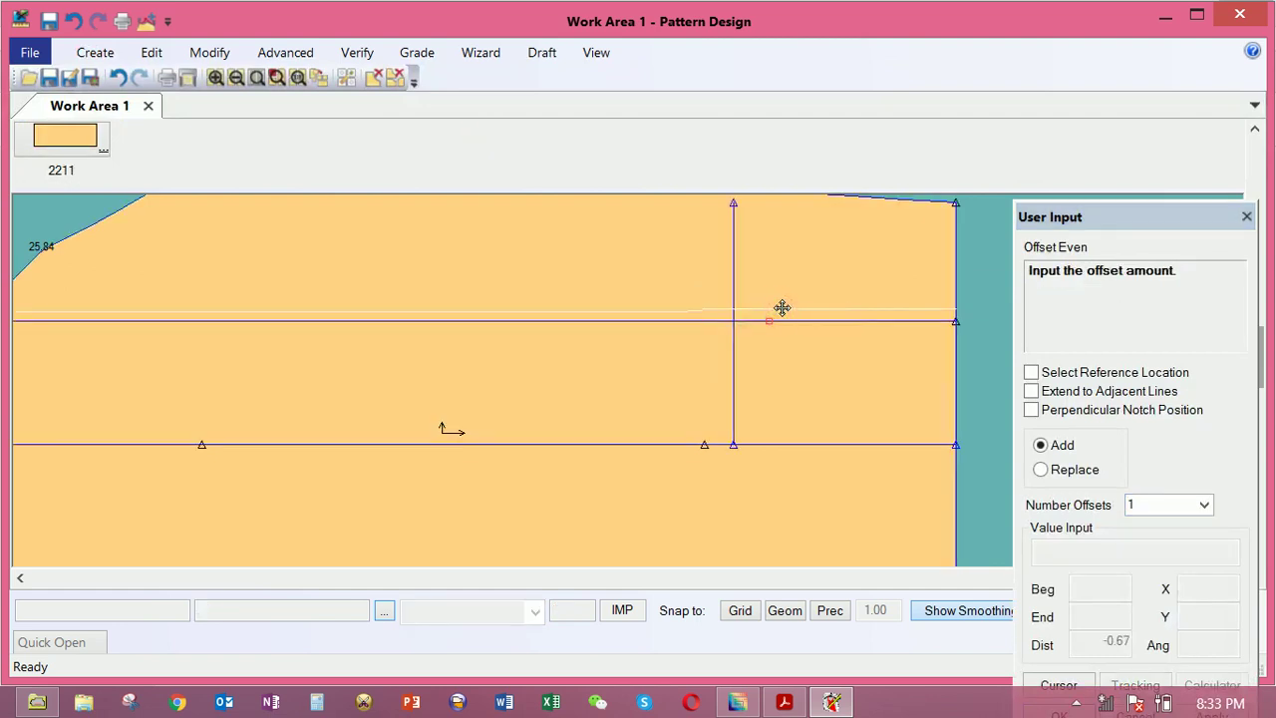
pyautogui.click(782, 309)
pyautogui.rightClick(782, 279)
pyautogui.click(781, 281)
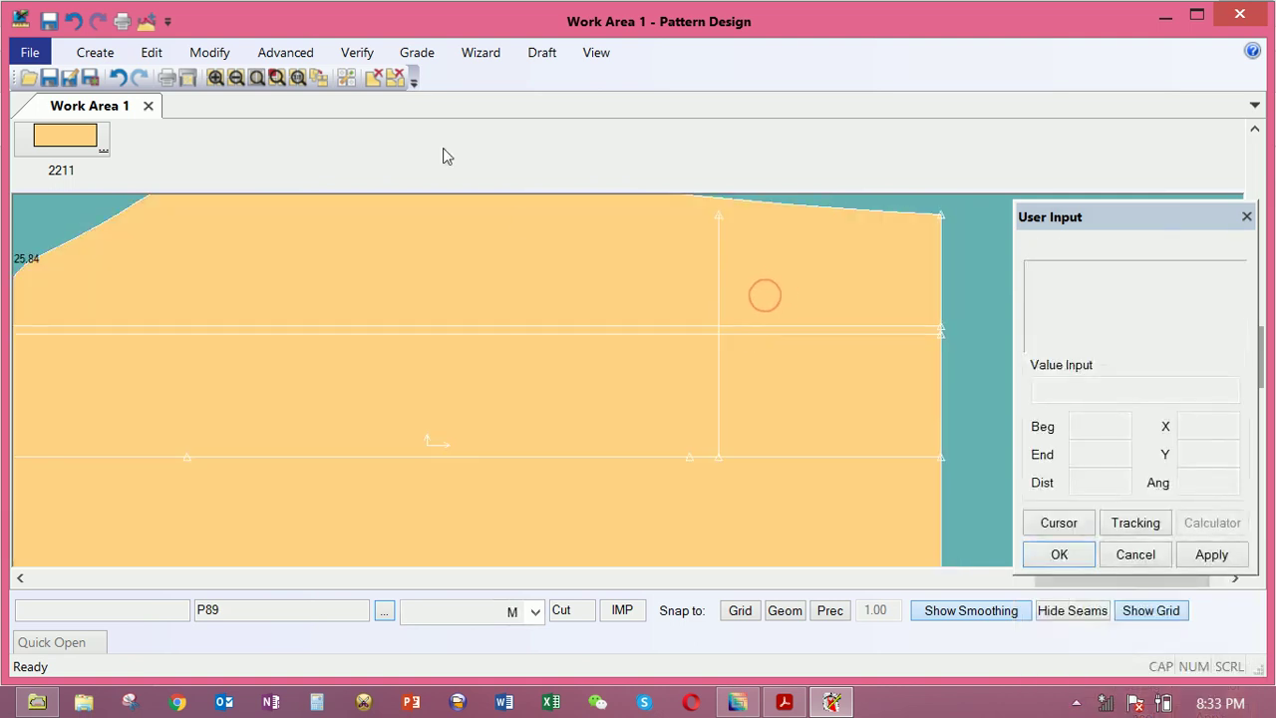
# Clip the vertical line and the lower of the two close horizontal lines at their intersection, keeping the parts toward the centre line and hem
pyautogui.click(227, 52)
pyautogui.click(844, 107)
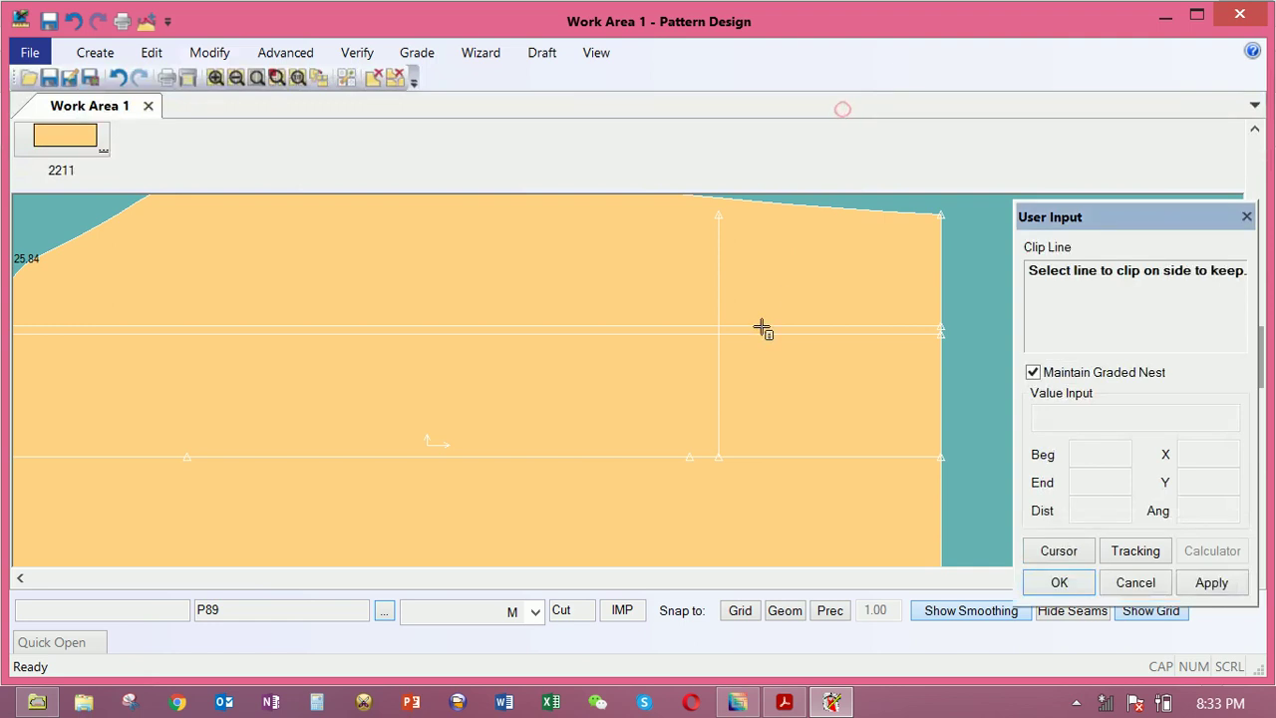
pyautogui.click(722, 361)
pyautogui.click(744, 333)
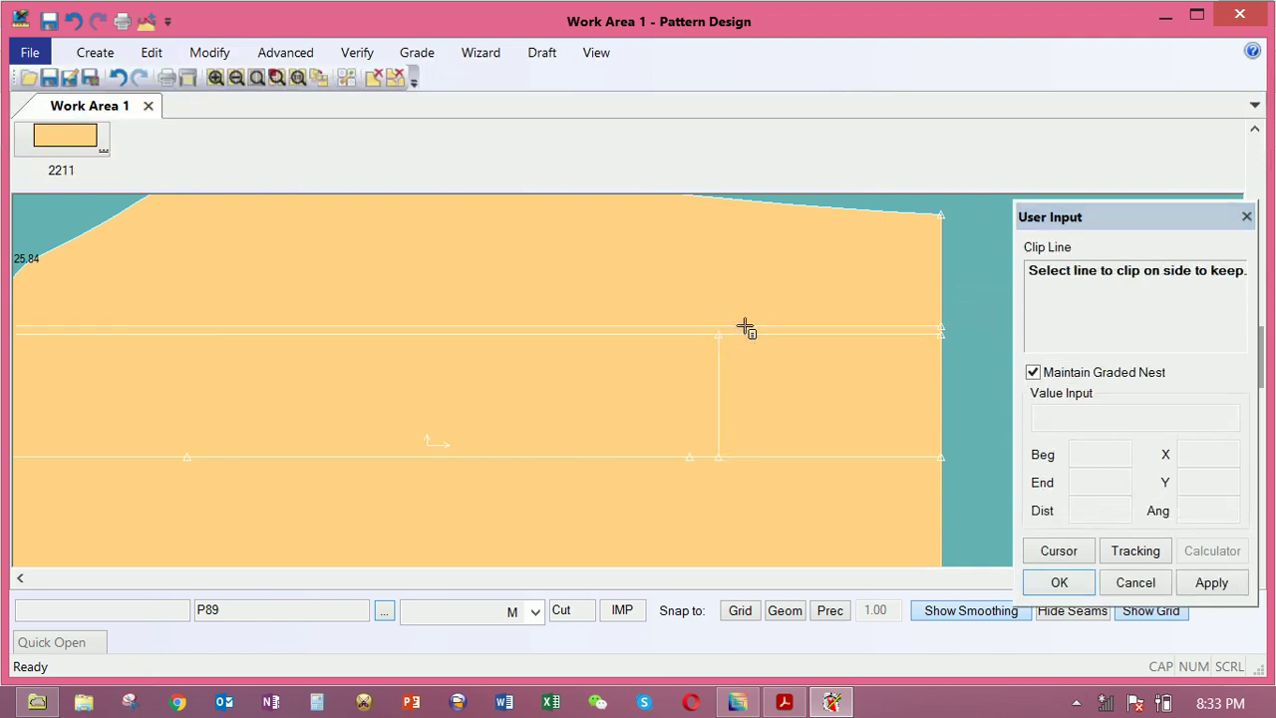
pyautogui.click(741, 334)
pyautogui.click(719, 355)
pyautogui.rightClick(755, 356)
pyautogui.click(773, 349)
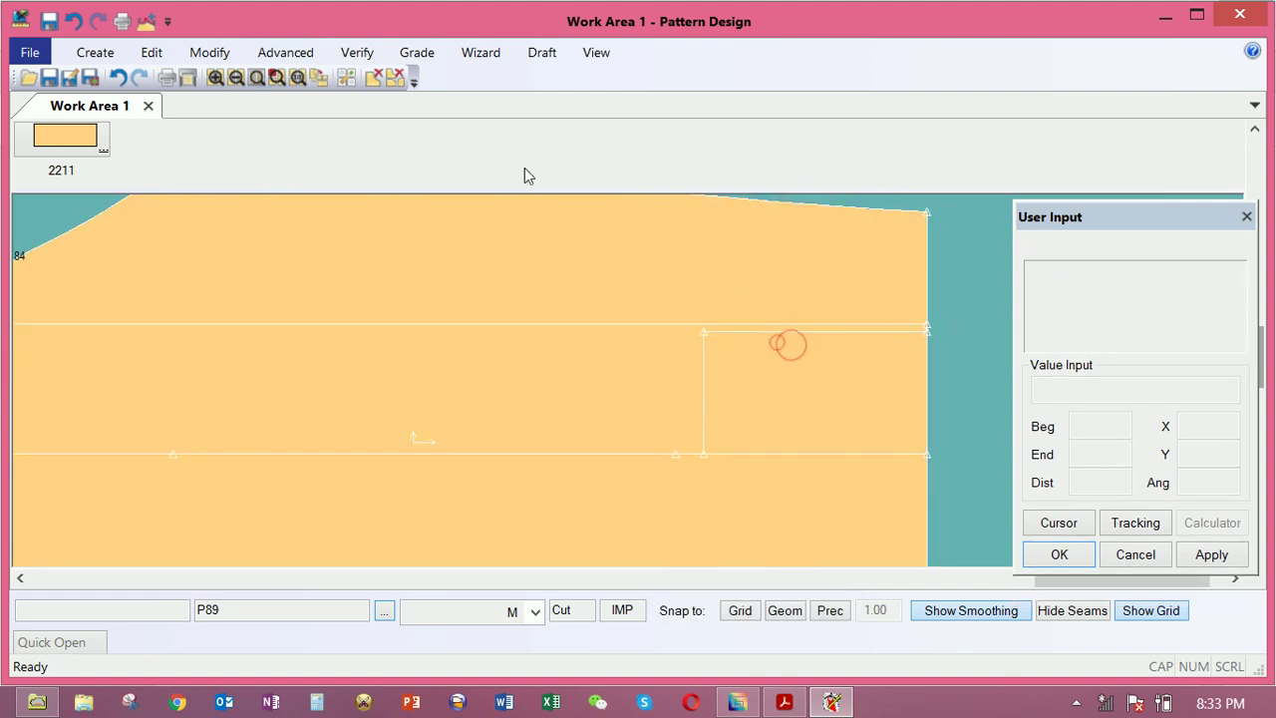
pyautogui.click(104, 56)
pyautogui.click(359, 101)
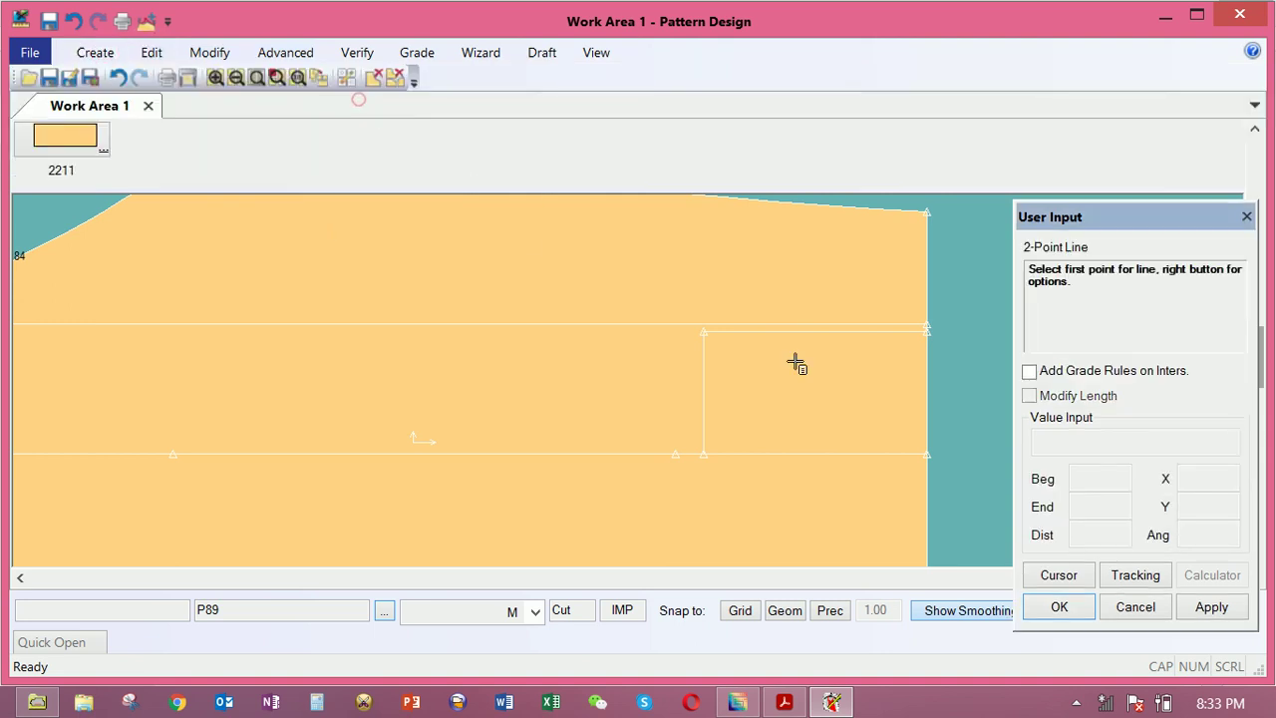
pyautogui.click(932, 322)
pyautogui.rightClick(723, 249)
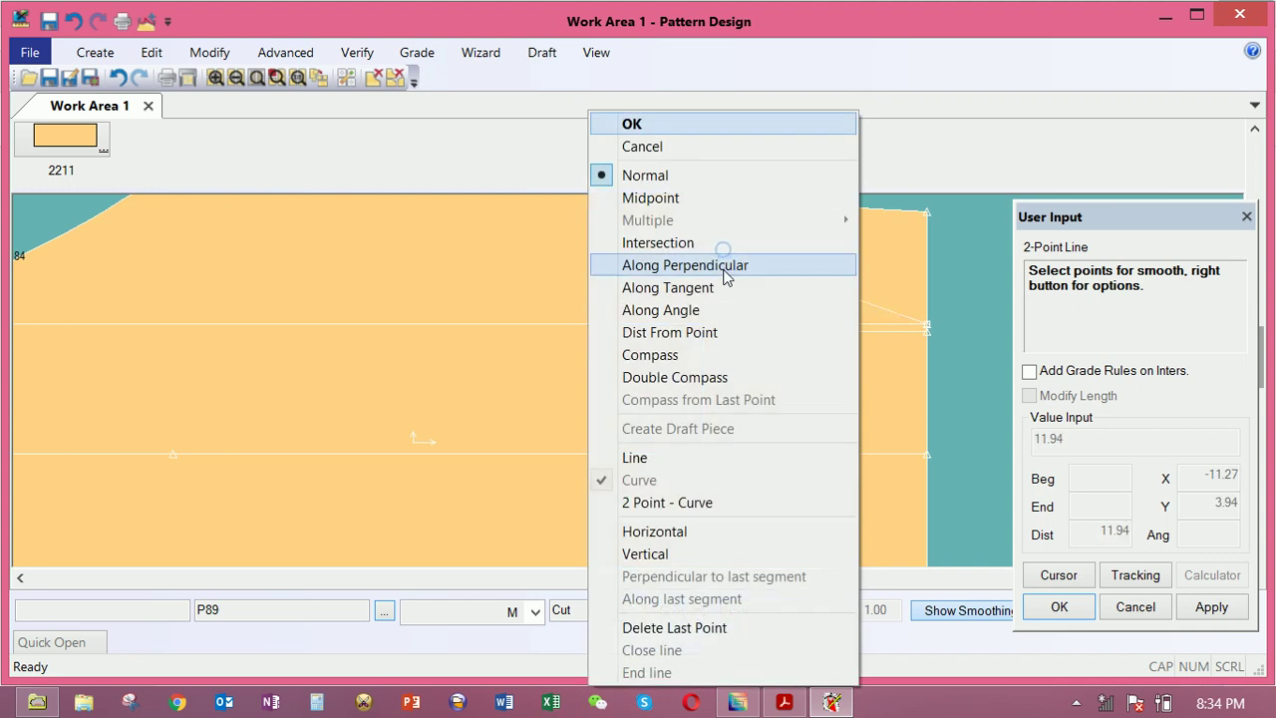
pyautogui.click(675, 148)
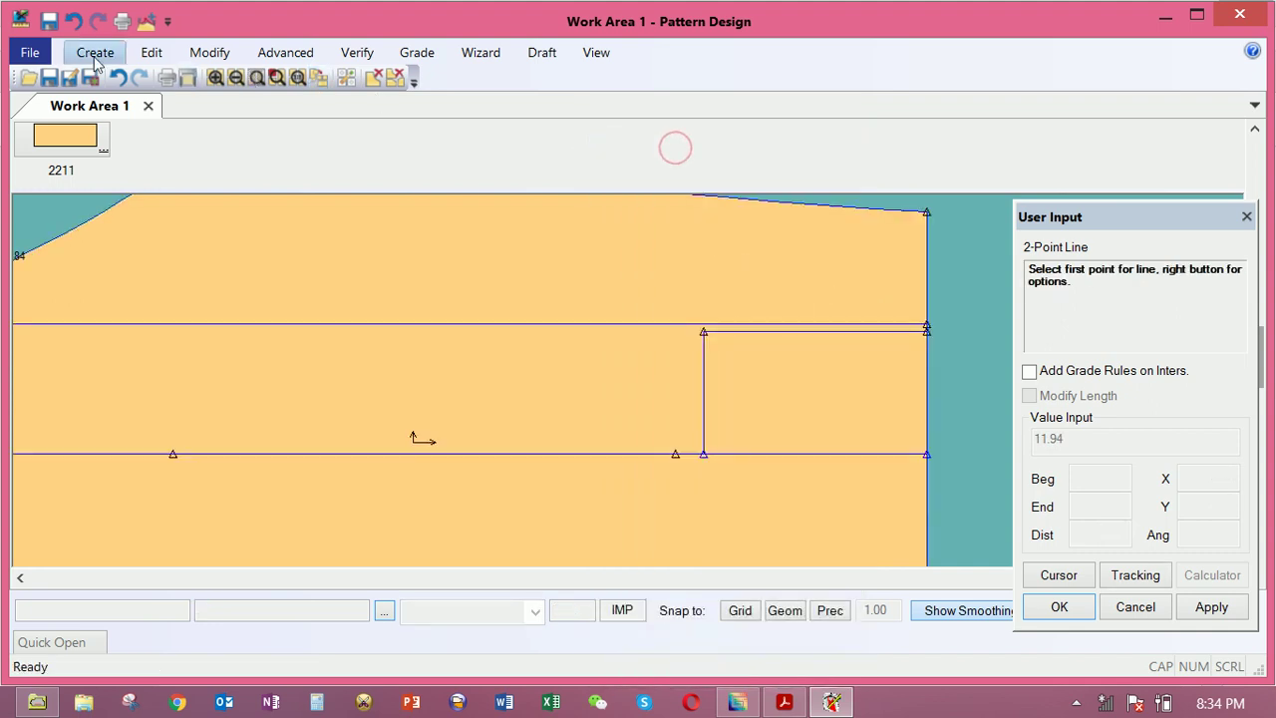
# Draw a 2-point curve about 12.28 long from the clipped lines' corner to the upper parallel line's hem end, bowing it slightly upward
pyautogui.click(94, 54)
pyautogui.click(360, 135)
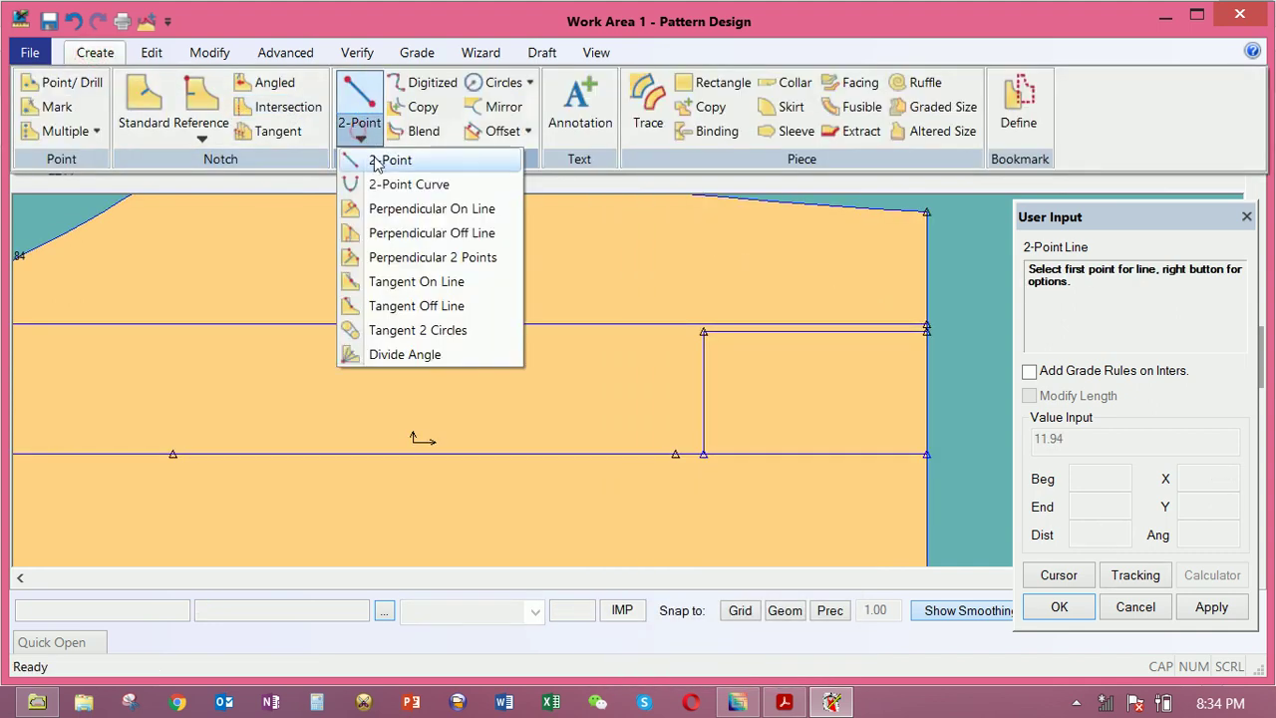
pyautogui.click(381, 184)
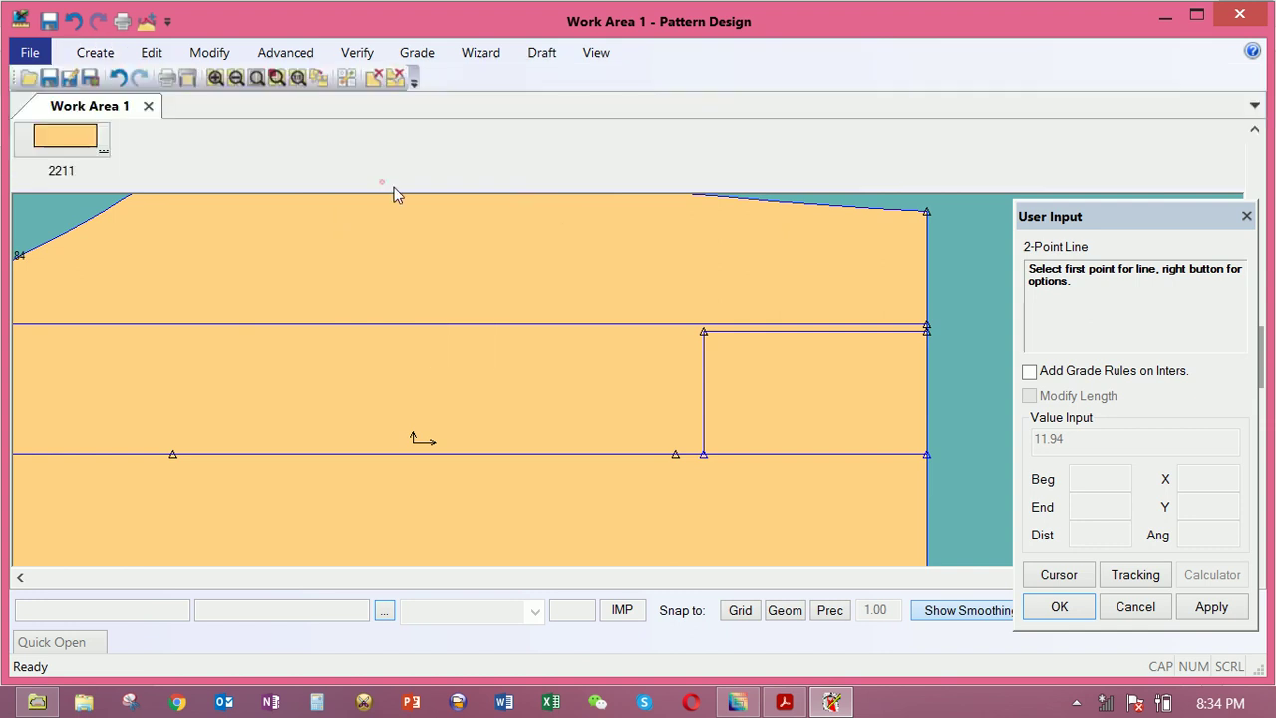
pyautogui.click(703, 353)
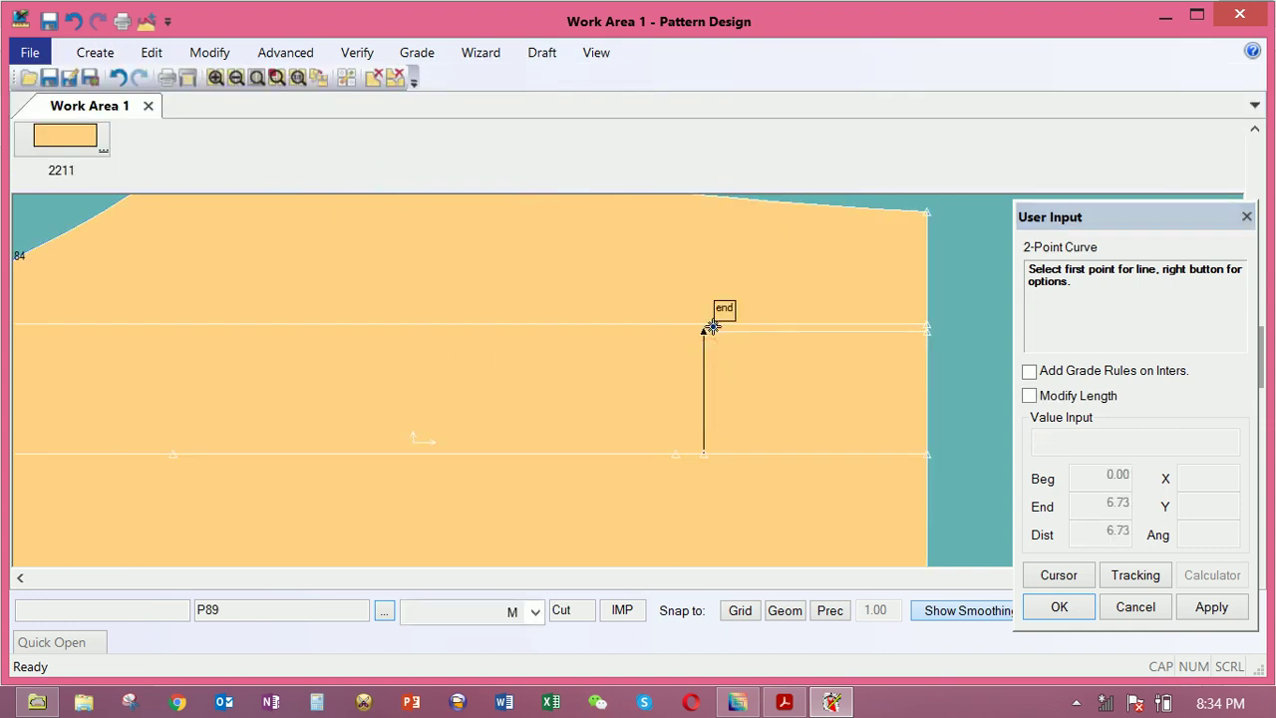
pyautogui.click(711, 327)
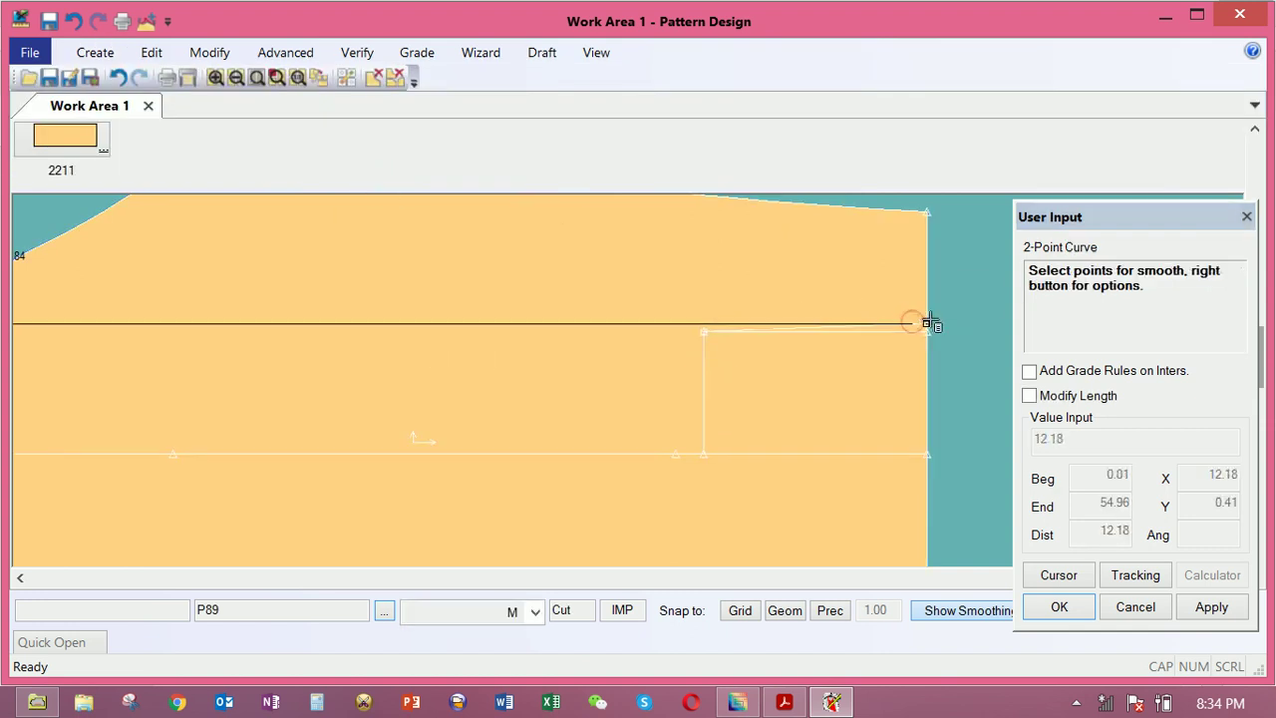
pyautogui.click(927, 324)
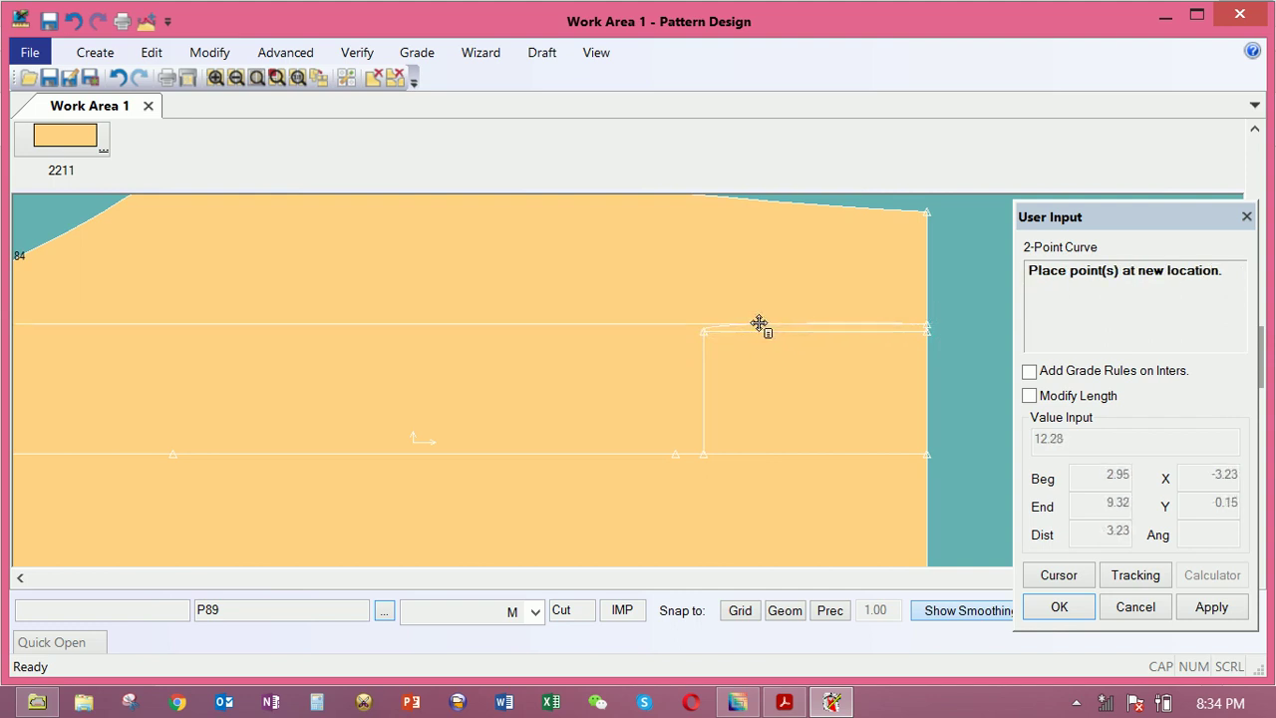
pyautogui.click(760, 323)
pyautogui.rightClick(765, 279)
pyautogui.click(768, 286)
pyautogui.rightClick(768, 287)
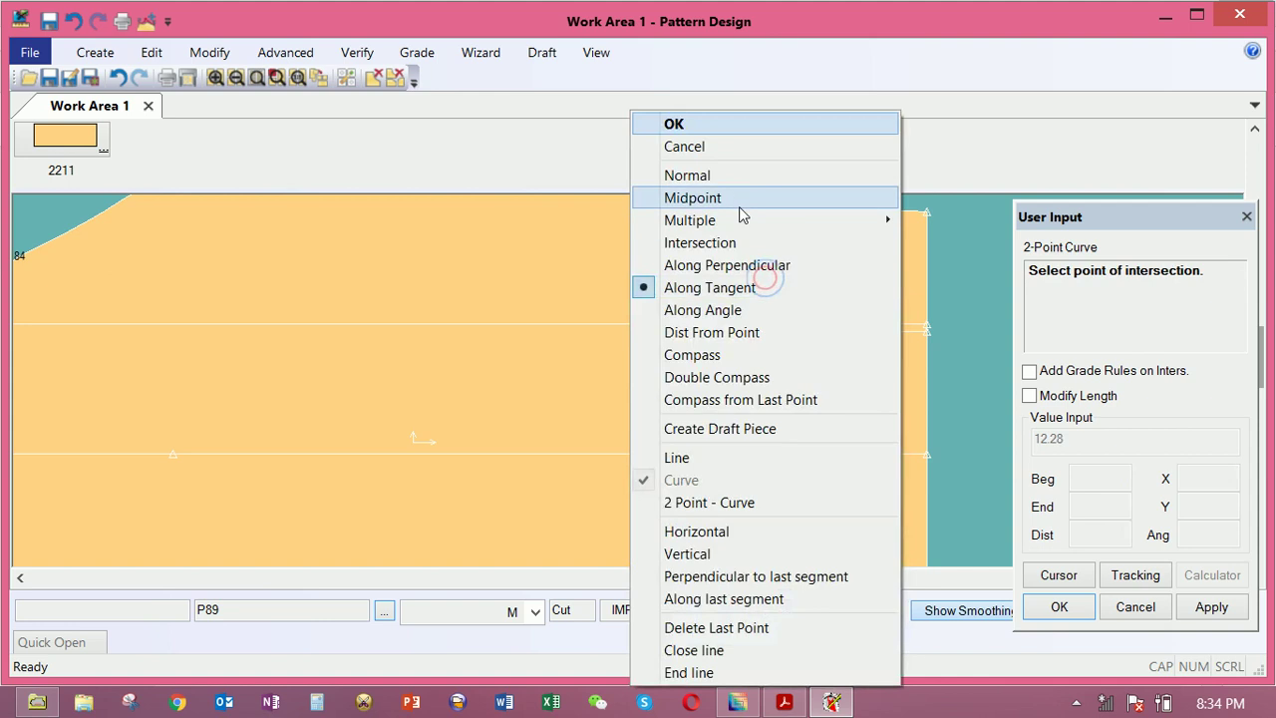
pyautogui.click(720, 146)
pyautogui.click(690, 291)
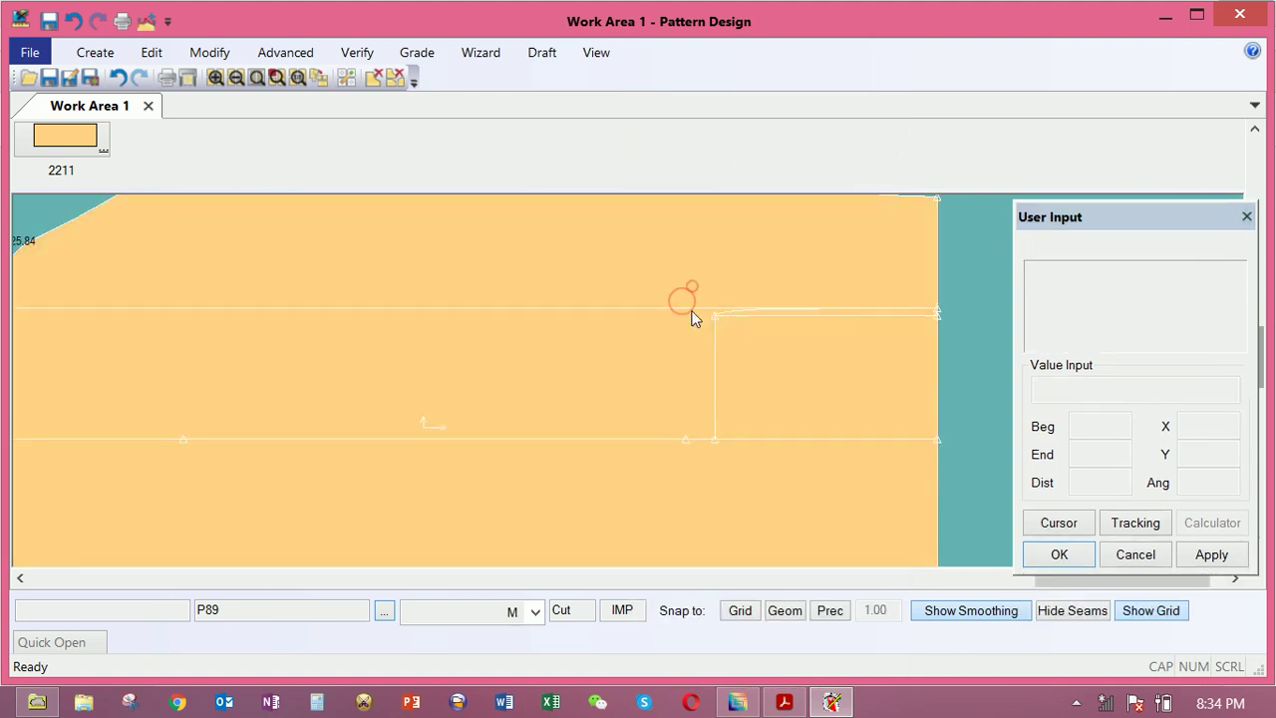
# Delete the long upper parallel line and the short vertical line, leaving the curve and its straight base line at the hem
pyautogui.click(212, 53)
pyautogui.click(45, 137)
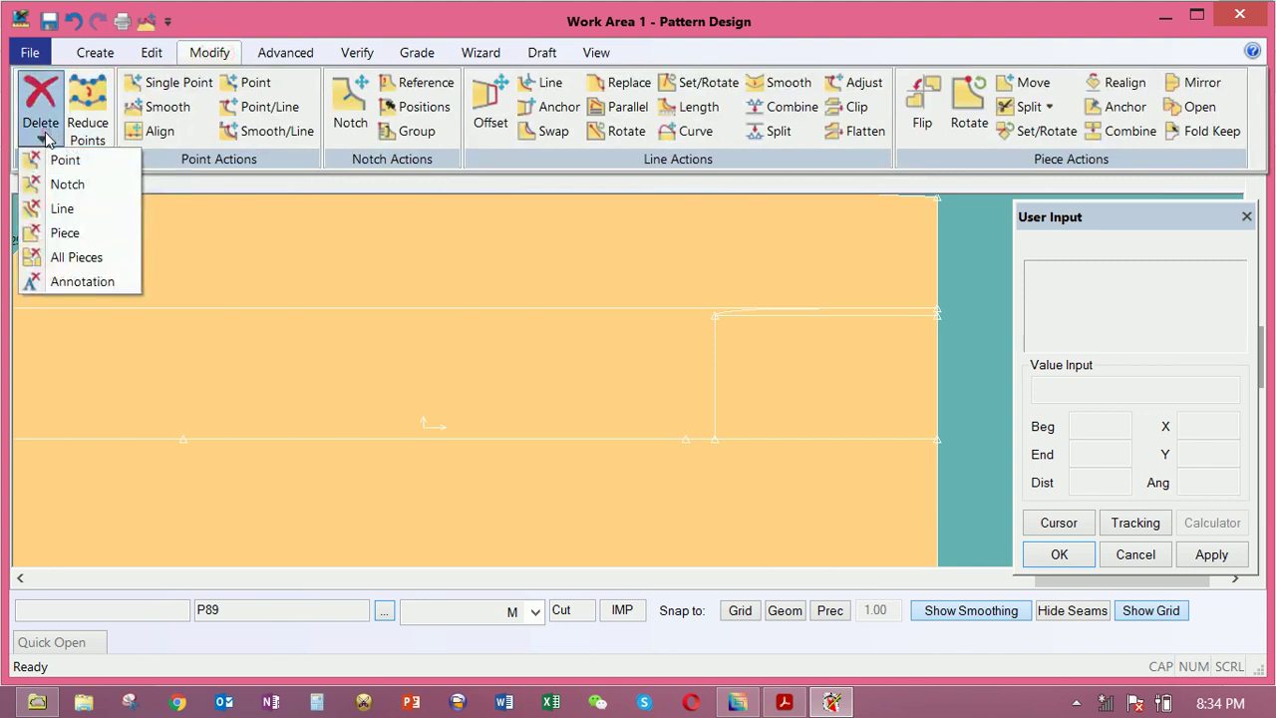
pyautogui.click(62, 208)
pyautogui.click(657, 308)
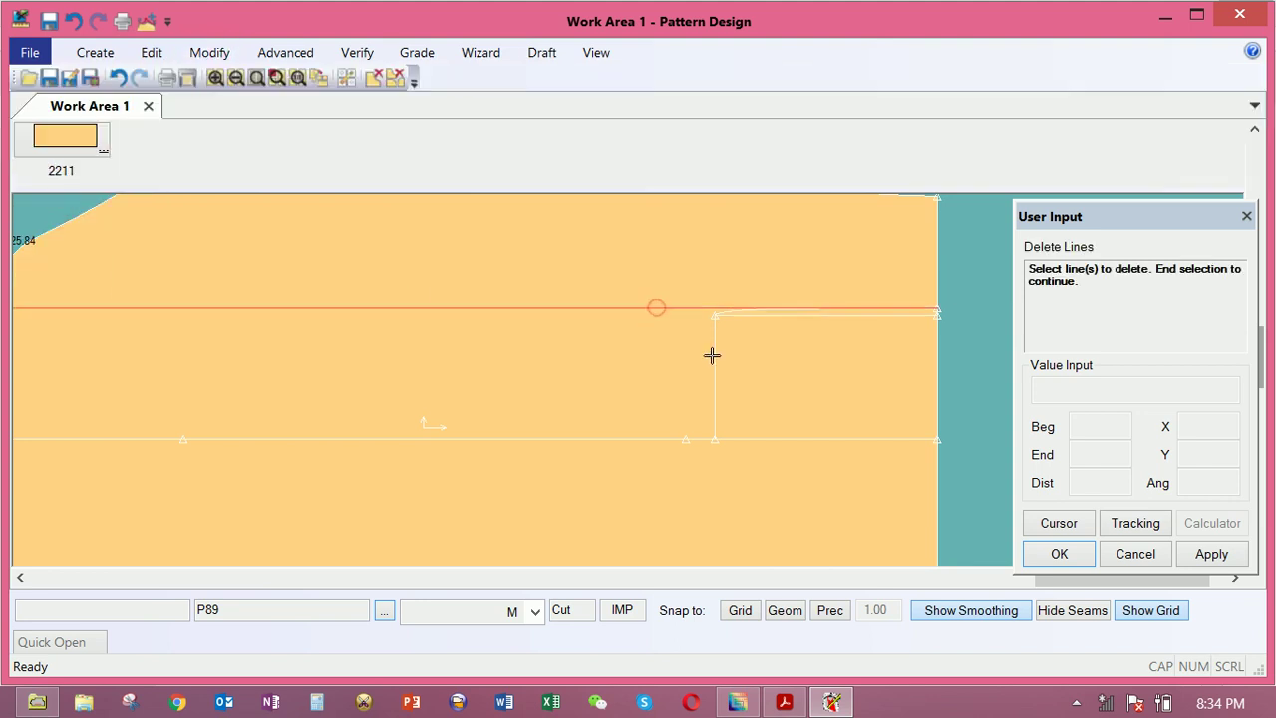
pyautogui.rightClick(723, 357)
pyautogui.click(759, 370)
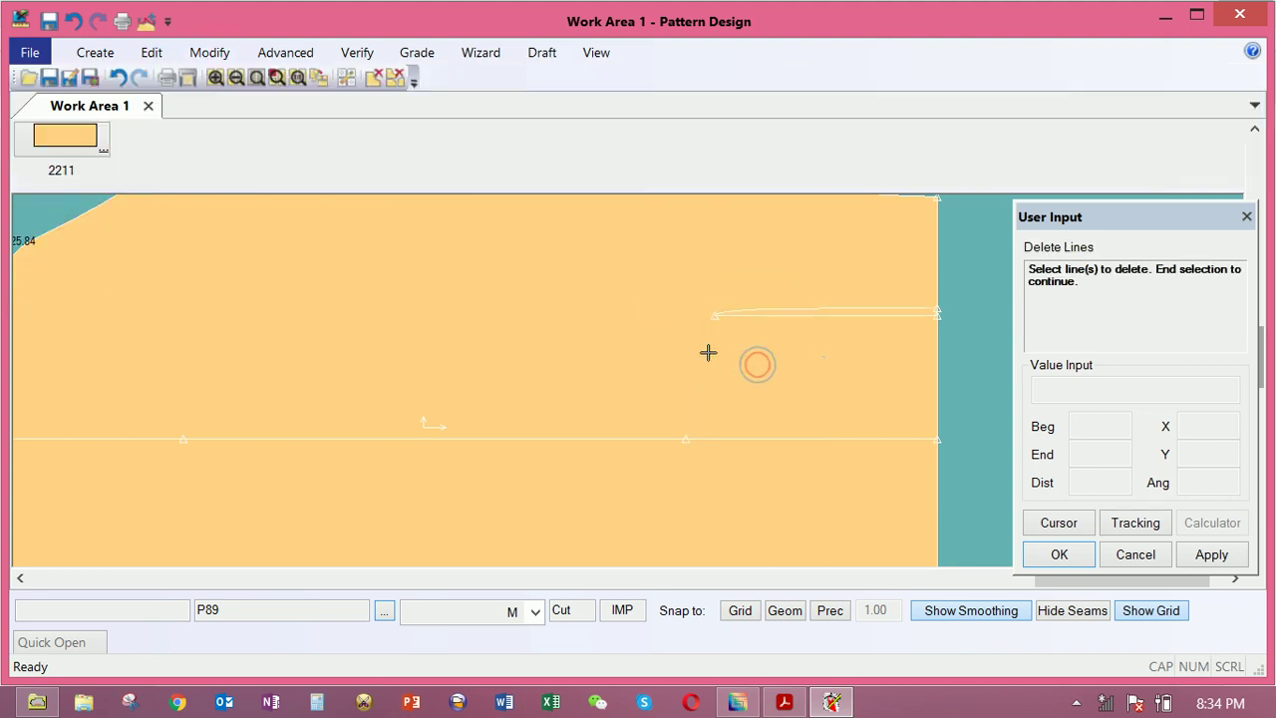
pyautogui.rightClick(667, 310)
pyautogui.click(667, 310)
pyautogui.click(841, 365)
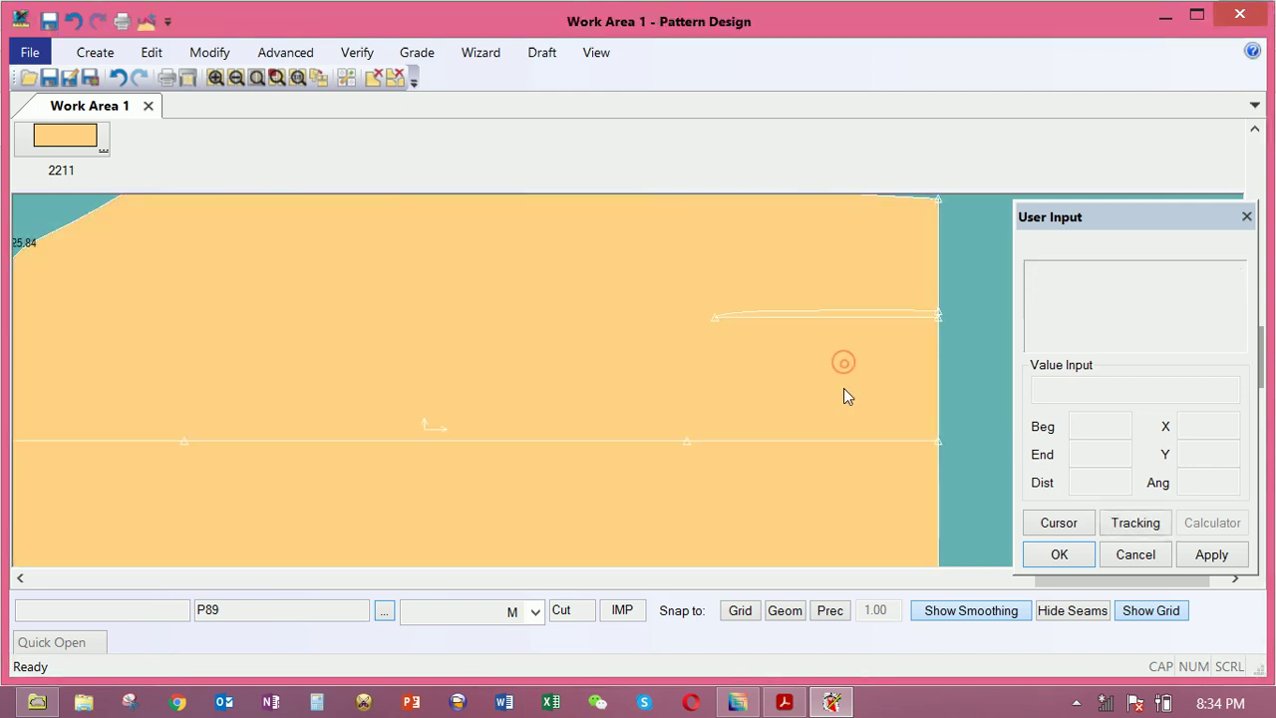
# Move the sleeve piece slightly left, closer to the small mirrored rounded piece
pyautogui.click(826, 389)
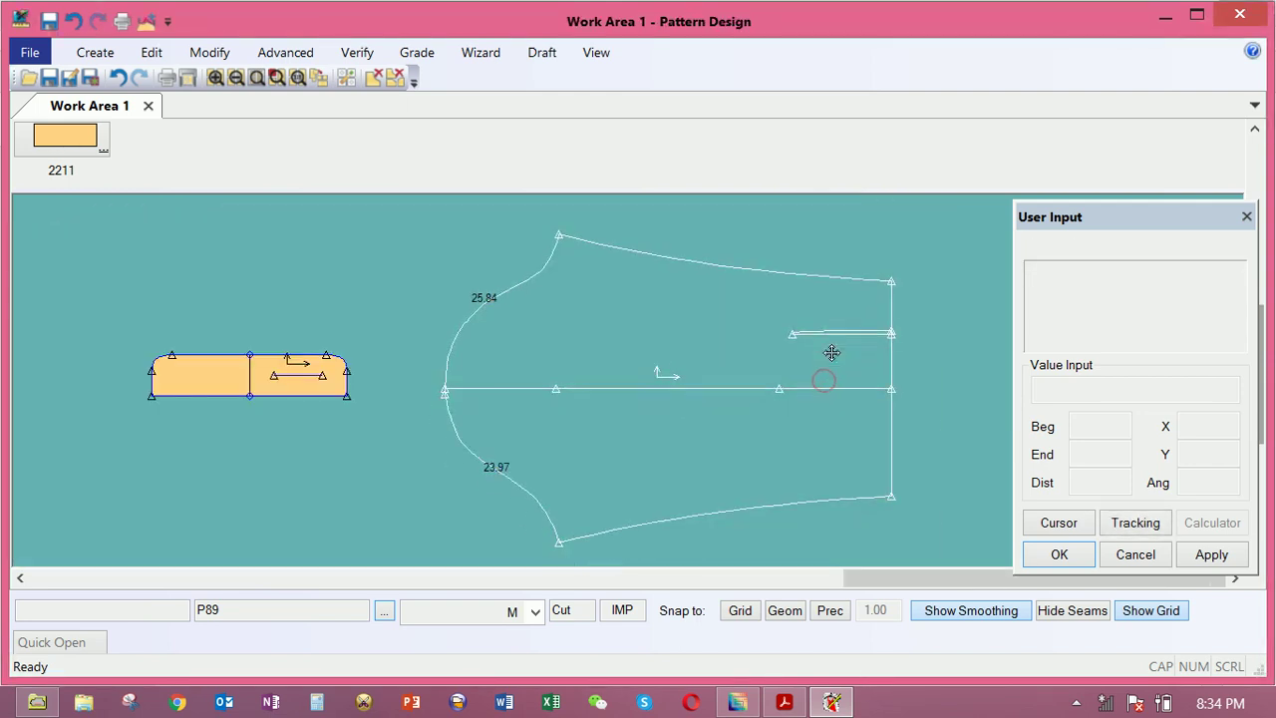
pyautogui.moveTo(821, 358); pyautogui.dragTo(814, 351)
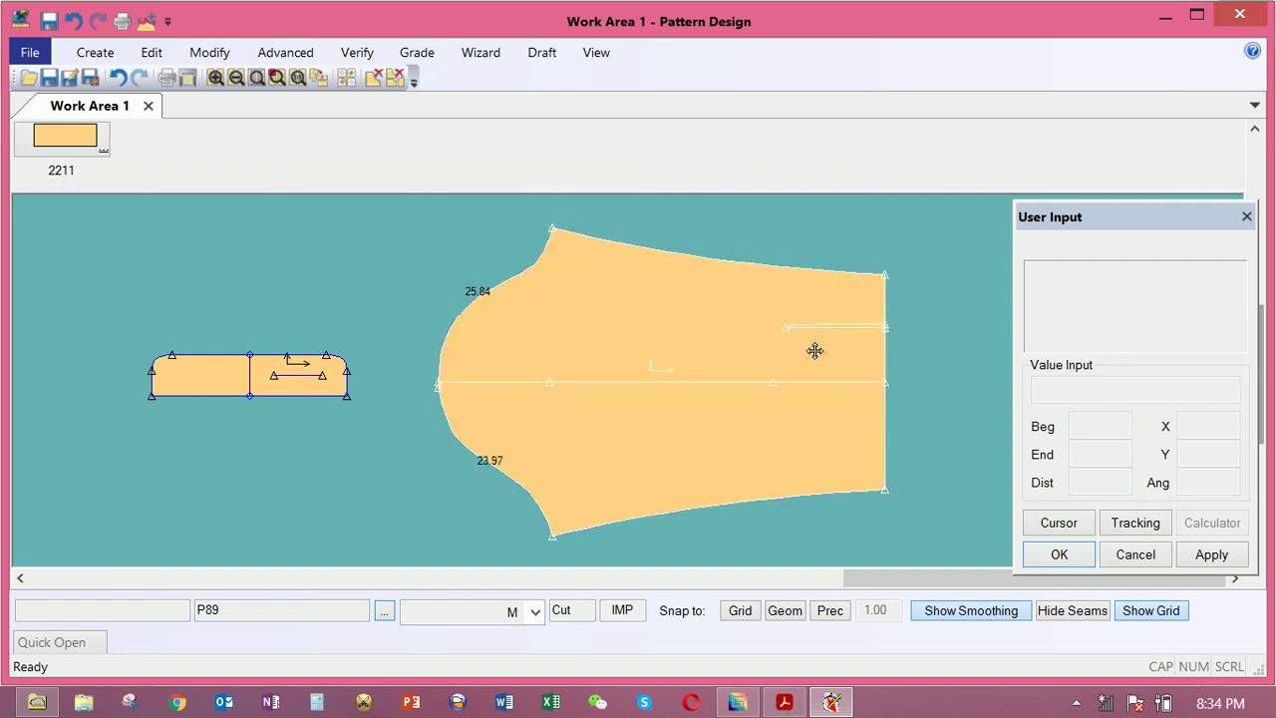
pyautogui.moveTo(819, 340); pyautogui.dragTo(800, 329)
pyautogui.scroll(3, 800, 329)
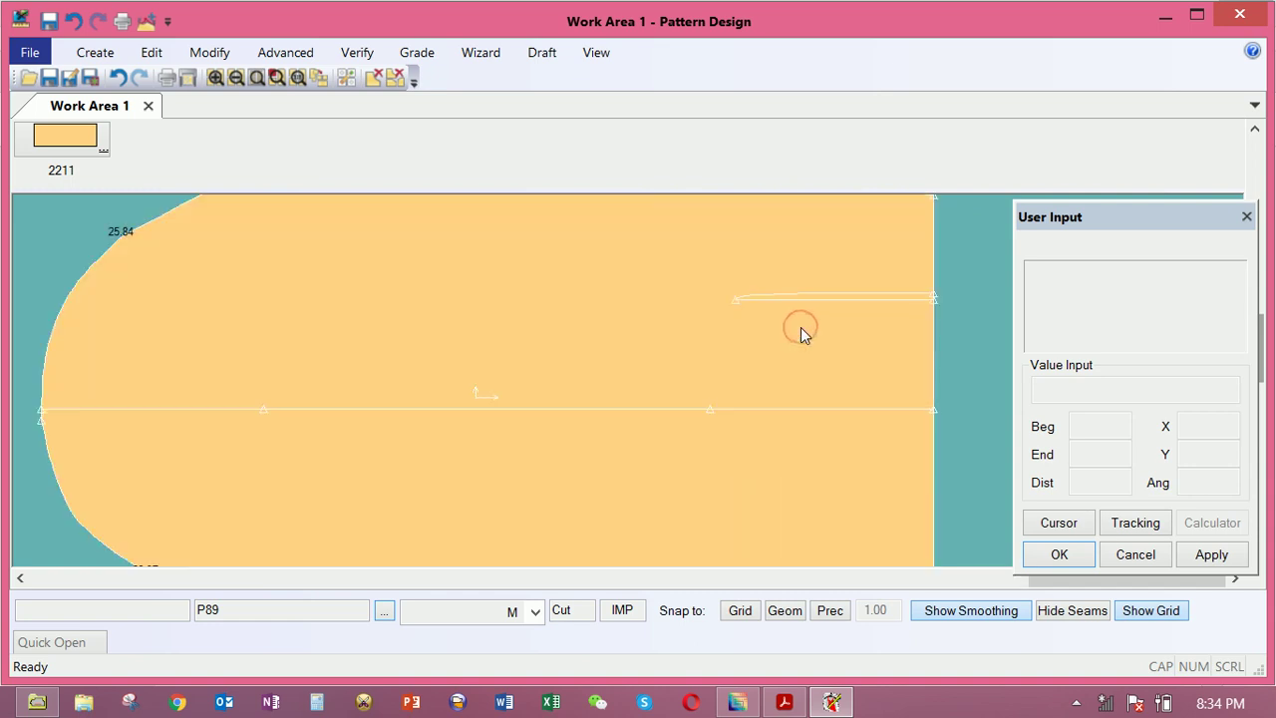
pyautogui.scroll(-2, 800, 329)
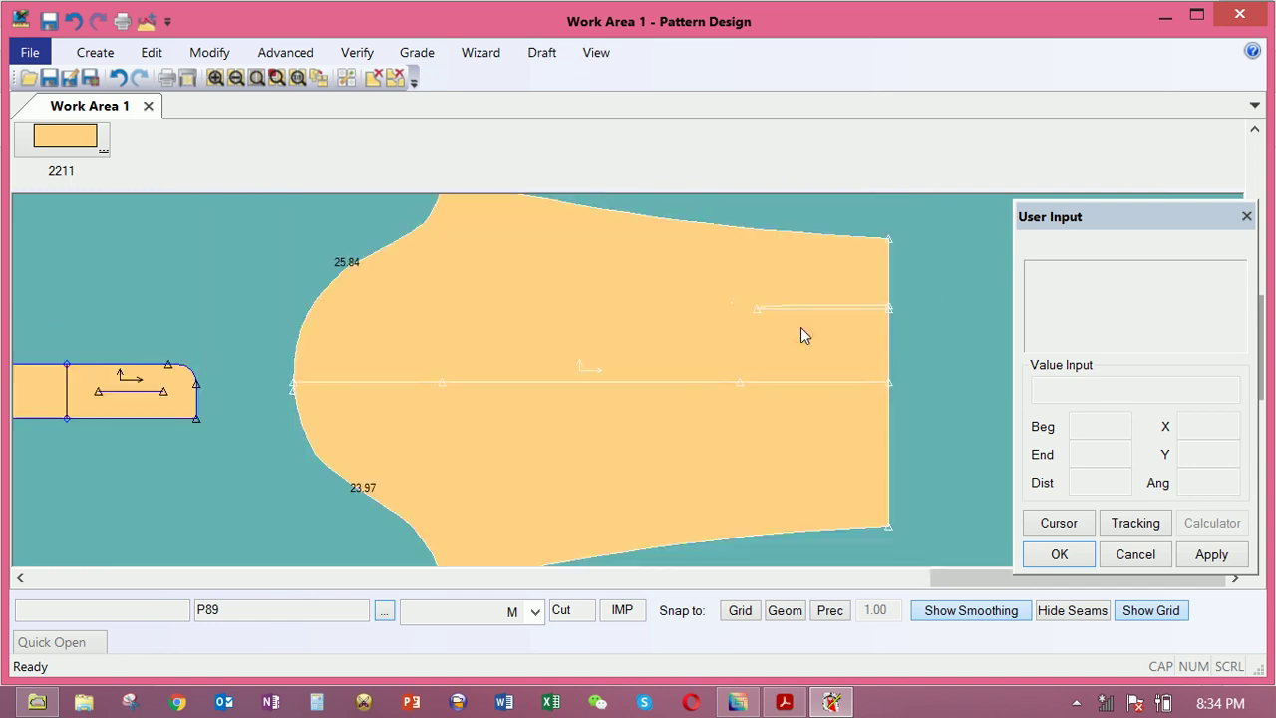
pyautogui.moveTo(819, 340); pyautogui.dragTo(794, 352)
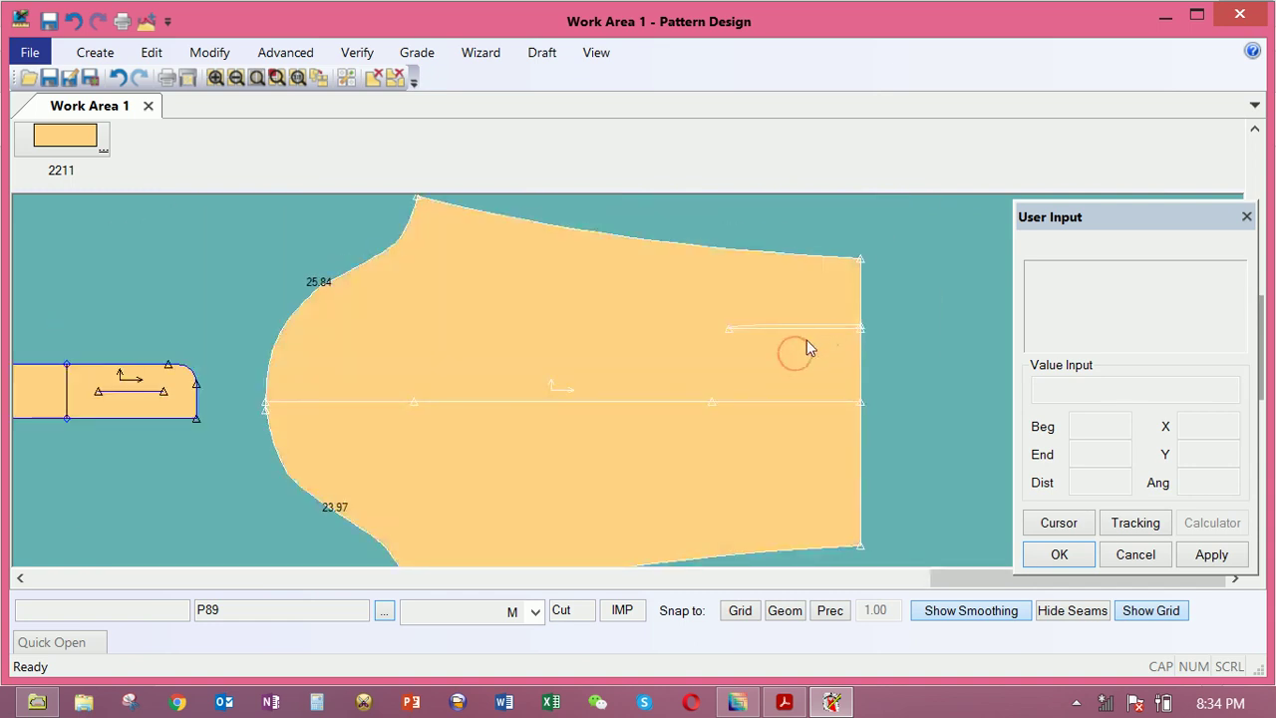
# Start a normal Trace and select all perimeter lines of the sleeve, including hem, side edges and cap curves
pyautogui.click(112, 53)
pyautogui.click(649, 93)
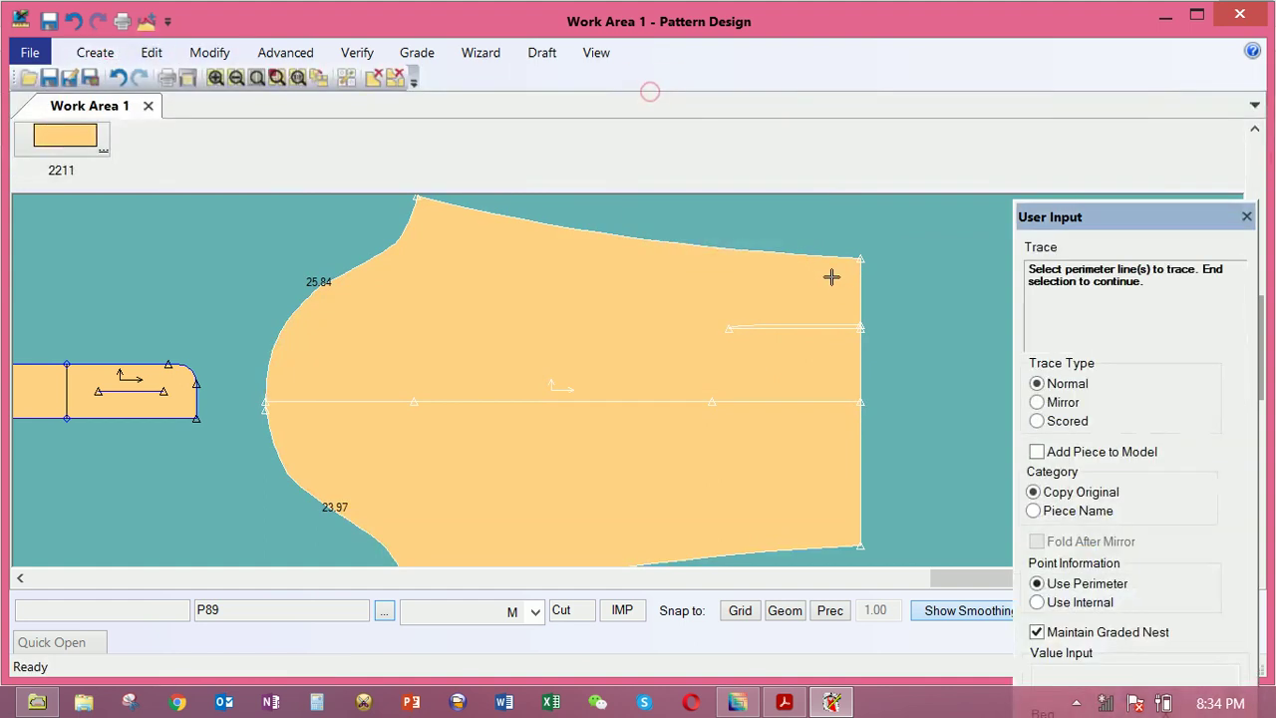
pyautogui.click(858, 308)
pyautogui.click(780, 256)
pyautogui.click(334, 280)
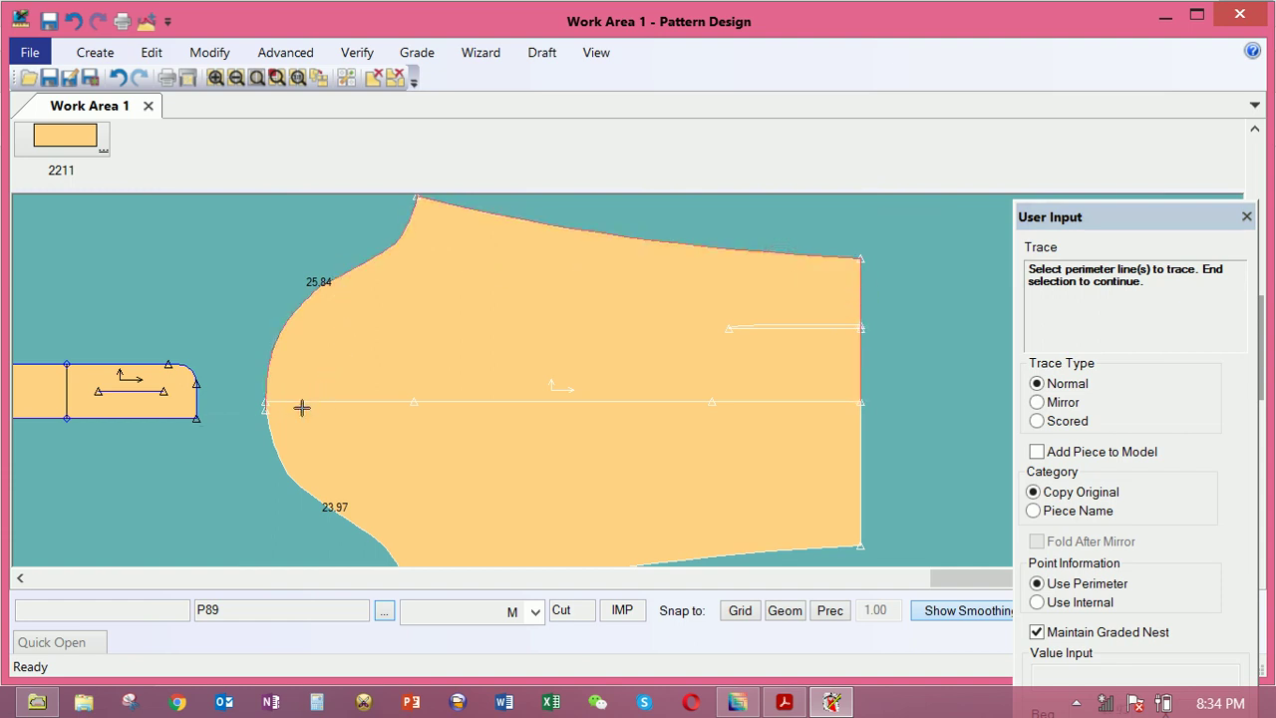
pyautogui.click(278, 454)
pyautogui.scroll(-1, 515, 524)
pyautogui.click(619, 542)
pyautogui.click(752, 499)
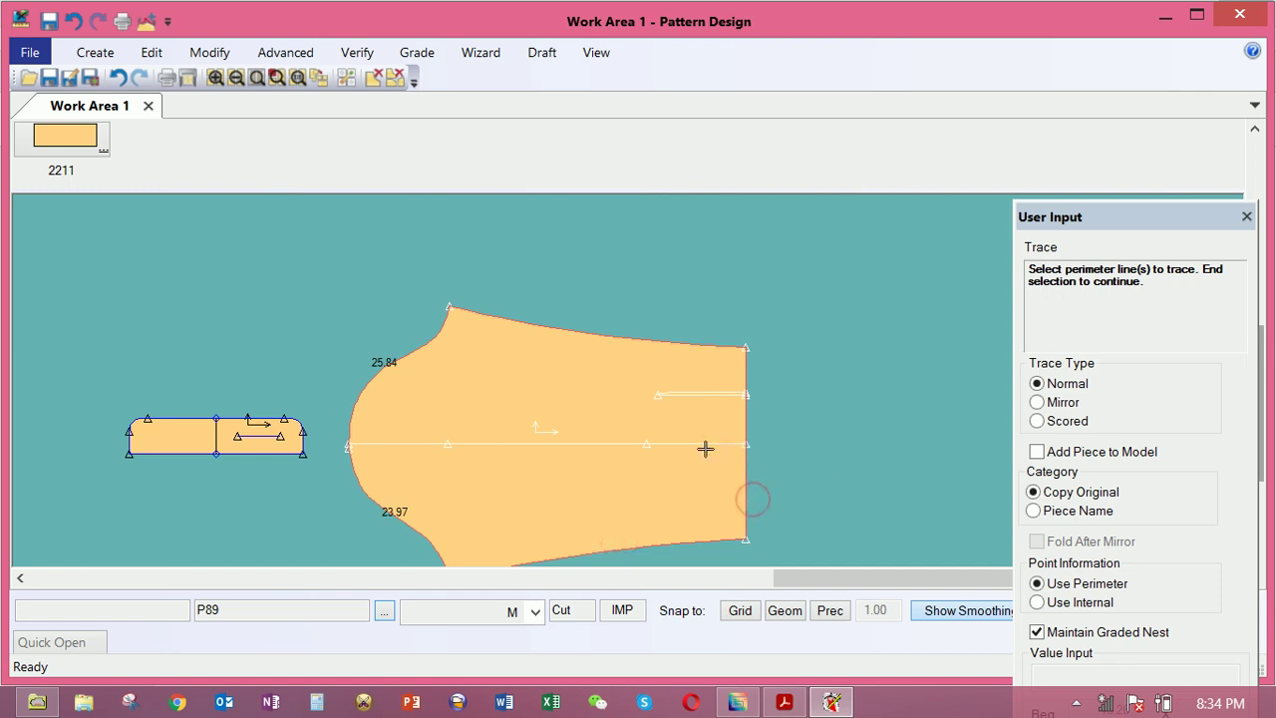
# Add the slit's base line and curve to the sleeve trace, place the traced piece over the original's hem end, and accept the proposed name
pyautogui.scroll(4, 703, 441)
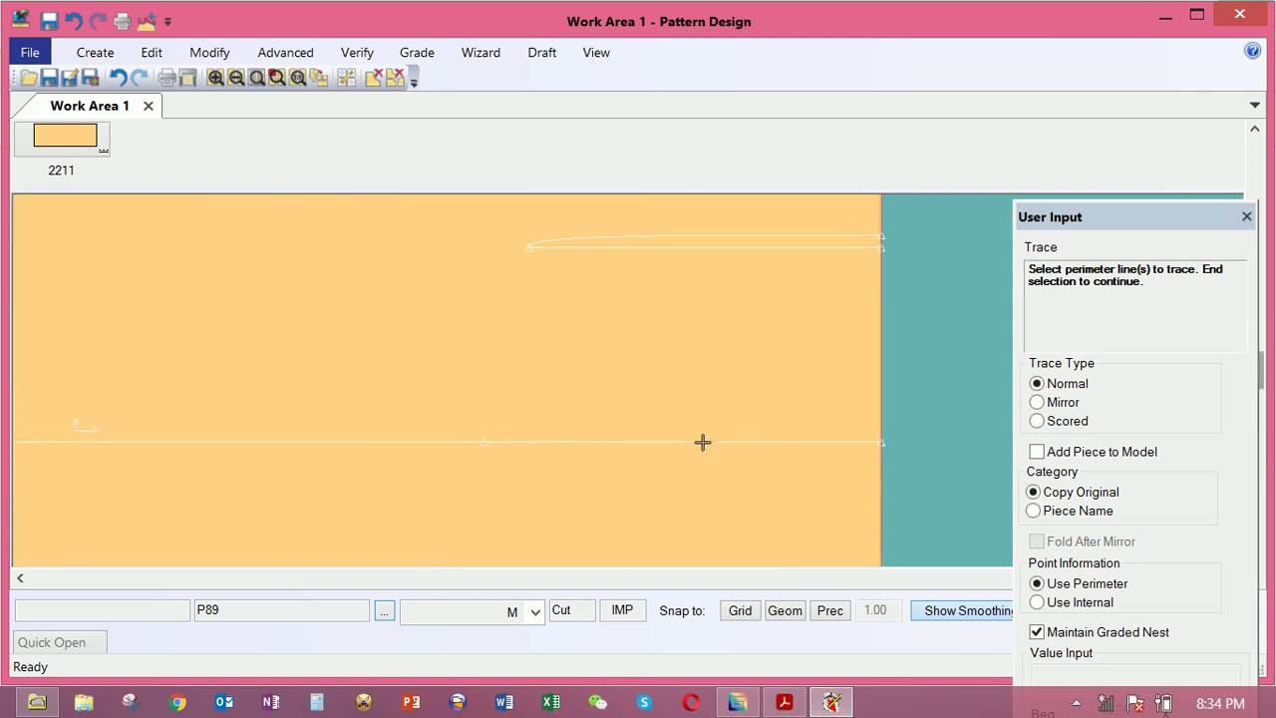
pyautogui.click(832, 247)
pyautogui.click(806, 239)
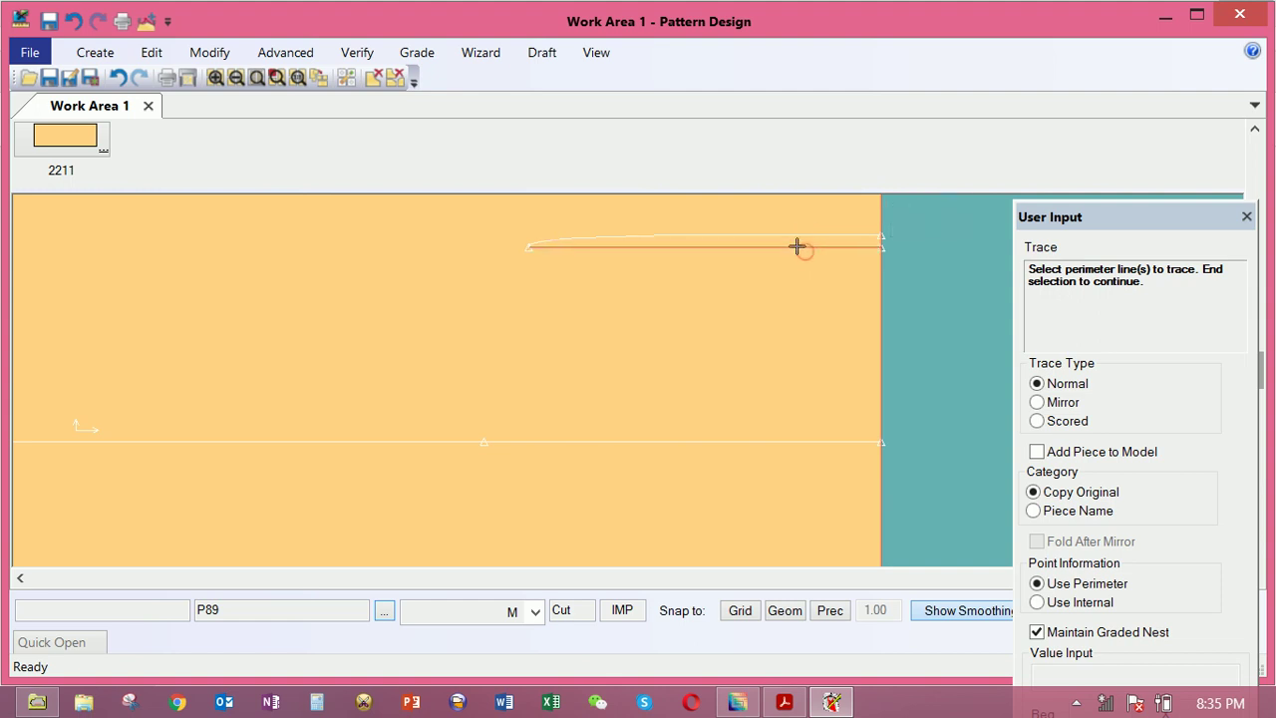
pyautogui.click(790, 234)
pyautogui.rightClick(788, 233)
pyautogui.click(787, 230)
pyautogui.rightClick(788, 230)
pyautogui.click(787, 229)
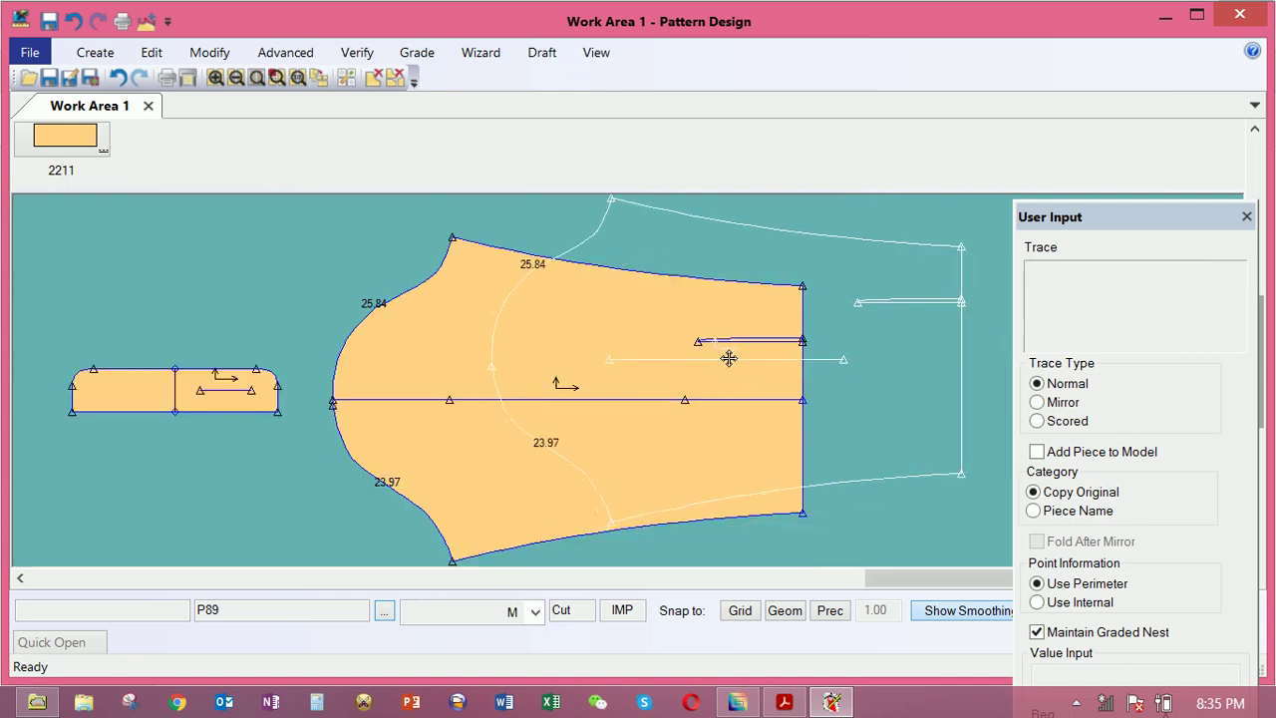
pyautogui.click(728, 361)
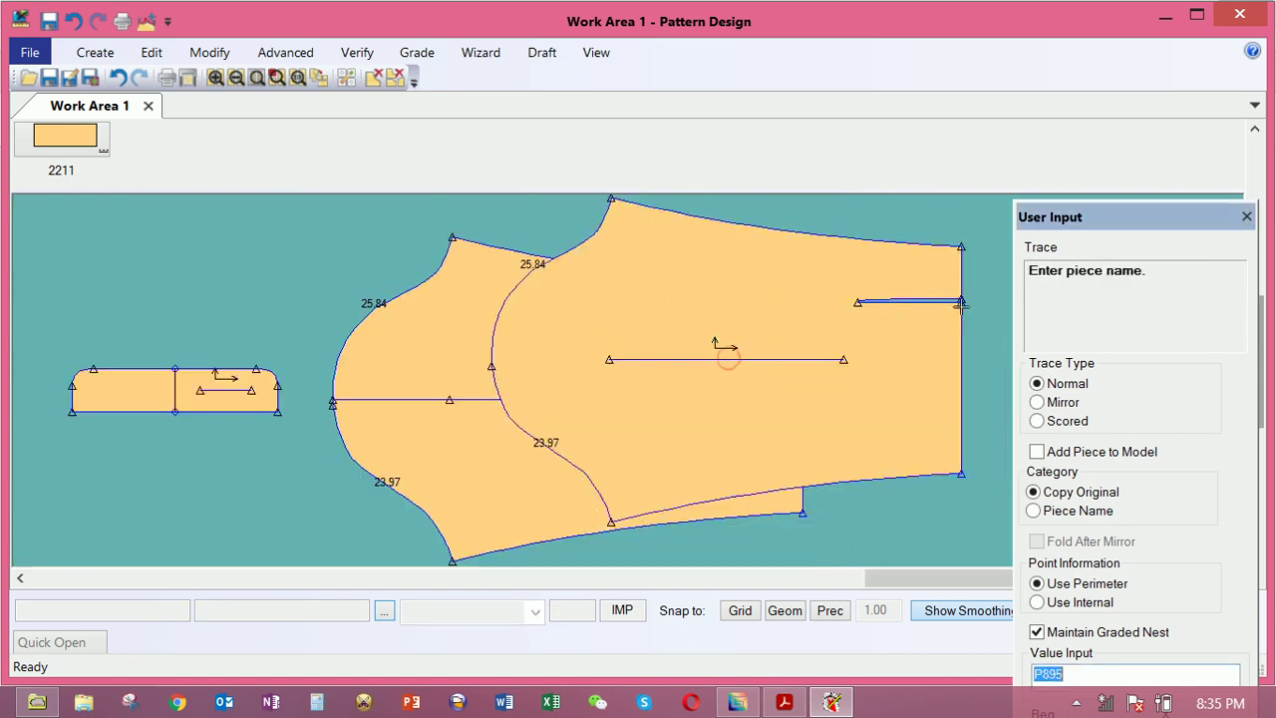
pyautogui.press('Return')
# Shift the traced sleeve slightly away from the original, and move the original sleeve over toward the small rounded piece
pyautogui.click(886, 252)
pyautogui.click(852, 321)
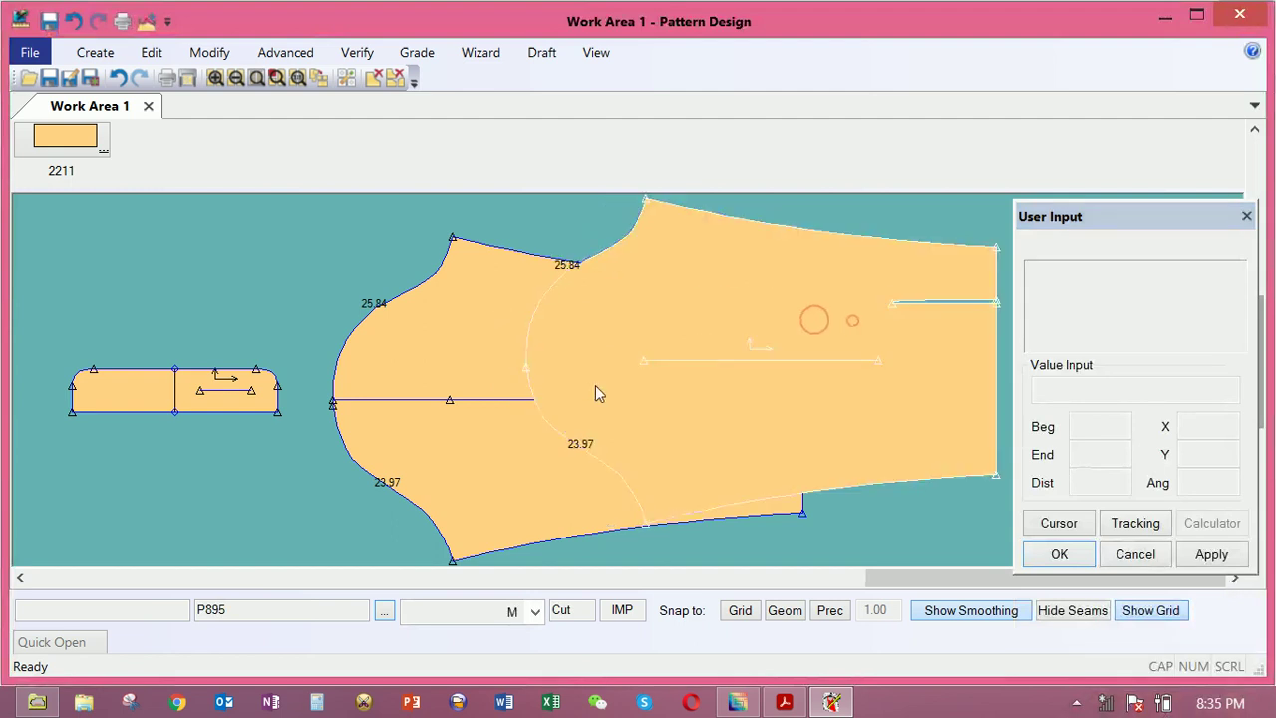
pyautogui.click(482, 396)
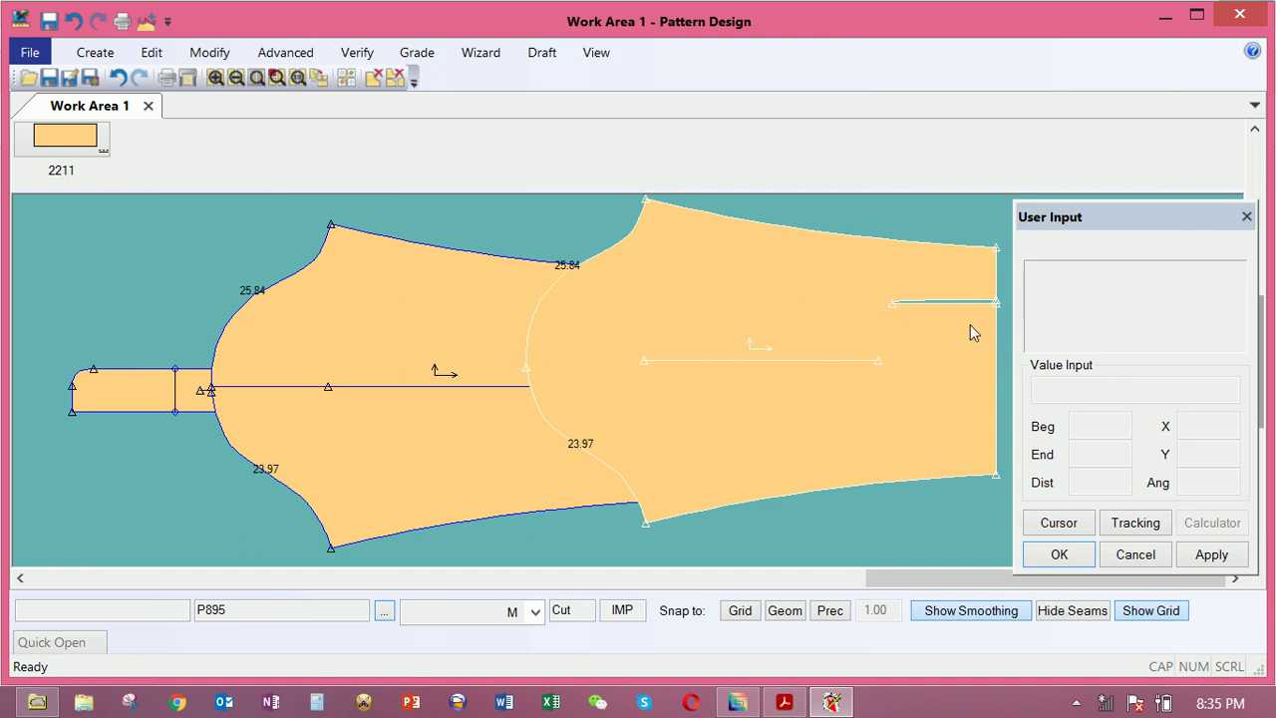
pyautogui.click(549, 336)
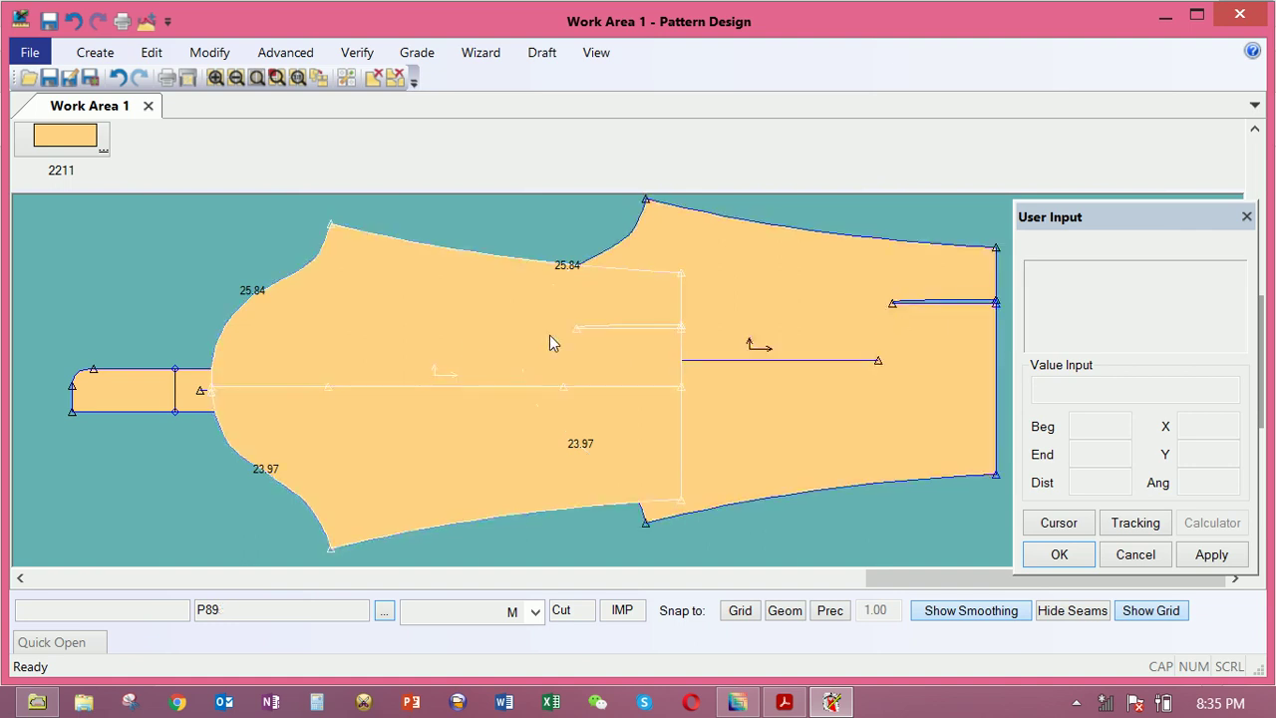
pyautogui.click(210, 52)
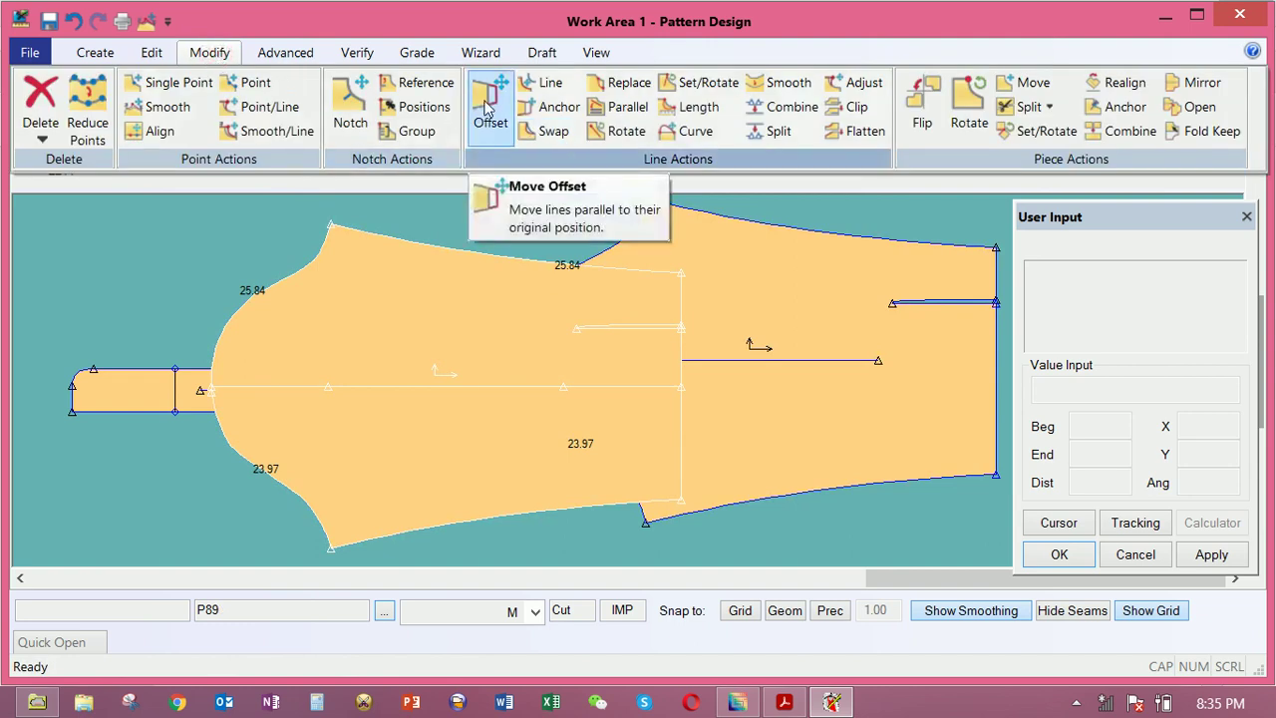
pyautogui.click(786, 133)
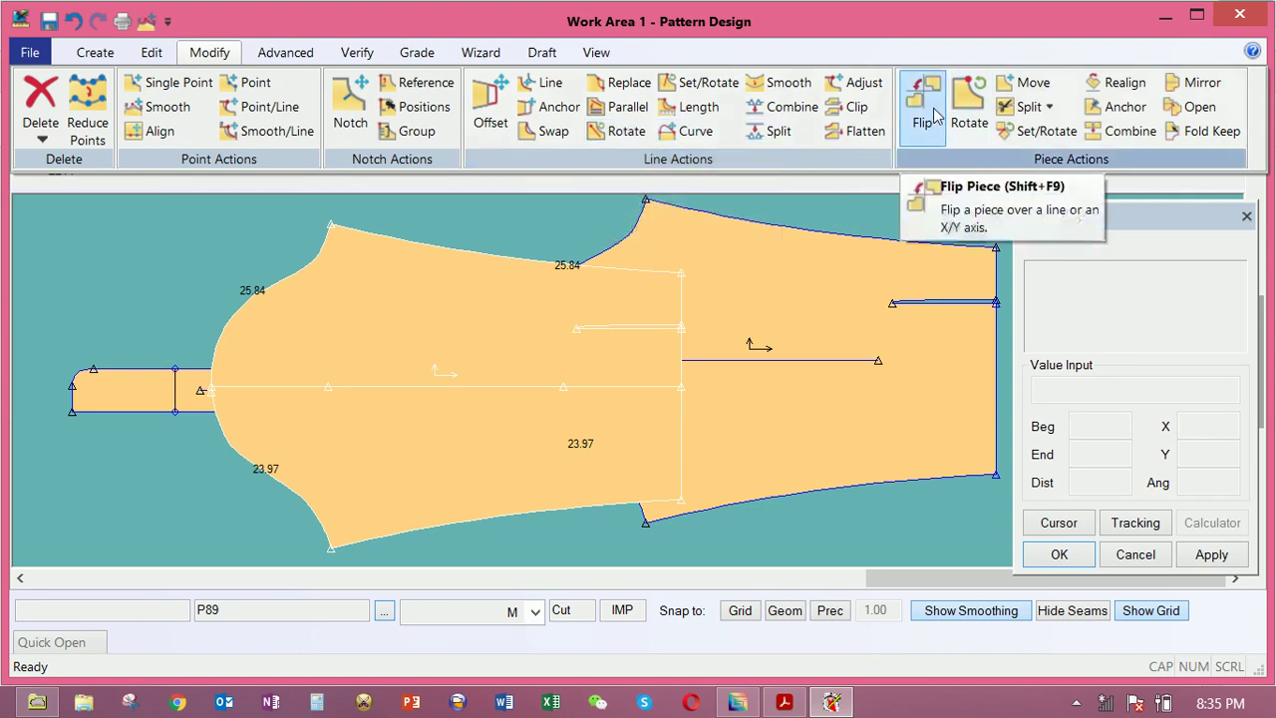
pyautogui.click(618, 142)
pyautogui.click(792, 248)
pyautogui.rightClick(792, 248)
pyautogui.click(763, 251)
pyautogui.click(708, 269)
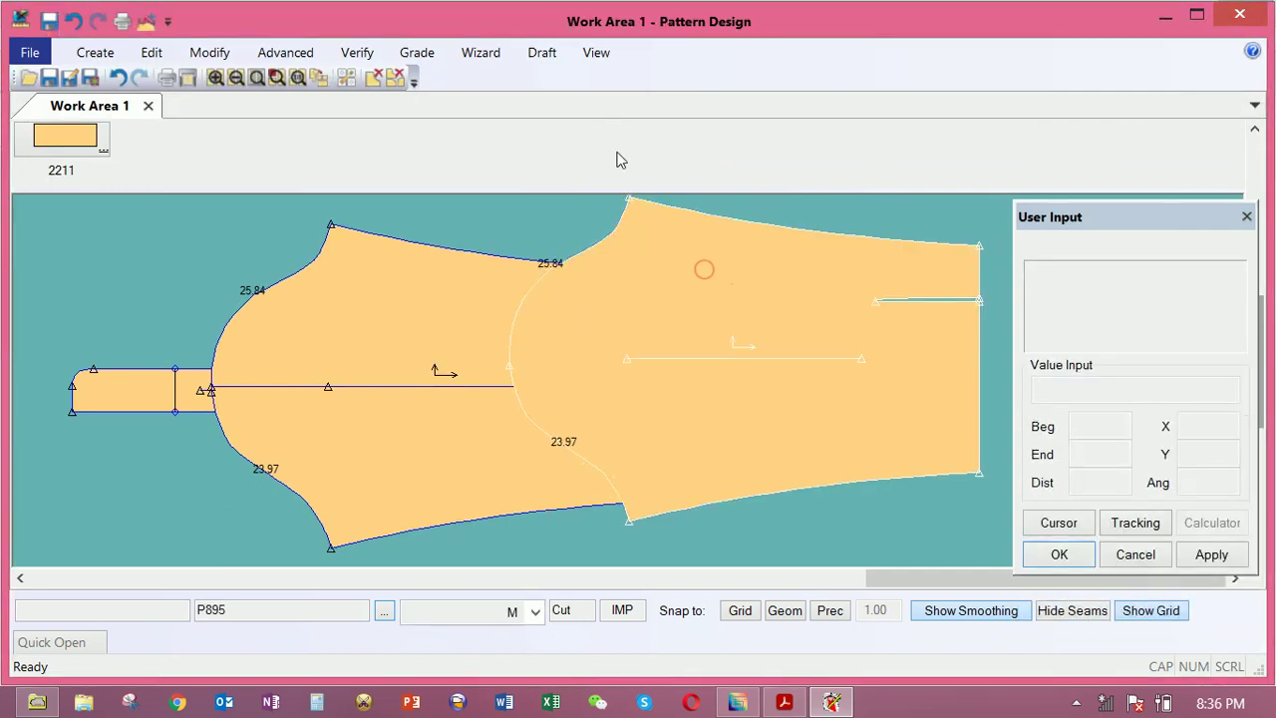
pyautogui.click(235, 57)
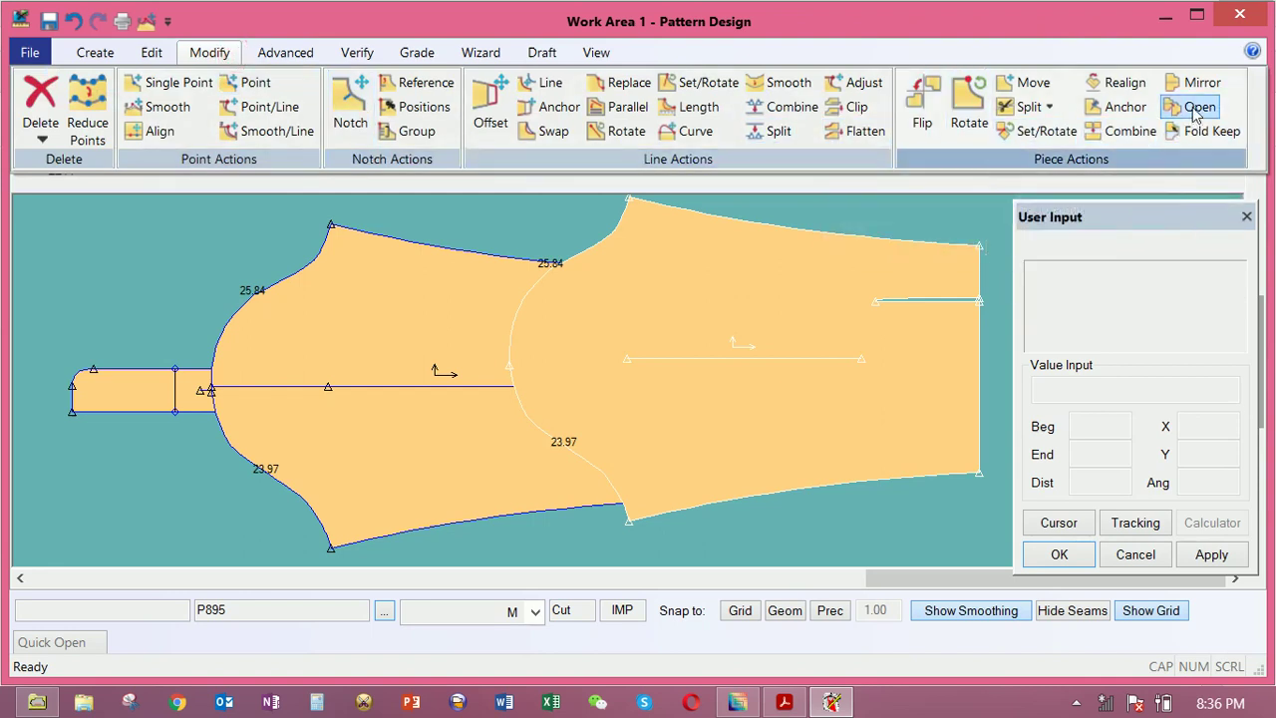
pyautogui.click(1049, 107)
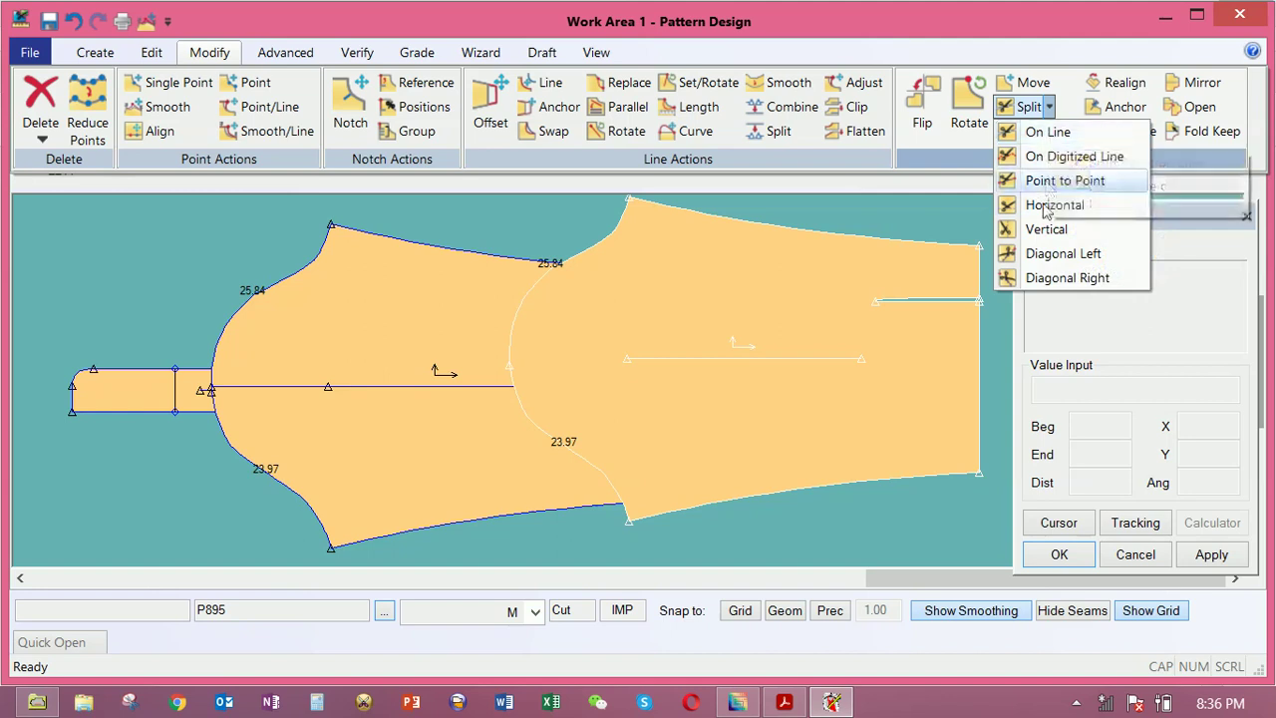
pyautogui.click(417, 52)
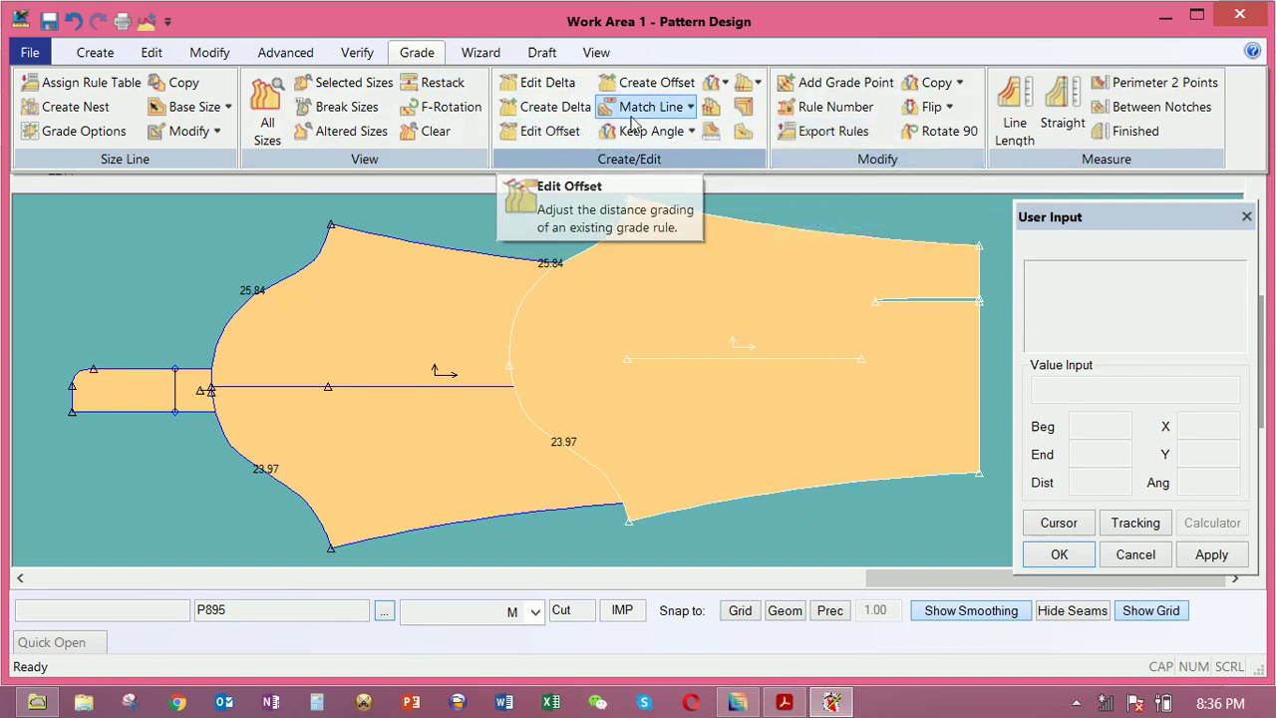
# Separate the traced sleeve from the original sleeve and delete the original sleeve from the work area
pyautogui.click(725, 290)
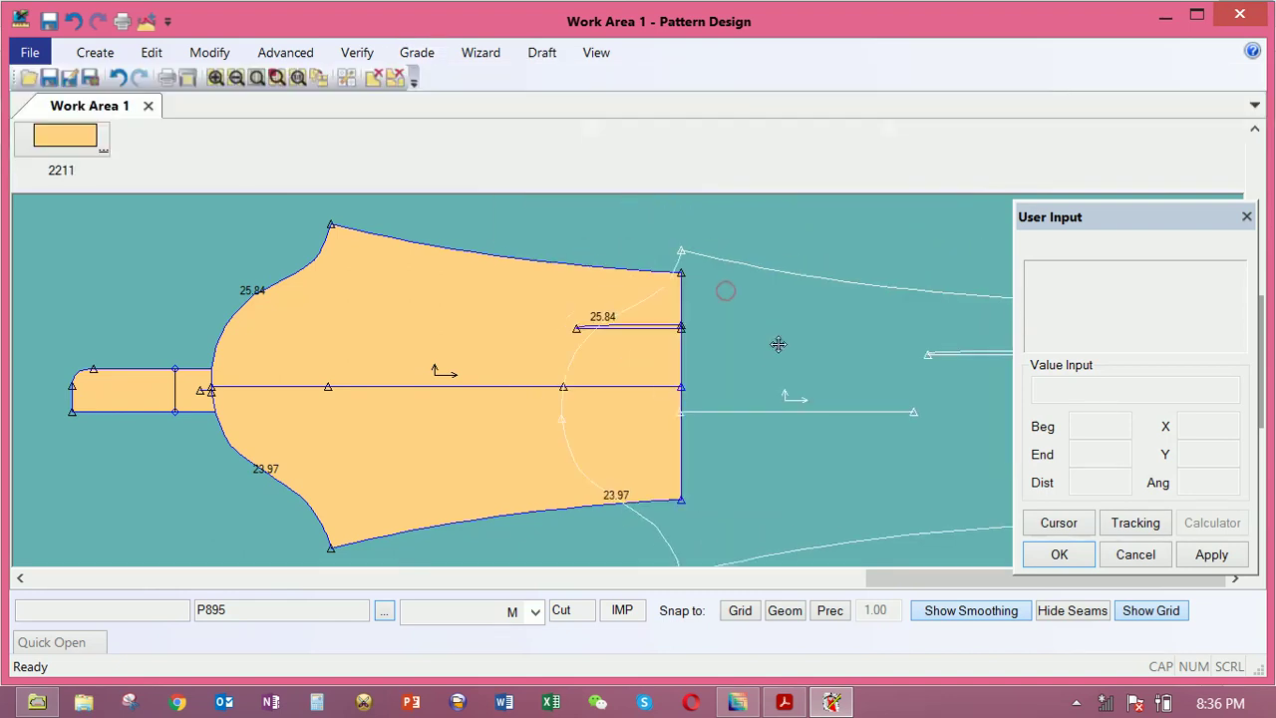
pyautogui.scroll(-1, 778, 344)
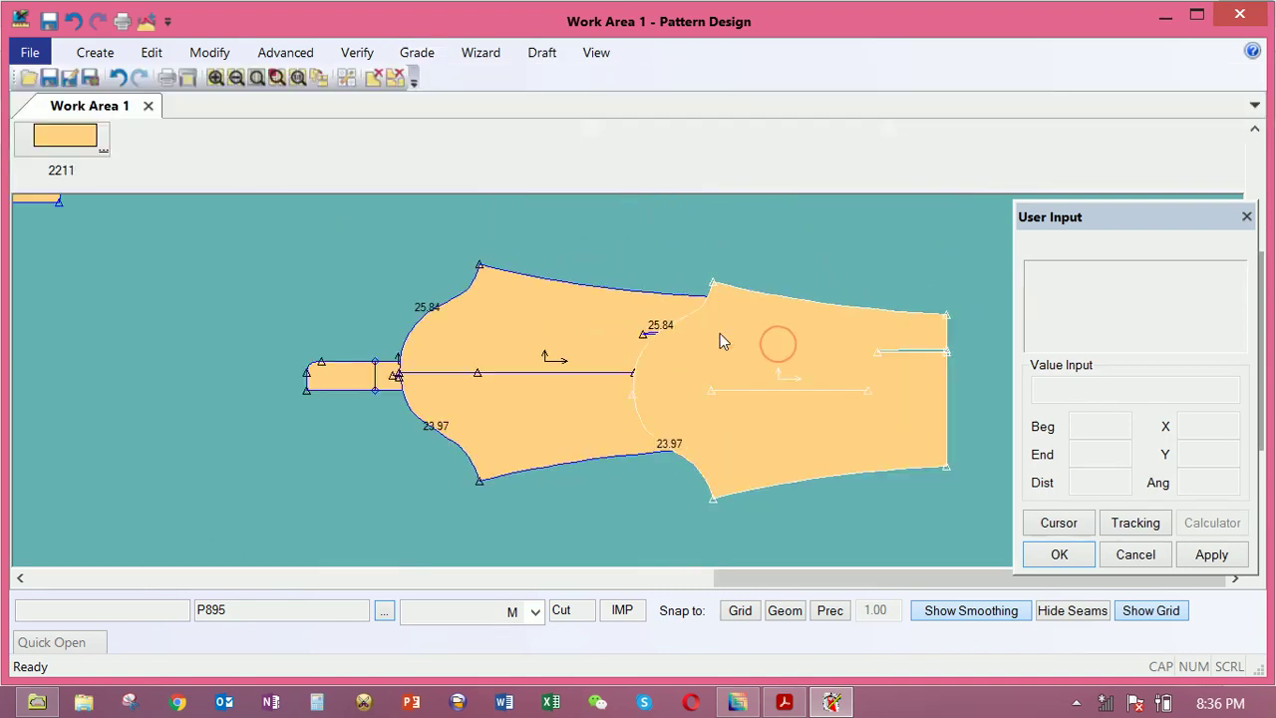
pyautogui.click(824, 317)
pyautogui.moveTo(595, 358); pyautogui.dragTo(527, 328)
pyautogui.rightClick(531, 291)
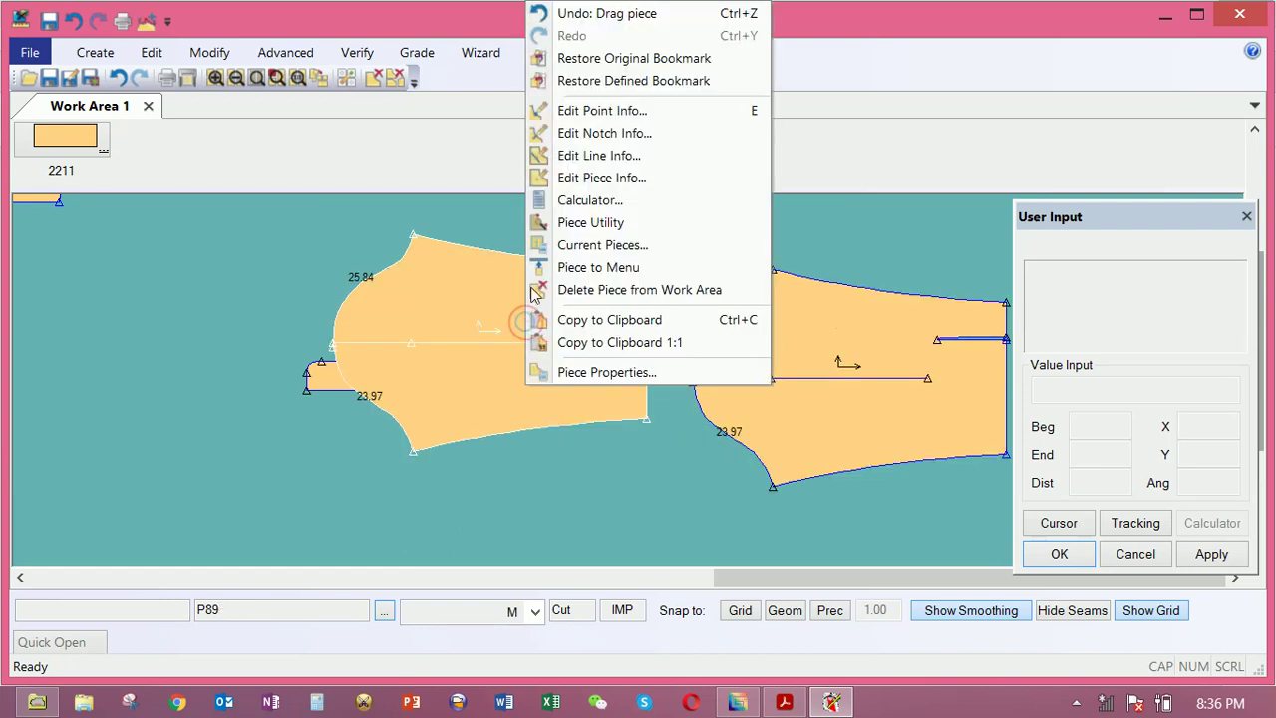
pyautogui.click(546, 289)
# Arrange the small mirrored rounded piece and the traced slit sleeve side by side with a small gap between them
pyautogui.moveTo(781, 339); pyautogui.dragTo(575, 348)
pyautogui.moveTo(402, 375); pyautogui.dragTo(263, 370)
pyautogui.moveTo(572, 359); pyautogui.dragTo(496, 353)
pyautogui.moveTo(575, 362); pyautogui.dragTo(542, 309)
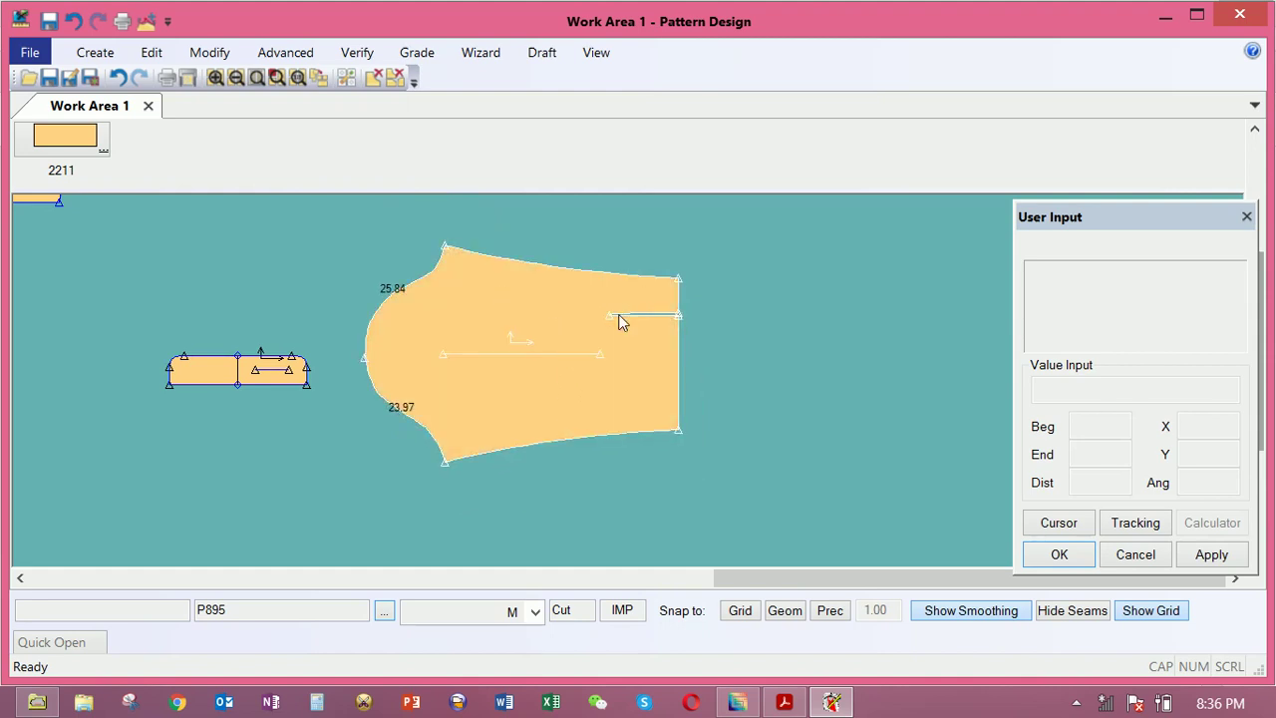
pyautogui.moveTo(617, 325); pyautogui.dragTo(588, 335)
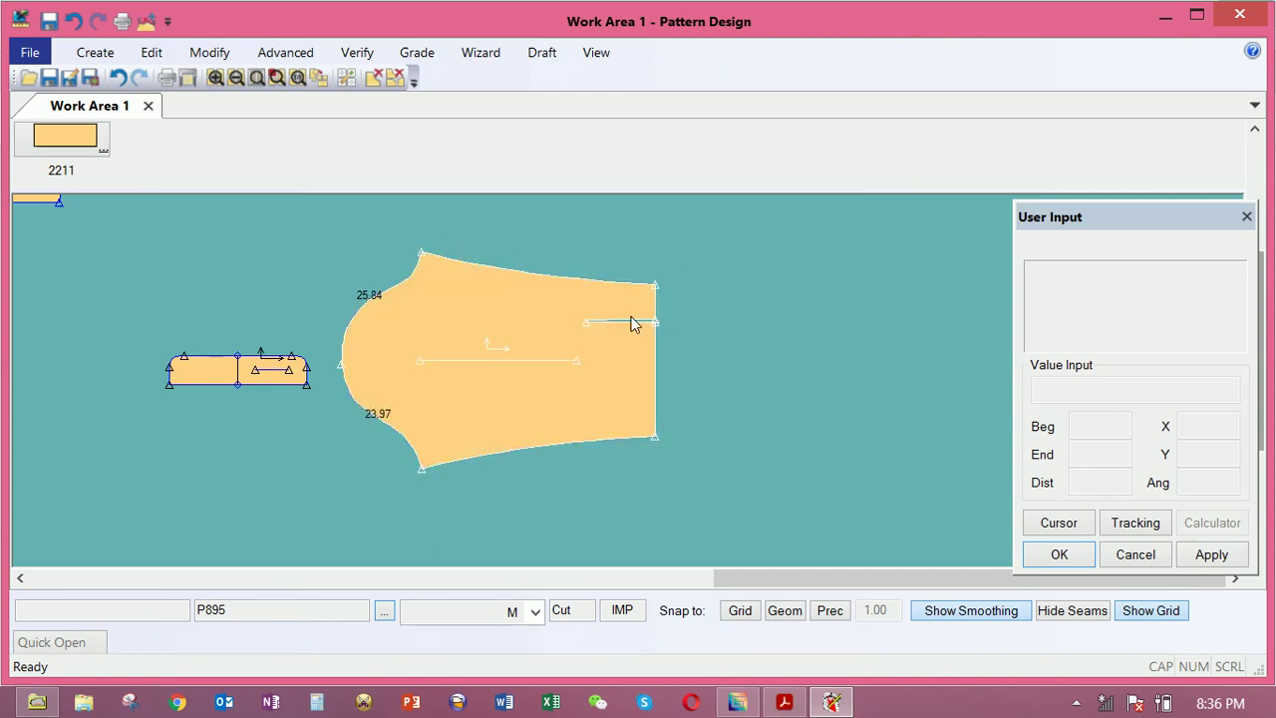
pyautogui.moveTo(576, 315)
pyautogui.mouseDown()
pyautogui.moveTo(584, 305)
pyautogui.moveTo(573, 307)
pyautogui.mouseUp()
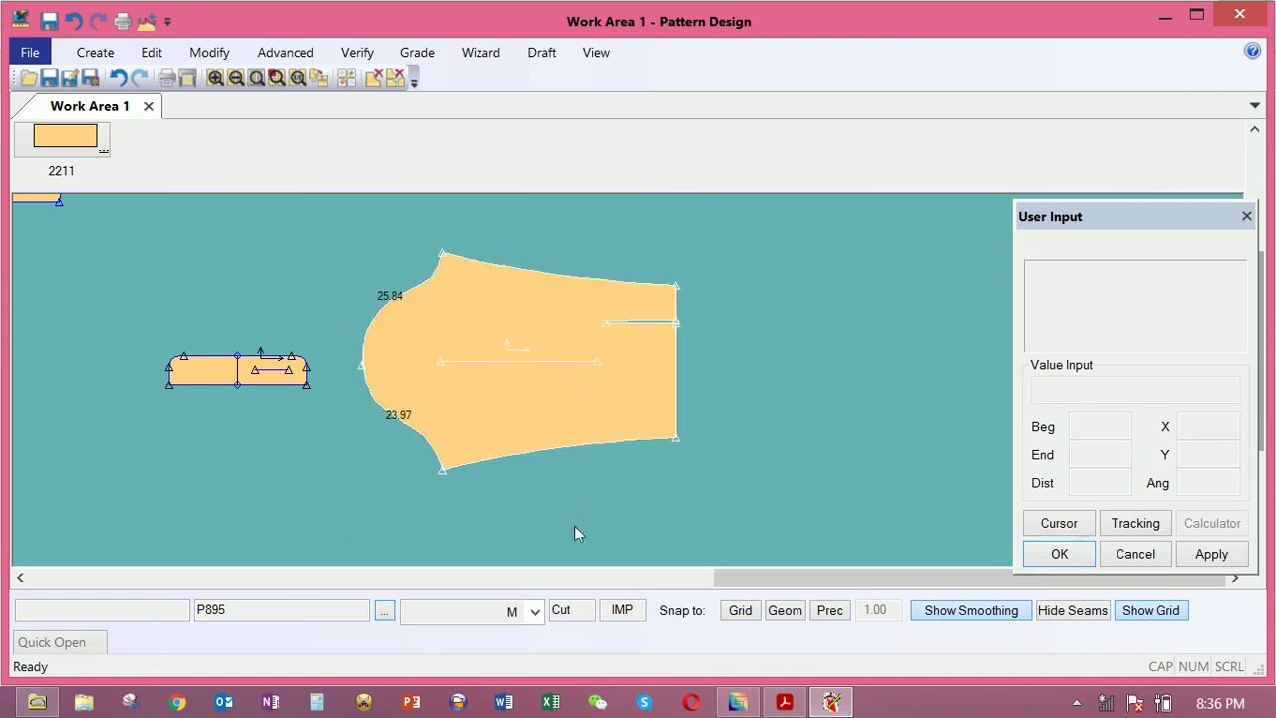
pyautogui.click(536, 612)
pyautogui.click(536, 612)
pyautogui.click(538, 613)
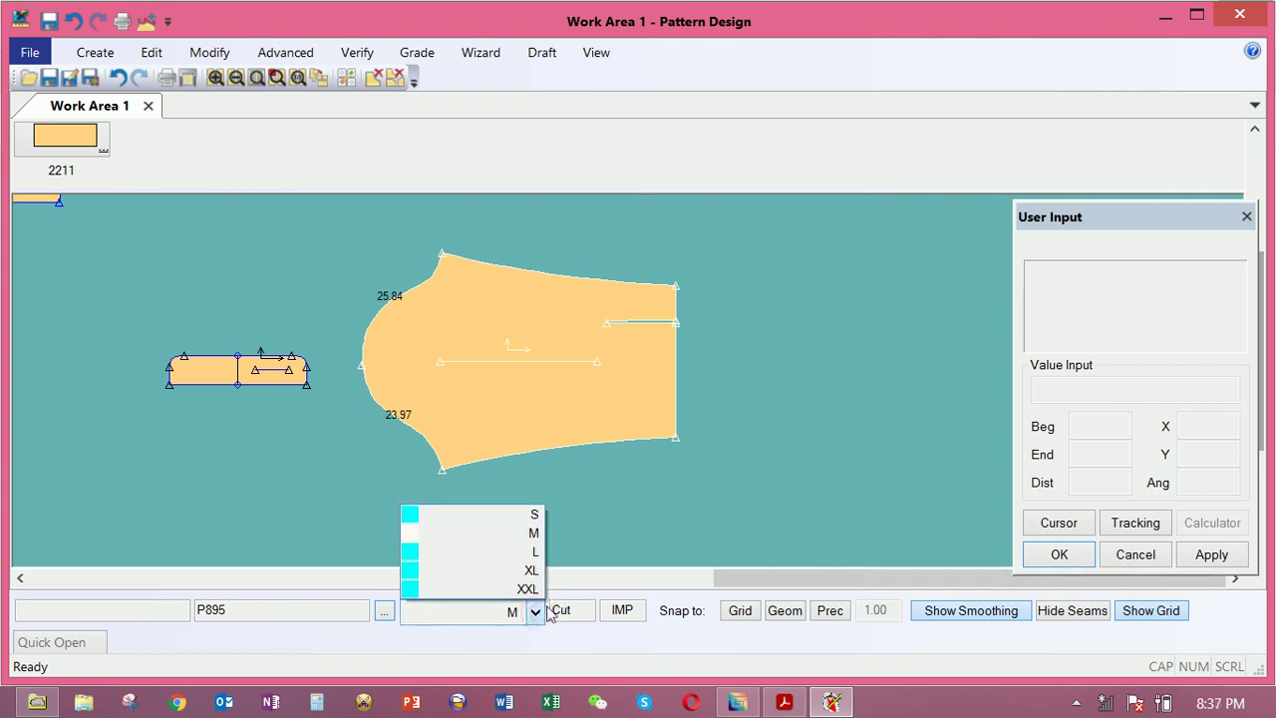
pyautogui.click(536, 612)
pyautogui.moveTo(553, 404); pyautogui.dragTo(562, 414)
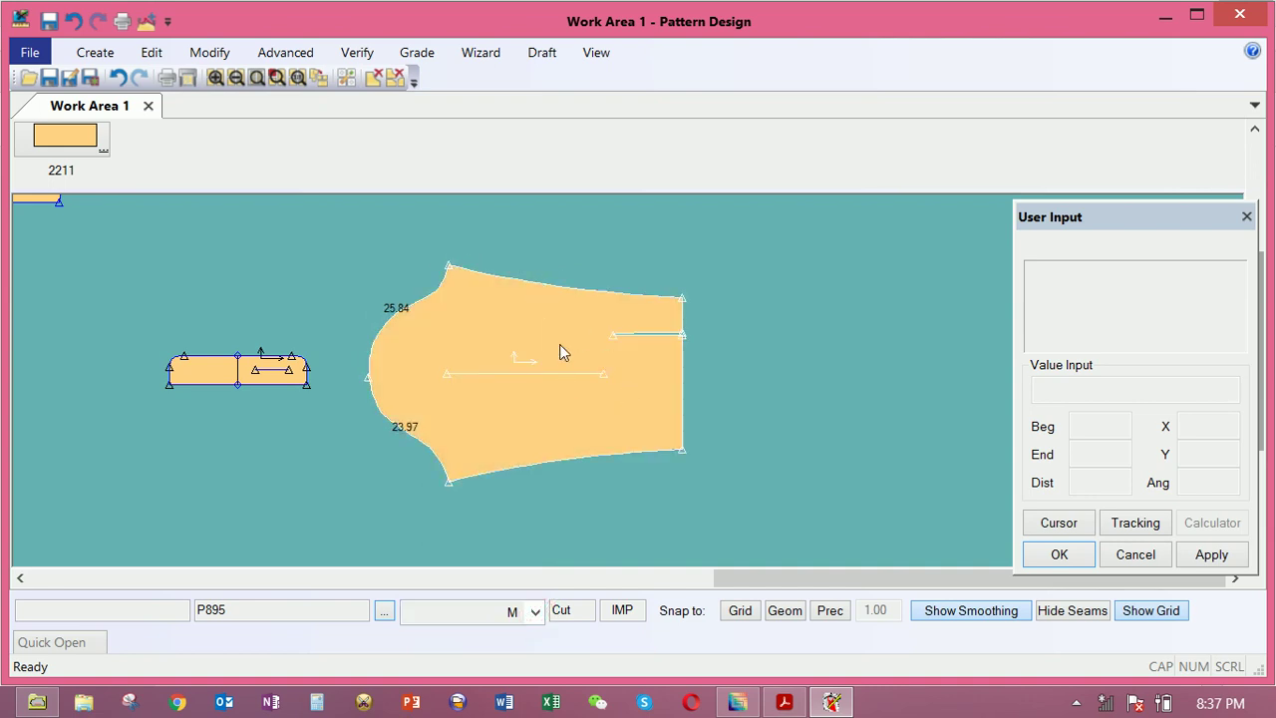
pyautogui.click(288, 55)
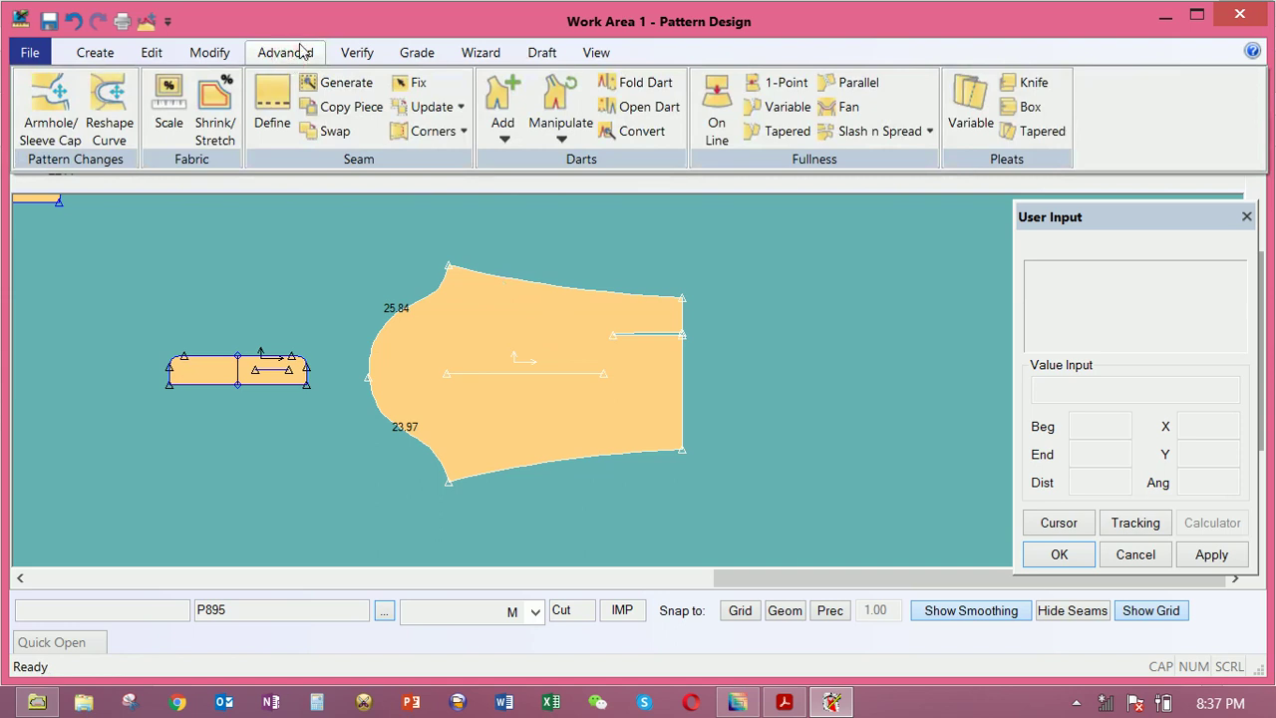
pyautogui.click(369, 58)
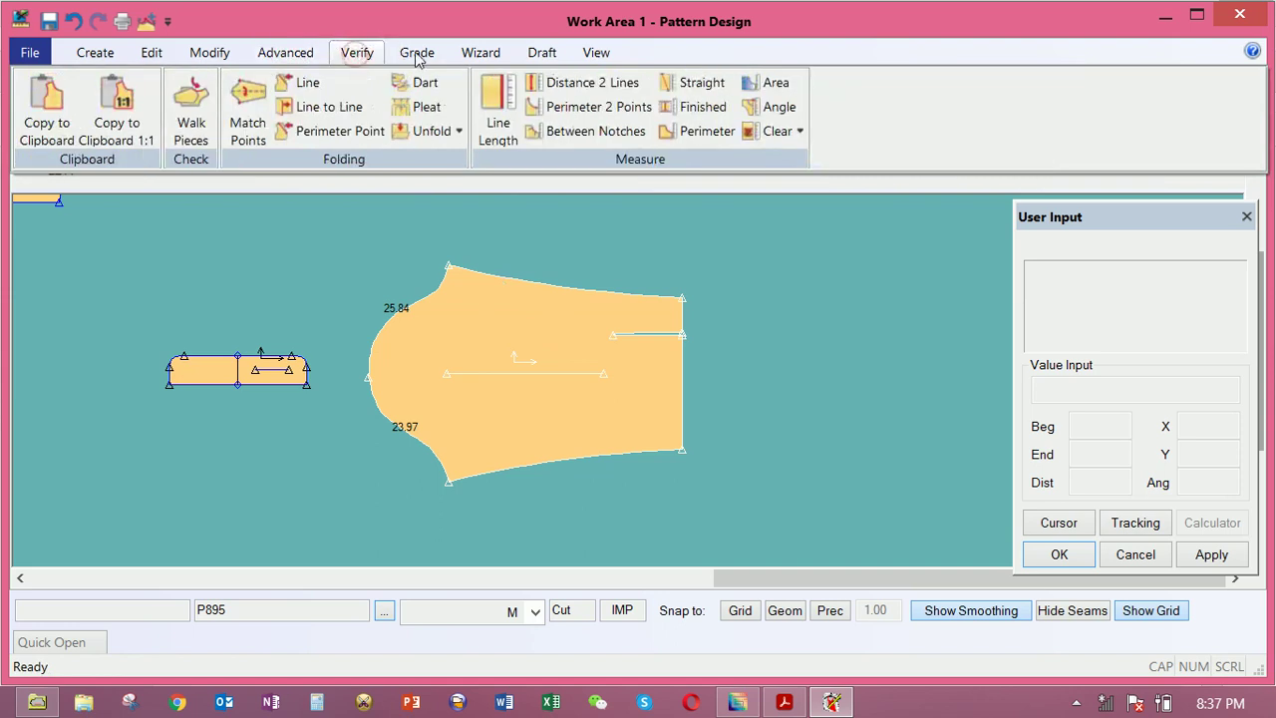
pyautogui.click(416, 53)
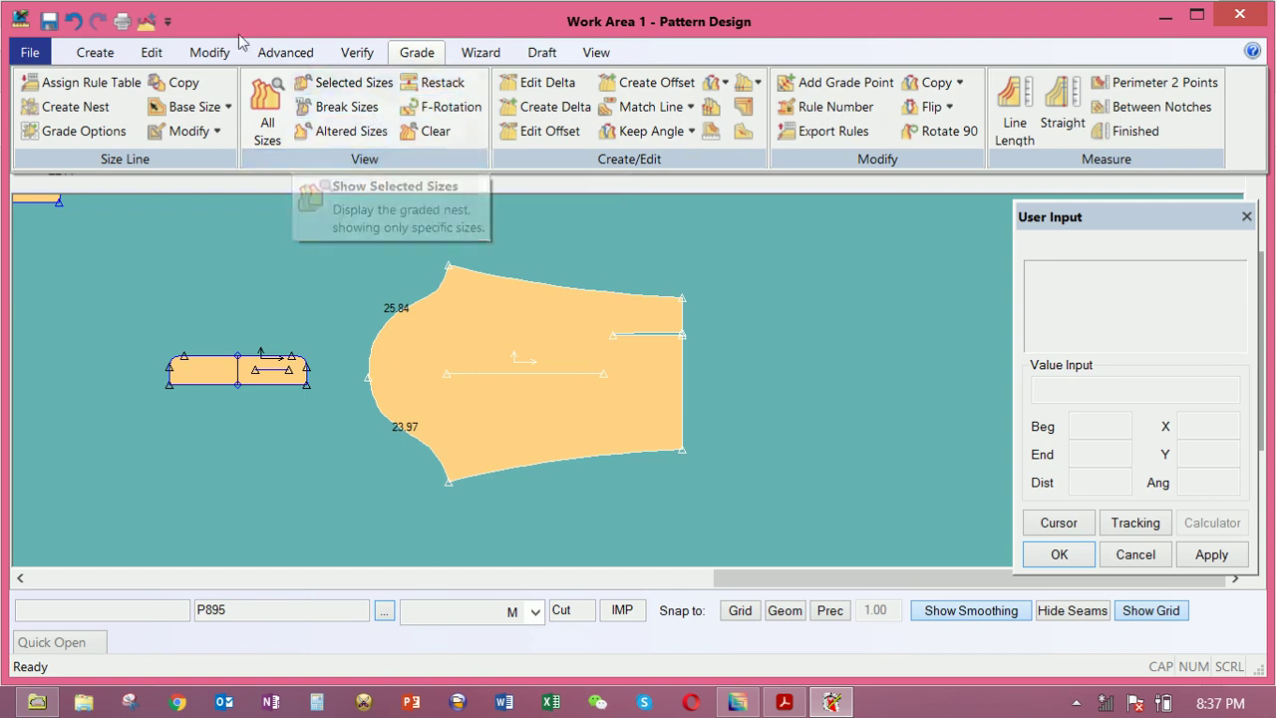
pyautogui.click(94, 52)
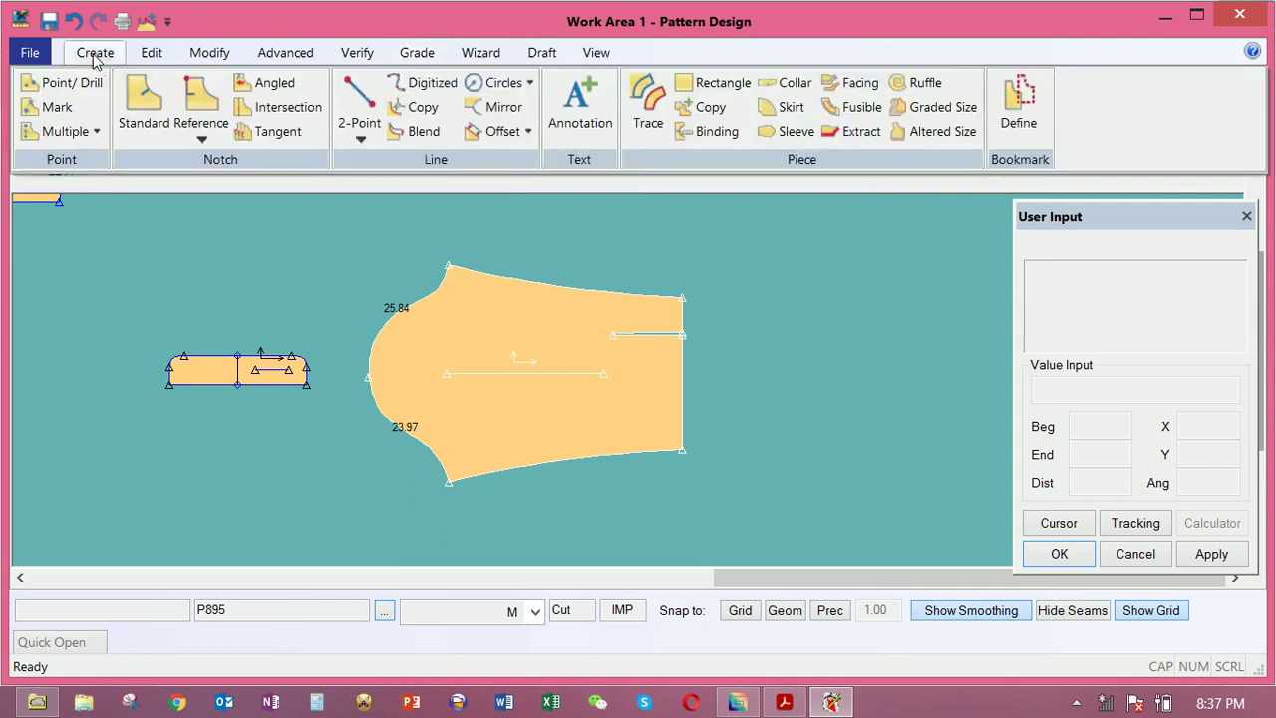
# Move the sleeve farther from the small rounded piece, and move the large body piece with the parallel placket lines clear of its neighbours
pyautogui.click(463, 306)
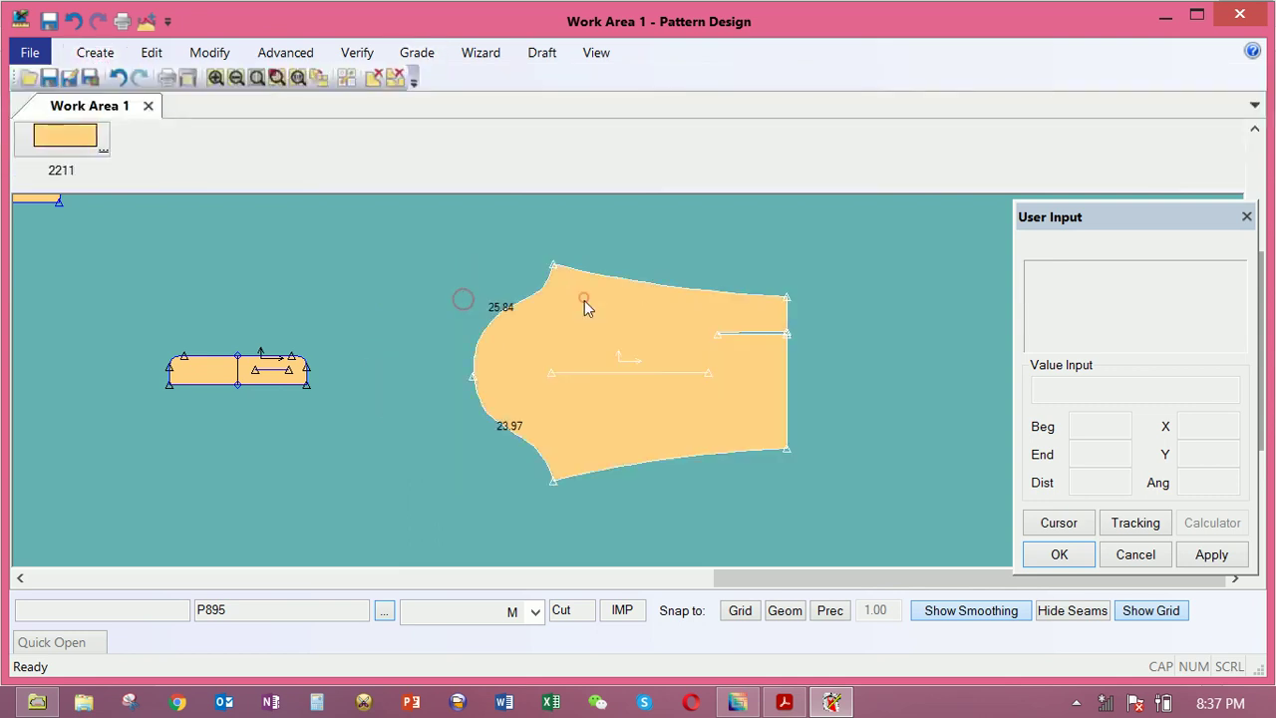
pyautogui.scroll(-5, 586, 305)
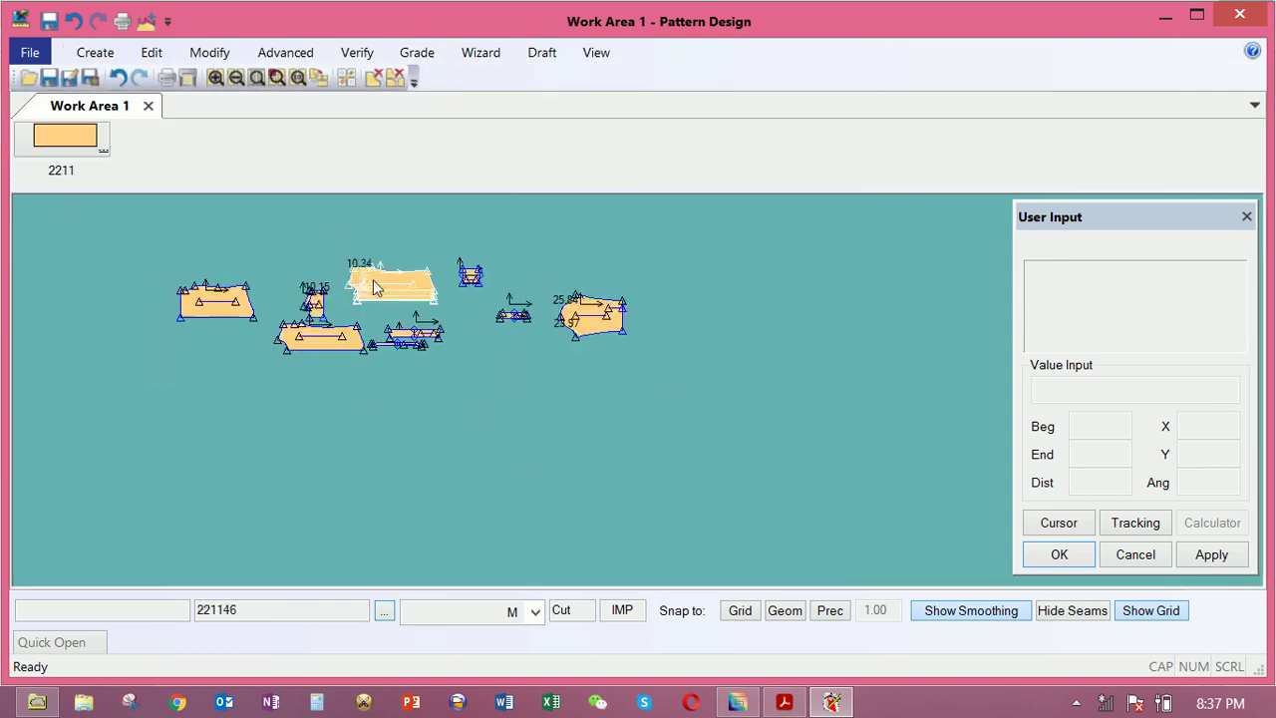
pyautogui.scroll(5, 377, 287)
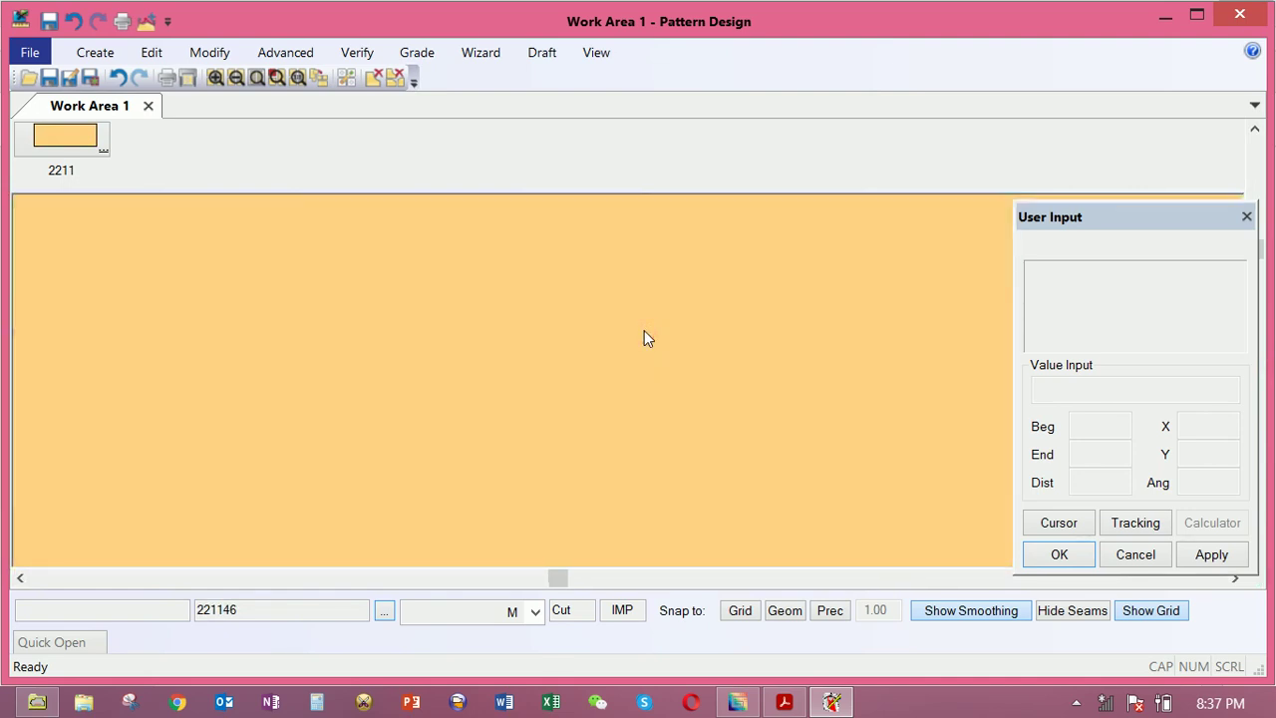
pyautogui.scroll(-3, 644, 338)
pyautogui.moveTo(609, 316); pyautogui.dragTo(552, 316)
pyautogui.moveTo(291, 502); pyautogui.dragTo(213, 470)
pyautogui.moveTo(562, 390); pyautogui.dragTo(555, 385)
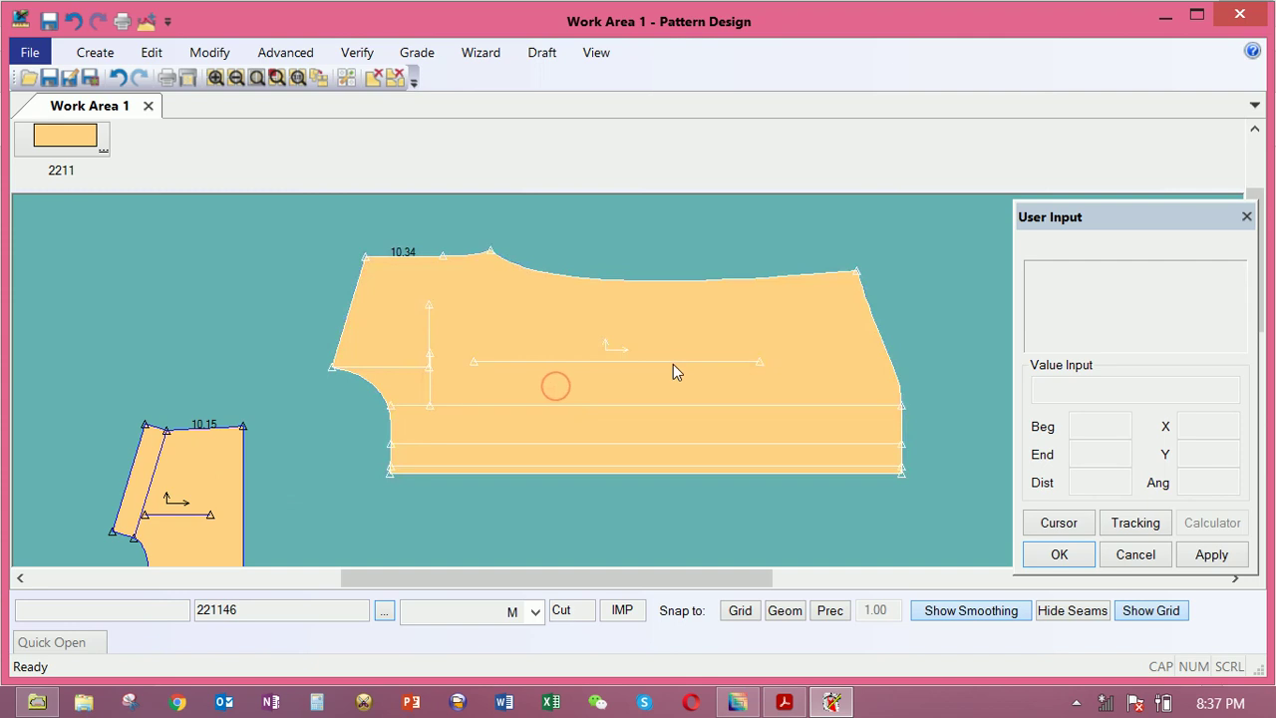
pyautogui.moveTo(679, 353); pyautogui.dragTo(677, 346)
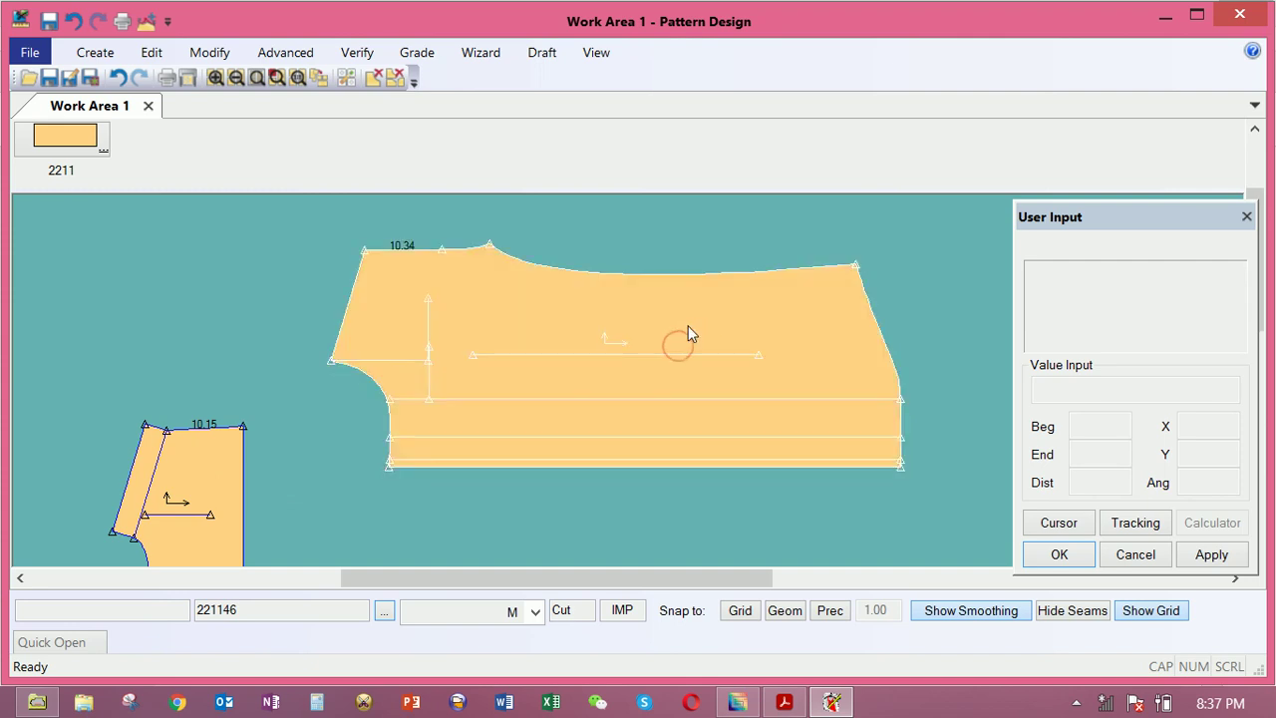
# Shift the large body piece with the parallel placket lines slightly within the work area
pyautogui.click(416, 55)
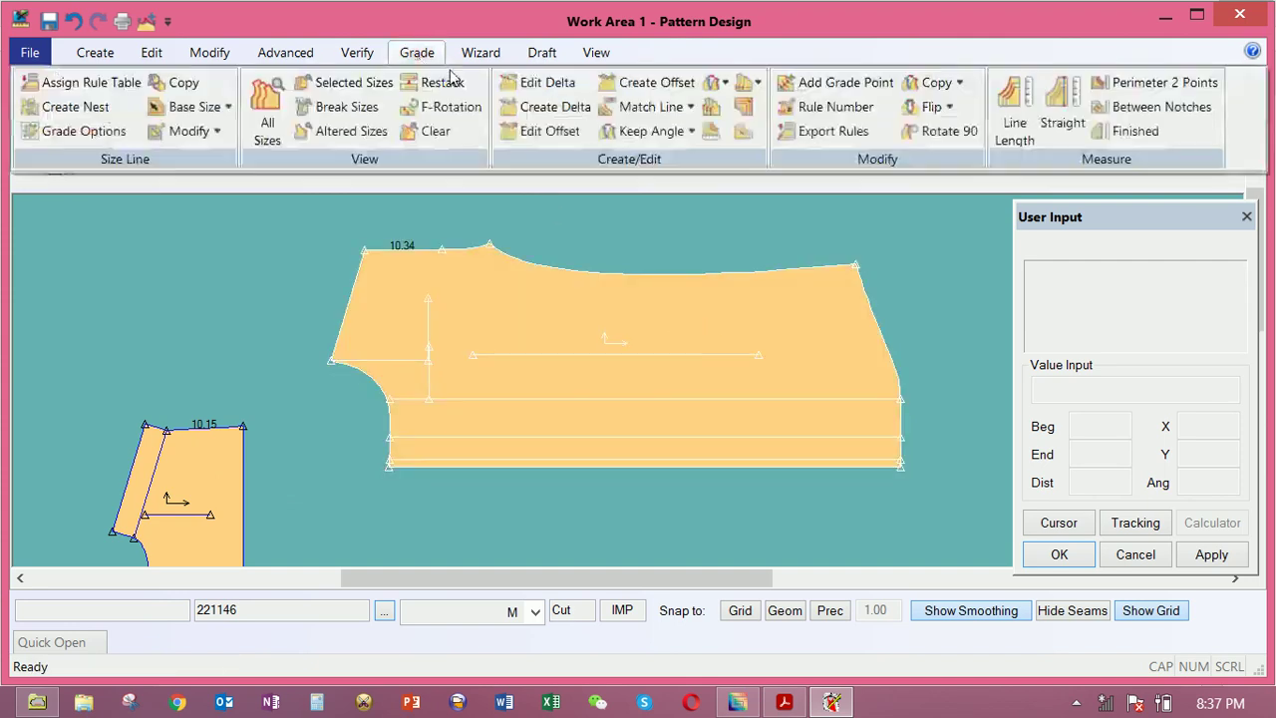
pyautogui.click(535, 612)
pyautogui.click(533, 612)
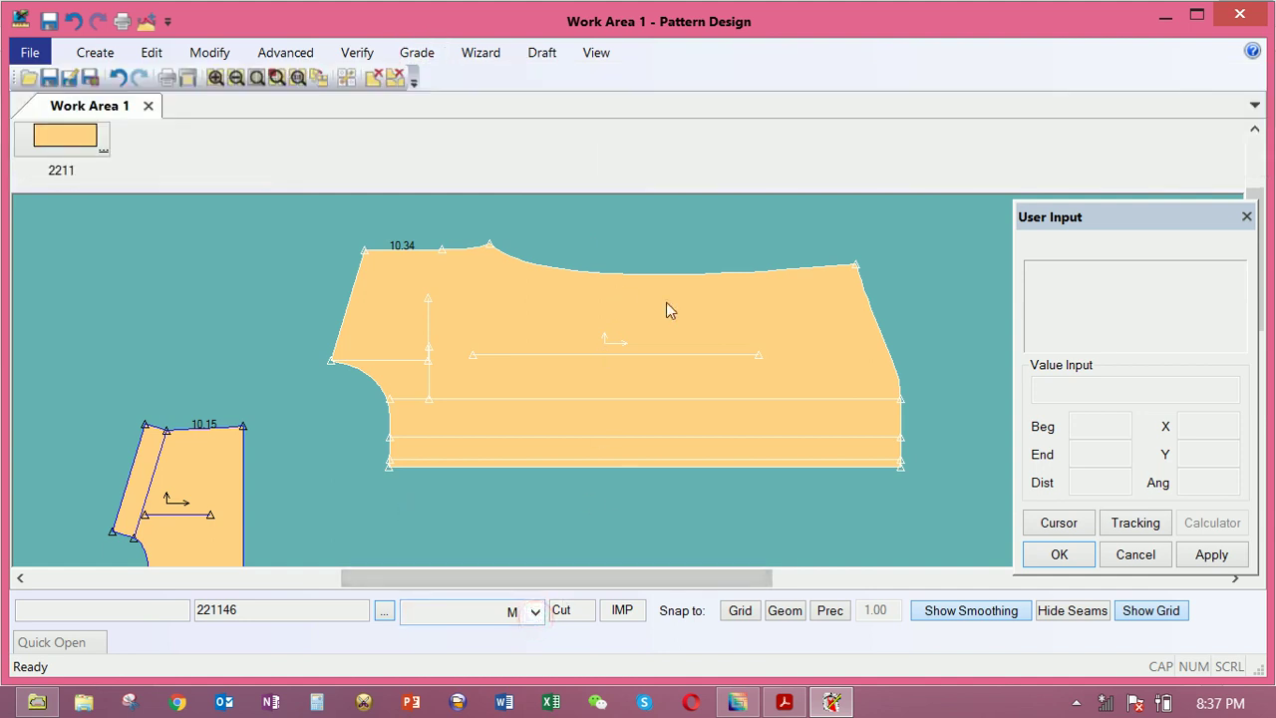
pyautogui.moveTo(794, 350); pyautogui.dragTo(784, 339)
# Start Edit Delta on the body piece's hem corner at the side seam and set Delta X to 2 for every size break
pyautogui.click(416, 52)
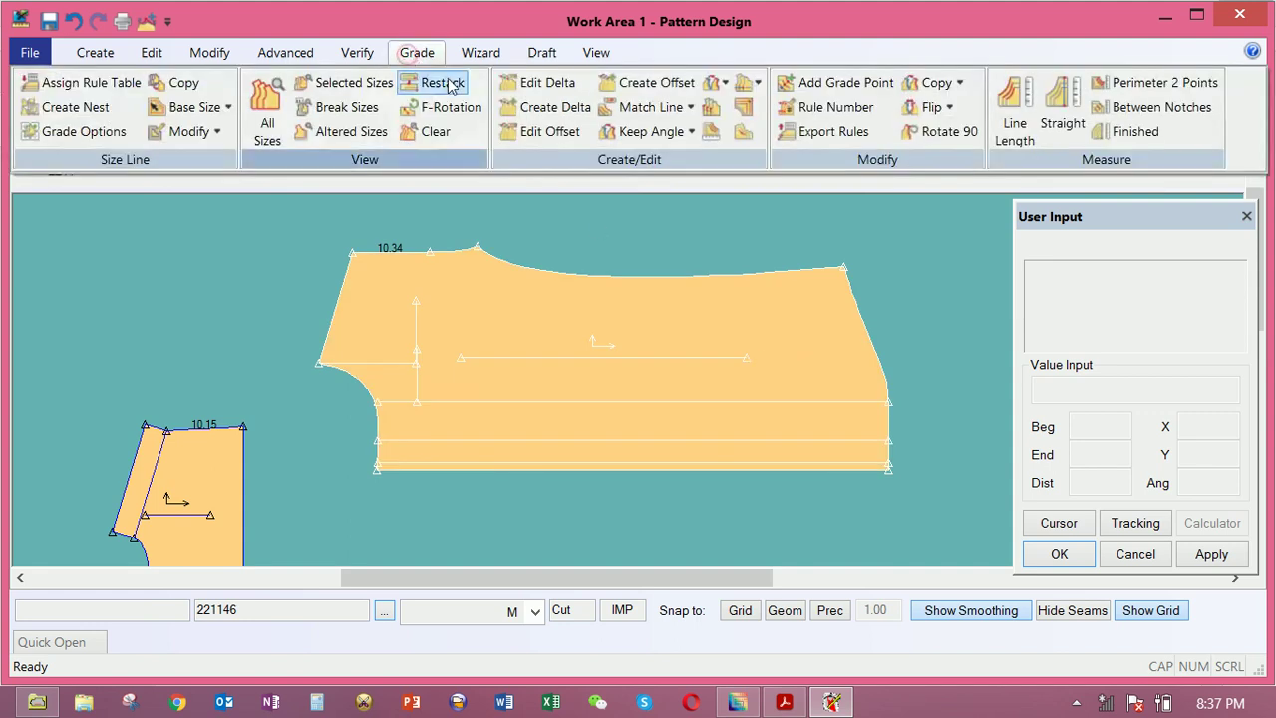
pyautogui.click(547, 85)
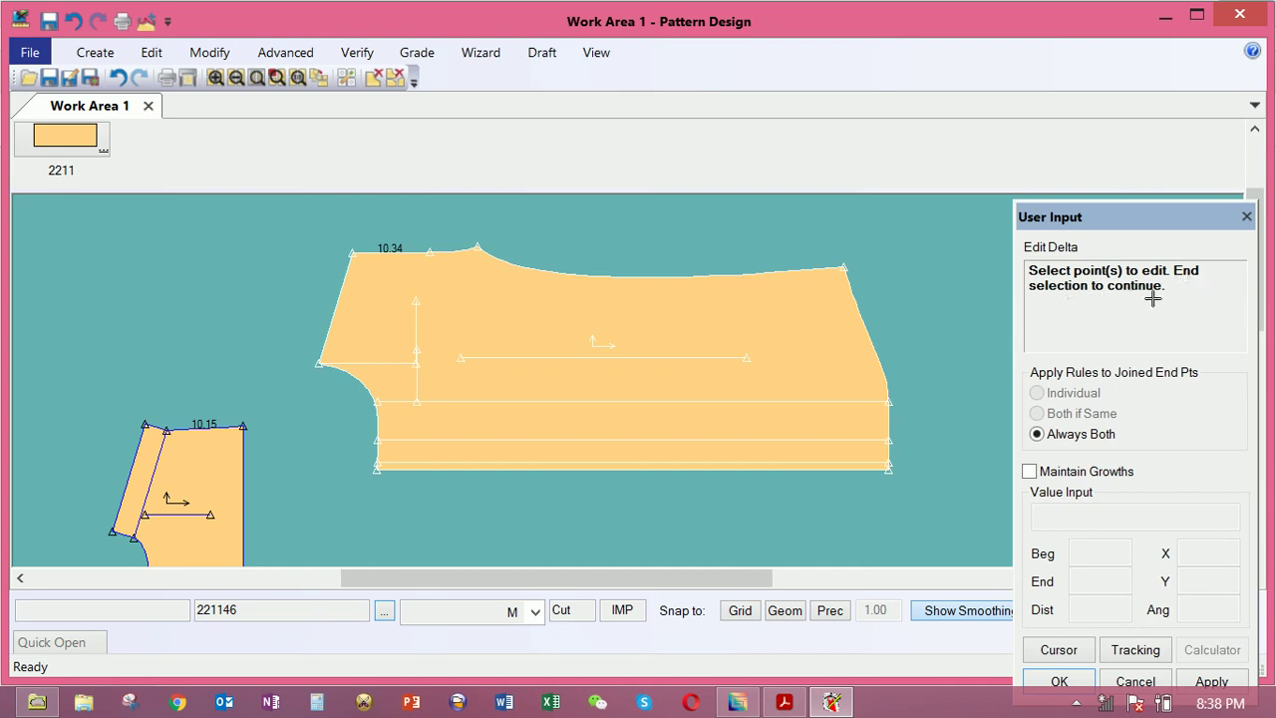
pyautogui.click(862, 301)
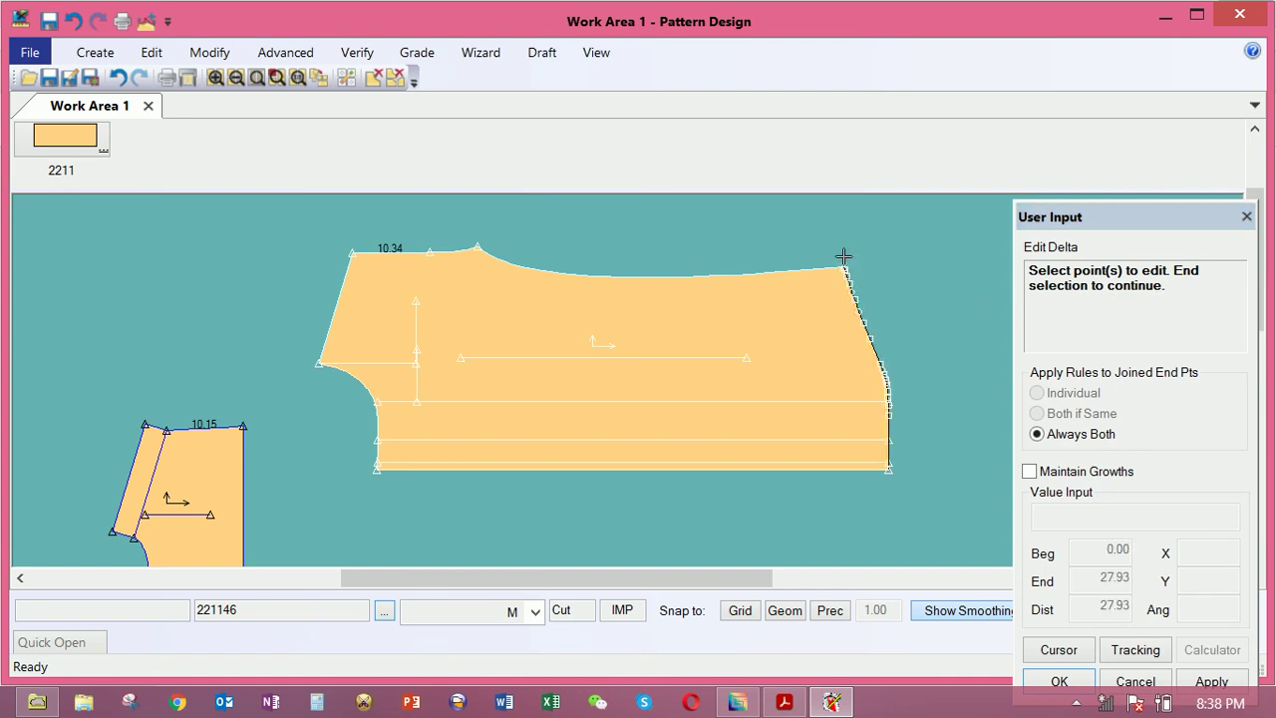
pyautogui.click(844, 261)
pyautogui.rightClick(875, 272)
pyautogui.click(887, 283)
pyautogui.moveTo(917, 269); pyautogui.dragTo(346, 265)
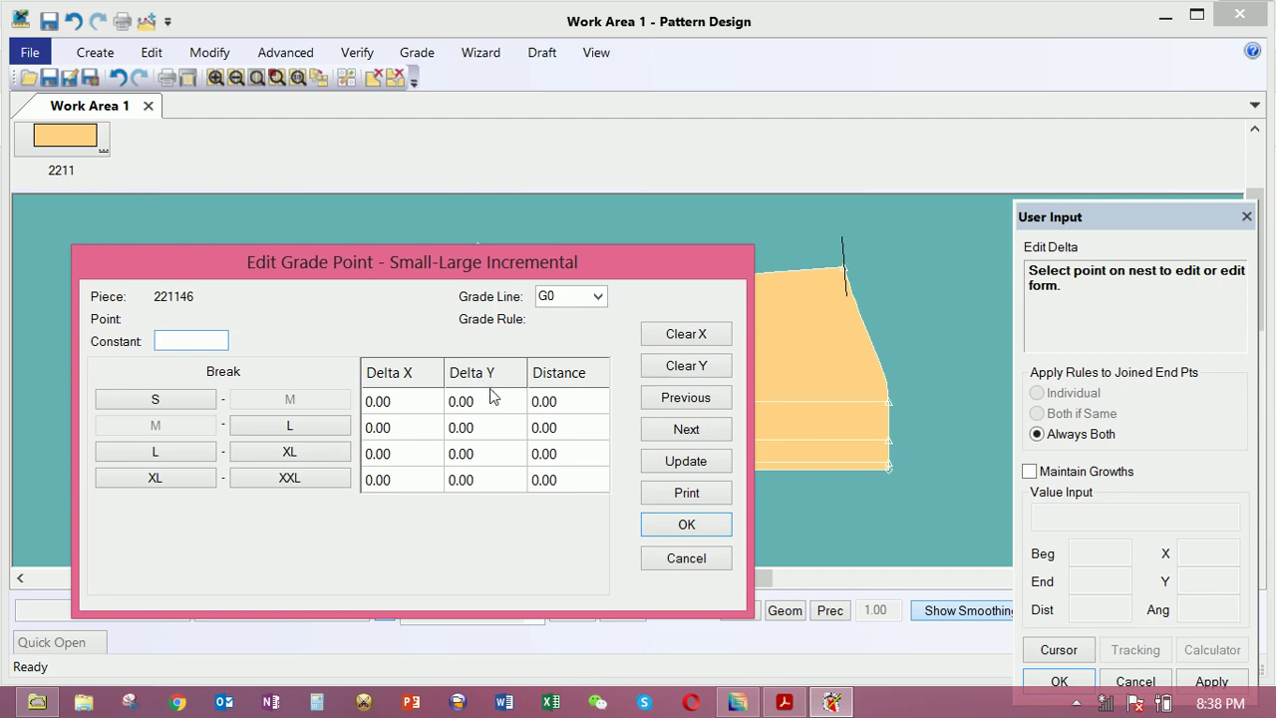
pyautogui.click(701, 338)
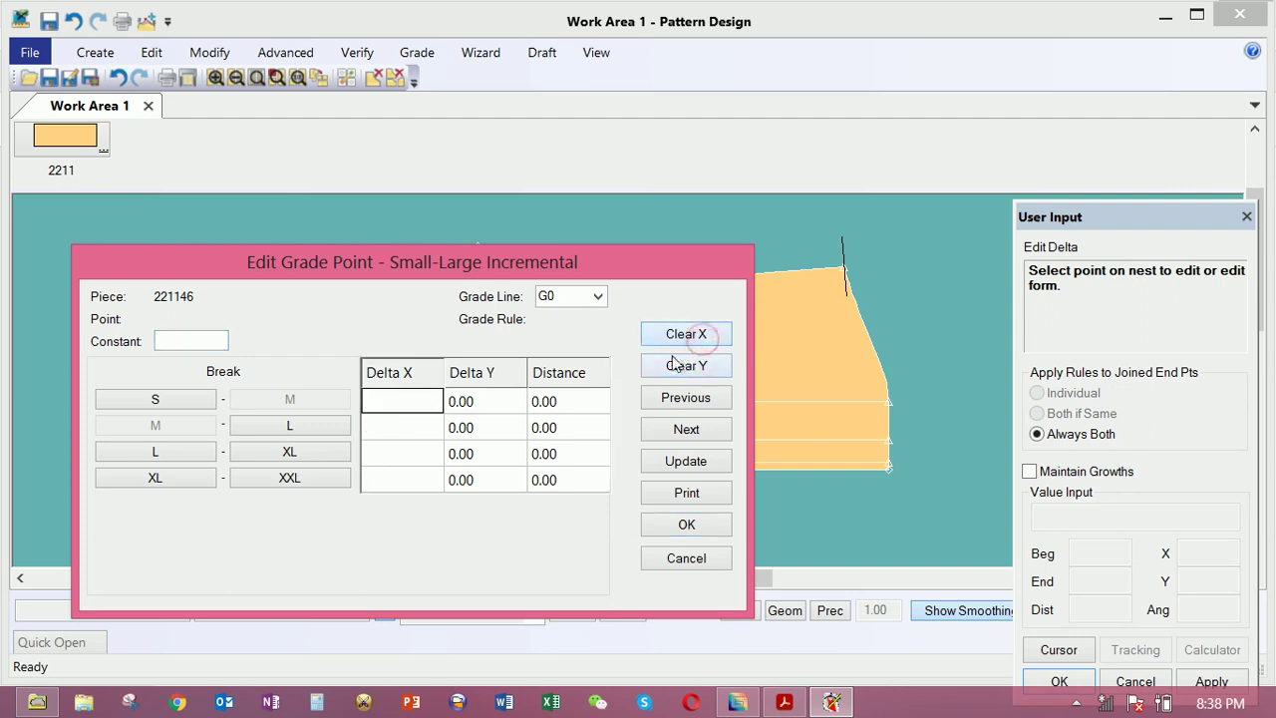
pyautogui.write('2')
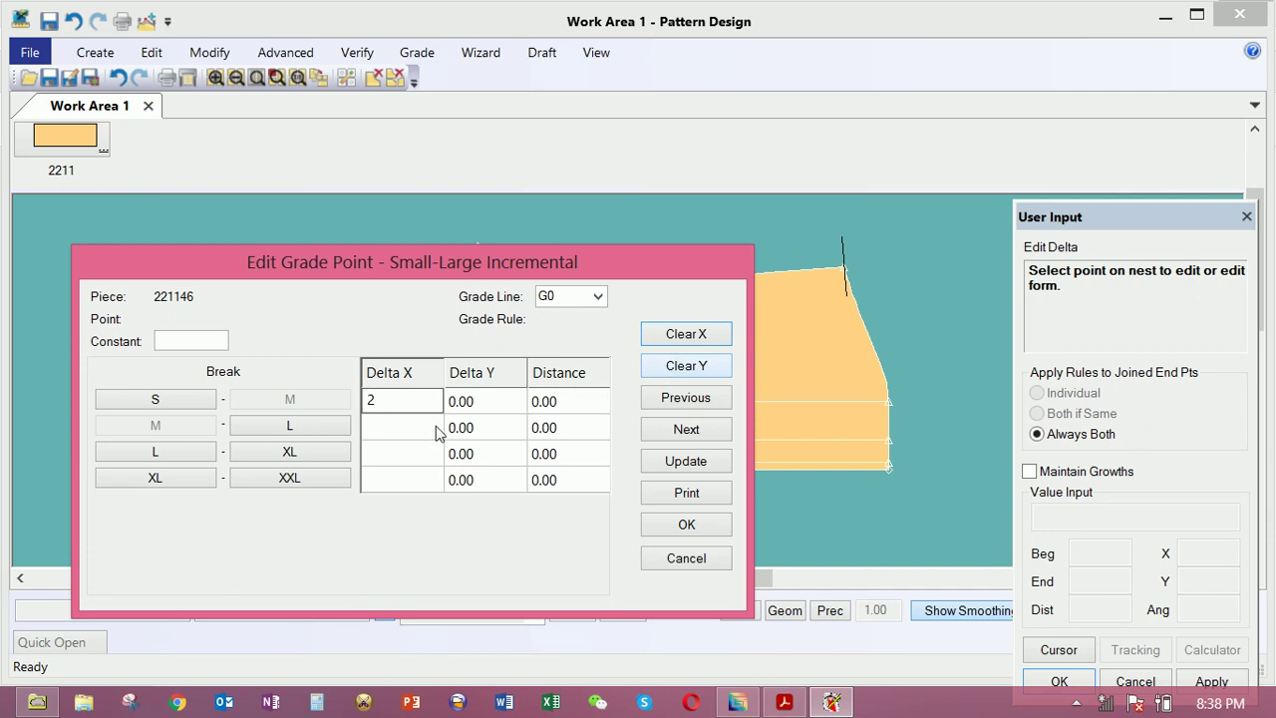
pyautogui.click(399, 429)
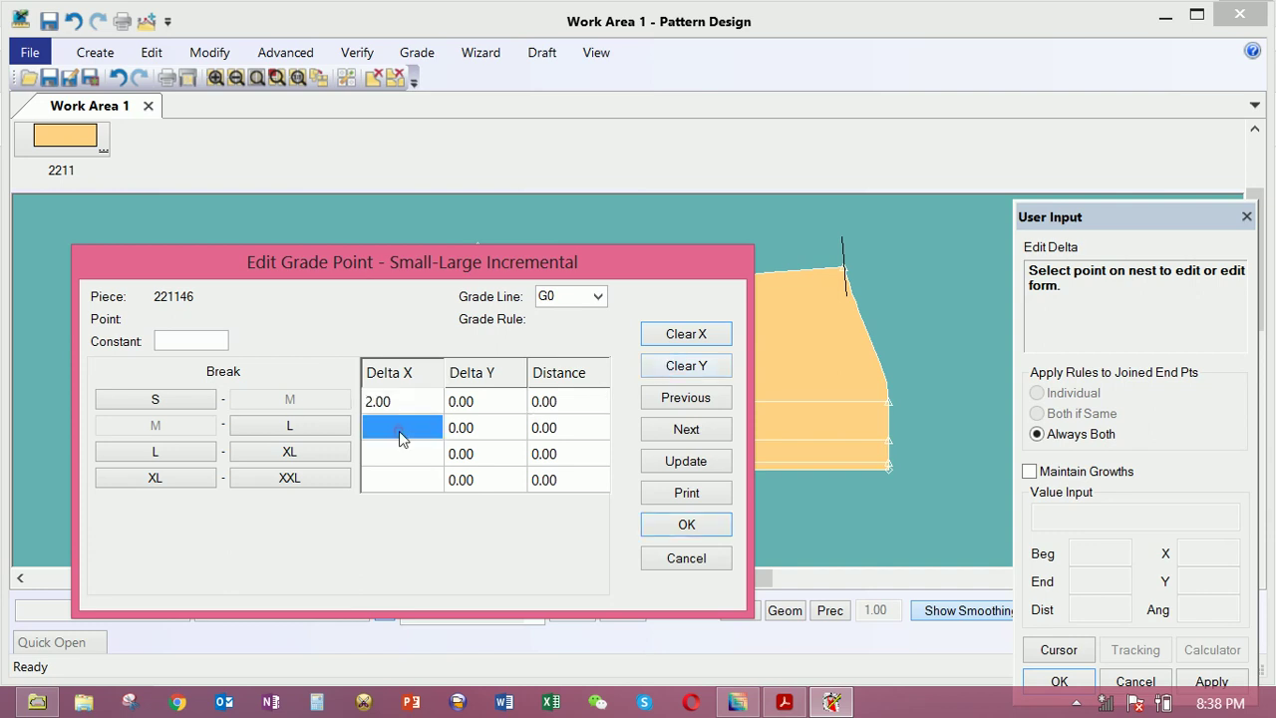
pyautogui.write('1')
pyautogui.doubleClick(403, 427)
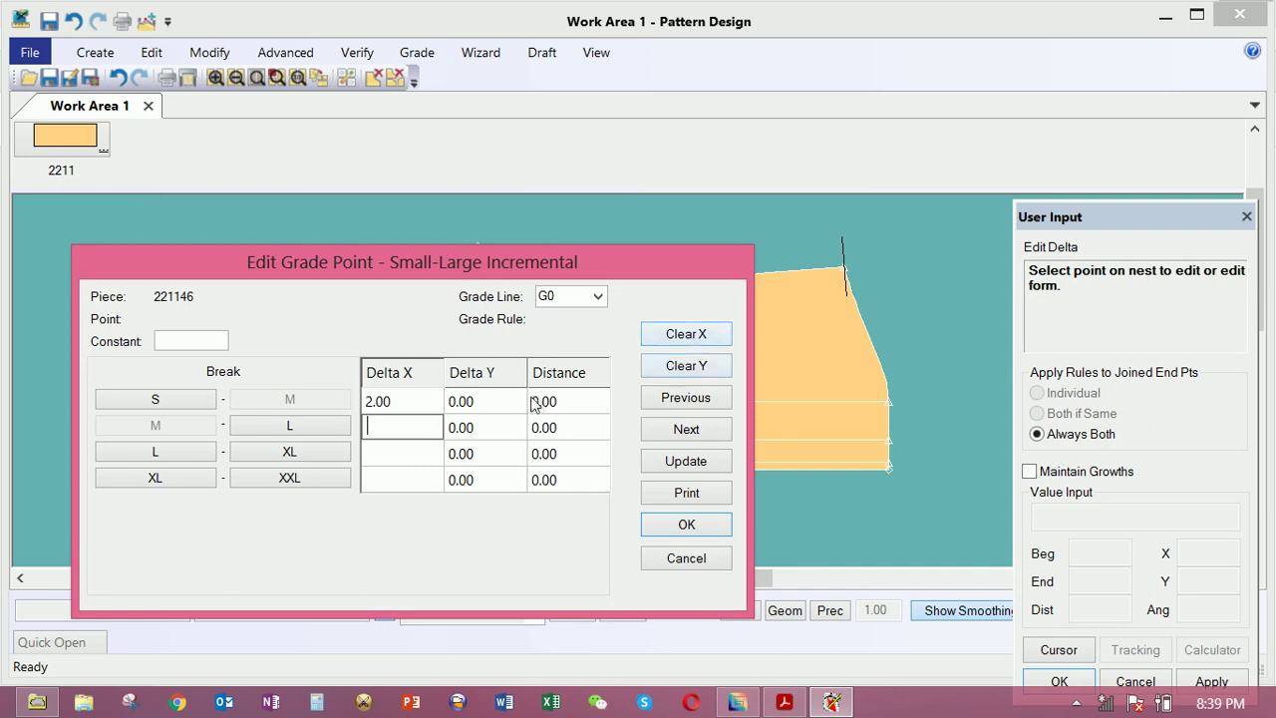
# Set Delta Y to 1 for every size break at the side-seam hem corner and apply the rule
pyautogui.click(697, 365)
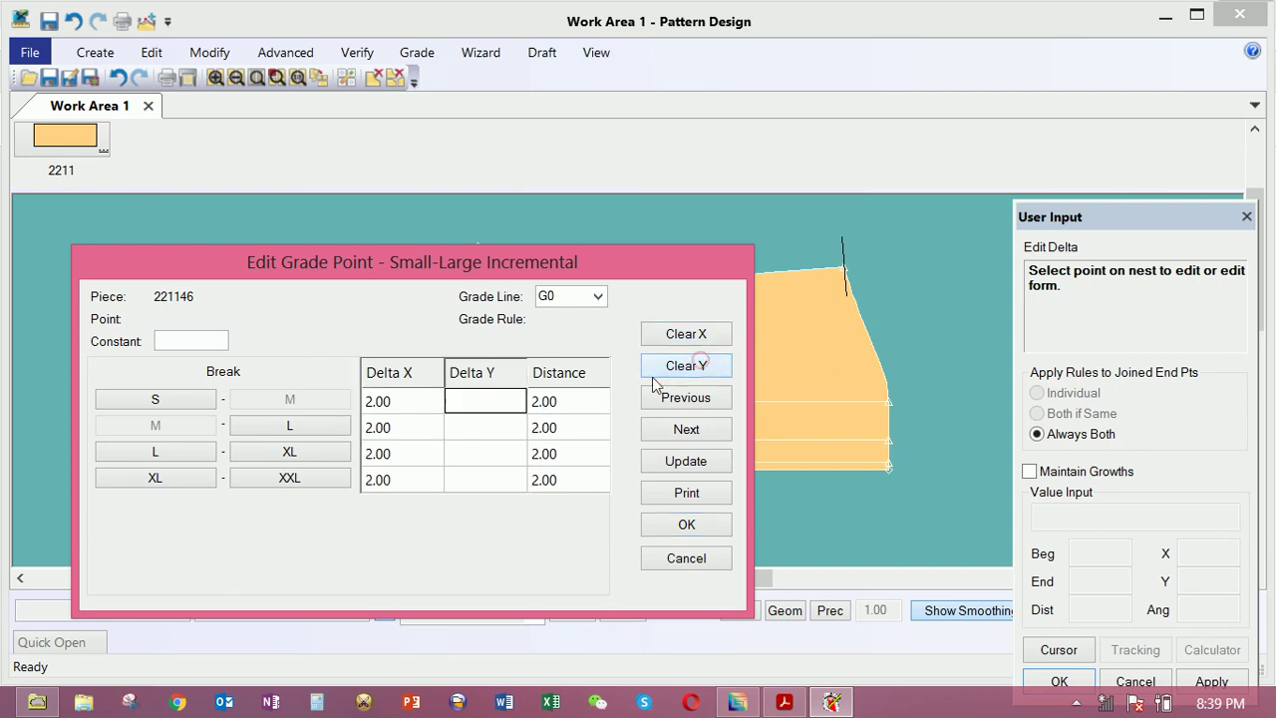
pyautogui.write('1')
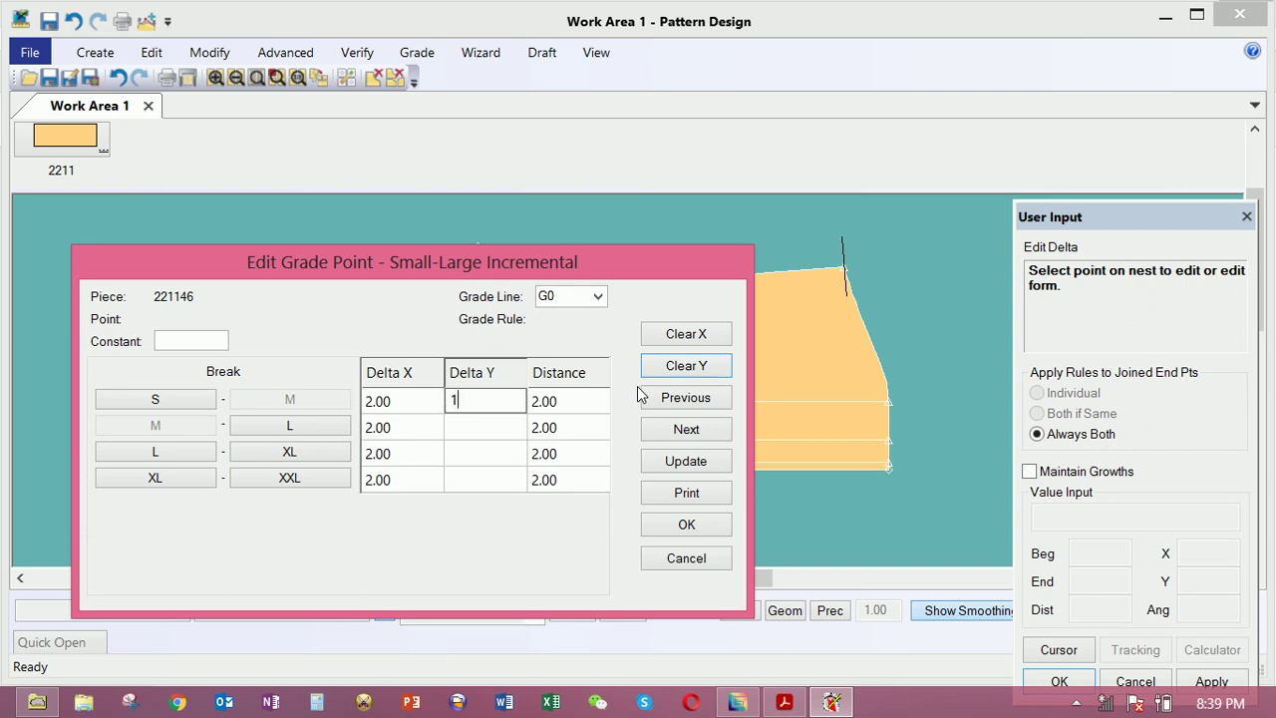
pyautogui.click(694, 407)
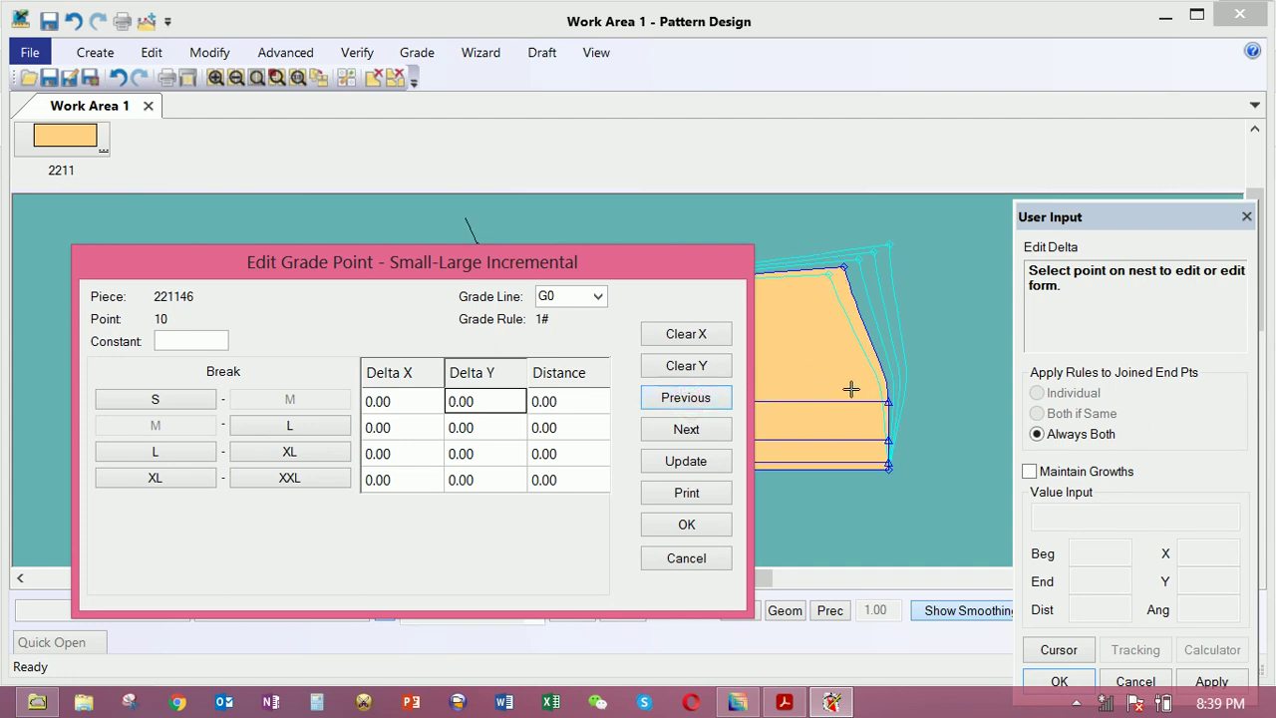
# Set Delta X to 2 for every size break at point 4, the hem corner on the placket edge, and apply it
pyautogui.moveTo(641, 262); pyautogui.dragTo(684, 356)
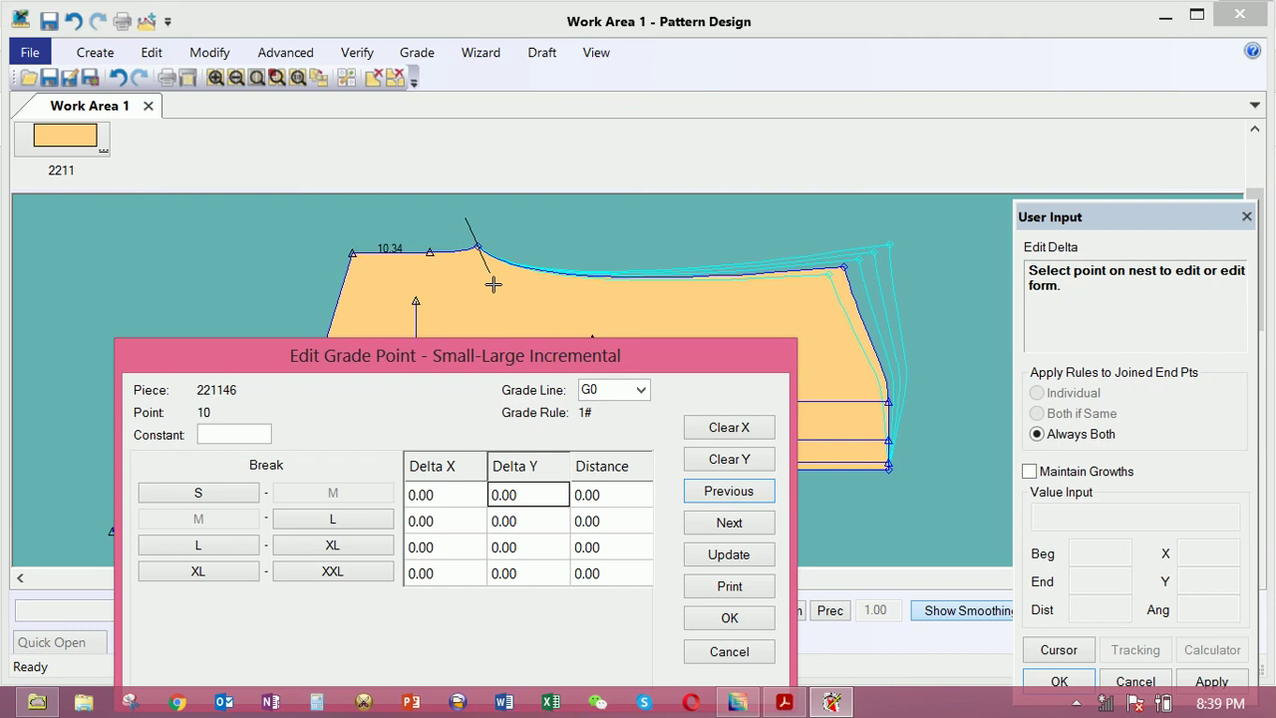
pyautogui.click(730, 525)
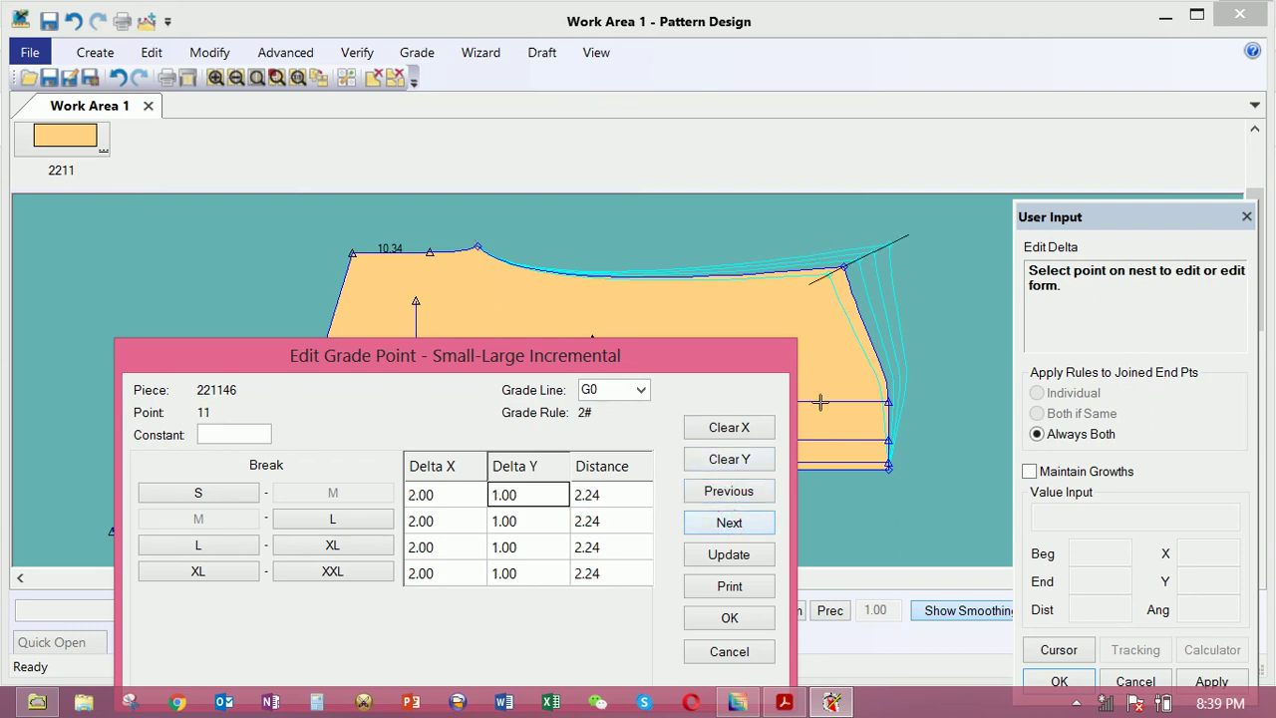
pyautogui.click(738, 528)
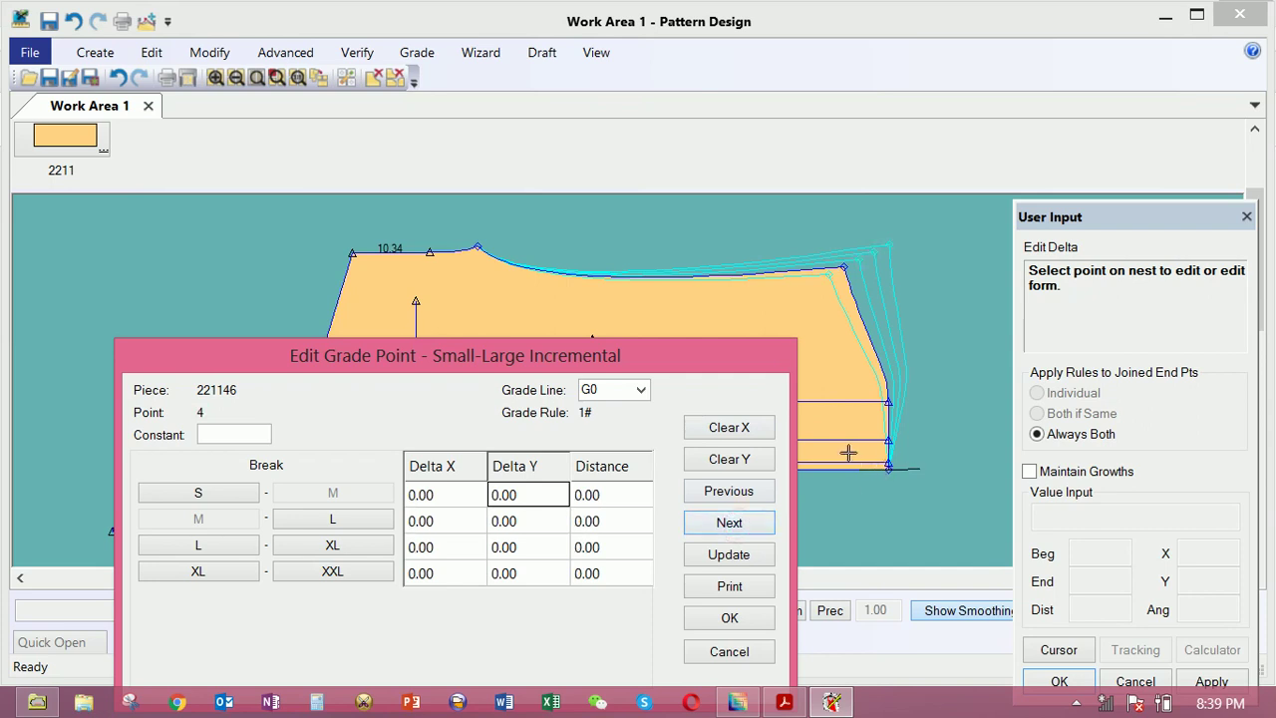
pyautogui.click(742, 432)
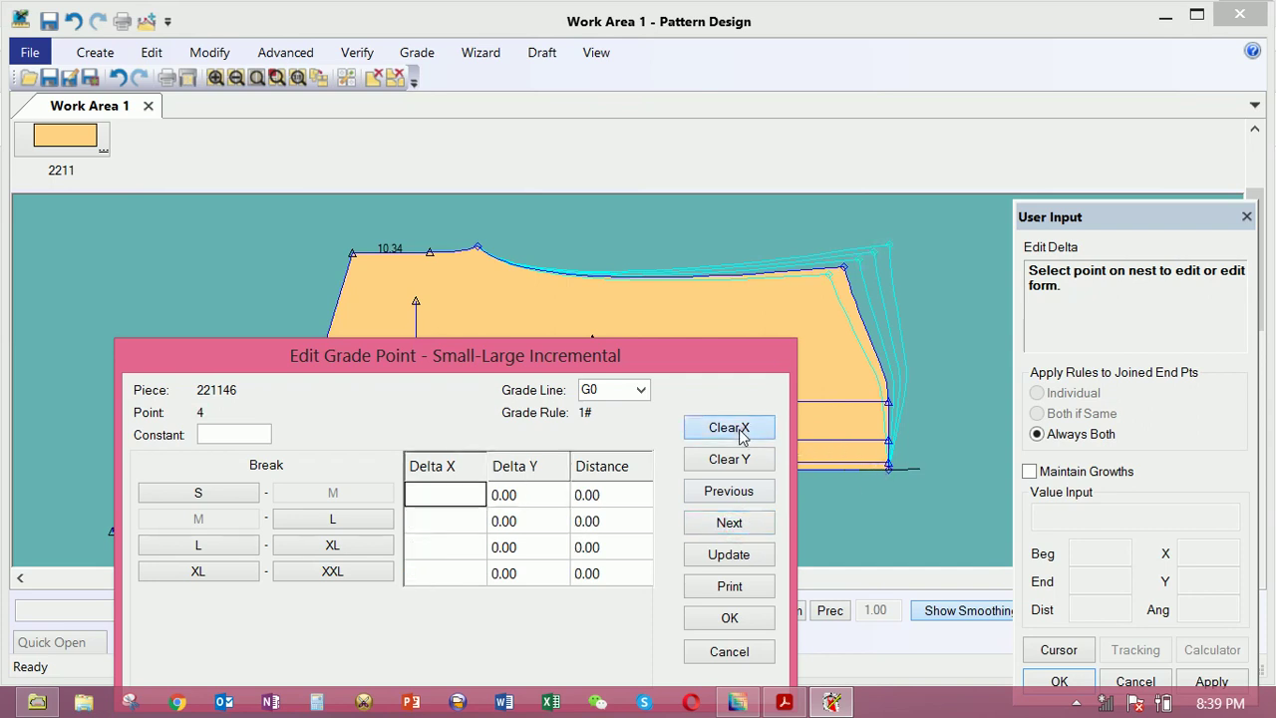
pyautogui.write('2')
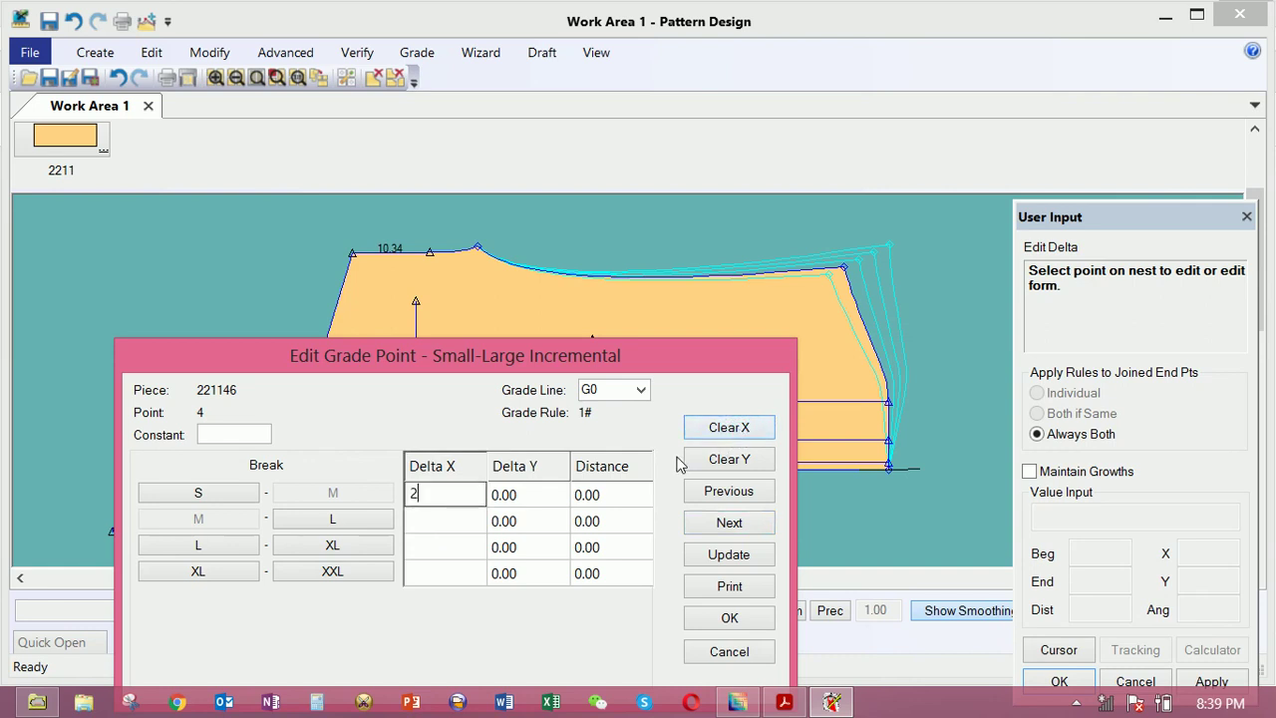
pyautogui.click(726, 524)
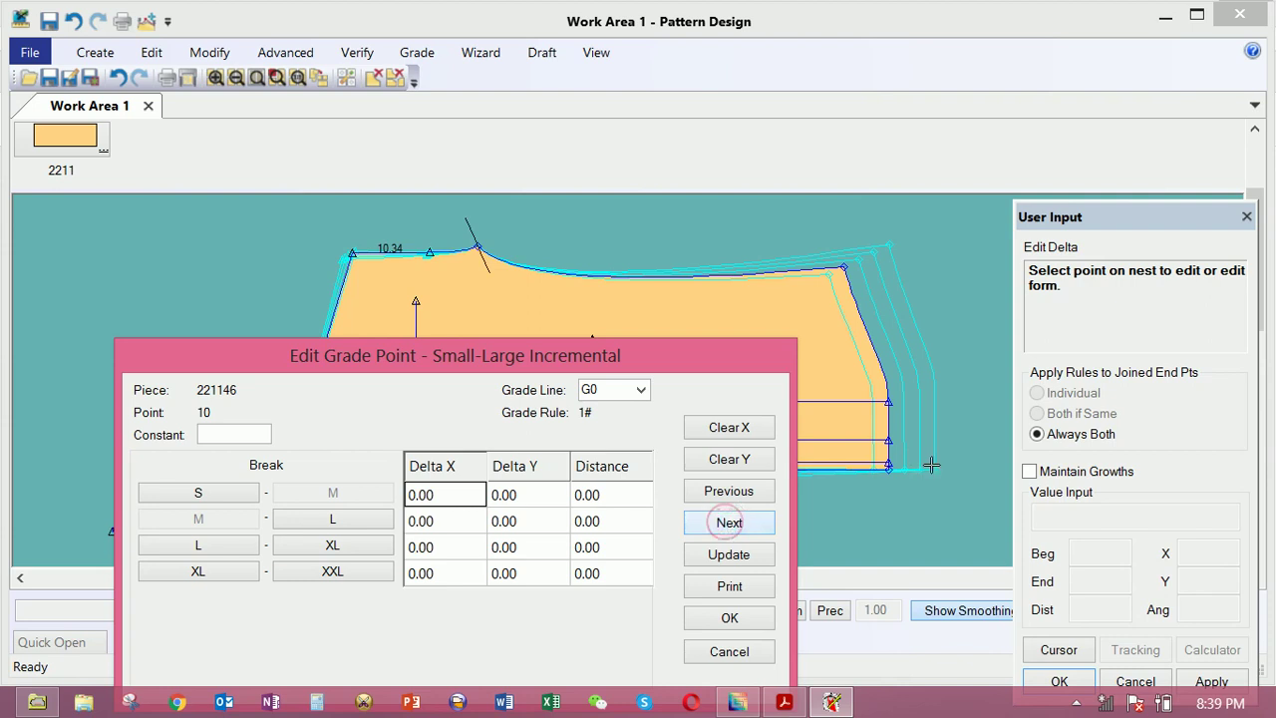
# Set Delta X and Delta Y to 1 for every size break at point 10, the underarm peak atop the side seam, and apply them
pyautogui.moveTo(717, 364); pyautogui.dragTo(758, 549)
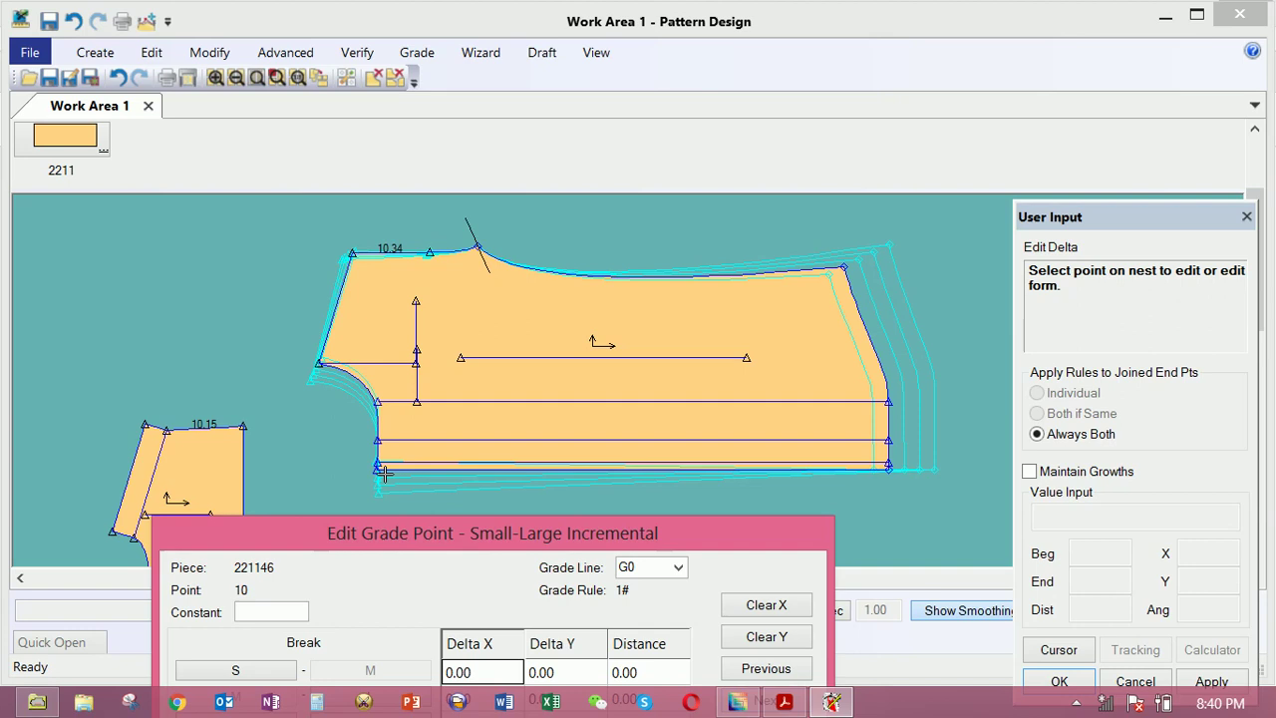
pyautogui.moveTo(506, 534); pyautogui.dragTo(488, 403)
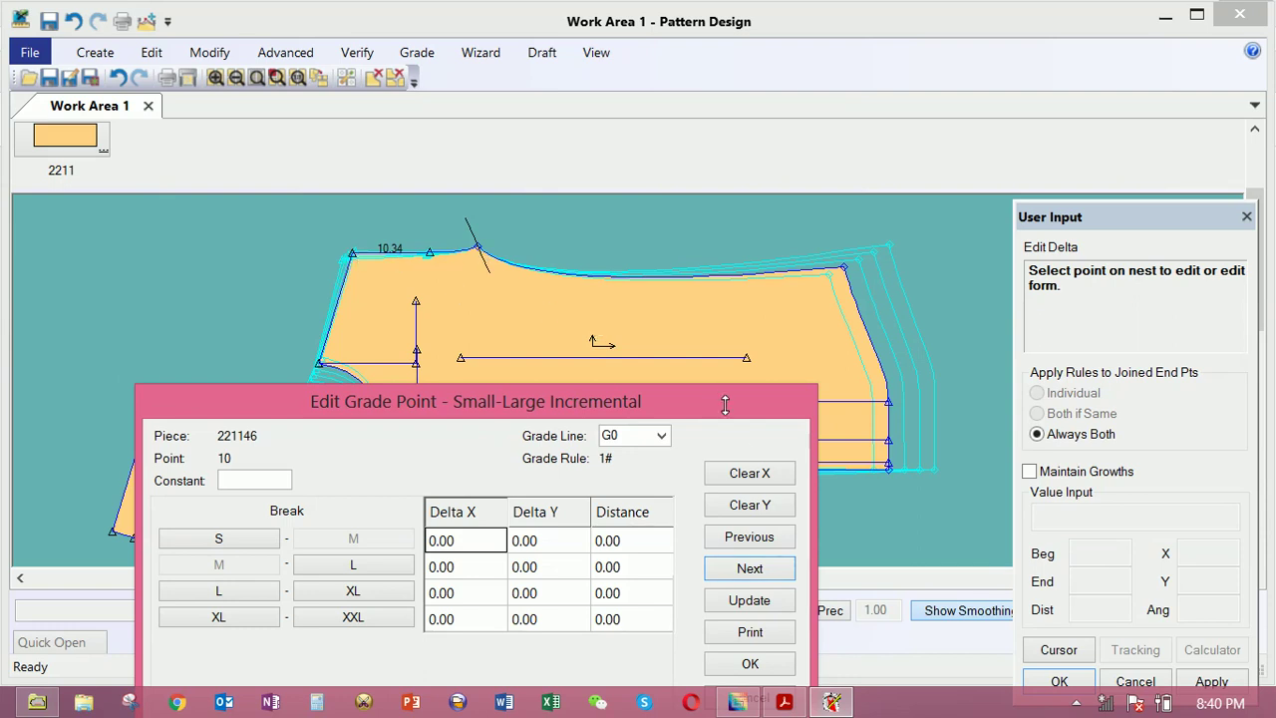
pyautogui.click(750, 505)
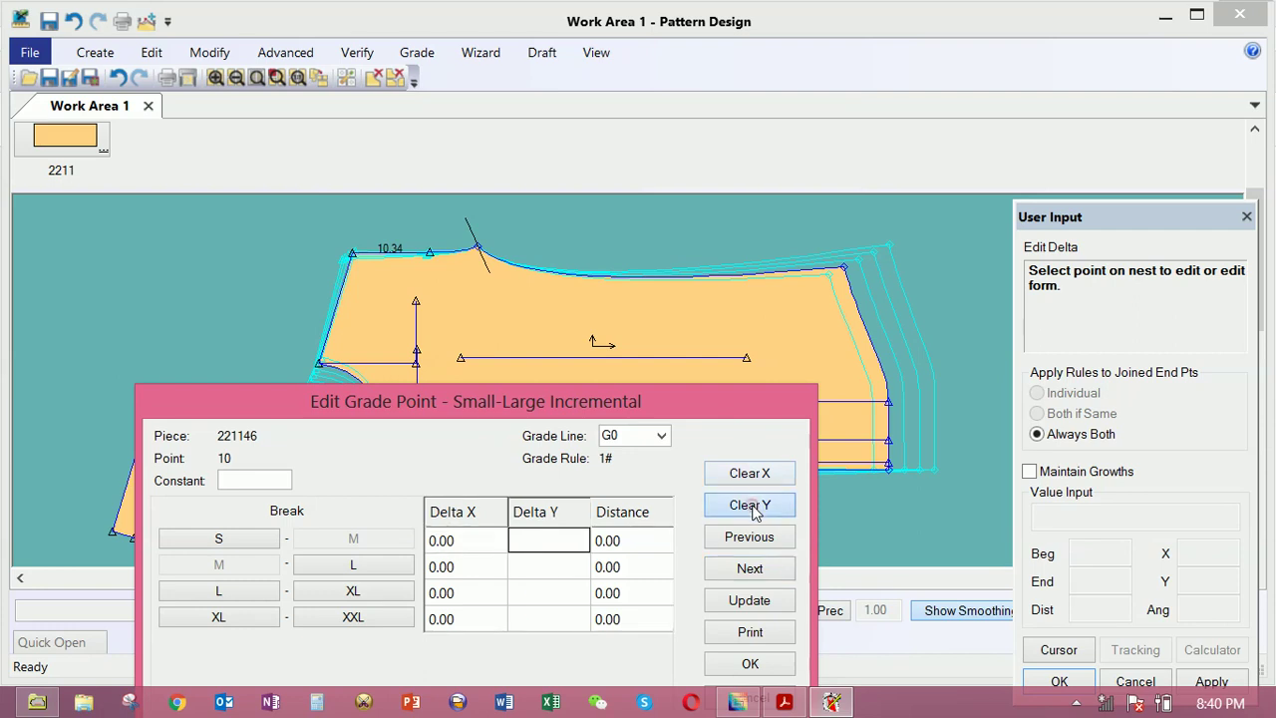
pyautogui.write('1')
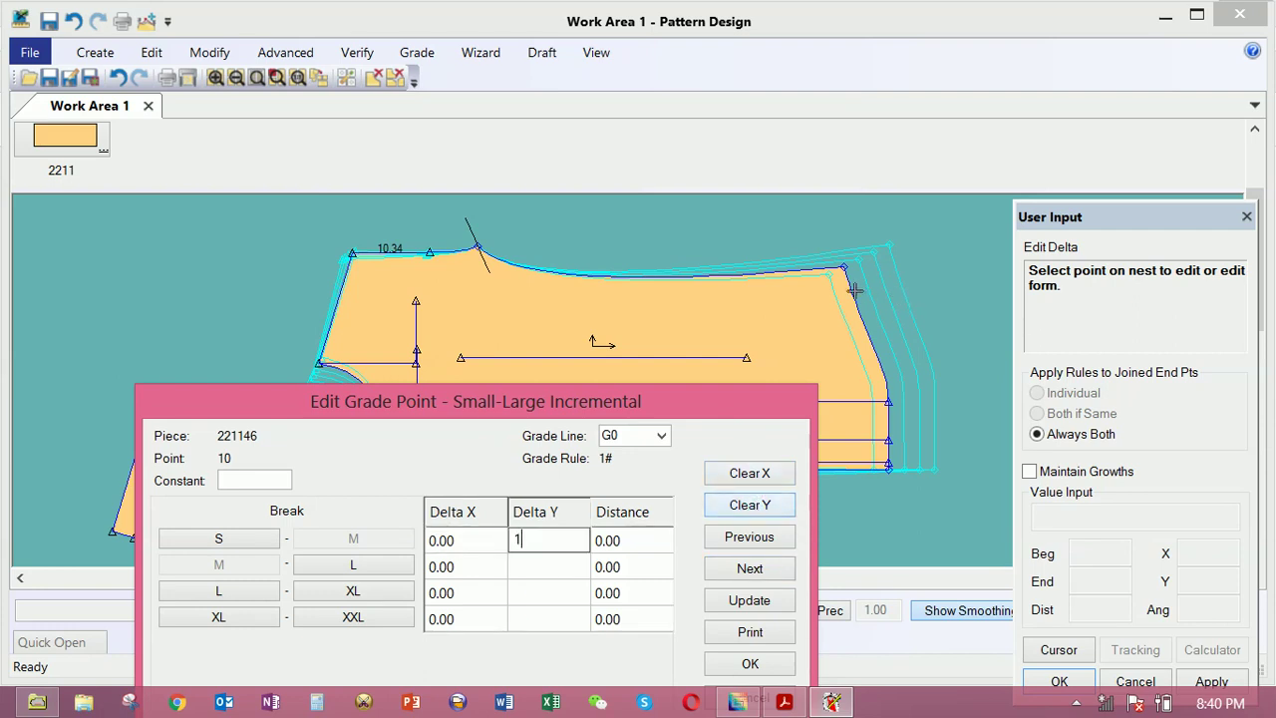
pyautogui.click(747, 472)
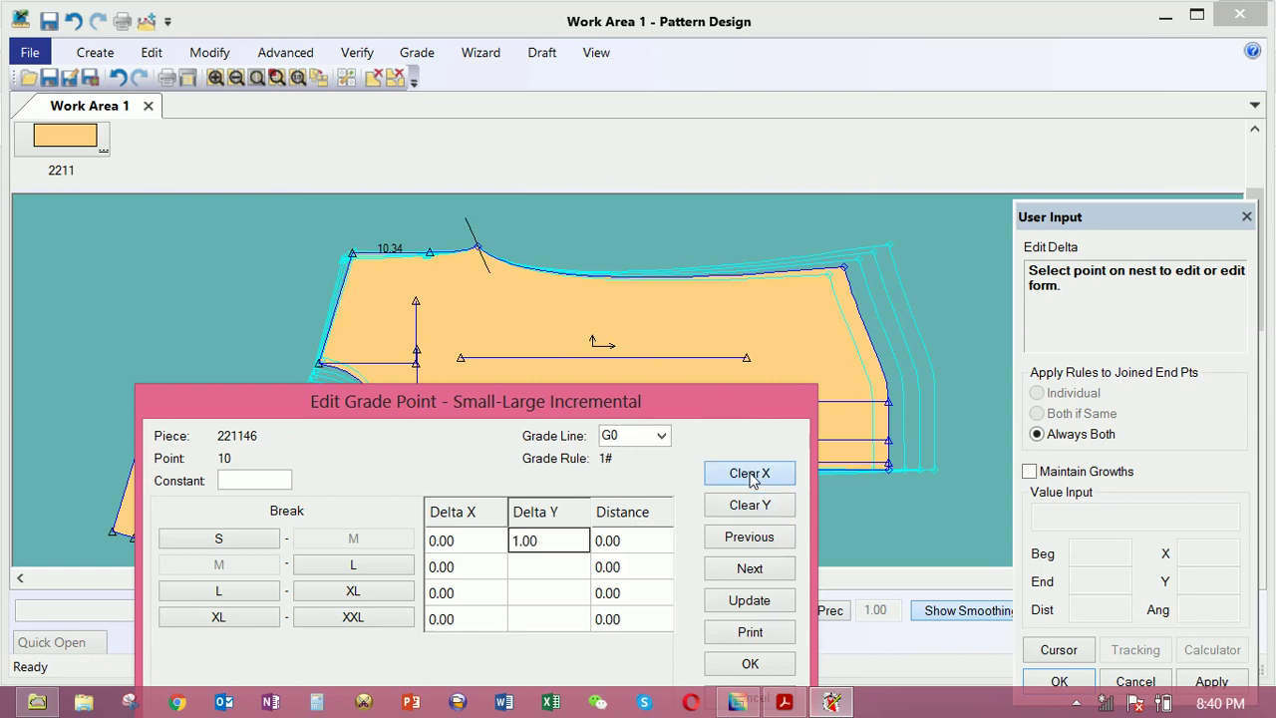
pyautogui.write('1')
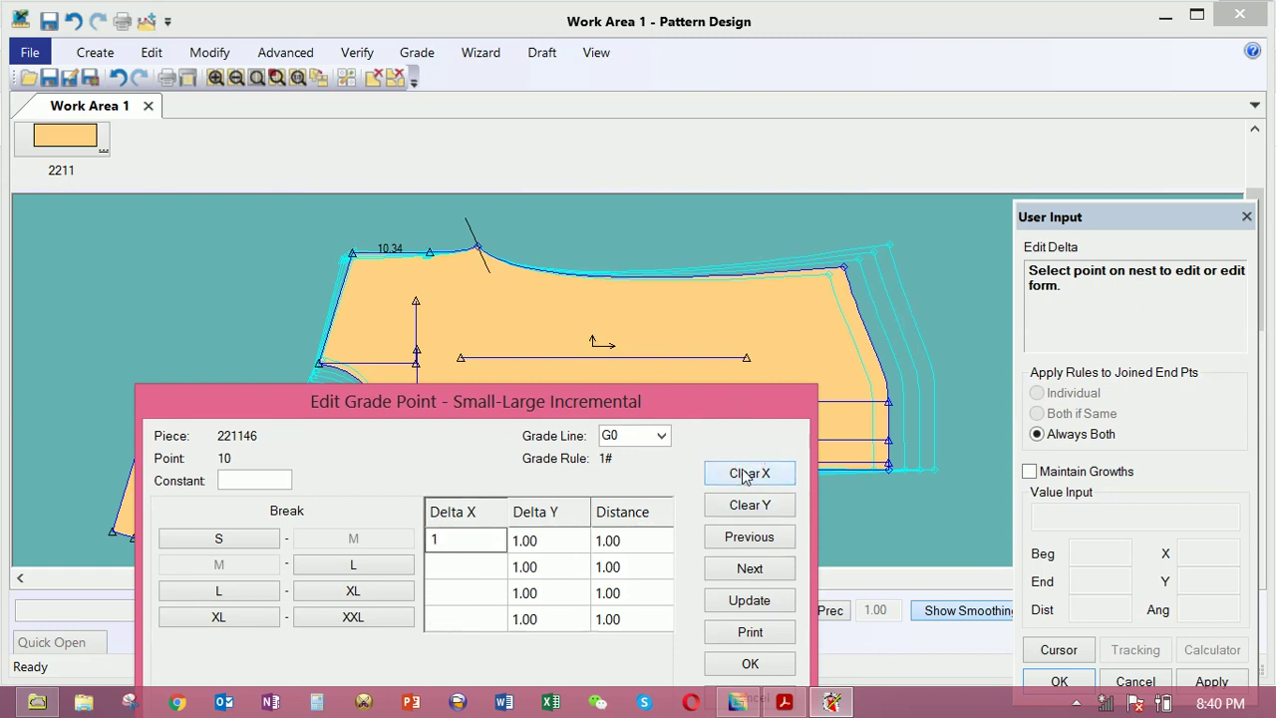
pyautogui.click(749, 536)
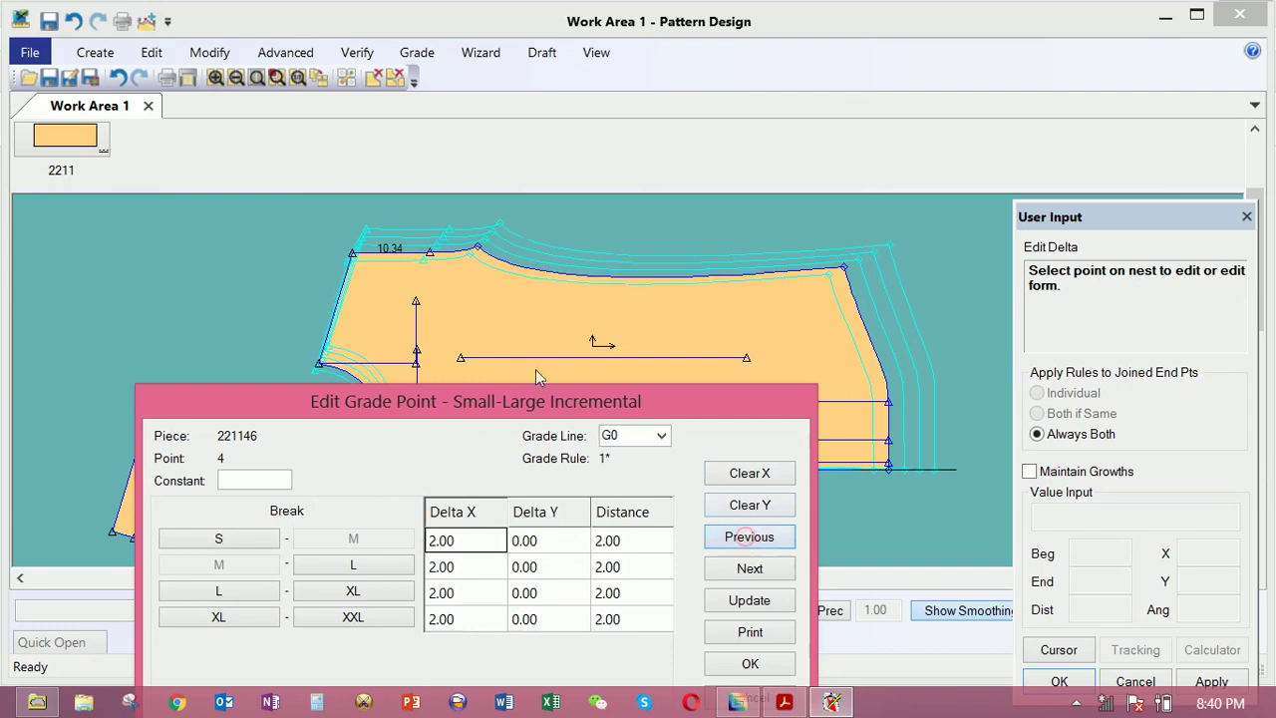
# Edit the armhole point between shoulder and underarm, setting Delta X to 0.5 and Delta Y to 0.75 for every size break
pyautogui.click(432, 267)
pyautogui.rightClick(432, 271)
pyautogui.click(432, 274)
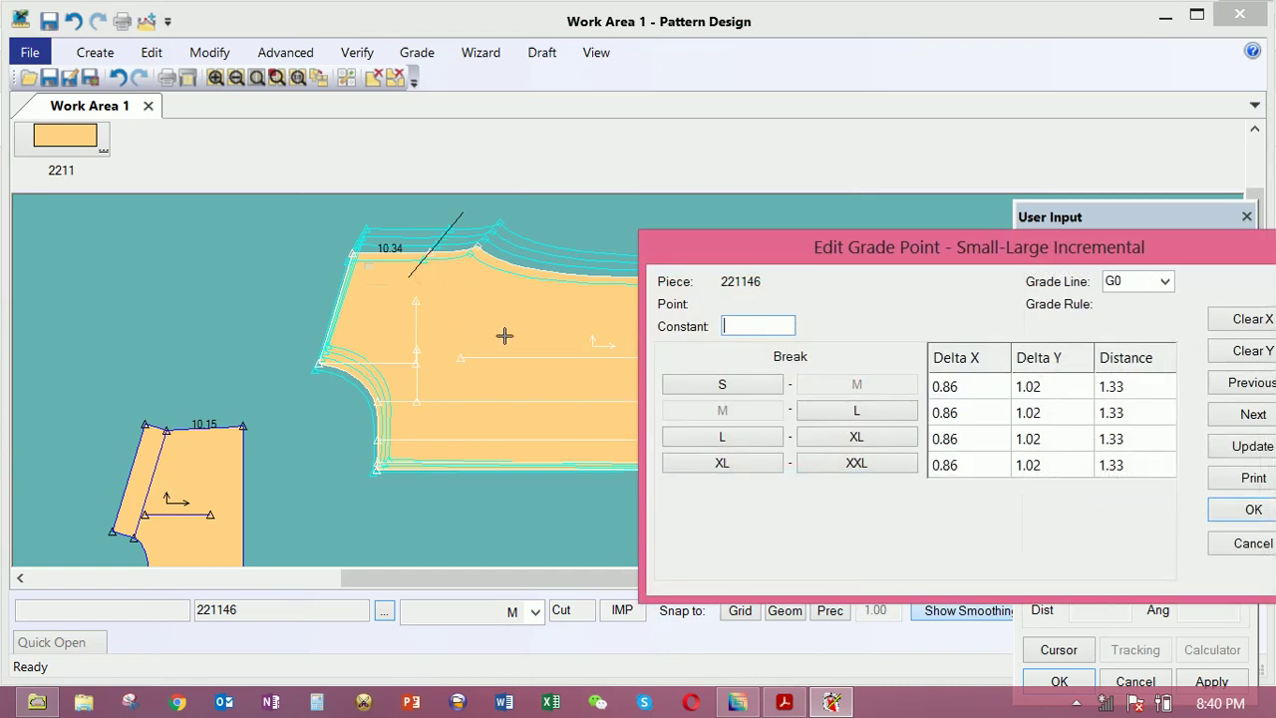
pyautogui.moveTo(1183, 256); pyautogui.dragTo(802, 369)
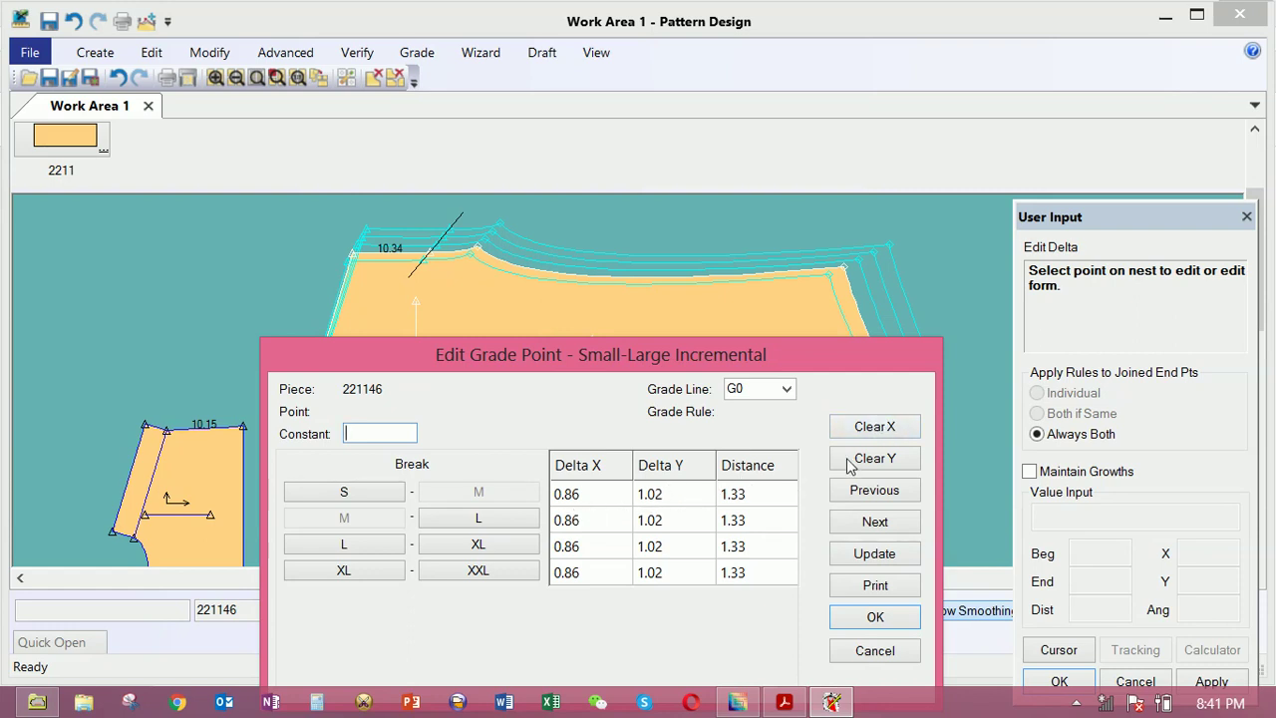
pyautogui.click(882, 432)
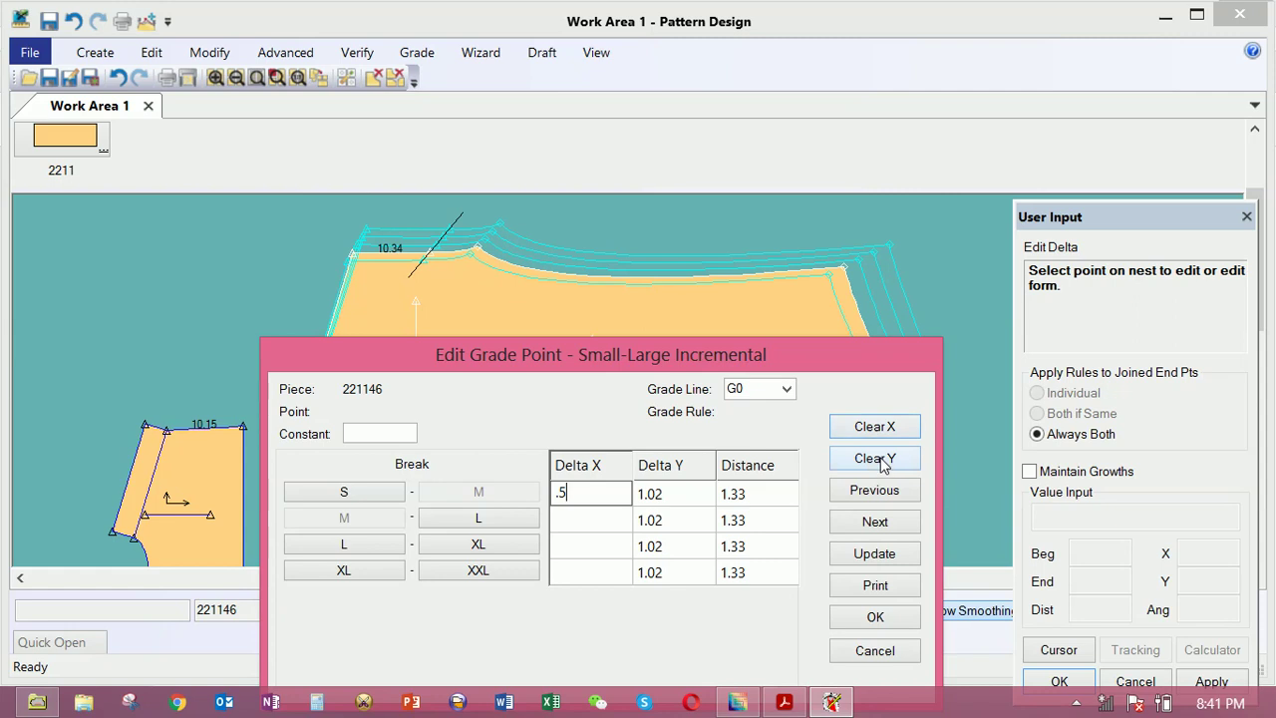
pyautogui.click(881, 464)
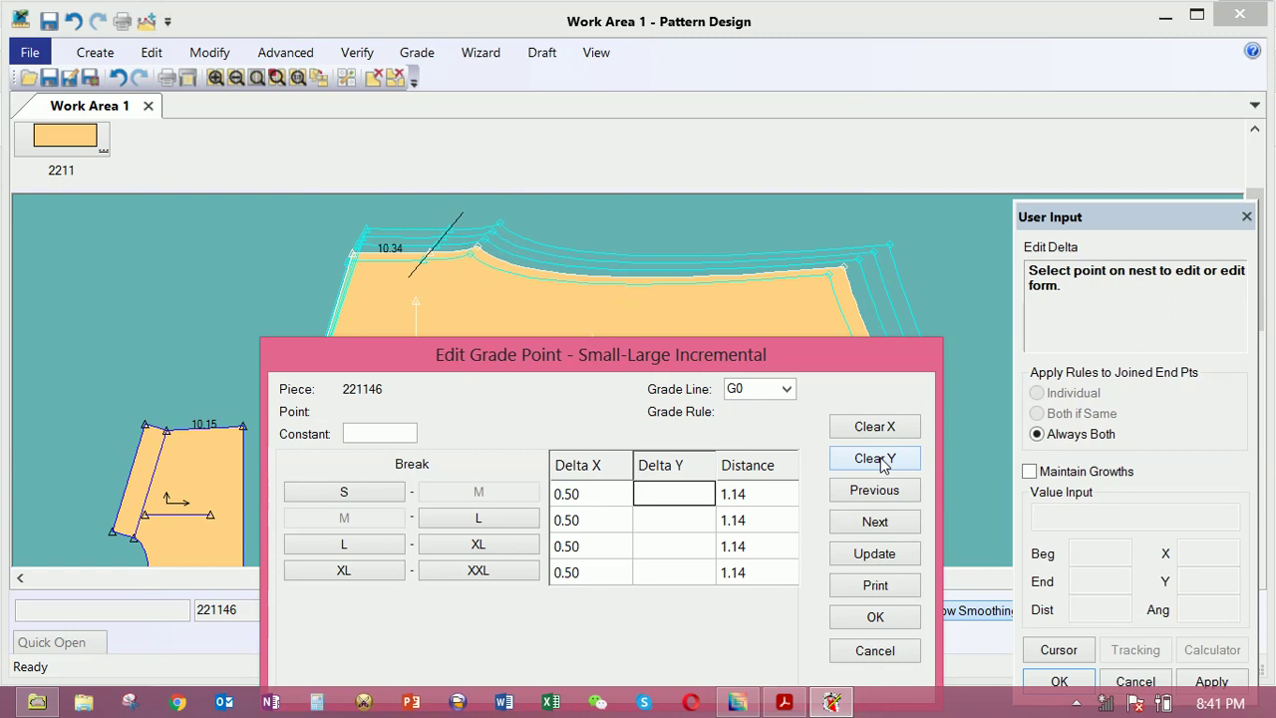
pyautogui.write('.75')
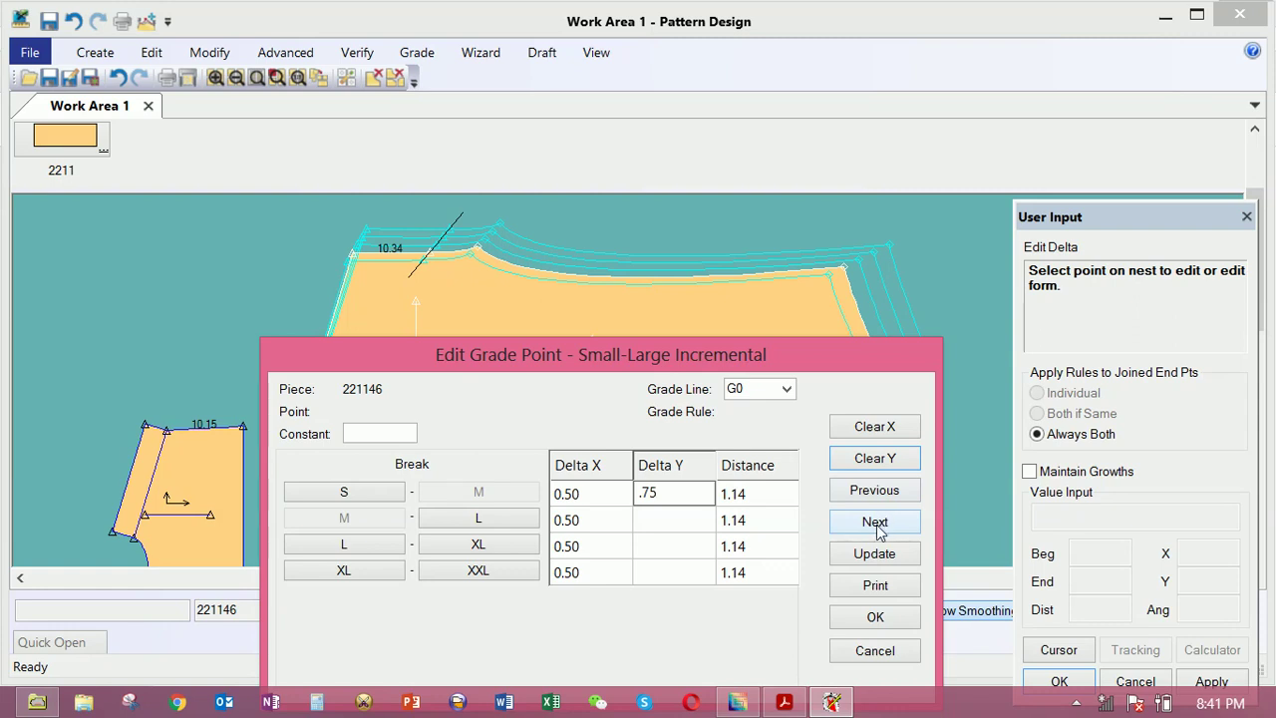
pyautogui.click(877, 490)
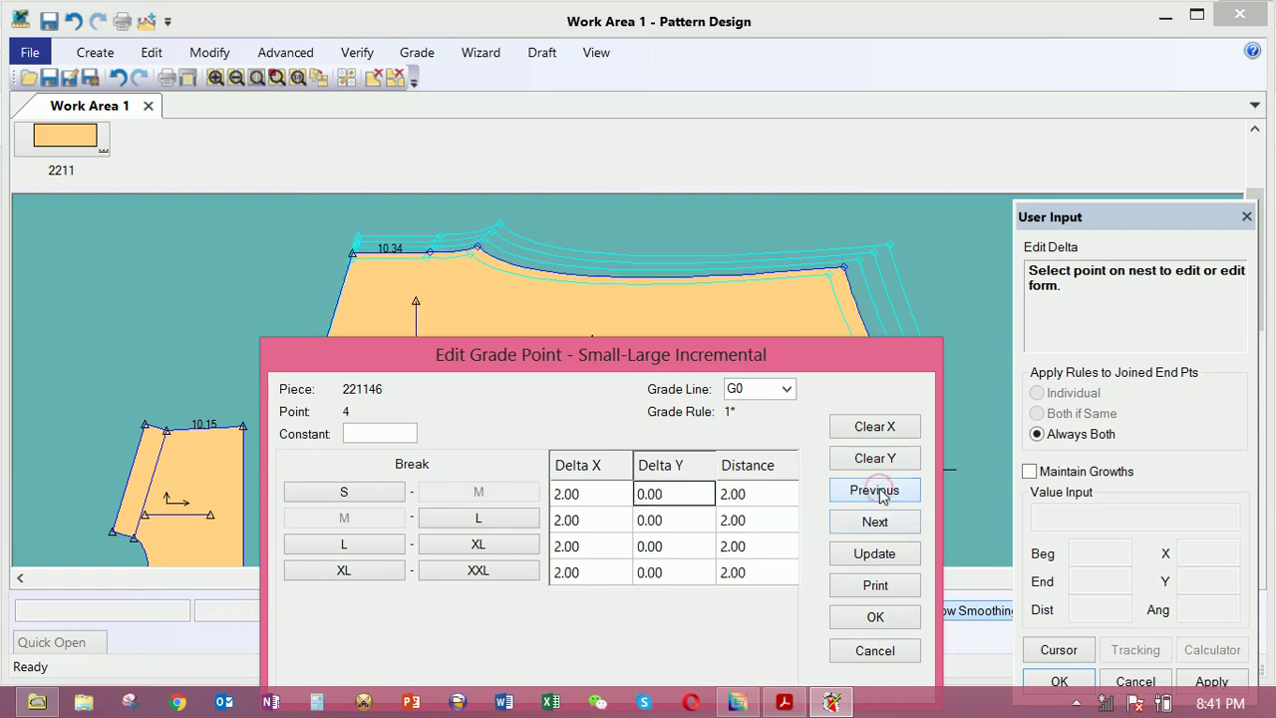
# Open the grade values of the shoulder tip at the armhole end and clear Delta X to 0 for every size break
pyautogui.click(356, 255)
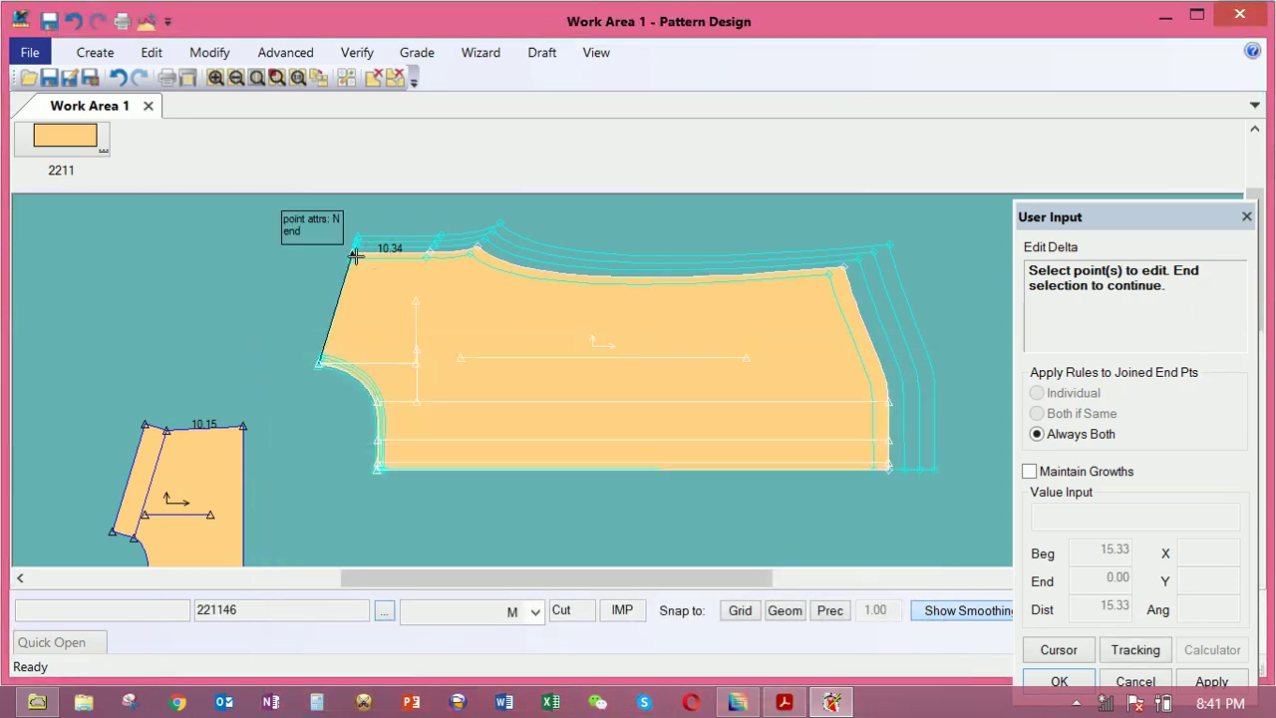
pyautogui.rightClick(401, 270)
pyautogui.click(402, 271)
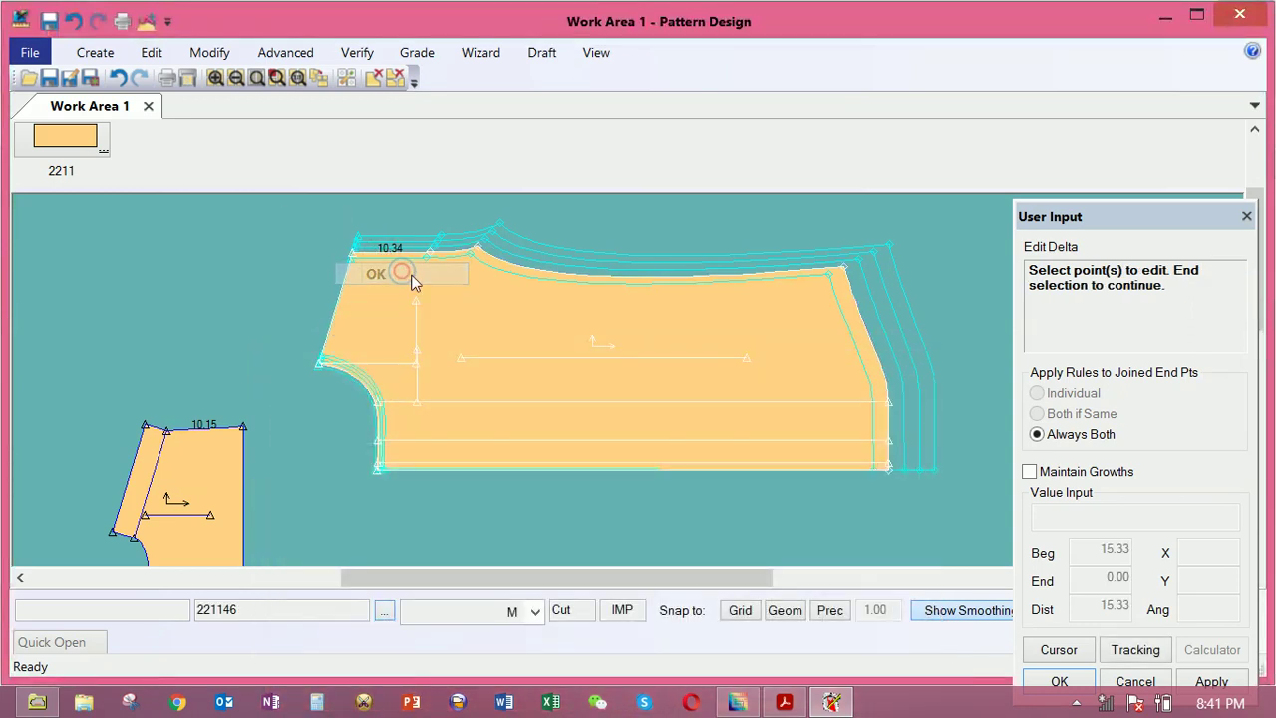
pyautogui.moveTo(906, 256); pyautogui.dragTo(596, 331)
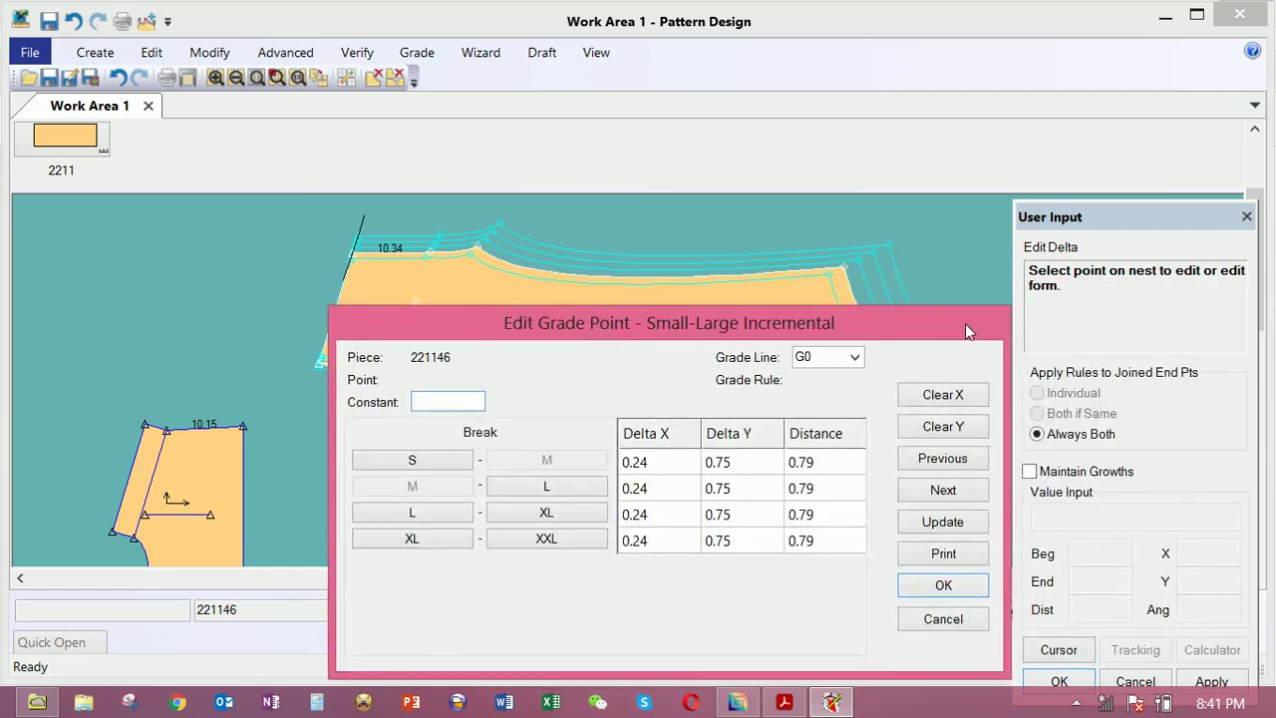
pyautogui.click(950, 397)
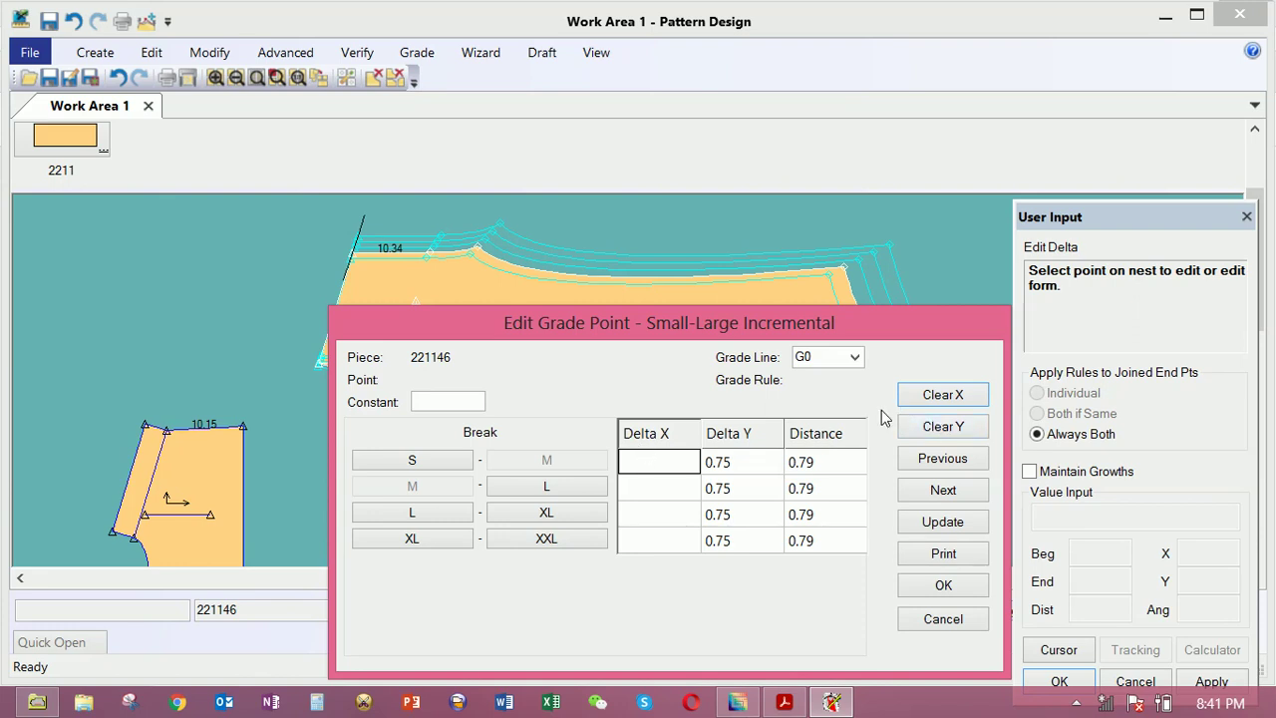
pyautogui.write('.2')
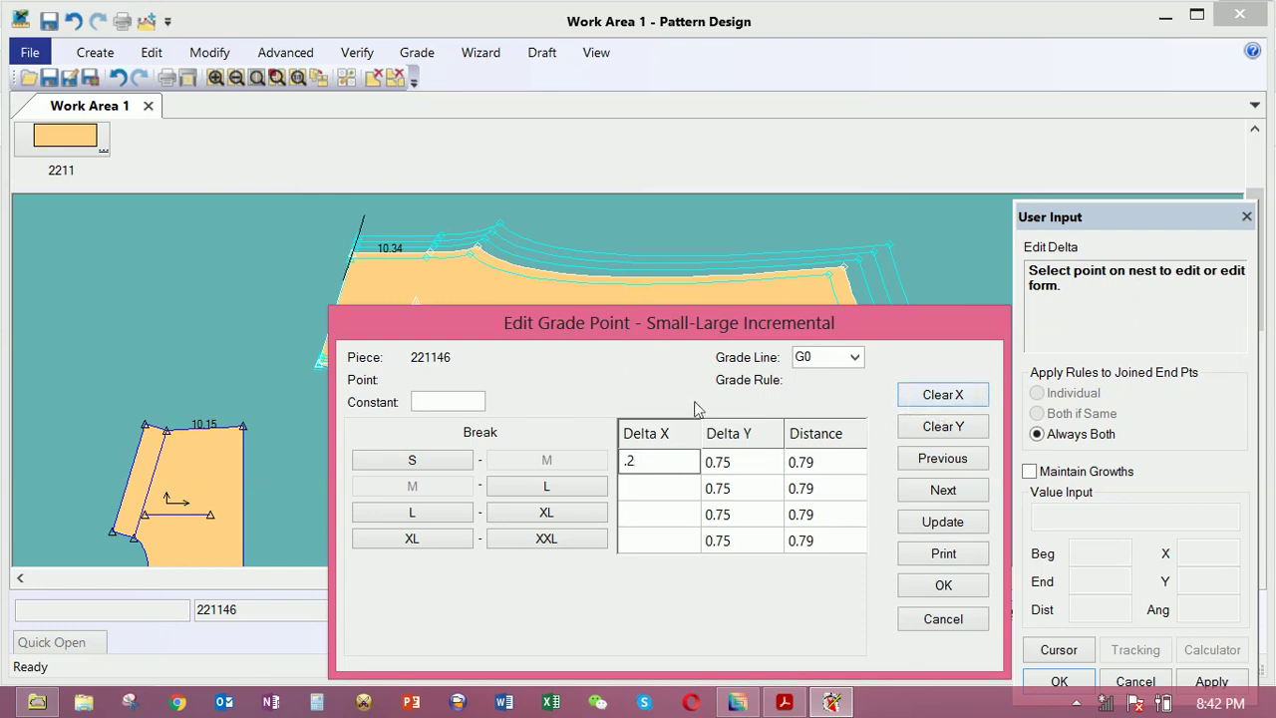
pyautogui.click(653, 459)
pyautogui.press('Delete')
# Set Delta Y to 0.75 for every size break at the shoulder tip and advance to the following grade point
pyautogui.click(941, 431)
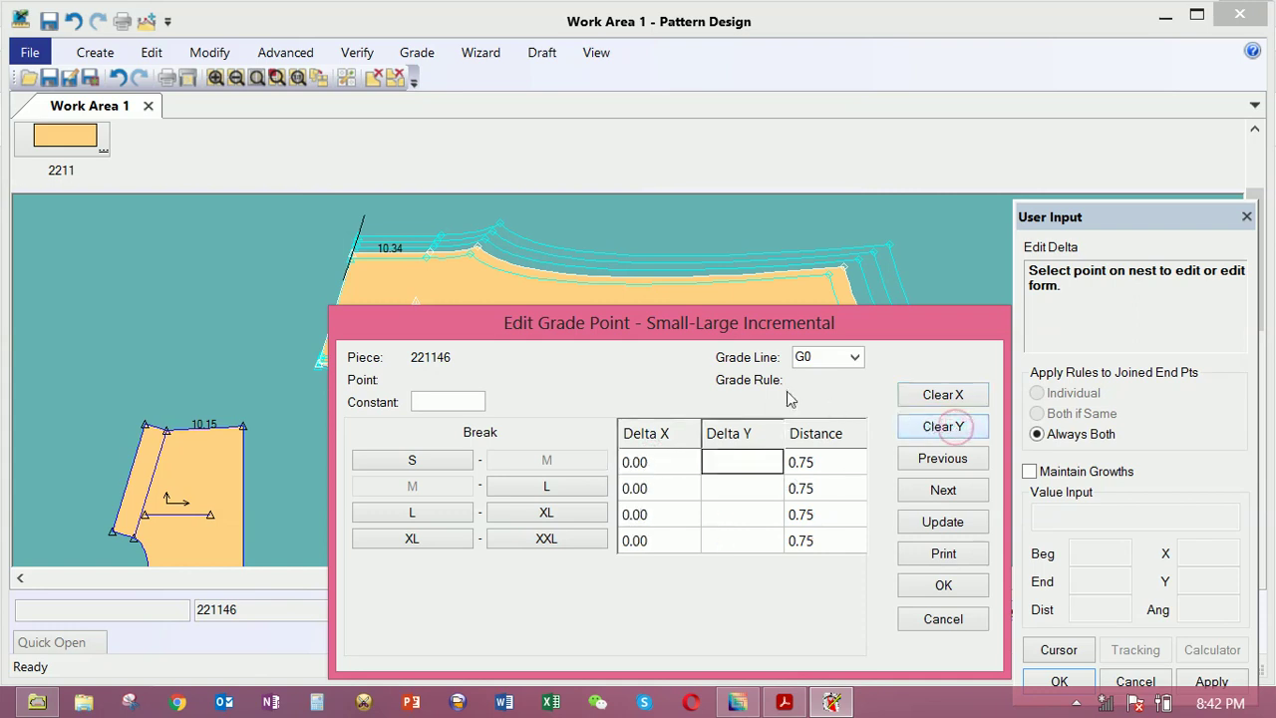
pyautogui.click(927, 427)
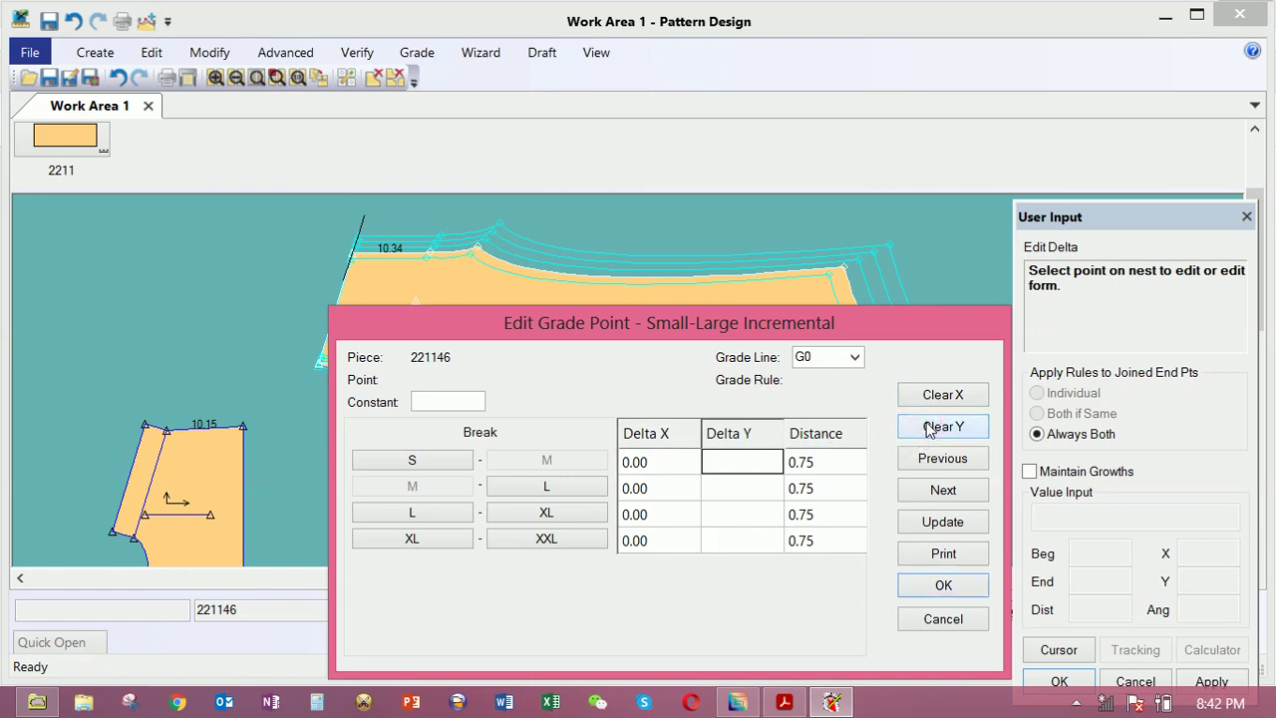
pyautogui.write('.75')
pyautogui.click(943, 489)
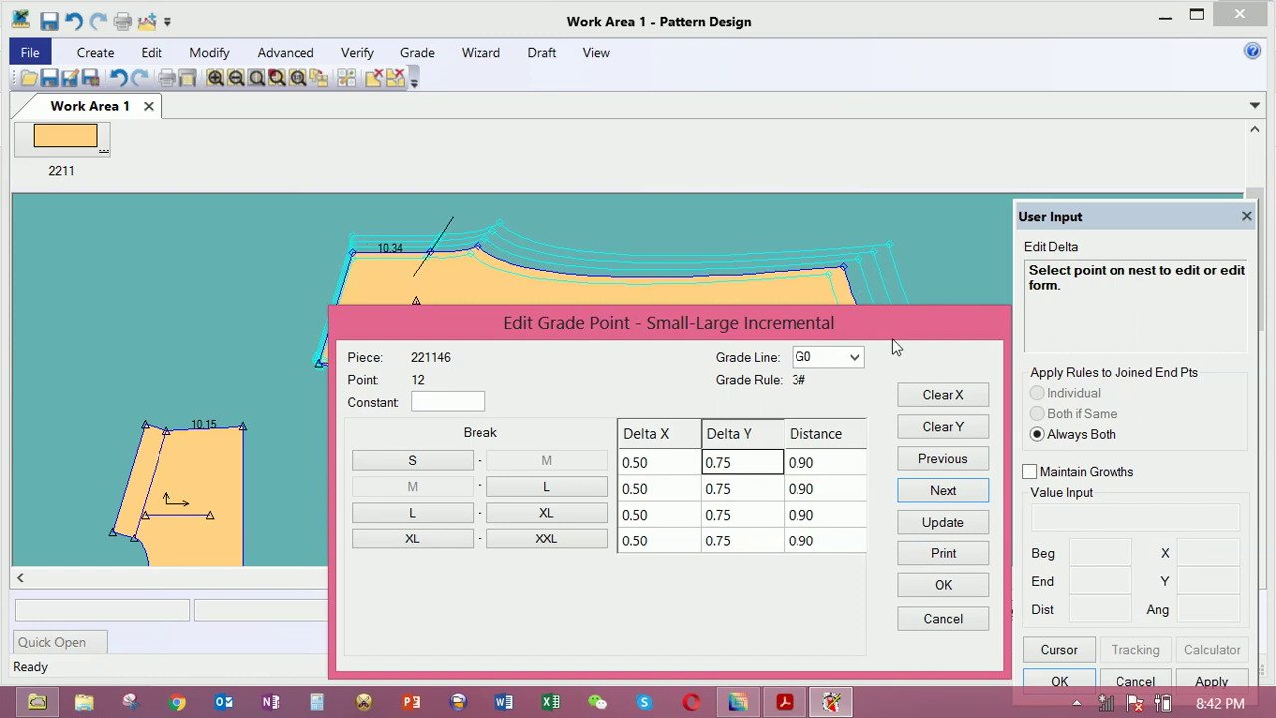
# Edit the grade point where the shoulder meets the neckline, clearing Delta X and Delta Y for every size break
pyautogui.moveTo(891, 325); pyautogui.dragTo(526, 414)
pyautogui.moveTo(629, 503); pyautogui.dragTo(648, 504)
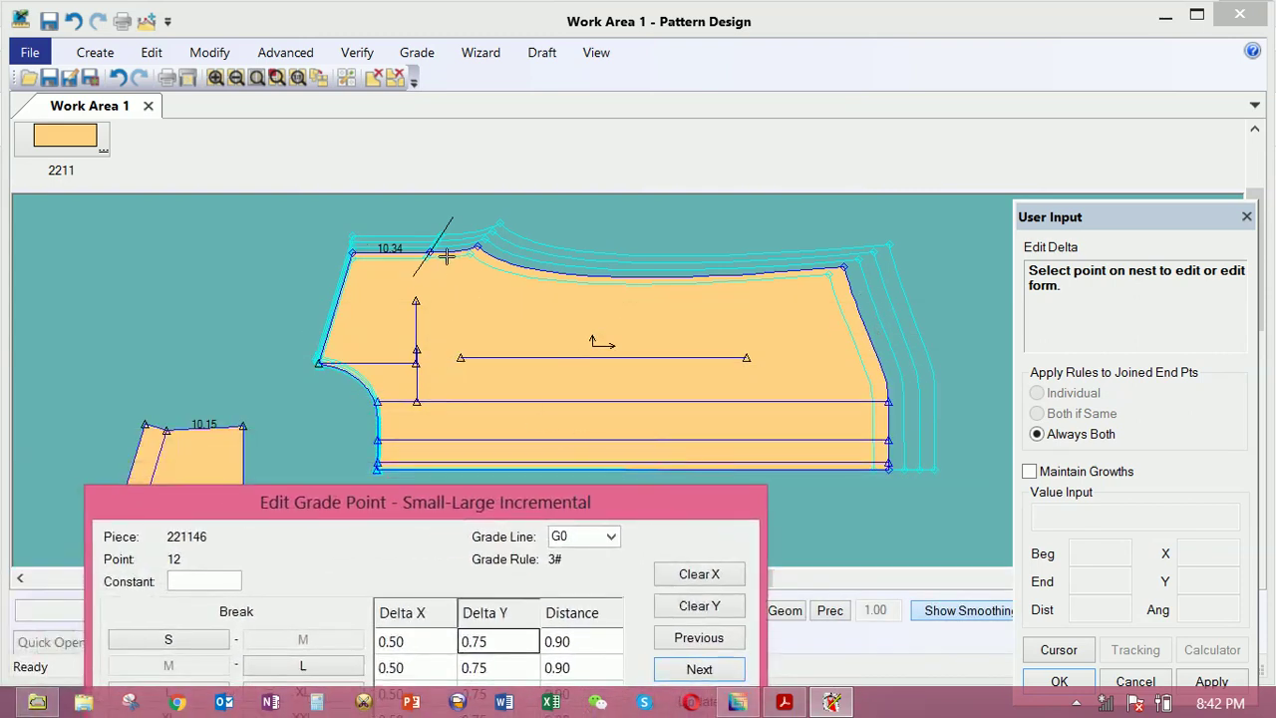
pyautogui.moveTo(634, 502); pyautogui.dragTo(1019, 266)
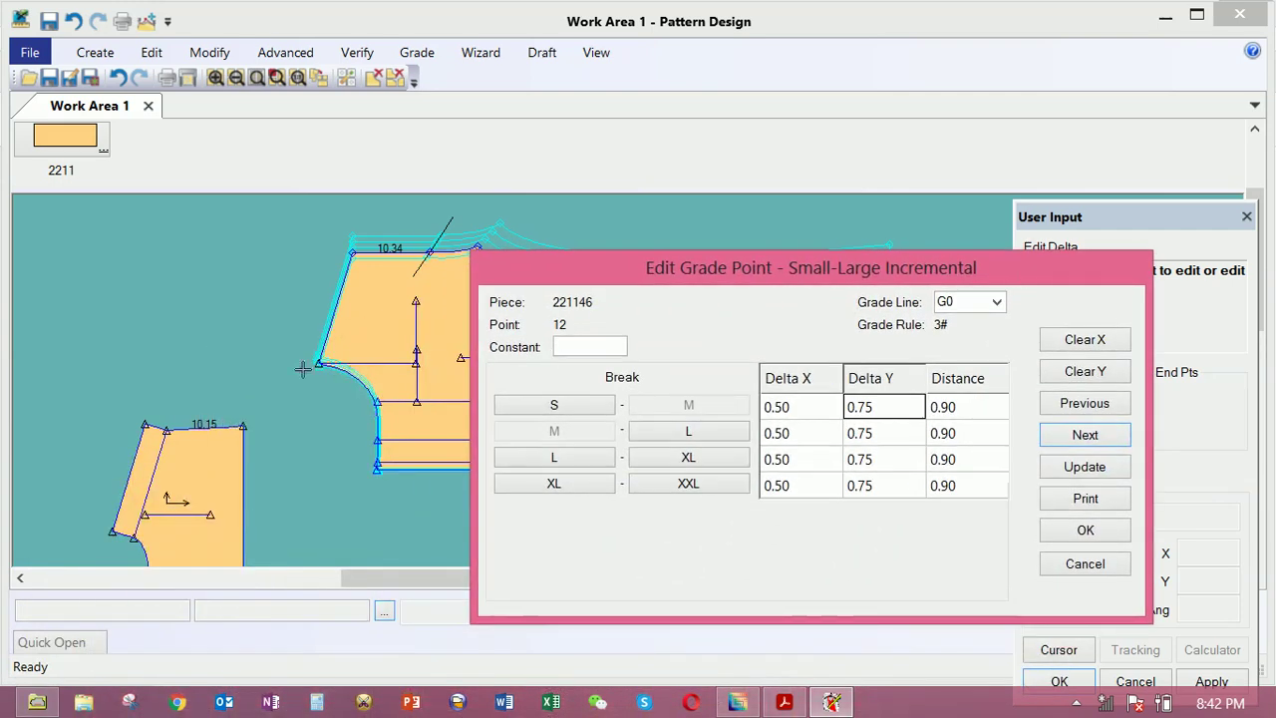
pyautogui.press('Escape')
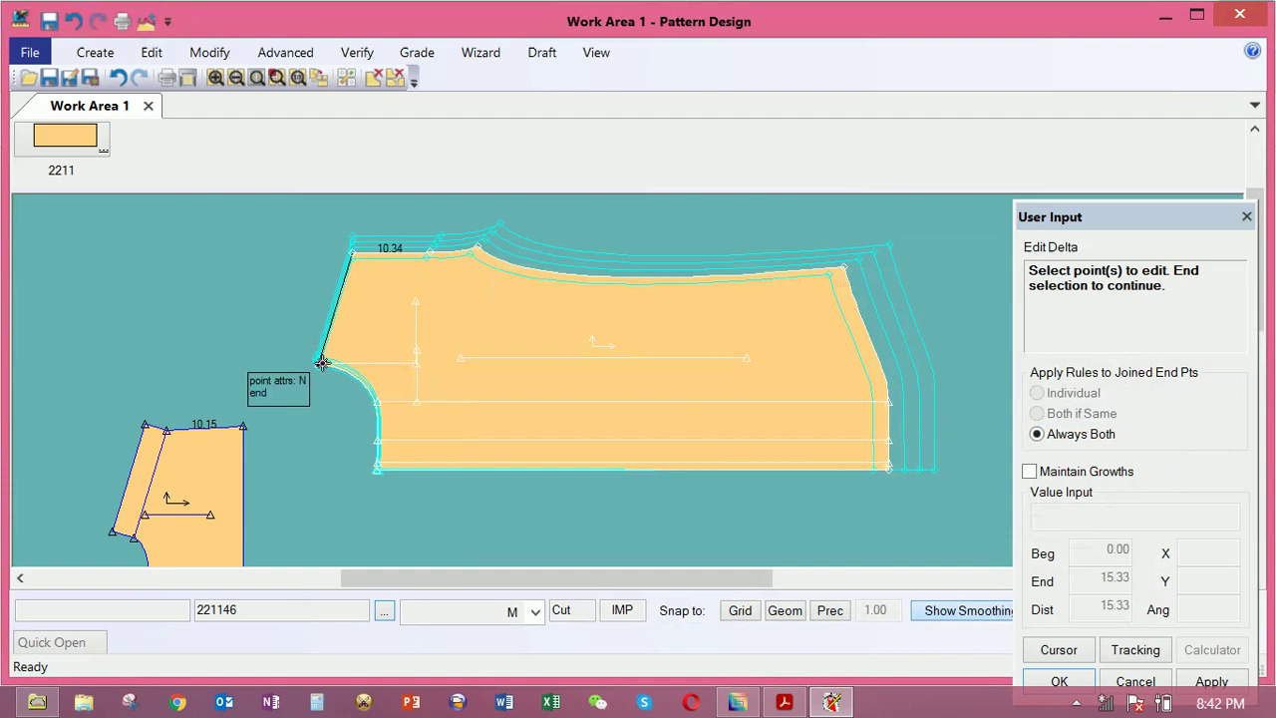
pyautogui.rightClick(364, 322)
pyautogui.press('Return')
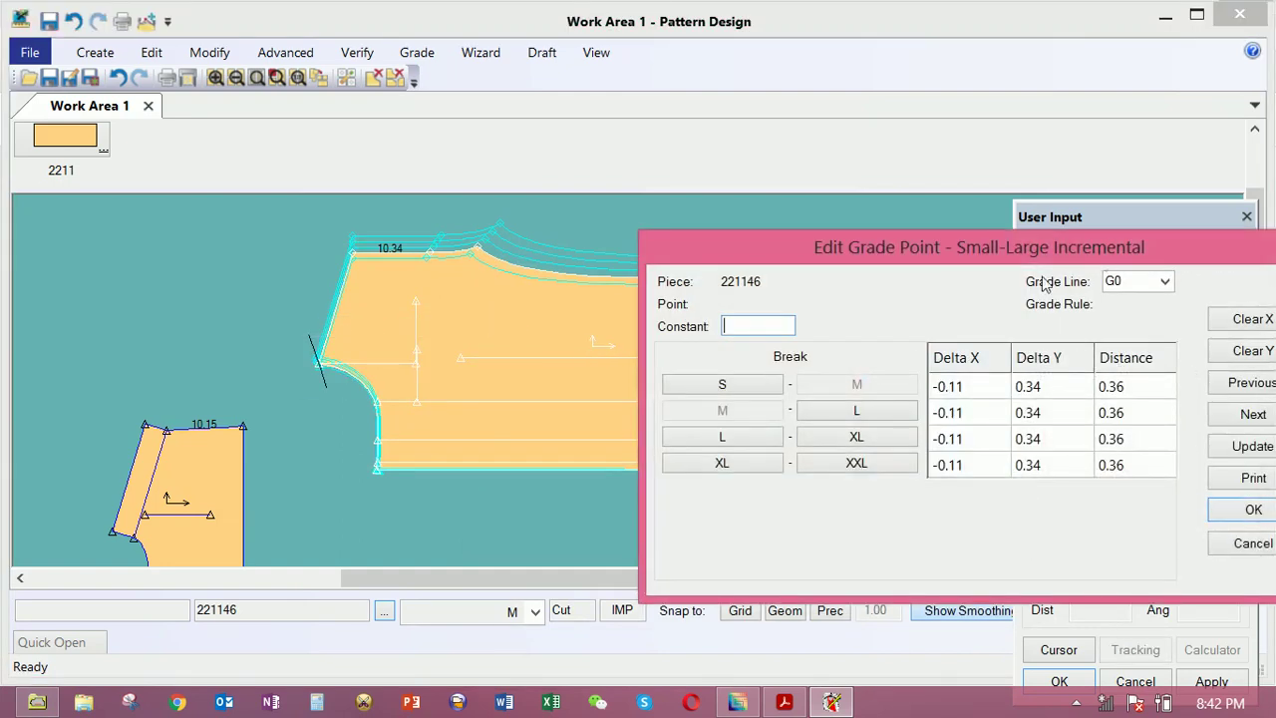
pyautogui.moveTo(1102, 258); pyautogui.dragTo(900, 321)
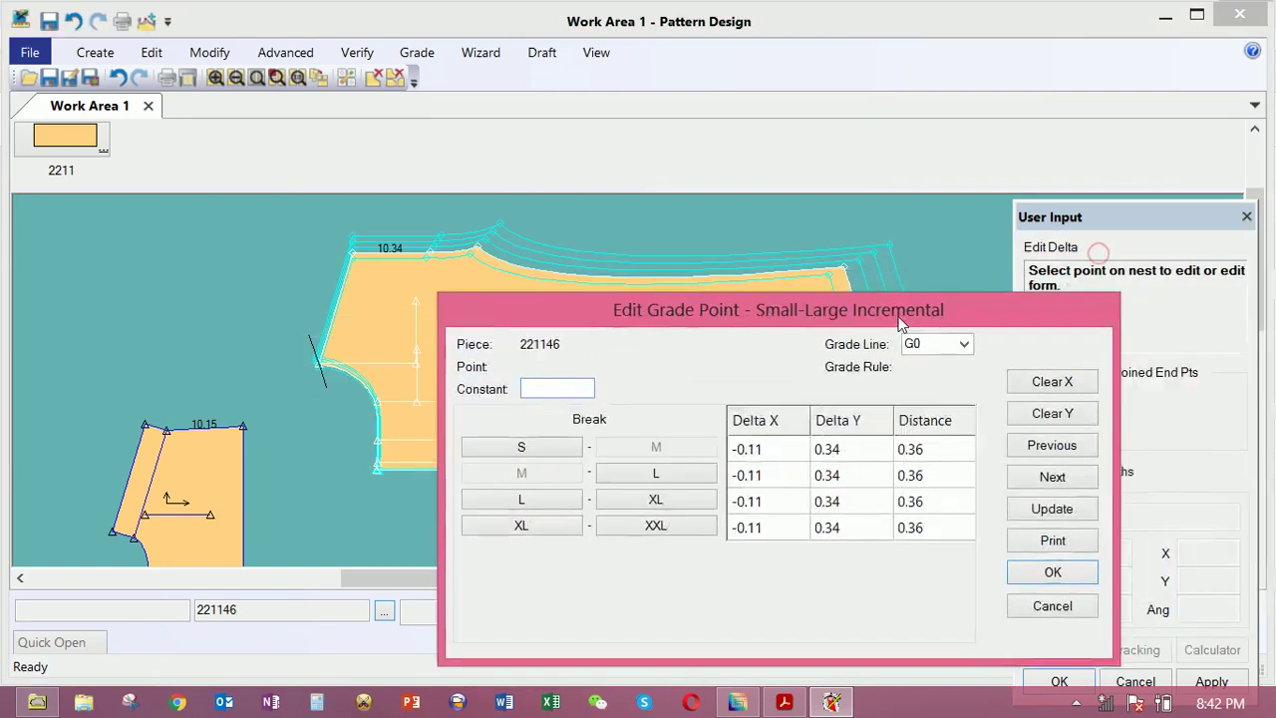
pyautogui.click(1052, 413)
pyautogui.click(1054, 380)
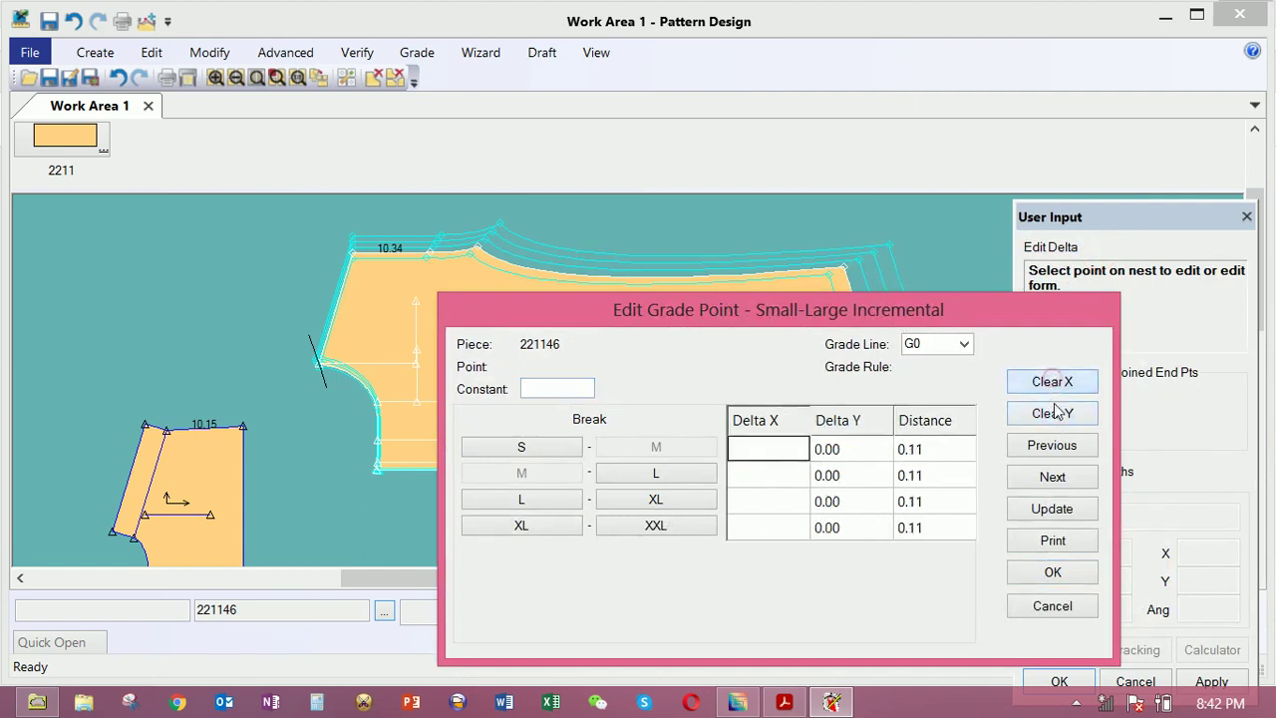
pyautogui.click(1054, 413)
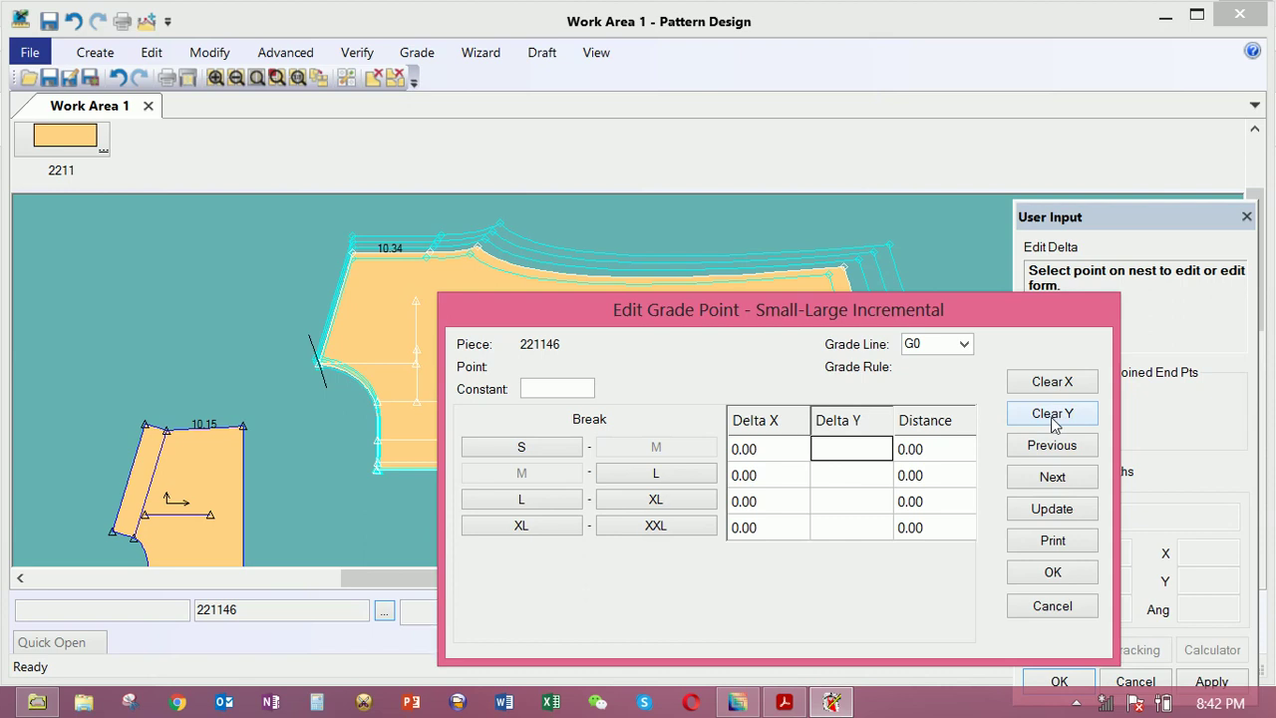
# Set the S–M Delta Y to 0.2 at the grade point on the outer armhole corner of piece 221146
pyautogui.write('.2')
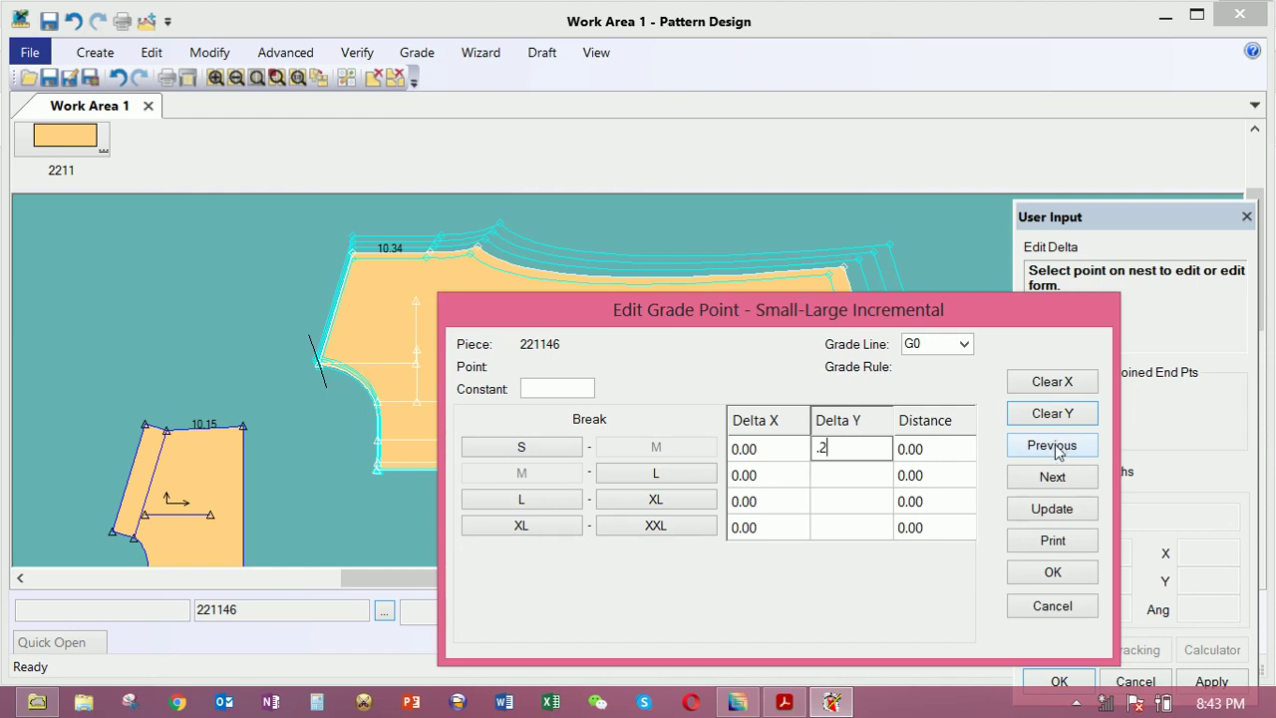
pyautogui.click(1054, 447)
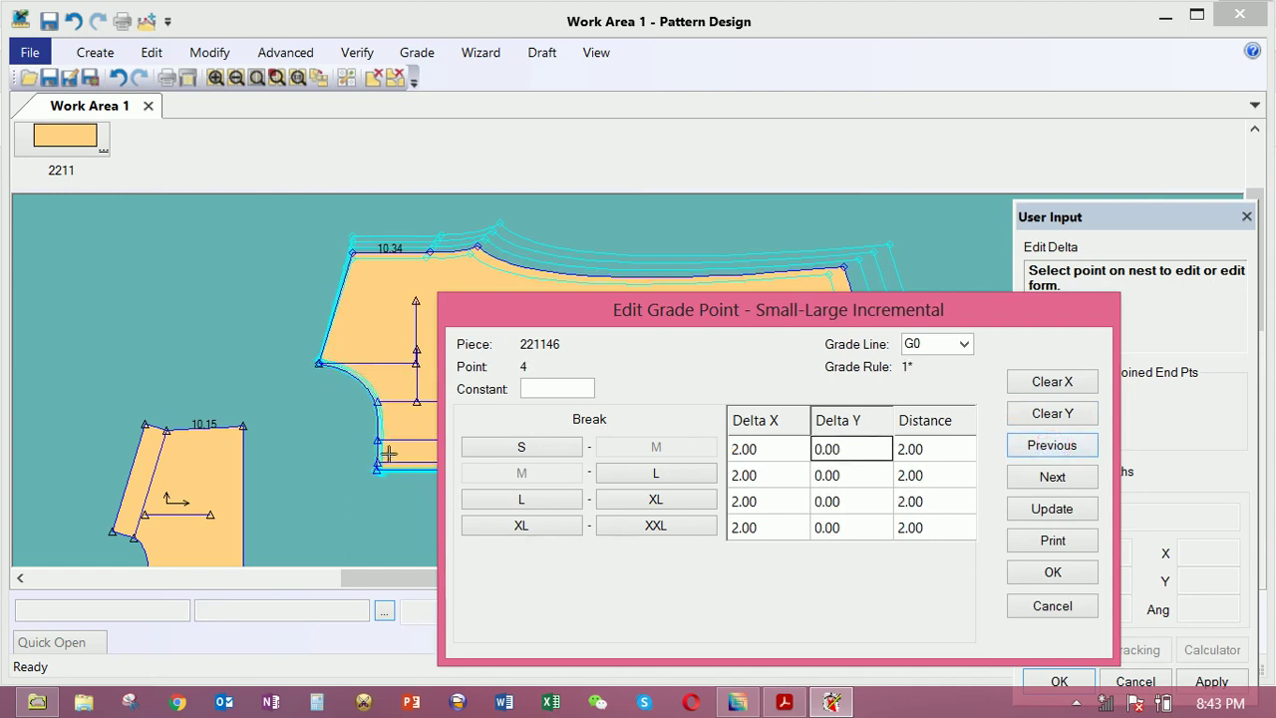
pyautogui.press('Escape')
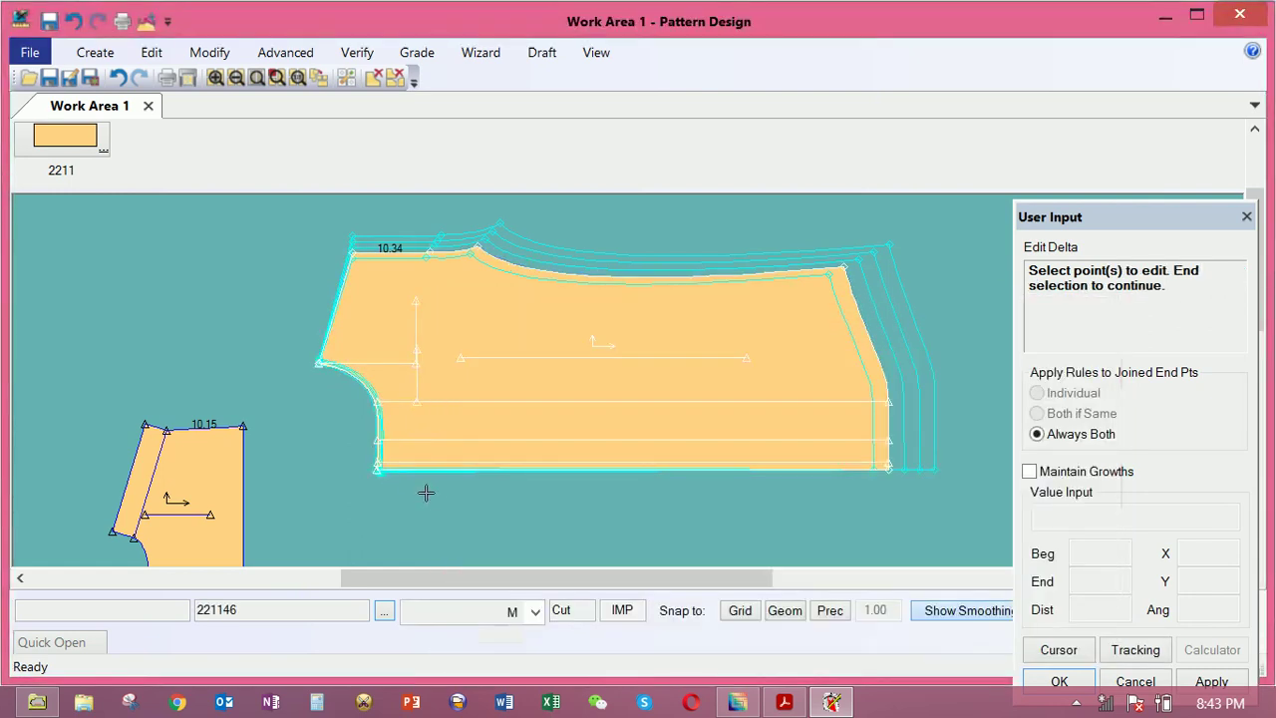
# Open delta editing for point 1, the lower armhole-side corner of piece 221146, and clear its X and Y deltas
pyautogui.click(377, 469)
pyautogui.rightClick(420, 476)
pyautogui.click(422, 484)
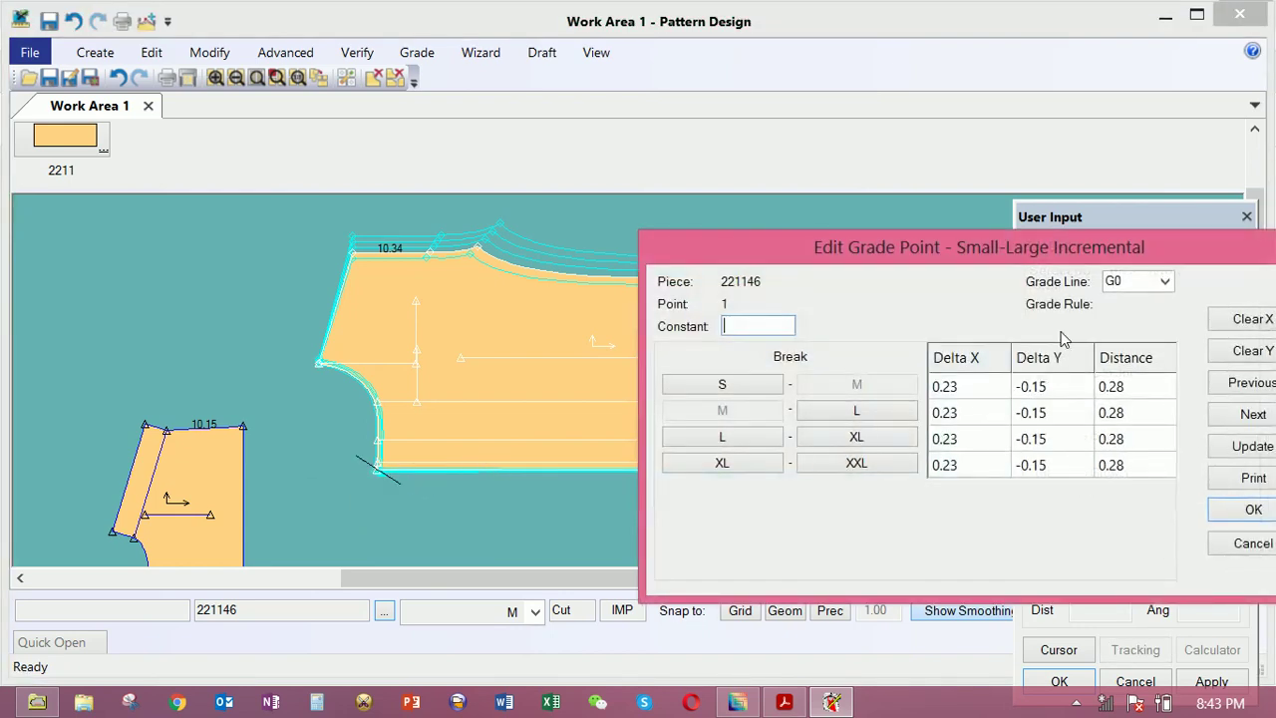
pyautogui.moveTo(1069, 254); pyautogui.dragTo(882, 294)
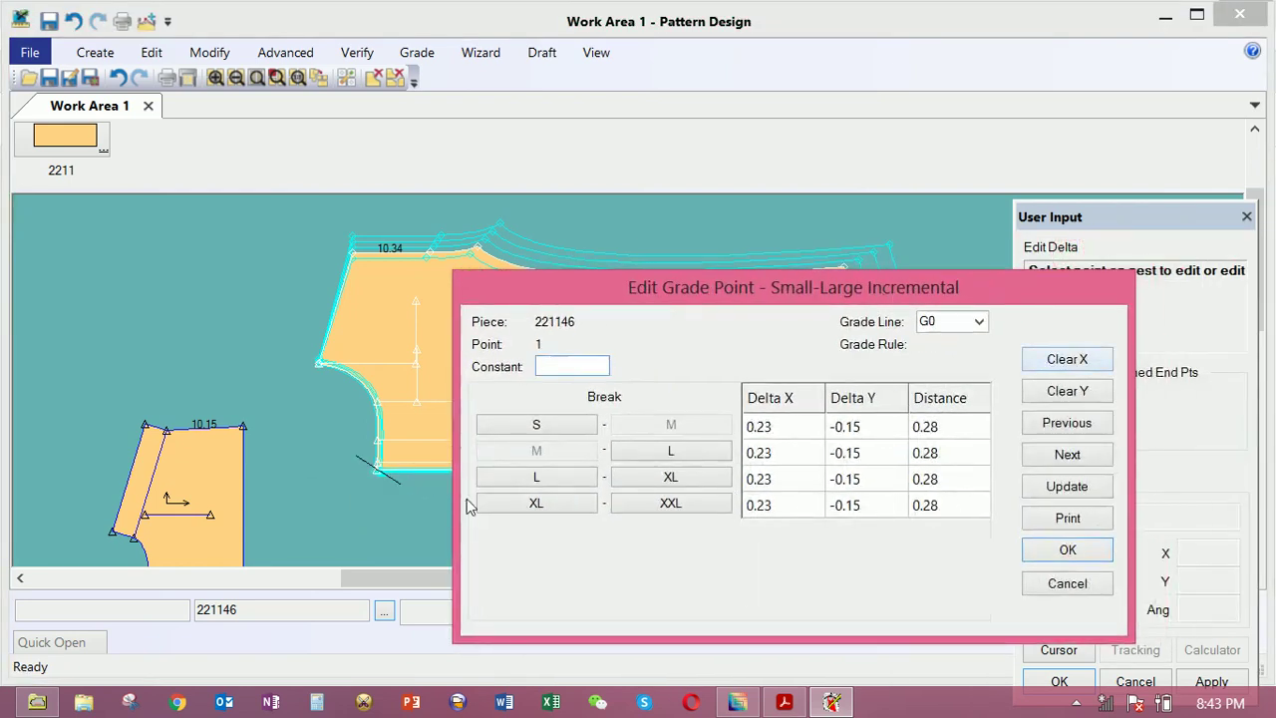
pyautogui.click(1057, 365)
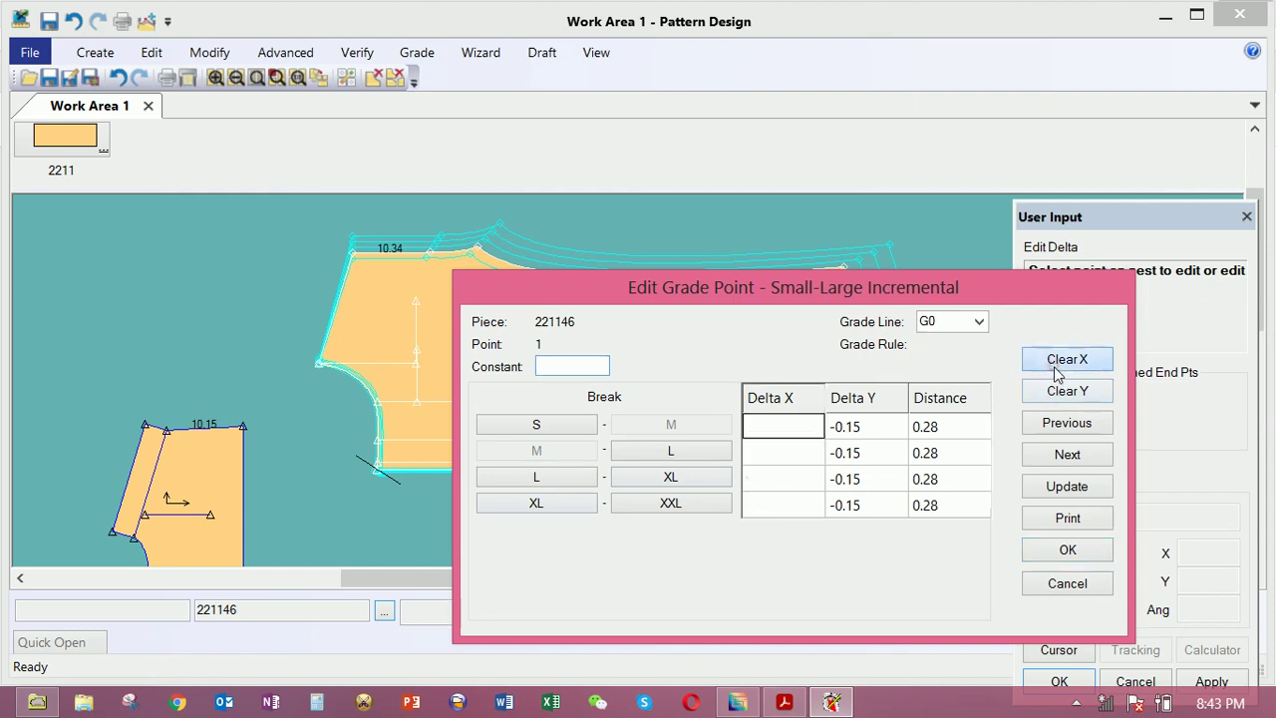
pyautogui.click(1068, 389)
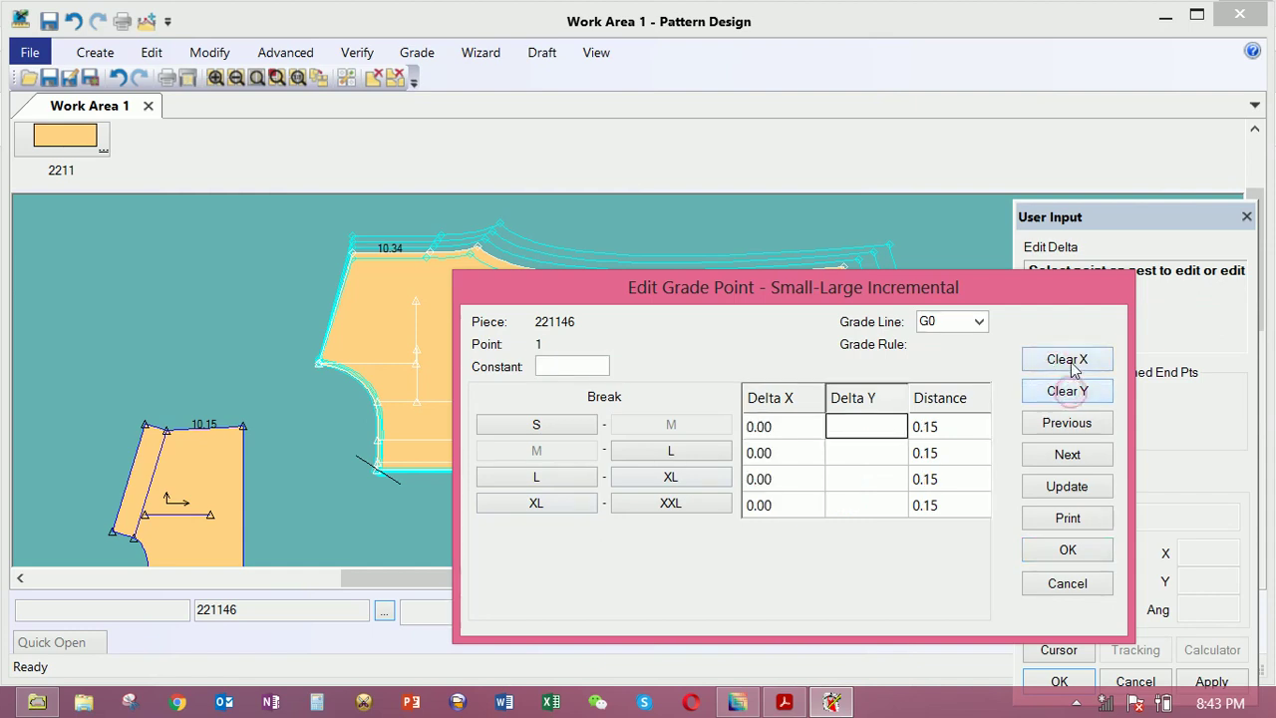
# Set point 1's Delta X to -0.25 for S–M, 0 for M–L and 0.25 for L–XL, and accept the grading
pyautogui.click(1085, 368)
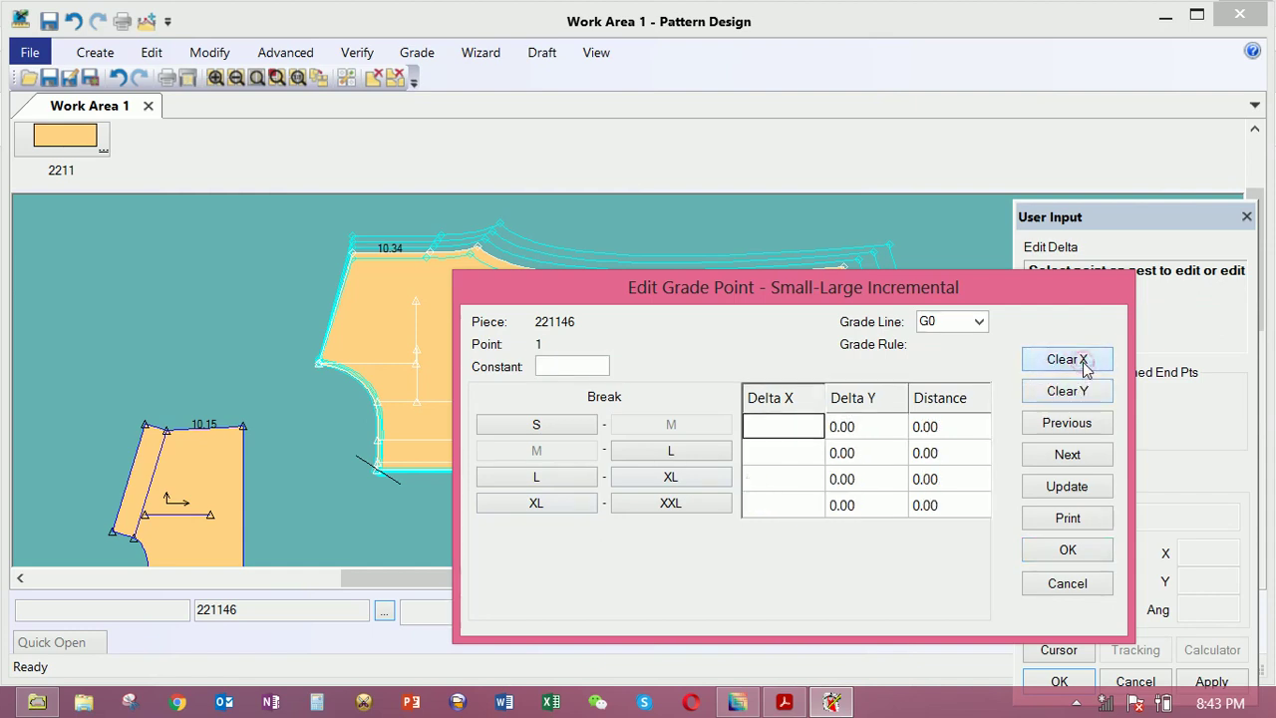
pyautogui.write('-.25')
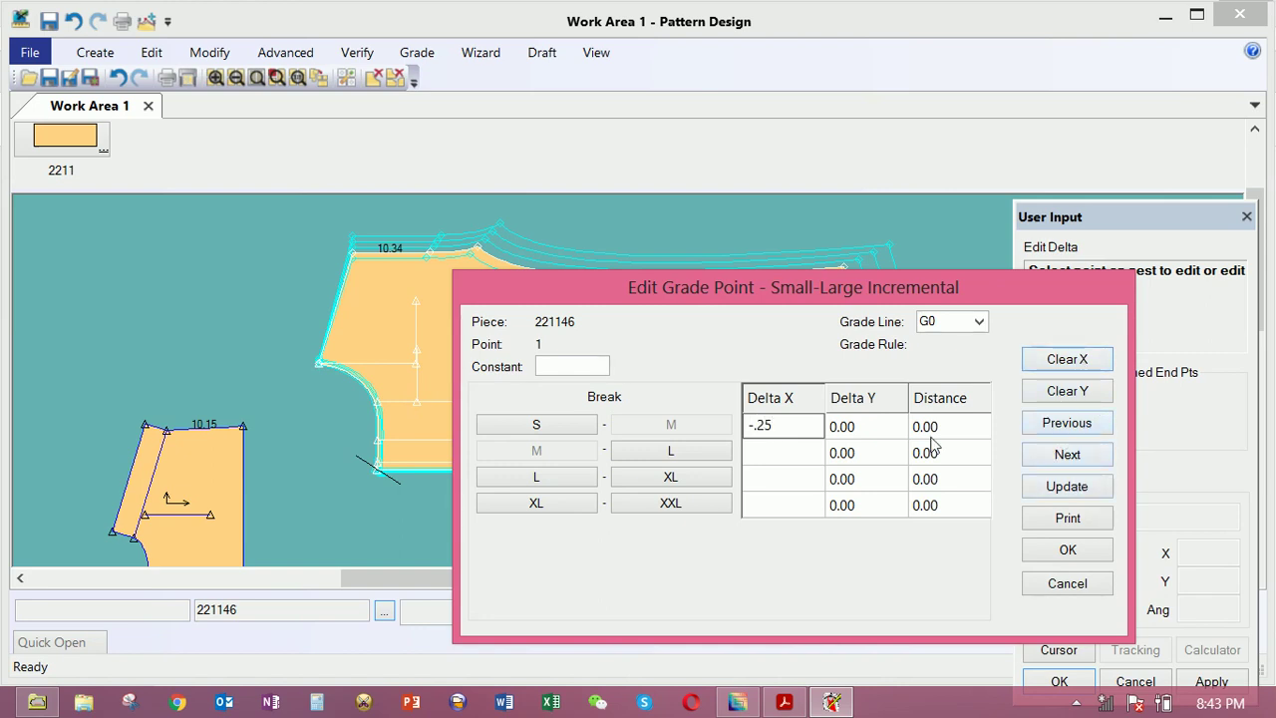
pyautogui.click(772, 451)
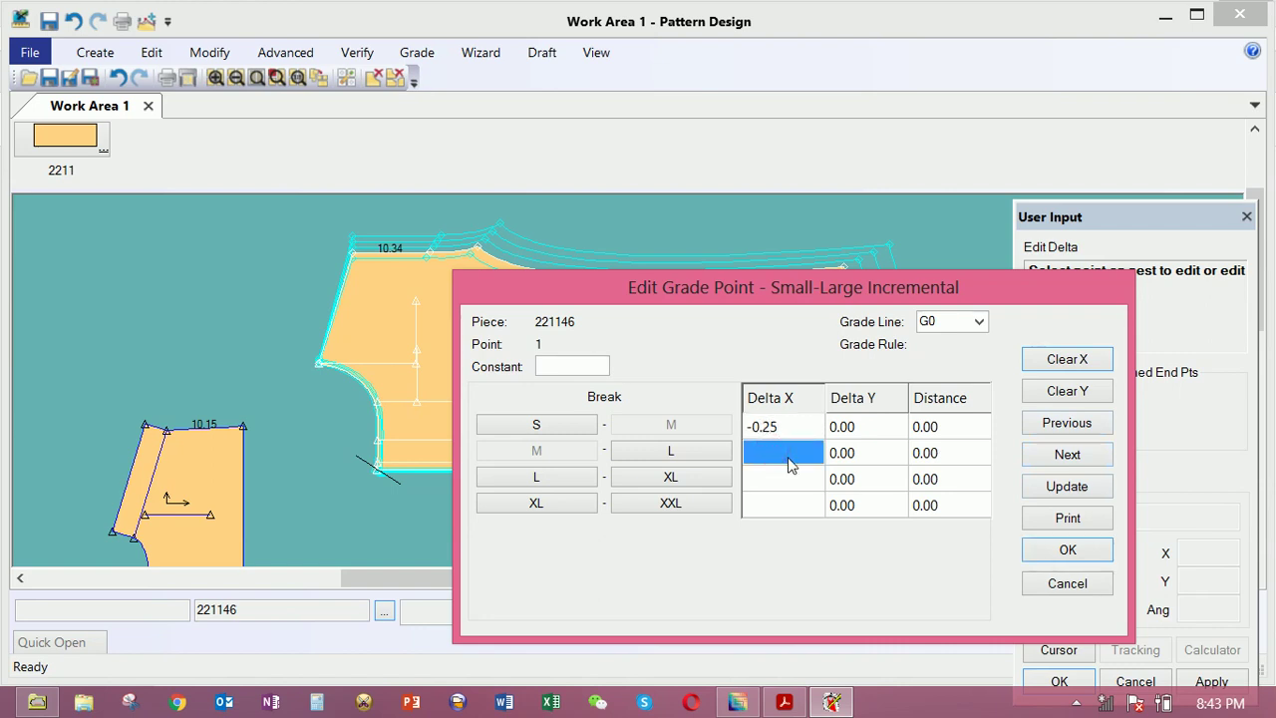
pyautogui.write('0')
pyautogui.click(792, 479)
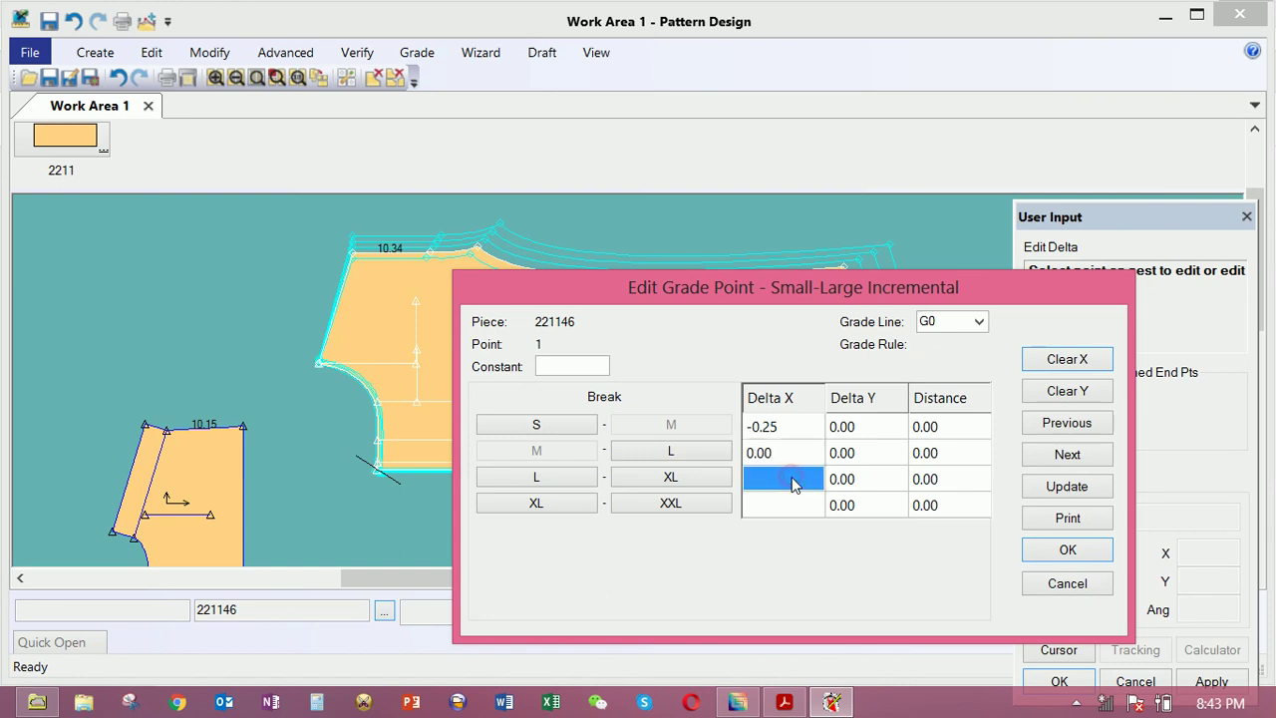
pyautogui.write('.25')
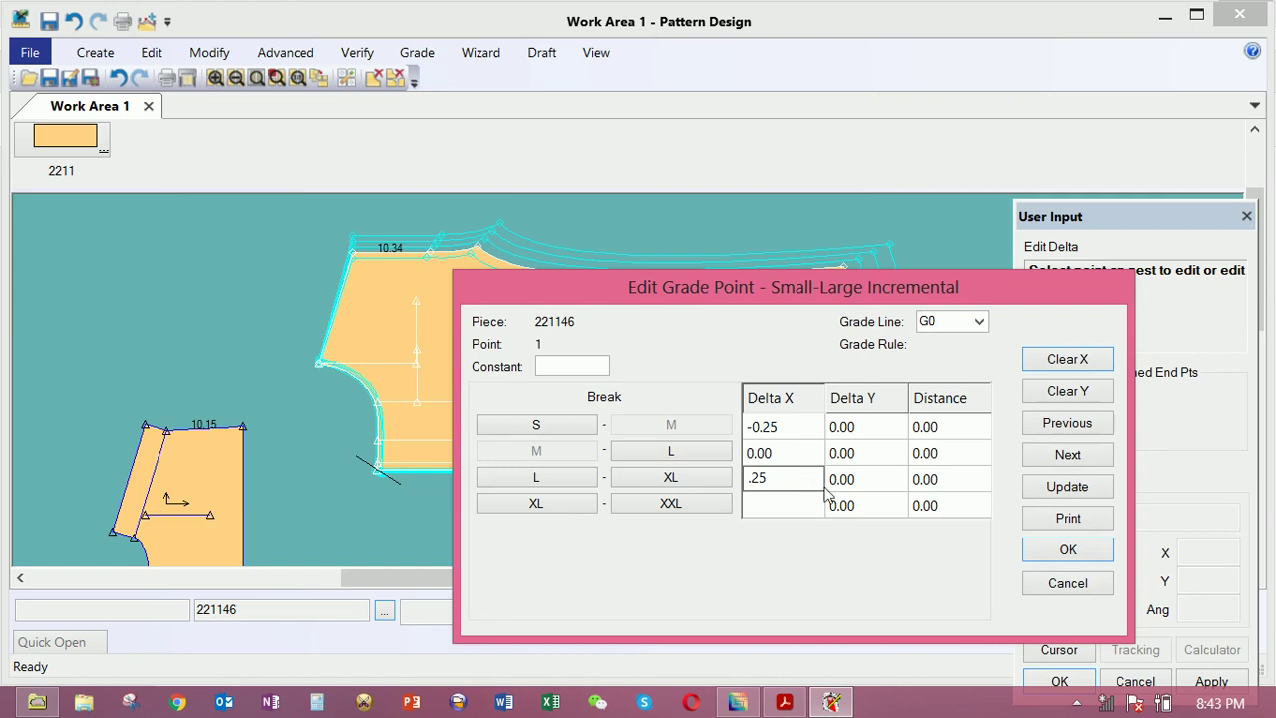
pyautogui.click(1062, 429)
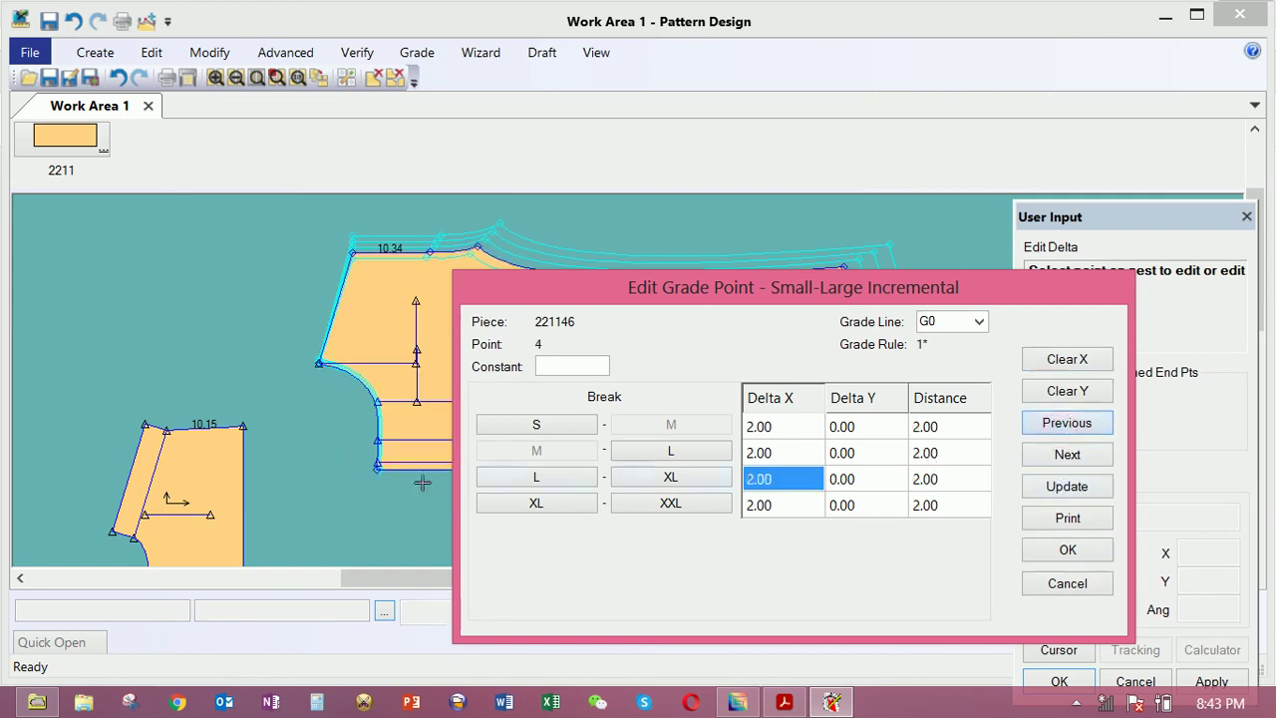
pyautogui.click(1067, 550)
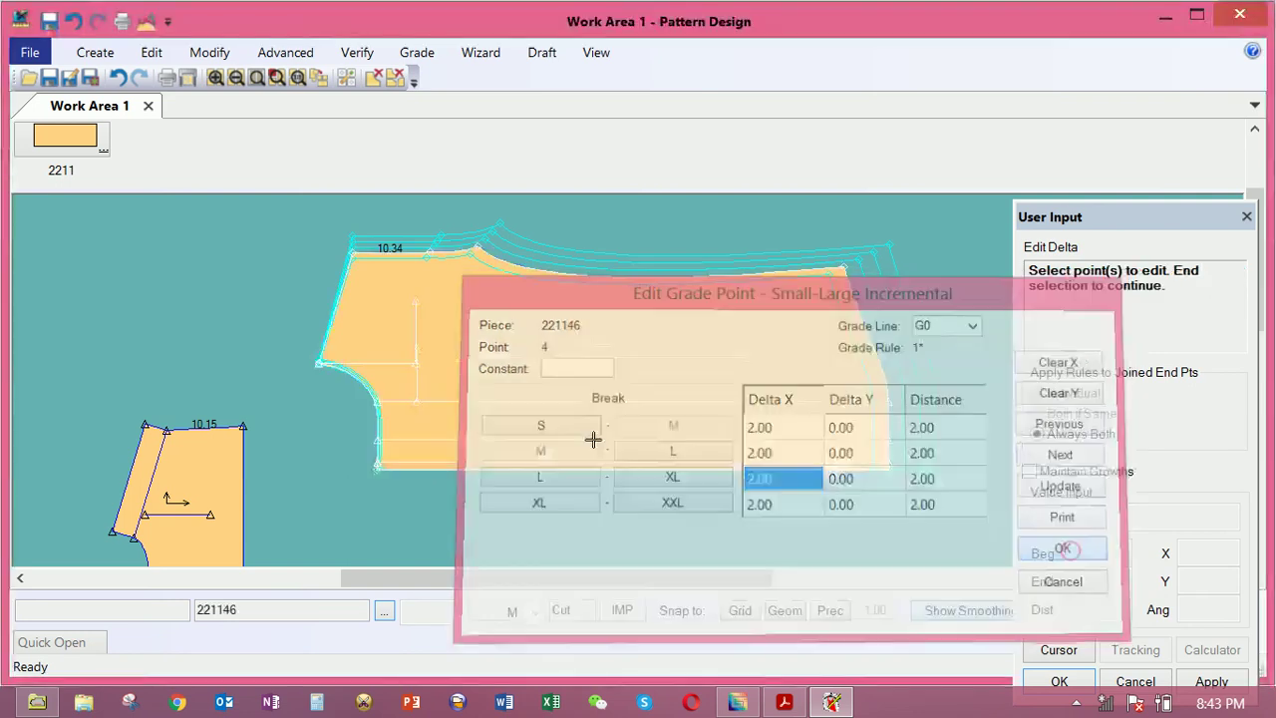
# Inspect the graded nest around the lower corner and armhole of piece 221146 and end delta editing
pyautogui.scroll(3, 388, 458)
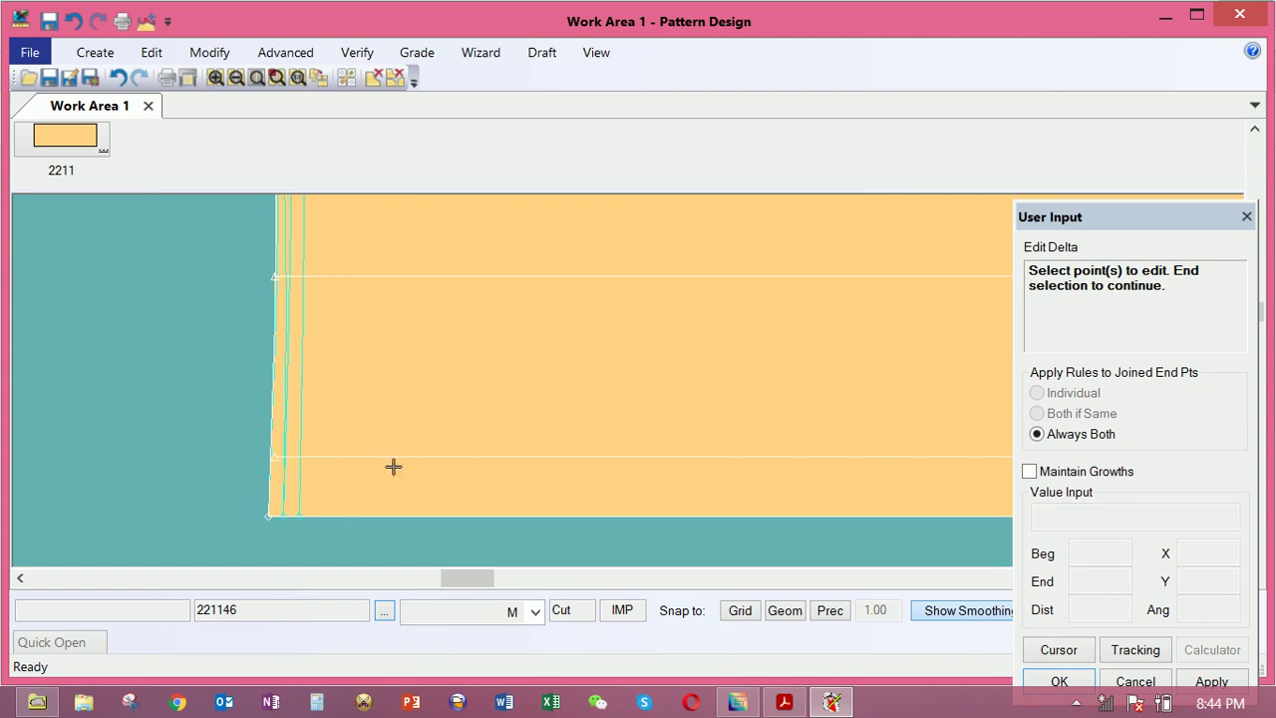
pyautogui.scroll(-3, 394, 461)
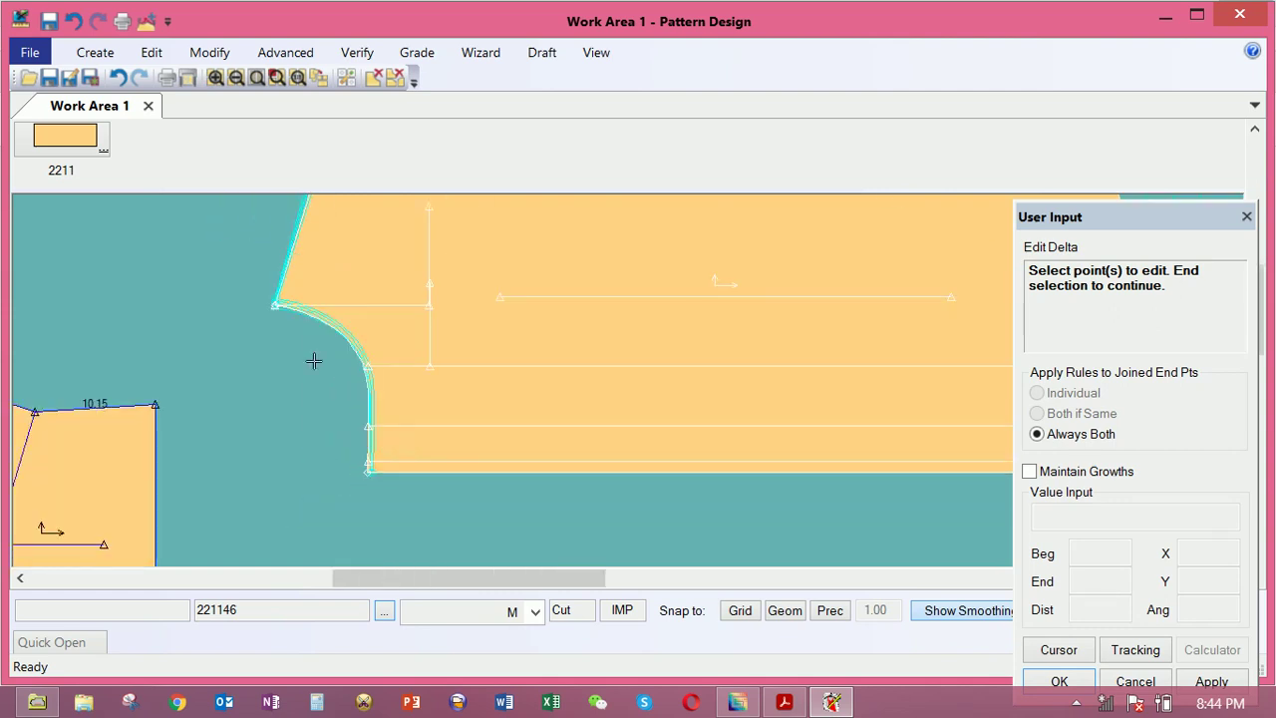
pyautogui.scroll(3, 276, 294)
pyautogui.scroll(-5, 368, 379)
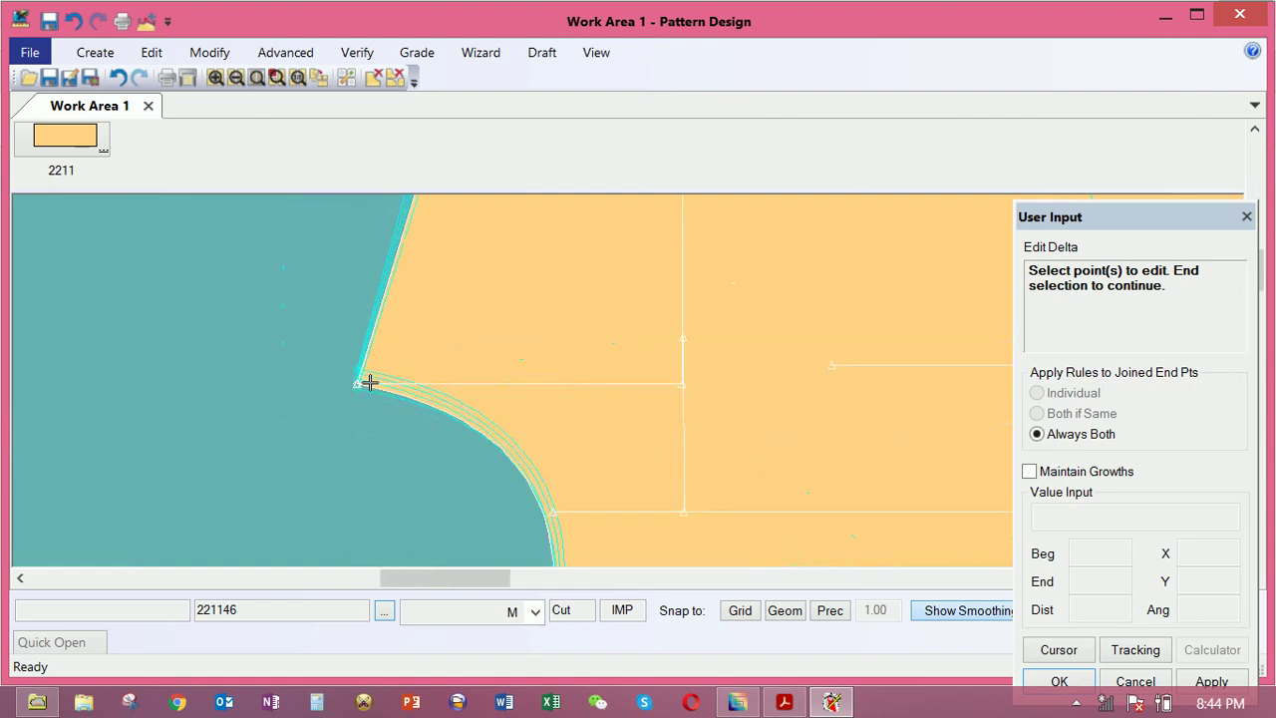
pyautogui.rightClick(649, 389)
pyautogui.click(652, 392)
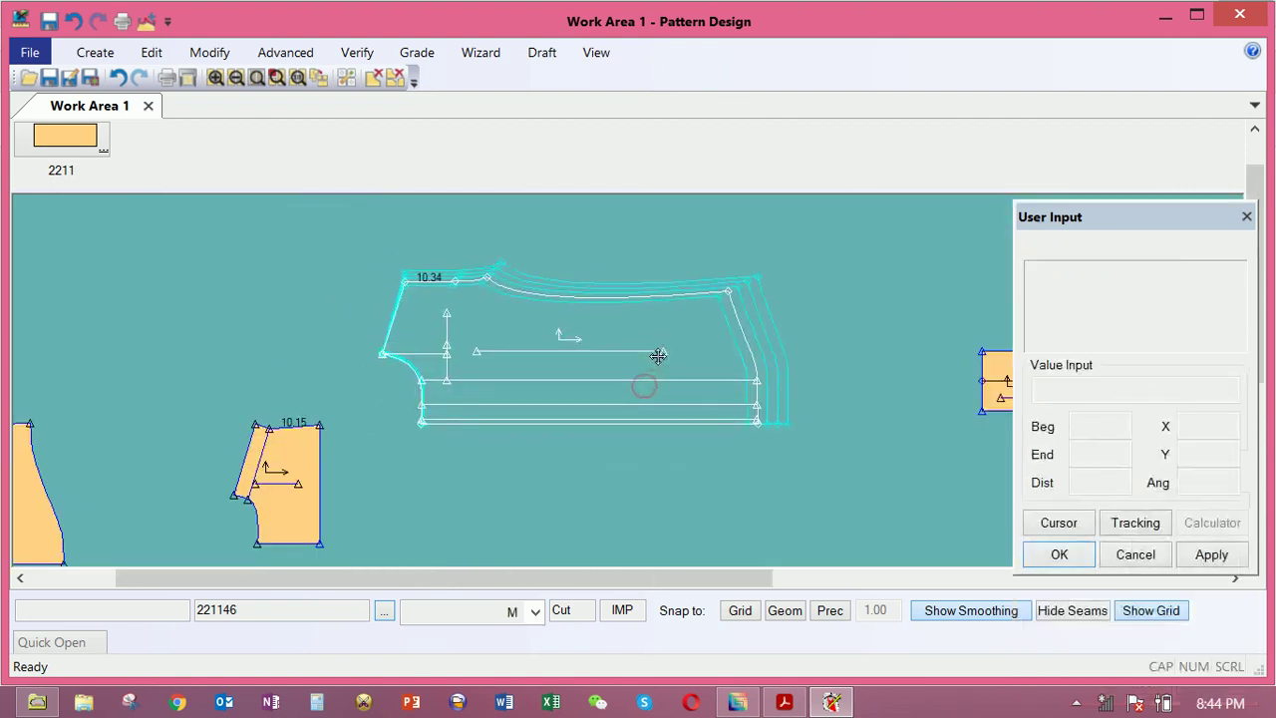
# Move the graded piece 221146 to a clear spot above the other pattern pieces
pyautogui.scroll(2, 658, 361)
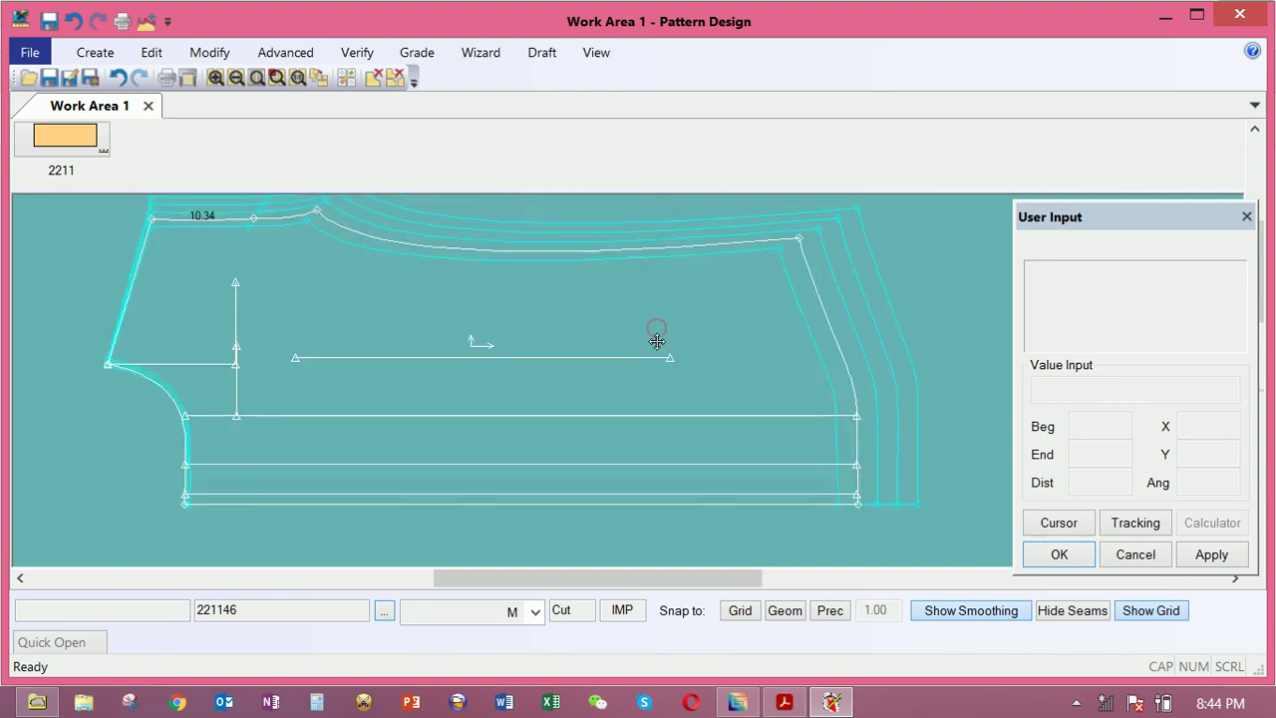
pyautogui.click(419, 53)
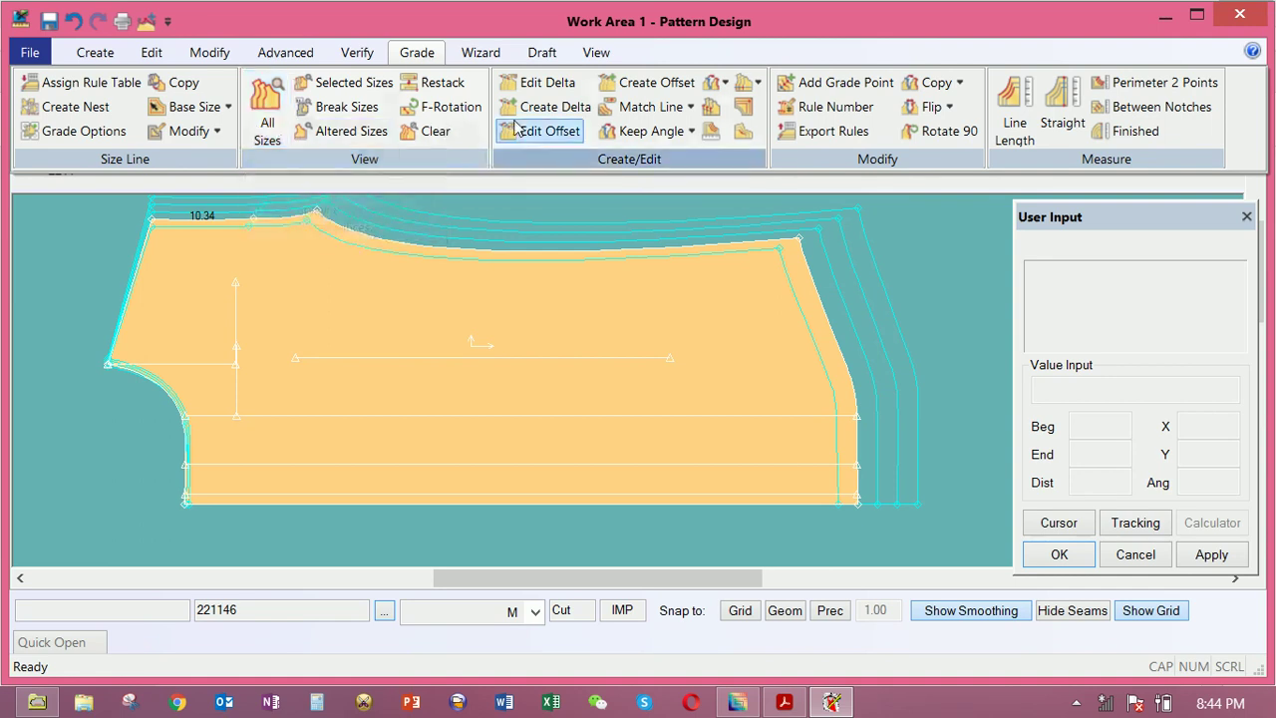
pyautogui.click(544, 257)
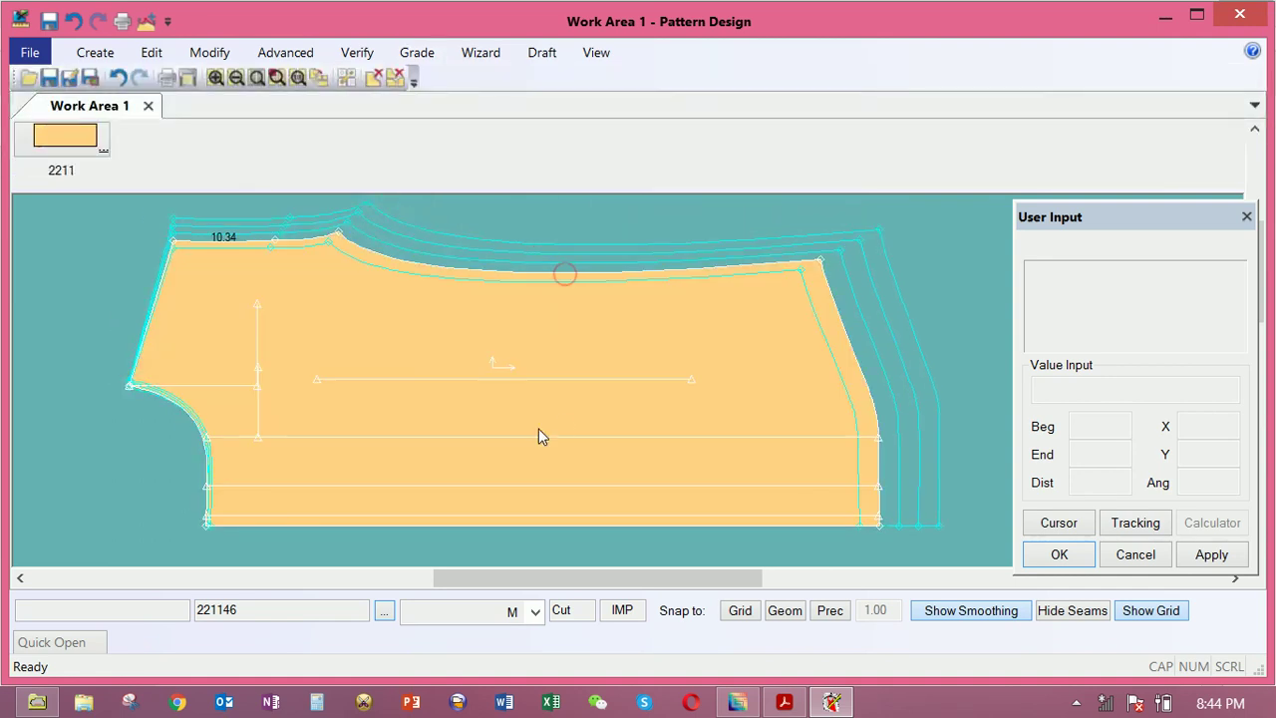
pyautogui.scroll(-2, 607, 375)
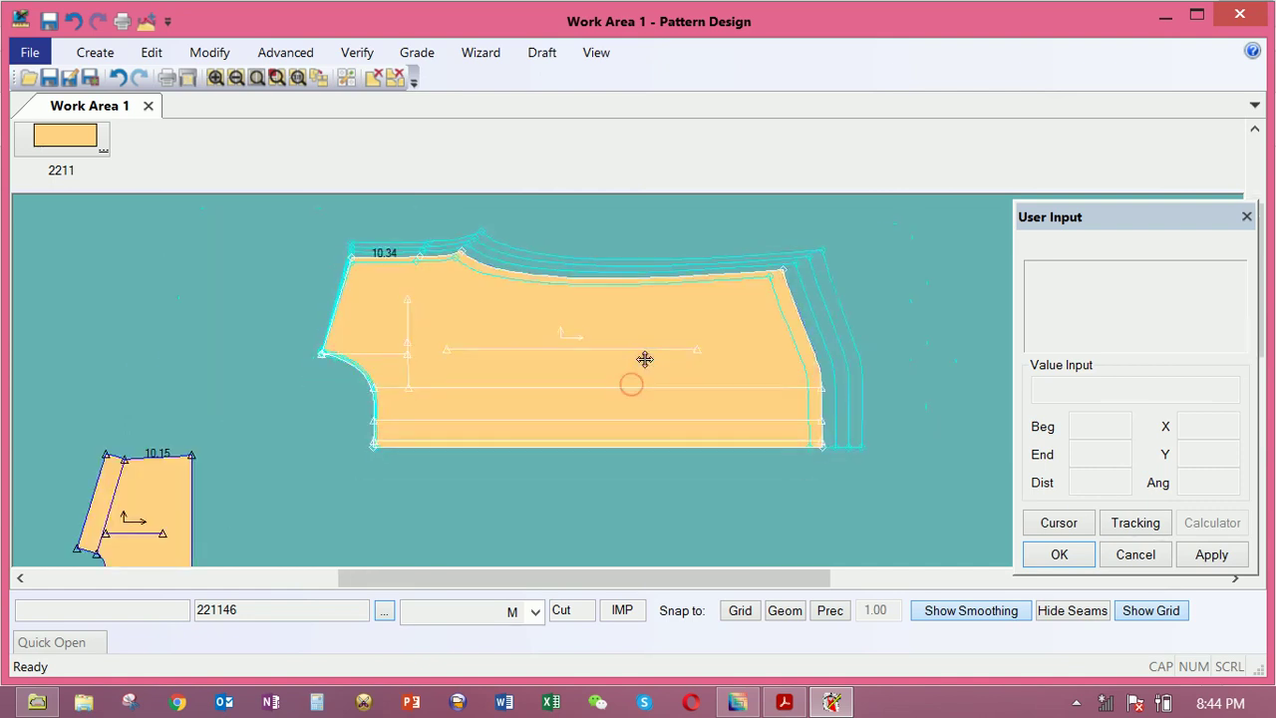
pyautogui.scroll(-3, 640, 371)
pyautogui.moveTo(638, 384); pyautogui.dragTo(627, 338)
pyautogui.rightClick(626, 337)
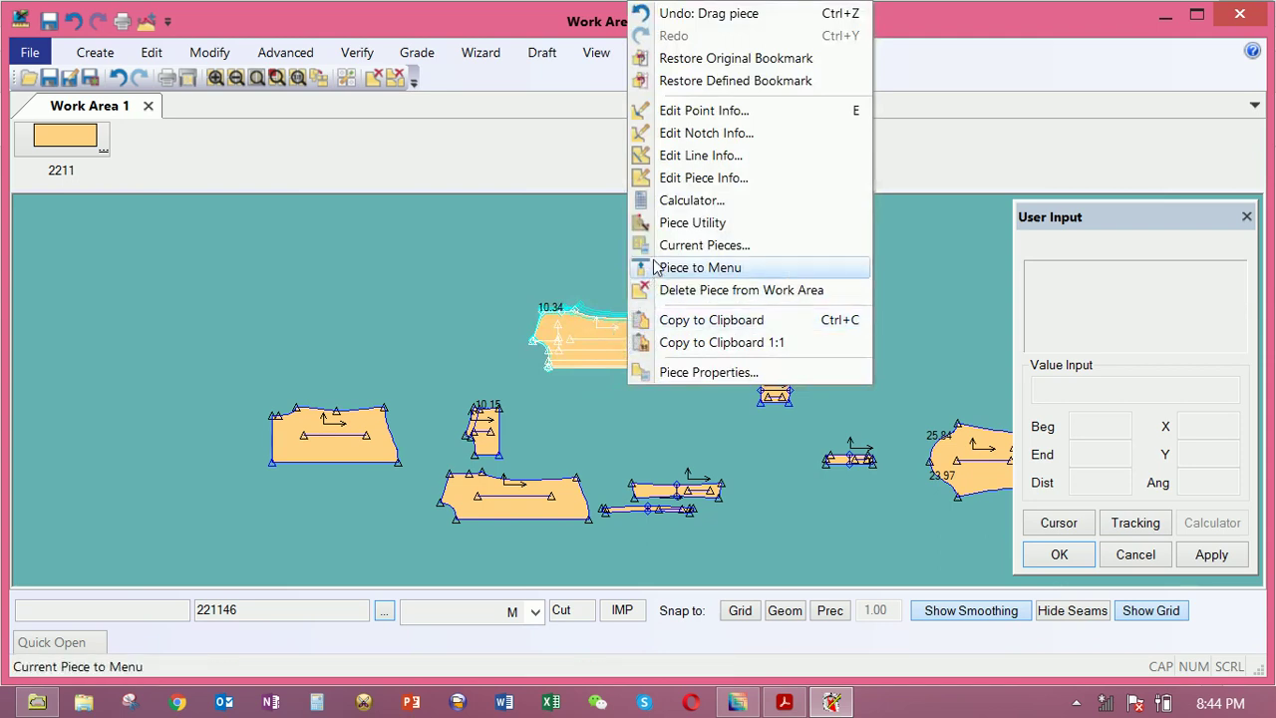
pyautogui.click(568, 347)
# Edit the piece information of the graded piece 221146 and rename it as 2211 F
pyautogui.rightClick(585, 332)
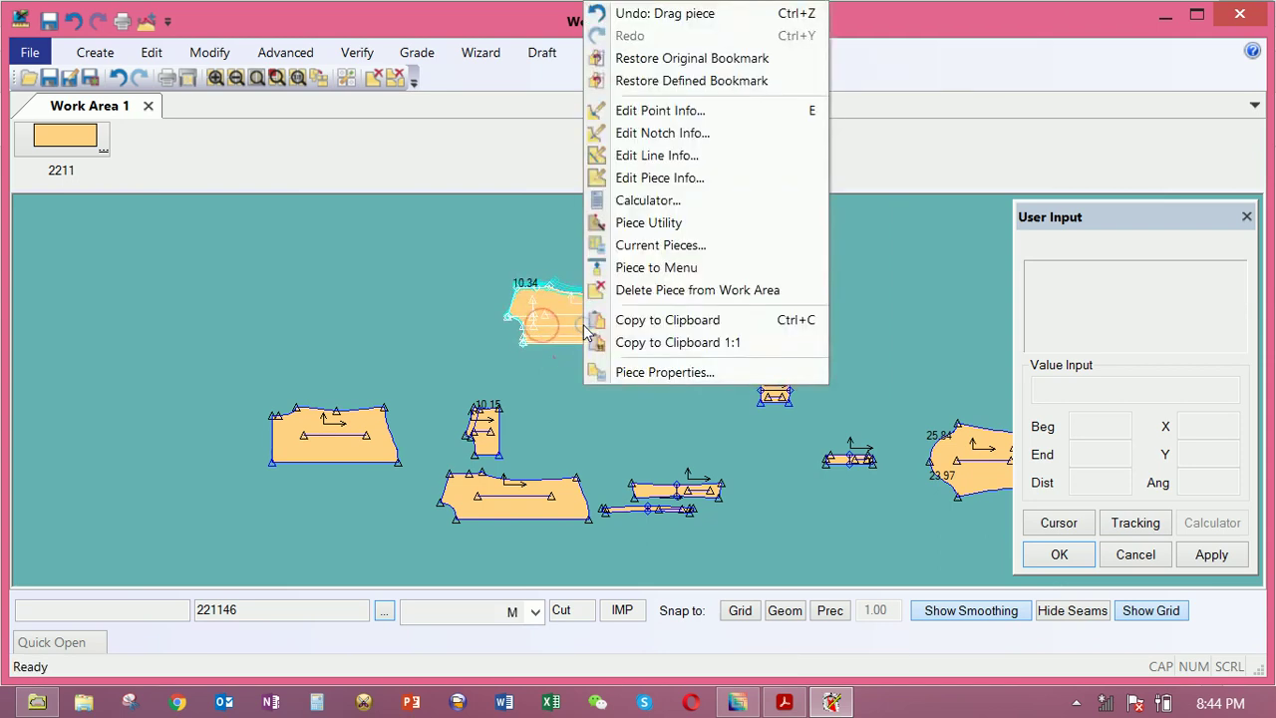
pyautogui.click(656, 179)
pyautogui.click(299, 436)
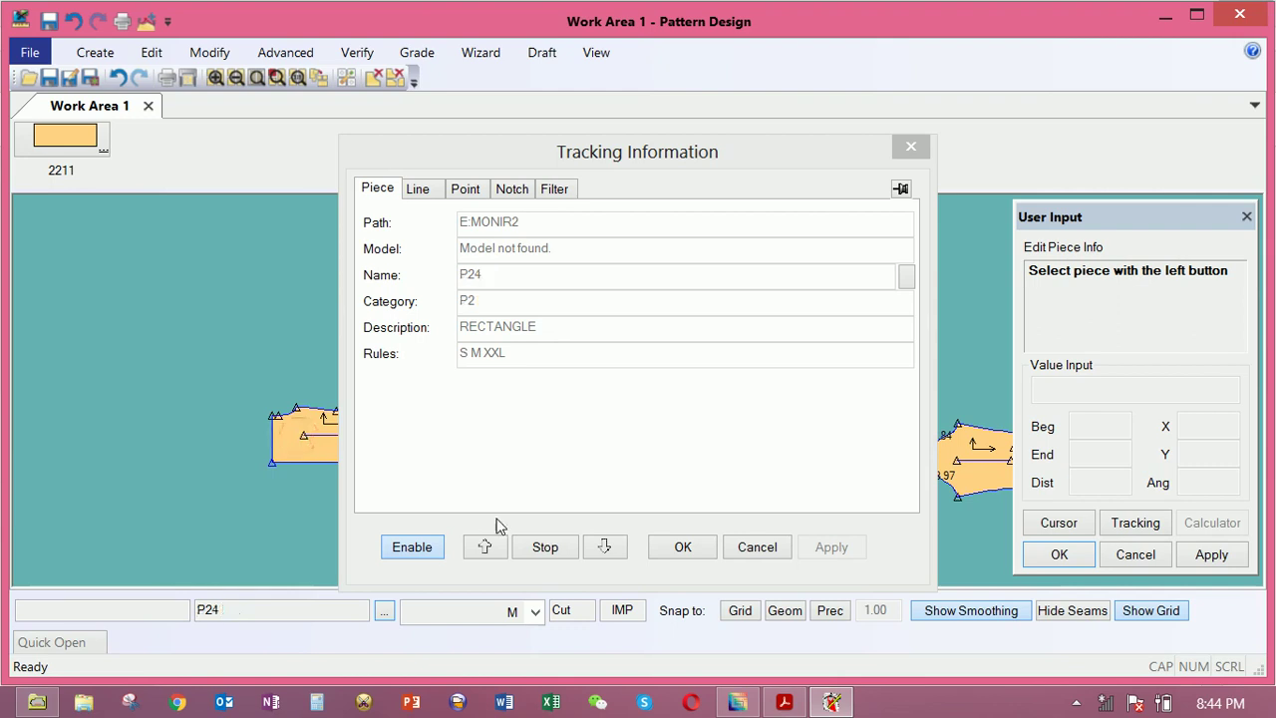
pyautogui.click(546, 546)
pyautogui.click(539, 277)
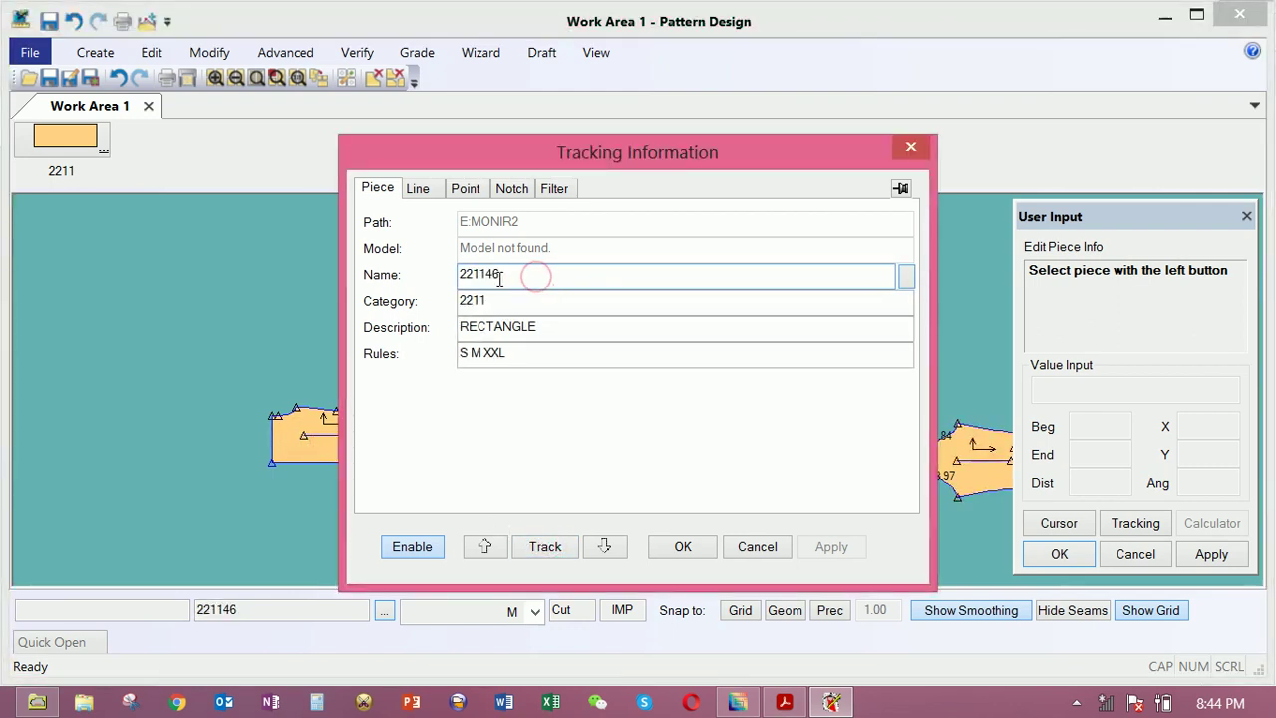
pyautogui.moveTo(538, 277); pyautogui.dragTo(484, 284)
pyautogui.press('BackSpace')
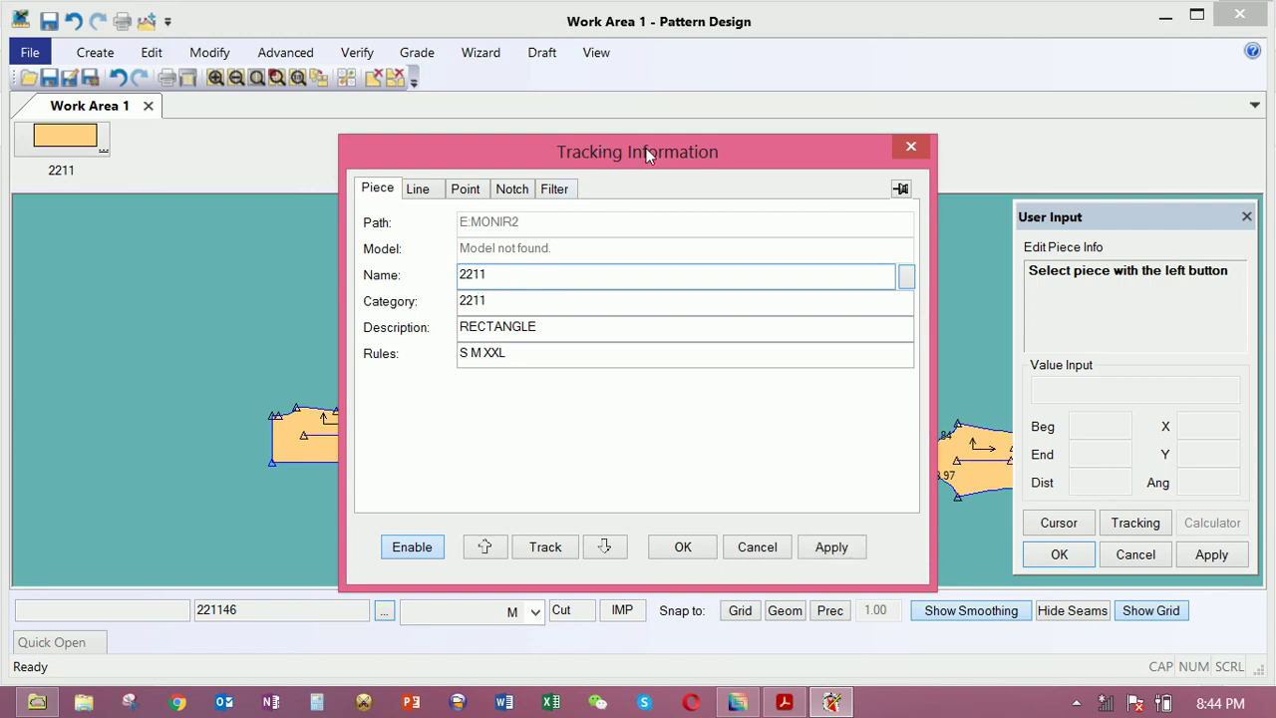
pyautogui.moveTo(668, 164); pyautogui.dragTo(739, 382)
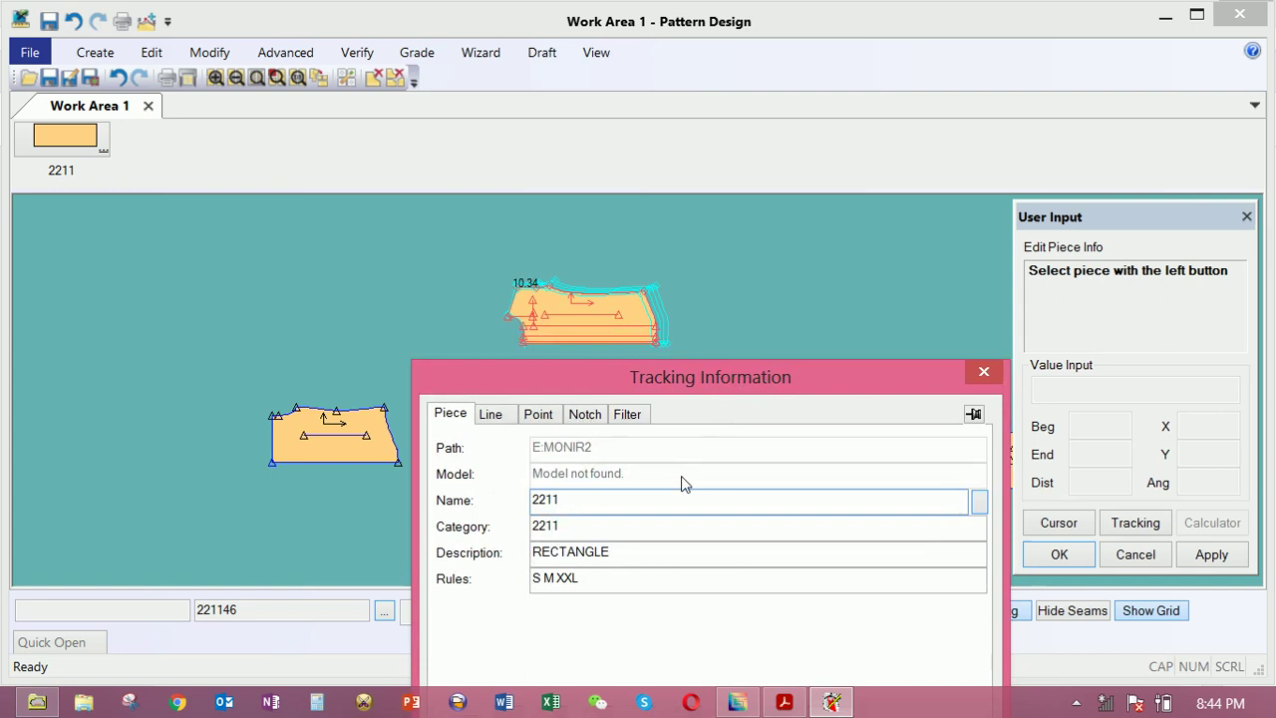
pyautogui.click(649, 501)
pyautogui.write('f')
# Set the category of piece 2211 F to F and its description to 1x1
pyautogui.press('Tab')
pyautogui.write('F')
pyautogui.press('Tab')
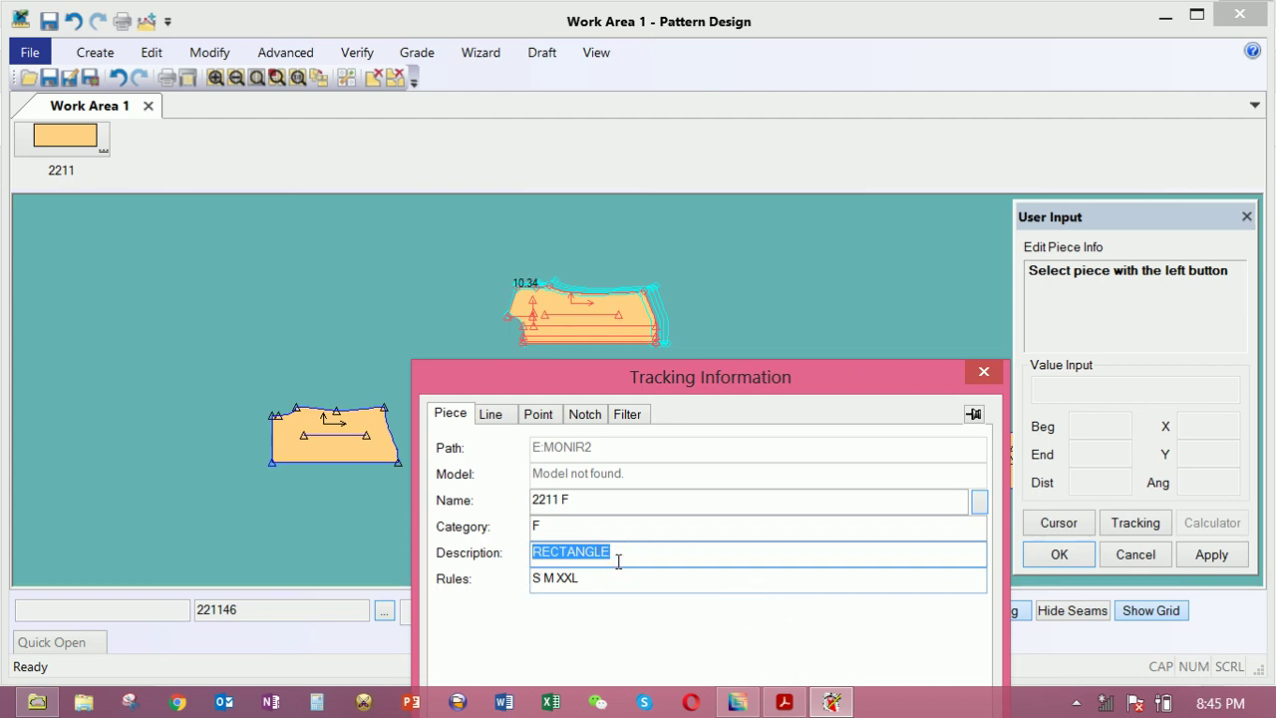
pyautogui.write('1x1')
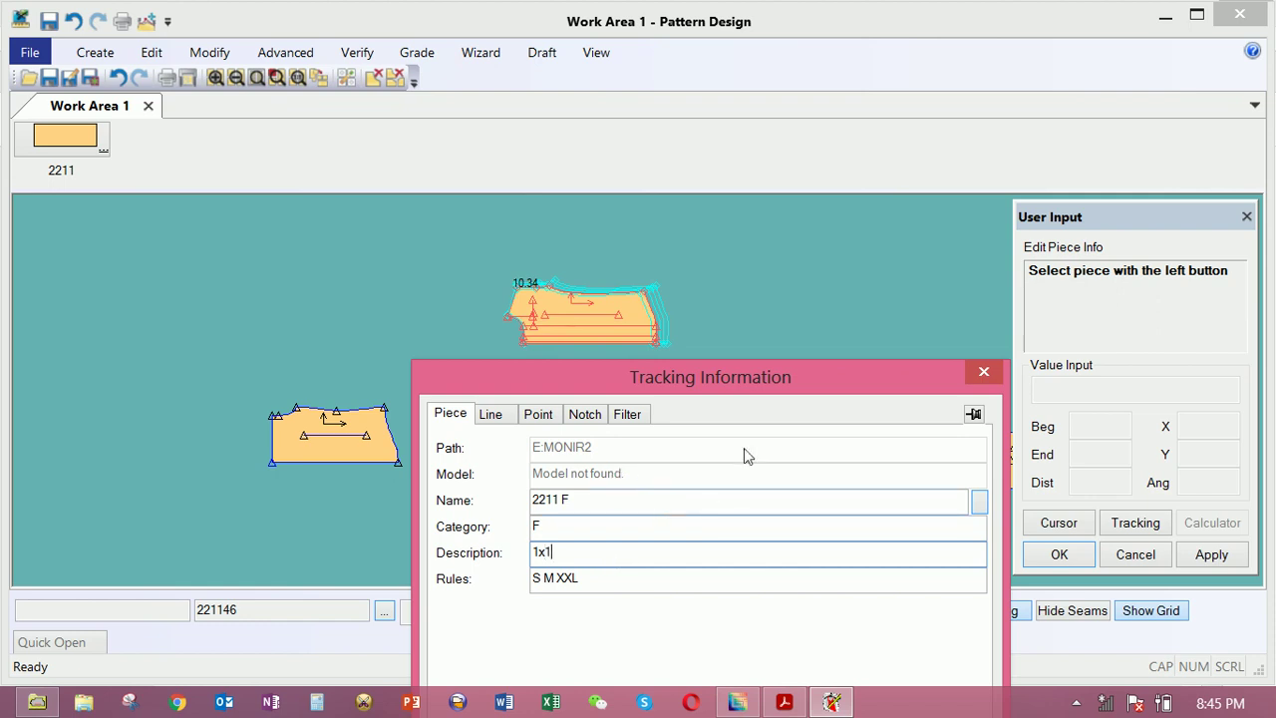
# Go on to the information of piece P1112 and rename it as P11 CO
pyautogui.moveTo(768, 389); pyautogui.dragTo(767, 204)
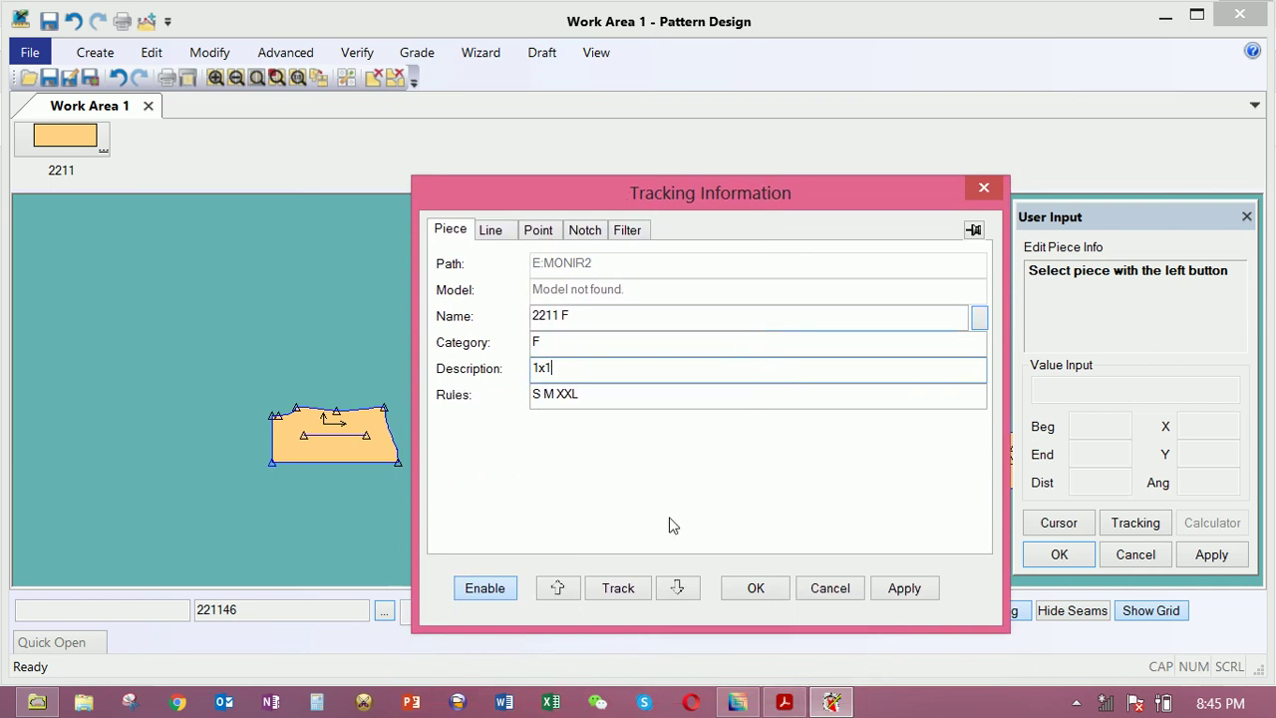
pyautogui.click(676, 588)
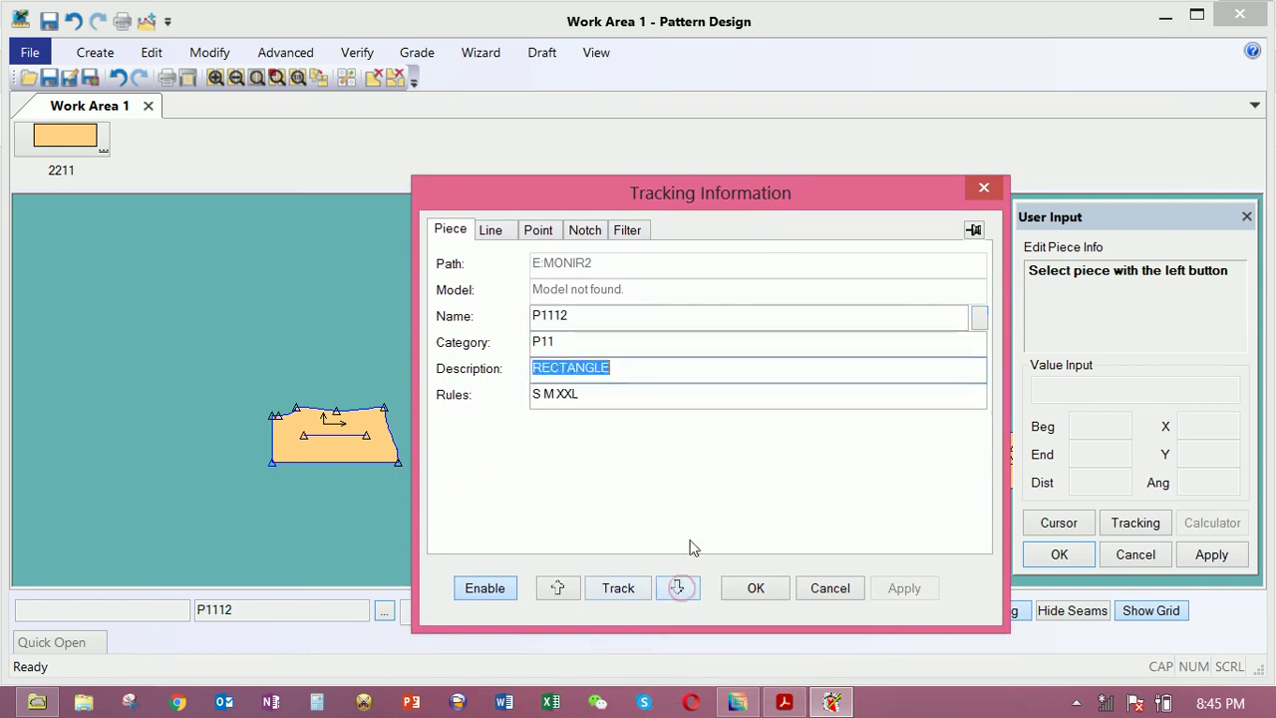
pyautogui.moveTo(848, 203); pyautogui.dragTo(290, 175)
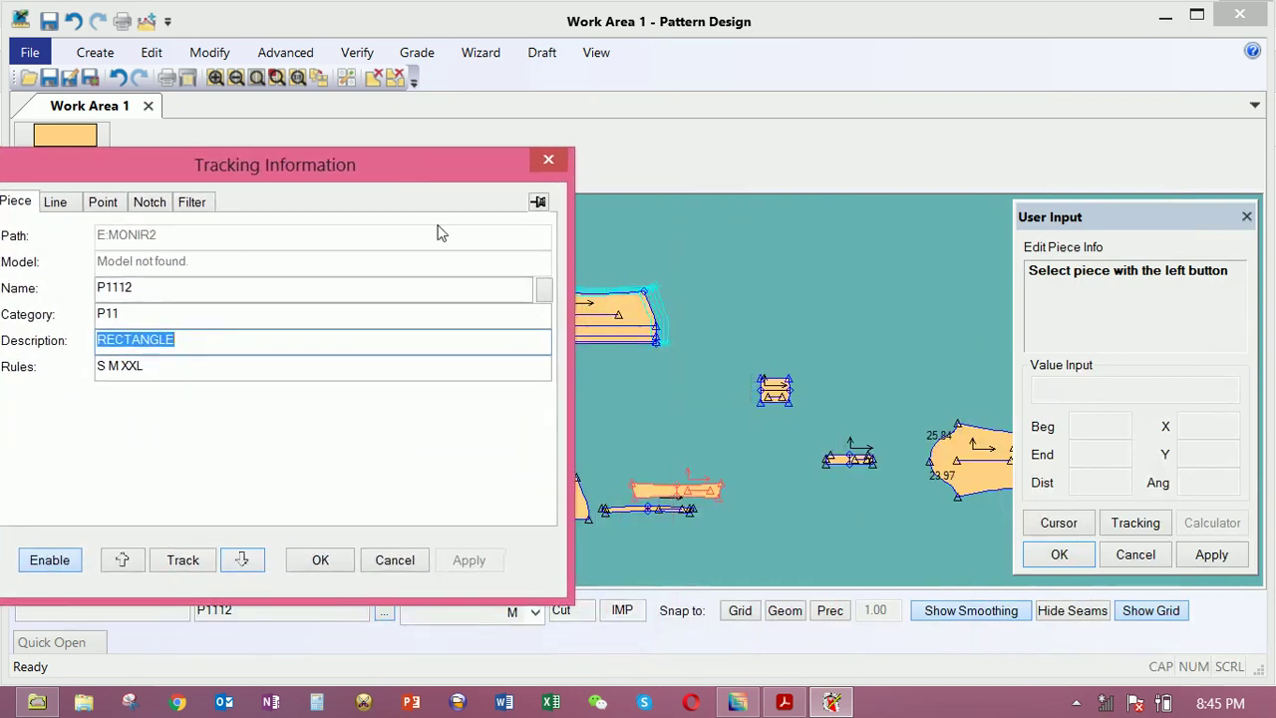
pyautogui.click(169, 286)
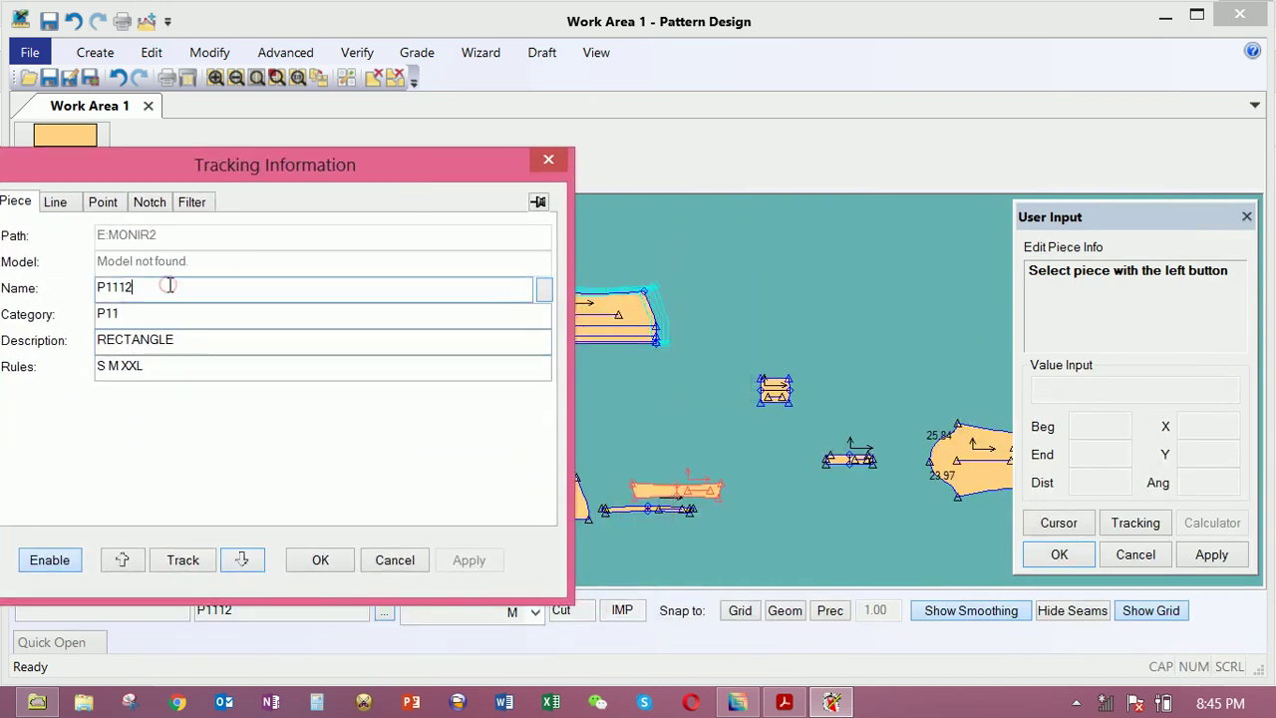
pyautogui.press('BackSpace')
pyautogui.press('BackSpace')
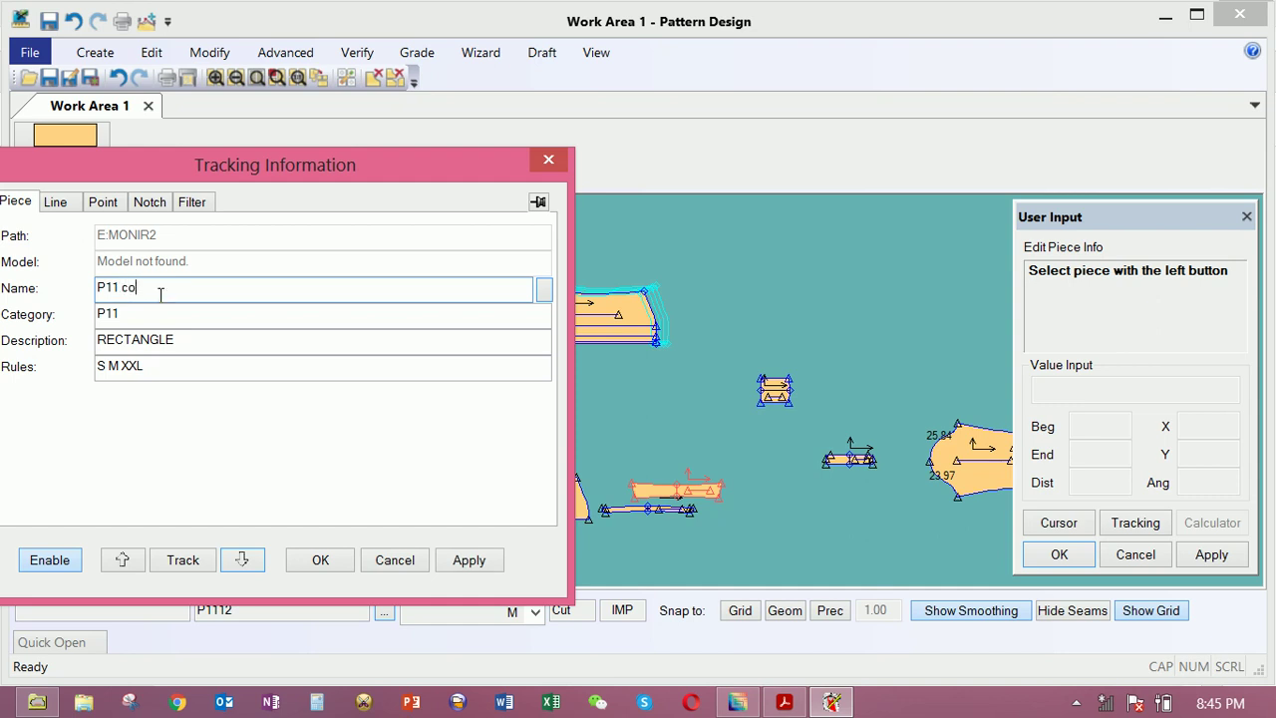
# Set the category of piece P11 CO to CO and its description to 1x2
pyautogui.press('Tab')
pyautogui.write('c')
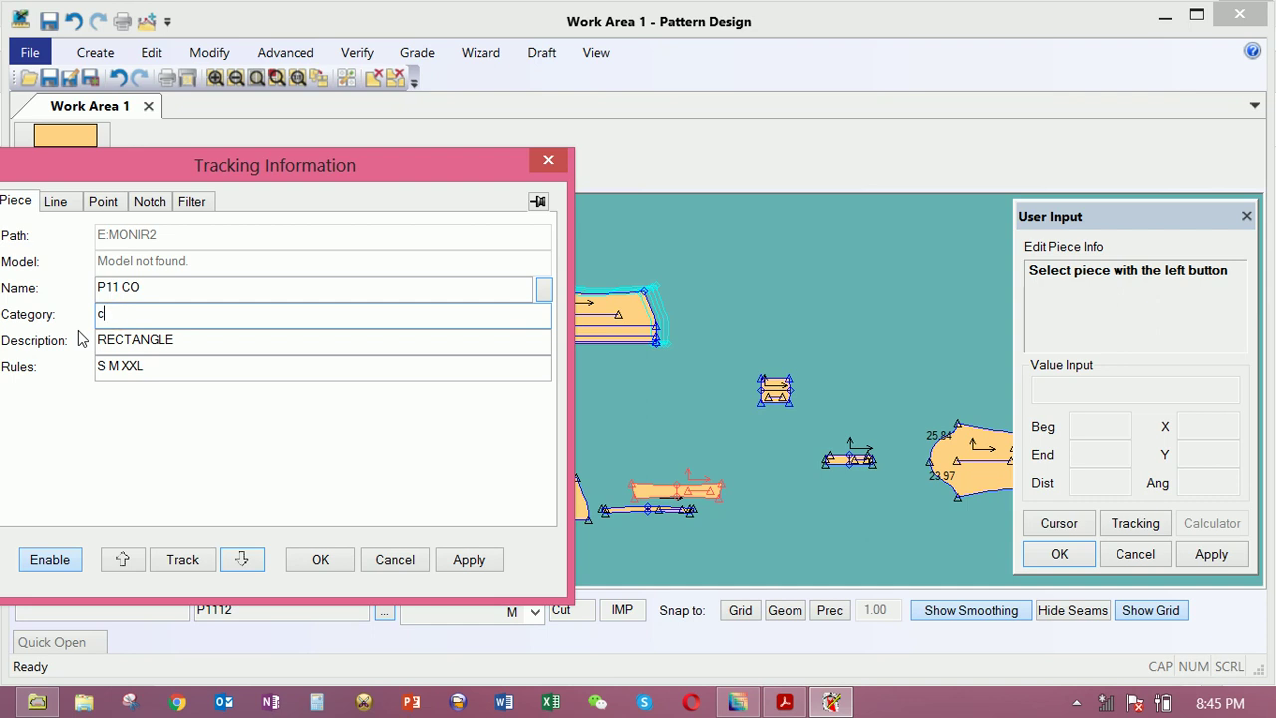
pyautogui.write('o')
pyautogui.press('Tab')
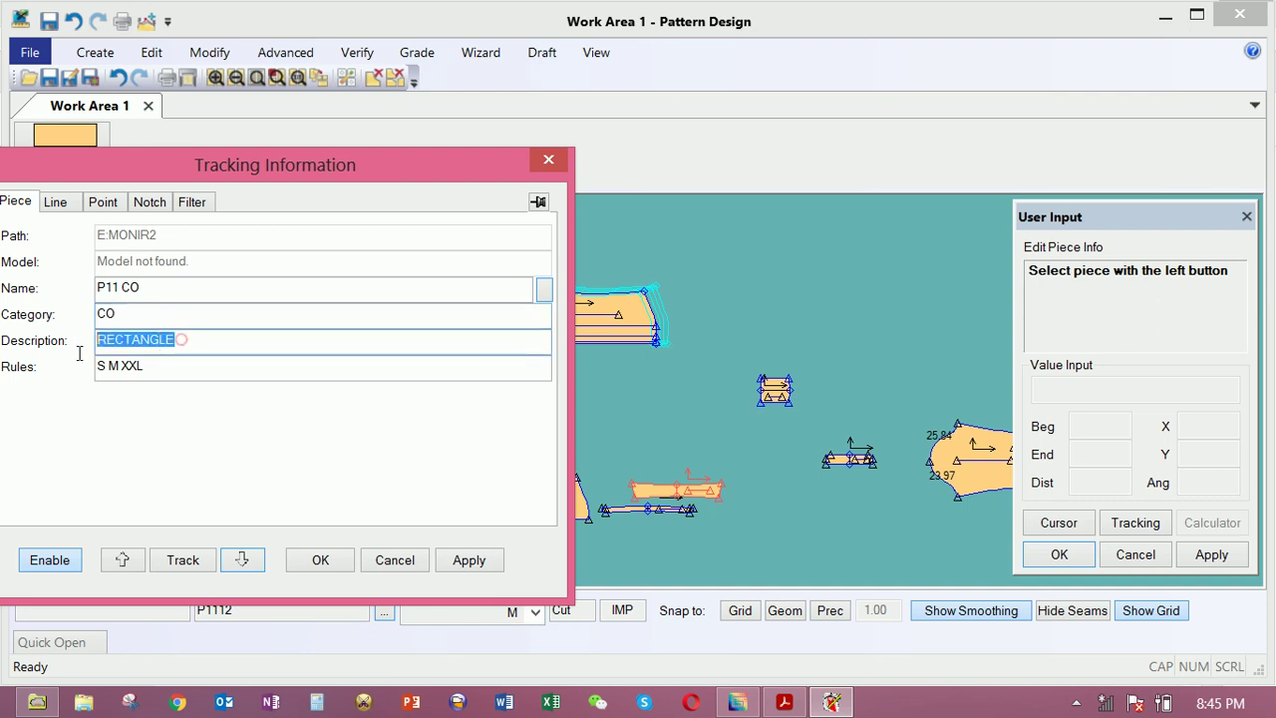
pyautogui.write('1x2')
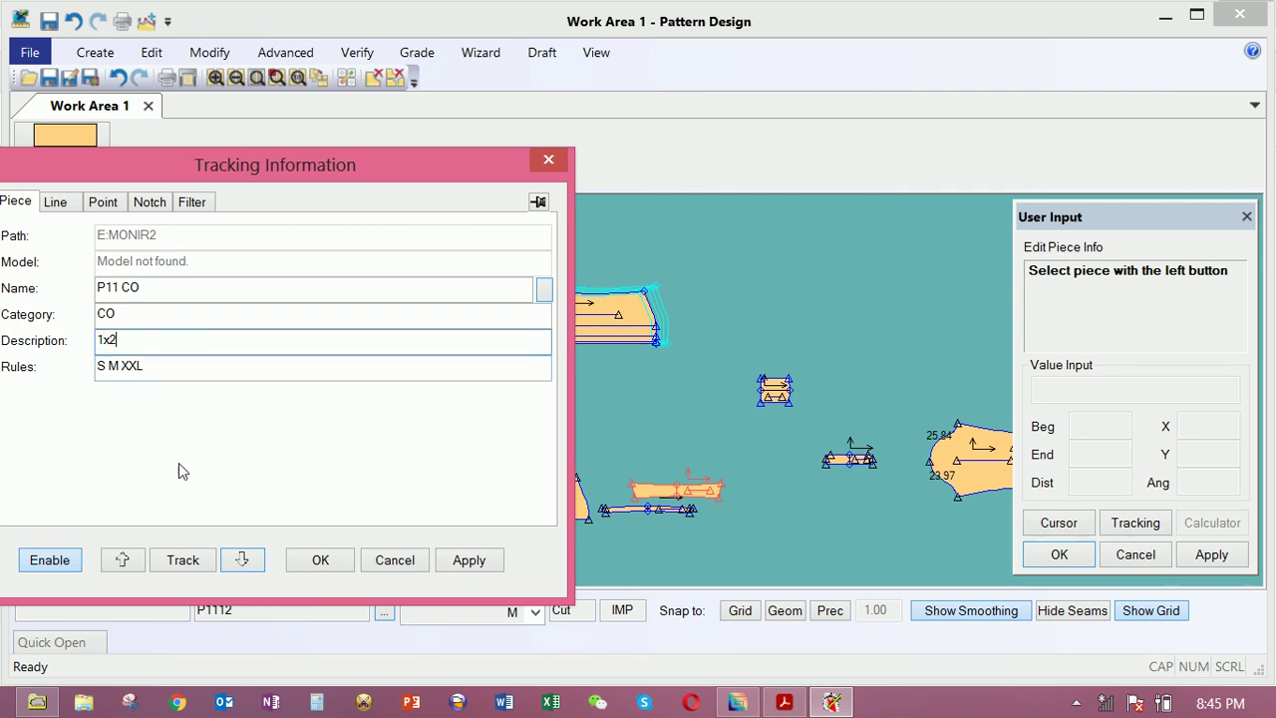
# Go on to the information of piece P1113 and rename it as P11B
pyautogui.click(242, 561)
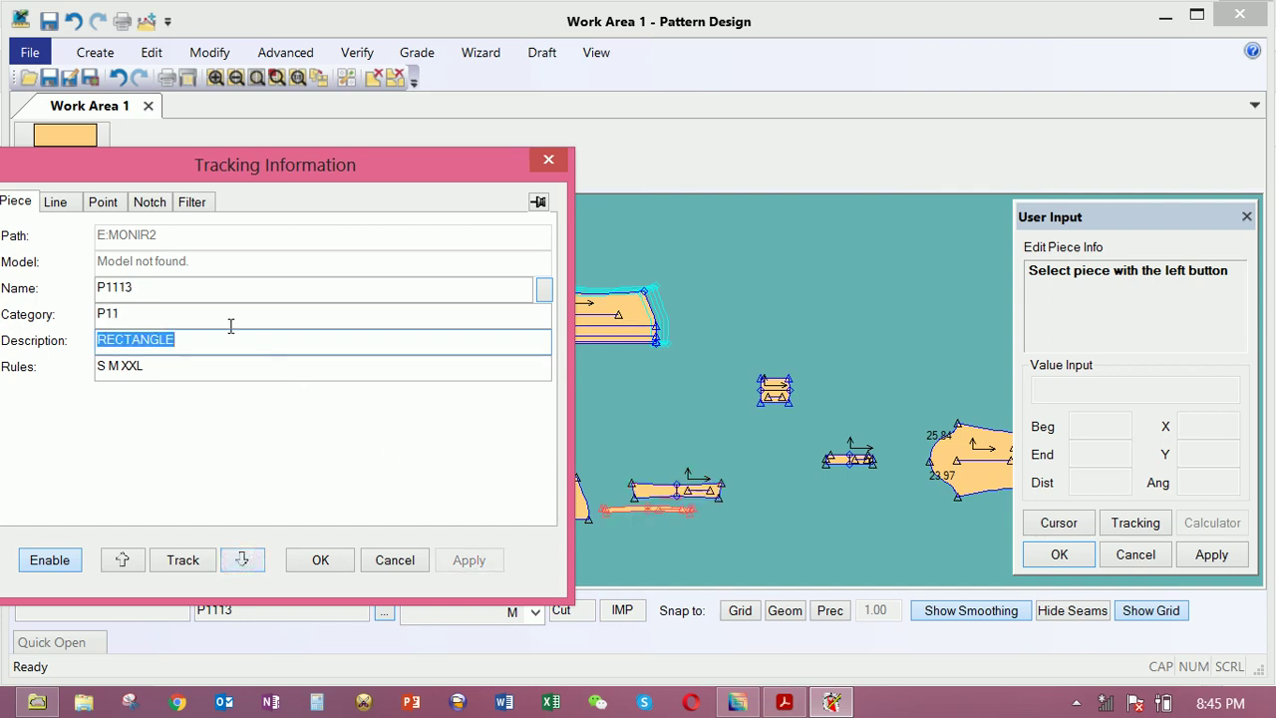
pyautogui.click(169, 289)
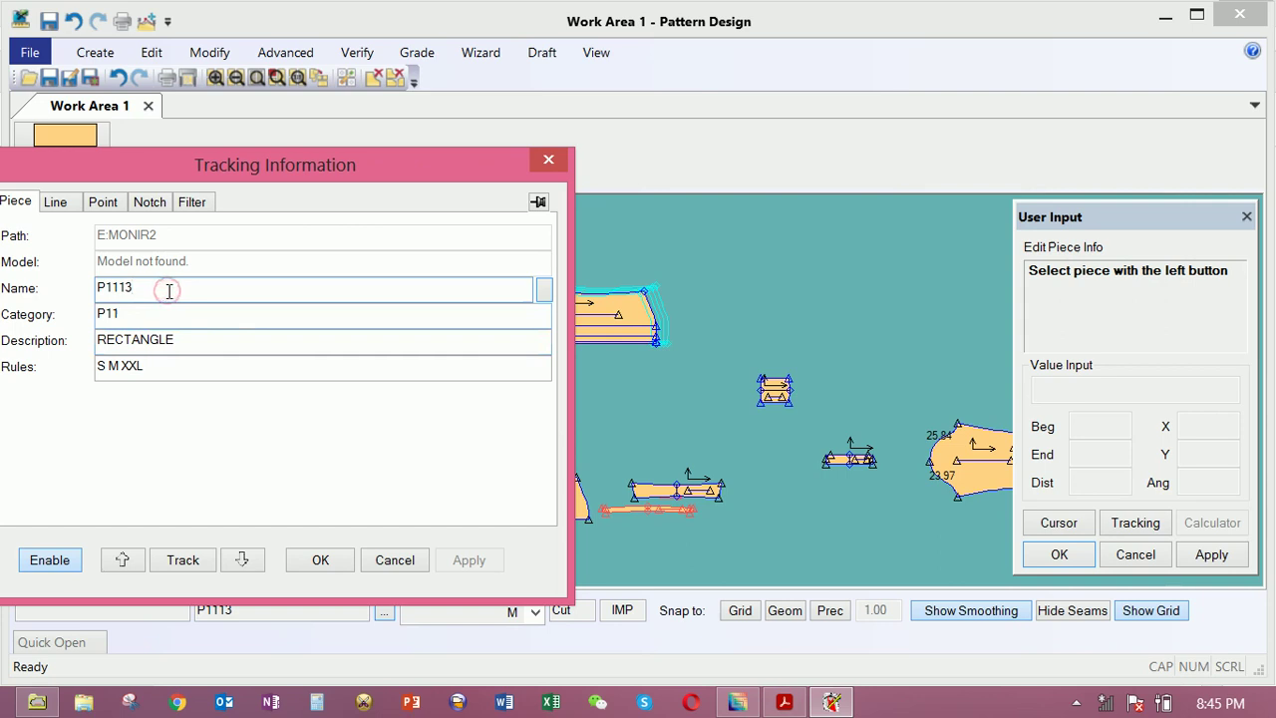
pyautogui.press('BackSpace')
pyautogui.press('BackSpace')
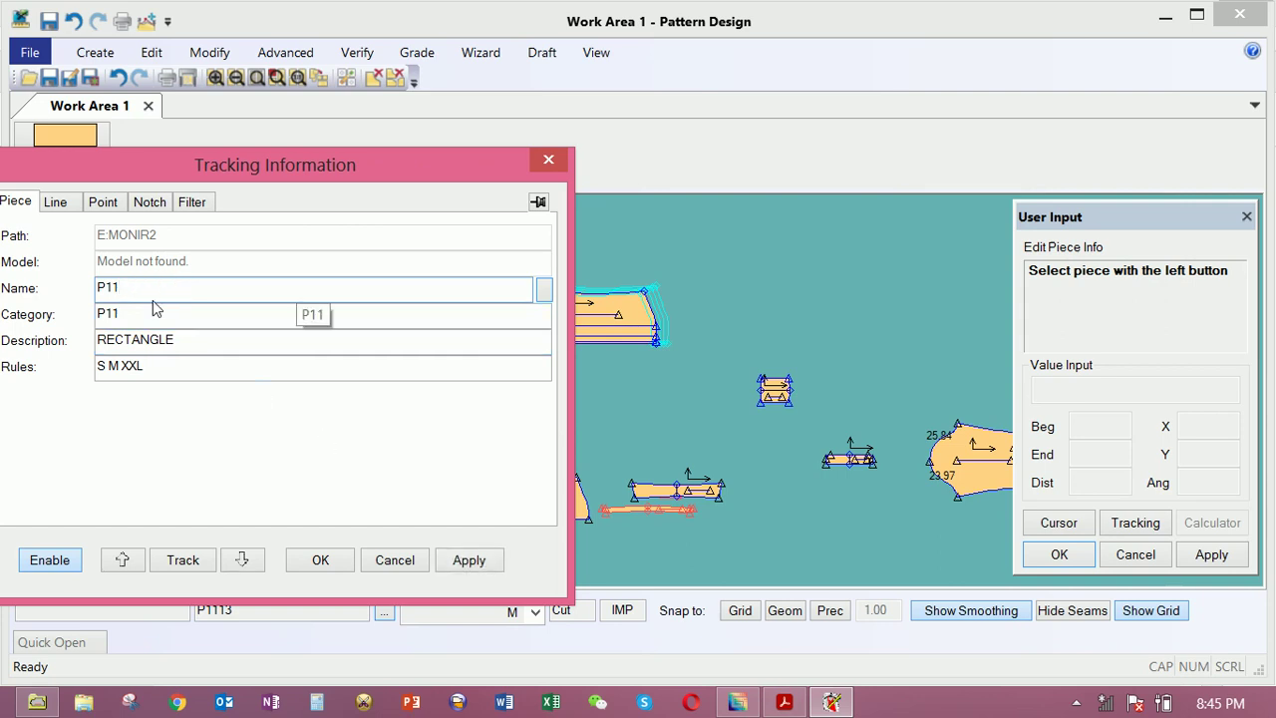
pyautogui.write('B')
# Set the category of piece P11B to B and its description to 1x2
pyautogui.press('Tab')
pyautogui.write('b')
pyautogui.doubleClick(199, 336)
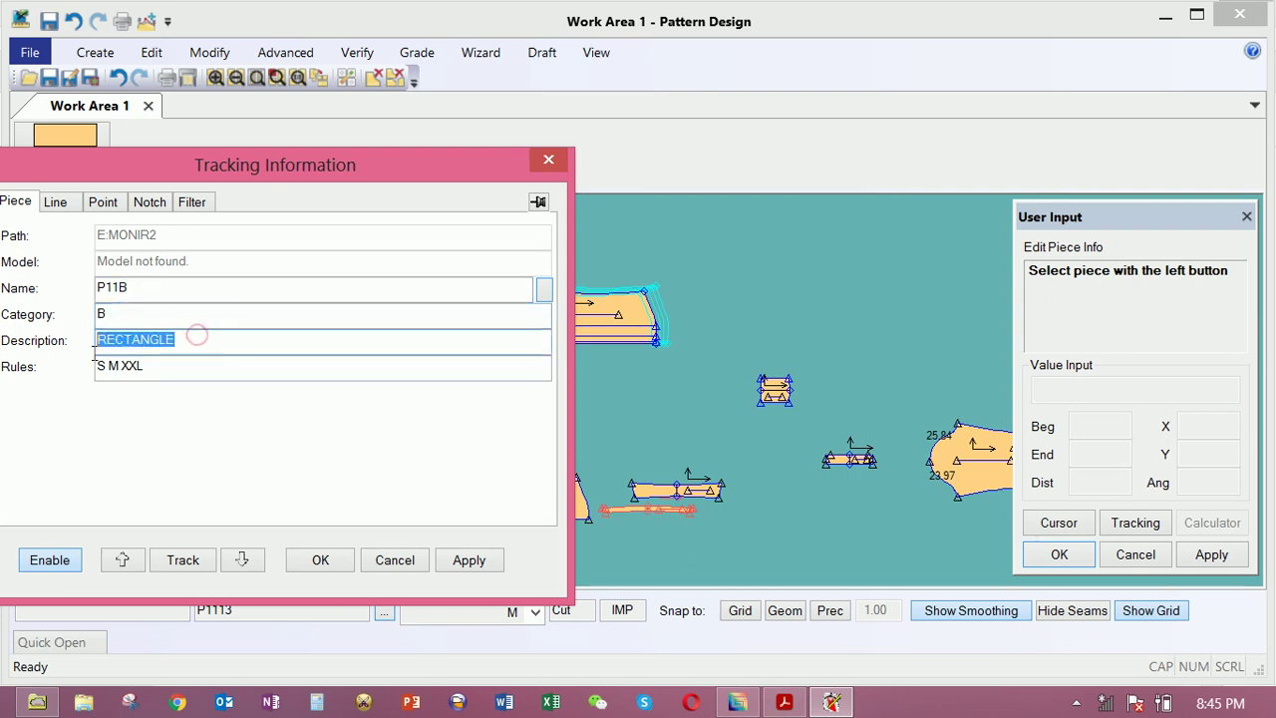
pyautogui.write('1x2')
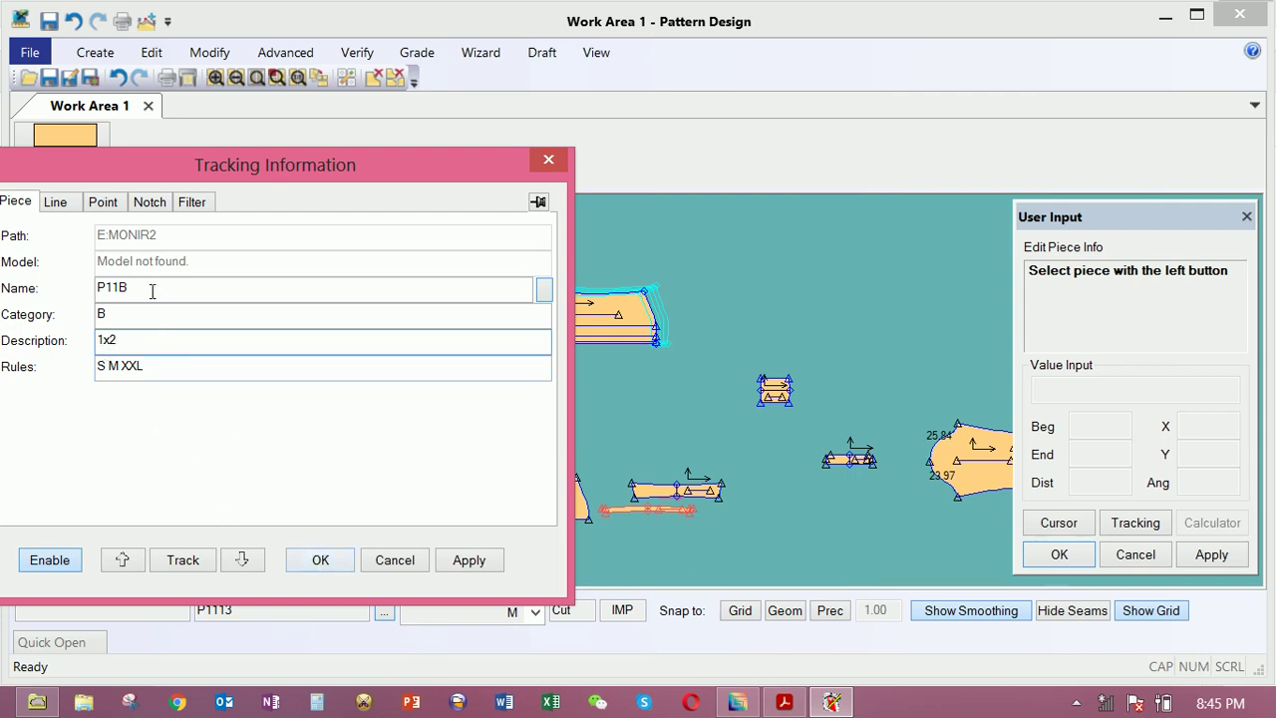
# Go on to the information of piece 221145 and rename it as 2211 FL
pyautogui.click(241, 559)
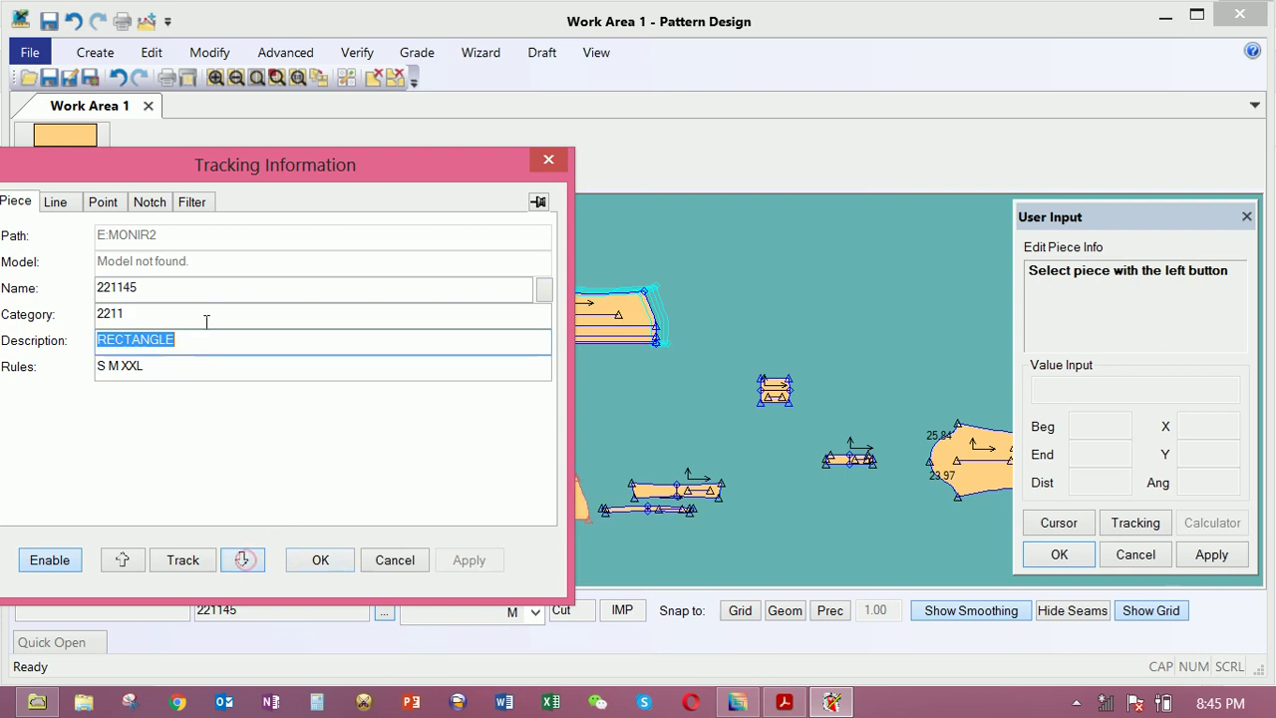
pyautogui.click(190, 293)
pyautogui.press('BackSpace')
pyautogui.press('BackSpace')
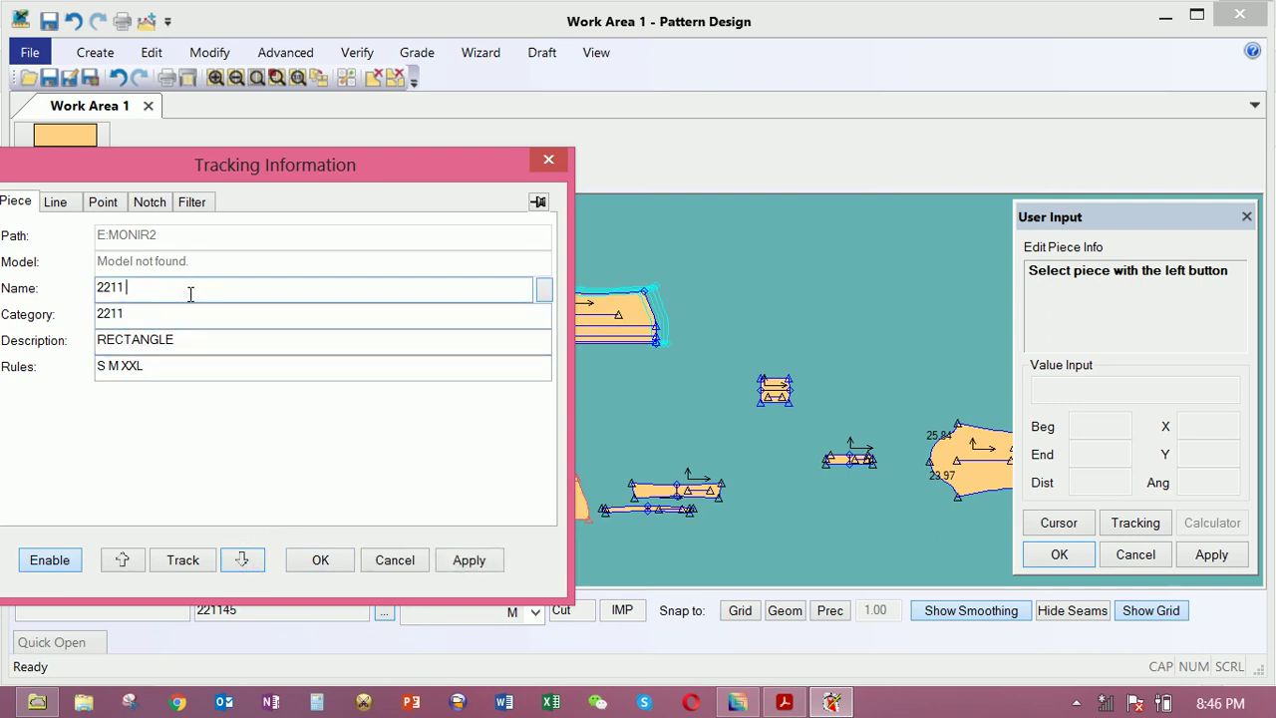
pyautogui.moveTo(344, 169); pyautogui.dragTo(291, 172)
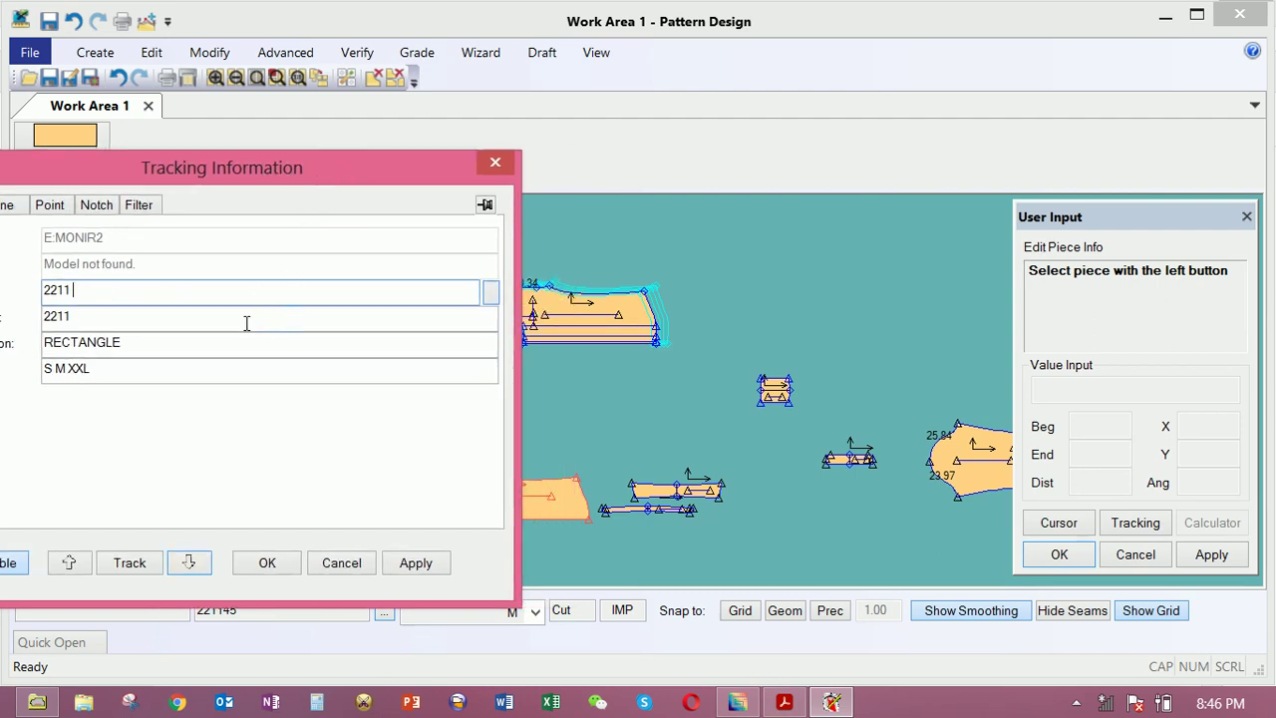
pyautogui.moveTo(335, 164); pyautogui.dragTo(867, 257)
pyautogui.write('fl')
# Set the category of piece 2211 FL to FL and its description to 1x2
pyautogui.press('Tab')
pyautogui.write('f')
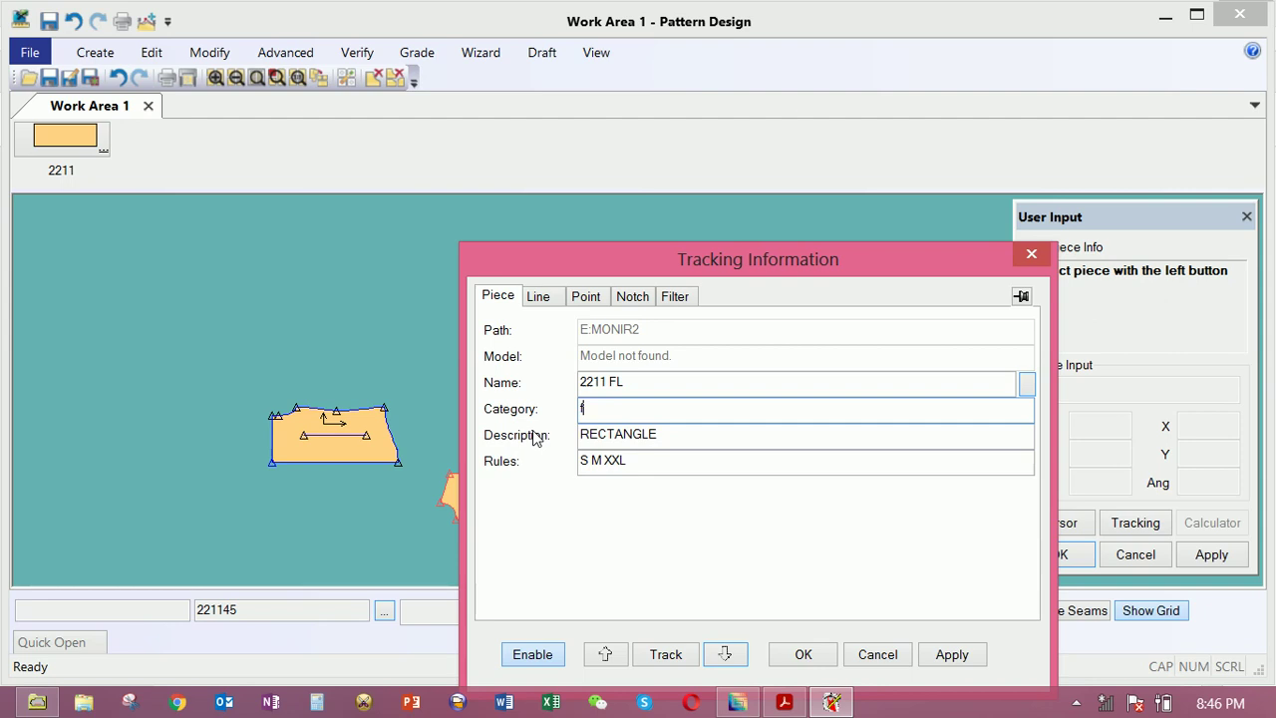
pyautogui.write('l')
pyautogui.doubleClick(643, 434)
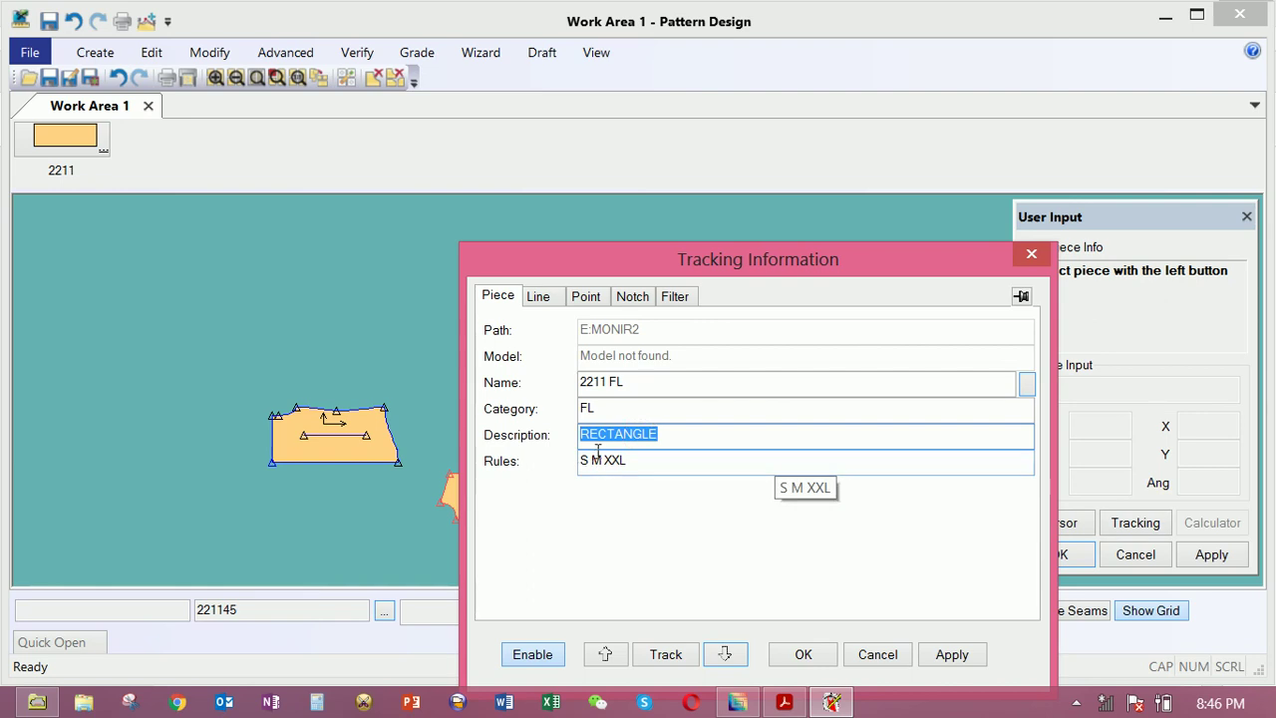
pyautogui.write('1x')
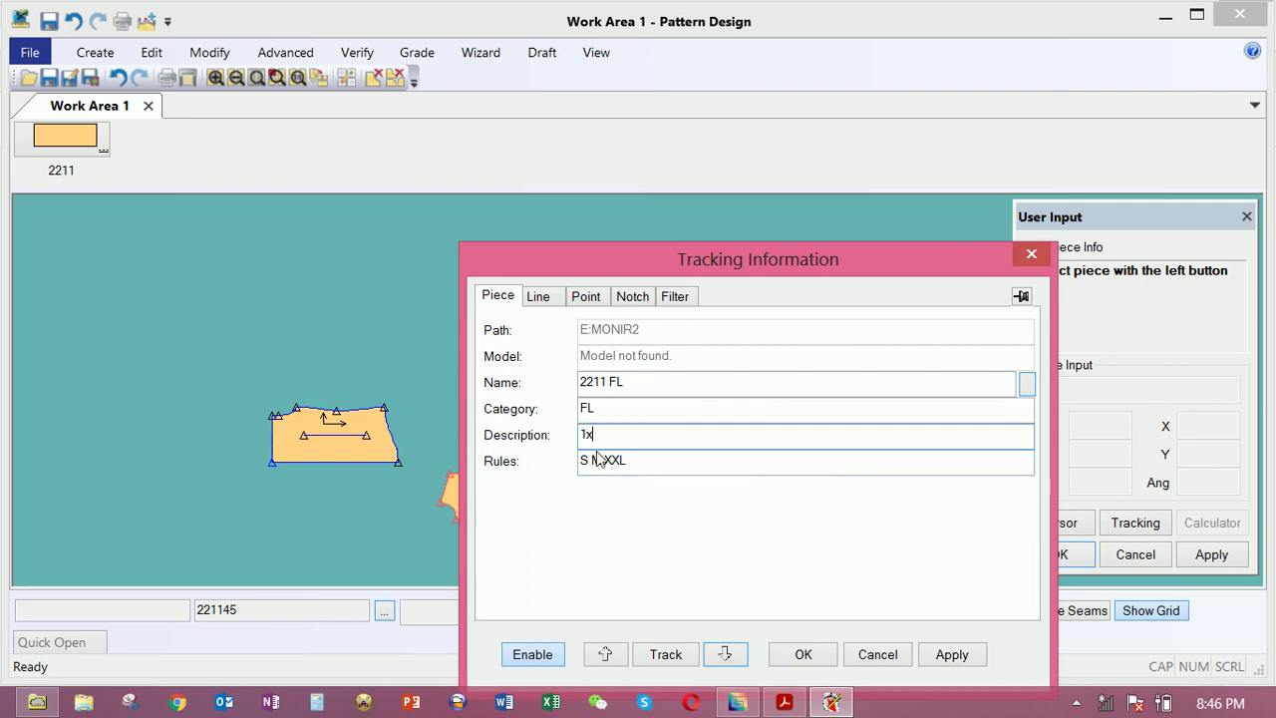
pyautogui.write('2')
# Go on to the information of piece 22113, check which piece it is, and rename it as 2211 Y
pyautogui.click(725, 654)
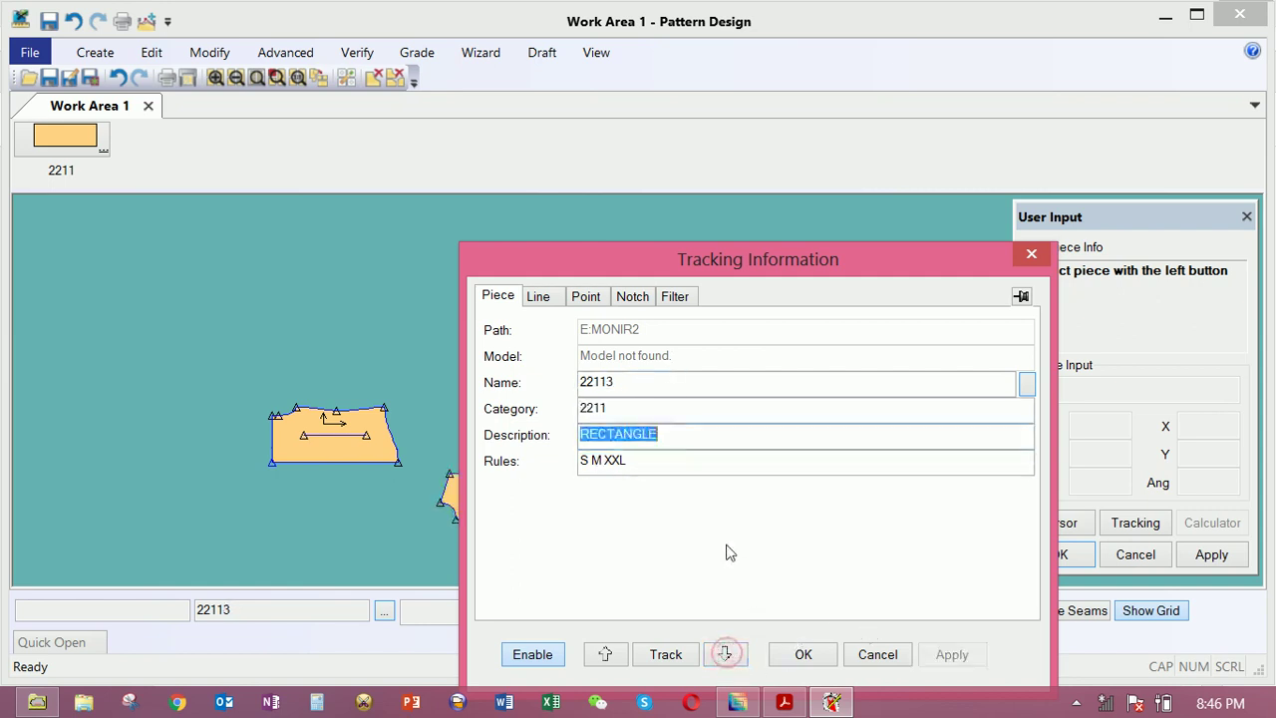
pyautogui.click(649, 381)
pyautogui.press('BackSpace')
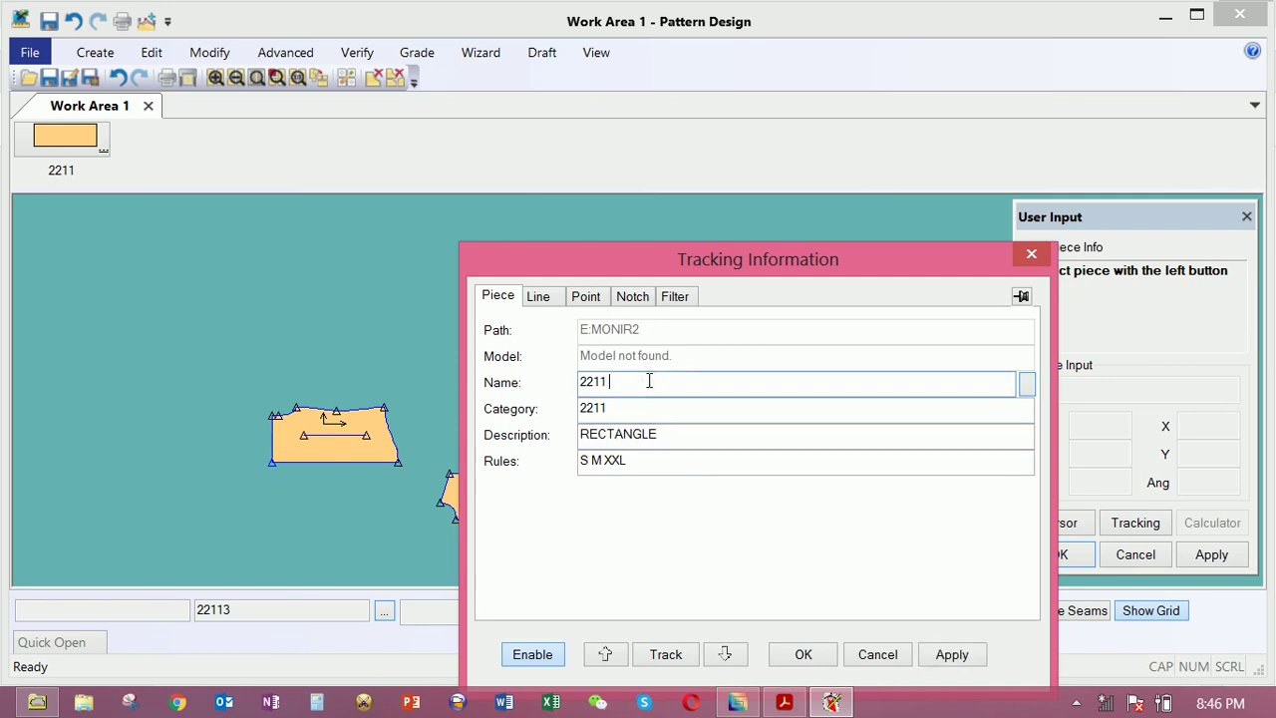
pyautogui.moveTo(653, 275); pyautogui.dragTo(442, 474)
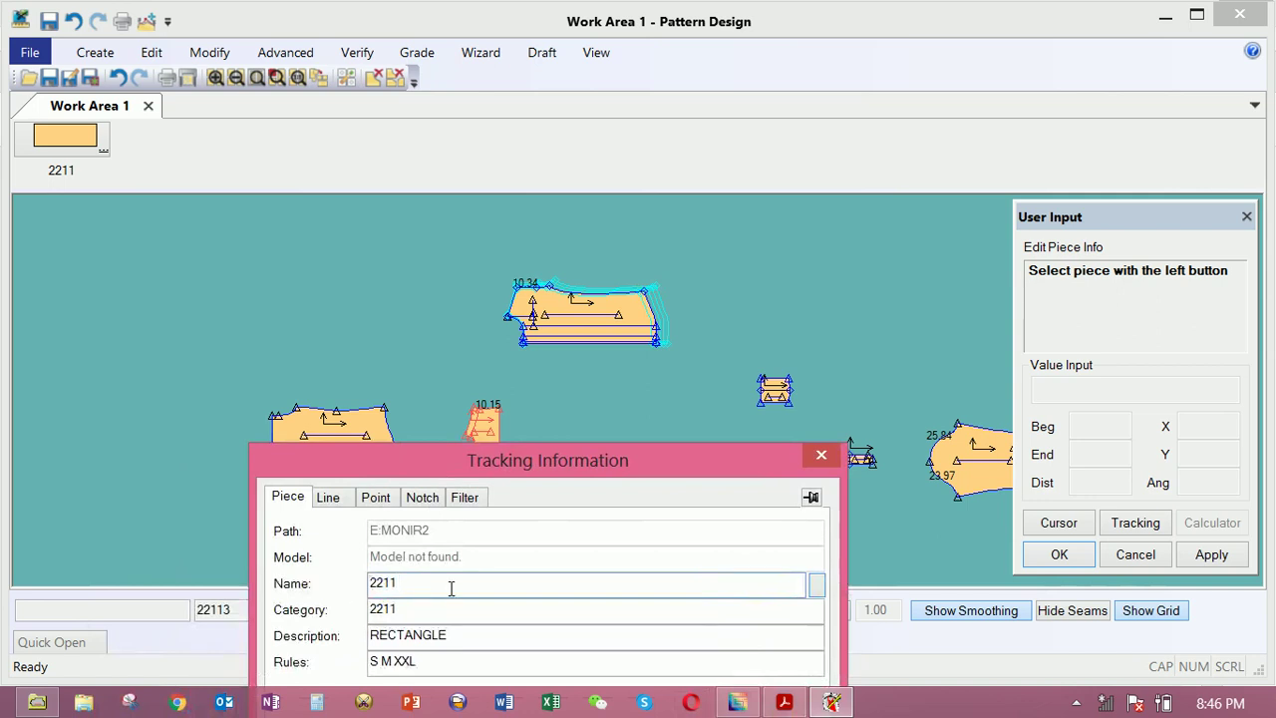
pyautogui.write('y')
# Set the category of piece 2211 Y to Y and its description to 1x2
pyautogui.press('Tab')
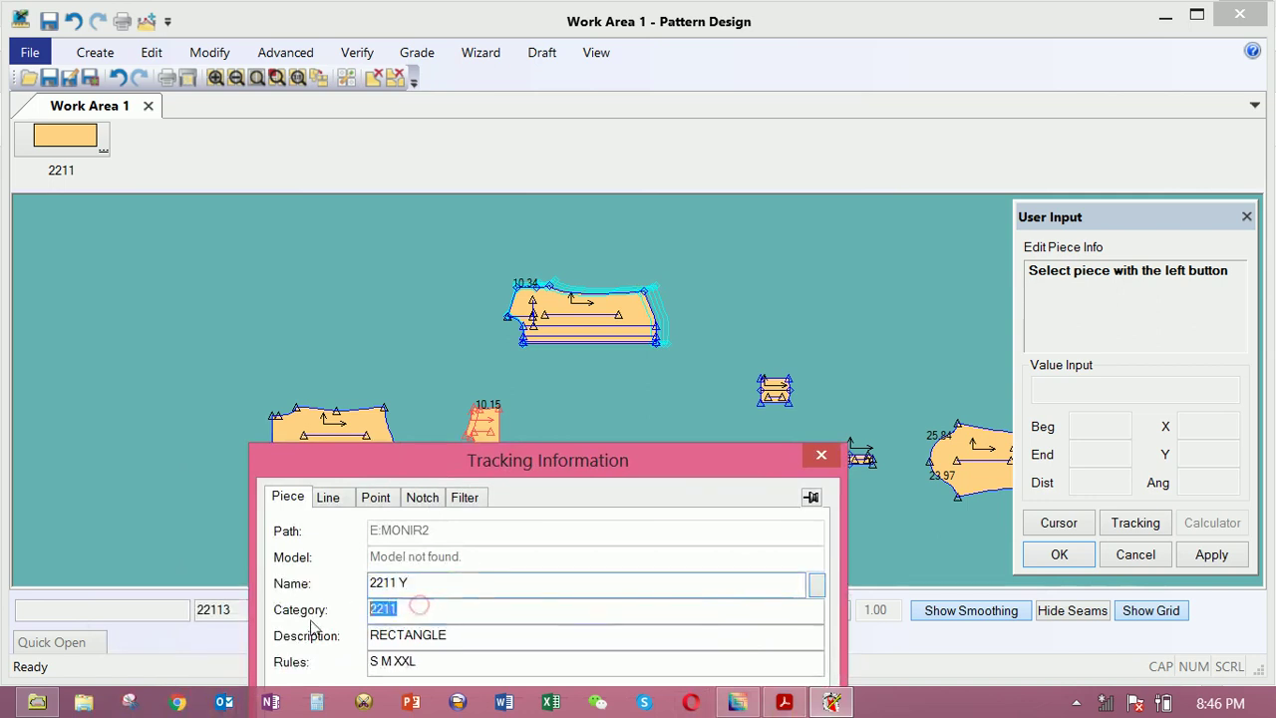
pyautogui.write('y')
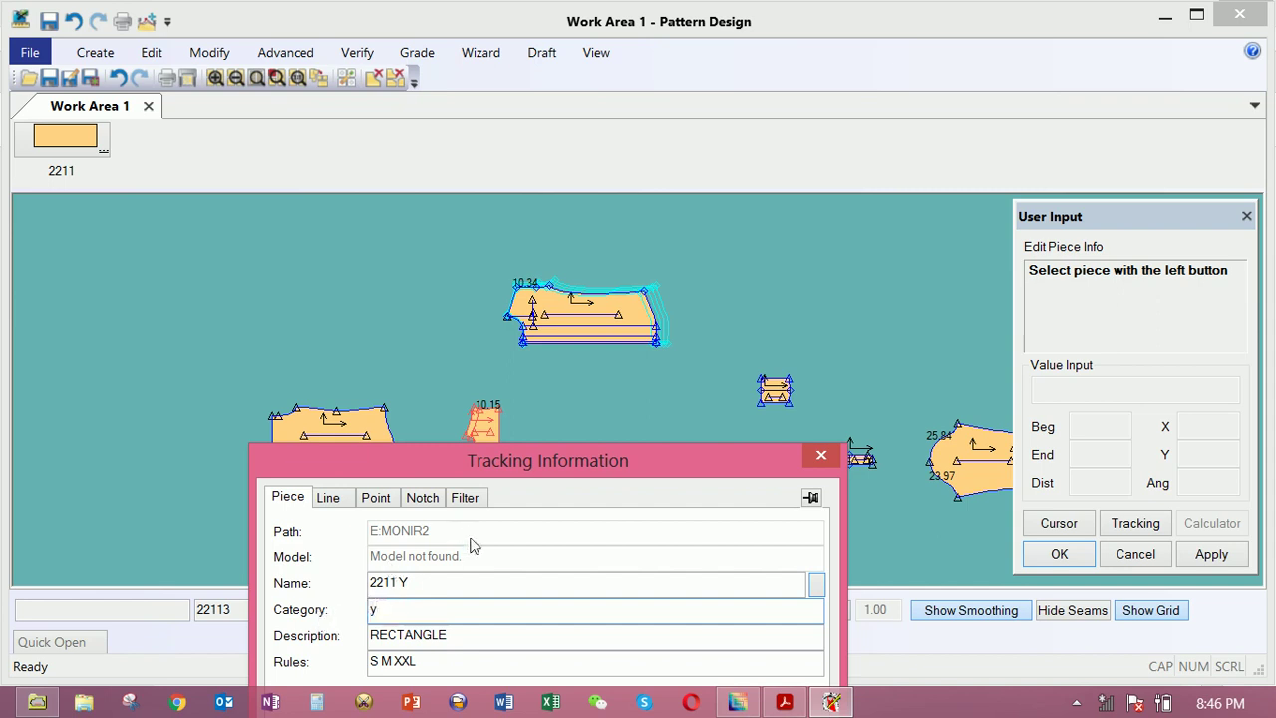
pyautogui.moveTo(498, 463); pyautogui.dragTo(689, 272)
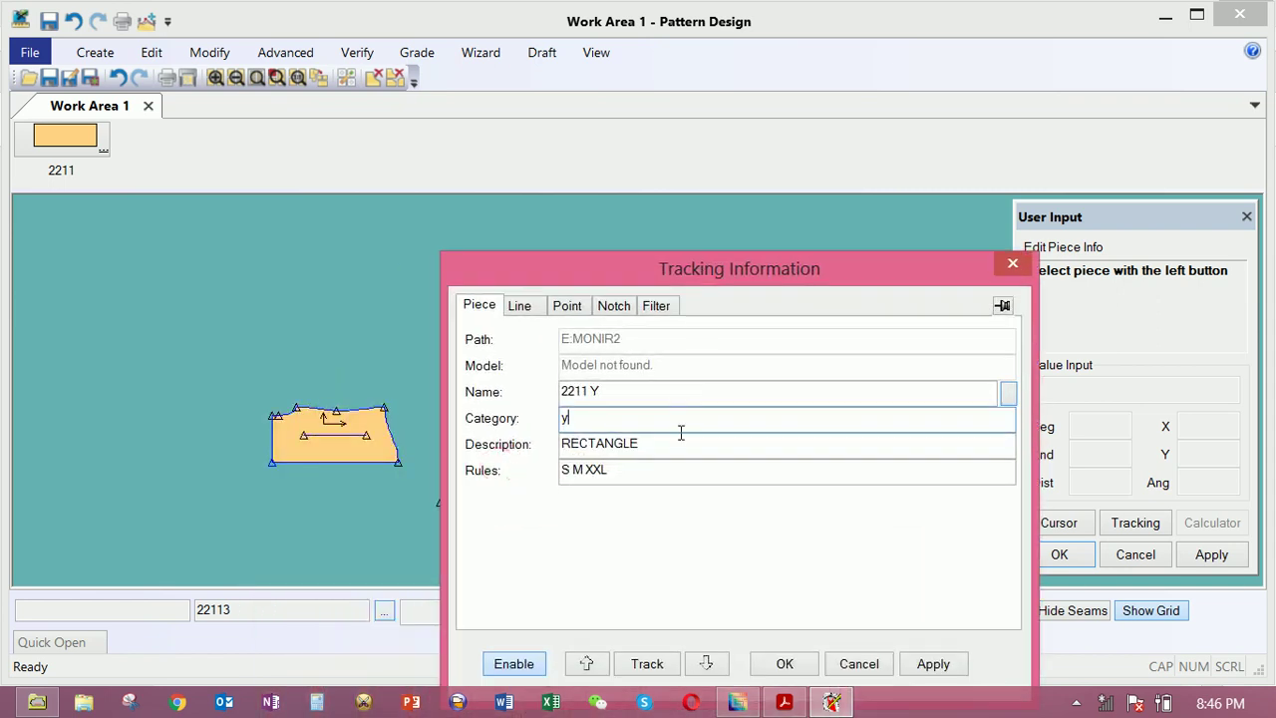
pyautogui.press('Tab')
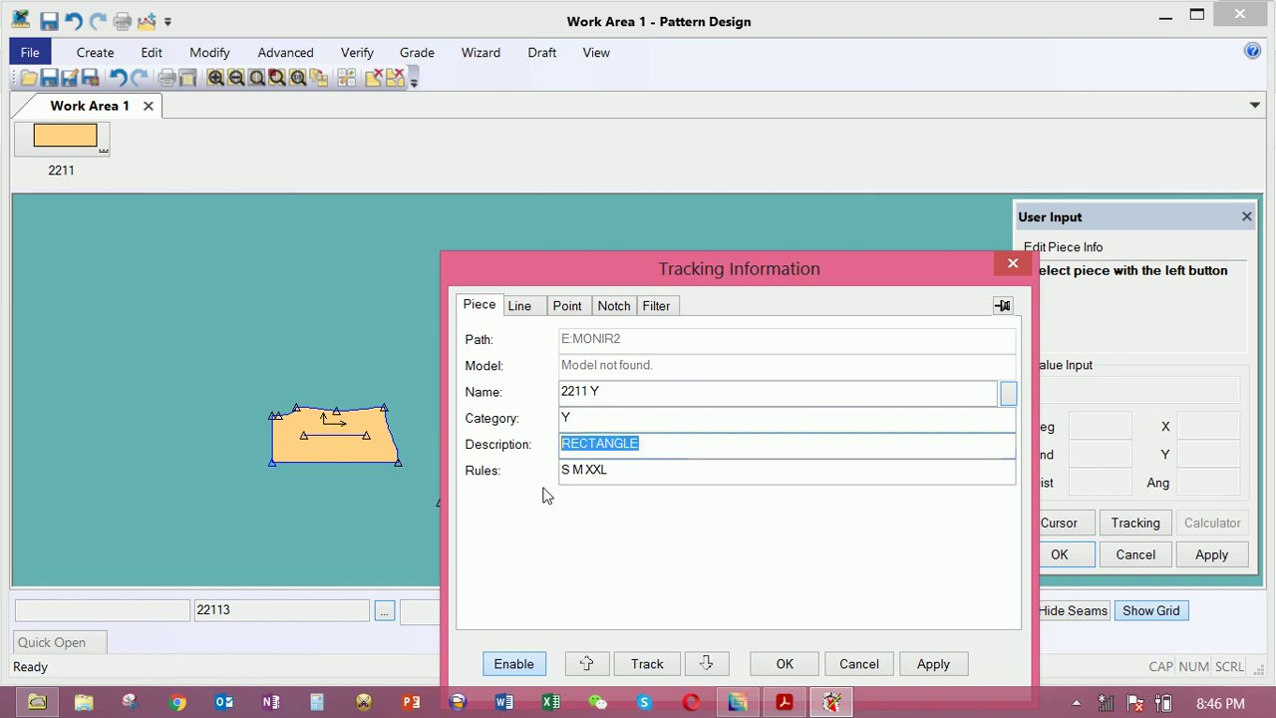
pyautogui.write('1')
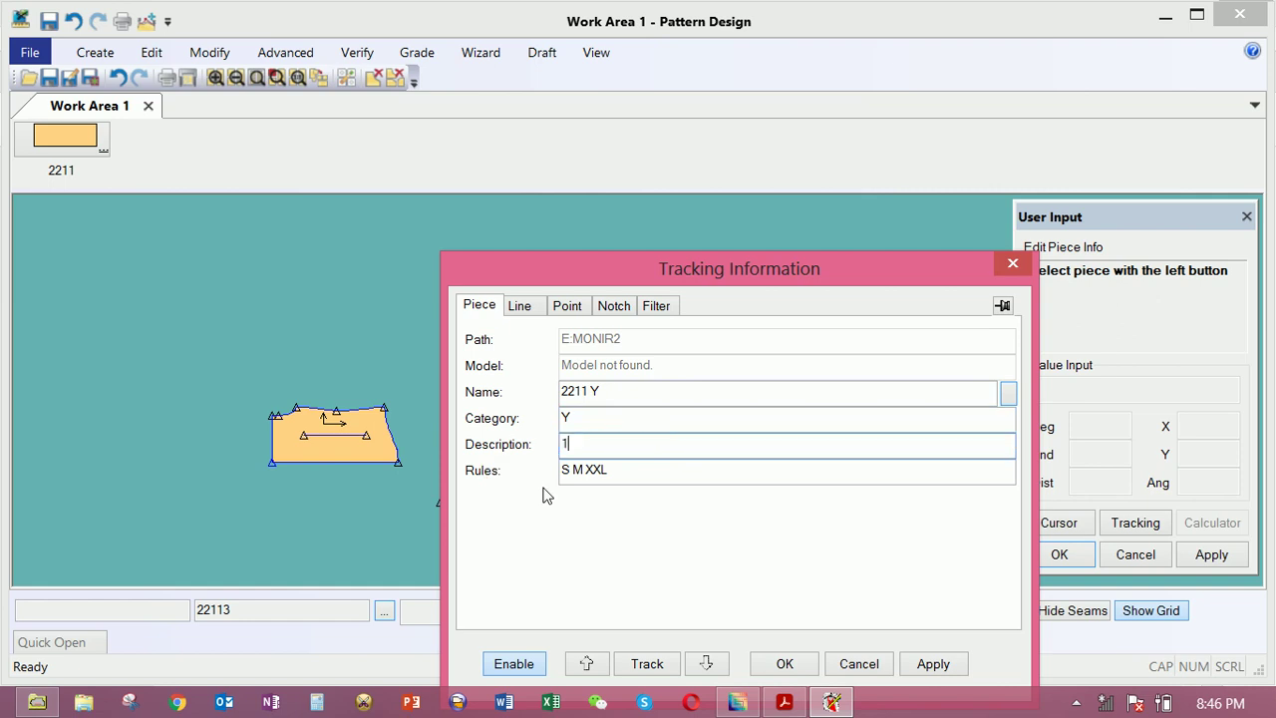
pyautogui.write('x2')
# Go on to the information of piece 22112 and rename it as 2211 B
pyautogui.moveTo(820, 258); pyautogui.dragTo(867, 160)
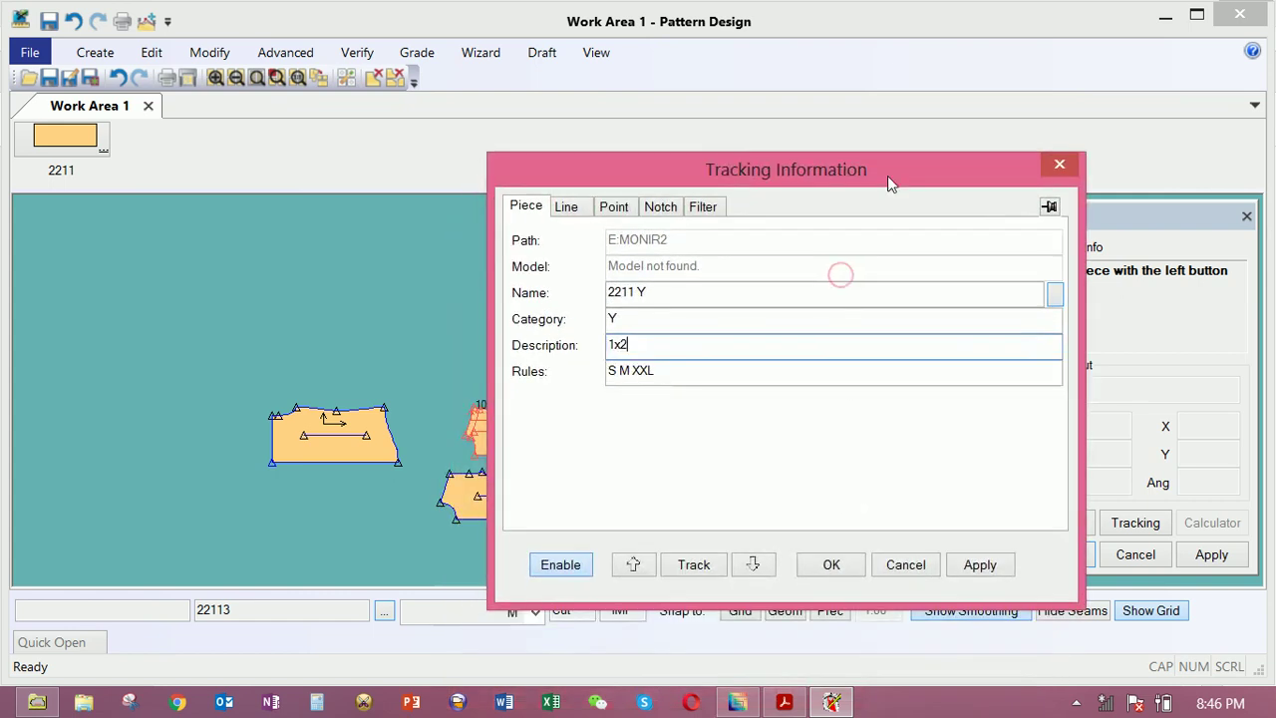
pyautogui.click(753, 565)
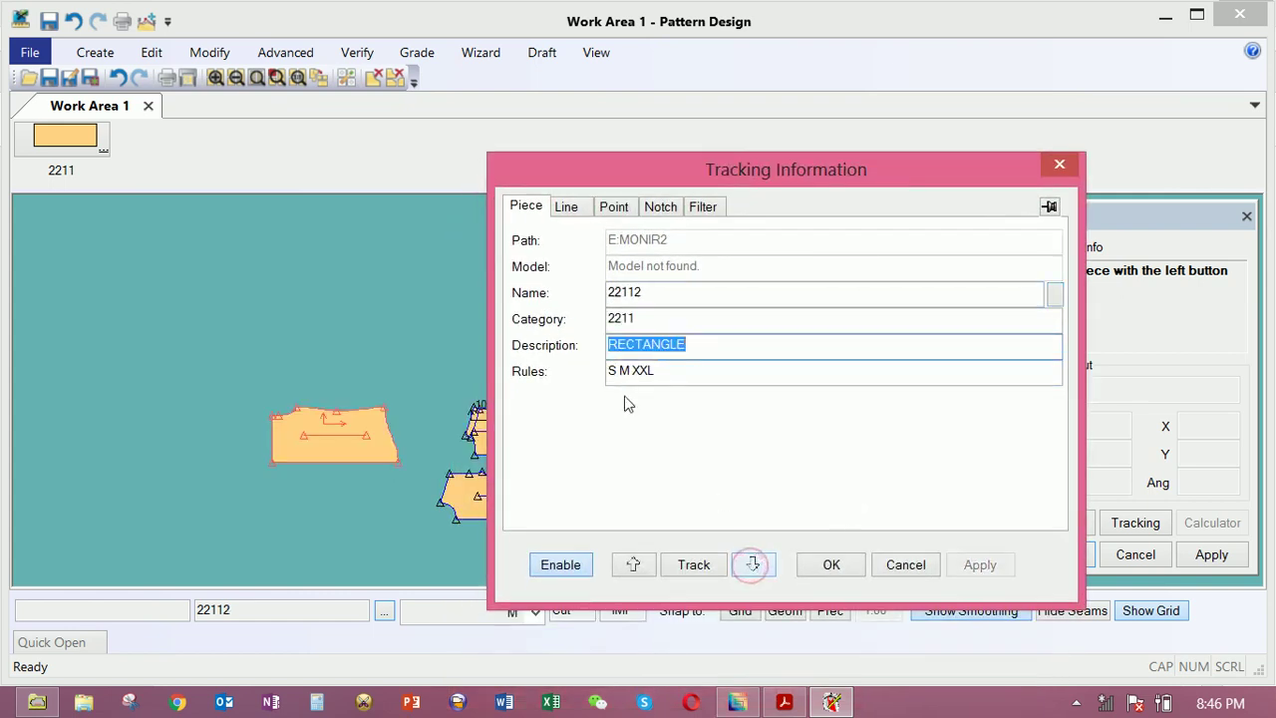
pyautogui.click(678, 295)
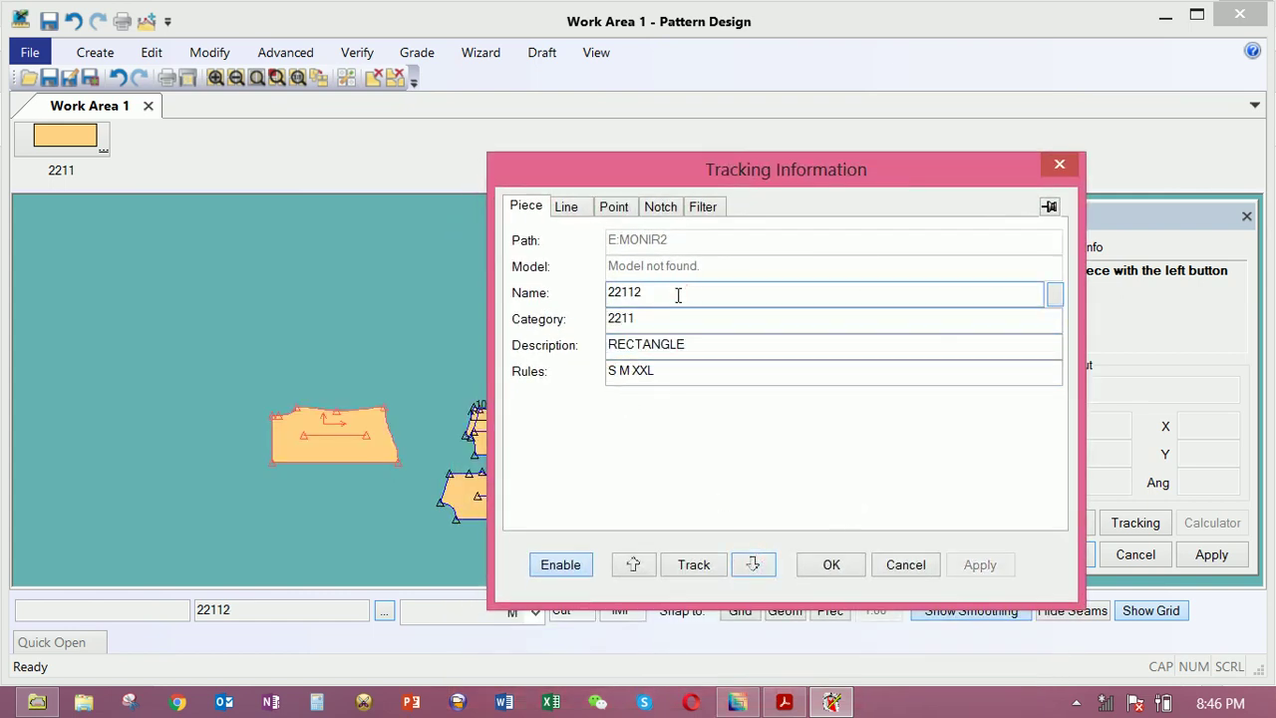
pyautogui.press('BackSpace')
# Set the category of piece 2211 B to BK and its description to 1x2
pyautogui.click(668, 319)
pyautogui.doubleClick(665, 319)
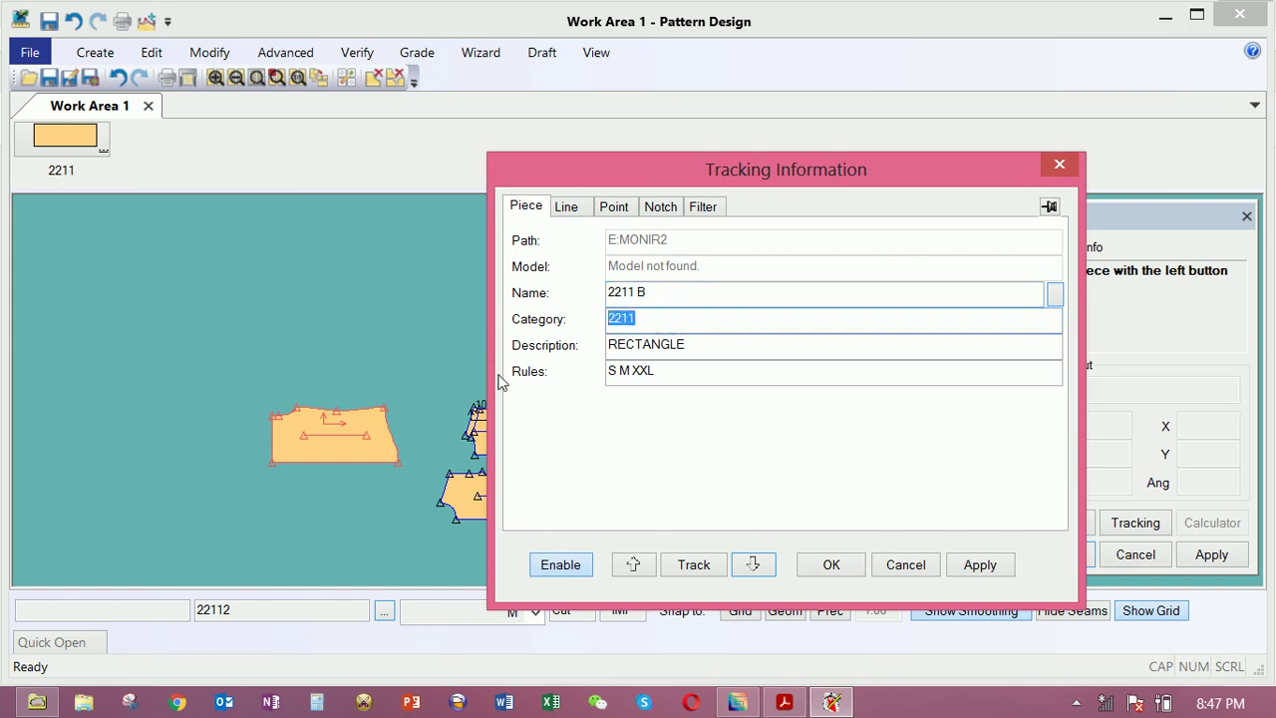
pyautogui.write('bk')
pyautogui.doubleClick(691, 343)
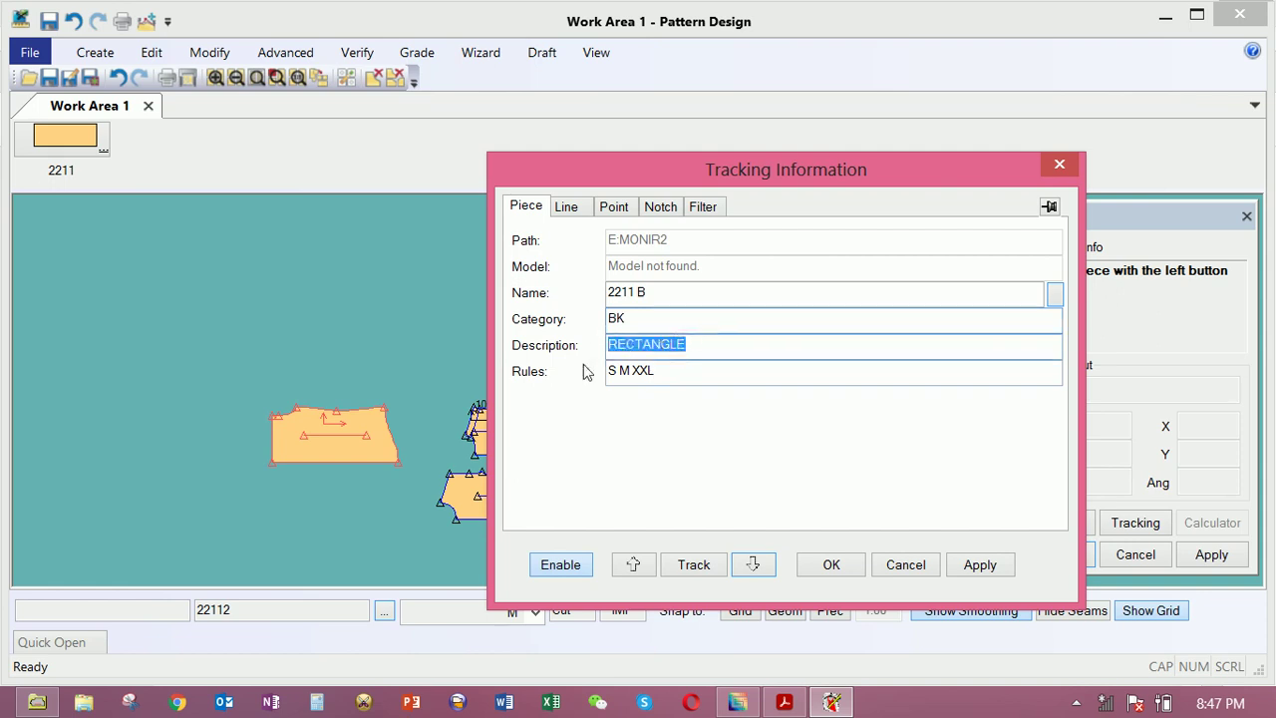
pyautogui.write('1x2')
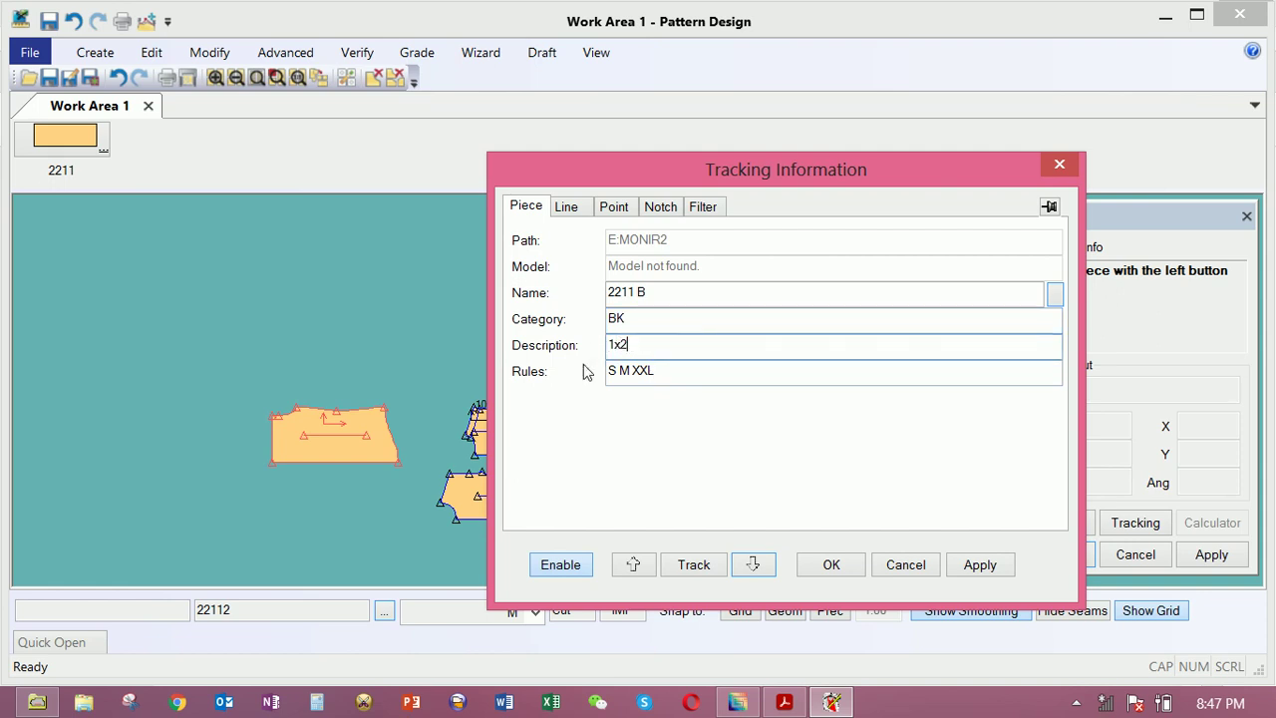
# Go on to the information of piece 2211467, check which piece it is, and rename it as 2211 PK
pyautogui.click(752, 564)
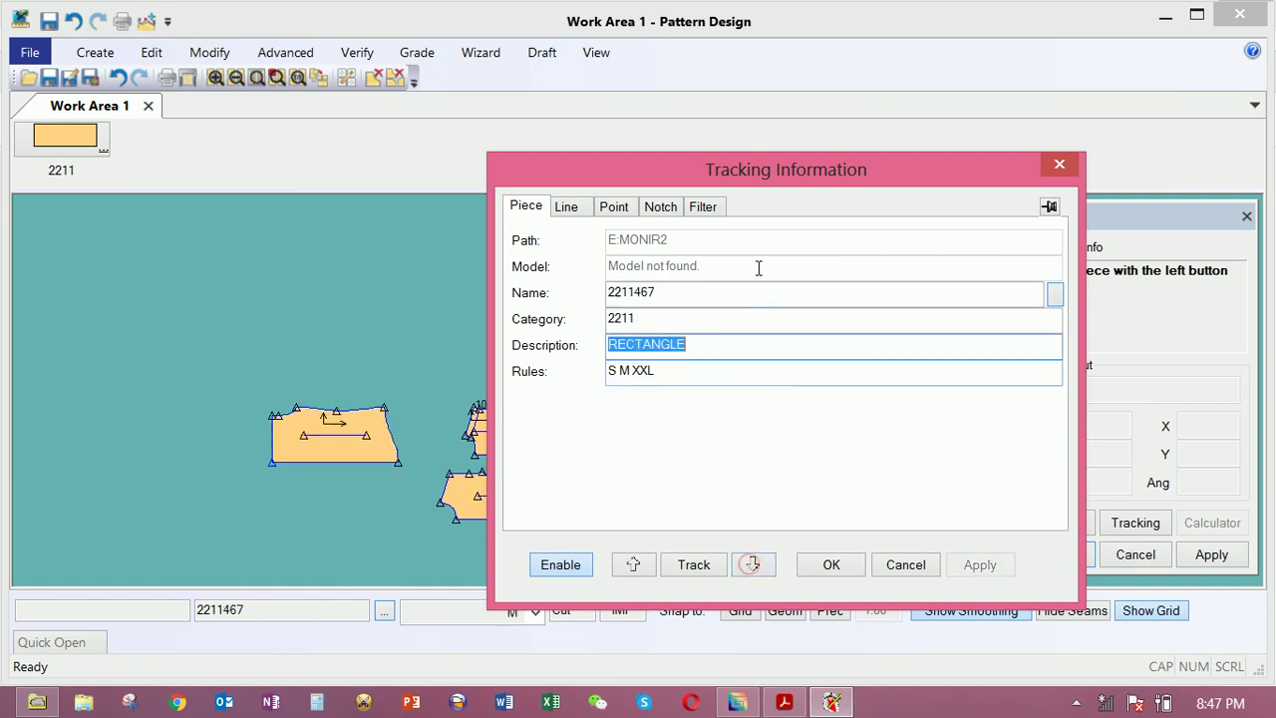
pyautogui.moveTo(787, 170); pyautogui.dragTo(418, 274)
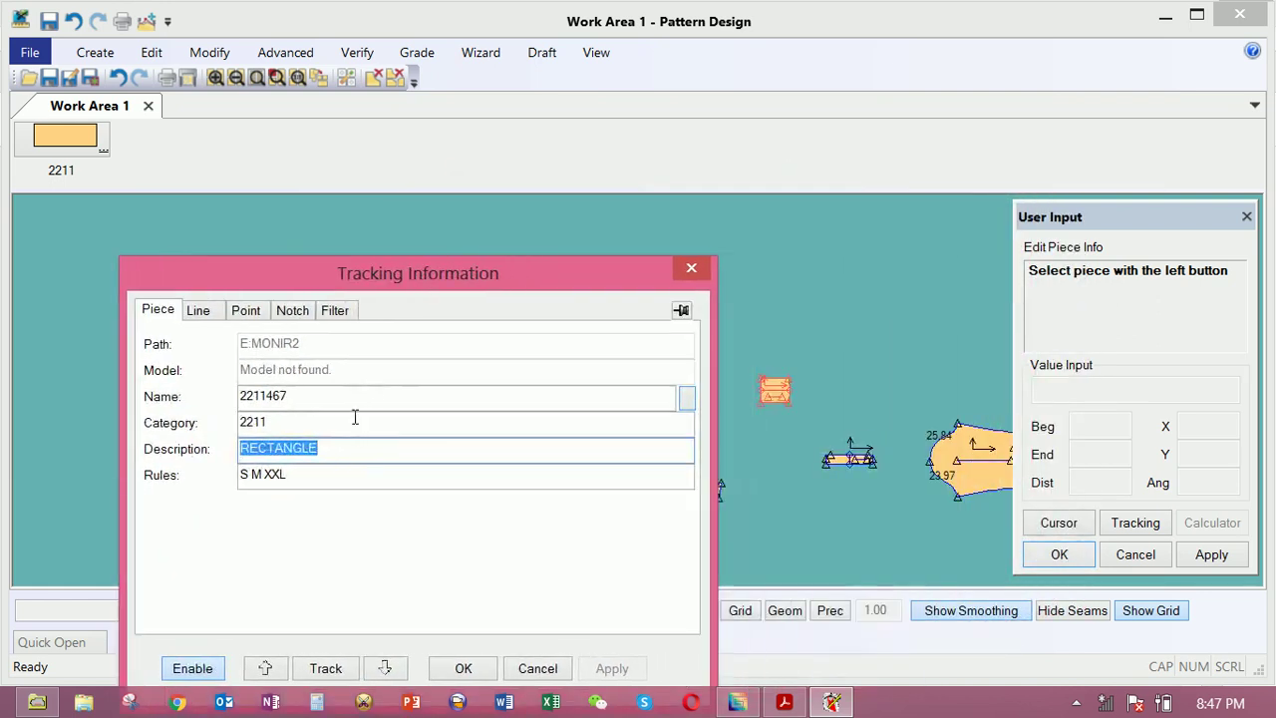
pyautogui.click(311, 394)
pyautogui.press('BackSpace')
pyautogui.press('BackSpace')
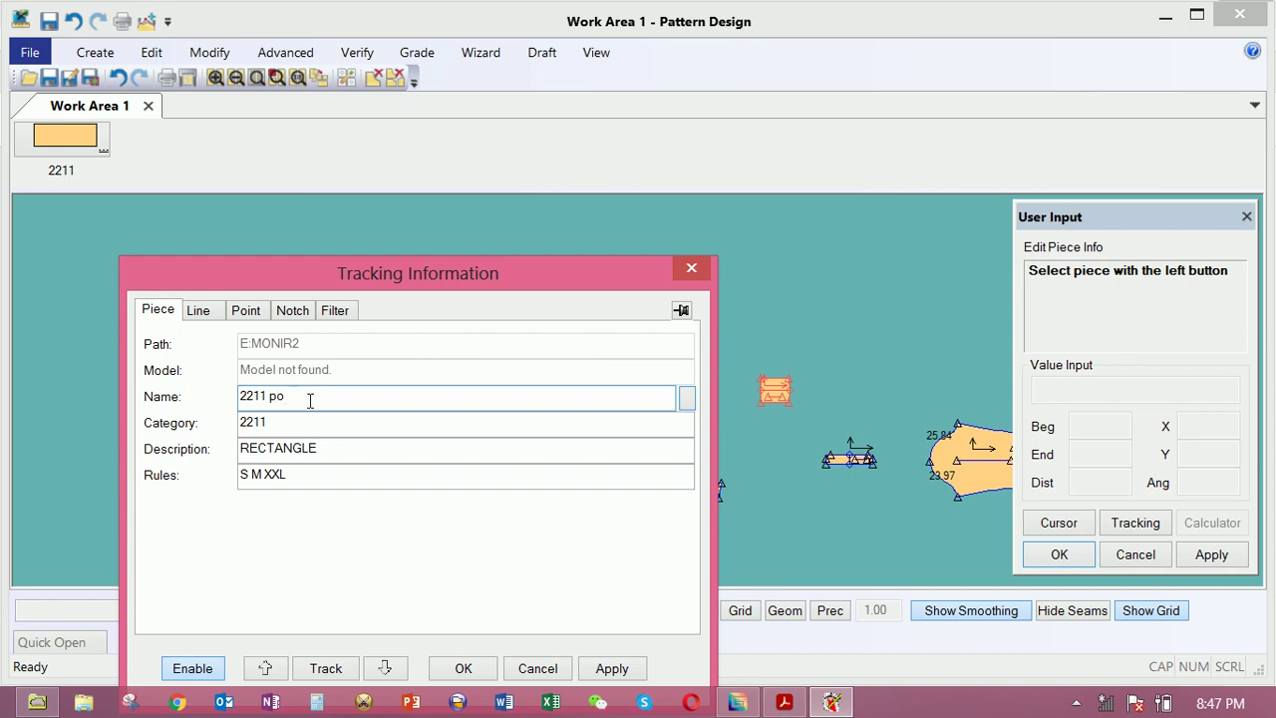
pyautogui.write('k')
# Set the category of piece 2211 PK to PK and its description to 1x1
pyautogui.doubleClick(288, 422)
pyautogui.write('p')
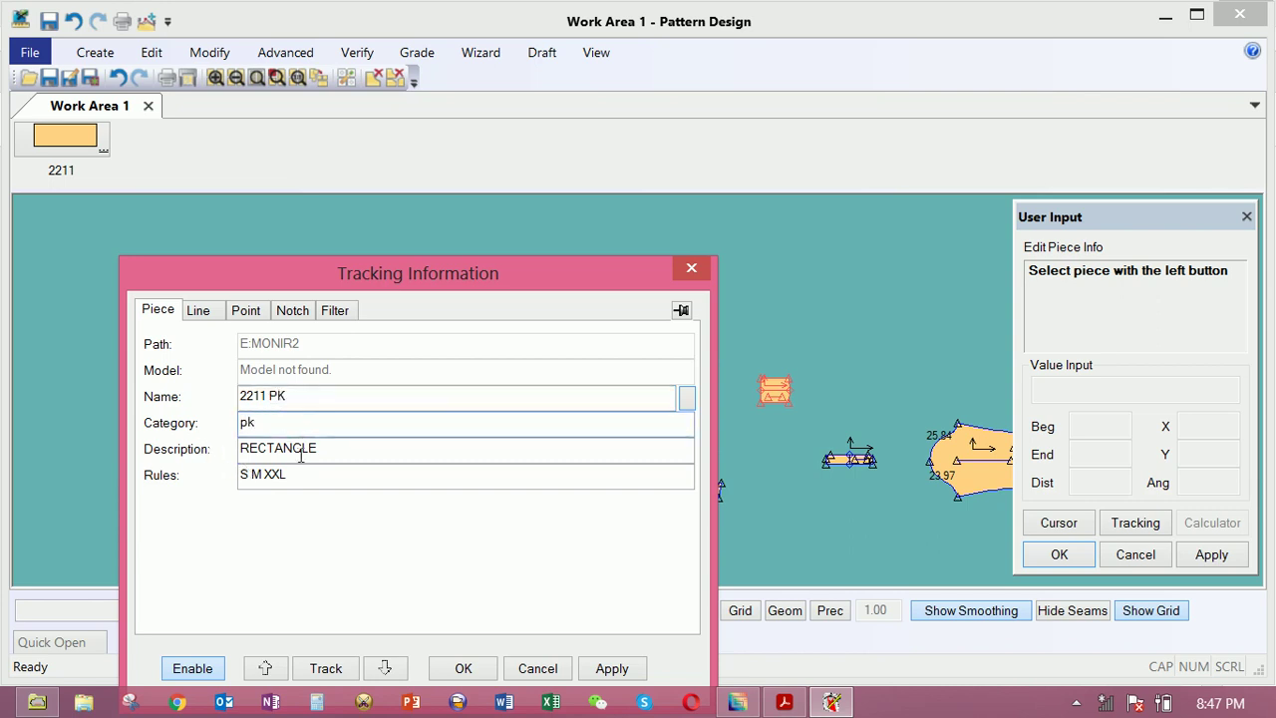
pyautogui.doubleClick(335, 447)
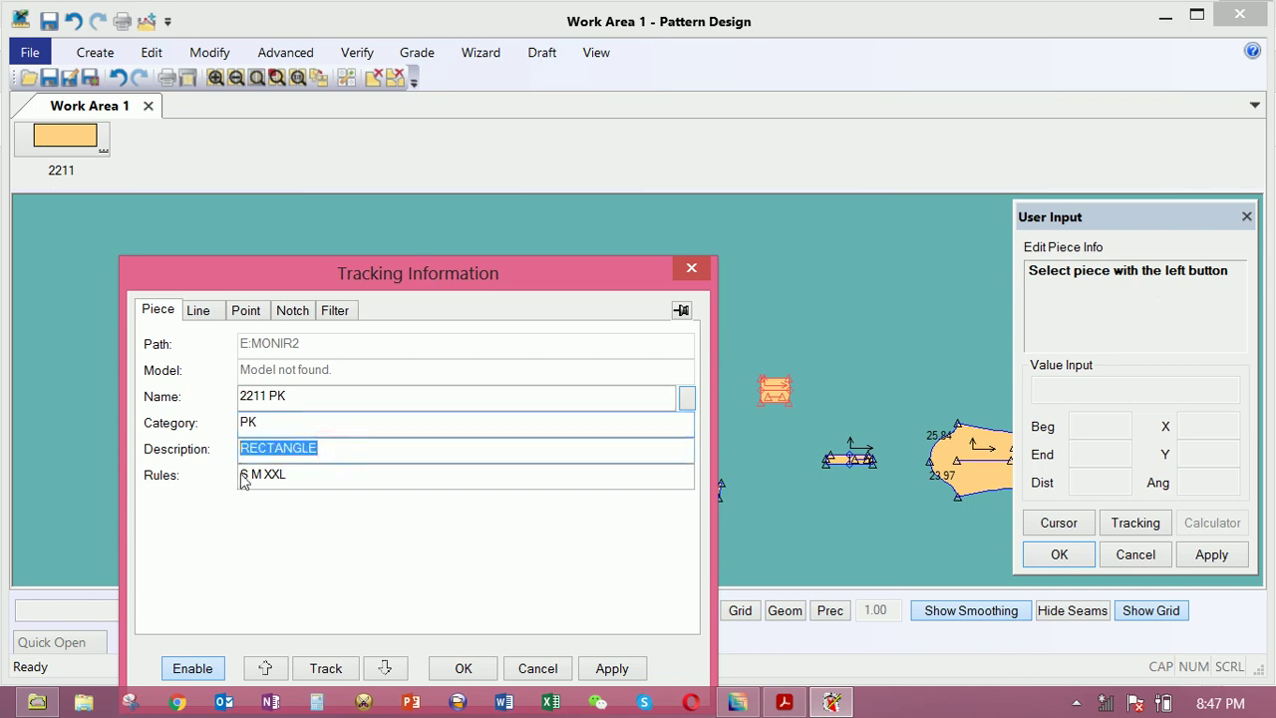
pyautogui.write('1x1')
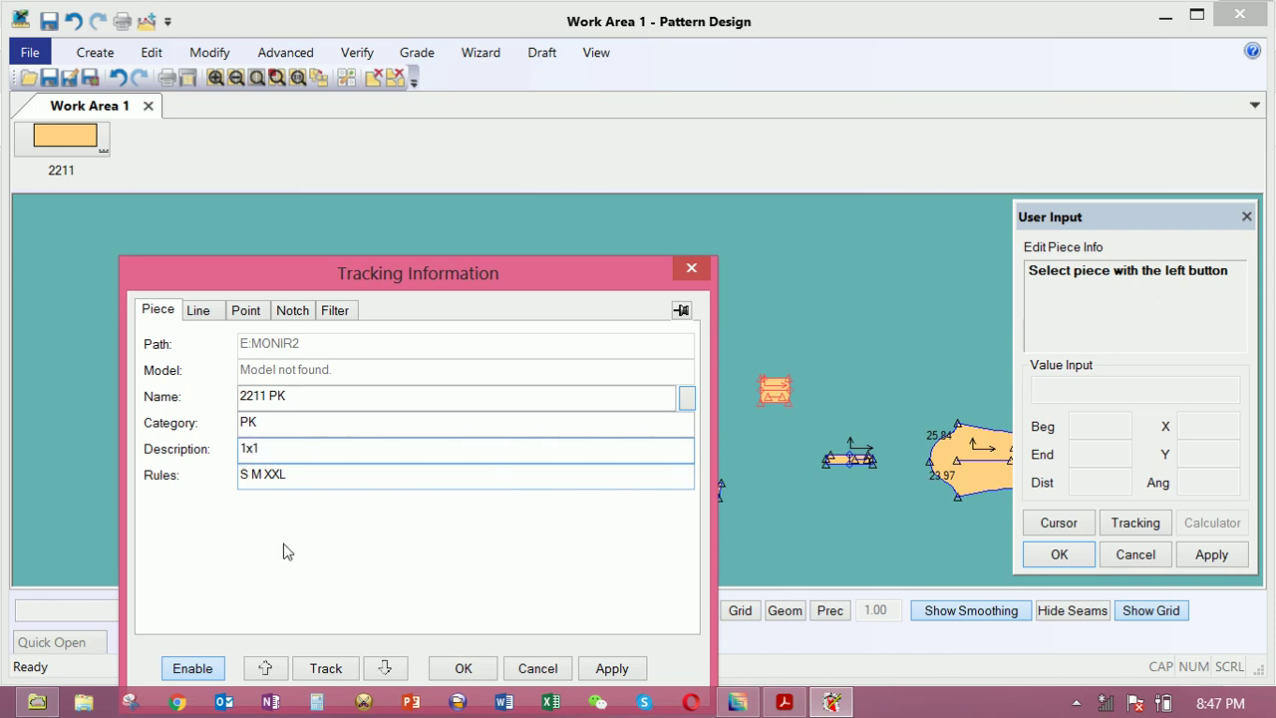
# Apply the information of piece 2211 PK and copy the style number 2211 from its name for reuse
pyautogui.click(384, 668)
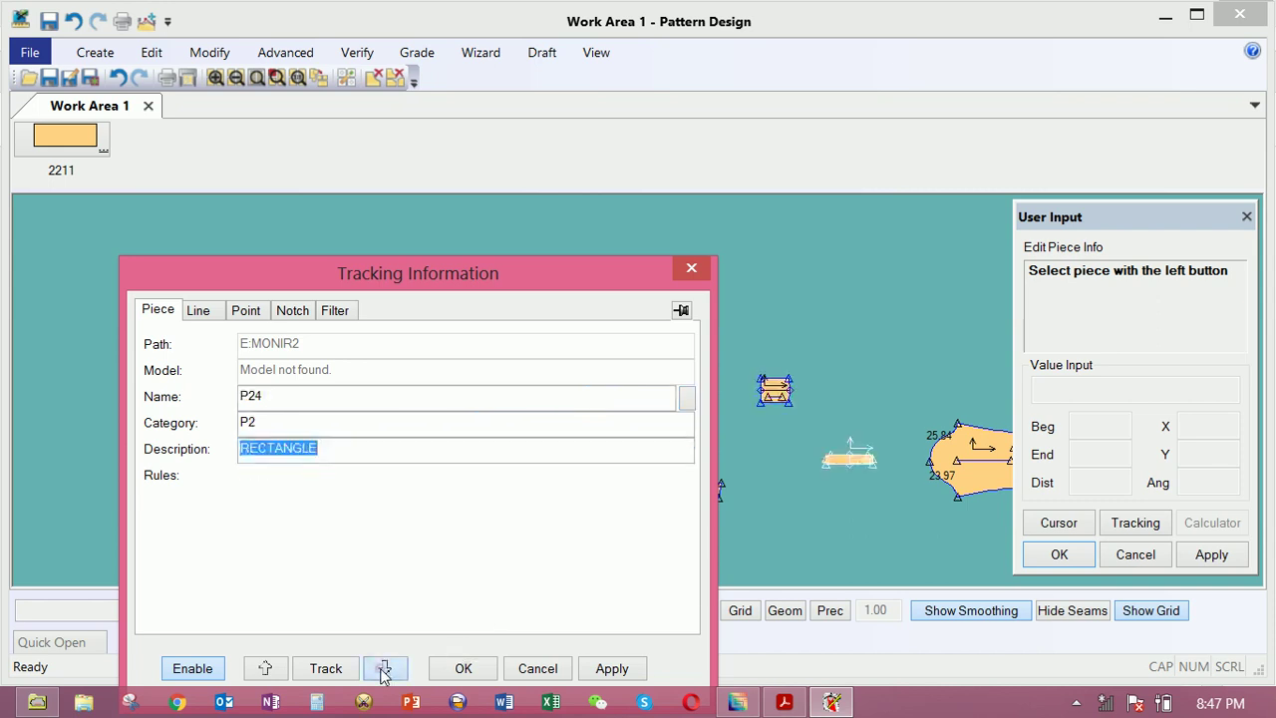
pyautogui.click(285, 398)
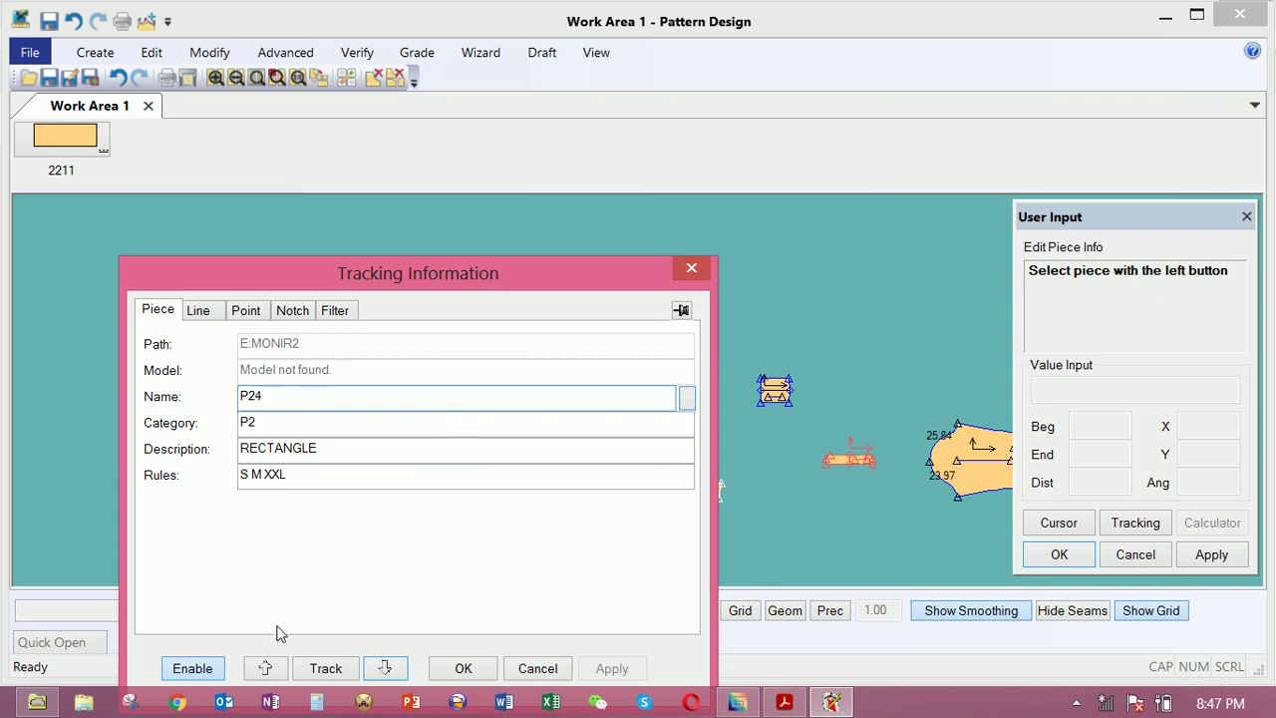
pyautogui.click(267, 670)
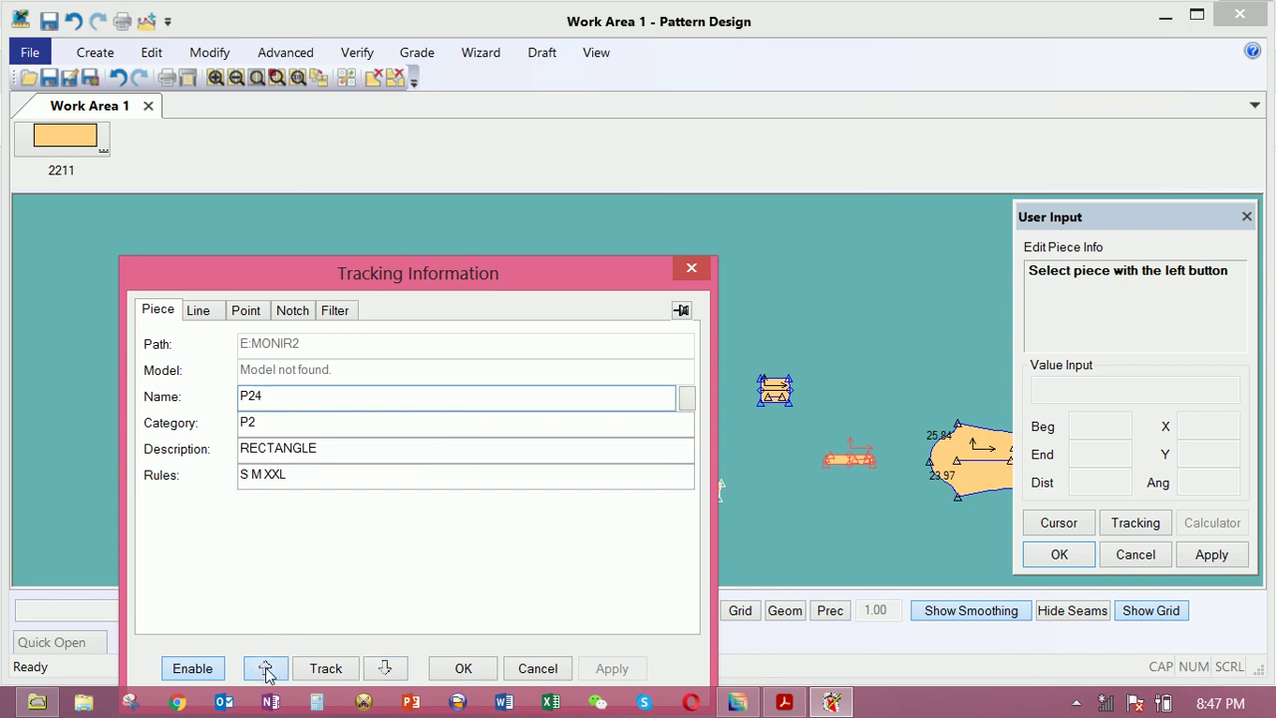
pyautogui.click(315, 395)
pyautogui.doubleClick(255, 397)
pyautogui.hotkey('ctrl', 'c')
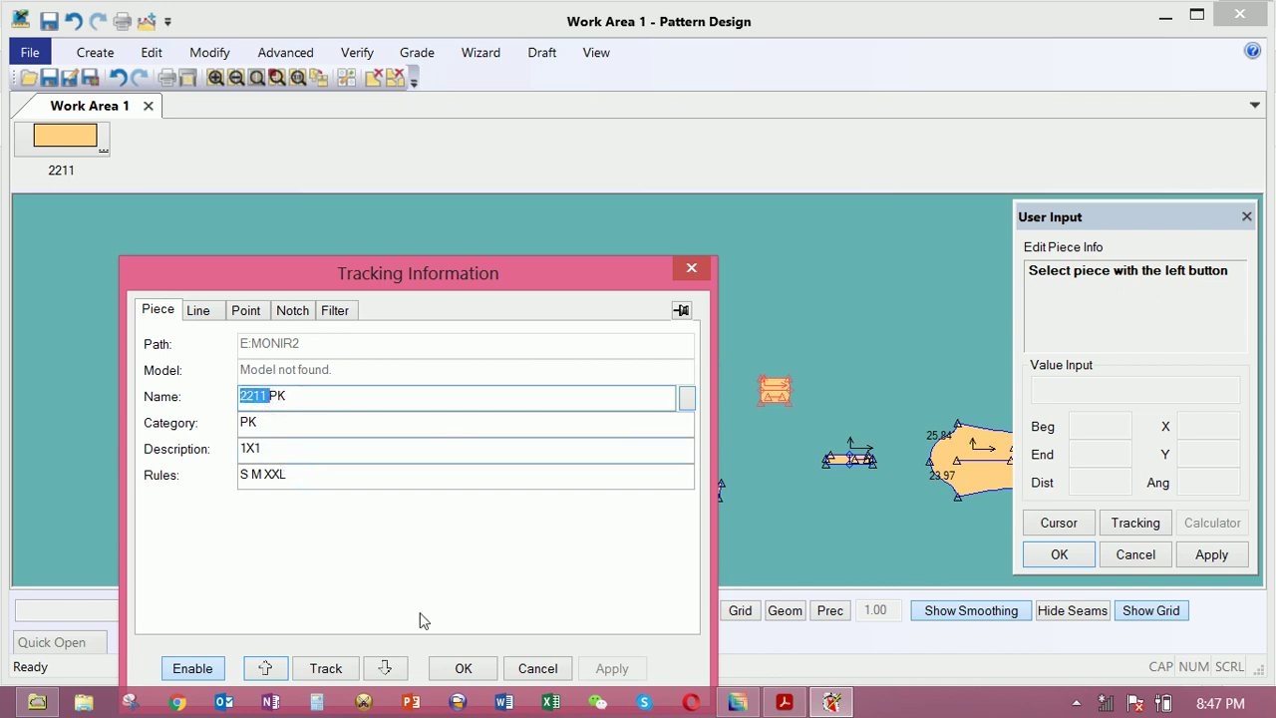
# Go on to the information of piece P24 and rename it as 2211 CU, reusing the copied style number
pyautogui.click(385, 667)
pyautogui.doubleClick(296, 396)
pyautogui.hotkey('ctrl', 'v')
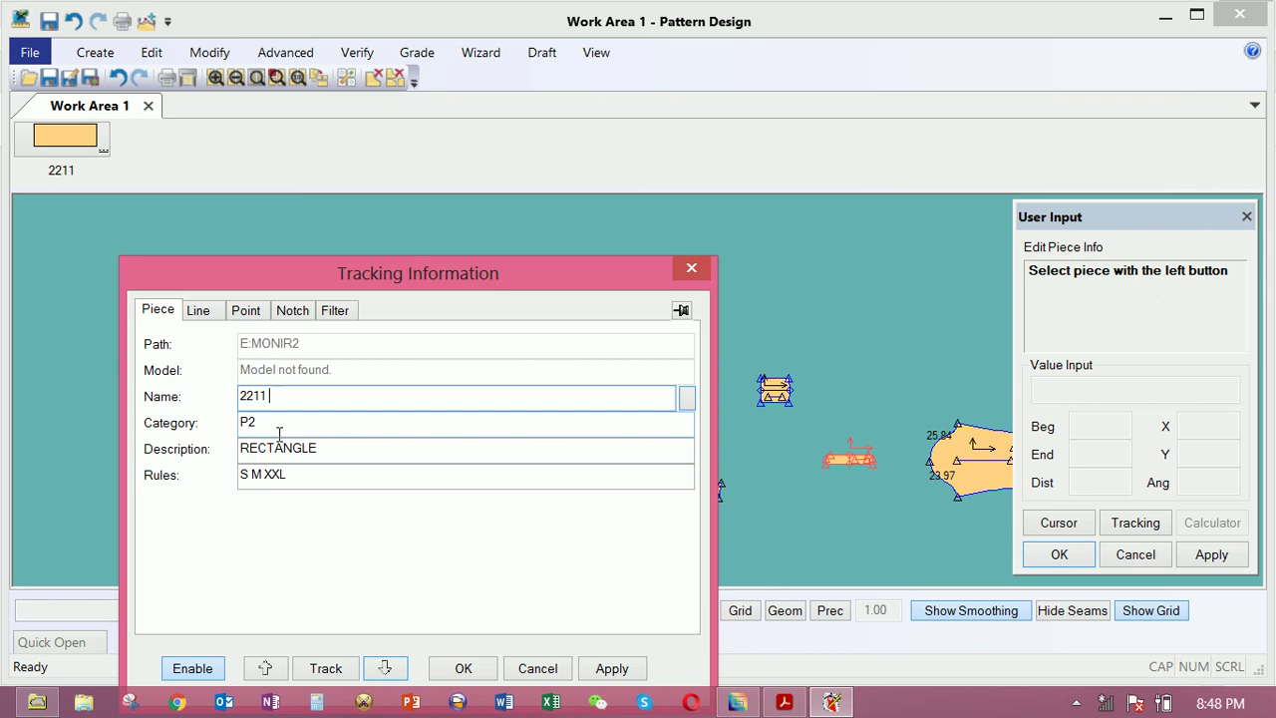
pyautogui.write('cu')
# Set the category of piece 2211 CU to CU and its description to 1x2
pyautogui.press('Tab')
pyautogui.write('cu')
pyautogui.click(328, 449)
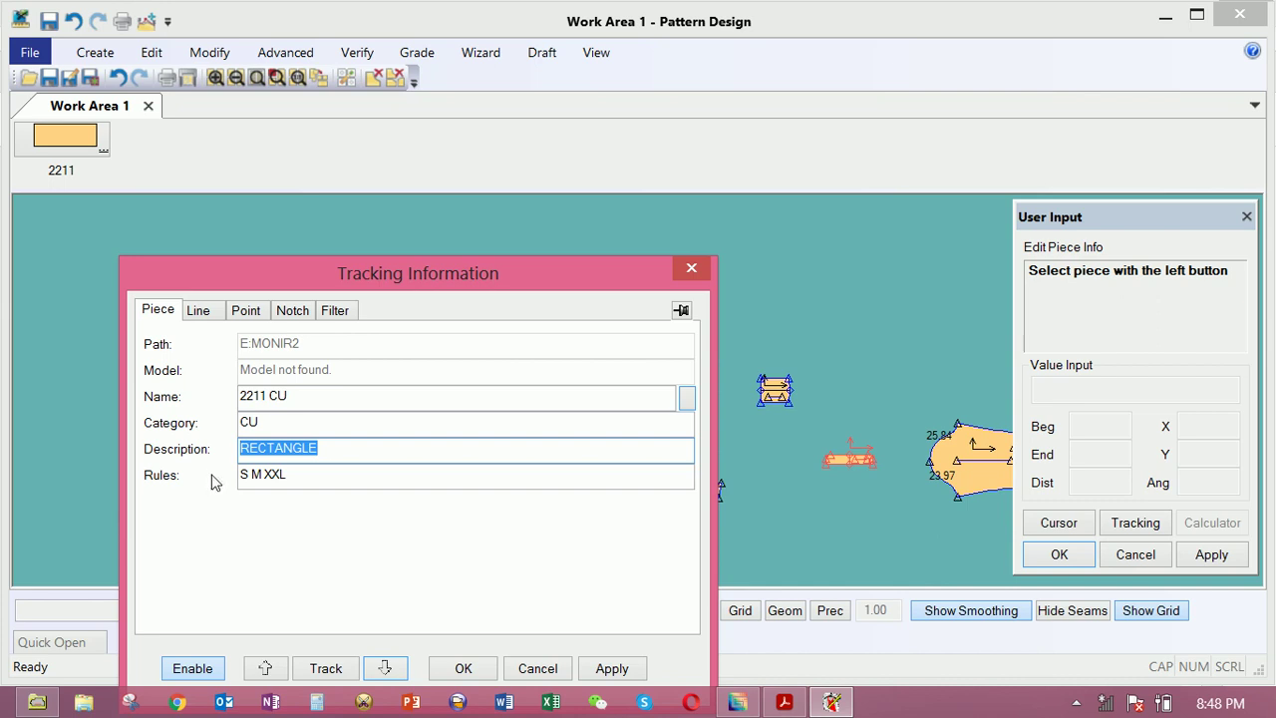
pyautogui.write('1x2')
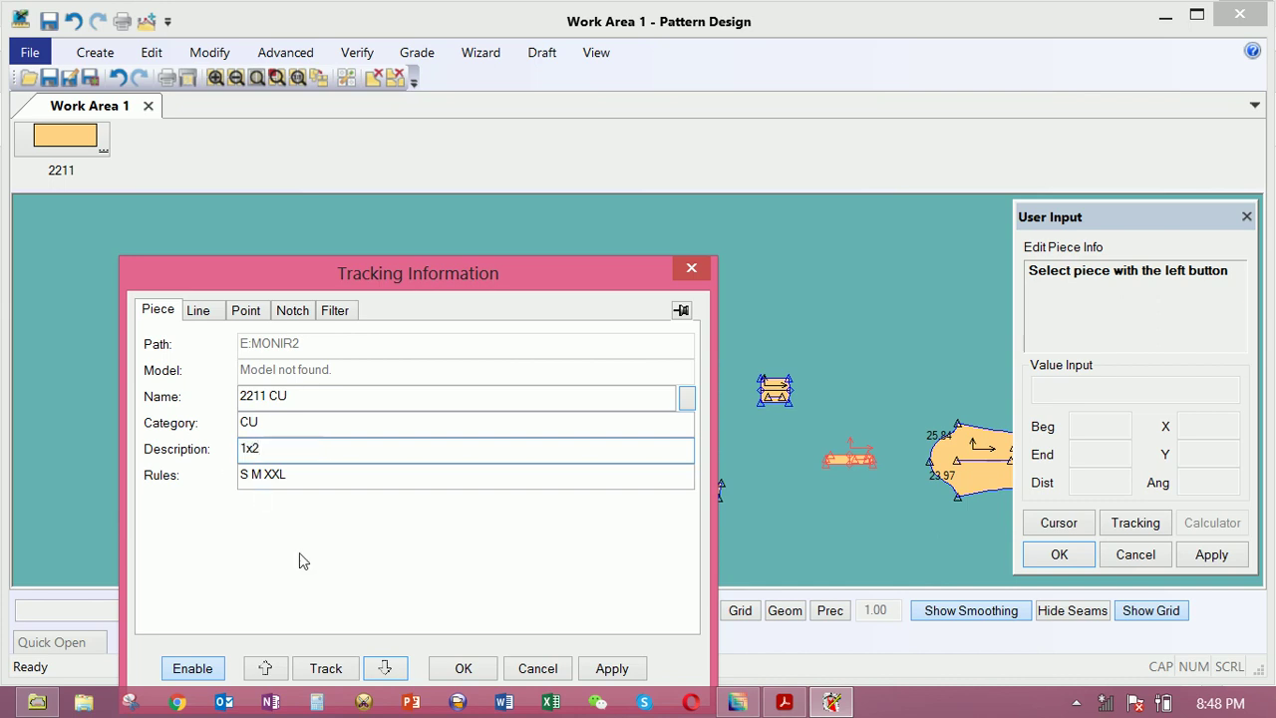
# Go on to the information of piece P895 and rename it as 2211 S
pyautogui.click(384, 668)
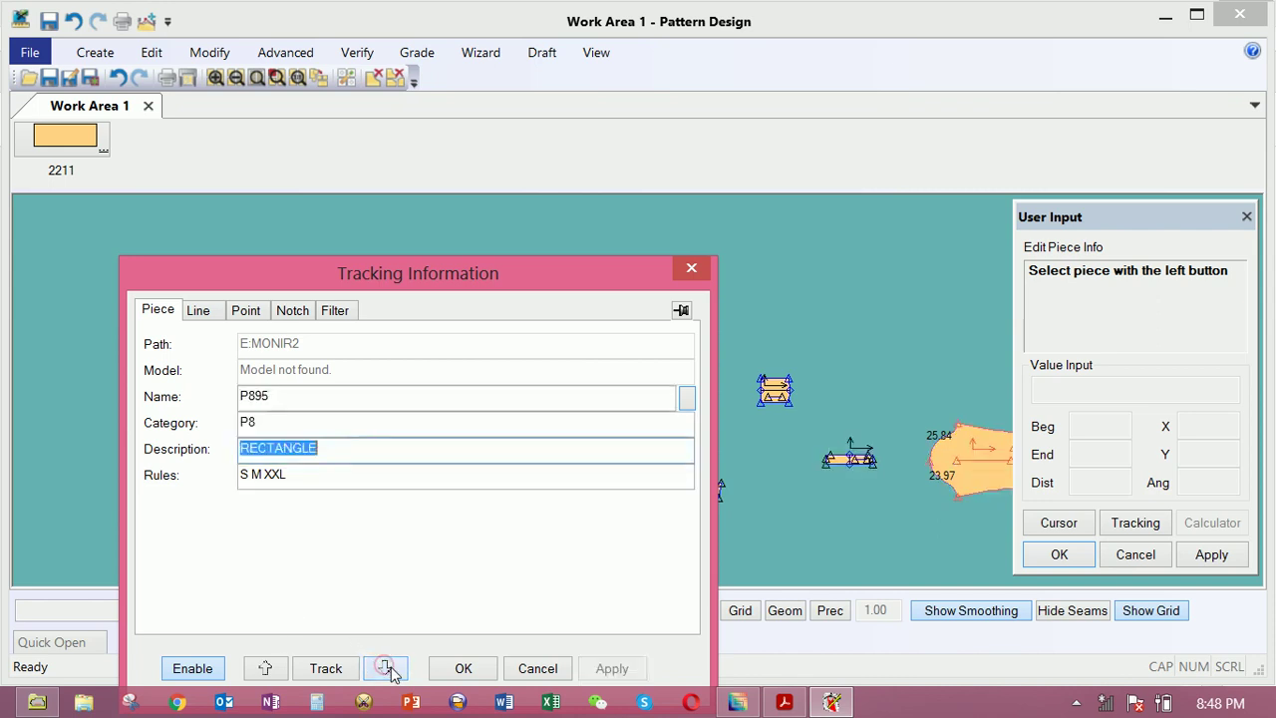
pyautogui.doubleClick(301, 393)
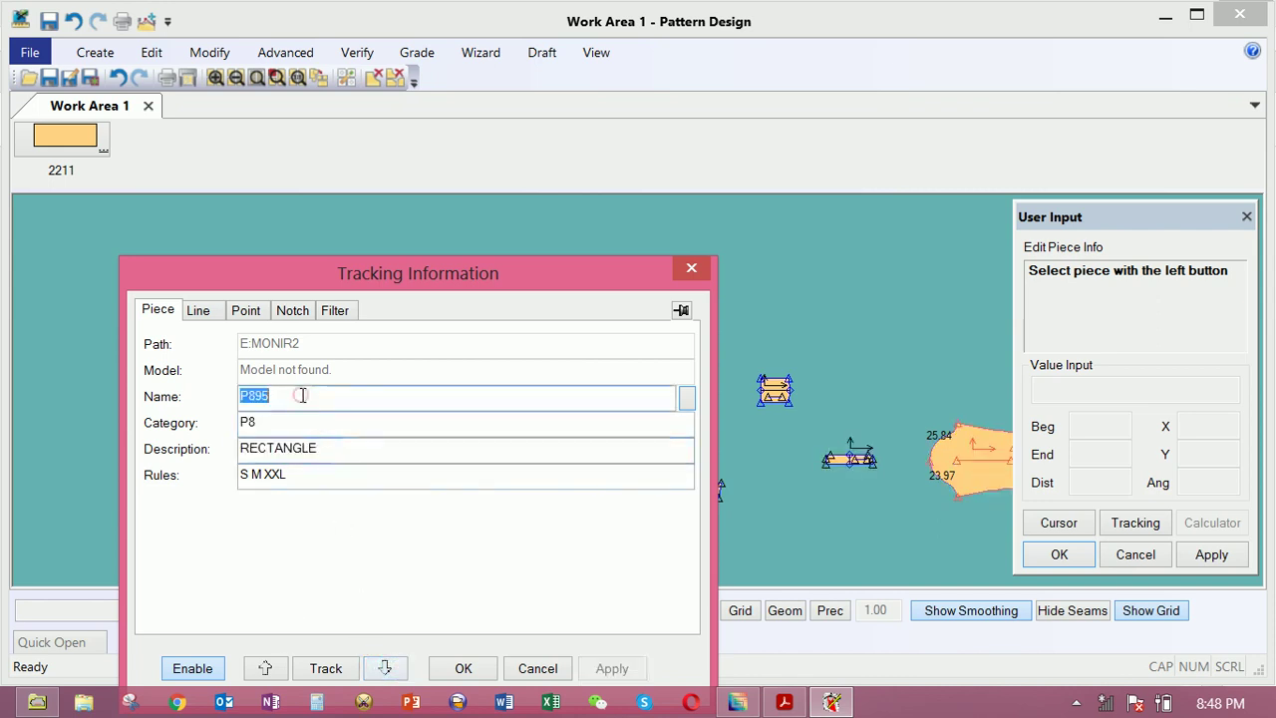
pyautogui.write('2211')
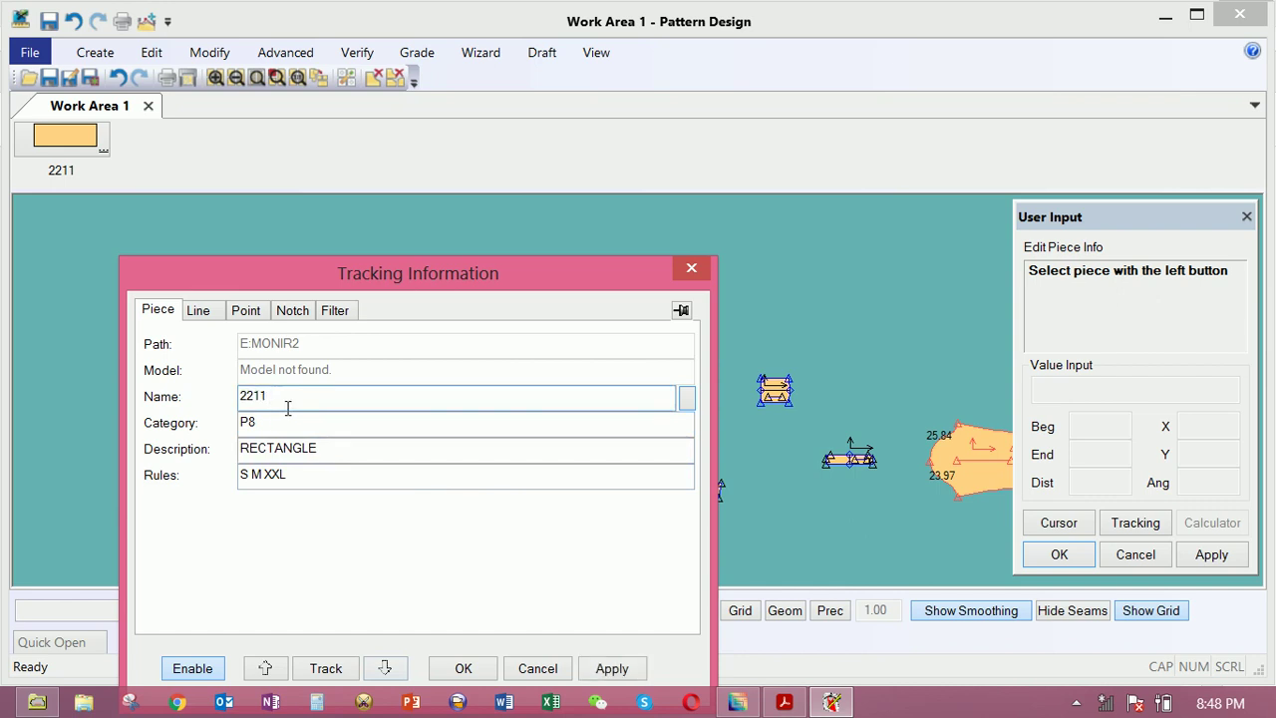
pyautogui.write(' S')
# Set the category of piece 2211 S to S and its description to 1x2, and finish editing the piece information
pyautogui.doubleClick(270, 426)
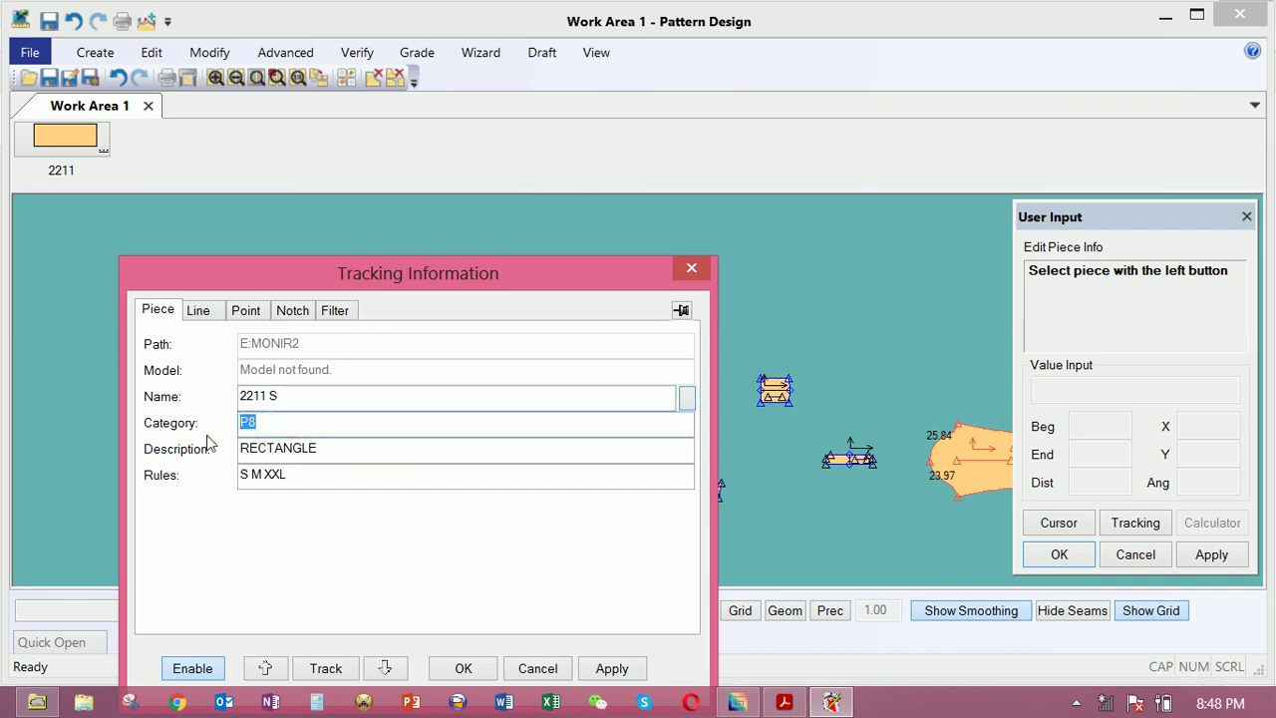
pyautogui.write('S')
pyautogui.doubleClick(330, 449)
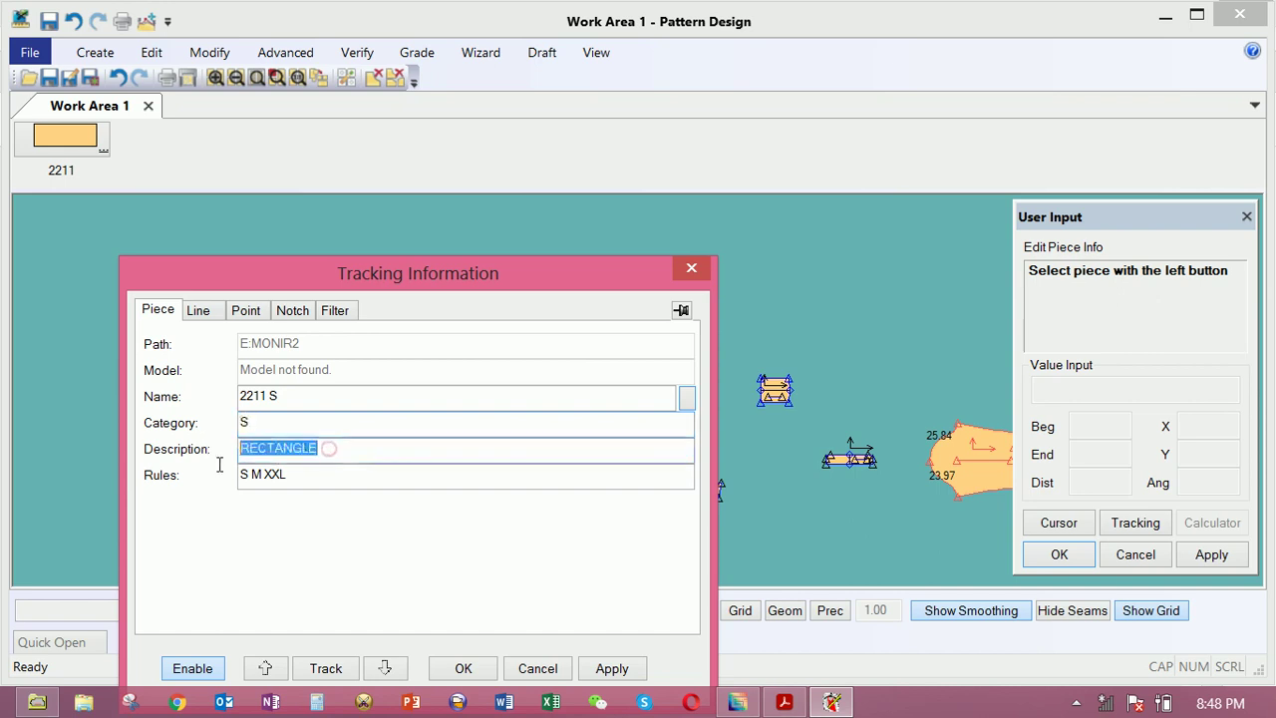
pyautogui.write('1x2')
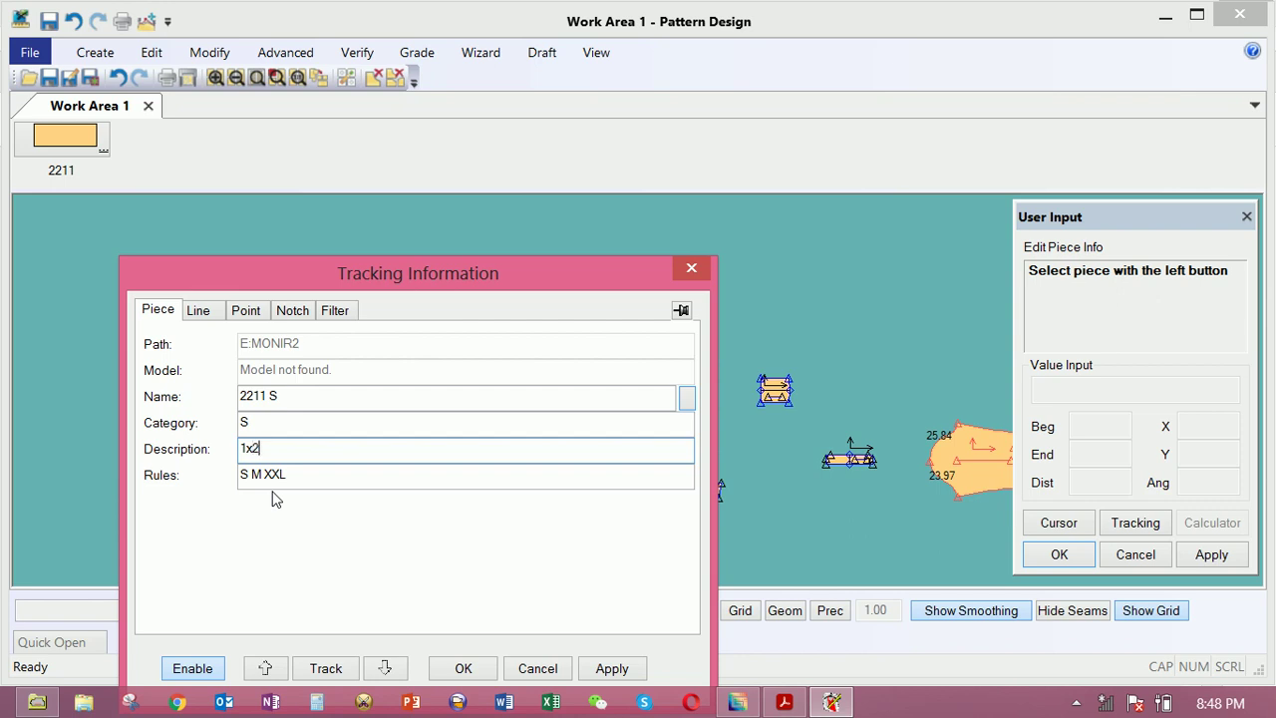
pyautogui.click(386, 670)
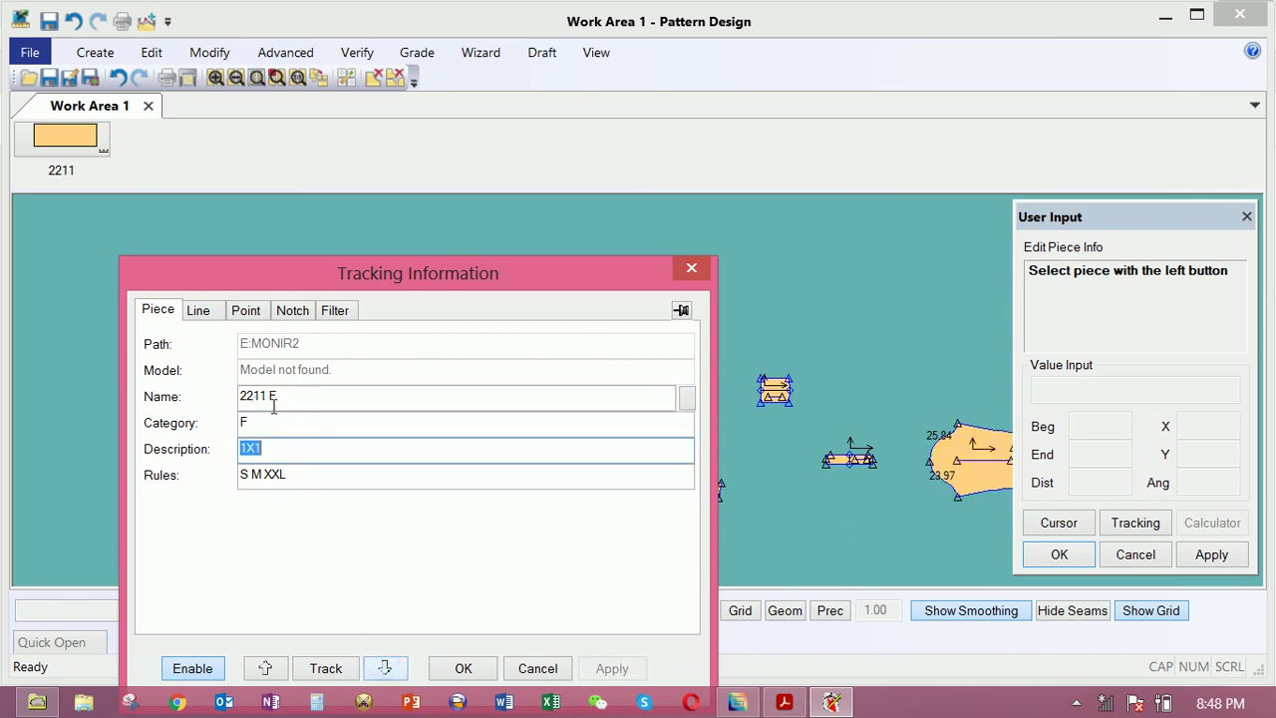
pyautogui.click(444, 676)
# Save all pieces in the work area, letting duplicate point ids be reassigned automatically on every piece
pyautogui.moveTo(352, 435); pyautogui.dragTo(348, 414)
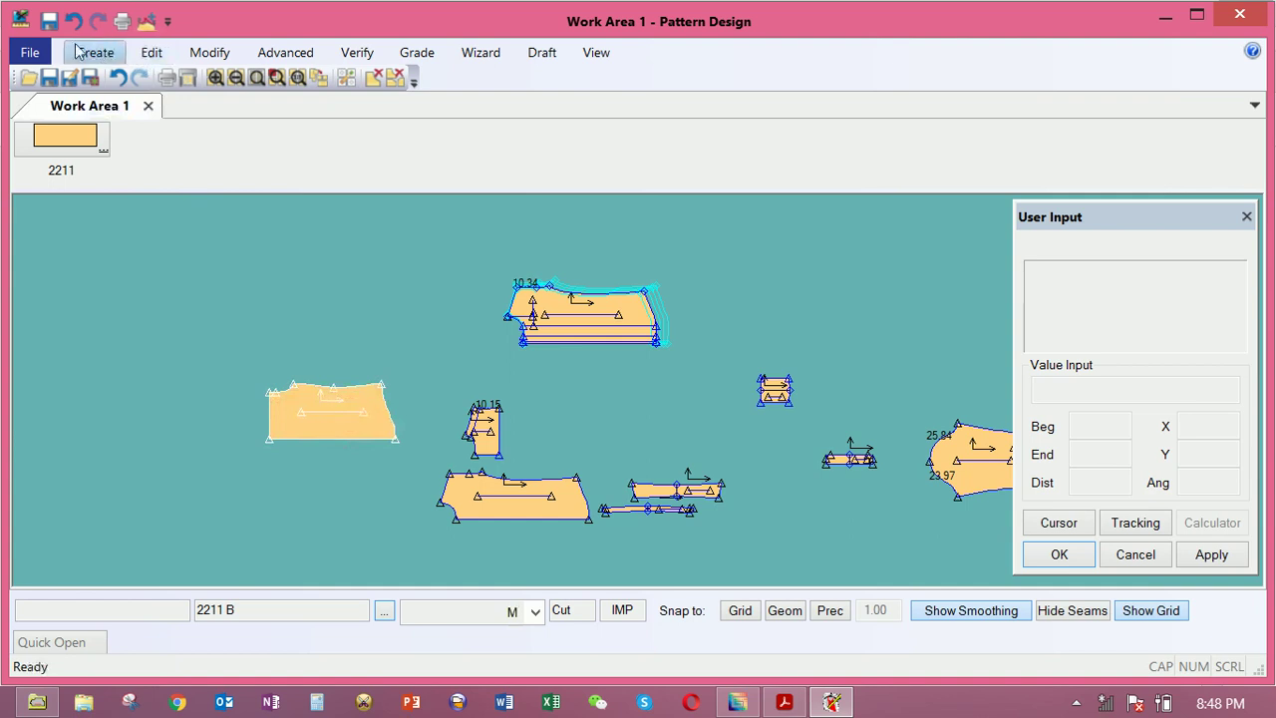
pyautogui.click(50, 23)
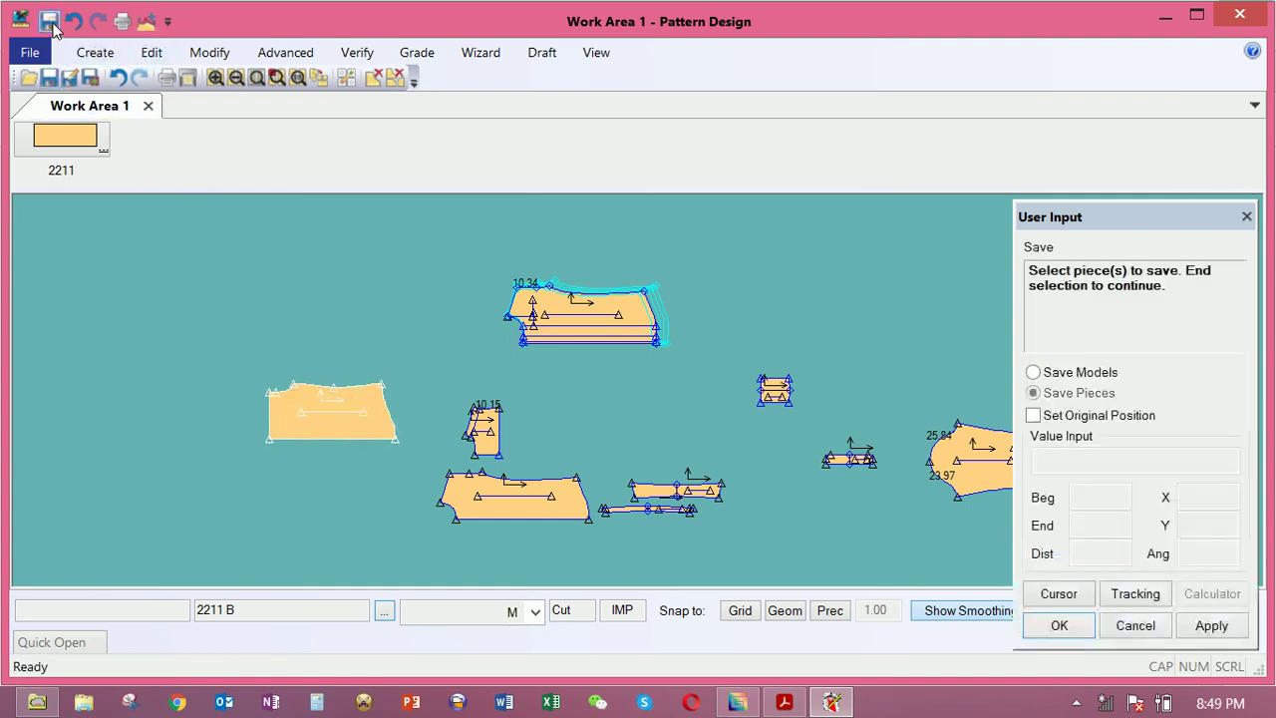
pyautogui.click(349, 415)
pyautogui.rightClick(351, 404)
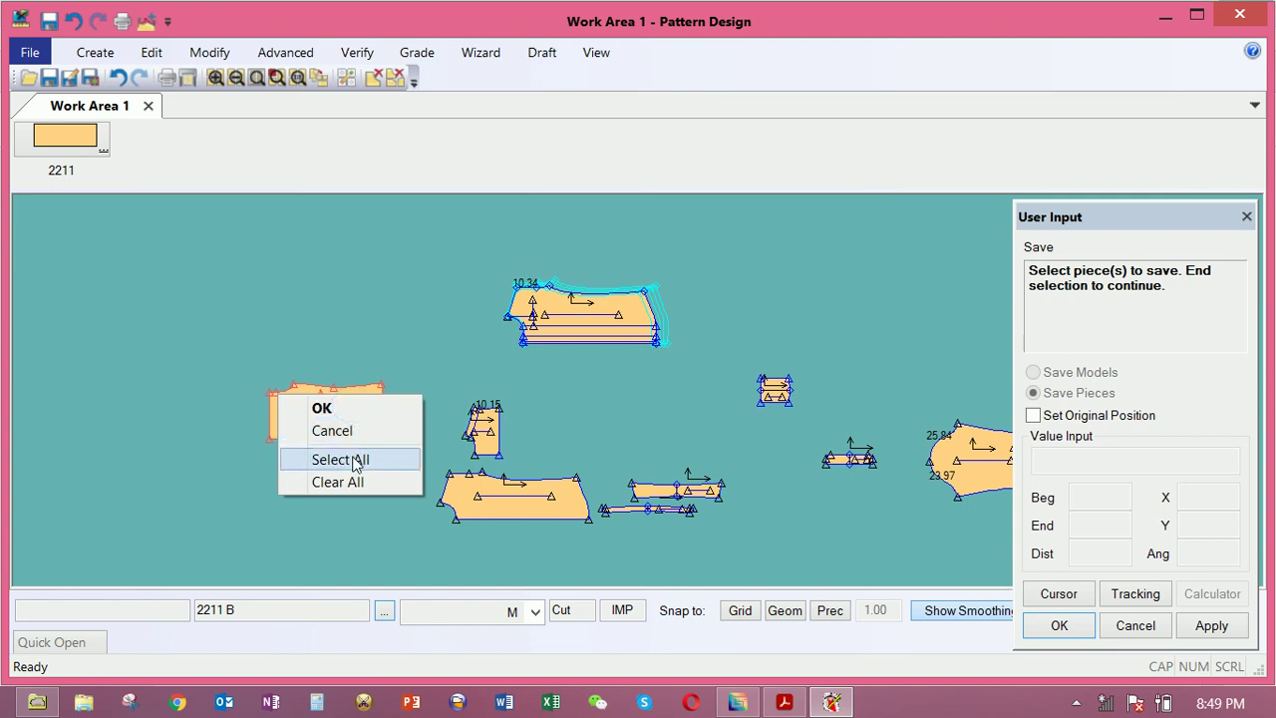
pyautogui.click(340, 459)
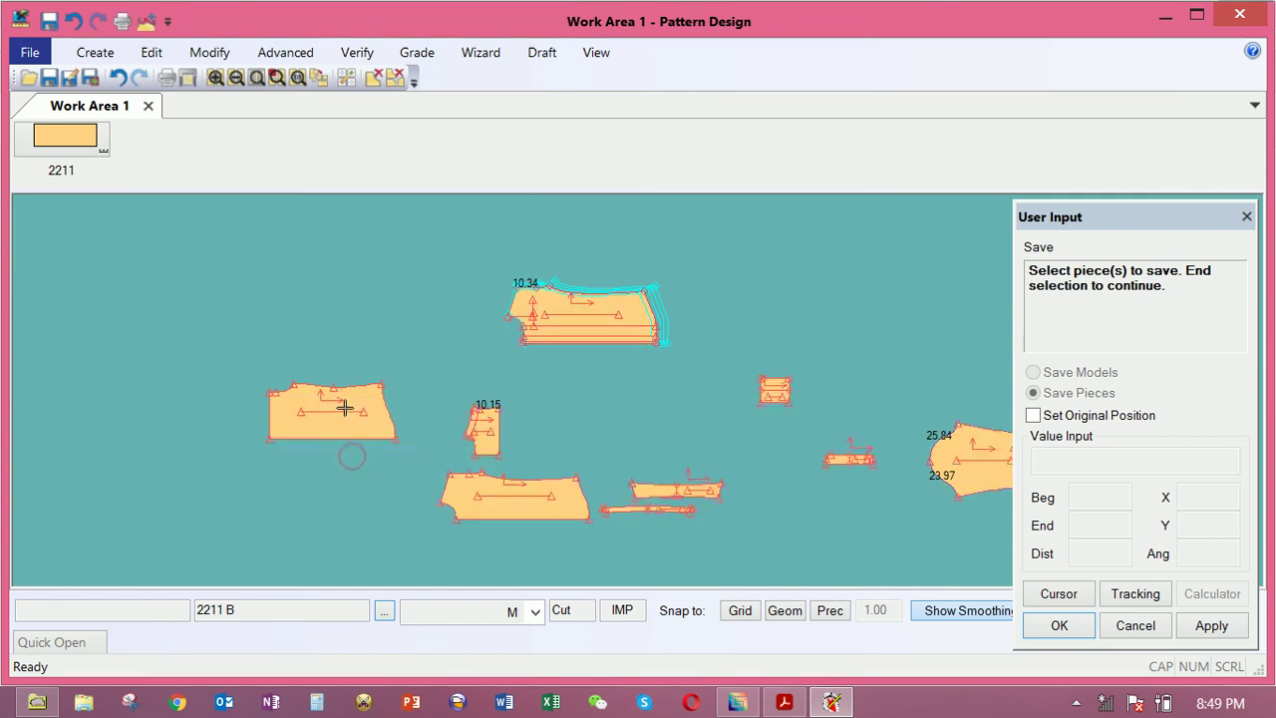
pyautogui.rightClick(348, 410)
pyautogui.click(345, 408)
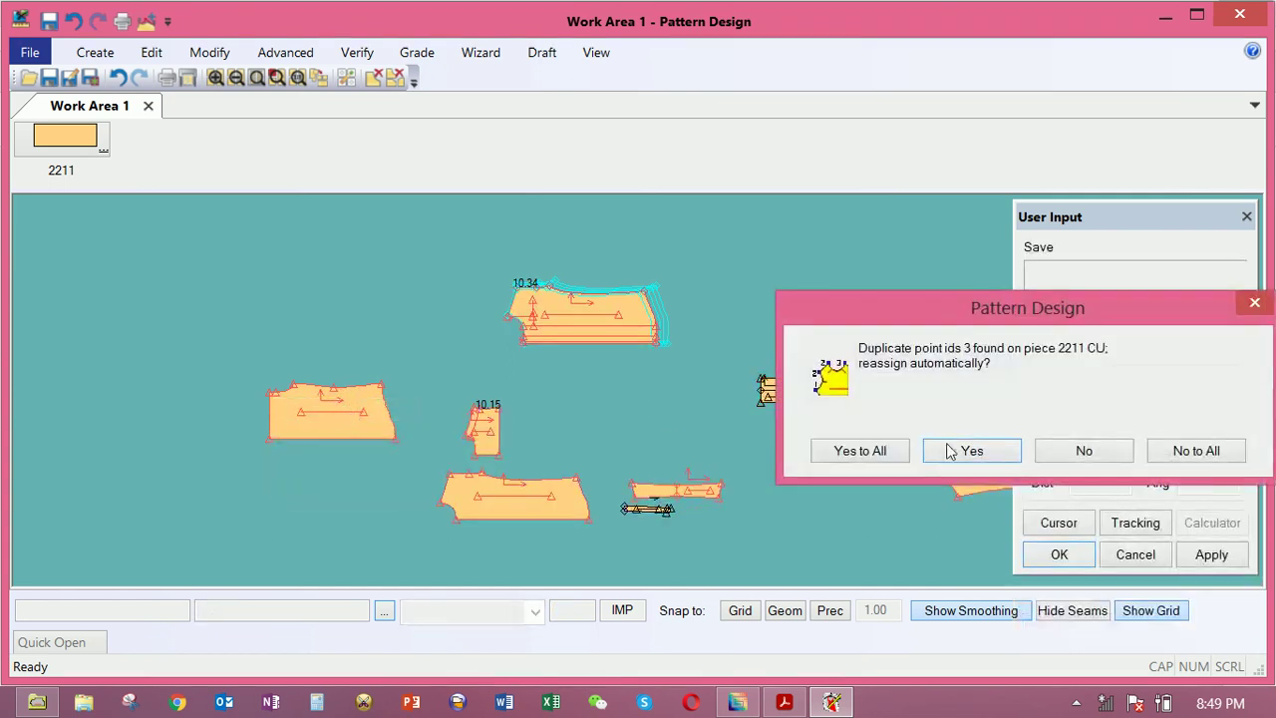
pyautogui.click(847, 455)
pyautogui.rightClick(724, 392)
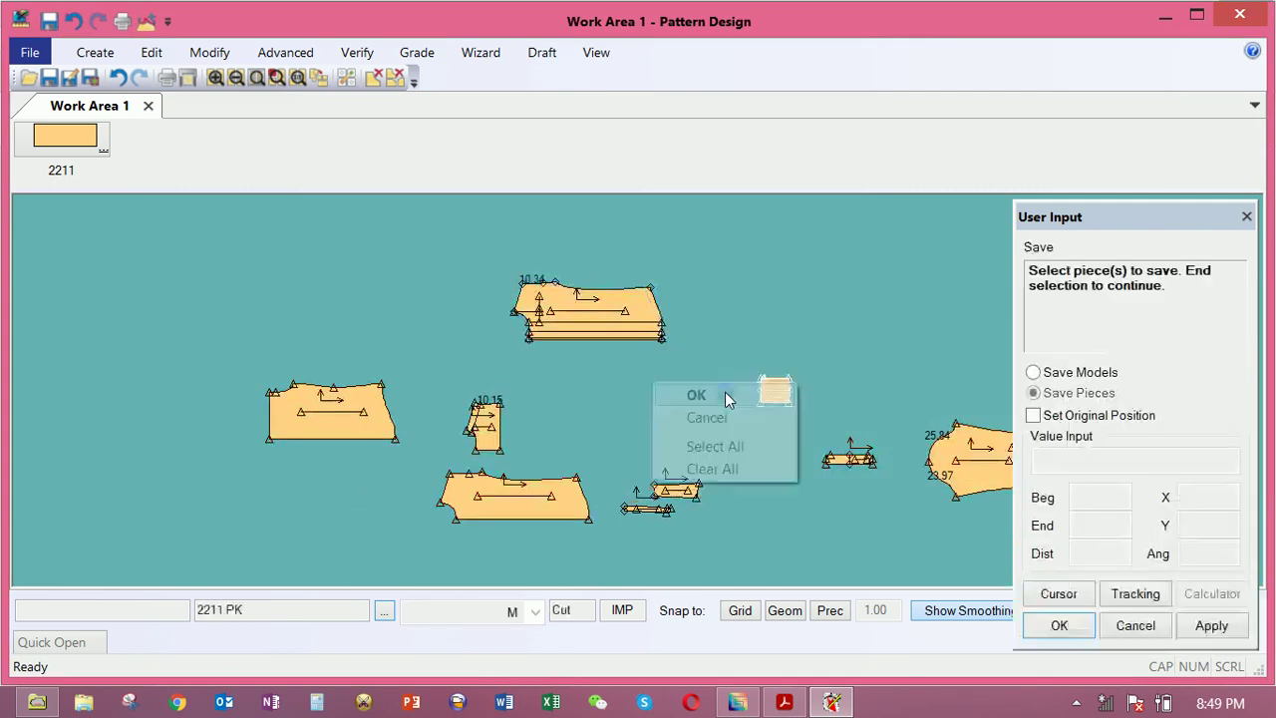
pyautogui.click(724, 394)
# Check the piece information of front piece 2211 F, including its storage path, and close it again
pyautogui.click(618, 330)
pyautogui.moveTo(617, 333); pyautogui.dragTo(637, 328)
pyautogui.rightClick(622, 309)
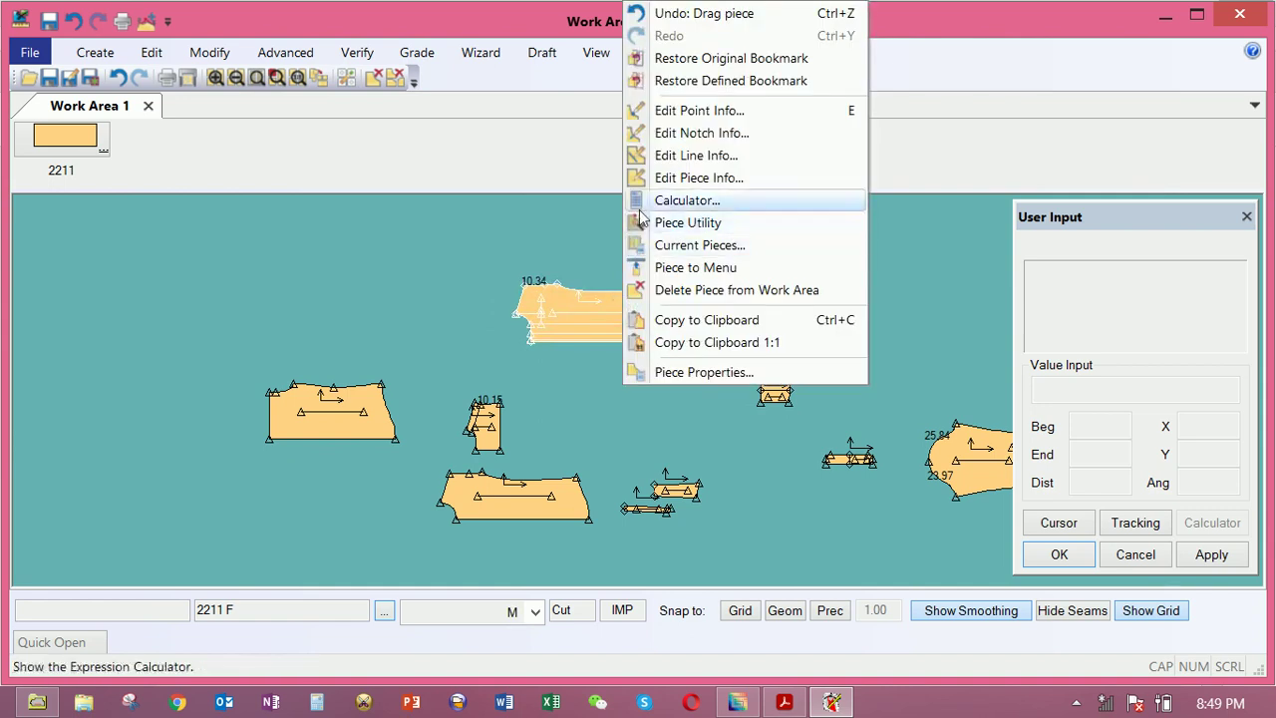
pyautogui.click(688, 178)
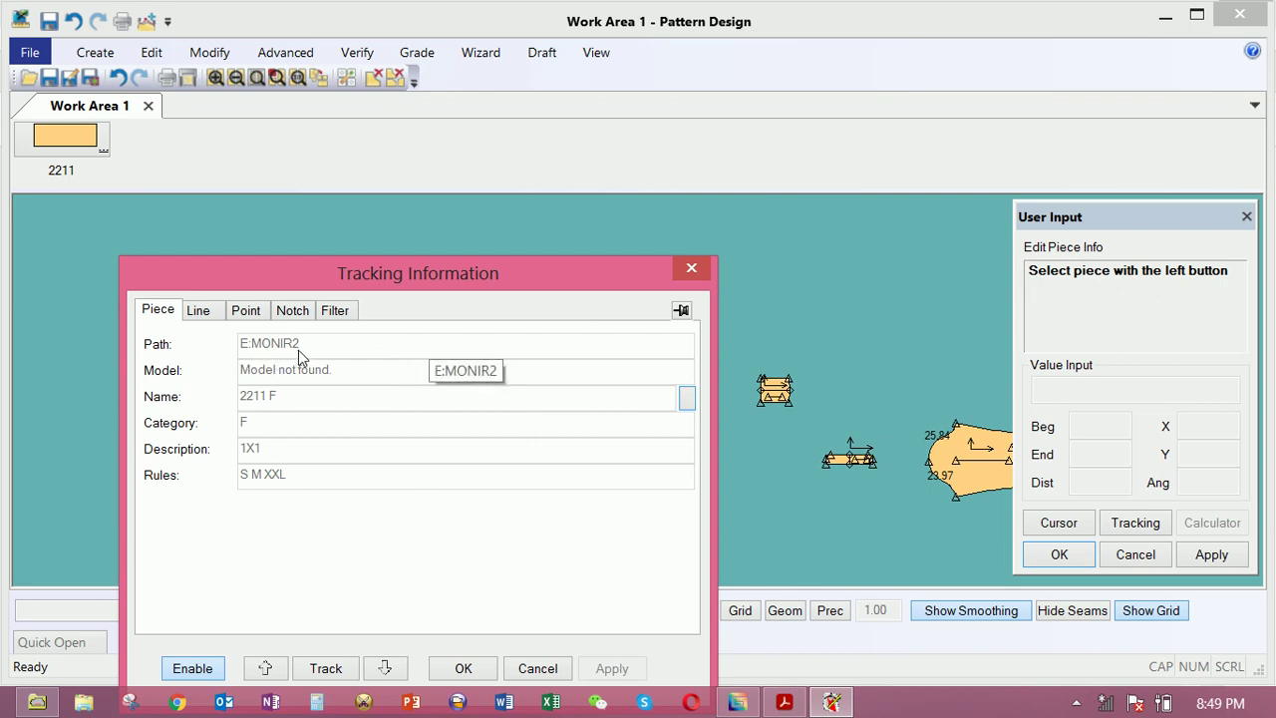
pyautogui.click(691, 269)
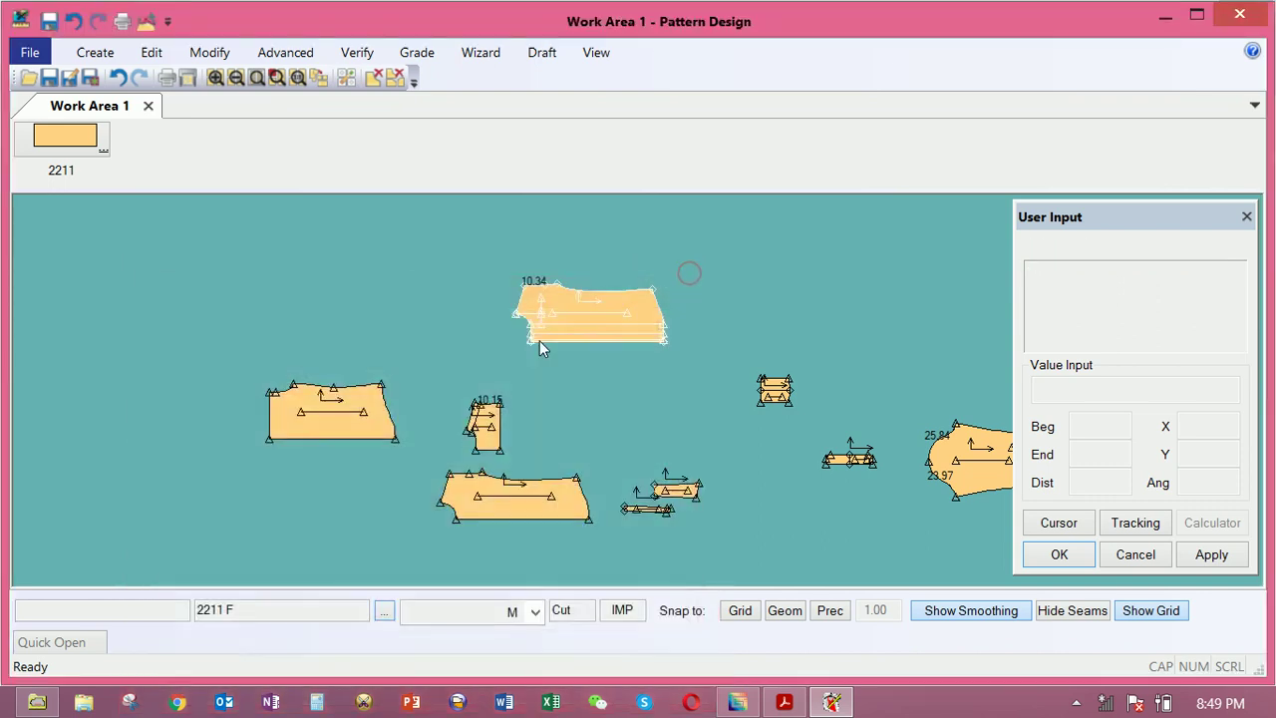
# Rearrange the work area so that sleeve piece 2211 S lies beside front piece 2211 F
pyautogui.click(530, 326)
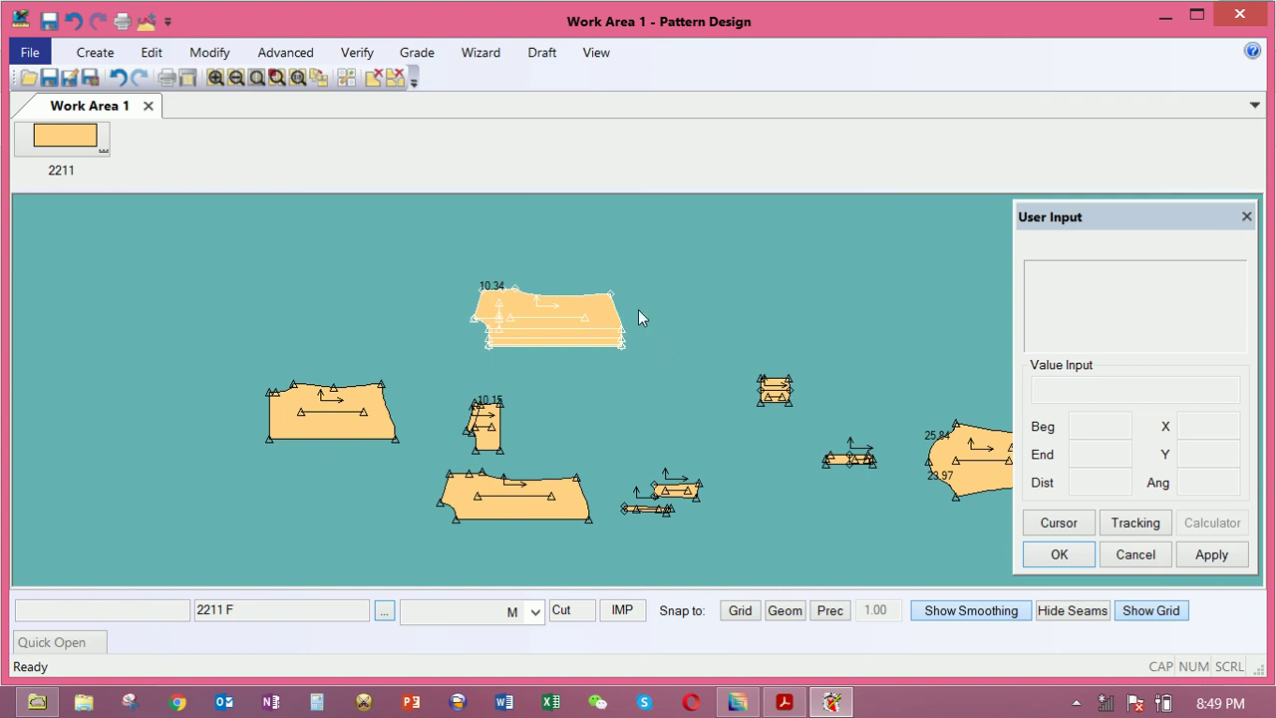
pyautogui.moveTo(972, 463); pyautogui.dragTo(733, 299)
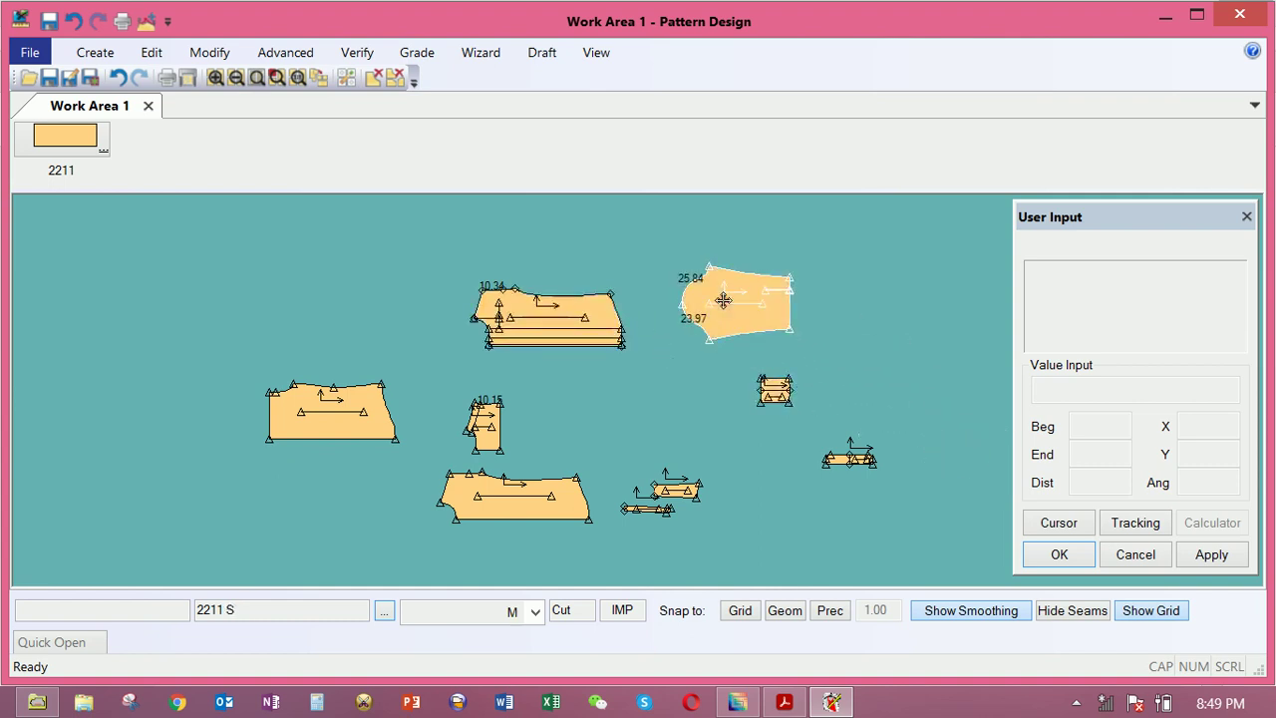
pyautogui.scroll(2, 566, 310)
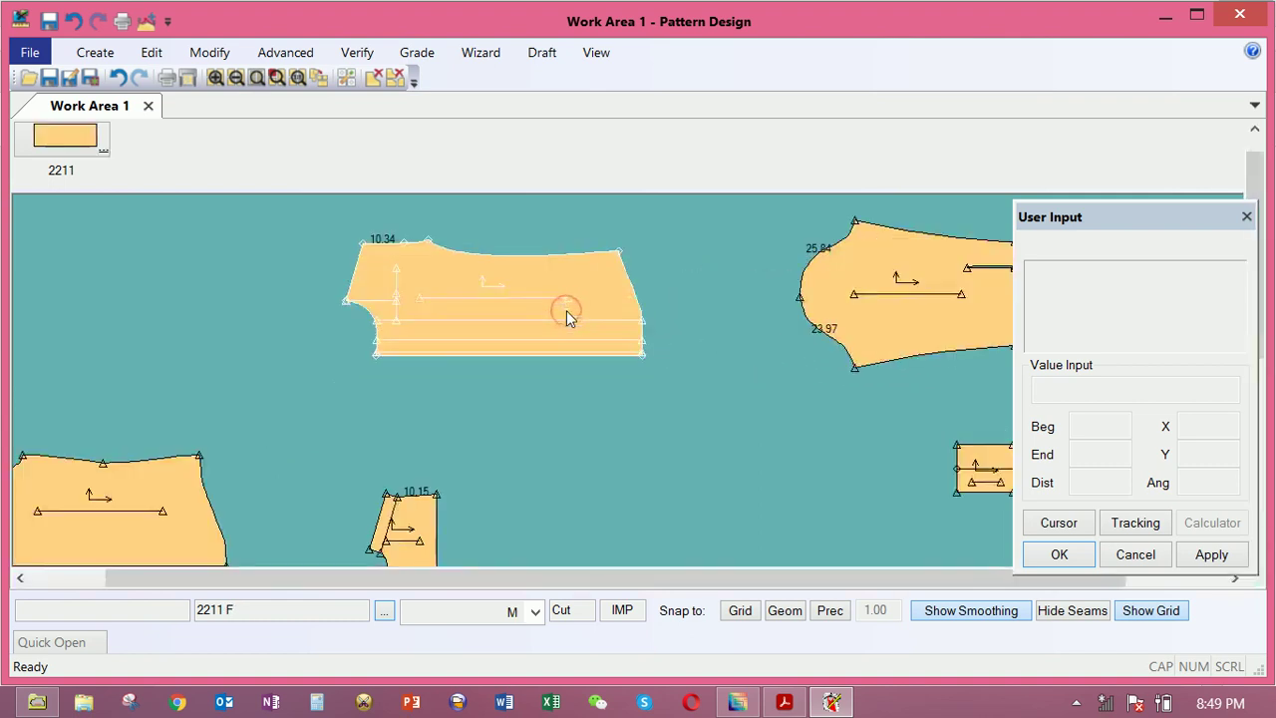
pyautogui.scroll(-2, 577, 317)
pyautogui.moveTo(785, 317); pyautogui.dragTo(746, 355)
pyautogui.moveTo(586, 343); pyautogui.dragTo(544, 326)
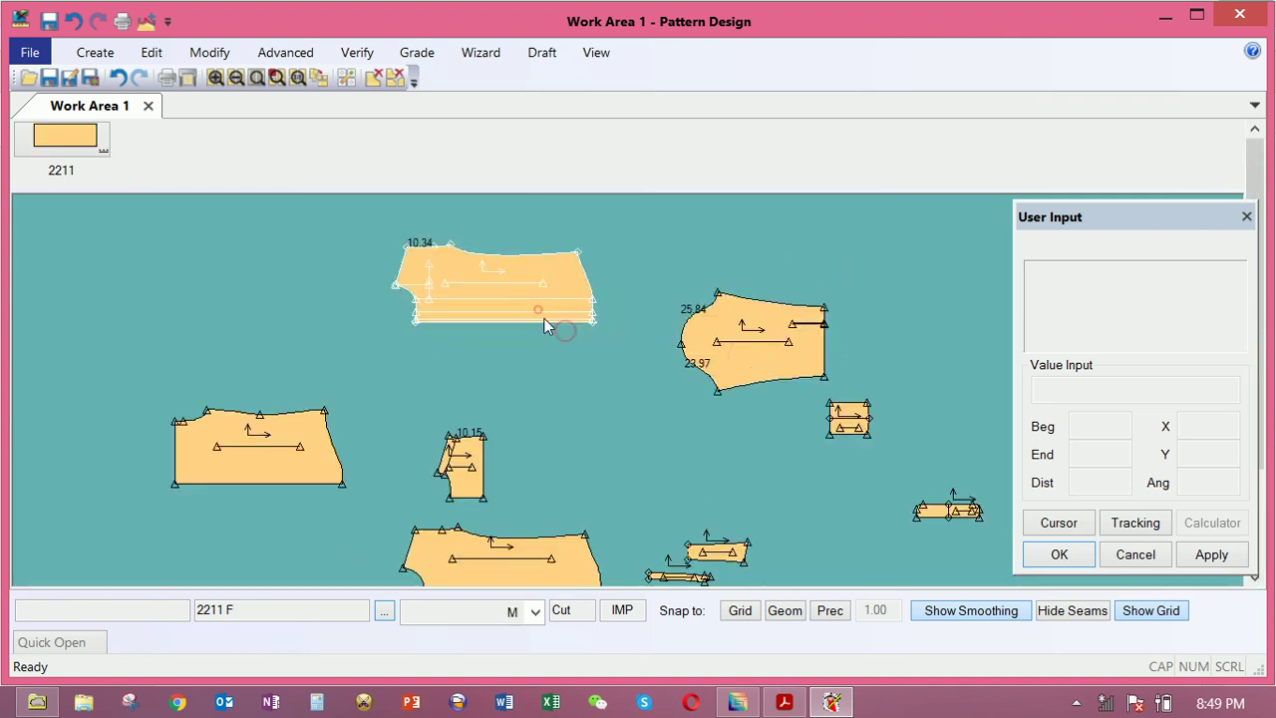
# Define an even 1.2 seam allowance around the perimeter of front piece 2211 F
pyautogui.click(285, 52)
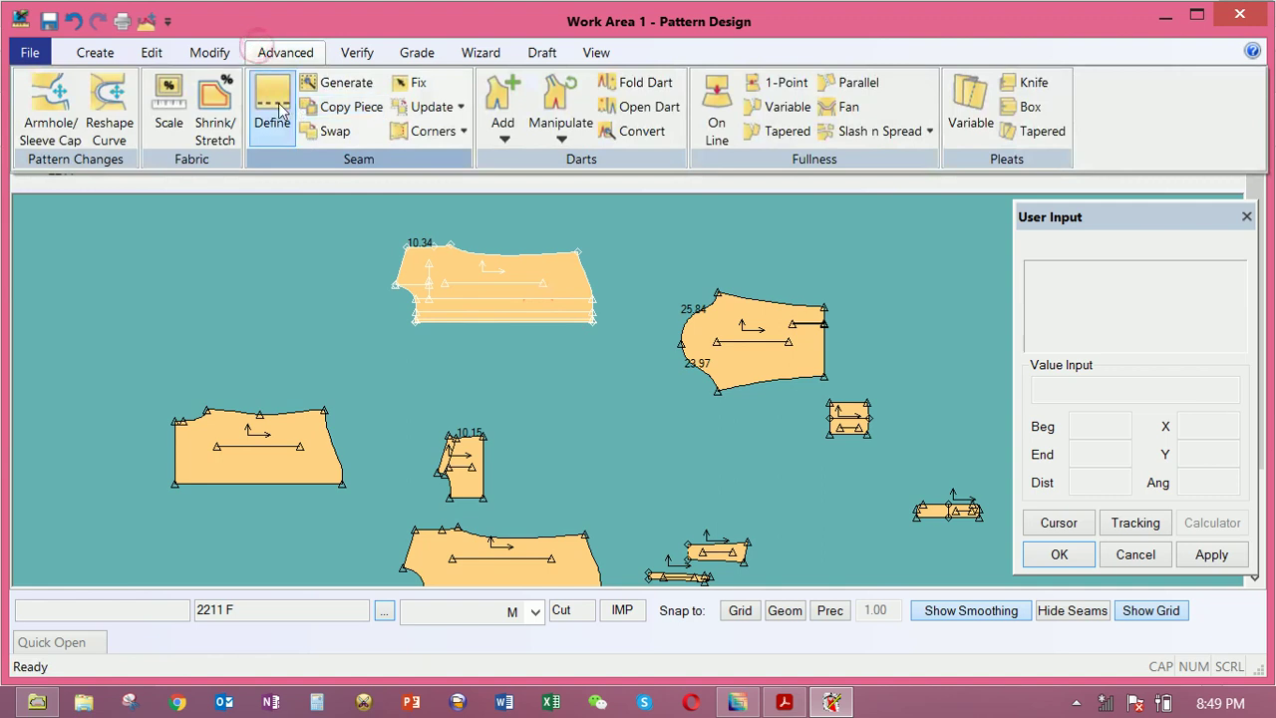
pyautogui.click(278, 103)
pyautogui.click(503, 260)
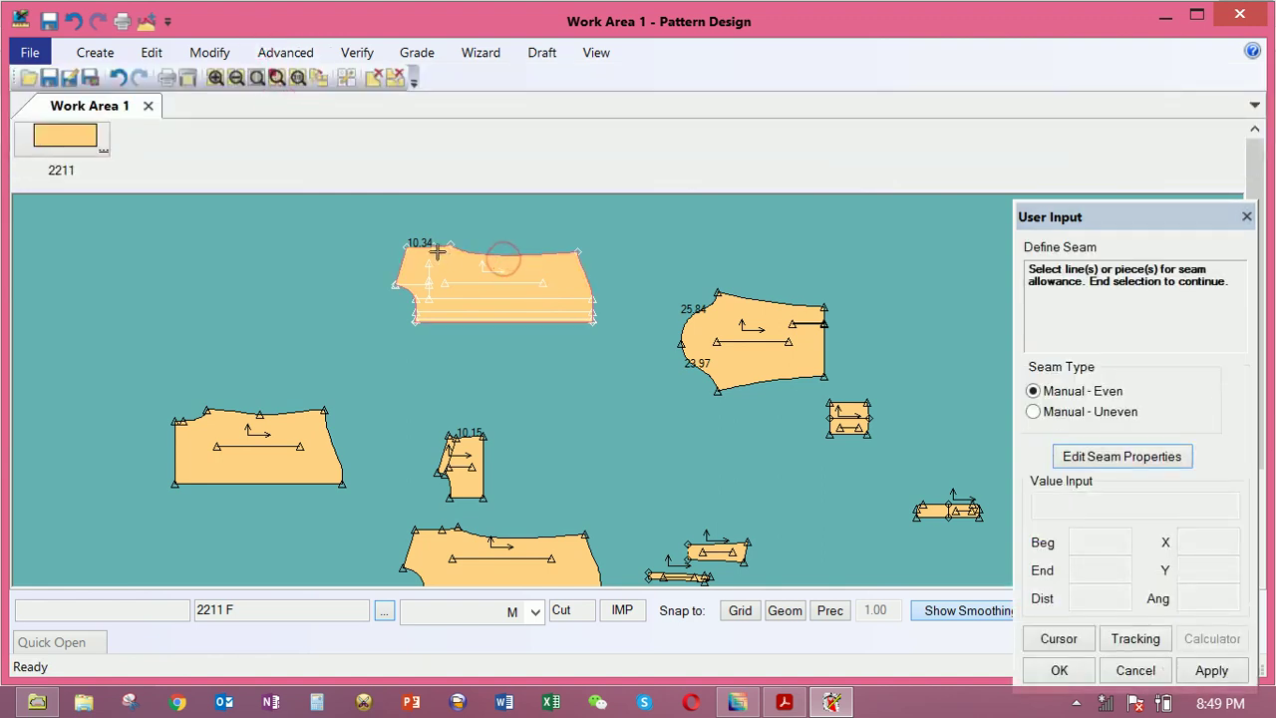
pyautogui.rightClick(529, 288)
pyautogui.click(528, 288)
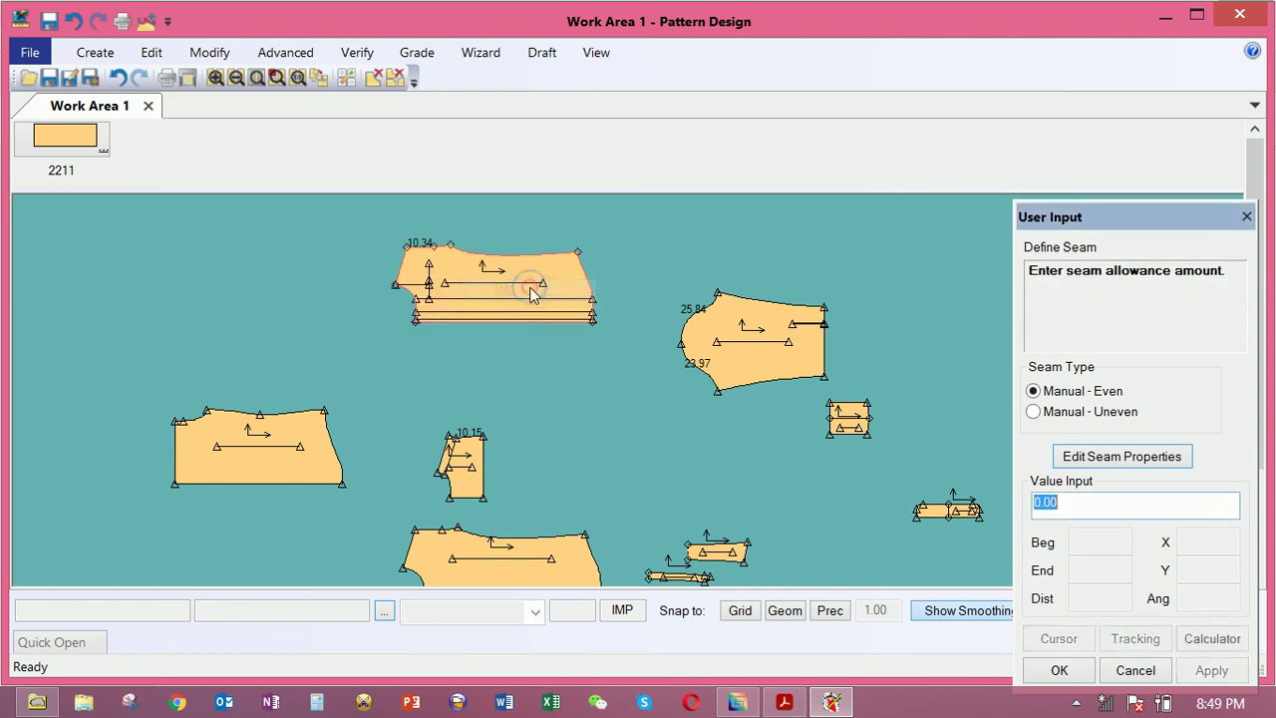
pyautogui.write('1')
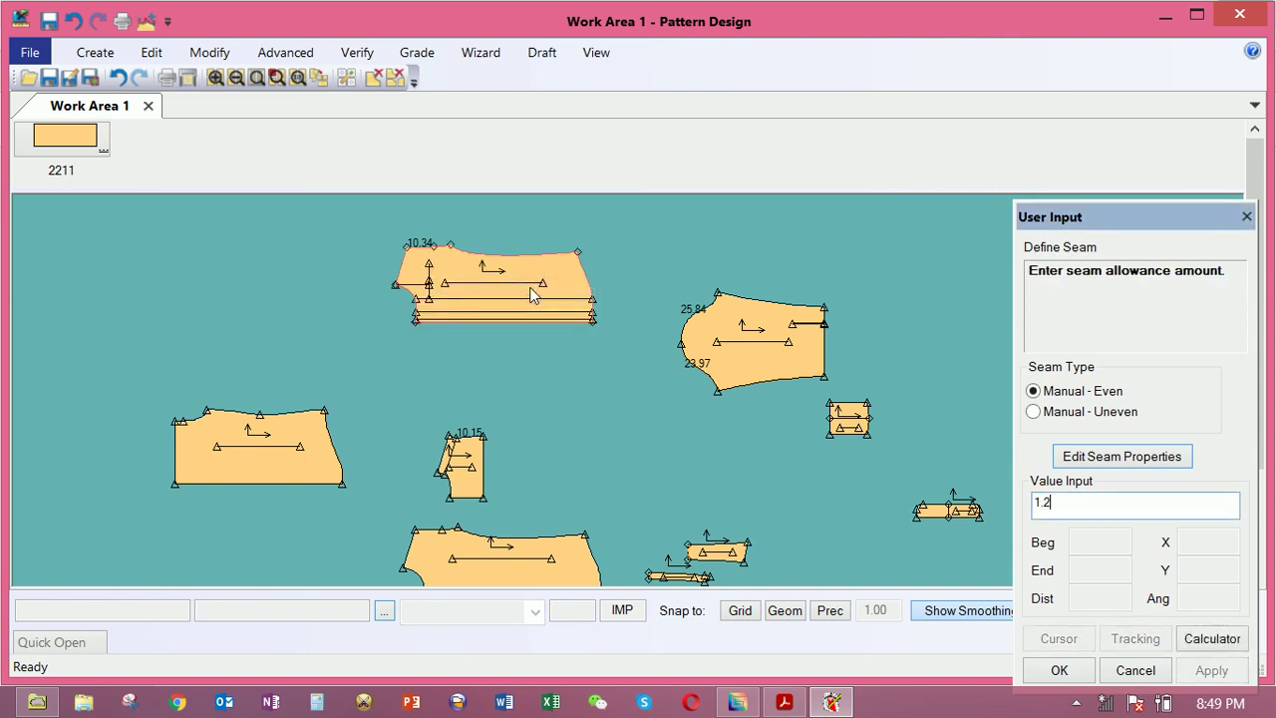
pyautogui.write('.2')
pyautogui.press('Return')
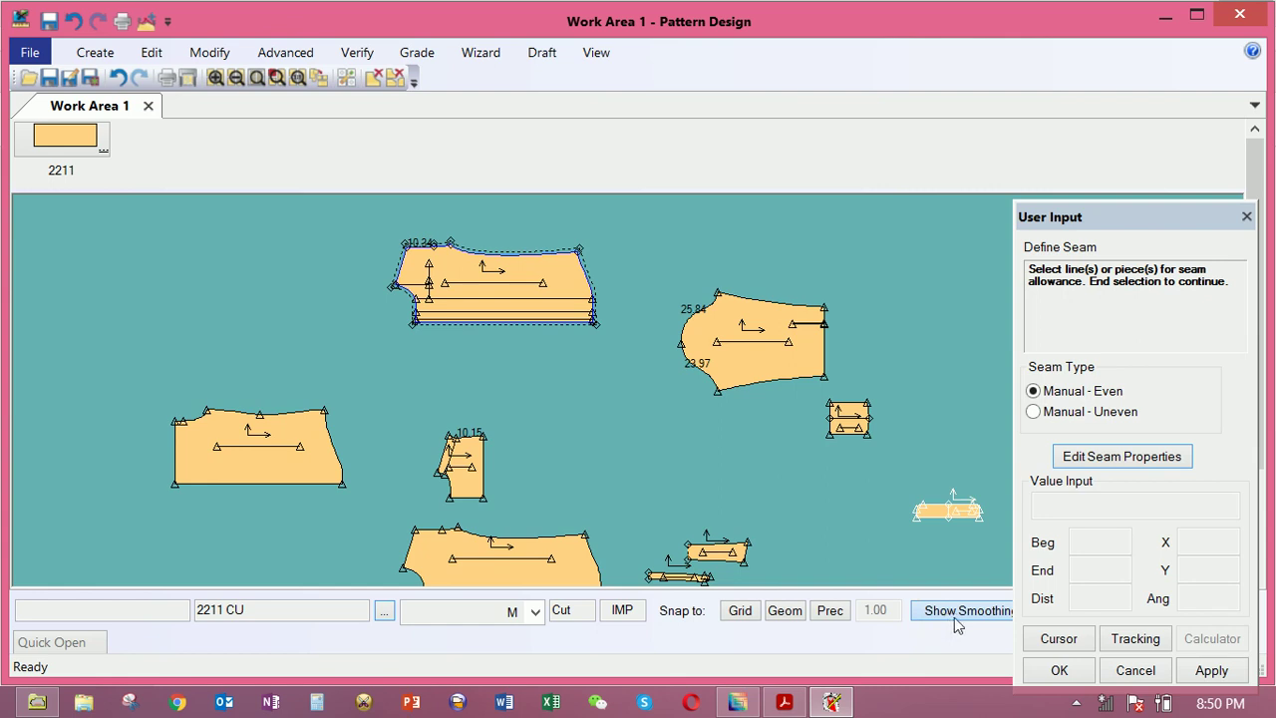
pyautogui.click(1109, 217)
pyautogui.moveTo(1109, 216); pyautogui.dragTo(1090, 117)
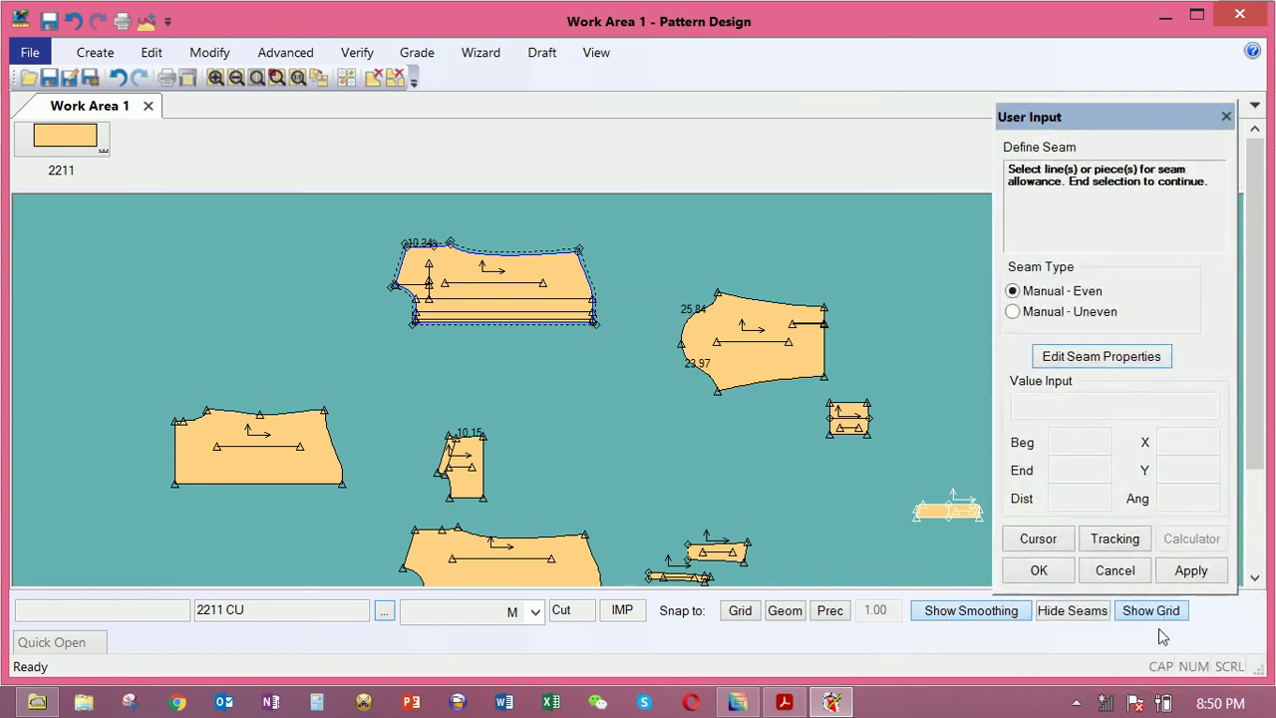
pyautogui.click(1073, 619)
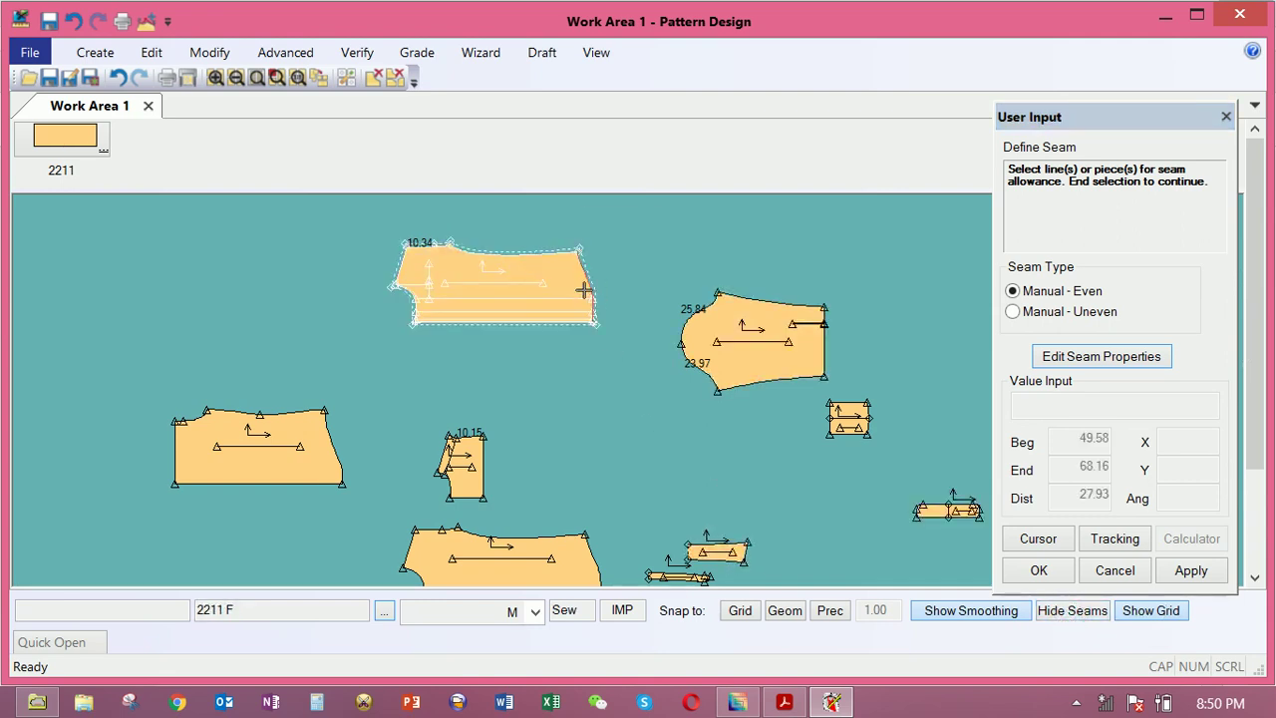
pyautogui.rightClick(584, 289)
pyautogui.click(590, 291)
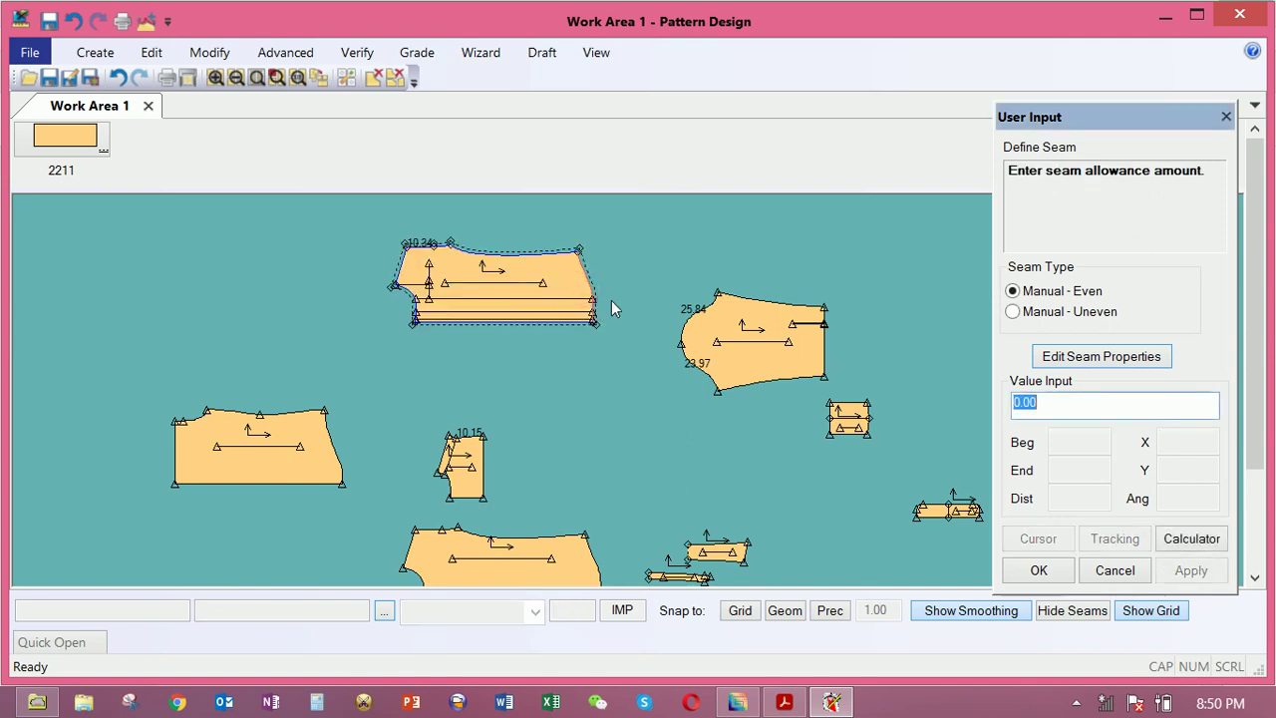
pyautogui.rightClick(625, 289)
pyautogui.click(638, 307)
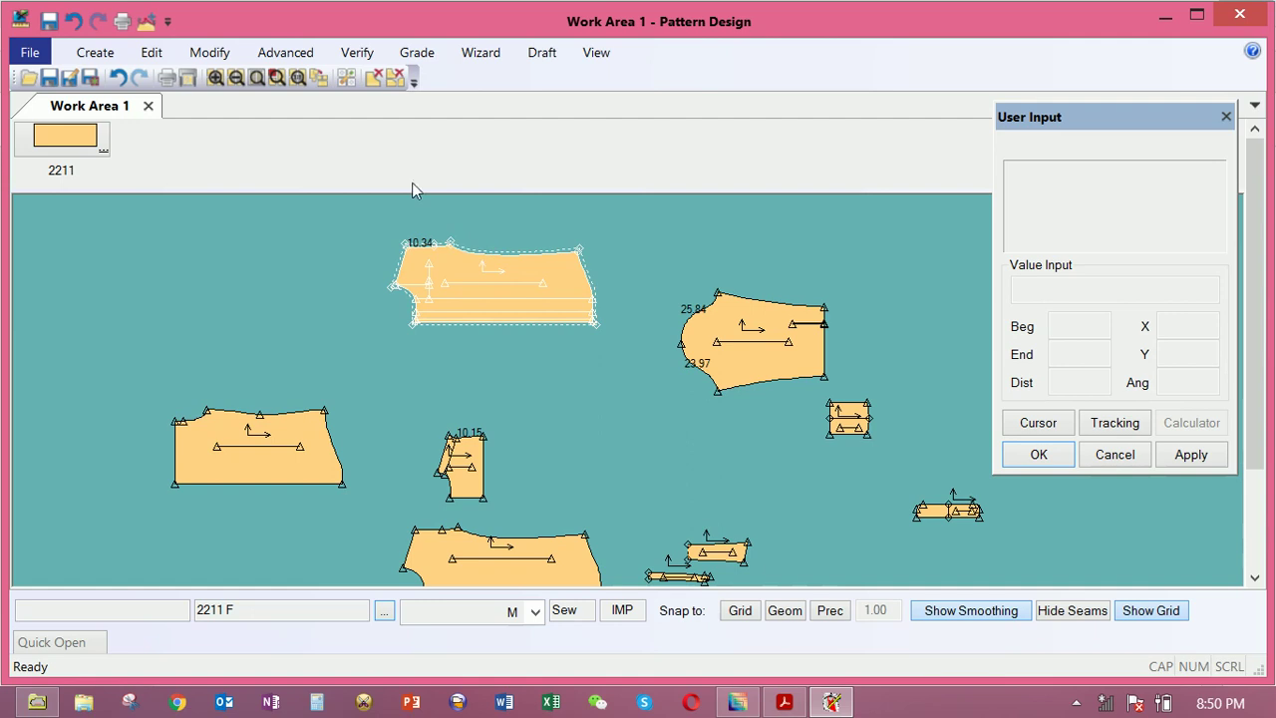
# Define an even seam allowance of 4 on the hem line of front piece 2211 F
pyautogui.click(229, 57)
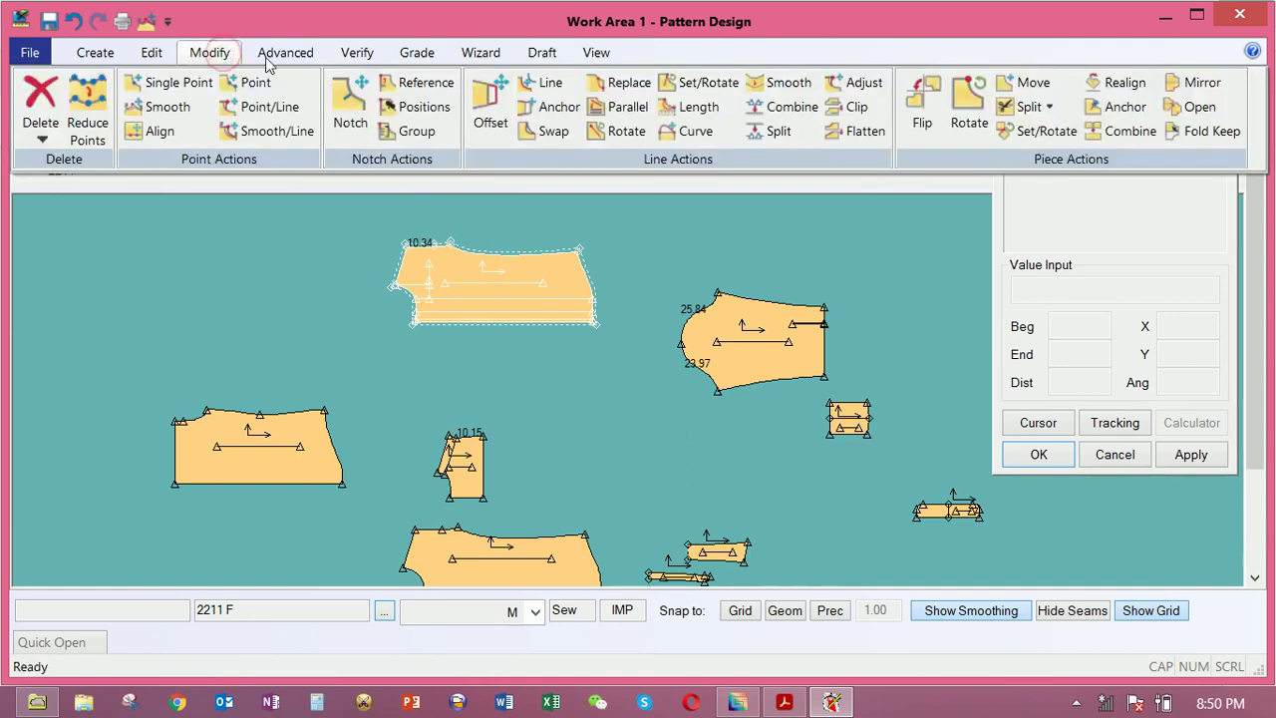
pyautogui.click(279, 54)
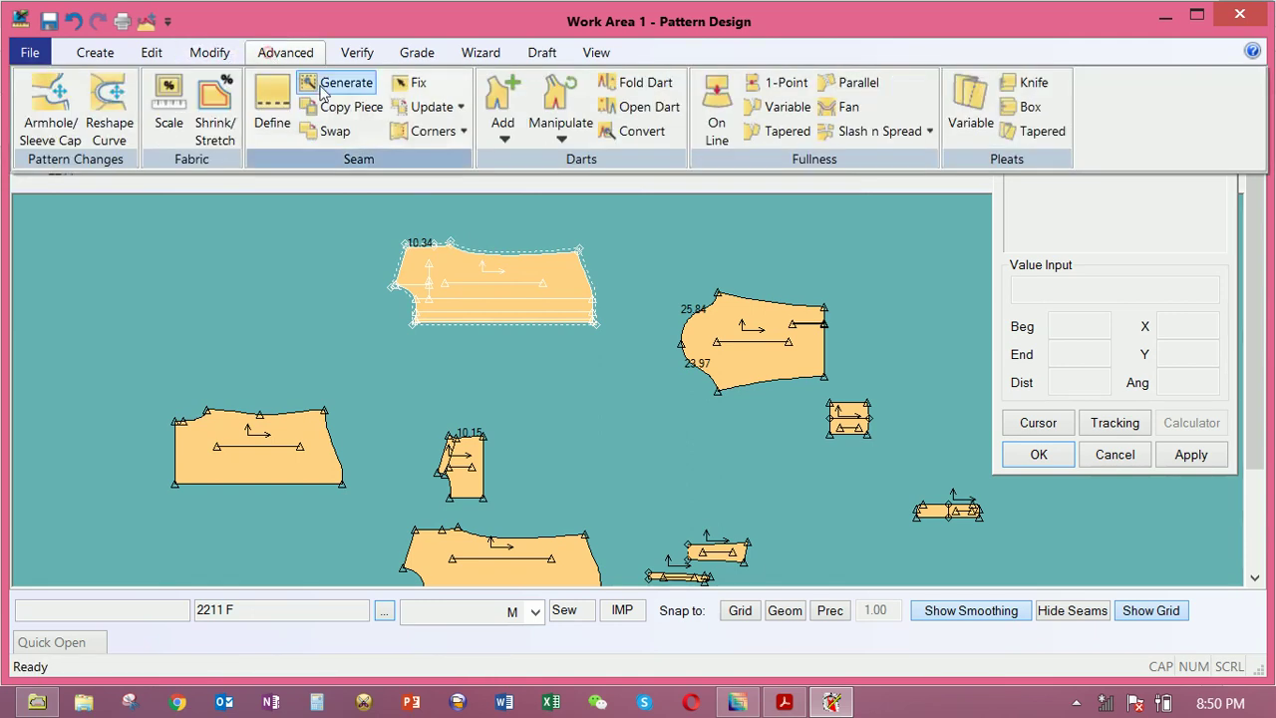
pyautogui.click(269, 112)
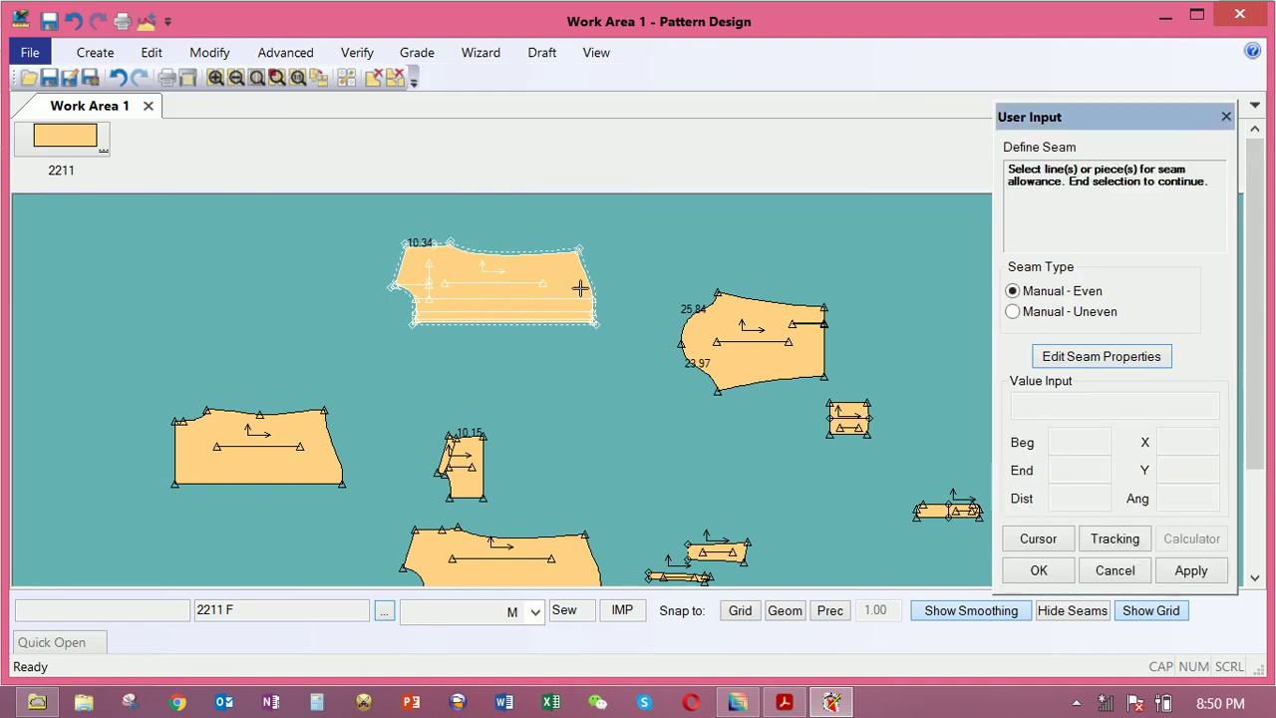
pyautogui.rightClick(581, 280)
pyautogui.click(581, 280)
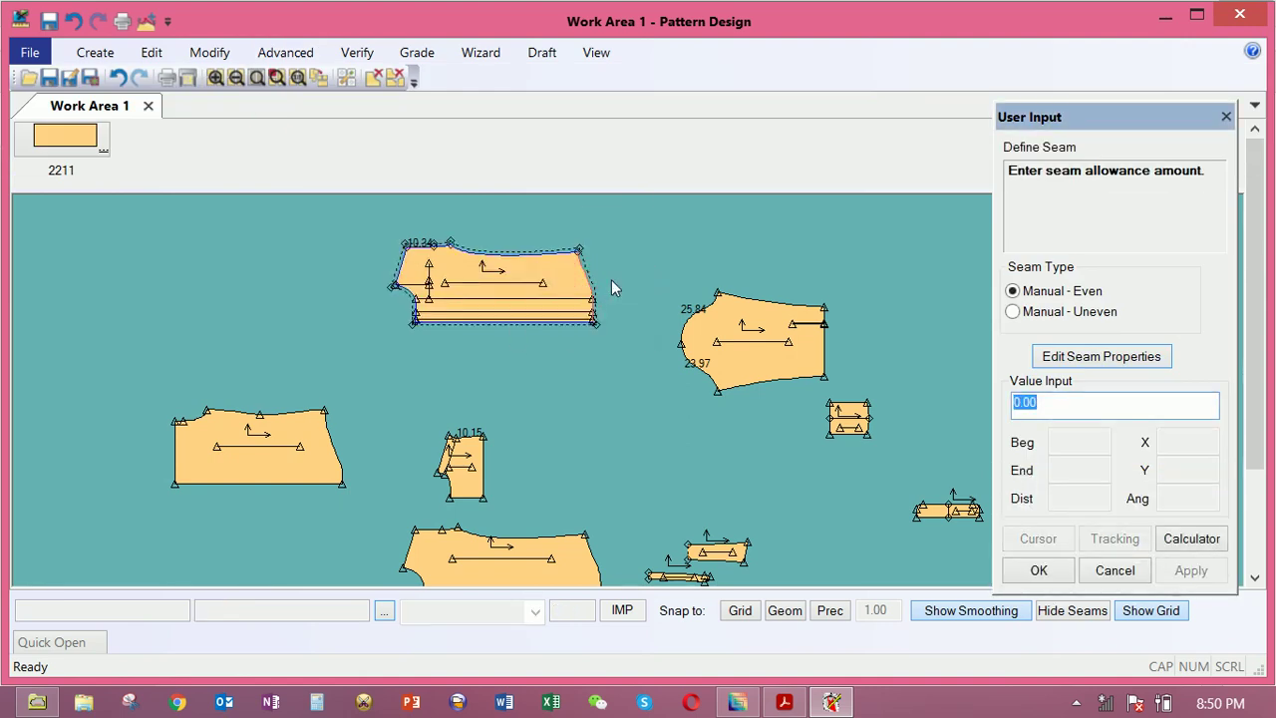
pyautogui.write('4')
pyautogui.press('Return')
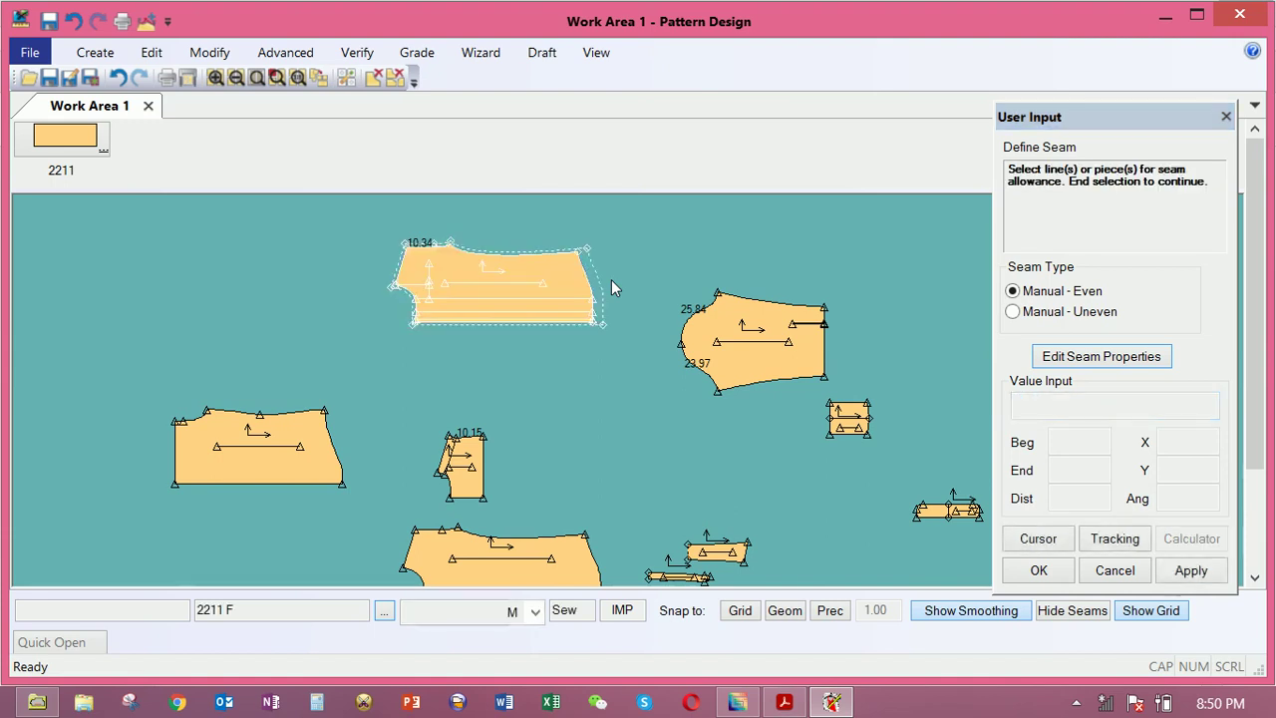
pyautogui.rightClick(611, 279)
pyautogui.click(614, 281)
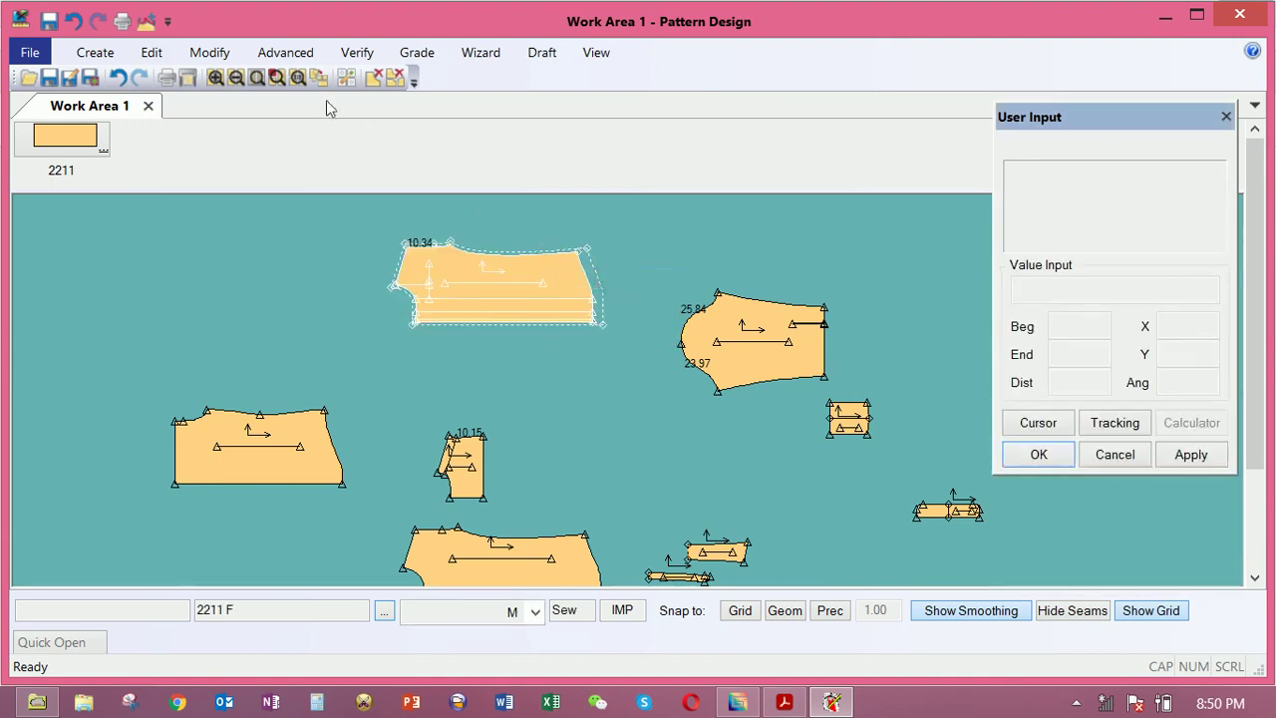
# Try turnback seam corners with notch type None on the hem of front piece 2211 F
pyautogui.click(289, 53)
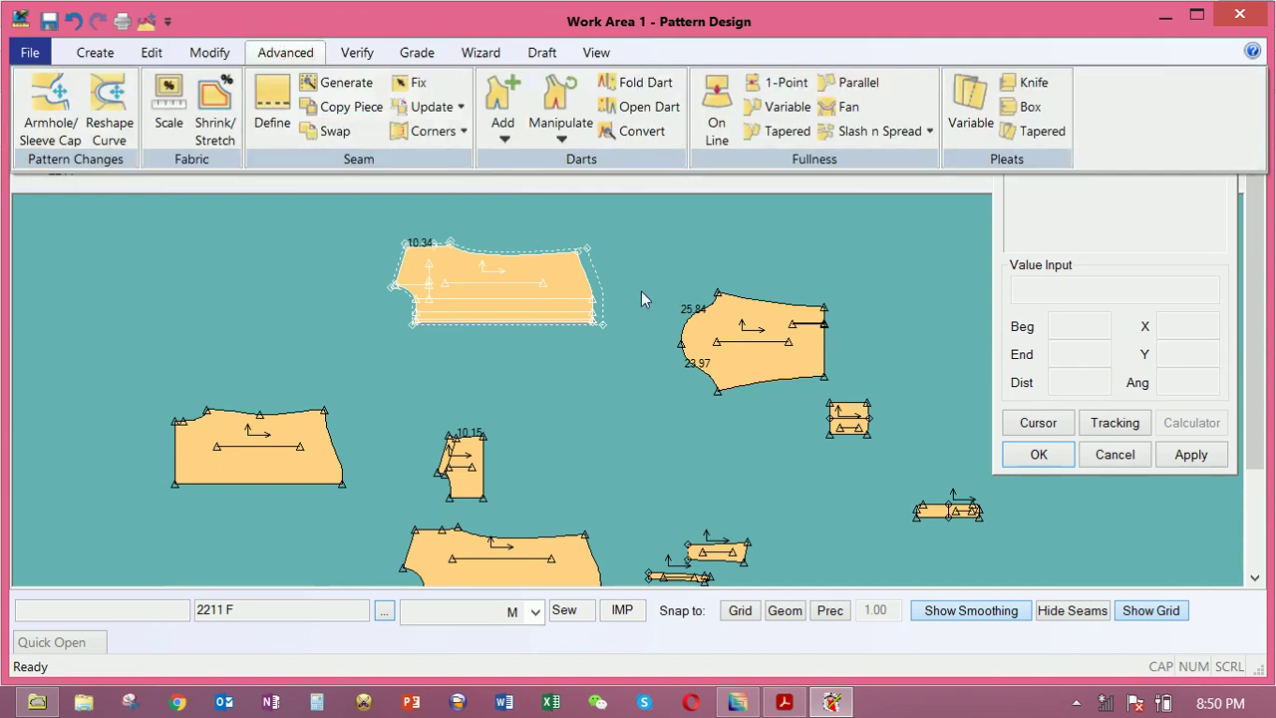
pyautogui.click(418, 133)
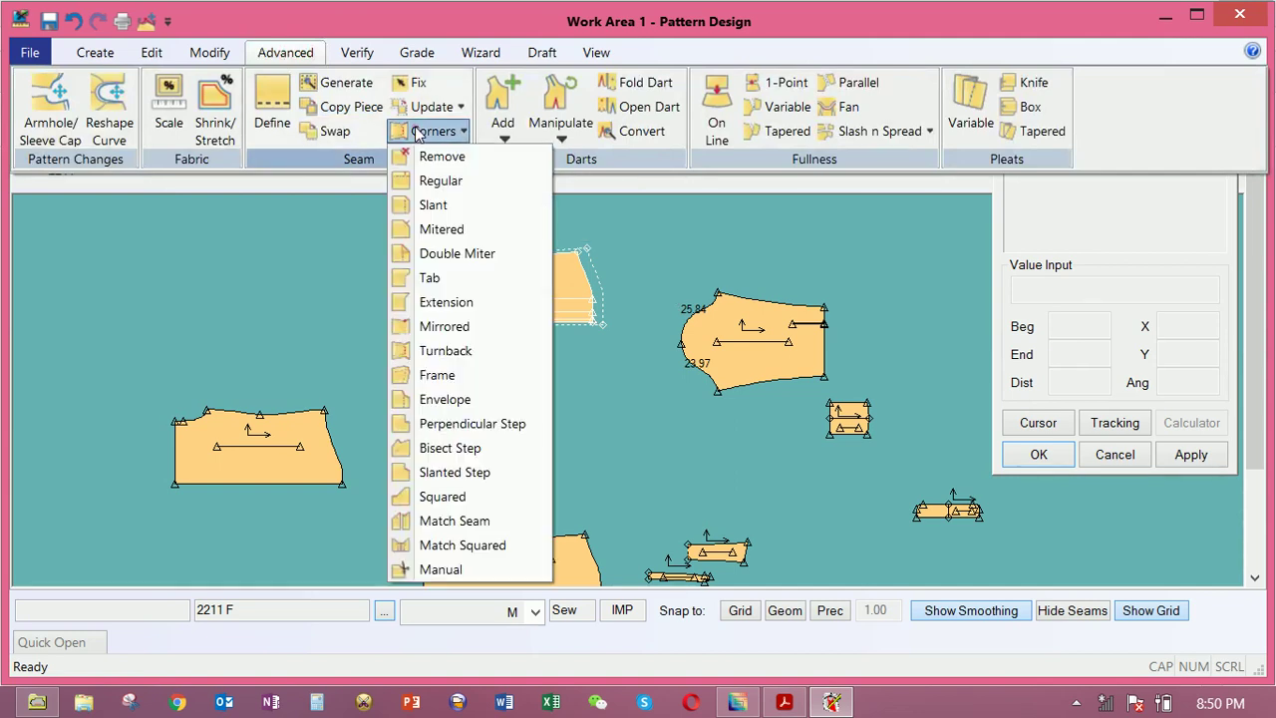
pyautogui.click(446, 350)
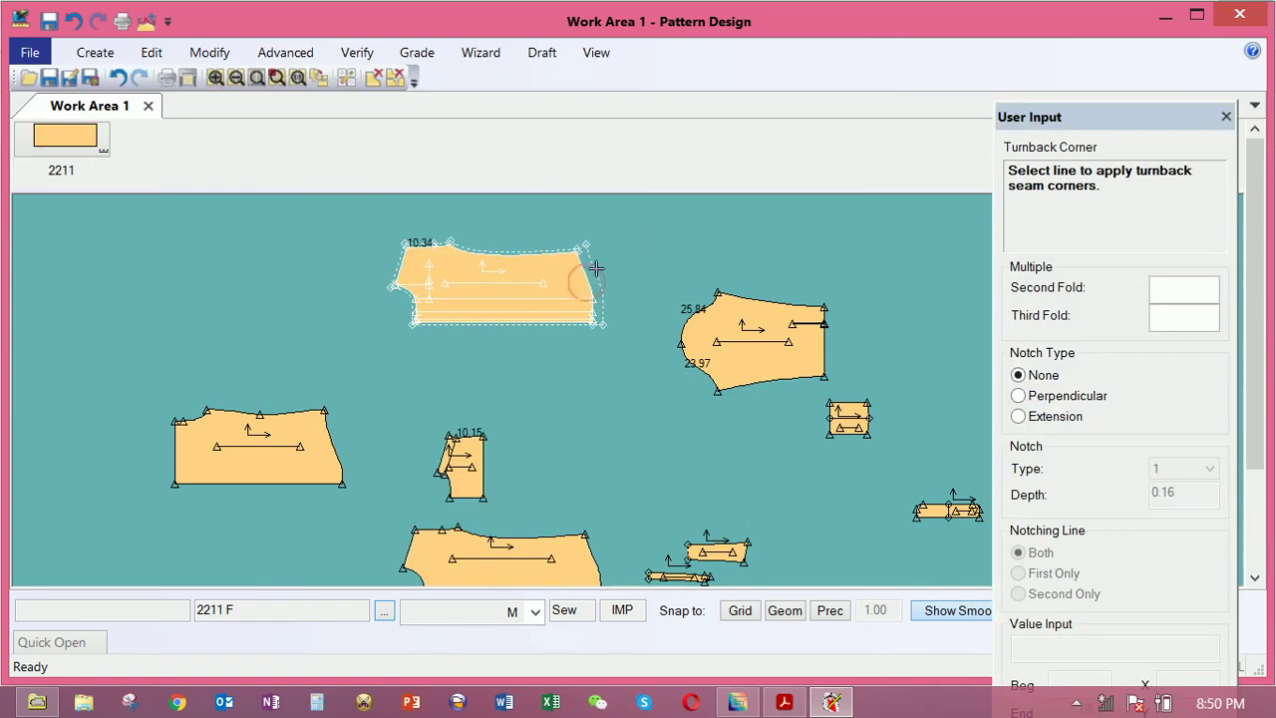
pyautogui.scroll(5, 592, 290)
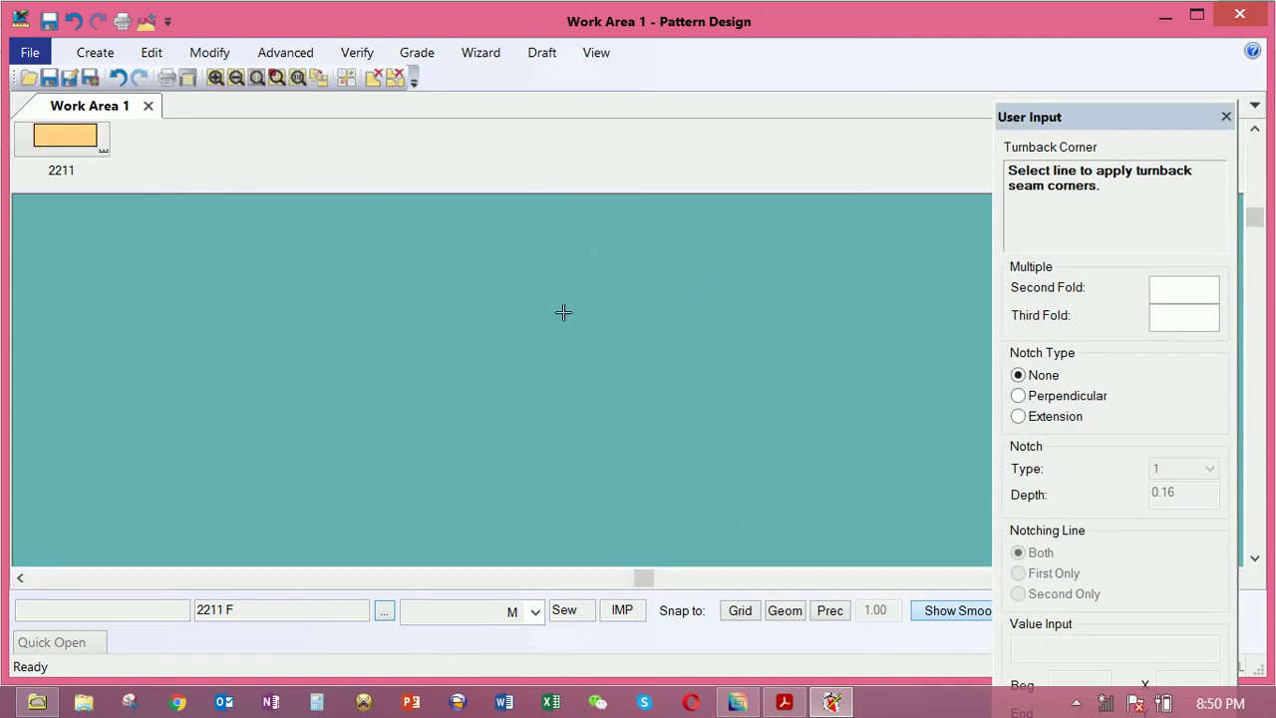
pyautogui.scroll(-3, 533, 397)
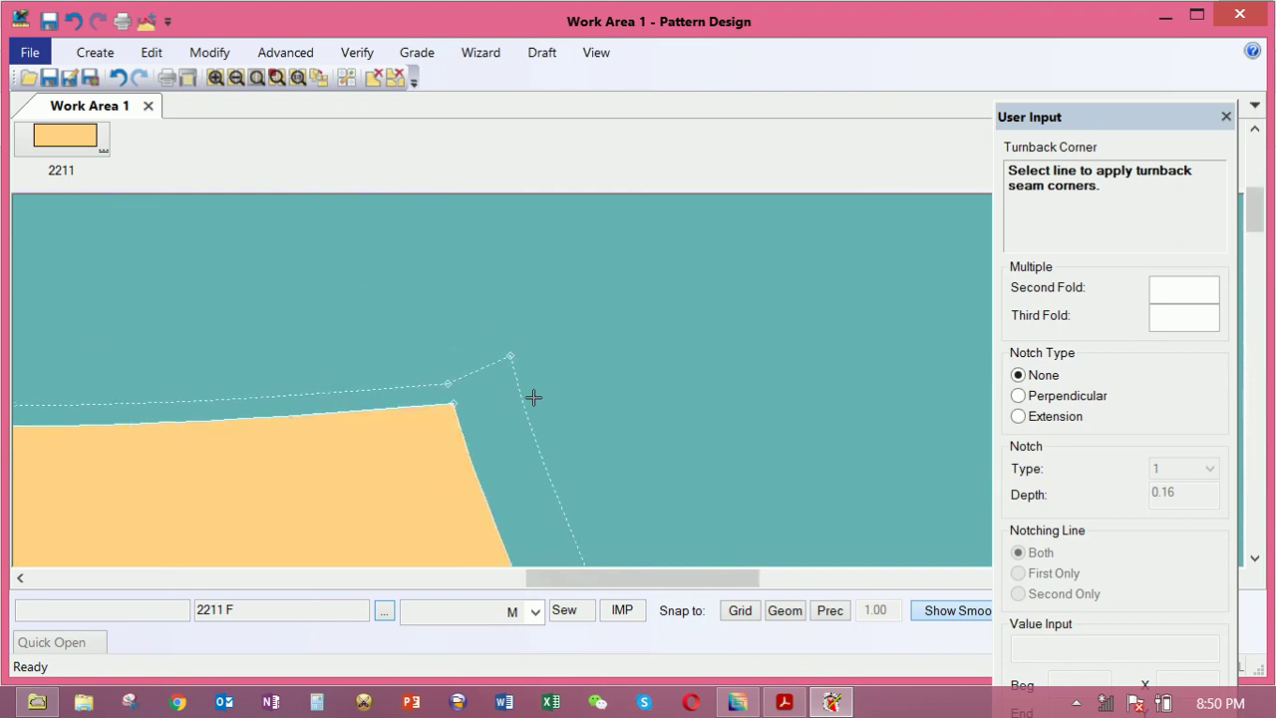
pyautogui.scroll(-2, 504, 403)
pyautogui.rightClick(516, 339)
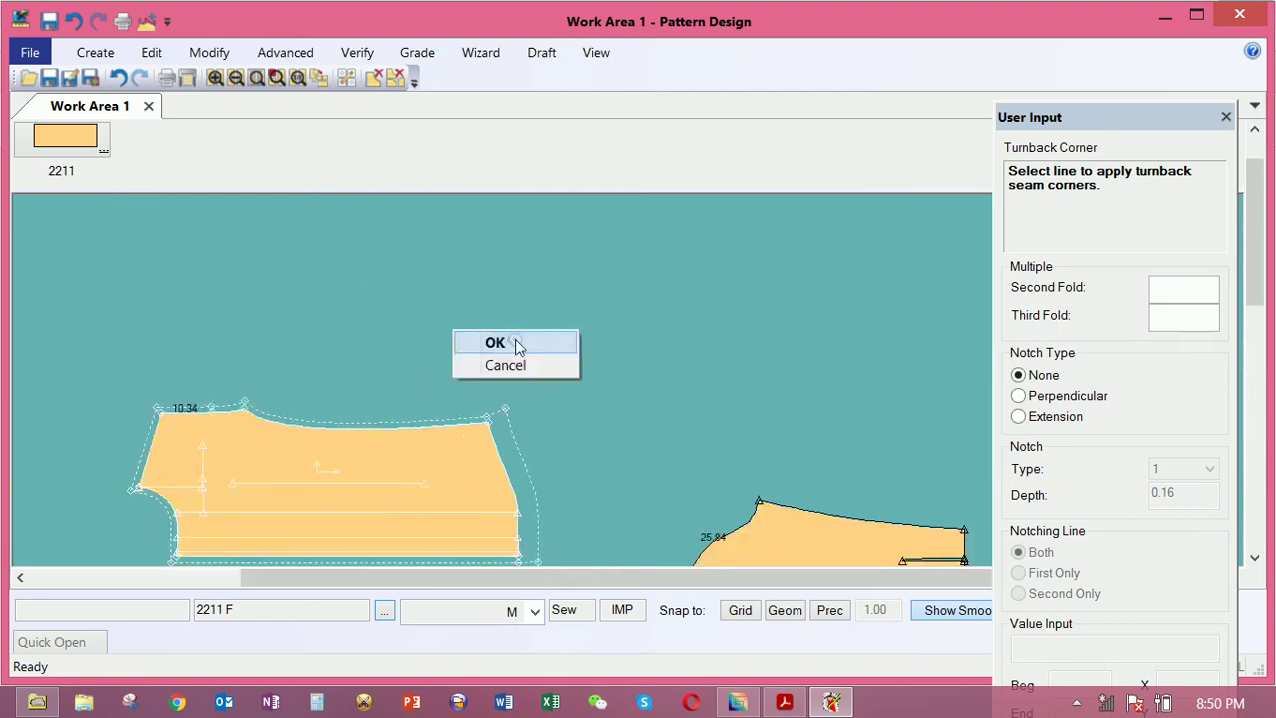
pyautogui.click(515, 339)
pyautogui.click(515, 355)
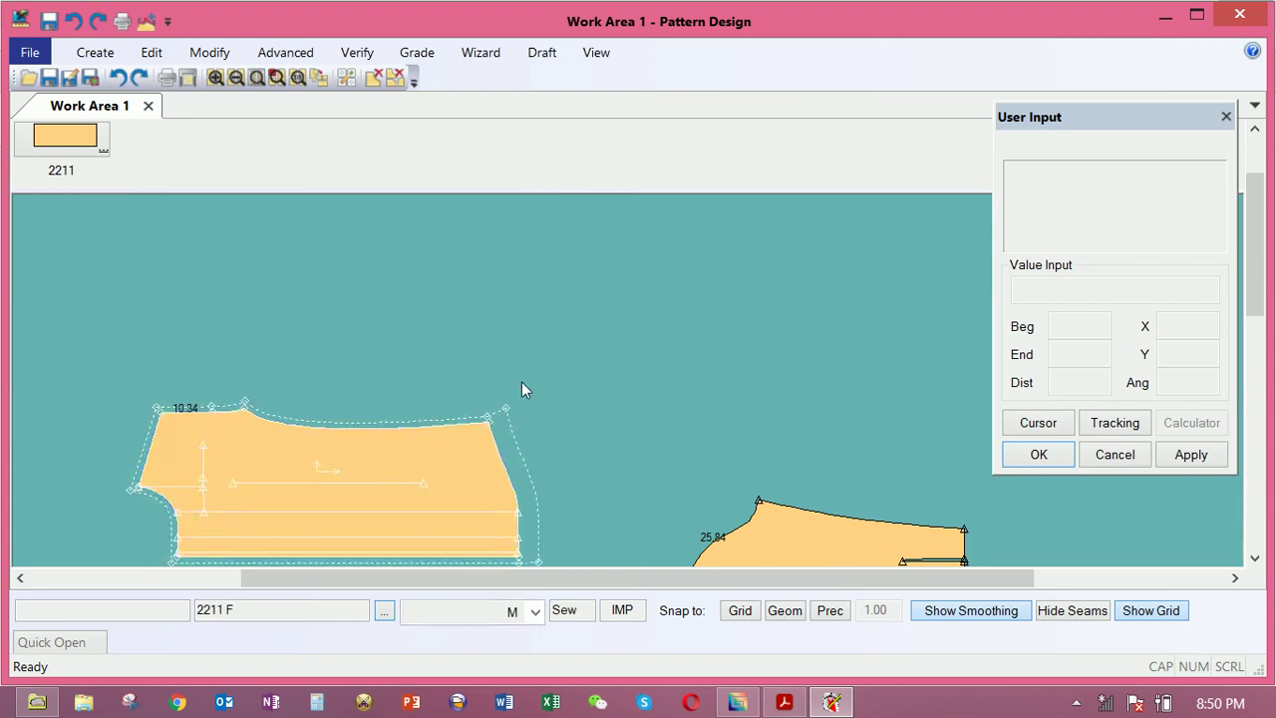
pyautogui.moveTo(478, 461); pyautogui.dragTo(482, 373)
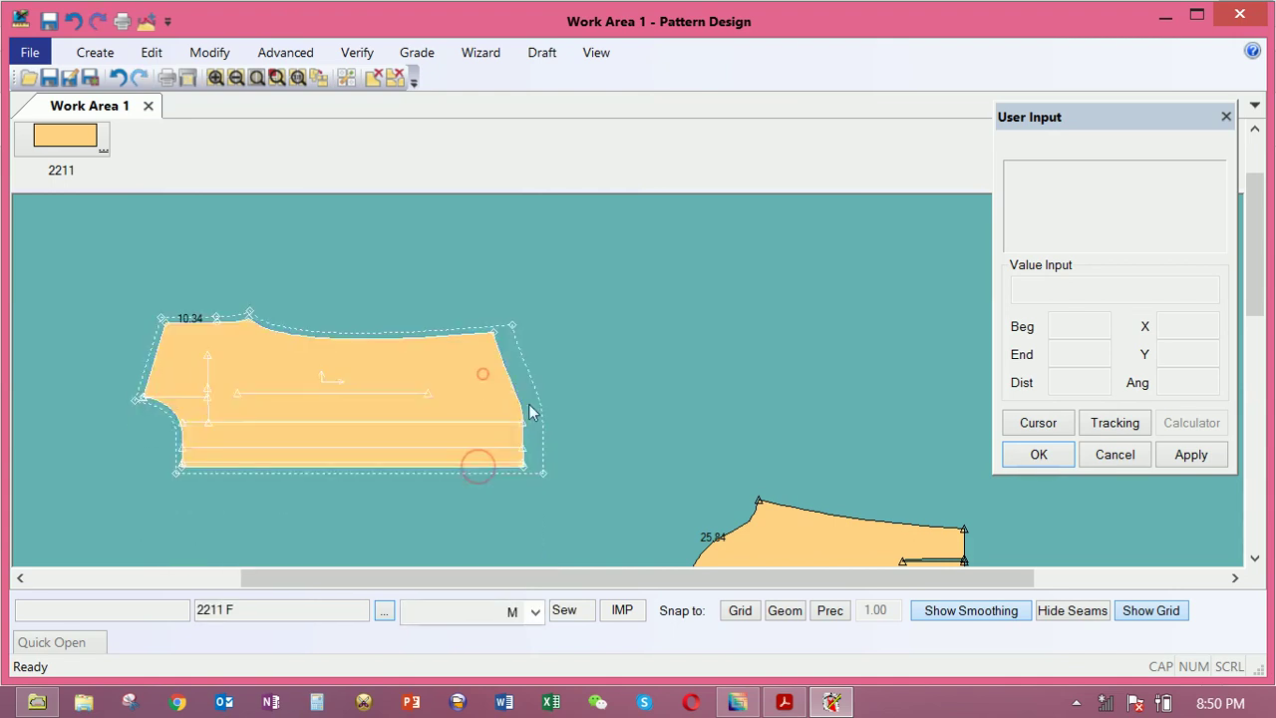
# Apply turnback seam corners without notches to the hem line of front piece 2211 F and inspect the corners
pyautogui.click(285, 51)
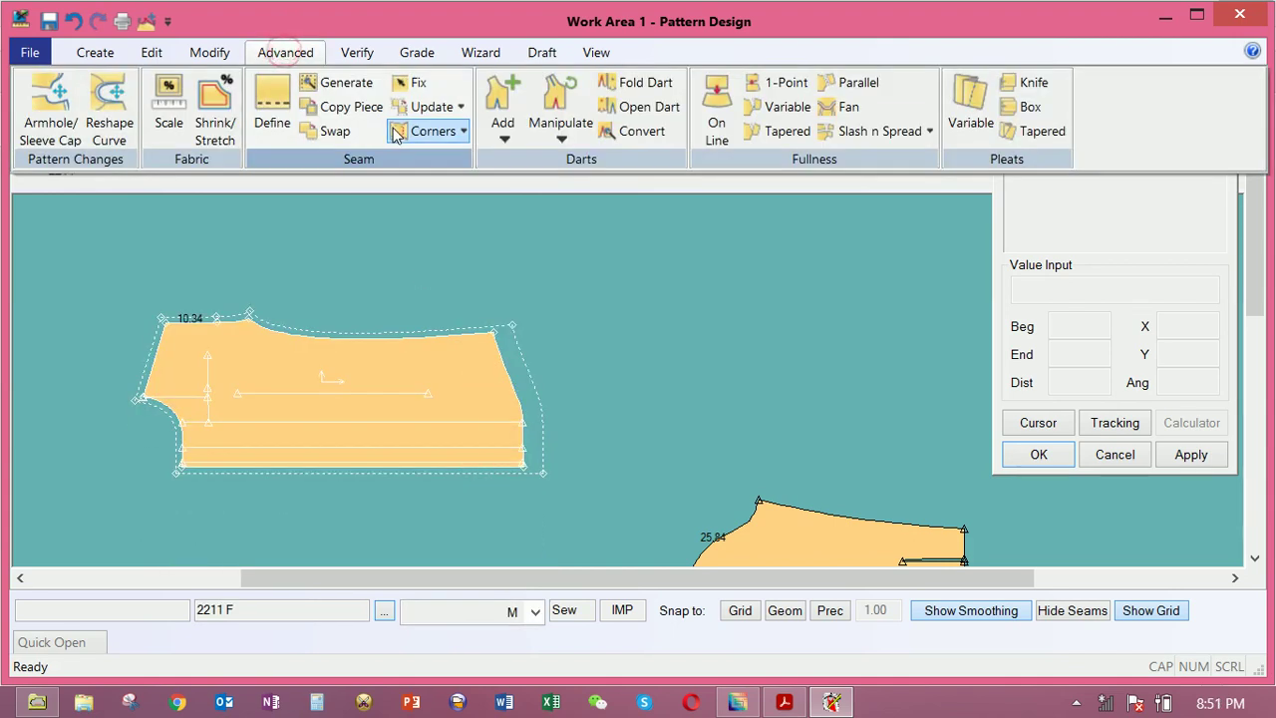
pyautogui.click(463, 133)
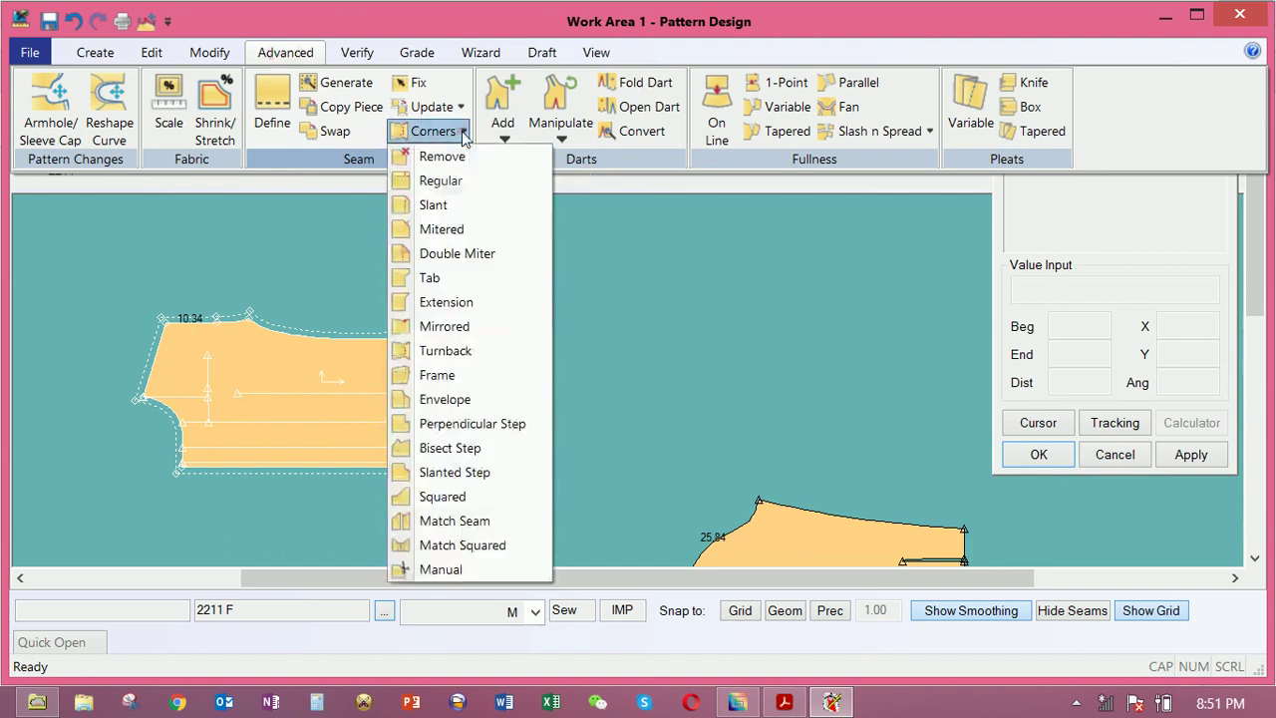
pyautogui.click(459, 351)
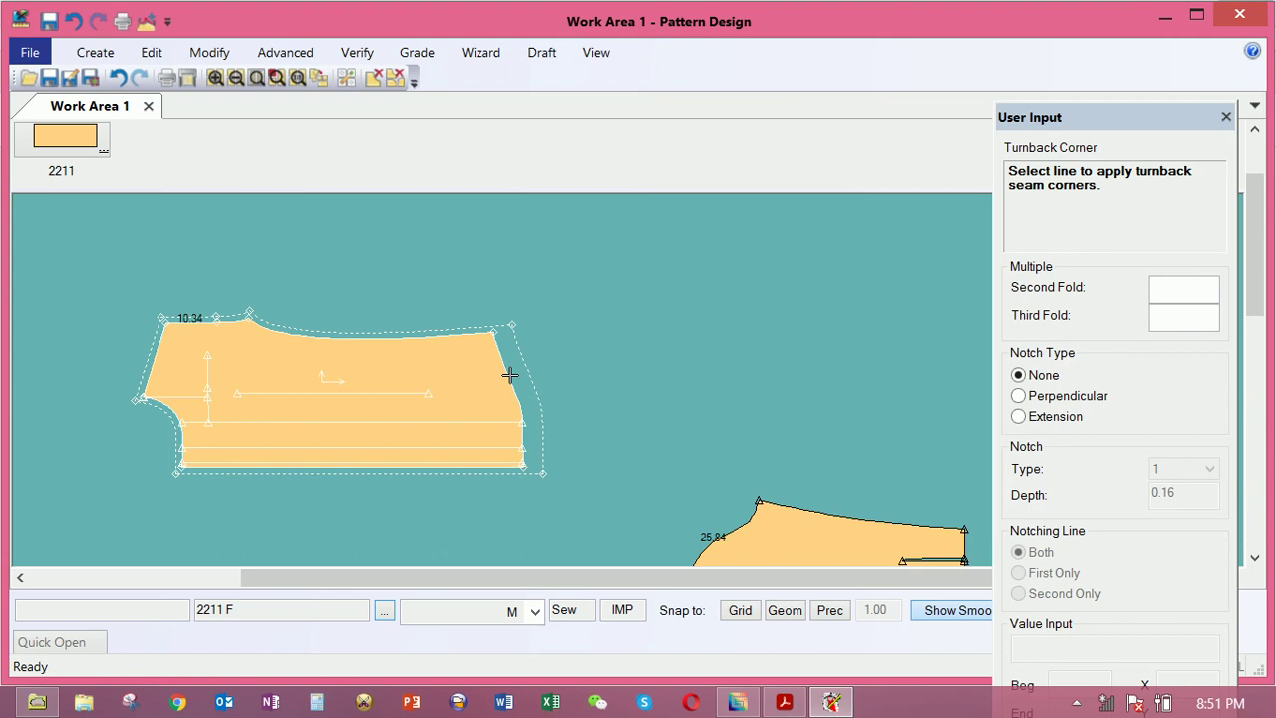
pyautogui.click(514, 362)
pyautogui.rightClick(572, 286)
pyautogui.click(573, 286)
pyautogui.moveTo(479, 386); pyautogui.dragTo(534, 342)
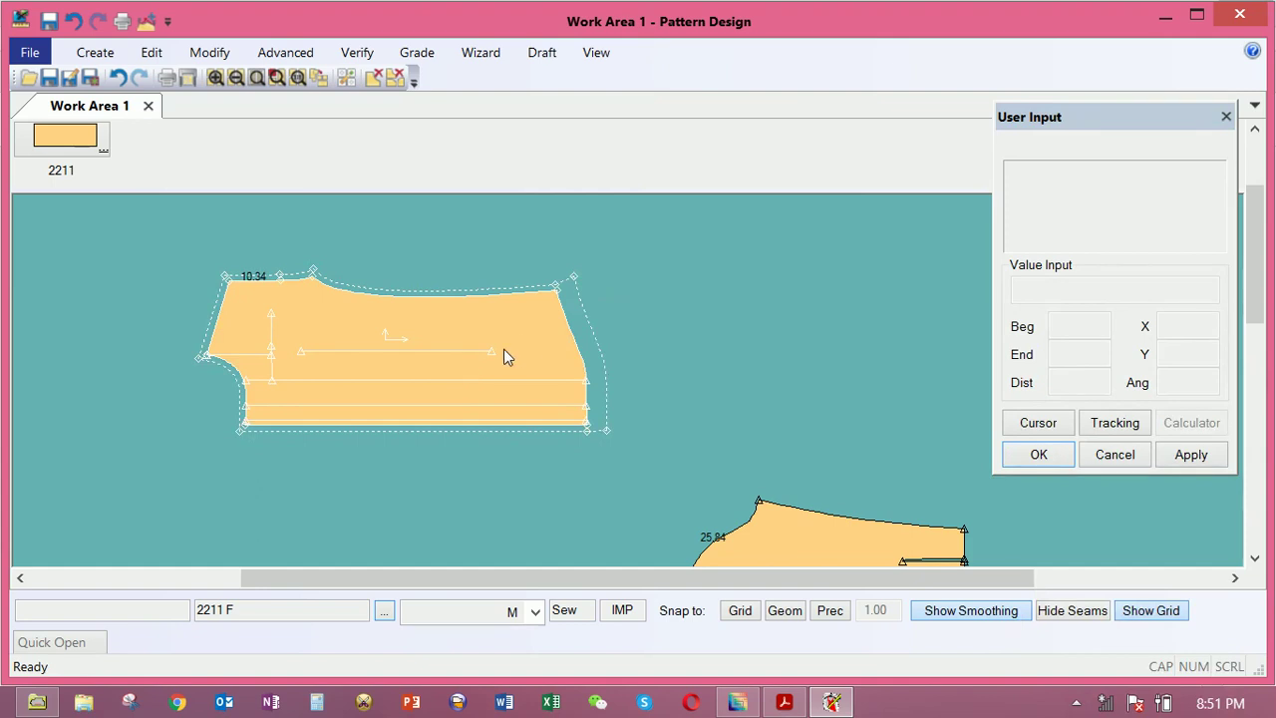
pyautogui.scroll(2, 506, 354)
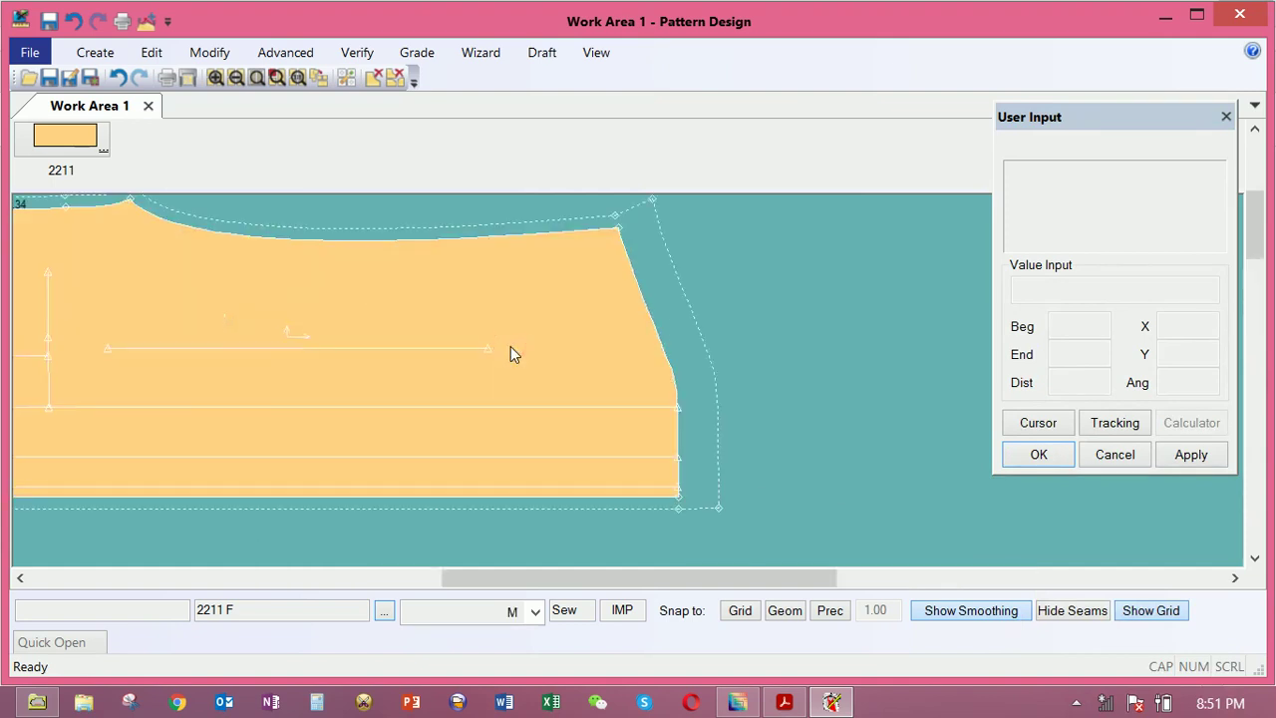
pyautogui.scroll(-2, 510, 348)
# Move sleeve piece 2211 S up so that it lies level beside front piece 2211 F
pyautogui.moveTo(511, 348); pyautogui.dragTo(549, 340)
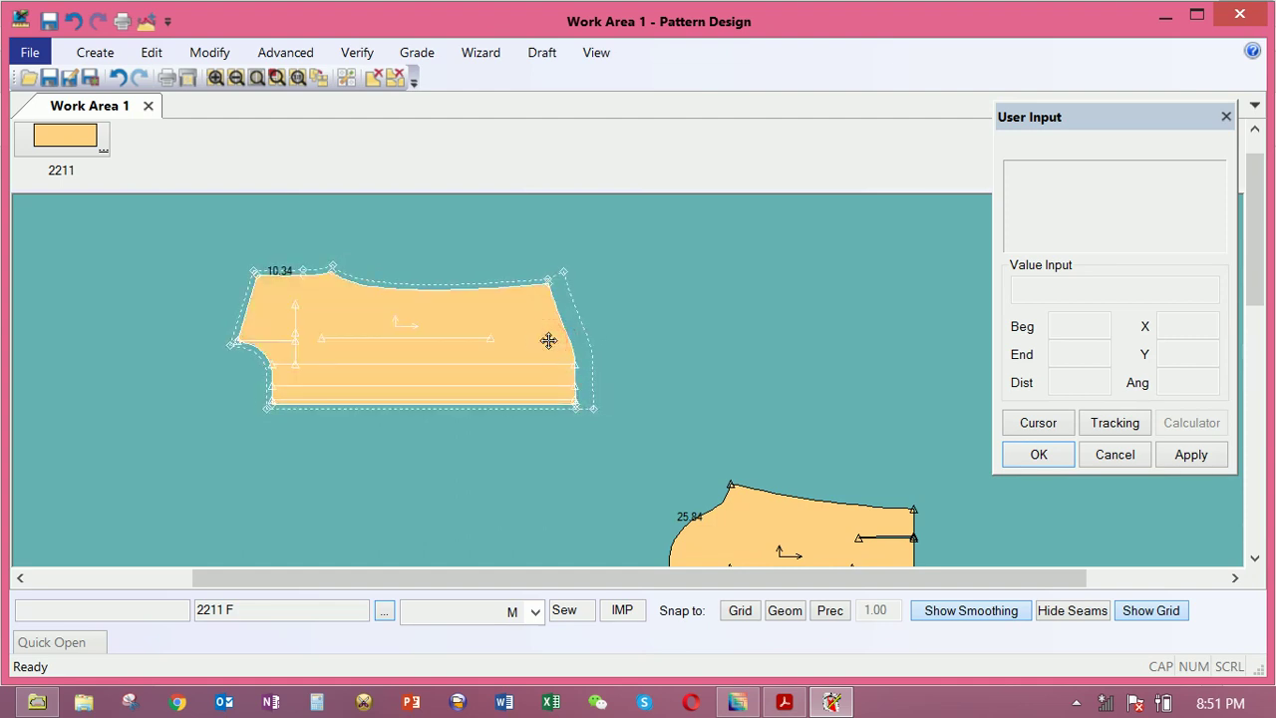
pyautogui.moveTo(548, 340); pyautogui.dragTo(538, 346)
pyautogui.moveTo(778, 513); pyautogui.dragTo(734, 281)
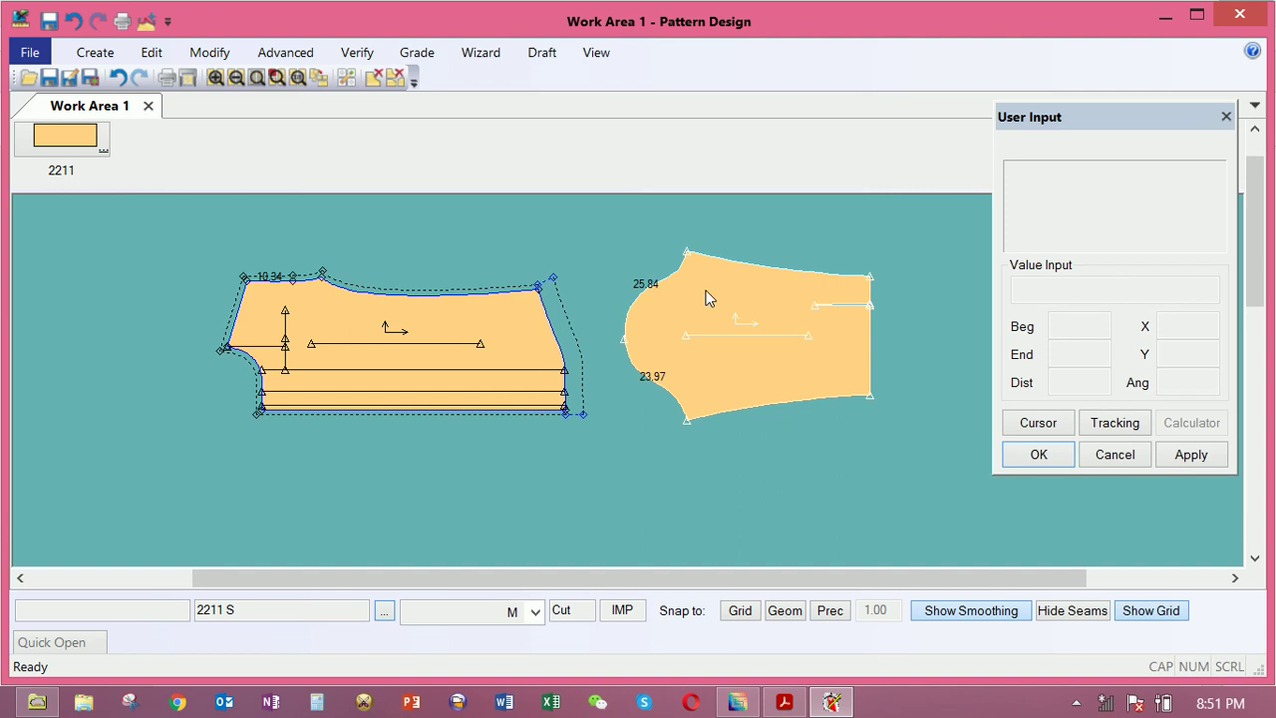
pyautogui.moveTo(705, 291); pyautogui.dragTo(711, 302)
pyautogui.click(710, 302)
pyautogui.moveTo(547, 332); pyautogui.dragTo(544, 317)
pyautogui.moveTo(684, 335); pyautogui.dragTo(685, 336)
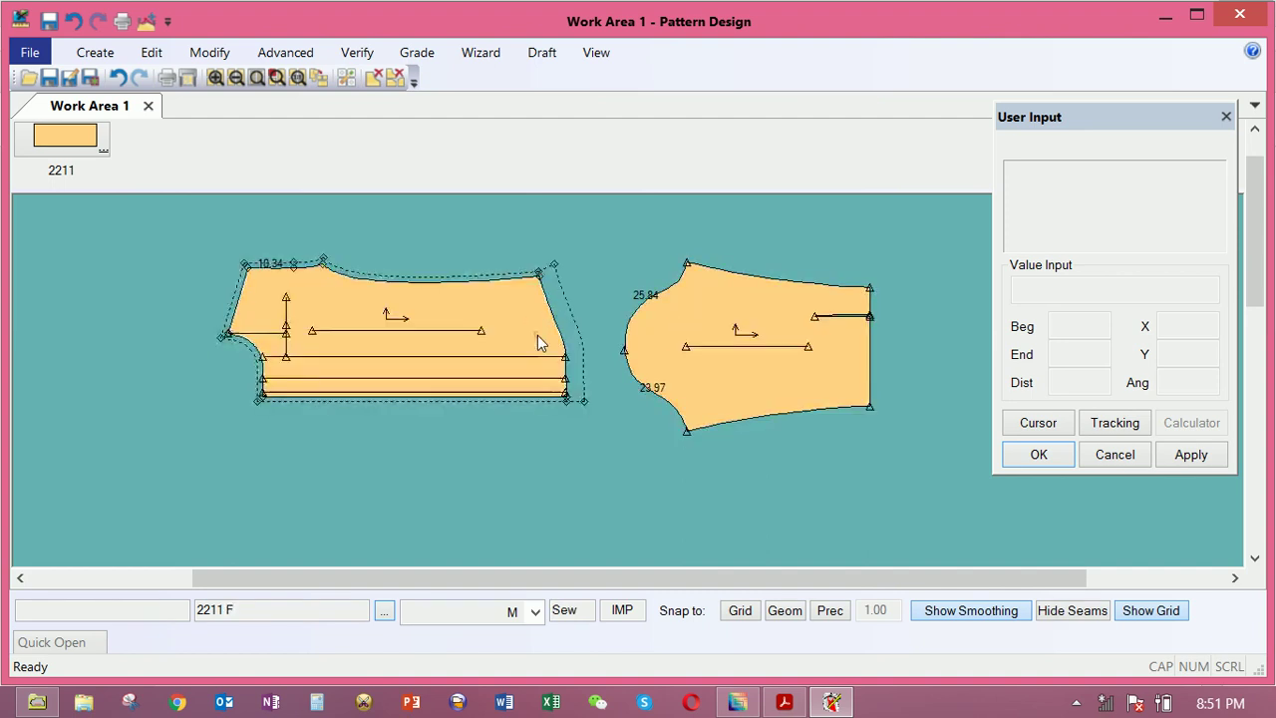
pyautogui.moveTo(537, 334); pyautogui.dragTo(523, 334)
pyautogui.moveTo(694, 355)
pyautogui.mouseDown()
pyautogui.moveTo(661, 353)
pyautogui.moveTo(656, 314)
pyautogui.moveTo(669, 353)
pyautogui.mouseUp()
pyautogui.scroll(2, 661, 313)
pyautogui.moveTo(396, 358); pyautogui.dragTo(453, 369)
pyautogui.moveTo(676, 368); pyautogui.dragTo(692, 363)
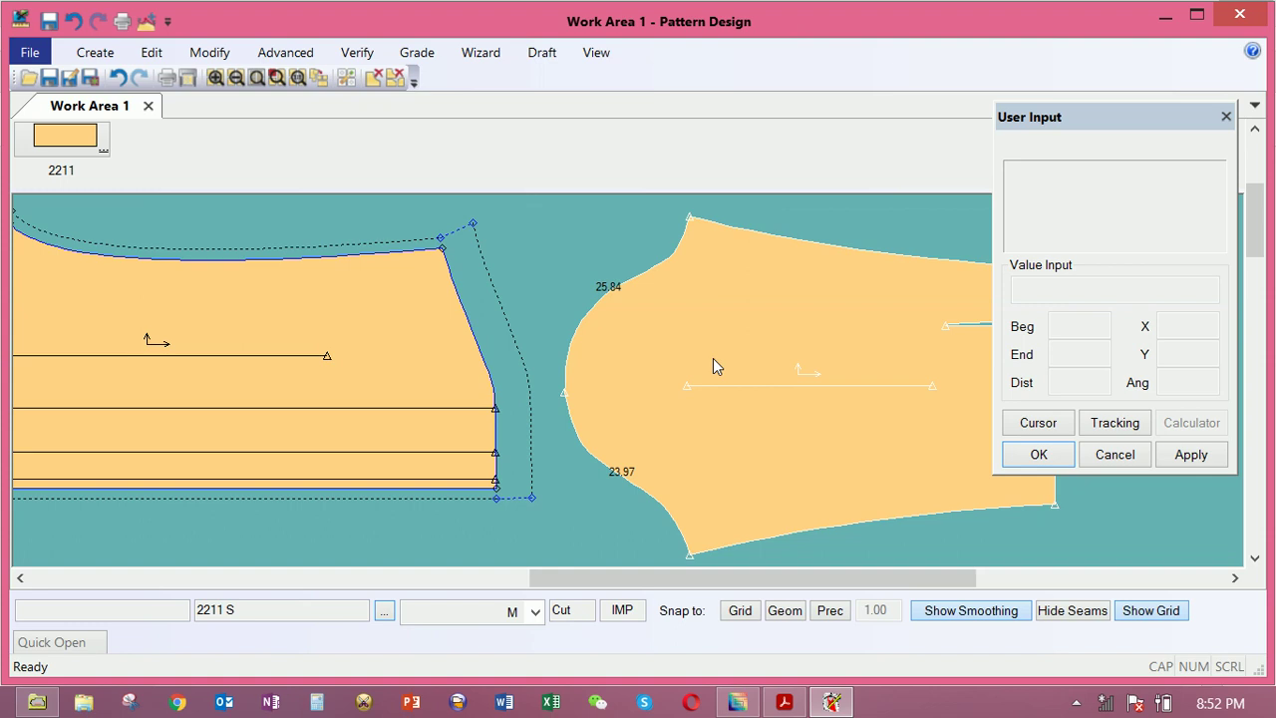
pyautogui.moveTo(613, 324); pyautogui.dragTo(588, 320)
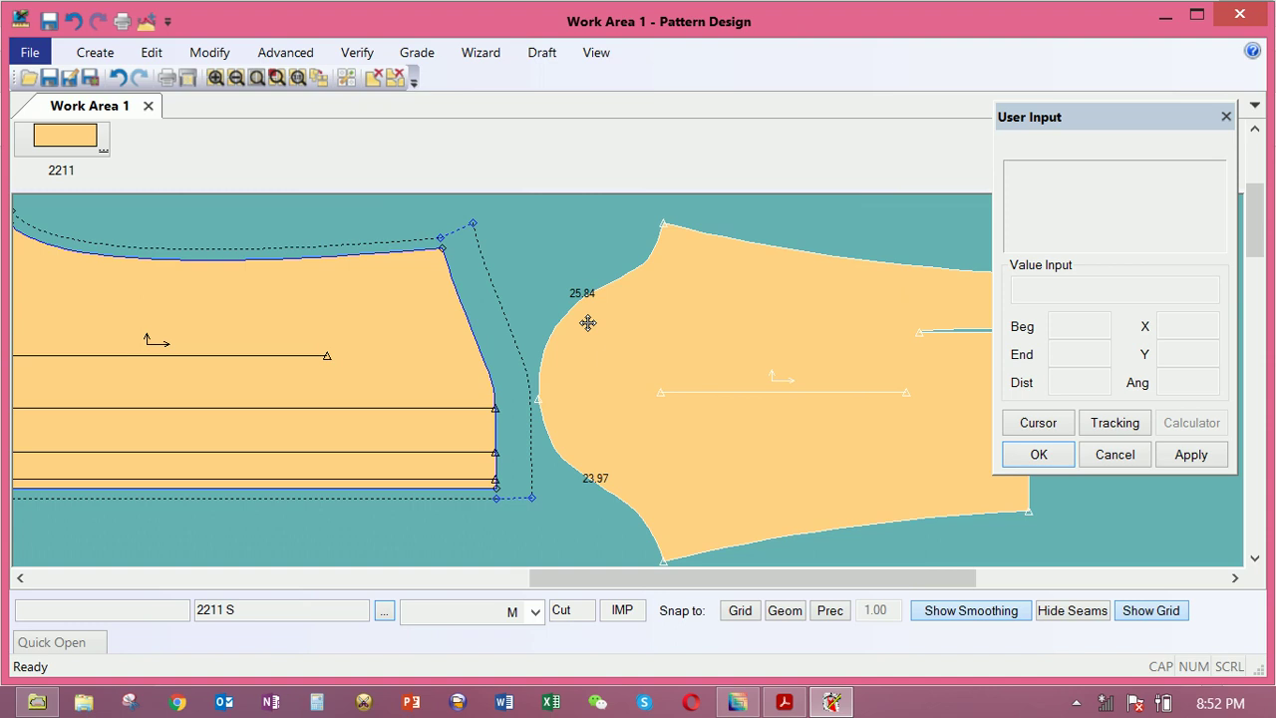
pyautogui.moveTo(675, 322)
pyautogui.mouseDown()
pyautogui.moveTo(654, 328)
pyautogui.moveTo(679, 302)
pyautogui.mouseUp()
pyautogui.scroll(-2, 651, 332)
pyautogui.moveTo(536, 337)
pyautogui.mouseDown()
pyautogui.moveTo(510, 304)
pyautogui.moveTo(522, 306)
pyautogui.mouseUp()
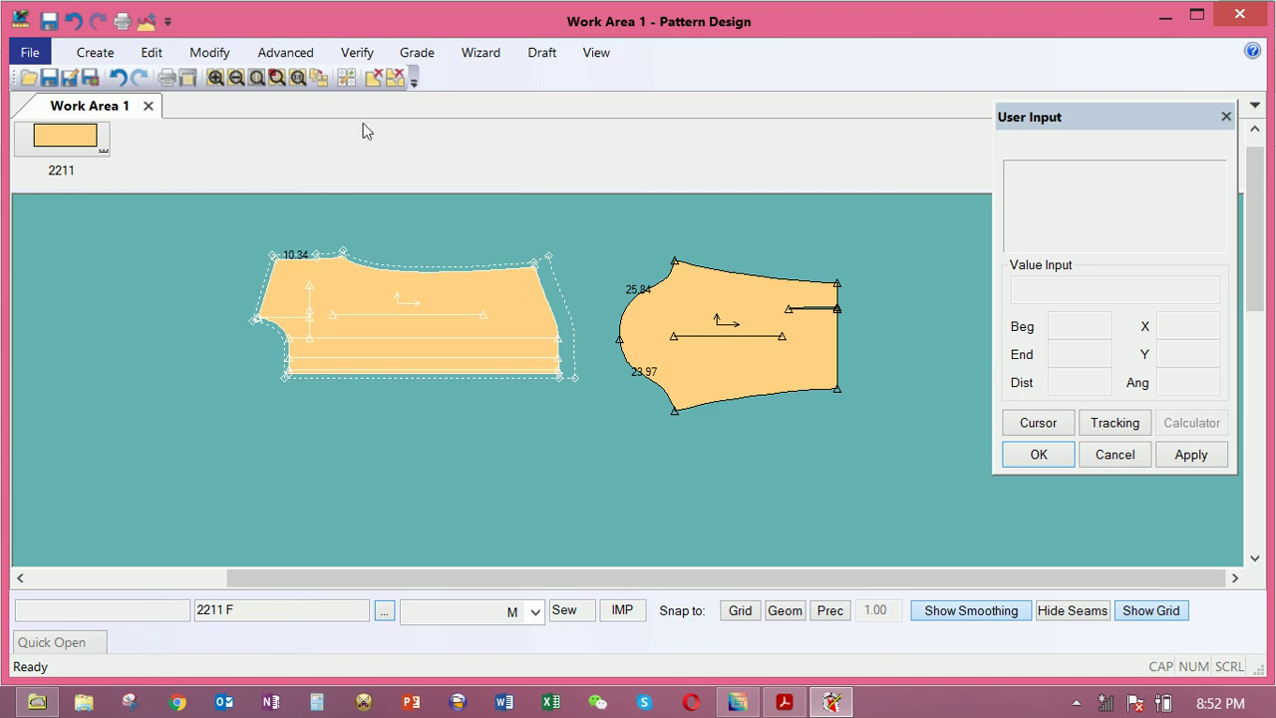
pyautogui.click(235, 57)
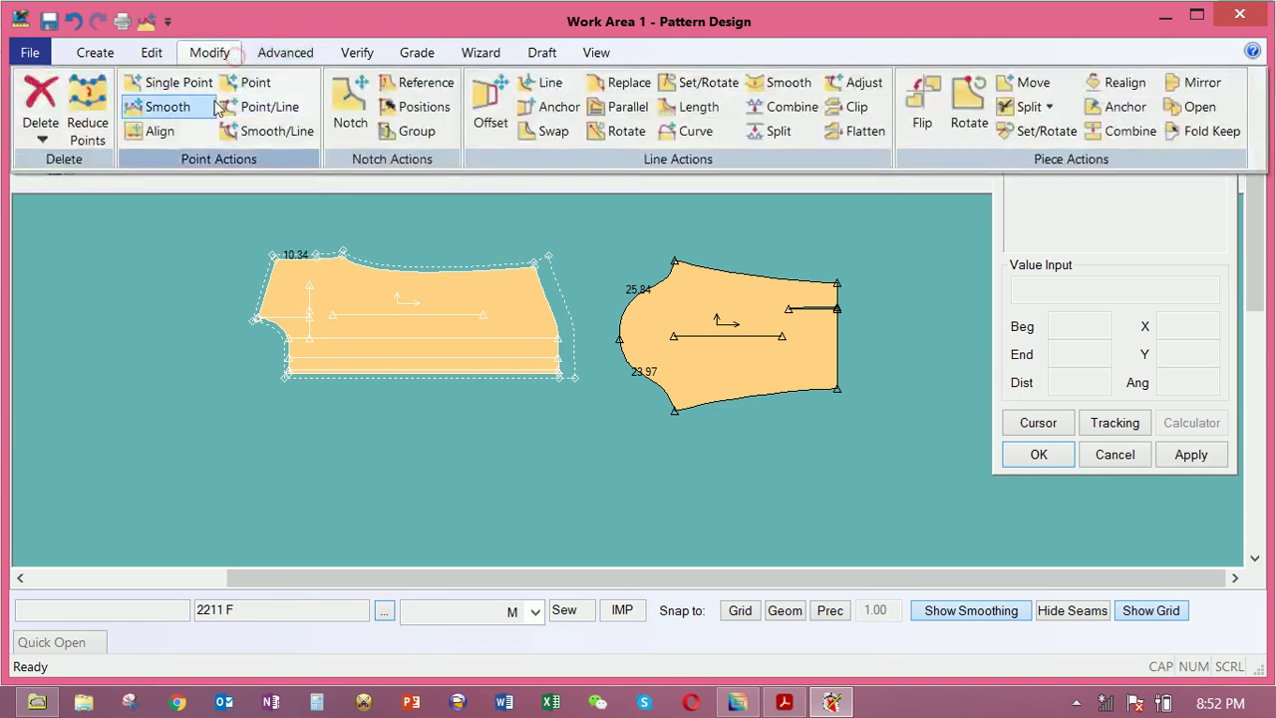
pyautogui.click(166, 103)
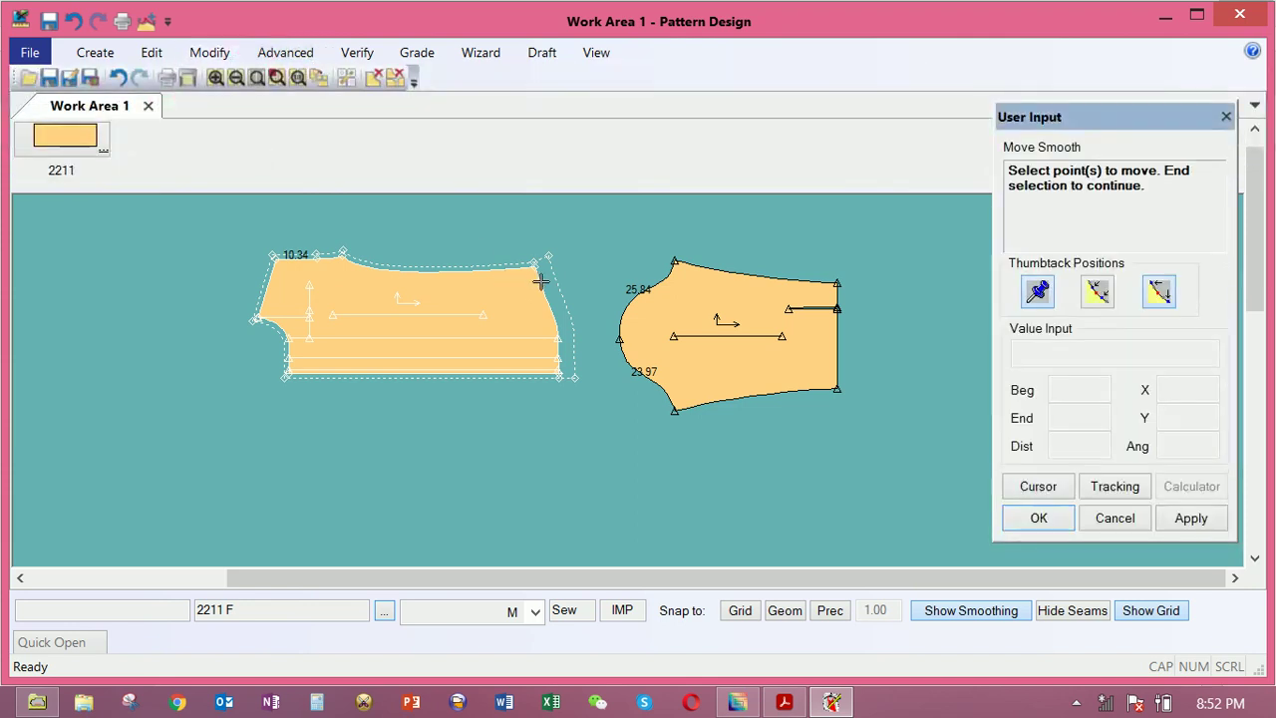
pyautogui.click(533, 267)
pyautogui.rightClick(559, 267)
pyautogui.click(564, 272)
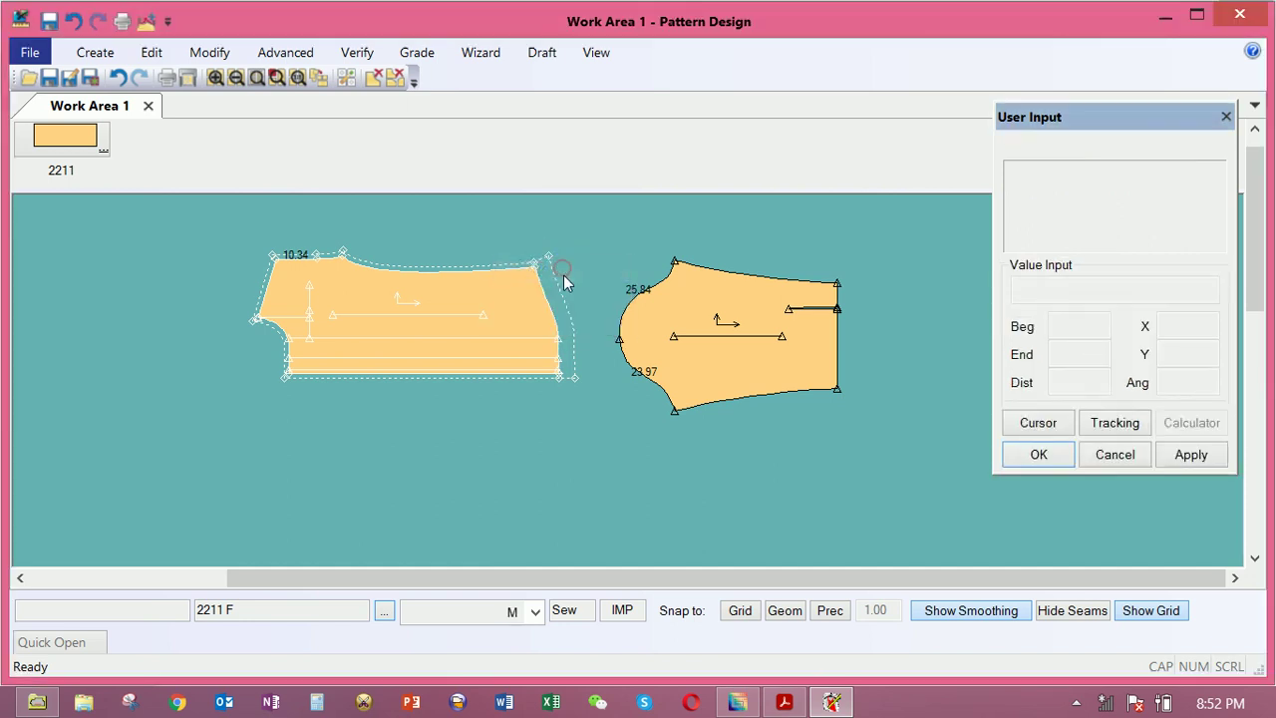
pyautogui.click(210, 52)
pyautogui.click(167, 104)
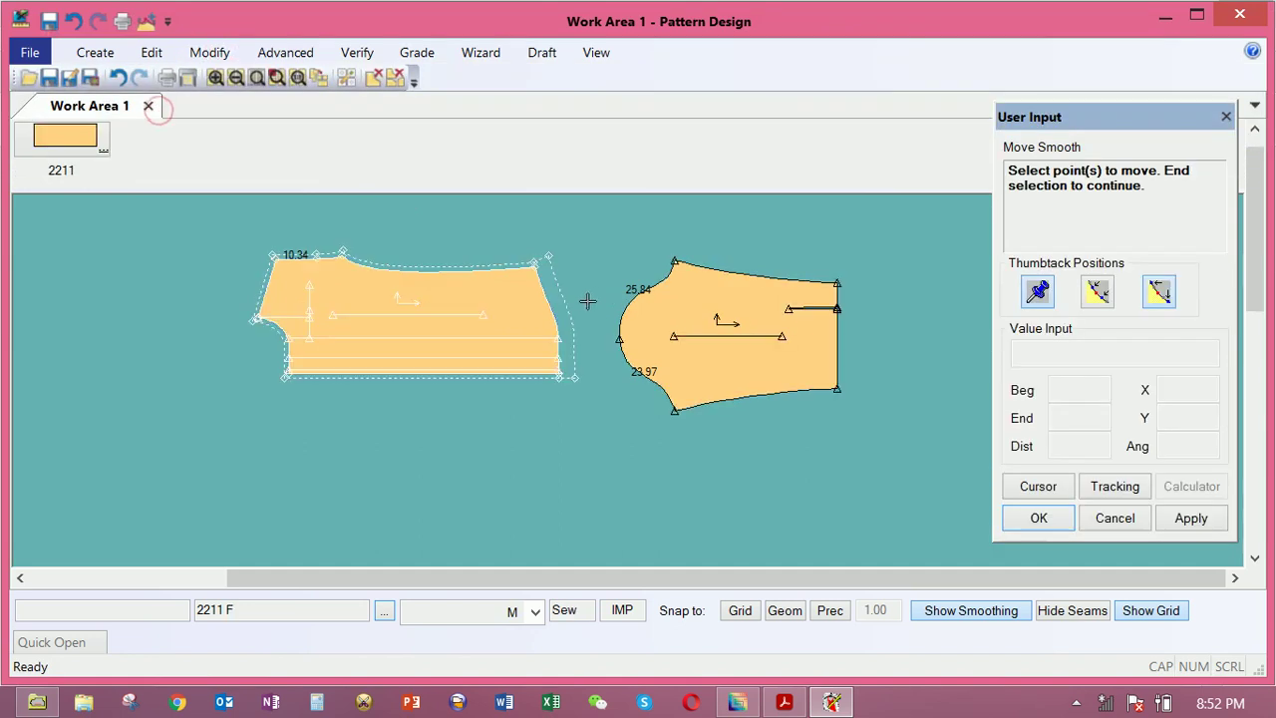
pyautogui.click(533, 268)
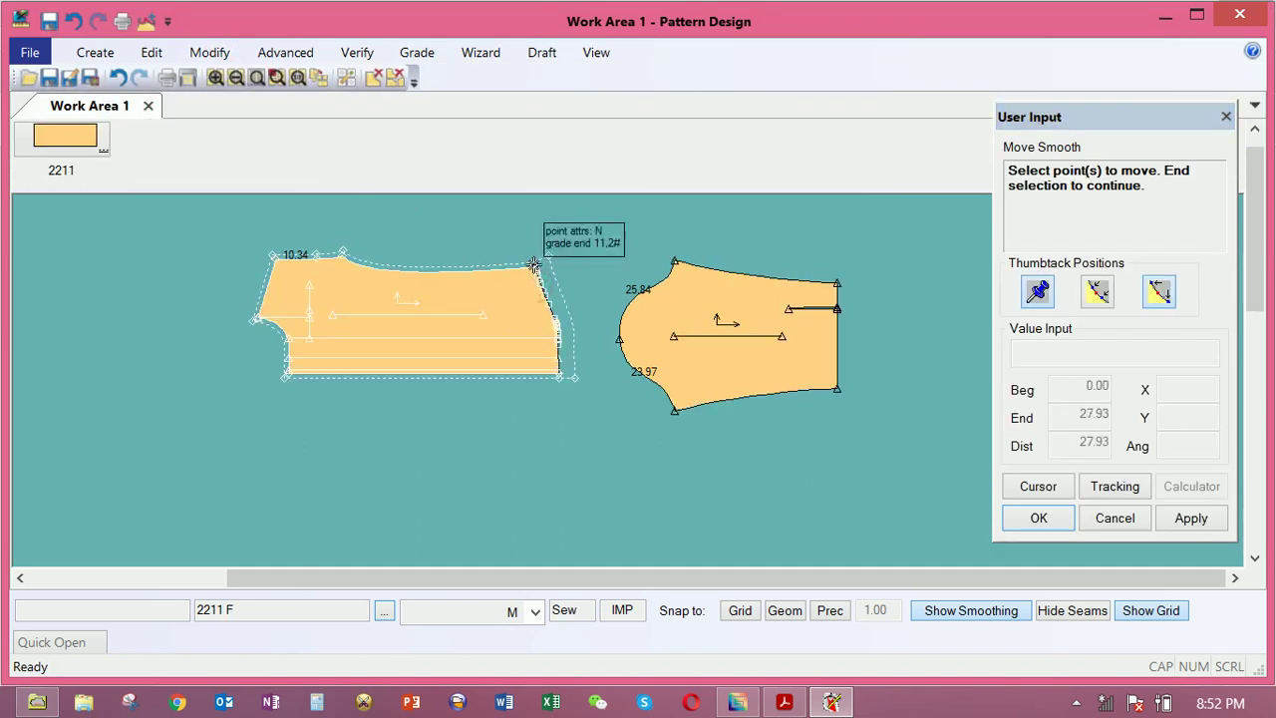
pyautogui.click(561, 262)
pyautogui.rightClick(563, 264)
pyautogui.click(538, 266)
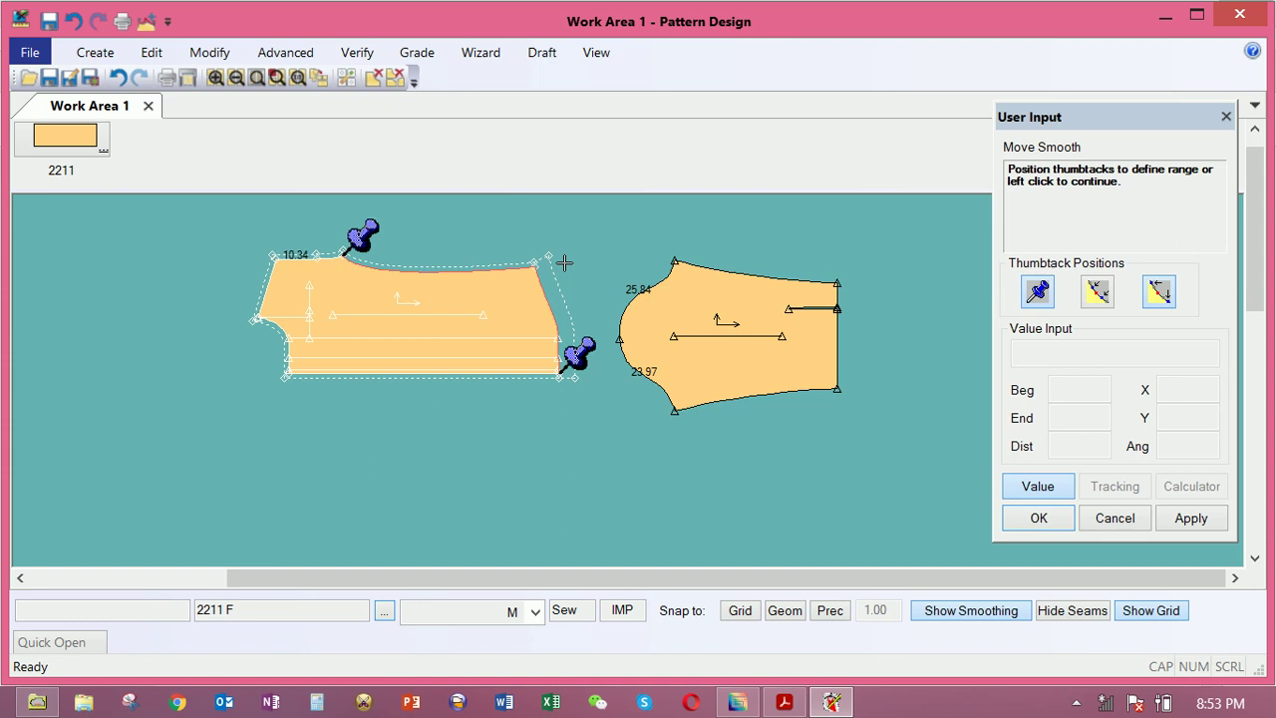
pyautogui.rightClick(648, 258)
pyautogui.click(643, 282)
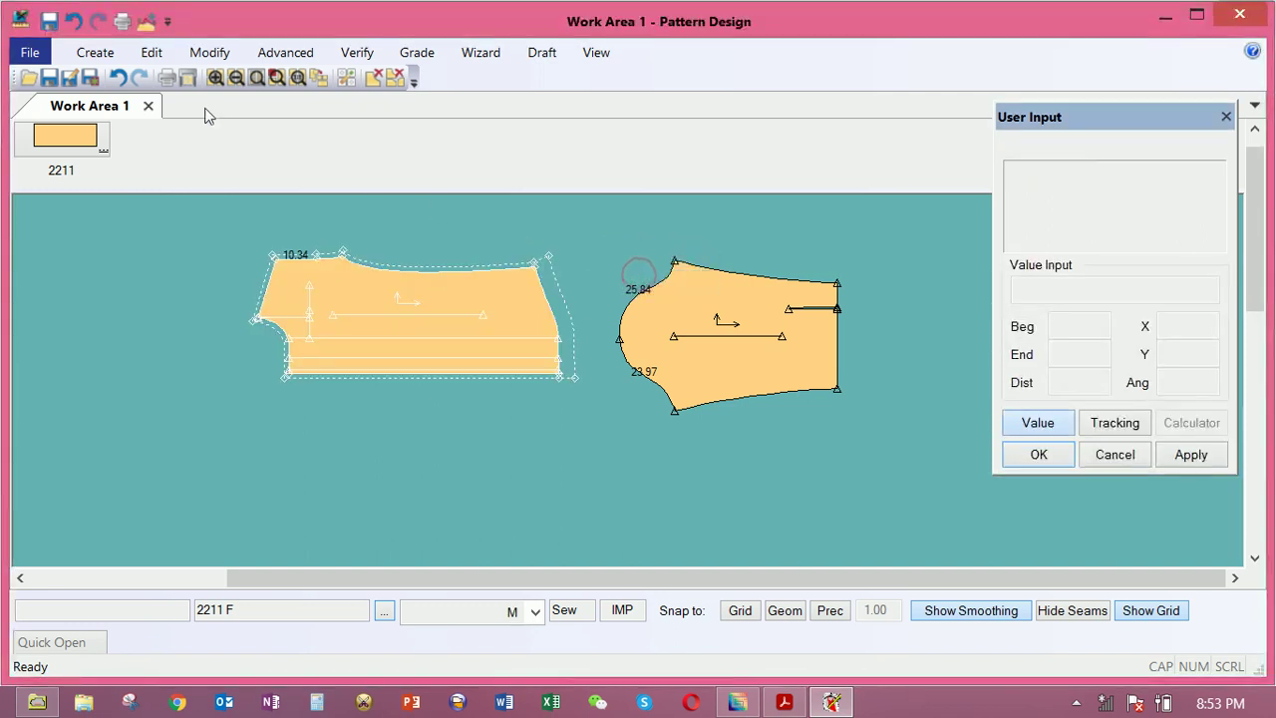
# Try a smooth move of the upper hem corner point of front piece 2211 F by an X distance of 3
pyautogui.click(205, 58)
pyautogui.click(159, 107)
pyautogui.click(541, 277)
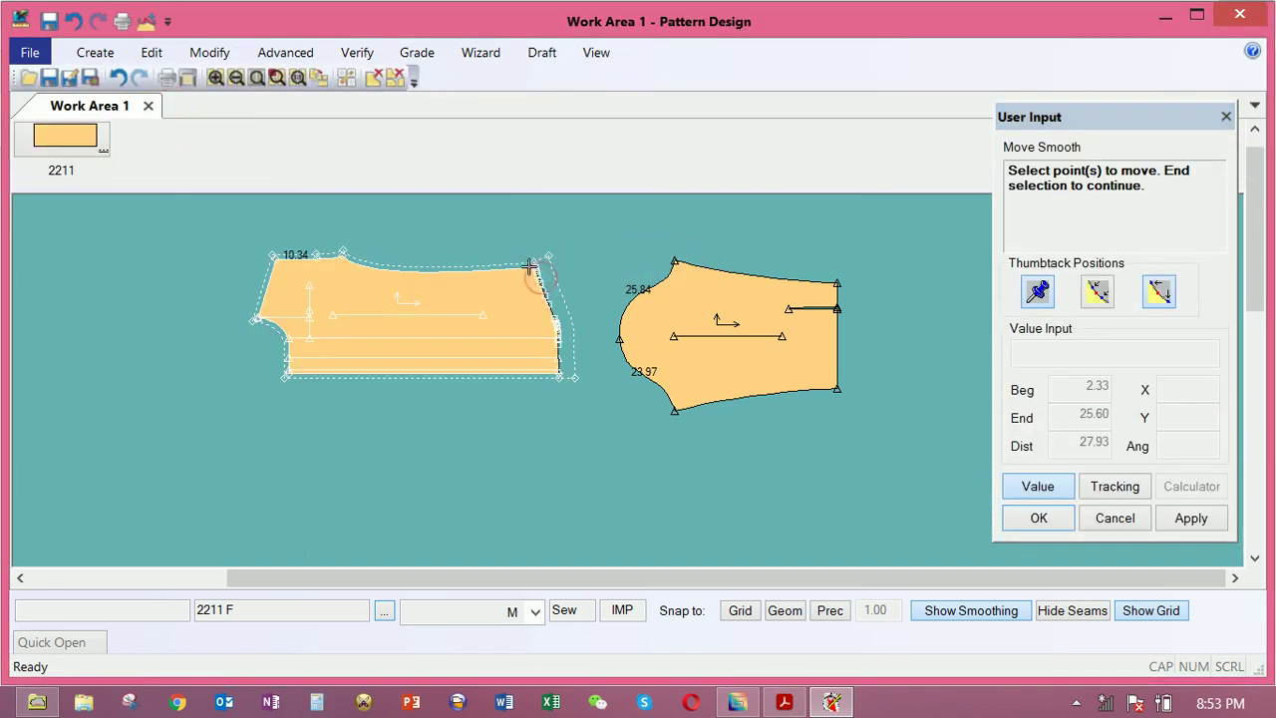
pyautogui.click(536, 260)
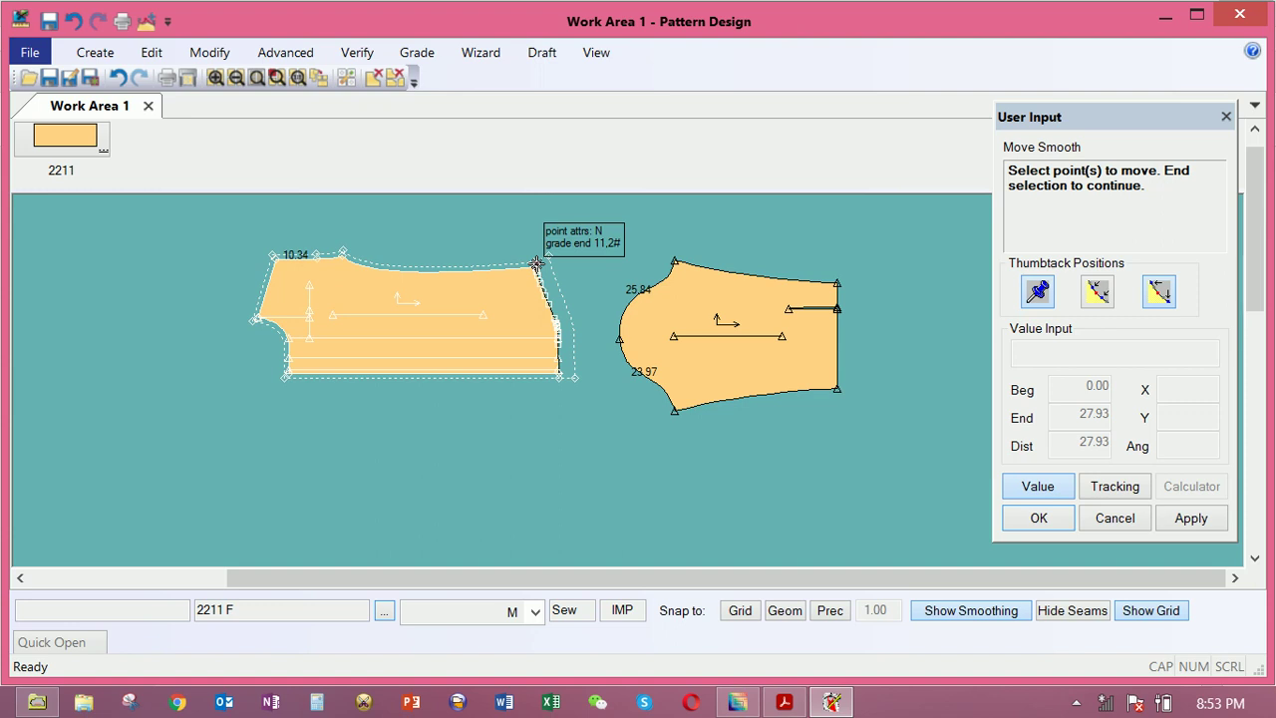
pyautogui.rightClick(536, 263)
pyautogui.click(535, 266)
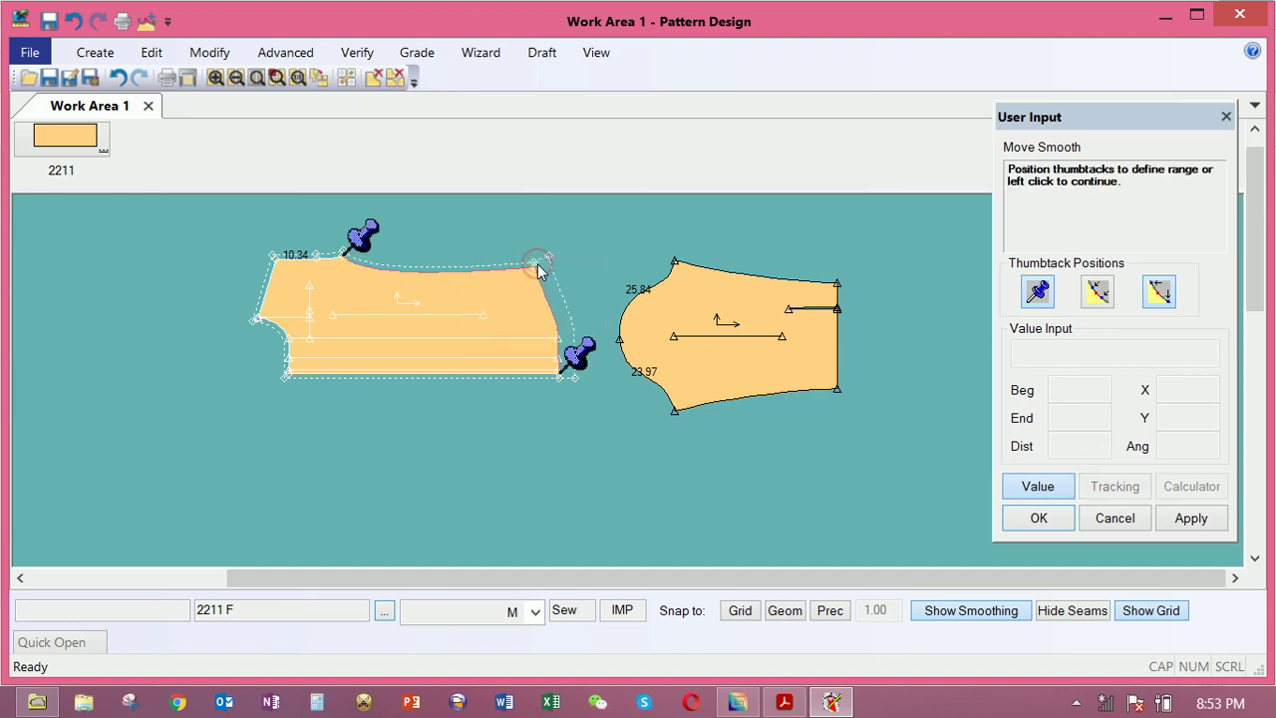
pyautogui.click(611, 265)
pyautogui.click(611, 266)
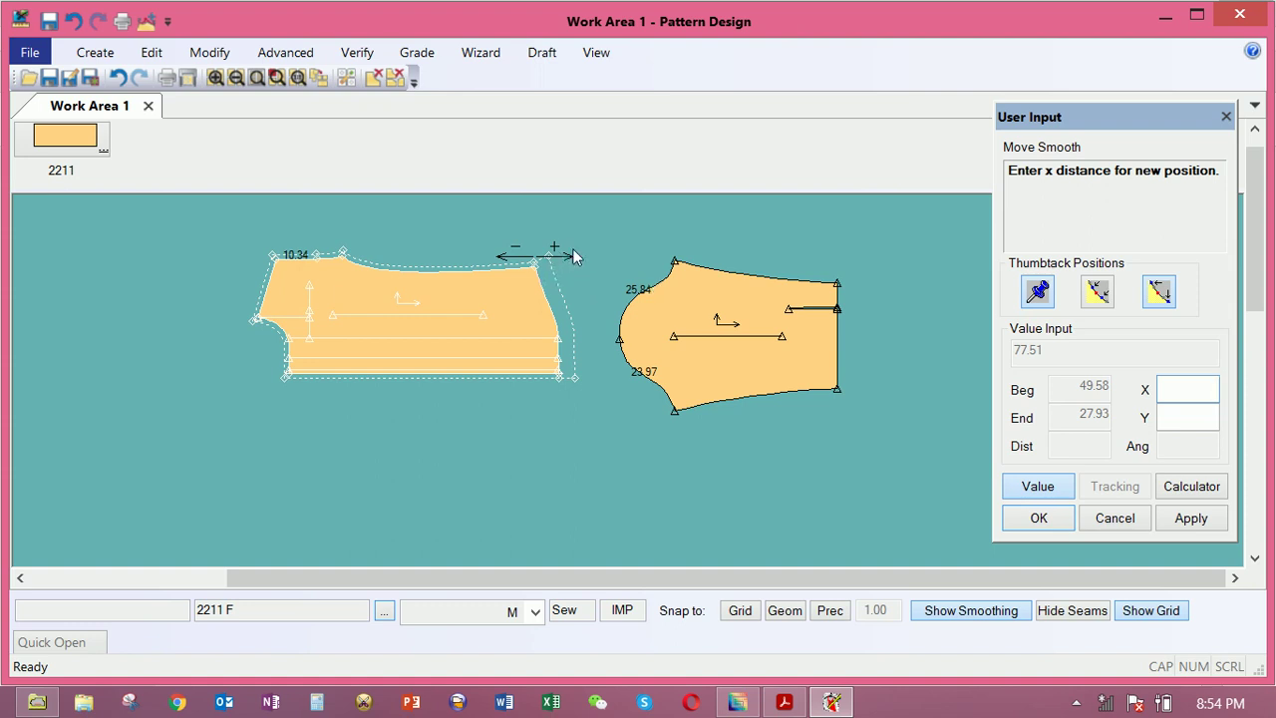
pyautogui.write('3')
pyautogui.click(1192, 518)
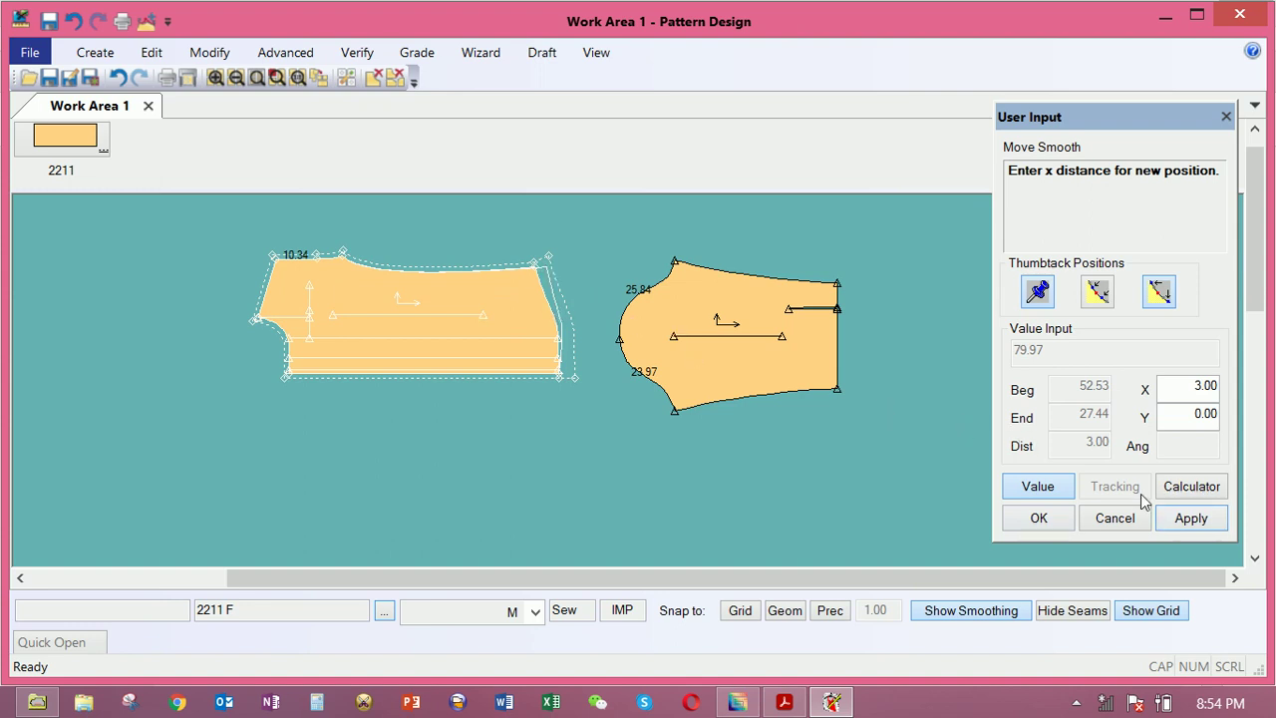
pyautogui.click(1114, 517)
pyautogui.click(550, 289)
pyautogui.rightClick(569, 269)
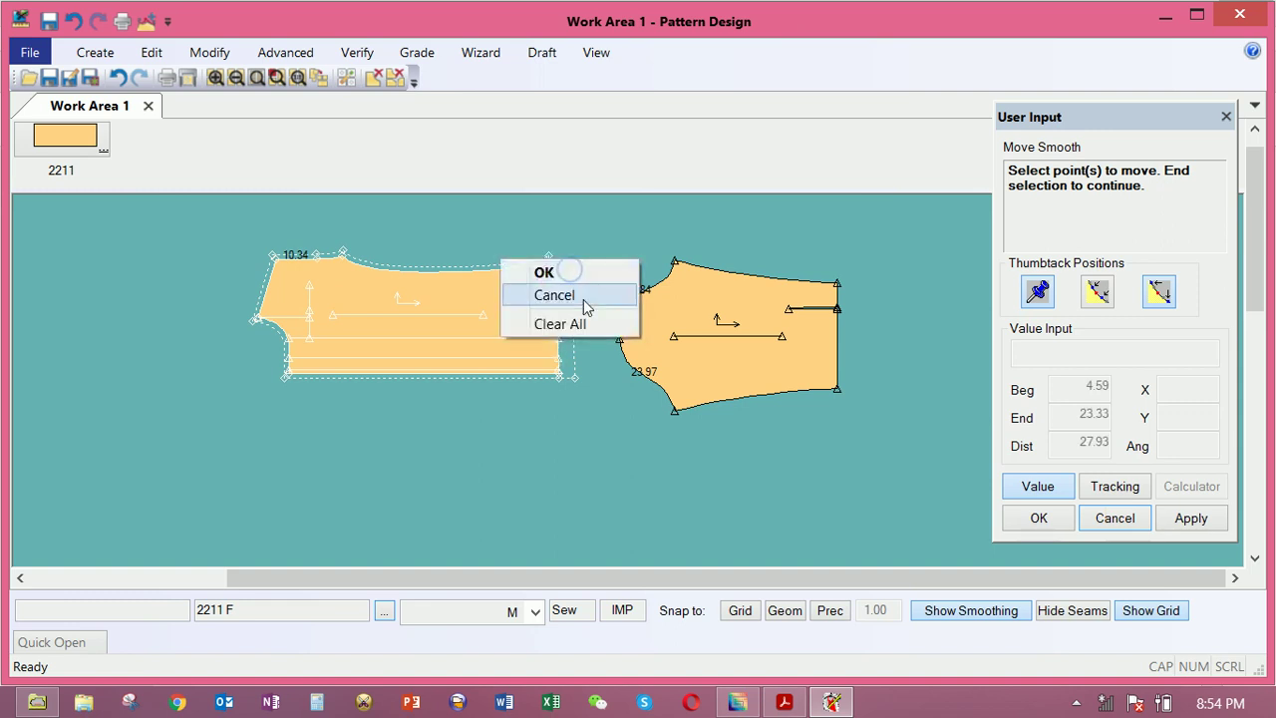
pyautogui.click(583, 296)
# Move front piece 2211 F farther away from the sleeve piece
pyautogui.click(503, 324)
pyautogui.click(404, 332)
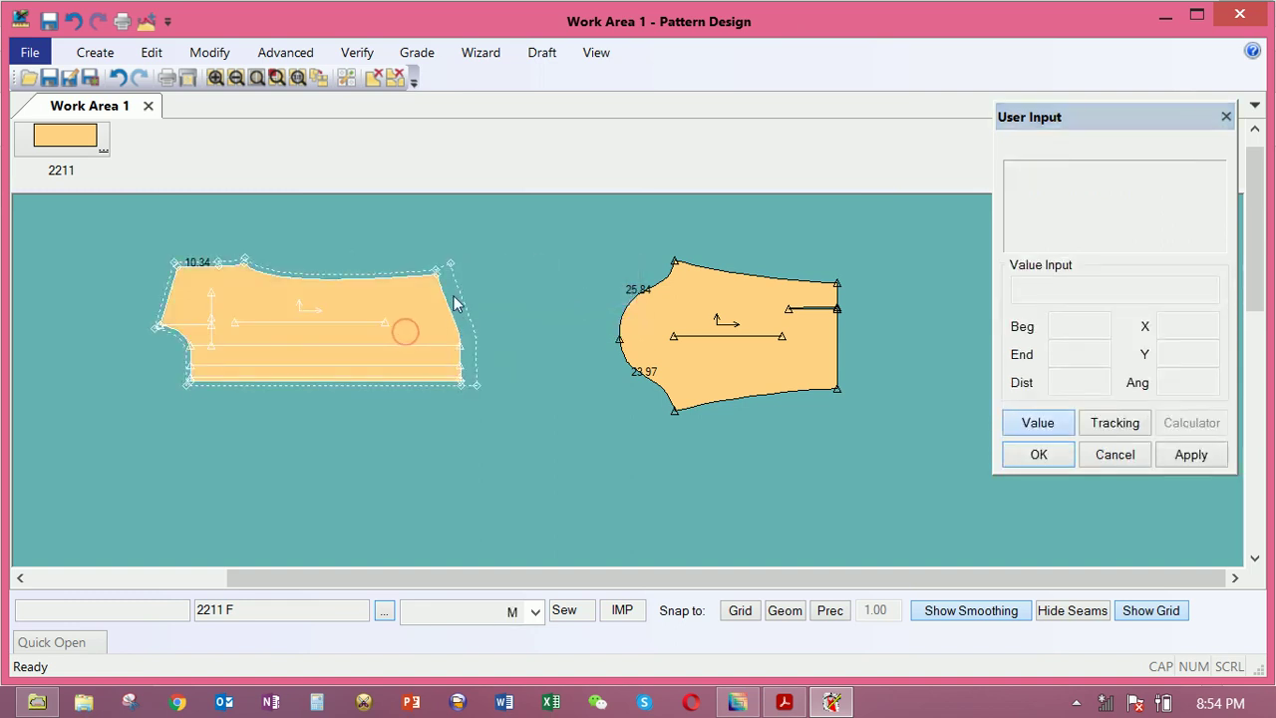
pyautogui.click(291, 54)
pyautogui.click(226, 52)
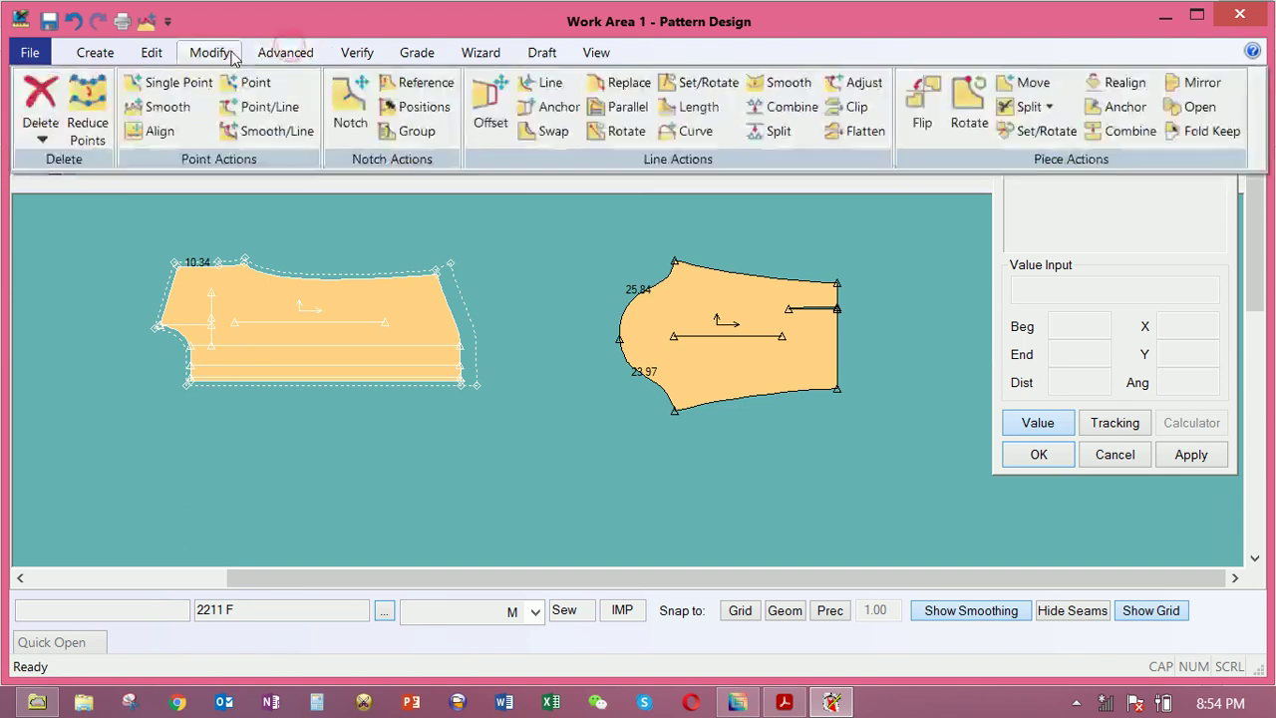
pyautogui.click(485, 107)
pyautogui.click(468, 319)
pyautogui.rightClick(474, 318)
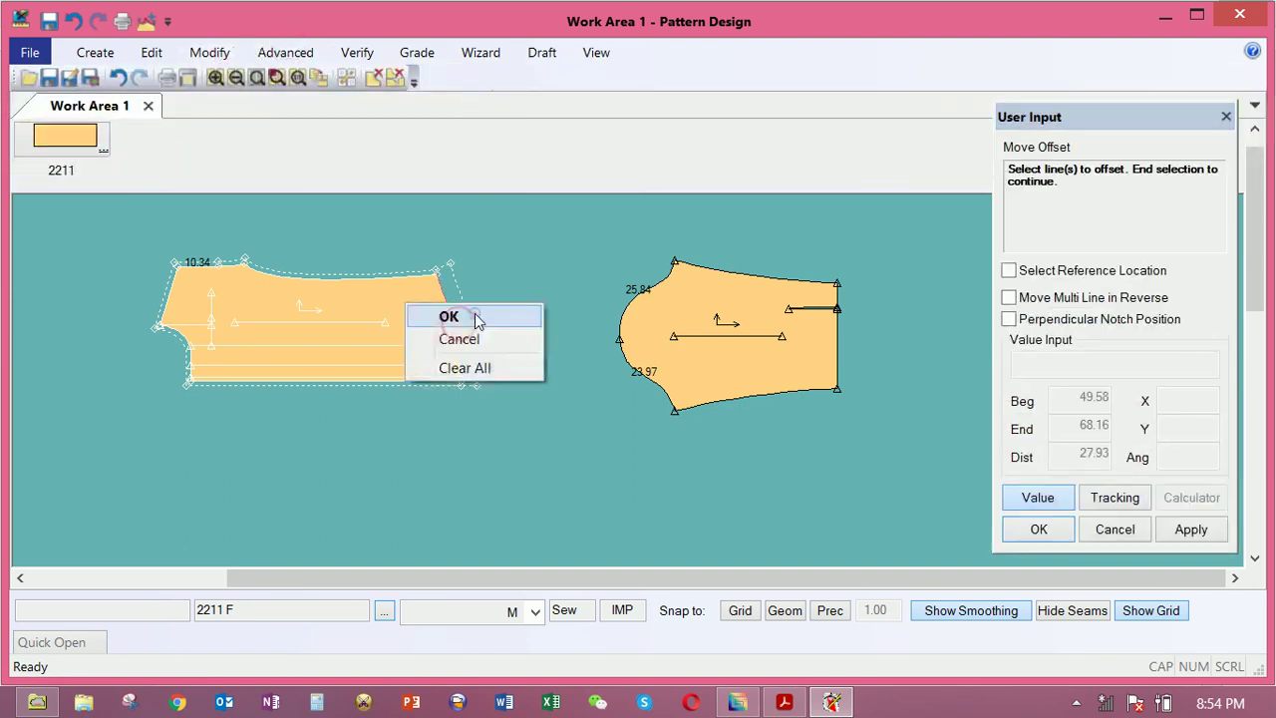
pyautogui.click(475, 317)
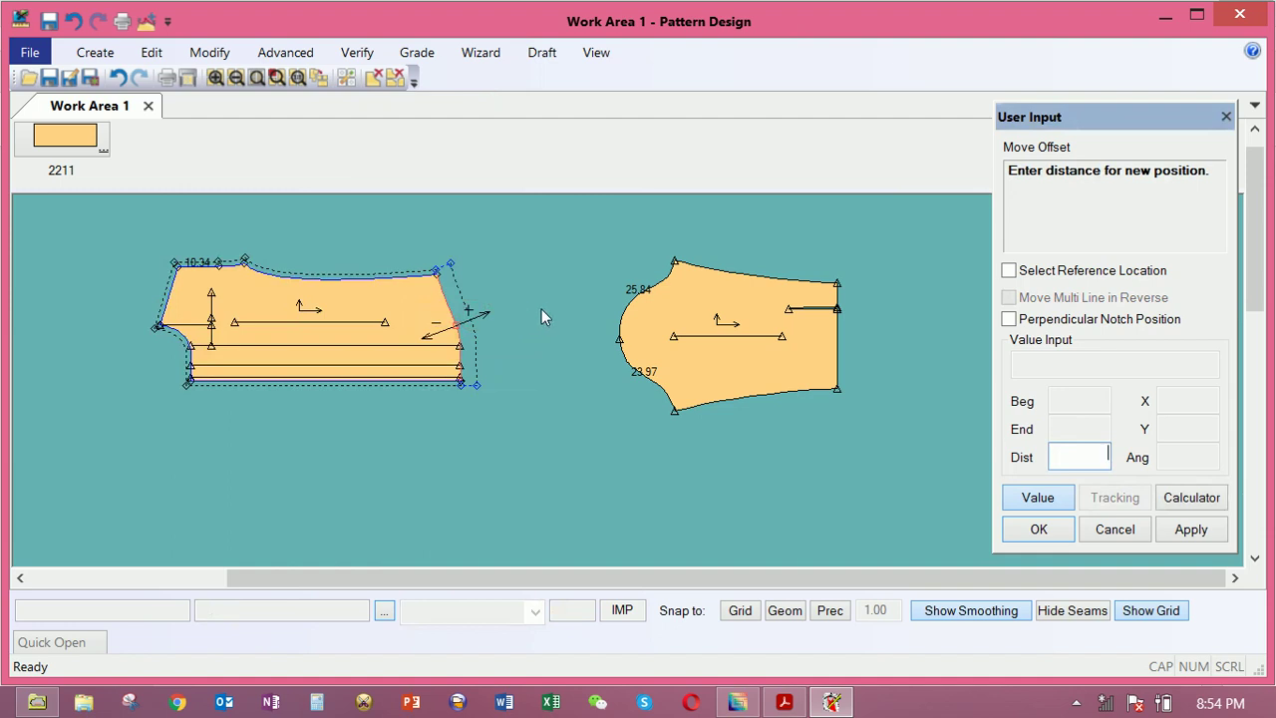
pyautogui.rightClick(513, 295)
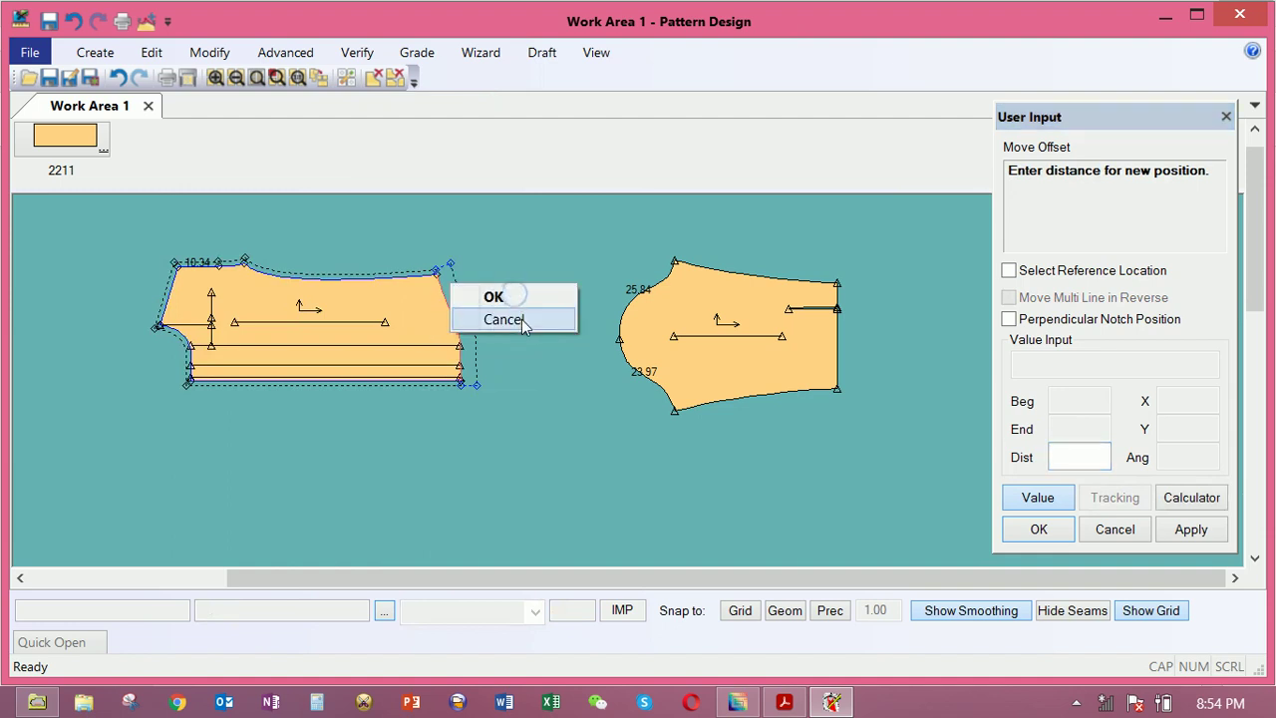
pyautogui.click(521, 319)
# Offset the hem line of front piece 2211 F outward by a distance of 3
pyautogui.click(210, 52)
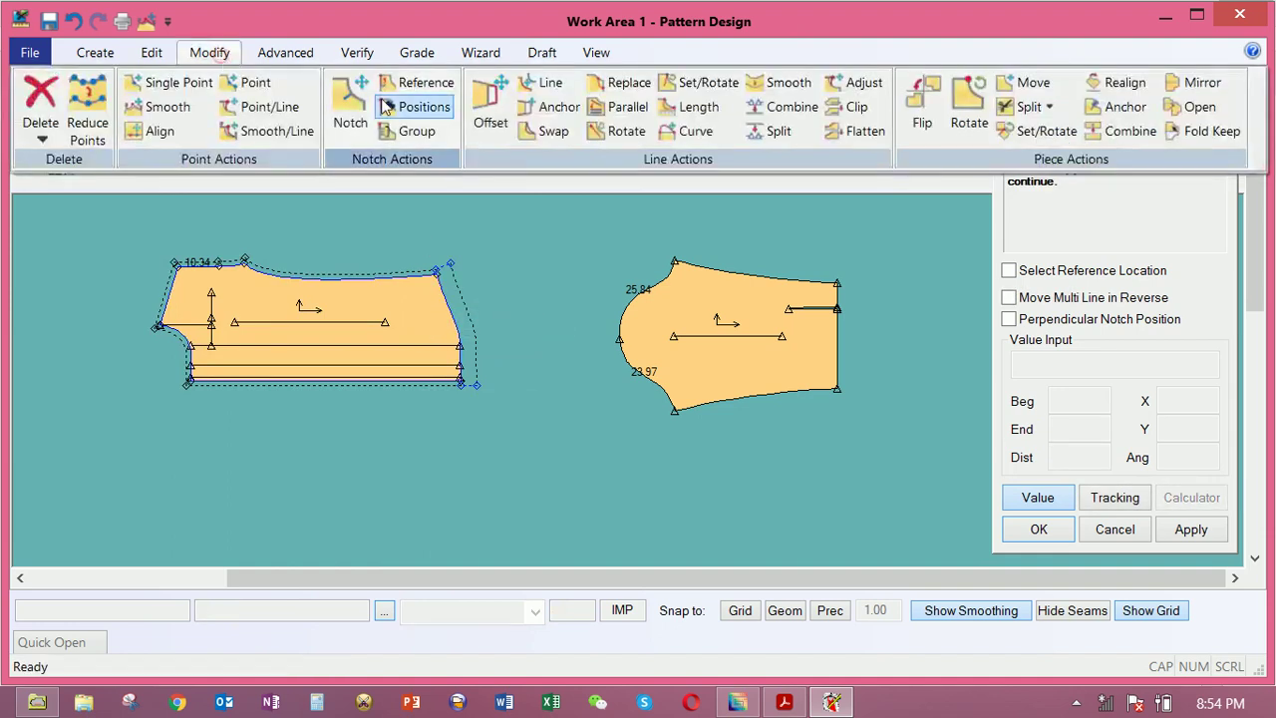
pyautogui.click(490, 128)
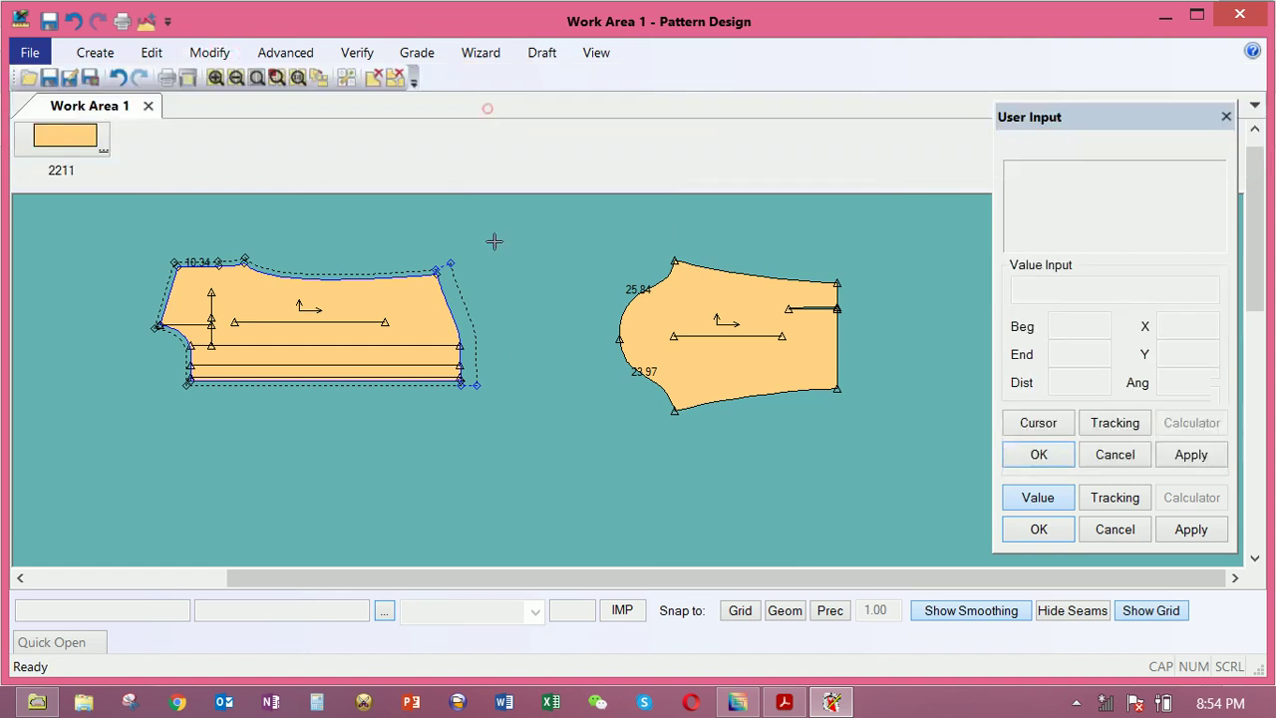
pyautogui.click(458, 355)
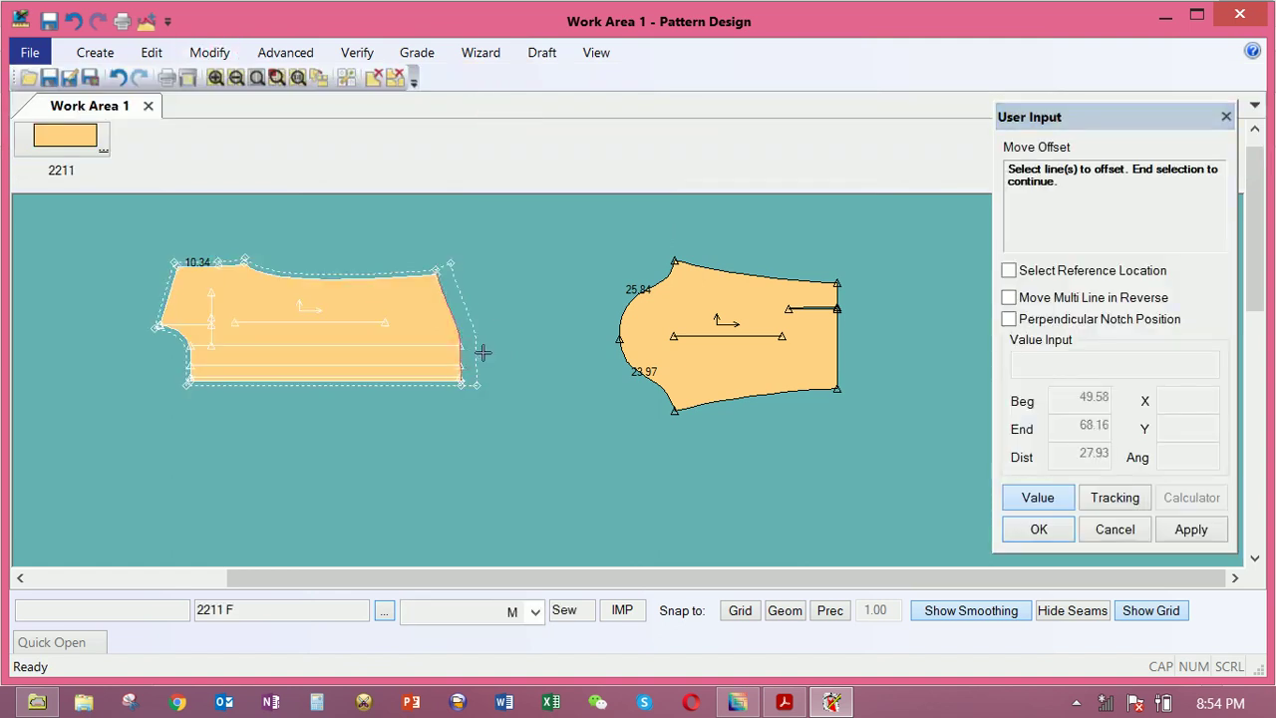
pyautogui.rightClick(483, 352)
pyautogui.click(508, 362)
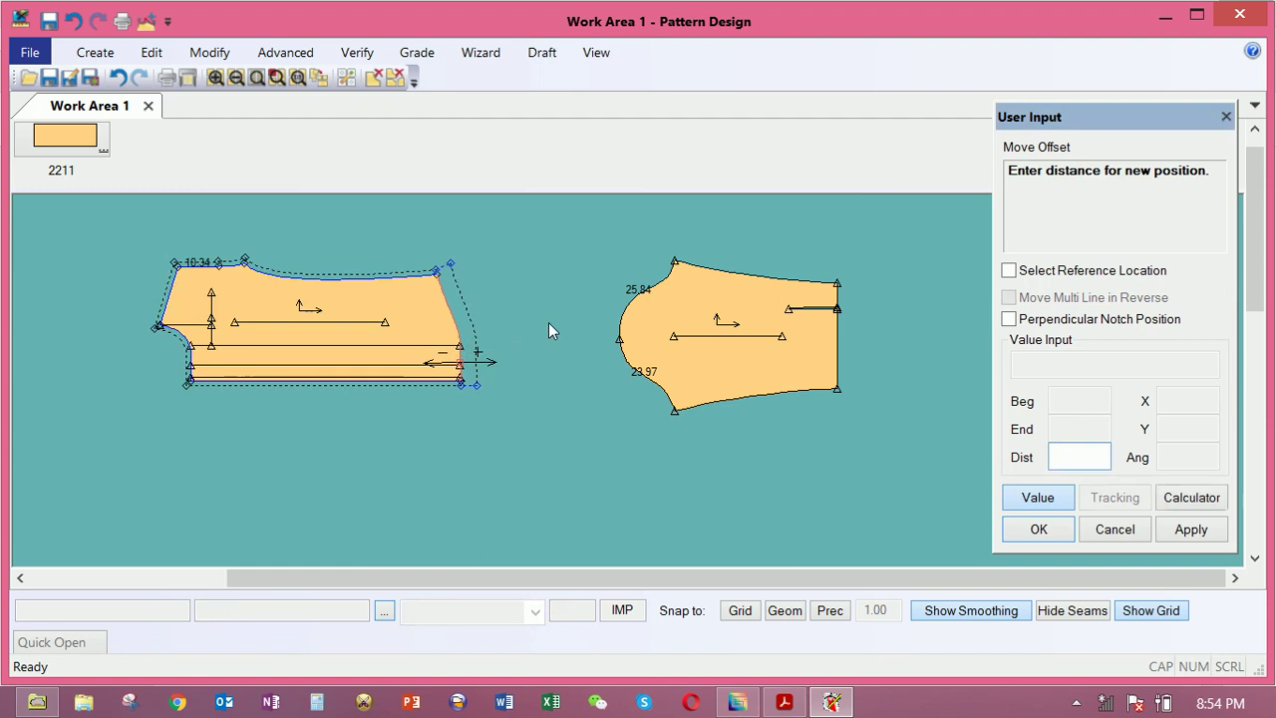
pyautogui.write('3')
pyautogui.click(1188, 532)
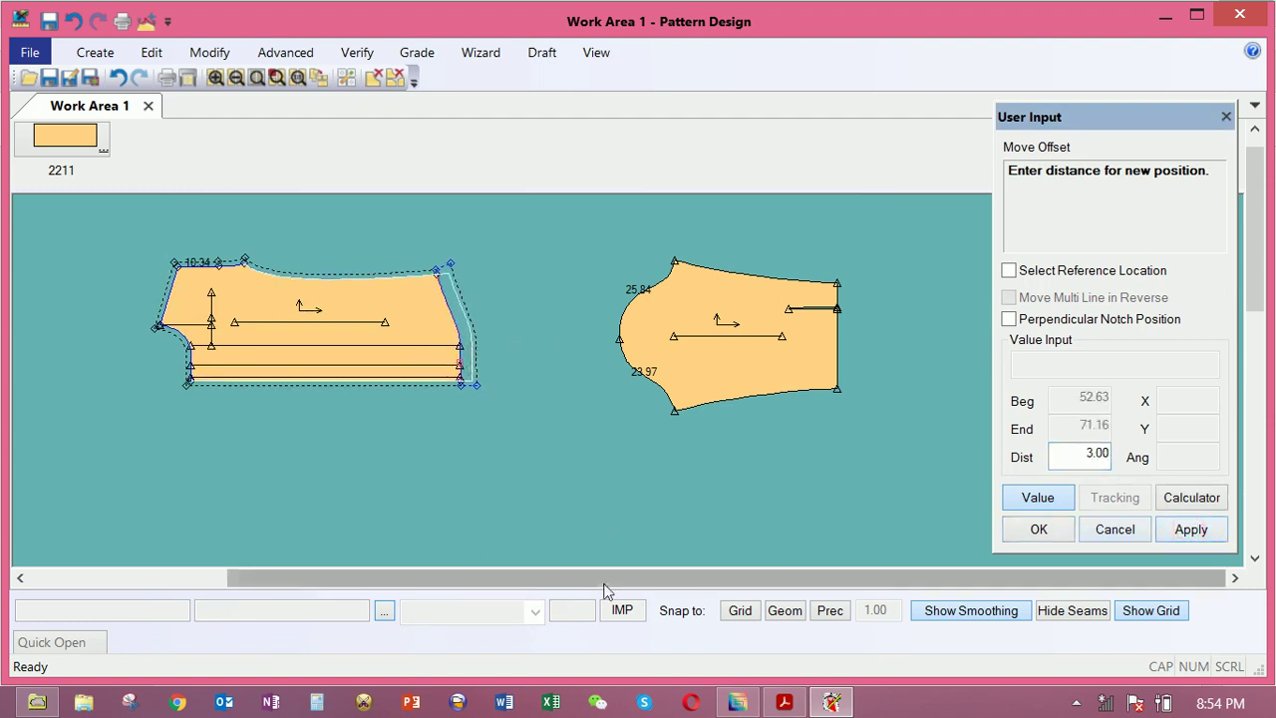
pyautogui.click(1019, 526)
pyautogui.rightClick(539, 434)
pyautogui.click(513, 436)
# Reposition front piece 2211 F beside the sleeve piece and examine its lengthened hem and the seam allowance around it
pyautogui.click(468, 341)
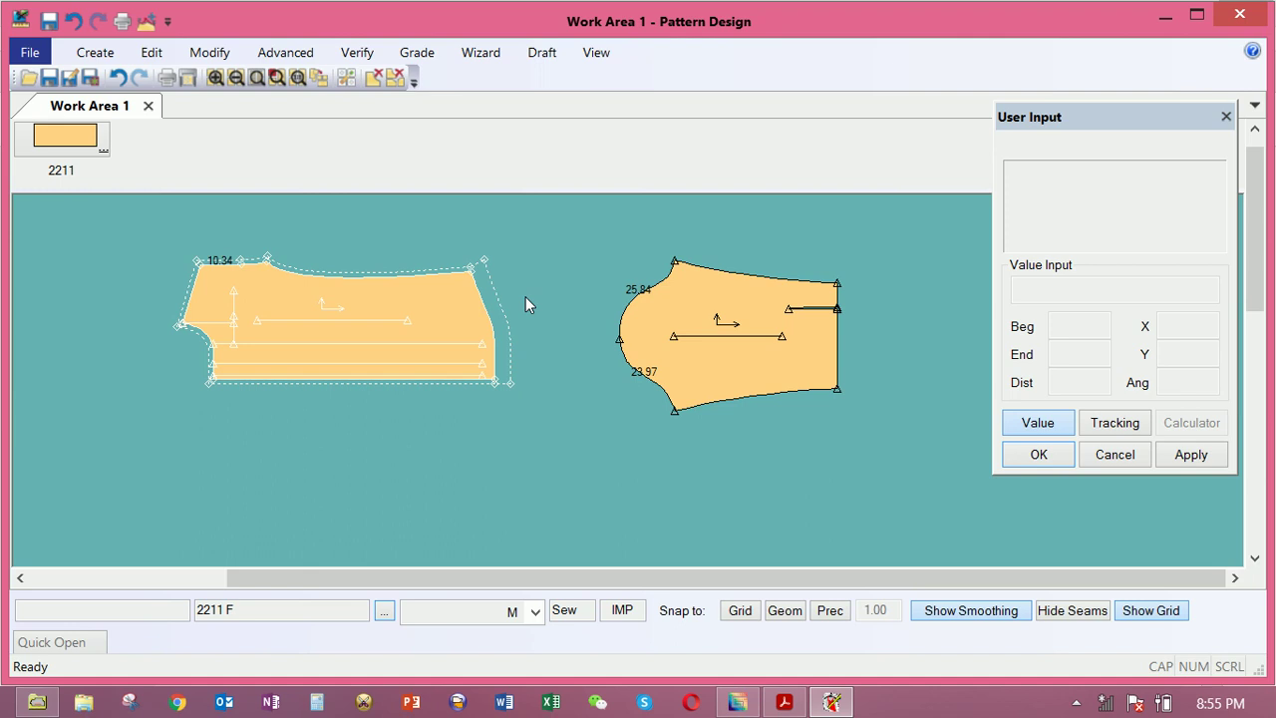
pyautogui.click(448, 307)
pyautogui.scroll(3, 445, 307)
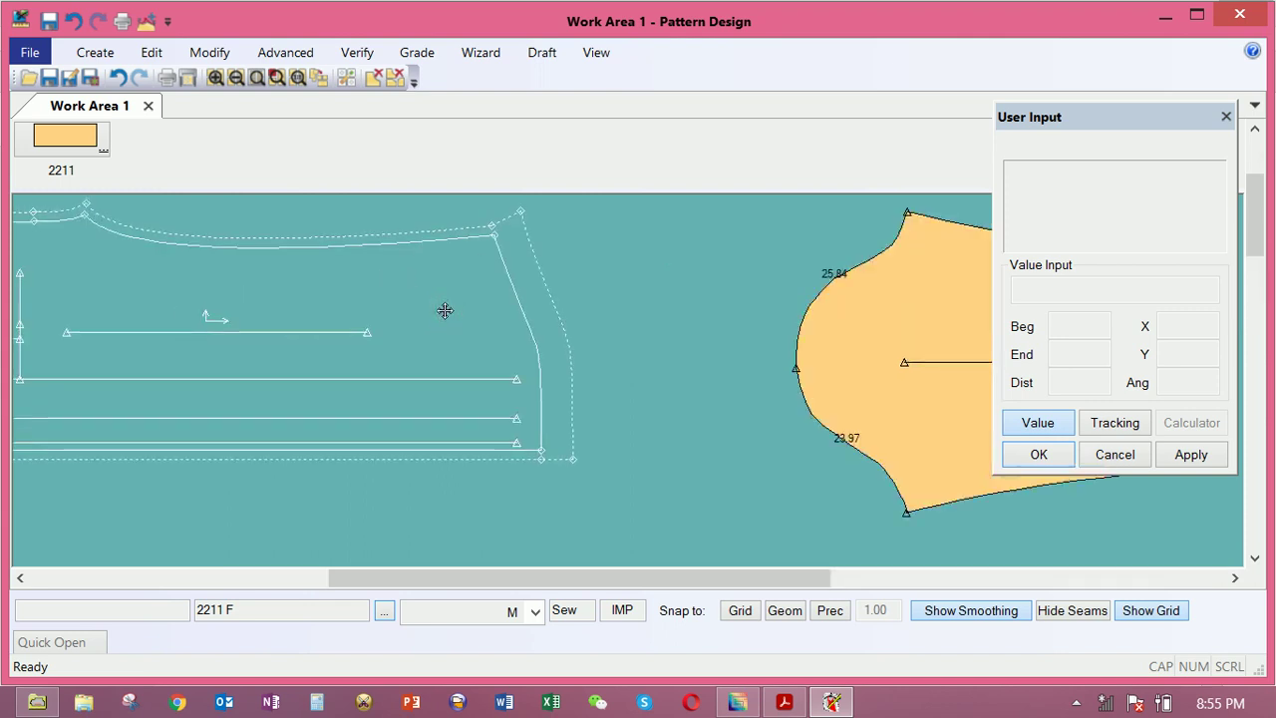
pyautogui.scroll(-2, 454, 309)
pyautogui.click(474, 310)
pyautogui.click(474, 305)
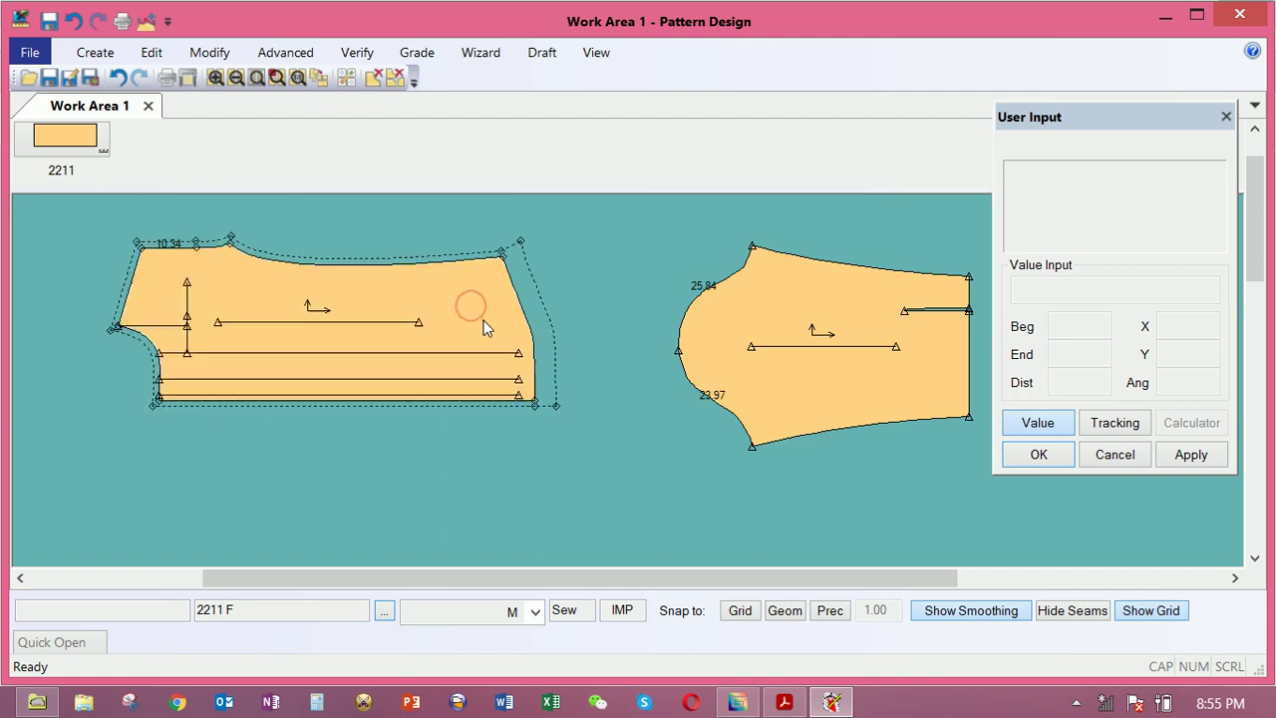
pyautogui.click(483, 325)
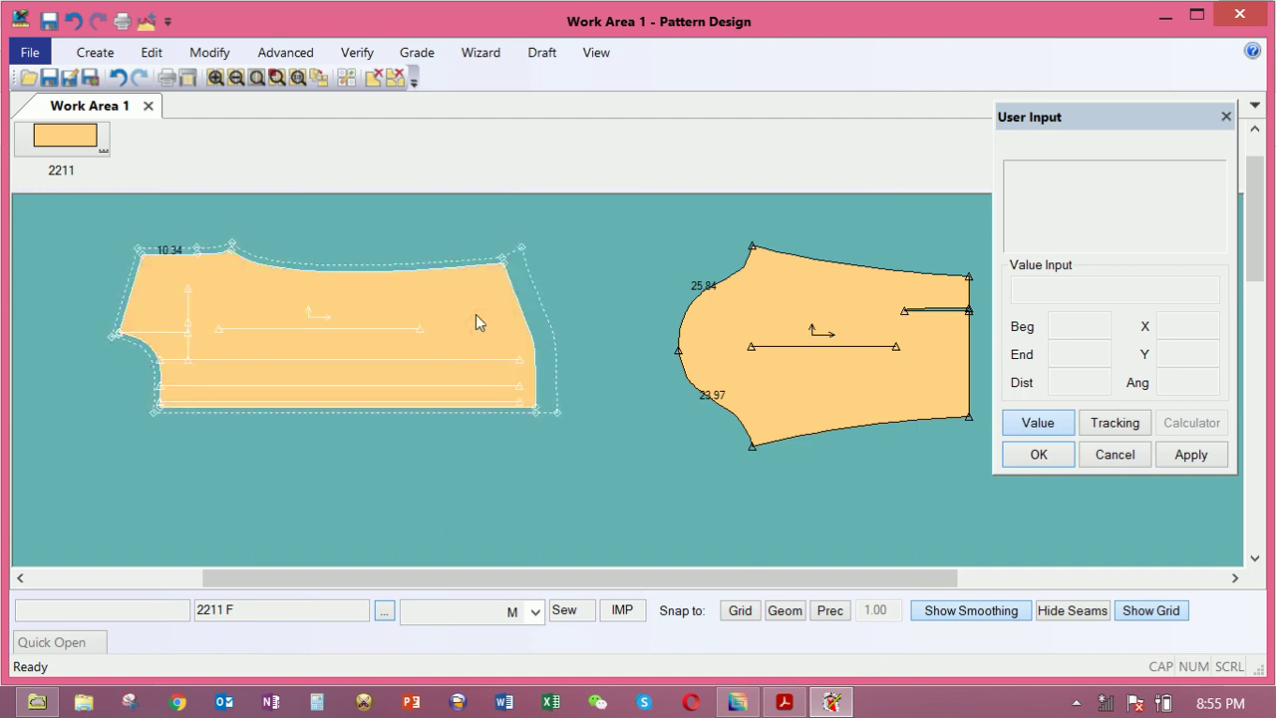
pyautogui.click(475, 314)
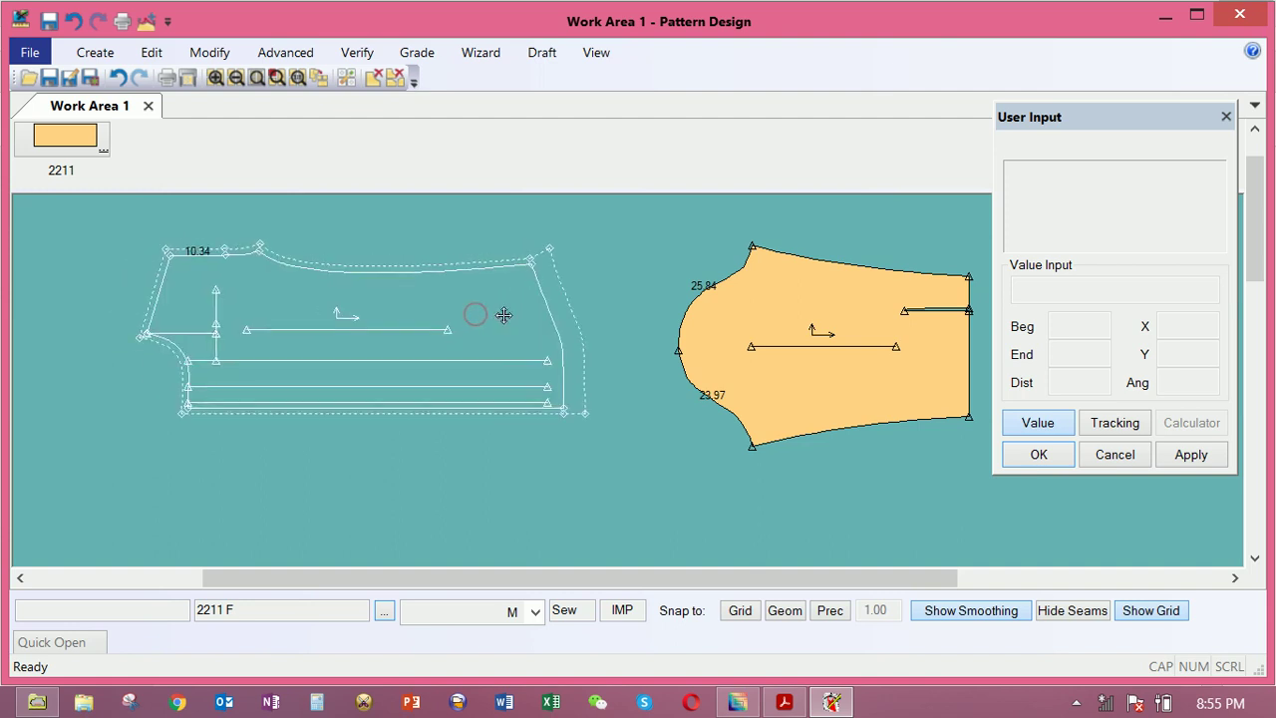
pyautogui.click(502, 314)
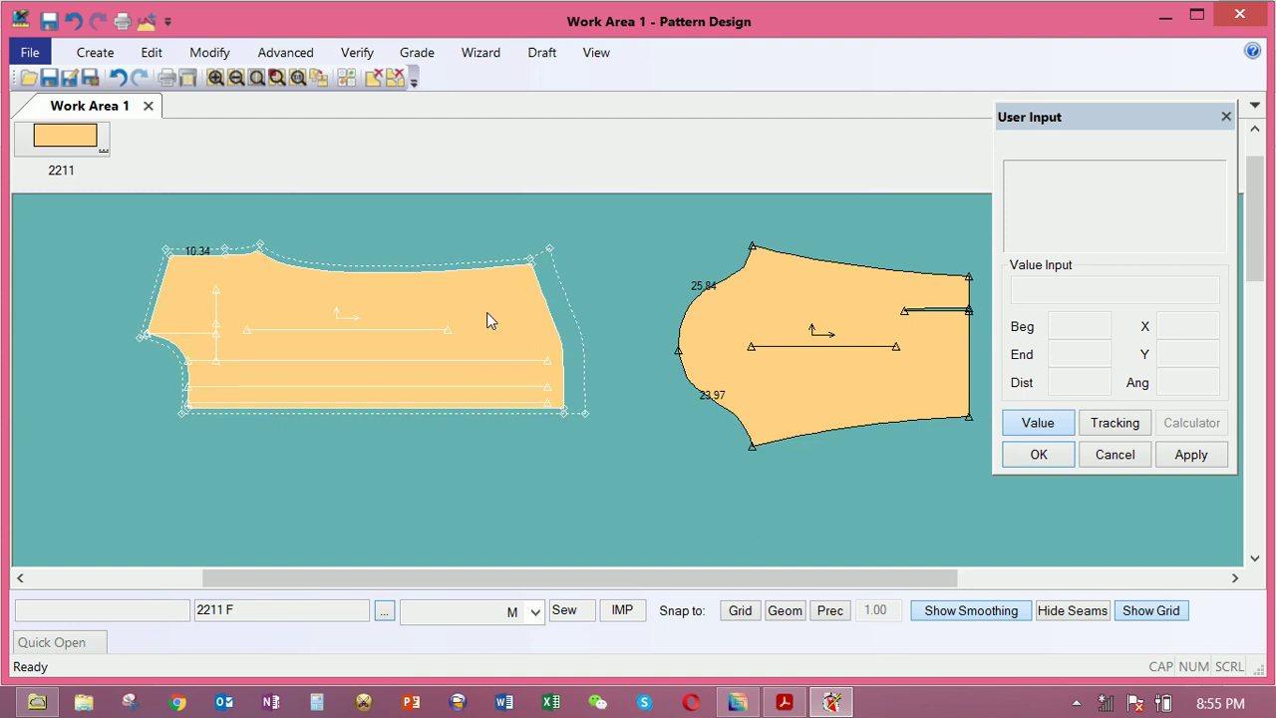
pyautogui.click(486, 312)
pyautogui.click(490, 318)
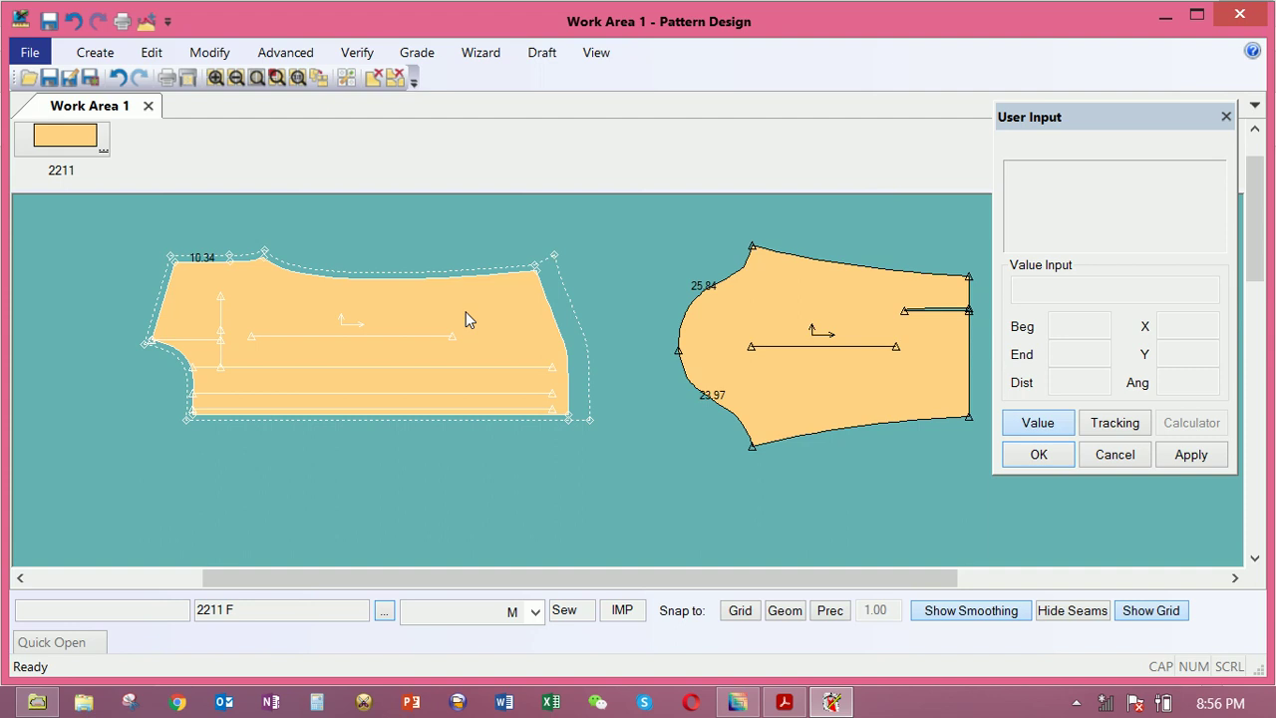
pyautogui.moveTo(511, 304); pyautogui.dragTo(520, 298)
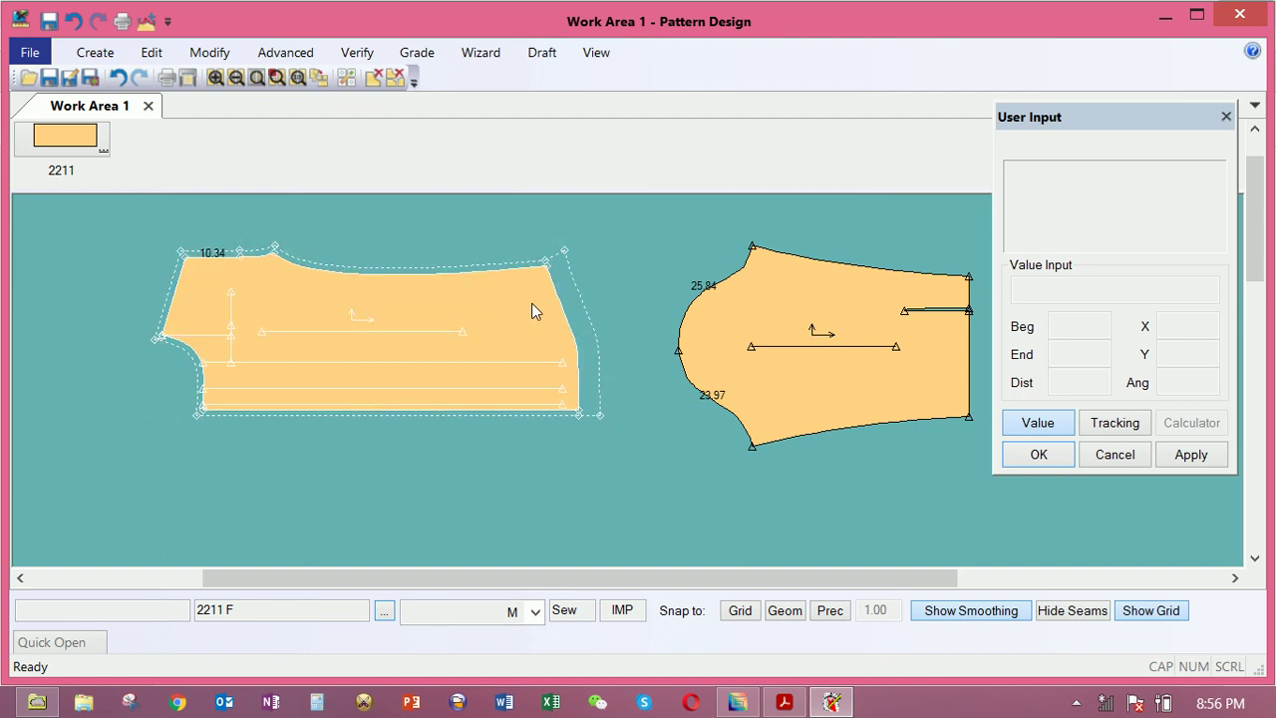
pyautogui.moveTo(512, 322); pyautogui.dragTo(506, 324)
pyautogui.scroll(2, 513, 322)
pyautogui.scroll(-2, 513, 322)
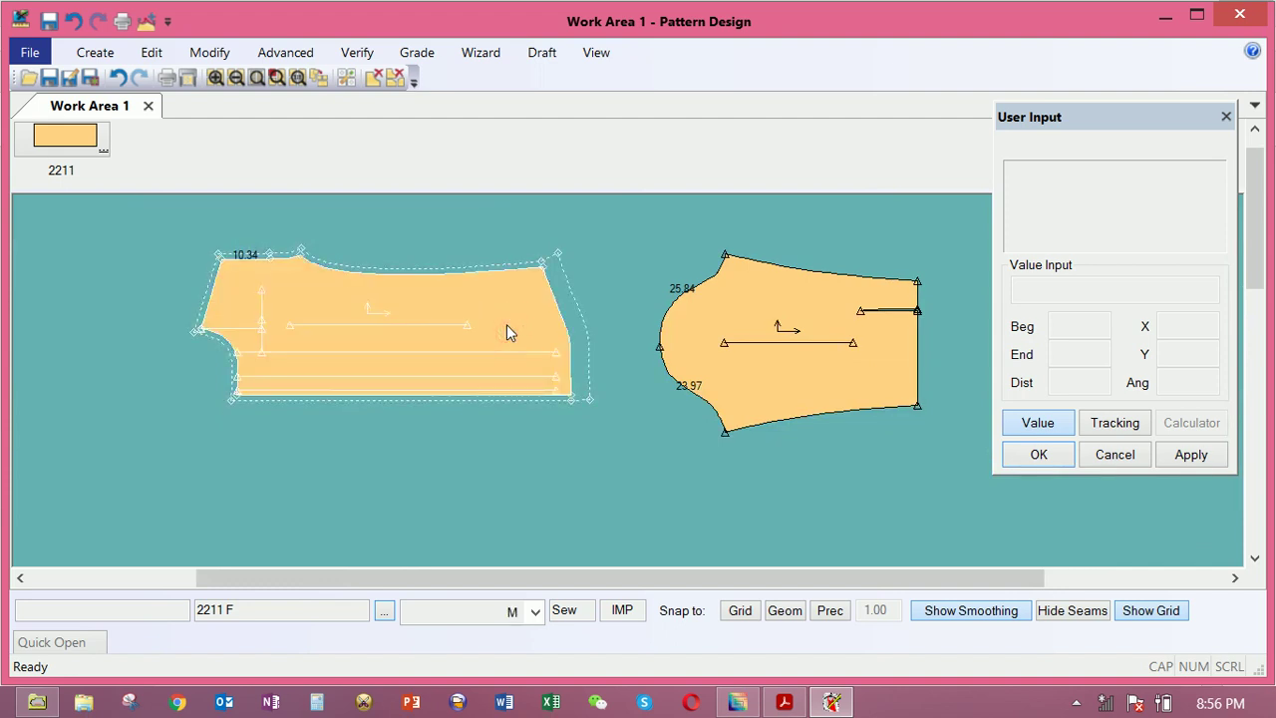
# Undo the recent piece moves and the hem line offset on front piece 2211 F
pyautogui.hotkey('ctrl', 'z')
pyautogui.hotkey('ctrl', 'z')
pyautogui.hotkey('ctrl', 'z')
pyautogui.hotkey('ctrl', 'z')
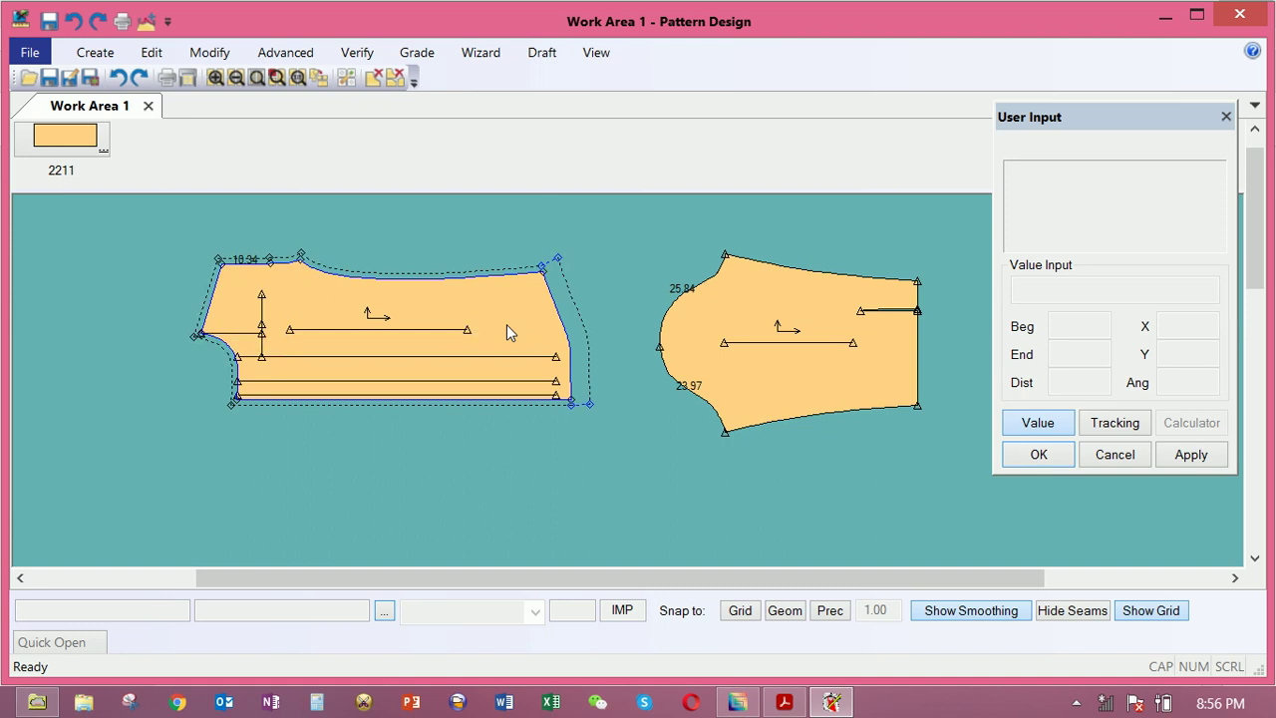
pyautogui.hotkey('ctrl', 'z')
pyautogui.hotkey('ctrl', 'z')
pyautogui.hotkey('ctrl', 'z')
pyautogui.hotkey('ctrl', 'z')
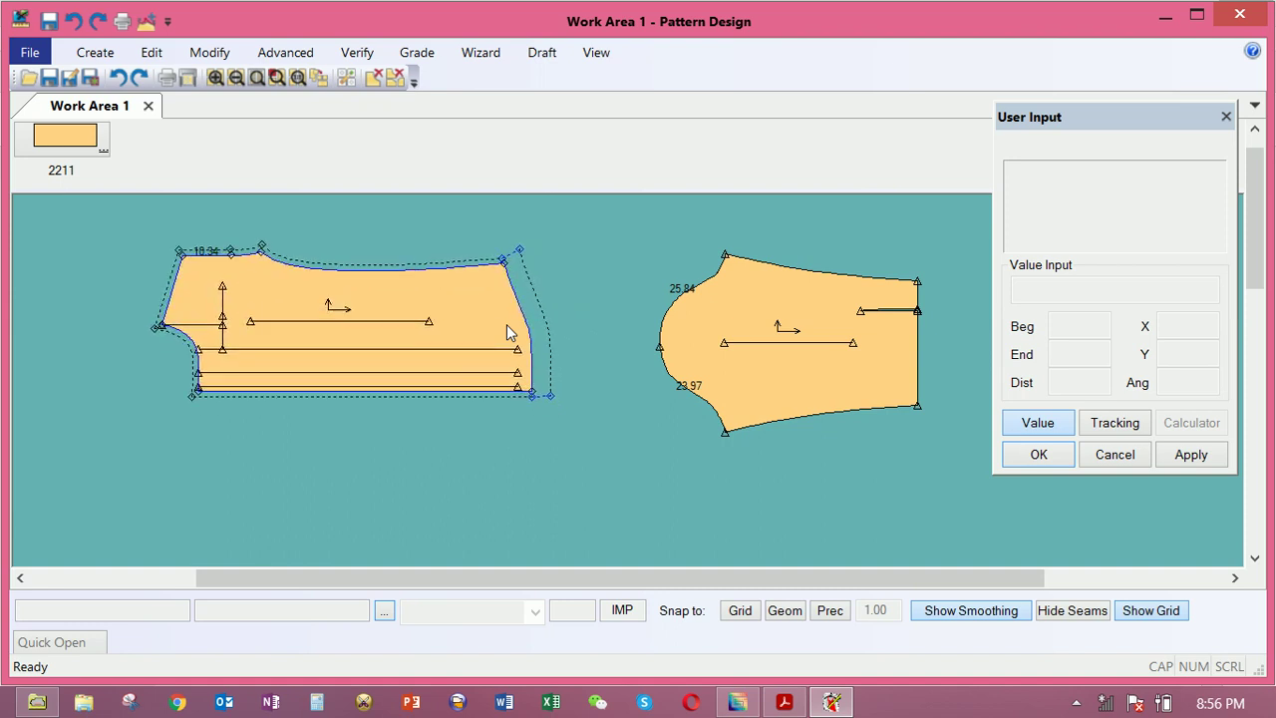
pyautogui.hotkey('ctrl', 'z')
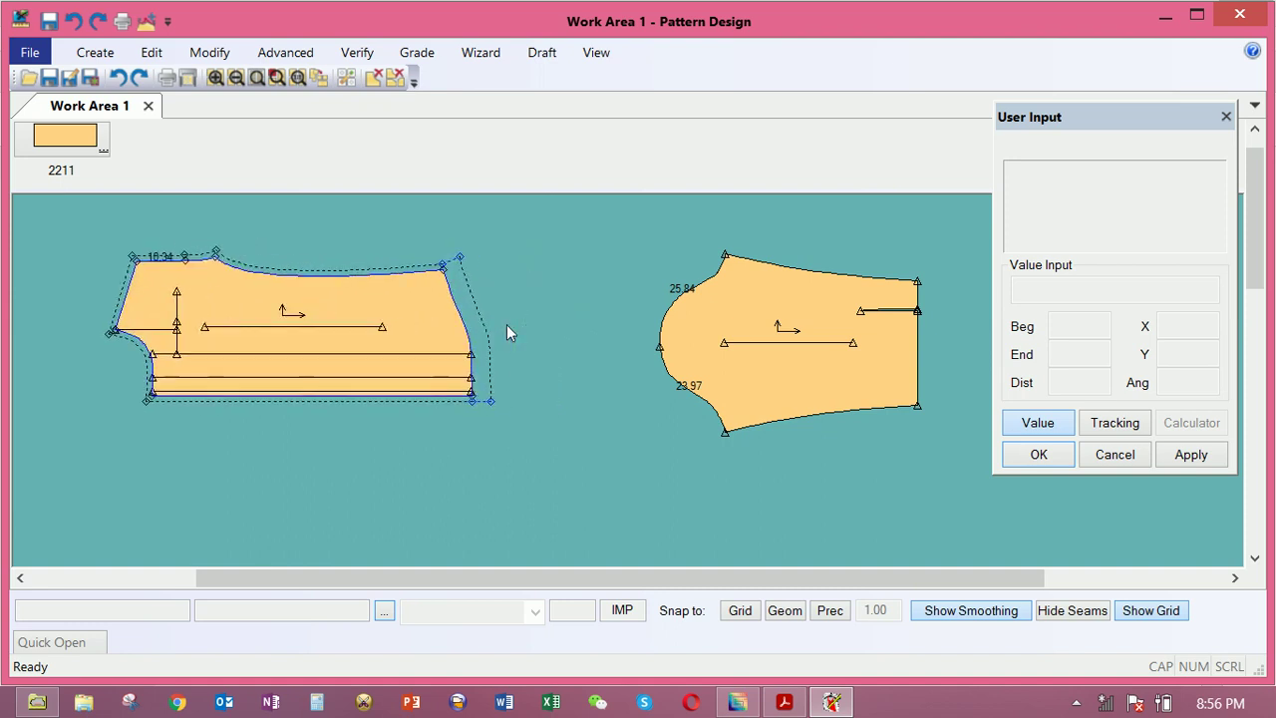
pyautogui.click(449, 331)
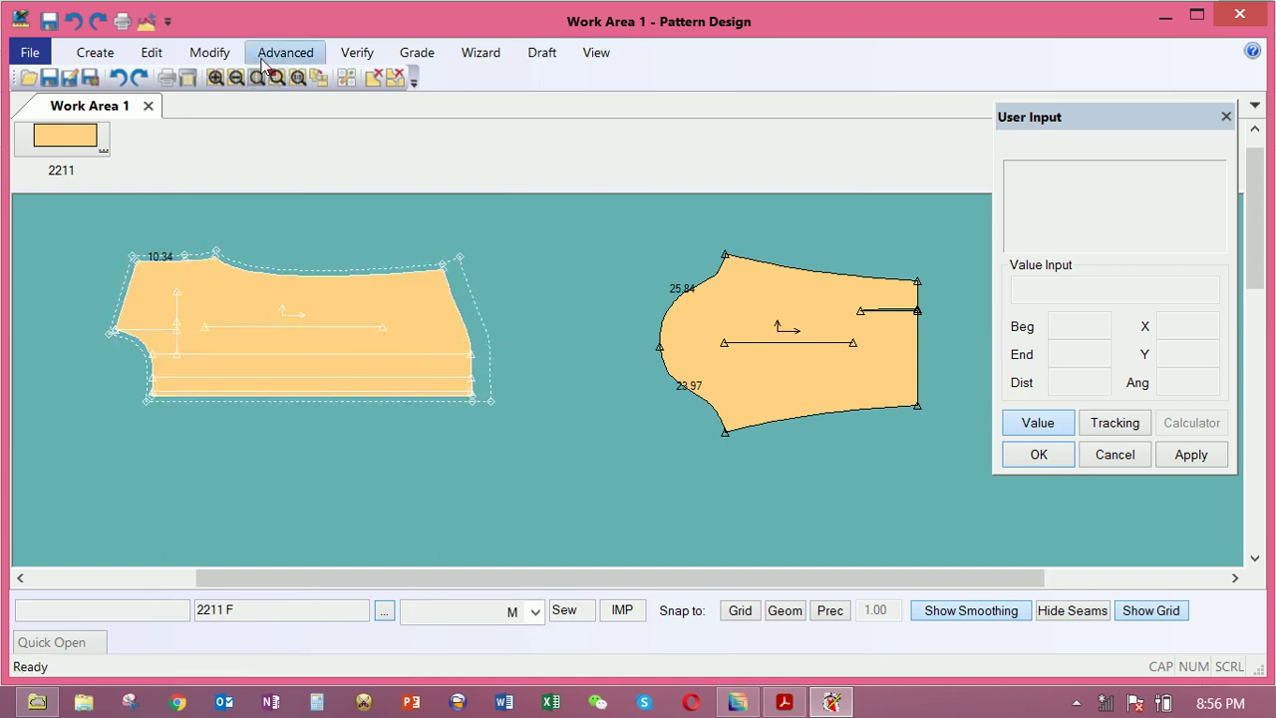
# Measure the line length of the centre front edge on front piece 2211 F
pyautogui.click(354, 51)
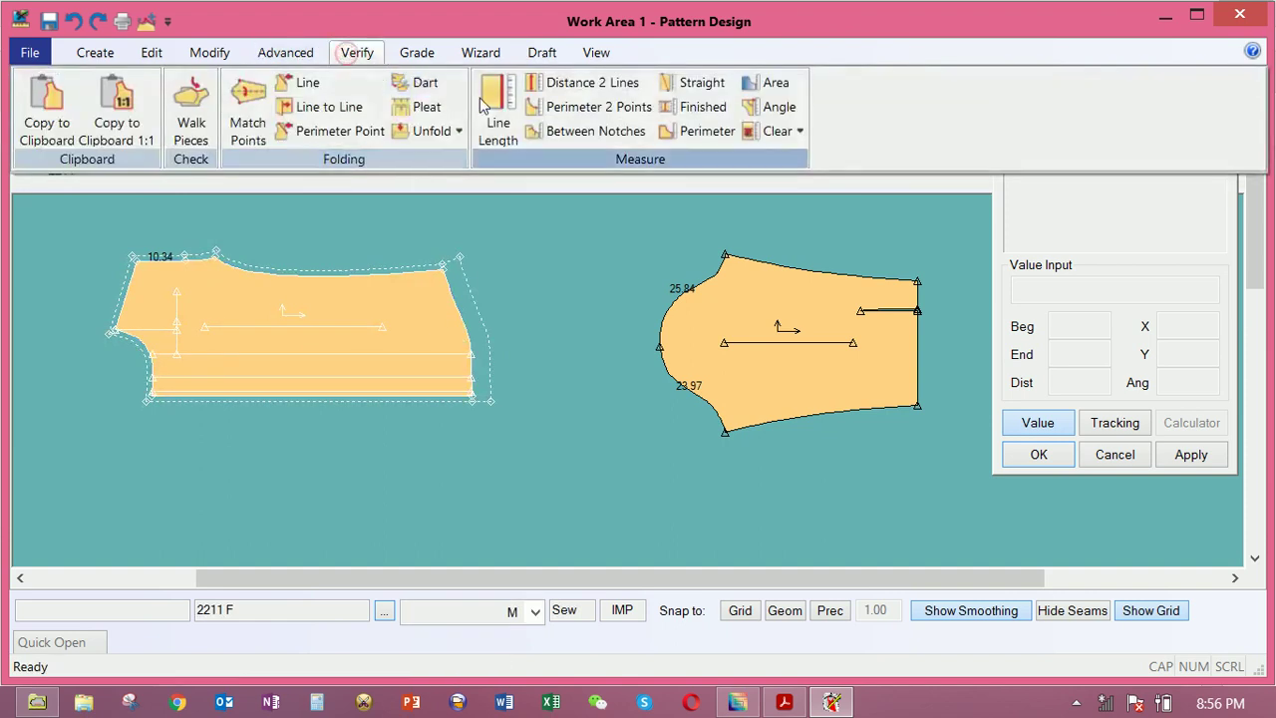
pyautogui.click(500, 105)
pyautogui.click(390, 388)
pyautogui.rightClick(393, 375)
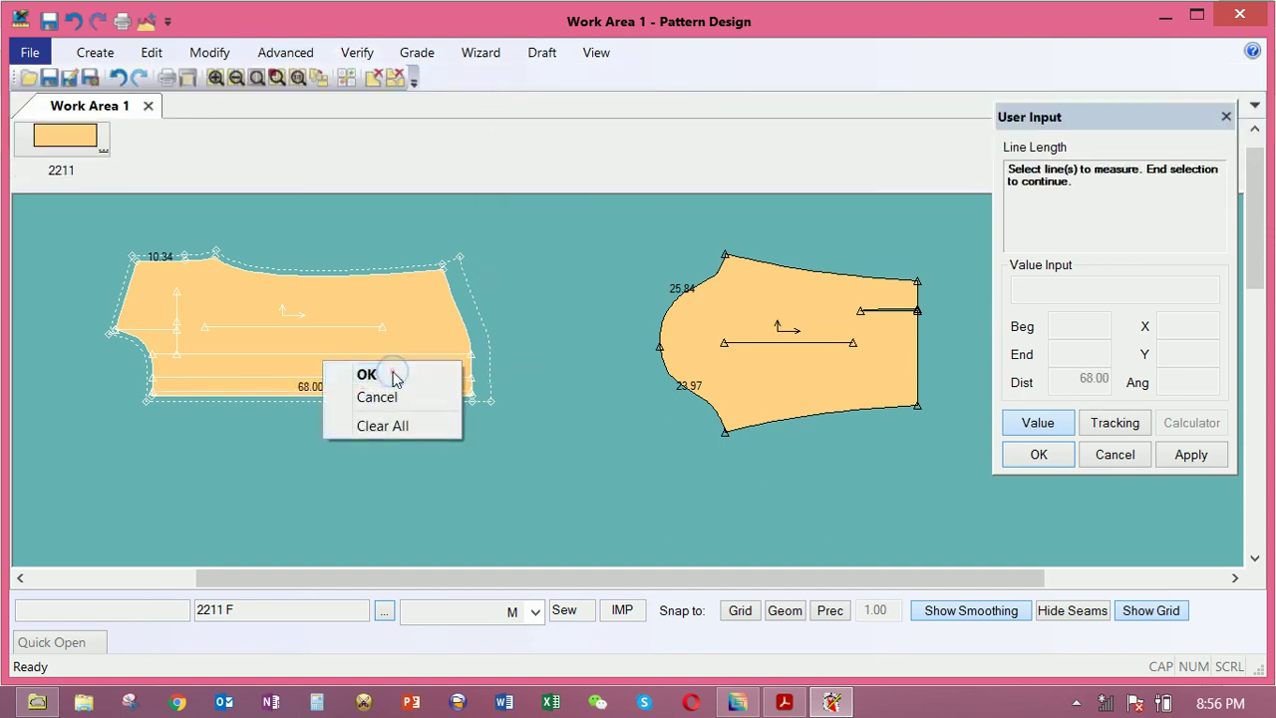
pyautogui.click(392, 373)
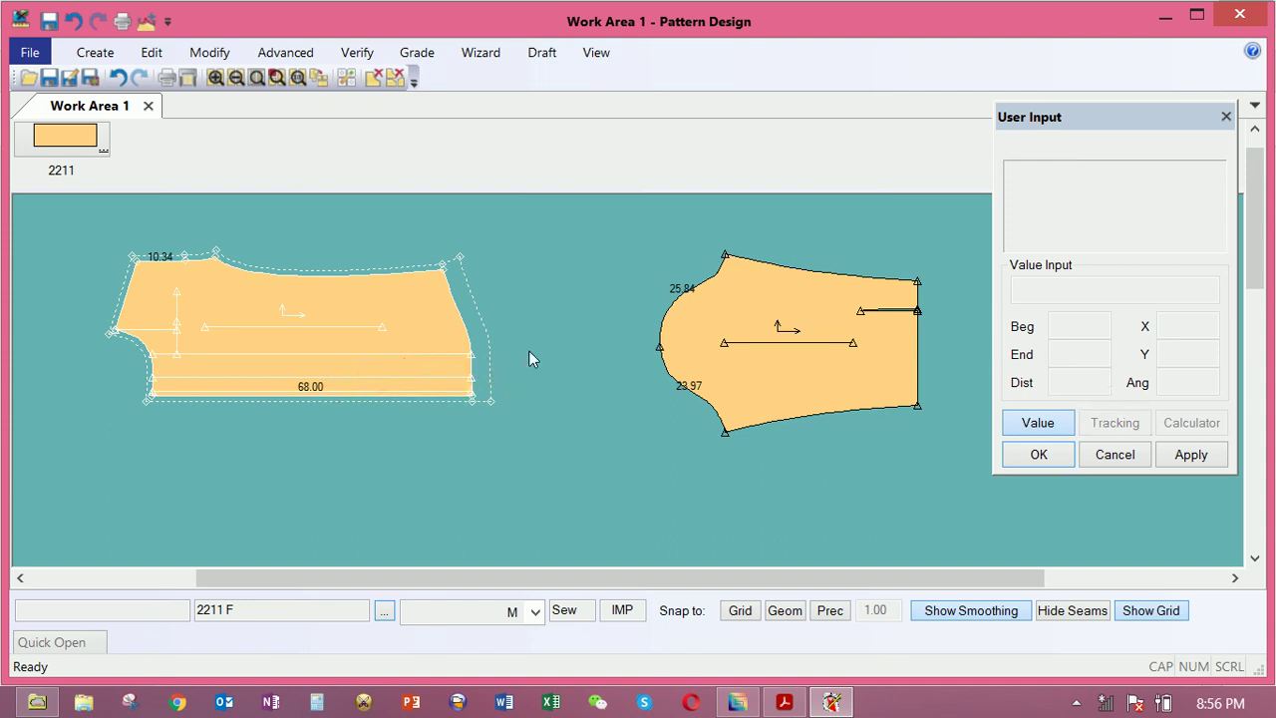
# Move front piece 2211 F a little closer to the sleeve piece
pyautogui.rightClick(450, 293)
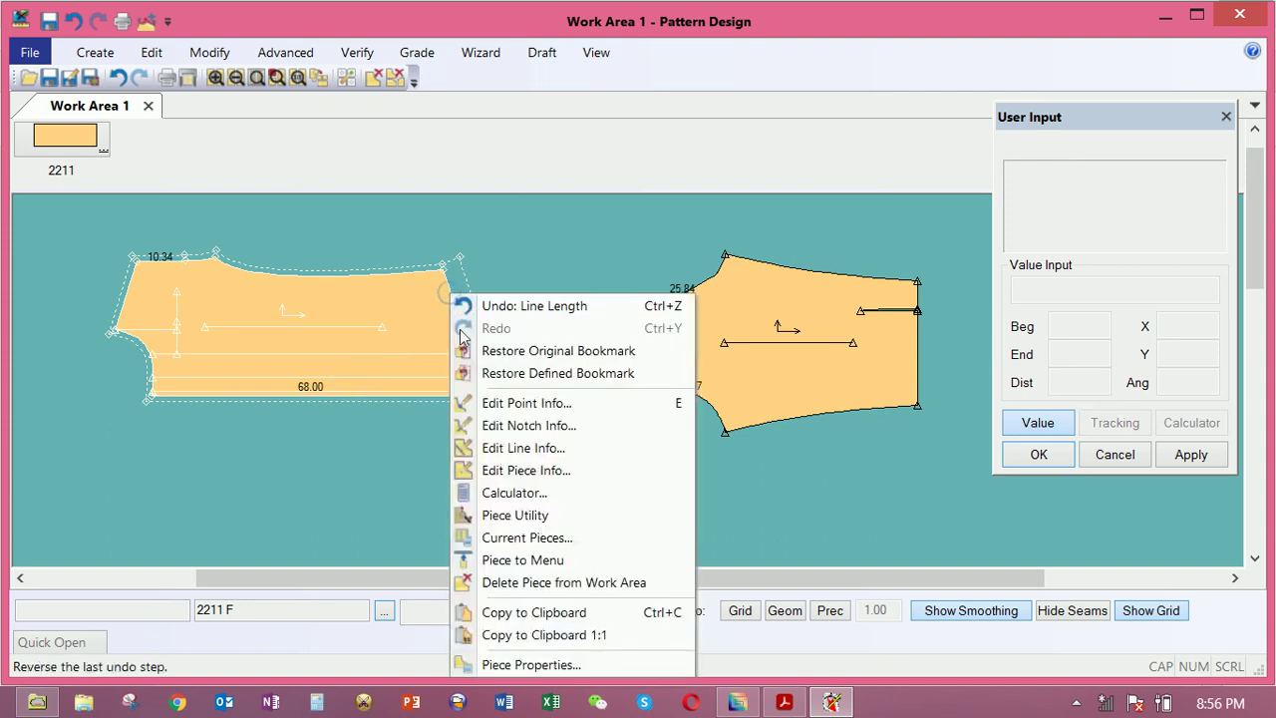
pyautogui.click(459, 351)
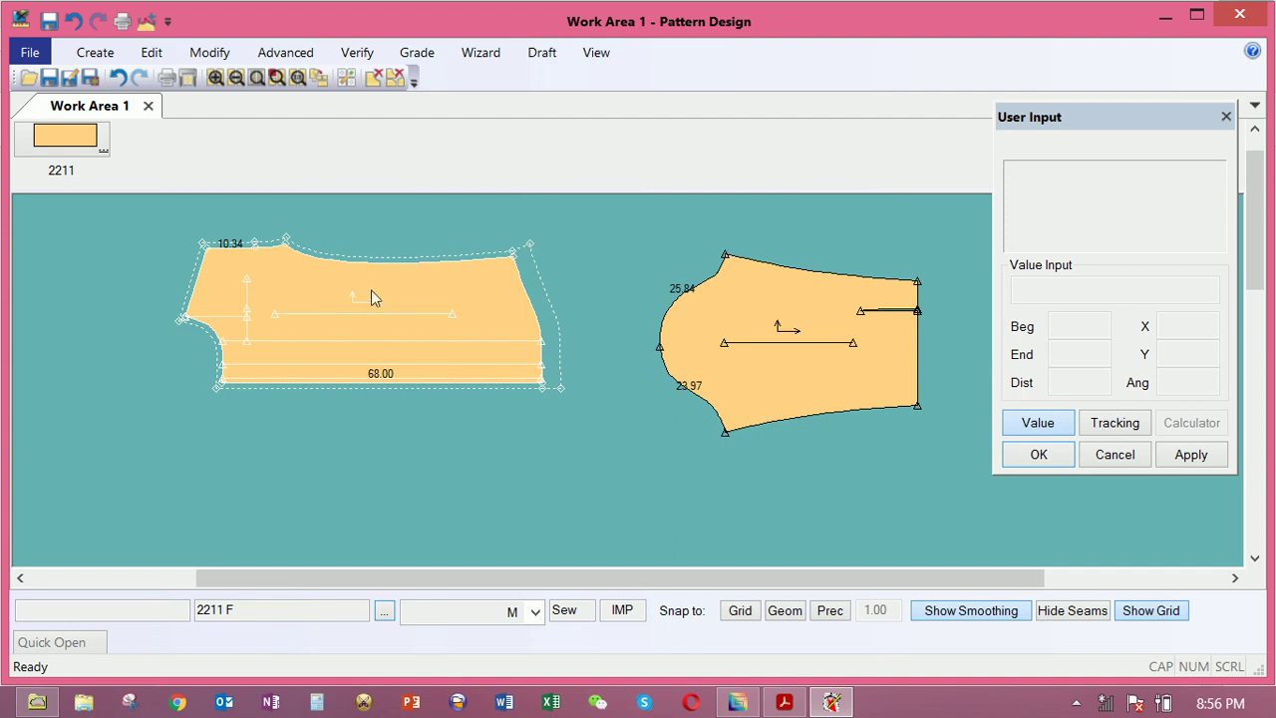
pyautogui.moveTo(488, 307); pyautogui.dragTo(473, 312)
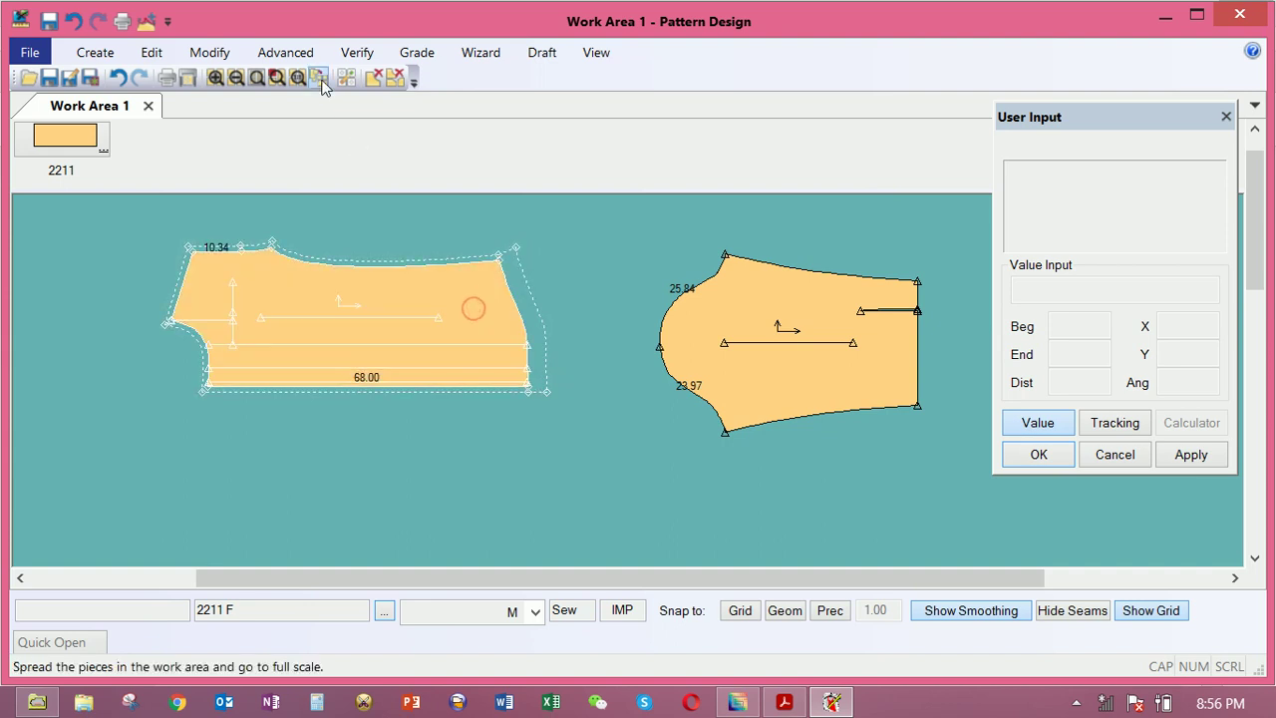
pyautogui.click(211, 53)
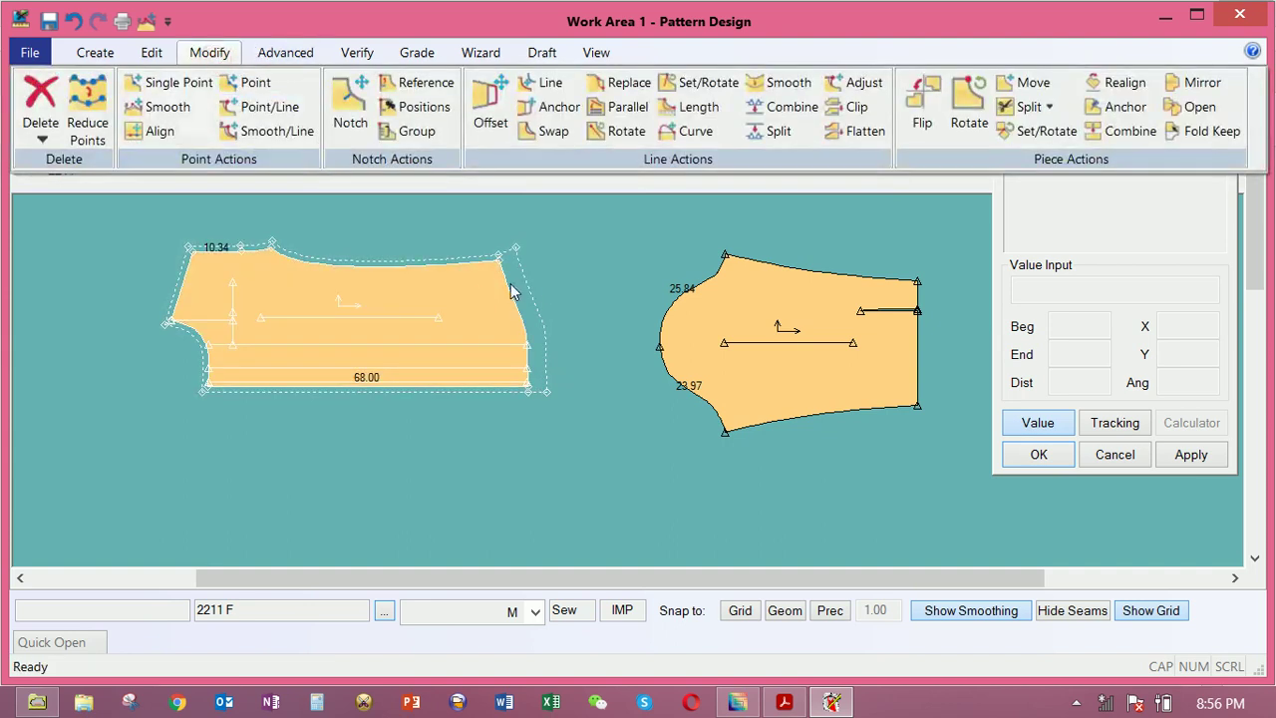
pyautogui.click(164, 108)
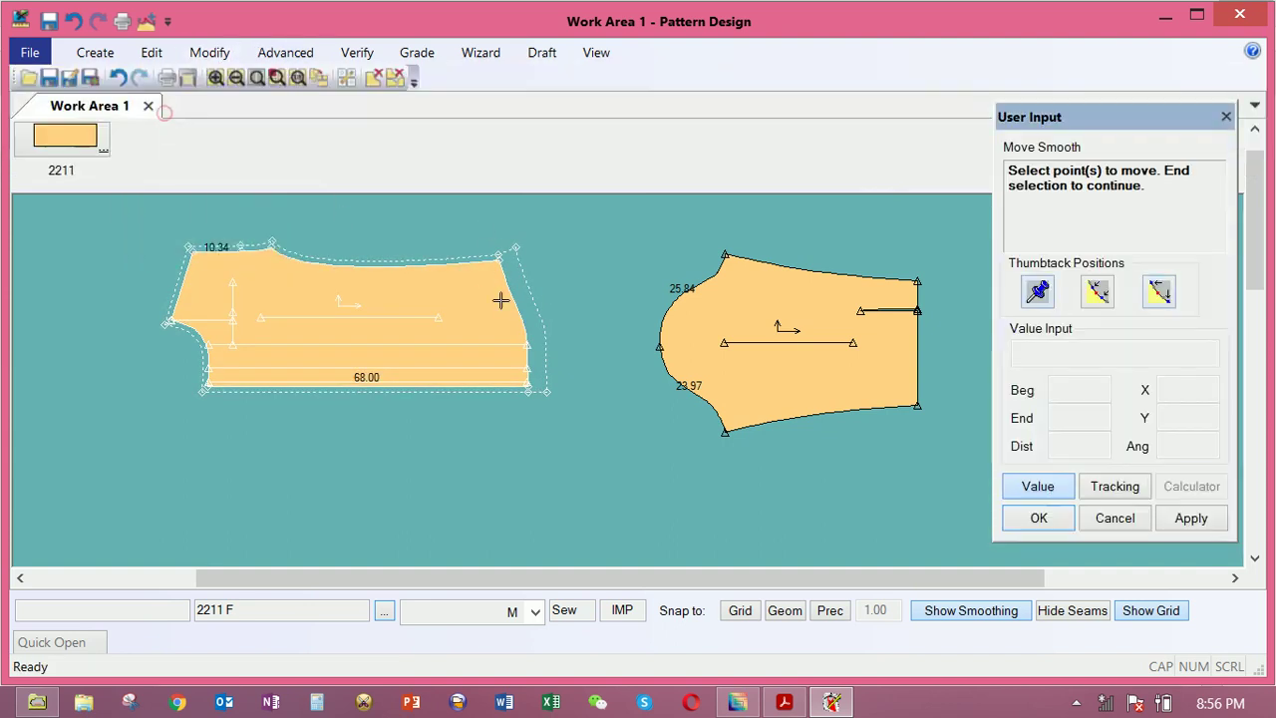
pyautogui.click(499, 258)
pyautogui.rightClick(538, 286)
pyautogui.click(513, 286)
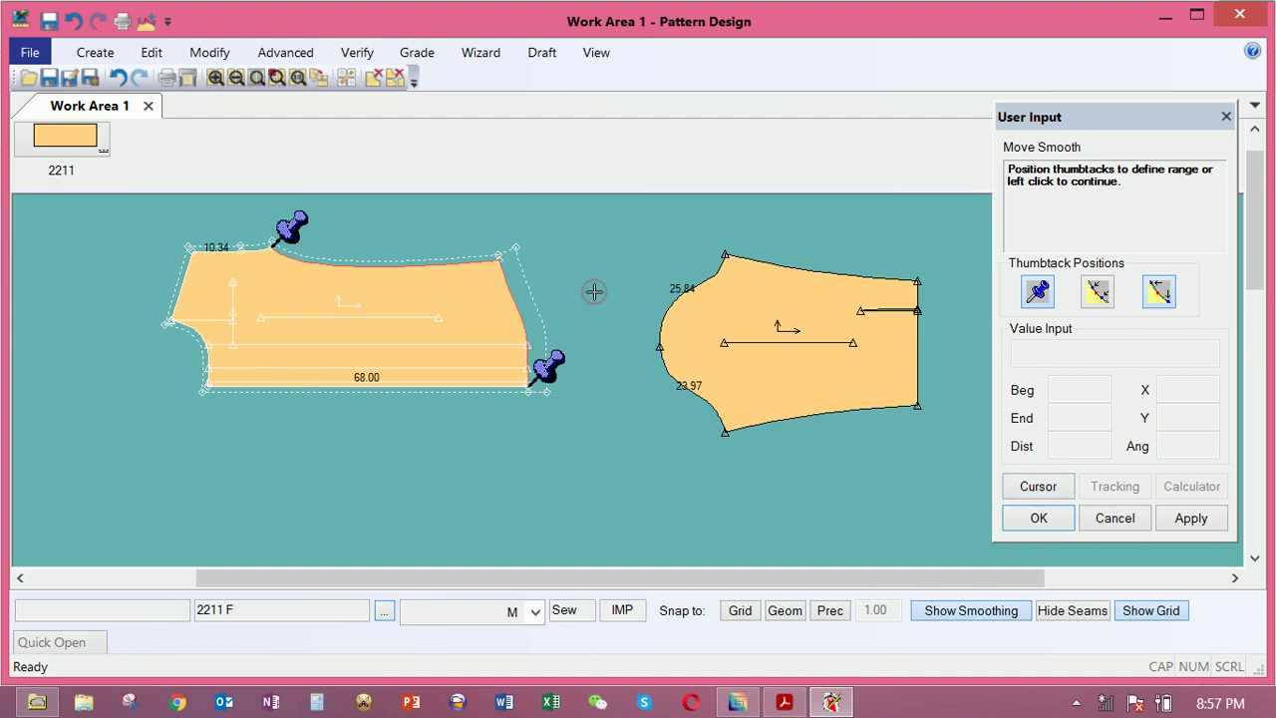
pyautogui.click(594, 291)
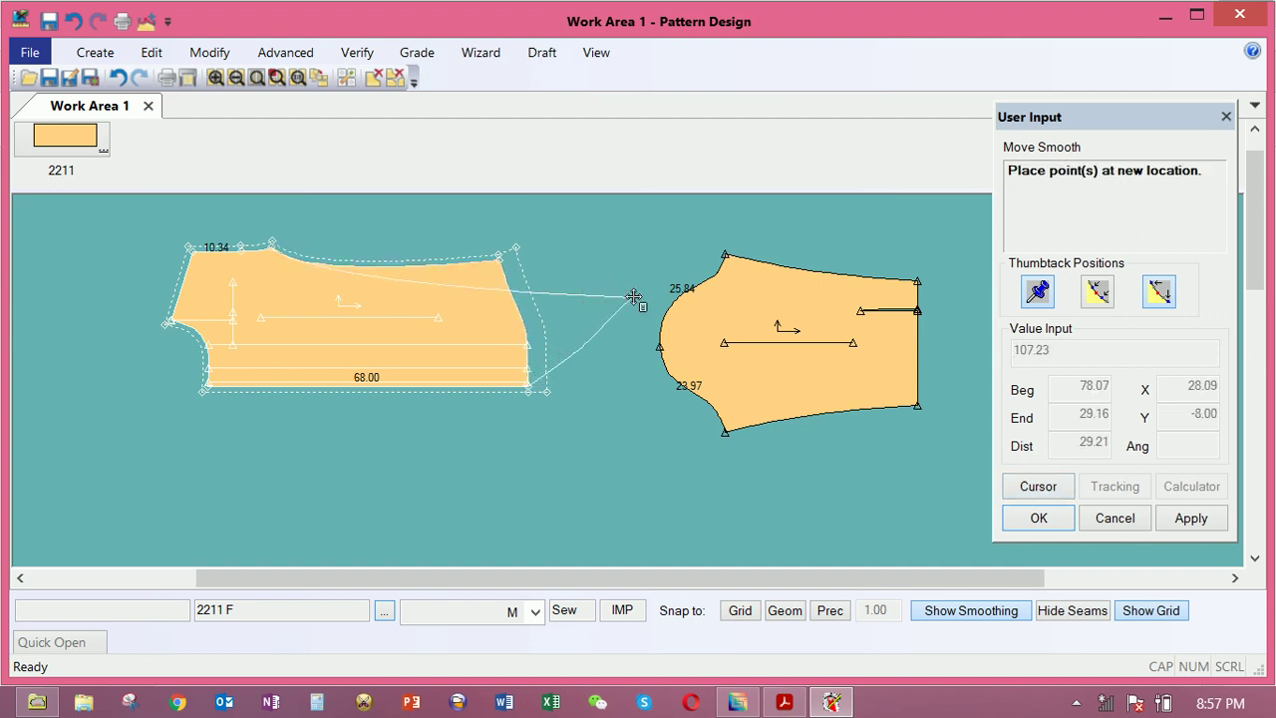
pyautogui.click(634, 297)
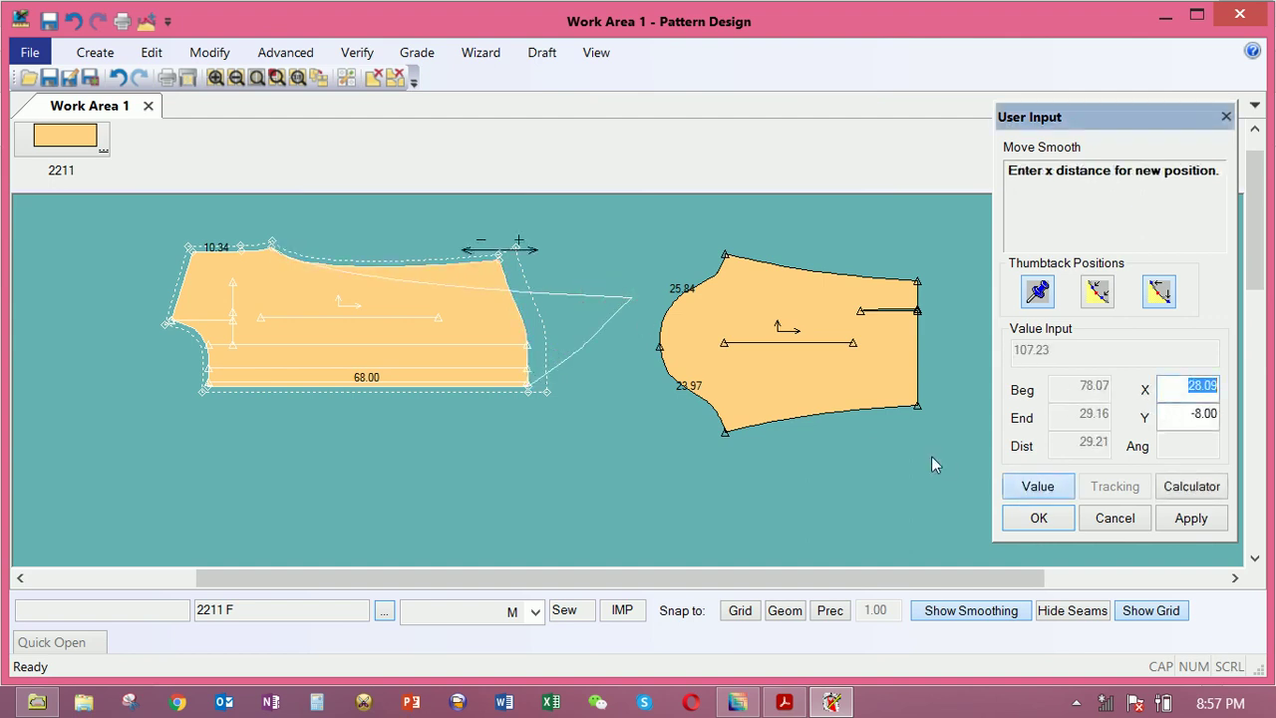
pyautogui.rightClick(605, 282)
pyautogui.click(605, 284)
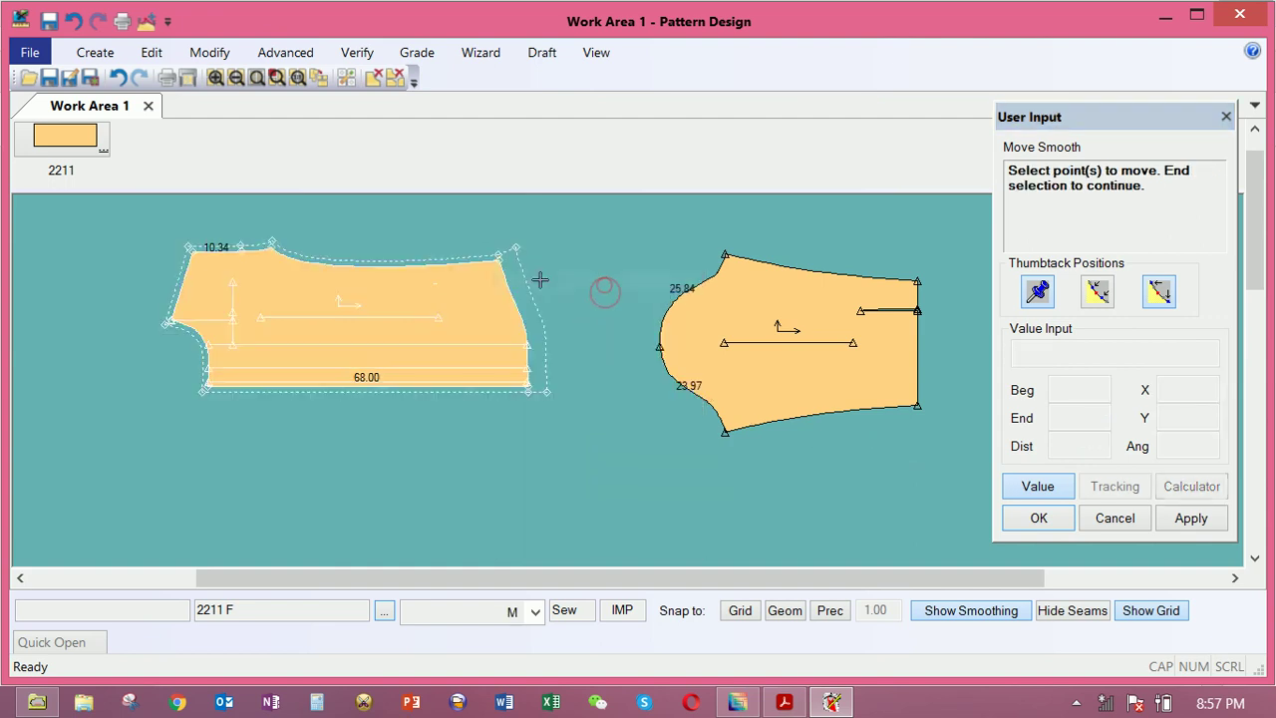
# Use Move Smooth to shift the side-seam hem corner of front piece 2211 F outward by an X distance of 4
pyautogui.click(507, 257)
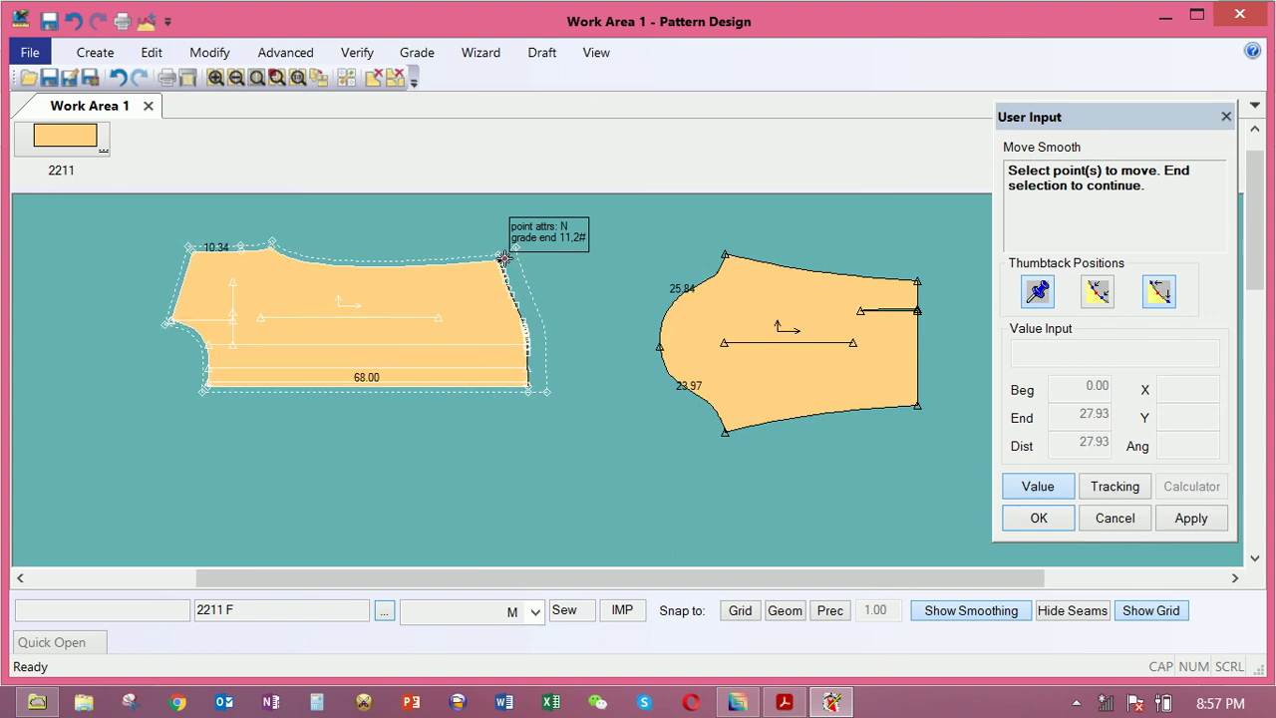
pyautogui.rightClick(583, 256)
pyautogui.click(584, 254)
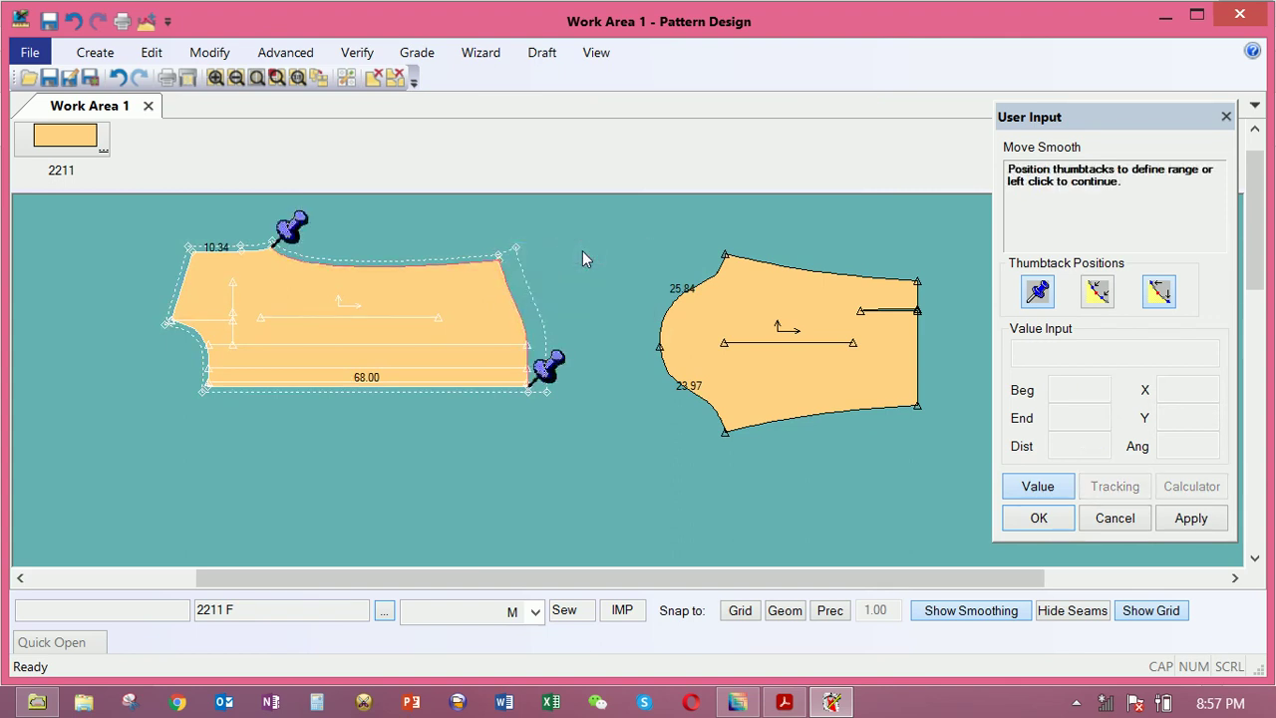
pyautogui.click(582, 252)
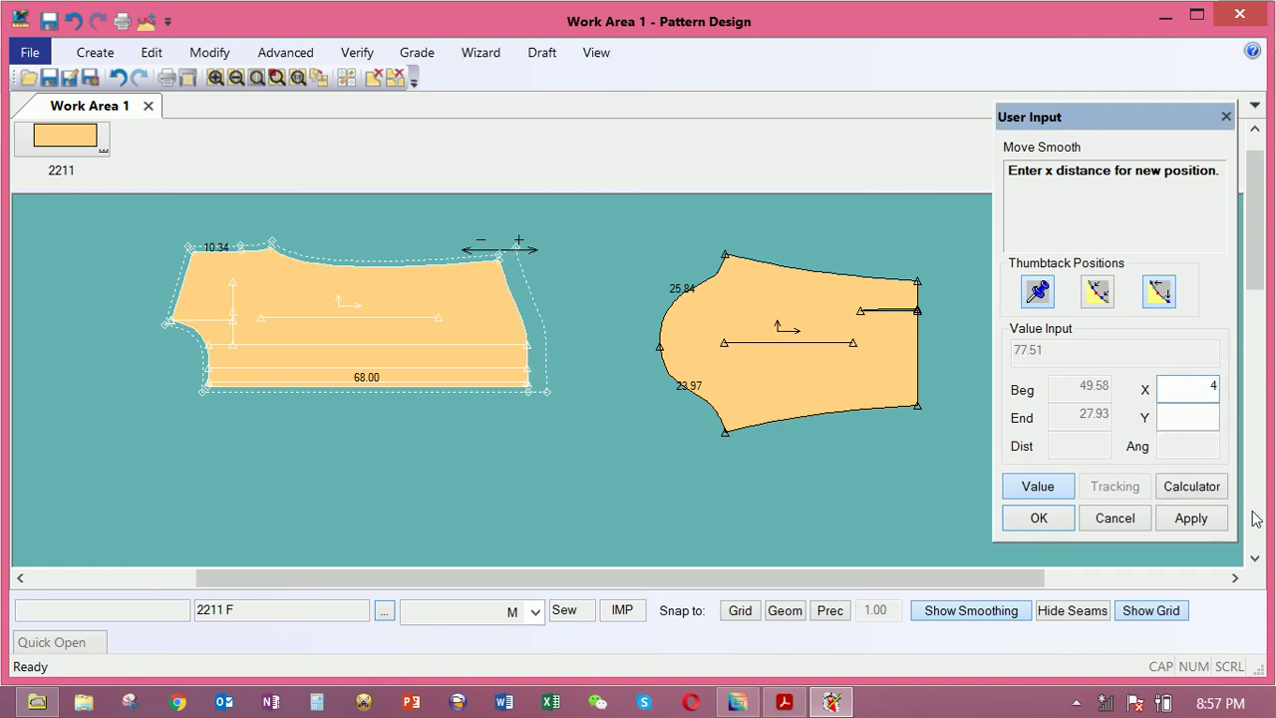
pyautogui.click(1192, 522)
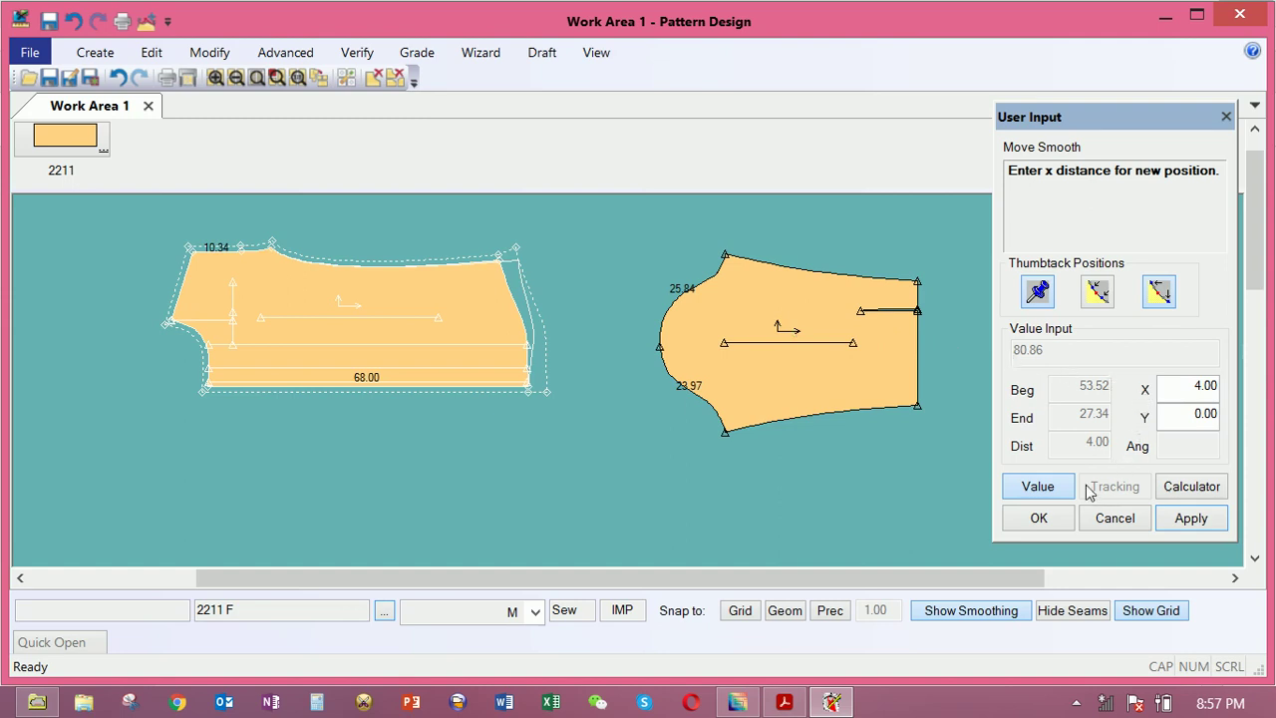
pyautogui.click(1042, 519)
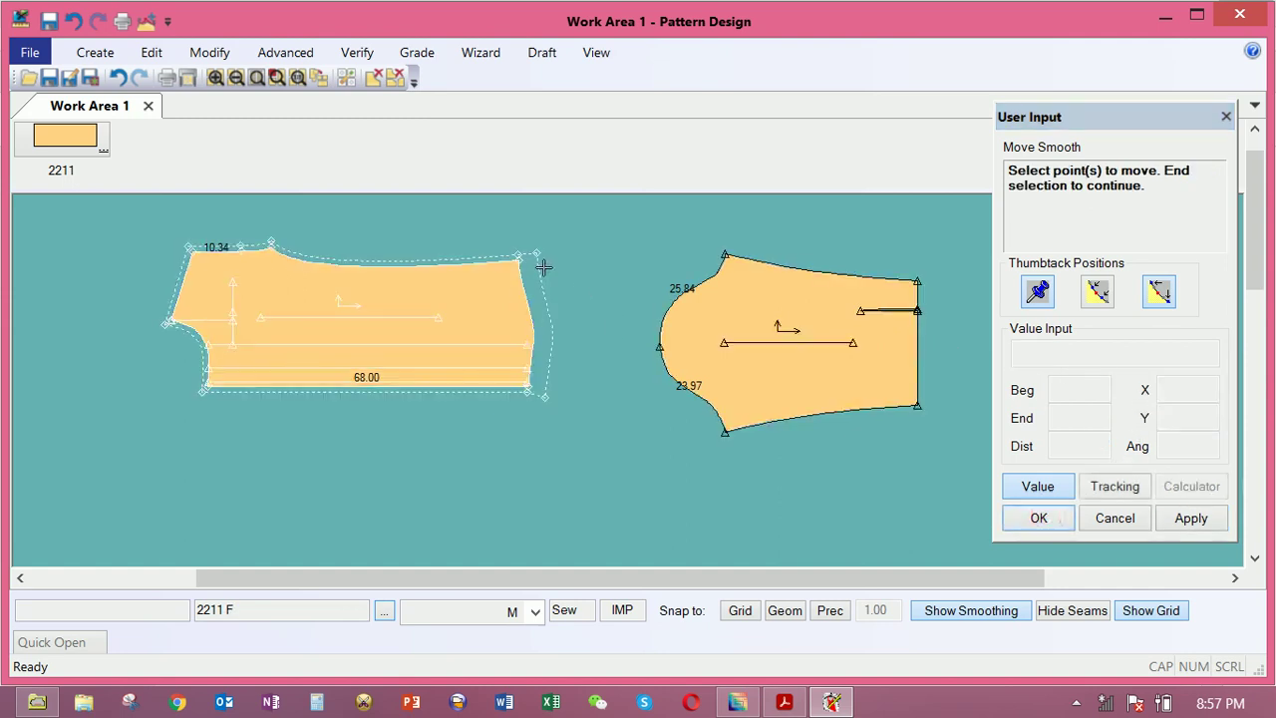
pyautogui.rightClick(577, 258)
pyautogui.click(560, 262)
# Reposition front piece 2211 F and sleeve piece 2211 S side by side and examine the seam allowance around the reshaped hem
pyautogui.moveTo(507, 301); pyautogui.dragTo(549, 306)
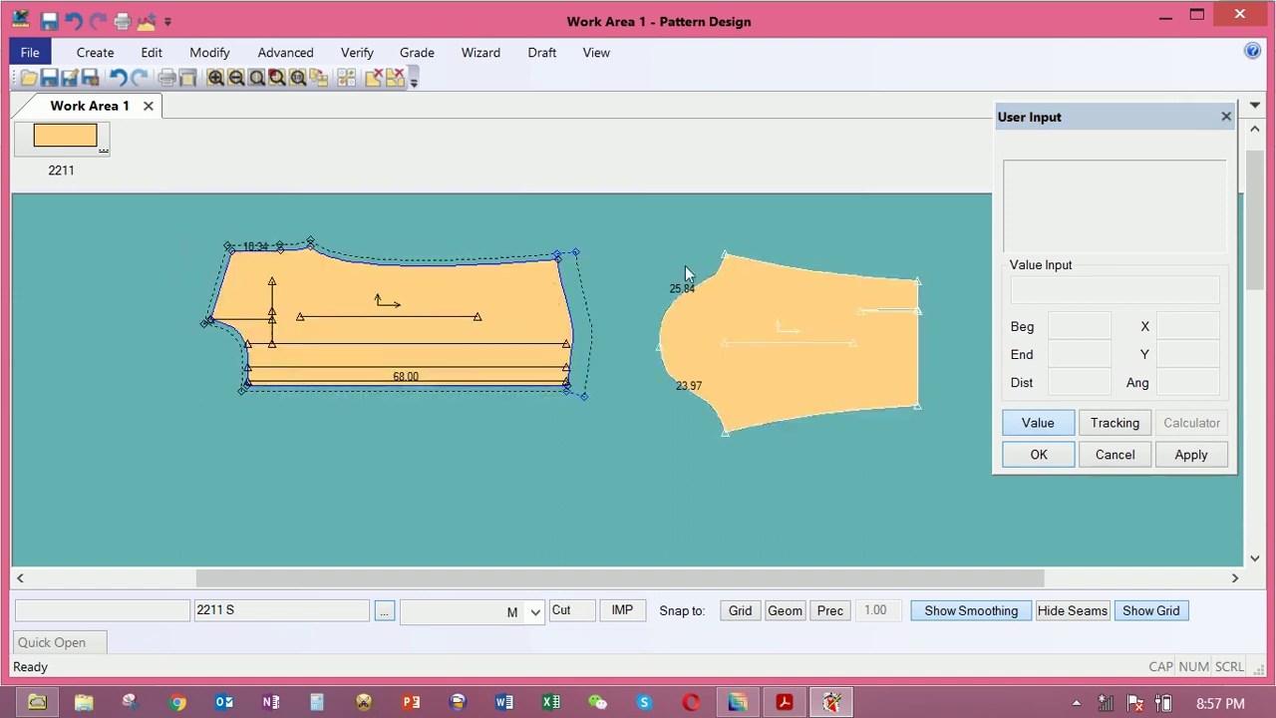
pyautogui.click(1084, 612)
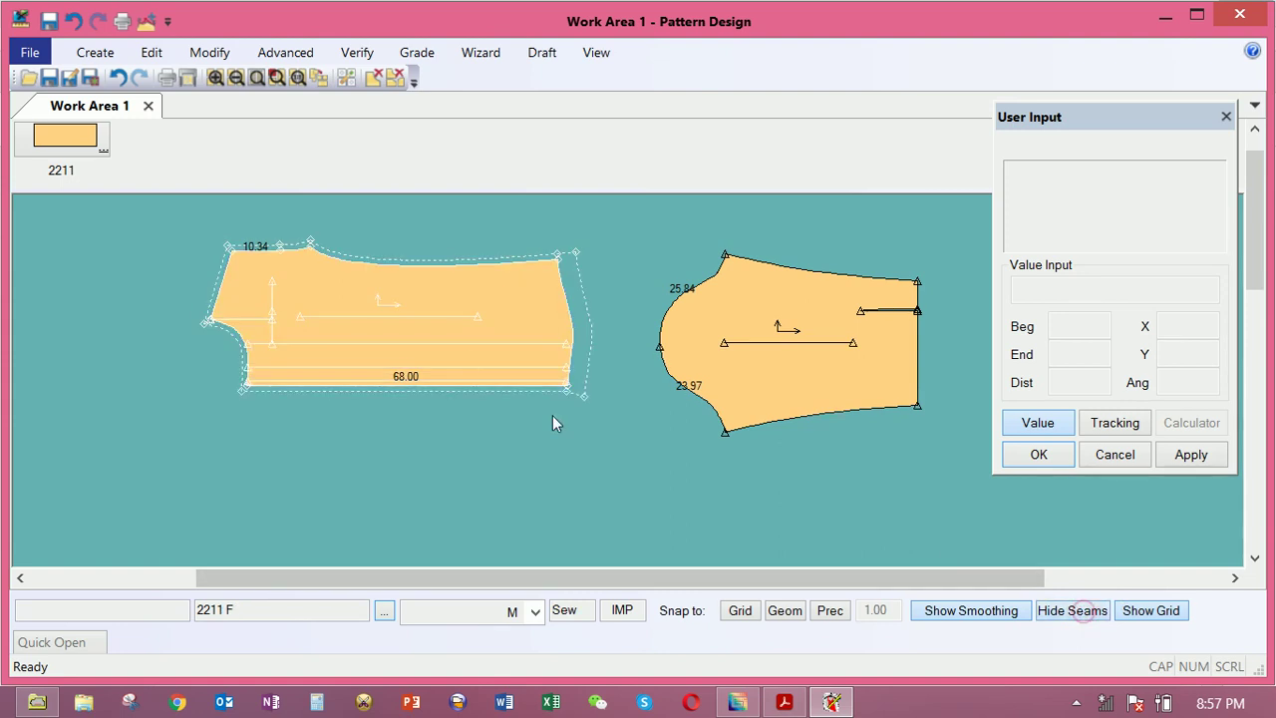
pyautogui.moveTo(473, 336); pyautogui.dragTo(505, 320)
pyautogui.click(759, 324)
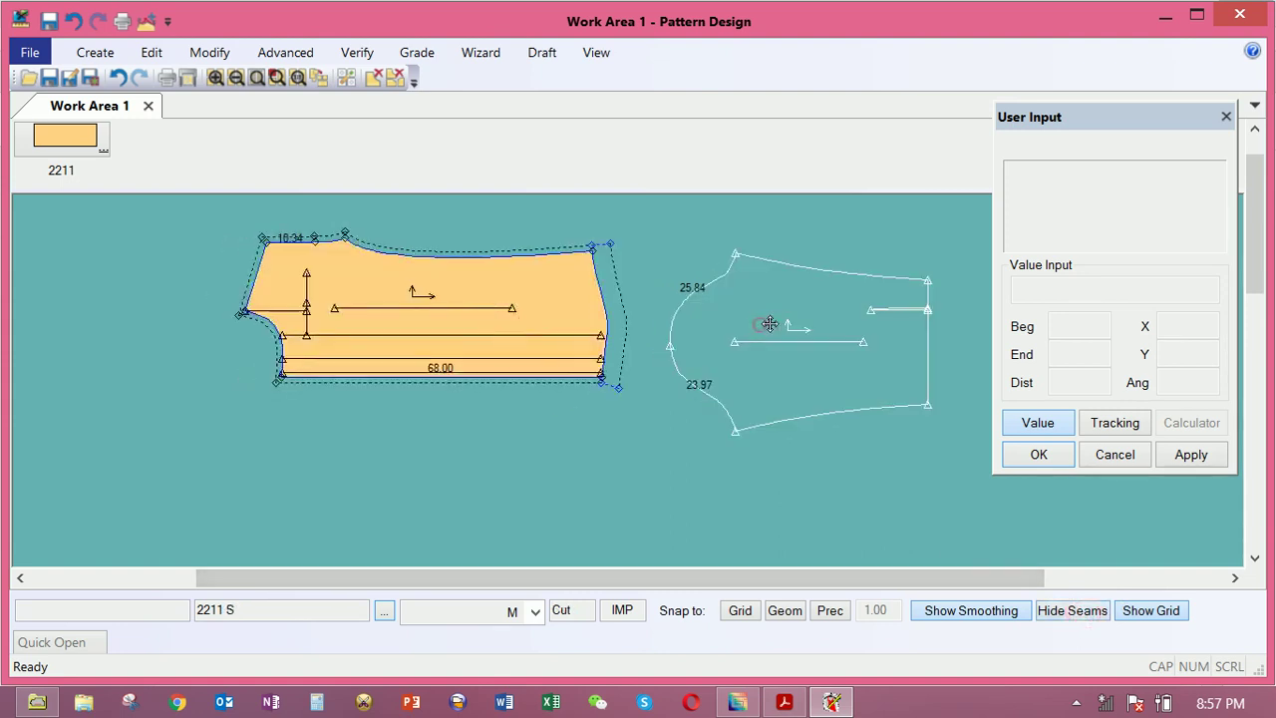
pyautogui.click(581, 299)
pyautogui.click(579, 325)
pyautogui.click(730, 325)
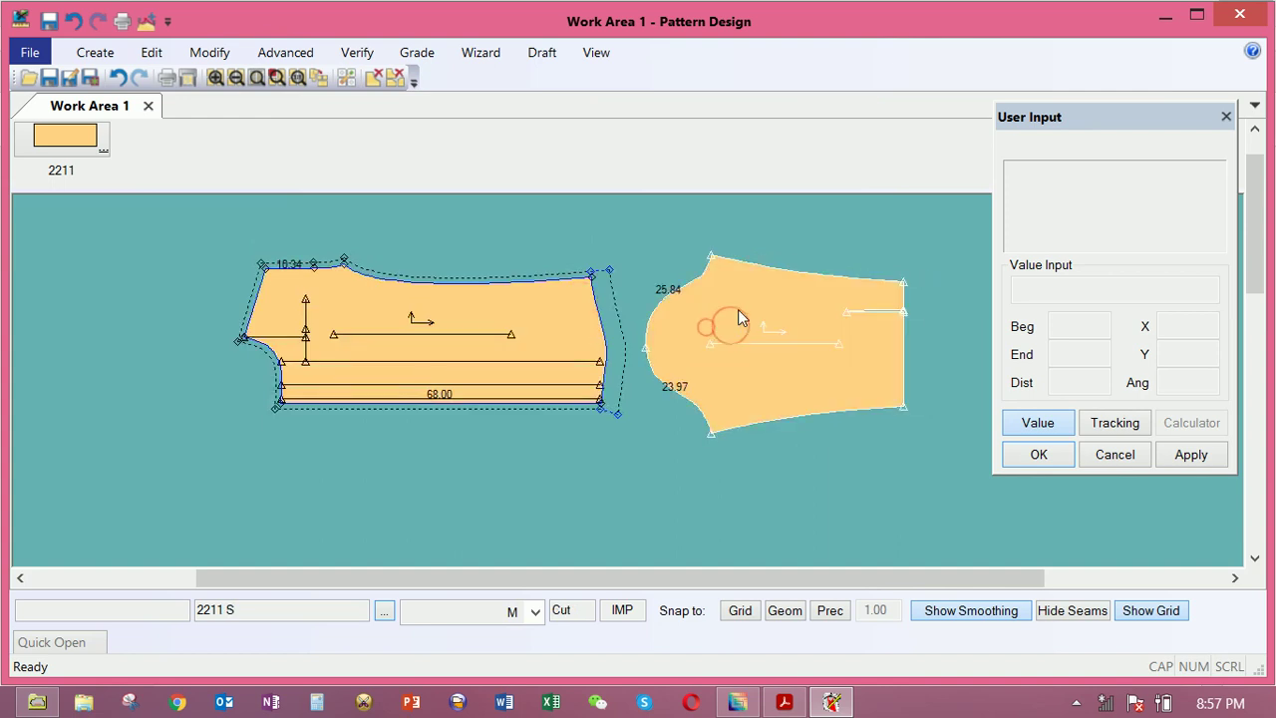
pyautogui.click(747, 294)
pyautogui.click(547, 324)
pyautogui.click(542, 327)
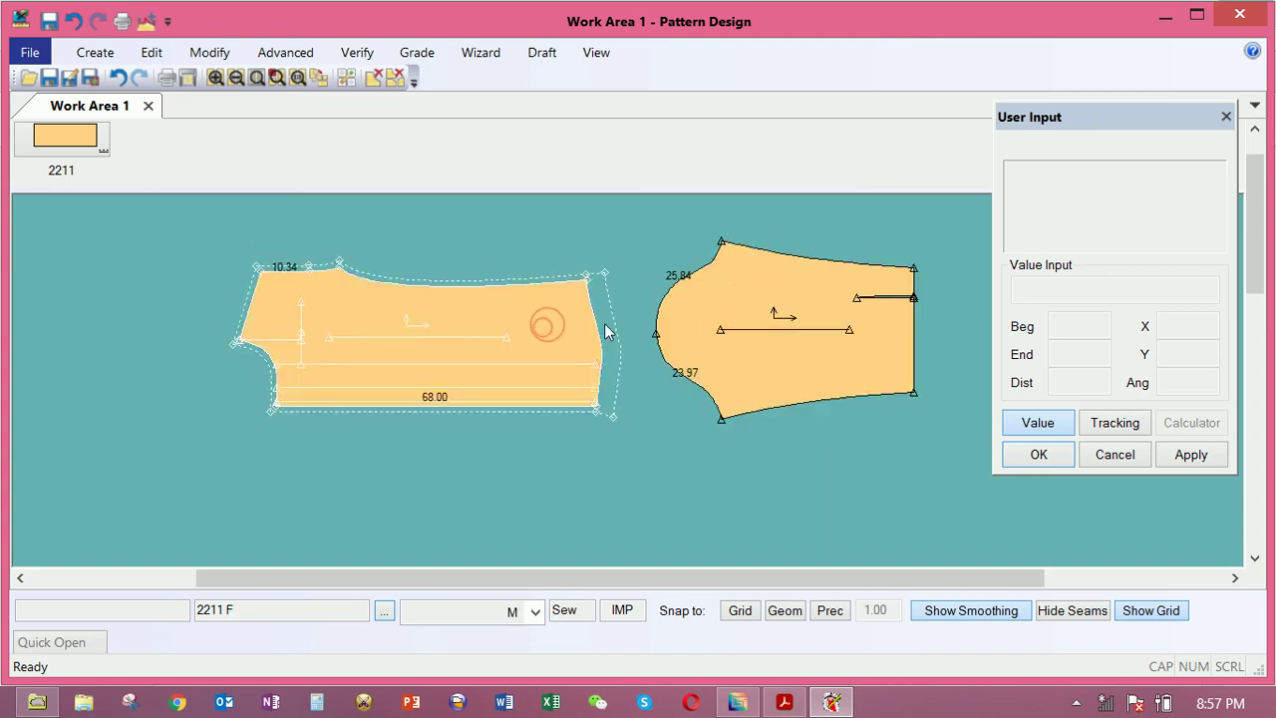
pyautogui.click(503, 326)
pyautogui.click(485, 288)
pyautogui.click(485, 288)
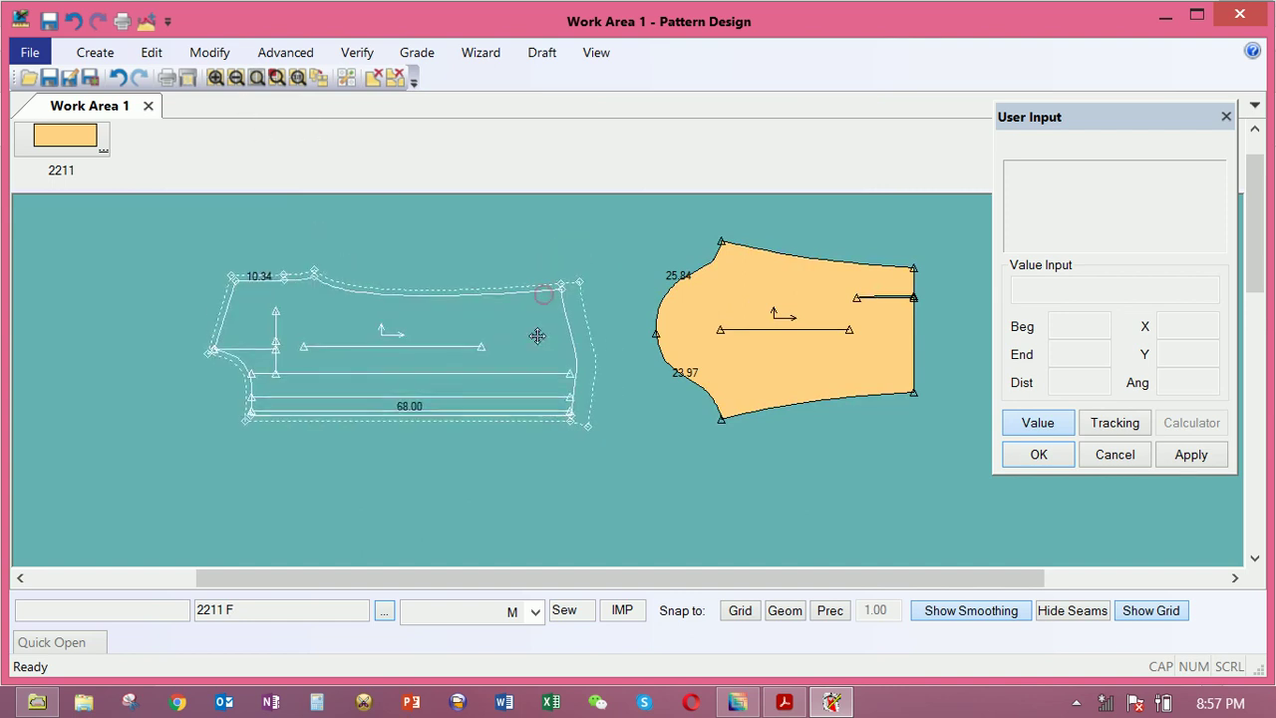
pyautogui.click(537, 336)
pyautogui.click(686, 326)
pyautogui.click(678, 350)
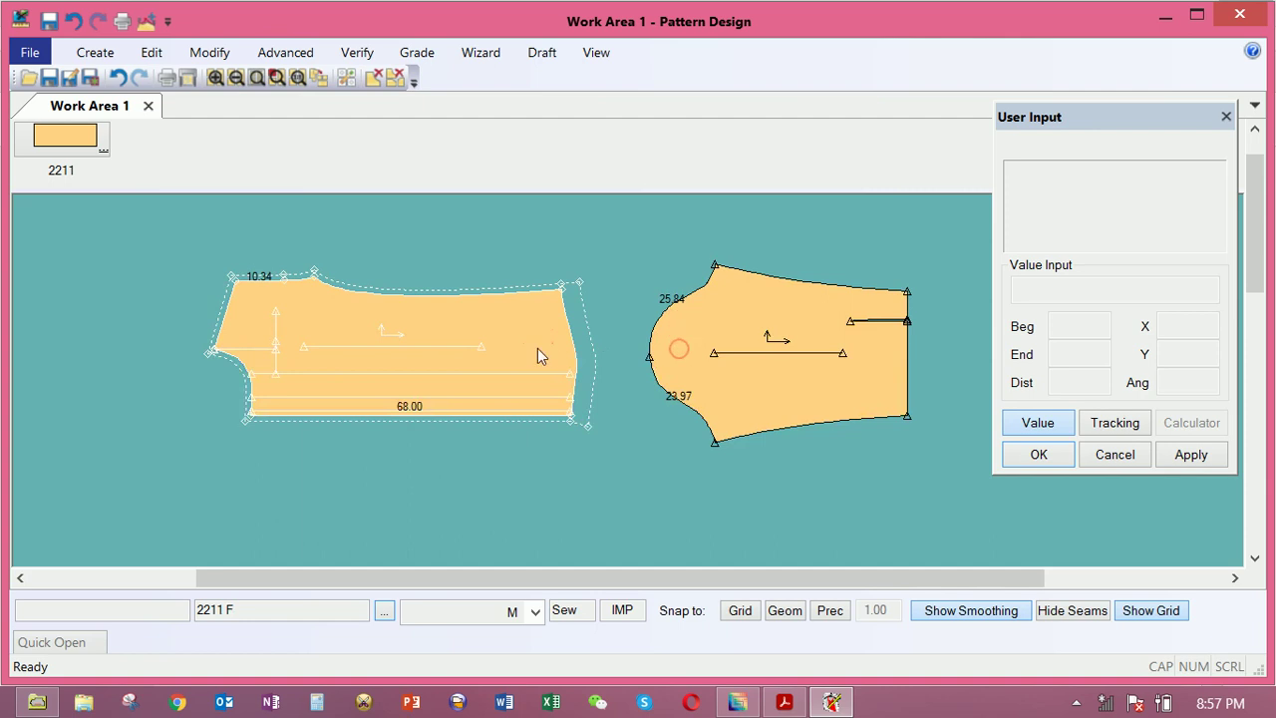
pyautogui.click(474, 346)
pyautogui.click(474, 348)
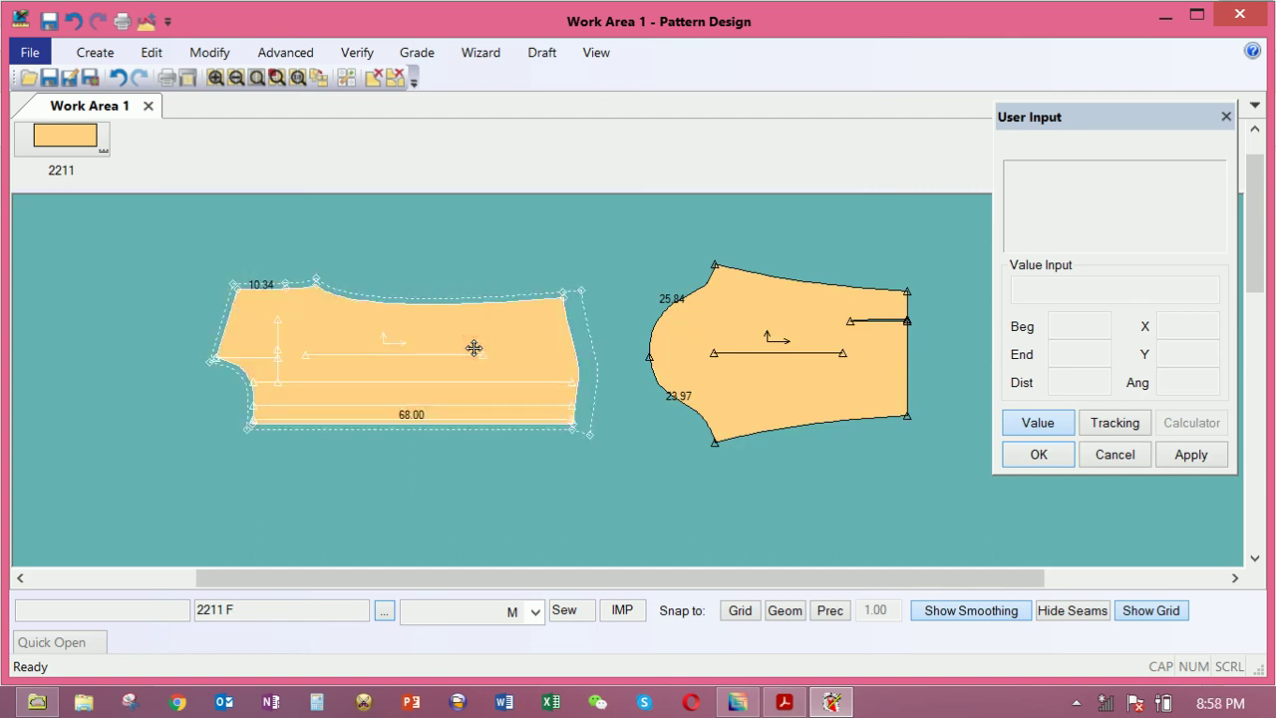
# Show the break sizes of front piece 2211 F and shift the graded nest slightly toward the sleeve
pyautogui.click(417, 52)
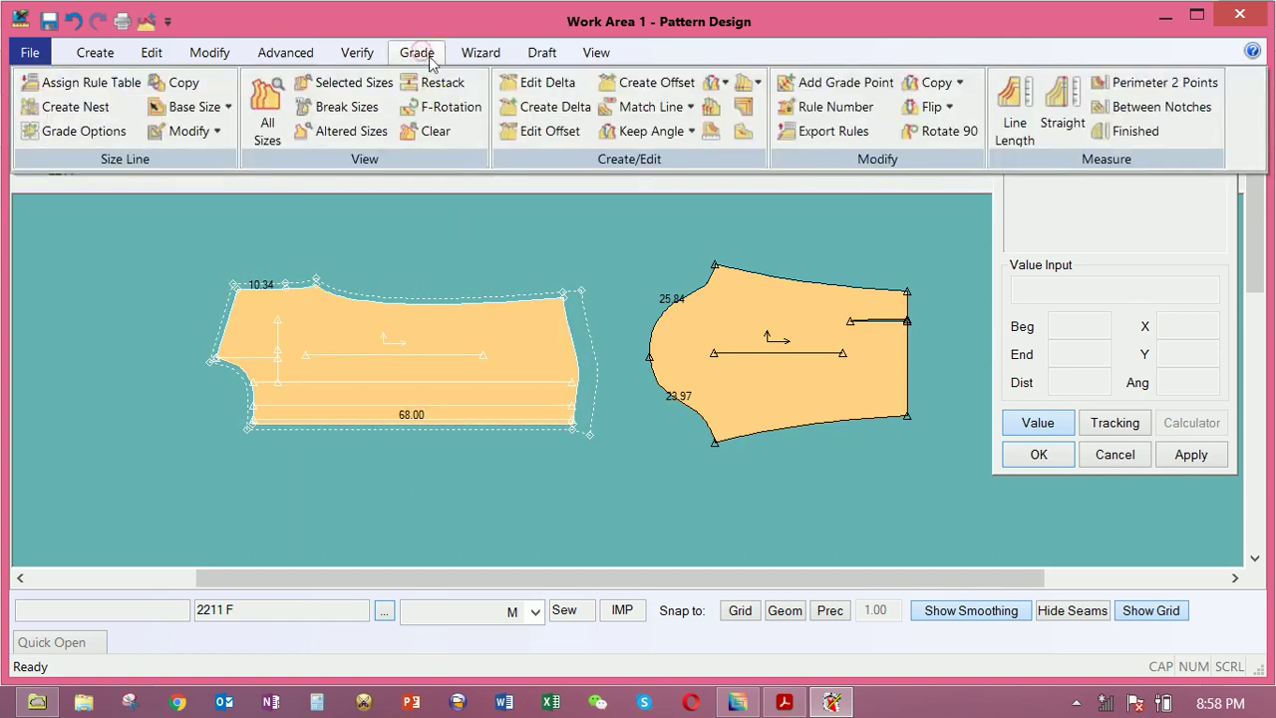
pyautogui.click(346, 107)
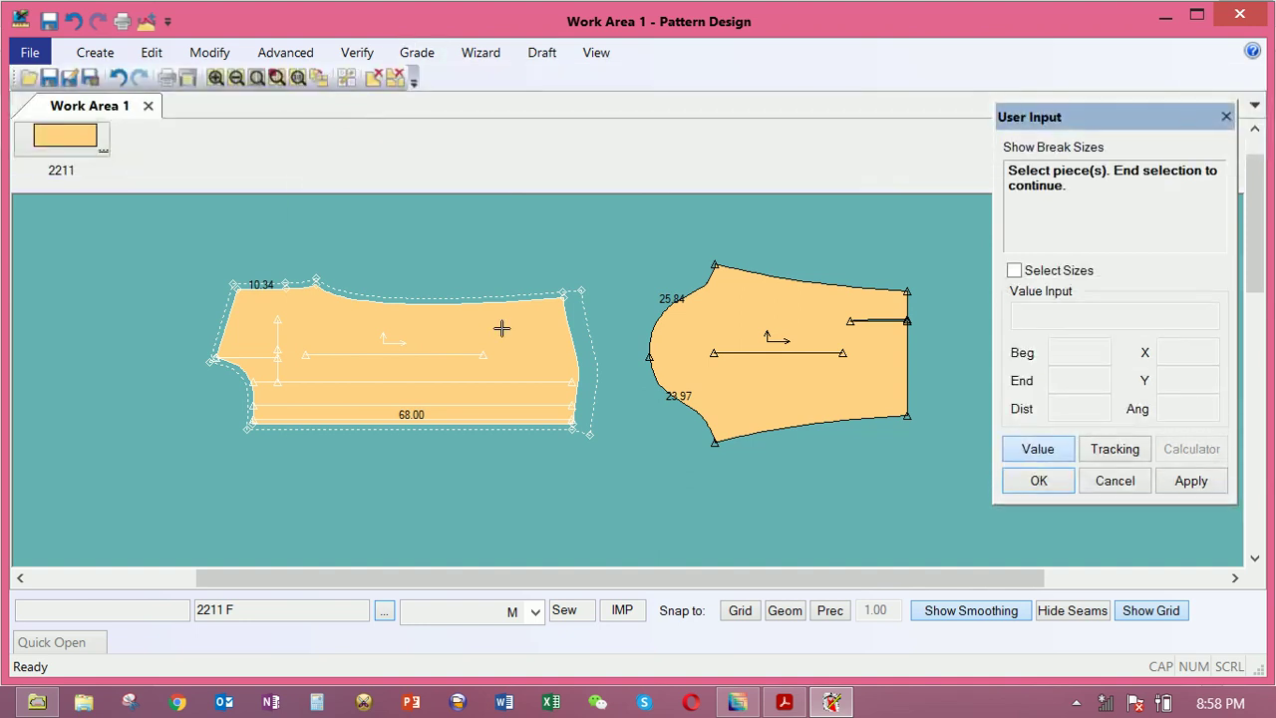
pyautogui.click(588, 315)
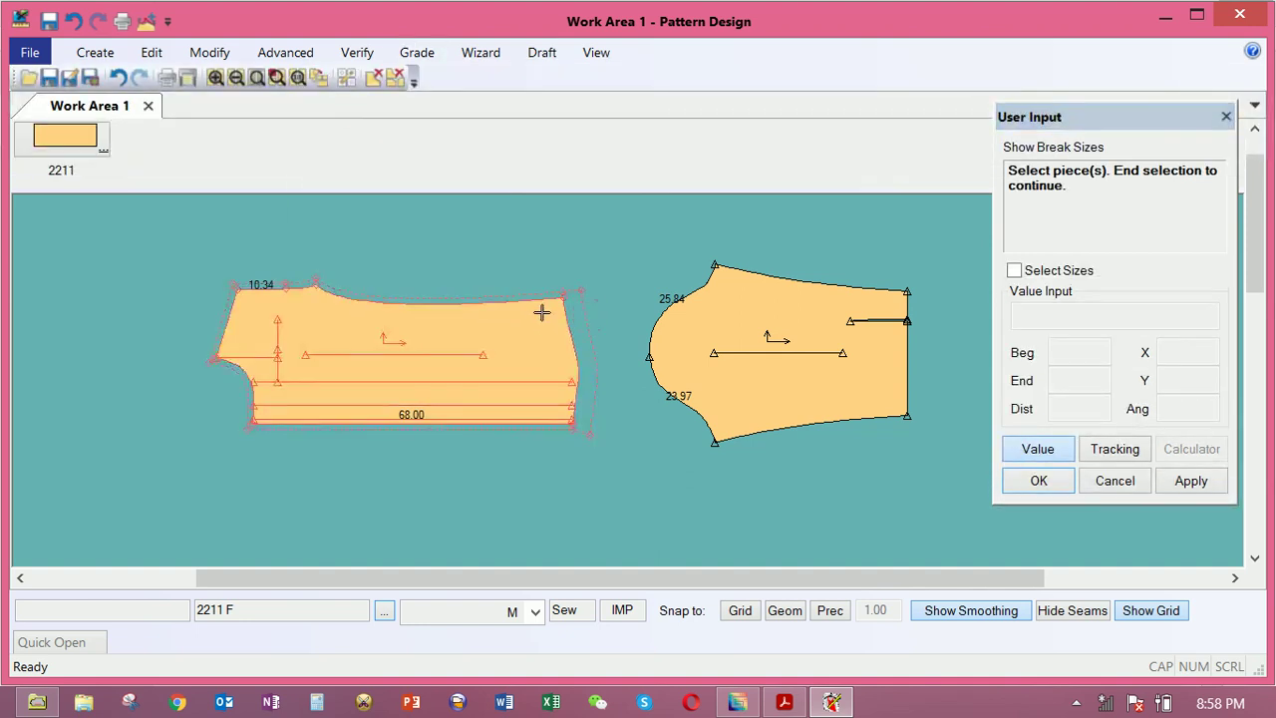
pyautogui.rightClick(540, 310)
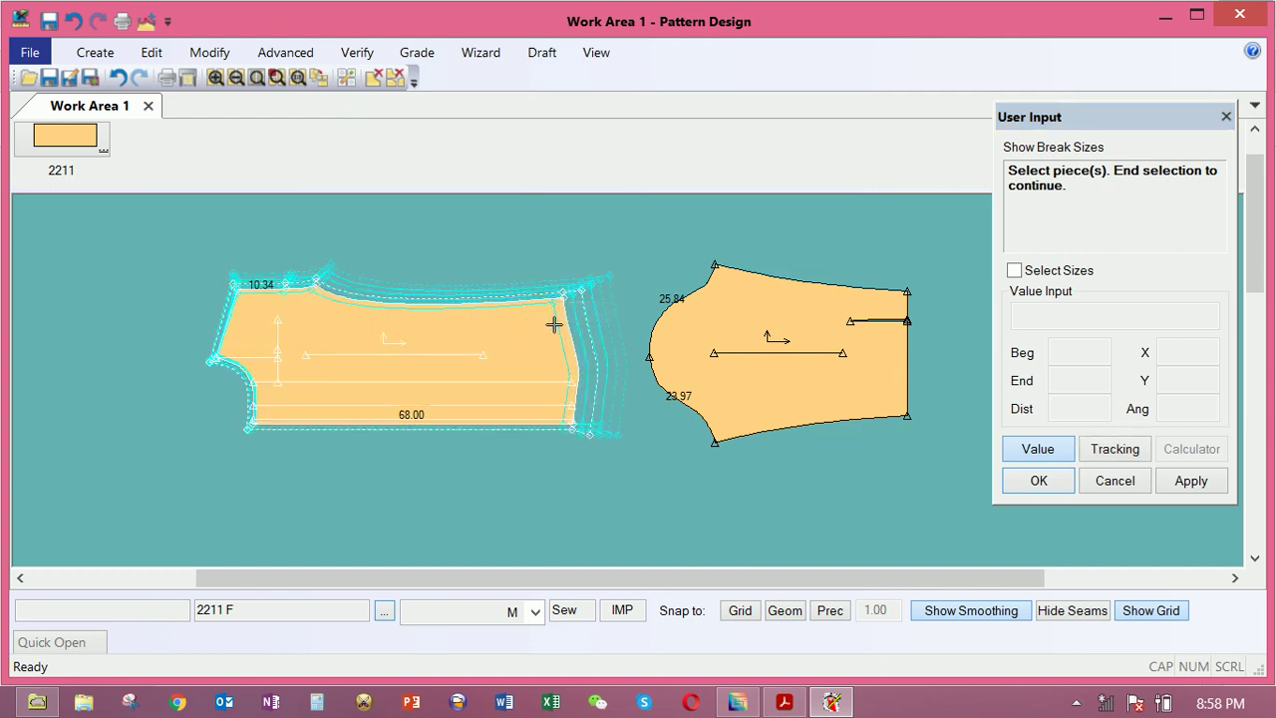
pyautogui.rightClick(543, 338)
pyautogui.click(545, 339)
pyautogui.rightClick(555, 336)
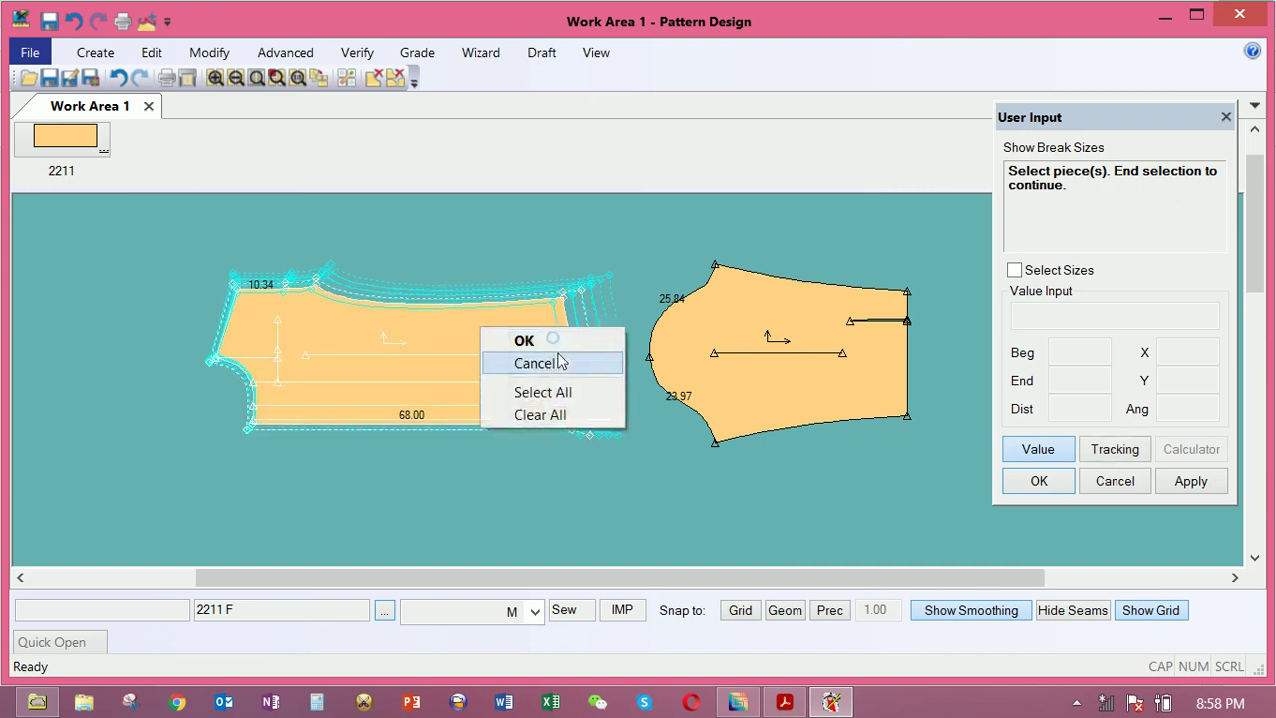
pyautogui.click(556, 359)
pyautogui.moveTo(521, 348); pyautogui.dragTo(530, 345)
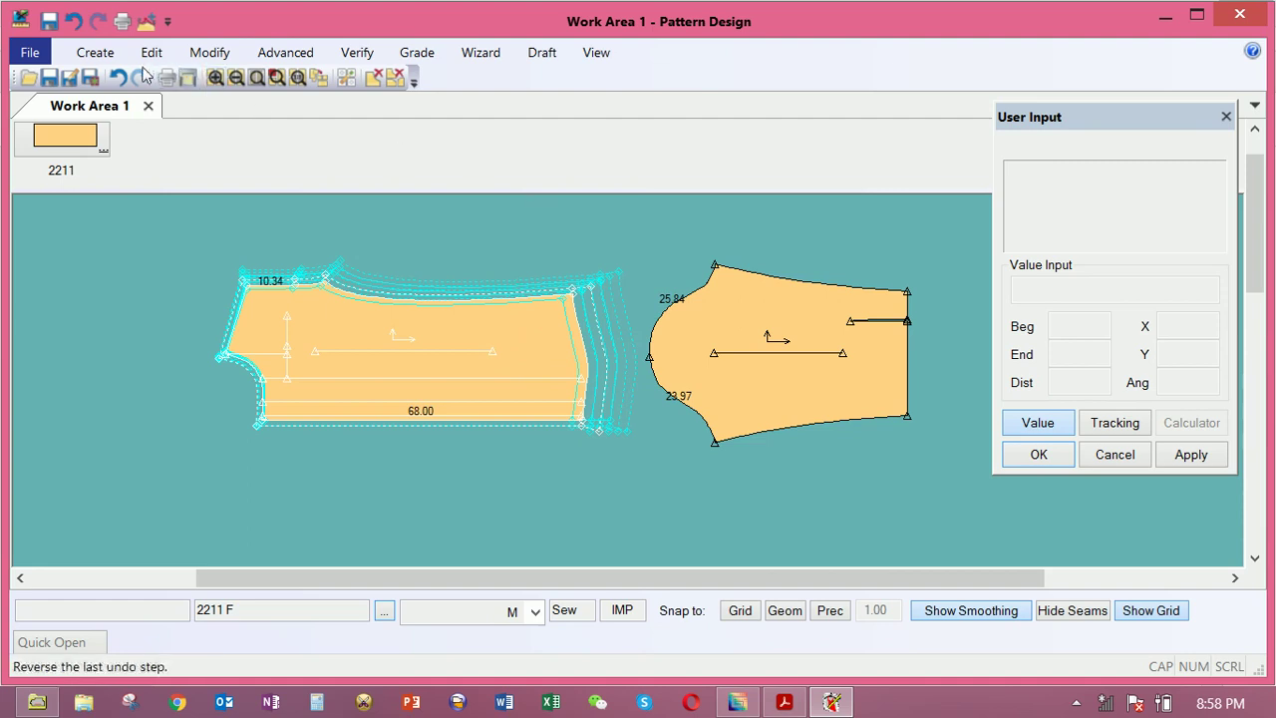
# Mirror the upper cap curve of sleeve piece 2211 S across its adjoining underarm seam and move the sleeve slightly away from the front
pyautogui.click(87, 62)
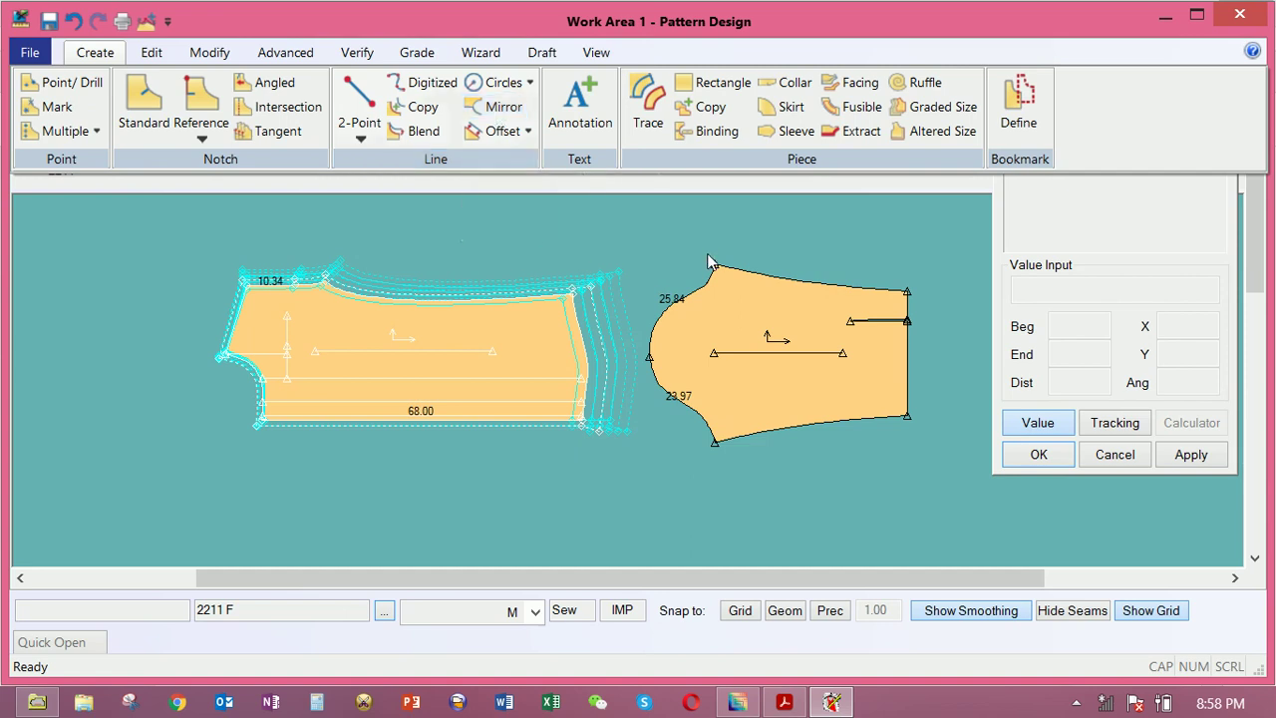
pyautogui.click(489, 104)
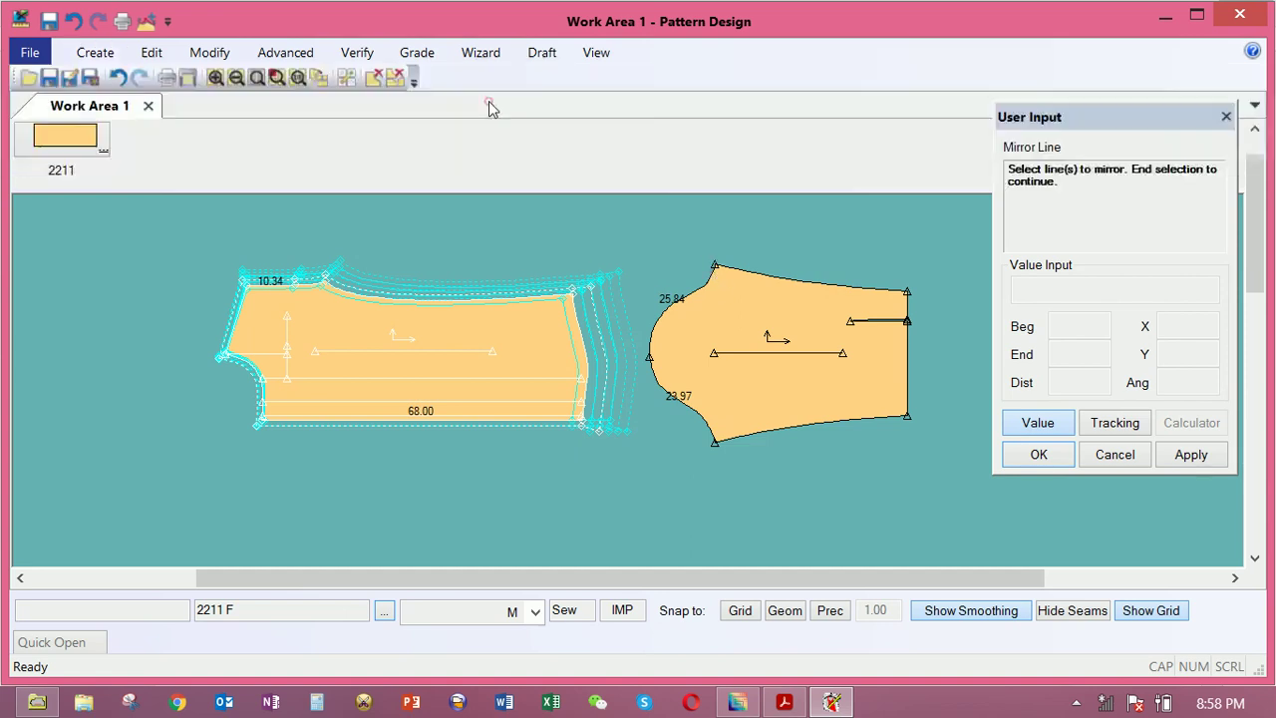
pyautogui.click(701, 287)
pyautogui.rightClick(732, 288)
pyautogui.click(715, 288)
pyautogui.click(747, 275)
pyautogui.rightClick(748, 282)
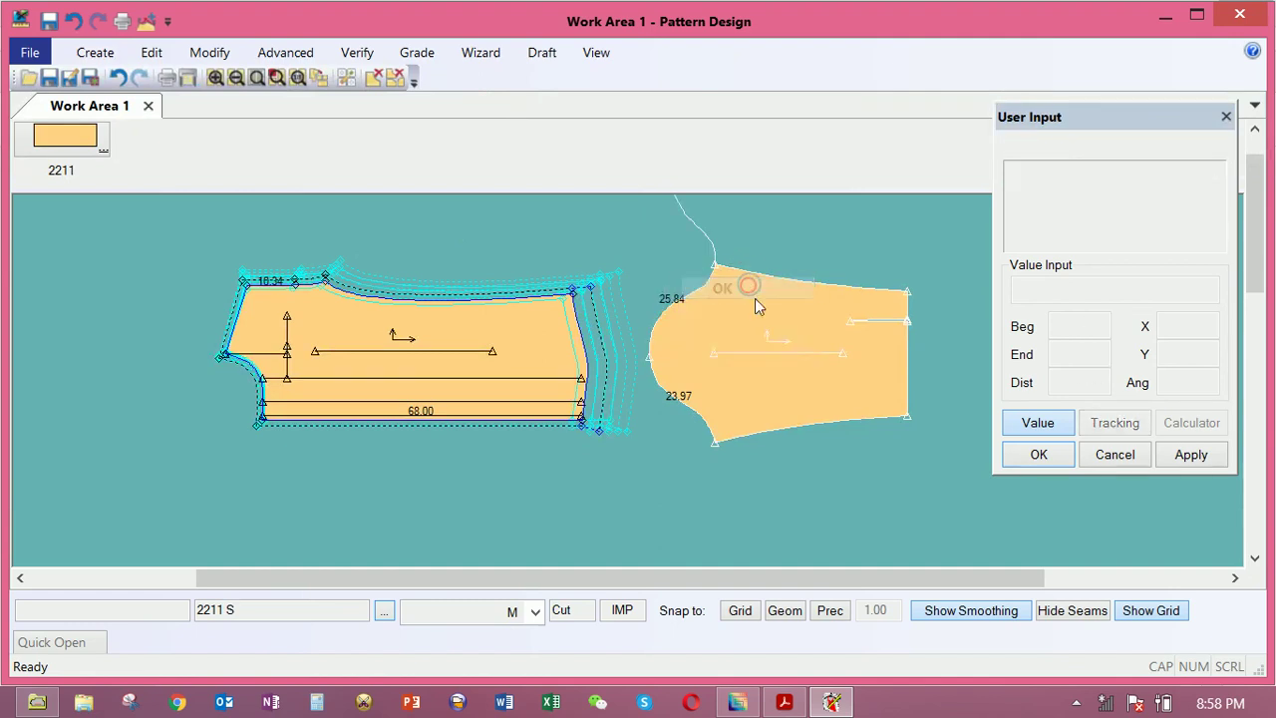
pyautogui.click(755, 298)
pyautogui.click(784, 332)
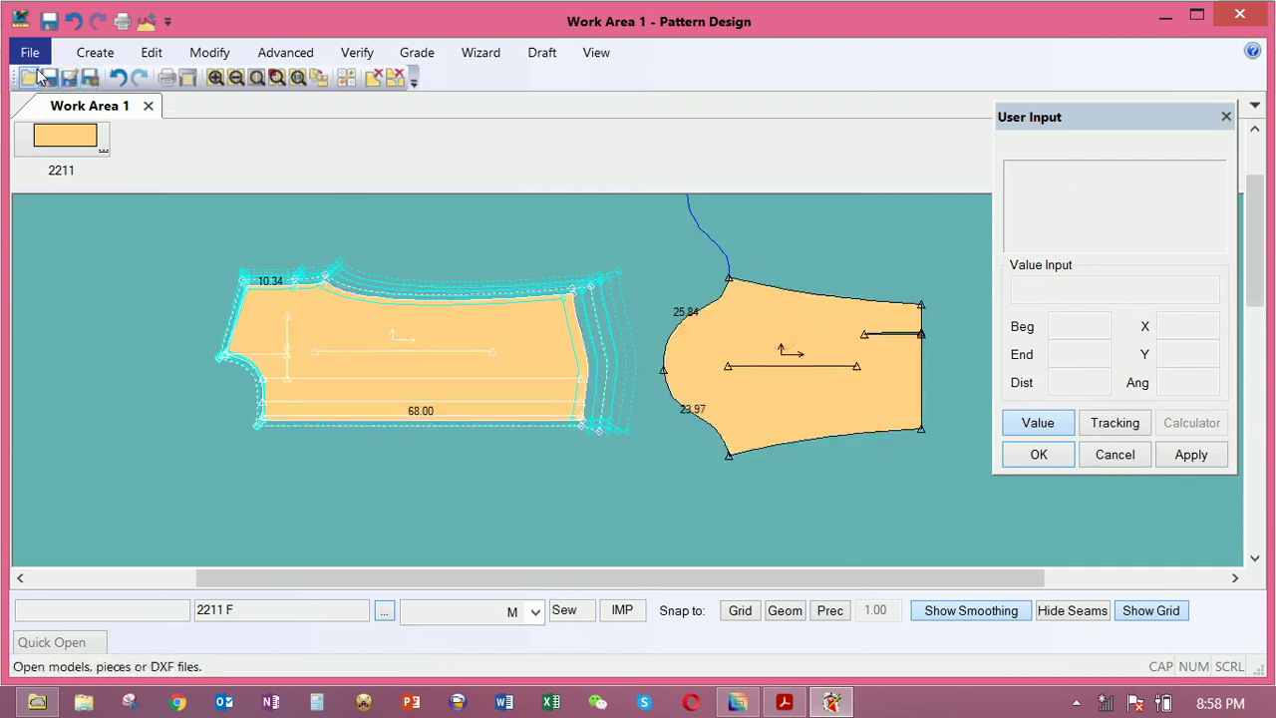
# Rearrange the front, sleeve, back, yoke and pocket pieces of style 2211 closer together in the work area
pyautogui.click(84, 24)
pyautogui.hotkey('ctrl', 'z')
pyautogui.scroll(-3, 747, 376)
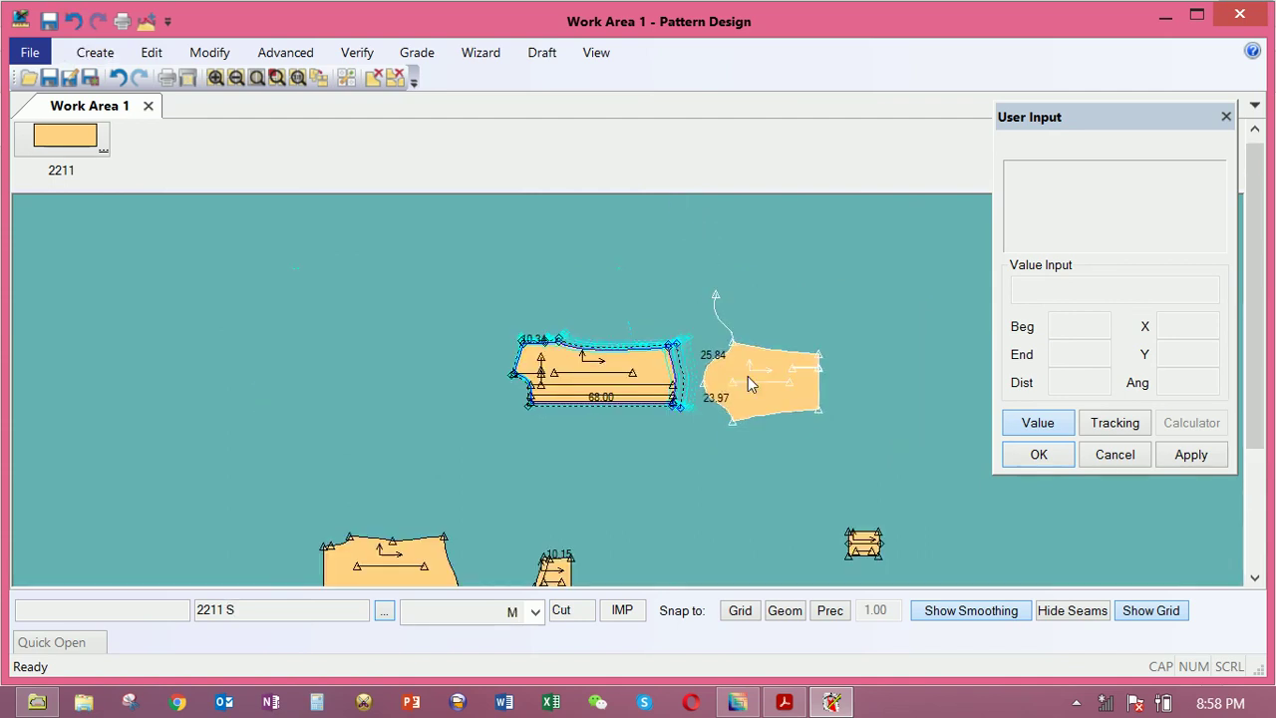
pyautogui.moveTo(630, 373); pyautogui.dragTo(587, 329)
pyautogui.moveTo(558, 576); pyautogui.dragTo(553, 477)
pyautogui.moveTo(420, 563); pyautogui.dragTo(381, 413)
pyautogui.moveTo(874, 543); pyautogui.dragTo(675, 459)
pyautogui.moveTo(748, 383); pyautogui.dragTo(765, 385)
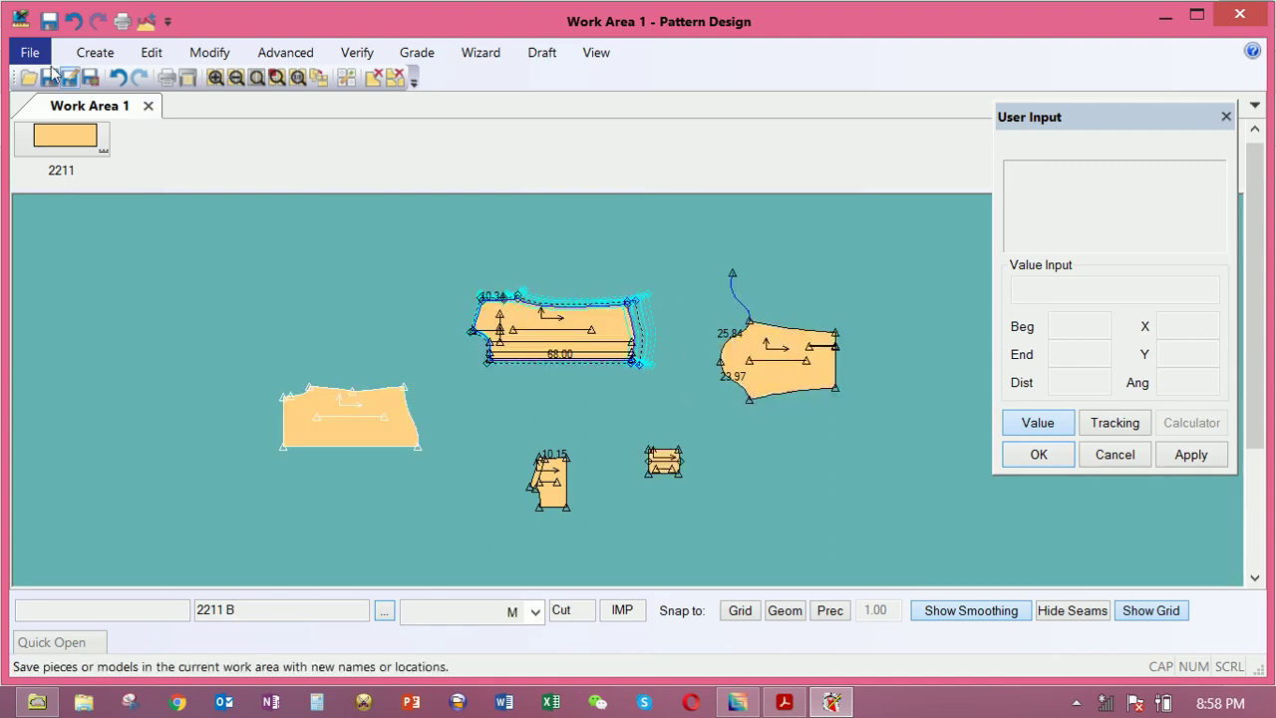
# Start saving a piece, abandon the save, and remove front piece 2211 F from the work area
pyautogui.click(50, 21)
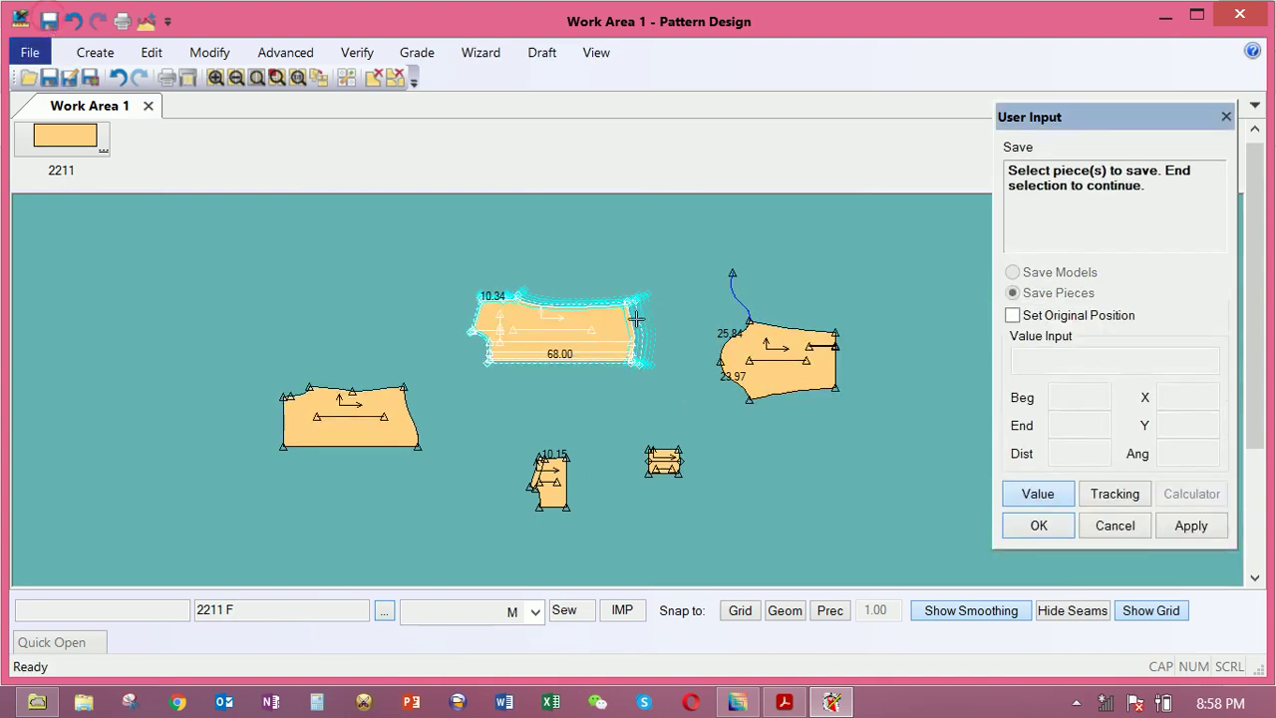
pyautogui.rightClick(555, 319)
pyautogui.click(546, 299)
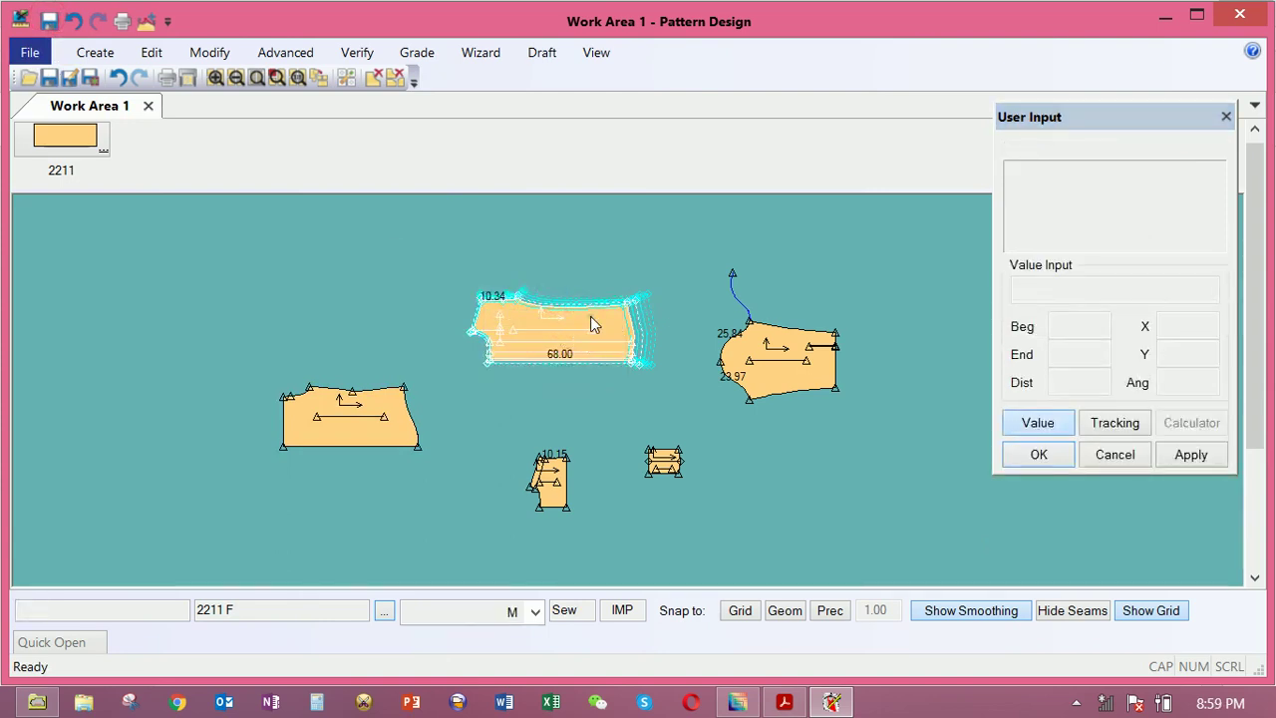
pyautogui.rightClick(598, 317)
pyautogui.click(628, 289)
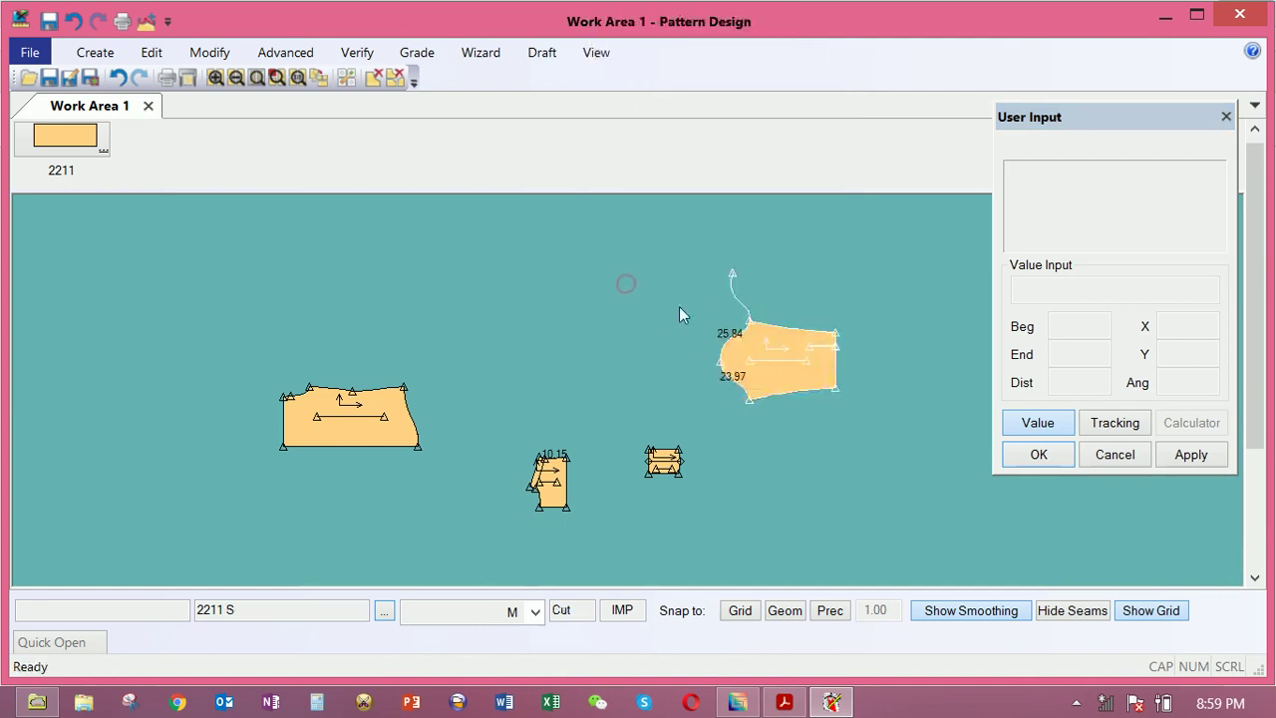
# Exit Pattern Design without saving the unsaved pieces and clear the shirt PDF and LaunchPad windows off the desktop
pyautogui.click(1229, 17)
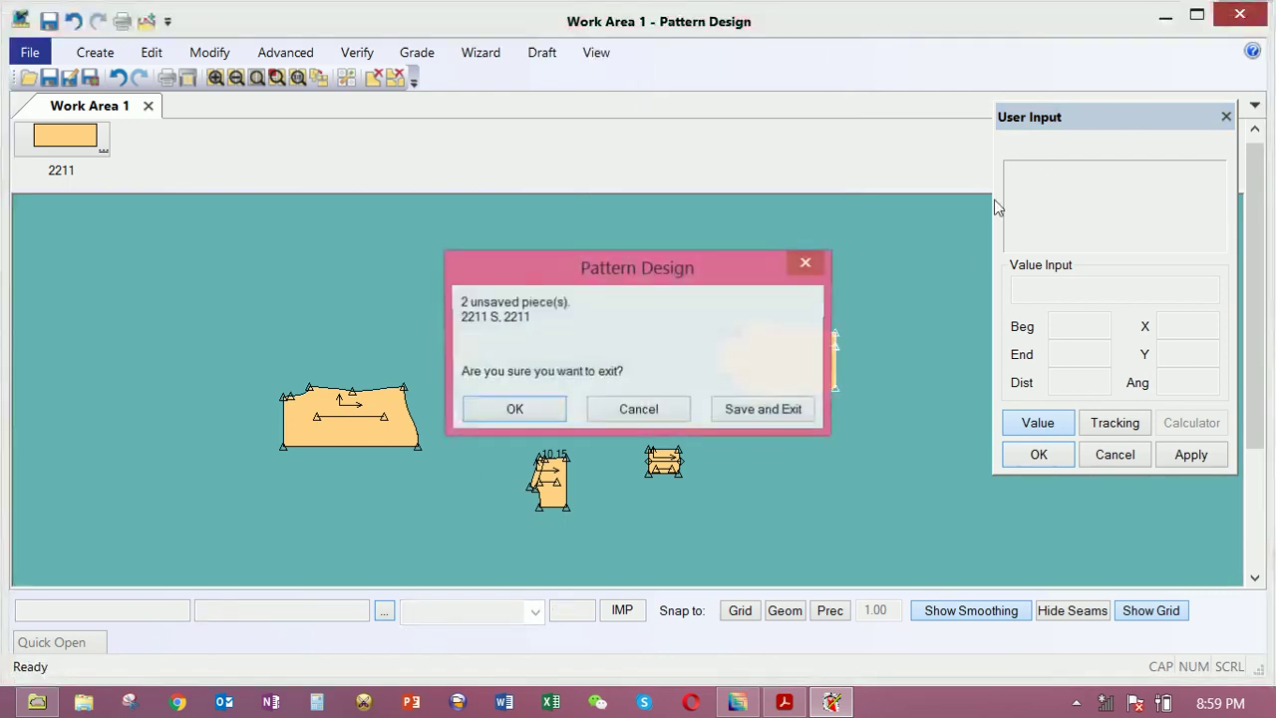
pyautogui.click(549, 409)
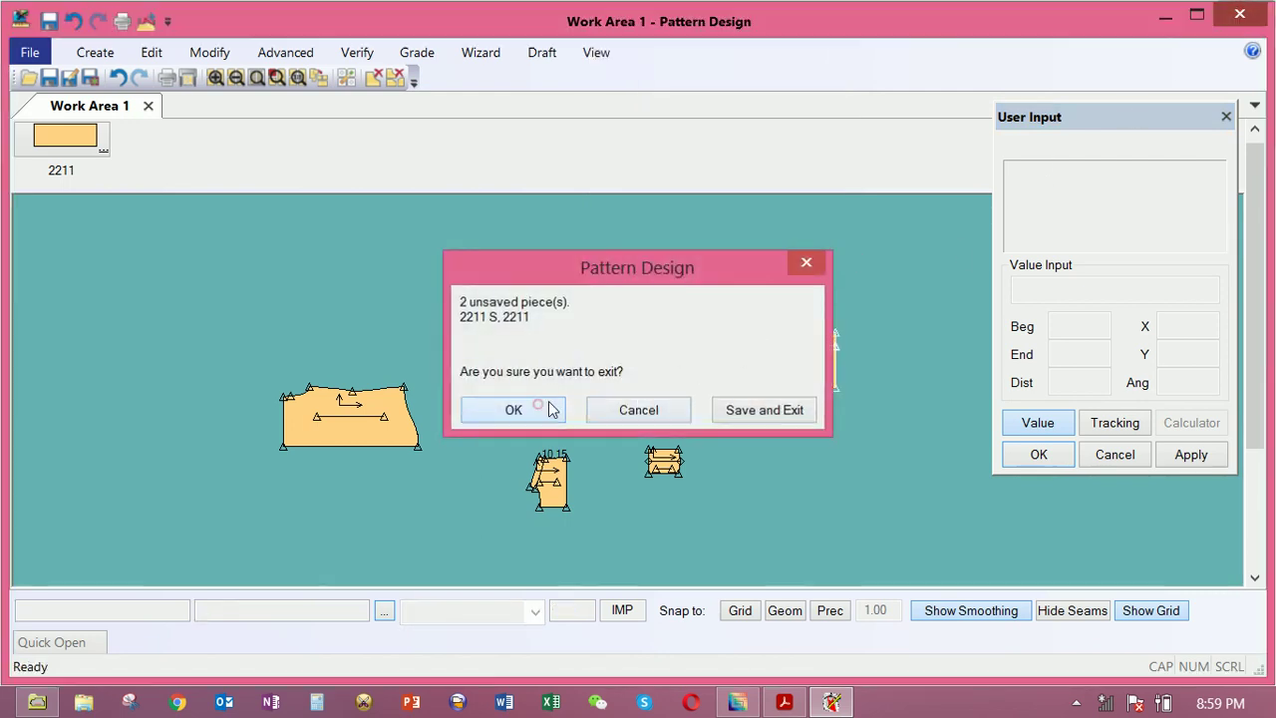
pyautogui.click(722, 401)
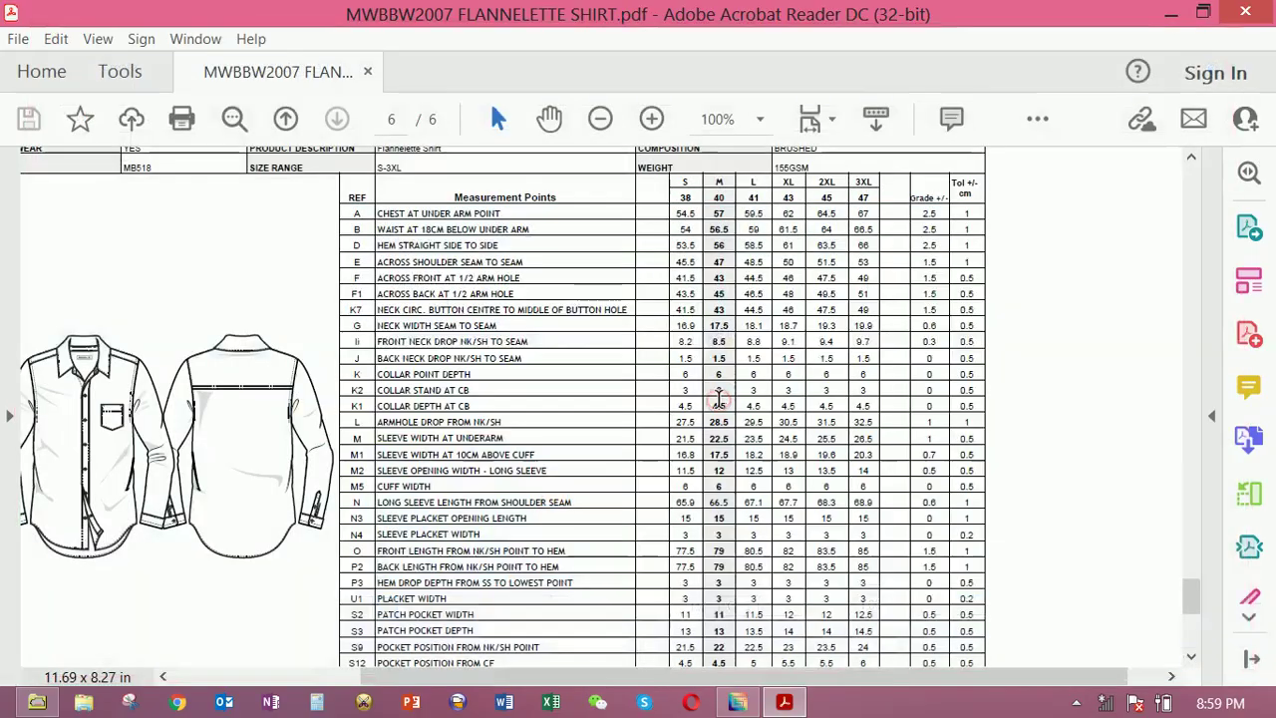
pyautogui.click(1174, 14)
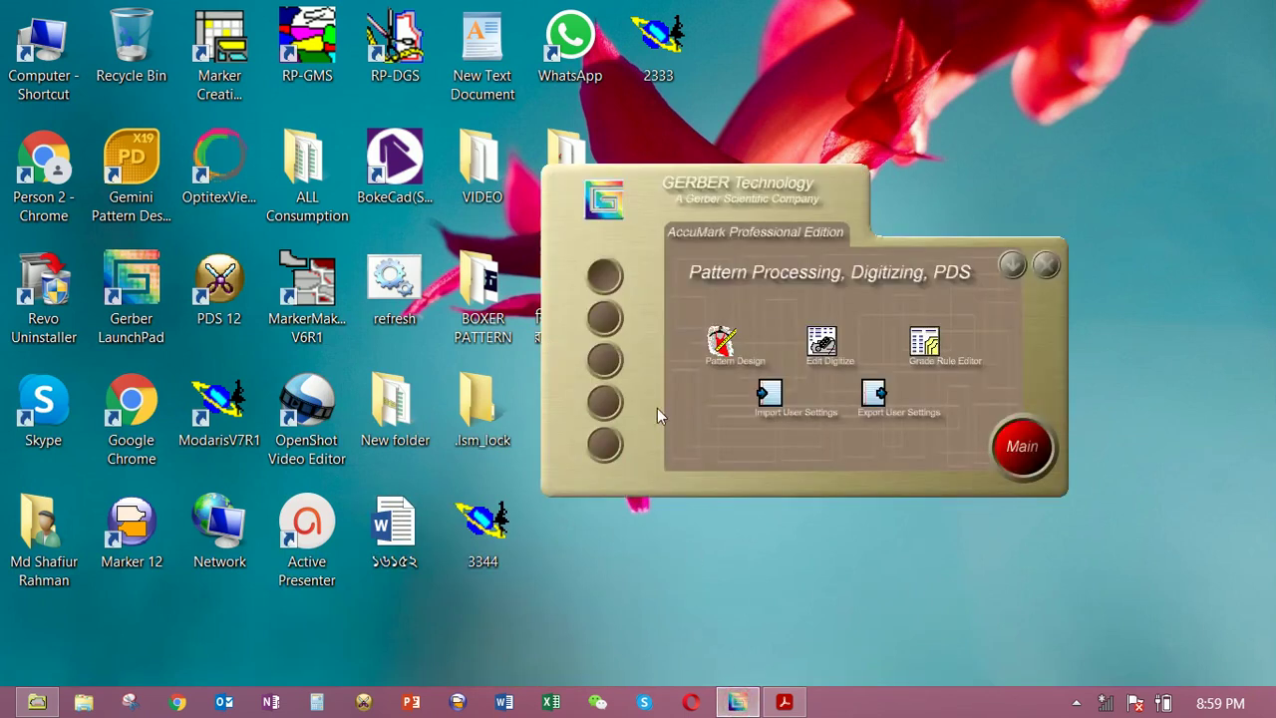
pyautogui.click(1039, 267)
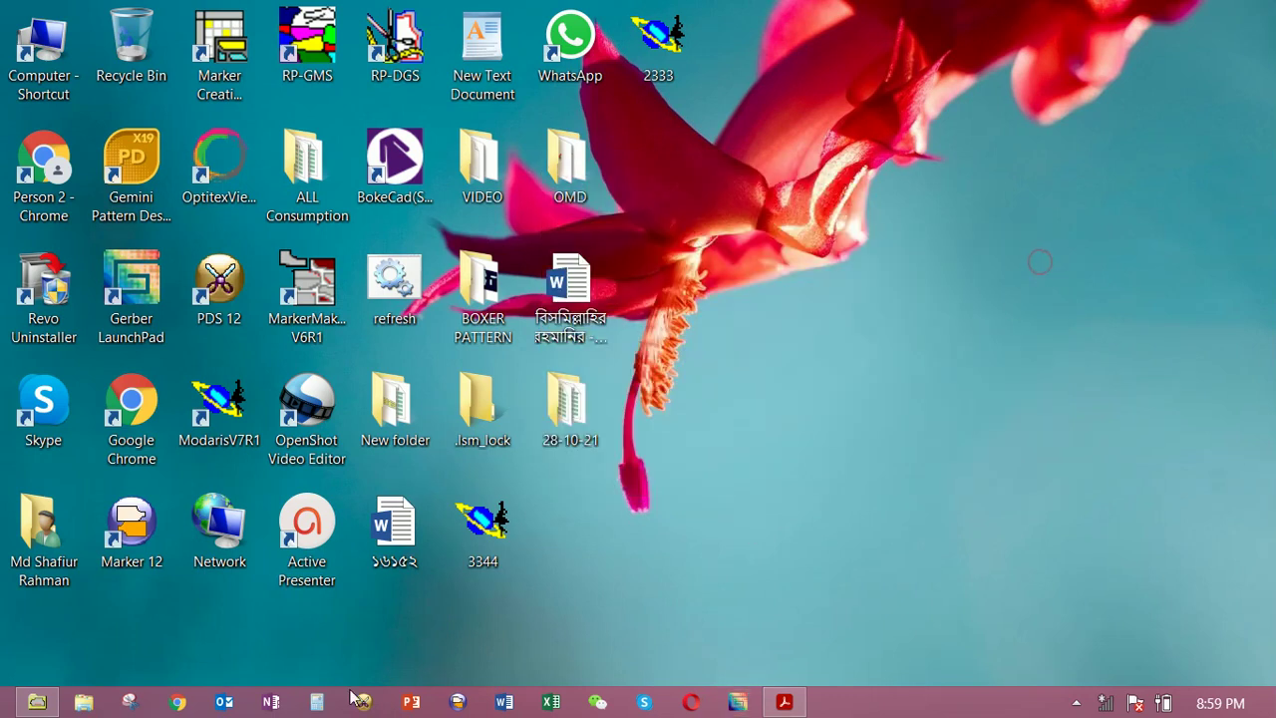
# Switch to AccuMark Explorer, open storage area monir2 on drive E: and find the stored 2211 pieces
pyautogui.click(55, 704)
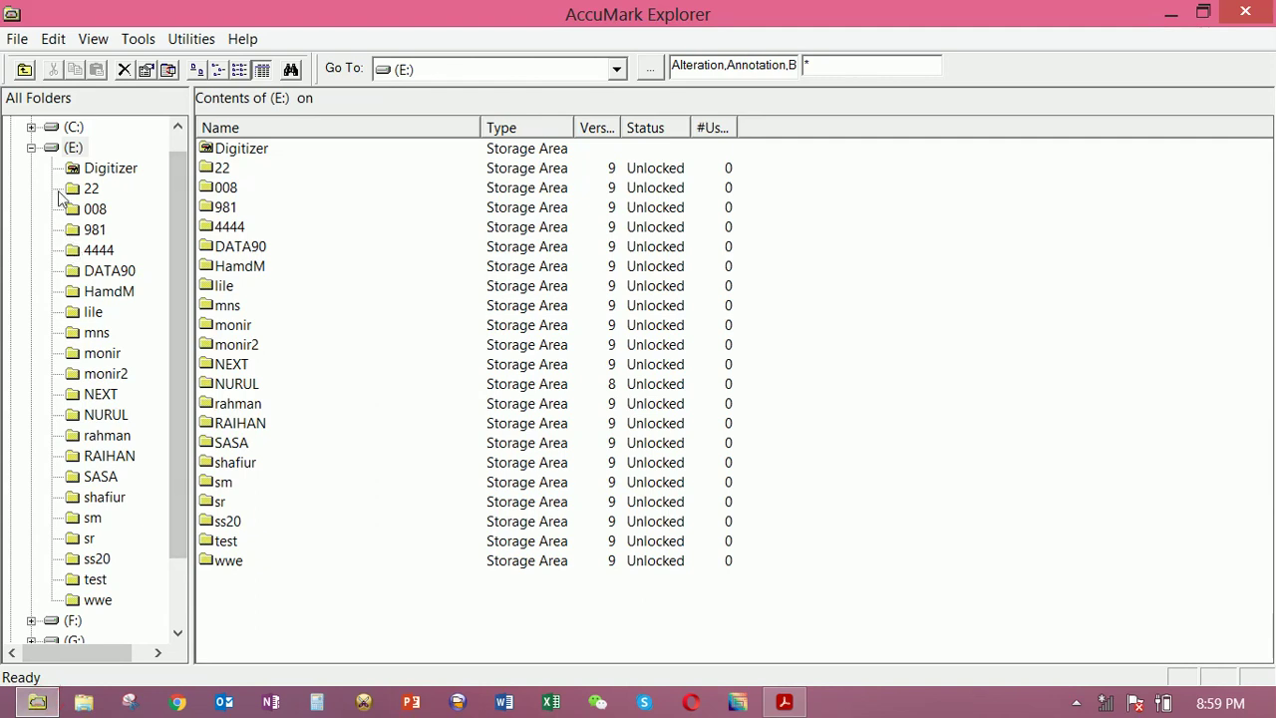
pyautogui.click(114, 376)
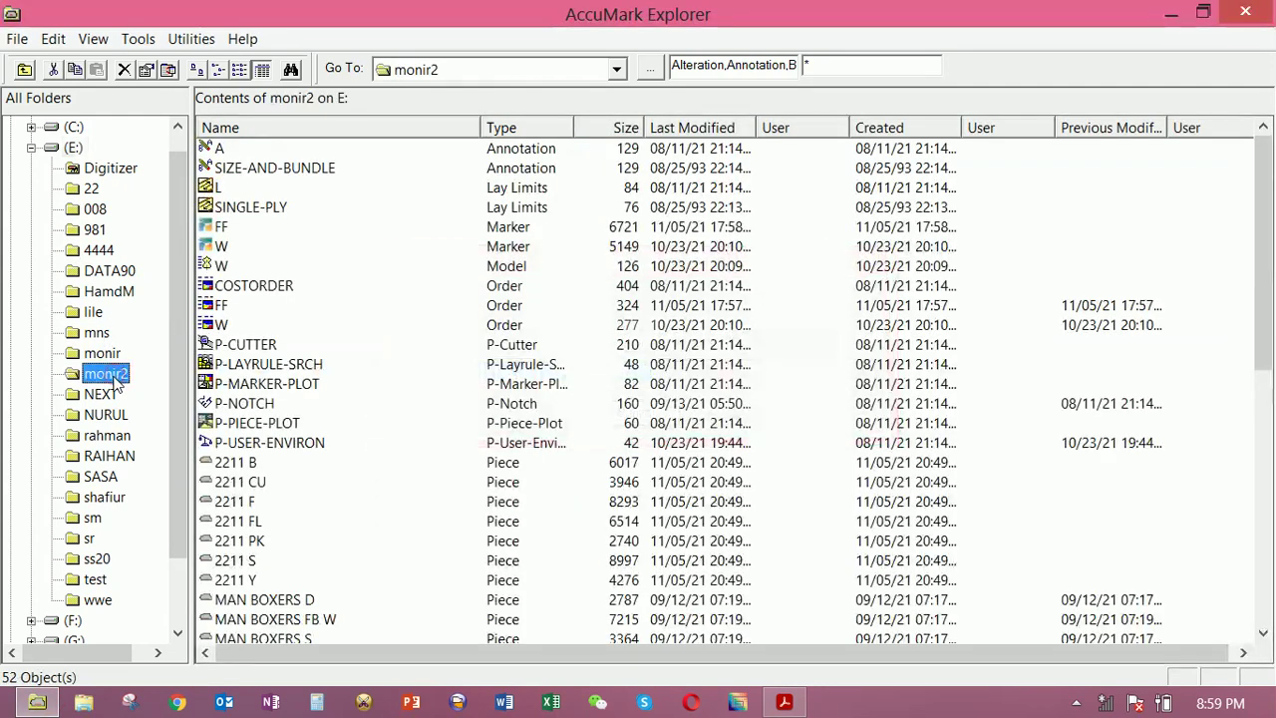
pyautogui.click(370, 447)
pyautogui.scroll(-1, 370, 447)
pyautogui.scroll(-2, 370, 449)
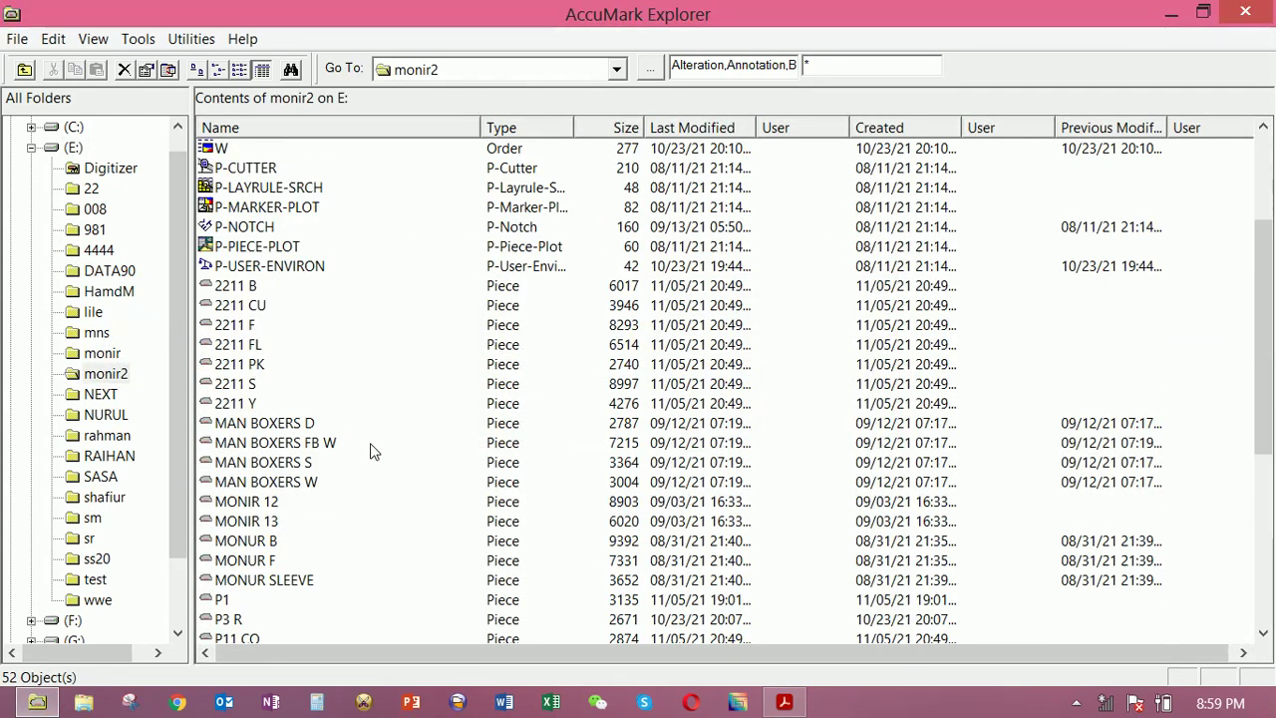
pyautogui.scroll(-4, 370, 448)
pyautogui.scroll(-2, 370, 451)
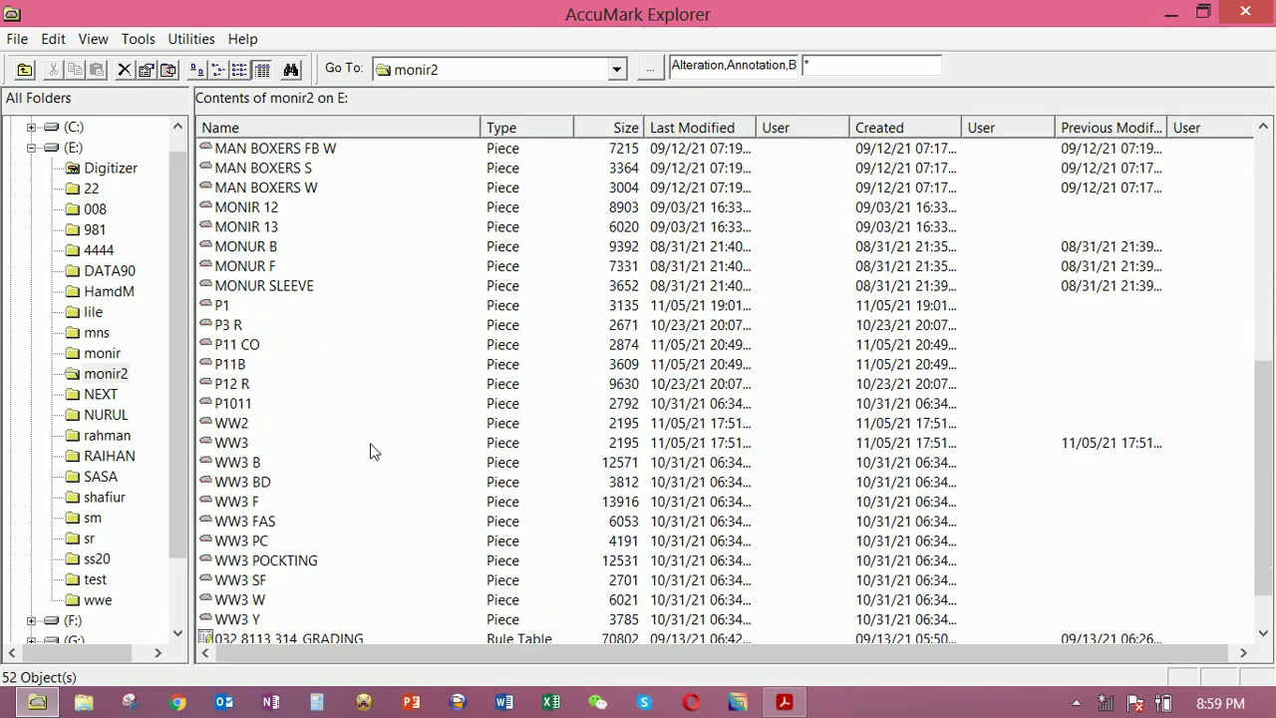
pyautogui.scroll(1, 321, 459)
pyautogui.scroll(4, 321, 459)
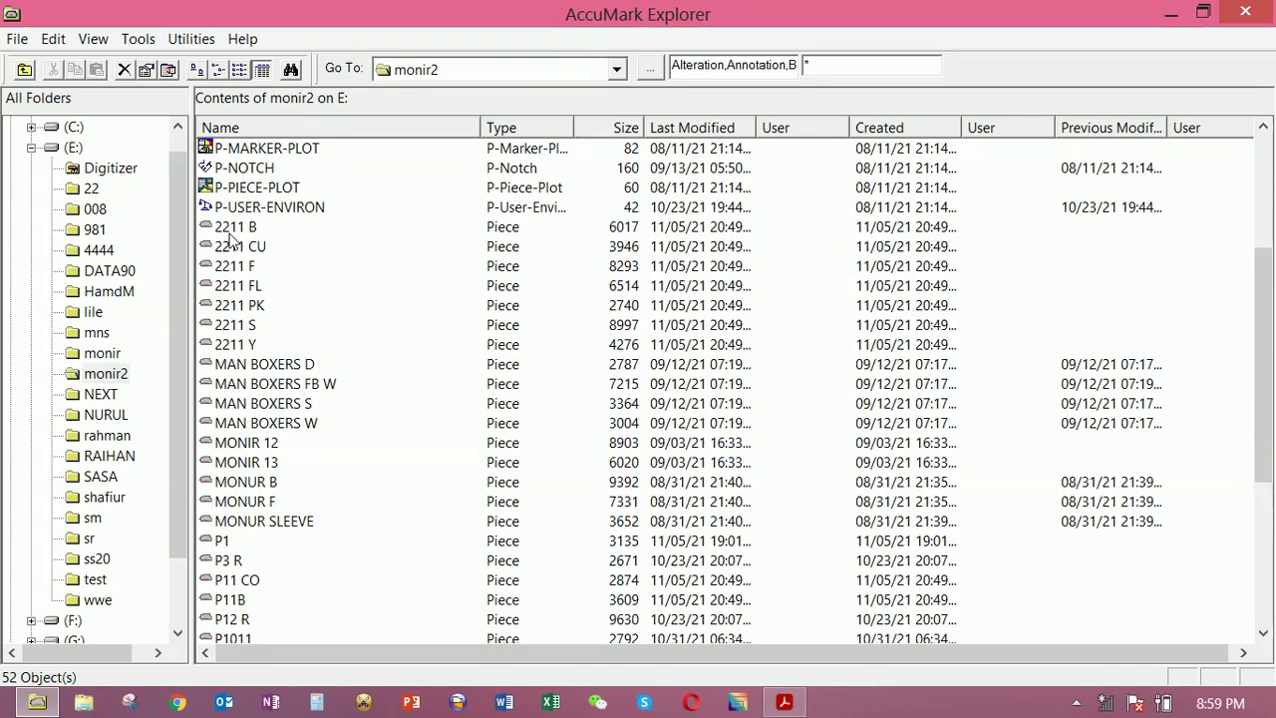
# Open the seven pieces 2211 B through 2211 Y in Pattern Design and dismiss the AutoSave recovery list
pyautogui.moveTo(282, 223); pyautogui.dragTo(271, 348)
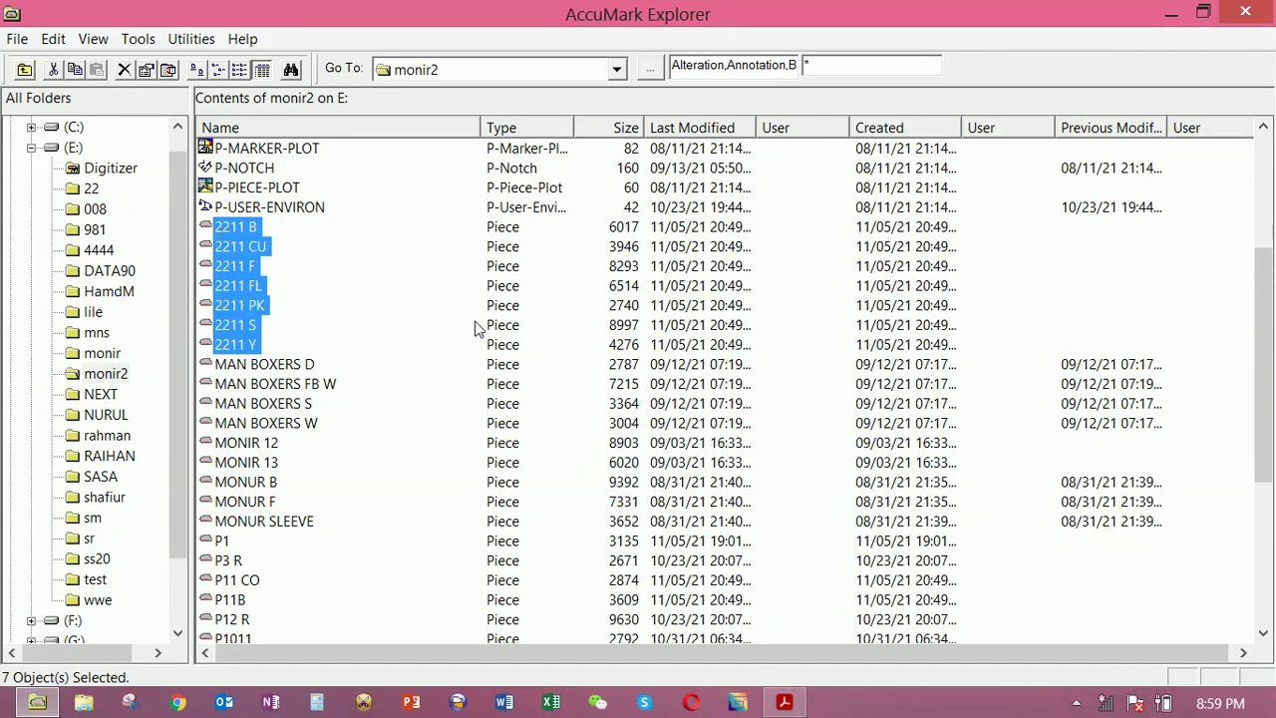
pyautogui.press('Return')
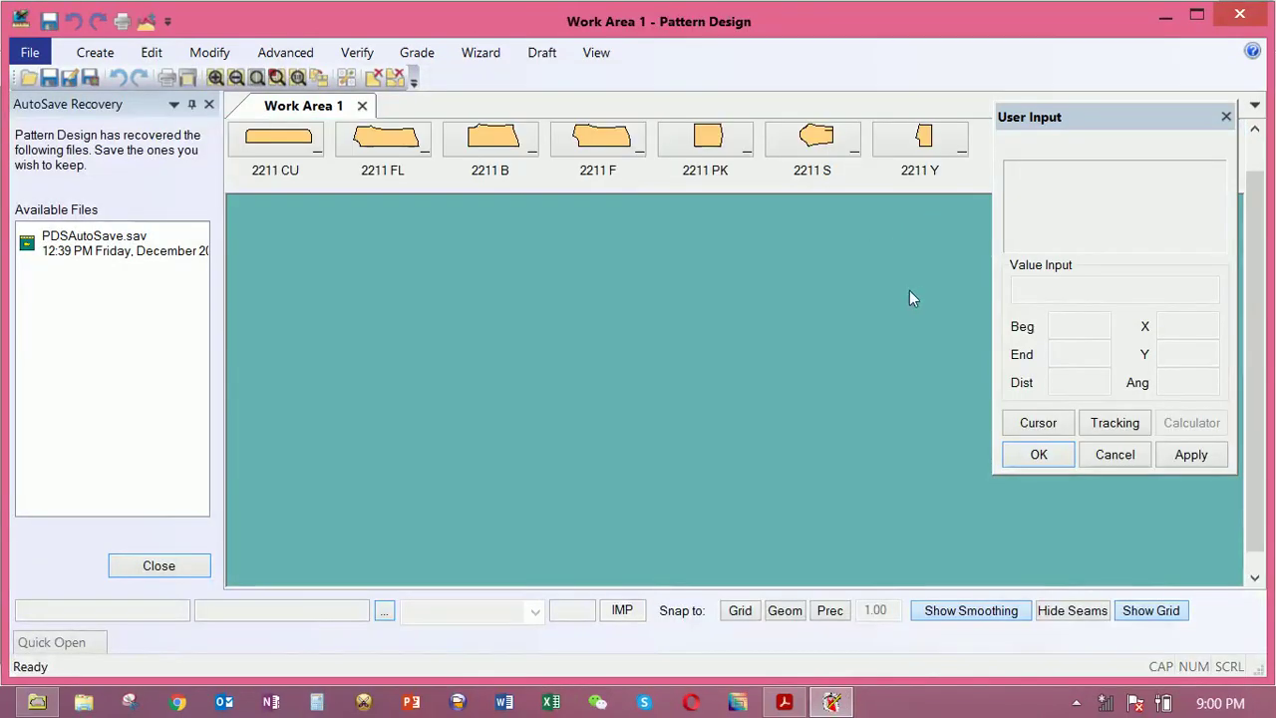
pyautogui.click(208, 103)
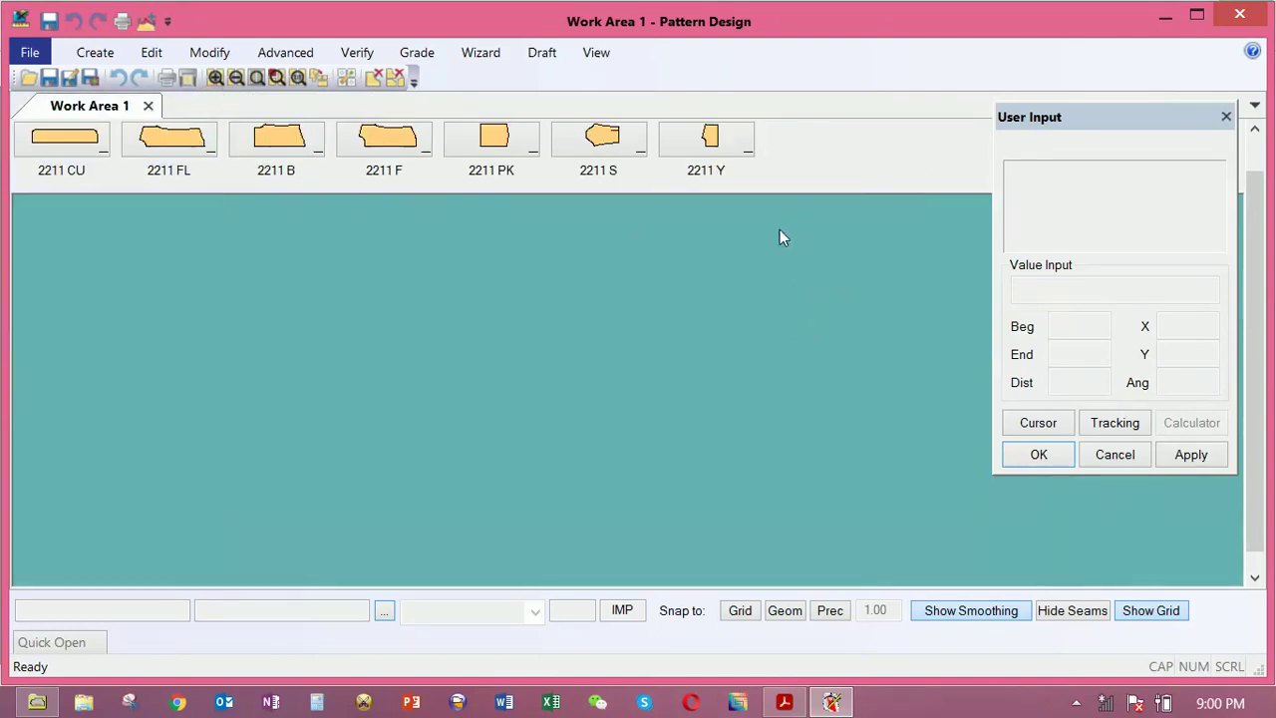
# Place all loaded 2211 pieces tiled in the work area to check them, and exit Pattern Design
pyautogui.rightClick(802, 164)
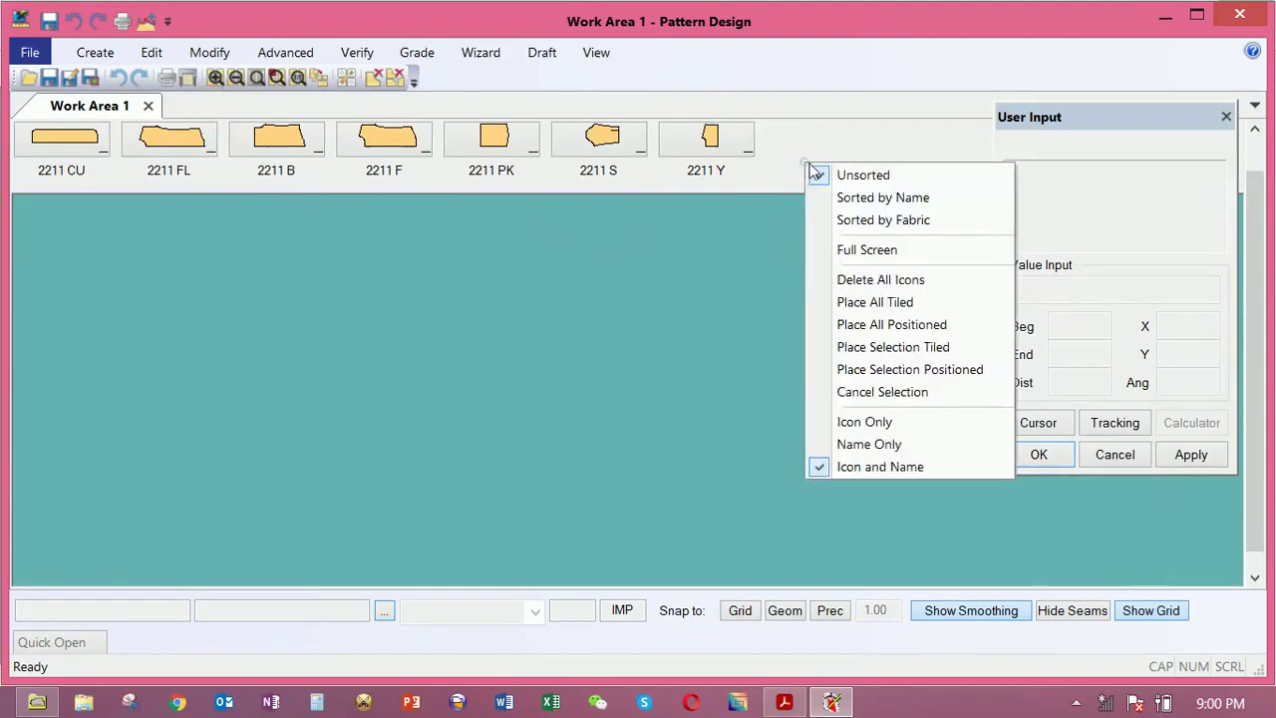
pyautogui.click(852, 281)
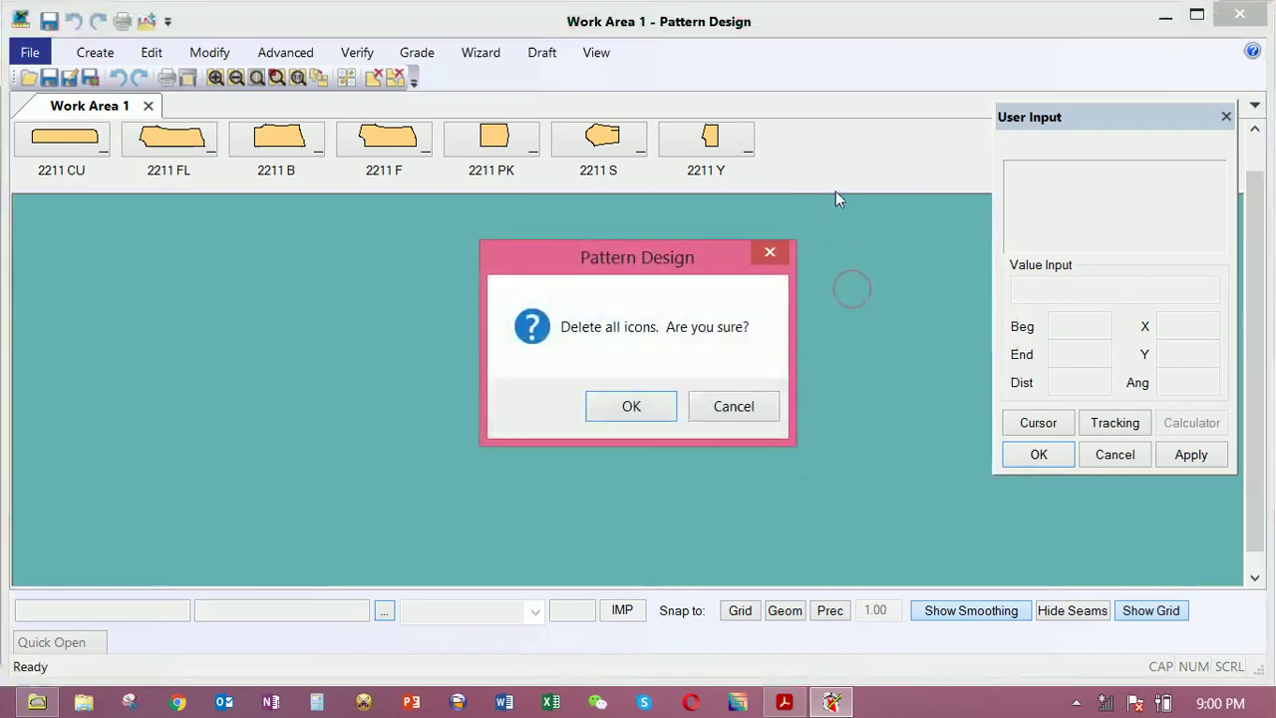
pyautogui.click(759, 399)
pyautogui.rightClick(810, 149)
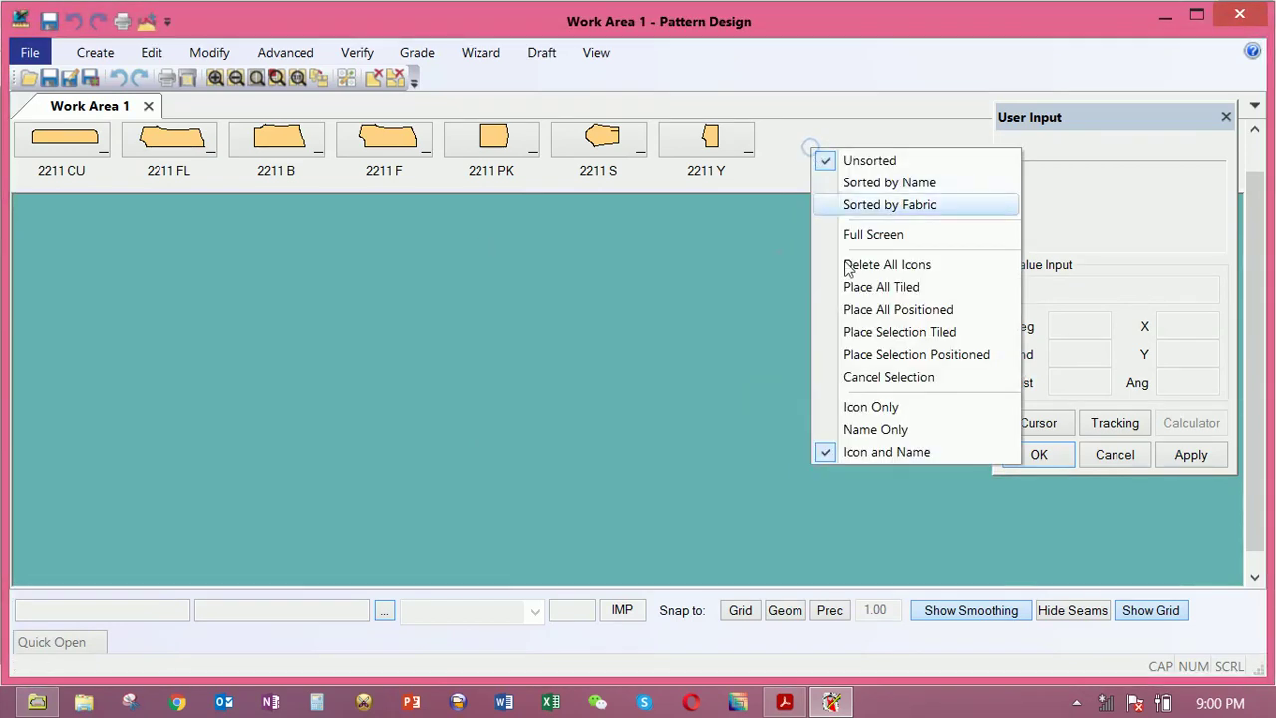
pyautogui.click(861, 288)
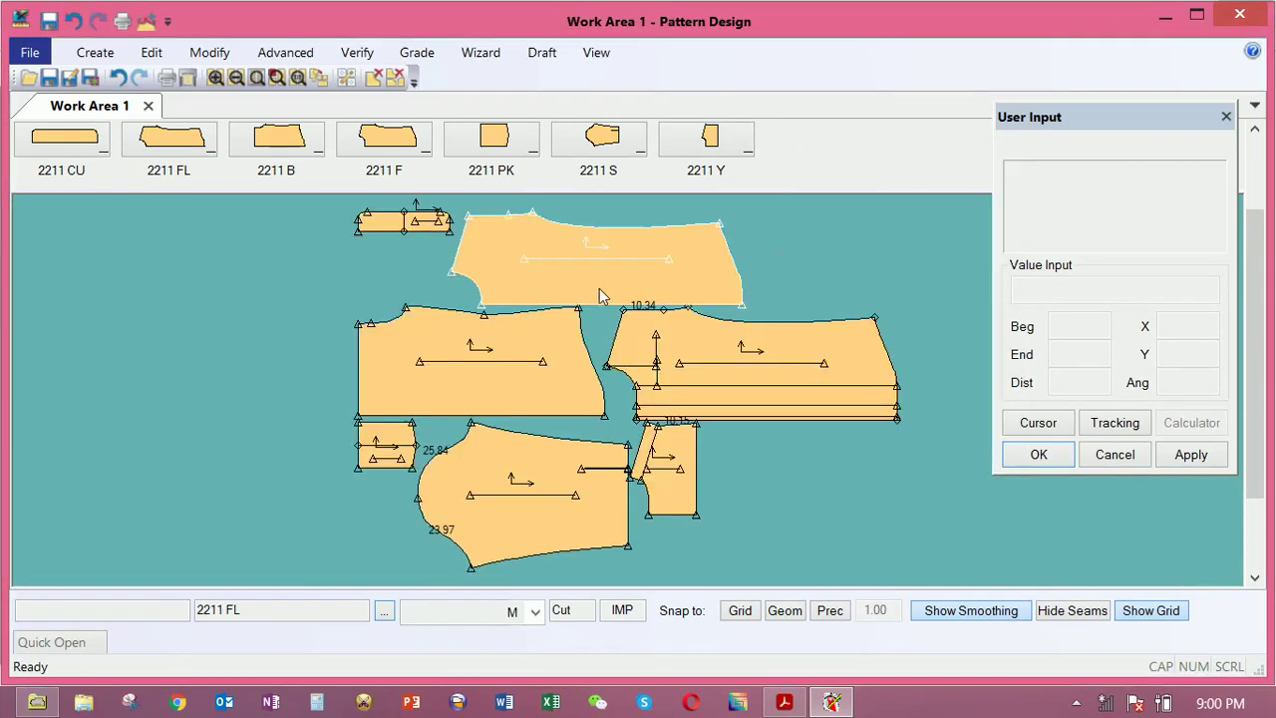
pyautogui.click(1239, 16)
pyautogui.click(745, 411)
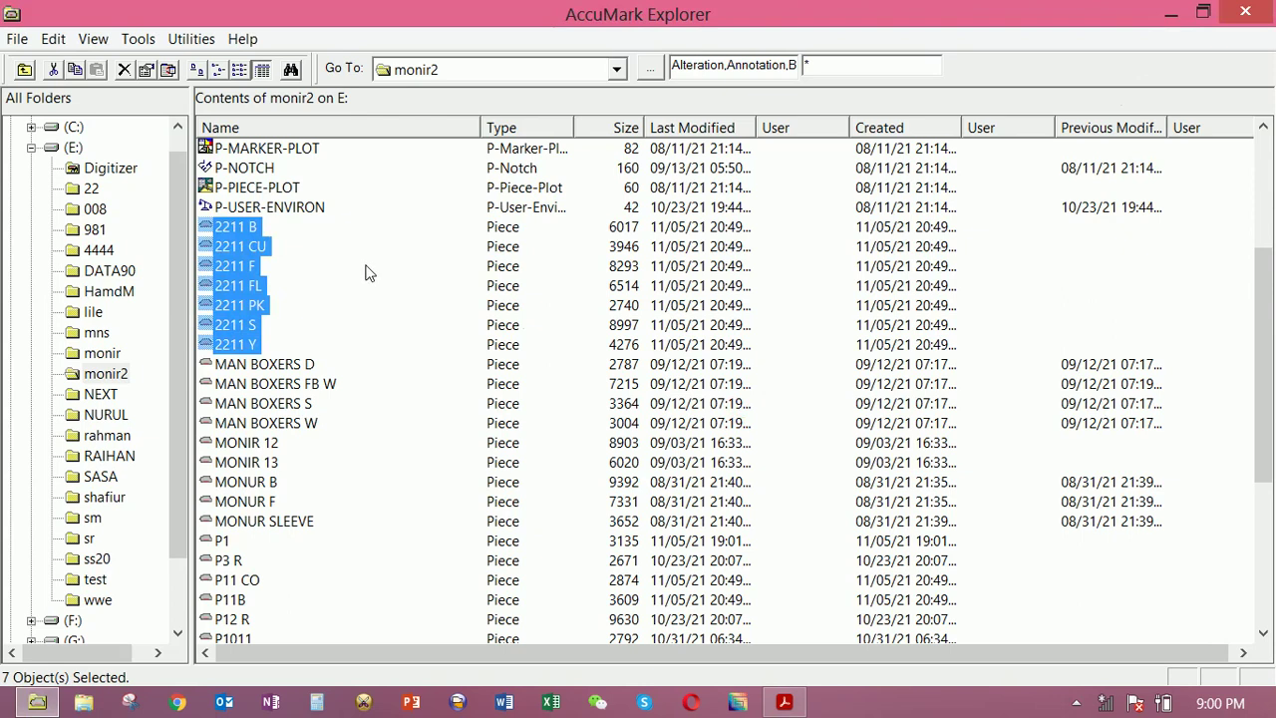
# Create a new model in storage area monir2 and enter 2211 as its comment
pyautogui.rightClick(437, 283)
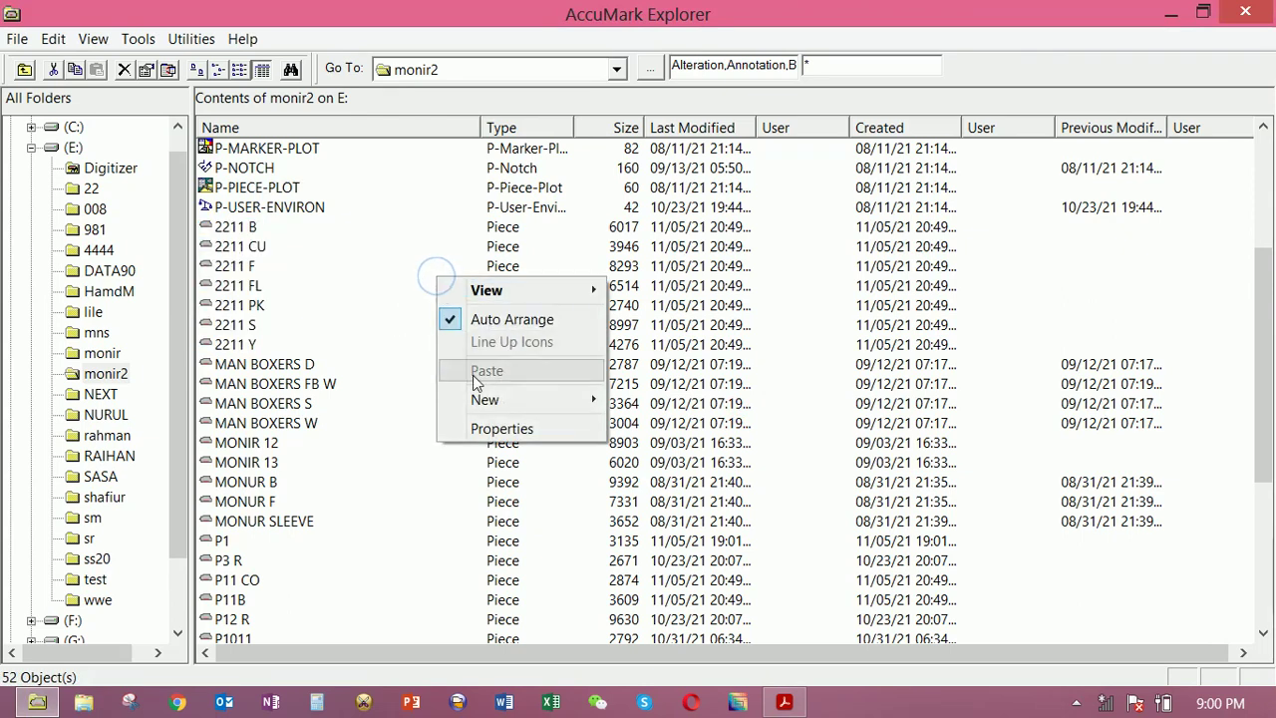
pyautogui.moveTo(490, 402)
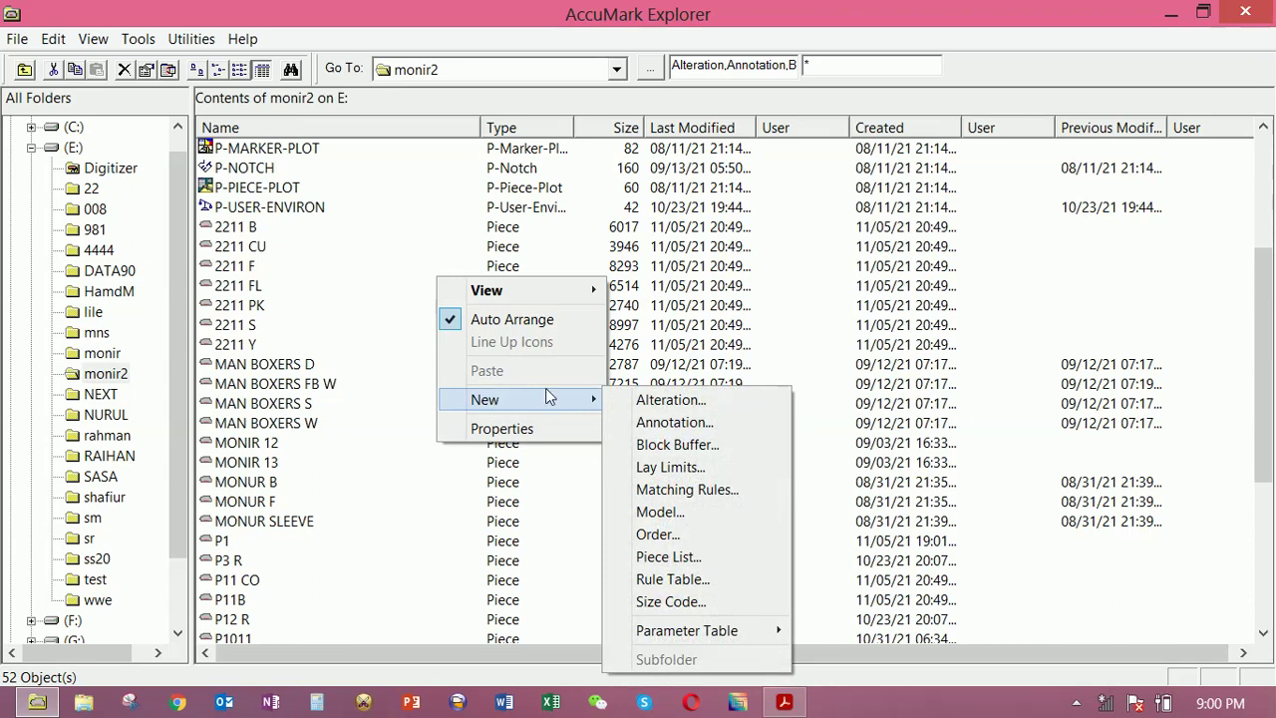
pyautogui.click(663, 511)
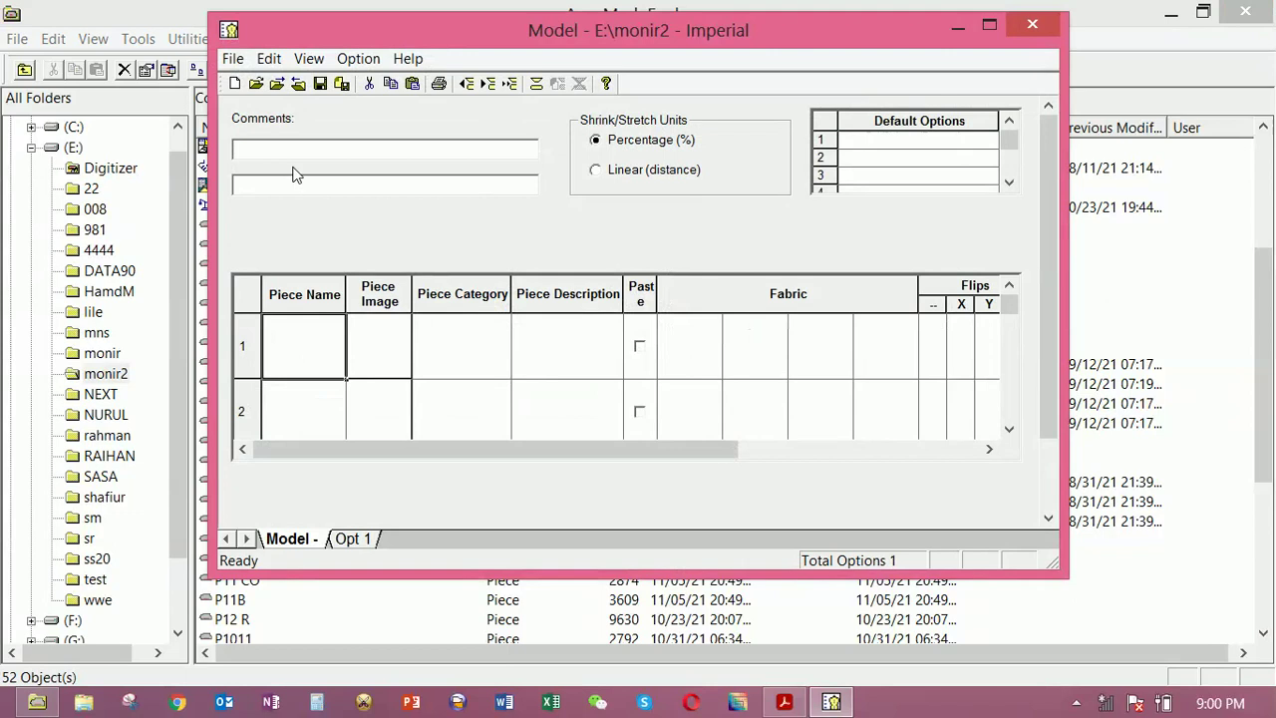
pyautogui.write('12')
# Look up the seven pieces 2211 B through 2211 Y and add them to the model's piece list
pyautogui.click(341, 327)
pyautogui.click(338, 322)
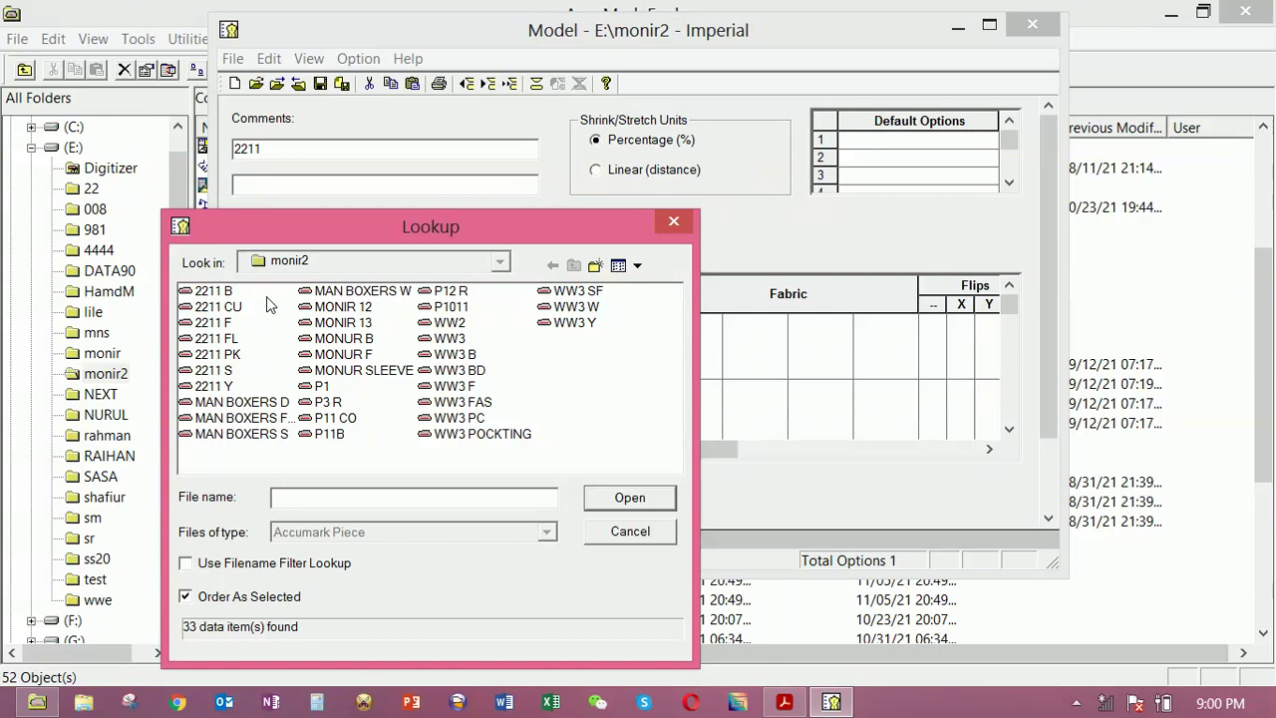
pyautogui.moveTo(267, 302); pyautogui.dragTo(234, 403)
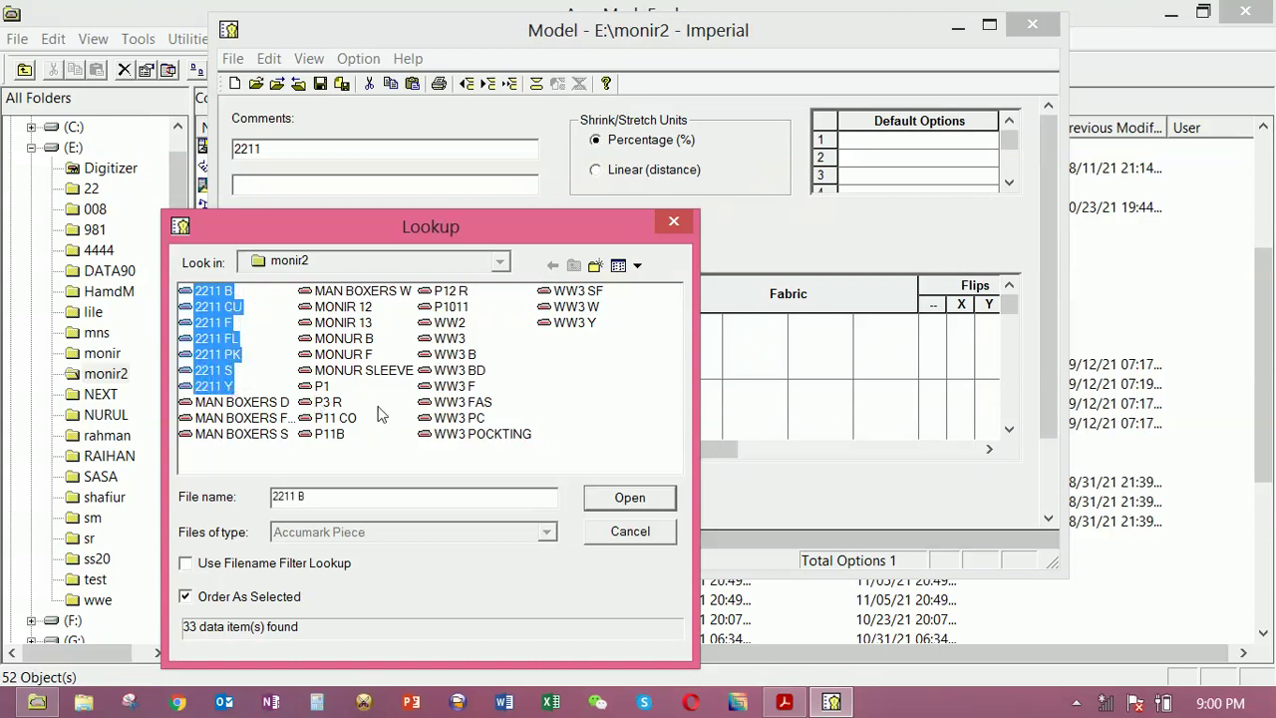
pyautogui.click(608, 496)
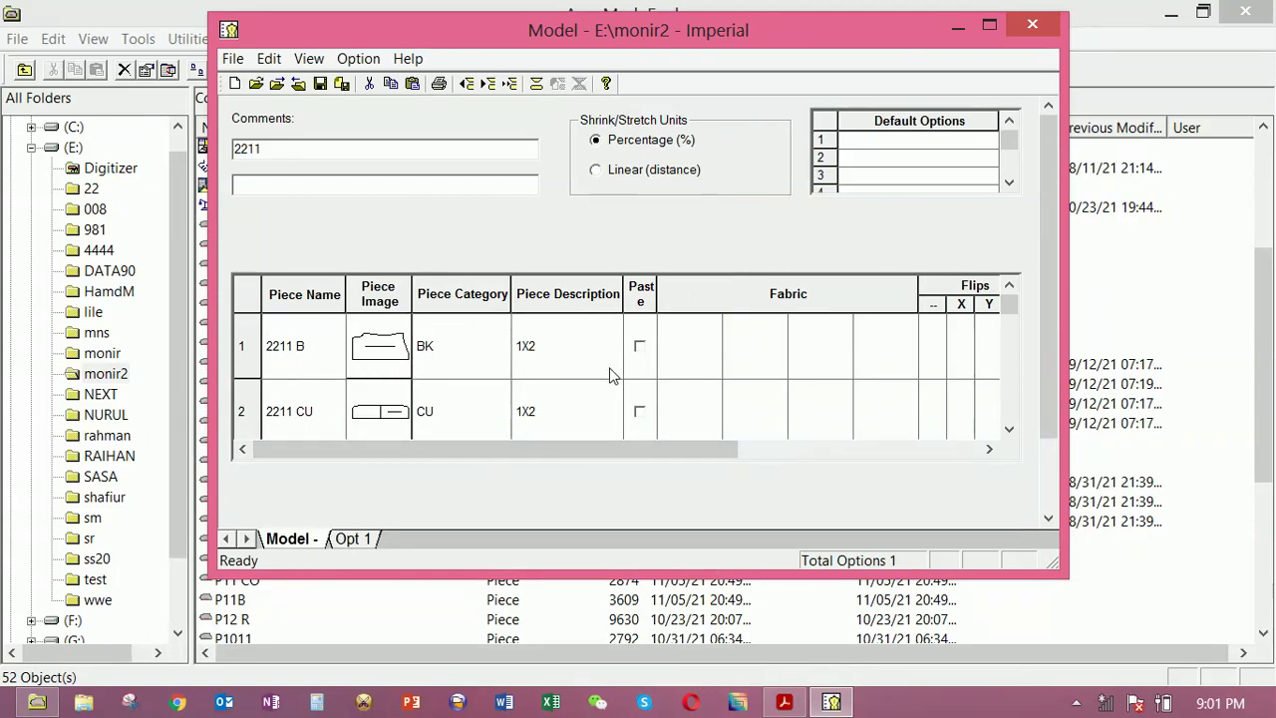
# Set back piece 2211 B to 1 unflipped and 1 X-flipped copy, and cuff piece 2211 CU to 1 unflipped copy
pyautogui.click(925, 346)
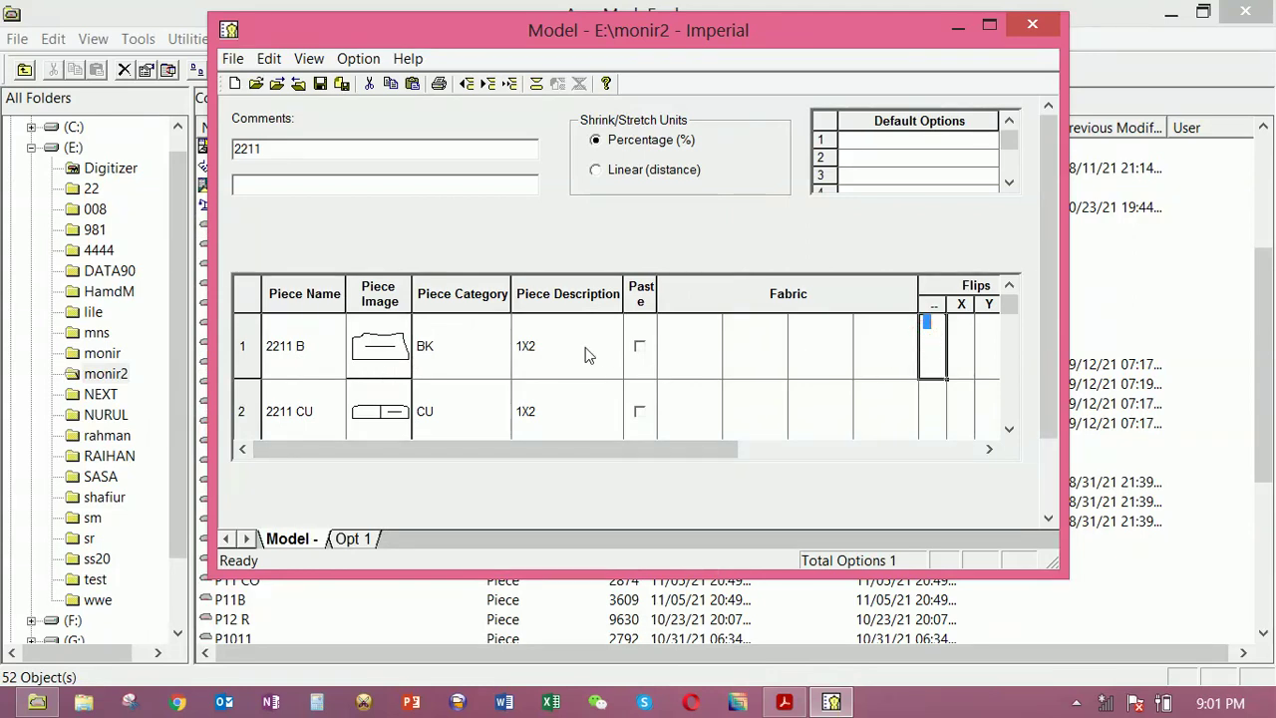
pyautogui.write('1')
pyautogui.click(957, 349)
pyautogui.write('1')
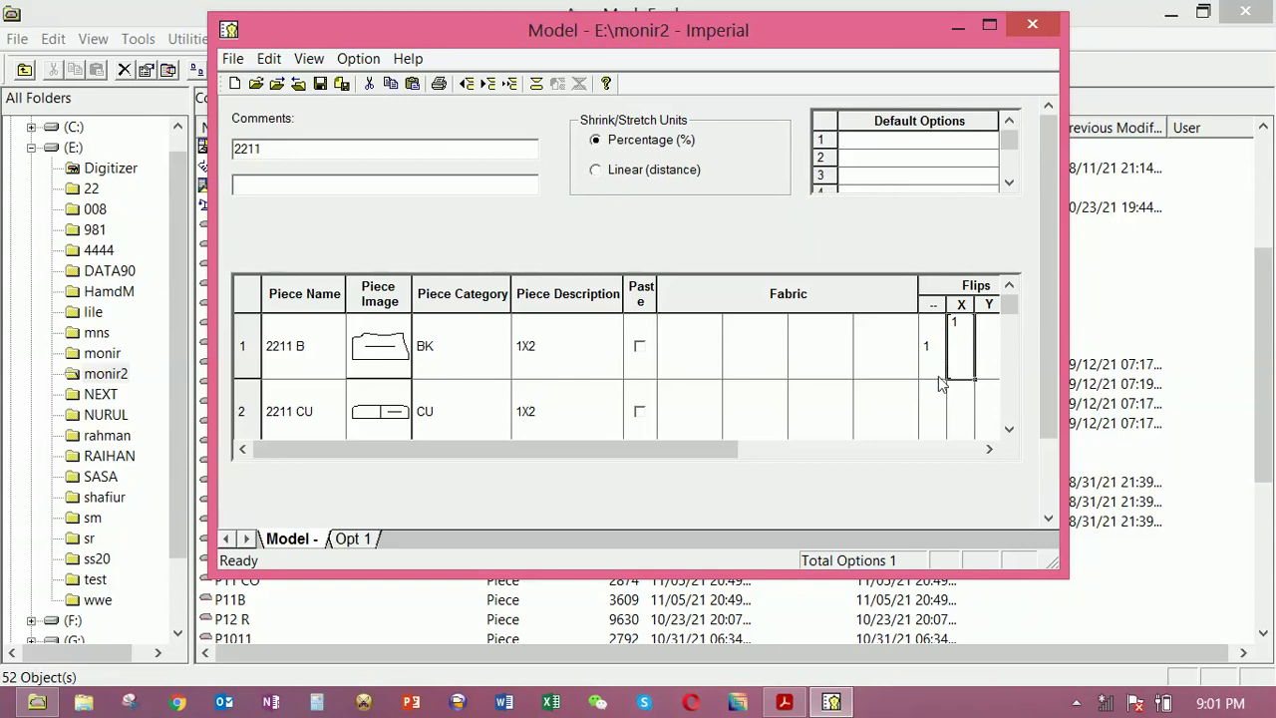
pyautogui.click(932, 410)
pyautogui.write('1')
# Set 1 unflipped and 1 X-flipped copy each for pieces 2211 F and 2211 FL in the model
pyautogui.click(929, 410)
pyautogui.write('1')
pyautogui.click(959, 349)
pyautogui.write('1')
pyautogui.click(937, 410)
pyautogui.write('1')
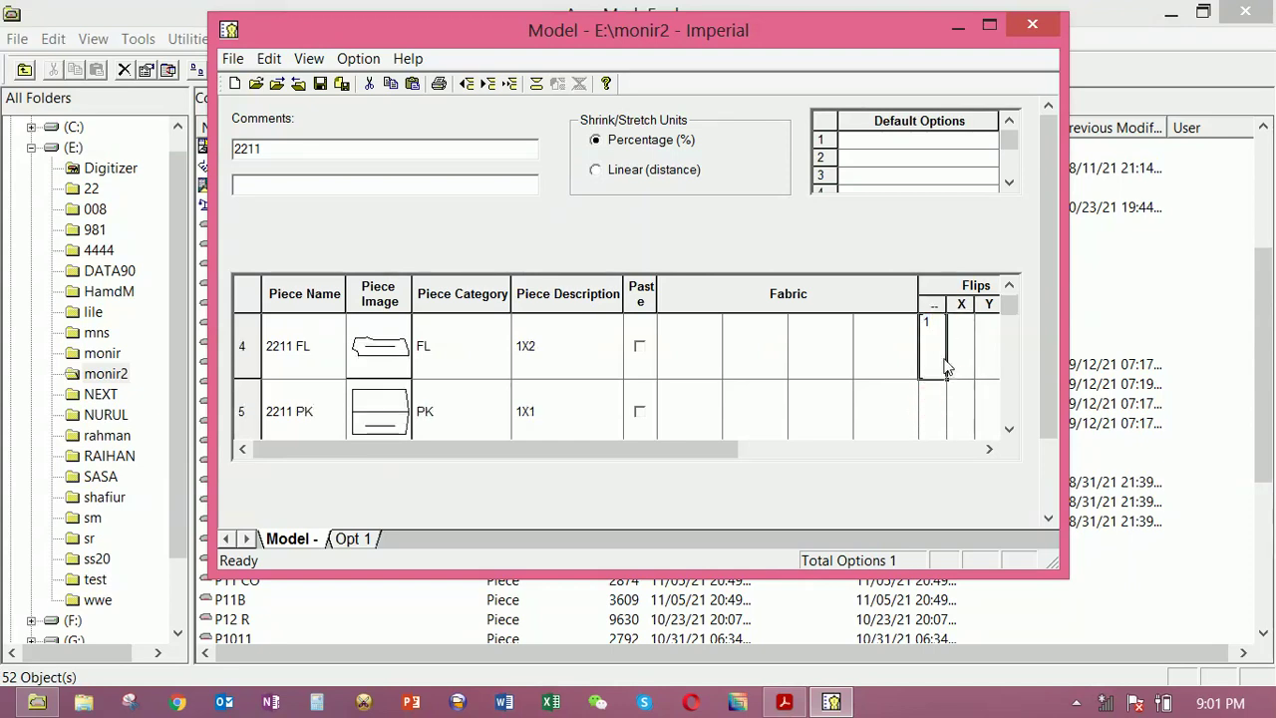
pyautogui.click(954, 359)
pyautogui.write('1')
# Set 1 unflipped and 1 X-flipped copy for piece 2211 PK, and 1 unflipped copy for piece 2211 S
pyautogui.click(937, 408)
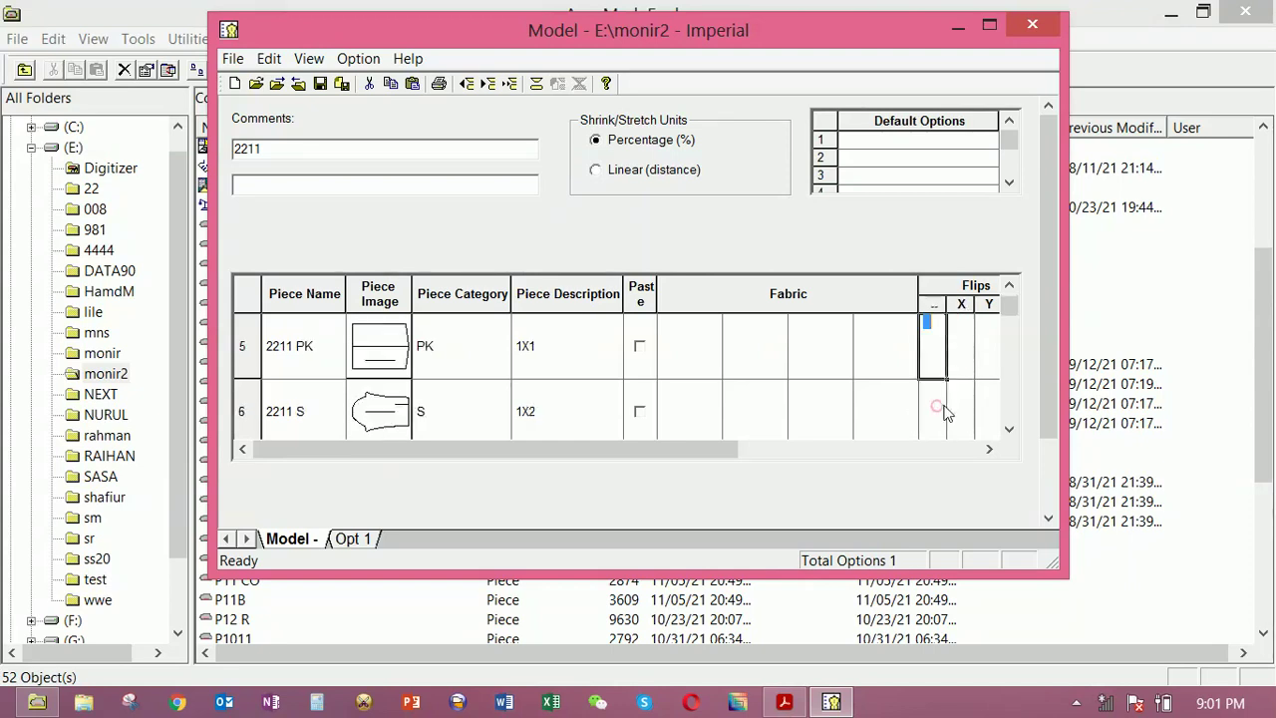
pyautogui.write('1')
pyautogui.click(957, 361)
pyautogui.write('1')
pyautogui.click(936, 409)
pyautogui.write('1')
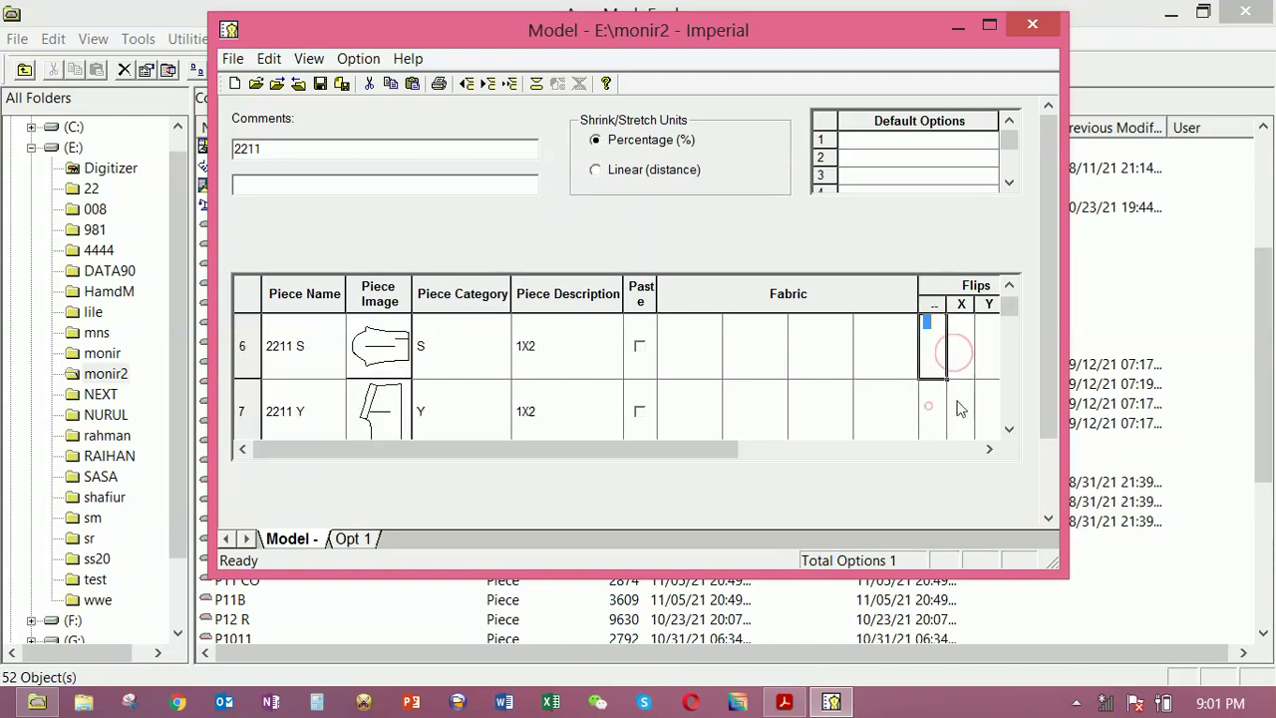
# Set 1 X-flipped and 1 unflipped copy for piece 2211 Y in the model
pyautogui.click(969, 396)
pyautogui.write('1')
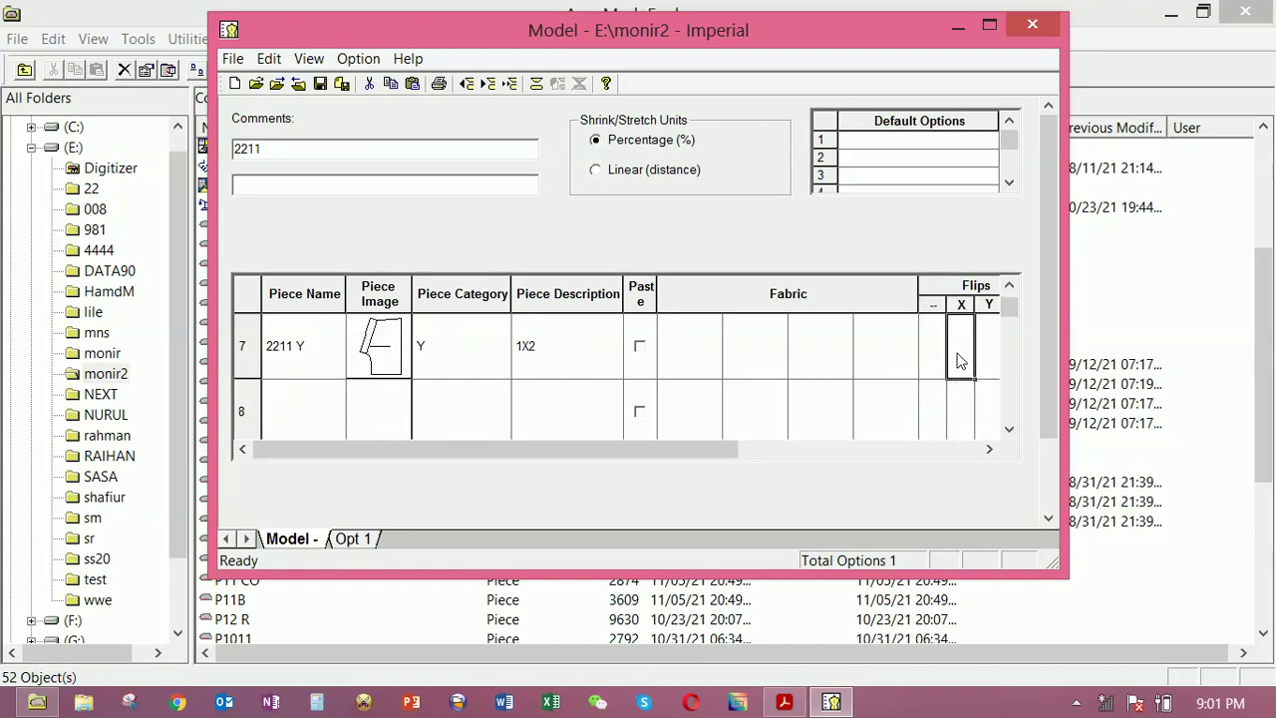
pyautogui.click(932, 358)
pyautogui.write('1')
pyautogui.click(940, 404)
pyautogui.write('1')
pyautogui.click(961, 410)
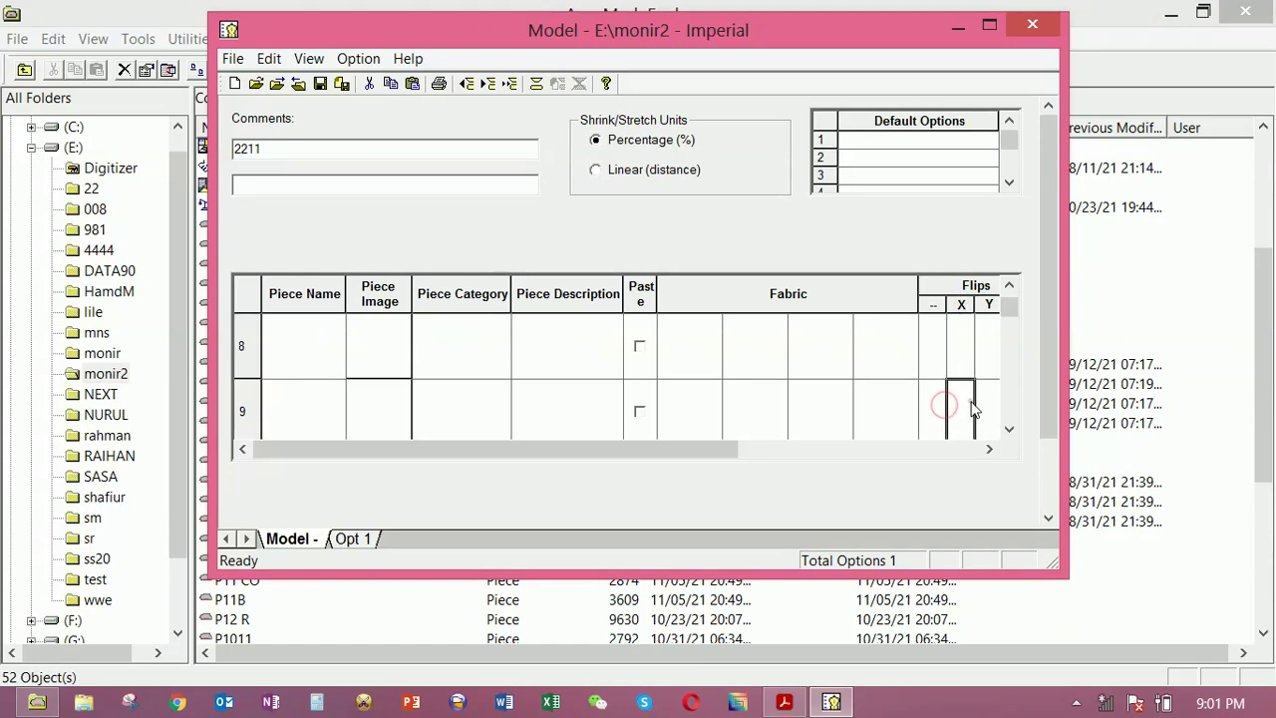
pyautogui.write('1')
pyautogui.click(940, 370)
pyautogui.write('1')
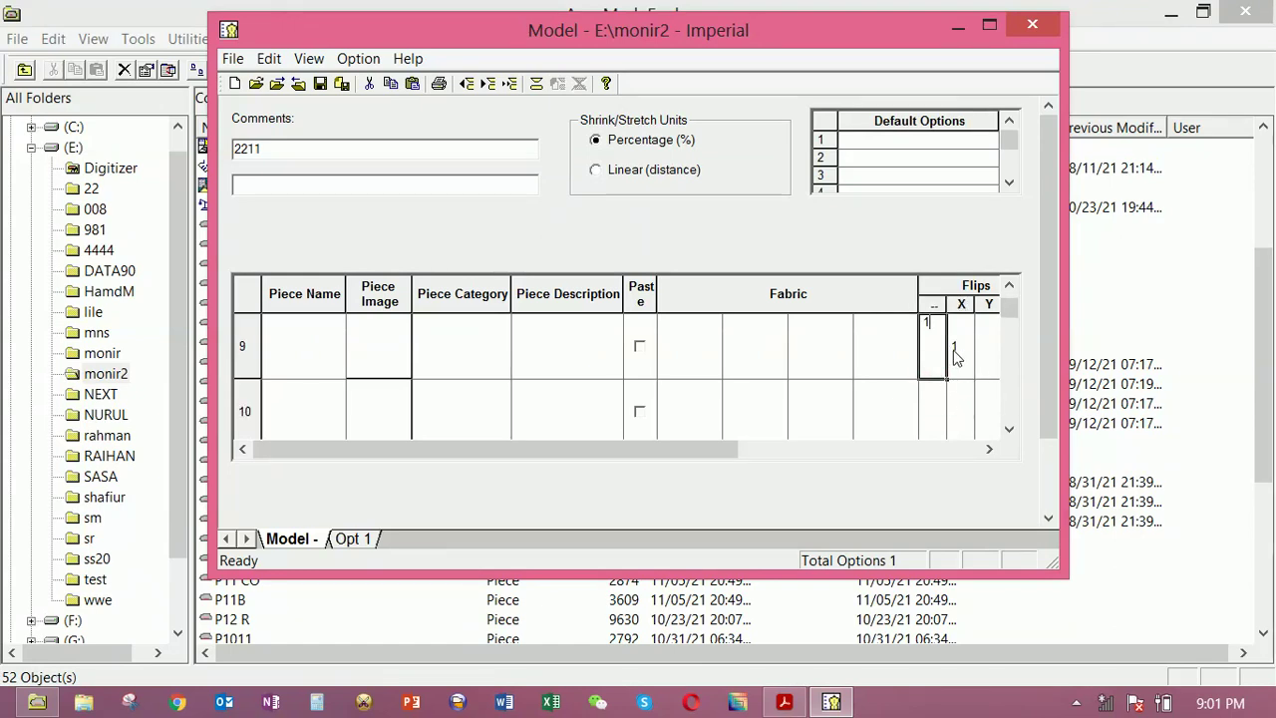
pyautogui.click(955, 356)
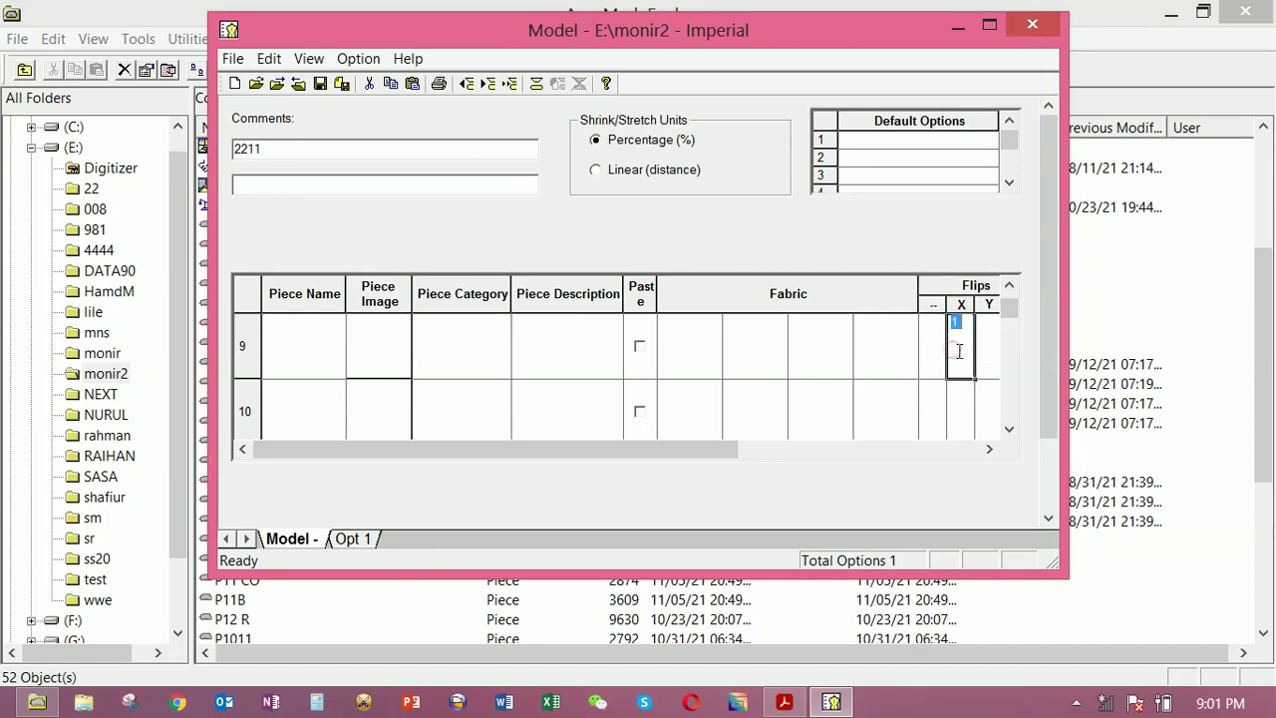
pyautogui.click(959, 356)
# Save the model as 2211 in storage area monir2 and close the model editor
pyautogui.click(319, 84)
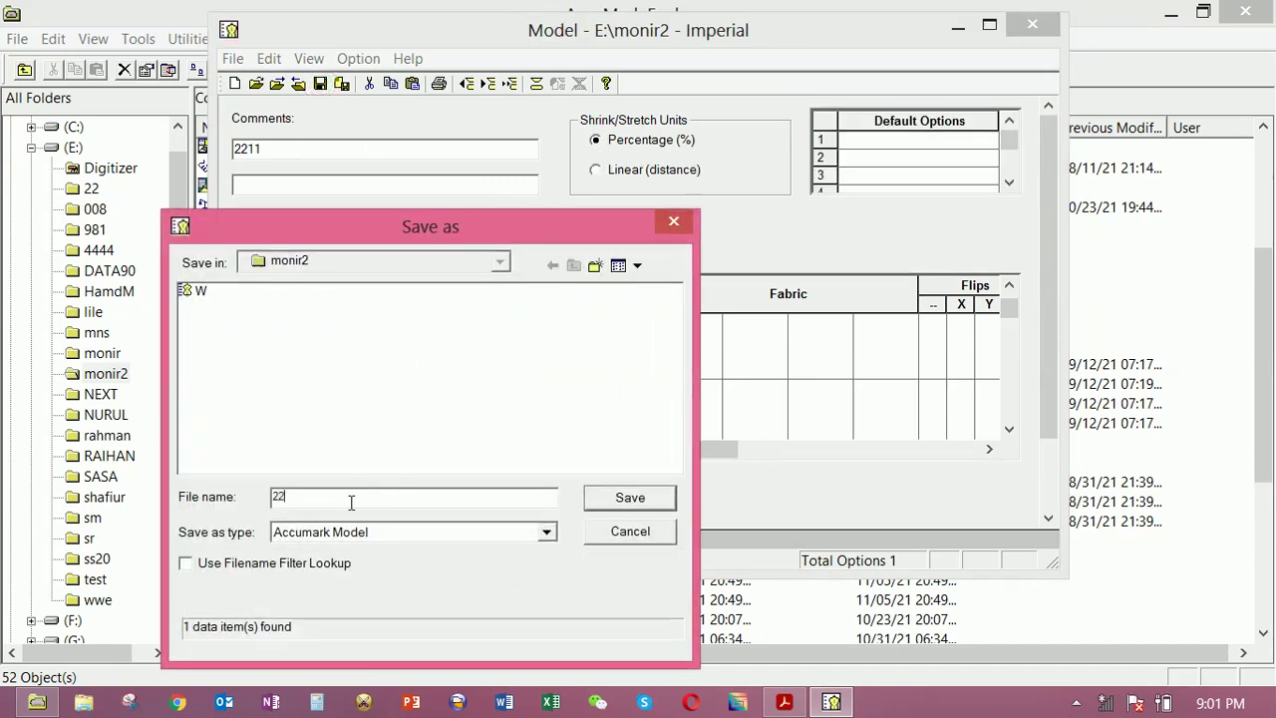
pyautogui.click(630, 498)
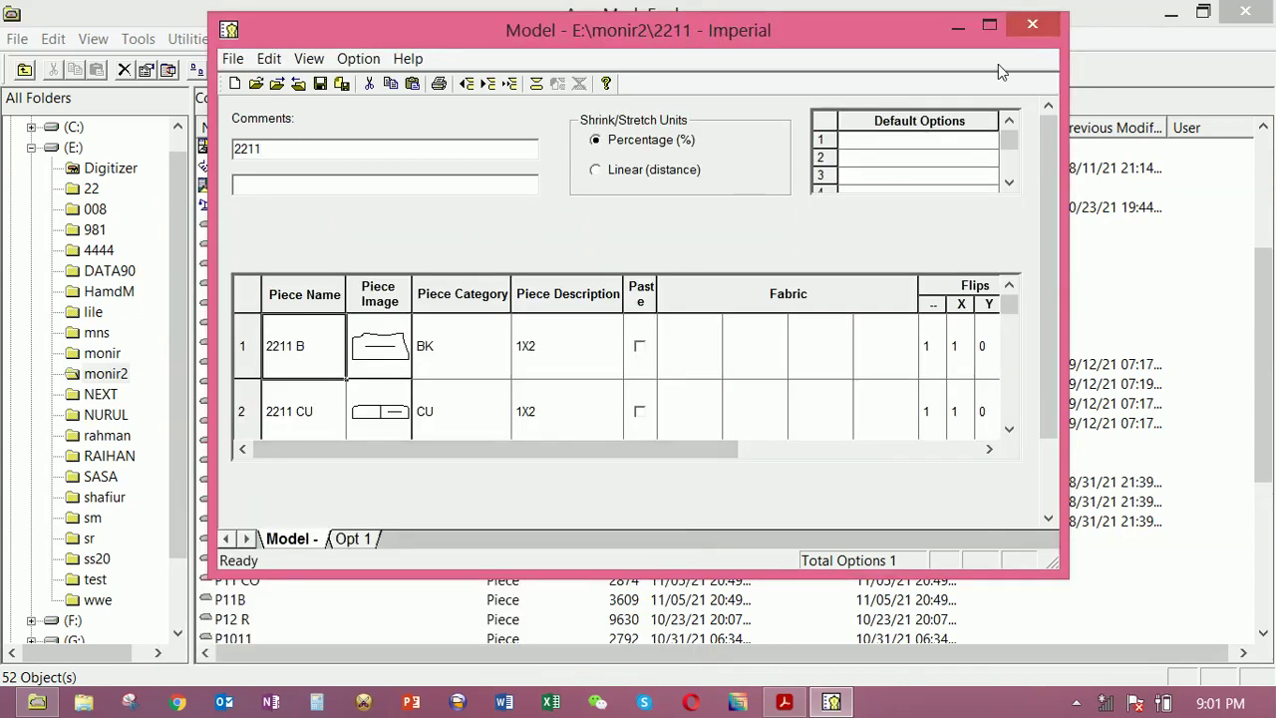
pyautogui.click(1055, 26)
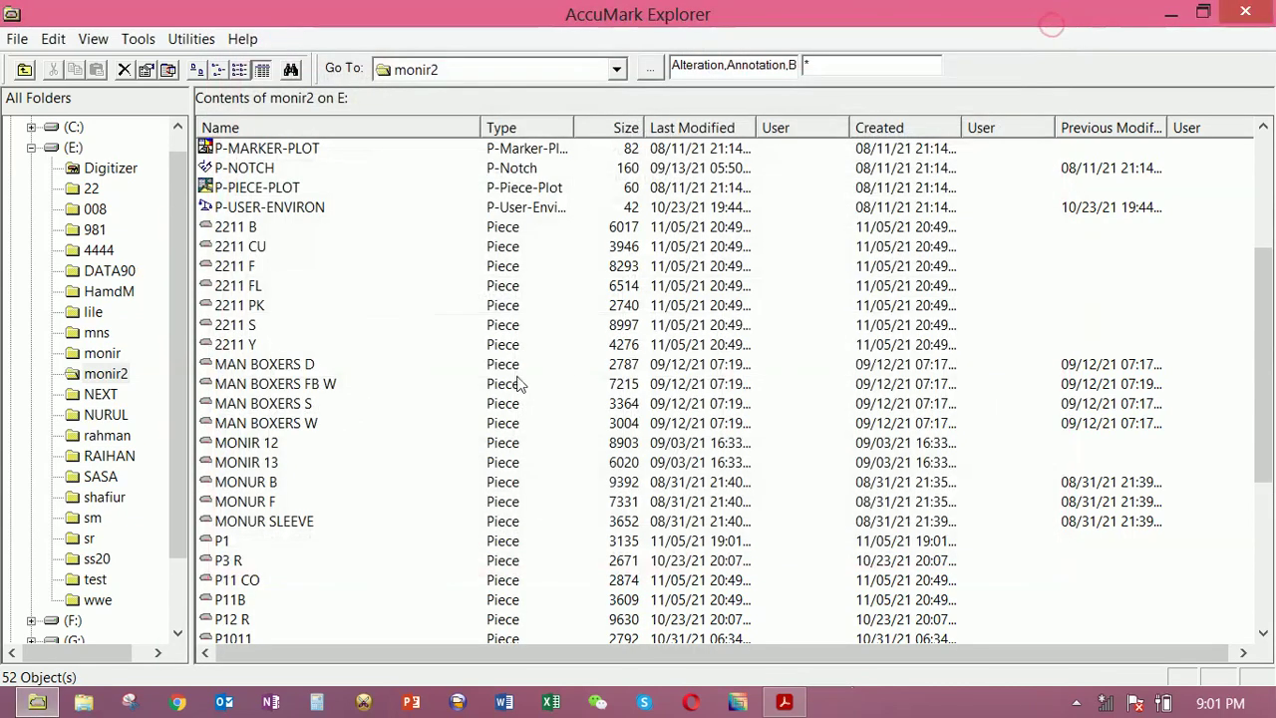
# Create a new order in storage area monir2 and enter 2211 as its marker name
pyautogui.rightClick(387, 321)
pyautogui.moveTo(507, 440)
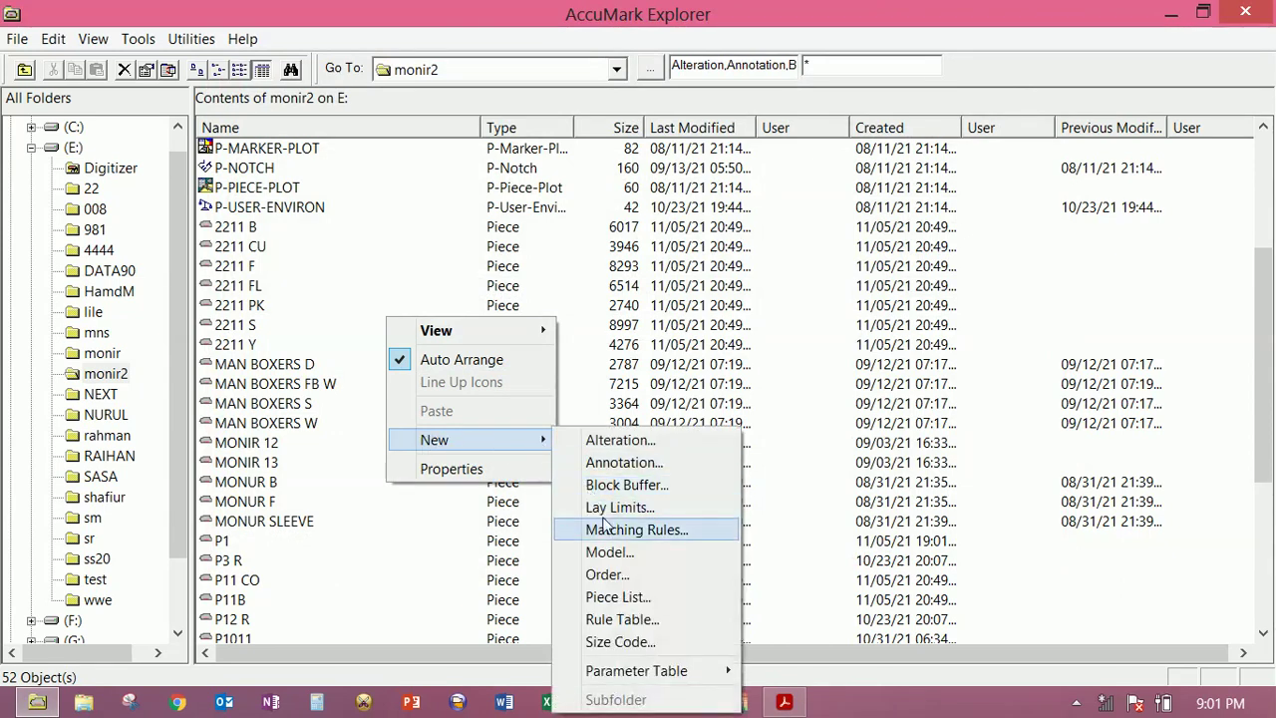
pyautogui.click(618, 575)
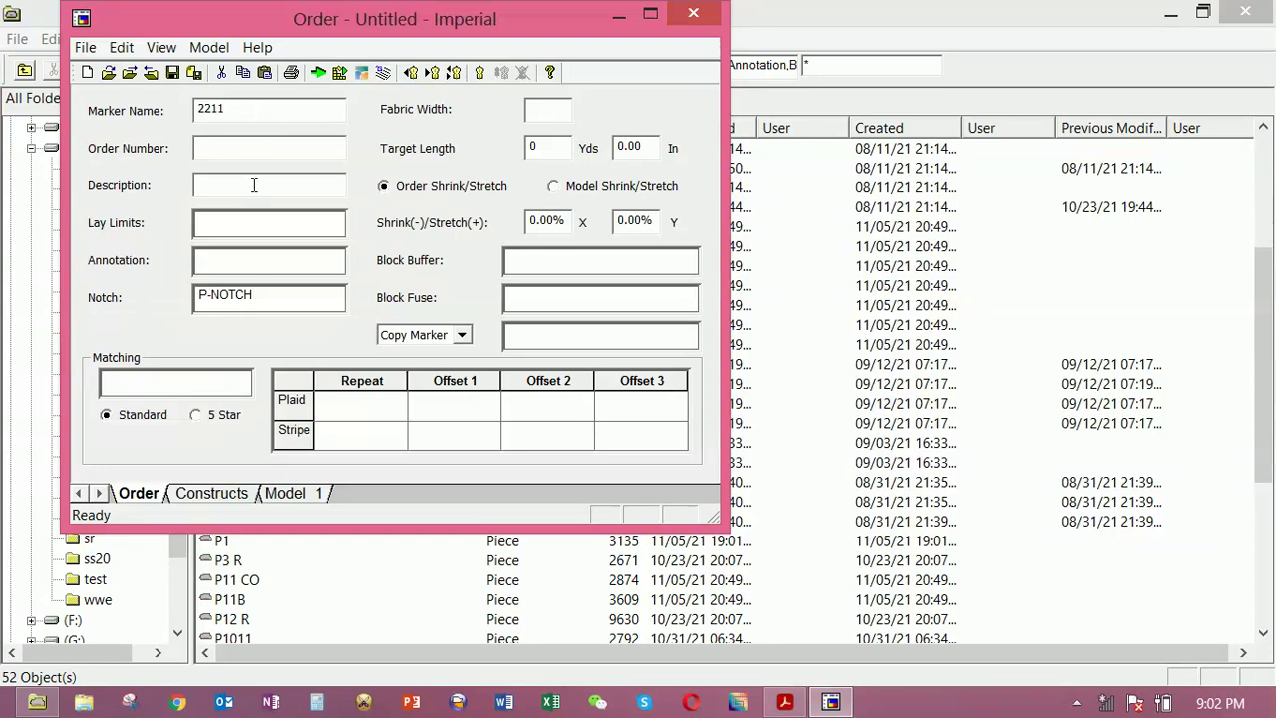
# Look up and assign the lay limits SINGLE-PLY and the annotation SIZE-AND-BUNDLE to the order
pyautogui.click(332, 223)
pyautogui.click(335, 222)
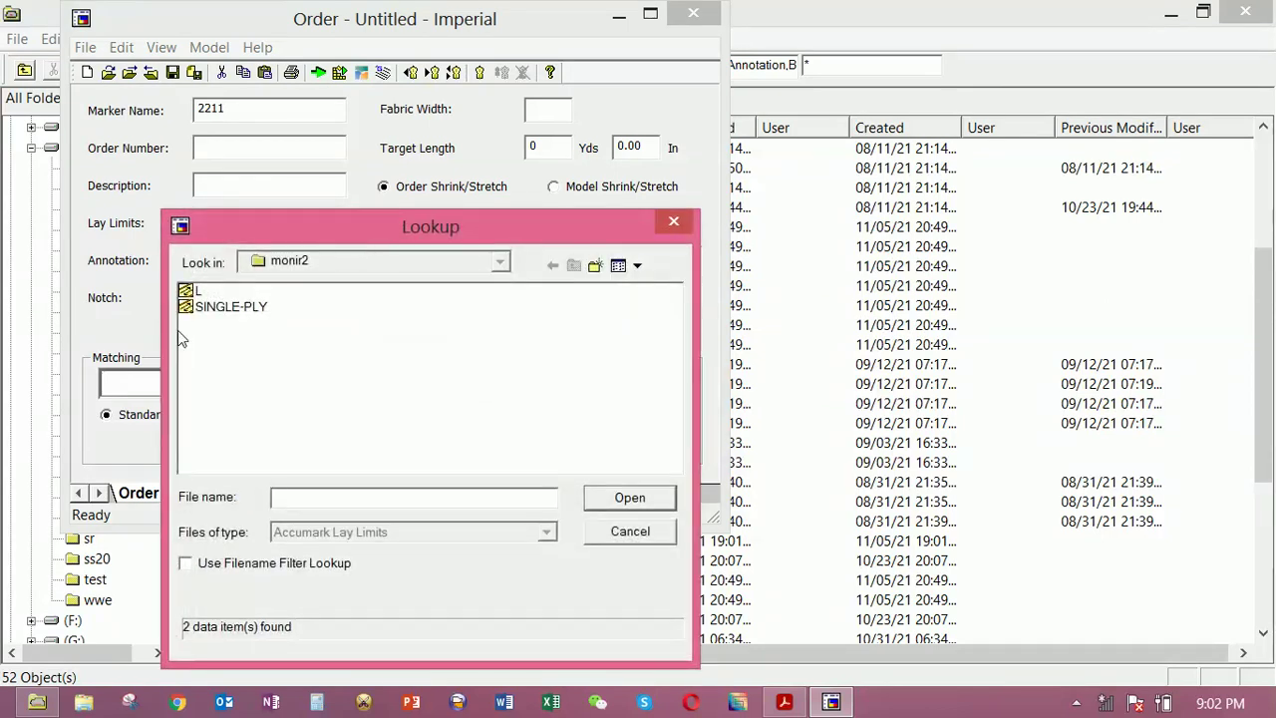
pyautogui.click(230, 307)
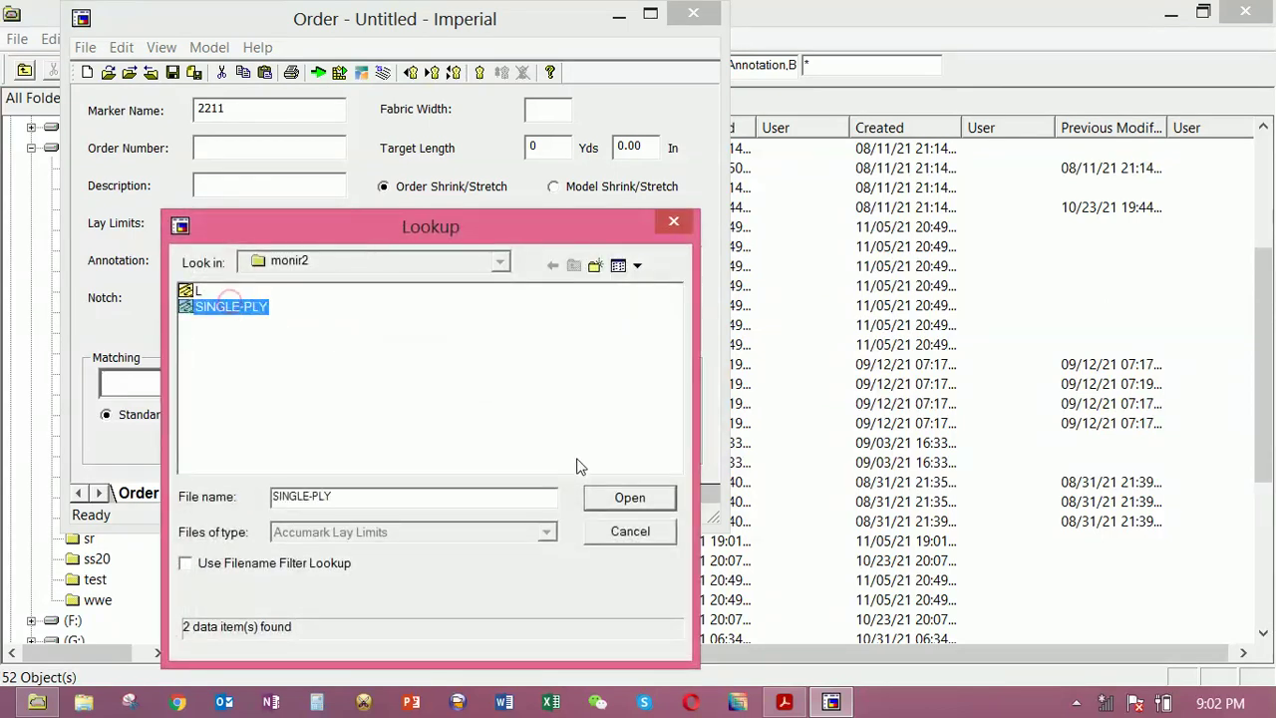
pyautogui.click(629, 497)
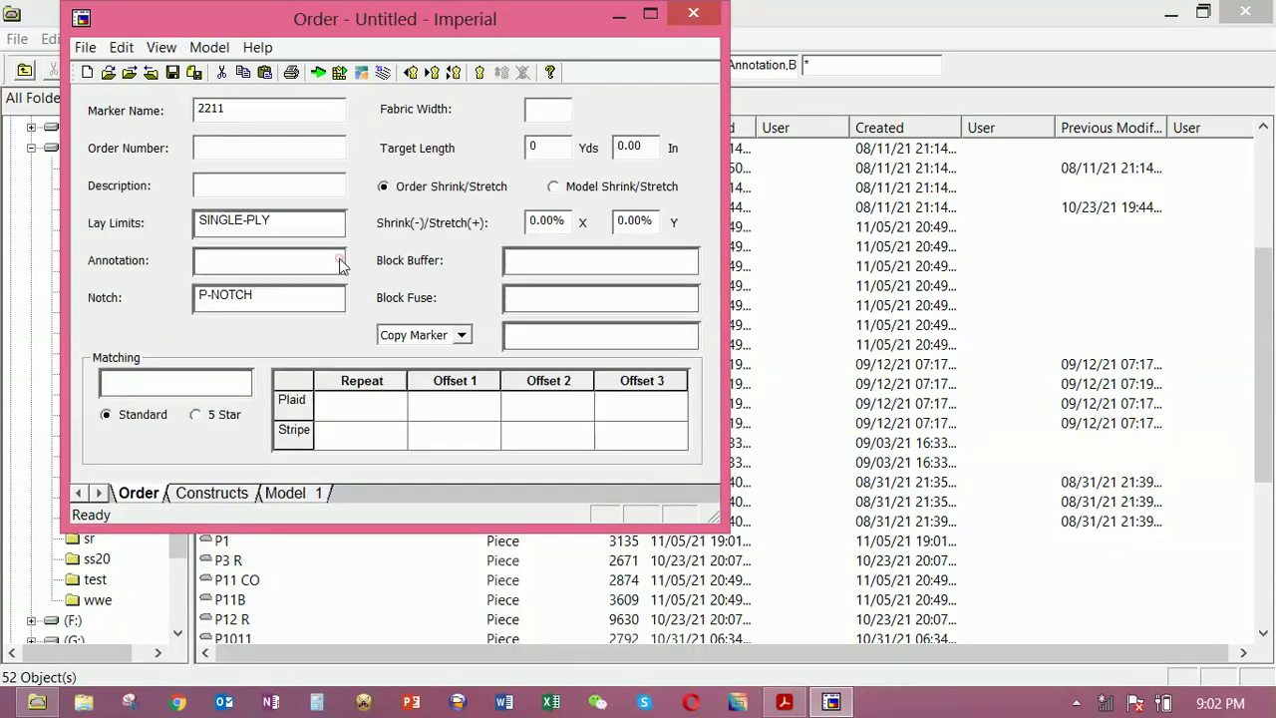
pyautogui.click(339, 262)
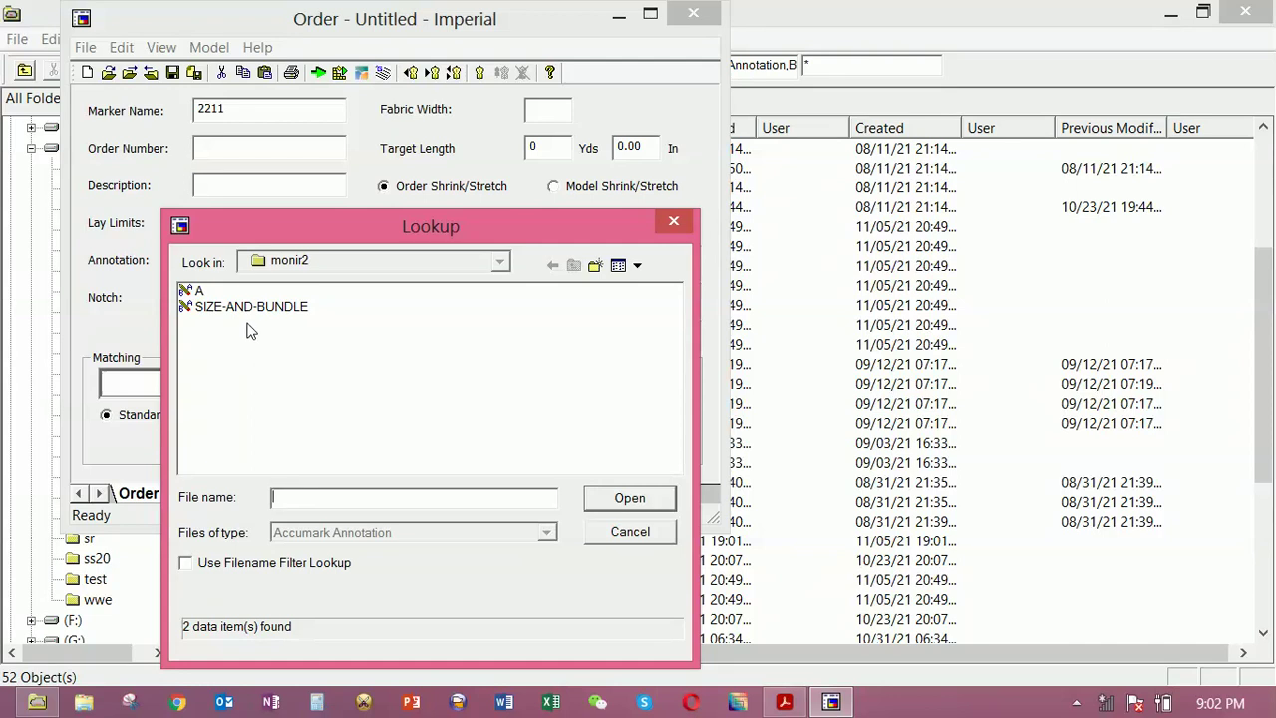
pyautogui.click(249, 308)
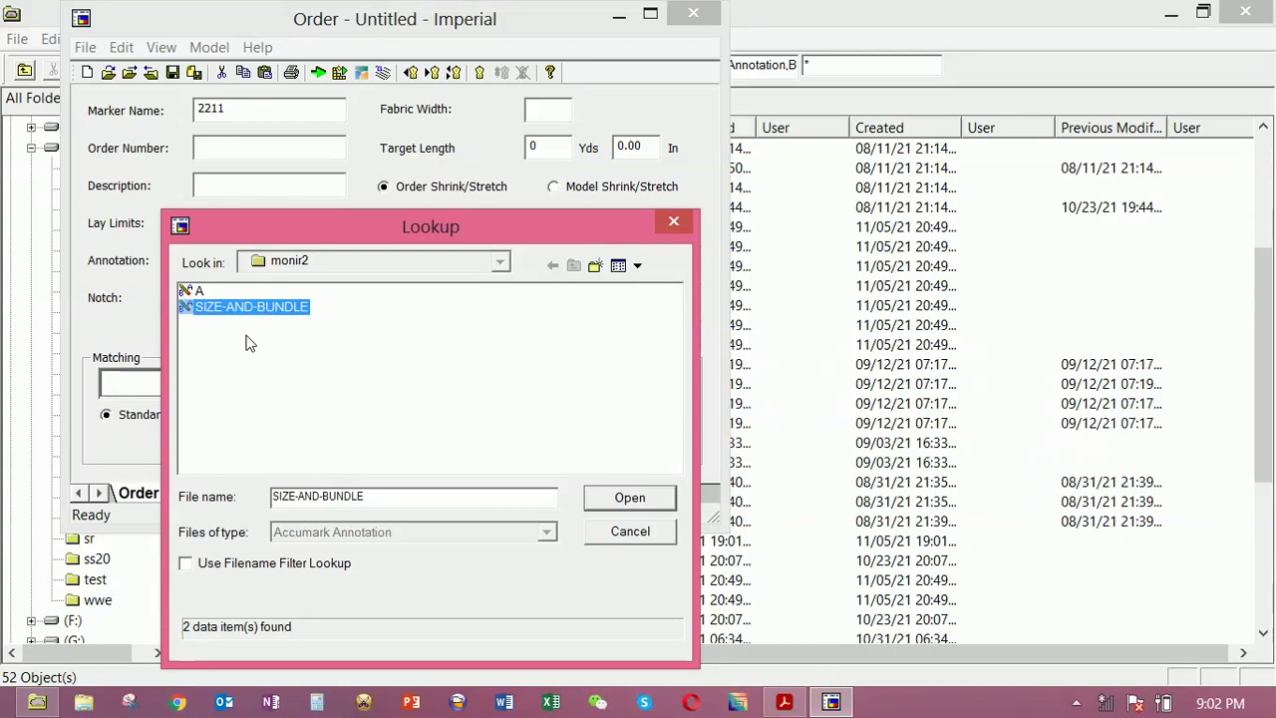
pyautogui.click(627, 498)
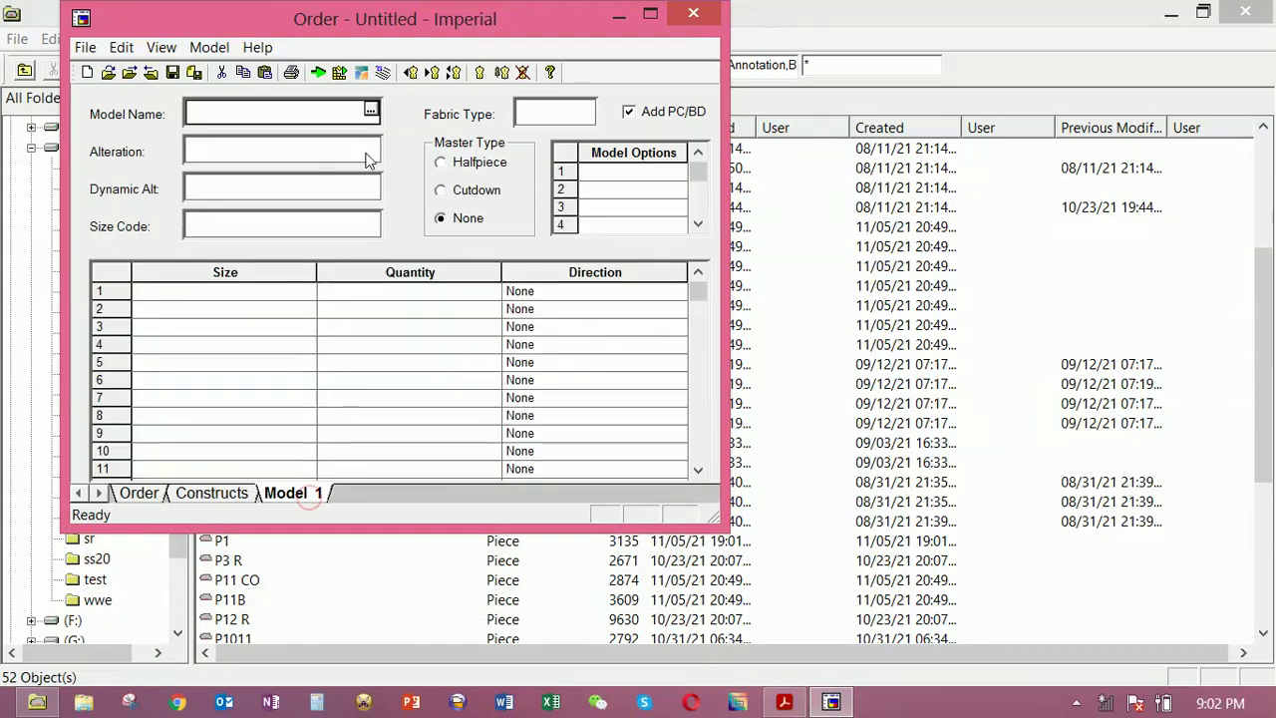
# Assign model 2211 to the order and add its sizes S, M, L, XL and XXL to the size list
pyautogui.click(371, 110)
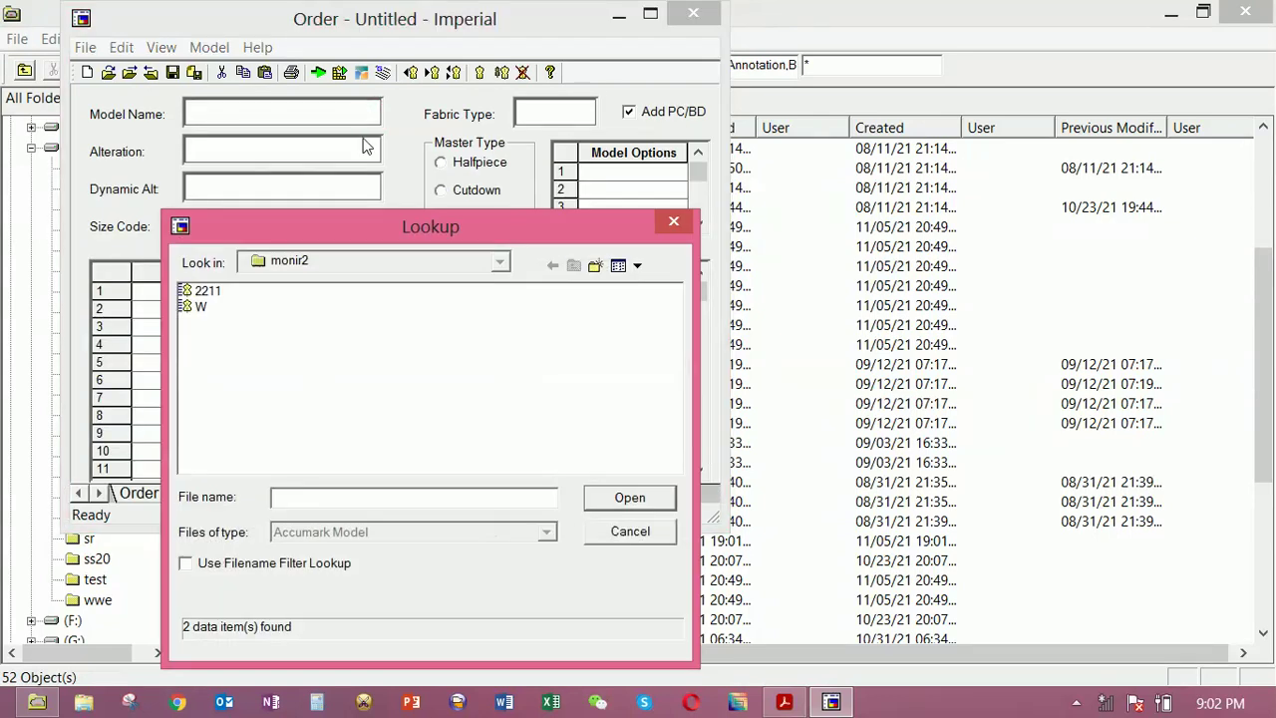
pyautogui.click(206, 290)
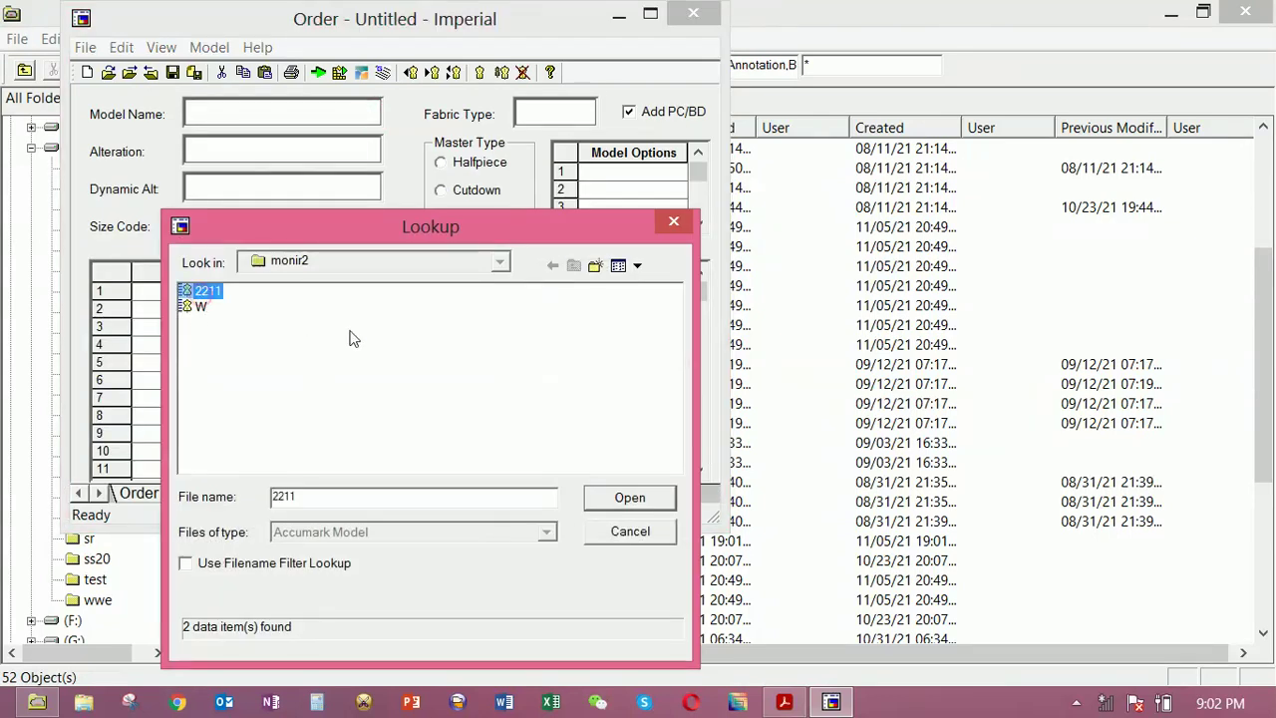
pyautogui.click(620, 498)
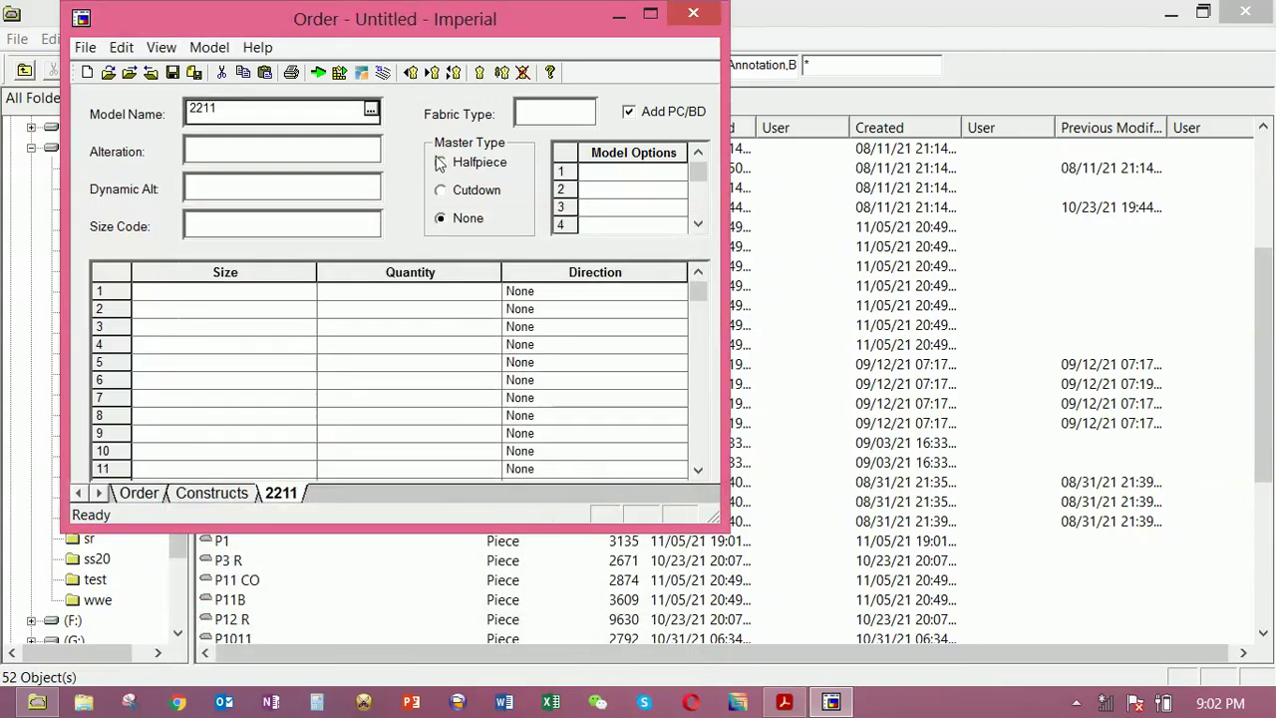
pyautogui.doubleClick(309, 291)
pyautogui.moveTo(182, 99); pyautogui.dragTo(185, 159)
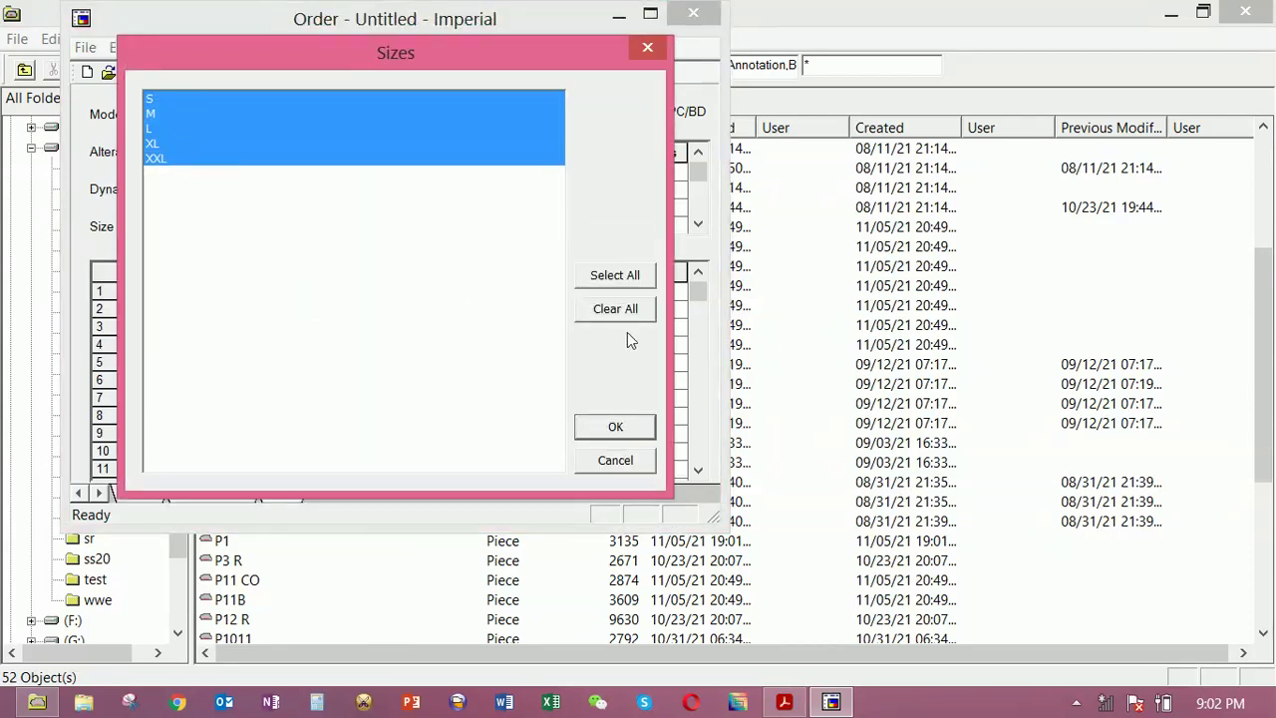
pyautogui.click(610, 426)
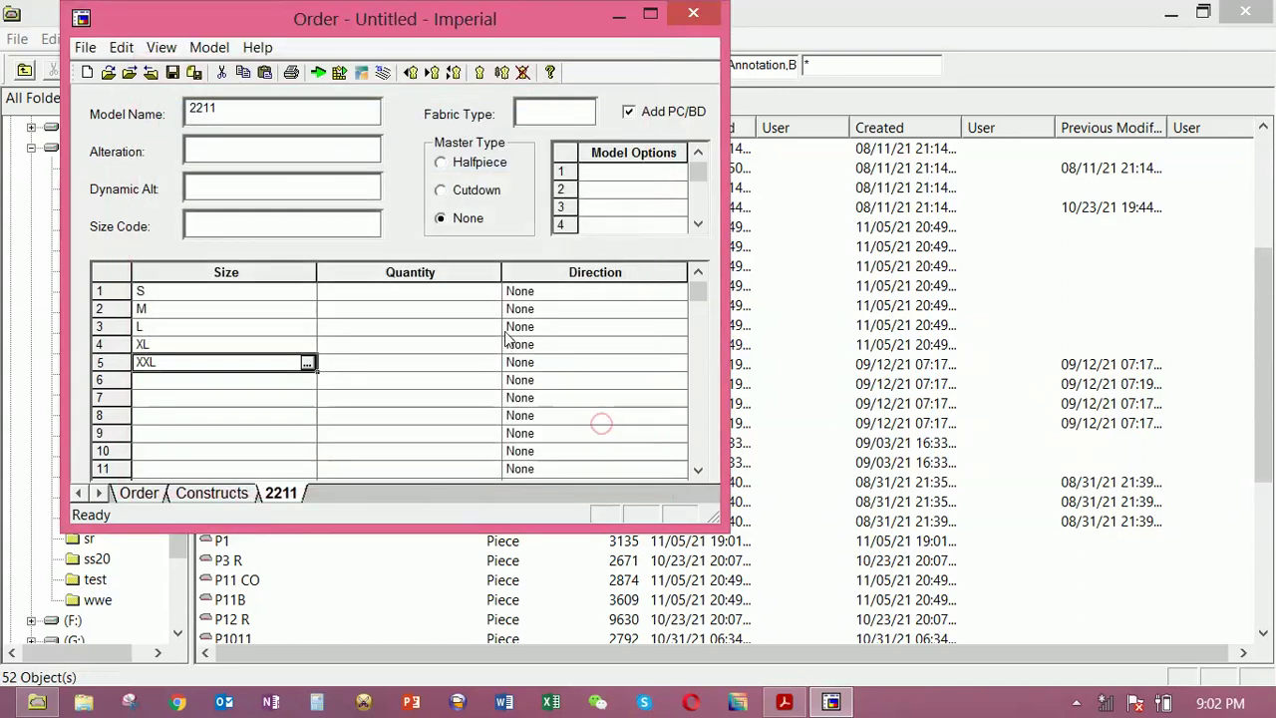
# Set the order quantity to 2 for each of the sizes S, M, L, XL and XXL
pyautogui.click(452, 291)
pyautogui.write('2')
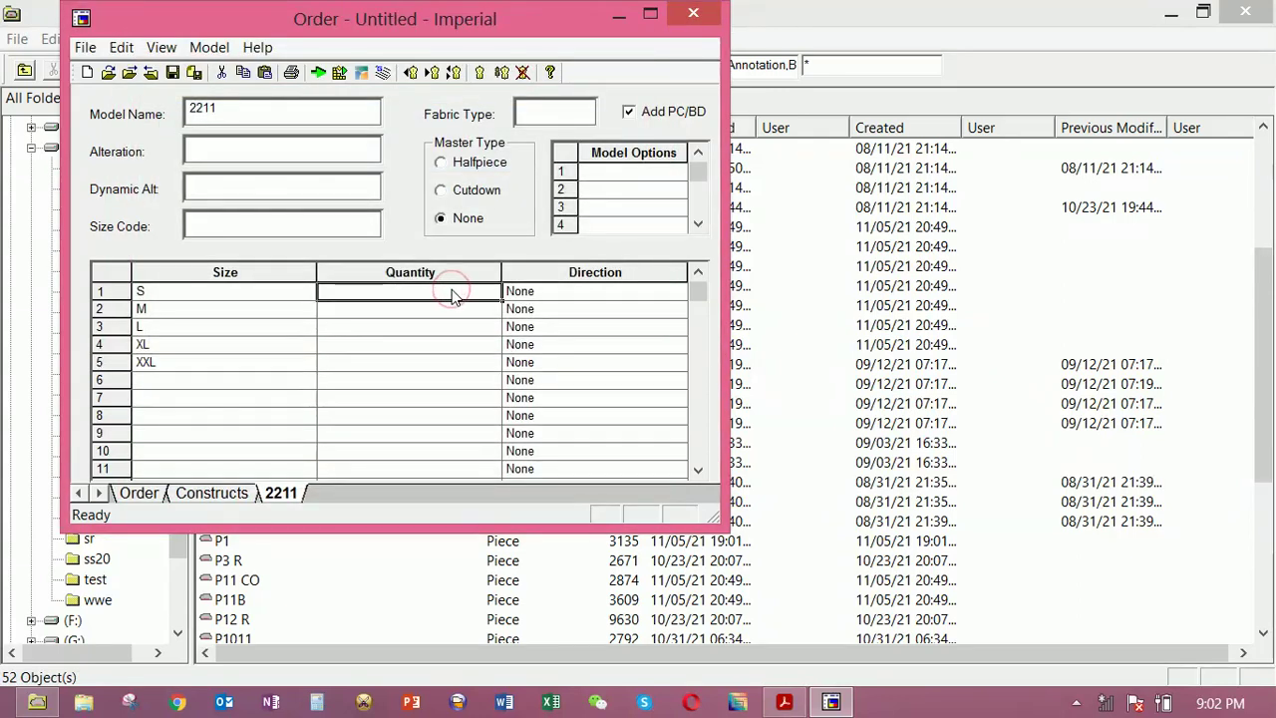
pyautogui.click(444, 302)
pyautogui.write('2')
pyautogui.click(447, 326)
pyautogui.write('2')
pyautogui.click(454, 344)
pyautogui.write('2')
pyautogui.click(455, 362)
pyautogui.write('2')
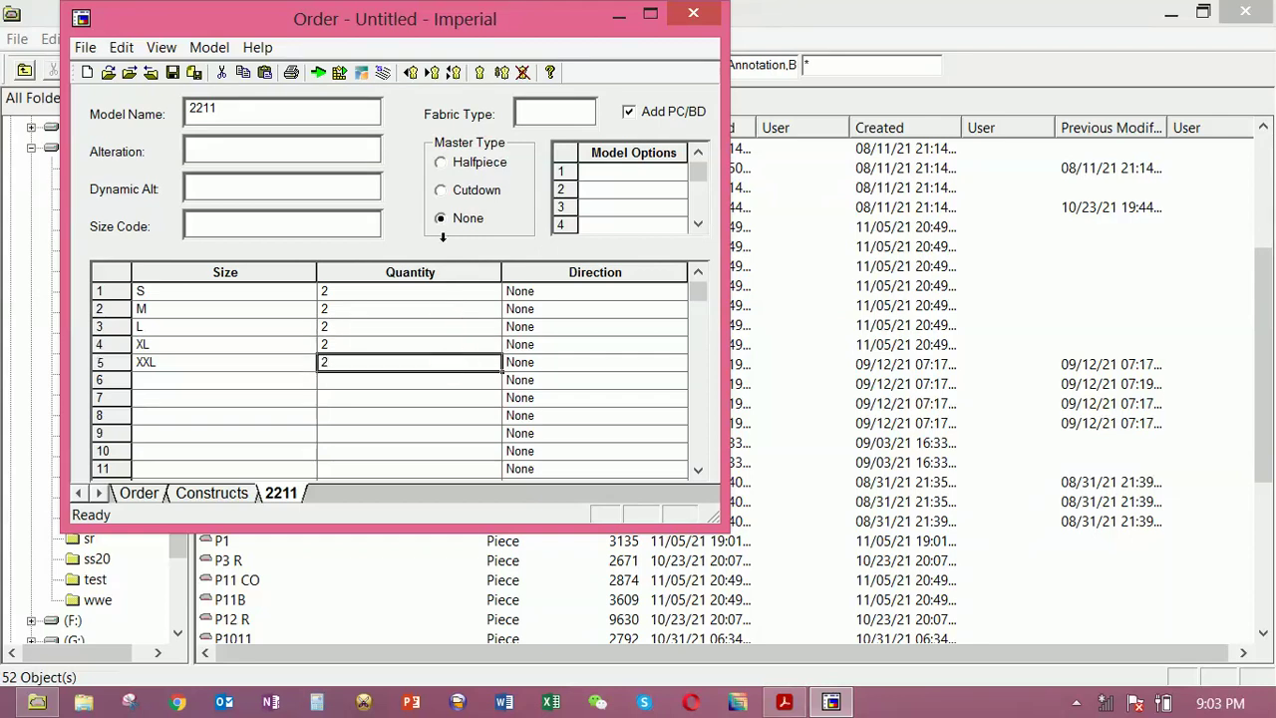
# Check the fabric types available for model 2211 without choosing one
pyautogui.click(539, 116)
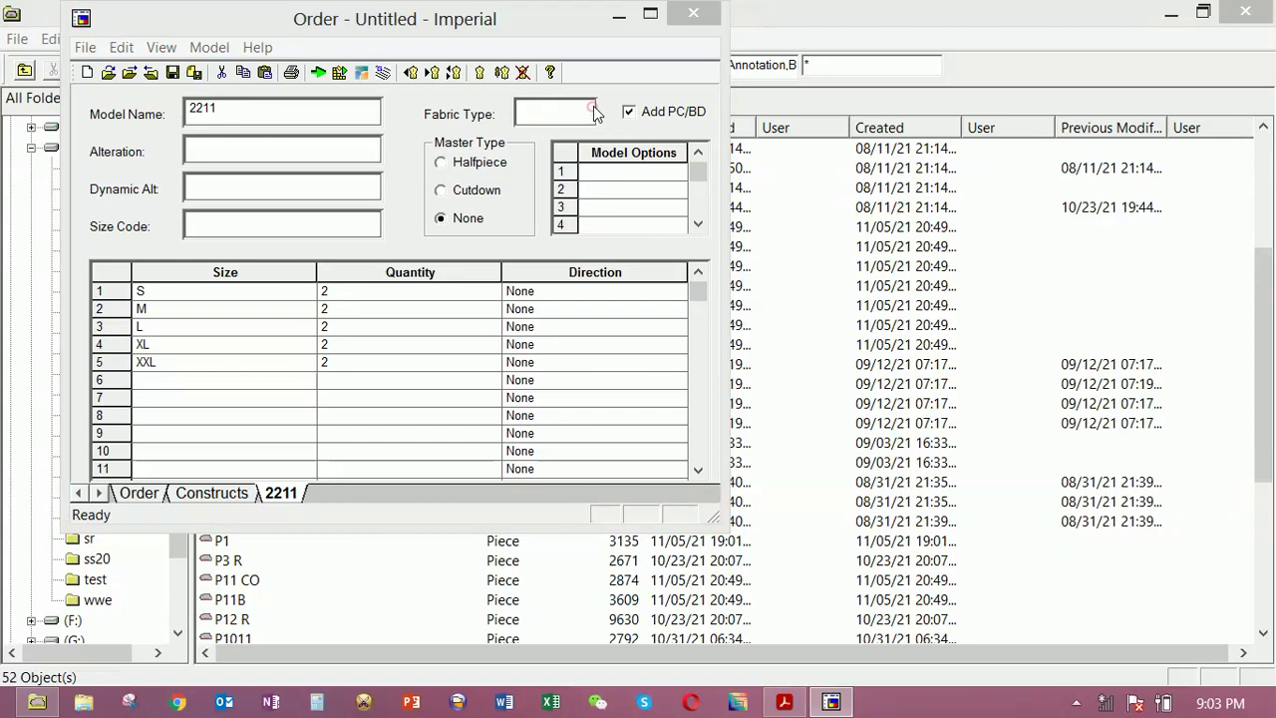
pyautogui.click(585, 109)
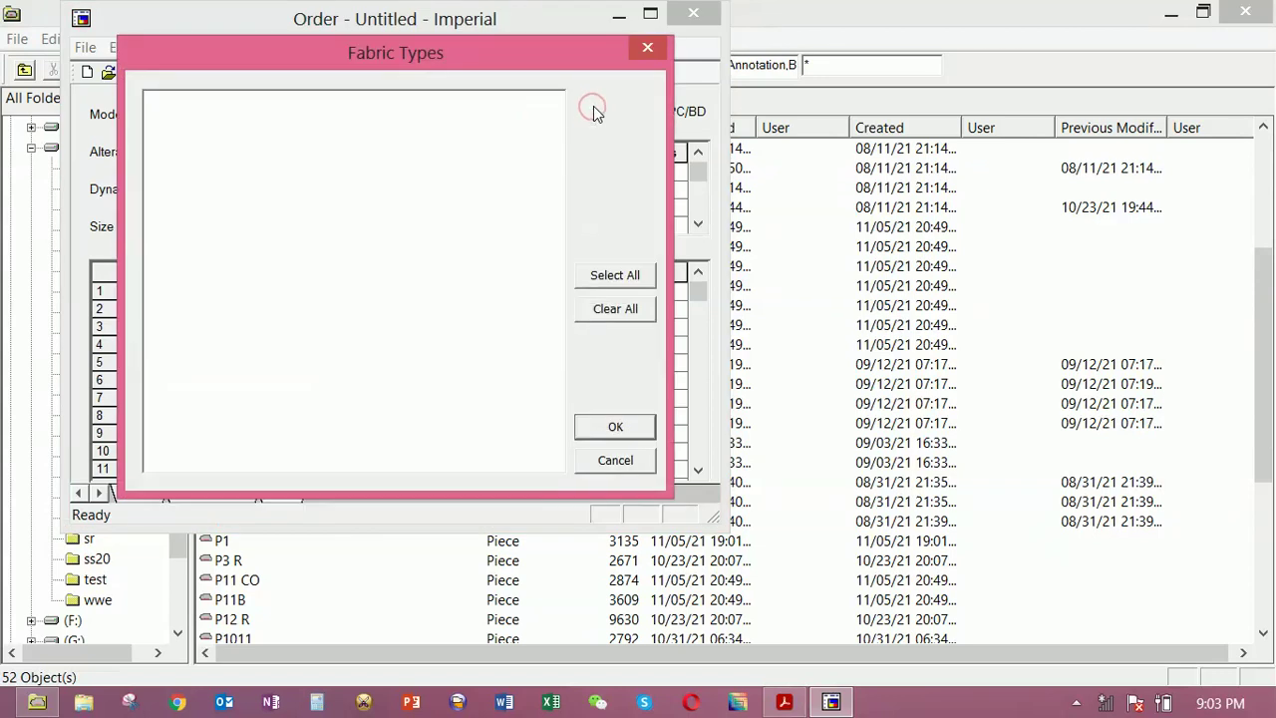
pyautogui.click(648, 51)
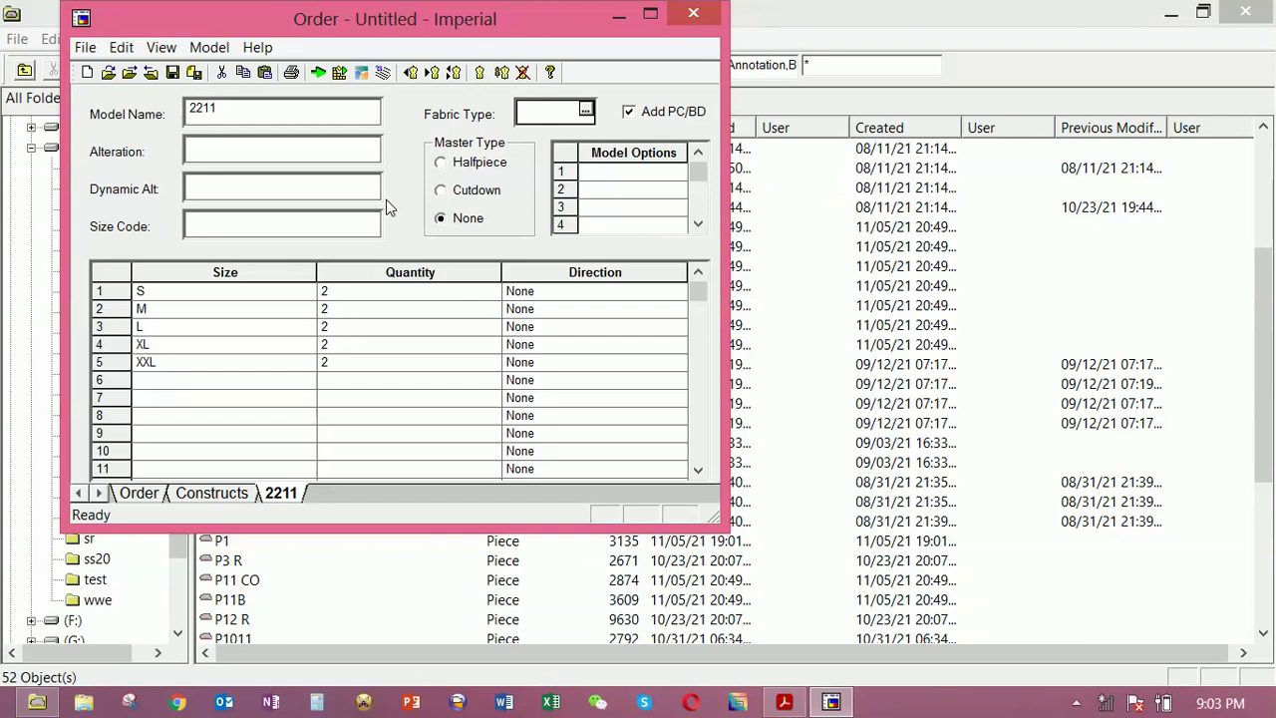
# Try to save the order, and set its required fabric width to 56
pyautogui.click(173, 76)
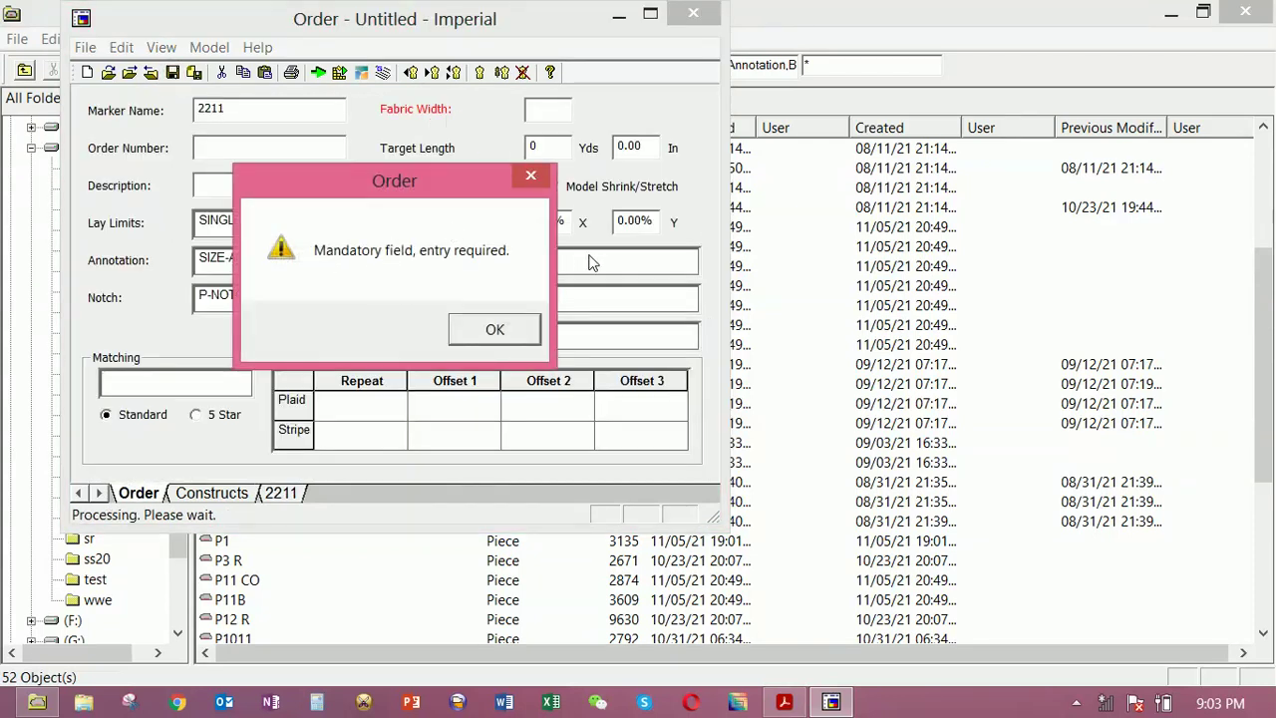
pyautogui.click(535, 179)
pyautogui.click(562, 109)
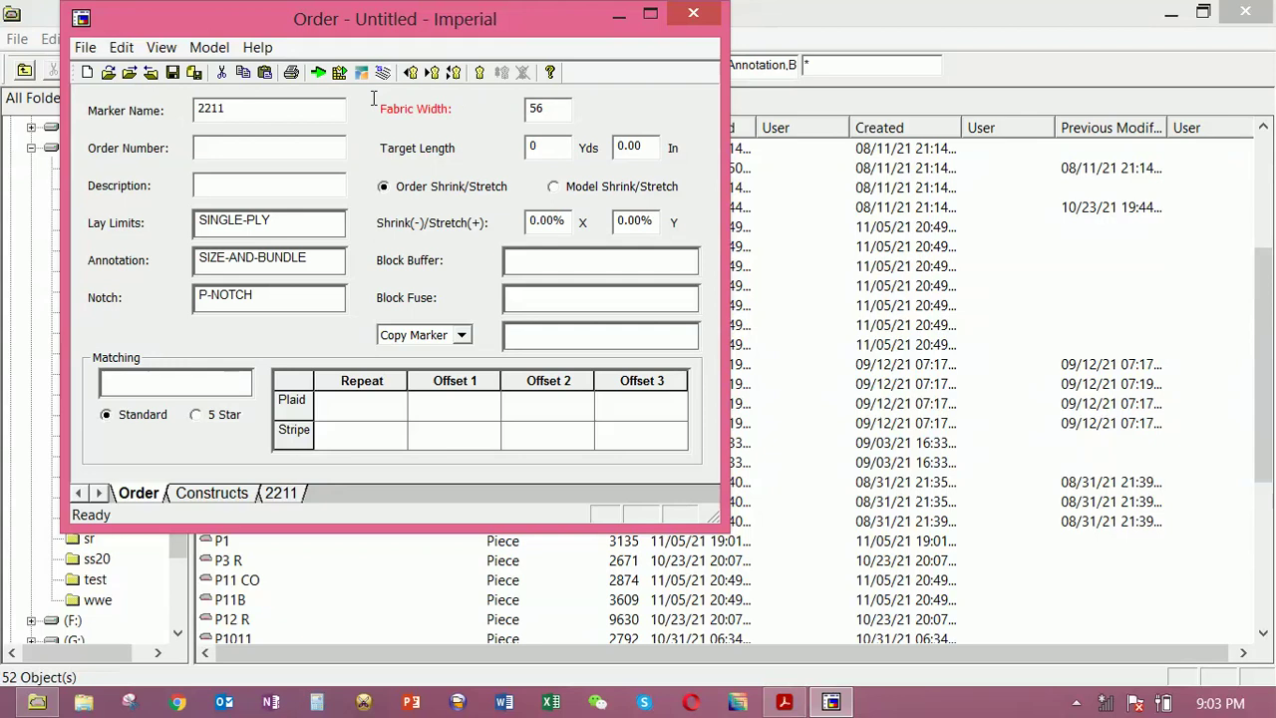
pyautogui.click(162, 48)
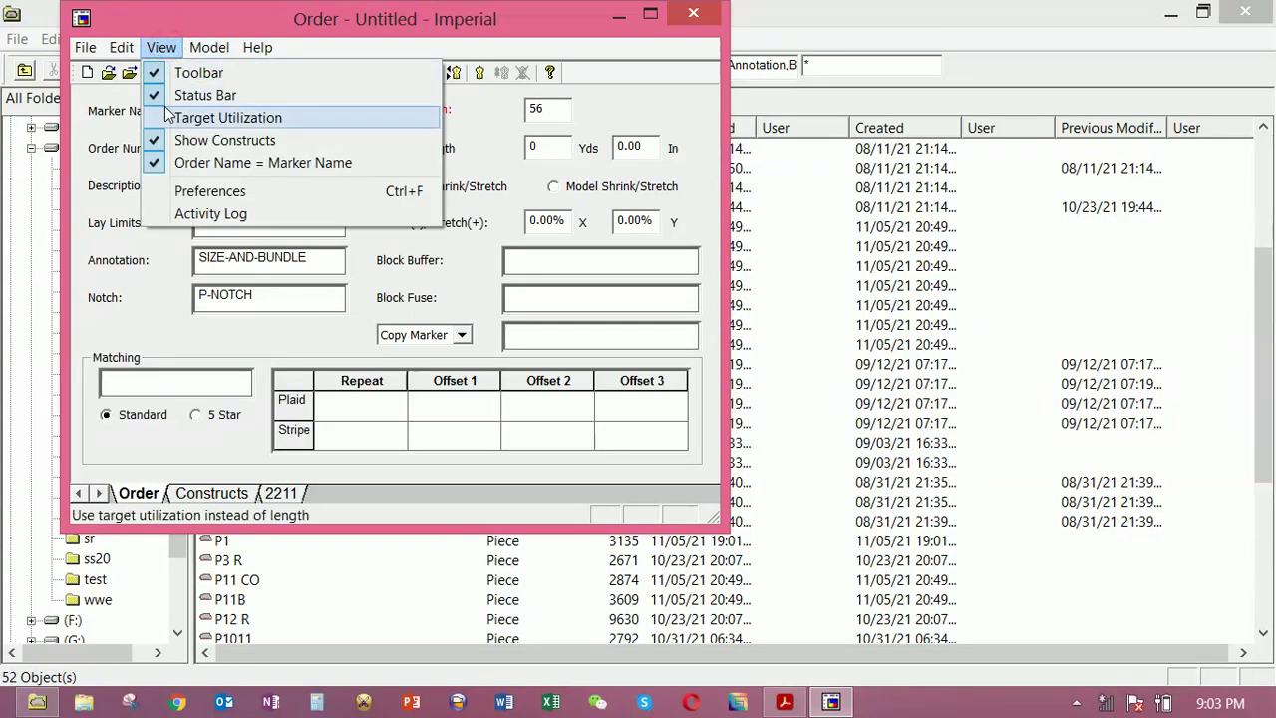
pyautogui.moveTo(124, 48)
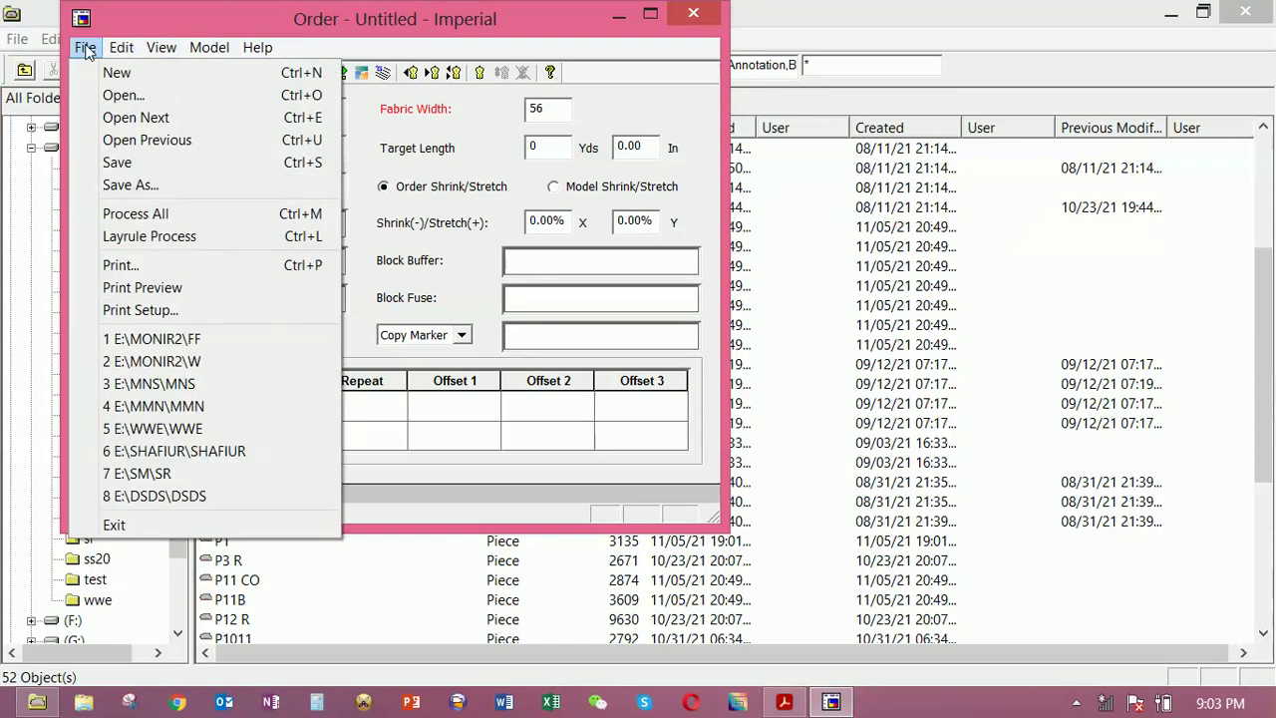
pyautogui.moveTo(205, 52)
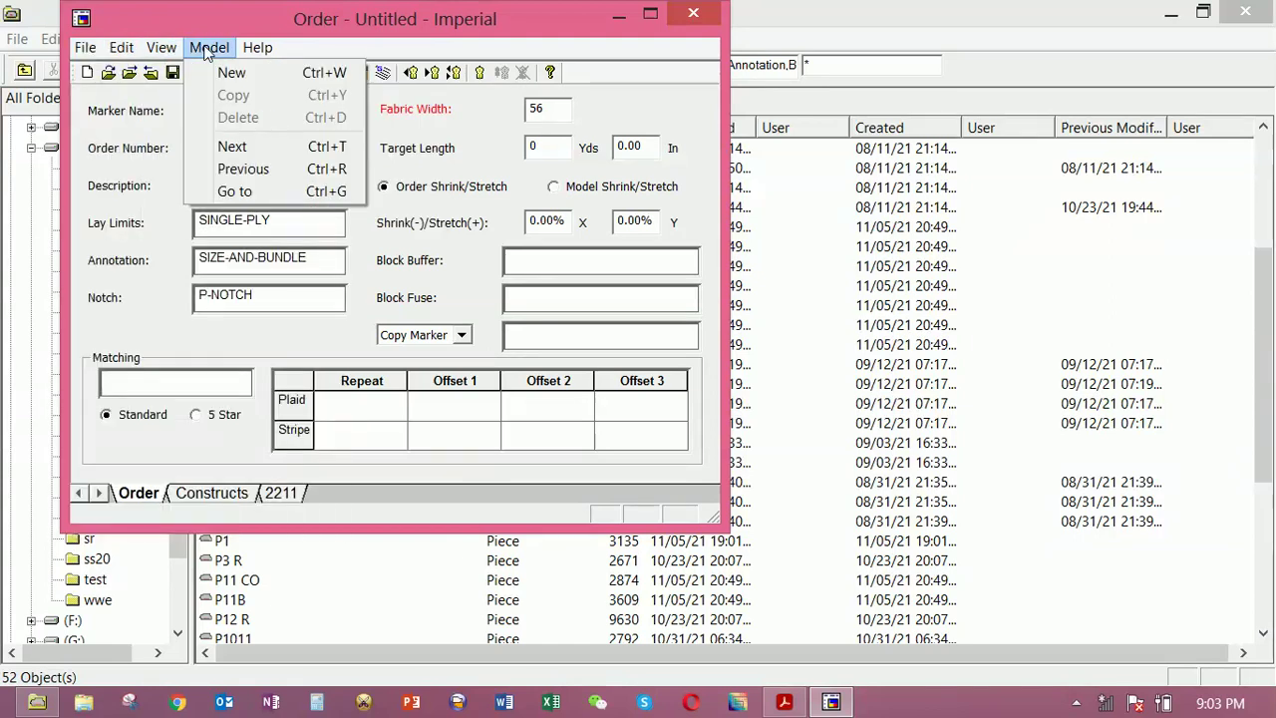
pyautogui.moveTo(257, 47)
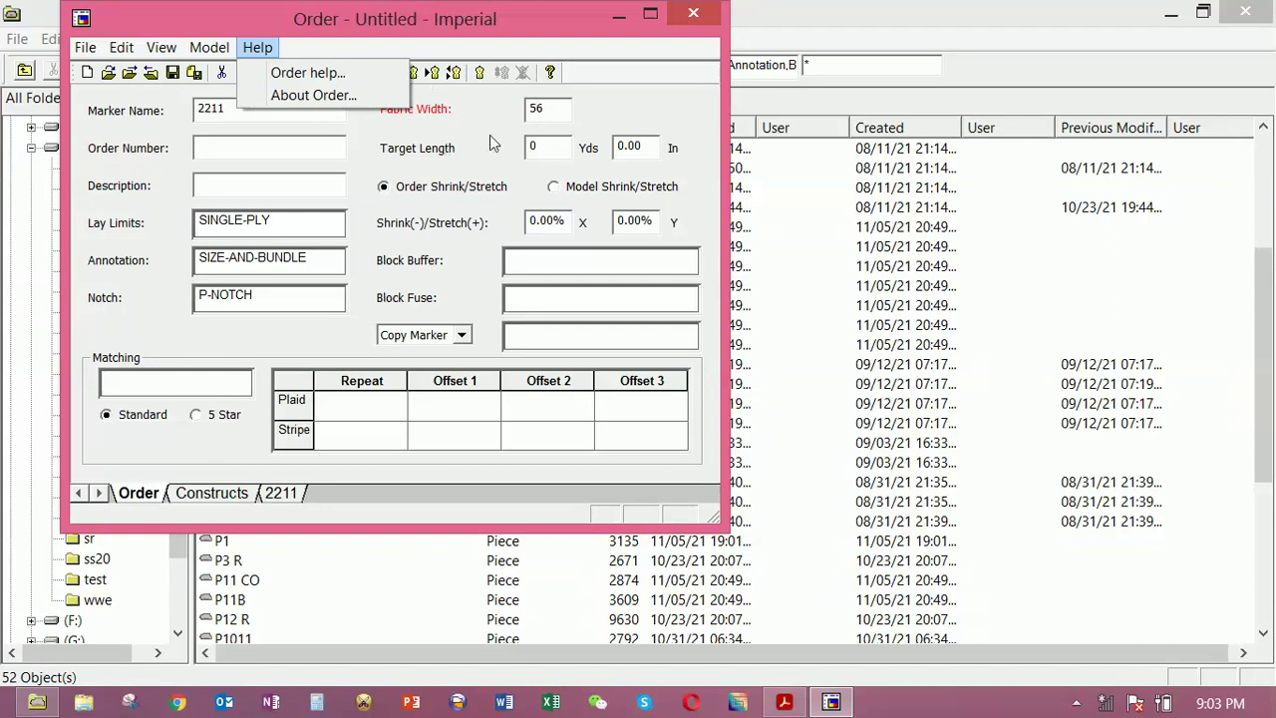
# Save the completed order for marker 2211 in storage area monir2
pyautogui.click(543, 110)
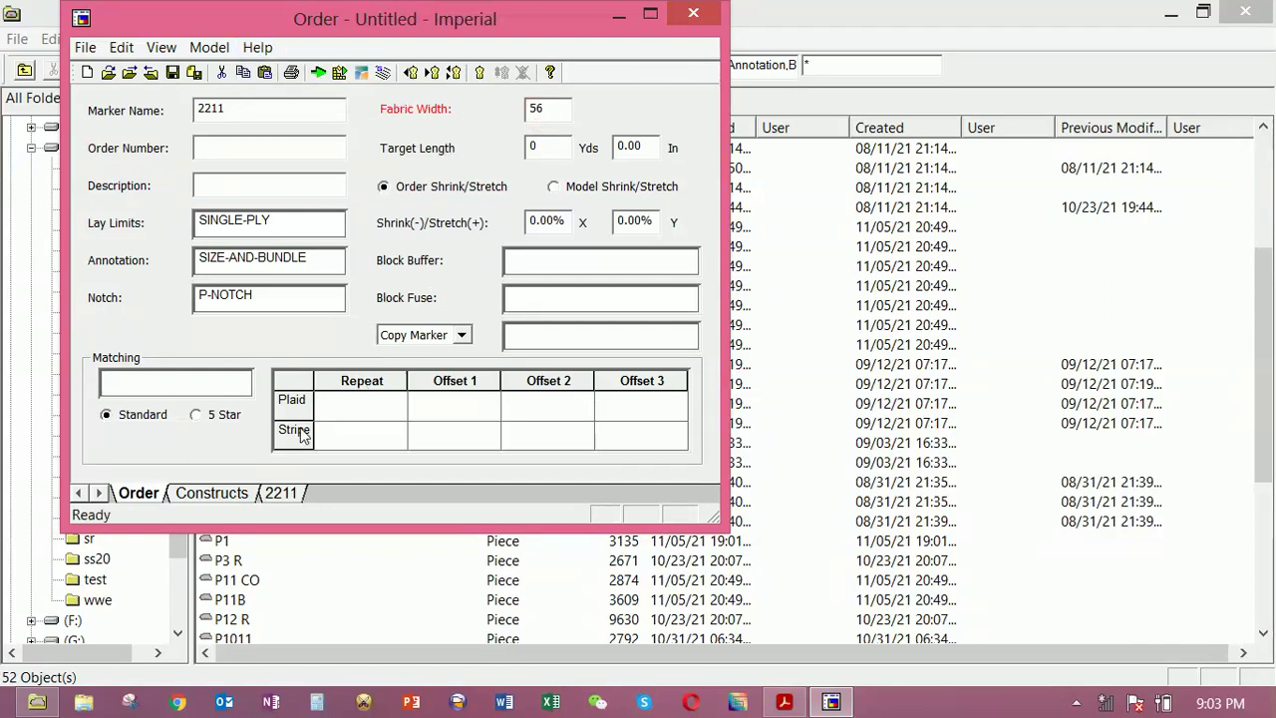
pyautogui.click(173, 71)
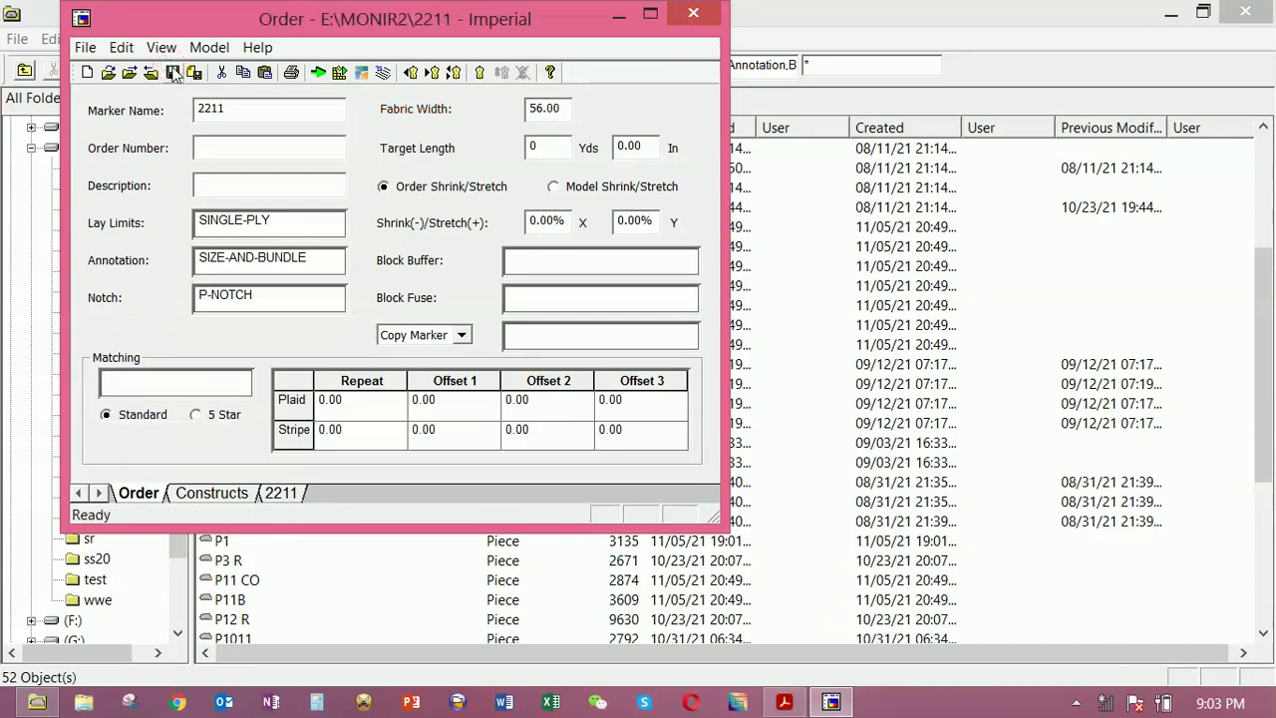
# Process order 2211 to generate its marker, and close the order
pyautogui.click(318, 72)
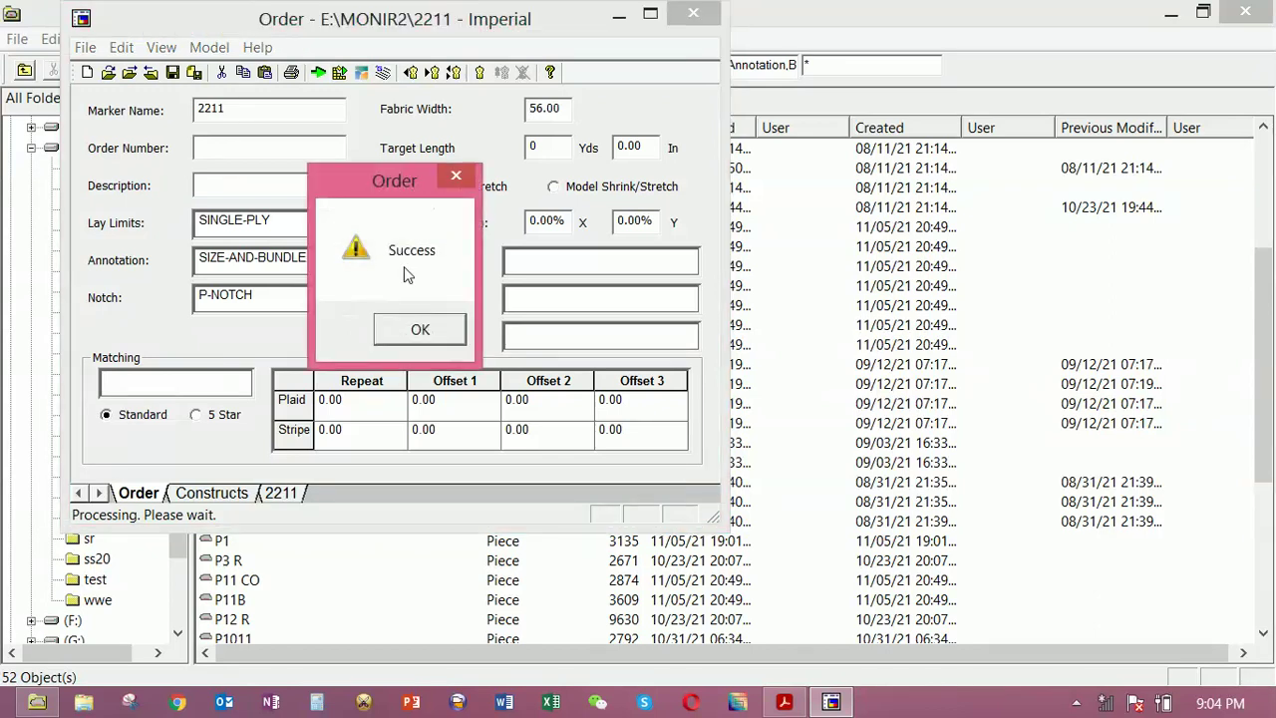
pyautogui.click(422, 328)
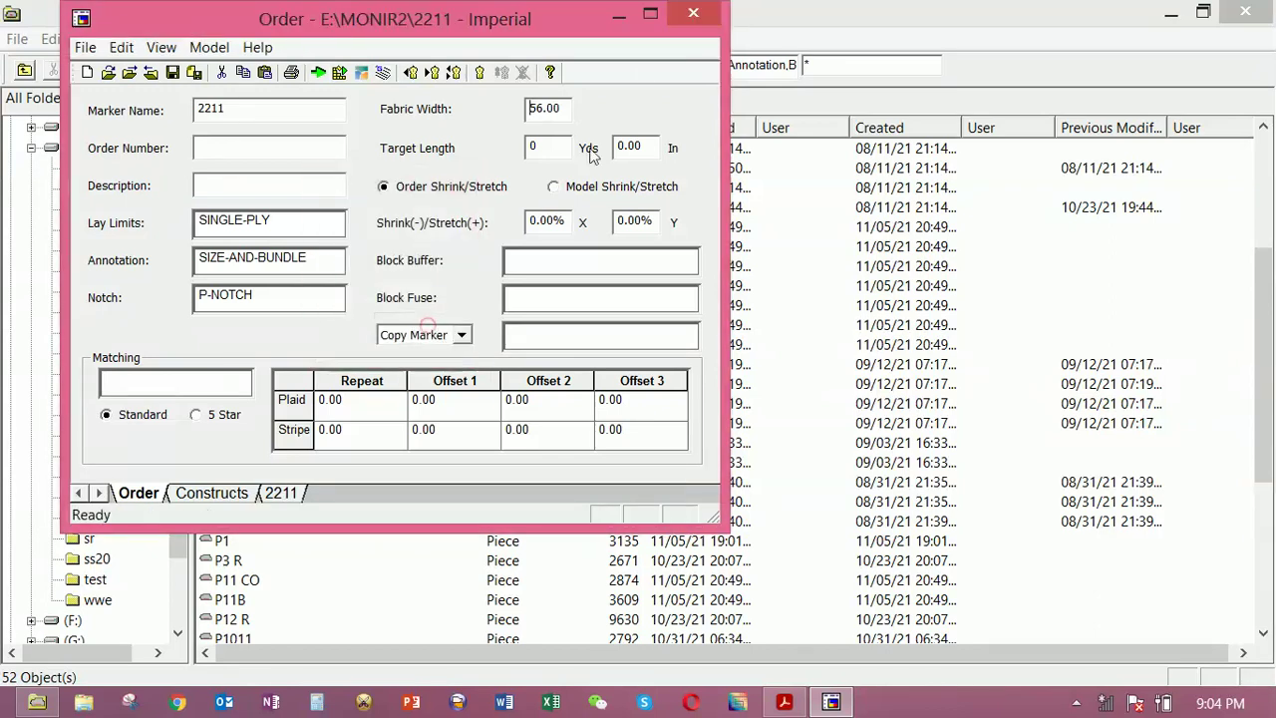
pyautogui.click(695, 15)
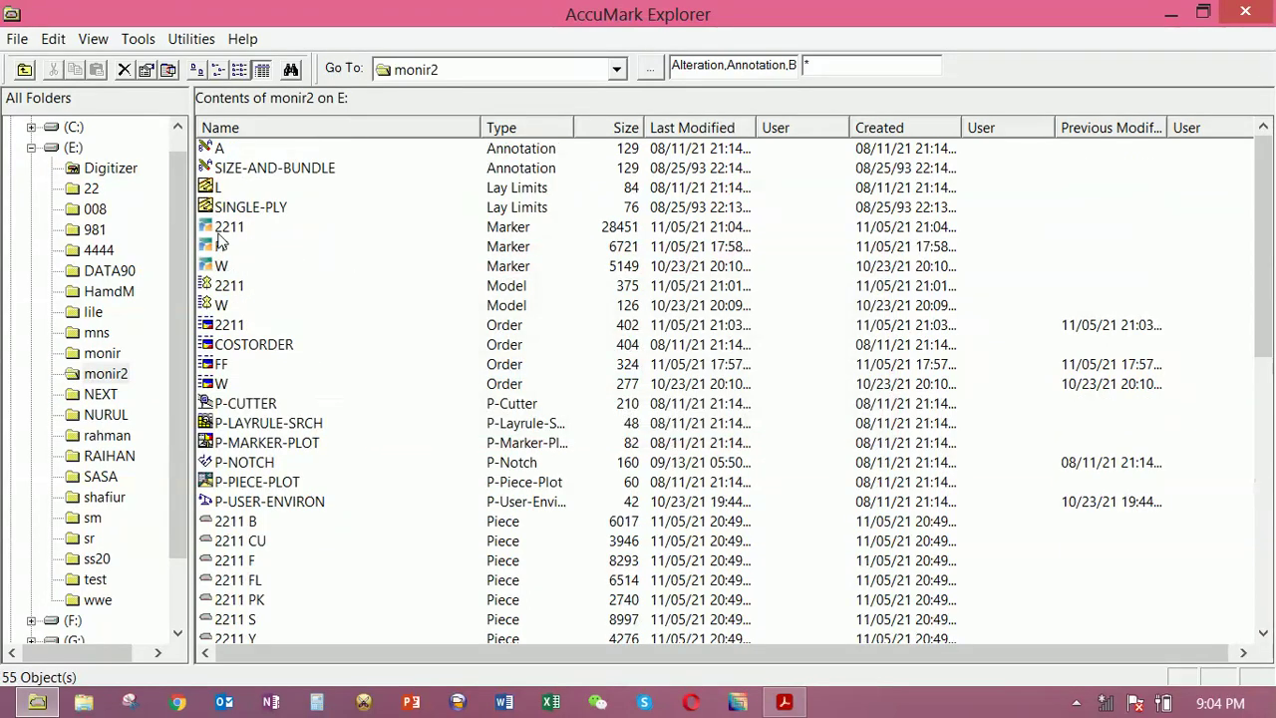
# Open marker 2211 in Easy Marking and review the rotation options available for its pieces
pyautogui.click(222, 228)
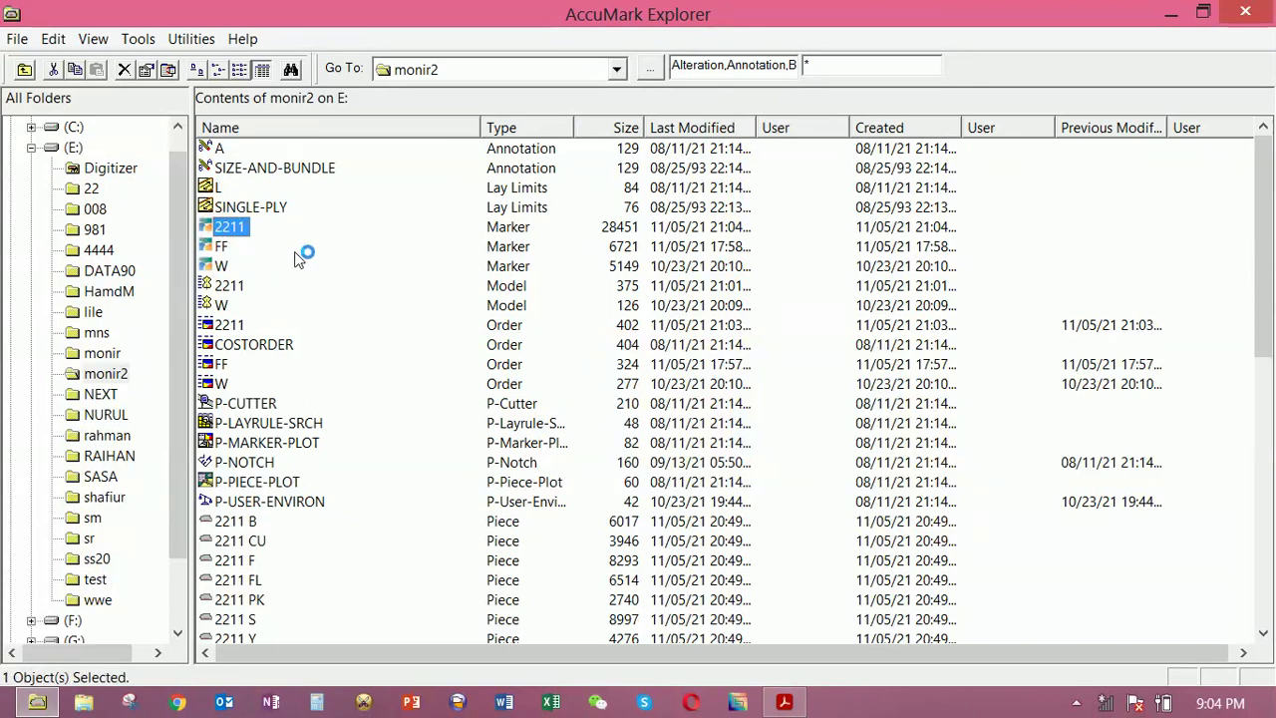
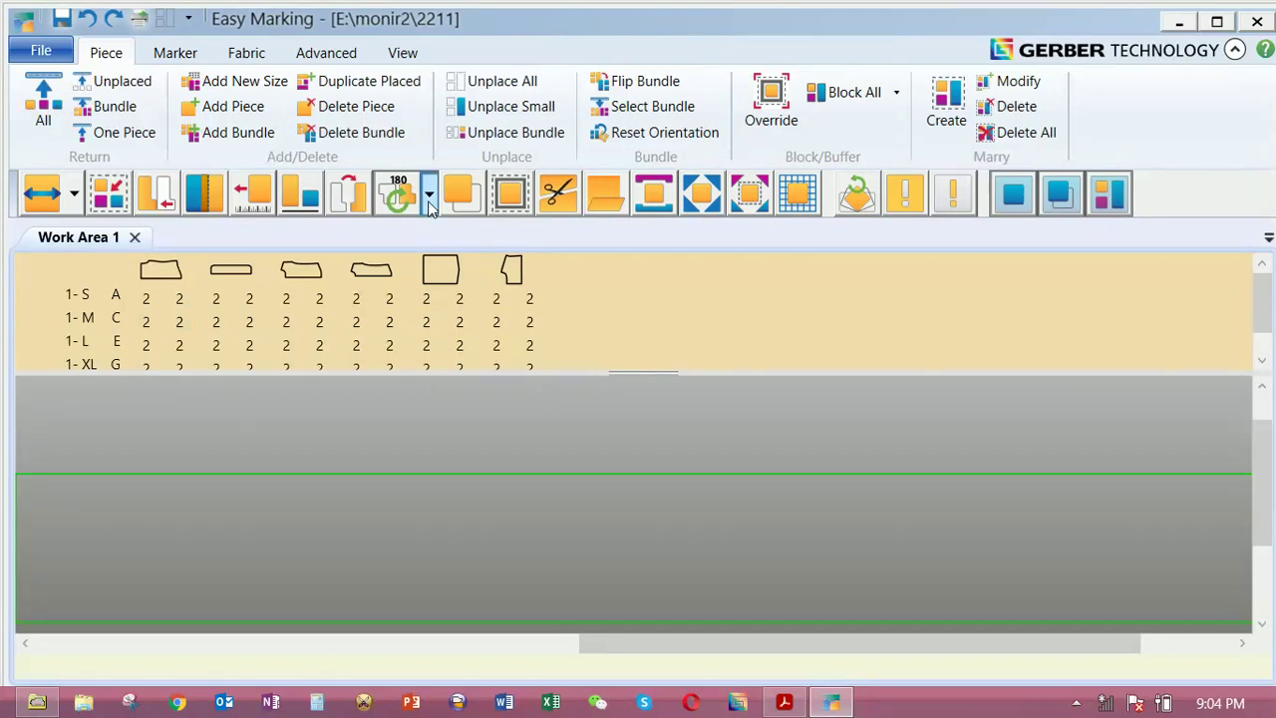
pyautogui.click(429, 195)
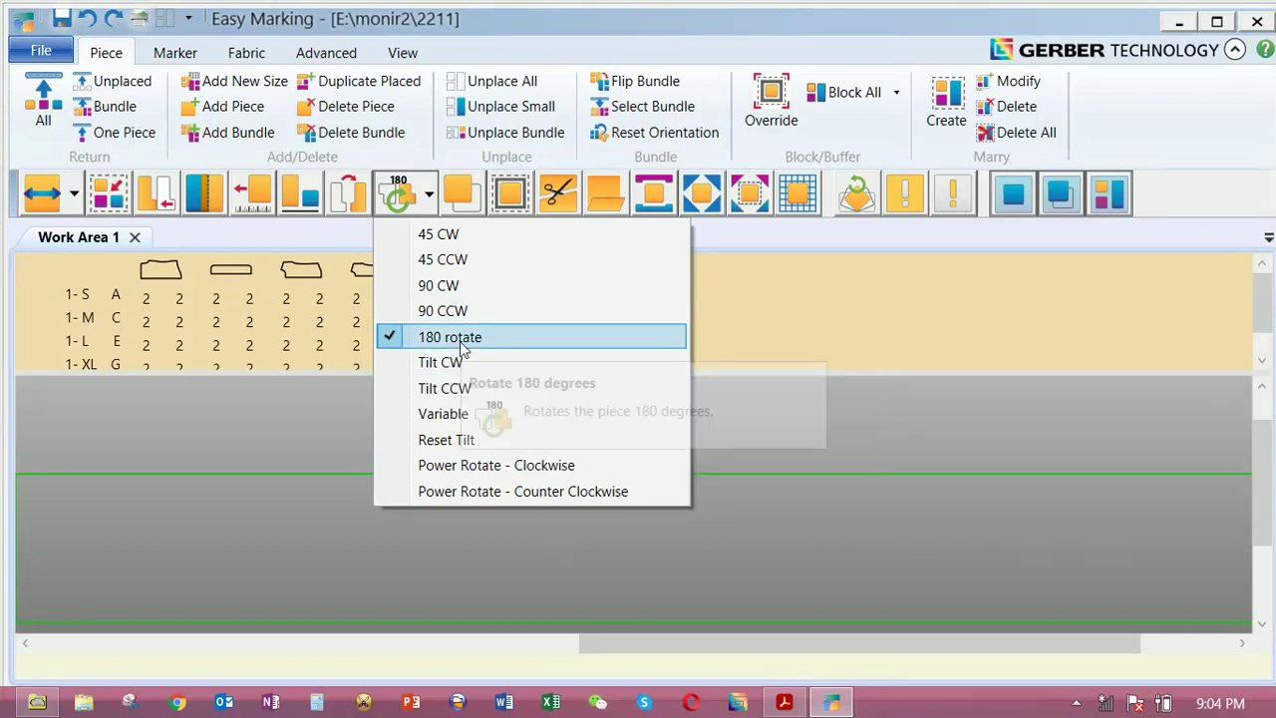
pyautogui.click(793, 418)
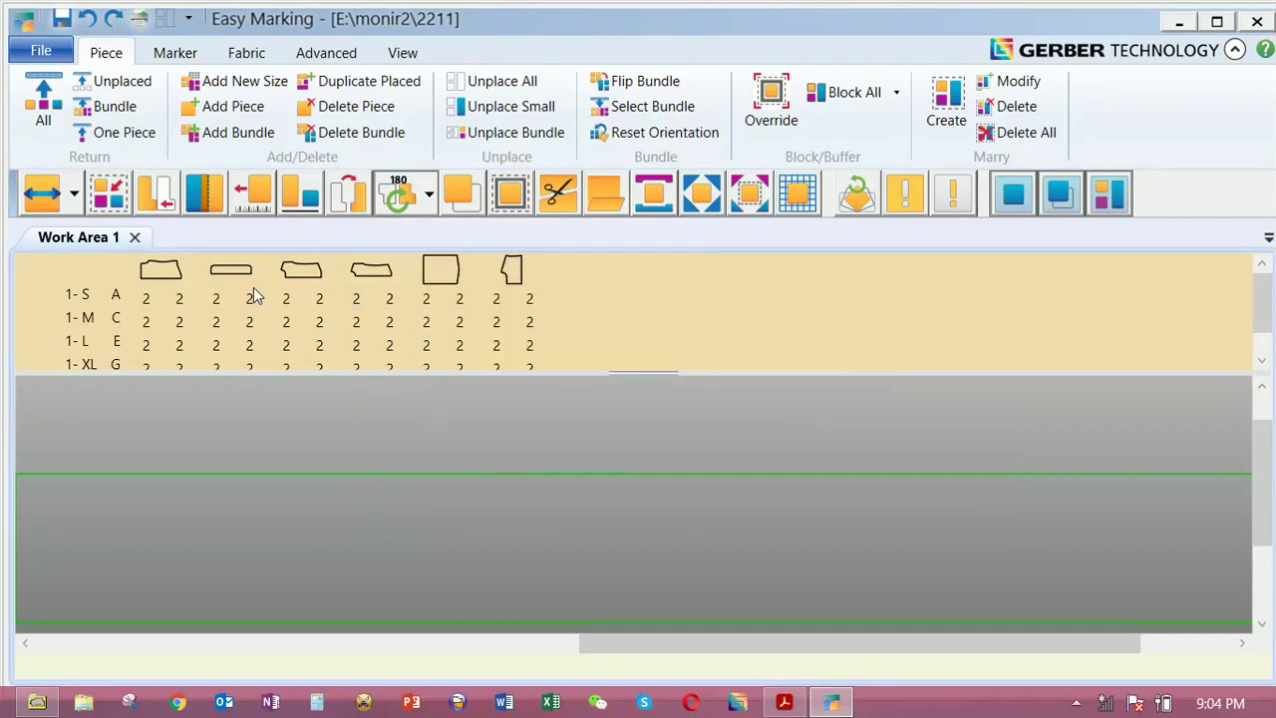
# Lay one size S back piece at the marker's lower starting corner and another above it against the upper edge, trying 180-degree rotations on the second
pyautogui.click(161, 270)
pyautogui.click(230, 480)
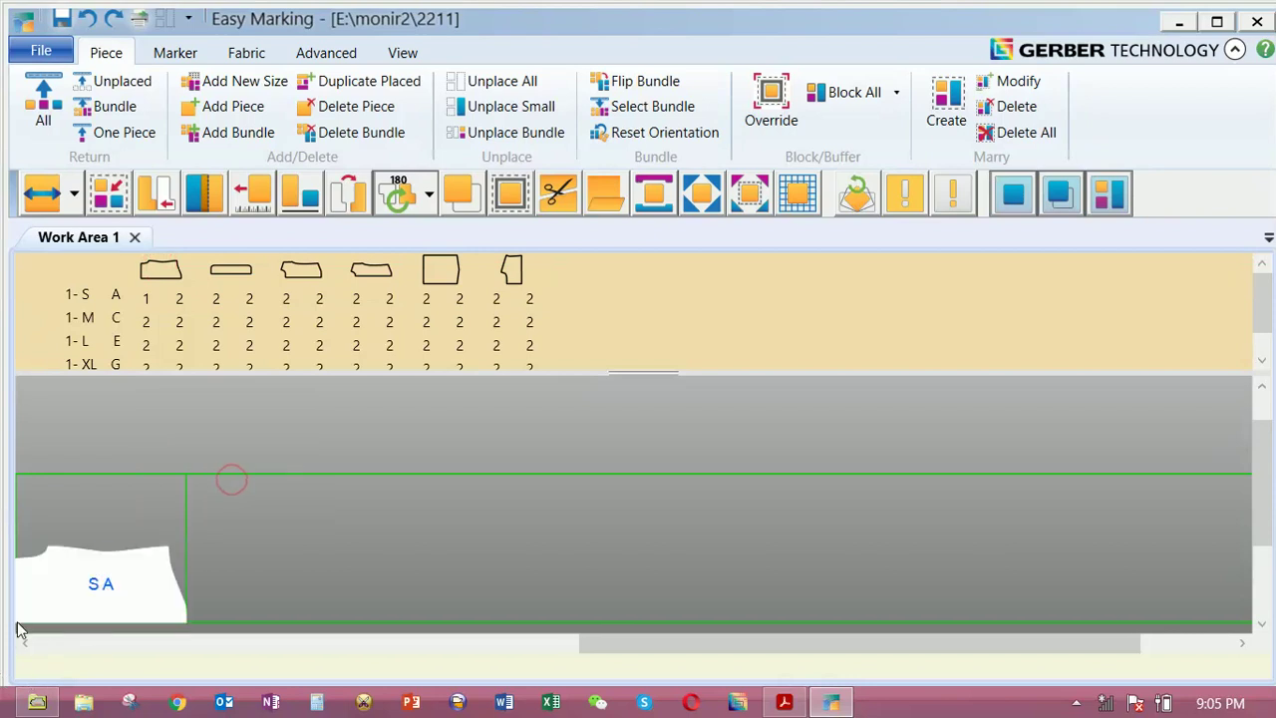
pyautogui.click(149, 282)
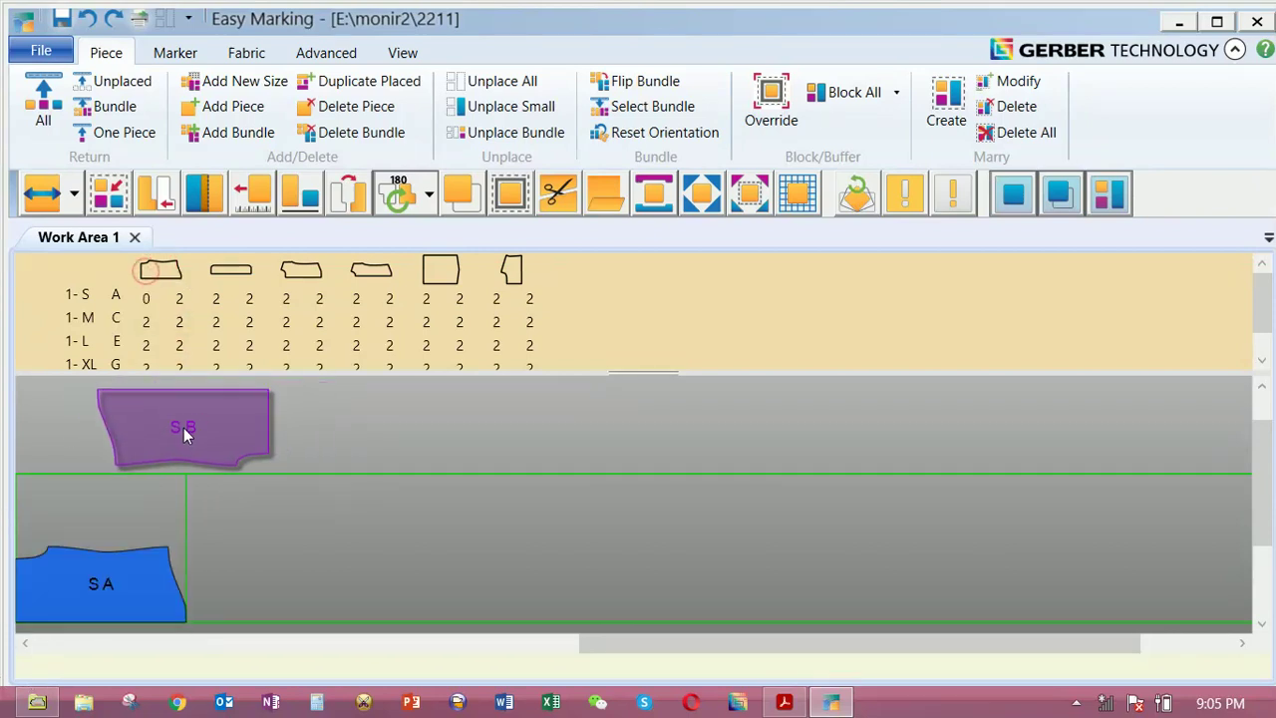
pyautogui.click(98, 546)
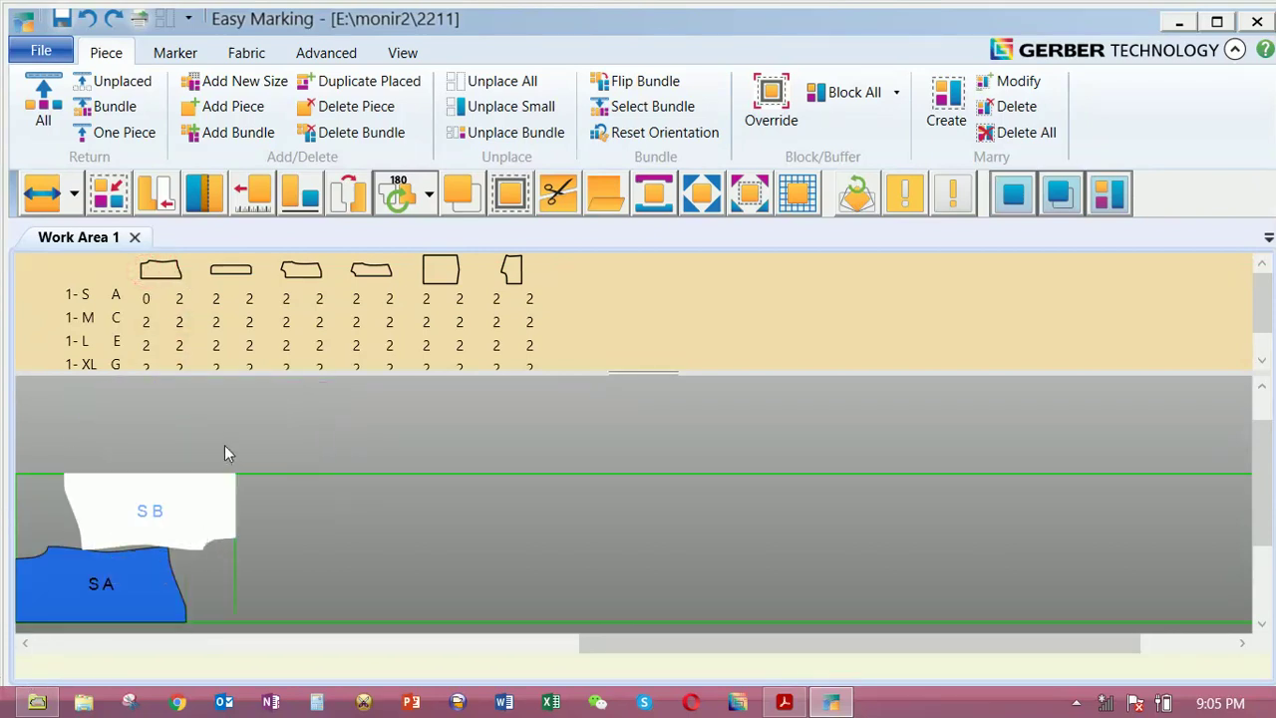
pyautogui.click(149, 512)
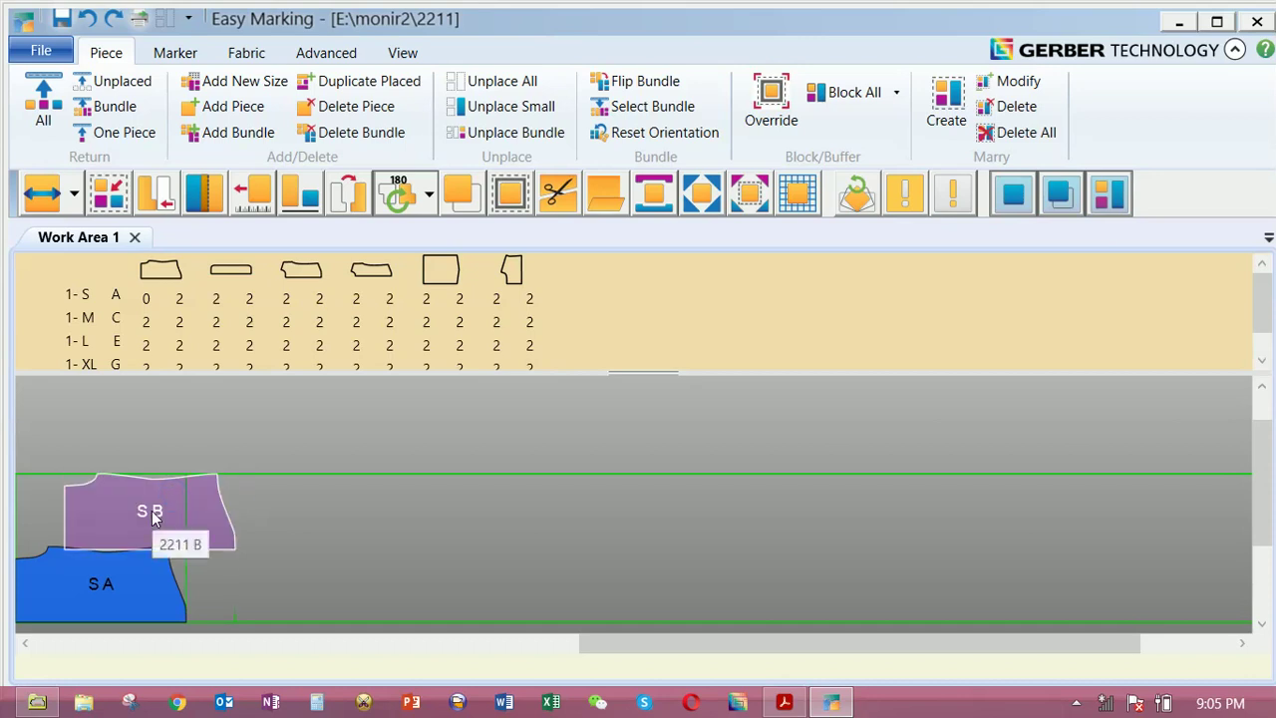
pyautogui.click(149, 511)
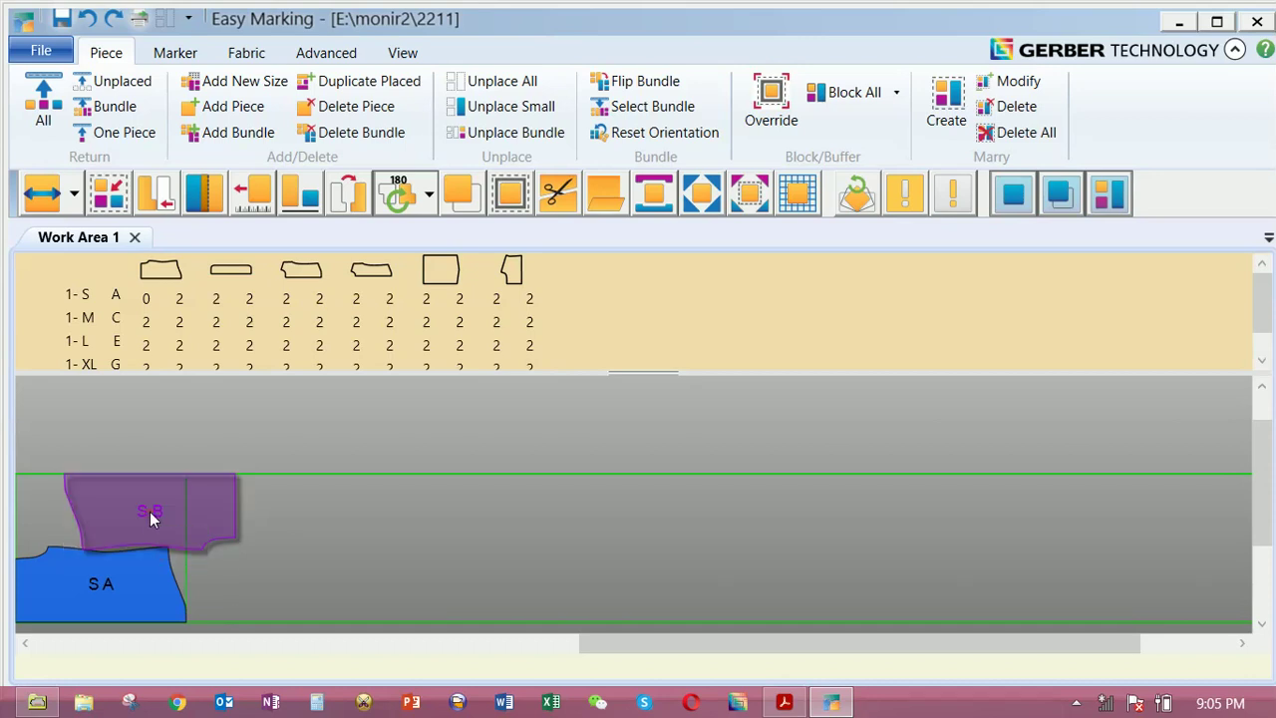
pyautogui.click(150, 511)
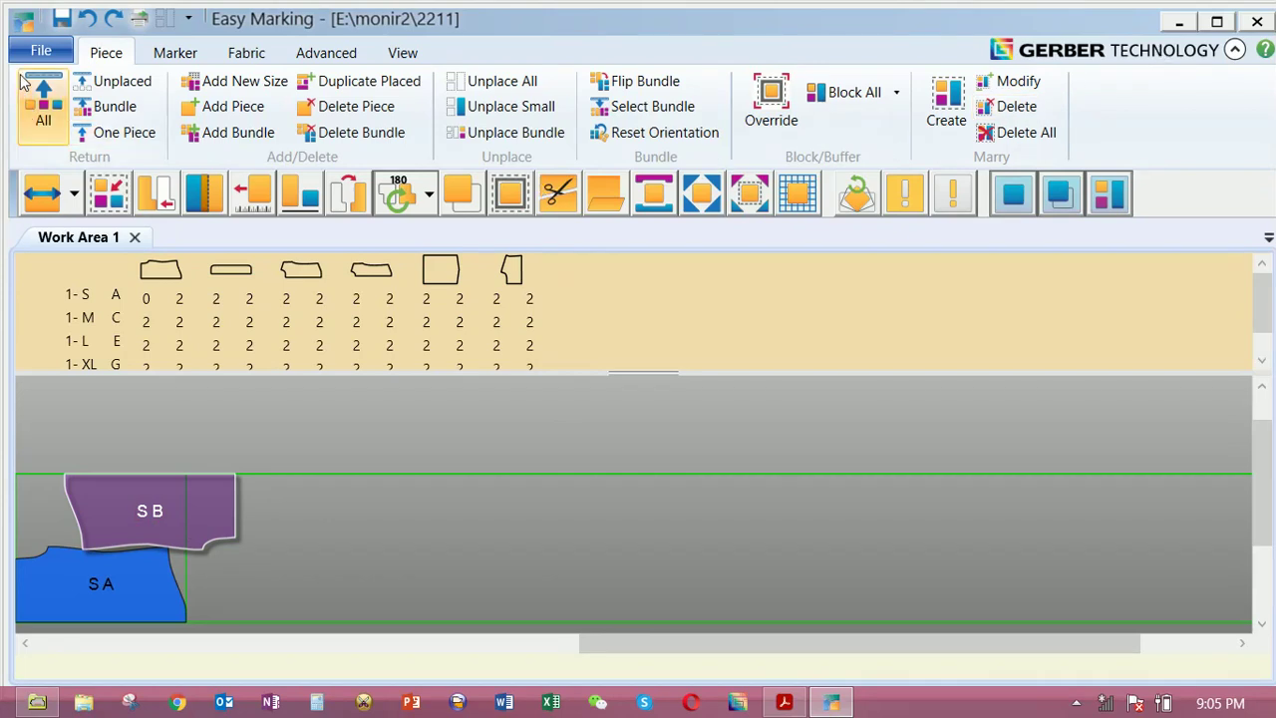
# Store marker 2211 with its remaining pieces unplaced, and exit Easy Marking
pyautogui.click(61, 18)
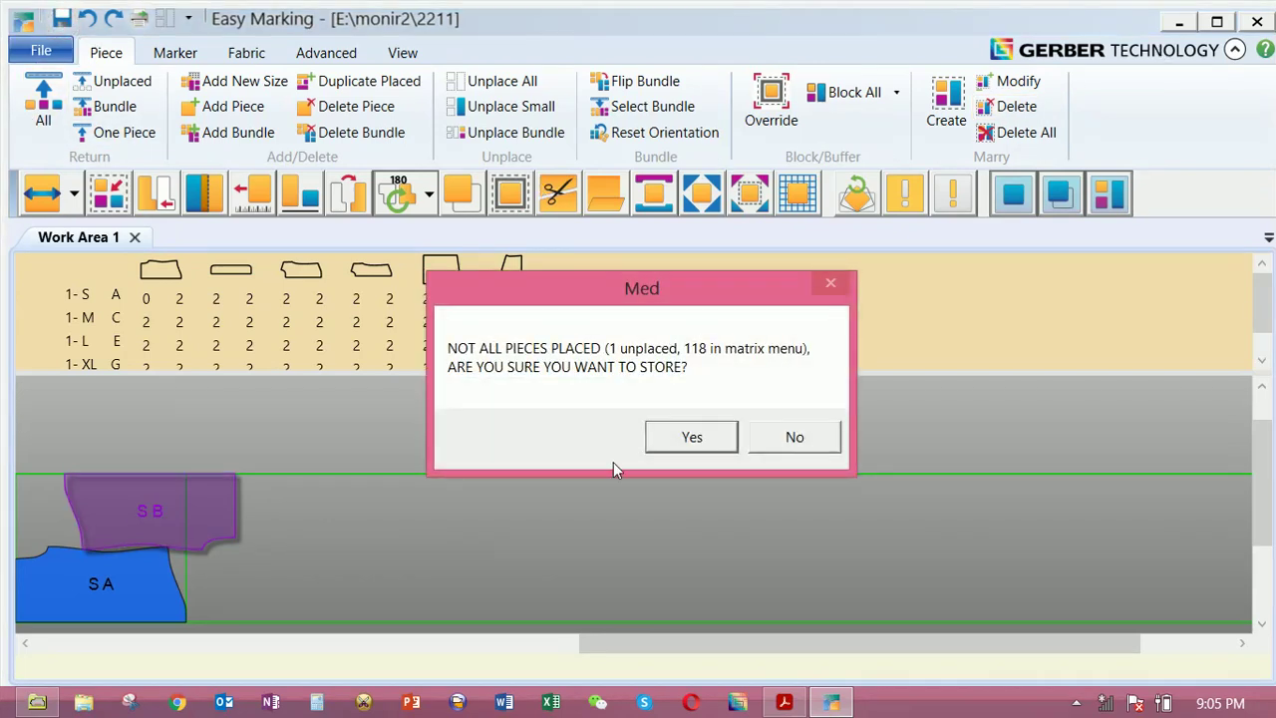
pyautogui.click(690, 438)
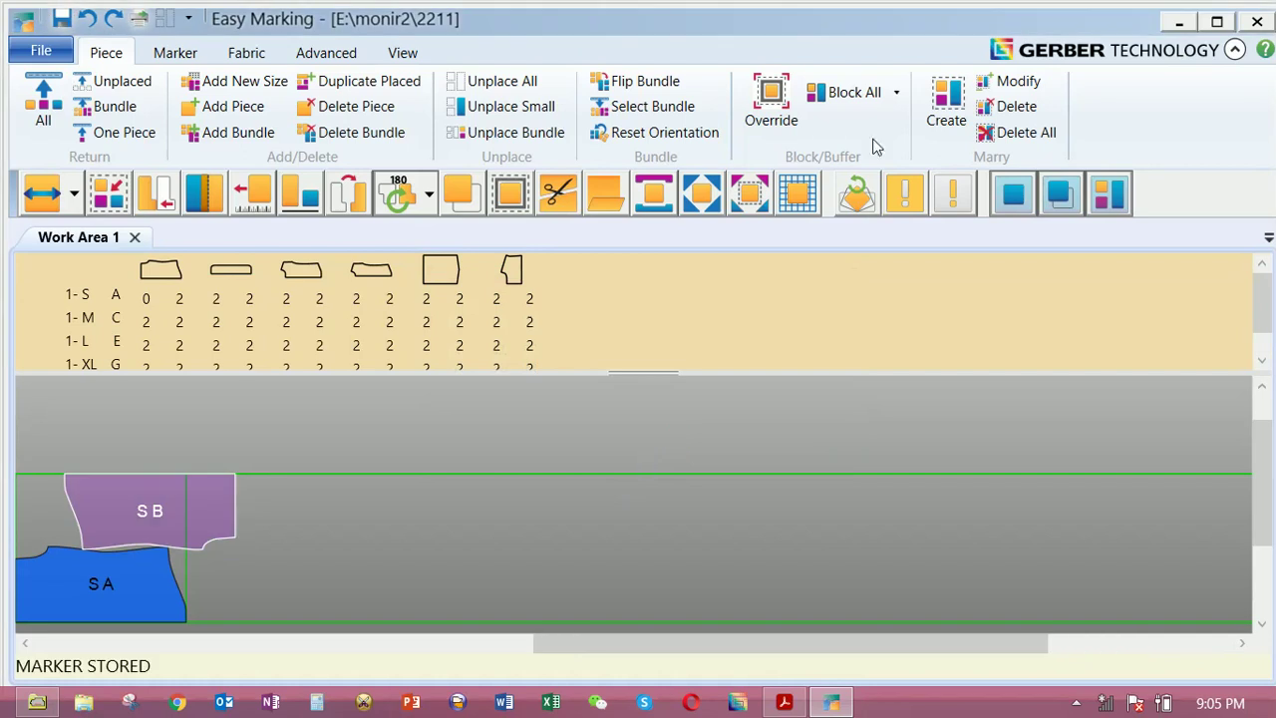
pyautogui.click(1258, 22)
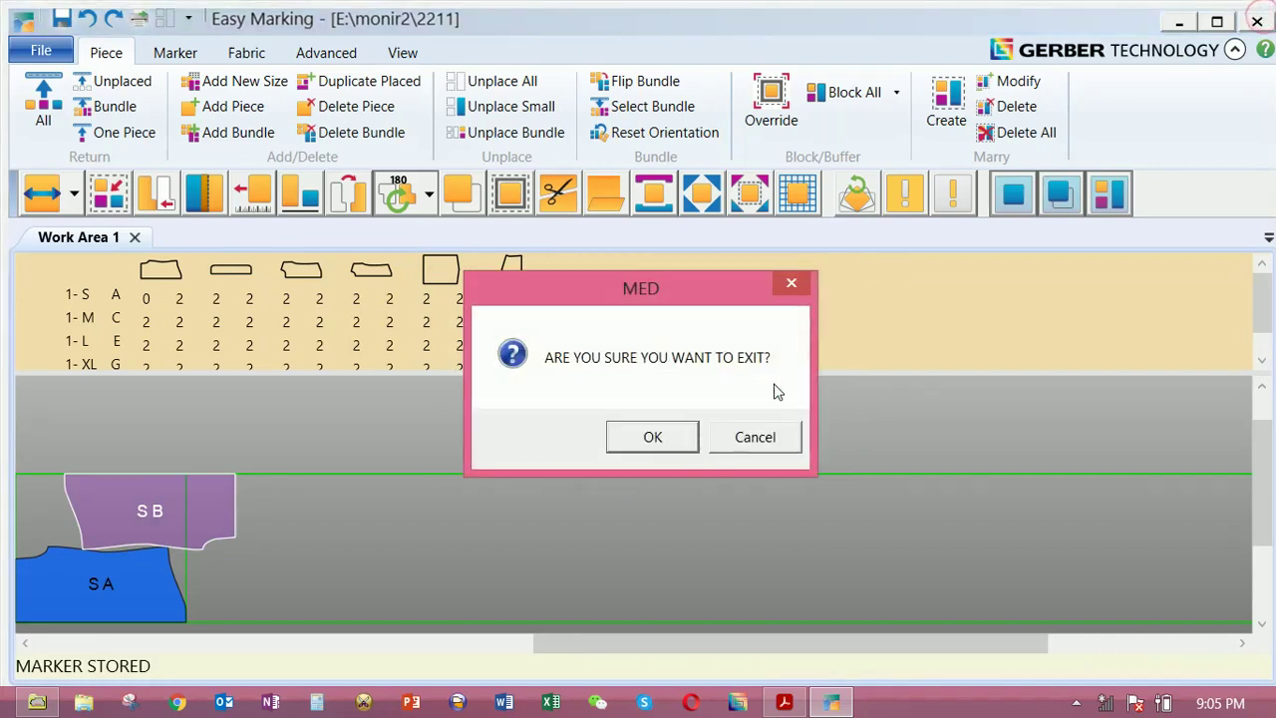
pyautogui.click(632, 439)
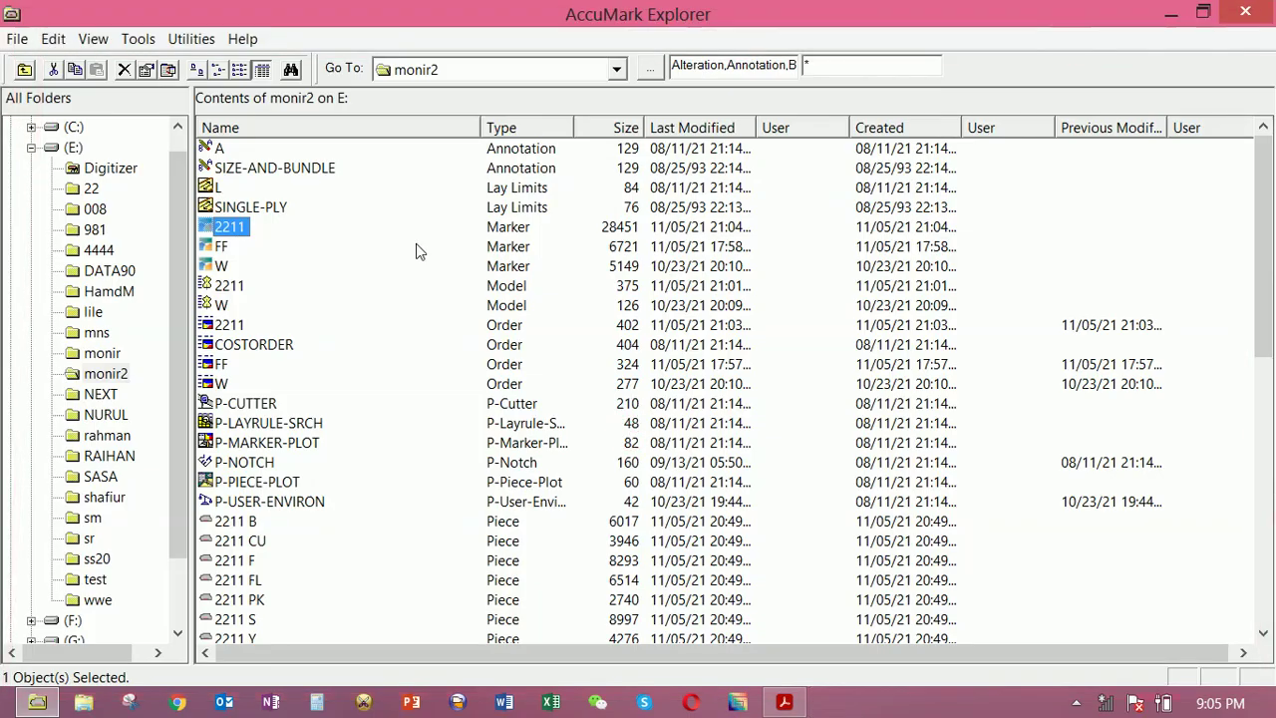
# Send marker 2211 to AutoMark and try to process it with source and destination marker names 2211 2
pyautogui.rightClick(207, 232)
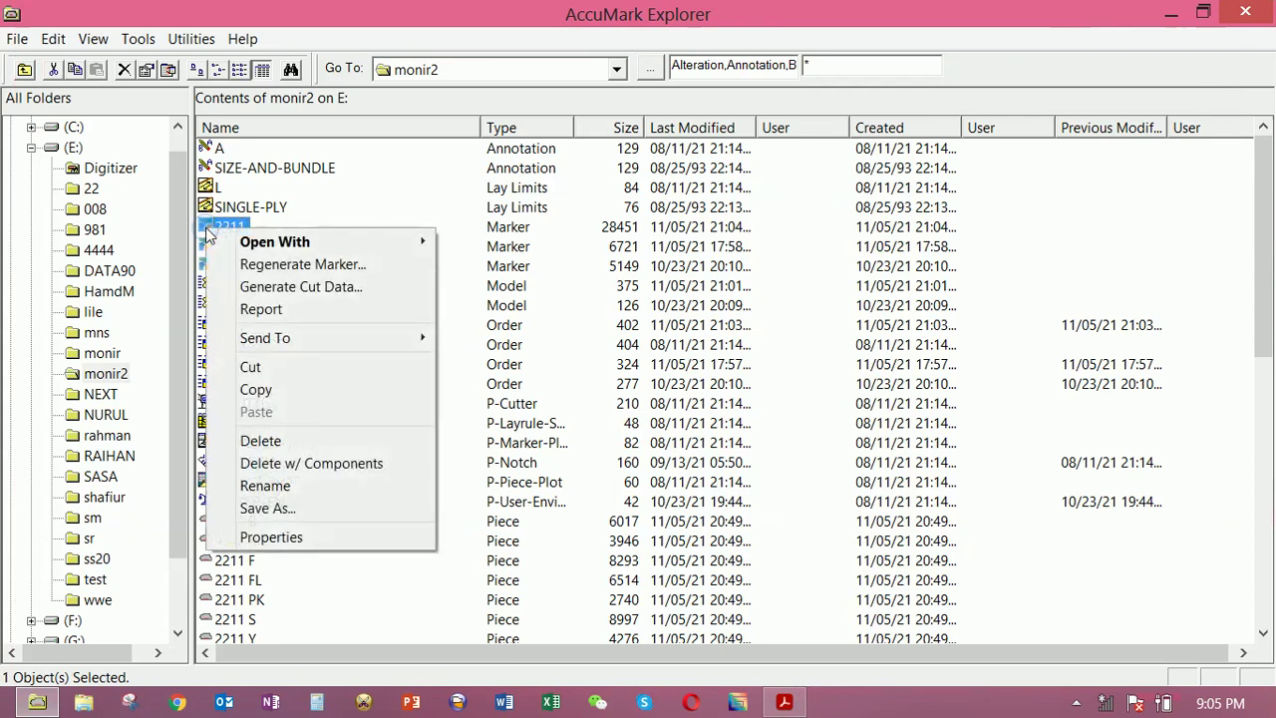
pyautogui.moveTo(346, 336)
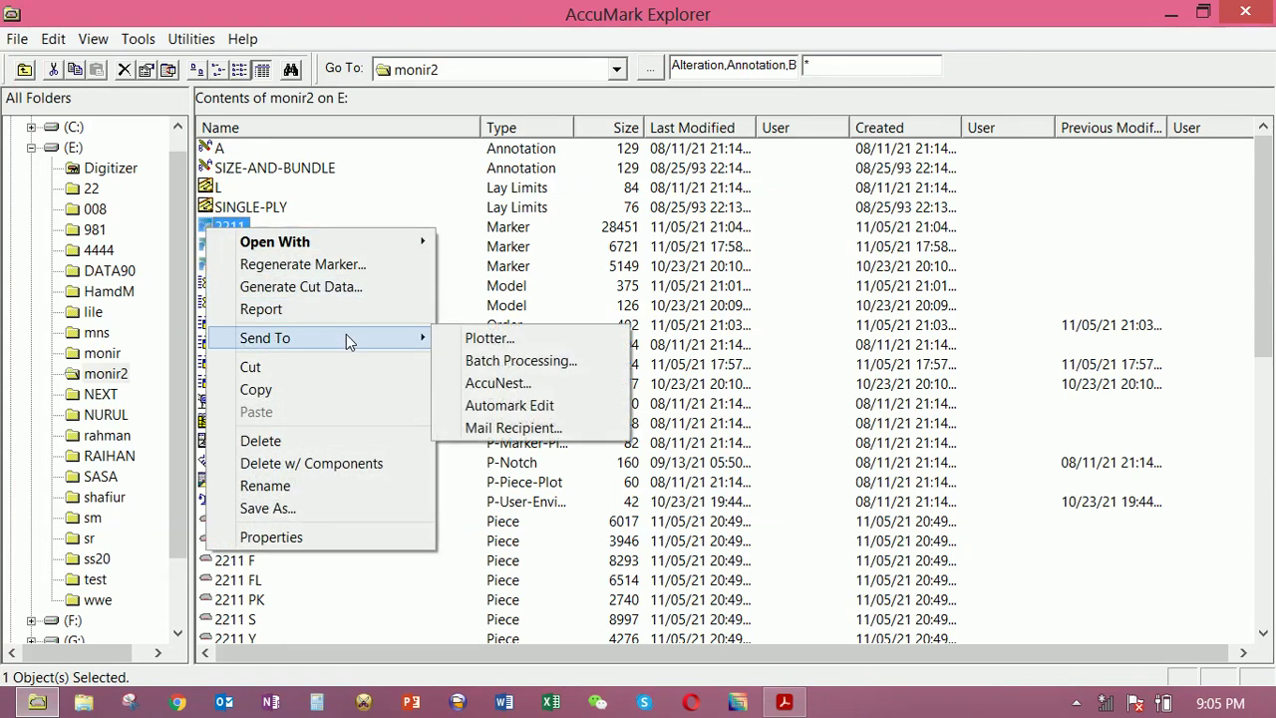
pyautogui.click(533, 408)
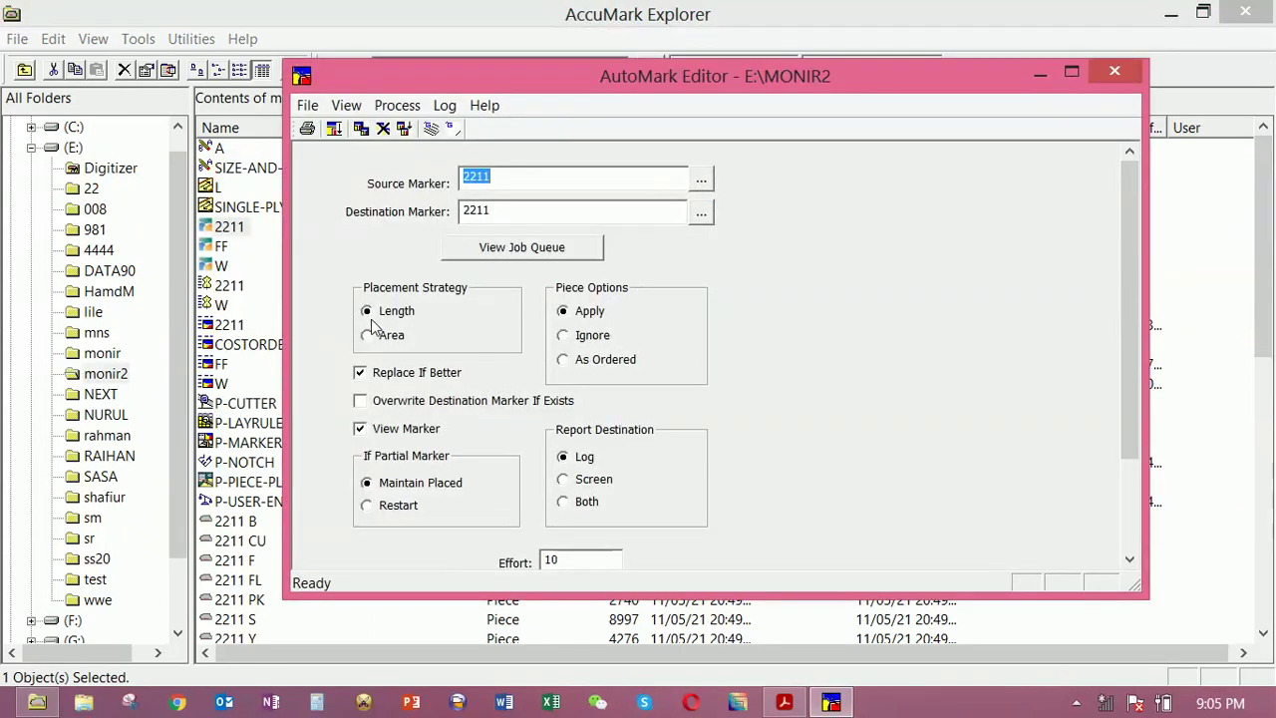
pyautogui.click(503, 186)
pyautogui.click(506, 209)
pyautogui.write('2')
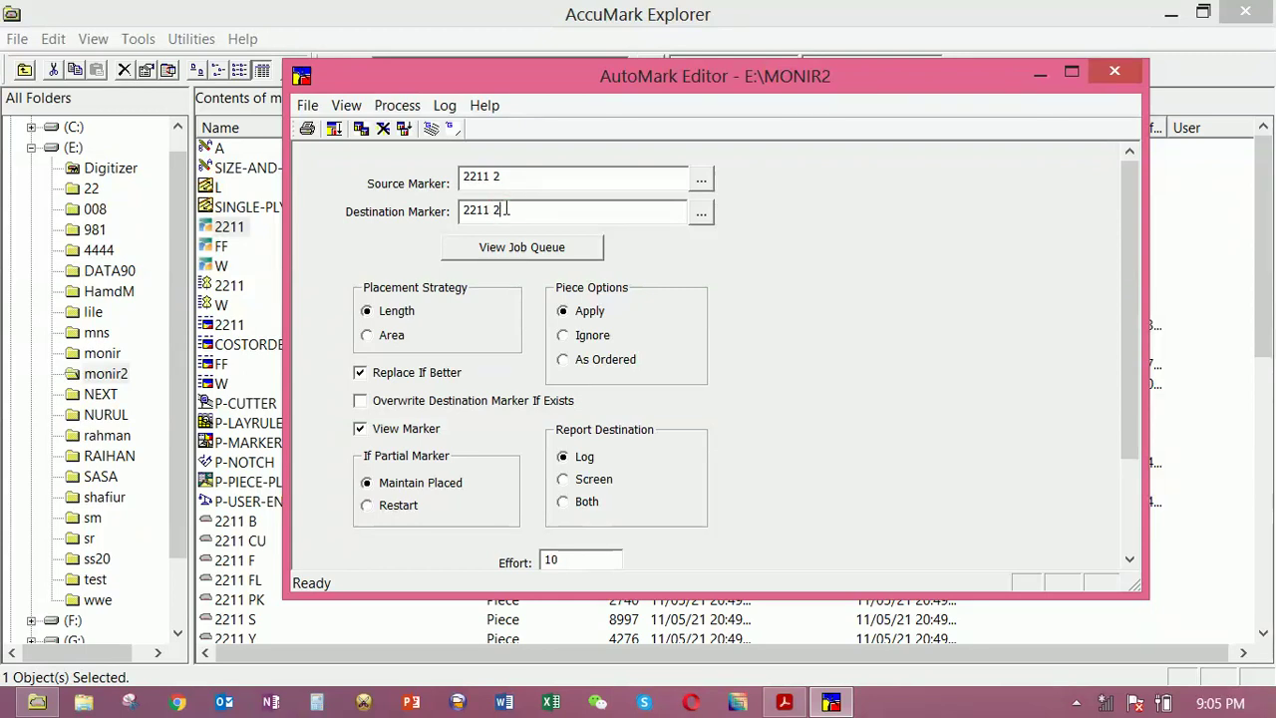
pyautogui.click(334, 128)
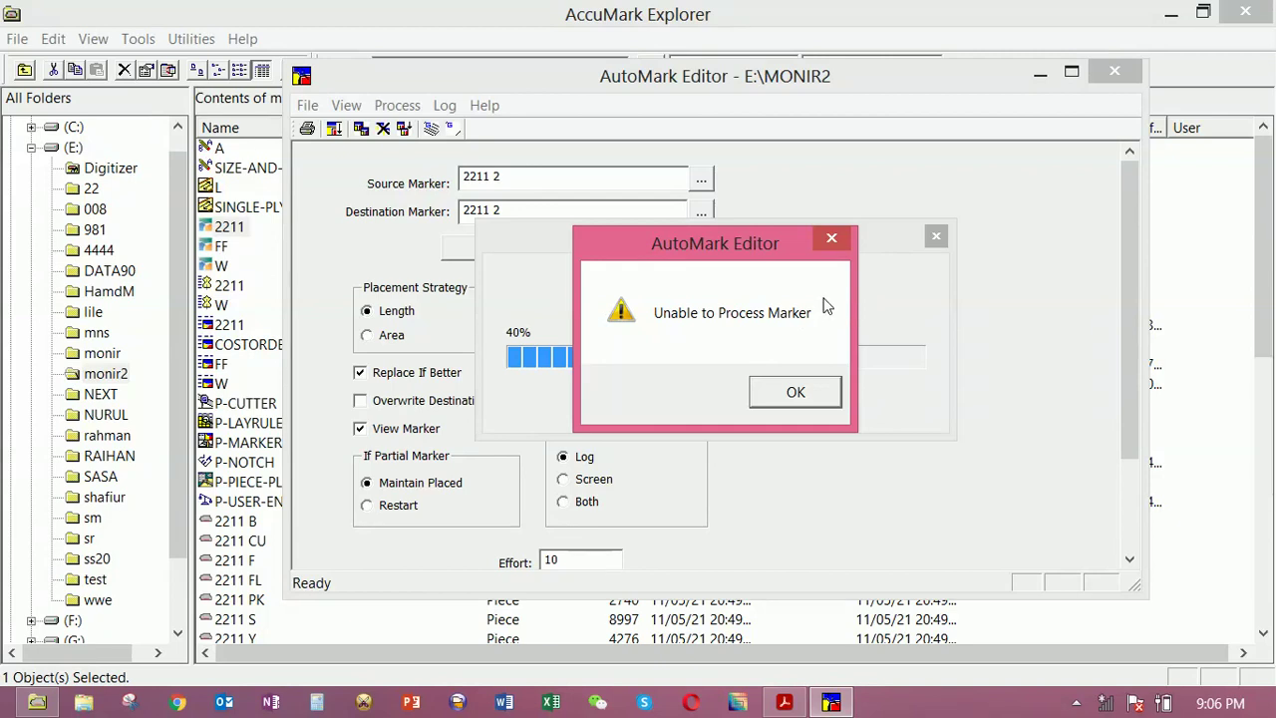
pyautogui.click(833, 241)
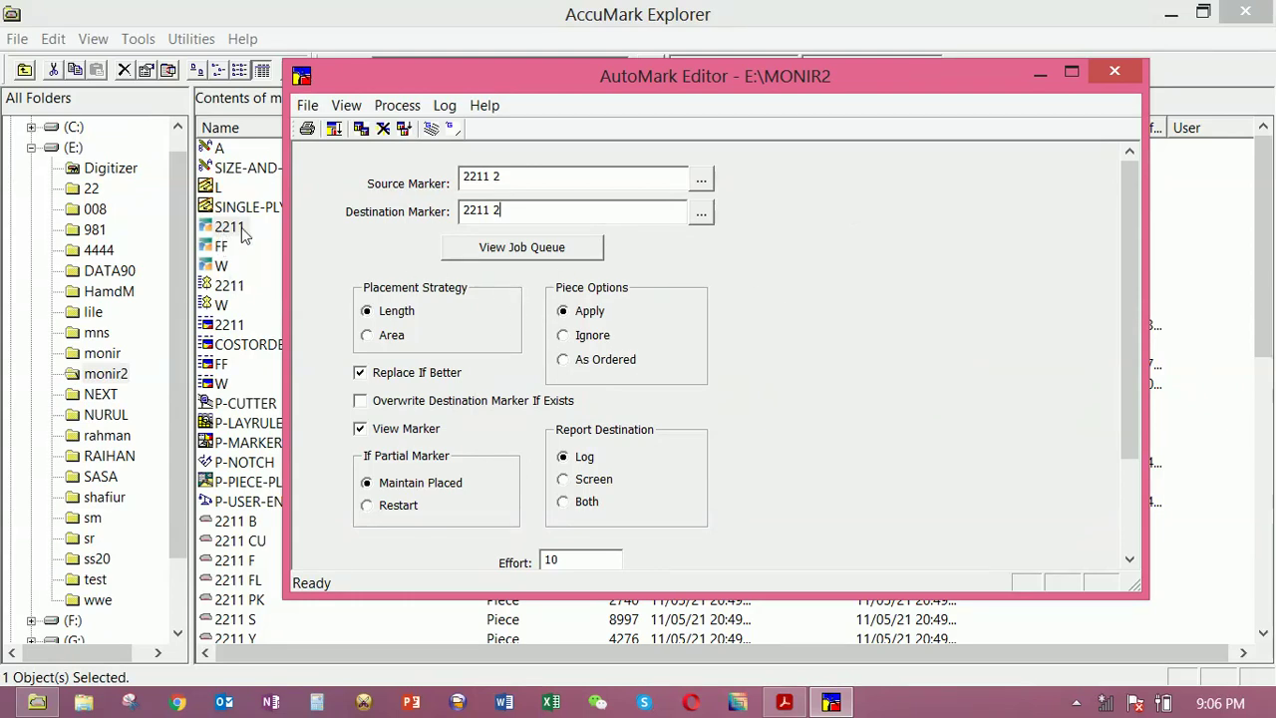
pyautogui.click(505, 180)
pyautogui.click(1138, 72)
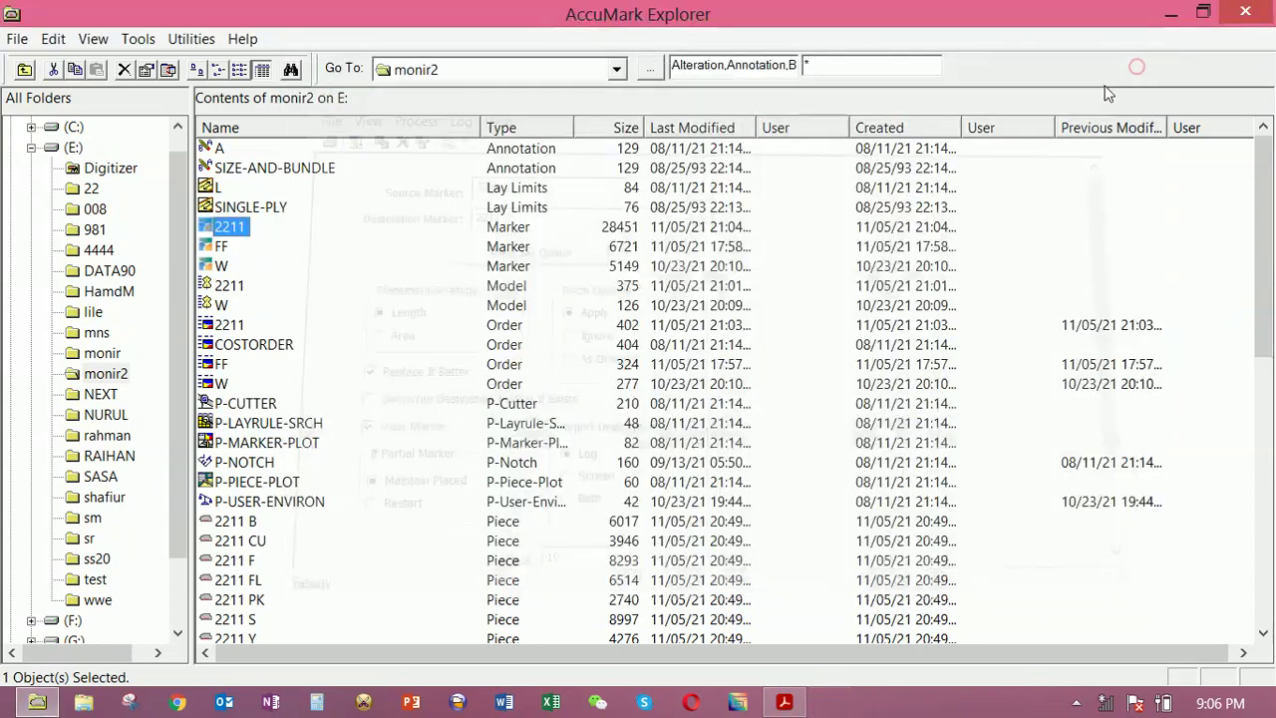
pyautogui.rightClick(232, 231)
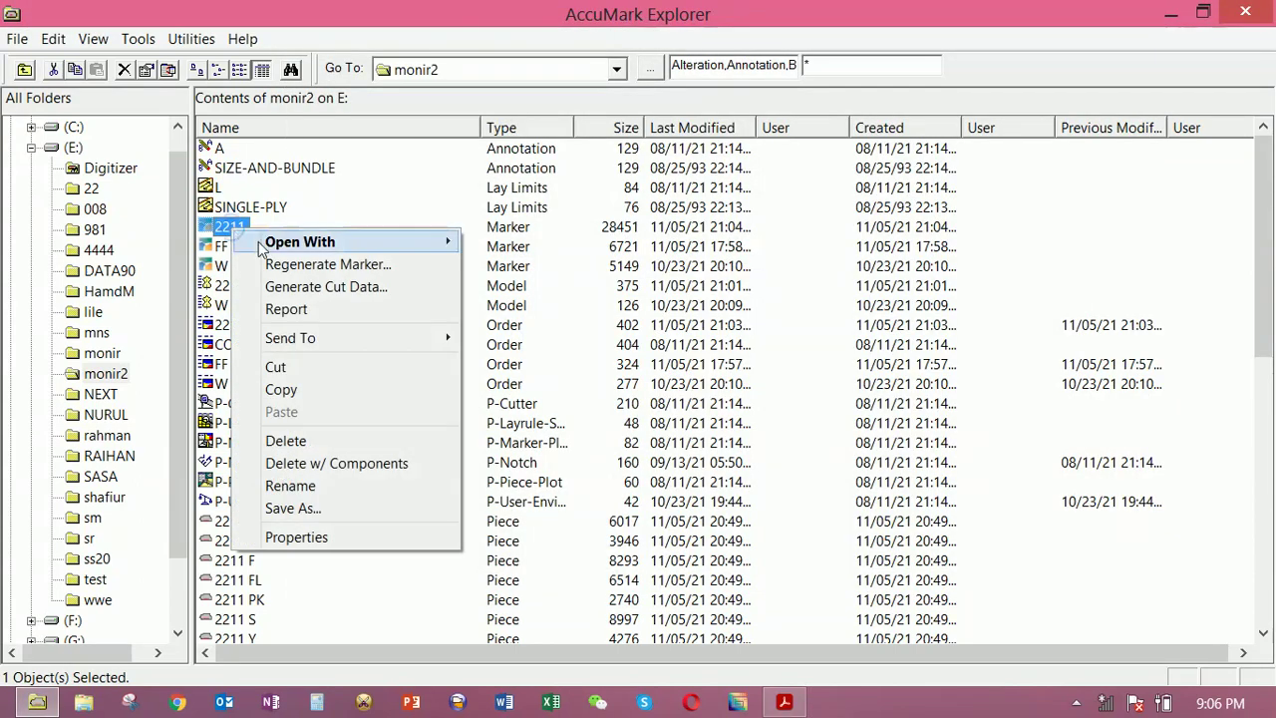
pyautogui.moveTo(324, 337)
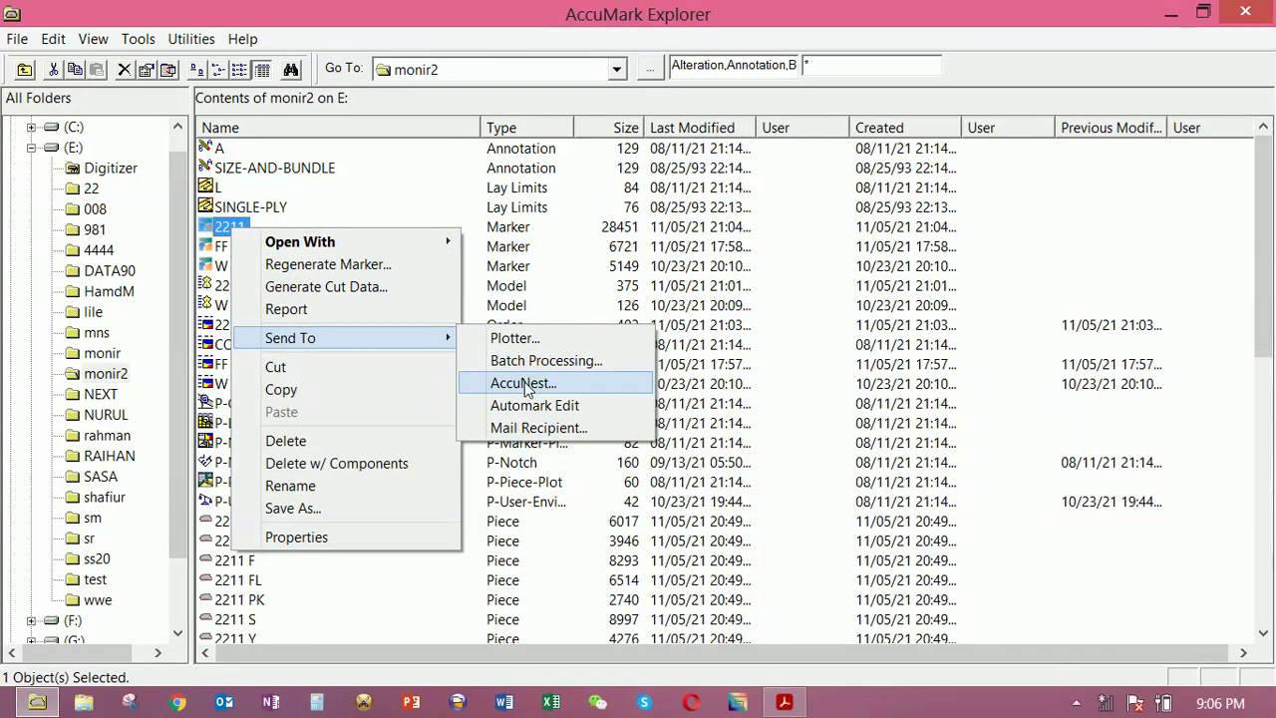
pyautogui.click(464, 166)
pyautogui.click(136, 38)
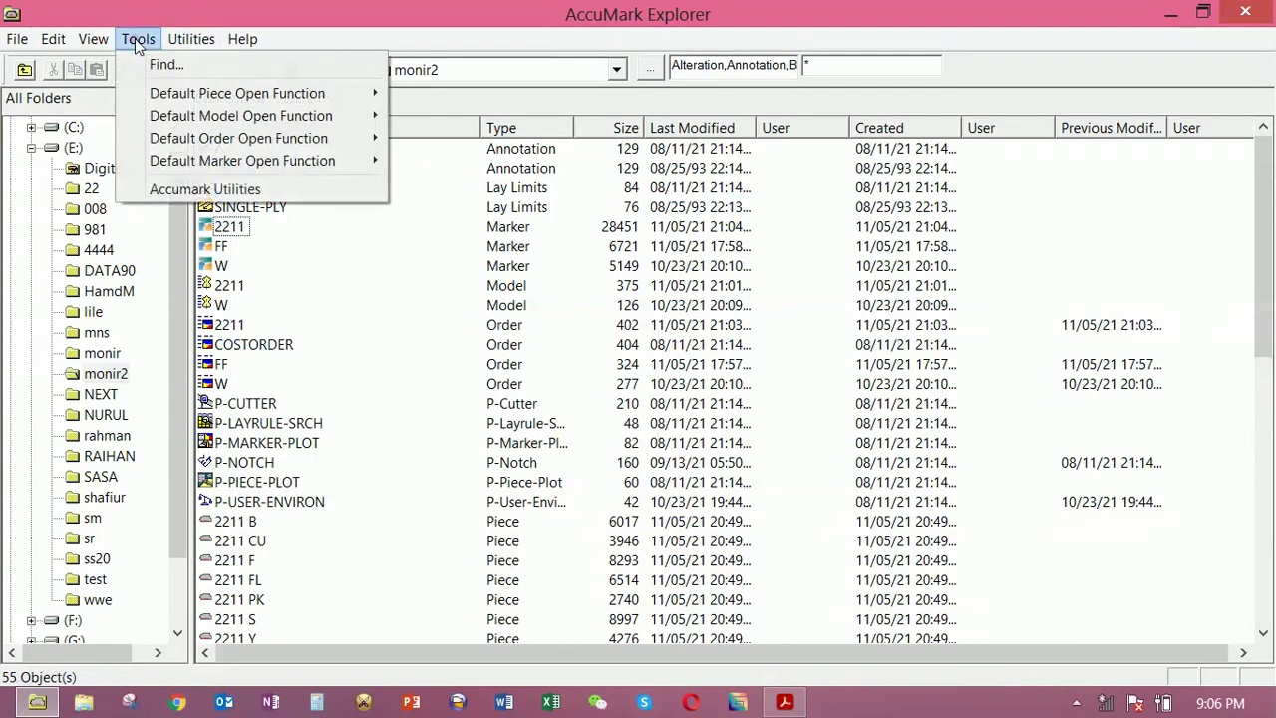
pyautogui.moveTo(92, 42)
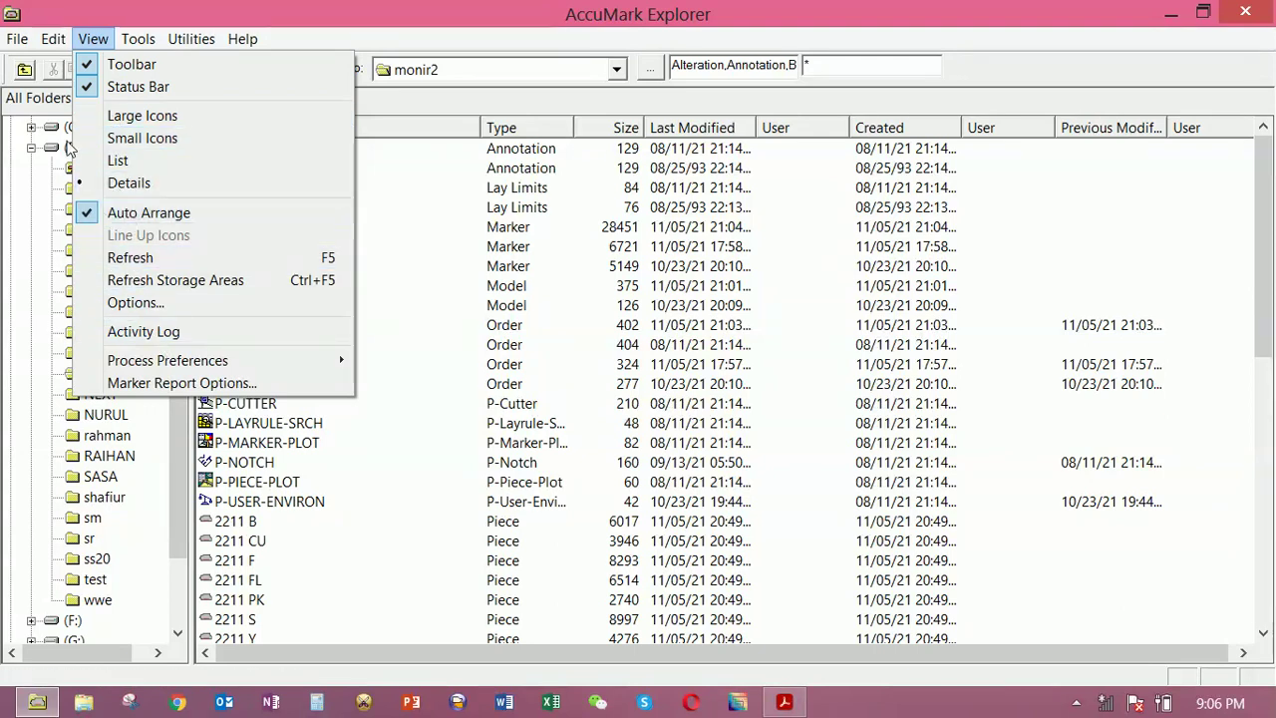
pyautogui.moveTo(46, 44)
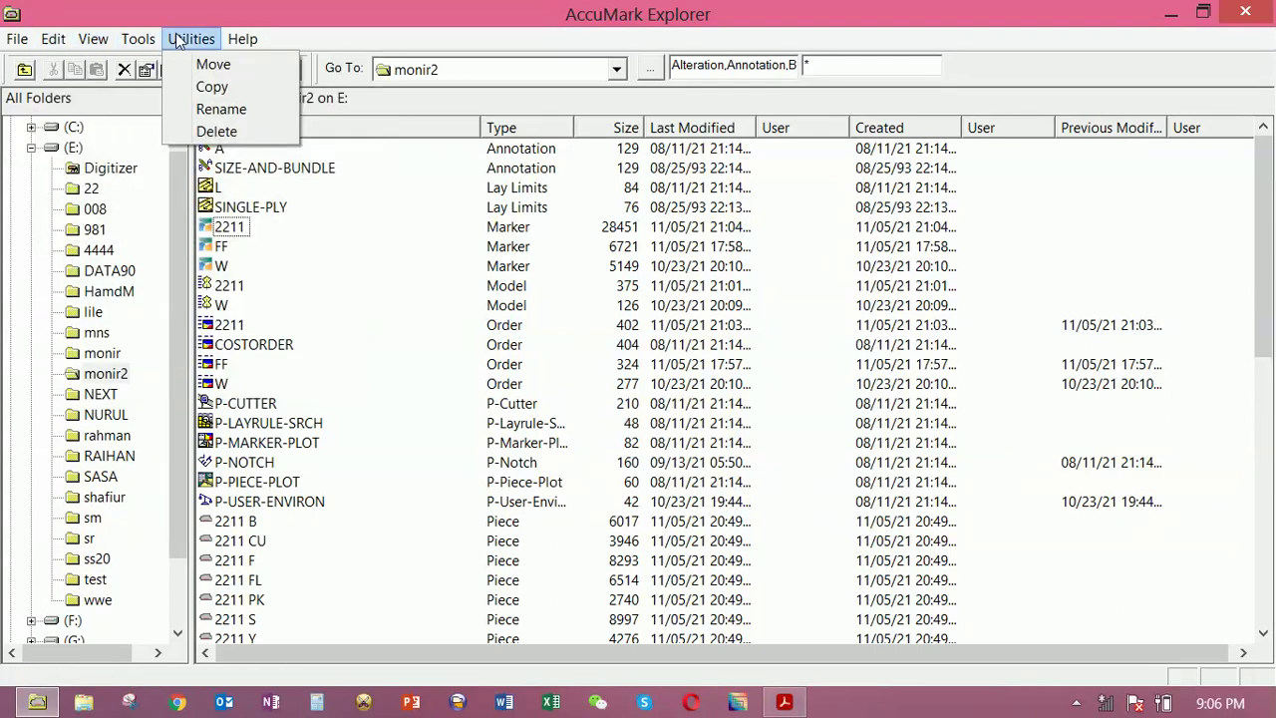
pyautogui.moveTo(137, 40)
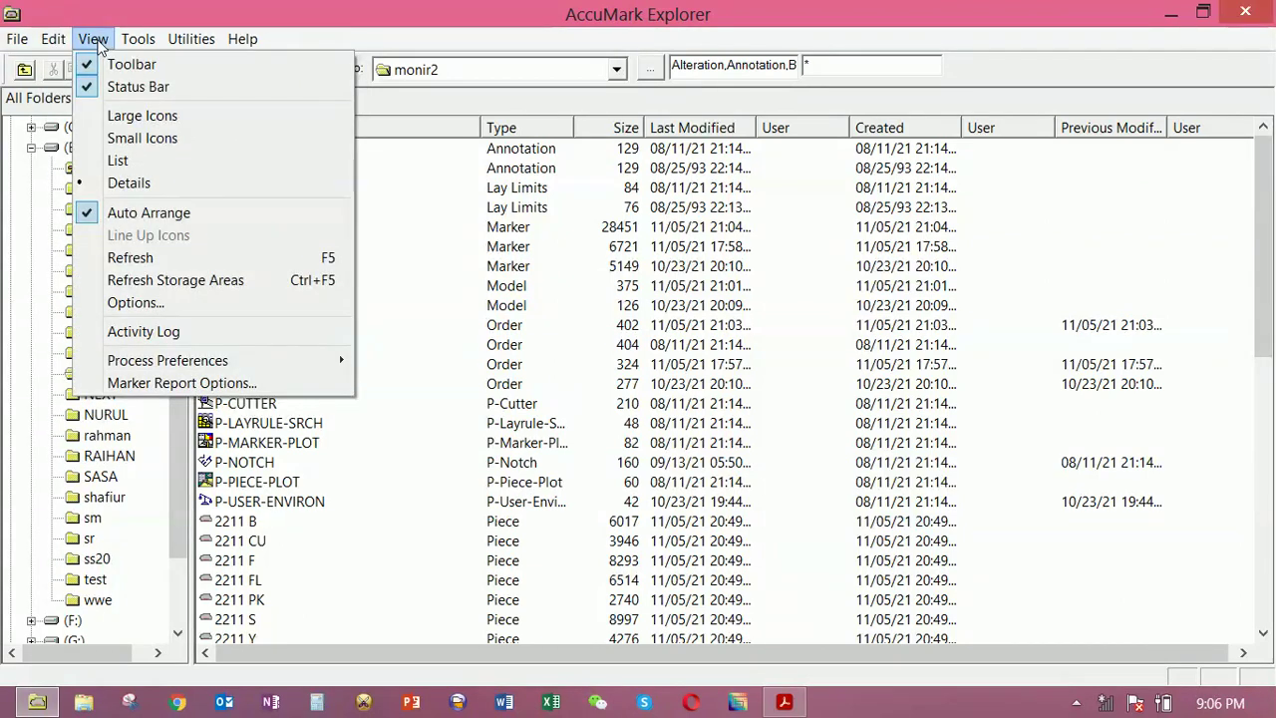
pyautogui.moveTo(190, 48)
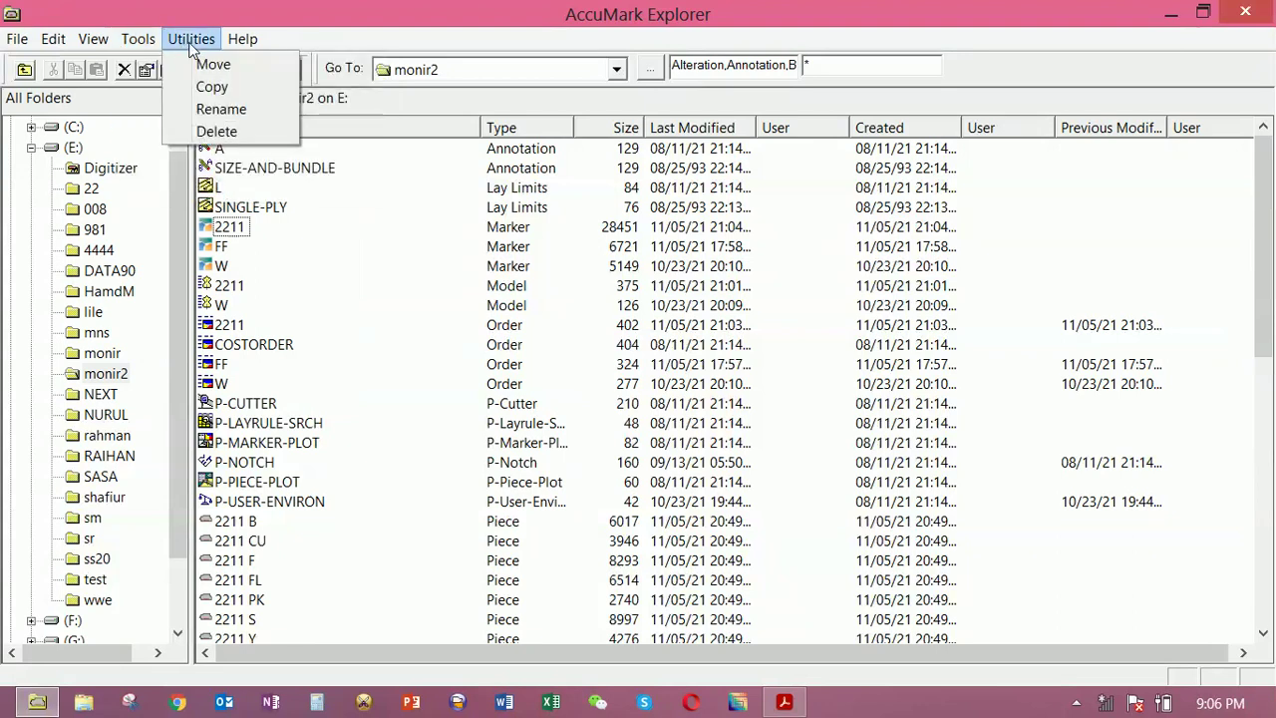
pyautogui.click(190, 40)
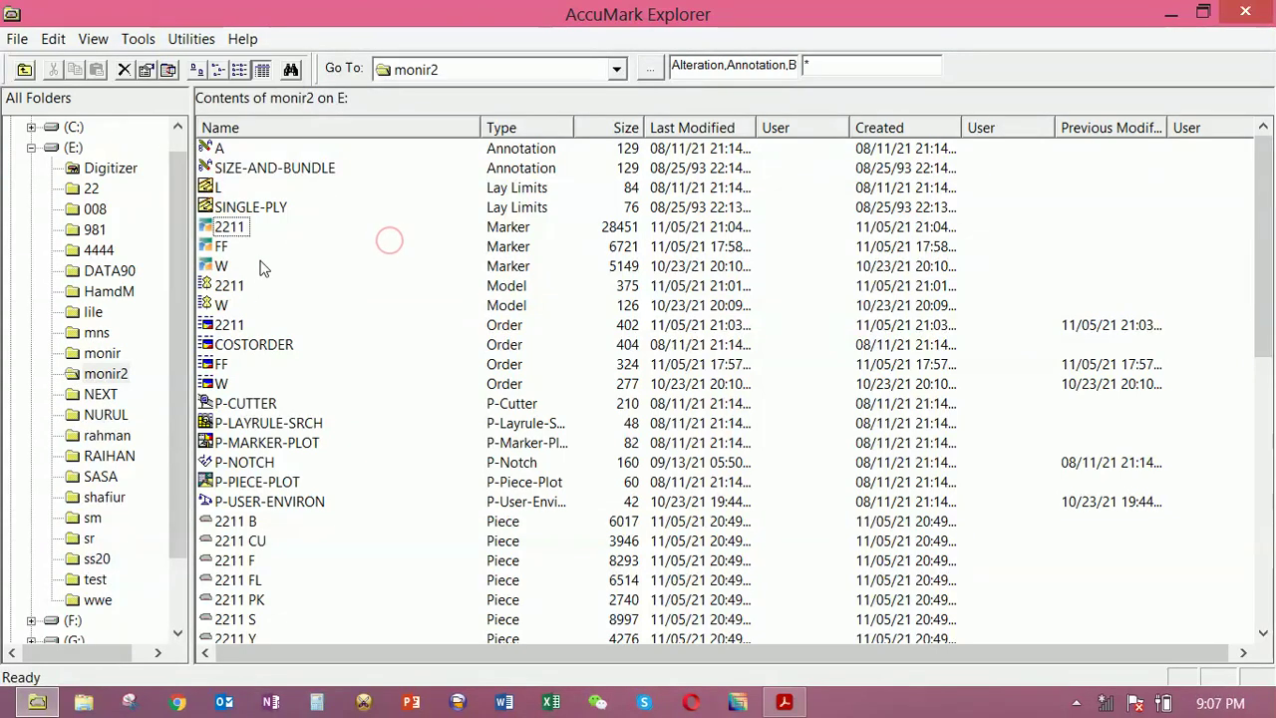
# Reopen marker 2211 in Easy Marking and review the available piece, marker, fabric, advanced and view commands
pyautogui.click(229, 227)
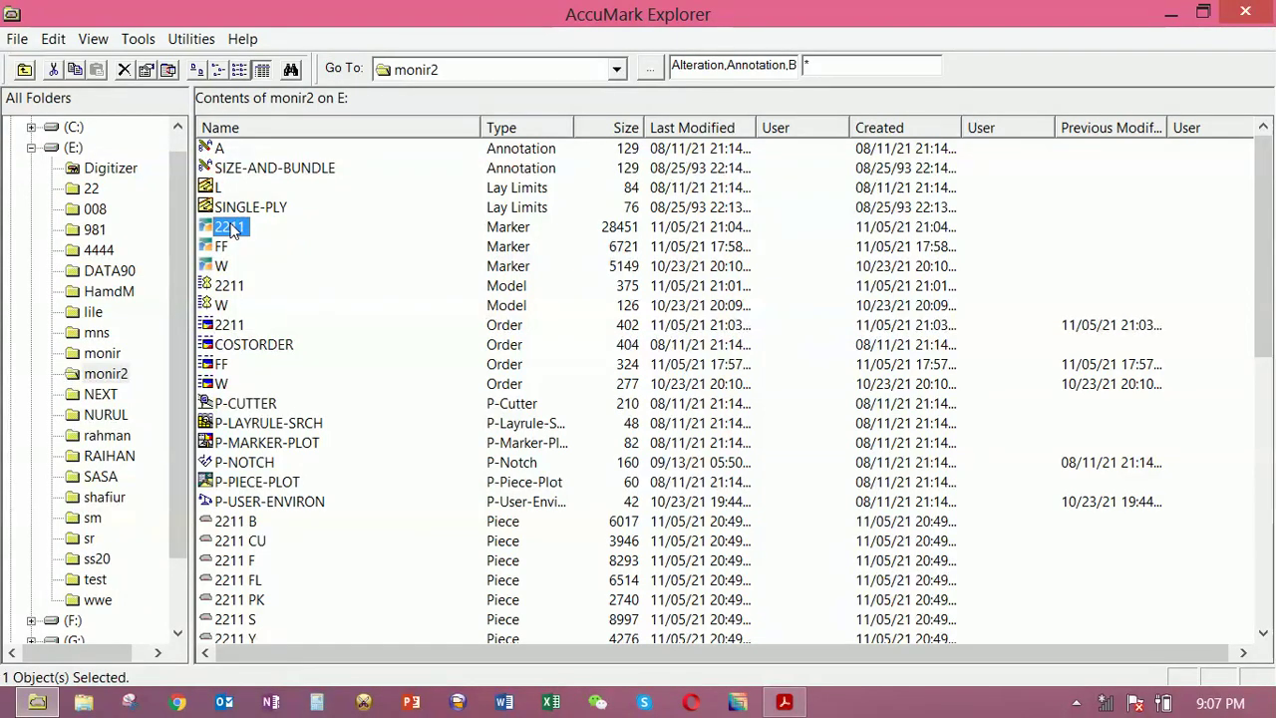
pyautogui.doubleClick(229, 228)
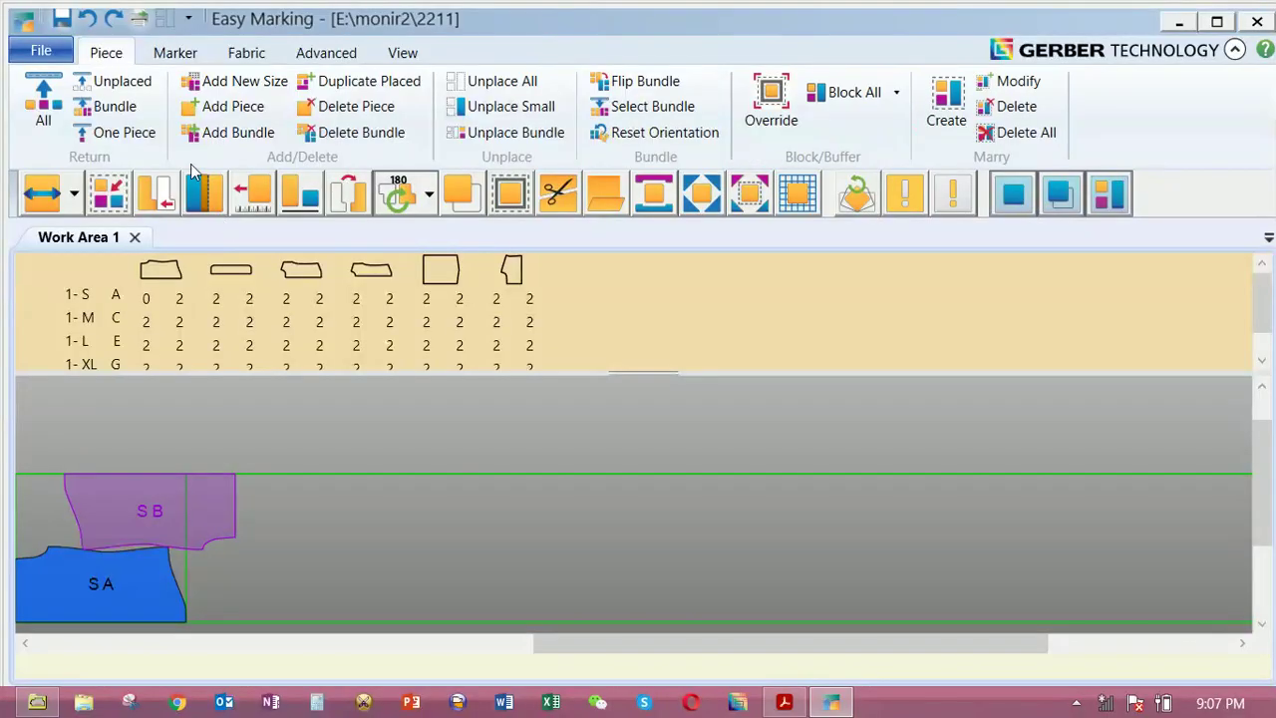
pyautogui.click(170, 55)
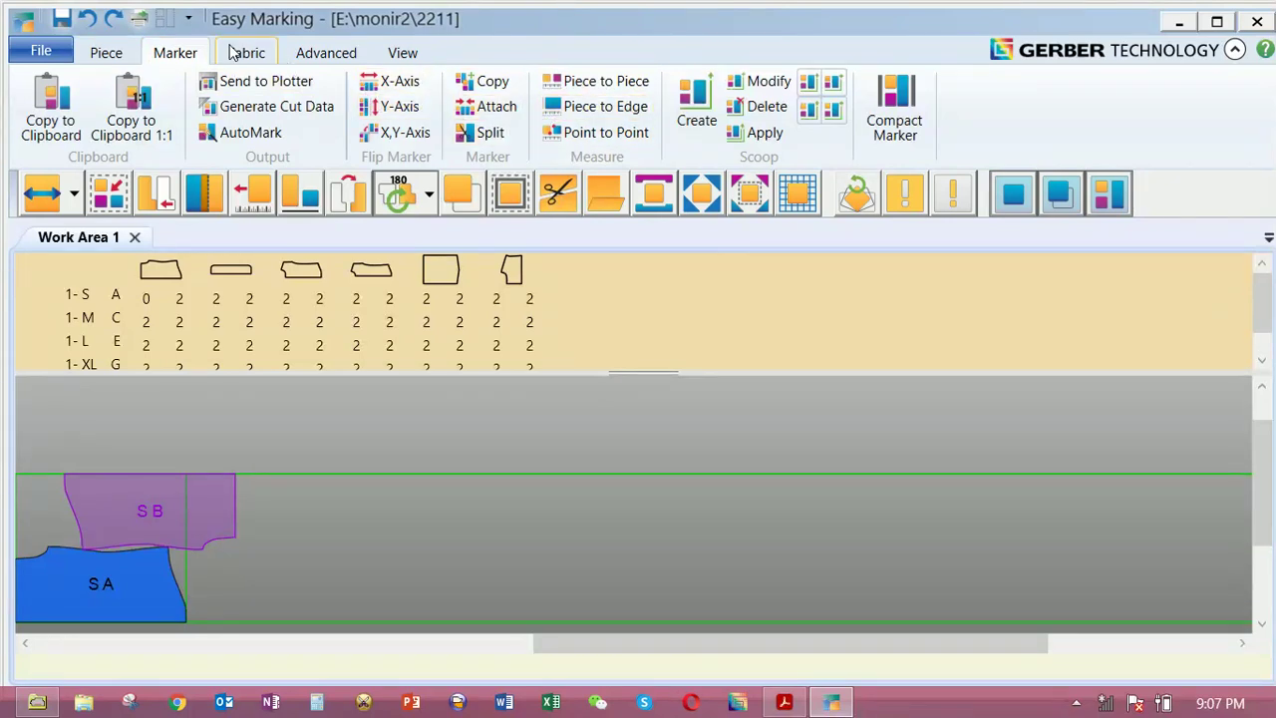
pyautogui.click(265, 62)
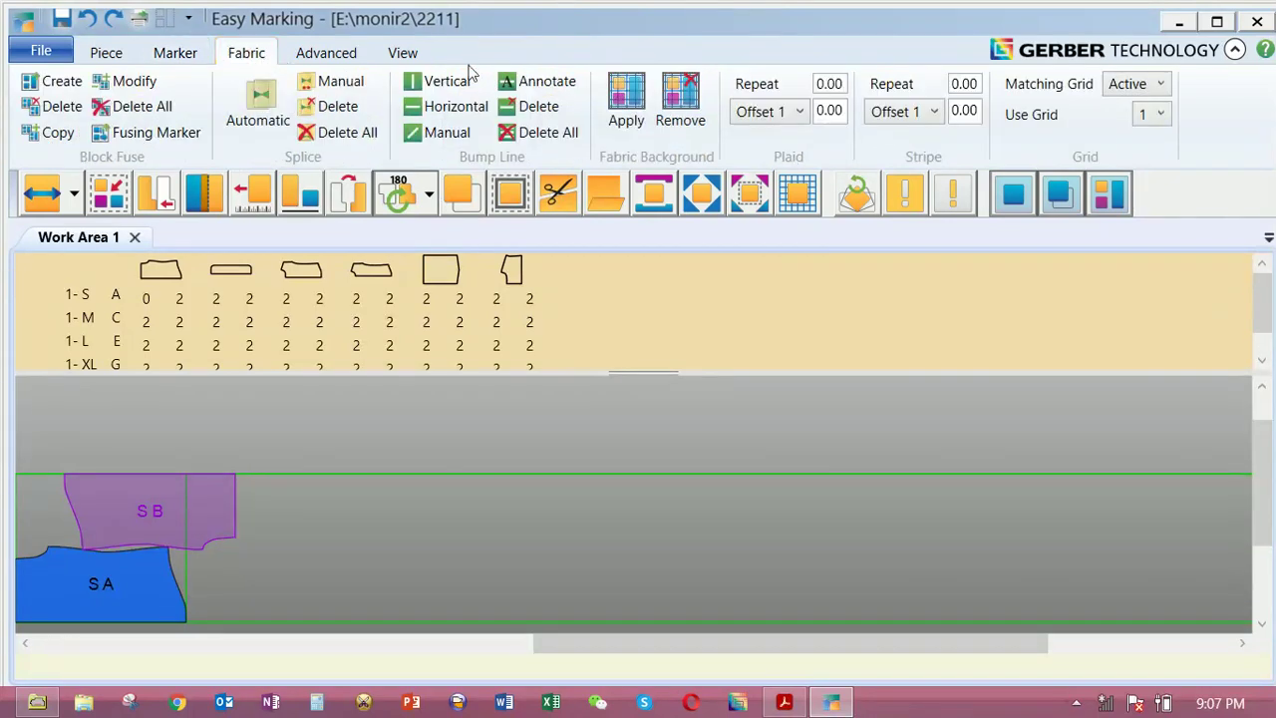
pyautogui.click(405, 55)
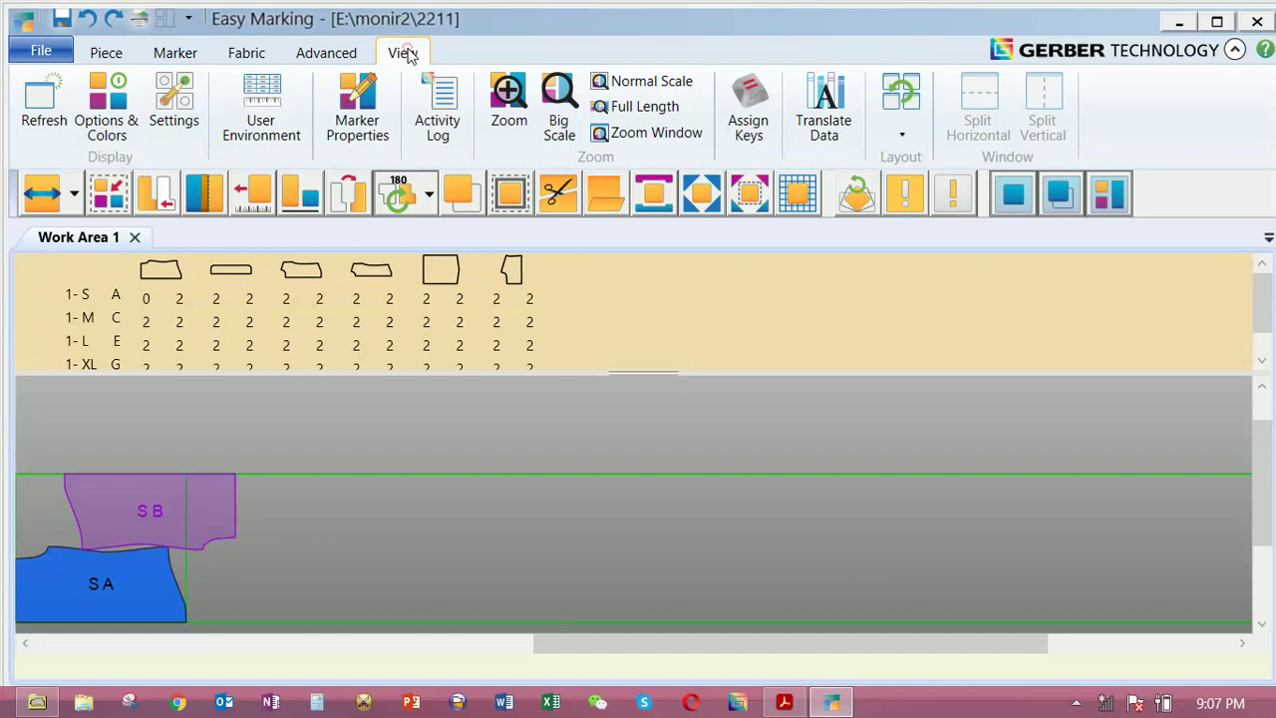
pyautogui.click(326, 54)
pyautogui.click(104, 56)
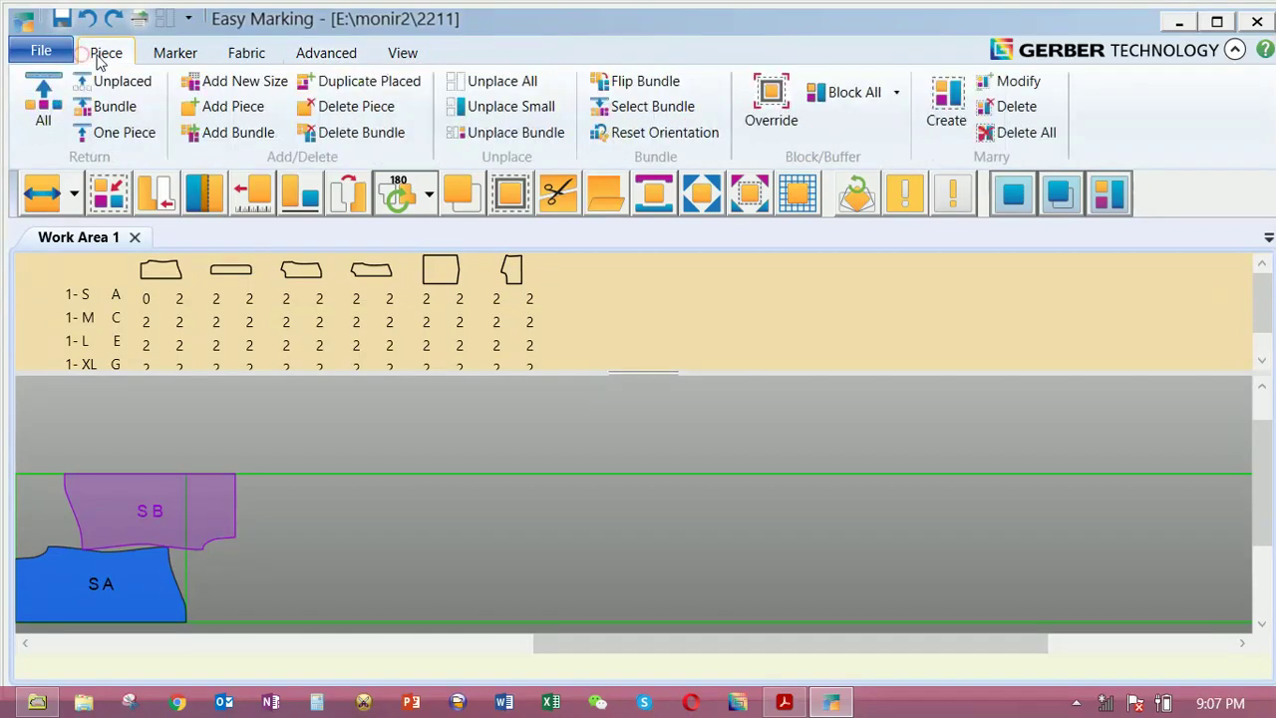
pyautogui.click(171, 57)
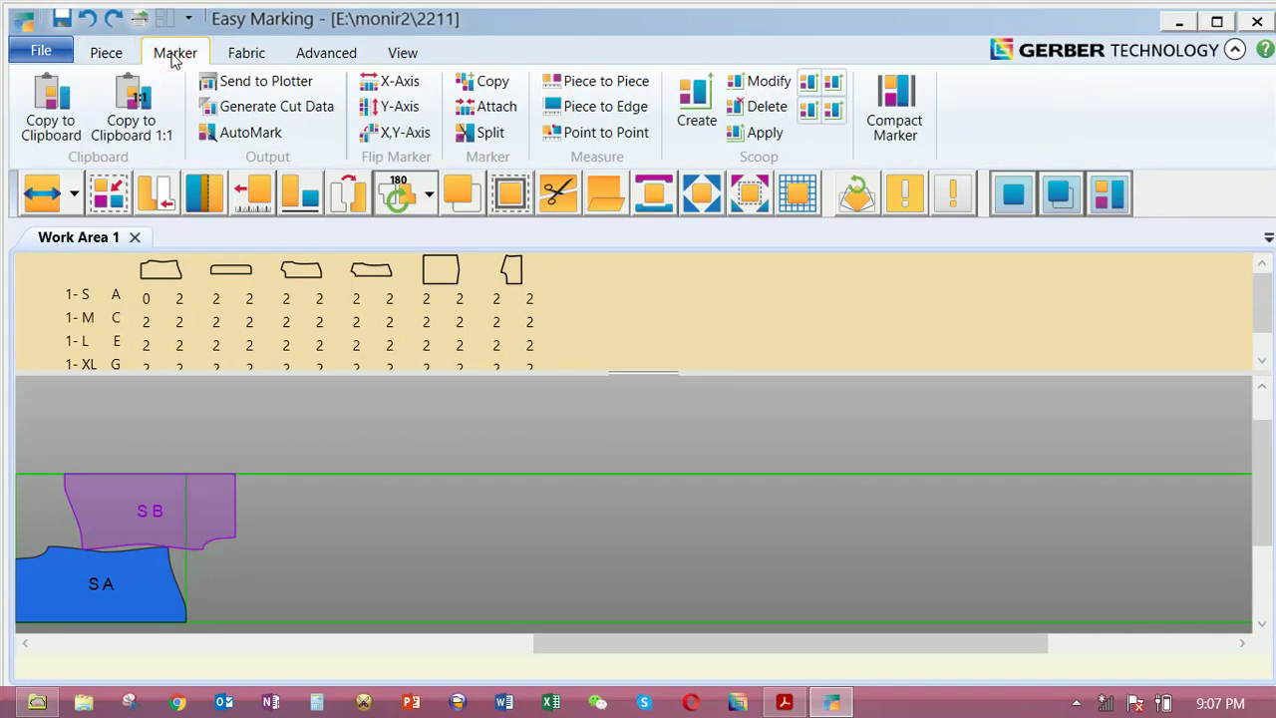
pyautogui.click(246, 55)
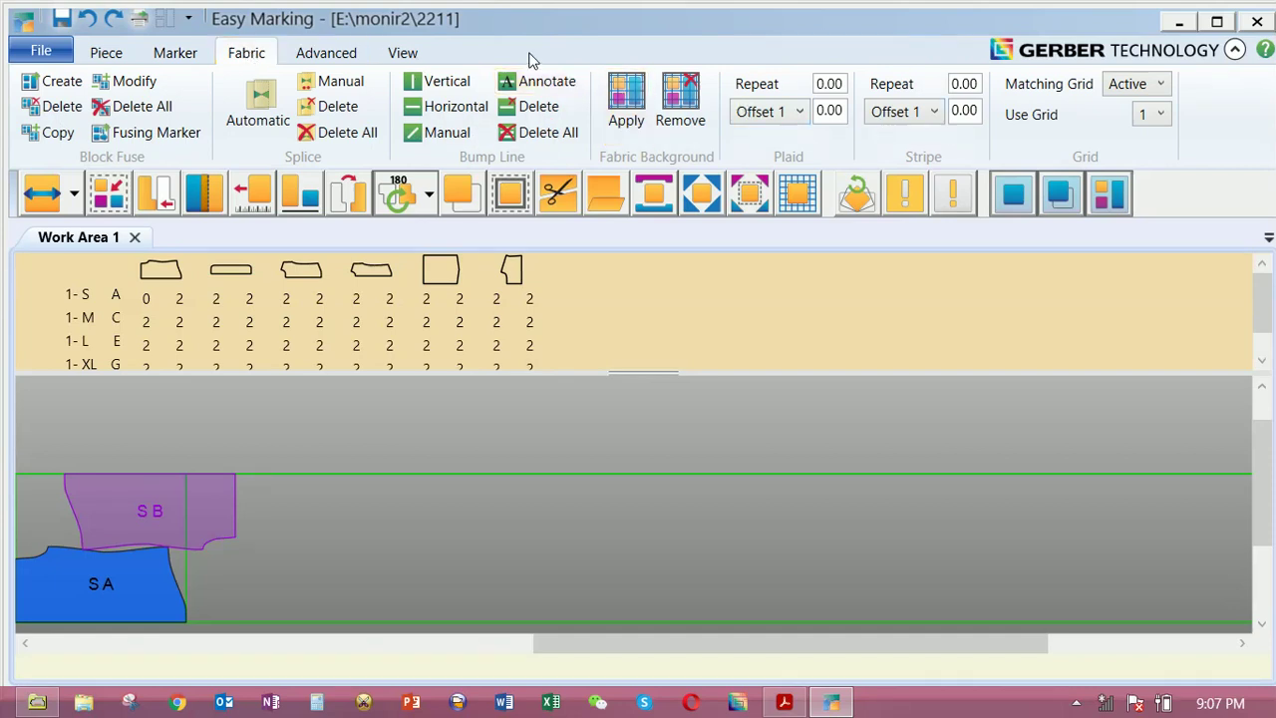
pyautogui.click(338, 54)
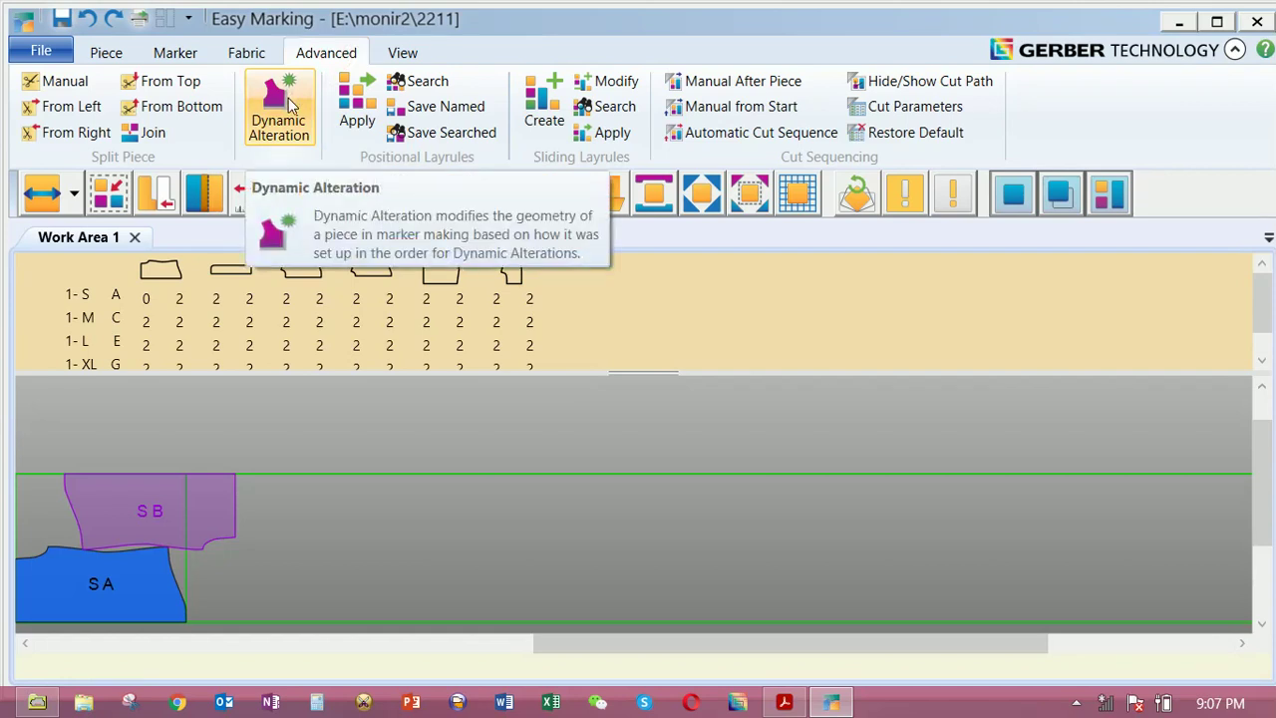
pyautogui.click(396, 56)
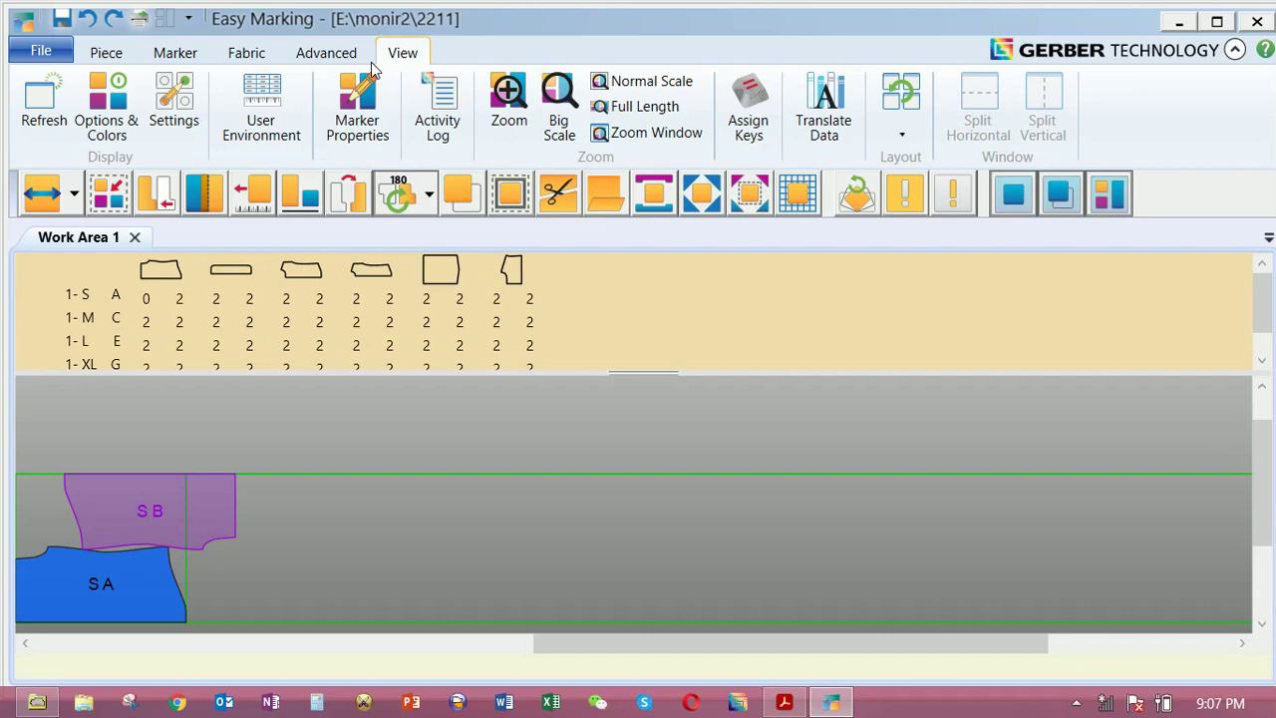
pyautogui.click(106, 60)
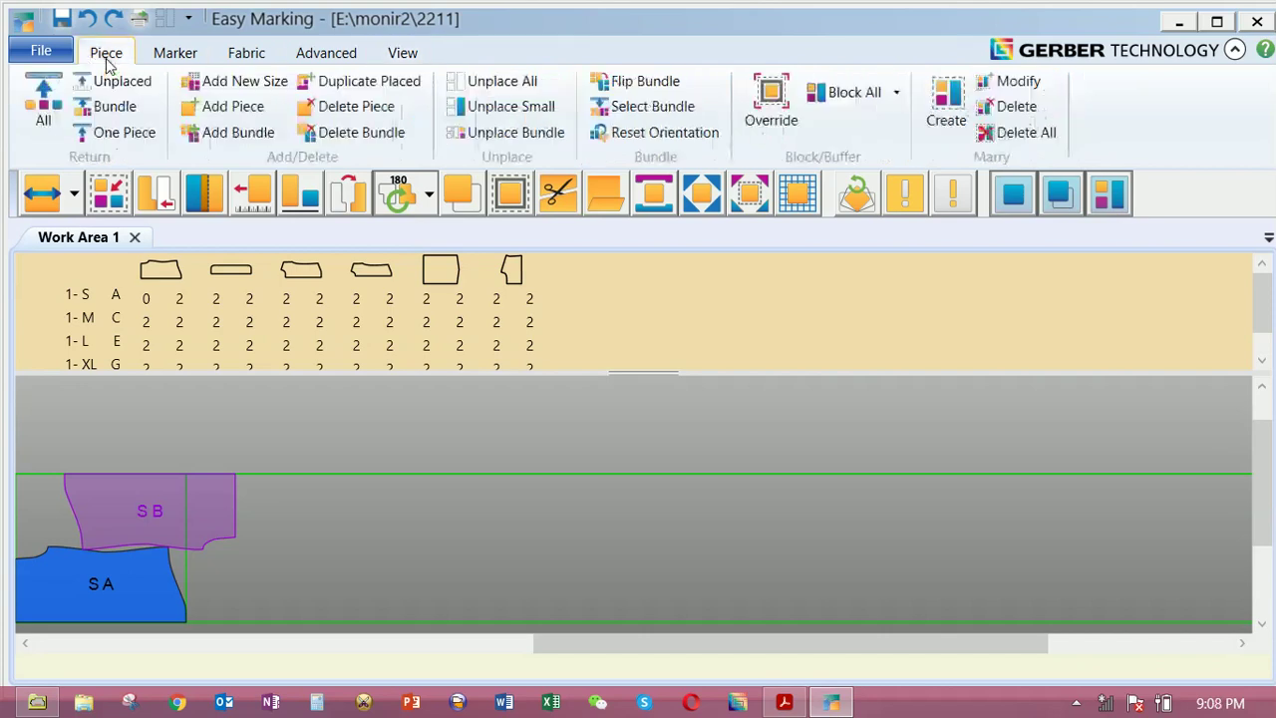
pyautogui.click(44, 55)
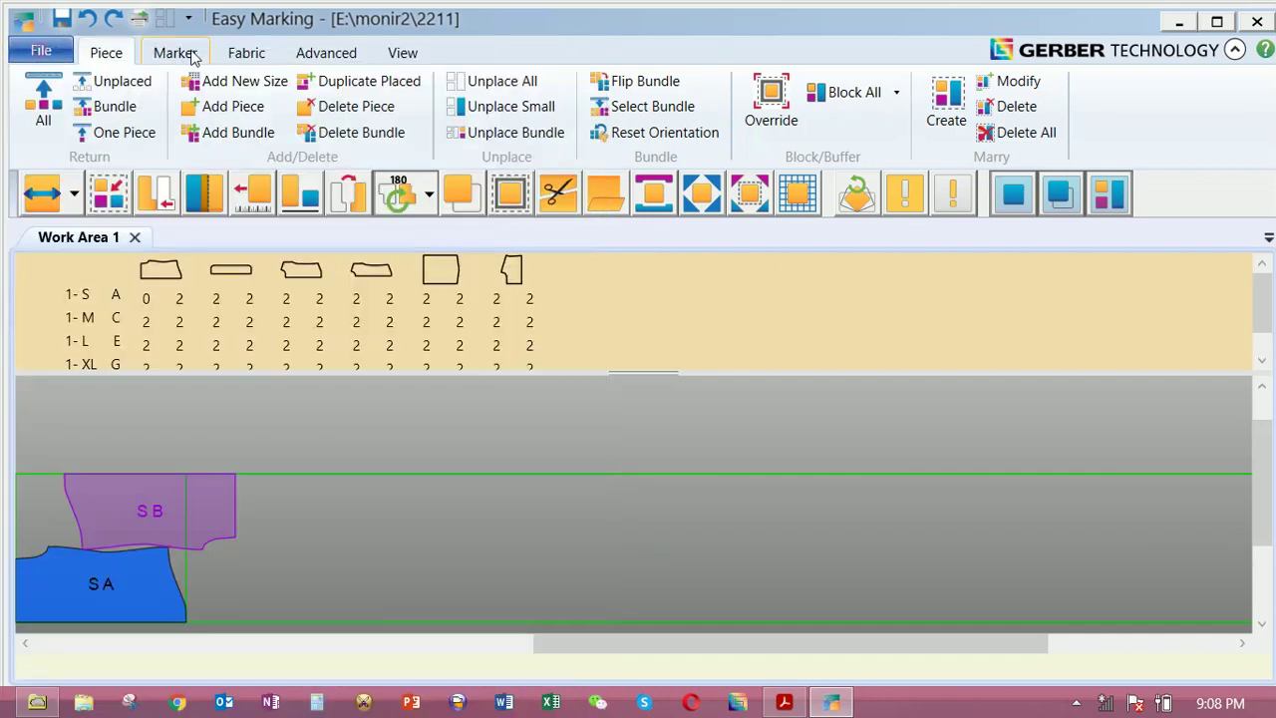
pyautogui.click(44, 50)
# Exit Easy Marking and close AccuMark Explorer
pyautogui.moveTo(1273, 4)
pyautogui.click(1258, 22)
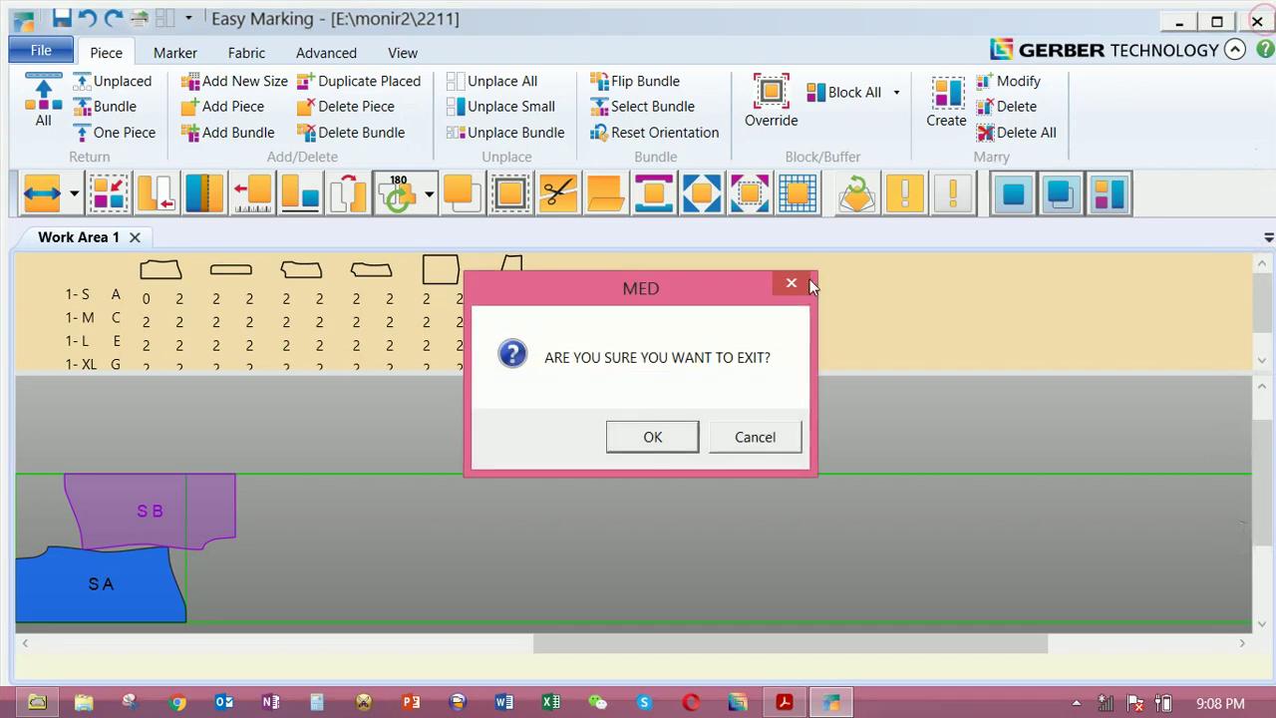
pyautogui.click(638, 431)
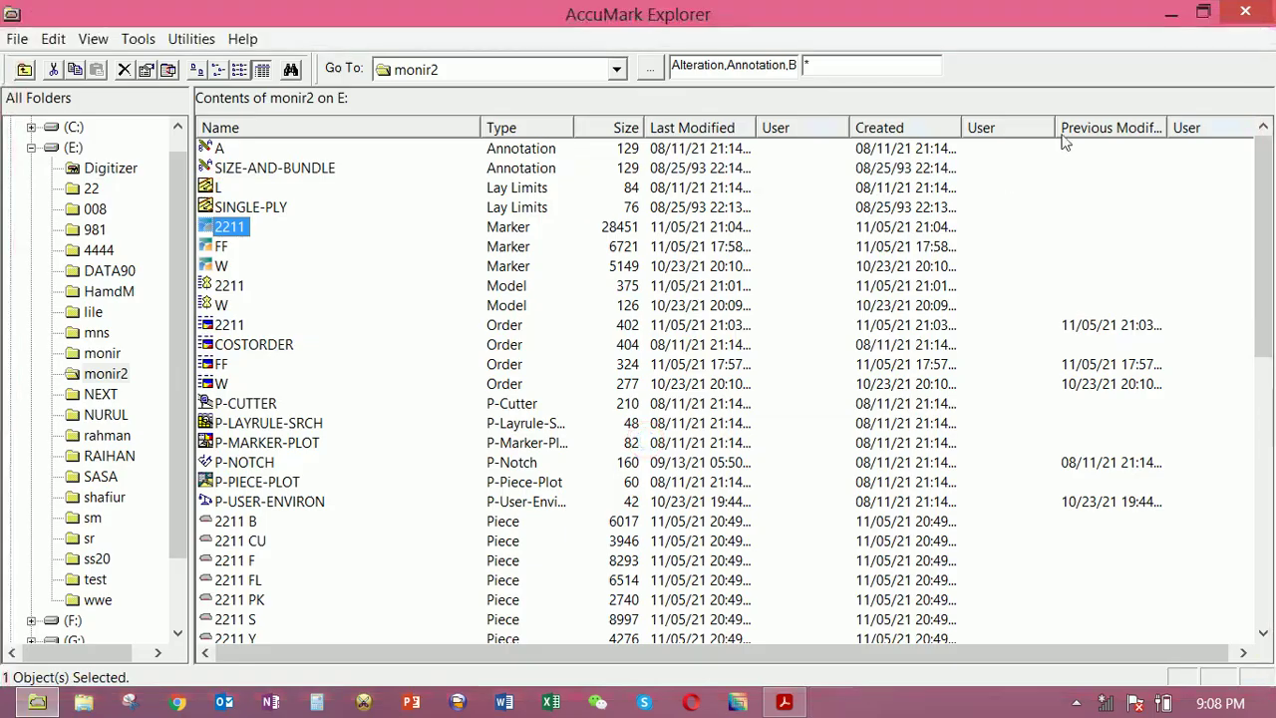
pyautogui.click(1245, 11)
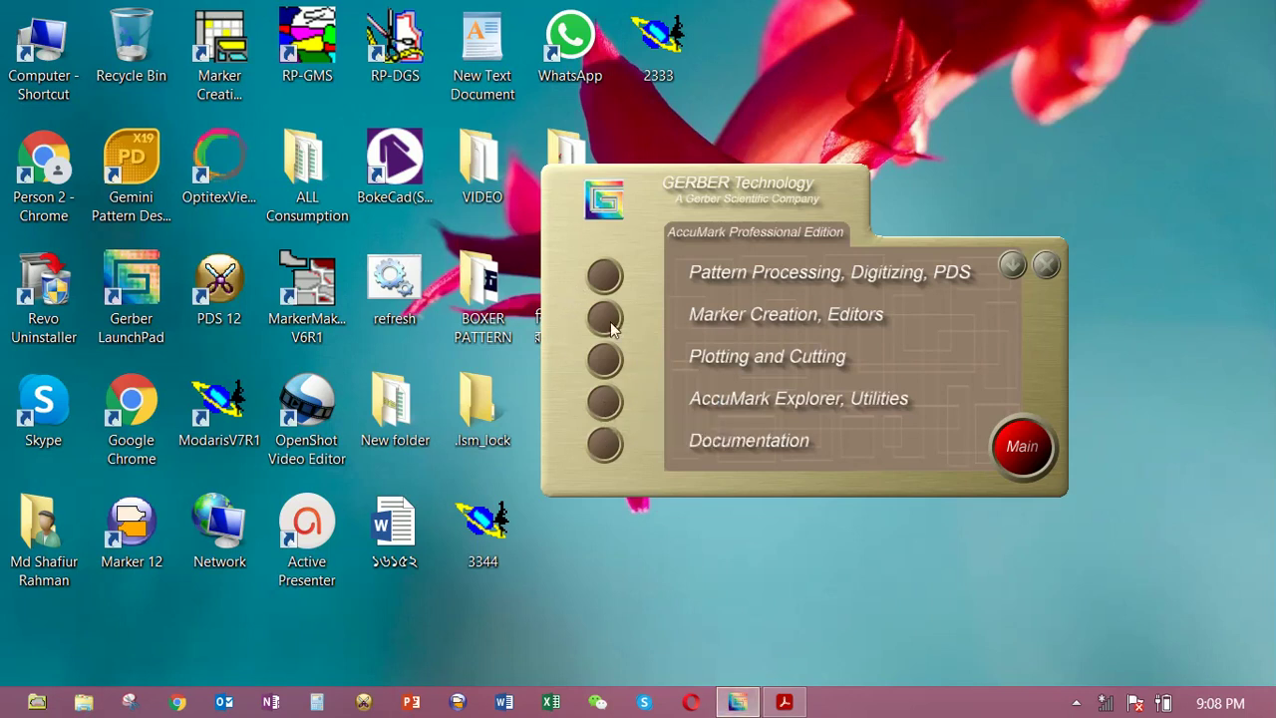
# Start Pattern Design from the Gerber LaunchPad and dismiss its AutoSave recovery list
pyautogui.click(601, 279)
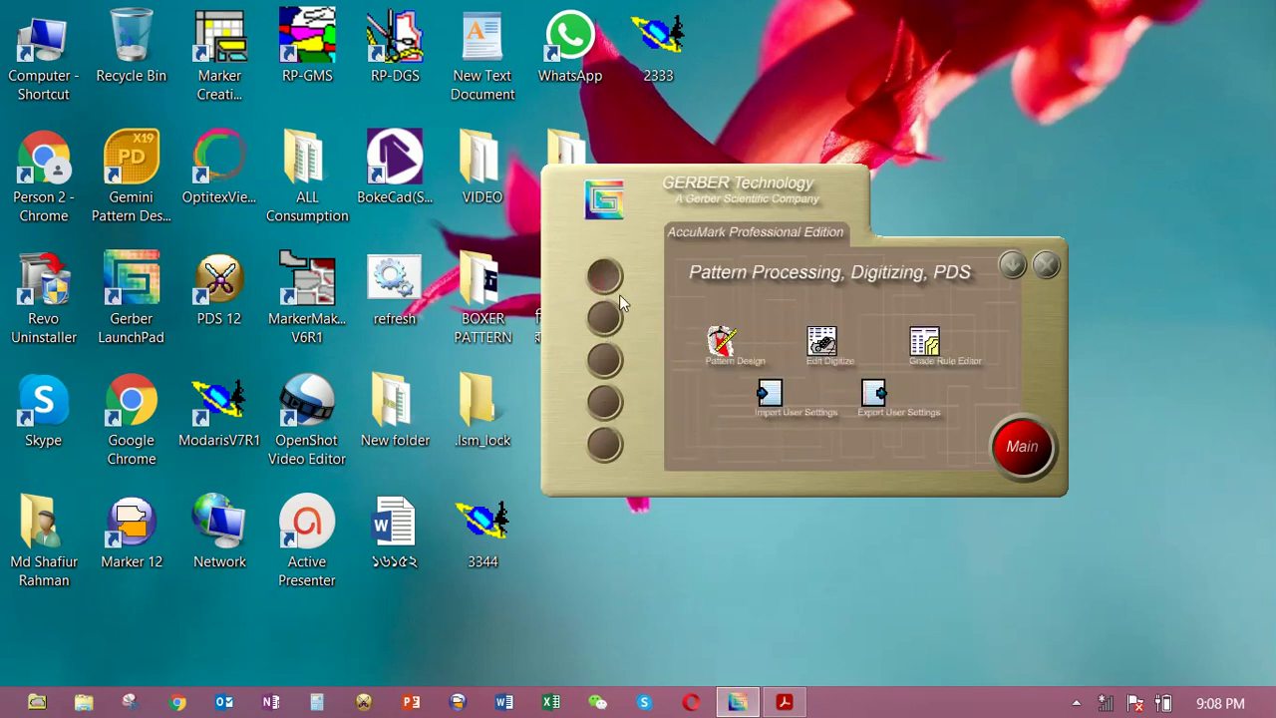
pyautogui.click(722, 342)
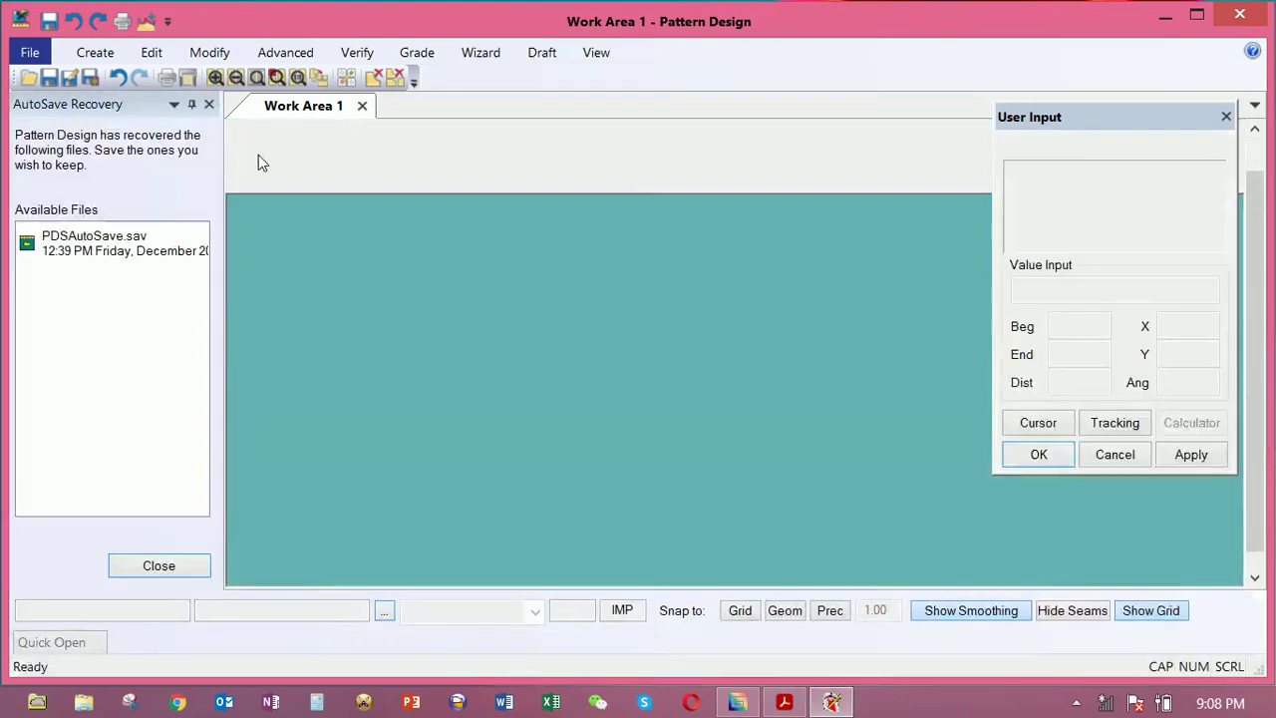
pyautogui.click(209, 103)
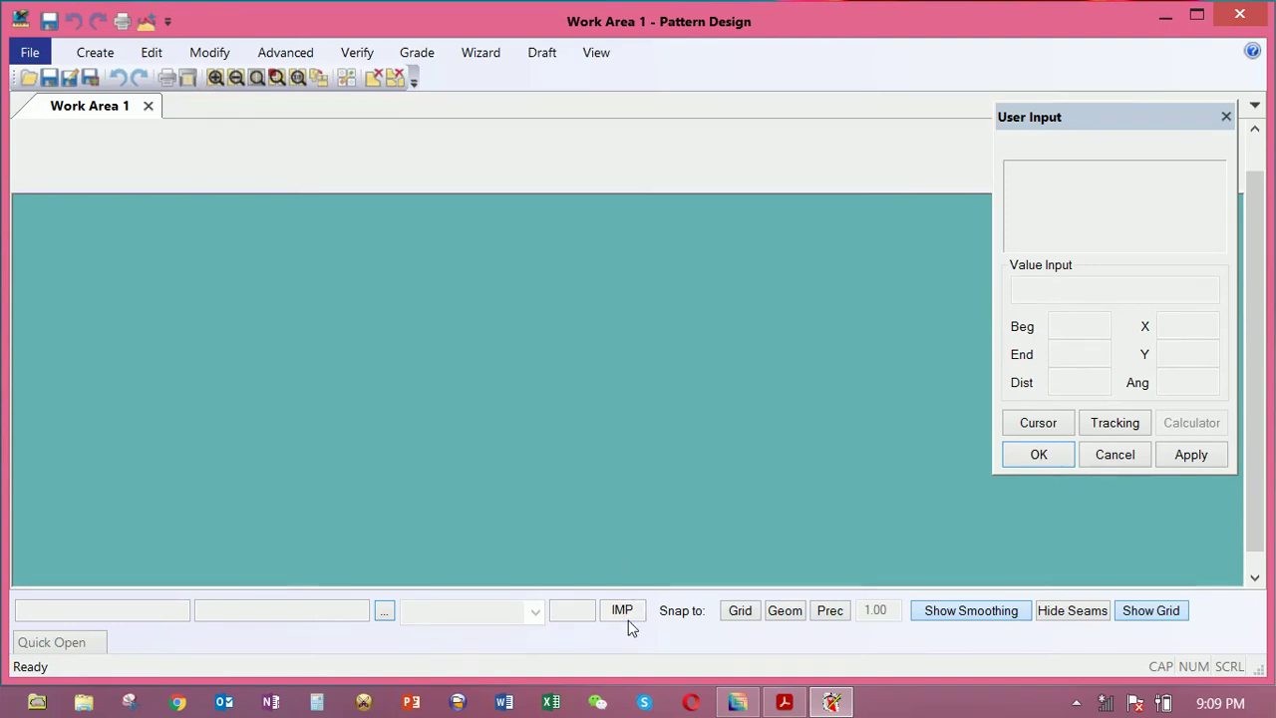
# Review the Pattern Design preferences for general, display, draft, color, plot, style and path settings without changing them
pyautogui.click(209, 52)
pyautogui.click(152, 54)
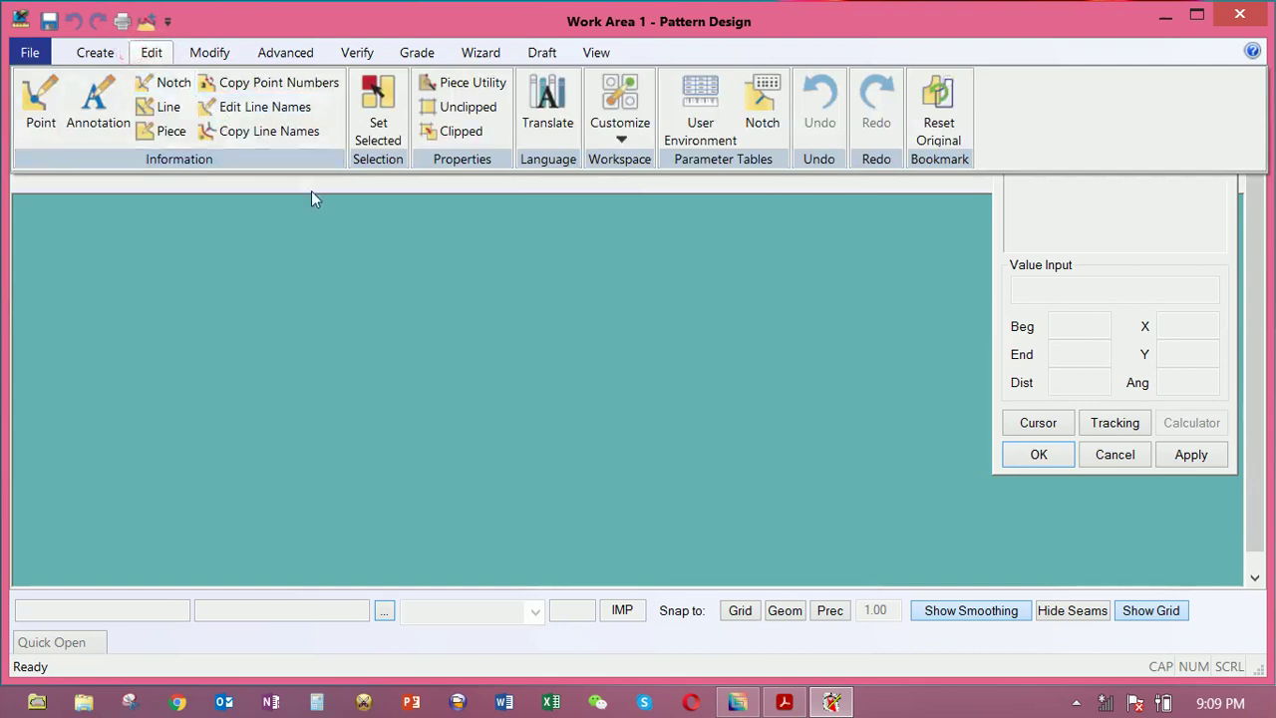
pyautogui.click(621, 142)
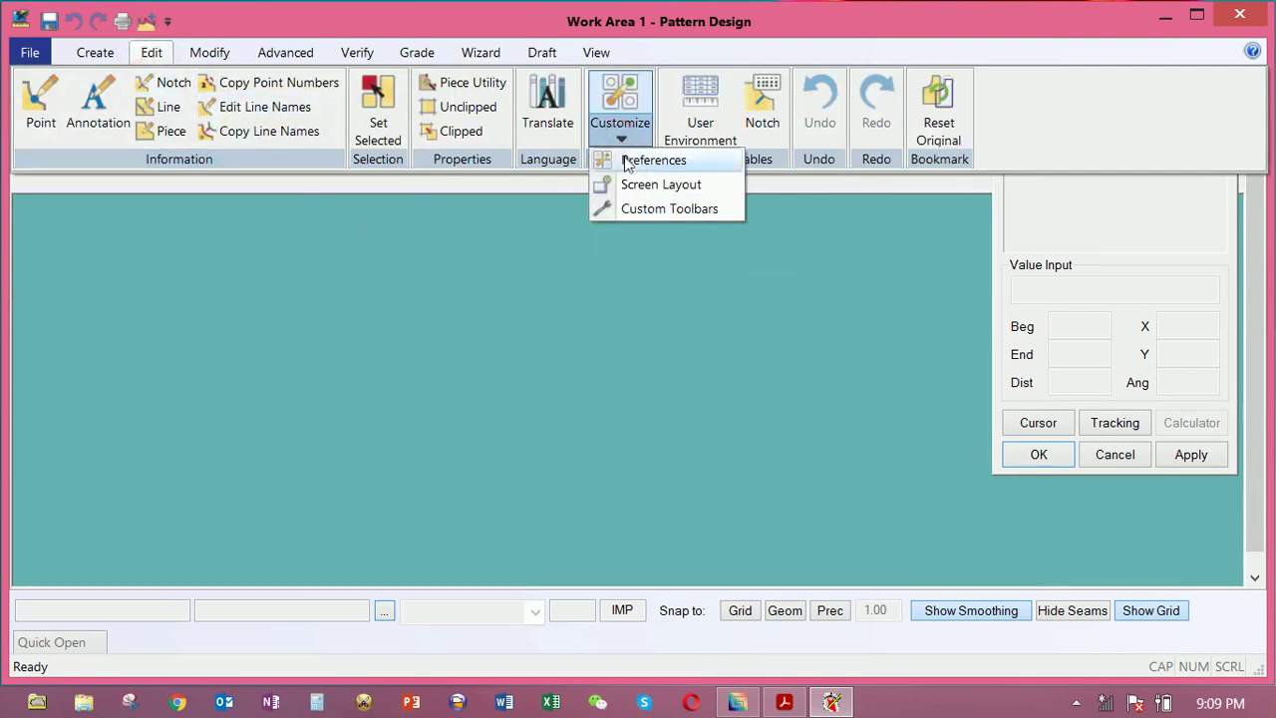
pyautogui.click(625, 162)
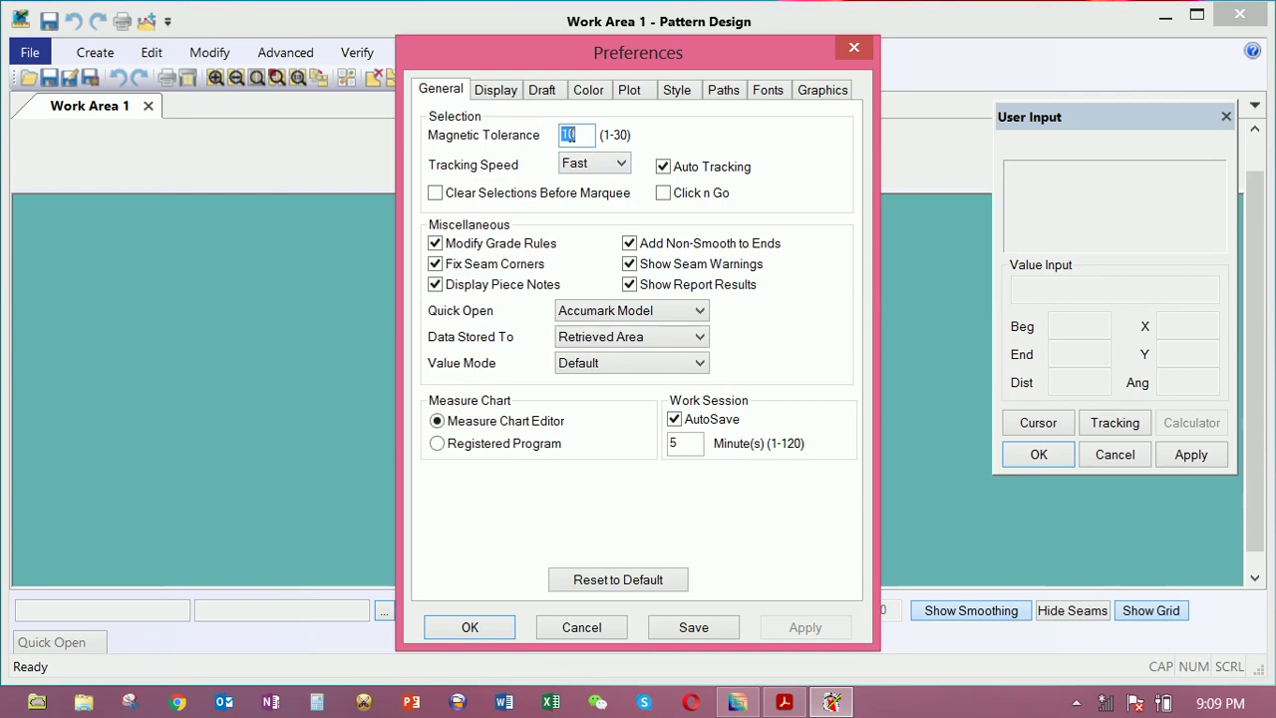
pyautogui.click(500, 93)
pyautogui.click(541, 94)
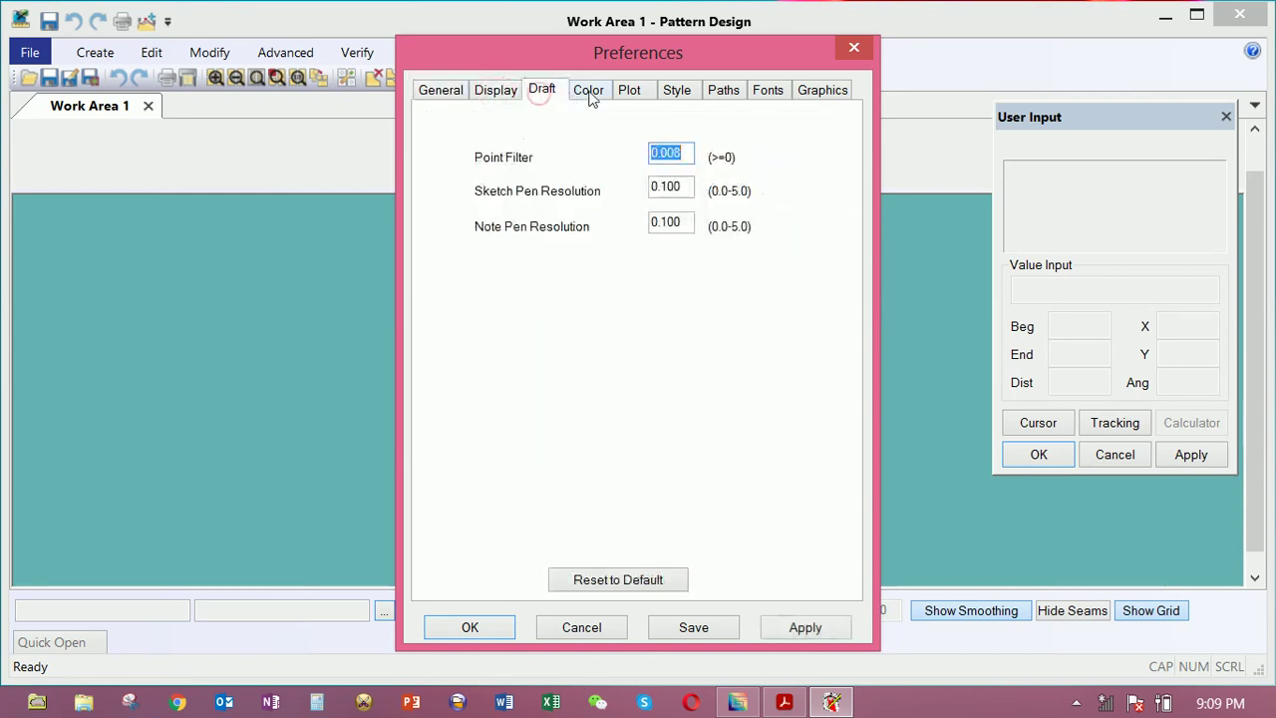
pyautogui.click(589, 91)
pyautogui.click(635, 95)
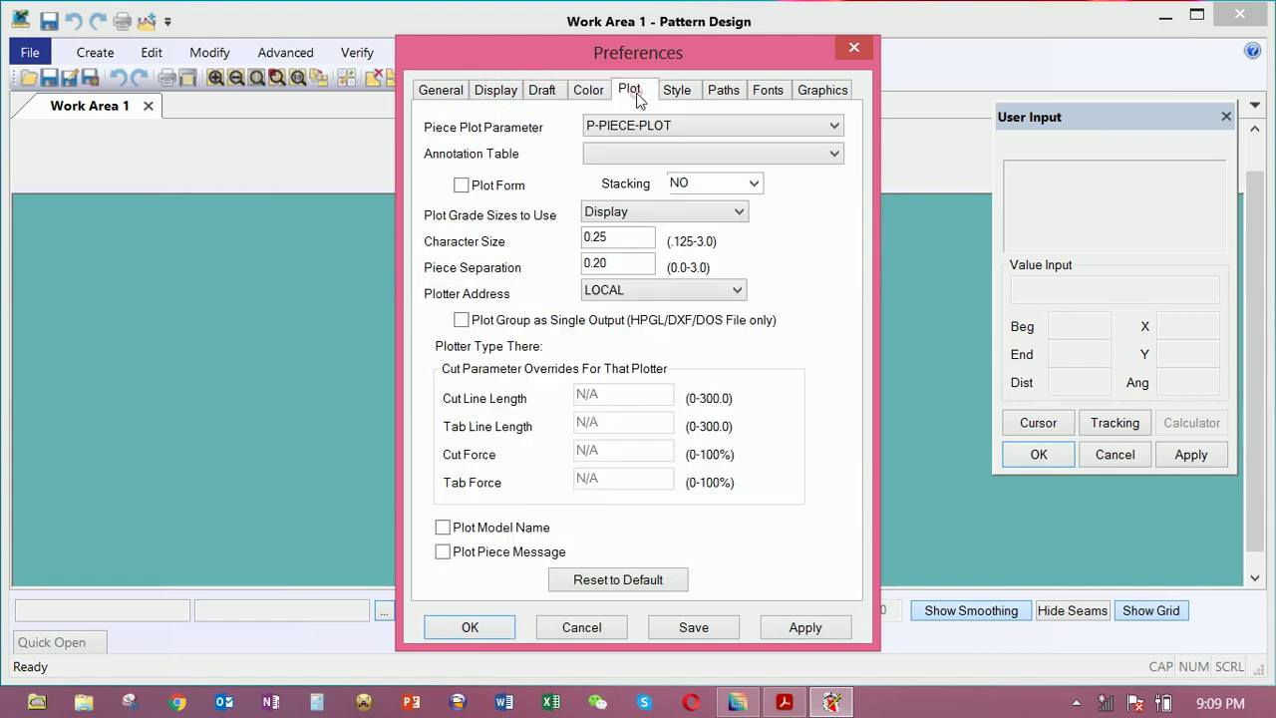
pyautogui.click(676, 91)
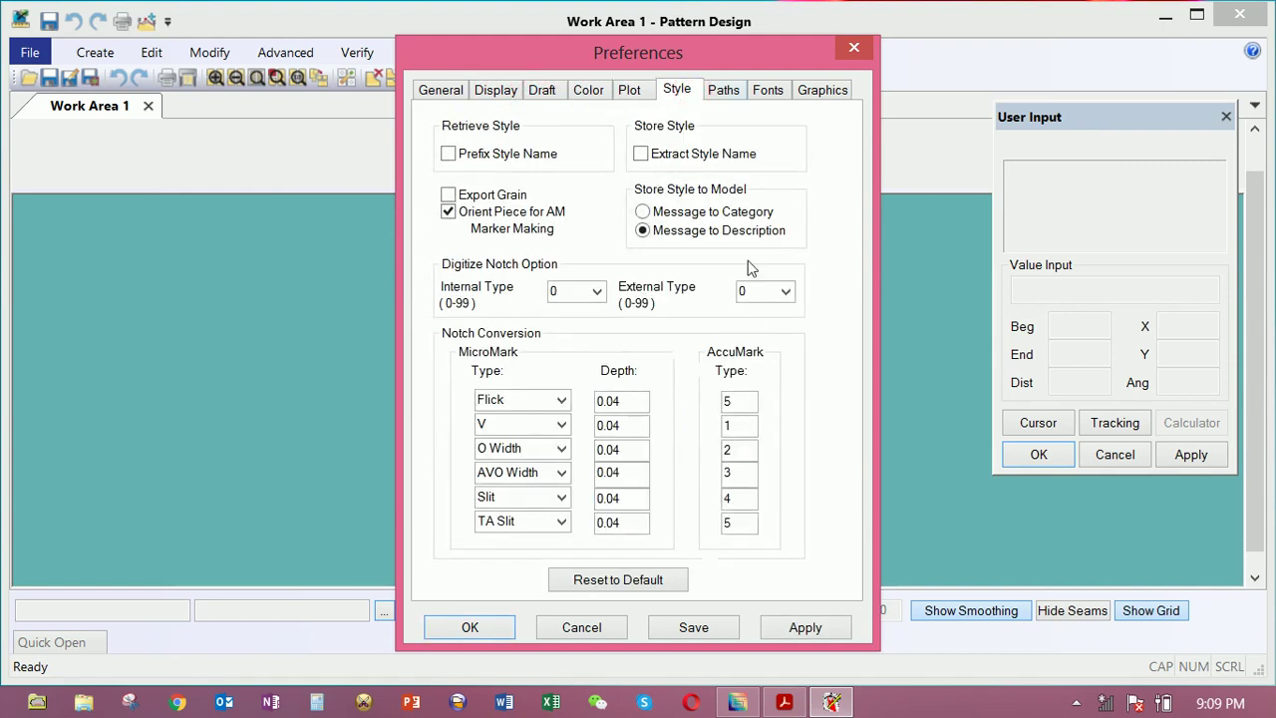
pyautogui.click(726, 90)
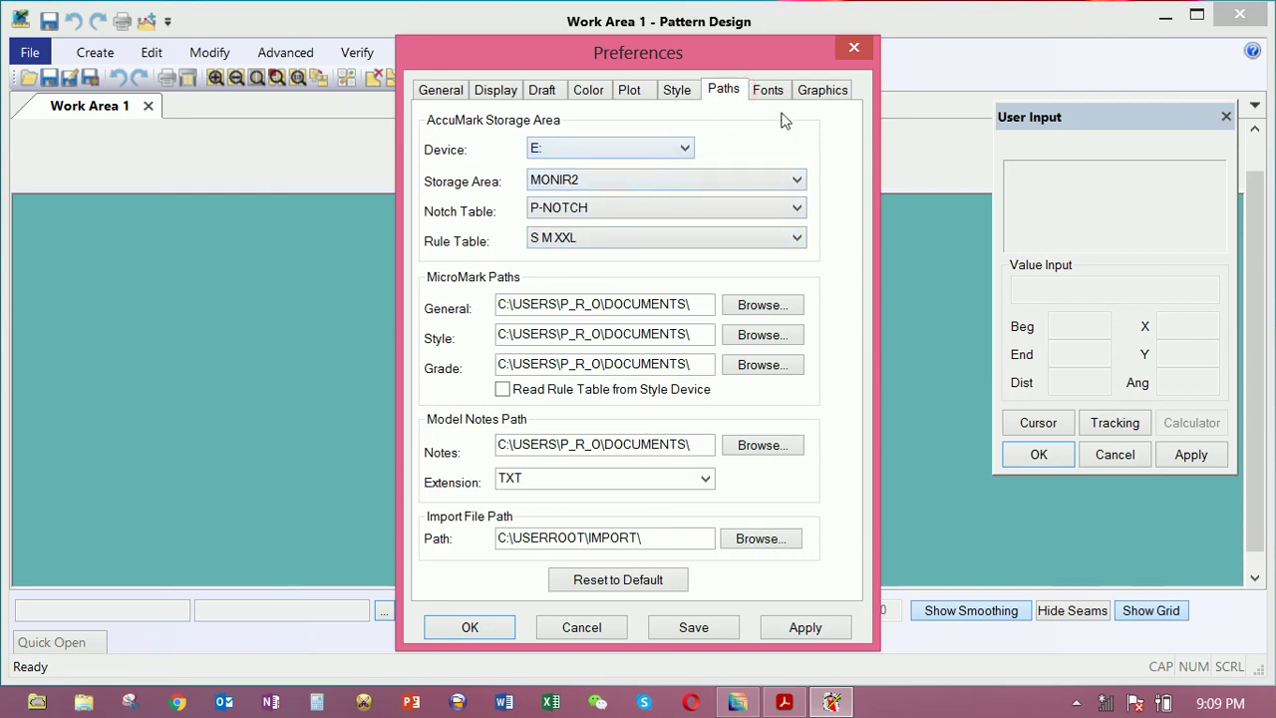
pyautogui.click(858, 49)
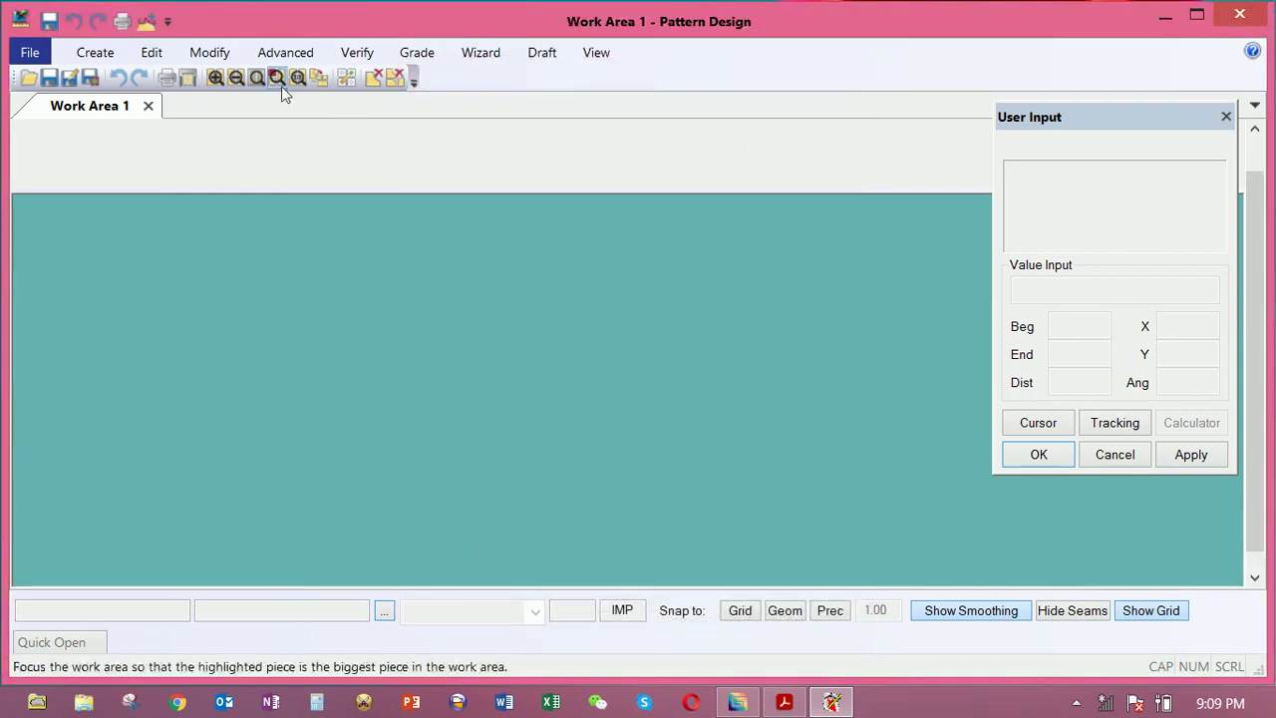
# Set the notation in the monir2 user environment table to Metric, save the table and close it
pyautogui.click(152, 53)
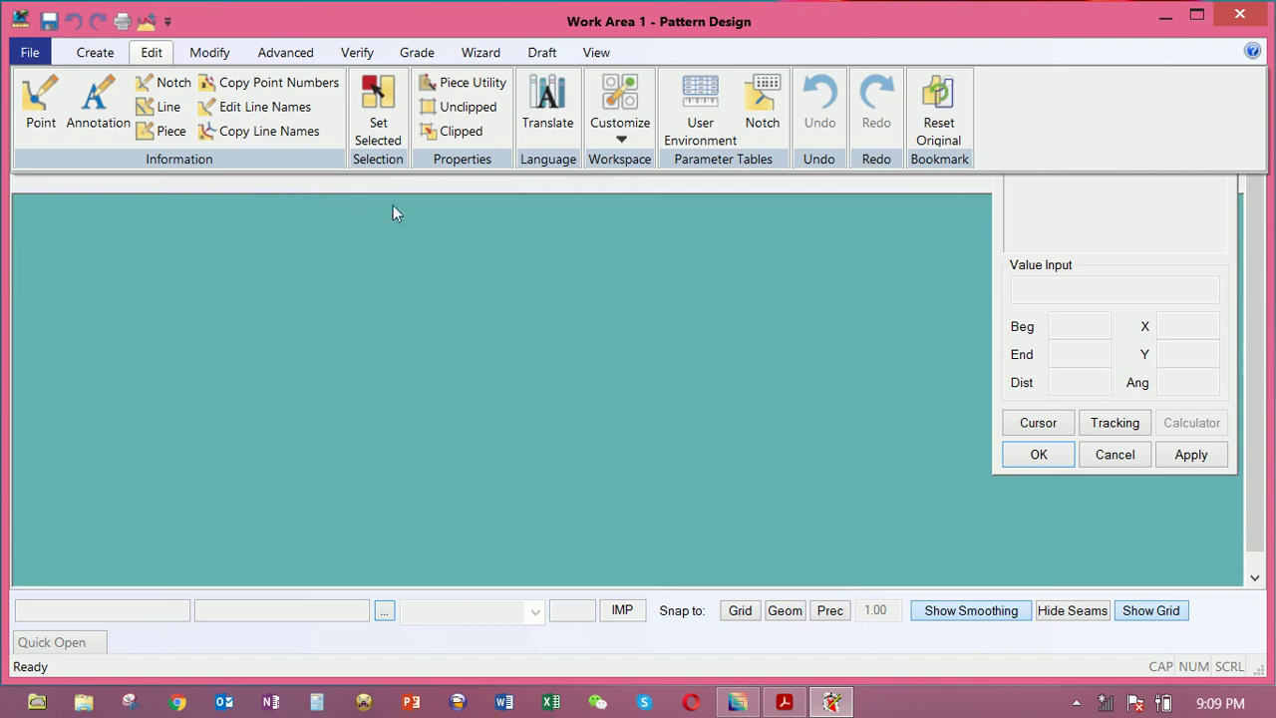
pyautogui.click(700, 108)
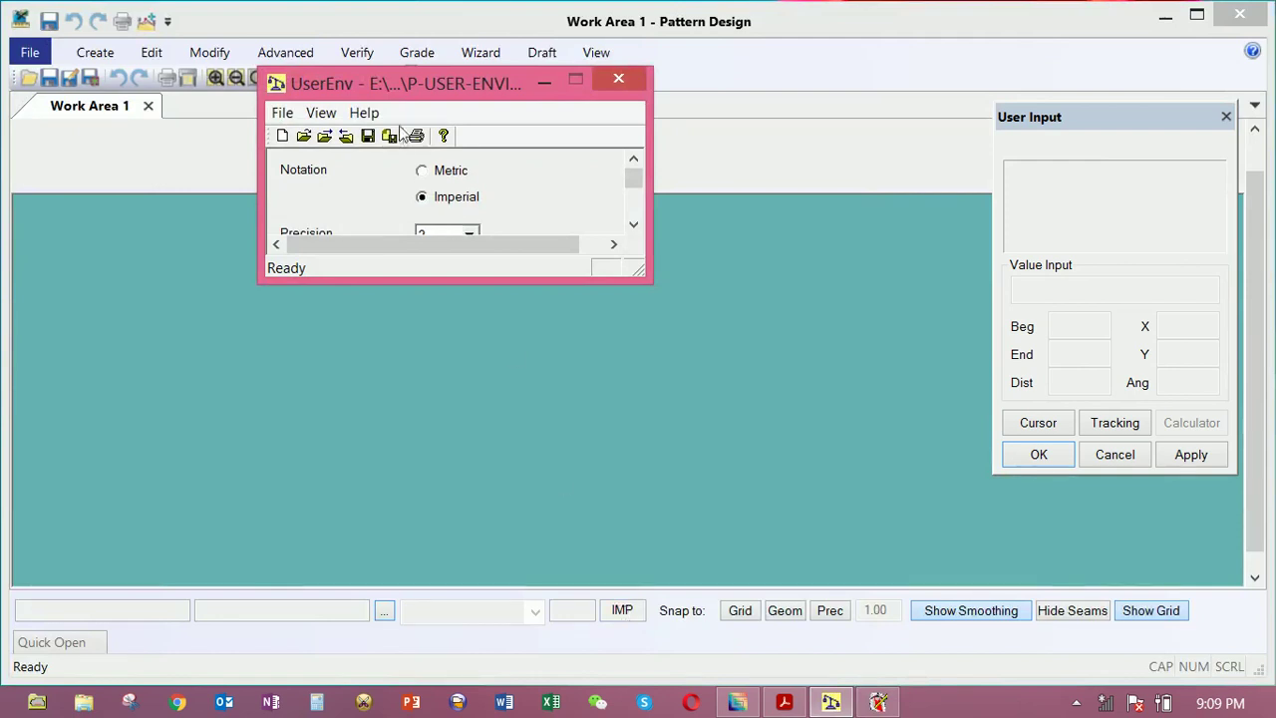
pyautogui.click(443, 173)
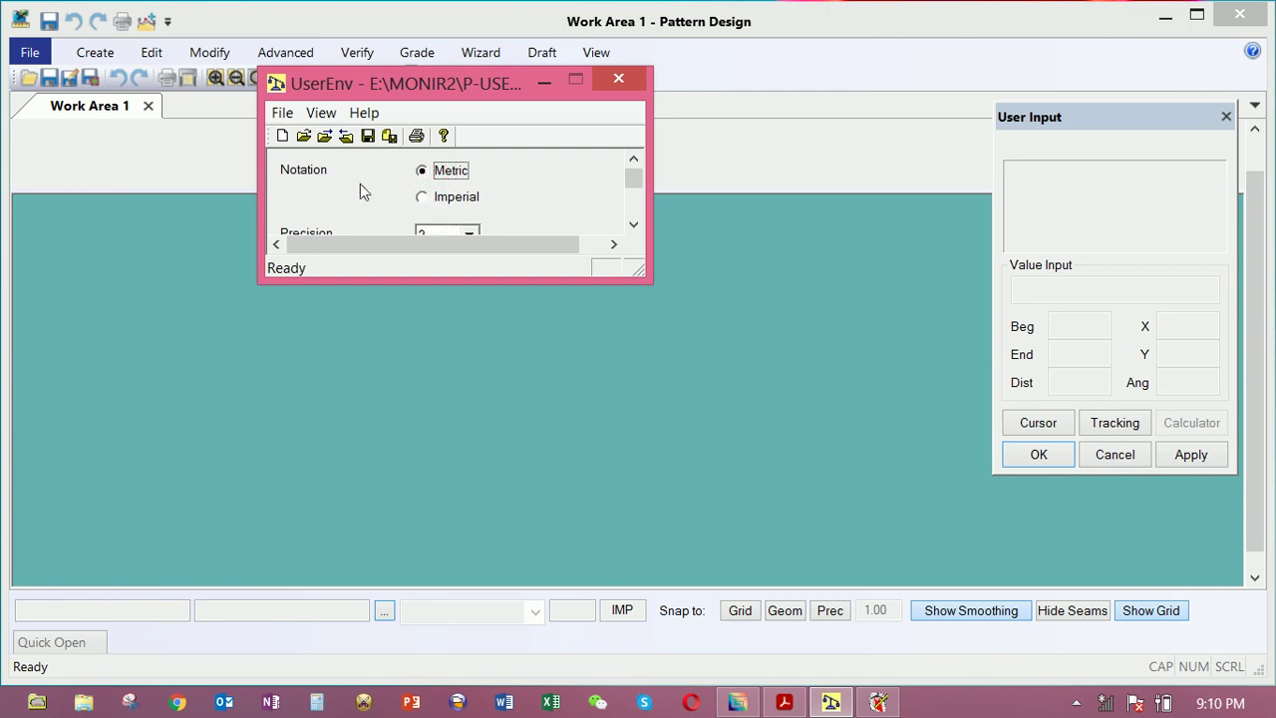
pyautogui.click(368, 136)
pyautogui.click(368, 136)
pyautogui.click(368, 136)
pyautogui.click(368, 136)
pyautogui.click(368, 136)
pyautogui.click(368, 136)
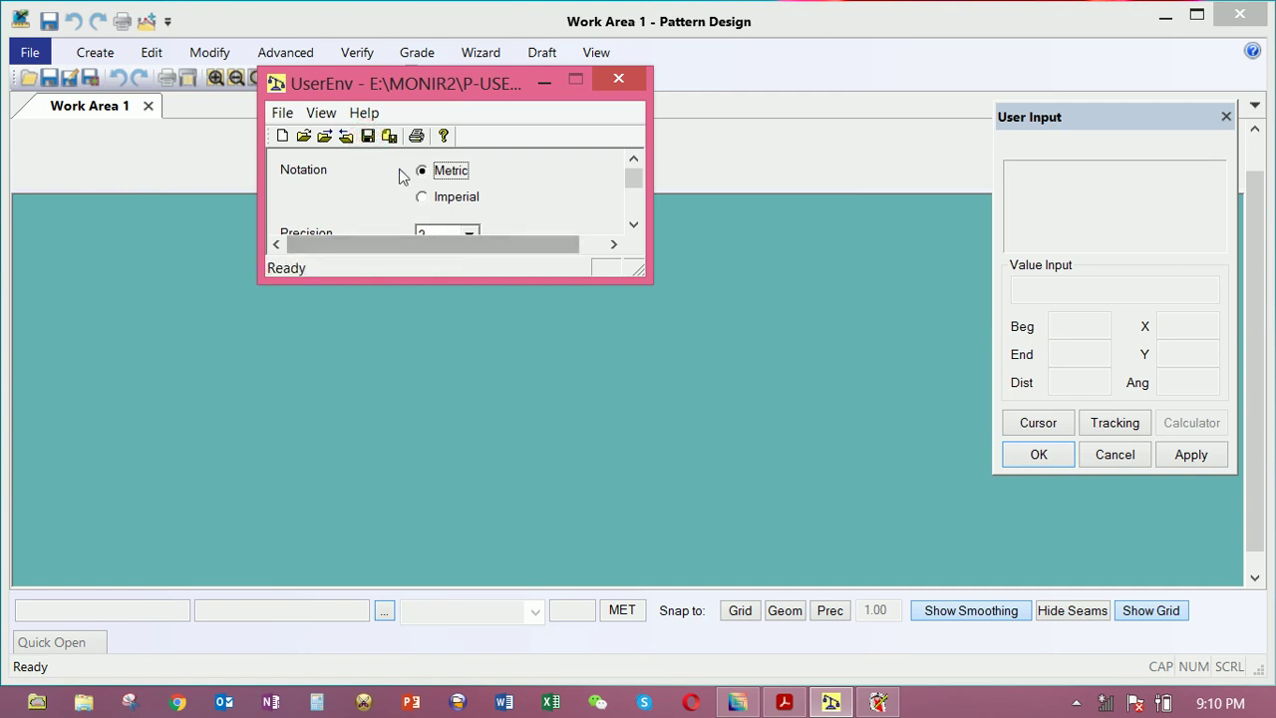
pyautogui.click(368, 136)
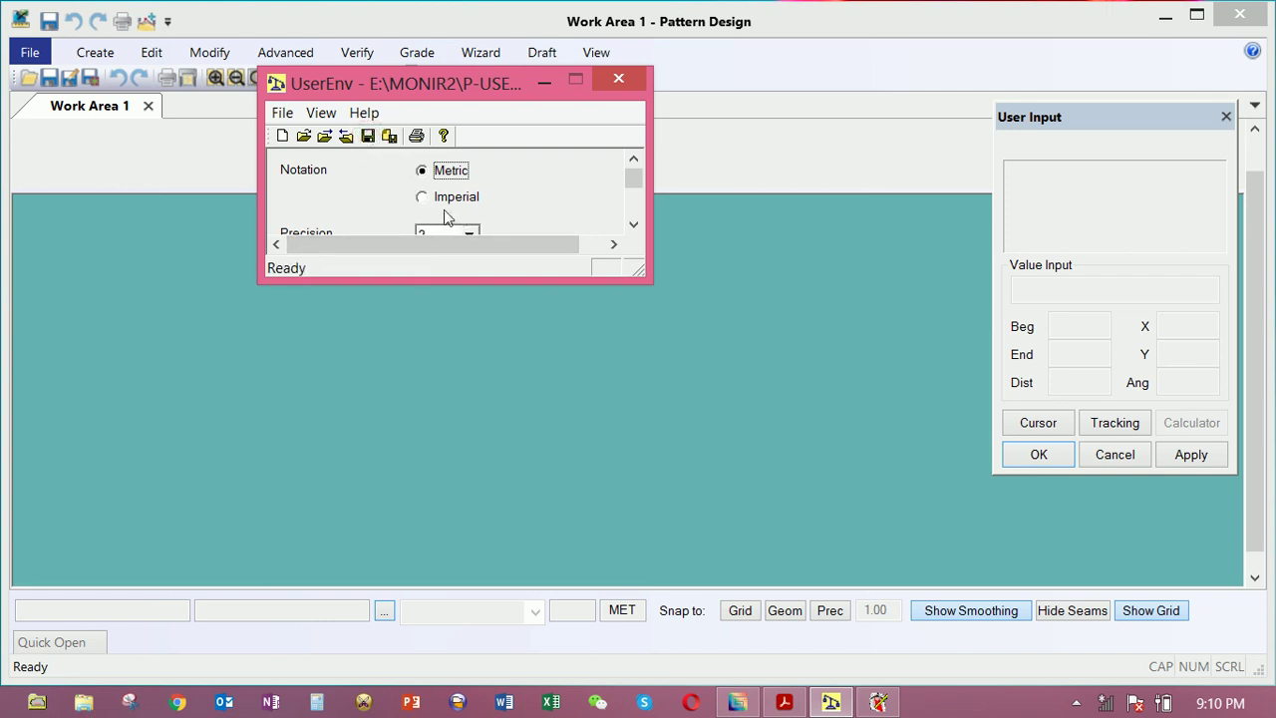
pyautogui.click(618, 78)
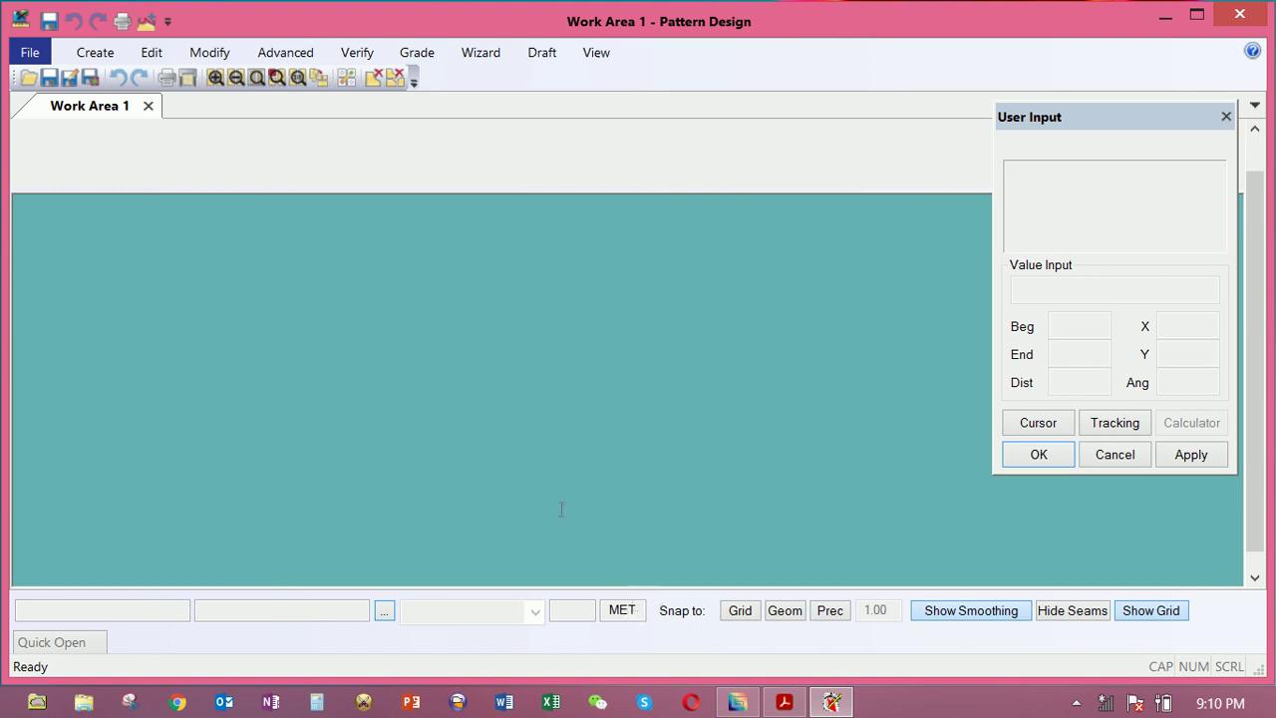
# Set the notation in the monir2 user environment table to Imperial and save the table
pyautogui.click(151, 55)
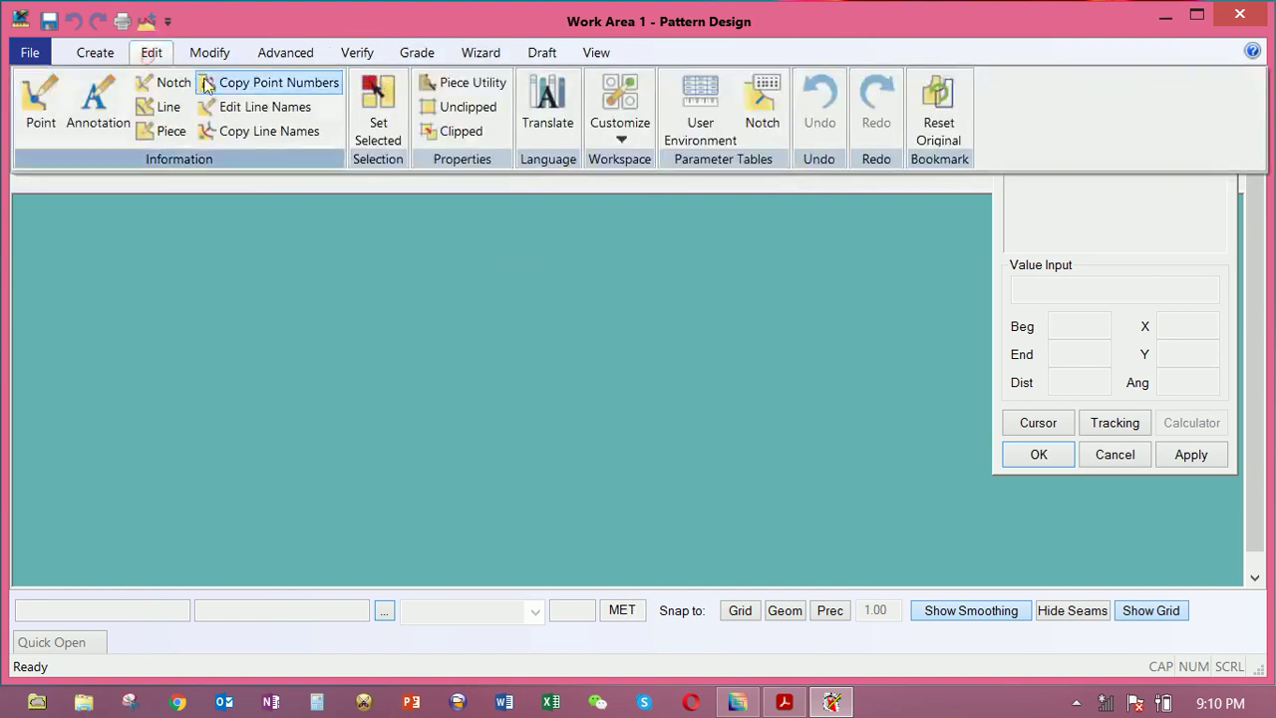
pyautogui.click(699, 128)
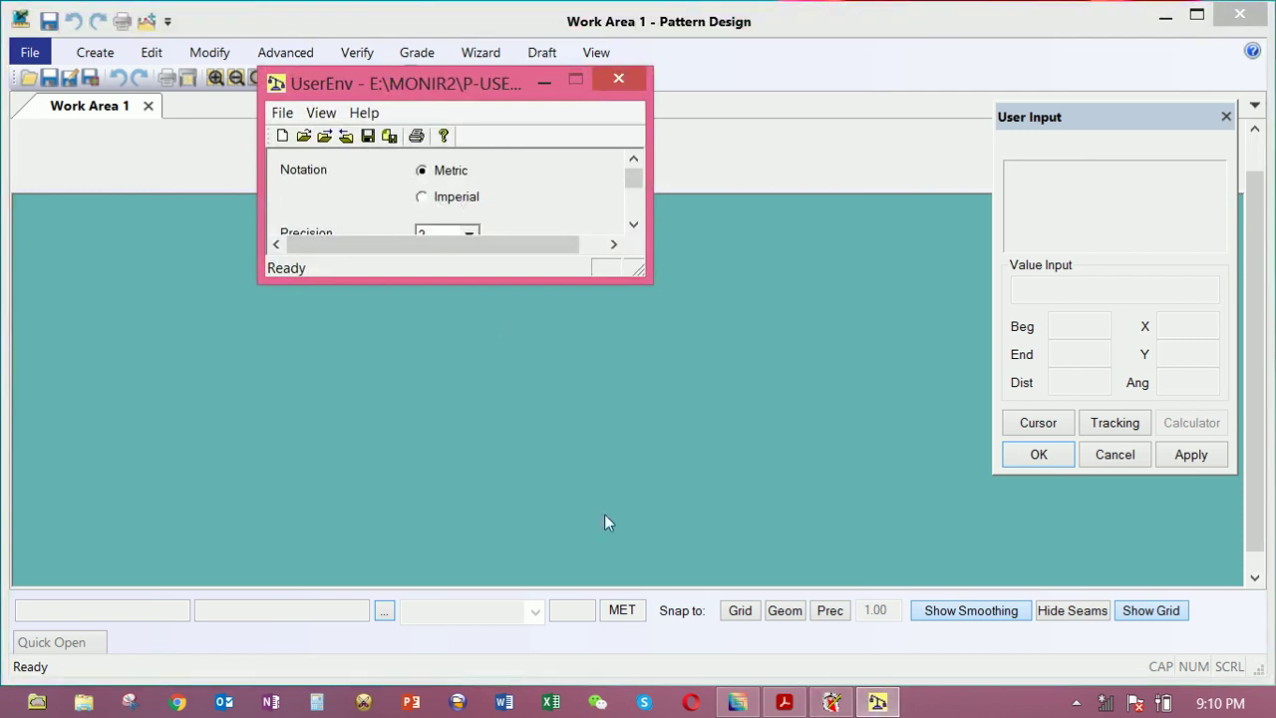
pyautogui.click(421, 197)
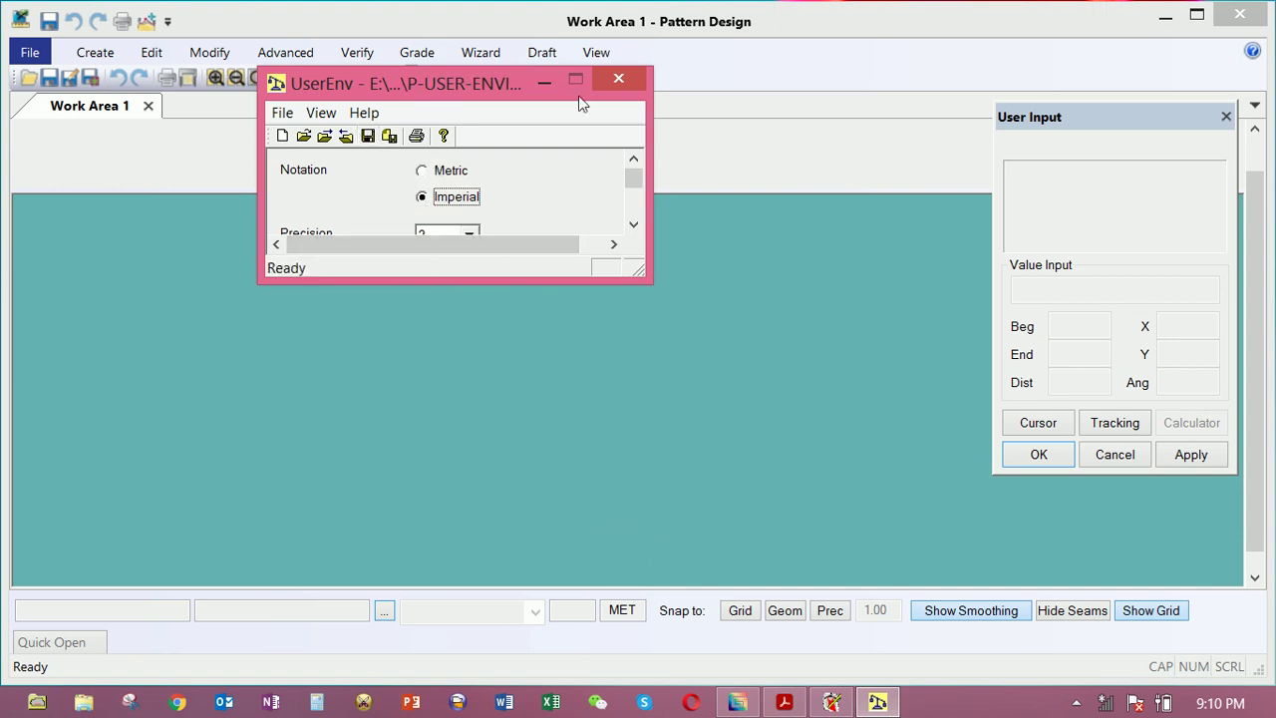
pyautogui.click(369, 136)
# Return the user environment table's notation to Metric, save it and close the table
pyautogui.click(422, 172)
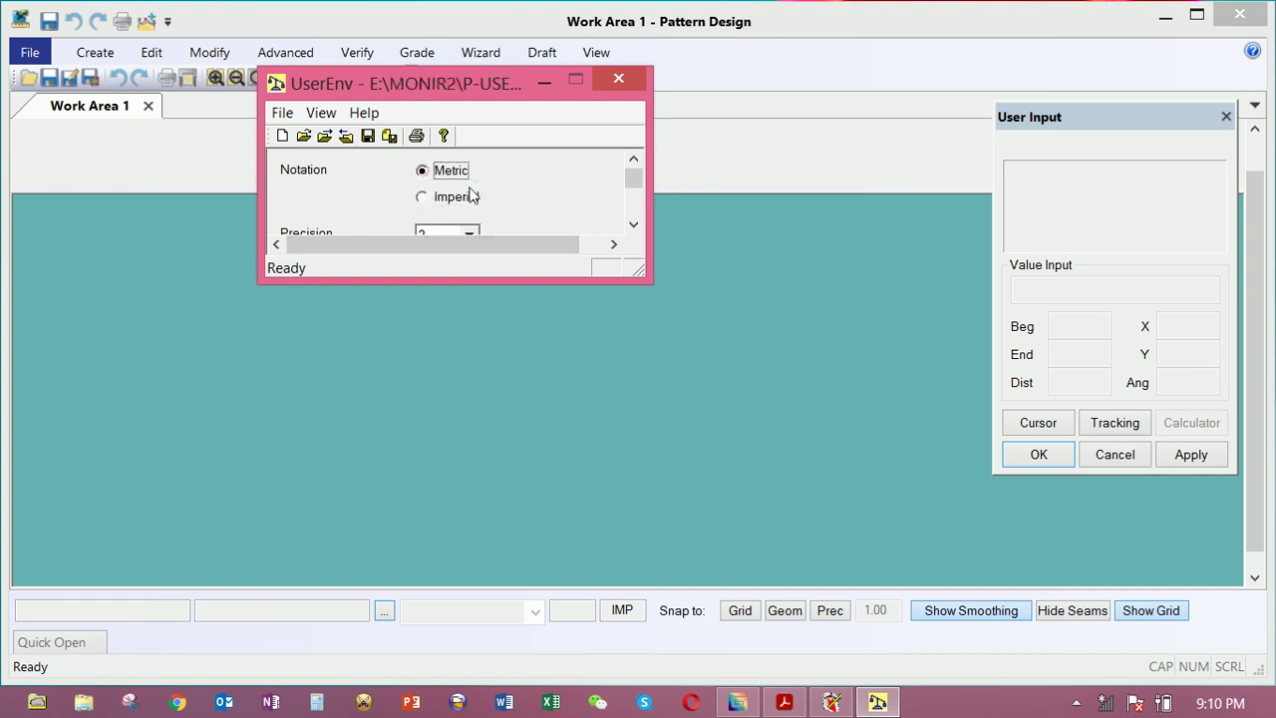
pyautogui.click(369, 136)
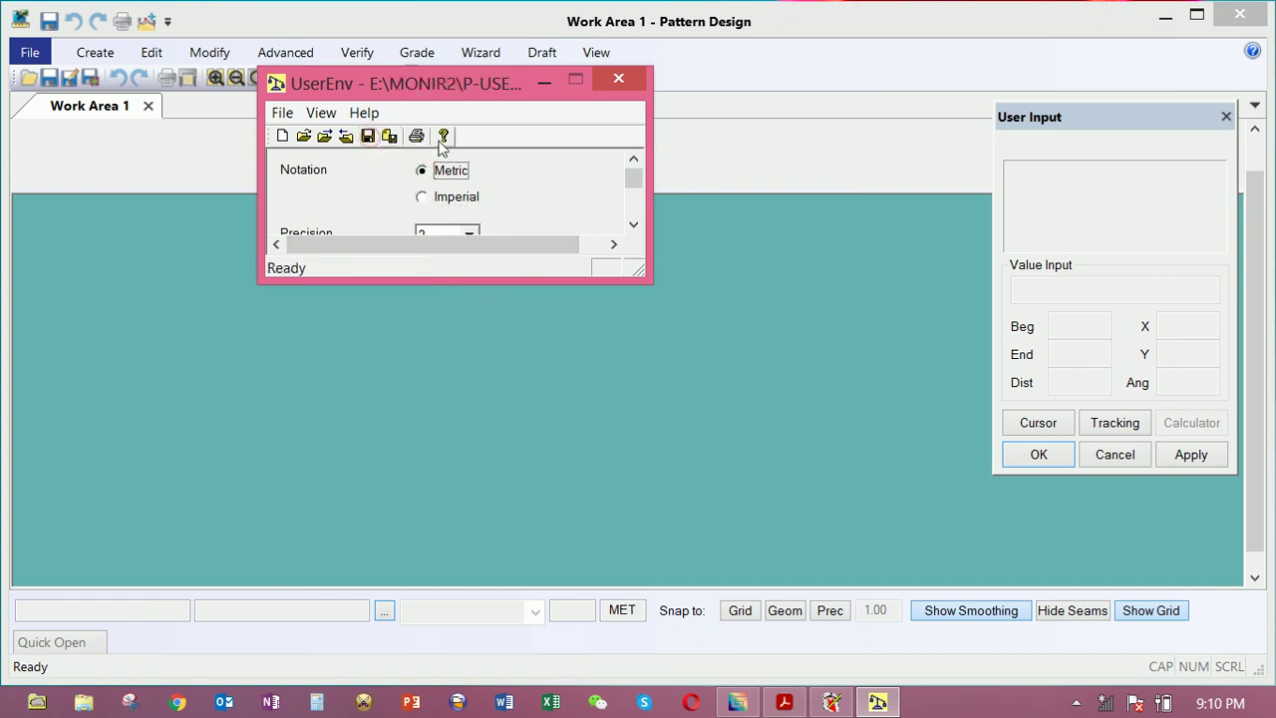
pyautogui.click(617, 80)
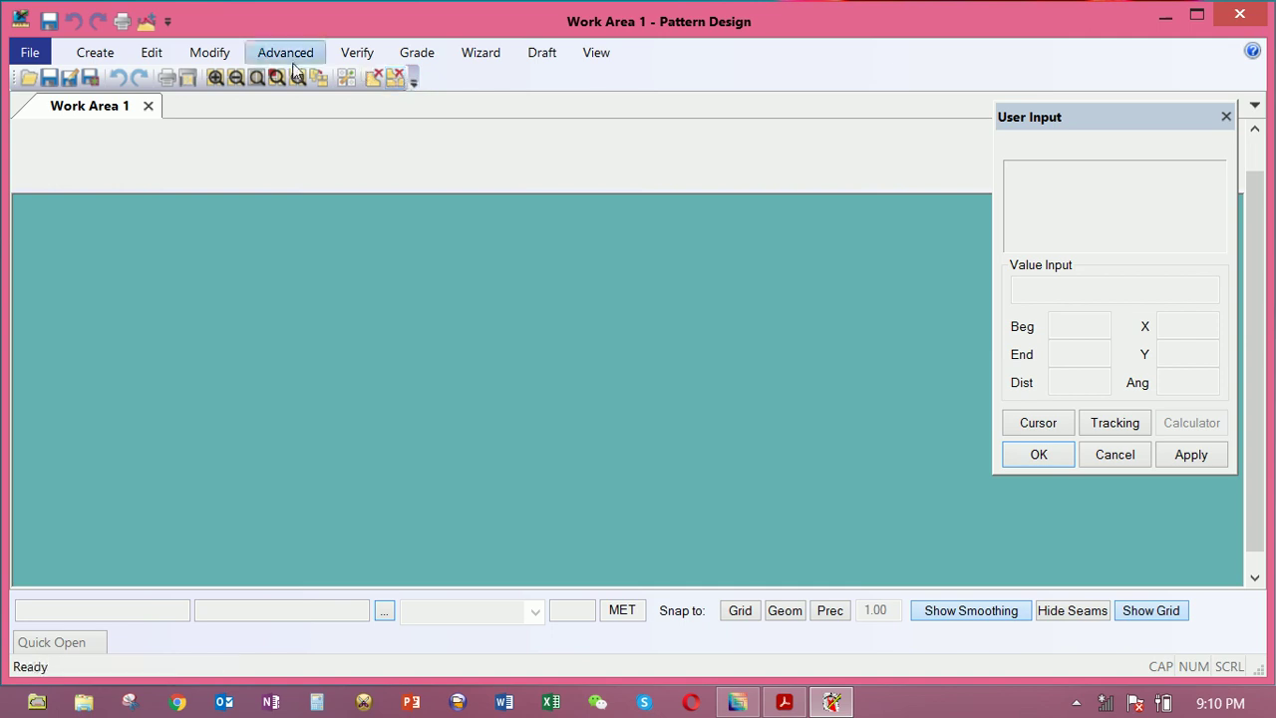
pyautogui.click(220, 56)
pyautogui.click(154, 57)
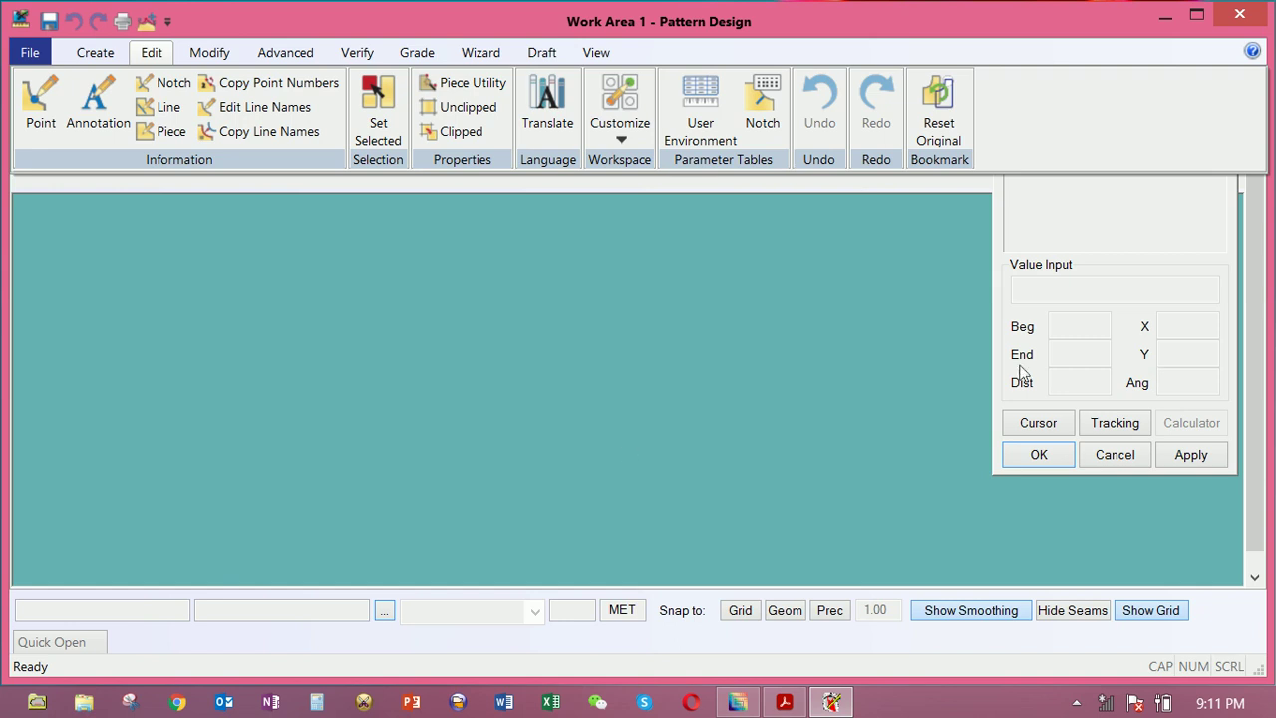
# Exit Pattern Design and close the Gerber LaunchPad
pyautogui.click(1239, 14)
pyautogui.click(733, 408)
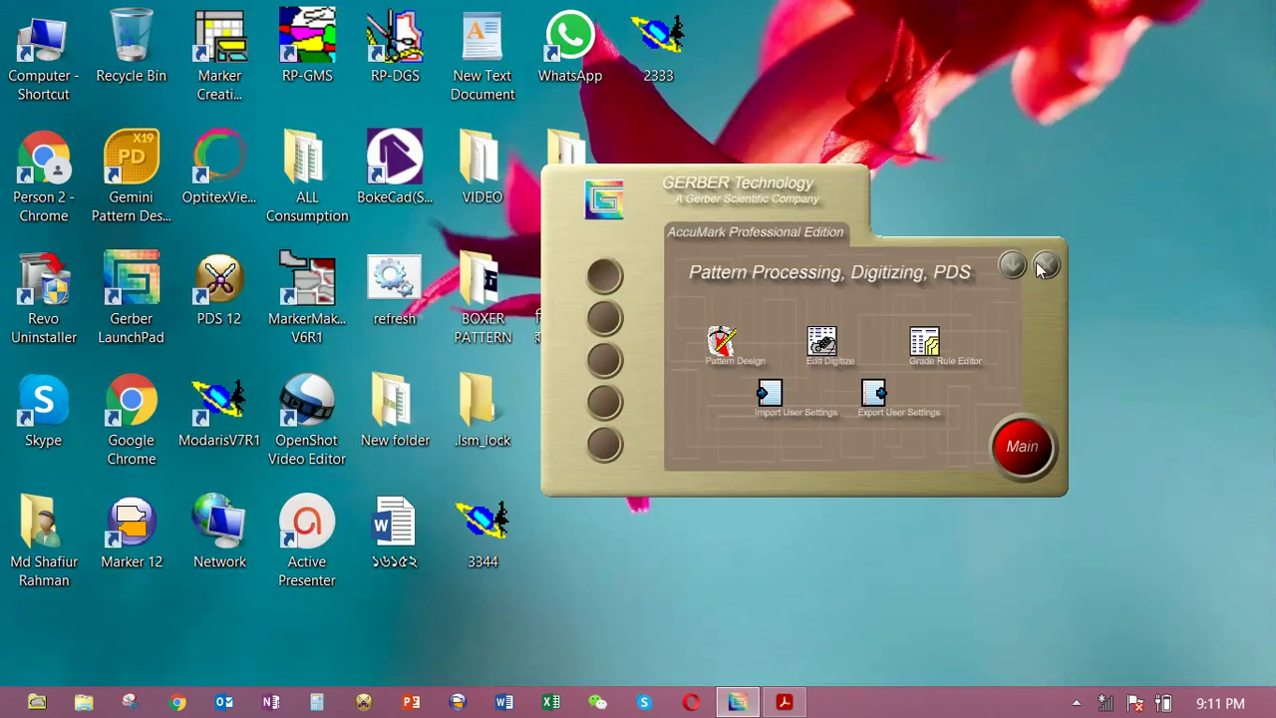
pyautogui.click(1037, 263)
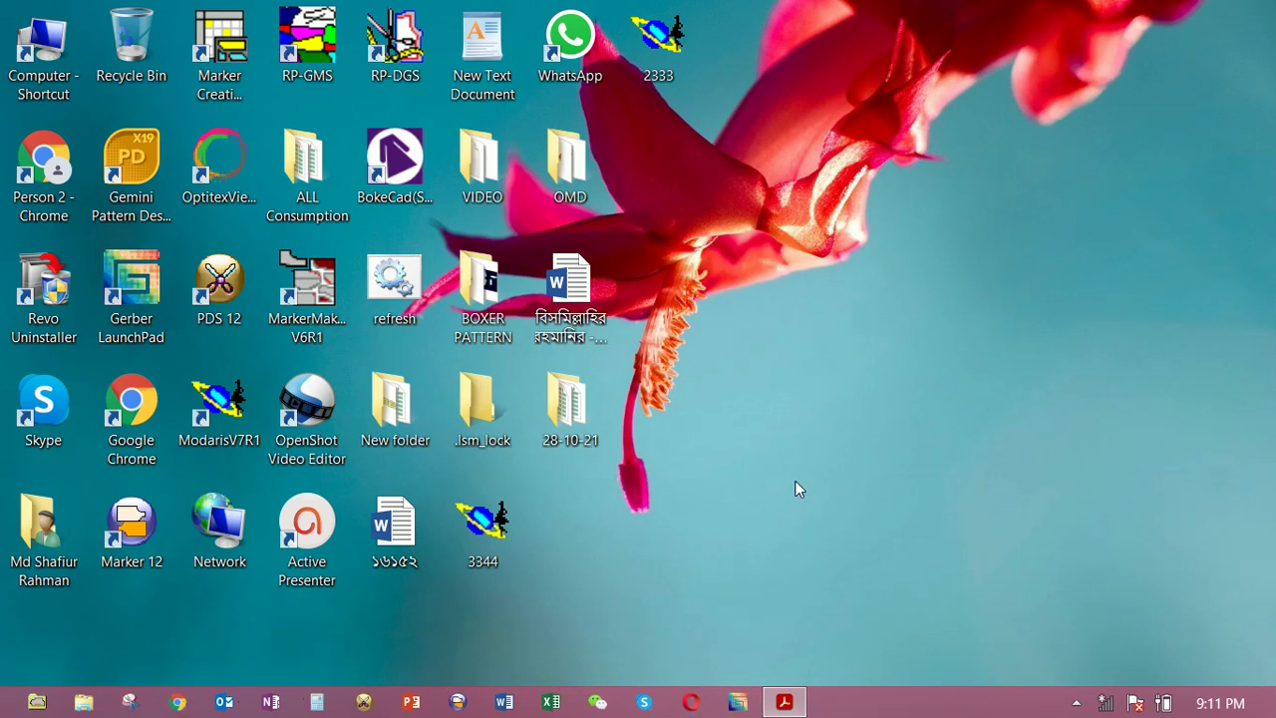
pyautogui.click(1075, 702)
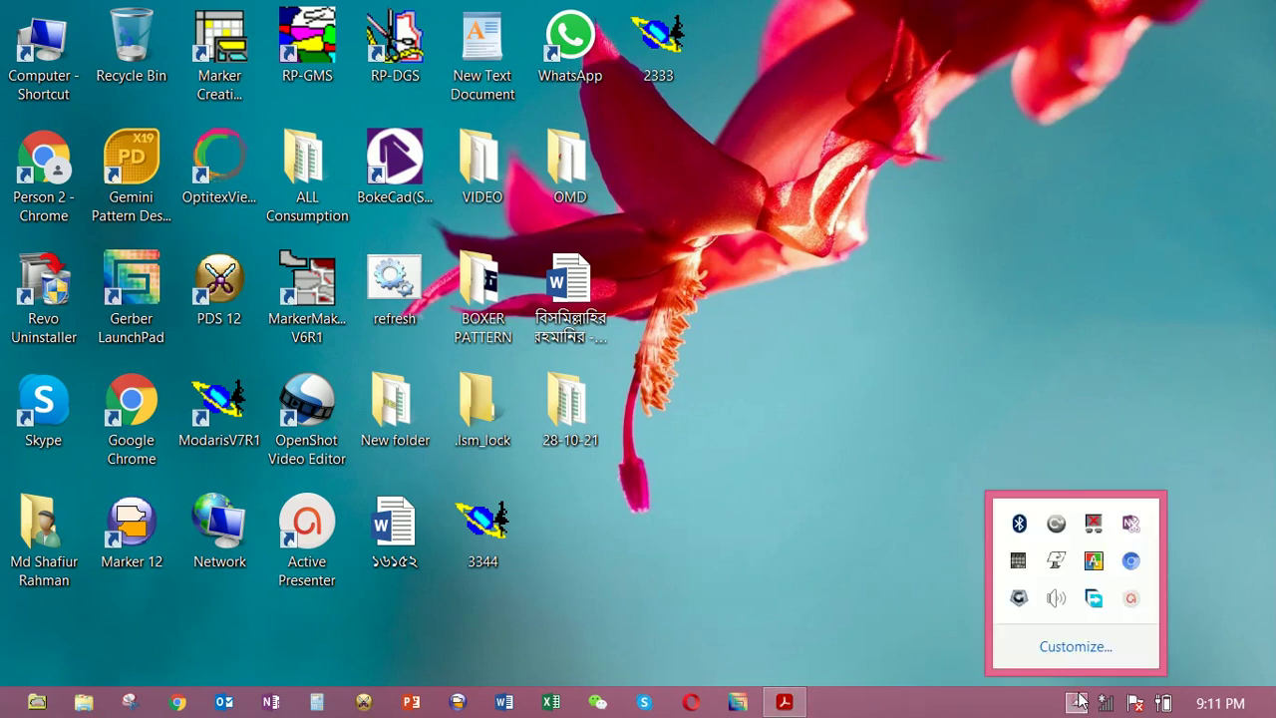
pyautogui.click(1131, 598)
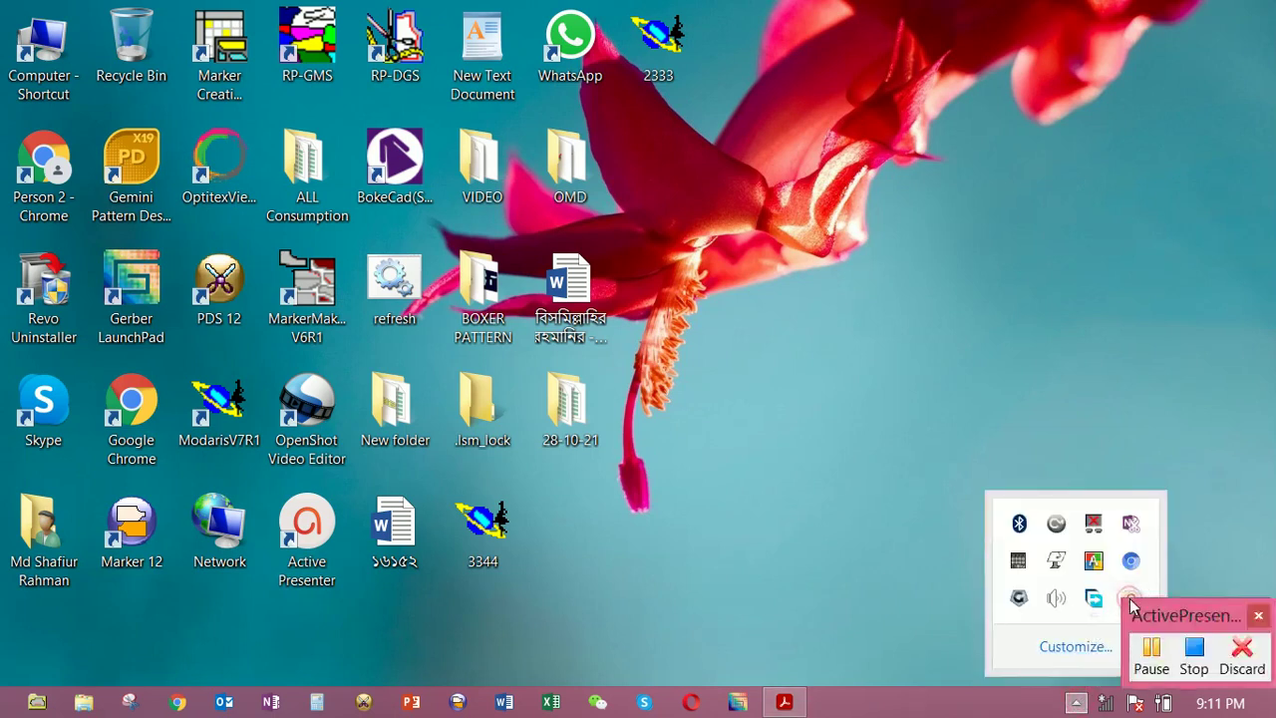
pyautogui.click(1194, 652)
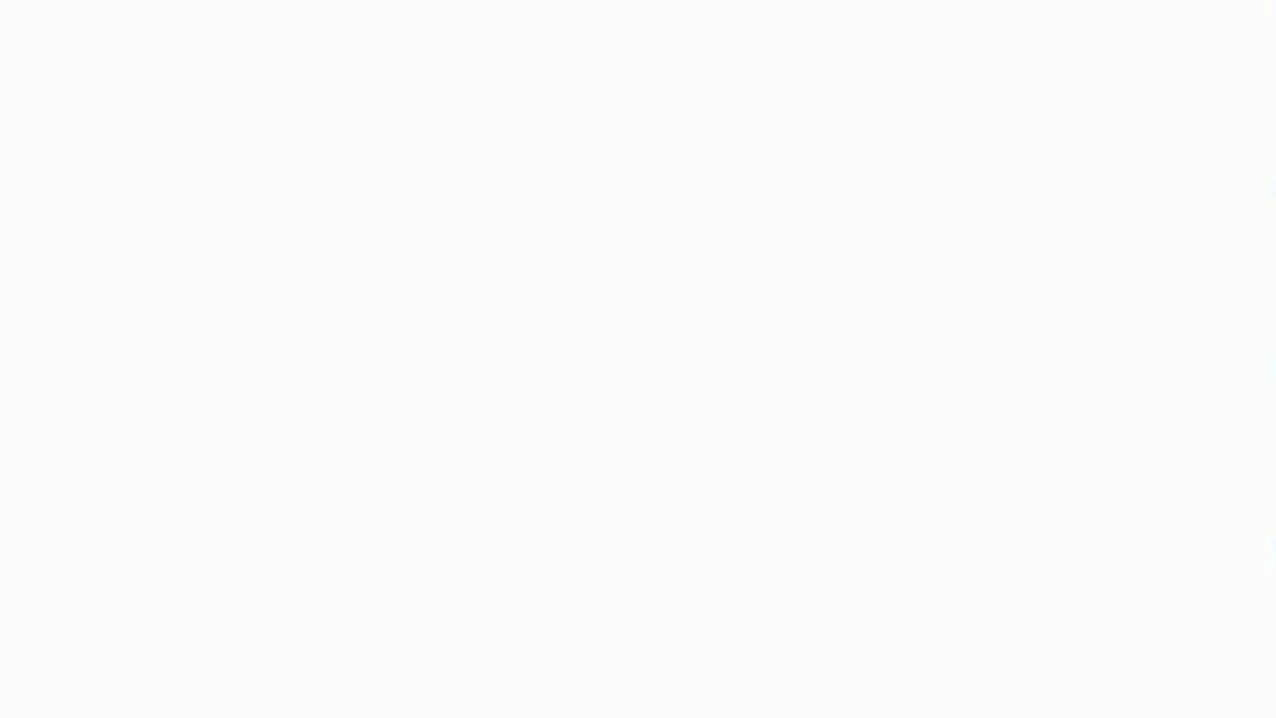